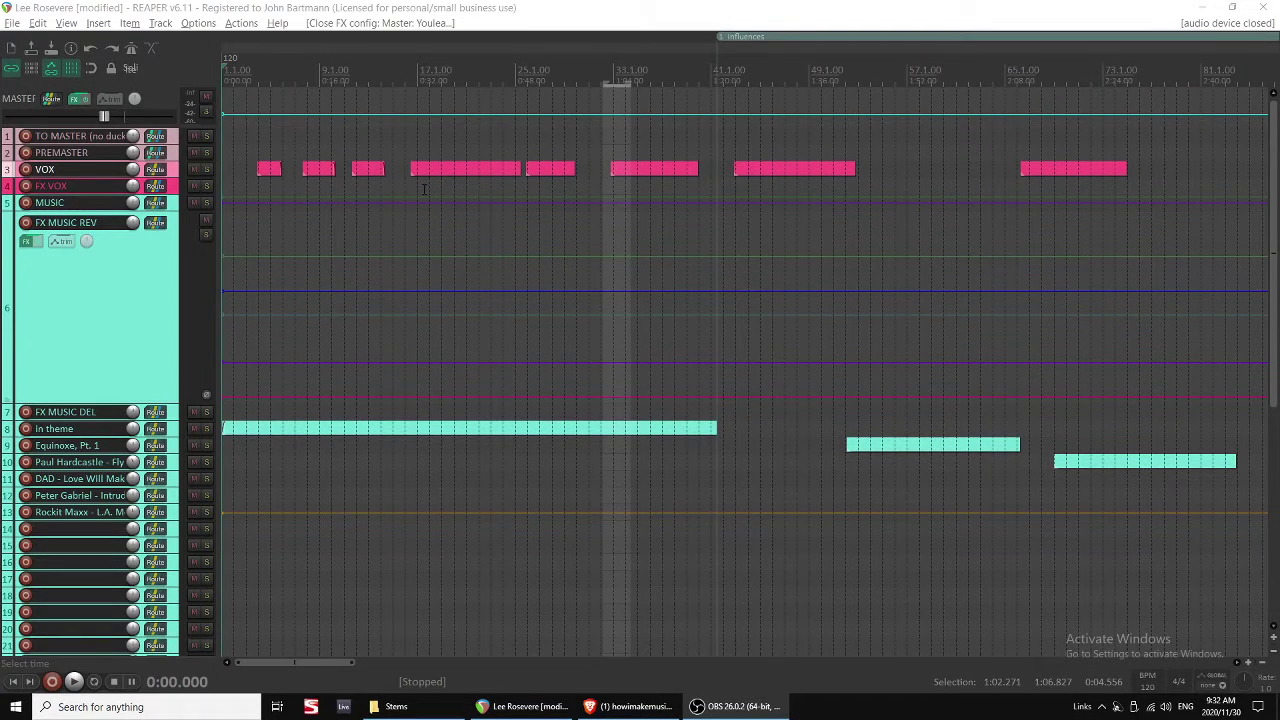
Switch to the FORM synthwave video in the Brave browser and return to the REAPER project.
{"action": "key", "text": "alt+Tab"}
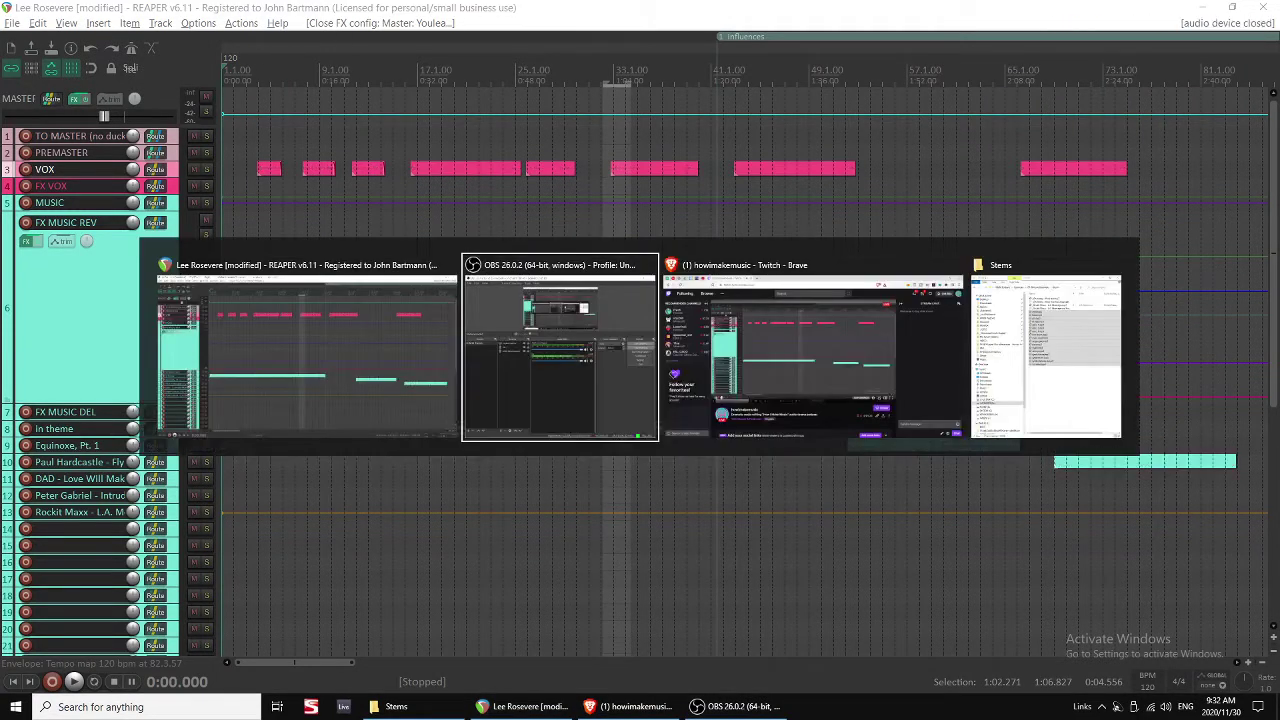
{"action": "key", "text": "alt+Tab"}
{"action": "key", "text": "alt+shift+Tab"}
{"action": "key", "text": "alt+Tab"}
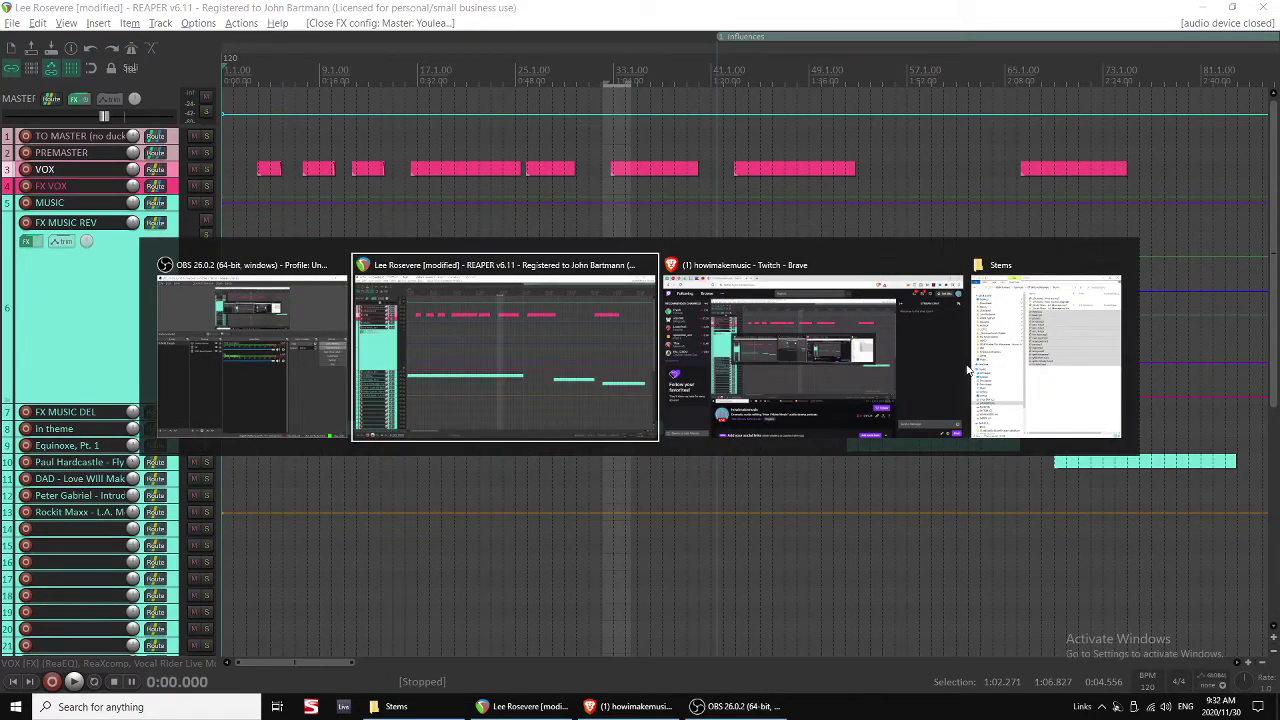
{"action": "left_click", "coordinate": [641, 405]}
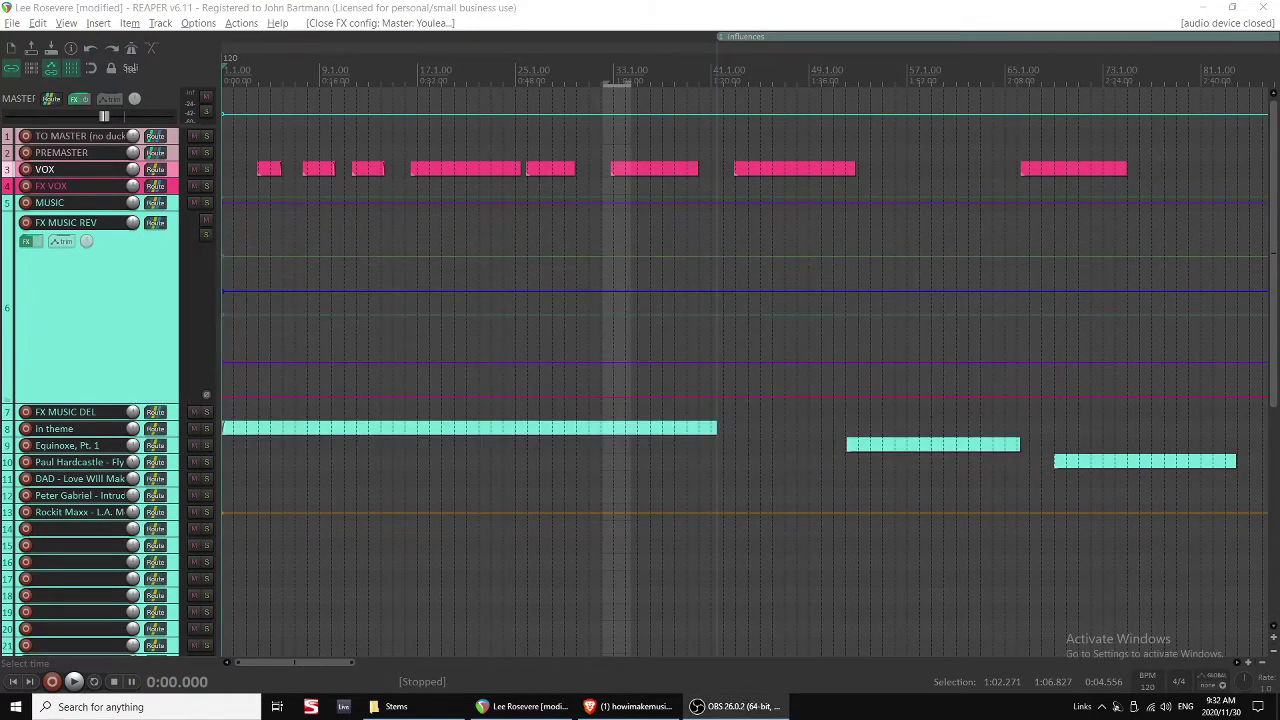
{"action": "key", "text": "alt+Tab"}
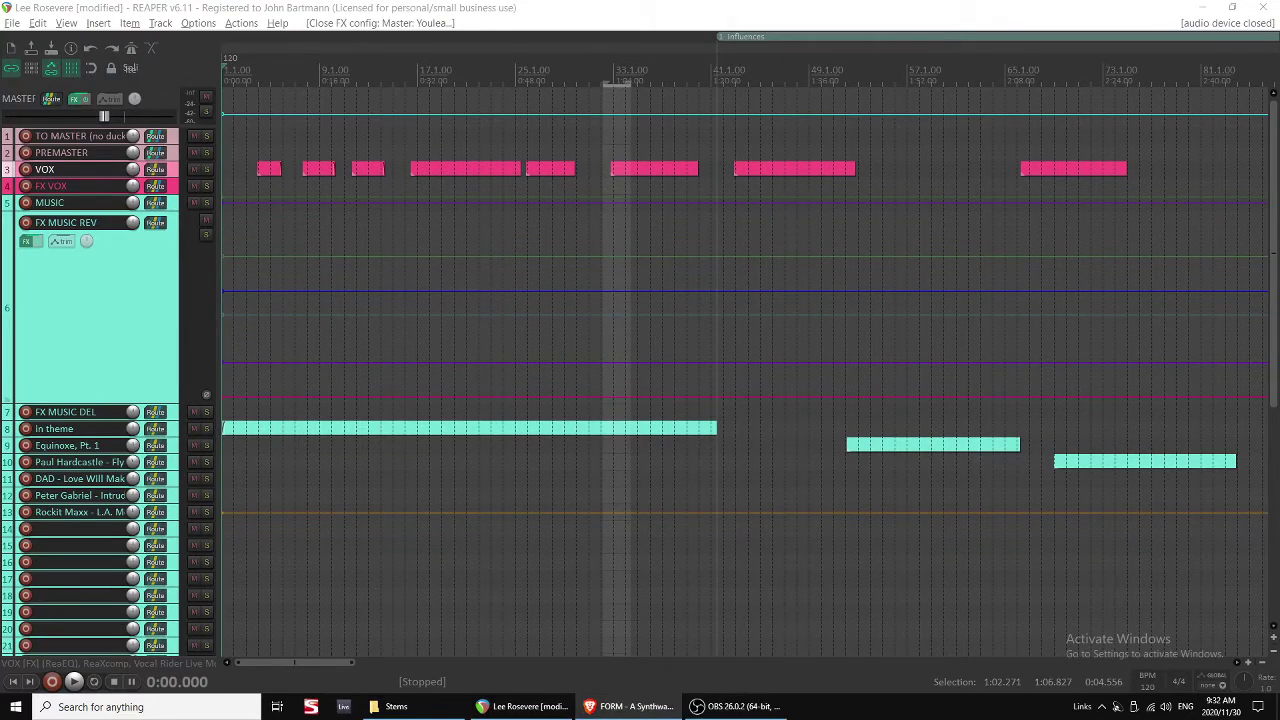
{"action": "left_click", "coordinate": [345, 5]}
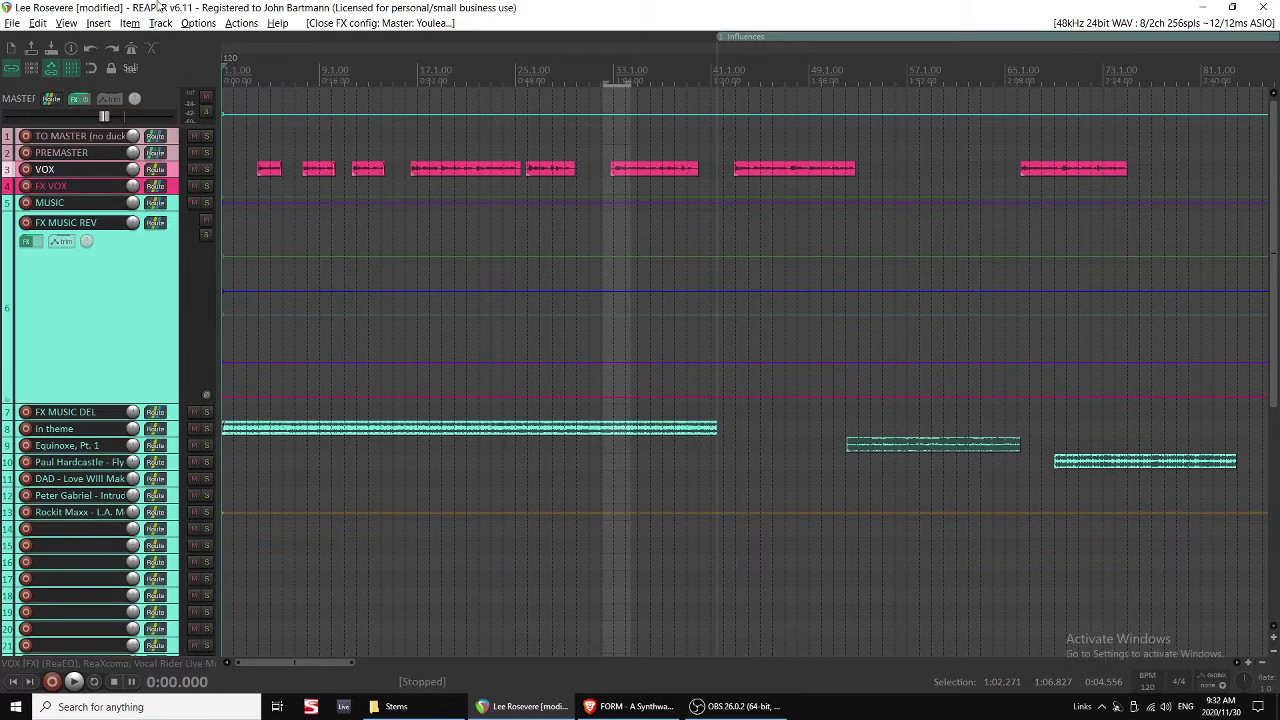
Zoom out to the full arrangement and briefly play the vocal track from about 4:50.
{"action": "scroll", "coordinate": [343, 175], "scroll_direction": "up", "scroll_amount": 5}
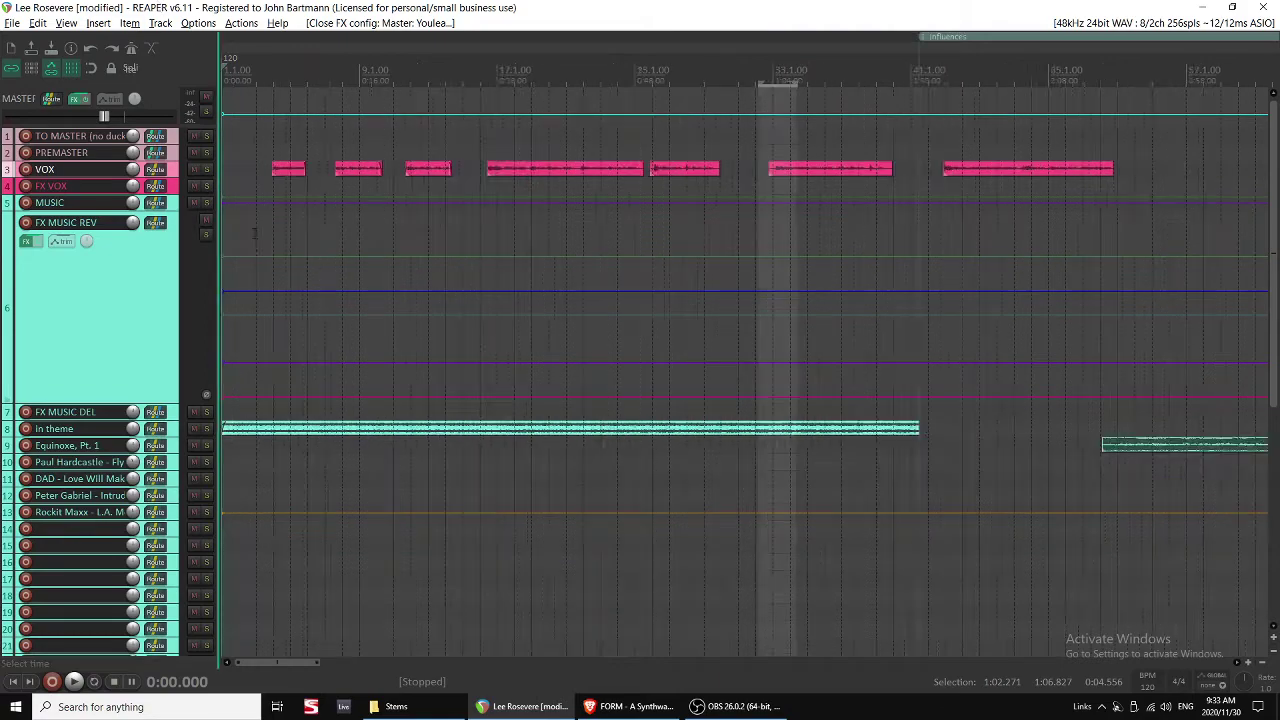
{"action": "left_click", "coordinate": [343, 175]}
{"action": "scroll", "coordinate": [569, 185], "scroll_direction": "down", "scroll_amount": 1}
{"action": "scroll", "coordinate": [568, 185], "scroll_direction": "down", "scroll_amount": 12}
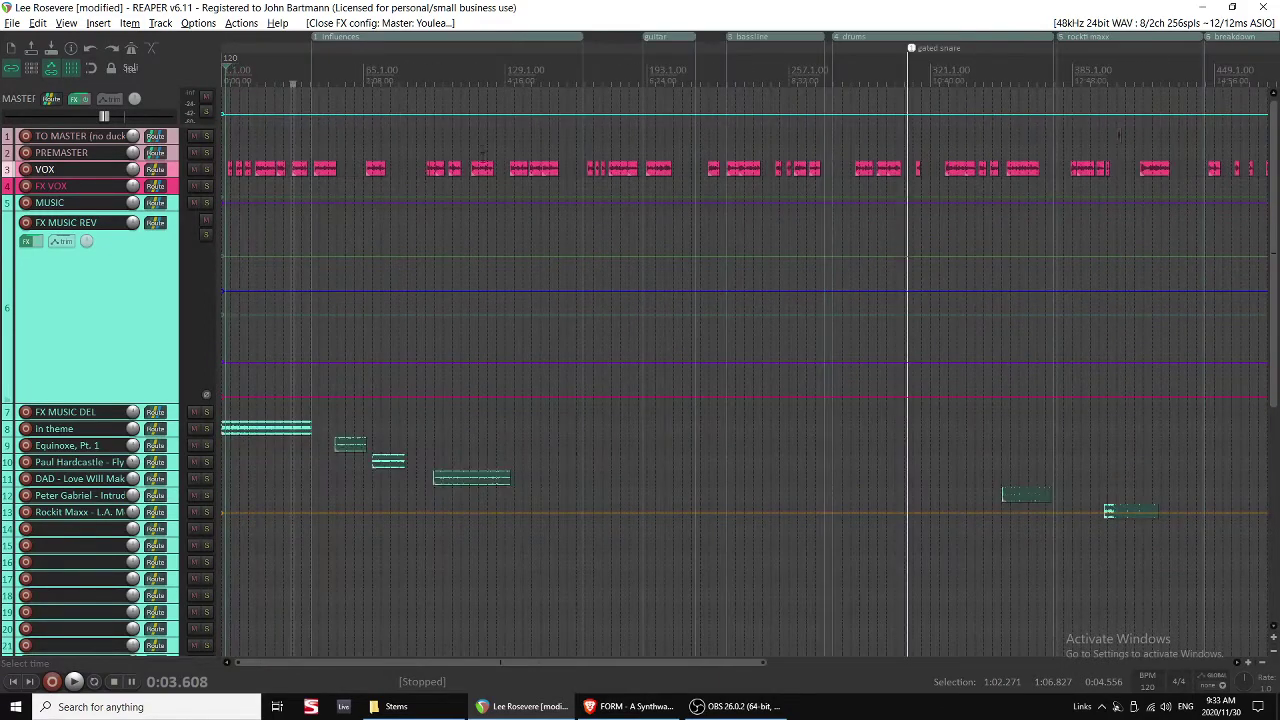
{"action": "left_click", "coordinate": [544, 148]}
{"action": "key", "text": "space"}
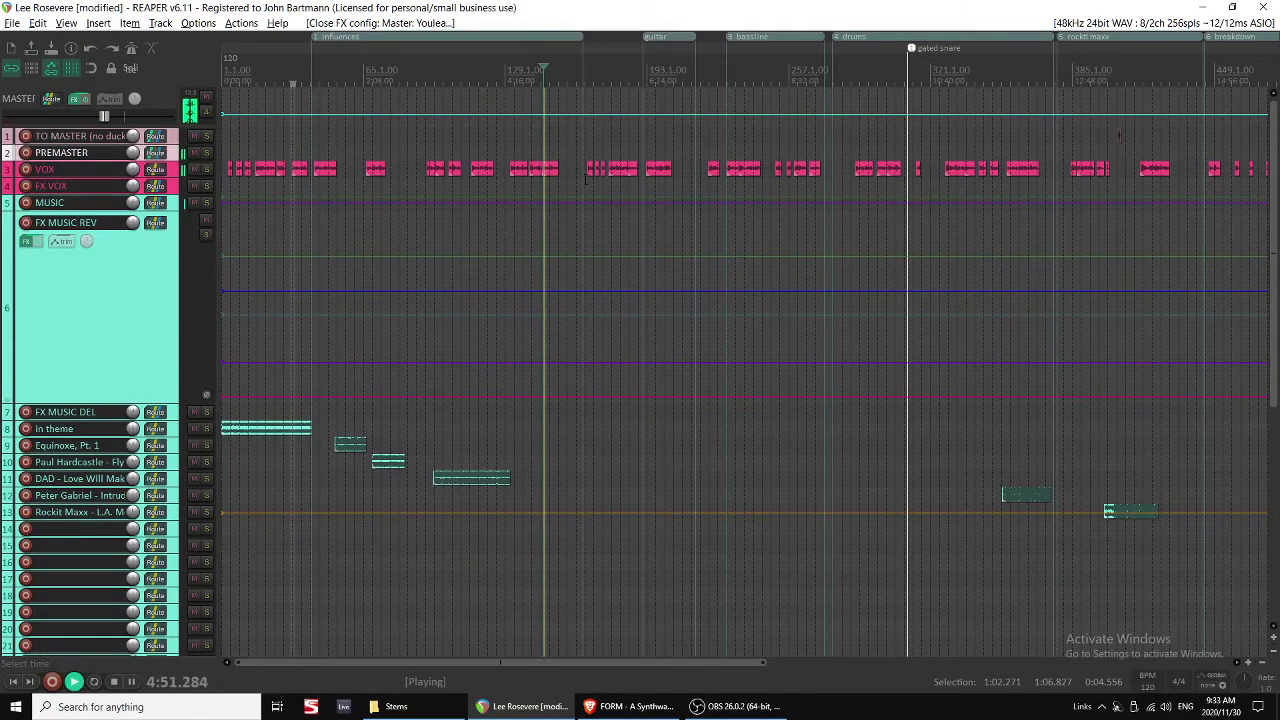
{"action": "key", "text": "space"}
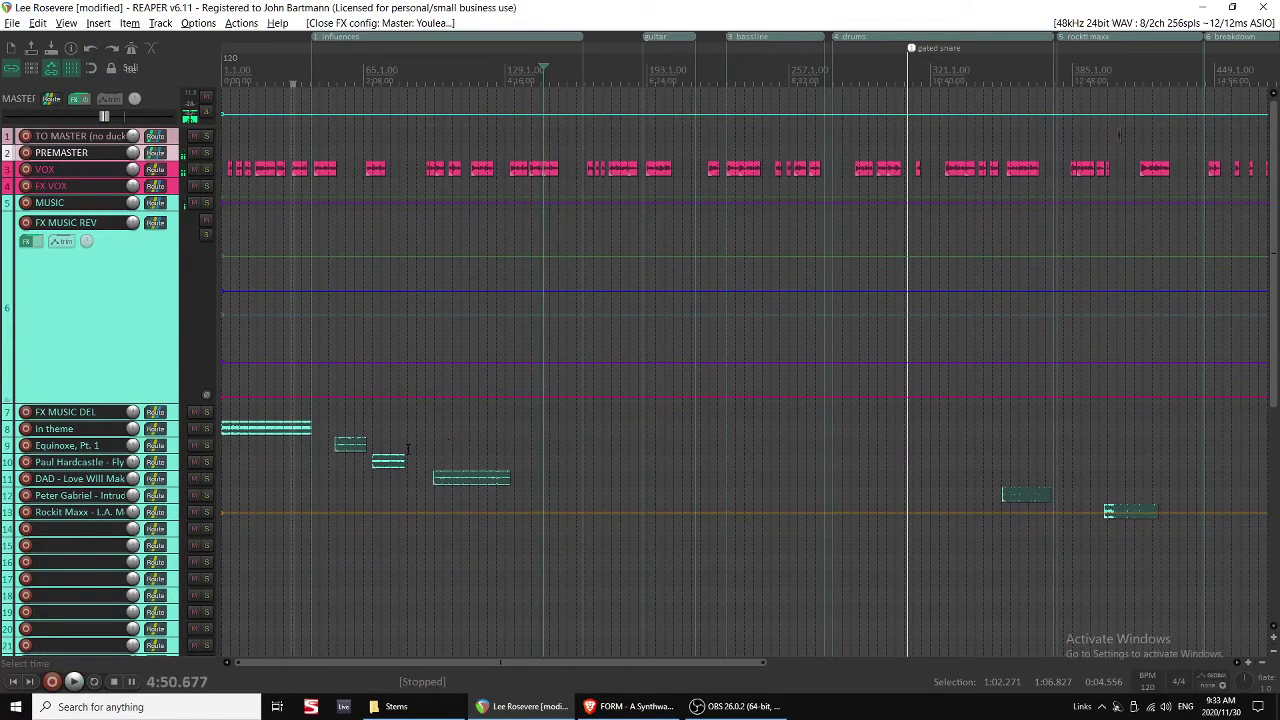
Audition the Equinoxe, Pt. 1 clip from about 1:56 and the Paul Hardcastle clip from about 2:33.
{"action": "left_click", "coordinate": [308, 413]}
{"action": "scroll", "coordinate": [326, 388], "scroll_direction": "up", "scroll_amount": 5}
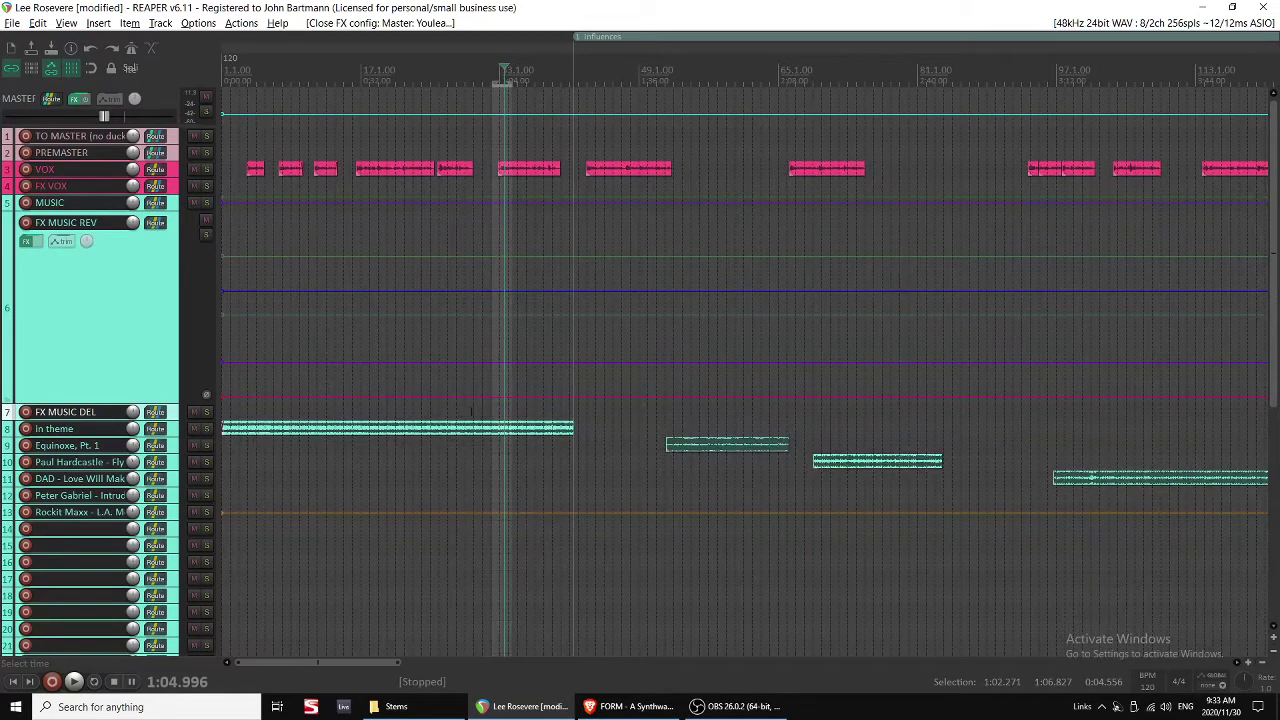
{"action": "left_click", "coordinate": [727, 425]}
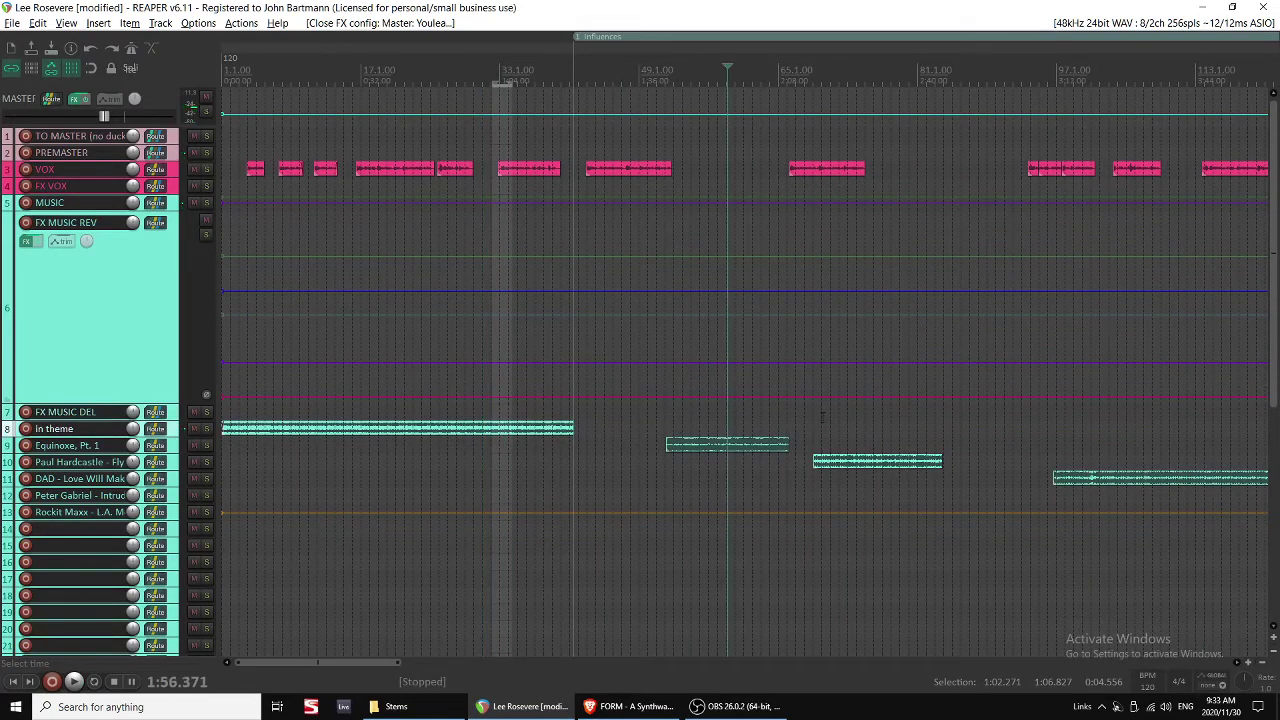
{"action": "key", "text": "space"}
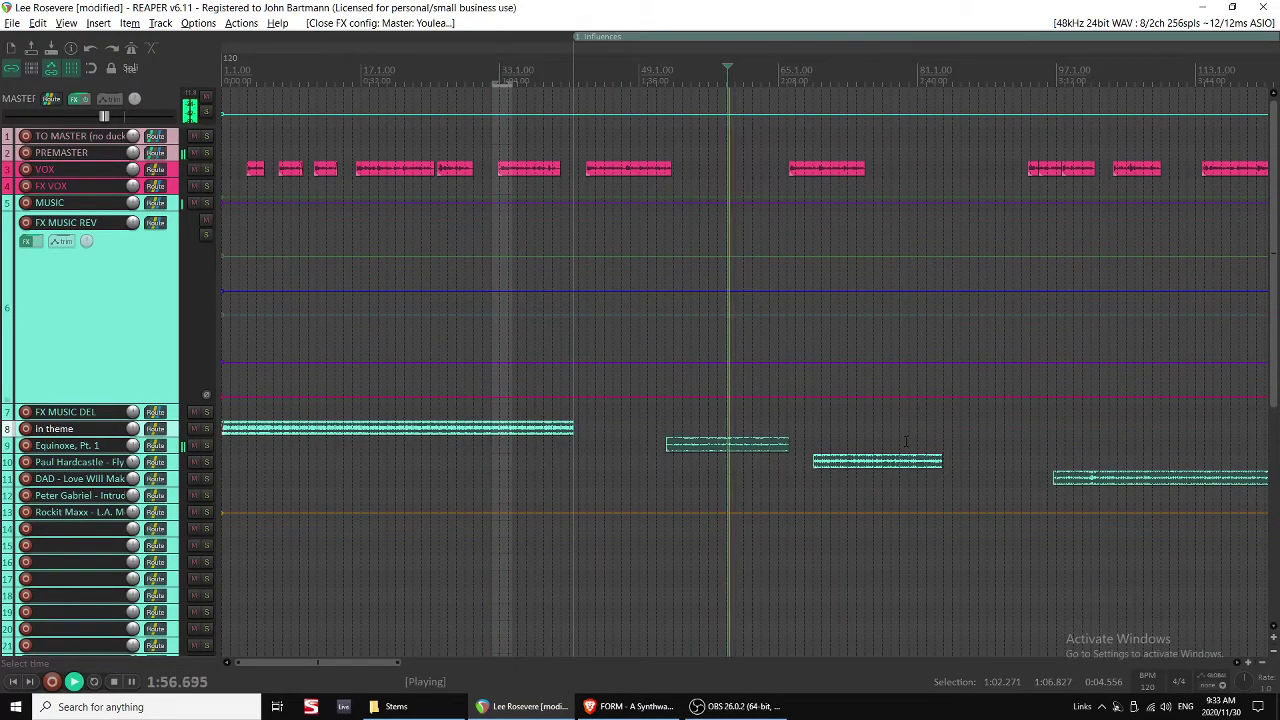
{"action": "key", "text": "space"}
{"action": "left_click", "coordinate": [730, 439]}
{"action": "left_click", "coordinate": [891, 415]}
{"action": "left_click", "coordinate": [891, 415]}
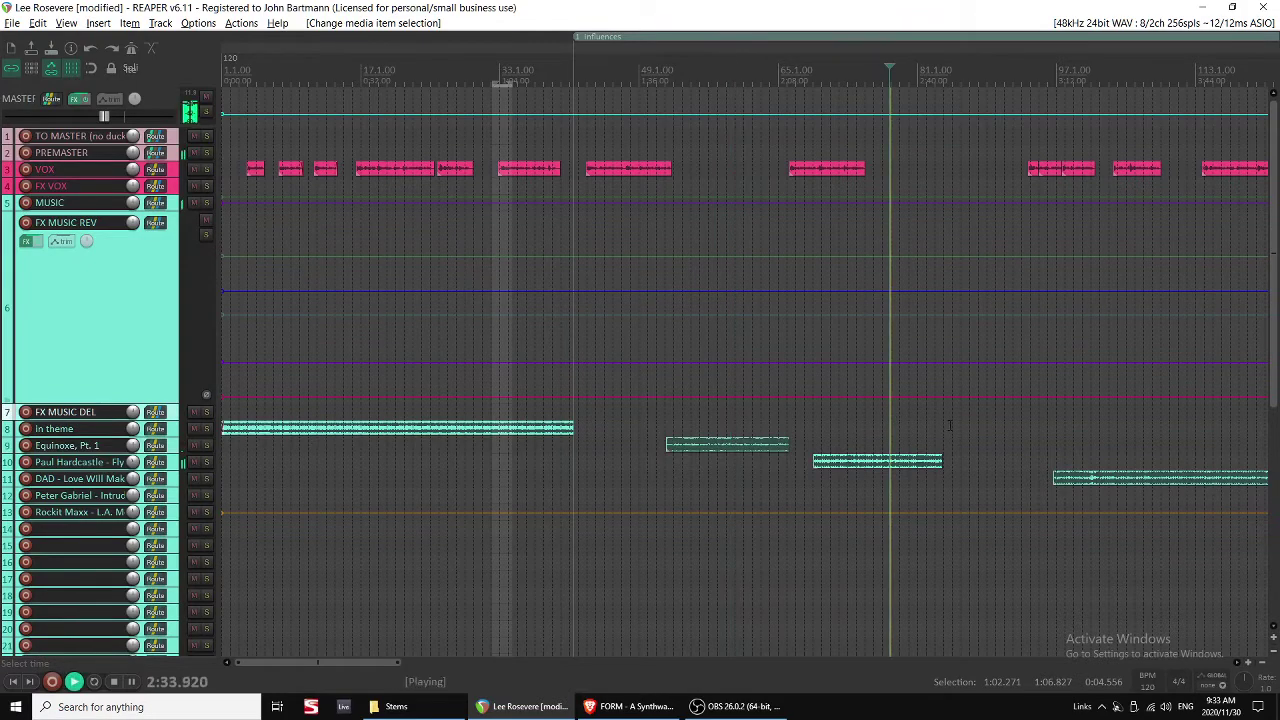
Move the outro region ahead of the drums region, and move it back to the end after the breakdown region.
{"action": "scroll", "coordinate": [907, 415], "scroll_direction": "down", "scroll_amount": 2}
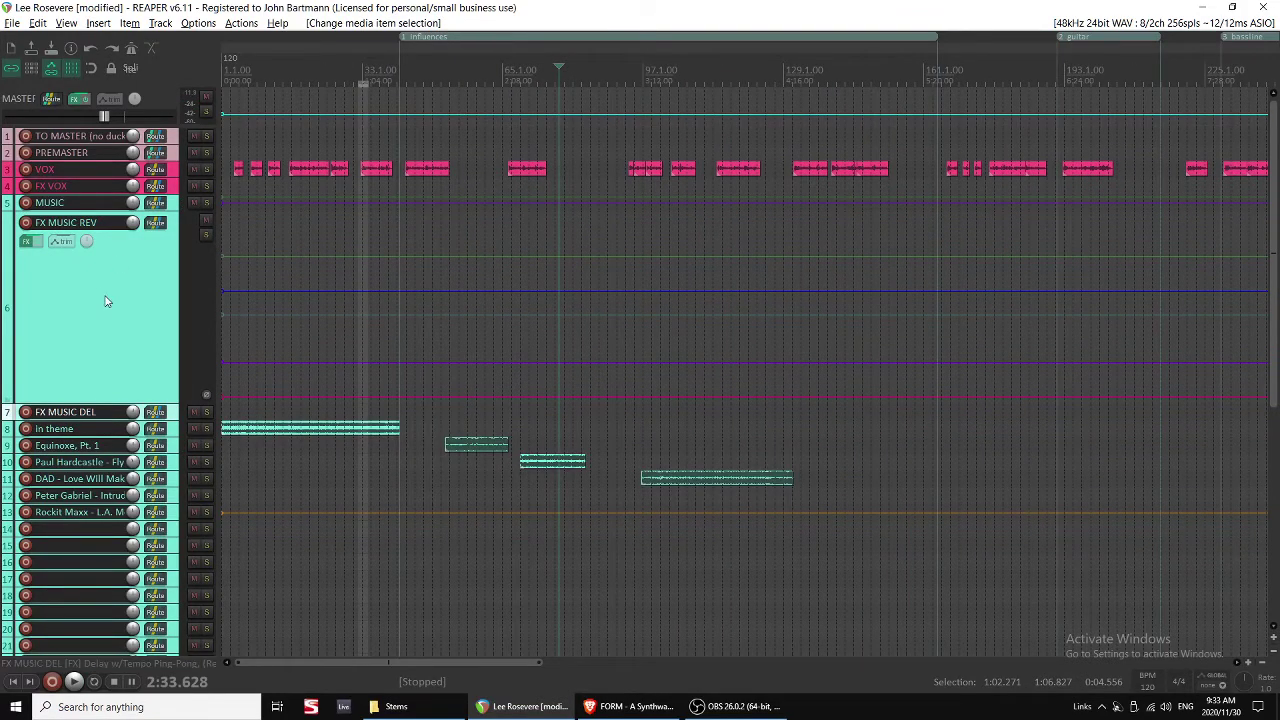
{"action": "scroll", "coordinate": [544, 44], "scroll_direction": "down", "scroll_amount": 2}
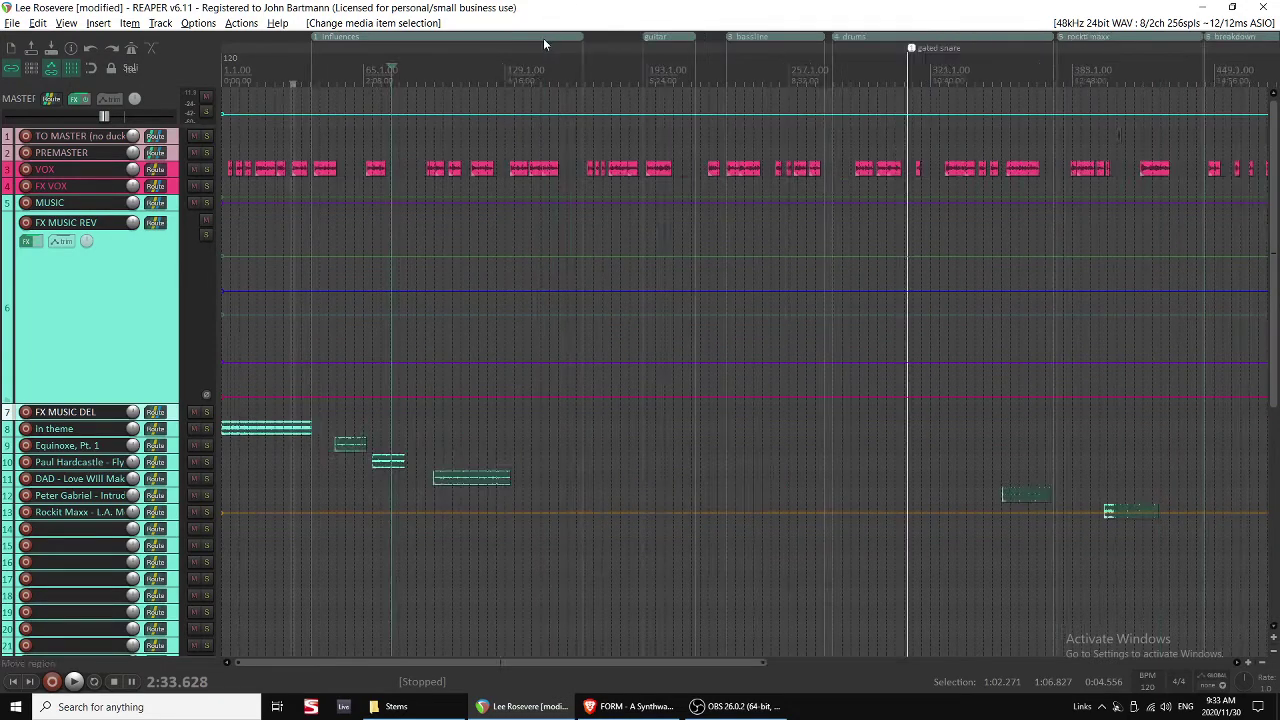
{"action": "scroll", "coordinate": [544, 44], "scroll_direction": "down", "scroll_amount": 3}
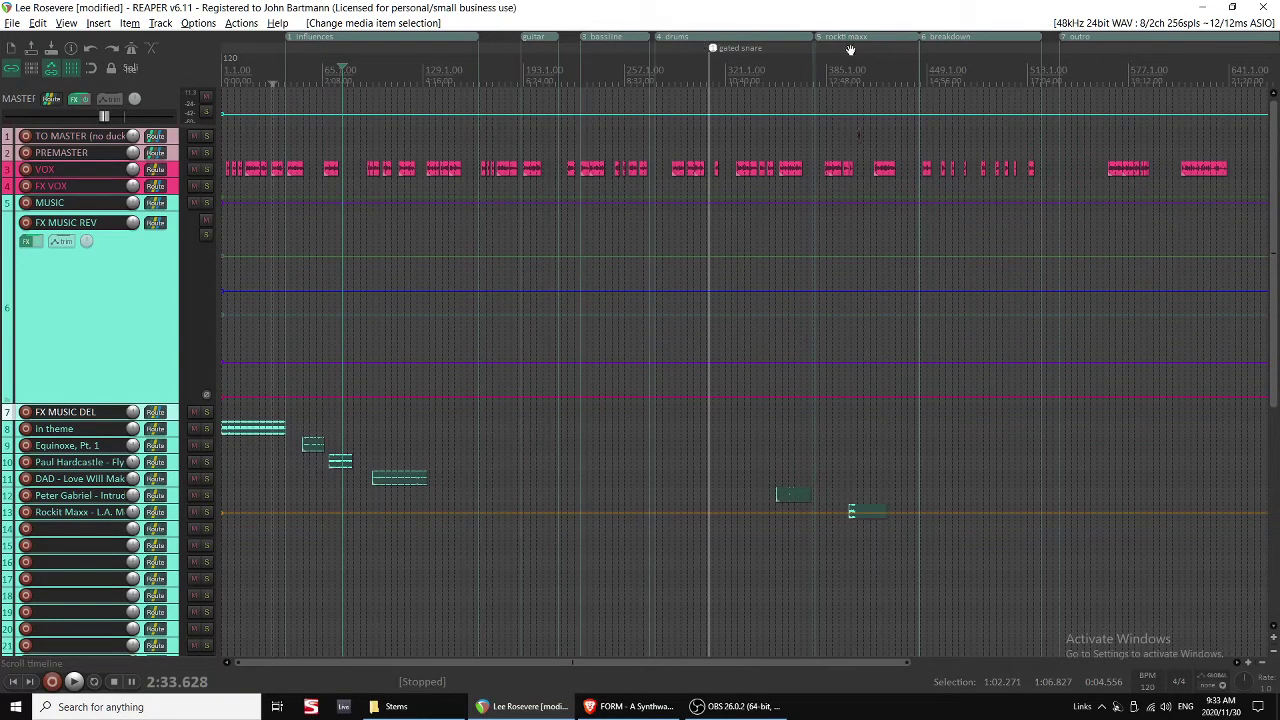
{"action": "scroll", "coordinate": [915, 53], "scroll_direction": "down", "scroll_amount": 2}
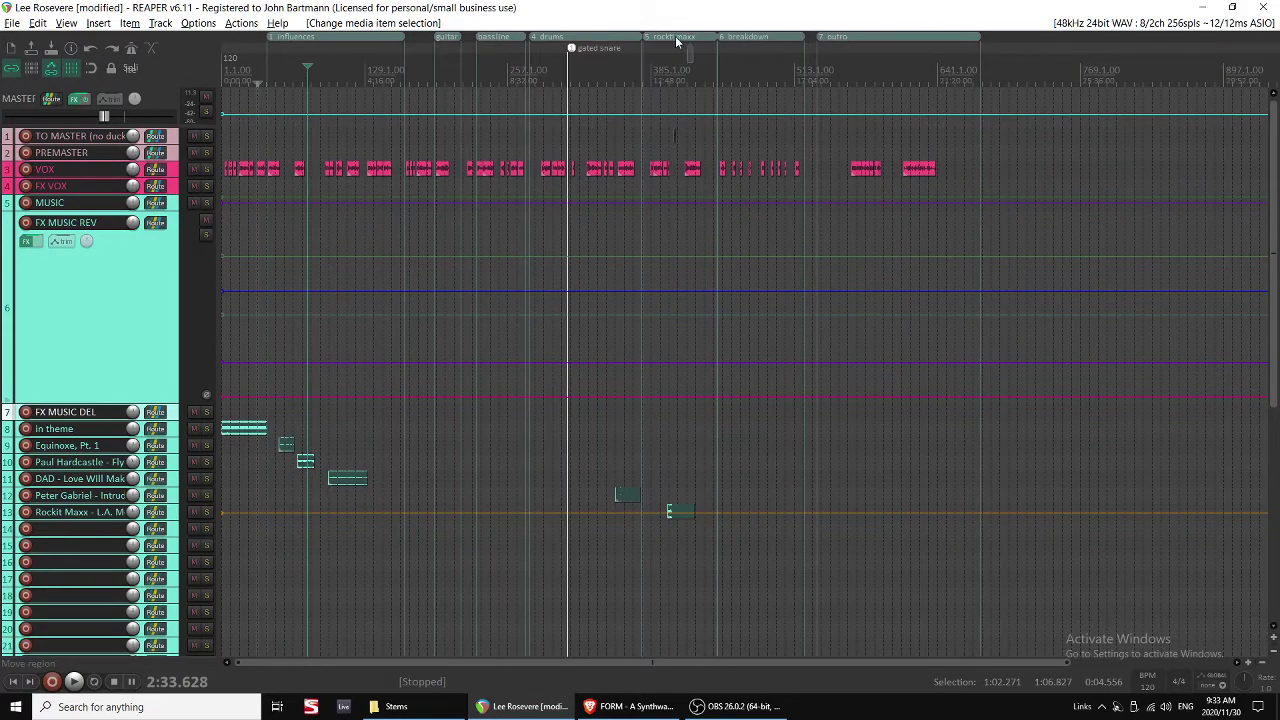
{"action": "left_click_drag", "start_coordinate": [538, 40], "coordinate": [527, 37]}
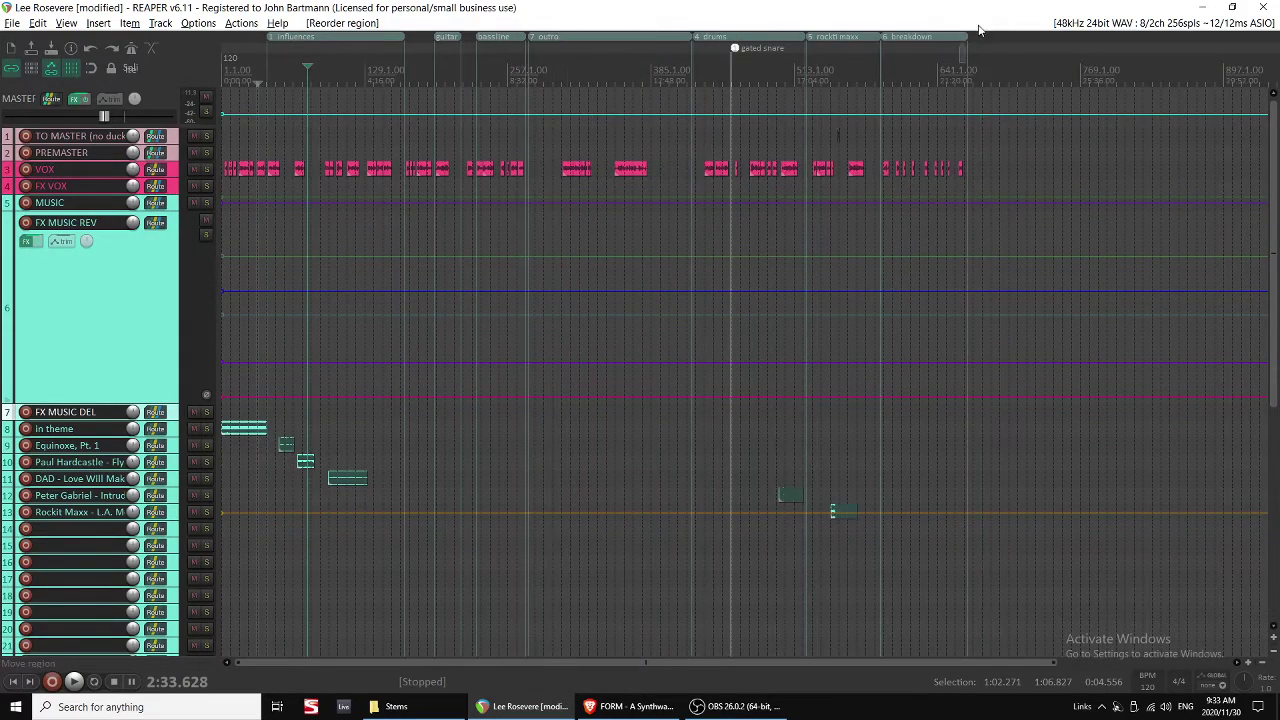
{"action": "left_click_drag", "start_coordinate": [979, 30], "coordinate": [990, 38]}
Return the edit cursor to the start of the project.
{"action": "key", "text": "Home"}
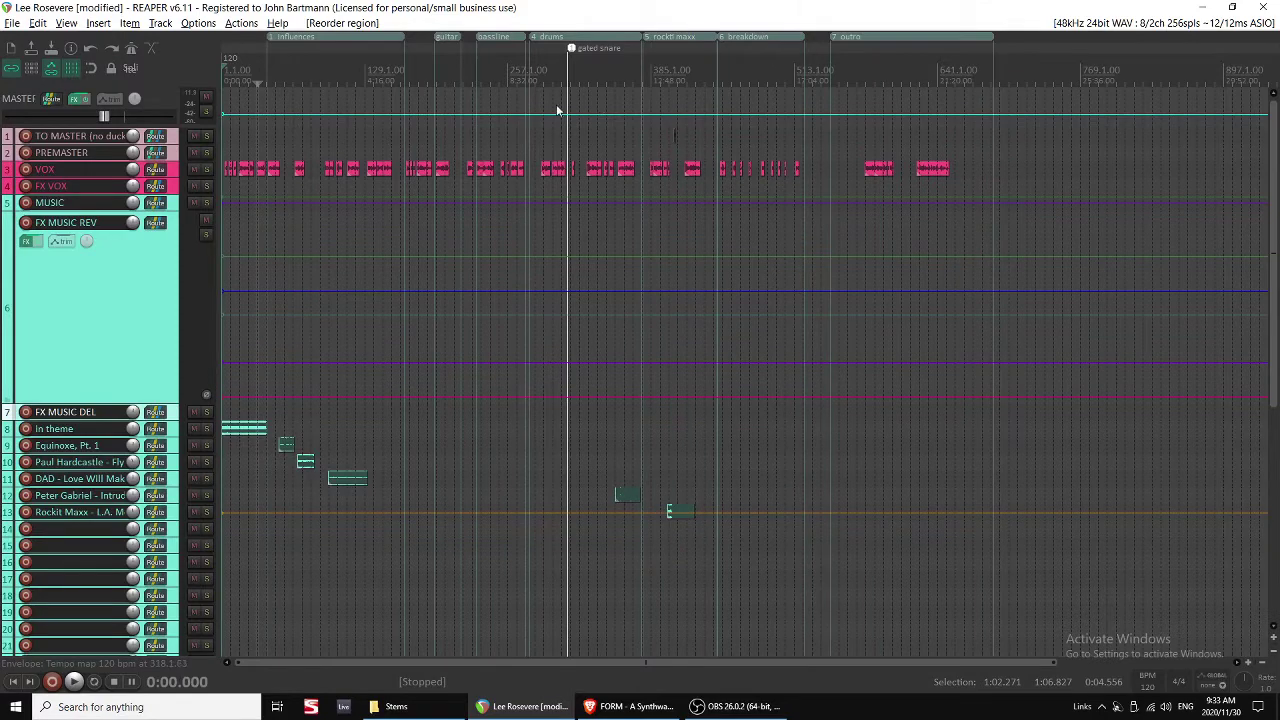
{"action": "scroll", "coordinate": [348, 219], "scroll_direction": "up", "scroll_amount": 5}
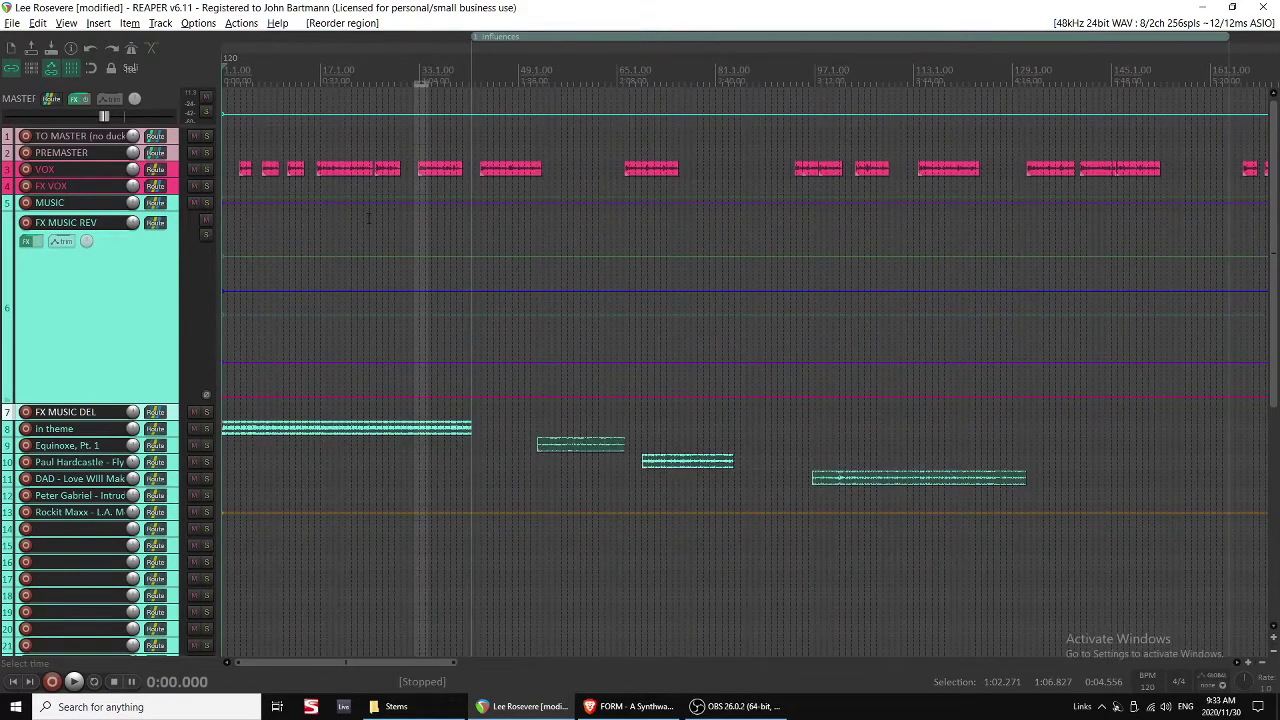
{"action": "left_click", "coordinate": [360, 245]}
{"action": "key", "text": "Home"}
{"action": "scroll", "coordinate": [362, 246], "scroll_direction": "down", "scroll_amount": 3}
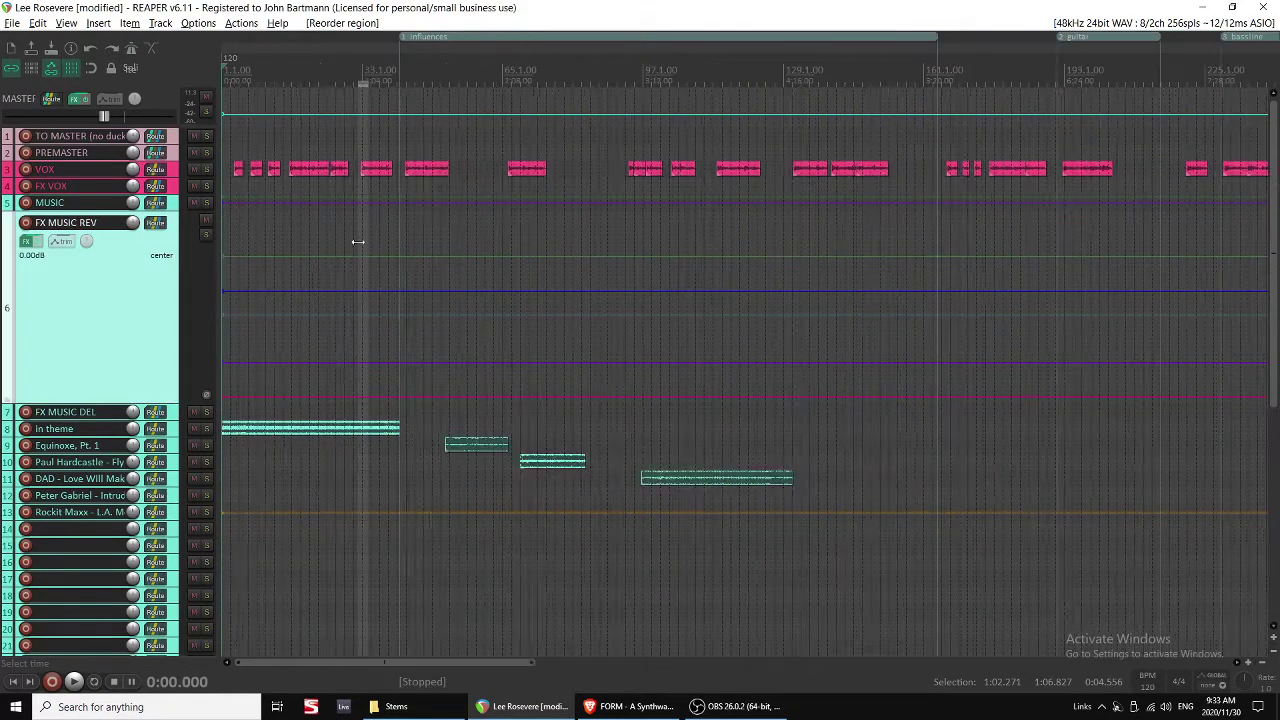
{"action": "scroll", "coordinate": [359, 250], "scroll_direction": "down", "scroll_amount": 4}
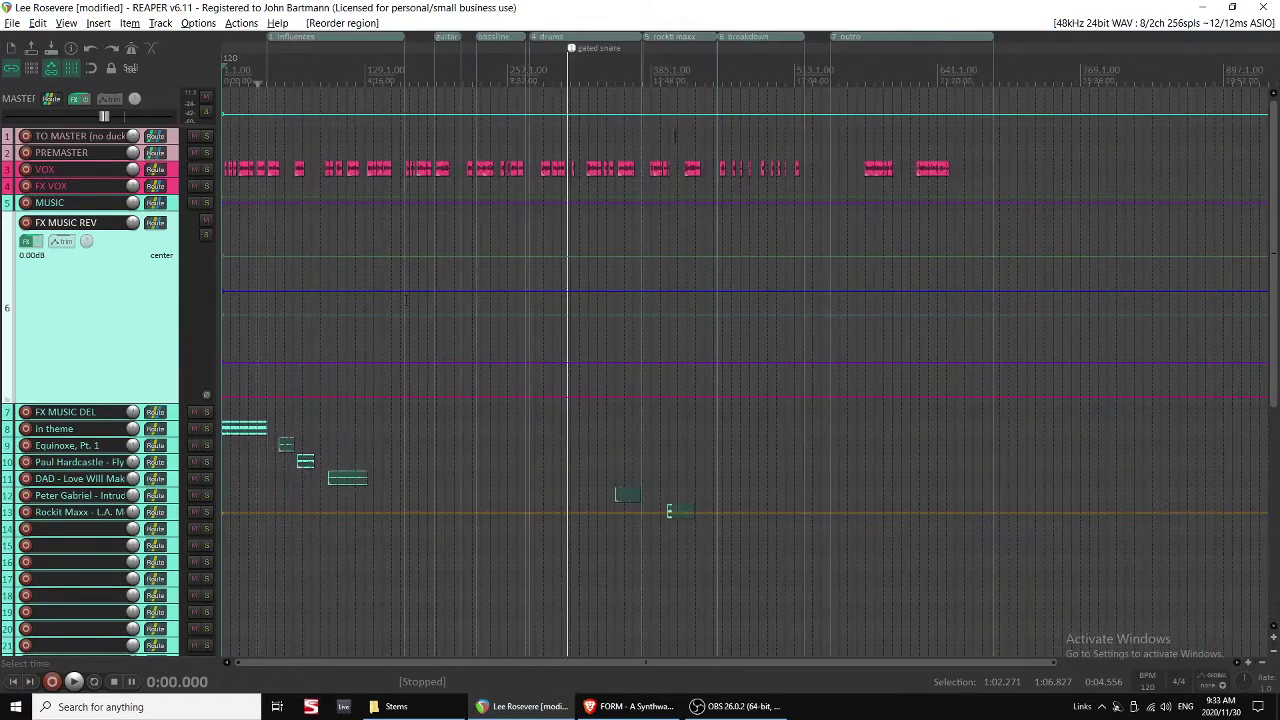
Try to insert the audio files from the Stems folder on separate tracks from track 15 down, and undo the insertion.
{"action": "scroll", "coordinate": [186, 487], "scroll_direction": "down", "scroll_amount": 5}
{"action": "key", "text": "alt+Tab"}
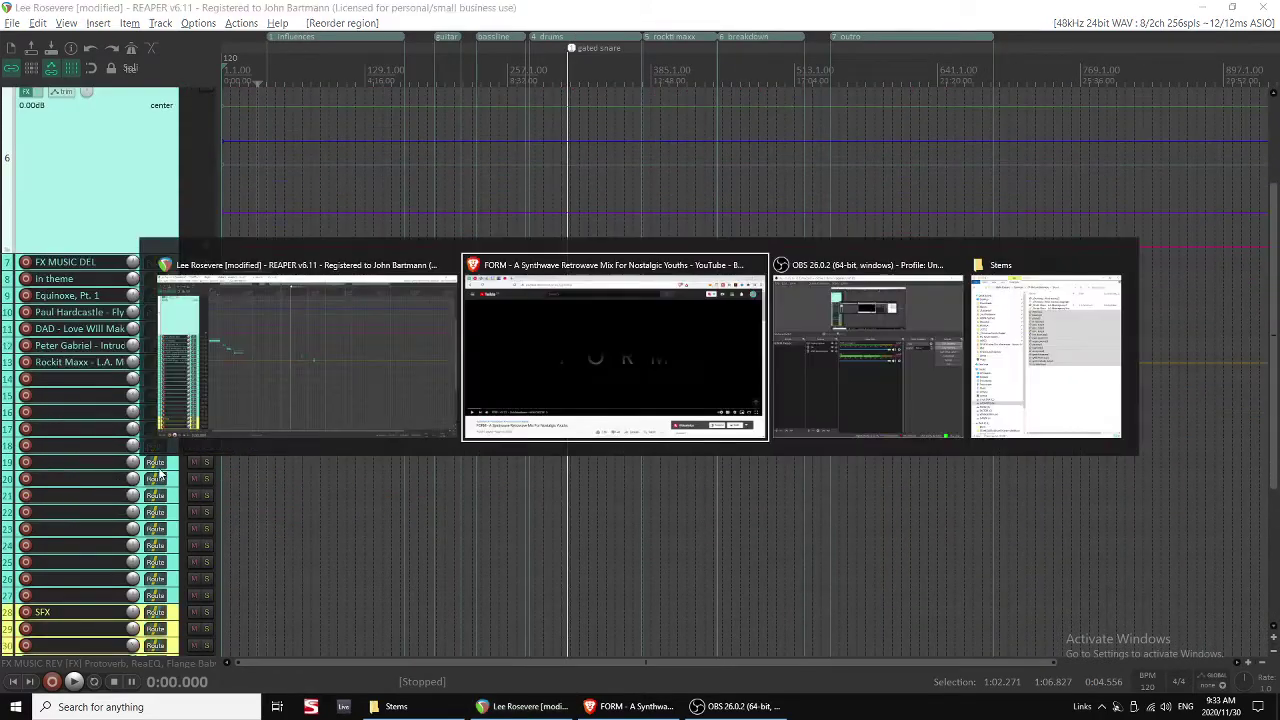
{"action": "key", "text": "alt+Tab"}
{"action": "key", "text": "alt+Tab"}
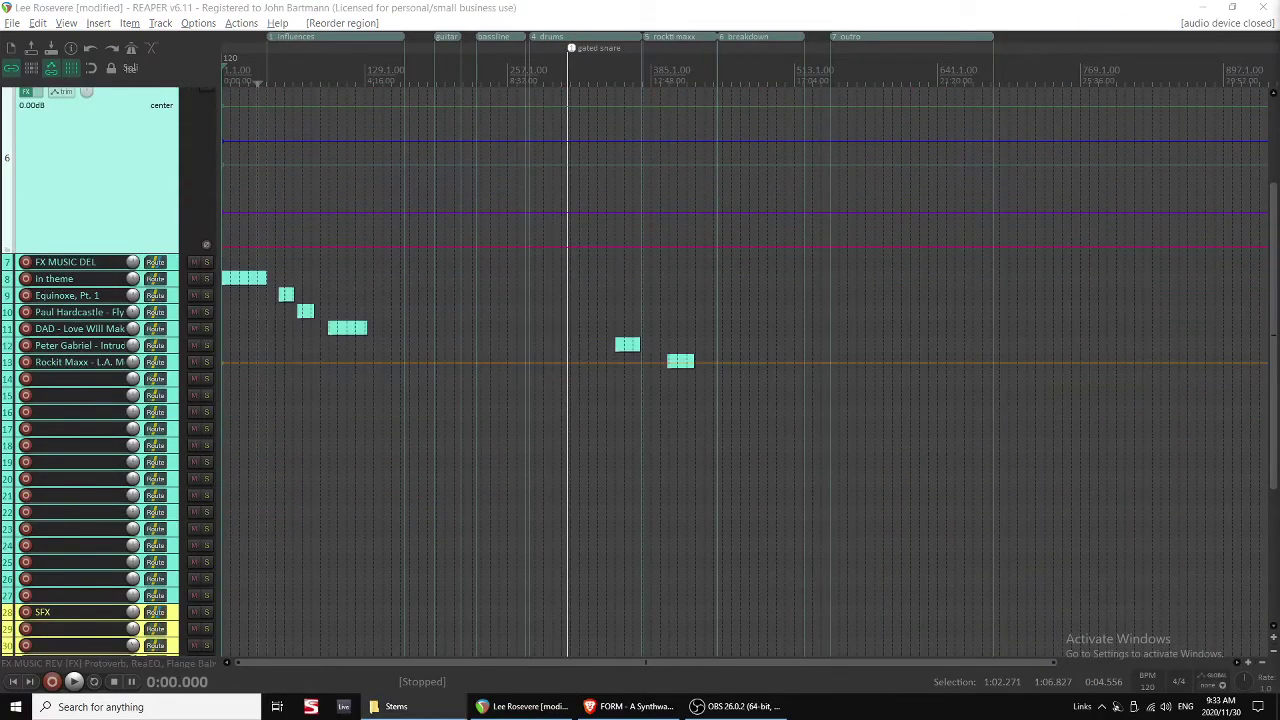
{"action": "left_click_drag", "start_coordinate": [481, 417], "coordinate": [405, 413]}
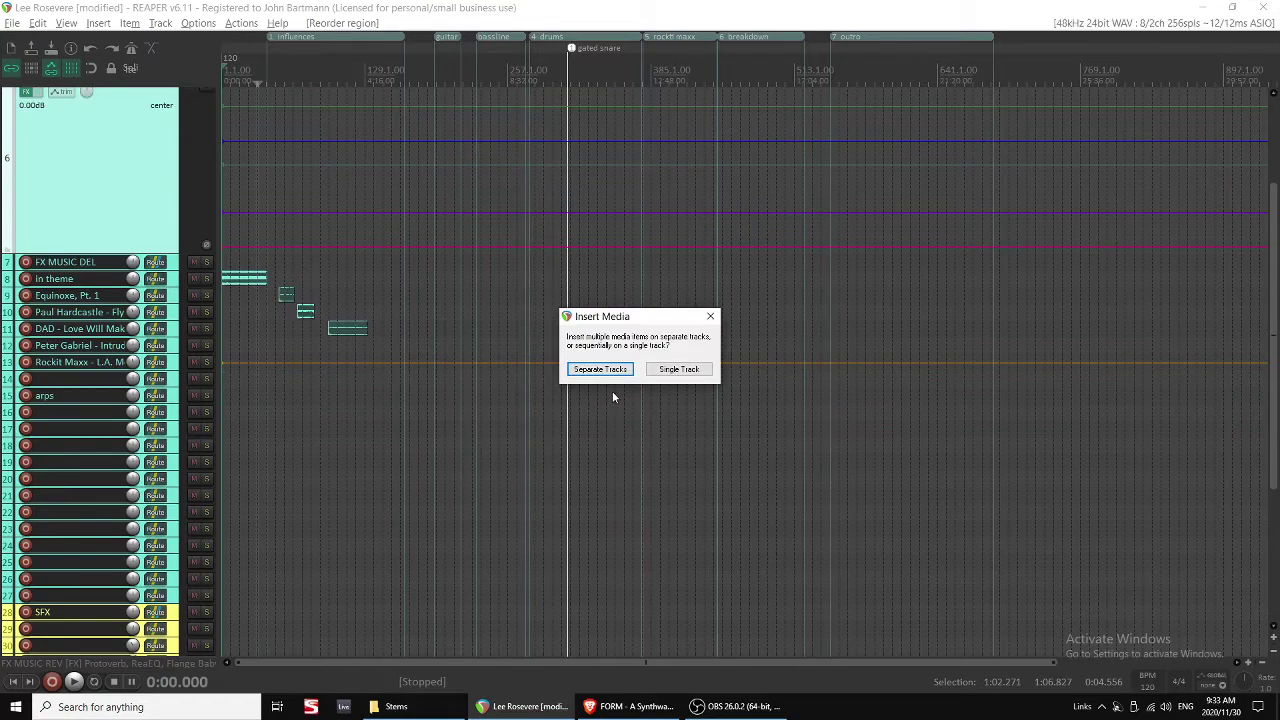
{"action": "key", "text": "Return"}
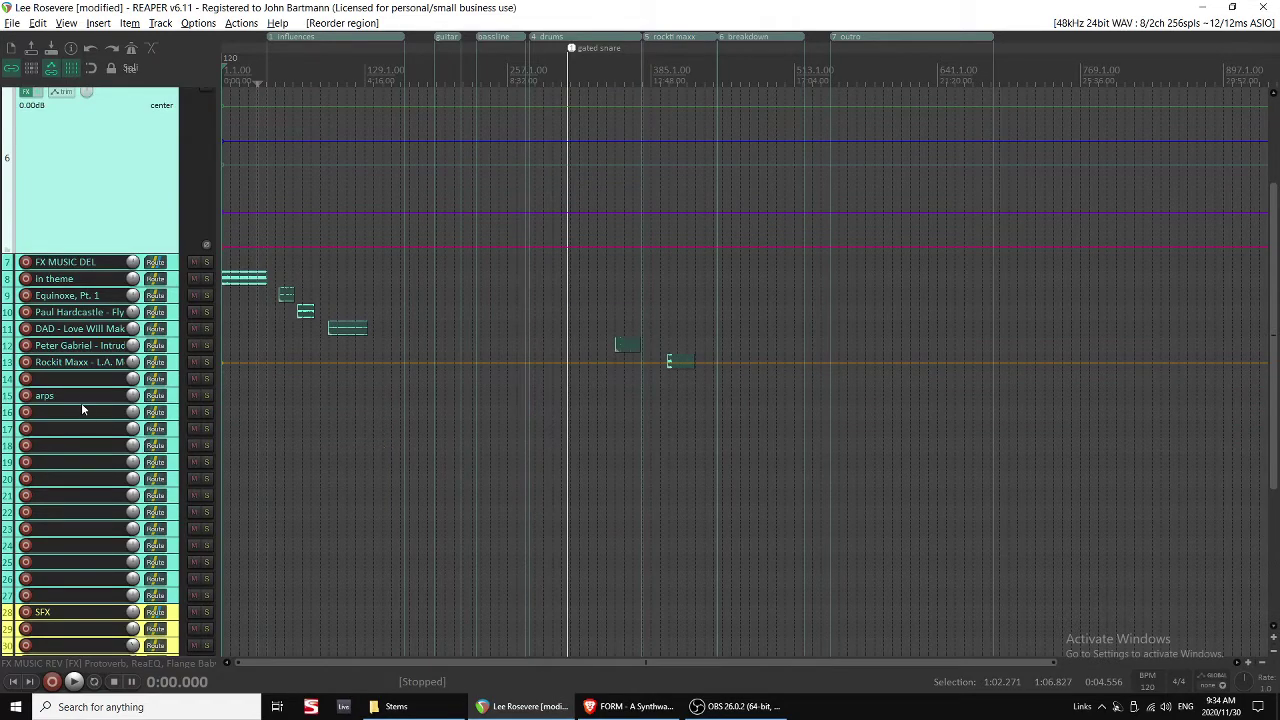
{"action": "scroll", "coordinate": [274, 463], "scroll_direction": "up", "scroll_amount": 2}
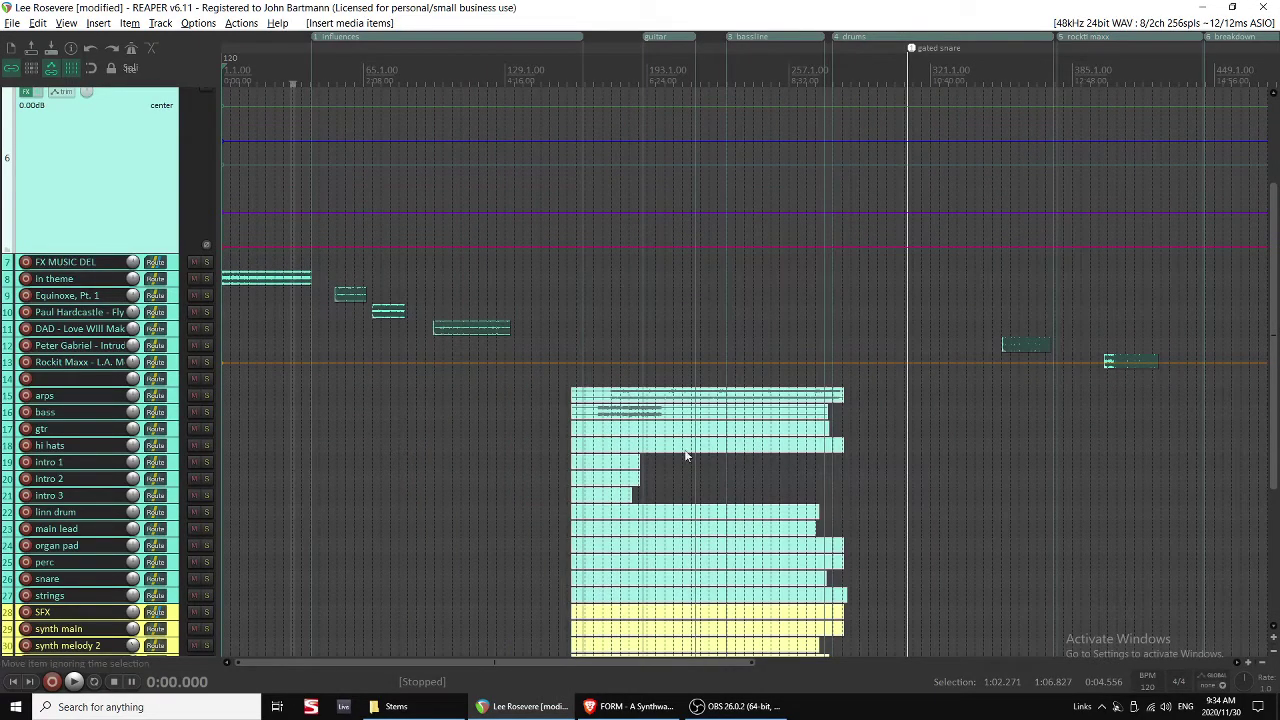
{"action": "scroll", "coordinate": [660, 475], "scroll_direction": "down", "scroll_amount": 1}
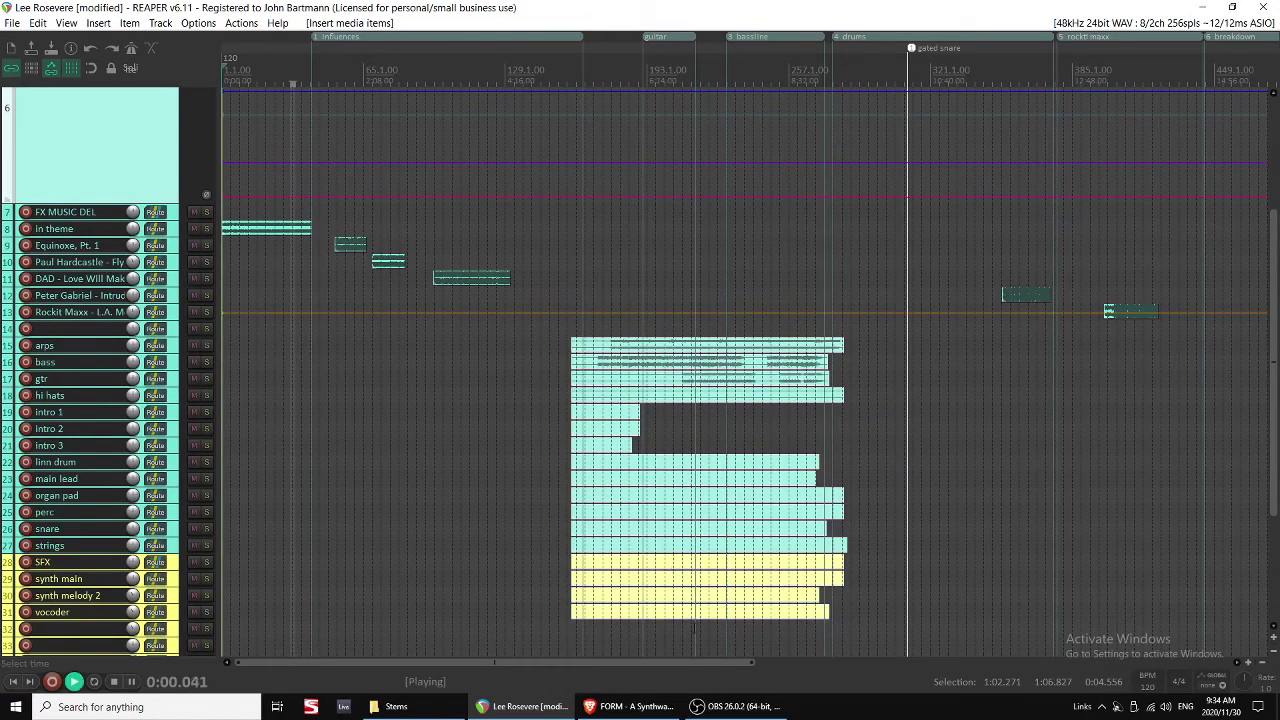
{"action": "key", "text": "ctrl+z"}
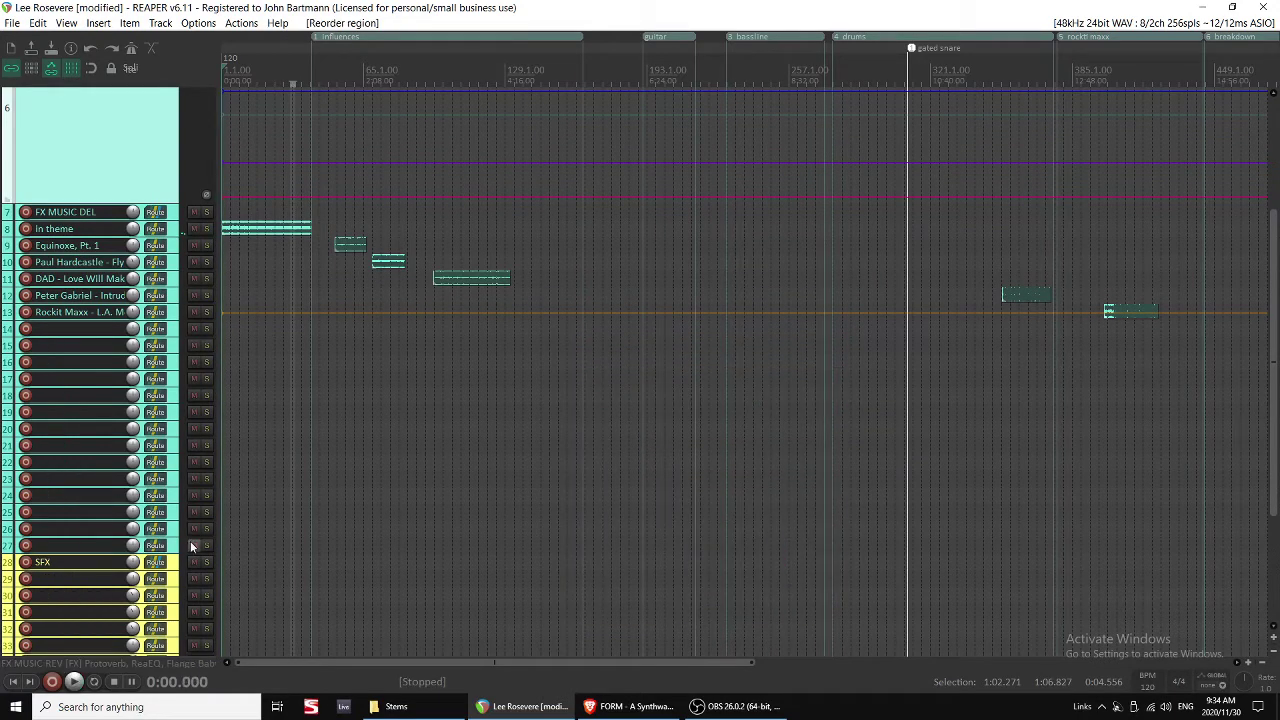
Duplicate the last five empty music tracks directly above the SFX track.
{"action": "left_click", "coordinate": [174, 549]}
{"action": "left_click", "coordinate": [175, 485], "text": "shift"}
{"action": "key", "text": "ctrl+d"}
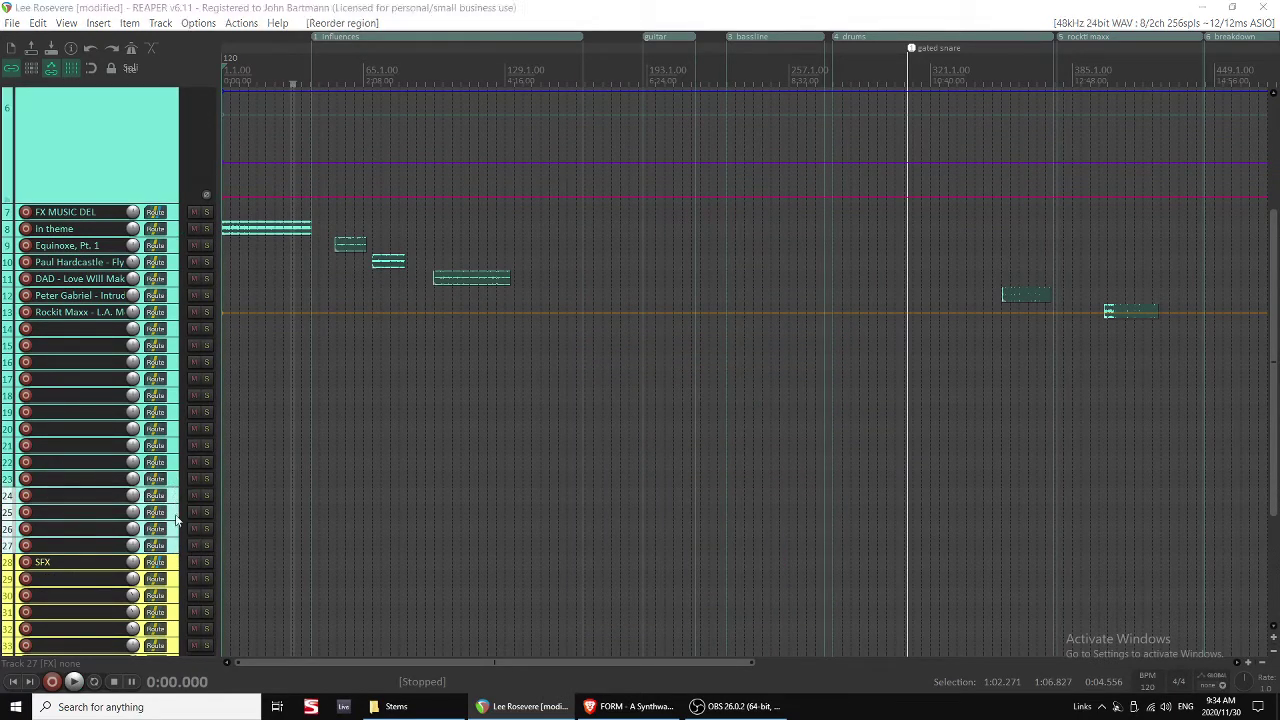
{"action": "key", "text": "alt+d"}
{"action": "scroll", "coordinate": [109, 530], "scroll_direction": "down", "scroll_amount": 1}
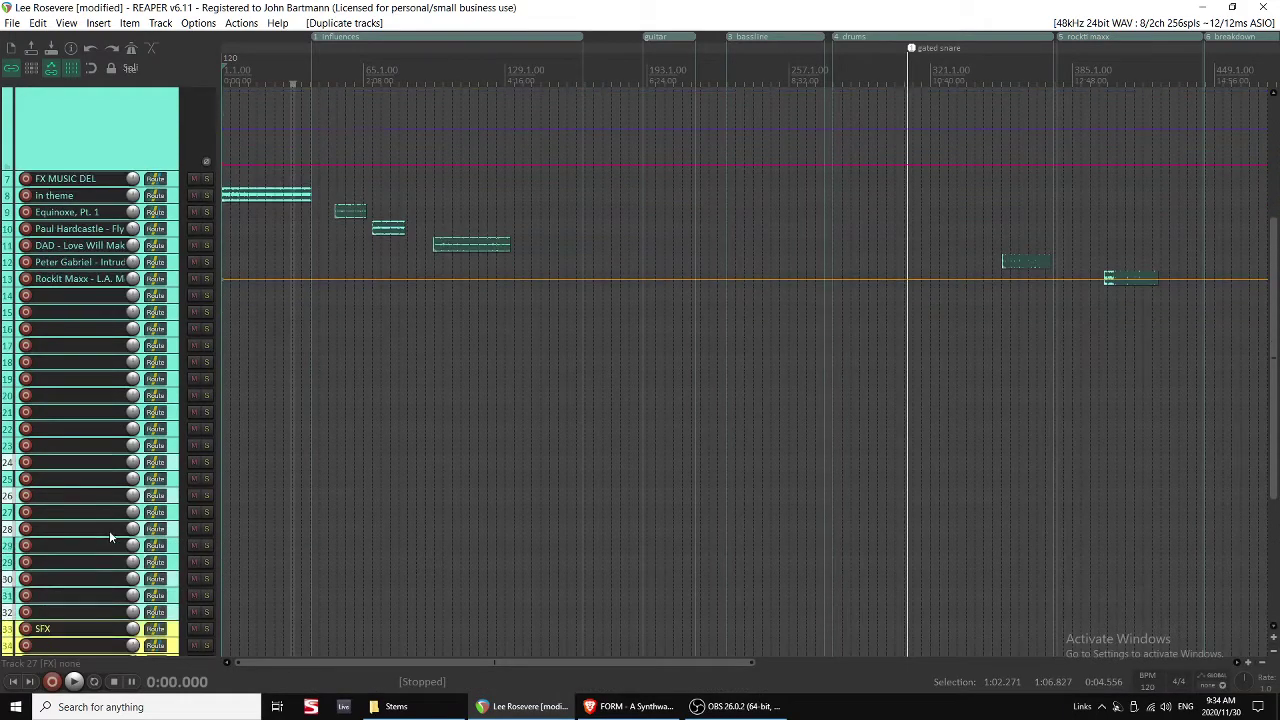
Insert the audio files from the Stems folder on separate tracks from track 15 down, starting at about bar 157.
{"action": "key", "text": "alt+Tab"}
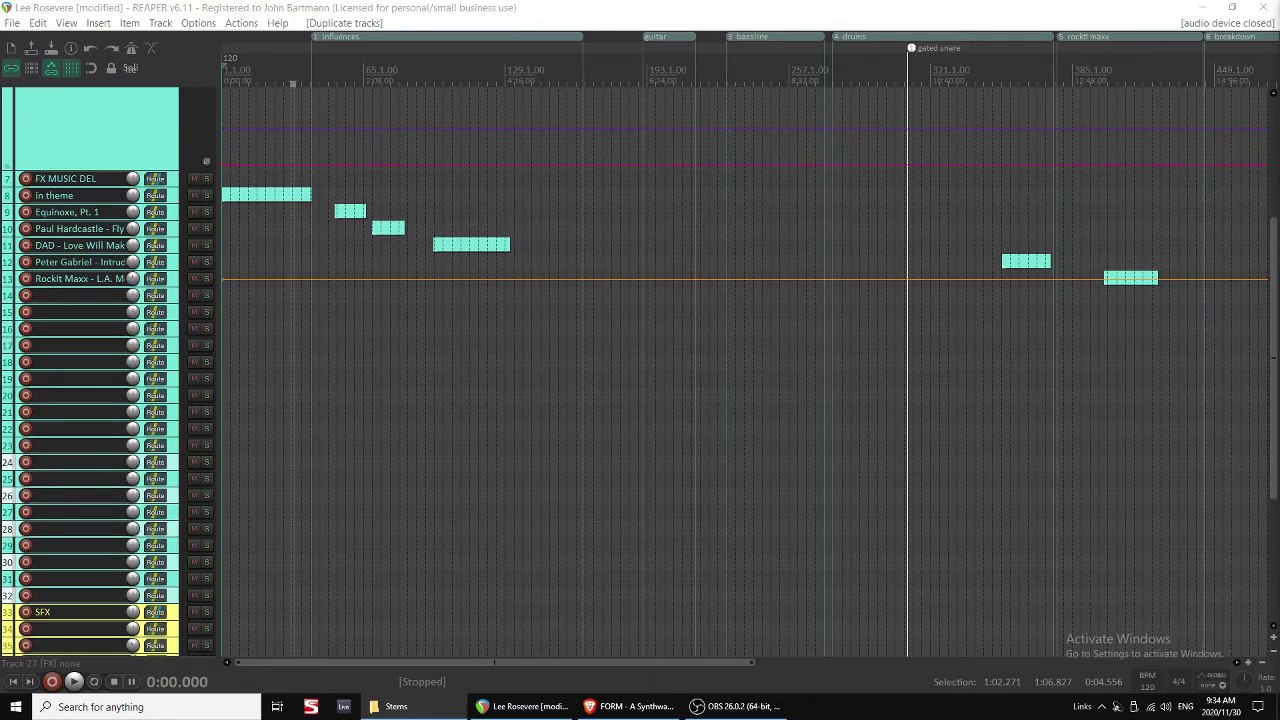
{"action": "left_click_drag", "start_coordinate": [632, 330], "coordinate": [569, 310]}
{"action": "left_click", "coordinate": [597, 370]}
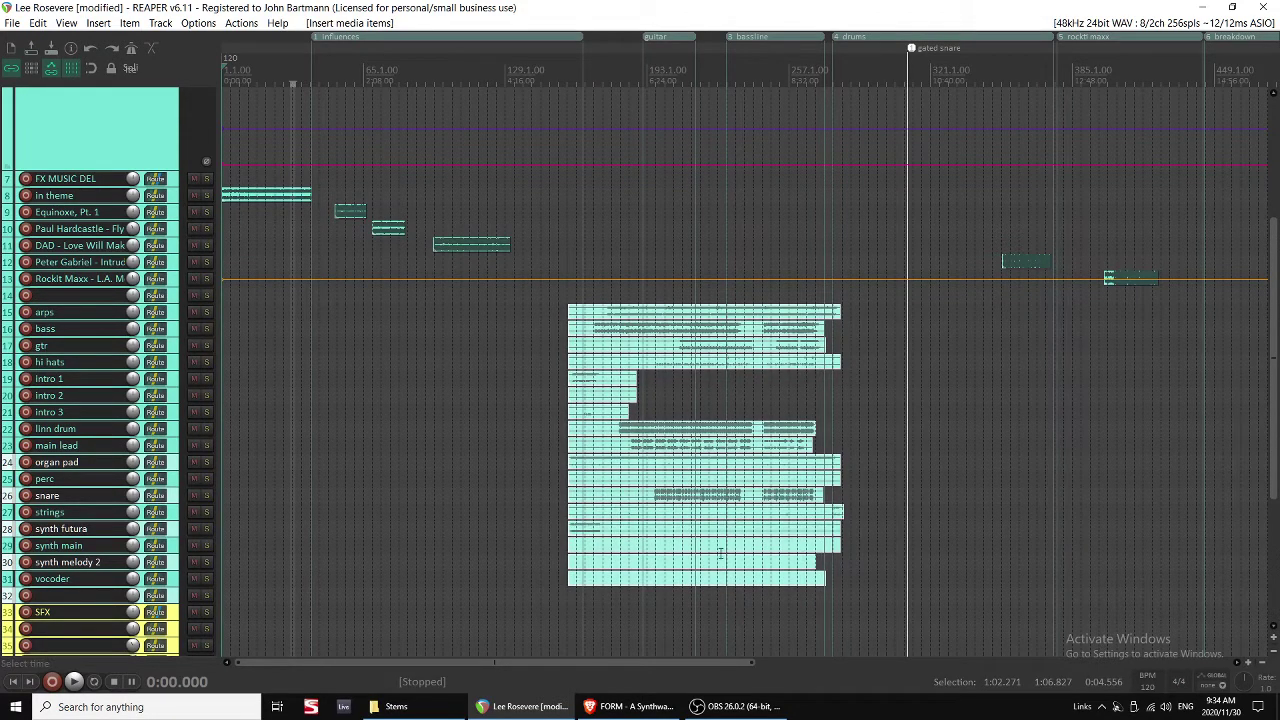
Group the 17 imported stem items and set their item timebase to Beats (position, length, rate).
{"action": "key", "text": "ctrl+g"}
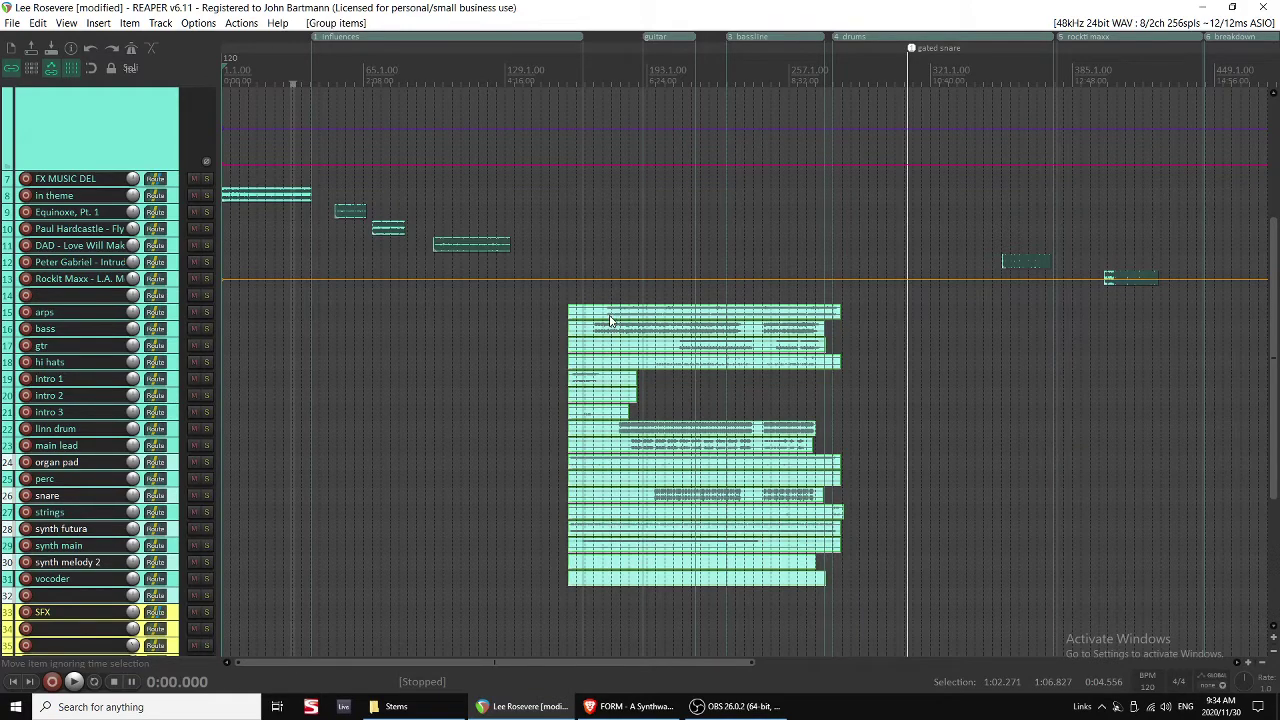
{"action": "double_click", "coordinate": [613, 321]}
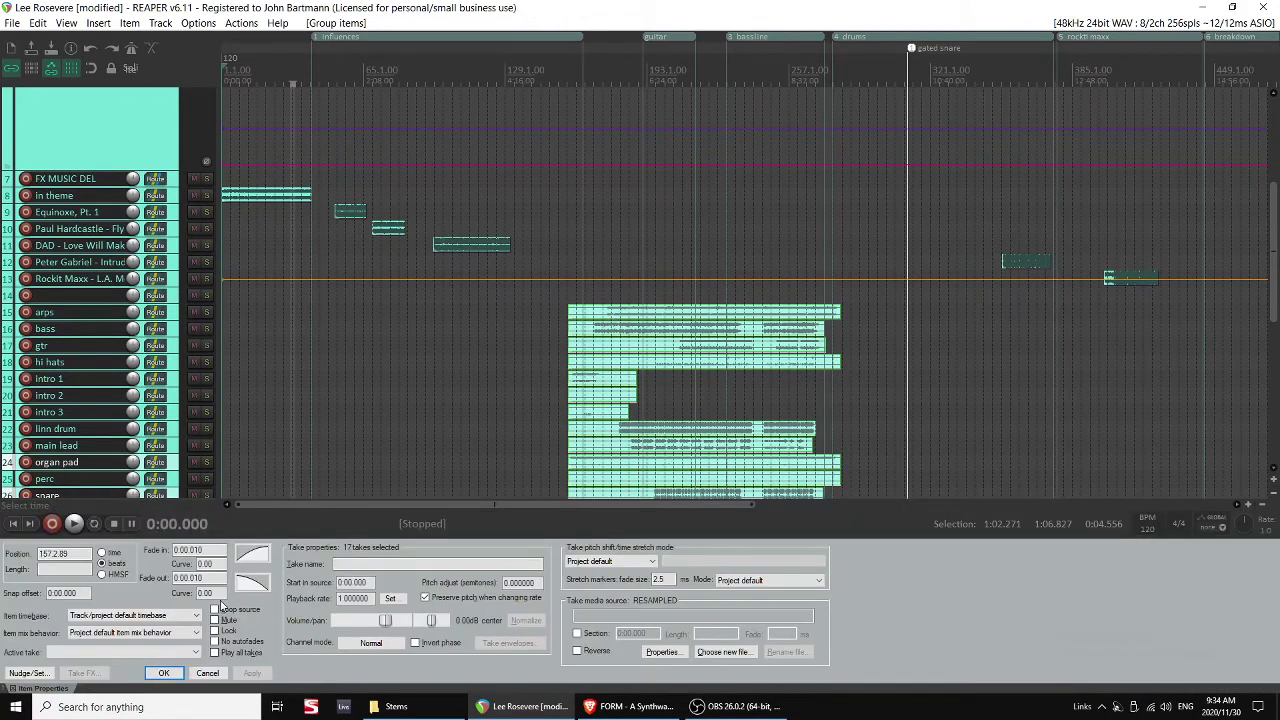
{"action": "left_click", "coordinate": [213, 610]}
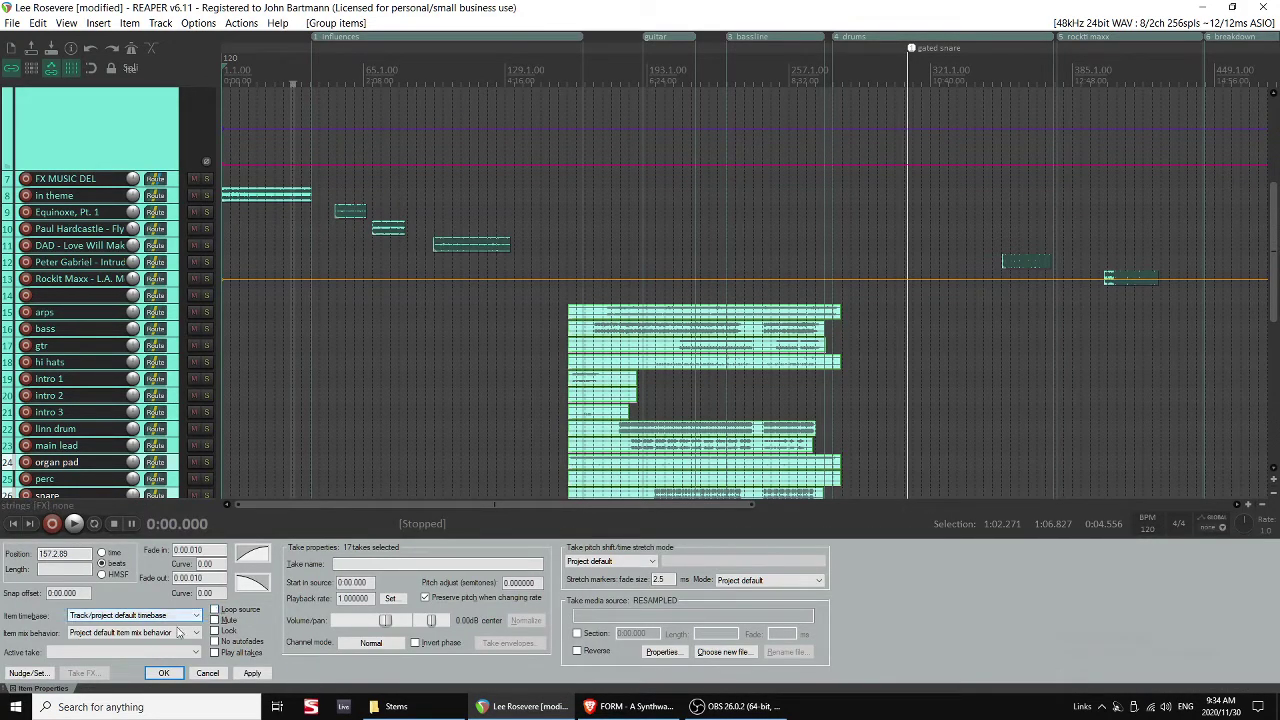
{"action": "scroll", "coordinate": [119, 630], "scroll_direction": "up", "scroll_amount": 2}
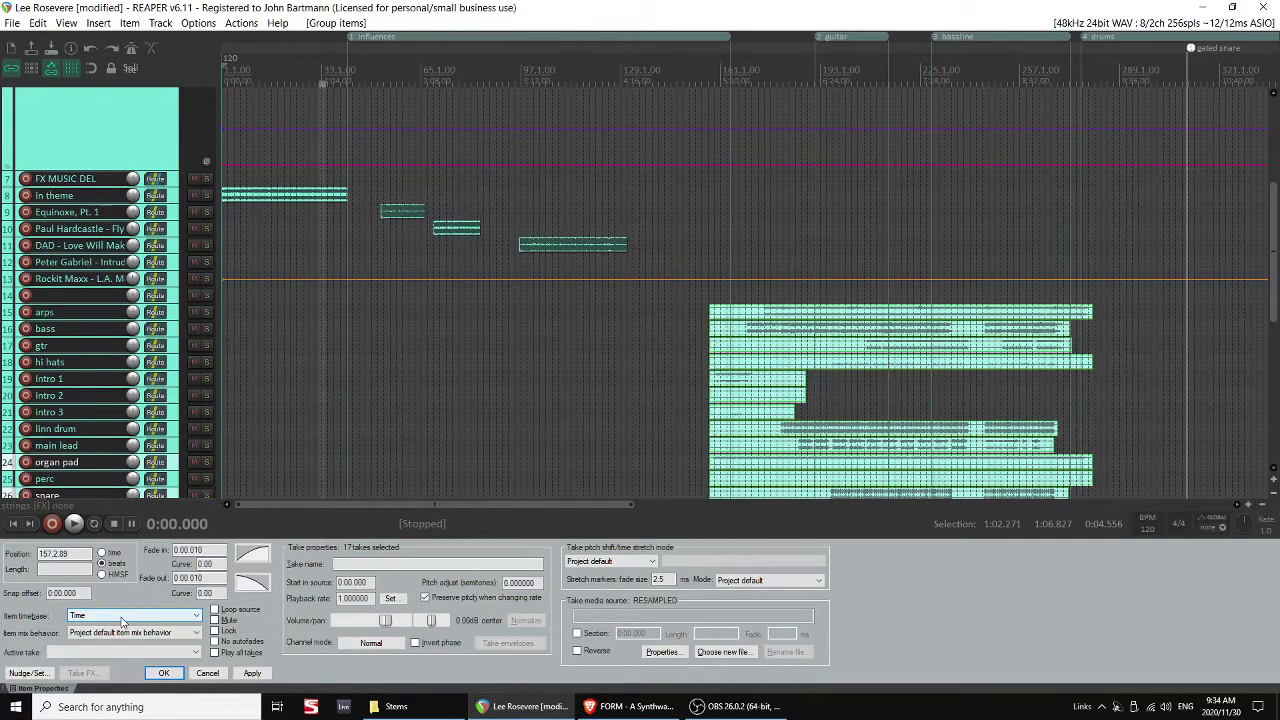
{"action": "left_click", "coordinate": [125, 616]}
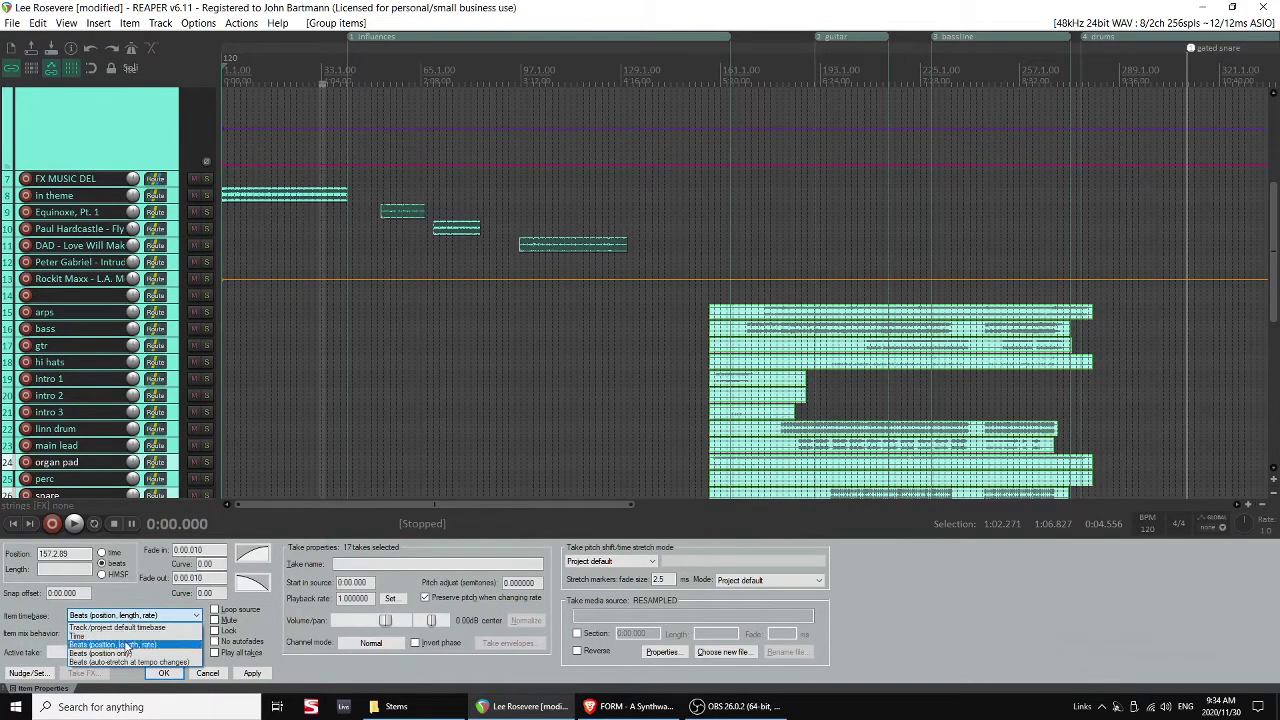
{"action": "left_click", "coordinate": [128, 648]}
Lower the volume of the grouped stem items to -11.3 dB, apply the item properties and deselect the items.
{"action": "left_click_drag", "start_coordinate": [395, 624], "coordinate": [381, 625]}
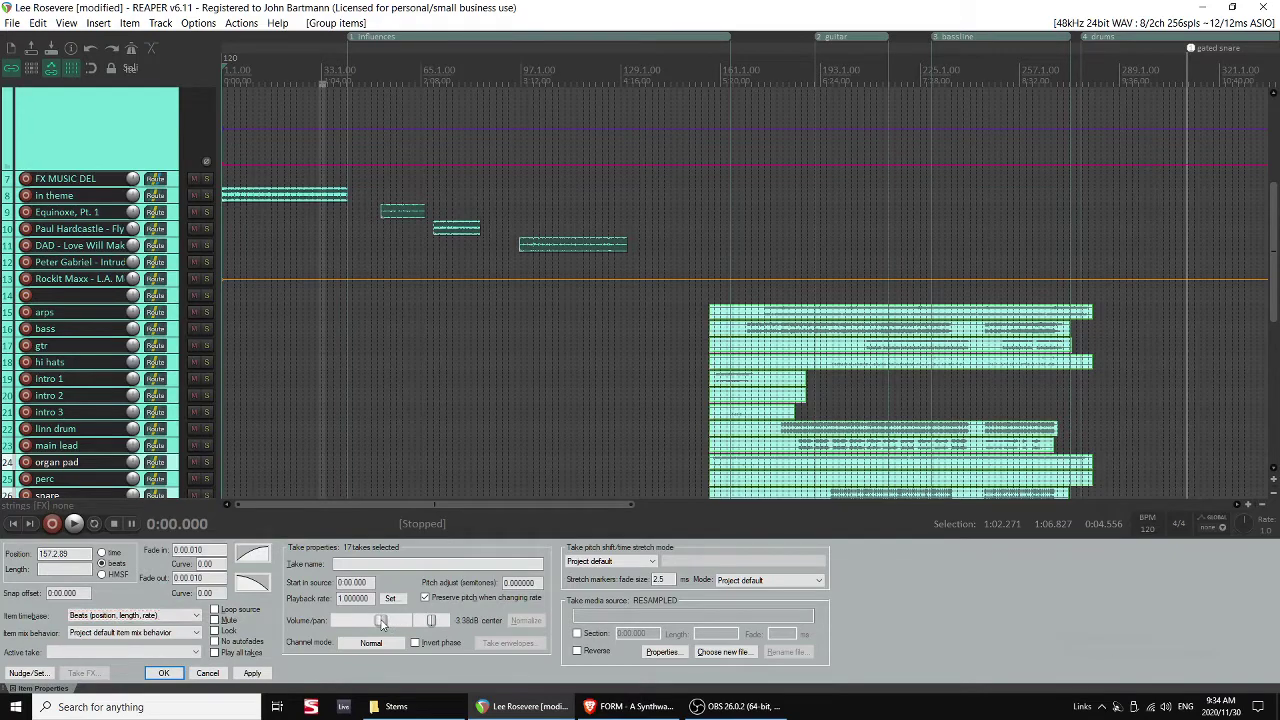
{"action": "left_click", "coordinate": [251, 674]}
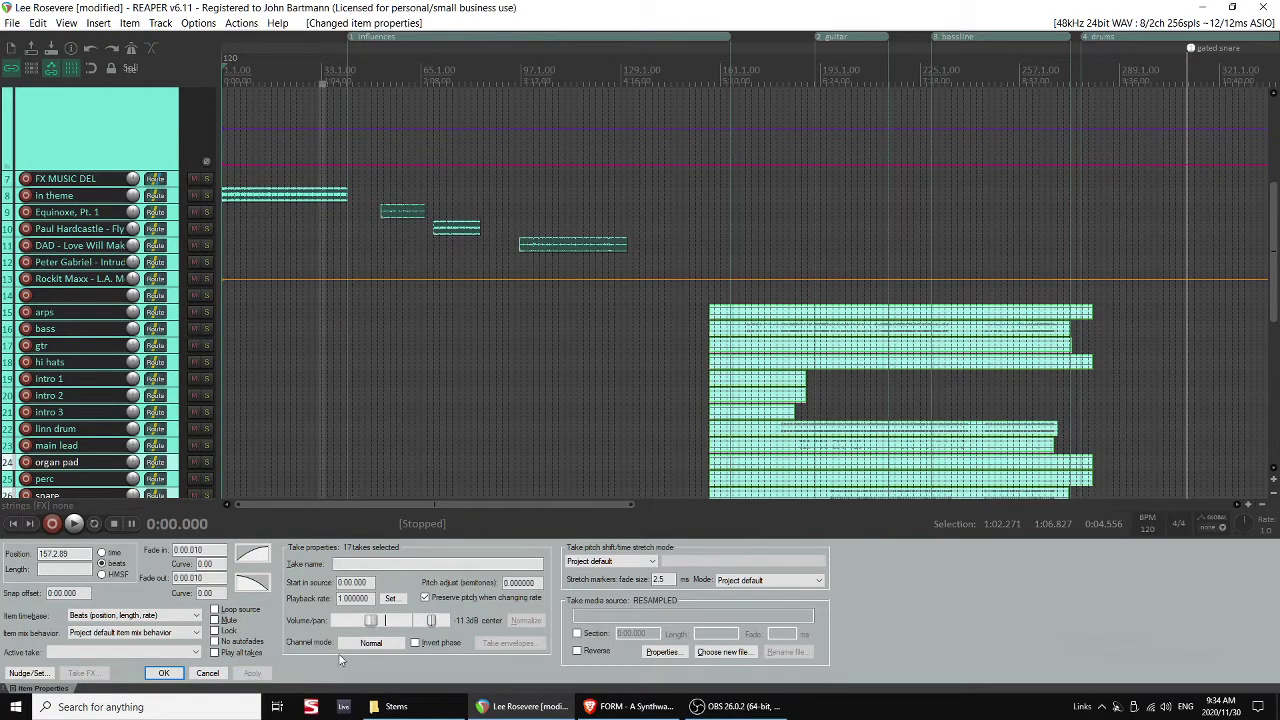
{"action": "left_click", "coordinate": [164, 673]}
{"action": "left_click", "coordinate": [726, 262]}
{"action": "scroll", "coordinate": [646, 291], "scroll_direction": "down", "scroll_amount": 1}
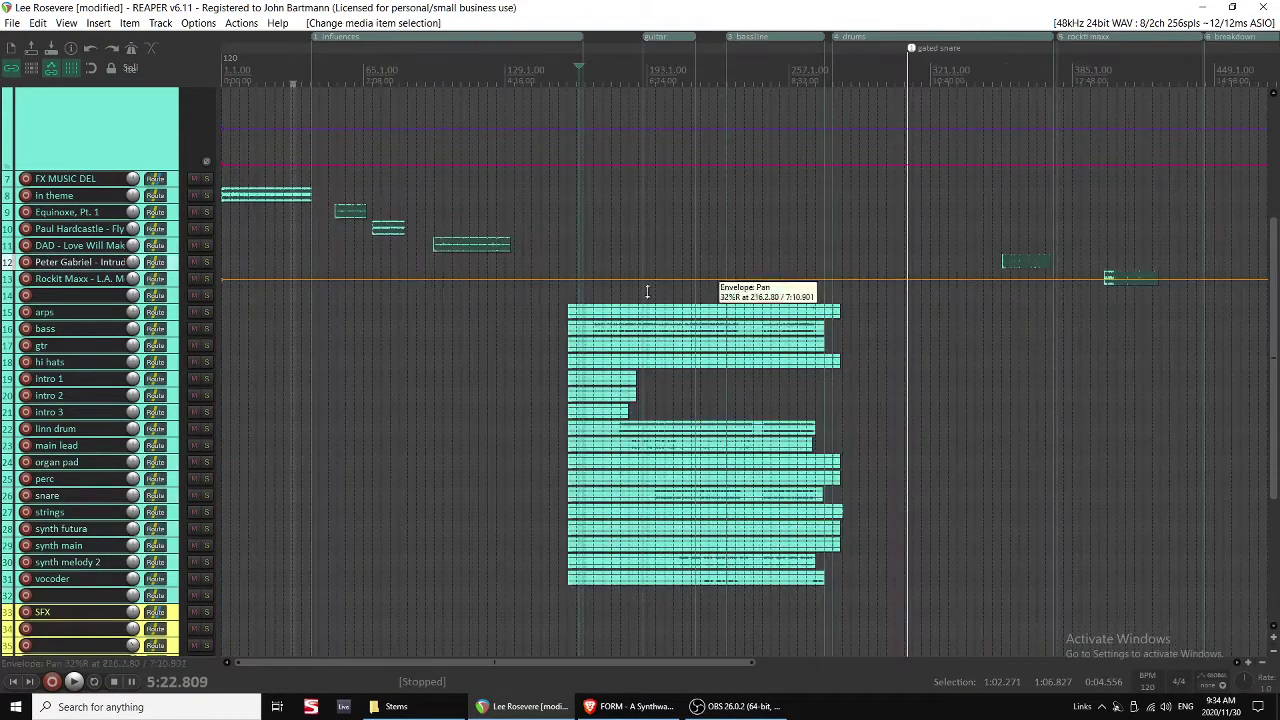
Play the project from the start and check how the opening voice clips sit over the intro theme.
{"action": "scroll", "coordinate": [410, 270], "scroll_direction": "up", "scroll_amount": 2}
{"action": "key", "text": "Home"}
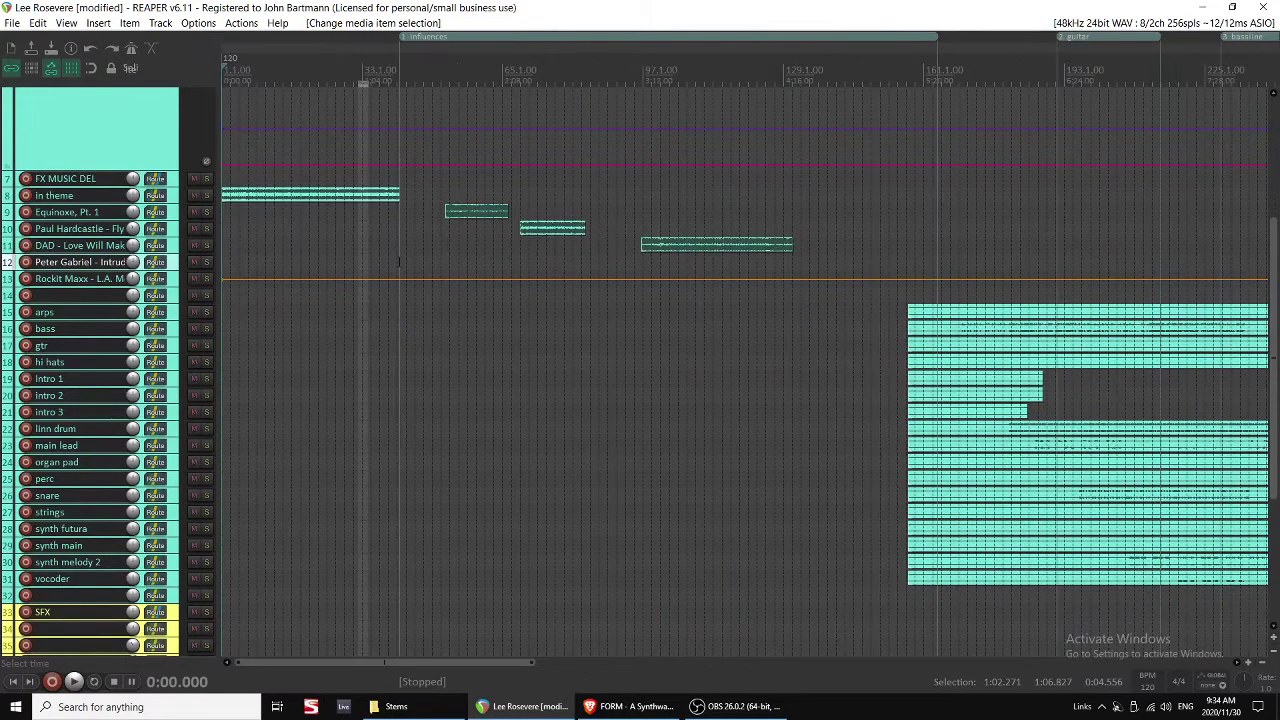
{"action": "scroll", "coordinate": [398, 262], "scroll_direction": "down", "scroll_amount": 2}
{"action": "scroll", "coordinate": [390, 250], "scroll_direction": "up", "scroll_amount": 3}
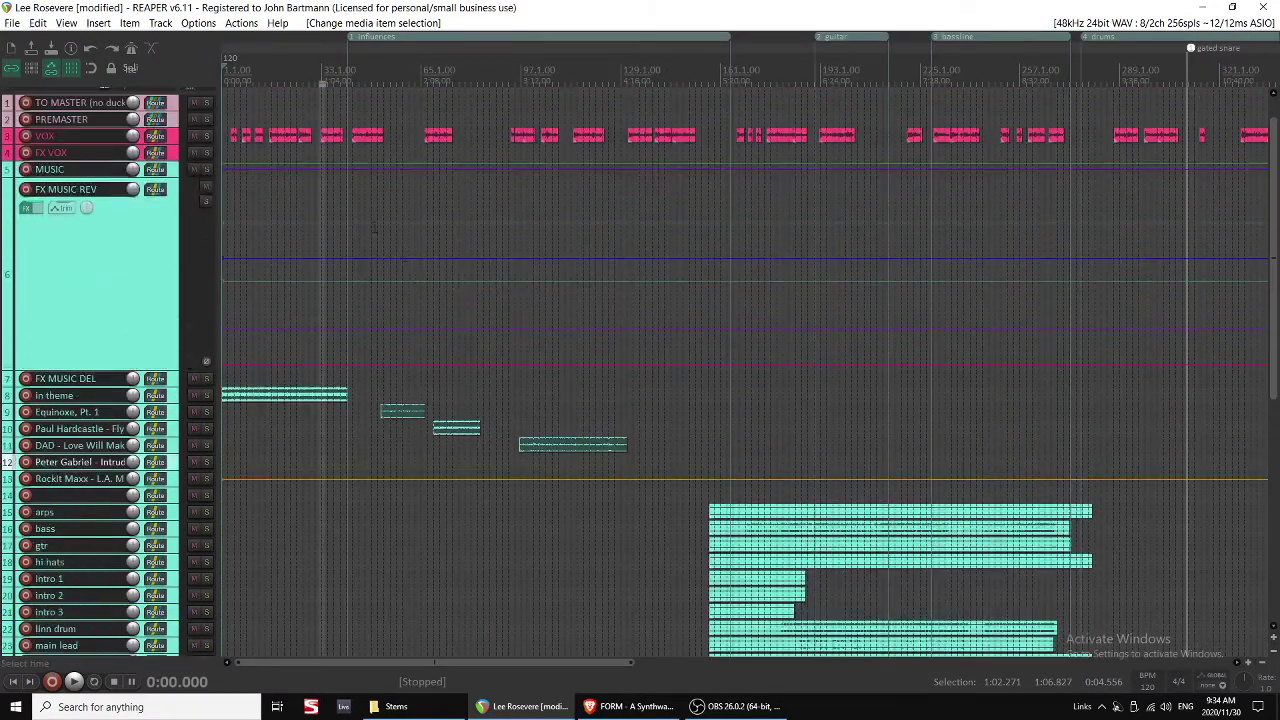
{"action": "left_click", "coordinate": [323, 204]}
{"action": "key", "text": "space"}
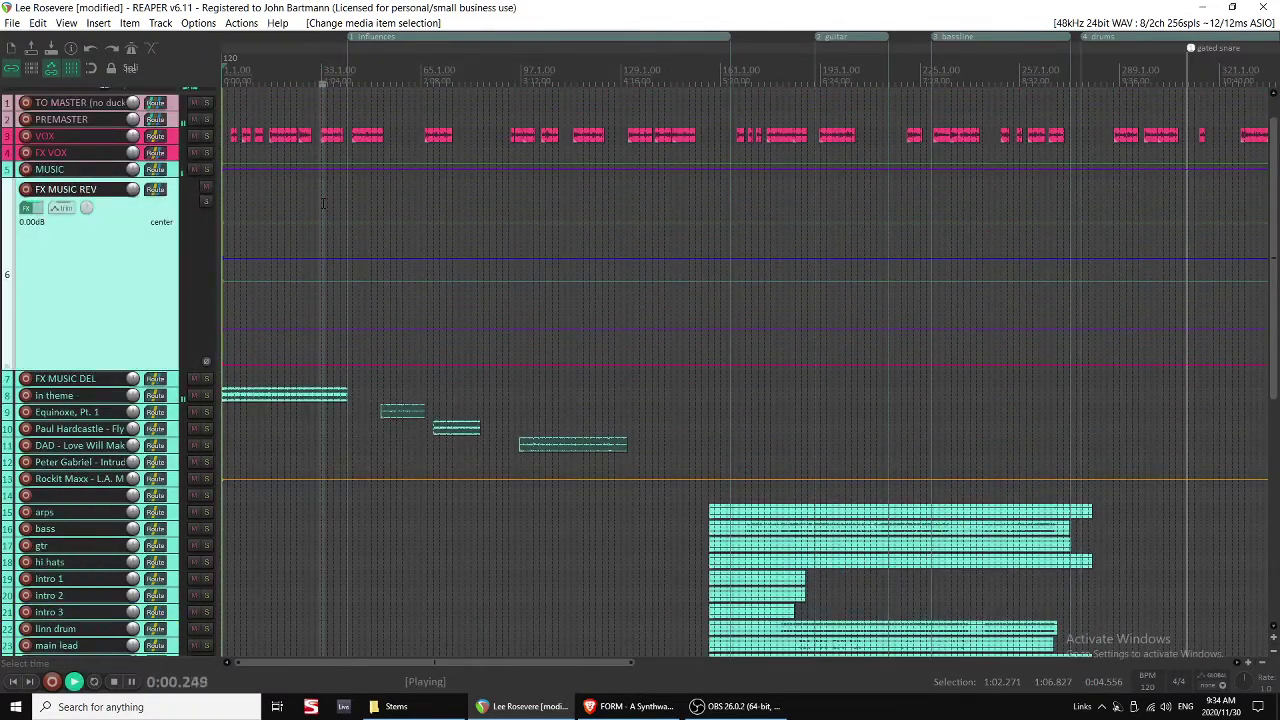
{"action": "scroll", "coordinate": [323, 204], "scroll_direction": "up", "scroll_amount": 3}
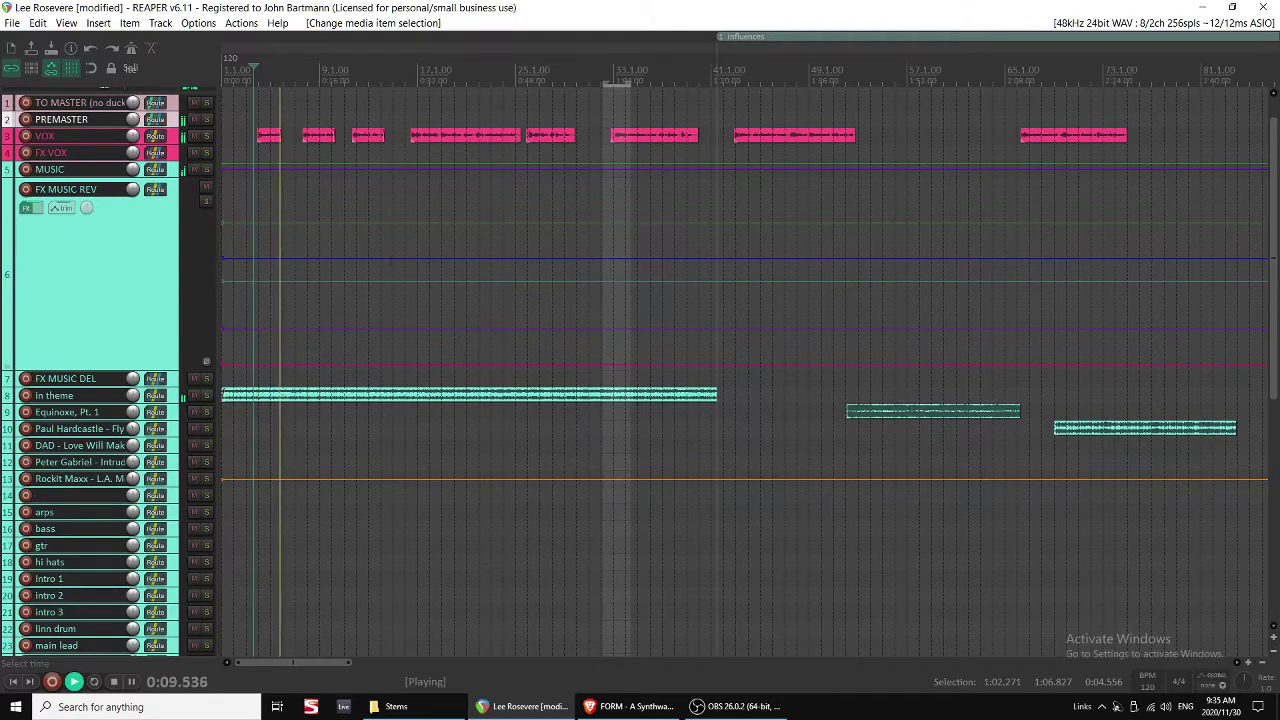
{"action": "left_click", "coordinate": [324, 396]}
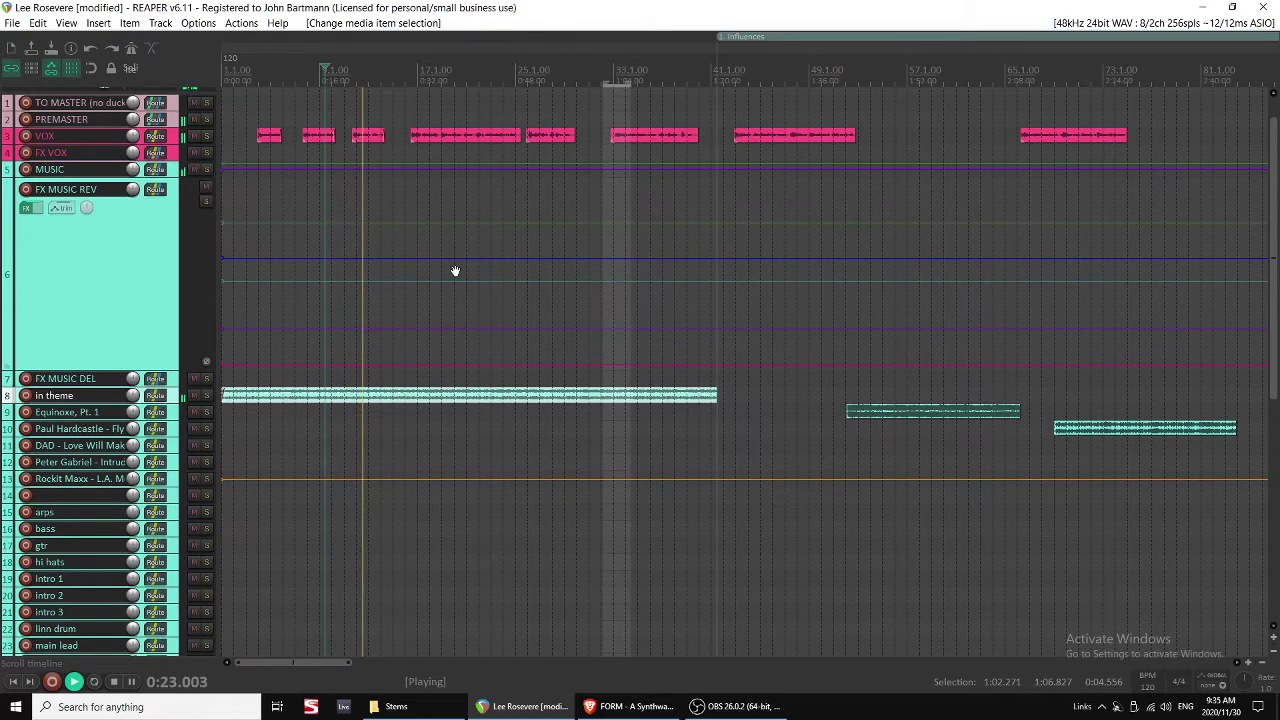
{"action": "left_click", "coordinate": [376, 136]}
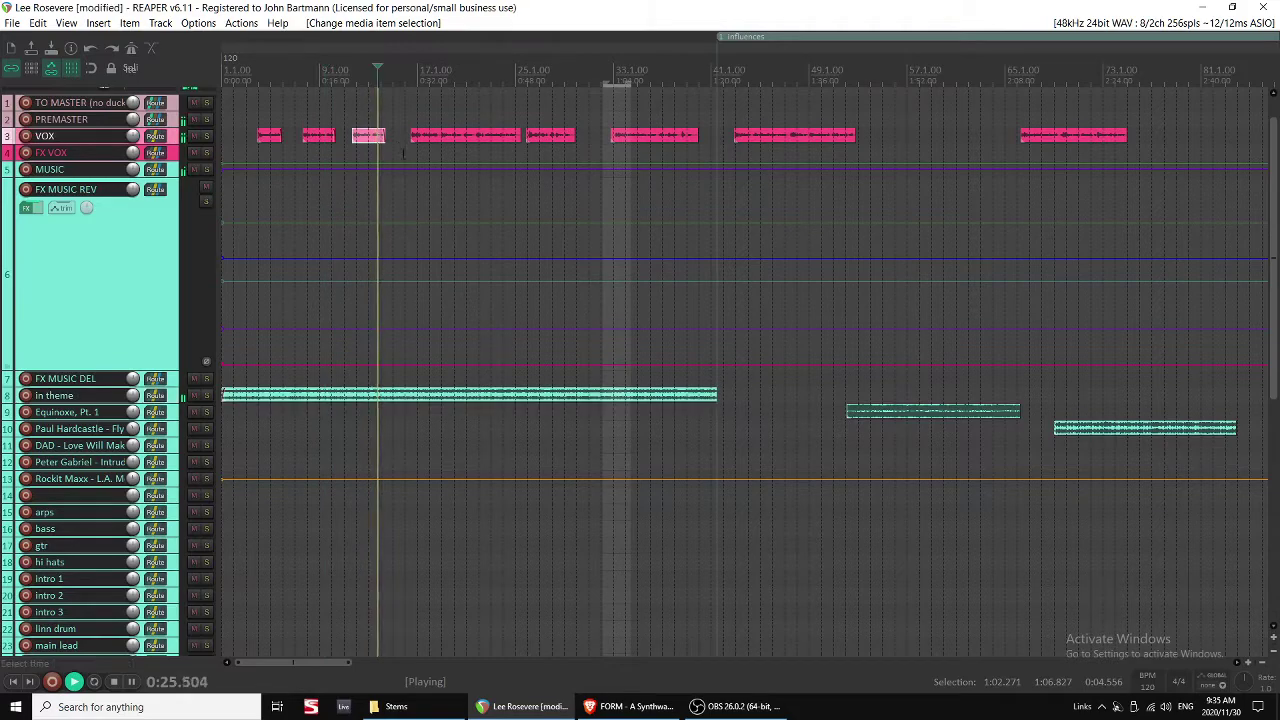
Split the third VOX clip near its end, just before its quiet closing words at about 0:25.9.
{"action": "scroll", "coordinate": [404, 154], "scroll_direction": "up", "scroll_amount": 1}
{"action": "key", "text": "grave"}
{"action": "scroll", "coordinate": [419, 169], "scroll_direction": "up", "scroll_amount": 3}
{"action": "key", "text": "grave"}
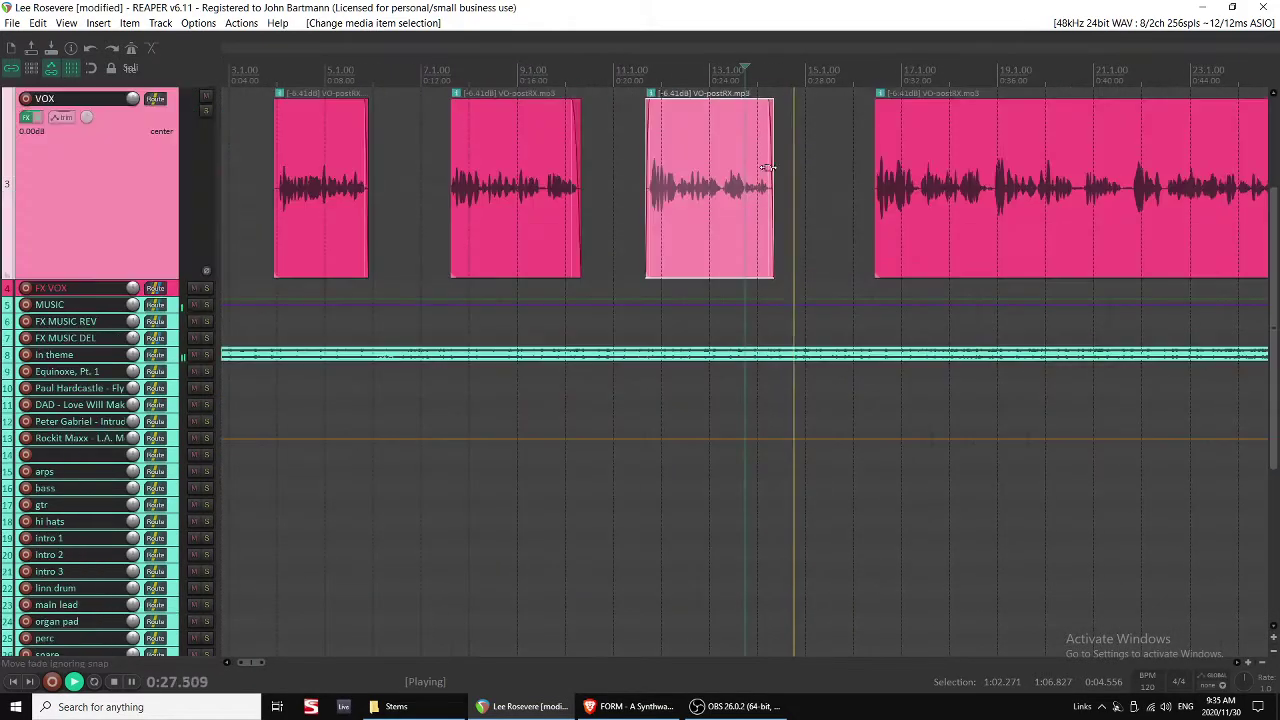
{"action": "left_click", "coordinate": [731, 204]}
{"action": "key", "text": "space"}
{"action": "scroll", "coordinate": [750, 206], "scroll_direction": "up", "scroll_amount": 3}
{"action": "key", "text": "space"}
{"action": "left_click", "coordinate": [829, 208]}
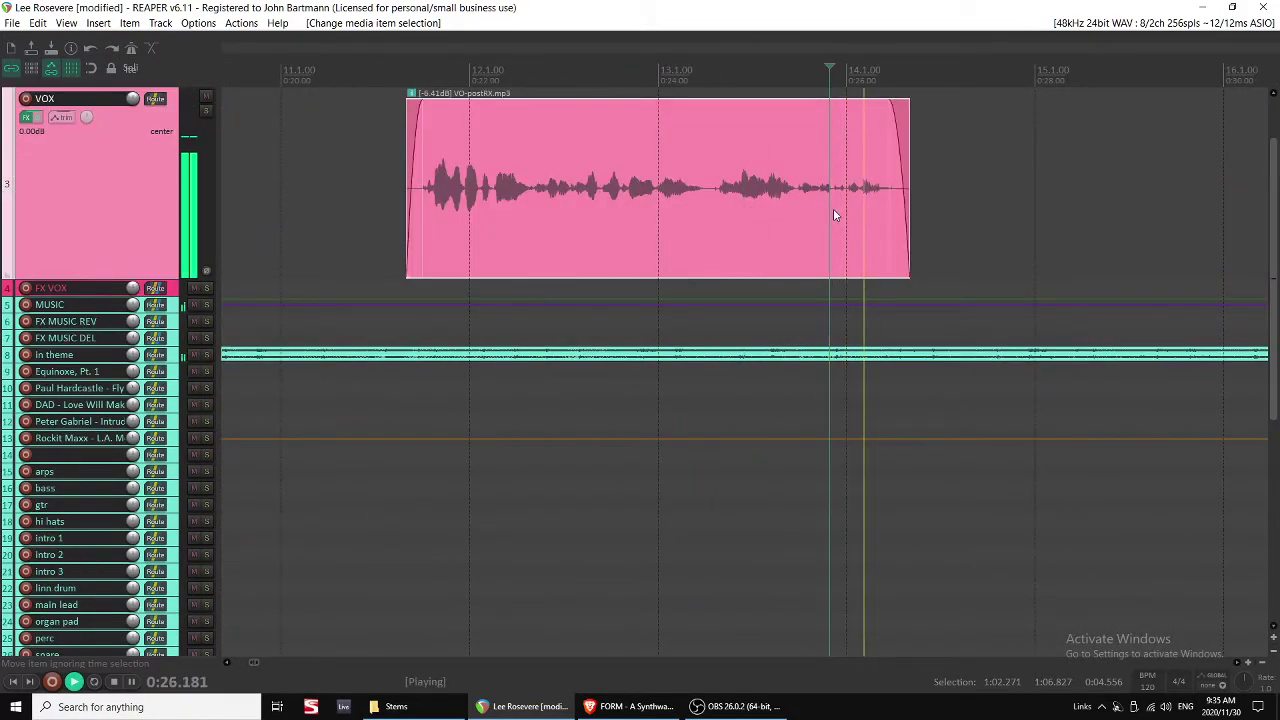
{"action": "left_click", "coordinate": [833, 208]}
{"action": "key", "text": "space"}
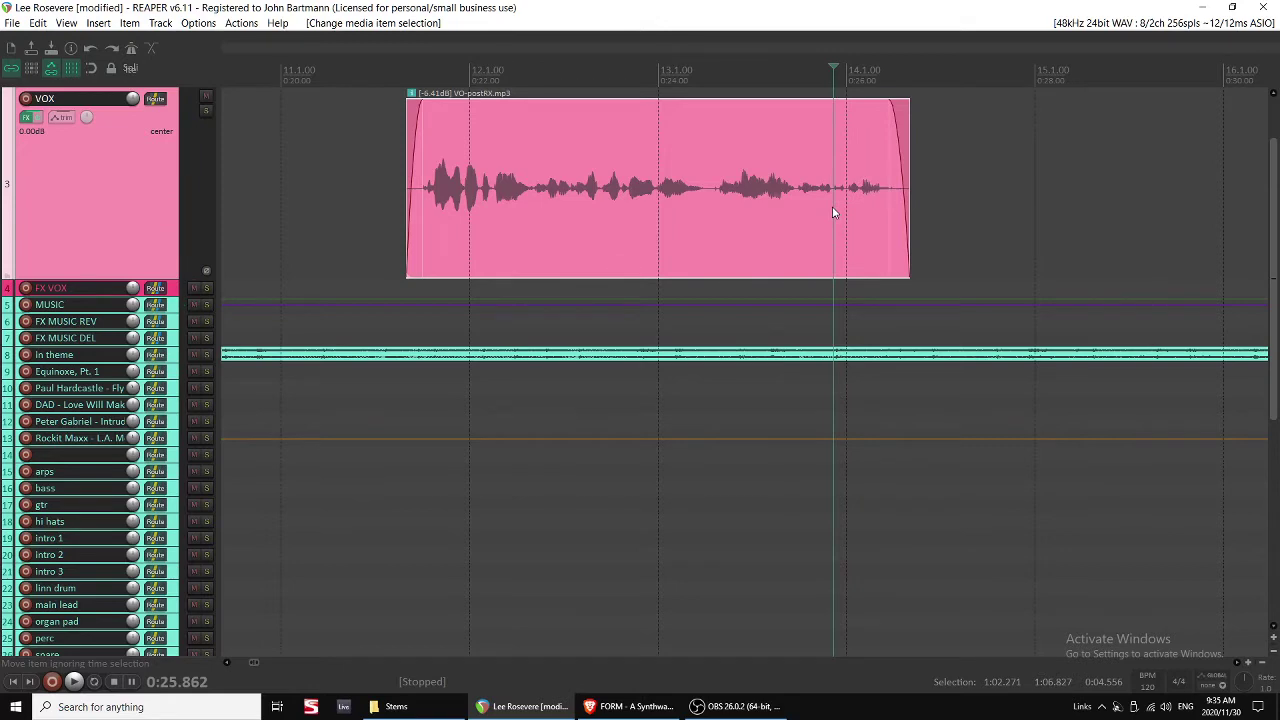
{"action": "key", "text": "s"}
Raise the take volume of the split-off end of the third VOX clip to +10.2 dB.
{"action": "double_click", "coordinate": [857, 189]}
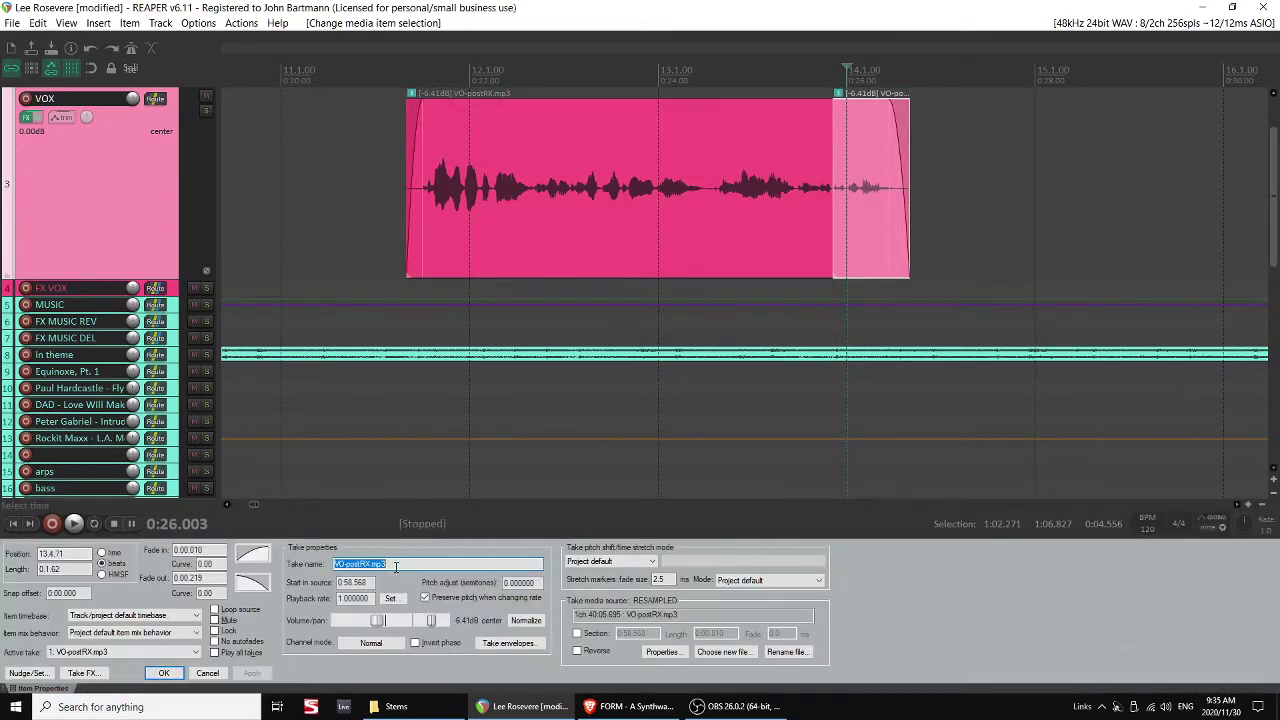
{"action": "left_click_drag", "start_coordinate": [383, 622], "coordinate": [409, 622]}
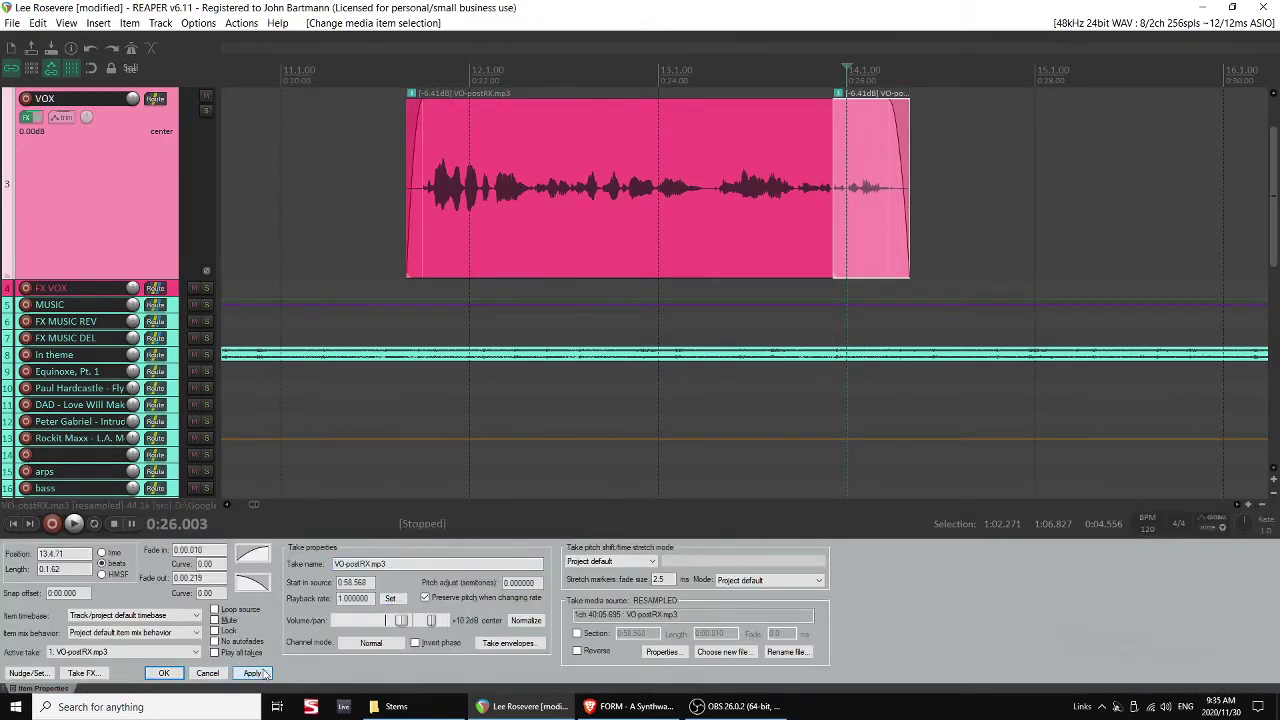
{"action": "left_click", "coordinate": [164, 672]}
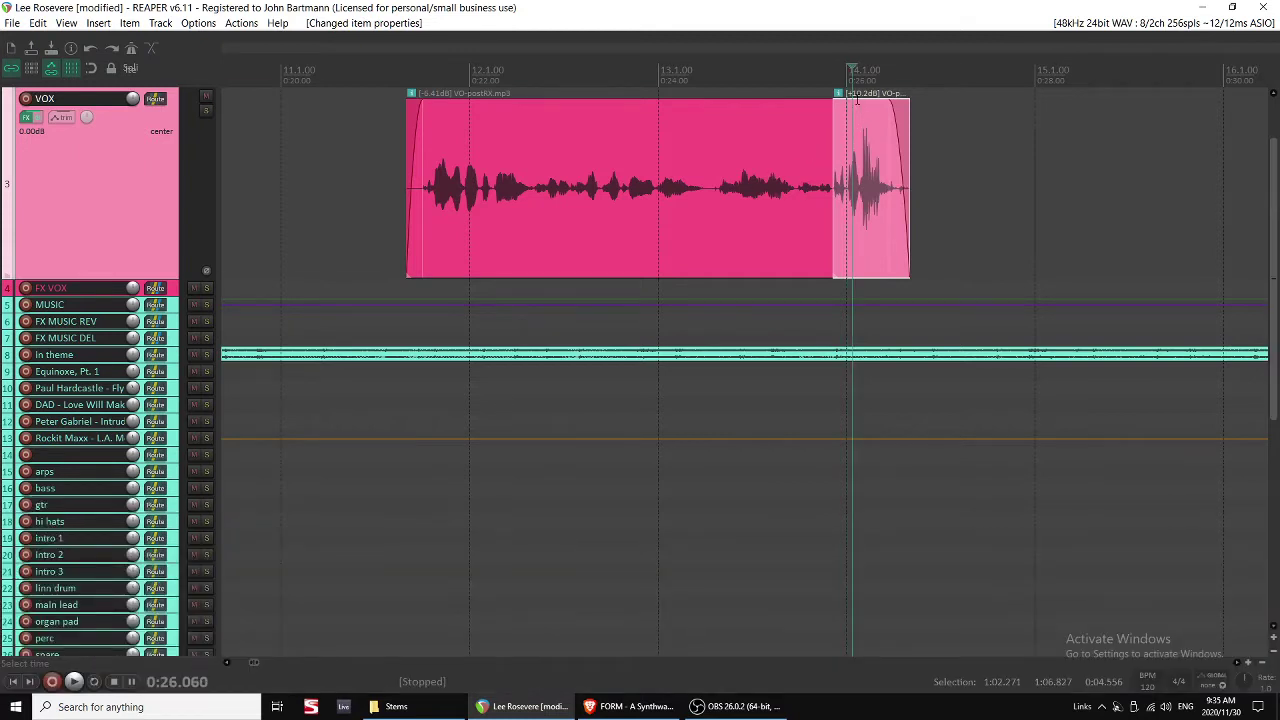
Bring the split-off VOX piece's volume down to about -4.72 dB, auditioning the transition into it.
{"action": "left_click_drag", "start_coordinate": [857, 100], "coordinate": [862, 202]}
{"action": "left_click", "coordinate": [766, 200]}
{"action": "key", "text": "space"}
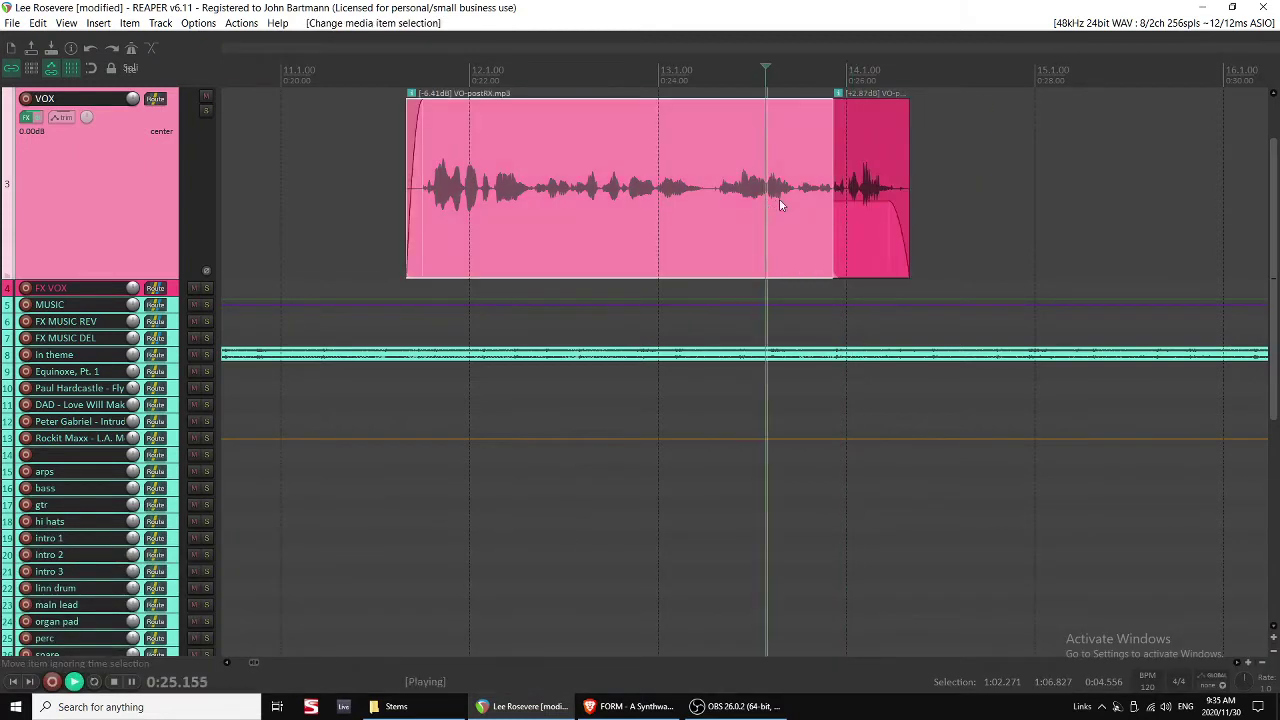
{"action": "left_click_drag", "start_coordinate": [857, 100], "coordinate": [856, 247]}
{"action": "key", "text": "space"}
{"action": "left_click", "coordinate": [784, 248]}
{"action": "key", "text": "space"}
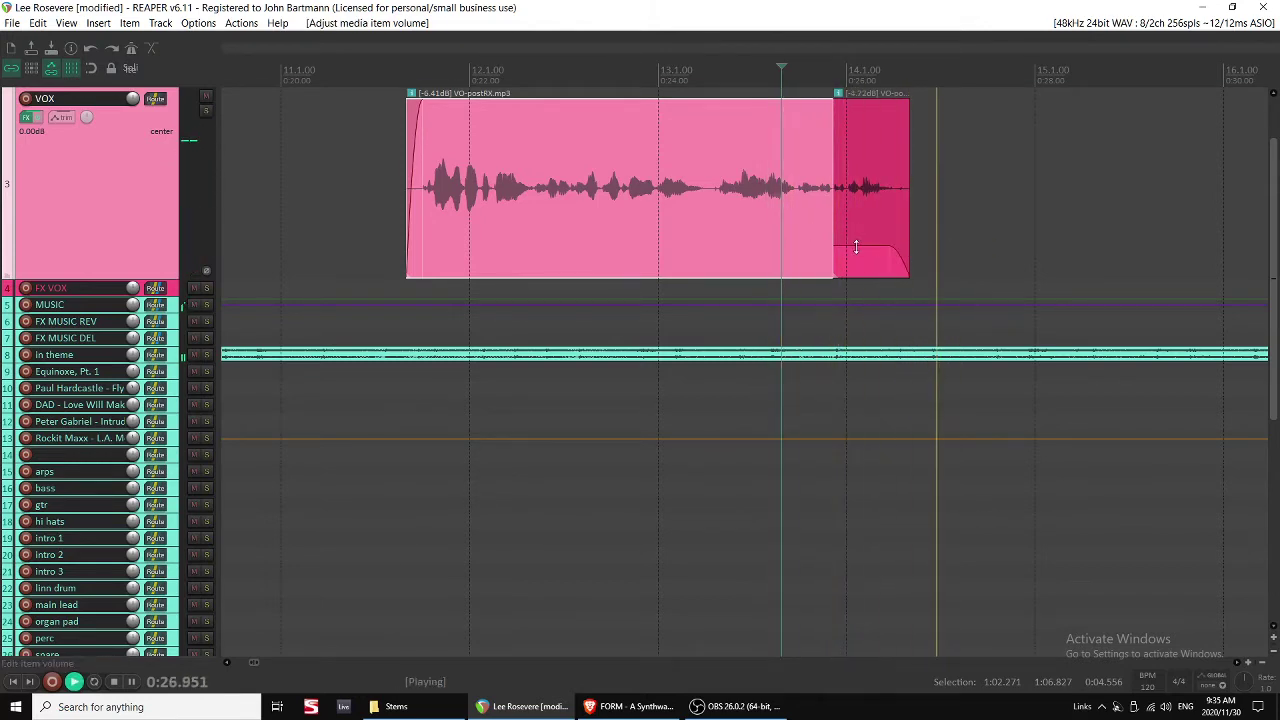
Trim the end of the split-off VOX piece closer to the last spoken word.
{"action": "scroll", "coordinate": [840, 220], "scroll_direction": "down", "scroll_amount": 5}
{"action": "left_click", "coordinate": [788, 216]}
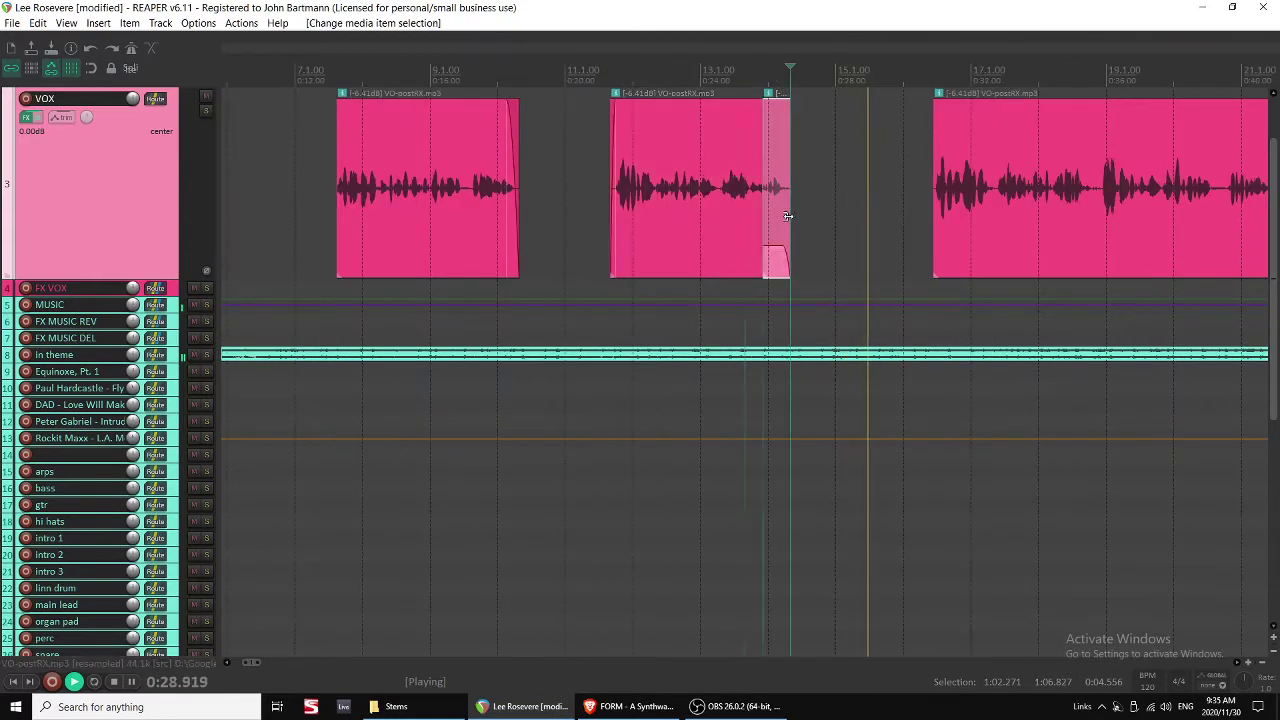
{"action": "scroll", "coordinate": [788, 216], "scroll_direction": "up", "scroll_amount": 5}
{"action": "left_click_drag", "start_coordinate": [743, 220], "coordinate": [729, 220]}
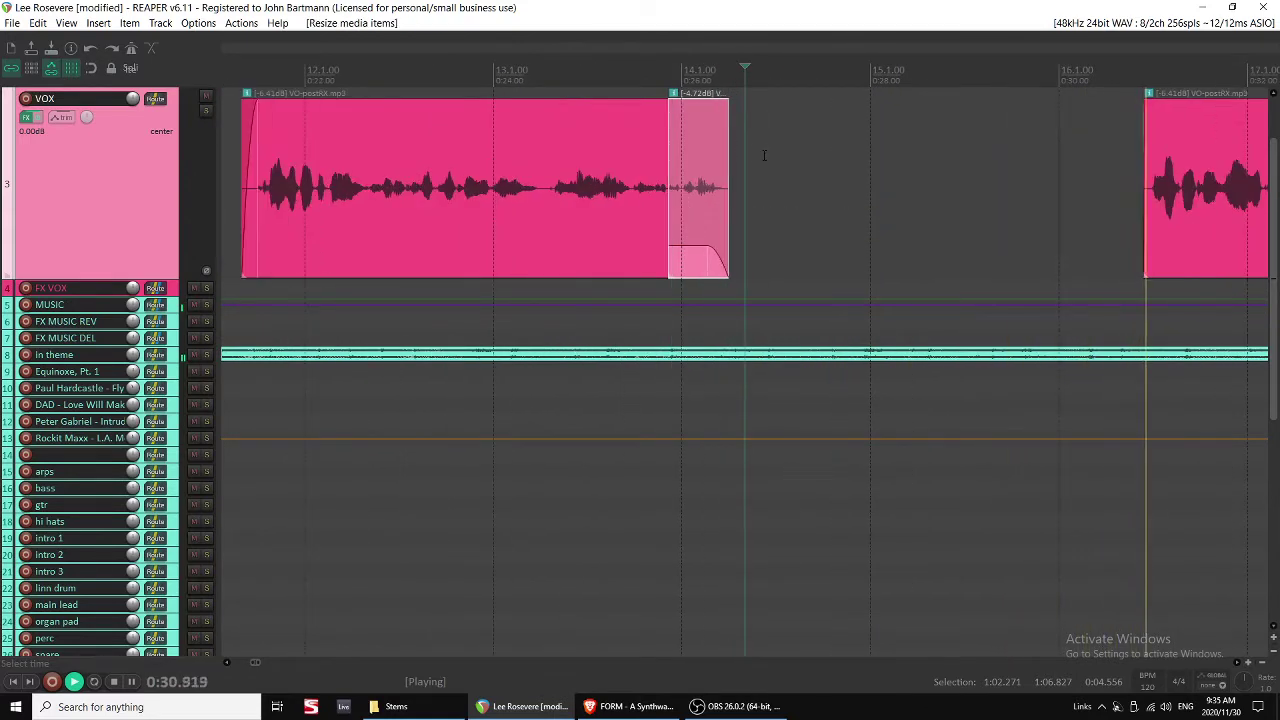
Add a short fade-in to the start of the fourth VOX clip.
{"action": "scroll", "coordinate": [764, 155], "scroll_direction": "down", "scroll_amount": 2}
{"action": "scroll", "coordinate": [700, 200], "scroll_direction": "right", "scroll_amount": 1}
{"action": "left_click", "coordinate": [669, 198]}
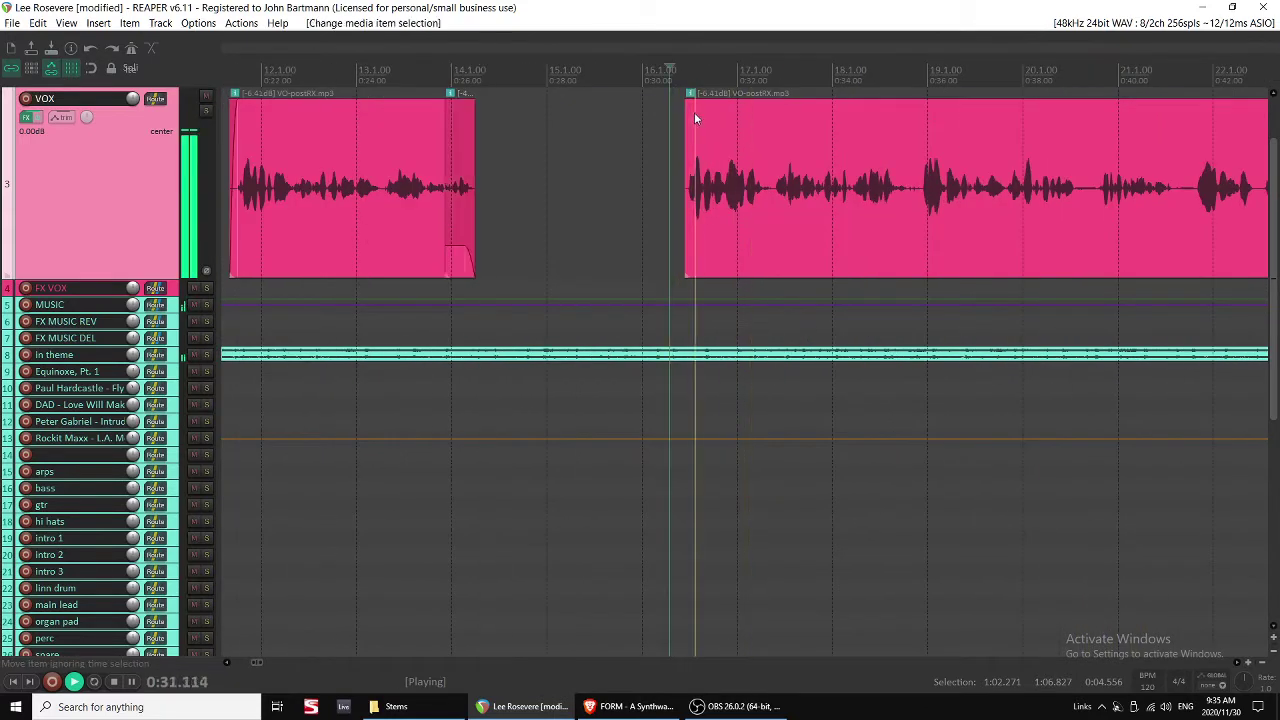
{"action": "left_click_drag", "start_coordinate": [687, 102], "coordinate": [699, 105]}
Trim the silence from the end of the fourth VOX clip at about bar 25.
{"action": "scroll", "coordinate": [700, 160], "scroll_direction": "down", "scroll_amount": 4}
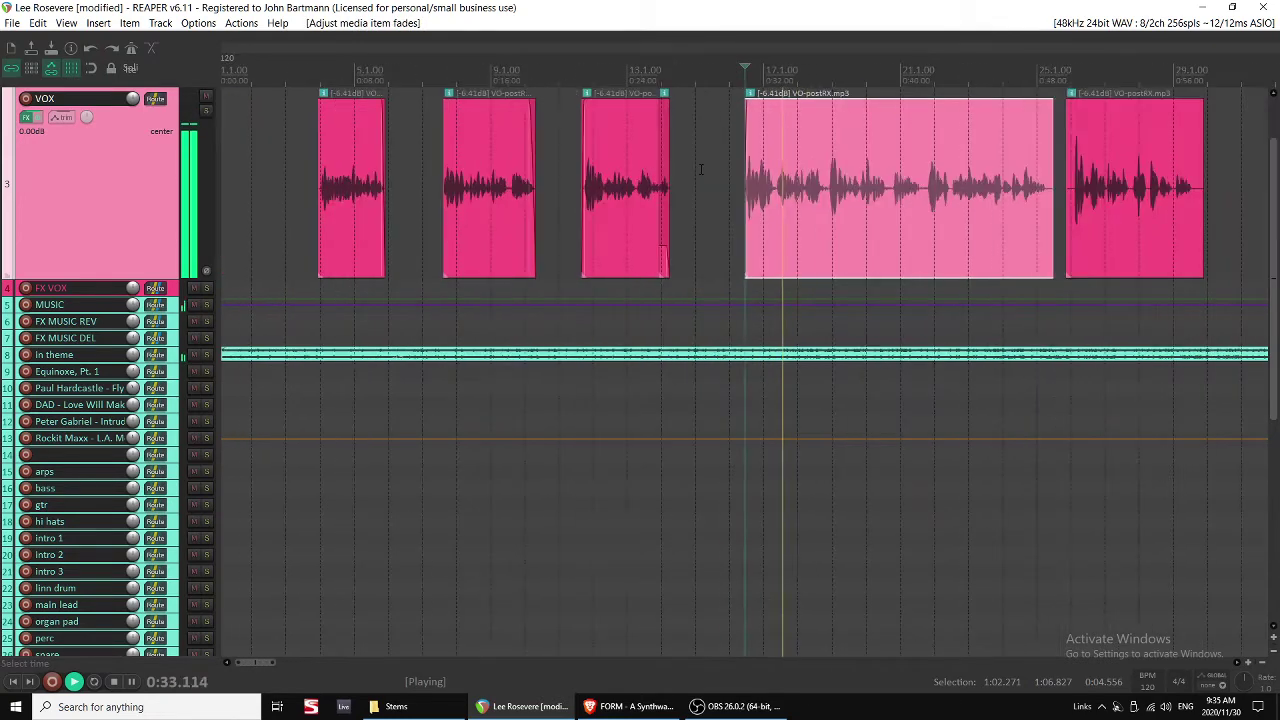
{"action": "scroll", "coordinate": [701, 169], "scroll_direction": "down", "scroll_amount": 2}
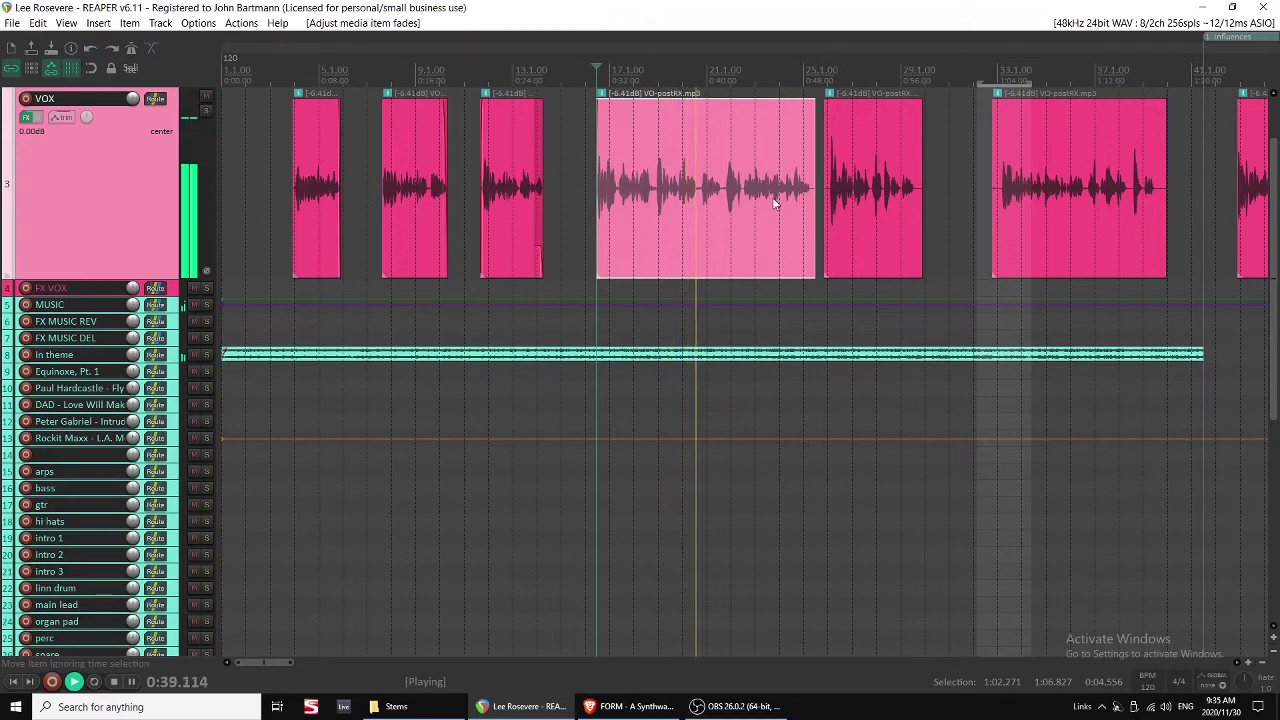
{"action": "scroll", "coordinate": [726, 188], "scroll_direction": "right", "scroll_amount": 1}
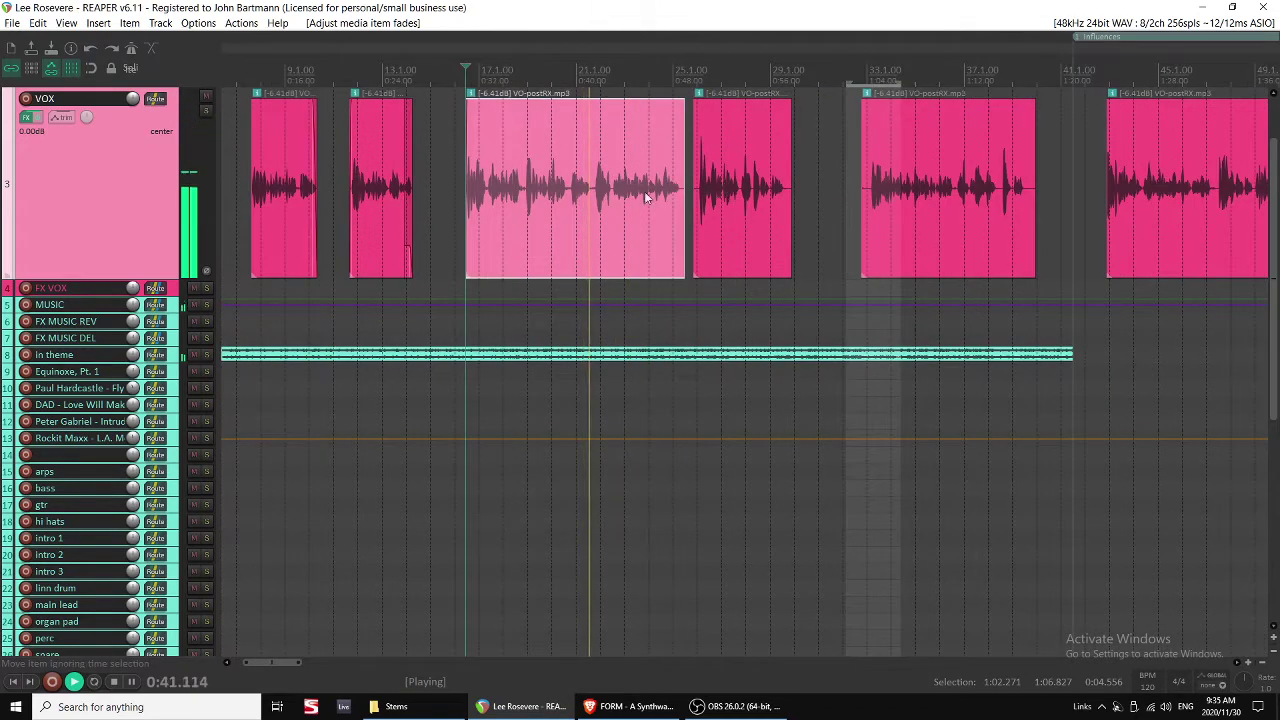
{"action": "left_click", "coordinate": [678, 150]}
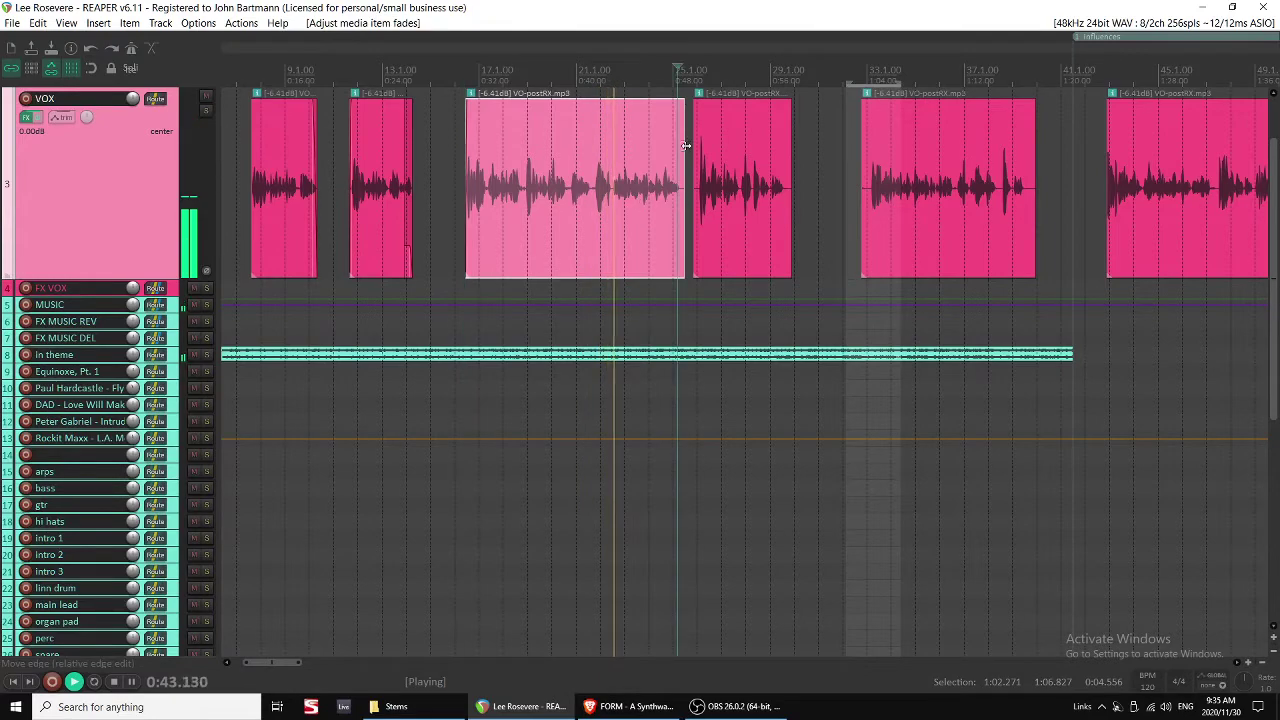
{"action": "left_click_drag", "start_coordinate": [686, 146], "coordinate": [680, 144]}
Shorten the in theme item to end at about bar 30 and shift the fifth and sixth VOX clips to about bars 29 and 35.
{"action": "scroll", "coordinate": [738, 168], "scroll_direction": "down", "scroll_amount": 3}
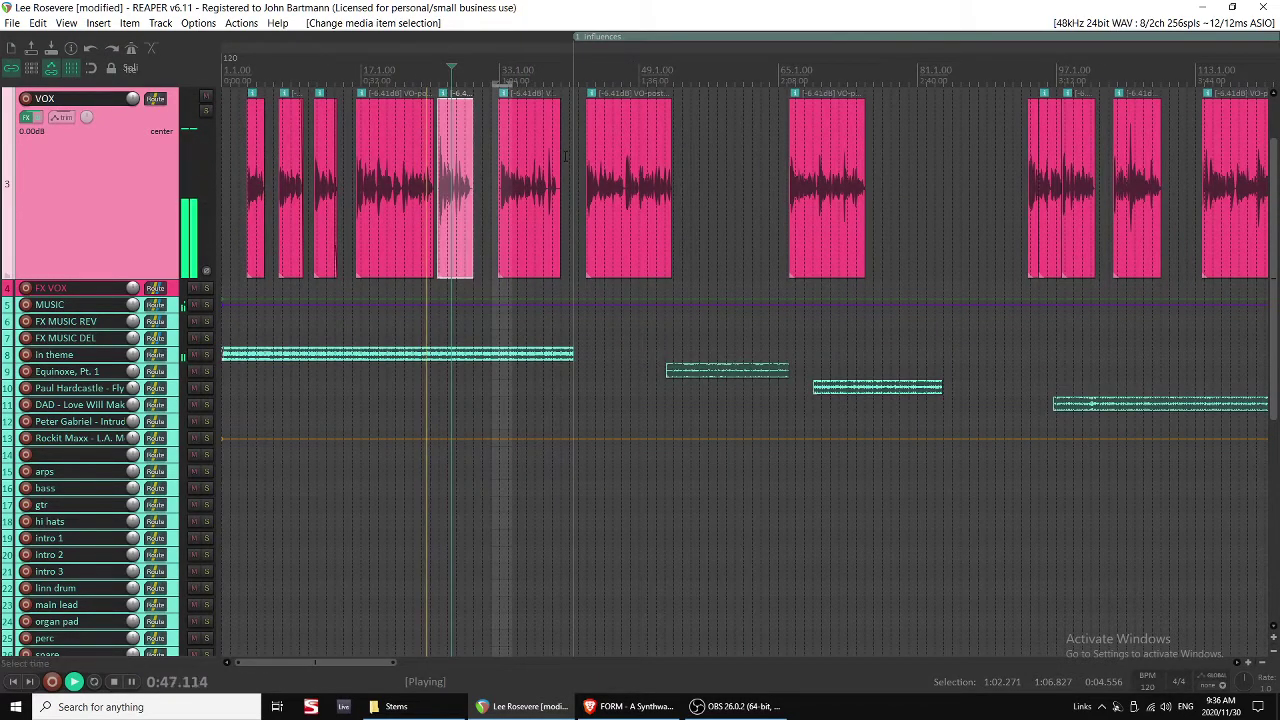
{"action": "left_click_drag", "start_coordinate": [571, 154], "coordinate": [468, 185]}
{"action": "left_click", "coordinate": [544, 356]}
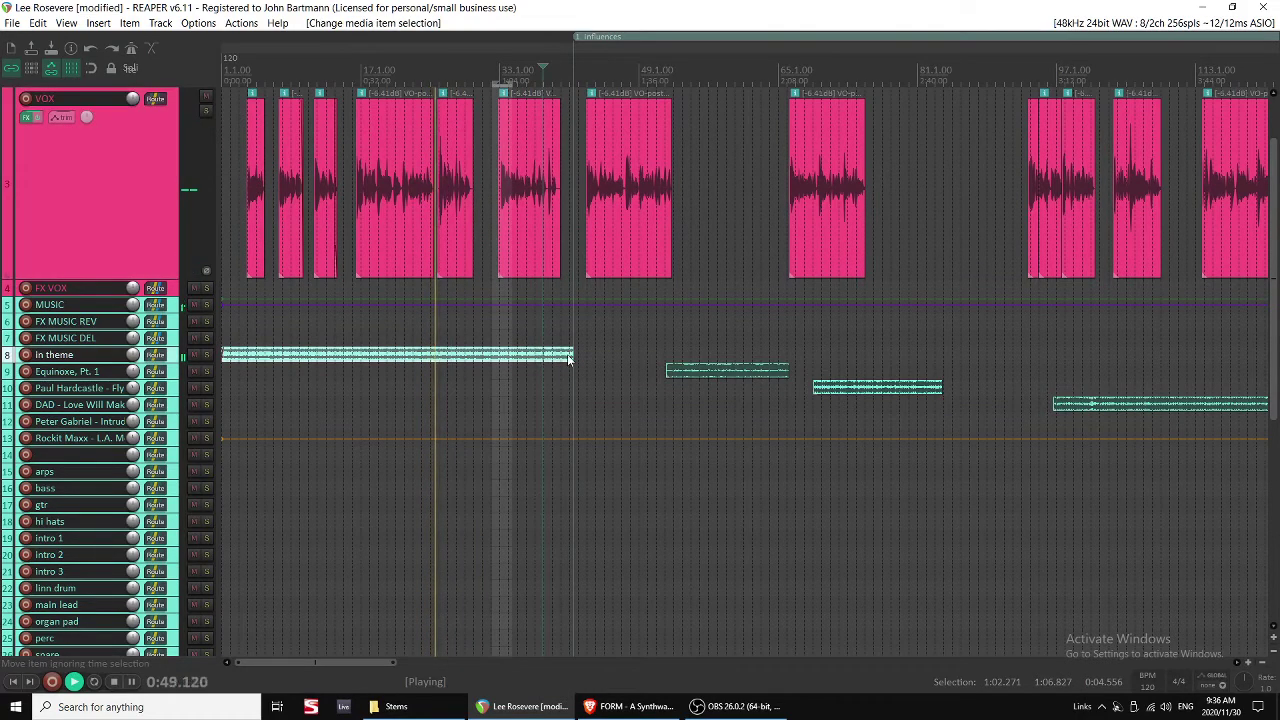
{"action": "left_click_drag", "start_coordinate": [571, 355], "coordinate": [476, 355]}
{"action": "left_click_drag", "start_coordinate": [464, 240], "coordinate": [573, 225]}
Give the in theme item a long curved fade-out and adjust its end to about bar 31.
{"action": "scroll", "coordinate": [574, 230], "scroll_direction": "up", "scroll_amount": 2}
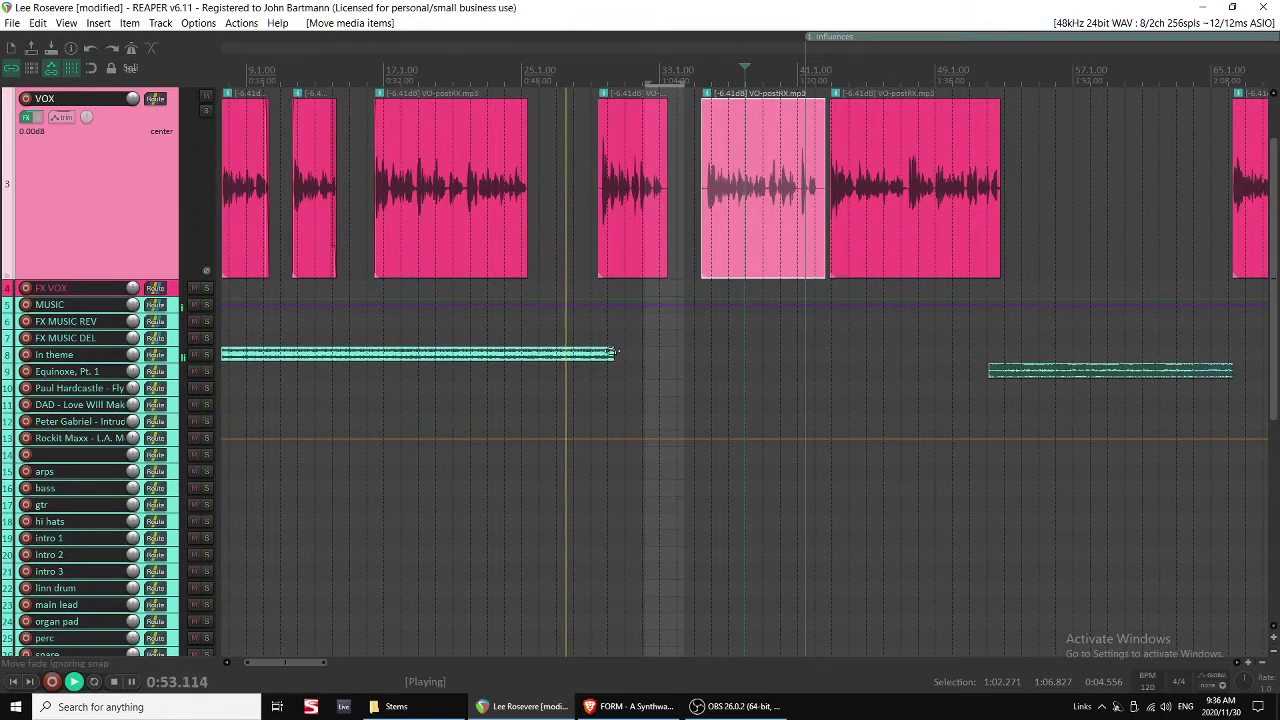
{"action": "left_click_drag", "start_coordinate": [613, 357], "coordinate": [600, 352]}
{"action": "right_click", "coordinate": [588, 353]}
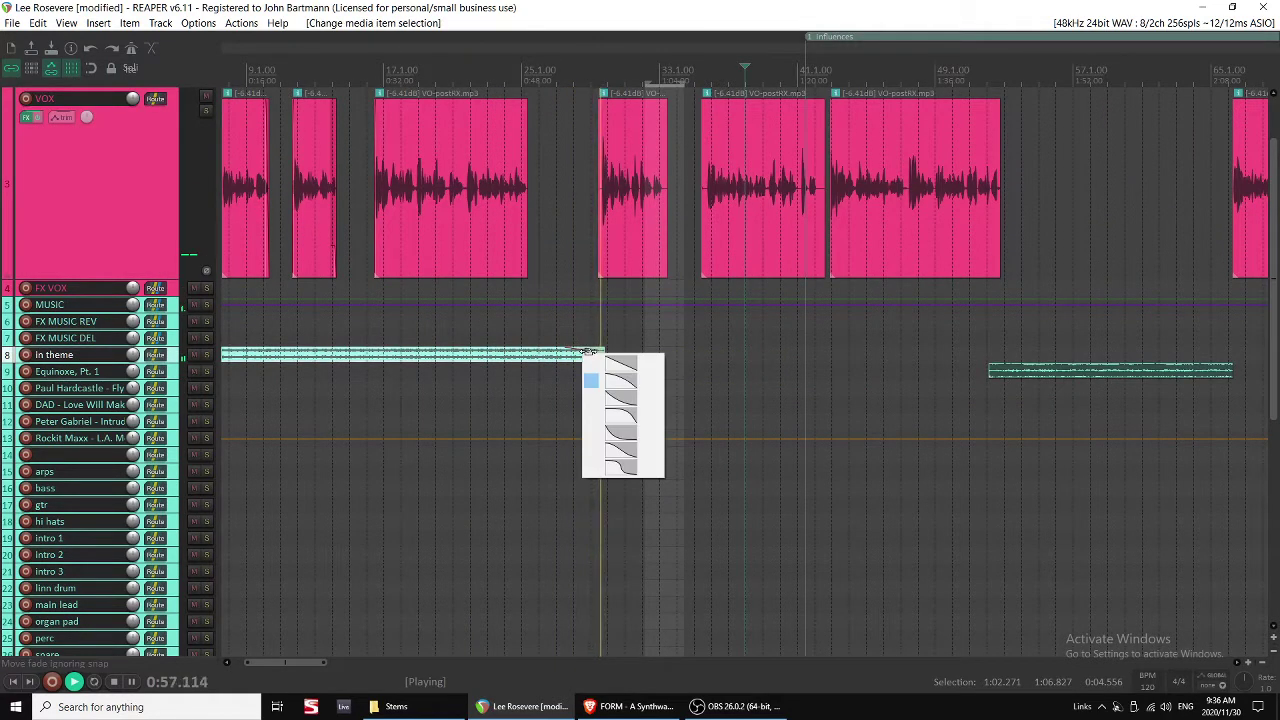
{"action": "left_click", "coordinate": [605, 395]}
{"action": "key", "text": "space"}
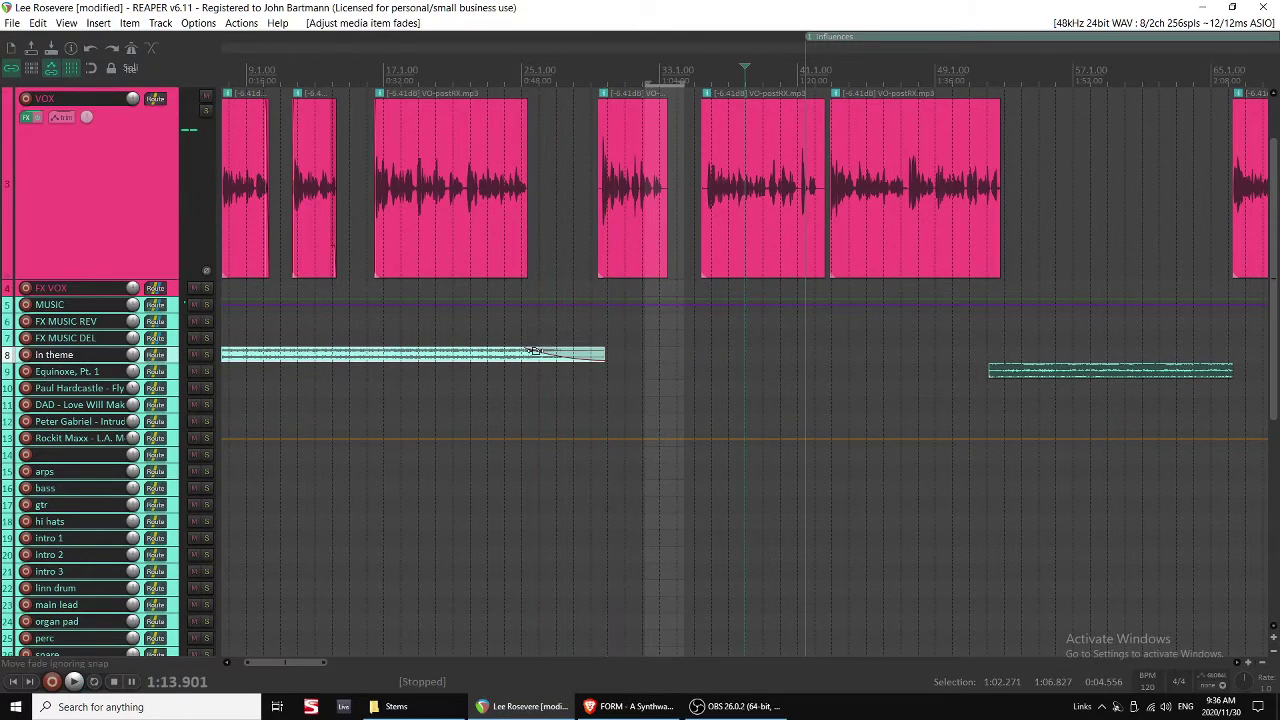
{"action": "left_click", "coordinate": [547, 353]}
{"action": "left_click_drag", "start_coordinate": [600, 355], "coordinate": [620, 355]}
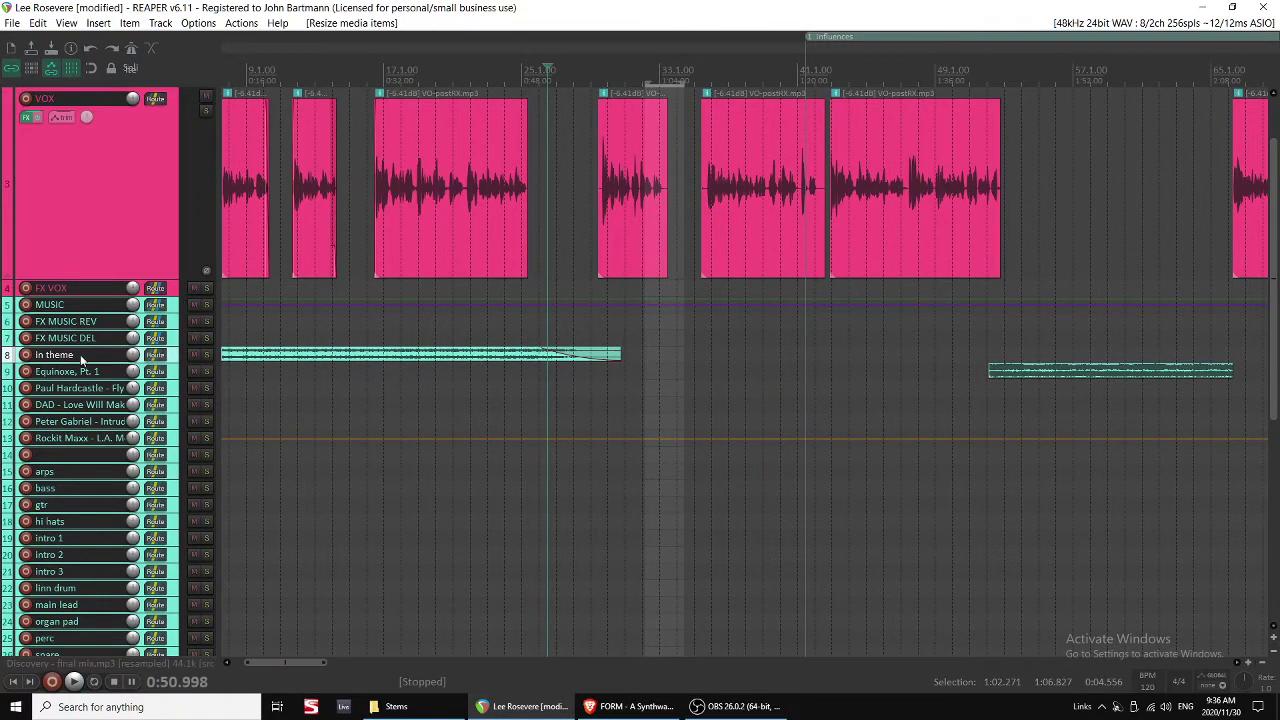
Open the AD clips folder, then duplicate the blank track below Rockit Maxx and place the copy directly under the in theme track.
{"action": "left_click", "coordinate": [343, 706]}
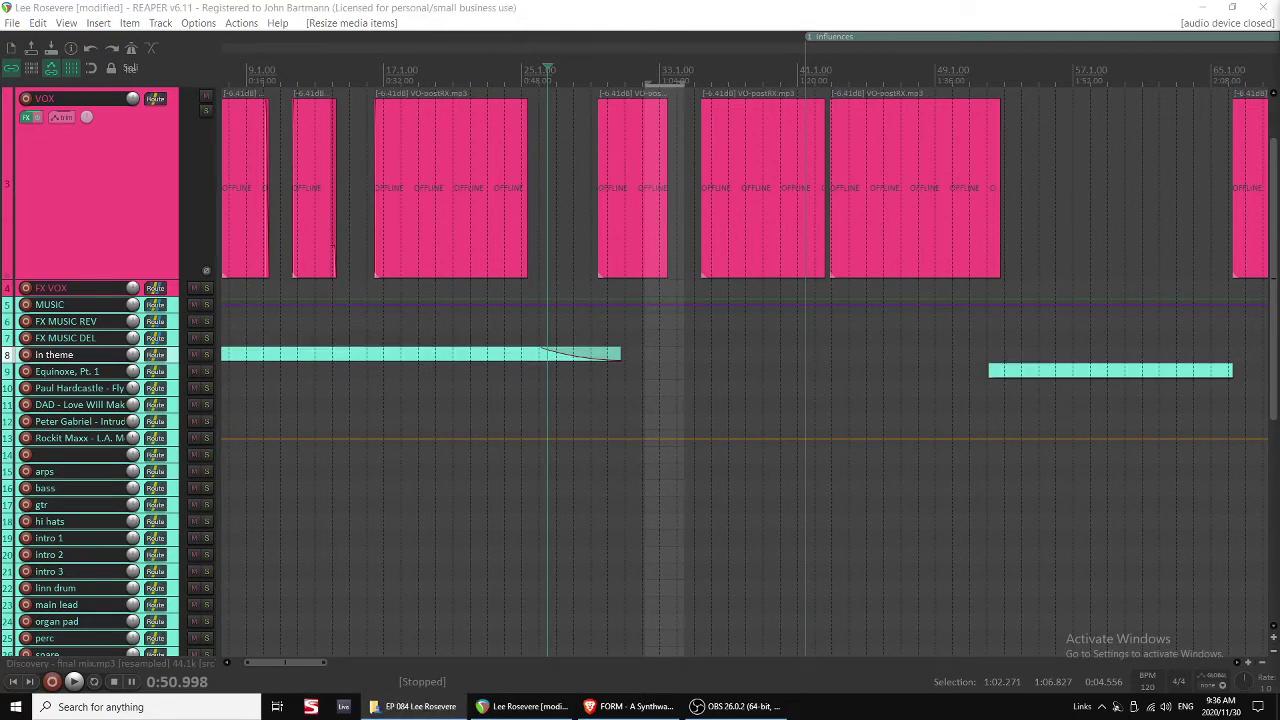
{"action": "left_click_drag", "start_coordinate": [674, 391], "coordinate": [556, 477]}
{"action": "scroll", "coordinate": [556, 477], "scroll_direction": "down", "scroll_amount": 5}
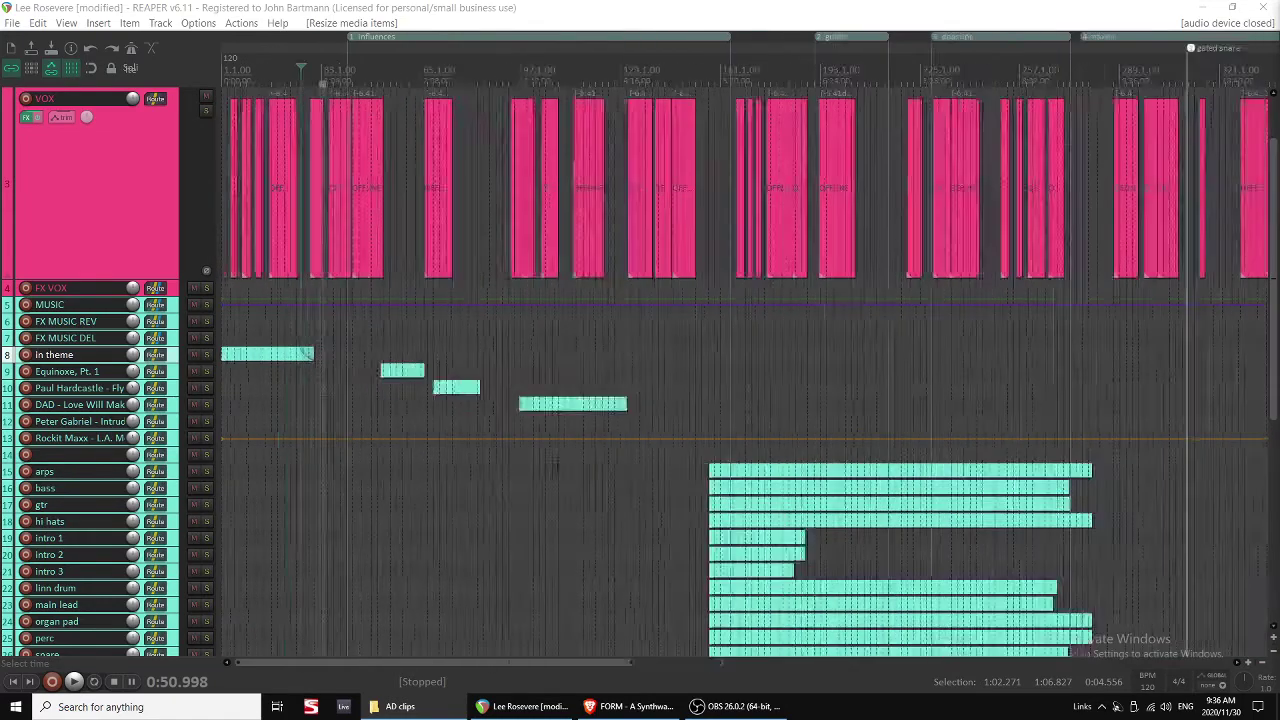
{"action": "scroll", "coordinate": [238, 475], "scroll_direction": "up", "scroll_amount": 1}
{"action": "scroll", "coordinate": [121, 514], "scroll_direction": "down", "scroll_amount": 8}
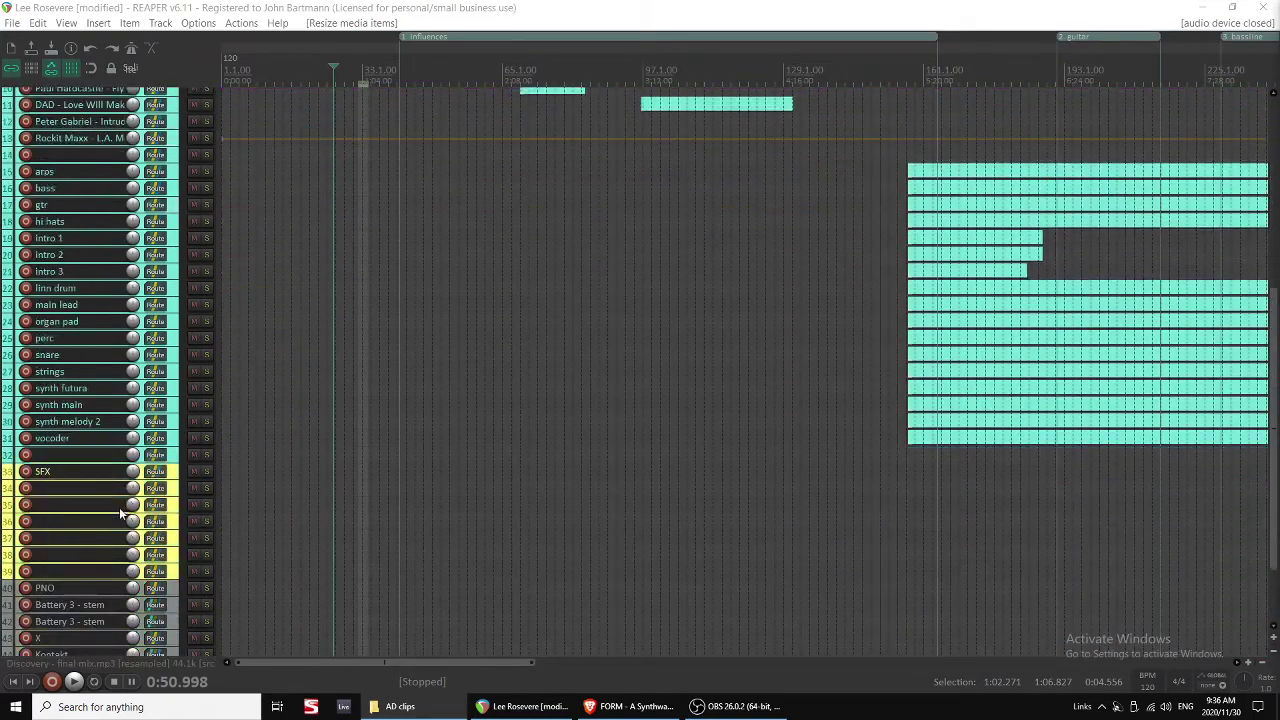
{"action": "scroll", "coordinate": [121, 514], "scroll_direction": "up", "scroll_amount": 8}
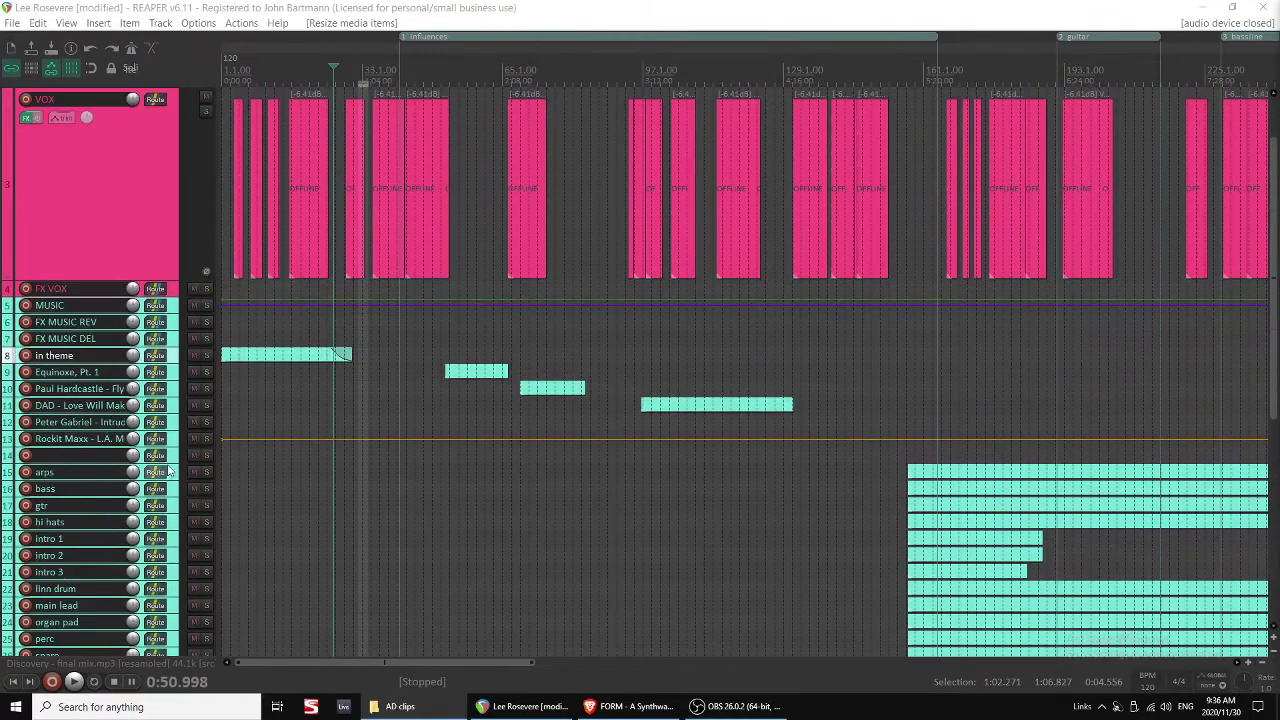
{"action": "key", "text": "ctrl+d"}
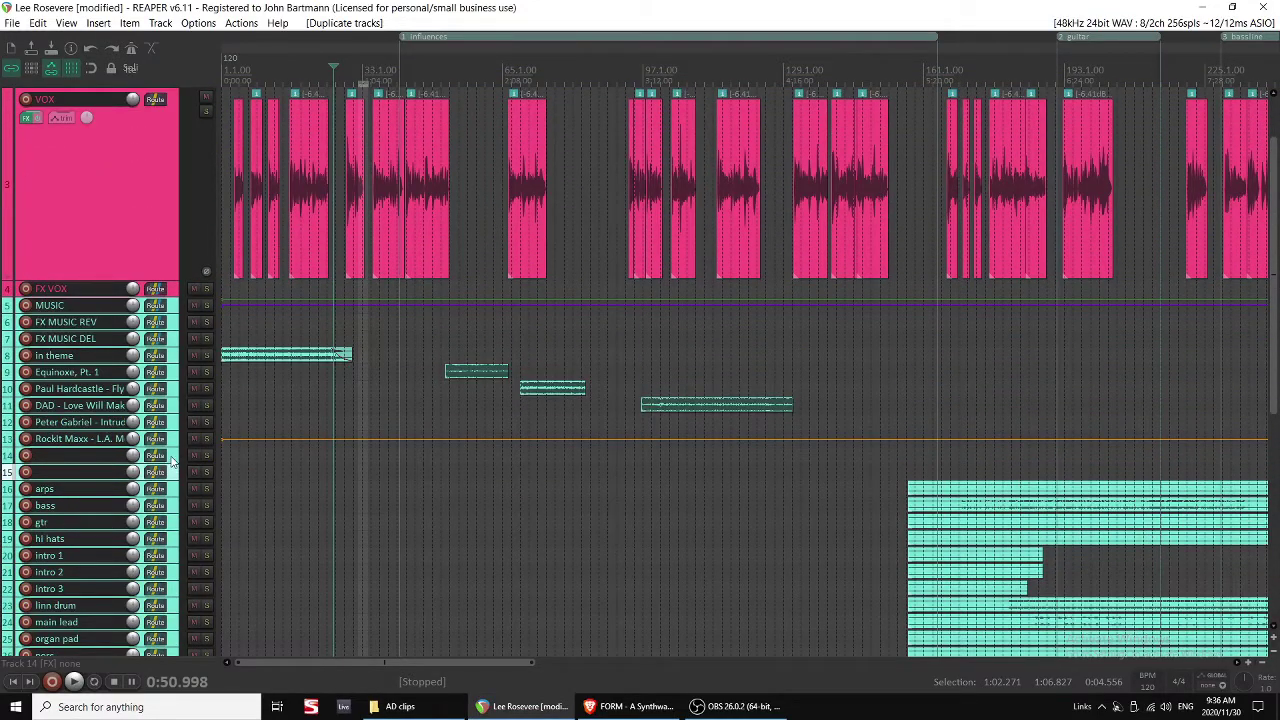
{"action": "left_click_drag", "start_coordinate": [172, 460], "coordinate": [152, 366]}
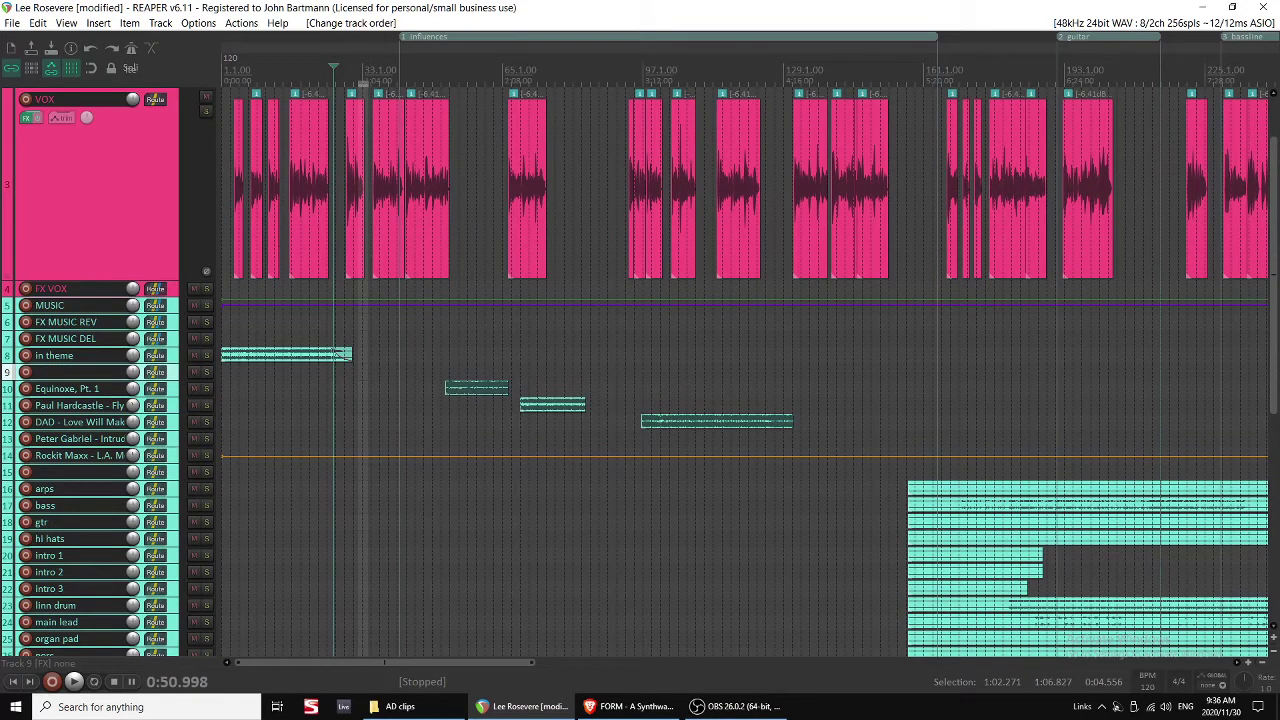
Insert the song 10 G&T — BARF ME OUT from the AD clips folder onto the new track at about bar 33.
{"action": "left_click_drag", "start_coordinate": [494, 407], "coordinate": [365, 370]}
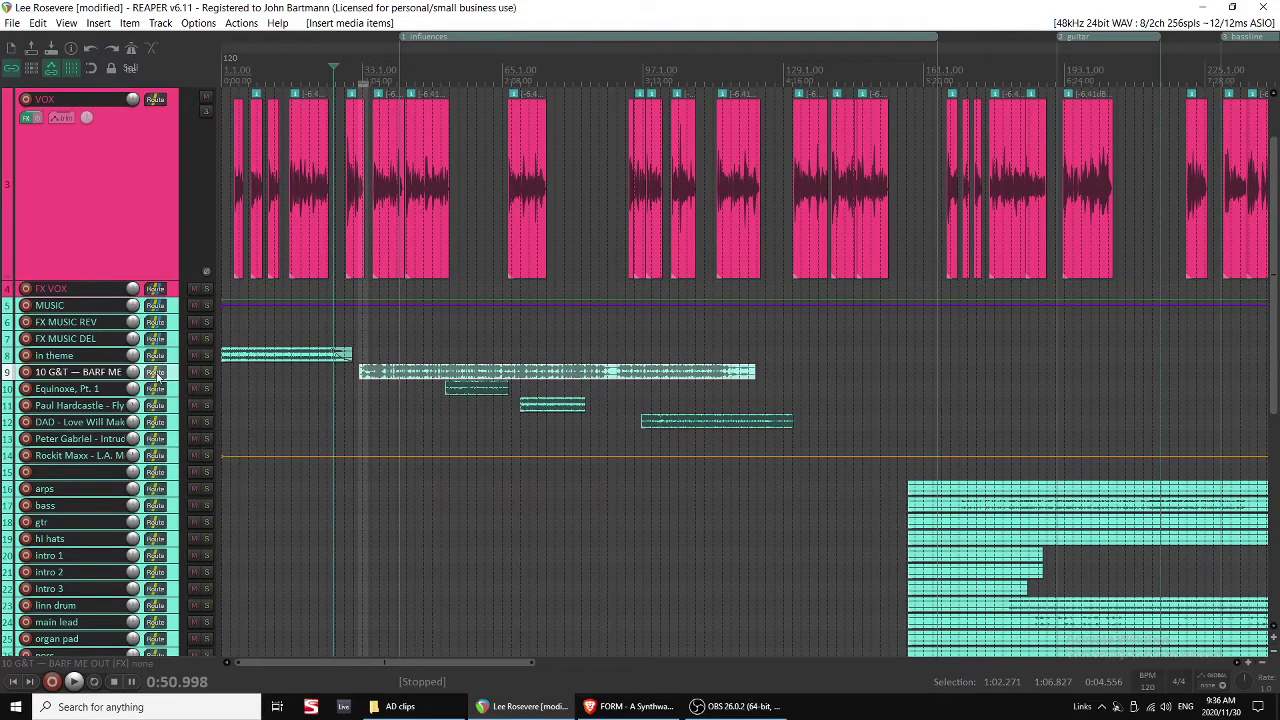
{"action": "scroll", "coordinate": [449, 383], "scroll_direction": "down", "scroll_amount": 3}
{"action": "scroll", "coordinate": [446, 398], "scroll_direction": "up", "scroll_amount": 1}
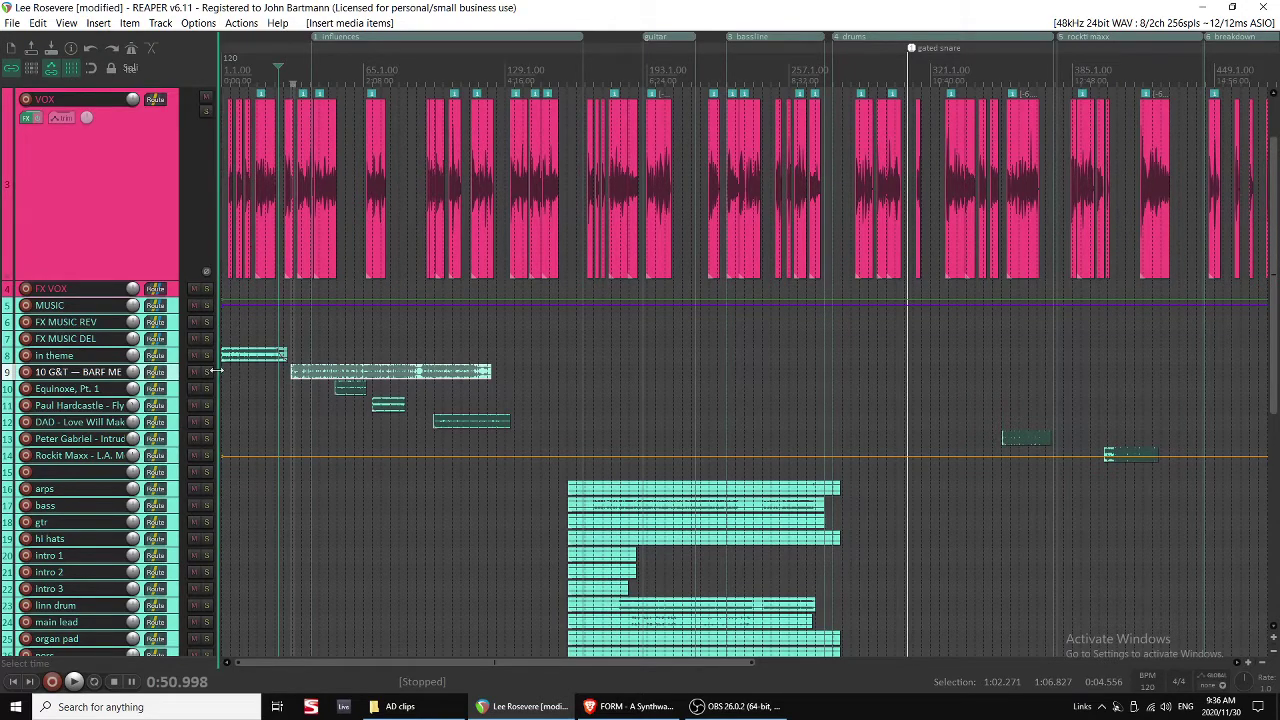
{"action": "scroll", "coordinate": [266, 360], "scroll_direction": "up", "scroll_amount": 1}
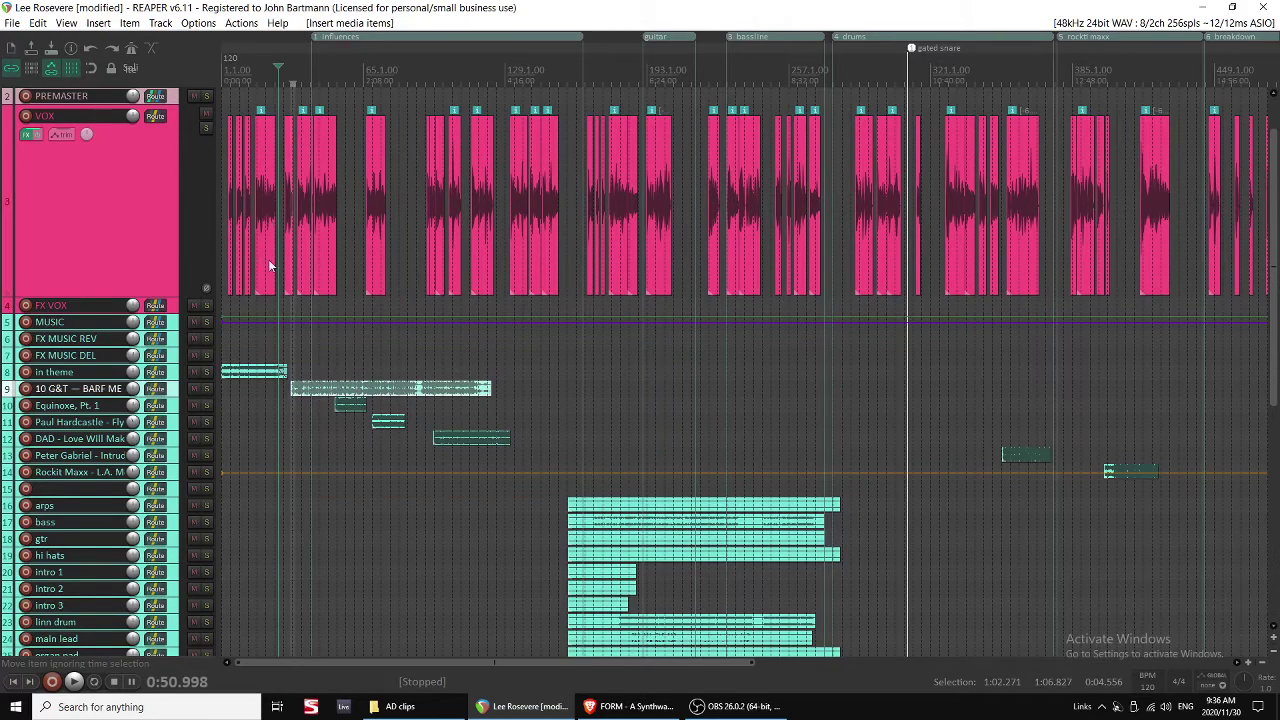
{"action": "scroll", "coordinate": [308, 335], "scroll_direction": "up", "scroll_amount": 1}
{"action": "scroll", "coordinate": [310, 368], "scroll_direction": "up", "scroll_amount": 1}
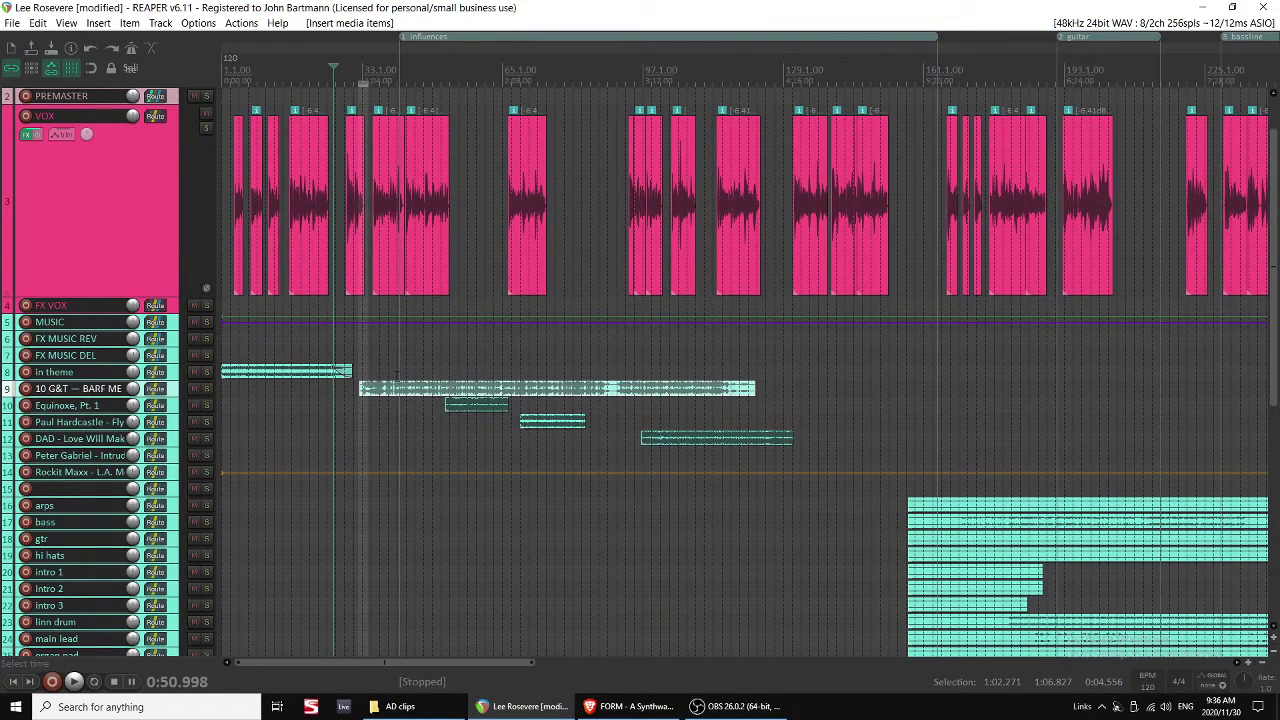
Split the BARF ME OUT item, delete the remainder, and extend the kept part to end at about bar 55.
{"action": "scroll", "coordinate": [357, 378], "scroll_direction": "up", "scroll_amount": 2}
{"action": "left_click_drag", "start_coordinate": [897, 381], "coordinate": [530, 400]}
{"action": "left_click", "coordinate": [505, 393]}
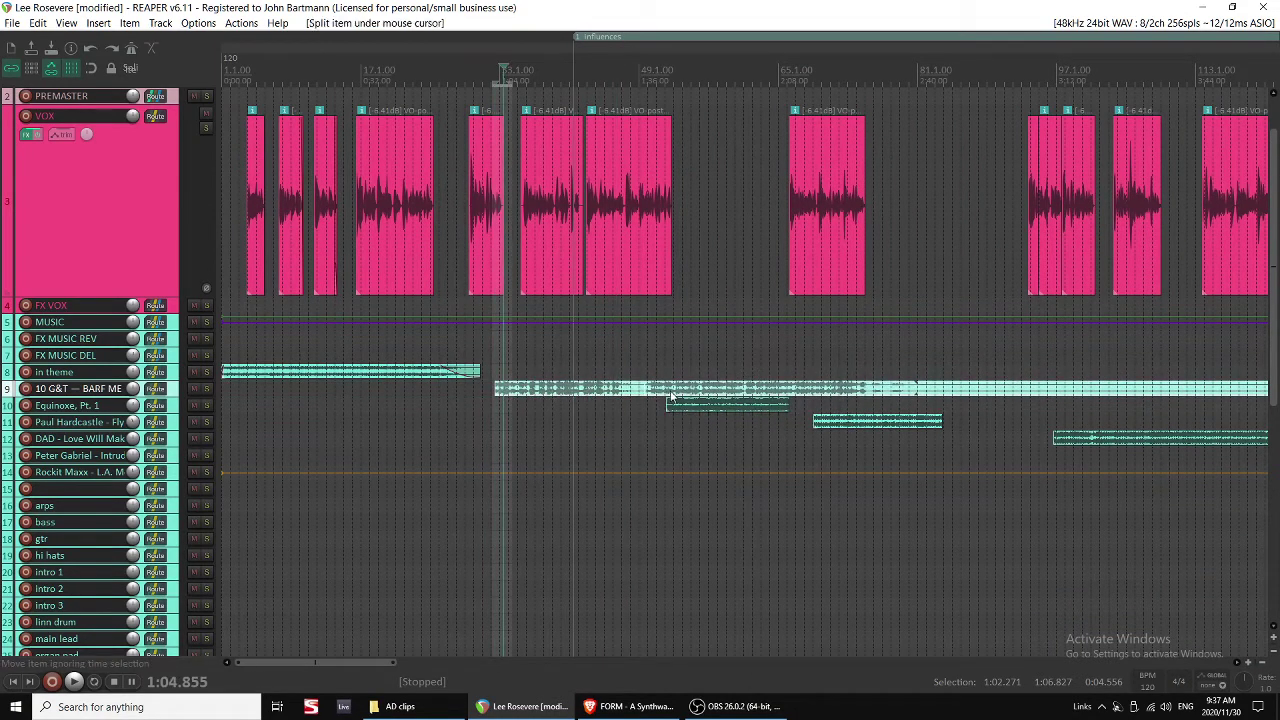
{"action": "left_click", "coordinate": [670, 396]}
{"action": "key", "text": "Delete"}
{"action": "left_click", "coordinate": [513, 393]}
{"action": "left_click_drag", "start_coordinate": [628, 383], "coordinate": [690, 388]}
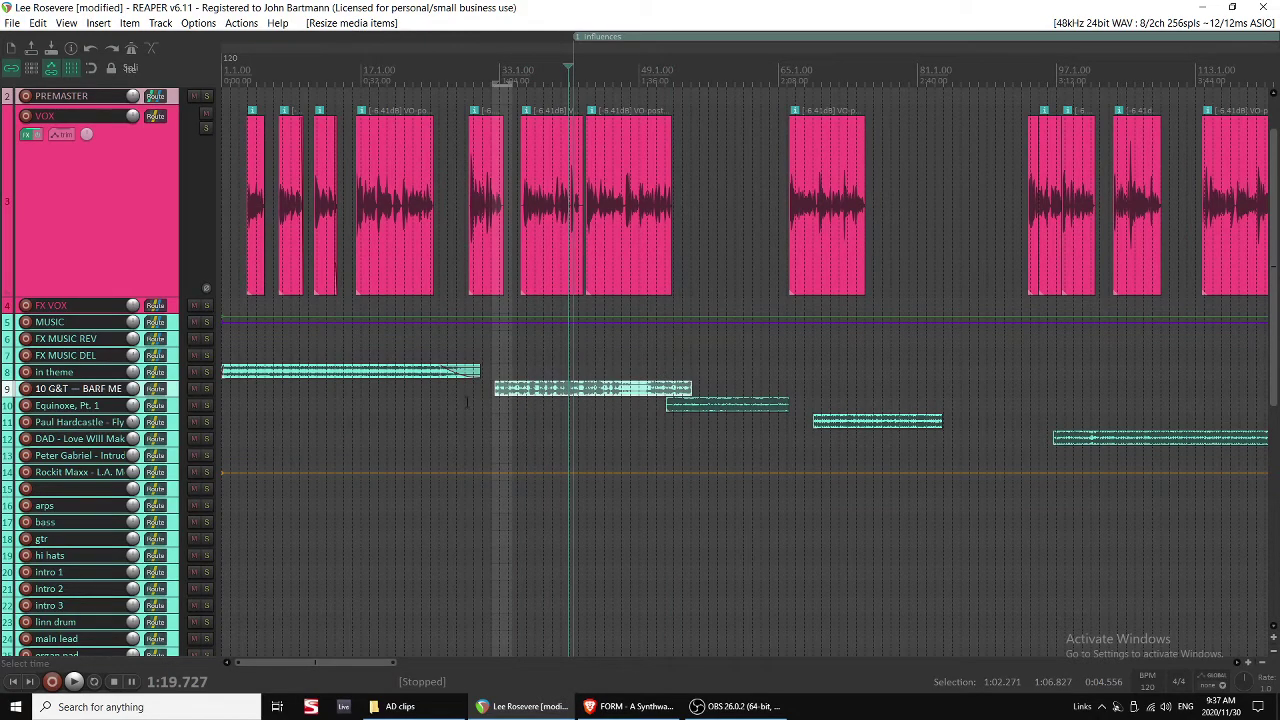
Move the BARF ME OUT item to start at about bar 28, overlapping the in theme ending, with a long fade-in.
{"action": "left_click", "coordinate": [467, 402]}
{"action": "scroll", "coordinate": [467, 402], "scroll_direction": "up", "scroll_amount": 3}
{"action": "left_click_drag", "start_coordinate": [864, 390], "coordinate": [768, 396]}
{"action": "left_click", "coordinate": [709, 389]}
{"action": "left_click", "coordinate": [680, 391]}
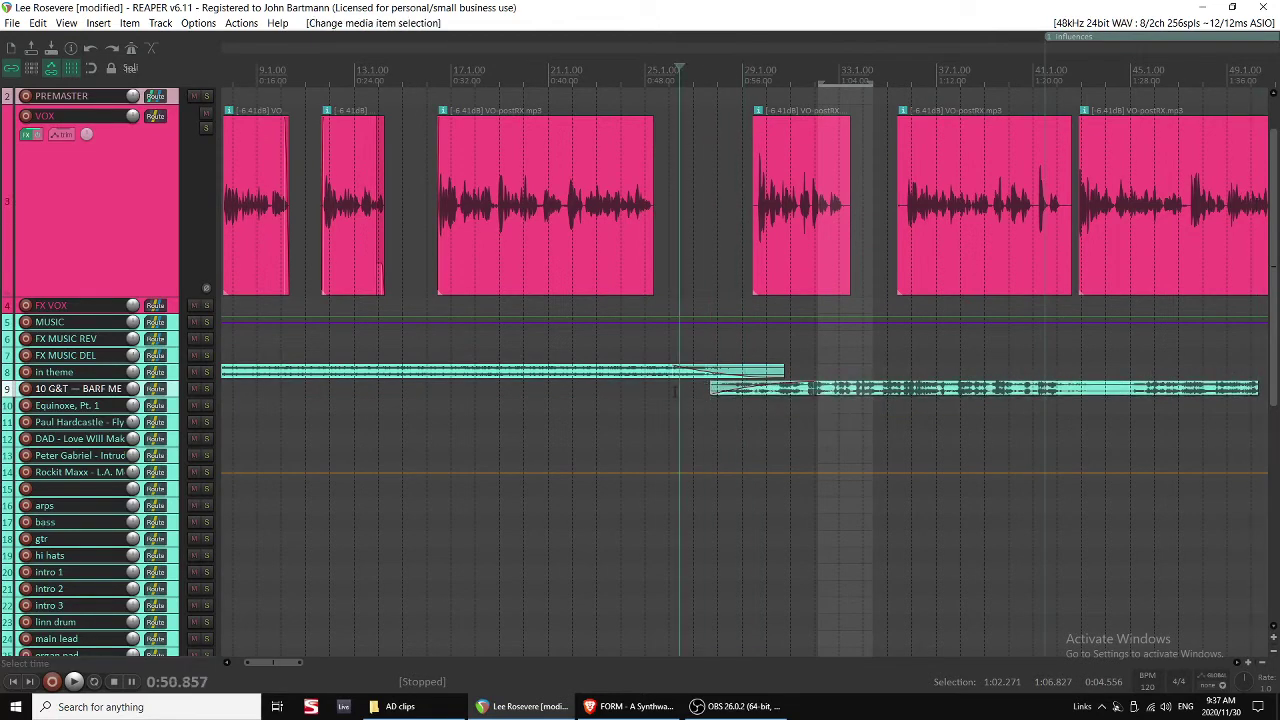
Play the transition and change the BARF ME OUT item's fade-in to a slow-starting curve.
{"action": "key", "text": "space"}
{"action": "right_click", "coordinate": [763, 385]}
{"action": "left_click", "coordinate": [782, 394]}
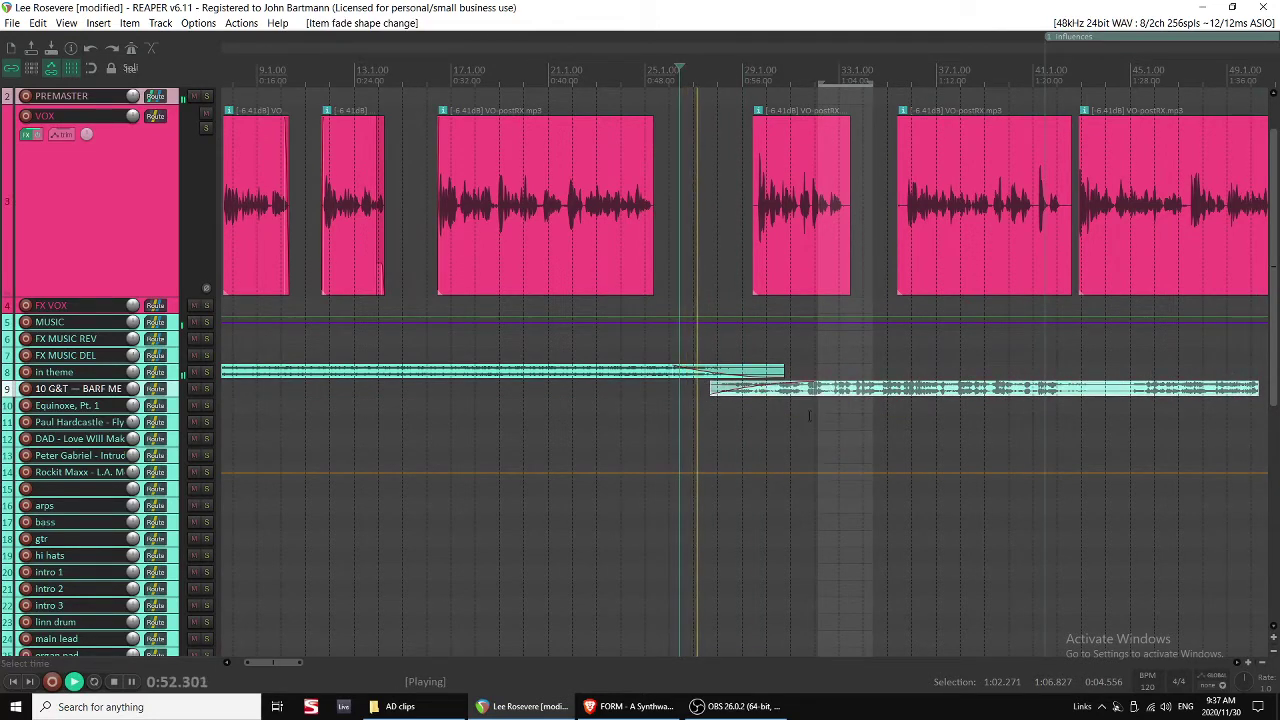
{"action": "right_click", "coordinate": [763, 387]}
{"action": "left_click", "coordinate": [800, 420]}
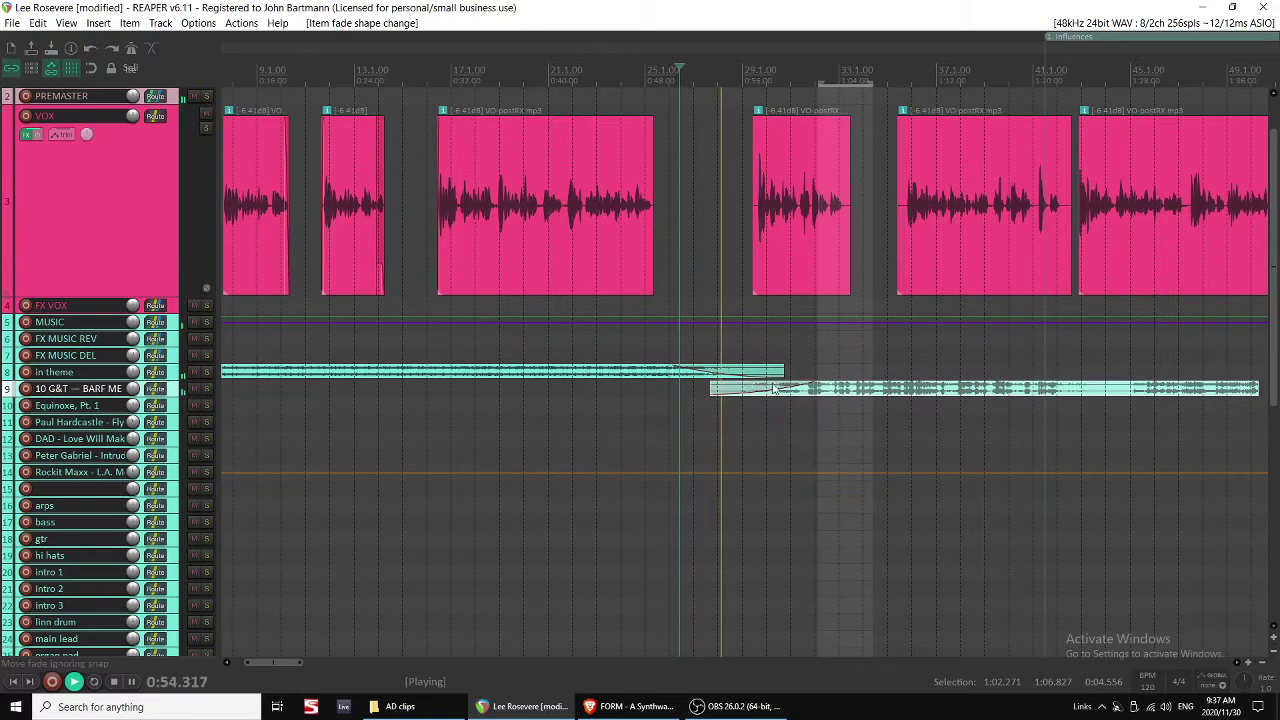
Shift the fifth VOX clip to about bar 30 and shorten the in theme item to end at about bar 29.5.
{"action": "mouse_move", "coordinate": [792, 268]}
{"action": "left_mouse_down"}
{"action": "mouse_move", "coordinate": [813, 268]}
{"action": "mouse_move", "coordinate": [780, 252]}
{"action": "left_mouse_up"}
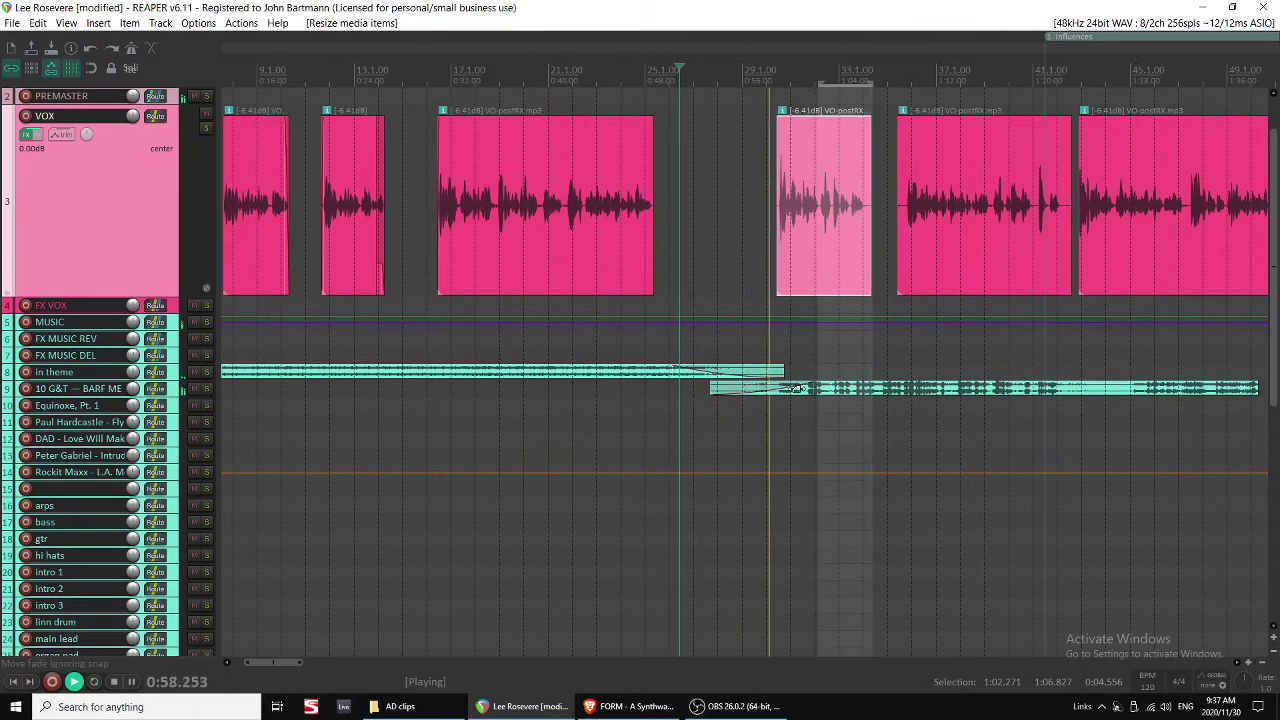
{"action": "left_click_drag", "start_coordinate": [783, 371], "coordinate": [753, 371]}
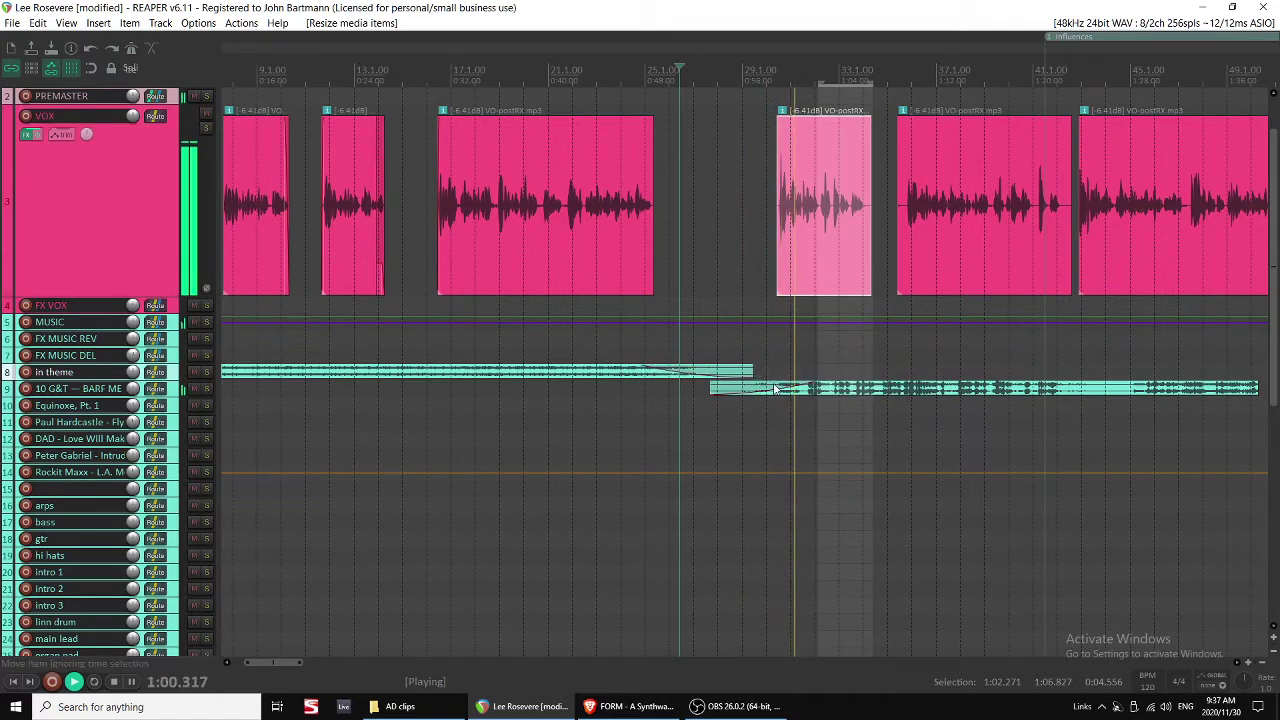
{"action": "scroll", "coordinate": [791, 387], "scroll_direction": "down", "scroll_amount": 2}
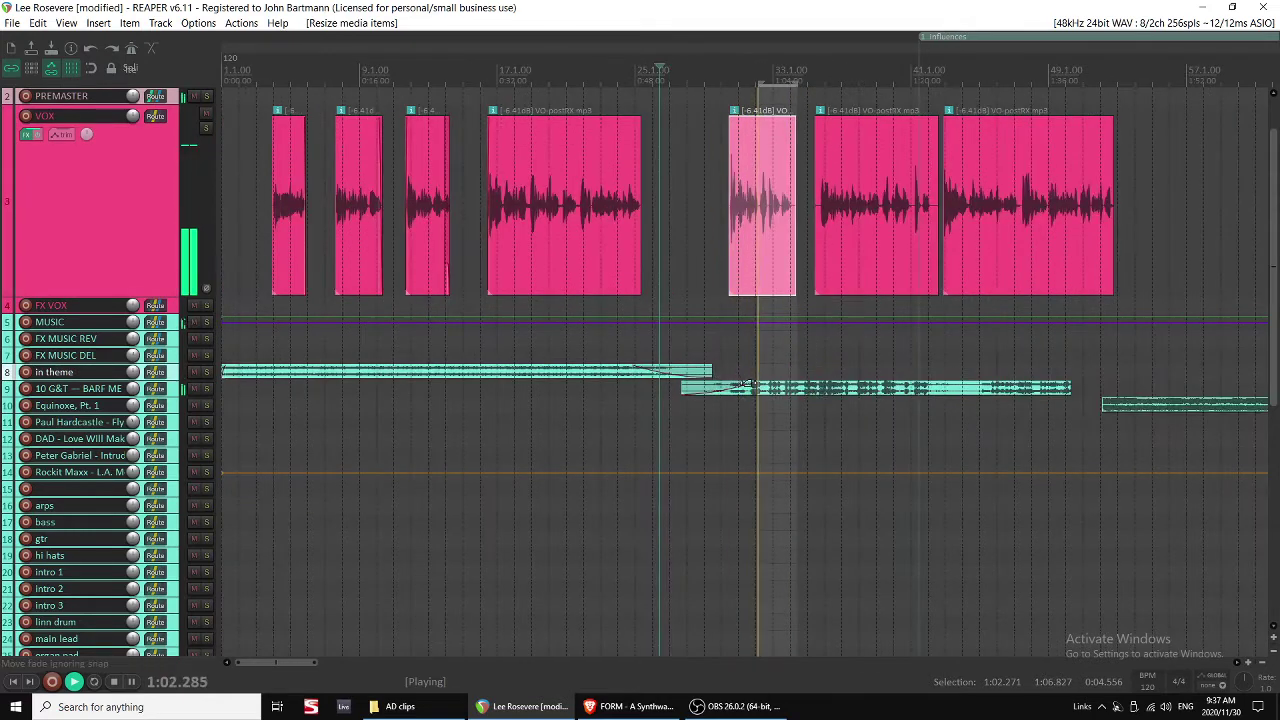
Slip the audio inside the BARF ME OUT item to line it up with the fifth VOX clip, replaying the transition after each adjustment.
{"action": "left_click", "coordinate": [797, 390]}
{"action": "left_click_drag", "start_coordinate": [797, 390], "coordinate": [766, 391]}
{"action": "left_click", "coordinate": [780, 391]}
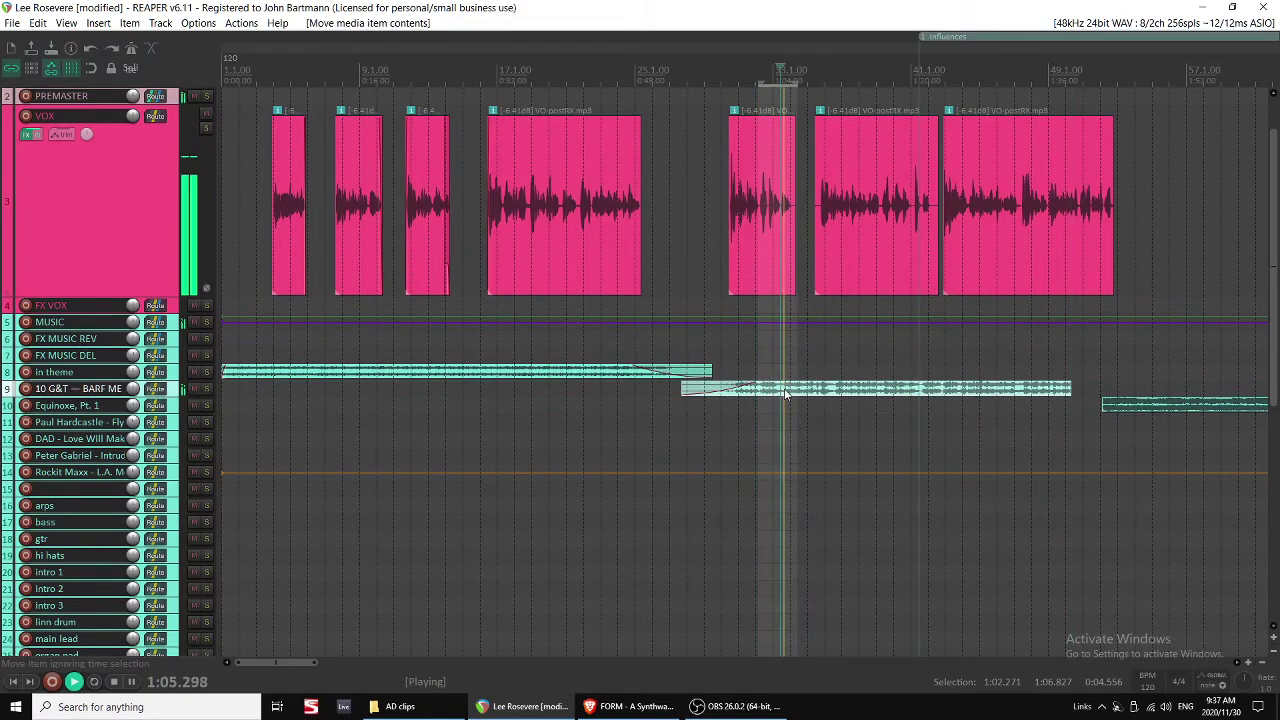
{"action": "key", "text": "space"}
{"action": "left_click", "coordinate": [723, 355]}
{"action": "key", "text": "space"}
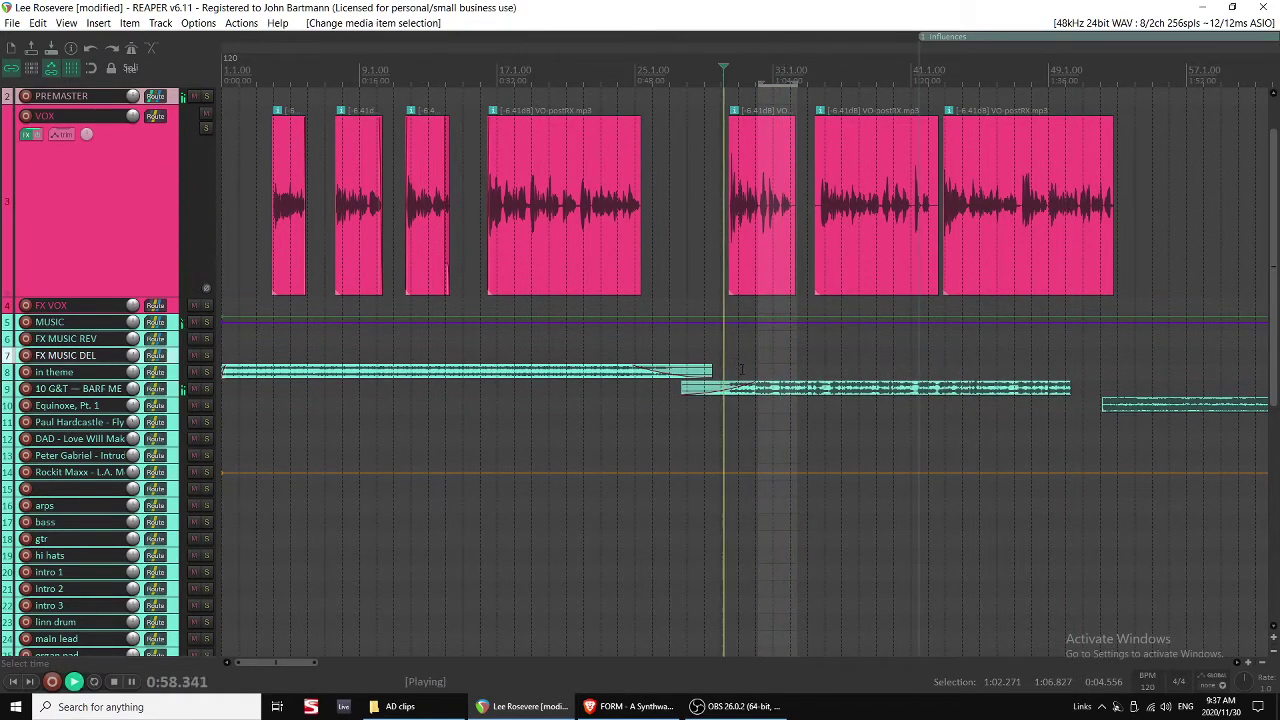
{"action": "key", "text": "space"}
{"action": "left_click_drag", "start_coordinate": [866, 389], "coordinate": [908, 387]}
{"action": "left_click", "coordinate": [717, 360]}
{"action": "key", "text": "space"}
{"action": "left_click_drag", "start_coordinate": [770, 388], "coordinate": [1012, 388]}
{"action": "key", "text": "space"}
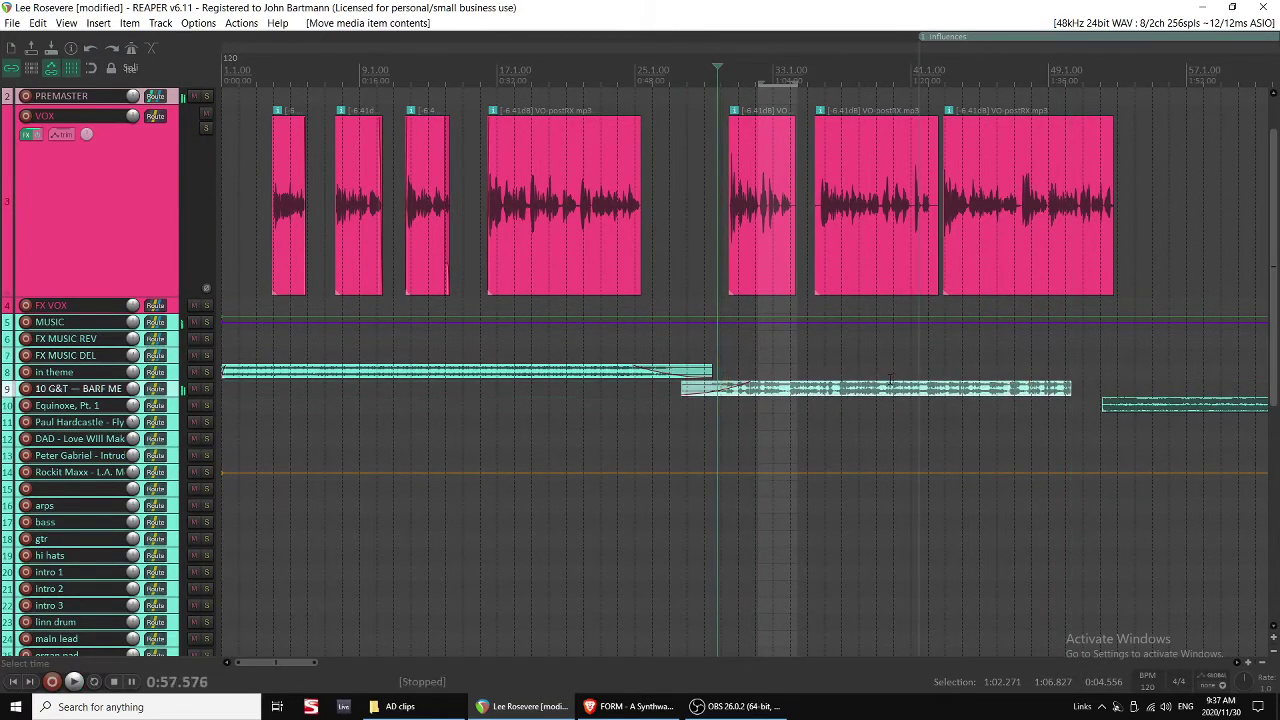
{"action": "key", "text": "space"}
{"action": "left_click_drag", "start_coordinate": [794, 388], "coordinate": [1009, 388]}
{"action": "key", "text": "space"}
{"action": "key", "text": "space"}
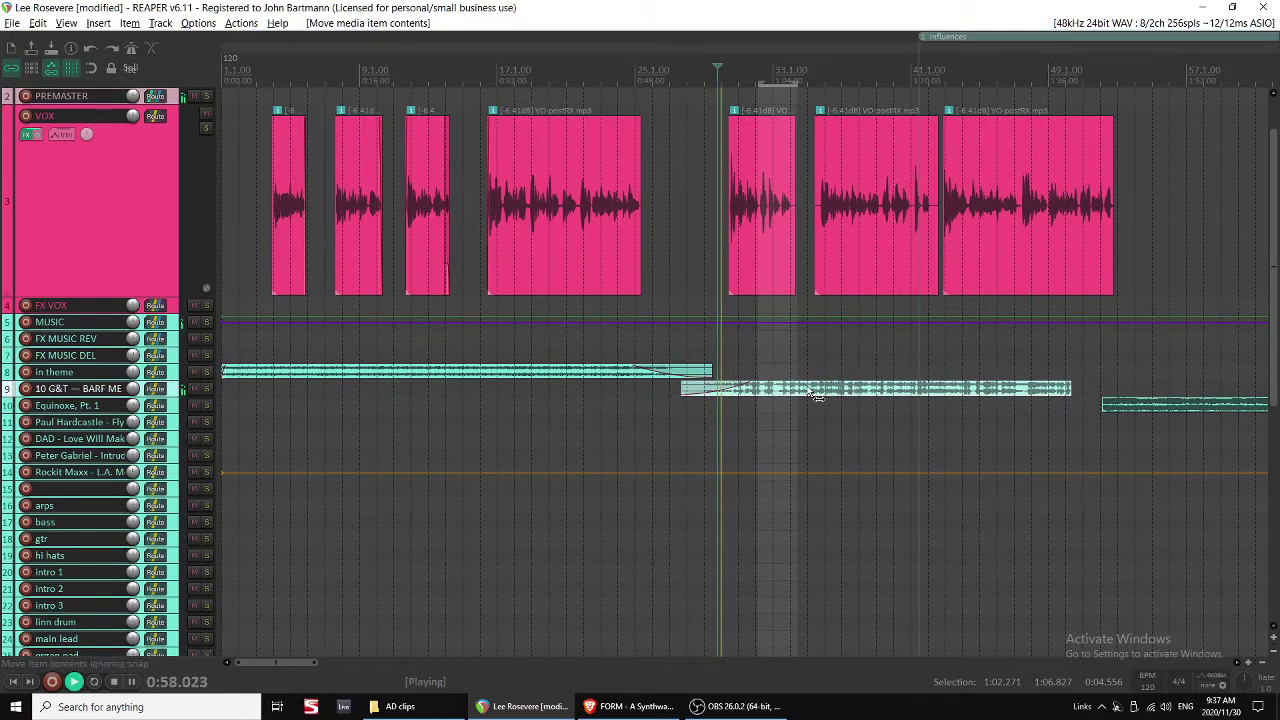
{"action": "left_click_drag", "start_coordinate": [817, 389], "coordinate": [1004, 388]}
{"action": "key", "text": "space"}
{"action": "key", "text": "space"}
{"action": "left_click_drag", "start_coordinate": [890, 391], "coordinate": [757, 391]}
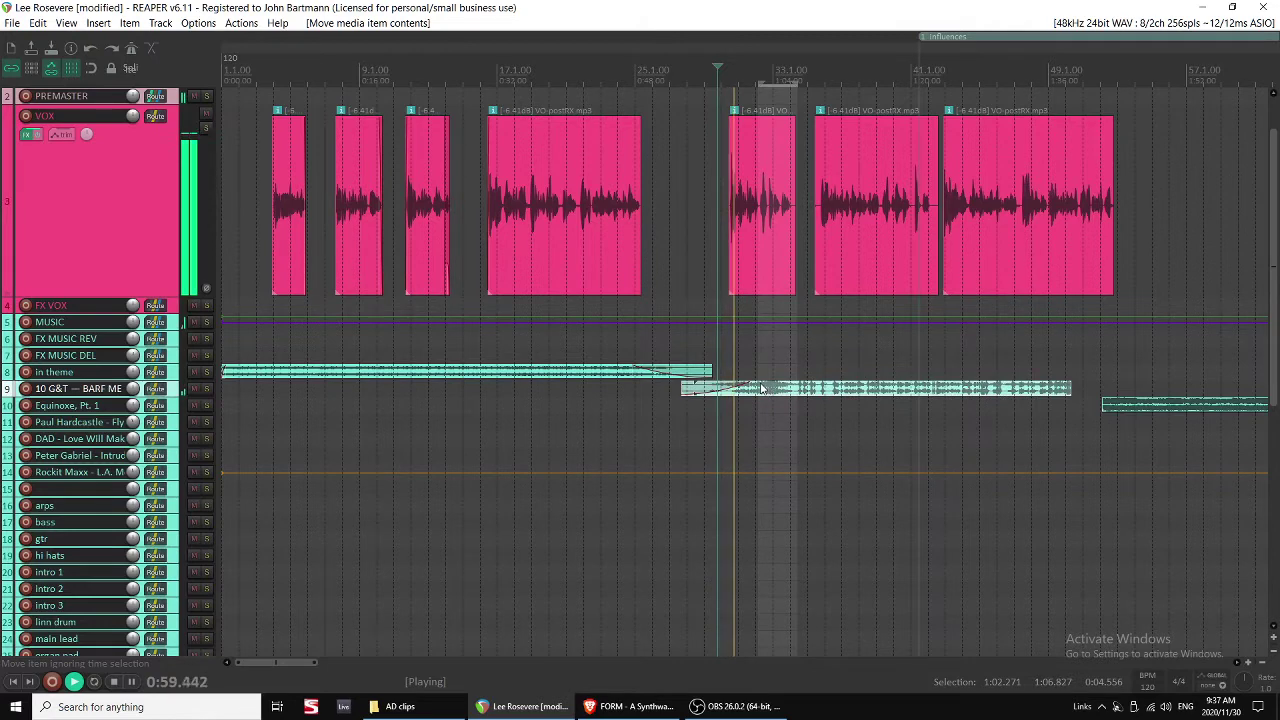
{"action": "left_click", "coordinate": [715, 348]}
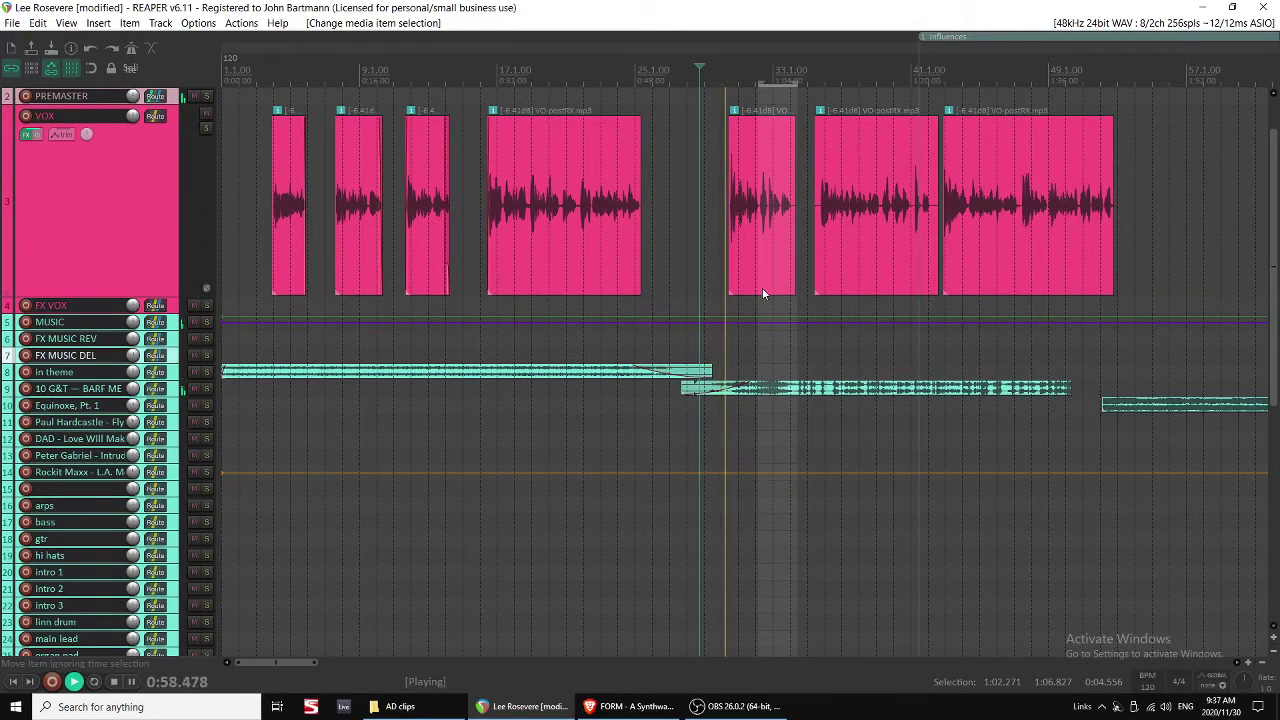
Trim the end of the fifth VOX clip to about bar 34 and add a short fade-out.
{"action": "left_click", "coordinate": [758, 257]}
{"action": "scroll", "coordinate": [685, 238], "scroll_direction": "up", "scroll_amount": 3}
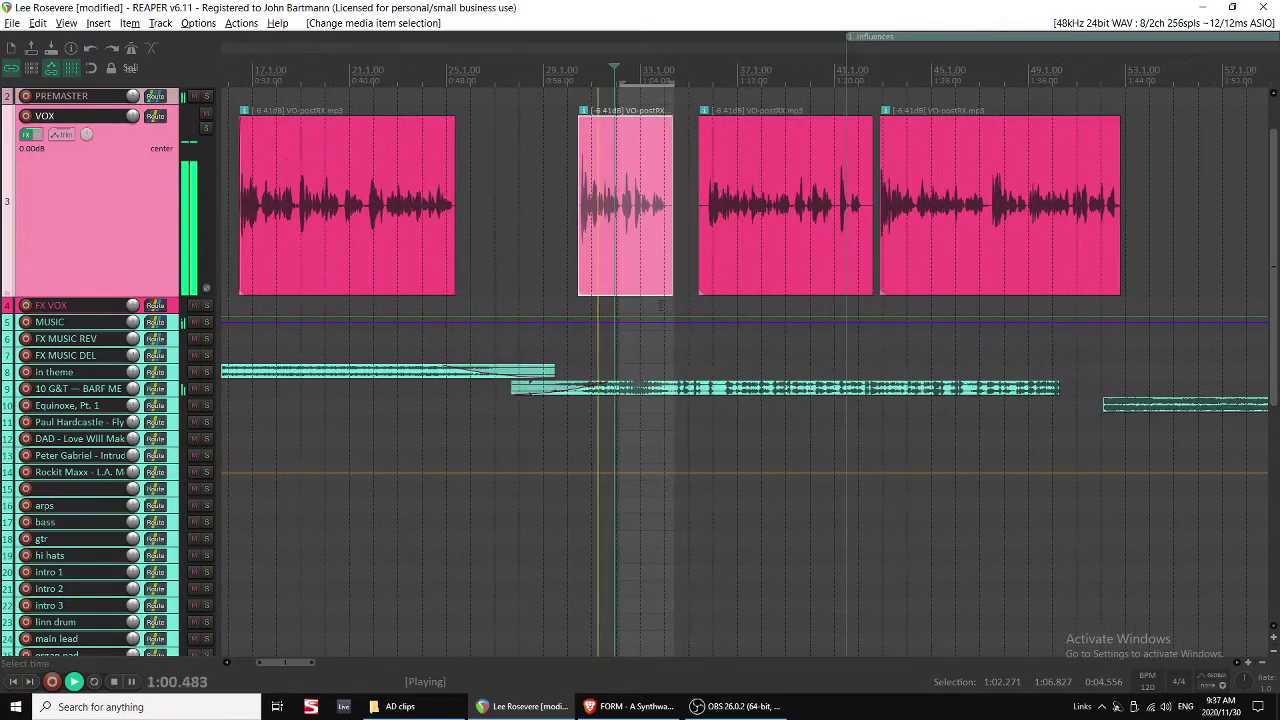
{"action": "left_click_drag", "start_coordinate": [673, 236], "coordinate": [669, 232]}
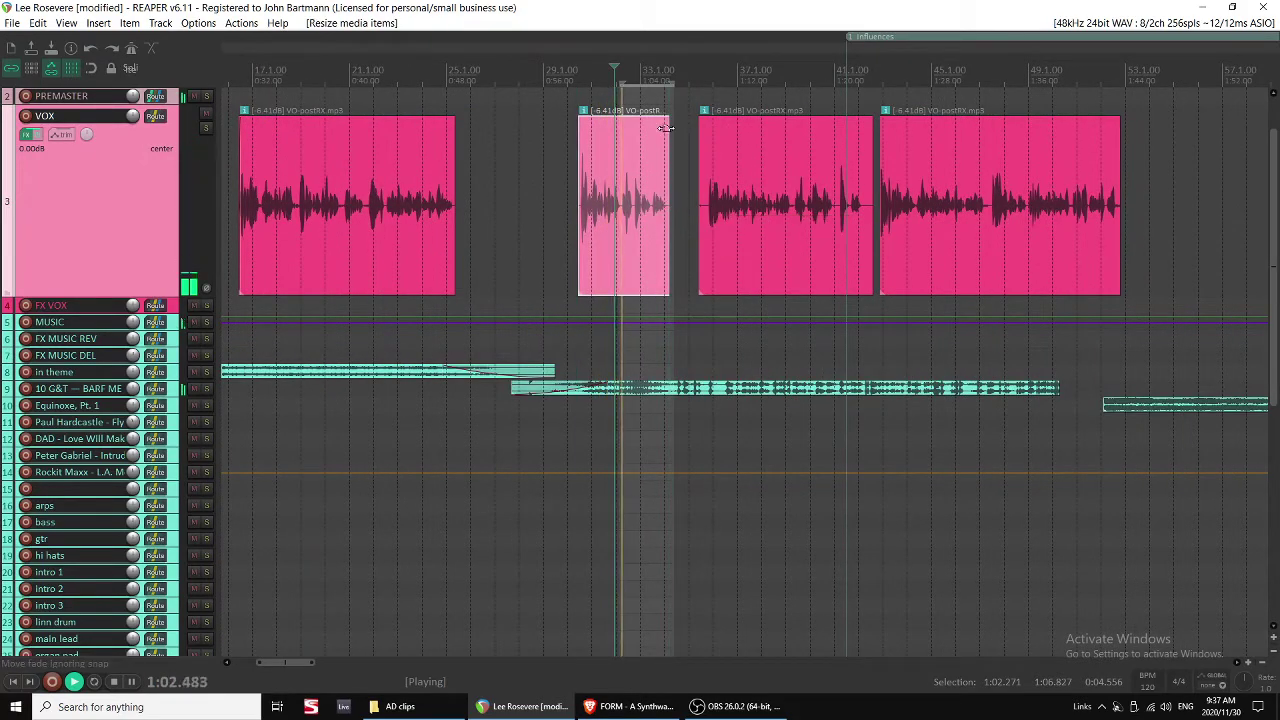
{"action": "left_click_drag", "start_coordinate": [666, 124], "coordinate": [663, 124]}
{"action": "scroll", "coordinate": [638, 400], "scroll_direction": "up", "scroll_amount": 2}
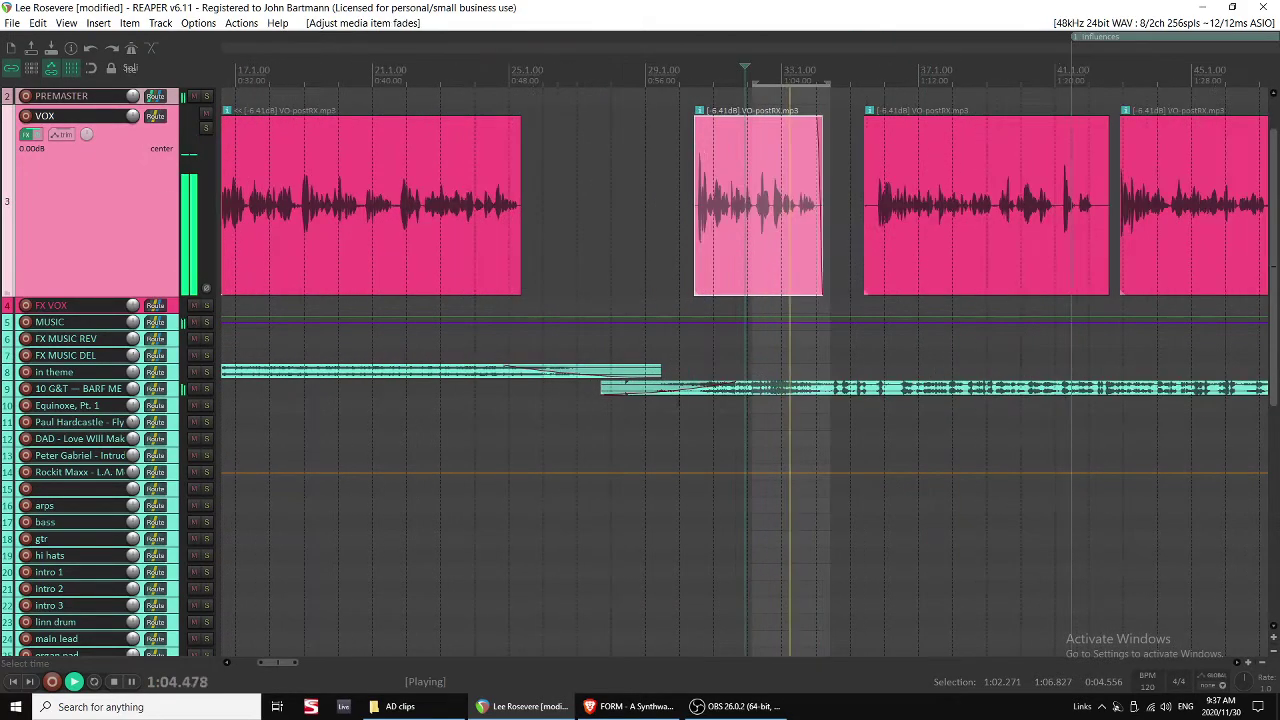
Split the BARF ME OUT item near bar 36, move the second part to about bar 37.5, and trim the first to about bar 35.
{"action": "scroll", "coordinate": [638, 400], "scroll_direction": "right", "scroll_amount": 2}
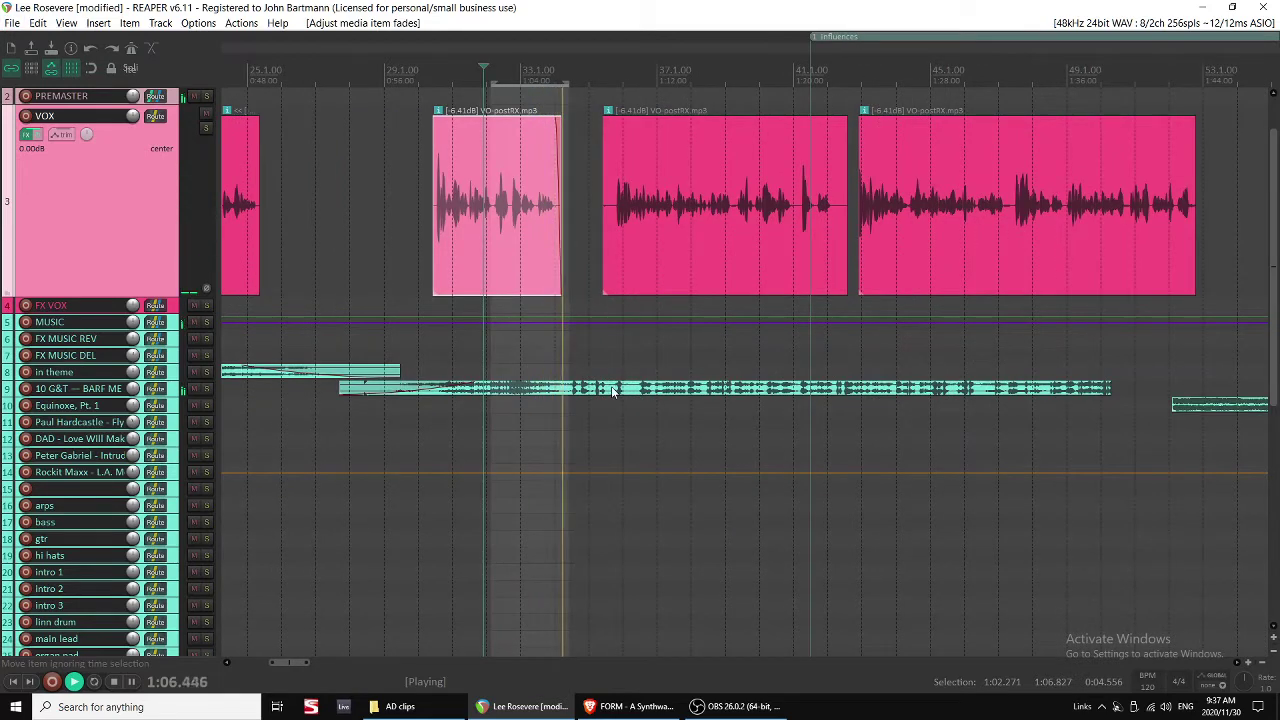
{"action": "key", "text": "s"}
{"action": "left_click", "coordinate": [624, 391]}
{"action": "left_click_drag", "start_coordinate": [626, 392], "coordinate": [690, 392]}
{"action": "key", "text": "space"}
{"action": "left_click_drag", "start_coordinate": [611, 390], "coordinate": [589, 390]}
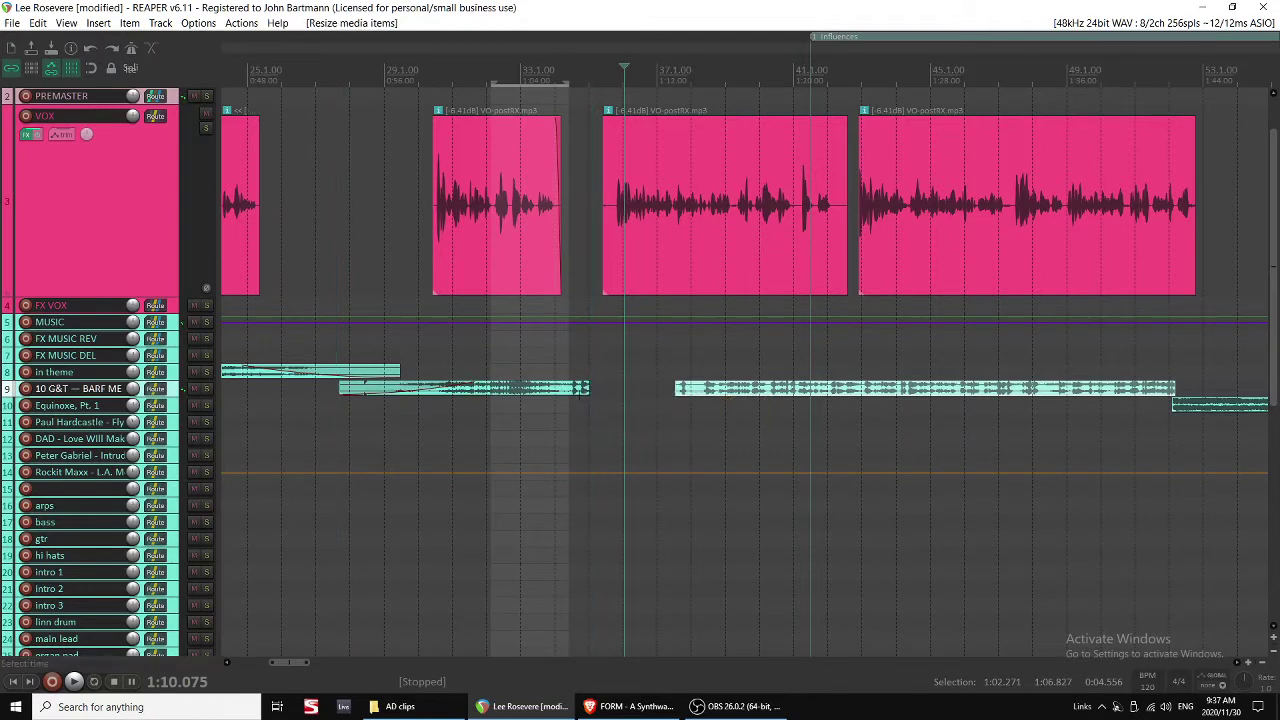
Play the end of the first BARF ME OUT part and give it a short fade-out at about bar 35.
{"action": "left_click", "coordinate": [560, 388]}
{"action": "key", "text": "space"}
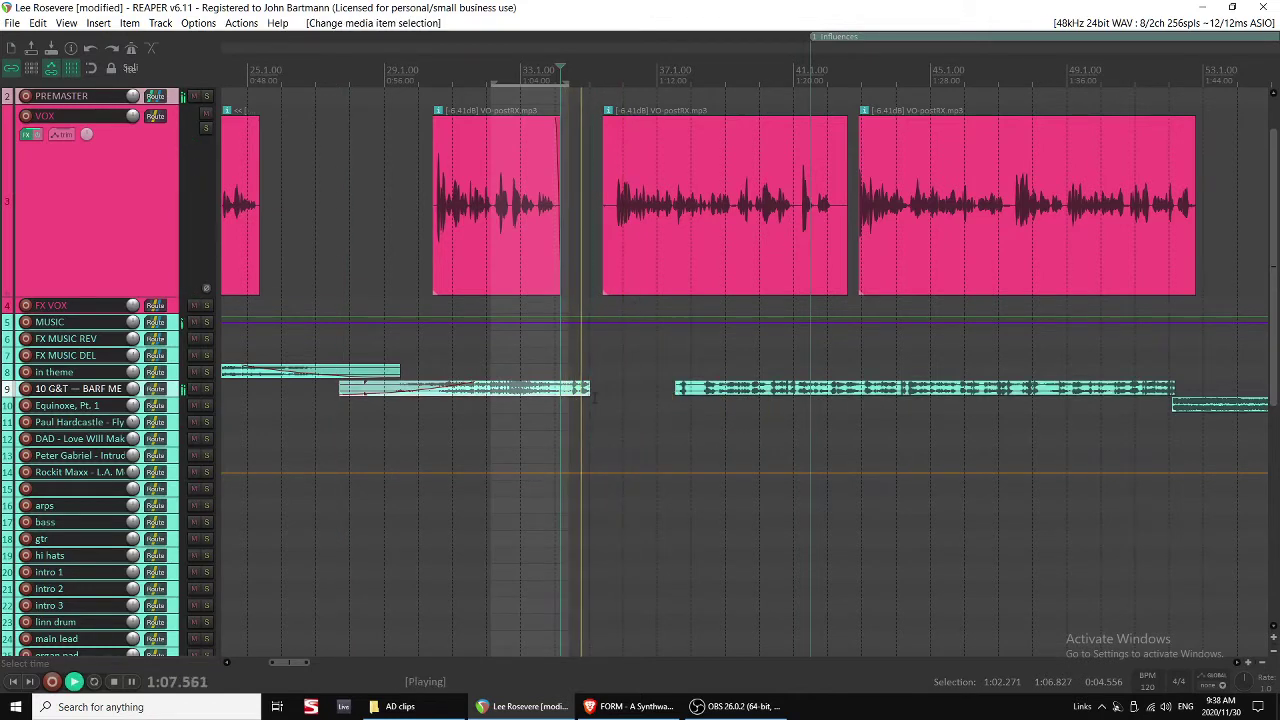
{"action": "left_click", "coordinate": [618, 262]}
{"action": "key", "text": "space"}
{"action": "scroll", "coordinate": [620, 262], "scroll_direction": "up", "scroll_amount": 4}
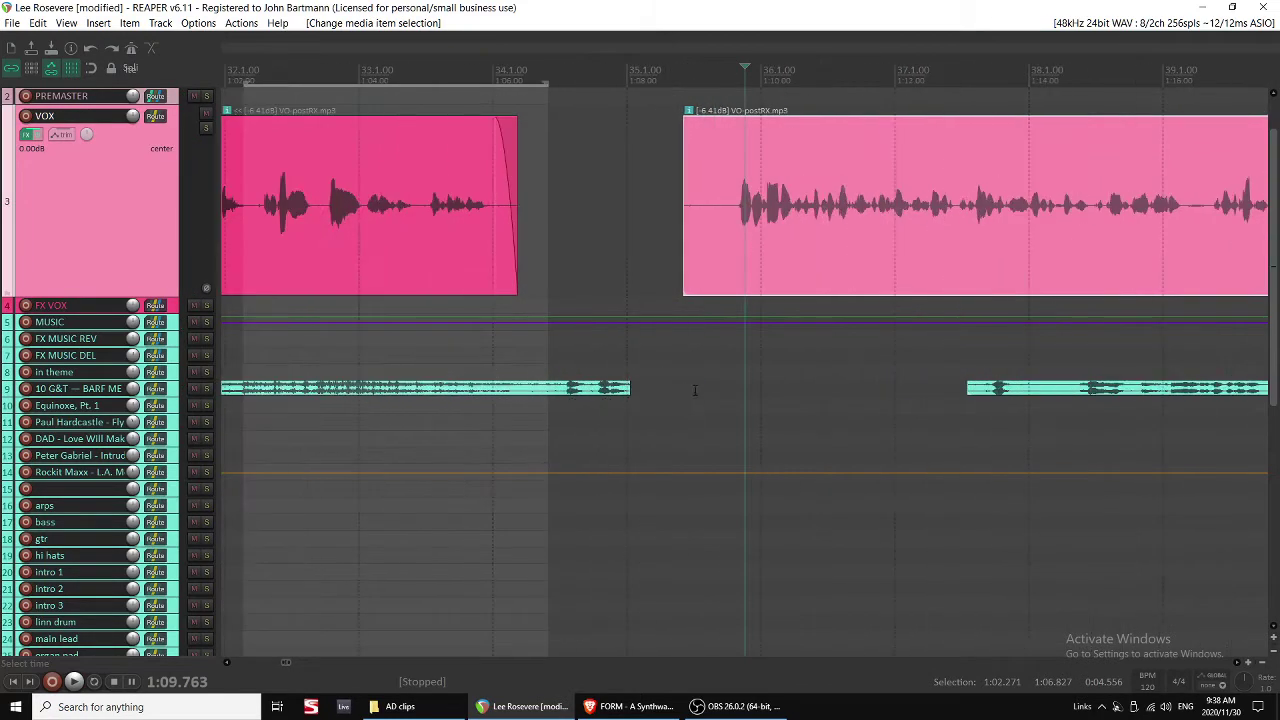
{"action": "scroll", "coordinate": [617, 390], "scroll_direction": "up", "scroll_amount": 3}
{"action": "left_click_drag", "start_coordinate": [515, 387], "coordinate": [504, 384]}
{"action": "scroll", "coordinate": [520, 390], "scroll_direction": "down", "scroll_amount": 7}
{"action": "scroll", "coordinate": [634, 400], "scroll_direction": "down", "scroll_amount": 4}
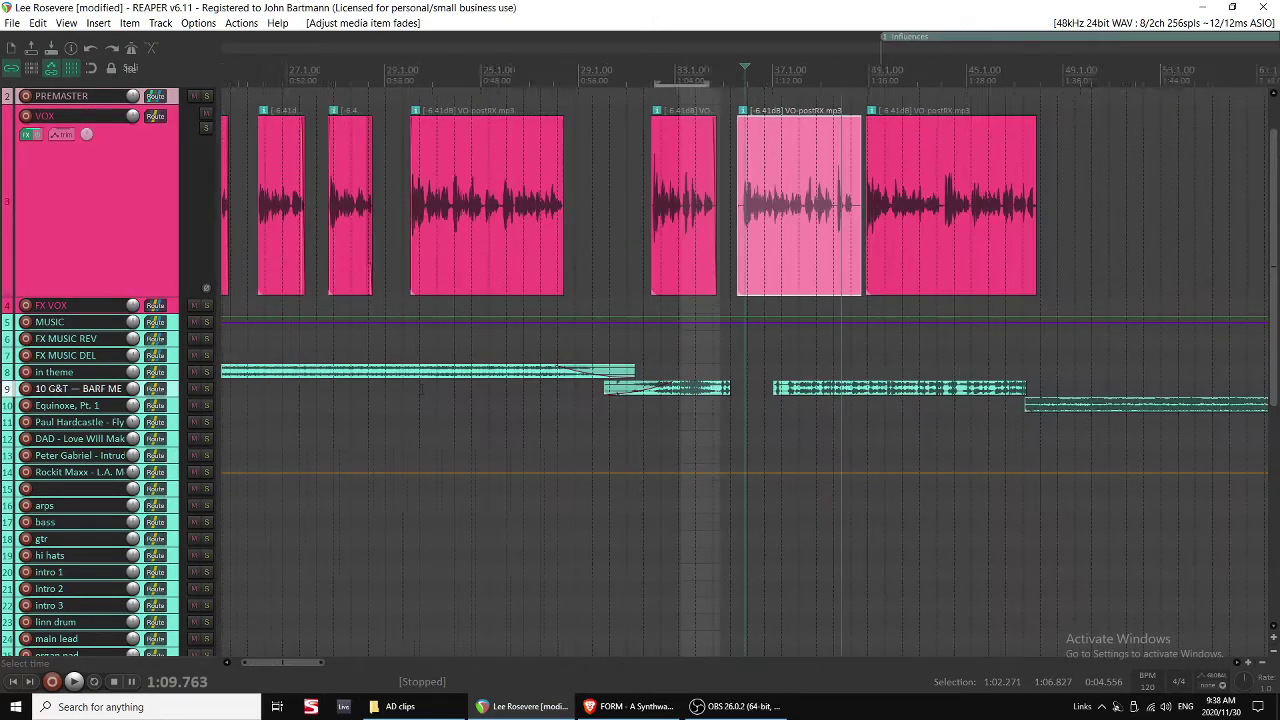
Save the project, then select the first BARF ME OUT part and enlarge its track for a closer view.
{"action": "left_click", "coordinate": [420, 373]}
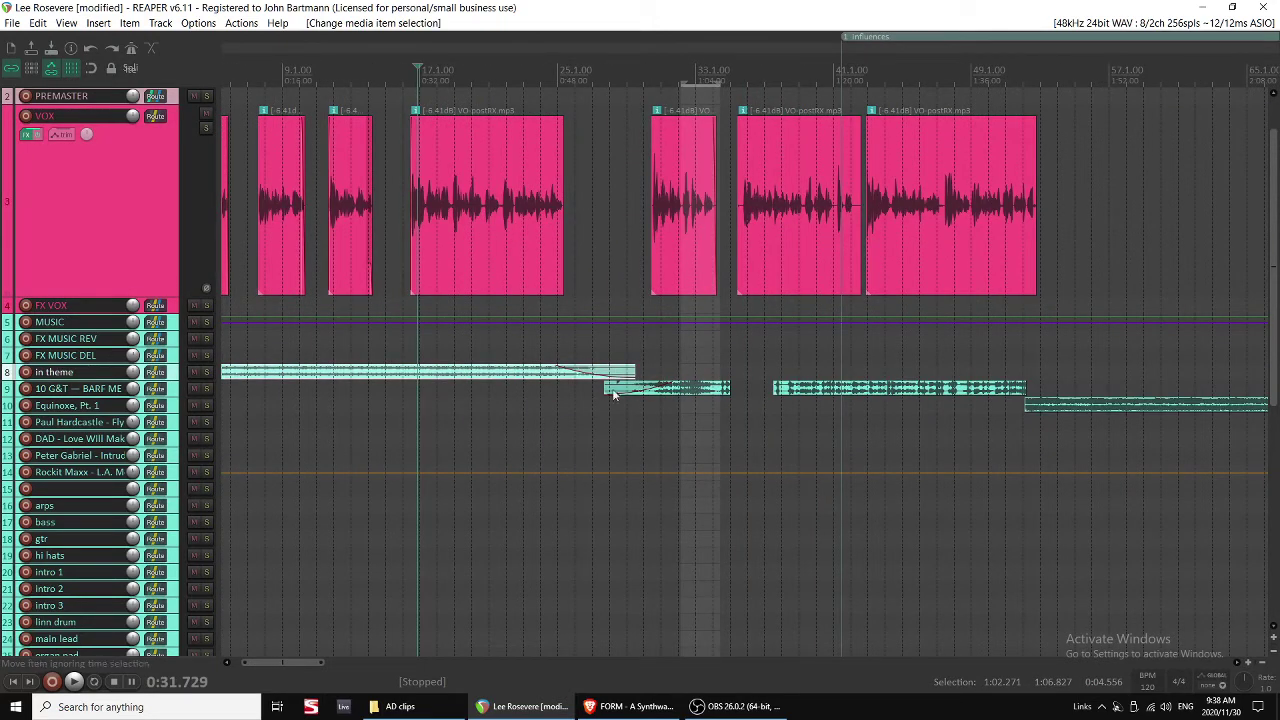
{"action": "key", "text": "ctrl+s"}
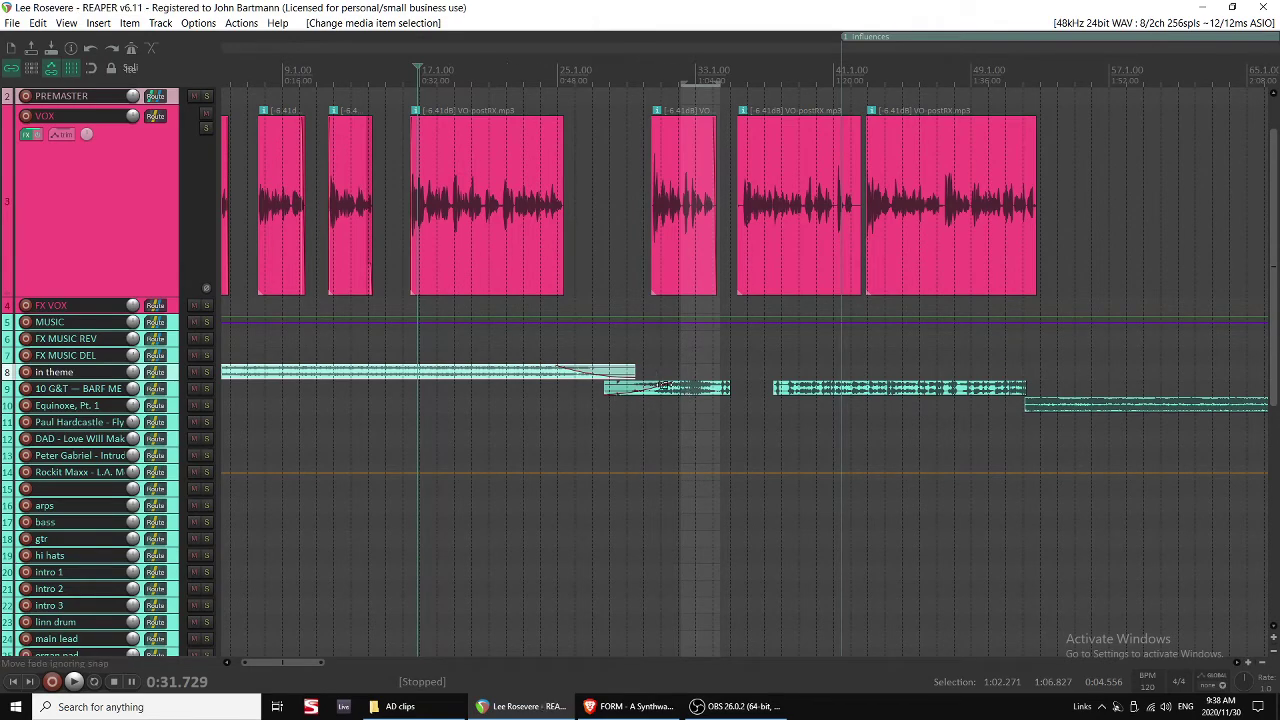
{"action": "left_click", "coordinate": [696, 386]}
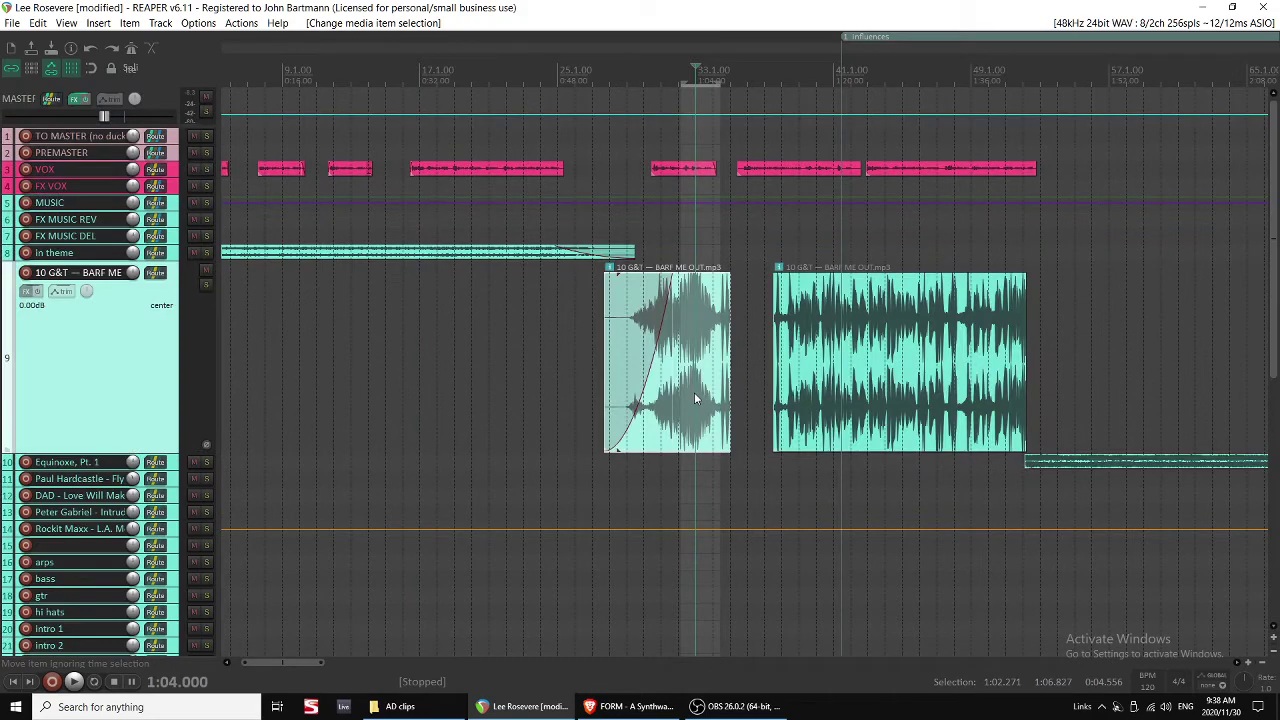
Delete the second BARF ME OUT part starting near bar 37.
{"action": "scroll", "coordinate": [694, 392], "scroll_direction": "up", "scroll_amount": 3}
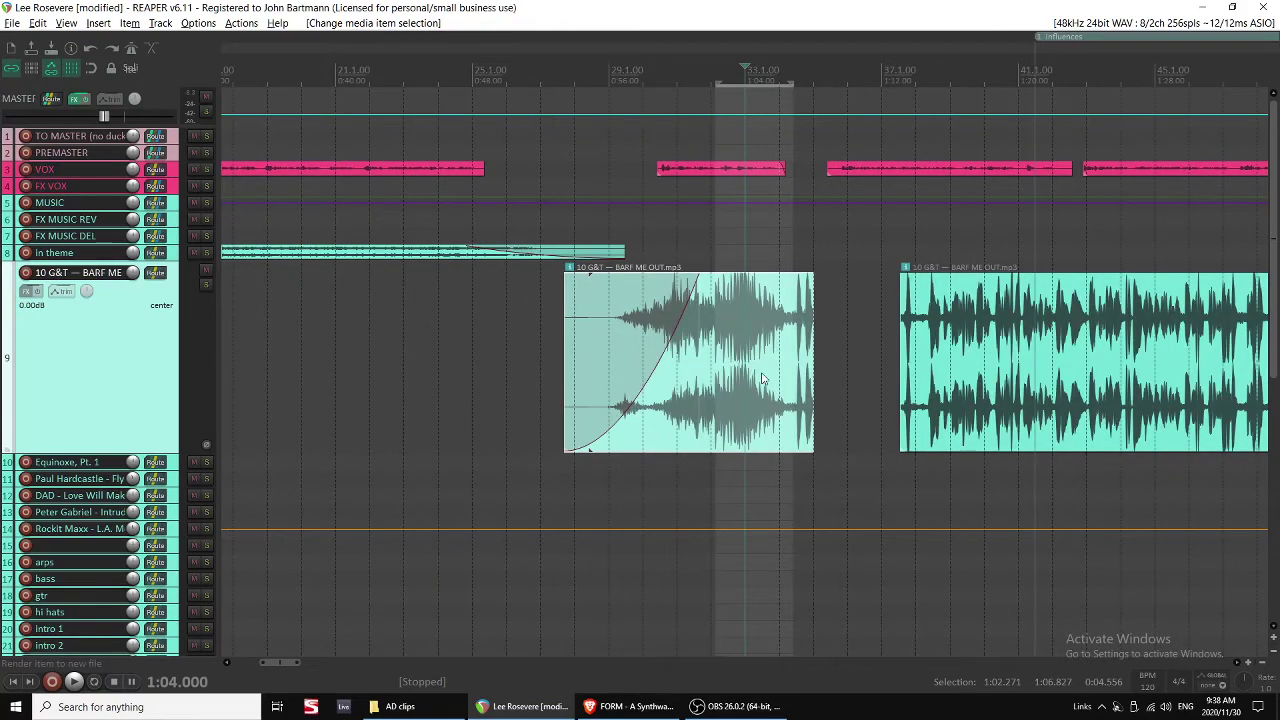
{"action": "scroll", "coordinate": [762, 378], "scroll_direction": "down", "scroll_amount": 3}
{"action": "left_click", "coordinate": [873, 368]}
{"action": "key", "text": "Delete"}
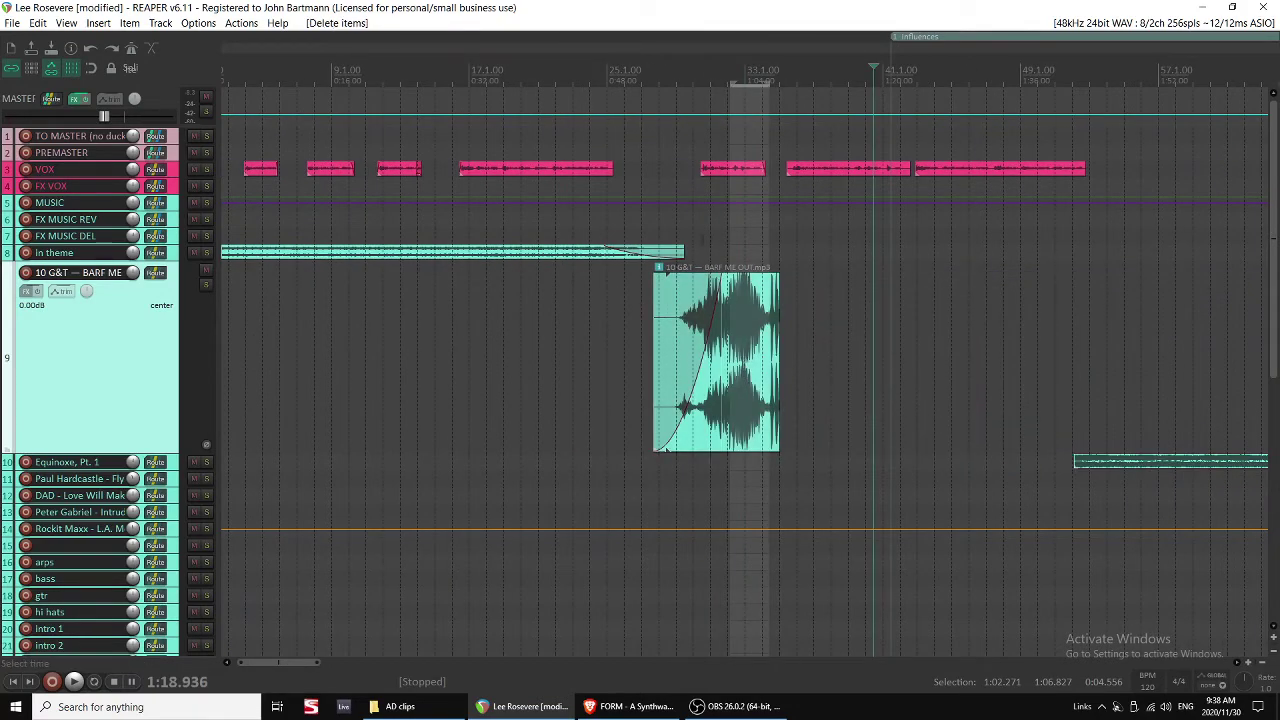
Extend the end of the remaining BARF ME OUT item to about bar 35 and adjust its short fade-out.
{"action": "left_click", "coordinate": [702, 240]}
{"action": "scroll", "coordinate": [712, 248], "scroll_direction": "up", "scroll_amount": 3}
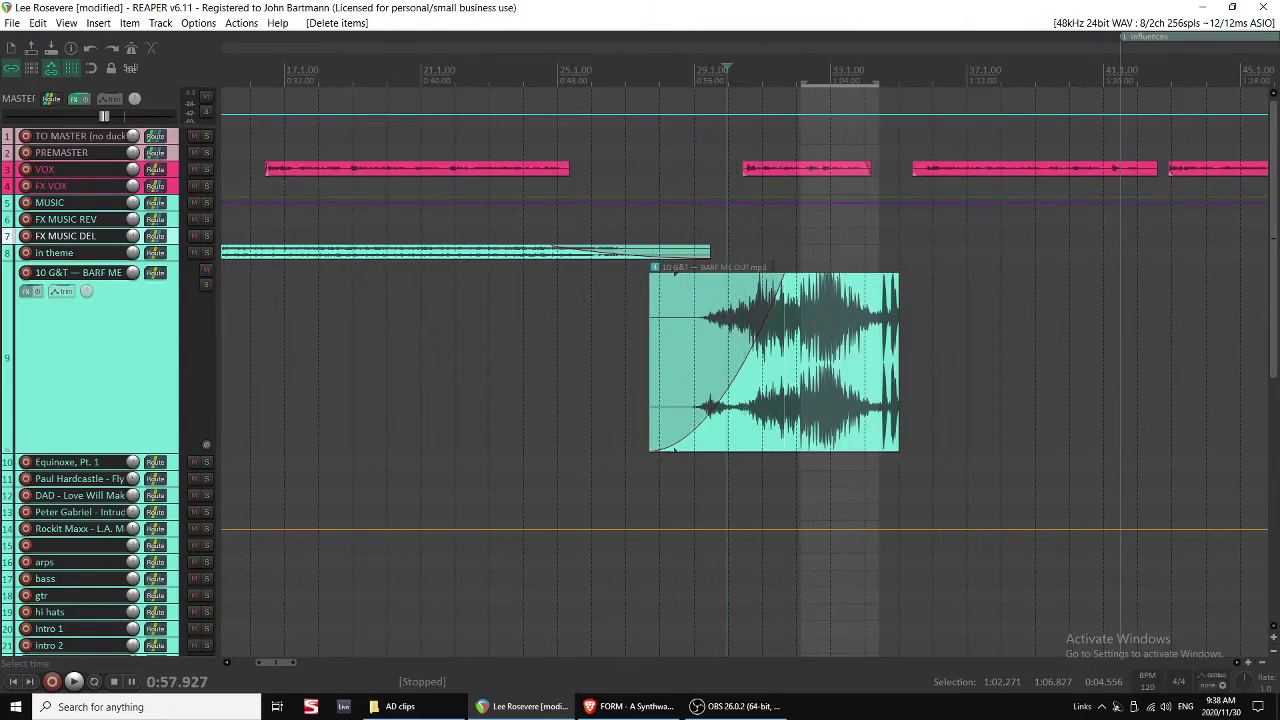
{"action": "left_click", "coordinate": [876, 303]}
{"action": "scroll", "coordinate": [879, 342], "scroll_direction": "up", "scroll_amount": 3}
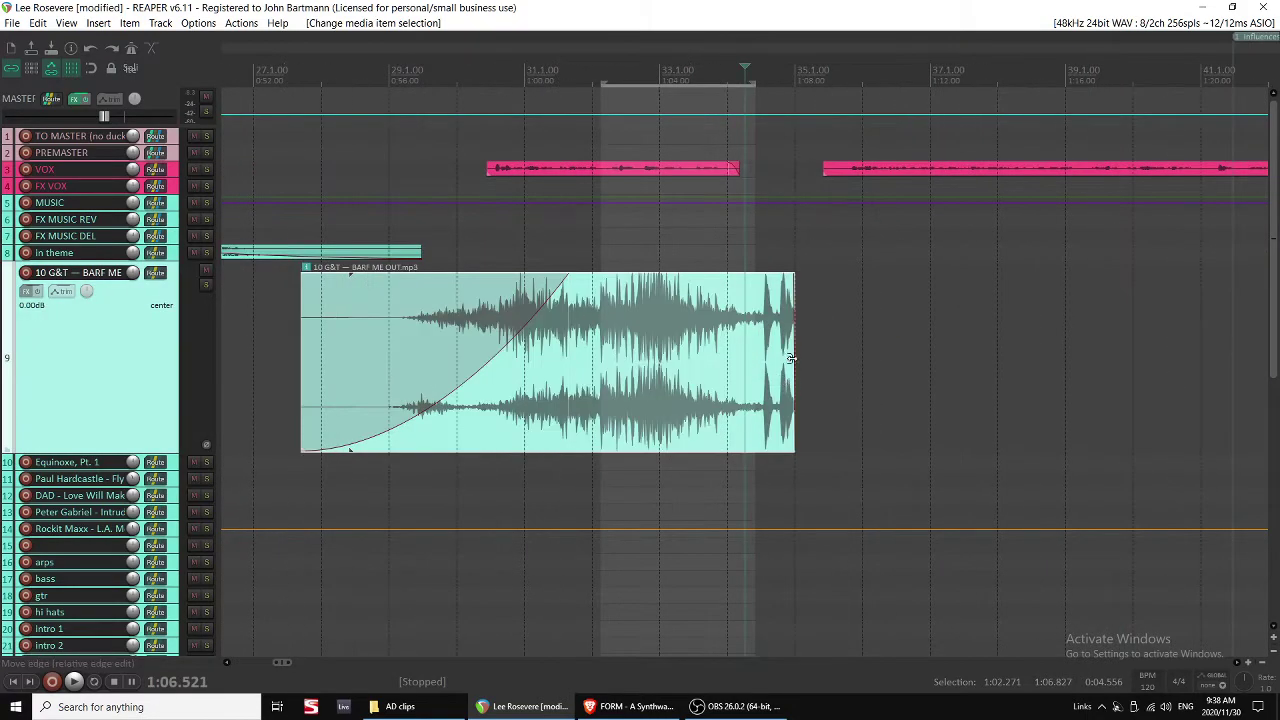
{"action": "left_click_drag", "start_coordinate": [789, 339], "coordinate": [797, 339]}
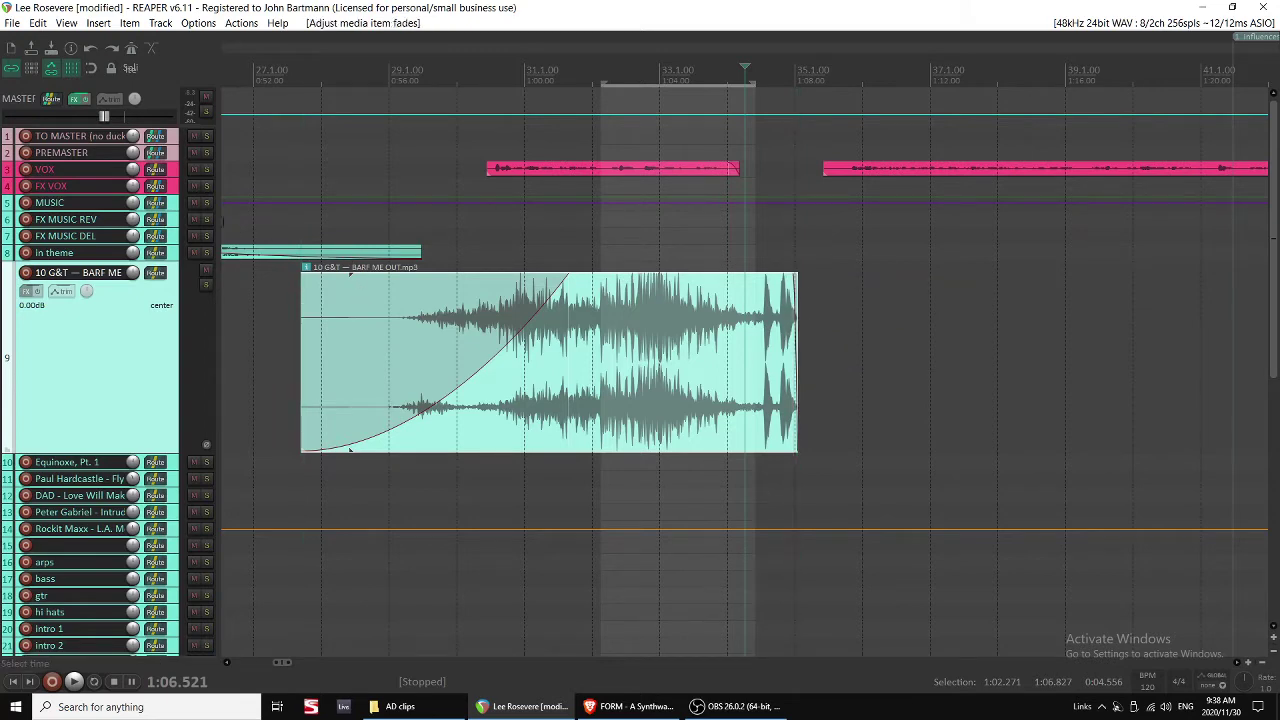
Enlarge the FX MUSIC REV track to show its automation envelopes in full height.
{"action": "left_click", "coordinate": [177, 203]}
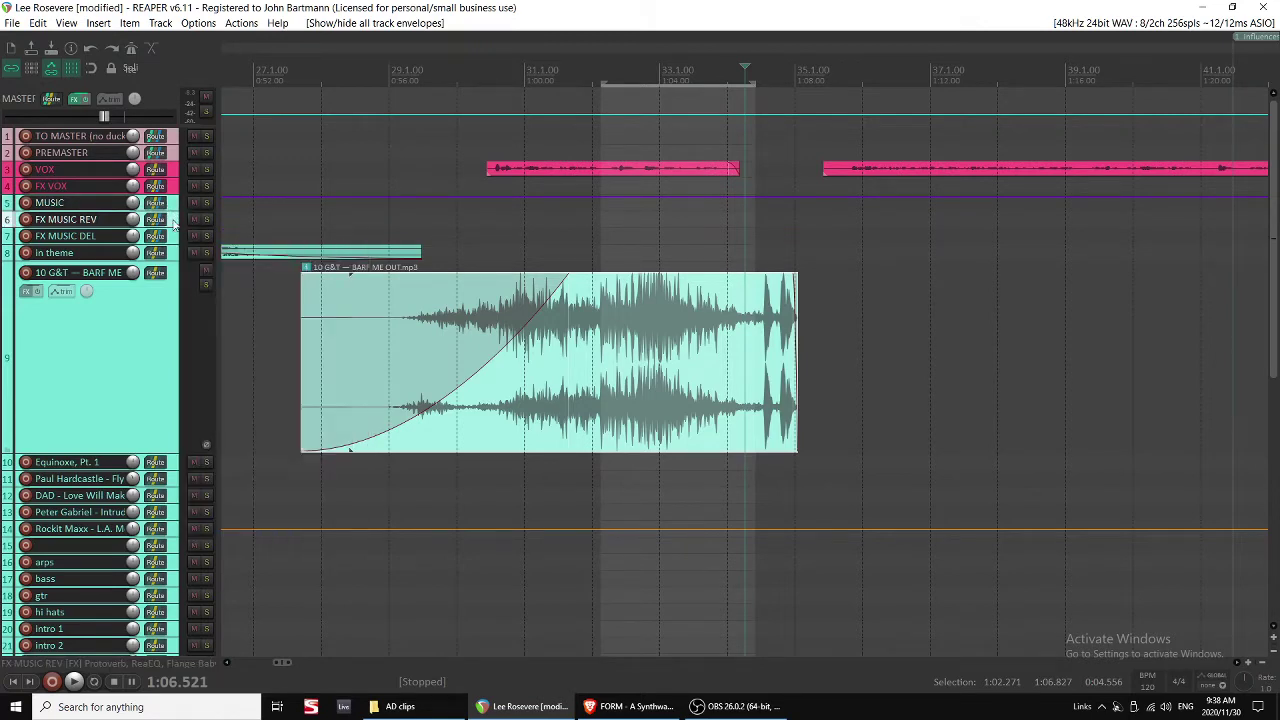
{"action": "left_click", "coordinate": [172, 224]}
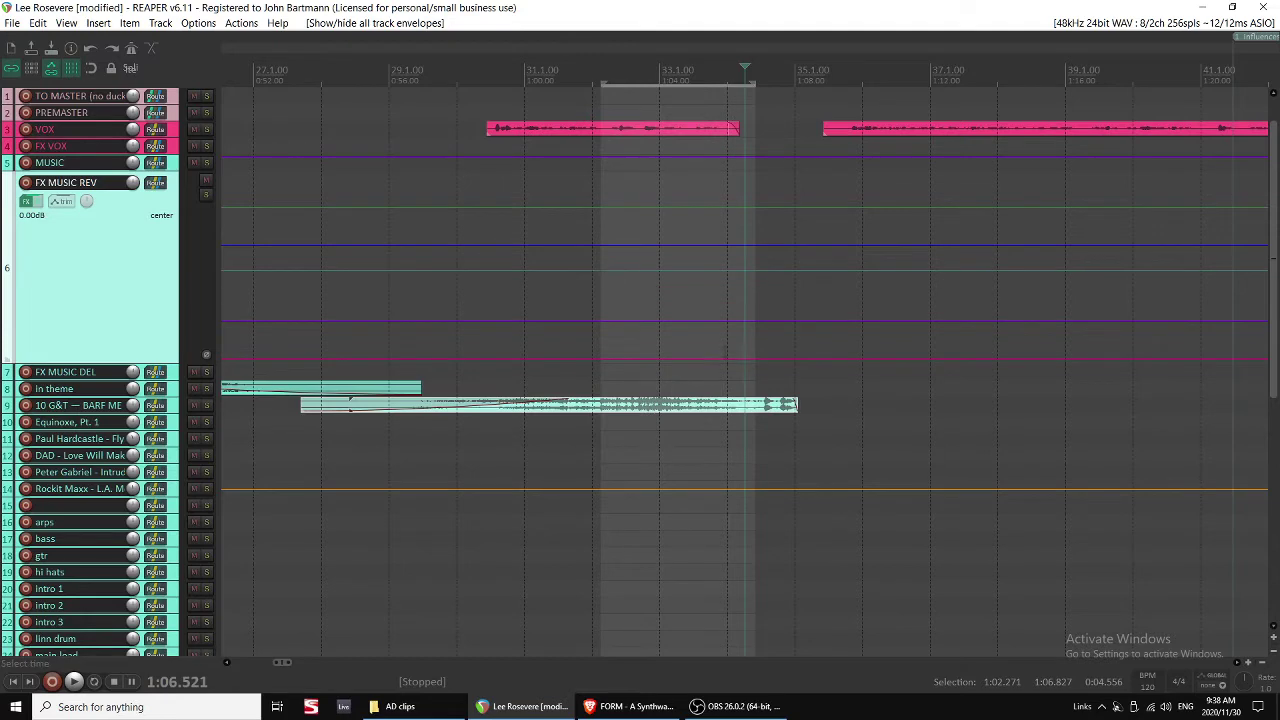
{"action": "left_click", "coordinate": [769, 359]}
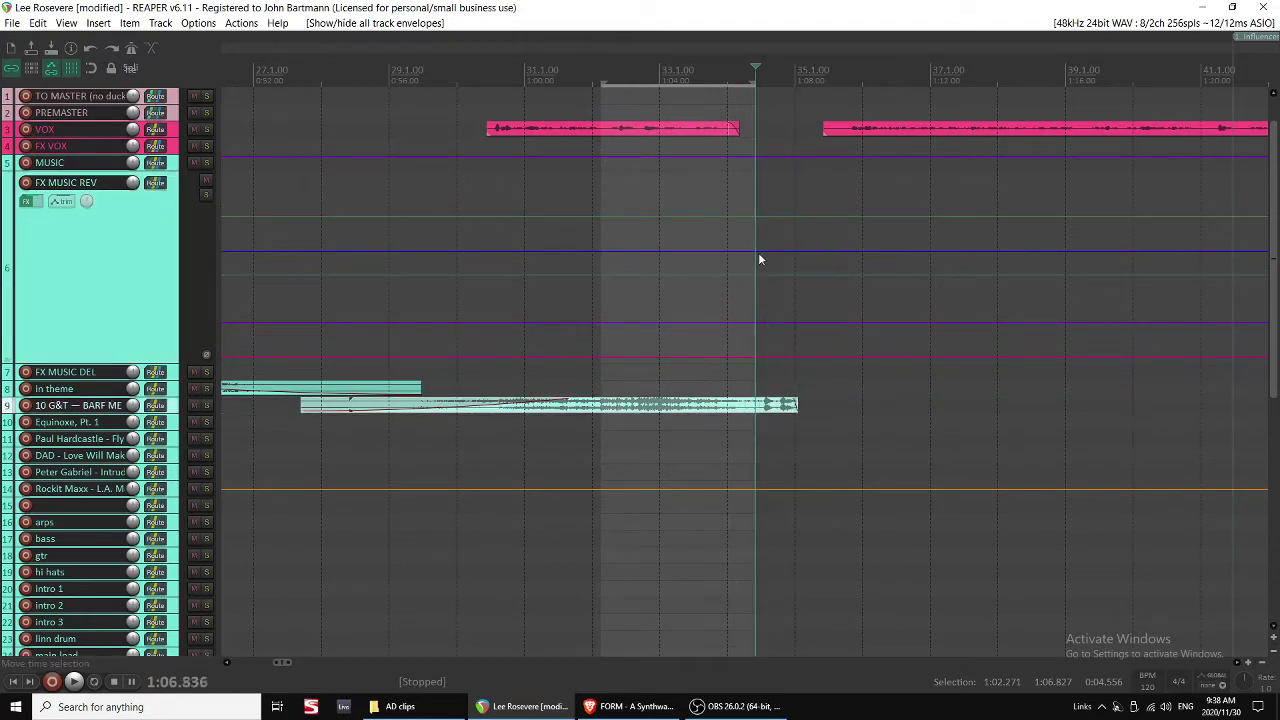
Try drawing copies of the selected BARF ME OUT item on the FX MUSIC REV track, undoing each copy.
{"action": "mouse_move", "coordinate": [759, 259]}
{"action": "left_mouse_down"}
{"action": "mouse_move", "coordinate": [778, 223]}
{"action": "mouse_move", "coordinate": [846, 240]}
{"action": "left_mouse_up"}
{"action": "key", "text": "ctrl+z"}
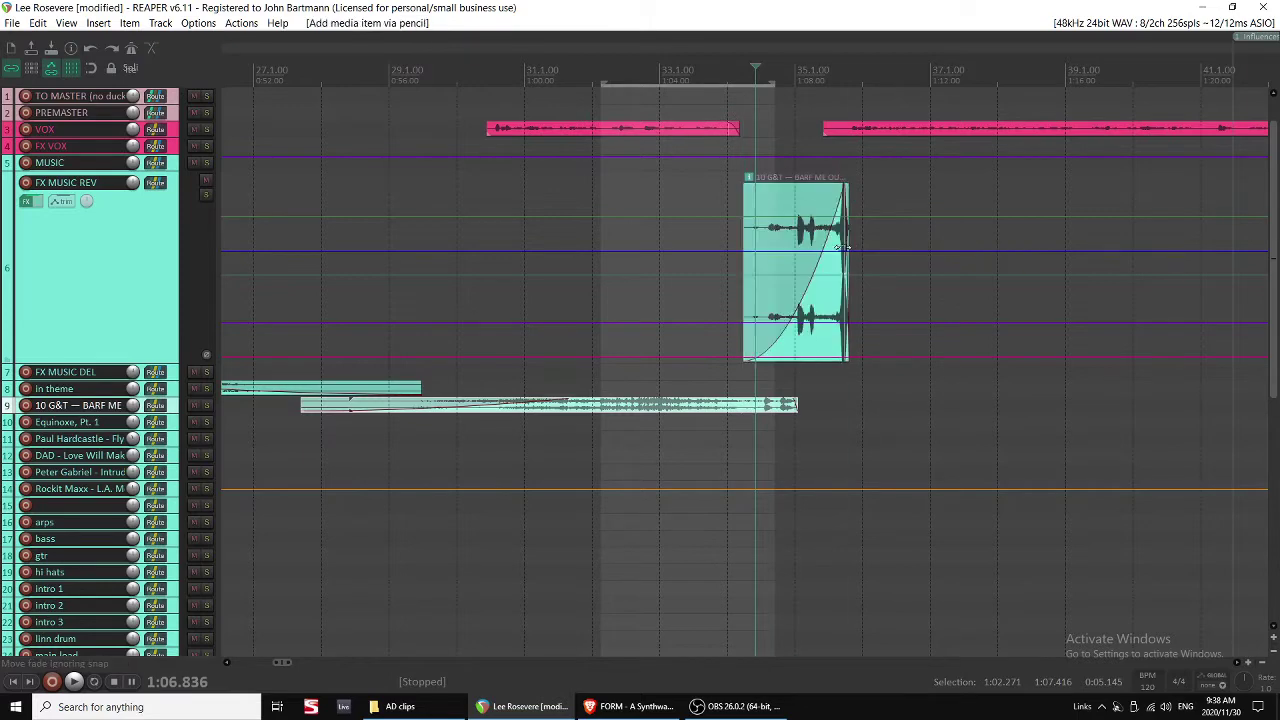
{"action": "key", "text": "ctrl+z"}
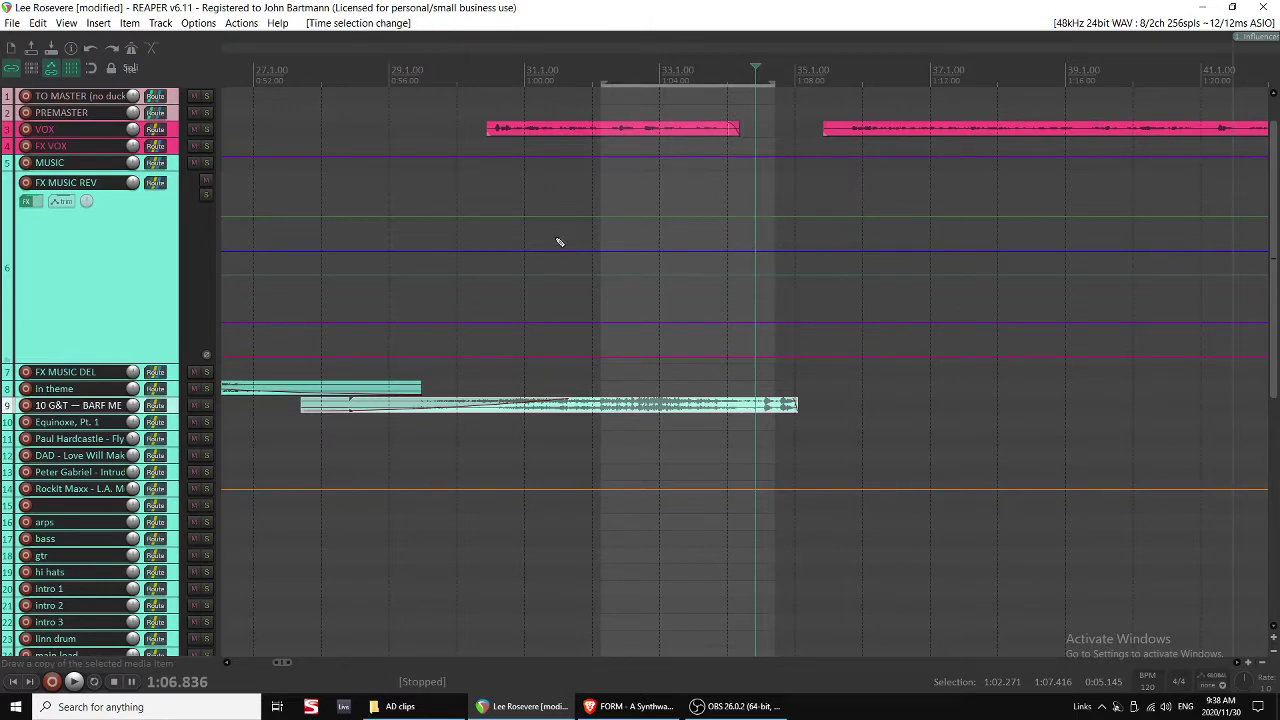
{"action": "left_click_drag", "start_coordinate": [526, 242], "coordinate": [822, 250]}
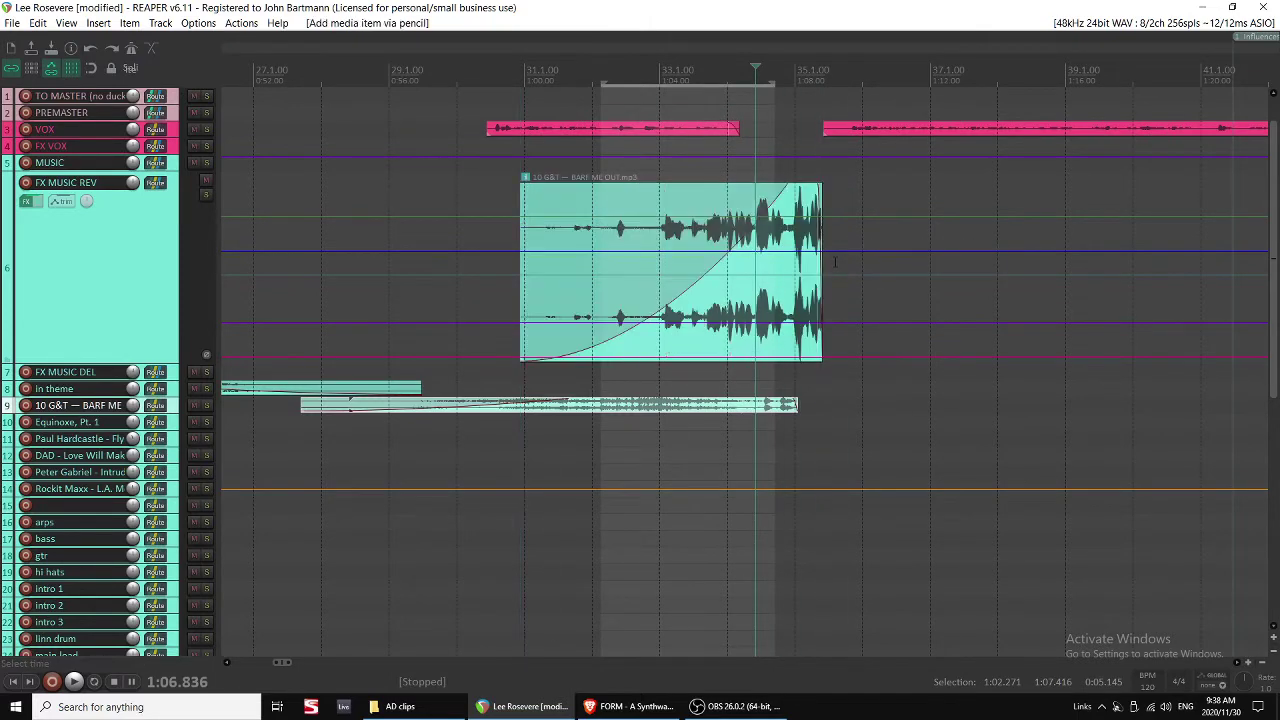
{"action": "key", "text": "ctrl+z"}
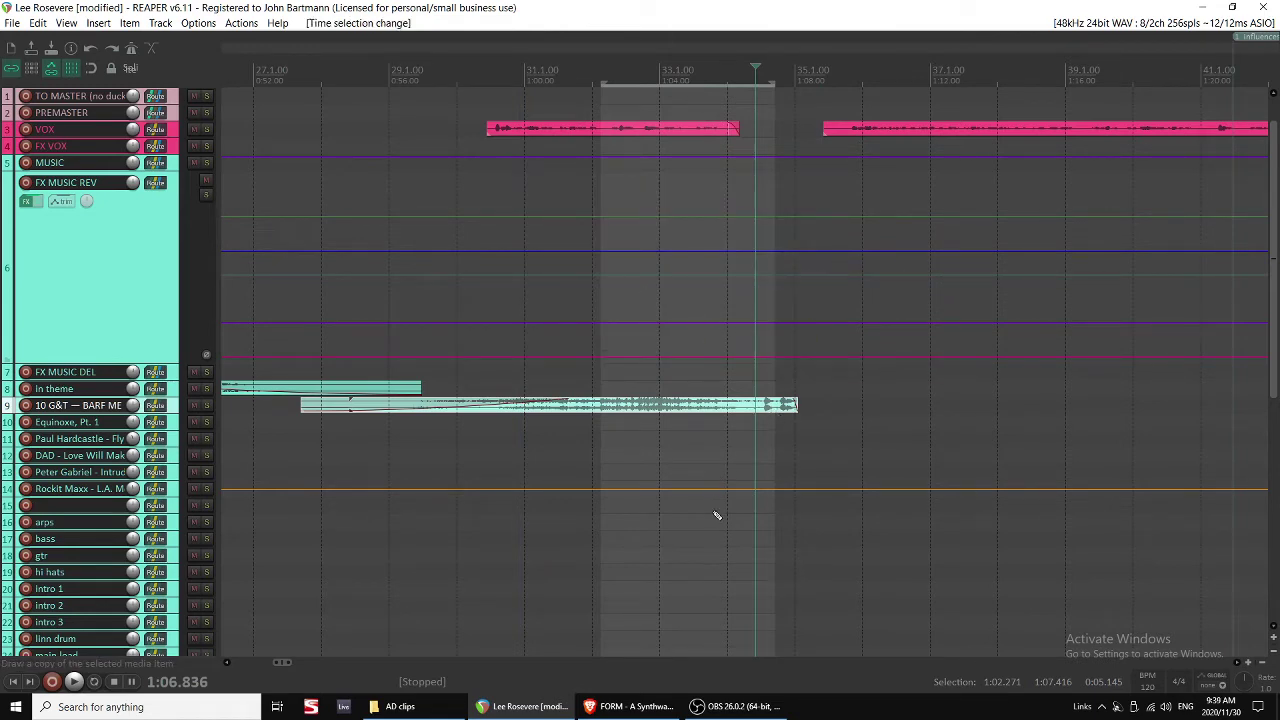
Try drawing copies of the BARF ME OUT item on the bass track from about bar 33.7 to 36.5, undoing each one.
{"action": "mouse_move", "coordinate": [712, 520]}
{"action": "left_mouse_down"}
{"action": "mouse_move", "coordinate": [806, 522]}
{"action": "mouse_move", "coordinate": [924, 554]}
{"action": "left_mouse_up"}
{"action": "key", "text": "ctrl+z"}
{"action": "key", "text": "ctrl+z"}
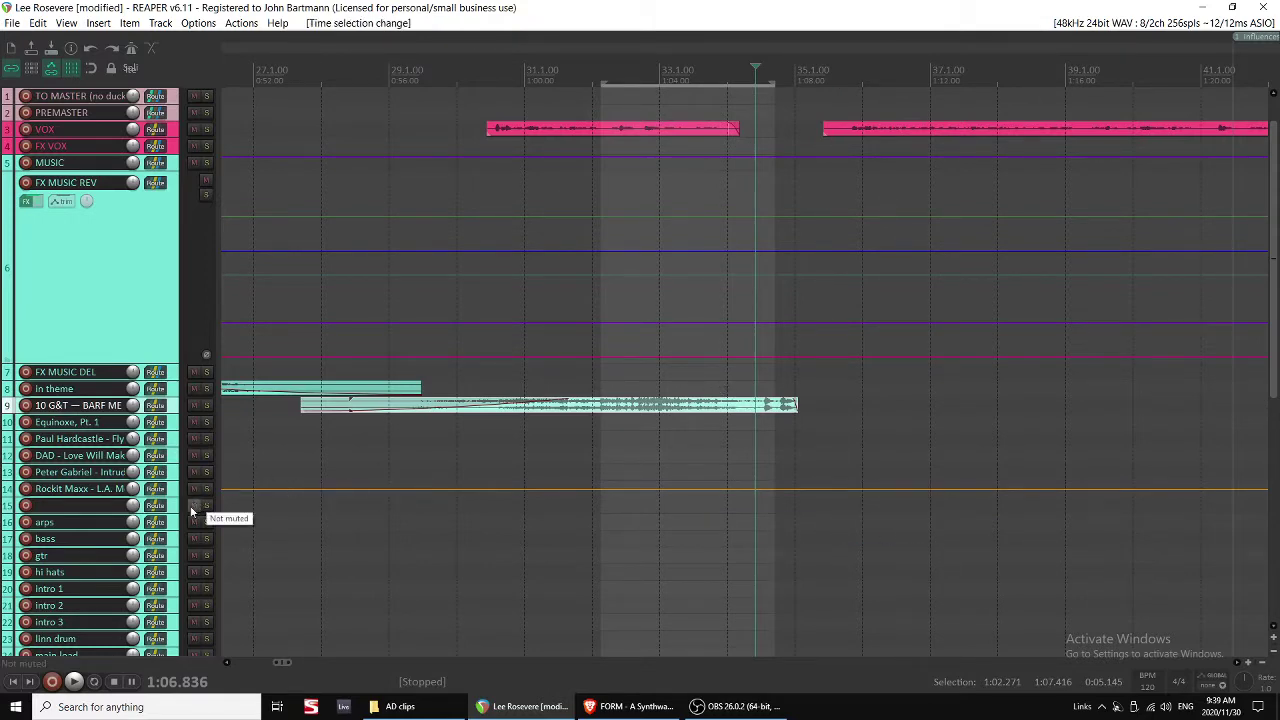
{"action": "left_click_drag", "start_coordinate": [714, 541], "coordinate": [901, 553]}
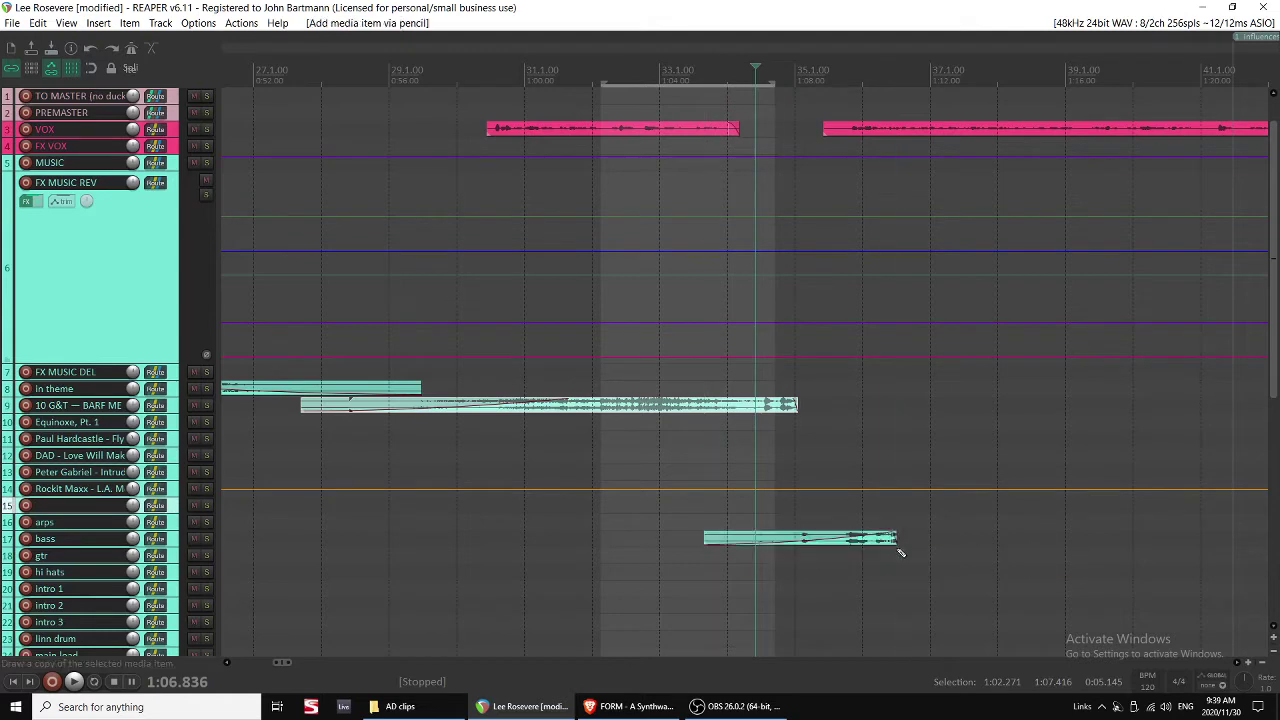
{"action": "key", "text": "ctrl+z"}
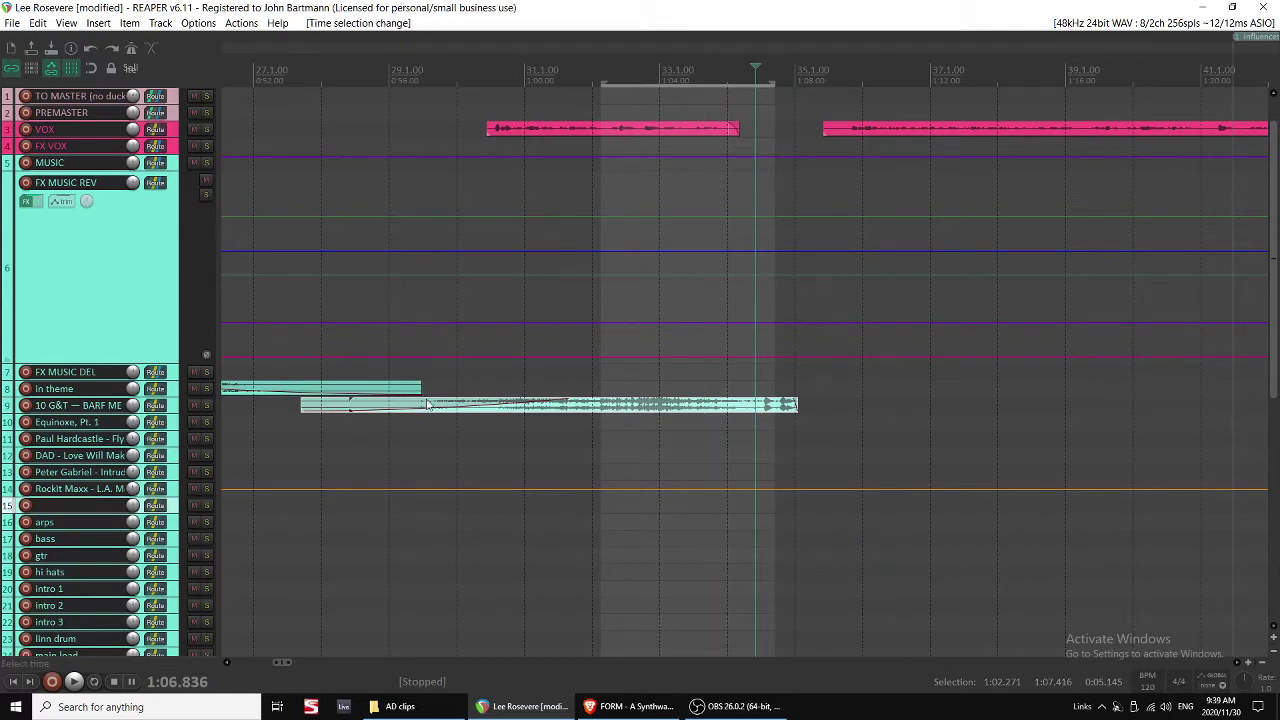
Try drawing an empty item on the gtr track with no item selected, and undo it.
{"action": "left_click", "coordinate": [536, 433]}
{"action": "left_click_drag", "start_coordinate": [603, 556], "coordinate": [749, 556]}
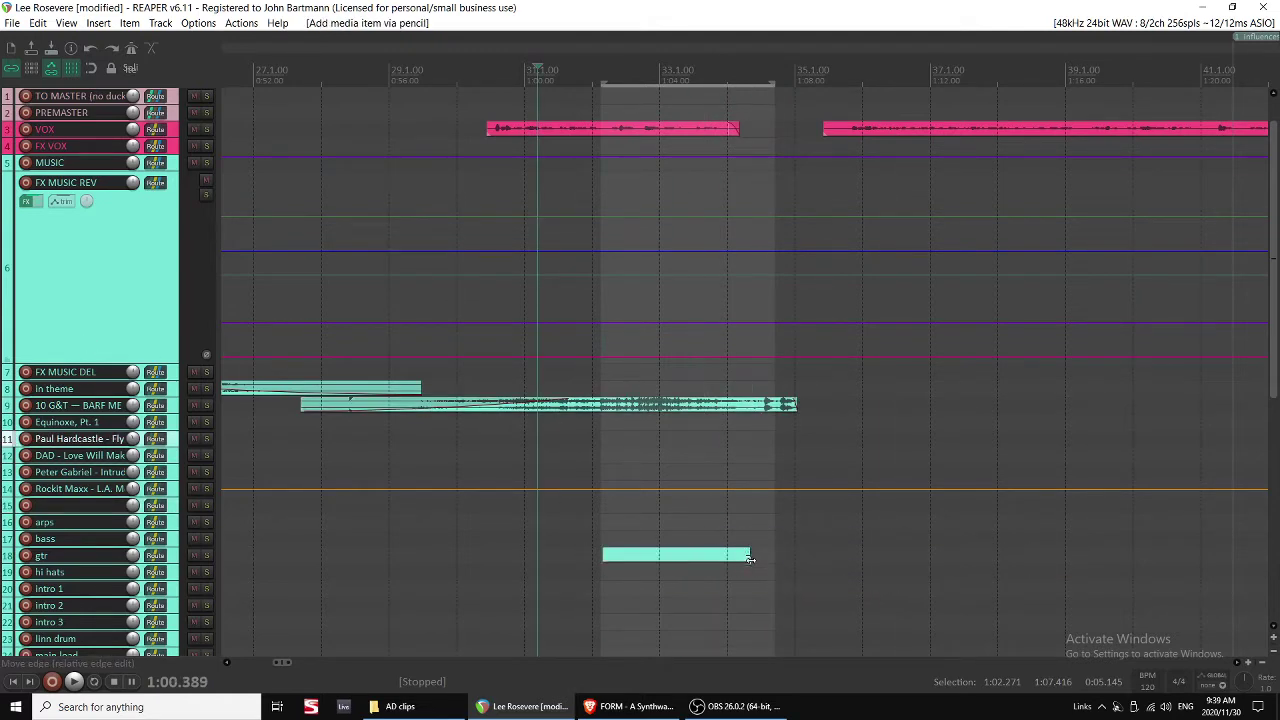
{"action": "key", "text": "ctrl+z"}
Draw a copy of the fifth VOX clip on the arps track from about bar 31.4 to 34.1, and delete it.
{"action": "left_click", "coordinate": [651, 133]}
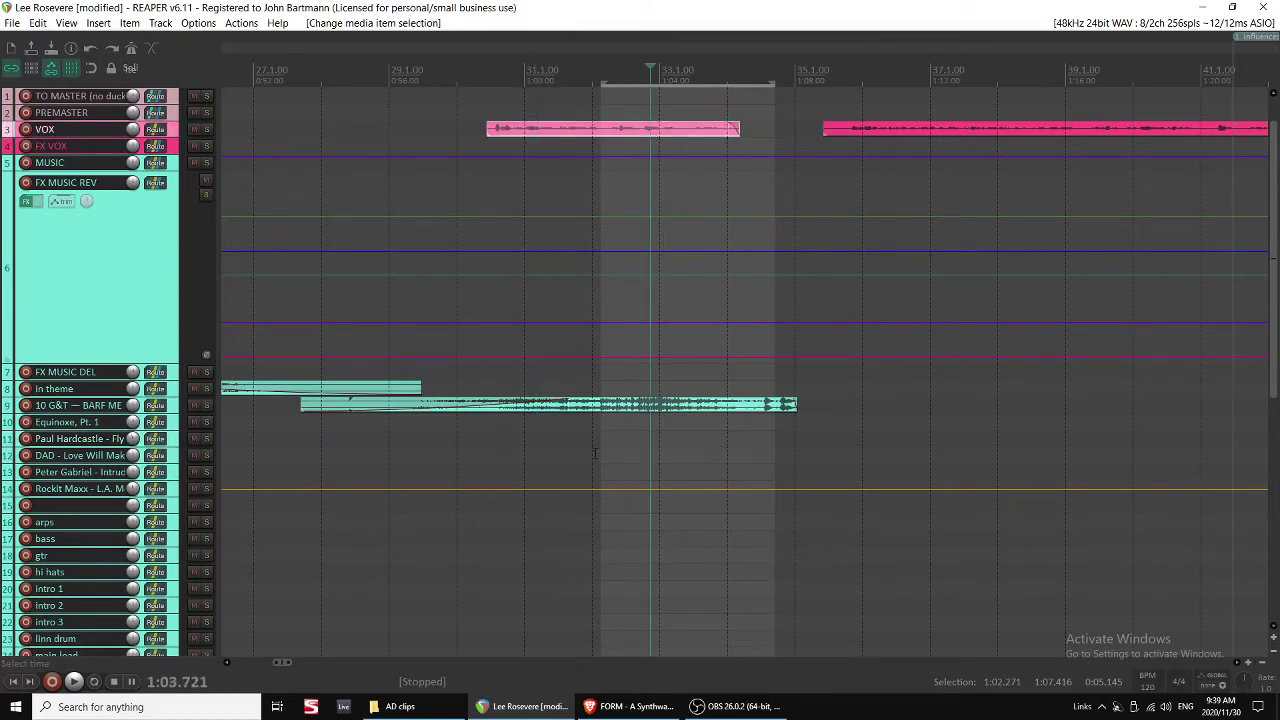
{"action": "left_click_drag", "start_coordinate": [584, 528], "coordinate": [745, 527]}
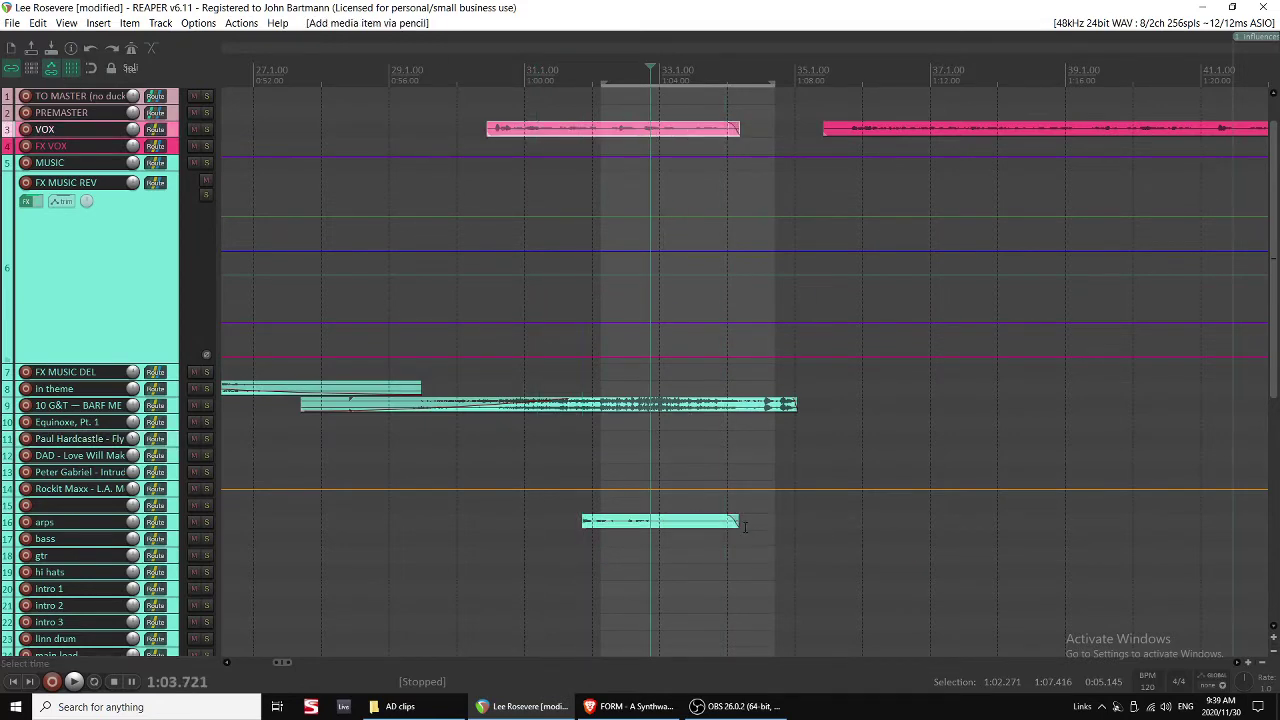
{"action": "left_click", "coordinate": [609, 522]}
{"action": "left_click", "coordinate": [575, 521]}
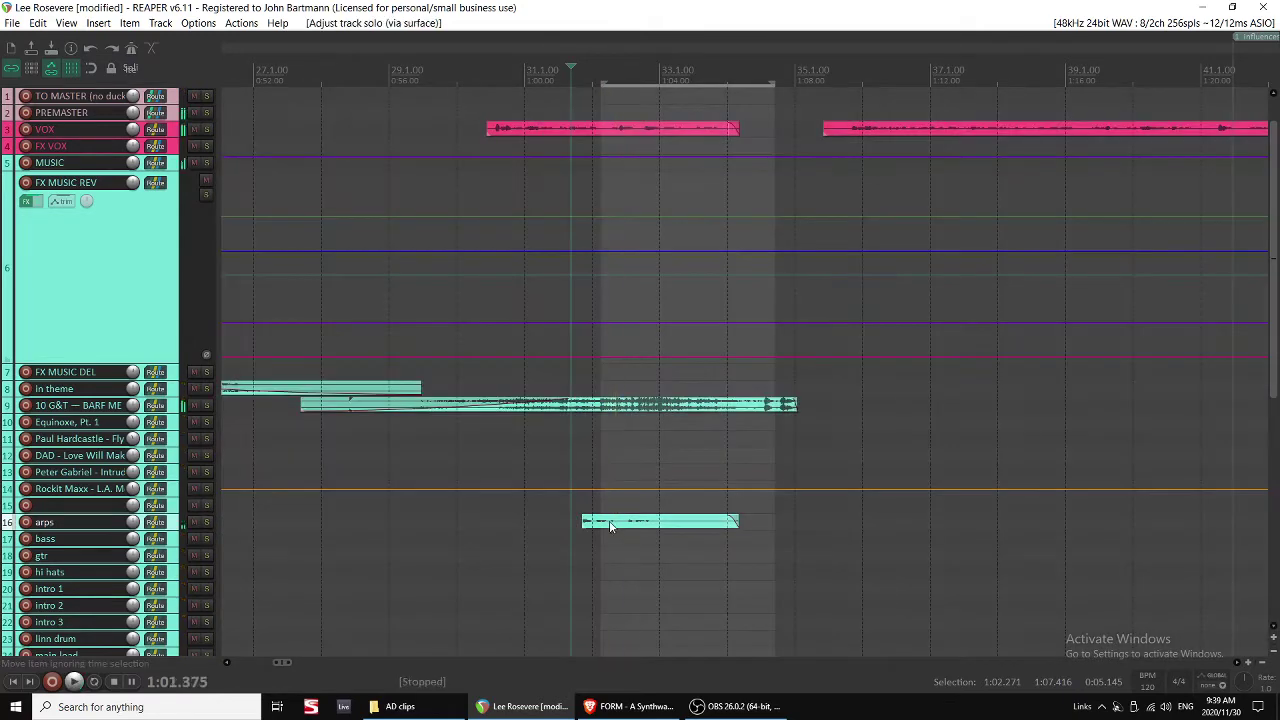
{"action": "left_click", "coordinate": [609, 523]}
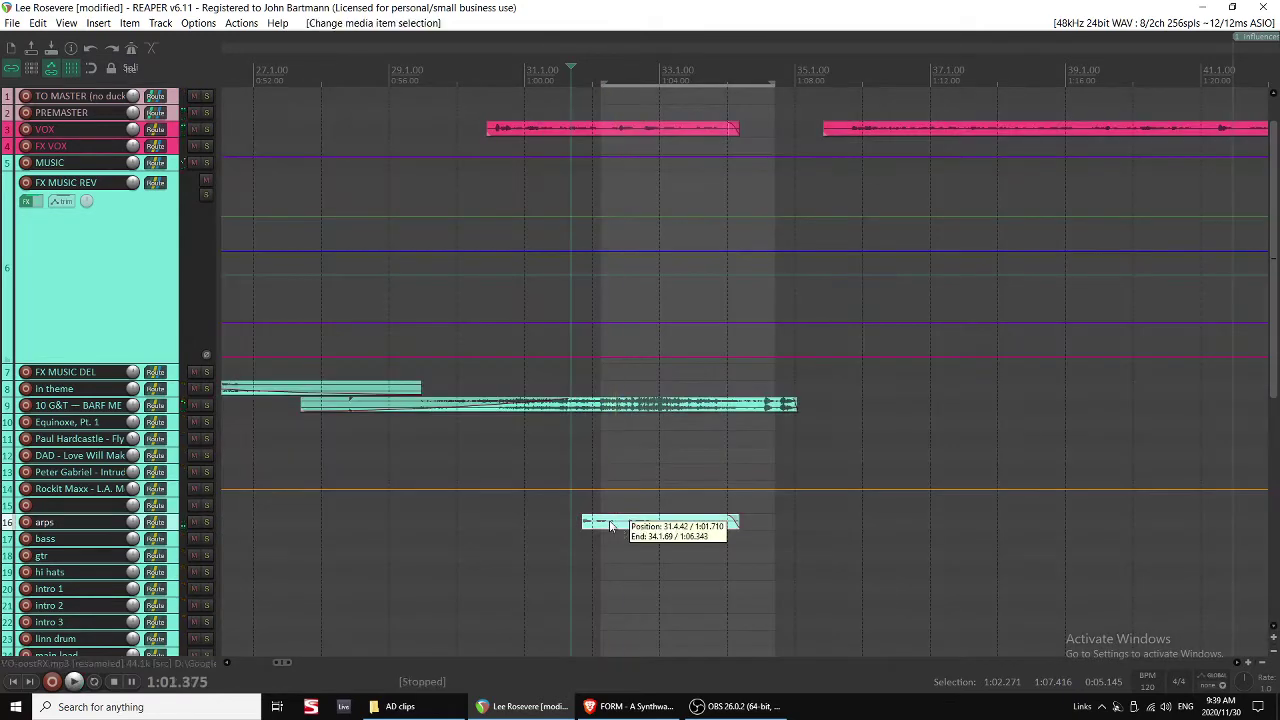
{"action": "key", "text": "Delete"}
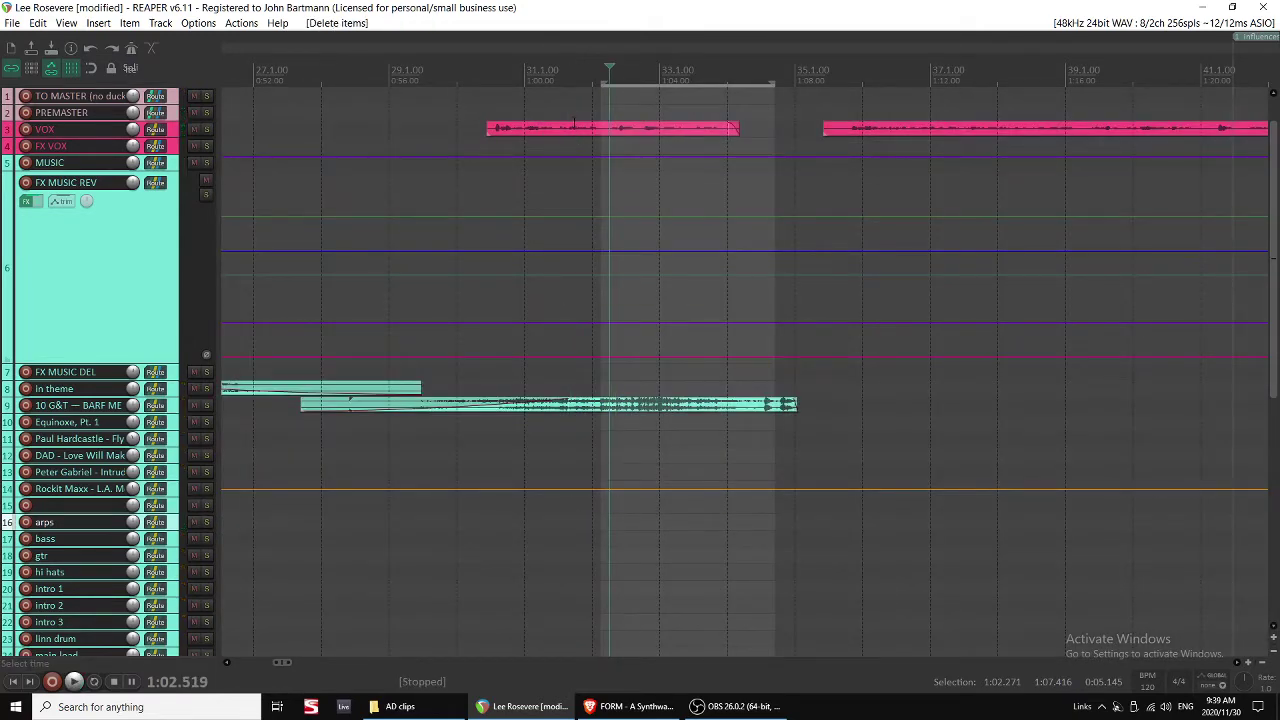
Play the section from about 1:01.4 with the PREMASTER track soloed.
{"action": "left_click", "coordinate": [573, 117]}
{"action": "key", "text": "F6"}
{"action": "key", "text": "space"}
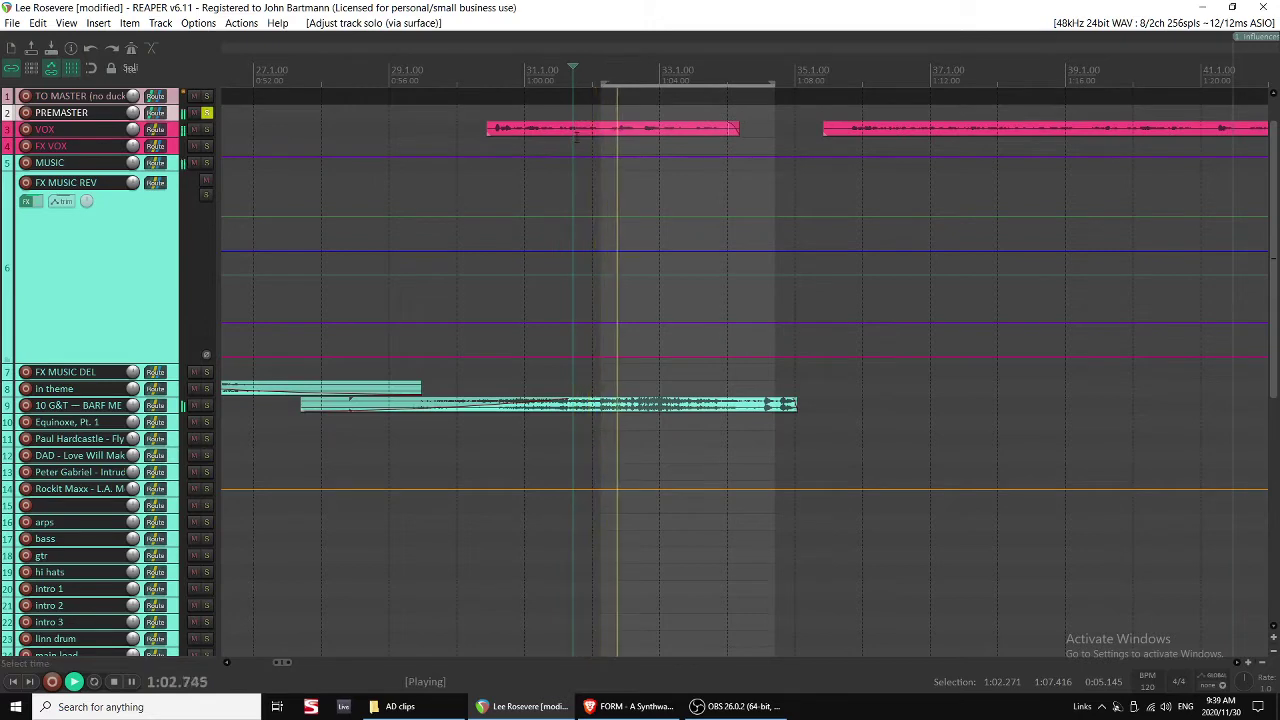
{"action": "key", "text": "space"}
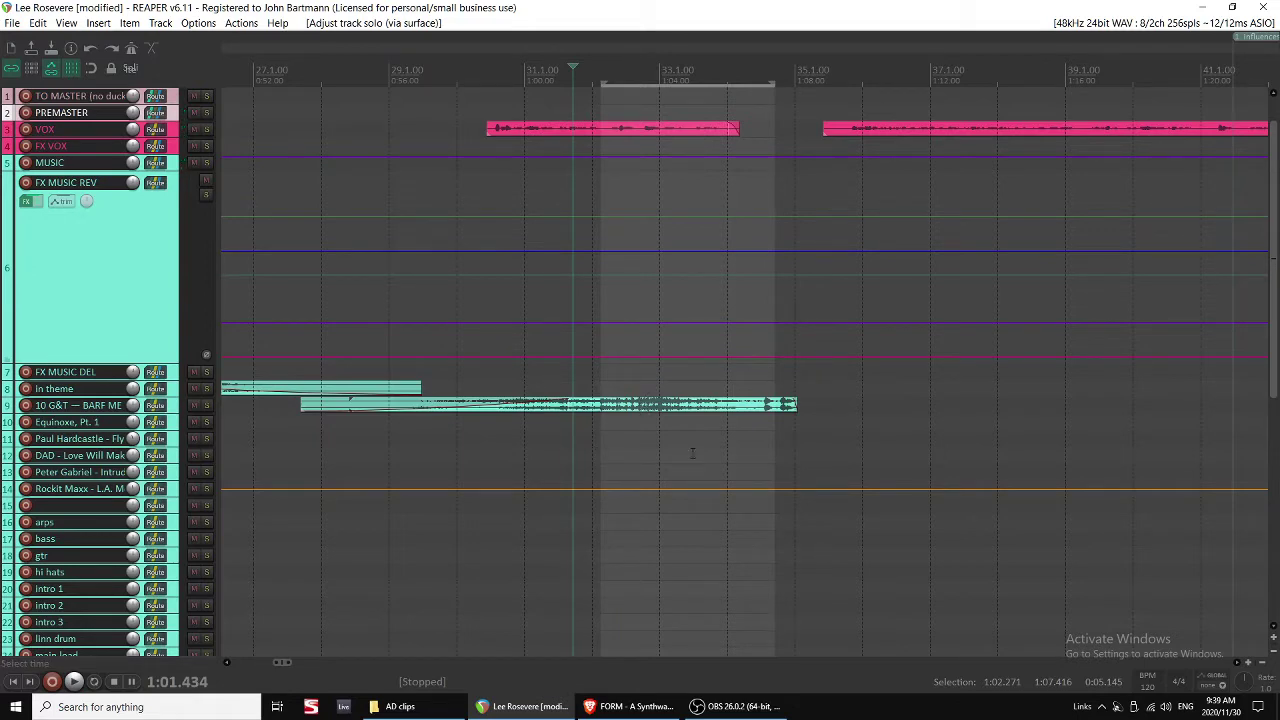
{"action": "left_click", "coordinate": [628, 126]}
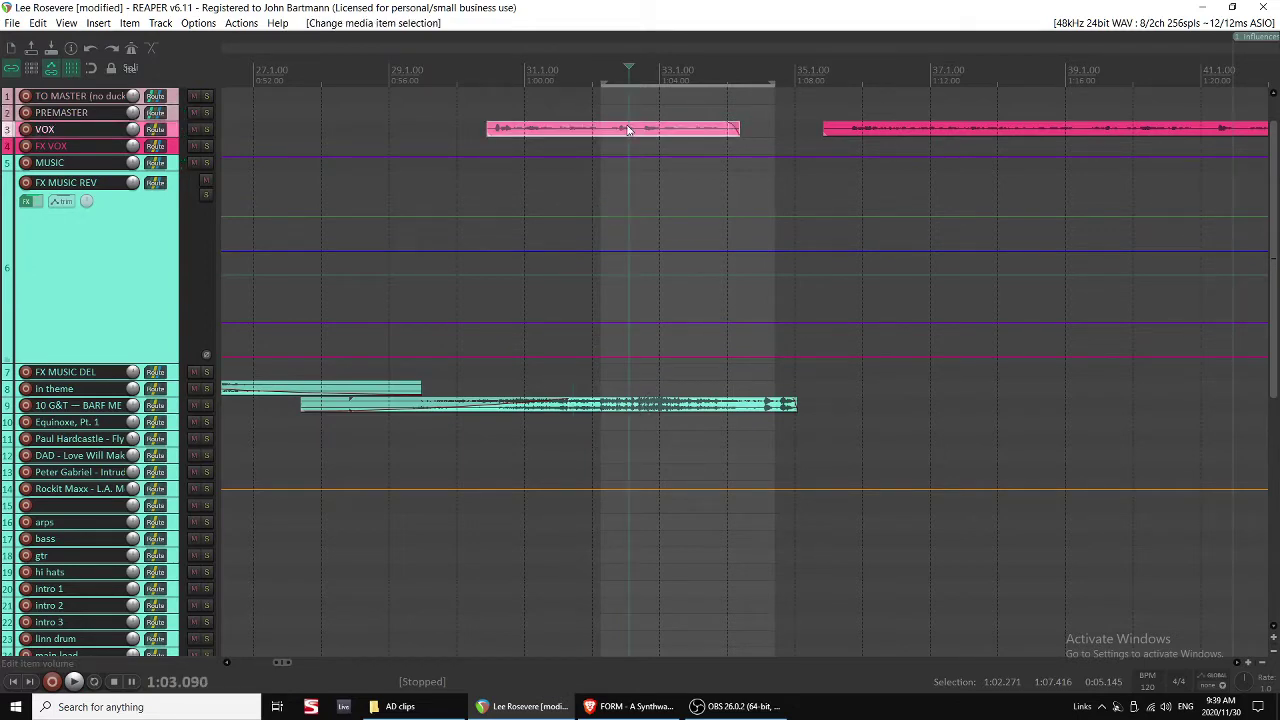
{"action": "left_click", "coordinate": [595, 310]}
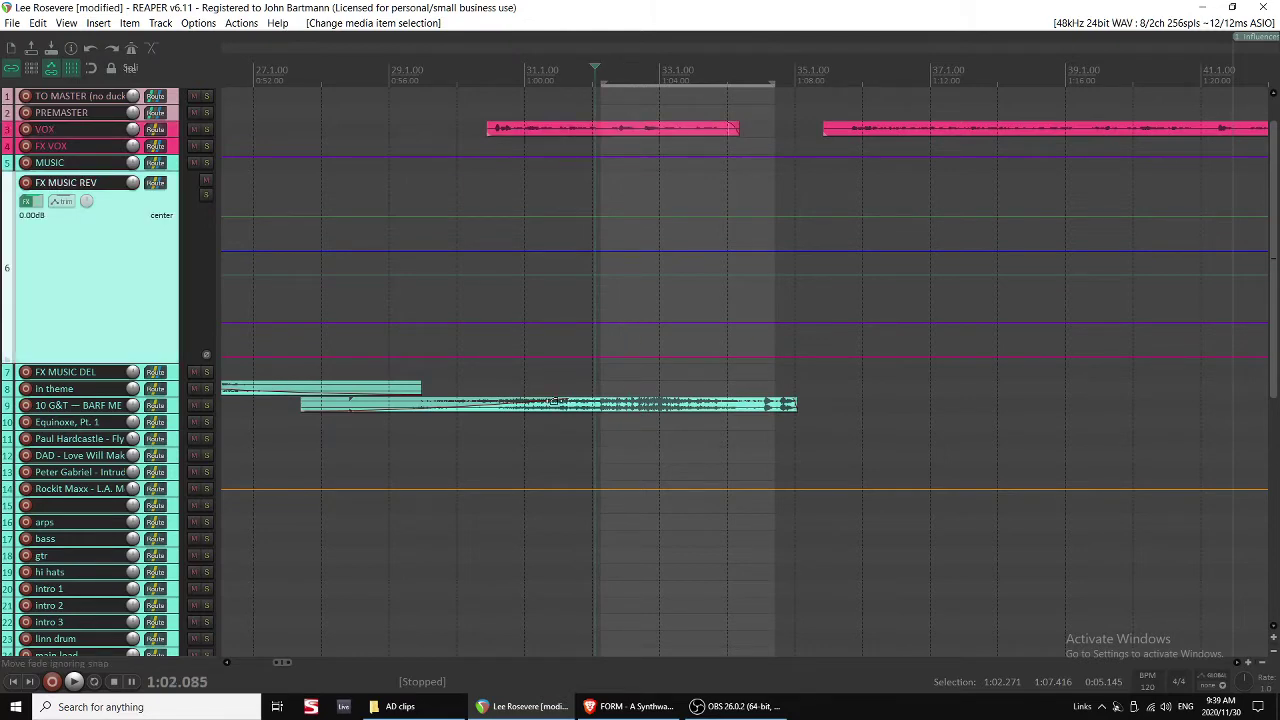
{"action": "left_click", "coordinate": [726, 404]}
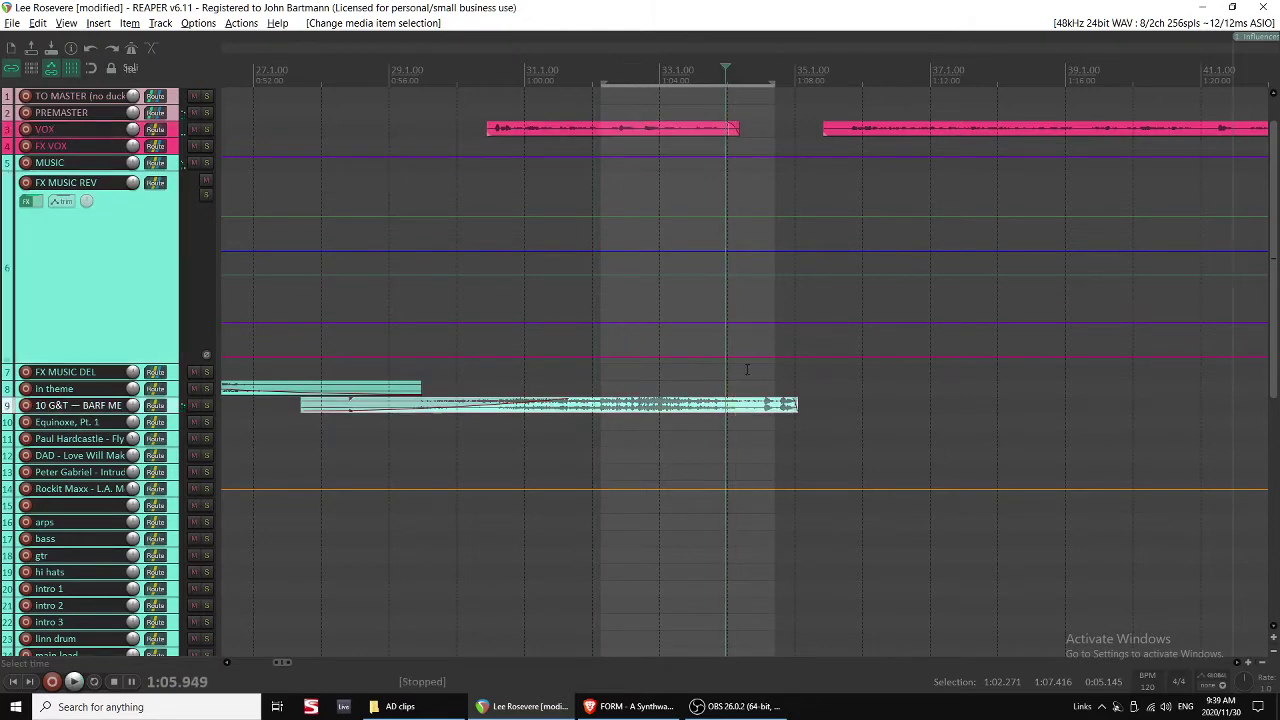
Add two points to the blue FX MUSIC REV envelope at about bars 34.6 and 35, raising the second one.
{"action": "scroll", "coordinate": [747, 370], "scroll_direction": "right", "scroll_amount": 3}
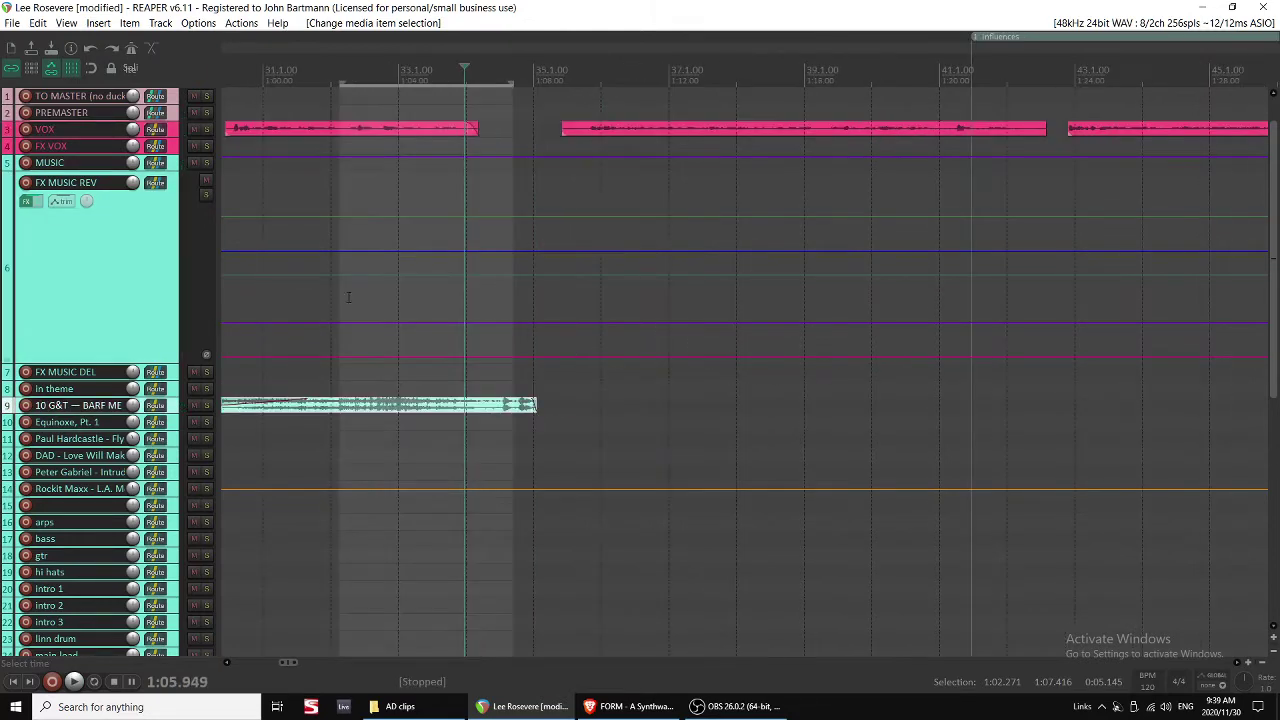
{"action": "left_click", "coordinate": [505, 251], "text": "shift"}
{"action": "left_click", "coordinate": [525, 231], "text": "shift"}
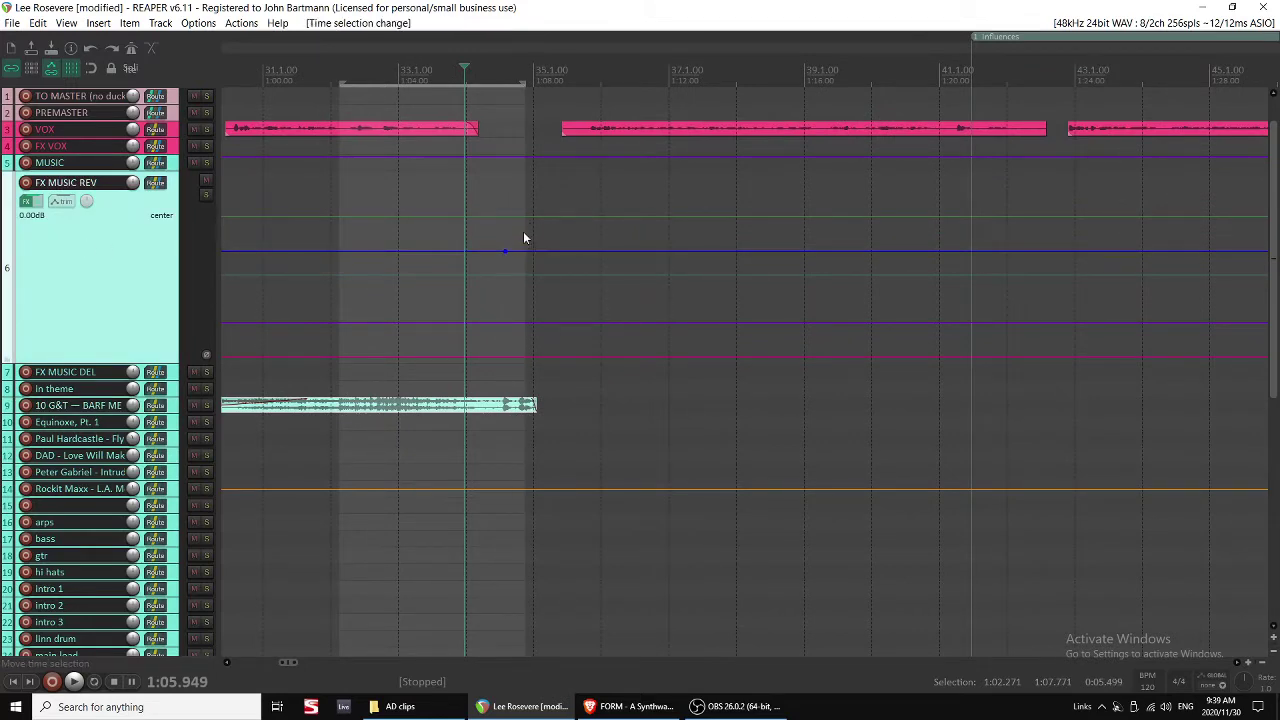
{"action": "left_click", "coordinate": [523, 251], "text": "shift"}
{"action": "left_click_drag", "start_coordinate": [523, 241], "coordinate": [531, 166]}
Play the end of the BARF ME OUT item and adjust the raised FX MUSIC REV envelope segment after bar 35.
{"action": "left_click", "coordinate": [463, 300]}
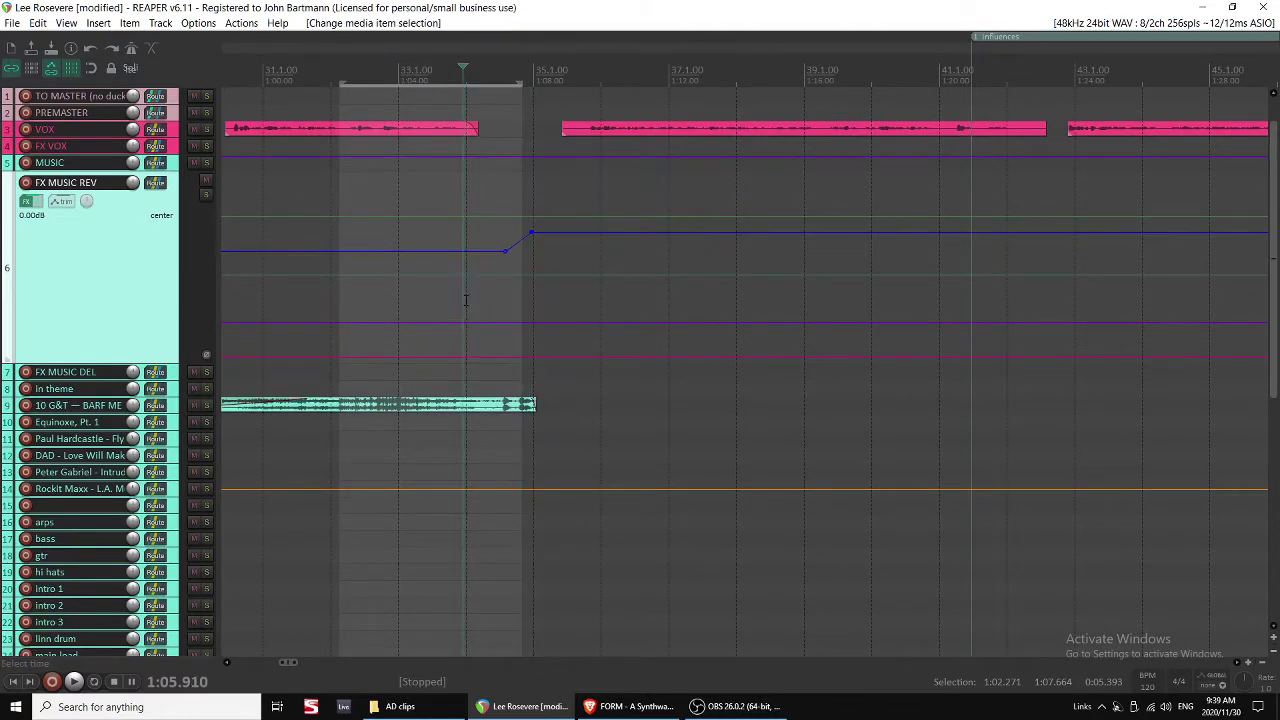
{"action": "scroll", "coordinate": [510, 316], "scroll_direction": "up", "scroll_amount": 1}
{"action": "scroll", "coordinate": [490, 323], "scroll_direction": "up", "scroll_amount": 3}
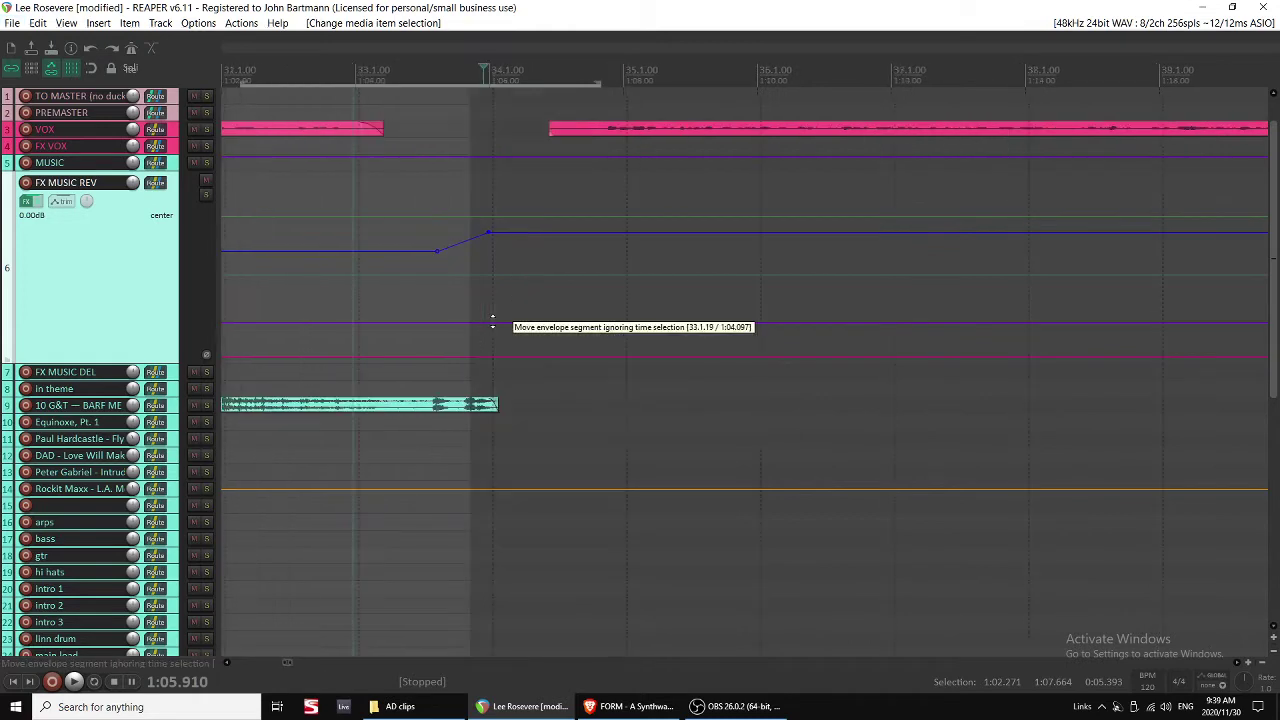
{"action": "key", "text": "space"}
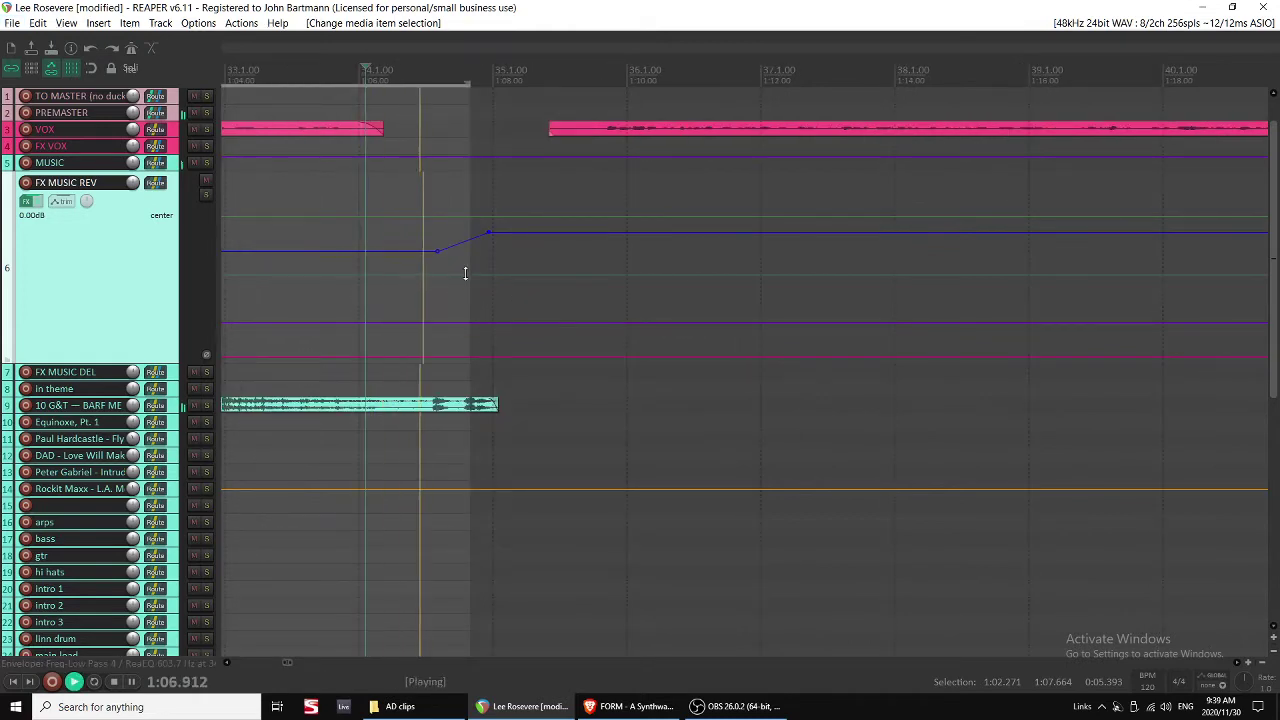
{"action": "left_click_drag", "start_coordinate": [529, 240], "coordinate": [529, 230]}
{"action": "key", "text": "space"}
Enlarge the BARF ME OUT track with its item selected, and check the MUSIC track's routing.
{"action": "left_click", "coordinate": [172, 410]}
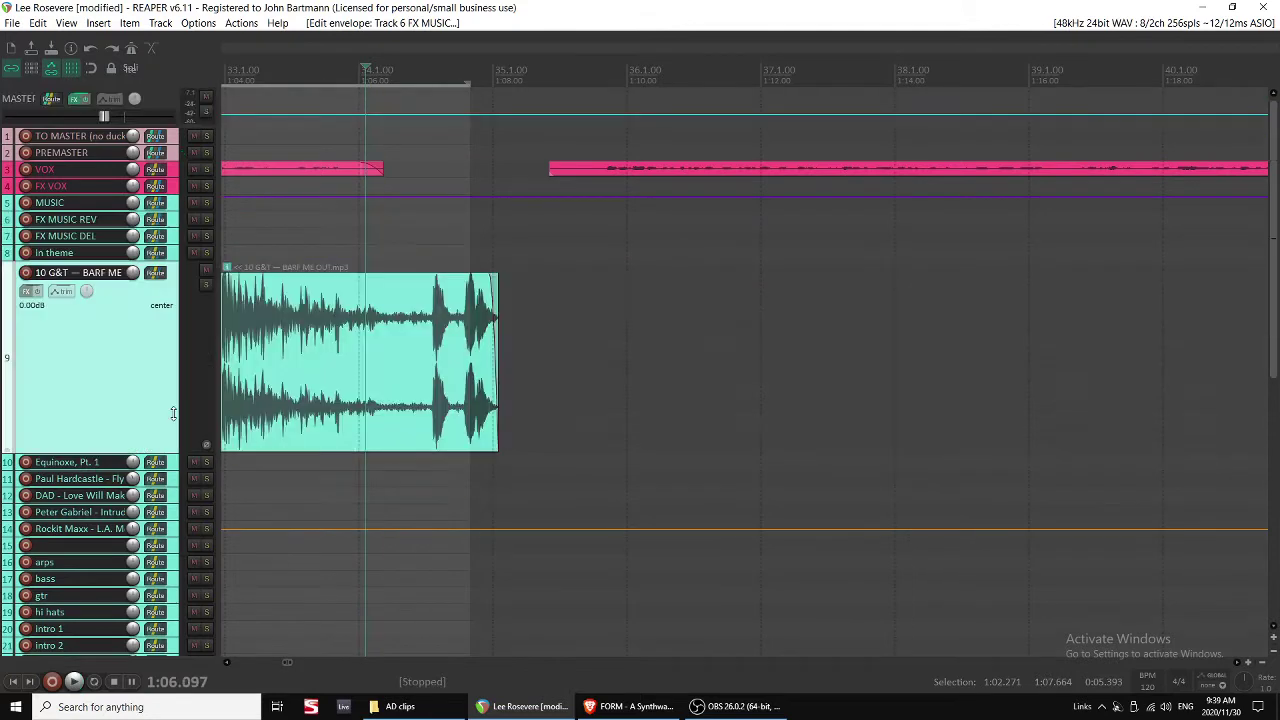
{"action": "key", "text": "ctrl+m"}
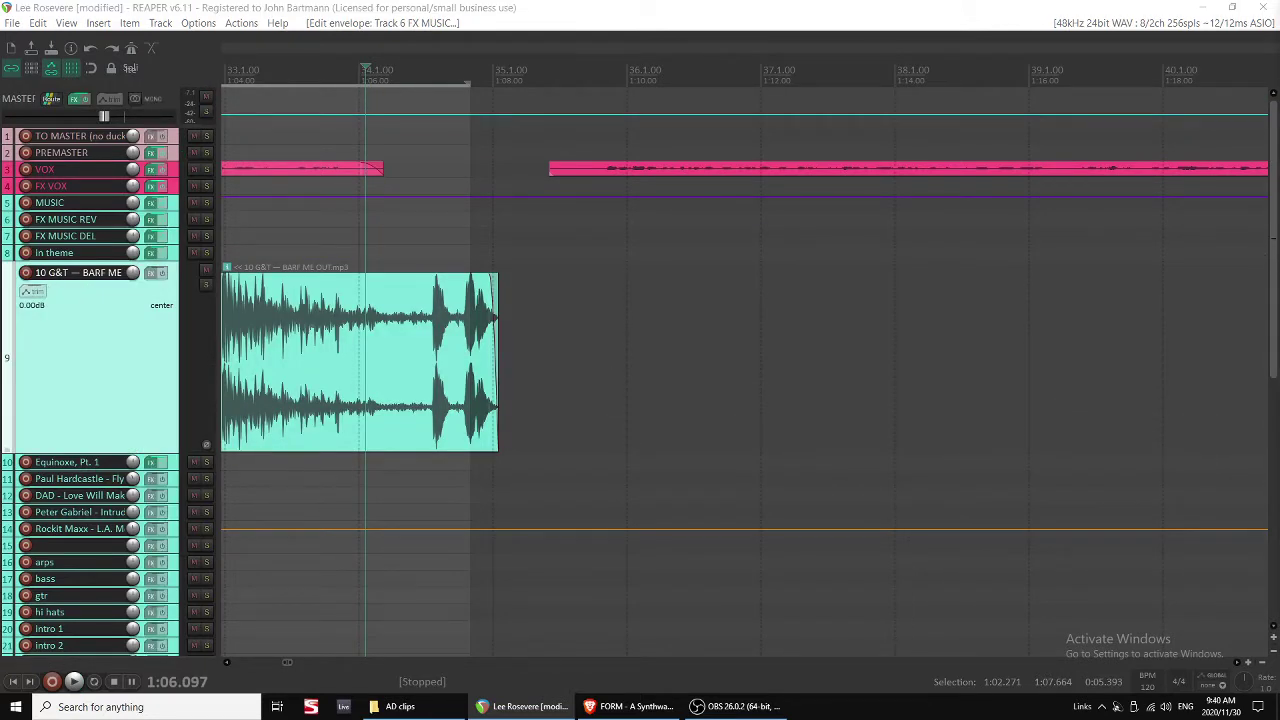
{"action": "key", "text": "ctrl+m"}
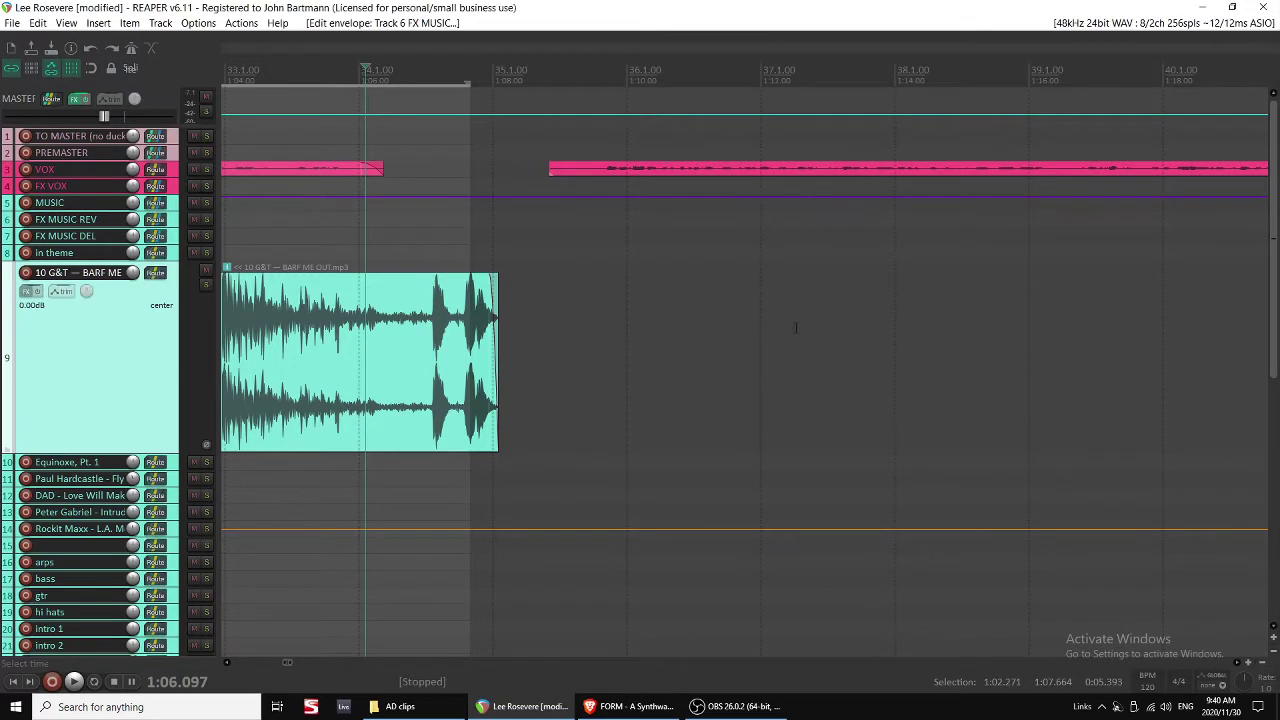
{"action": "left_click", "coordinate": [424, 360]}
{"action": "scroll", "coordinate": [424, 360], "scroll_direction": "down", "scroll_amount": 2}
{"action": "right_click", "coordinate": [170, 207]}
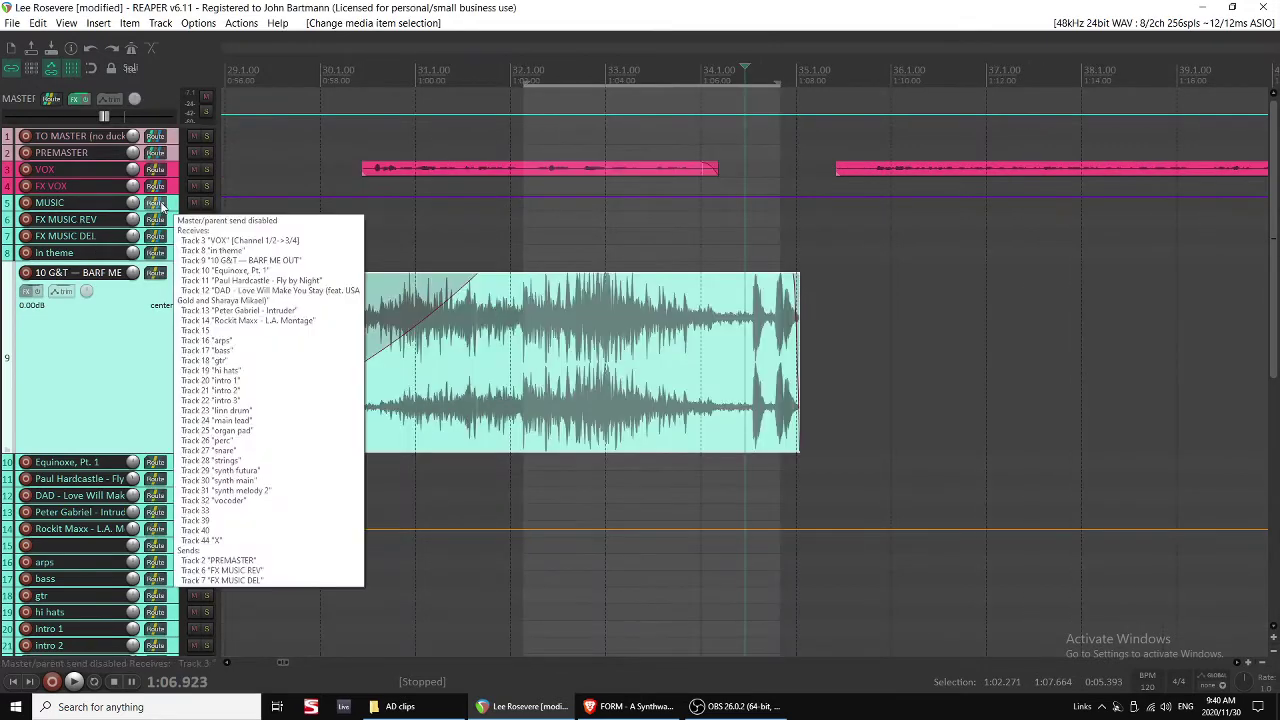
Enlarge the FX MUSIC REV track and raise its green Volume envelope.
{"action": "key", "text": "Escape"}
{"action": "left_click", "coordinate": [170, 207]}
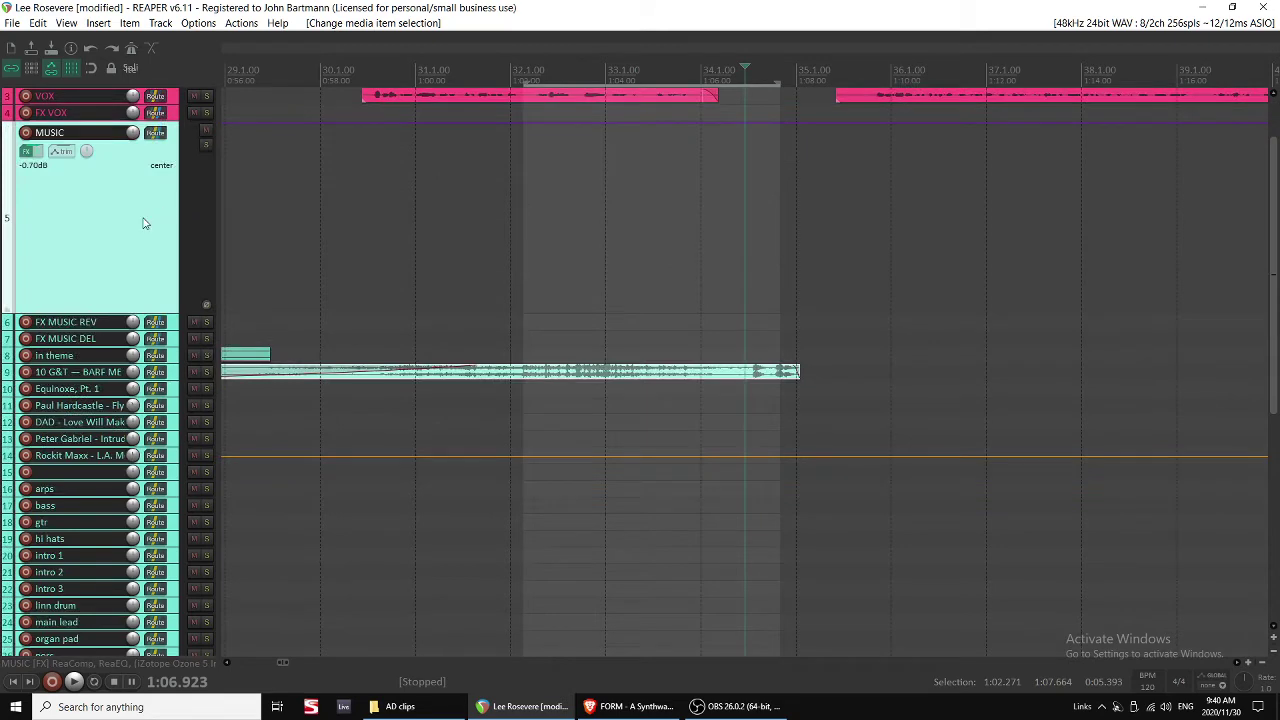
{"action": "left_click", "coordinate": [170, 324]}
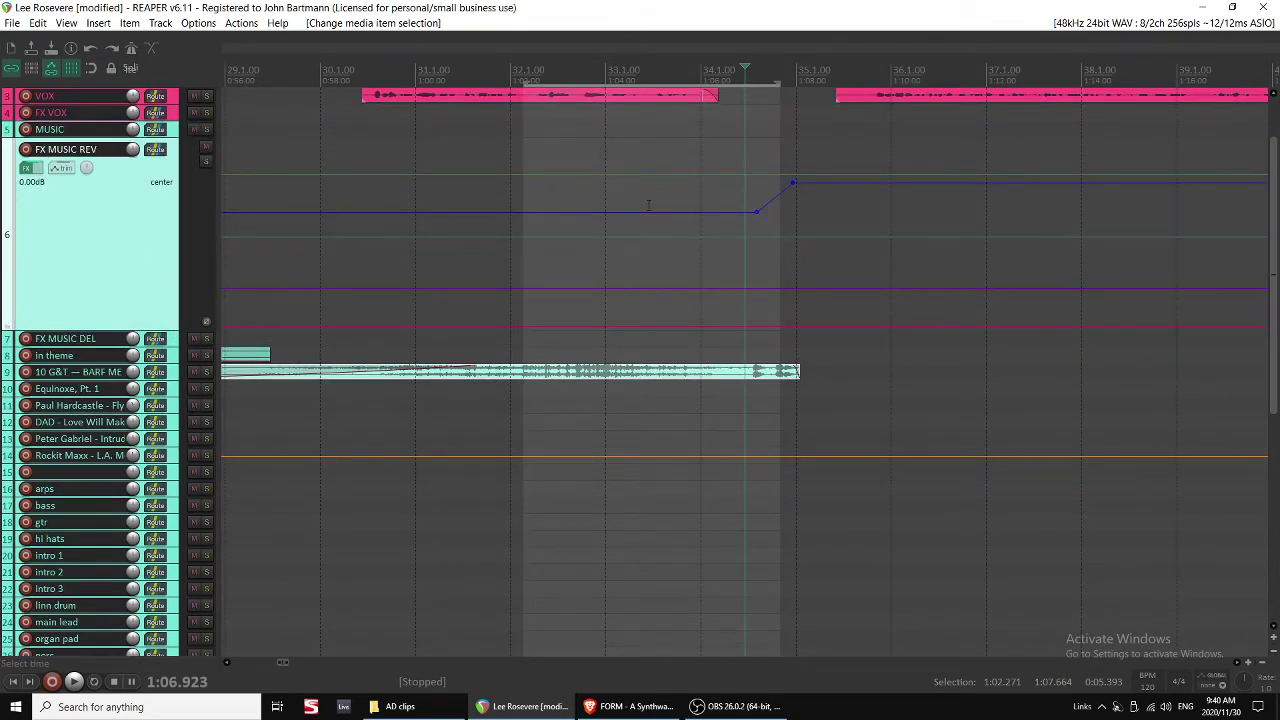
{"action": "scroll", "coordinate": [672, 190], "scroll_direction": "down", "scroll_amount": 3}
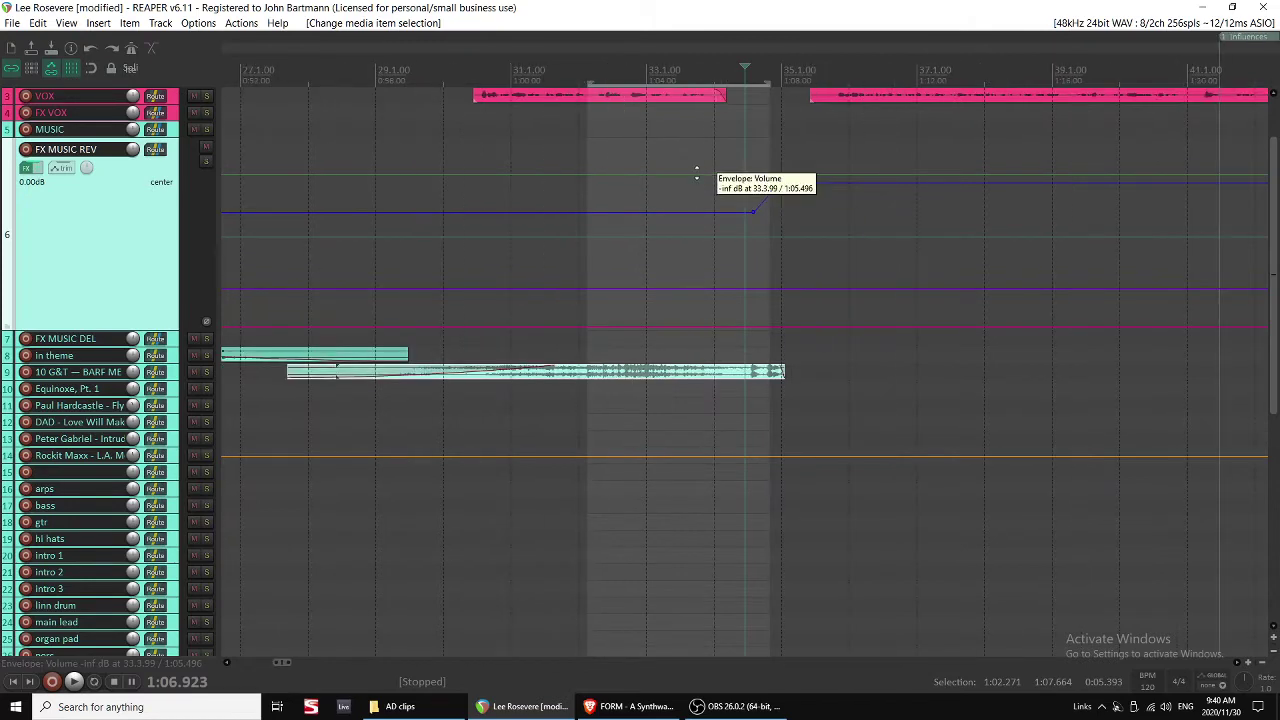
{"action": "left_click_drag", "start_coordinate": [696, 175], "coordinate": [688, 80]}
Play the end of the BARF ME OUT item twice from about 1:06 to hear the reverb tail into the next voice clip.
{"action": "left_click", "coordinate": [719, 197]}
{"action": "key", "text": "space"}
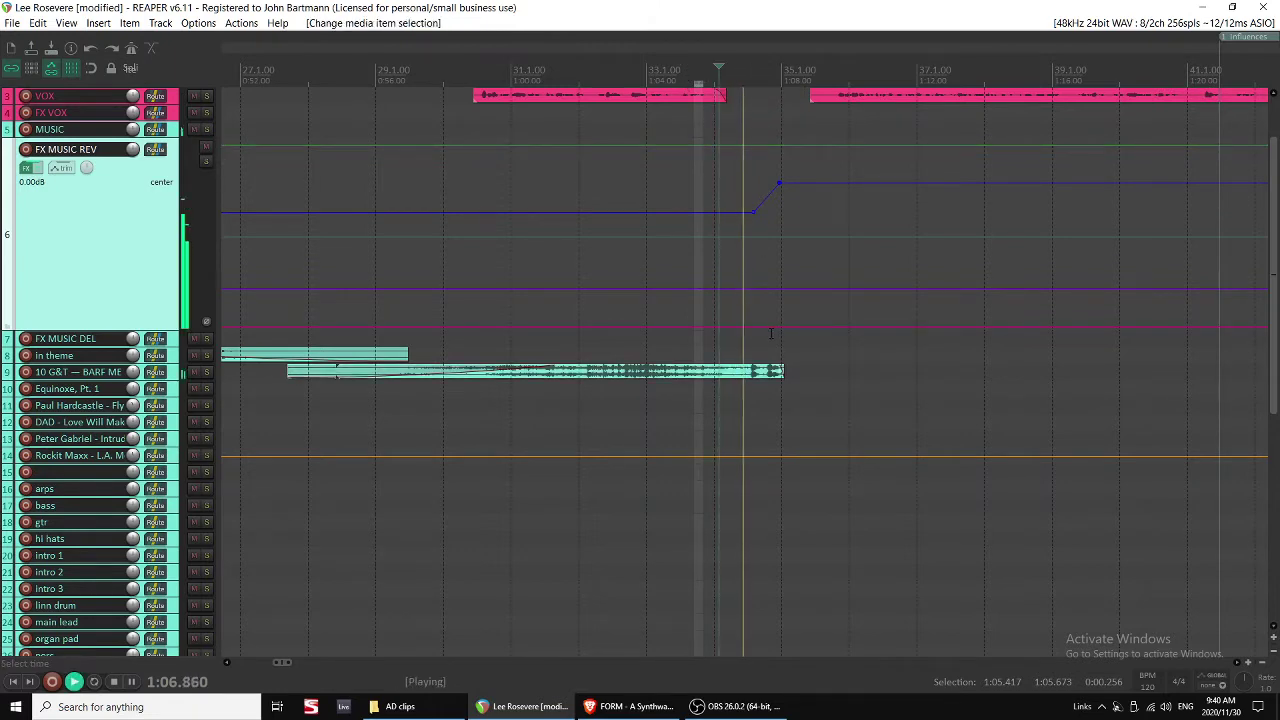
{"action": "scroll", "coordinate": [757, 346], "scroll_direction": "right", "scroll_amount": 1}
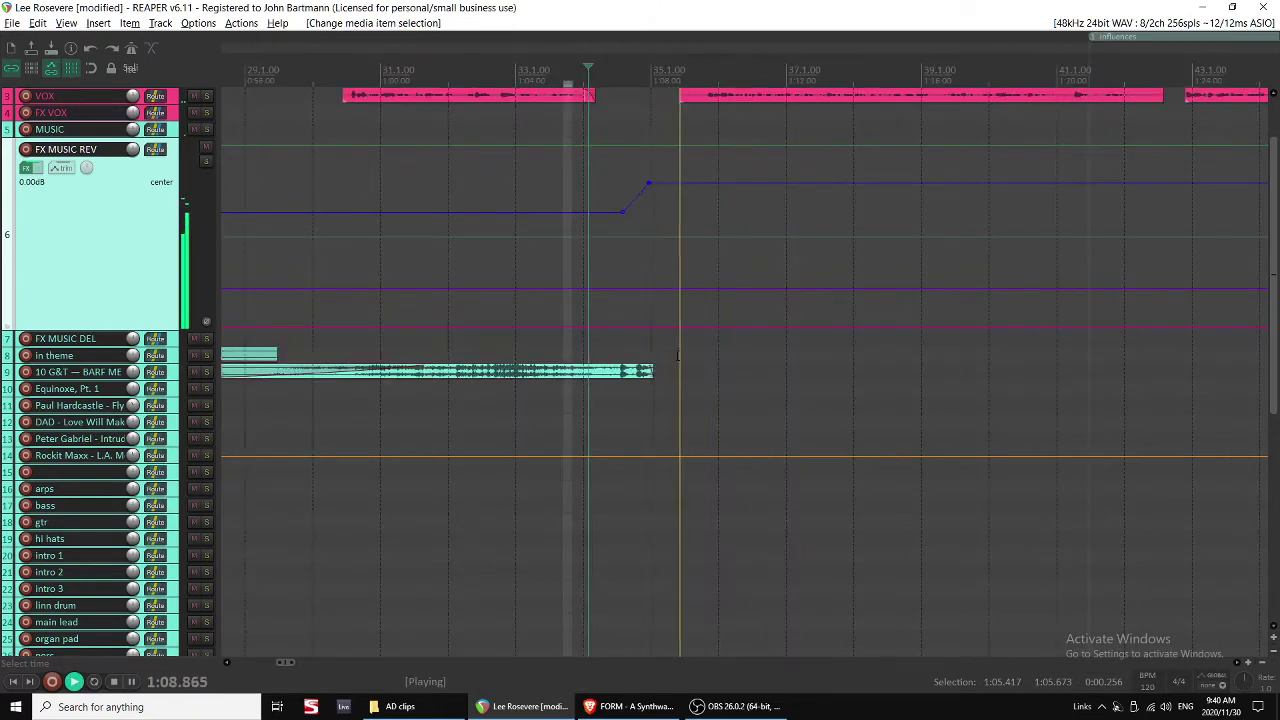
{"action": "scroll", "coordinate": [715, 327], "scroll_direction": "up", "scroll_amount": 1}
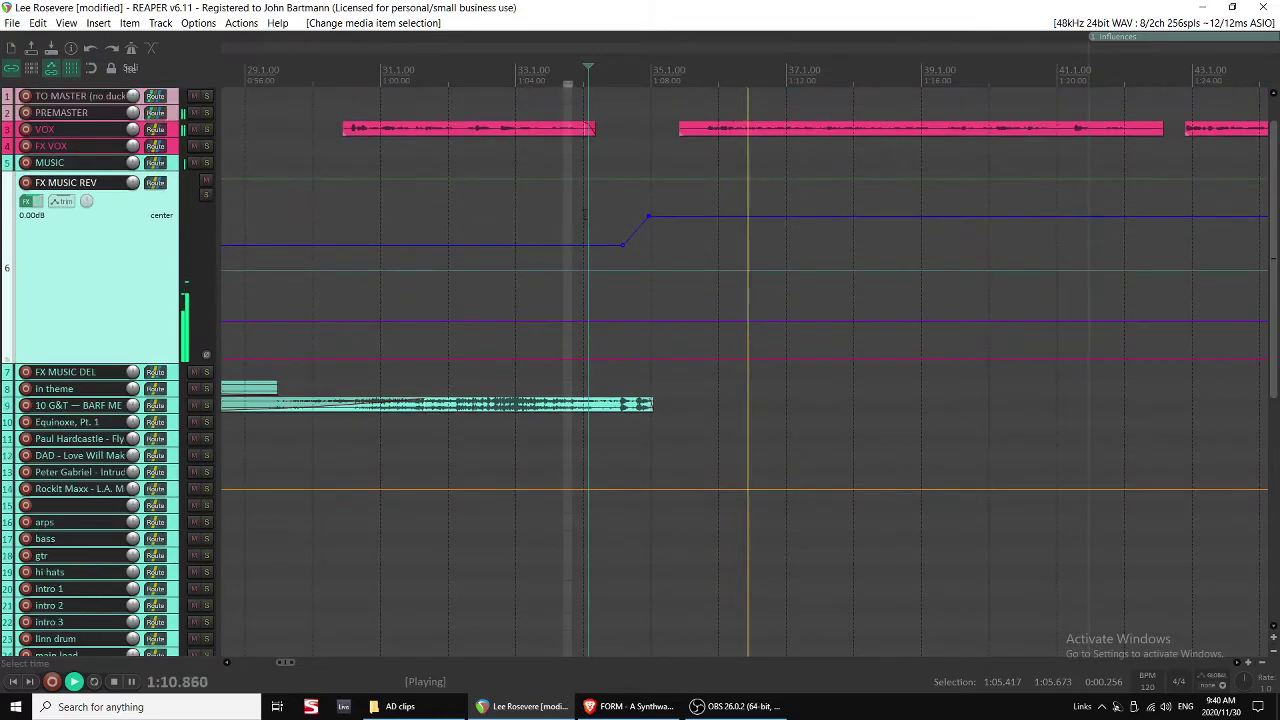
{"action": "key", "text": "space"}
{"action": "key", "text": "space"}
{"action": "scroll", "coordinate": [634, 240], "scroll_direction": "down", "scroll_amount": 1}
{"action": "scroll", "coordinate": [737, 297], "scroll_direction": "up", "scroll_amount": 1}
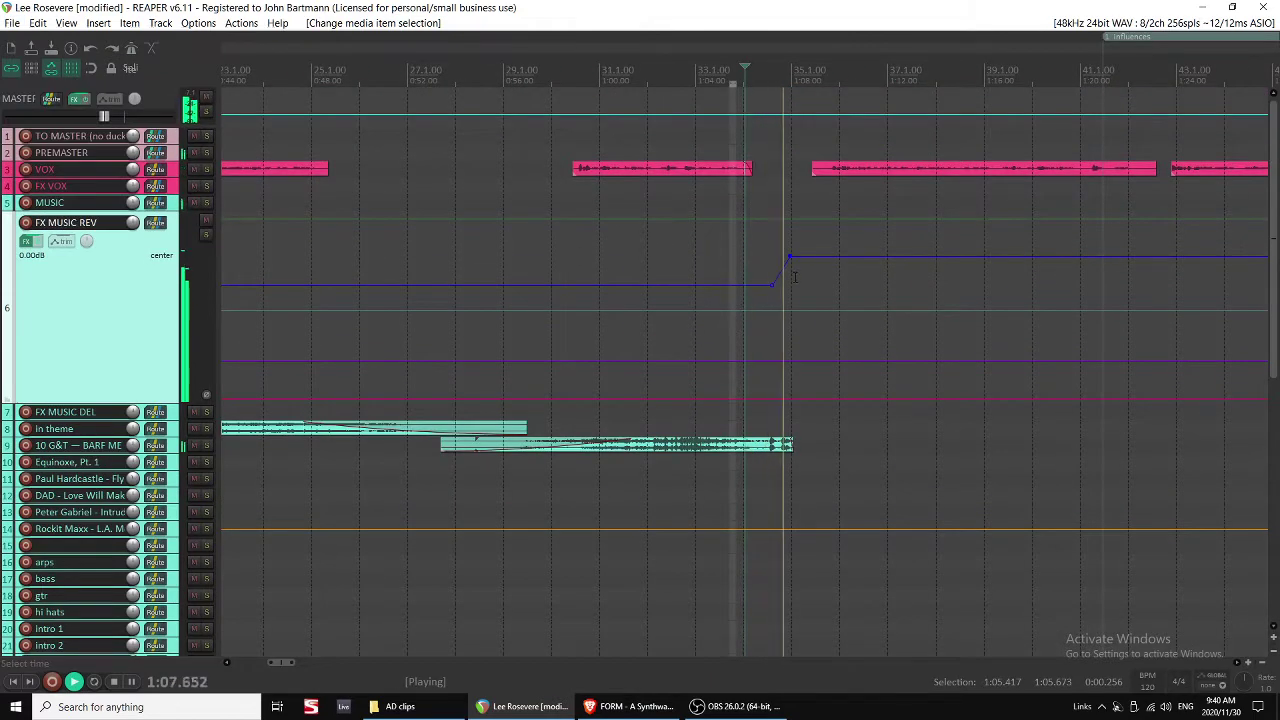
{"action": "scroll", "coordinate": [805, 282], "scroll_direction": "right", "scroll_amount": 1}
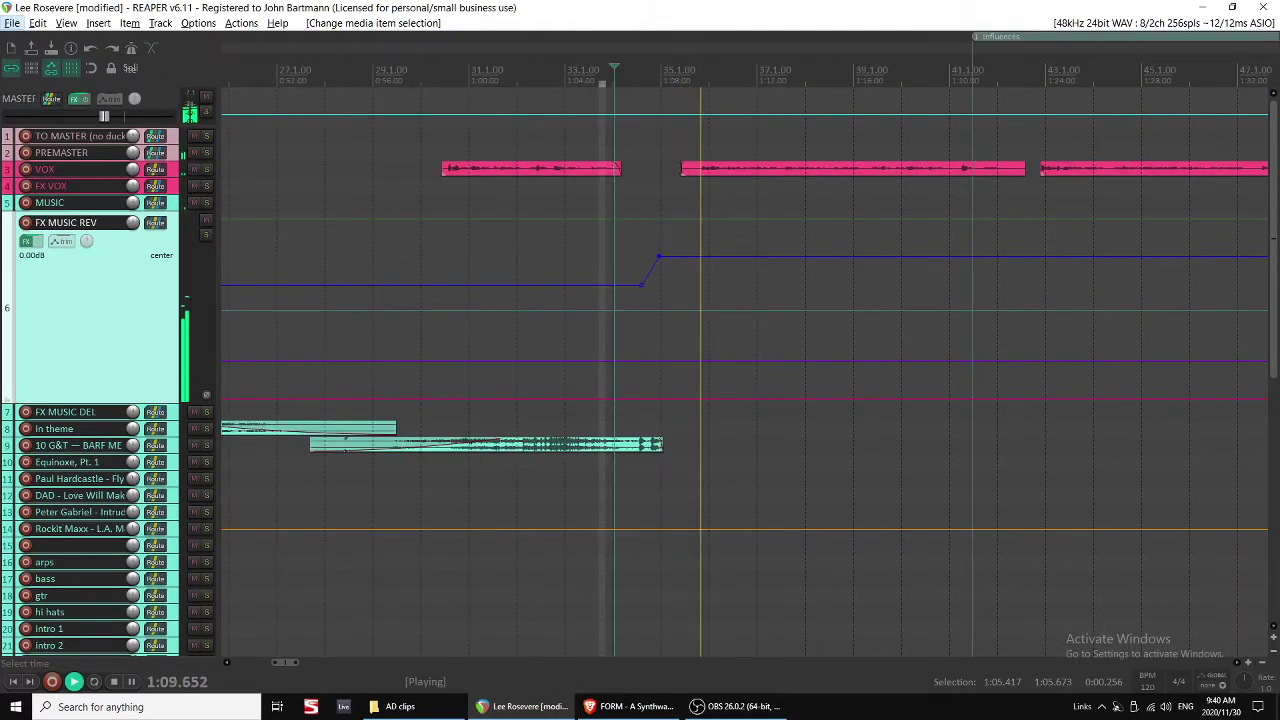
Add a short fade-in to the VOX item starting shortly after bar 35 and play on through that item.
{"action": "left_click_drag", "start_coordinate": [681, 168], "coordinate": [709, 164]}
{"action": "scroll", "coordinate": [708, 184], "scroll_direction": "down", "scroll_amount": 1}
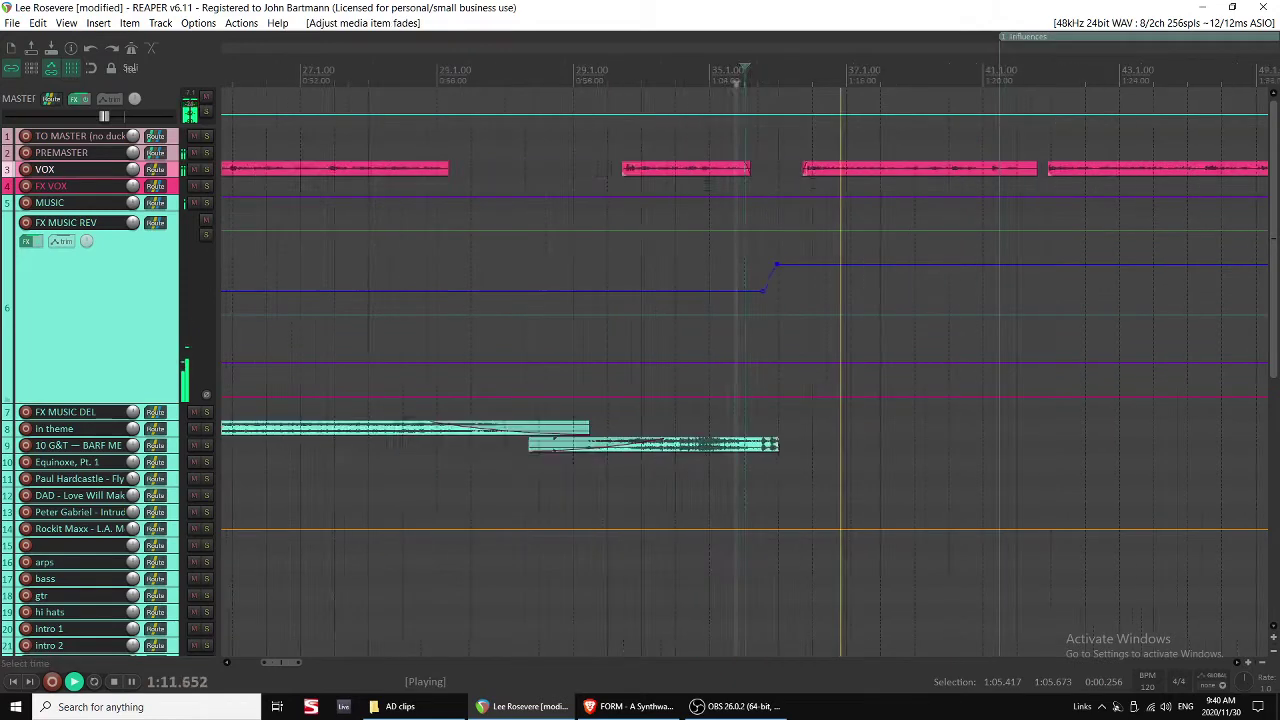
{"action": "scroll", "coordinate": [700, 168], "scroll_direction": "down", "scroll_amount": 2}
{"action": "left_click", "coordinate": [673, 168]}
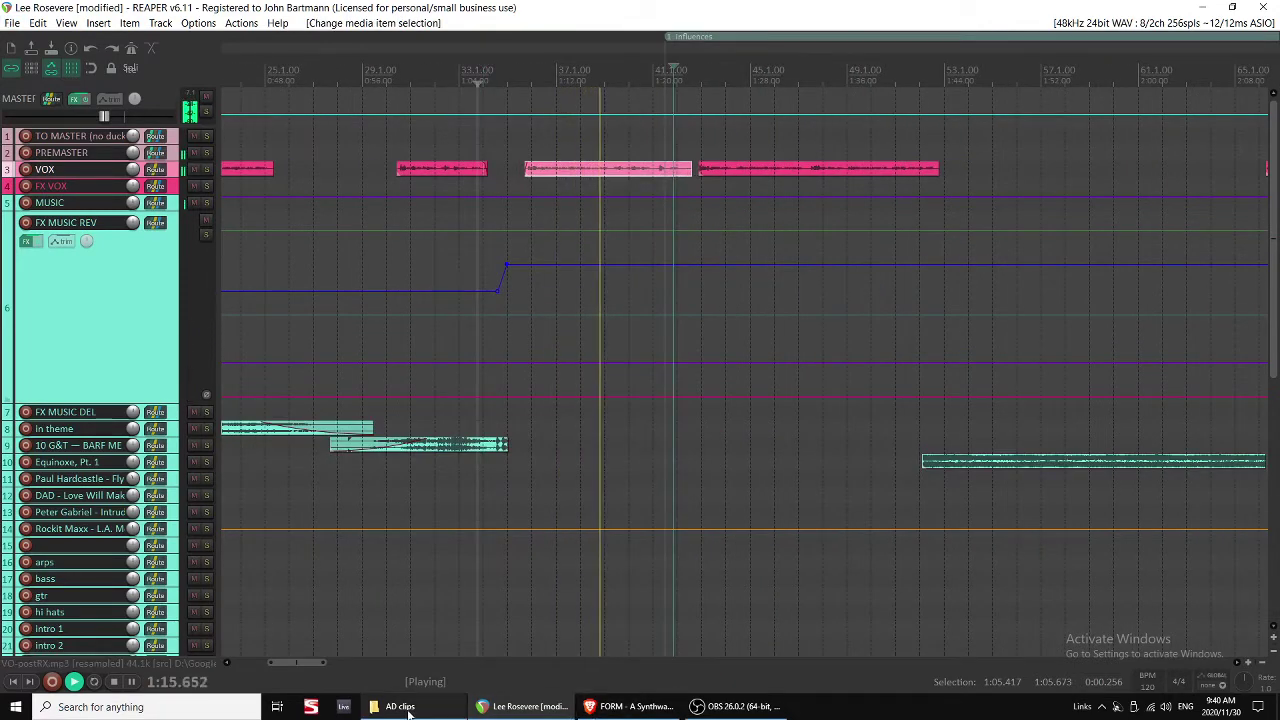
{"action": "mouse_move", "coordinate": [408, 713]}
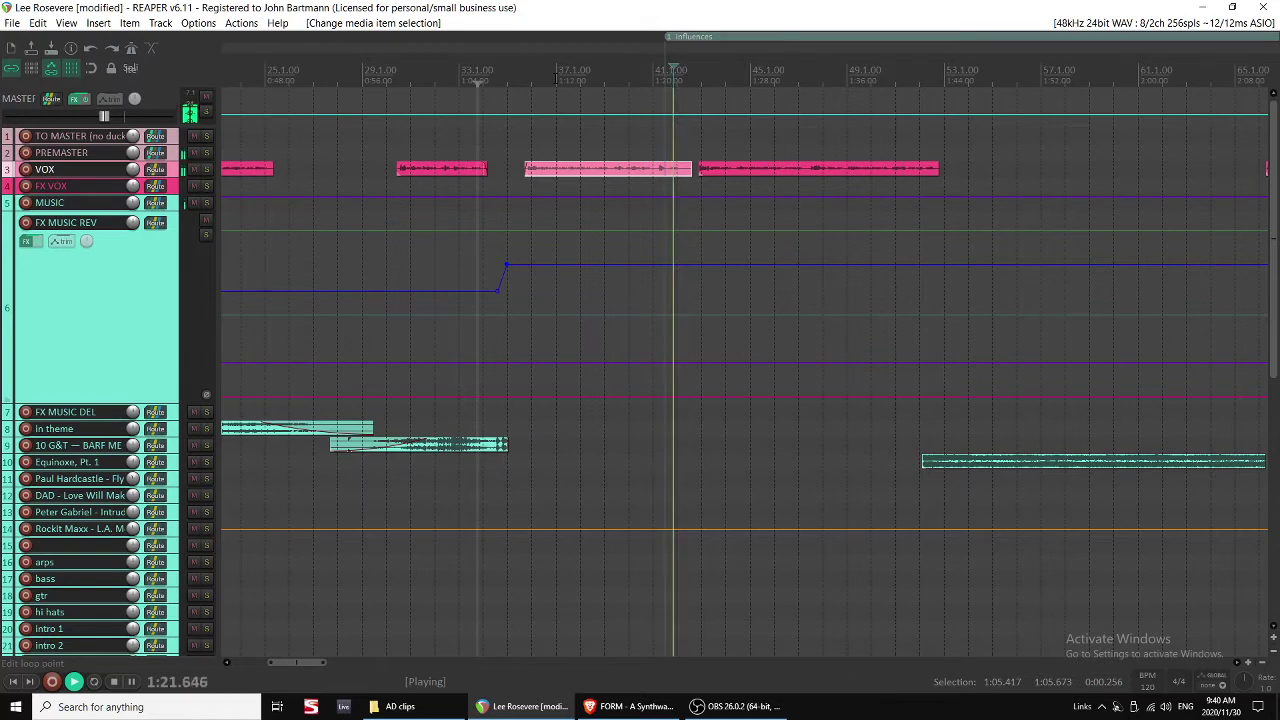
{"action": "key", "text": "space"}
Add a marker named "AD clip VO only" at position 37.1.53.
{"action": "right_click", "coordinate": [556, 79]}
{"action": "left_click", "coordinate": [523, 35]}
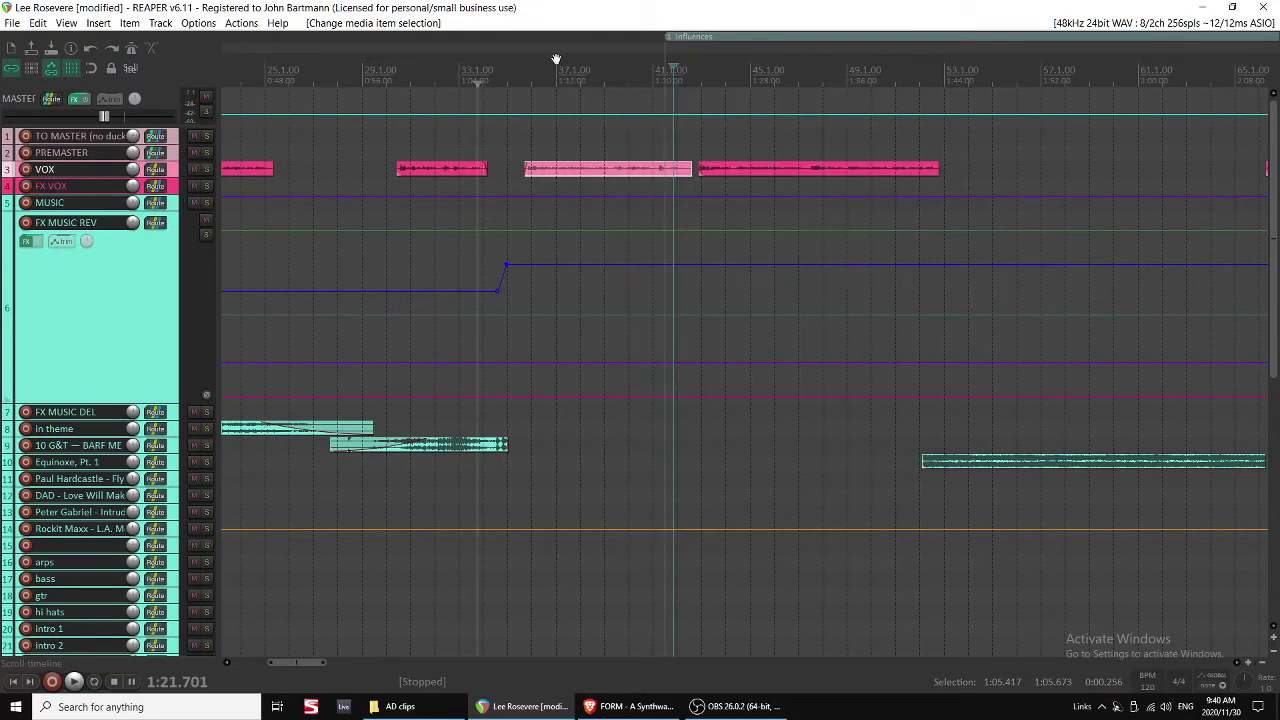
{"action": "key", "text": "shift+m"}
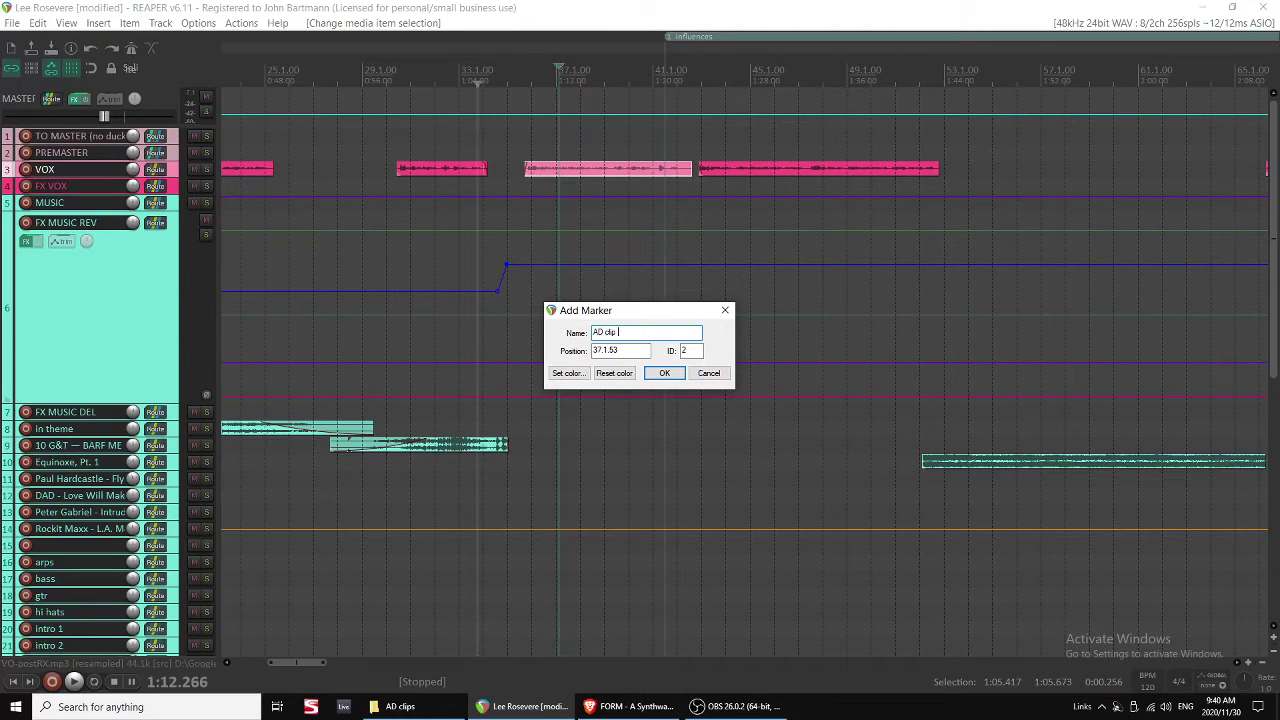
{"action": "key", "text": "Return"}
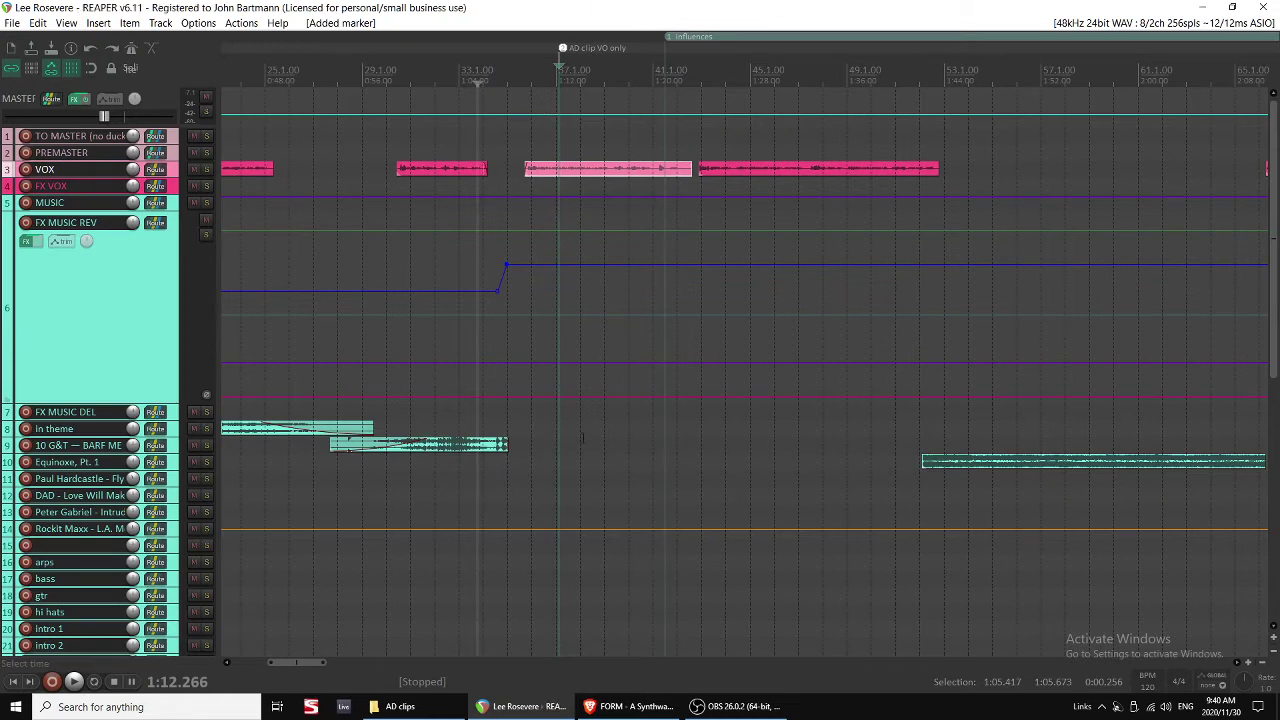
Enlarge the VOX track and split the voice item after the marker in the pause just before bar 41.
{"action": "scroll", "coordinate": [584, 284], "scroll_direction": "right", "scroll_amount": 3}
{"action": "left_click", "coordinate": [526, 183]}
{"action": "key", "text": "space"}
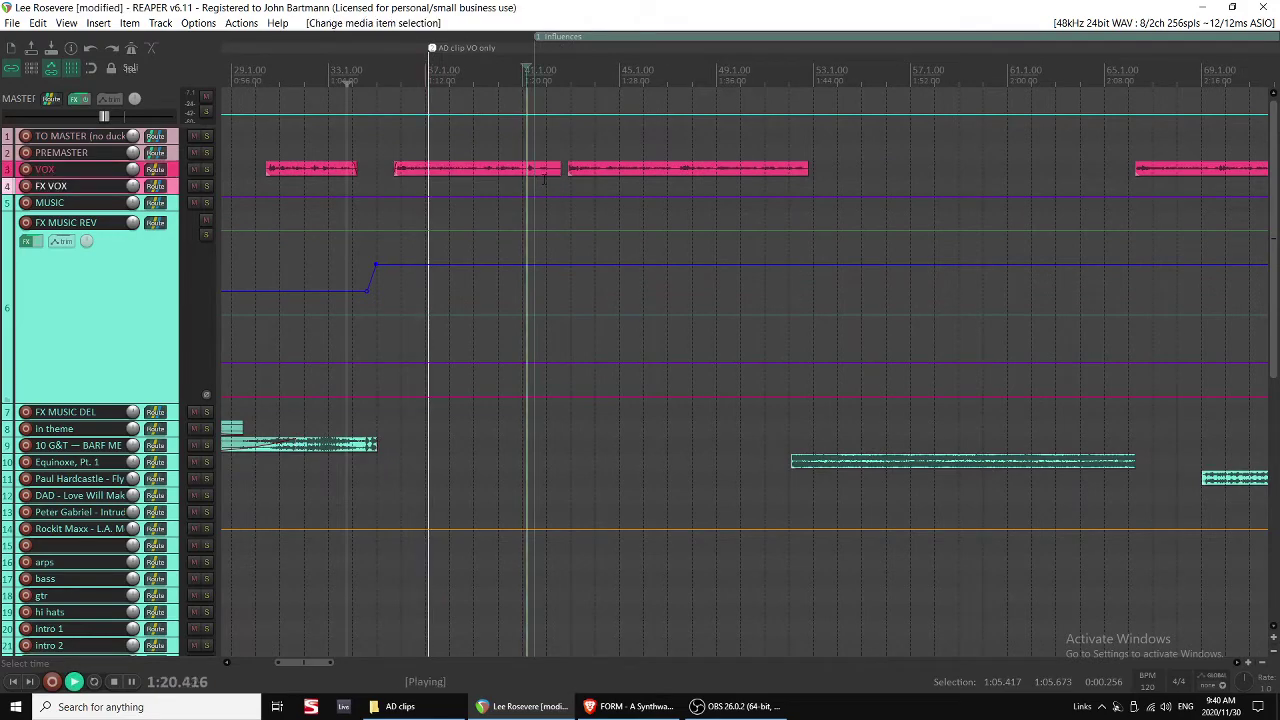
{"action": "left_click", "coordinate": [519, 169]}
{"action": "key", "text": "shift+grave"}
{"action": "scroll", "coordinate": [625, 205], "scroll_direction": "up", "scroll_amount": 2}
{"action": "key", "text": "space"}
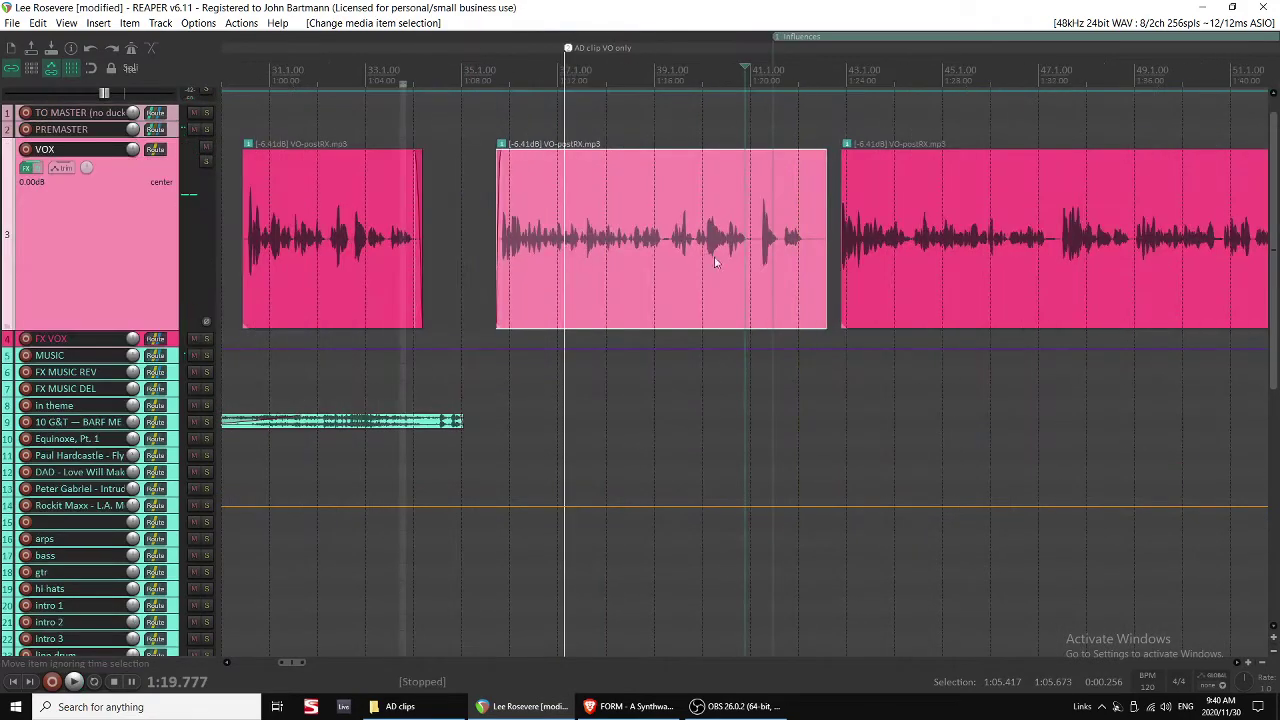
{"action": "left_click", "coordinate": [734, 256]}
{"action": "scroll", "coordinate": [742, 256], "scroll_direction": "up", "scroll_amount": 3}
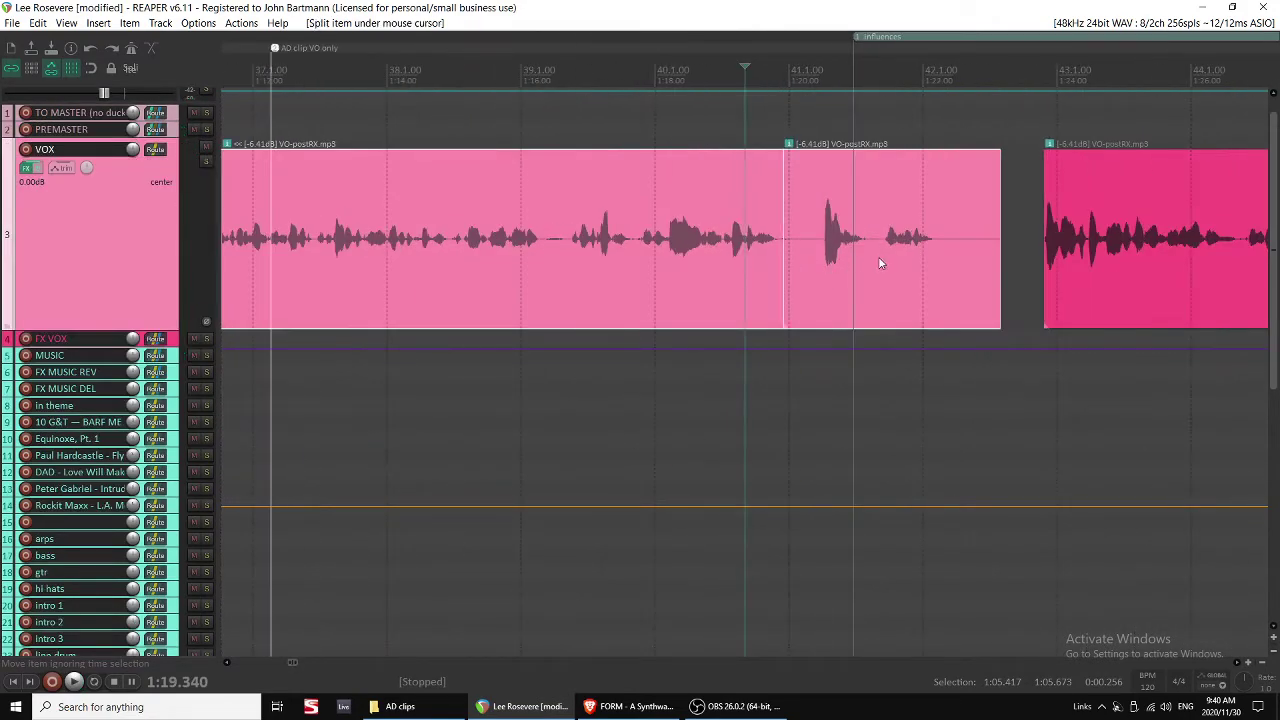
Show all envelopes of the VOX track and look over its Volume and ReaEQ frequency lanes.
{"action": "key", "text": "v"}
{"action": "scroll", "coordinate": [852, 264], "scroll_direction": "down", "scroll_amount": 7}
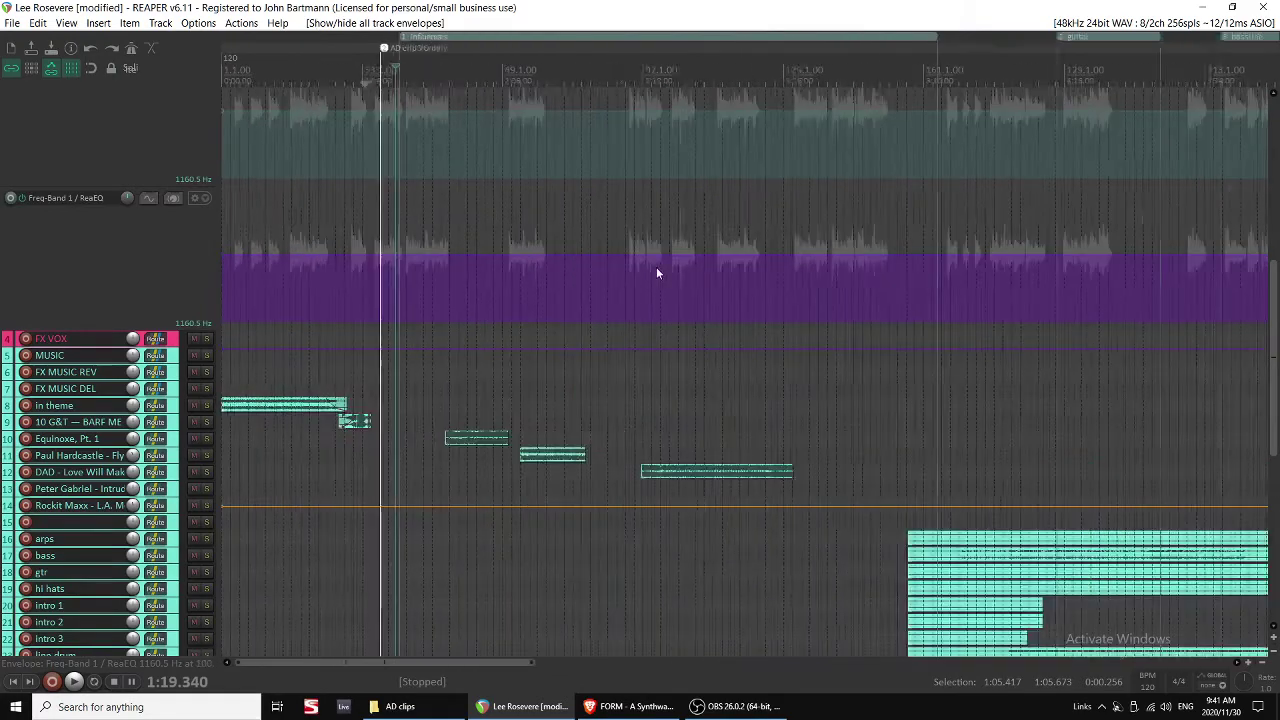
{"action": "scroll", "coordinate": [656, 273], "scroll_direction": "down", "scroll_amount": 4}
{"action": "scroll", "coordinate": [600, 273], "scroll_direction": "up", "scroll_amount": 3}
{"action": "scroll", "coordinate": [56, 247], "scroll_direction": "up", "scroll_amount": 3}
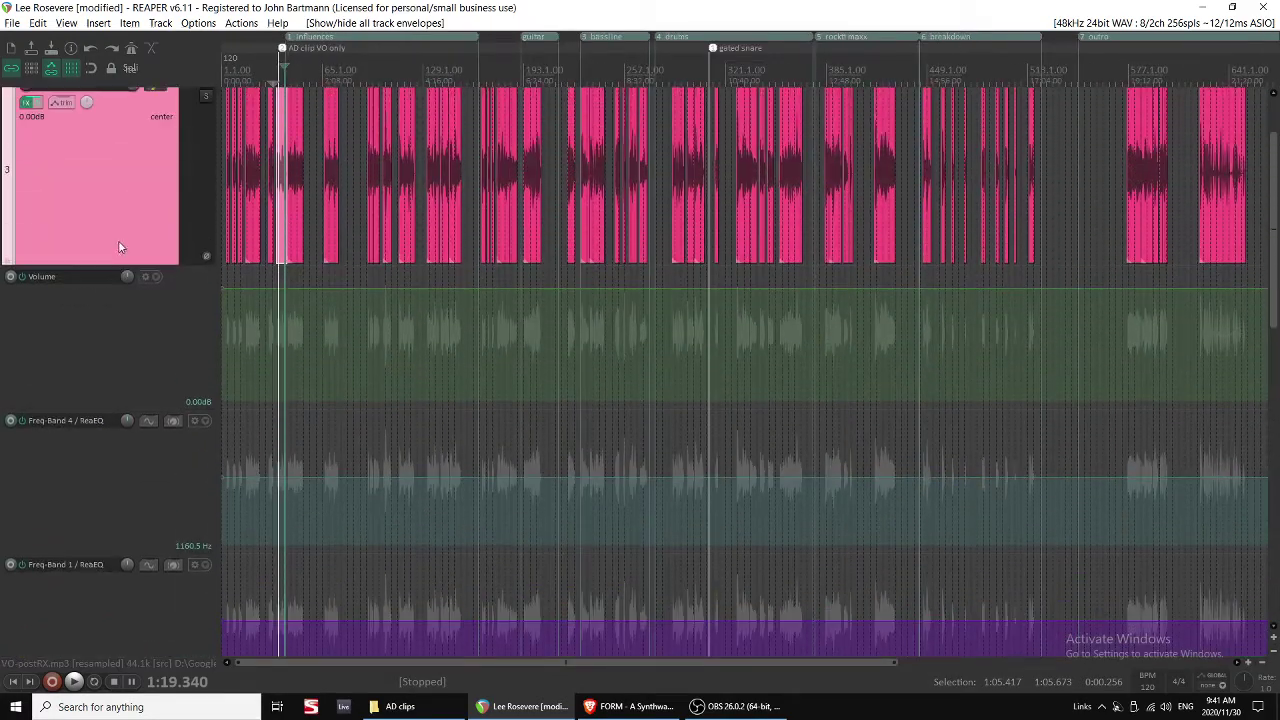
{"action": "scroll", "coordinate": [118, 240], "scroll_direction": "up", "scroll_amount": 2}
{"action": "scroll", "coordinate": [118, 236], "scroll_direction": "down", "scroll_amount": 1}
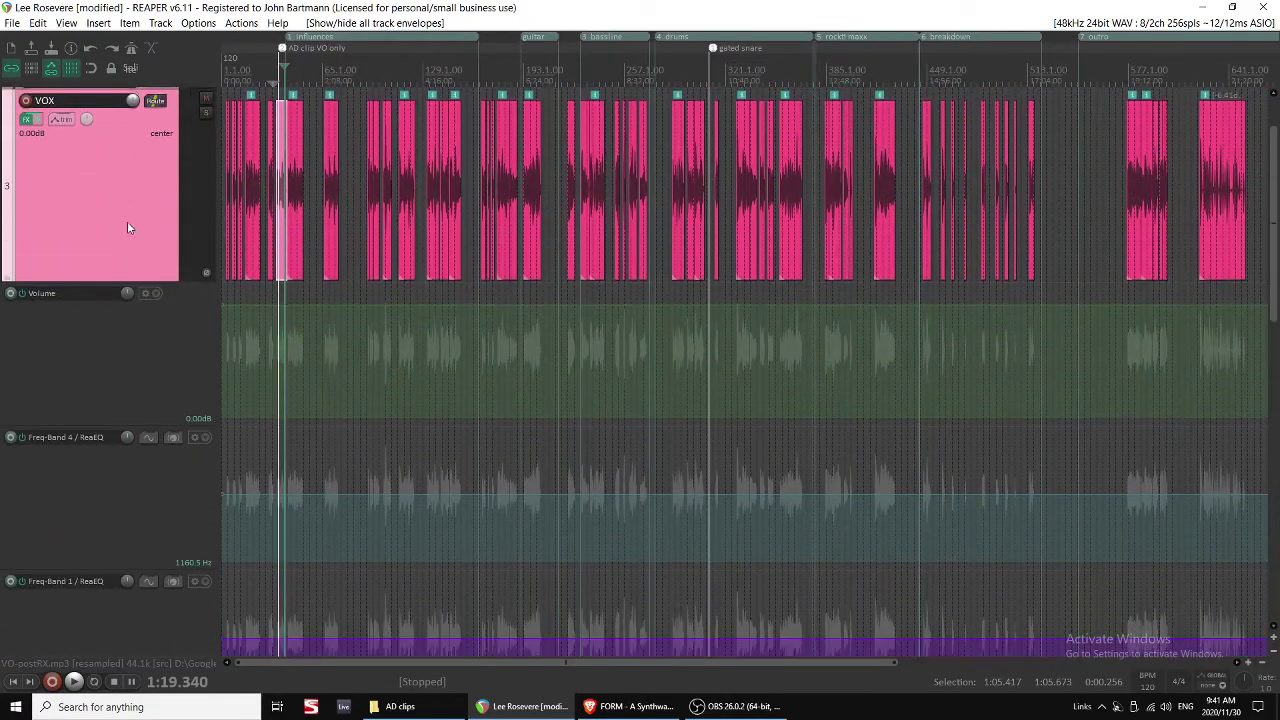
{"action": "scroll", "coordinate": [180, 260], "scroll_direction": "down", "scroll_amount": 1}
{"action": "scroll", "coordinate": [400, 380], "scroll_direction": "down", "scroll_amount": 2}
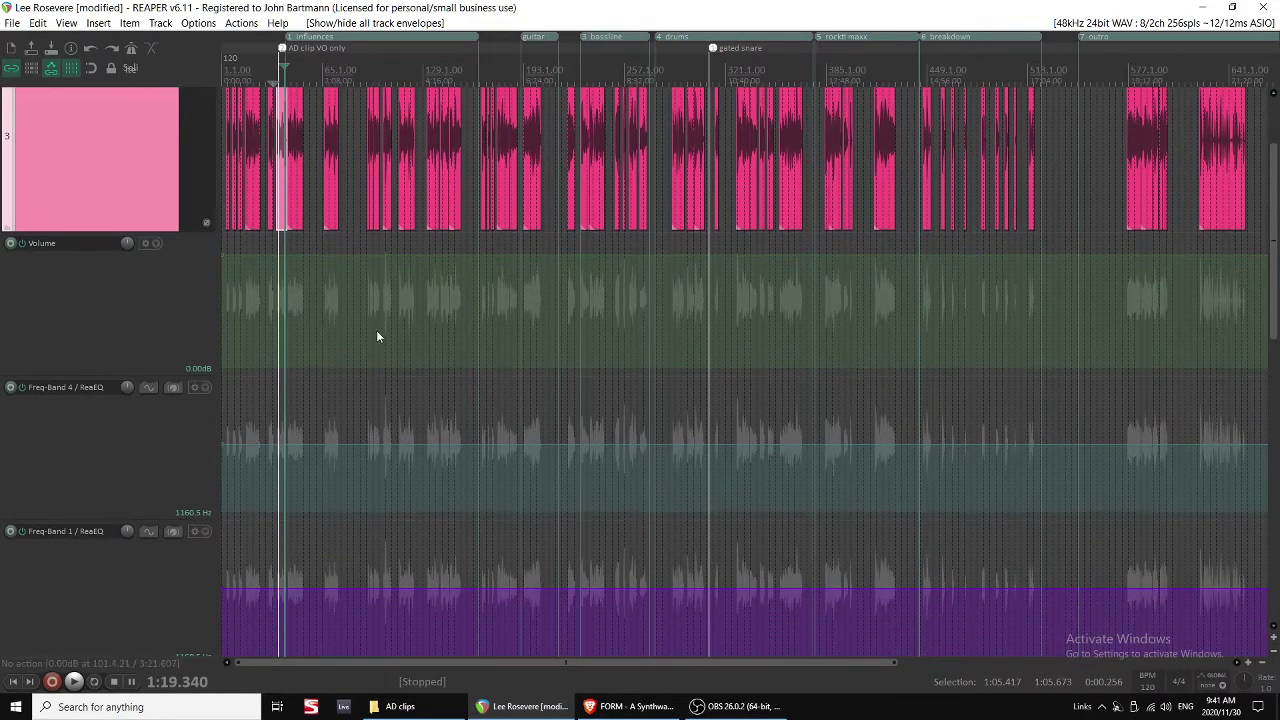
{"action": "scroll", "coordinate": [460, 568], "scroll_direction": "down", "scroll_amount": 2}
{"action": "scroll", "coordinate": [176, 409], "scroll_direction": "down", "scroll_amount": 1}
{"action": "scroll", "coordinate": [130, 381], "scroll_direction": "up", "scroll_amount": 7}
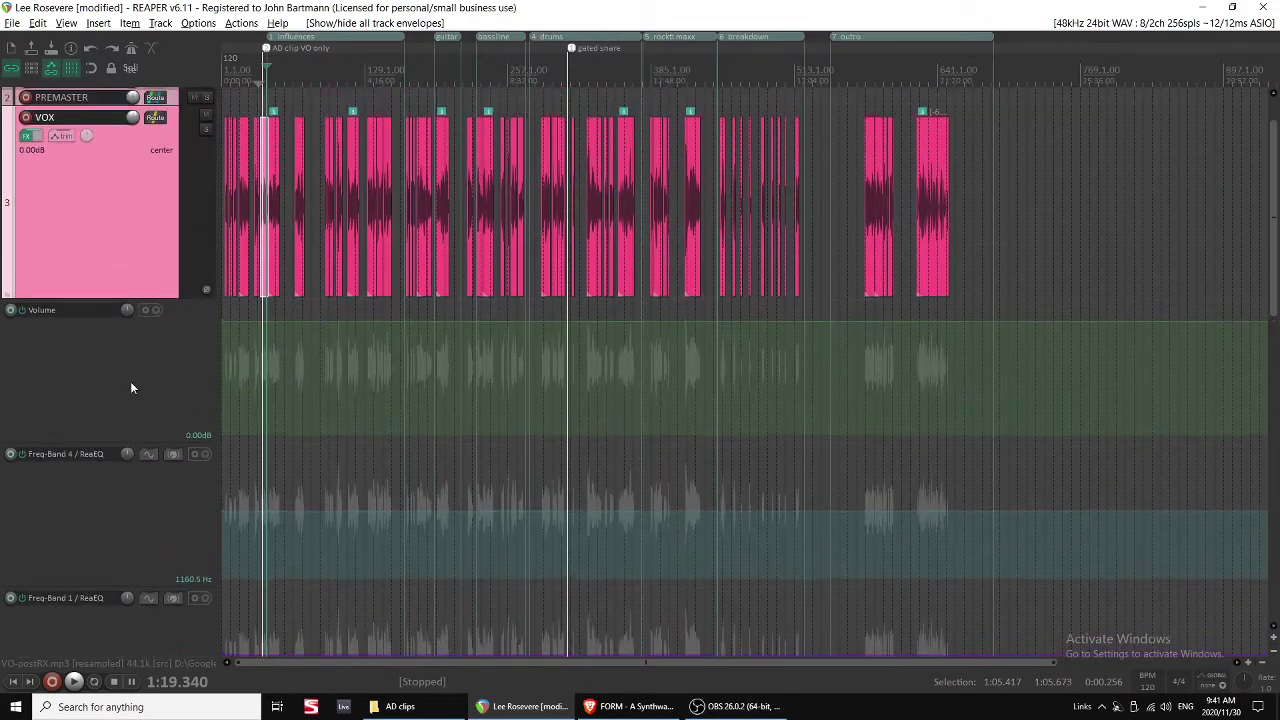
Display all visible VOX track envelopes in the media lane.
{"action": "right_click", "coordinate": [163, 299]}
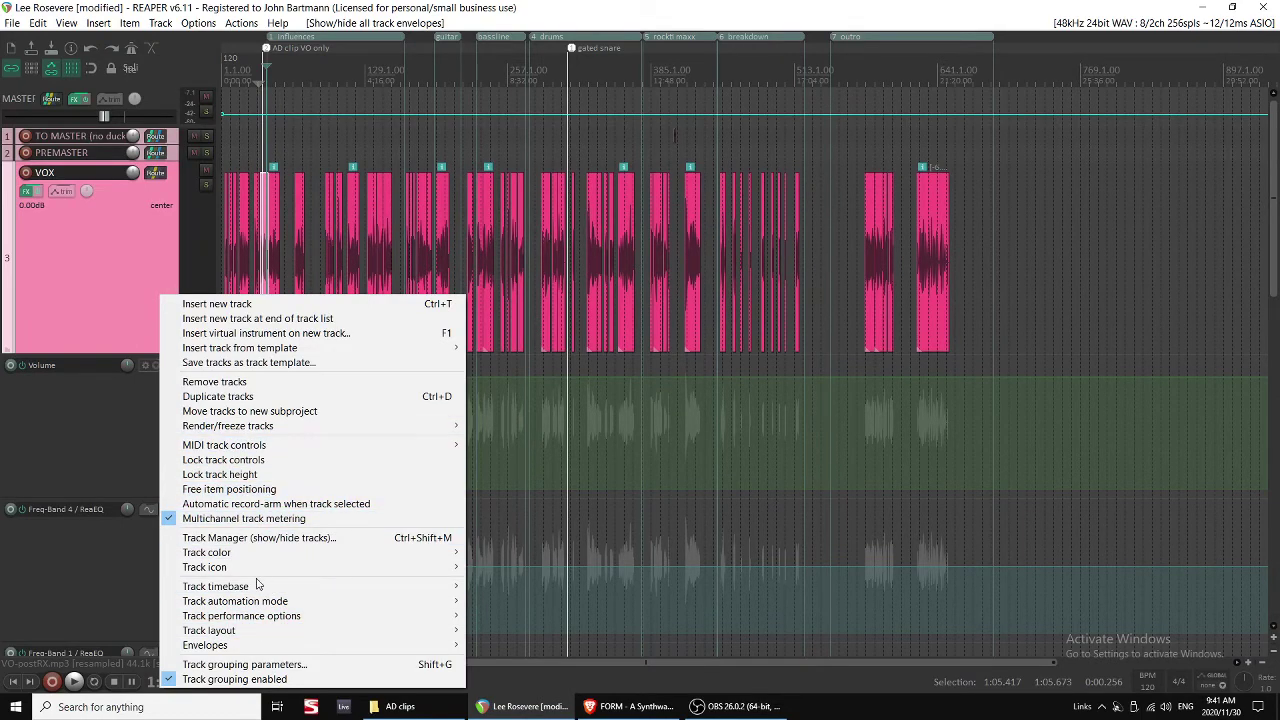
{"action": "left_click", "coordinate": [123, 353]}
{"action": "left_click", "coordinate": [137, 348]}
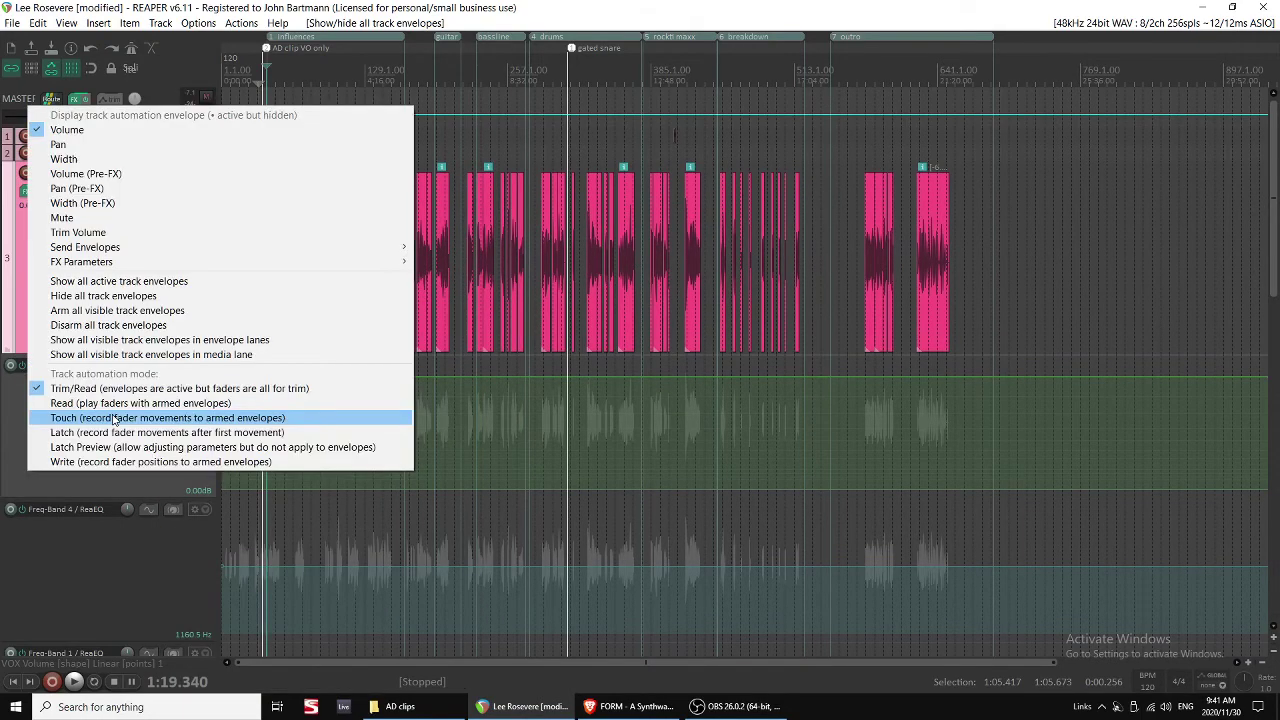
{"action": "left_click", "coordinate": [137, 355]}
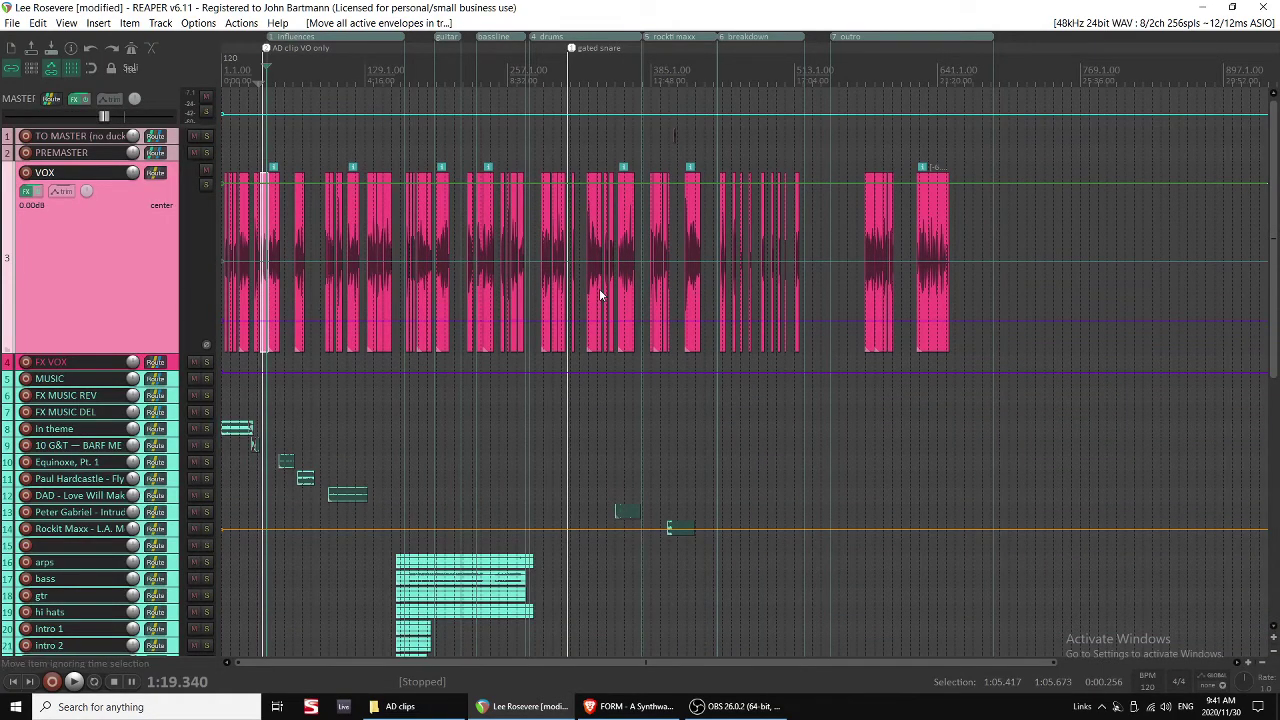
Look over the VOX items and their overlaid envelopes from the drums region back to the influences region.
{"action": "scroll", "coordinate": [605, 298], "scroll_direction": "up", "scroll_amount": 4}
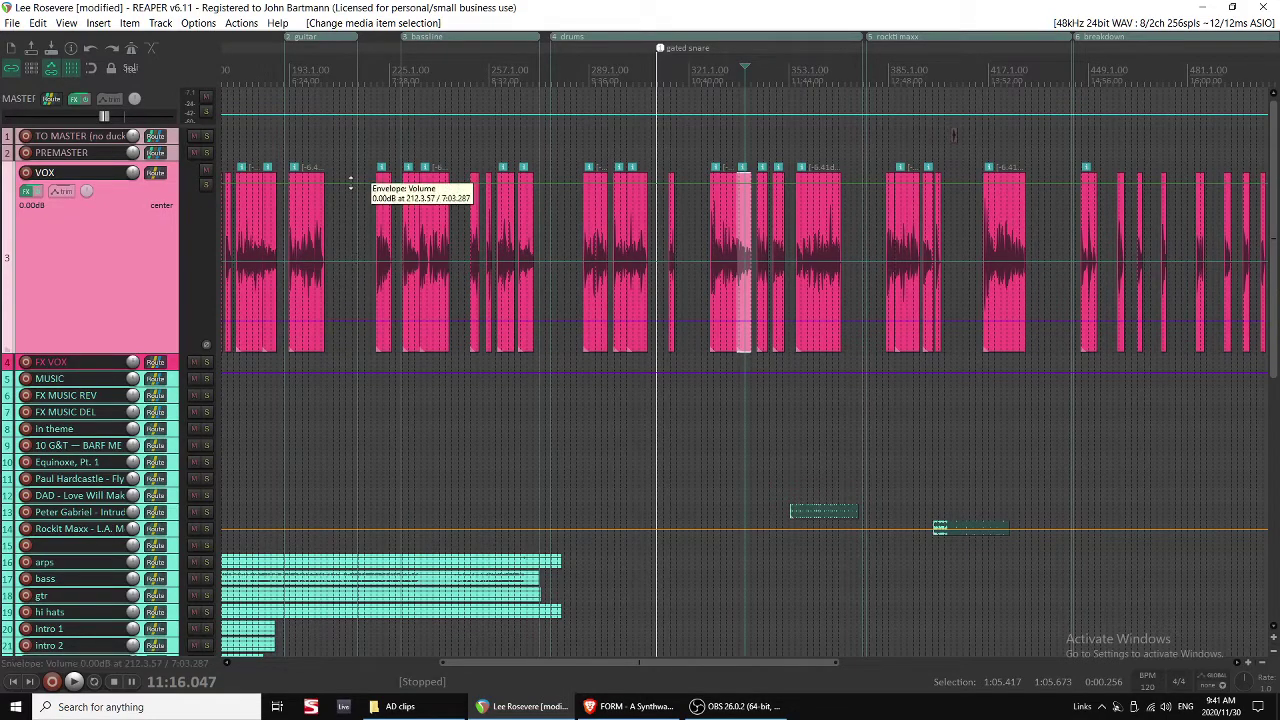
{"action": "scroll", "coordinate": [605, 246], "scroll_direction": "down", "scroll_amount": 3}
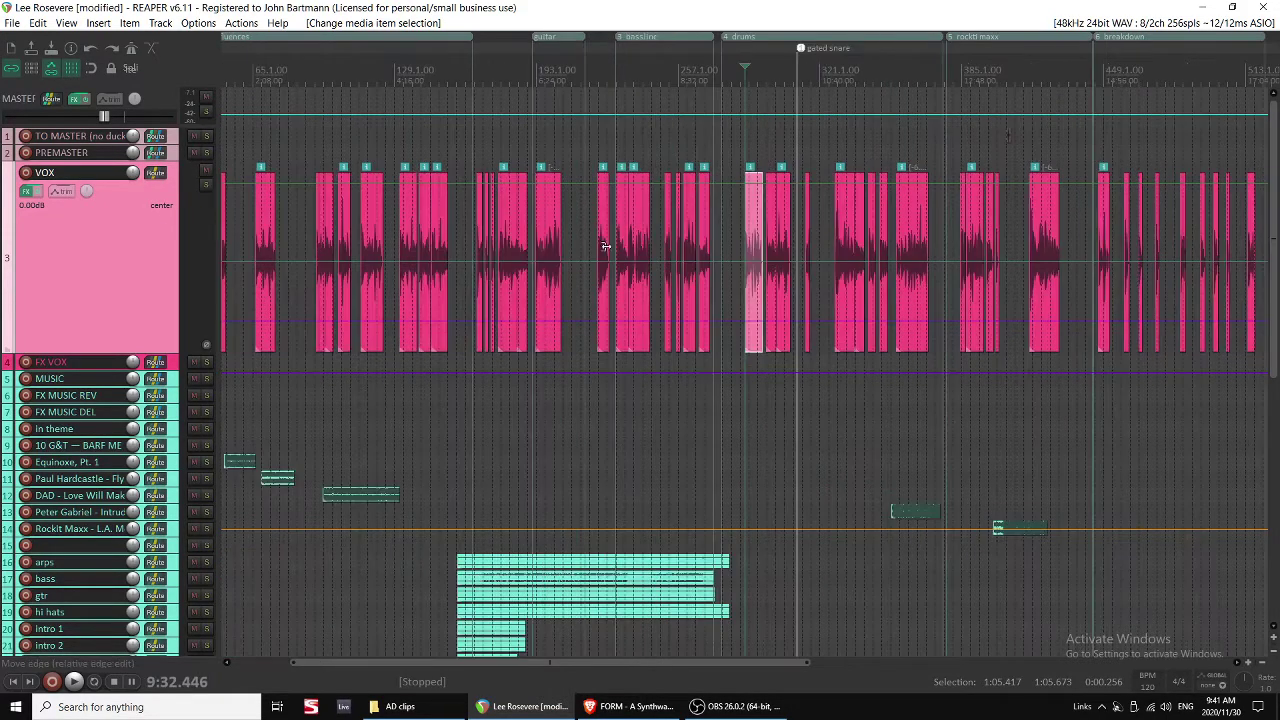
{"action": "scroll", "coordinate": [640, 305], "scroll_direction": "up", "scroll_amount": 3}
{"action": "scroll", "coordinate": [705, 341], "scroll_direction": "down", "scroll_amount": 3}
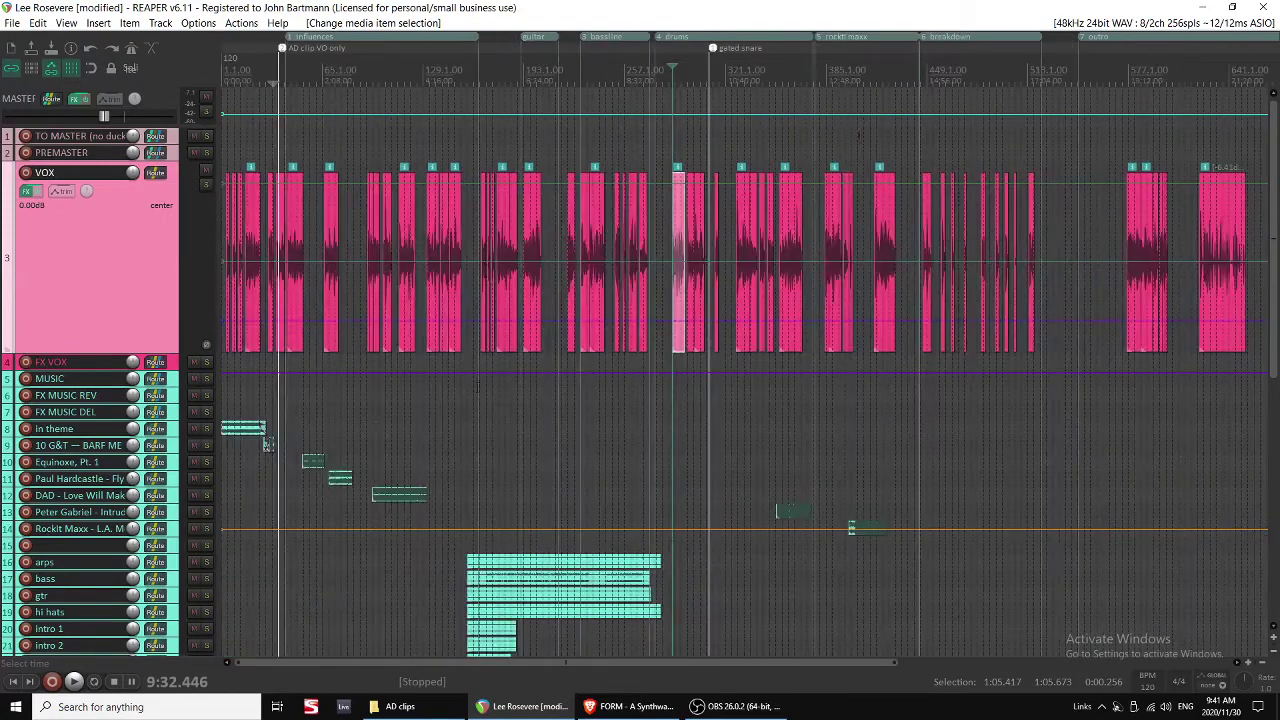
{"action": "left_click", "coordinate": [680, 340]}
{"action": "scroll", "coordinate": [660, 370], "scroll_direction": "up", "scroll_amount": 4}
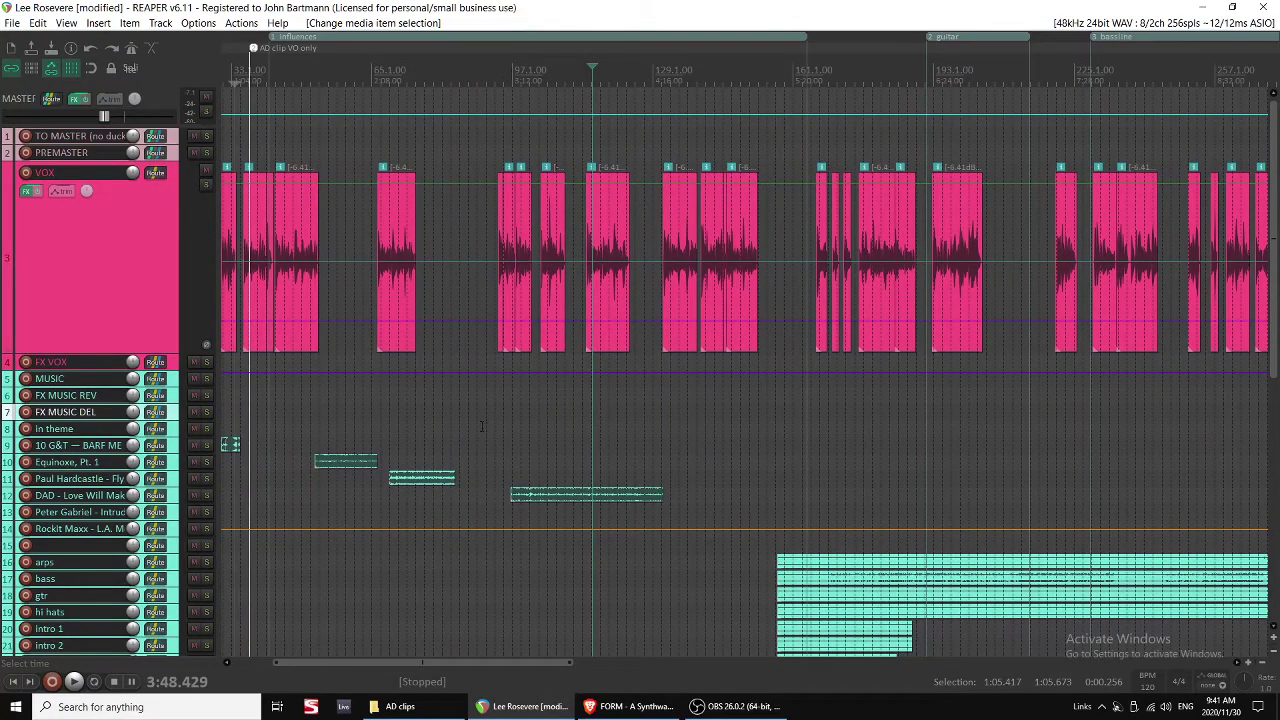
{"action": "left_click", "coordinate": [323, 402]}
{"action": "scroll", "coordinate": [460, 430], "scroll_direction": "up", "scroll_amount": 3}
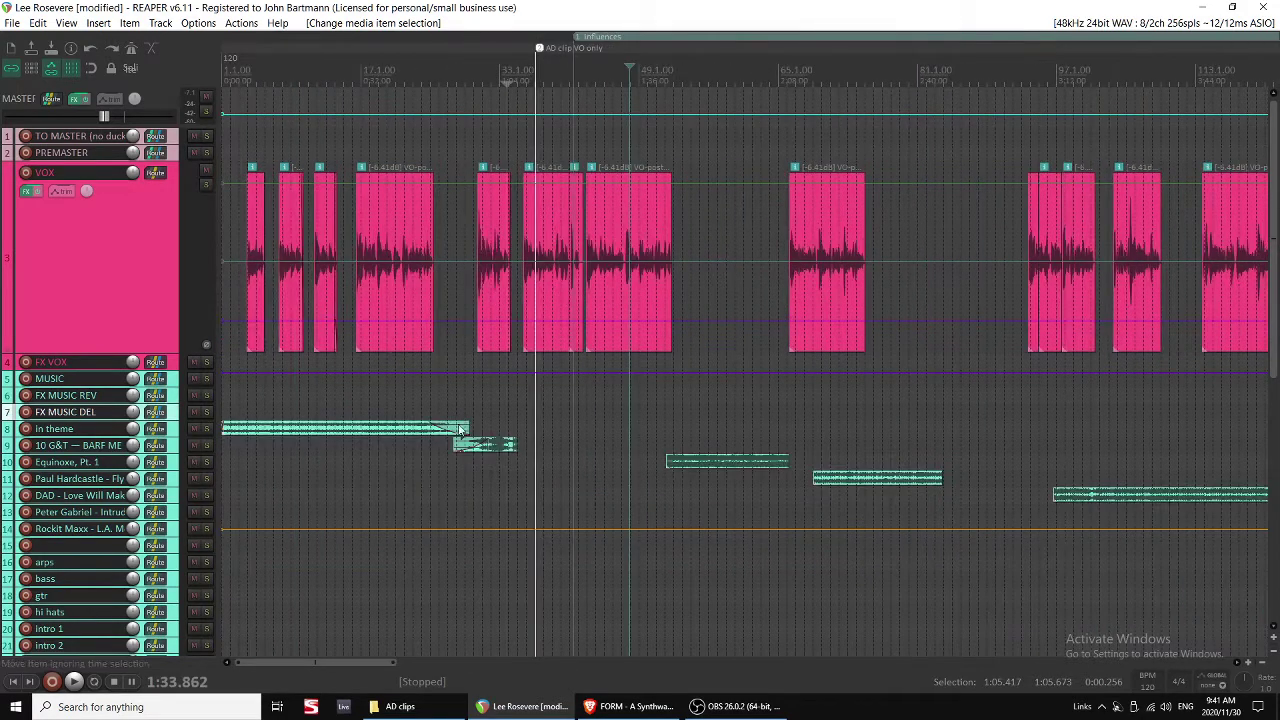
Play the end of the BARF ME OUT item from about 1:05, and the start of the VOX item that follows.
{"action": "left_click", "coordinate": [506, 407]}
{"action": "key", "text": "space"}
{"action": "scroll", "coordinate": [520, 410], "scroll_direction": "up", "scroll_amount": 5}
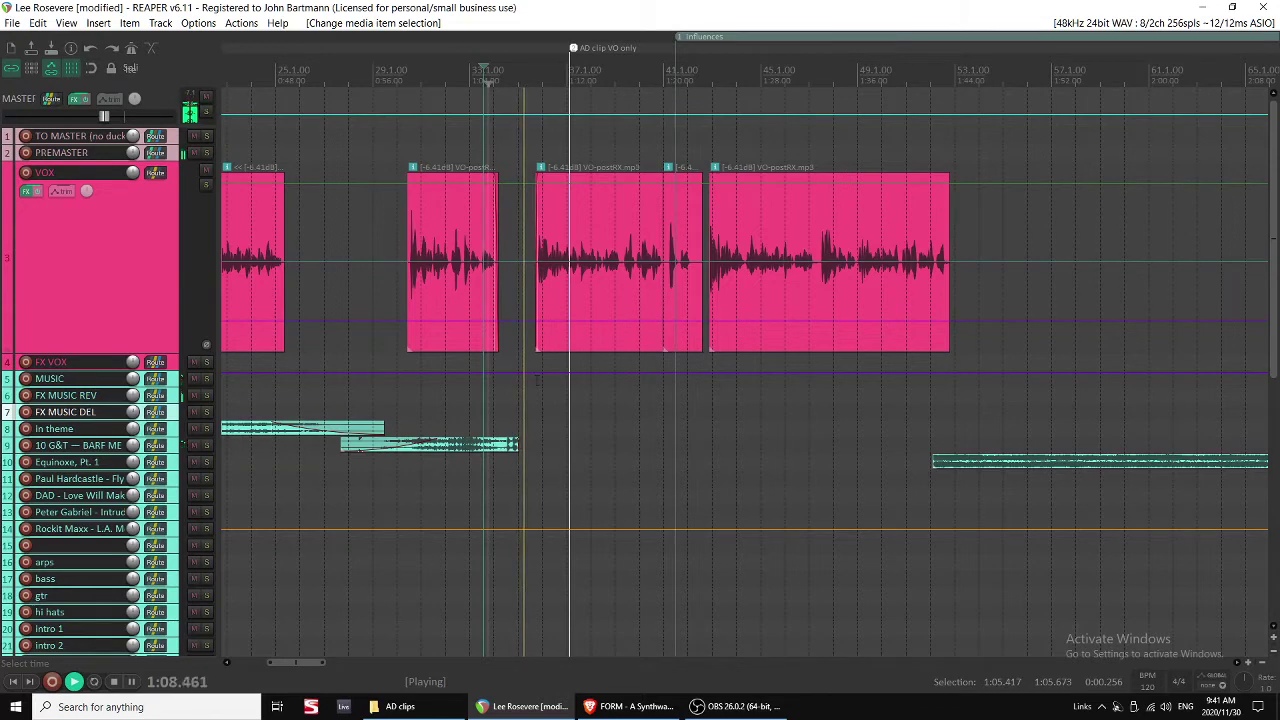
{"action": "left_click", "coordinate": [563, 340]}
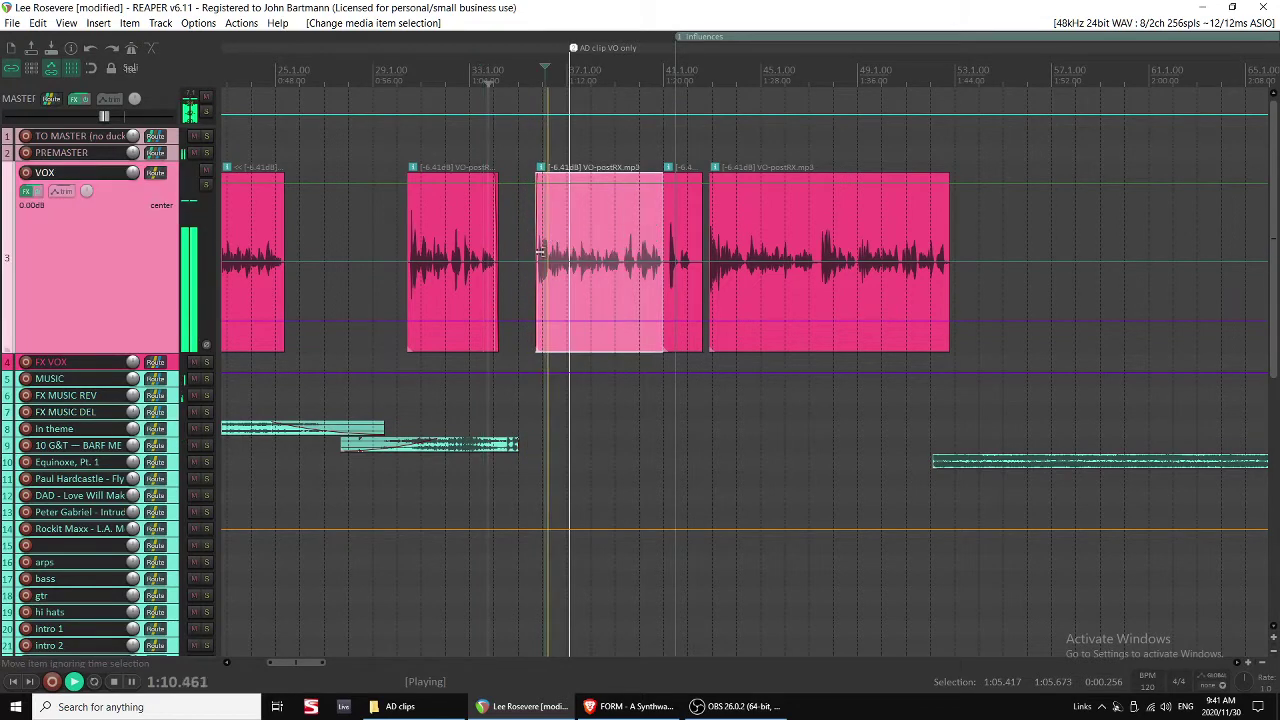
{"action": "left_click", "coordinate": [428, 450]}
{"action": "key", "text": "space"}
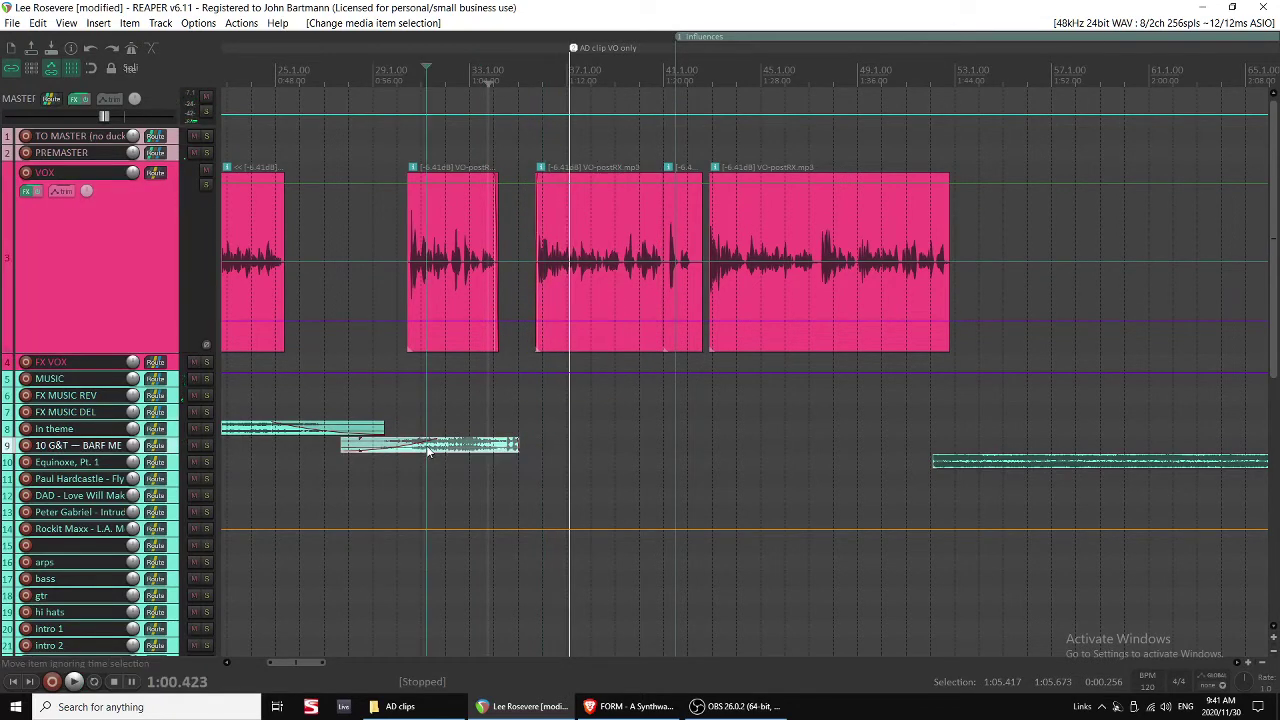
Extend the end of the In theme item beneath the third-bar-31 voice clip to about 1:05, playing the overlap with BARF ME OUT.
{"action": "left_click_drag", "start_coordinate": [384, 429], "coordinate": [498, 429]}
{"action": "key", "text": "space"}
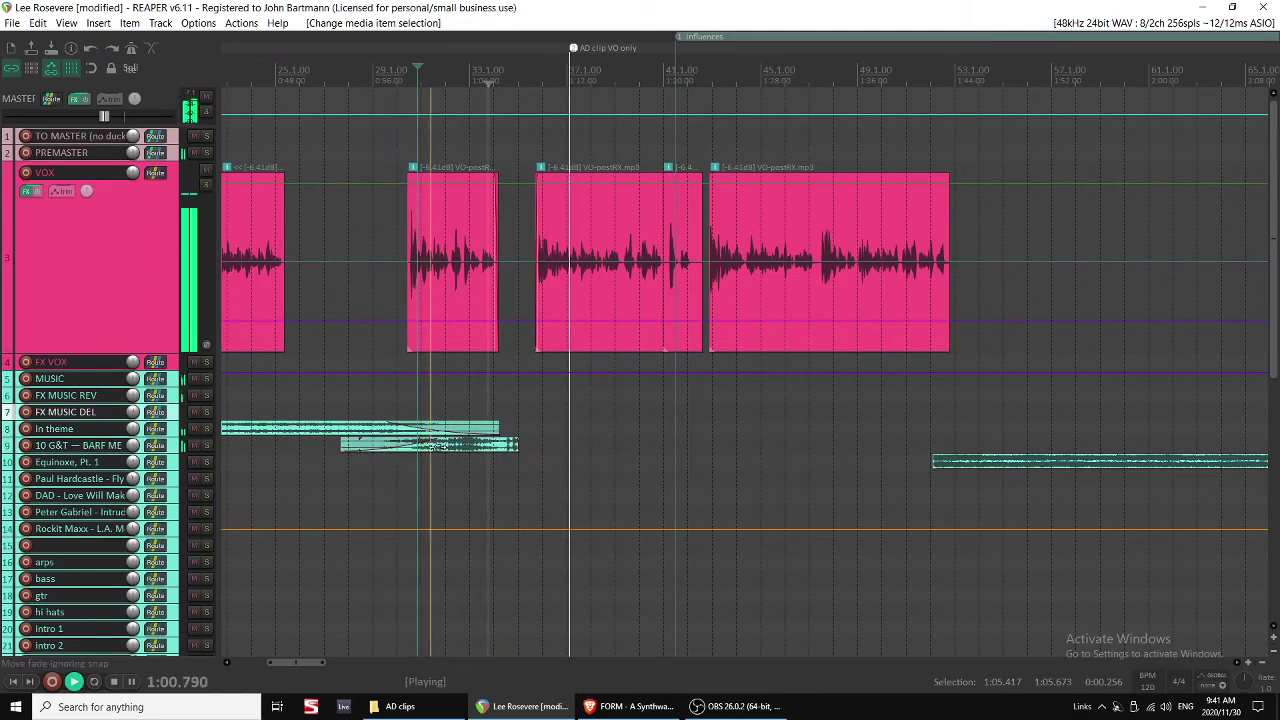
{"action": "left_click_drag", "start_coordinate": [498, 429], "coordinate": [488, 429]}
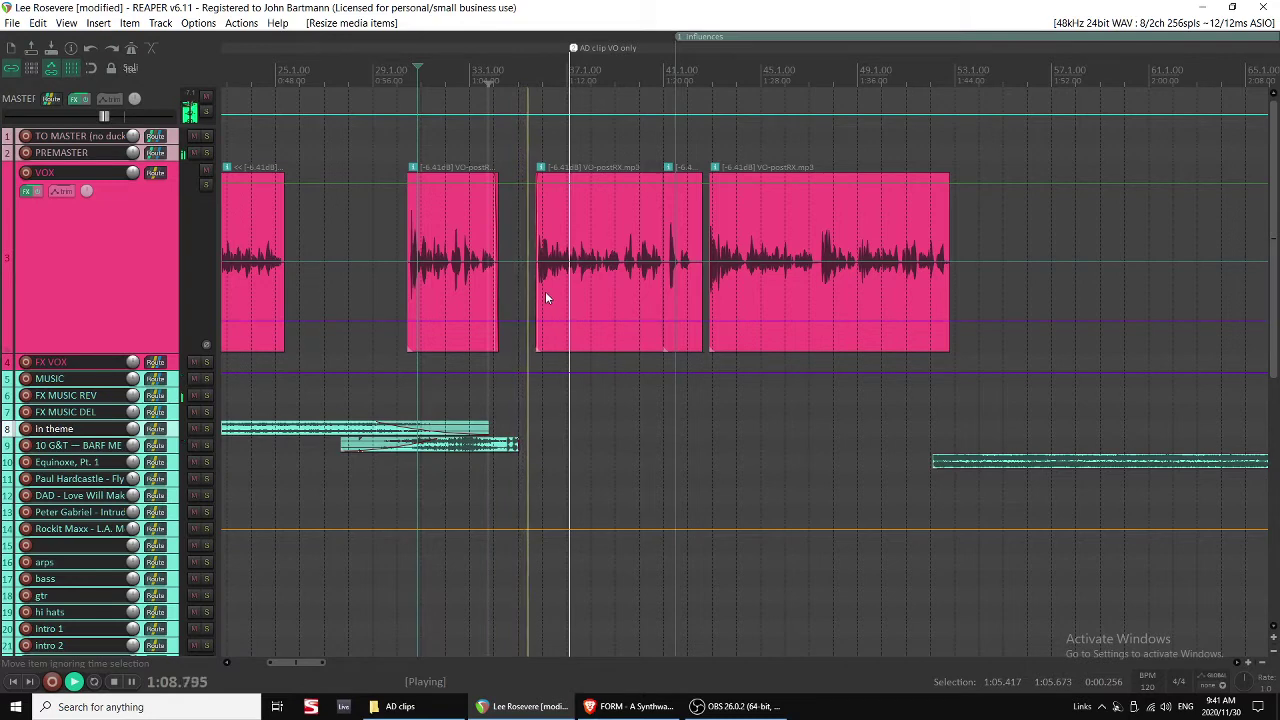
Move the first VOX item under the AD clip VO only marker, with everything after it, to start at about 1:12, and play the lead-in.
{"action": "key", "text": "space"}
{"action": "left_click", "coordinate": [585, 300]}
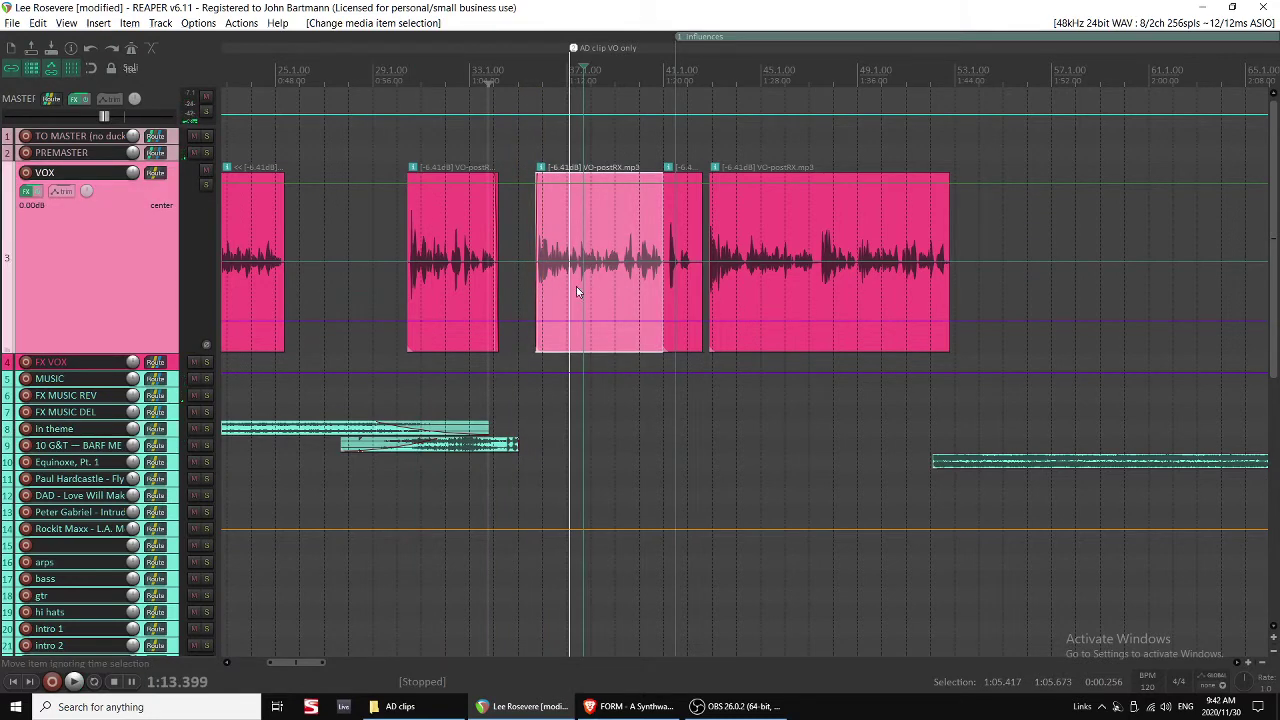
{"action": "left_click_drag", "start_coordinate": [576, 290], "coordinate": [606, 290]}
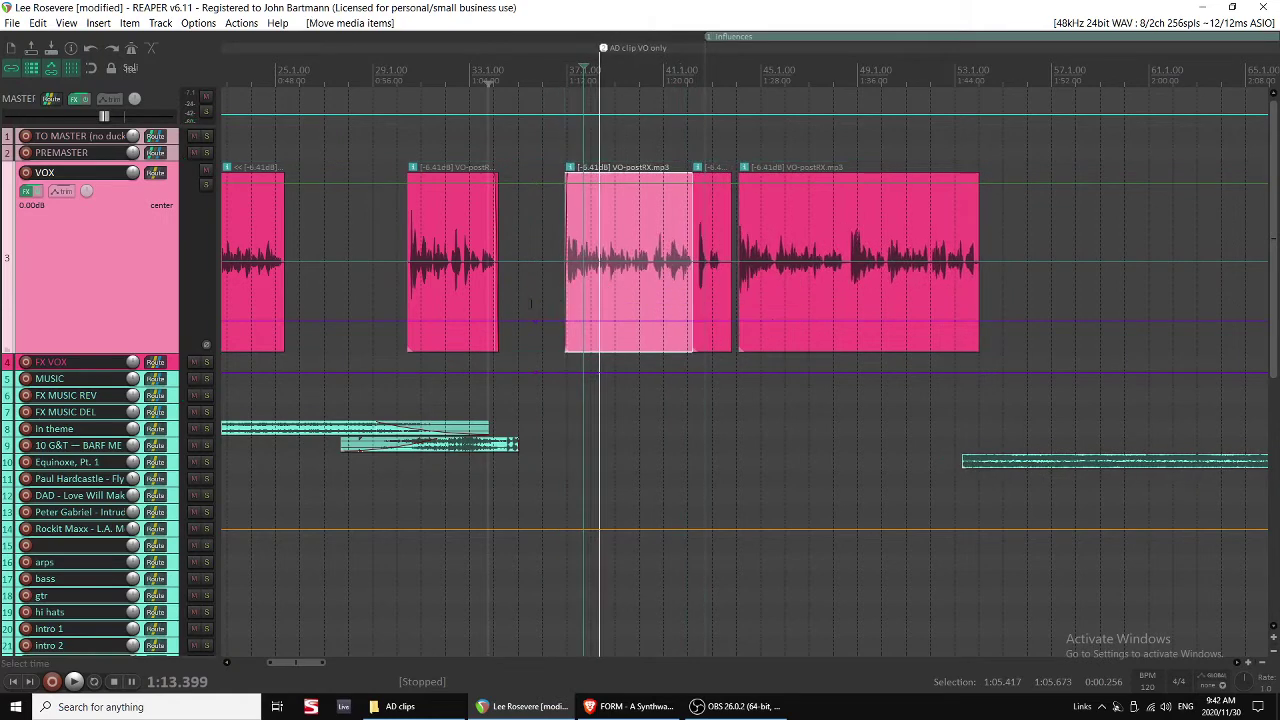
{"action": "left_click", "coordinate": [484, 316]}
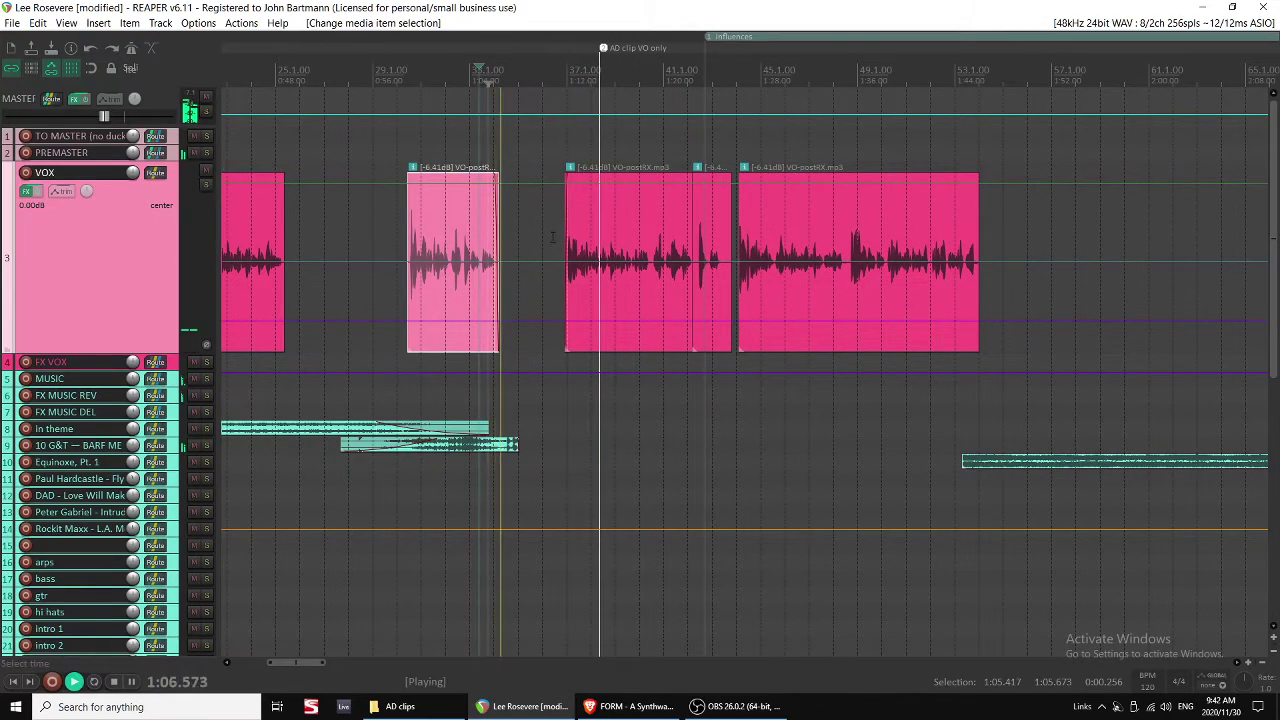
Move the AD clip VO only marker to the start of the shifted VOX item at about 1:12.
{"action": "left_click_drag", "start_coordinate": [603, 50], "coordinate": [568, 48]}
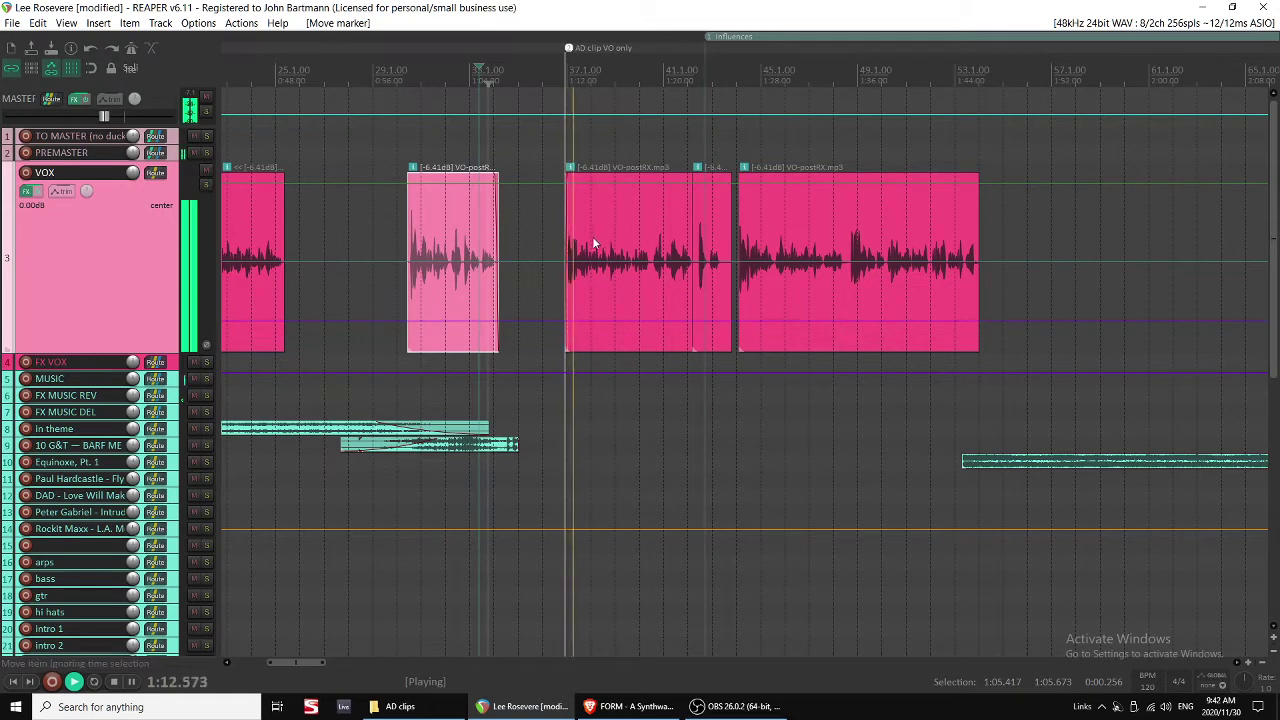
{"action": "scroll", "coordinate": [585, 251], "scroll_direction": "right", "scroll_amount": 1}
{"action": "left_click_drag", "start_coordinate": [578, 37], "coordinate": [607, 37]}
Split the short VOX clip before the influences region at about 1:24, delete its first part, and butt the remainder against the preceding item.
{"action": "left_click", "coordinate": [581, 261]}
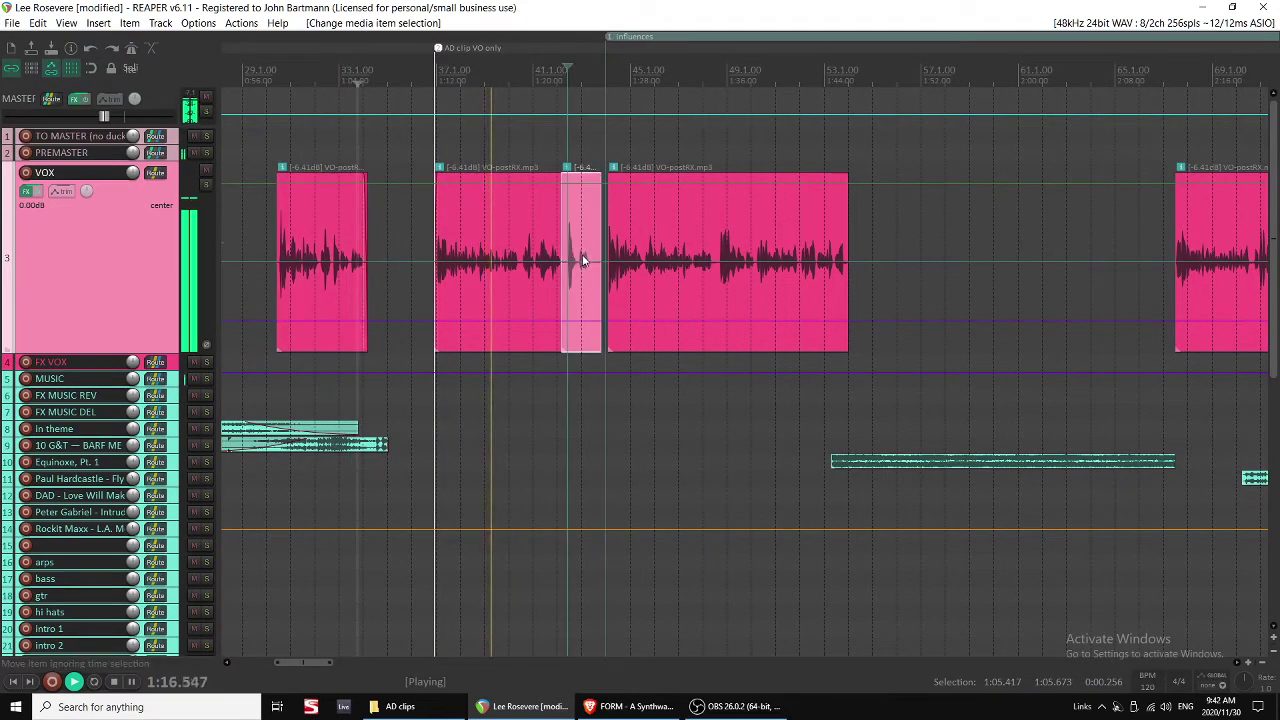
{"action": "scroll", "coordinate": [587, 244], "scroll_direction": "up", "scroll_amount": 3}
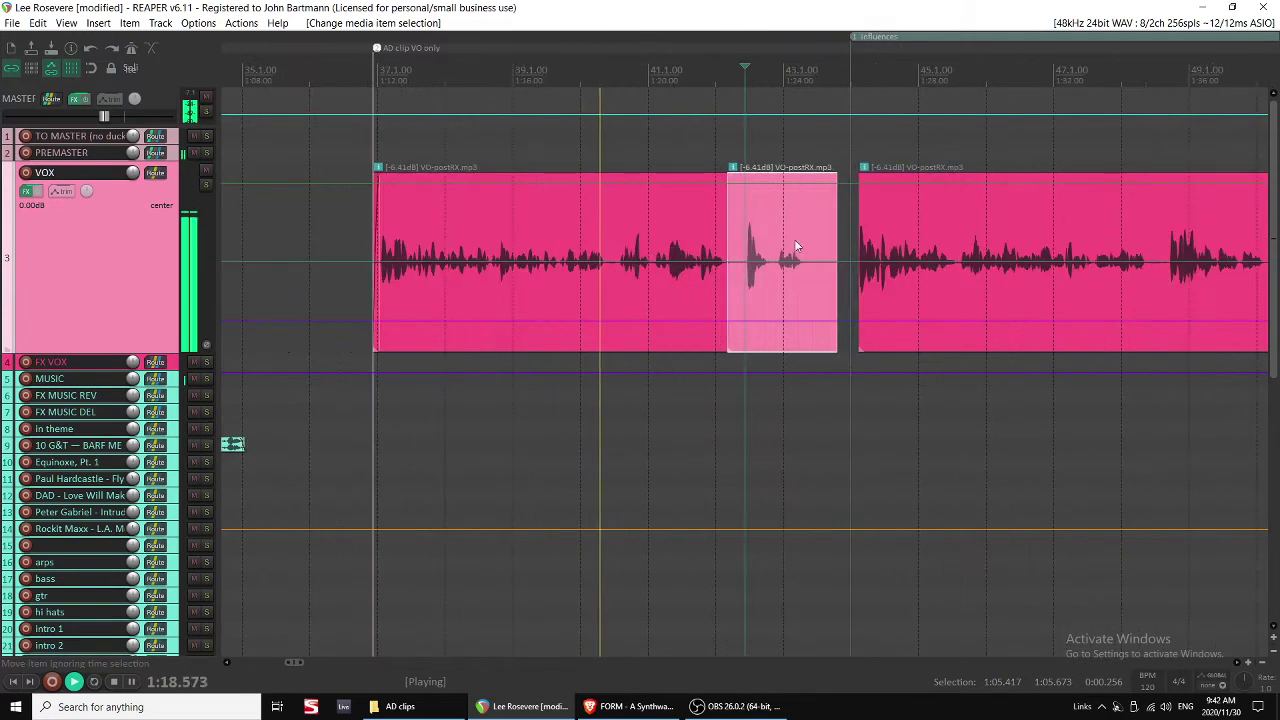
{"action": "key", "text": "s"}
{"action": "key", "text": "Delete"}
{"action": "left_click_drag", "start_coordinate": [790, 240], "coordinate": [741, 248]}
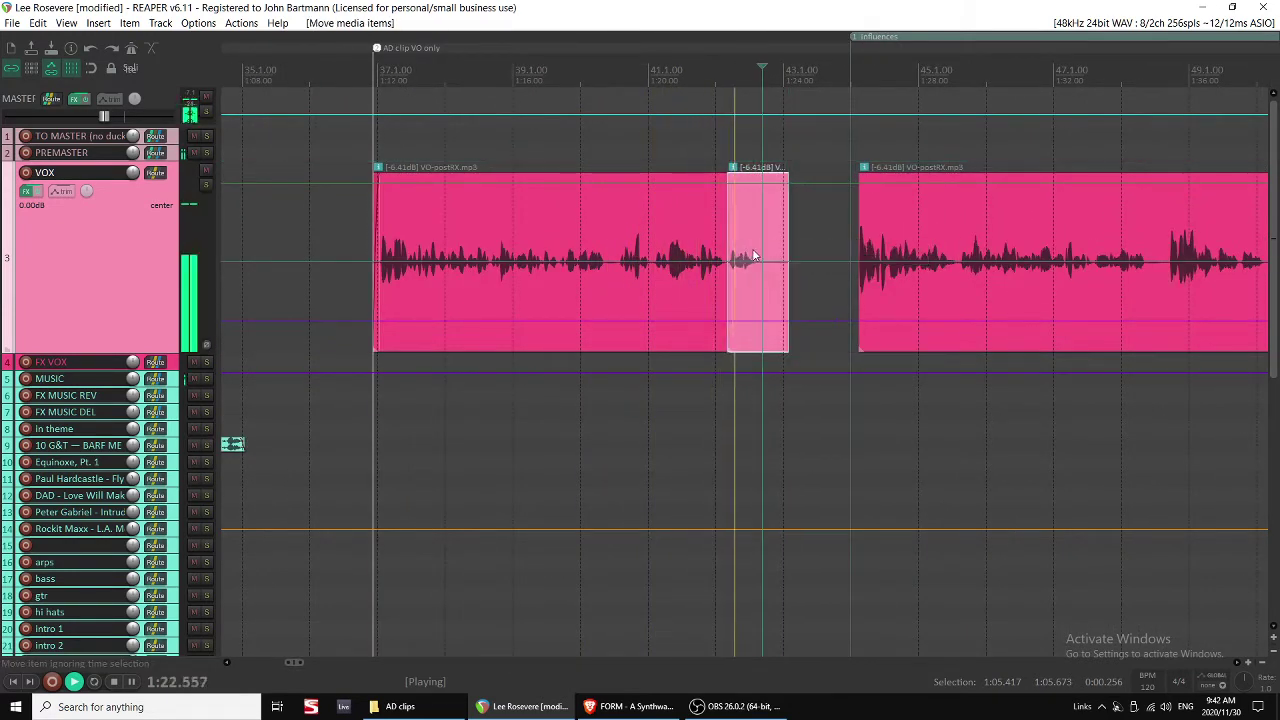
Play the join into the short VOX clip and trim the silence off the clip's end.
{"action": "left_click", "coordinate": [717, 289]}
{"action": "scroll", "coordinate": [720, 286], "scroll_direction": "down", "scroll_amount": 3}
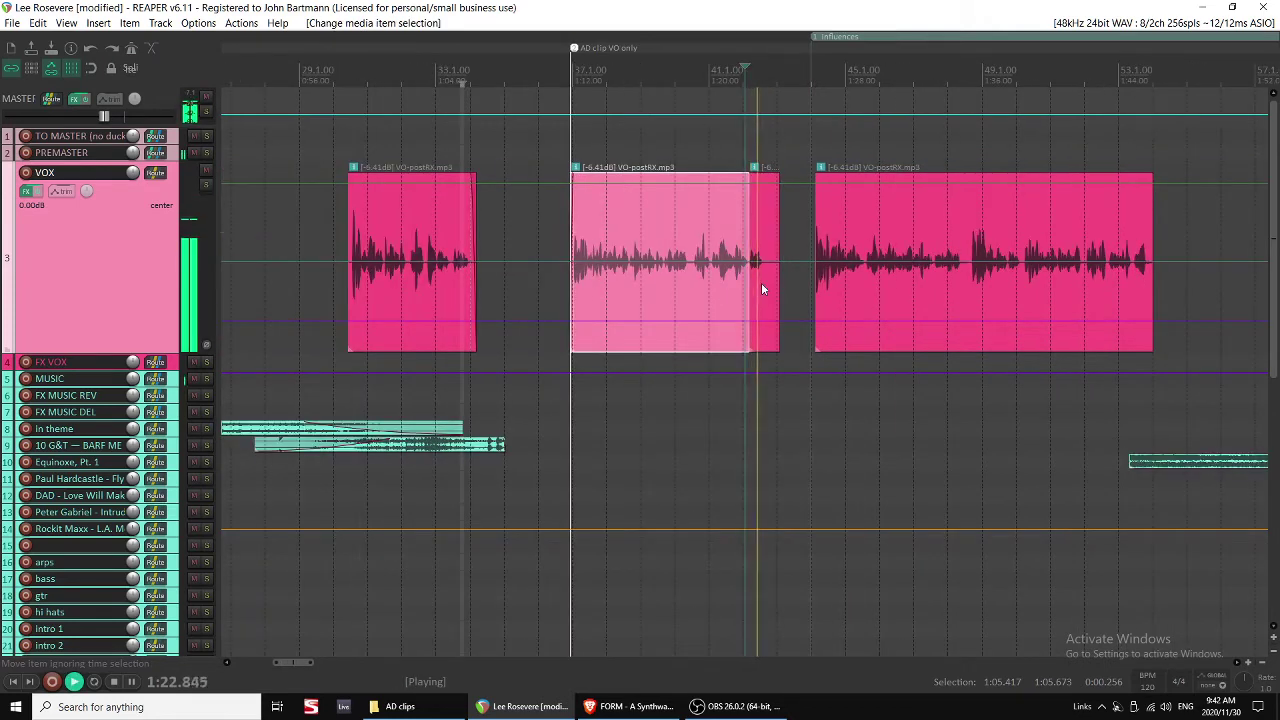
{"action": "key", "text": "space"}
{"action": "left_click_drag", "start_coordinate": [778, 283], "coordinate": [767, 283]}
Play the VOX item opening the influences region and split it at its pause at about 1:35.
{"action": "scroll", "coordinate": [700, 305], "scroll_direction": "right", "scroll_amount": 3}
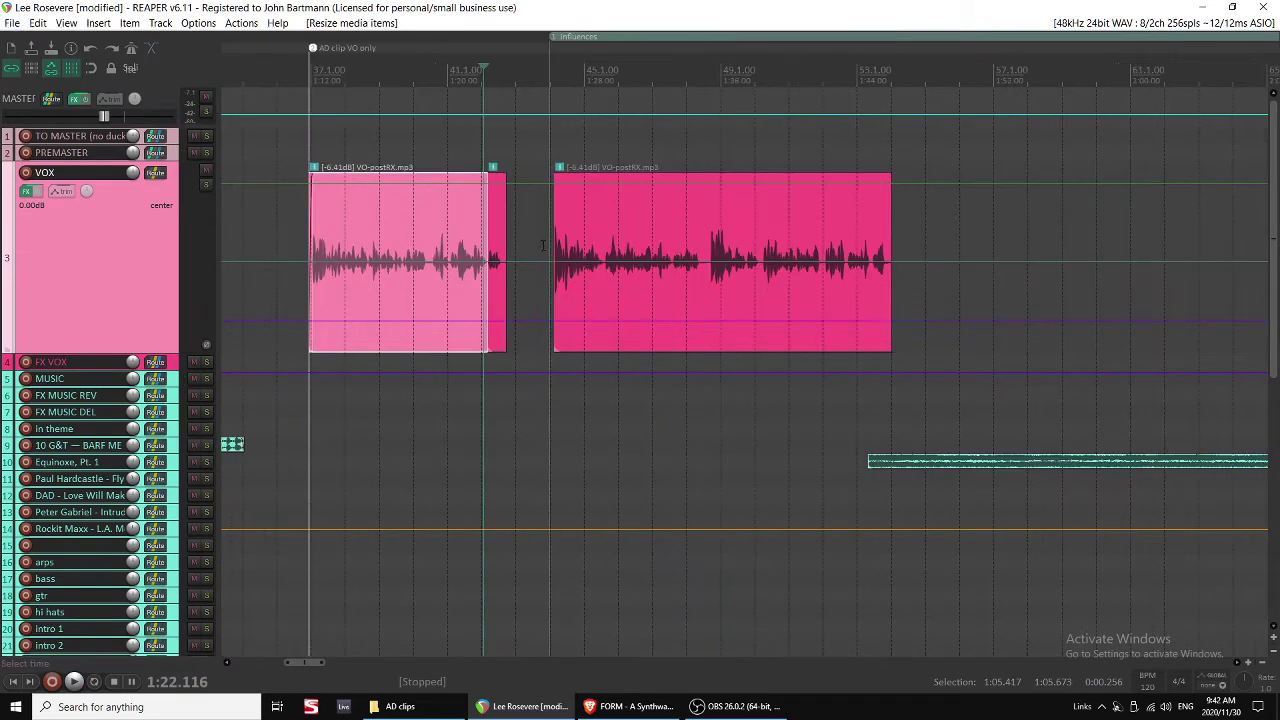
{"action": "left_click", "coordinate": [540, 244]}
{"action": "key", "text": "space"}
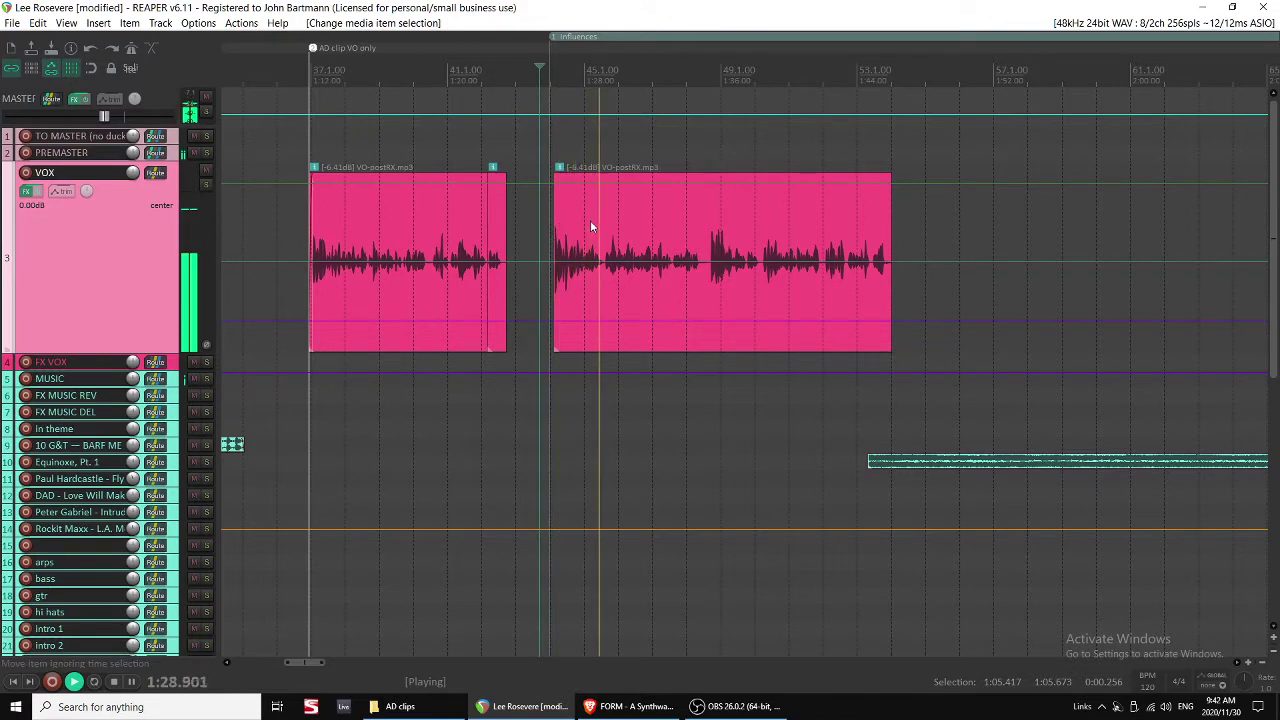
{"action": "scroll", "coordinate": [590, 224], "scroll_direction": "right", "scroll_amount": 2}
{"action": "left_click", "coordinate": [547, 237]}
{"action": "scroll", "coordinate": [561, 239], "scroll_direction": "down", "scroll_amount": 2}
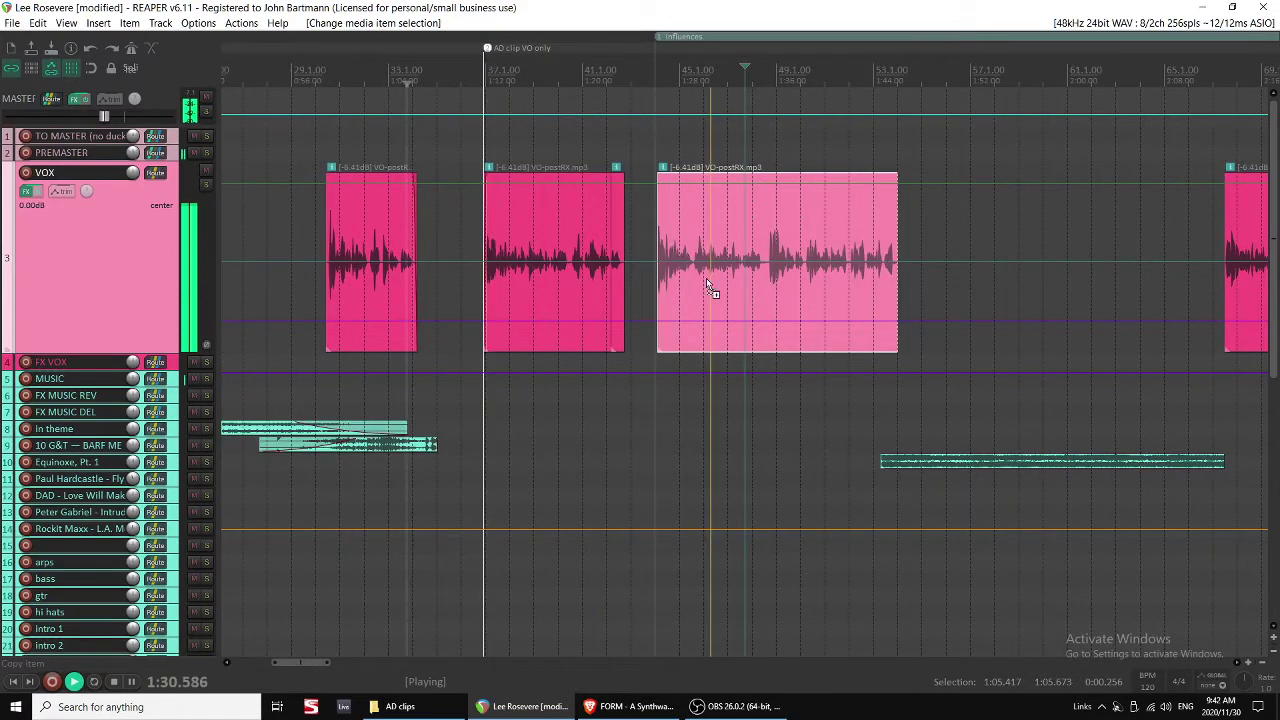
{"action": "left_click", "coordinate": [909, 467]}
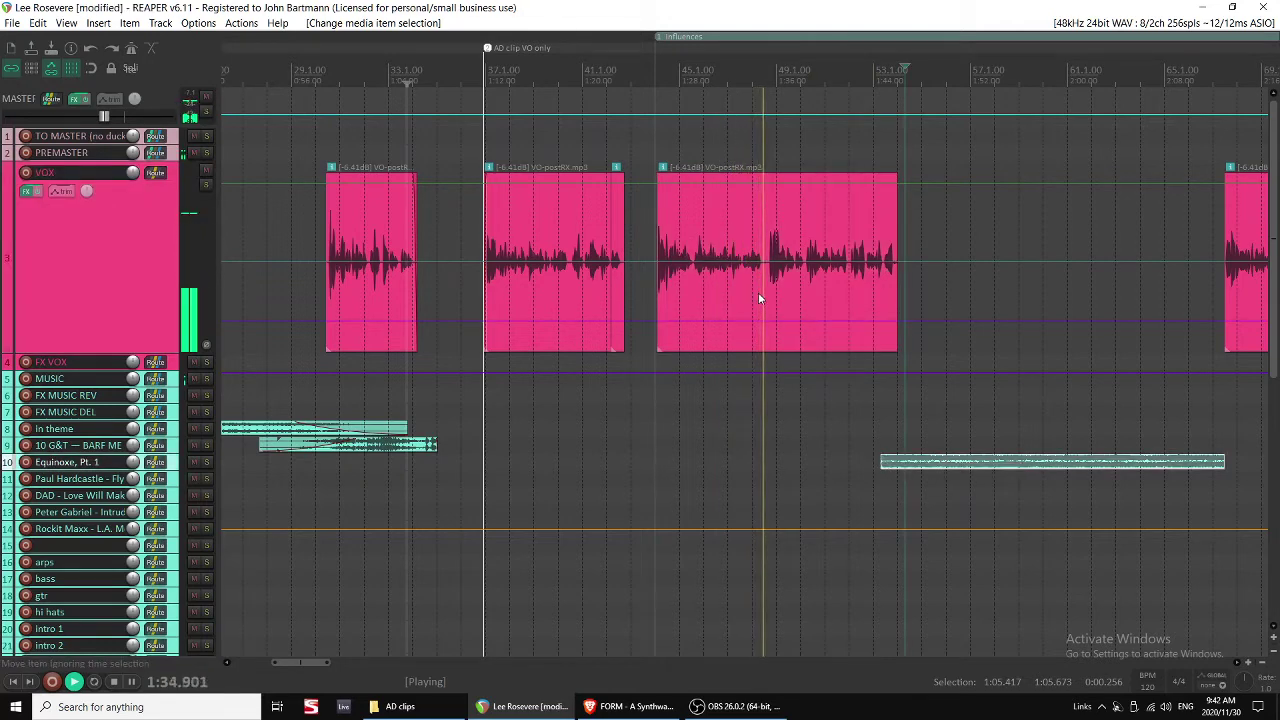
{"action": "key", "text": "s"}
{"action": "key", "text": "space"}
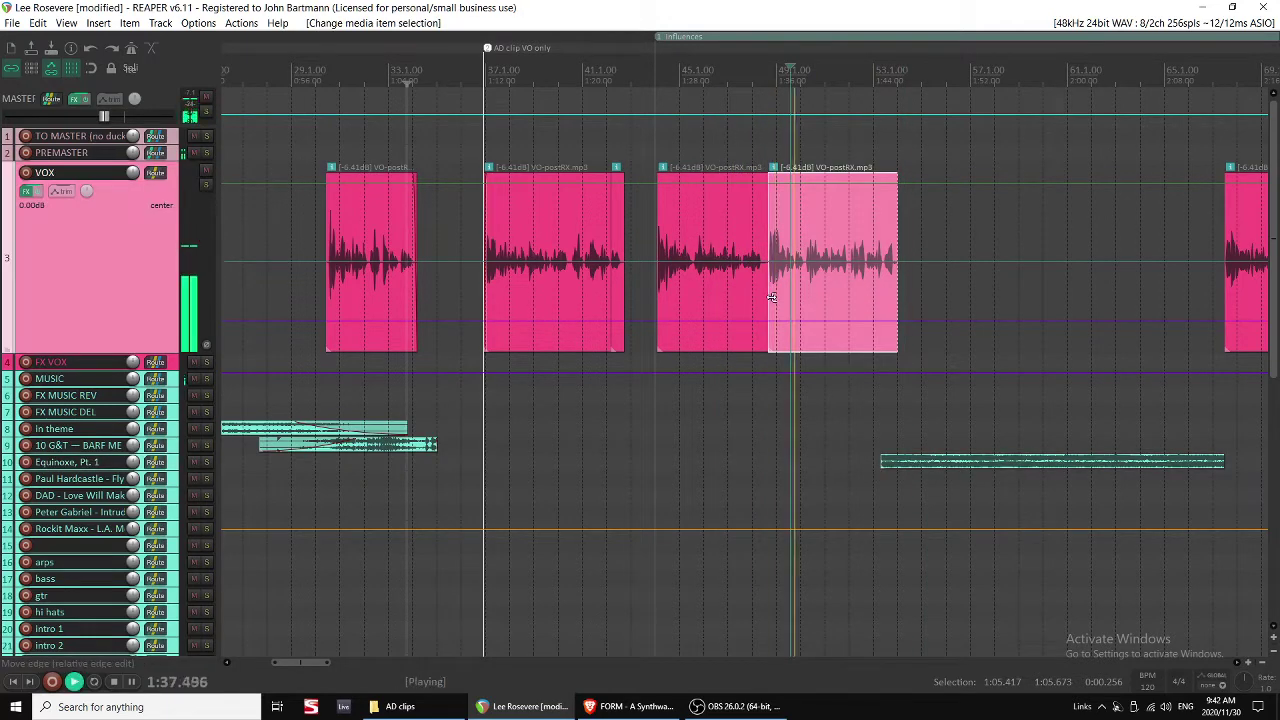
Set the take volume of the Equinoxe, Pt. 1 item to -17.7 dB.
{"action": "left_click", "coordinate": [909, 462]}
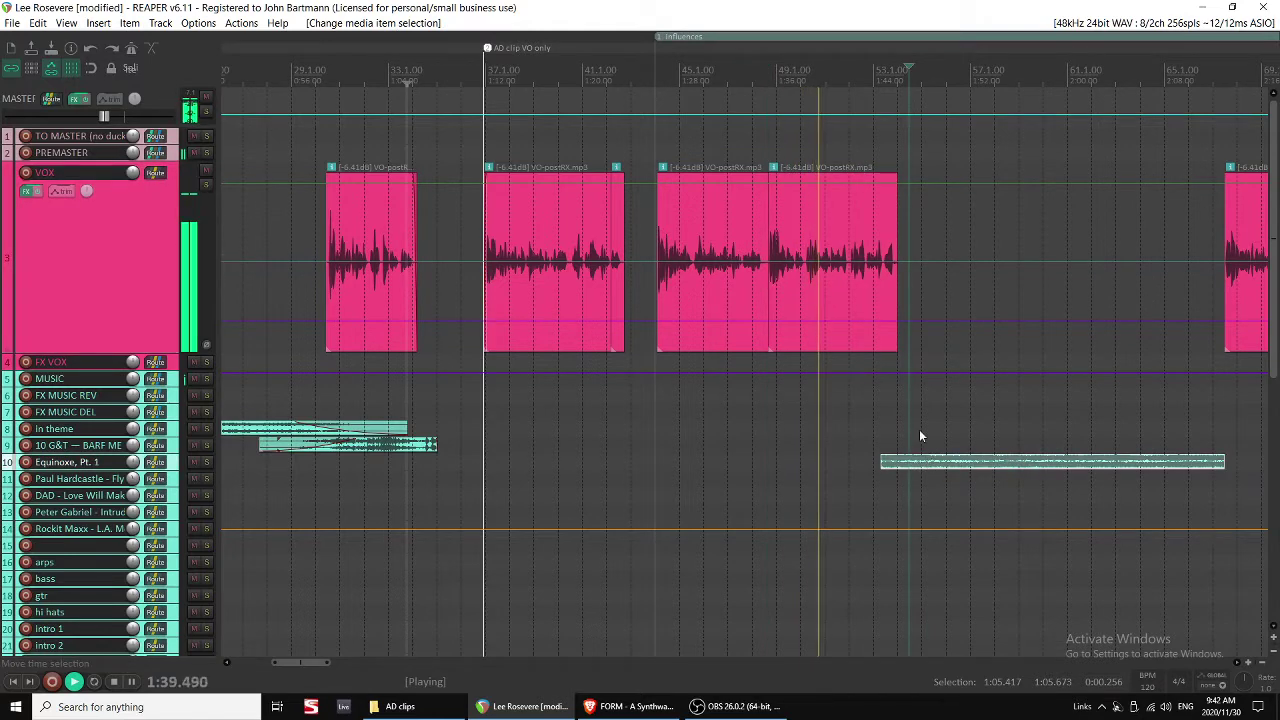
{"action": "double_click", "coordinate": [925, 461]}
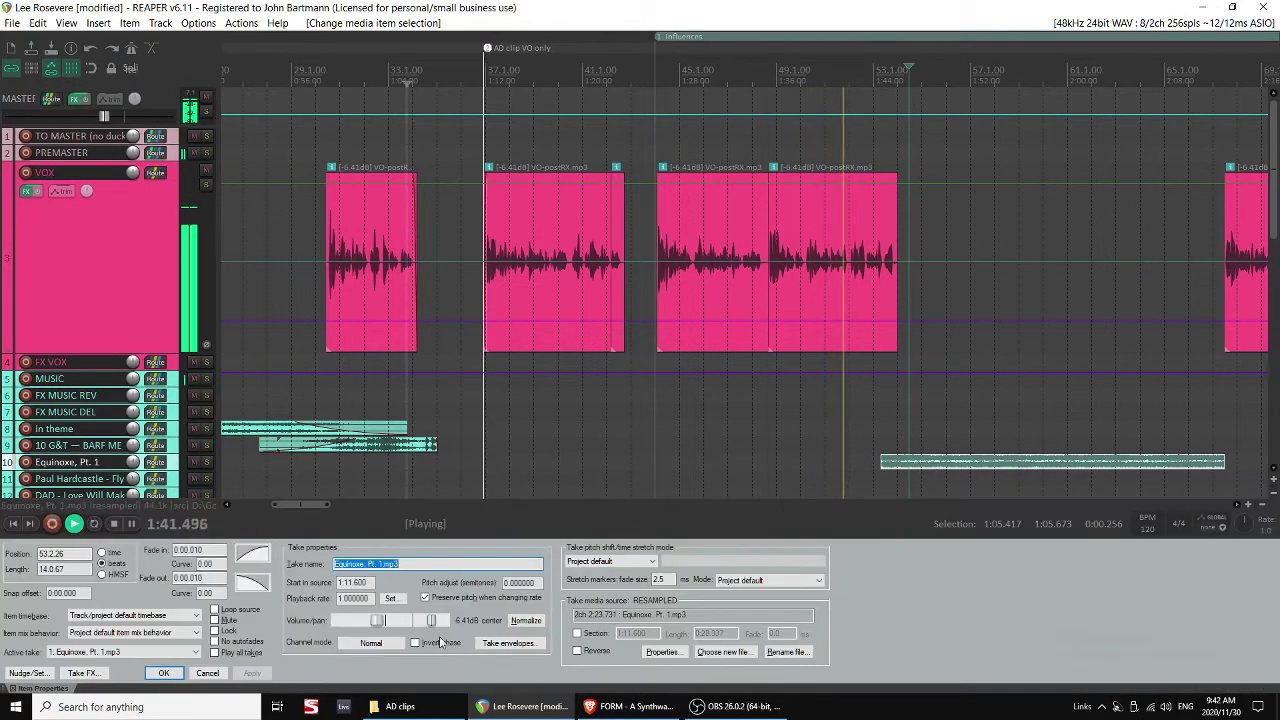
{"action": "left_click_drag", "start_coordinate": [377, 622], "coordinate": [363, 623]}
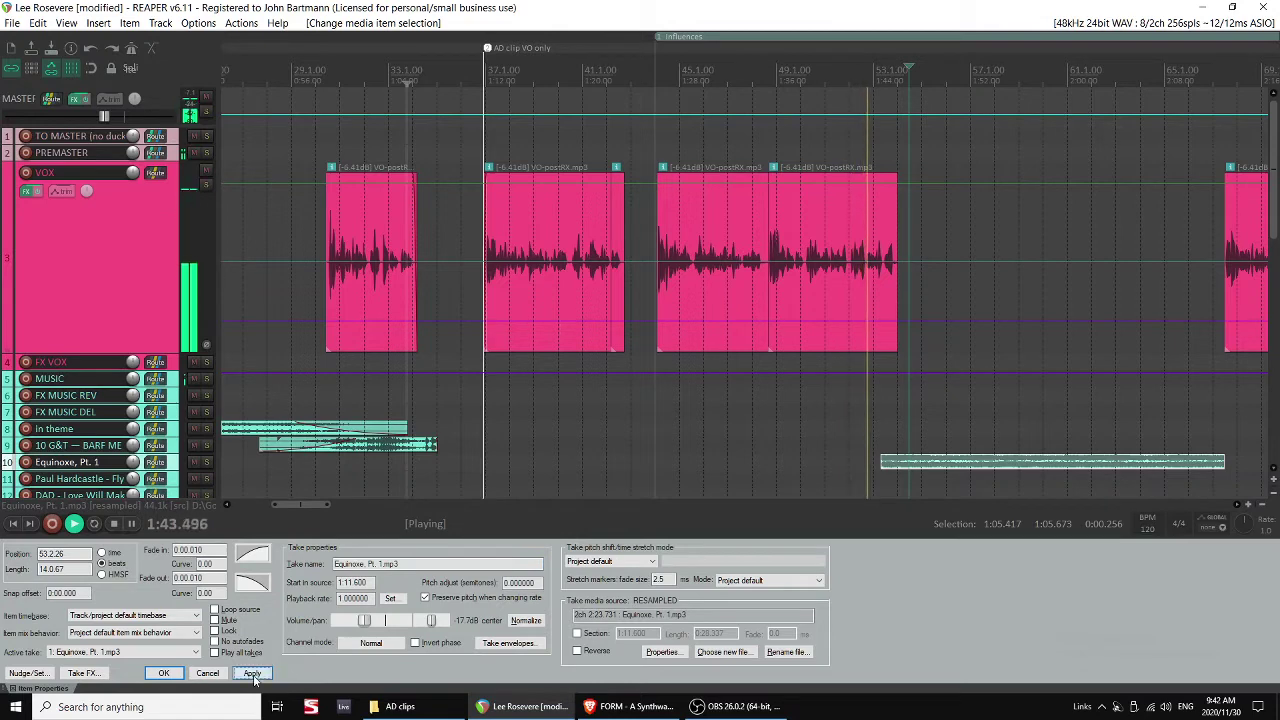
{"action": "left_click", "coordinate": [251, 673]}
{"action": "key", "text": "Return"}
Extend the start of the Equinoxe, Pt. 1 item back to about 1:24 with a fade-in of about 1.2 s, and play it.
{"action": "left_click_drag", "start_coordinate": [895, 470], "coordinate": [655, 457]}
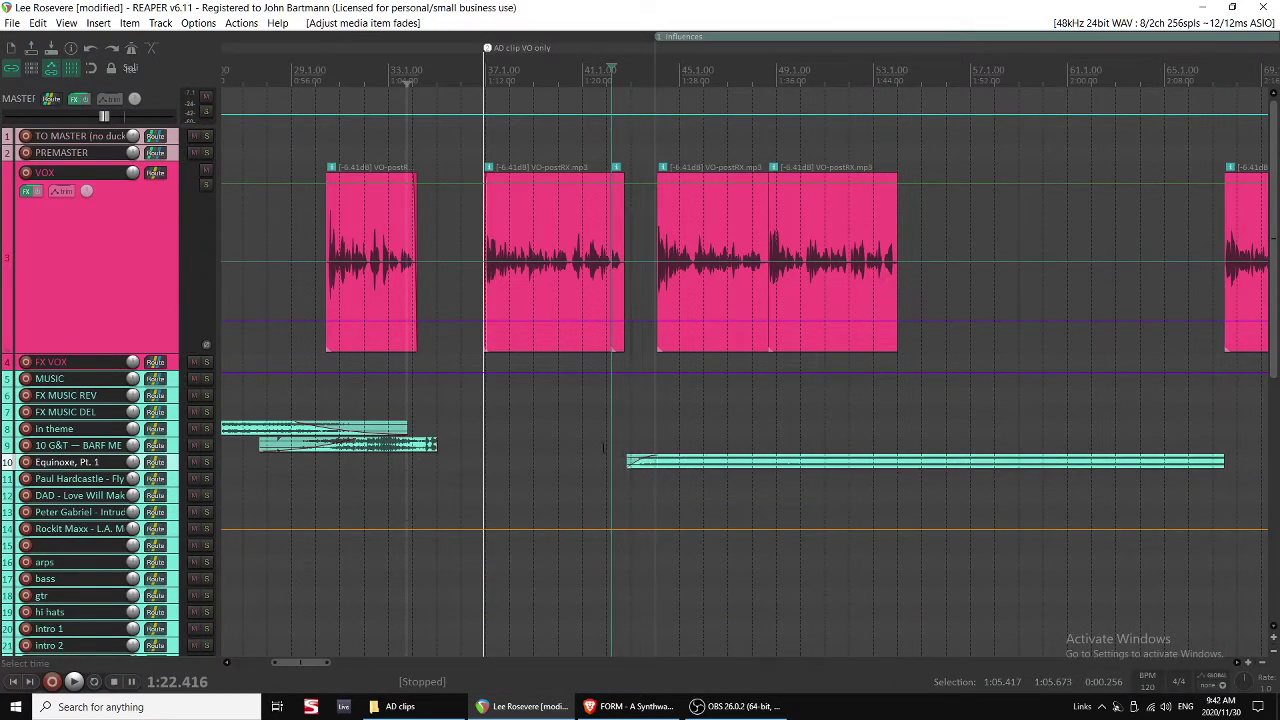
{"action": "left_click", "coordinate": [601, 445]}
{"action": "key", "text": "space"}
{"action": "scroll", "coordinate": [801, 483], "scroll_direction": "up", "scroll_amount": 1}
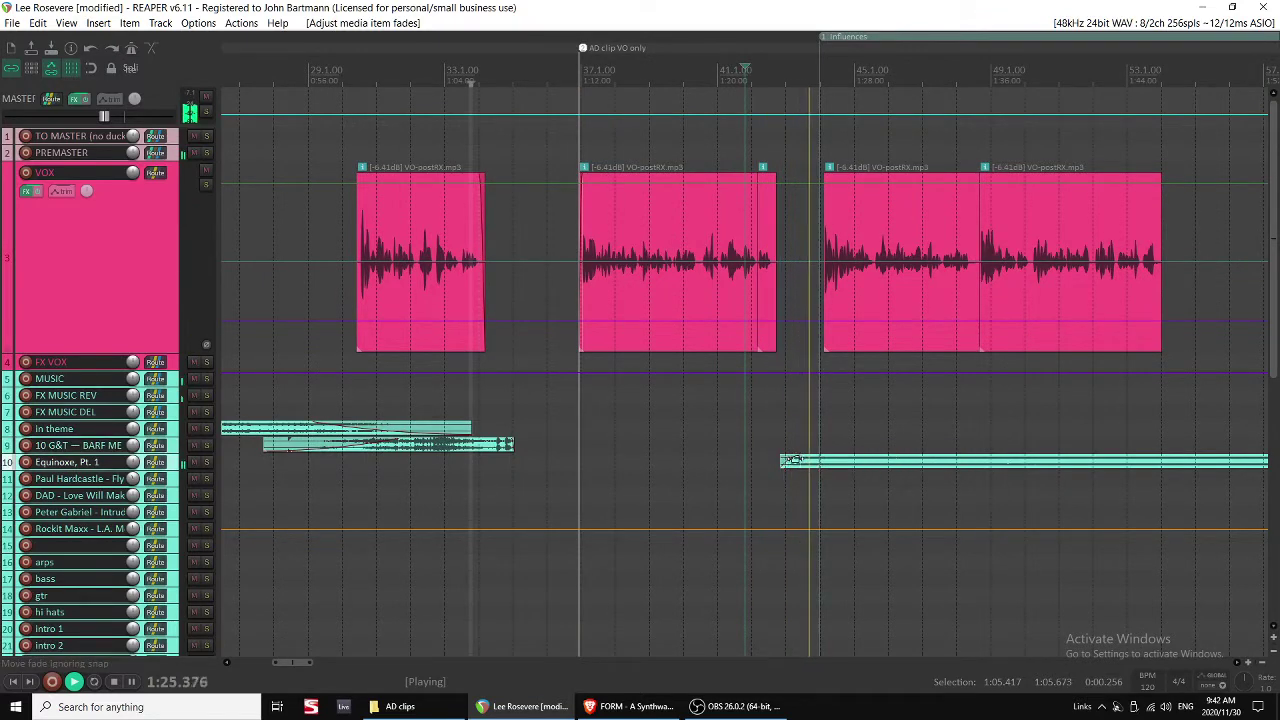
{"action": "scroll", "coordinate": [800, 462], "scroll_direction": "down", "scroll_amount": 3}
Enlarge the Equinoxe, Pt. 1 track and set its item's take volume to -24.7 dB.
{"action": "left_click", "coordinate": [813, 463]}
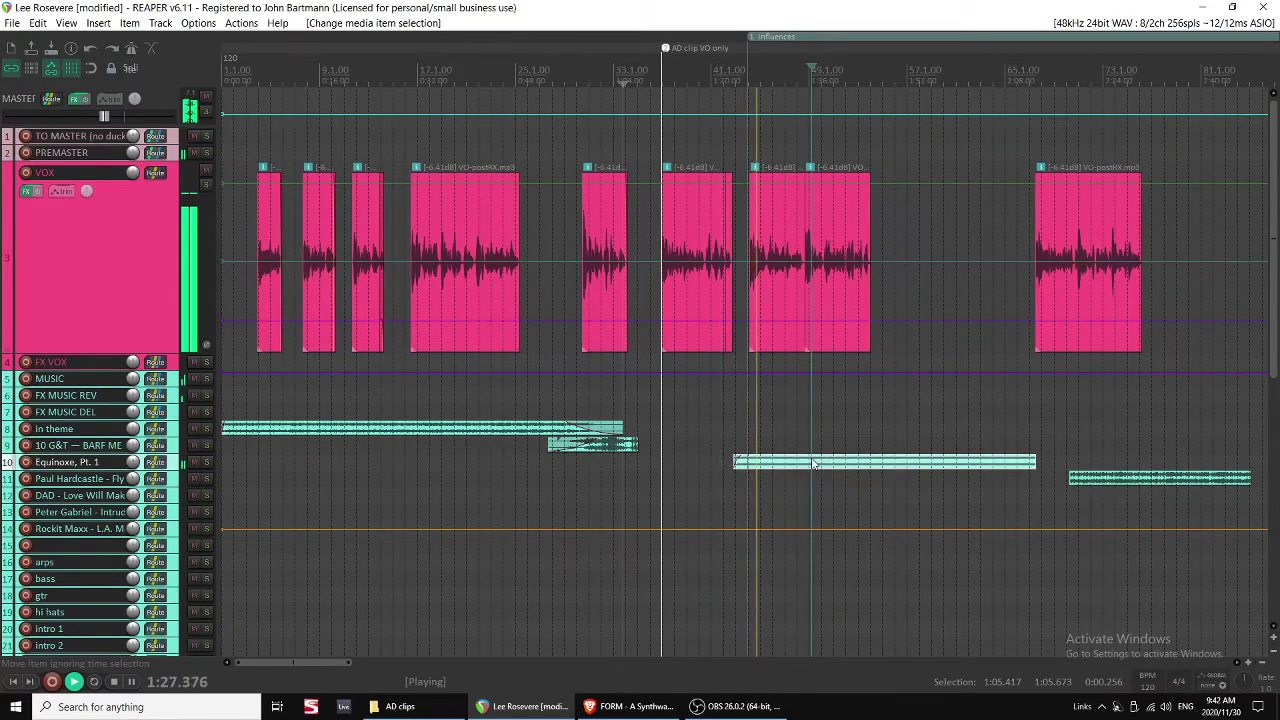
{"action": "key", "text": "shift+grave"}
{"action": "scroll", "coordinate": [820, 425], "scroll_direction": "up", "scroll_amount": 2}
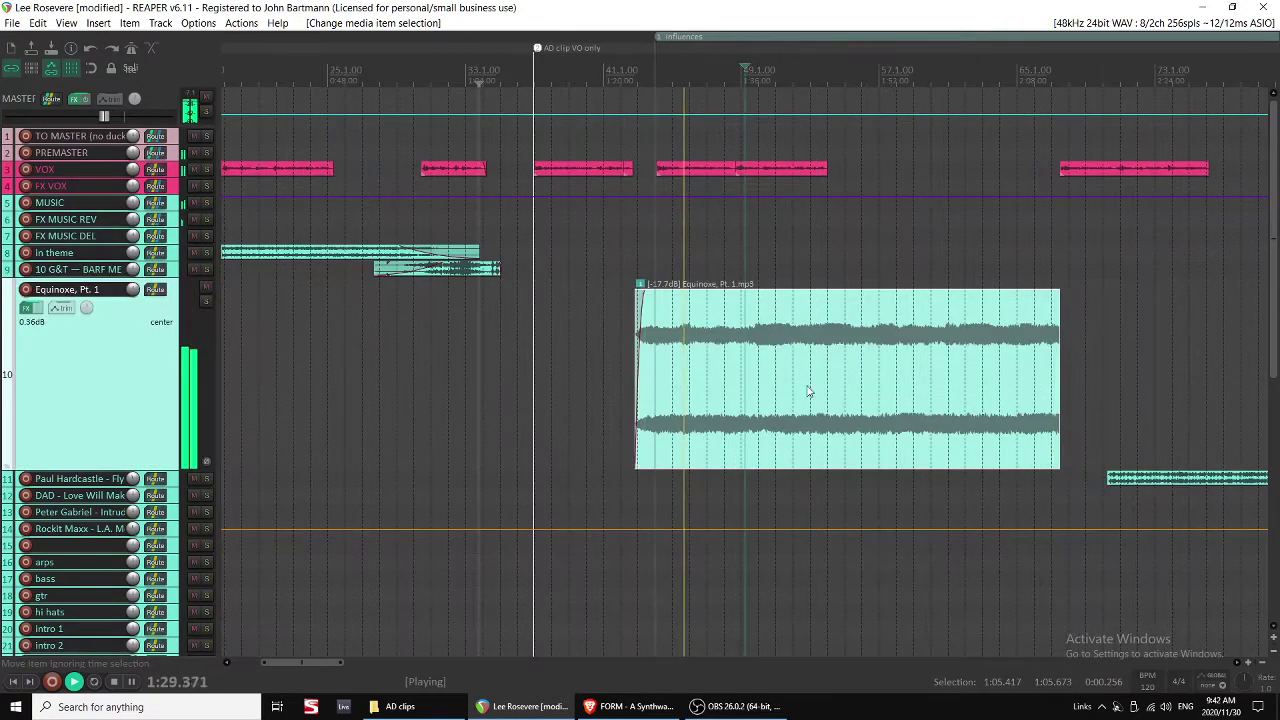
{"action": "mouse_move", "coordinate": [768, 289]}
{"action": "left_mouse_down"}
{"action": "mouse_move", "coordinate": [762, 433]}
{"action": "mouse_move", "coordinate": [765, 264]}
{"action": "left_mouse_up"}
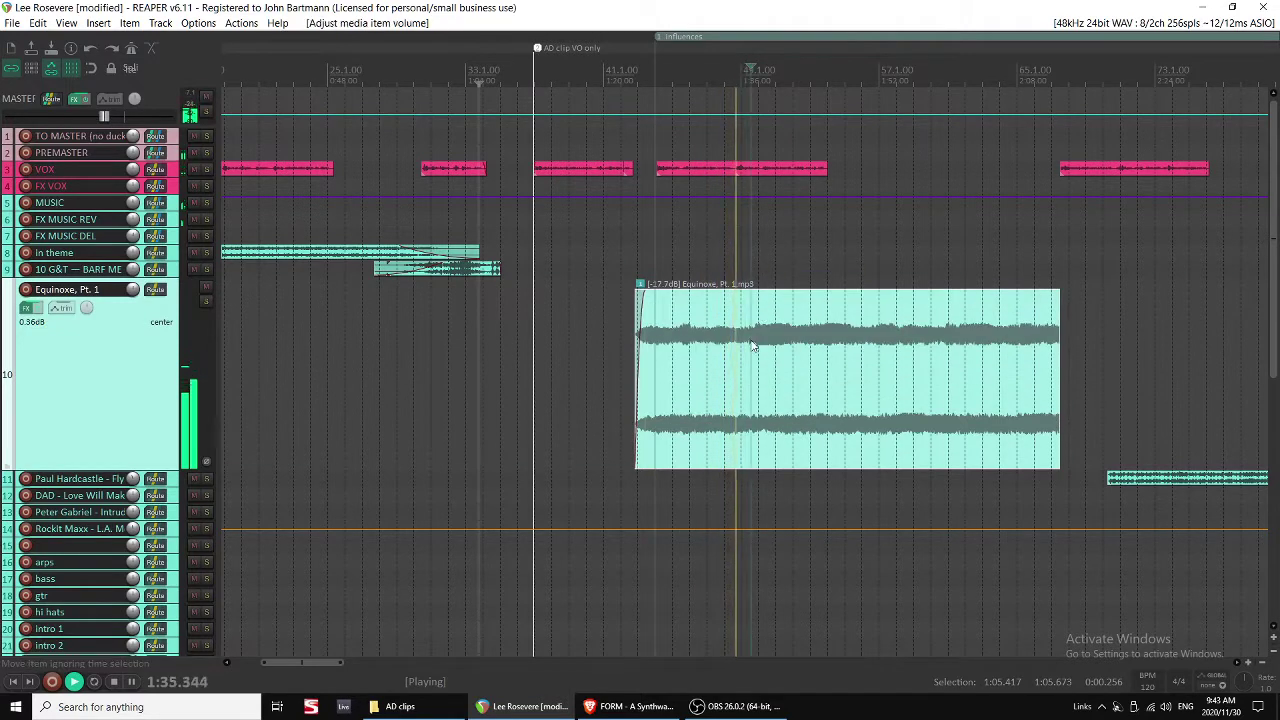
{"action": "double_click", "coordinate": [681, 468]}
{"action": "left_click_drag", "start_coordinate": [367, 619], "coordinate": [364, 619]}
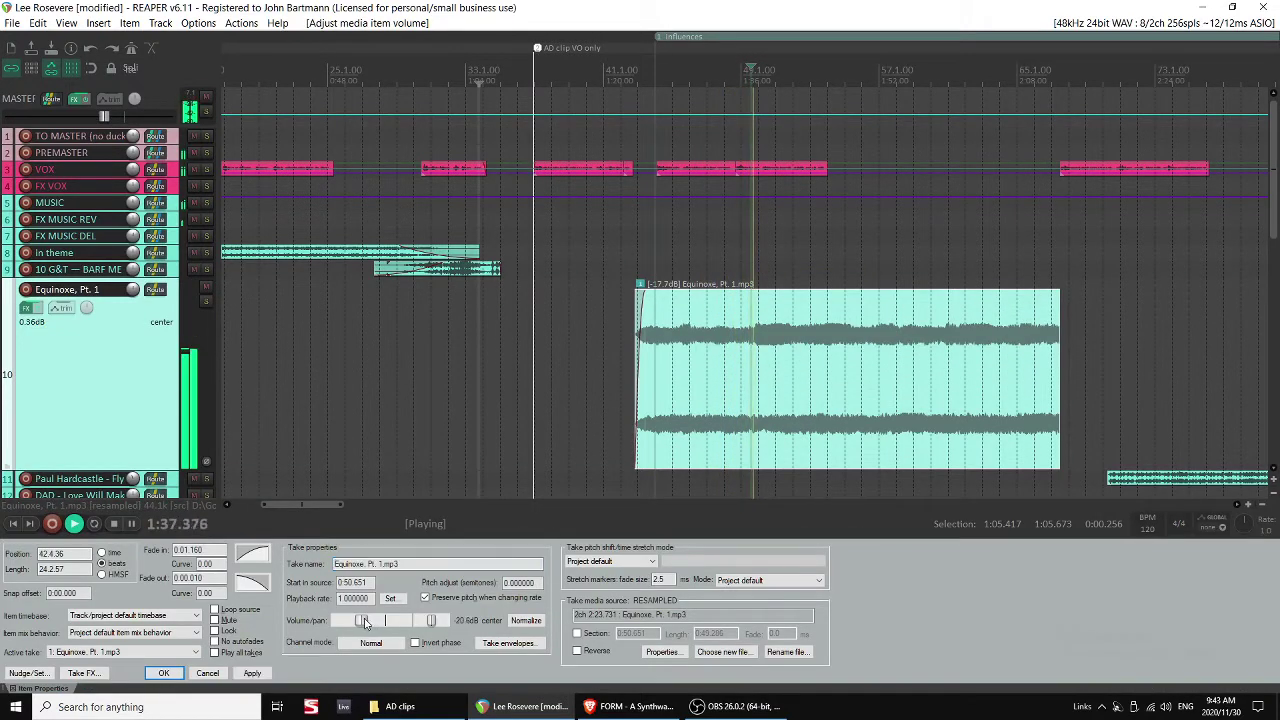
{"action": "left_click", "coordinate": [258, 678]}
{"action": "key", "text": "Return"}
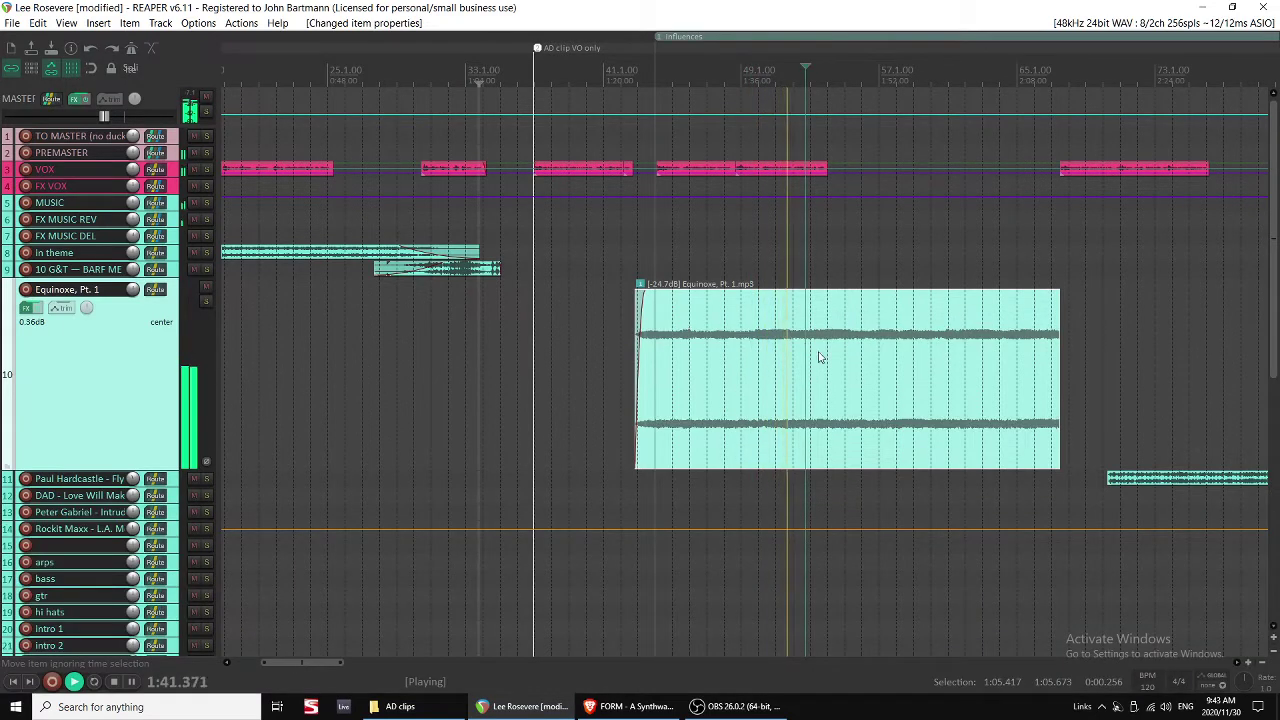
Trim the end of the second VOX item in the influences region slightly, to about 1:45.5, and give it a short fade-out.
{"action": "scroll", "coordinate": [848, 353], "scroll_direction": "right", "scroll_amount": 3}
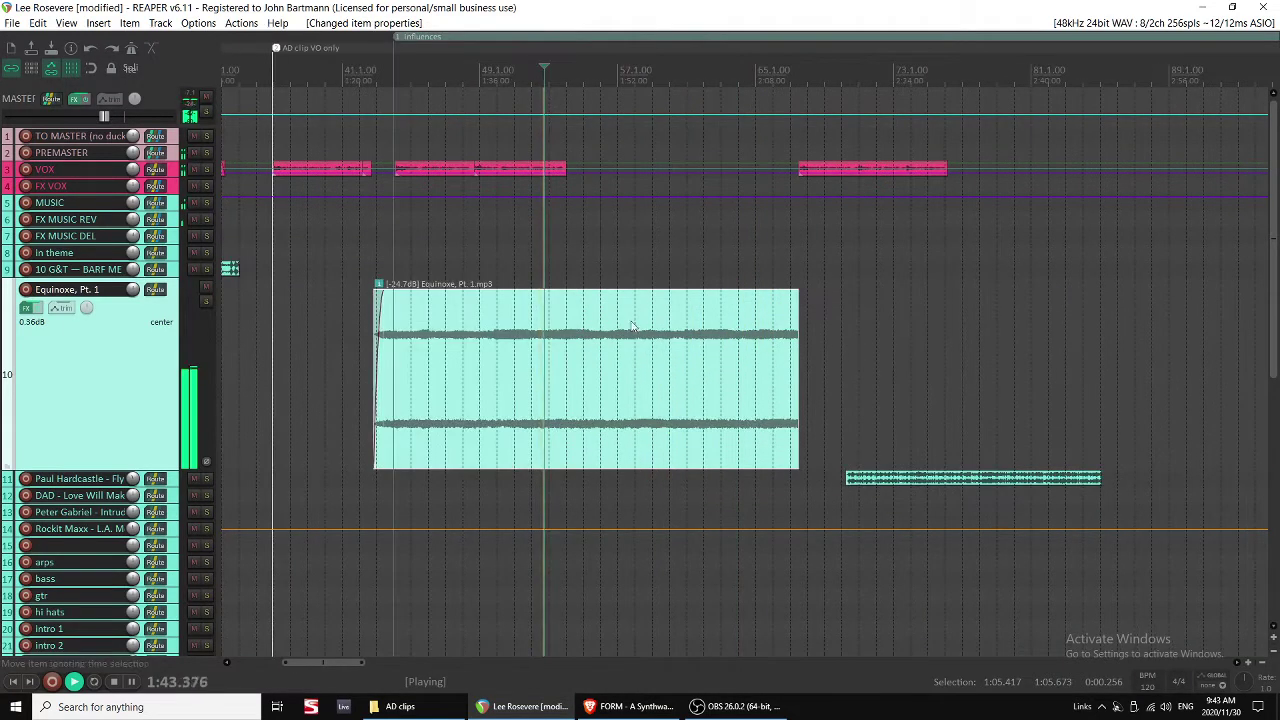
{"action": "left_click", "coordinate": [545, 173]}
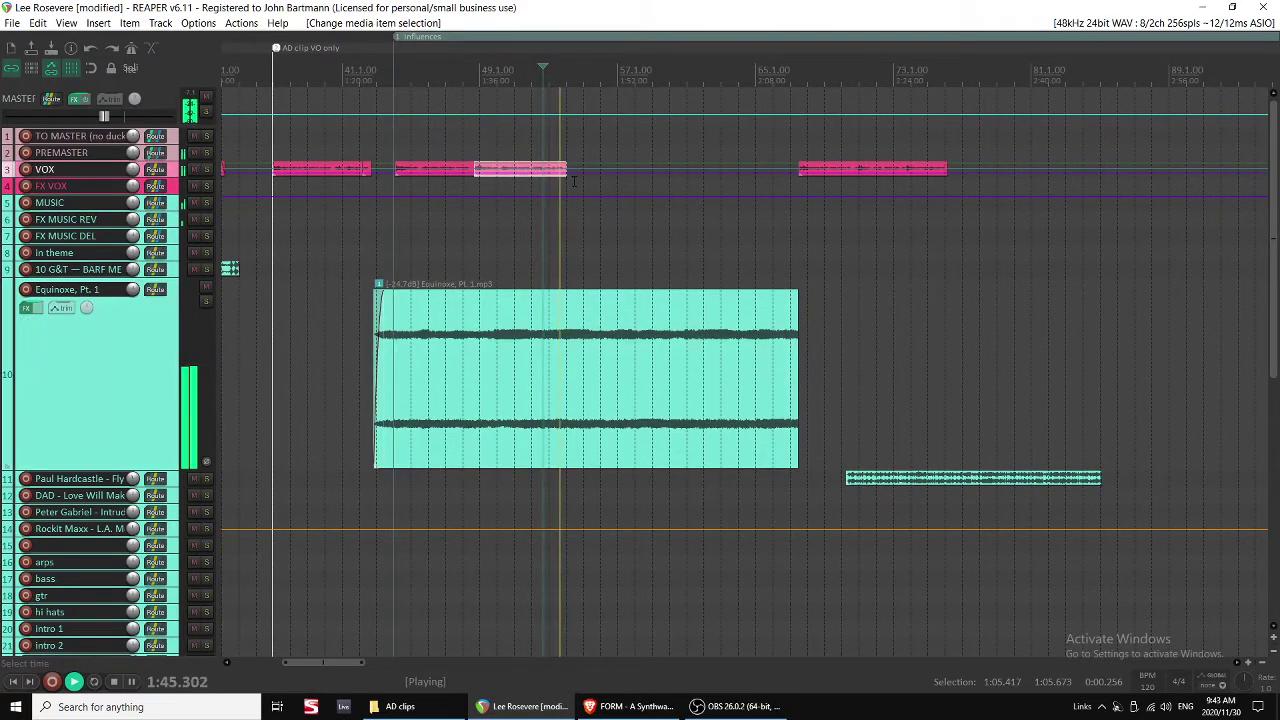
{"action": "key", "text": "e"}
{"action": "scroll", "coordinate": [573, 187], "scroll_direction": "up", "scroll_amount": 4}
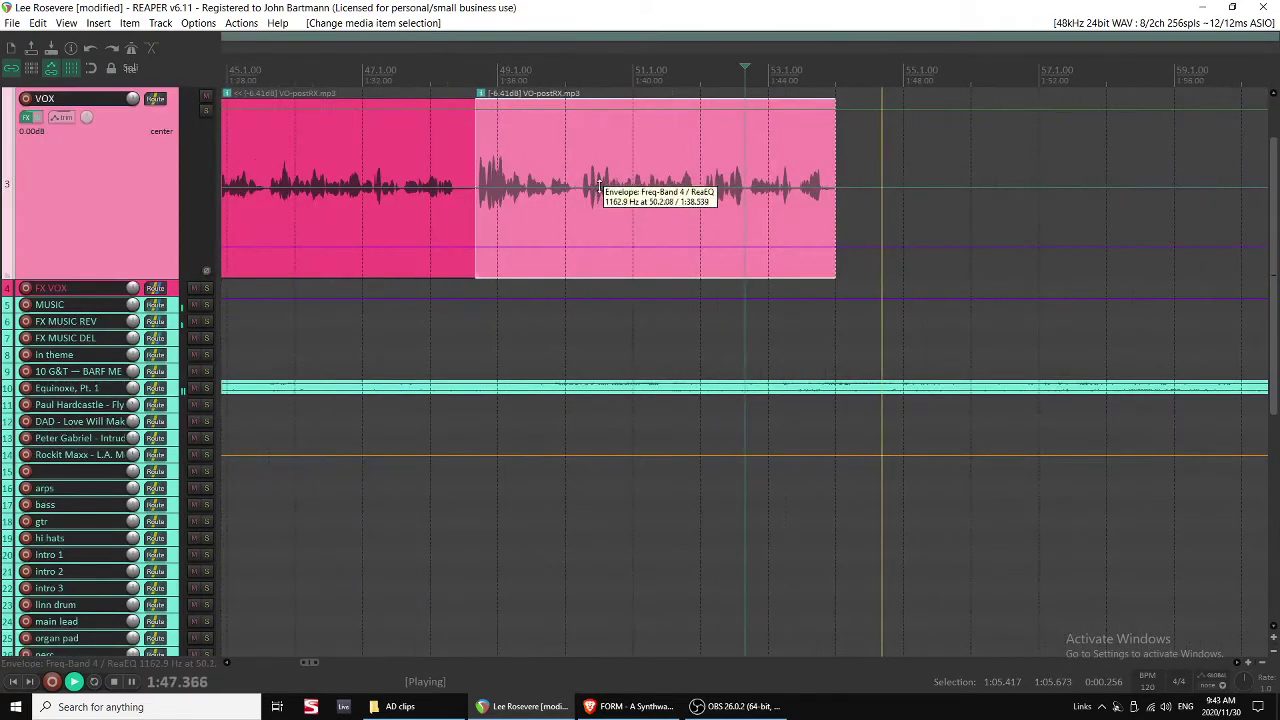
{"action": "key", "text": "space"}
{"action": "left_click_drag", "start_coordinate": [829, 212], "coordinate": [821, 212]}
{"action": "left_click_drag", "start_coordinate": [818, 103], "coordinate": [812, 104]}
Pull out more of the VOX recording past the outro and place it as a separate item starting at about 25:58.
{"action": "scroll", "coordinate": [835, 213], "scroll_direction": "down", "scroll_amount": 8}
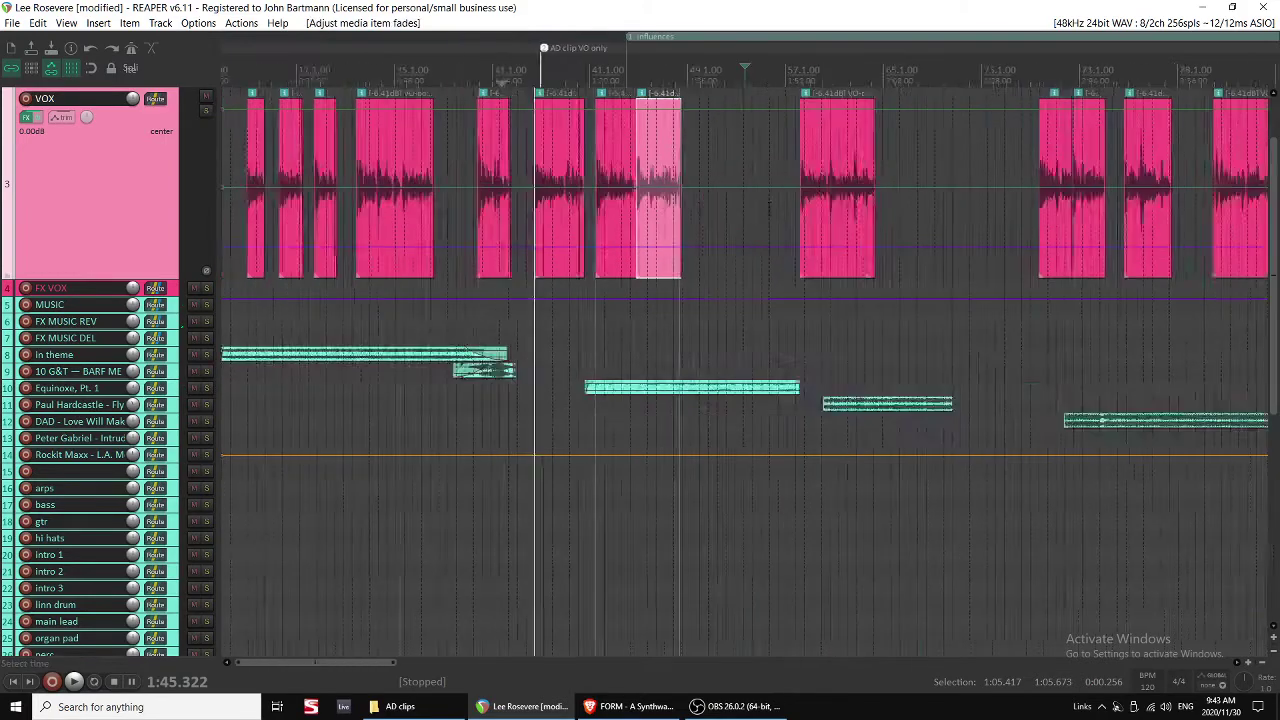
{"action": "left_click", "coordinate": [764, 200]}
{"action": "scroll", "coordinate": [776, 204], "scroll_direction": "up", "scroll_amount": 2}
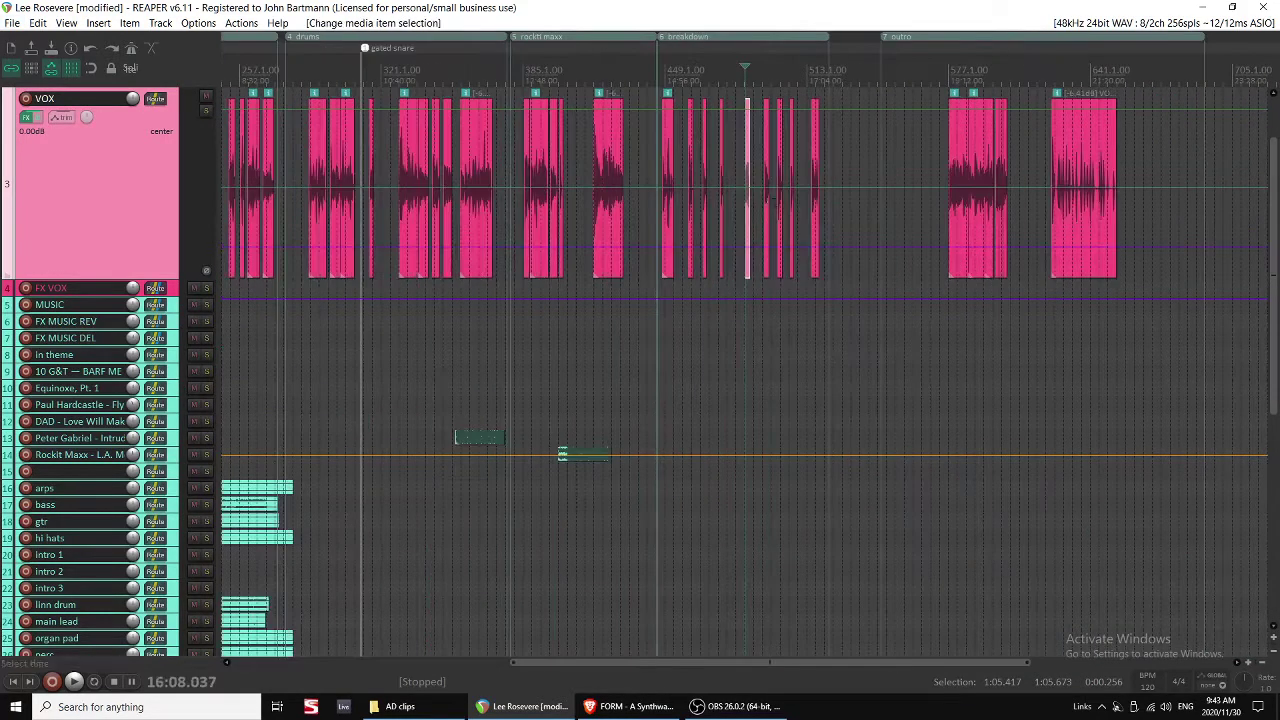
{"action": "scroll", "coordinate": [785, 218], "scroll_direction": "down", "scroll_amount": 2}
{"action": "scroll", "coordinate": [782, 219], "scroll_direction": "right", "scroll_amount": 3}
{"action": "left_click_drag", "start_coordinate": [545, 161], "coordinate": [989, 187]}
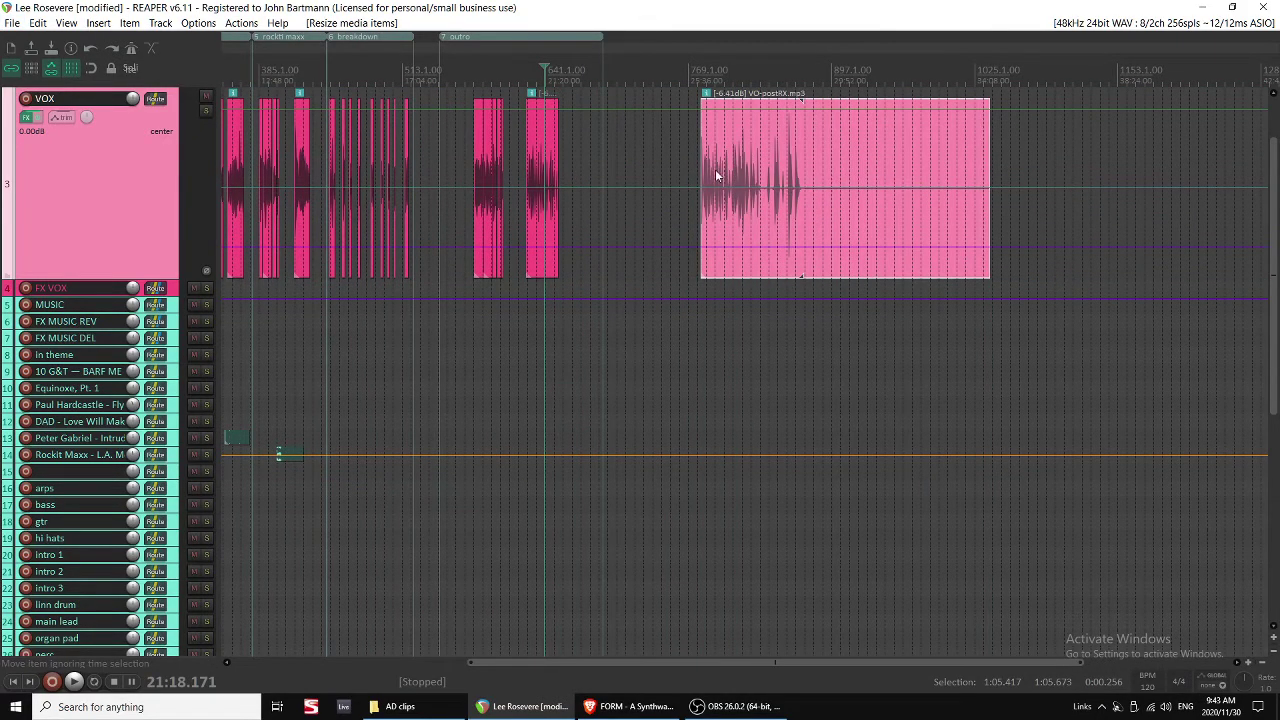
{"action": "left_click_drag", "start_coordinate": [727, 176], "coordinate": [784, 178]}
Play the spare VOX recording near 27:52, isolate the short sound at about 27:59 with two splits, and cut it to the clipboard.
{"action": "scroll", "coordinate": [800, 190], "scroll_direction": "up", "scroll_amount": 7}
{"action": "scroll", "coordinate": [831, 206], "scroll_direction": "right", "scroll_amount": 4}
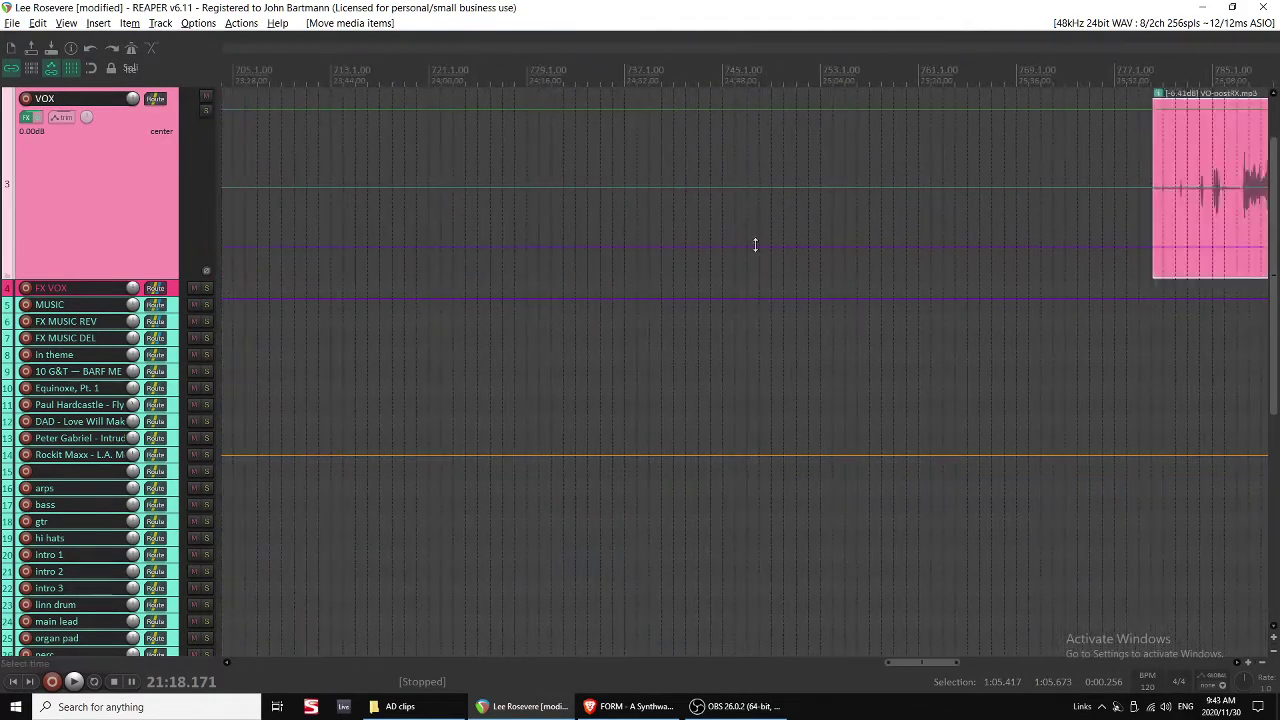
{"action": "scroll", "coordinate": [740, 260], "scroll_direction": "right", "scroll_amount": 10}
{"action": "key", "text": "space"}
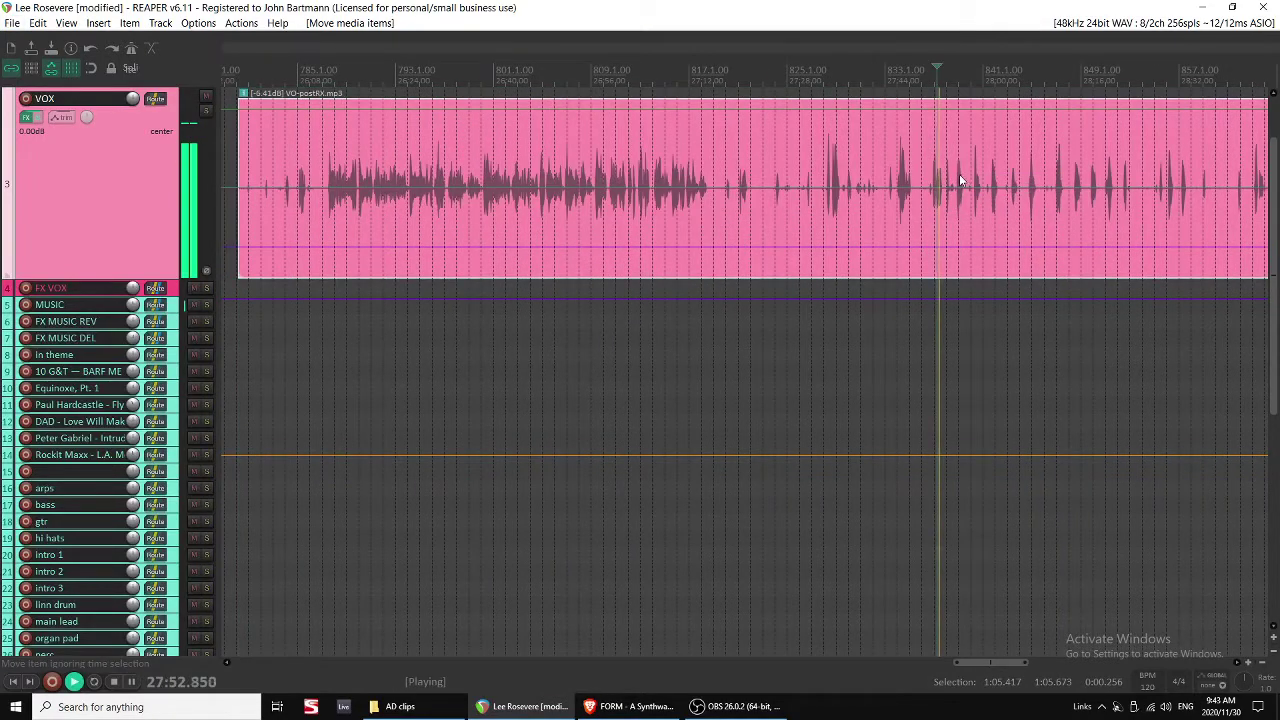
{"action": "scroll", "coordinate": [1000, 180], "scroll_direction": "up", "scroll_amount": 3}
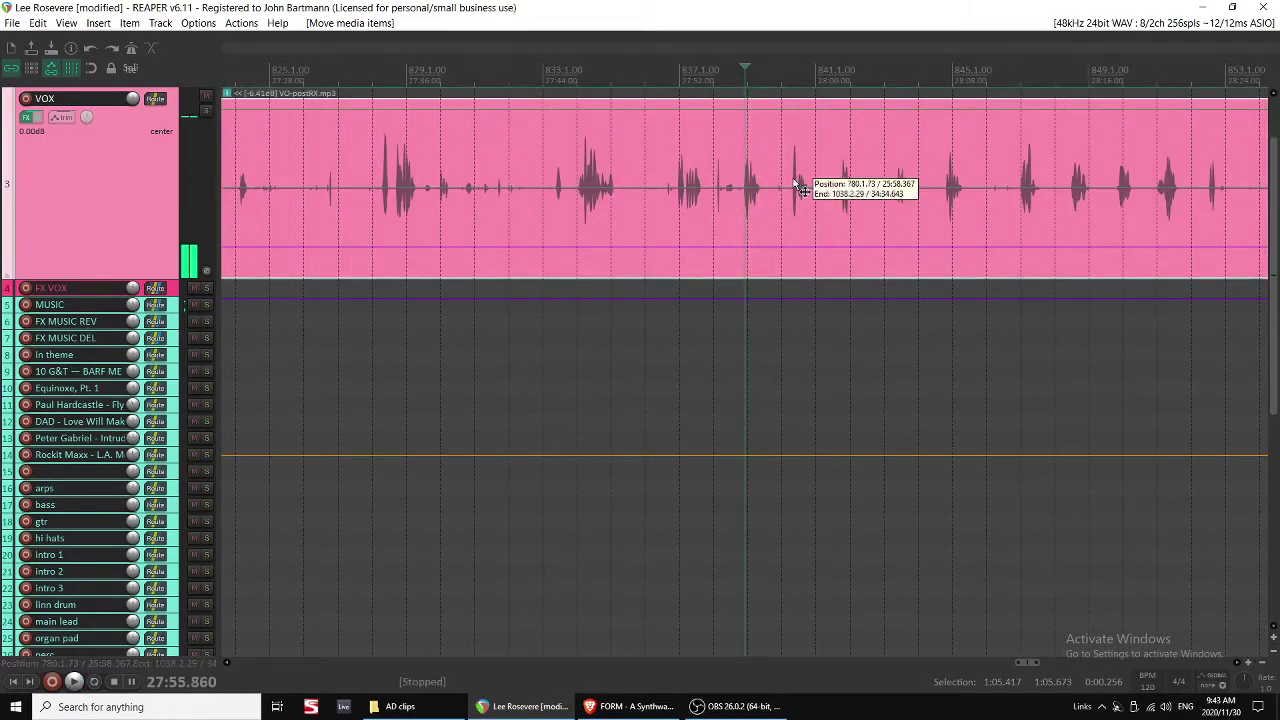
{"action": "left_click", "coordinate": [792, 178]}
{"action": "key", "text": "s"}
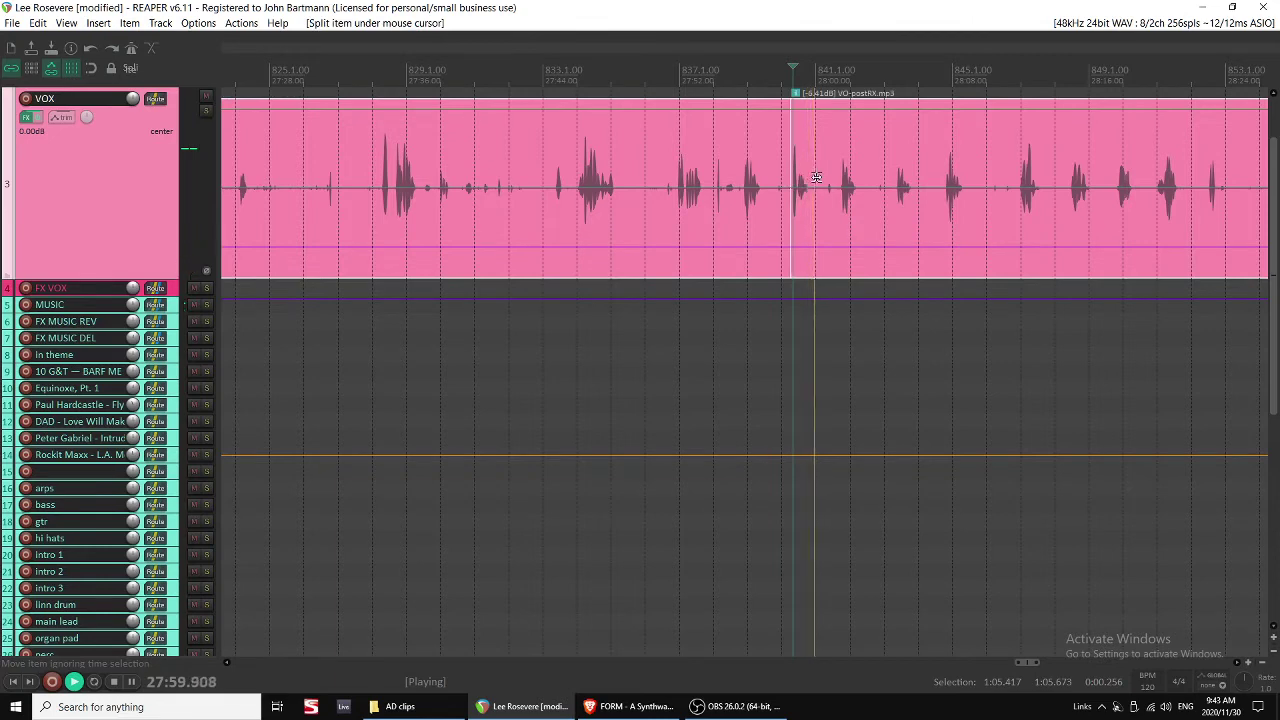
{"action": "key", "text": "s"}
{"action": "left_click", "coordinate": [807, 182]}
{"action": "key", "text": "space"}
{"action": "key", "text": "ctrl+x"}
Paste the cut sound onto VOX just after the second influences item, at about 1:46, and play that spot.
{"action": "scroll", "coordinate": [818, 170], "scroll_direction": "down", "scroll_amount": 10}
{"action": "key", "text": "Home"}
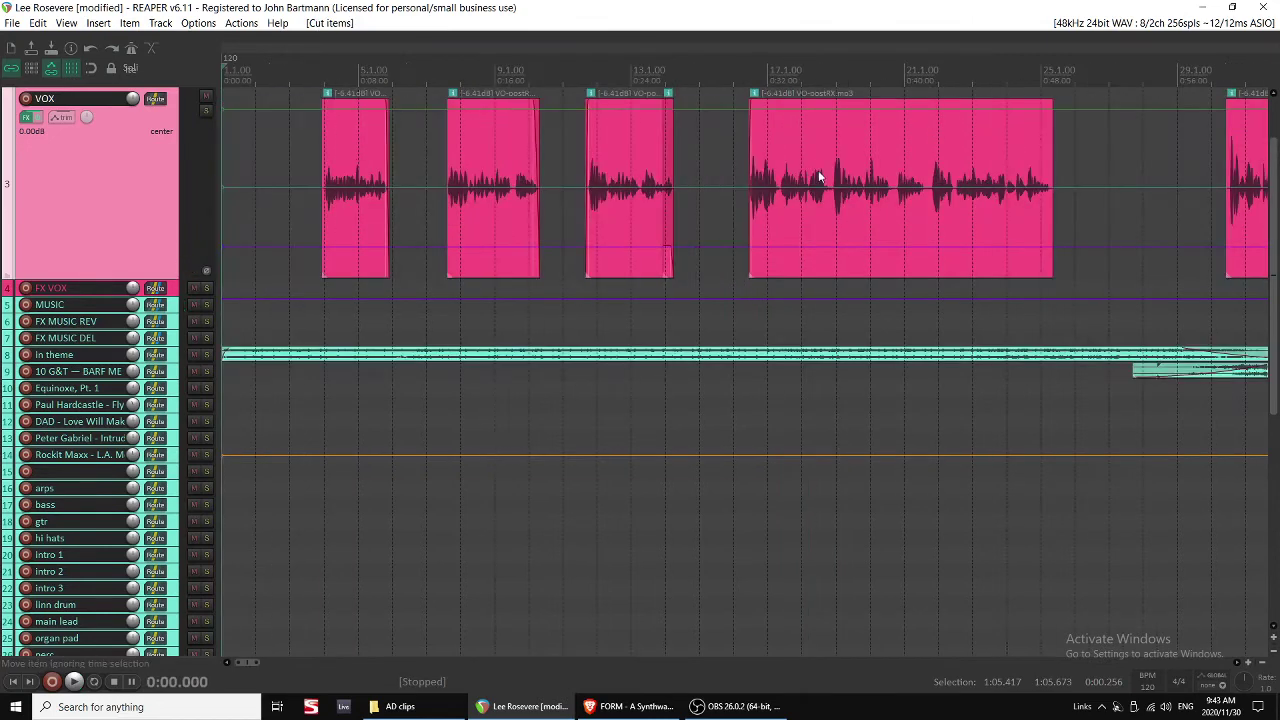
{"action": "scroll", "coordinate": [817, 177], "scroll_direction": "up", "scroll_amount": 2}
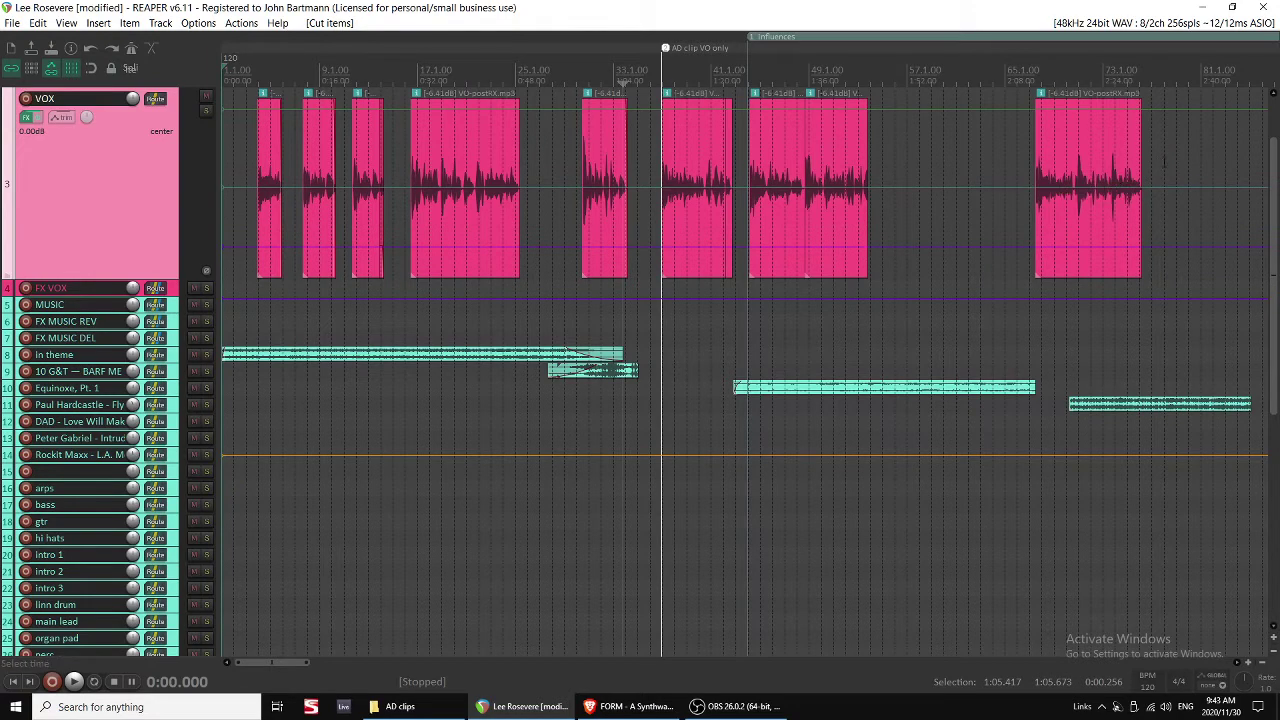
{"action": "scroll", "coordinate": [1005, 218], "scroll_direction": "right", "scroll_amount": 3}
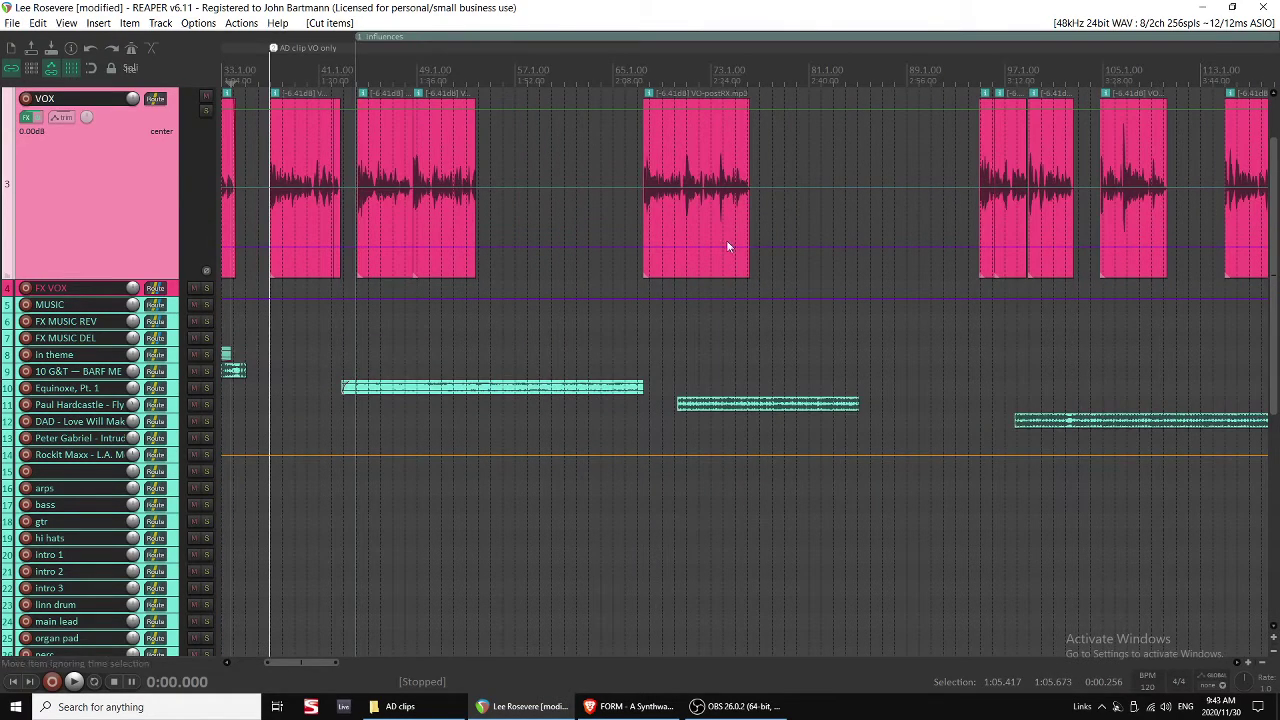
{"action": "scroll", "coordinate": [684, 249], "scroll_direction": "left", "scroll_amount": 2}
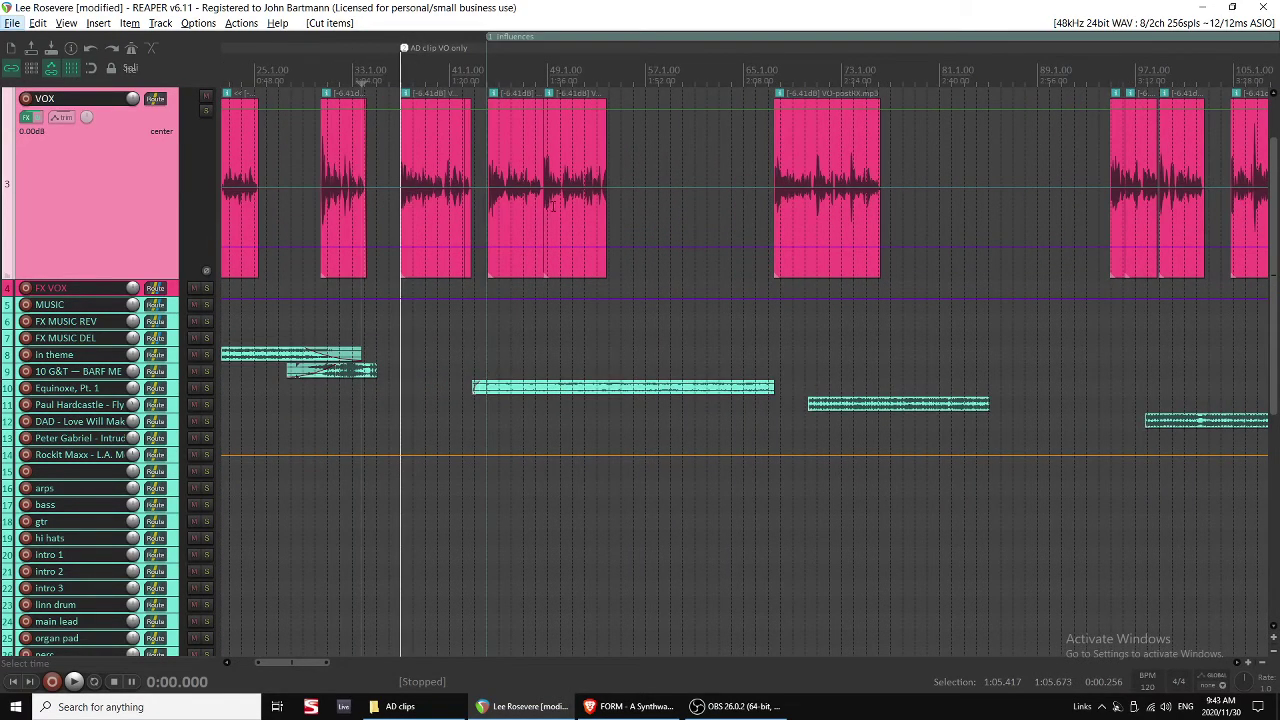
{"action": "left_click", "coordinate": [611, 206]}
{"action": "key", "text": "ctrl+v"}
{"action": "left_click", "coordinate": [596, 210]}
{"action": "scroll", "coordinate": [618, 212], "scroll_direction": "up", "scroll_amount": 3}
{"action": "key", "text": "space"}
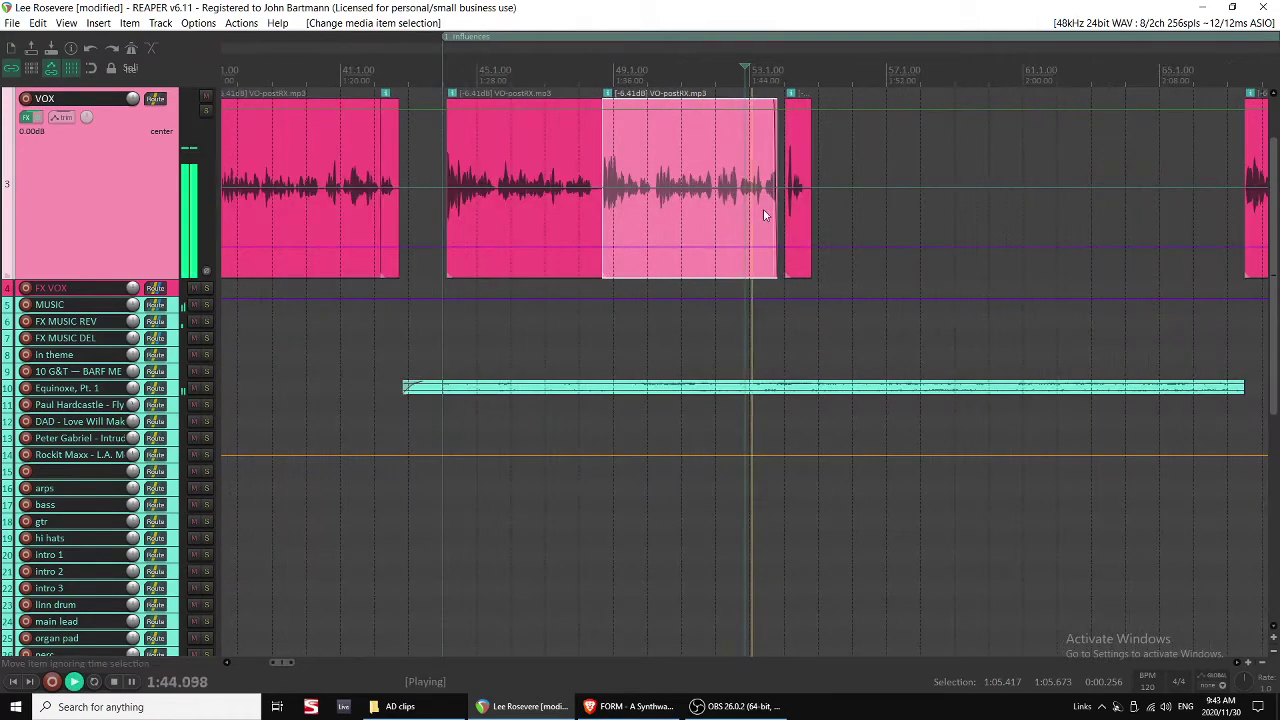
Trim the pasted VOX sound to its quieter second part, about 0.7 s long, and set it at about 1:46.
{"action": "scroll", "coordinate": [797, 210], "scroll_direction": "up", "scroll_amount": 3}
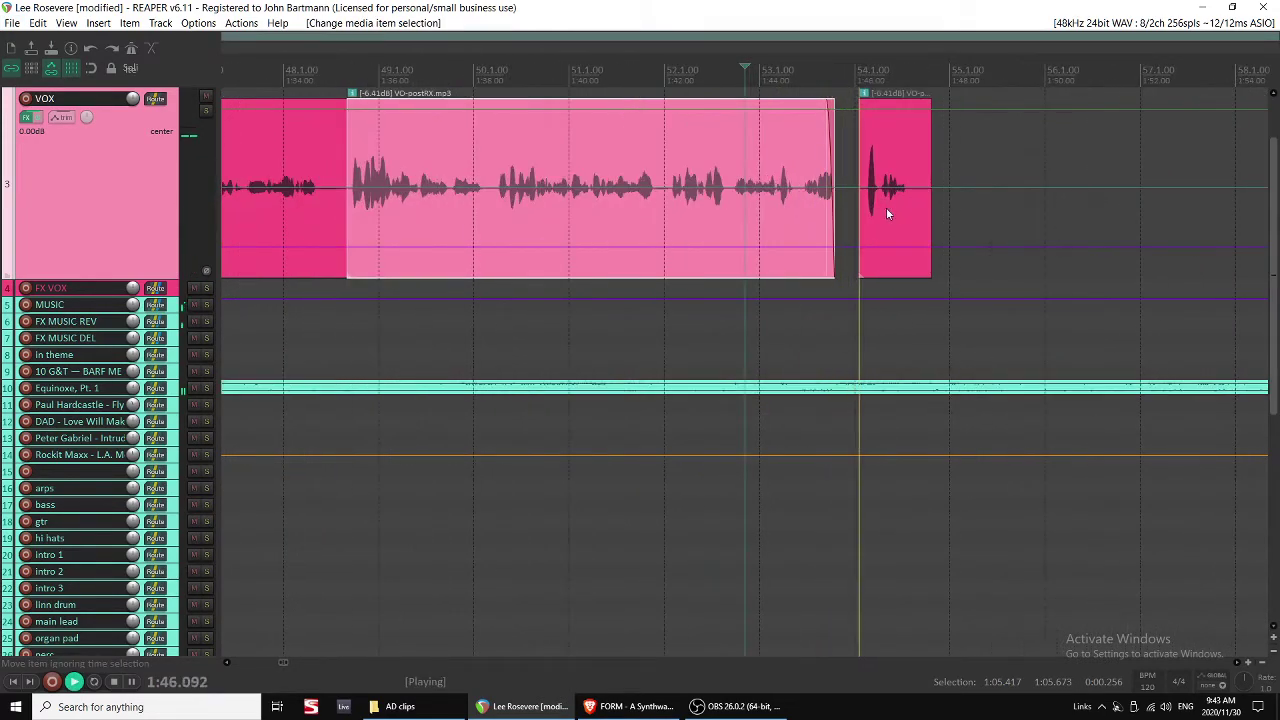
{"action": "mouse_move", "coordinate": [860, 213]}
{"action": "left_mouse_down"}
{"action": "mouse_move", "coordinate": [866, 200]}
{"action": "mouse_move", "coordinate": [895, 212]}
{"action": "mouse_move", "coordinate": [850, 212]}
{"action": "left_mouse_up"}
{"action": "key", "text": "space"}
{"action": "left_click", "coordinate": [811, 218]}
{"action": "key", "text": "space"}
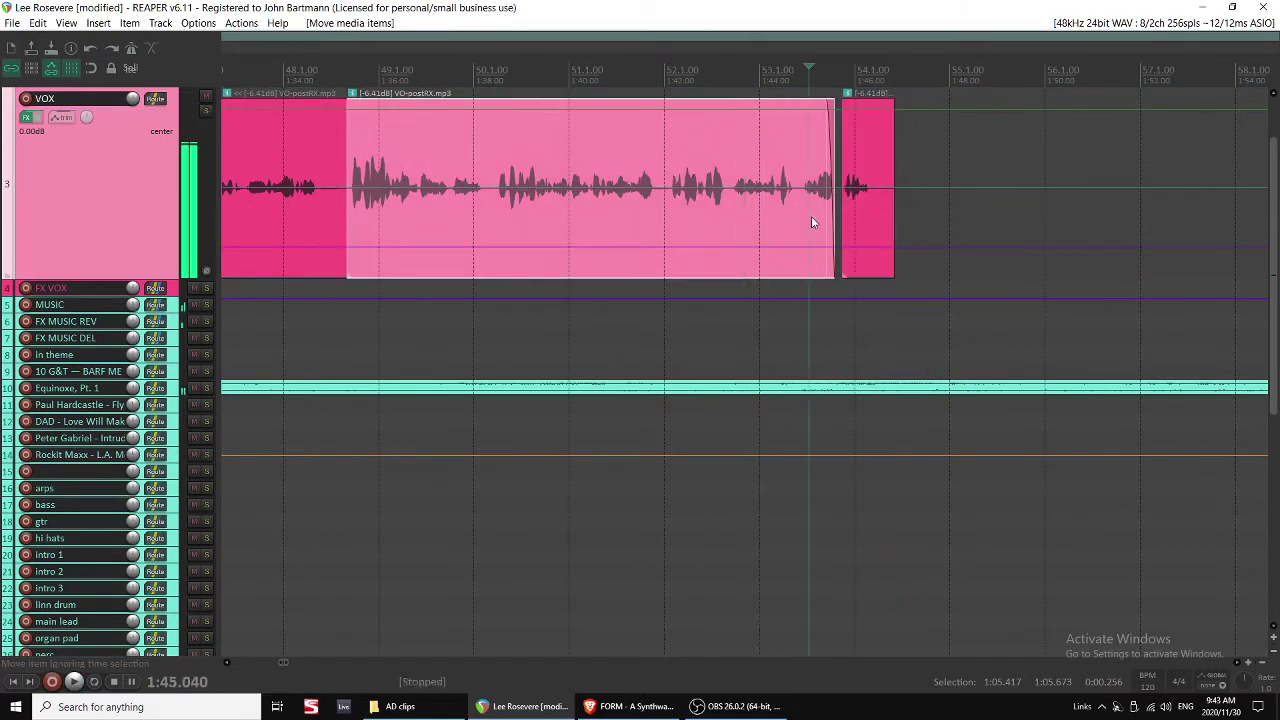
{"action": "key", "text": "space"}
{"action": "mouse_move", "coordinate": [882, 205]}
{"action": "left_mouse_down"}
{"action": "mouse_move", "coordinate": [906, 214]}
{"action": "mouse_move", "coordinate": [886, 214]}
{"action": "left_mouse_up"}
Shorten the Equinoxe, Pt. 1 item to about 2:02.7 and move the following VOX item back to start at about 1:55.
{"action": "scroll", "coordinate": [880, 300], "scroll_direction": "down", "scroll_amount": 3}
{"action": "left_click", "coordinate": [872, 391]}
{"action": "scroll", "coordinate": [868, 394], "scroll_direction": "down", "scroll_amount": 1}
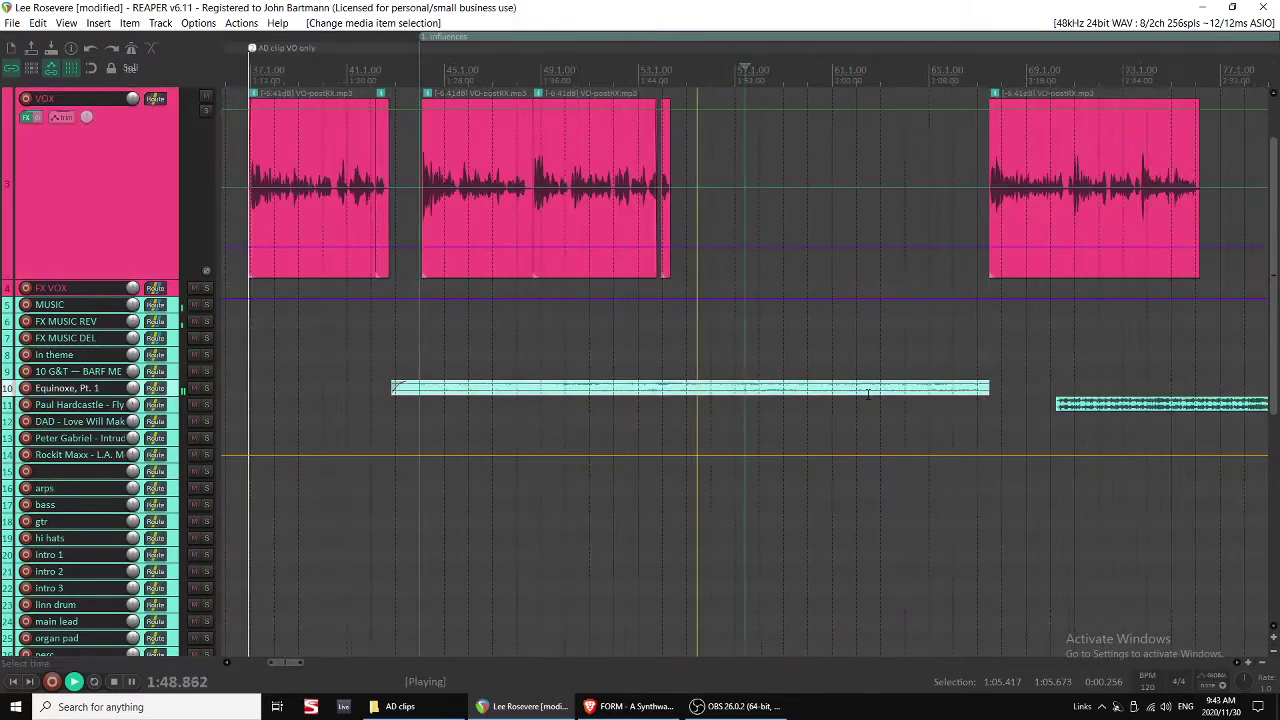
{"action": "left_click_drag", "start_coordinate": [988, 389], "coordinate": [865, 389]}
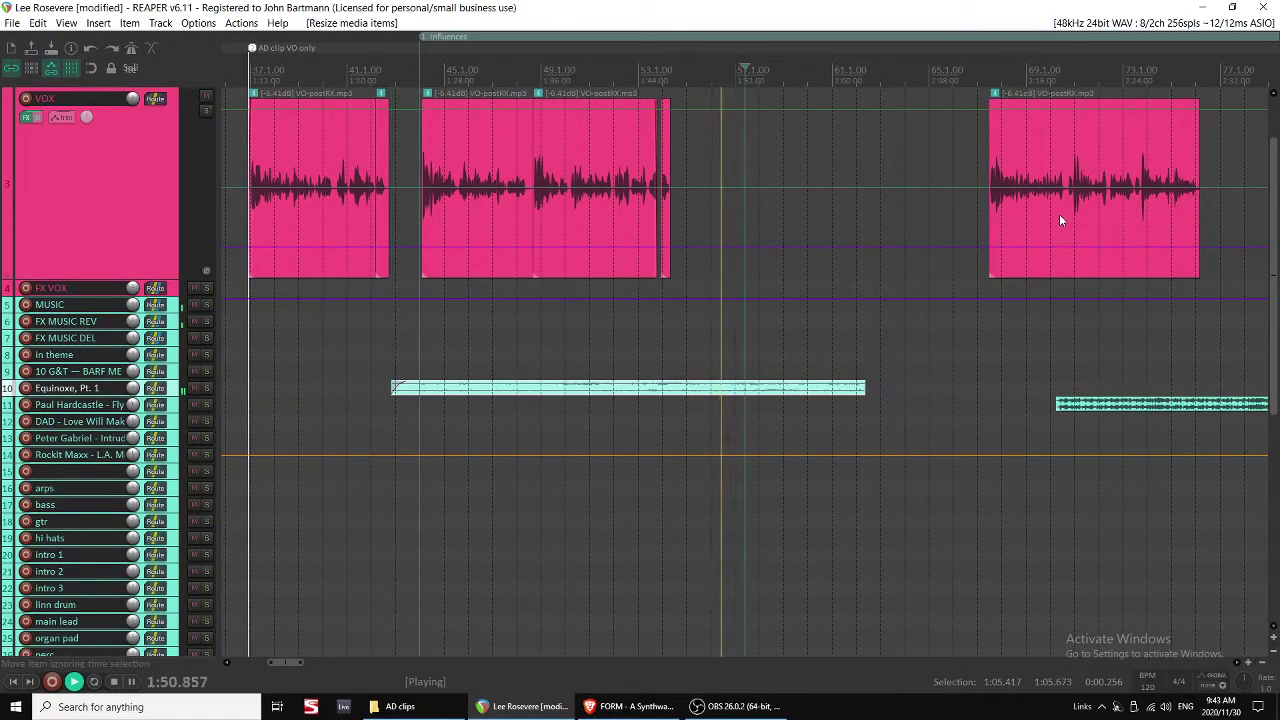
{"action": "left_click_drag", "start_coordinate": [1061, 220], "coordinate": [794, 209]}
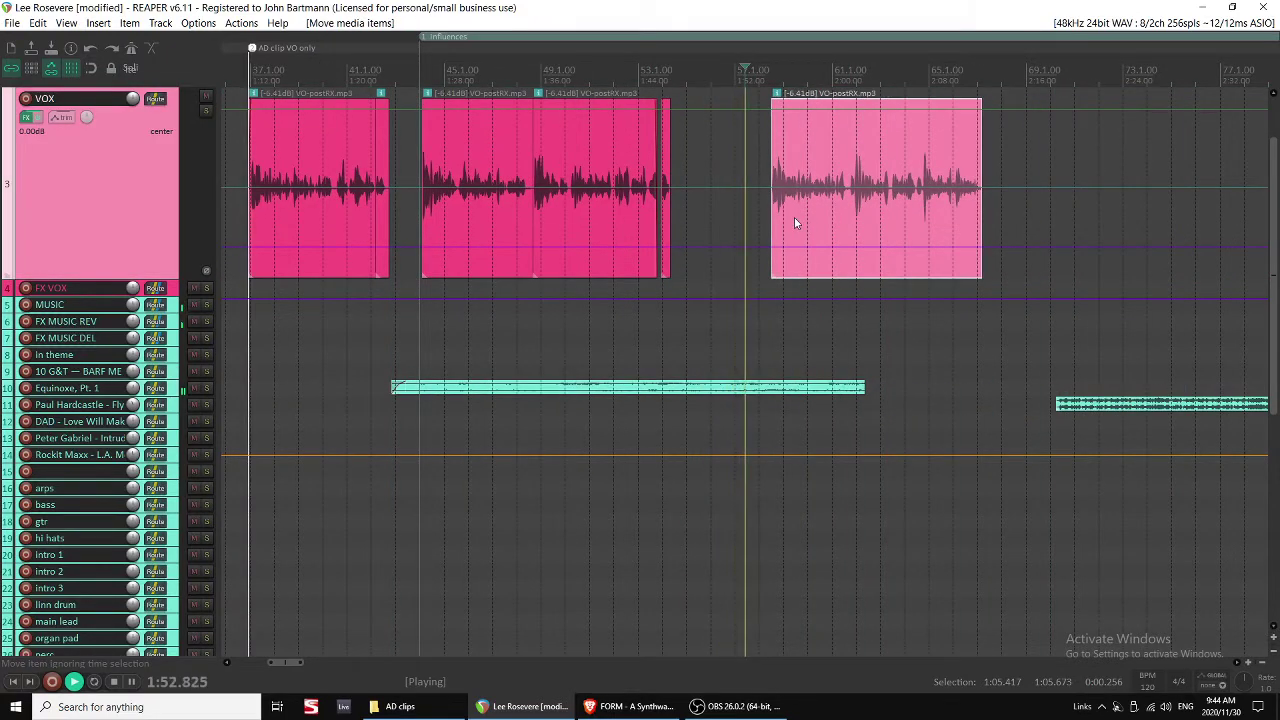
Mute the short pasted VOX item at about 1:46 and replay from the end of the item before it.
{"action": "left_click", "coordinate": [667, 212]}
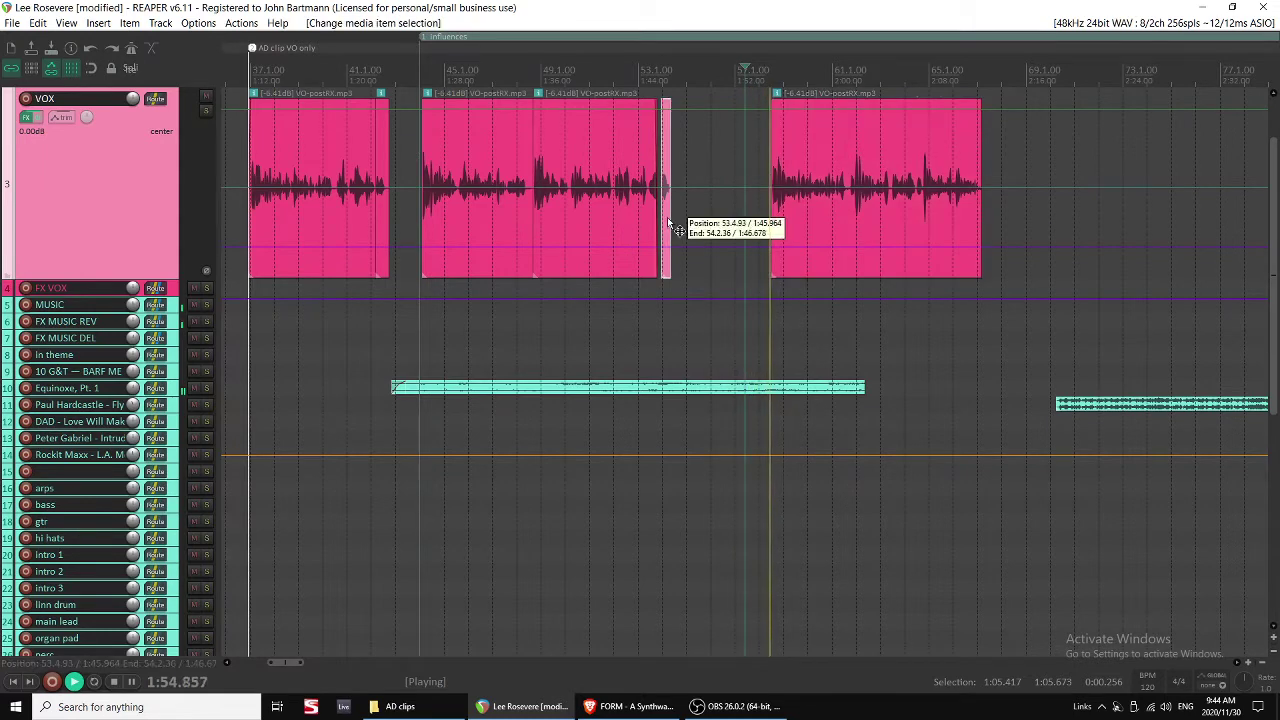
{"action": "key", "text": "space"}
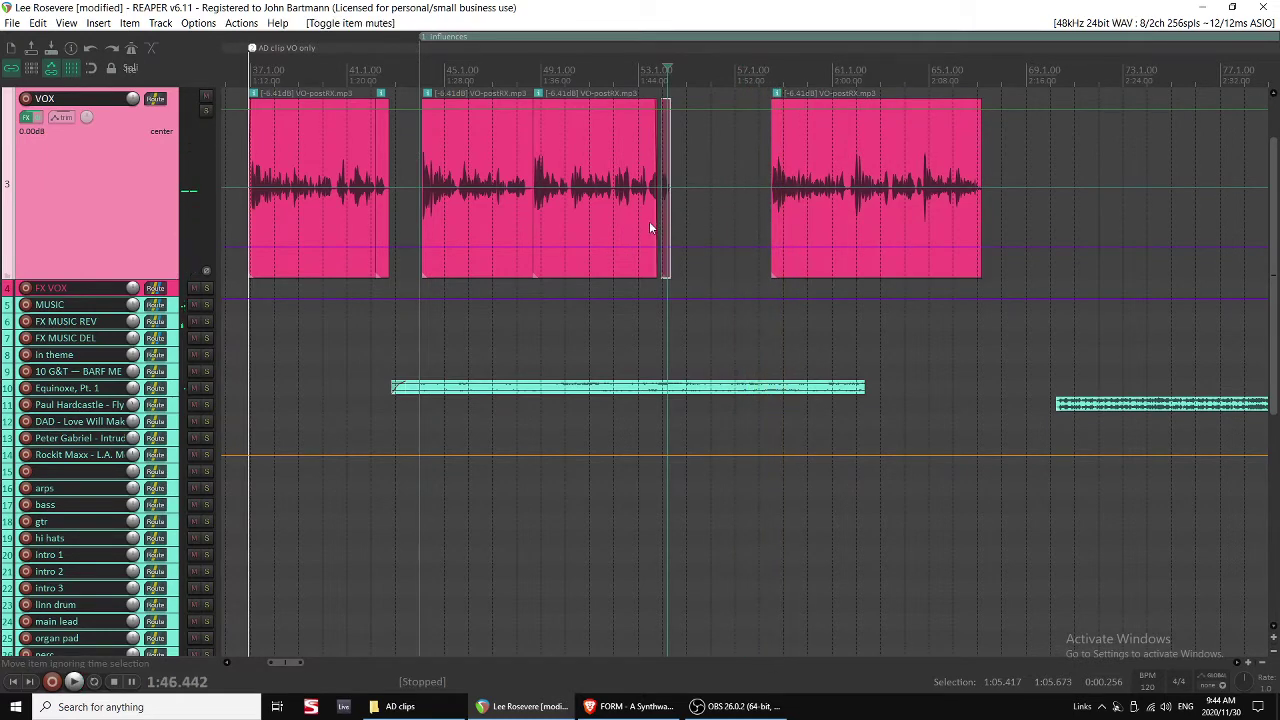
{"action": "left_click", "coordinate": [649, 222]}
{"action": "key", "text": "space"}
Move the third influences VOX item back to about 1:51 and shorten Equinoxe, Pt. 1 to end at about 1:51.7.
{"action": "left_click_drag", "start_coordinate": [810, 219], "coordinate": [762, 219]}
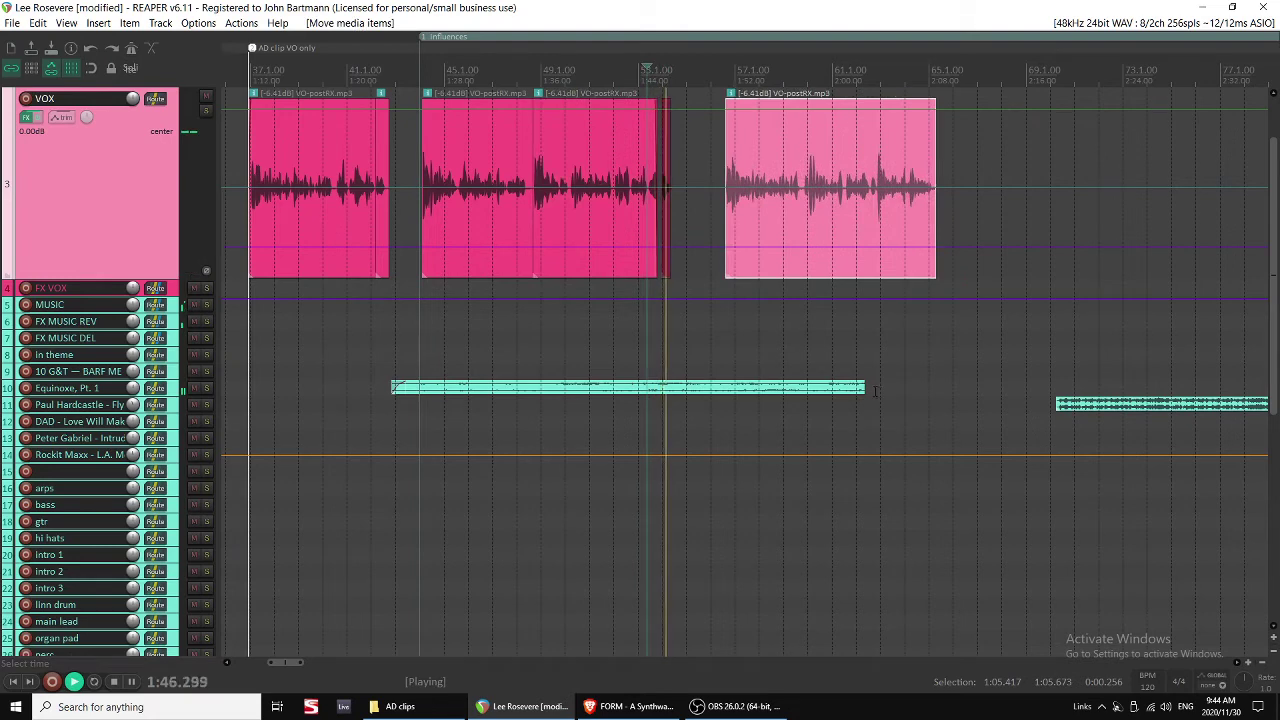
{"action": "left_click_drag", "start_coordinate": [865, 388], "coordinate": [731, 388]}
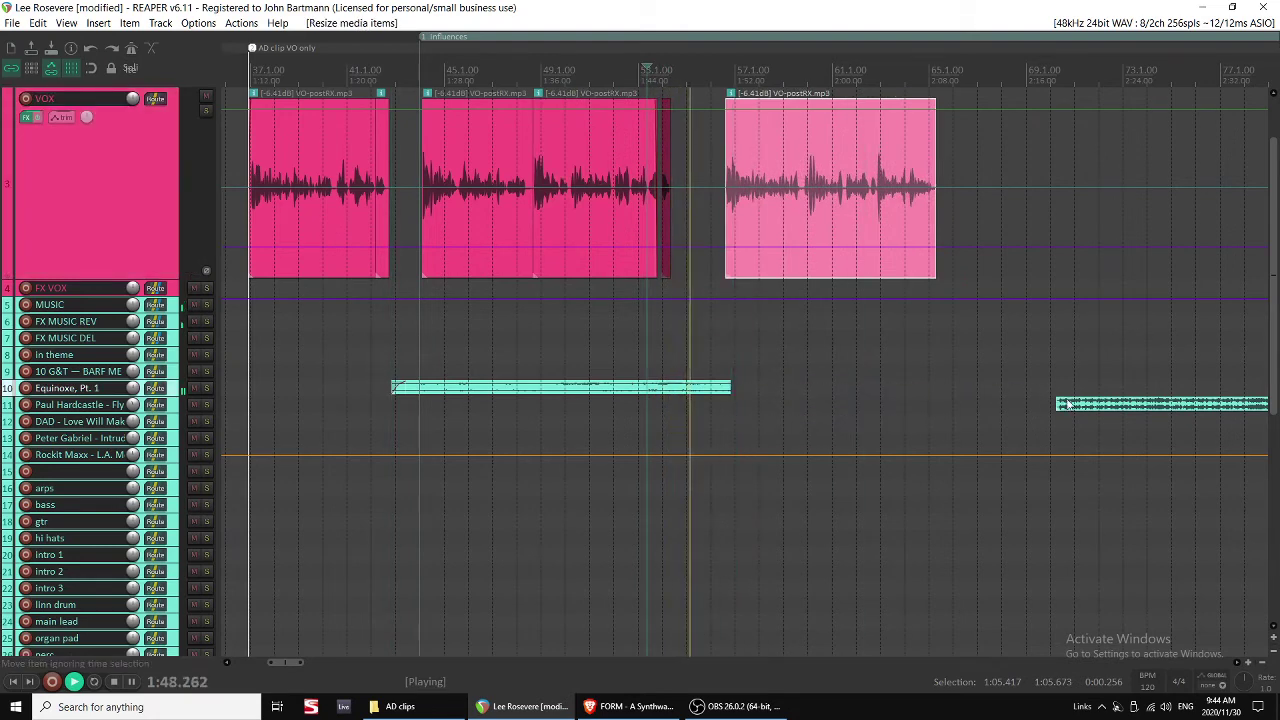
Move the Paul Hardcastle item to start at about 1:51.8 and set its take volume to -23.0 dB.
{"action": "left_click_drag", "start_coordinate": [1067, 404], "coordinate": [745, 404]}
{"action": "key", "text": "space"}
{"action": "key", "text": "F2"}
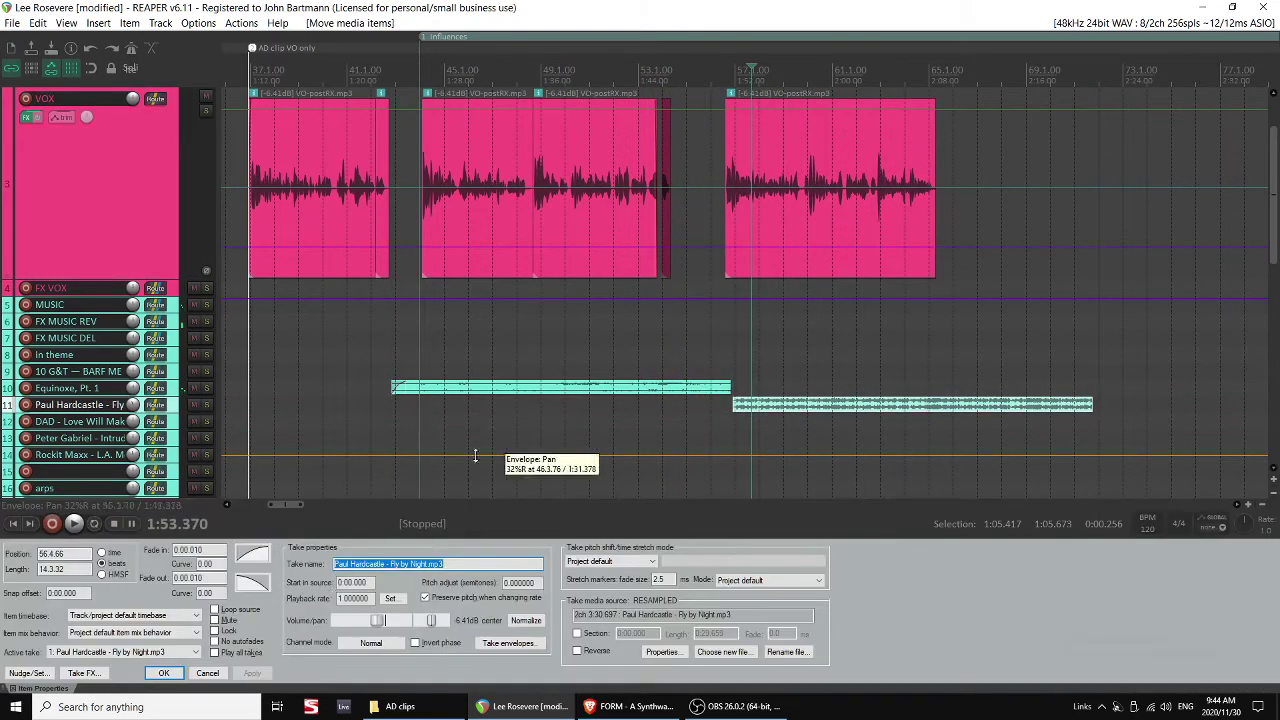
{"action": "left_click_drag", "start_coordinate": [367, 622], "coordinate": [363, 622]}
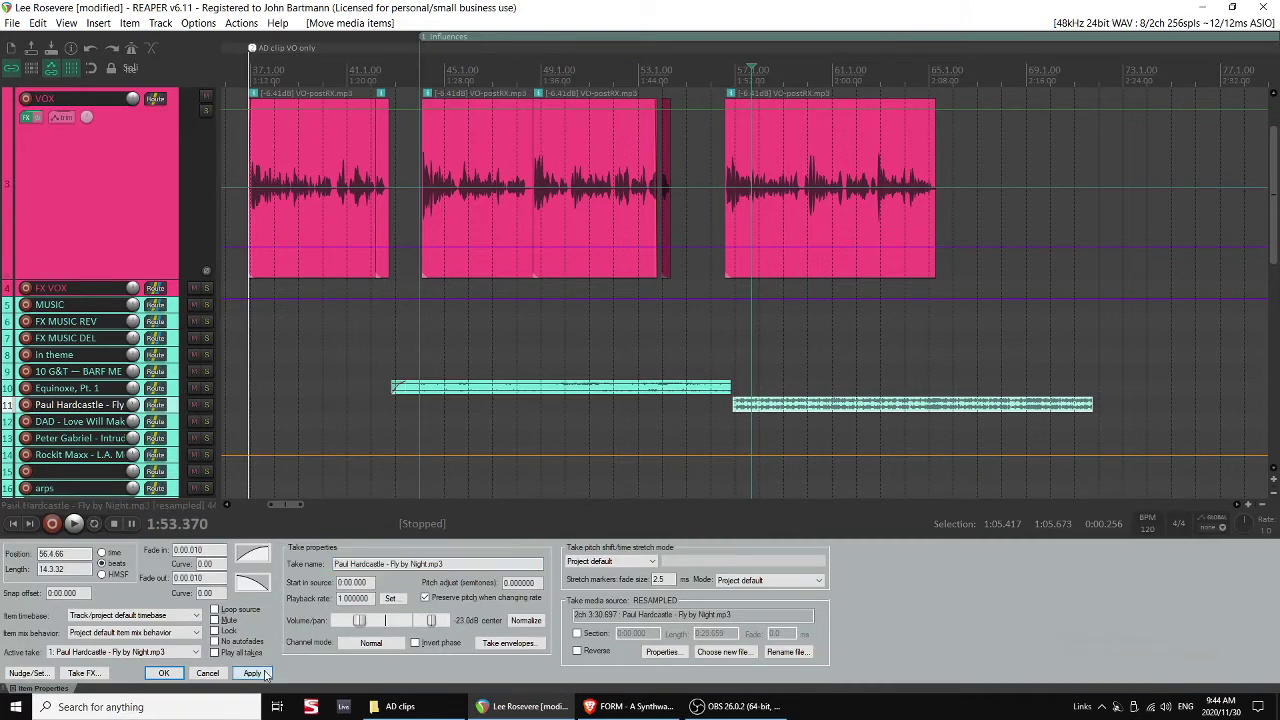
{"action": "left_click", "coordinate": [253, 673]}
{"action": "left_click", "coordinate": [164, 673]}
Play the transition between the two songs and trim the end of Equinoxe, Pt. 1 back to about 1:51.1.
{"action": "left_click", "coordinate": [704, 355]}
{"action": "key", "text": "space"}
{"action": "scroll", "coordinate": [704, 355], "scroll_direction": "up", "scroll_amount": 2}
{"action": "scroll", "coordinate": [842, 368], "scroll_direction": "right", "scroll_amount": 2}
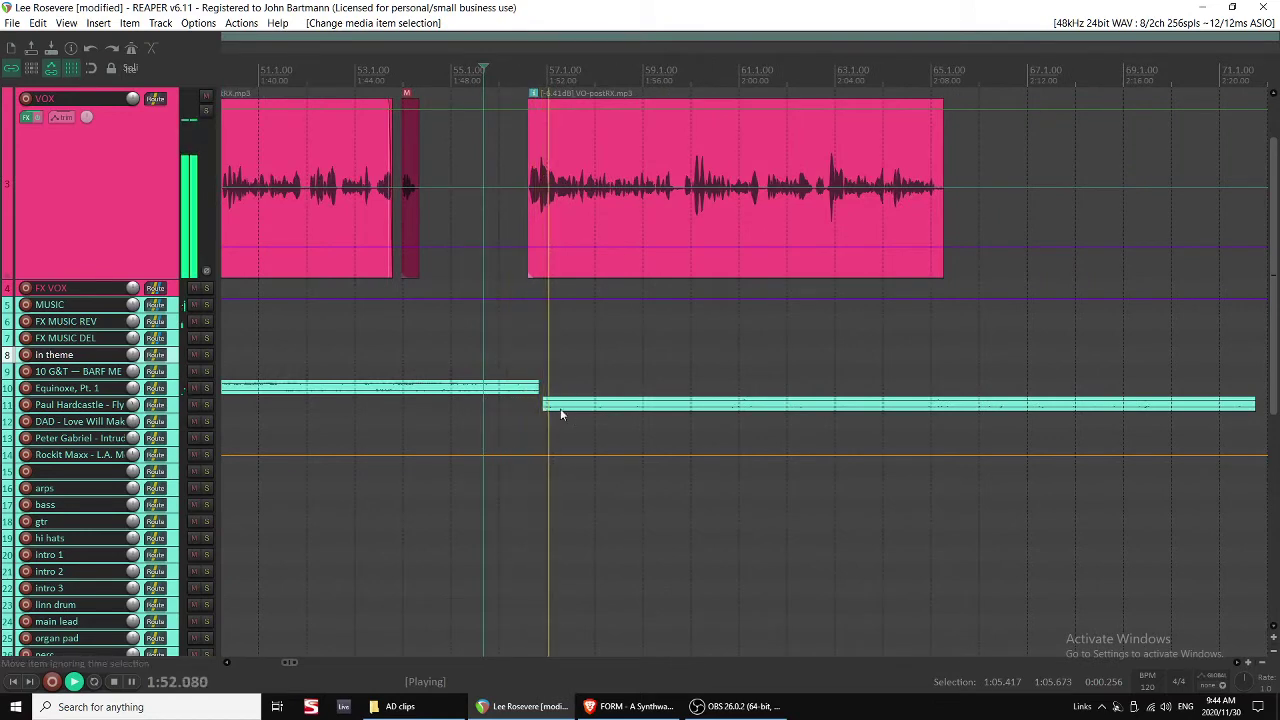
{"action": "left_click_drag", "start_coordinate": [538, 387], "coordinate": [522, 386]}
{"action": "left_click", "coordinate": [496, 375]}
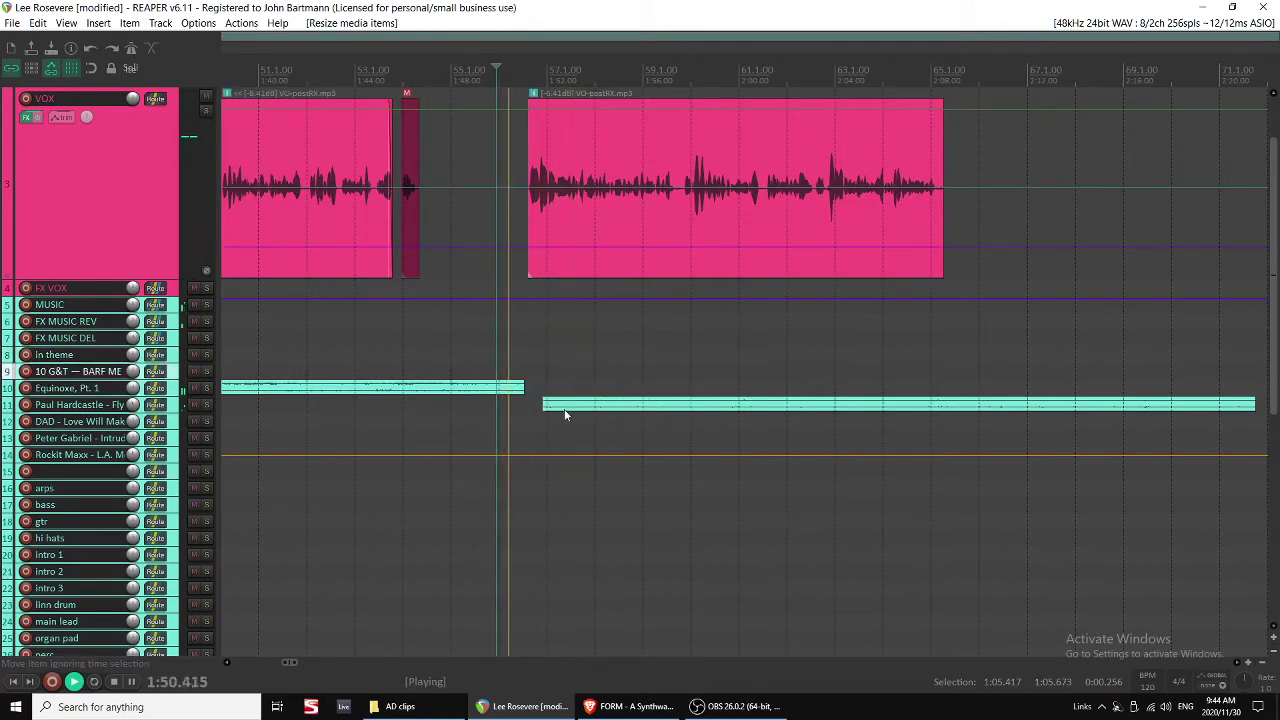
{"action": "key", "text": "space"}
{"action": "left_click", "coordinate": [435, 369]}
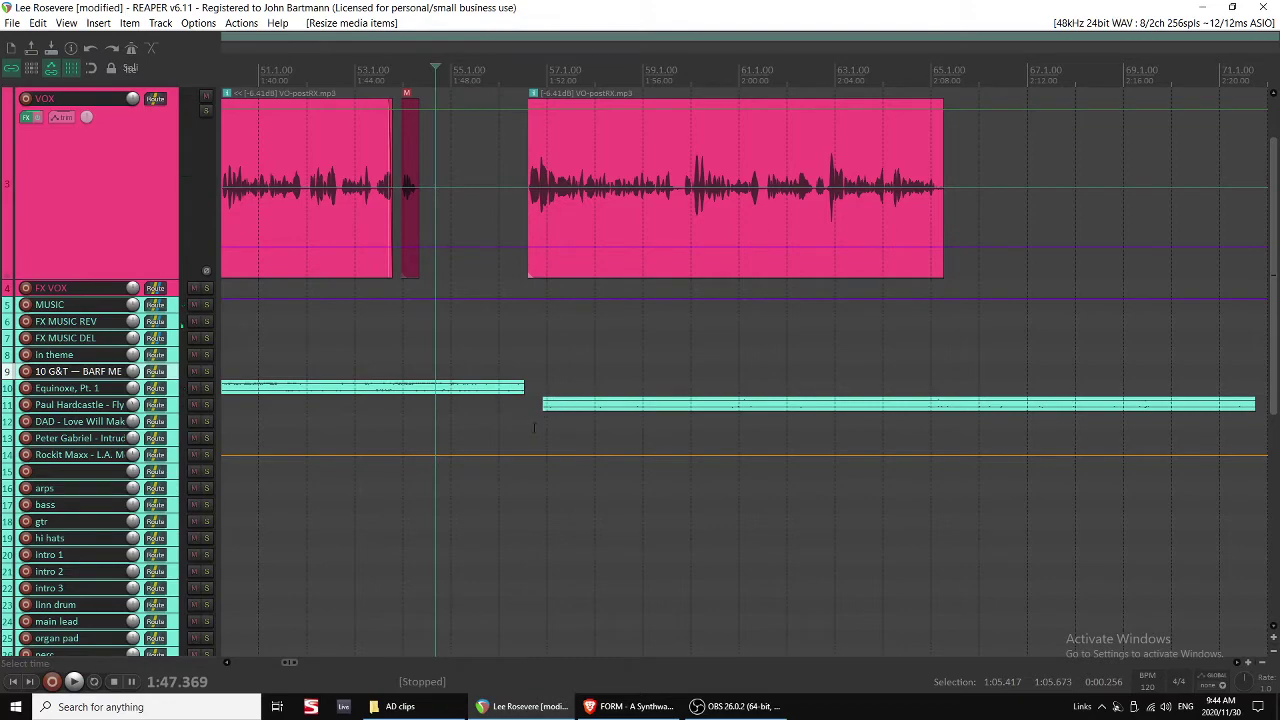
On FX MUSIC REV, ramp the raised blue envelope down to its starting level between about 1:19 and 1:23, before Equinoxe, Pt. 1.
{"action": "left_click", "coordinate": [459, 393]}
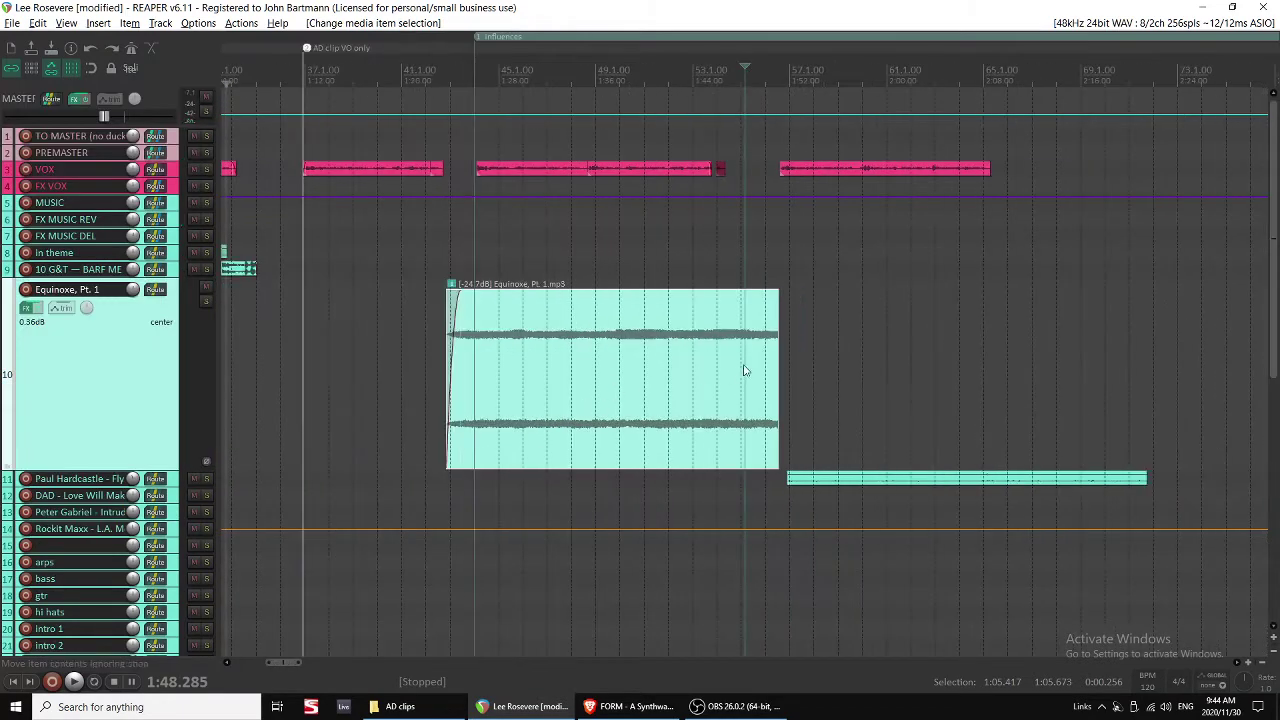
{"action": "scroll", "coordinate": [752, 364], "scroll_direction": "down", "scroll_amount": 1}
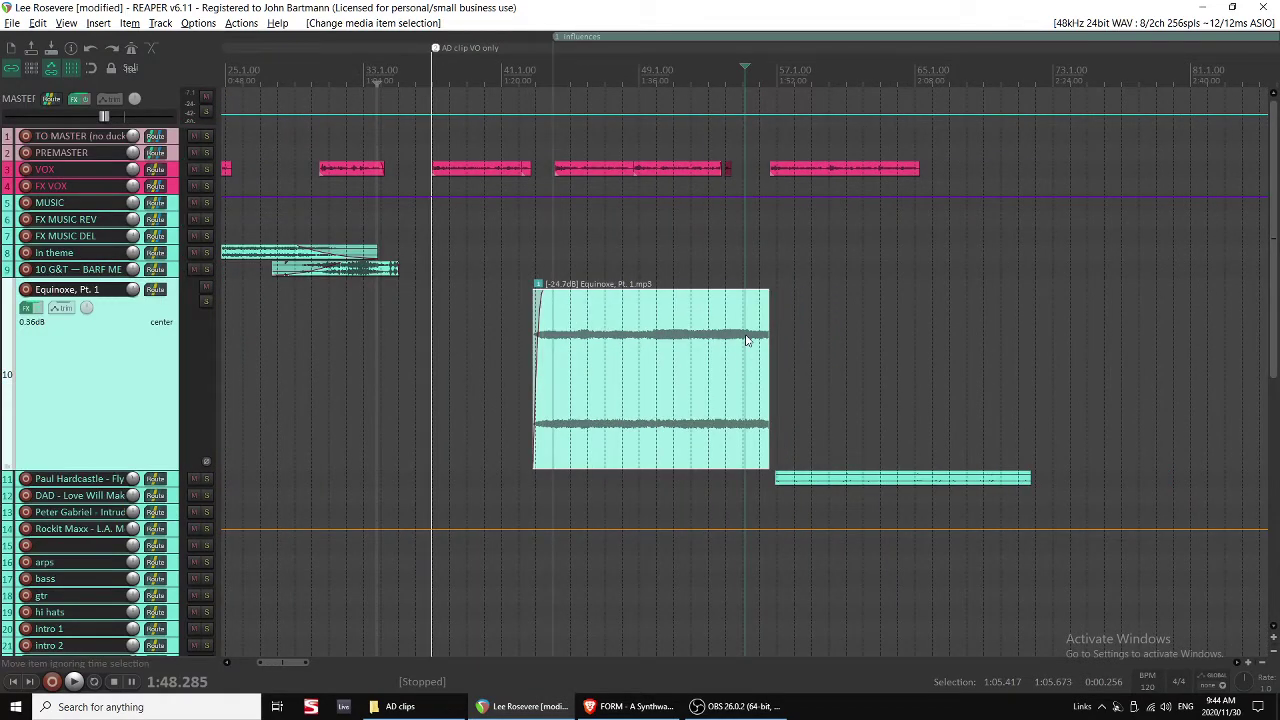
{"action": "scroll", "coordinate": [745, 340], "scroll_direction": "down", "scroll_amount": 1}
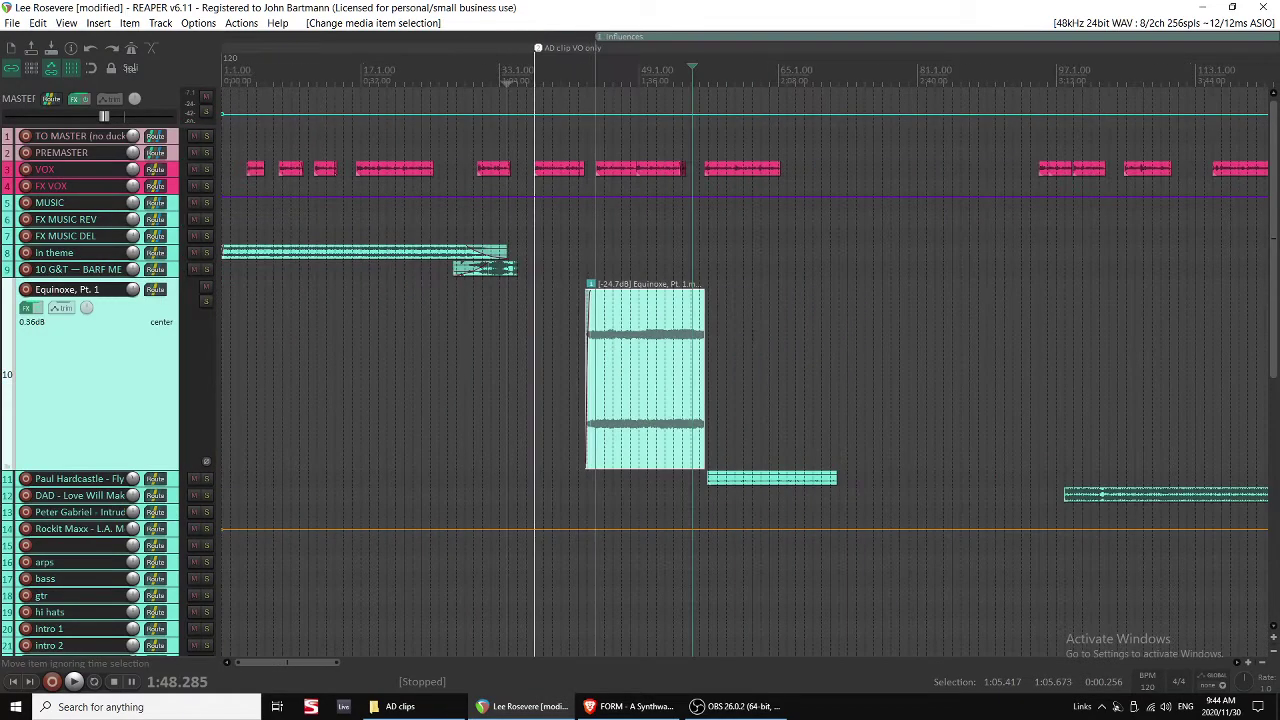
{"action": "left_click", "coordinate": [172, 204]}
{"action": "key", "text": "shift+grave"}
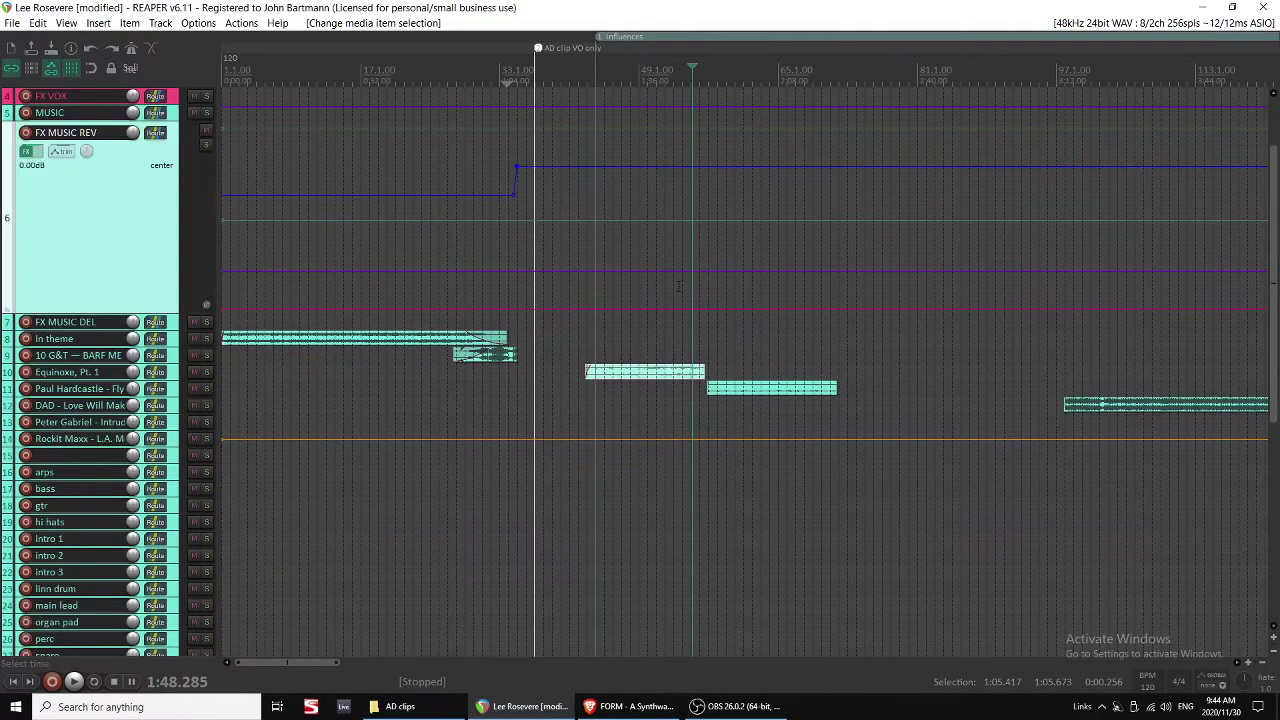
{"action": "key", "text": "v"}
{"action": "key", "text": "p"}
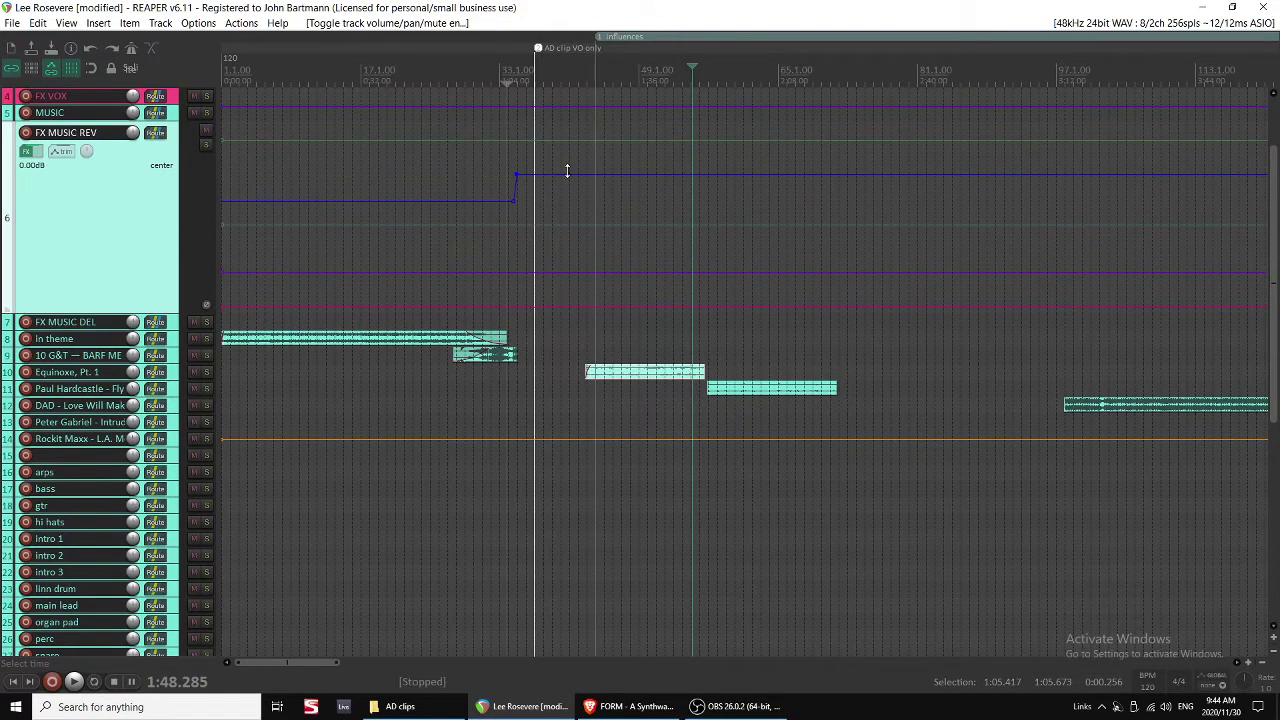
{"action": "left_click_drag", "start_coordinate": [567, 171], "coordinate": [582, 378]}
Play from about 1:22 and again from about 1:38 to check Equinoxe, Pt. 1 with the lowered FX MUSIC REV envelope.
{"action": "key", "text": "space"}
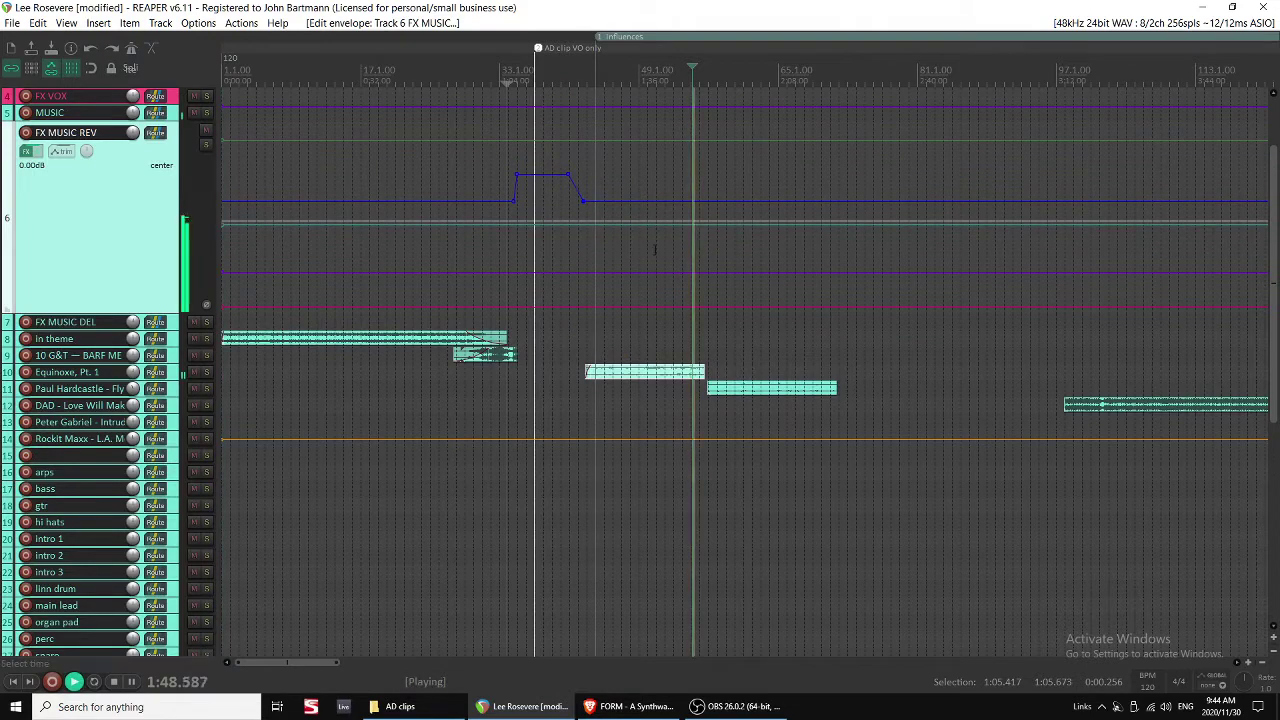
{"action": "left_click", "coordinate": [577, 170]}
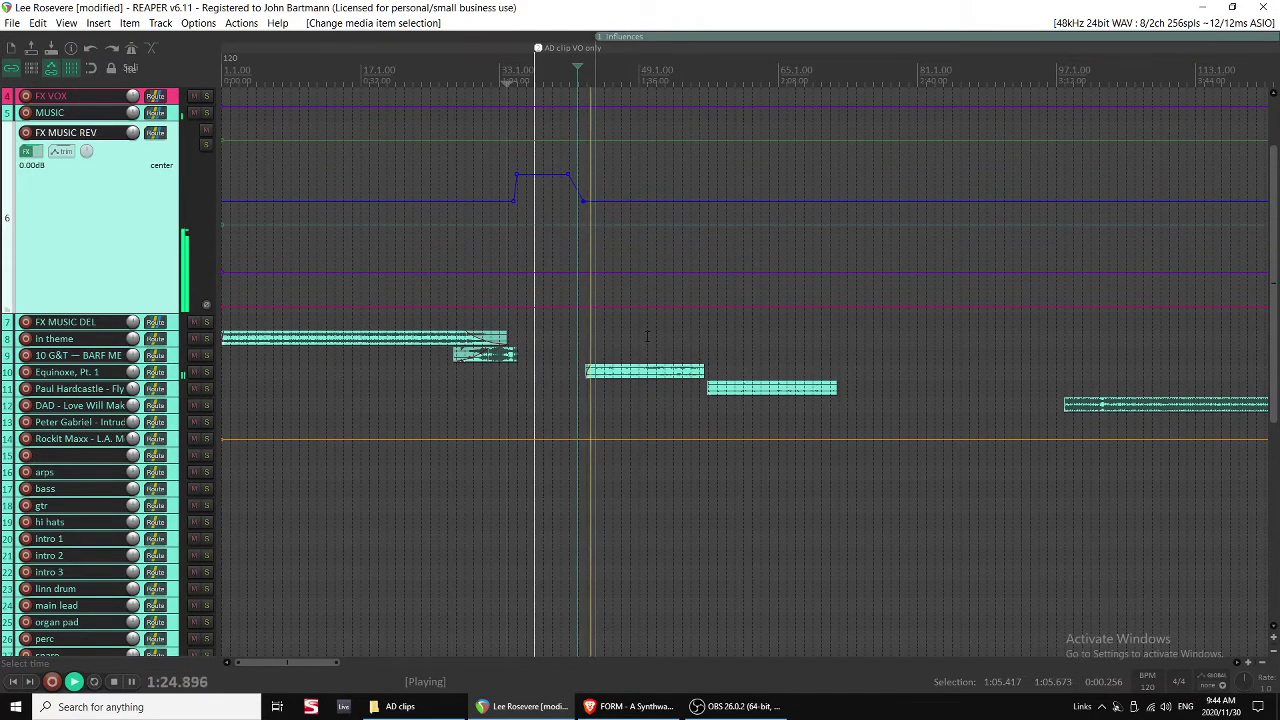
{"action": "left_click", "coordinate": [647, 337]}
{"action": "scroll", "coordinate": [700, 360], "scroll_direction": "up", "scroll_amount": 3}
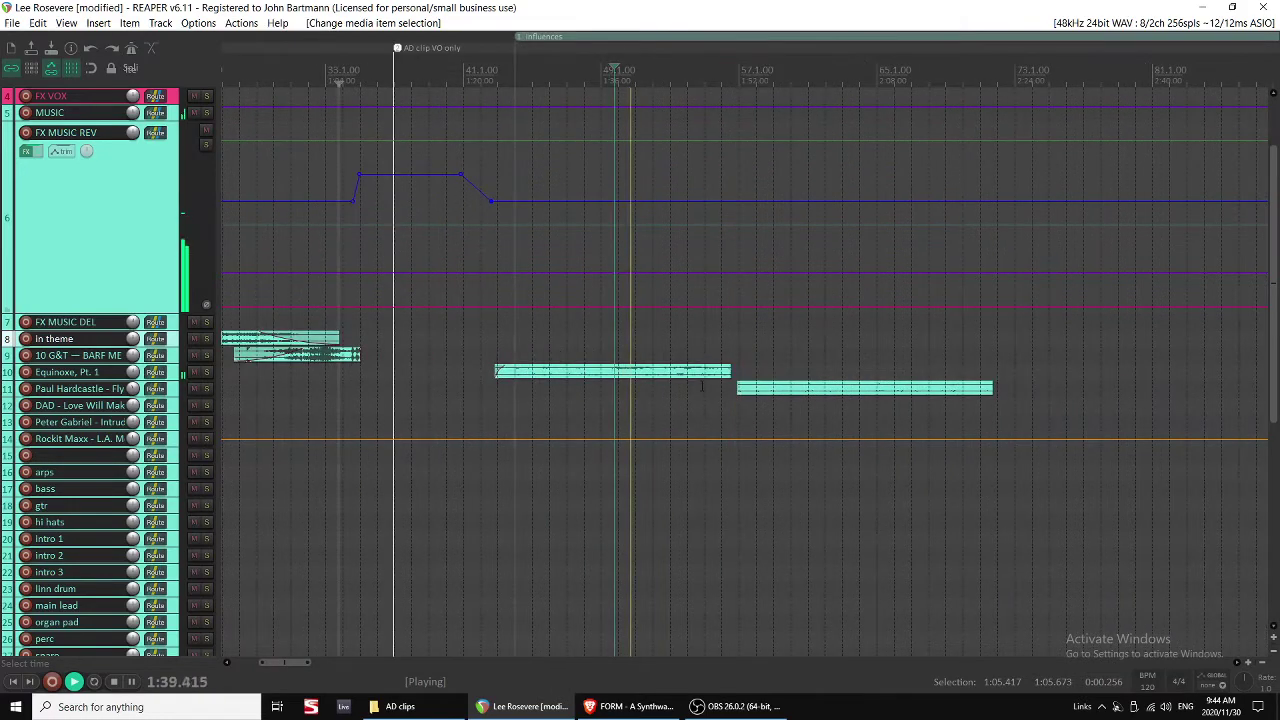
{"action": "scroll", "coordinate": [755, 397], "scroll_direction": "right", "scroll_amount": 2}
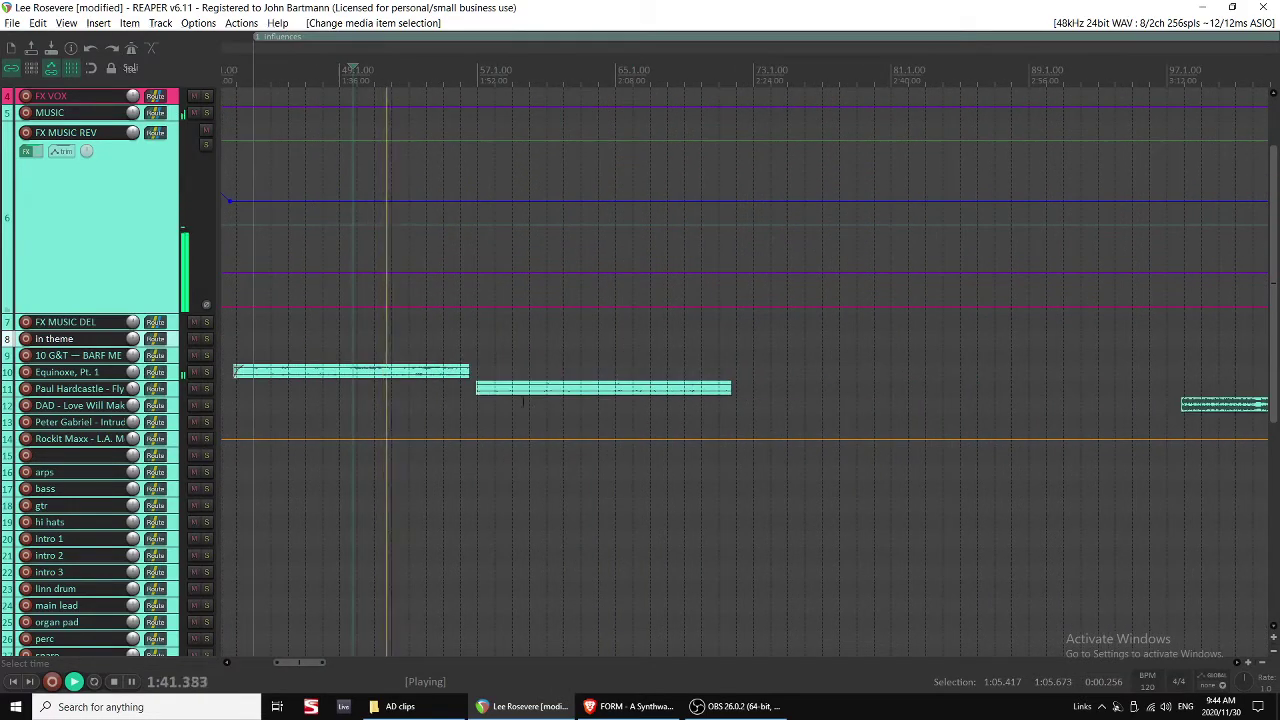
{"action": "scroll", "coordinate": [755, 397], "scroll_direction": "left", "scroll_amount": 1}
{"action": "left_click", "coordinate": [622, 391]}
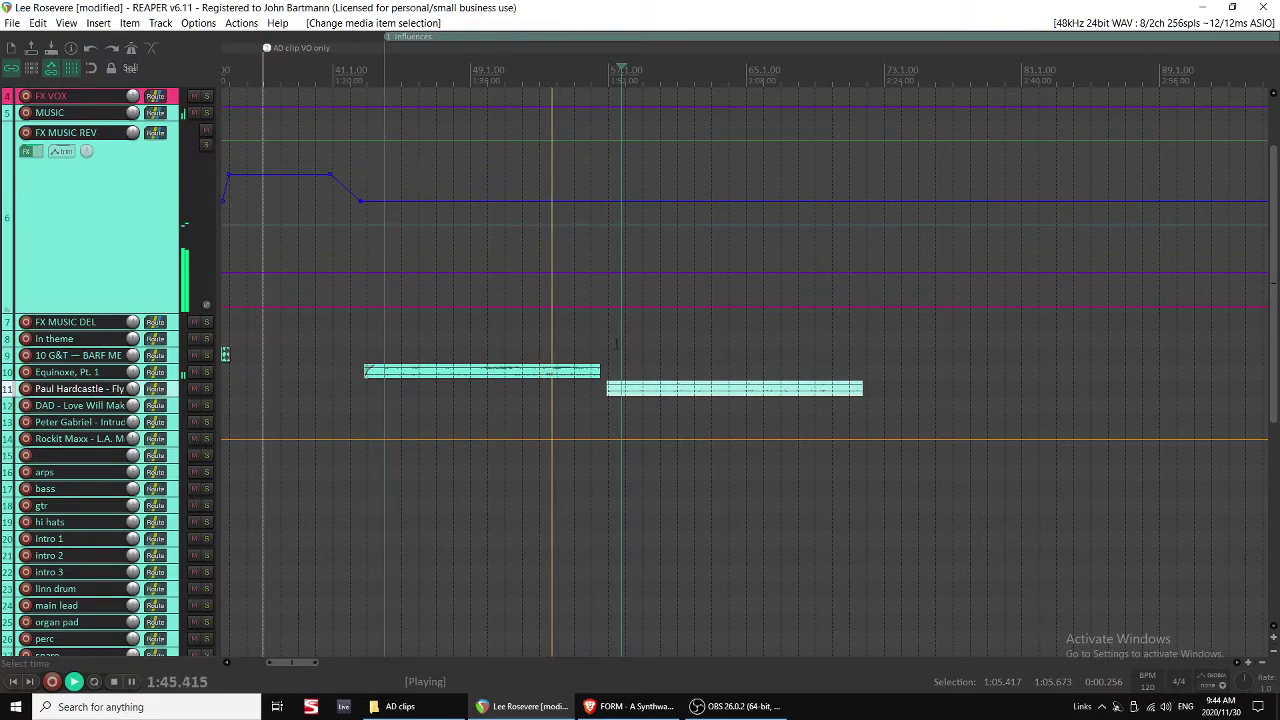
{"action": "scroll", "coordinate": [610, 360], "scroll_direction": "up", "scroll_amount": 2}
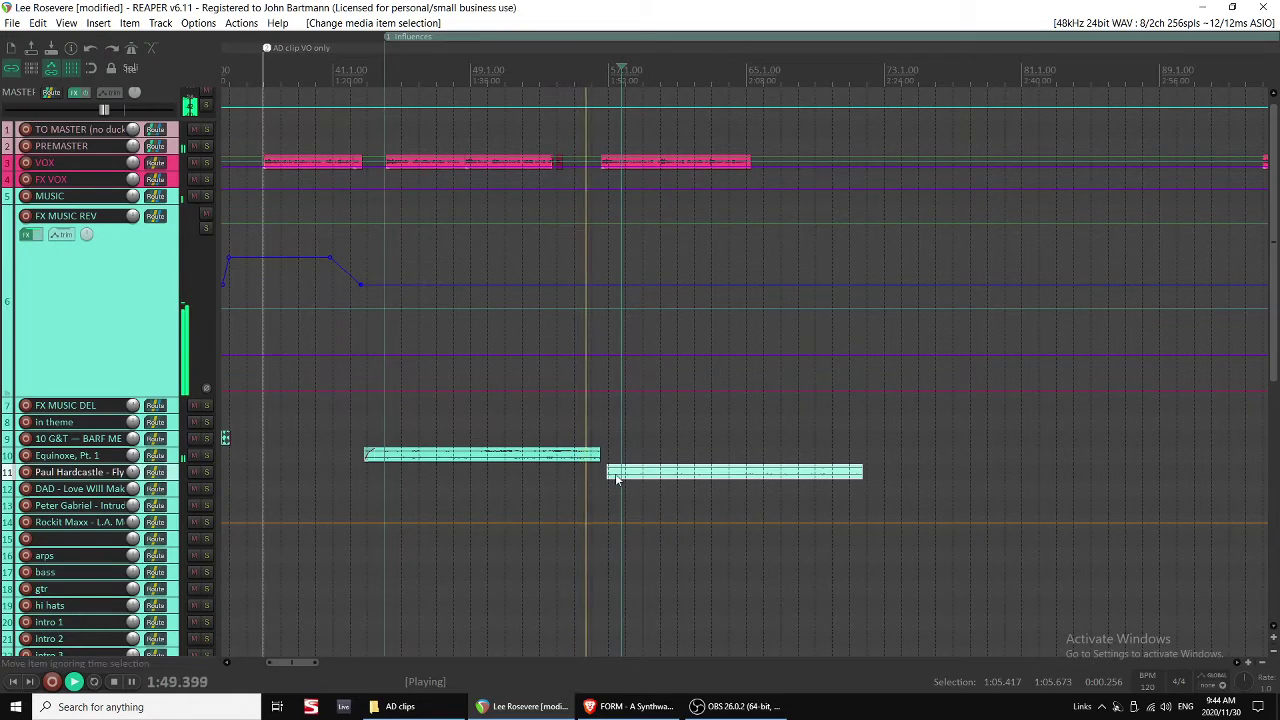
Extend the end of Equinoxe, Pt. 1 to meet the start of the Paul Hardcastle item at about 1:51.8.
{"action": "left_click_drag", "start_coordinate": [599, 457], "coordinate": [612, 460]}
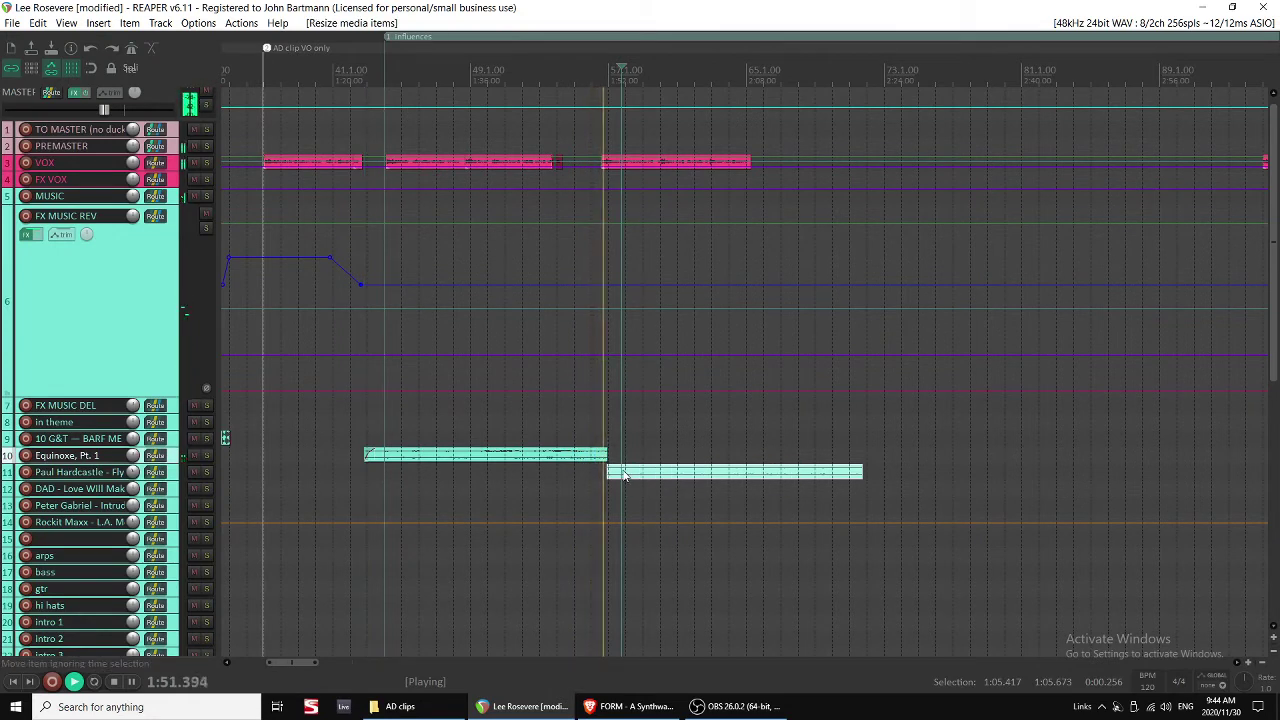
{"action": "left_click", "coordinate": [597, 475]}
{"action": "scroll", "coordinate": [597, 475], "scroll_direction": "up", "scroll_amount": 3}
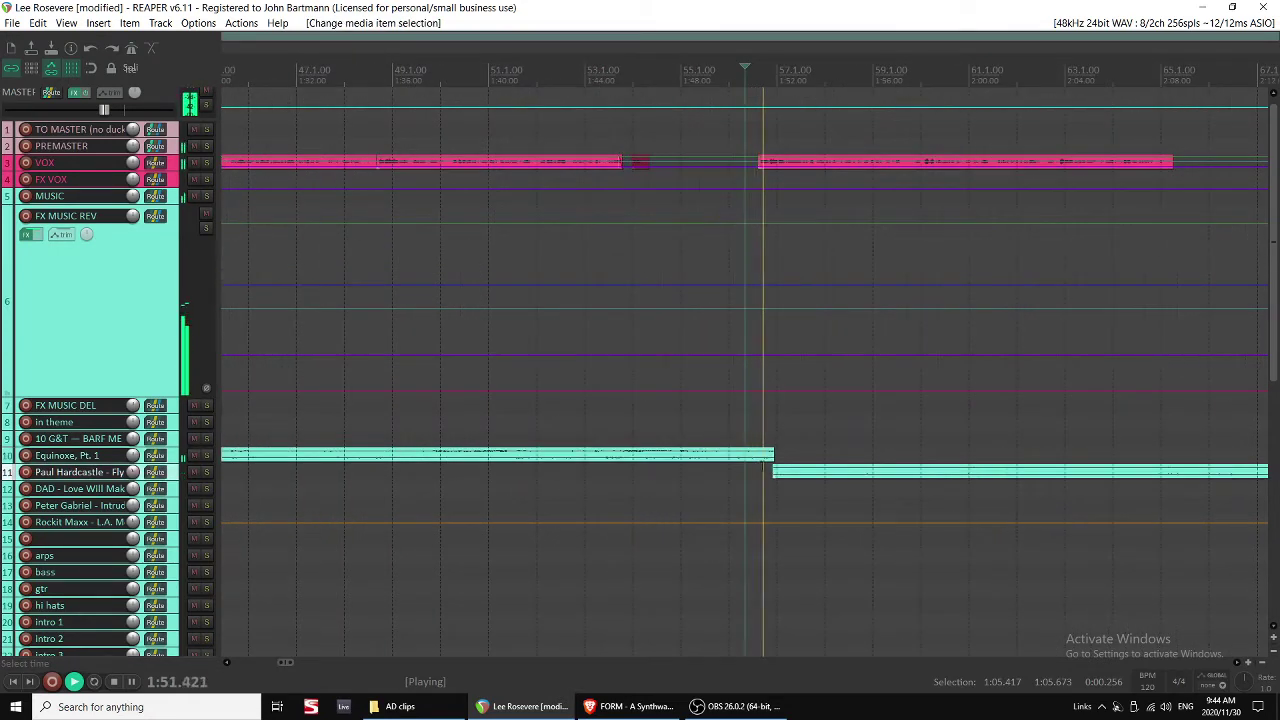
Set the Paul Hardcastle item's take volume to about -16.3 dB and replay its opening.
{"action": "left_click", "coordinate": [799, 476]}
{"action": "double_click", "coordinate": [818, 478]}
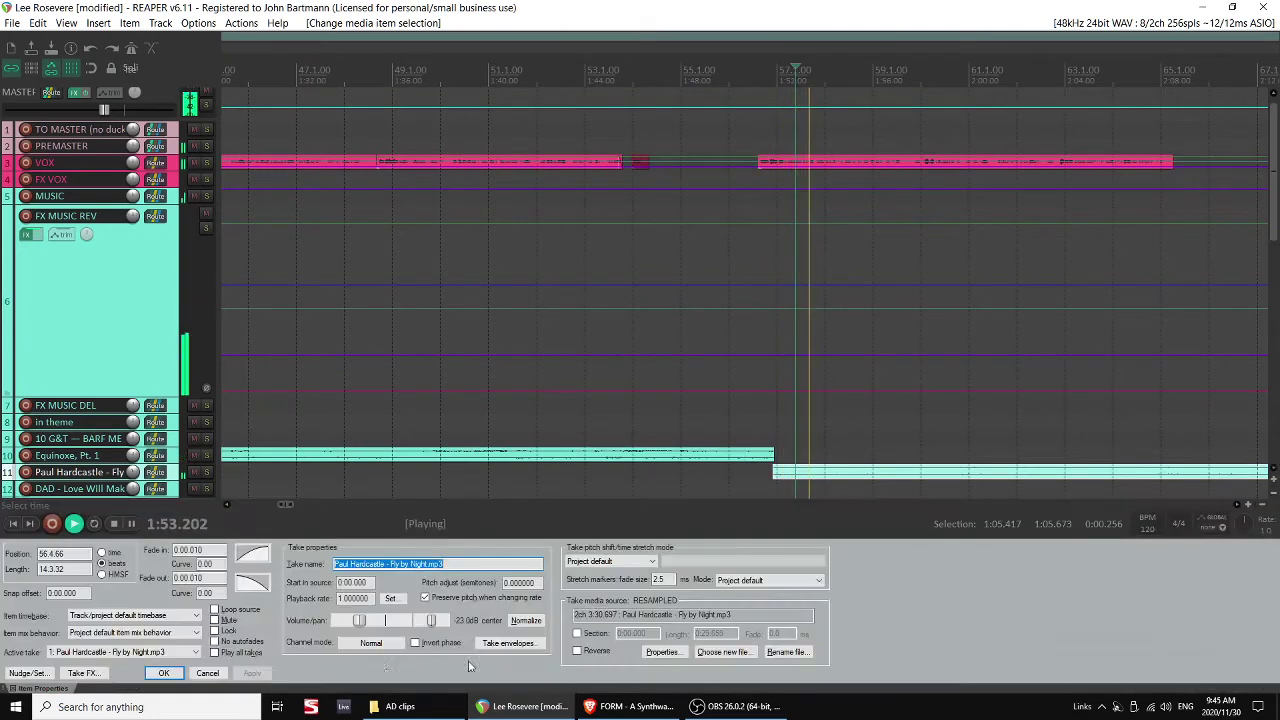
{"action": "left_click_drag", "start_coordinate": [374, 622], "coordinate": [366, 623]}
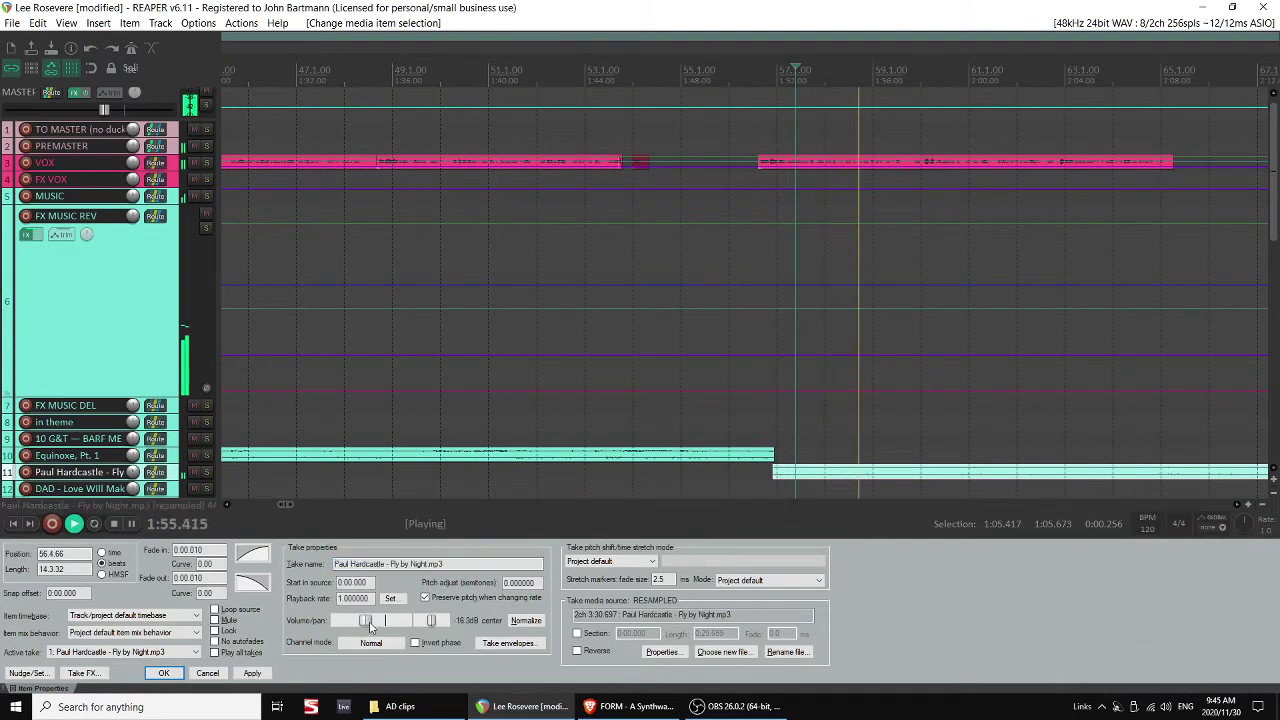
{"action": "left_click", "coordinate": [164, 673]}
{"action": "left_click", "coordinate": [762, 422]}
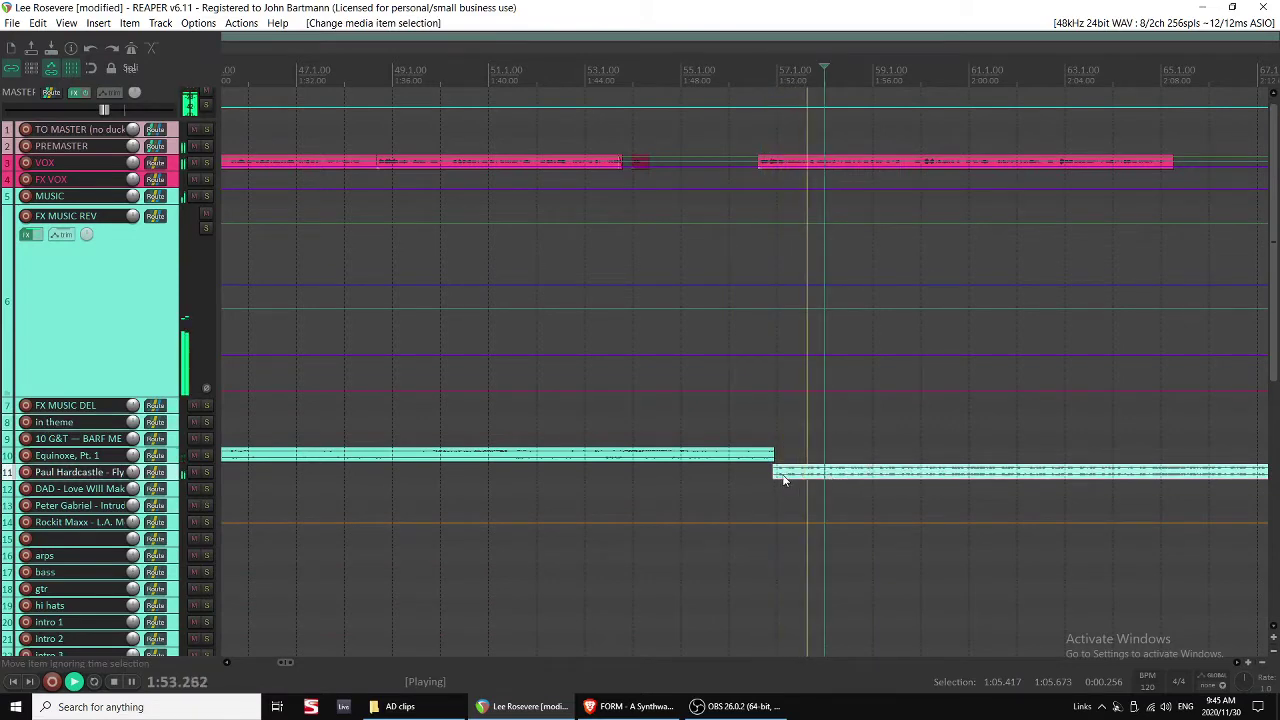
Shorten Equinoxe, Pt. 1 to end at about 1:48.2 with a fade-out of about 2.6 seconds.
{"action": "left_click_drag", "start_coordinate": [774, 470], "coordinate": [625, 449]}
{"action": "left_click", "coordinate": [704, 439]}
{"action": "key", "text": "space"}
{"action": "left_click", "coordinate": [704, 439]}
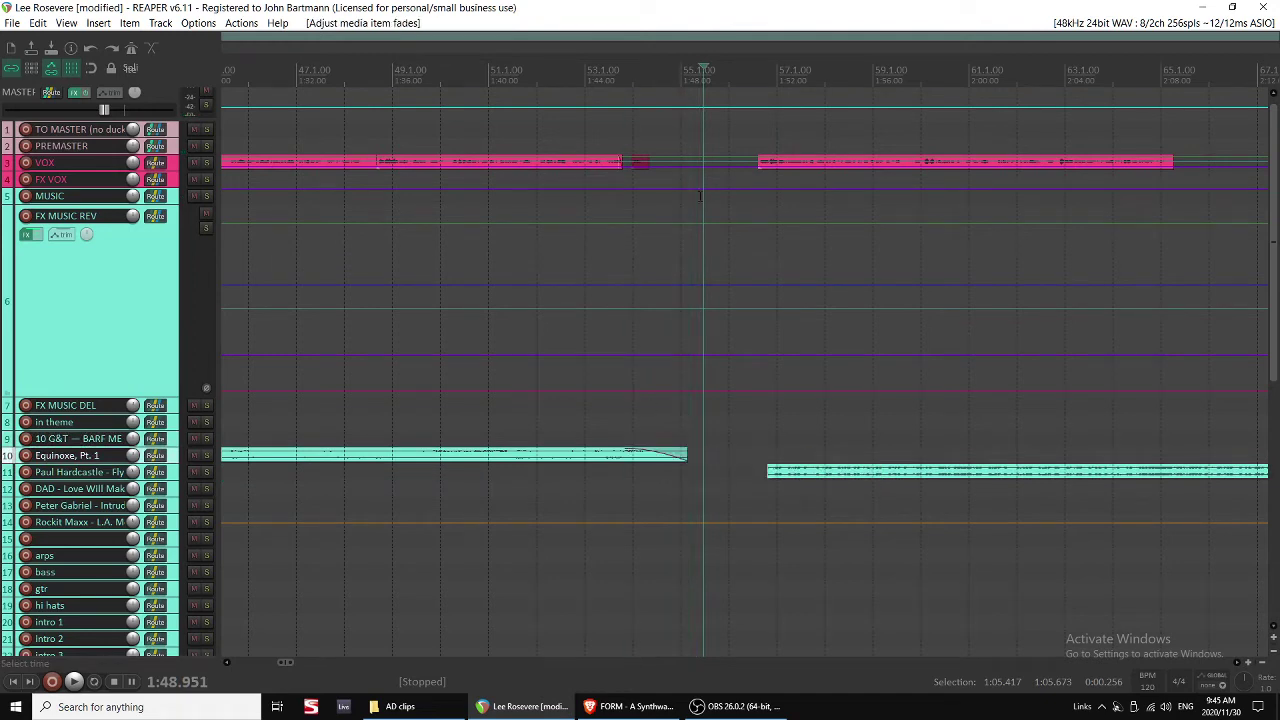
On FX MUSIC REV, ramp the blue envelope up between about 1:46 and 1:48.2, under the end of Equinoxe, Pt. 1.
{"action": "left_click", "coordinate": [665, 284], "text": "shift"}
{"action": "left_click", "coordinate": [680, 276], "text": "shift"}
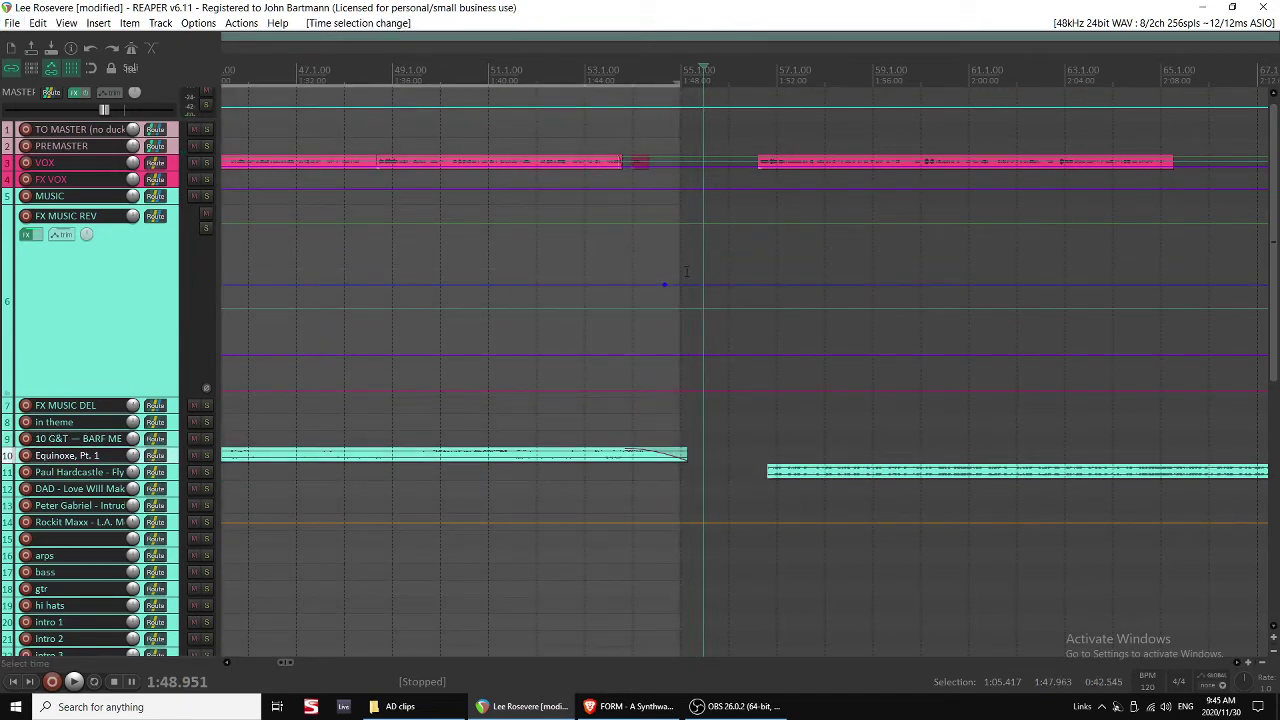
{"action": "left_click", "coordinate": [682, 276]}
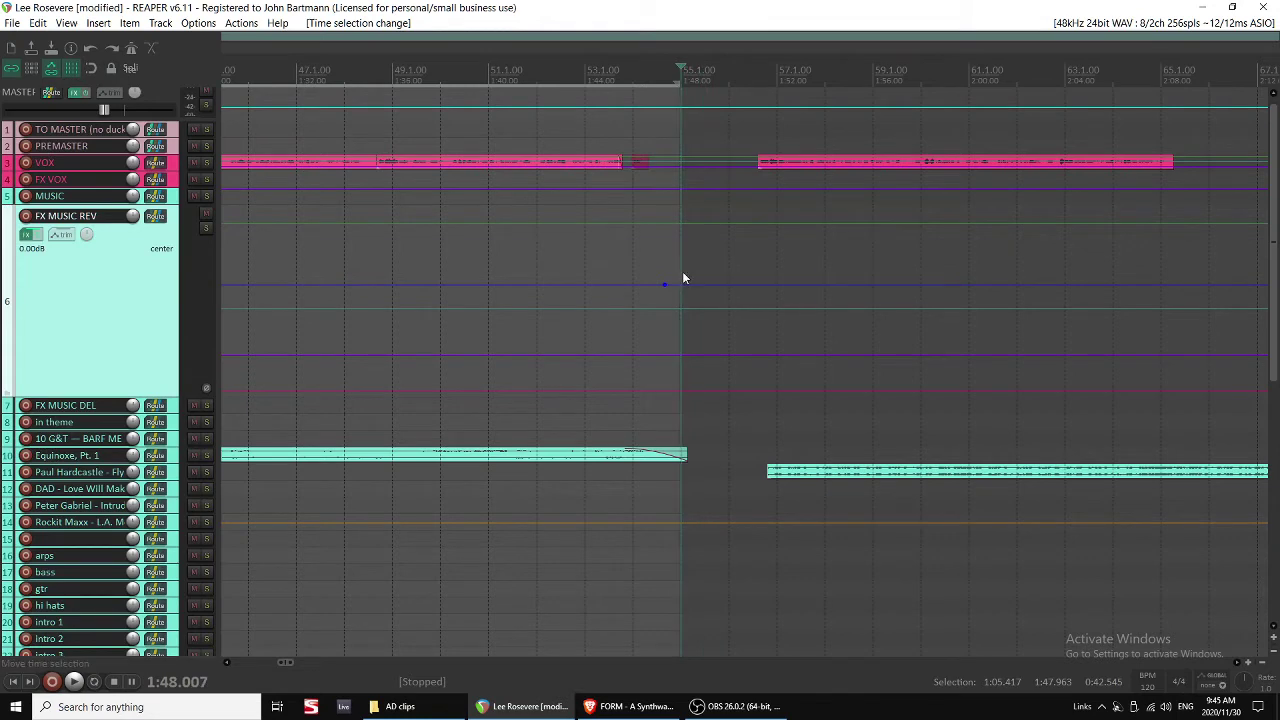
{"action": "left_click_drag", "start_coordinate": [698, 287], "coordinate": [675, 222]}
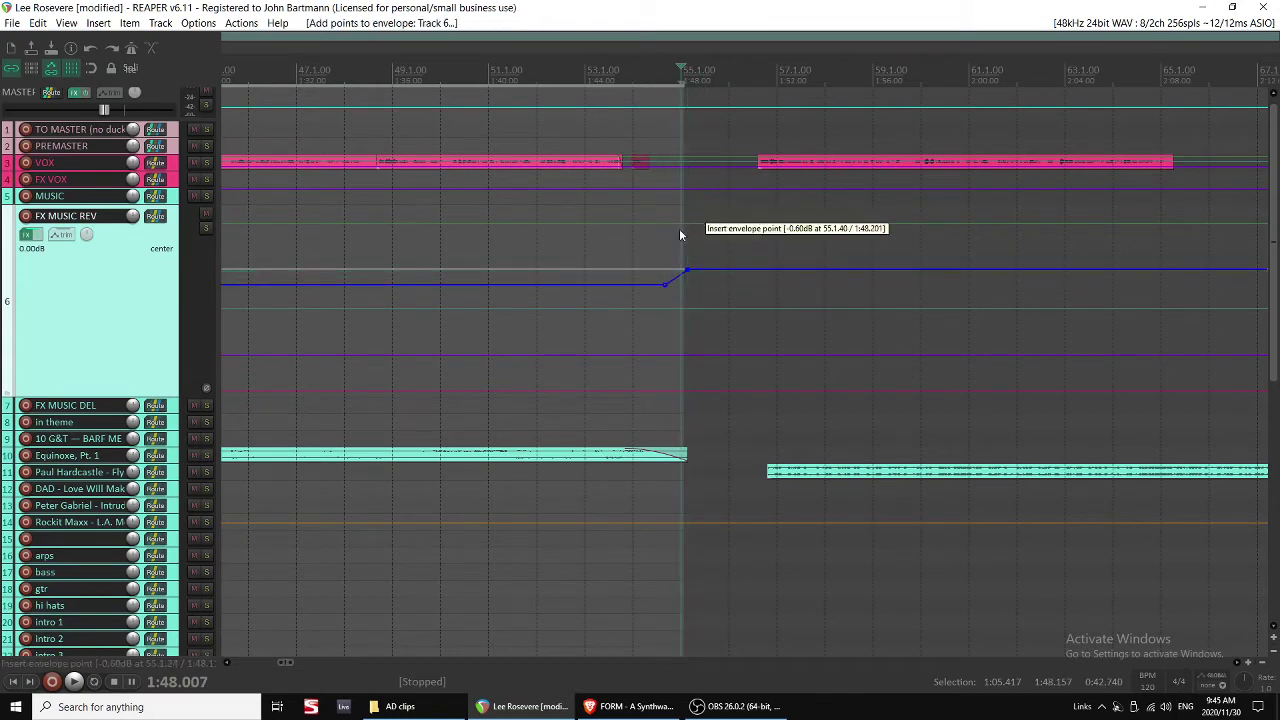
{"action": "key", "text": "space"}
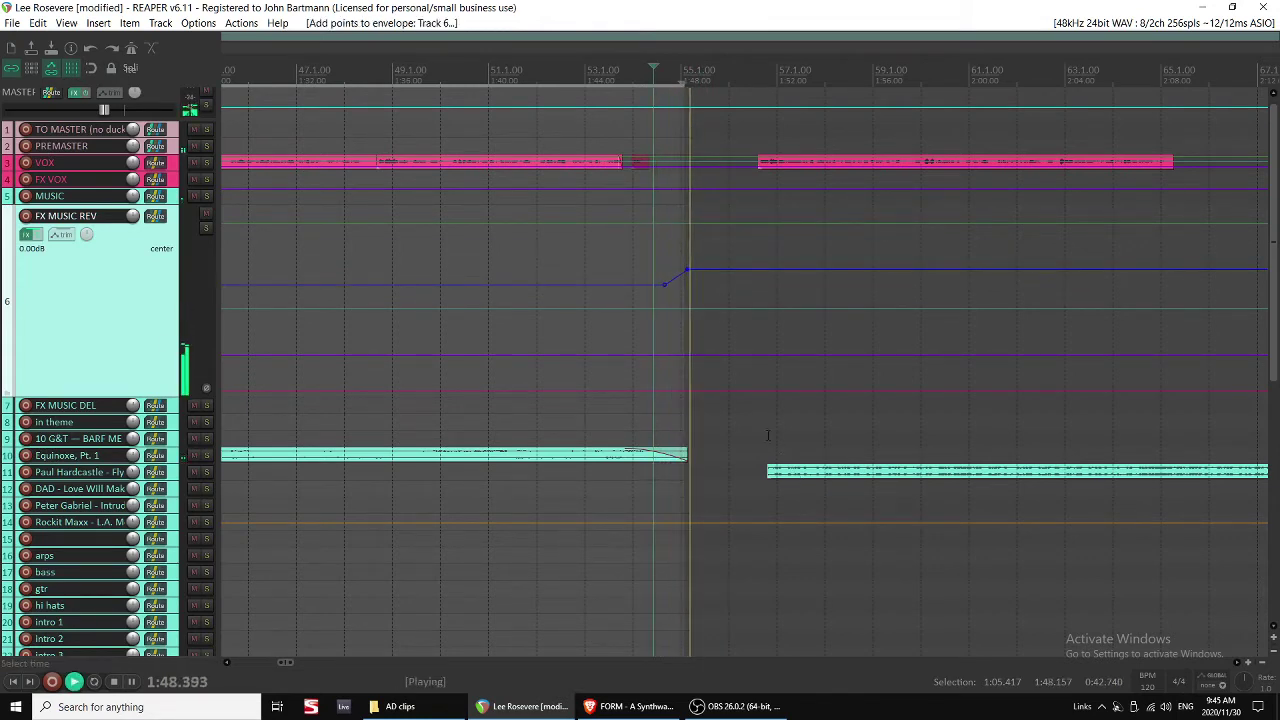
{"action": "left_click_drag", "start_coordinate": [663, 284], "coordinate": [630, 284]}
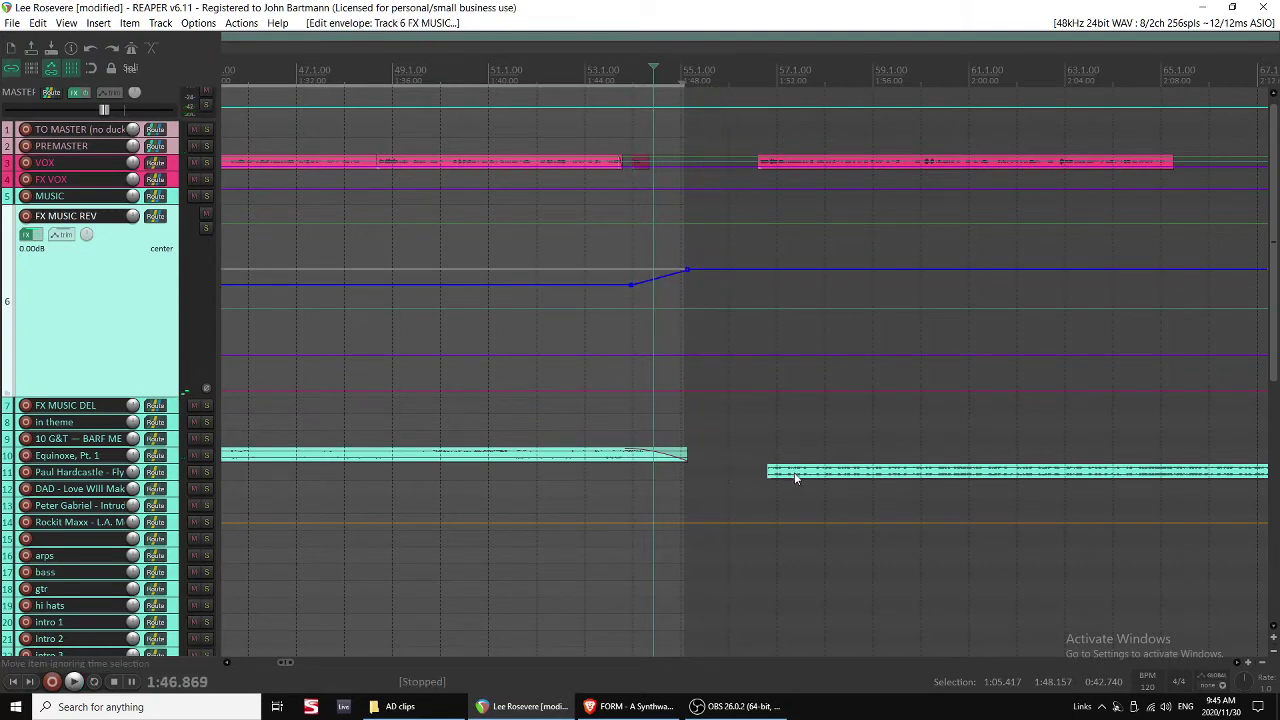
Move the Paul Hardcastle item to start at about 1:48.5, and ramp the blue FX MUSIC REV envelope back down by about 1:49.2.
{"action": "left_click_drag", "start_coordinate": [767, 476], "coordinate": [695, 476]}
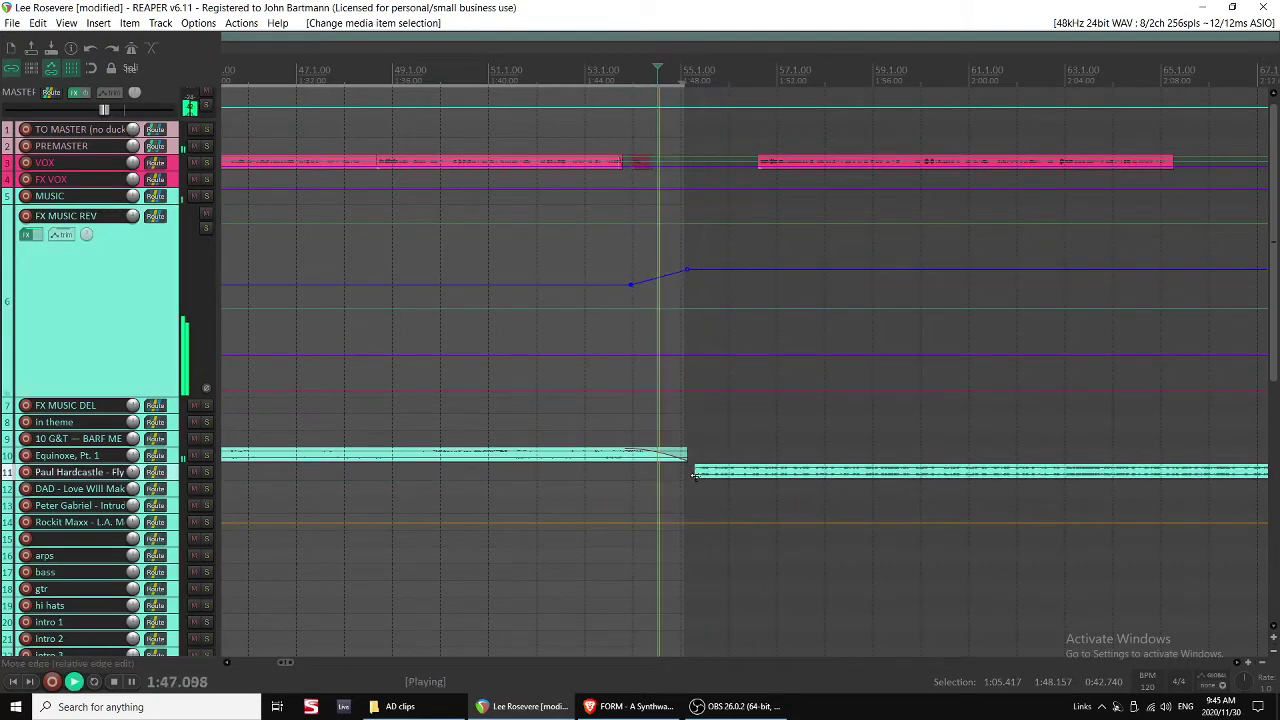
{"action": "left_click", "coordinate": [698, 269]}
{"action": "left_click_drag", "start_coordinate": [709, 270], "coordinate": [711, 420]}
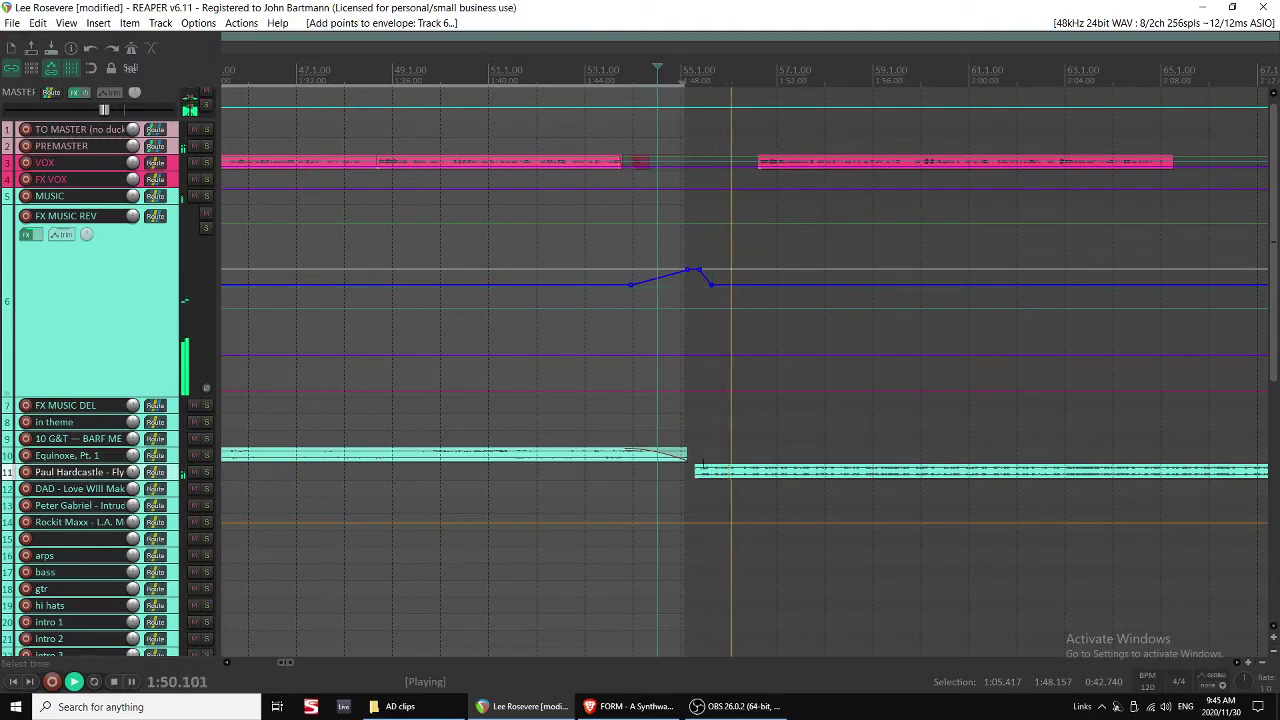
Nudge the Paul Hardcastle item earlier to start at about 1:48.4, just after Equinoxe, Pt. 1, and replay the transition.
{"action": "left_click", "coordinate": [712, 475]}
{"action": "key", "text": "space"}
{"action": "left_click_drag", "start_coordinate": [715, 476], "coordinate": [691, 474]}
{"action": "key", "text": "space"}
{"action": "left_click", "coordinate": [671, 473]}
{"action": "key", "text": "space"}
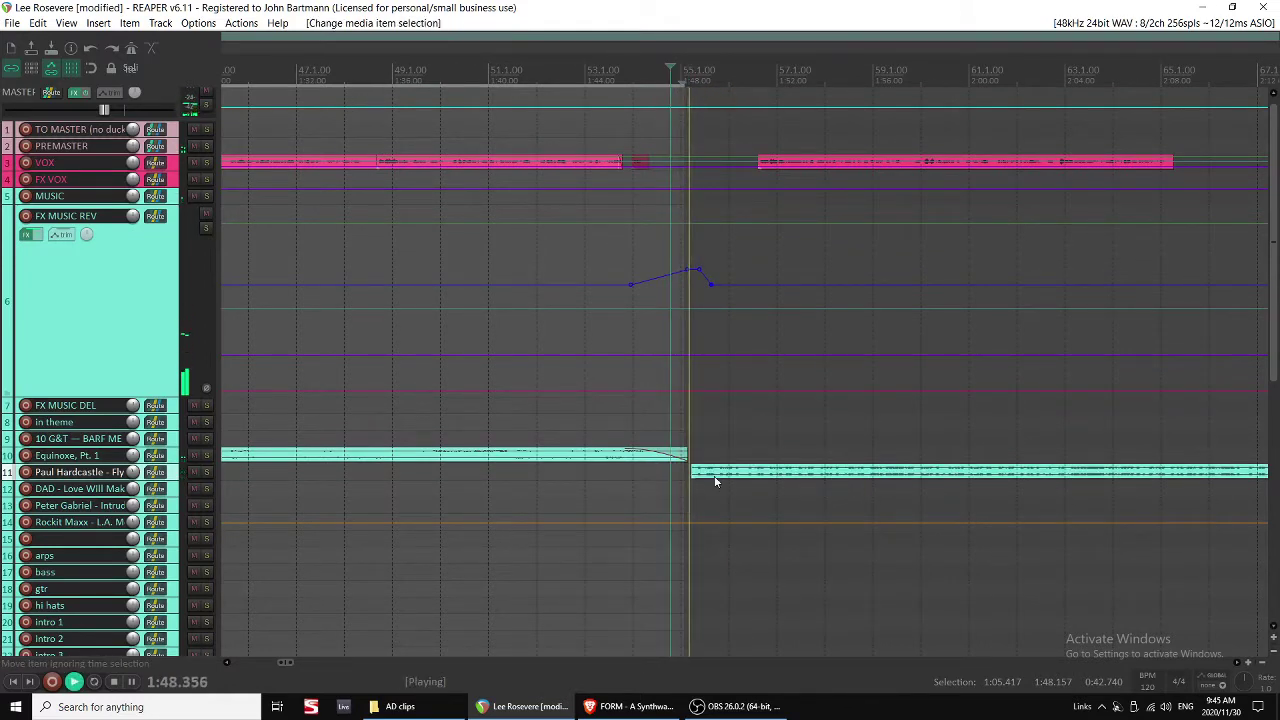
Move the VOX clip over the Paul Hardcastle song slightly earlier, to start at about 1:50.5.
{"action": "left_click", "coordinate": [781, 163]}
{"action": "left_click_drag", "start_coordinate": [788, 183], "coordinate": [774, 201]}
{"action": "key", "text": "grave"}
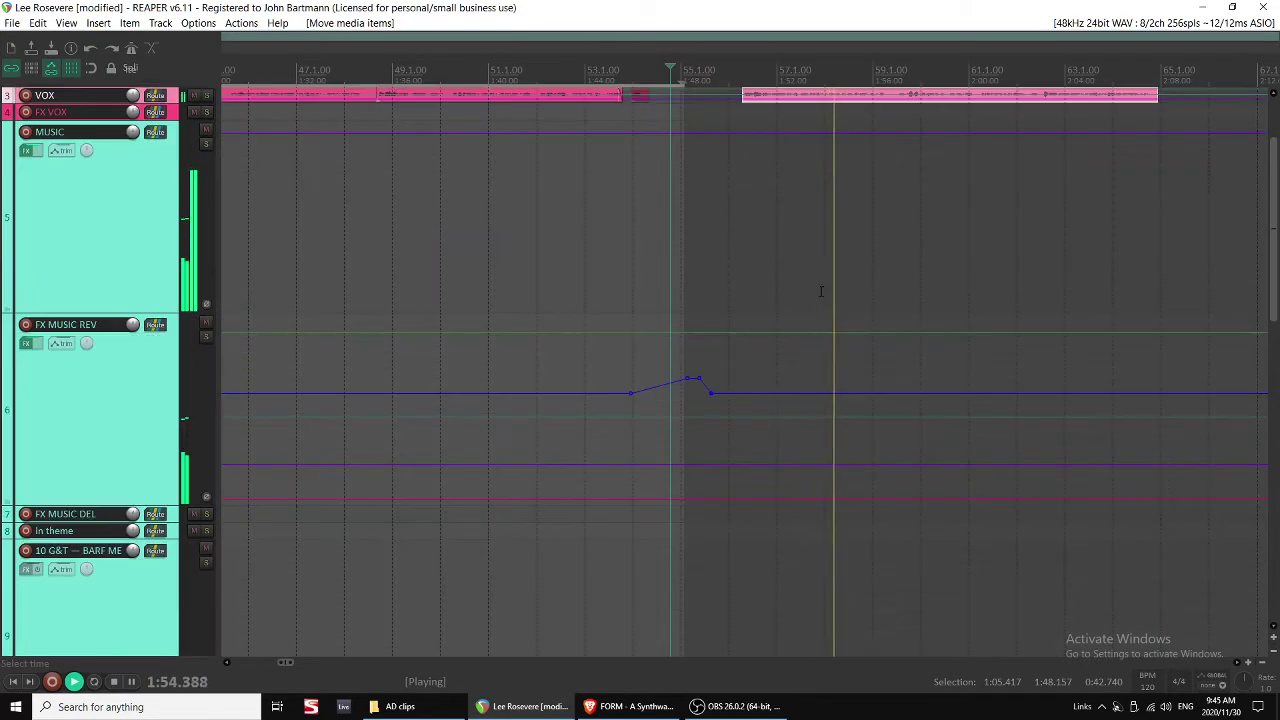
{"action": "scroll", "coordinate": [820, 291], "scroll_direction": "down", "scroll_amount": 3}
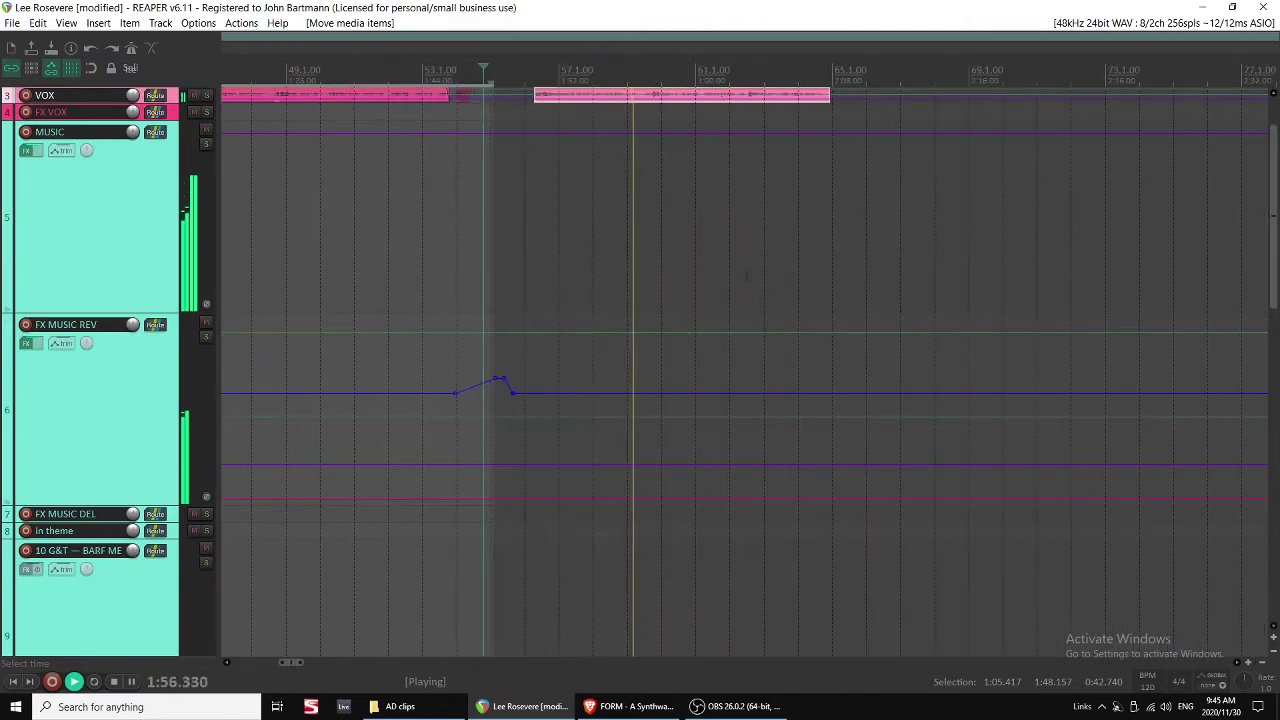
{"action": "scroll", "coordinate": [746, 276], "scroll_direction": "up", "scroll_amount": 3}
Try splitting the VOX clip over the Paul Hardcastle song at about 2:00.4.
{"action": "left_click", "coordinate": [673, 167]}
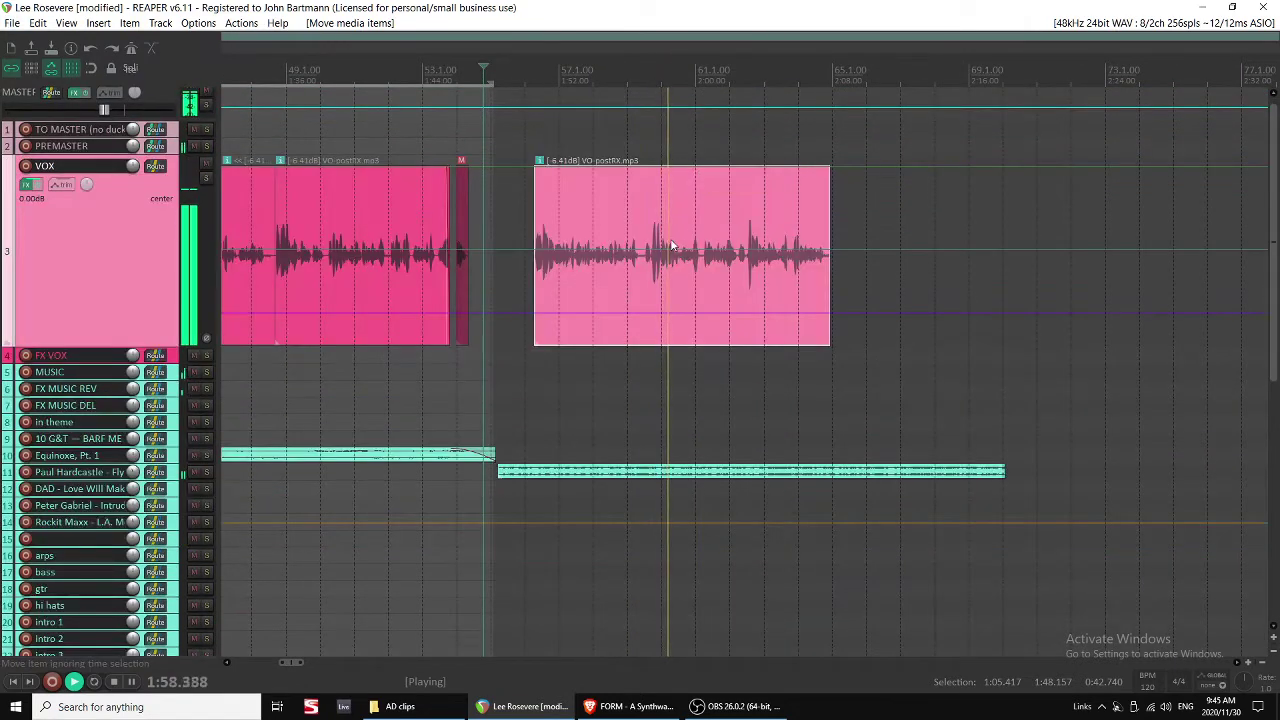
{"action": "key", "text": "s"}
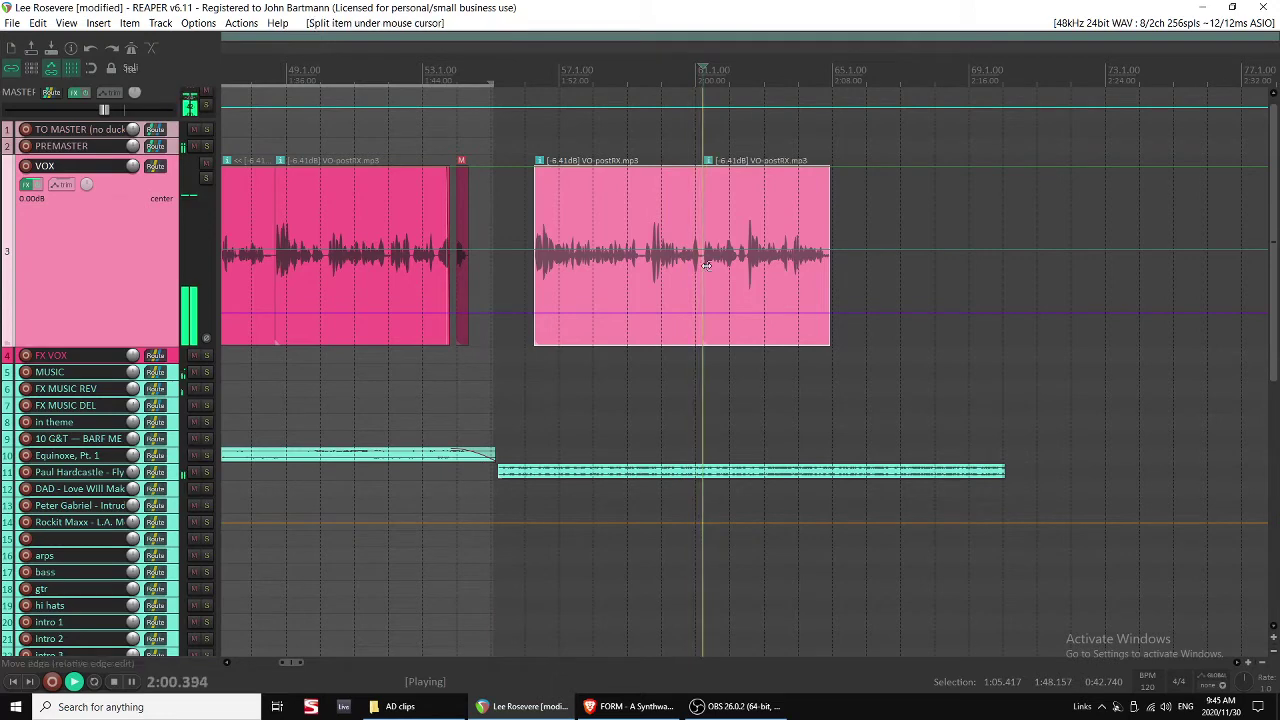
{"action": "left_click", "coordinate": [714, 269]}
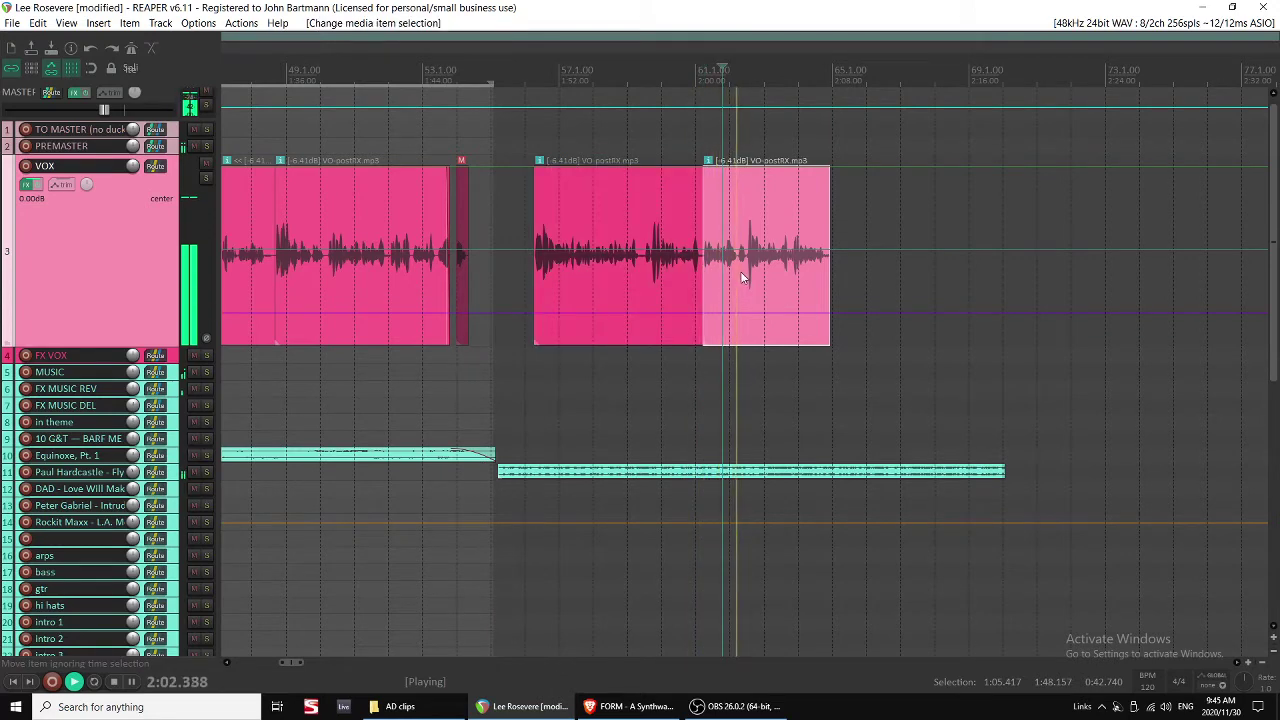
{"action": "key", "text": "ctrl+z"}
{"action": "key", "text": "ctrl+z"}
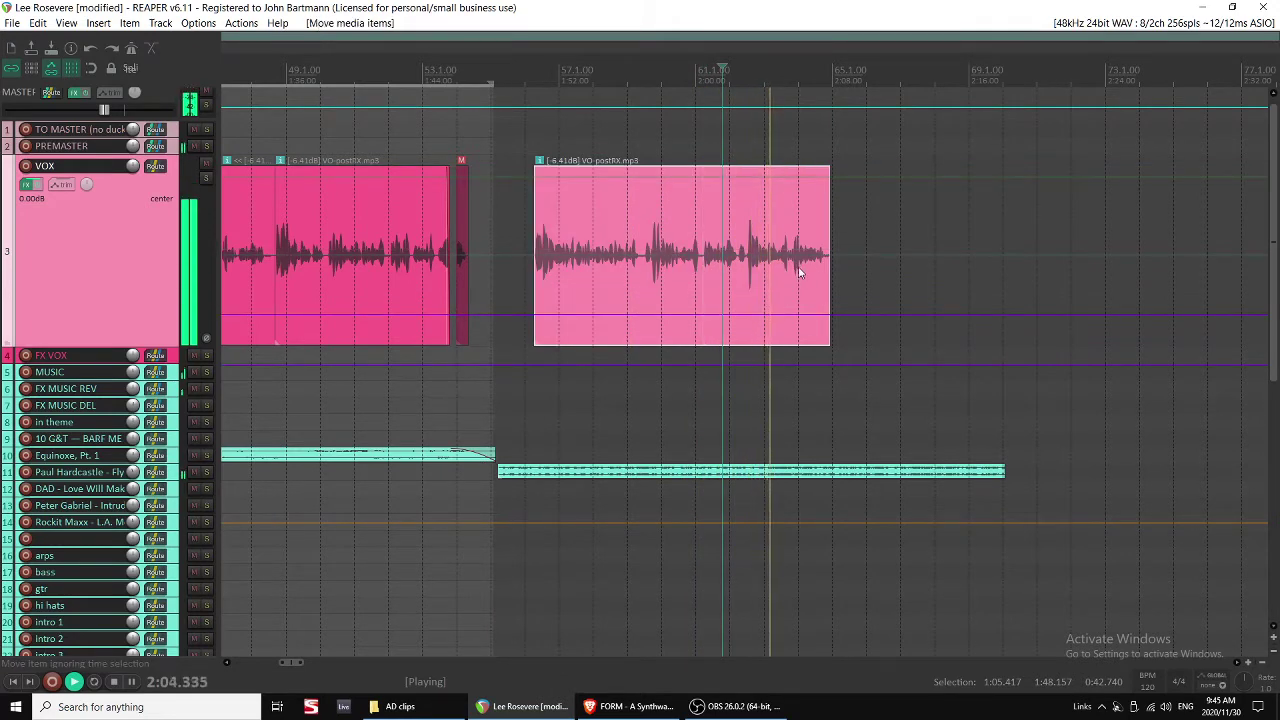
Trim the last VOX clip's end to about 2:07.6, then place the short muted VOX clip right behind it and unmute it.
{"action": "left_click_drag", "start_coordinate": [828, 269], "coordinate": [824, 270]}
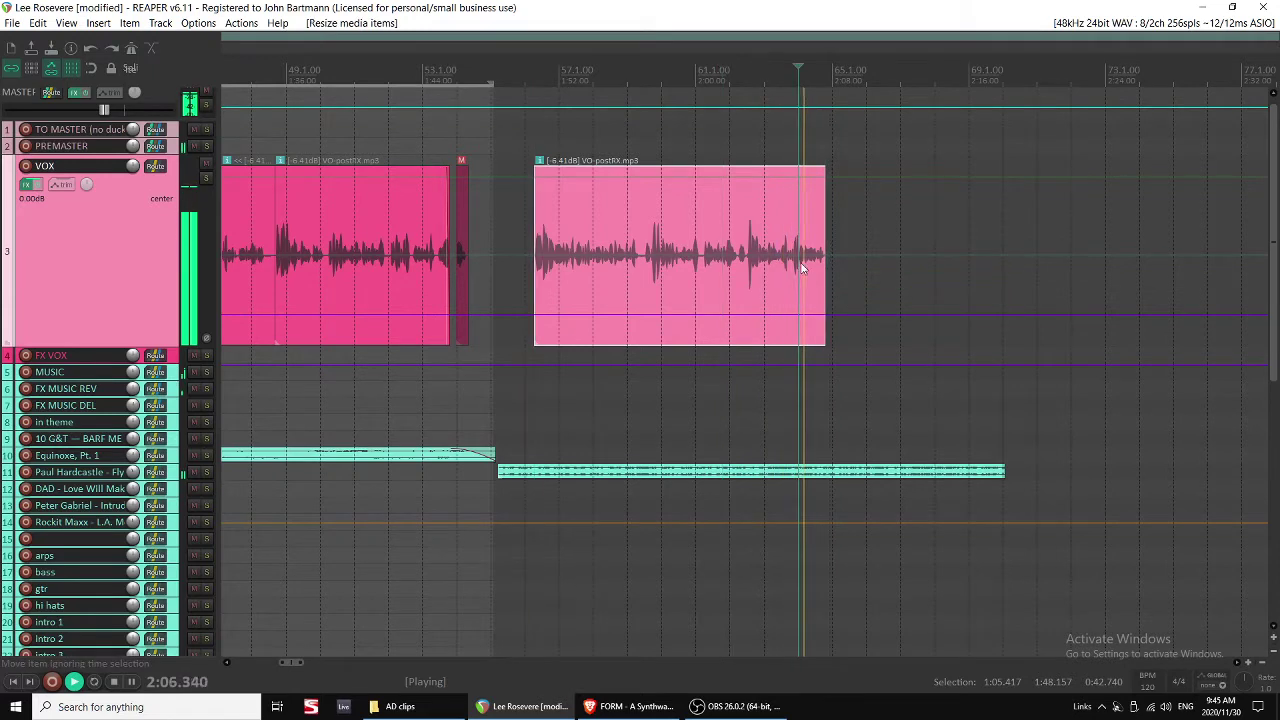
{"action": "left_click_drag", "start_coordinate": [466, 251], "coordinate": [776, 239]}
{"action": "key", "text": "u"}
{"action": "left_click", "coordinate": [817, 232]}
{"action": "scroll", "coordinate": [897, 251], "scroll_direction": "up", "scroll_amount": 2}
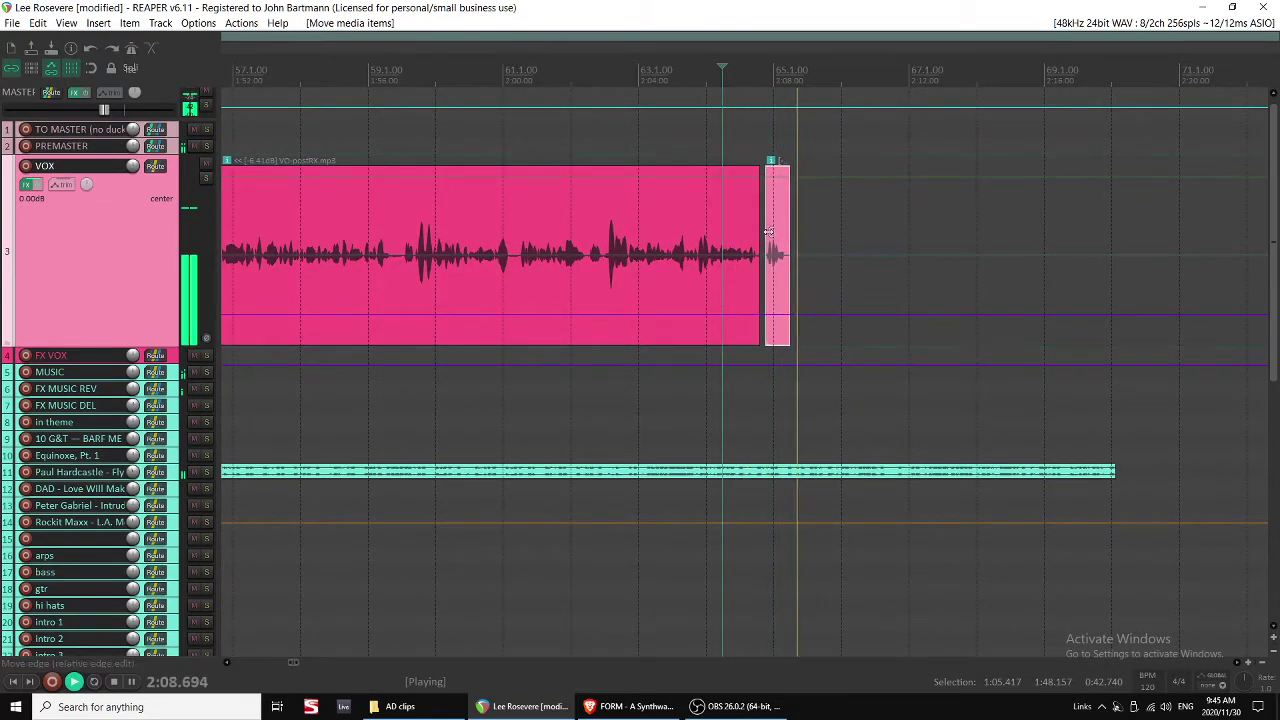
Replay the join between the last two VOX clips and trim the short clip's end slightly.
{"action": "left_click", "coordinate": [726, 239]}
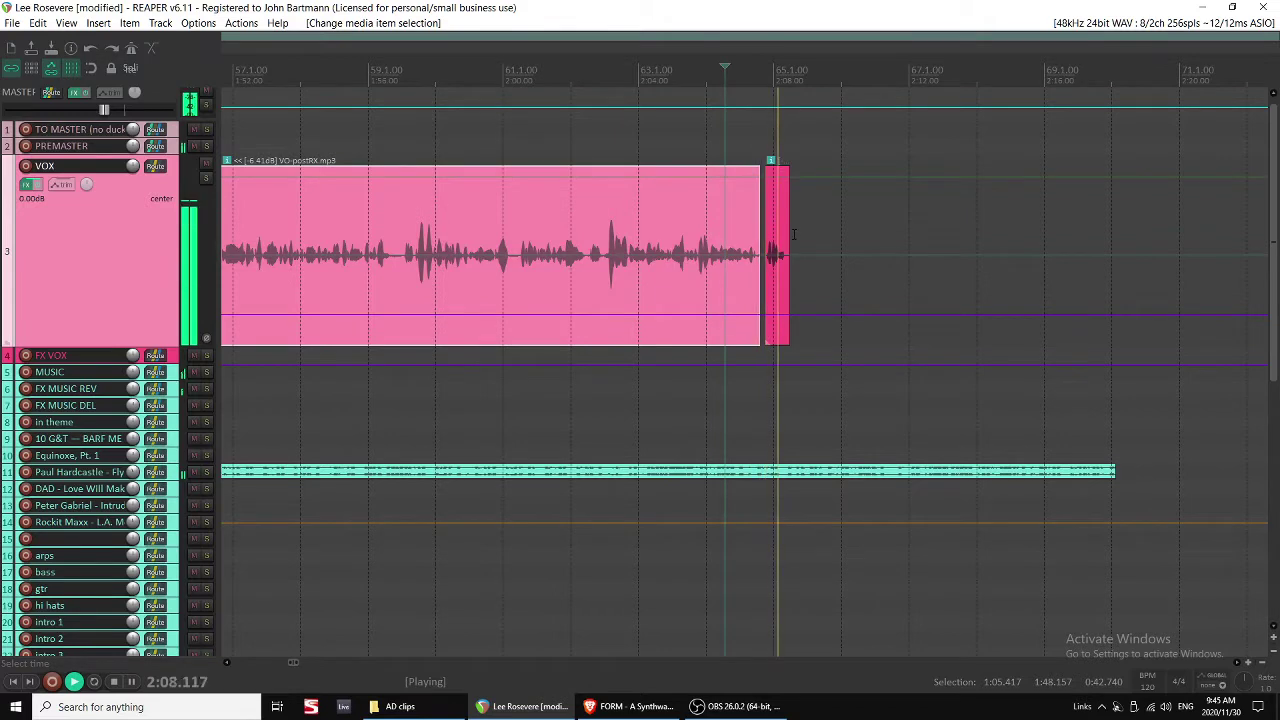
{"action": "left_click_drag", "start_coordinate": [789, 218], "coordinate": [786, 224]}
{"action": "key", "text": "space"}
{"action": "scroll", "coordinate": [798, 348], "scroll_direction": "down", "scroll_amount": 3}
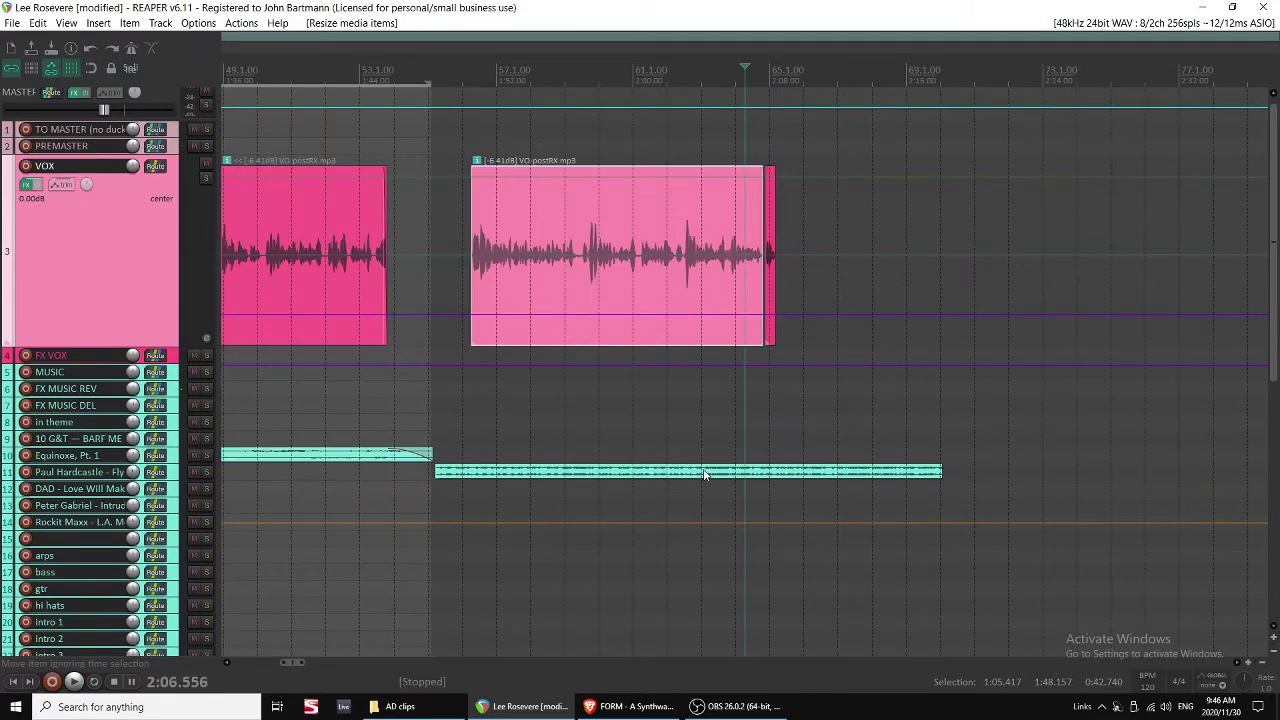
Set the Paul Hardcastle item's take volume to about -7.99 dB.
{"action": "left_click", "coordinate": [704, 474]}
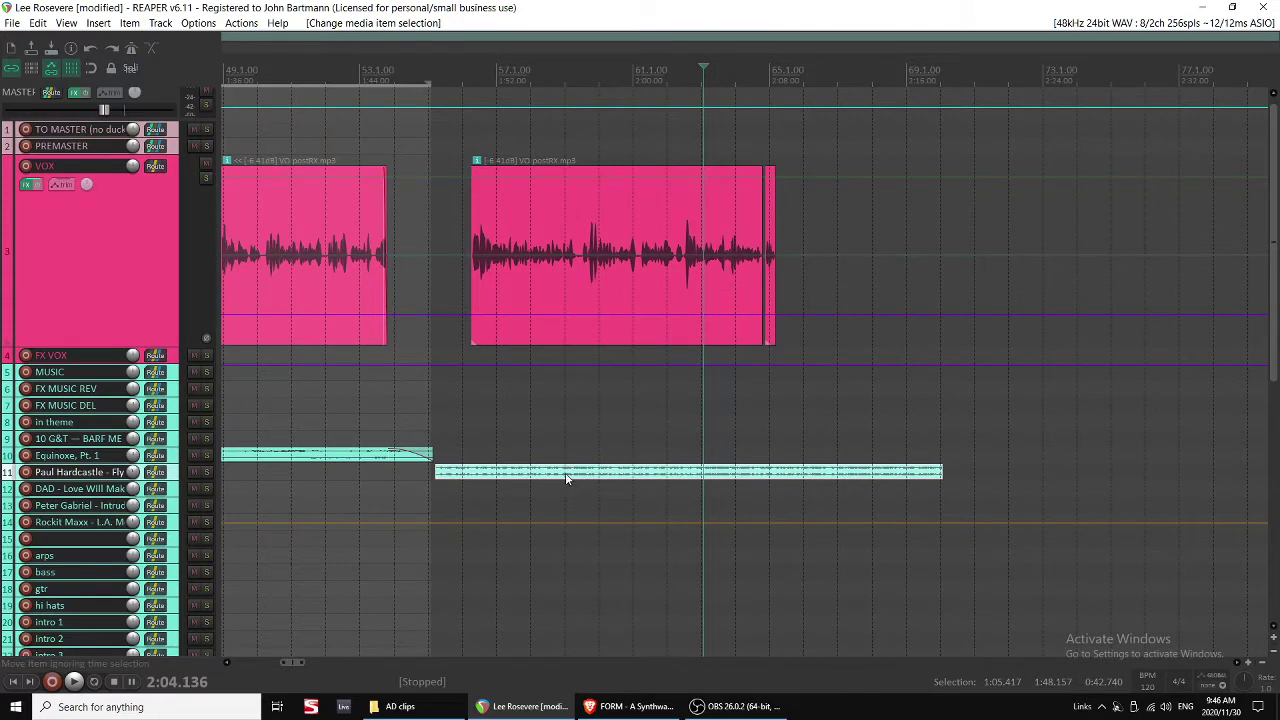
{"action": "scroll", "coordinate": [566, 478], "scroll_direction": "down", "scroll_amount": 2}
{"action": "left_click", "coordinate": [518, 461]}
{"action": "left_click", "coordinate": [640, 475]}
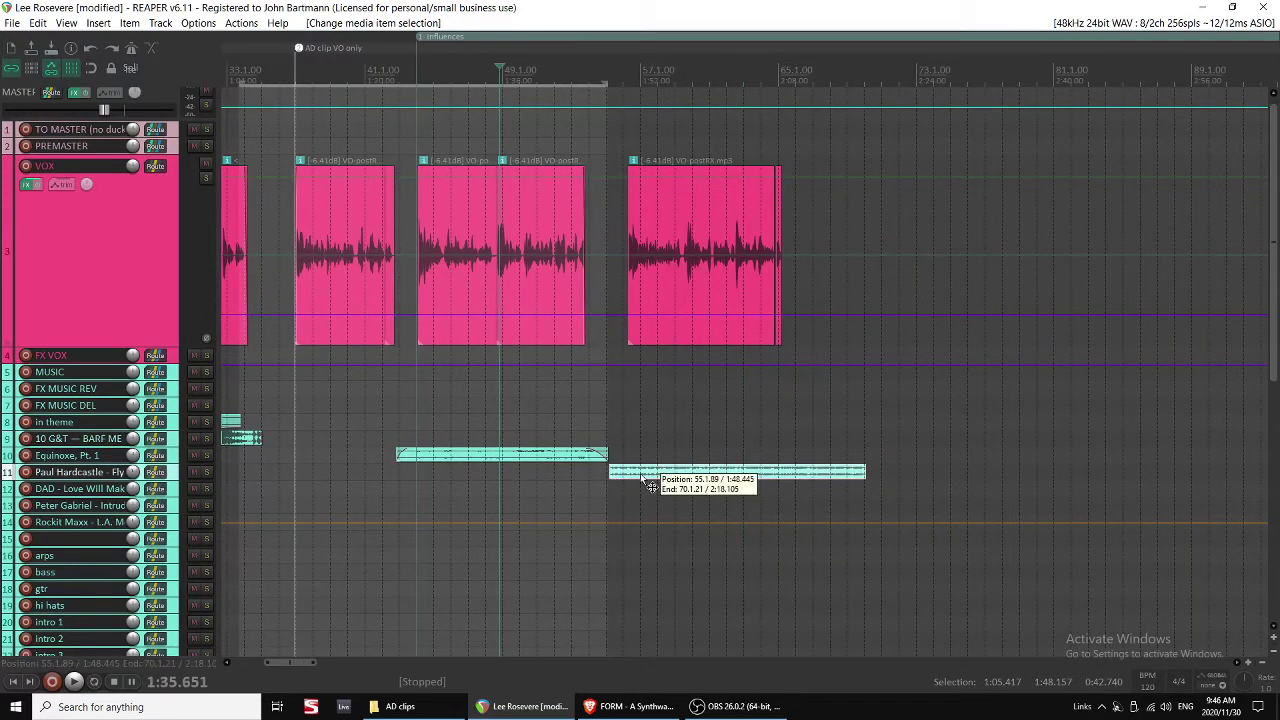
{"action": "left_click", "coordinate": [583, 458], "text": "ctrl"}
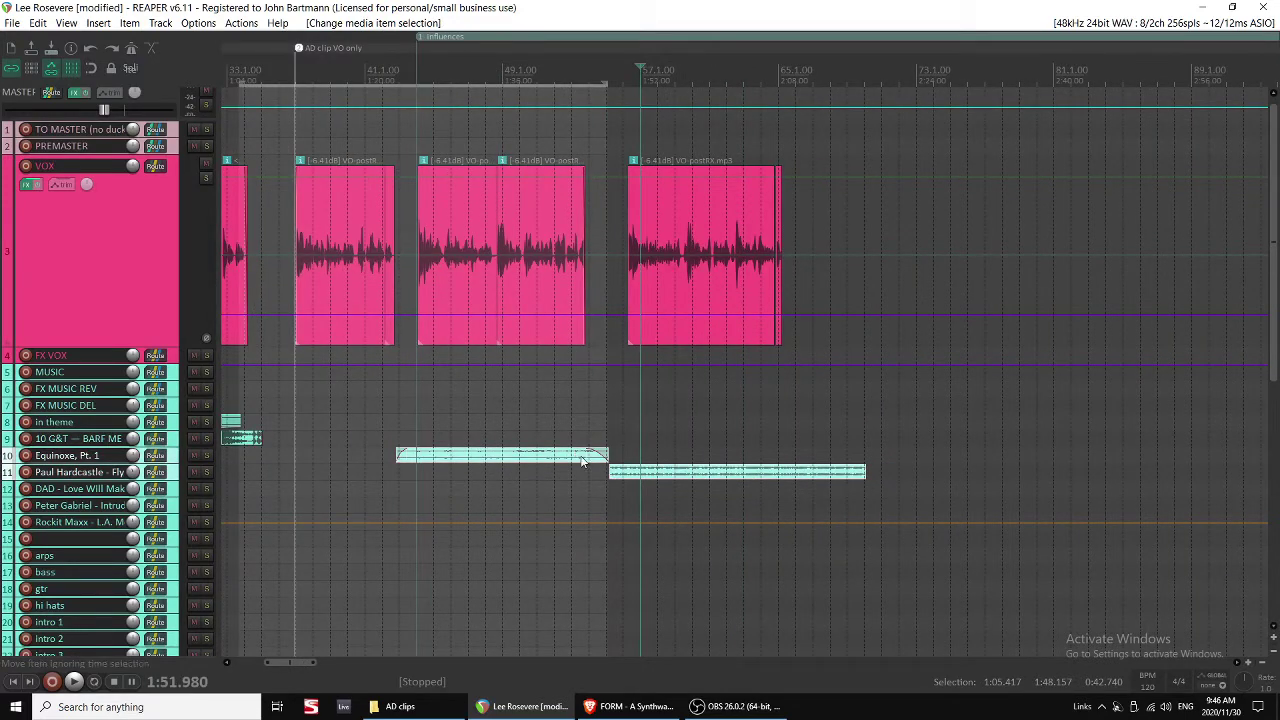
{"action": "double_click", "coordinate": [663, 471]}
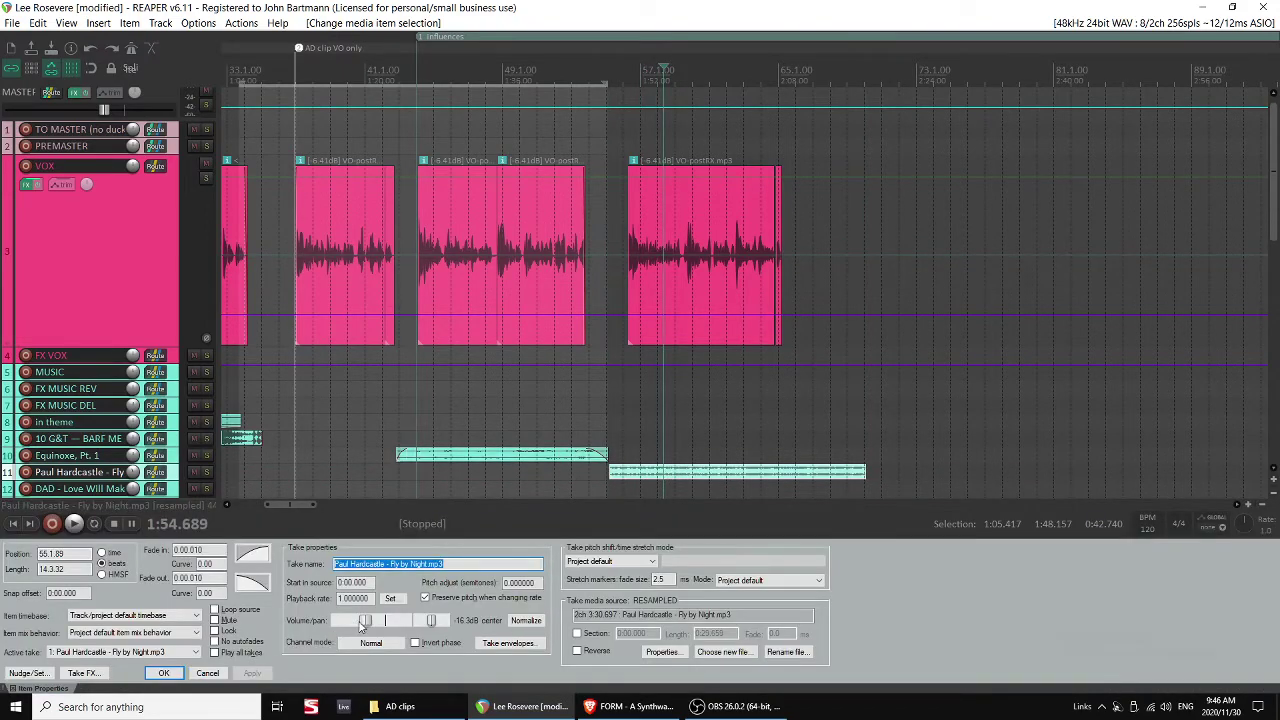
{"action": "left_click", "coordinate": [265, 670]}
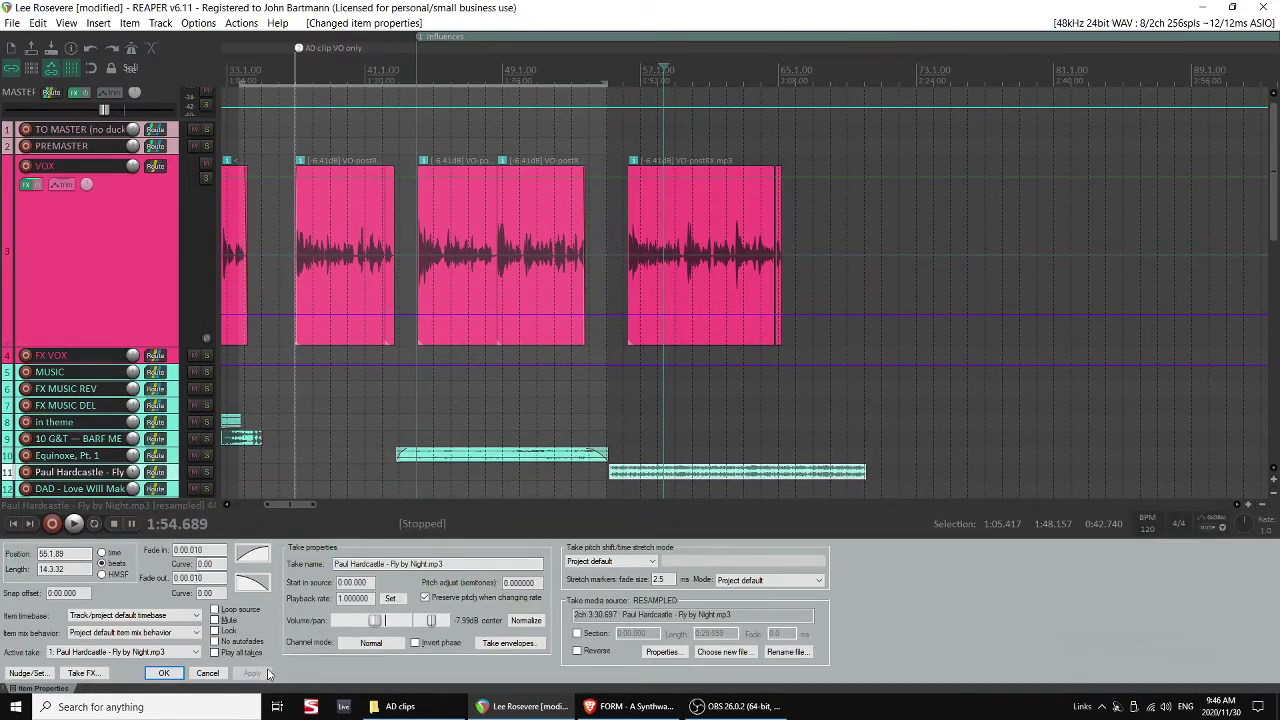
{"action": "key", "text": "Escape"}
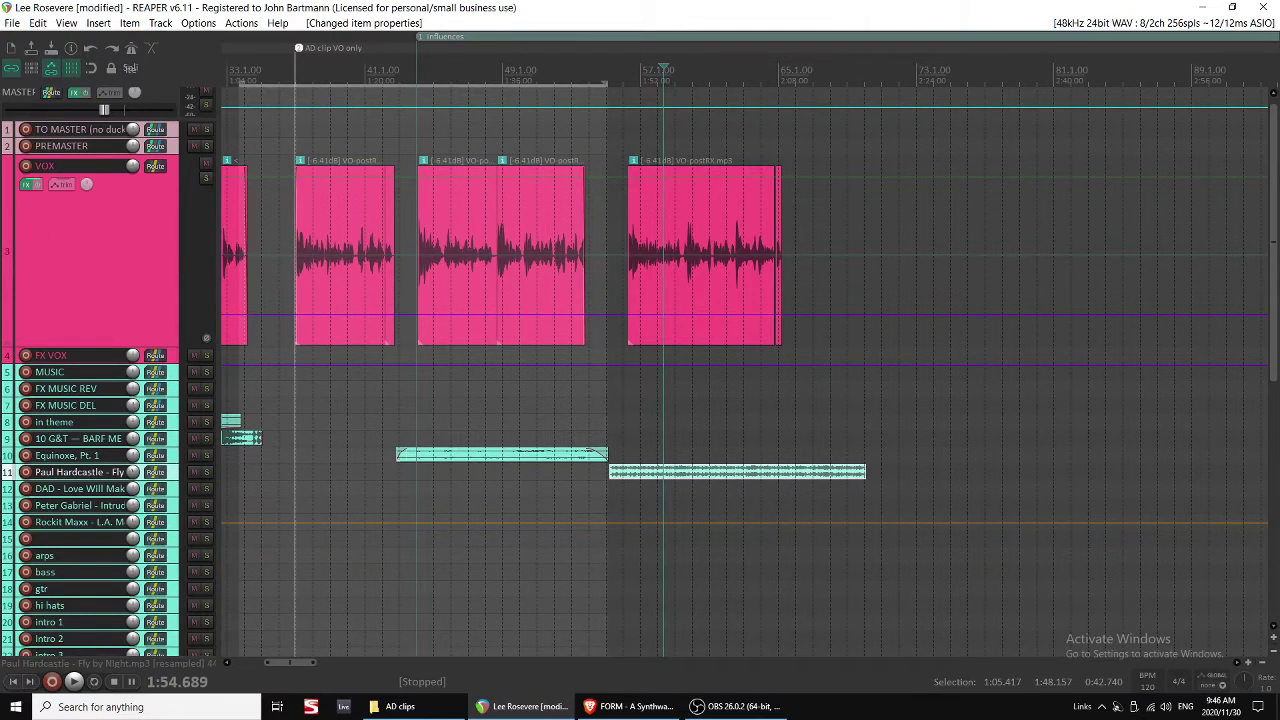
Lower the ReaComp threshold on the MUSIC track to about -41.1 dB while playing, replay from about 1:48, and close the plug-in.
{"action": "key", "text": "ctrl+m"}
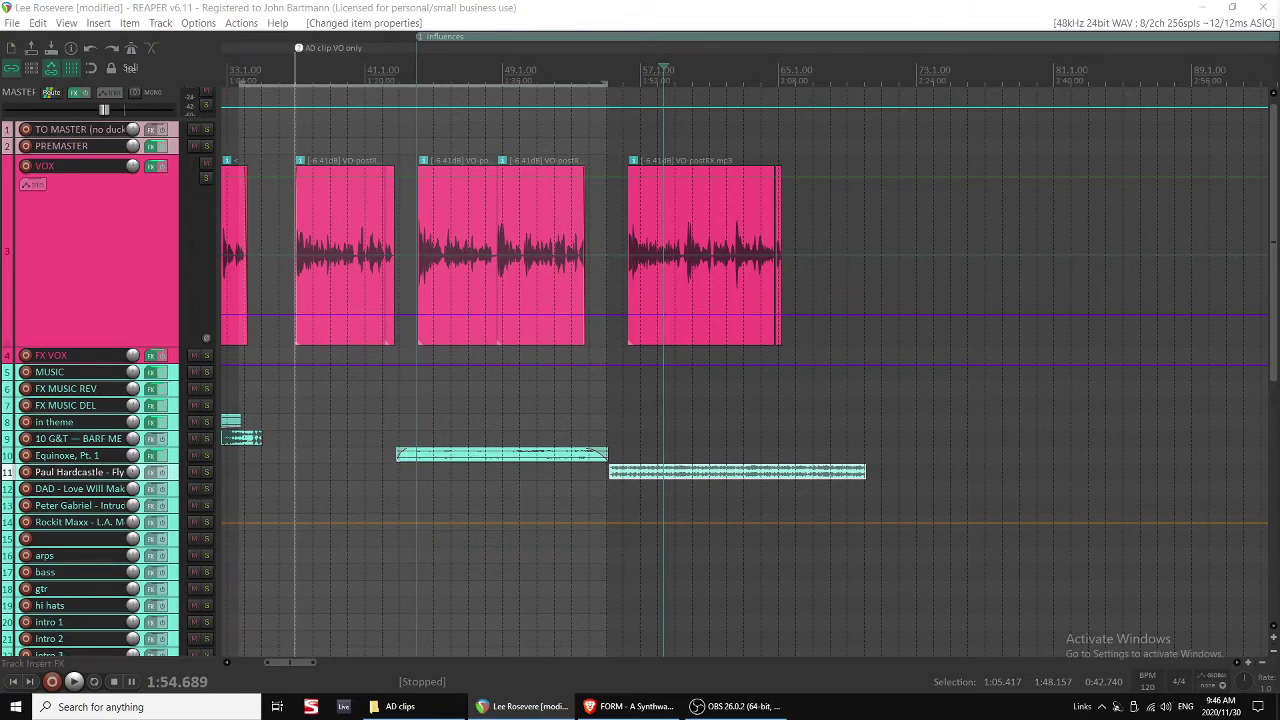
{"action": "left_click_drag", "start_coordinate": [1279, 165], "coordinate": [888, 258]}
{"action": "key", "text": "space"}
{"action": "key", "text": "space"}
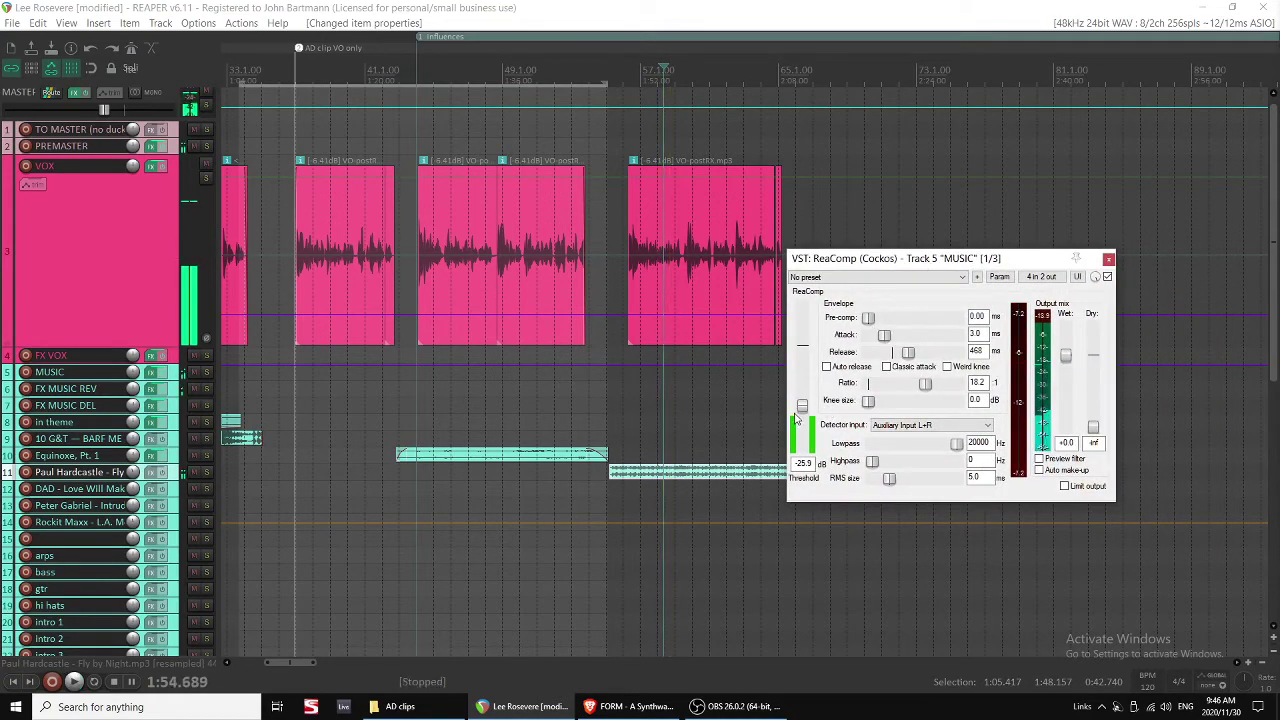
{"action": "key", "text": "space"}
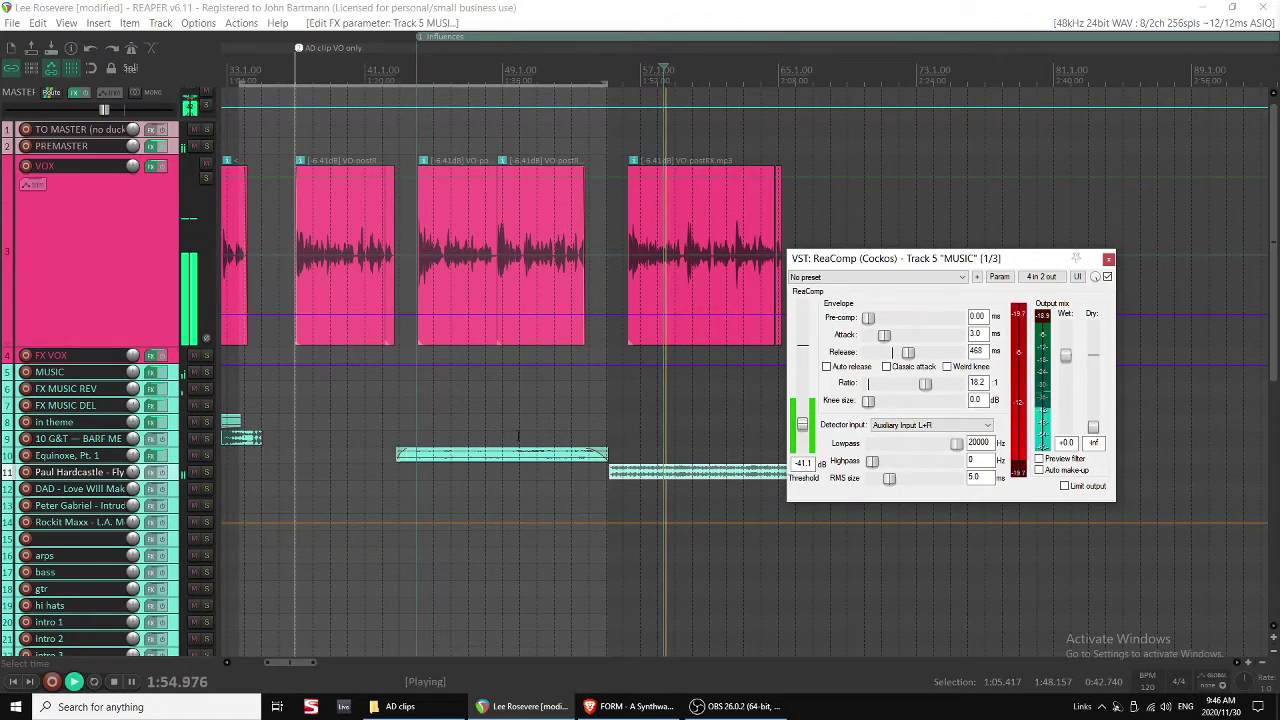
{"action": "left_click", "coordinate": [614, 398]}
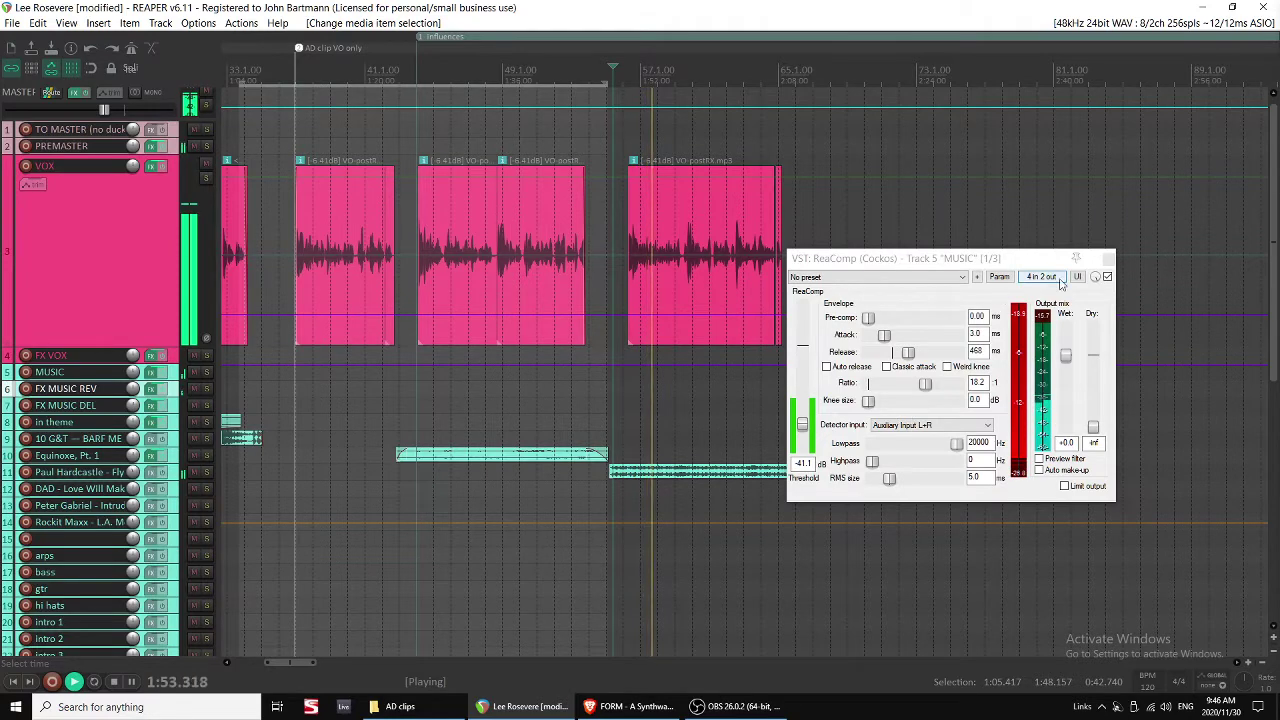
{"action": "left_click", "coordinate": [1105, 258]}
Replay Equinoxe, Pt. 1 from about 1:25 and set its take volume to about -16.3 dB.
{"action": "left_click", "coordinate": [543, 406]}
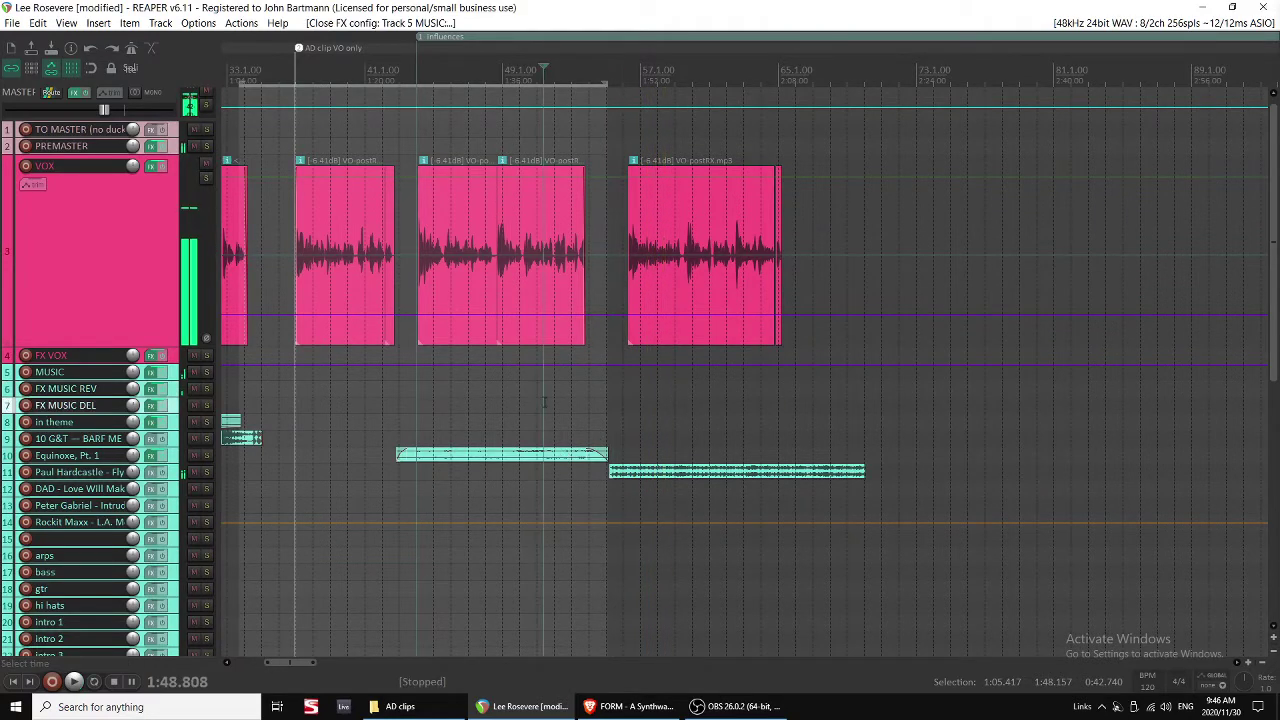
{"action": "left_click", "coordinate": [563, 456]}
{"action": "left_click", "coordinate": [387, 419]}
{"action": "left_click", "coordinate": [405, 420]}
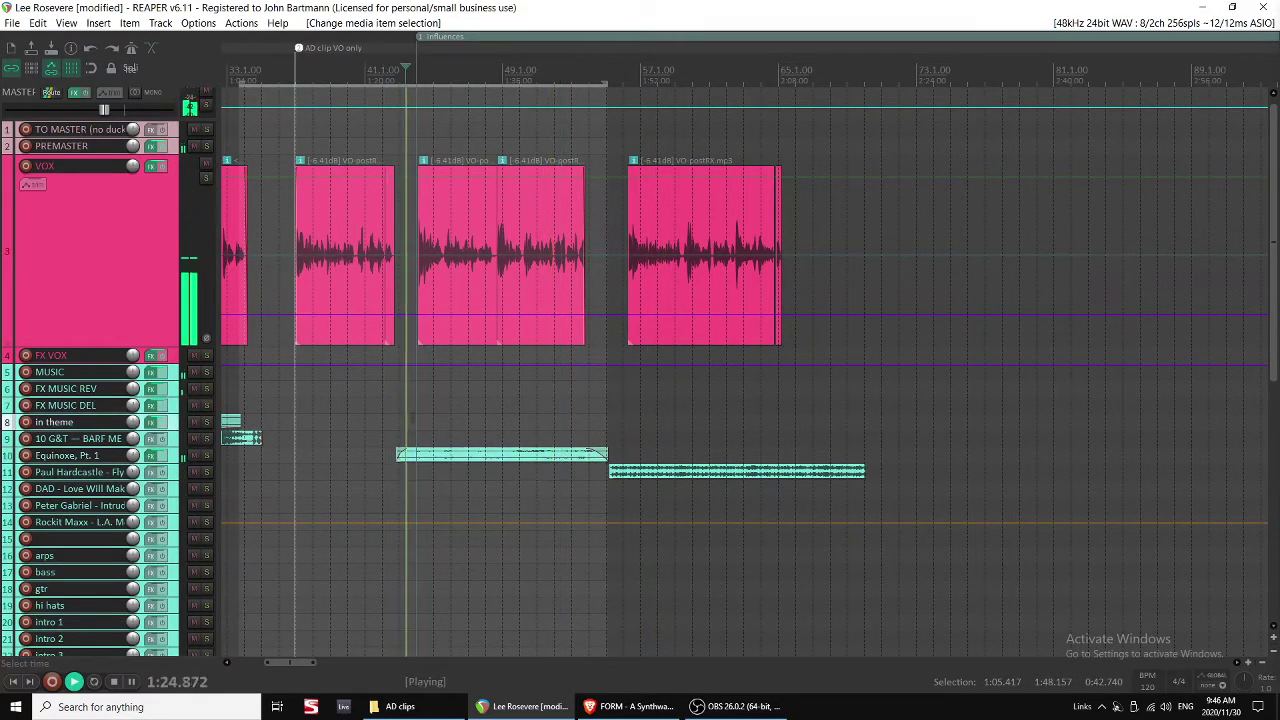
{"action": "double_click", "coordinate": [440, 455]}
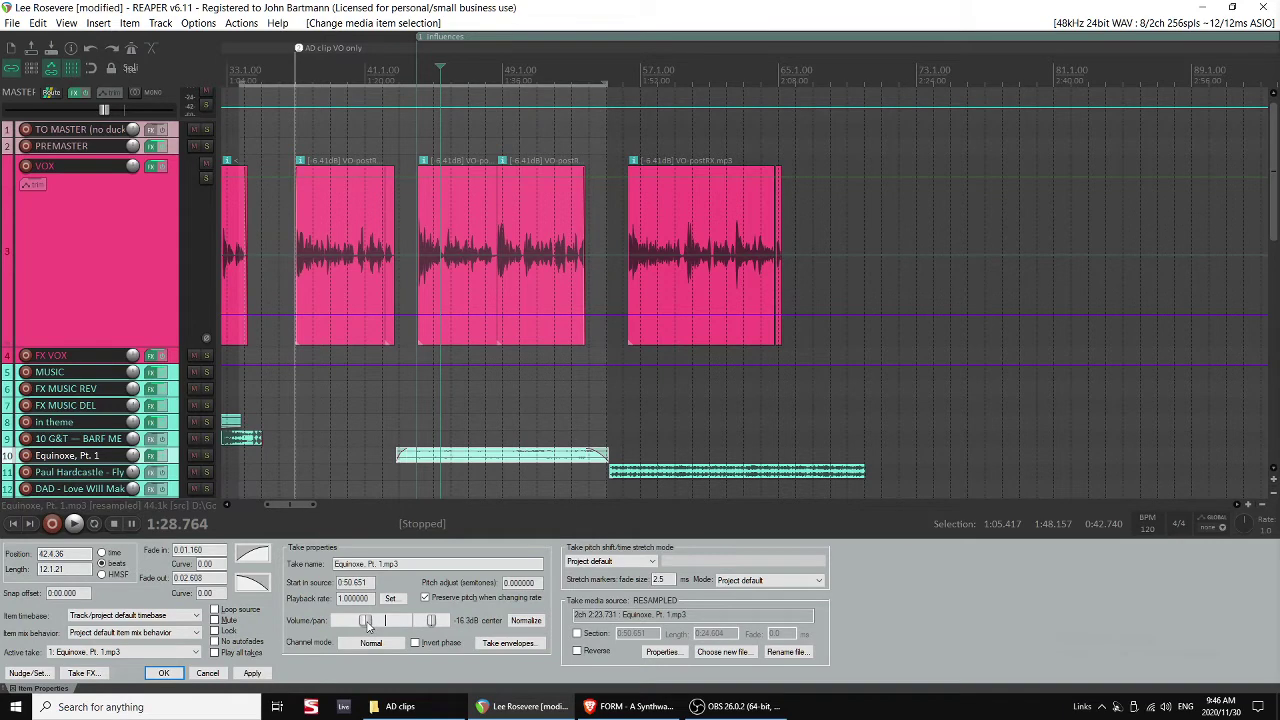
{"action": "left_click", "coordinate": [164, 673]}
Replay the opening of Equinoxe, Pt. 1 and its transition into the Paul Hardcastle item, and save the project.
{"action": "key", "text": "space"}
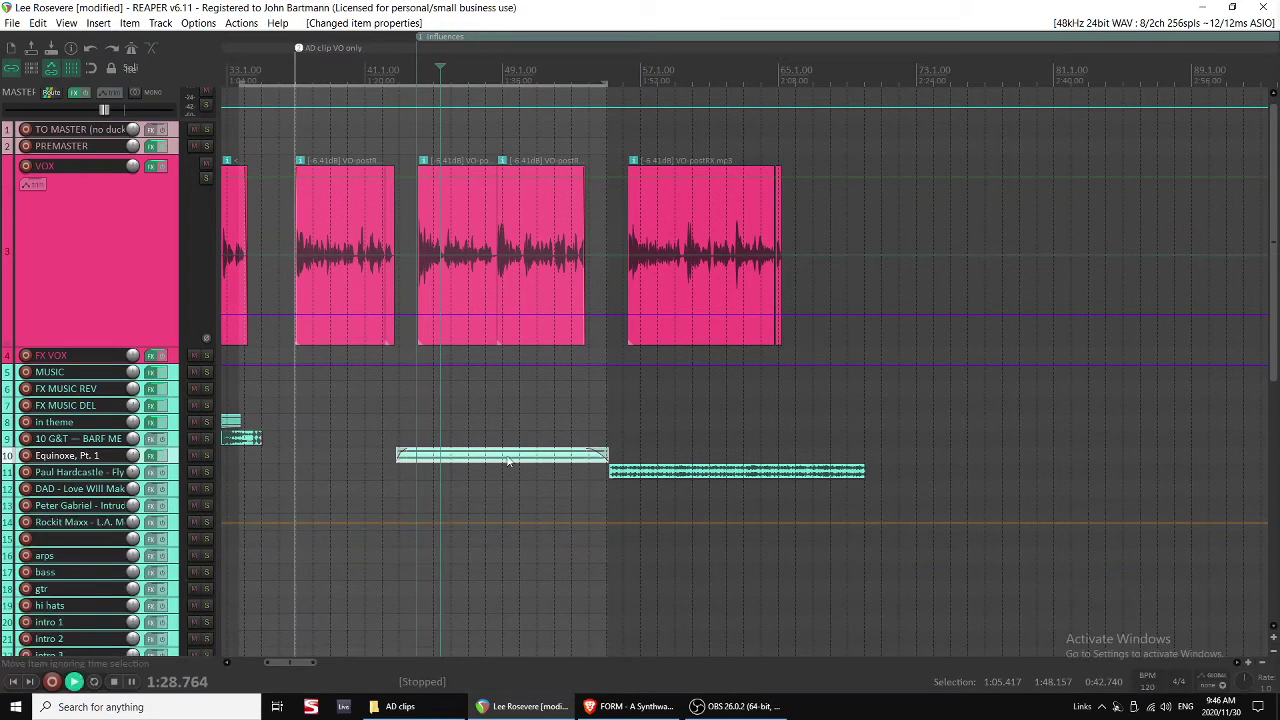
{"action": "left_click", "coordinate": [405, 407]}
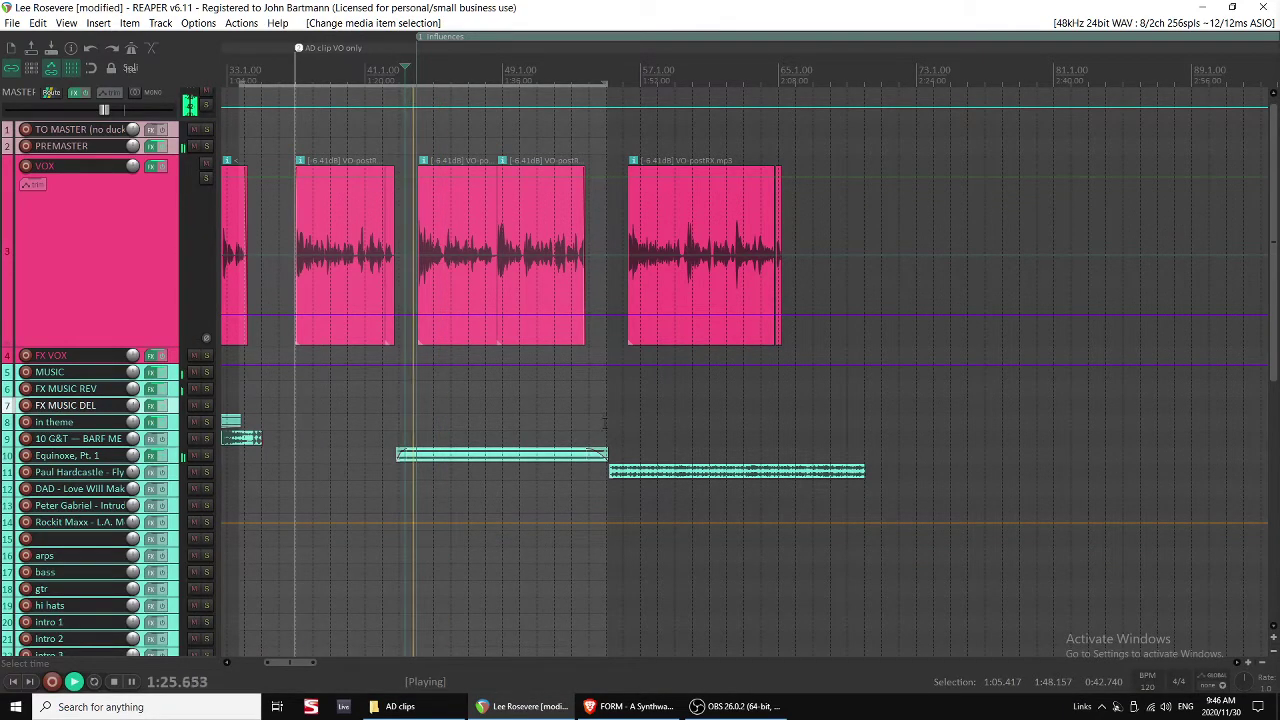
{"action": "left_click", "coordinate": [606, 423]}
{"action": "key", "text": "ctrl+s"}
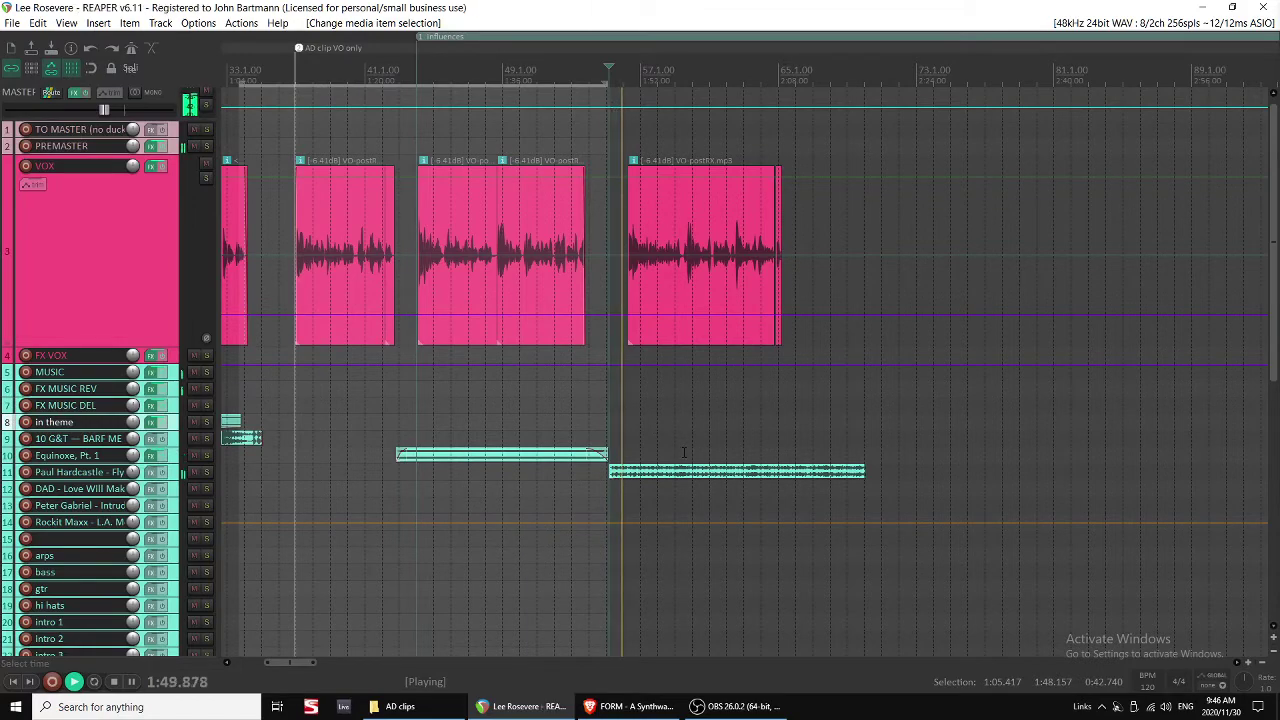
Replay the ending of the voice clip over the Paul Hardcastle item from about 2:06.
{"action": "key", "text": "space"}
{"action": "left_click", "coordinate": [678, 439]}
{"action": "scroll", "coordinate": [731, 456], "scroll_direction": "right", "scroll_amount": 2}
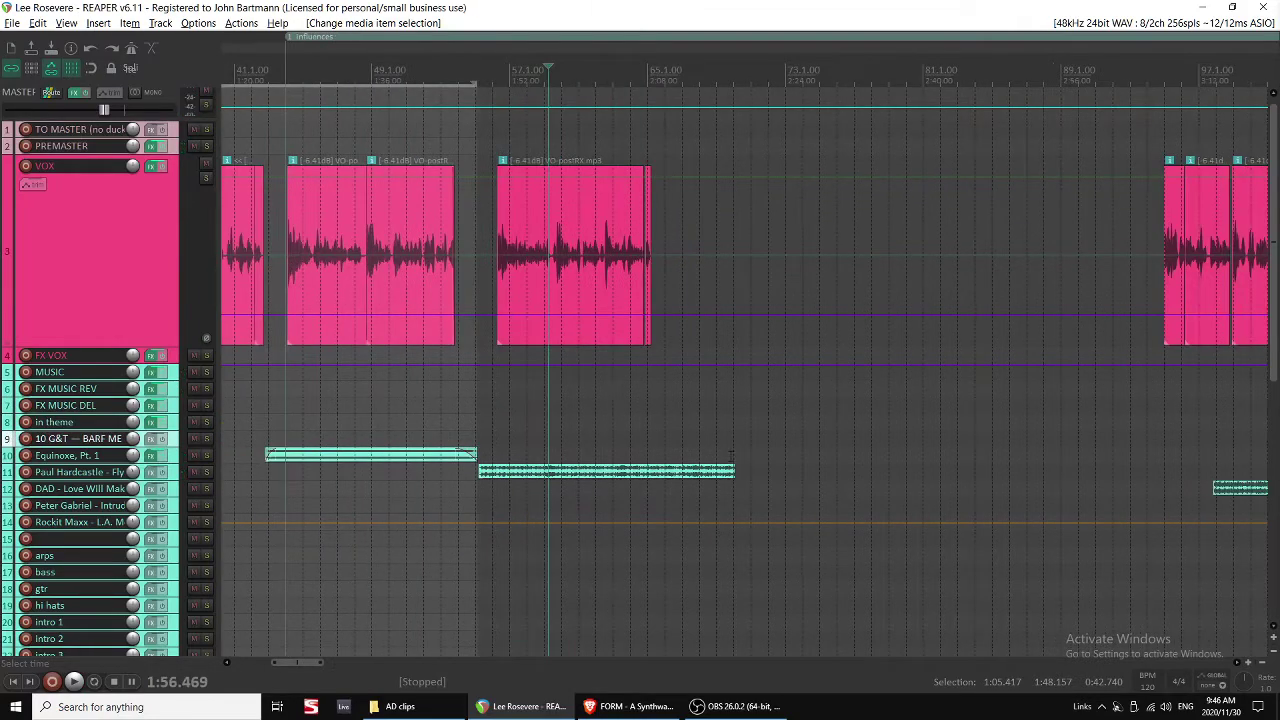
{"action": "left_click", "coordinate": [641, 380]}
{"action": "scroll", "coordinate": [642, 380], "scroll_direction": "up", "scroll_amount": 2}
{"action": "scroll", "coordinate": [665, 393], "scroll_direction": "right", "scroll_amount": 3}
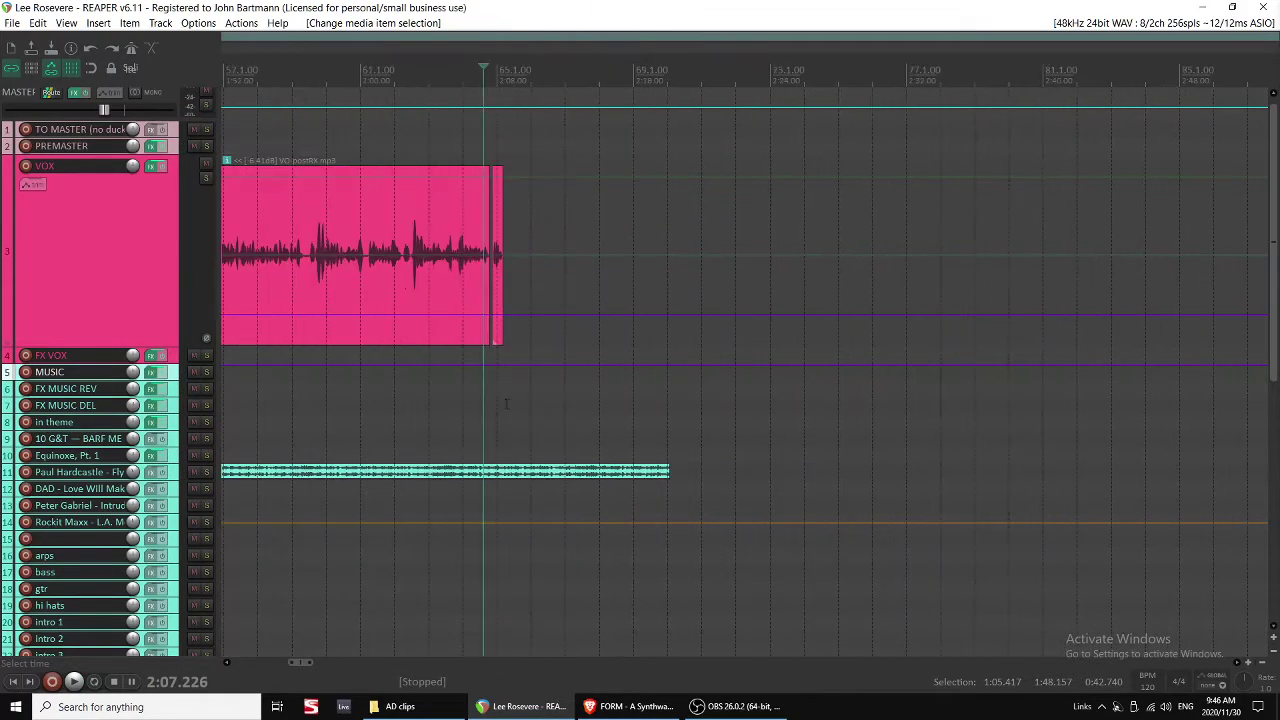
{"action": "left_click", "coordinate": [466, 399]}
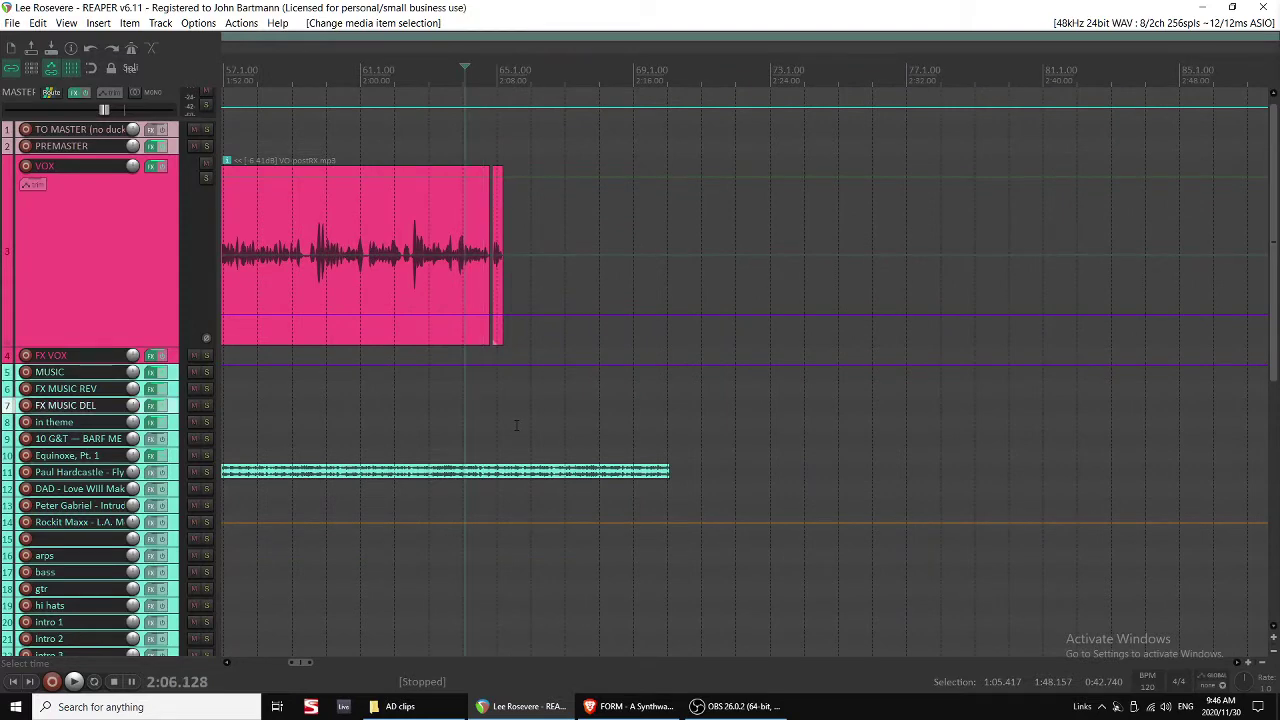
{"action": "key", "text": "space"}
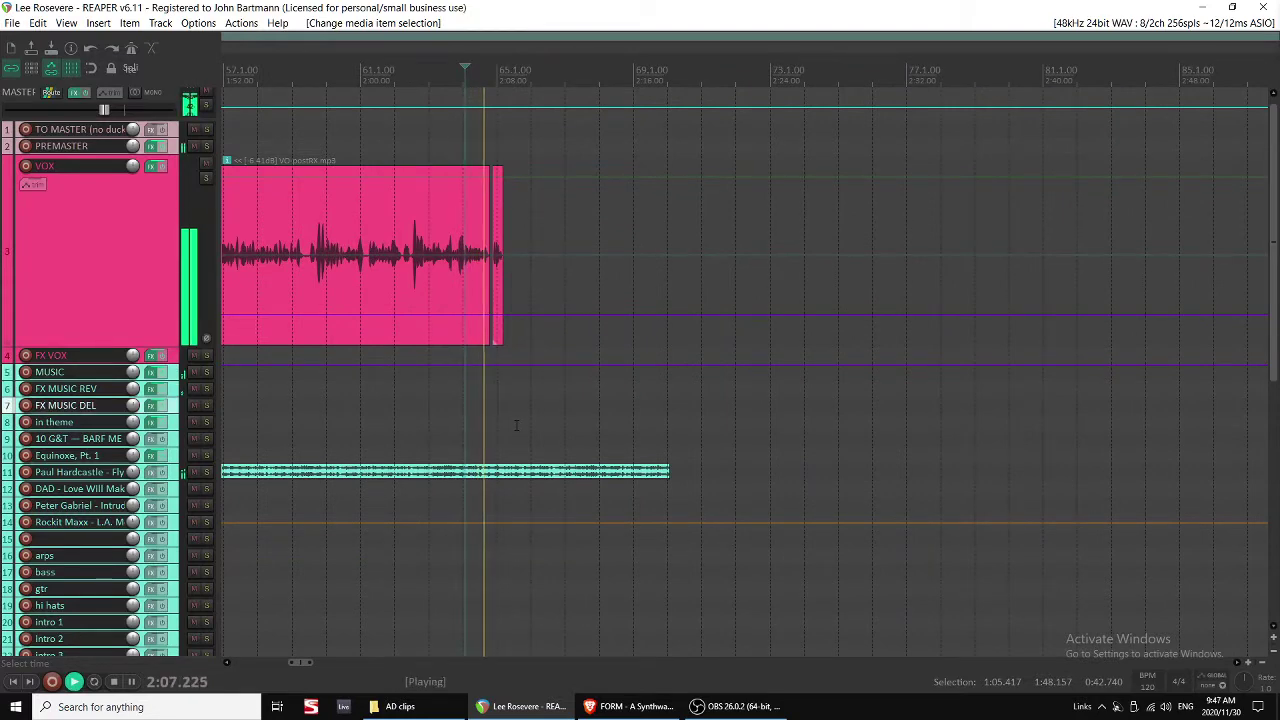
Trim the end of that voice clip to about 2:07.4, add a short fade-out, and replay the cut.
{"action": "left_click", "coordinate": [477, 286]}
{"action": "scroll", "coordinate": [477, 286], "scroll_direction": "up", "scroll_amount": 4}
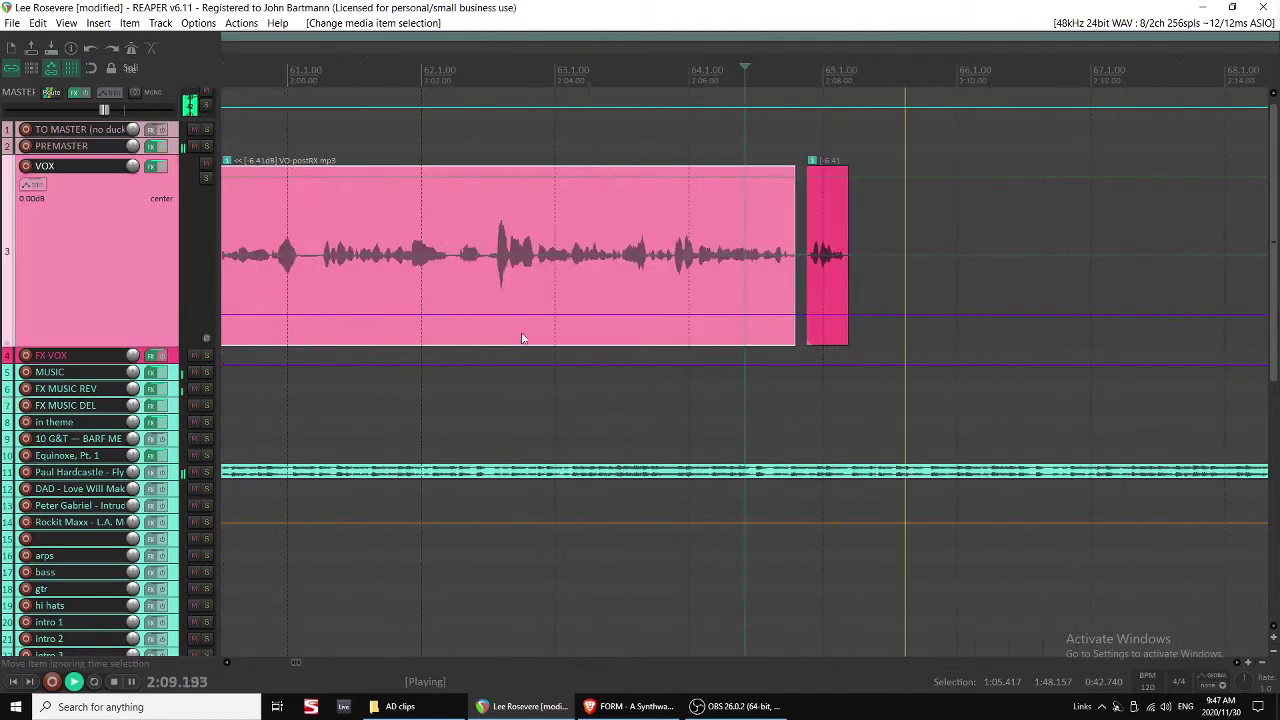
{"action": "left_click", "coordinate": [797, 287]}
{"action": "key", "text": "space"}
{"action": "left_click_drag", "start_coordinate": [795, 283], "coordinate": [783, 281]}
{"action": "left_click_drag", "start_coordinate": [784, 171], "coordinate": [778, 172]}
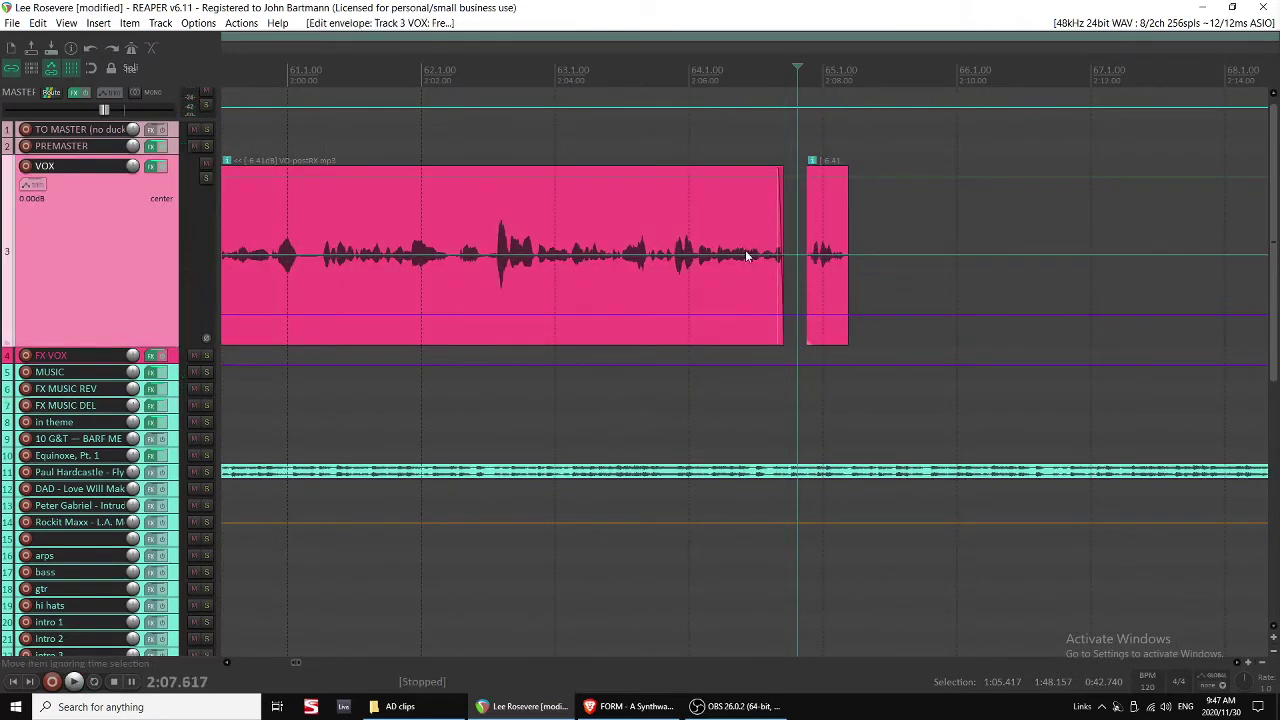
{"action": "left_click", "coordinate": [736, 311]}
{"action": "key", "text": "space"}
{"action": "left_click_drag", "start_coordinate": [781, 282], "coordinate": [785, 282]}
Remove the empty stretch from 2:22.369 to 3:02.019 after the voice clip, pulling all later items earlier.
{"action": "scroll", "coordinate": [822, 374], "scroll_direction": "down", "scroll_amount": 6}
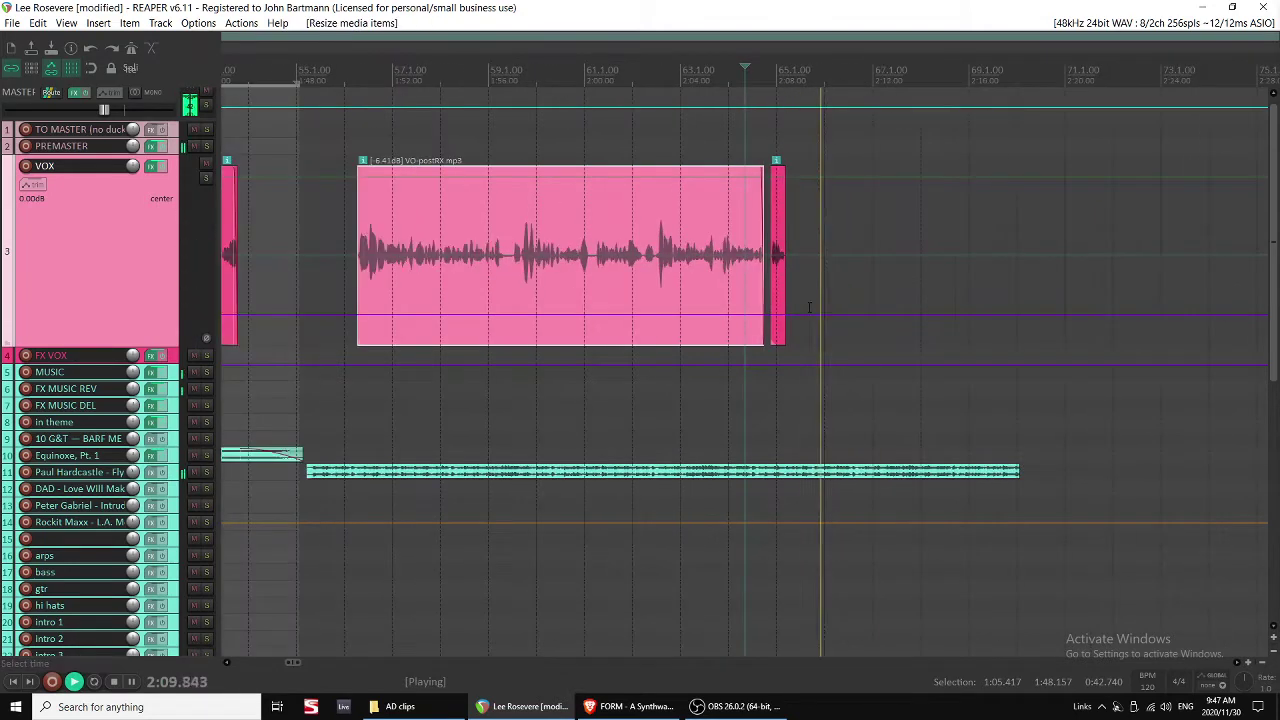
{"action": "scroll", "coordinate": [822, 374], "scroll_direction": "down", "scroll_amount": 3}
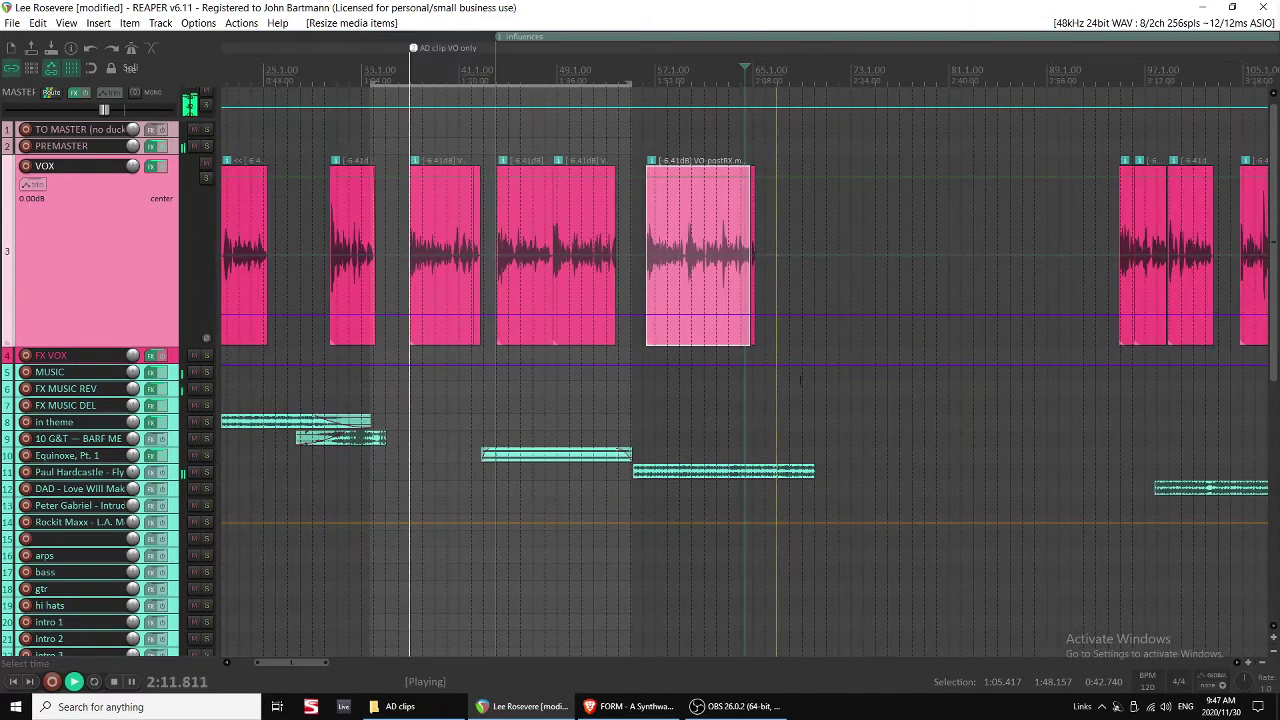
{"action": "scroll", "coordinate": [778, 305], "scroll_direction": "down", "scroll_amount": 5}
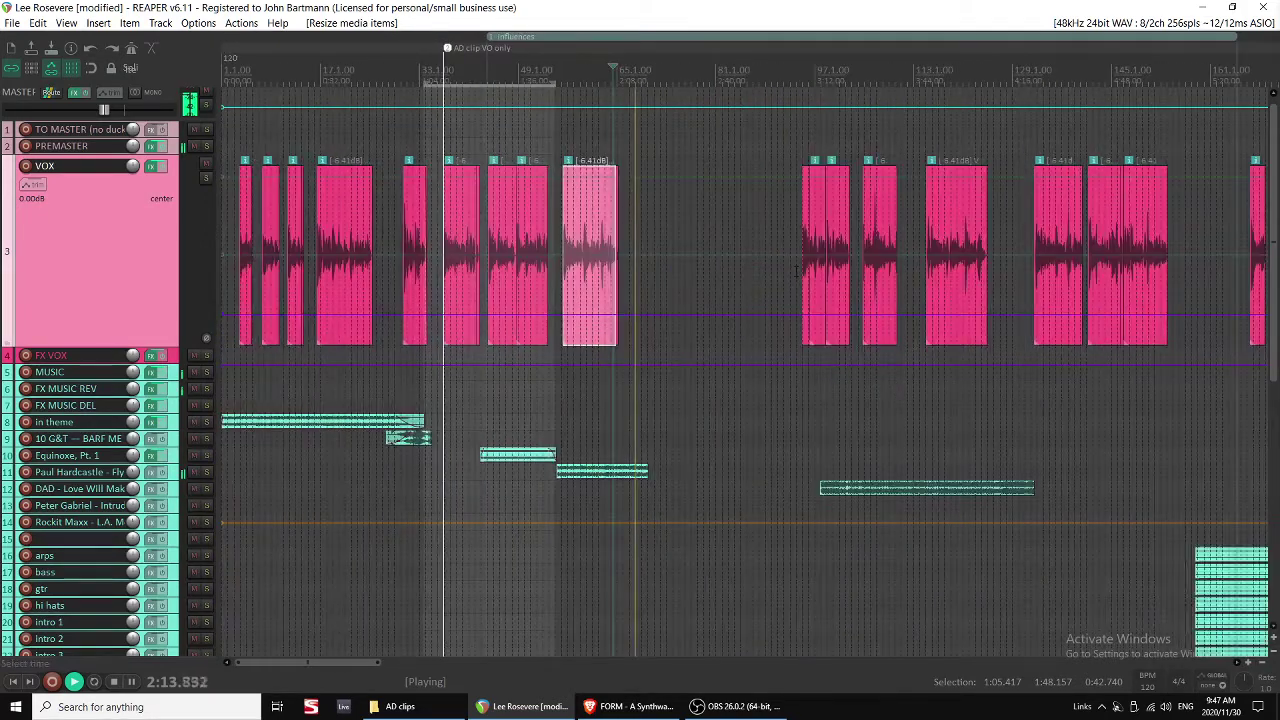
{"action": "scroll", "coordinate": [885, 157], "scroll_direction": "up", "scroll_amount": 5}
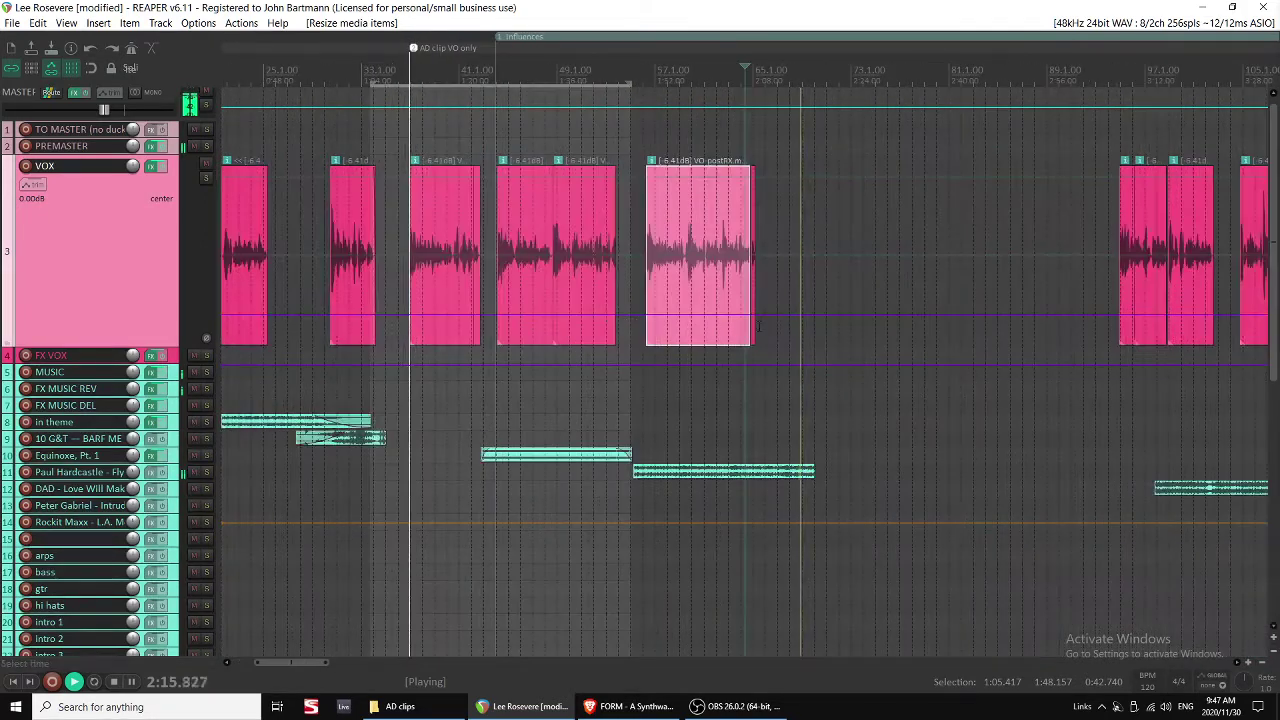
{"action": "left_click_drag", "start_coordinate": [710, 287], "coordinate": [953, 287]}
{"action": "key", "text": "space"}
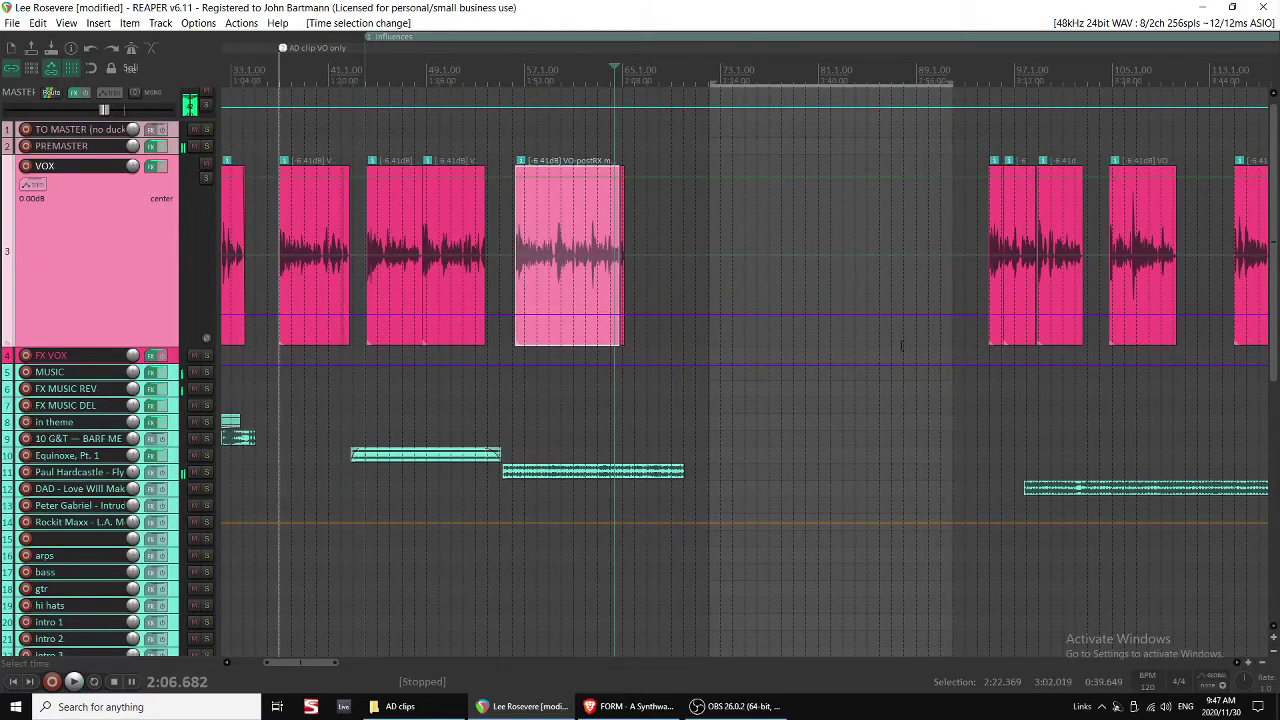
{"action": "key", "text": "ctrl+Delete"}
{"action": "left_click", "coordinate": [662, 338]}
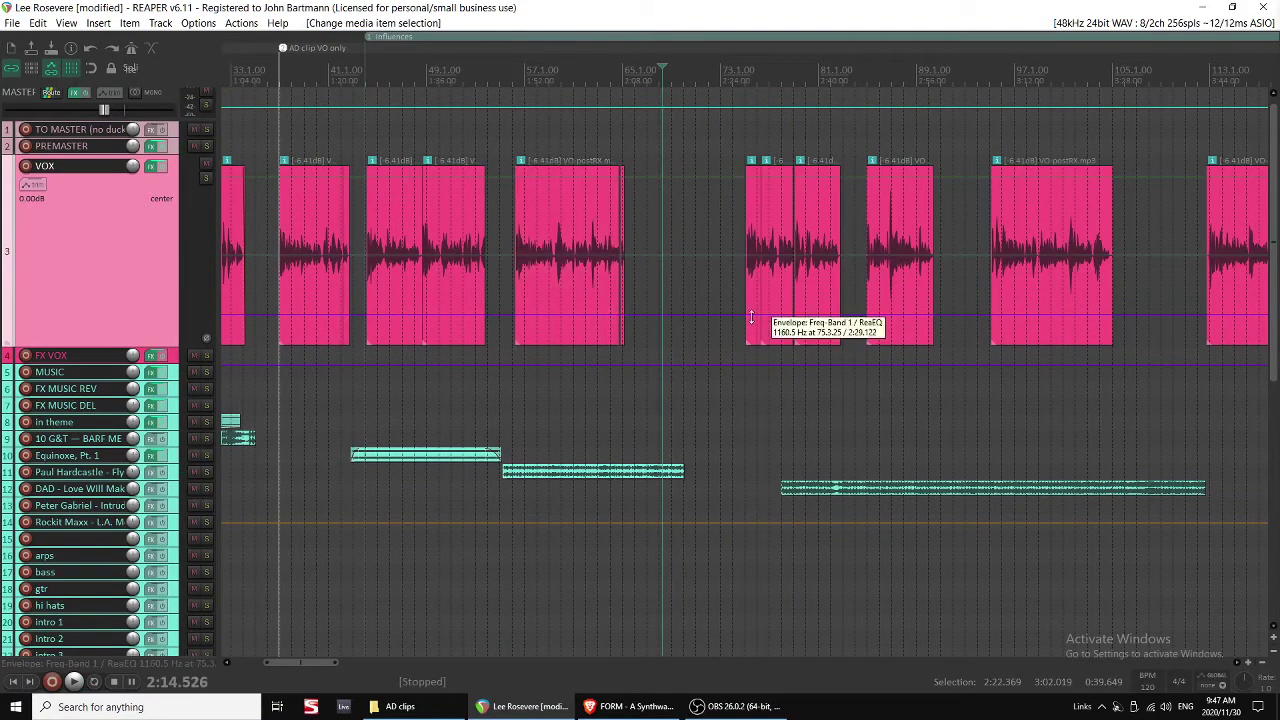
Remove the remaining gap from 2:18.447 to 2:26.072, pulling all later items earlier.
{"action": "key", "text": "ctrl+Delete"}
{"action": "left_click", "coordinate": [683, 402]}
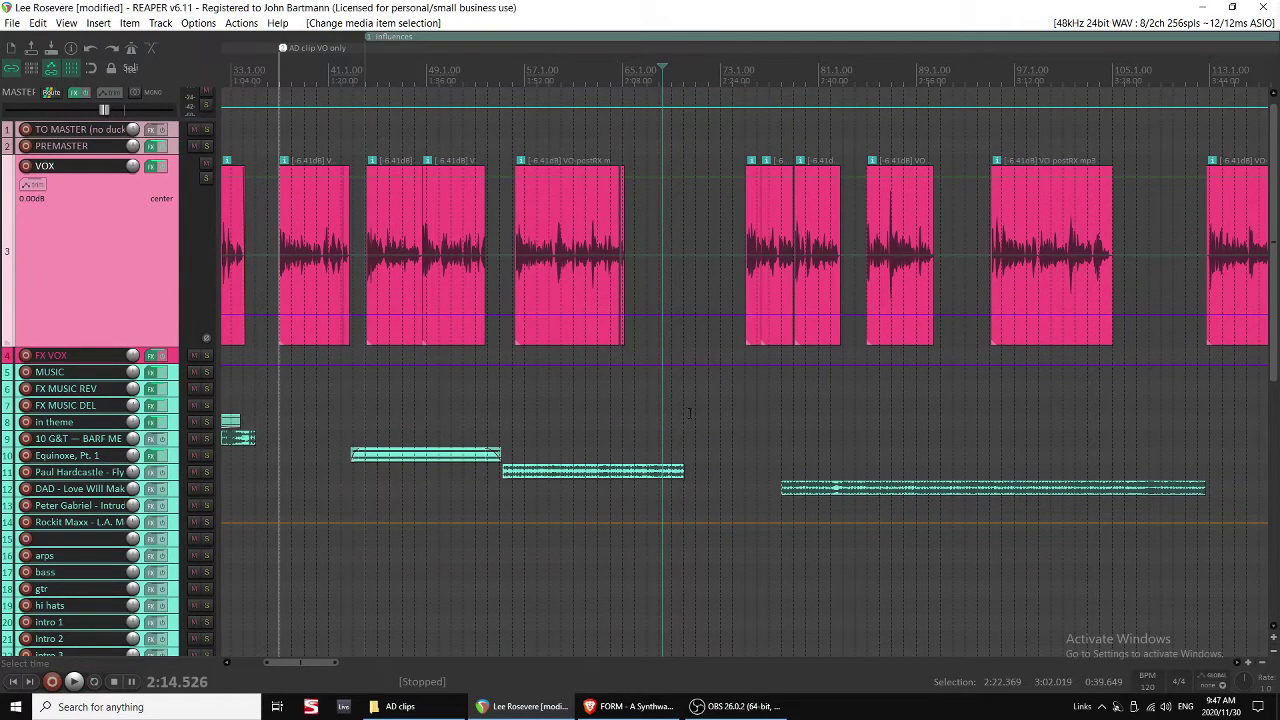
{"action": "left_click_drag", "start_coordinate": [689, 412], "coordinate": [729, 406]}
{"action": "key", "text": "ctrl+Delete"}
{"action": "left_click", "coordinate": [669, 383]}
Extend the end of the Paul Hardcastle item to about 2:20, adjust its fade, and replay from about 2:04.
{"action": "scroll", "coordinate": [711, 413], "scroll_direction": "up", "scroll_amount": 3}
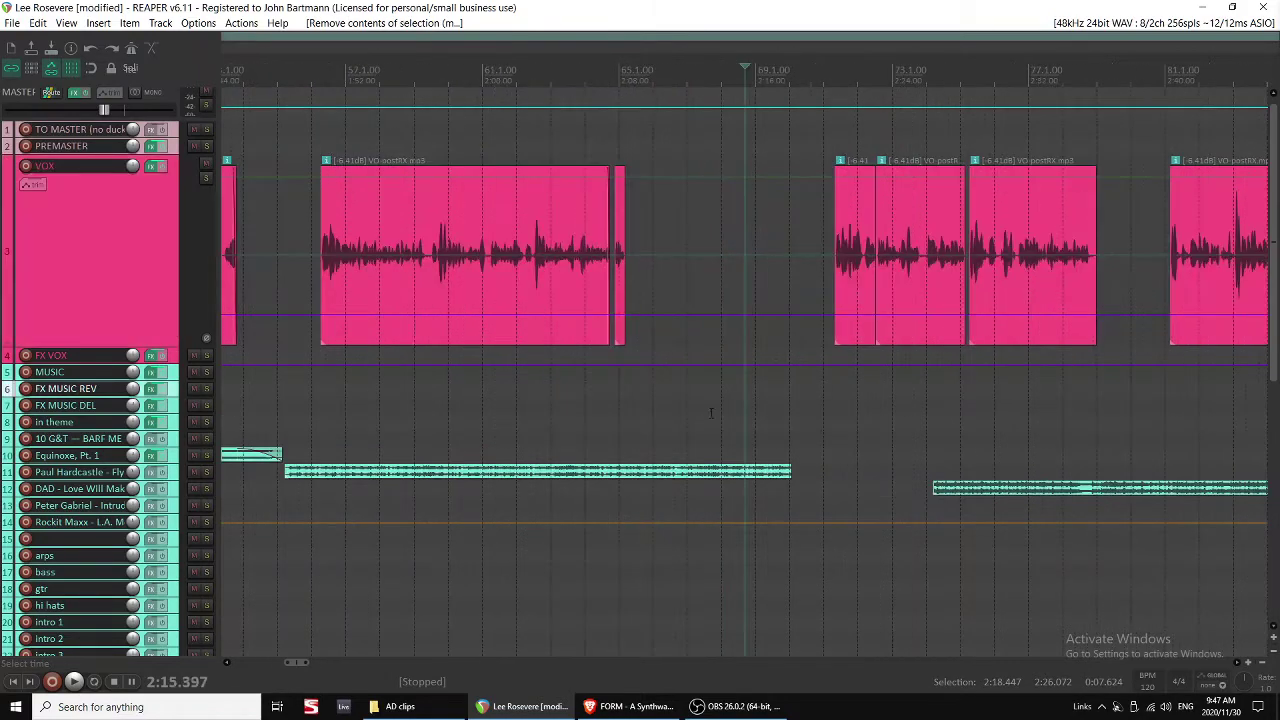
{"action": "left_click_drag", "start_coordinate": [793, 470], "coordinate": [826, 470]}
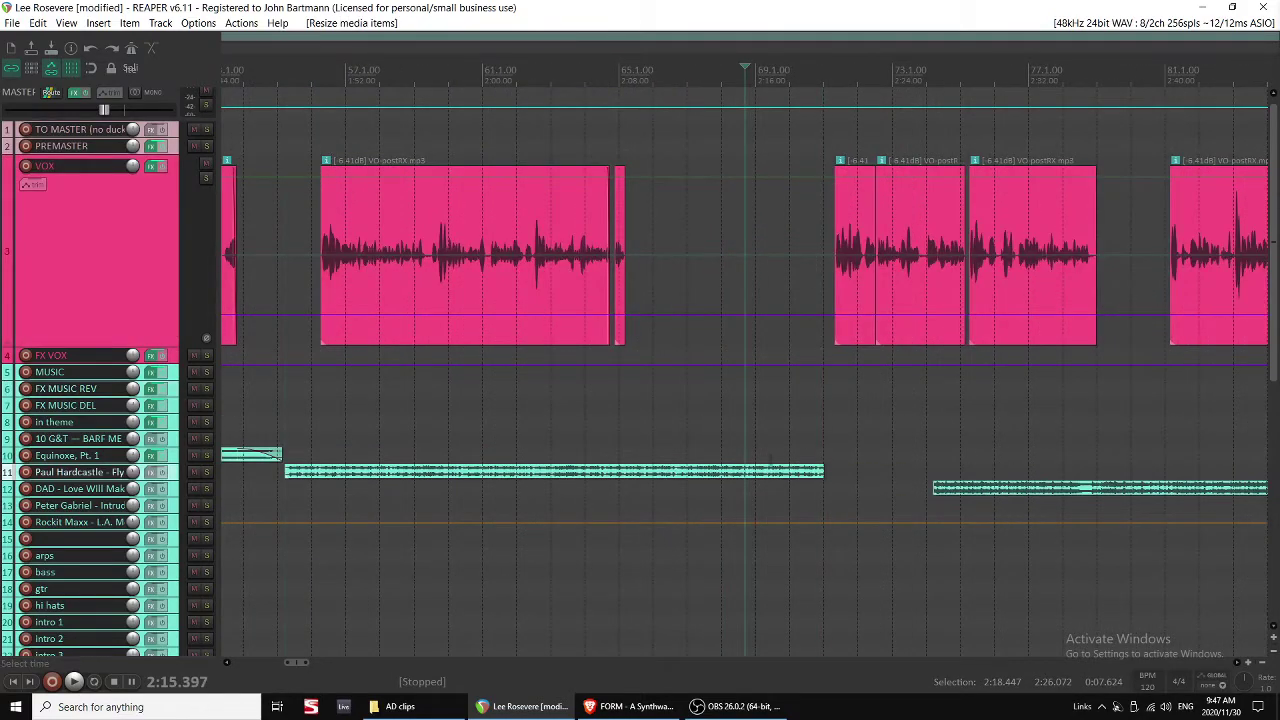
{"action": "left_click", "coordinate": [822, 470]}
{"action": "key", "text": "space"}
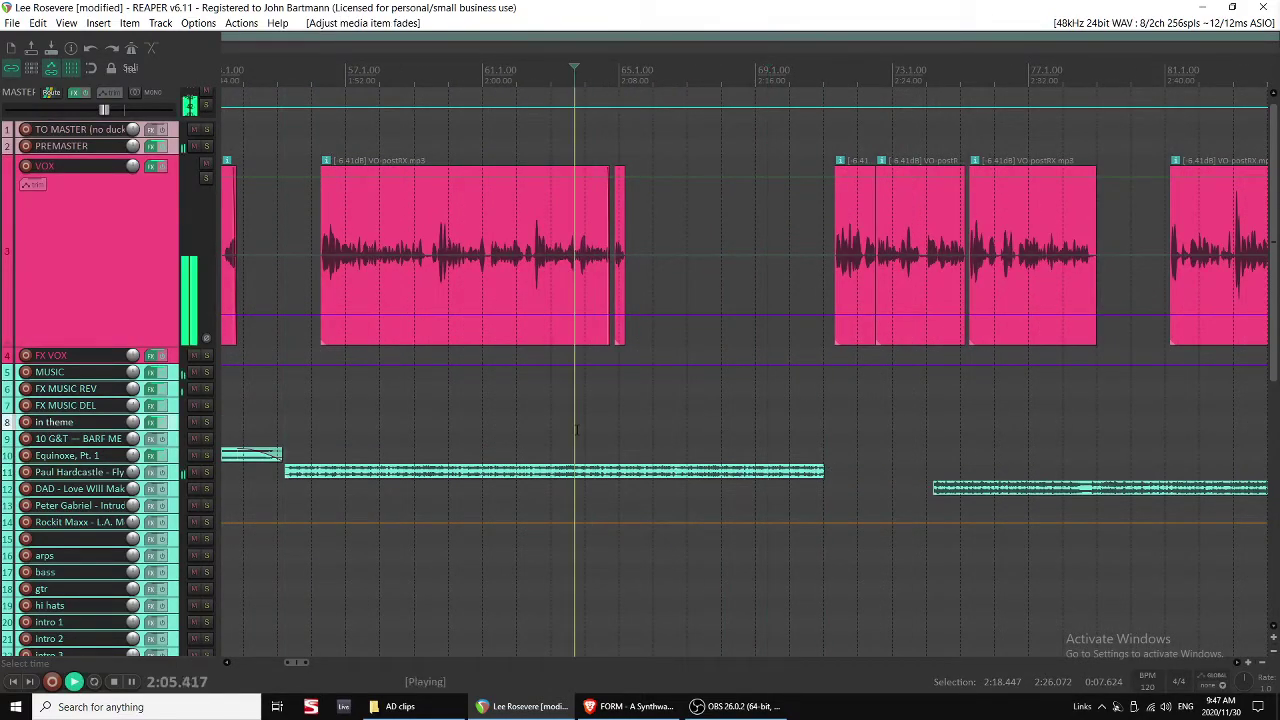
{"action": "left_click", "coordinate": [546, 436]}
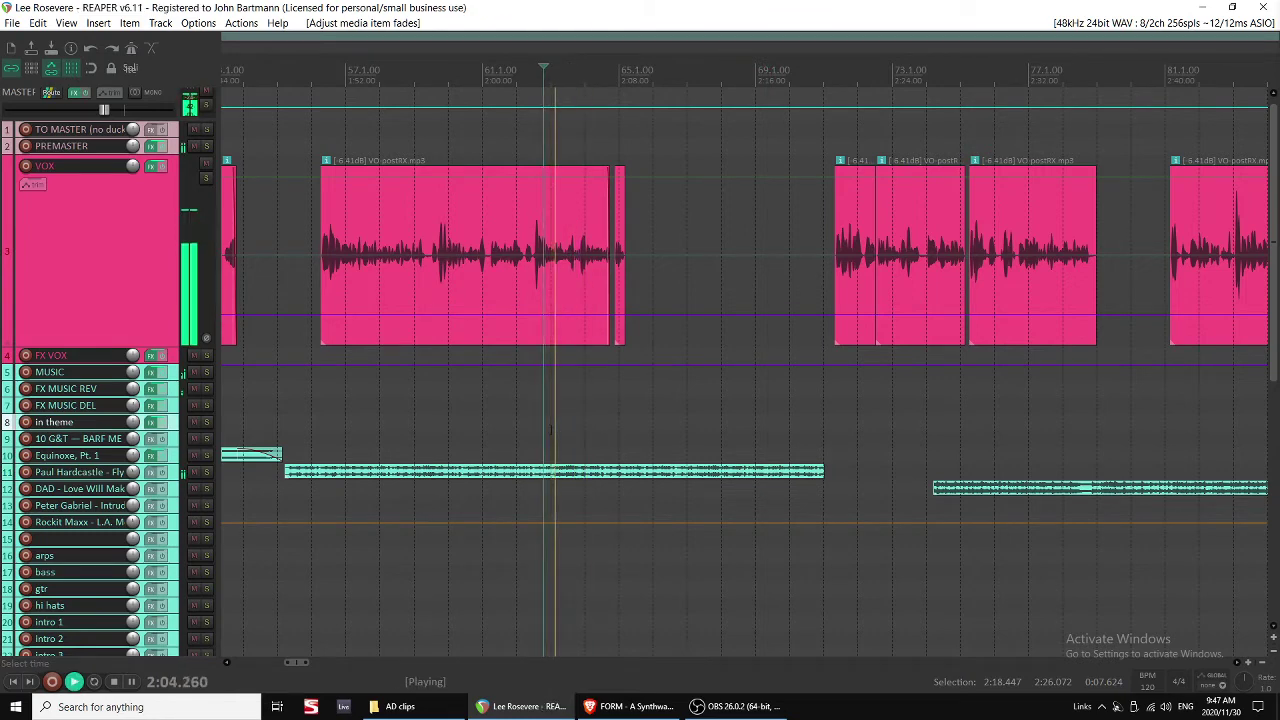
Audition the next voice clip from about 2:21 and extend the Paul Hardcastle item to meet the start of the DAD item.
{"action": "left_click", "coordinate": [790, 280]}
{"action": "left_click", "coordinate": [842, 280]}
{"action": "scroll", "coordinate": [850, 292], "scroll_direction": "up", "scroll_amount": 3}
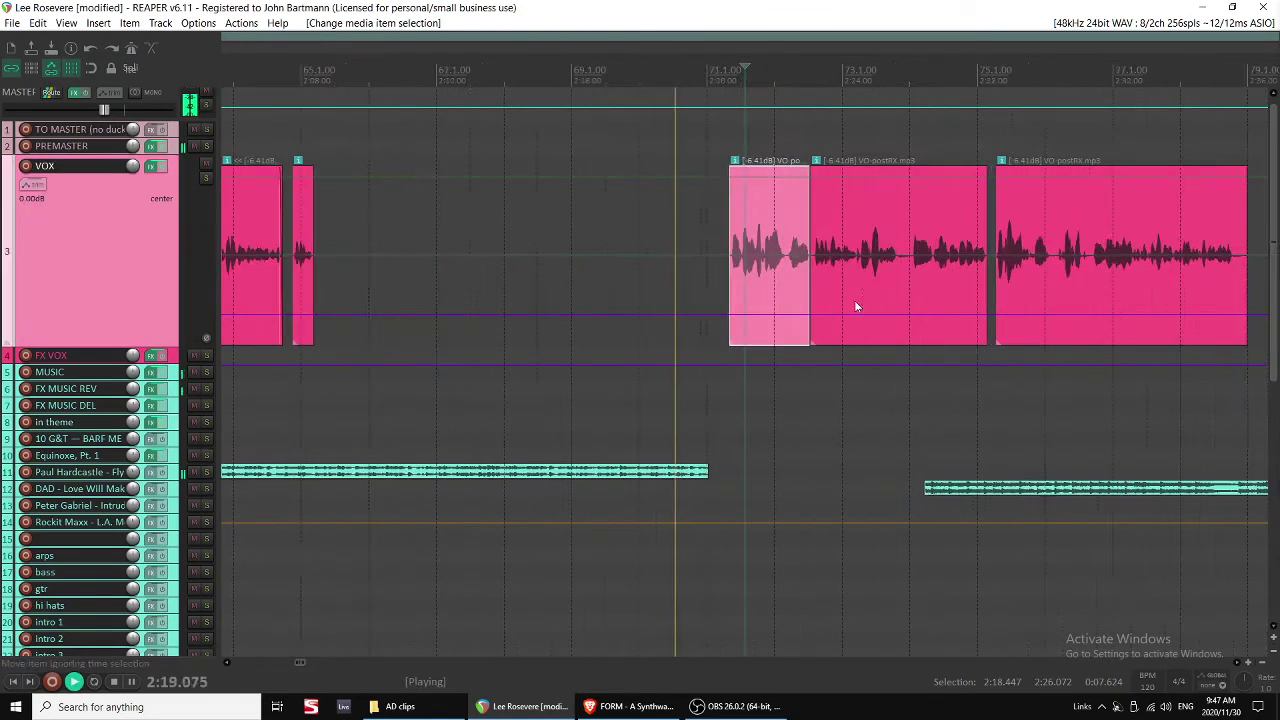
{"action": "left_click_drag", "start_coordinate": [709, 470], "coordinate": [922, 456]}
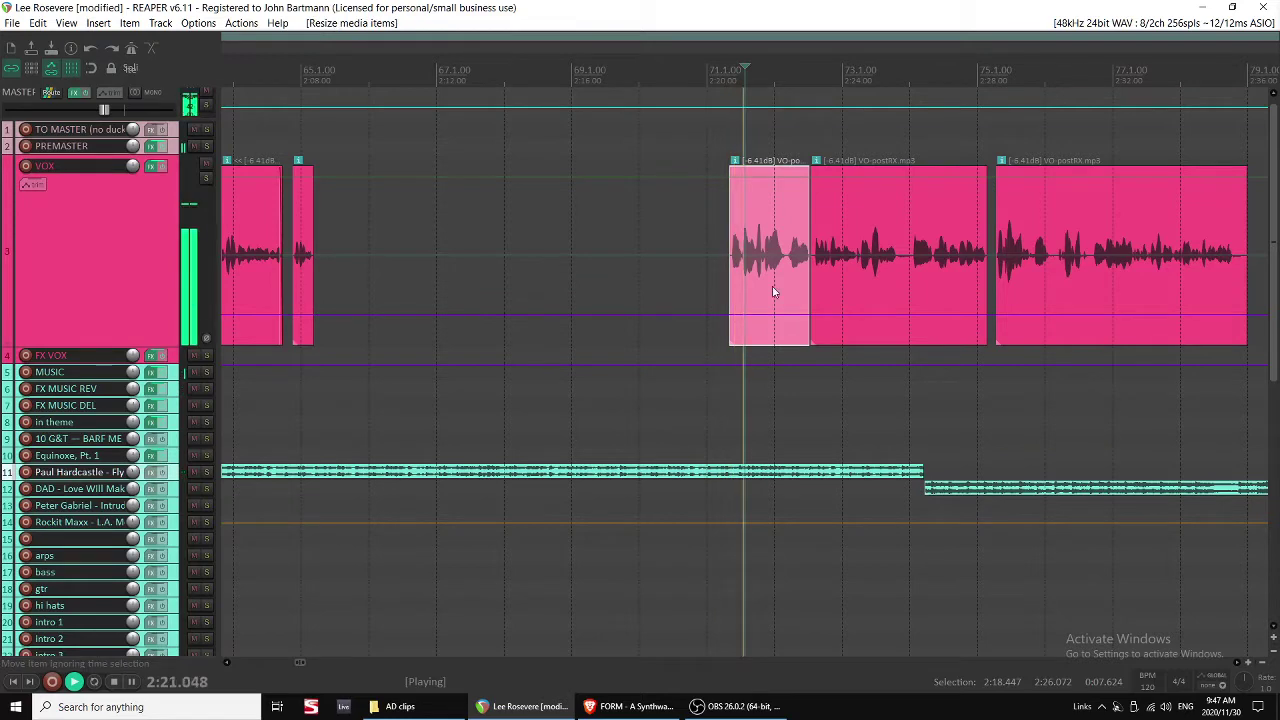
{"action": "scroll", "coordinate": [723, 429], "scroll_direction": "right", "scroll_amount": 2}
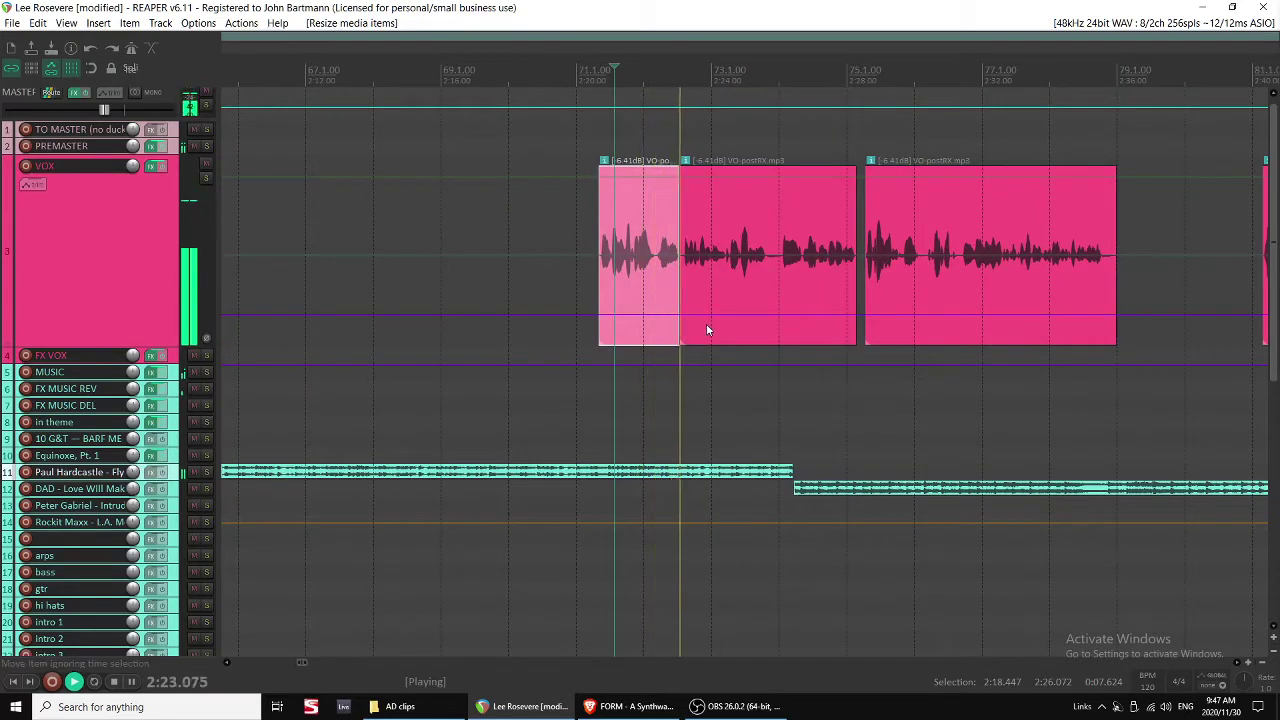
Move the DAD item to start at about 2:27.5 and extend the Paul Hardcastle item to about 2:28 so they overlap.
{"action": "scroll", "coordinate": [728, 303], "scroll_direction": "right", "scroll_amount": 2}
{"action": "left_click", "coordinate": [695, 487]}
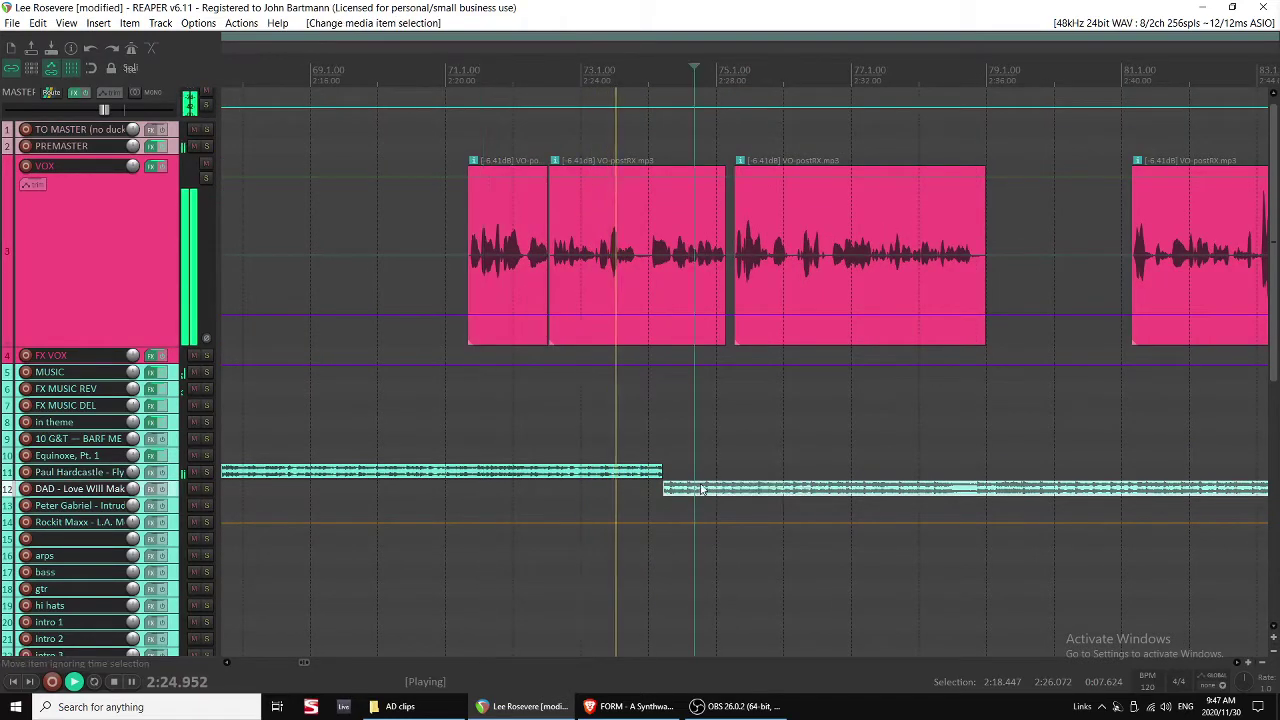
{"action": "scroll", "coordinate": [705, 487], "scroll_direction": "up", "scroll_amount": 3}
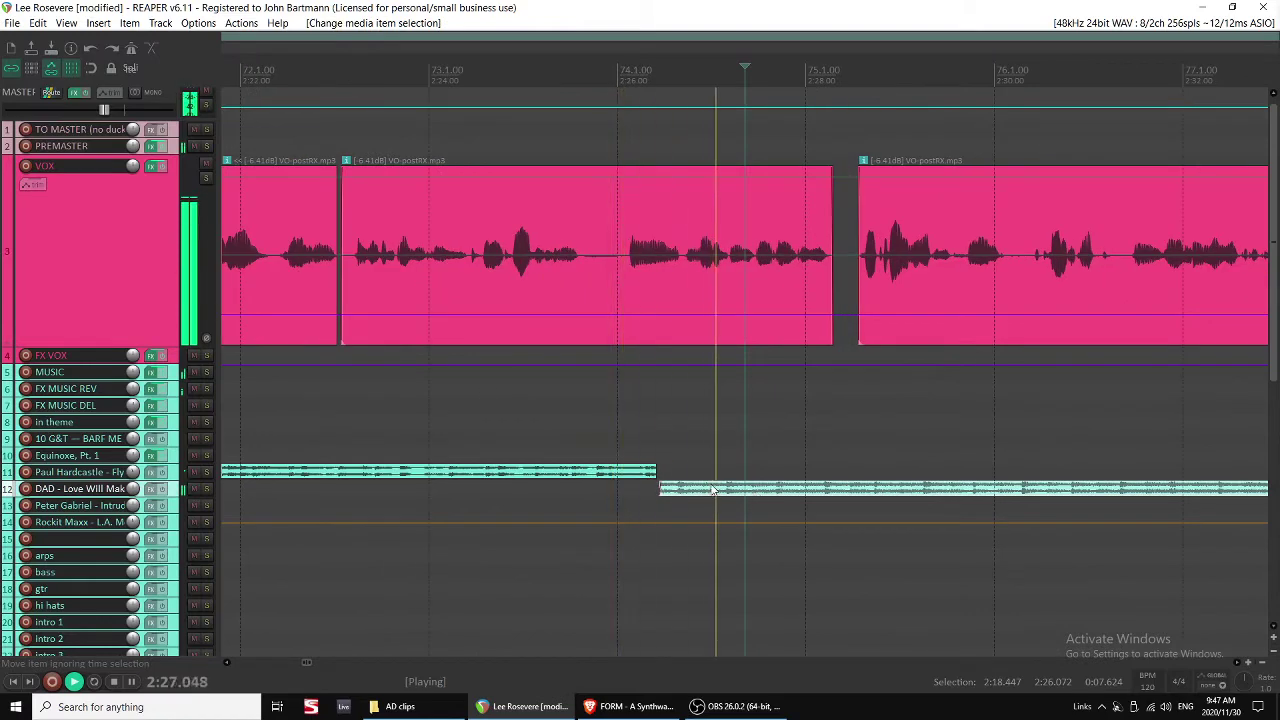
{"action": "left_click_drag", "start_coordinate": [707, 489], "coordinate": [806, 491]}
{"action": "key", "text": "space"}
{"action": "left_click_drag", "start_coordinate": [656, 470], "coordinate": [801, 456]}
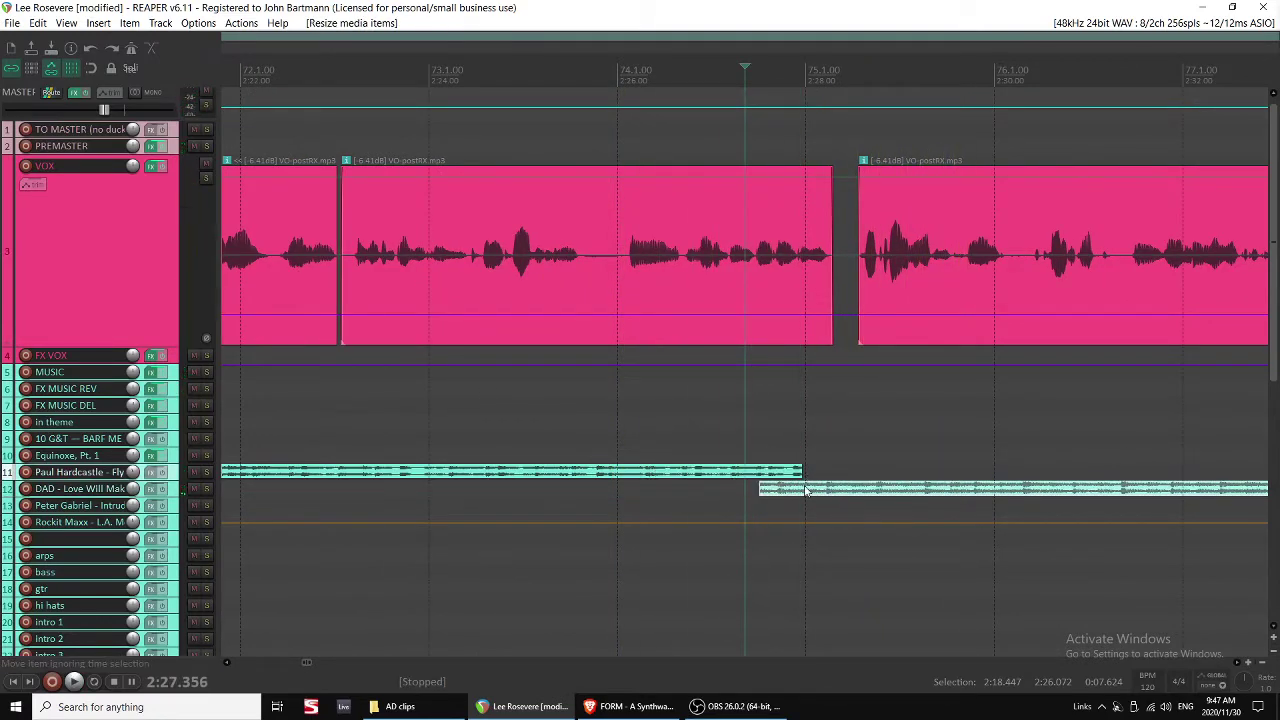
Audition the start of the DAD item, split it at about 2:28.2, and delete the opening piece.
{"action": "left_click", "coordinate": [806, 490]}
{"action": "left_click", "coordinate": [675, 415]}
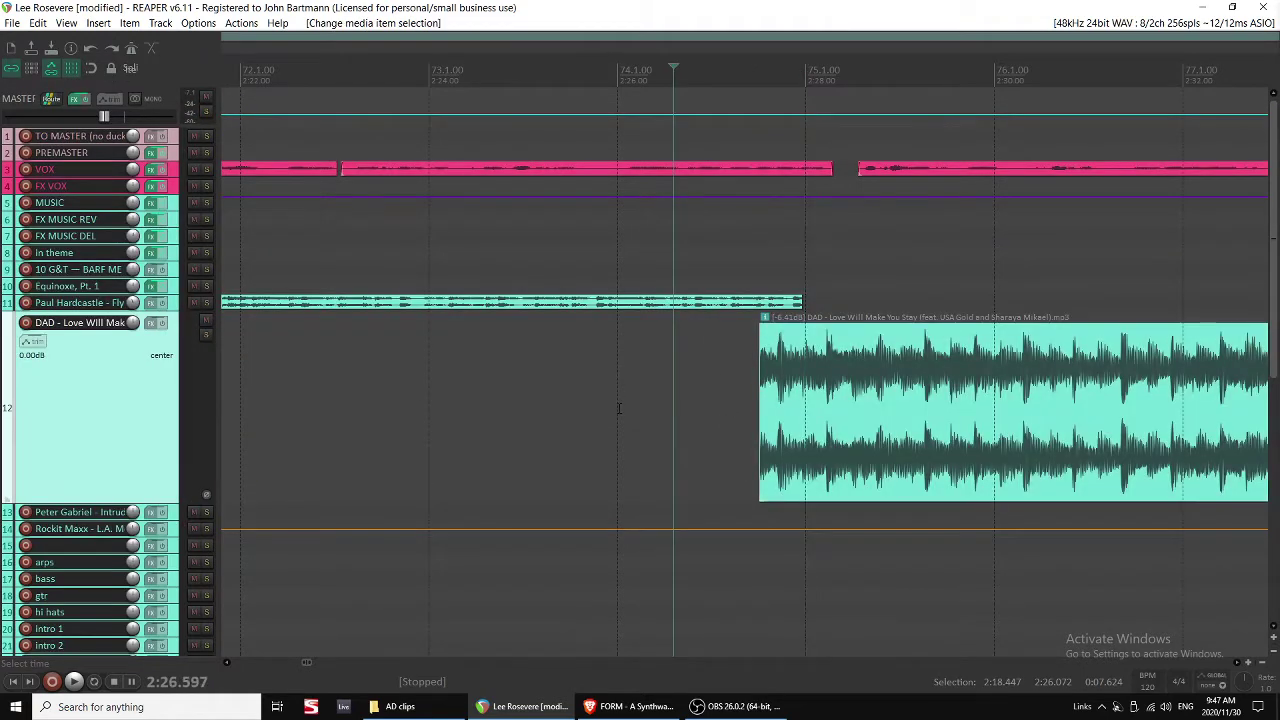
{"action": "key", "text": "space"}
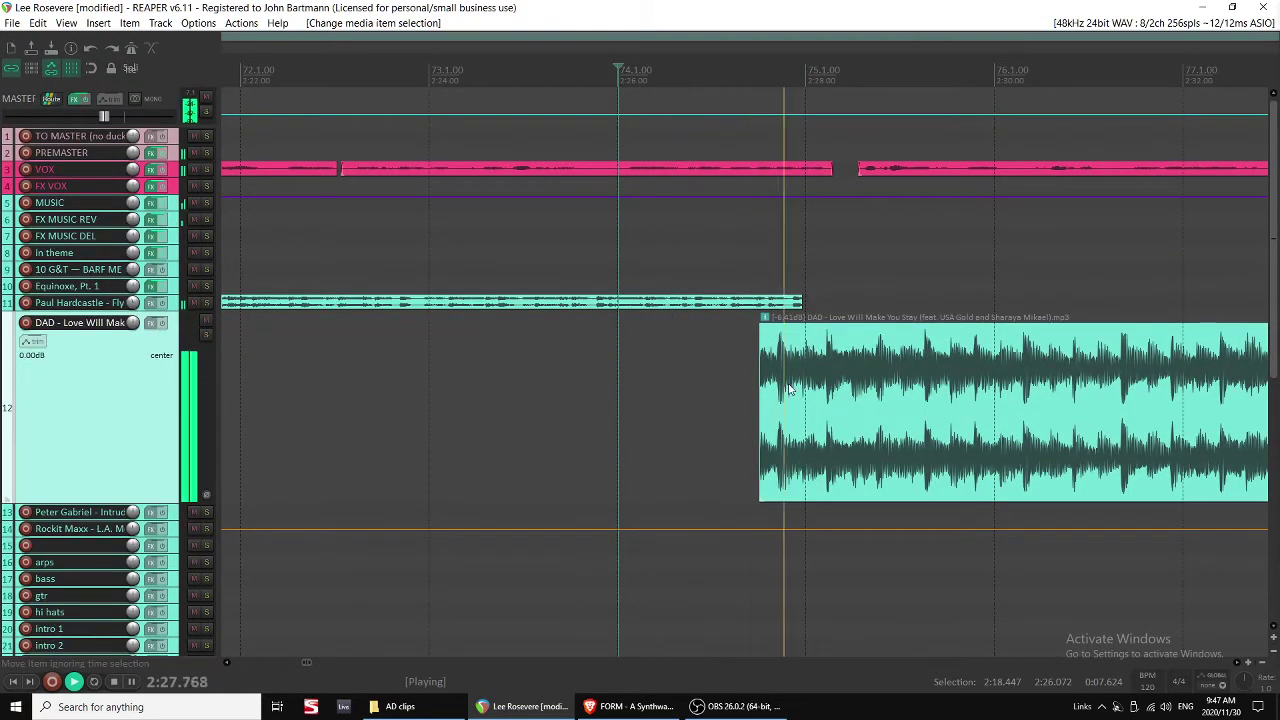
{"action": "left_click", "coordinate": [828, 388]}
{"action": "key", "text": "space"}
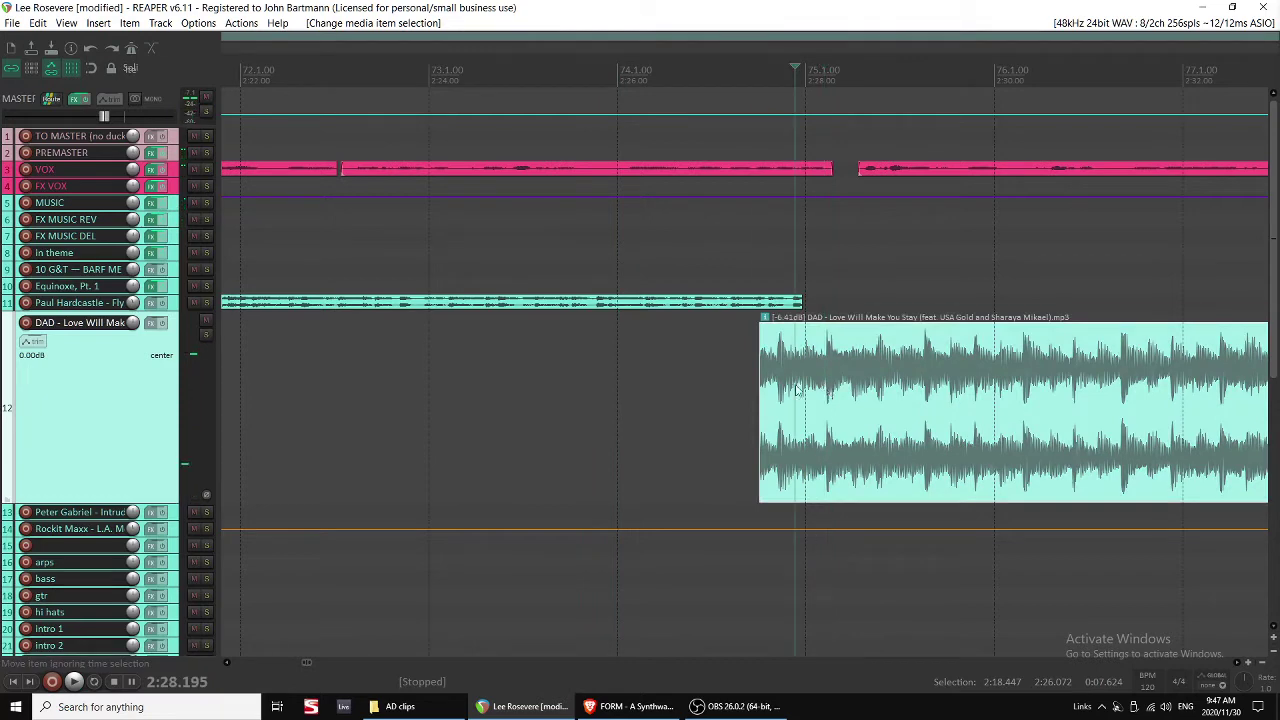
{"action": "key", "text": "s"}
{"action": "left_click", "coordinate": [803, 394]}
{"action": "key", "text": "Delete"}
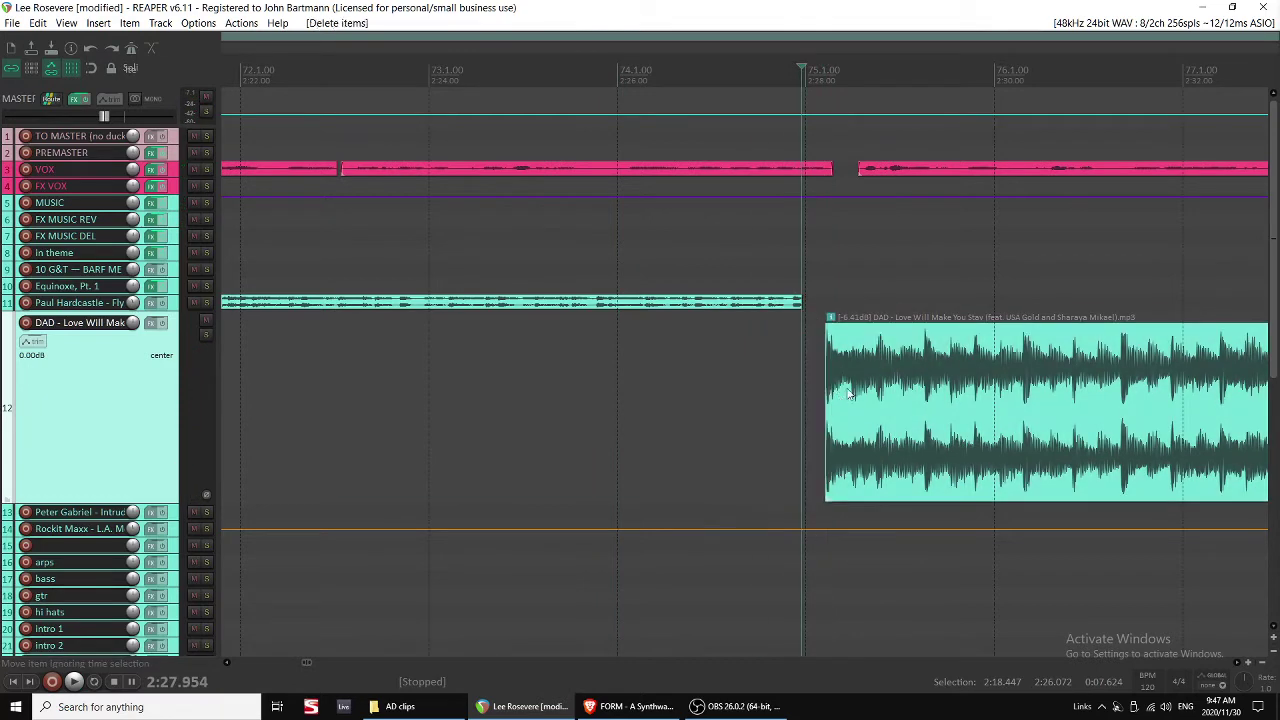
Enlarge the Paul Hardcastle track and audition its item from several points between about 2:20 and 2:26.
{"action": "left_click", "coordinate": [859, 390]}
{"action": "left_click", "coordinate": [617, 305]}
{"action": "left_click", "coordinate": [626, 313]}
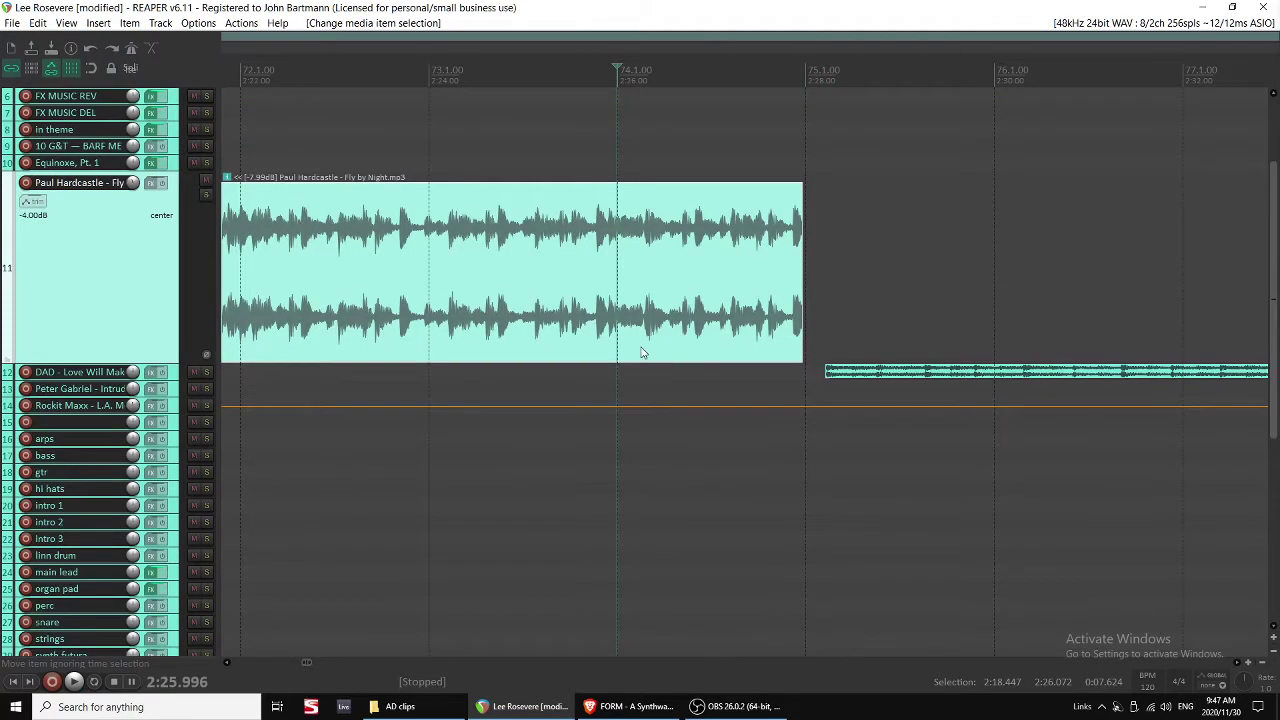
{"action": "scroll", "coordinate": [643, 352], "scroll_direction": "up", "scroll_amount": 2}
{"action": "left_click", "coordinate": [667, 291]}
{"action": "key", "text": "space"}
{"action": "scroll", "coordinate": [705, 291], "scroll_direction": "down", "scroll_amount": 3}
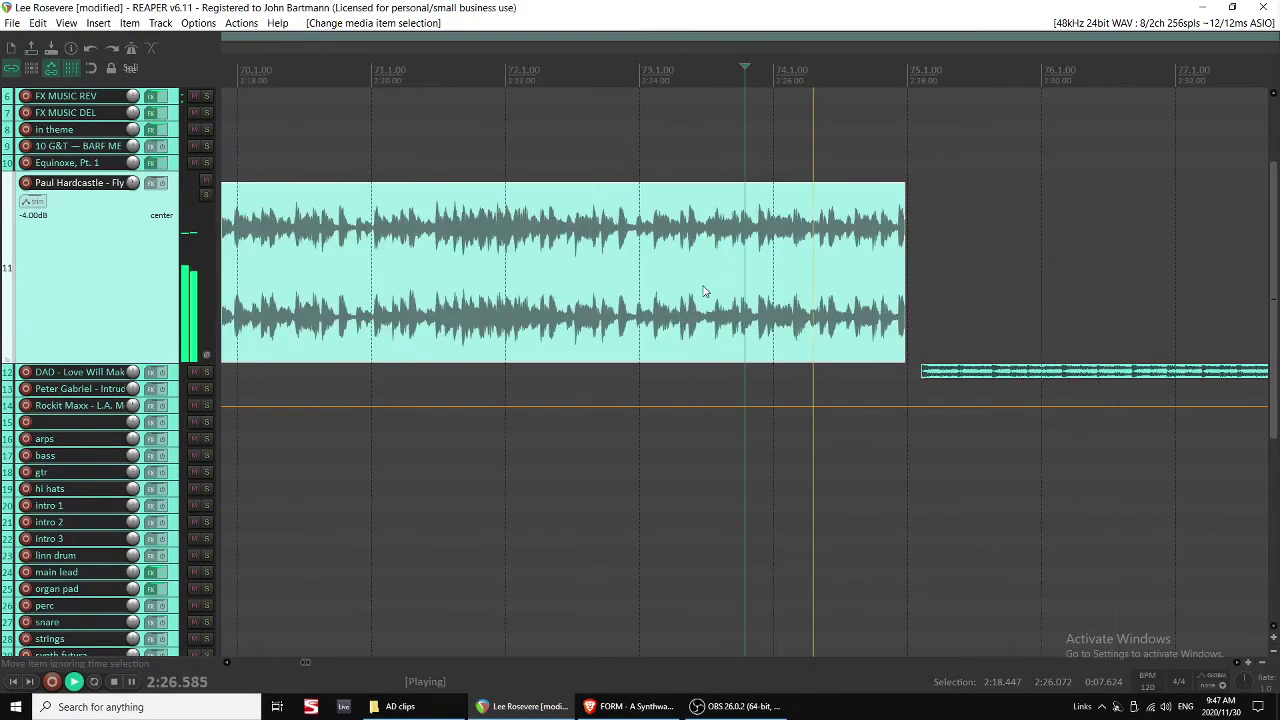
{"action": "left_click", "coordinate": [374, 265]}
{"action": "key", "text": "space"}
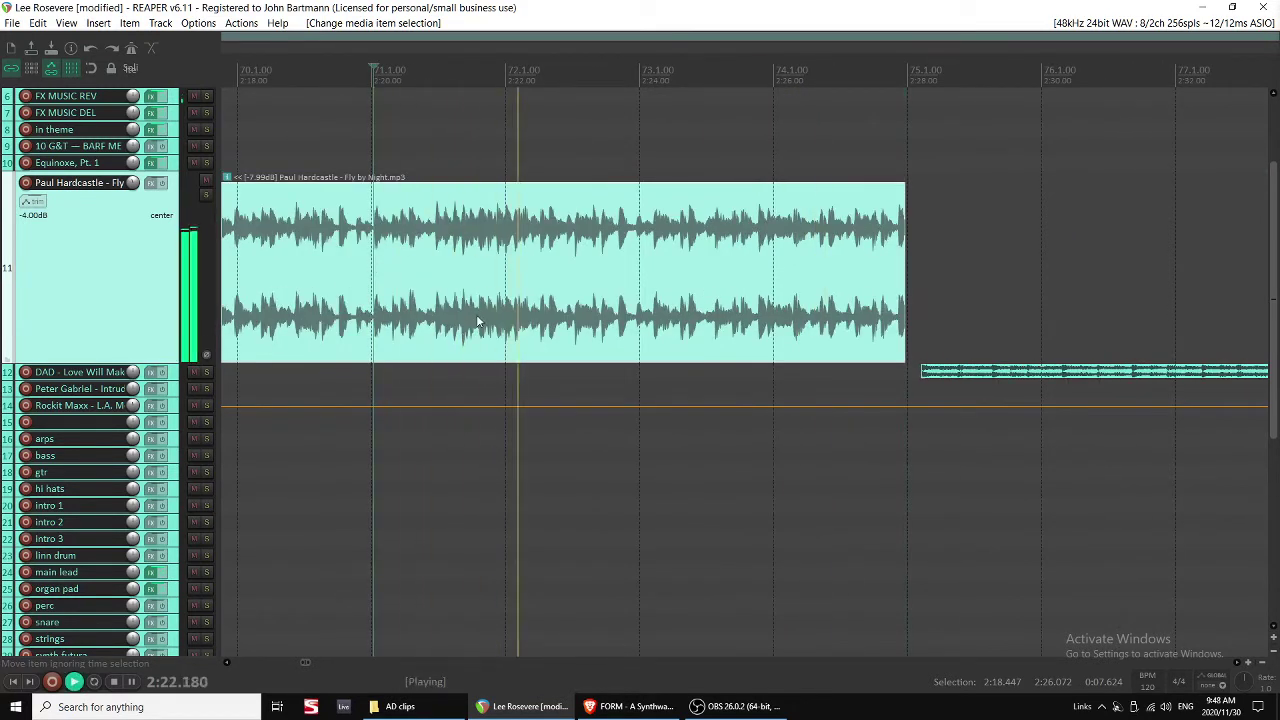
{"action": "left_click", "coordinate": [516, 284]}
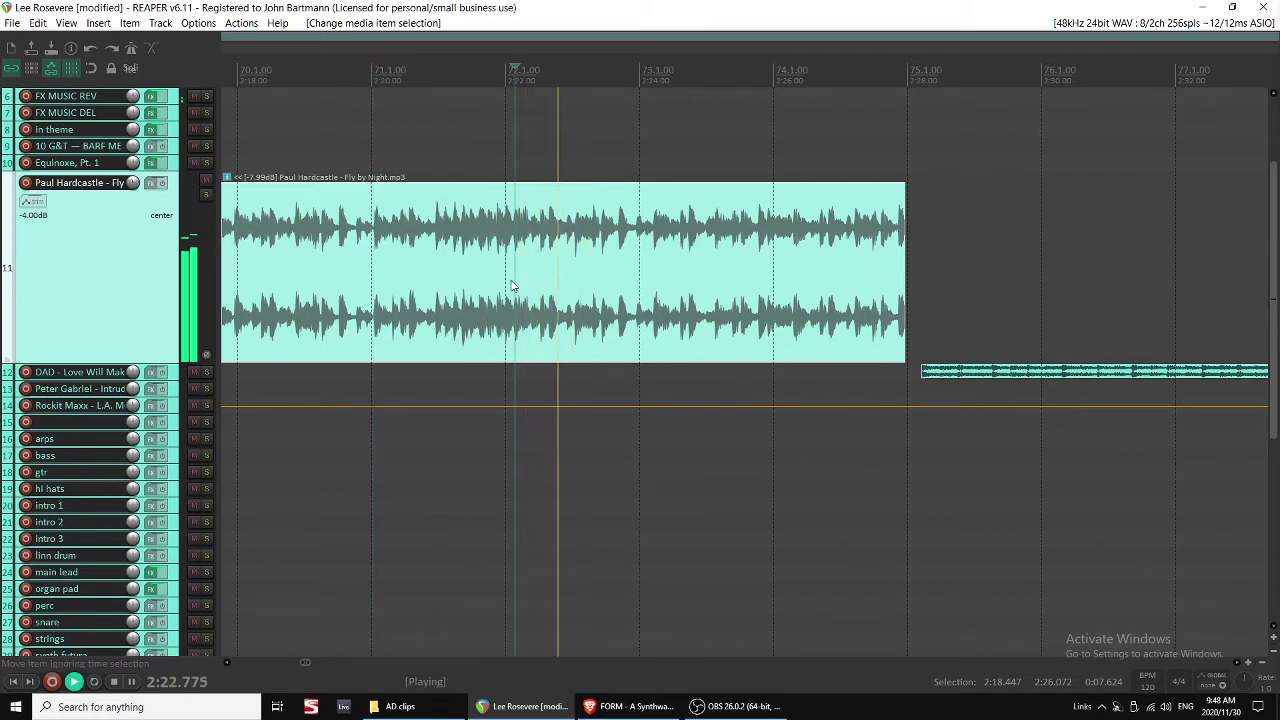
{"action": "left_click", "coordinate": [653, 258]}
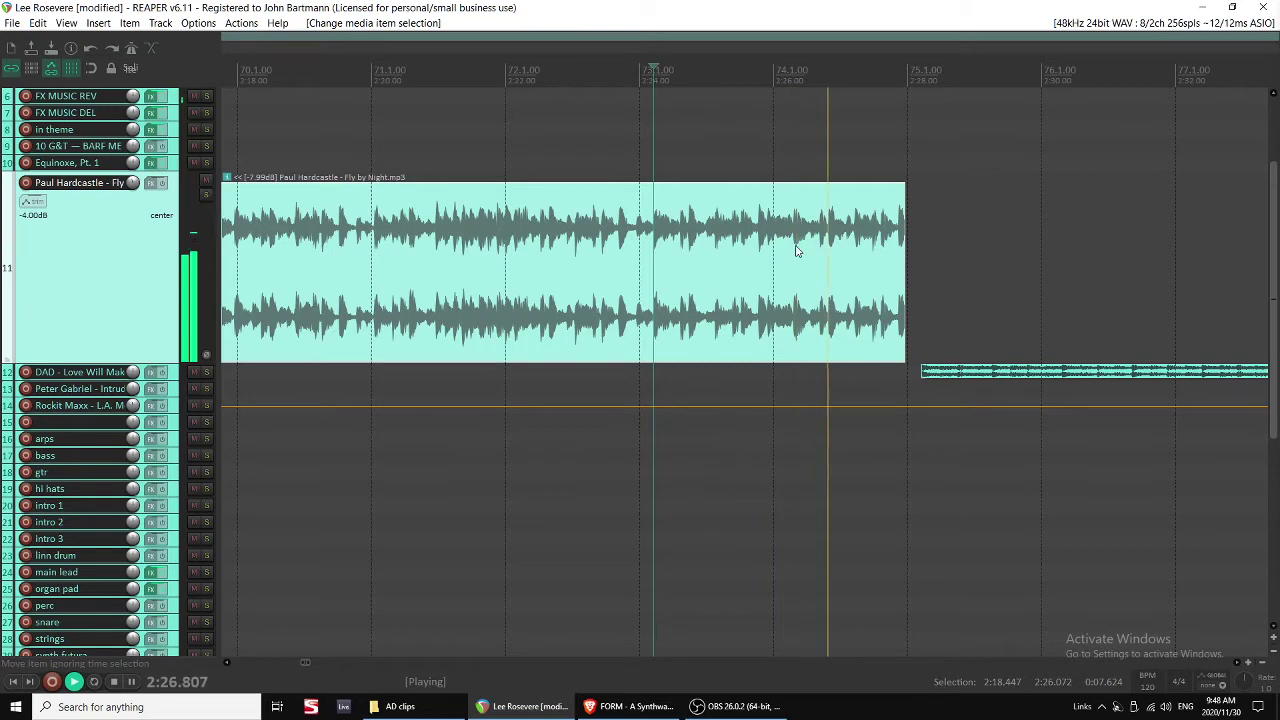
Extend the end of the Paul Hardcastle item to about 2:30.9 and play the added section.
{"action": "left_click", "coordinate": [795, 251]}
{"action": "left_click_drag", "start_coordinate": [905, 258], "coordinate": [1099, 258]}
{"action": "key", "text": "space"}
{"action": "key", "text": "space"}
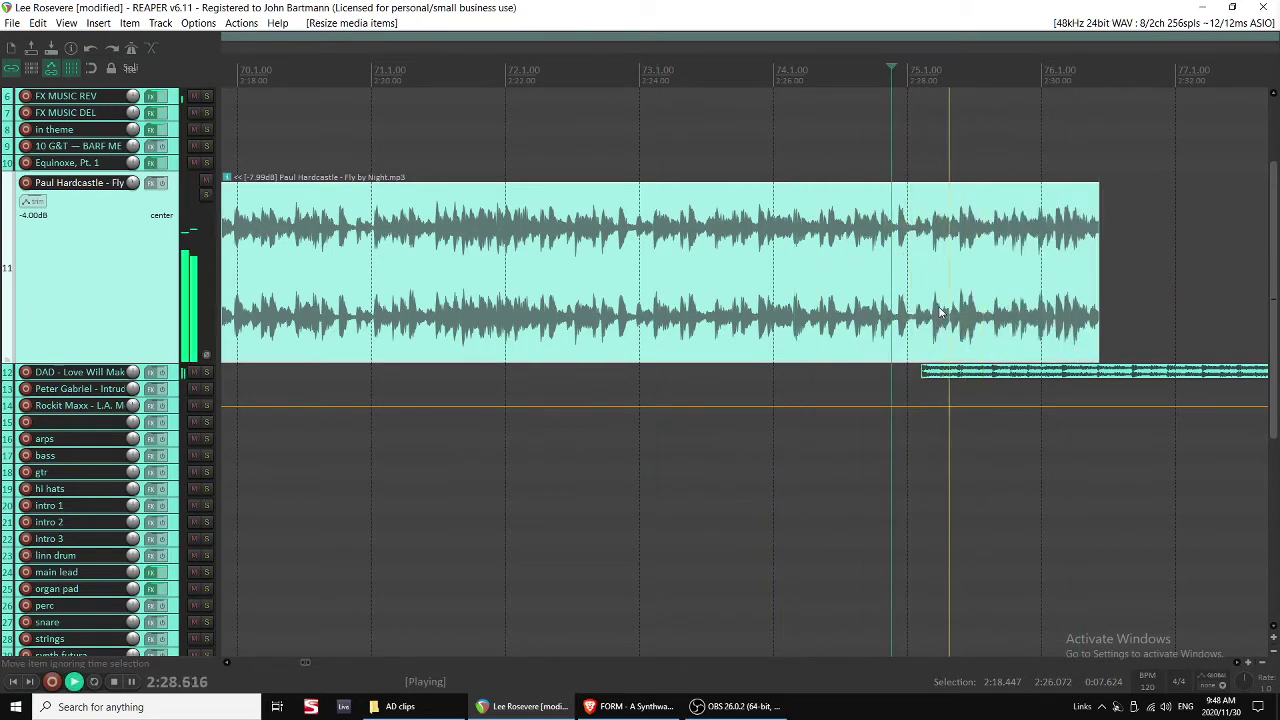
Move the DAD item to start at about 2:31.5 and replay the Paul Hardcastle ending from about 2:28.
{"action": "left_click_drag", "start_coordinate": [952, 373], "coordinate": [1172, 373]}
{"action": "left_click", "coordinate": [930, 280]}
{"action": "key", "text": "space"}
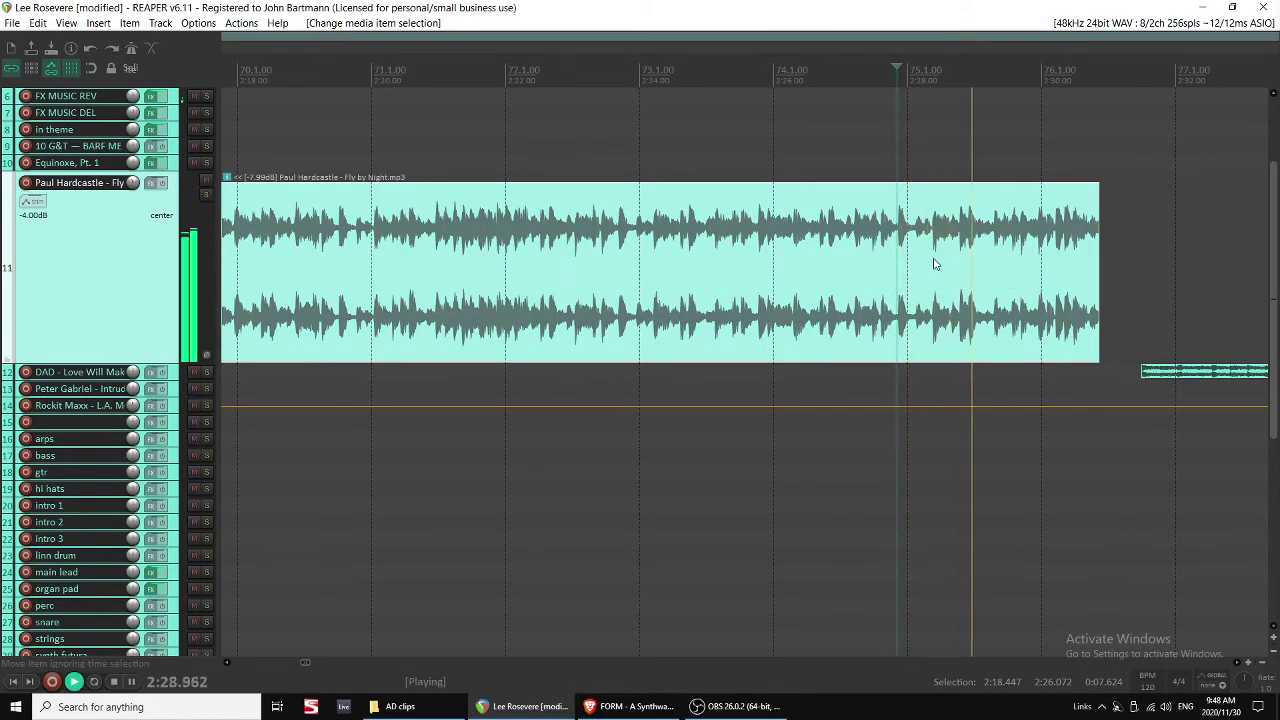
{"action": "left_click", "coordinate": [1056, 260]}
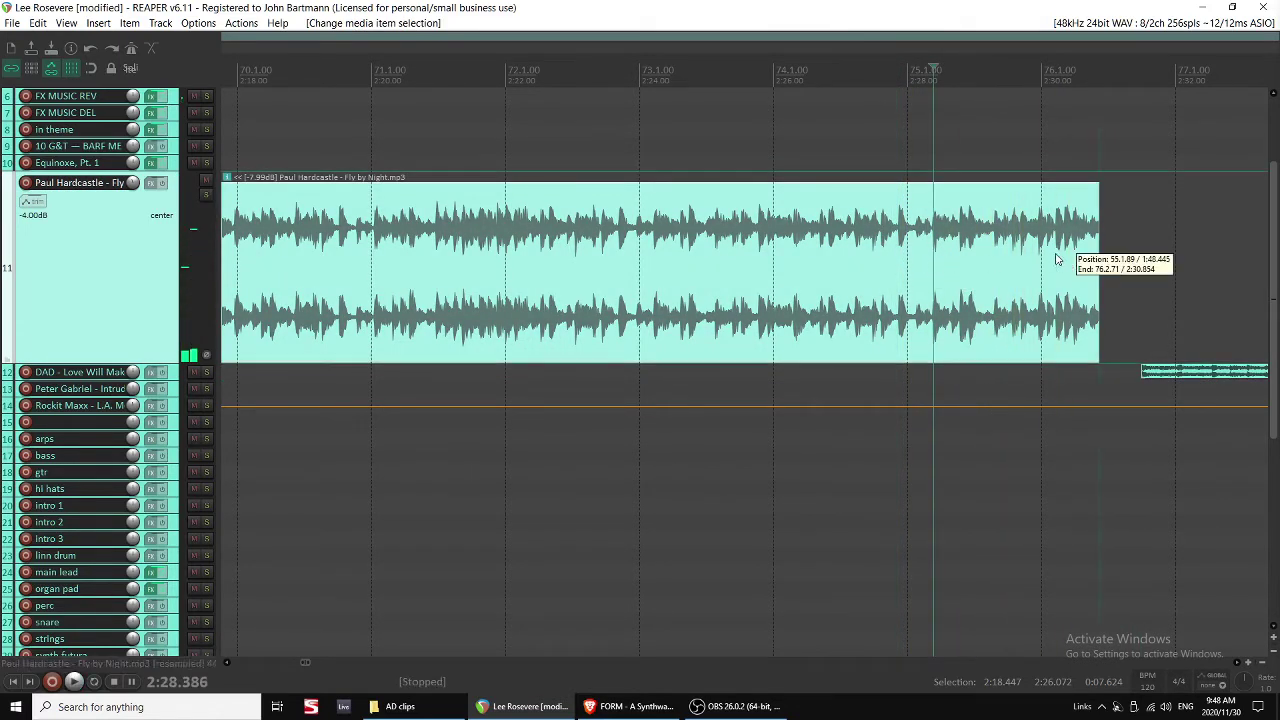
Play the ending of the Paul Hardcastle item and split it at about 2:30.5.
{"action": "key", "text": "space"}
{"action": "key", "text": "space"}
{"action": "key", "text": "s"}
{"action": "left_click", "coordinate": [1076, 255]}
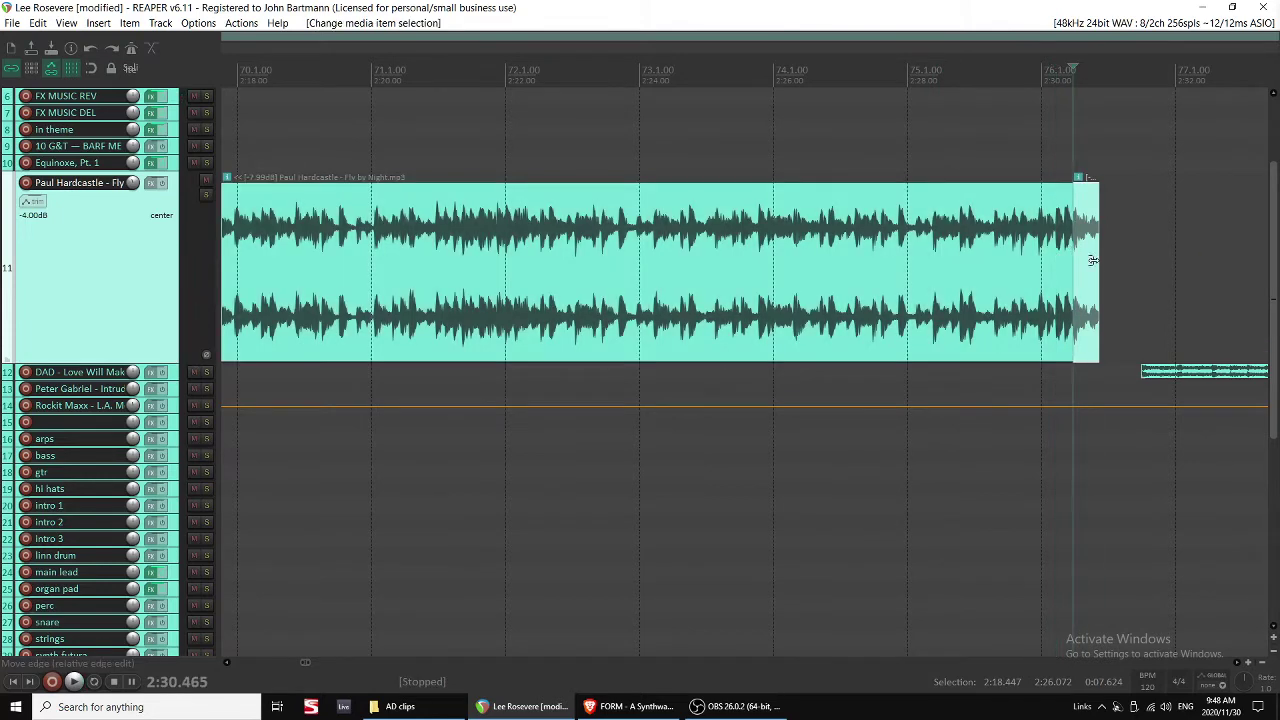
Select the DAD item, enlarge and solo its track, and play it from about 2:32.
{"action": "scroll", "coordinate": [1070, 377], "scroll_direction": "right", "scroll_amount": 3}
{"action": "left_click", "coordinate": [945, 372]}
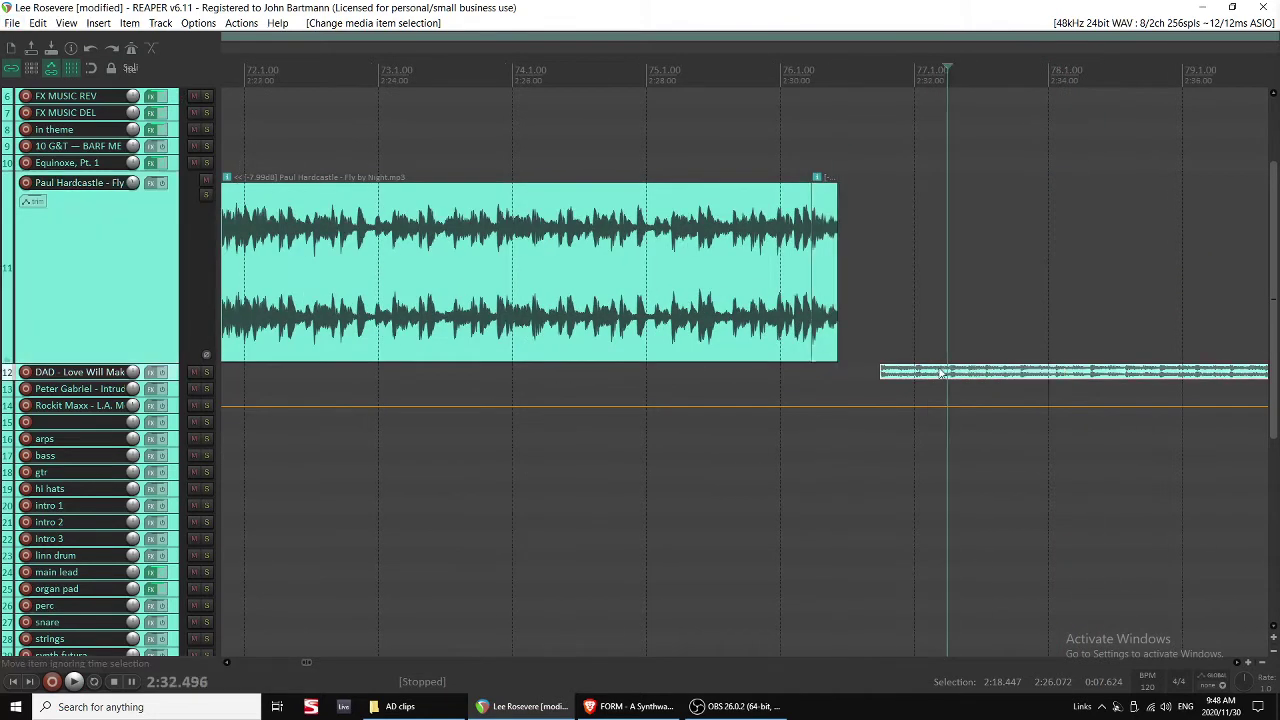
{"action": "left_click", "coordinate": [912, 372]}
{"action": "key", "text": "space"}
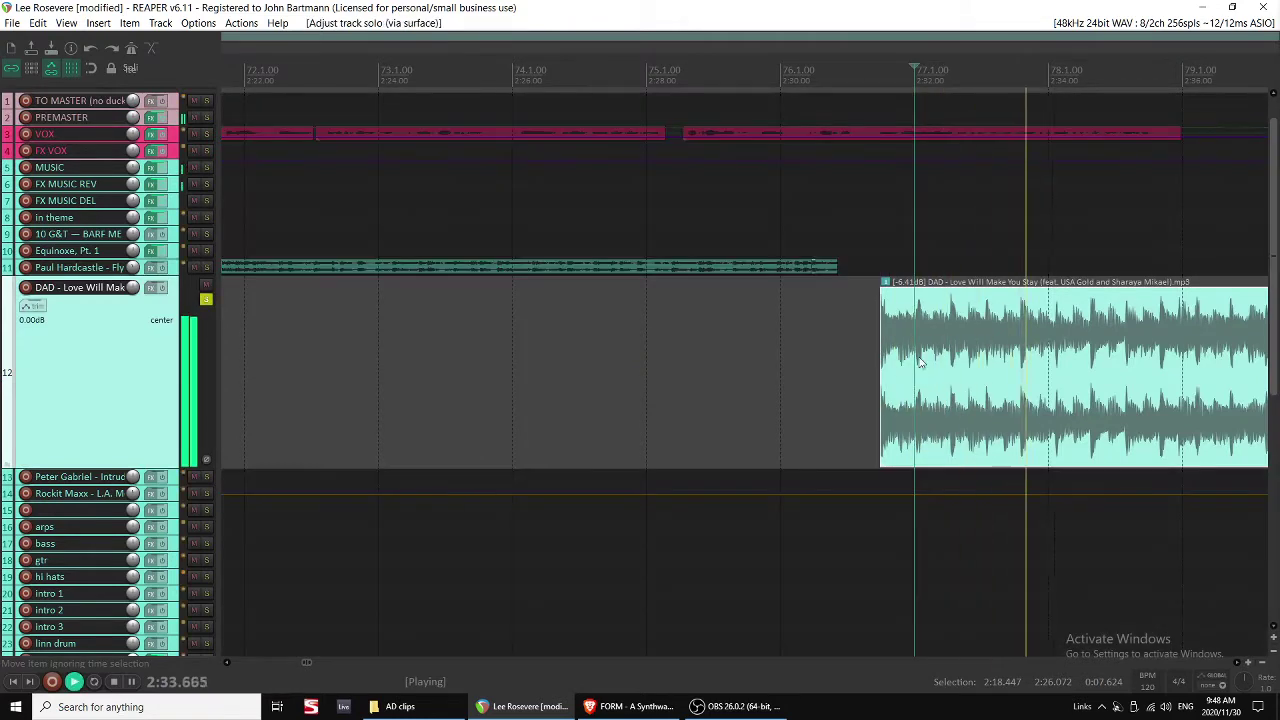
{"action": "scroll", "coordinate": [918, 367], "scroll_direction": "down", "scroll_amount": 1}
{"action": "key", "text": "space"}
Slip the audio contents of the DAD item earlier within the item and audition it from about 2:33.3.
{"action": "left_click_drag", "start_coordinate": [865, 377], "coordinate": [810, 367], "text": "alt"}
{"action": "left_click", "coordinate": [810, 371]}
{"action": "key", "text": "space"}
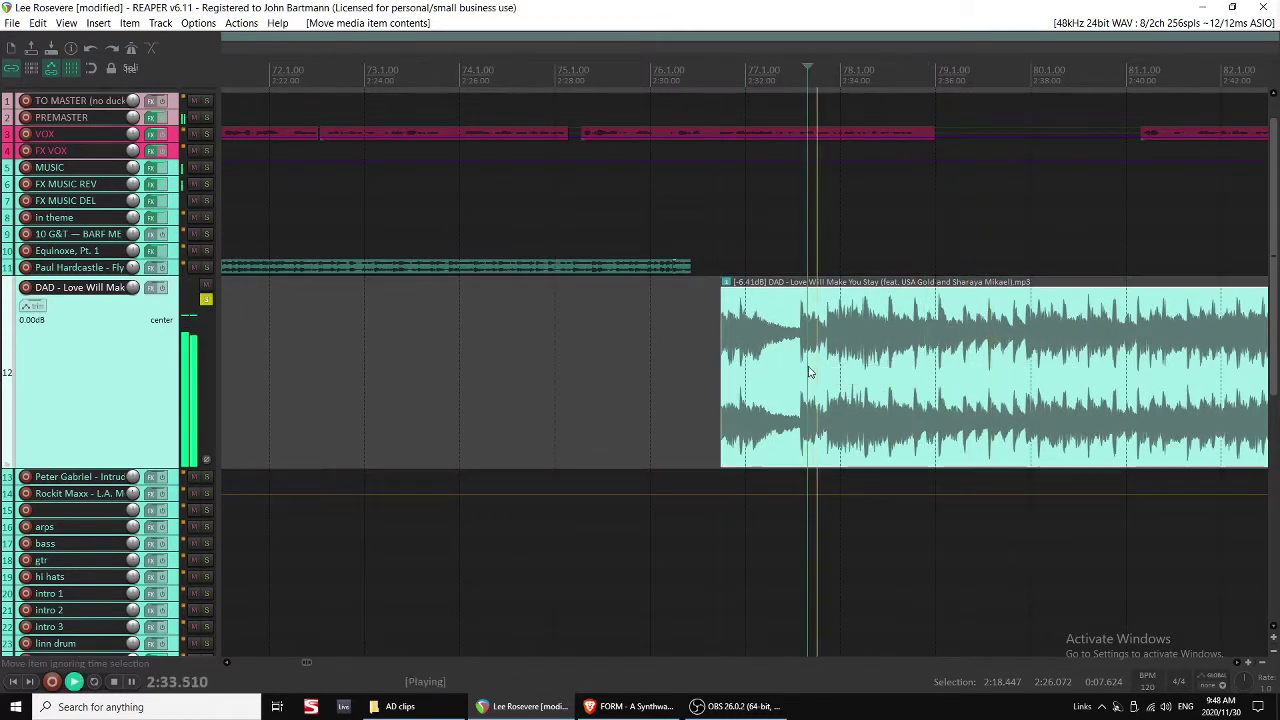
{"action": "key", "text": "space"}
Split the DAD item at about 2:34.5, delete the piece before the split, and butt the remainder against the Paul Hardcastle item's end.
{"action": "left_click", "coordinate": [863, 361]}
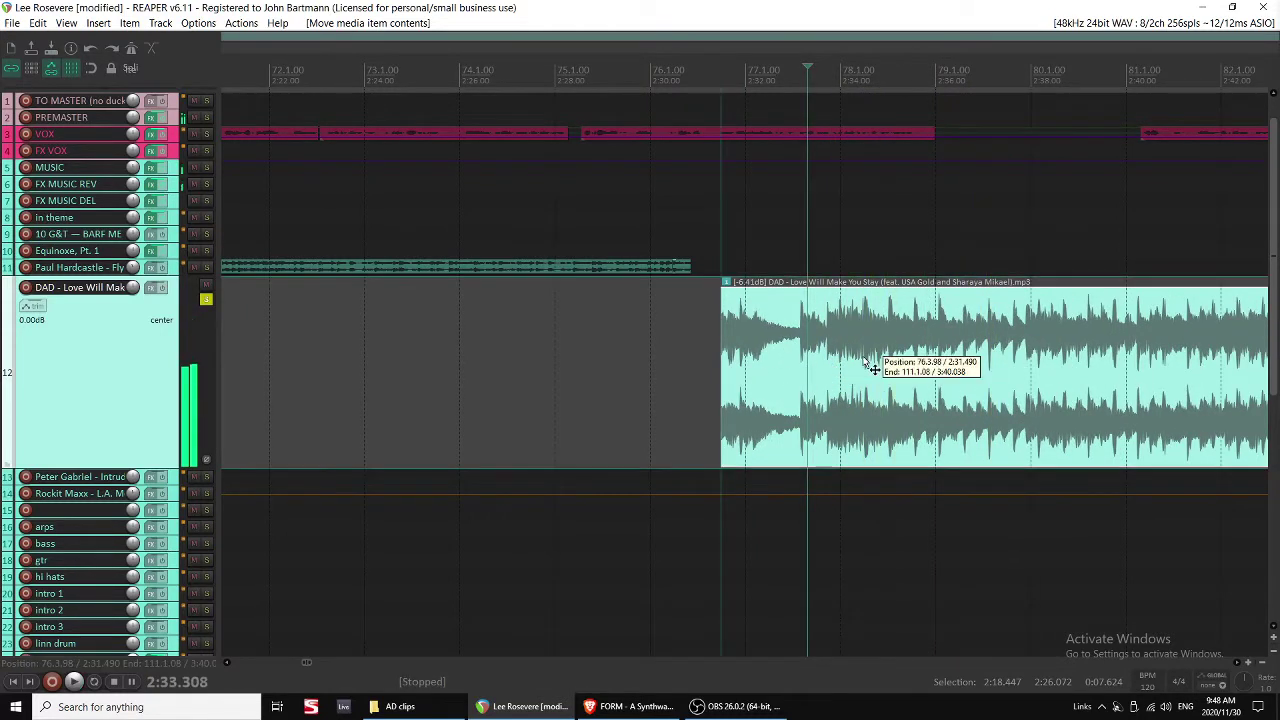
{"action": "key", "text": "s"}
{"action": "left_click", "coordinate": [824, 372]}
{"action": "key", "text": "Delete"}
{"action": "left_click_drag", "start_coordinate": [920, 377], "coordinate": [748, 374]}
Unsolo the DAD track, mute the VOX track, and play the music transition from about 2:28.7.
{"action": "left_click", "coordinate": [614, 361]}
{"action": "left_click", "coordinate": [206, 299]}
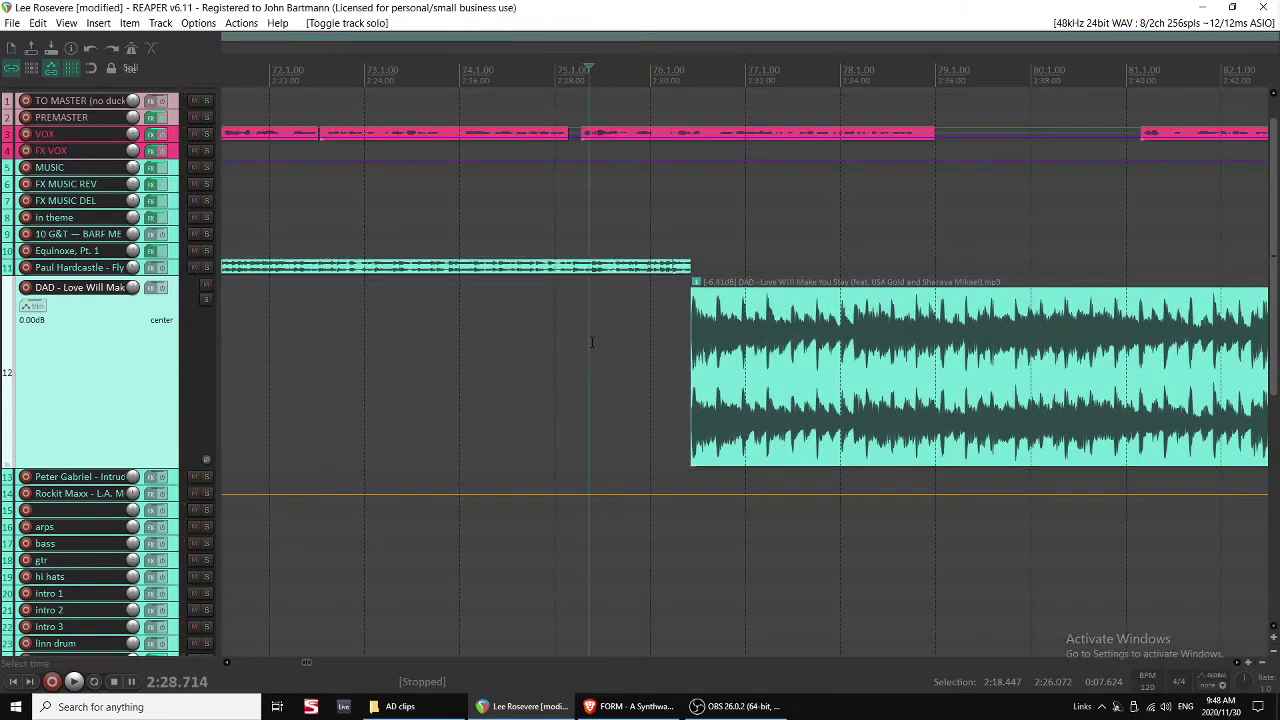
{"action": "scroll", "coordinate": [800, 354], "scroll_direction": "up", "scroll_amount": 2}
{"action": "key", "text": "space"}
{"action": "key", "text": "space"}
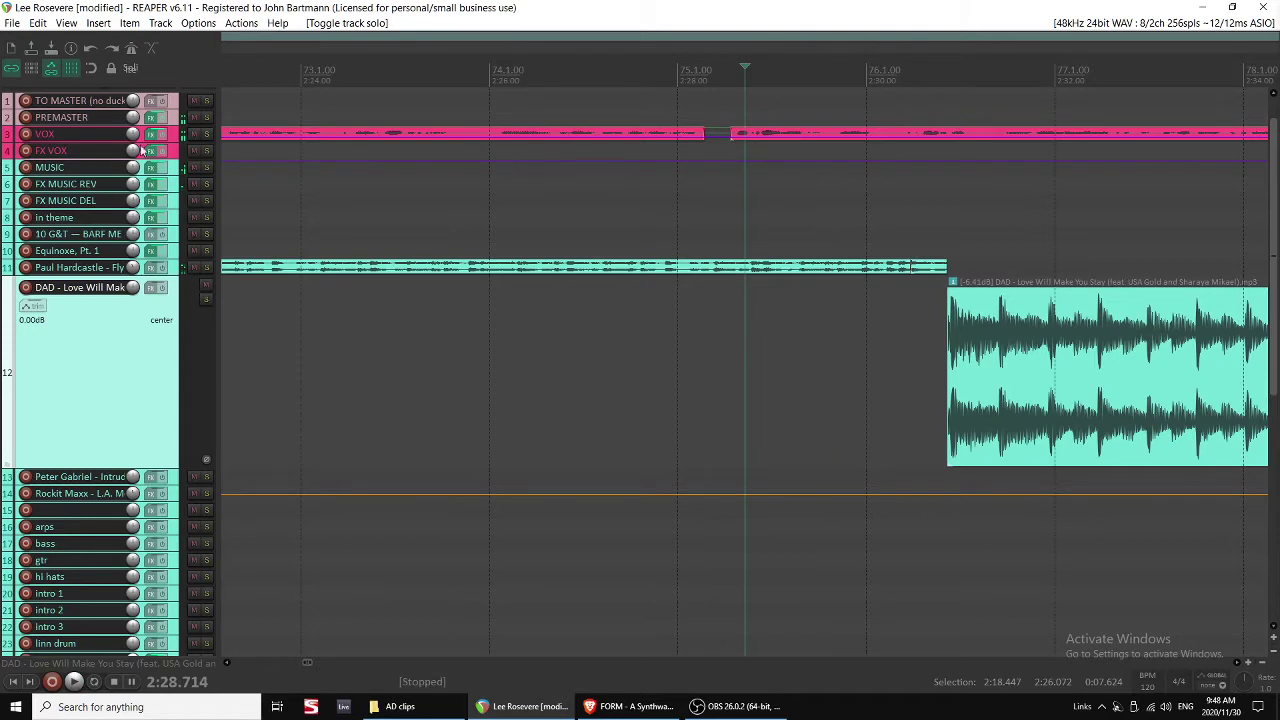
{"action": "left_click", "coordinate": [196, 135]}
{"action": "key", "text": "space"}
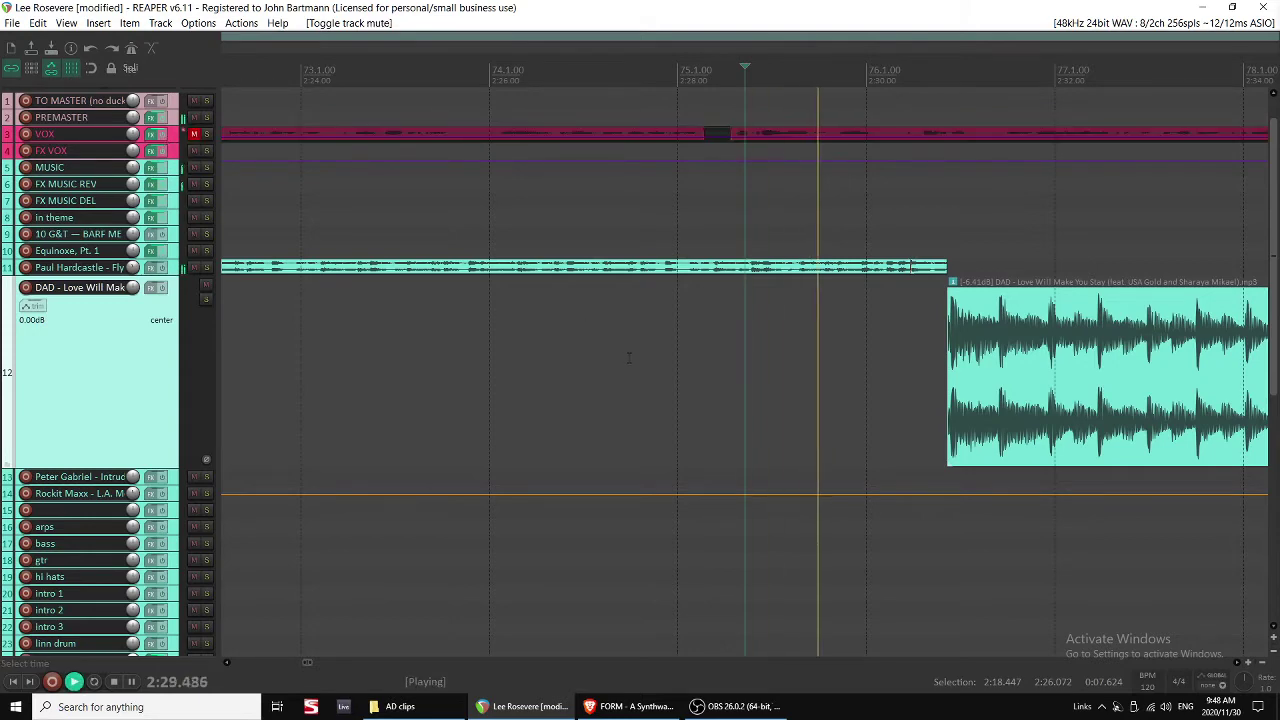
{"action": "scroll", "coordinate": [630, 357], "scroll_direction": "right", "scroll_amount": 2}
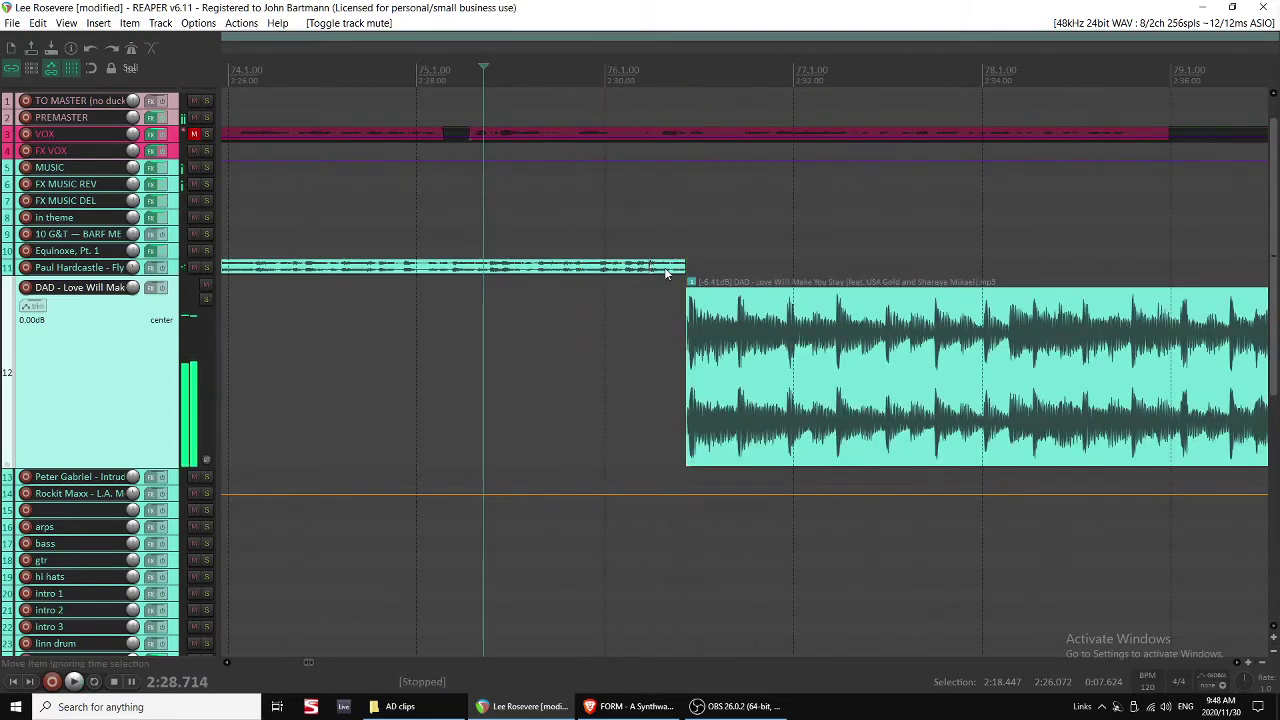
Remove the short split piece at the Paul Hardcastle item's end and move the DAD item to start at about 2:30.5.
{"action": "left_click_drag", "start_coordinate": [723, 334], "coordinate": [678, 334]}
{"action": "left_click", "coordinate": [622, 350]}
{"action": "key", "text": "space"}
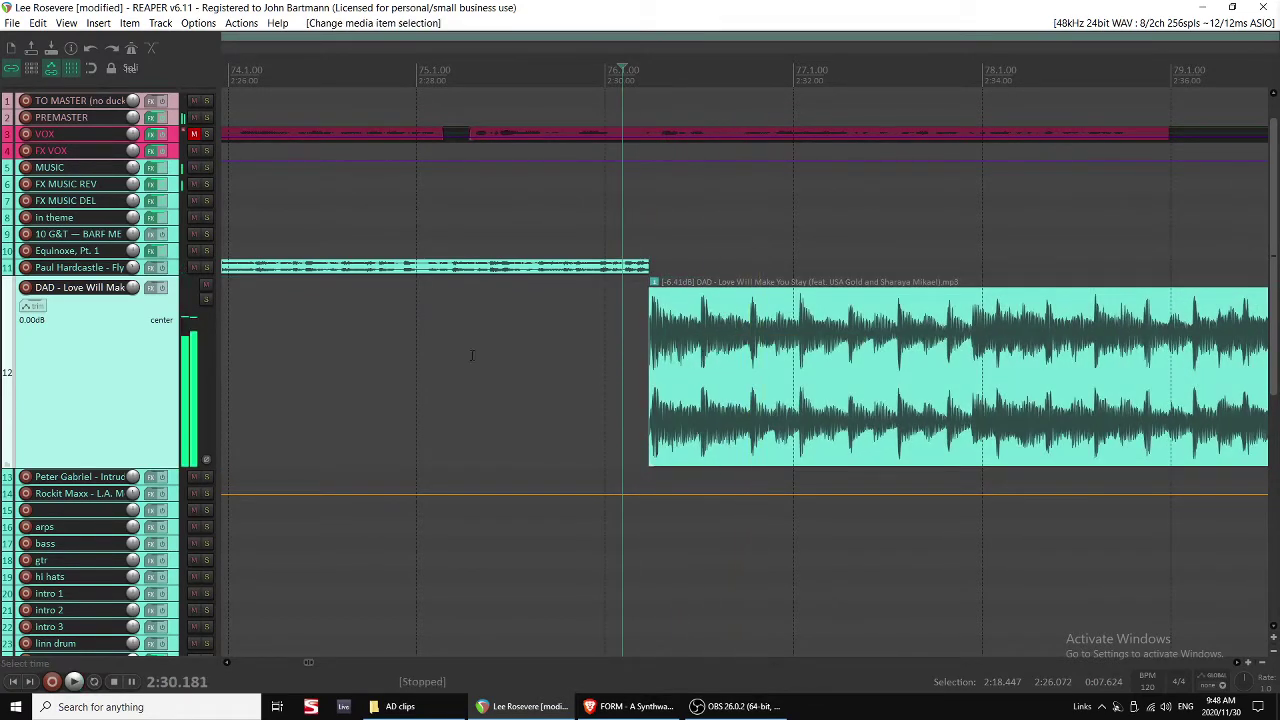
Audition the transition from Paul Hardcastle to DAD from several points between about 2:27 and 2:30.7.
{"action": "left_click", "coordinate": [377, 350]}
{"action": "key", "text": "space"}
{"action": "scroll", "coordinate": [647, 391], "scroll_direction": "up", "scroll_amount": 4}
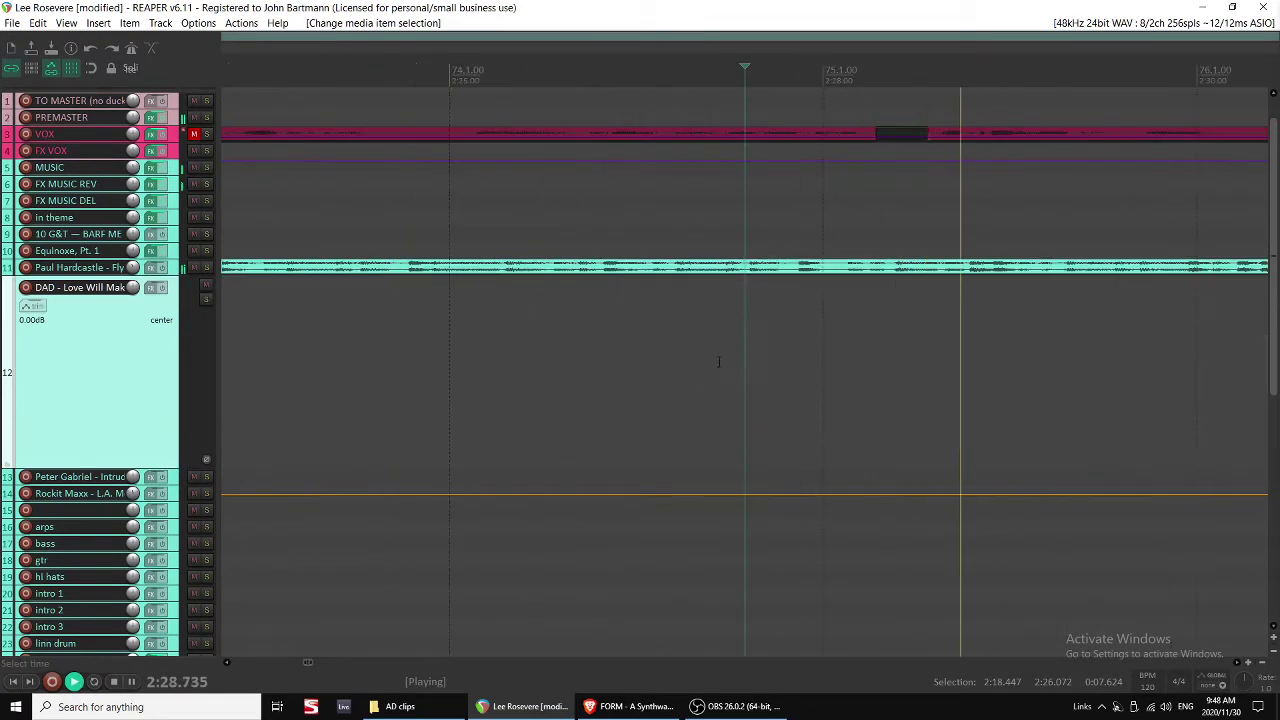
{"action": "left_click_drag", "start_coordinate": [514, 347], "coordinate": [505, 347]}
{"action": "left_click", "coordinate": [402, 335]}
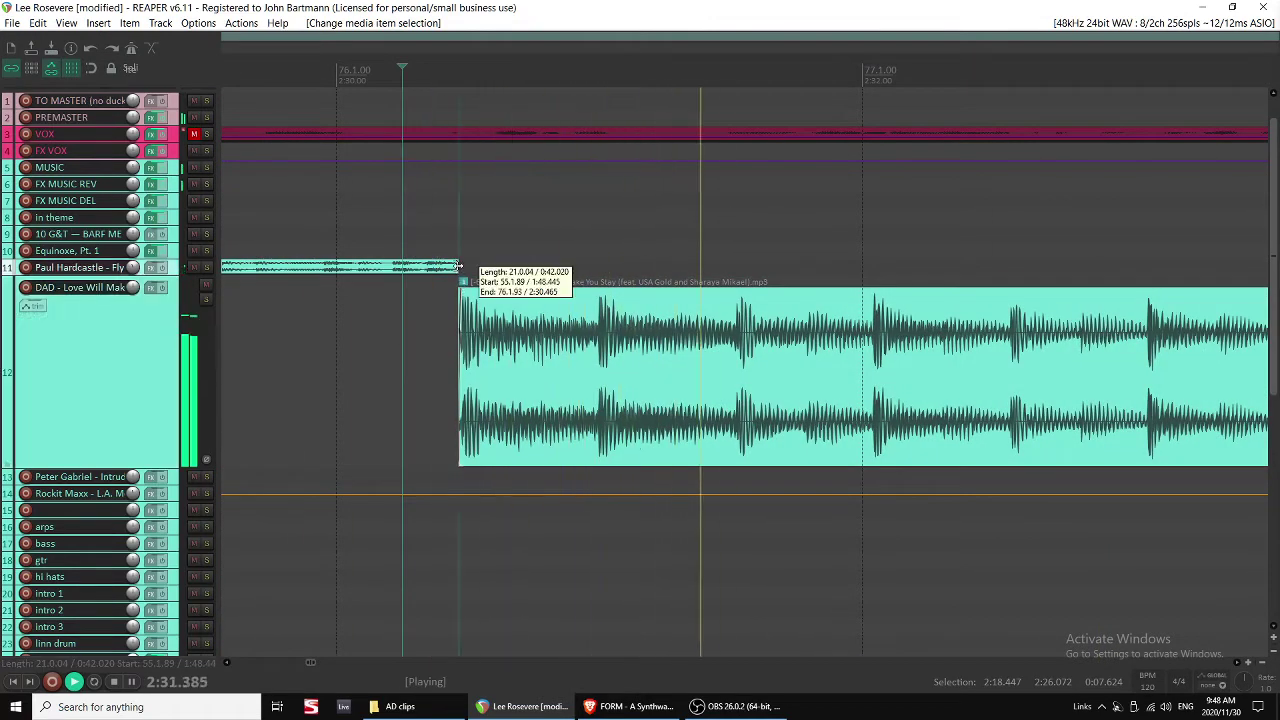
{"action": "left_click", "coordinate": [517, 352]}
{"action": "key", "text": "space"}
Lower the DAD item's volume to -14.3 dB and replay the transition from 2:30.
{"action": "double_click", "coordinate": [527, 357]}
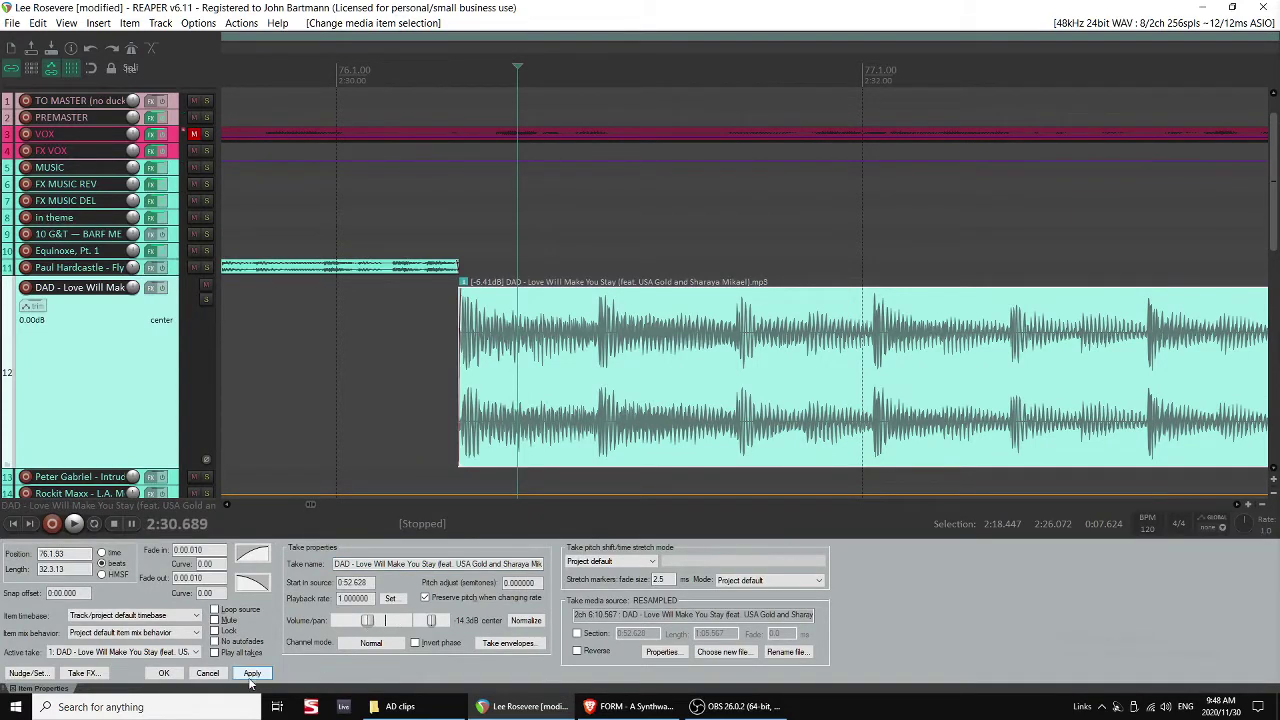
{"action": "left_click", "coordinate": [250, 676]}
{"action": "key", "text": "space"}
{"action": "left_click", "coordinate": [338, 374]}
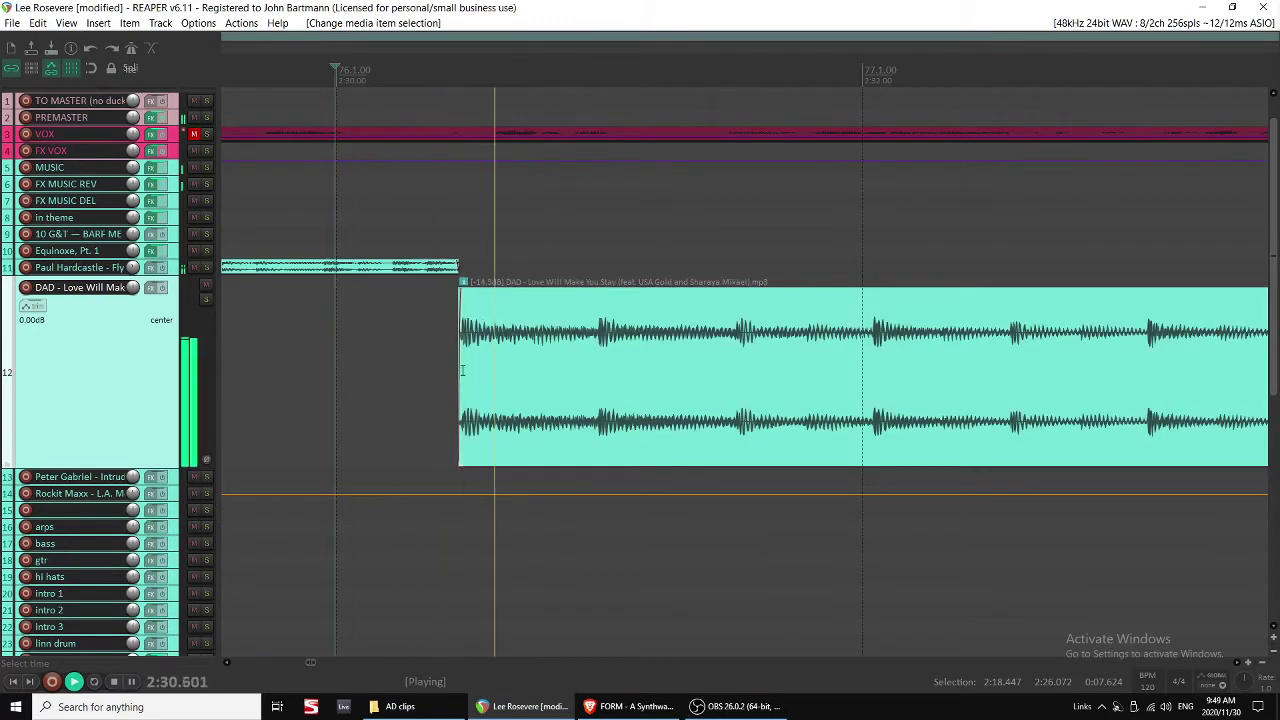
{"action": "left_click", "coordinate": [497, 358]}
Set the DAD item's volume to -17.7 dB and close its item properties.
{"action": "scroll", "coordinate": [585, 358], "scroll_direction": "down", "scroll_amount": 2}
{"action": "double_click", "coordinate": [752, 365]}
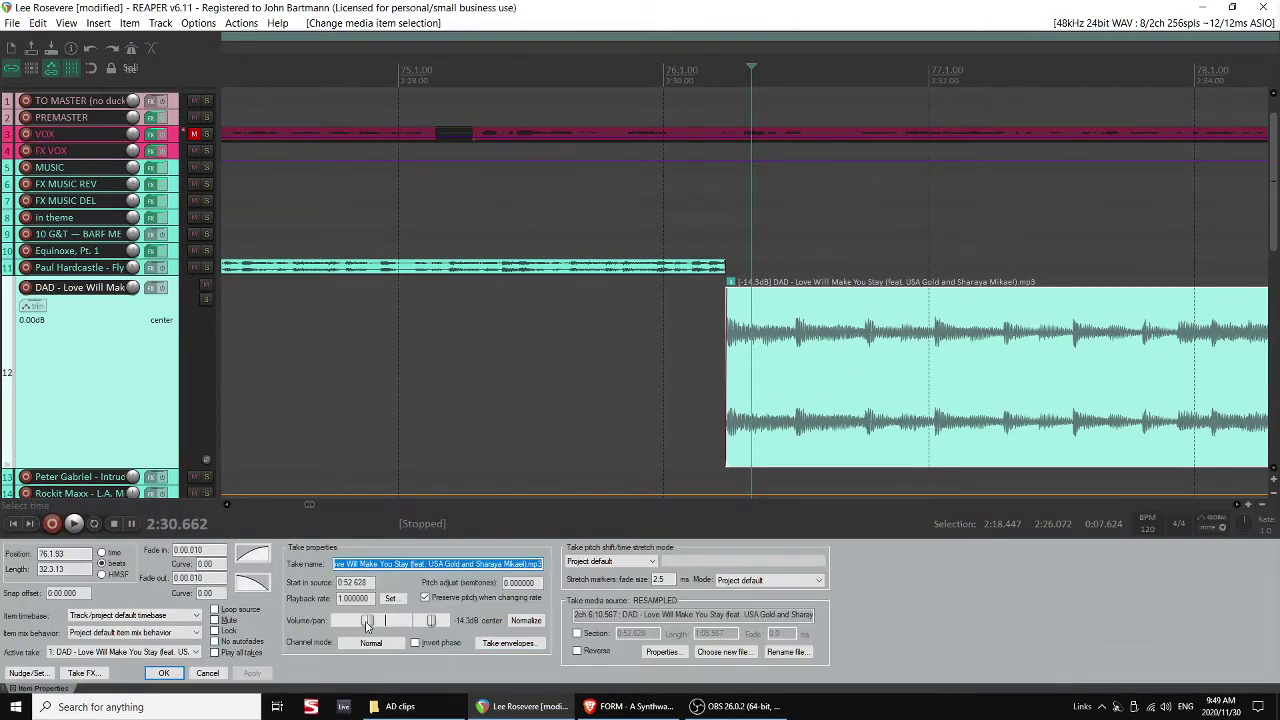
{"action": "left_click_drag", "start_coordinate": [366, 623], "coordinate": [367, 623]}
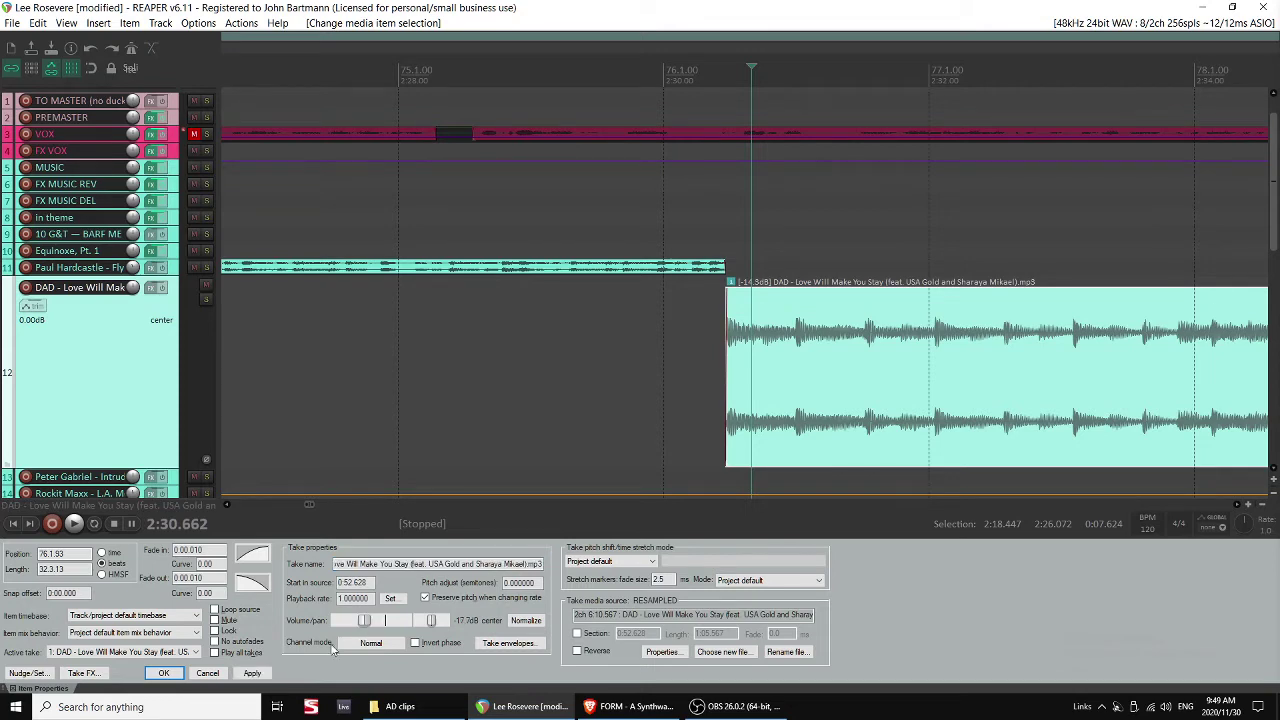
{"action": "left_click", "coordinate": [255, 675]}
{"action": "key", "text": "Escape"}
Save the project and play the transition into the DAD item from about 2:27.
{"action": "left_click", "coordinate": [490, 321]}
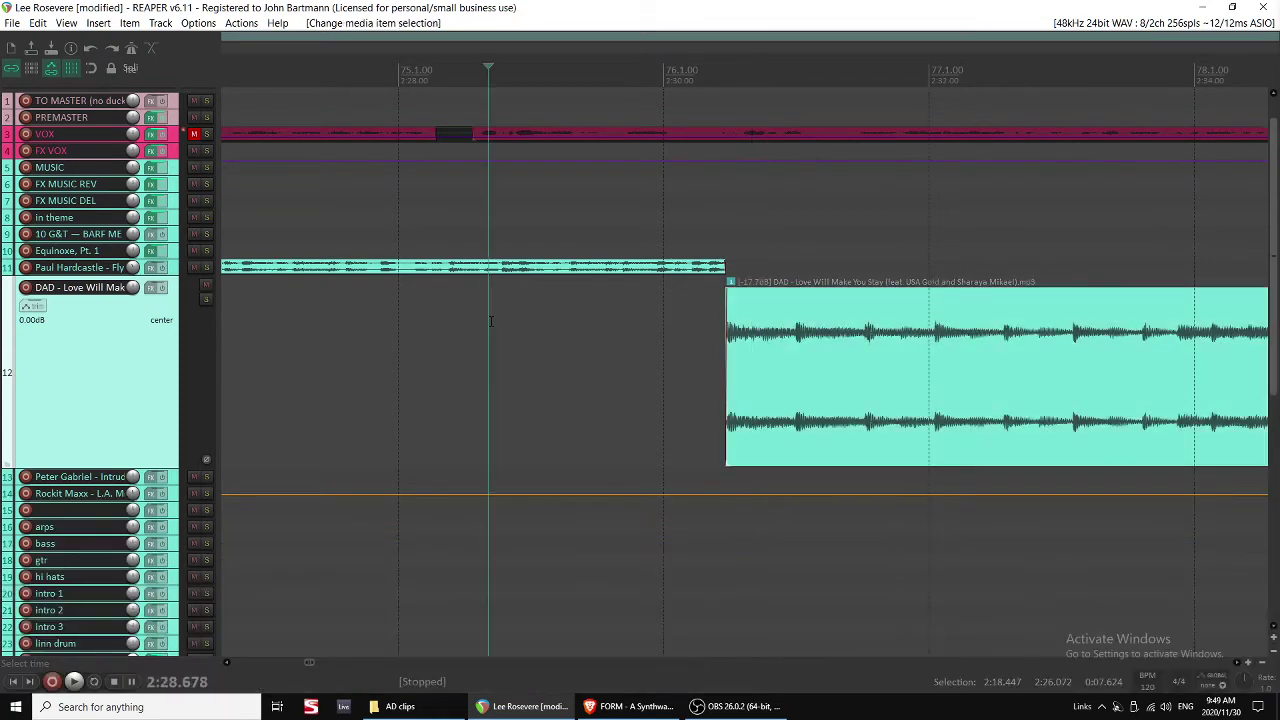
{"action": "scroll", "coordinate": [491, 323], "scroll_direction": "down", "scroll_amount": 3}
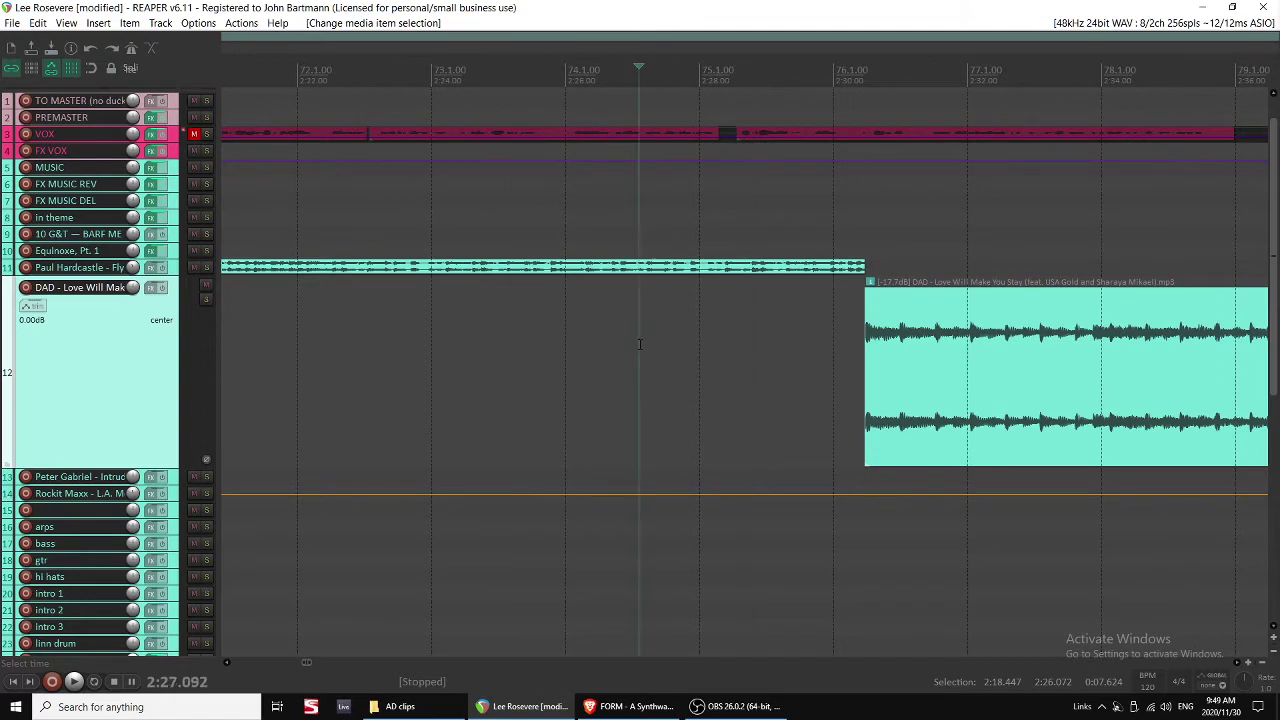
{"action": "scroll", "coordinate": [640, 344], "scroll_direction": "right", "scroll_amount": 2}
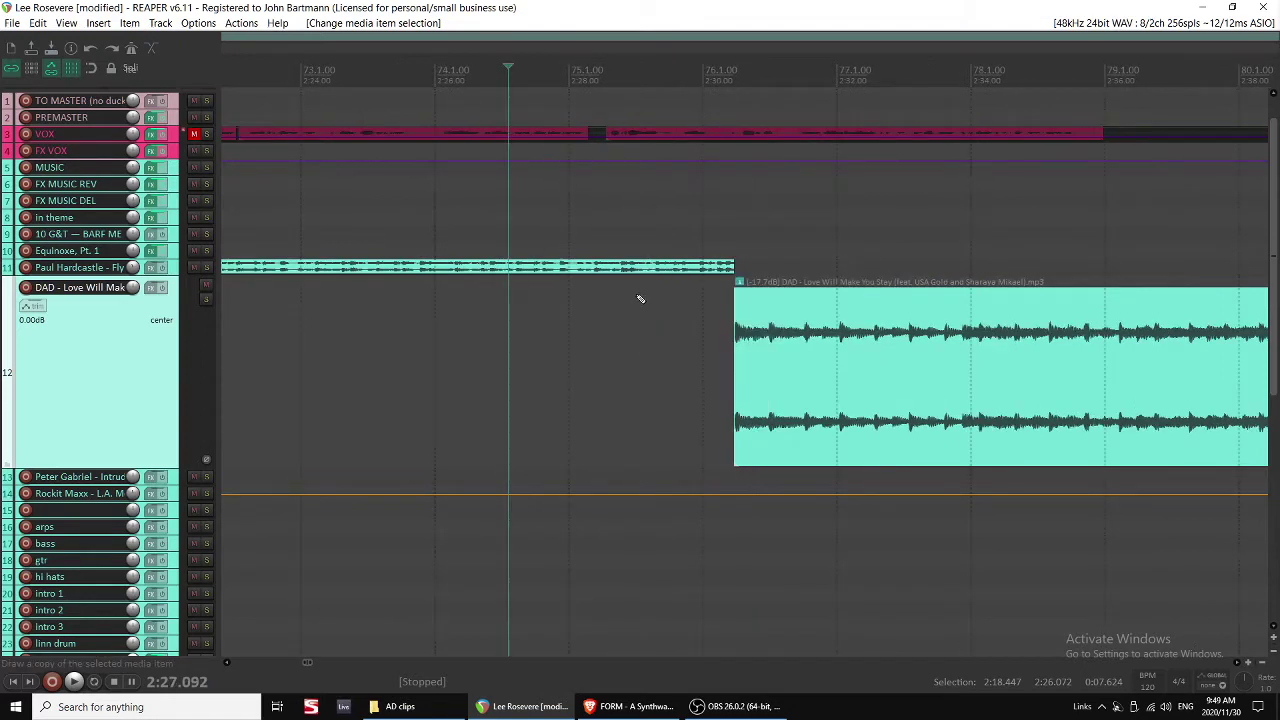
{"action": "key", "text": "space"}
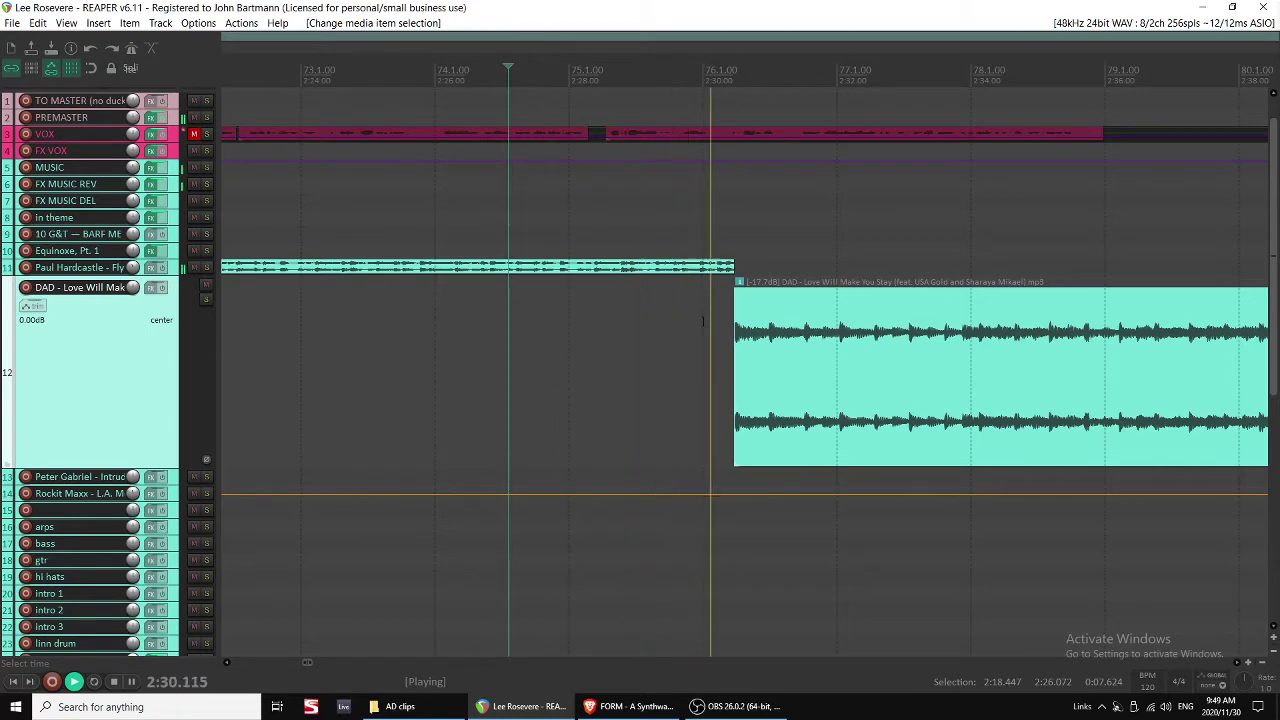
{"action": "left_click", "coordinate": [750, 336]}
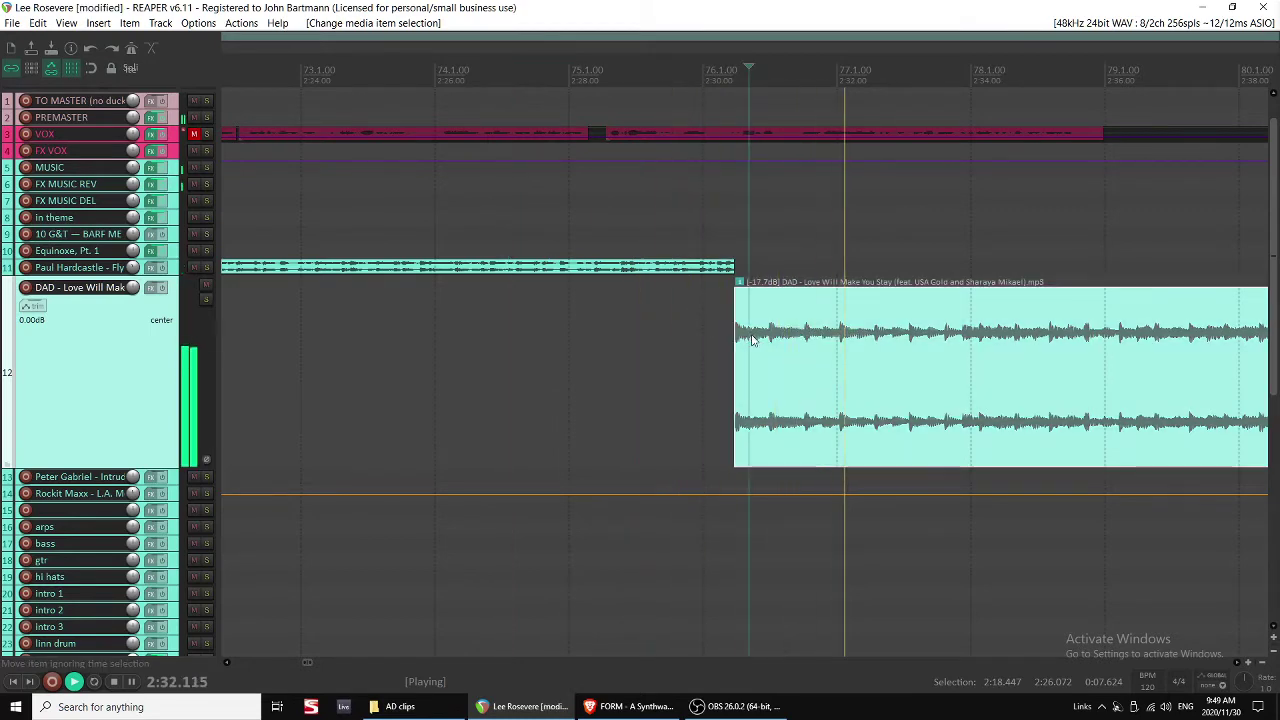
{"action": "key", "text": "space"}
Extend the end of the Paul Hardcastle item to about 2:33.8 and add ReaEQ to its track in a floating window.
{"action": "left_click_drag", "start_coordinate": [733, 267], "coordinate": [956, 267]}
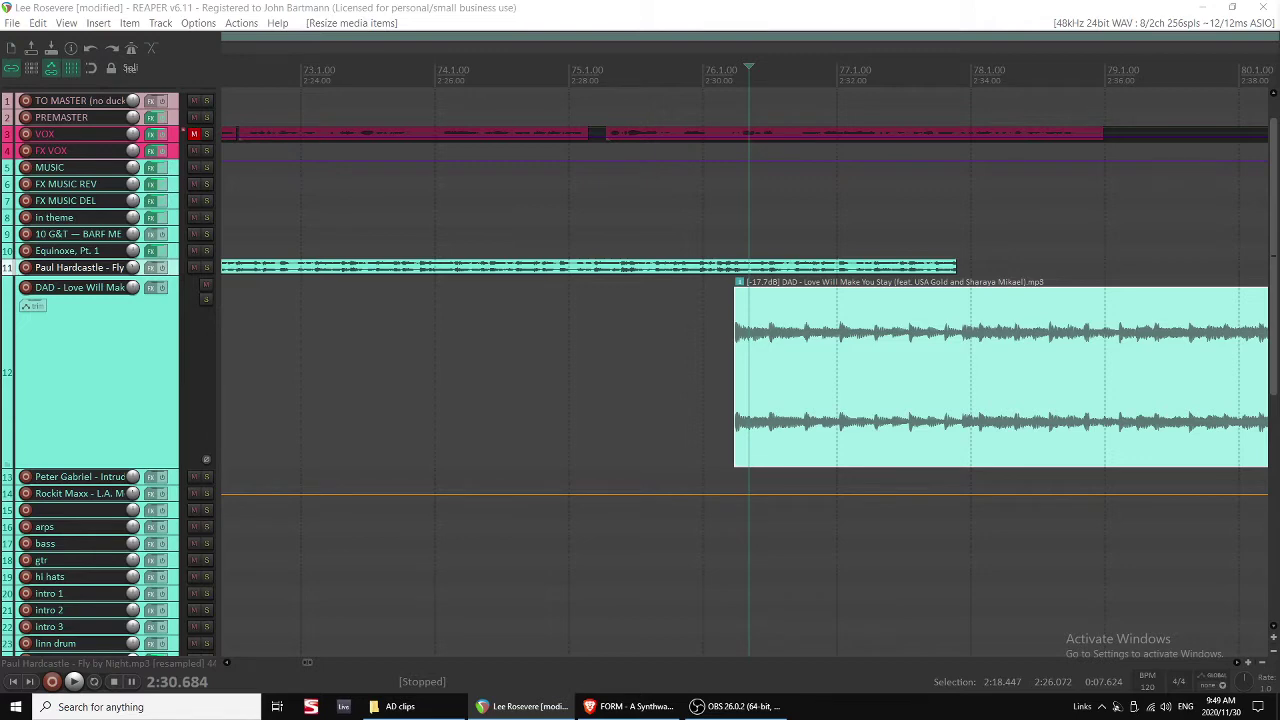
{"action": "key", "text": "e"}
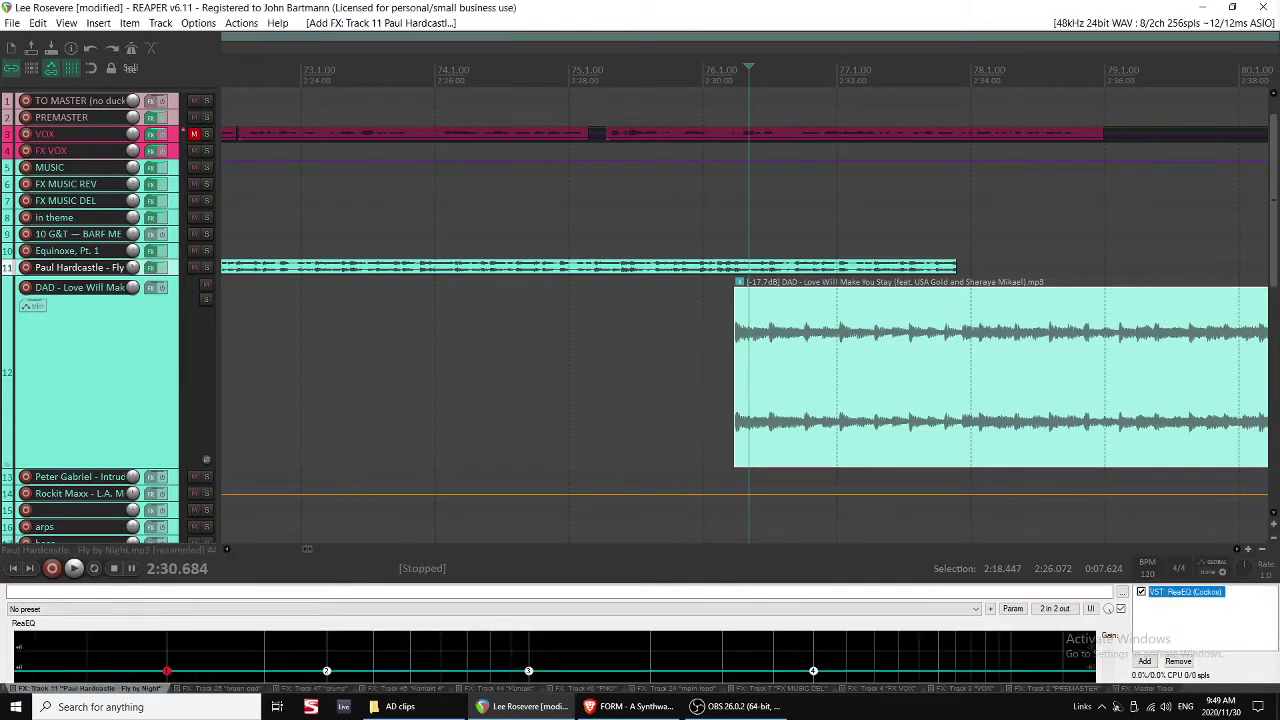
{"action": "double_click", "coordinate": [1200, 593]}
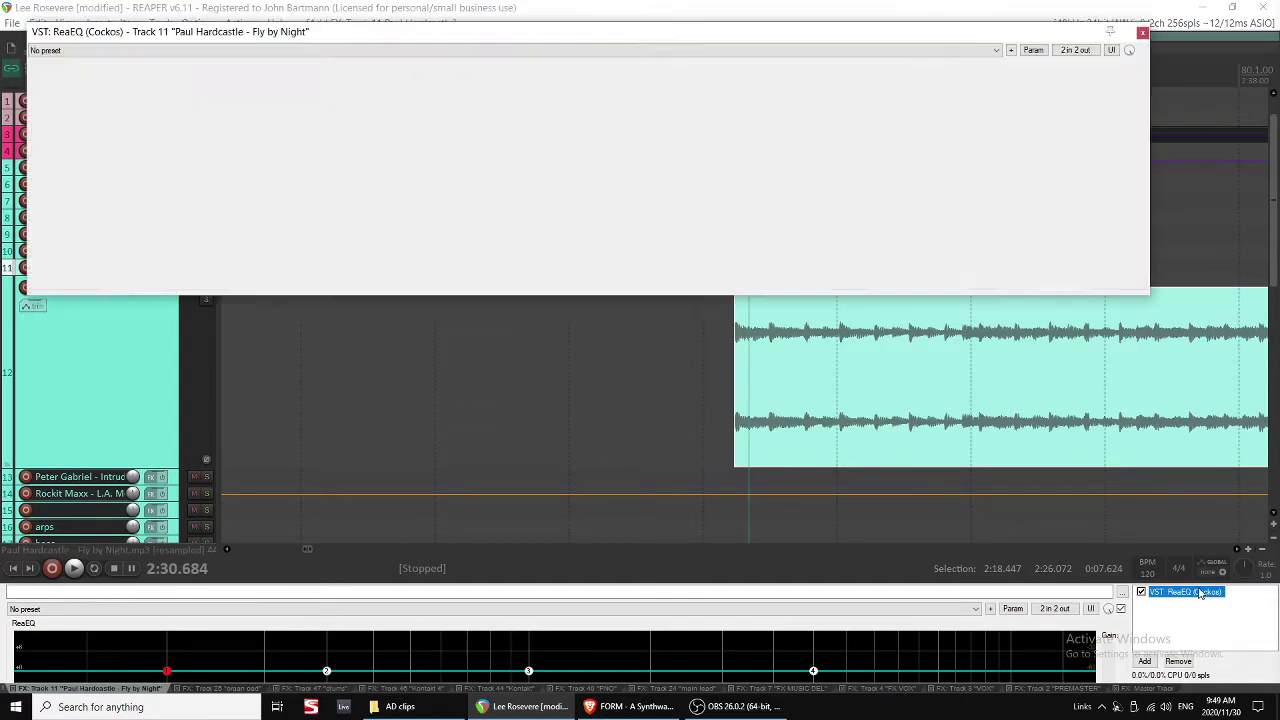
{"action": "left_click_drag", "start_coordinate": [903, 39], "coordinate": [1279, 205]}
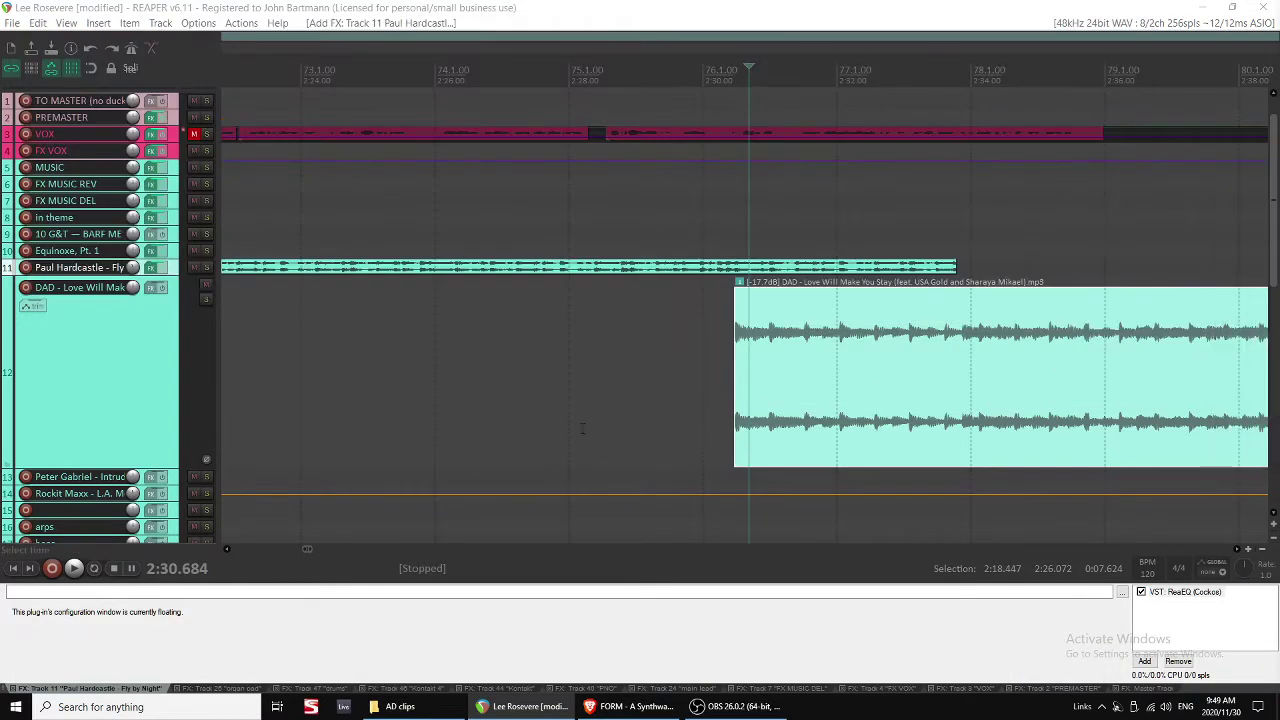
Audition the overlap of the two songs from about 2:30.7 and enlarge the Paul Hardcastle track.
{"action": "left_click", "coordinate": [103, 350]}
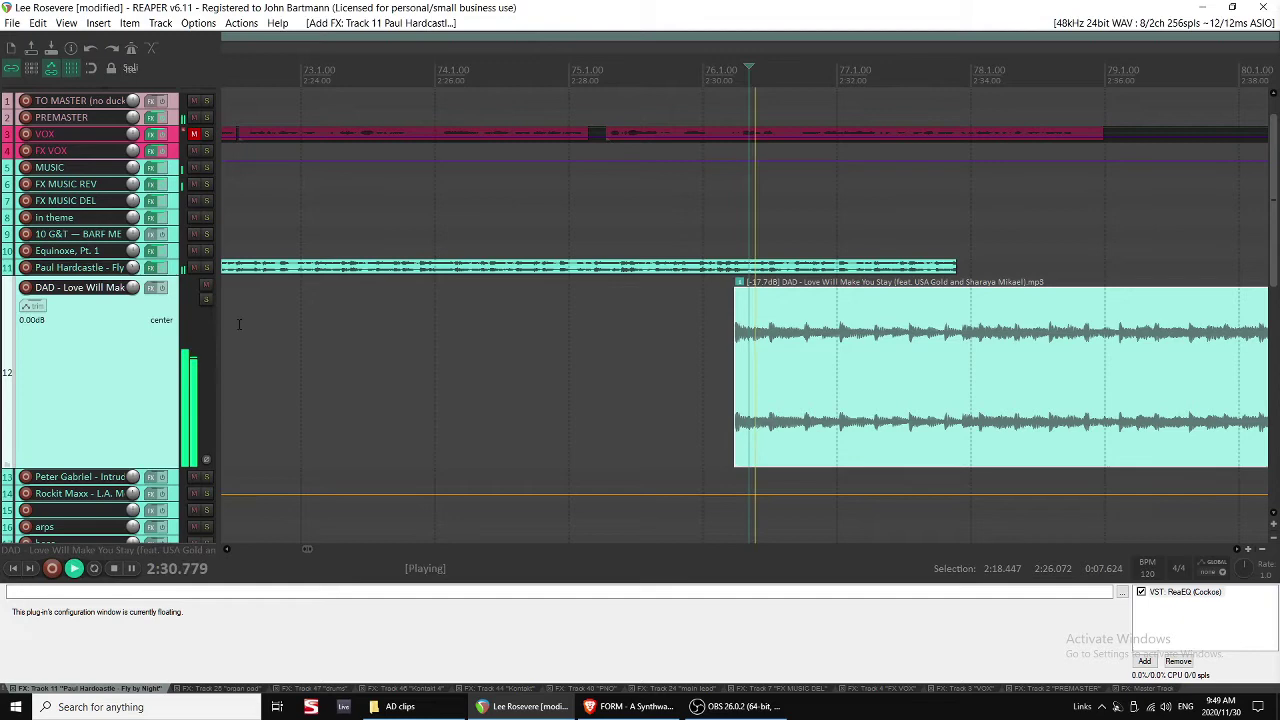
{"action": "left_click", "coordinate": [188, 268]}
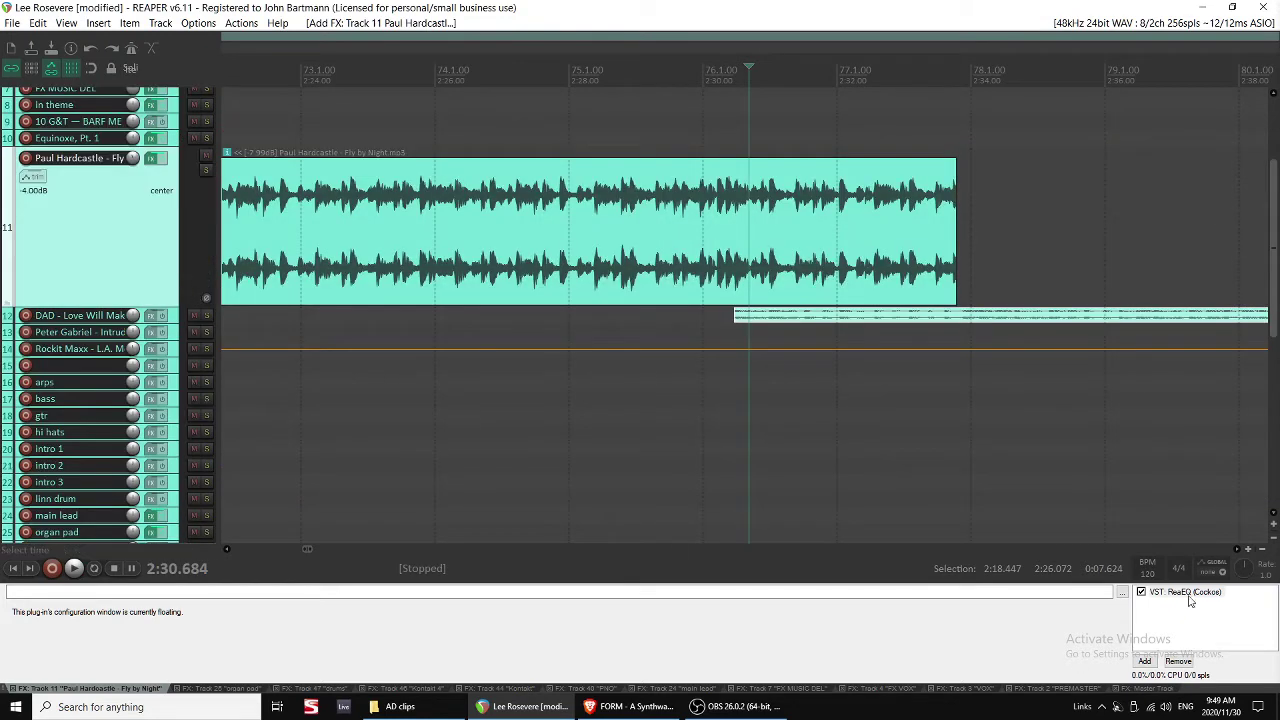
{"action": "key", "text": "space"}
{"action": "key", "text": "space"}
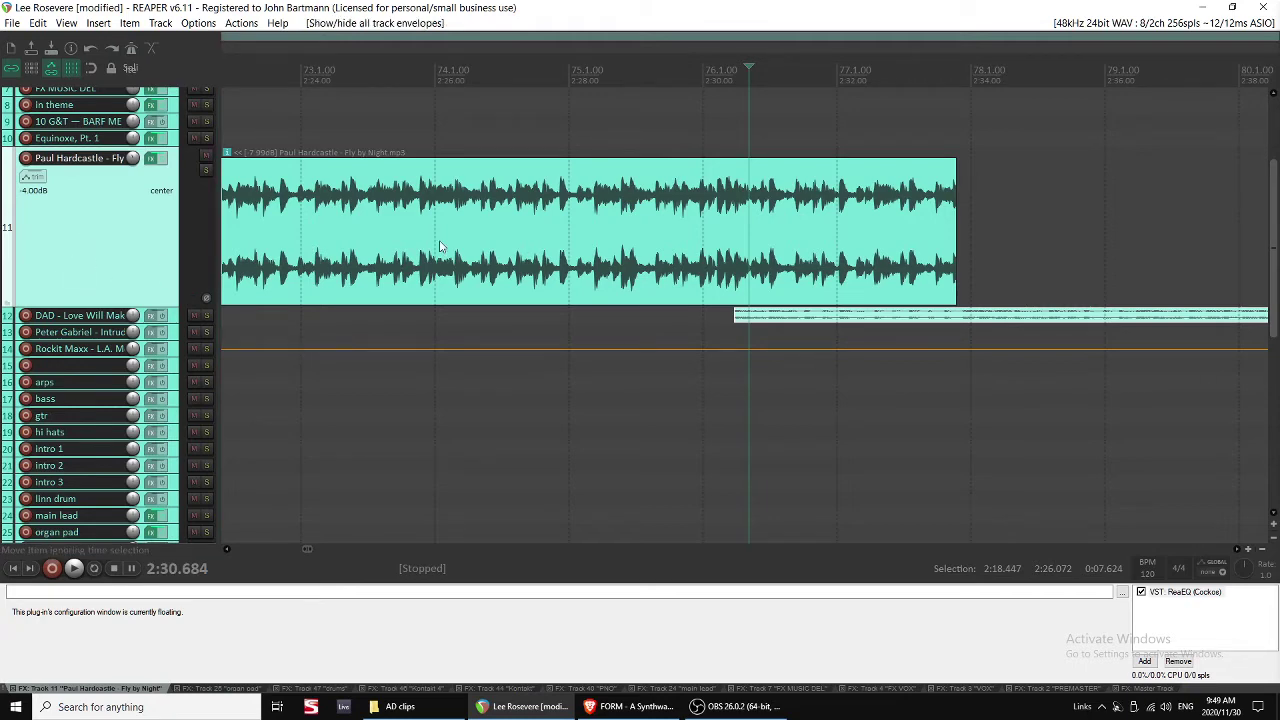
Show the ReaEQ Freq-High Shelf automation envelope on the Paul Hardcastle track.
{"action": "left_click", "coordinate": [33, 180]}
{"action": "left_click", "coordinate": [255, 391]}
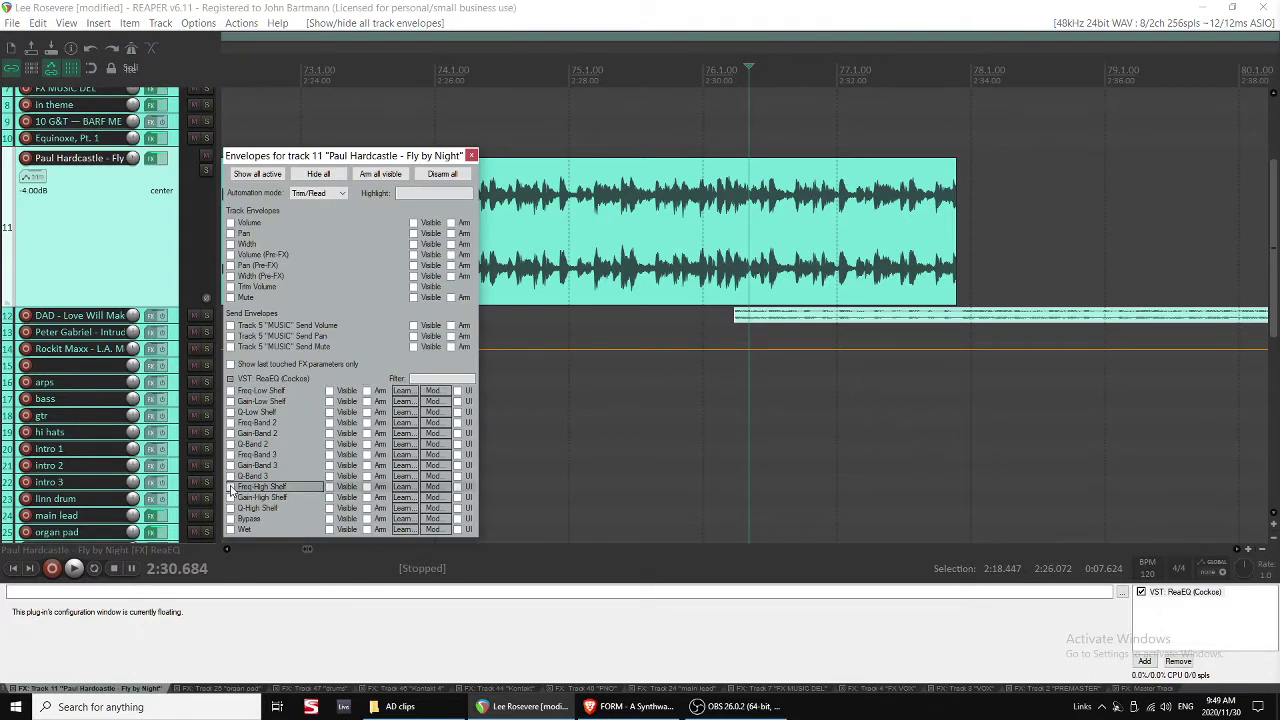
{"action": "left_click", "coordinate": [231, 487]}
{"action": "left_click", "coordinate": [123, 358]}
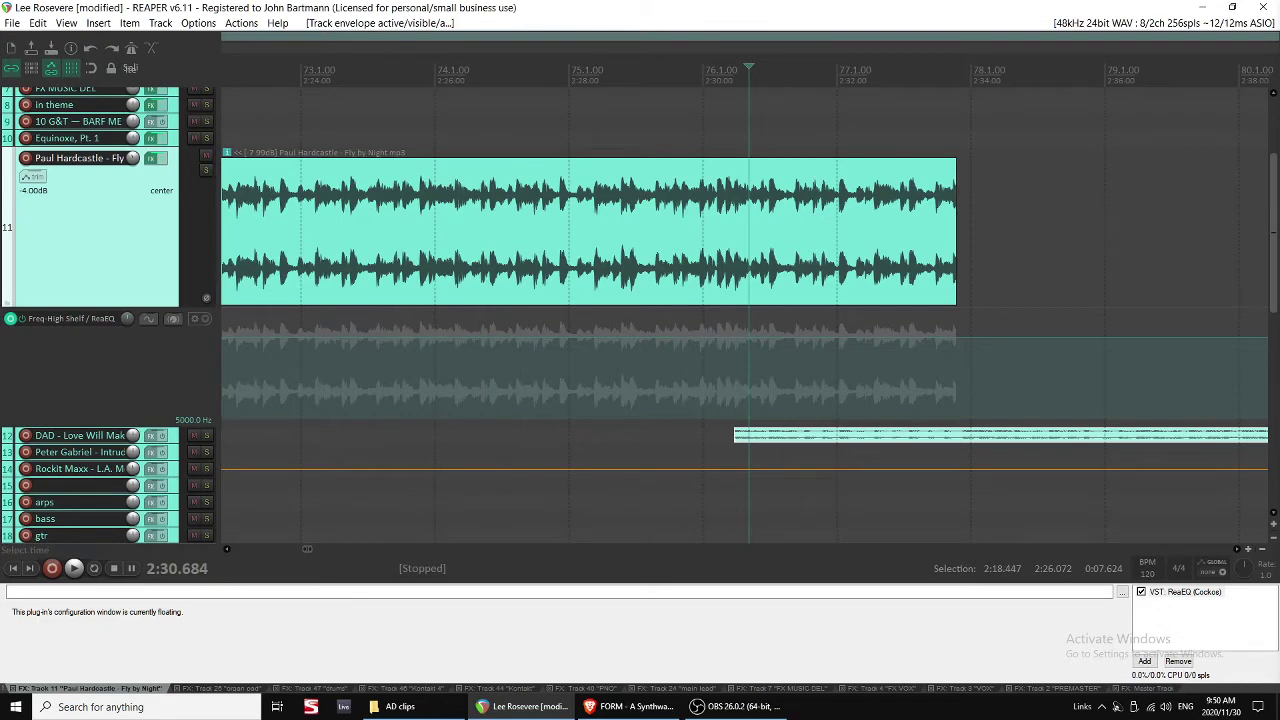
Shape the Freq-High Shelf envelope to fall from about 2:29.6 to its minimum at about 2:30.8.
{"action": "left_click", "coordinate": [754, 340], "text": "shift"}
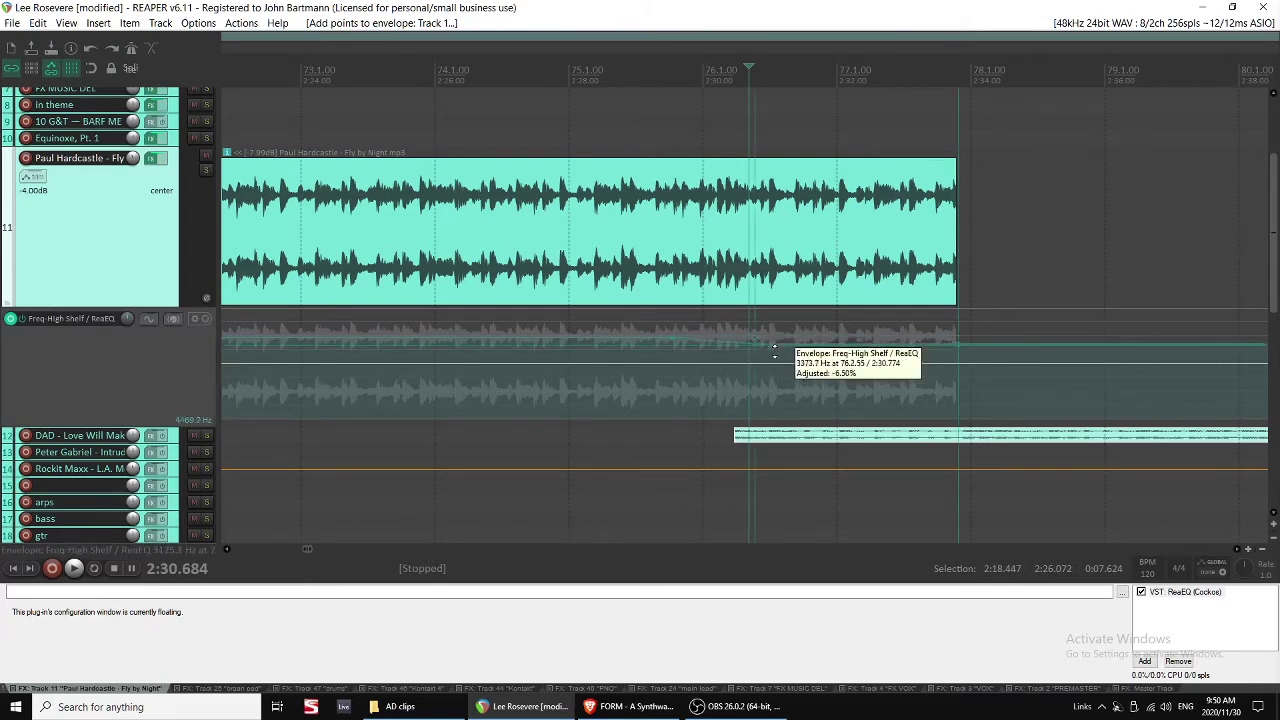
{"action": "left_click_drag", "start_coordinate": [755, 338], "coordinate": [757, 505]}
{"action": "left_click", "coordinate": [678, 394]}
Play the automated high-shelf drop on the Paul Hardcastle track several times from about 2:29.6.
{"action": "key", "text": "space"}
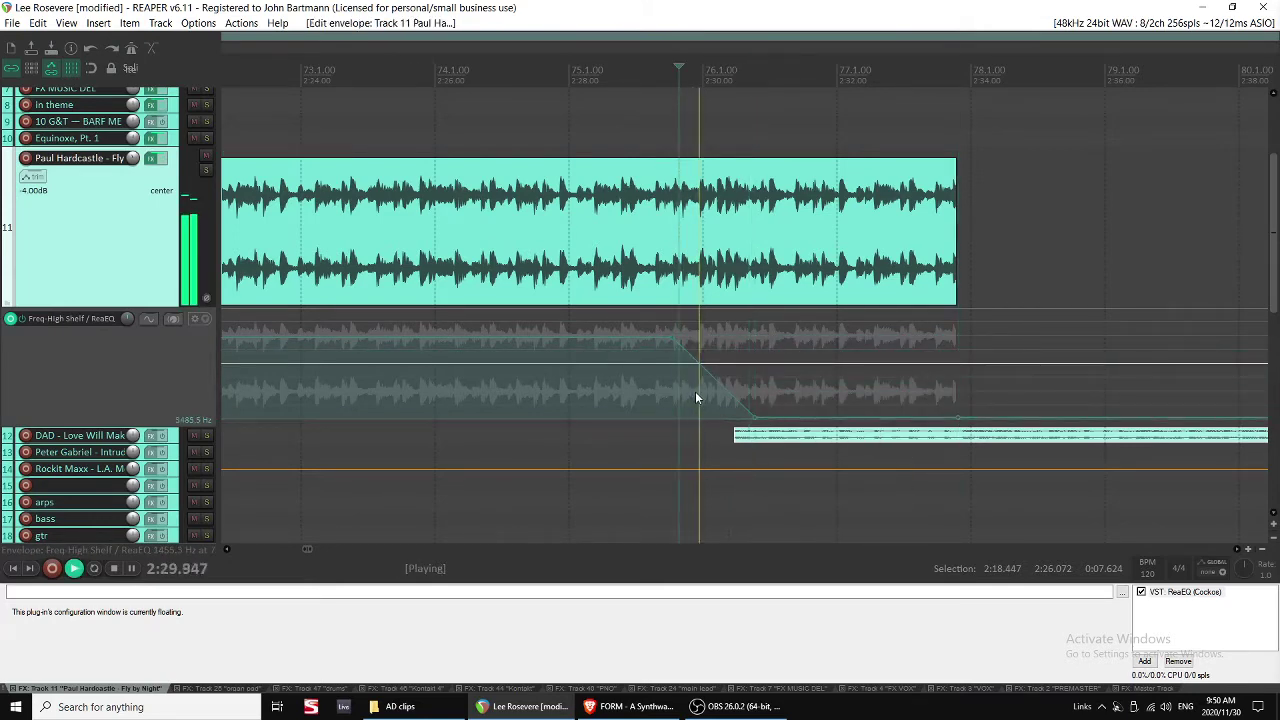
{"action": "key", "text": "space"}
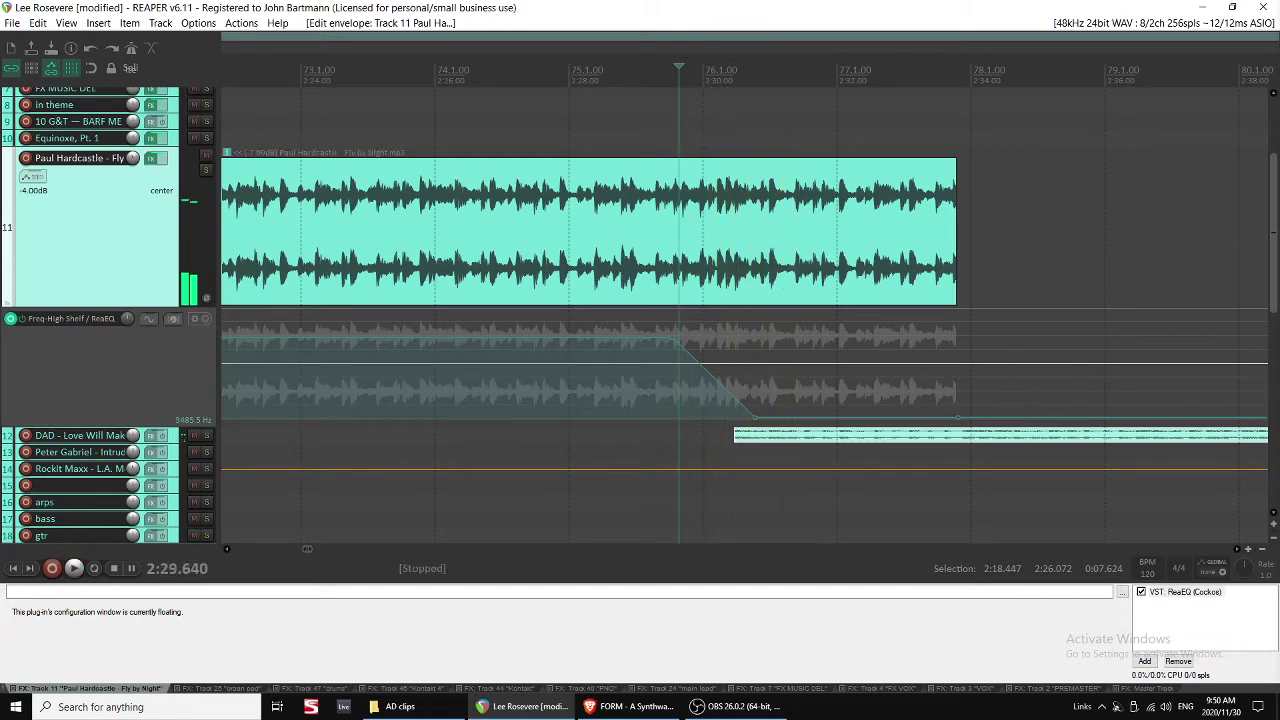
{"action": "key", "text": "space"}
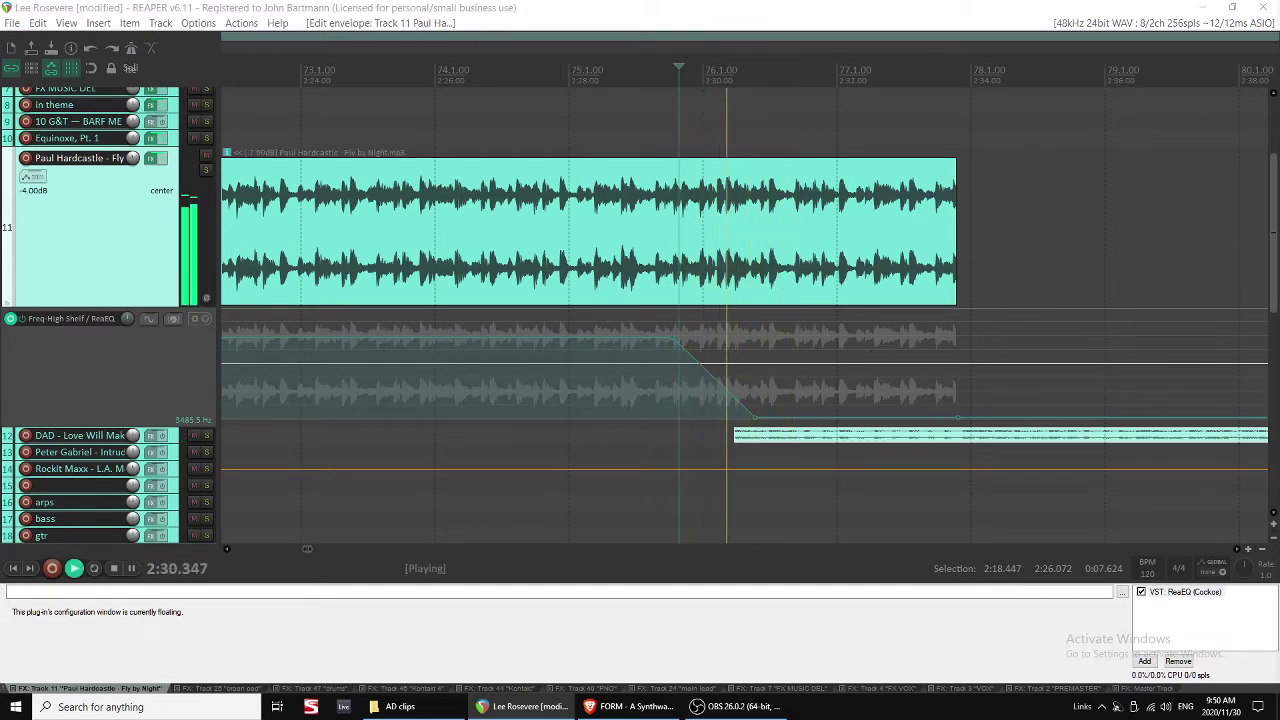
{"action": "key", "text": "space"}
{"action": "key", "text": "space"}
{"action": "key", "text": "space"}
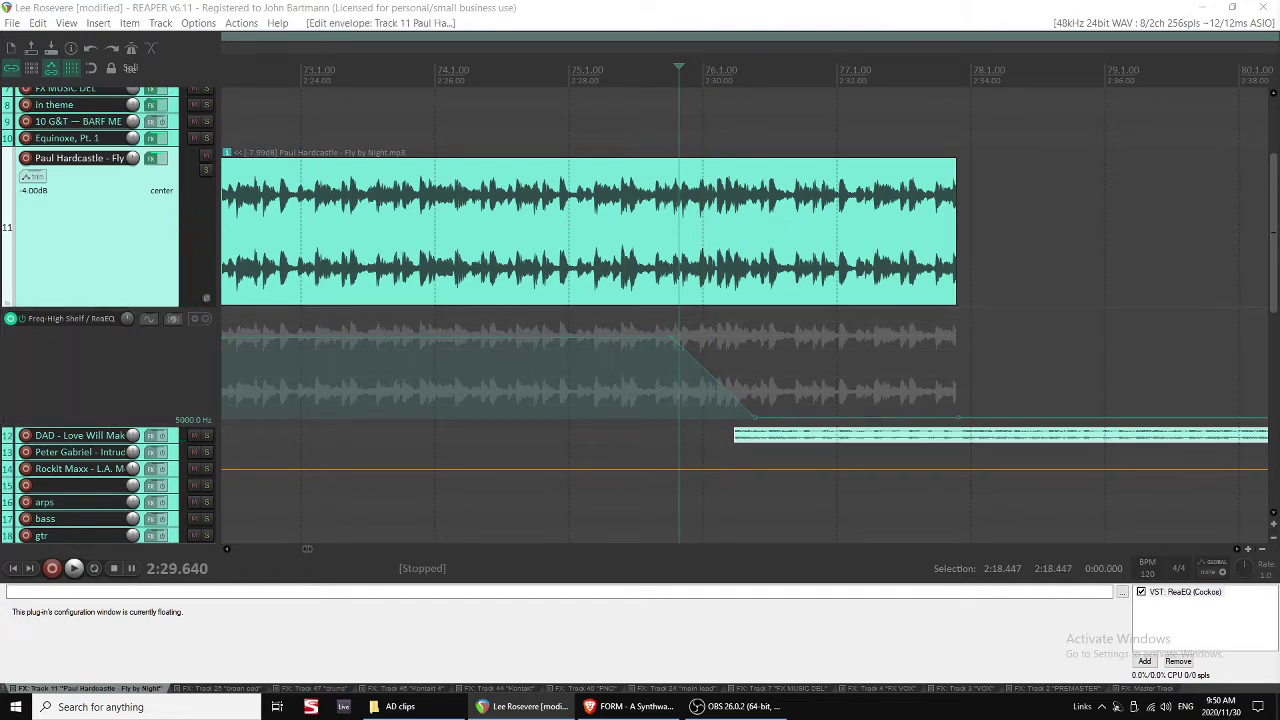
Play the automated high-shelf drop on the Paul Hardcastle track from about 2:29.6 and from about 2:30.3.
{"action": "key", "text": "space"}
{"action": "key", "text": "space"}
{"action": "key", "text": "space"}
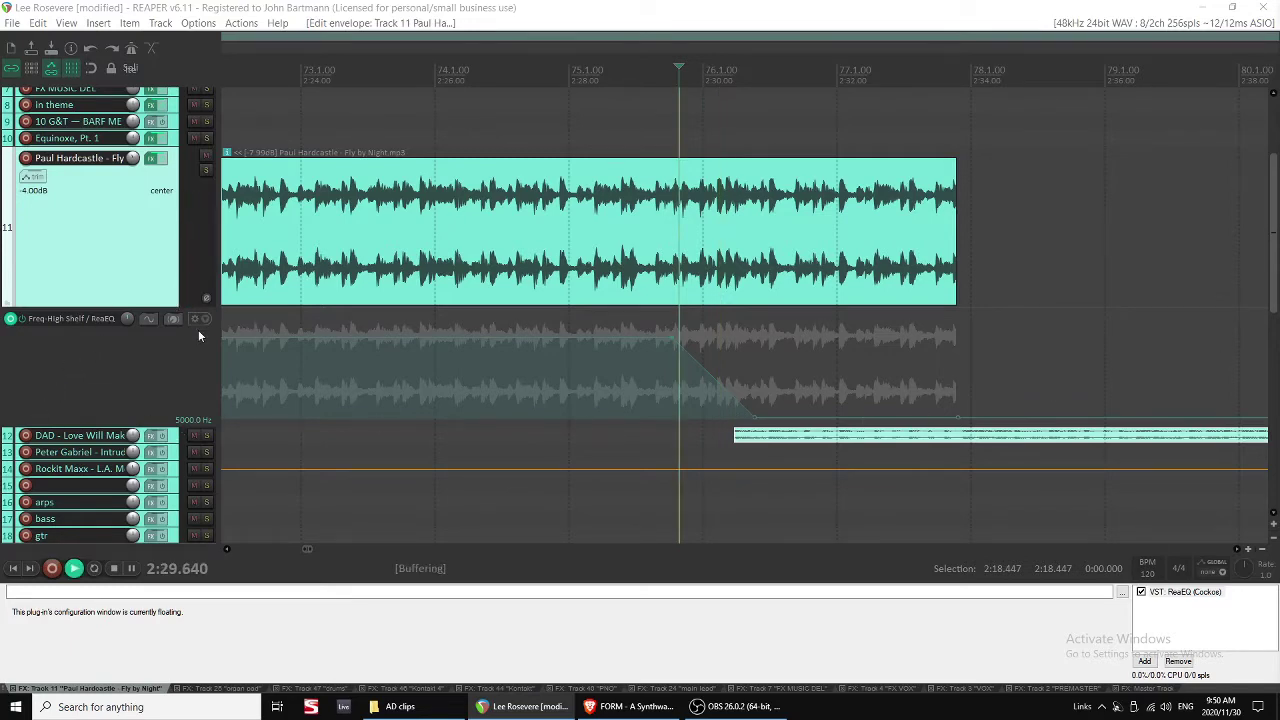
{"action": "key", "text": "space"}
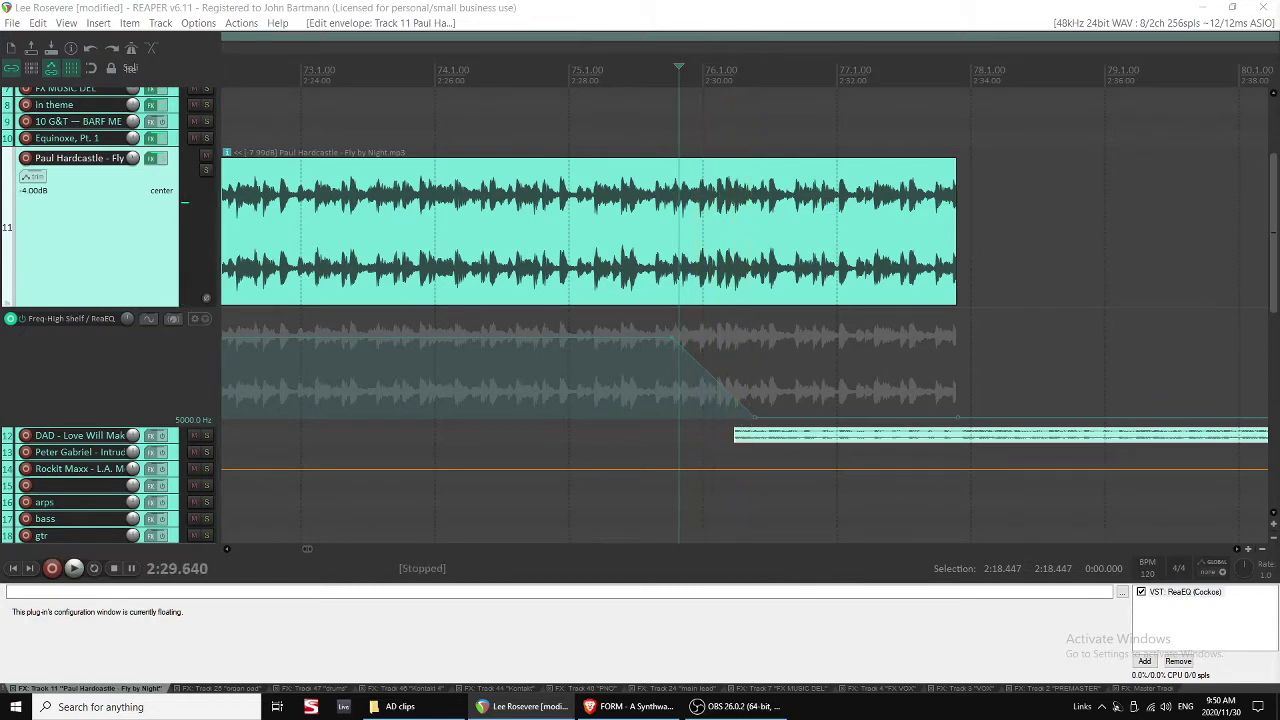
{"action": "left_click", "coordinate": [720, 121]}
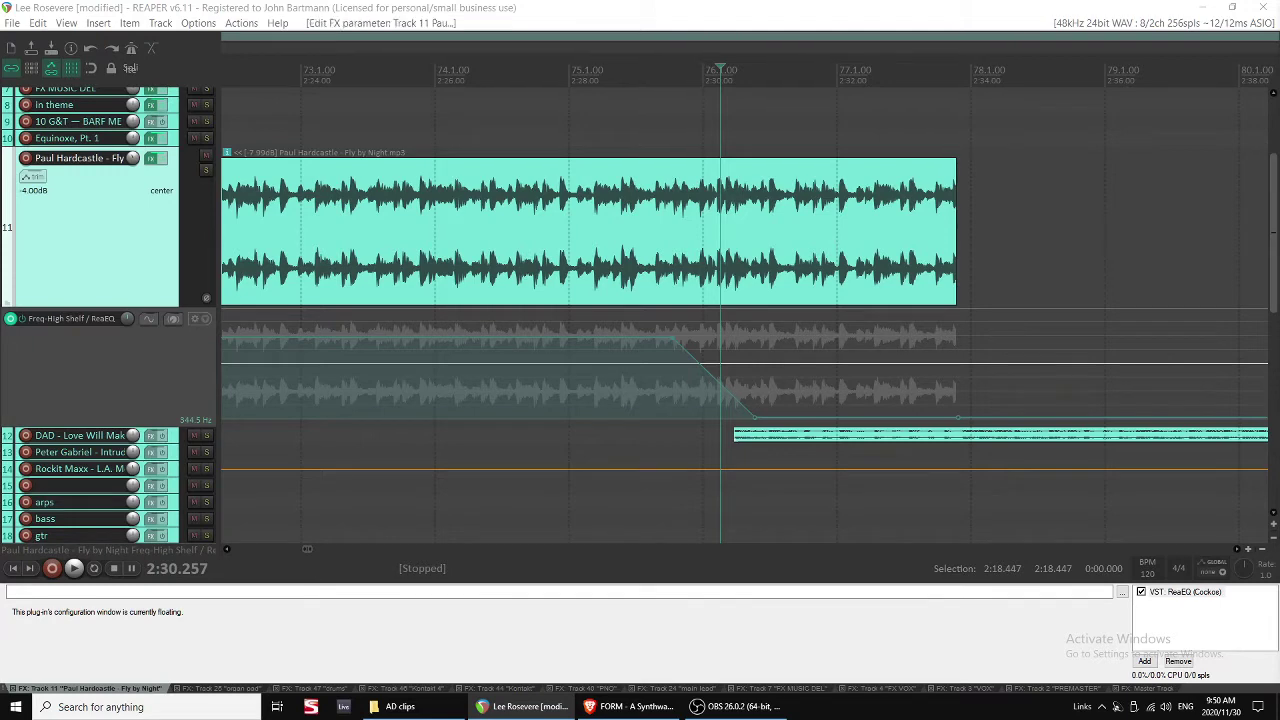
{"action": "key", "text": "space"}
{"action": "key", "text": "space"}
Audition the high-shelf transition into the next song from an earlier start at about 2:27.5.
{"action": "left_click", "coordinate": [538, 377]}
{"action": "key", "text": "space"}
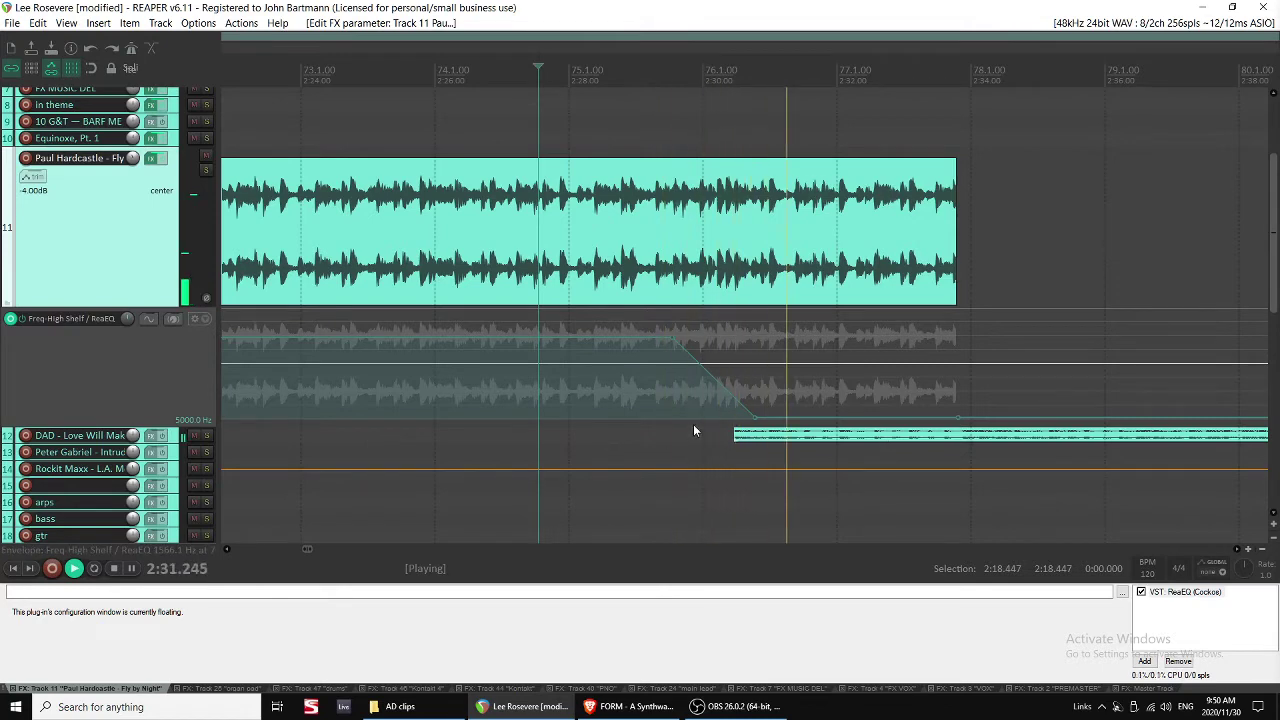
{"action": "key", "text": "space"}
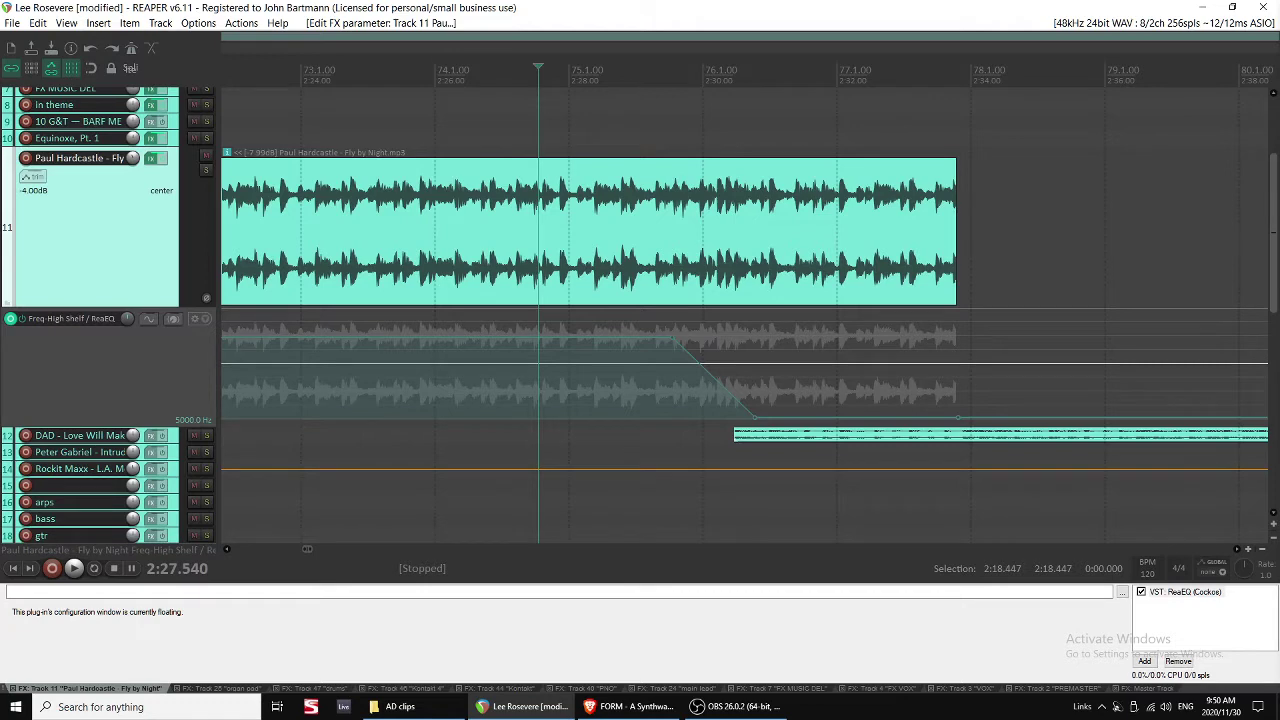
{"action": "key", "text": "space"}
{"action": "key", "text": "space"}
Disarm the Freq-High Shelf envelope and show the ReaEQ Gain-High Shelf envelope on the Paul Hardcastle track.
{"action": "right_click", "coordinate": [44, 344]}
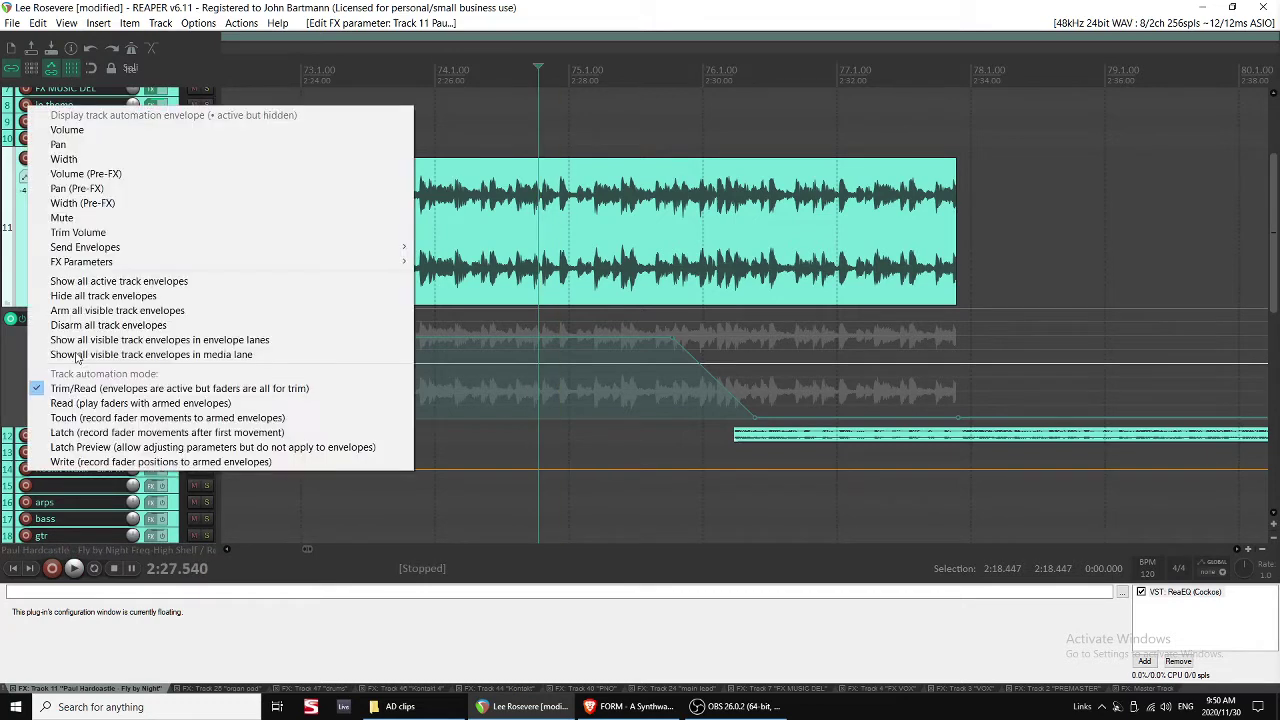
{"action": "left_click", "coordinate": [100, 311]}
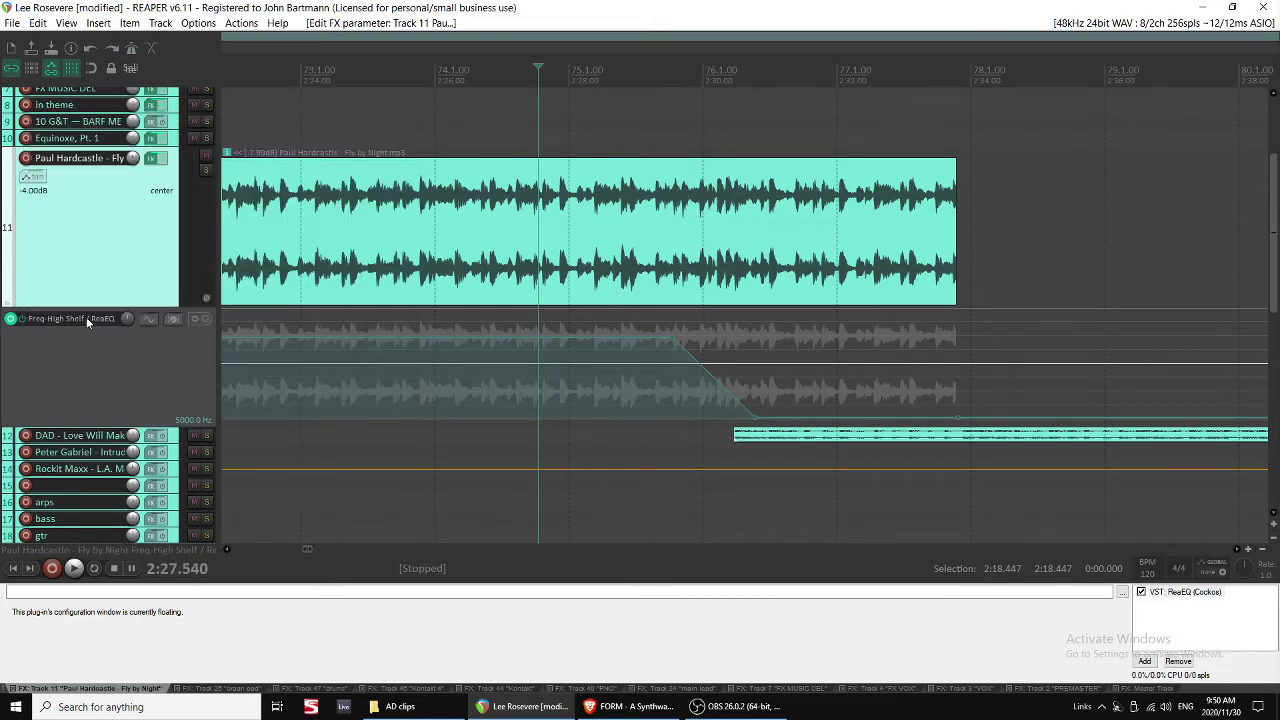
{"action": "left_click", "coordinate": [11, 319]}
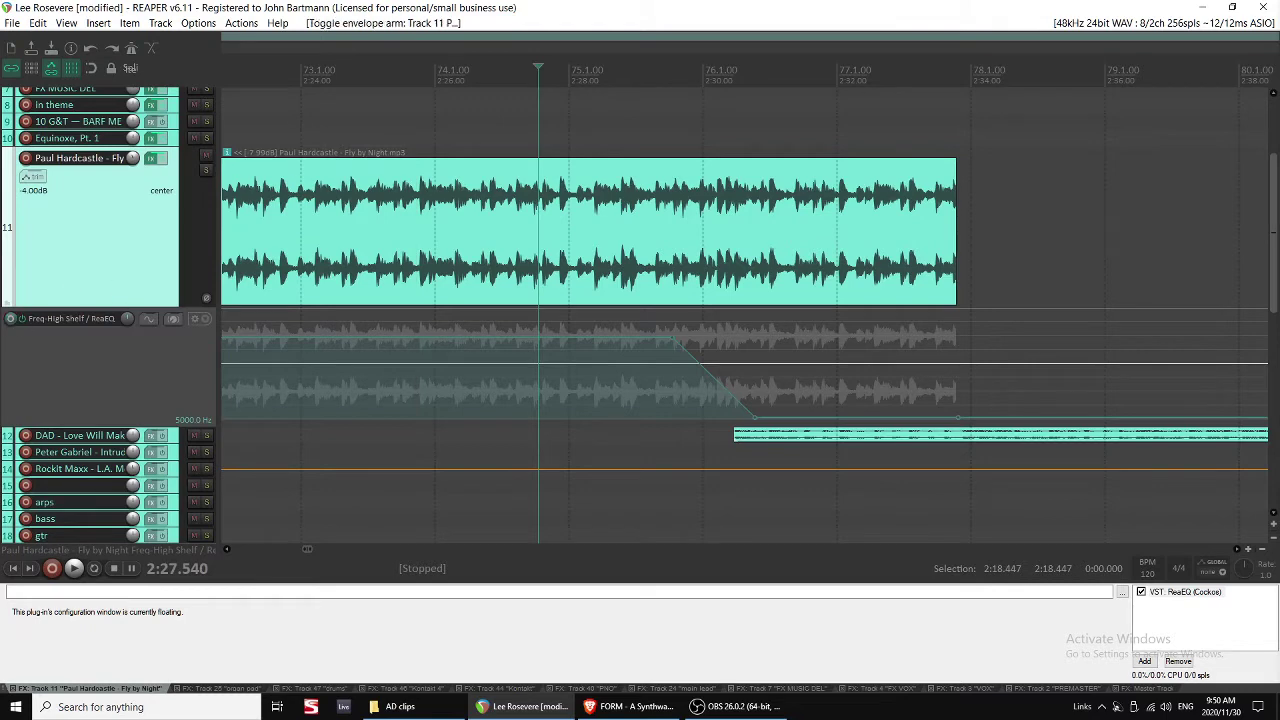
{"action": "left_click", "coordinate": [32, 176]}
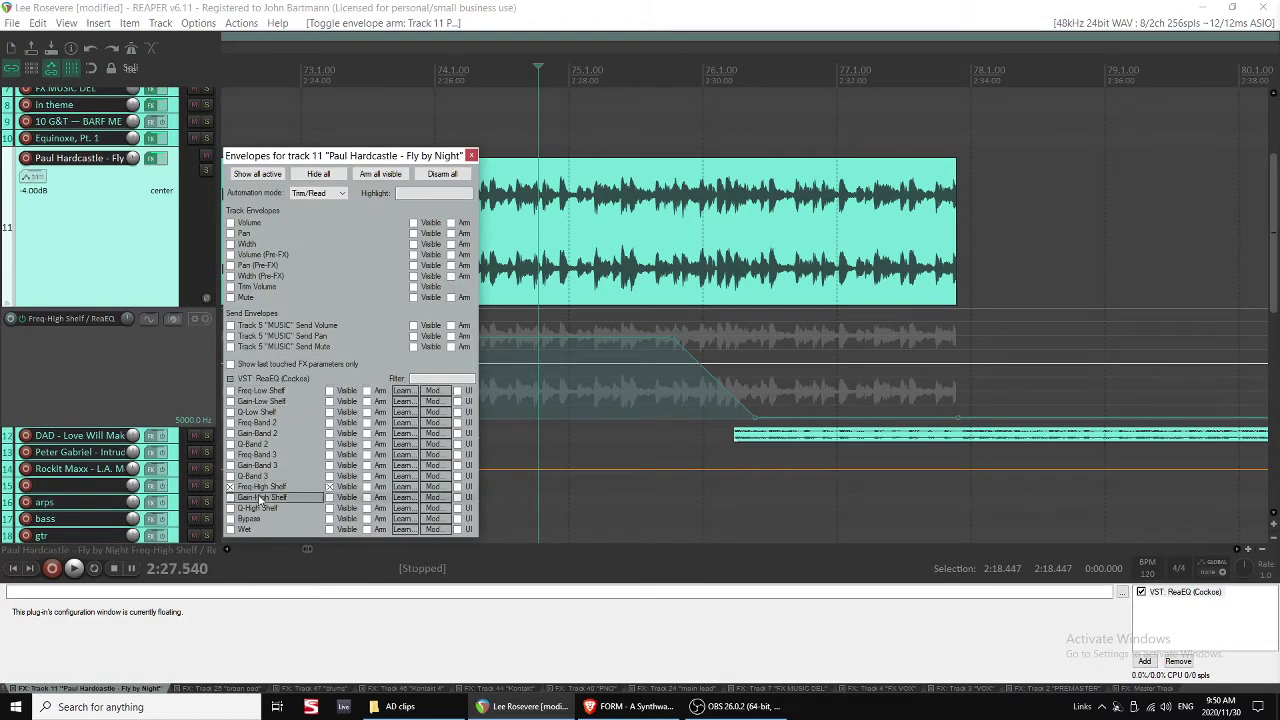
{"action": "left_click", "coordinate": [261, 497]}
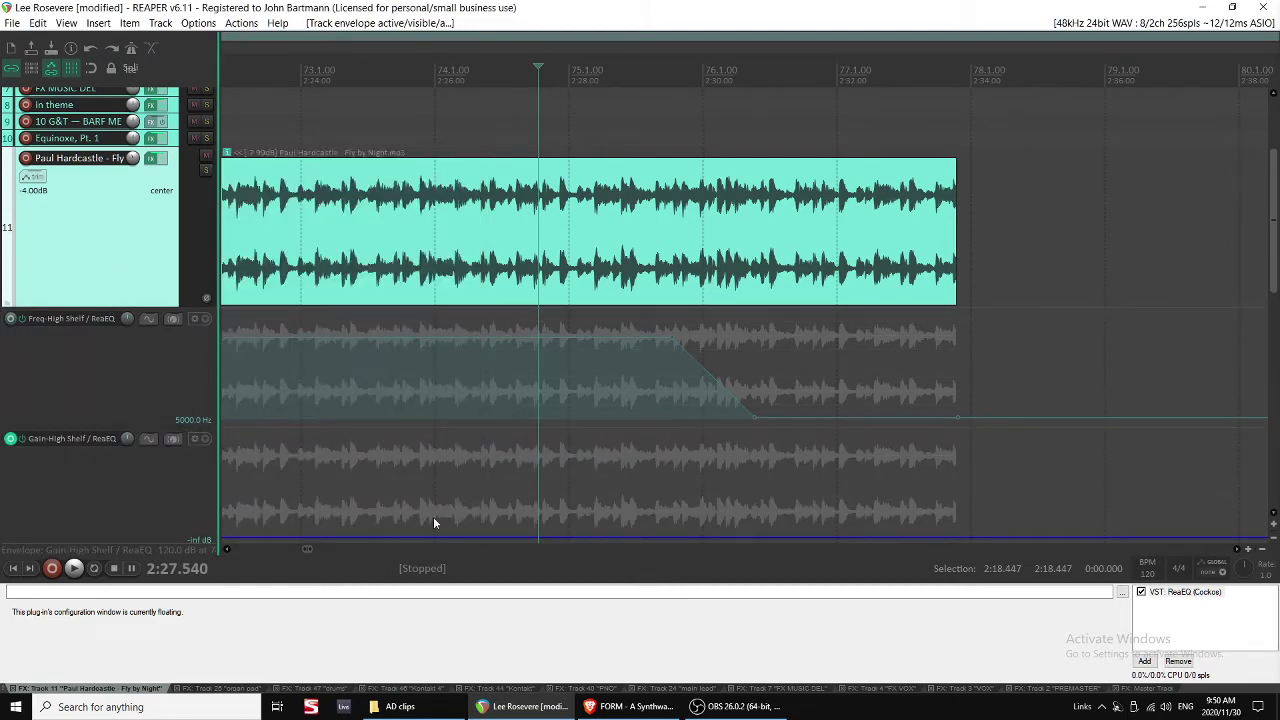
Add Gain-High Shelf envelope points rising from the minimum at about 2:28.2 to about 9 dB at about 2:30.1, and play the change.
{"action": "left_click", "coordinate": [580, 537]}
{"action": "left_click", "coordinate": [712, 451]}
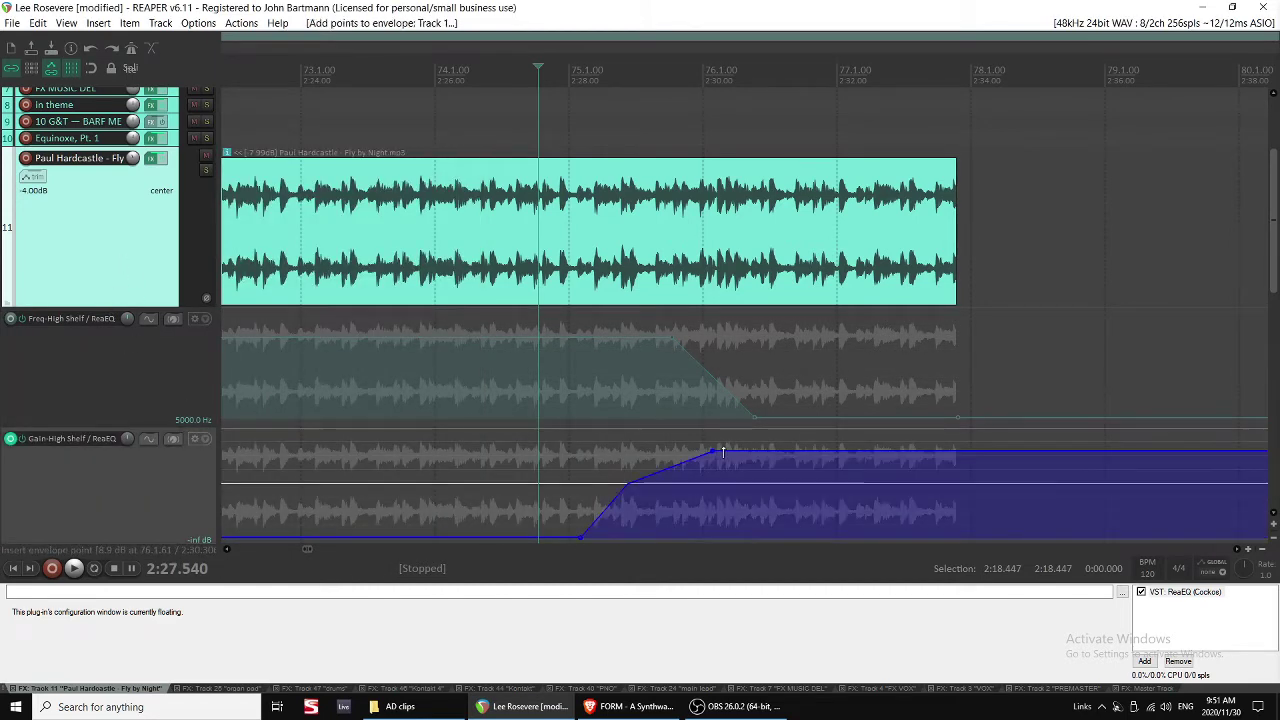
{"action": "key", "text": "space"}
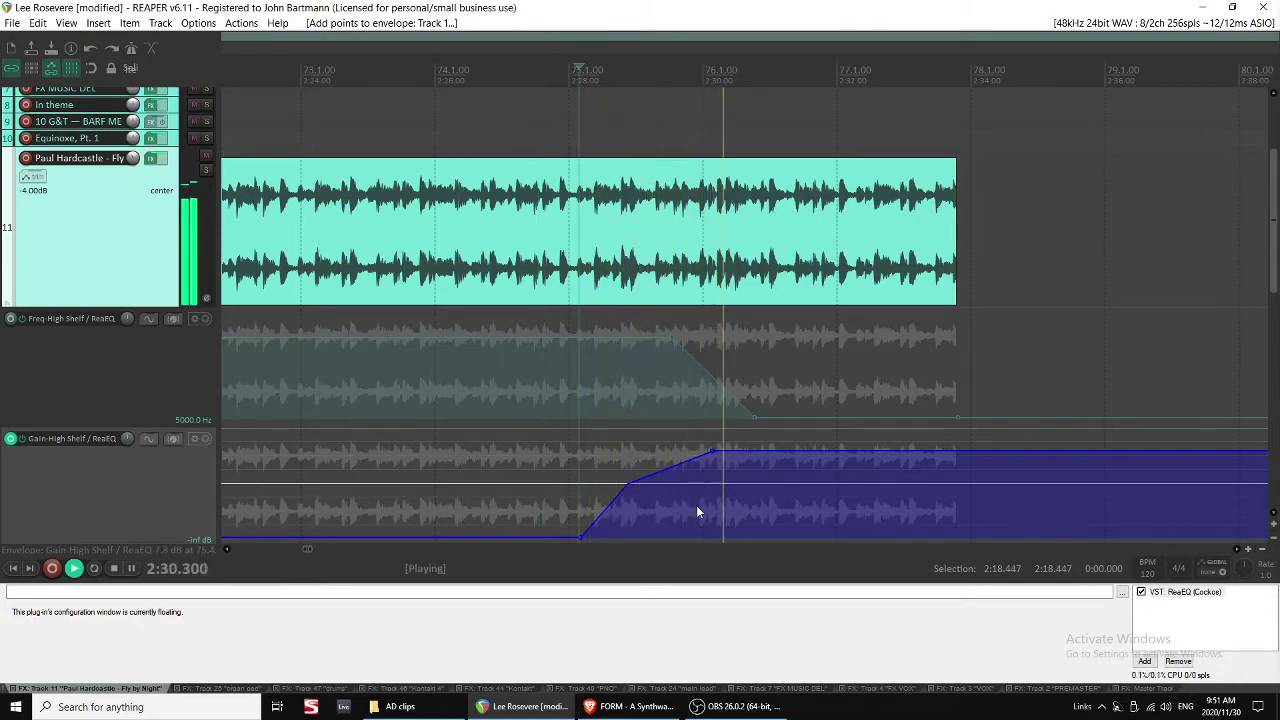
{"action": "key", "text": "space"}
Reshape the Gain-High Shelf envelope to fall from about -0.4 dB at about 2:28.2 to its minimum at about 2:30.1.
{"action": "left_click_drag", "start_coordinate": [771, 453], "coordinate": [694, 574]}
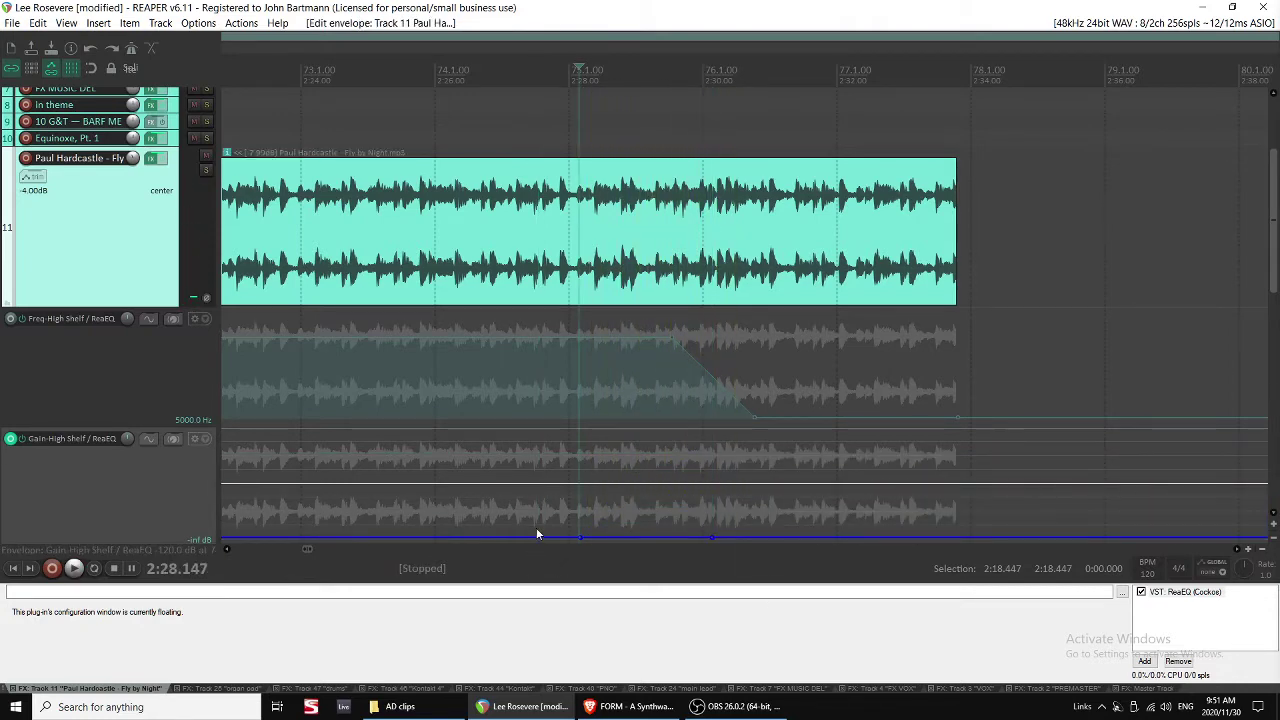
{"action": "left_click_drag", "start_coordinate": [540, 540], "coordinate": [556, 461]}
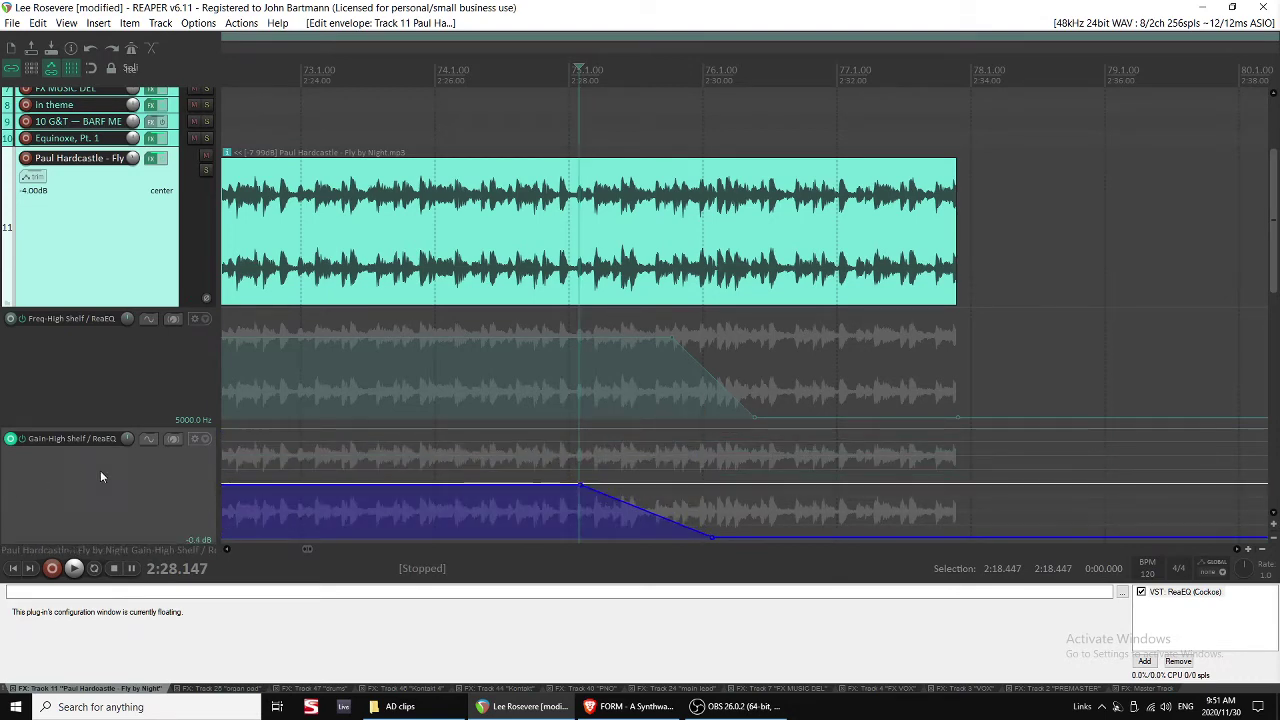
{"action": "right_click", "coordinate": [100, 474]}
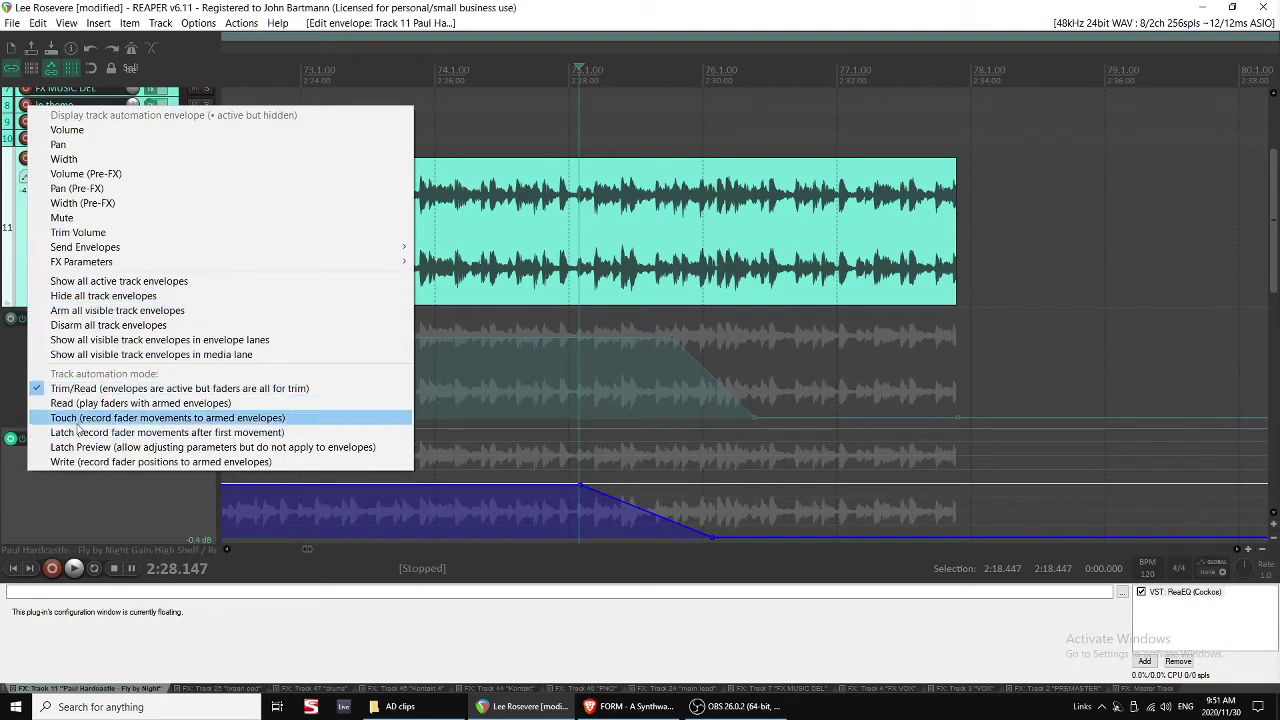
{"action": "left_click", "coordinate": [99, 488]}
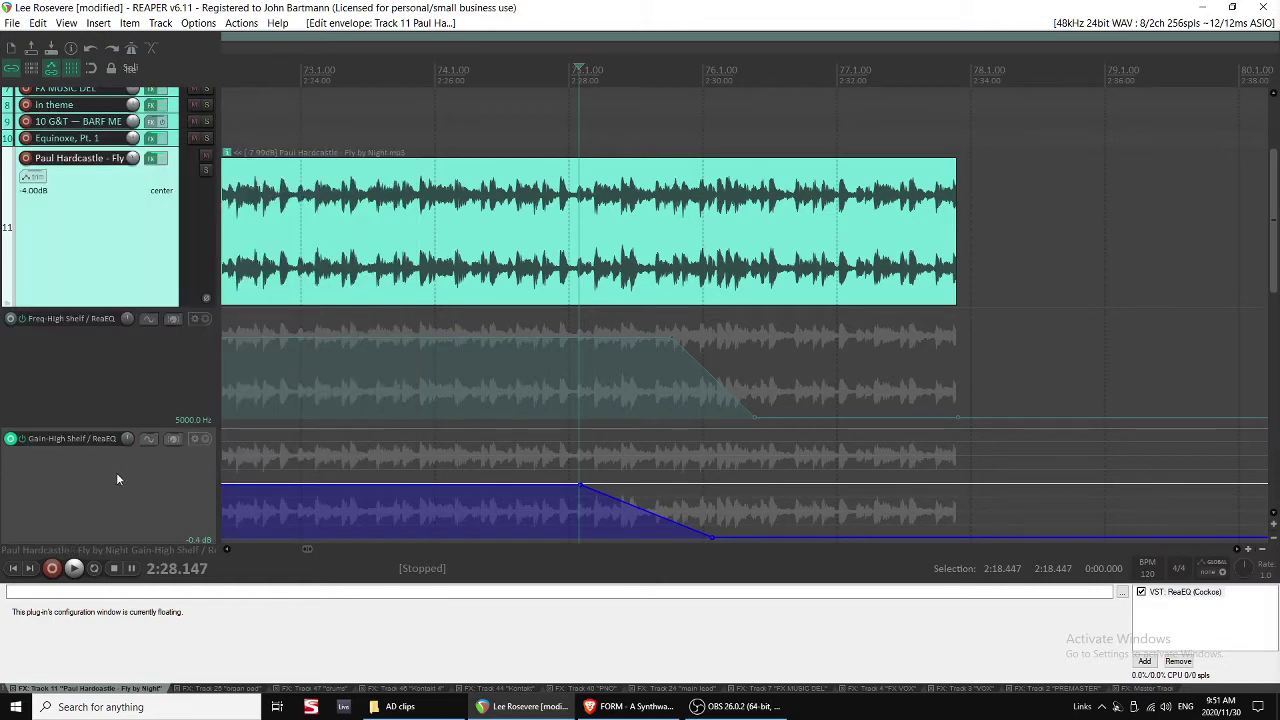
Disarm all envelopes on track 11, the Fly by Night music track, and hide them.
{"action": "right_click", "coordinate": [118, 480]}
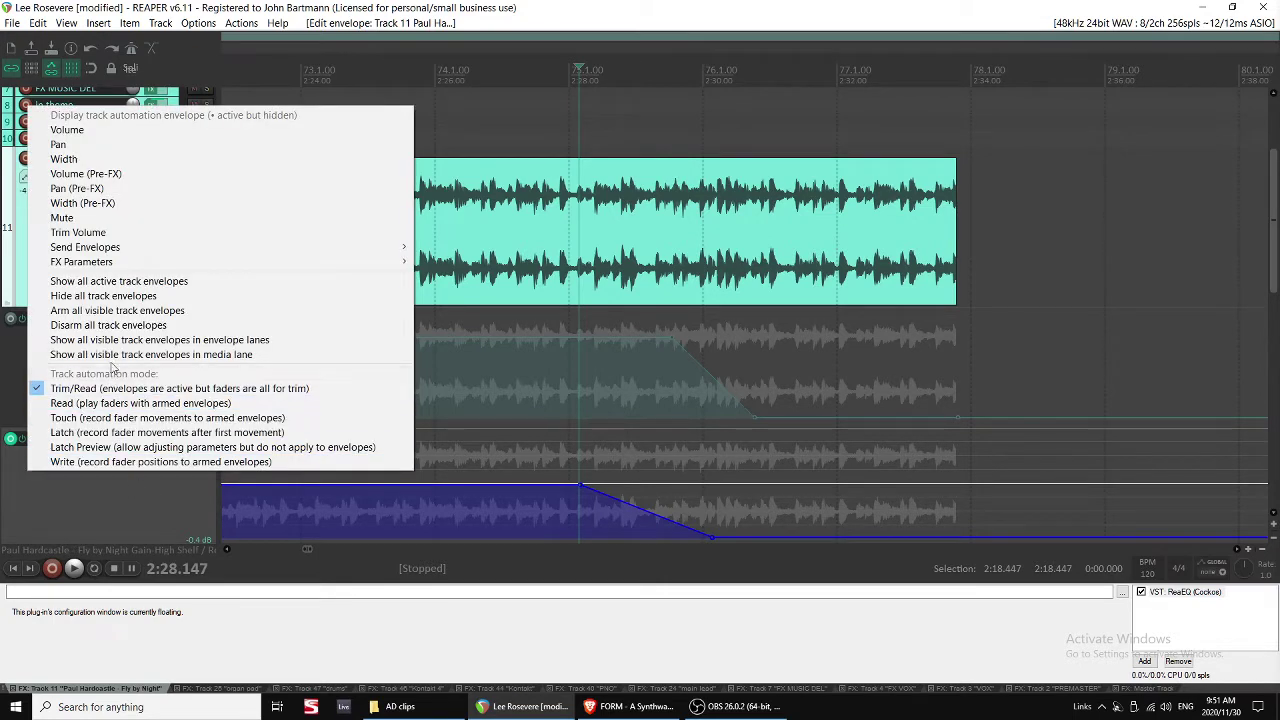
{"action": "left_click", "coordinate": [108, 333]}
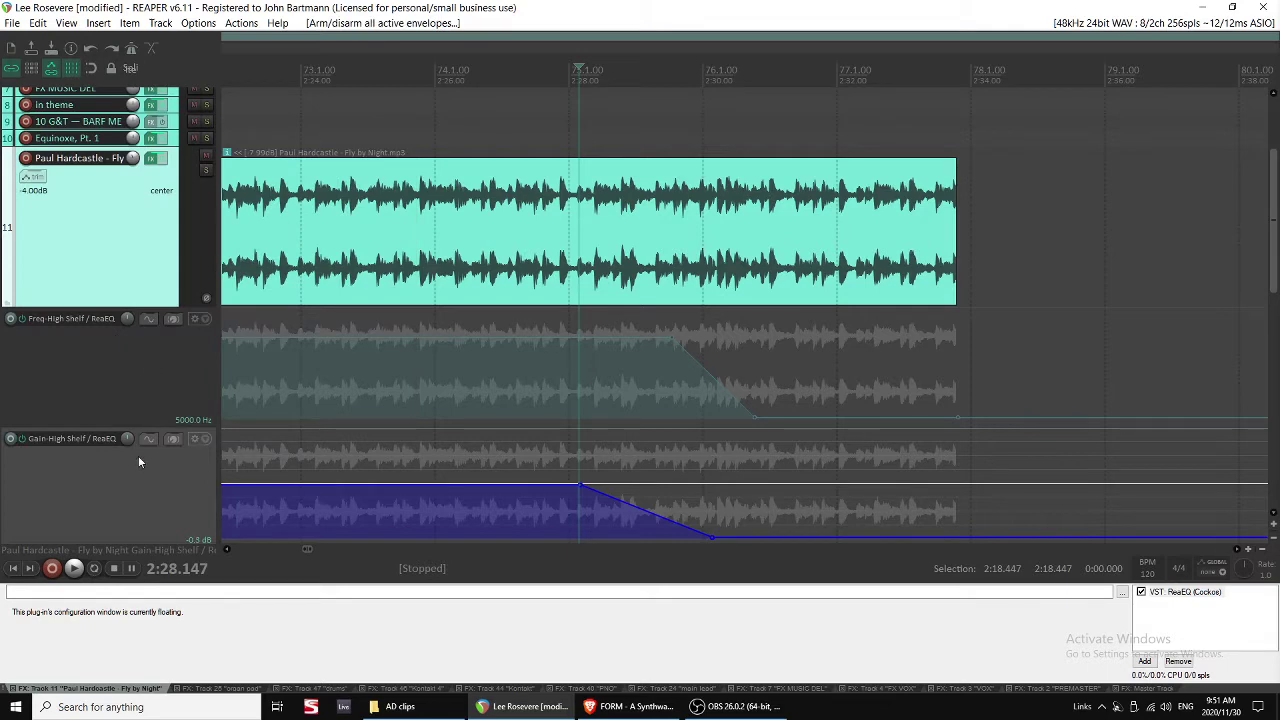
{"action": "right_click", "coordinate": [139, 461]}
{"action": "left_click", "coordinate": [107, 300]}
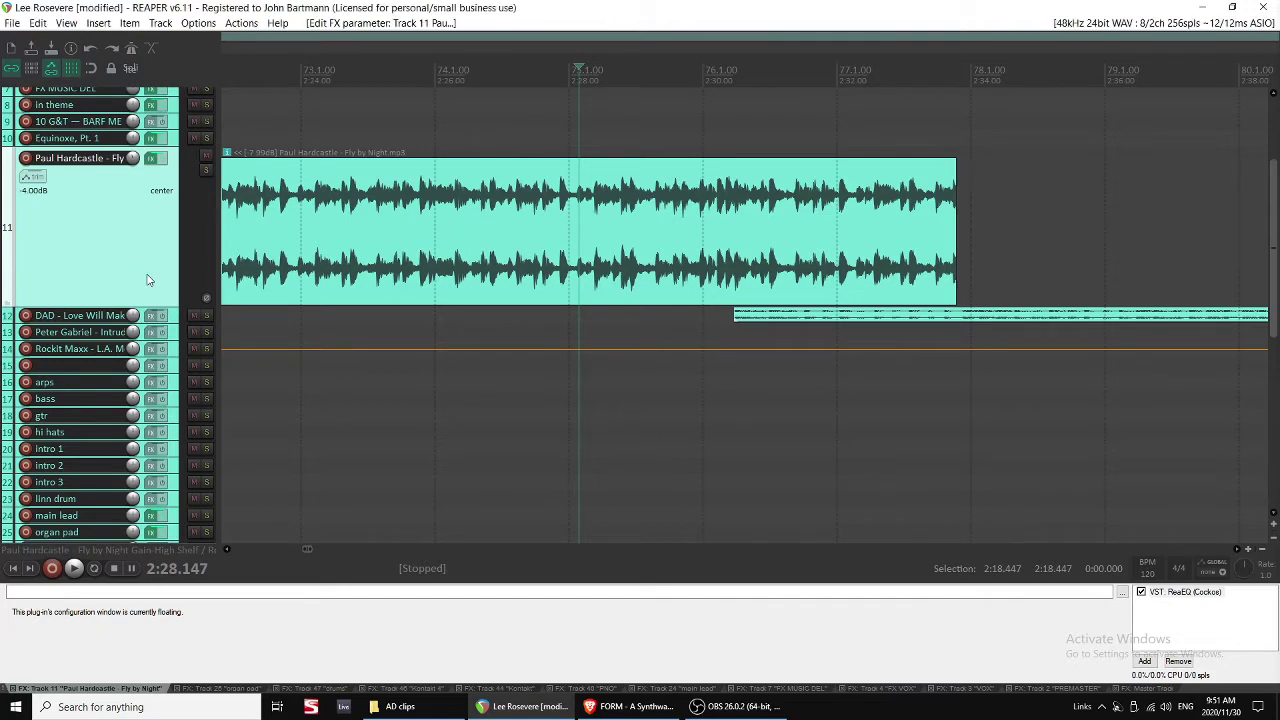
Deactivate the Gain-Low Pass 4 and Freq-Low Pass 4 ReaEQ envelopes on track 11.
{"action": "left_click", "coordinate": [33, 179]}
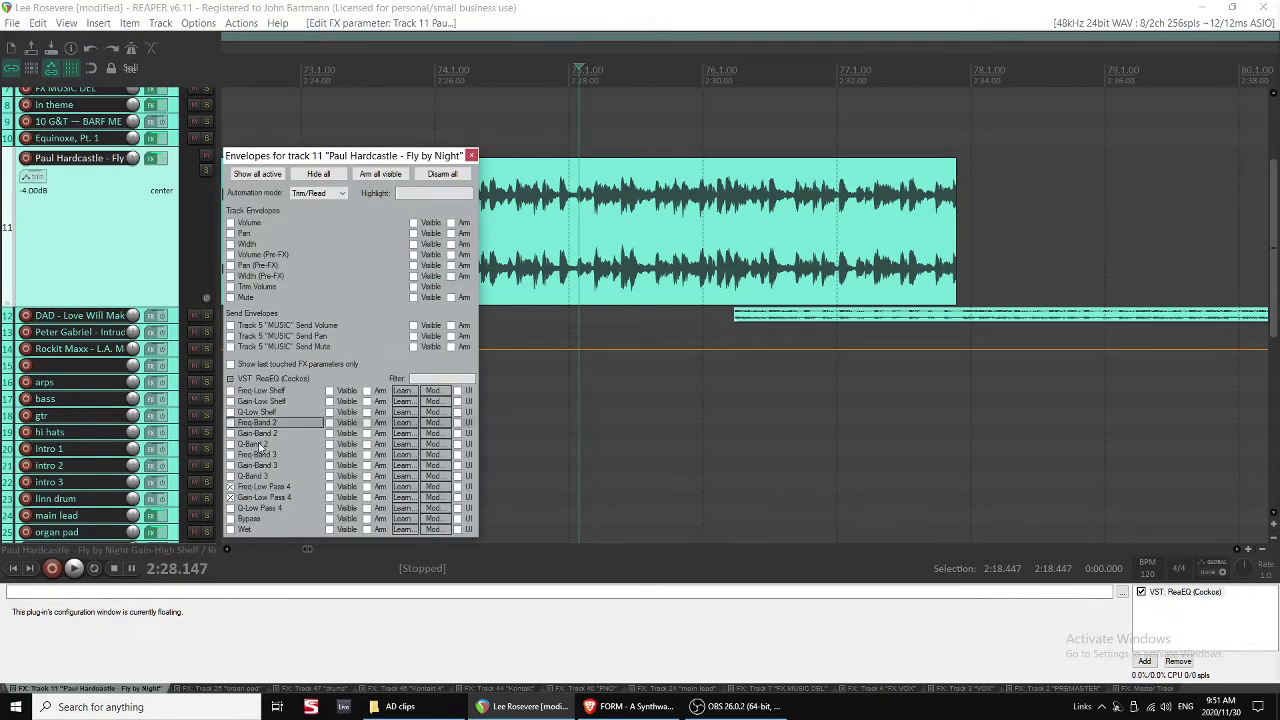
{"action": "left_click", "coordinate": [231, 498]}
{"action": "left_click", "coordinate": [231, 498]}
{"action": "left_click", "coordinate": [231, 498]}
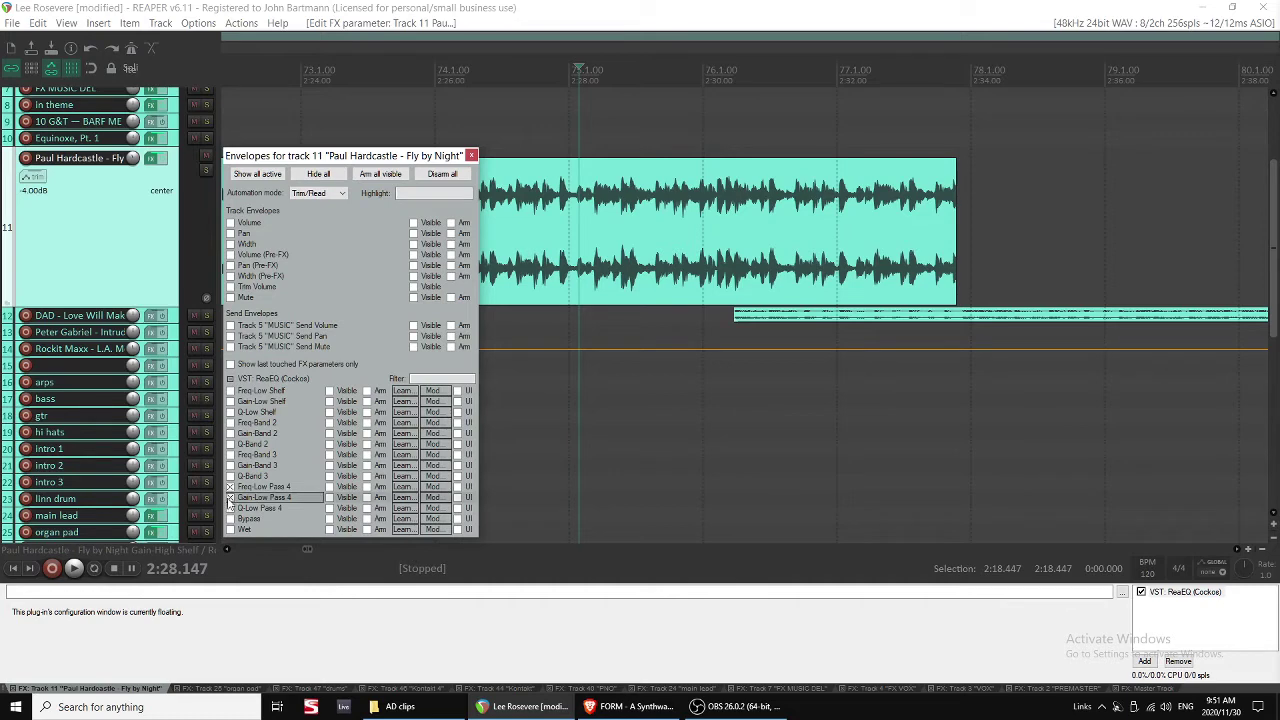
{"action": "left_click", "coordinate": [231, 498]}
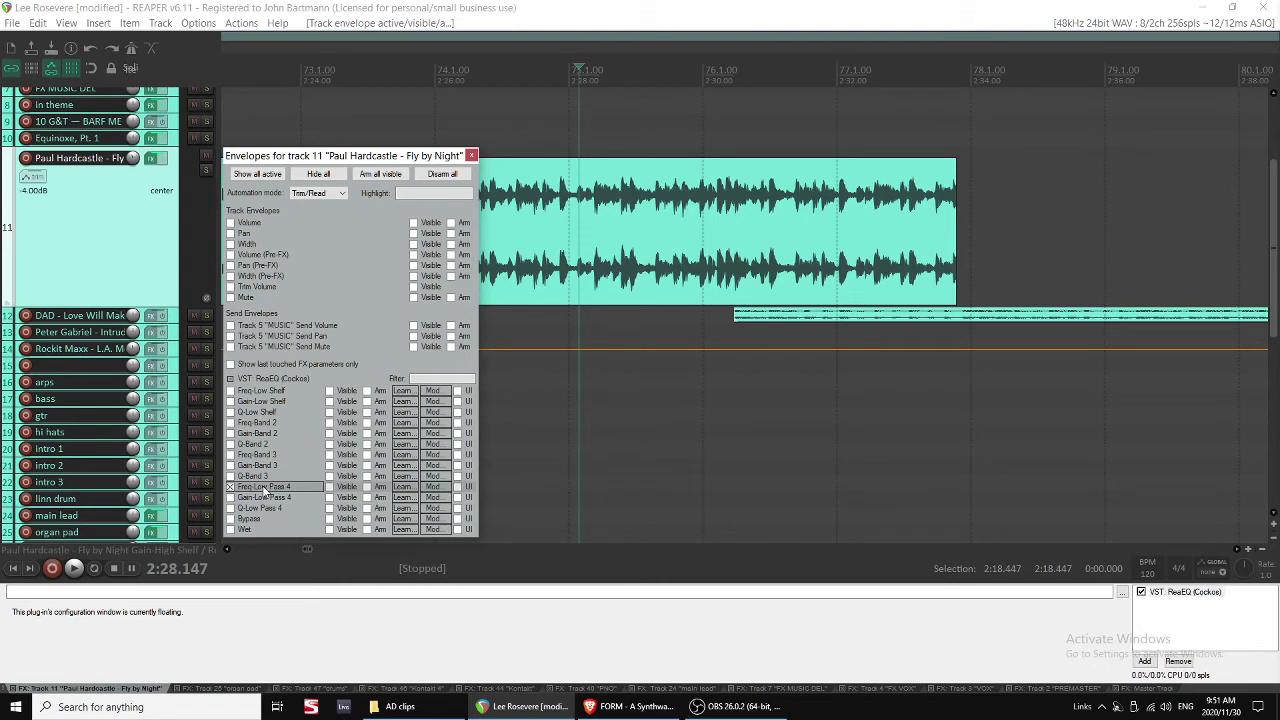
{"action": "left_click", "coordinate": [230, 488]}
{"action": "left_click", "coordinate": [470, 155]}
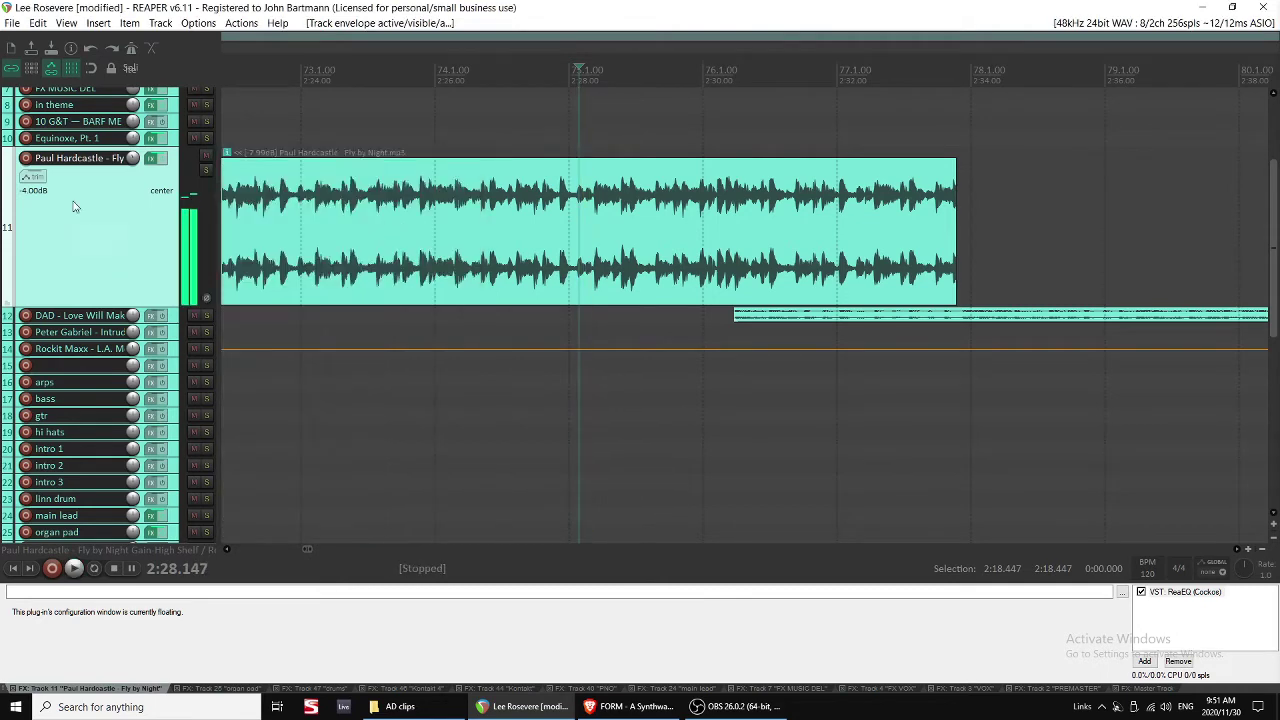
Show the ReaEQ band 4 frequency envelope for track 11 from its envelope list.
{"action": "left_click", "coordinate": [33, 176]}
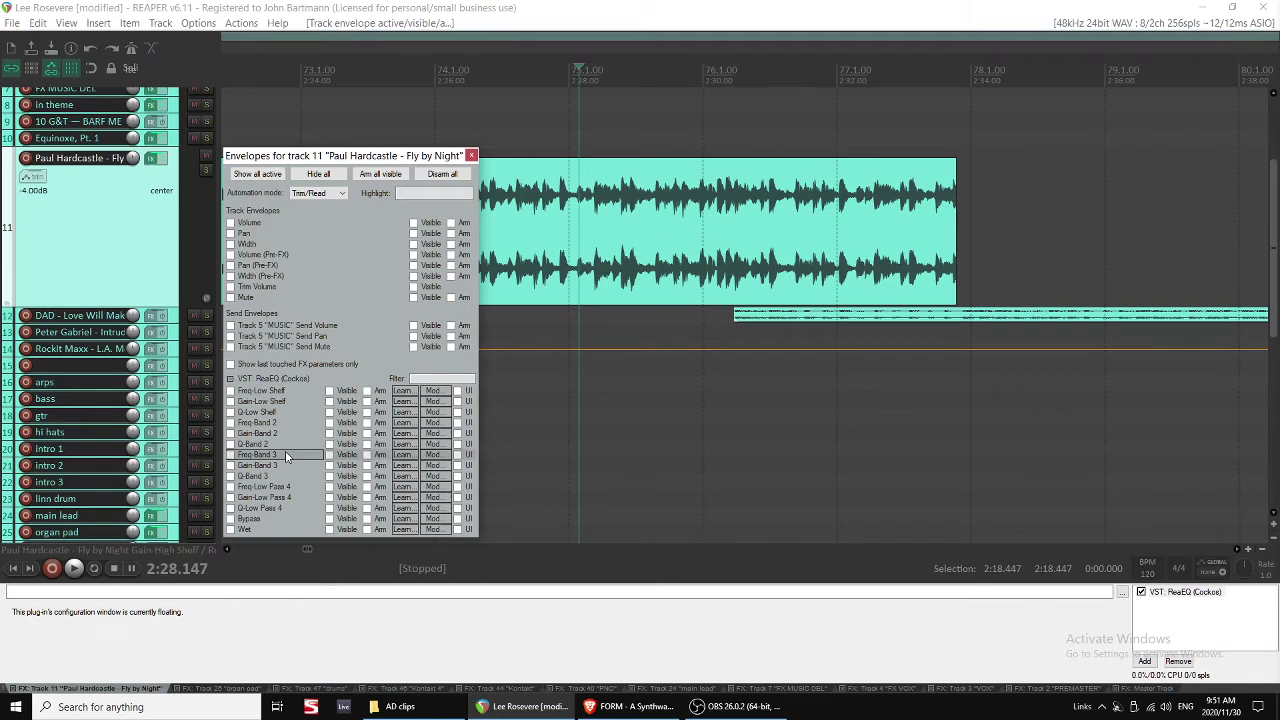
{"action": "left_click", "coordinate": [98, 234]}
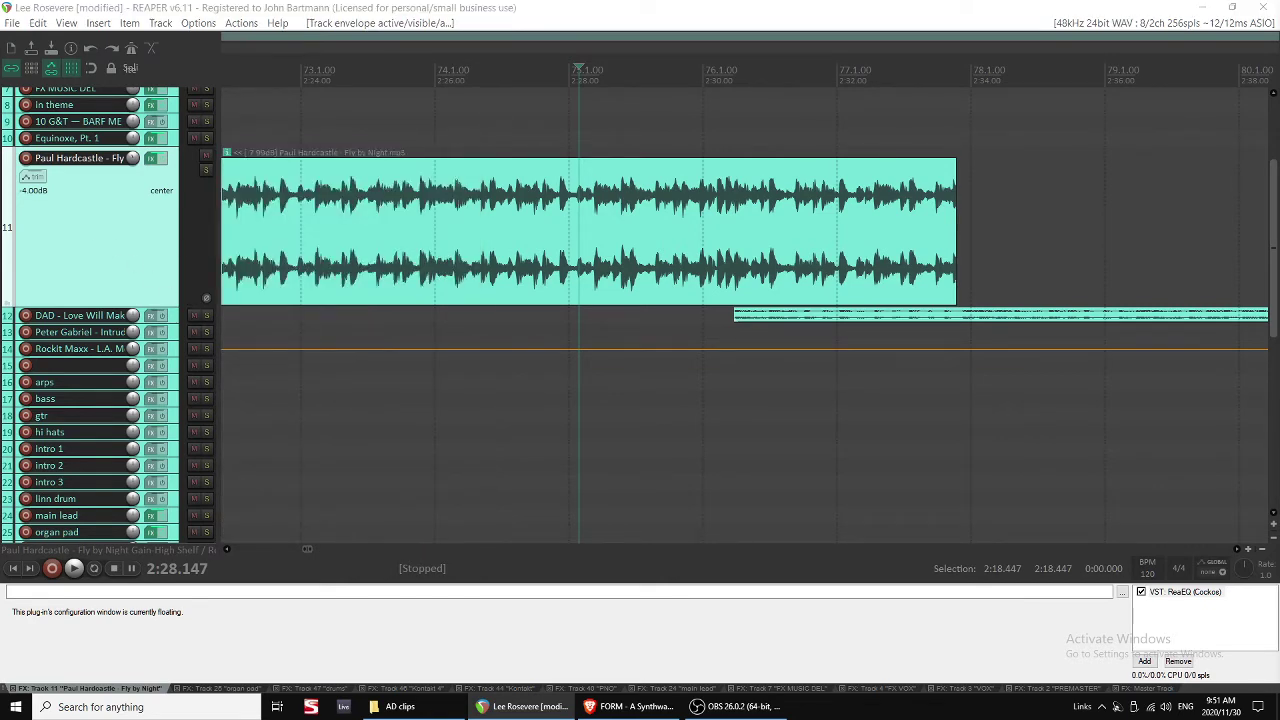
{"action": "left_click", "coordinate": [33, 177]}
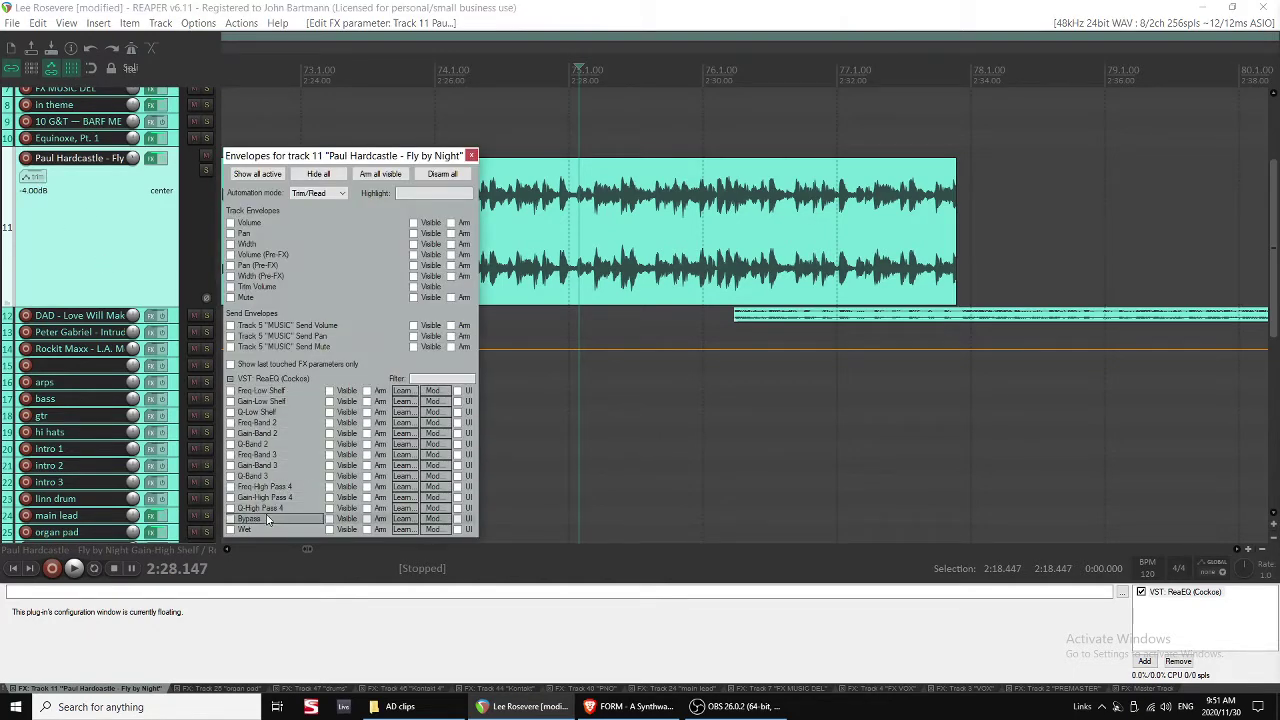
{"action": "left_click", "coordinate": [279, 489]}
{"action": "left_click", "coordinate": [64, 257]}
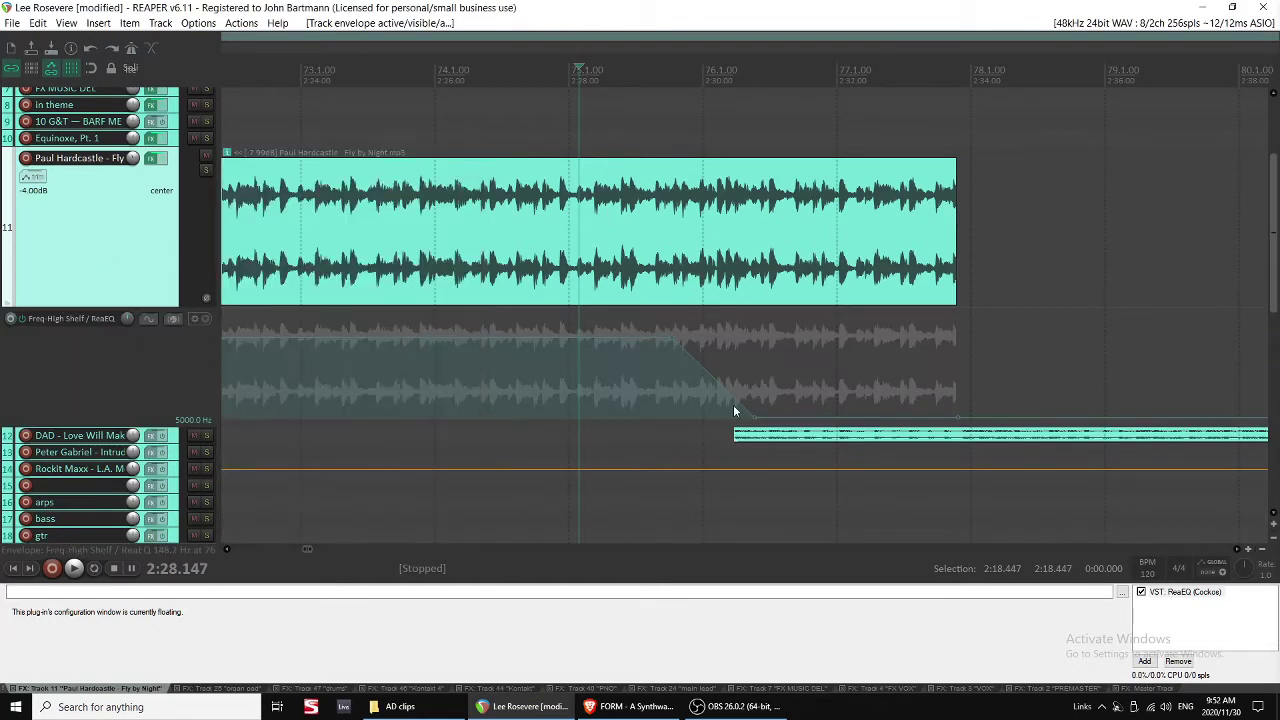
Play the music track from just before the frequency envelope's drop, and from just before the clip's start.
{"action": "left_click", "coordinate": [649, 390]}
{"action": "key", "text": "space"}
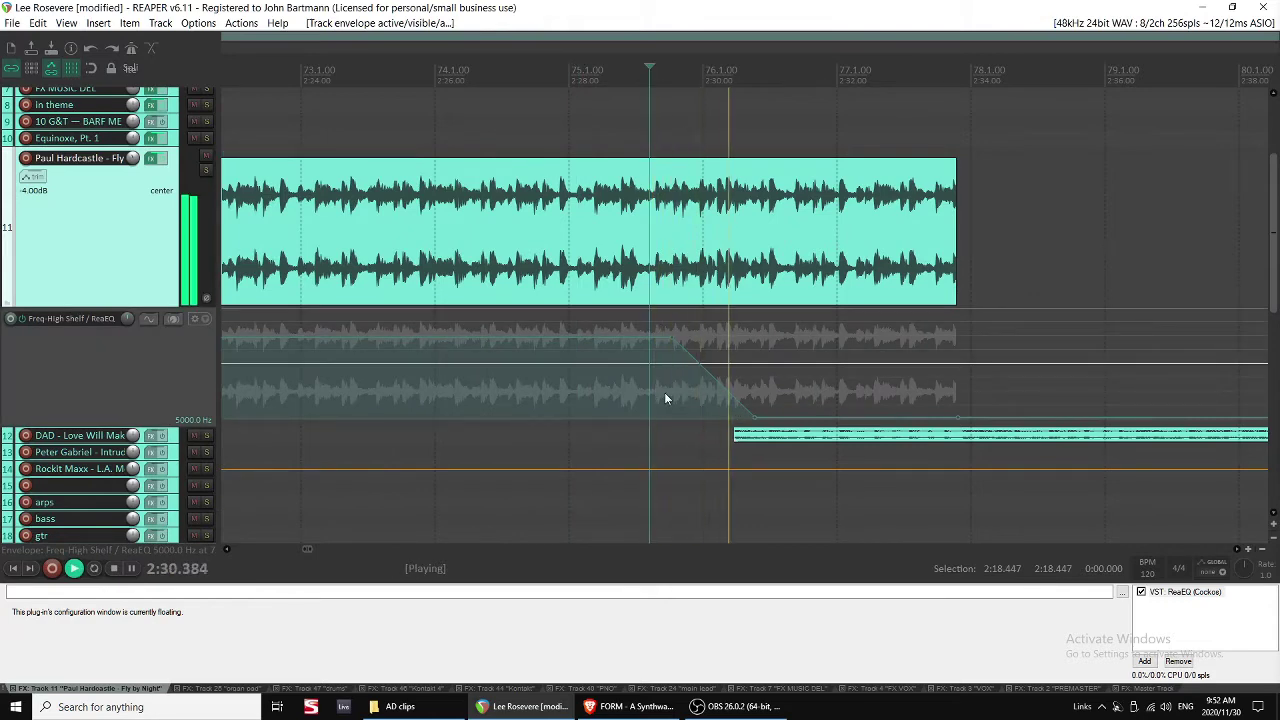
{"action": "key", "text": "space"}
{"action": "scroll", "coordinate": [664, 390], "scroll_direction": "down", "scroll_amount": 2}
{"action": "scroll", "coordinate": [680, 390], "scroll_direction": "down", "scroll_amount": 5}
{"action": "key", "text": "space"}
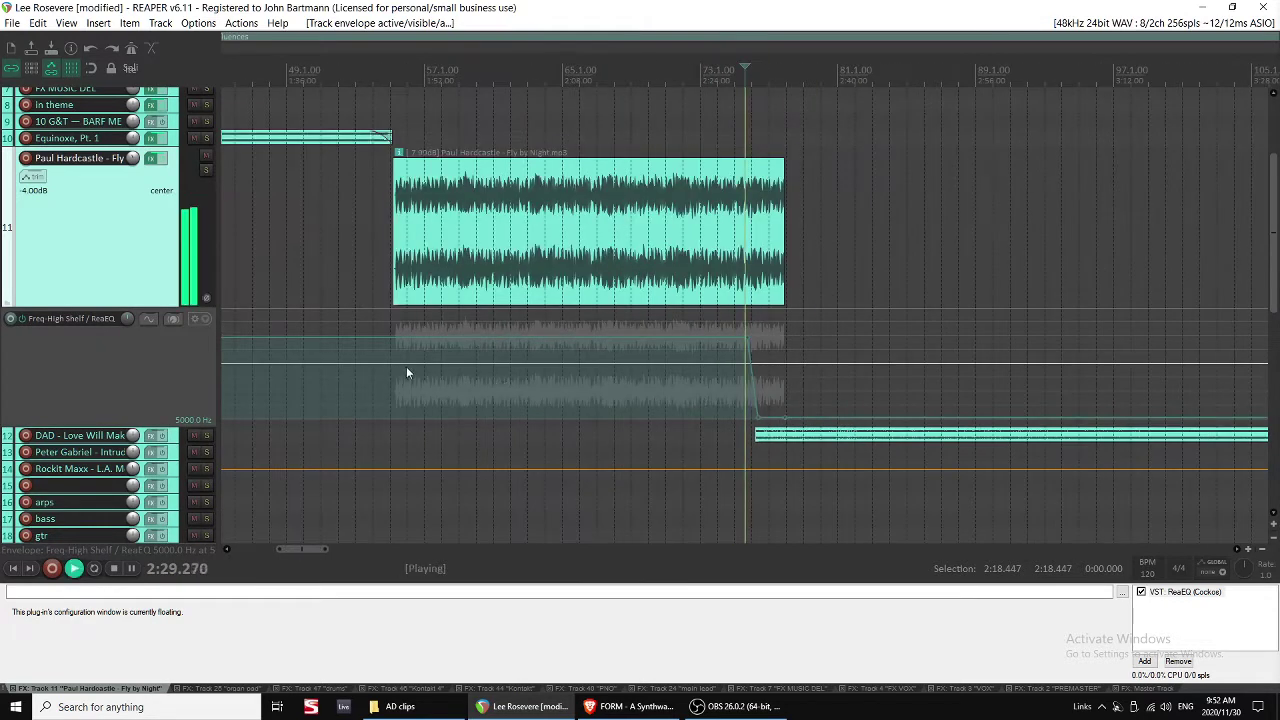
{"action": "left_click", "coordinate": [394, 369]}
{"action": "scroll", "coordinate": [394, 369], "scroll_direction": "up", "scroll_amount": 3}
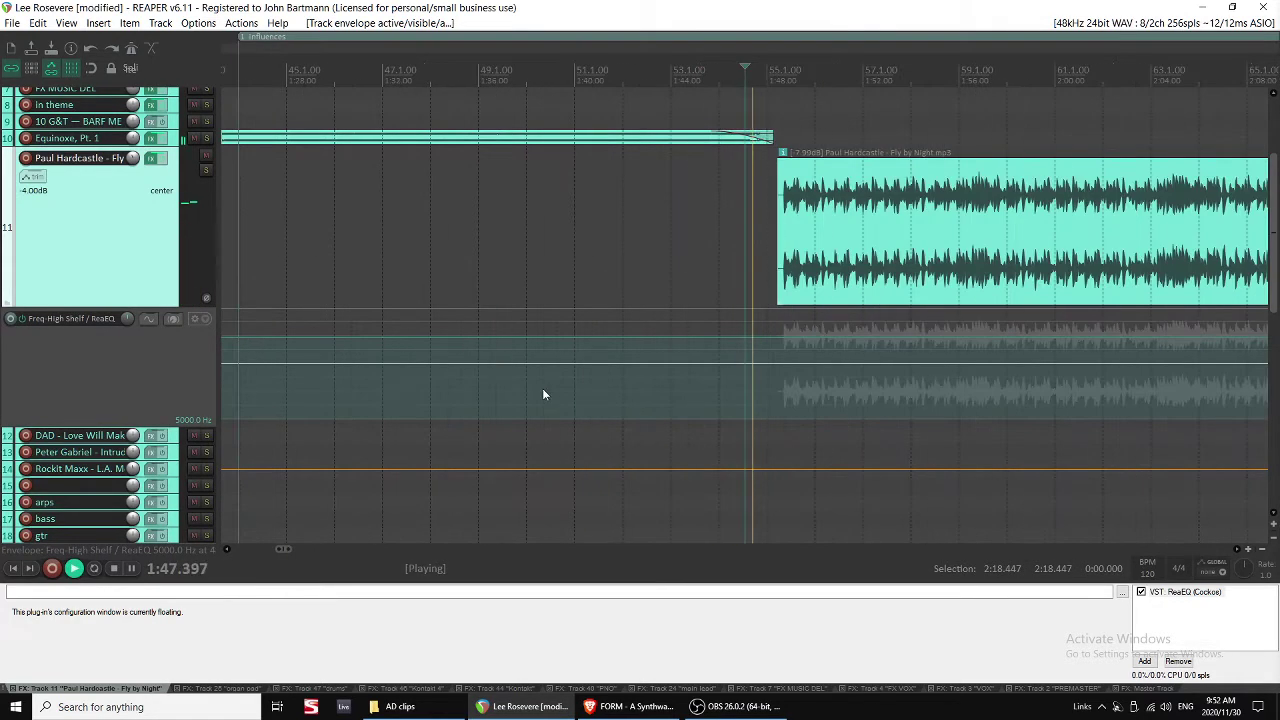
Lower the flat section of track 11's Freq-High Shelf envelope to about 1526 Hz and play the result.
{"action": "left_click", "coordinate": [786, 337]}
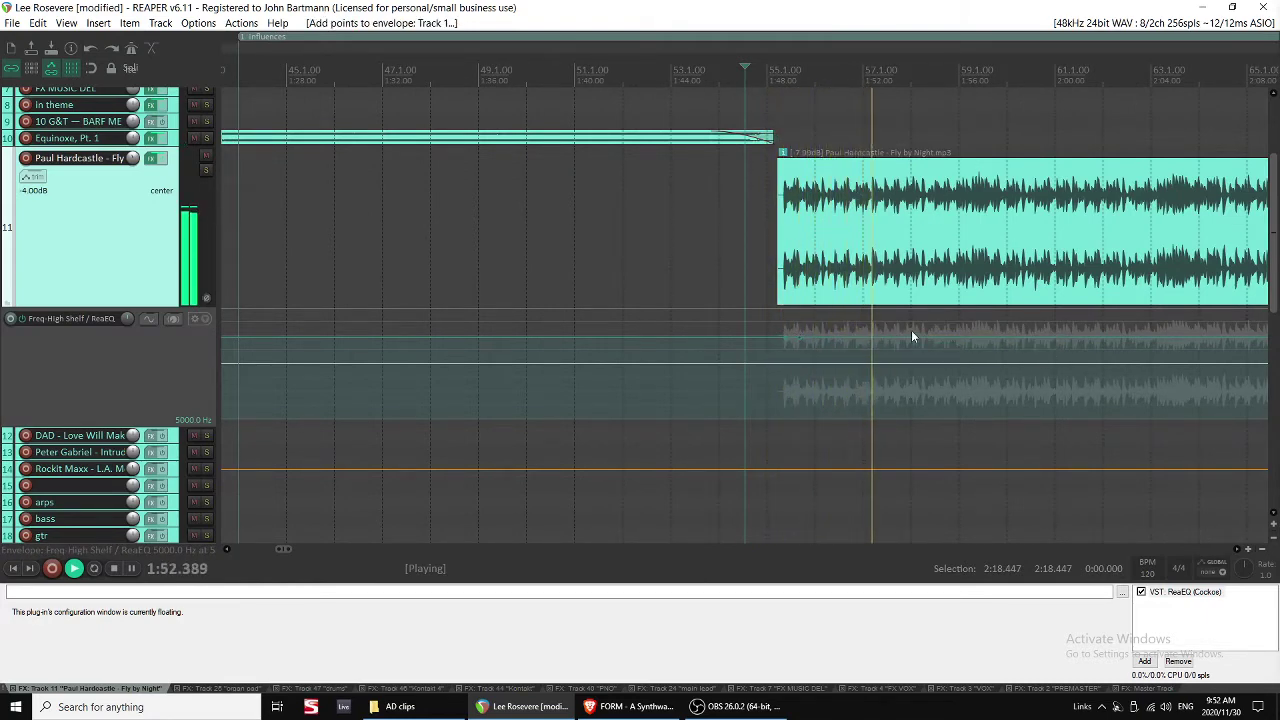
{"action": "key", "text": "space"}
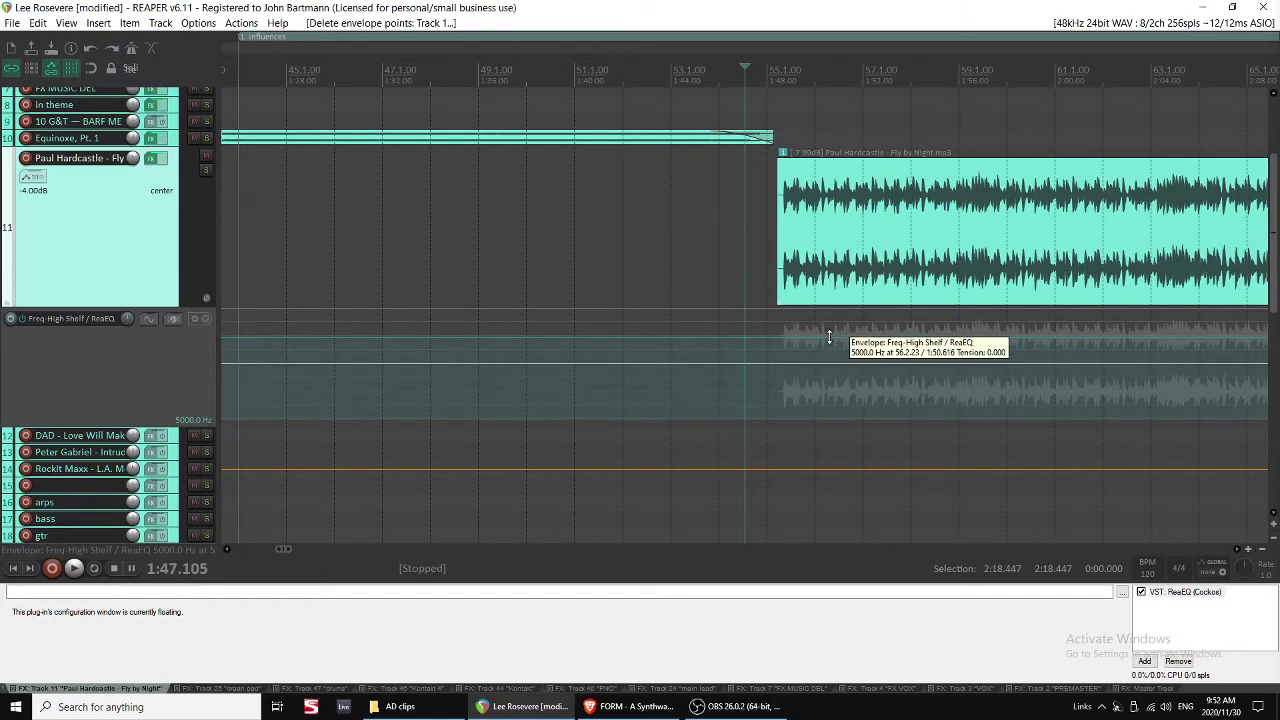
{"action": "left_click_drag", "start_coordinate": [797, 340], "coordinate": [795, 349]}
{"action": "key", "text": "space"}
{"action": "scroll", "coordinate": [821, 338], "scroll_direction": "down", "scroll_amount": 1}
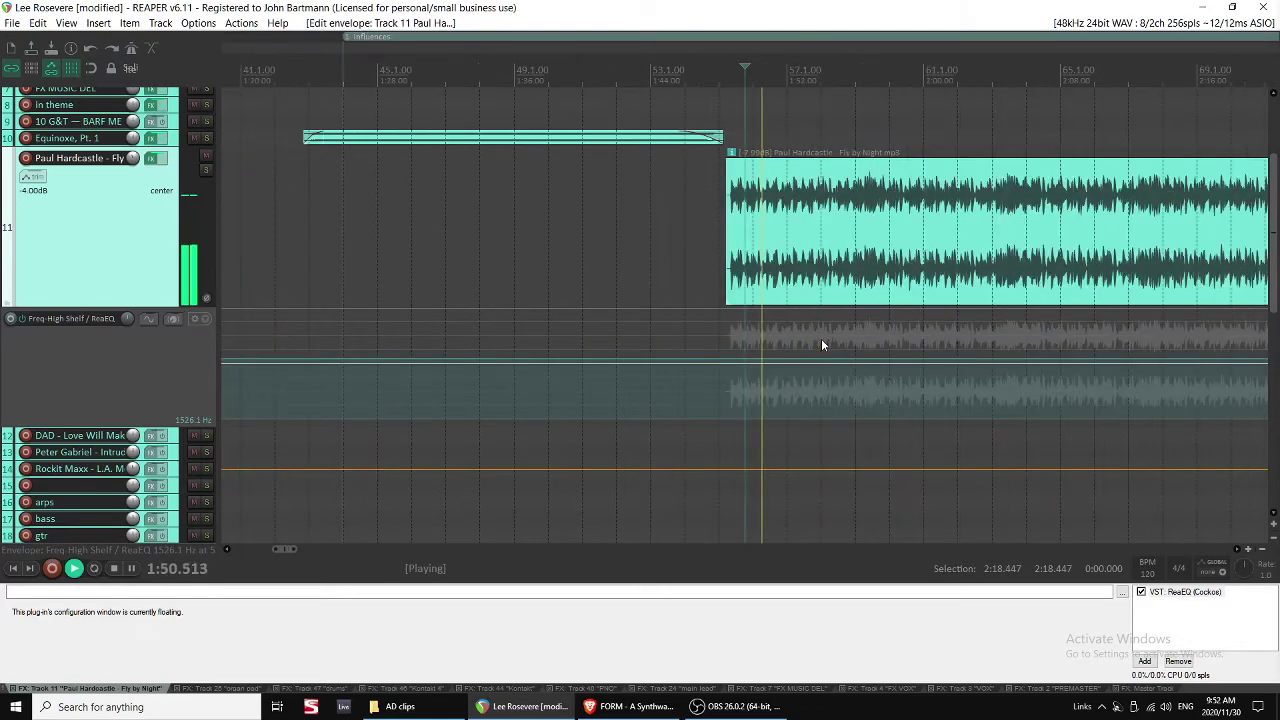
Unmute the VOX track while the music plays.
{"action": "scroll", "coordinate": [821, 338], "scroll_direction": "up", "scroll_amount": 1}
{"action": "scroll", "coordinate": [816, 341], "scroll_direction": "down", "scroll_amount": 2}
{"action": "scroll", "coordinate": [815, 345], "scroll_direction": "up", "scroll_amount": 1}
{"action": "scroll", "coordinate": [815, 351], "scroll_direction": "up", "scroll_amount": 3}
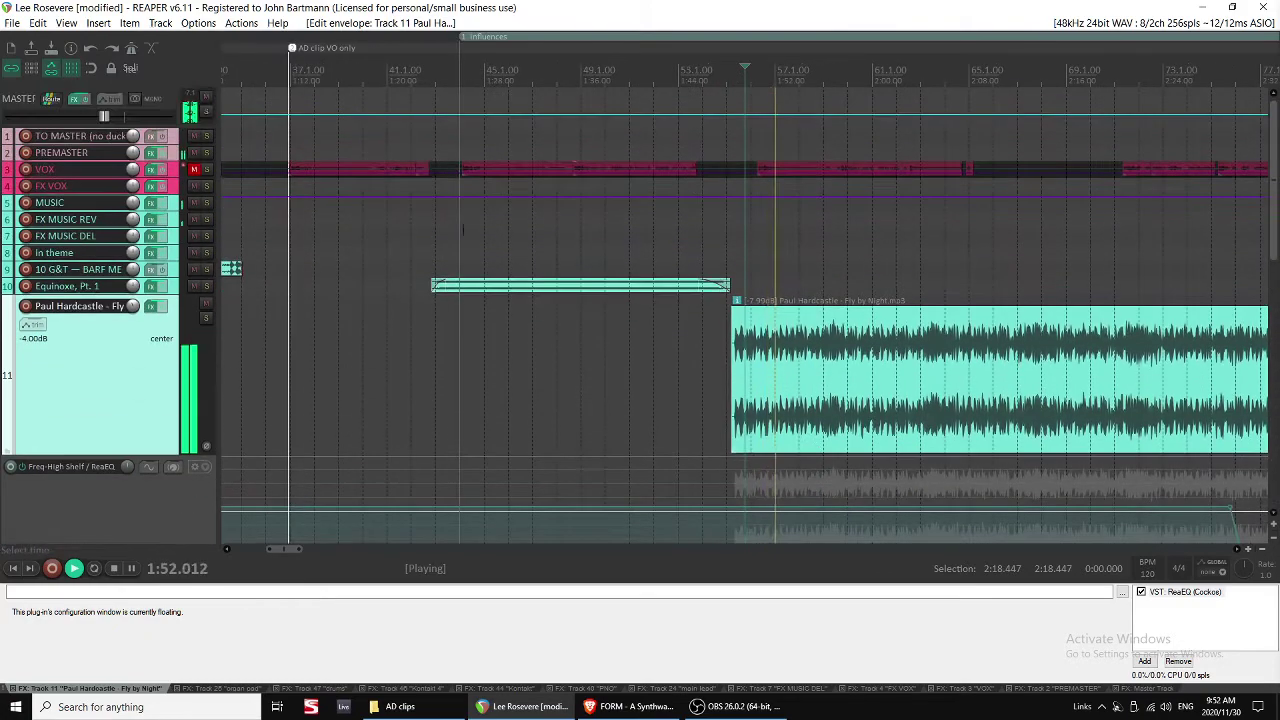
{"action": "left_click", "coordinate": [194, 169]}
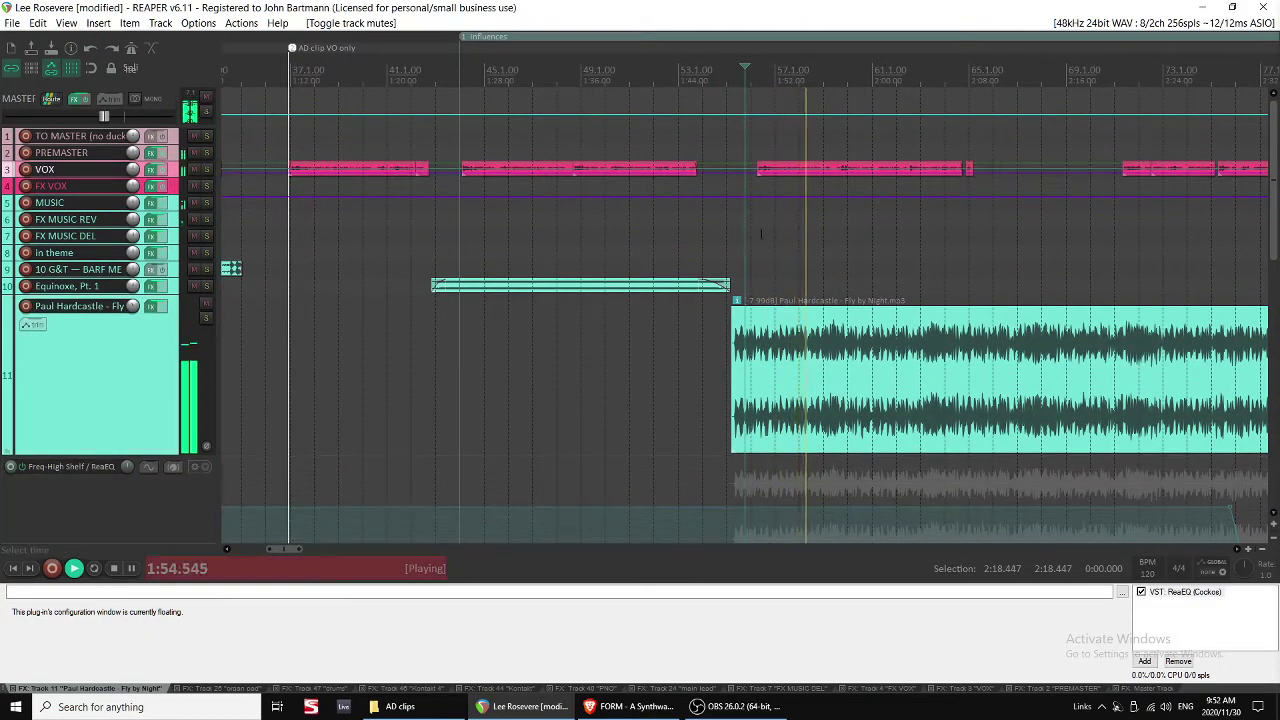
Listen to the voice against the Fly by Night music near 2:05 and from the start of the music clip.
{"action": "scroll", "coordinate": [1003, 226], "scroll_direction": "right", "scroll_amount": 1}
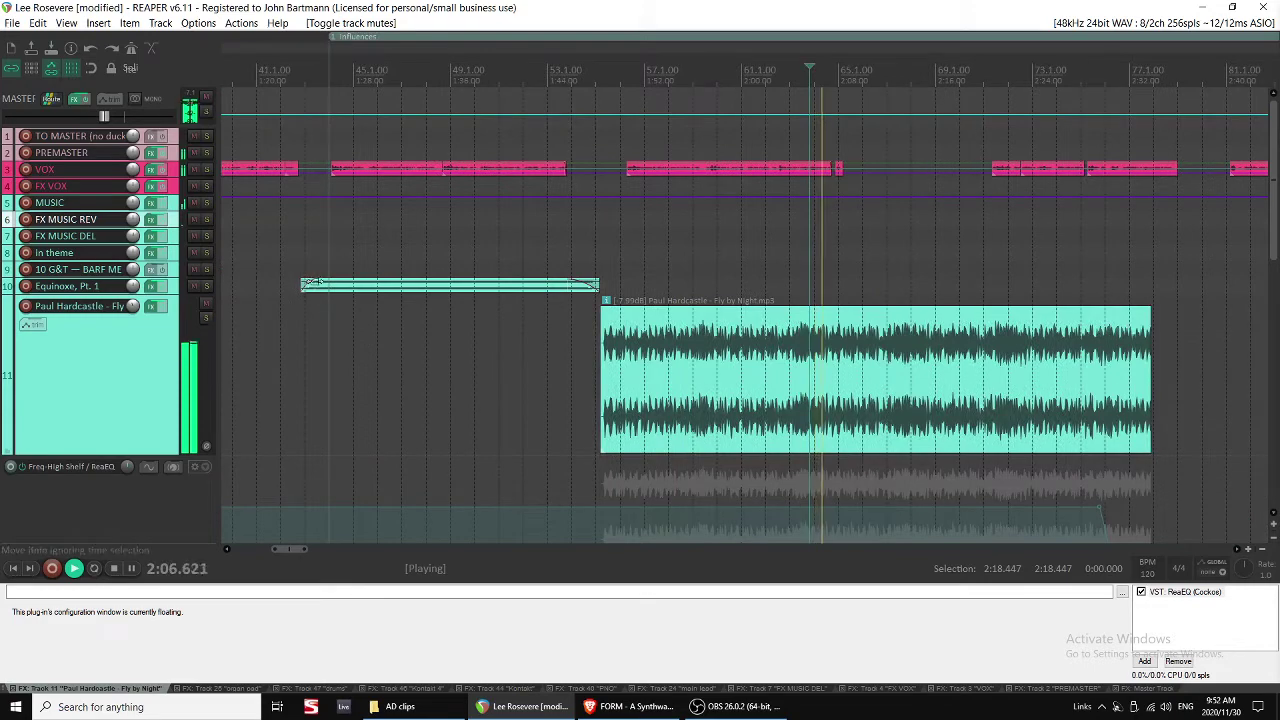
{"action": "scroll", "coordinate": [795, 384], "scroll_direction": "down", "scroll_amount": 1}
{"action": "scroll", "coordinate": [796, 385], "scroll_direction": "up", "scroll_amount": 4}
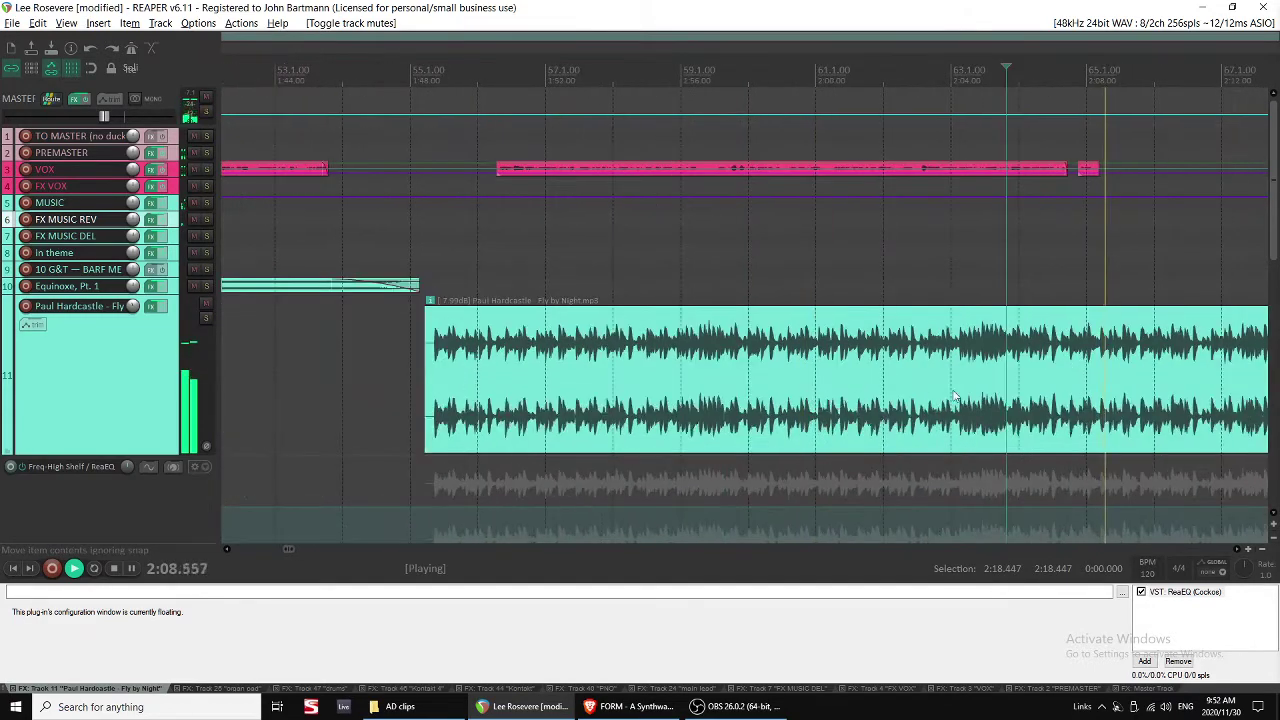
{"action": "key", "text": "space"}
{"action": "left_click", "coordinate": [981, 445]}
{"action": "key", "text": "space"}
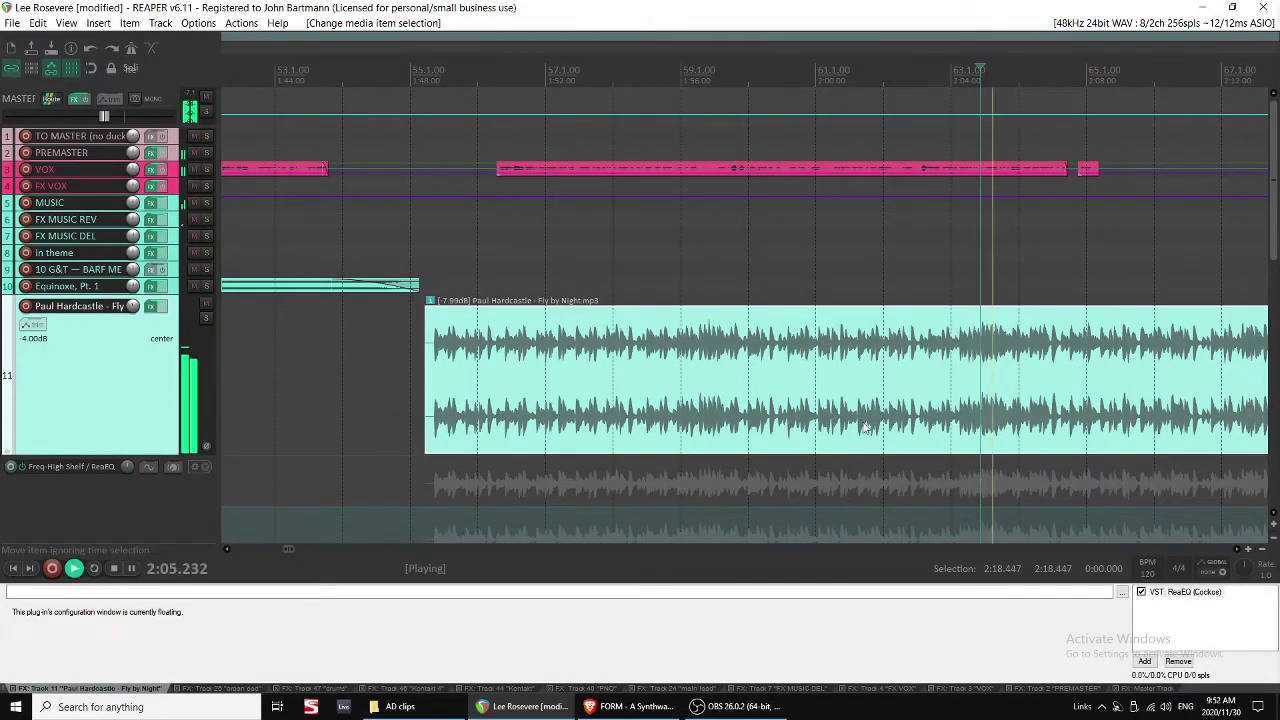
{"action": "key", "text": "space"}
{"action": "left_click", "coordinate": [441, 357]}
{"action": "key", "text": "space"}
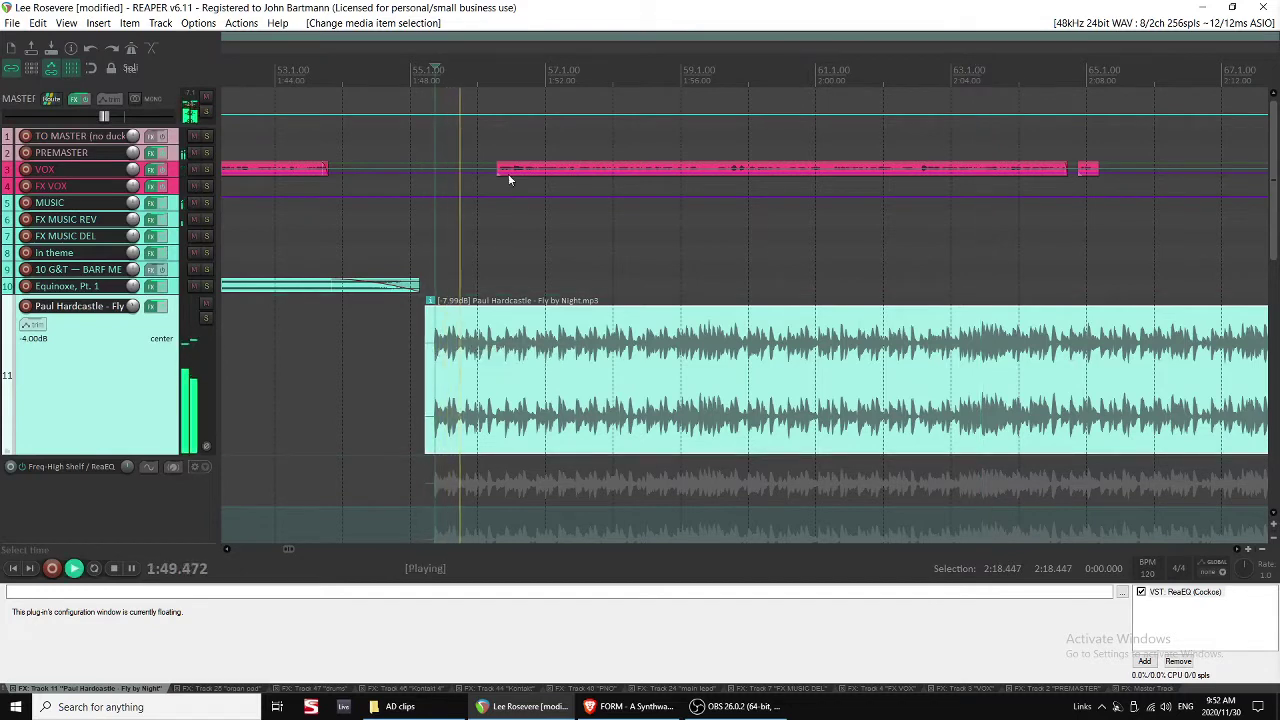
Move the two VOX clips over the Fly by Night music earlier, so the first starts at about 1:49.1.
{"action": "left_click_drag", "start_coordinate": [504, 148], "coordinate": [939, 175]}
{"action": "left_click", "coordinate": [1080, 268]}
{"action": "key", "text": "space"}
{"action": "left_click", "coordinate": [468, 185]}
{"action": "key", "text": "space"}
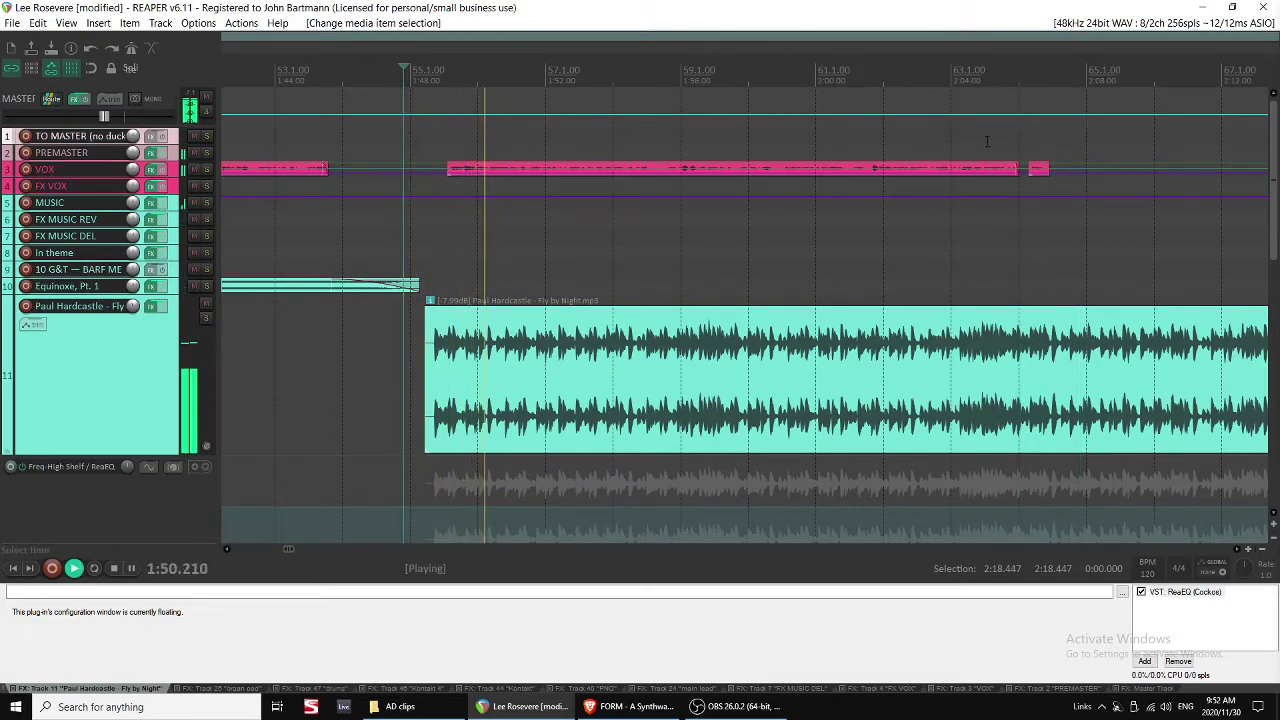
Open the long VOX clip's item properties, enlarge the VOX track and play the clip's final section.
{"action": "left_click", "coordinate": [998, 152]}
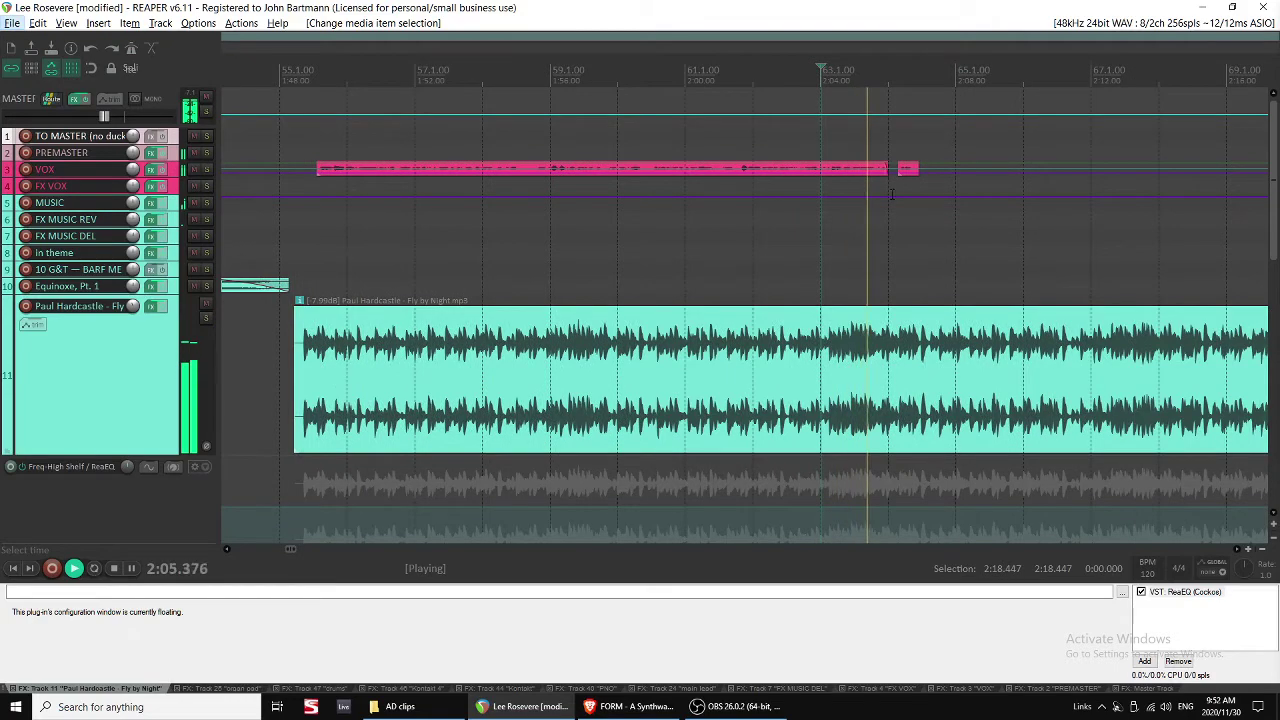
{"action": "double_click", "coordinate": [847, 175]}
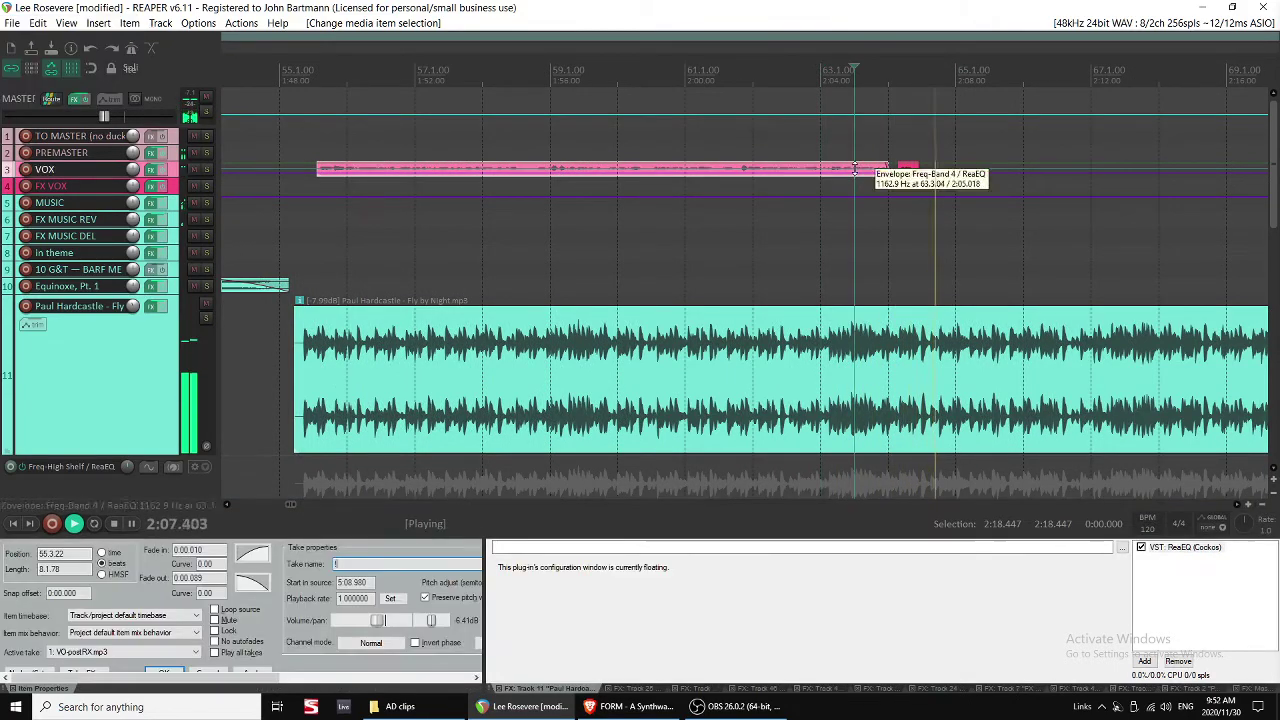
{"action": "left_click", "coordinate": [849, 168]}
{"action": "key", "text": "space"}
{"action": "key", "text": "space"}
{"action": "left_click", "coordinate": [759, 189]}
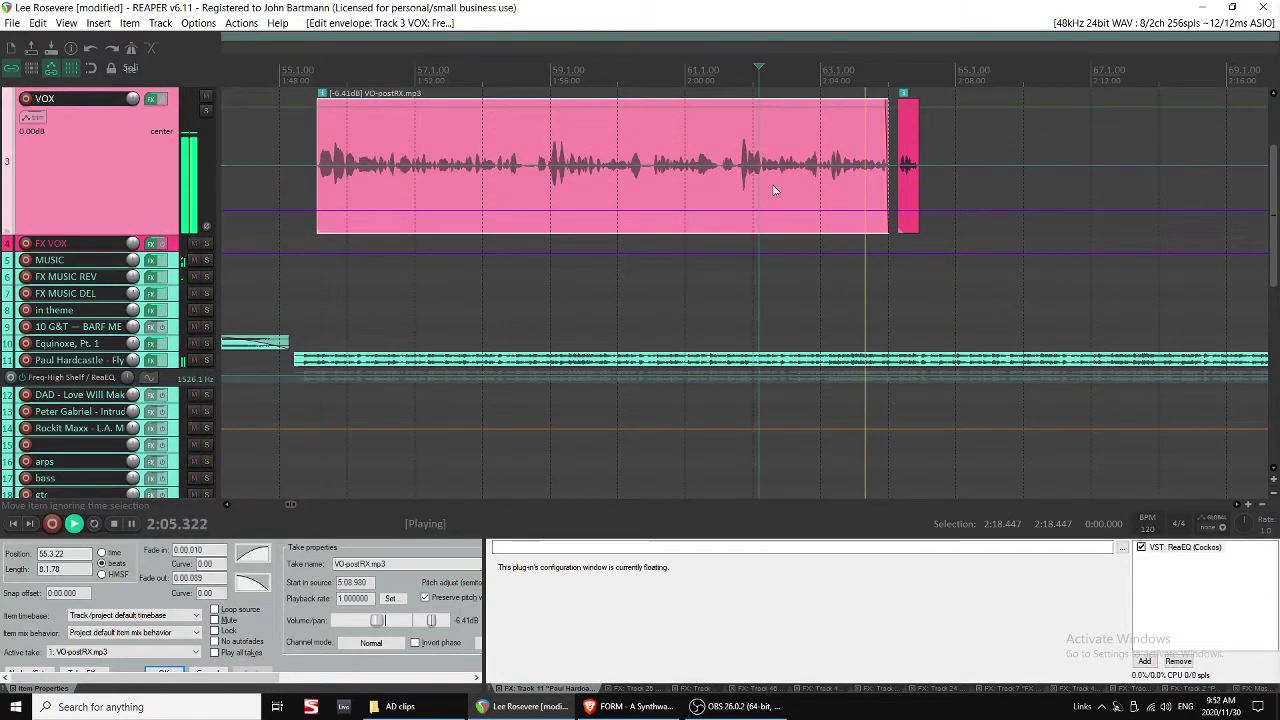
Split the long VOX clip at about 2:03.96 and delete the section after the split.
{"action": "key", "text": "space"}
{"action": "left_click", "coordinate": [713, 188]}
{"action": "scroll", "coordinate": [745, 185], "scroll_direction": "up", "scroll_amount": 2}
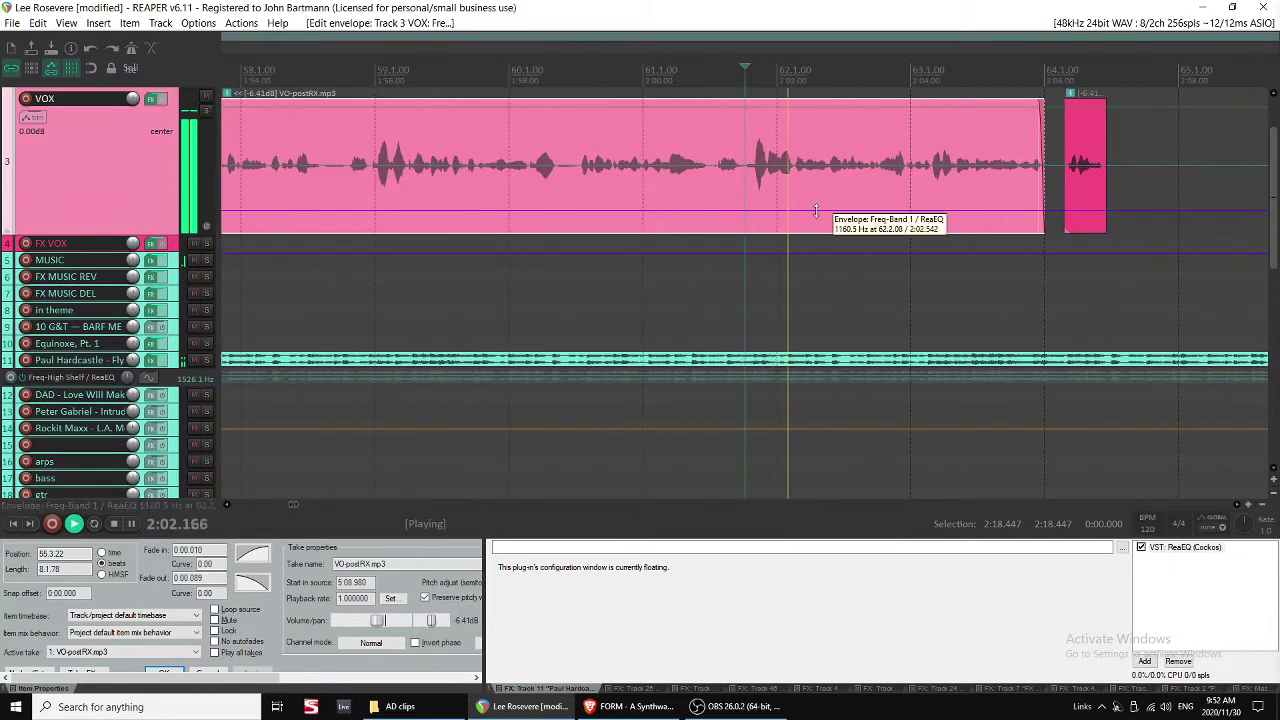
{"action": "key", "text": "space"}
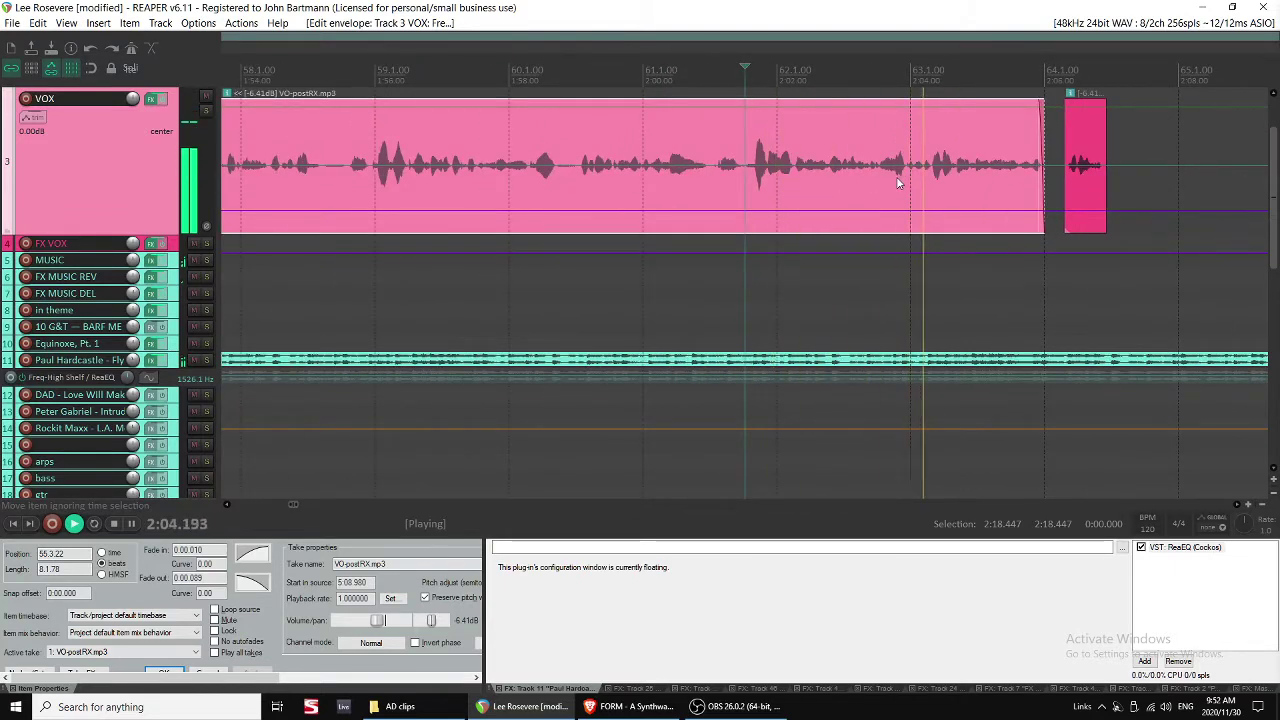
{"action": "key", "text": "s"}
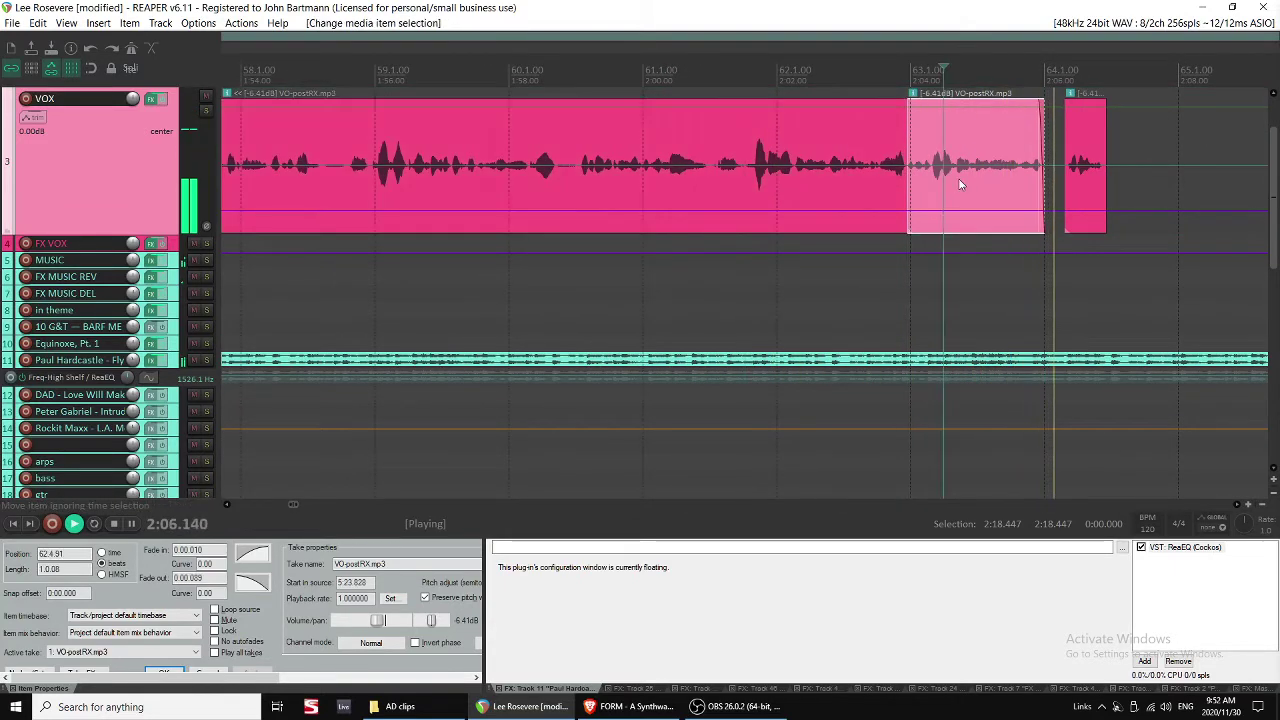
{"action": "key", "text": "Delete"}
{"action": "key", "text": "space"}
Move the short VOX clip earlier so it starts just after the trimmed voice clip, playing the transition to check timing.
{"action": "left_click", "coordinate": [751, 178]}
{"action": "key", "text": "space"}
{"action": "key", "text": "space"}
{"action": "left_click_drag", "start_coordinate": [1097, 186], "coordinate": [968, 189]}
{"action": "left_click", "coordinate": [791, 191]}
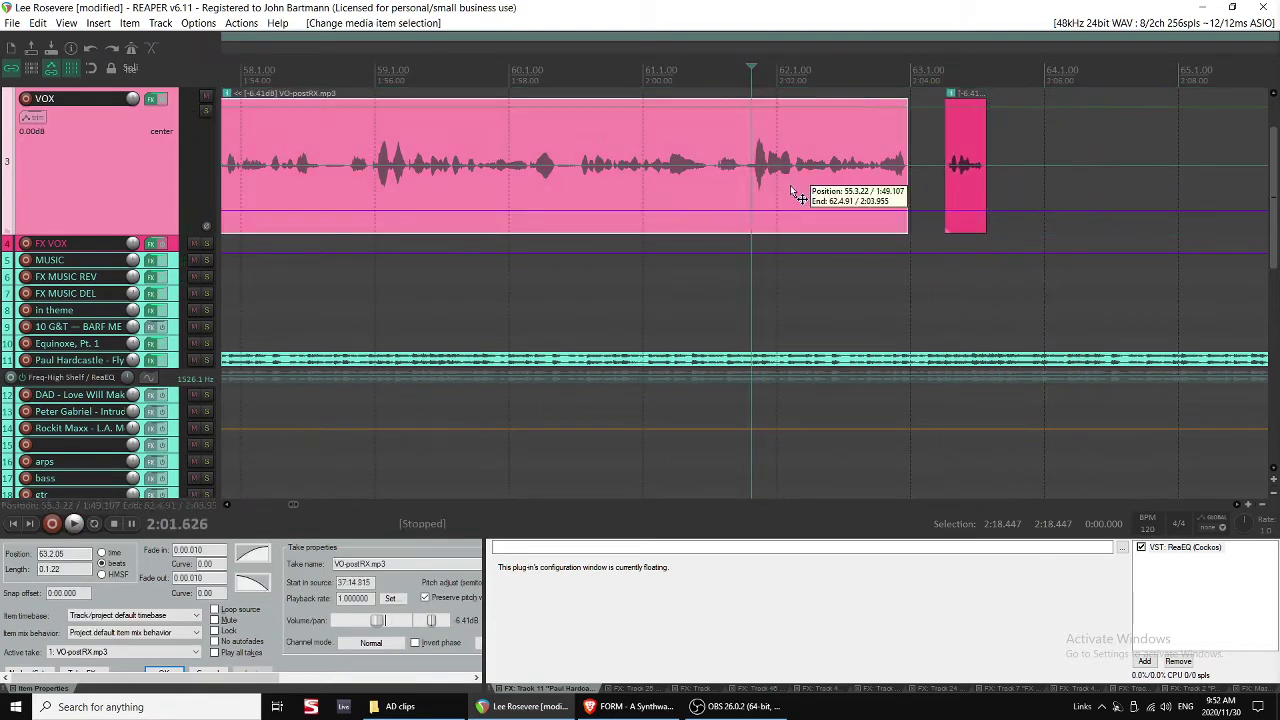
{"action": "key", "text": "space"}
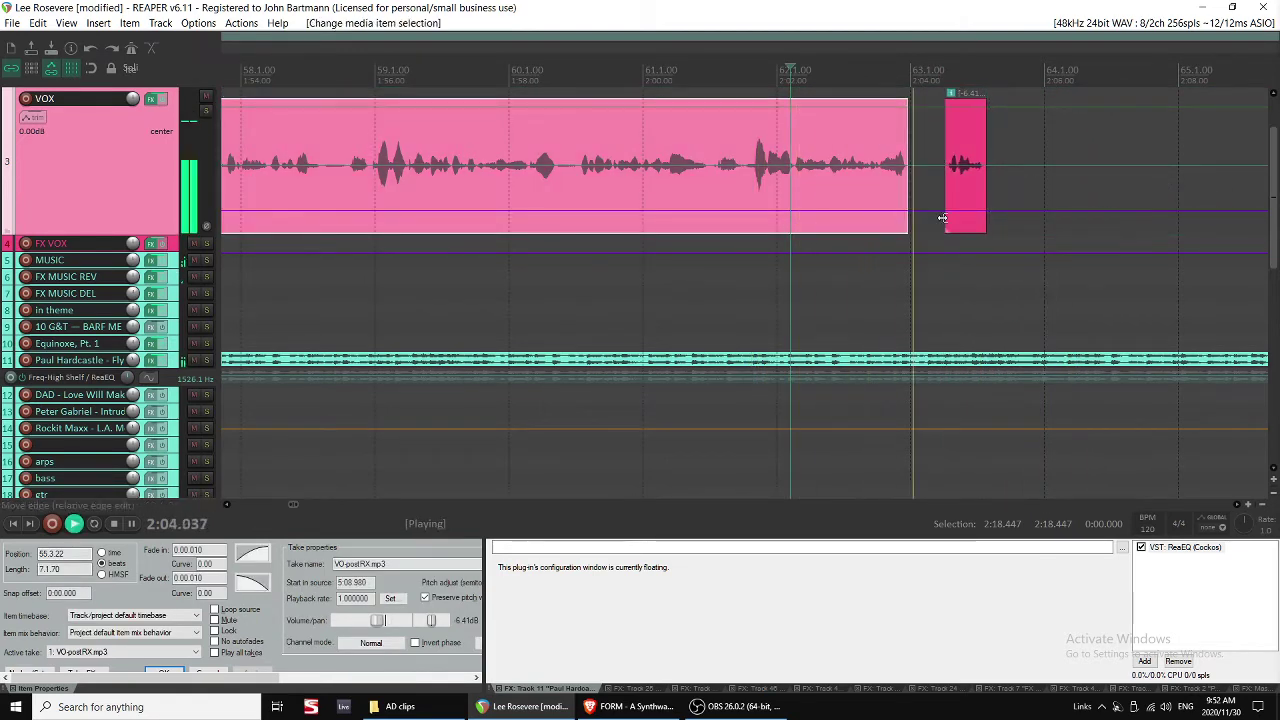
{"action": "left_click_drag", "start_coordinate": [955, 195], "coordinate": [928, 195]}
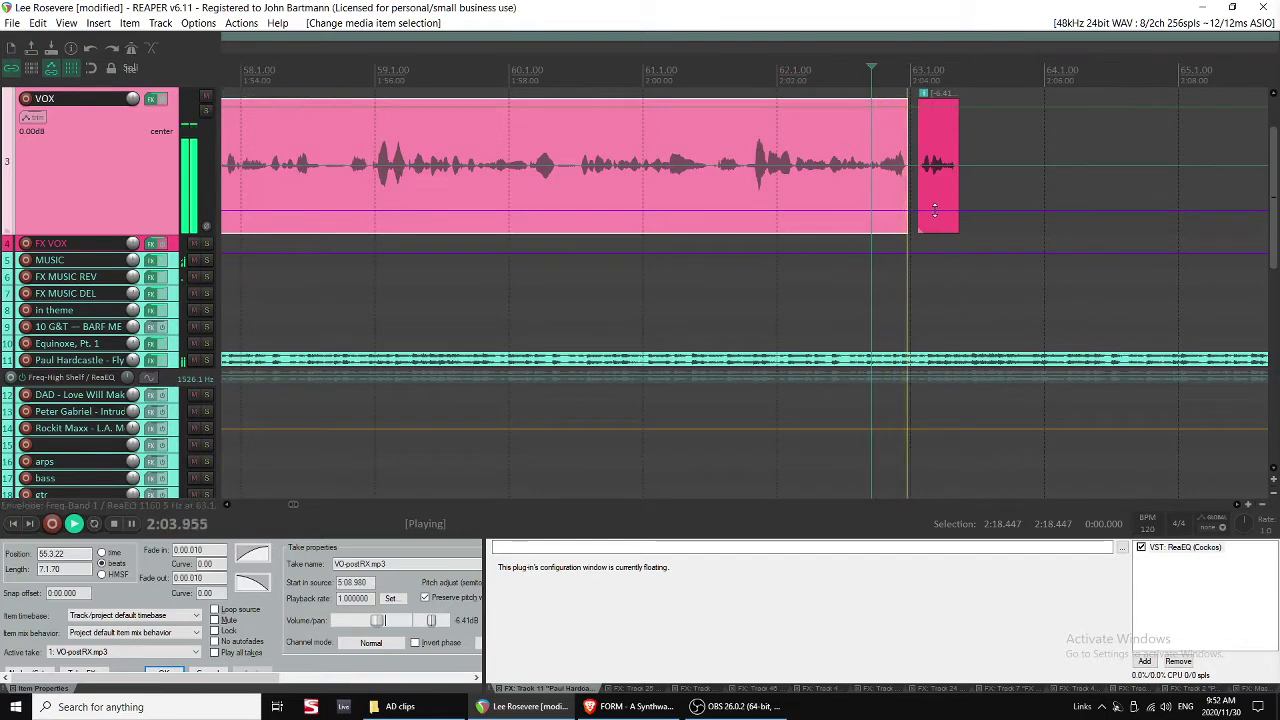
Enlarge the Fly by Night track and add a Freq-High Shelf envelope point at about 2:05, after the short voice clip.
{"action": "left_click", "coordinate": [1002, 363]}
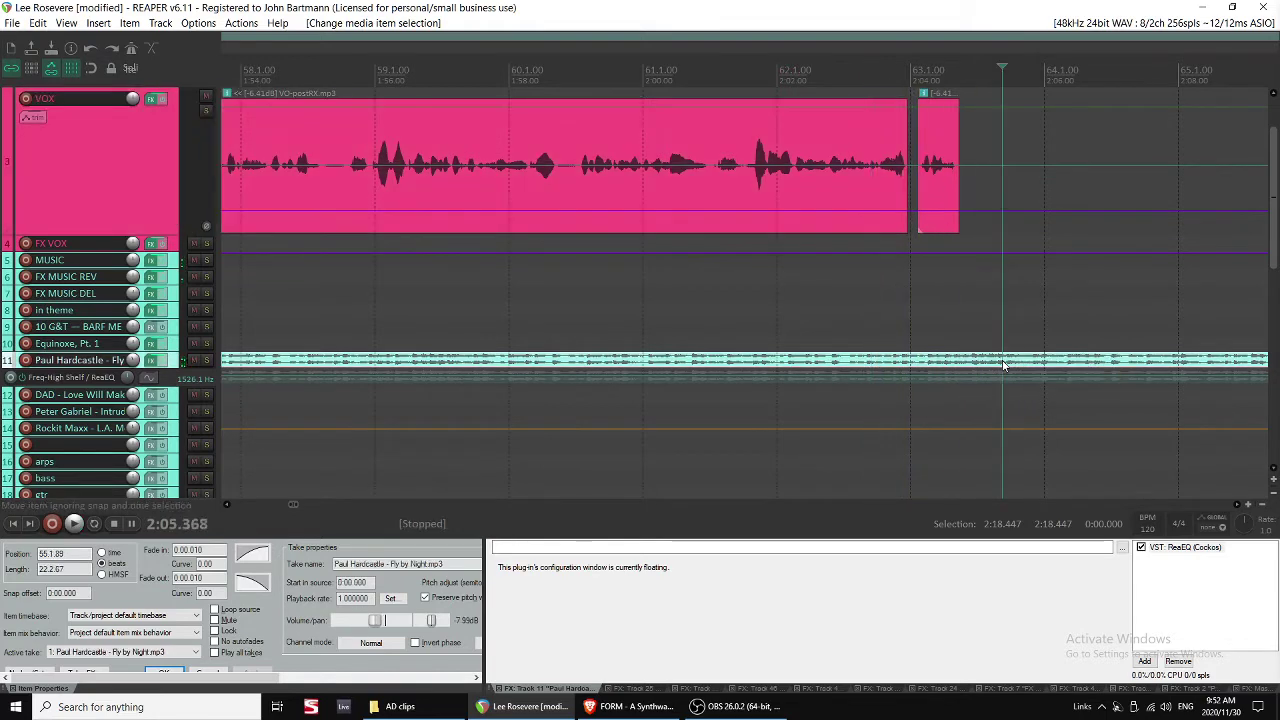
{"action": "key", "text": "space"}
{"action": "key", "text": "grave"}
{"action": "left_click", "coordinate": [971, 284], "text": "shift"}
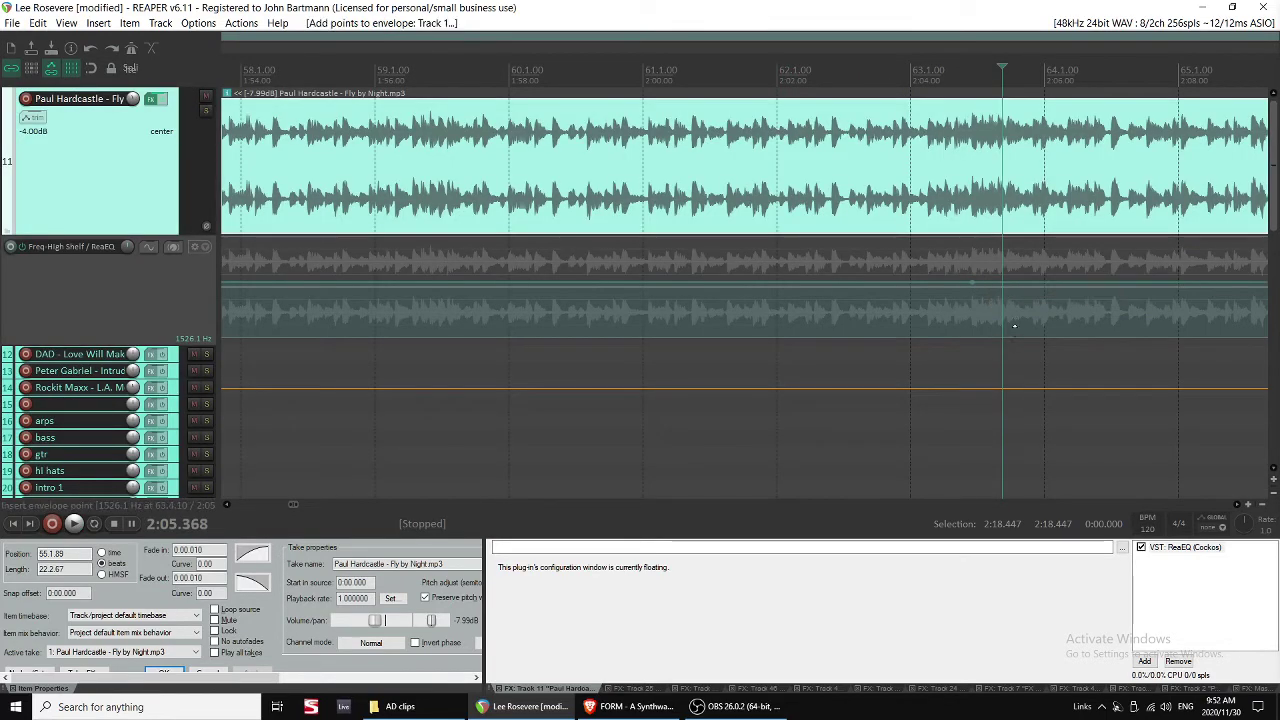
Add a second Freq-High Shelf point at about 2:05.6, pulled to the bottom of the lane, and play the frequency drop.
{"action": "left_click_drag", "start_coordinate": [1014, 326], "coordinate": [1017, 369]}
{"action": "left_click", "coordinate": [893, 365]}
{"action": "key", "text": "space"}
{"action": "key", "text": "space"}
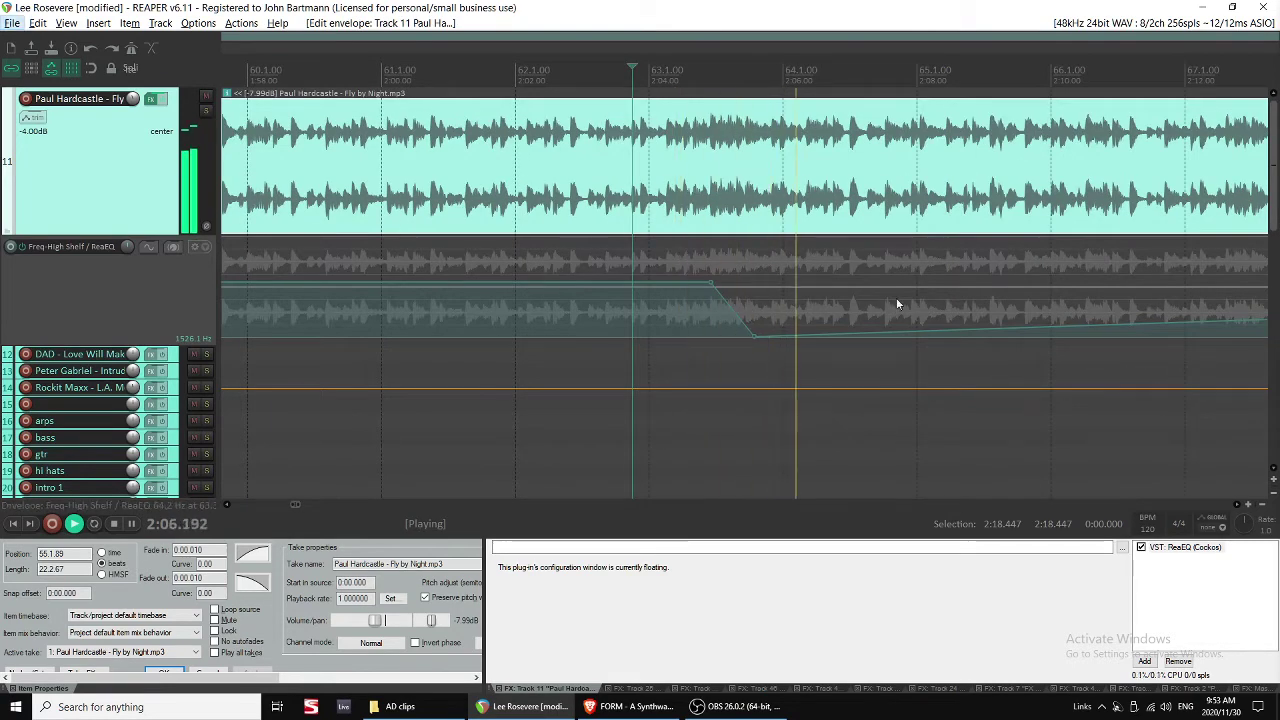
{"action": "key", "text": "alt+space"}
Move both points of the high-shelf drop earlier, to about 2:04.4 and 2:05, keeping the second at 20 Hz.
{"action": "left_click_drag", "start_coordinate": [714, 285], "coordinate": [678, 284]}
{"action": "key", "text": "space"}
{"action": "left_click_drag", "start_coordinate": [755, 336], "coordinate": [714, 352]}
{"action": "key", "text": "space"}
{"action": "scroll", "coordinate": [686, 329], "scroll_direction": "down", "scroll_amount": 3}
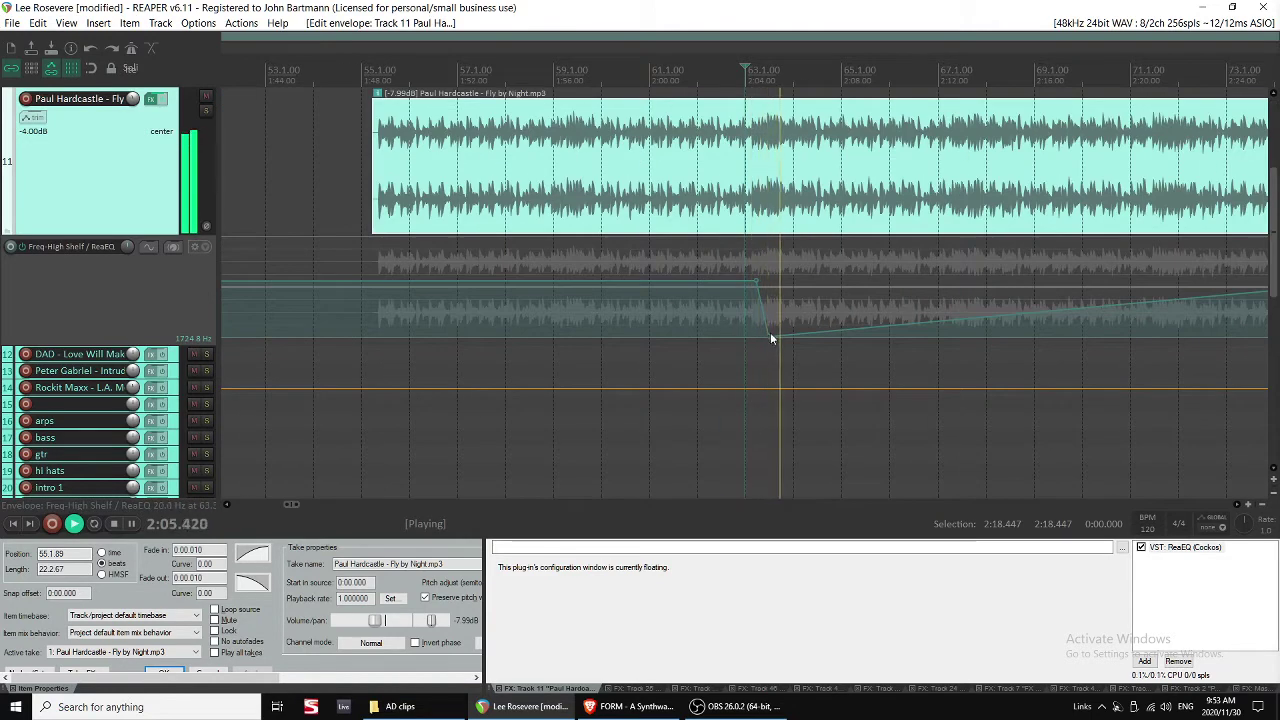
Set the Freq-High Shelf level before the drop to about 4300 Hz, comparing settings by playback.
{"action": "key", "text": "space"}
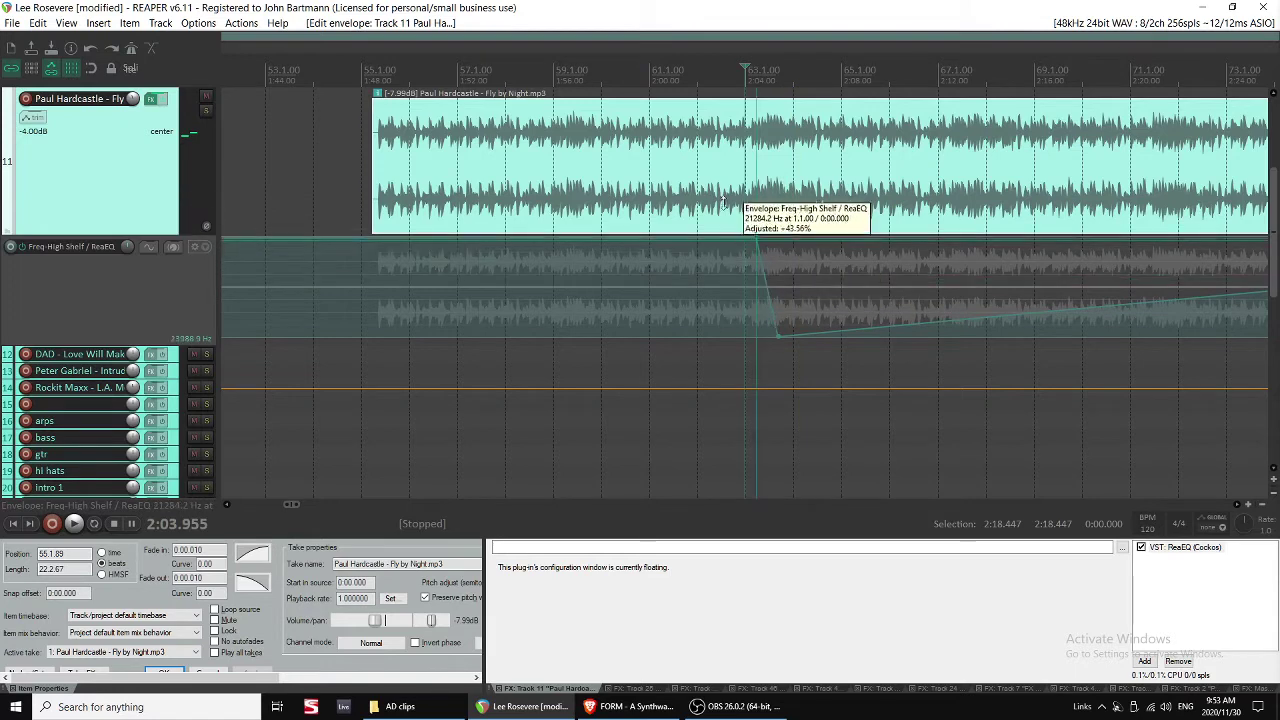
{"action": "key", "text": "space"}
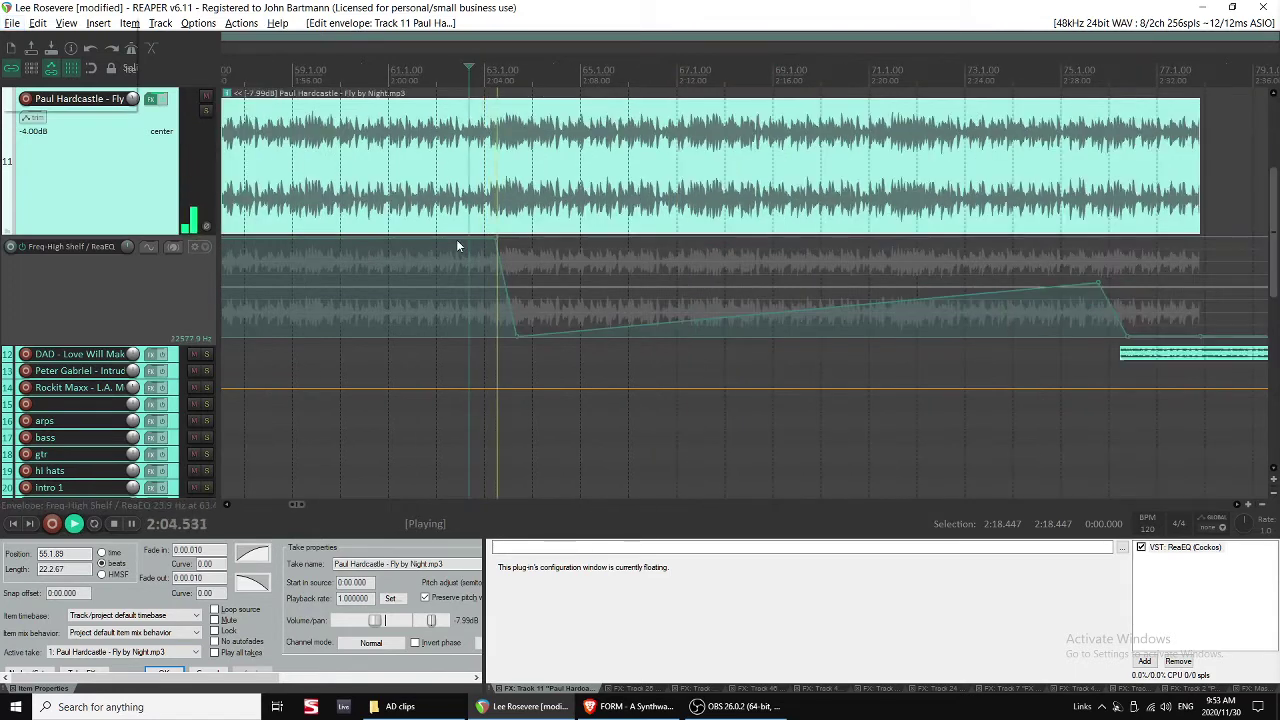
{"action": "key", "text": "space"}
{"action": "left_click_drag", "start_coordinate": [451, 245], "coordinate": [428, 294]}
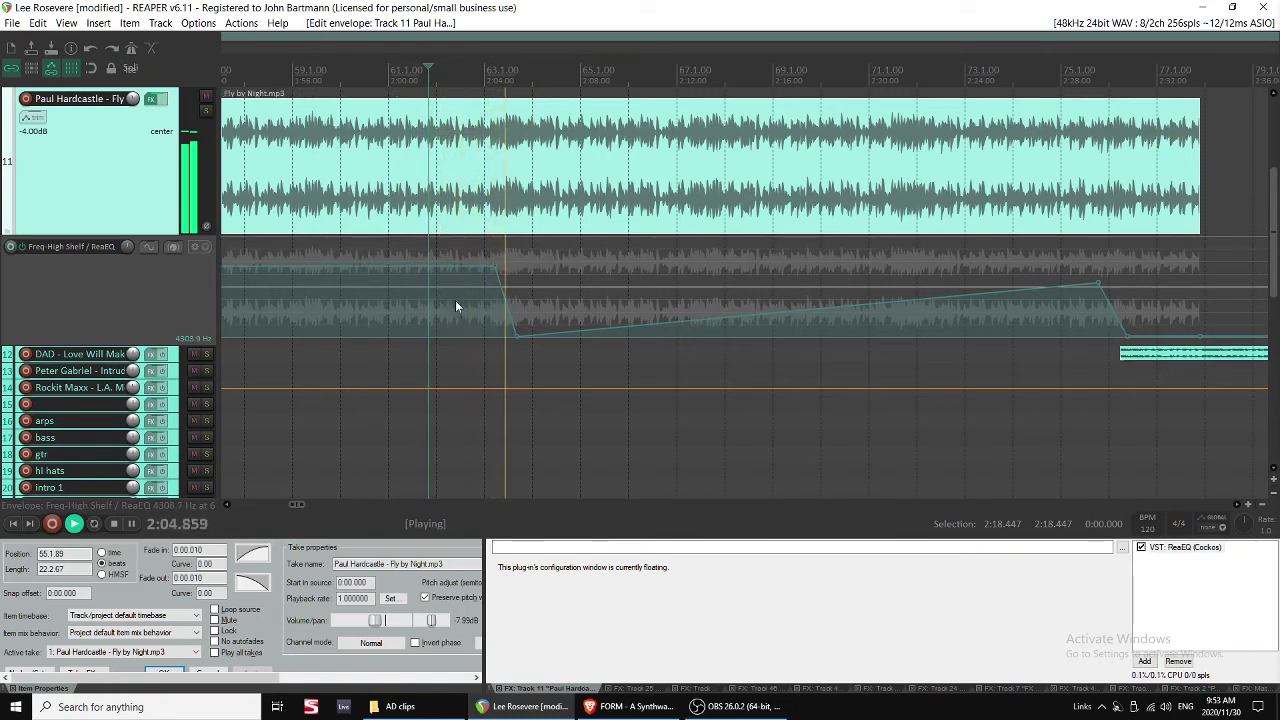
{"action": "key", "text": "space"}
Shift both points of the high-shelf drop slightly later and play from about 2:04.
{"action": "left_click_drag", "start_coordinate": [495, 266], "coordinate": [526, 336]}
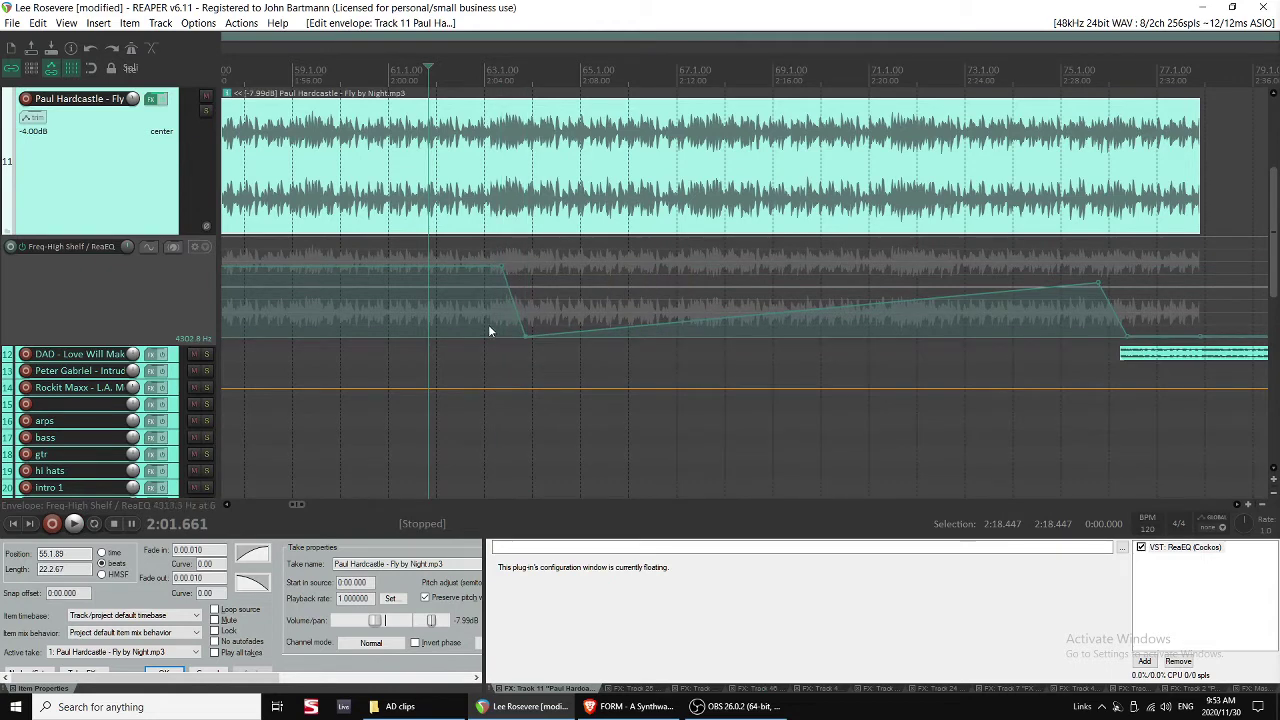
{"action": "left_click", "coordinate": [488, 324]}
{"action": "key", "text": "space"}
{"action": "key", "text": "space"}
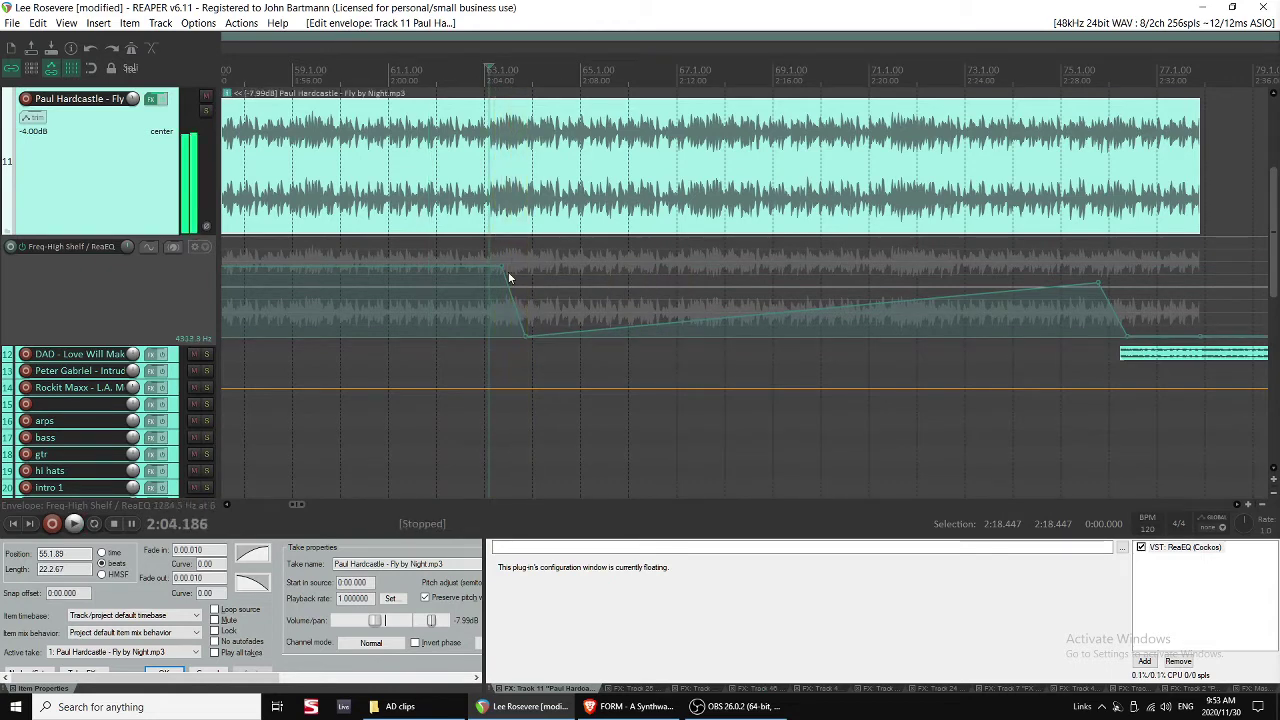
Move the starting point of the high-shelf drop to about 2:05 for a steeper fall, and play it.
{"action": "key", "text": "space"}
{"action": "left_click_drag", "start_coordinate": [501, 265], "coordinate": [511, 266]}
{"action": "key", "text": "space"}
{"action": "key", "text": "space"}
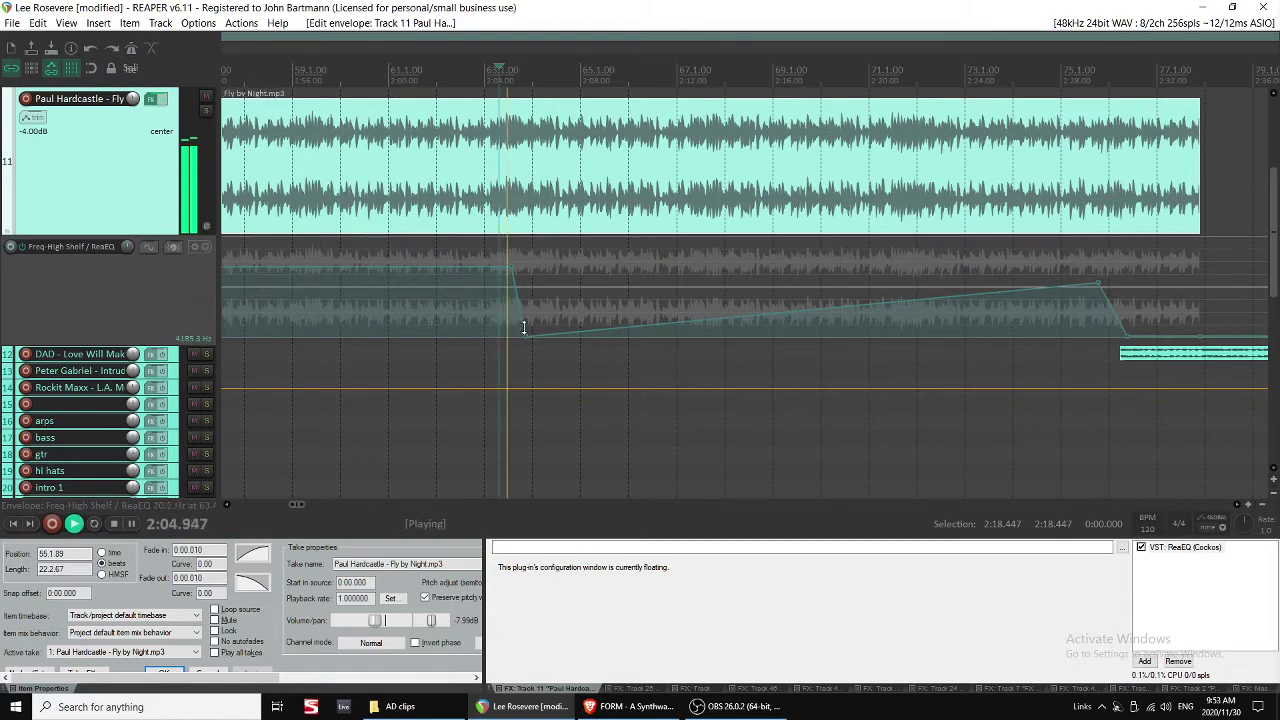
{"action": "key", "text": "space"}
Enlarge the VOX track and split the long VOX clip in the pause at about 1:55.3.
{"action": "scroll", "coordinate": [621, 175], "scroll_direction": "up", "scroll_amount": 3}
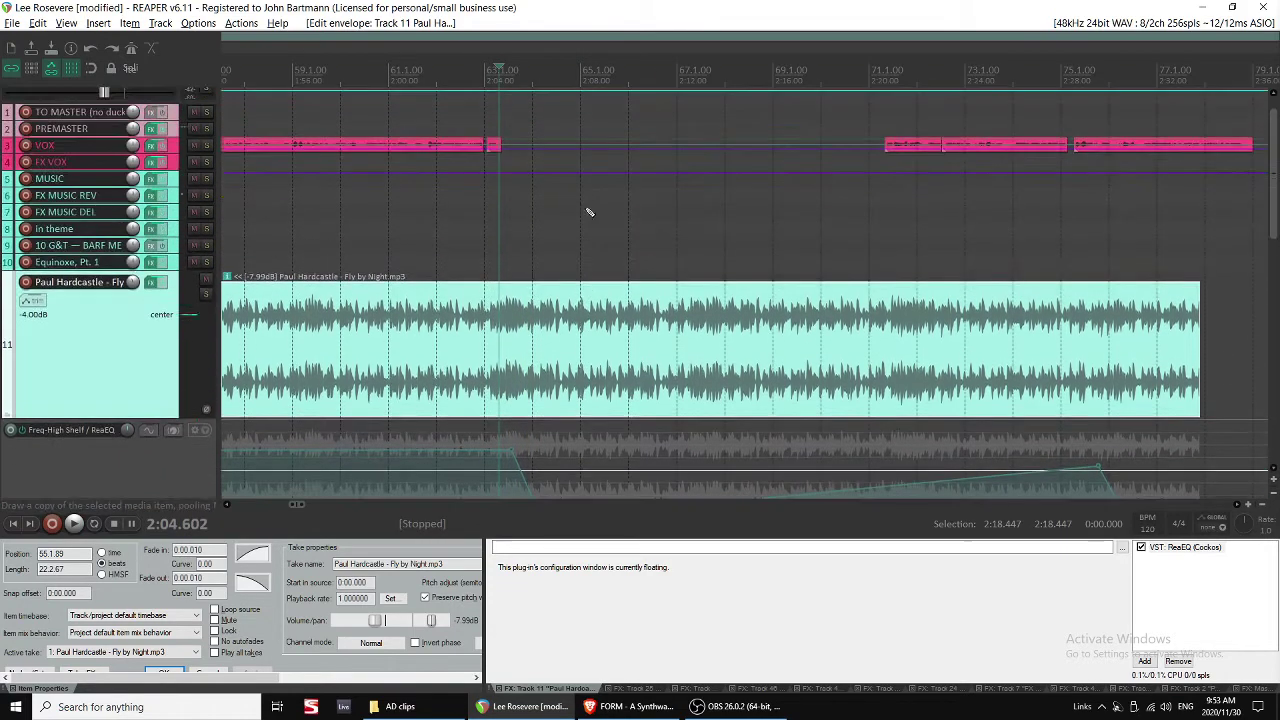
{"action": "scroll", "coordinate": [621, 175], "scroll_direction": "down", "scroll_amount": 2}
{"action": "left_click", "coordinate": [637, 151]}
{"action": "left_click", "coordinate": [664, 149]}
{"action": "key", "text": "grave"}
{"action": "scroll", "coordinate": [738, 180], "scroll_direction": "up", "scroll_amount": 3}
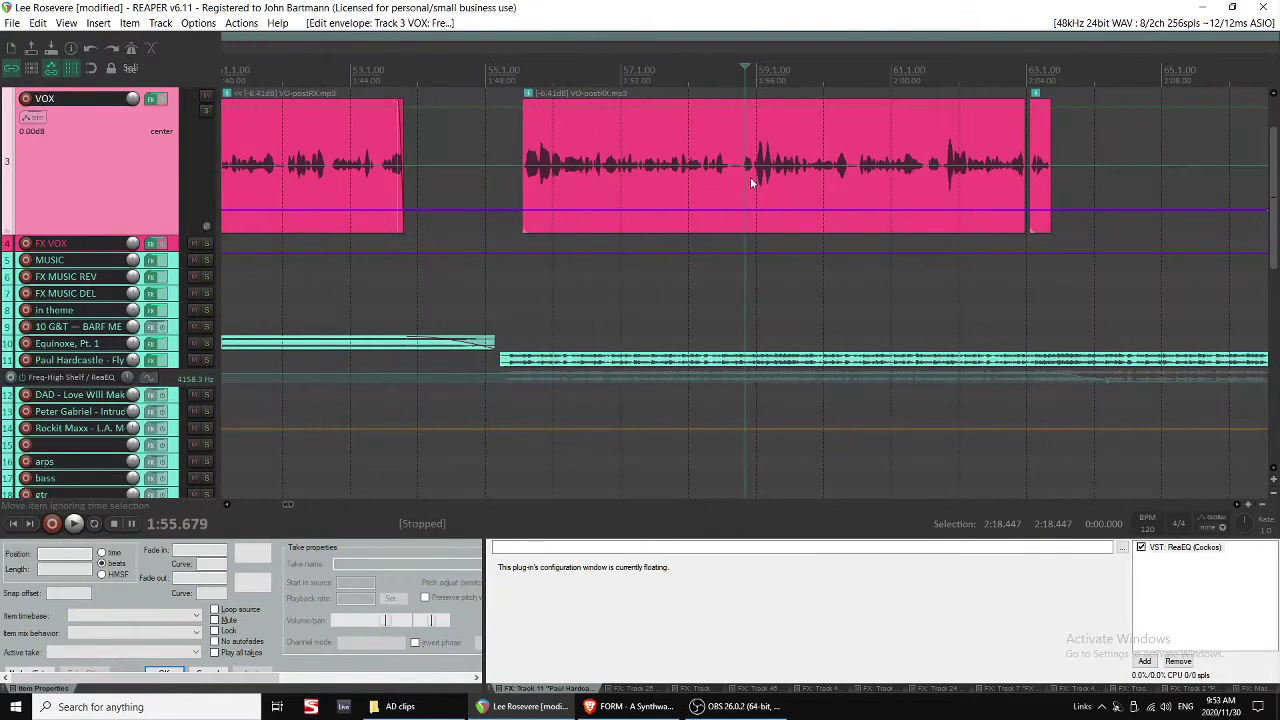
{"action": "key", "text": "space"}
{"action": "left_click", "coordinate": [722, 180]}
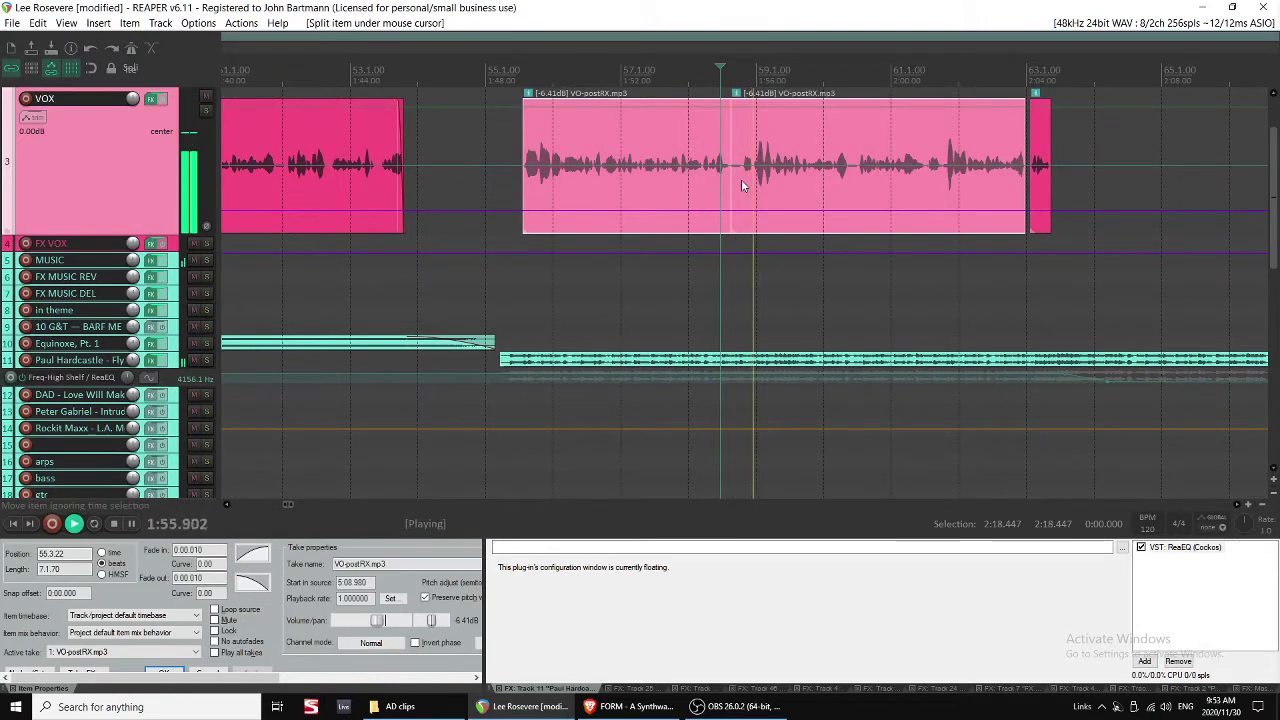
{"action": "key", "text": "s"}
Move the second part of the split VOX clip and the short final clip slightly earlier, checking the timing by playback.
{"action": "left_click_drag", "start_coordinate": [778, 191], "coordinate": [771, 191]}
{"action": "left_click", "coordinate": [708, 196]}
{"action": "key", "text": "space"}
{"action": "left_click_drag", "start_coordinate": [1040, 189], "coordinate": [1029, 189]}
{"action": "key", "text": "space"}
{"action": "left_click", "coordinate": [723, 191]}
Split off and delete the small sound at the start of the second VOX clip, and move the remainder earlier to close the gap.
{"action": "scroll", "coordinate": [740, 191], "scroll_direction": "up", "scroll_amount": 3}
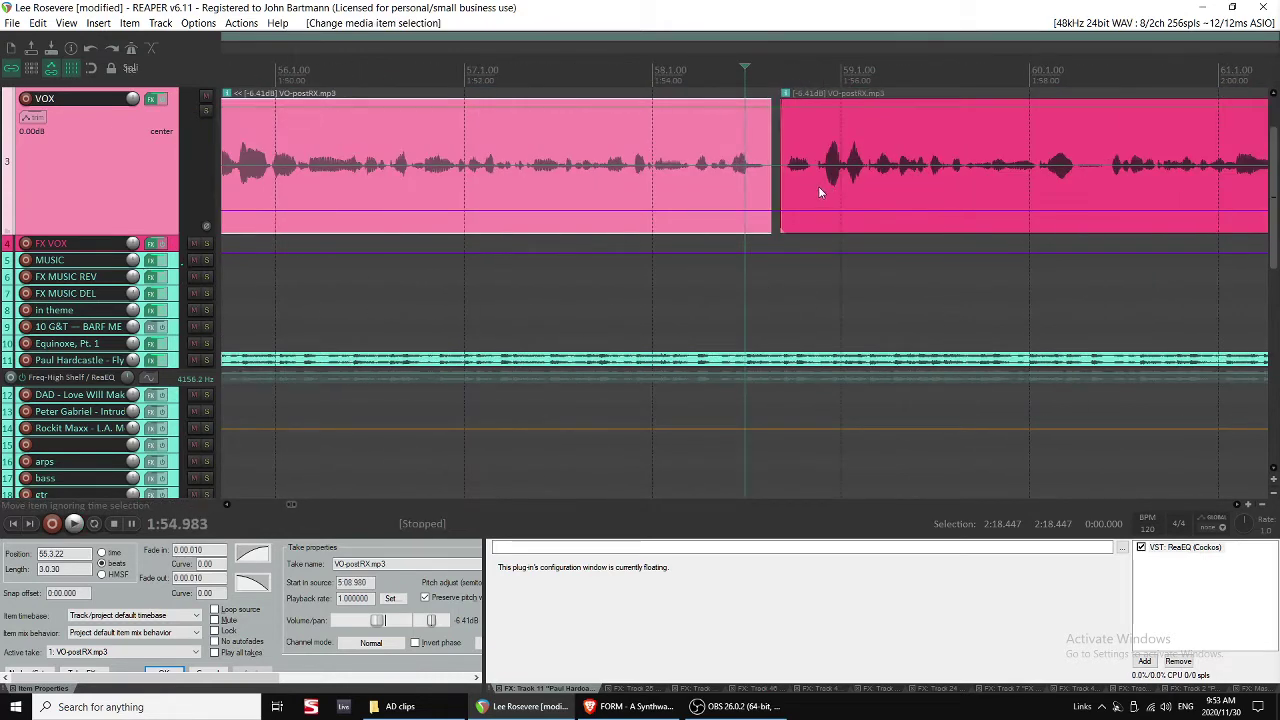
{"action": "key", "text": "s"}
{"action": "left_click", "coordinate": [797, 187]}
{"action": "key", "text": "Delete"}
{"action": "left_click_drag", "start_coordinate": [843, 203], "coordinate": [804, 203]}
{"action": "left_click", "coordinate": [704, 187]}
{"action": "key", "text": "space"}
{"action": "scroll", "coordinate": [720, 193], "scroll_direction": "down", "scroll_amount": 3}
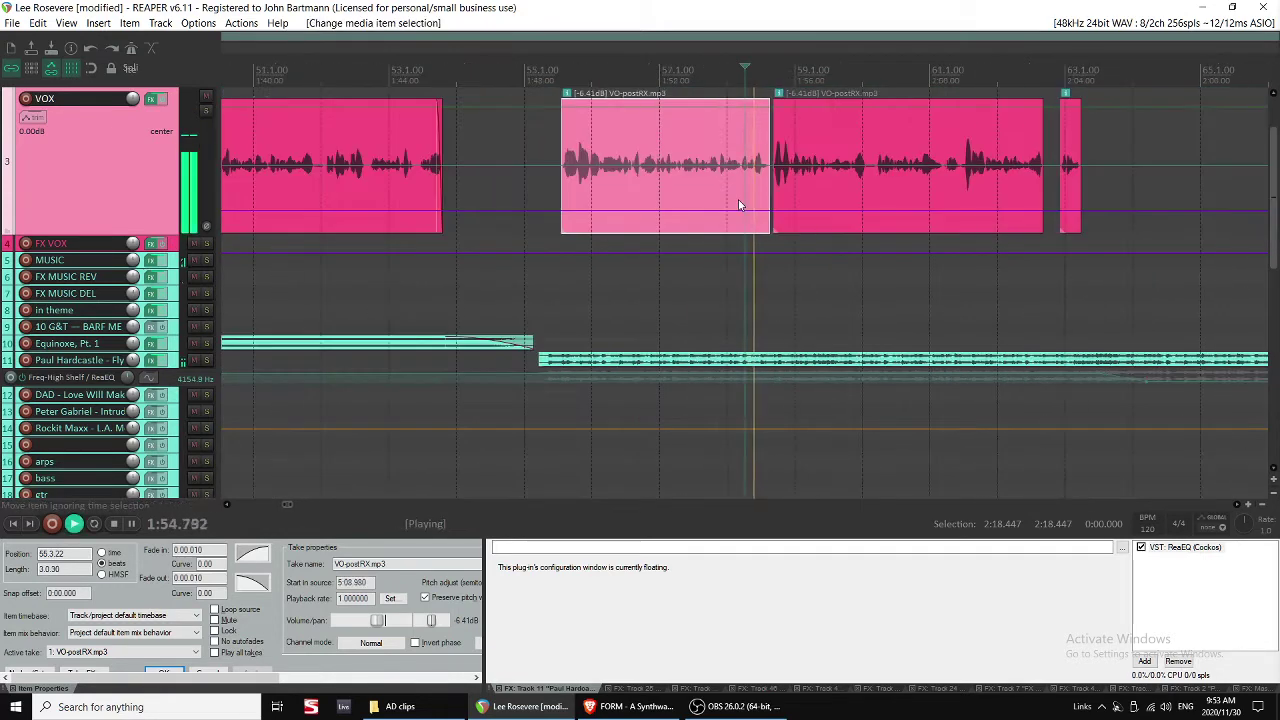
Trim the start of the second VOX clip slightly, to about 1:55.4.
{"action": "scroll", "coordinate": [738, 199], "scroll_direction": "up", "scroll_amount": 4}
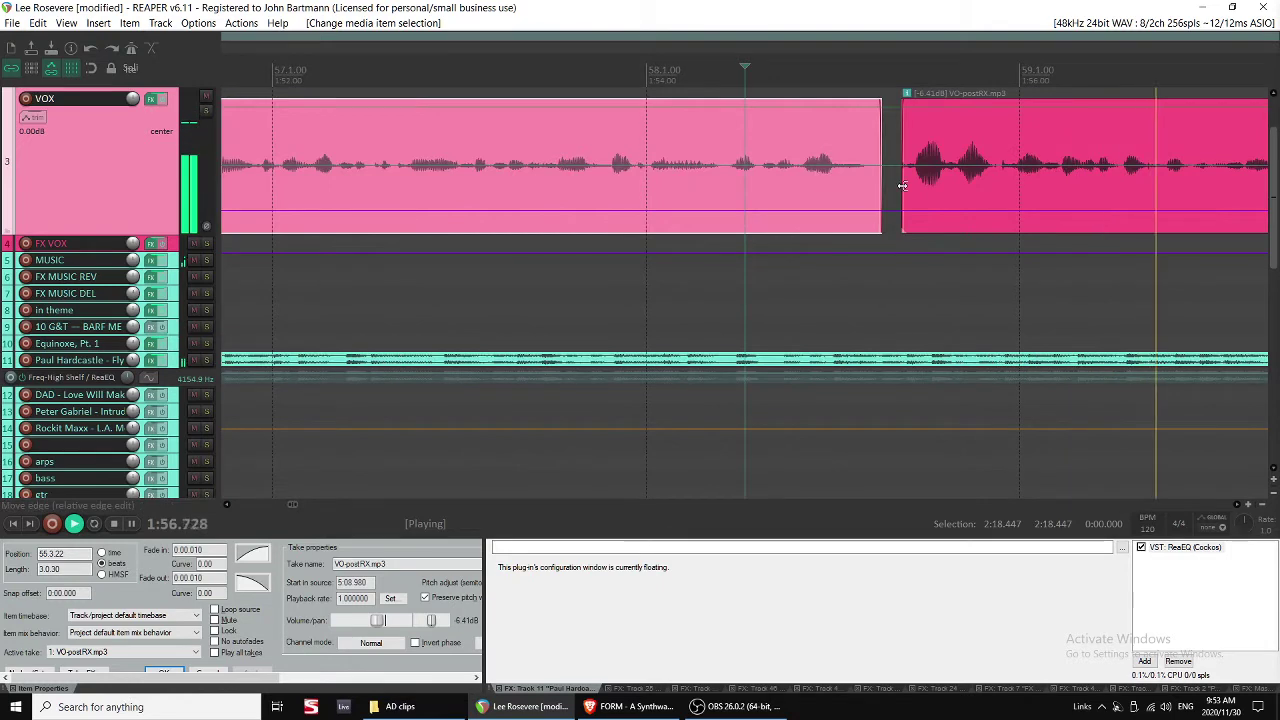
{"action": "left_click_drag", "start_coordinate": [902, 186], "coordinate": [906, 182]}
{"action": "left_click", "coordinate": [908, 104]}
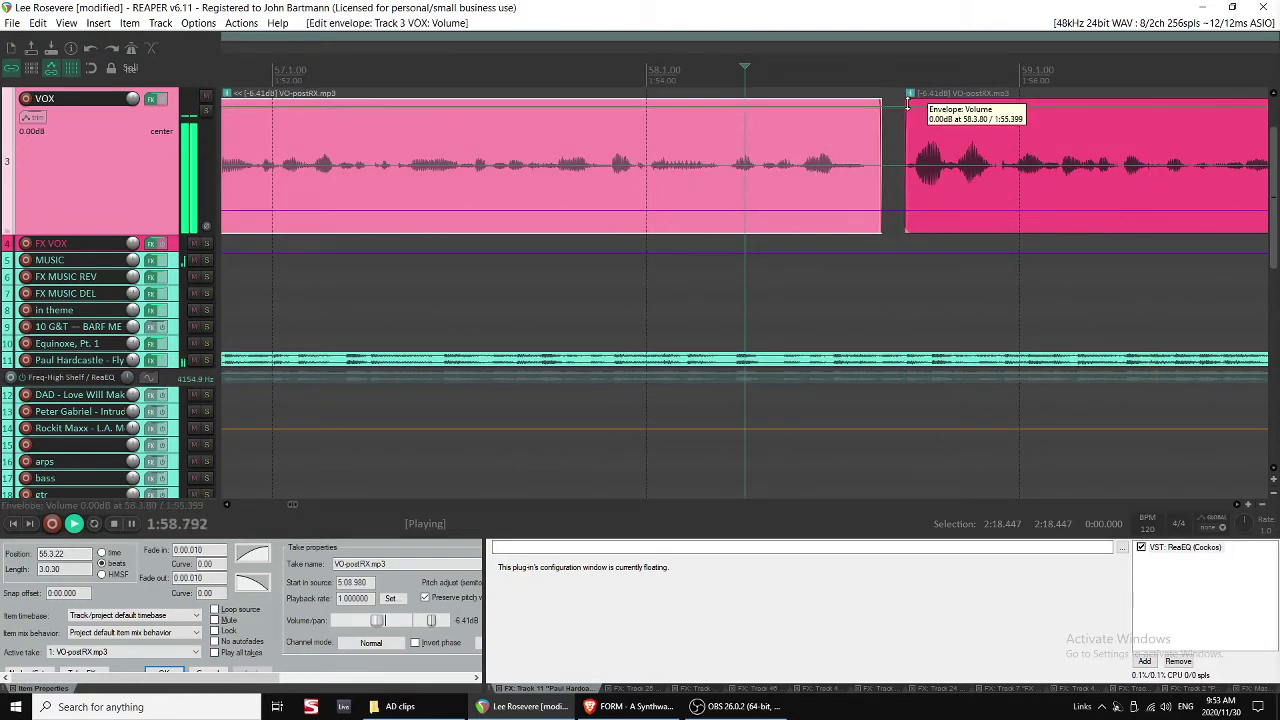
{"action": "scroll", "coordinate": [880, 151], "scroll_direction": "down", "scroll_amount": 5}
{"action": "left_click", "coordinate": [880, 151]}
Isolate the brief sound at about 2:00.4 in the second VOX clip with two splits and delete it.
{"action": "scroll", "coordinate": [860, 190], "scroll_direction": "down", "scroll_amount": 2}
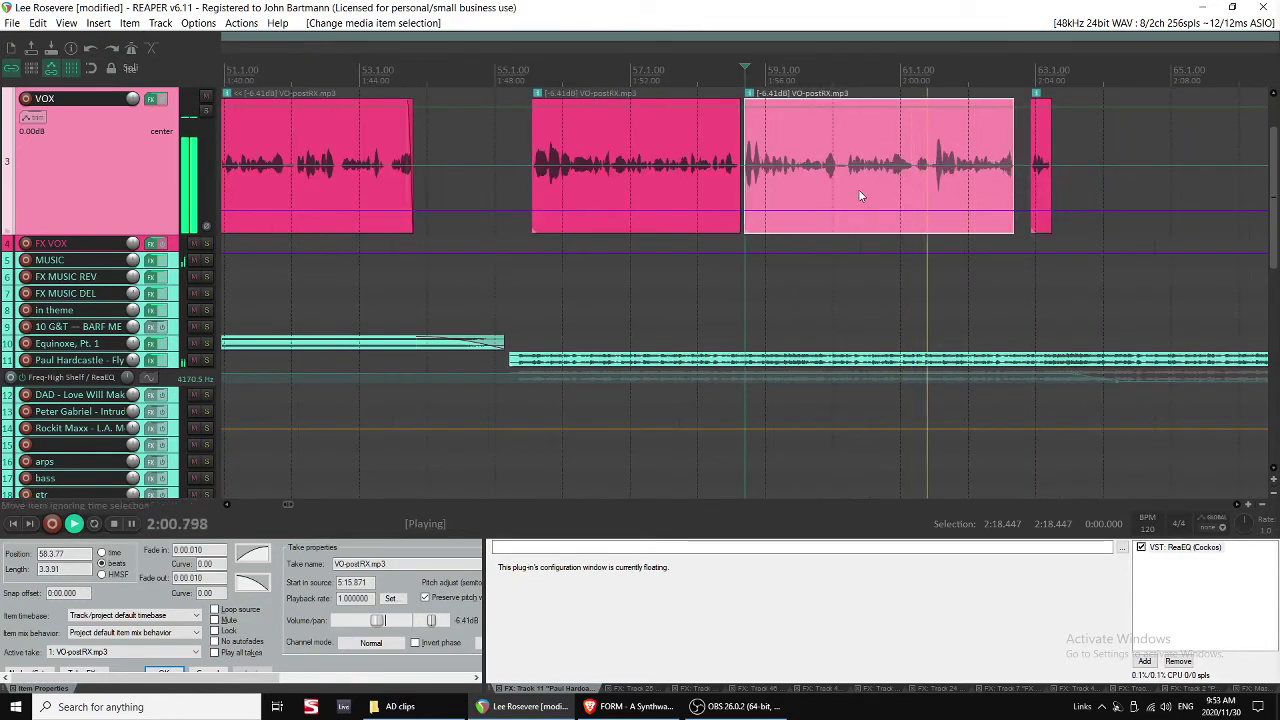
{"action": "key", "text": "s"}
{"action": "key", "text": "s"}
{"action": "left_click", "coordinate": [923, 184]}
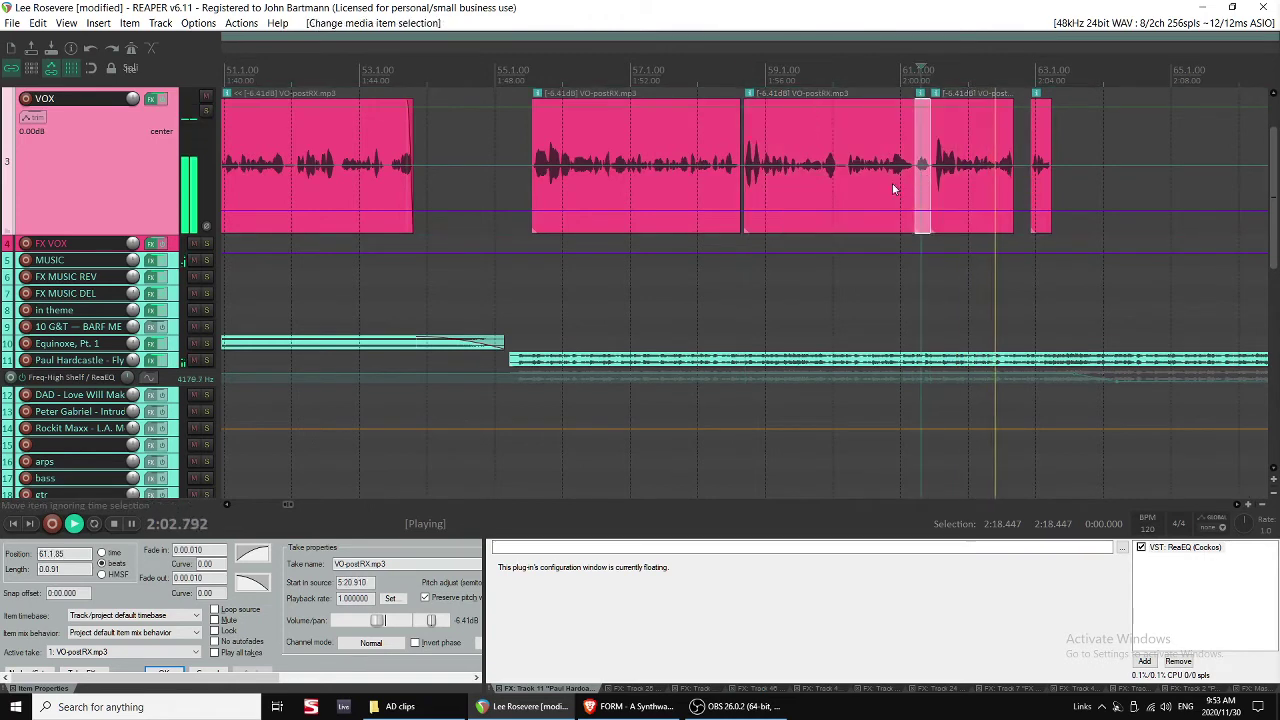
{"action": "key", "text": "Delete"}
Play the second VOX clip, split it at about 1:58.1 and delete the section after the split.
{"action": "key", "text": "space"}
{"action": "left_click", "coordinate": [742, 182]}
{"action": "key", "text": "space"}
{"action": "scroll", "coordinate": [855, 200], "scroll_direction": "up", "scroll_amount": 2}
{"action": "scroll", "coordinate": [835, 214], "scroll_direction": "right", "scroll_amount": 2}
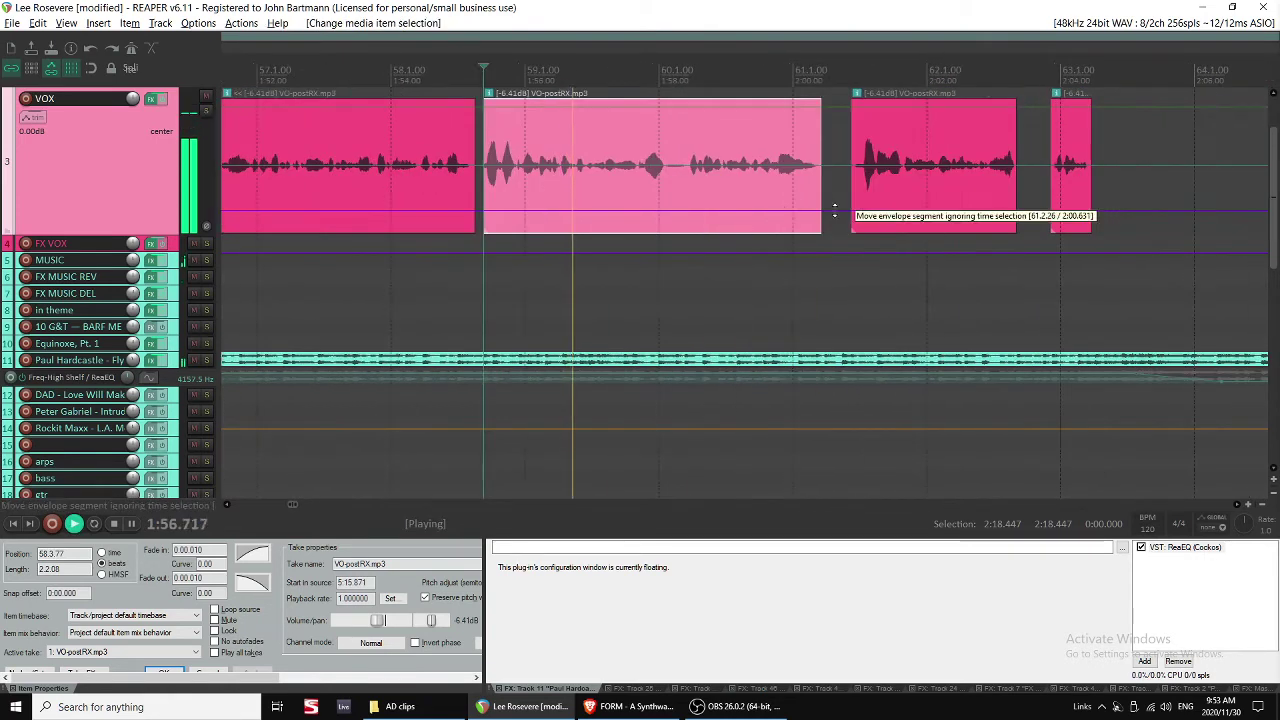
{"action": "key", "text": "s"}
{"action": "left_click", "coordinate": [682, 184]}
{"action": "key", "text": "space"}
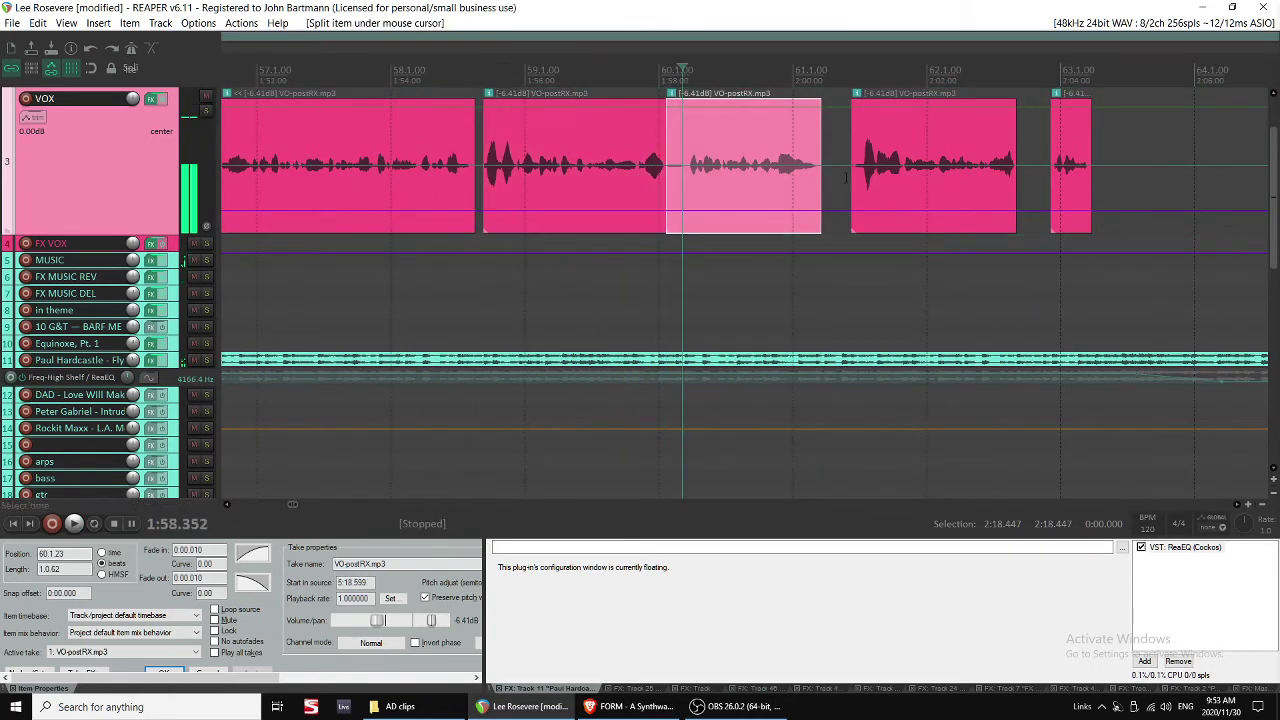
{"action": "key", "text": "Delete"}
Move the third VOX clip earlier so it starts just after the shortened second clip, playing the join.
{"action": "left_click_drag", "start_coordinate": [886, 188], "coordinate": [724, 196]}
{"action": "left_click", "coordinate": [631, 188]}
{"action": "key", "text": "space"}
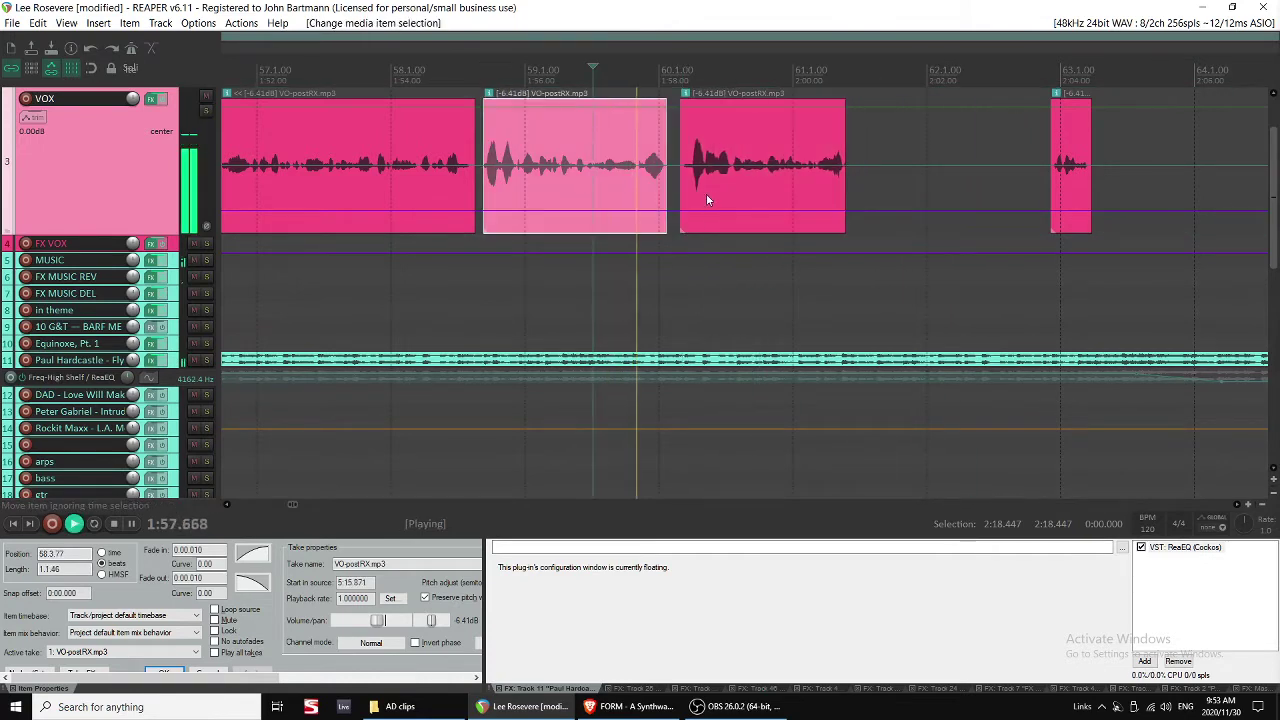
{"action": "left_click", "coordinate": [706, 193]}
Move the short final VOX clip earlier to 61.3.07, just after the third clip, adjusting the gap by playback.
{"action": "left_click_drag", "start_coordinate": [1074, 187], "coordinate": [877, 187]}
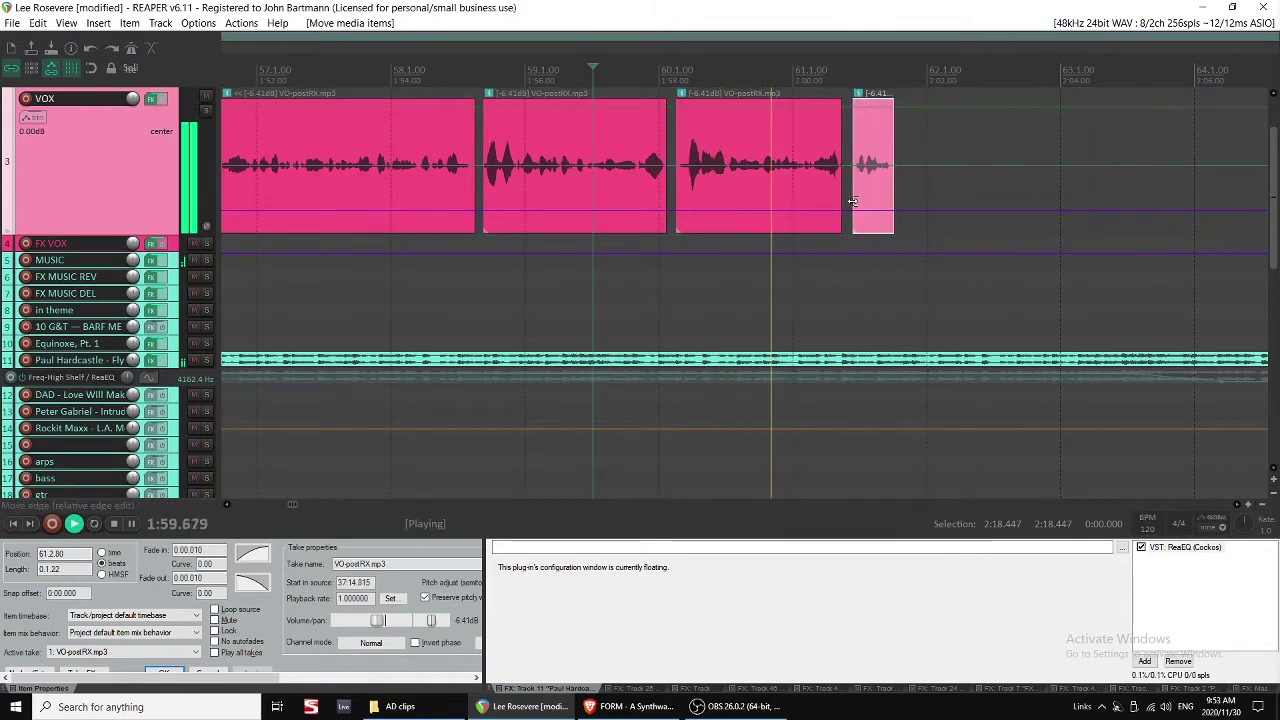
{"action": "scroll", "coordinate": [793, 217], "scroll_direction": "right", "scroll_amount": 3}
{"action": "left_click_drag", "start_coordinate": [609, 200], "coordinate": [598, 197]}
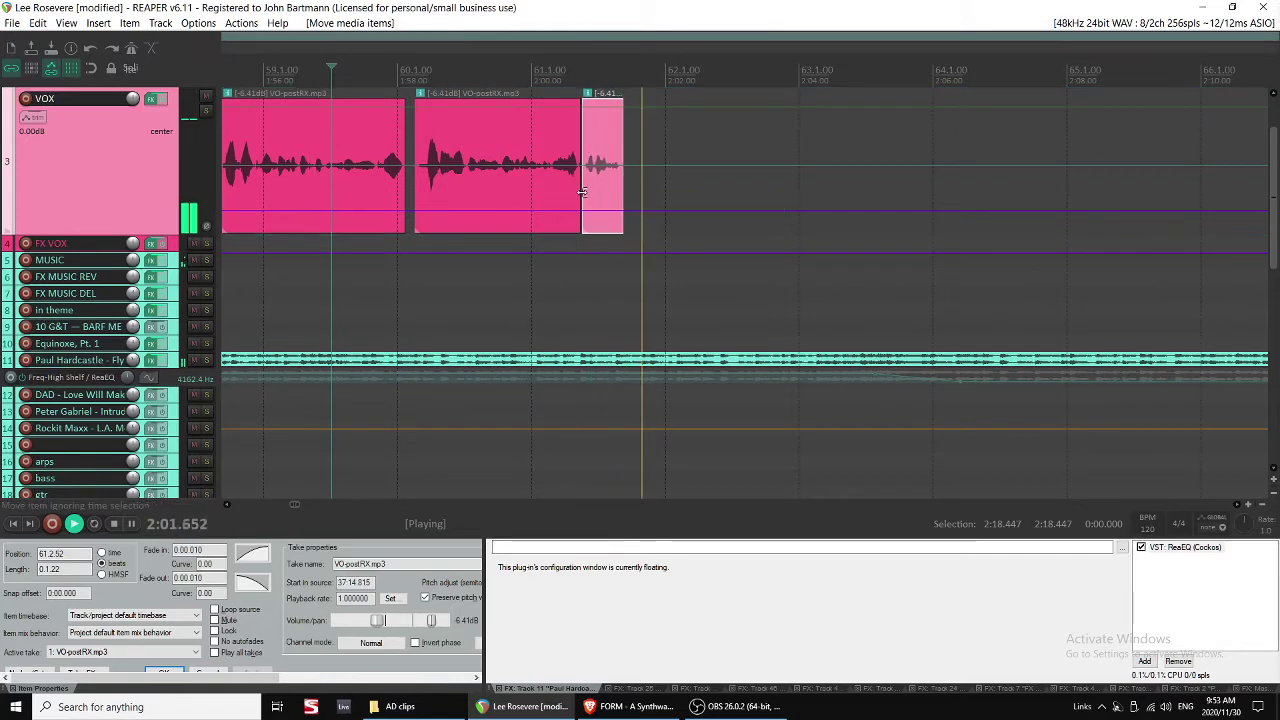
{"action": "left_click", "coordinate": [426, 199]}
{"action": "scroll", "coordinate": [605, 208], "scroll_direction": "down", "scroll_amount": 2}
{"action": "scroll", "coordinate": [627, 224], "scroll_direction": "down", "scroll_amount": 2}
{"action": "scroll", "coordinate": [630, 227], "scroll_direction": "right", "scroll_amount": 2}
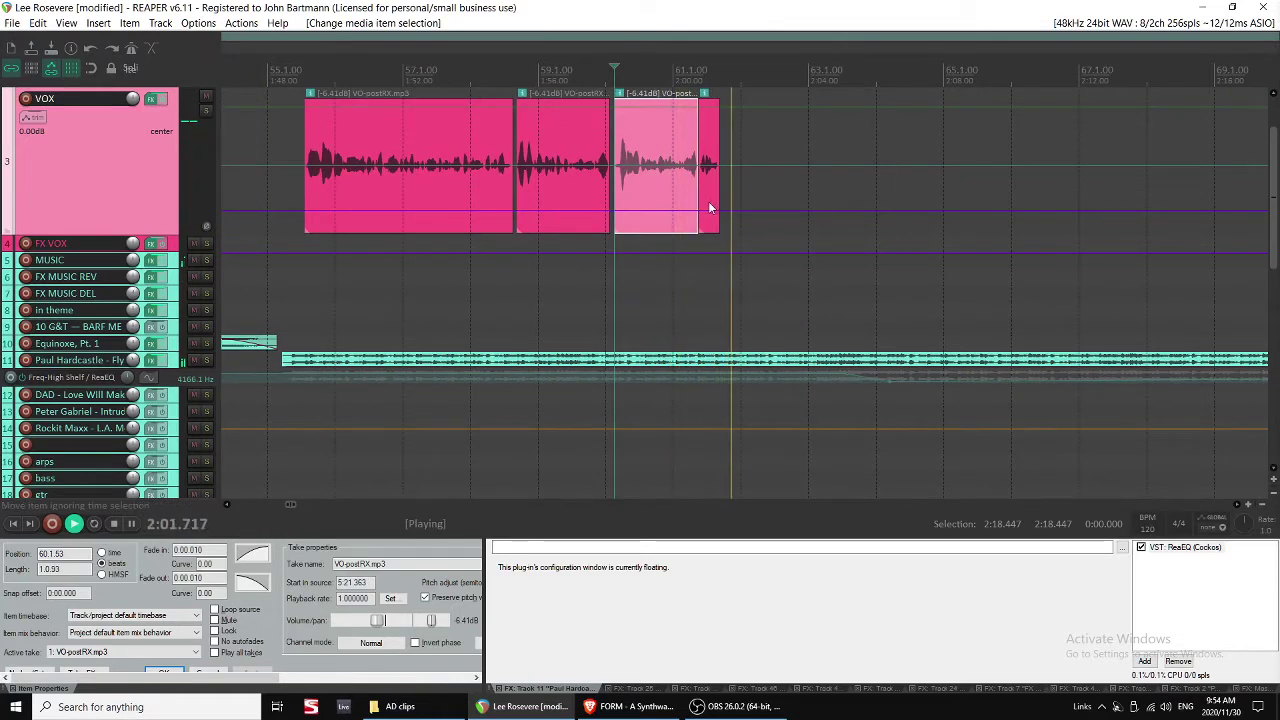
{"action": "left_click_drag", "start_coordinate": [710, 208], "coordinate": [721, 206]}
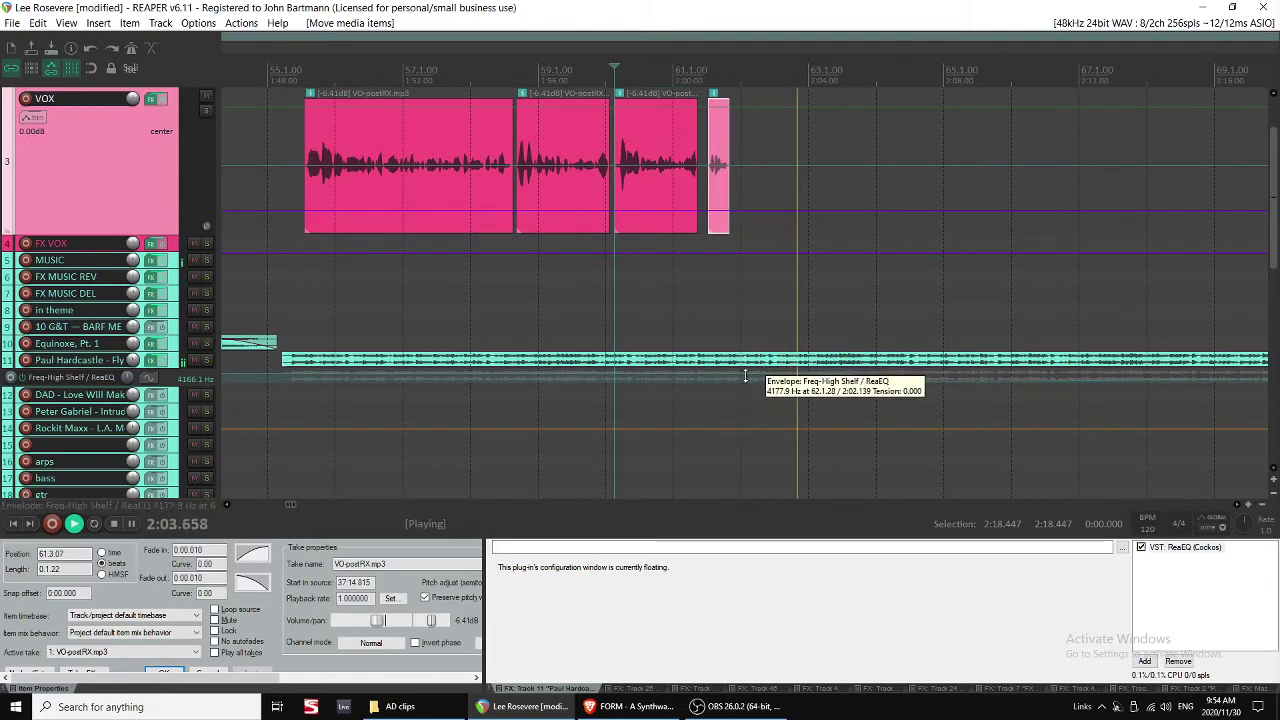
Select all four VOX clips over the Fly by Night intro and move them later, with the first starting at 56.2.80.
{"action": "left_click", "coordinate": [438, 189]}
{"action": "left_click_drag", "start_coordinate": [397, 187], "coordinate": [445, 195]}
{"action": "key", "text": "ctrl+z"}
{"action": "left_click_drag", "start_coordinate": [755, 191], "coordinate": [514, 190]}
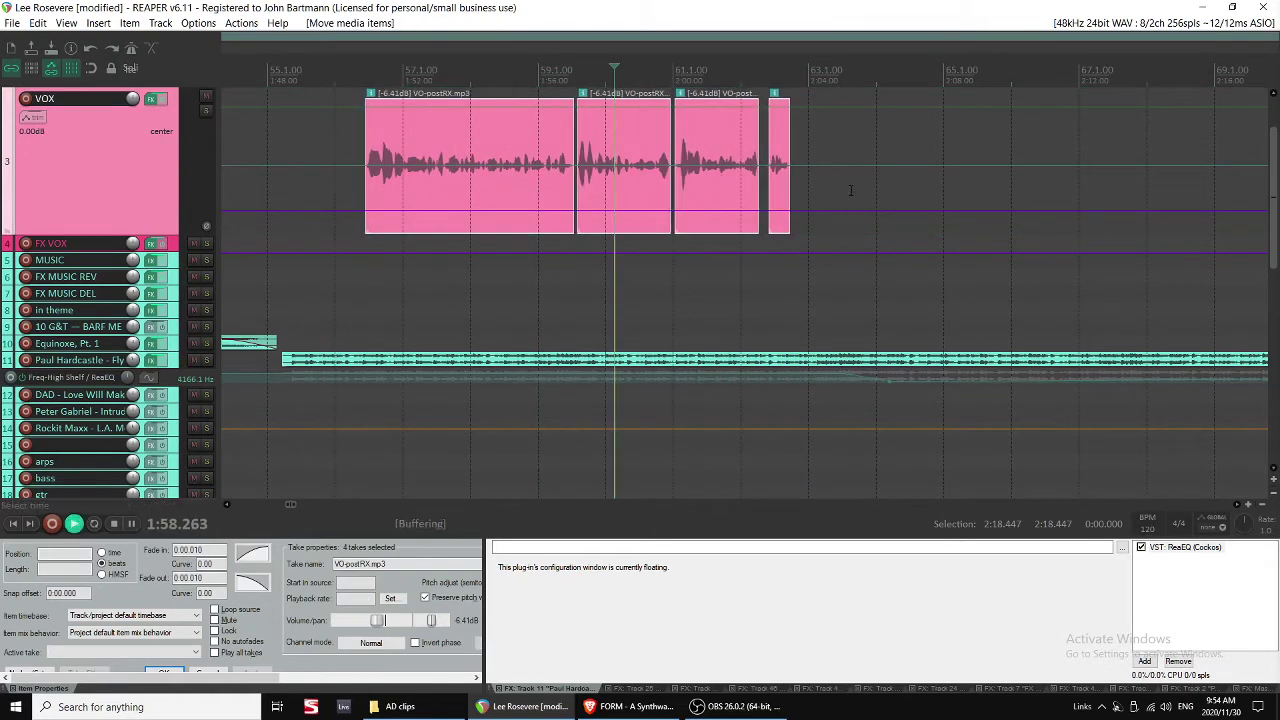
{"action": "key", "text": "space"}
Widen the pauses before the second and third VOX clips by moving the later clips back, and play the spacing.
{"action": "left_click_drag", "start_coordinate": [769, 191], "coordinate": [755, 192]}
{"action": "left_click_drag", "start_coordinate": [755, 192], "coordinate": [769, 192]}
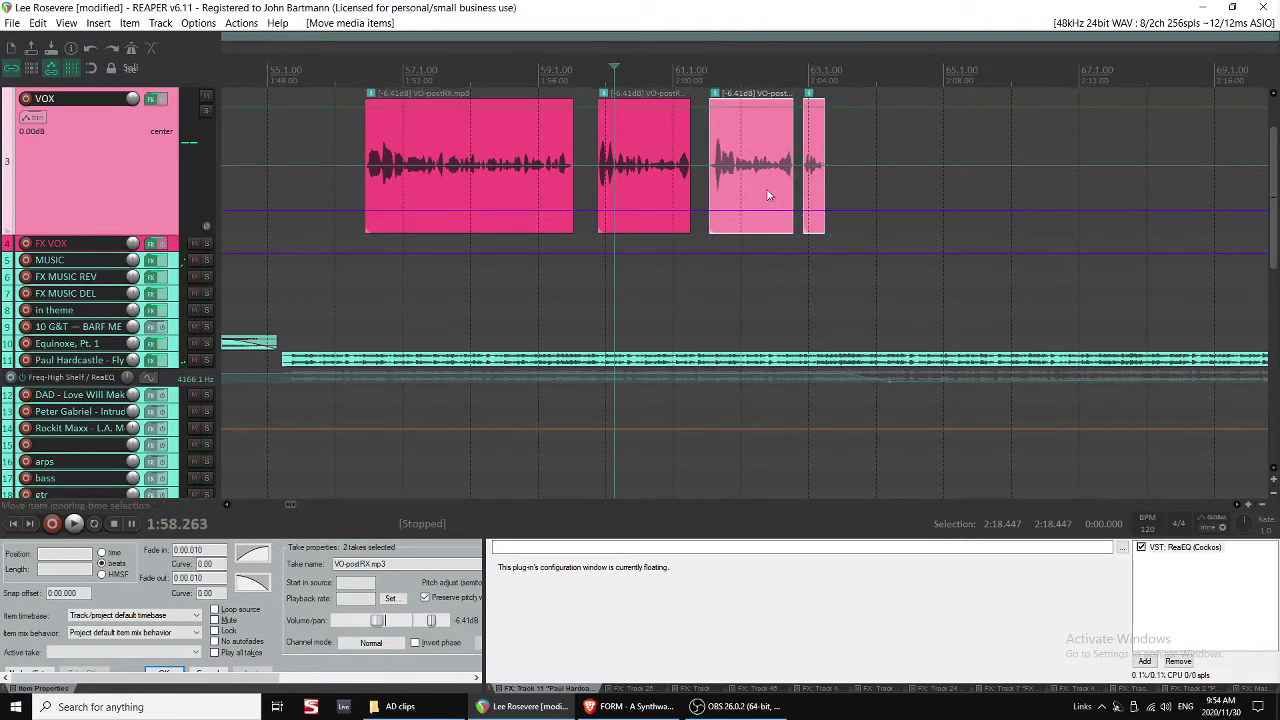
{"action": "key", "text": "space"}
{"action": "left_click", "coordinate": [555, 195]}
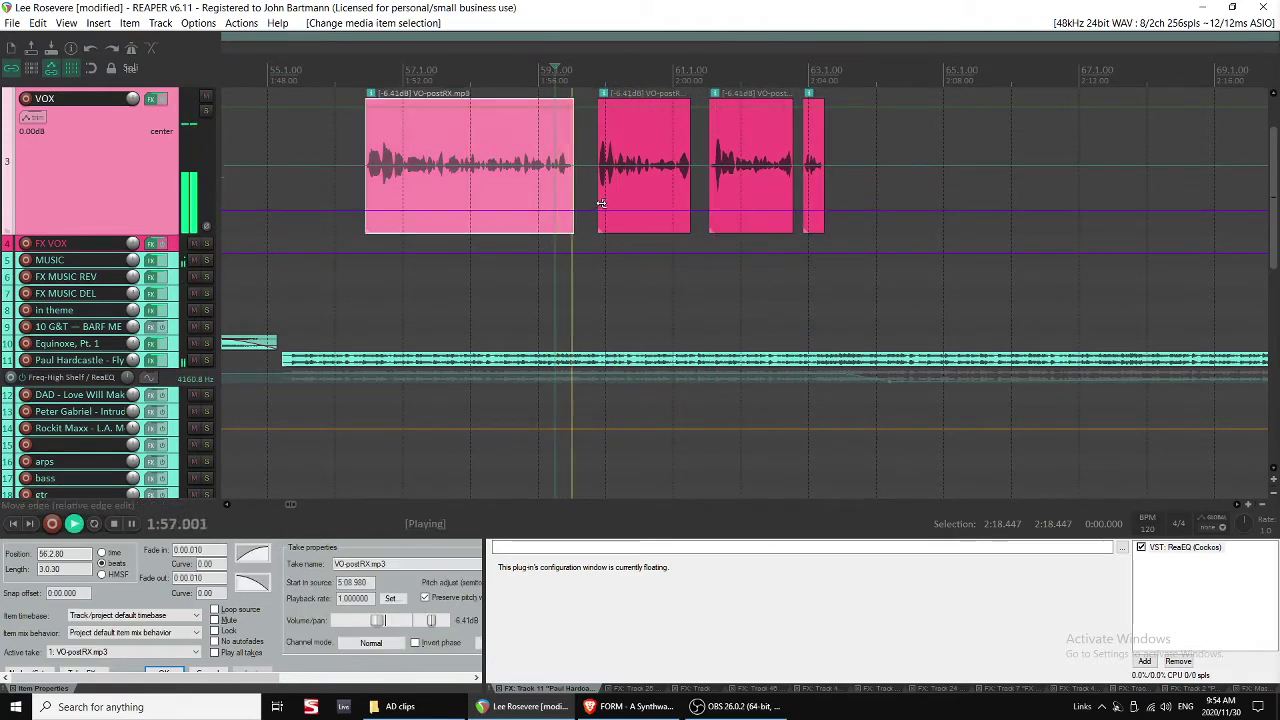
Add a 0.118 fade-out to the first VOX clip and nudge the short final clip later to 62.4.83.
{"action": "left_click_drag", "start_coordinate": [576, 101], "coordinate": [572, 101]}
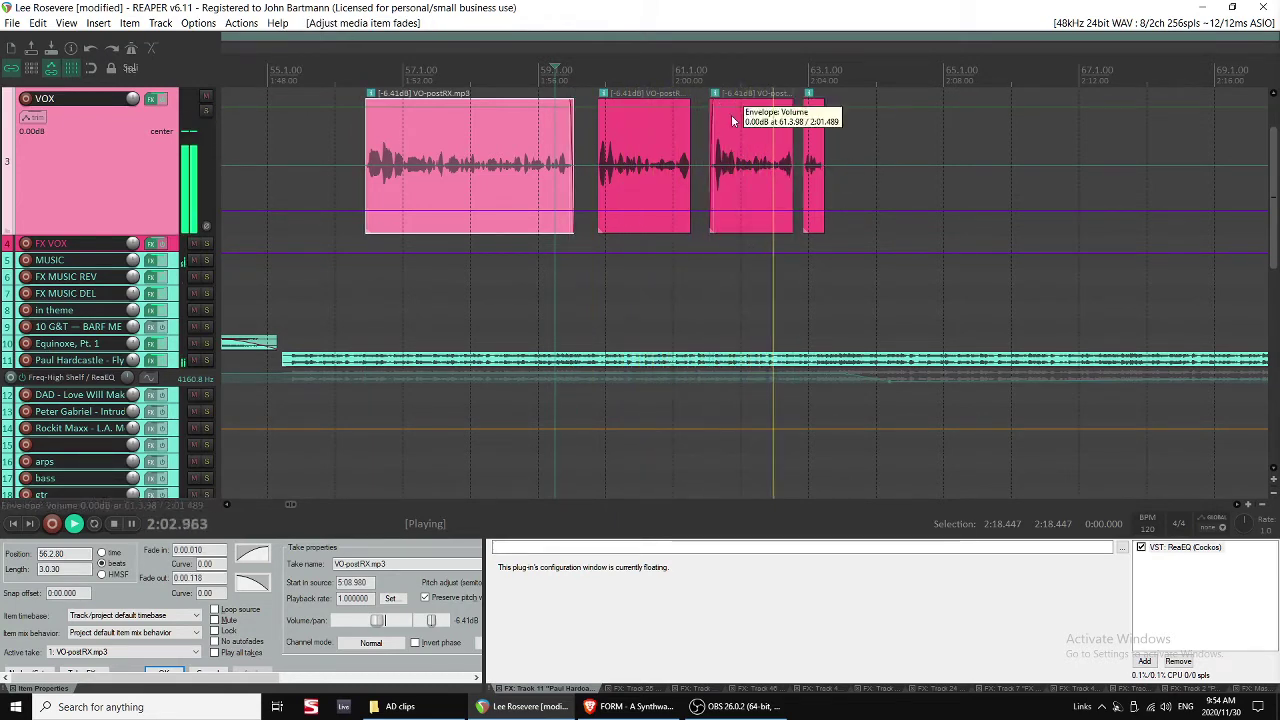
{"action": "left_click_drag", "start_coordinate": [815, 150], "coordinate": [817, 150]}
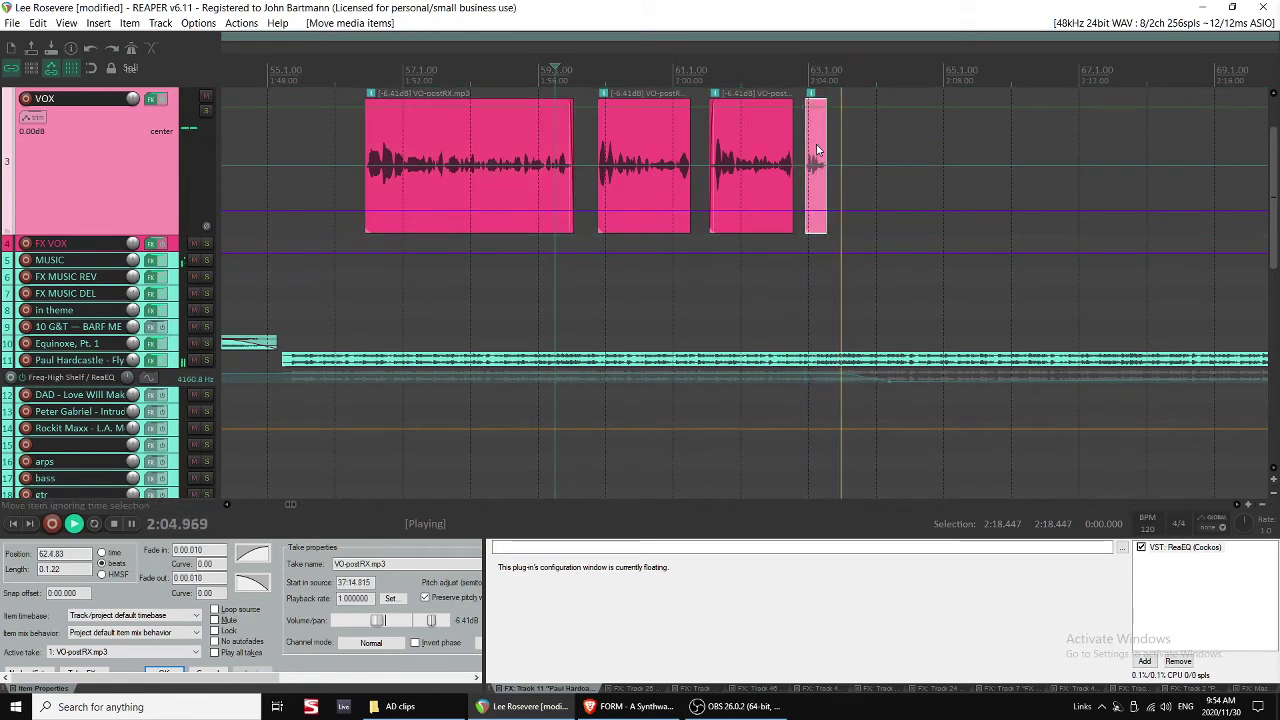
{"action": "key", "text": "space"}
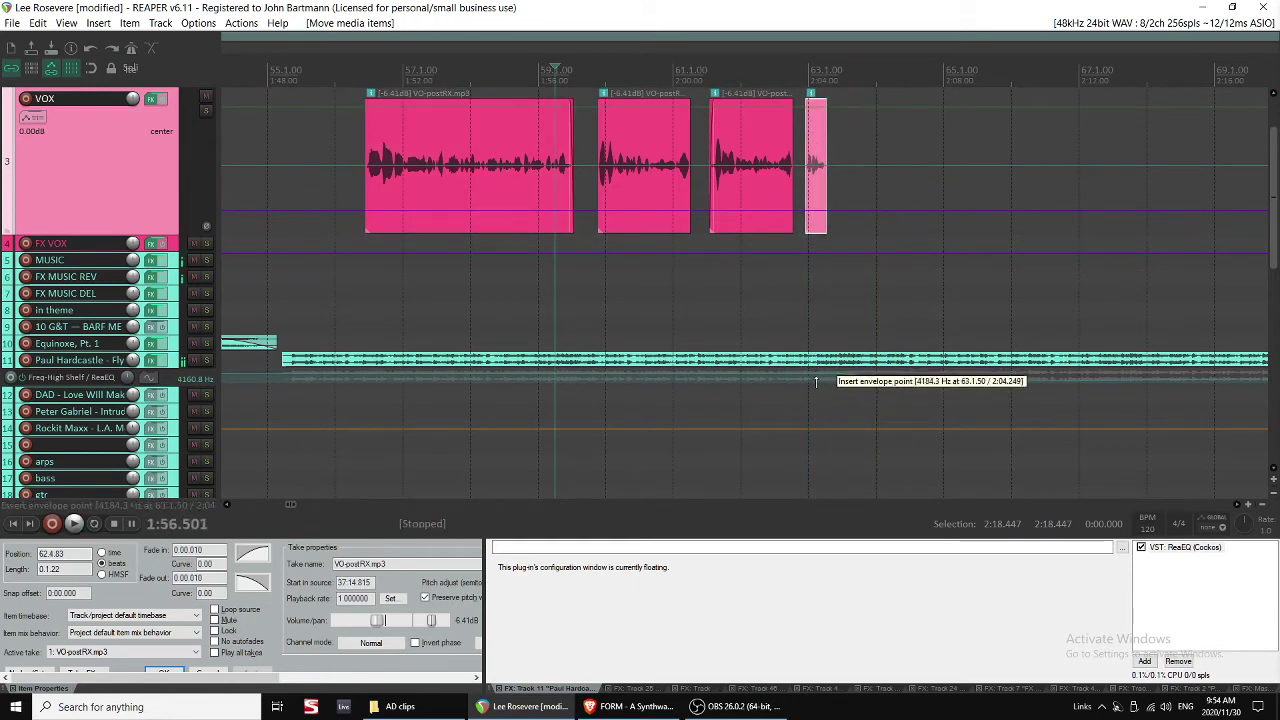
Add a Freq-High Shelf envelope point at about 2:04, under the short final VOX clip, and restore compact track heights.
{"action": "left_click", "coordinate": [822, 377]}
{"action": "key", "text": "grave"}
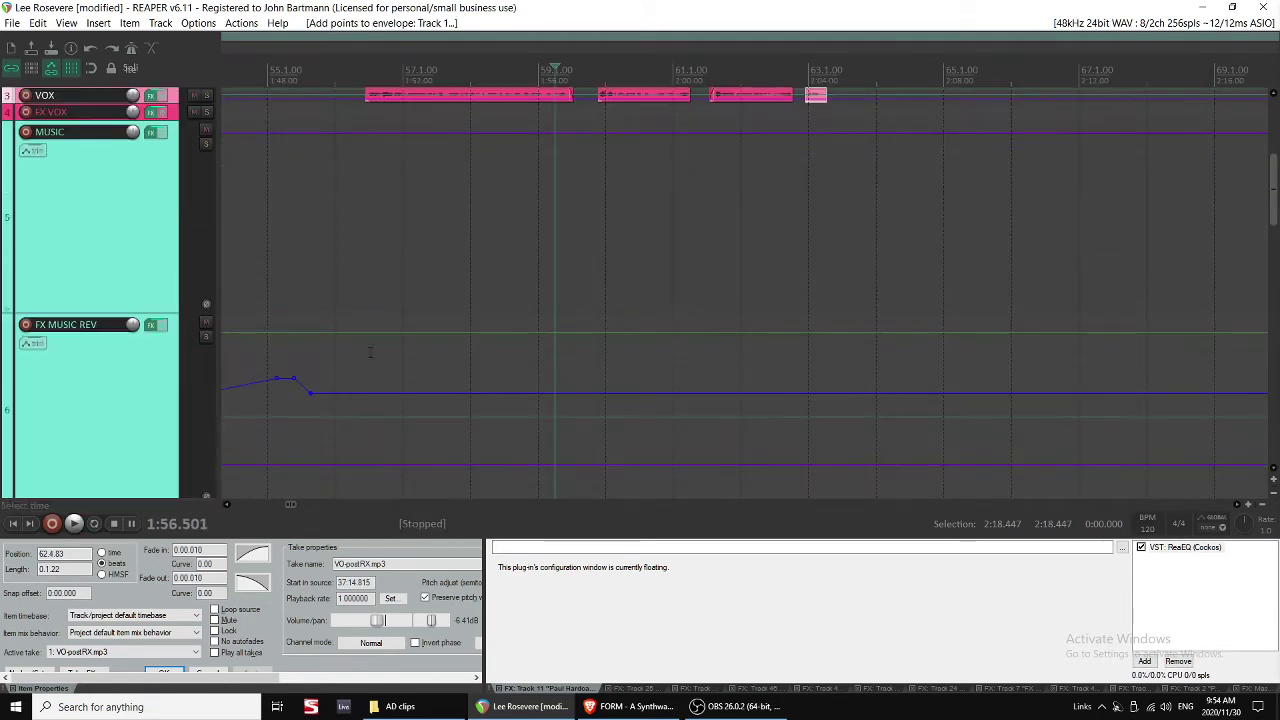
{"action": "scroll", "coordinate": [370, 352], "scroll_direction": "down", "scroll_amount": 3}
{"action": "scroll", "coordinate": [580, 400], "scroll_direction": "up", "scroll_amount": 5}
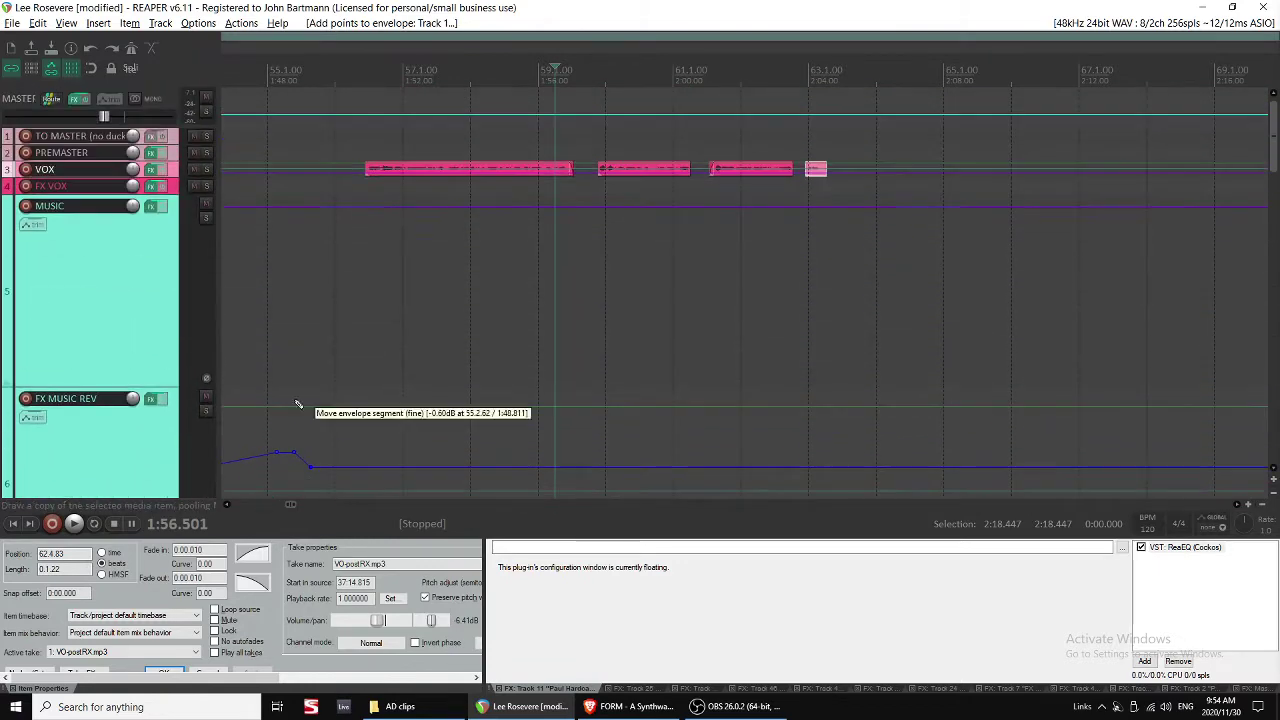
{"action": "scroll", "coordinate": [97, 306], "scroll_direction": "down", "scroll_amount": 6}
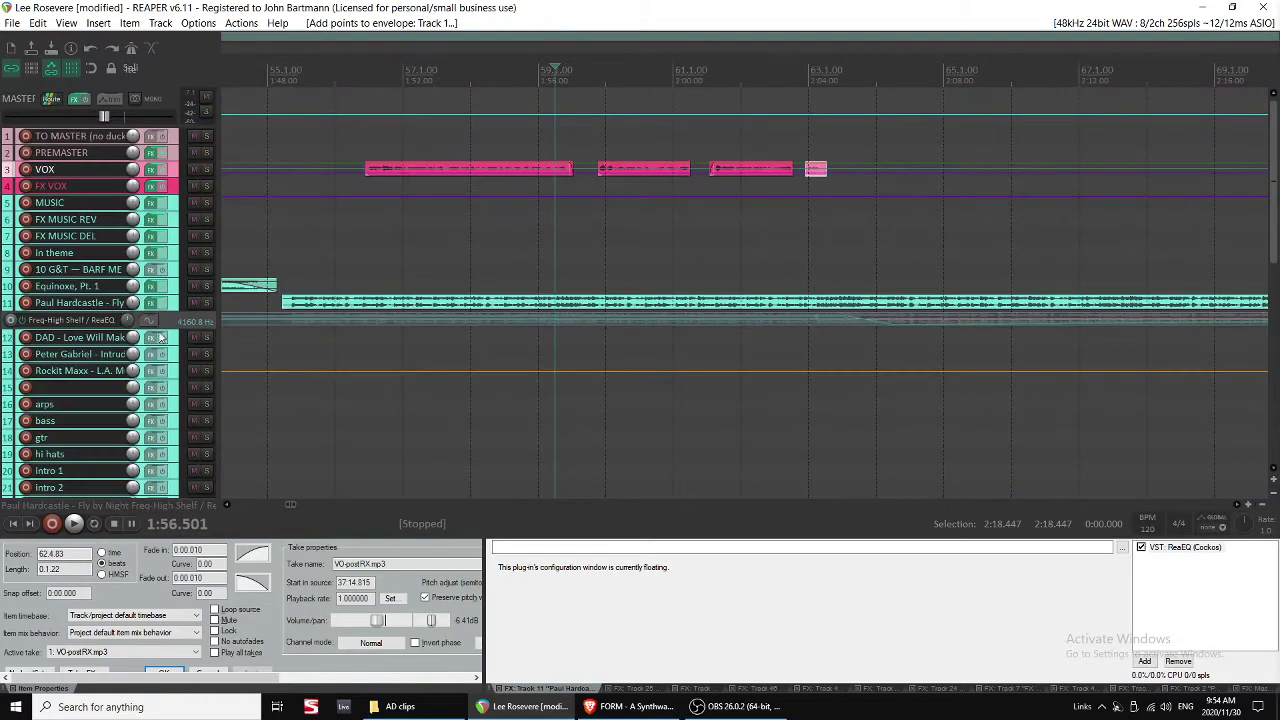
Expand the Fly by Night track, lower the Freq-High Shelf envelope point at about 2:05 to the minimum, and play the filter drop.
{"action": "left_click", "coordinate": [813, 252]}
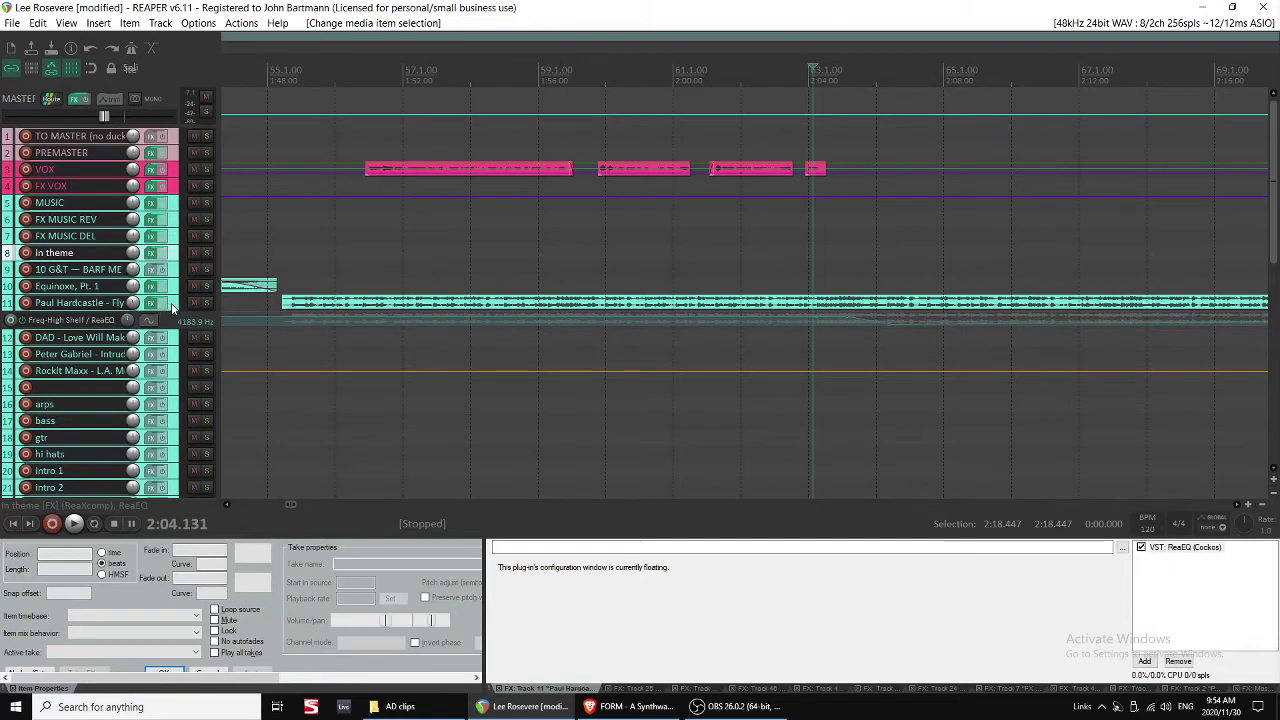
{"action": "left_click", "coordinate": [172, 308]}
{"action": "key", "text": "shift+grave"}
{"action": "scroll", "coordinate": [857, 306], "scroll_direction": "right", "scroll_amount": 2}
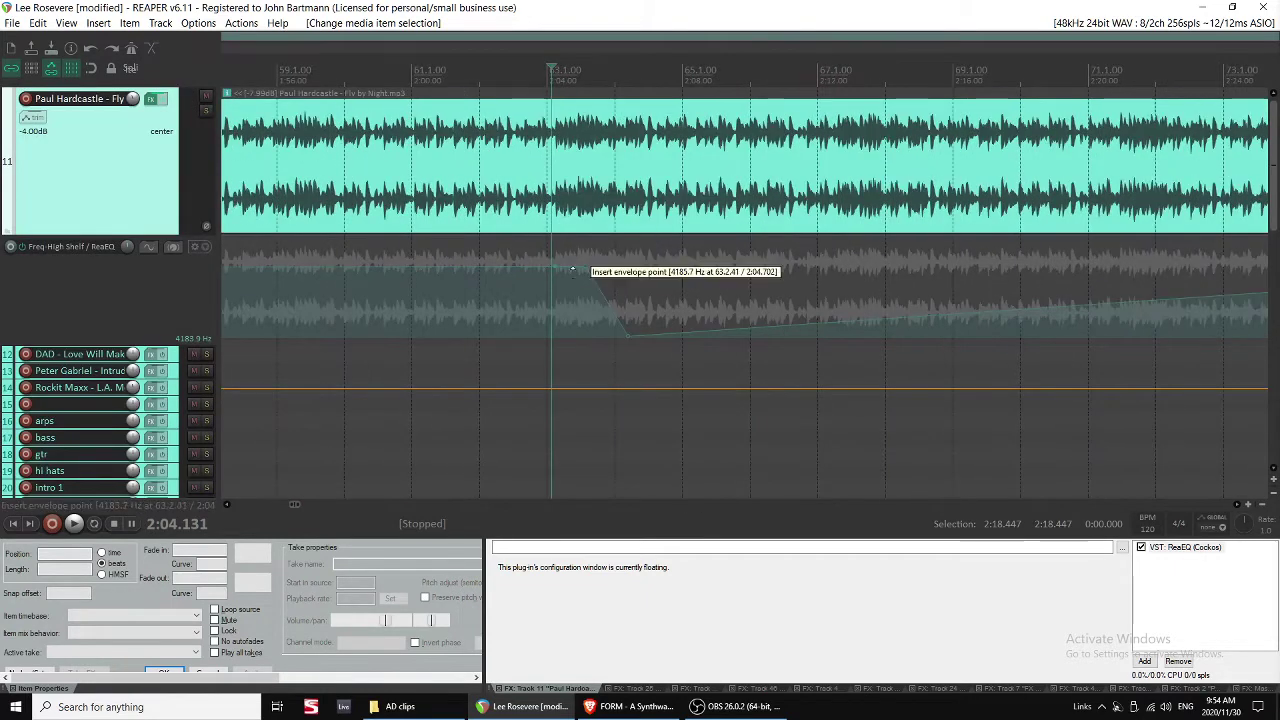
{"action": "left_click_drag", "start_coordinate": [586, 267], "coordinate": [587, 414]}
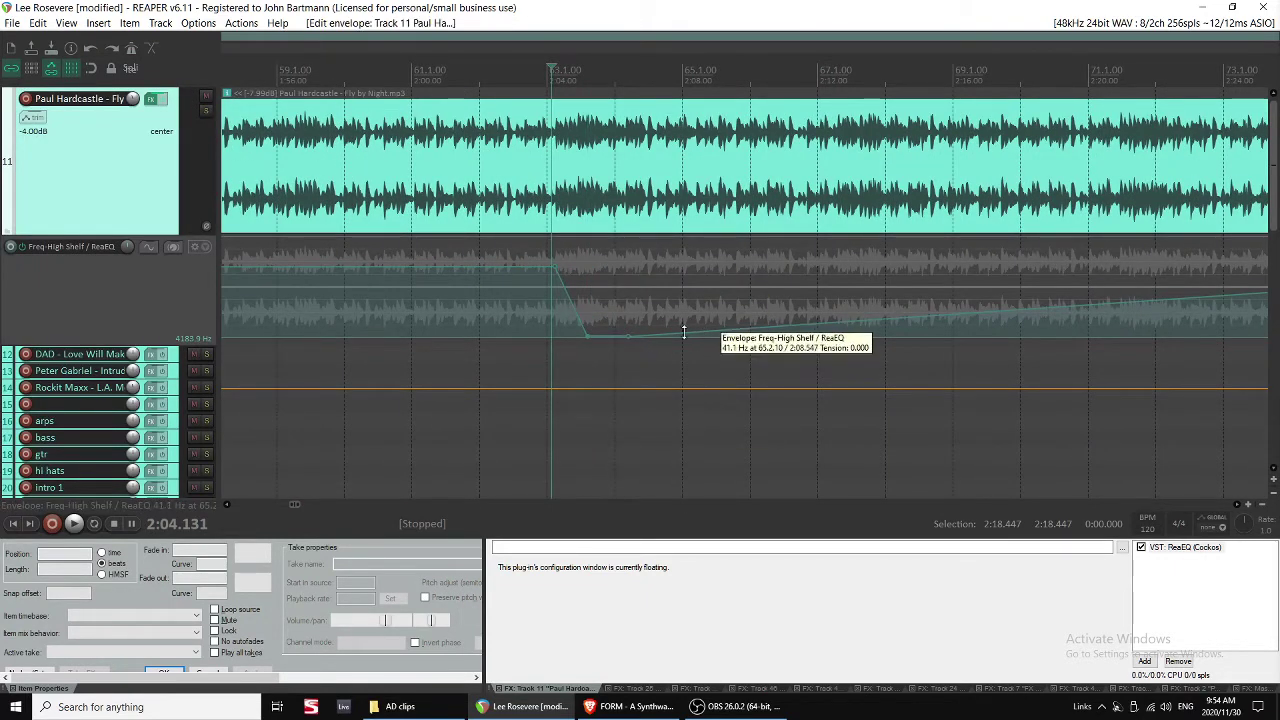
{"action": "left_click", "coordinate": [497, 308]}
{"action": "key", "text": "space"}
{"action": "scroll", "coordinate": [628, 330], "scroll_direction": "up", "scroll_amount": 1}
{"action": "scroll", "coordinate": [630, 335], "scroll_direction": "right", "scroll_amount": 2}
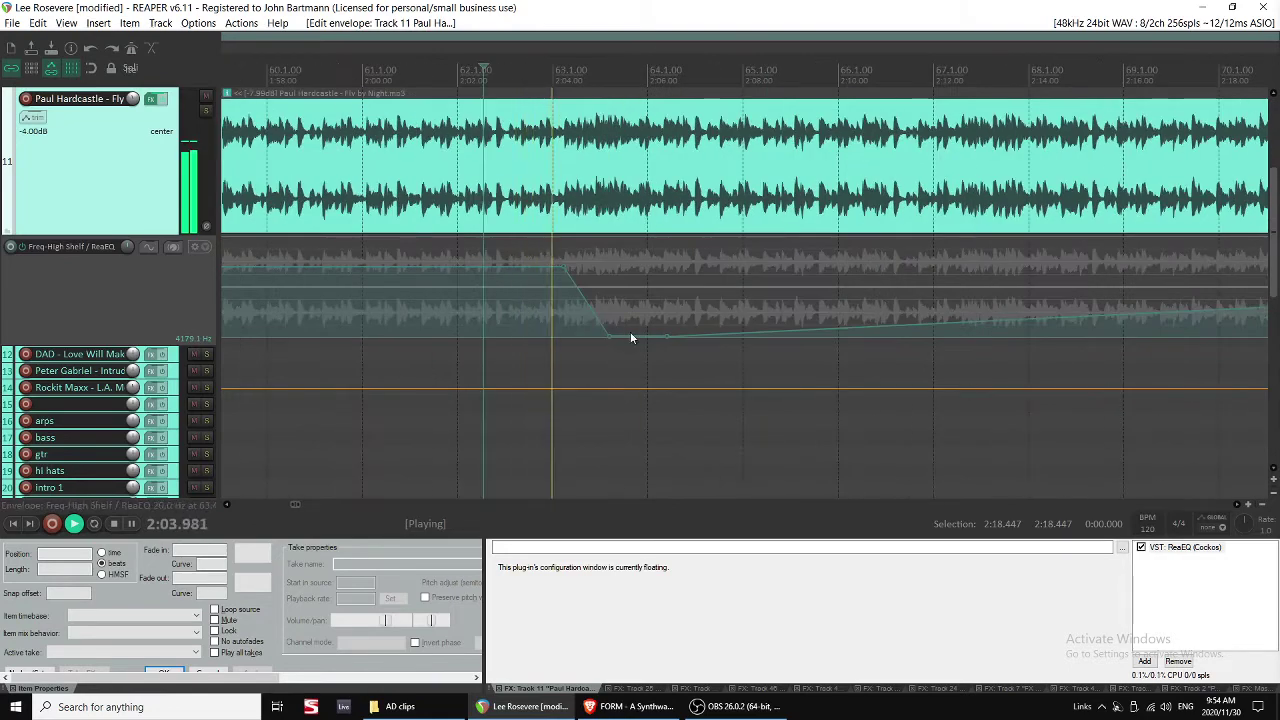
{"action": "scroll", "coordinate": [775, 312], "scroll_direction": "down", "scroll_amount": 2}
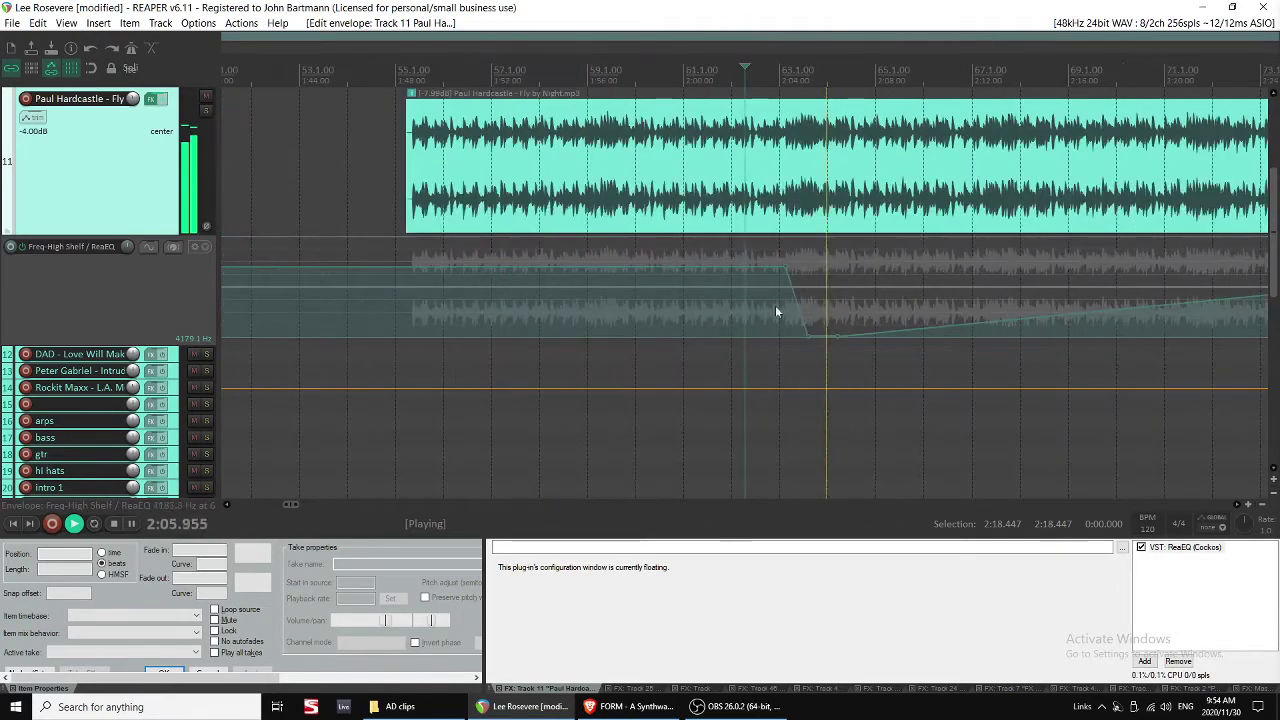
Delete the raised Freq-High Shelf envelope points around 2:28 on the Fly by Night track.
{"action": "scroll", "coordinate": [776, 308], "scroll_direction": "right", "scroll_amount": 2}
{"action": "left_click_drag", "start_coordinate": [1142, 274], "coordinate": [1082, 313]}
{"action": "key", "text": "Delete"}
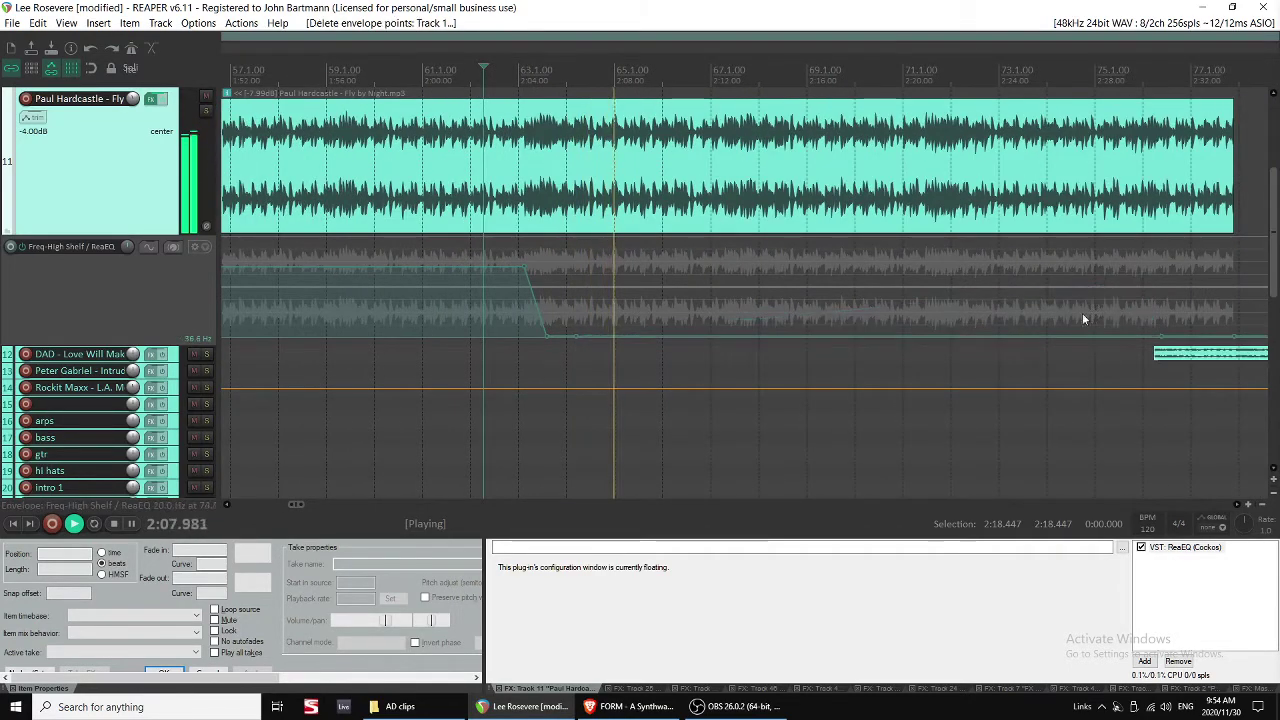
Add a 20 Hz Freq-High Shelf point at about 2:28, raise the envelope to about 14400 Hz from about 2:31, and play the rise.
{"action": "scroll", "coordinate": [713, 319], "scroll_direction": "down", "scroll_amount": 1}
{"action": "scroll", "coordinate": [905, 324], "scroll_direction": "right", "scroll_amount": 3}
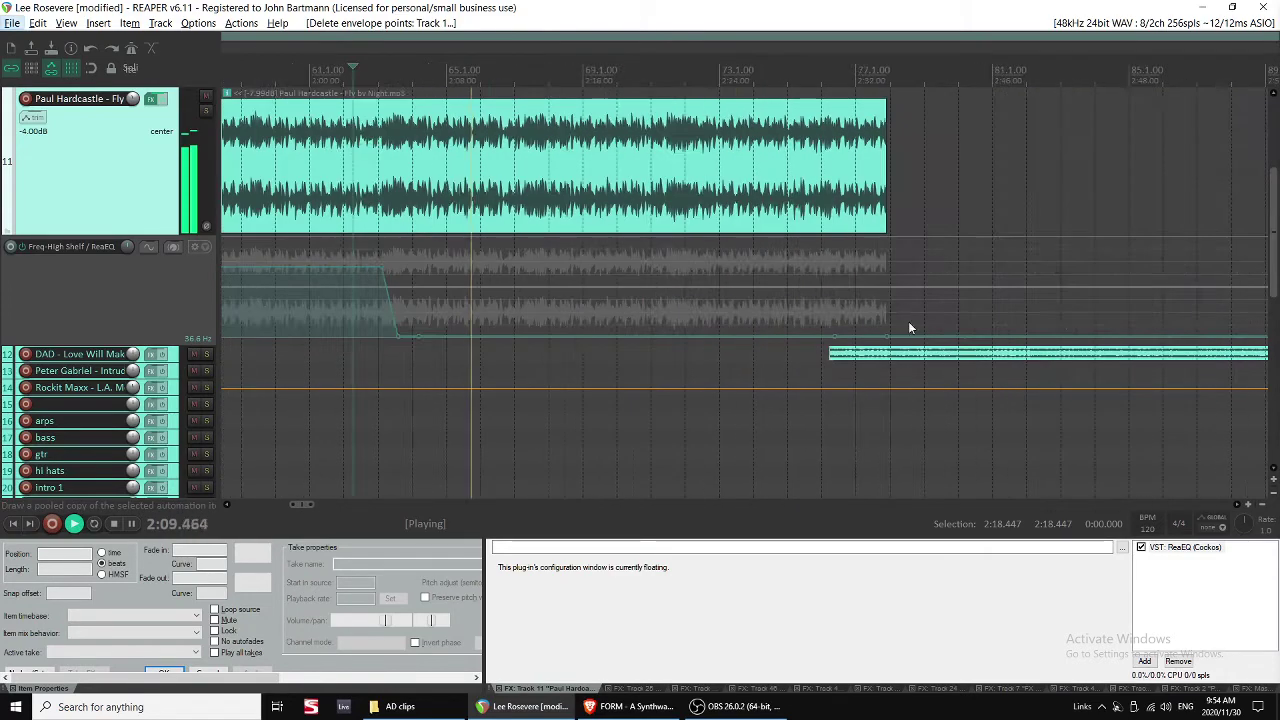
{"action": "left_click", "coordinate": [825, 322]}
{"action": "key", "text": "space"}
{"action": "left_click", "coordinate": [798, 337]}
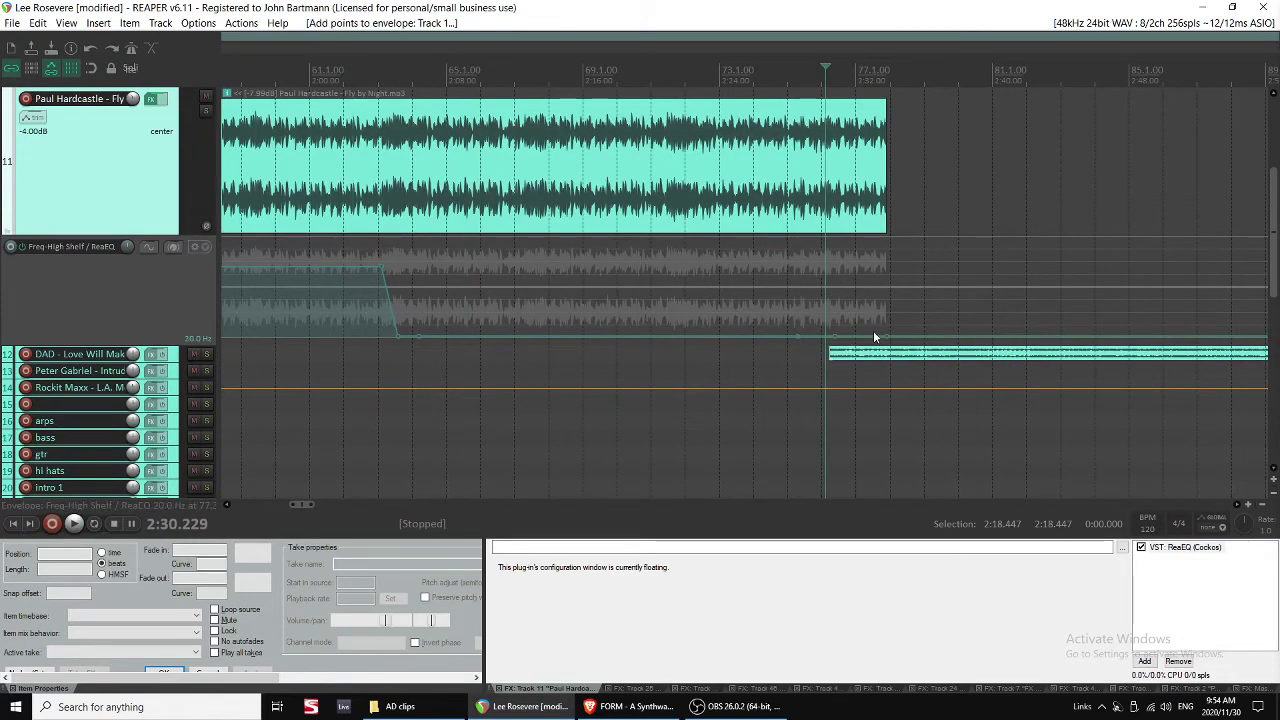
{"action": "left_click_drag", "start_coordinate": [863, 333], "coordinate": [863, 240]}
{"action": "left_click", "coordinate": [794, 281]}
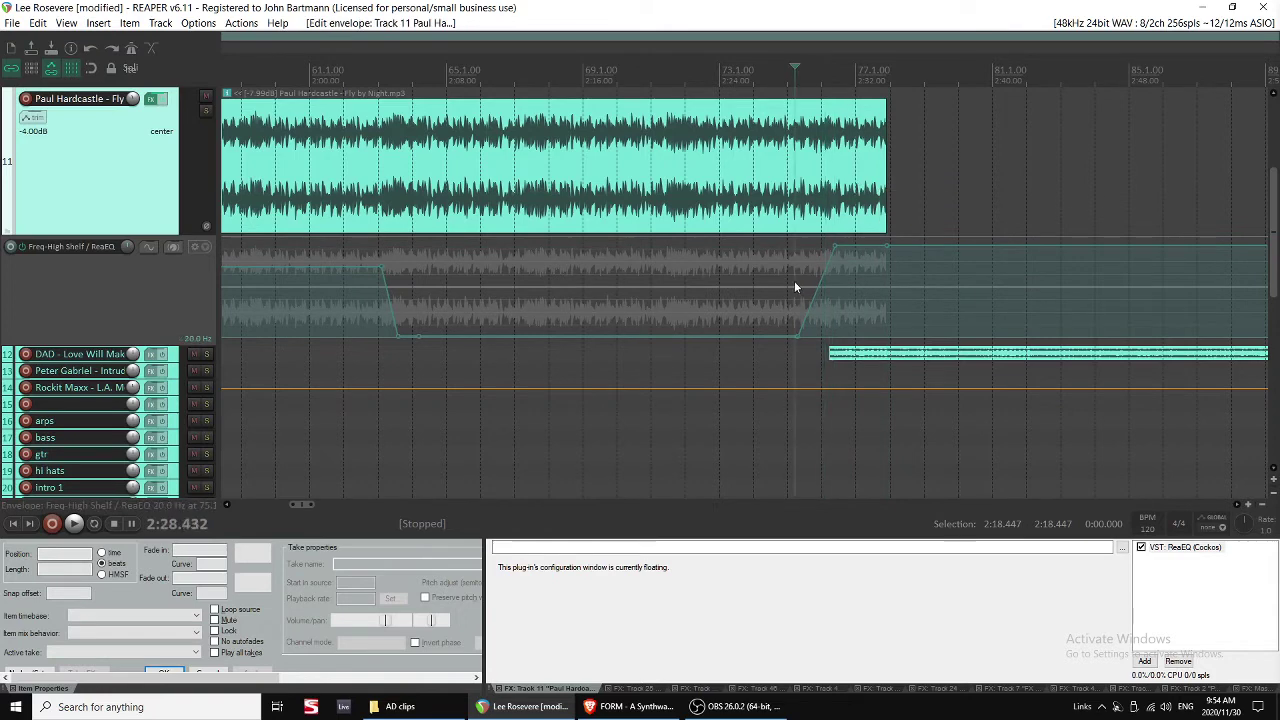
{"action": "key", "text": "space"}
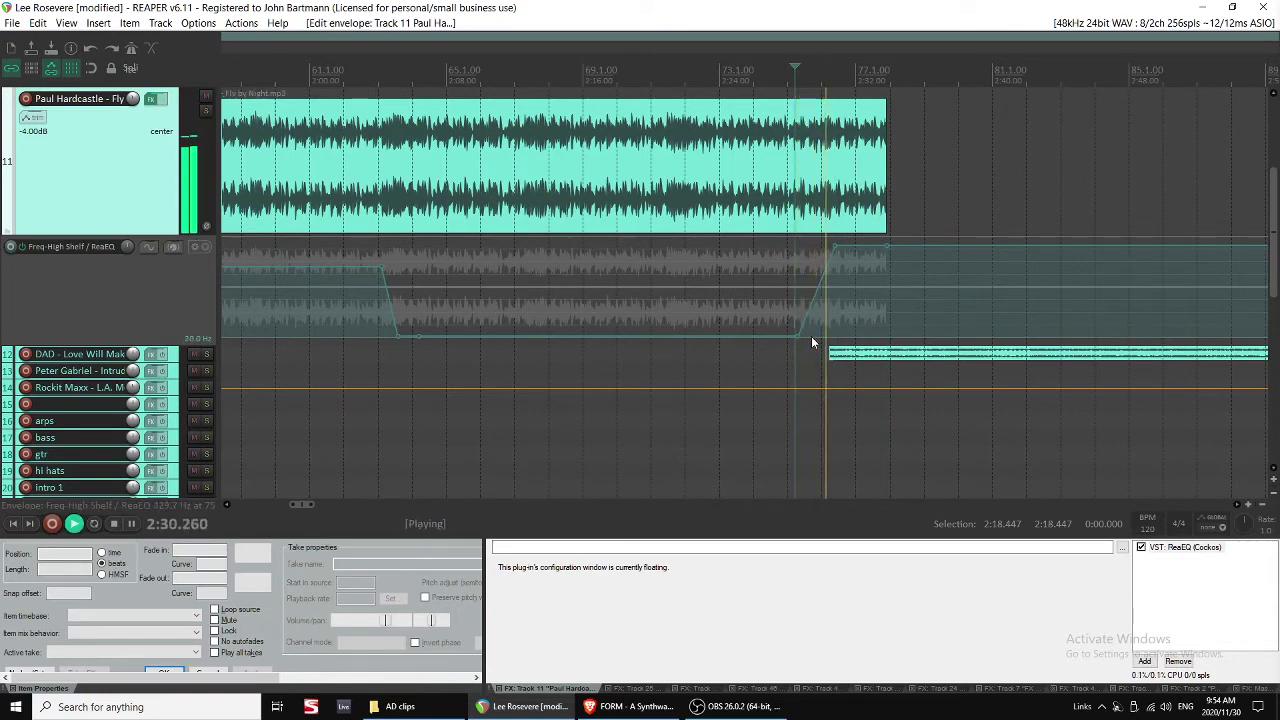
{"action": "left_click", "coordinate": [787, 322]}
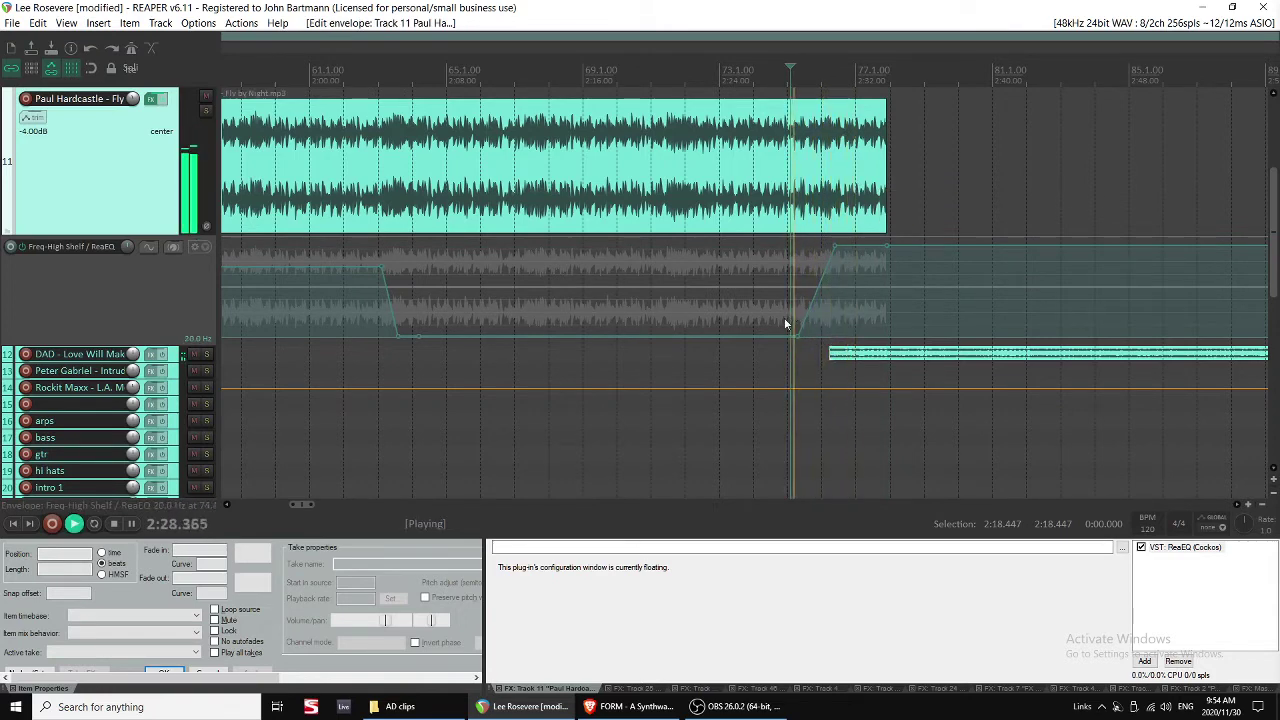
Trim the end of the Fly by Night clip to a length of 22.0.51 and give it a 1.496 fade-out.
{"action": "scroll", "coordinate": [795, 328], "scroll_direction": "up", "scroll_amount": 8}
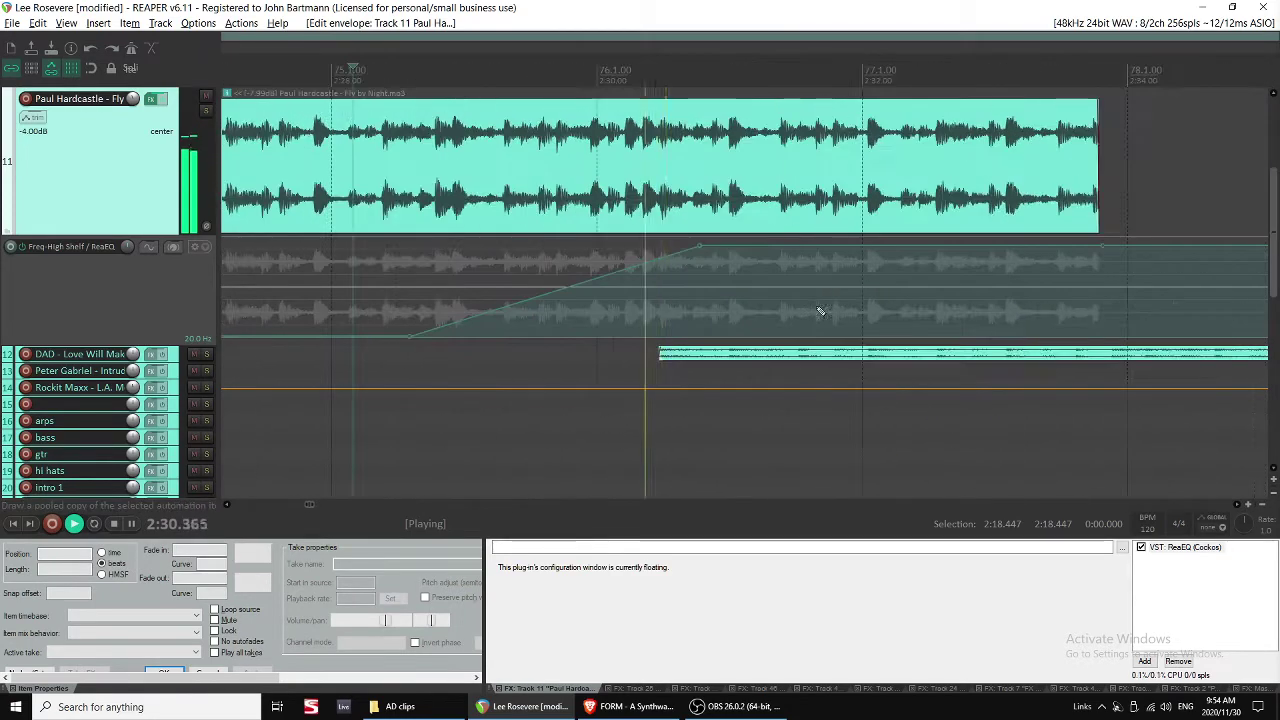
{"action": "left_click", "coordinate": [869, 192]}
{"action": "scroll", "coordinate": [925, 232], "scroll_direction": "right", "scroll_amount": 3}
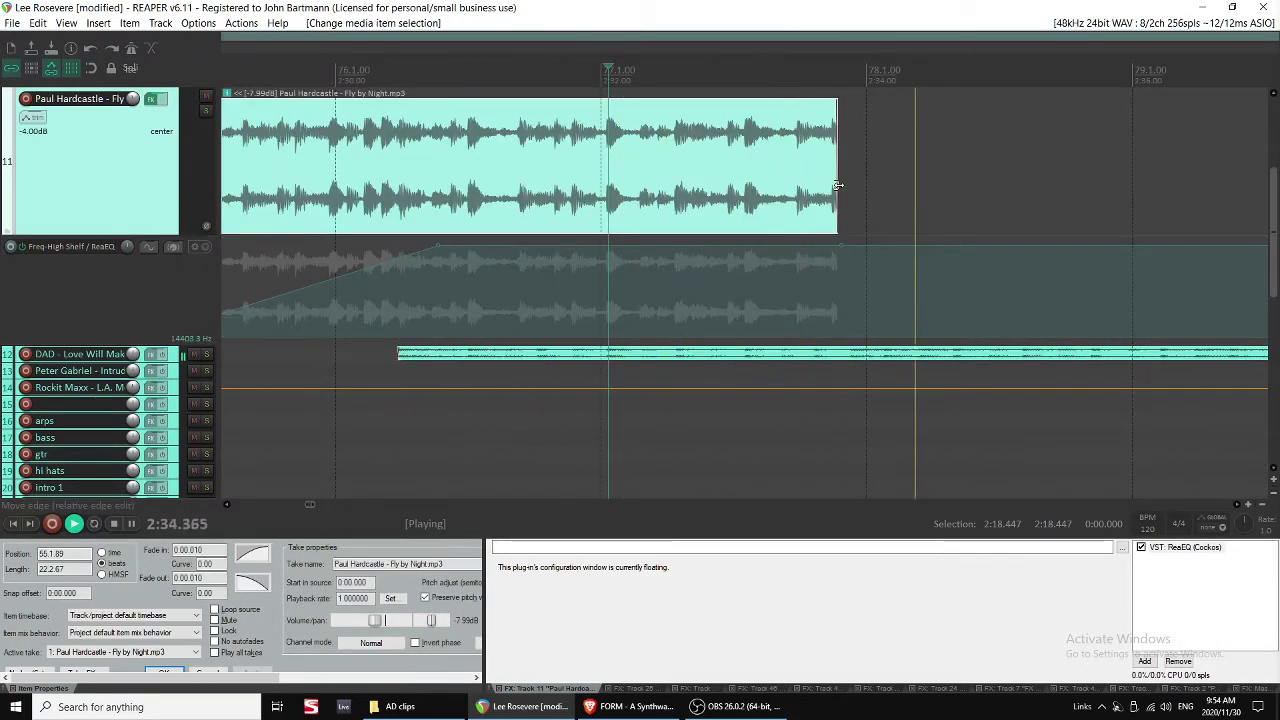
{"action": "left_click_drag", "start_coordinate": [838, 185], "coordinate": [694, 185]}
{"action": "left_click_drag", "start_coordinate": [693, 100], "coordinate": [495, 100]}
{"action": "scroll", "coordinate": [764, 183], "scroll_direction": "up", "scroll_amount": 3}
{"action": "left_click", "coordinate": [553, 198]}
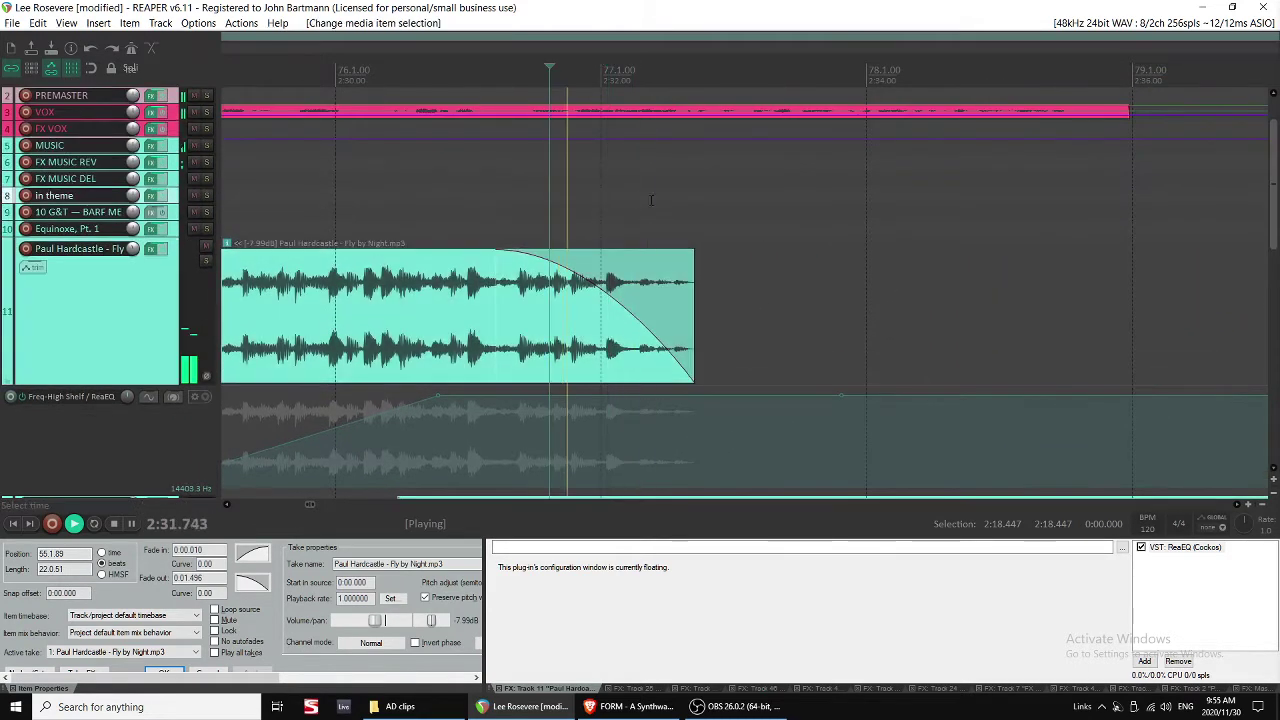
{"action": "scroll", "coordinate": [700, 204], "scroll_direction": "down", "scroll_amount": 3}
{"action": "scroll", "coordinate": [740, 205], "scroll_direction": "up", "scroll_amount": 1}
{"action": "key", "text": "space"}
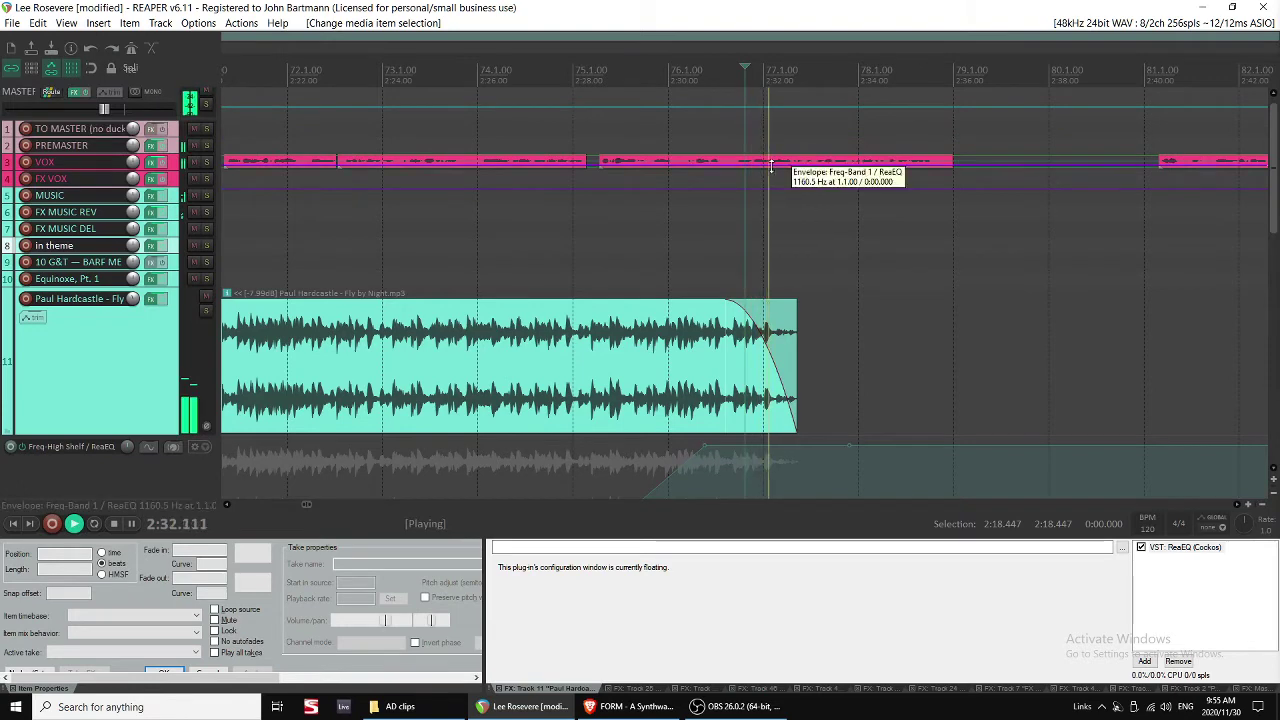
Expand the VOX track and select the voice clip that overlaps the Fly by Night fade-out.
{"action": "left_click", "coordinate": [774, 166]}
{"action": "key", "text": "shift+grave"}
{"action": "left_click", "coordinate": [899, 182]}
{"action": "scroll", "coordinate": [897, 178], "scroll_direction": "up", "scroll_amount": 2}
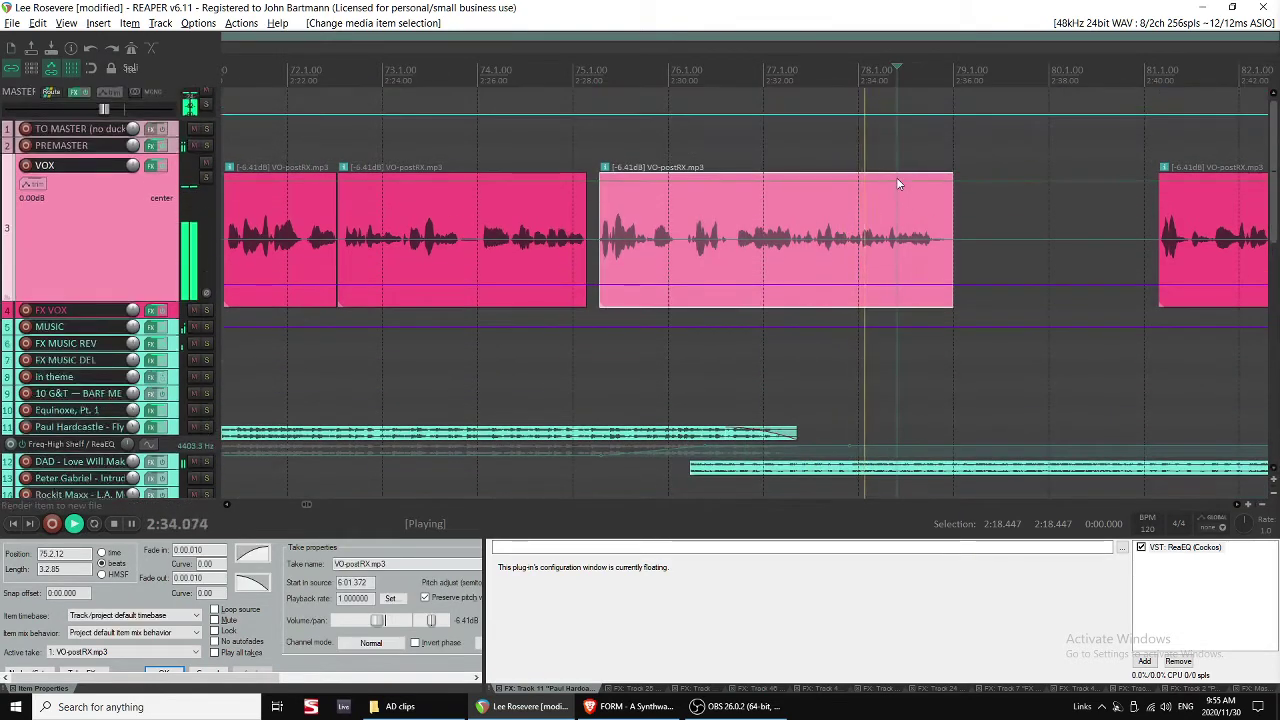
{"action": "left_click", "coordinate": [939, 236]}
{"action": "scroll", "coordinate": [944, 234], "scroll_direction": "up", "scroll_amount": 3}
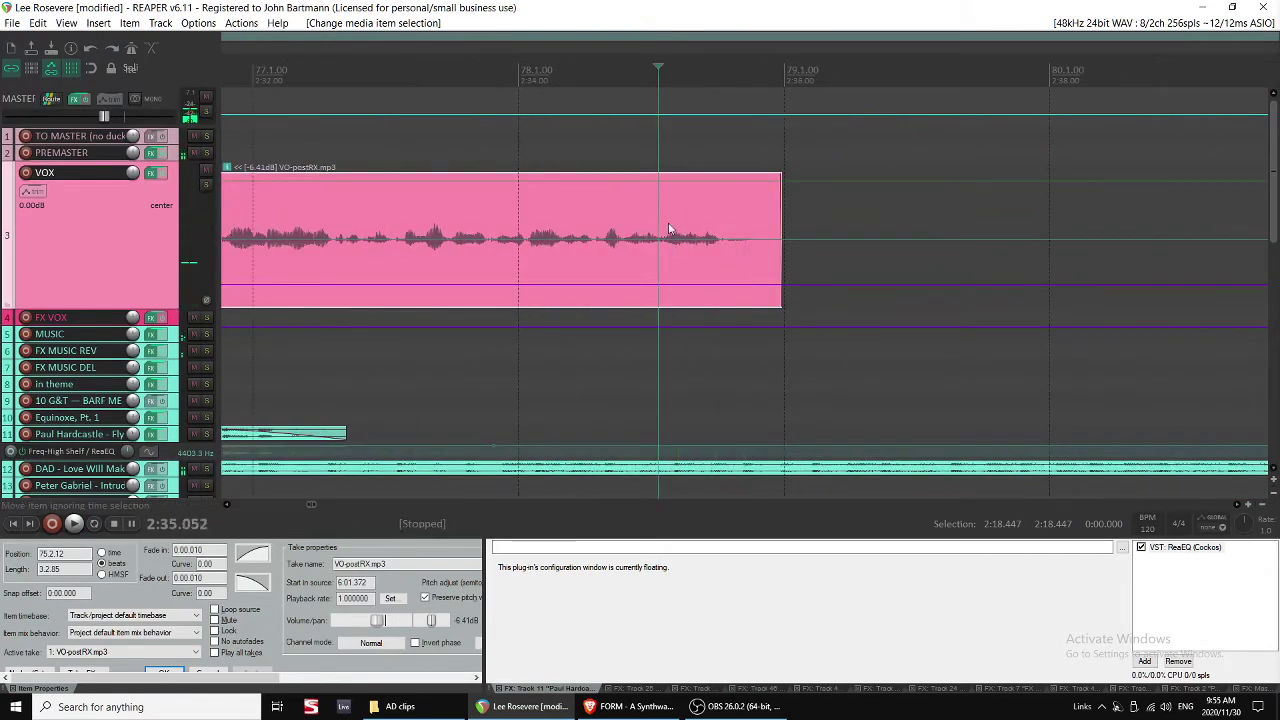
Try trimming the end of the selected VOX clip to a length of 3.1.44 with a 0.095 fade-out, and play its ending.
{"action": "left_click_drag", "start_coordinate": [776, 215], "coordinate": [688, 203]}
{"action": "key", "text": "space"}
{"action": "key", "text": "space"}
{"action": "left_click", "coordinate": [703, 200]}
{"action": "key", "text": "space"}
{"action": "left_click", "coordinate": [580, 222]}
{"action": "left_click", "coordinate": [580, 225]}
{"action": "key", "text": "space"}
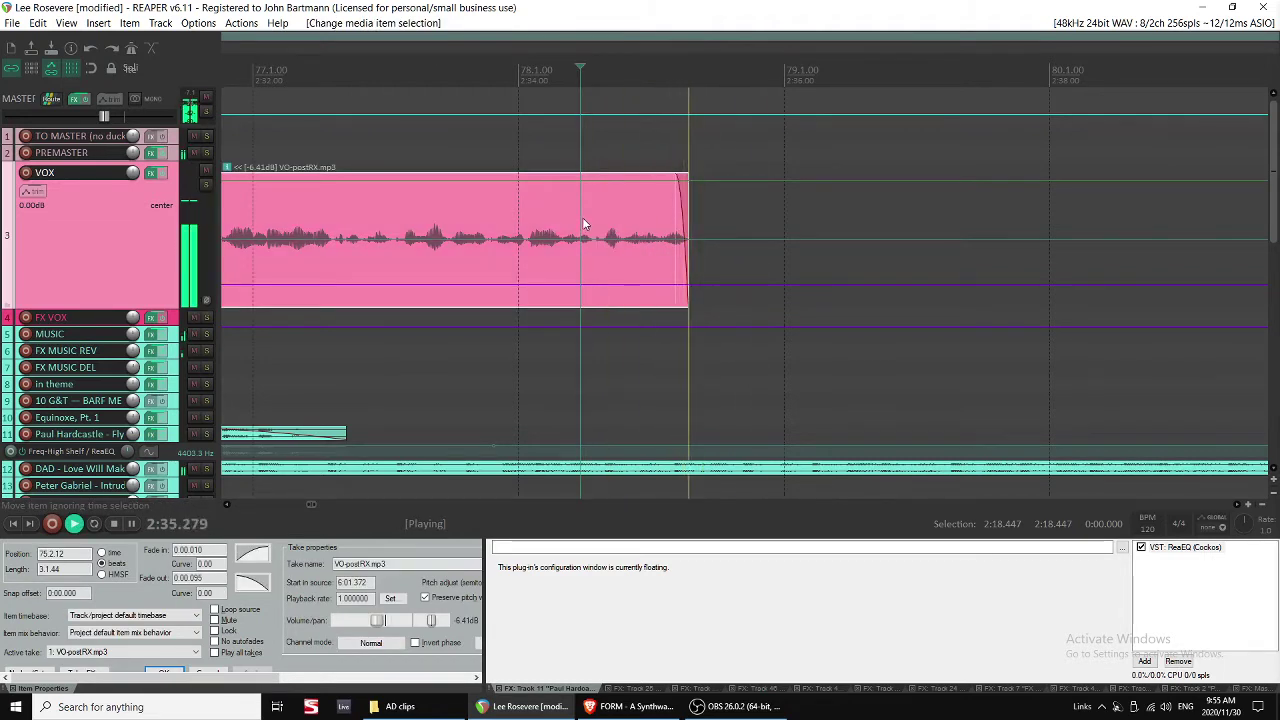
Extend the end of the VOX clip to a length of 5.0.00 with a 0.042 fade-out, and play the added speech.
{"action": "scroll", "coordinate": [683, 218], "scroll_direction": "down", "scroll_amount": 2}
{"action": "scroll", "coordinate": [776, 258], "scroll_direction": "up", "scroll_amount": 2}
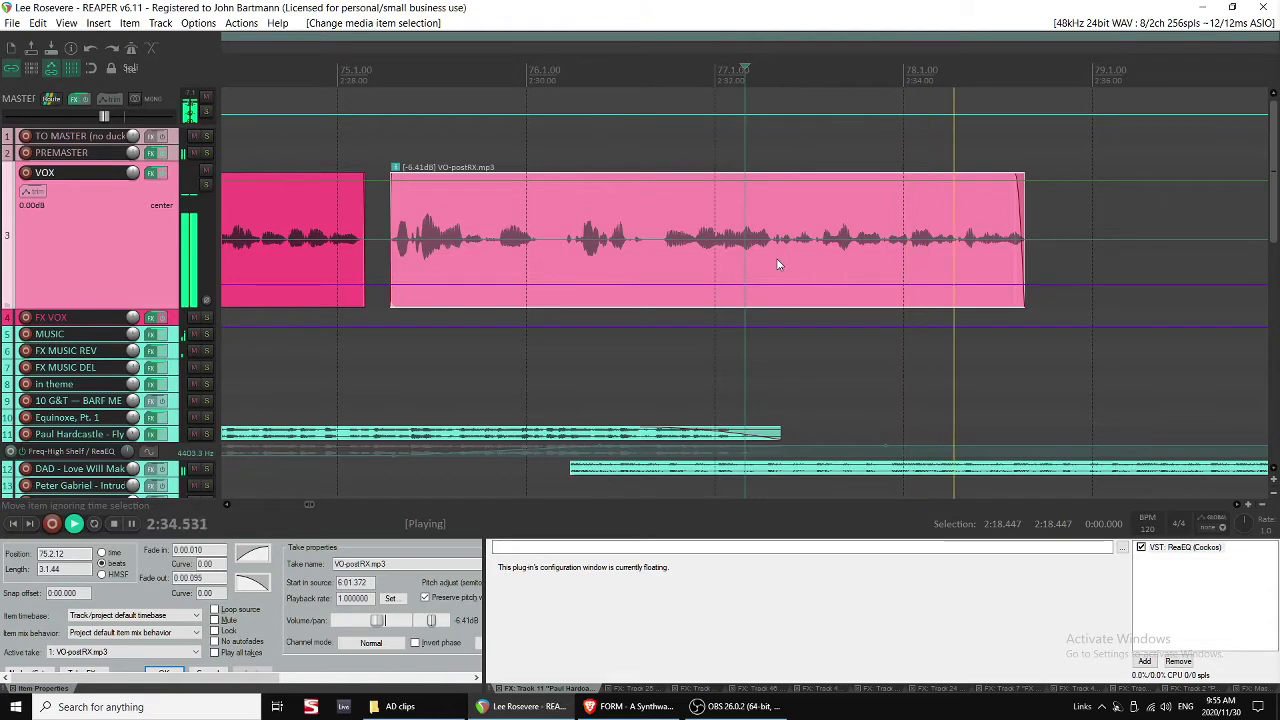
{"action": "scroll", "coordinate": [778, 260], "scroll_direction": "right", "scroll_amount": 3}
{"action": "left_click_drag", "start_coordinate": [765, 222], "coordinate": [1021, 220]}
{"action": "left_click", "coordinate": [737, 199]}
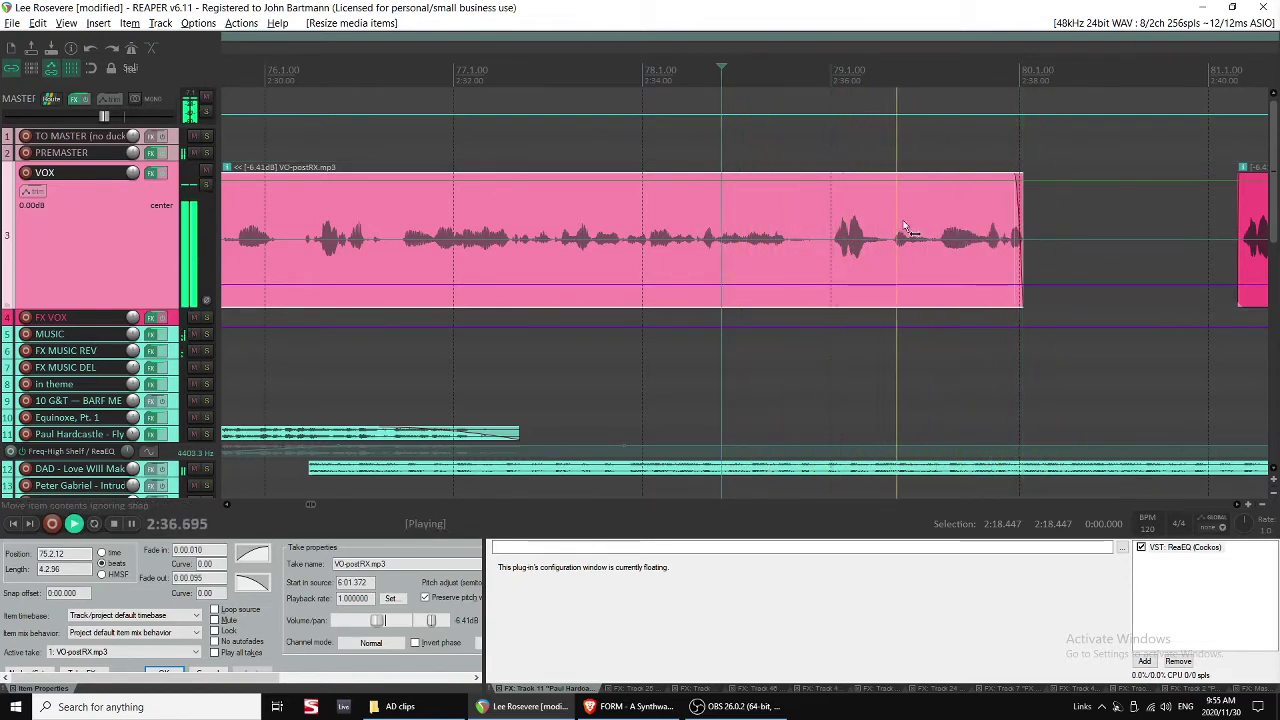
{"action": "left_click_drag", "start_coordinate": [1020, 222], "coordinate": [1075, 219]}
{"action": "left_click", "coordinate": [978, 222]}
{"action": "left_click", "coordinate": [1038, 219]}
{"action": "key", "text": "space"}
{"action": "key", "text": "space"}
{"action": "key", "text": "space"}
{"action": "key", "text": "space"}
{"action": "key", "text": "space"}
{"action": "key", "text": "space"}
{"action": "key", "text": "space"}
Split the VOX clip just before the added phrase at about 2:36 and move the second piece's start to 78.4.92.
{"action": "left_click", "coordinate": [825, 224]}
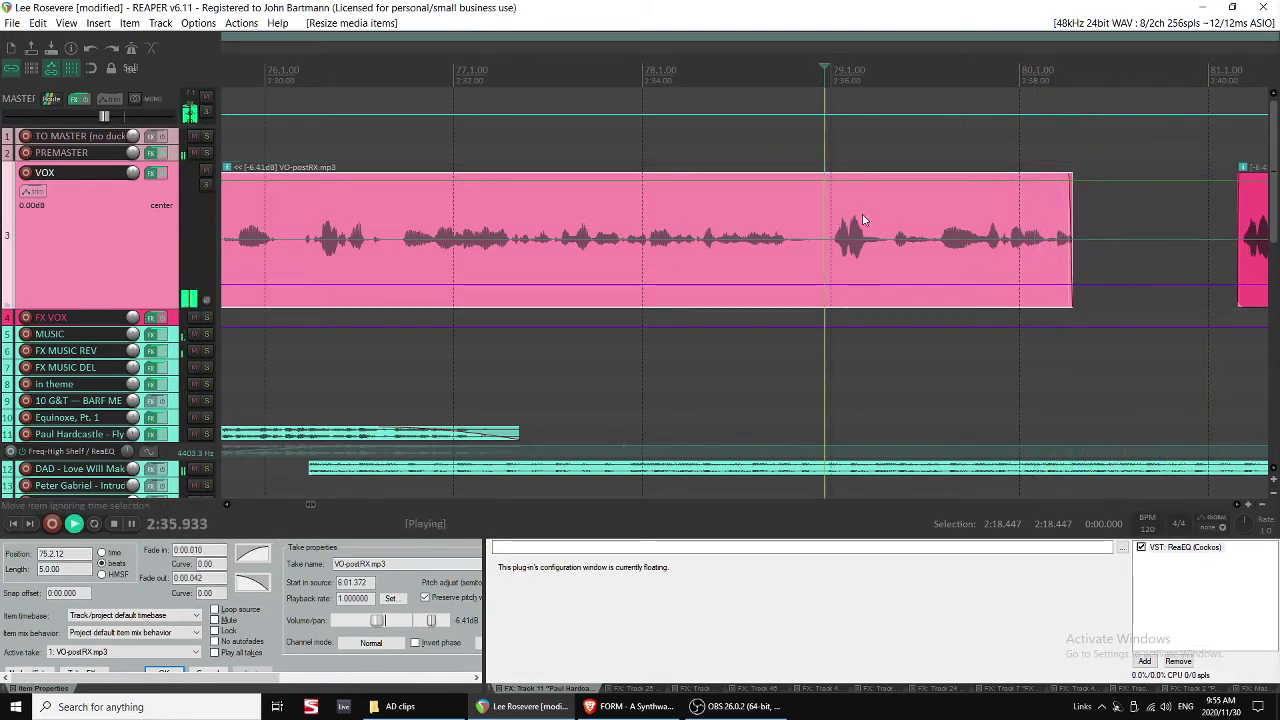
{"action": "key", "text": "space"}
{"action": "key", "text": "s"}
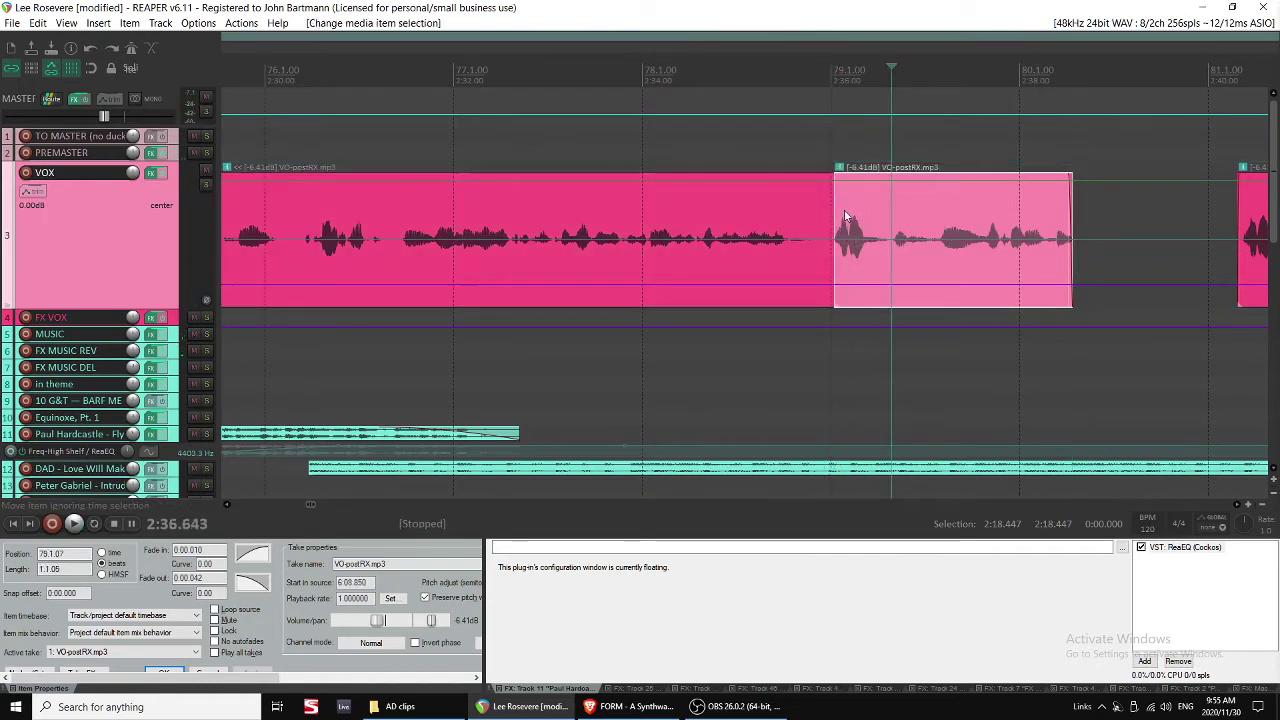
{"action": "left_click_drag", "start_coordinate": [836, 215], "coordinate": [827, 215]}
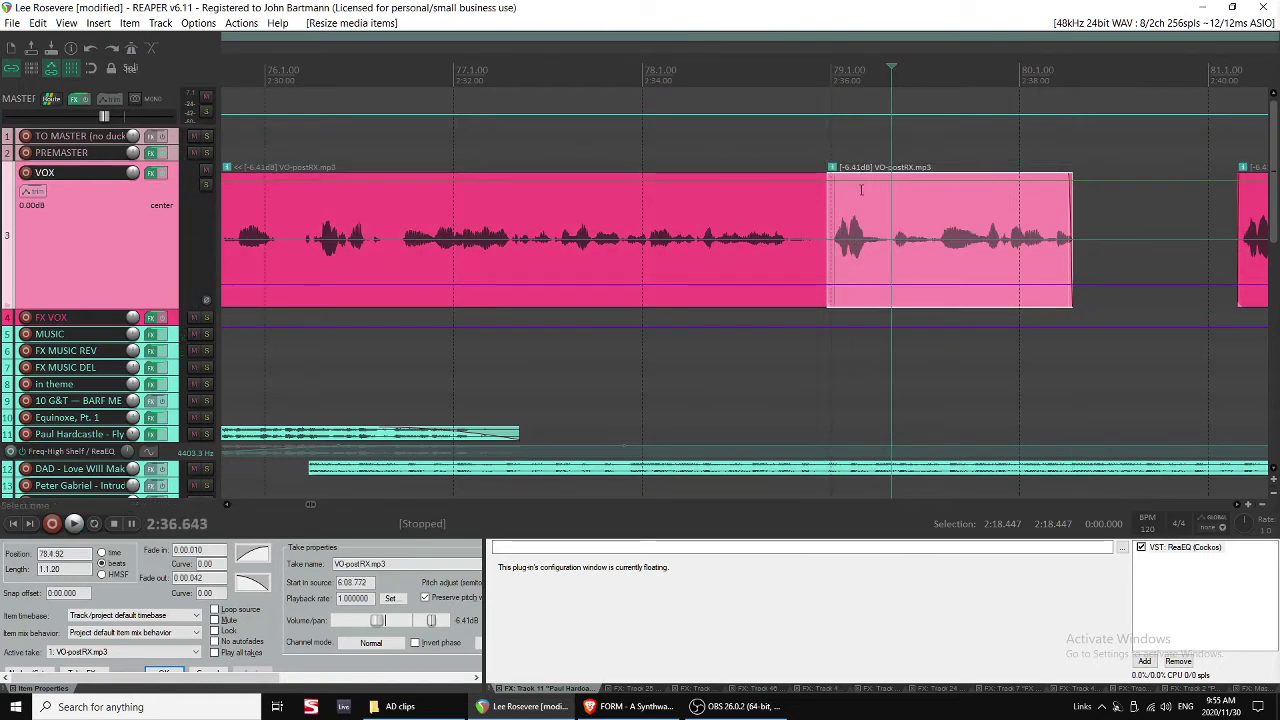
Lower the item volume of the split-off phrase to -6.06 dB and play the transition leading into it.
{"action": "left_click", "coordinate": [860, 174]}
{"action": "left_click_drag", "start_coordinate": [860, 174], "coordinate": [868, 240]}
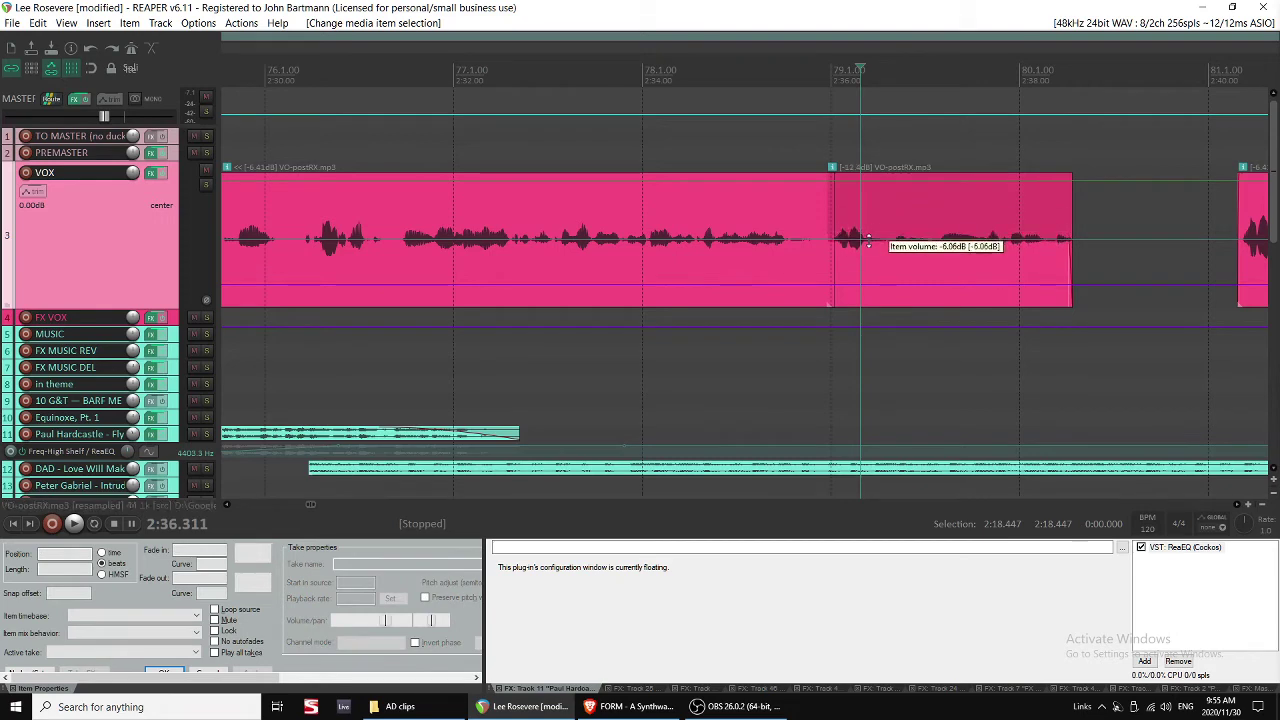
{"action": "left_click", "coordinate": [795, 220]}
{"action": "scroll", "coordinate": [798, 224], "scroll_direction": "down", "scroll_amount": 5}
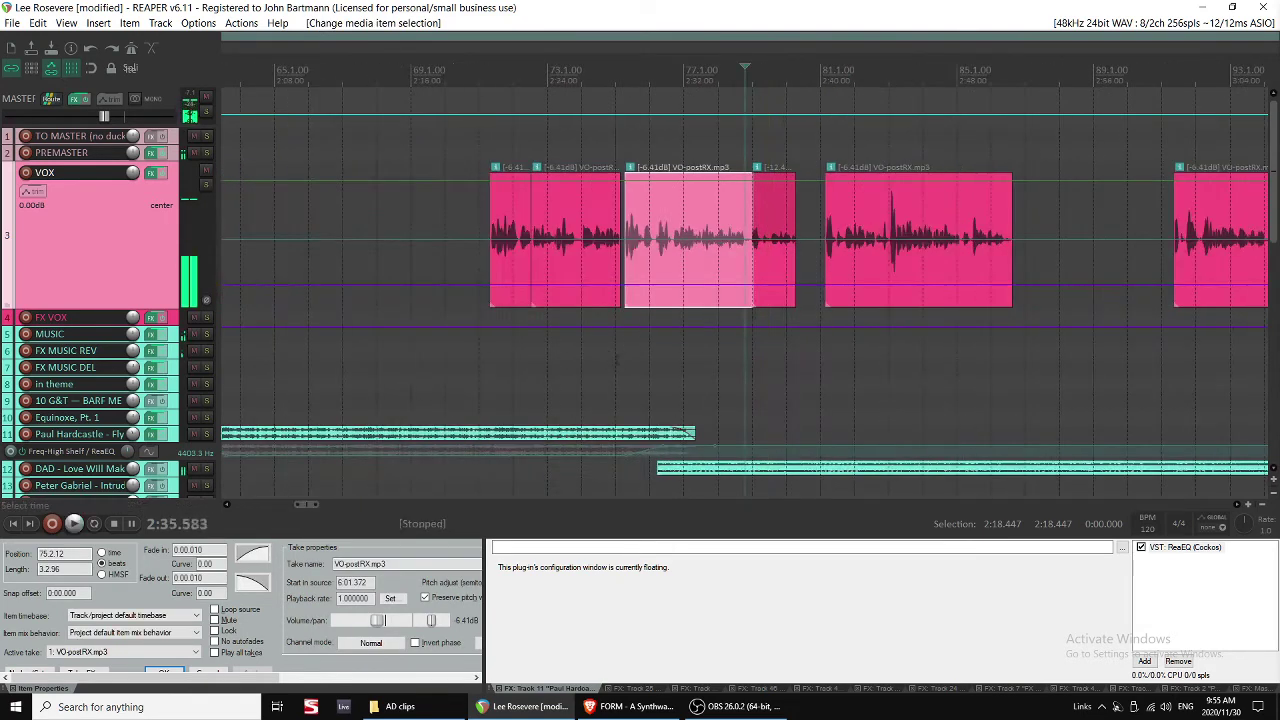
{"action": "left_click", "coordinate": [637, 380]}
{"action": "key", "text": "space"}
{"action": "scroll", "coordinate": [646, 386], "scroll_direction": "down", "scroll_amount": 3}
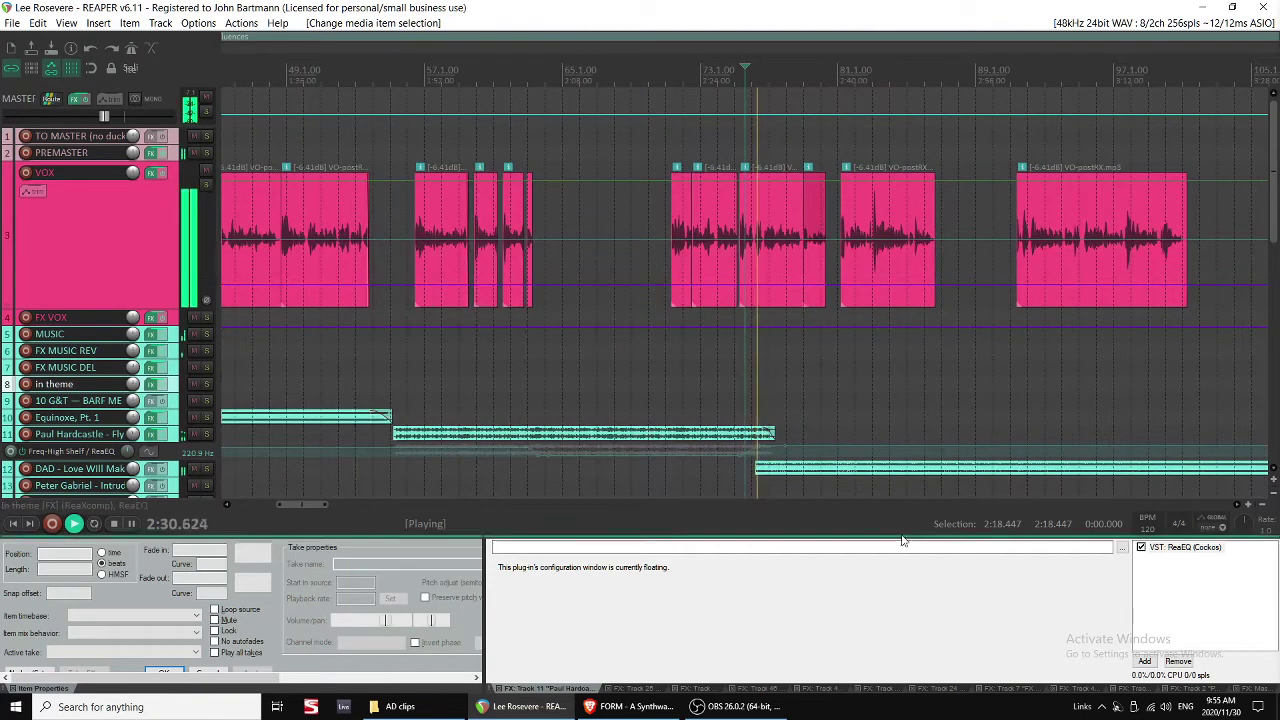
Shrink the docked properties and FX area to enlarge the arrange view, and show more of the timeline.
{"action": "left_click_drag", "start_coordinate": [884, 537], "coordinate": [884, 690]}
{"action": "scroll", "coordinate": [752, 400], "scroll_direction": "down", "scroll_amount": 3}
{"action": "scroll", "coordinate": [752, 400], "scroll_direction": "right", "scroll_amount": 3}
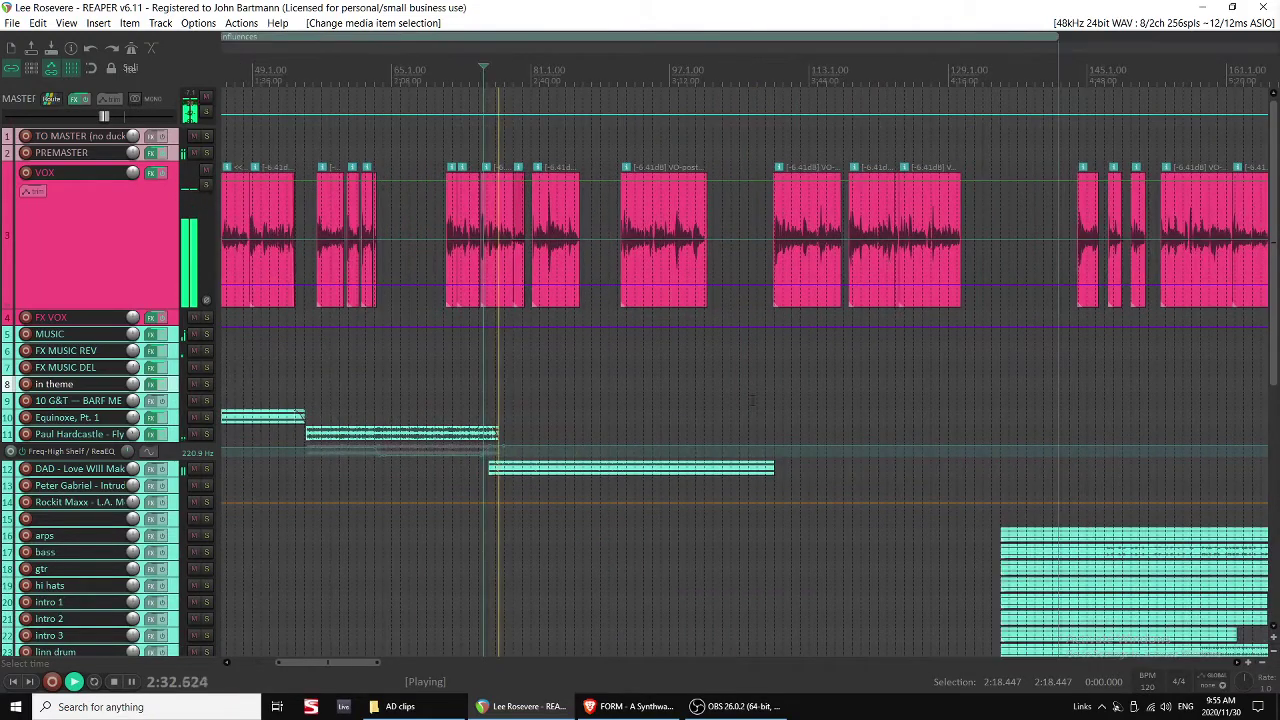
{"action": "key", "text": "alt+Tab"}
{"action": "key", "text": "alt+Tab"}
{"action": "key", "text": "alt+Tab"}
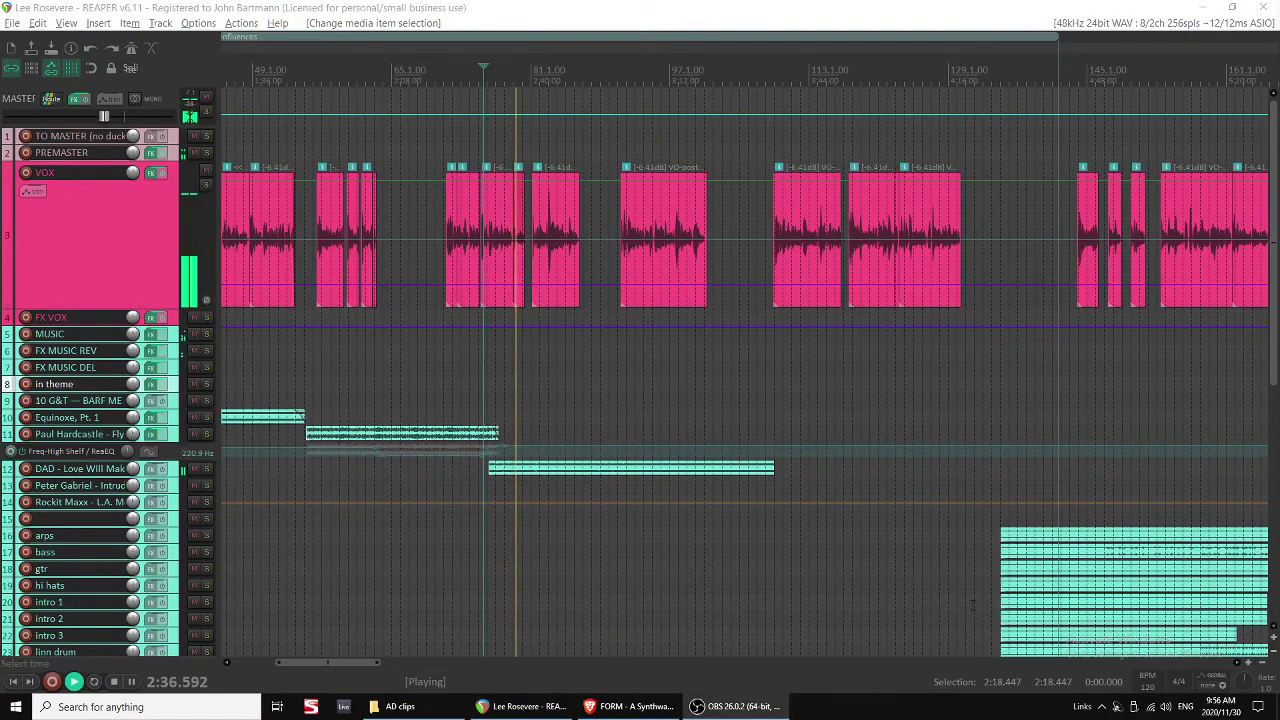
{"action": "key", "text": "alt+Tab"}
Stop playback, select the quieter VOX clip, and place the edit cursor near its end at 2:38.397.
{"action": "scroll", "coordinate": [711, 370], "scroll_direction": "up", "scroll_amount": 3}
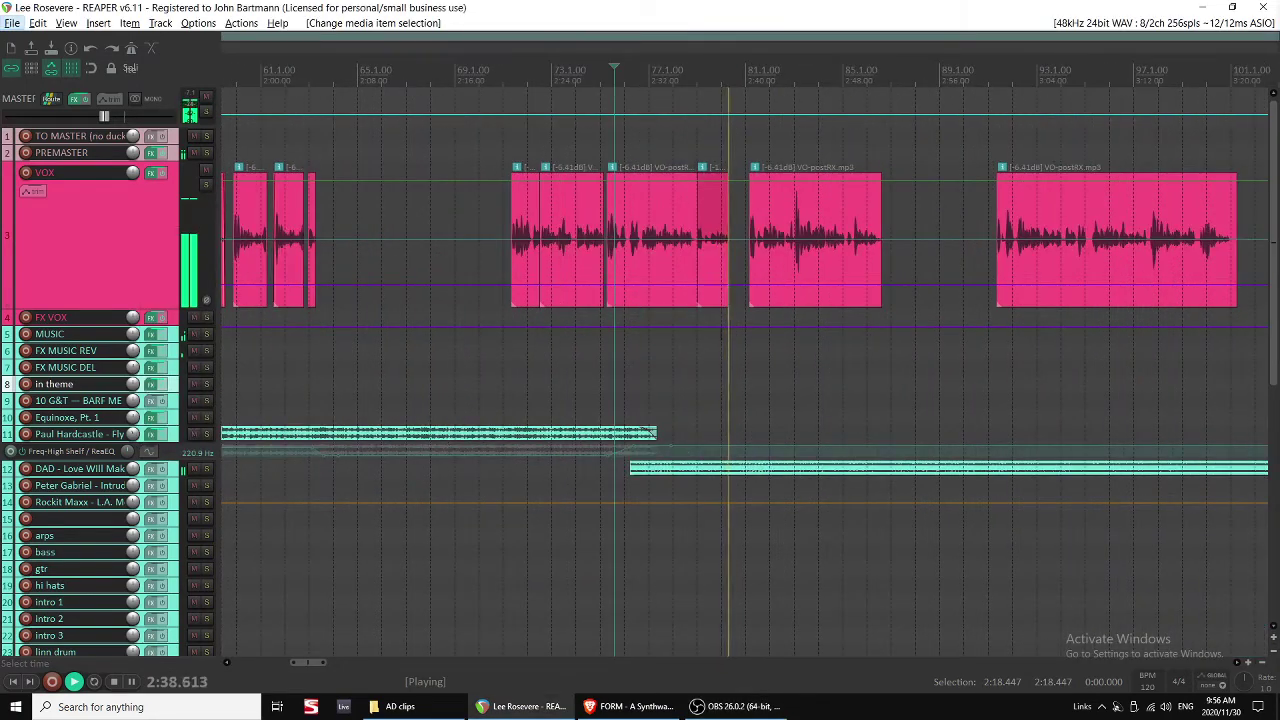
{"action": "left_click", "coordinate": [742, 265]}
{"action": "scroll", "coordinate": [742, 265], "scroll_direction": "up", "scroll_amount": 4}
{"action": "key", "text": "space"}
{"action": "left_click", "coordinate": [699, 270]}
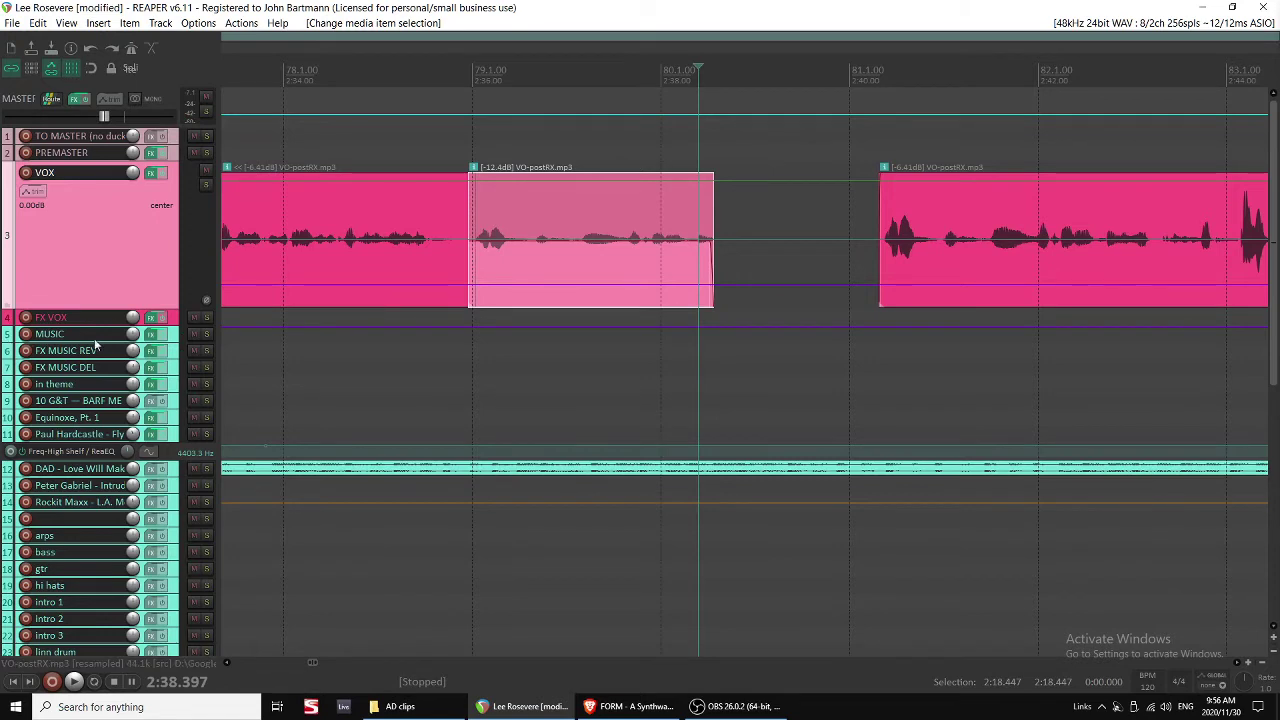
Try adding Output Wet delay envelope points on the FX MUSIC DEL track at about 2:38.
{"action": "left_click", "coordinate": [172, 374]}
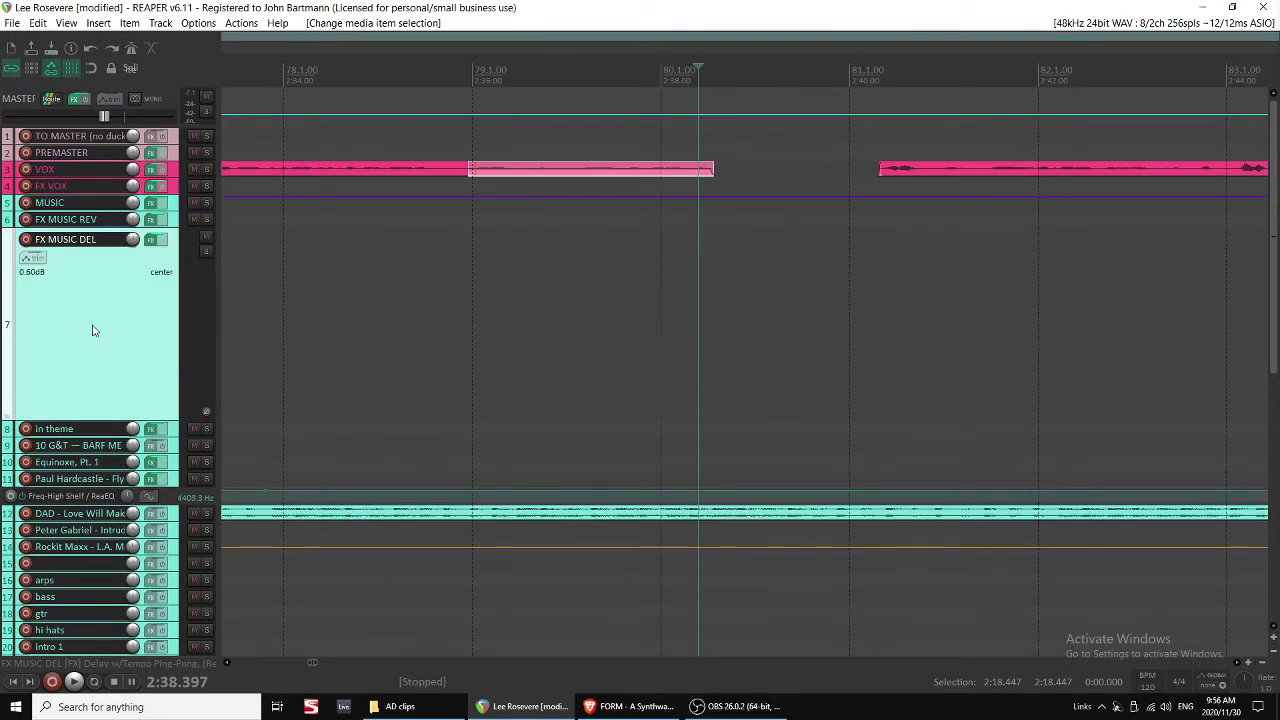
{"action": "key", "text": "v"}
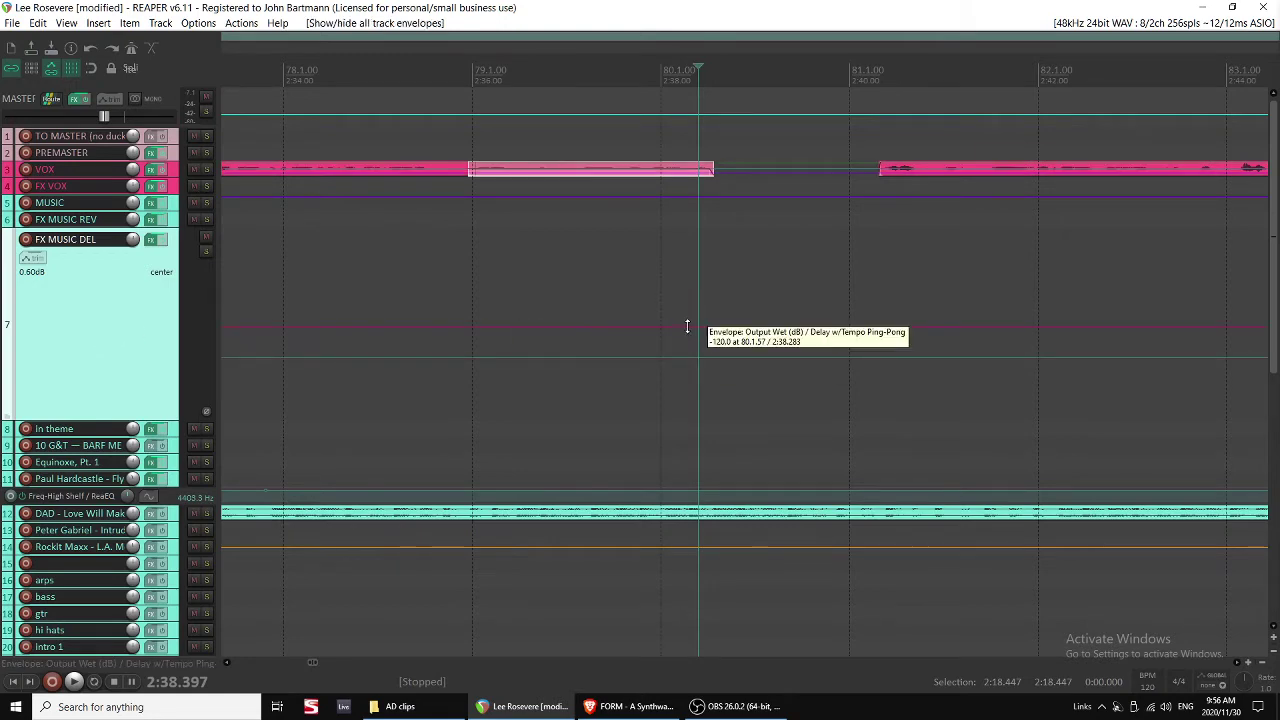
{"action": "left_click_drag", "start_coordinate": [691, 326], "coordinate": [697, 248]}
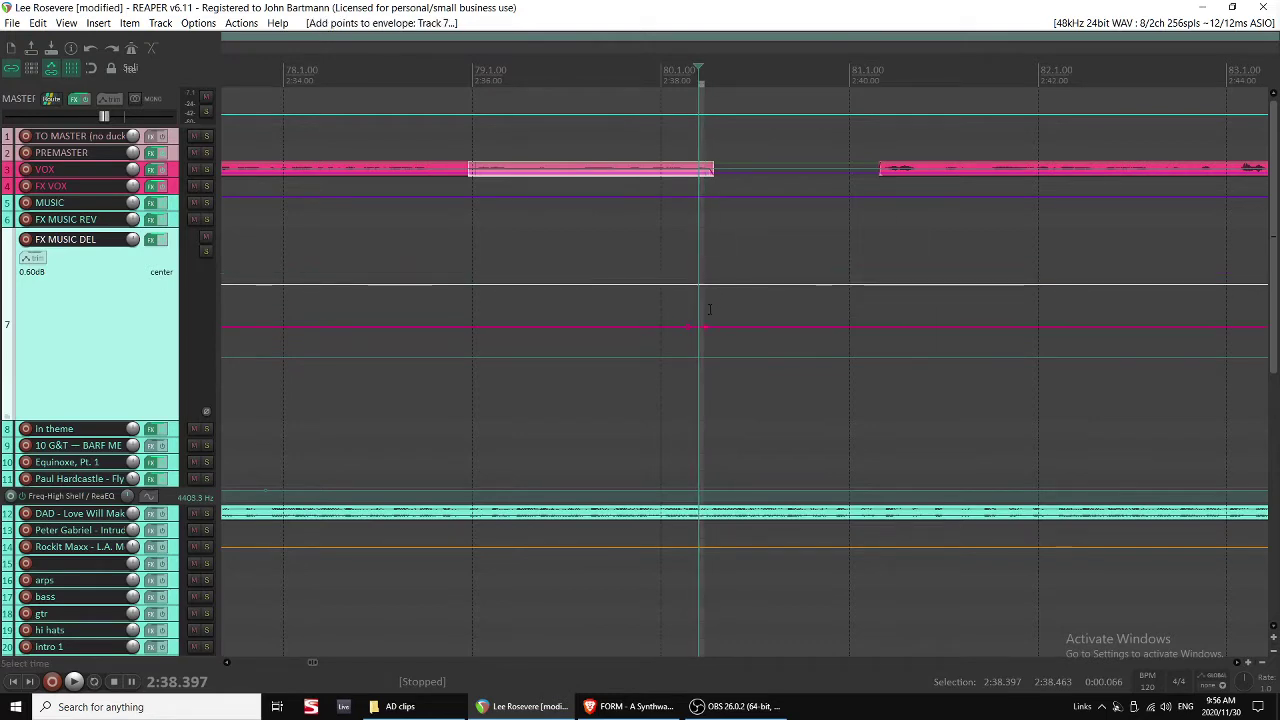
Expand the FX VOX track to show its effect envelopes and select the time range from 2:38.223 to 2:38.463.
{"action": "left_click", "coordinate": [185, 188]}
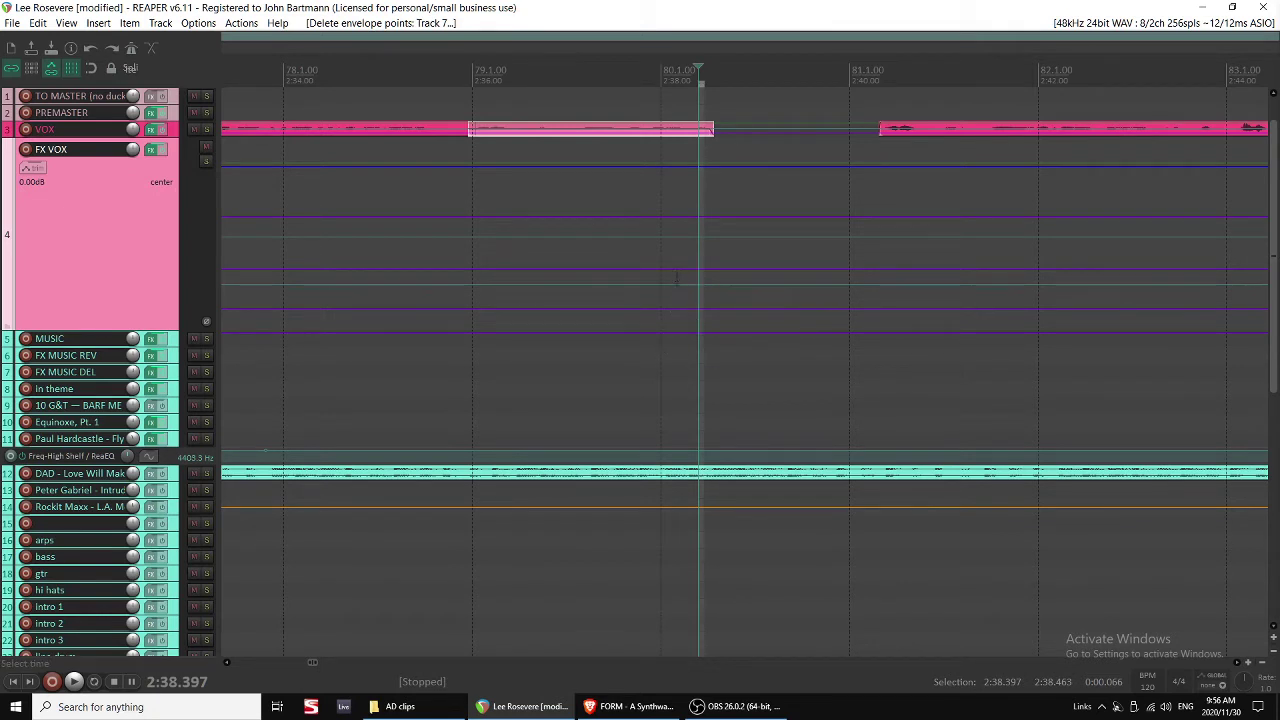
{"action": "left_click", "coordinate": [670, 217]}
{"action": "left_click", "coordinate": [682, 208], "text": "shift"}
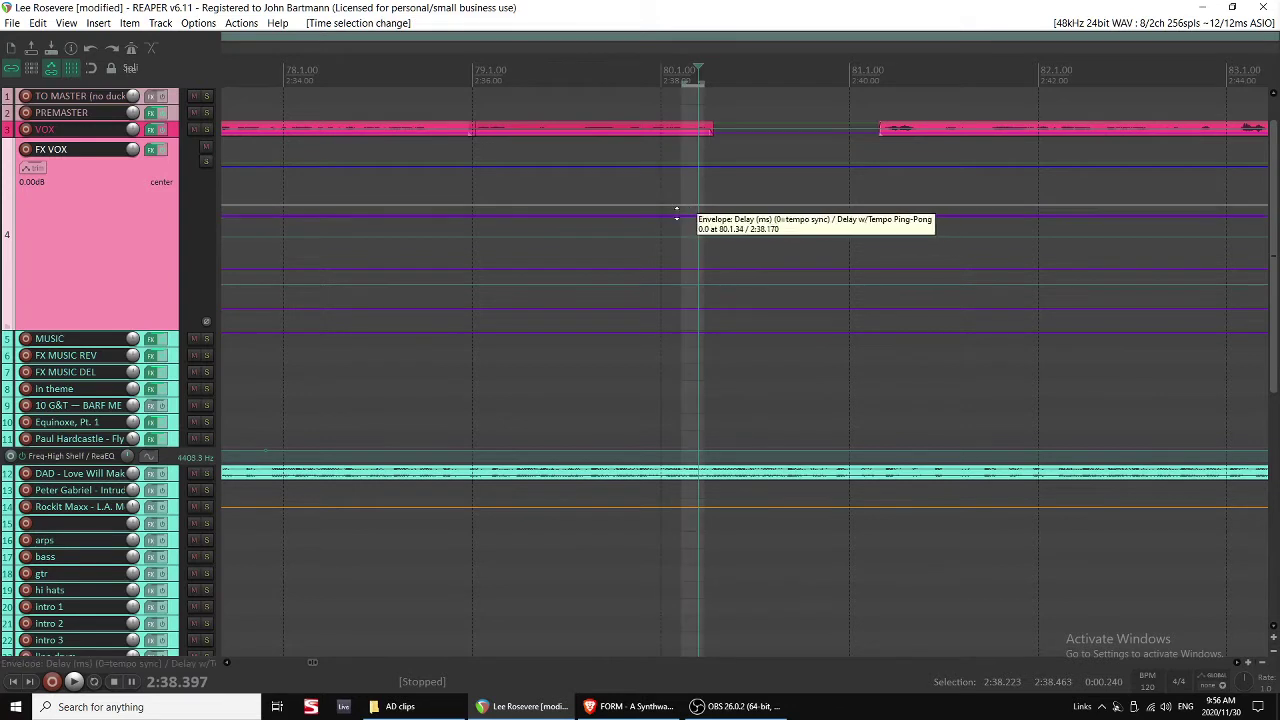
Draw a rising ramp in FX VOX's Delay (ms) envelope ending at about 2:38.3, and play the phrase end.
{"action": "left_click", "coordinate": [675, 218]}
{"action": "mouse_move", "coordinate": [672, 218]}
{"action": "left_mouse_down"}
{"action": "mouse_move", "coordinate": [706, 190]}
{"action": "mouse_move", "coordinate": [633, 215]}
{"action": "mouse_move", "coordinate": [700, 143]}
{"action": "mouse_move", "coordinate": [694, 77]}
{"action": "mouse_move", "coordinate": [692, 195]}
{"action": "left_mouse_up"}
{"action": "left_click", "coordinate": [699, 218]}
{"action": "left_click", "coordinate": [645, 180]}
{"action": "key", "text": "space"}
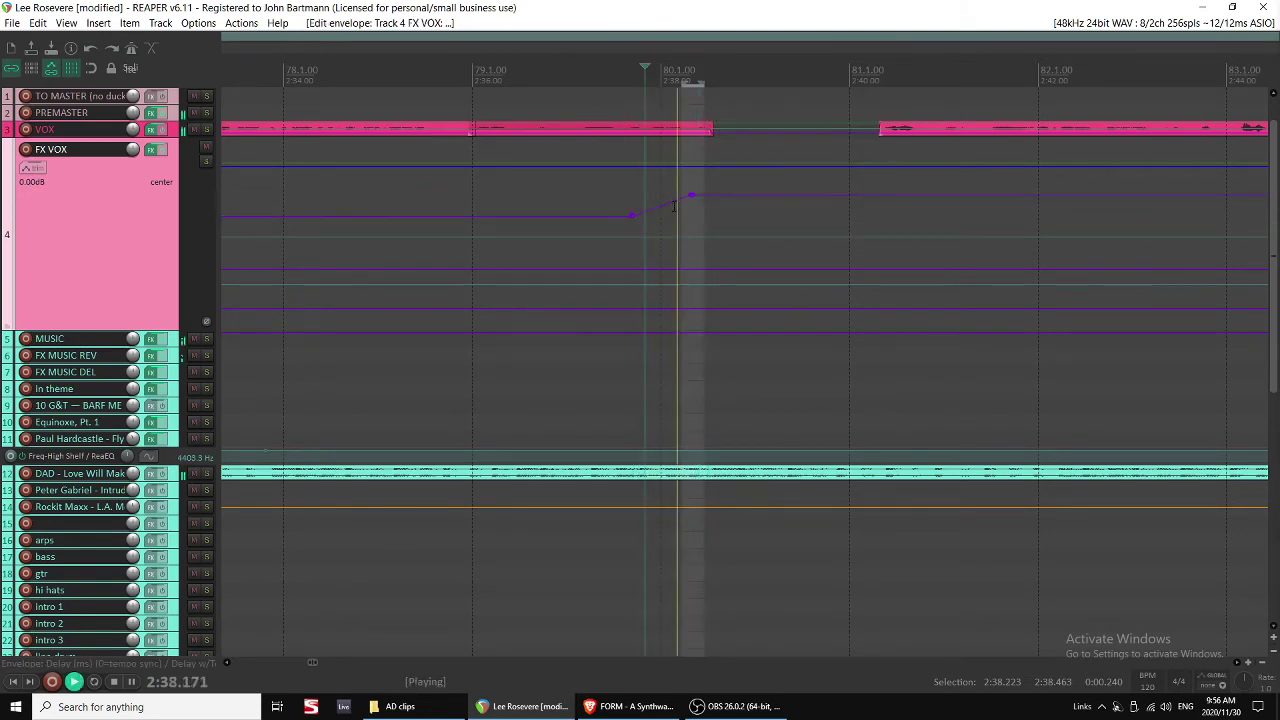
{"action": "key", "text": "space"}
{"action": "left_click", "coordinate": [603, 194]}
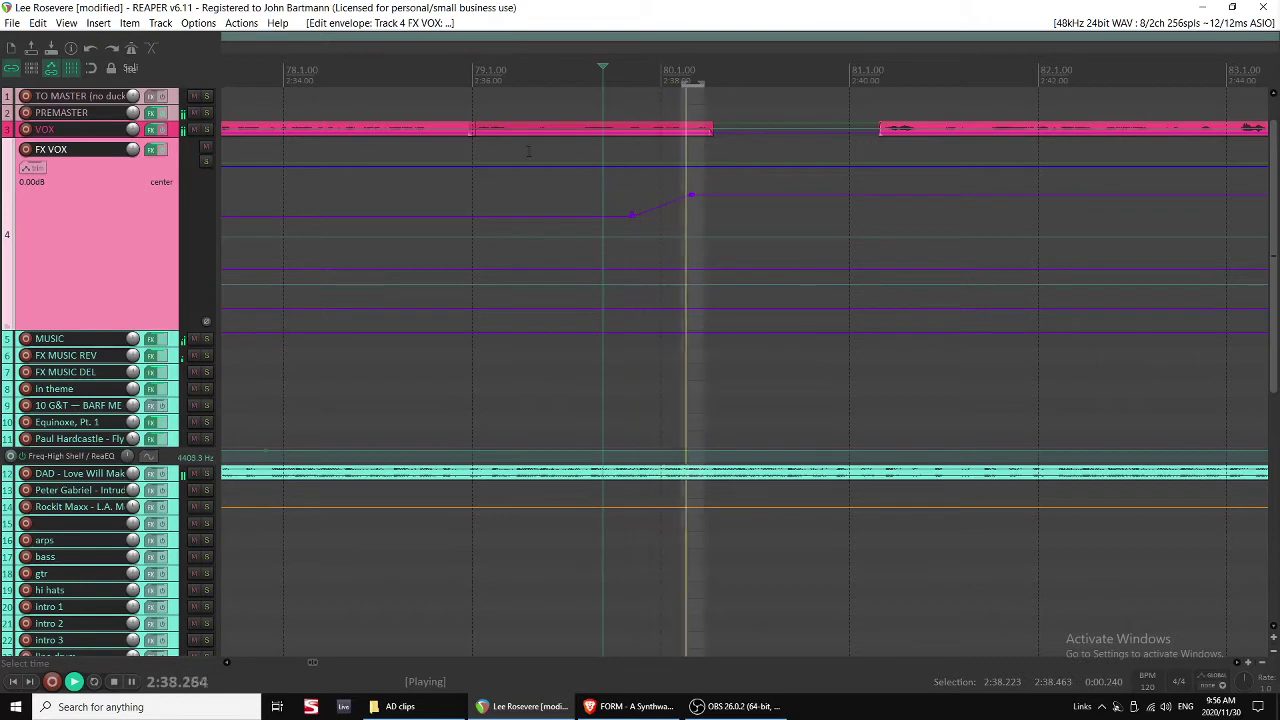
{"action": "key", "text": "space"}
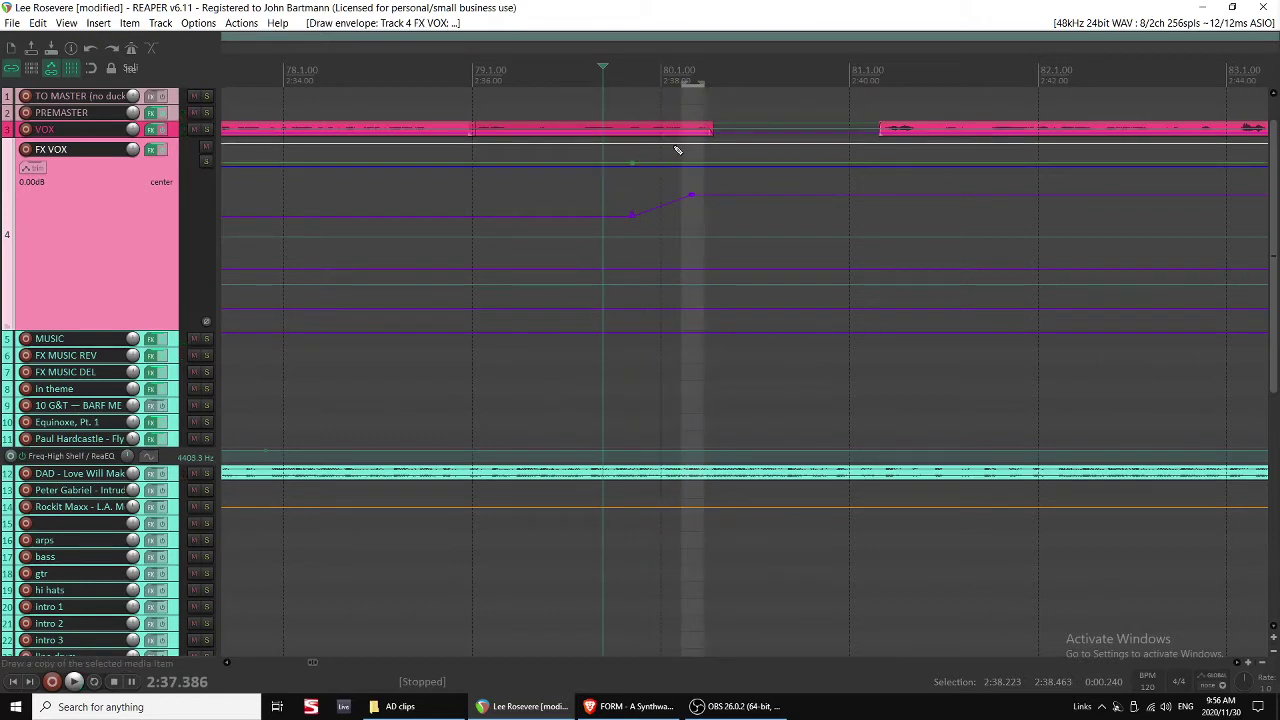
Add a ramp raising FX VOX's topmost green envelope from about 2:37.7 to 2:38.1, and play the passage.
{"action": "left_click", "coordinate": [676, 160]}
{"action": "left_click_drag", "start_coordinate": [691, 163], "coordinate": [674, 6]}
{"action": "left_click_drag", "start_coordinate": [706, 156], "coordinate": [700, 111]}
{"action": "left_click", "coordinate": [622, 192]}
{"action": "key", "text": "space"}
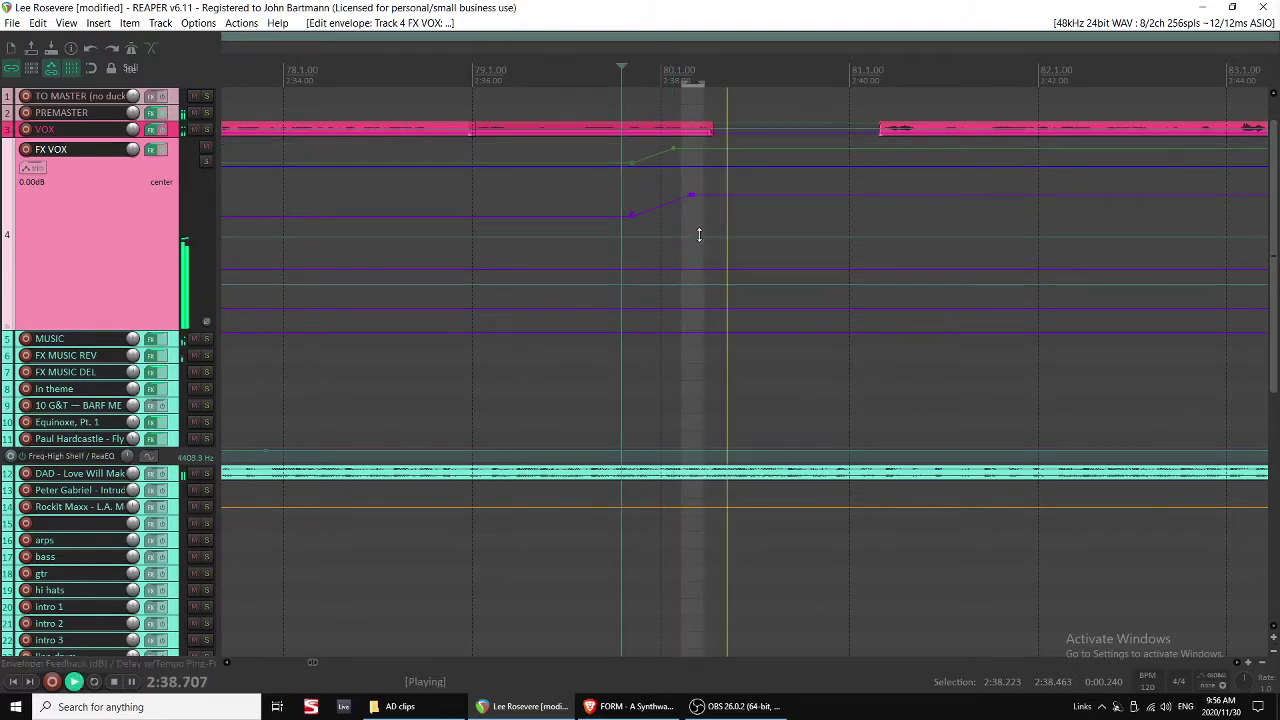
Delete the ramp points from FX VOX's Delay (ms) envelope and raise the whole envelope to 6825 ms.
{"action": "key", "text": "ctrl+alt+m"}
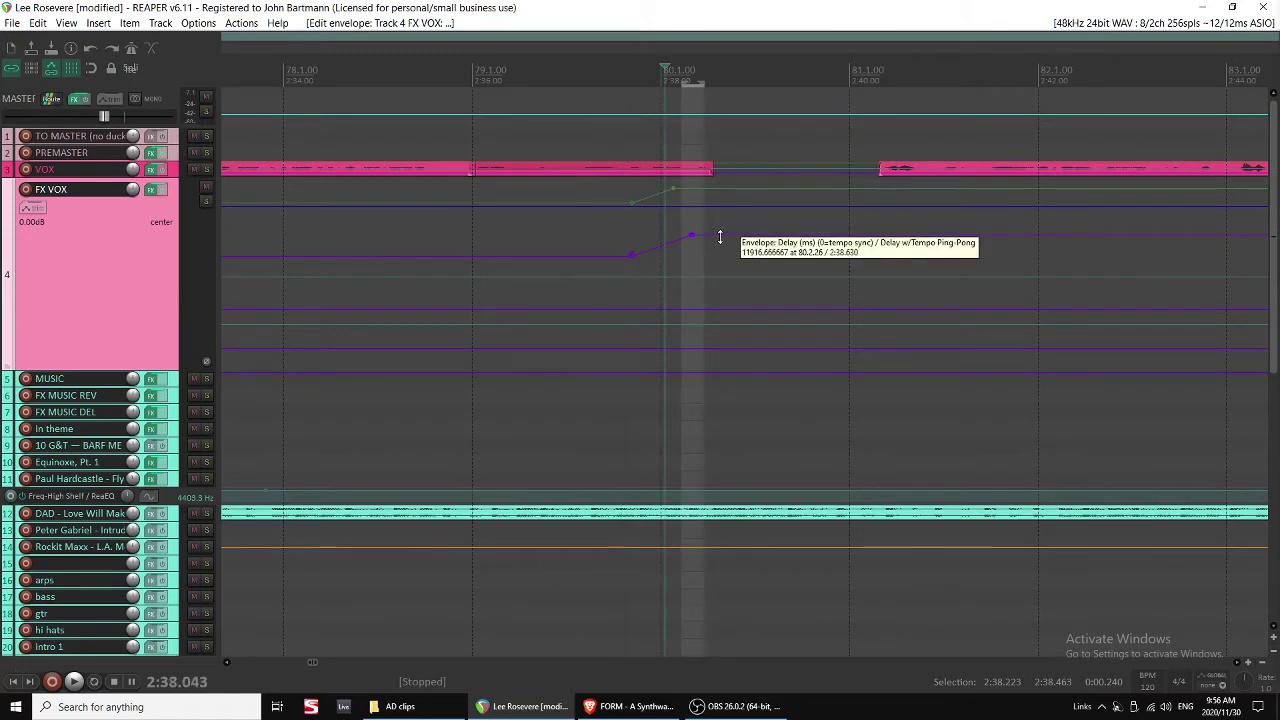
{"action": "left_click_drag", "start_coordinate": [720, 237], "coordinate": [723, 306]}
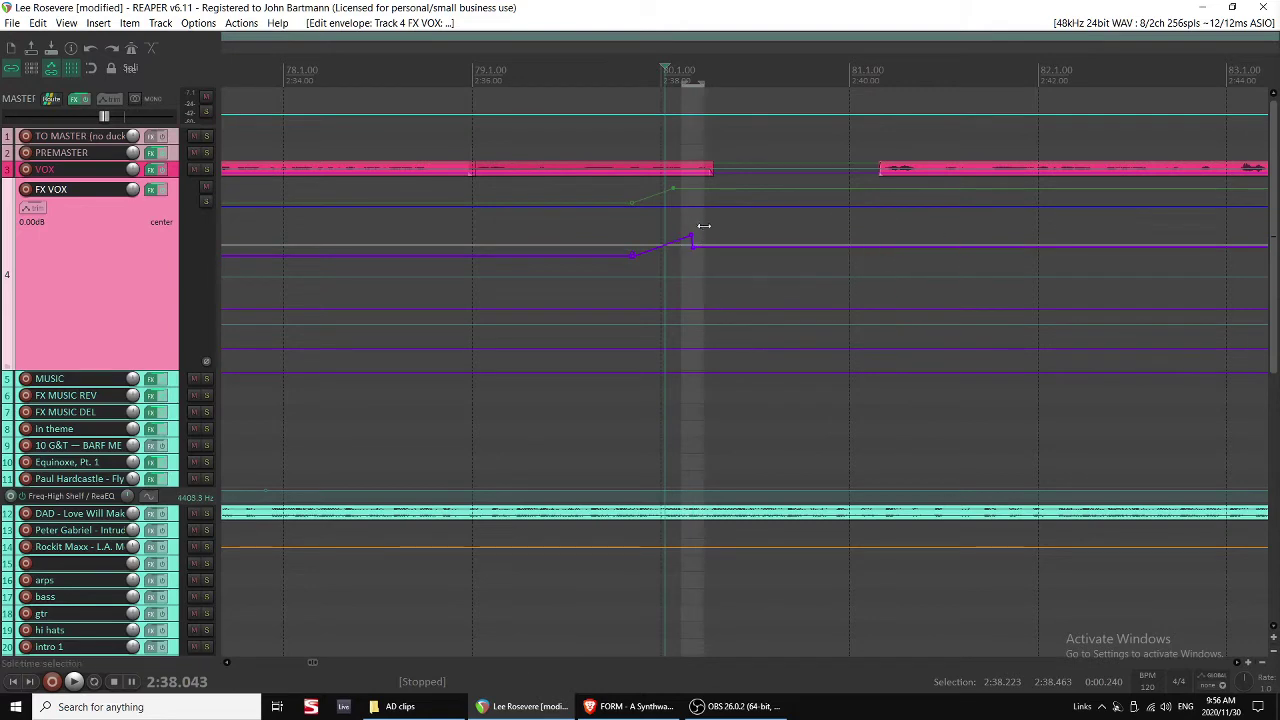
{"action": "left_click", "coordinate": [692, 236], "text": "alt"}
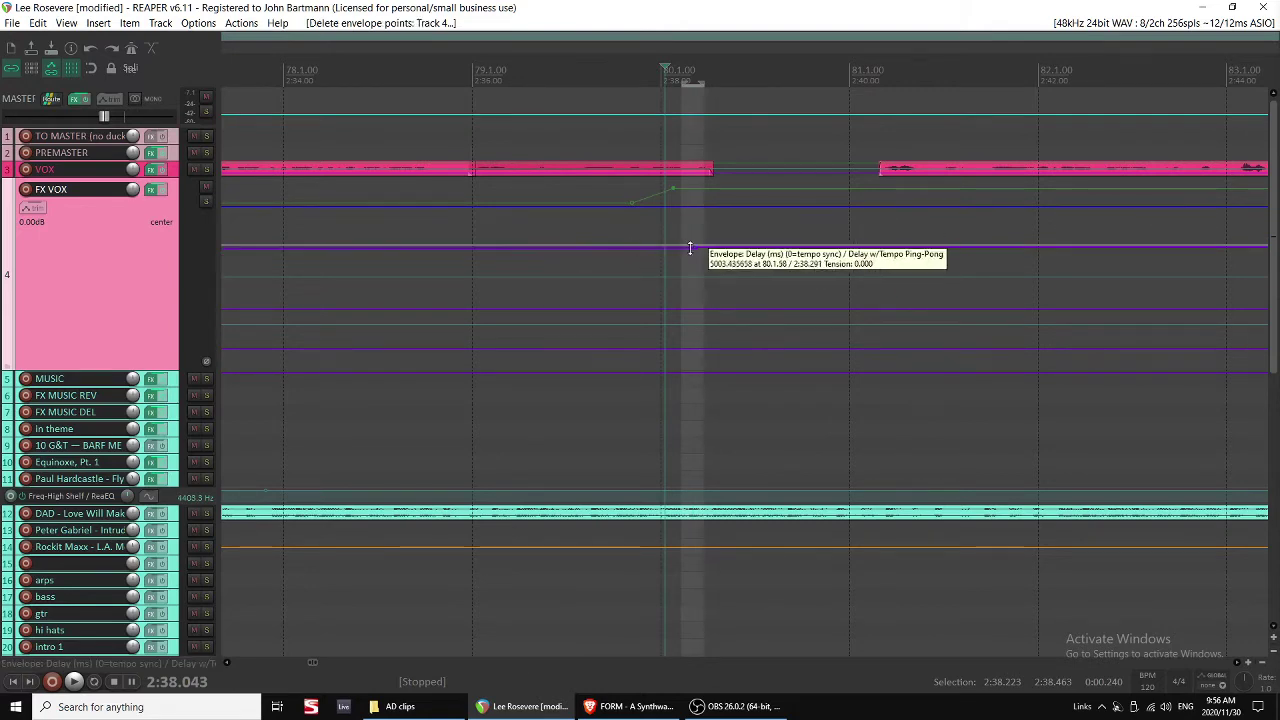
{"action": "left_click", "coordinate": [692, 248], "text": "alt"}
{"action": "left_click", "coordinate": [694, 252]}
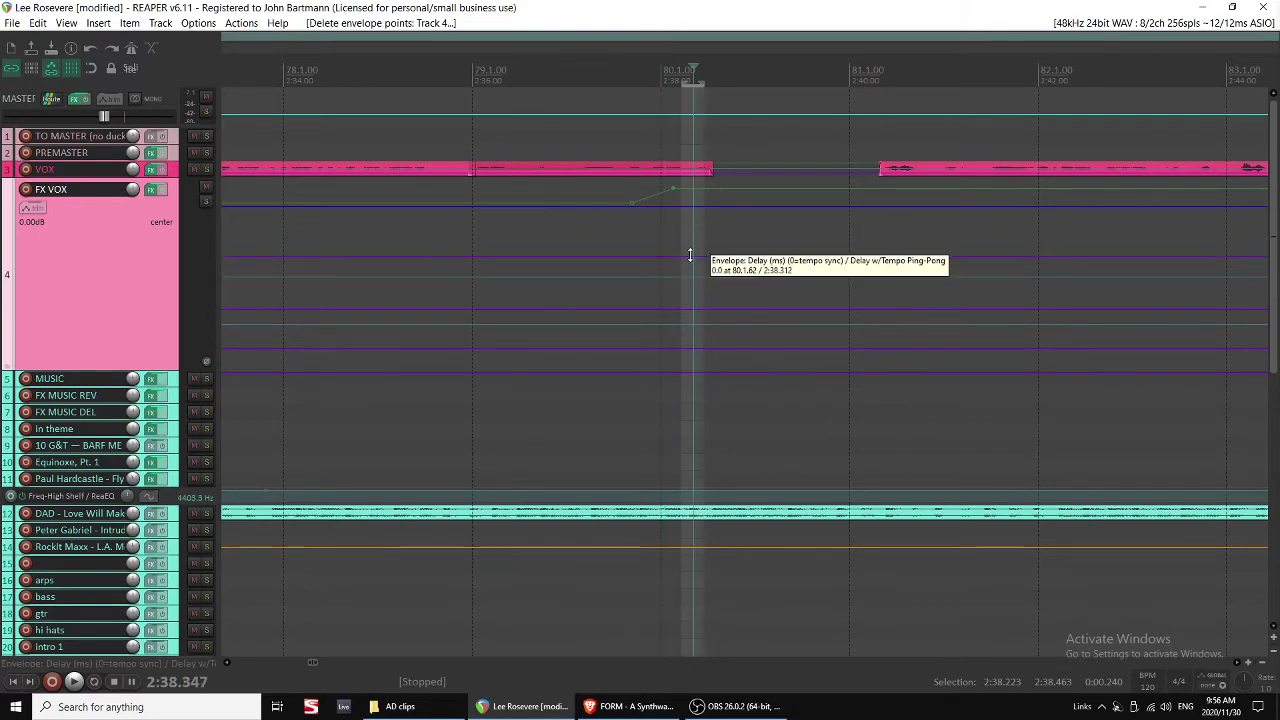
{"action": "left_click_drag", "start_coordinate": [690, 256], "coordinate": [692, 197]}
{"action": "left_click", "coordinate": [651, 262]}
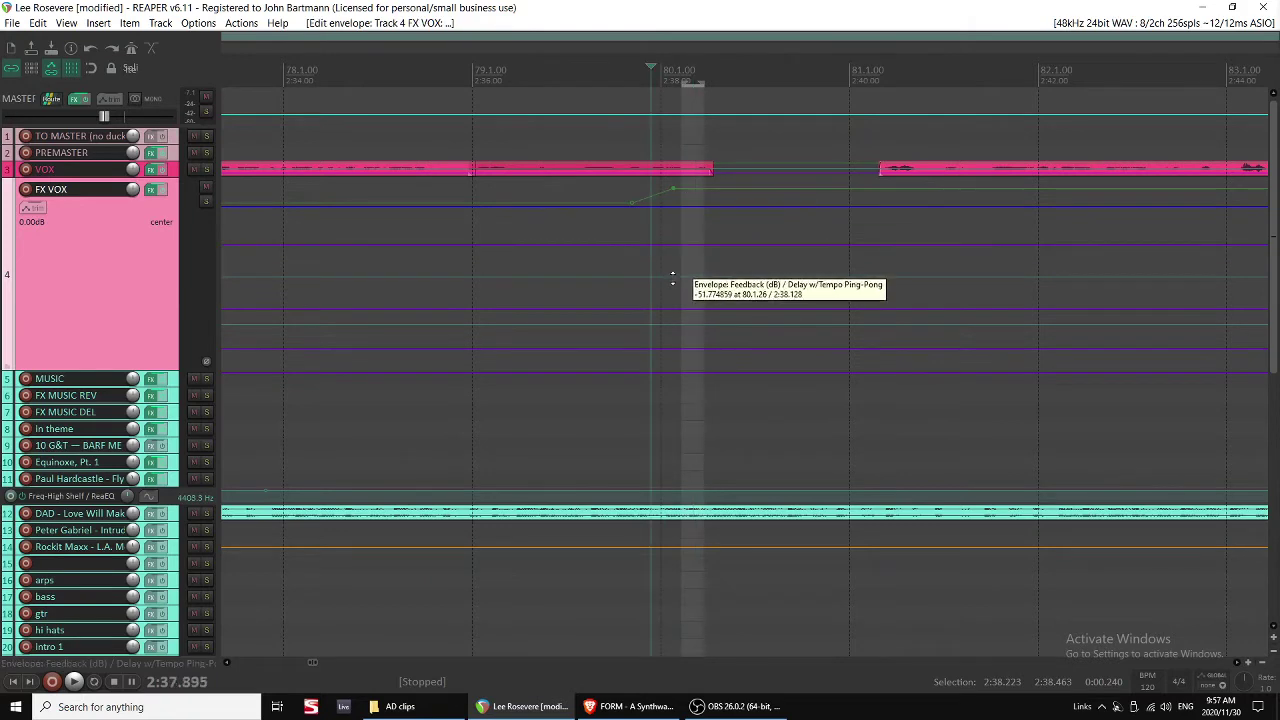
Add points to FX VOX's Feedback envelope ramping up to 3.18 dB at about 2:38.4, and play the passage.
{"action": "left_click", "coordinate": [636, 278], "text": "shift"}
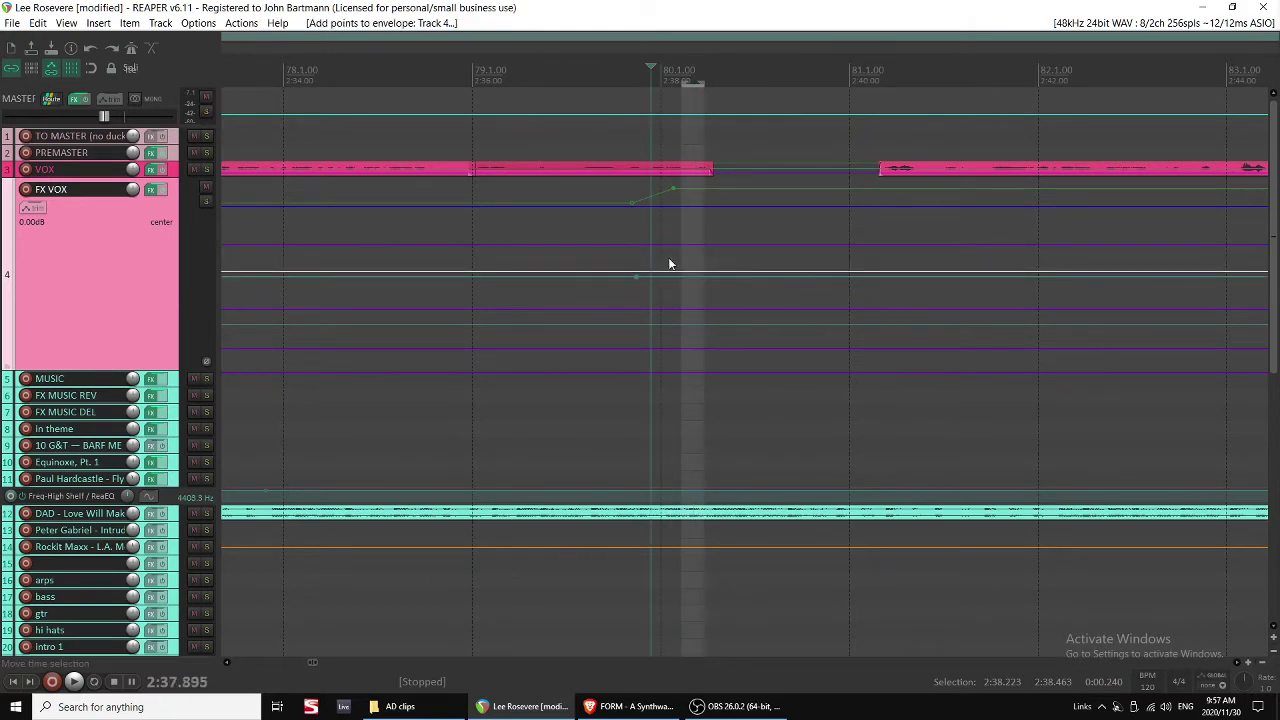
{"action": "left_click", "coordinate": [669, 260], "text": "shift"}
{"action": "left_click", "coordinate": [668, 275], "text": "shift"}
{"action": "left_click_drag", "start_coordinate": [668, 275], "coordinate": [696, 264]}
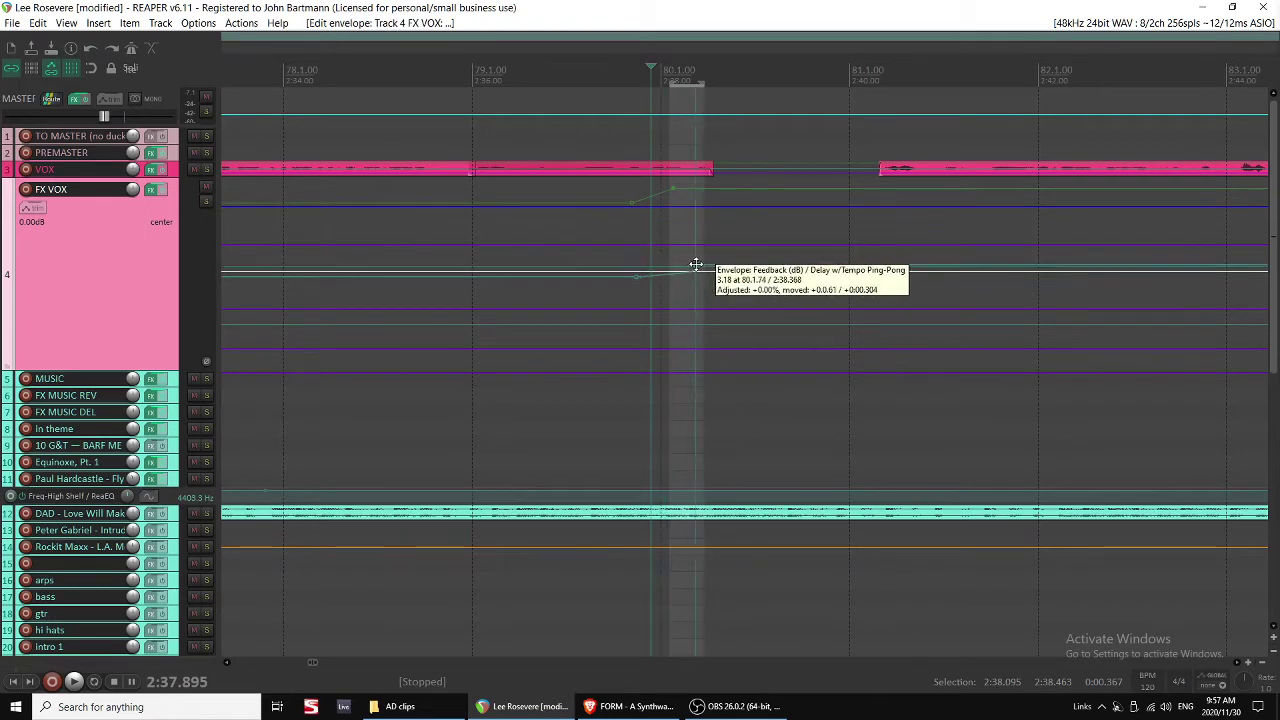
{"action": "left_click", "coordinate": [615, 262]}
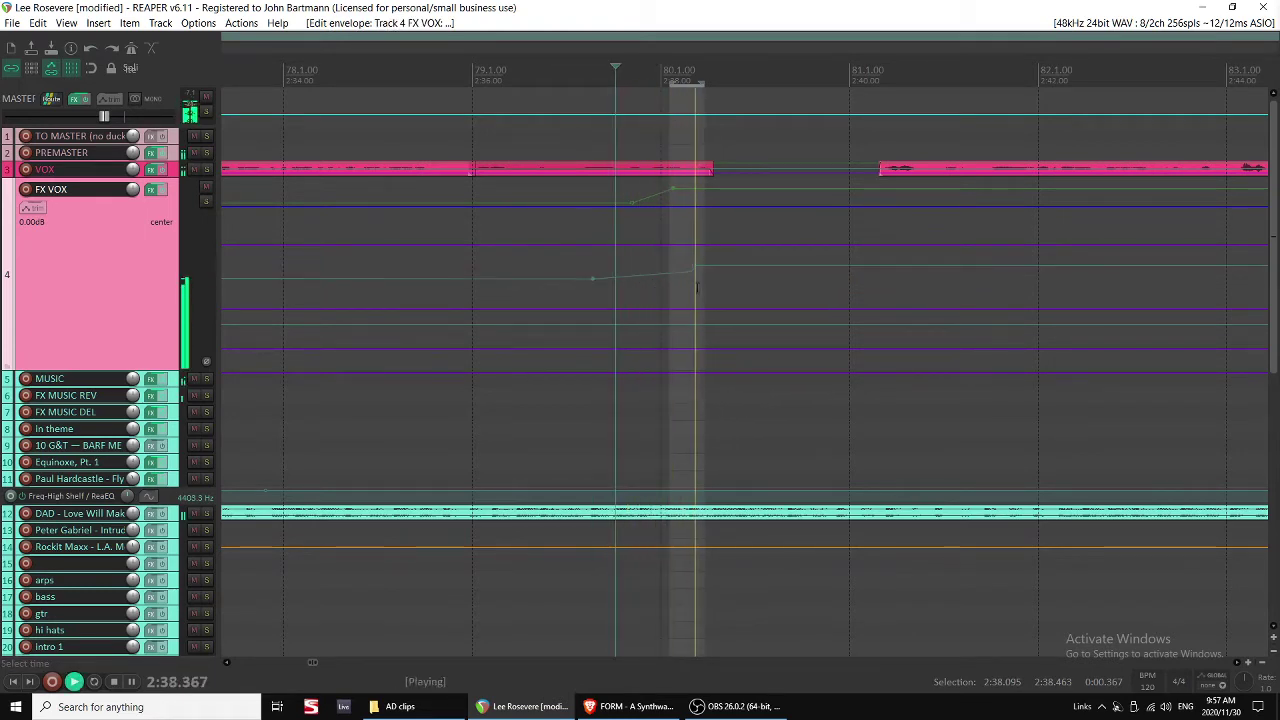
{"action": "key", "text": "space"}
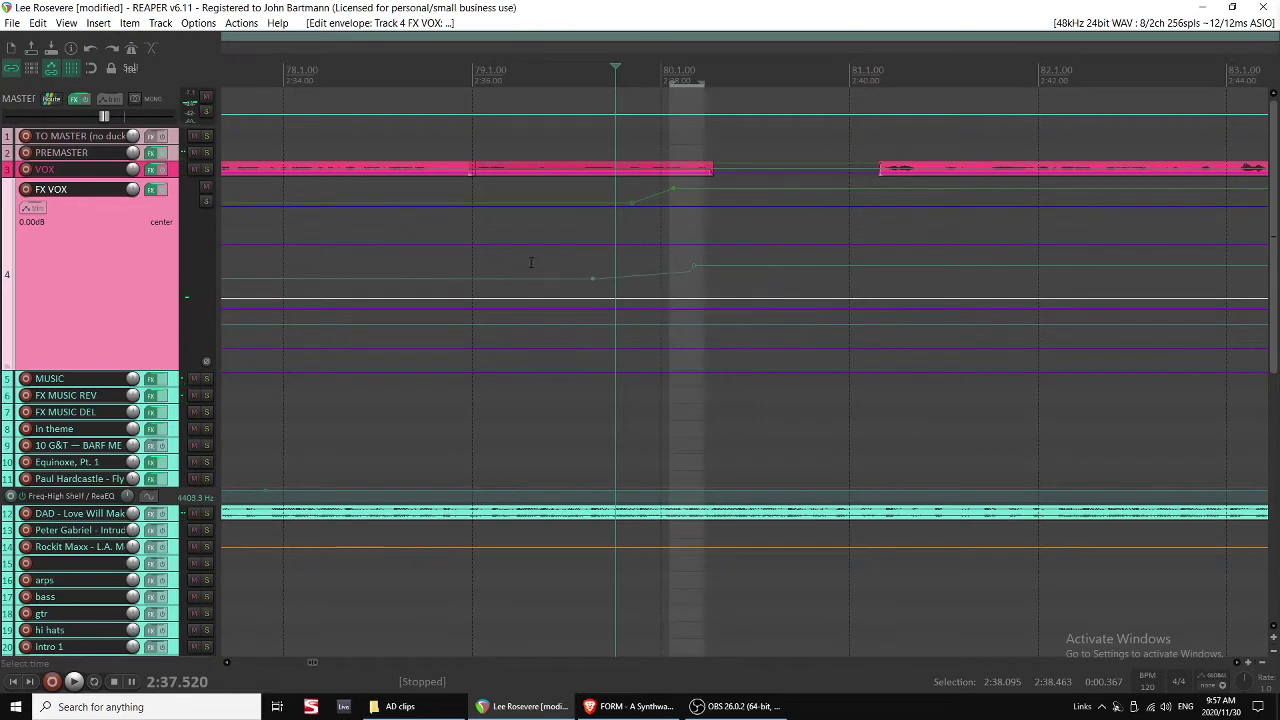
Move the Feedback ramp earlier so it rises from about 2:35.5 to 2:36.8, playing the phrase meanwhile.
{"action": "left_click", "coordinate": [528, 263]}
{"action": "key", "text": "space"}
{"action": "left_click", "coordinate": [447, 268]}
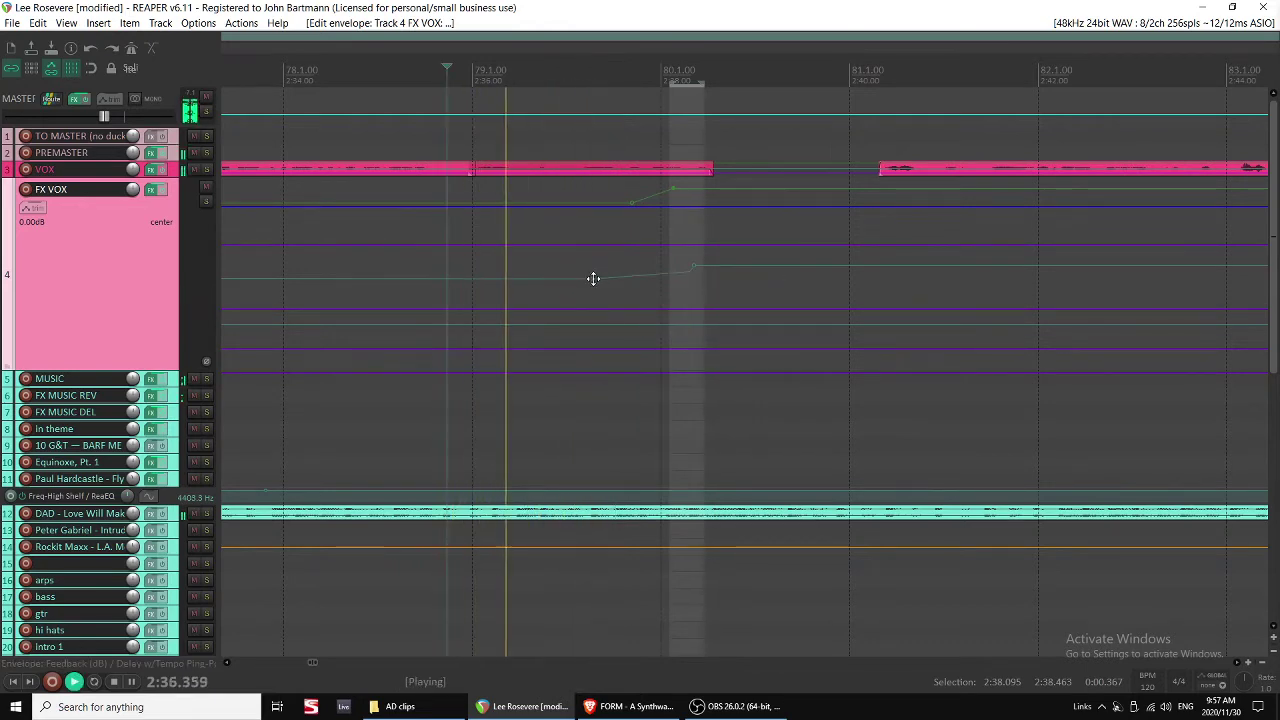
{"action": "left_click_drag", "start_coordinate": [593, 279], "coordinate": [427, 280]}
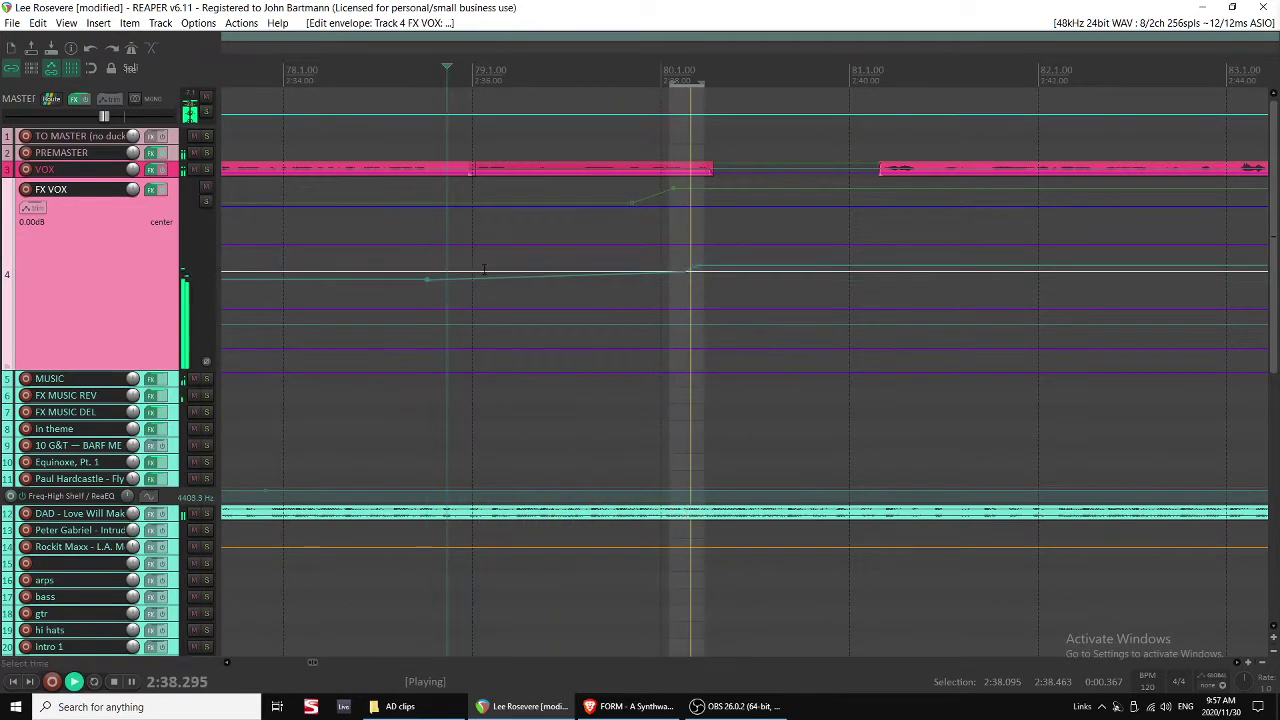
{"action": "left_click_drag", "start_coordinate": [694, 268], "coordinate": [548, 265]}
{"action": "key", "text": "space"}
{"action": "key", "text": "space"}
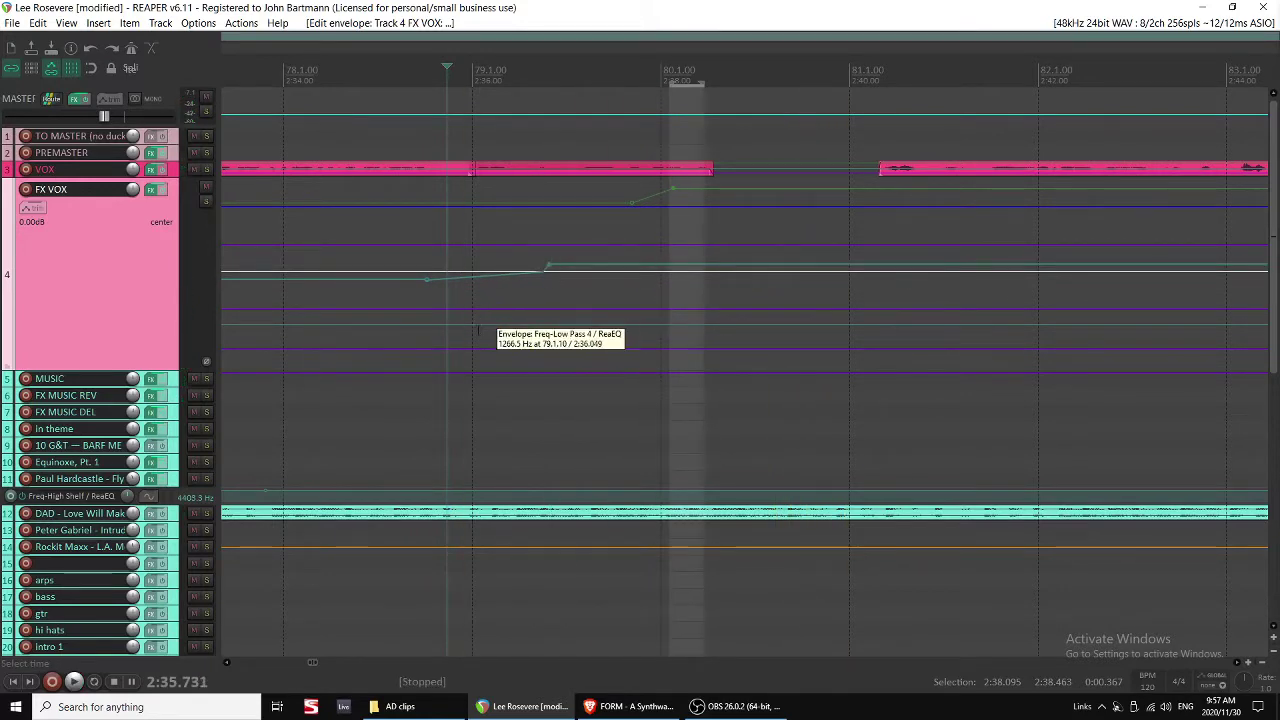
Add points to FX VOX's ReaEQ Freq-Low Shelf envelope near 2:36, raise the level to 24000 Hz, and play it.
{"action": "left_click", "coordinate": [468, 325]}
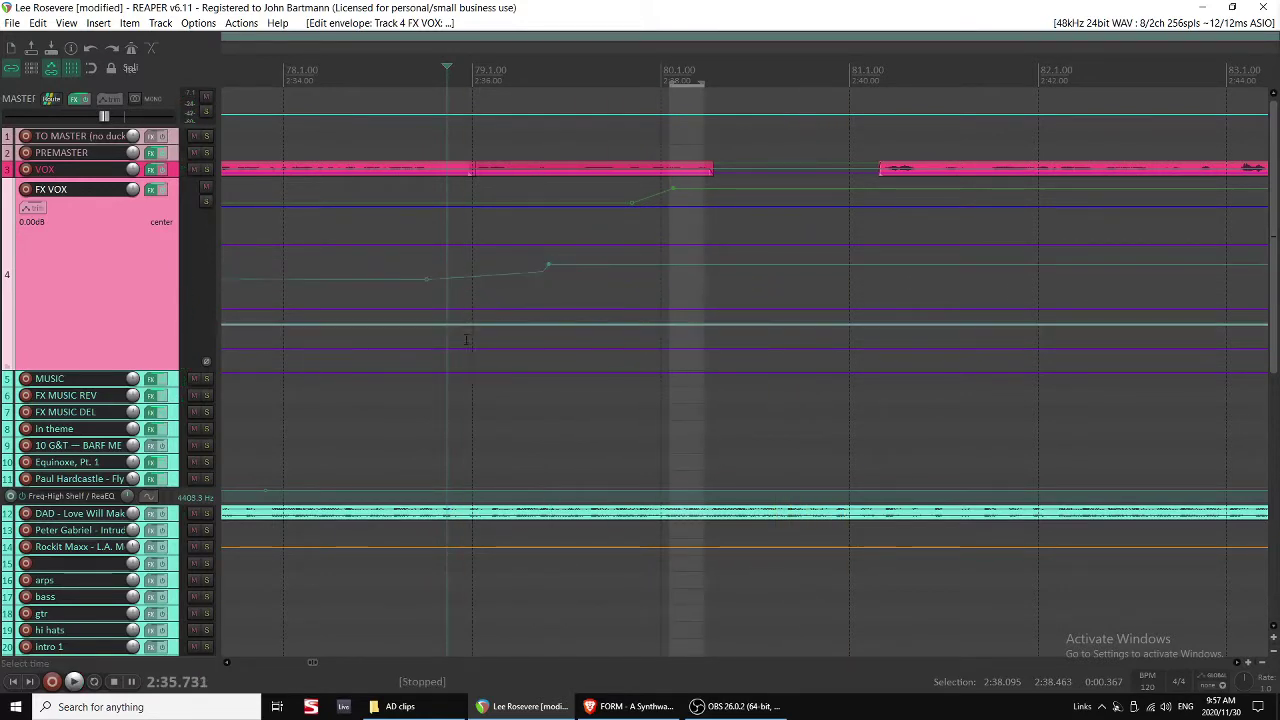
{"action": "left_click", "coordinate": [462, 347]}
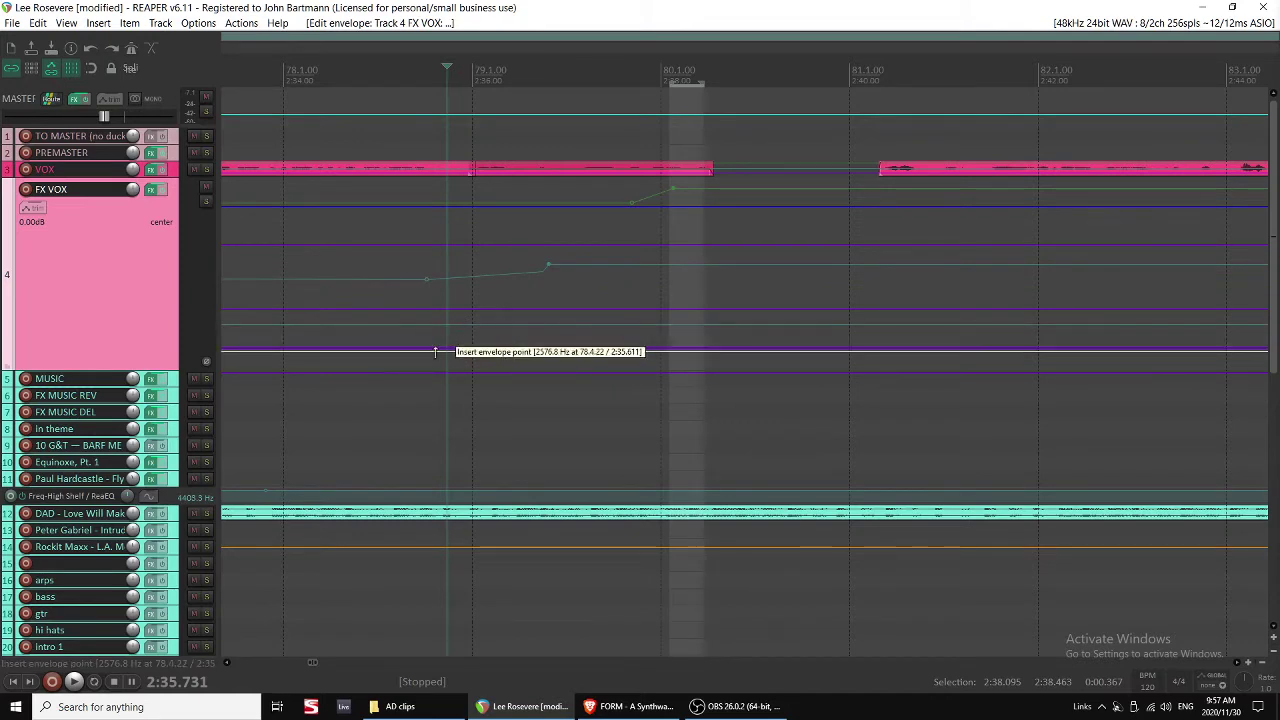
{"action": "left_click", "coordinate": [461, 347]}
{"action": "left_click_drag", "start_coordinate": [453, 346], "coordinate": [466, 250]}
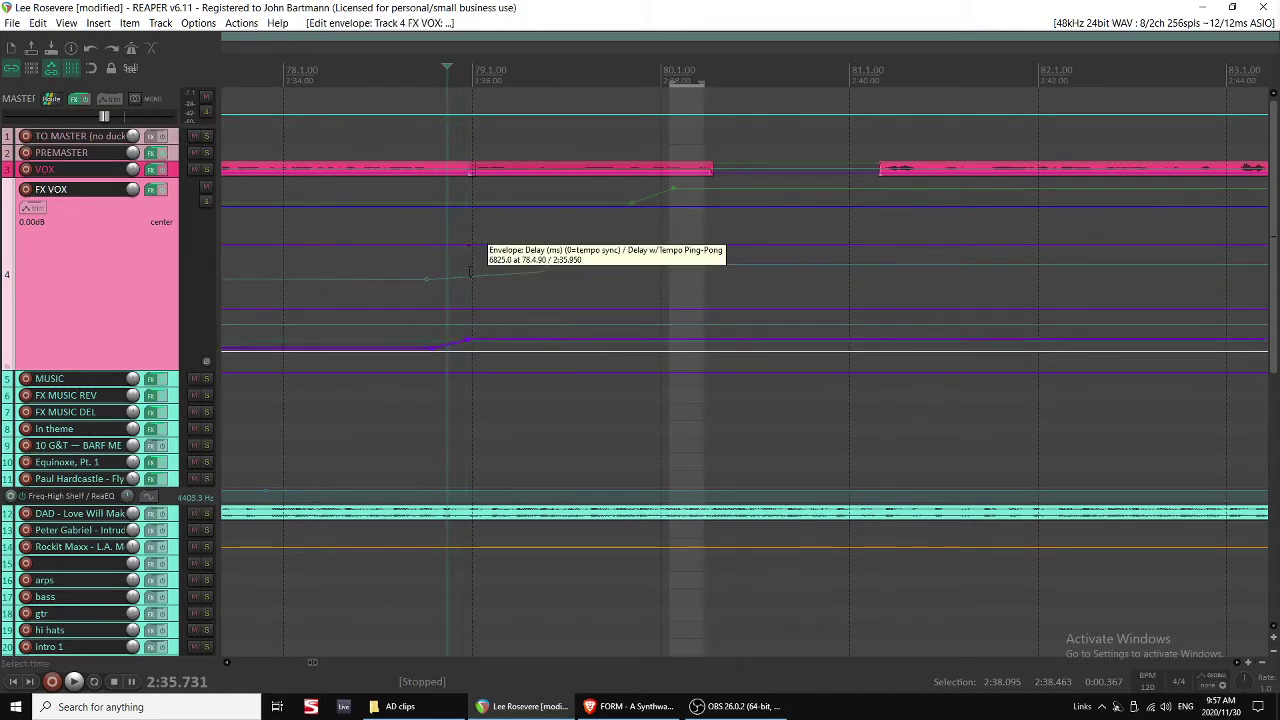
{"action": "left_click", "coordinate": [434, 323]}
{"action": "key", "text": "space"}
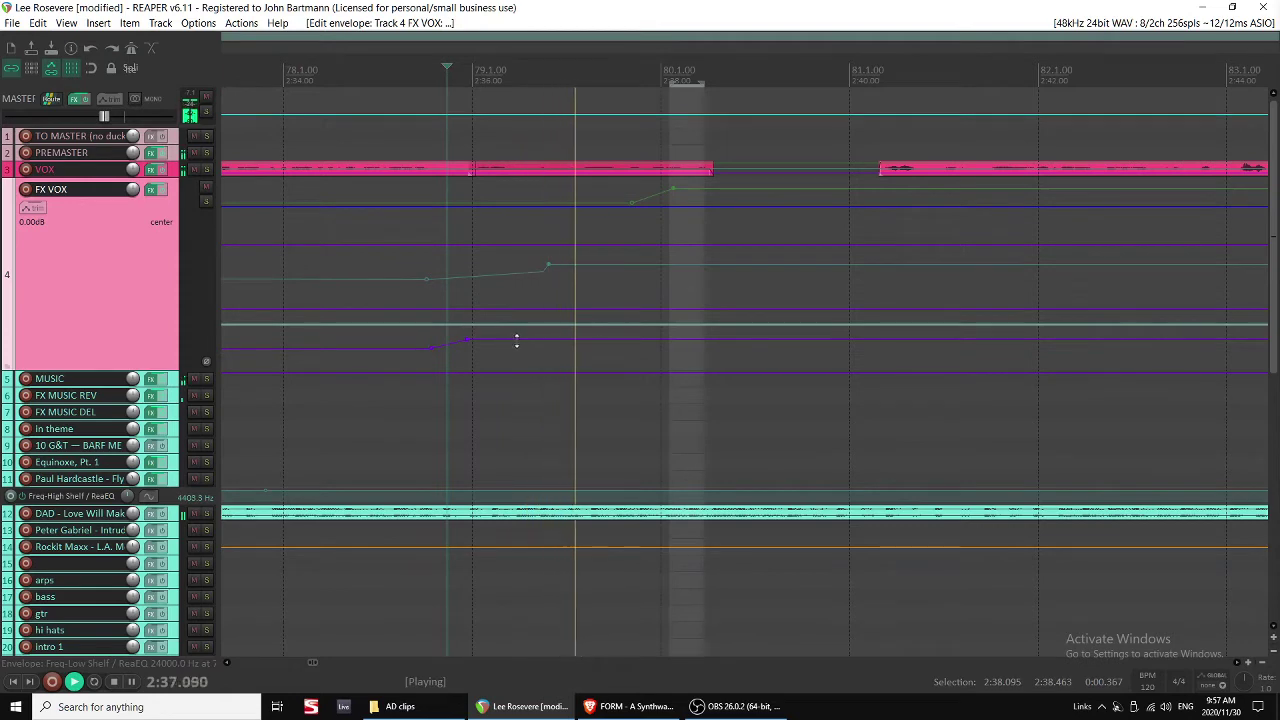
Lower the Freq-Low Shelf envelope level after about 2:36 to 69.2 Hz and play the passage.
{"action": "key", "text": "space"}
{"action": "left_click_drag", "start_coordinate": [517, 343], "coordinate": [505, 371]}
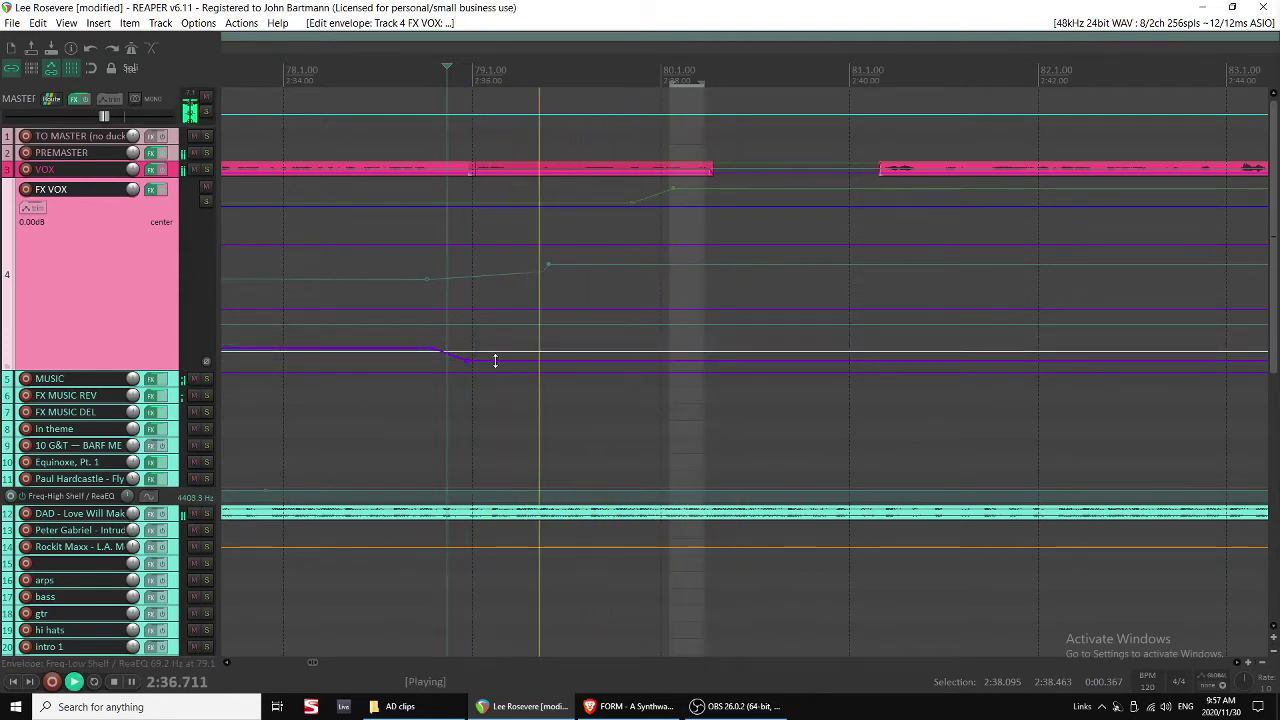
{"action": "key", "text": "space"}
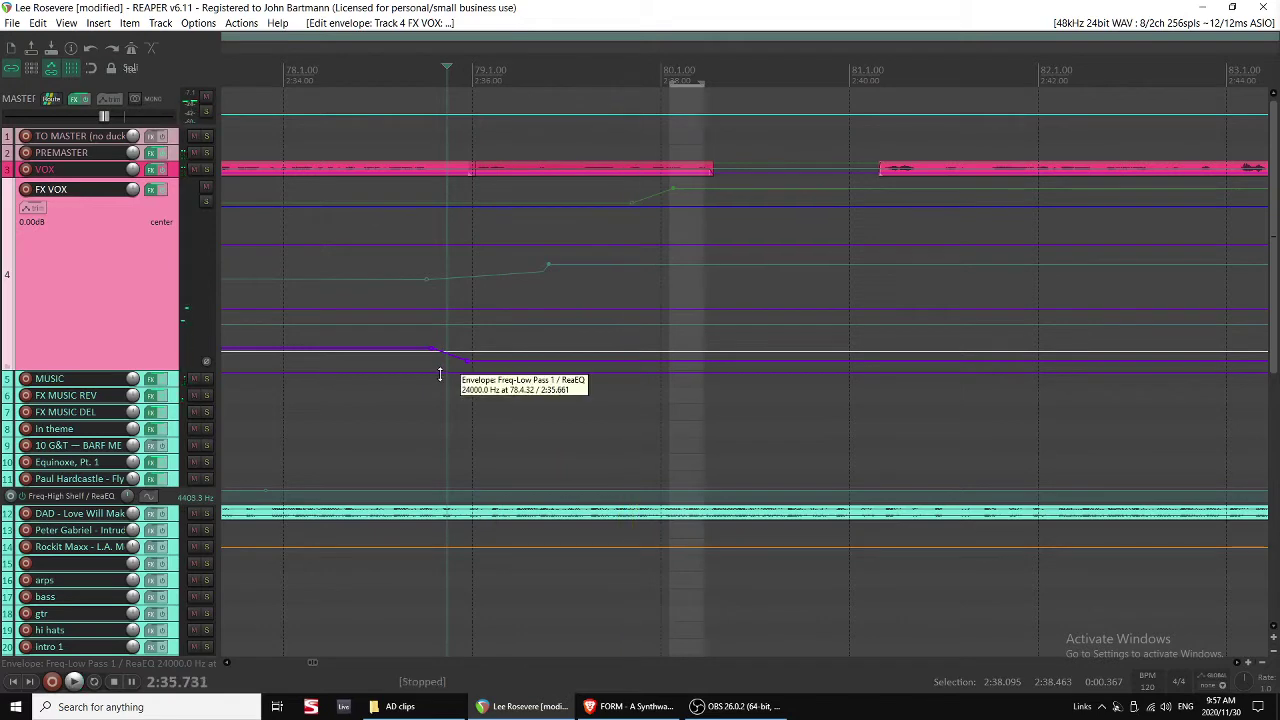
Add points to the MUSIC track's Freq-Low Pass 1 envelope at about 2:35.6 and play the passage.
{"action": "left_click", "coordinate": [423, 374], "text": "shift"}
{"action": "left_click_drag", "start_coordinate": [436, 371], "coordinate": [438, 328]}
{"action": "left_click", "coordinate": [447, 379], "text": "shift"}
{"action": "left_click", "coordinate": [421, 340]}
{"action": "key", "text": "space"}
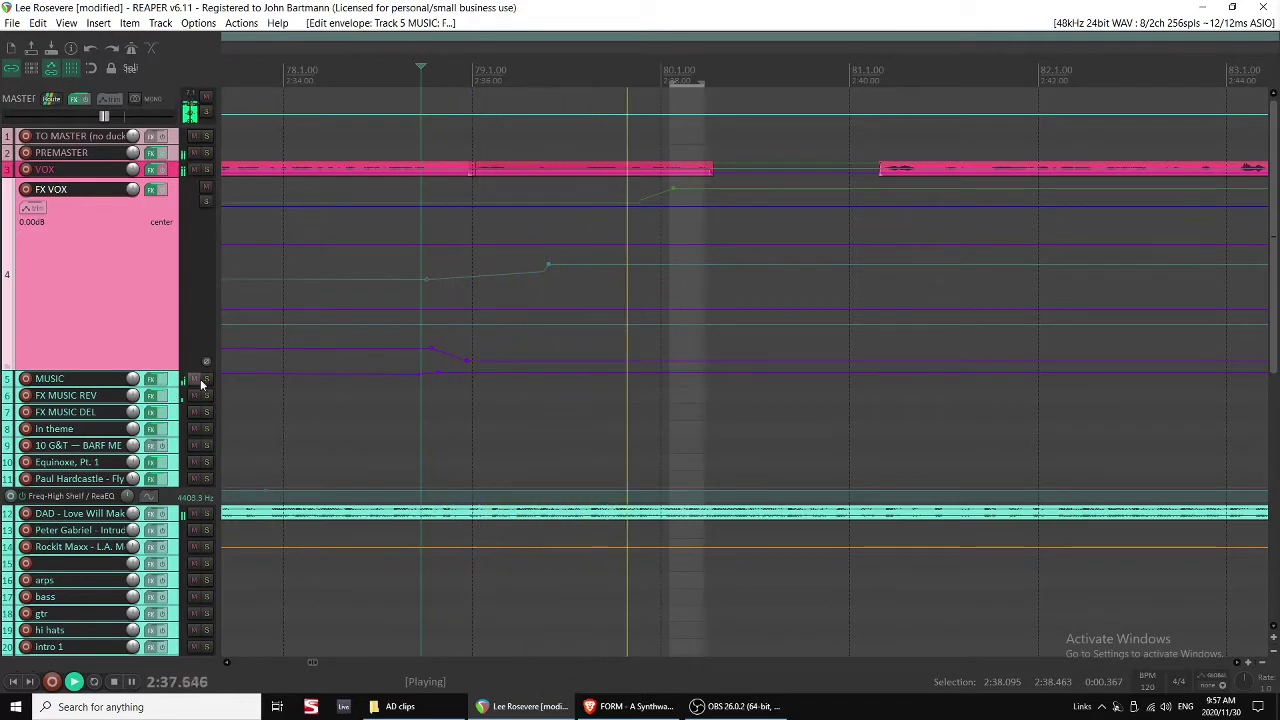
{"action": "key", "text": "space"}
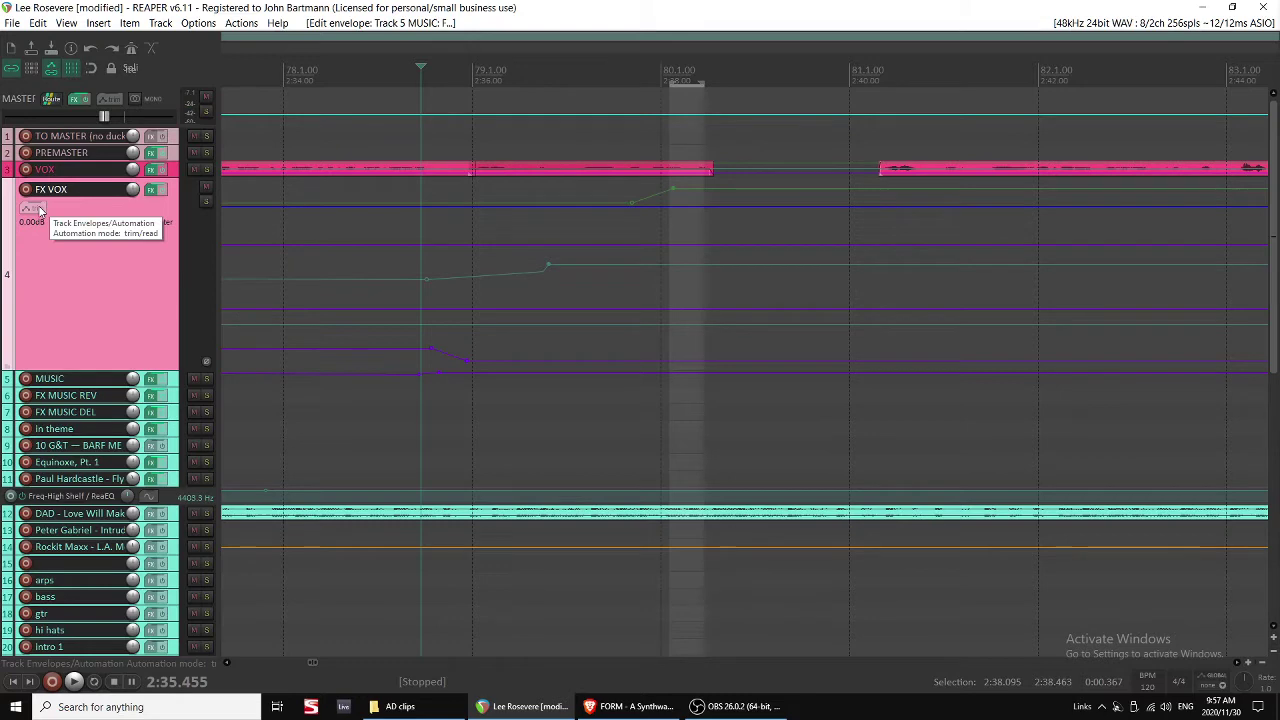
Toggle an effect's bypass on the FX VOX track.
{"action": "right_click", "coordinate": [103, 262]}
{"action": "left_click", "coordinate": [93, 280]}
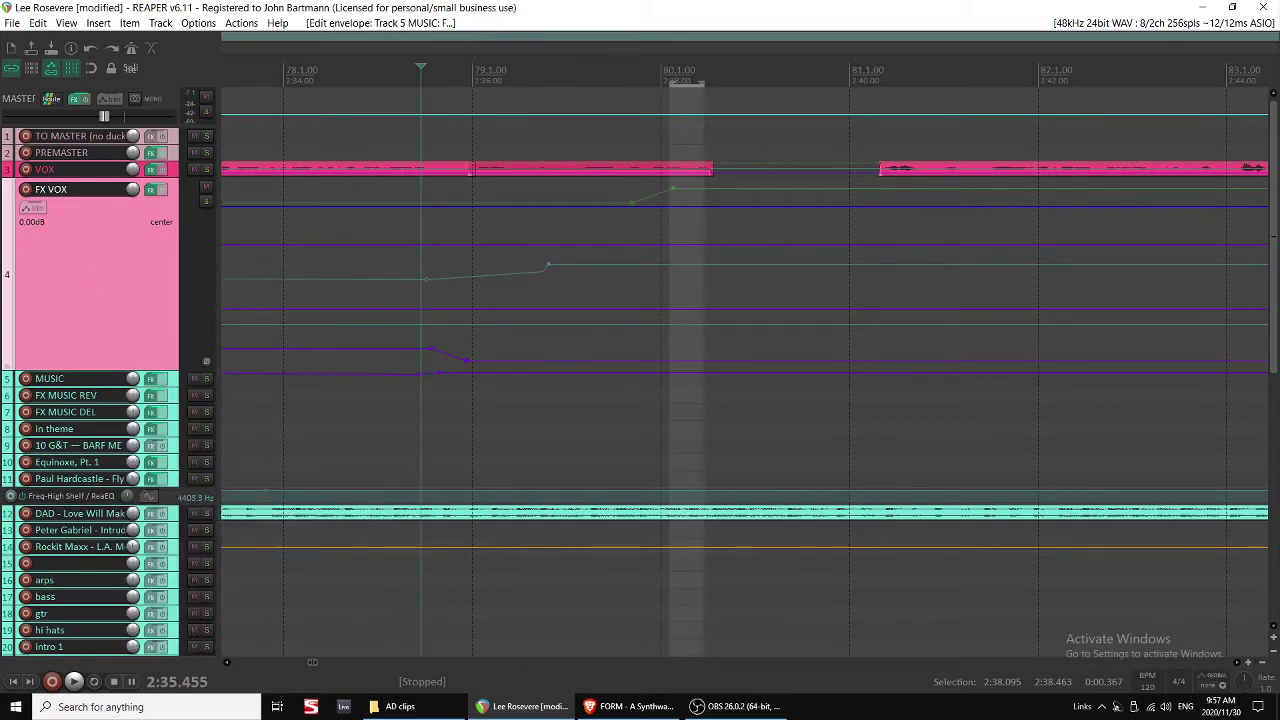
{"action": "key", "text": "ctrl+z"}
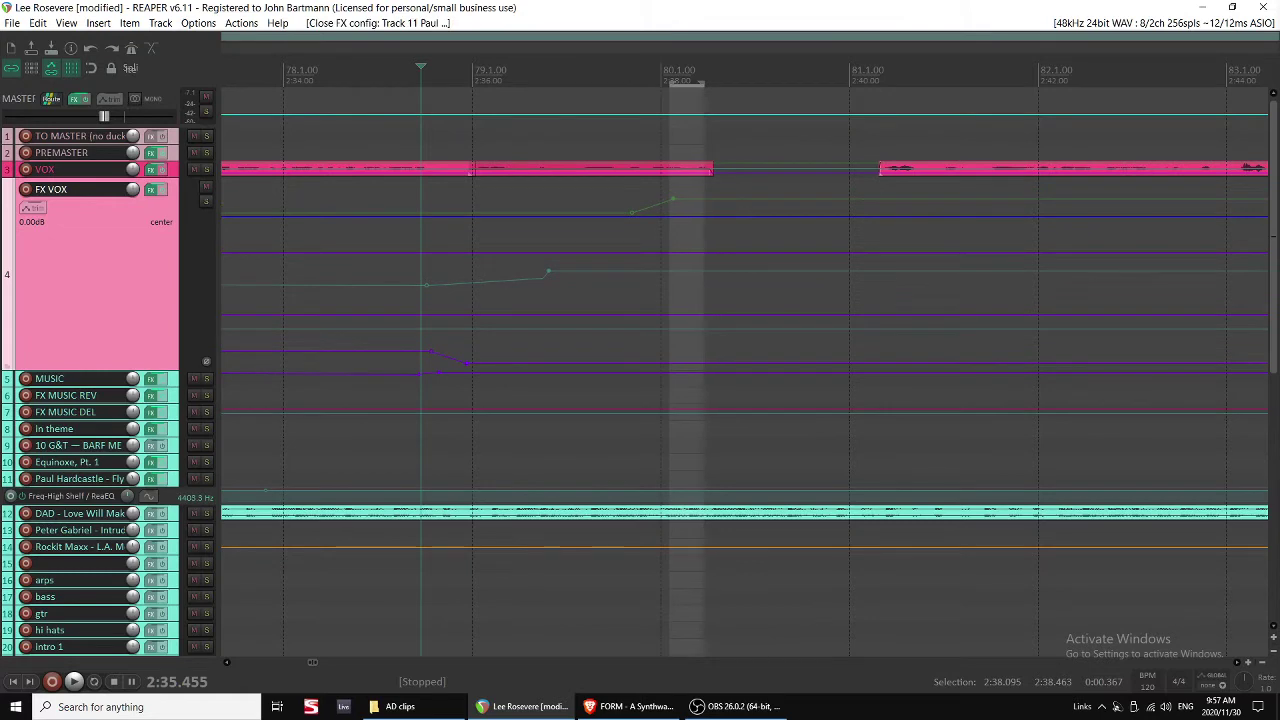
{"action": "key", "text": "ctrl+z"}
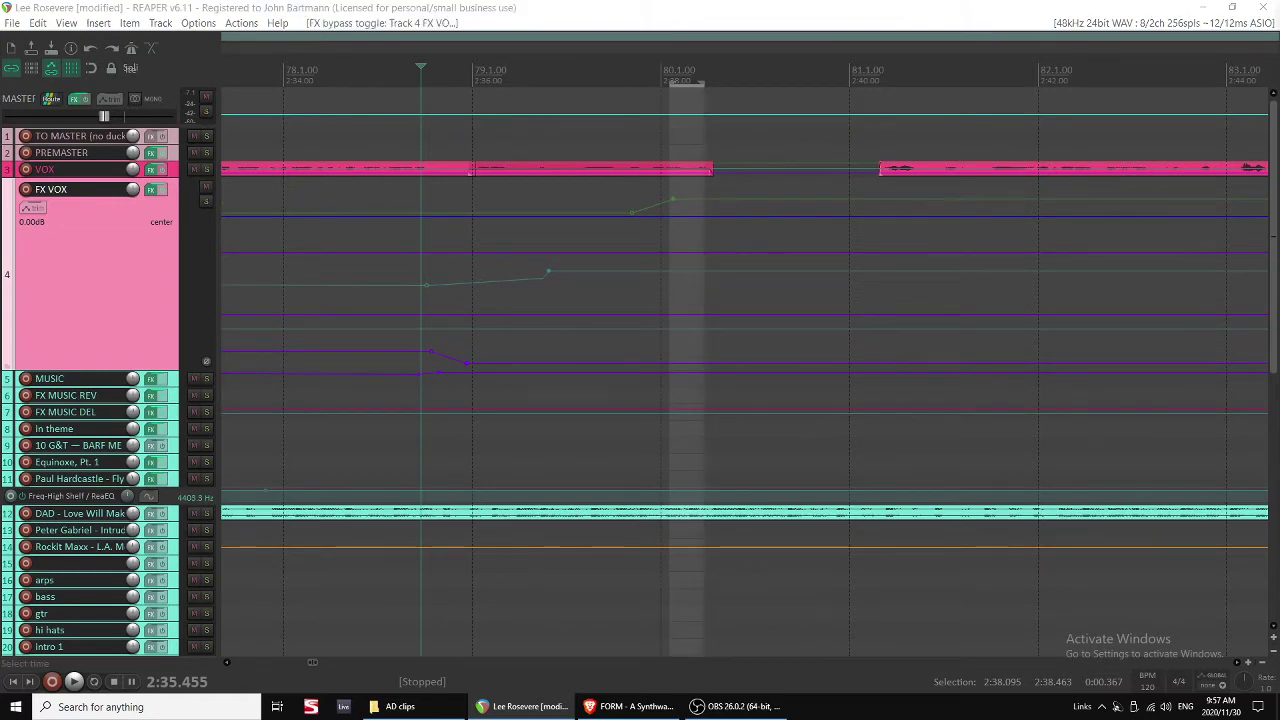
Delete the added Freq-Low Pass 1 and Freq-Low Shelf envelope points near 2:36 while playing the passage.
{"action": "key", "text": "space"}
{"action": "left_click", "coordinate": [438, 372], "text": "alt"}
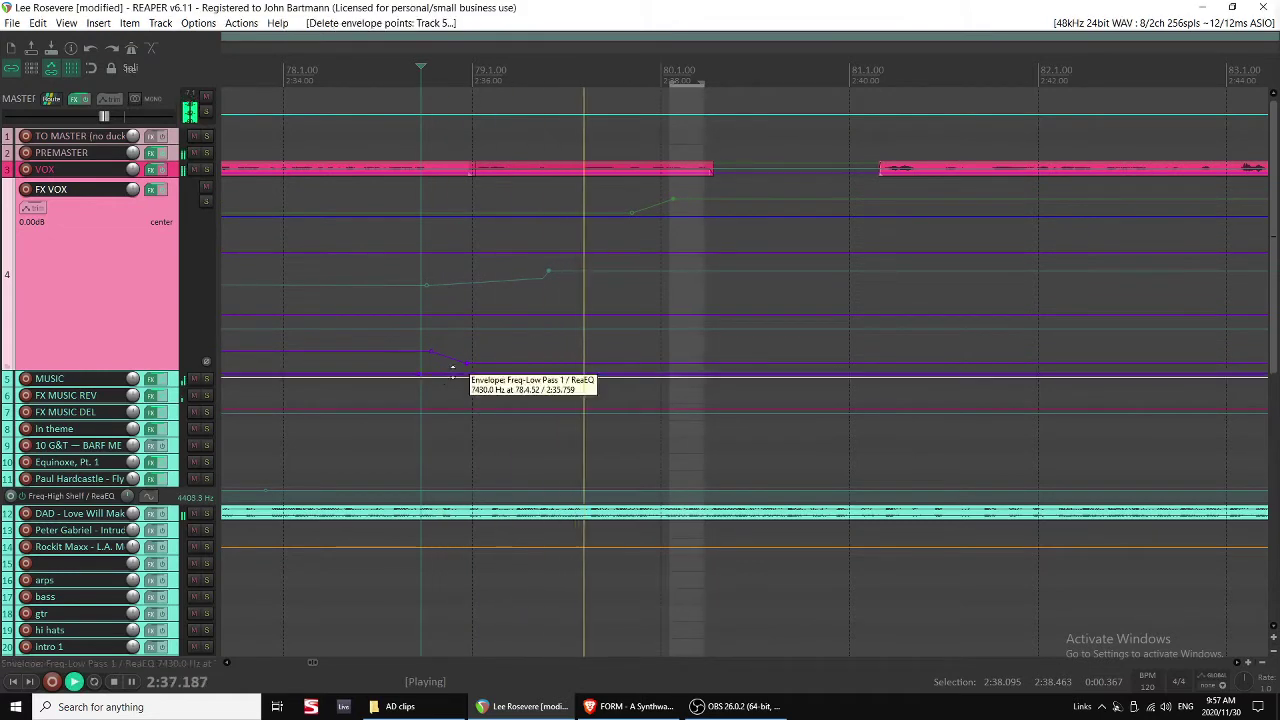
{"action": "left_click_drag", "start_coordinate": [431, 351], "coordinate": [479, 367], "text": "alt"}
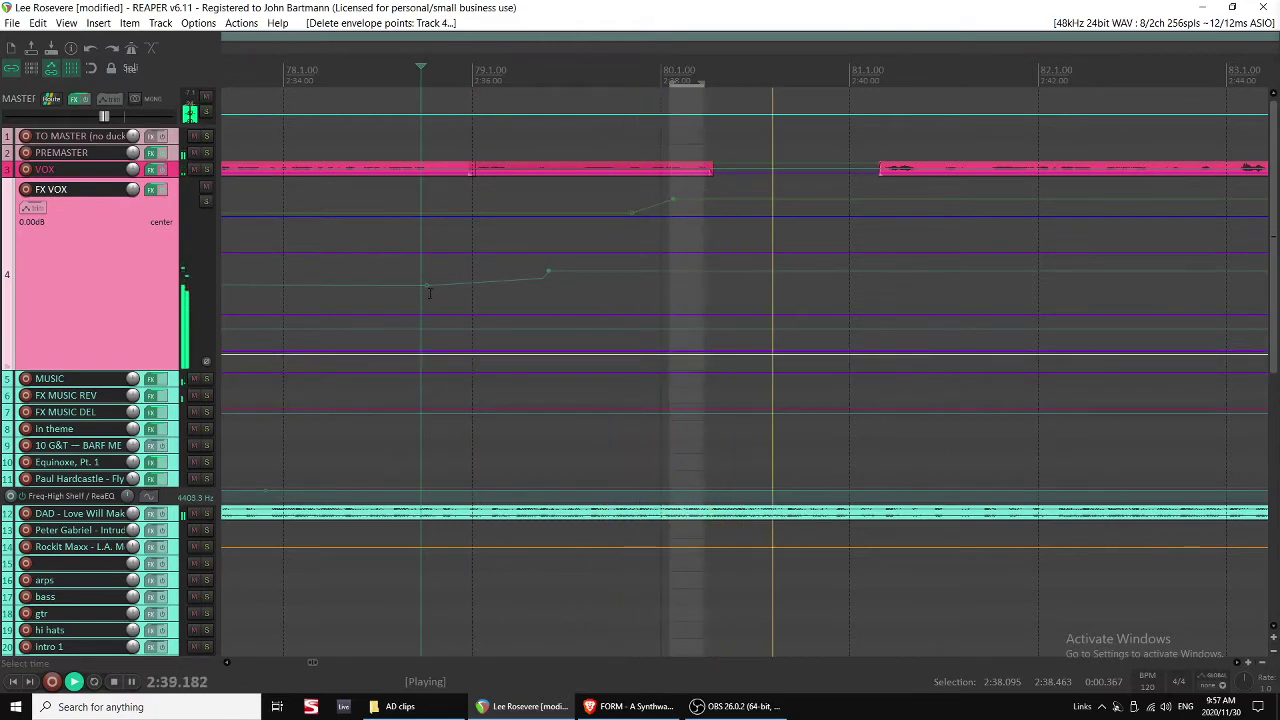
{"action": "key", "text": "space"}
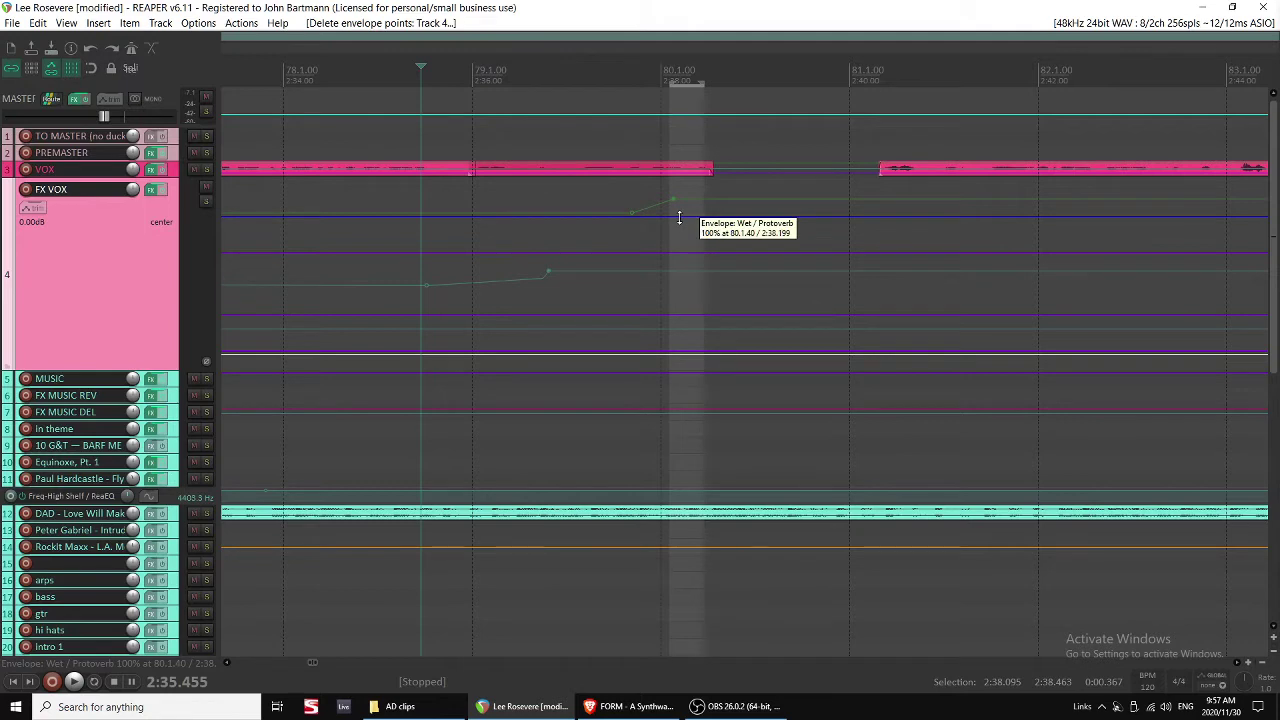
Lower FX VOX's Protoverb Wet envelope to 0% and play the phrase end from about 2:37.5.
{"action": "left_click_drag", "start_coordinate": [679, 217], "coordinate": [757, 460]}
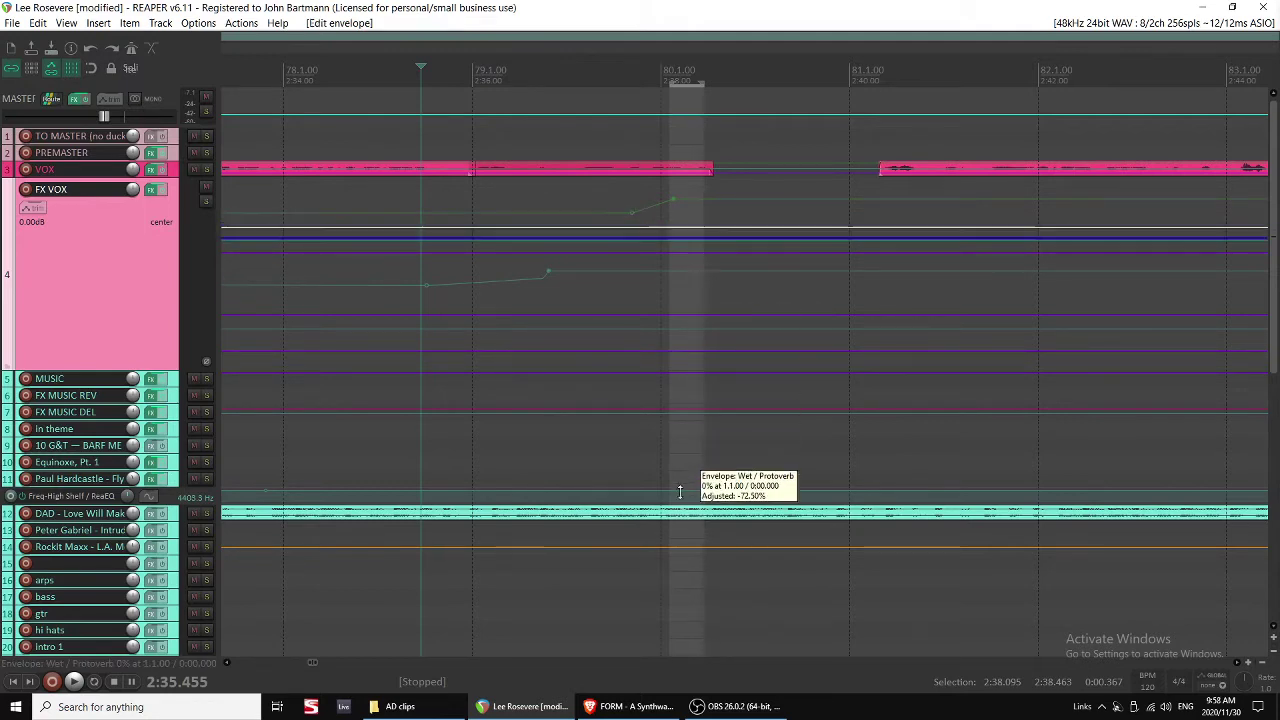
{"action": "left_click_drag", "start_coordinate": [591, 235], "coordinate": [605, 421]}
{"action": "left_click", "coordinate": [618, 212]}
{"action": "key", "text": "space"}
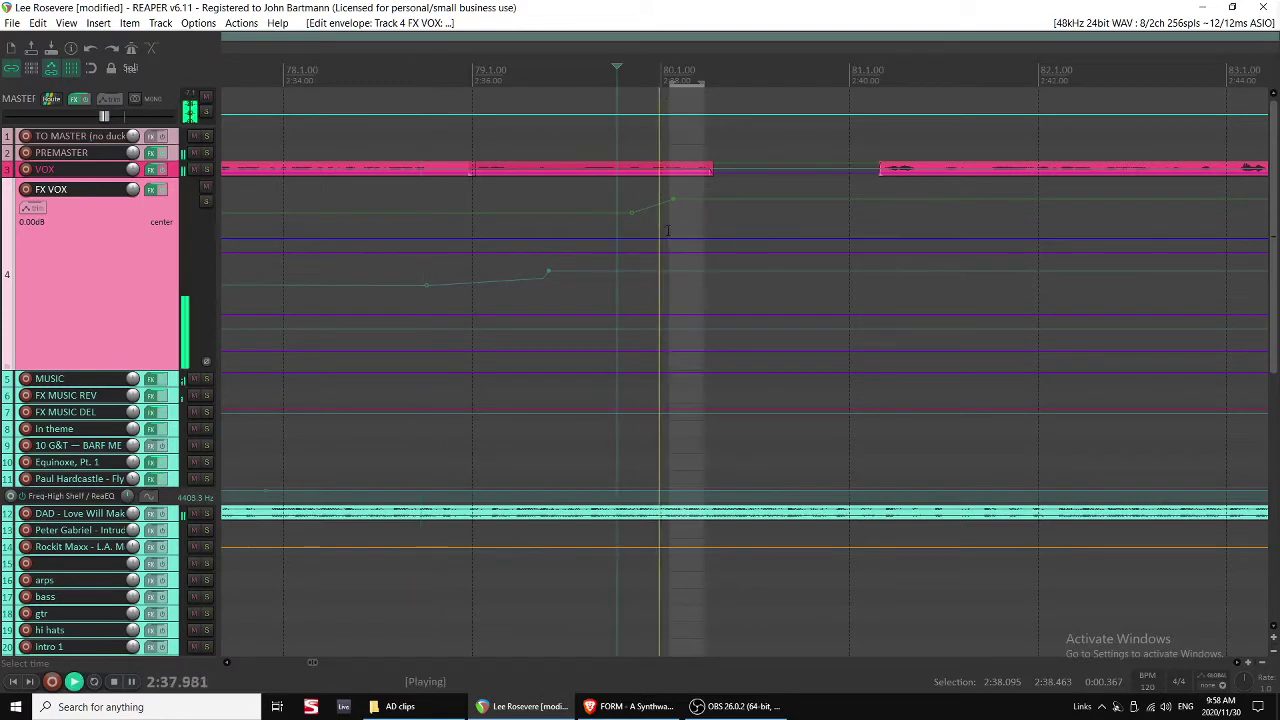
{"action": "key", "text": "space"}
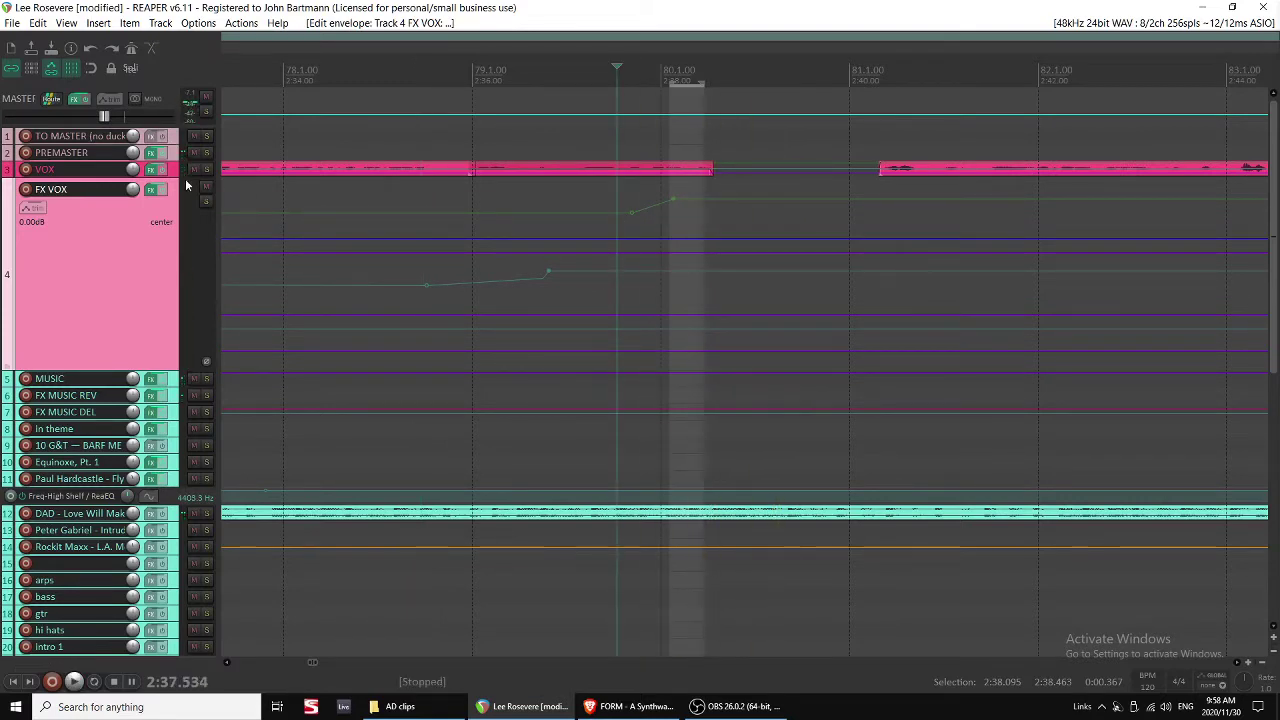
Solo the FX VOX track on its own and play the phrase end from about 2:37.5.
{"action": "left_click", "coordinate": [179, 176]}
{"action": "key", "text": "ctrl+s"}
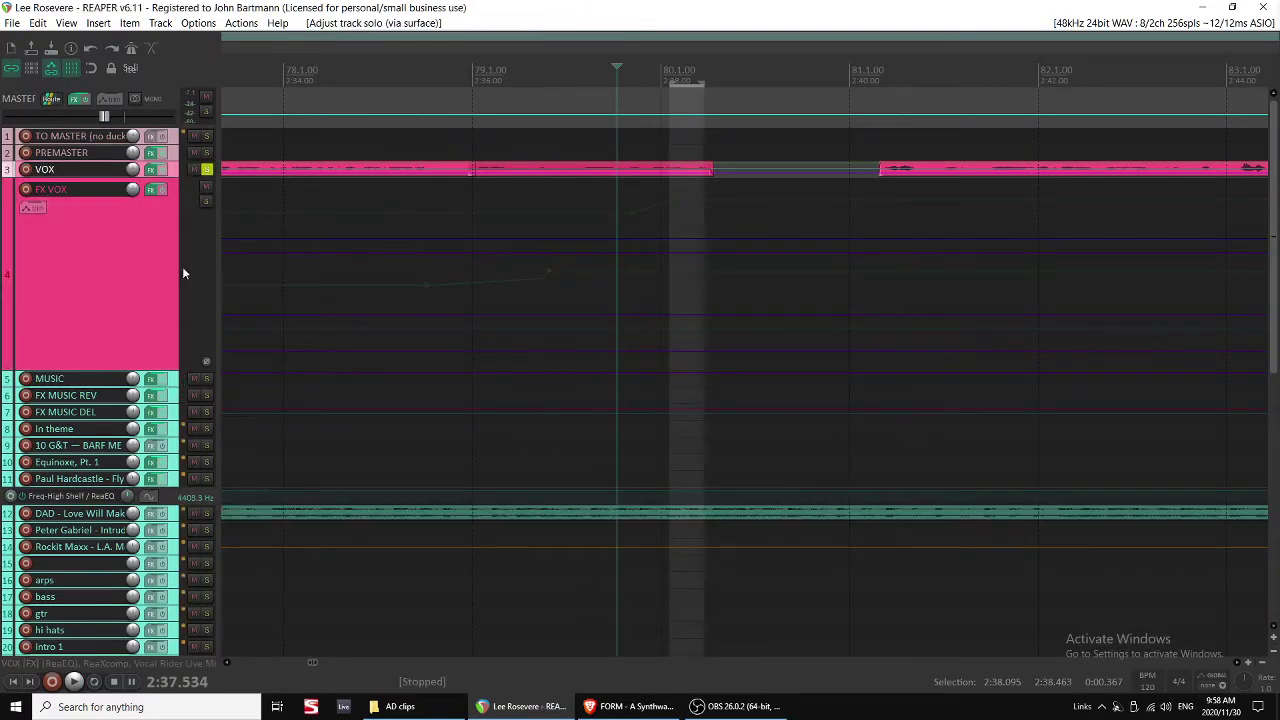
{"action": "left_click", "coordinate": [145, 248]}
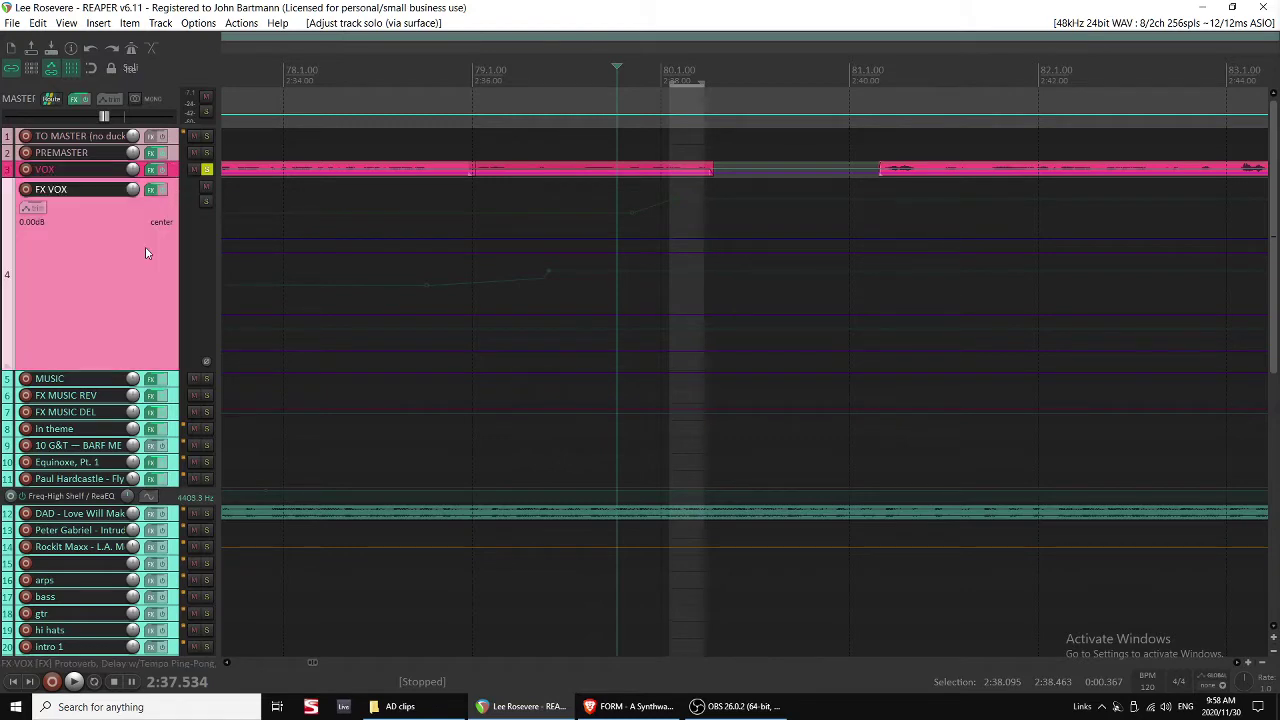
{"action": "key", "text": "space"}
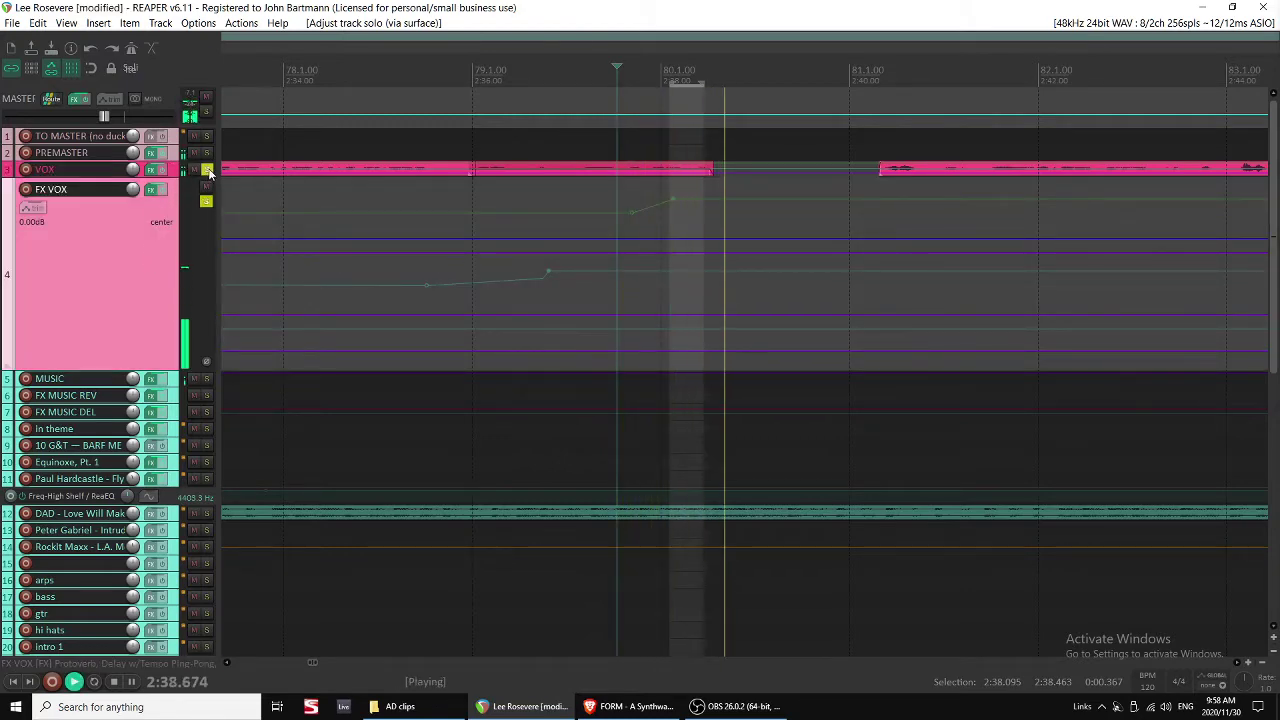
{"action": "left_click", "coordinate": [207, 169]}
{"action": "key", "text": "space"}
{"action": "key", "text": "space"}
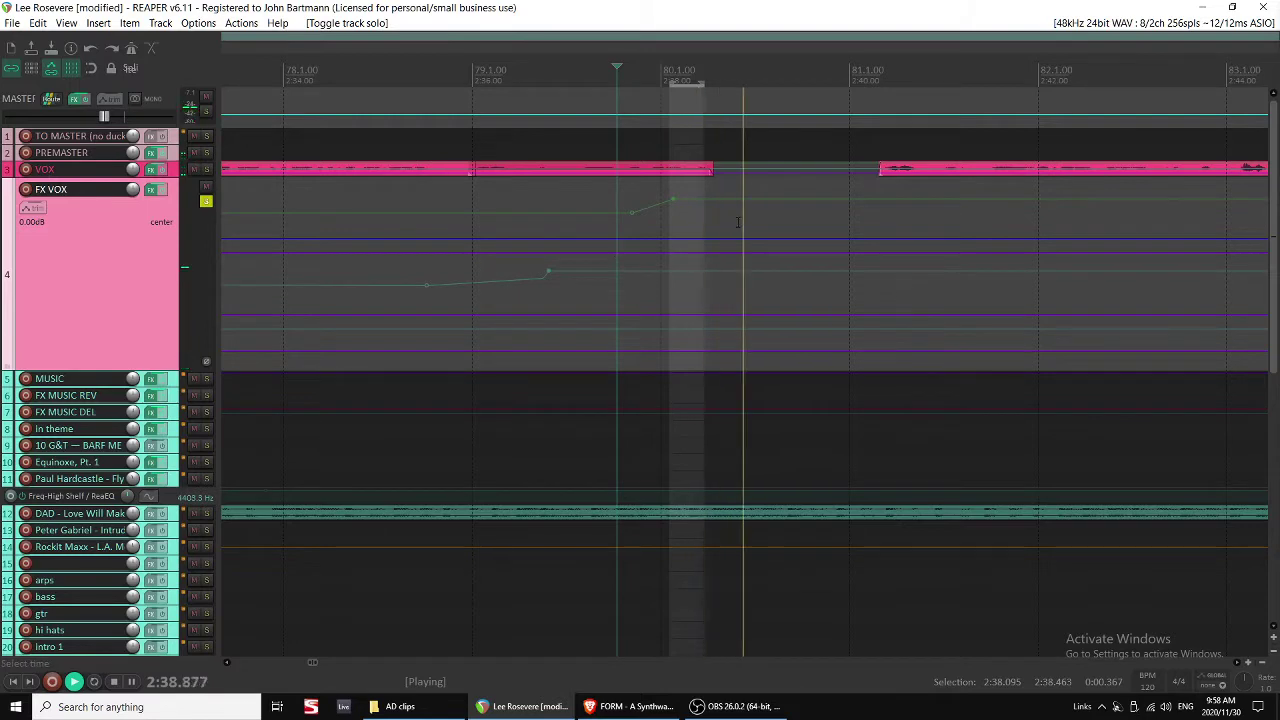
{"action": "key", "text": "space"}
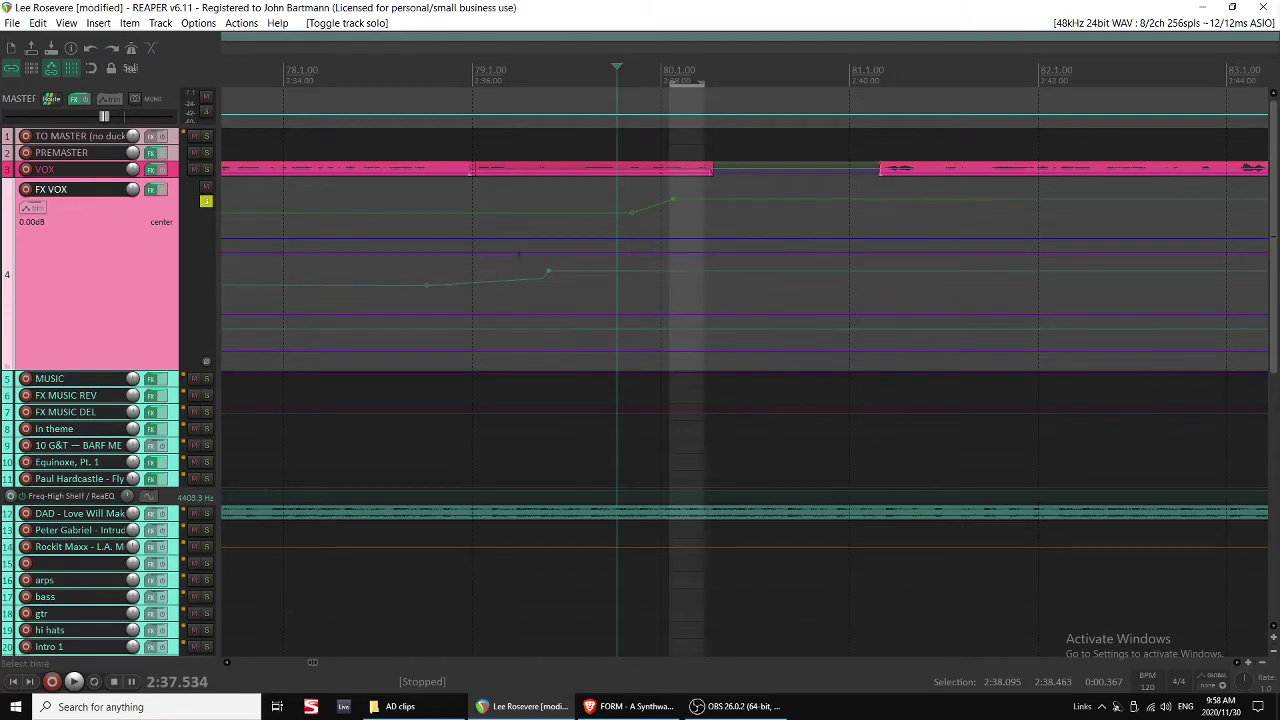
Adjust FX VOX's Delay (ms) envelope to about 3250 and replay the phrase end.
{"action": "left_click_drag", "start_coordinate": [563, 253], "coordinate": [562, 368]}
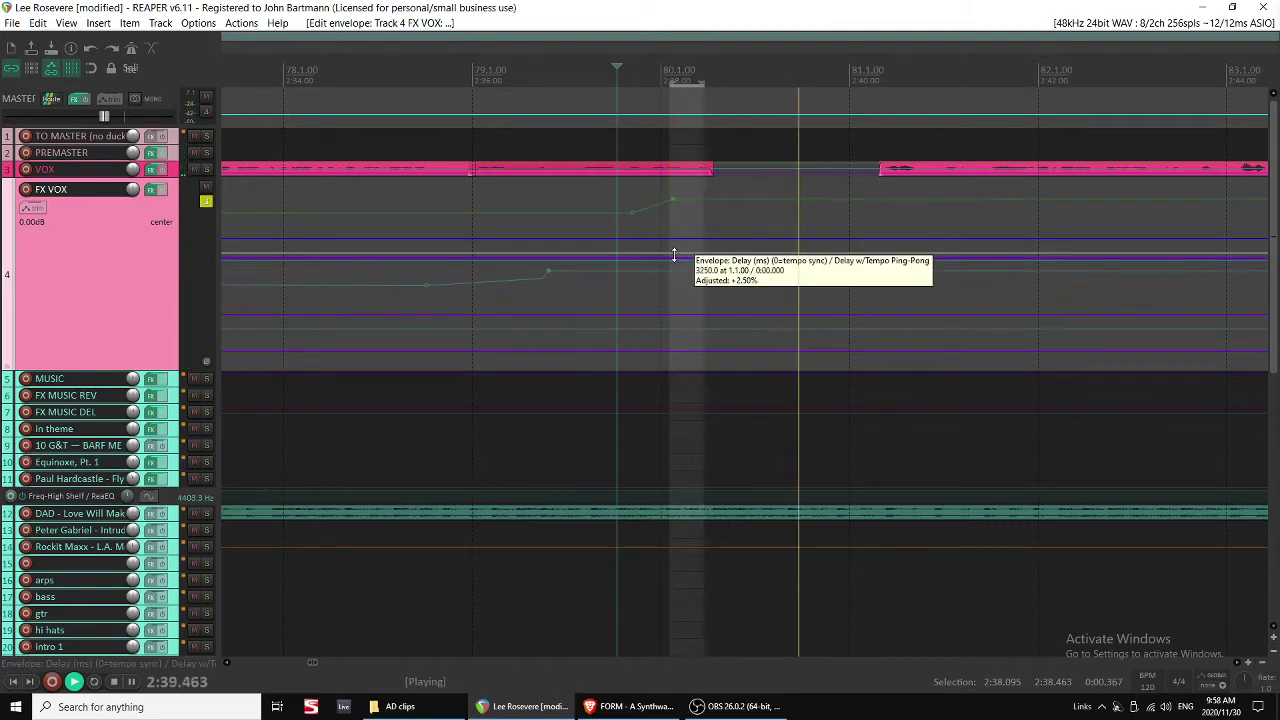
{"action": "key", "text": "space"}
{"action": "key", "text": "space"}
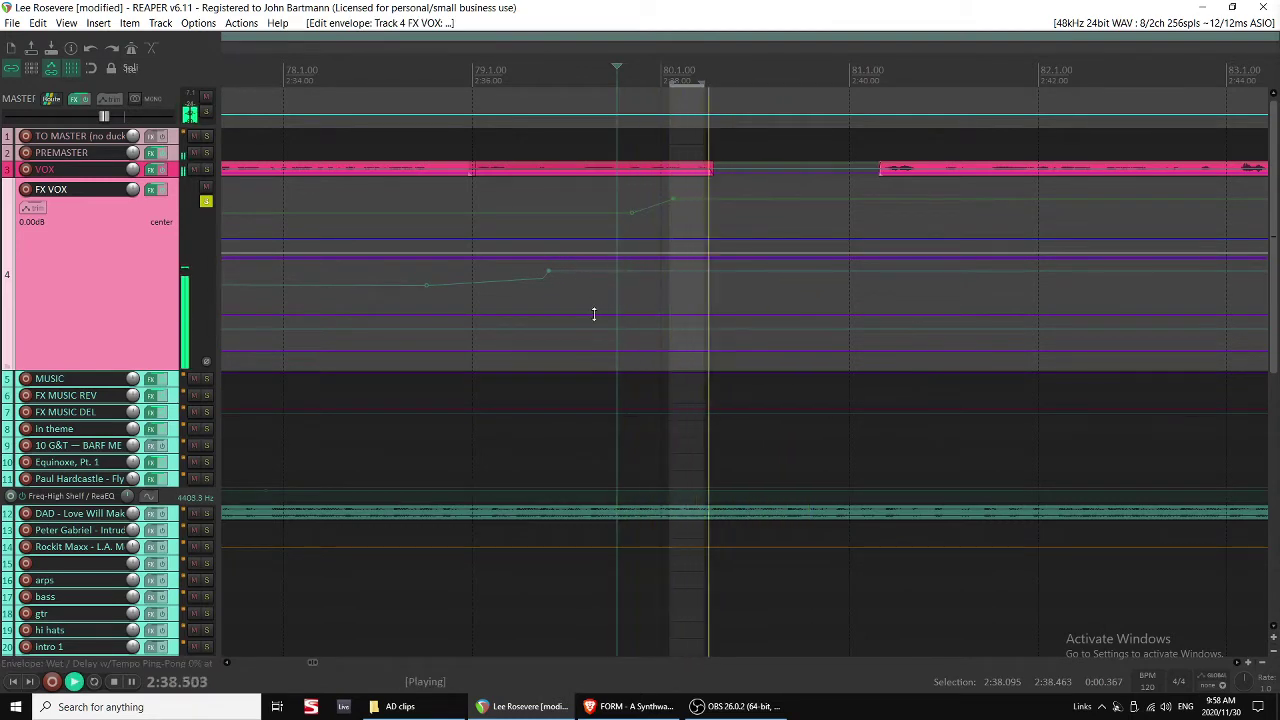
Raise the Wet envelope of FX VOX's Delay w/Tempo Ping-Pong to about 43% while replaying the phrase end.
{"action": "key", "text": "space"}
{"action": "key", "text": "space"}
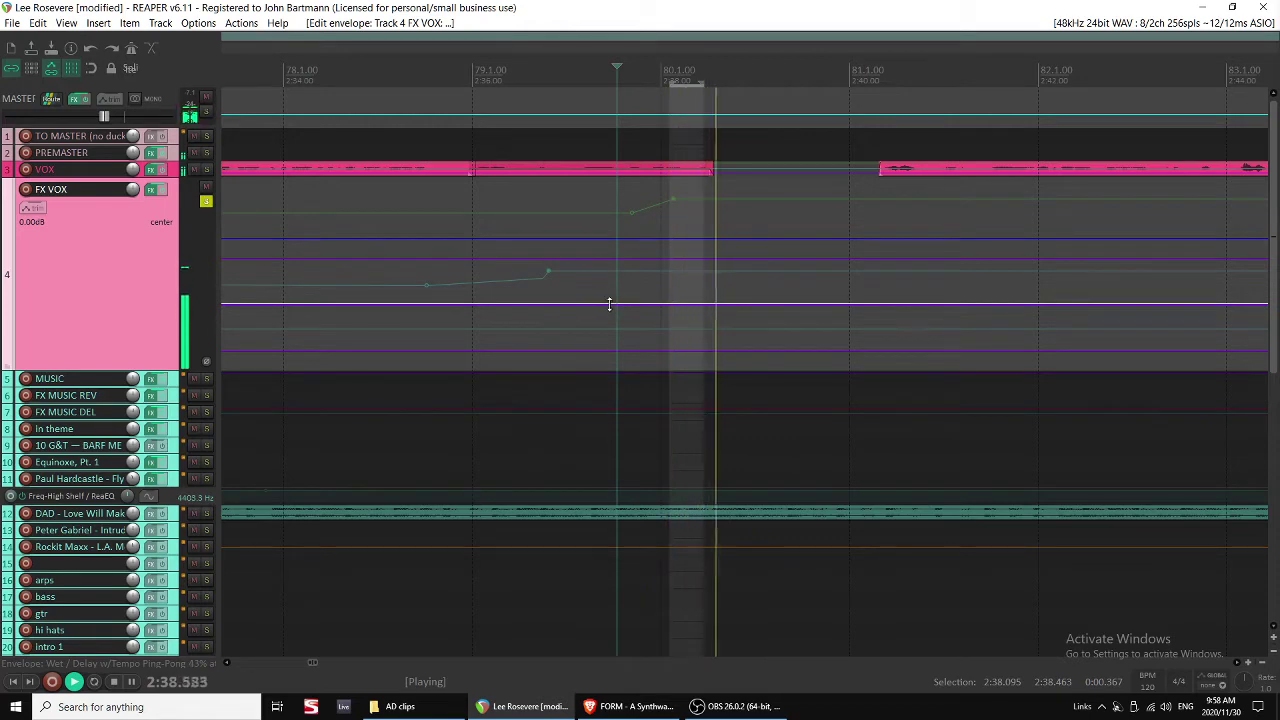
{"action": "key", "text": "space"}
{"action": "left_click_drag", "start_coordinate": [600, 332], "coordinate": [603, 291]}
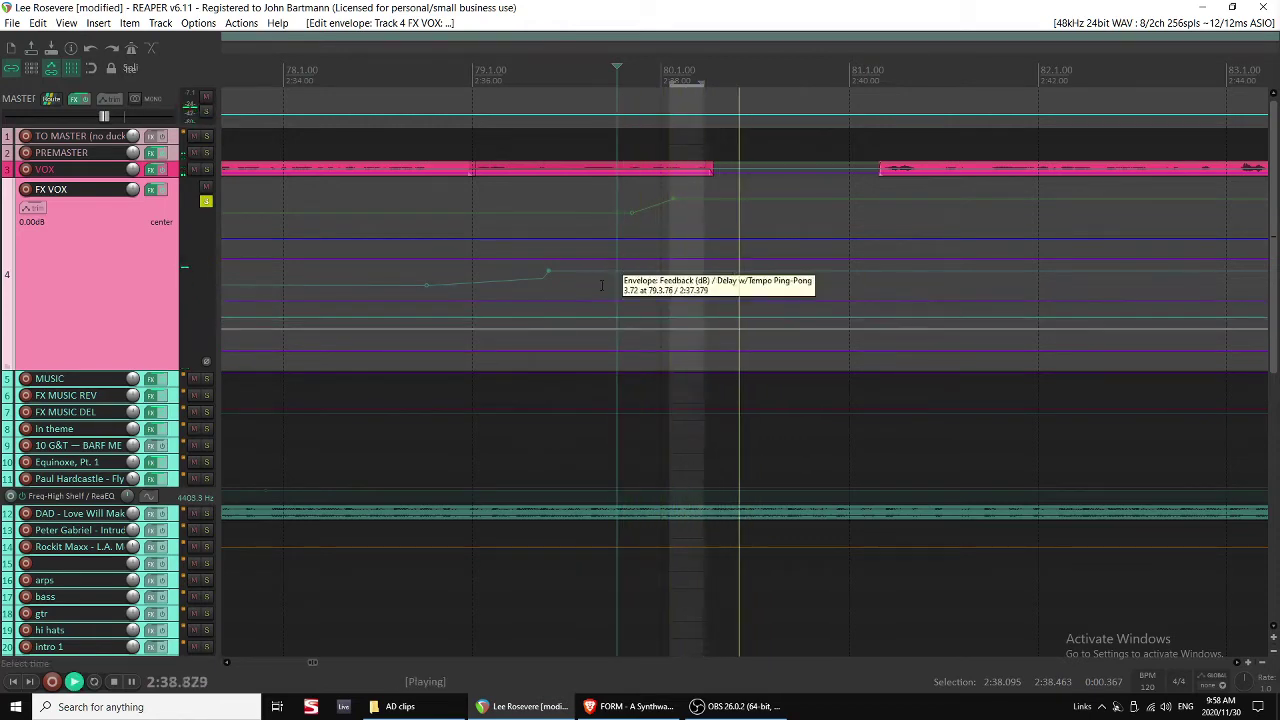
{"action": "key", "text": "space"}
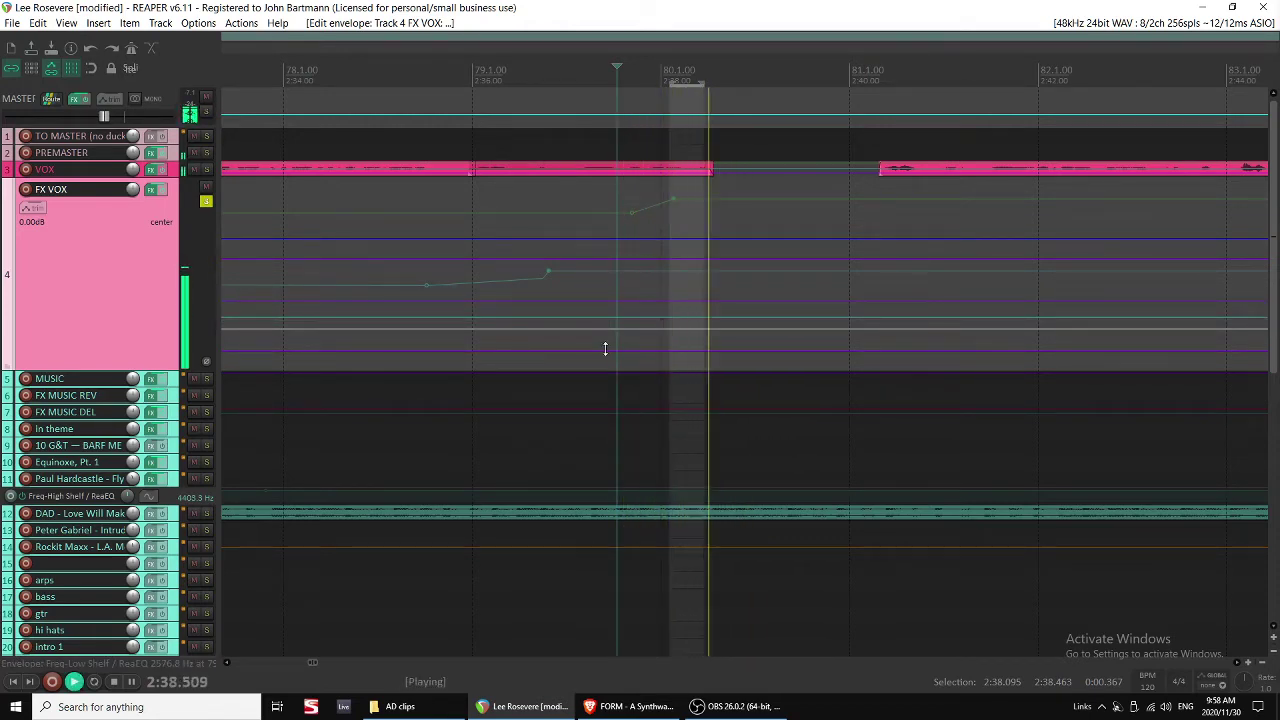
Raise FX VOX's ReaEQ Freq-Low Shelf and Delay (ms) envelopes while replaying the phrase end.
{"action": "left_click_drag", "start_coordinate": [605, 349], "coordinate": [604, 295]}
{"action": "key", "text": "space"}
{"action": "key", "text": "space"}
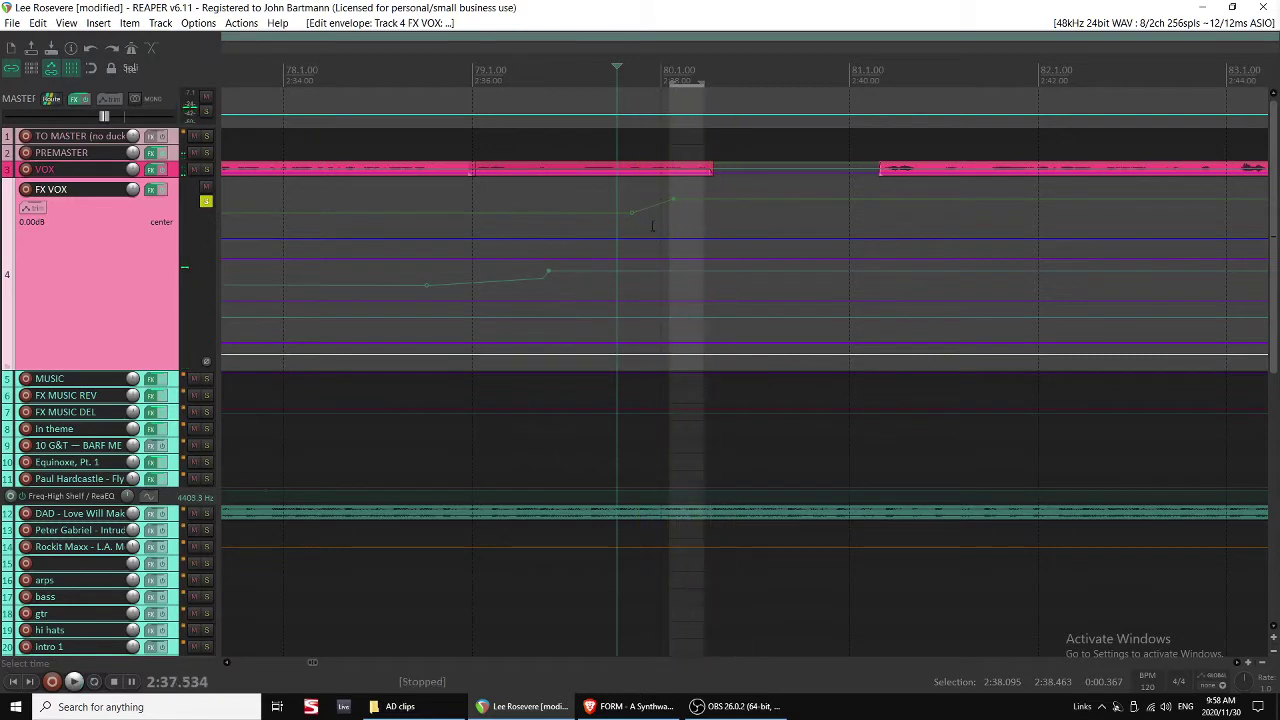
{"action": "mouse_move", "coordinate": [643, 237]}
{"action": "left_mouse_down"}
{"action": "mouse_move", "coordinate": [644, 268]}
{"action": "mouse_move", "coordinate": [647, 253]}
{"action": "left_mouse_up"}
{"action": "key", "text": "space"}
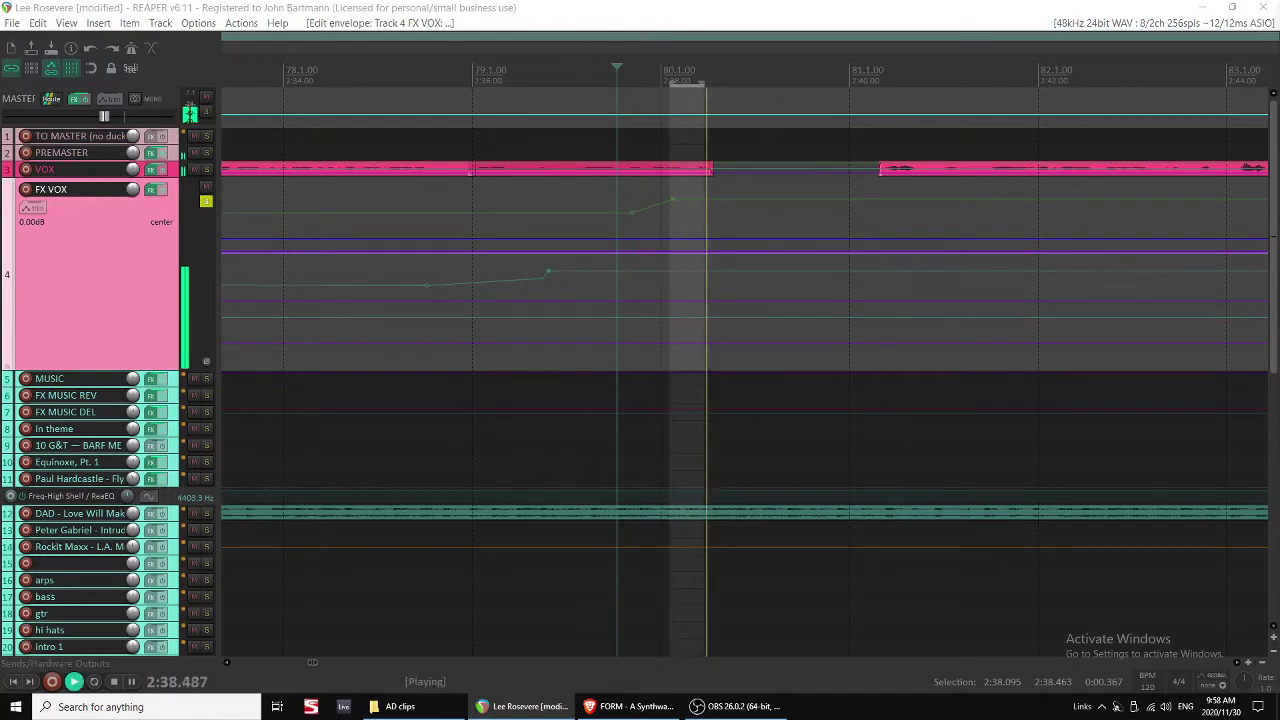
Play the soloed FX VOX passage from about 2:34.9.
{"action": "left_click", "coordinate": [91, 257]}
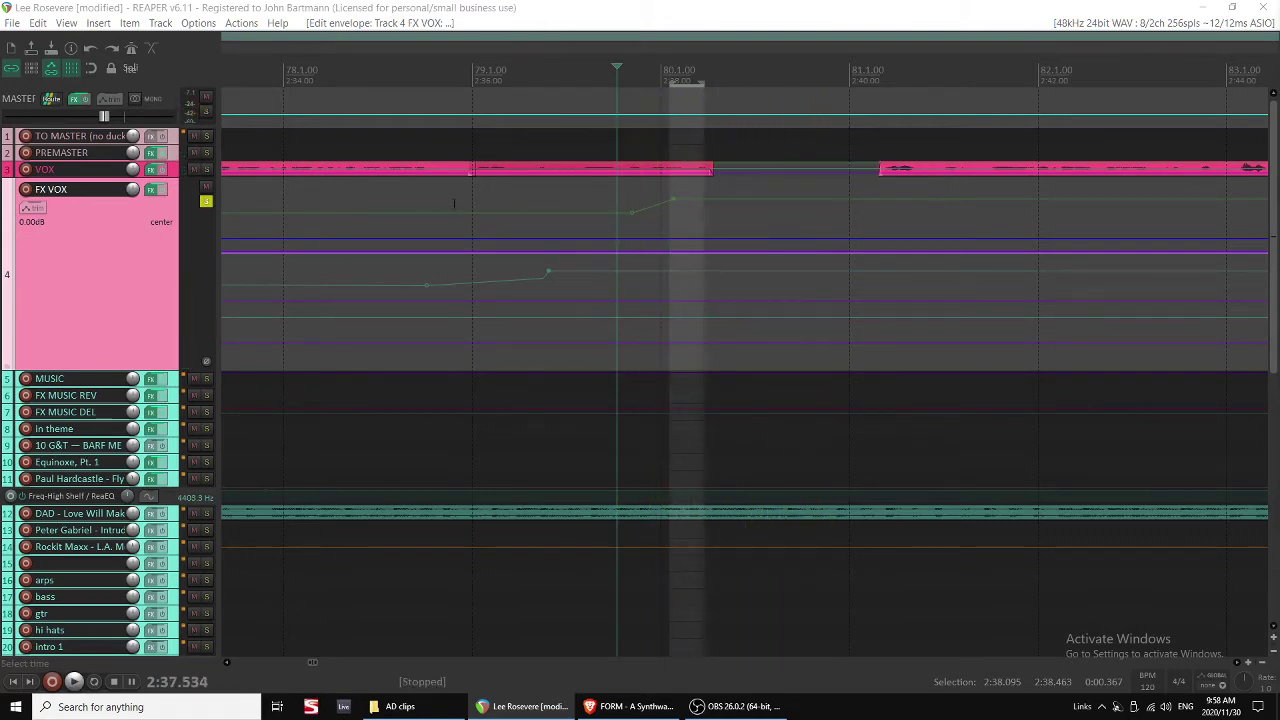
{"action": "left_click", "coordinate": [373, 203]}
{"action": "key", "text": "space"}
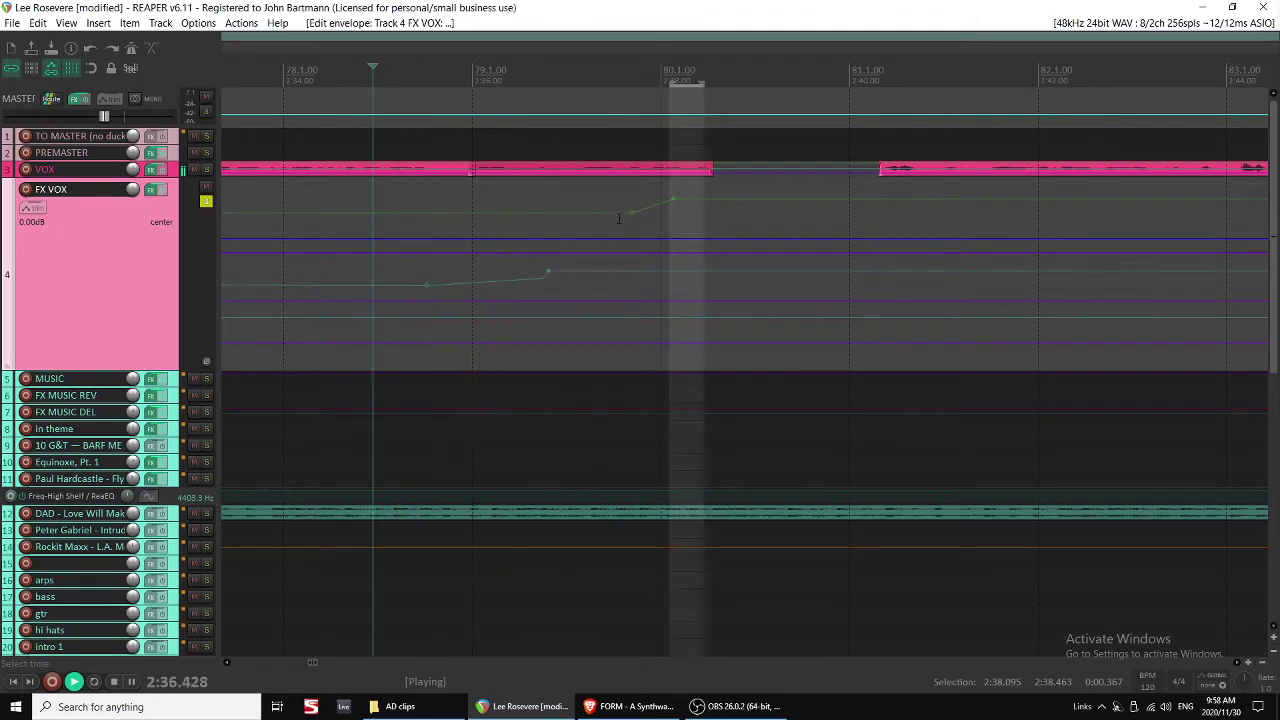
{"action": "key", "text": "space"}
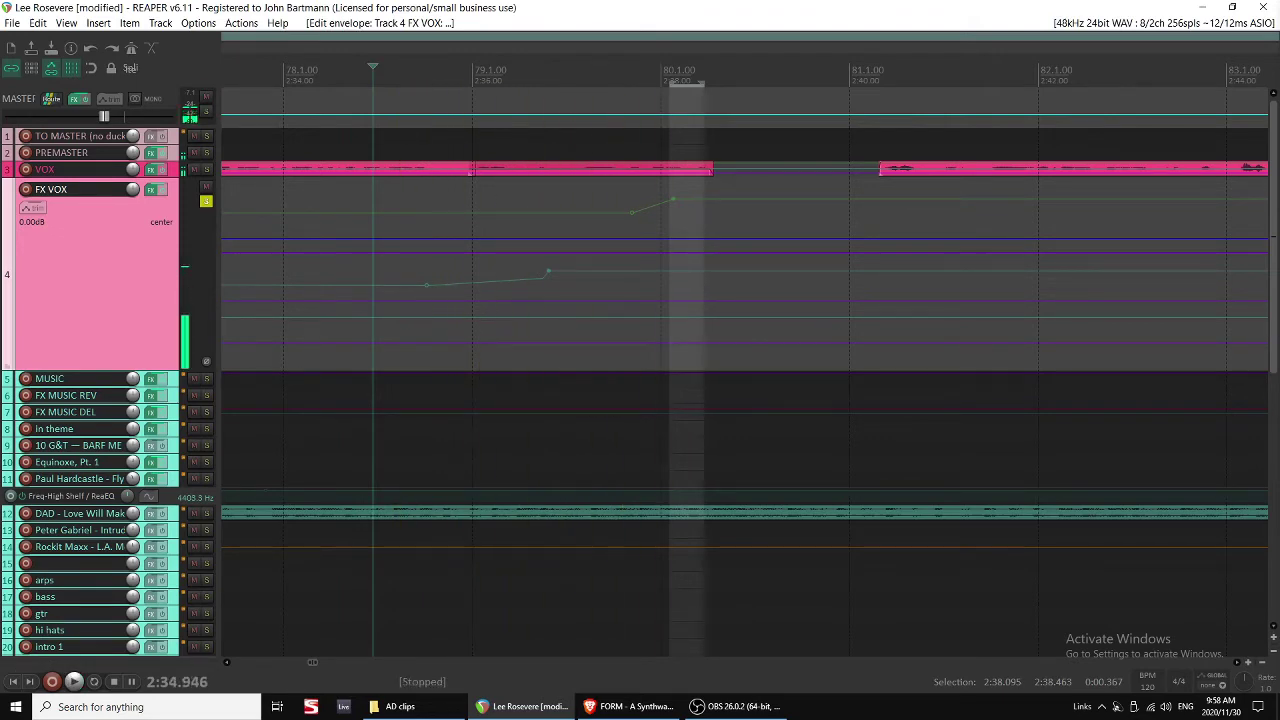
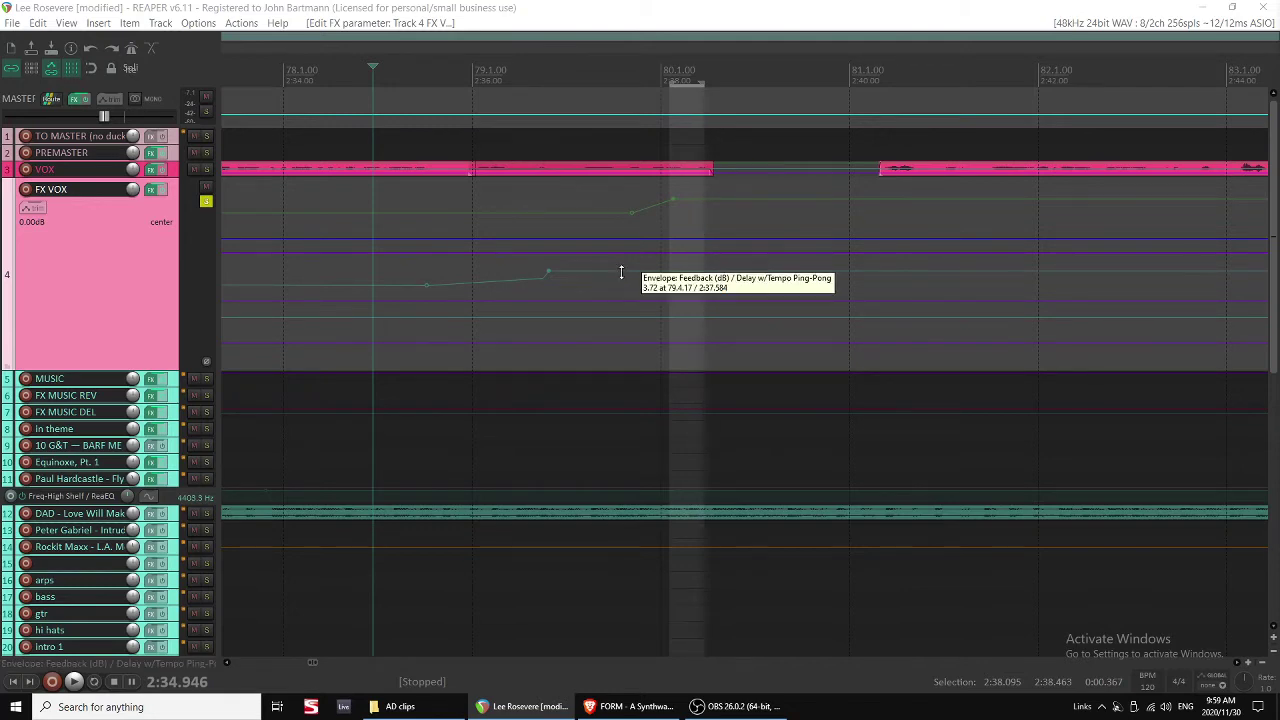
Lower FX VOX's Feedback (dB) envelope after about 2:36.8 and its Delay (ms) envelope, and play from about 2:34.9.
{"action": "right_click", "coordinate": [620, 270]}
{"action": "left_click", "coordinate": [606, 271]}
{"action": "left_click_drag", "start_coordinate": [606, 271], "coordinate": [600, 314]}
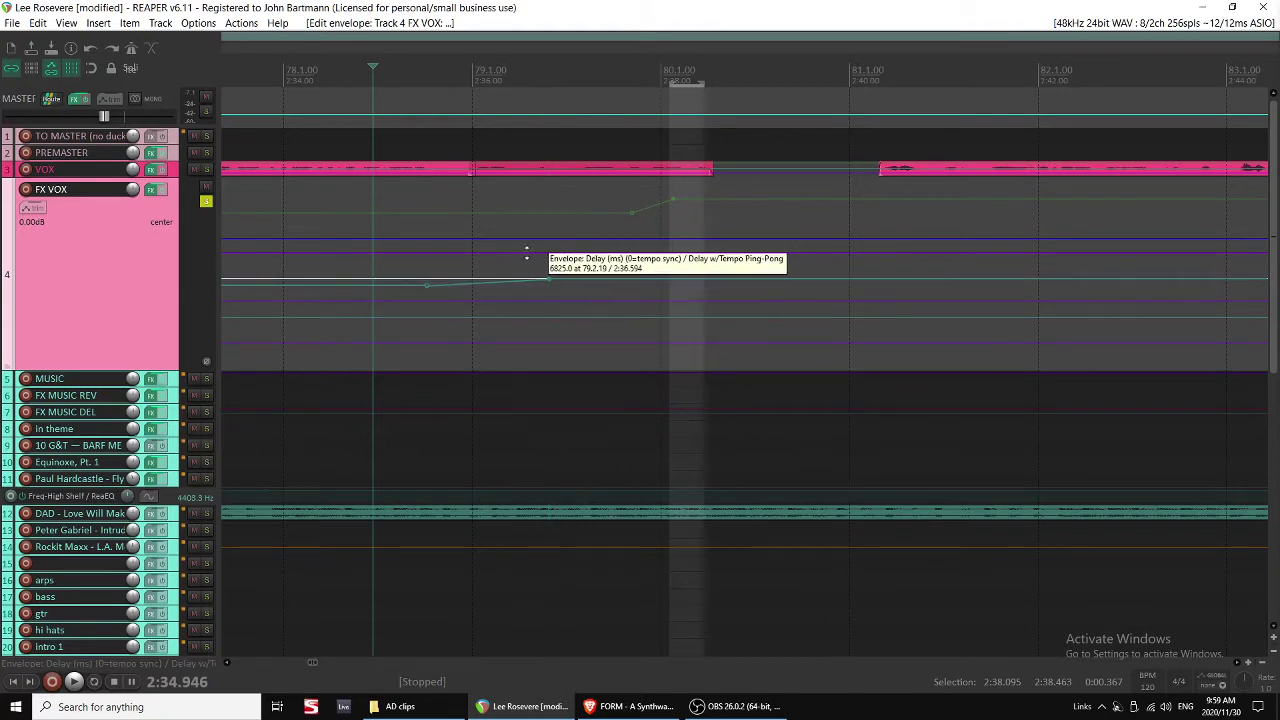
{"action": "left_click_drag", "start_coordinate": [531, 251], "coordinate": [514, 286]}
{"action": "left_click_drag", "start_coordinate": [514, 290], "coordinate": [519, 341]}
{"action": "key", "text": "space"}
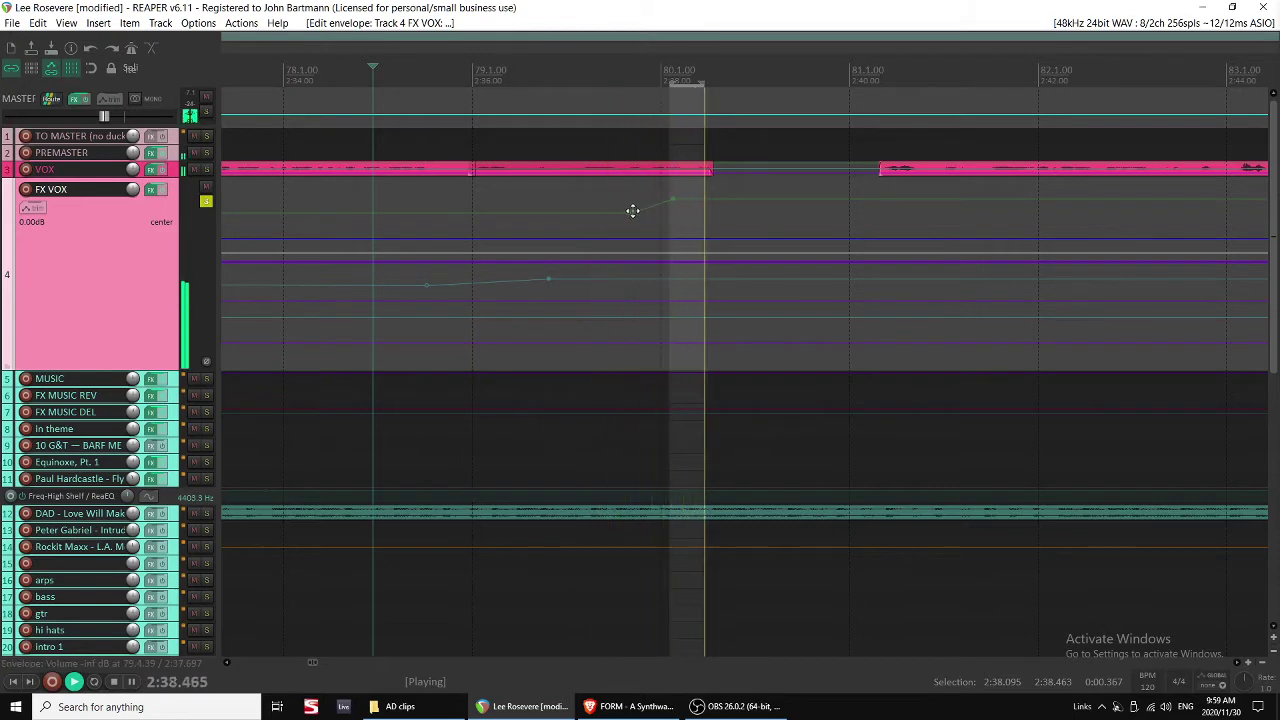
Move the start points of FX VOX's Volume ramp to about 2:35.6 and Feedback ramp to about 2:36.
{"action": "key", "text": "space"}
{"action": "left_click_drag", "start_coordinate": [632, 210], "coordinate": [434, 237]}
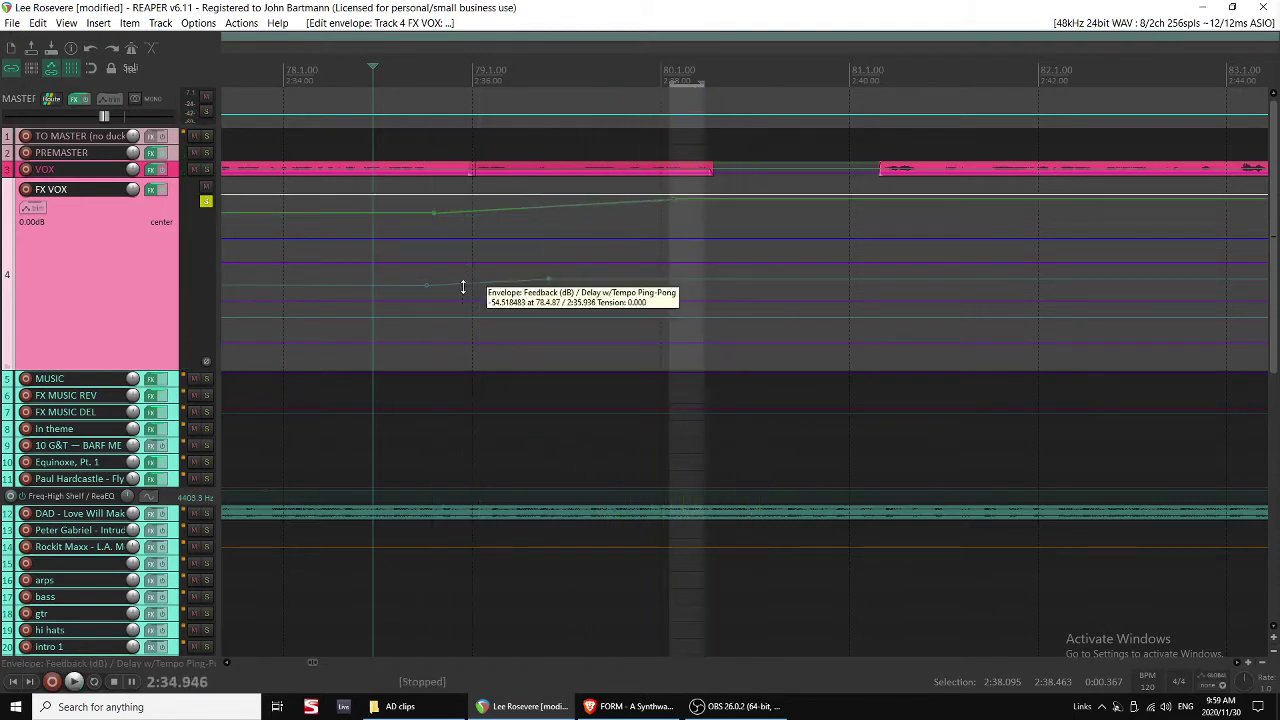
{"action": "key", "text": "space"}
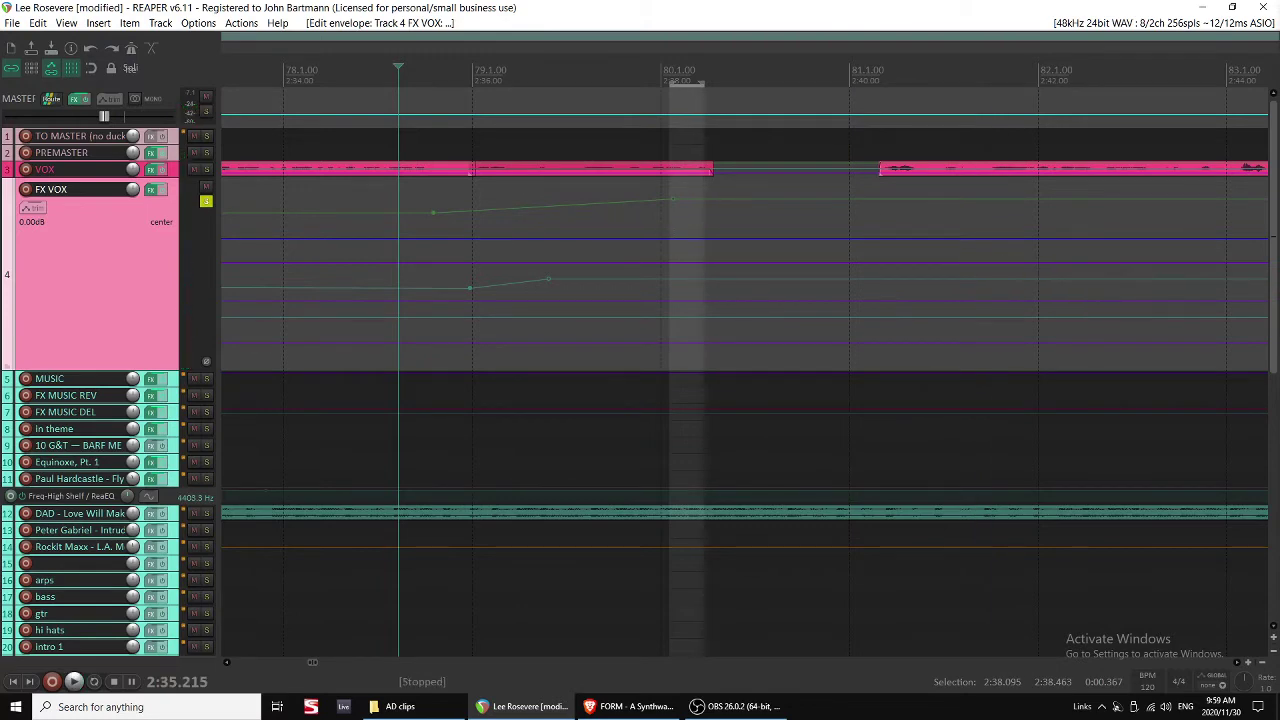
Play the passage from about 2:35.2 and fine-tune FX VOX's Delay (ms) envelope.
{"action": "key", "text": "space"}
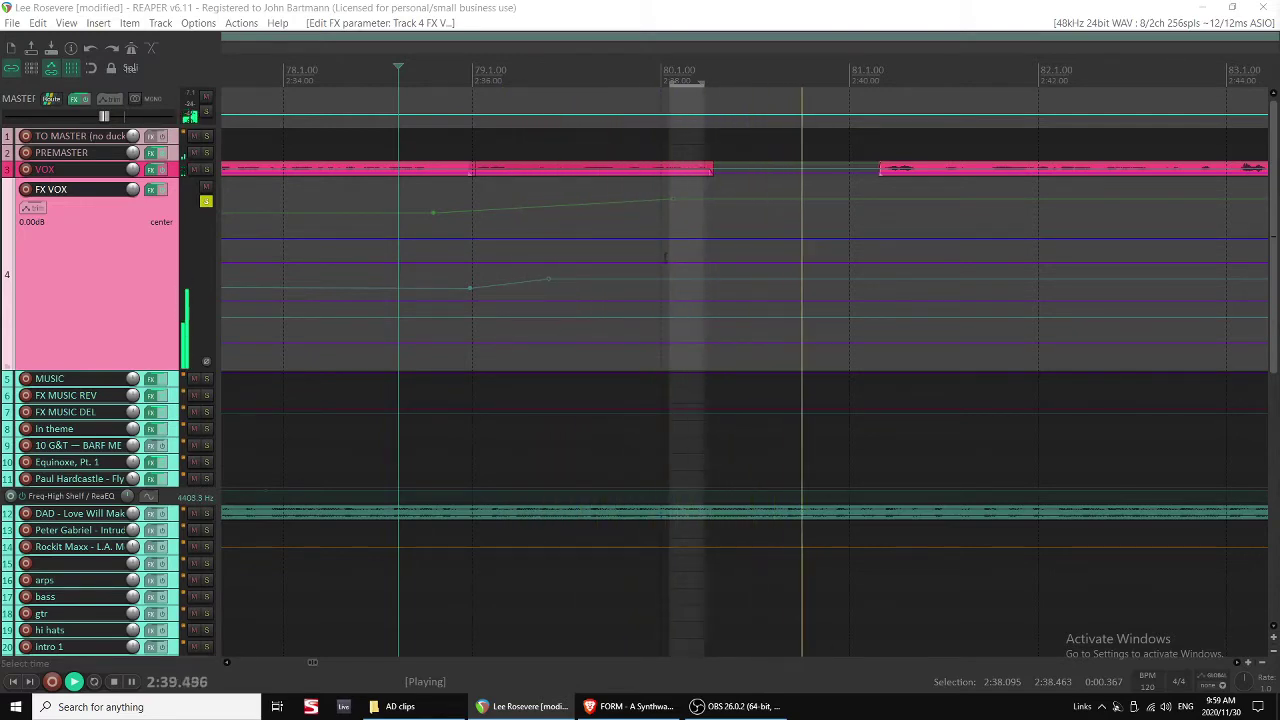
{"action": "key", "text": "space"}
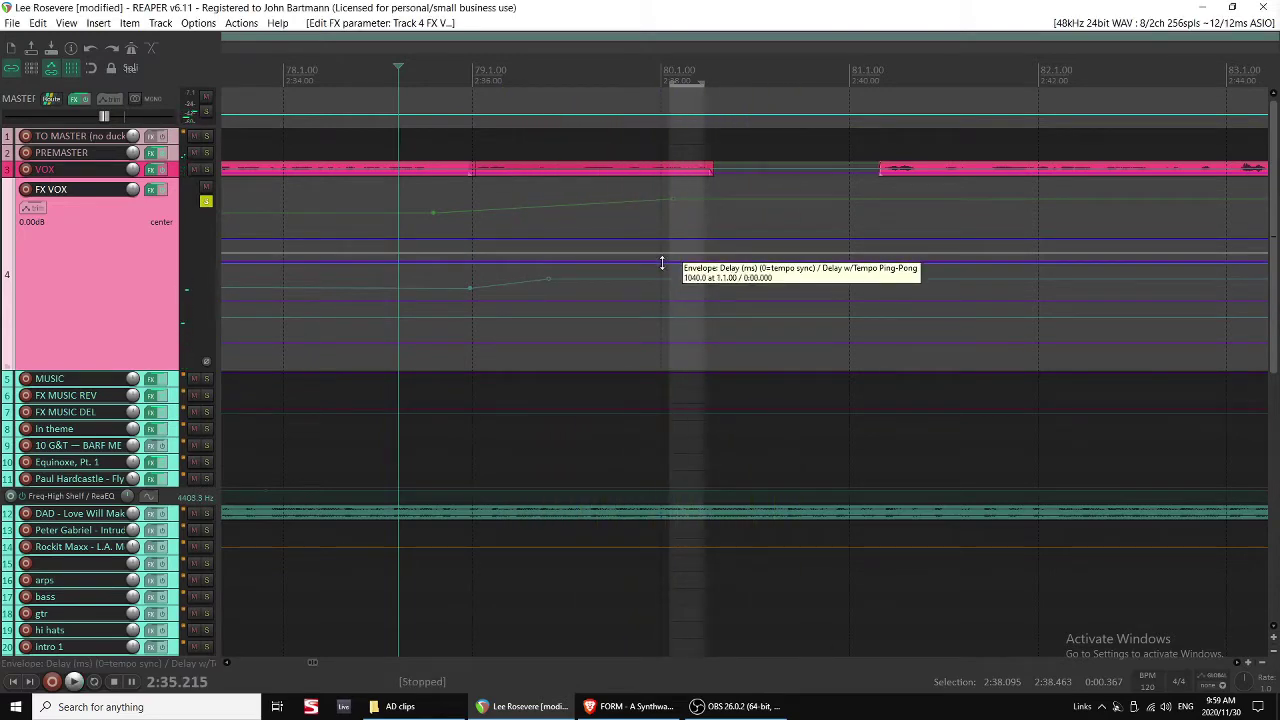
{"action": "left_click_drag", "start_coordinate": [661, 262], "coordinate": [663, 271]}
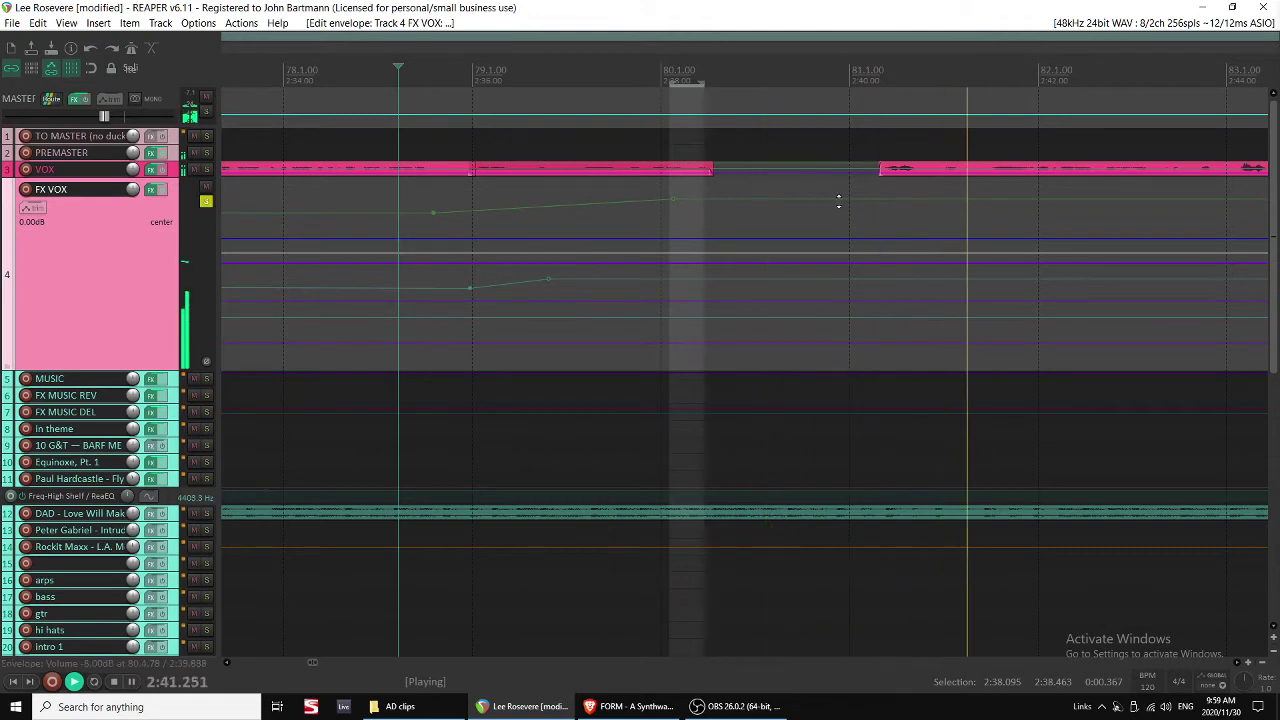
Trim the start of the VOX clip after the delay gap to about 2:43.3 and save the project.
{"action": "scroll", "coordinate": [834, 200], "scroll_direction": "down", "scroll_amount": 2}
{"action": "scroll", "coordinate": [846, 203], "scroll_direction": "right", "scroll_amount": 1}
{"action": "left_click", "coordinate": [889, 166]}
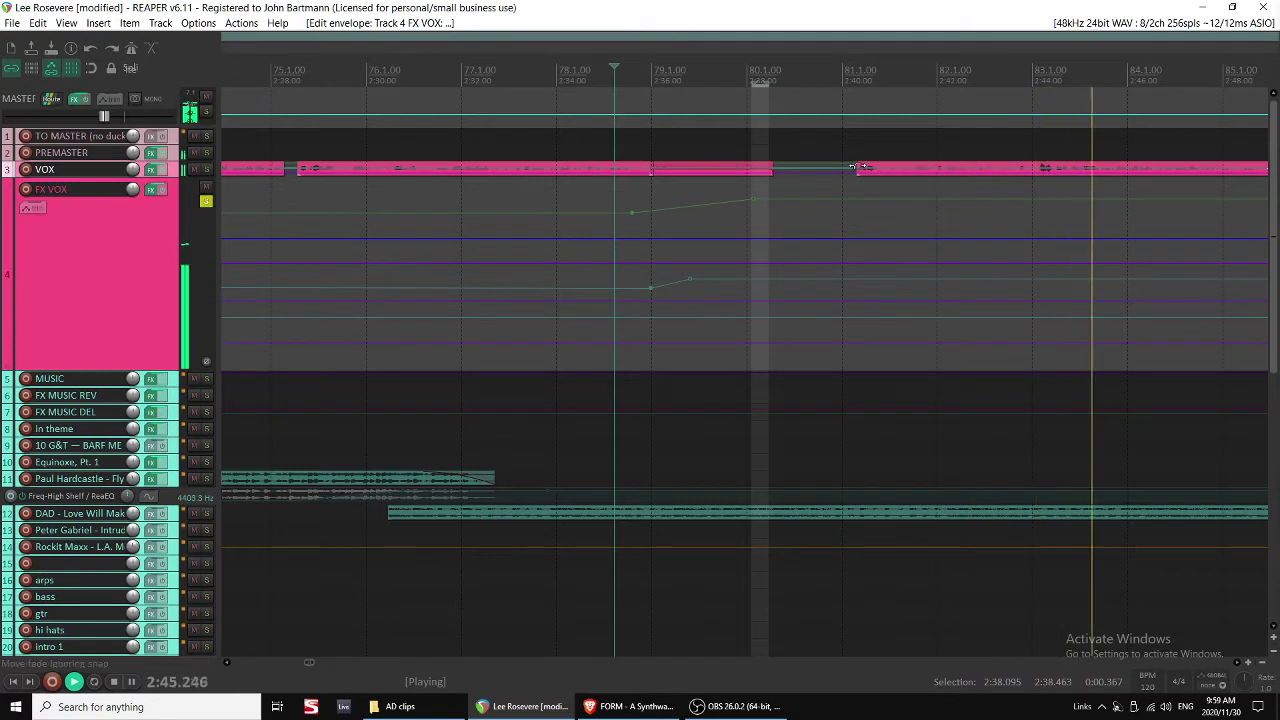
{"action": "left_click", "coordinate": [895, 171]}
{"action": "key", "text": "`"}
{"action": "scroll", "coordinate": [800, 233], "scroll_direction": "up", "scroll_amount": 2}
{"action": "scroll", "coordinate": [708, 260], "scroll_direction": "right", "scroll_amount": 3}
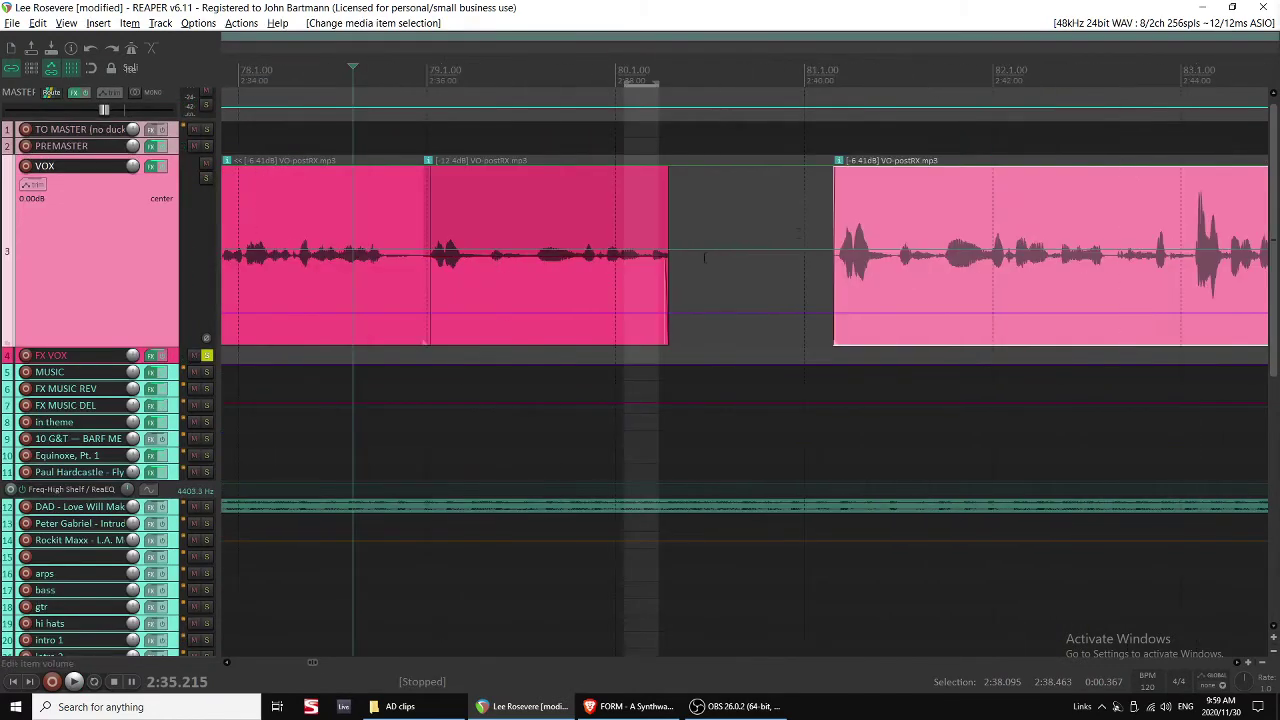
{"action": "left_click", "coordinate": [829, 215]}
{"action": "scroll", "coordinate": [866, 247], "scroll_direction": "up", "scroll_amount": 2}
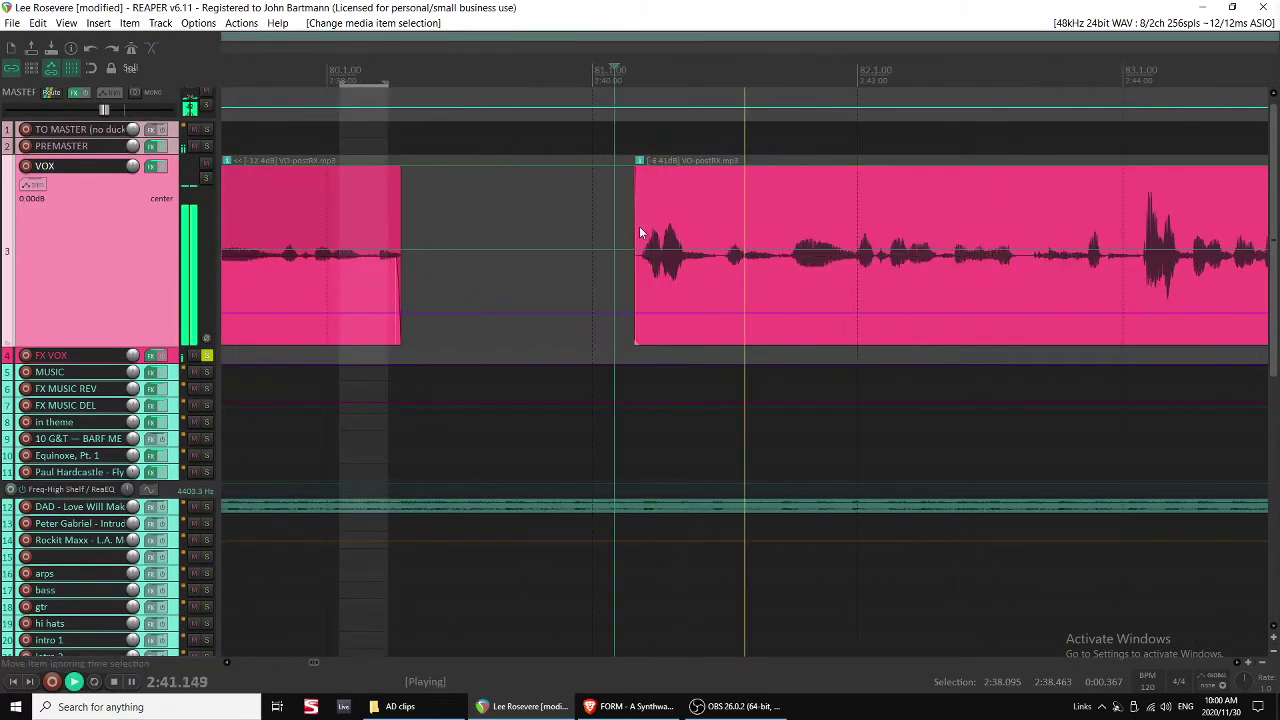
{"action": "left_click_drag", "start_coordinate": [639, 226], "coordinate": [1031, 218]}
{"action": "scroll", "coordinate": [1043, 230], "scroll_direction": "down", "scroll_amount": 2}
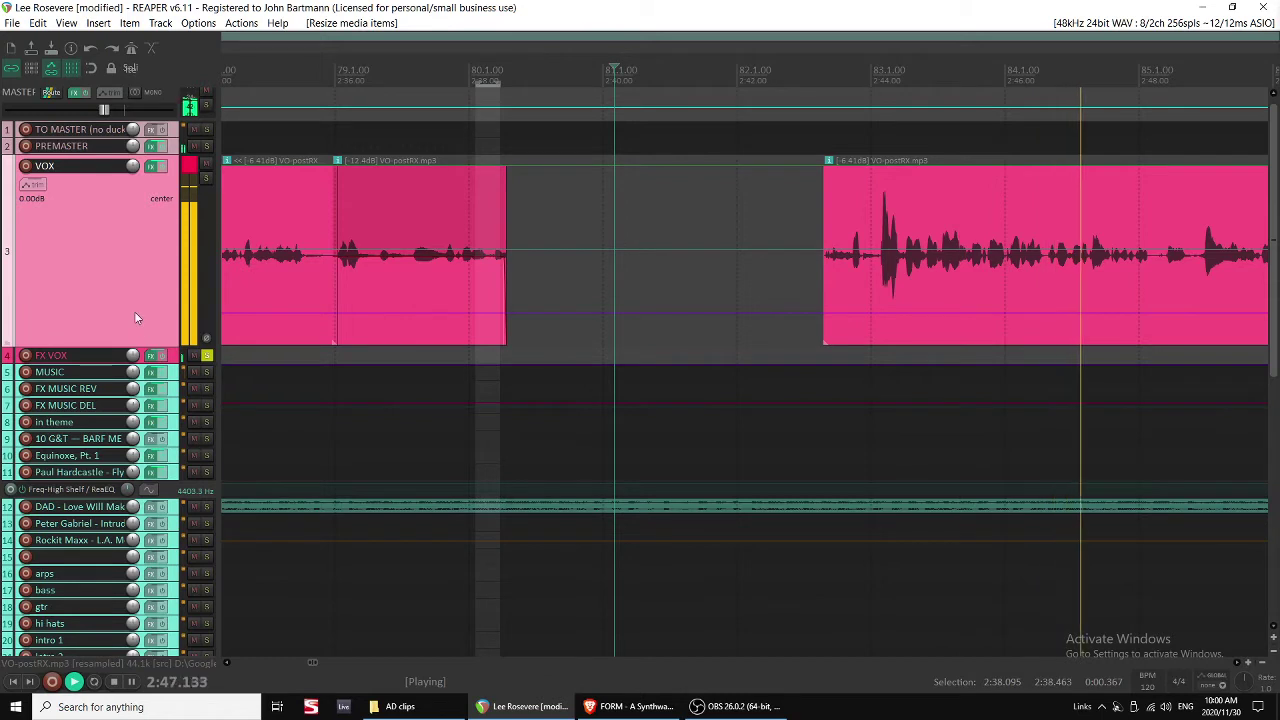
{"action": "key", "text": "space"}
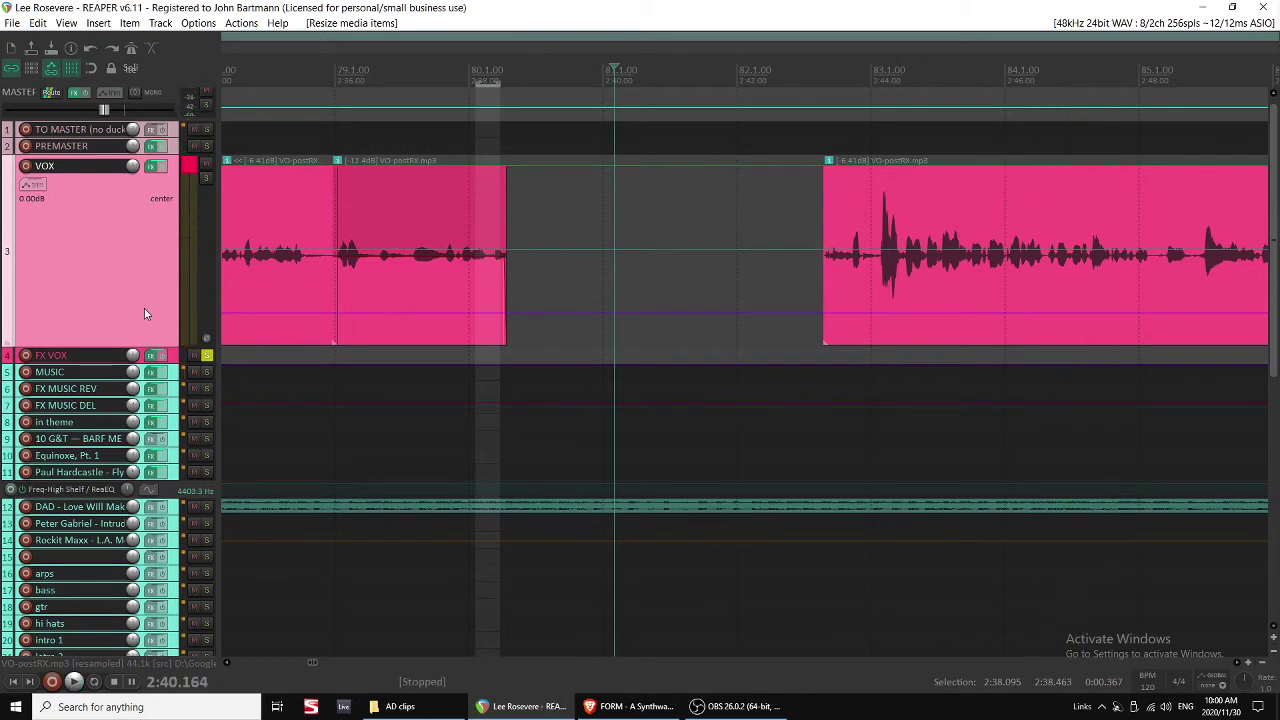
Play from the VOX clip start near 2:28.5 and unsolo the FX VOX track to hear the full mix.
{"action": "scroll", "coordinate": [177, 303], "scroll_direction": "down", "scroll_amount": 1}
{"action": "scroll", "coordinate": [448, 285], "scroll_direction": "down", "scroll_amount": 3}
{"action": "scroll", "coordinate": [543, 271], "scroll_direction": "right", "scroll_amount": 2}
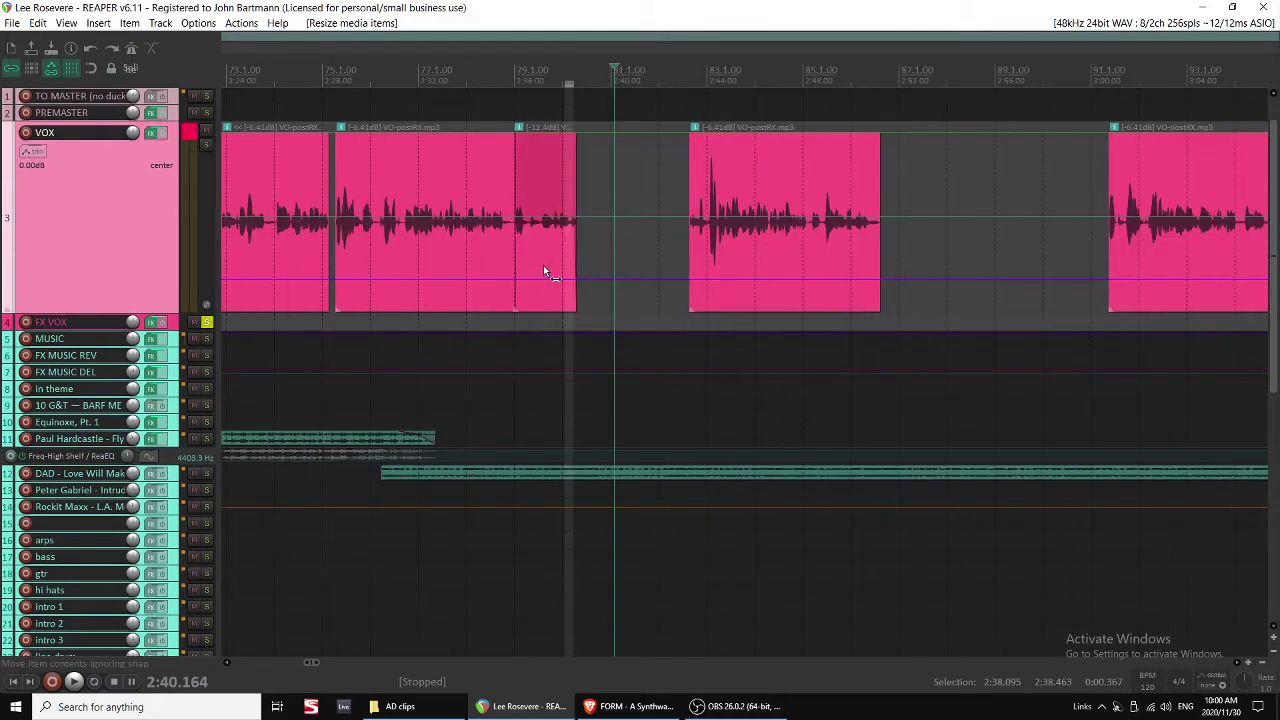
{"action": "left_click", "coordinate": [534, 263]}
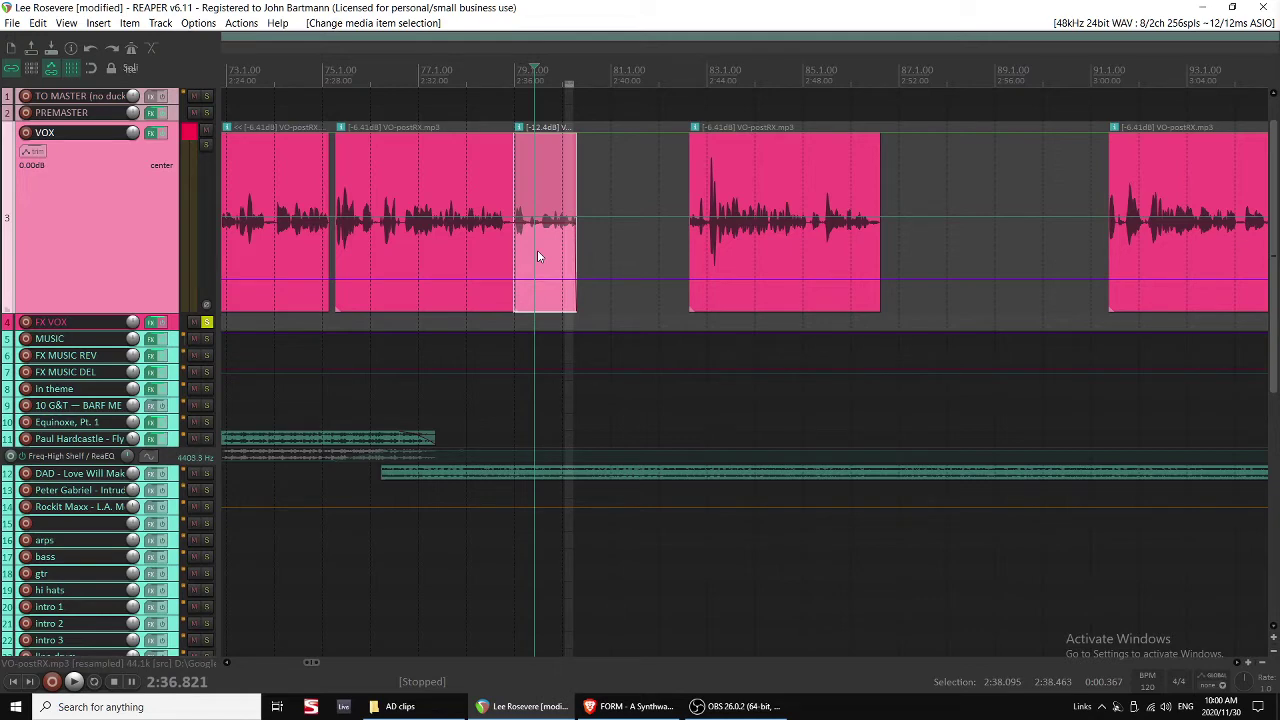
{"action": "left_click", "coordinate": [494, 258]}
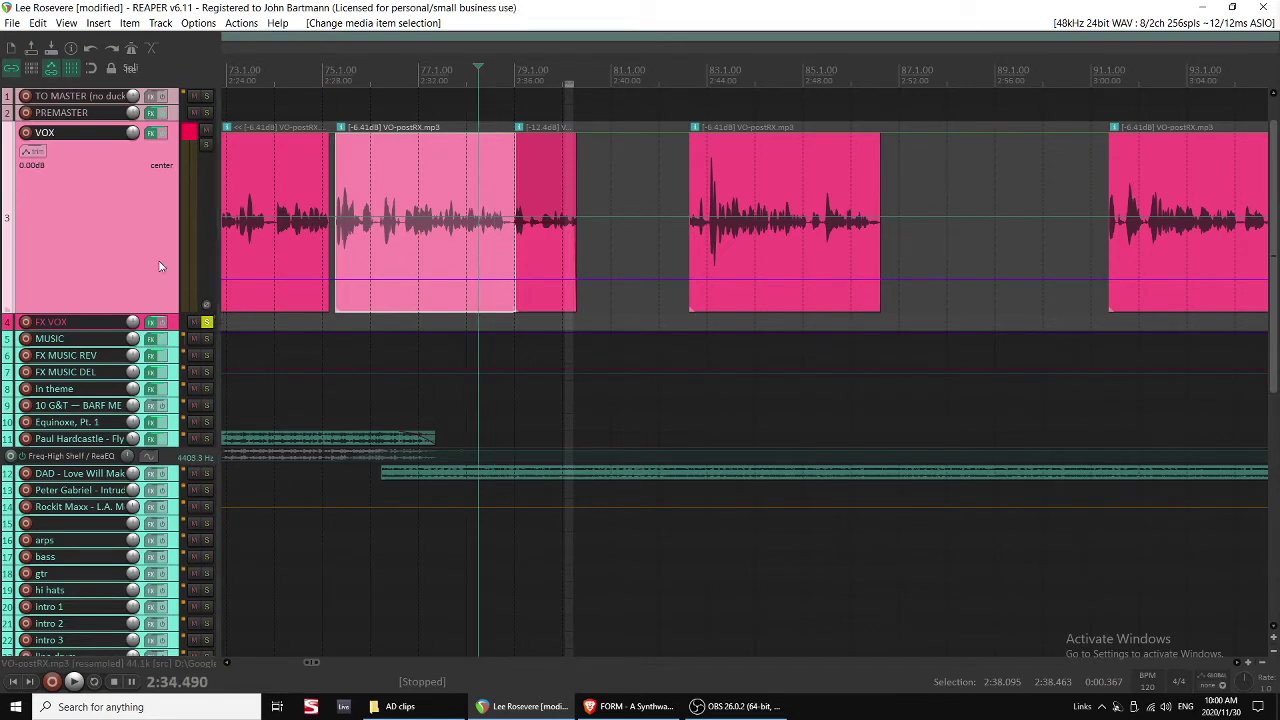
{"action": "key", "text": "space"}
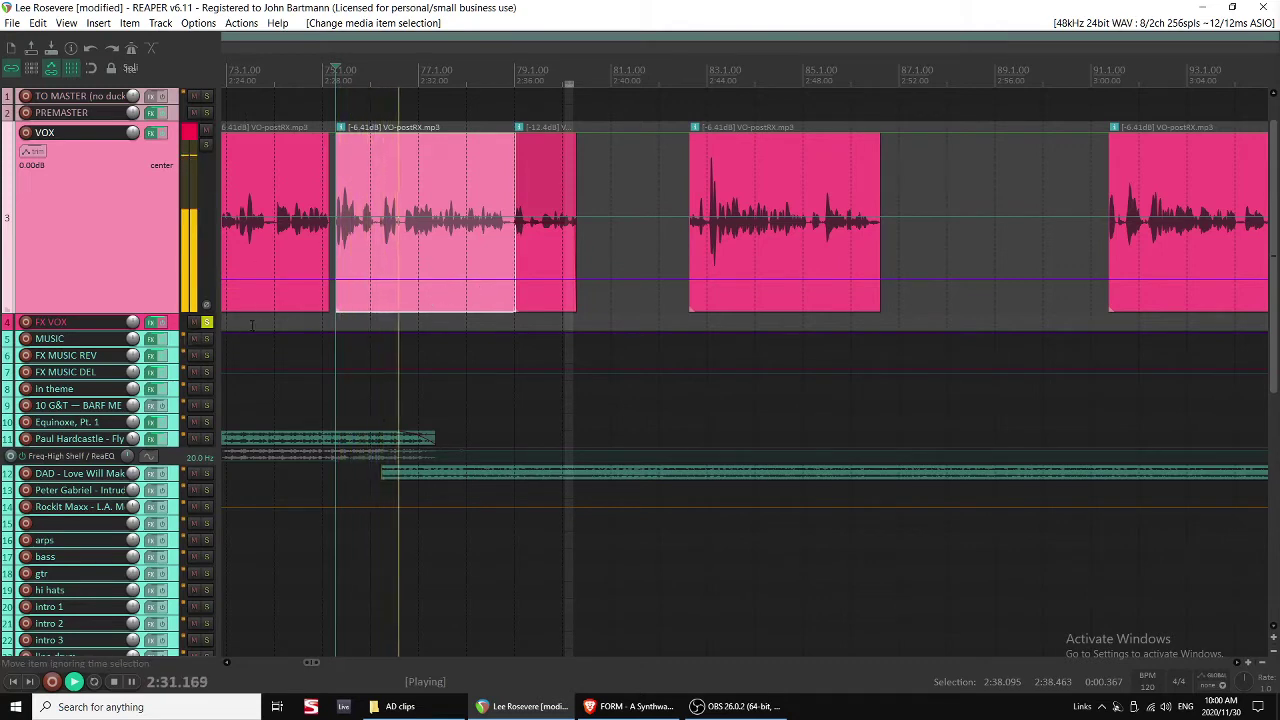
{"action": "left_click", "coordinate": [208, 322]}
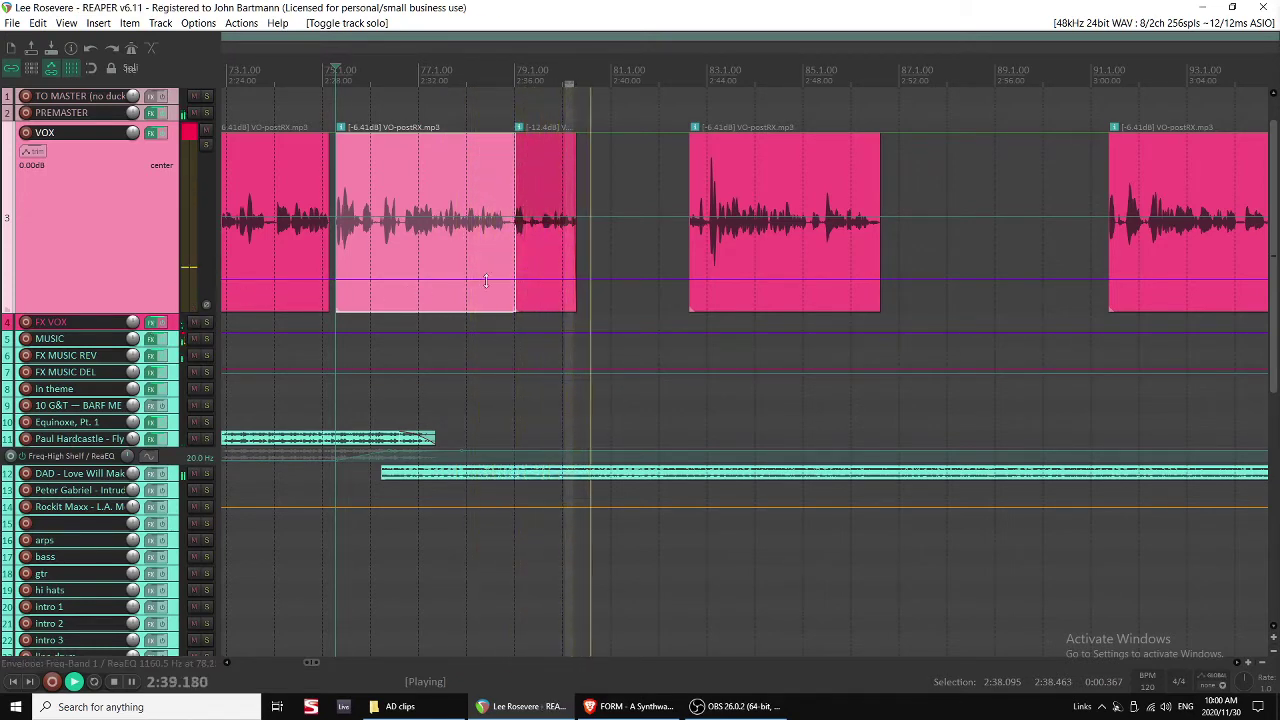
Raise FX VOX's Volume envelope after its ramp and play the full mix from about 2:35.7.
{"action": "left_click", "coordinate": [165, 325]}
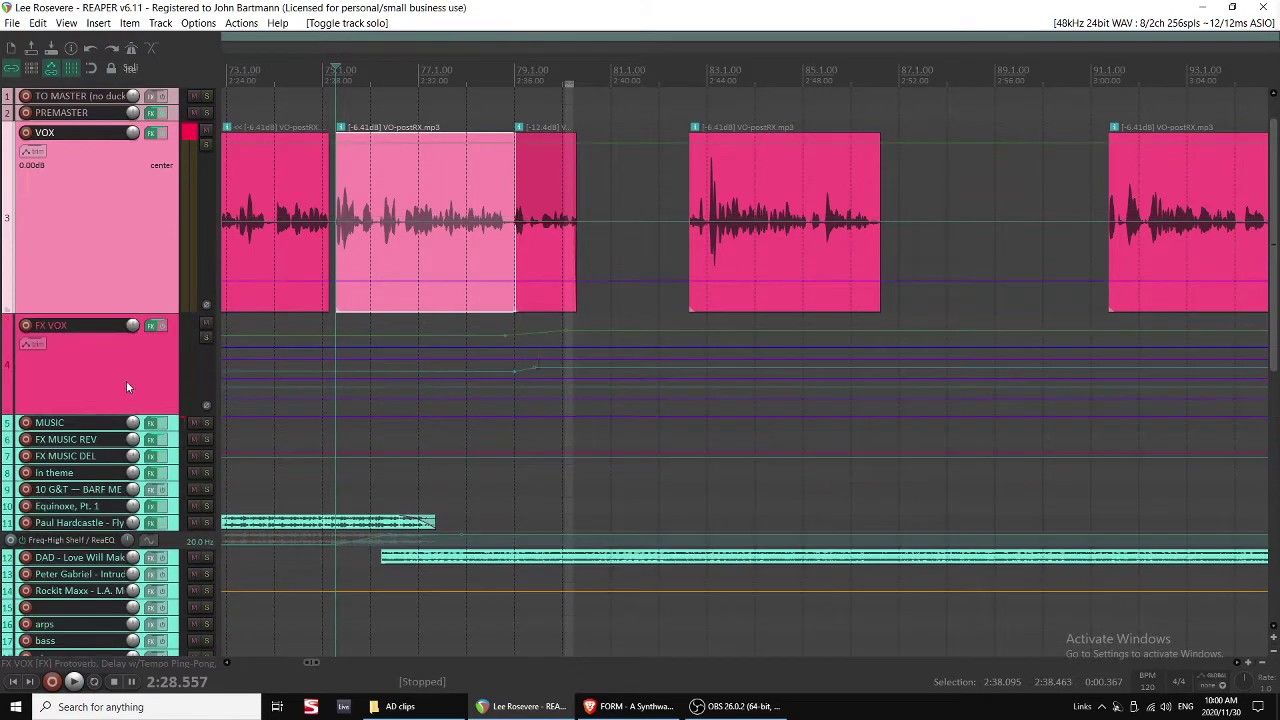
{"action": "left_click_drag", "start_coordinate": [585, 292], "coordinate": [580, 229]}
{"action": "left_click", "coordinate": [507, 262]}
{"action": "key", "text": "space"}
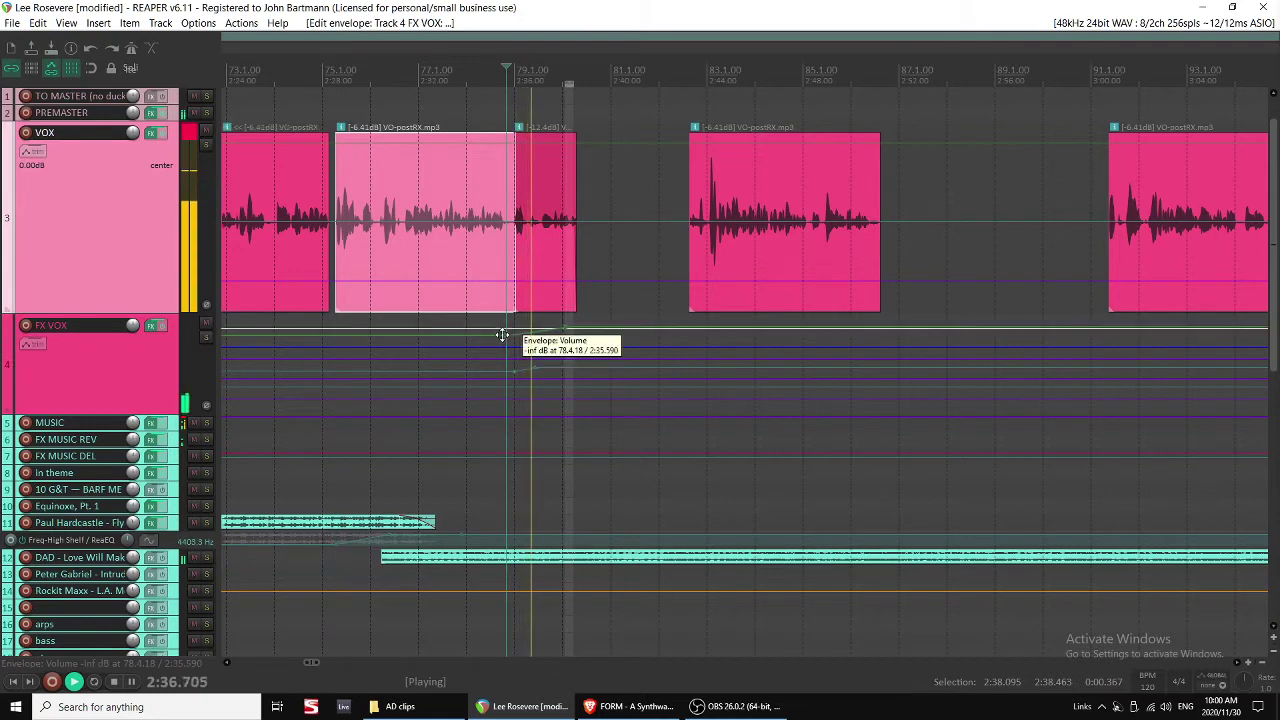
Shift the end of FX VOX's Volume envelope ramp earlier to about 2:37.0 and play the passage.
{"action": "left_click_drag", "start_coordinate": [568, 330], "coordinate": [538, 326]}
{"action": "left_click", "coordinate": [564, 326]}
{"action": "key", "text": "space"}
{"action": "key", "text": "space"}
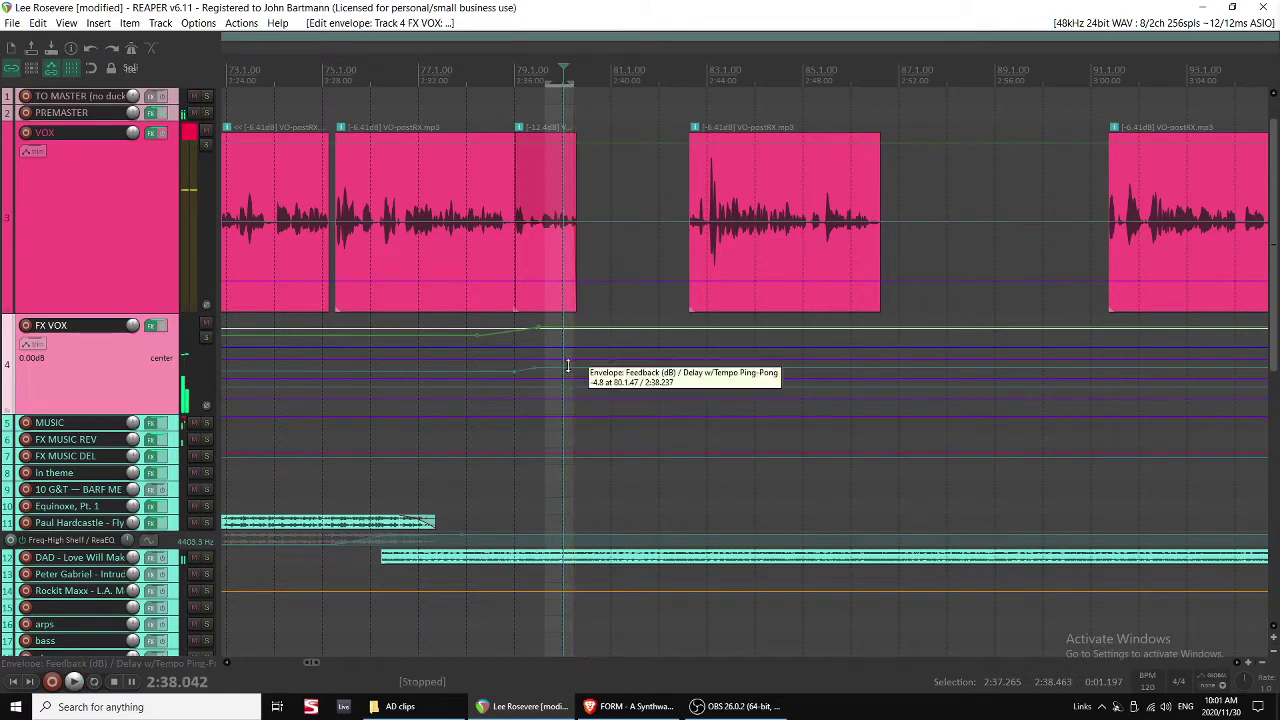
Enlarge the FX VOX track and fine-tune its Feedback envelope level after the ramp, auditioning from about 2:36.4.
{"action": "key", "text": "space"}
{"action": "left_click_drag", "start_coordinate": [166, 412], "coordinate": [166, 508]}
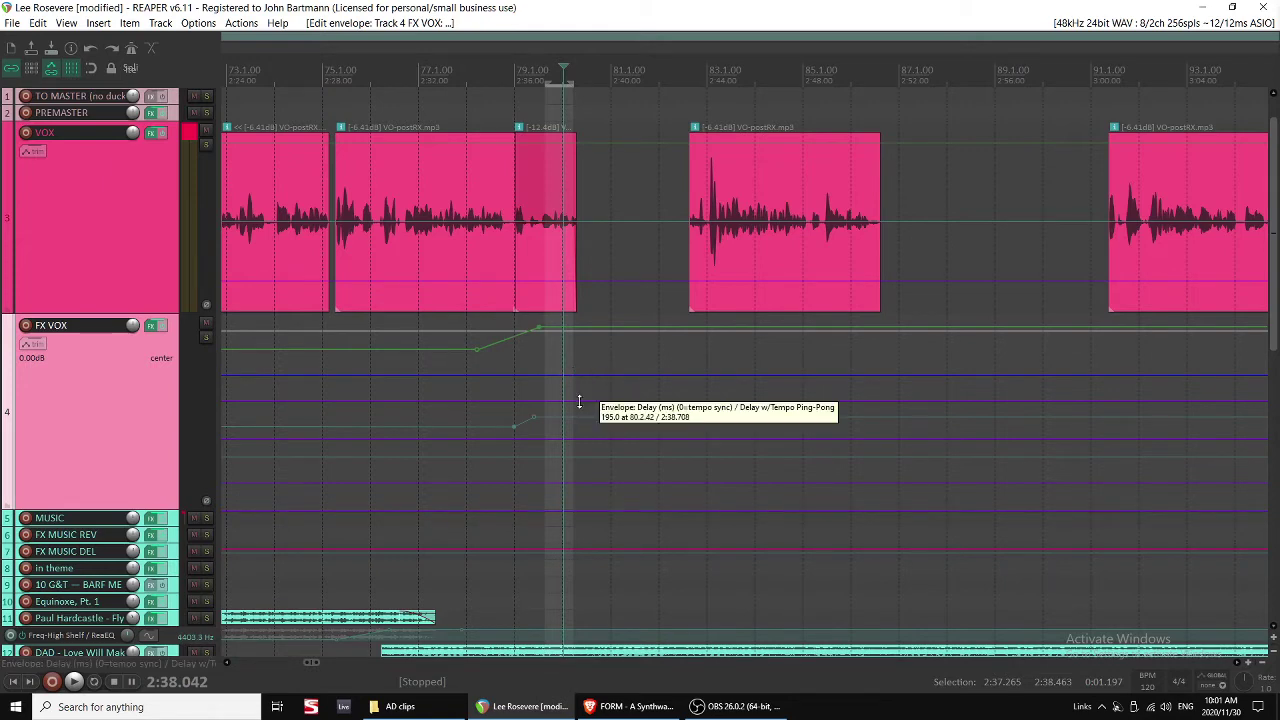
{"action": "left_click_drag", "start_coordinate": [576, 418], "coordinate": [574, 407]}
{"action": "left_click", "coordinate": [524, 310]}
{"action": "key", "text": "space"}
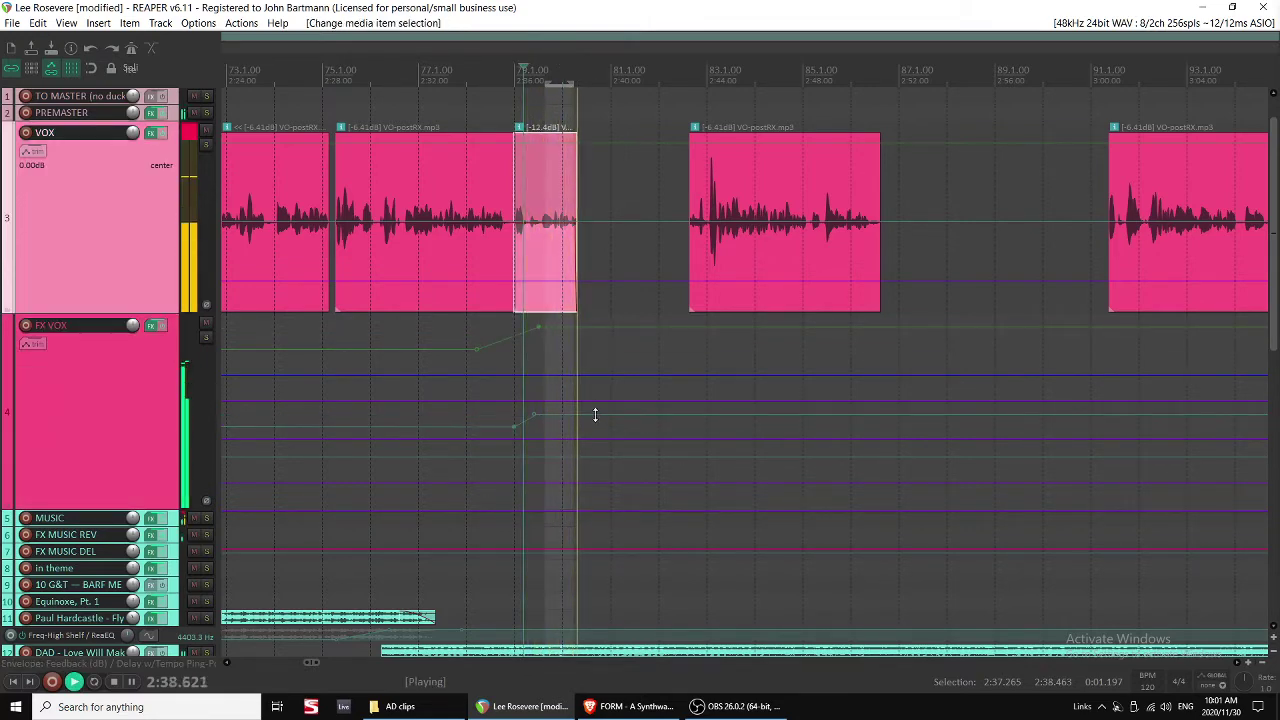
{"action": "left_click_drag", "start_coordinate": [595, 415], "coordinate": [600, 421]}
{"action": "key", "text": "space"}
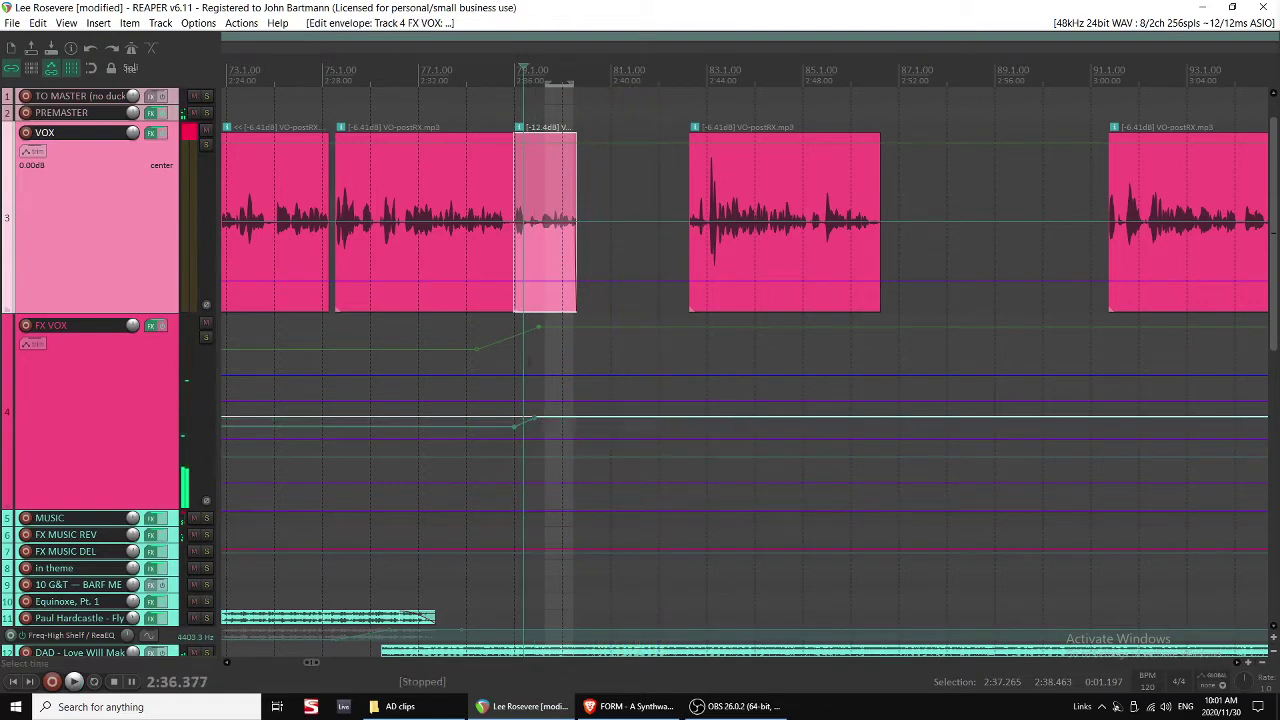
{"action": "key", "text": "space"}
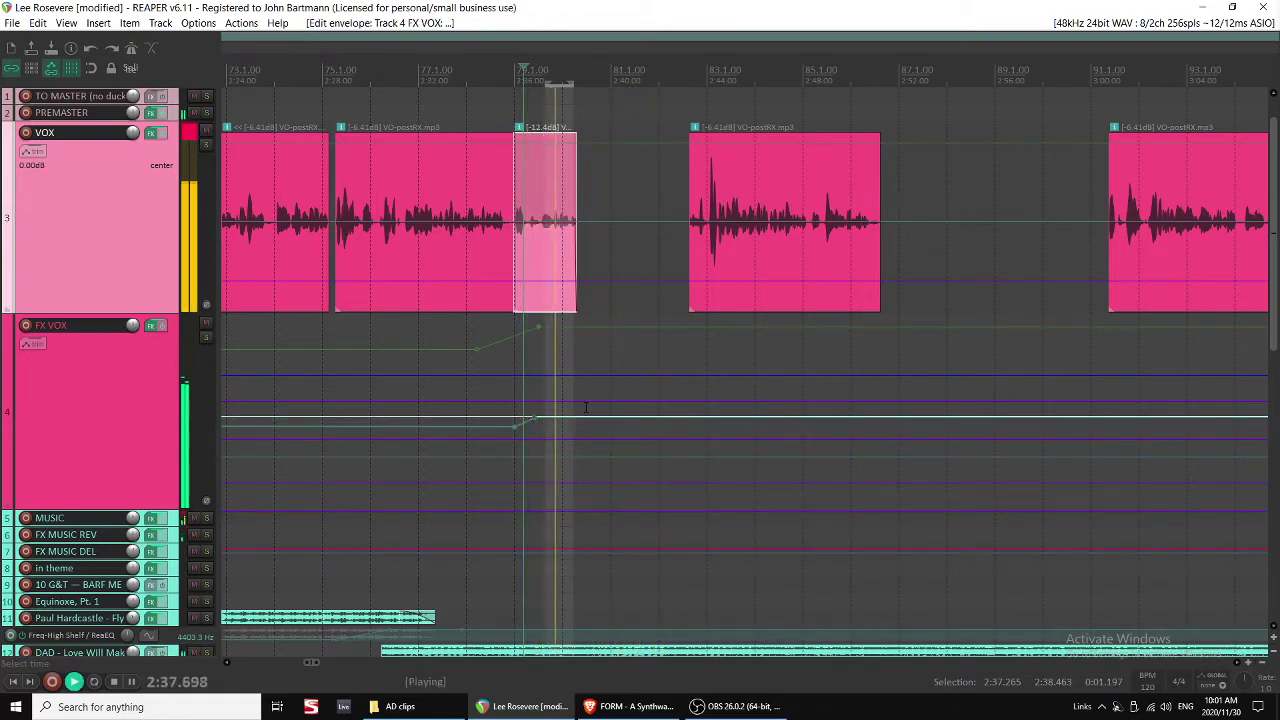
{"action": "key", "text": "space"}
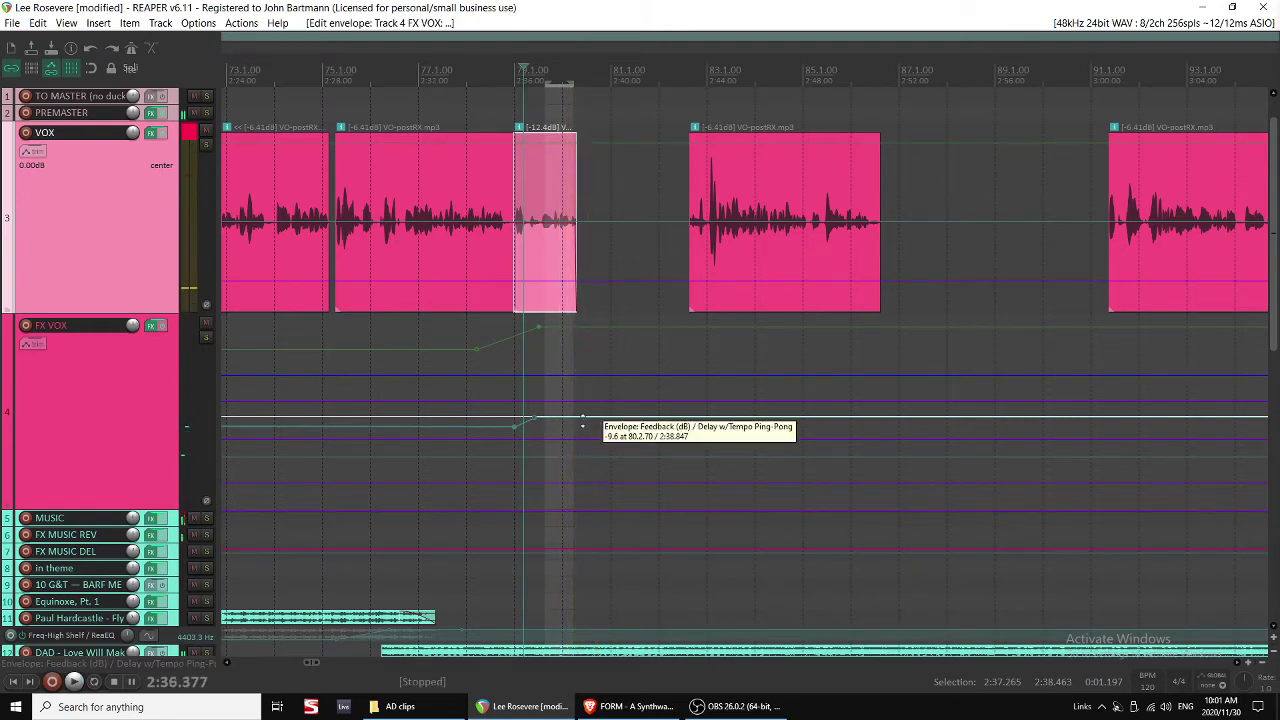
Add points to FX VOX's Feedback envelope that lower it from about 2:37.7 to about 2:38.6, and play the result.
{"action": "scroll", "coordinate": [570, 420], "scroll_direction": "up", "scroll_amount": 8}
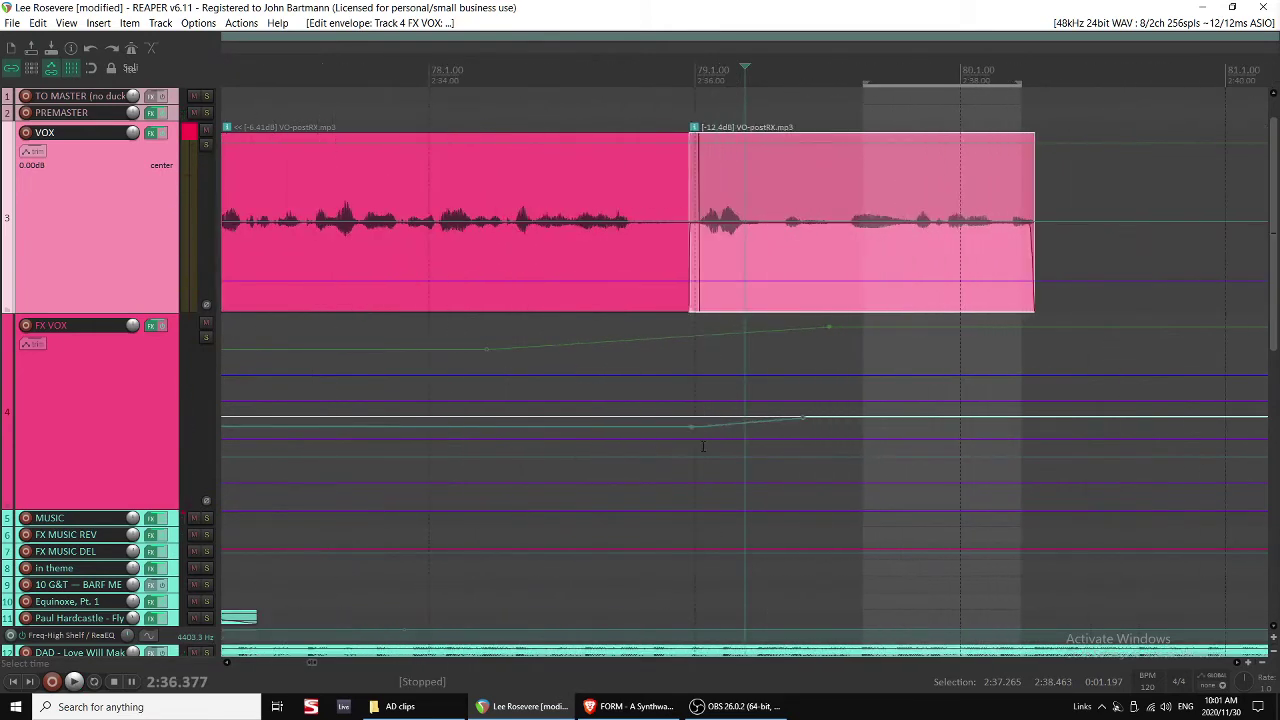
{"action": "left_click", "coordinate": [924, 417]}
{"action": "left_click_drag", "start_coordinate": [978, 419], "coordinate": [866, 413]}
{"action": "left_click", "coordinate": [665, 443]}
{"action": "key", "text": "space"}
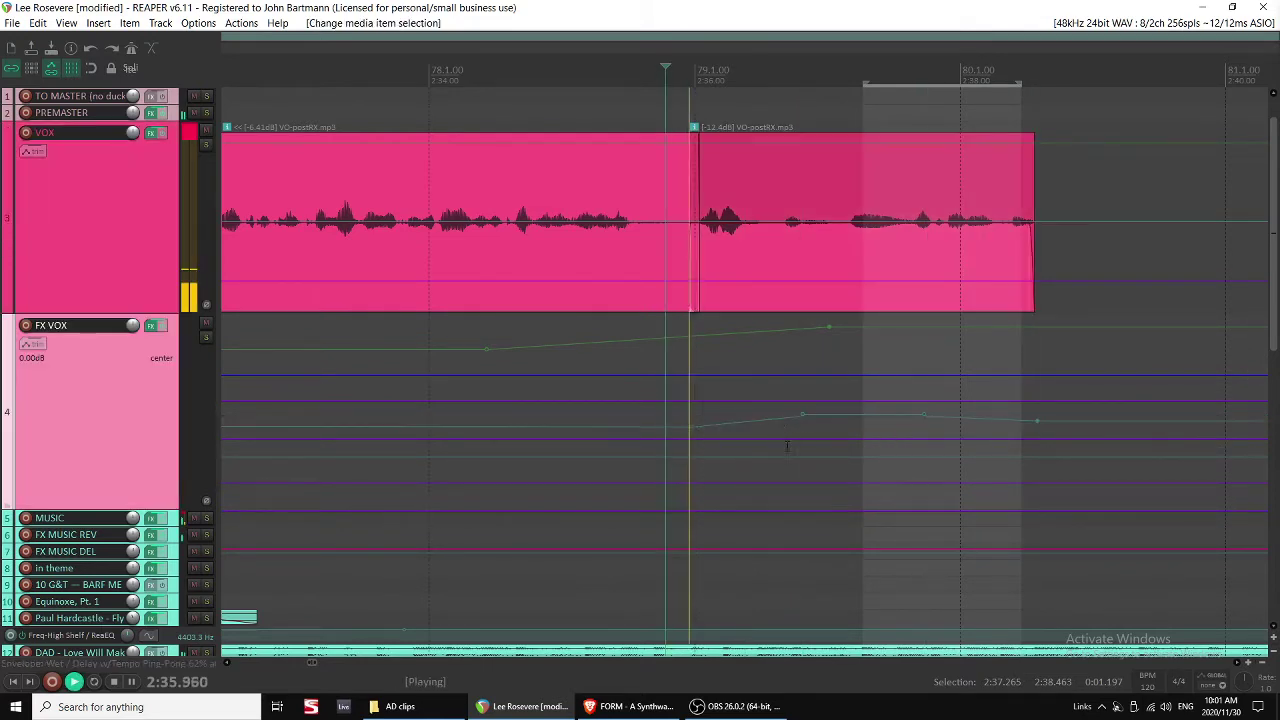
{"action": "scroll", "coordinate": [786, 443], "scroll_direction": "right", "scroll_amount": 3}
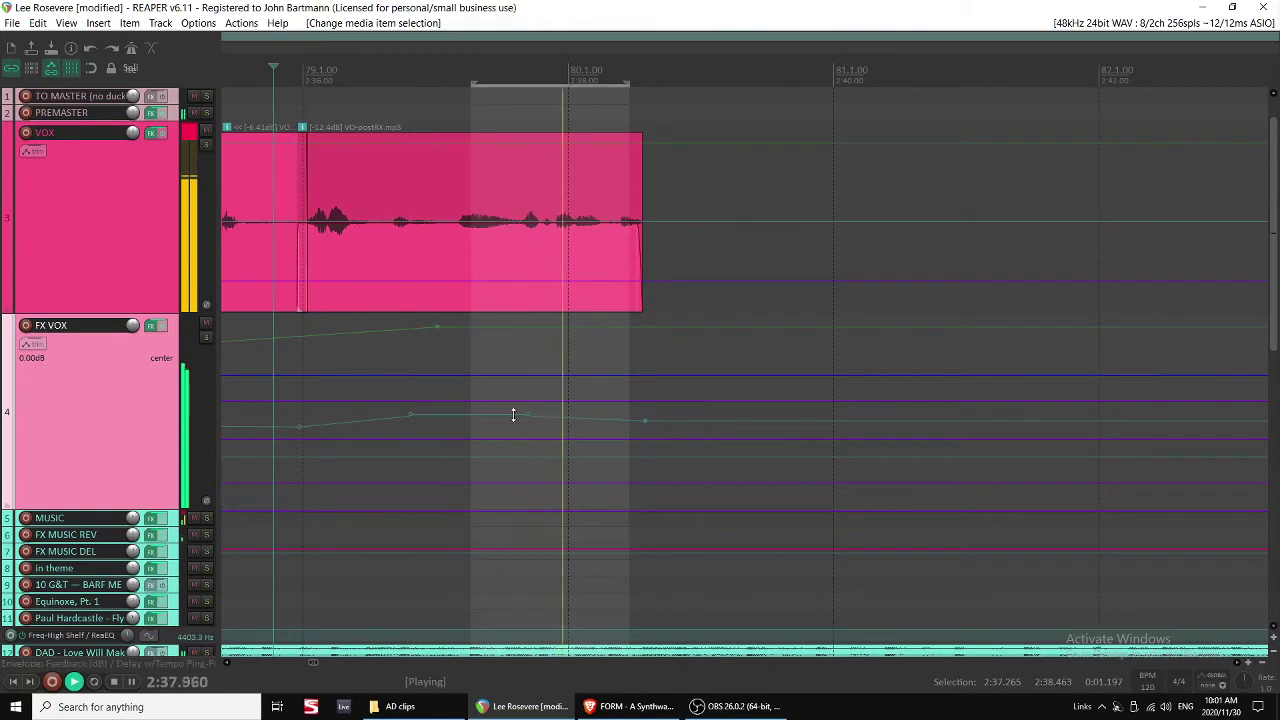
{"action": "key", "text": "space"}
Delay the Feedback envelope's rise to about 2:37.7, hold it to about 2:39.6 and end its descent at about 2:40.9.
{"action": "left_click_drag", "start_coordinate": [408, 414], "coordinate": [777, 421]}
{"action": "left_click", "coordinate": [425, 445]}
{"action": "key", "text": "space"}
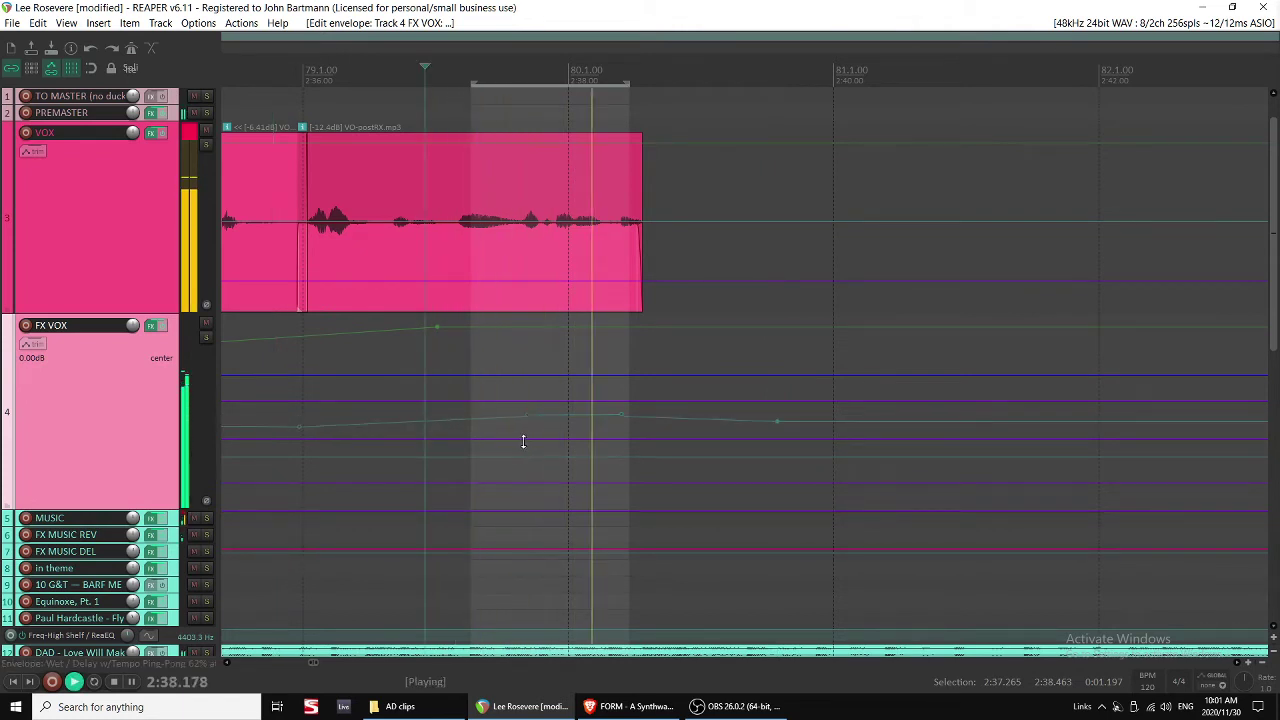
{"action": "left_click_drag", "start_coordinate": [778, 424], "coordinate": [952, 422]}
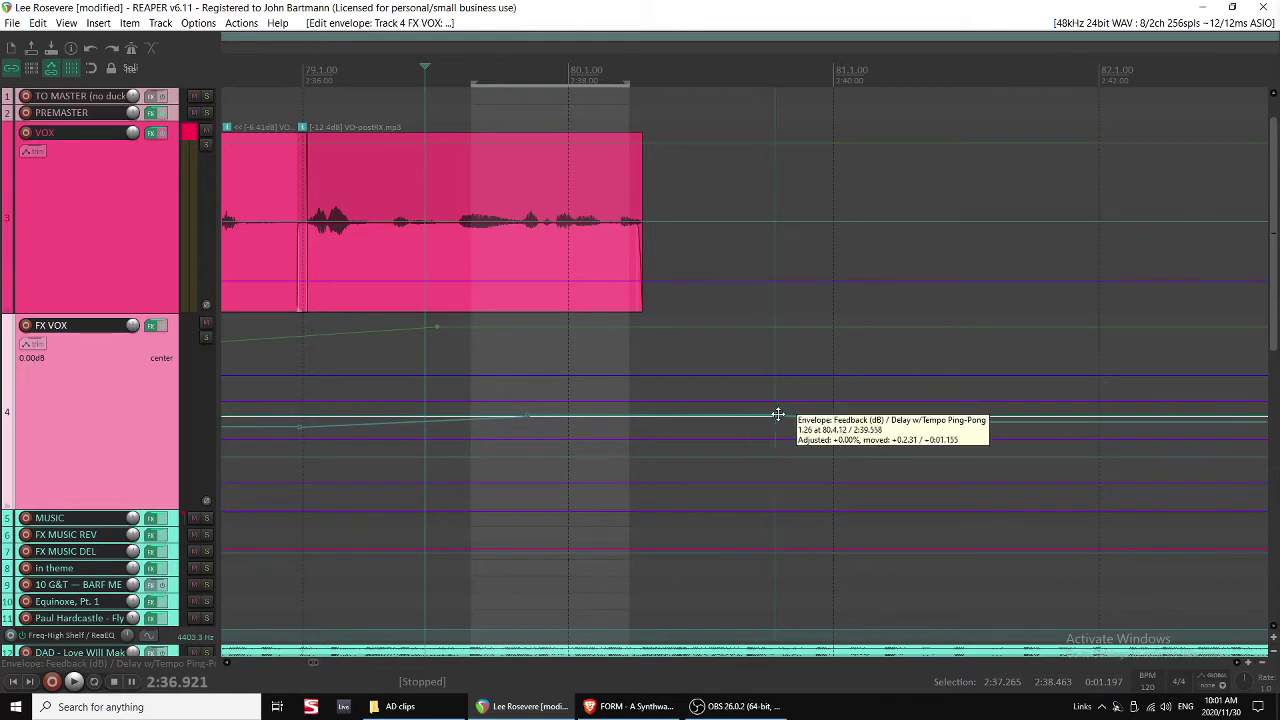
{"action": "key", "text": "space"}
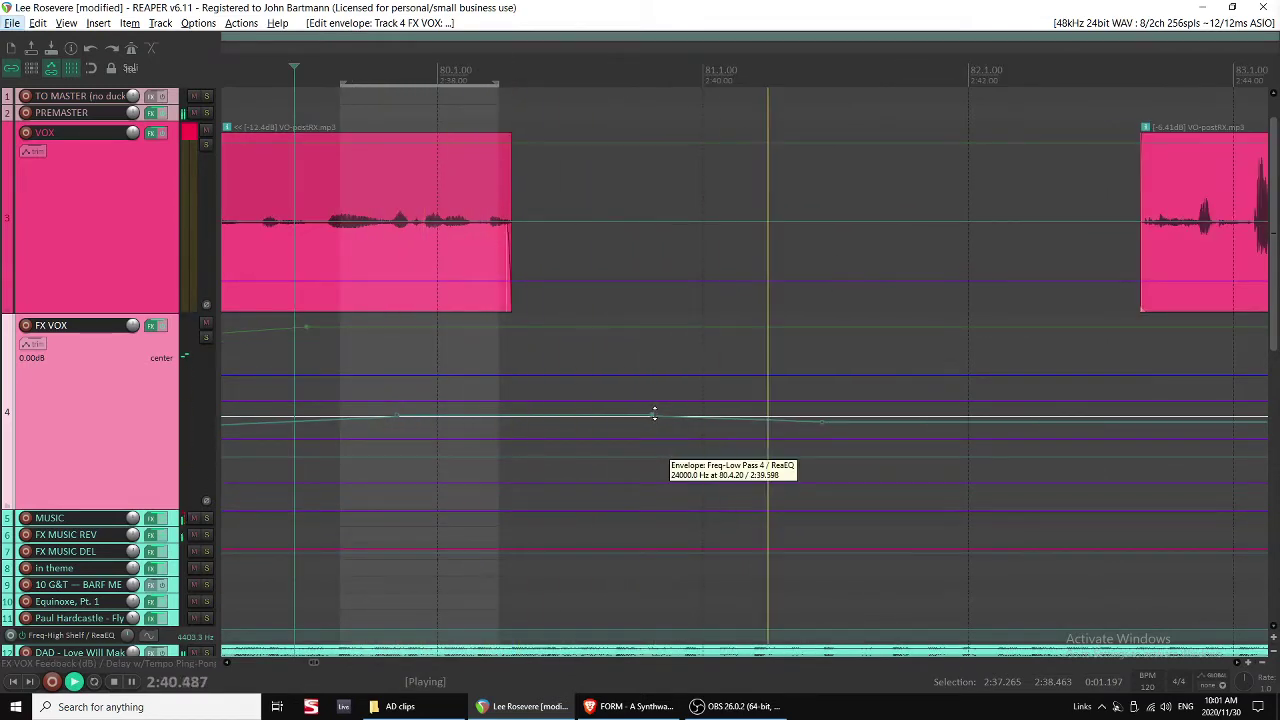
{"action": "key", "text": "space"}
Extend the Feedback envelope's hold to about 2:43.0 at about -6 dB, deleting the leftover point, and audition the tail.
{"action": "left_click", "coordinate": [324, 424]}
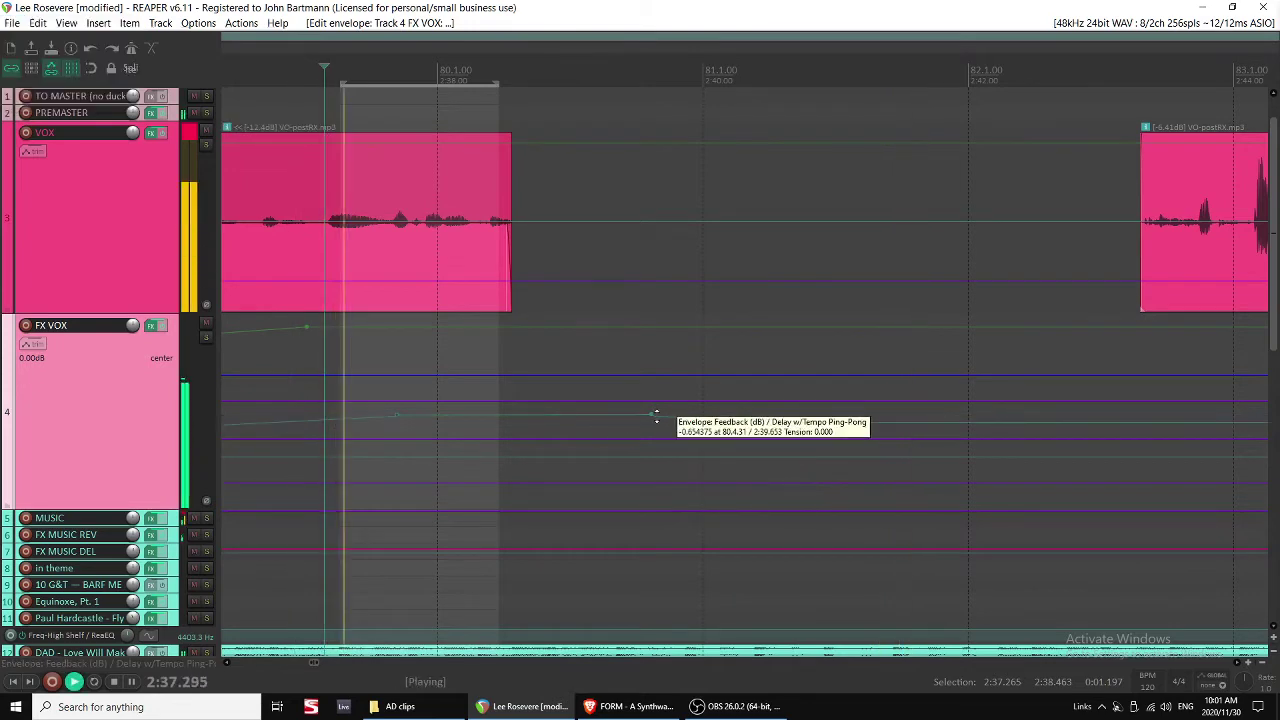
{"action": "left_click_drag", "start_coordinate": [652, 414], "coordinate": [1094, 416]}
{"action": "key", "text": "space"}
{"action": "key", "text": "space"}
{"action": "left_click", "coordinate": [784, 417], "text": "alt"}
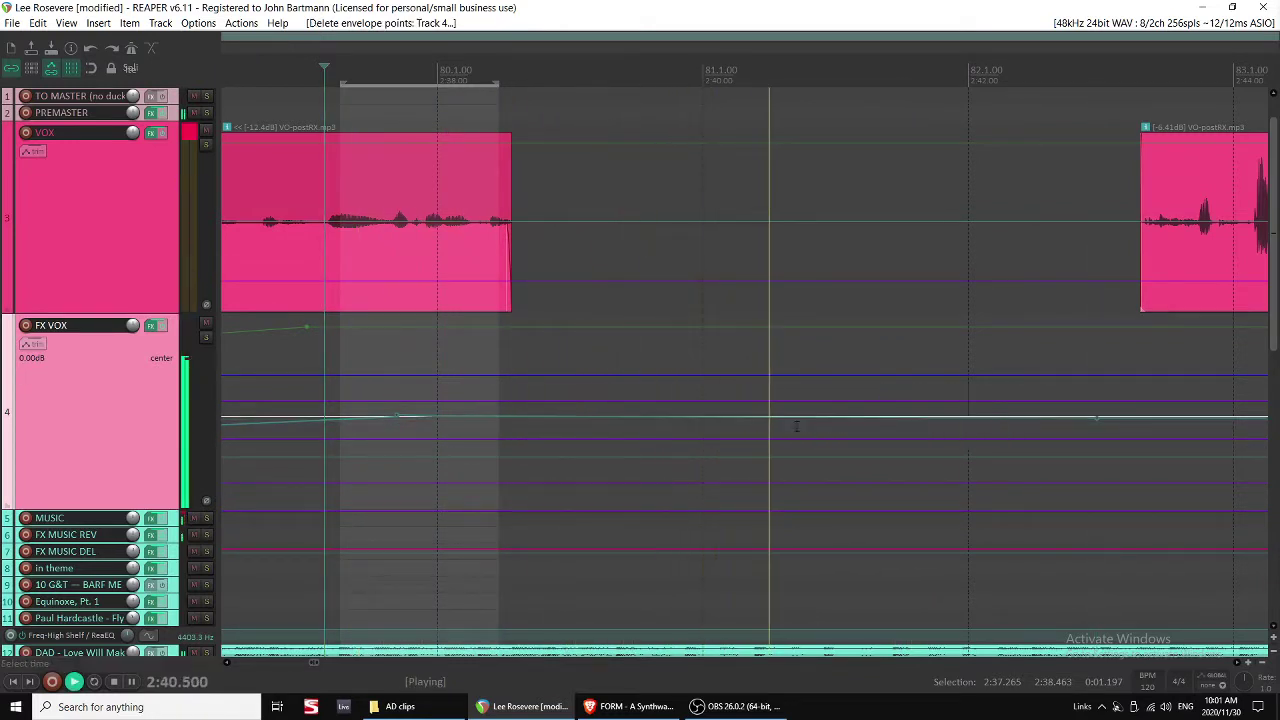
{"action": "left_click", "coordinate": [388, 452]}
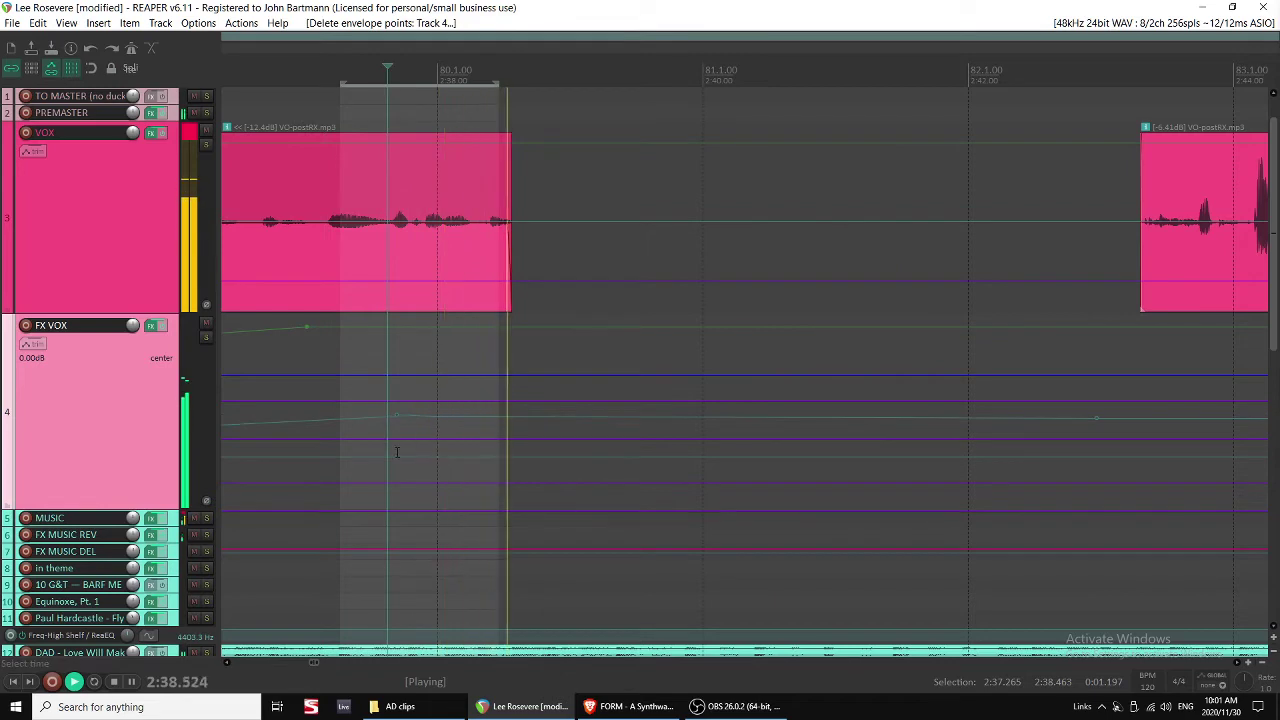
{"action": "left_click", "coordinate": [301, 430]}
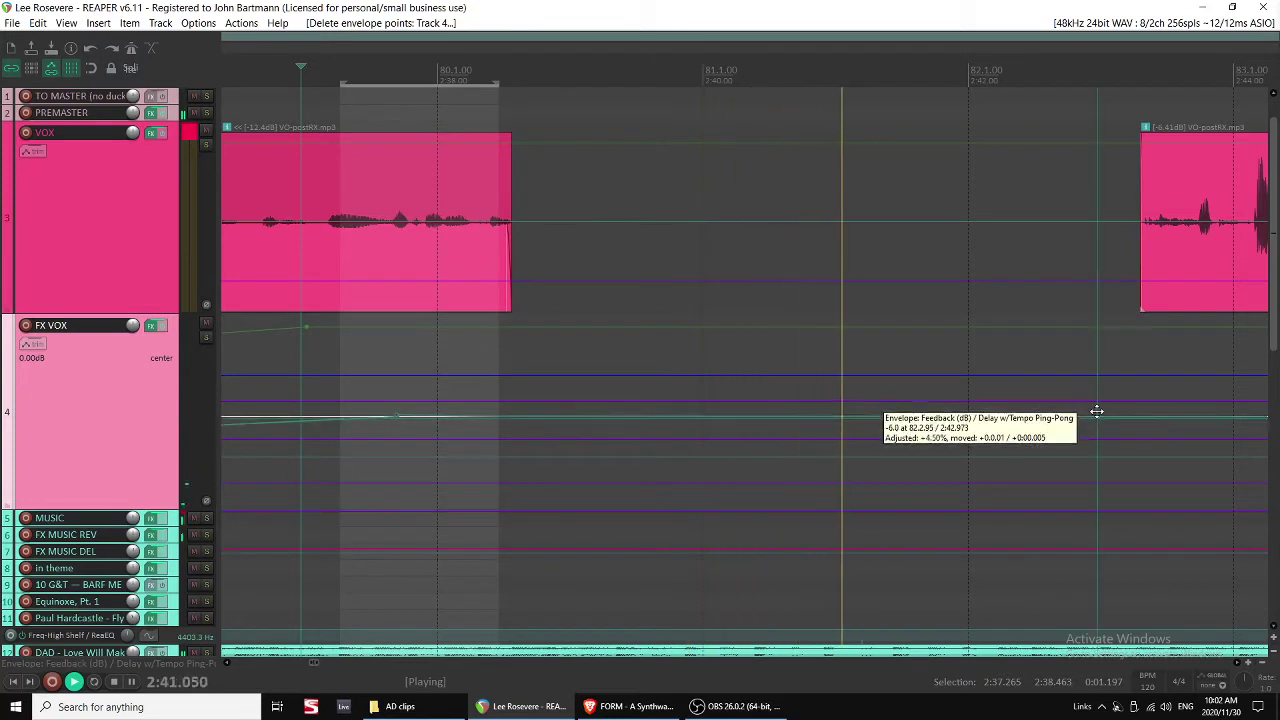
{"action": "left_click", "coordinate": [1093, 419]}
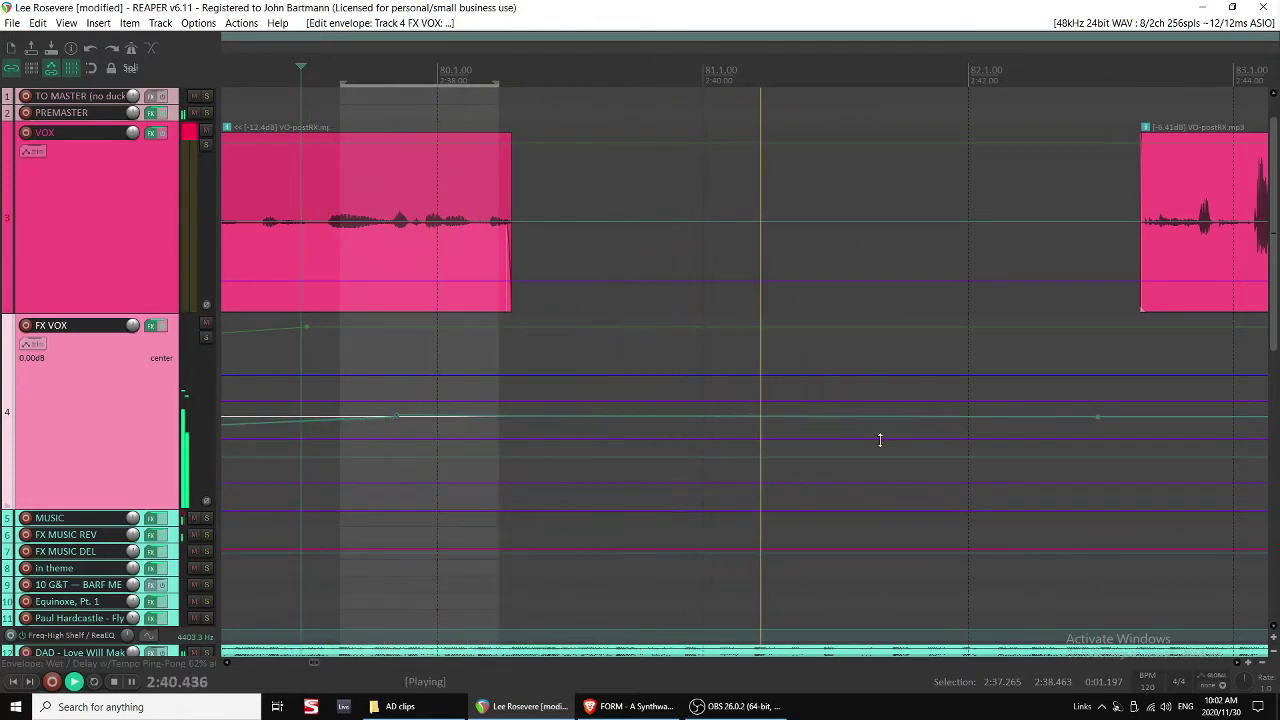
Ramp FX VOX's Feedback envelope back down from about 2:44.0 to about 2:50.9 and play from about 2:42.
{"action": "scroll", "coordinate": [864, 416], "scroll_direction": "down", "scroll_amount": 2}
{"action": "scroll", "coordinate": [760, 423], "scroll_direction": "up", "scroll_amount": 2}
{"action": "scroll", "coordinate": [740, 427], "scroll_direction": "down", "scroll_amount": 2}
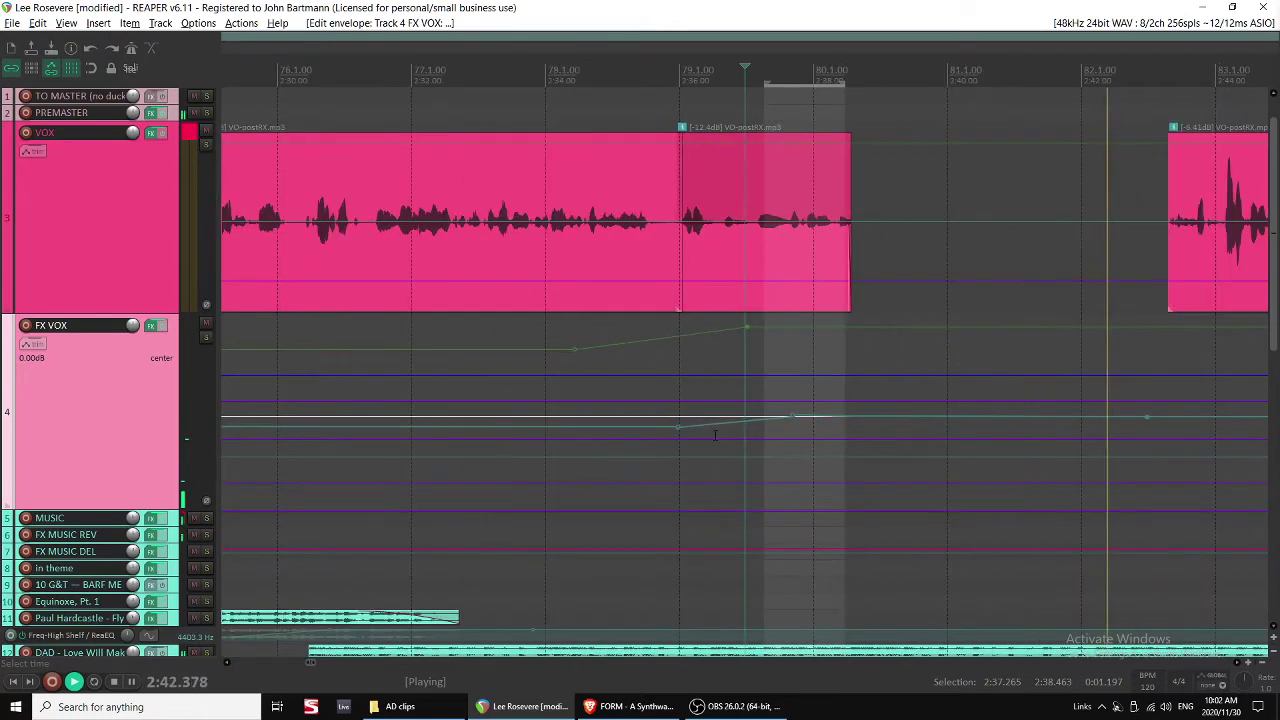
{"action": "left_click", "coordinate": [683, 302]}
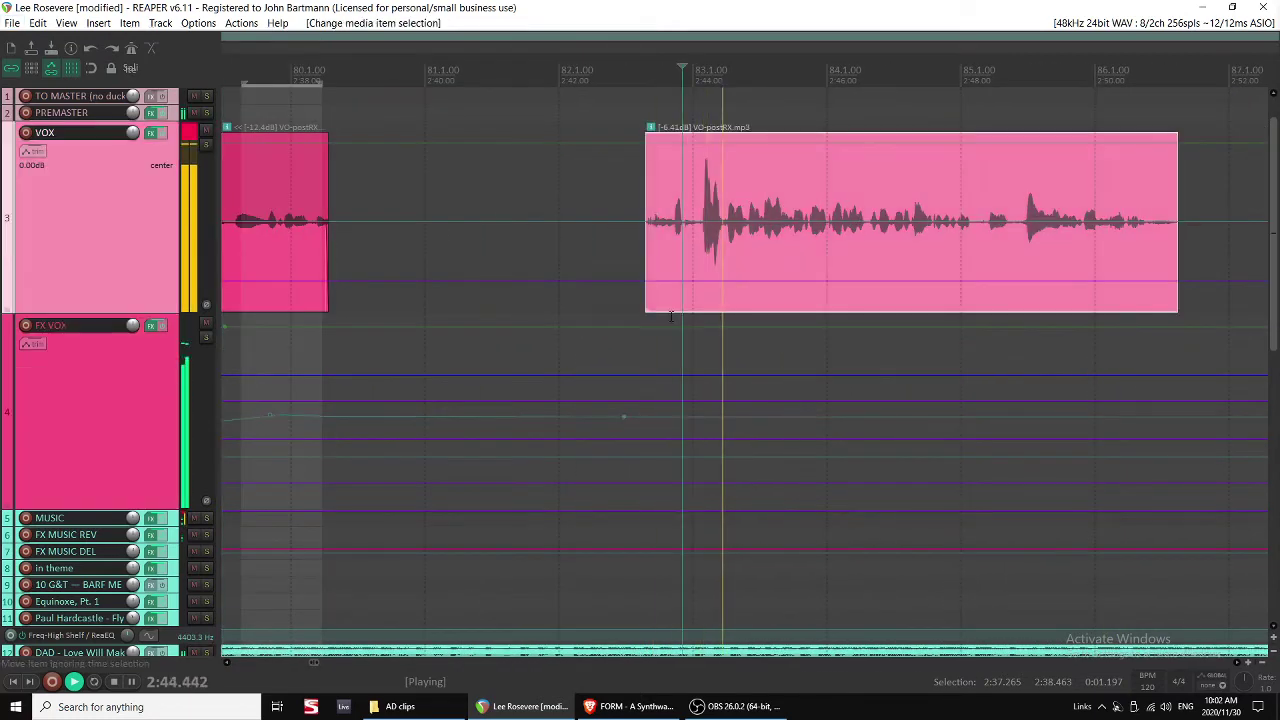
{"action": "left_click_drag", "start_coordinate": [714, 418], "coordinate": [1158, 545]}
{"action": "scroll", "coordinate": [994, 491], "scroll_direction": "down", "scroll_amount": 2}
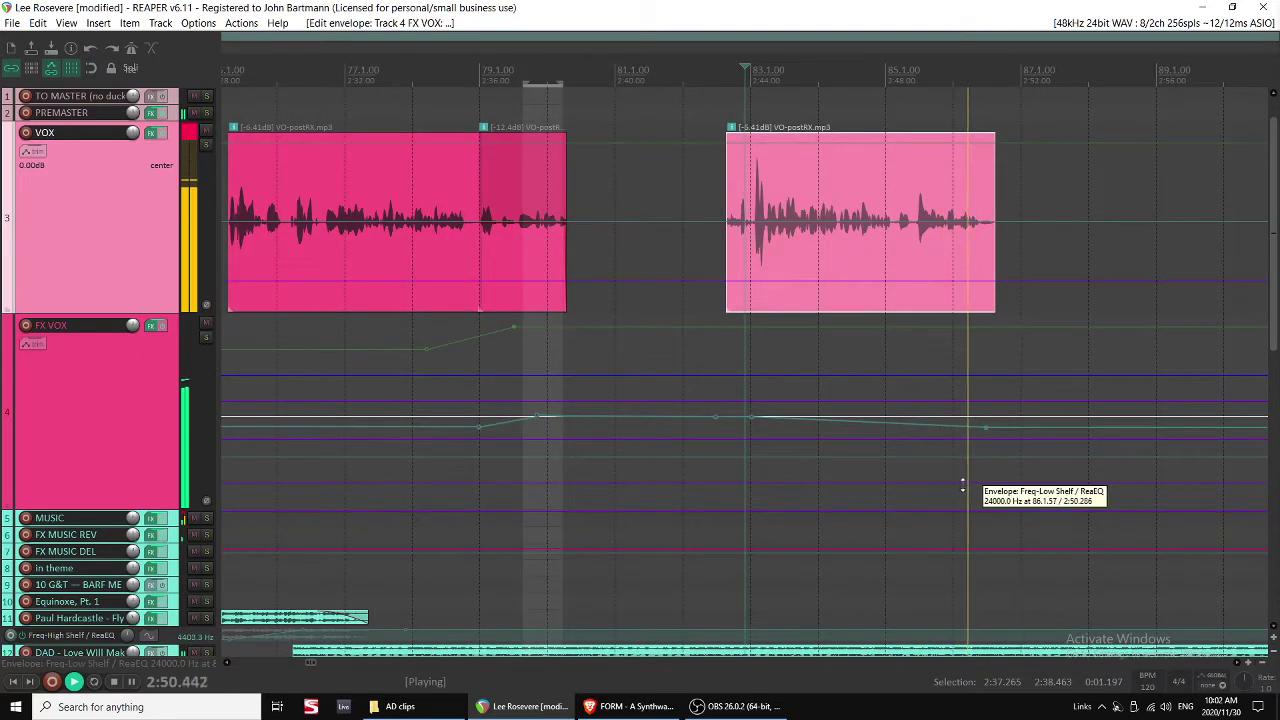
{"action": "key", "text": "space"}
{"action": "left_click", "coordinate": [682, 321]}
{"action": "key", "text": "space"}
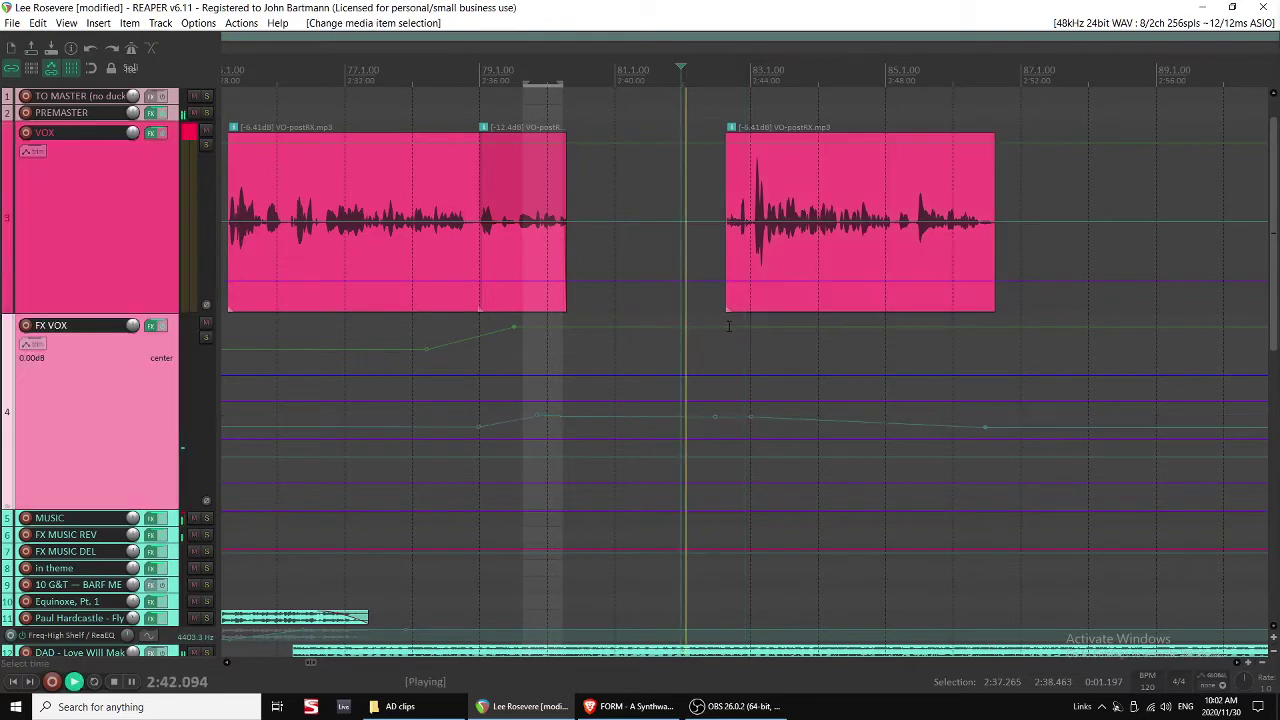
Fade FX VOX's Volume envelope down from about 2:43.5 to about 2:51.2, adding an intermediate point of about -14 dB near 2:44.4.
{"action": "left_click", "coordinate": [733, 327], "text": "shift"}
{"action": "left_click_drag", "start_coordinate": [771, 331], "coordinate": [985, 620]}
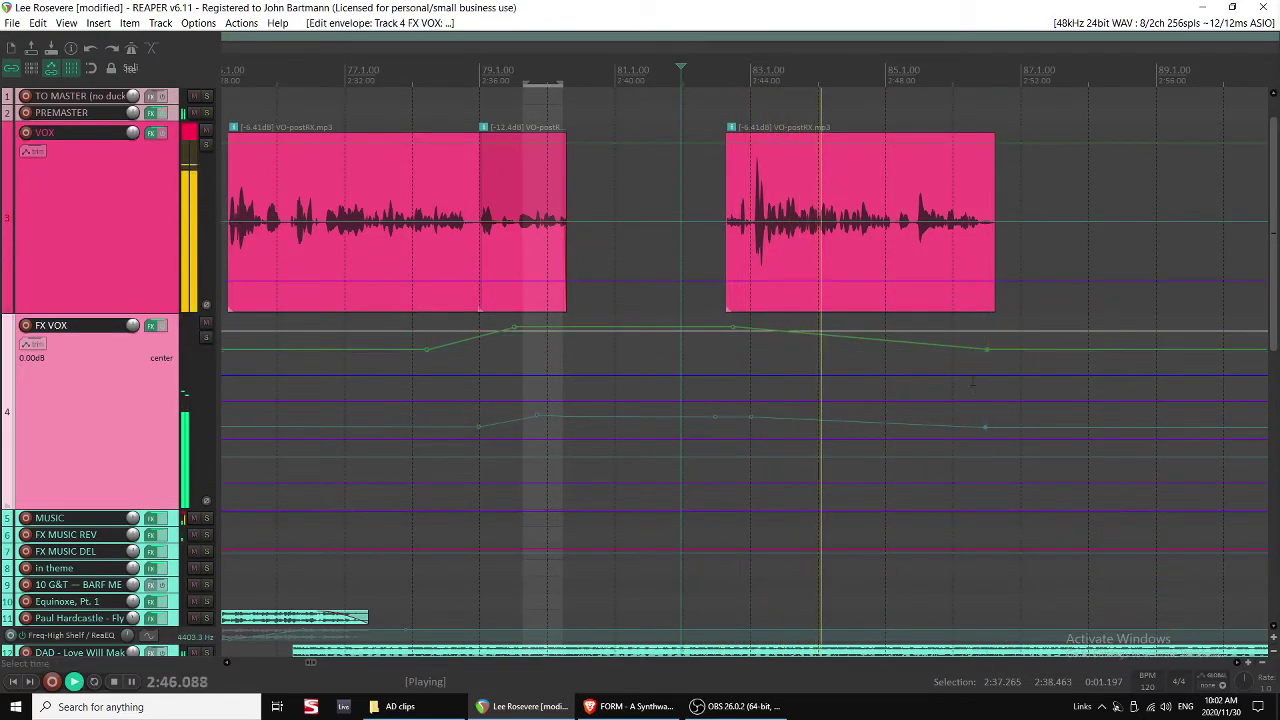
{"action": "left_click_drag", "start_coordinate": [986, 352], "coordinate": [997, 515]}
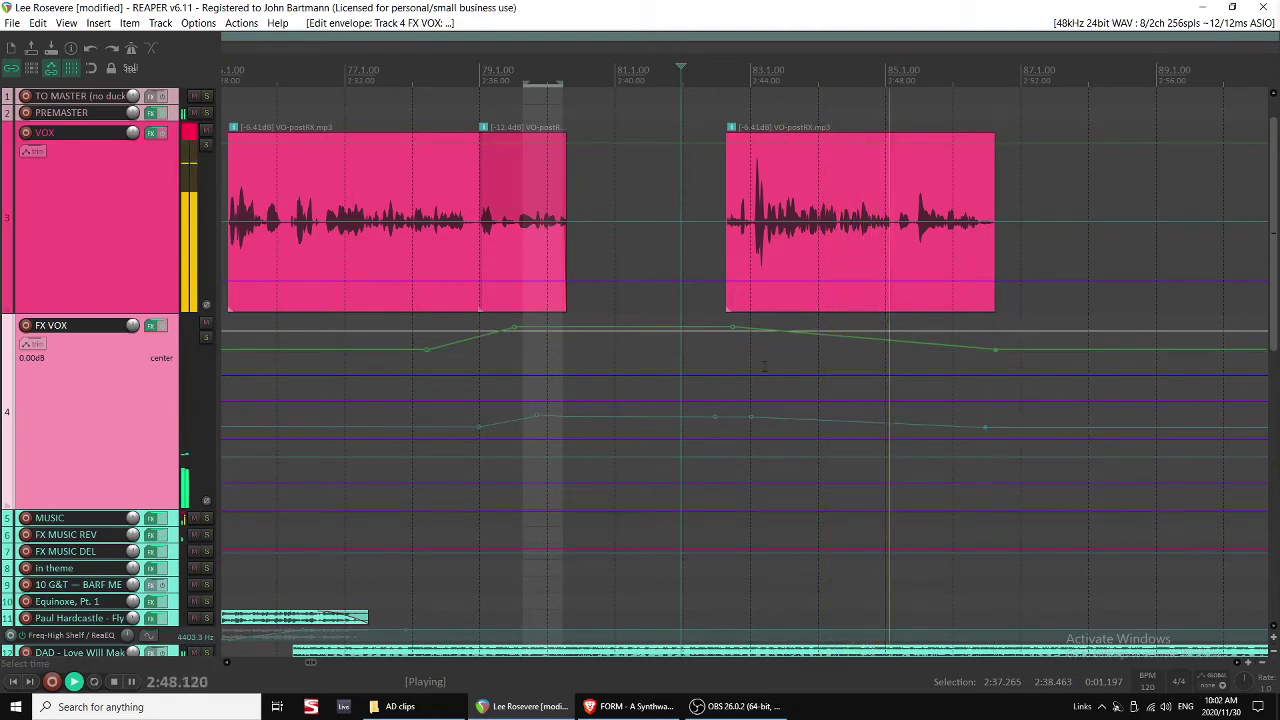
{"action": "key", "text": "space"}
{"action": "left_click_drag", "start_coordinate": [760, 329], "coordinate": [766, 372]}
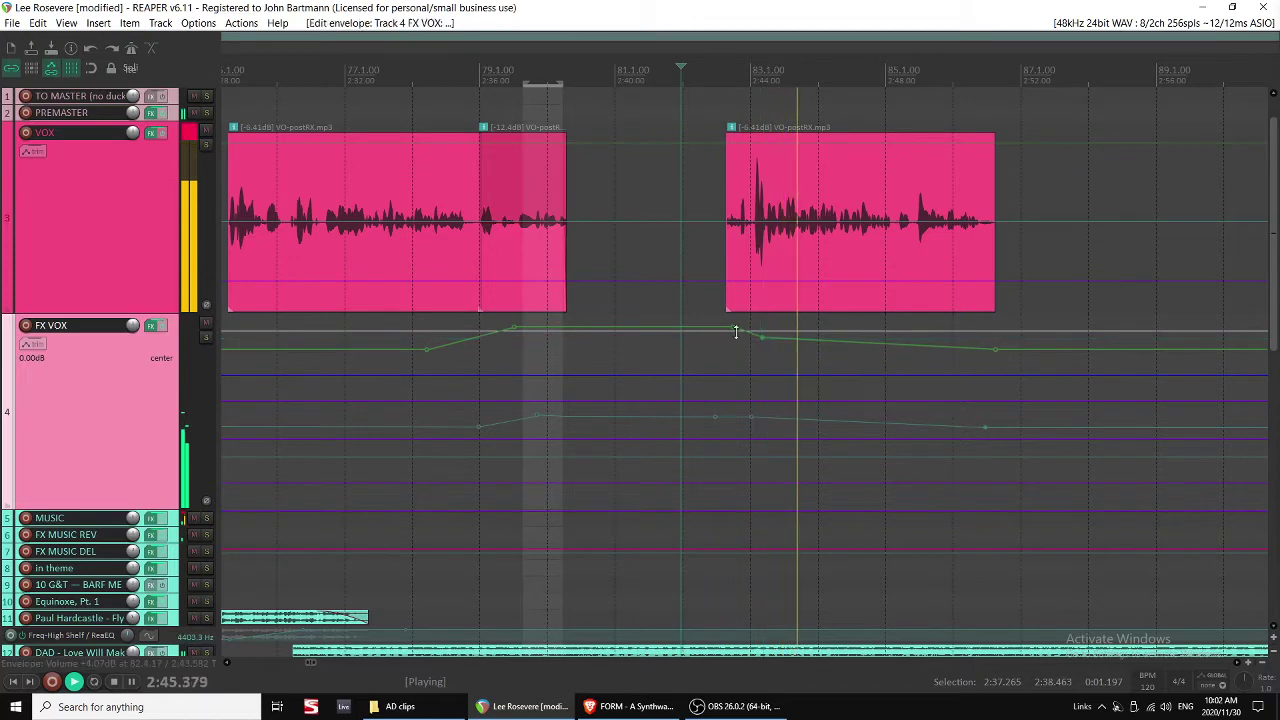
{"action": "left_click", "coordinate": [710, 316]}
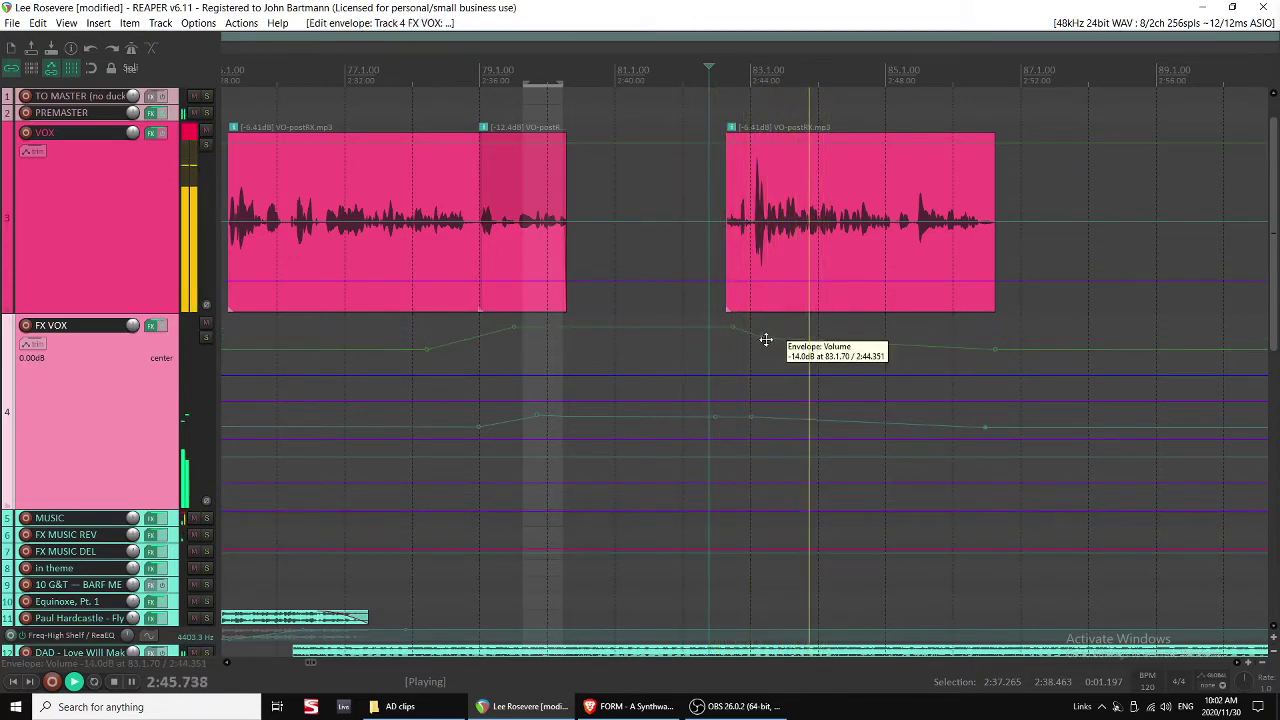
Trim the end of the VOX clip after the delay gap to about 2:50.8, add a short fade-out and audition it.
{"action": "scroll", "coordinate": [780, 339], "scroll_direction": "right", "scroll_amount": 1}
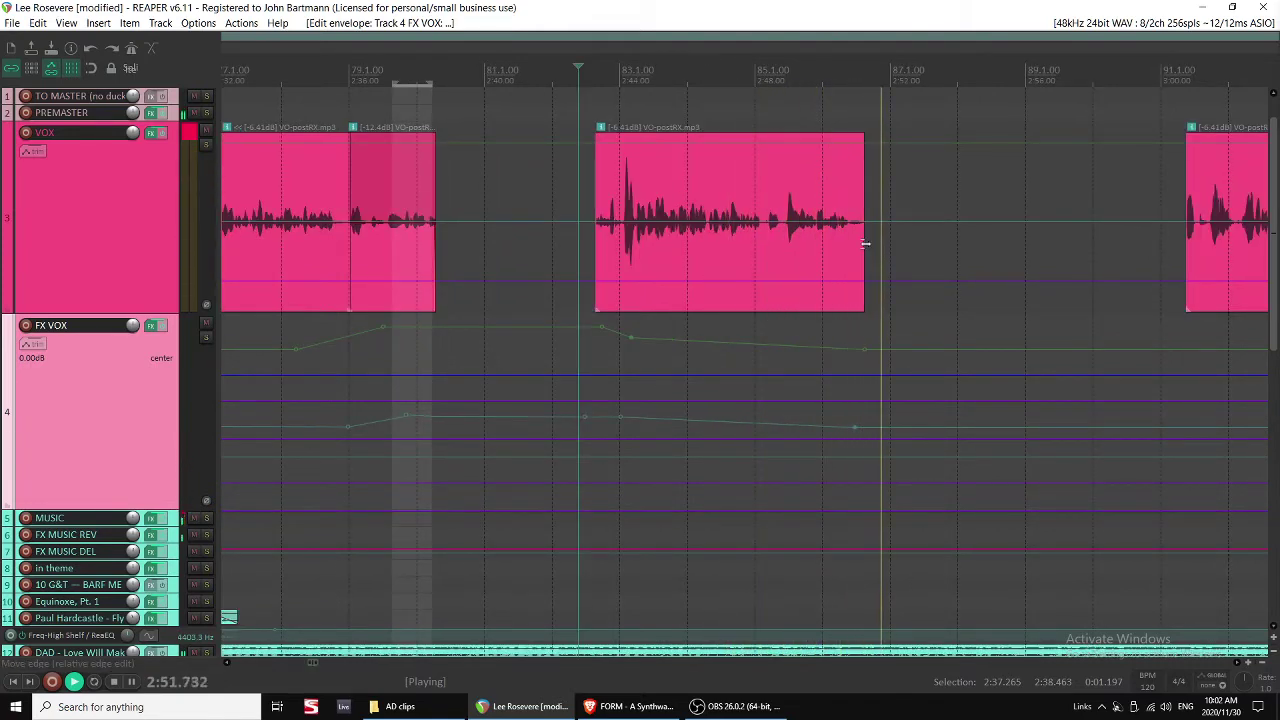
{"action": "left_click_drag", "start_coordinate": [864, 250], "coordinate": [849, 250]}
{"action": "left_click_drag", "start_coordinate": [851, 137], "coordinate": [840, 137]}
{"action": "key", "text": "space"}
{"action": "left_click", "coordinate": [539, 360]}
{"action": "key", "text": "space"}
{"action": "scroll", "coordinate": [594, 391], "scroll_direction": "down", "scroll_amount": 2}
{"action": "scroll", "coordinate": [659, 460], "scroll_direction": "down", "scroll_amount": 1}
{"action": "scroll", "coordinate": [656, 457], "scroll_direction": "down", "scroll_amount": 1}
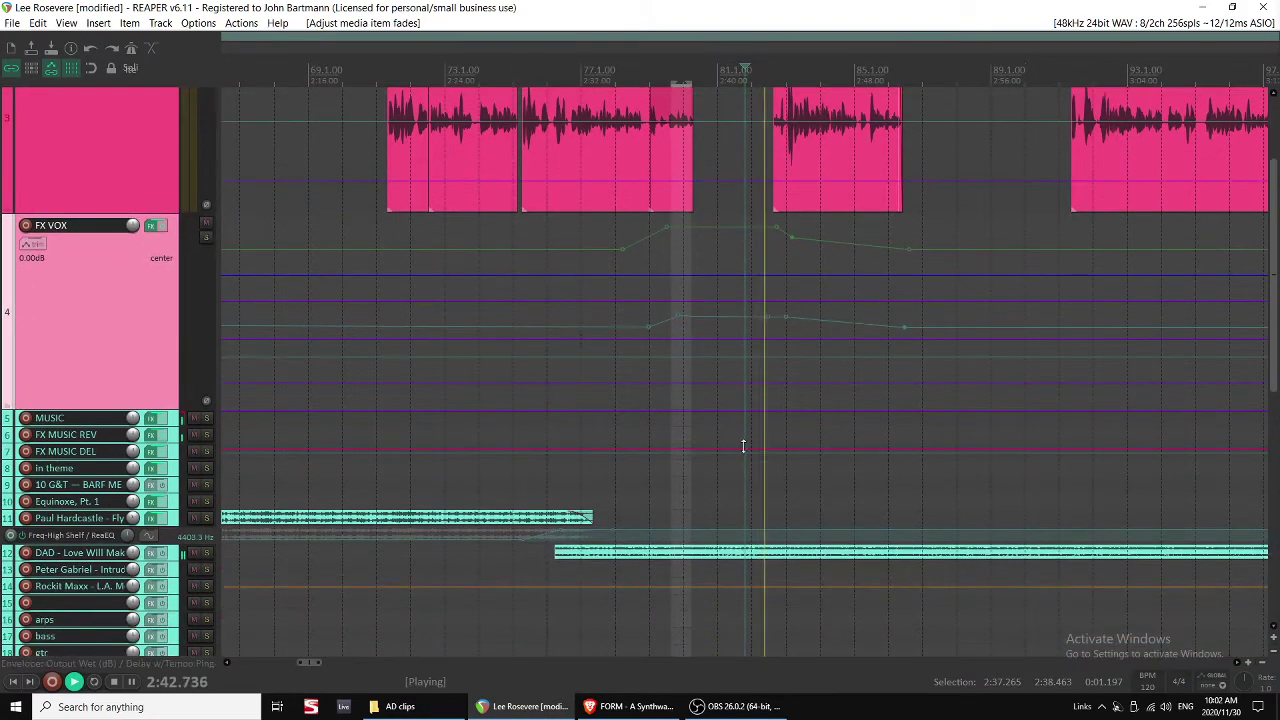
{"action": "scroll", "coordinate": [736, 380], "scroll_direction": "right", "scroll_amount": 1}
{"action": "scroll", "coordinate": [720, 350], "scroll_direction": "up", "scroll_amount": 2}
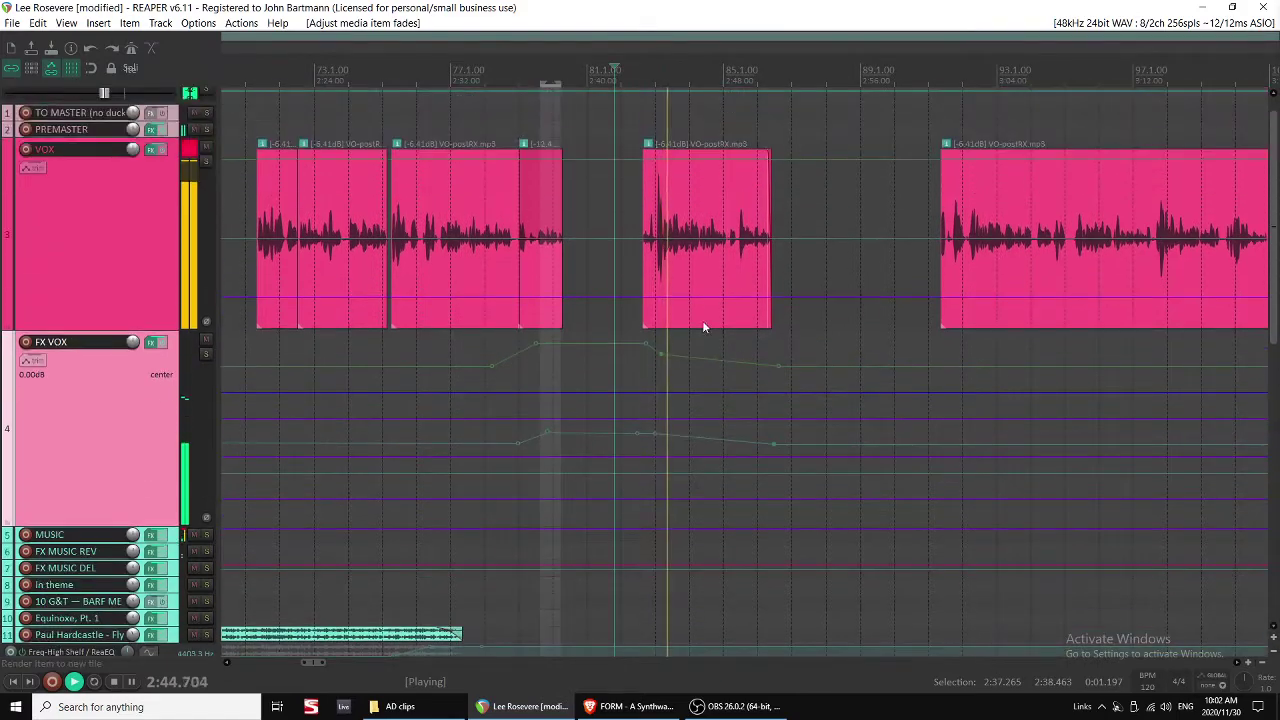
Cut the quiet opening before the VOX clip's first loud peak, place the remainder at about 2:43.5 and play it.
{"action": "left_click", "coordinate": [660, 271]}
{"action": "scroll", "coordinate": [704, 267], "scroll_direction": "up", "scroll_amount": 4}
{"action": "left_click_drag", "start_coordinate": [680, 270], "coordinate": [712, 272]}
{"action": "key", "text": "space"}
{"action": "left_click", "coordinate": [658, 265]}
{"action": "key", "text": "space"}
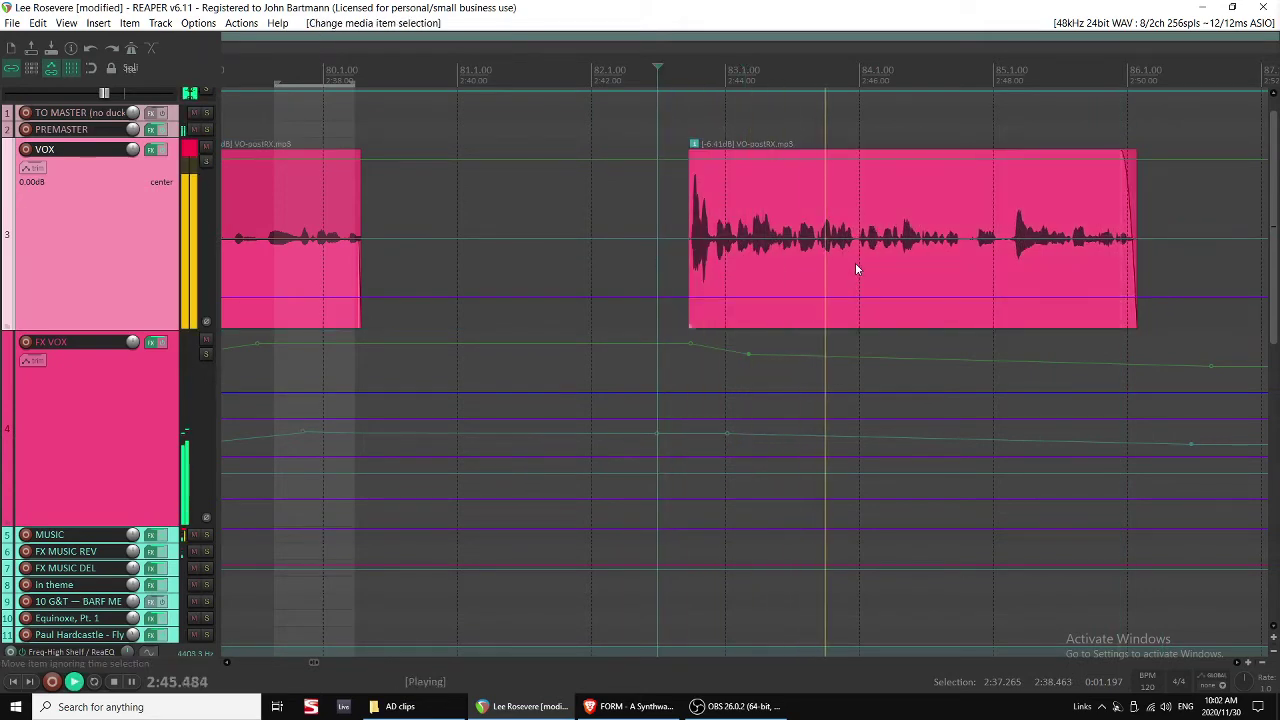
Audition the VOX clip around 2:45 and split it at about 2:45.4.
{"action": "left_click", "coordinate": [589, 264]}
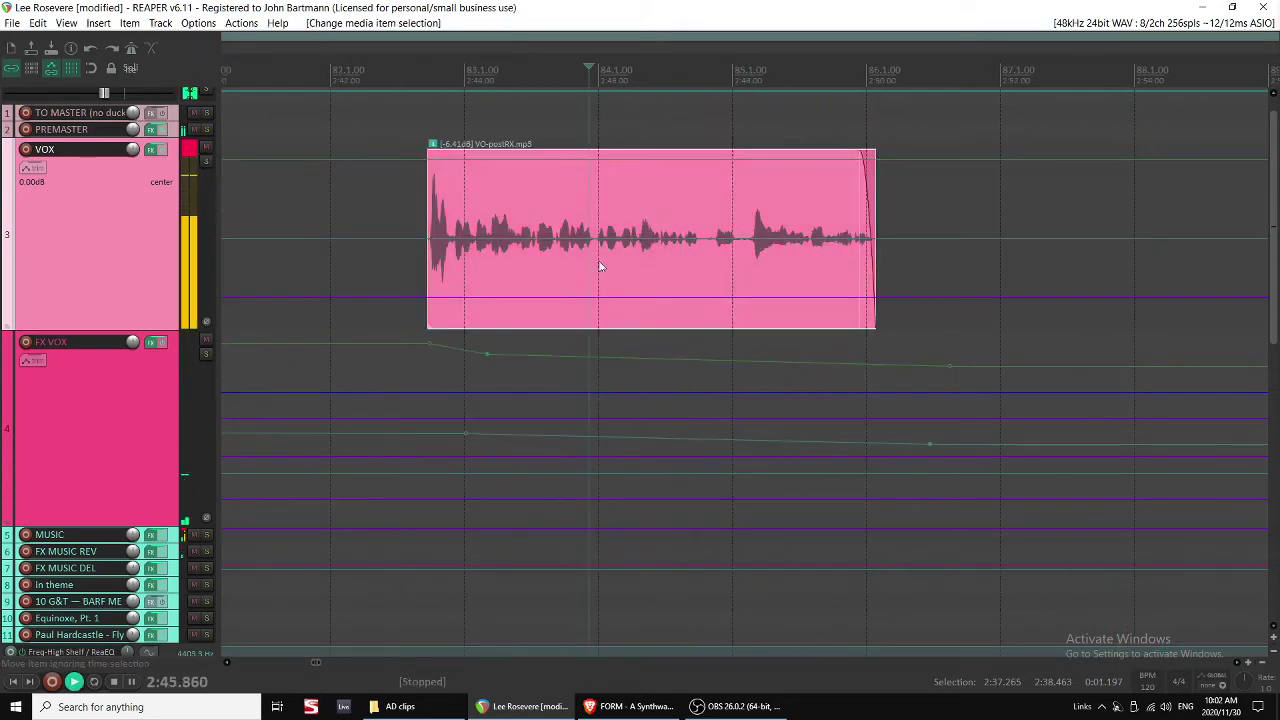
{"action": "scroll", "coordinate": [600, 264], "scroll_direction": "up", "scroll_amount": 3}
{"action": "key", "text": "space"}
{"action": "left_click", "coordinate": [645, 265]}
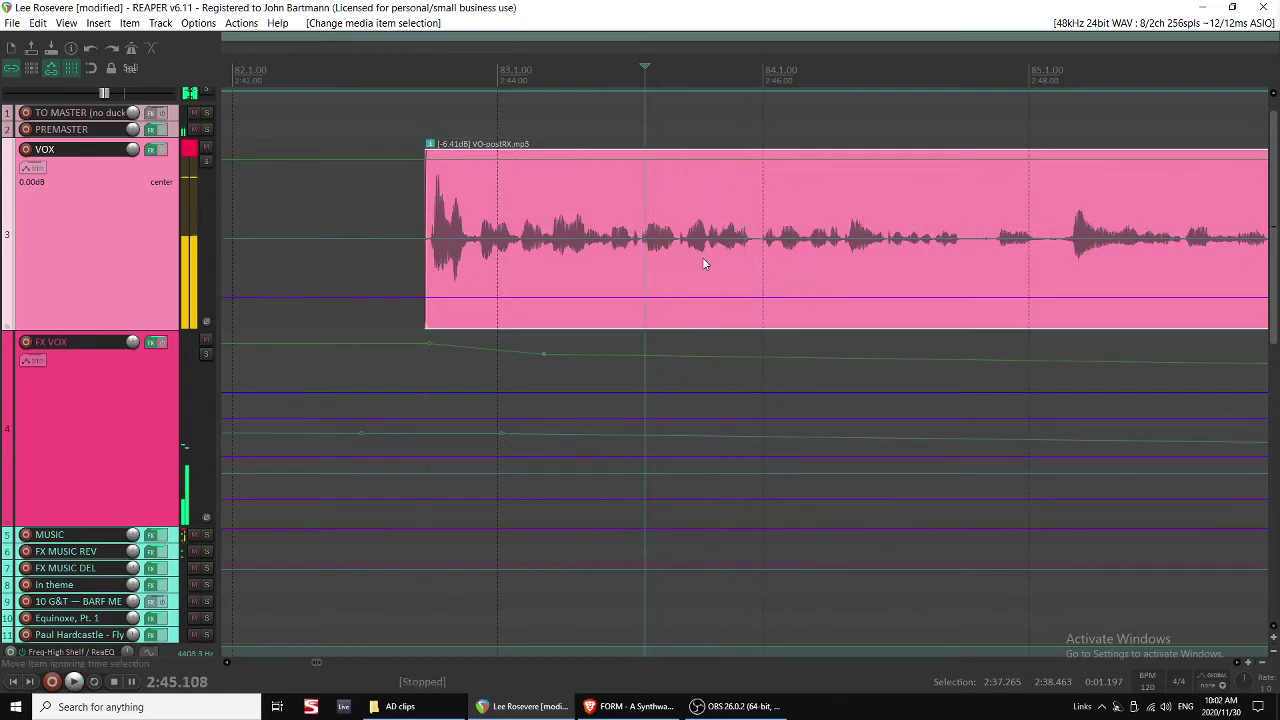
{"action": "key", "text": "s"}
Close up the cut by pulling the later VOX piece earlier to start at about 2:45.6, and play across the edit.
{"action": "left_click", "coordinate": [766, 257]}
{"action": "key", "text": "space"}
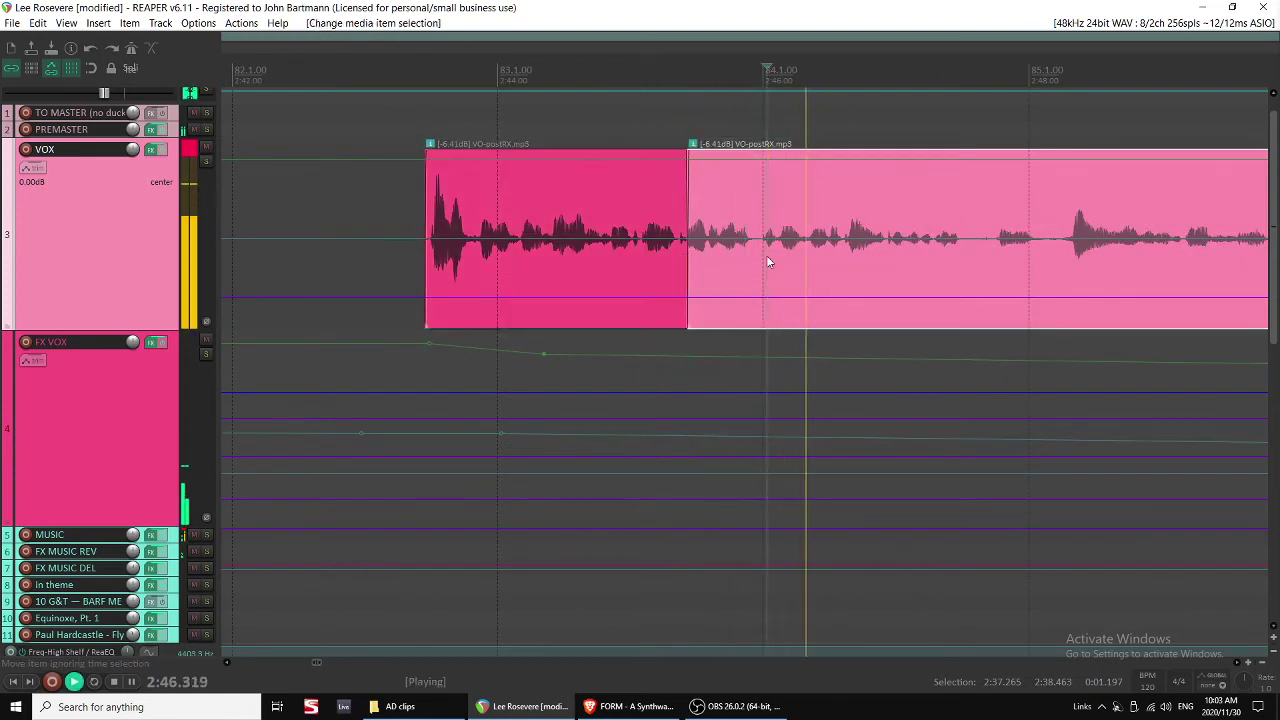
{"action": "key", "text": "space"}
{"action": "left_click_drag", "start_coordinate": [766, 258], "coordinate": [709, 272]}
{"action": "left_click", "coordinate": [600, 262]}
{"action": "key", "text": "space"}
Audition the second VOX piece, split it at about 2:46.2 and play from about 2:45.8.
{"action": "left_click", "coordinate": [666, 270]}
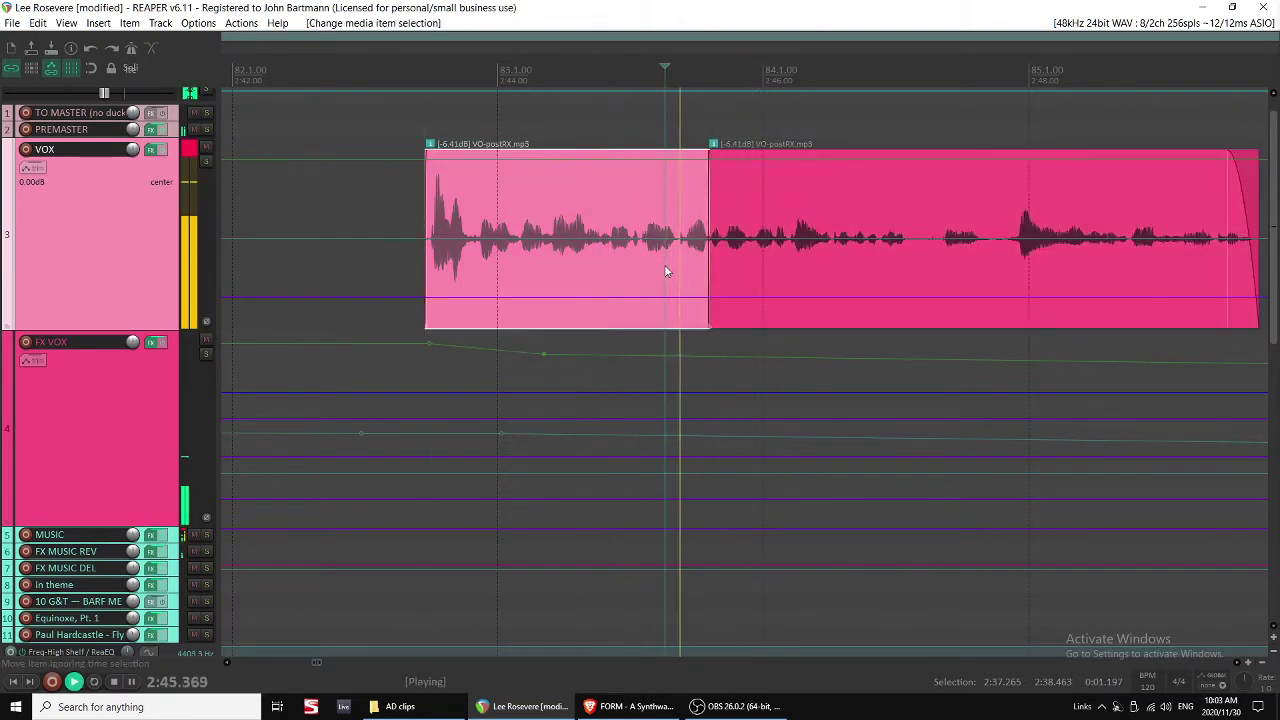
{"action": "scroll", "coordinate": [733, 262], "scroll_direction": "right", "scroll_amount": 1}
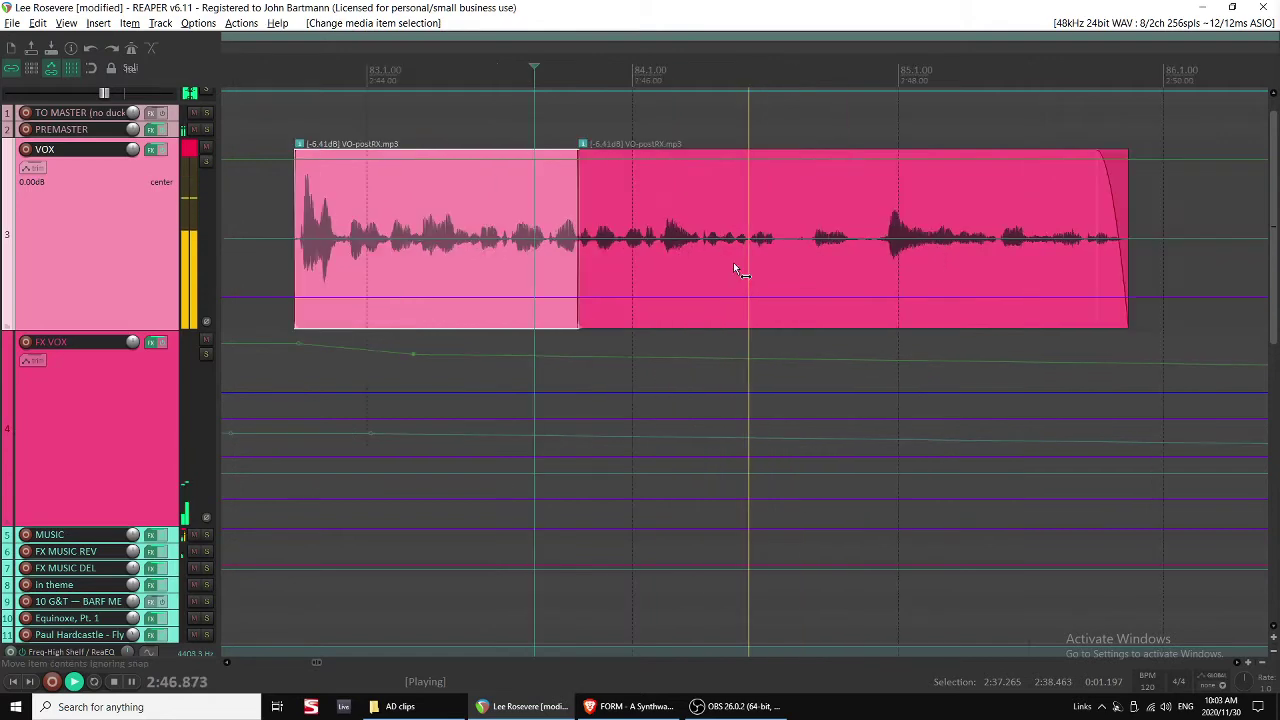
{"action": "left_click", "coordinate": [660, 252]}
{"action": "key", "text": "s"}
{"action": "left_click", "coordinate": [607, 256]}
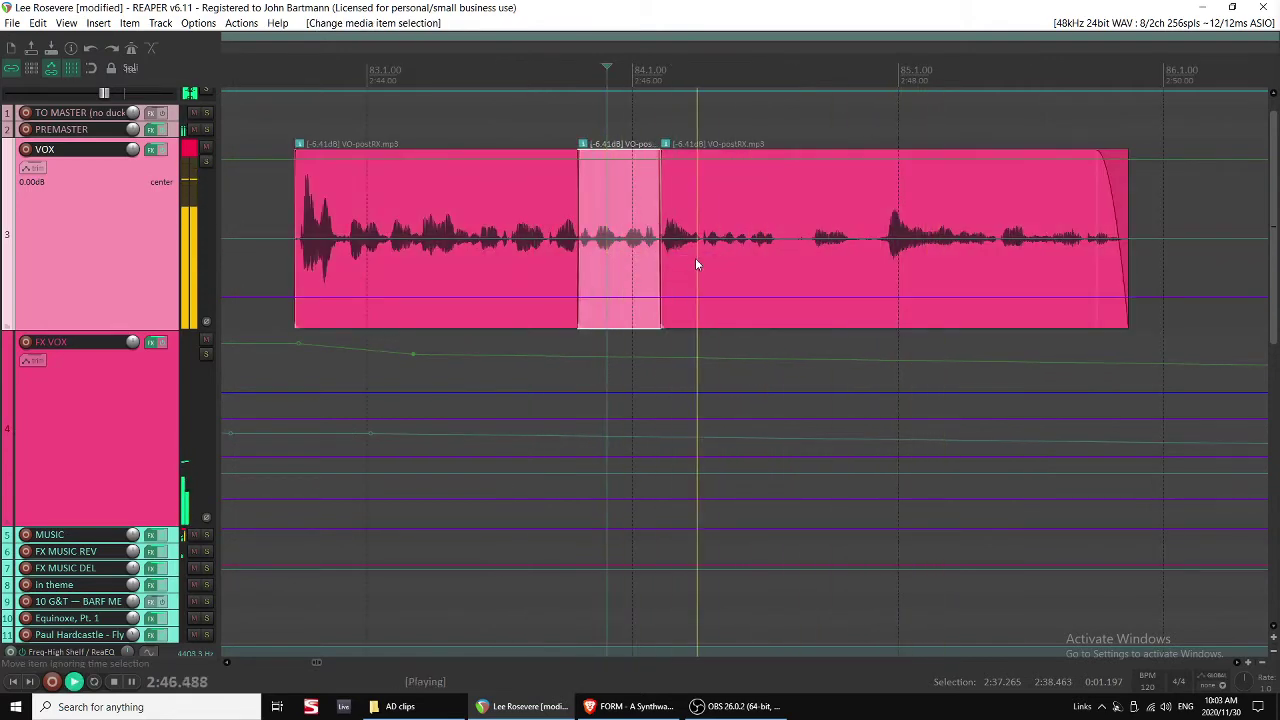
Undo the split at about 2:46.2, then play on and split the second VOX piece at about 2:47.1 and 2:47.8.
{"action": "left_click", "coordinate": [700, 260]}
{"action": "key", "text": "ctrl+z"}
{"action": "left_click", "coordinate": [660, 270]}
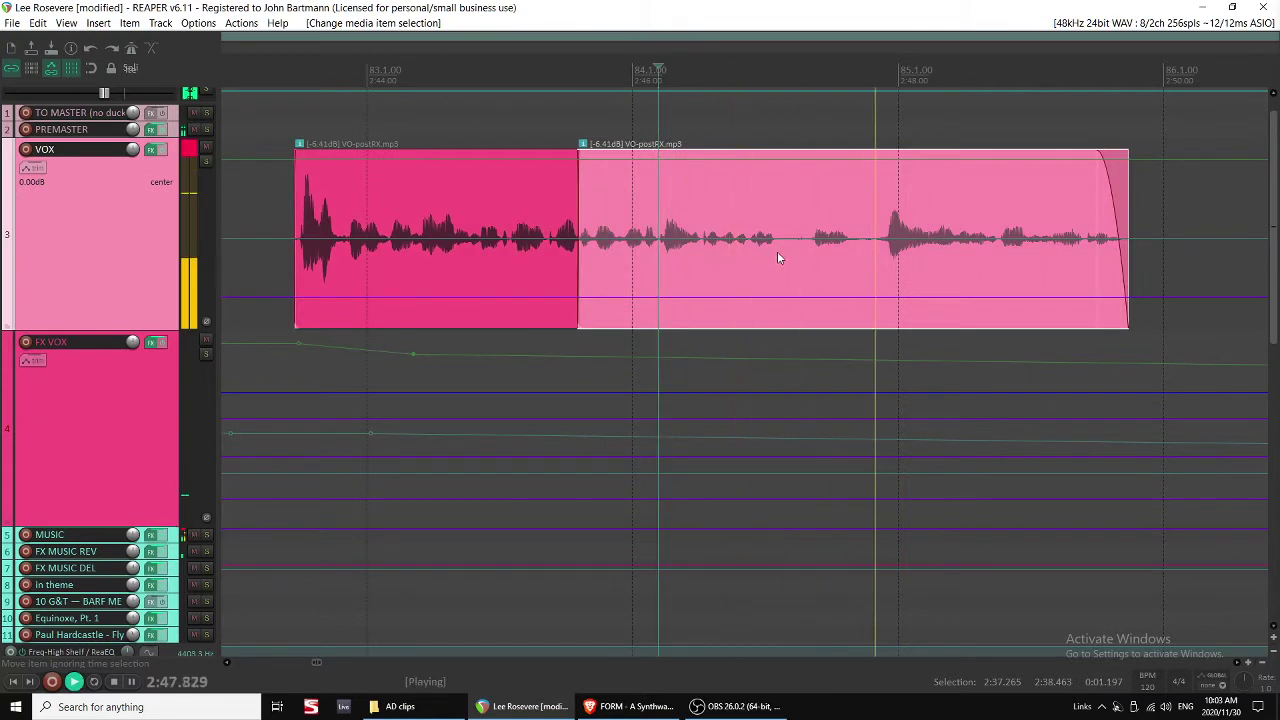
{"action": "key", "text": "s"}
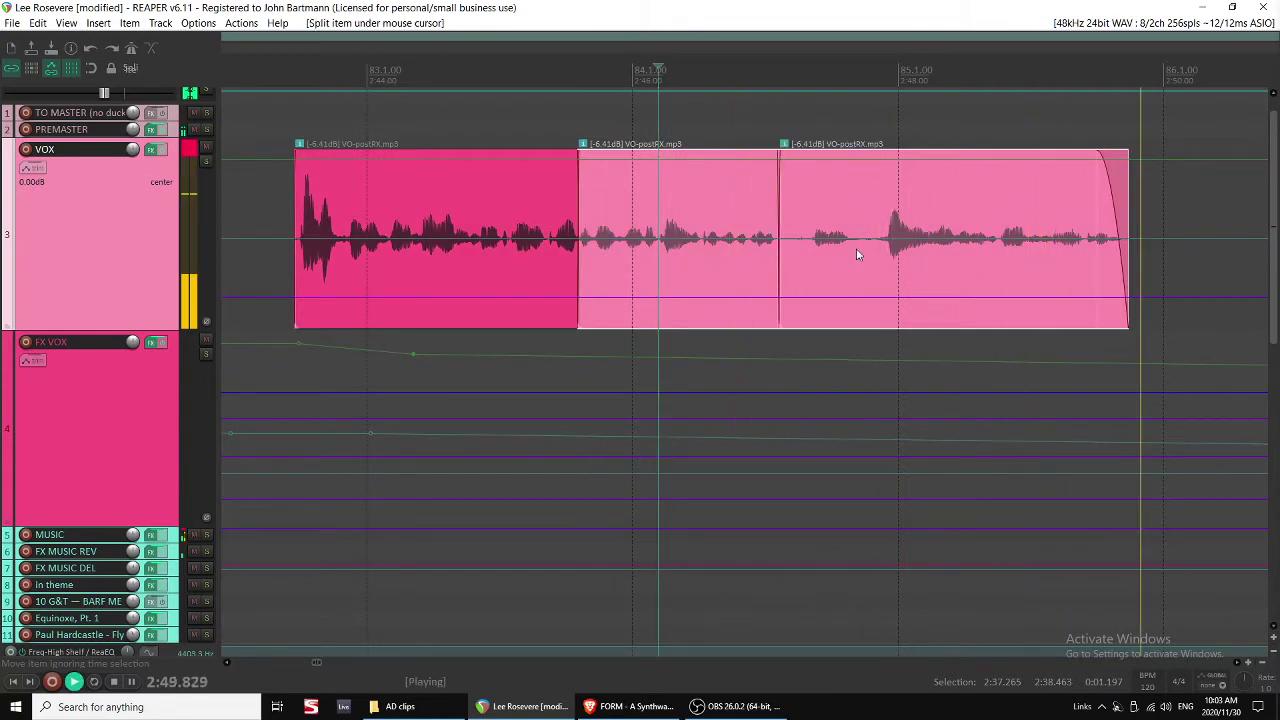
{"action": "key", "text": "s"}
Try deleting the short VOX piece between about 2:47.1 and 2:47.8, play into the gap, and undo the deletion.
{"action": "left_click", "coordinate": [810, 264]}
{"action": "key", "text": "space"}
{"action": "key", "text": "Delete"}
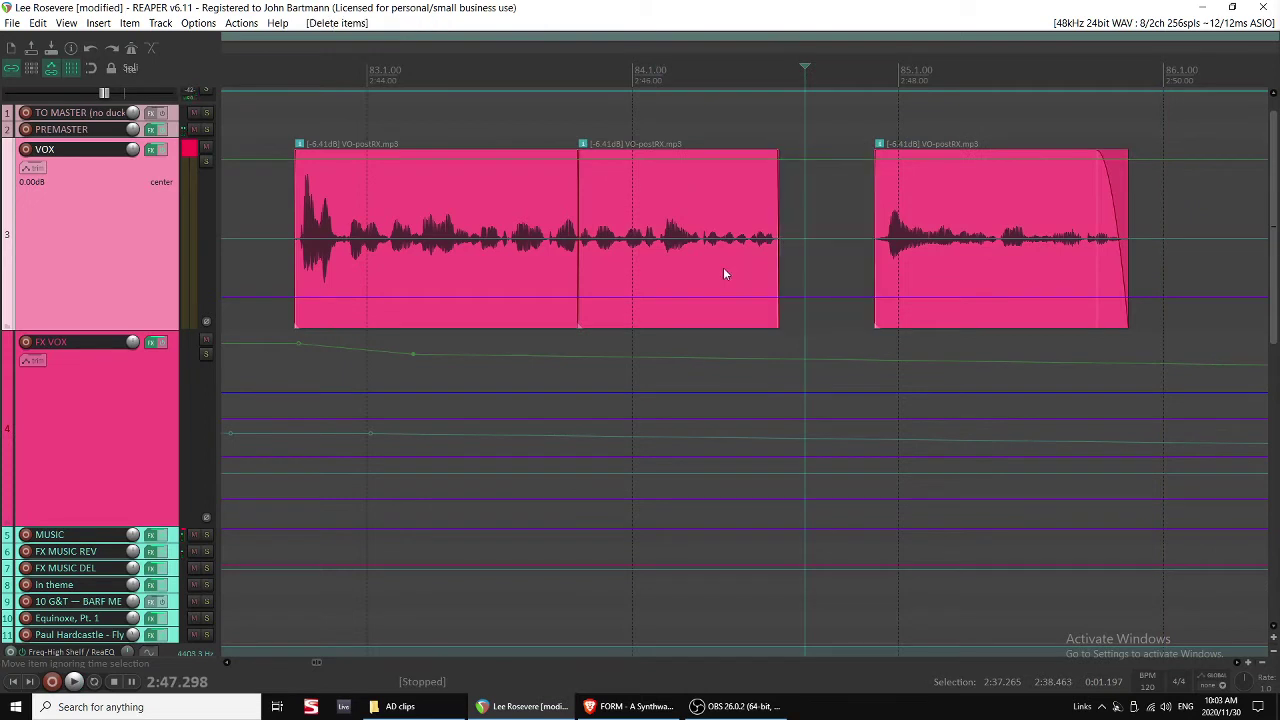
{"action": "left_click", "coordinate": [702, 270]}
{"action": "key", "text": "space"}
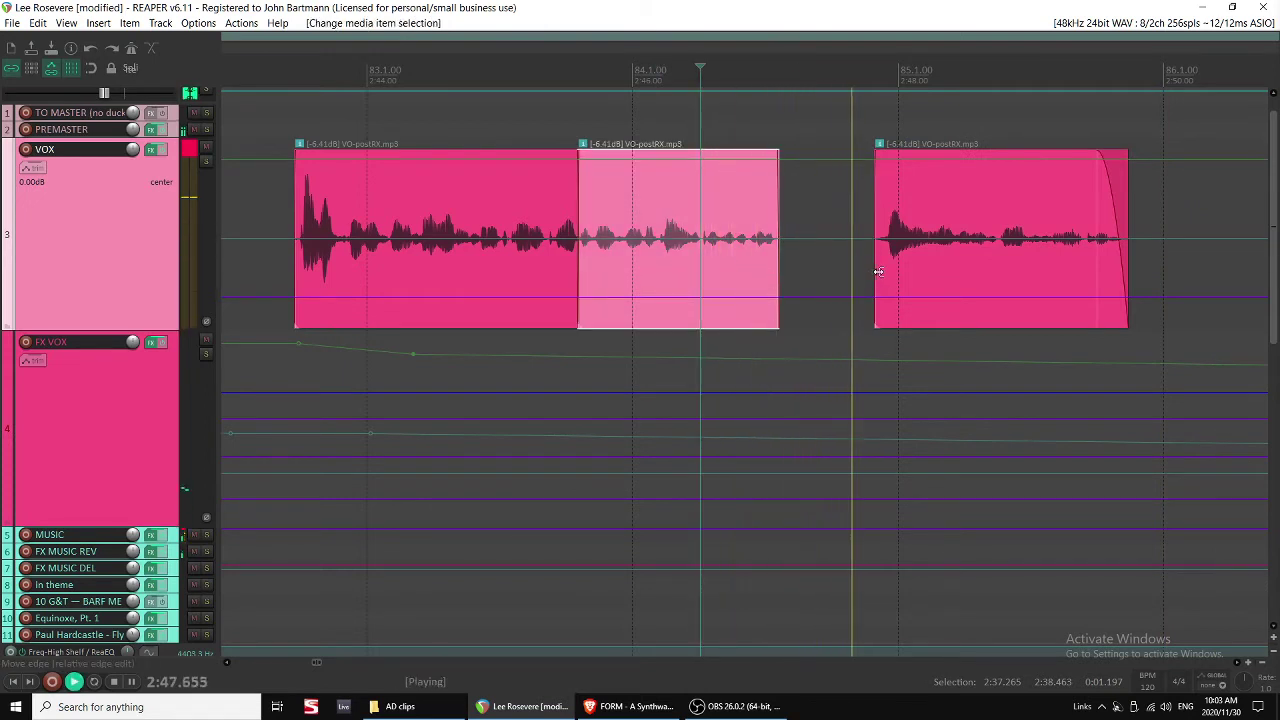
{"action": "key", "text": "space"}
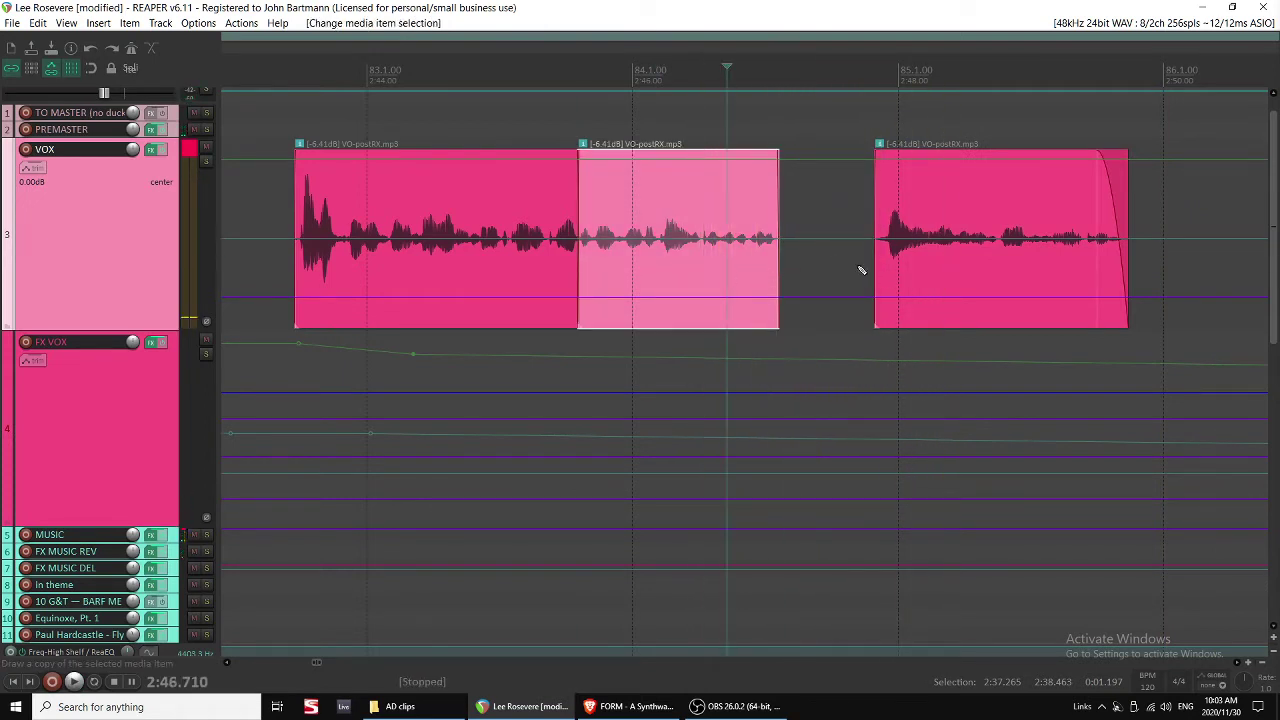
{"action": "key", "text": "ctrl+z"}
{"action": "key", "text": "ctrl+z"}
Move the last VOX piece to start at about 2:50.5 and the short piece before it to about 2:48.8.
{"action": "scroll", "coordinate": [597, 300], "scroll_direction": "right", "scroll_amount": 3}
{"action": "left_click_drag", "start_coordinate": [550, 280], "coordinate": [905, 280]}
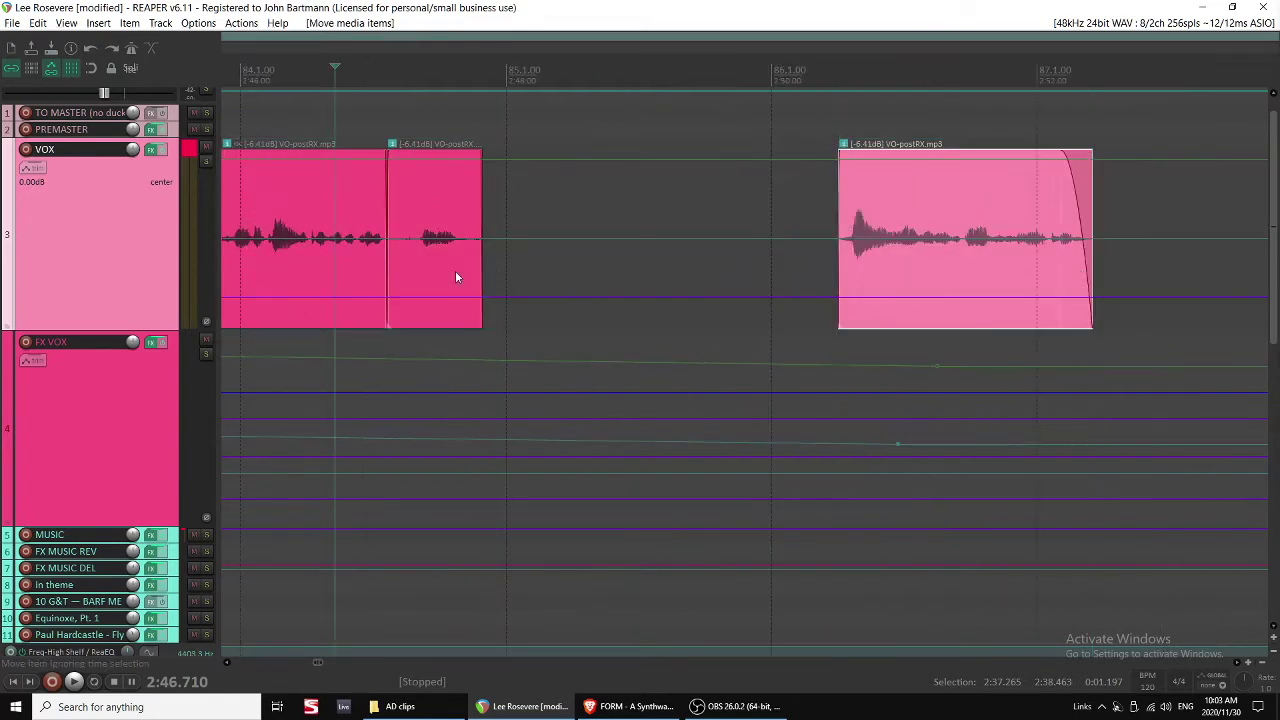
{"action": "key", "text": "ctrl+z"}
Play from about 2:46, fade out the VOX piece ending near 2:47.1, and trim the short piece's start to about 2:49.1.
{"action": "left_click", "coordinate": [258, 256]}
{"action": "key", "text": "space"}
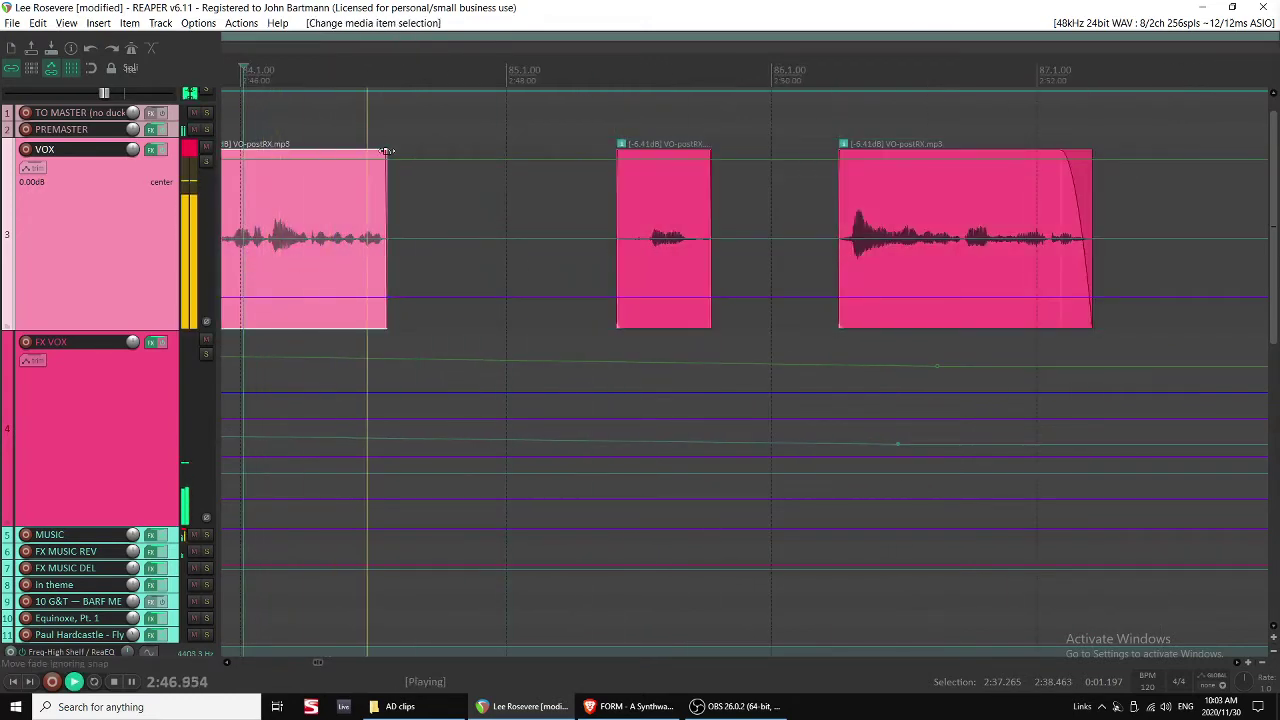
{"action": "left_click_drag", "start_coordinate": [387, 151], "coordinate": [387, 216]}
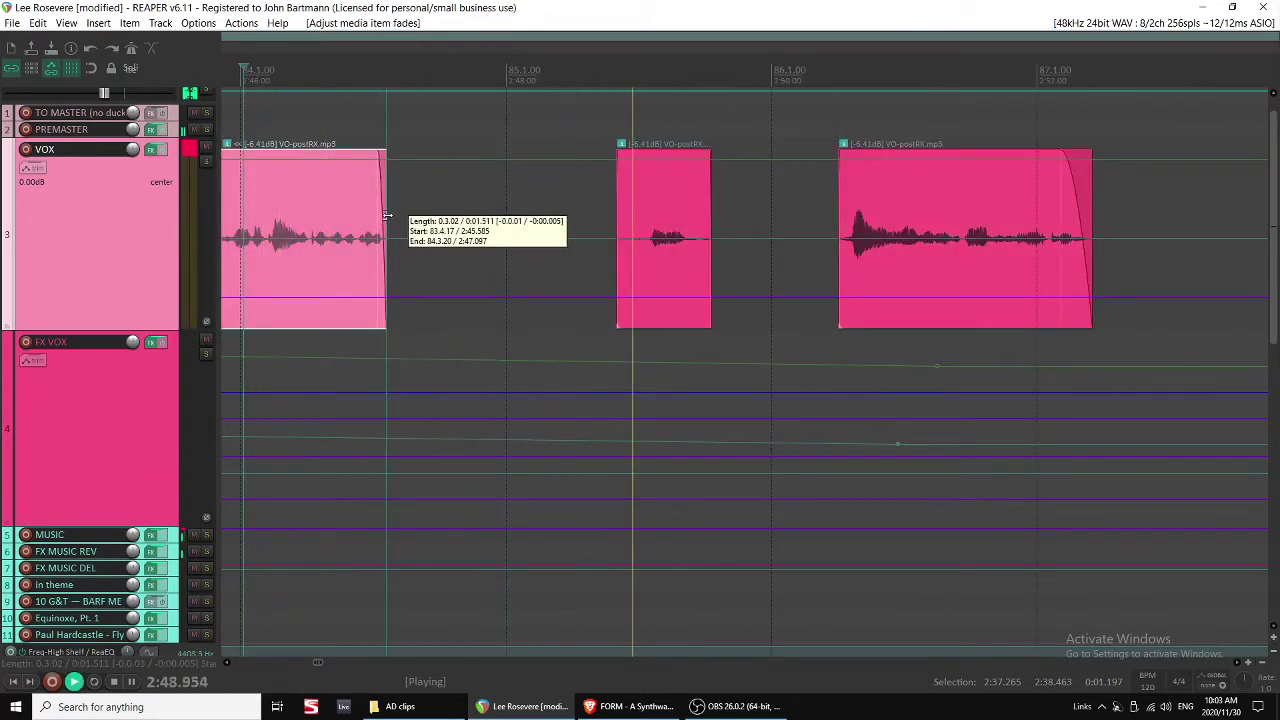
{"action": "left_click_drag", "start_coordinate": [618, 215], "coordinate": [646, 216]}
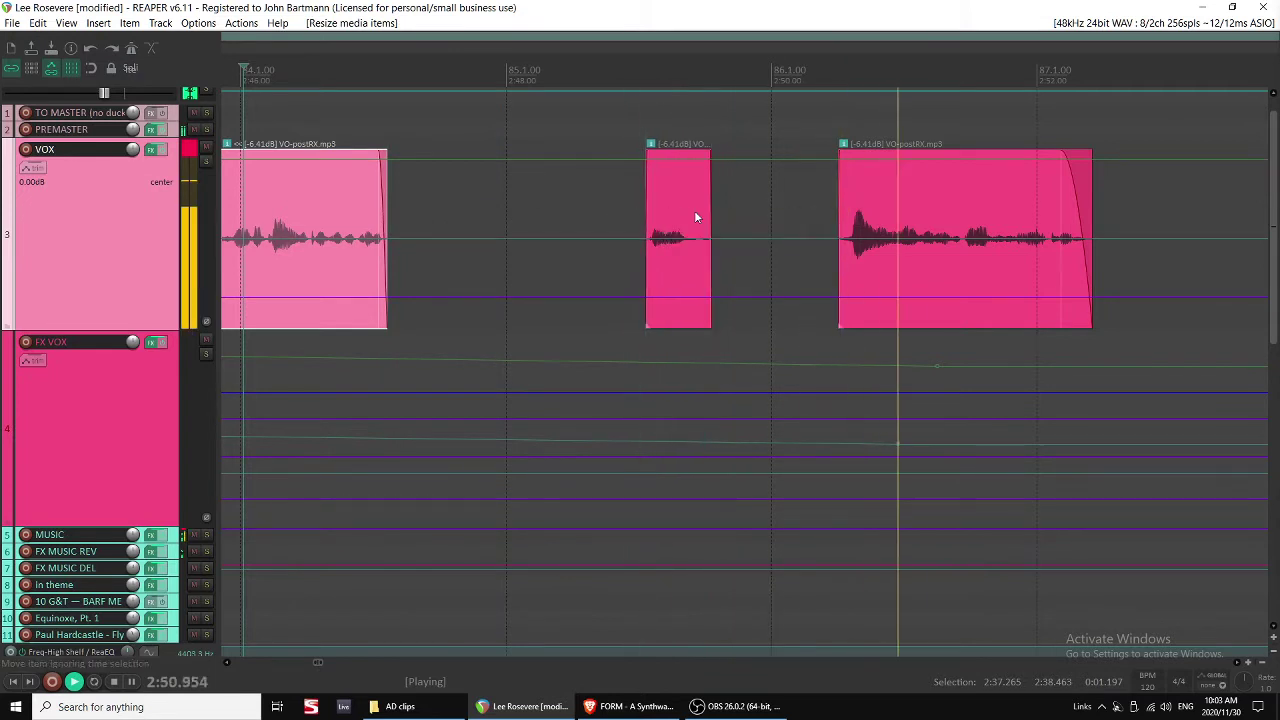
Audition the spaced VOX pieces from about 2:46 and again from about 2:51, and save the project.
{"action": "left_click", "coordinate": [872, 224]}
{"action": "scroll", "coordinate": [872, 224], "scroll_direction": "down", "scroll_amount": 1}
{"action": "key", "text": "space"}
{"action": "left_click", "coordinate": [315, 192]}
{"action": "scroll", "coordinate": [320, 230], "scroll_direction": "down", "scroll_amount": 2}
{"action": "key", "text": "space"}
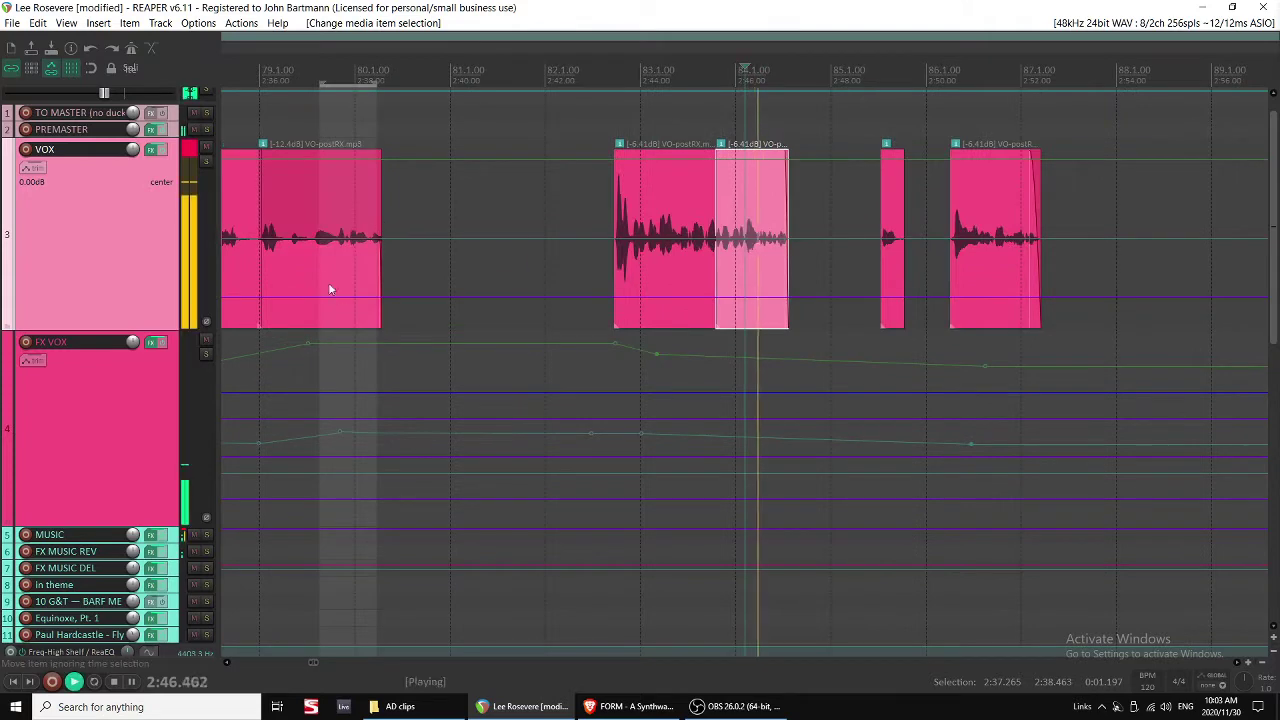
{"action": "scroll", "coordinate": [740, 277], "scroll_direction": "up", "scroll_amount": 3}
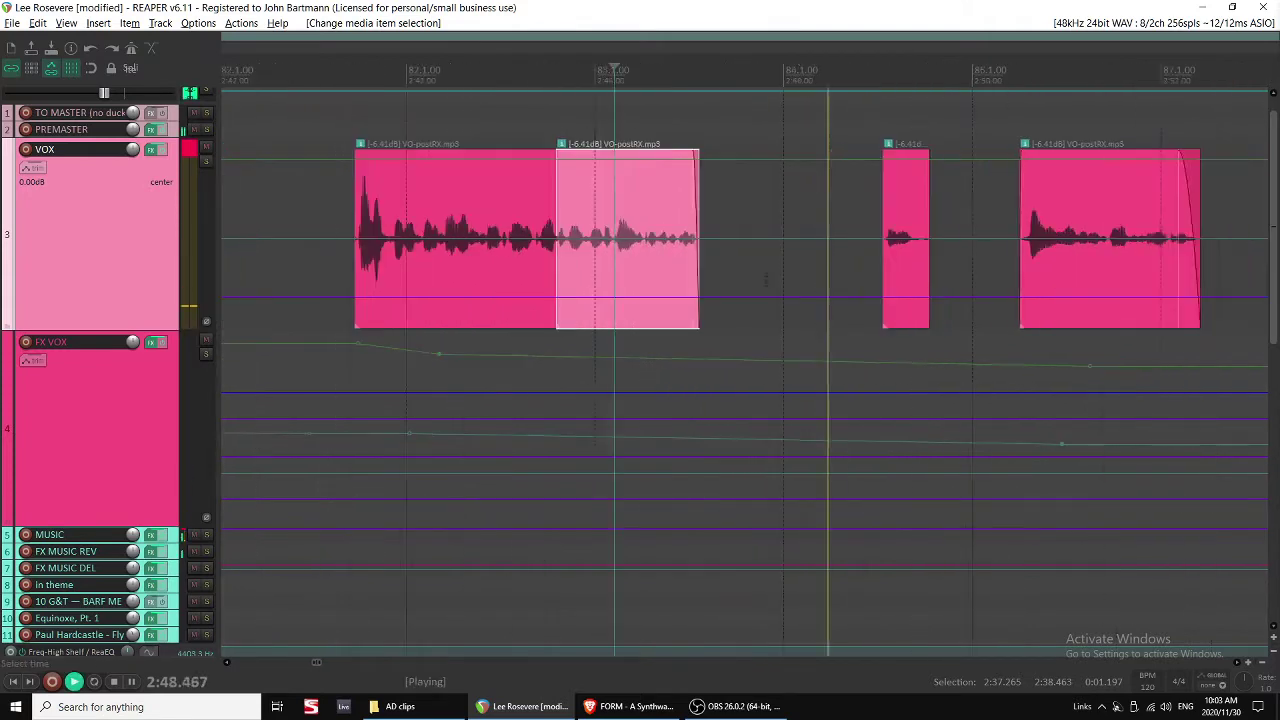
{"action": "scroll", "coordinate": [766, 279], "scroll_direction": "right", "scroll_amount": 1}
{"action": "left_click_drag", "start_coordinate": [800, 254], "coordinate": [787, 250]}
{"action": "scroll", "coordinate": [770, 250], "scroll_direction": "down", "scroll_amount": 3}
{"action": "left_click", "coordinate": [709, 262]}
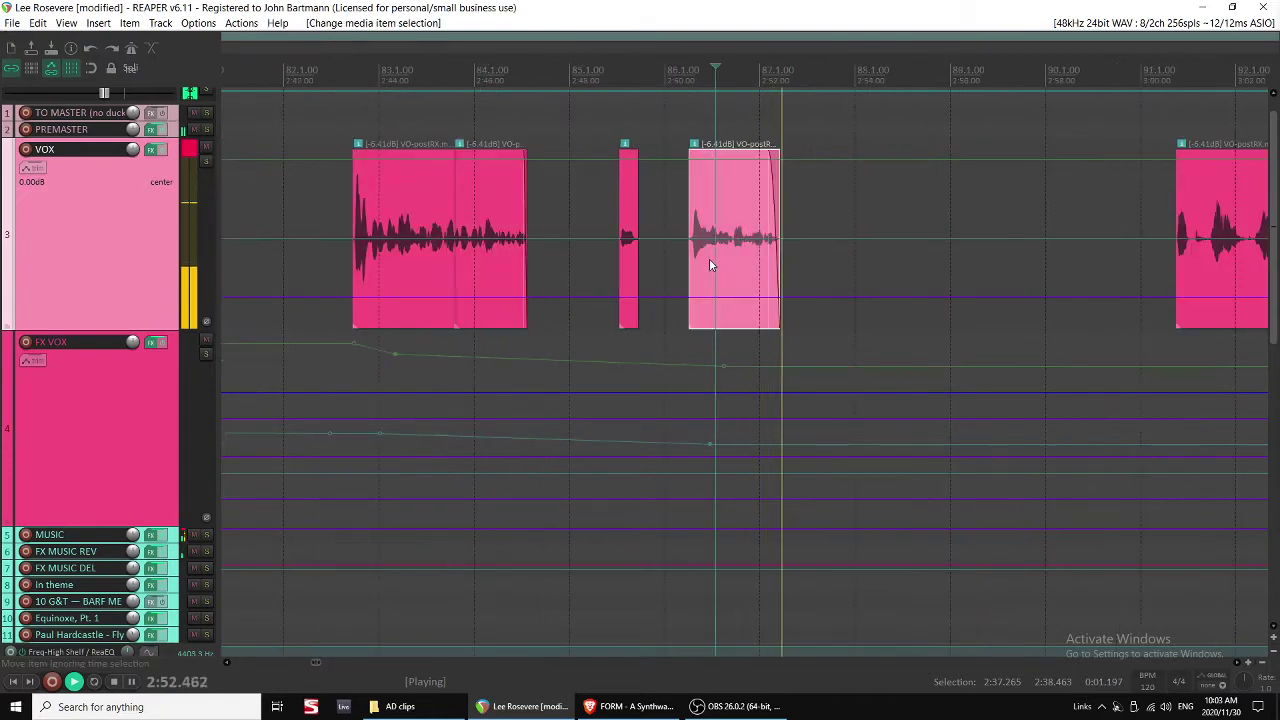
{"action": "key", "text": "space"}
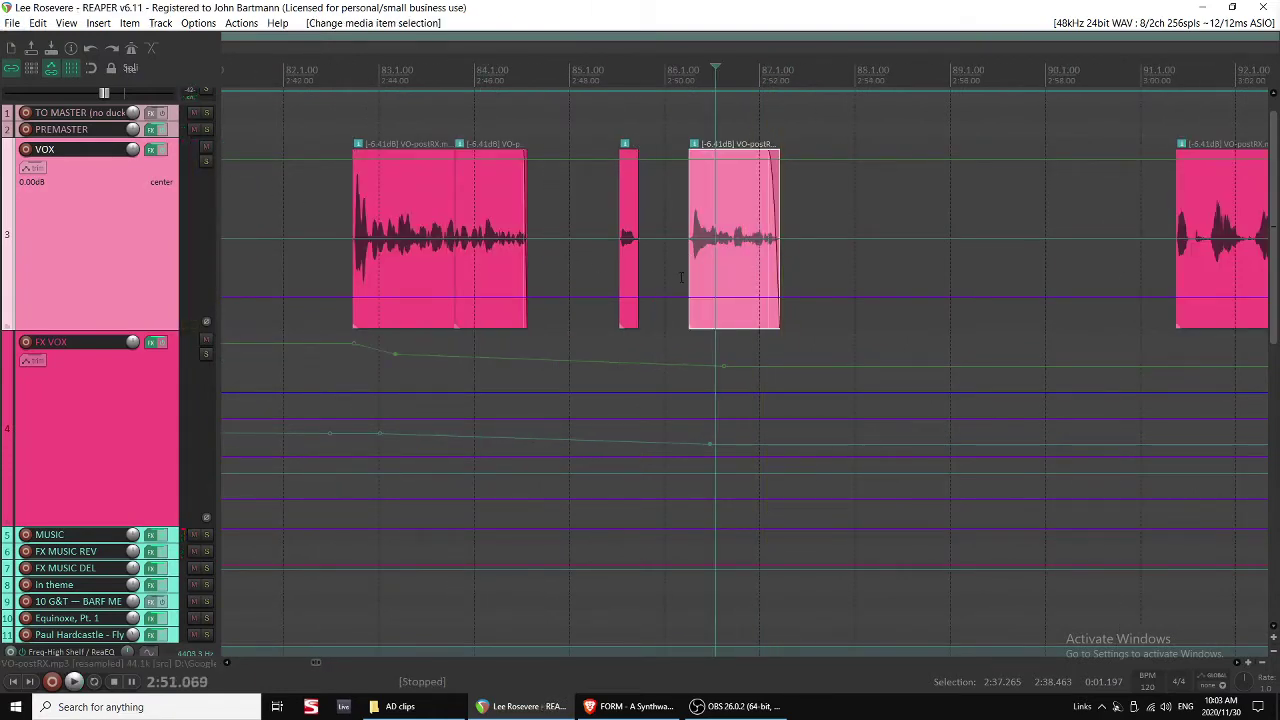
Hide all envelopes on the VOX, FX VOX, MUSIC, FX MUSIC REV and FX MUSIC DEL tracks.
{"action": "scroll", "coordinate": [681, 277], "scroll_direction": "right", "scroll_amount": 3}
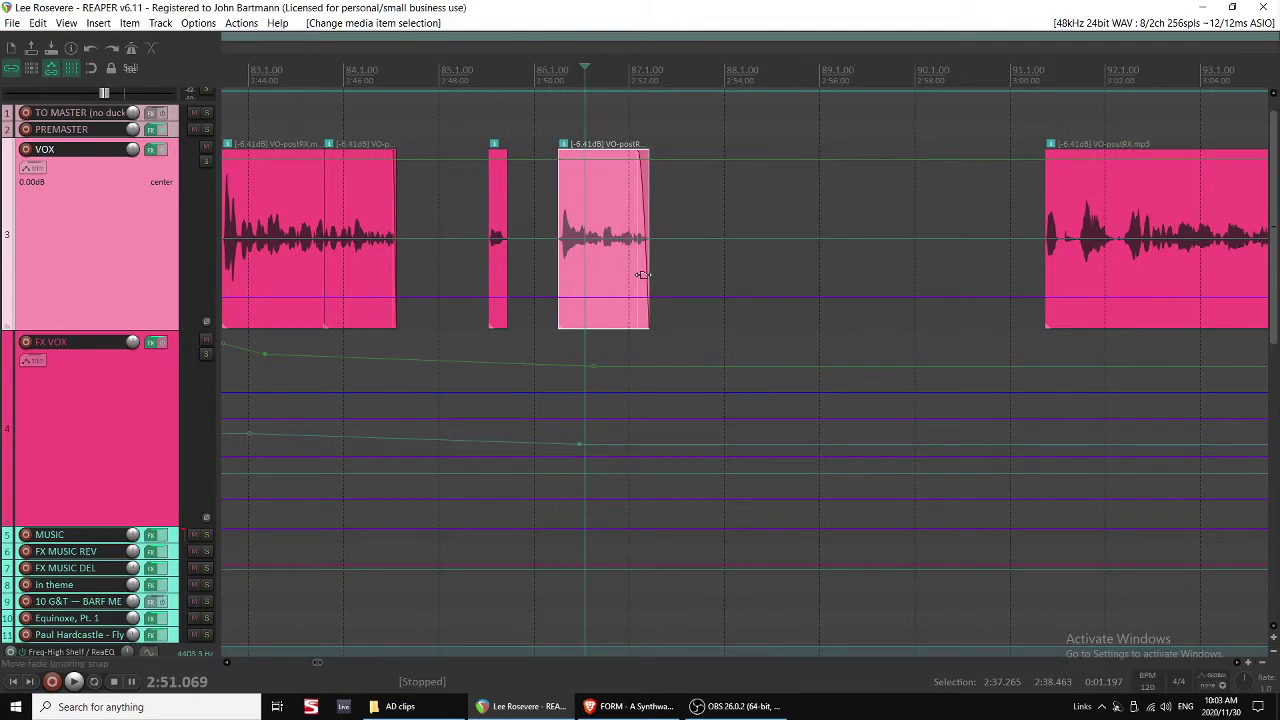
{"action": "scroll", "coordinate": [730, 257], "scroll_direction": "down", "scroll_amount": 3}
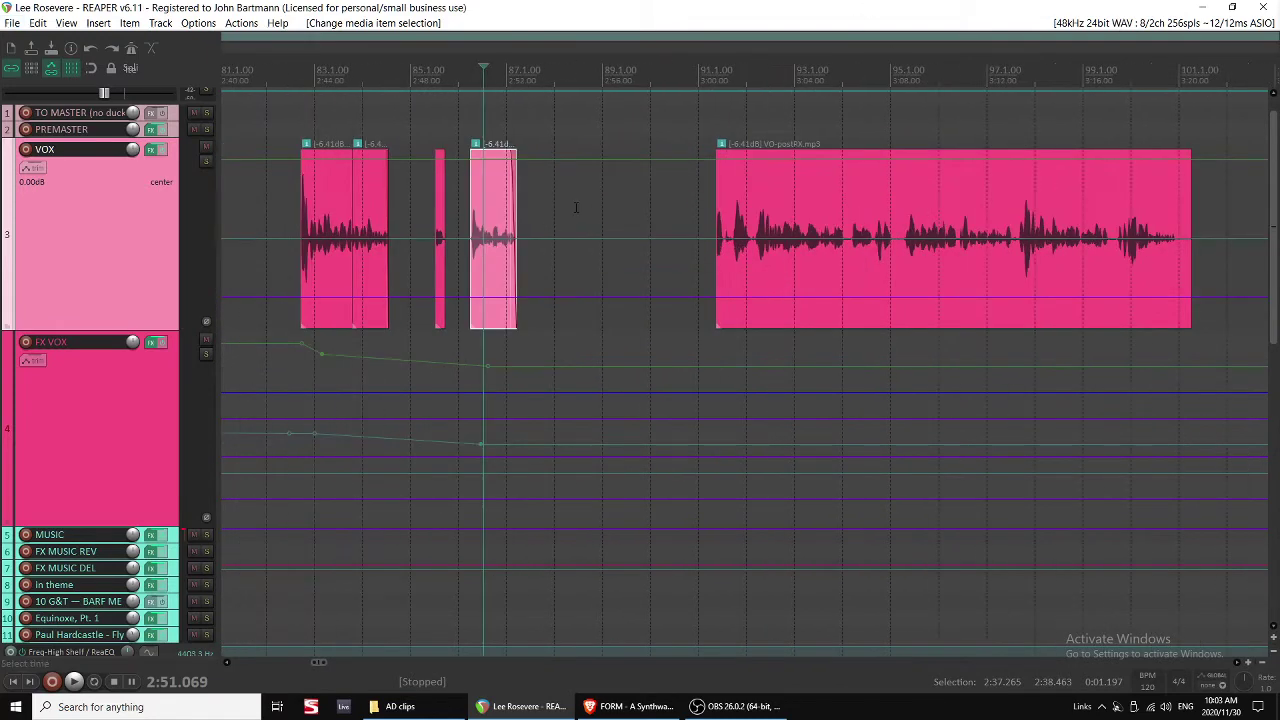
{"action": "left_click", "coordinate": [728, 223]}
{"action": "scroll", "coordinate": [760, 228], "scroll_direction": "up", "scroll_amount": 2}
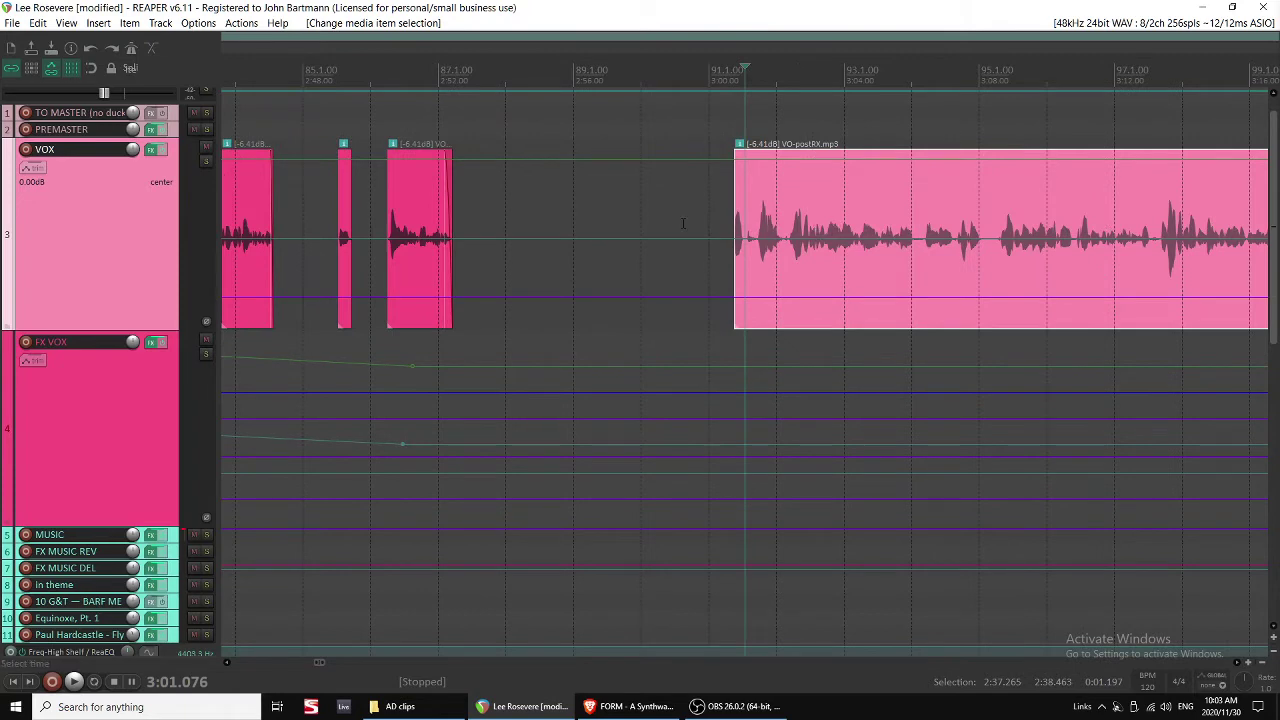
{"action": "scroll", "coordinate": [497, 346], "scroll_direction": "up", "scroll_amount": 2}
{"action": "scroll", "coordinate": [68, 354], "scroll_direction": "down", "scroll_amount": 4}
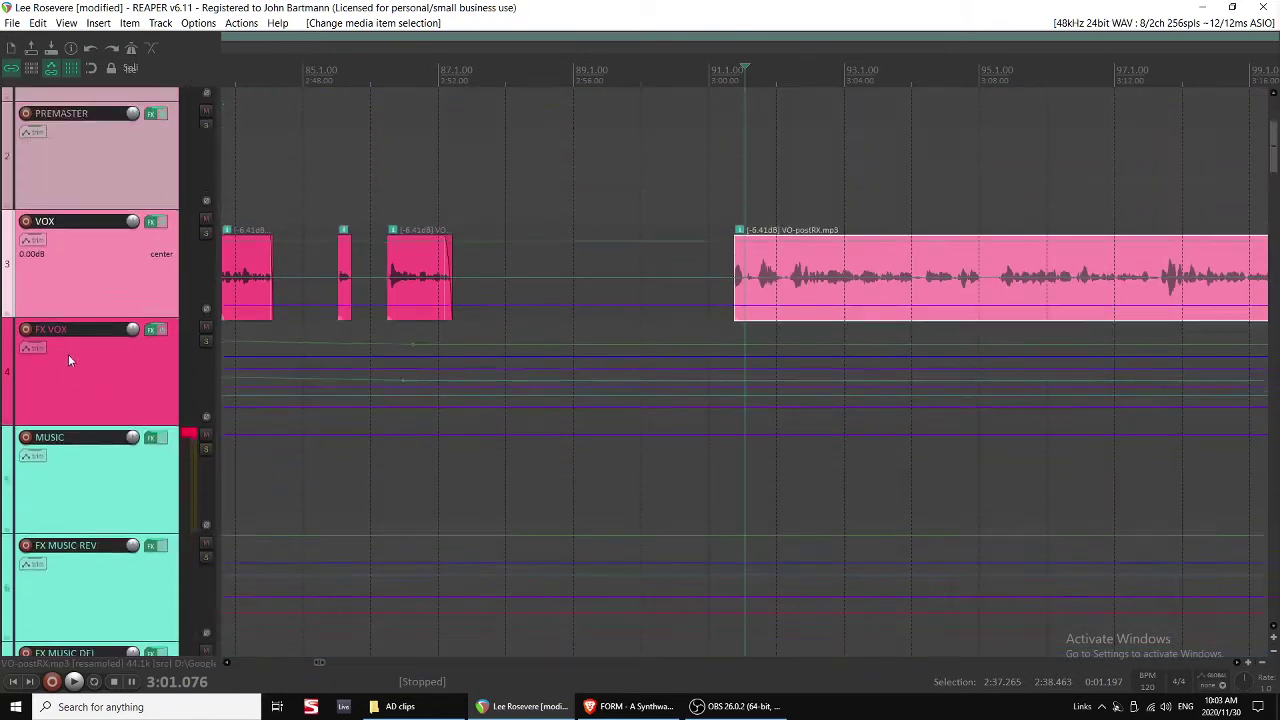
{"action": "left_click", "coordinate": [114, 370]}
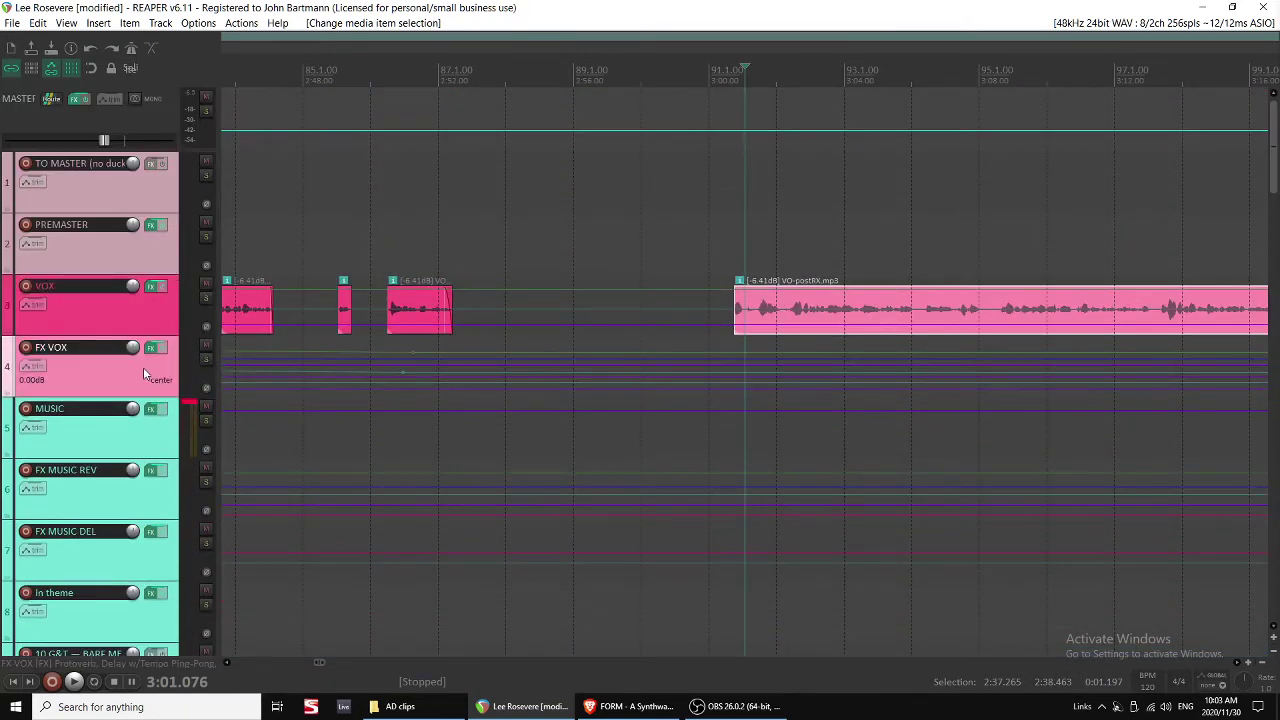
{"action": "left_click", "coordinate": [140, 488]}
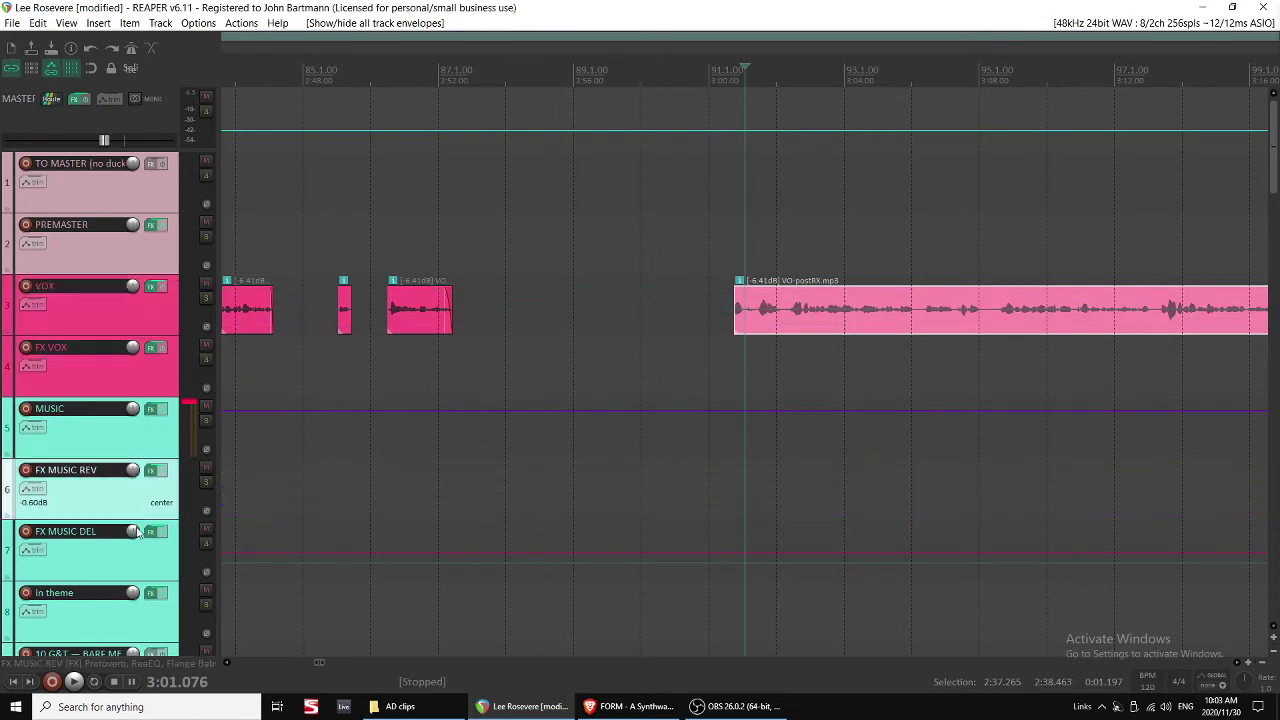
{"action": "left_click", "coordinate": [146, 556]}
{"action": "left_click", "coordinate": [170, 440]}
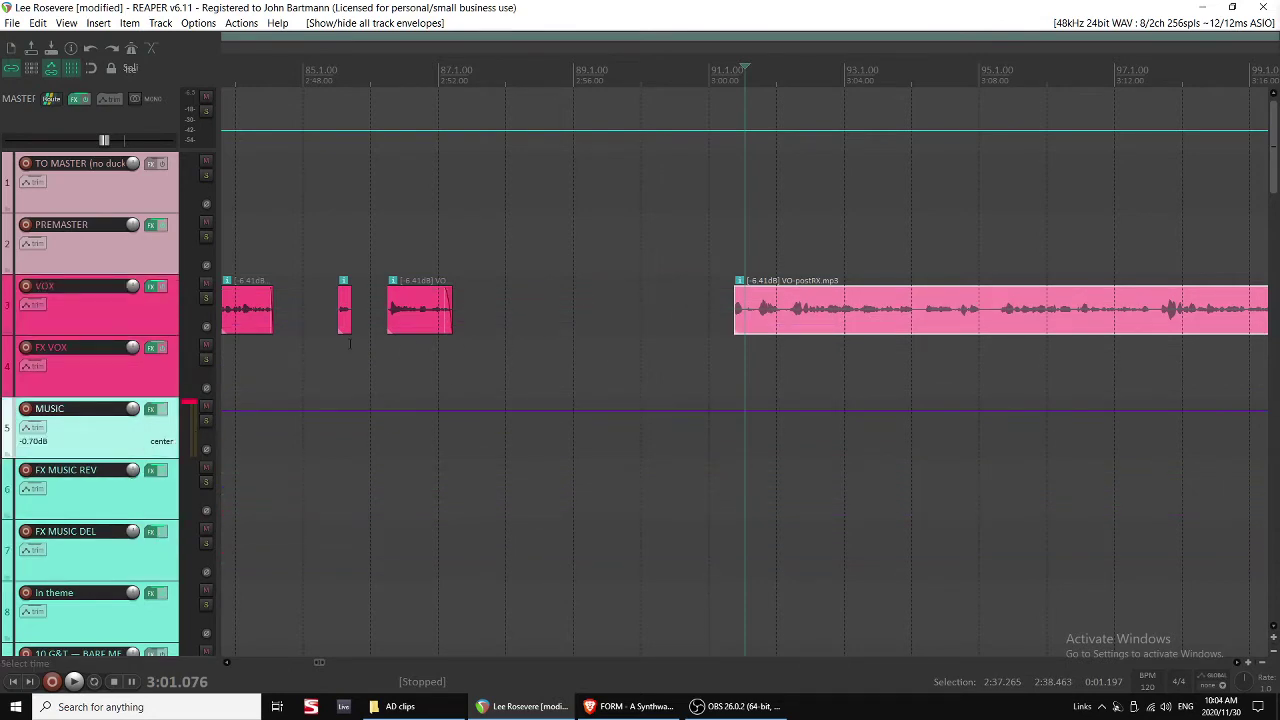
Play the music-only gap before the long VOX clip from about 2:55.
{"action": "left_click", "coordinate": [558, 304]}
{"action": "key", "text": "space"}
{"action": "scroll", "coordinate": [558, 304], "scroll_direction": "down", "scroll_amount": 3}
{"action": "scroll", "coordinate": [746, 343], "scroll_direction": "down", "scroll_amount": 3}
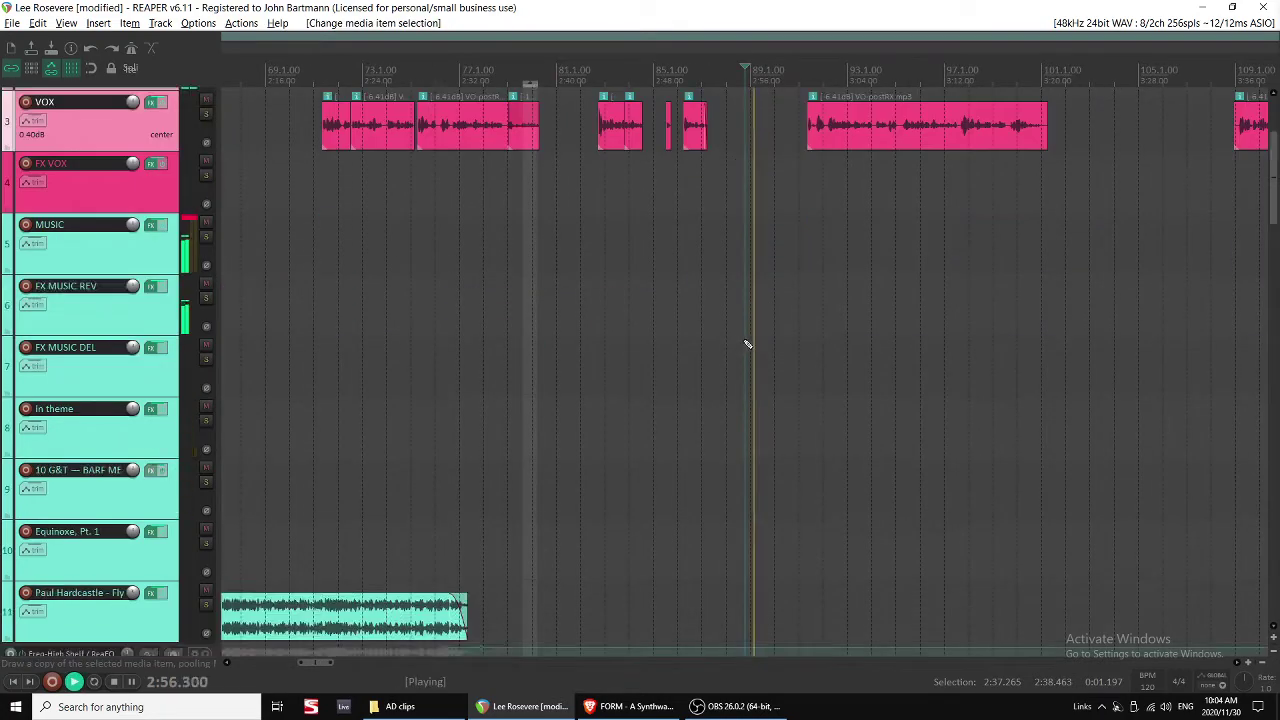
{"action": "scroll", "coordinate": [771, 343], "scroll_direction": "up", "scroll_amount": 3}
Set the edit cursor at about 3:01 and trim the start of the long VOX clip to about 3:01.4.
{"action": "left_click", "coordinate": [822, 333]}
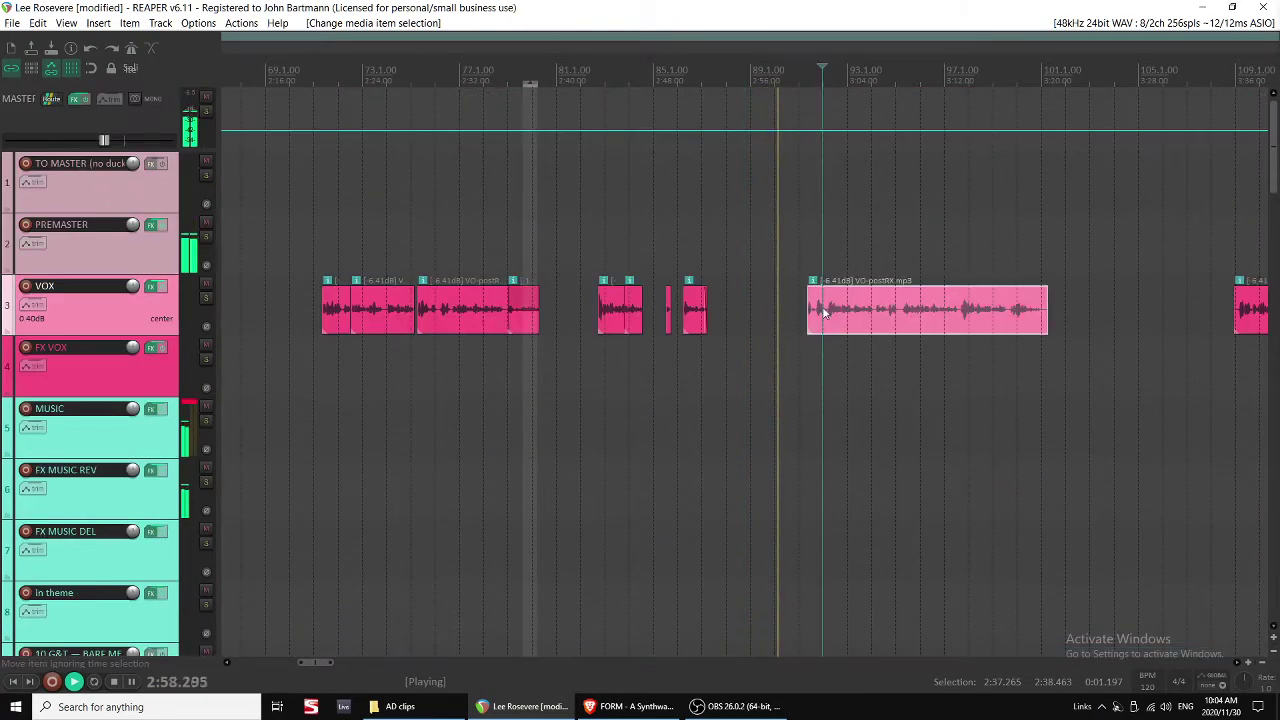
{"action": "scroll", "coordinate": [722, 336], "scroll_direction": "up", "scroll_amount": 3}
{"action": "scroll", "coordinate": [712, 322], "scroll_direction": "up", "scroll_amount": 2}
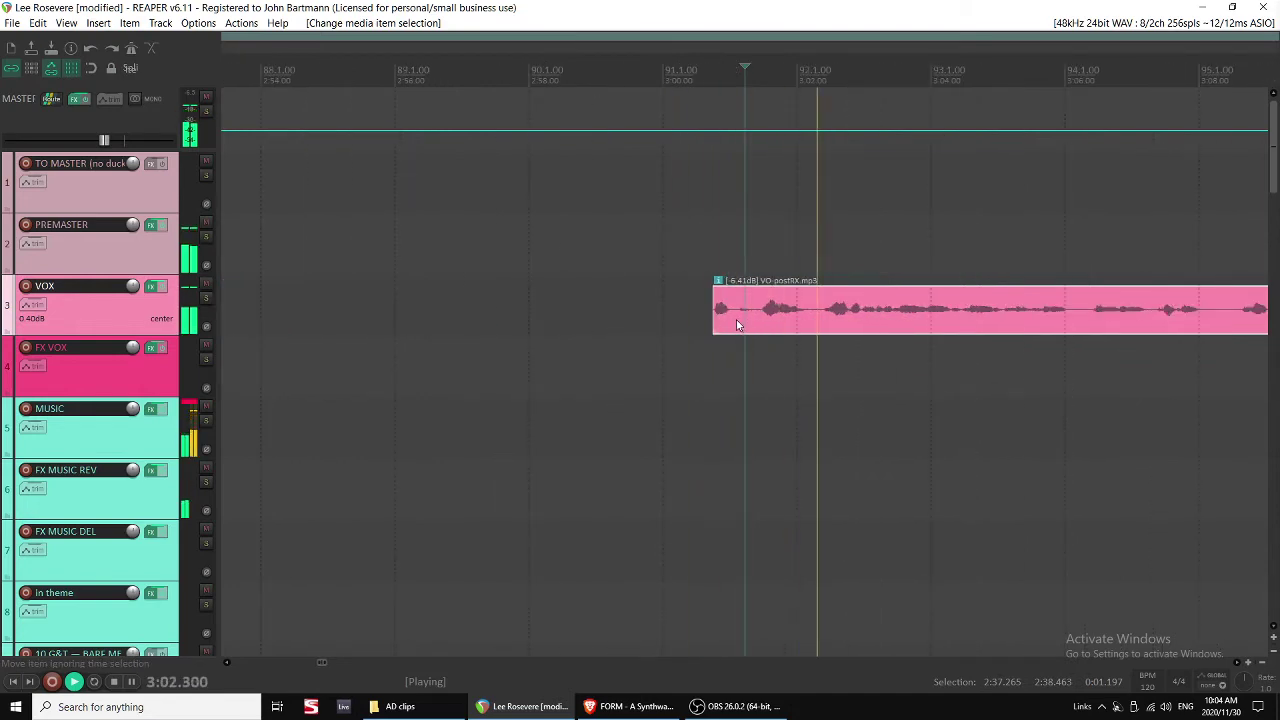
{"action": "scroll", "coordinate": [736, 320], "scroll_direction": "down", "scroll_amount": 3}
{"action": "left_click_drag", "start_coordinate": [734, 318], "coordinate": [749, 318]}
{"action": "scroll", "coordinate": [862, 331], "scroll_direction": "down", "scroll_amount": 2}
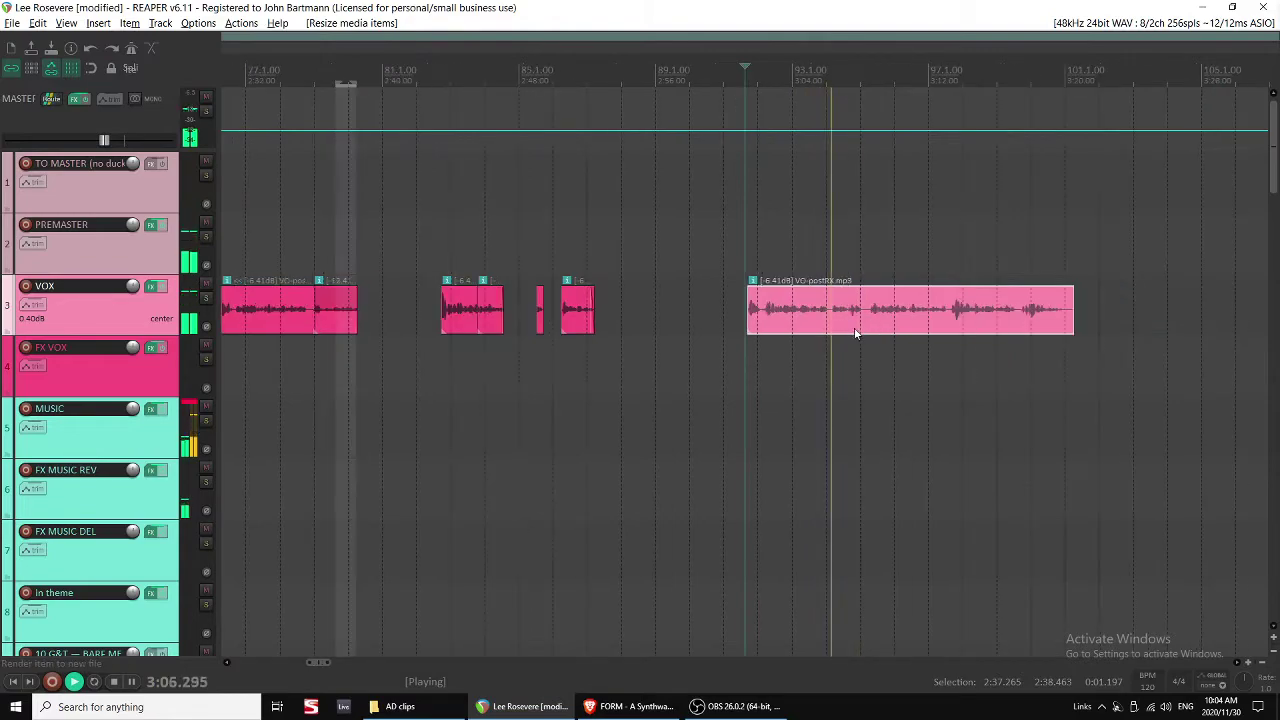
Check the music clip underneath, then trim the long VOX clip's end to about 3:20.1 and give it a short fade-out.
{"action": "scroll", "coordinate": [857, 331], "scroll_direction": "down", "scroll_amount": 2}
{"action": "scroll", "coordinate": [859, 314], "scroll_direction": "down", "scroll_amount": 5}
{"action": "scroll", "coordinate": [775, 338], "scroll_direction": "down", "scroll_amount": 3}
{"action": "scroll", "coordinate": [778, 340], "scroll_direction": "down", "scroll_amount": 3}
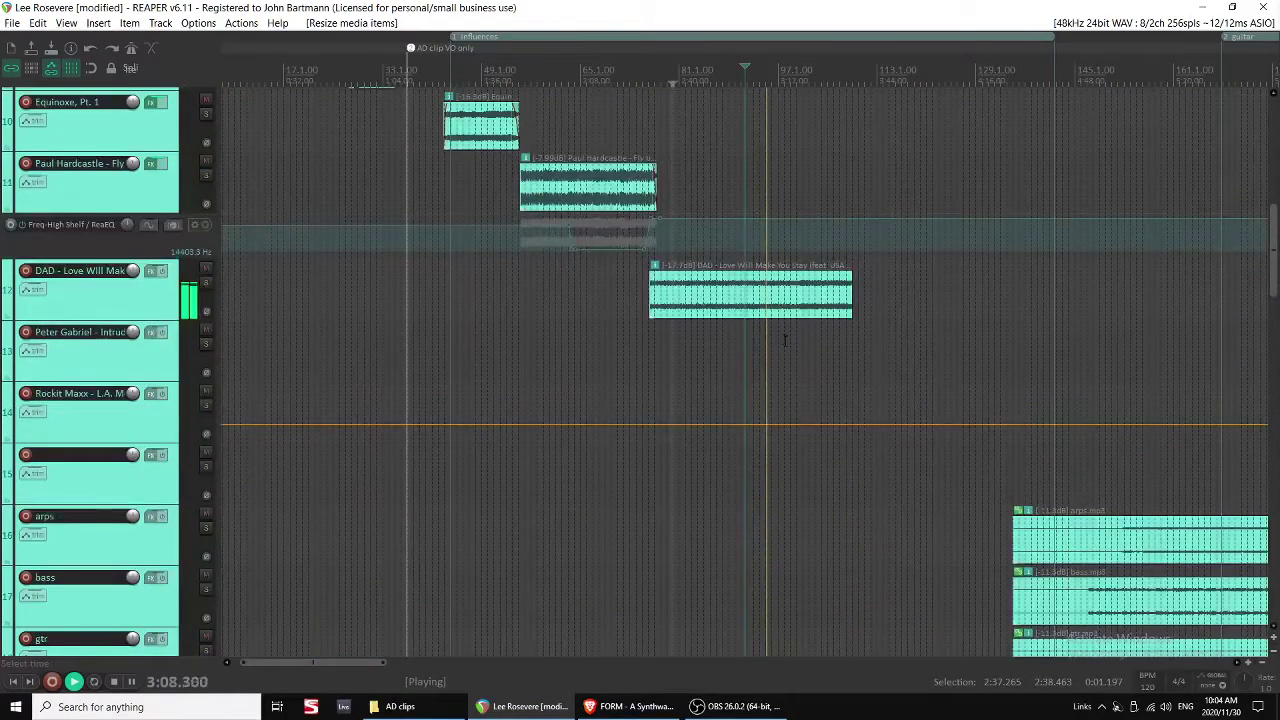
{"action": "scroll", "coordinate": [814, 343], "scroll_direction": "up", "scroll_amount": 8}
{"action": "scroll", "coordinate": [803, 325], "scroll_direction": "up", "scroll_amount": 6}
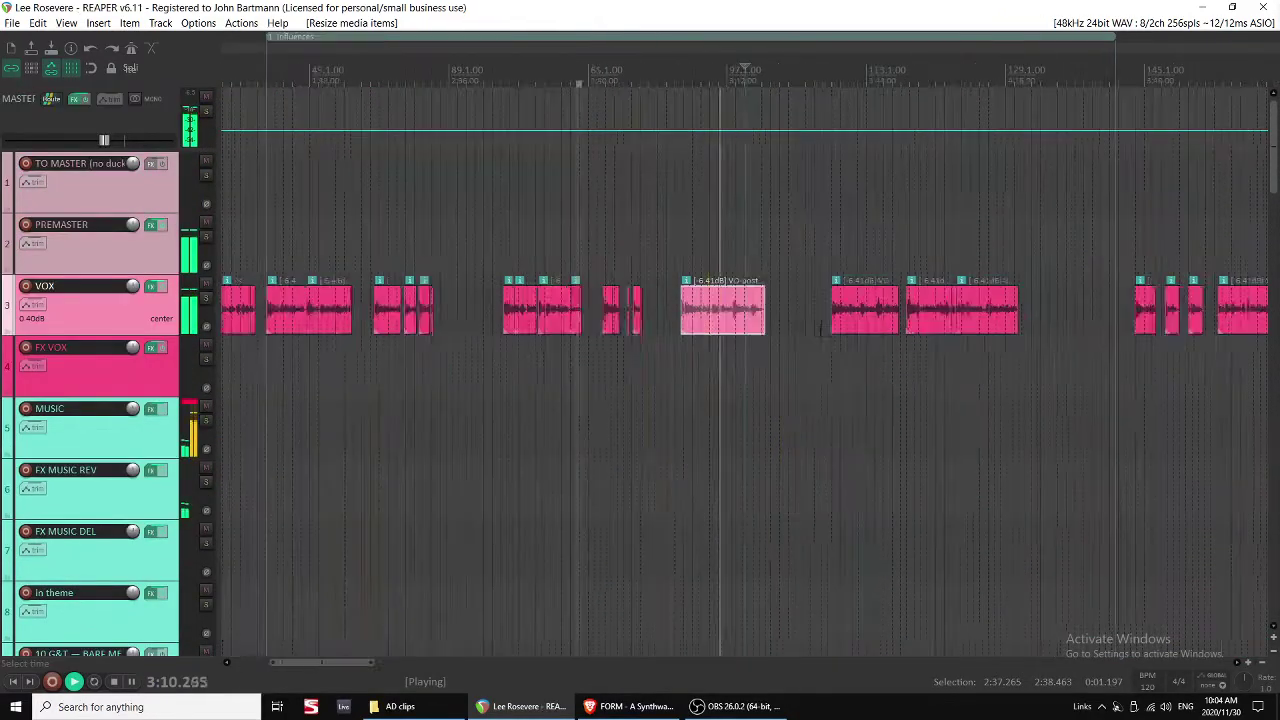
{"action": "left_click_drag", "start_coordinate": [824, 314], "coordinate": [812, 314]}
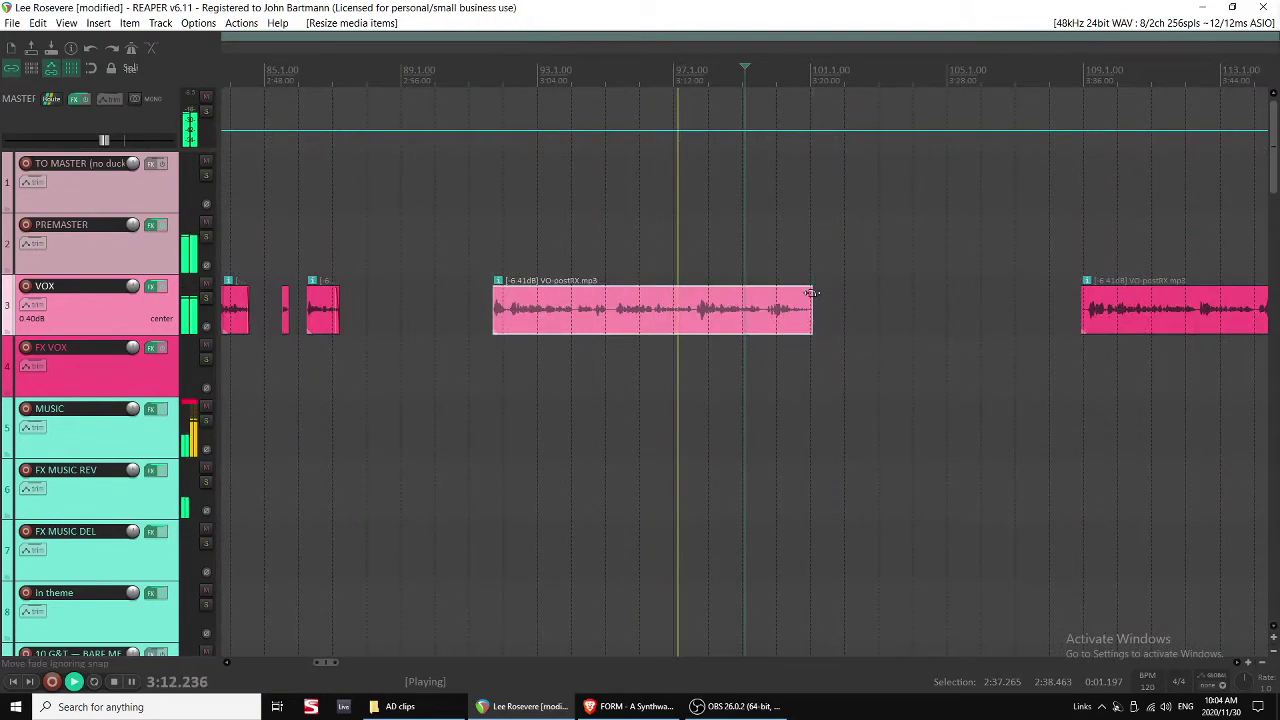
{"action": "scroll", "coordinate": [714, 316], "scroll_direction": "up", "scroll_amount": 3}
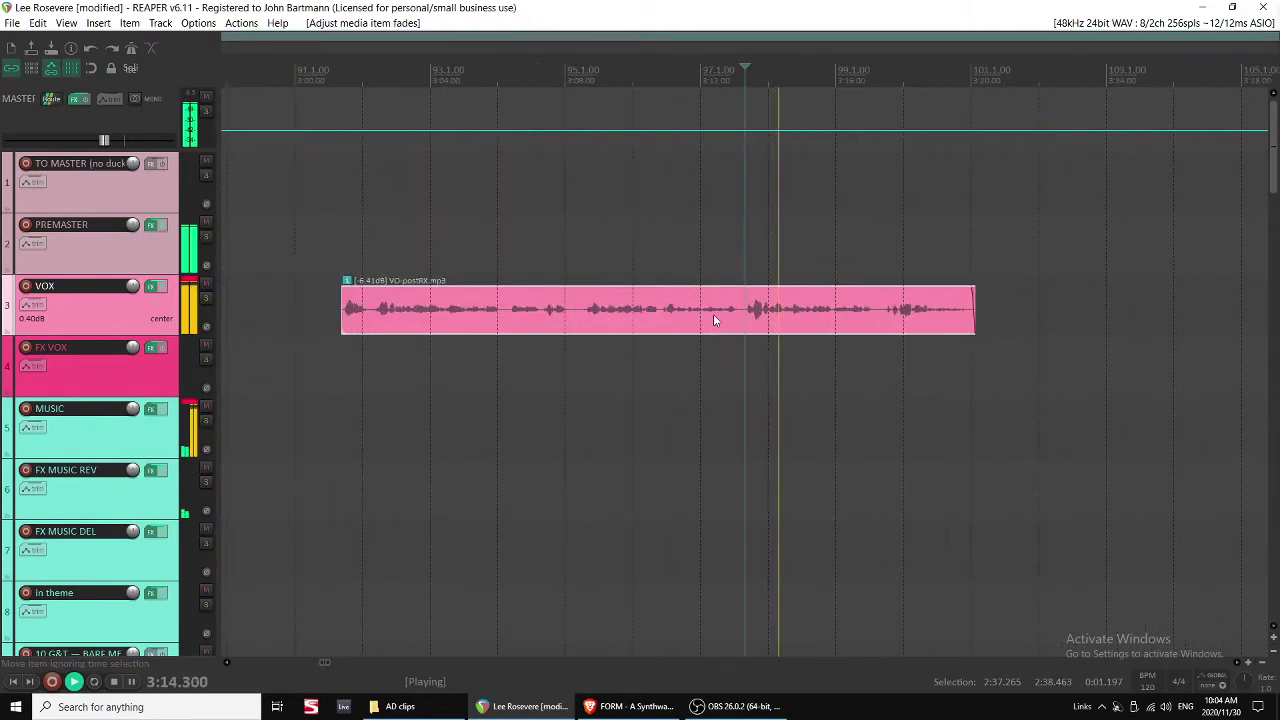
Split the long VOX clip at about 3:12.7, fade out the earlier piece and shift the later one to about 3:13.3.
{"action": "scroll", "coordinate": [730, 315], "scroll_direction": "up", "scroll_amount": 4}
{"action": "key", "text": "space"}
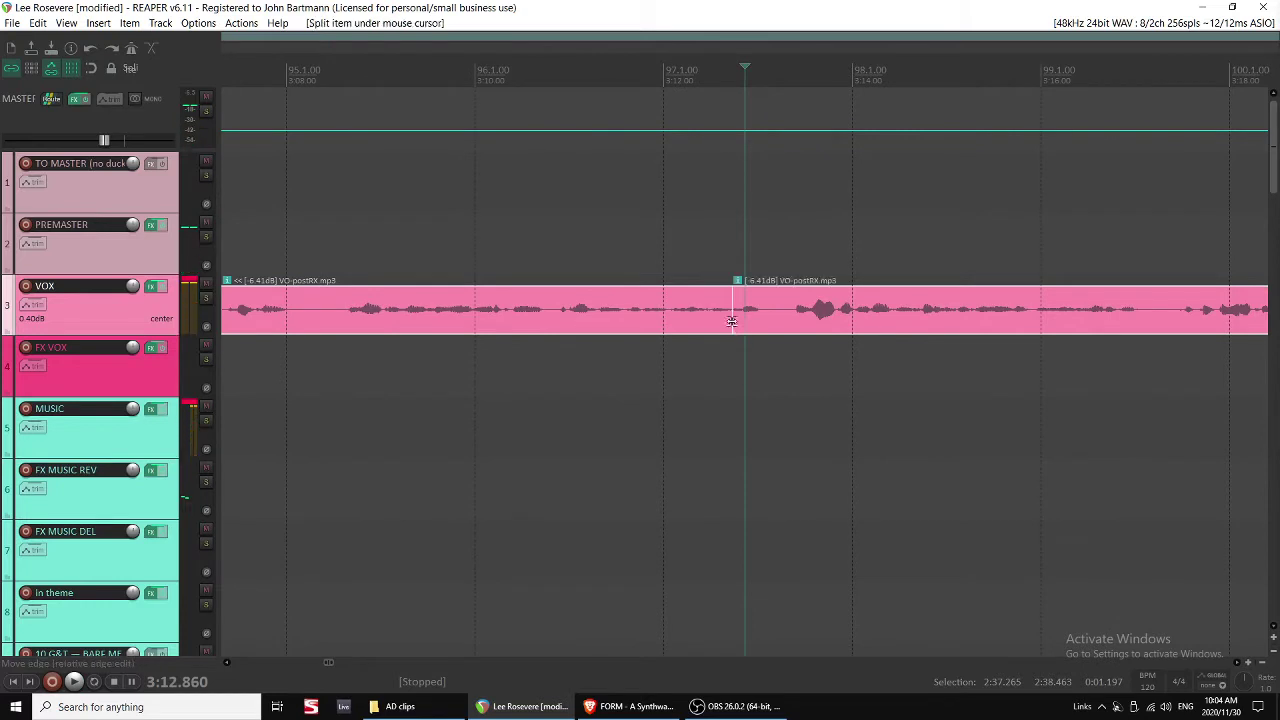
{"action": "left_click_drag", "start_coordinate": [752, 326], "coordinate": [799, 326]}
{"action": "key", "text": "space"}
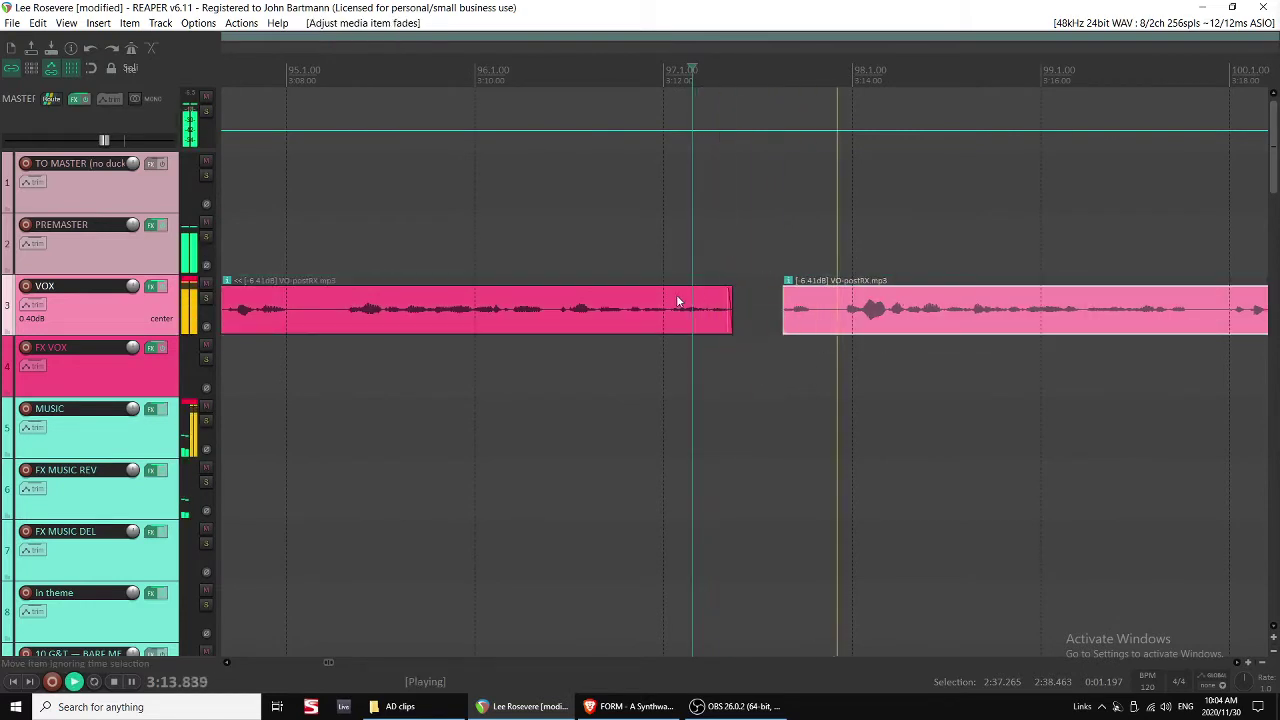
Play across the split and, checking against the music clip, move the later VOX piece to start at about 3:17.1.
{"action": "left_click", "coordinate": [677, 301]}
{"action": "left_click_drag", "start_coordinate": [795, 314], "coordinate": [897, 318]}
{"action": "scroll", "coordinate": [845, 322], "scroll_direction": "down", "scroll_amount": 3}
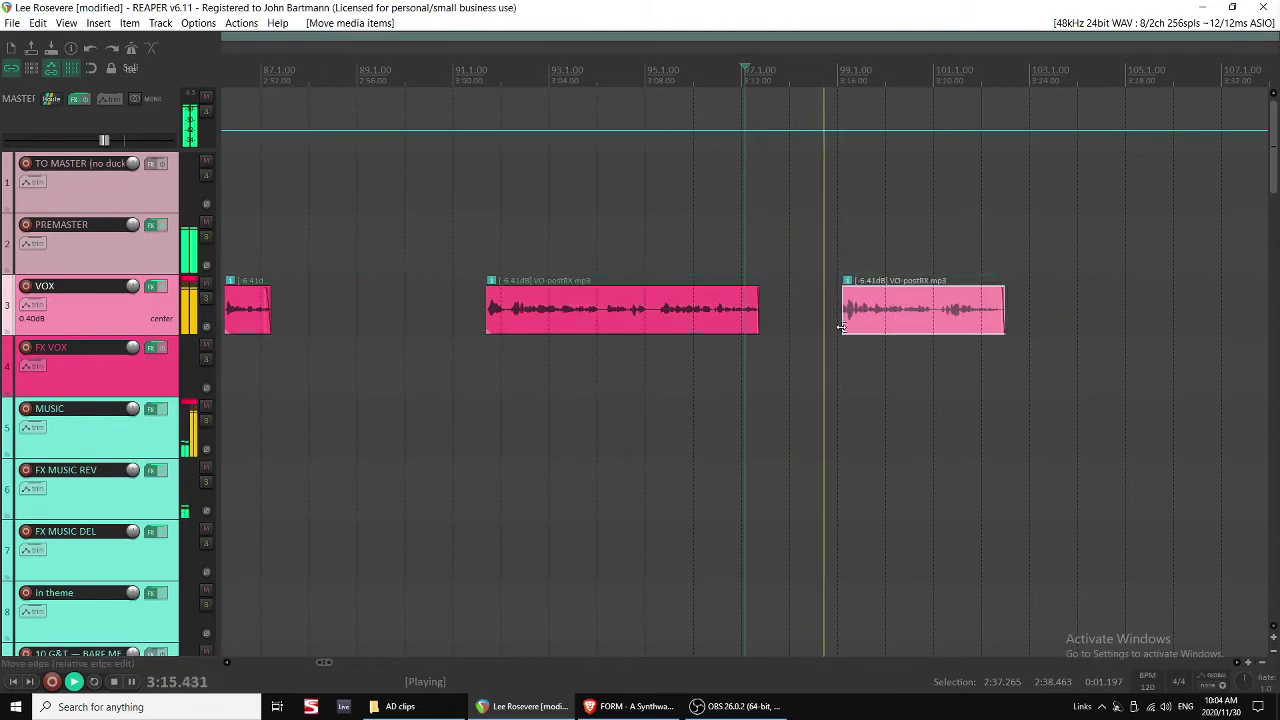
{"action": "scroll", "coordinate": [842, 326], "scroll_direction": "down", "scroll_amount": 2}
{"action": "scroll", "coordinate": [835, 337], "scroll_direction": "down", "scroll_amount": 5}
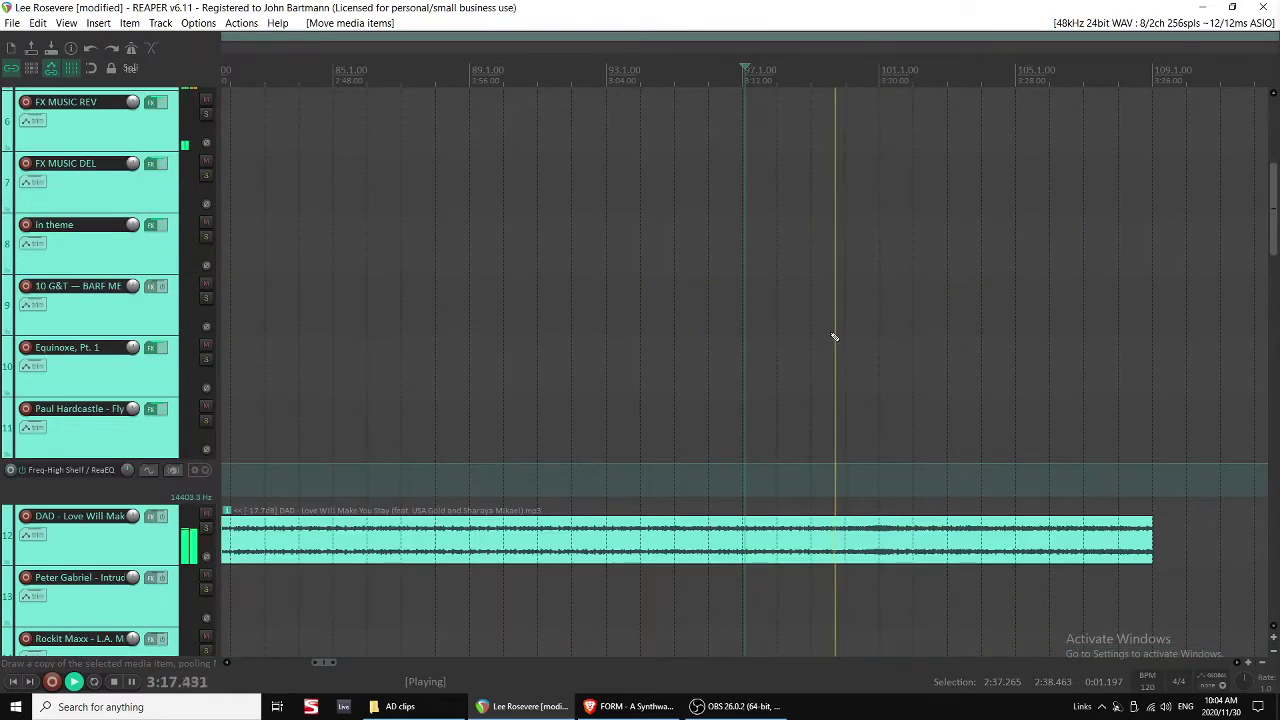
{"action": "scroll", "coordinate": [835, 337], "scroll_direction": "up", "scroll_amount": 5}
{"action": "left_click_drag", "start_coordinate": [847, 266], "coordinate": [862, 265]}
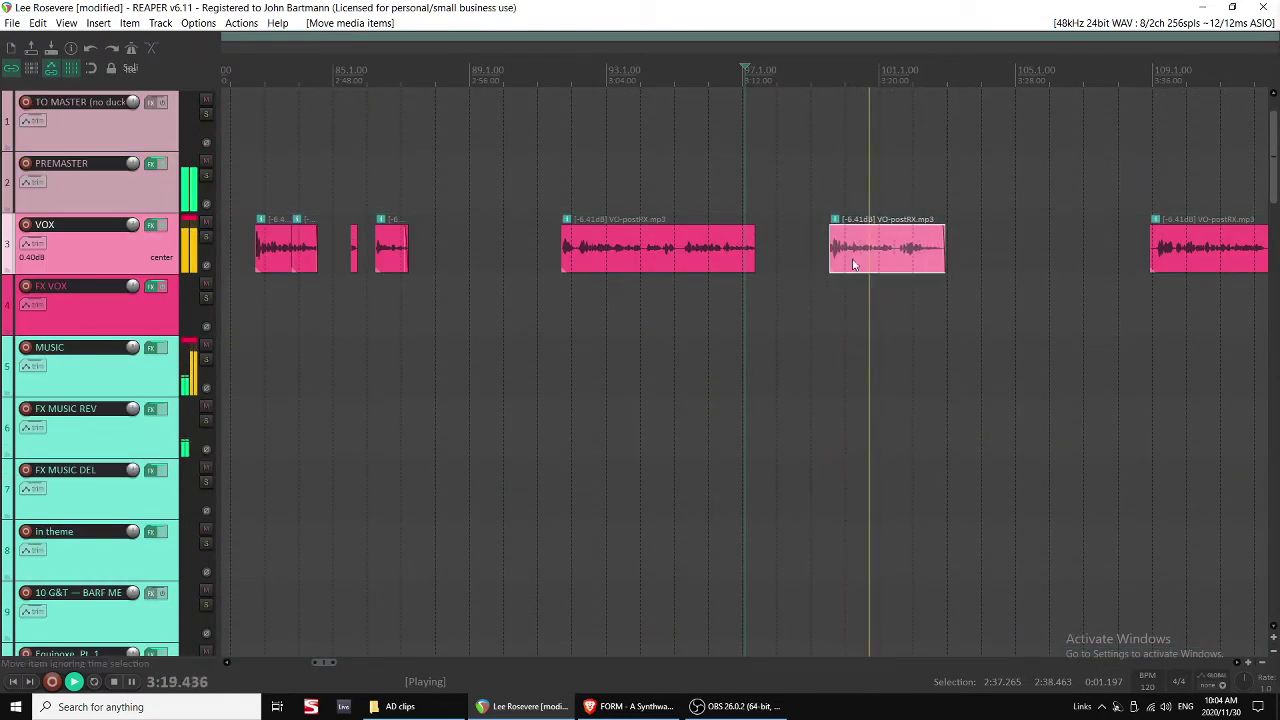
Play from about 3:10.7 across the gap between the two VOX pieces.
{"action": "key", "text": "space"}
{"action": "left_click", "coordinate": [720, 196]}
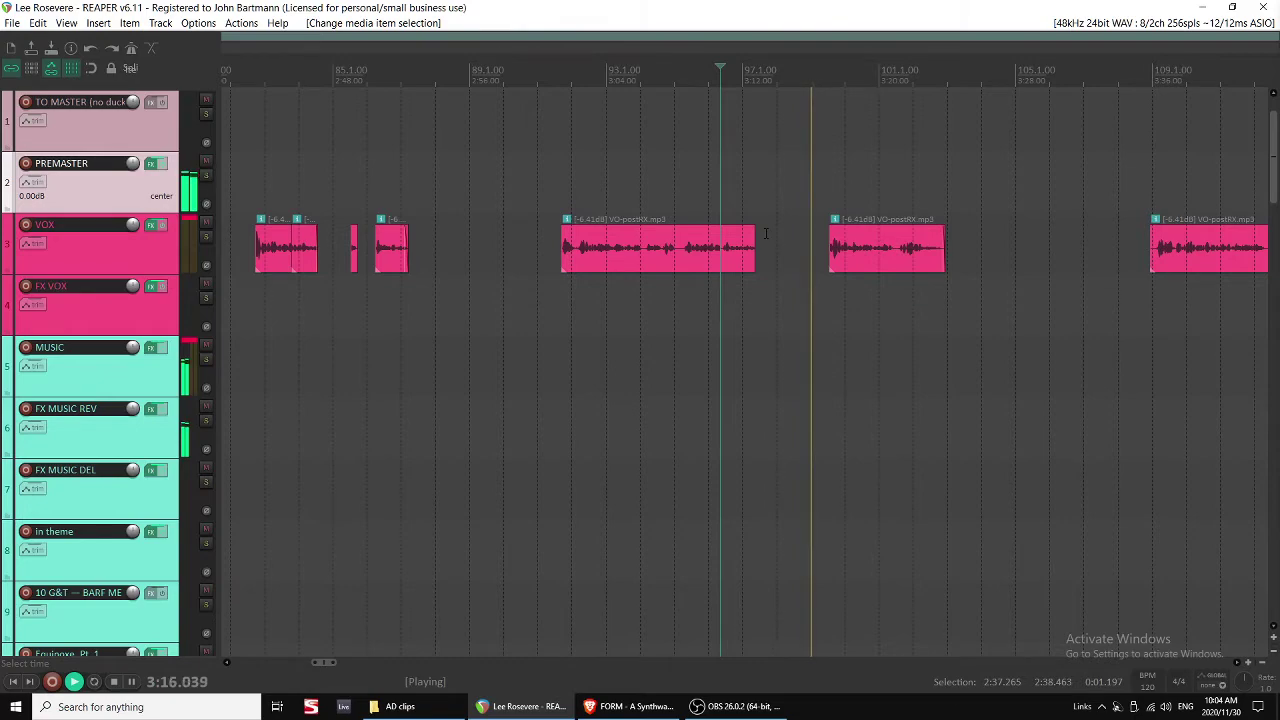
{"action": "scroll", "coordinate": [895, 300], "scroll_direction": "down", "scroll_amount": 6}
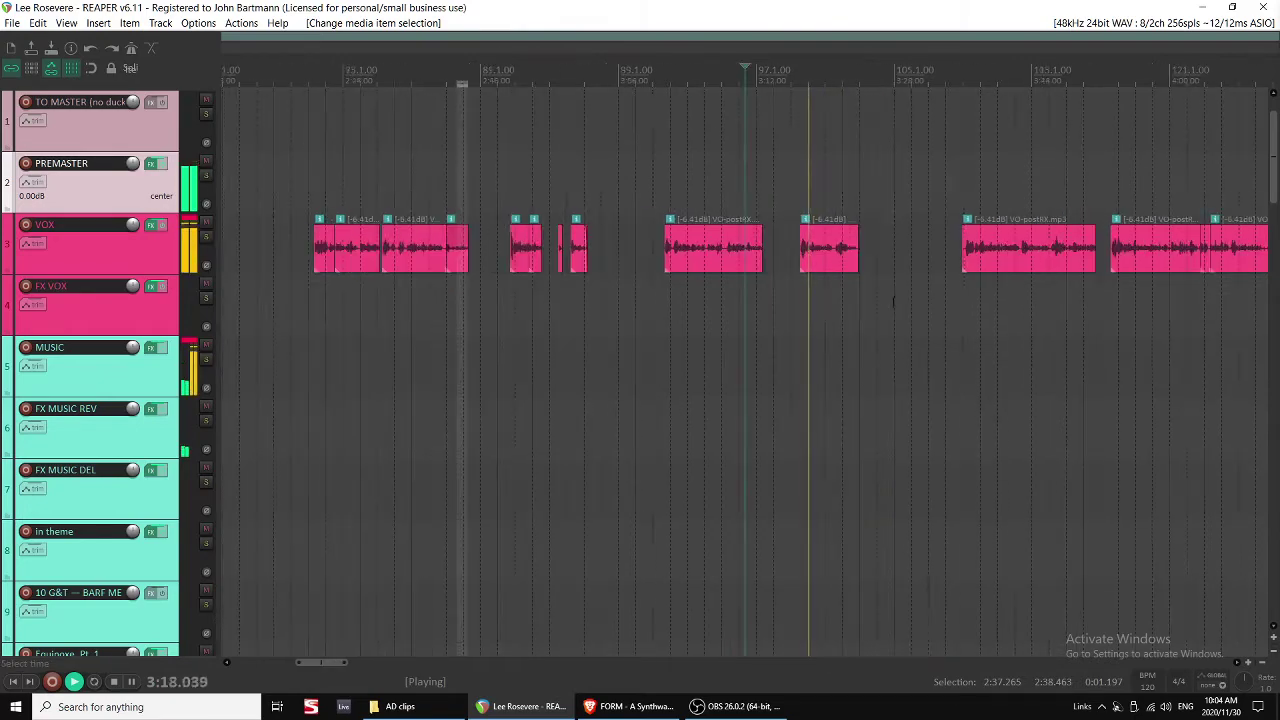
Play the VOX clip from about 3:21.2 and compare its end with the music clip underneath.
{"action": "scroll", "coordinate": [841, 332], "scroll_direction": "down", "scroll_amount": 3}
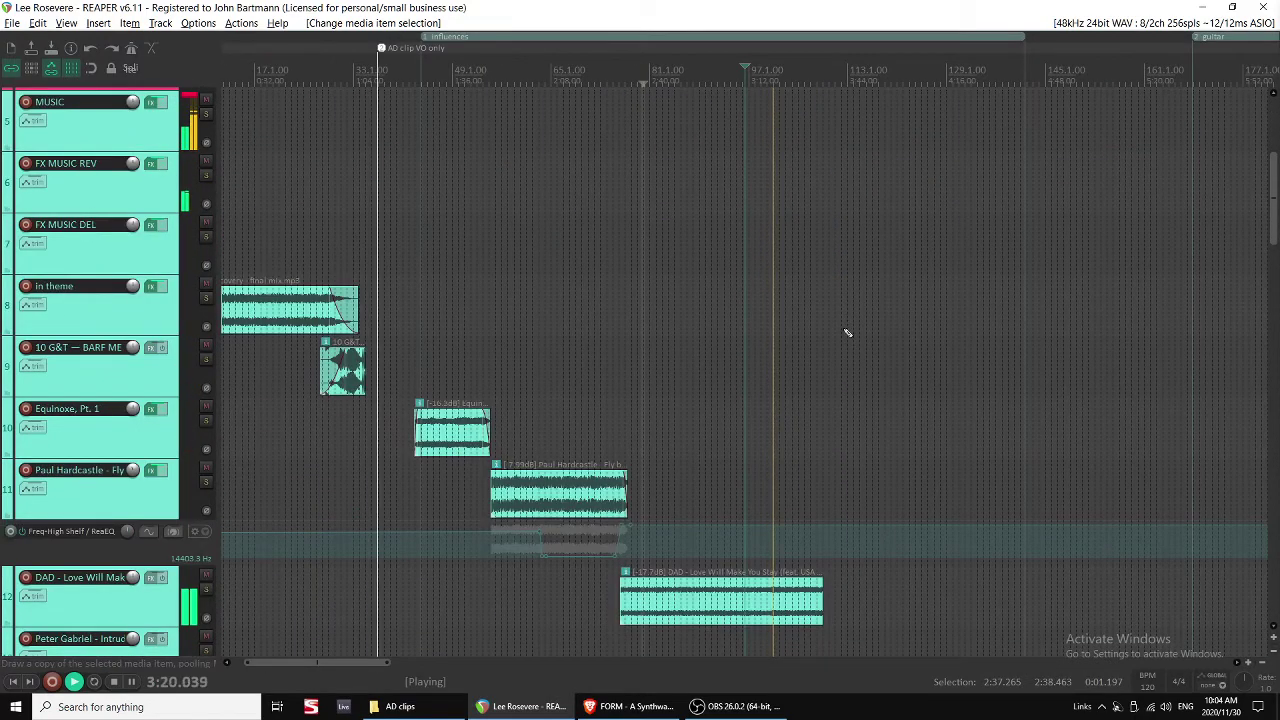
{"action": "scroll", "coordinate": [847, 332], "scroll_direction": "up", "scroll_amount": 9}
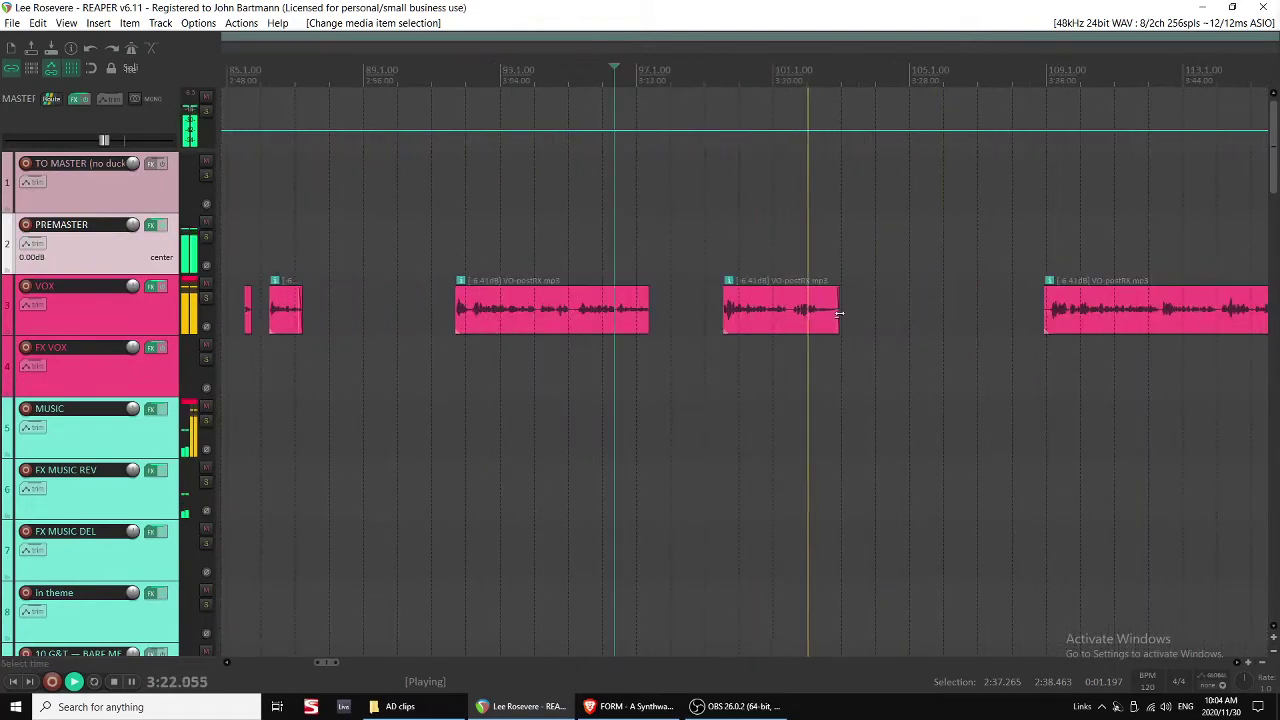
{"action": "left_click", "coordinate": [794, 320]}
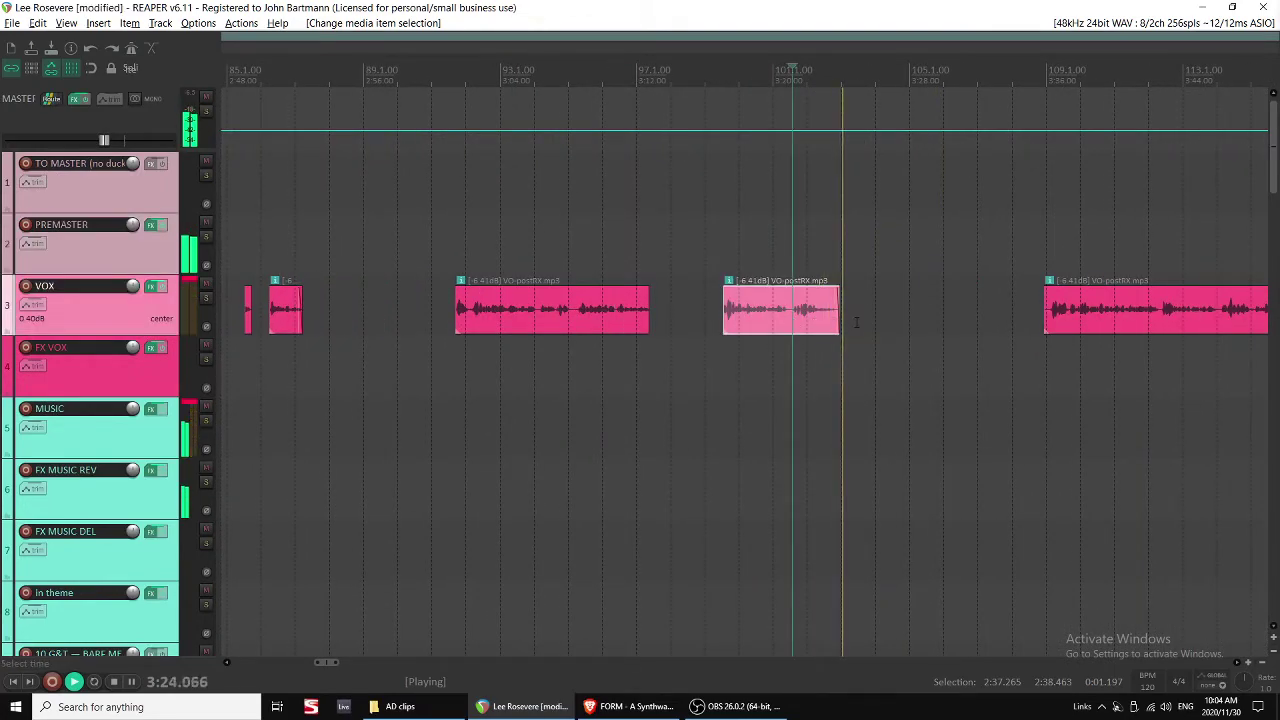
{"action": "scroll", "coordinate": [859, 330], "scroll_direction": "down", "scroll_amount": 3}
{"action": "scroll", "coordinate": [862, 318], "scroll_direction": "down", "scroll_amount": 5}
{"action": "scroll", "coordinate": [868, 321], "scroll_direction": "down", "scroll_amount": 4}
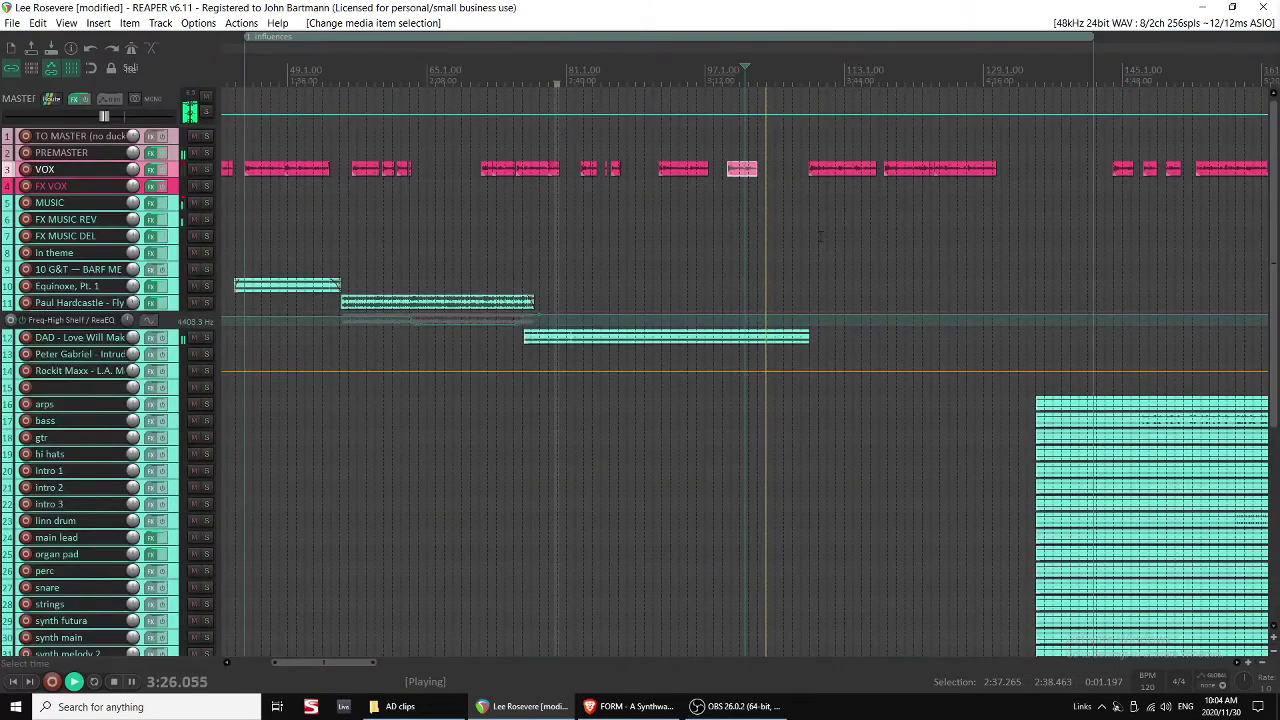
Trim the start of the VOX clip near 3:36 slightly and move the clip to start at about 3:32.
{"action": "left_click", "coordinate": [806, 153]}
{"action": "scroll", "coordinate": [842, 211], "scroll_direction": "up", "scroll_amount": 5}
{"action": "left_click", "coordinate": [782, 176]}
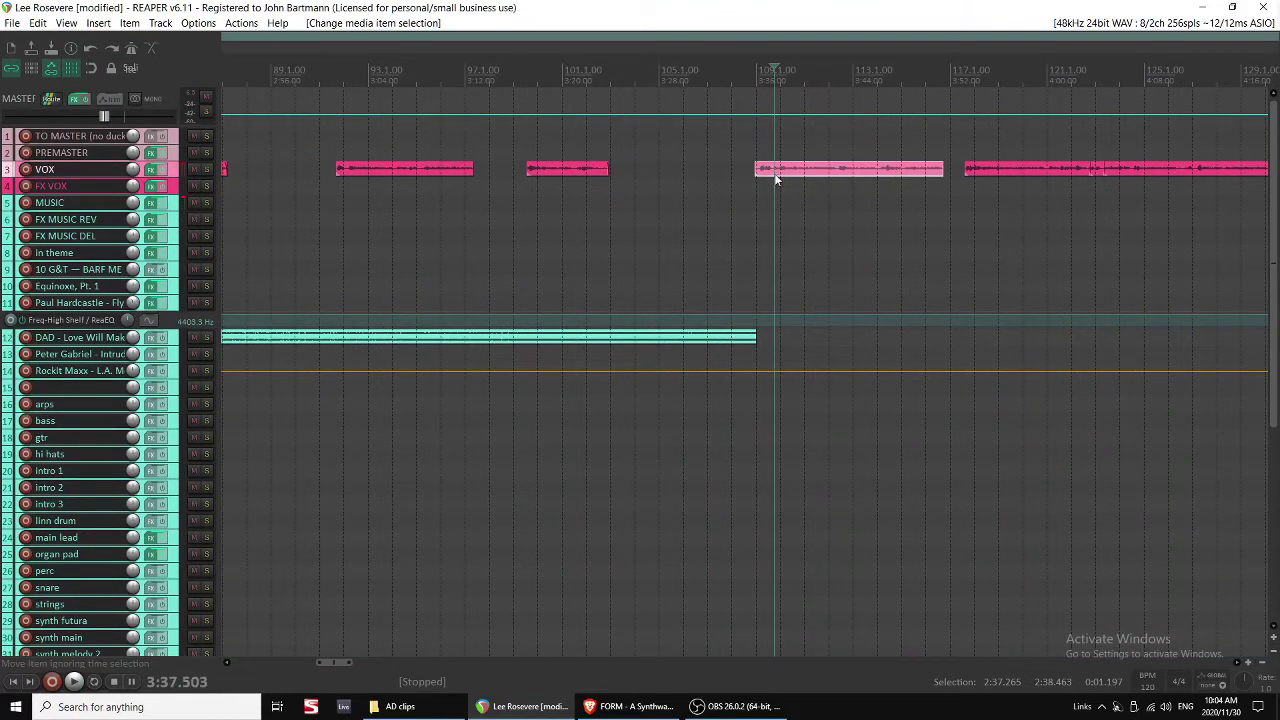
{"action": "scroll", "coordinate": [760, 200], "scroll_direction": "up", "scroll_amount": 4}
{"action": "left_click_drag", "start_coordinate": [706, 218], "coordinate": [716, 211]}
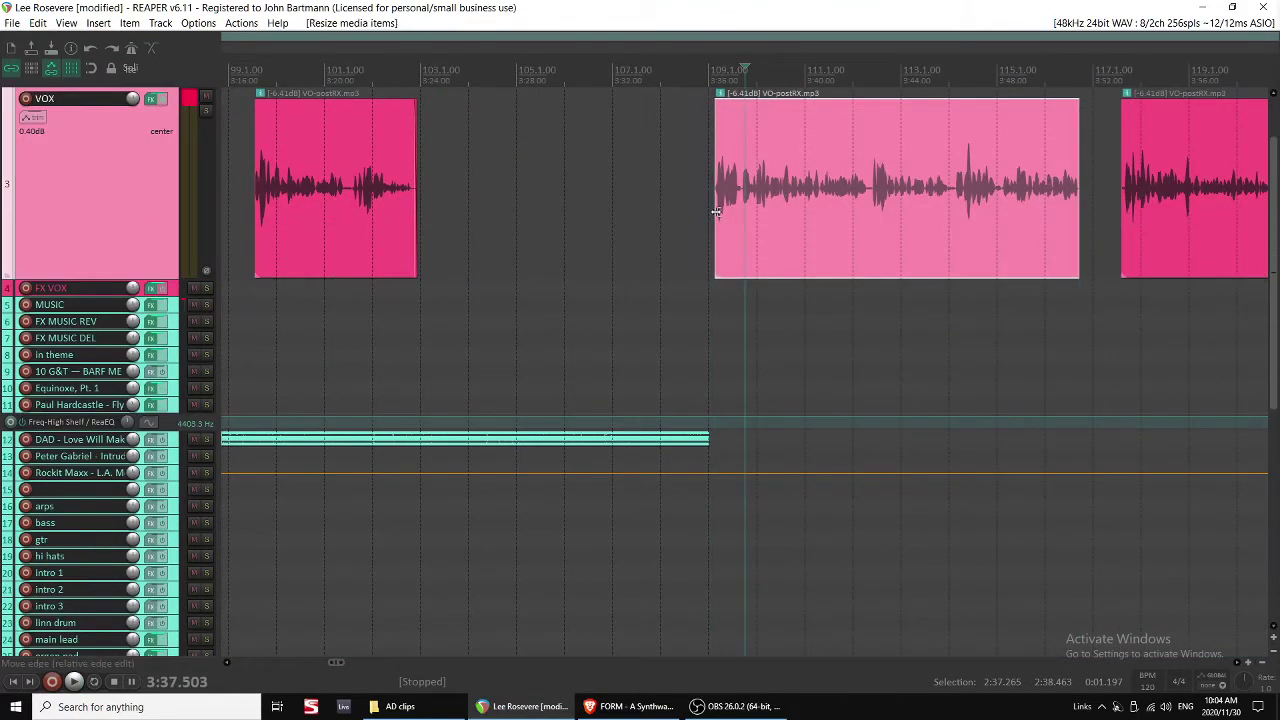
{"action": "left_click", "coordinate": [655, 258]}
{"action": "left_click_drag", "start_coordinate": [754, 250], "coordinate": [646, 254]}
Play from about 3:28.6 into the start of the moved VOX clip over the music.
{"action": "left_click", "coordinate": [531, 258]}
{"action": "key", "text": "space"}
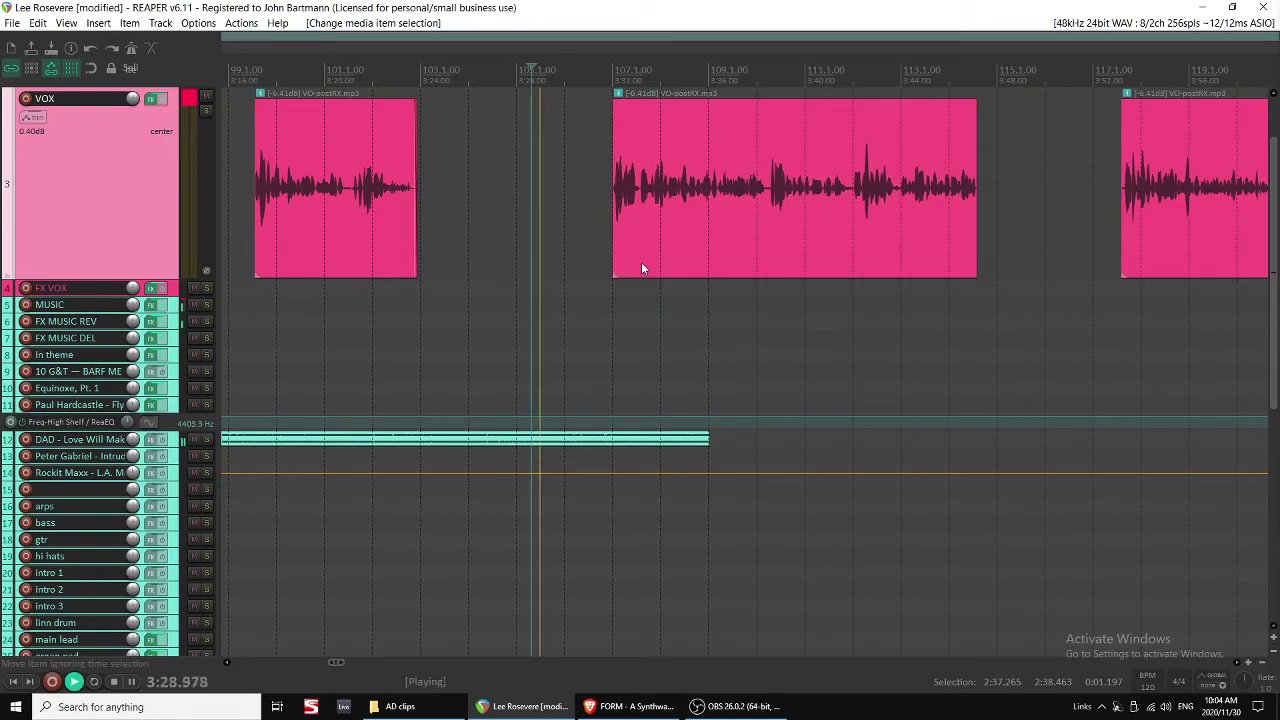
{"action": "scroll", "coordinate": [642, 263], "scroll_direction": "up", "scroll_amount": 3}
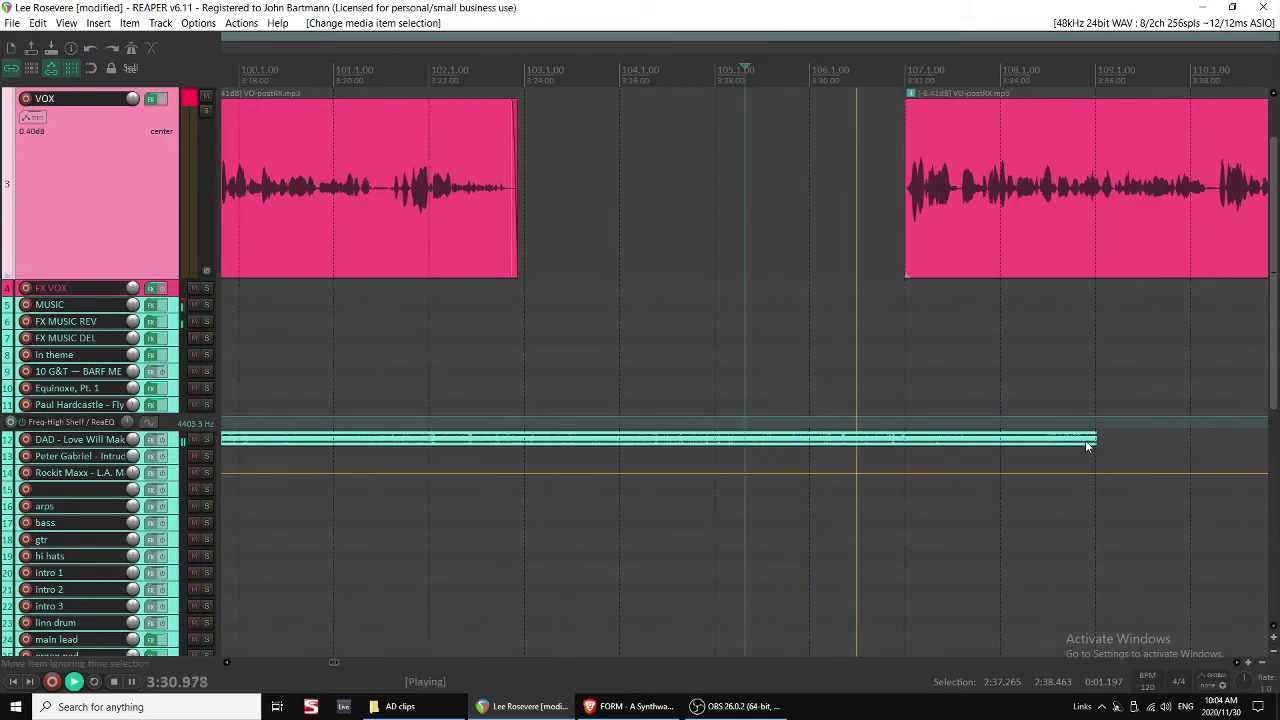
{"action": "left_click", "coordinate": [956, 233]}
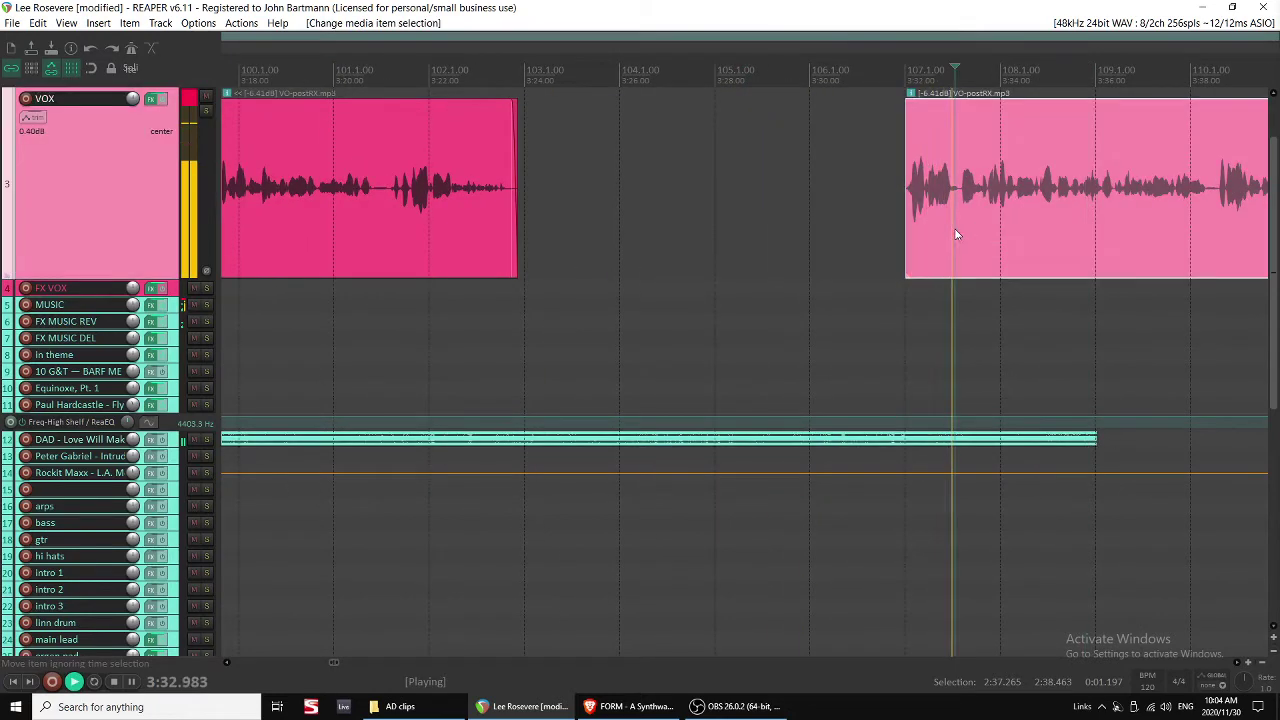
Stop playback, enlarge the DAD music track and give its clip a fade-out of about 7.6 seconds.
{"action": "key", "text": "grave"}
{"action": "key", "text": "space"}
{"action": "left_click", "coordinate": [990, 338]}
{"action": "key", "text": "grave"}
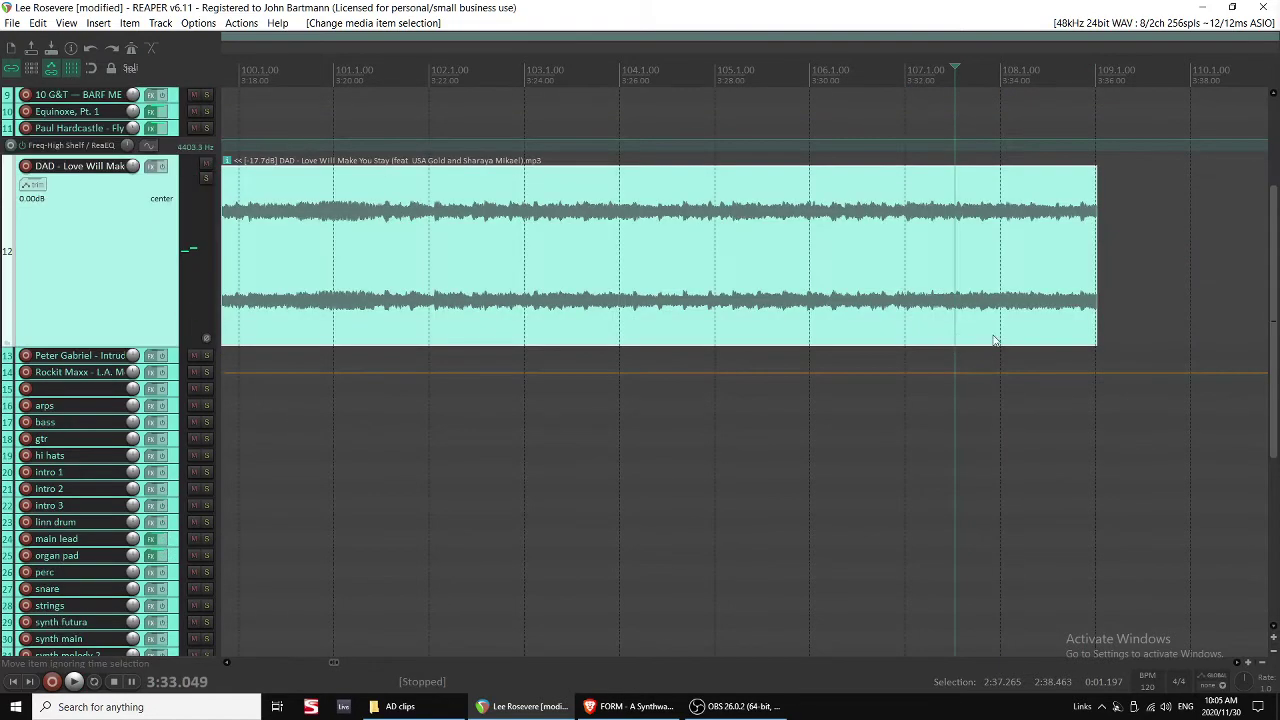
{"action": "scroll", "coordinate": [869, 283], "scroll_direction": "down", "scroll_amount": 1}
{"action": "scroll", "coordinate": [851, 271], "scroll_direction": "up", "scroll_amount": 3}
{"action": "scroll", "coordinate": [854, 274], "scroll_direction": "down", "scroll_amount": 3}
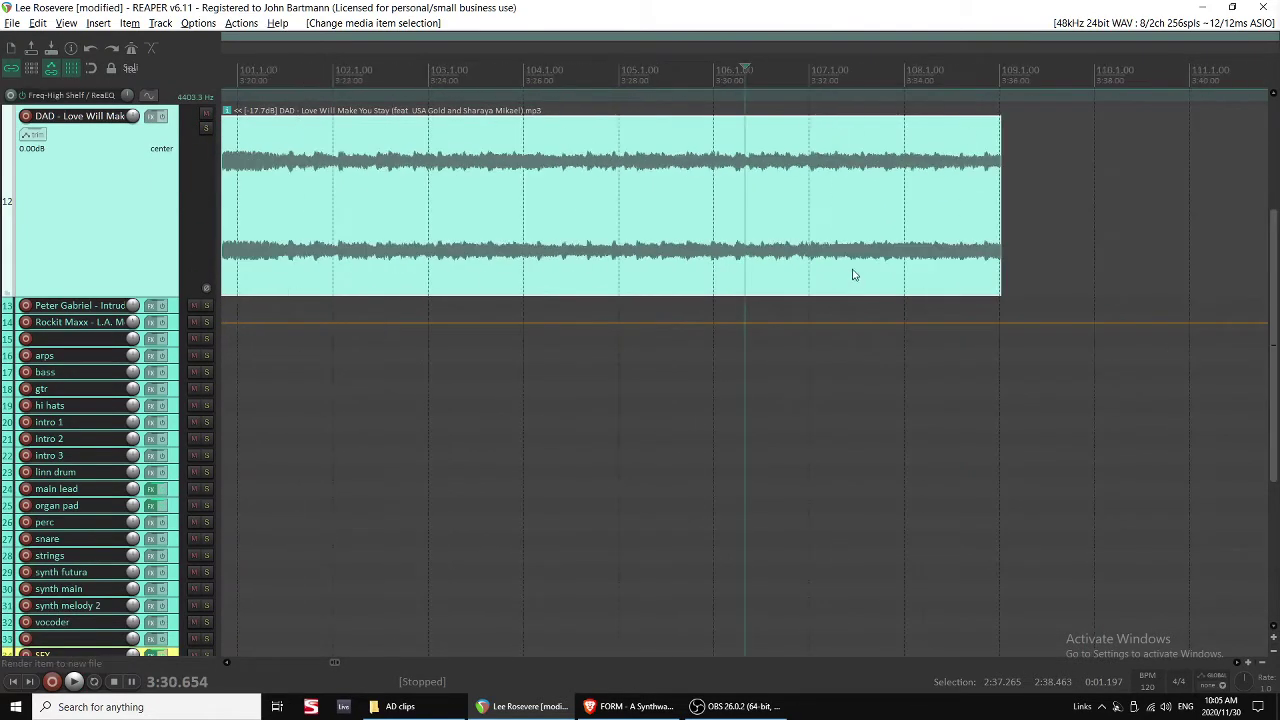
{"action": "scroll", "coordinate": [870, 270], "scroll_direction": "up", "scroll_amount": 1}
{"action": "scroll", "coordinate": [785, 321], "scroll_direction": "up", "scroll_amount": 1}
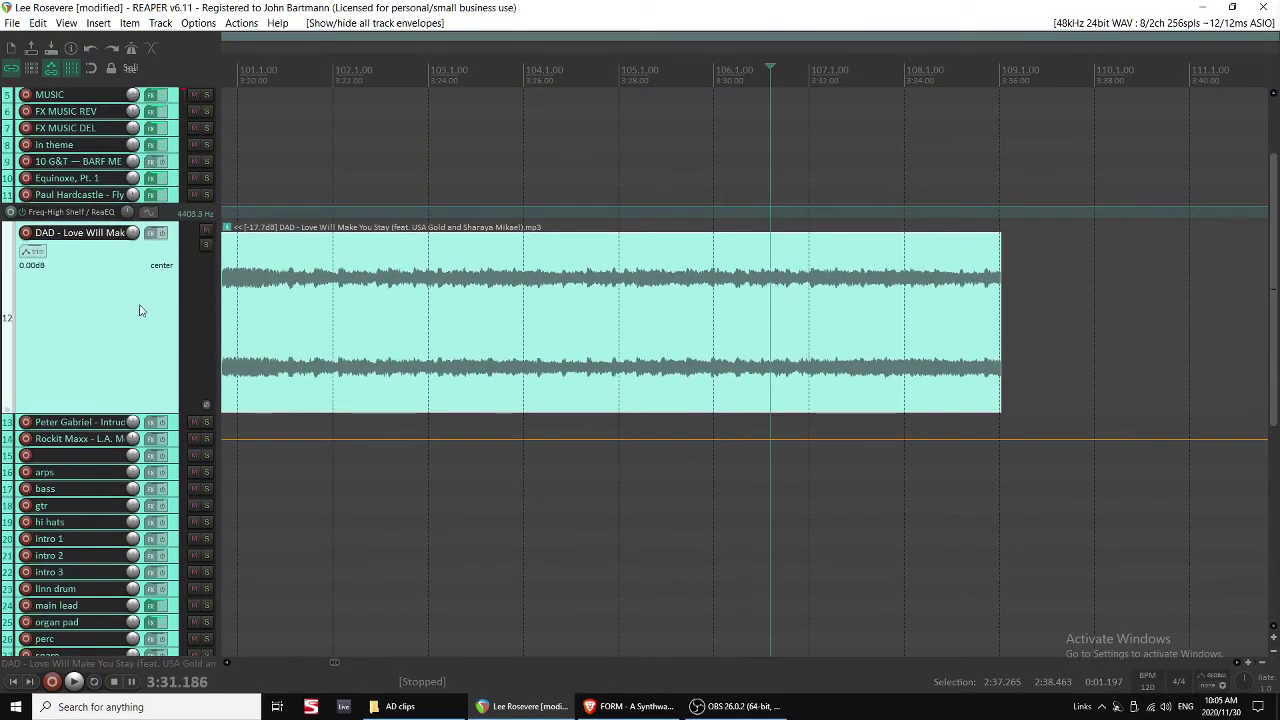
{"action": "left_click_drag", "start_coordinate": [996, 237], "coordinate": [640, 280]}
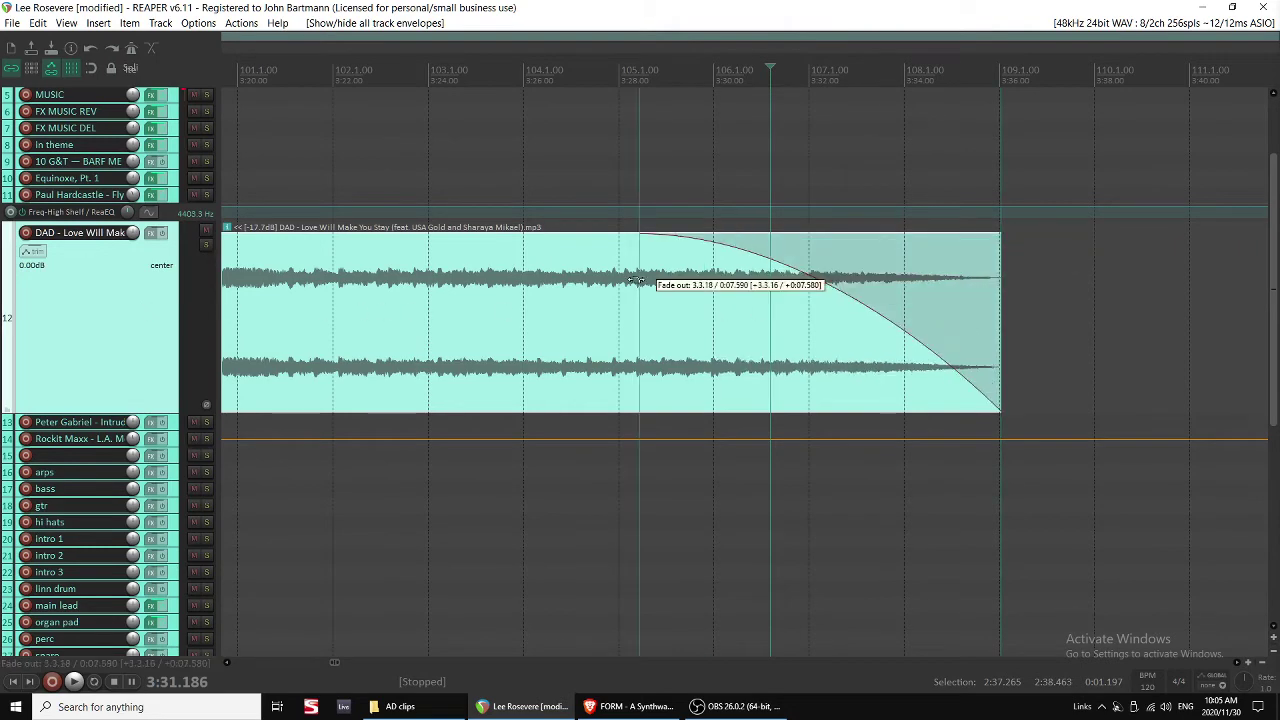
Enlarge the FX MUSIC REV track and add a 0% point to its Protoverb Wet envelope at about 3:30.3.
{"action": "scroll", "coordinate": [180, 316], "scroll_direction": "up", "scroll_amount": 1}
{"action": "scroll", "coordinate": [104, 228], "scroll_direction": "up", "scroll_amount": 1}
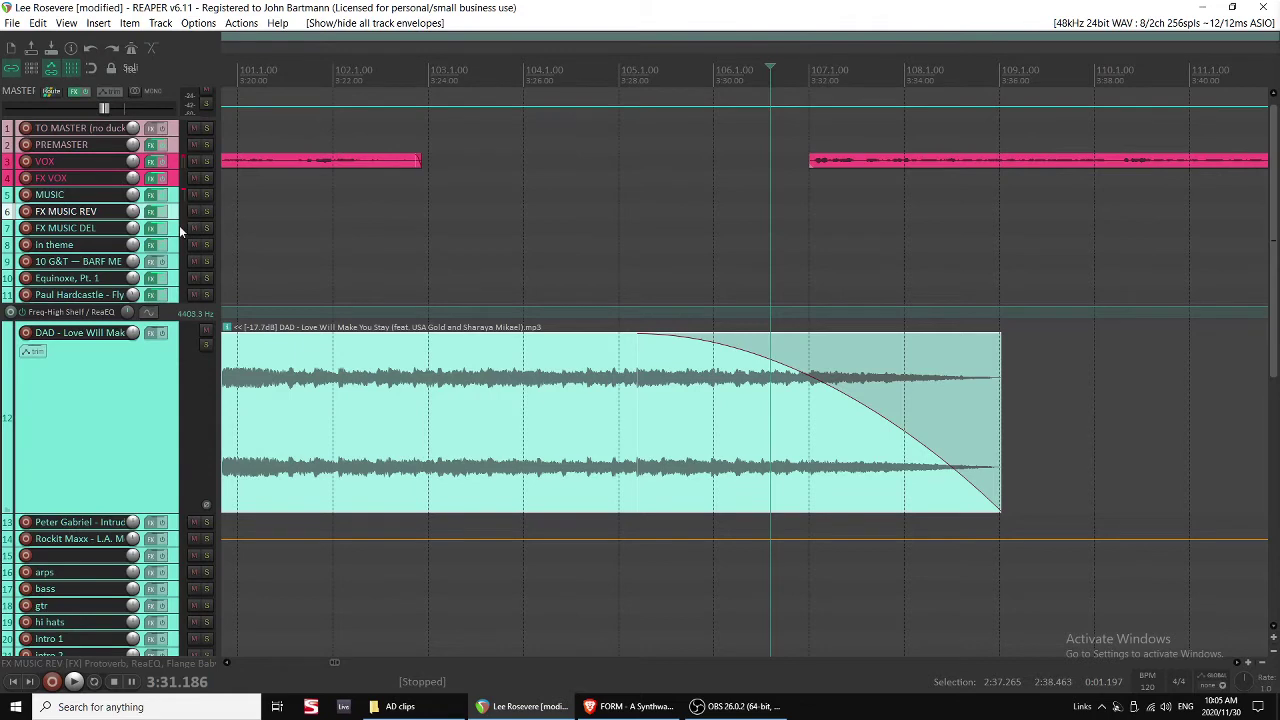
{"action": "key", "text": "grave"}
{"action": "scroll", "coordinate": [215, 265], "scroll_direction": "up", "scroll_amount": 2}
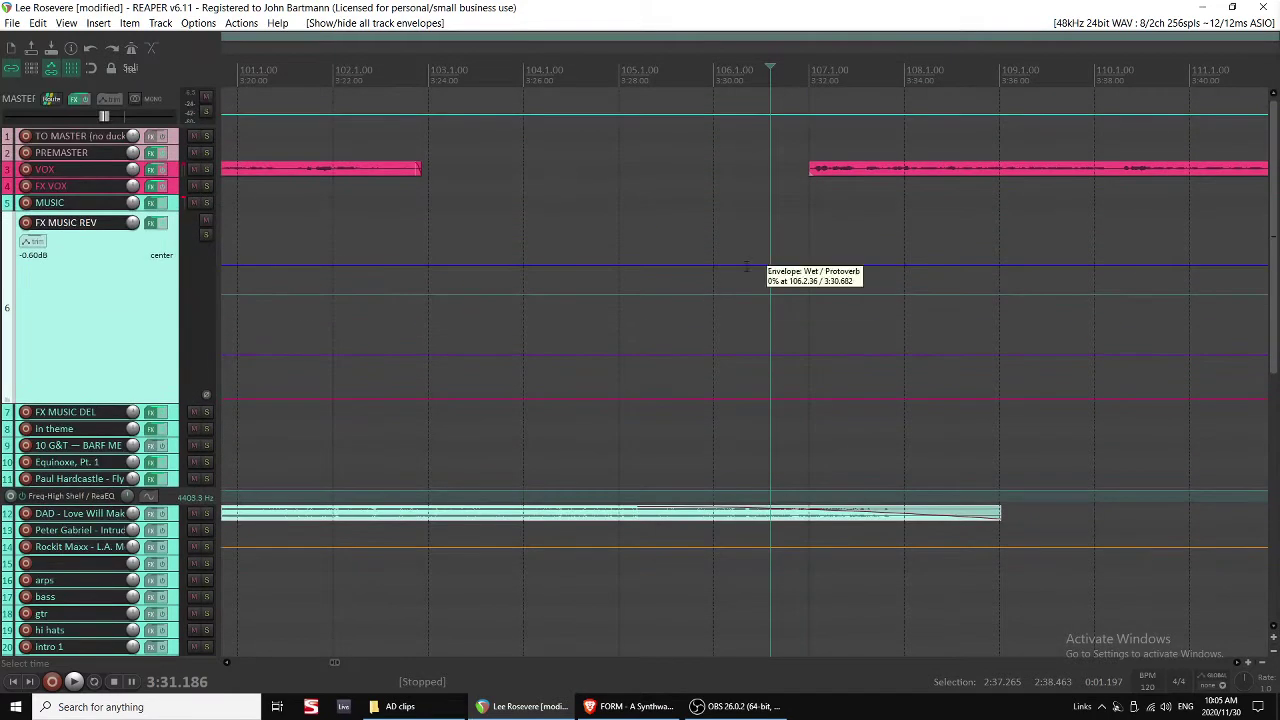
{"action": "left_click", "coordinate": [728, 265], "text": "shift"}
{"action": "left_click", "coordinate": [771, 258], "text": "shift"}
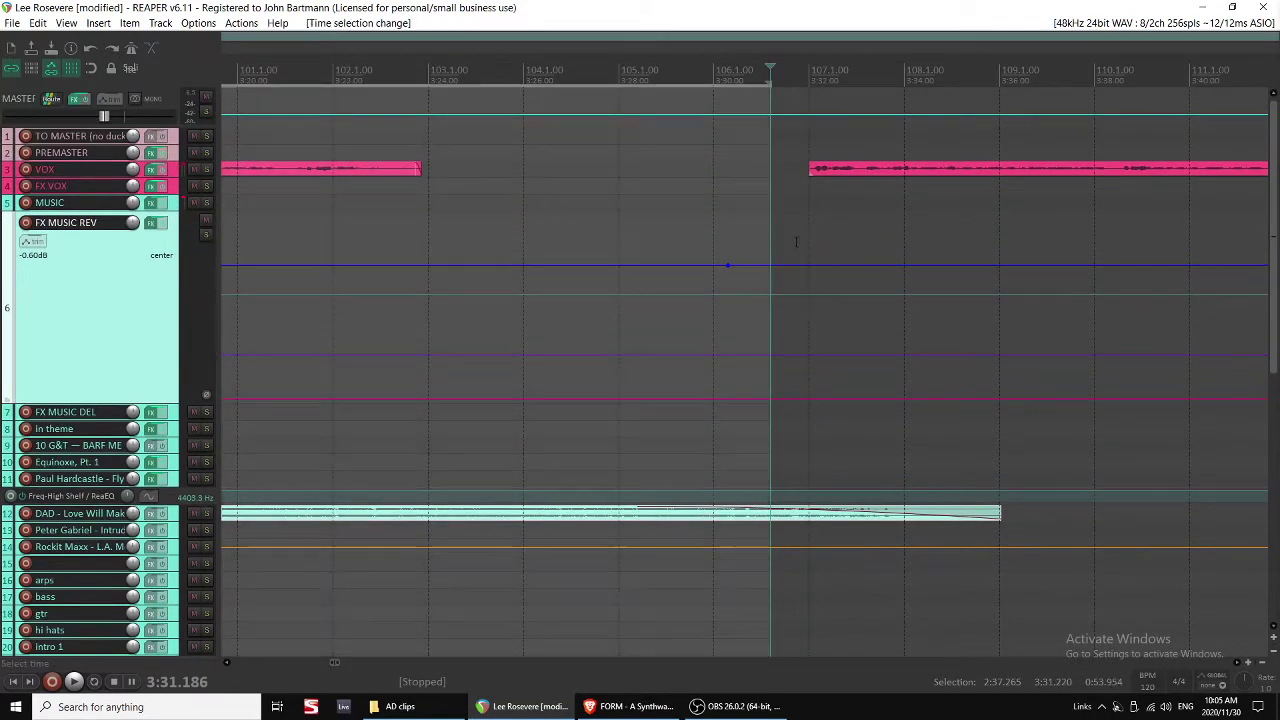
{"action": "left_click", "coordinate": [720, 265]}
{"action": "key", "text": "space"}
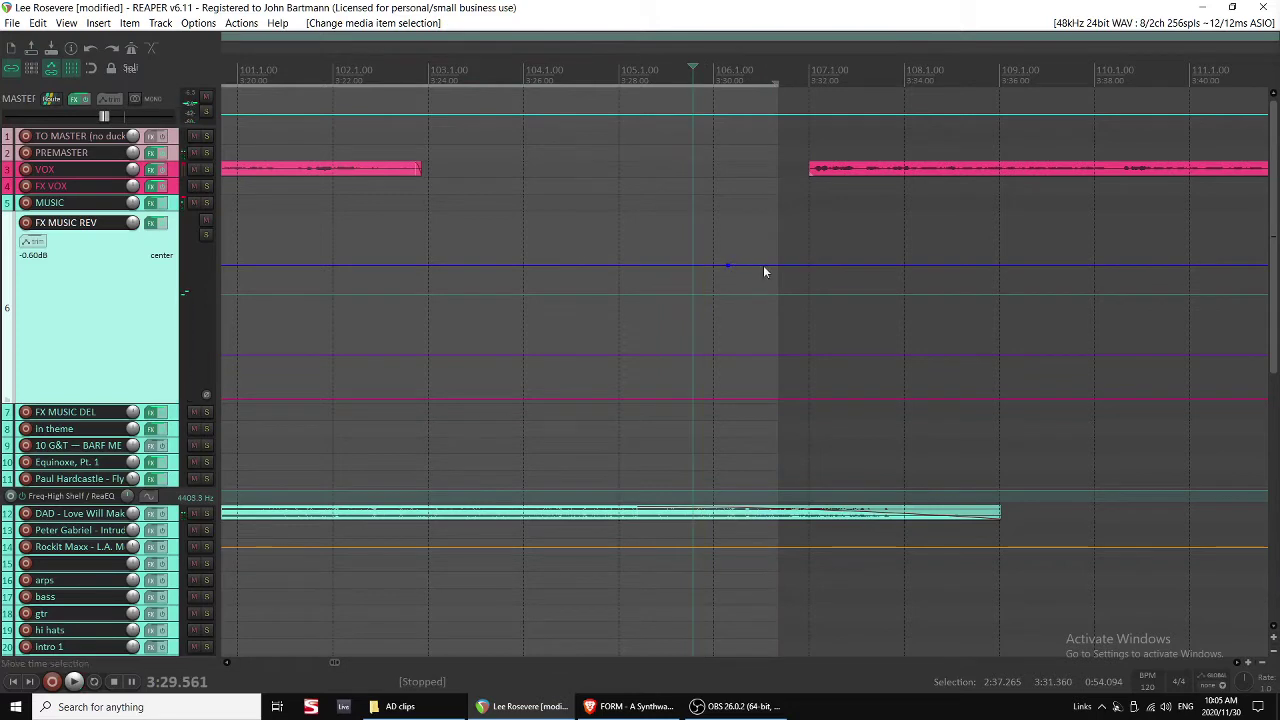
{"action": "left_click", "coordinate": [816, 403]}
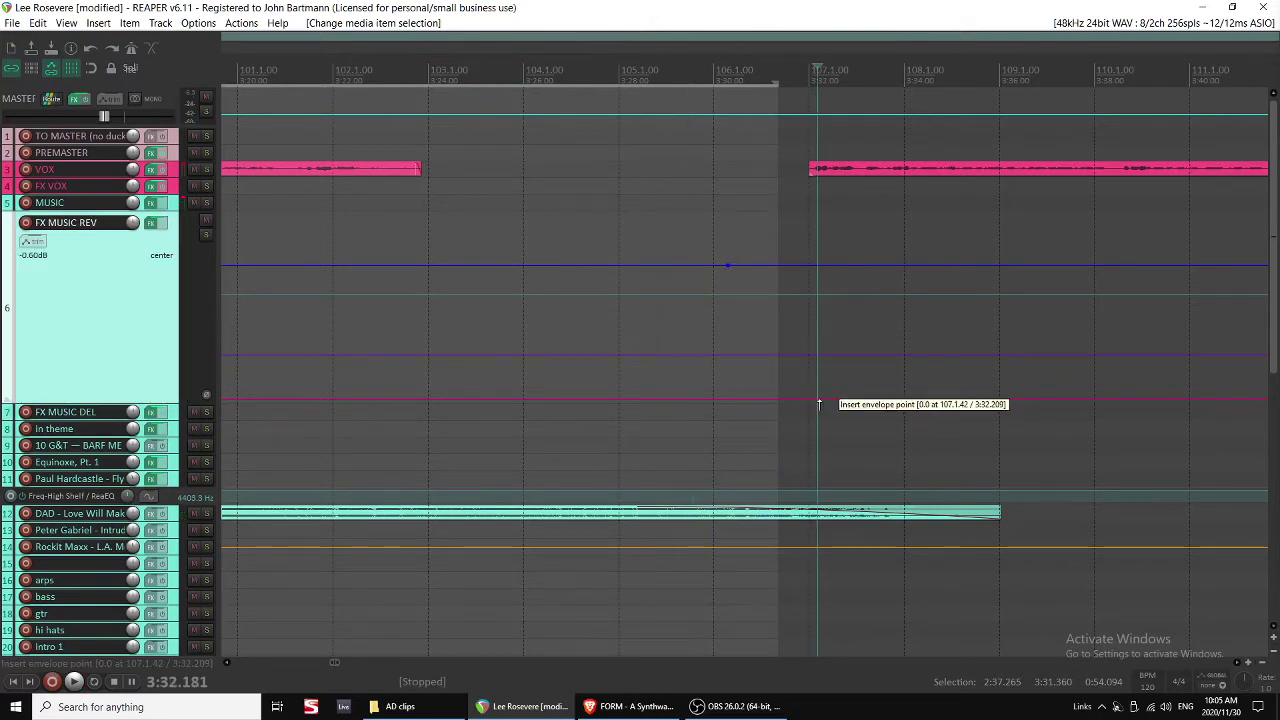
{"action": "left_click", "coordinate": [820, 399]}
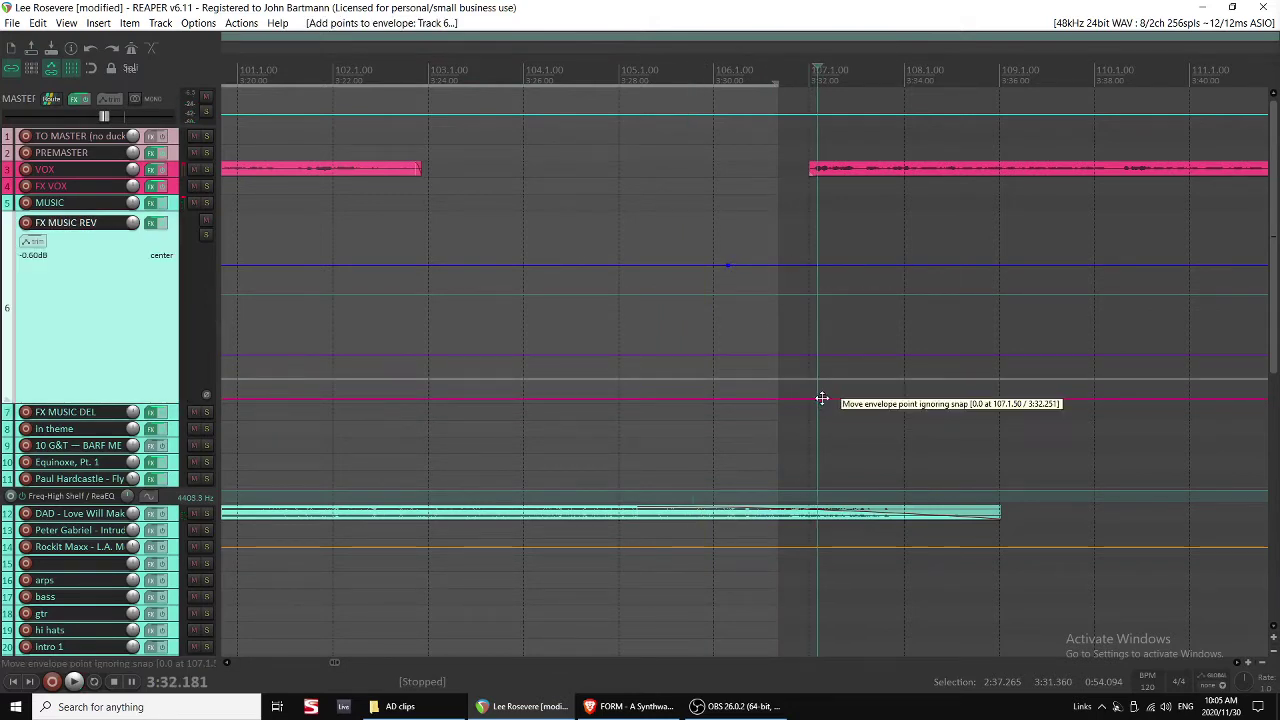
{"action": "left_click", "coordinate": [872, 384]}
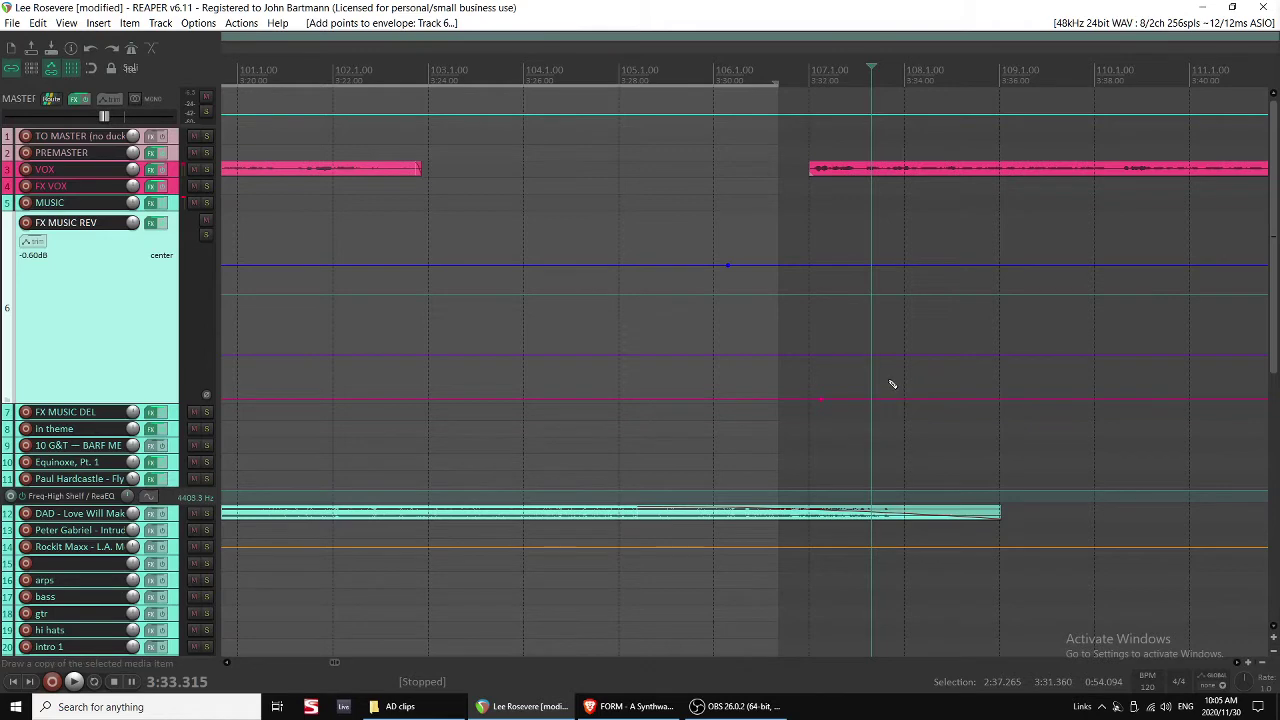
{"action": "key", "text": "Escape"}
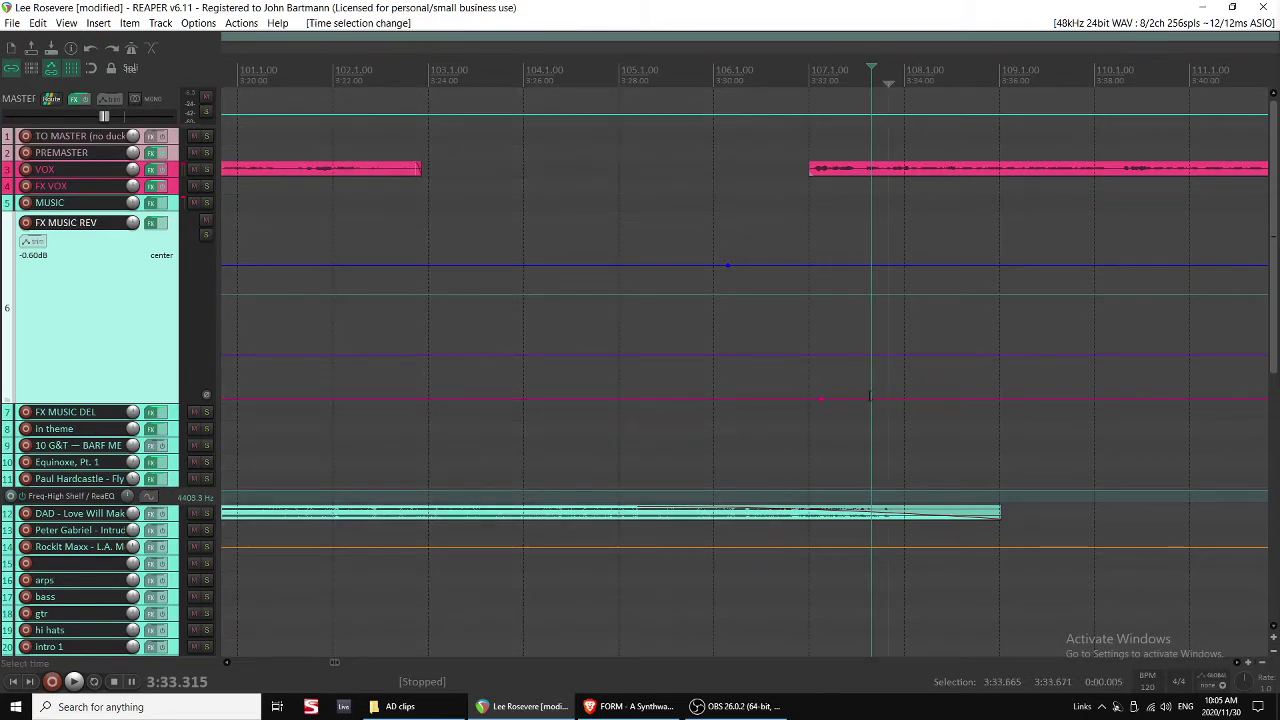
{"action": "mouse_move", "coordinate": [869, 397]}
{"action": "left_mouse_down"}
{"action": "mouse_move", "coordinate": [877, 369]}
{"action": "mouse_move", "coordinate": [857, 354]}
{"action": "mouse_move", "coordinate": [860, 374]}
{"action": "left_mouse_up"}
{"action": "key", "text": "ctrl+z"}
{"action": "key", "text": "ctrl+z"}
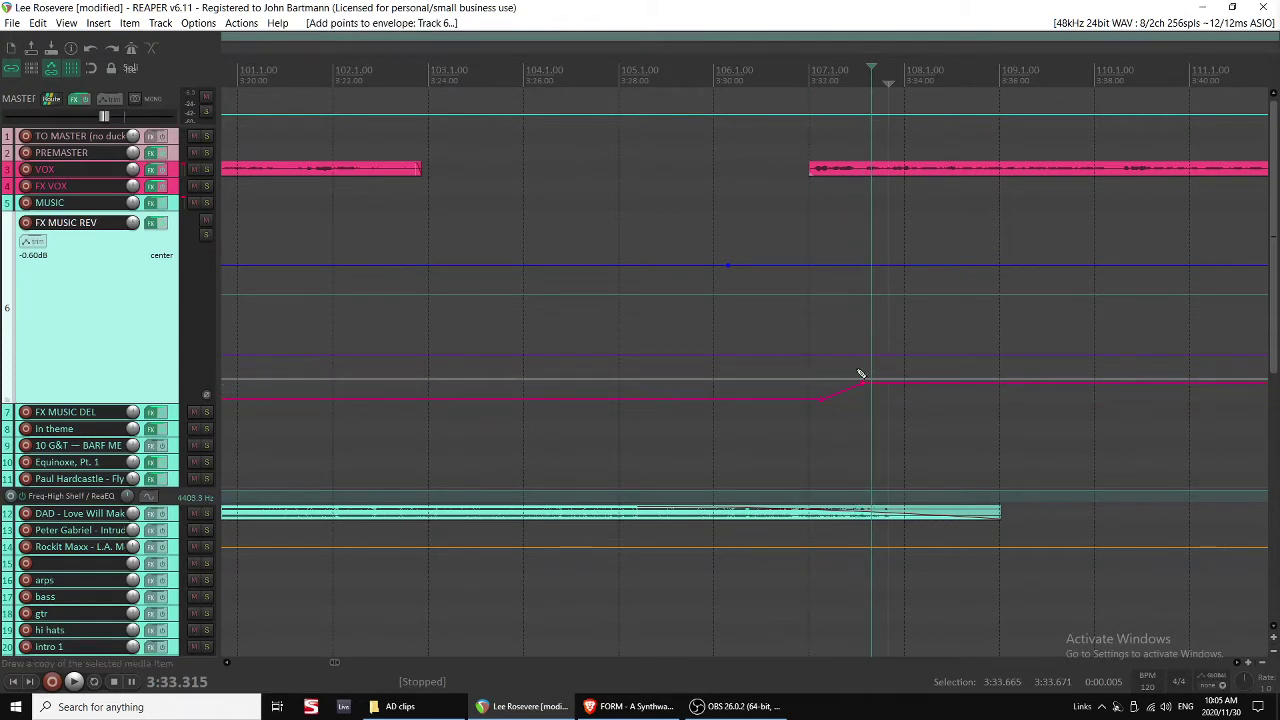
{"action": "key", "text": "ctrl+z"}
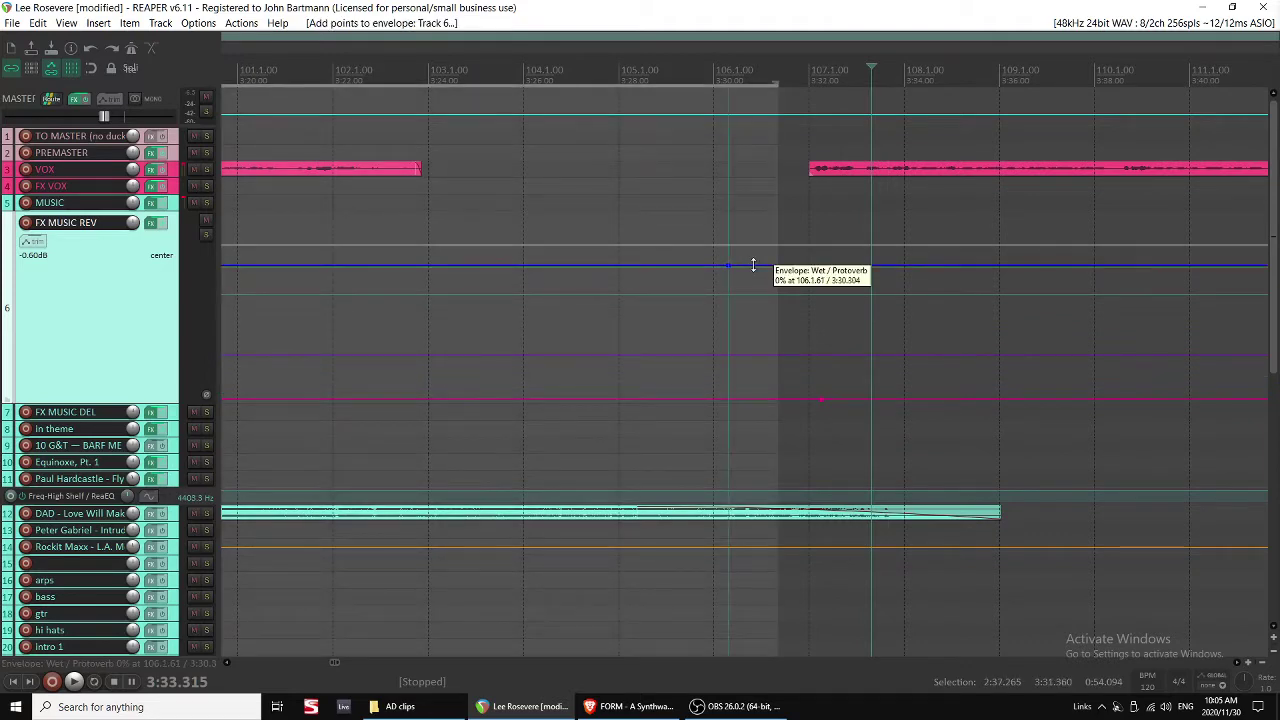
Ramp the Protoverb Wet envelope up to a new point at about 3:33.4 and delete the stray point on the flanger's Speed envelope.
{"action": "left_click_drag", "start_coordinate": [766, 268], "coordinate": [877, 157]}
{"action": "left_click", "coordinate": [723, 205]}
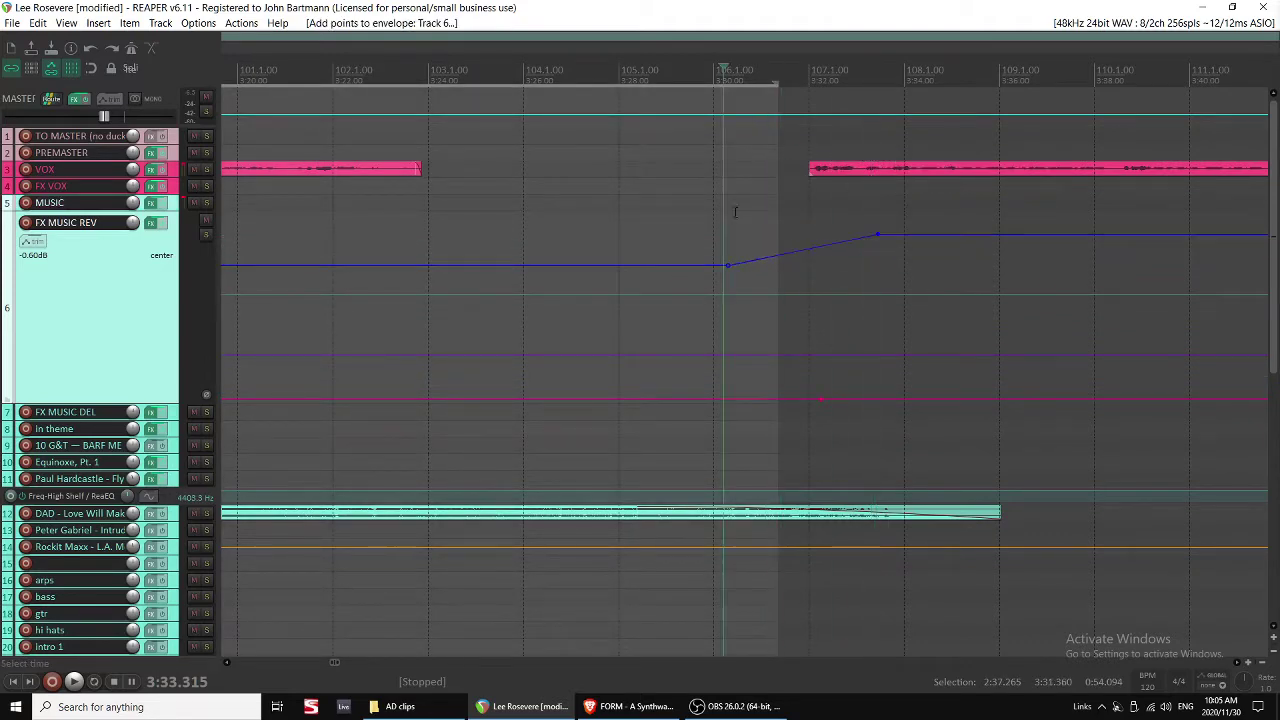
{"action": "key", "text": "space"}
{"action": "left_click", "coordinate": [821, 399], "text": "alt"}
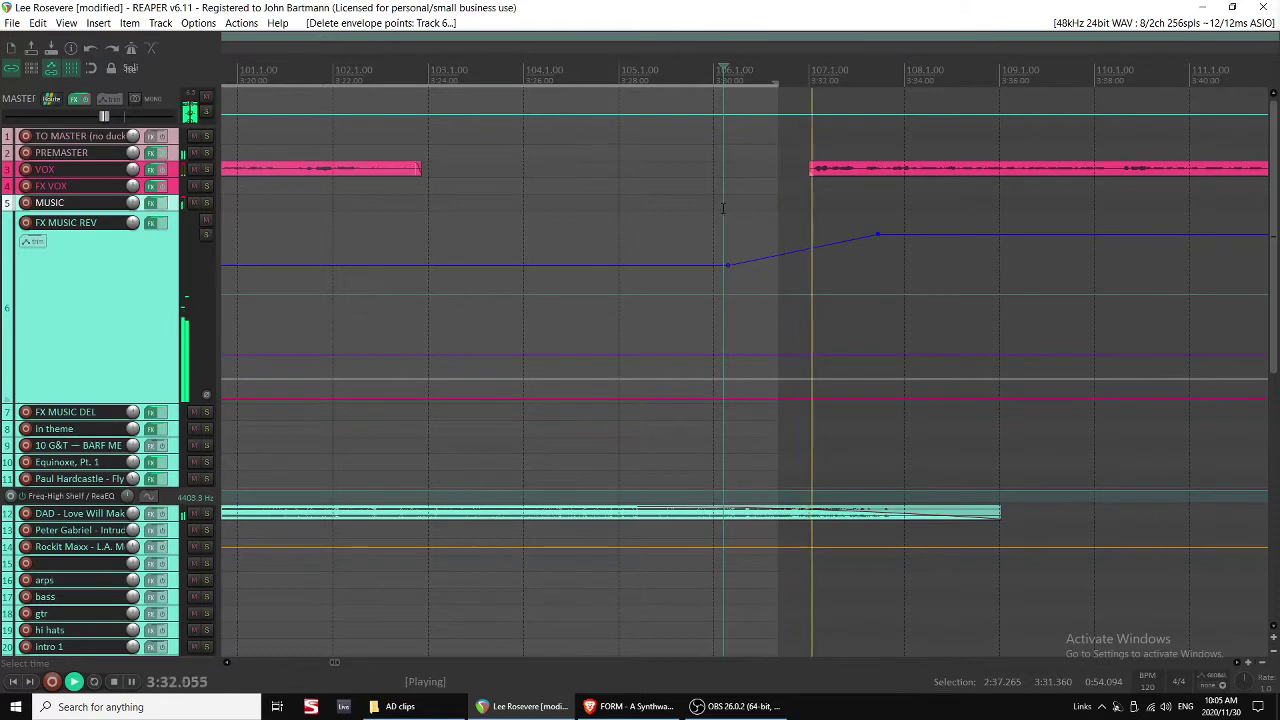
Play from about 3:24.2 and move the Wet envelope ramp earlier, with its points at about 3:24 and 3:27.3.
{"action": "scroll", "coordinate": [723, 206], "scroll_direction": "down", "scroll_amount": 2}
{"action": "key", "text": "space"}
{"action": "key", "text": "space"}
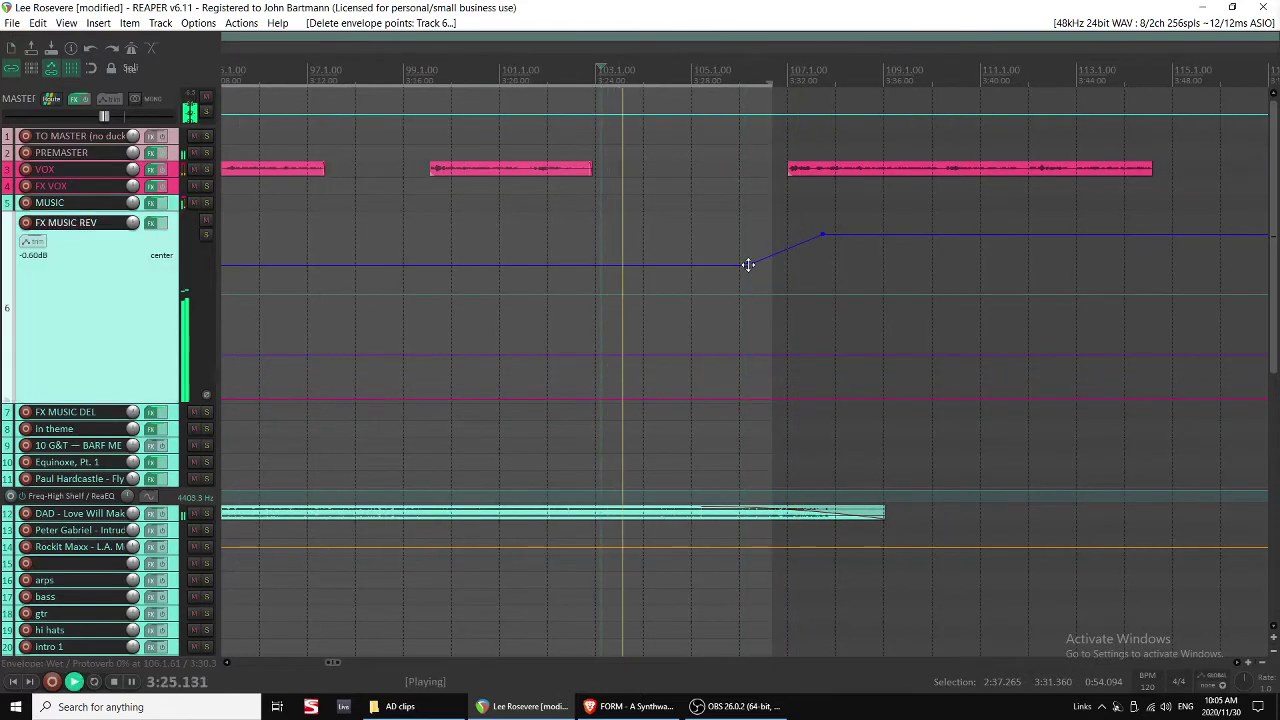
{"action": "left_click_drag", "start_coordinate": [746, 266], "coordinate": [596, 265]}
{"action": "left_click_drag", "start_coordinate": [822, 235], "coordinate": [676, 231]}
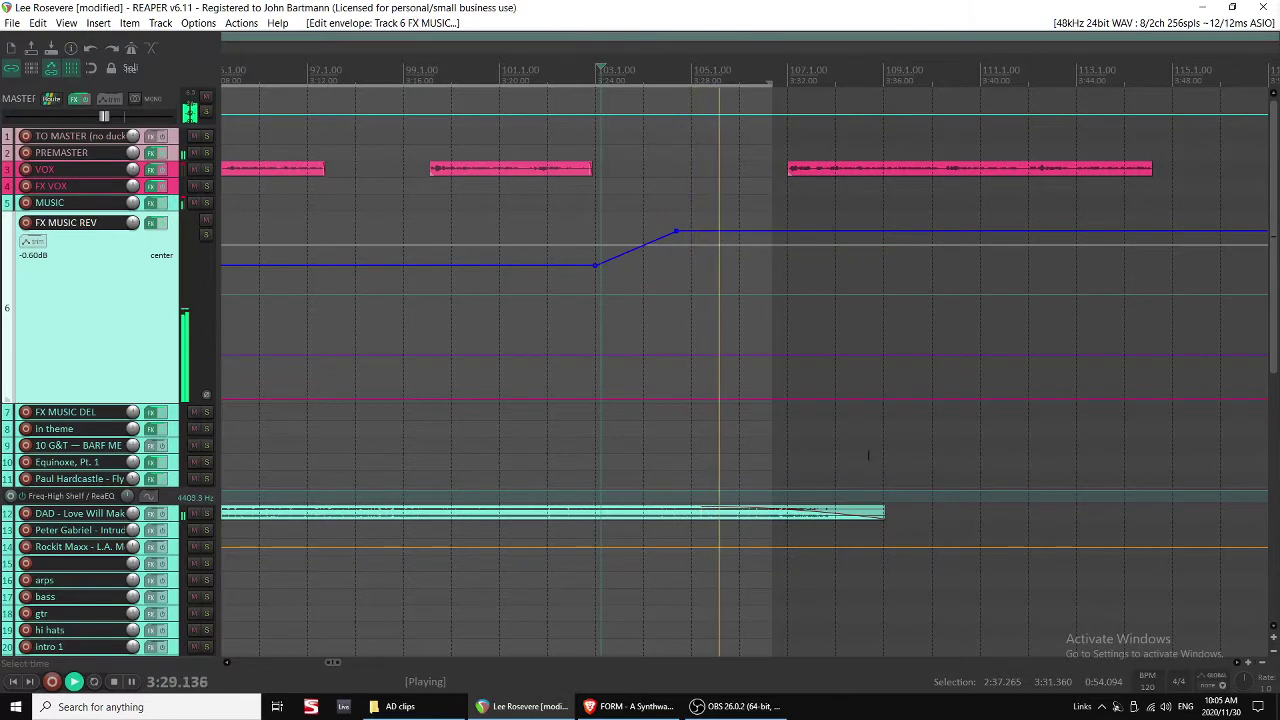
Shorten the DAD music clip to end at about 3:33.4 and play its fade-out with the reverb from about 3:24.2.
{"action": "left_click_drag", "start_coordinate": [883, 513], "coordinate": [745, 513]}
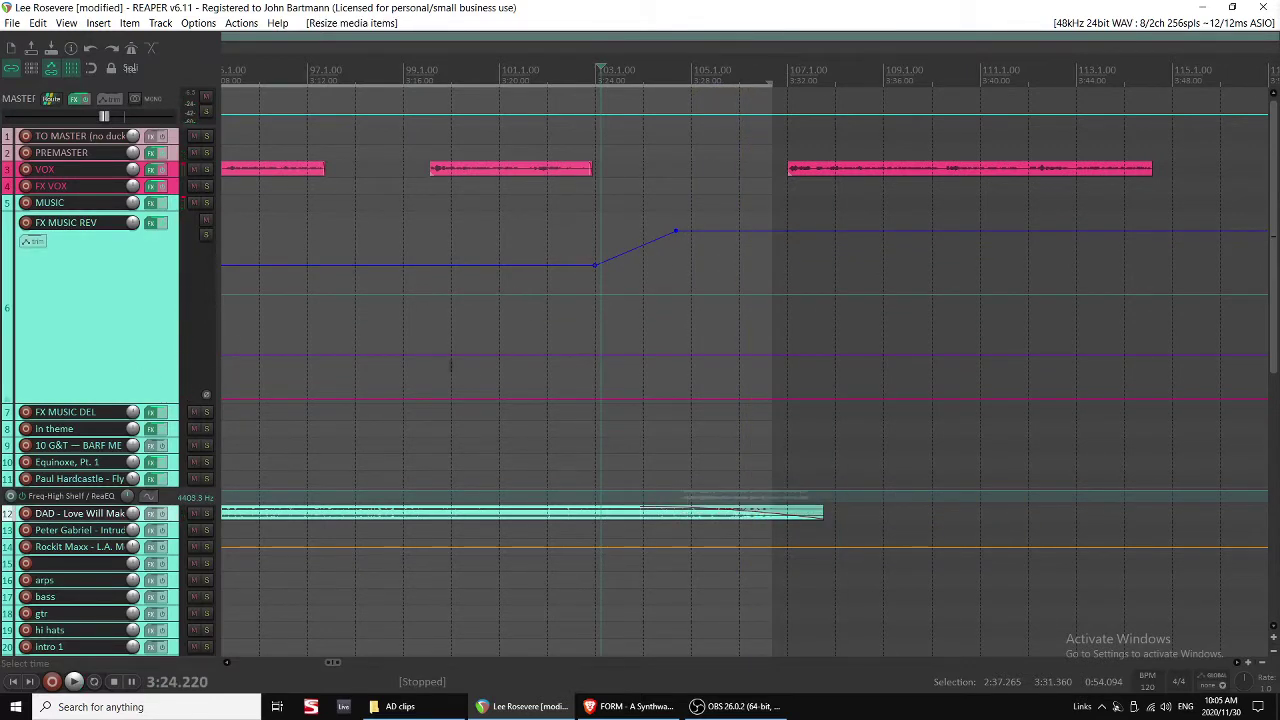
{"action": "key", "text": "space"}
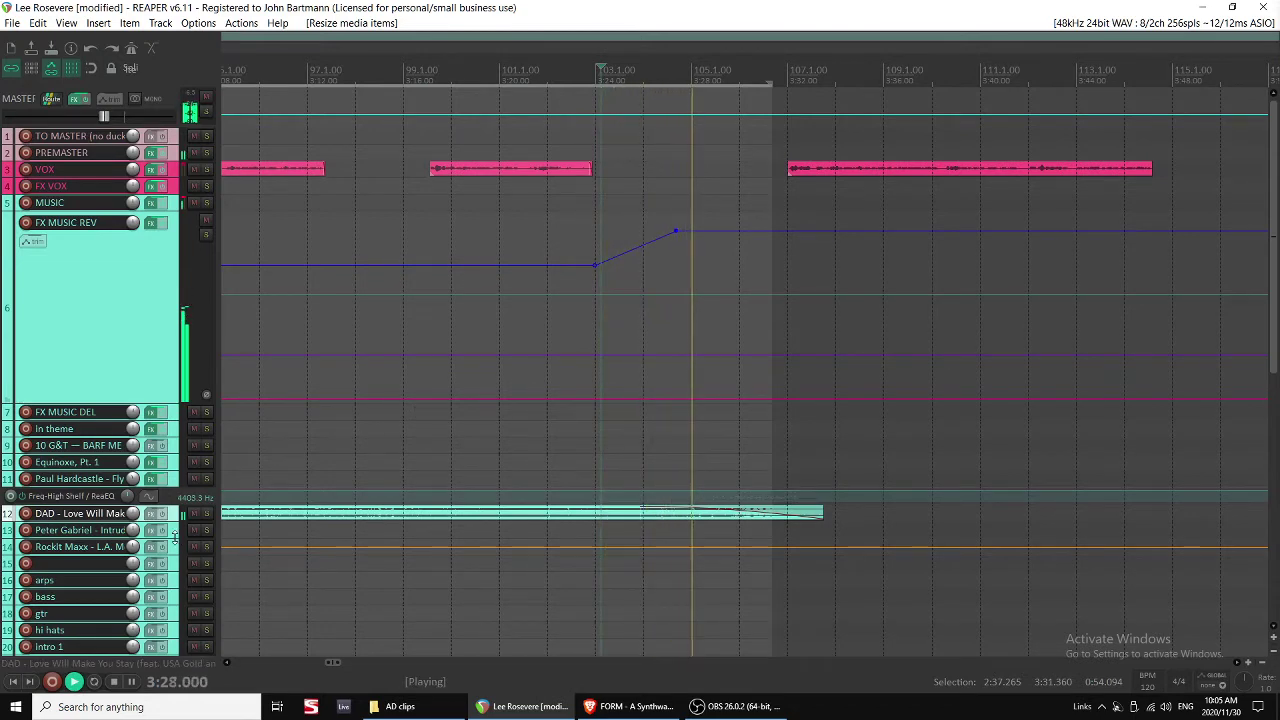
Open the effects of the Paul Hardcastle track and copy its ReaEQ.
{"action": "left_click", "coordinate": [170, 484]}
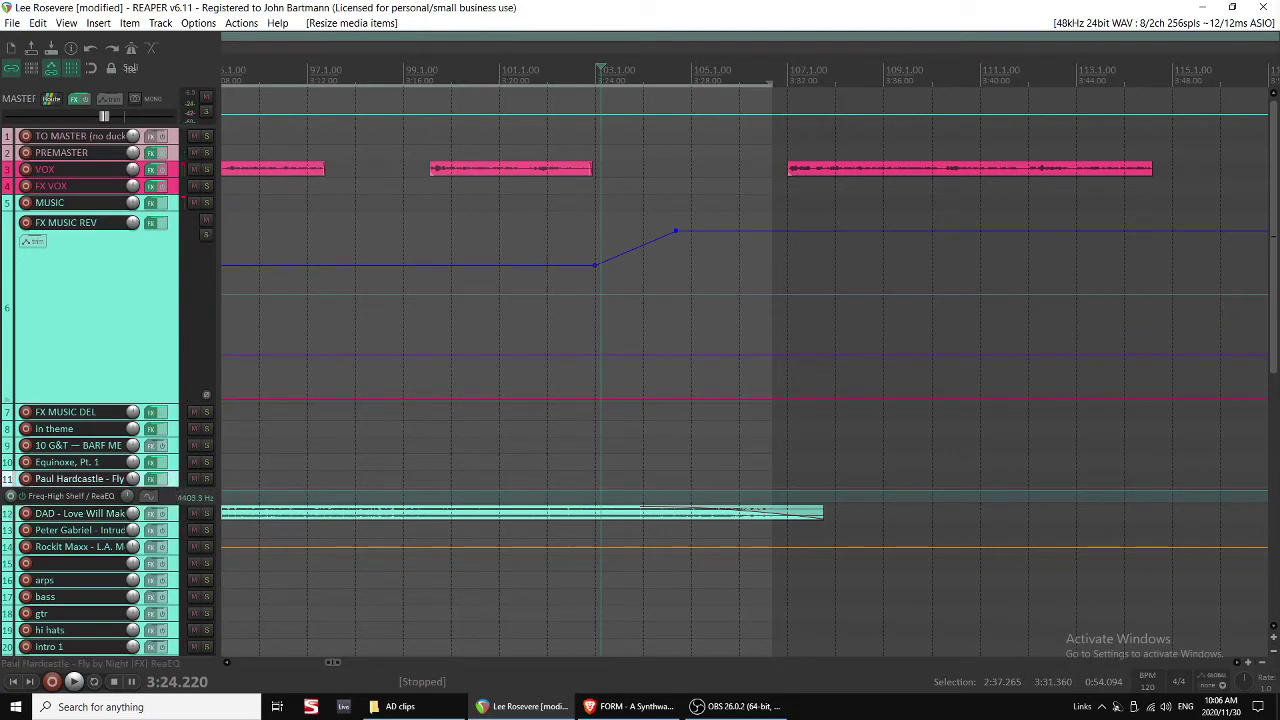
{"action": "key", "text": "ctrl+z"}
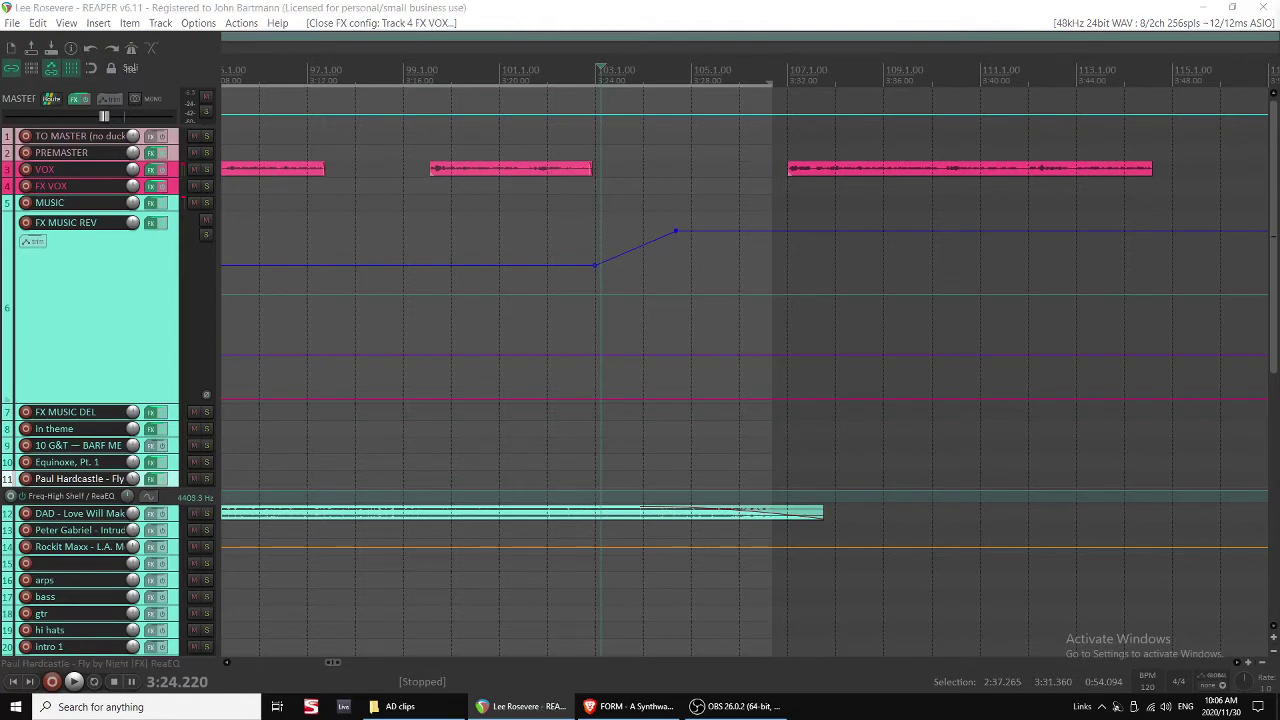
{"action": "key", "text": "ctrl+z"}
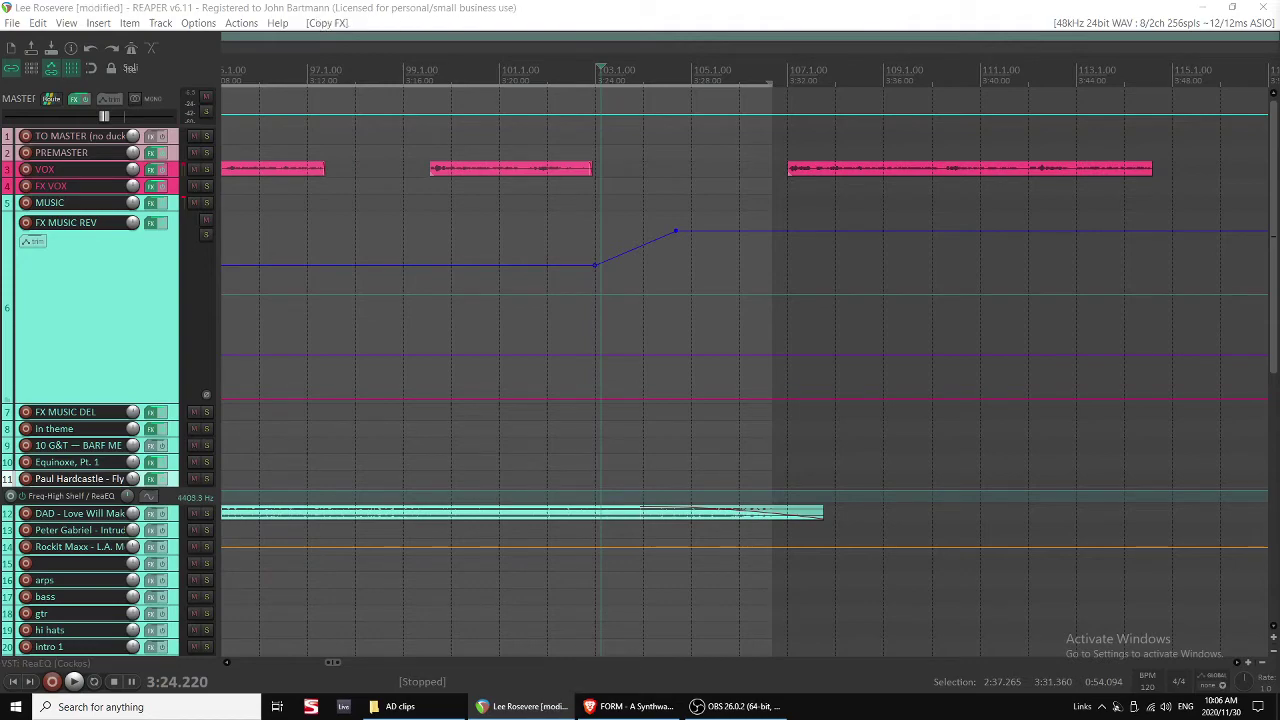
{"action": "left_click", "coordinate": [656, 32]}
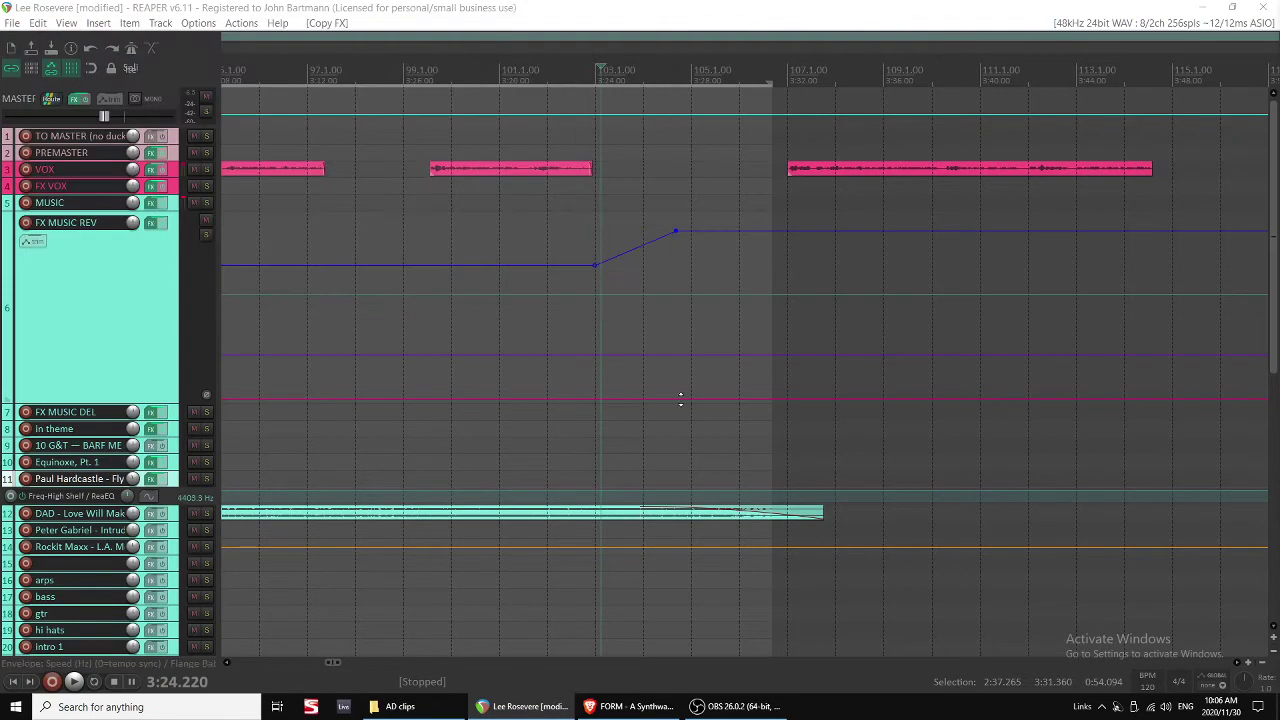
Ramp the ReaEQ Low Pass 4 frequency envelope on FX MUSIC REV upward between points at about 3:24 and 3:32.
{"action": "left_click", "coordinate": [601, 295], "text": "shift"}
{"action": "left_click", "coordinate": [696, 282], "text": "shift"}
{"action": "left_click", "coordinate": [691, 294], "text": "shift"}
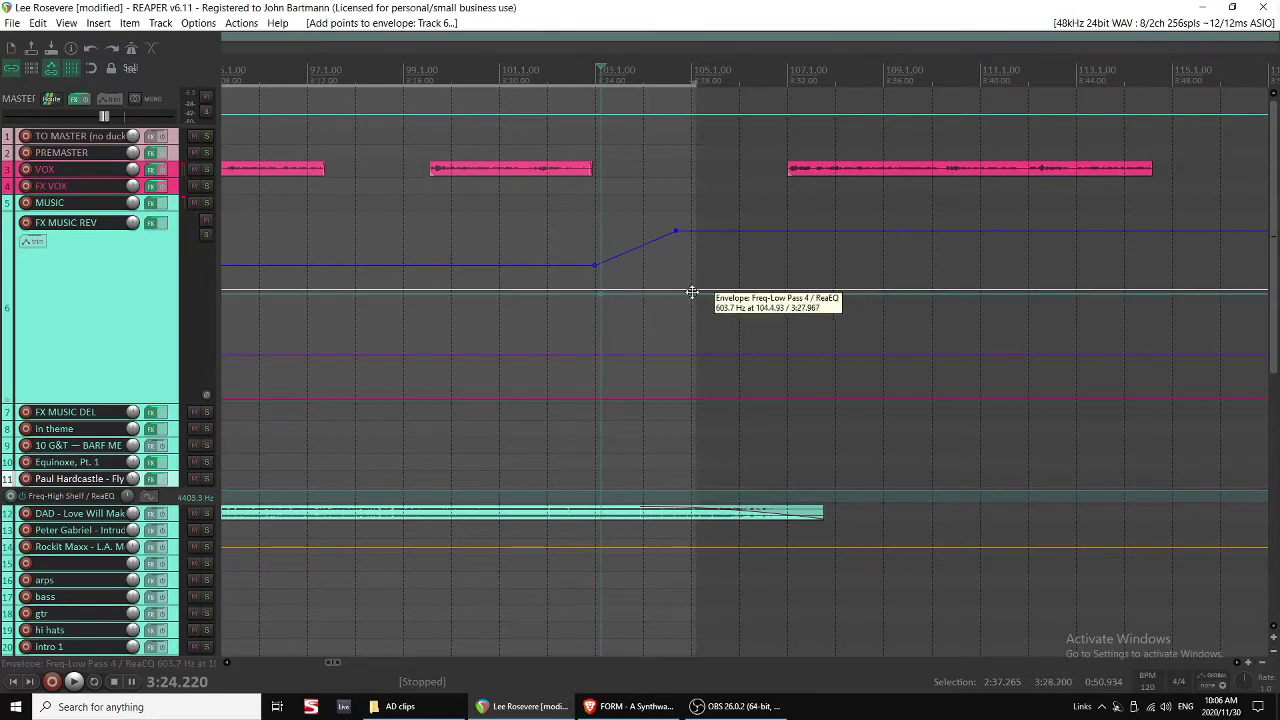
{"action": "left_click_drag", "start_coordinate": [691, 294], "coordinate": [784, 227]}
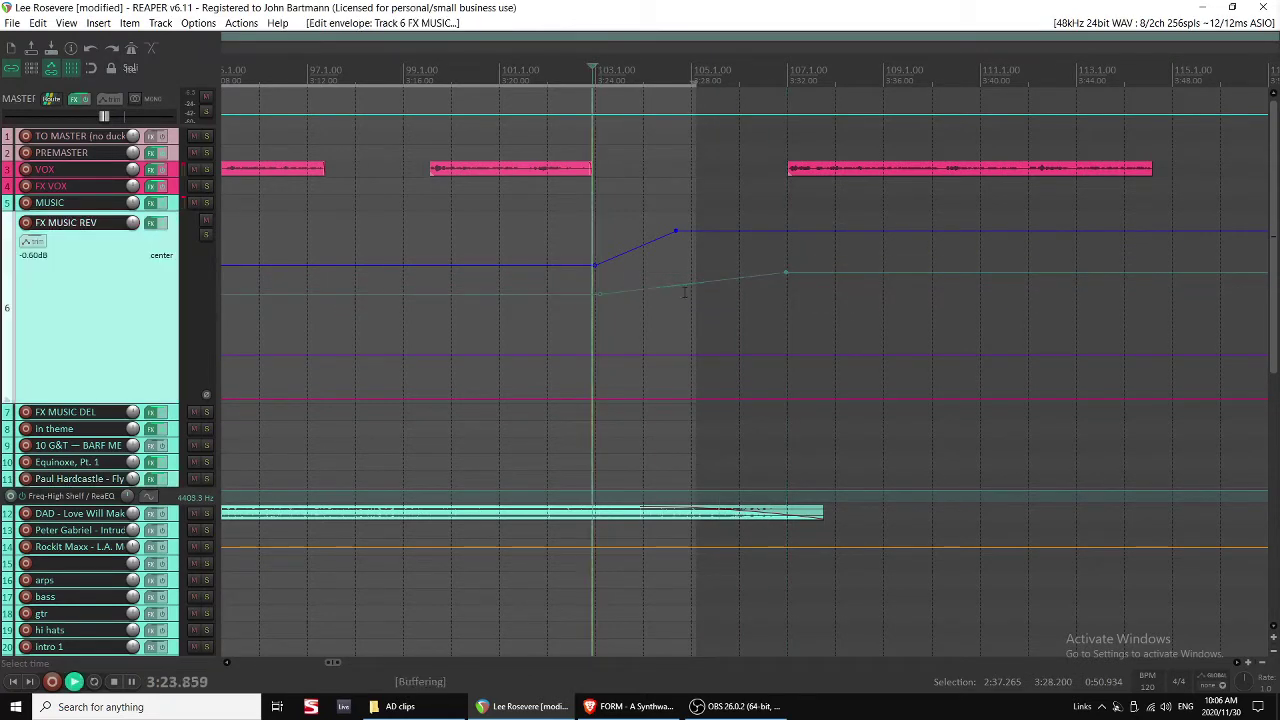
Lower the start level of the Low Pass 4 frequency ramp on FX MUSIC REV and play it from about 3:22.8.
{"action": "left_click", "coordinate": [594, 298]}
{"action": "key", "text": "space"}
{"action": "key", "text": "space"}
{"action": "left_click_drag", "start_coordinate": [589, 295], "coordinate": [559, 304]}
{"action": "left_click", "coordinate": [568, 291]}
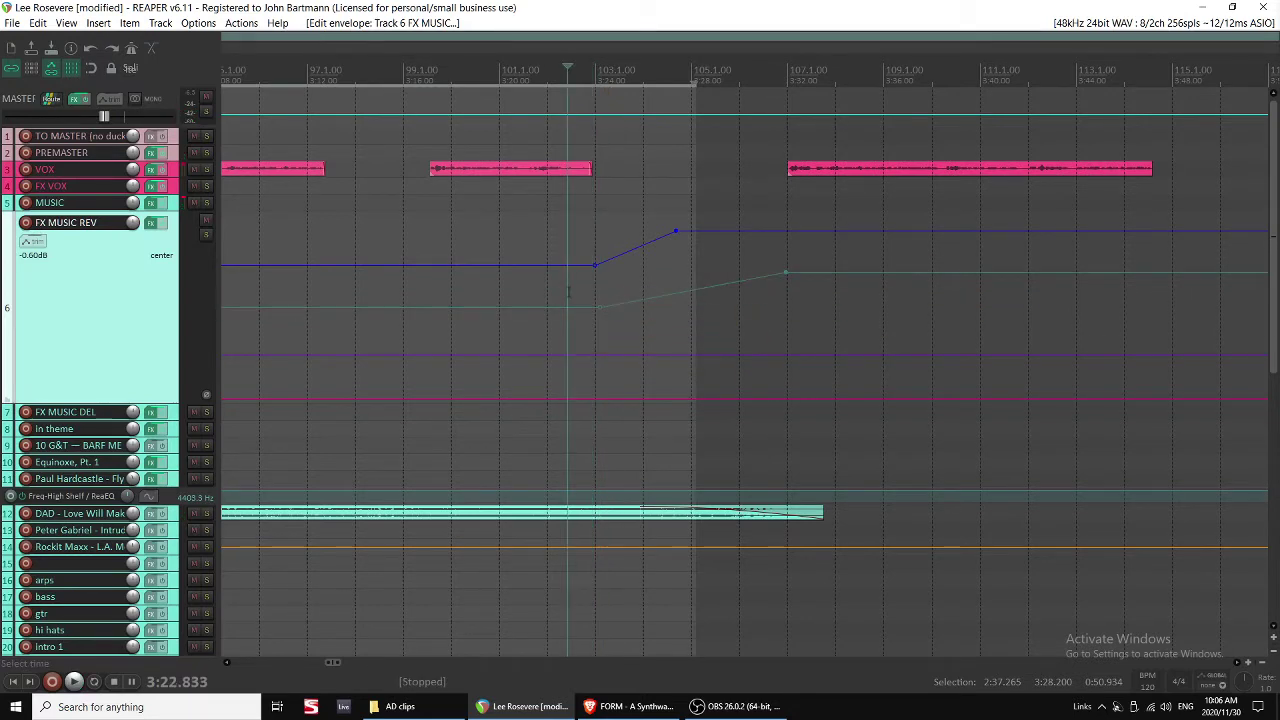
{"action": "key", "text": "space"}
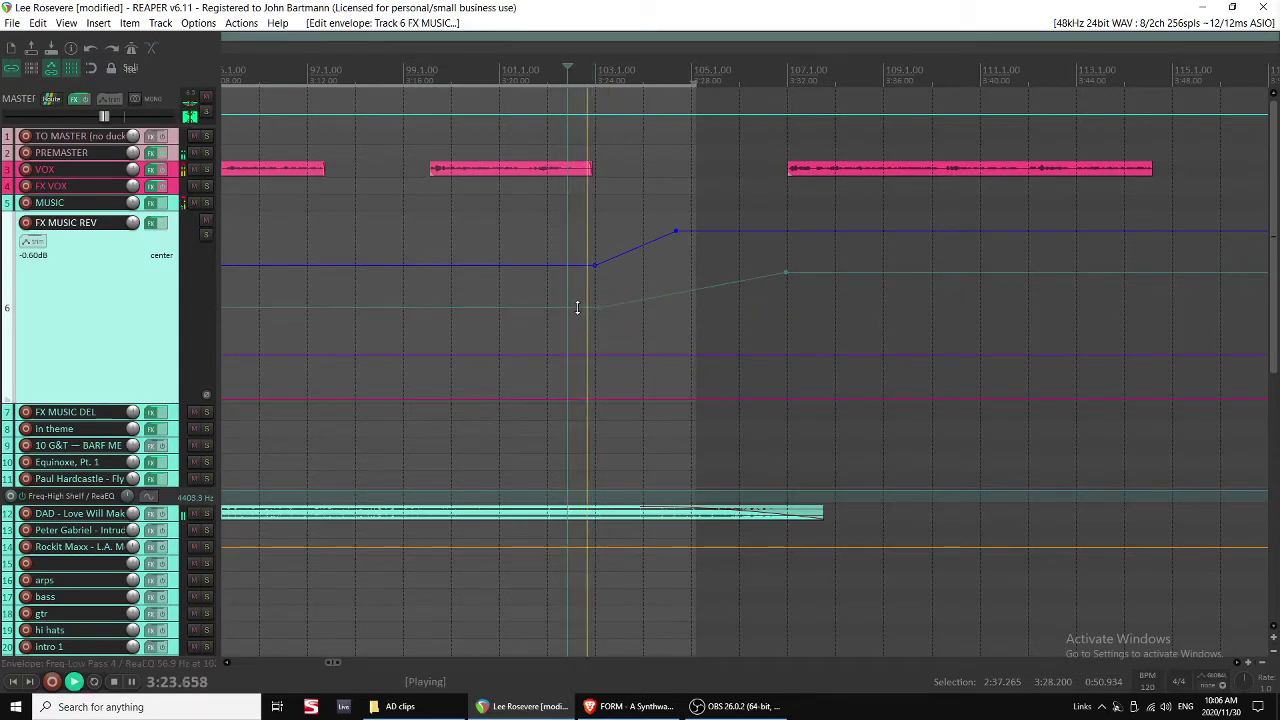
{"action": "key", "text": "space"}
Raise the start of the Low Pass 4 ramp, play it, and set that level to about 2910 Hz.
{"action": "left_click_drag", "start_coordinate": [600, 306], "coordinate": [618, 155]}
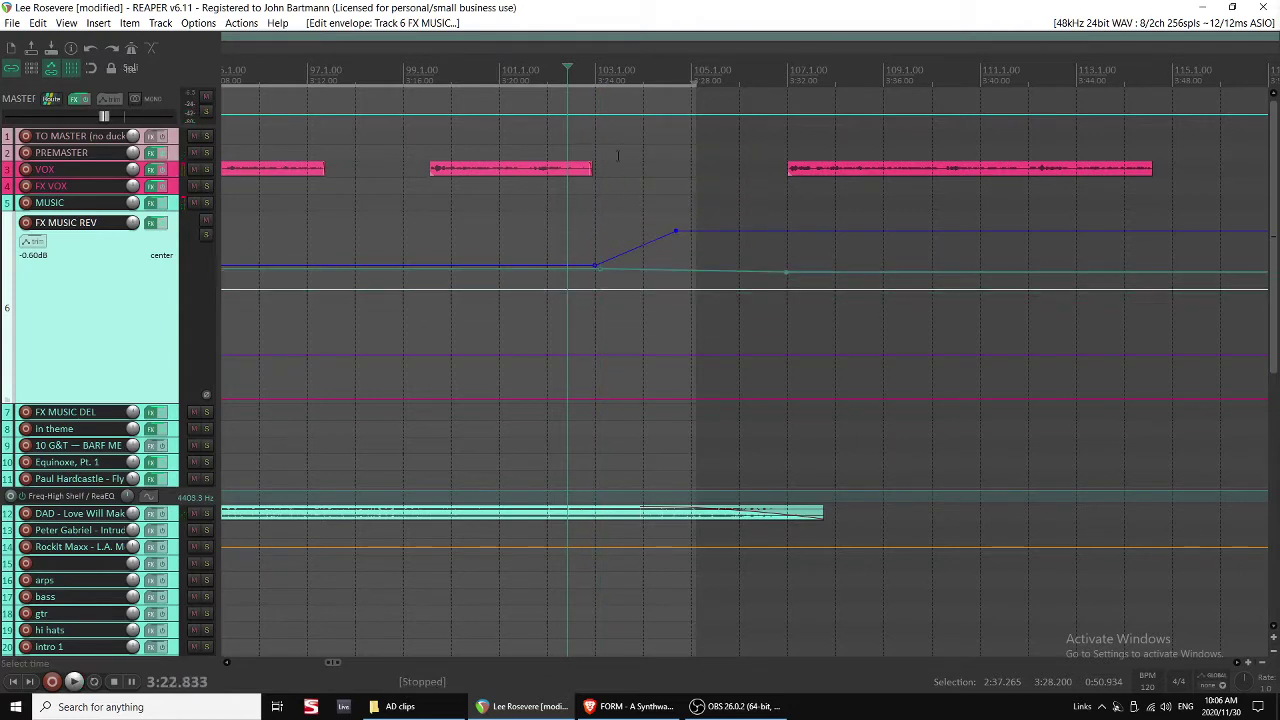
{"action": "key", "text": "space"}
{"action": "key", "text": "space"}
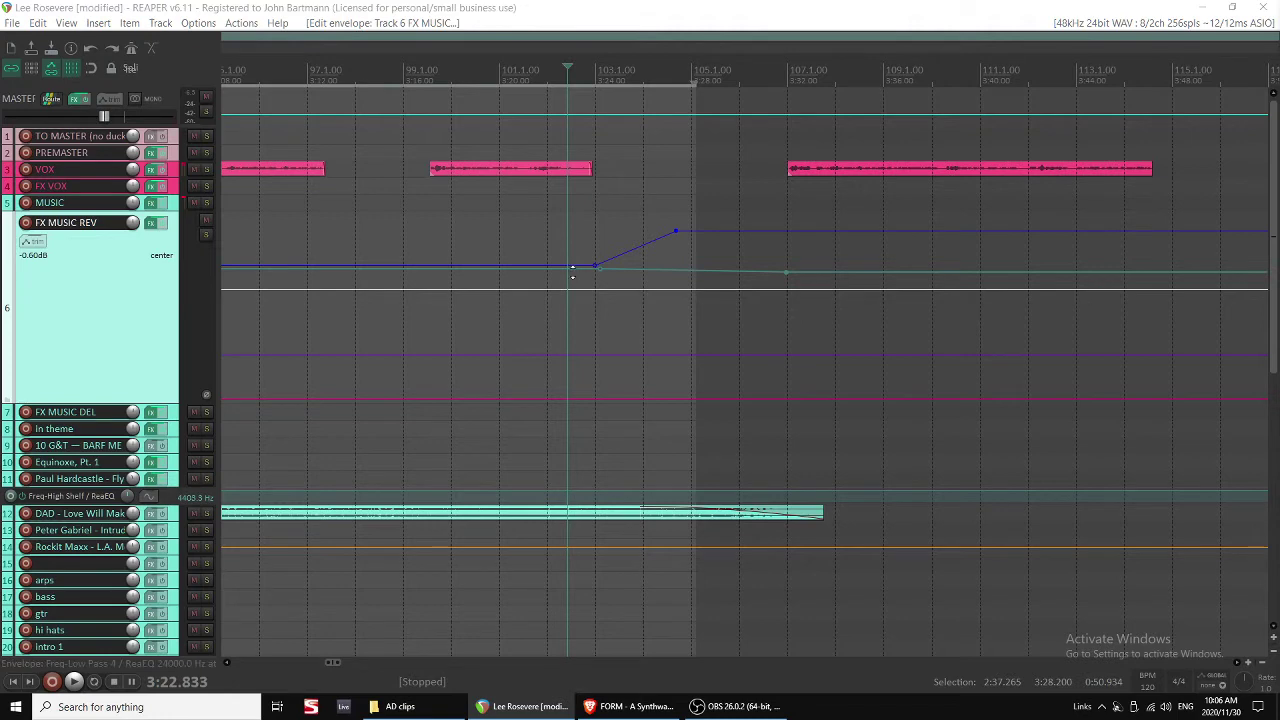
{"action": "left_click_drag", "start_coordinate": [573, 271], "coordinate": [573, 269]}
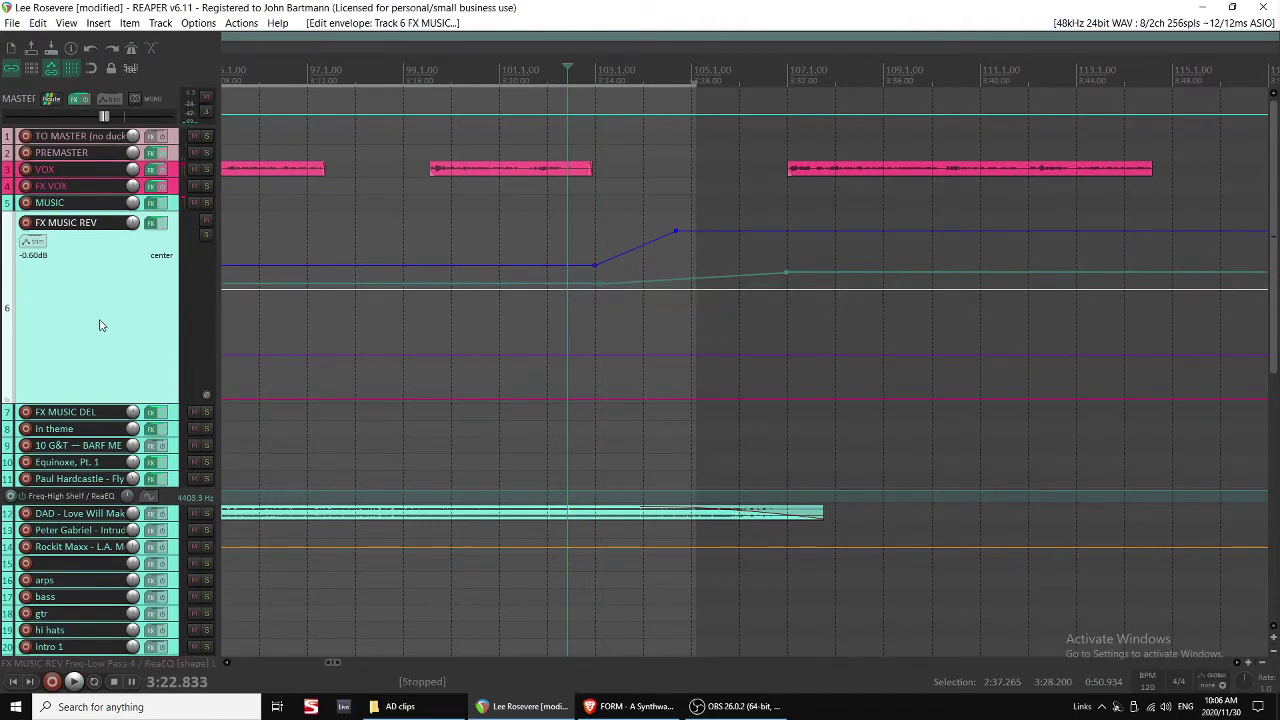
Examine the FX MUSIC REV envelope list to see which ReaEQ parameter is automated.
{"action": "left_click", "coordinate": [34, 242]}
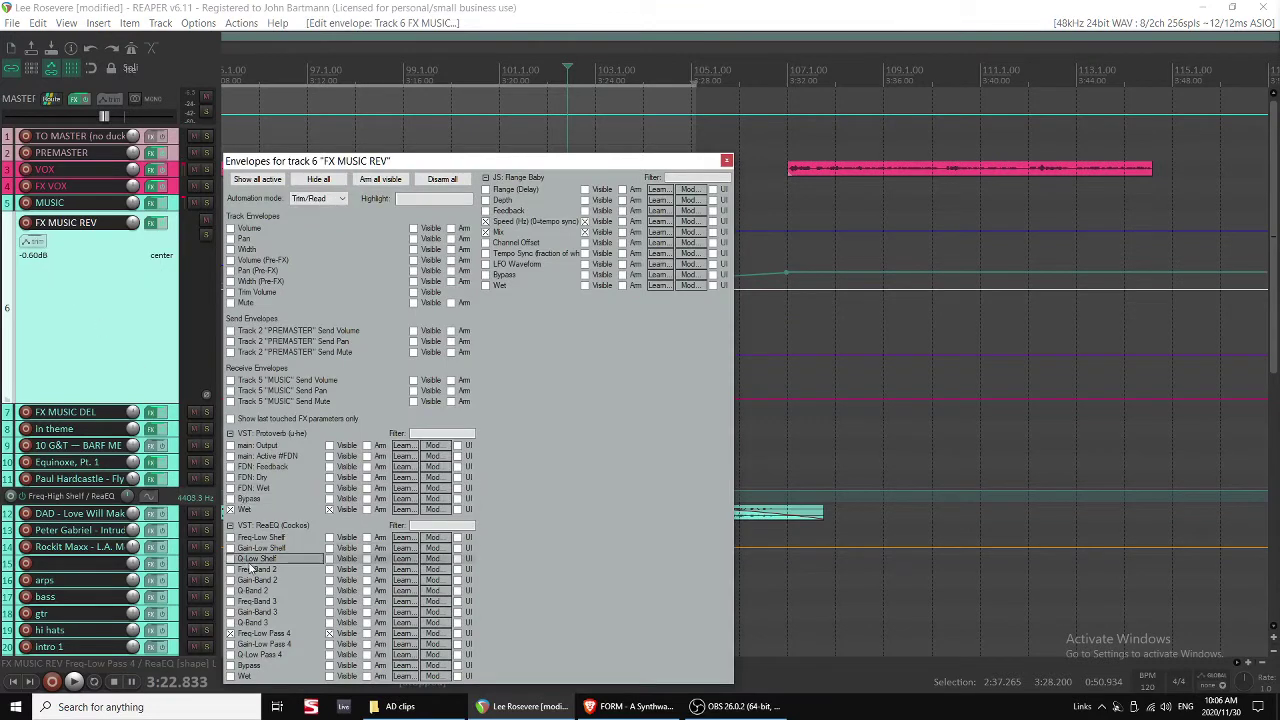
{"action": "left_click", "coordinate": [259, 634]}
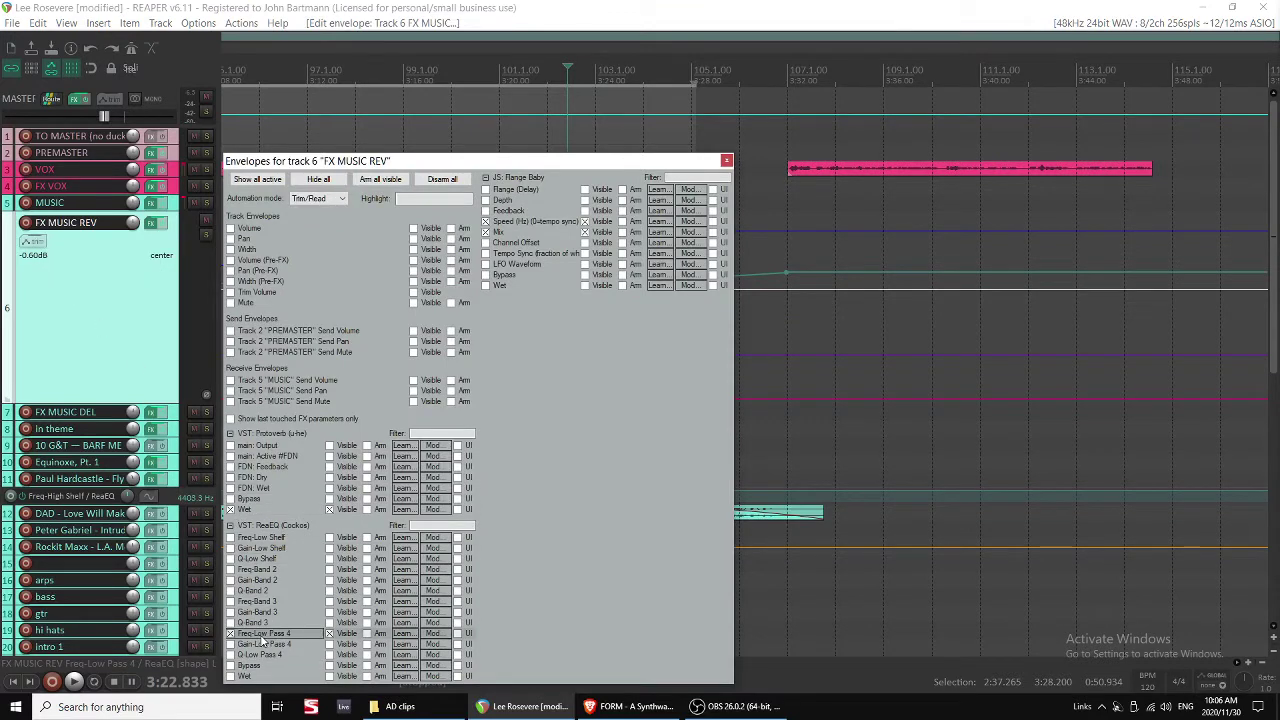
{"action": "key", "text": "Escape"}
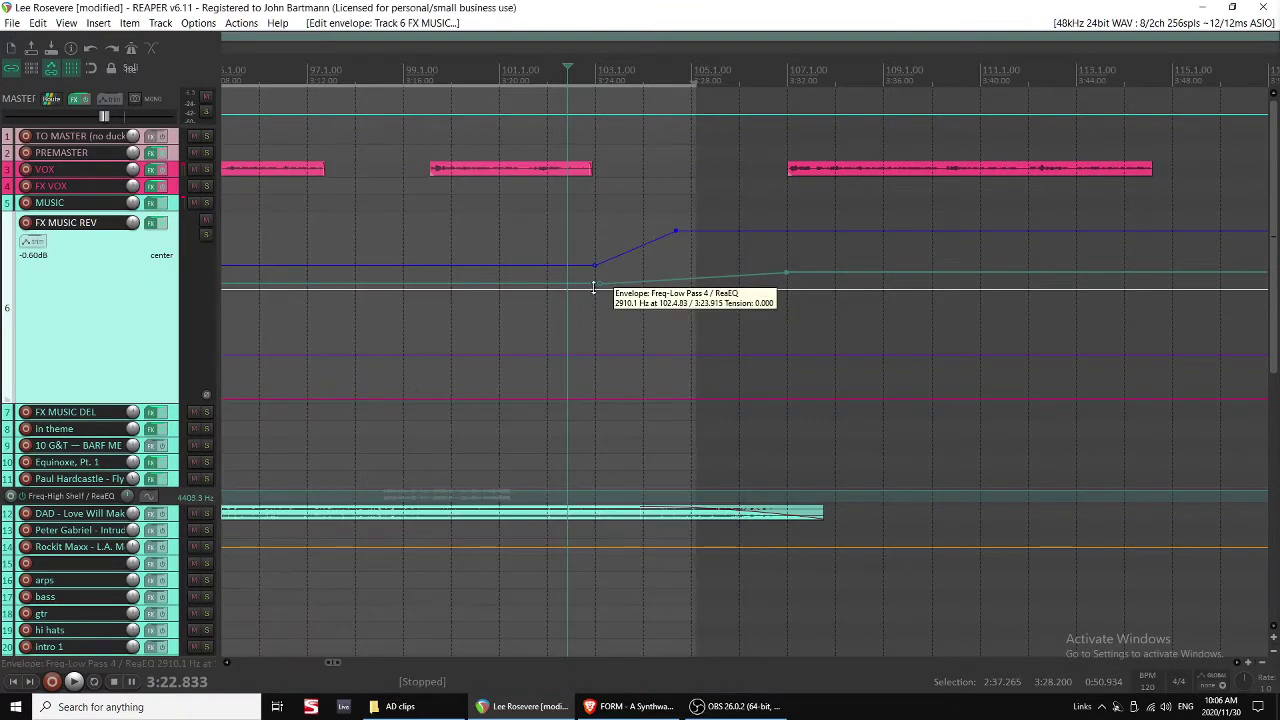
Flatten the Low Pass 4 envelope by lowering both ends of its ramp to about 528 Hz.
{"action": "left_click_drag", "start_coordinate": [590, 284], "coordinate": [587, 396]}
{"action": "left_click", "coordinate": [739, 261]}
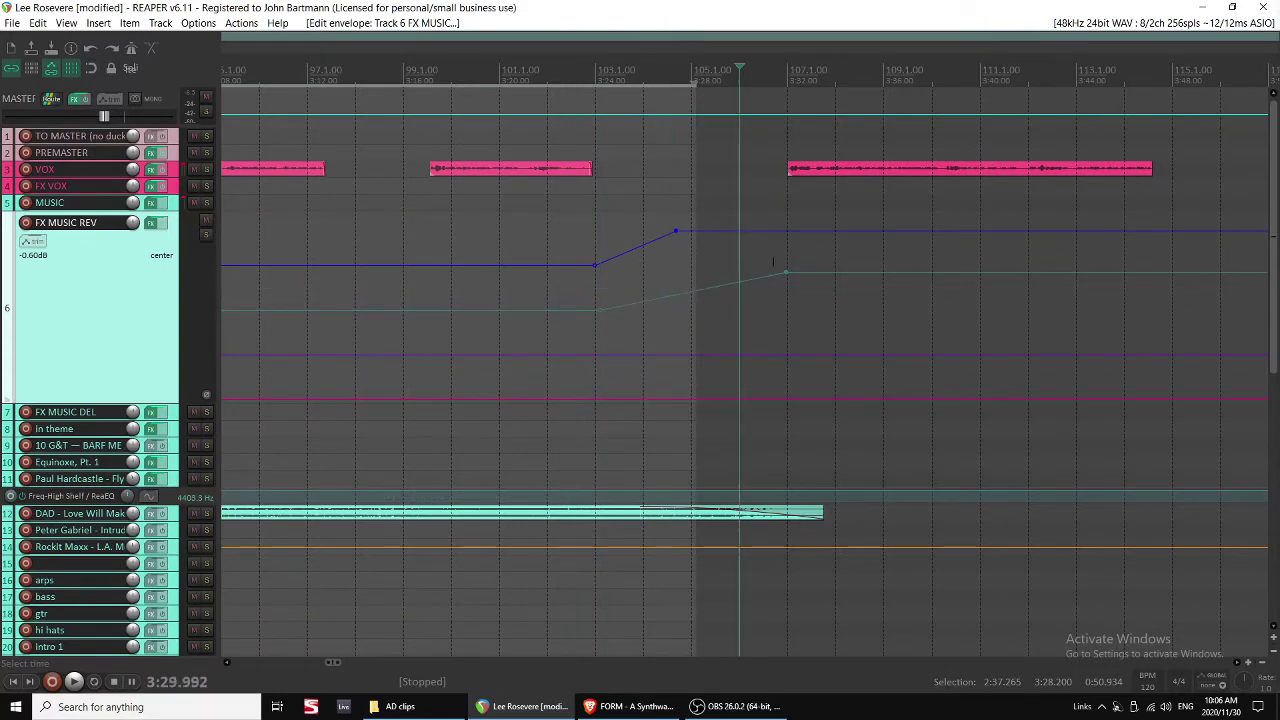
{"action": "left_click", "coordinate": [829, 258]}
{"action": "left_click", "coordinate": [819, 266]}
{"action": "left_click_drag", "start_coordinate": [807, 270], "coordinate": [792, 405]}
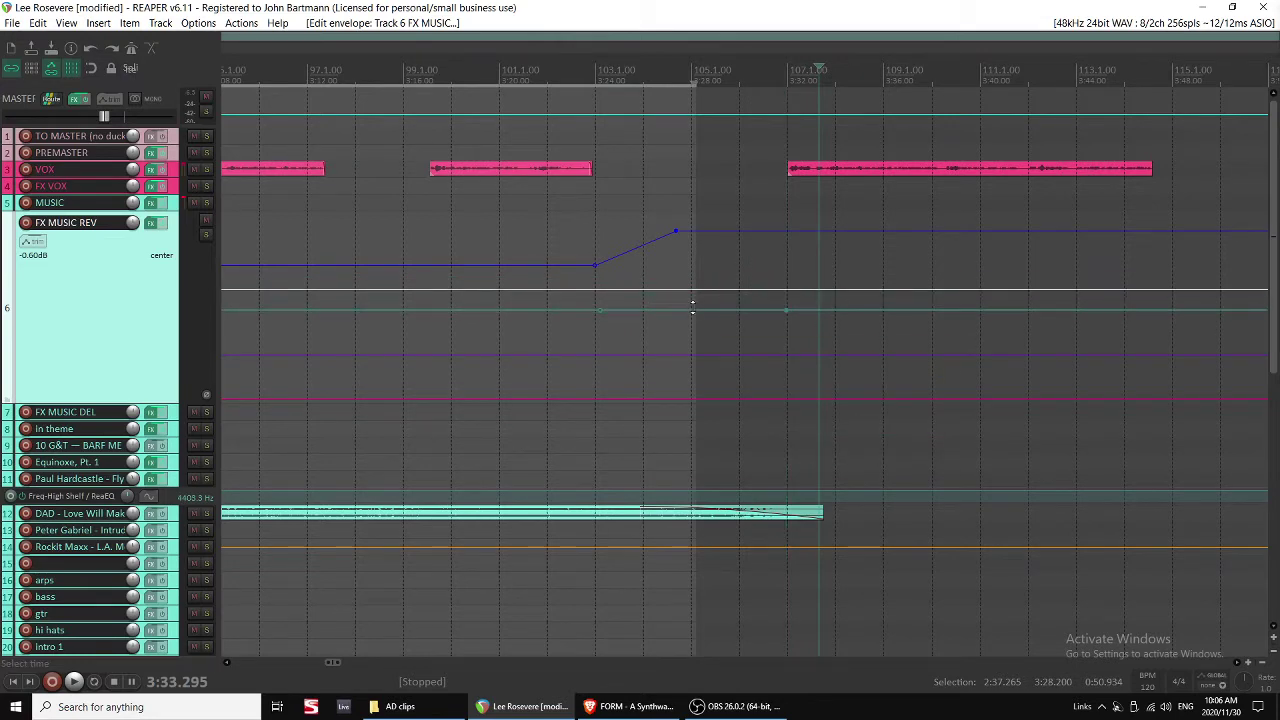
{"action": "left_click_drag", "start_coordinate": [692, 308], "coordinate": [692, 262]}
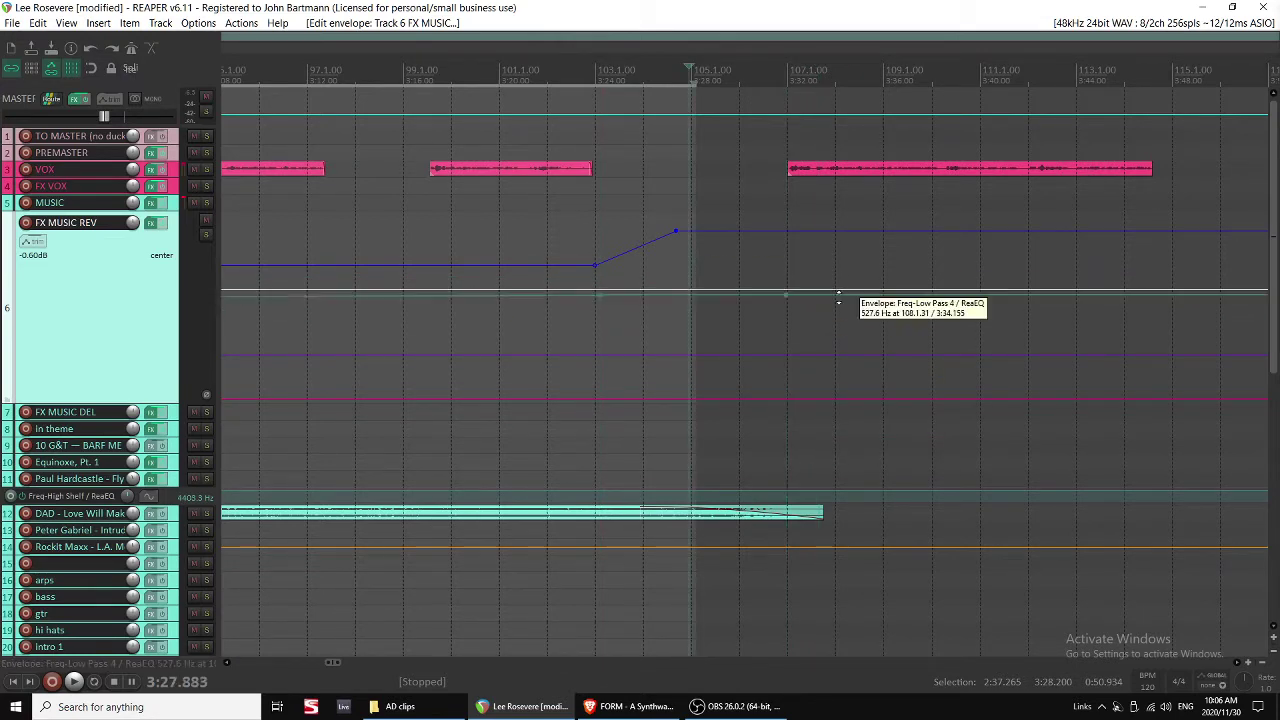
Delete the Low Pass 4 ramp points on FX MUSIC REV, shift the flat envelope's level and play the result.
{"action": "key", "text": "Delete"}
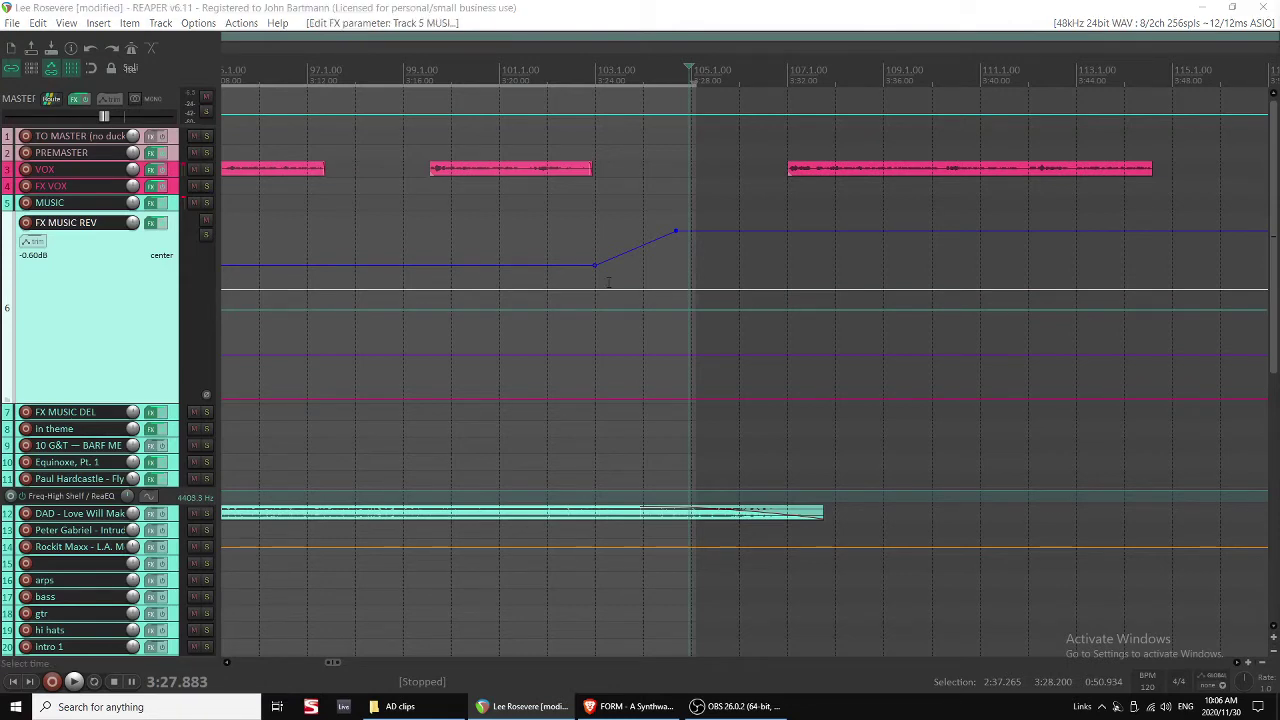
{"action": "left_click_drag", "start_coordinate": [597, 308], "coordinate": [604, 289]}
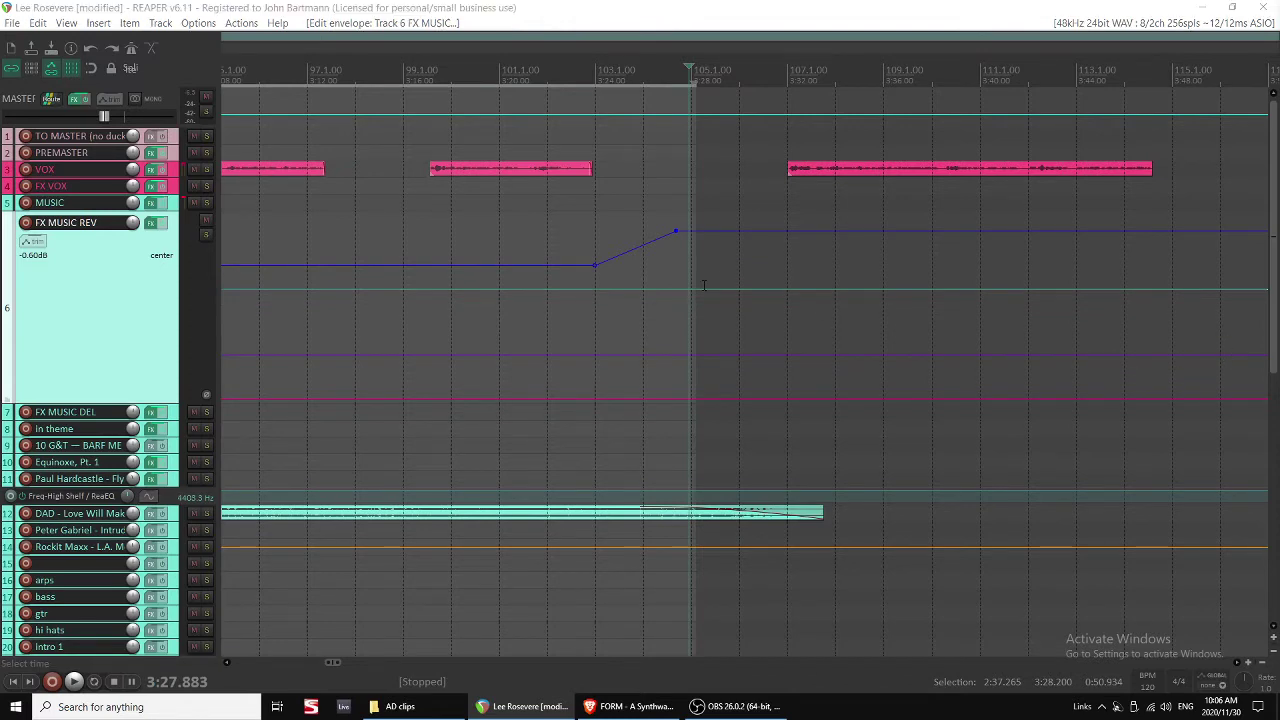
{"action": "key", "text": "space"}
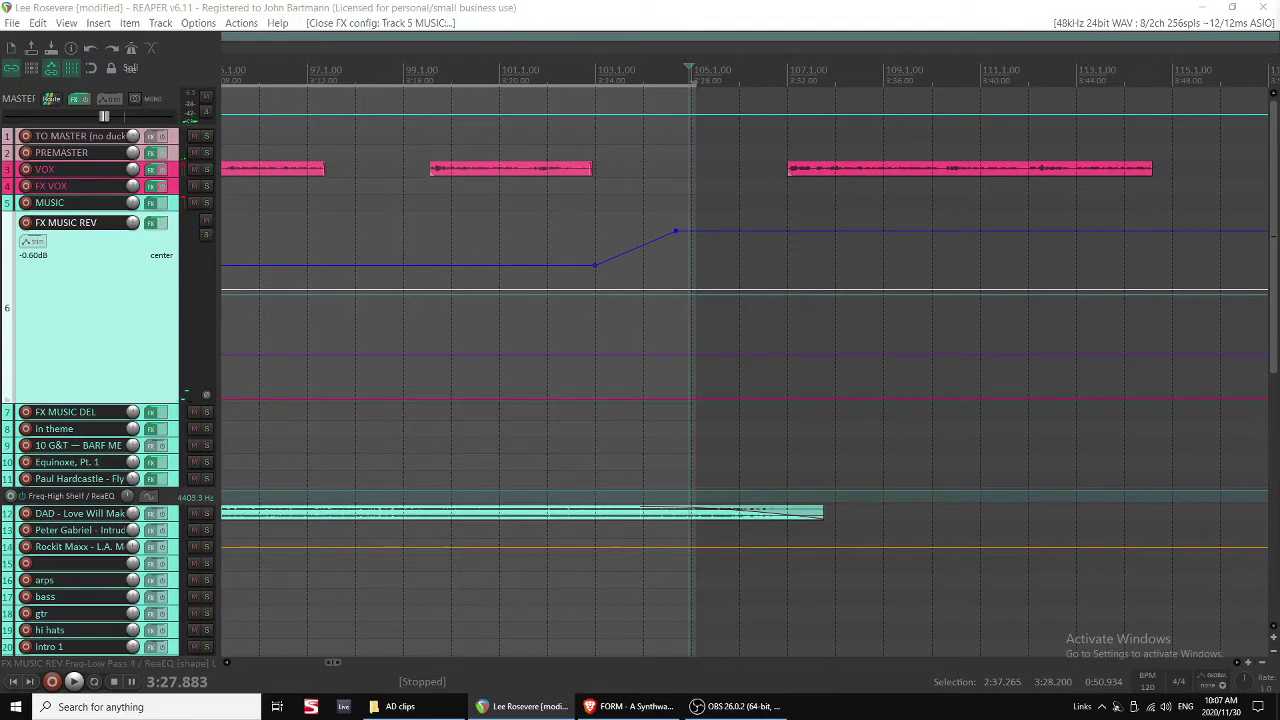
Remove the ReaEQ Freq-Low Pass 4 envelope from the FX MUSIC REV track.
{"action": "left_click", "coordinate": [25, 242]}
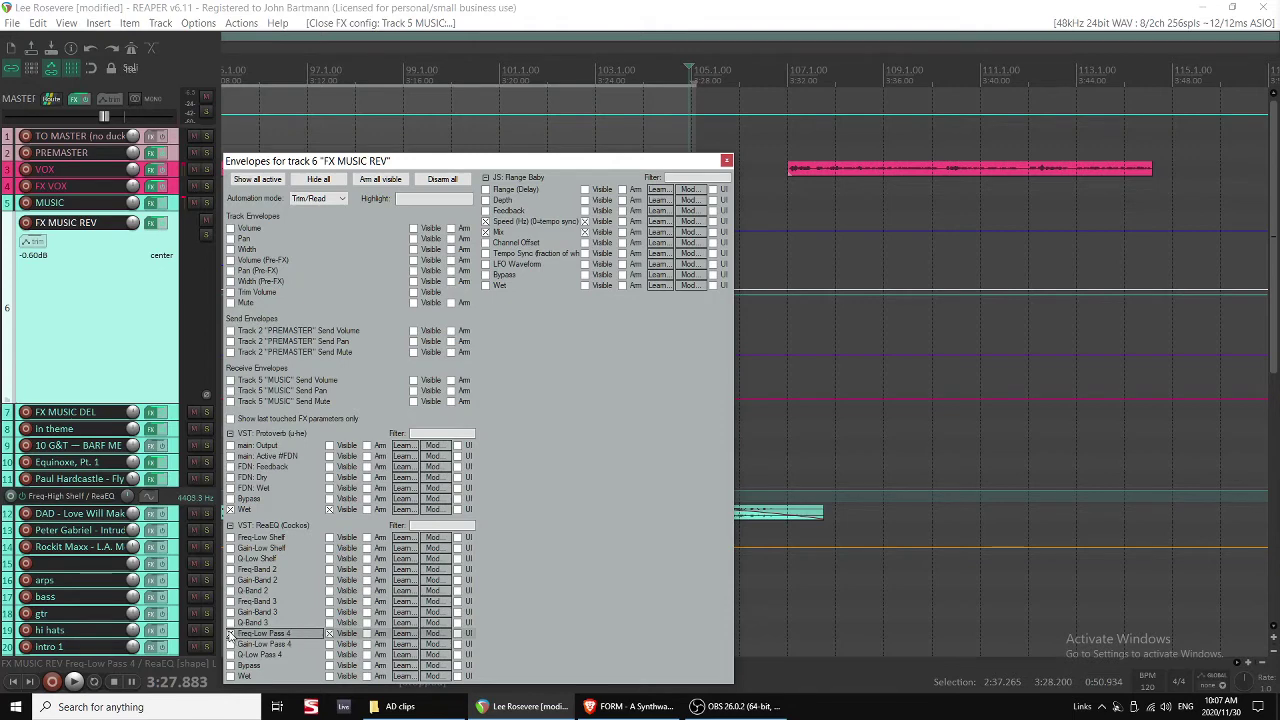
{"action": "left_click", "coordinate": [230, 634]}
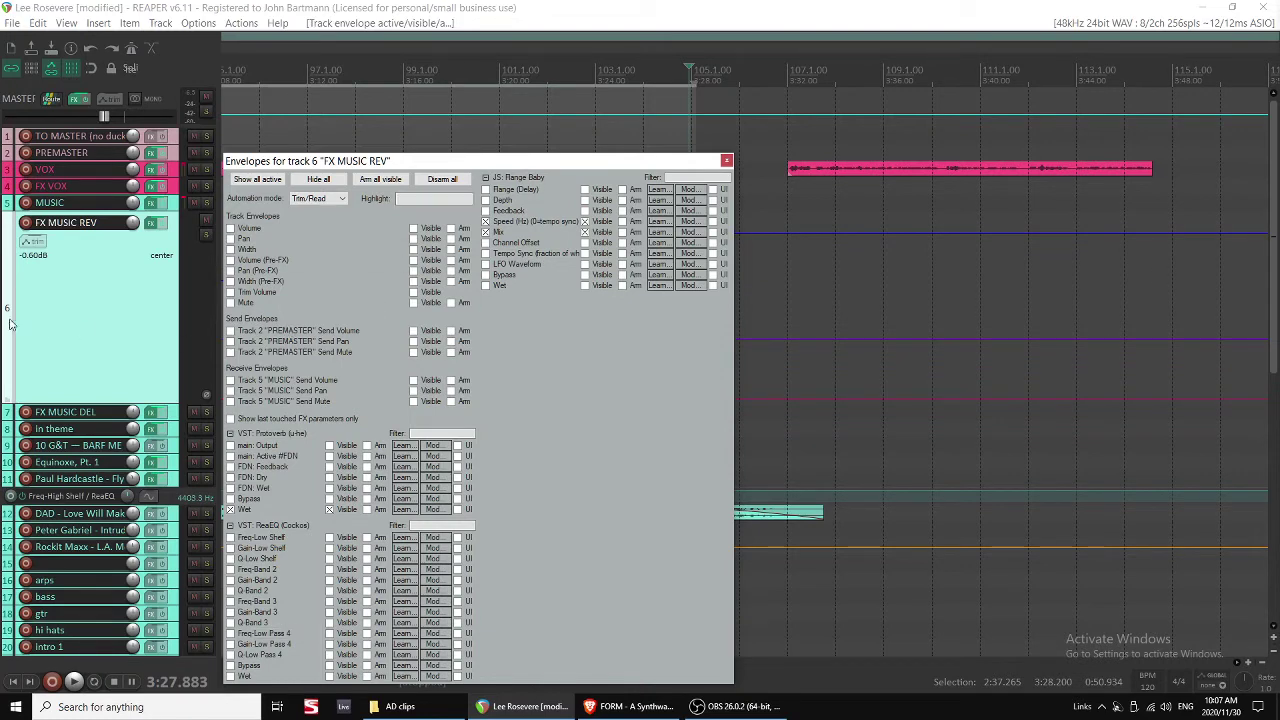
{"action": "key", "text": "Escape"}
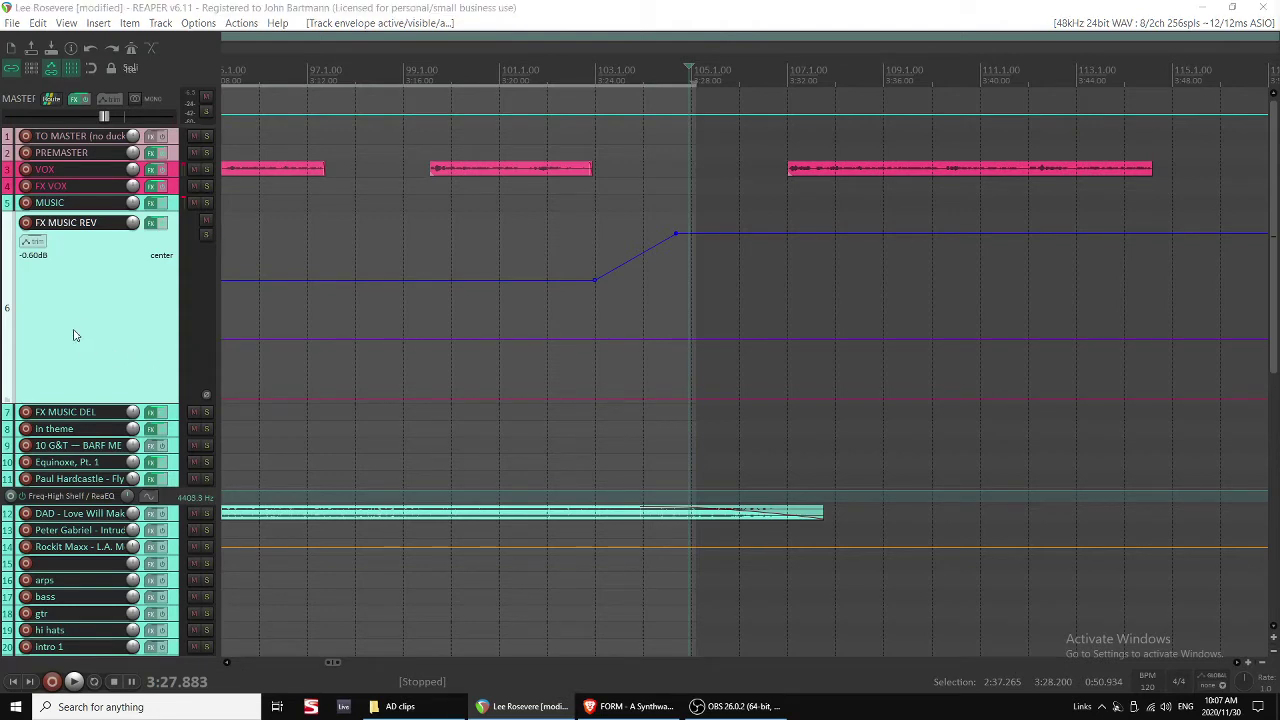
{"action": "left_click", "coordinate": [32, 242]}
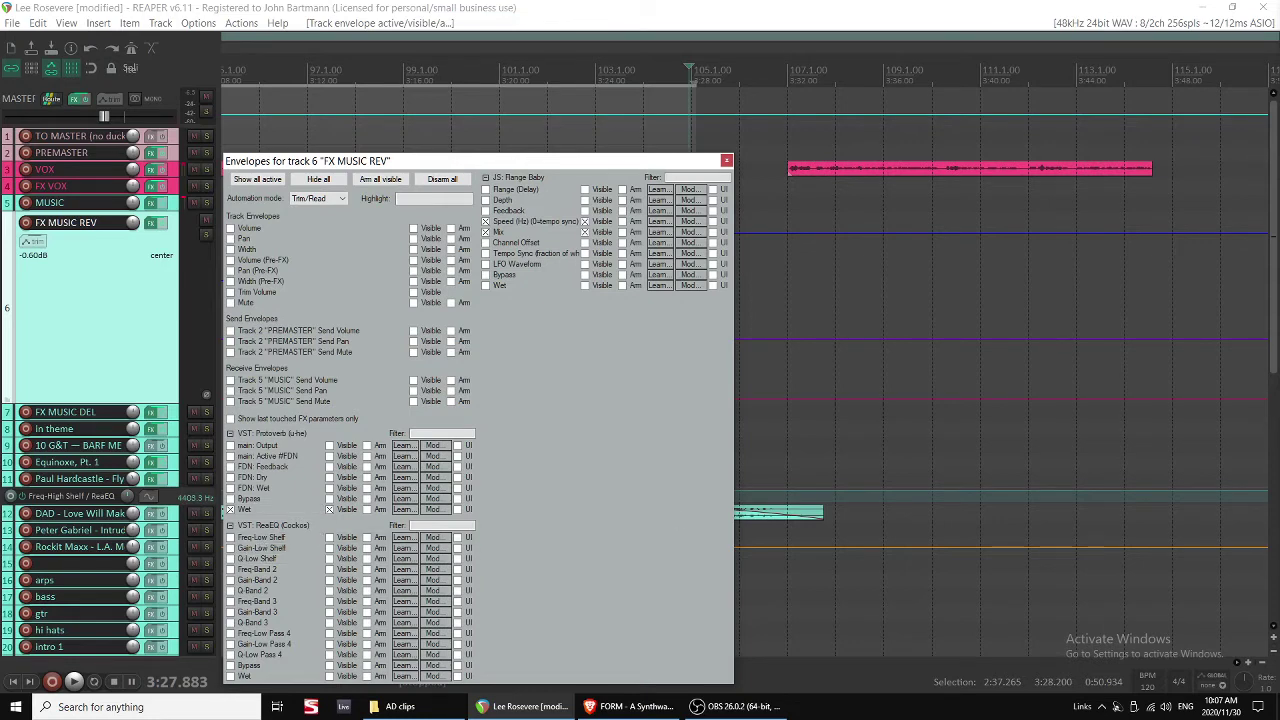
{"action": "key", "text": "Escape"}
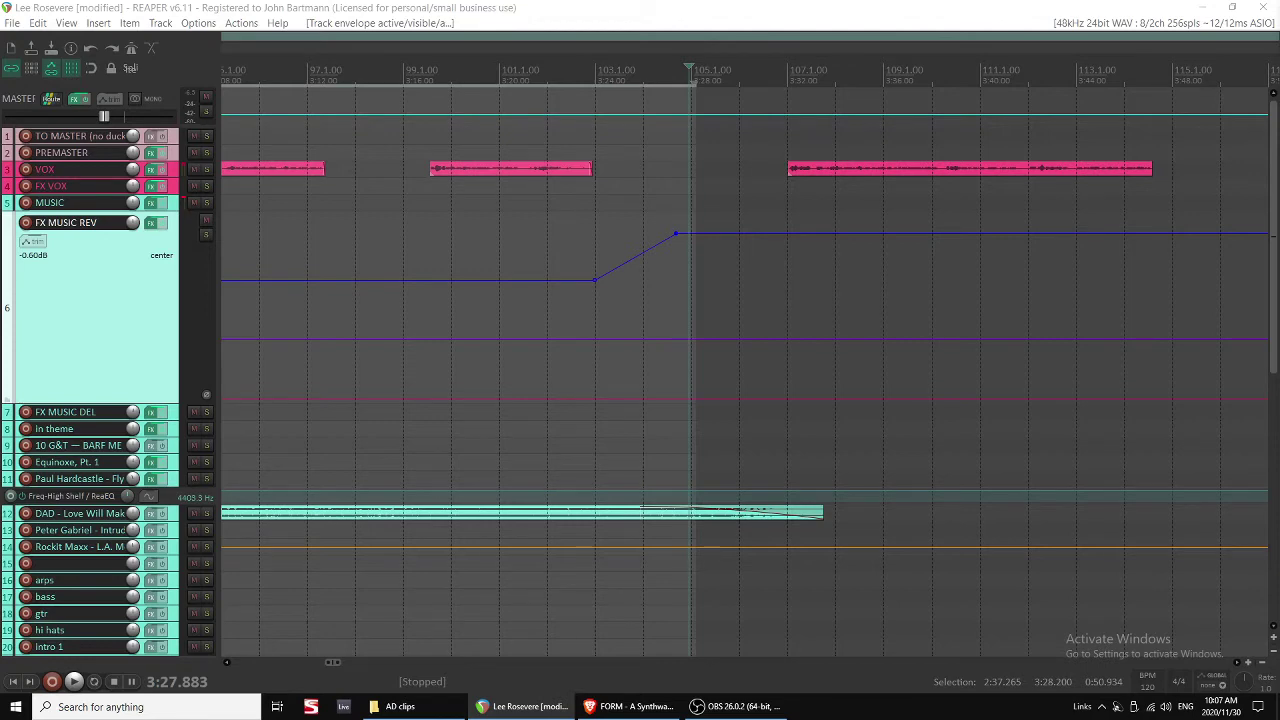
{"action": "left_click", "coordinate": [33, 241]}
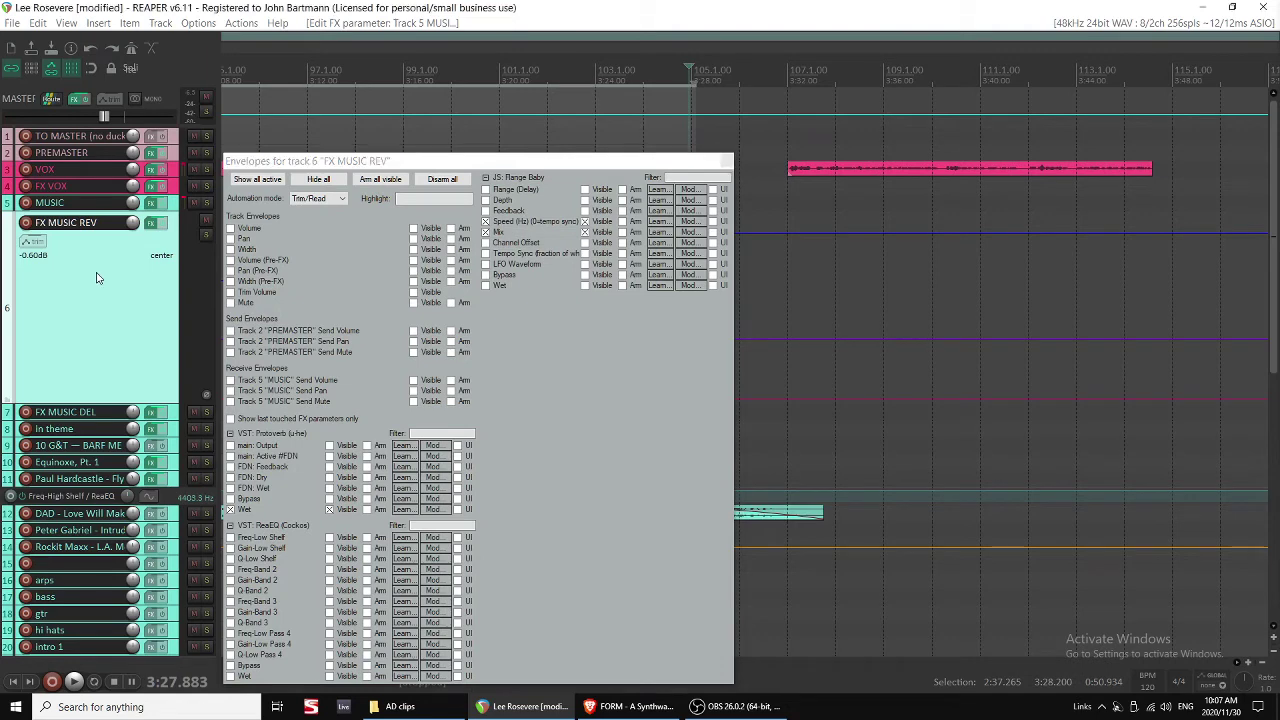
{"action": "key", "text": "Escape"}
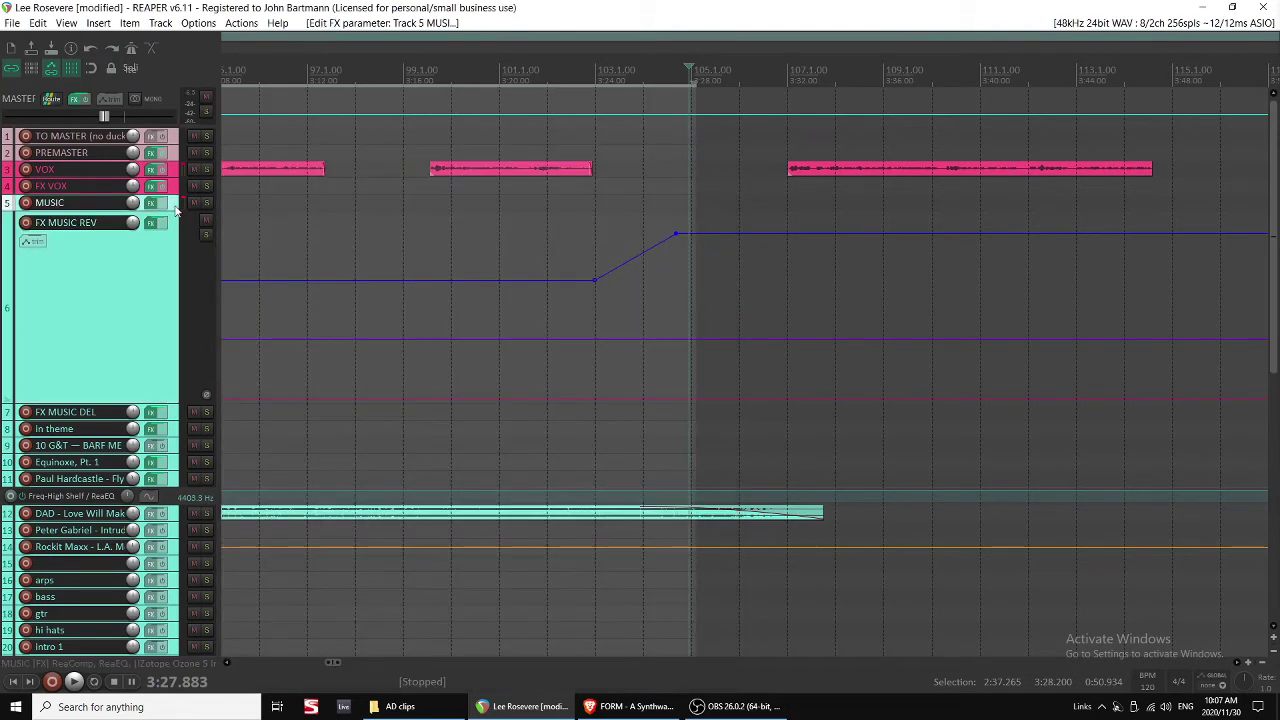
Enlarge the MUSIC track and show the Freq-High Pass 1 envelope of its last ReaEQ in its own lane.
{"action": "key", "text": "shift+grave"}
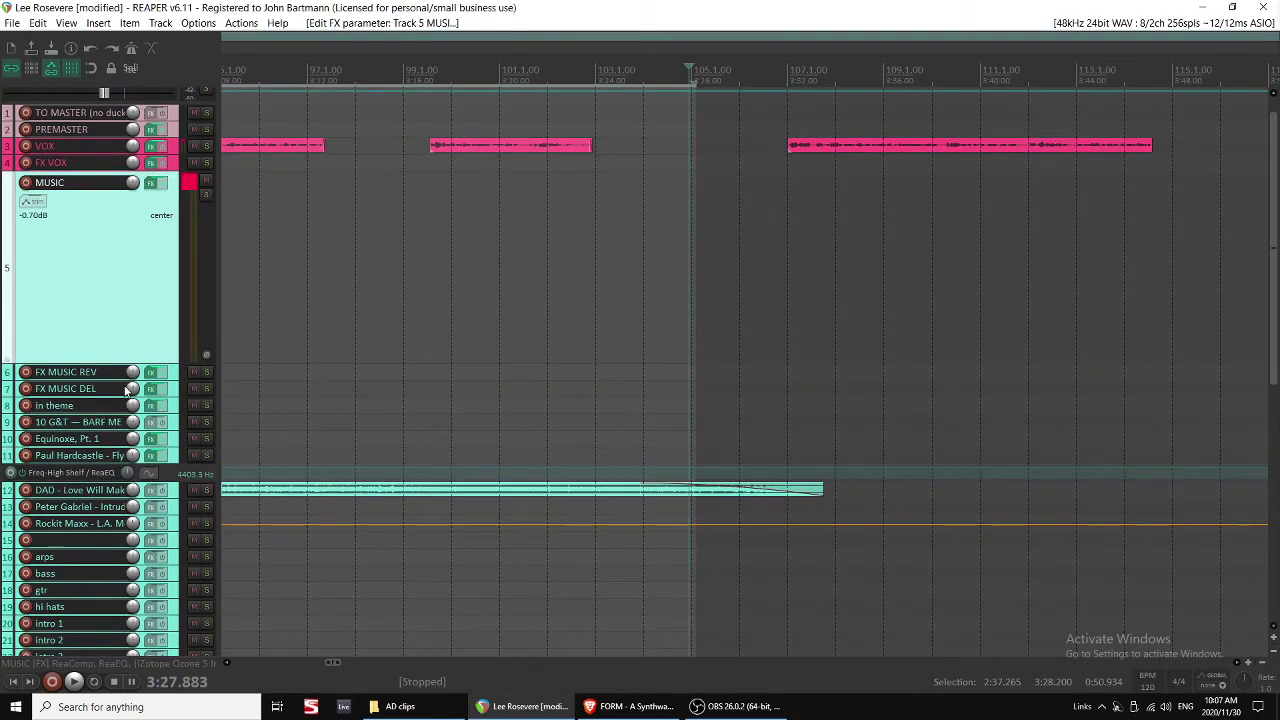
{"action": "key", "text": "v"}
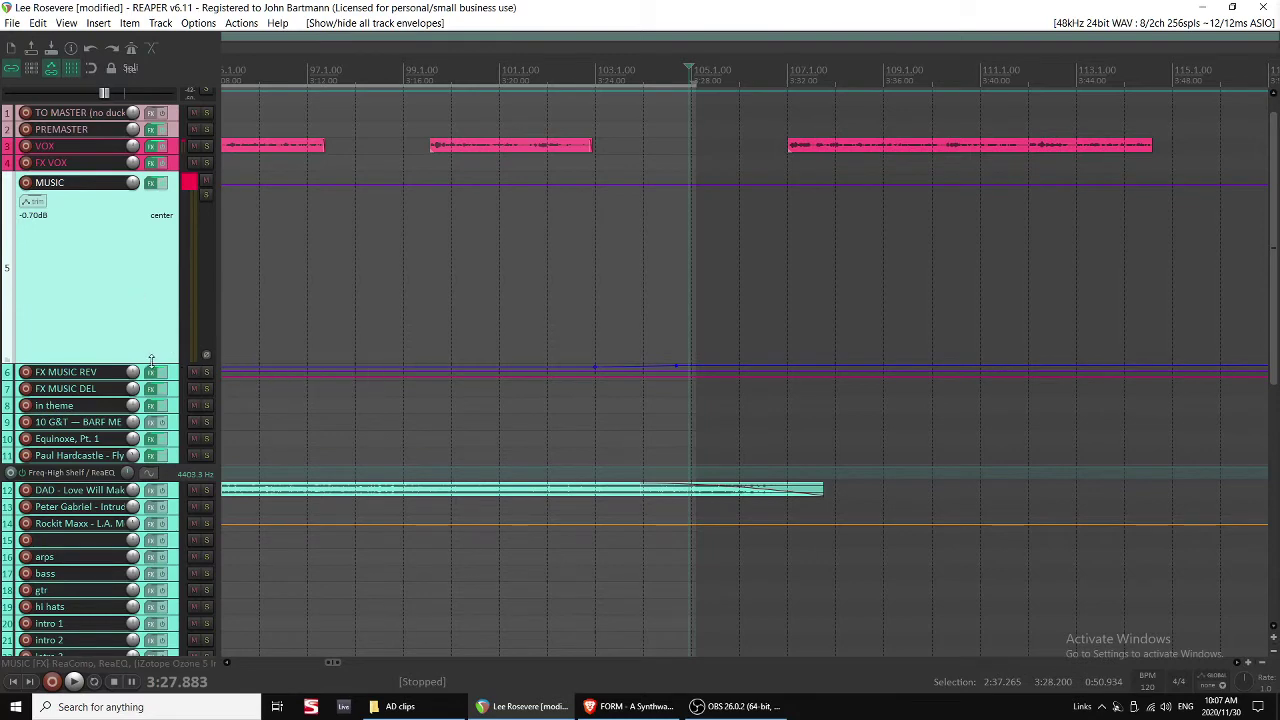
{"action": "left_click_drag", "start_coordinate": [151, 360], "coordinate": [151, 382]}
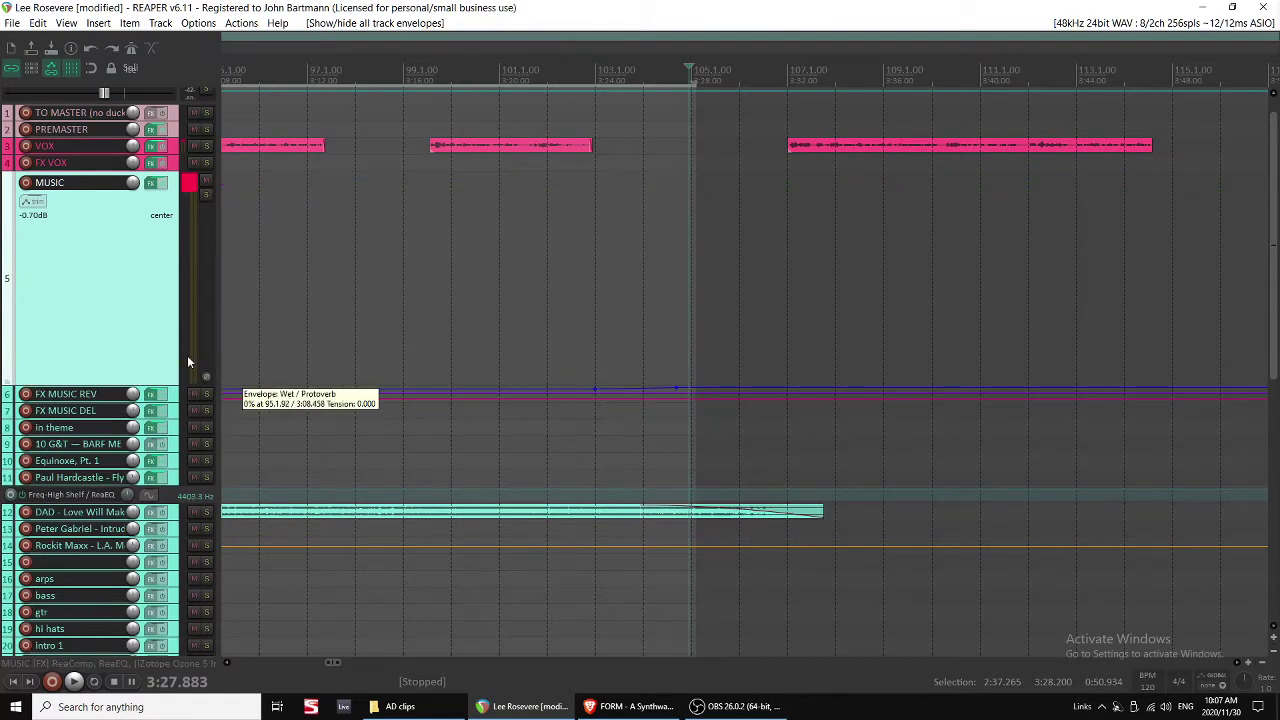
{"action": "left_click", "coordinate": [176, 312]}
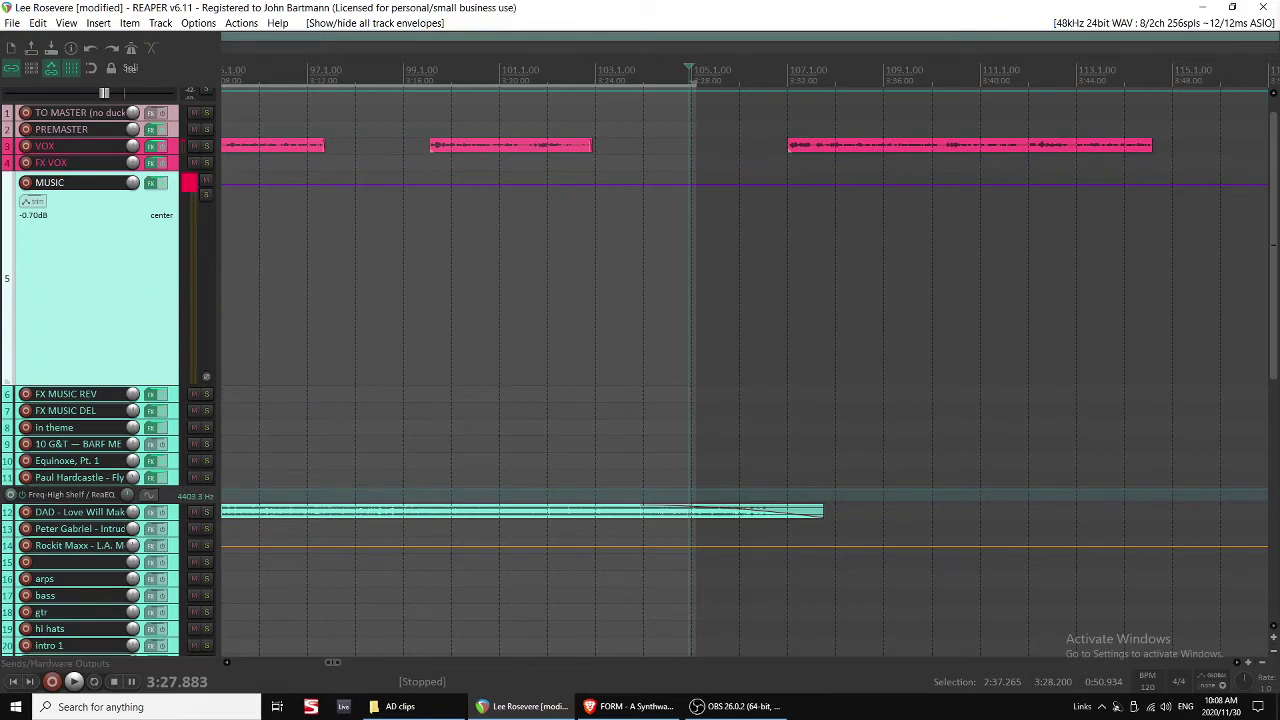
{"action": "left_click", "coordinate": [33, 203]}
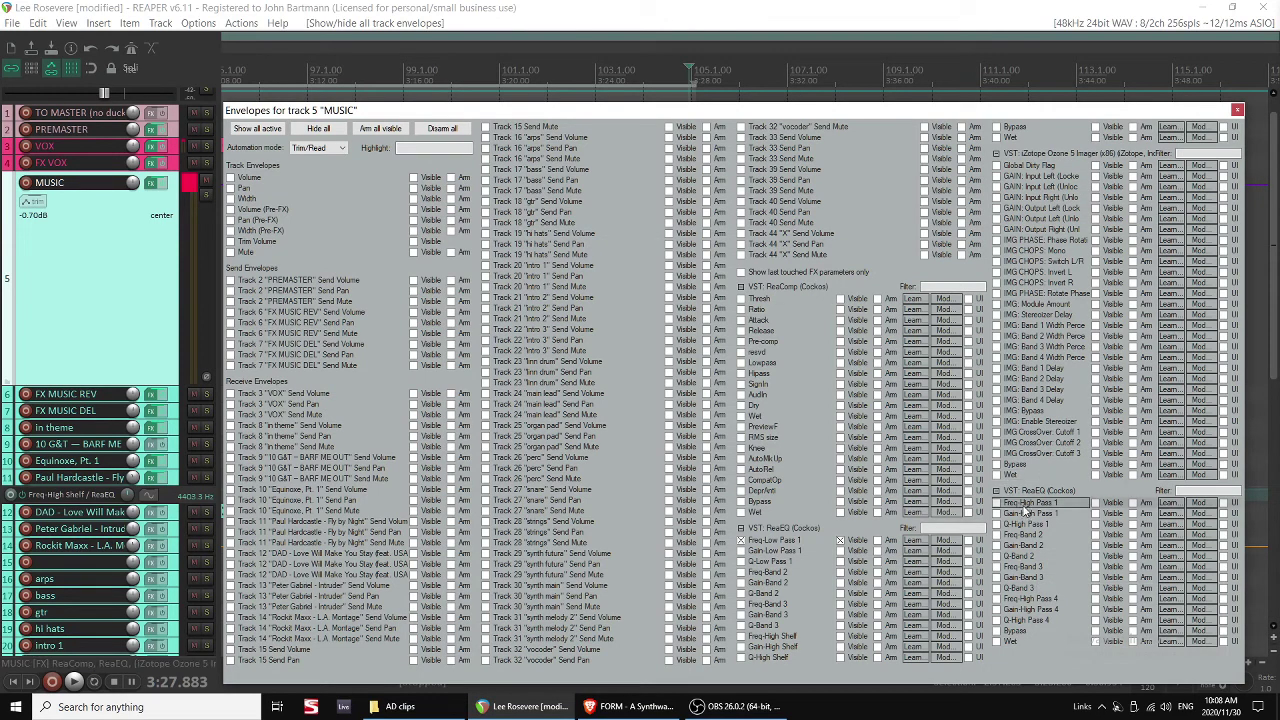
{"action": "left_click", "coordinate": [996, 503]}
{"action": "left_click", "coordinate": [114, 342]}
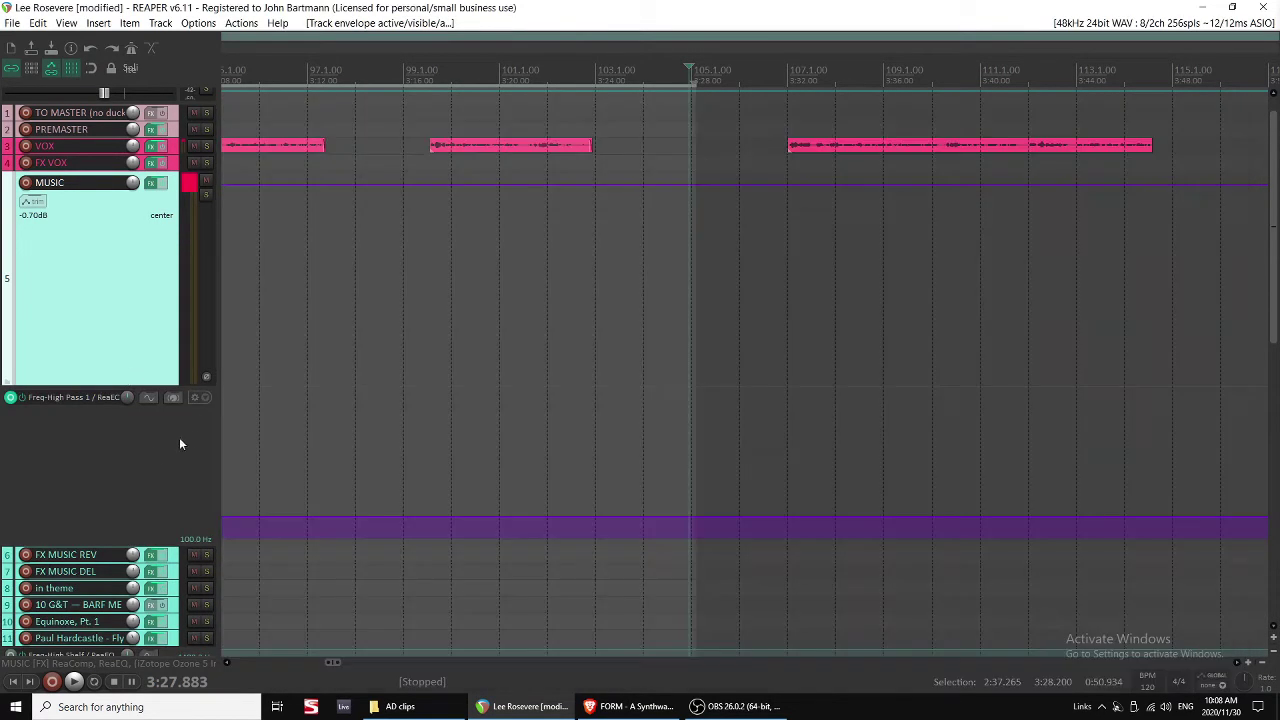
Ramp the MUSIC track's High Pass 1 frequency envelope up to about 400 Hz between about 3:26.4 and 3:29.7 during playback.
{"action": "scroll", "coordinate": [556, 424], "scroll_direction": "down", "scroll_amount": 5}
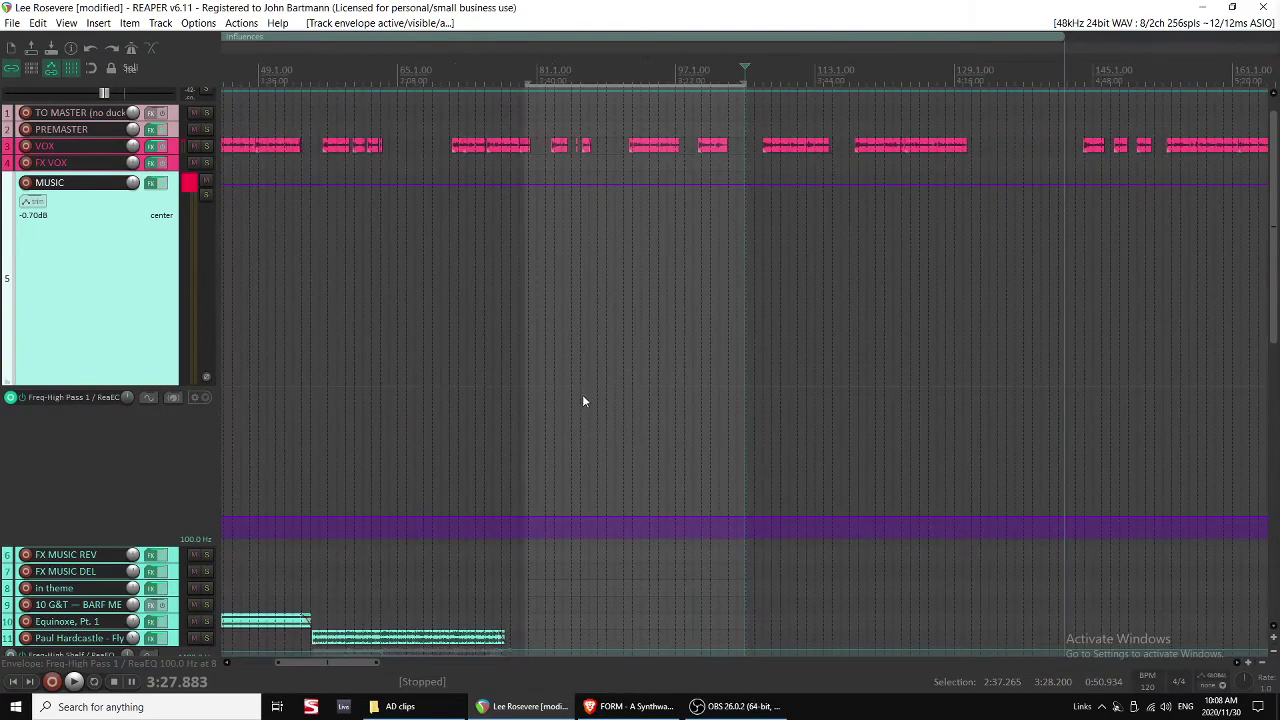
{"action": "left_click", "coordinate": [714, 448]}
{"action": "left_click", "coordinate": [521, 438]}
{"action": "scroll", "coordinate": [788, 433], "scroll_direction": "down", "scroll_amount": 3}
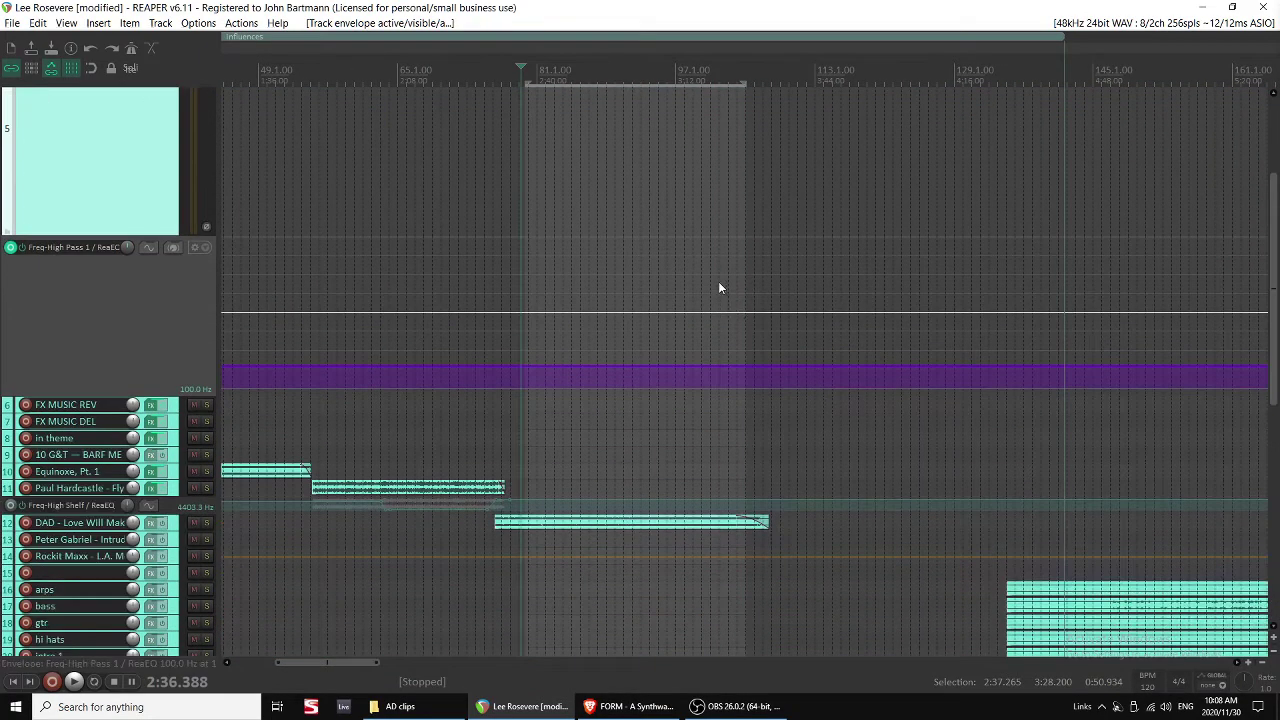
{"action": "left_click", "coordinate": [718, 288]}
{"action": "scroll", "coordinate": [718, 288], "scroll_direction": "up", "scroll_amount": 5}
{"action": "key", "text": "space"}
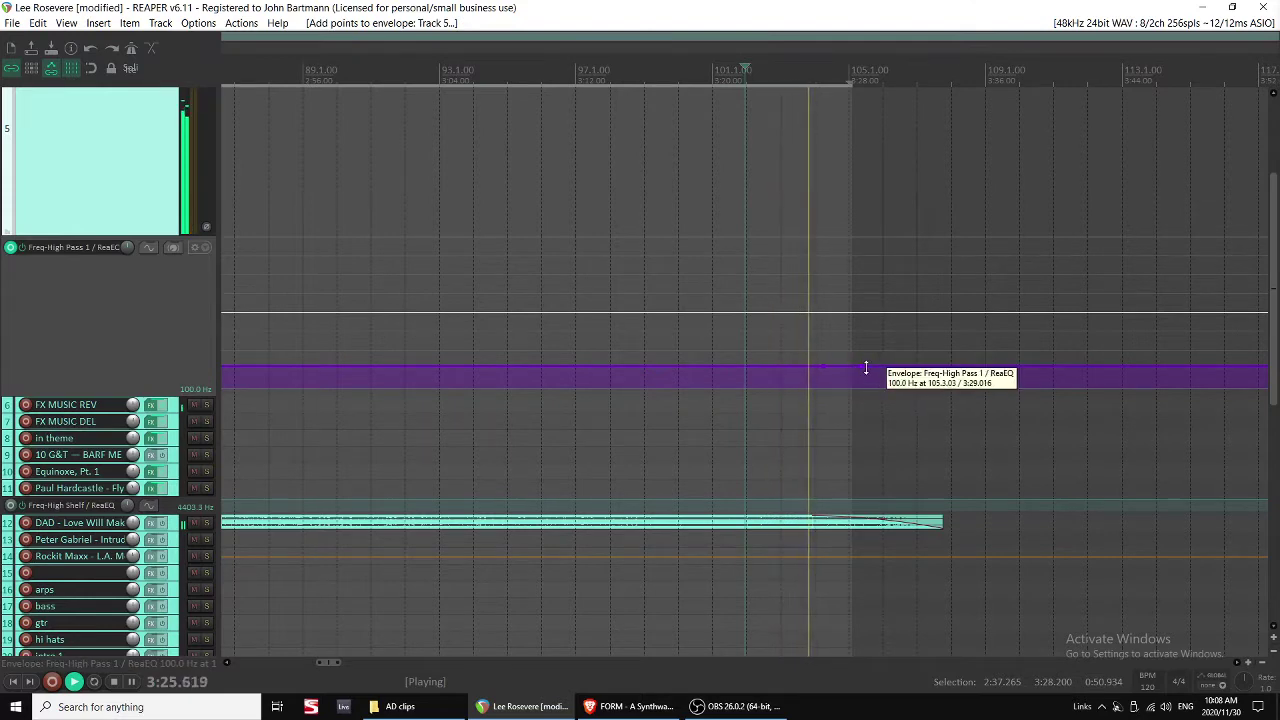
{"action": "left_click_drag", "start_coordinate": [864, 368], "coordinate": [885, 341]}
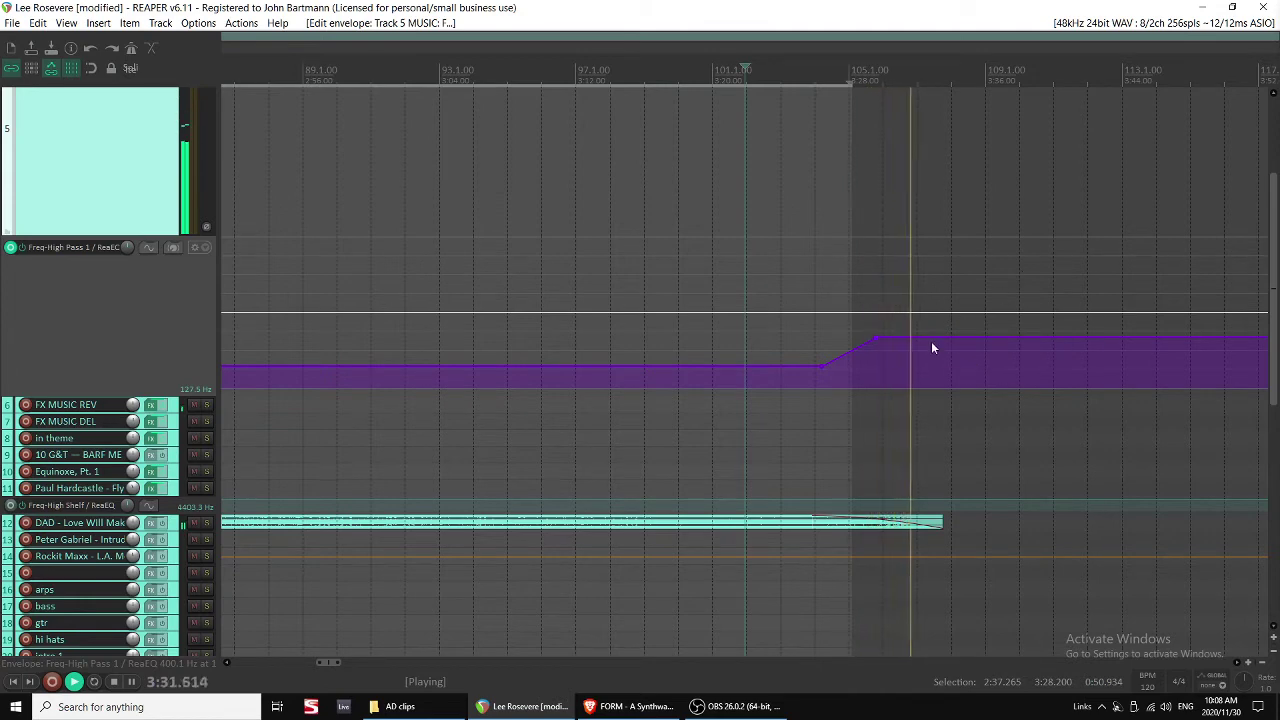
Add a point to the High Pass 1 envelope at about 3:32.7 and play from about 3:30.3.
{"action": "left_click", "coordinate": [930, 340]}
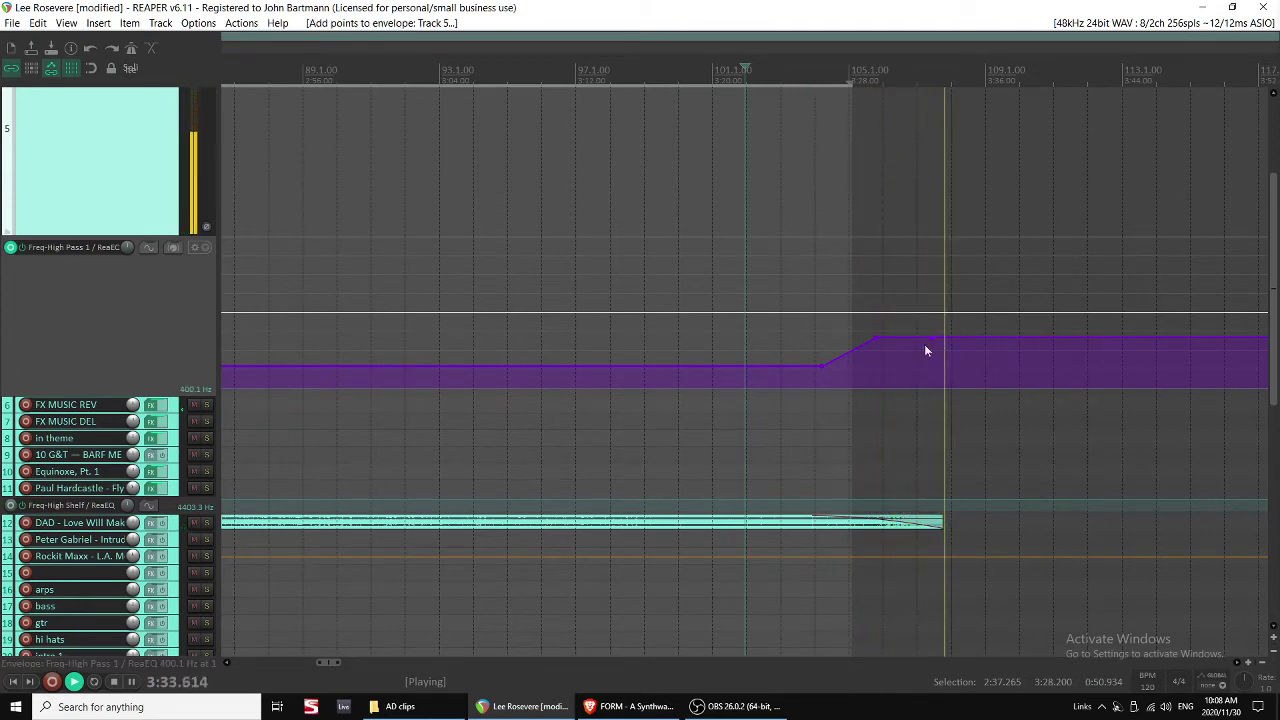
{"action": "key", "text": "space"}
{"action": "left_click", "coordinate": [889, 335]}
{"action": "key", "text": "space"}
Extend the DAD music clip and its fade-out to about 3:38.3 and give the fade a curve that falls quickly at first.
{"action": "left_click_drag", "start_coordinate": [943, 521], "coordinate": [815, 520]}
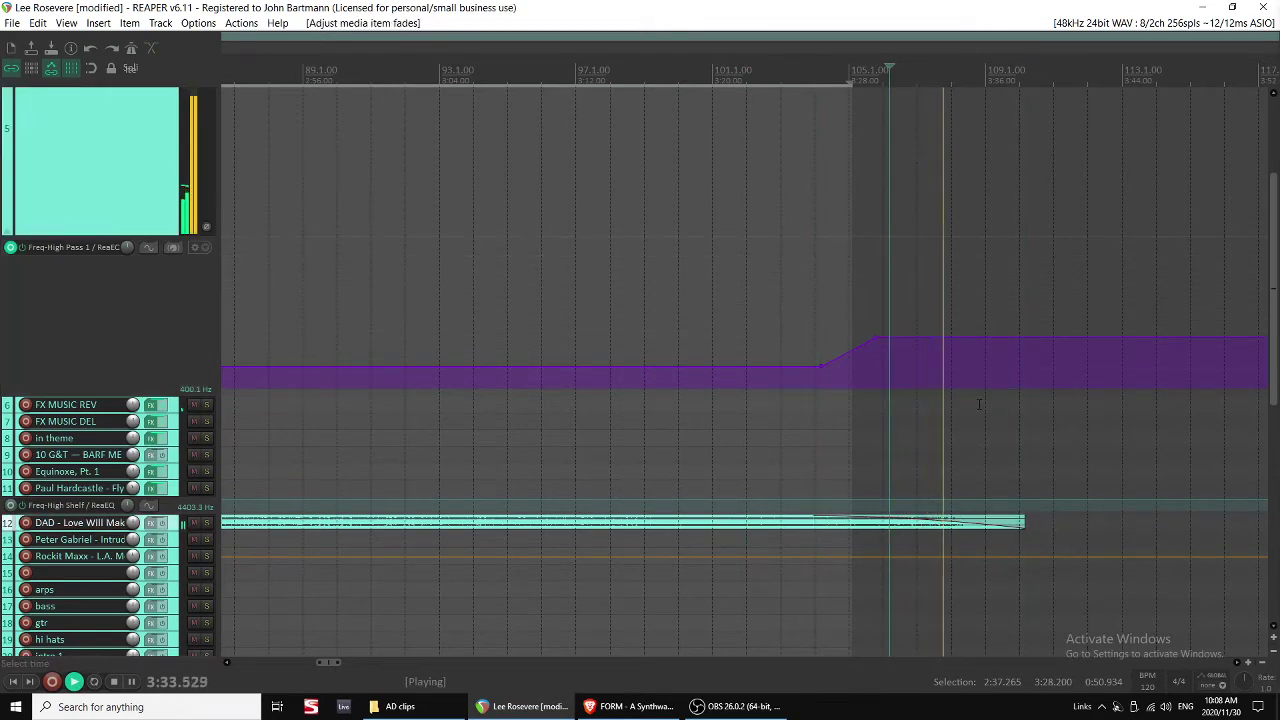
{"action": "scroll", "coordinate": [979, 404], "scroll_direction": "down", "scroll_amount": 1}
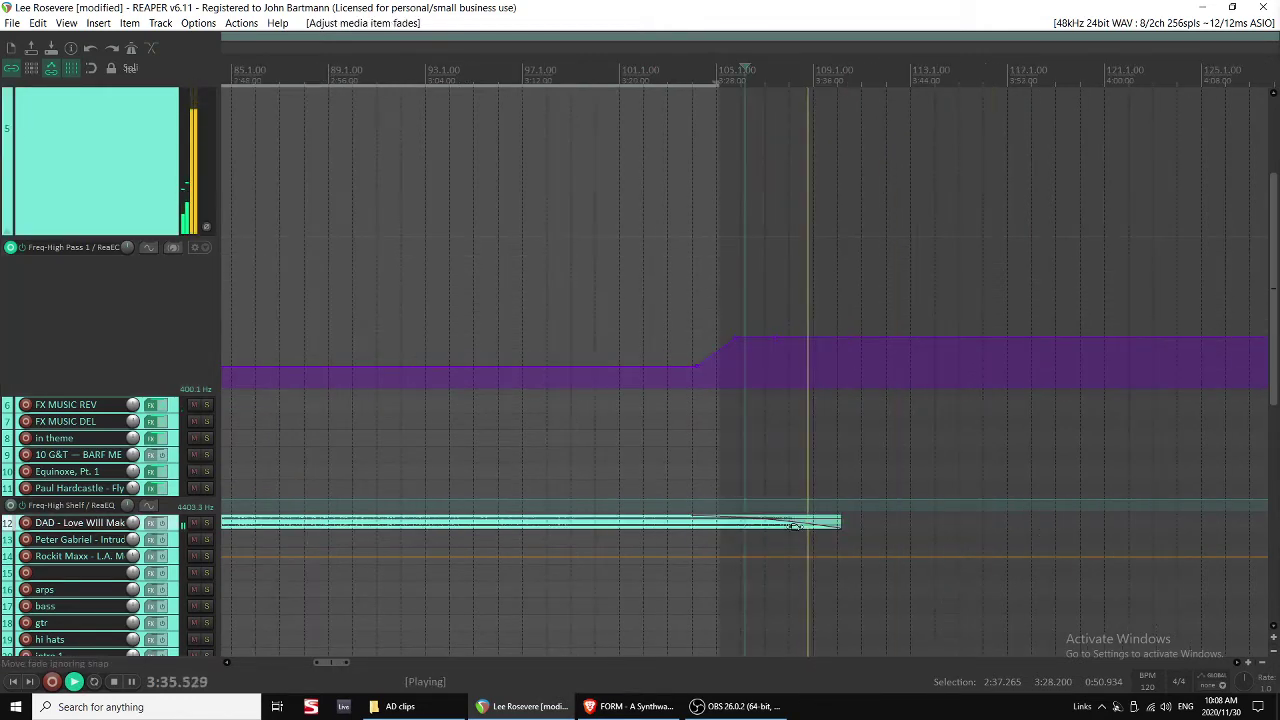
{"action": "right_click", "coordinate": [795, 525]}
{"action": "left_click", "coordinate": [830, 560]}
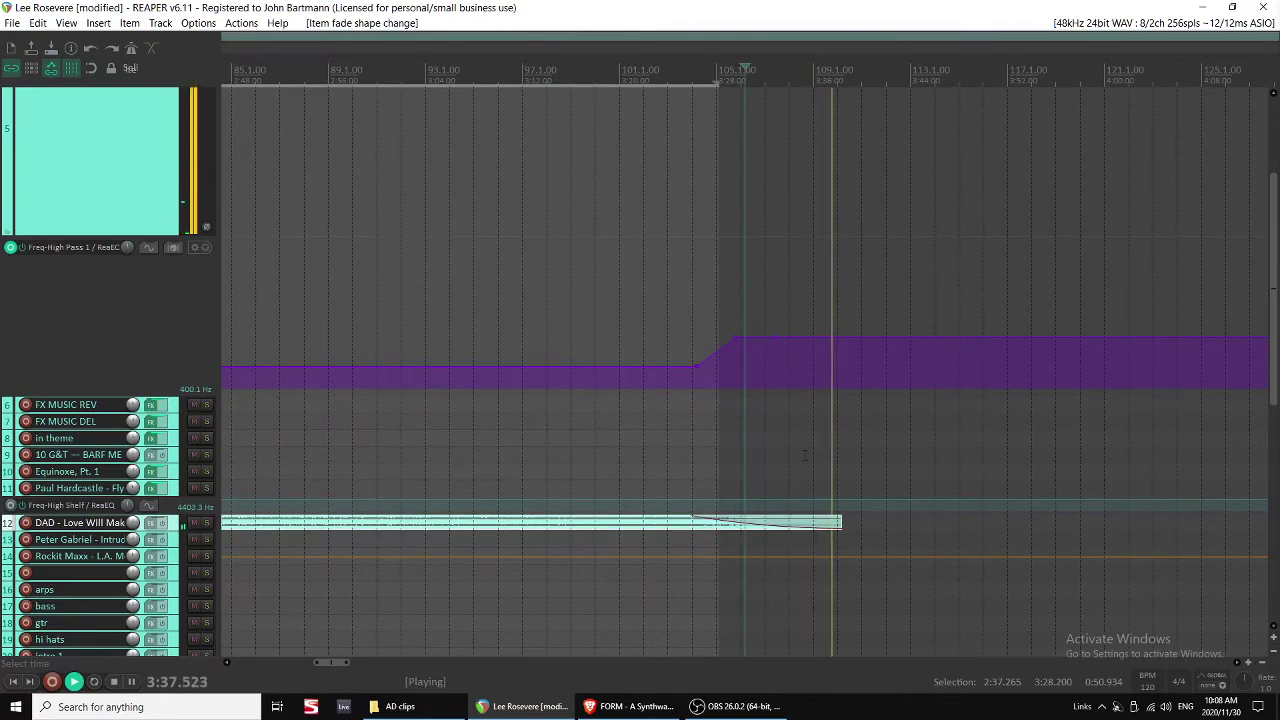
Hide the MUSIC track's envelopes and show those of FX MUSIC REV on the enlarged track.
{"action": "scroll", "coordinate": [805, 455], "scroll_direction": "down", "scroll_amount": 2}
{"action": "scroll", "coordinate": [790, 425], "scroll_direction": "up", "scroll_amount": 3}
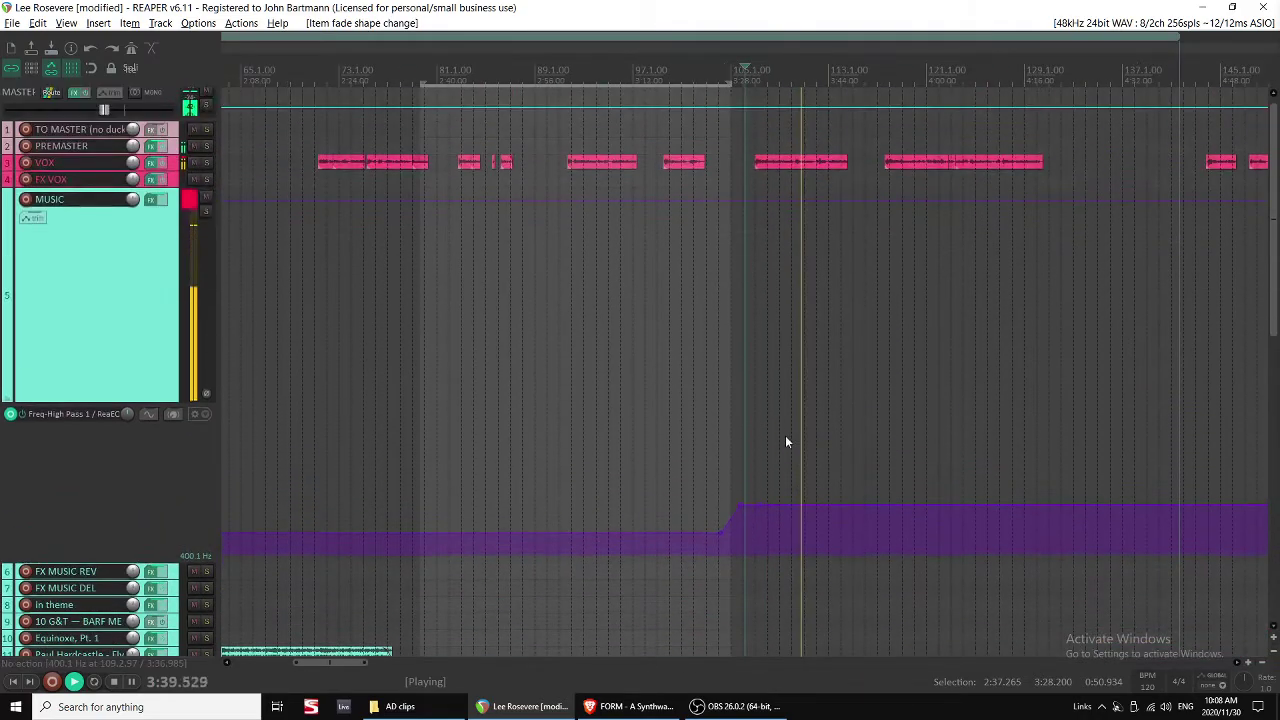
{"action": "left_click", "coordinate": [120, 375]}
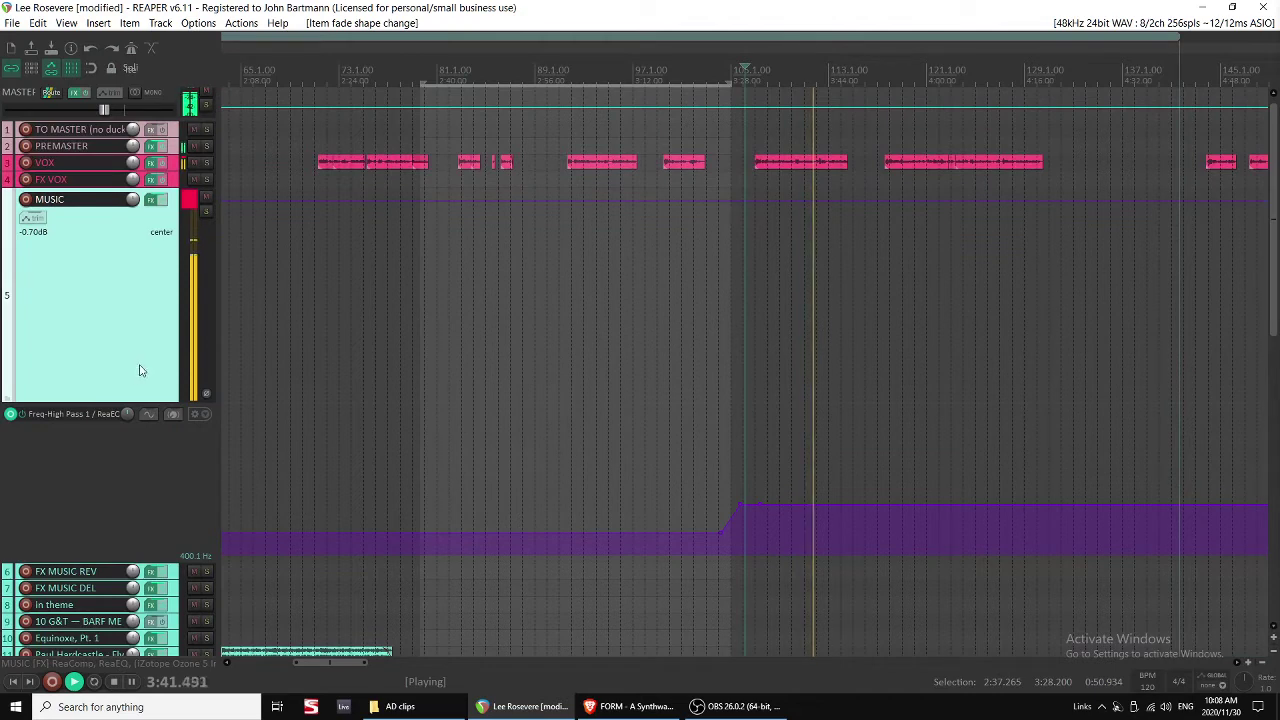
{"action": "key", "text": "v"}
{"action": "key", "text": "v"}
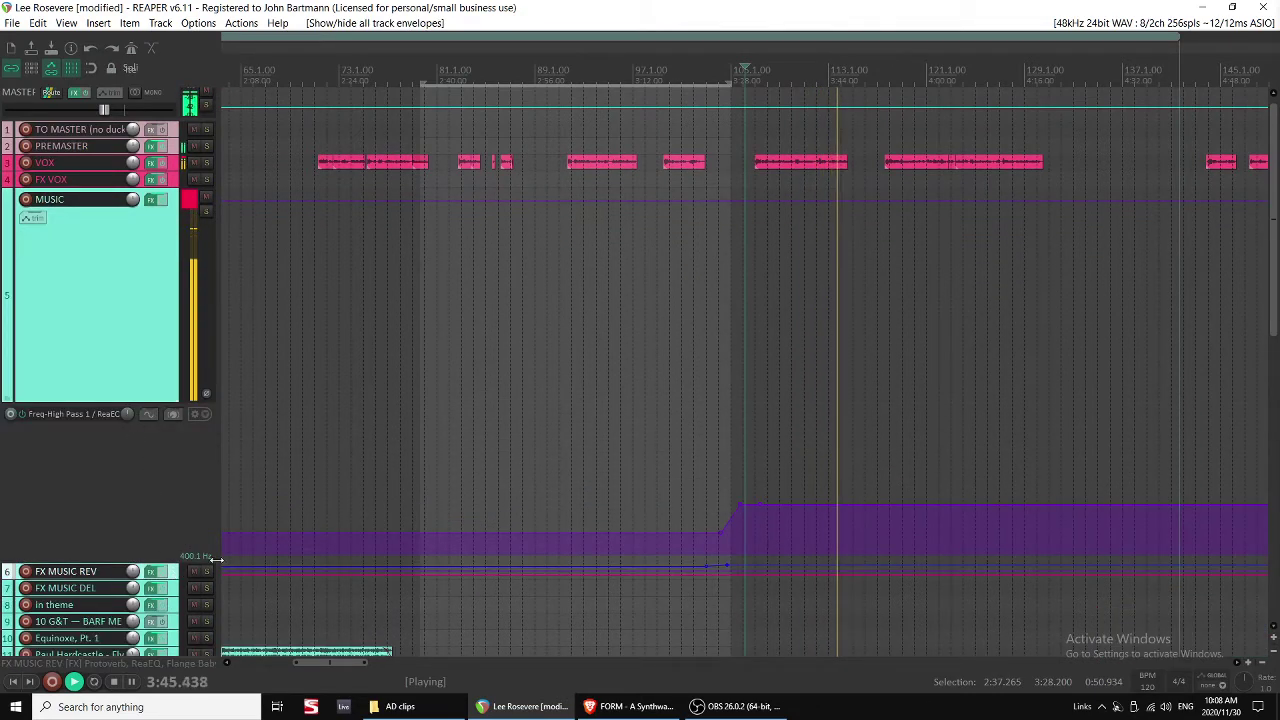
{"action": "left_click", "coordinate": [119, 378]}
{"action": "key", "text": "v"}
{"action": "left_click", "coordinate": [175, 413]}
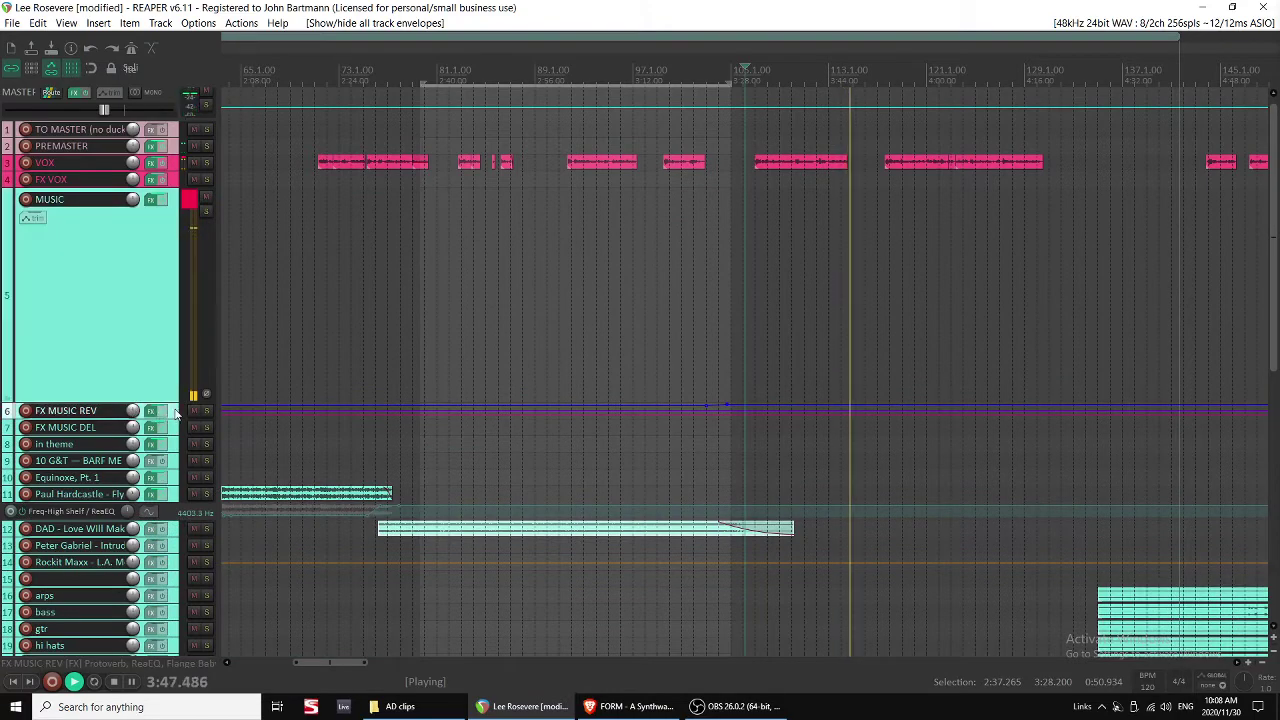
Raise the upper point of the FX MUSIC REV reverb ramp and move it to about 3:30.1 while playing from about 3:24.2.
{"action": "key", "text": "space"}
{"action": "left_click", "coordinate": [709, 266]}
{"action": "key", "text": "space"}
{"action": "scroll", "coordinate": [709, 266], "scroll_direction": "up", "scroll_amount": 3}
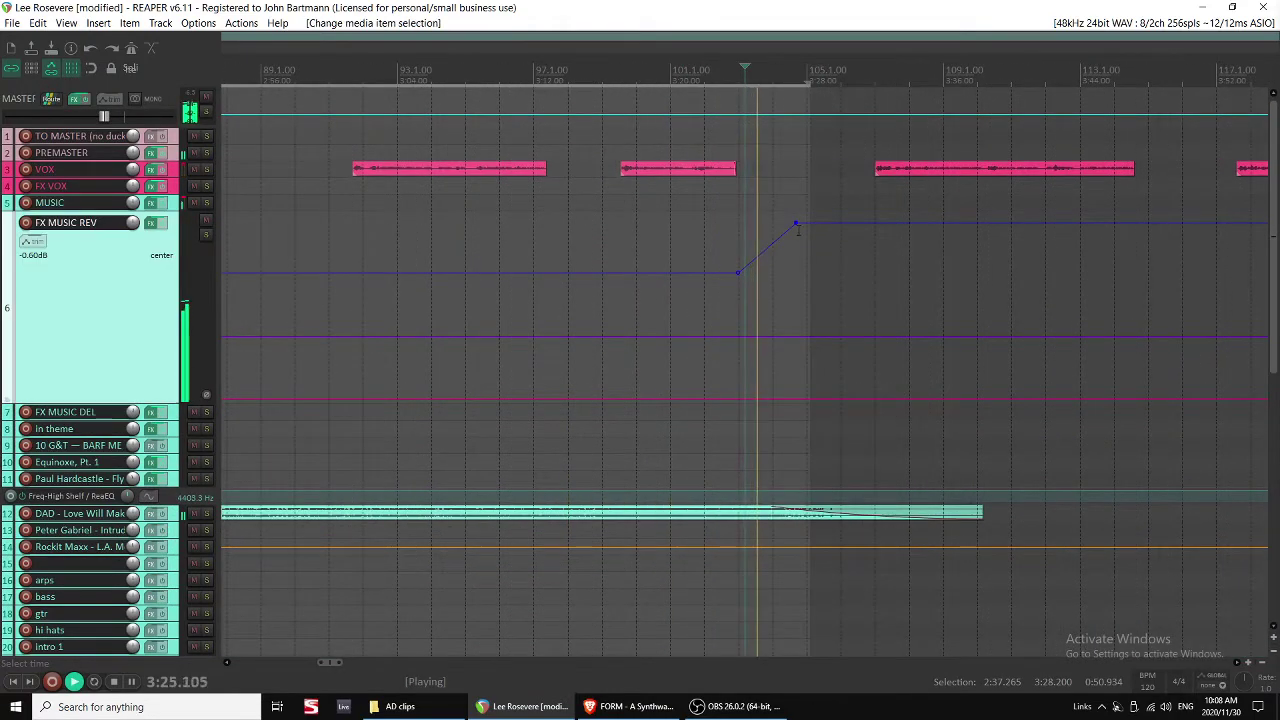
{"action": "left_click_drag", "start_coordinate": [798, 229], "coordinate": [845, 188]}
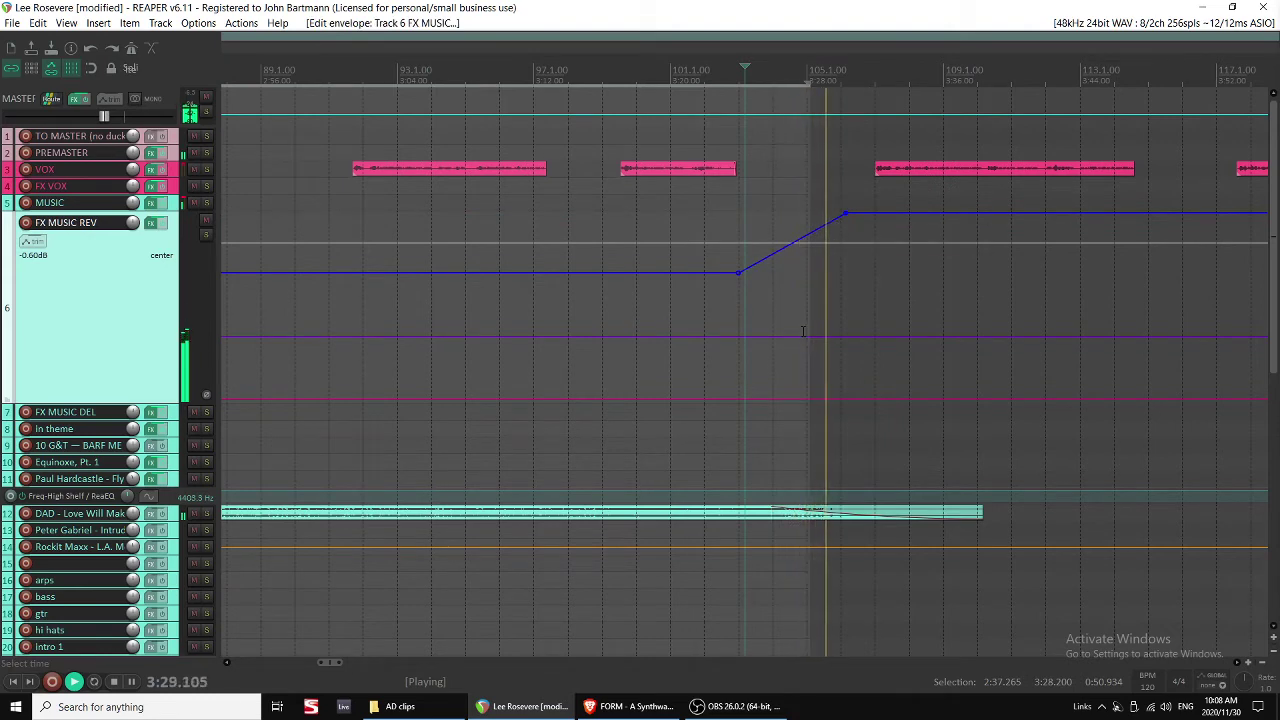
{"action": "scroll", "coordinate": [799, 332], "scroll_direction": "down", "scroll_amount": 1}
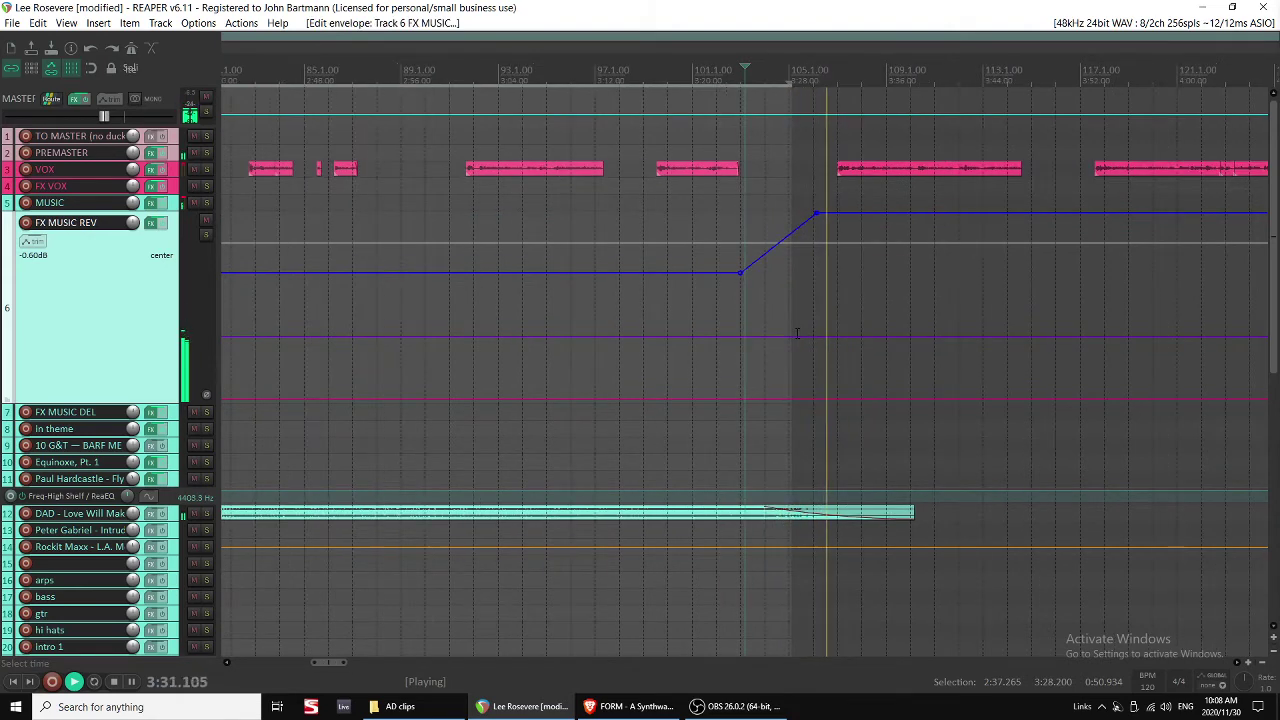
Save the project and extend the end of the DAD music clip to about 3:40.3.
{"action": "key", "text": "ctrl+s"}
{"action": "scroll", "coordinate": [797, 333], "scroll_direction": "right", "scroll_amount": 1}
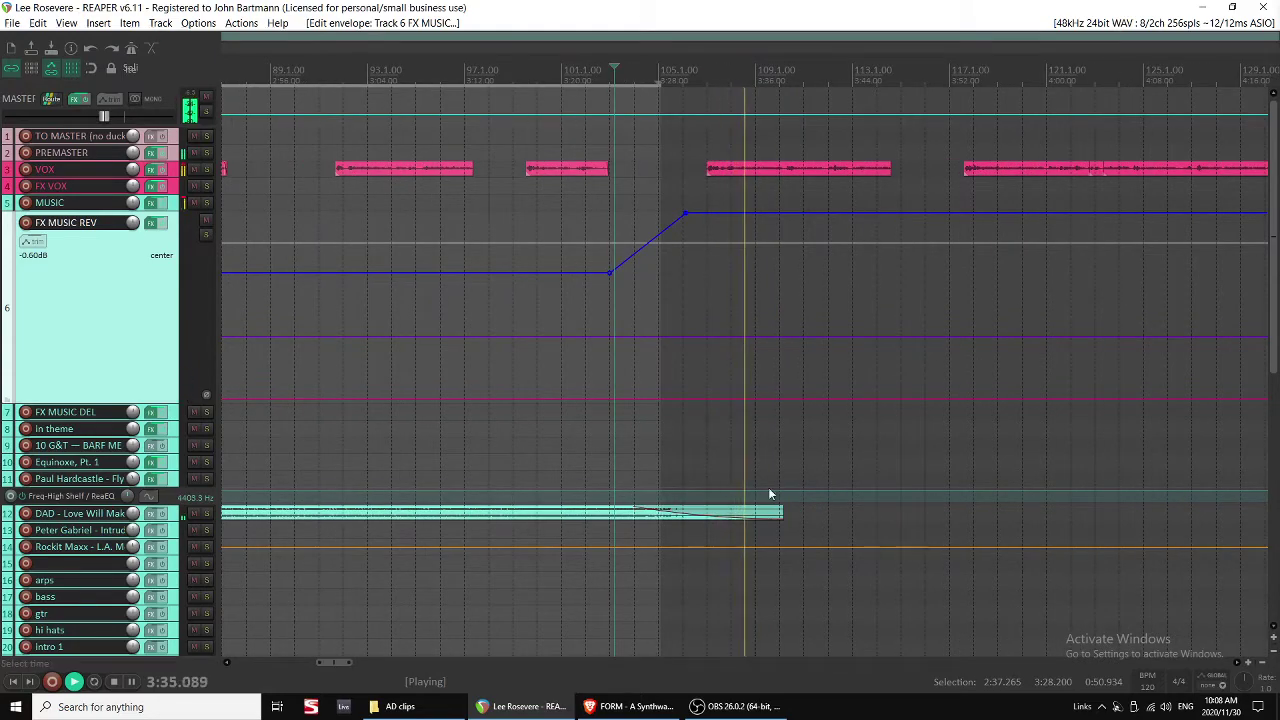
{"action": "left_click_drag", "start_coordinate": [783, 510], "coordinate": [809, 508]}
{"action": "scroll", "coordinate": [802, 465], "scroll_direction": "down", "scroll_amount": 2}
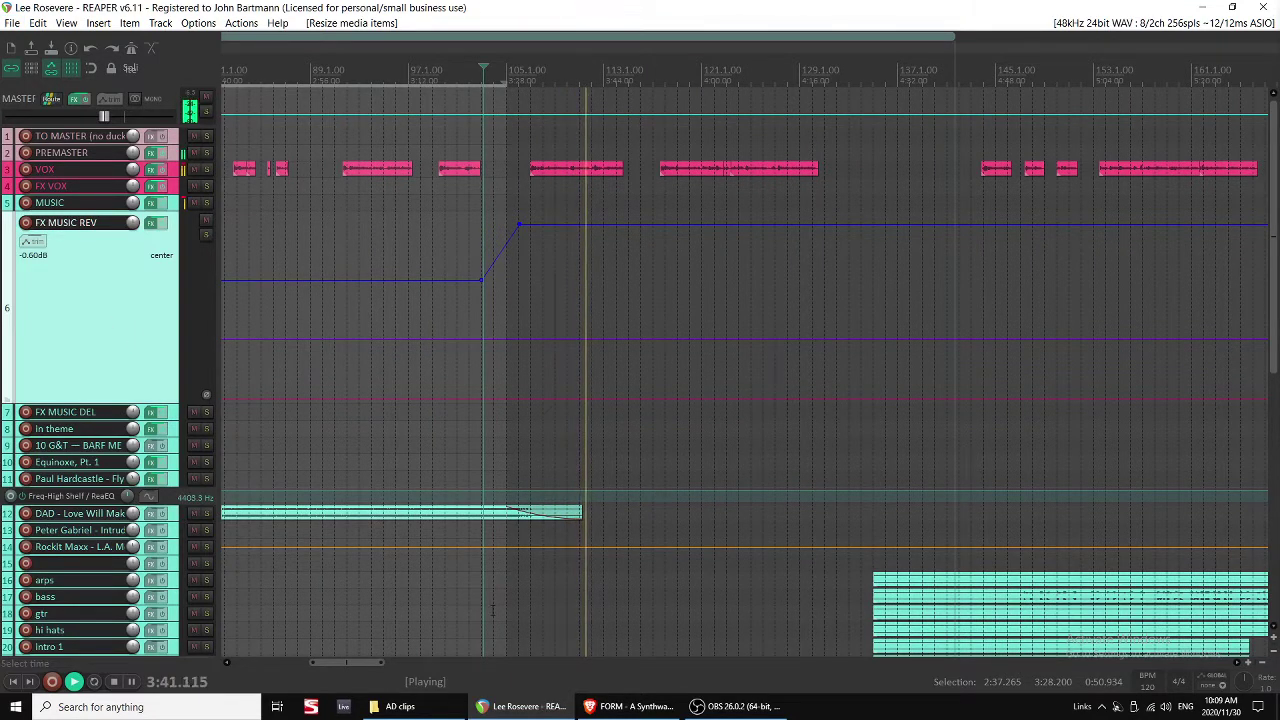
{"action": "key", "text": "space"}
{"action": "left_click", "coordinate": [414, 706]}
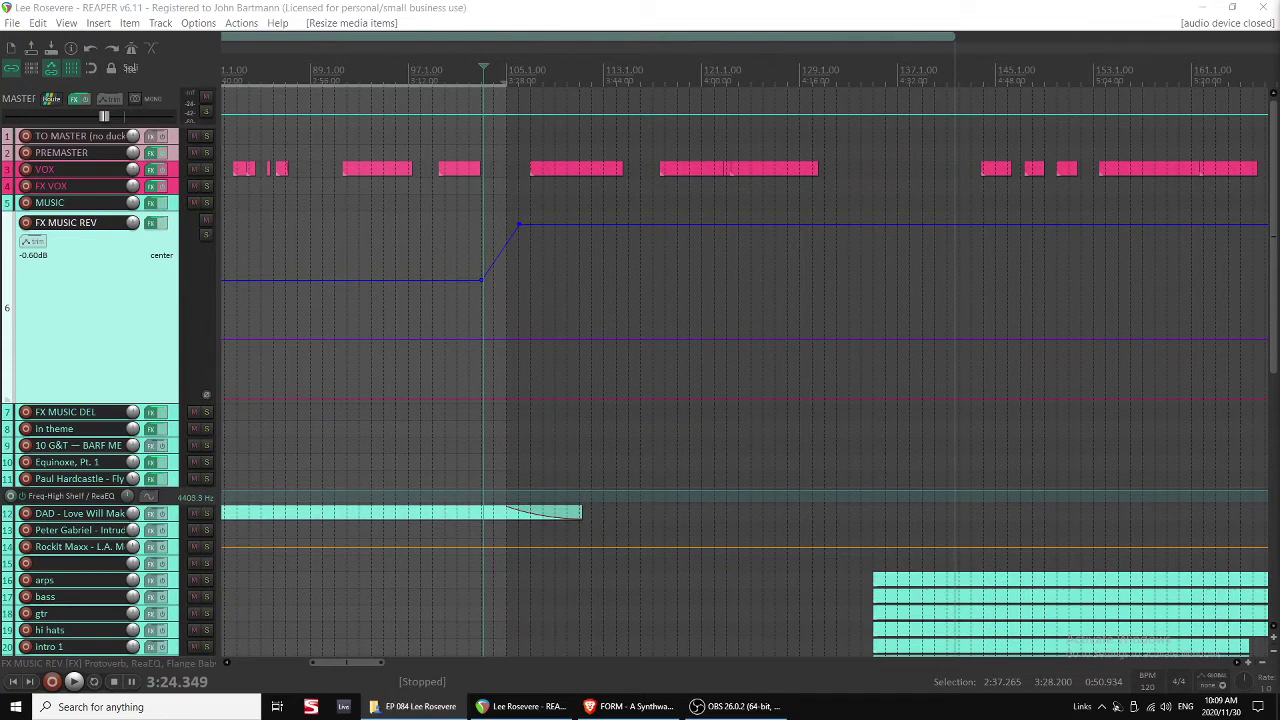
{"action": "left_click", "coordinate": [554, 26]}
Bring the FX MUSIC REV reverb envelope back down to its earlier level between about 3:41.2 and 3:42.9.
{"action": "left_click", "coordinate": [534, 150]}
{"action": "scroll", "coordinate": [600, 171], "scroll_direction": "down", "scroll_amount": 1}
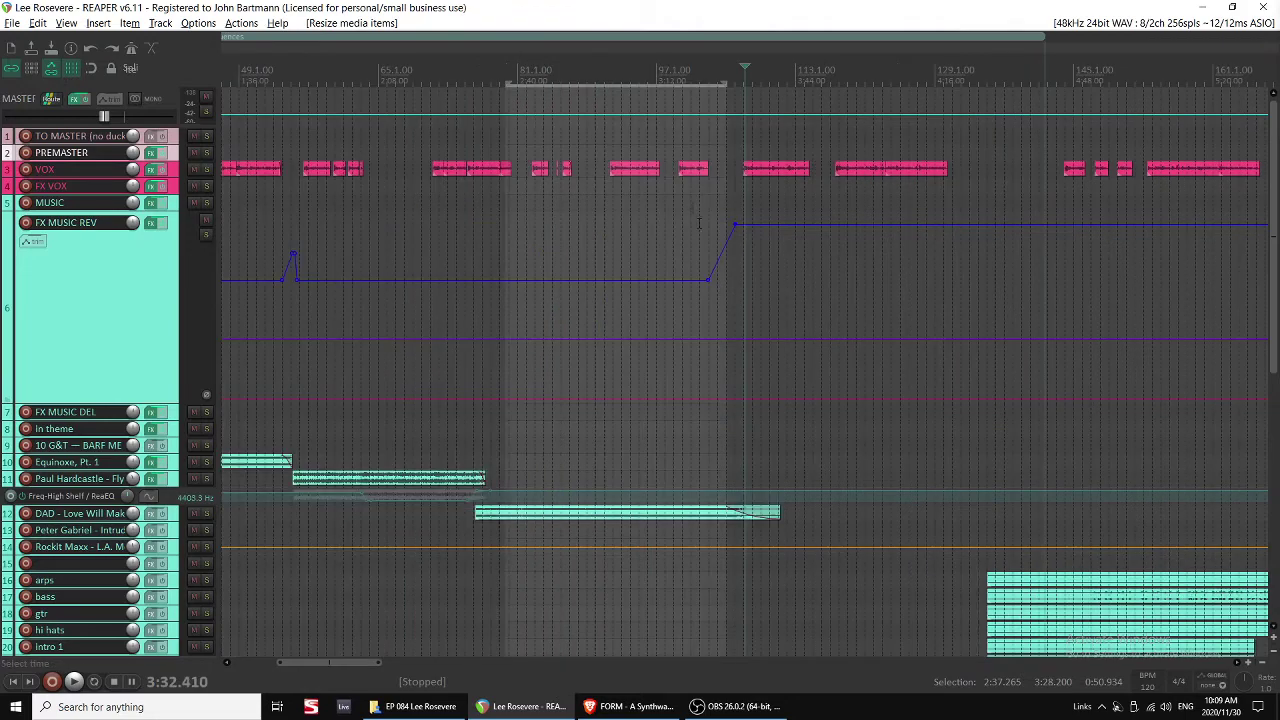
{"action": "scroll", "coordinate": [634, 171], "scroll_direction": "right", "scroll_amount": 1}
{"action": "left_click", "coordinate": [619, 156]}
{"action": "scroll", "coordinate": [651, 157], "scroll_direction": "up", "scroll_amount": 3}
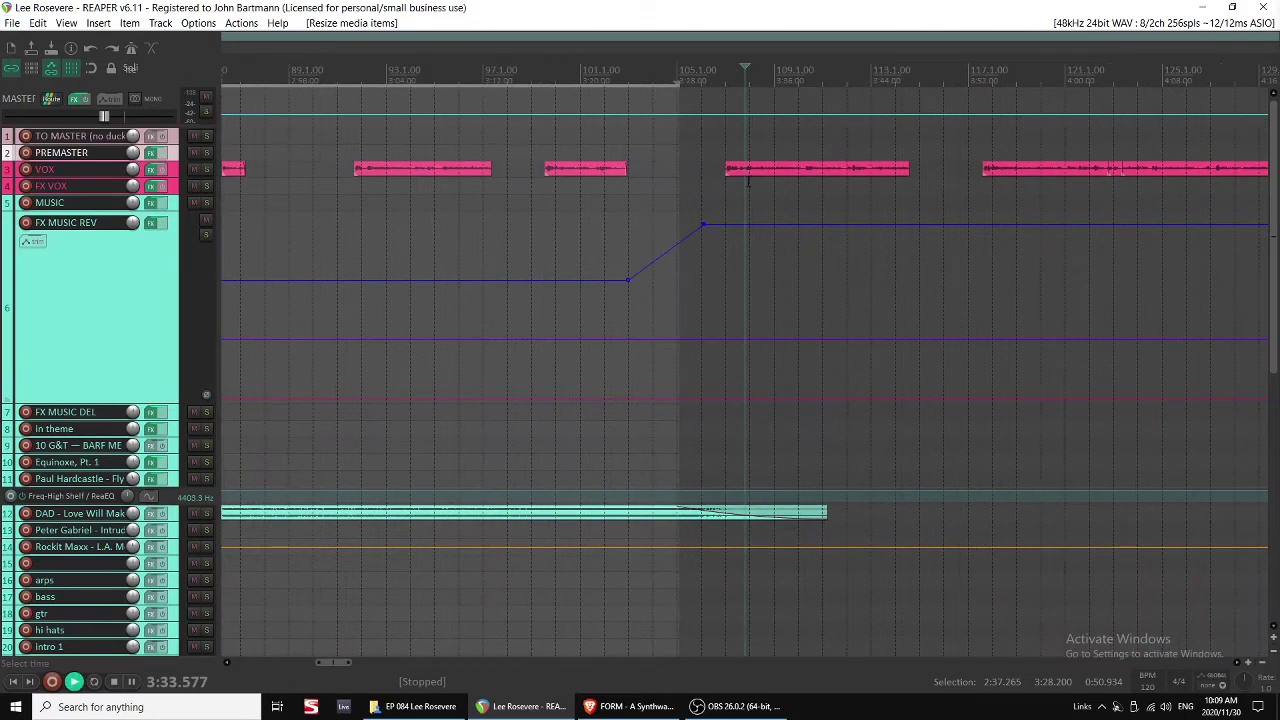
{"action": "key", "text": "space"}
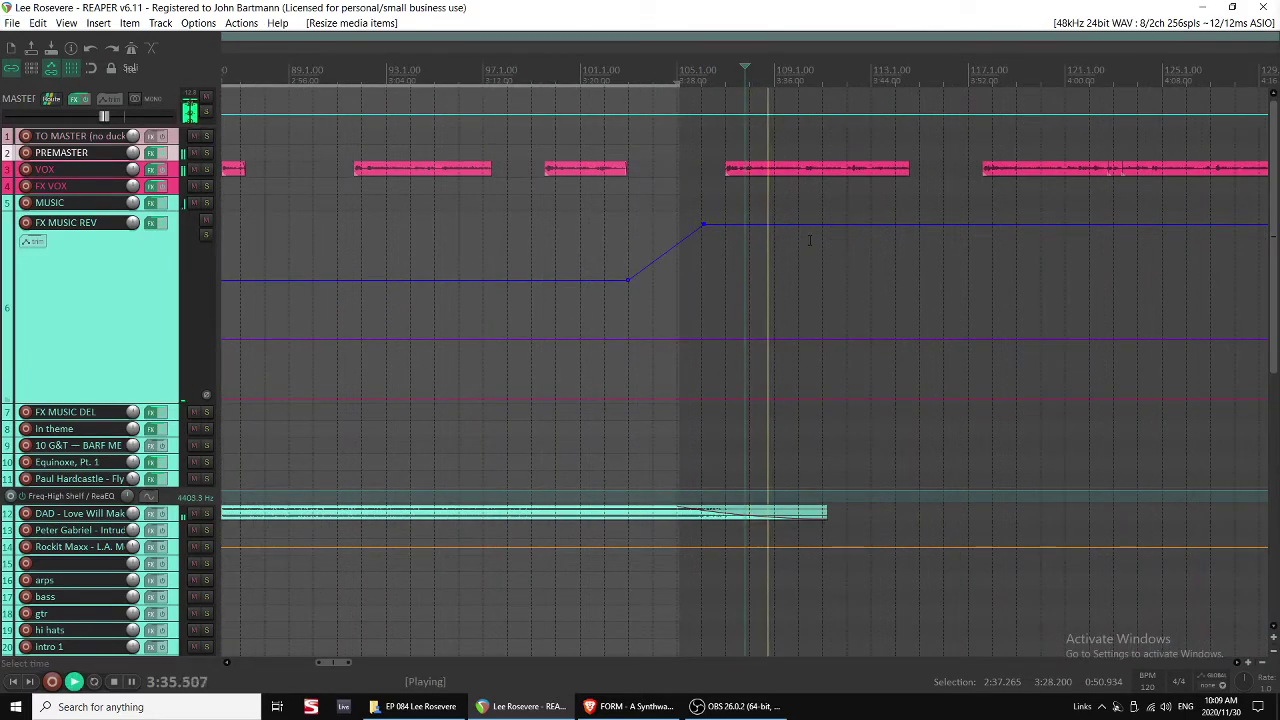
{"action": "left_click", "coordinate": [837, 224], "text": "shift"}
{"action": "left_click", "coordinate": [857, 224], "text": "shift"}
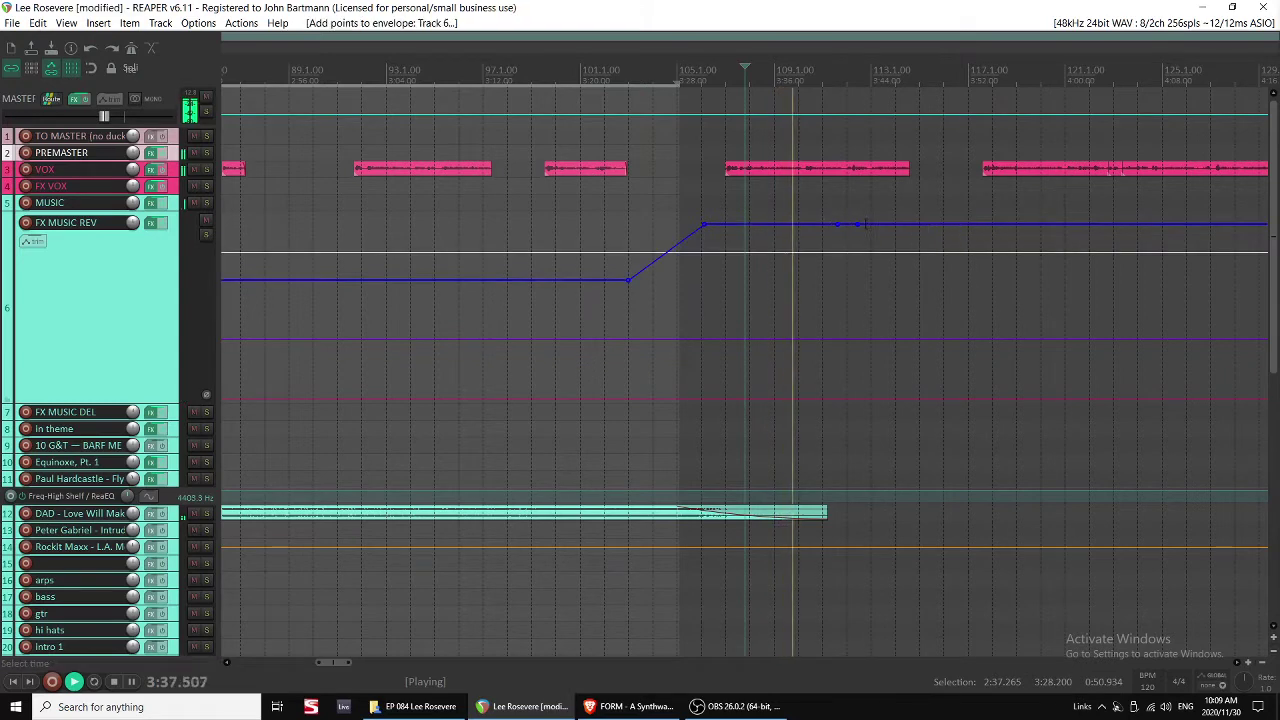
{"action": "left_click_drag", "start_coordinate": [866, 345], "coordinate": [878, 348]}
{"action": "left_click", "coordinate": [891, 224]}
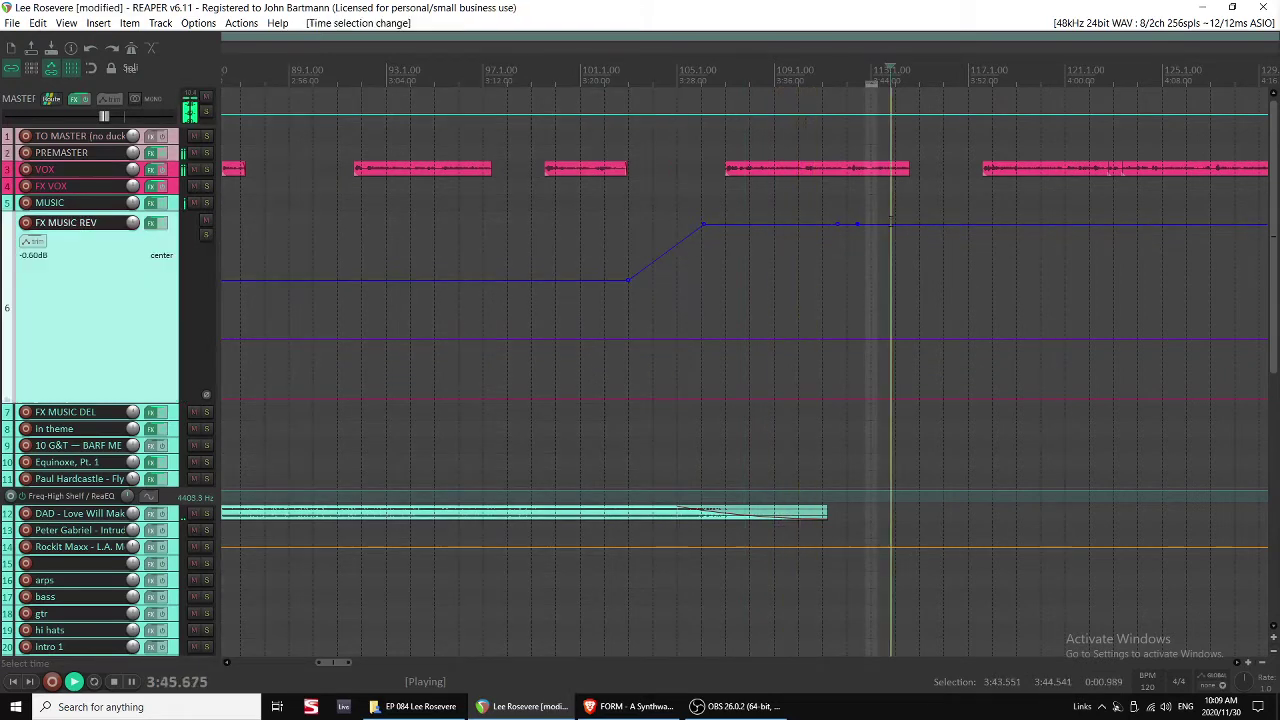
{"action": "left_click_drag", "start_coordinate": [891, 224], "coordinate": [875, 546]}
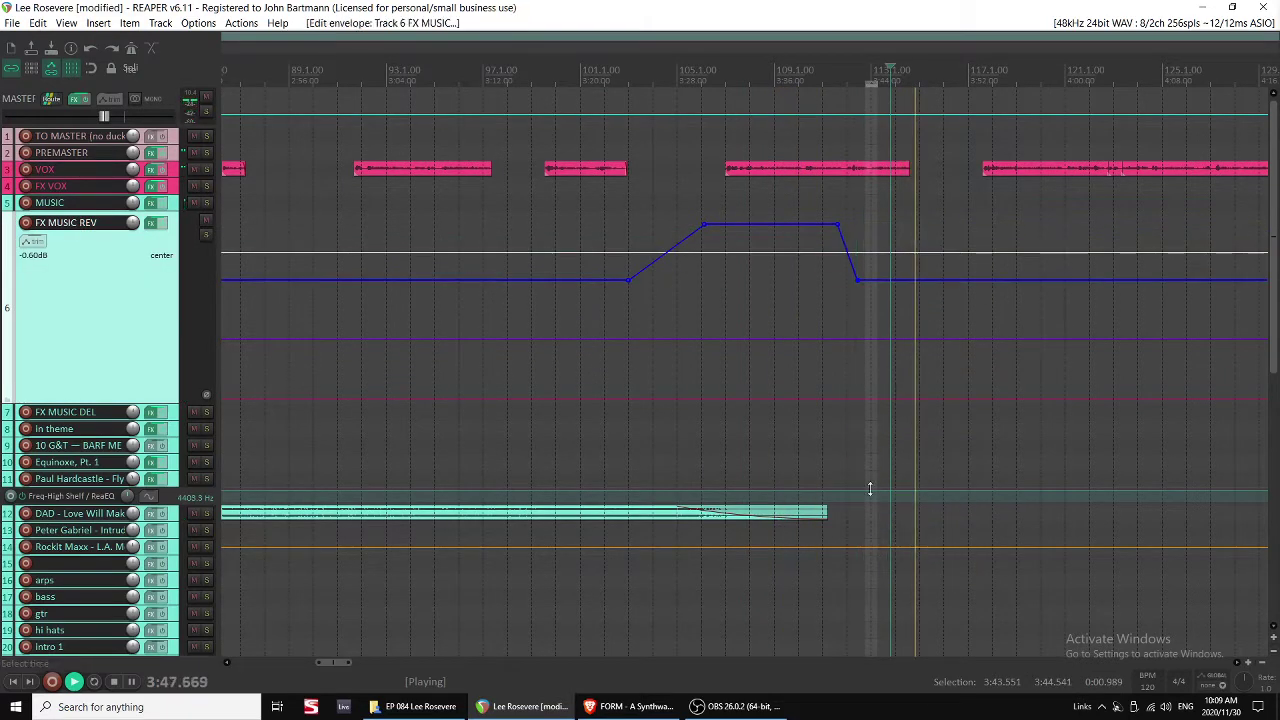
Play from about 3:41.5 and show the MUSIC track's High Pass 1 envelope in an enlarged lane.
{"action": "key", "text": "space"}
{"action": "left_click", "coordinate": [840, 370]}
{"action": "key", "text": "space"}
{"action": "scroll", "coordinate": [871, 390], "scroll_direction": "right", "scroll_amount": 1}
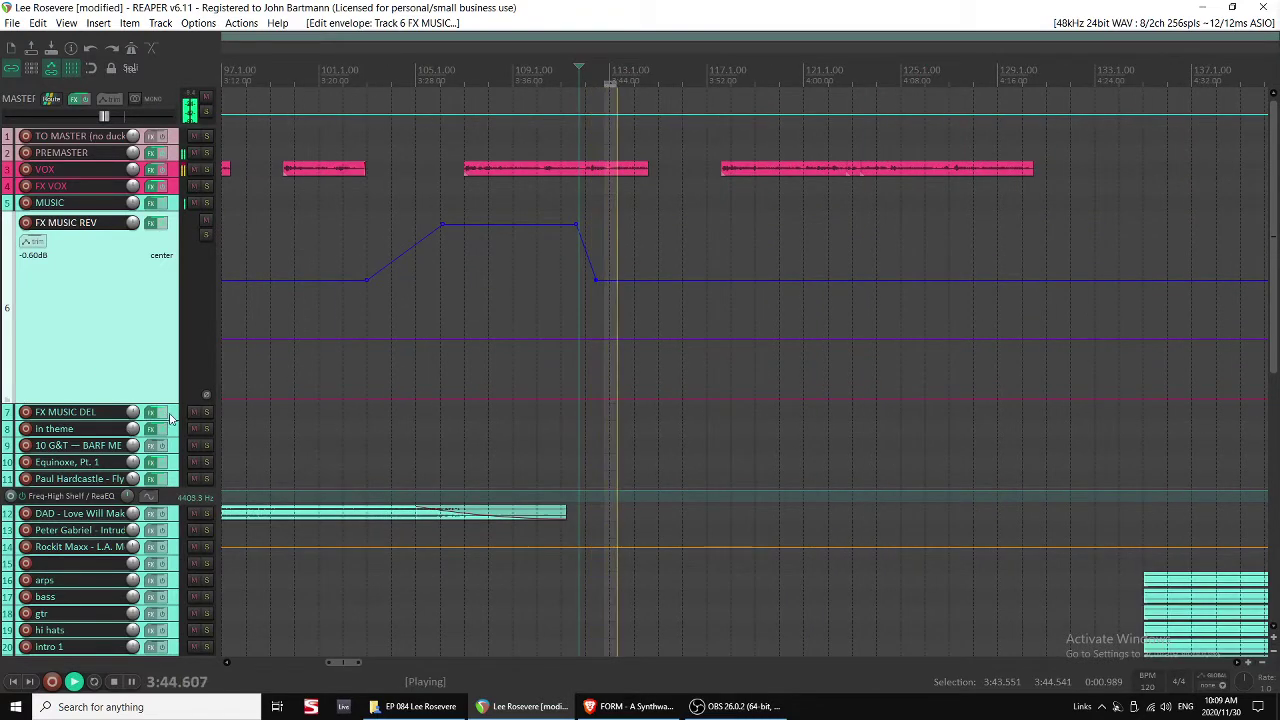
{"action": "left_click", "coordinate": [176, 205]}
{"action": "key", "text": "v"}
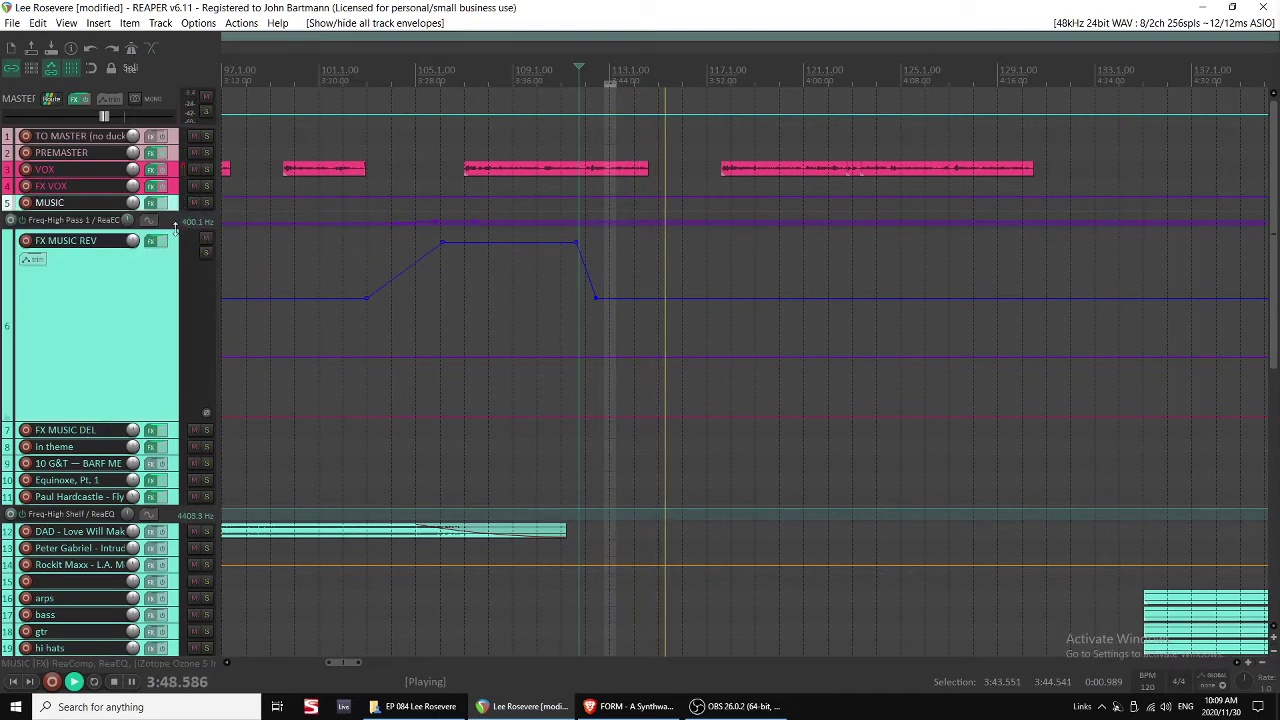
{"action": "left_click_drag", "start_coordinate": [175, 228], "coordinate": [175, 420]}
Ramp the MUSIC track's High Pass 1 frequency envelope down to about 23.6 Hz between about 3:42.2 and 3:44.0.
{"action": "key", "text": "space"}
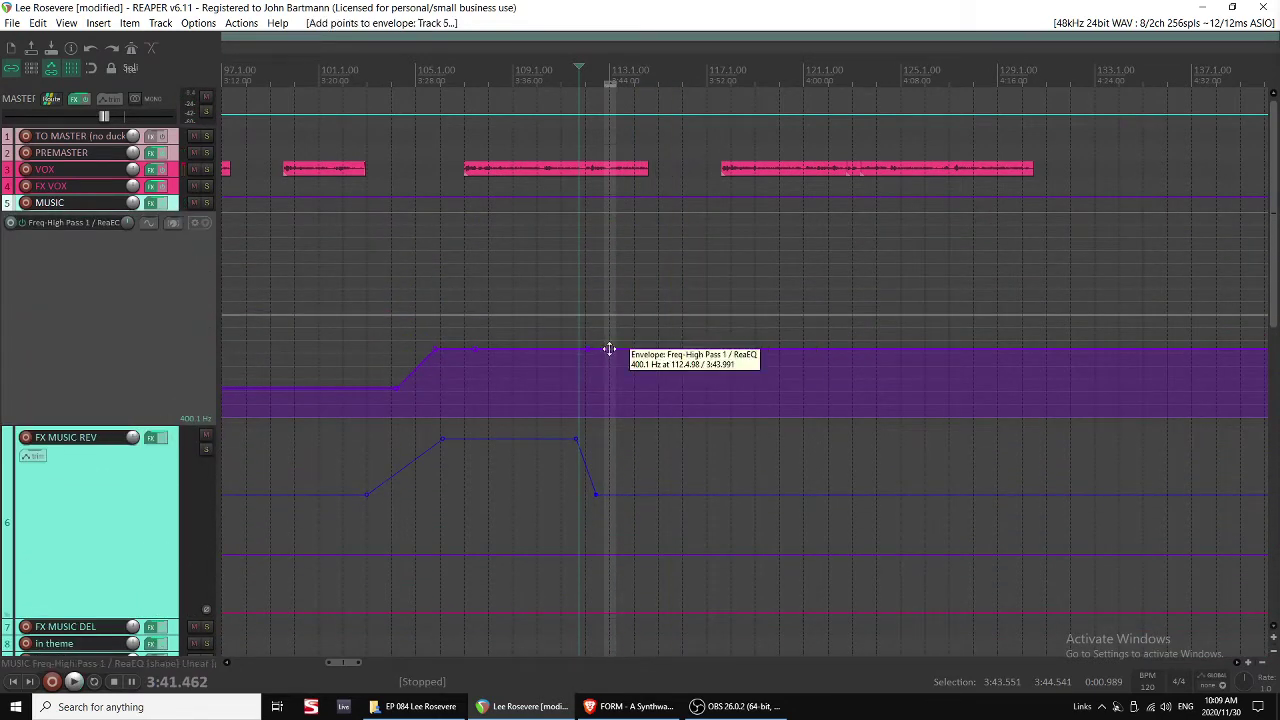
{"action": "left_click_drag", "start_coordinate": [609, 349], "coordinate": [593, 553]}
{"action": "key", "text": "space"}
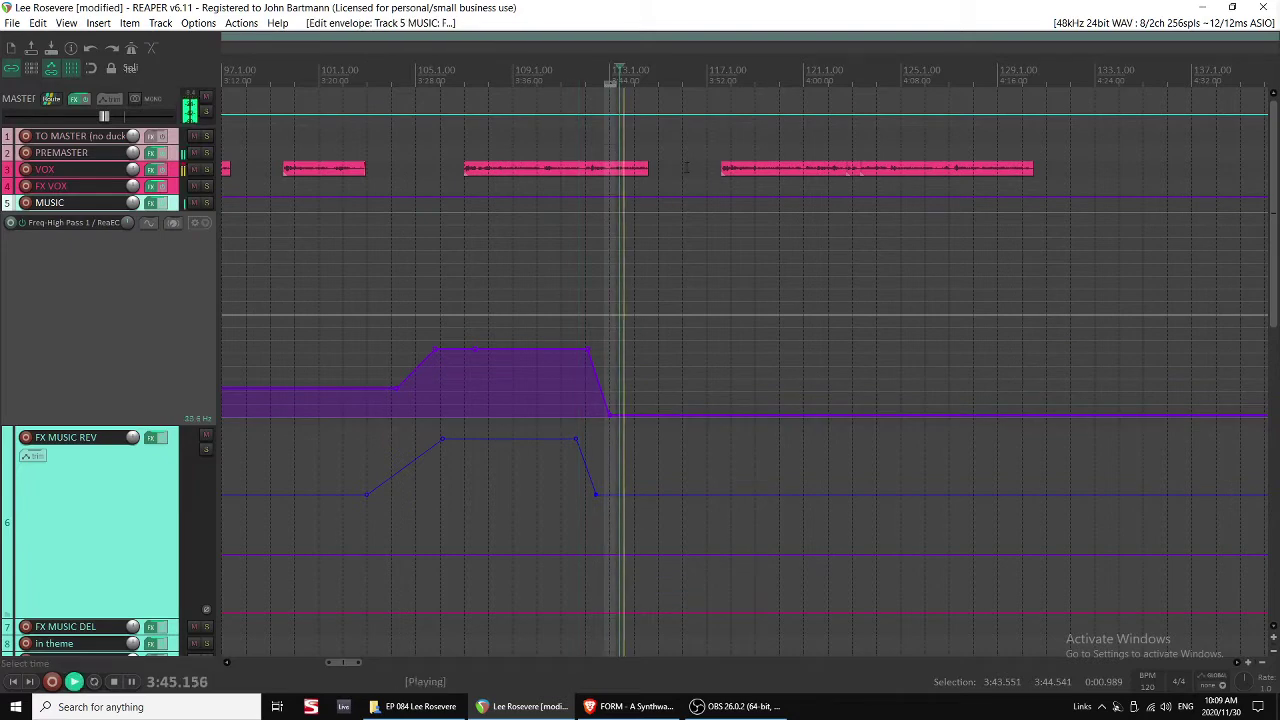
Extend the end of the VOX clip that stops near 3:47 to about 3:49.8 and listen to the added speech.
{"action": "left_click", "coordinate": [734, 170]}
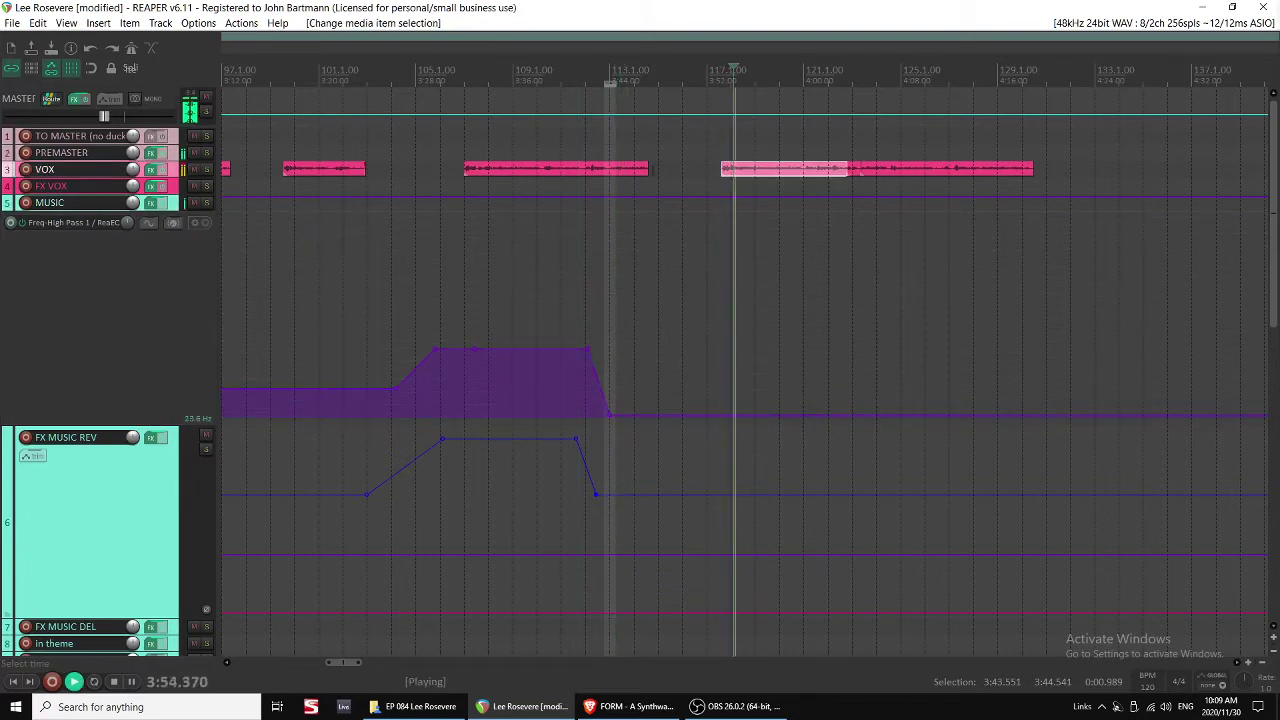
{"action": "left_click", "coordinate": [648, 170]}
{"action": "key", "text": "z"}
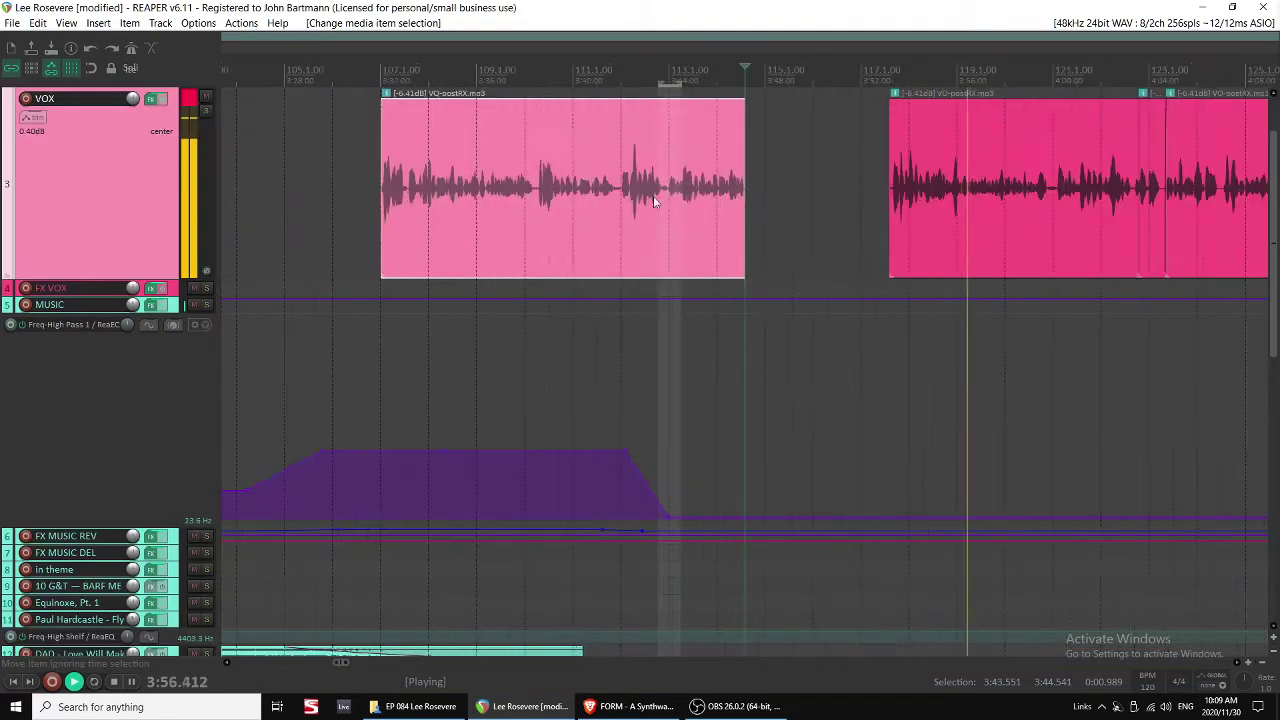
{"action": "left_click", "coordinate": [665, 215]}
{"action": "scroll", "coordinate": [700, 228], "scroll_direction": "up", "scroll_amount": 3}
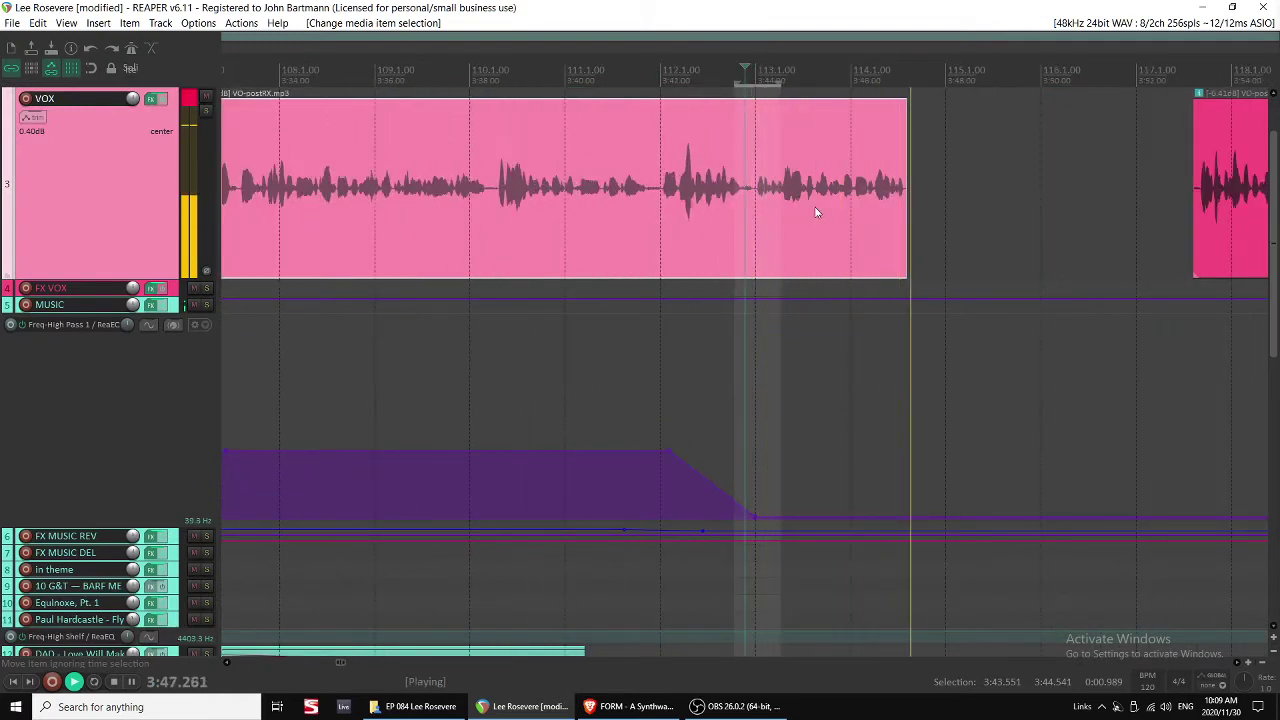
{"action": "left_click_drag", "start_coordinate": [907, 212], "coordinate": [1031, 215]}
{"action": "left_click", "coordinate": [986, 217]}
{"action": "left_click", "coordinate": [915, 206]}
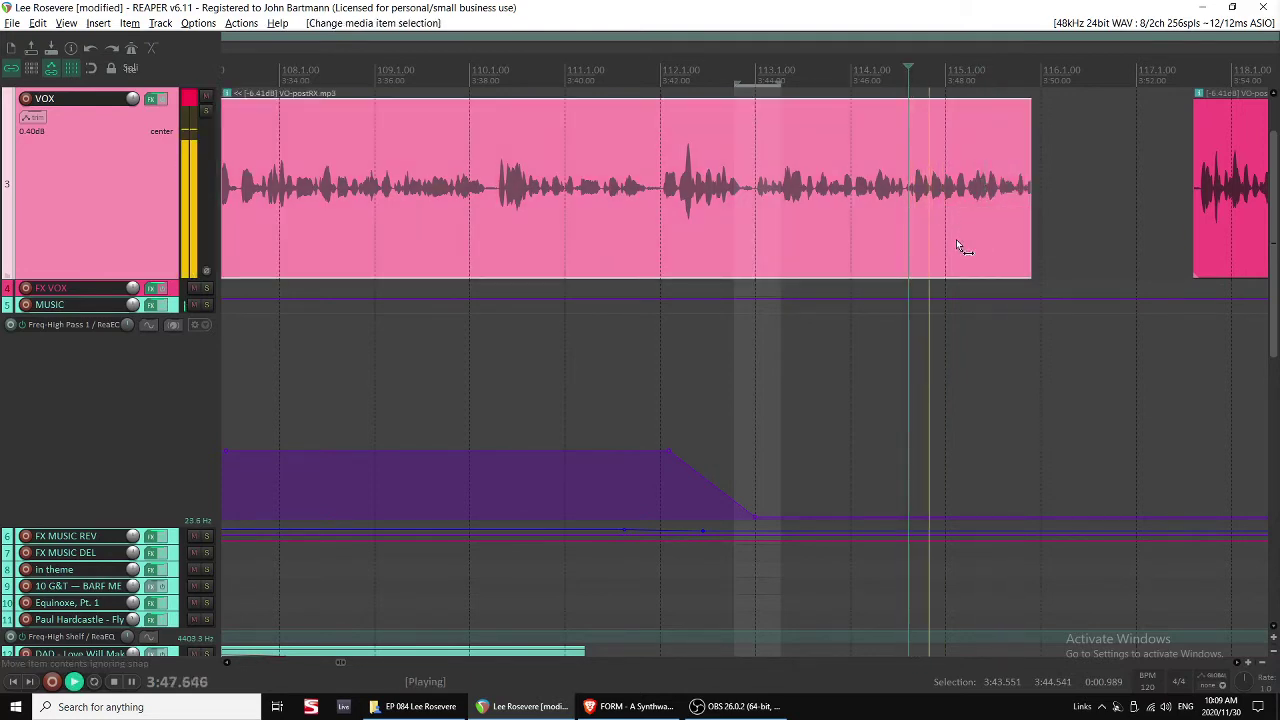
Cut the unwanted speech from the extended VOX clip, join the remaining piece at about 3:49.1, and play from about 3:48.3.
{"action": "mouse_move", "coordinate": [772, 213]}
{"action": "left_mouse_down"}
{"action": "mouse_move", "coordinate": [926, 225]}
{"action": "mouse_move", "coordinate": [782, 214]}
{"action": "left_mouse_up"}
{"action": "left_click", "coordinate": [832, 233]}
{"action": "key", "text": "space"}
{"action": "left_click", "coordinate": [912, 225]}
{"action": "key", "text": "s"}
{"action": "left_click", "coordinate": [752, 210]}
{"action": "key", "text": "Delete"}
{"action": "left_click", "coordinate": [697, 208]}
{"action": "key", "text": "space"}
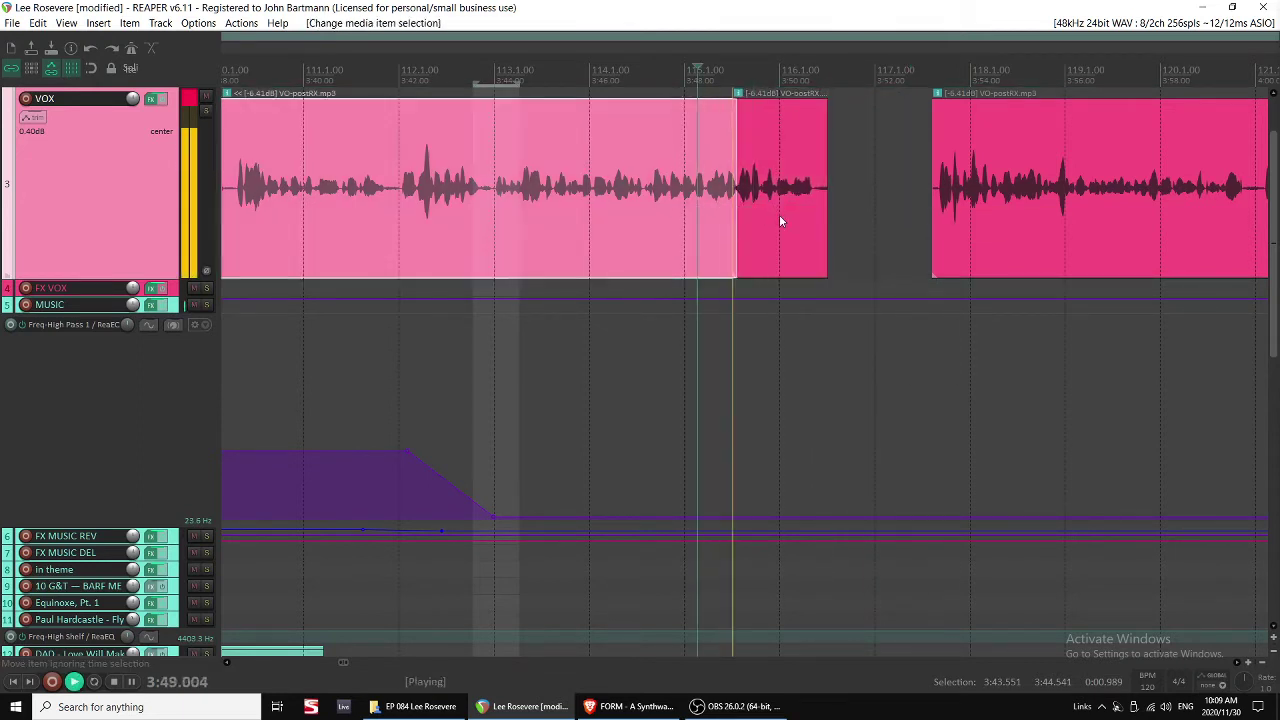
Delete the VOX section between about 3:48.5 and 3:49.1 and close the gap, ending the following piece at about 3:51.1.
{"action": "key", "text": "s"}
{"action": "left_click", "coordinate": [729, 213]}
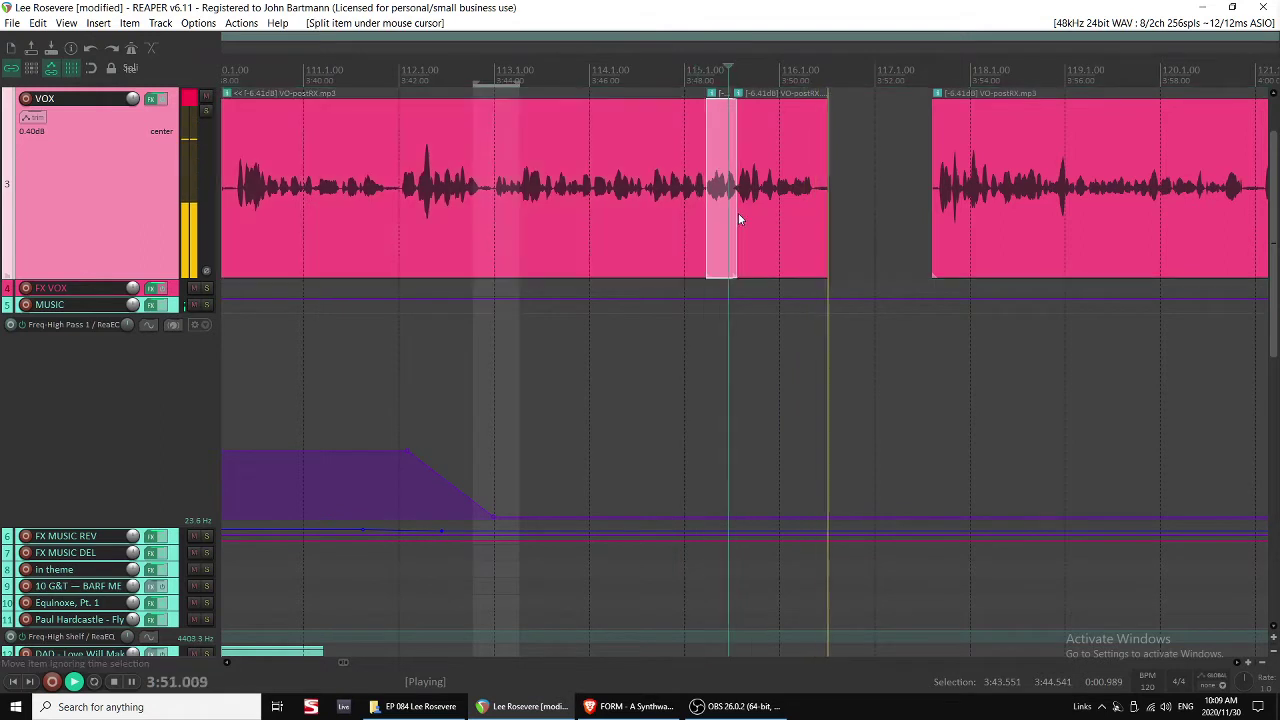
{"action": "key", "text": "Delete"}
{"action": "left_click_drag", "start_coordinate": [754, 212], "coordinate": [833, 210]}
{"action": "left_click", "coordinate": [692, 210]}
{"action": "key", "text": "space"}
{"action": "key", "text": "space"}
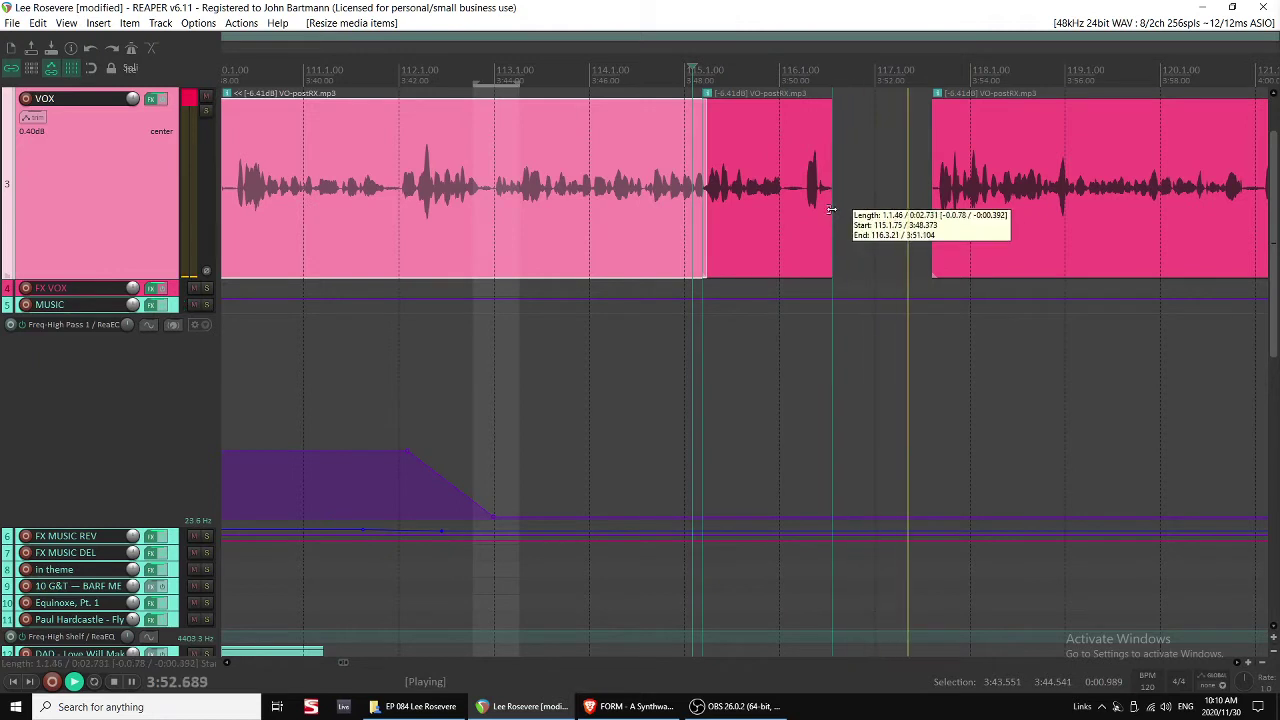
Split off the last word of the VOX phrase at about 3:50.5, lower that piece's volume and play the edit.
{"action": "left_click", "coordinate": [784, 208]}
{"action": "key", "text": "s"}
{"action": "left_click", "coordinate": [815, 110]}
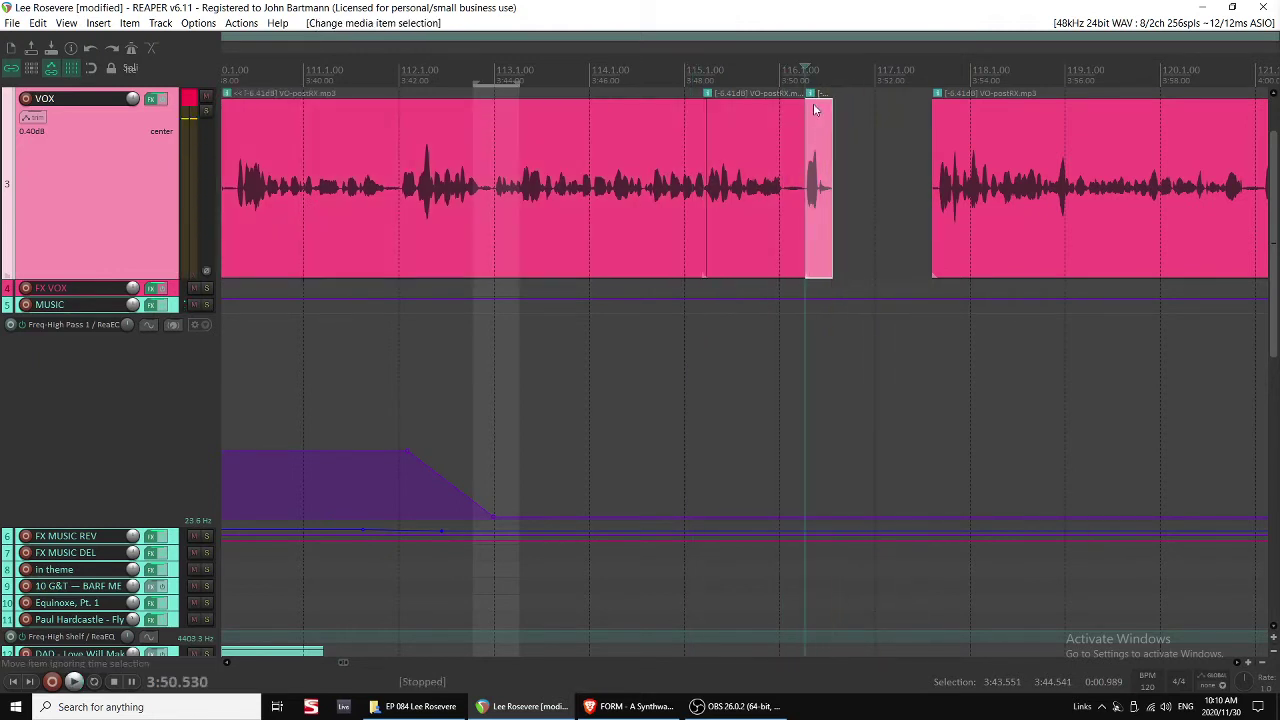
{"action": "left_click_drag", "start_coordinate": [816, 101], "coordinate": [816, 163]}
{"action": "left_click", "coordinate": [772, 186]}
{"action": "key", "text": "space"}
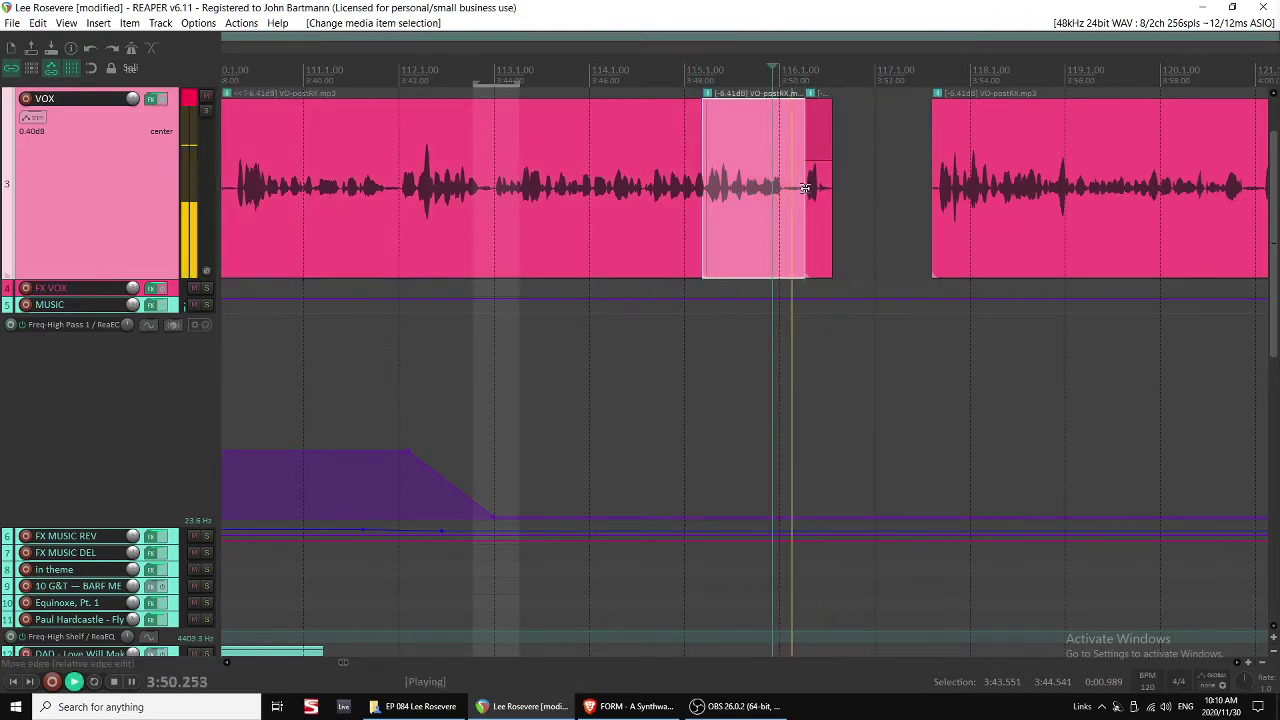
{"action": "left_click", "coordinate": [676, 212]}
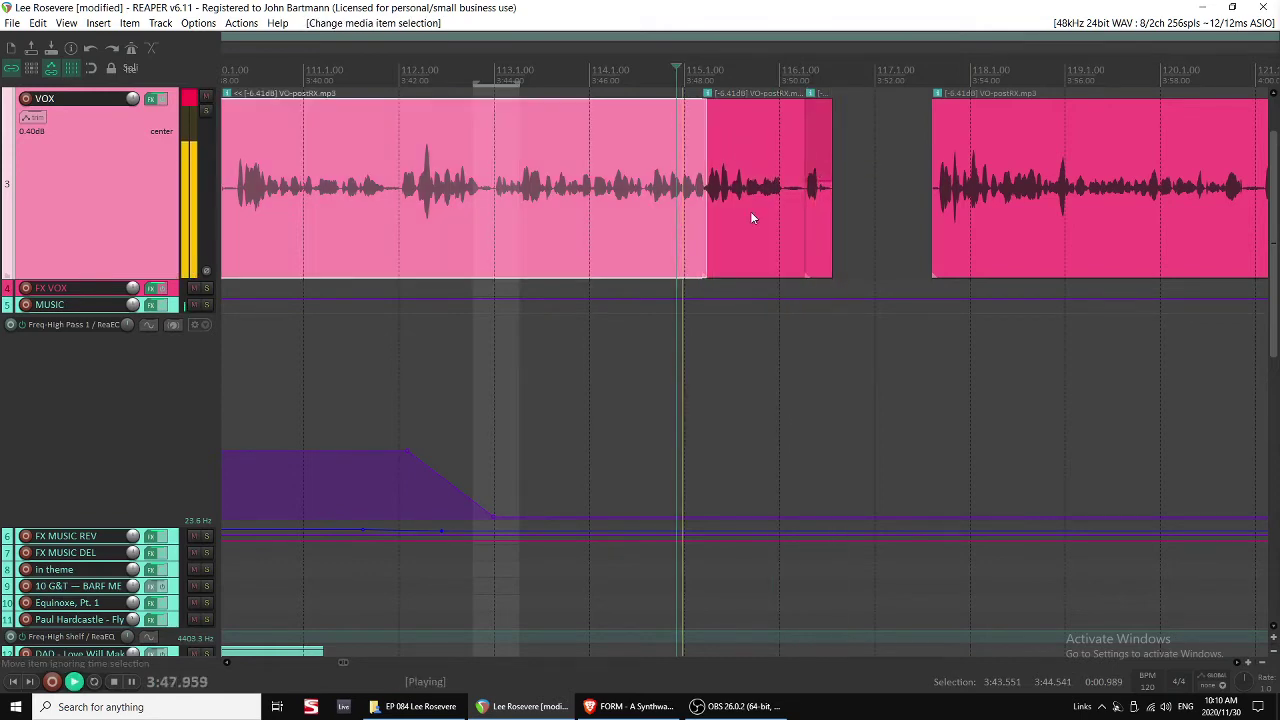
{"action": "scroll", "coordinate": [742, 215], "scroll_direction": "down", "scroll_amount": 3}
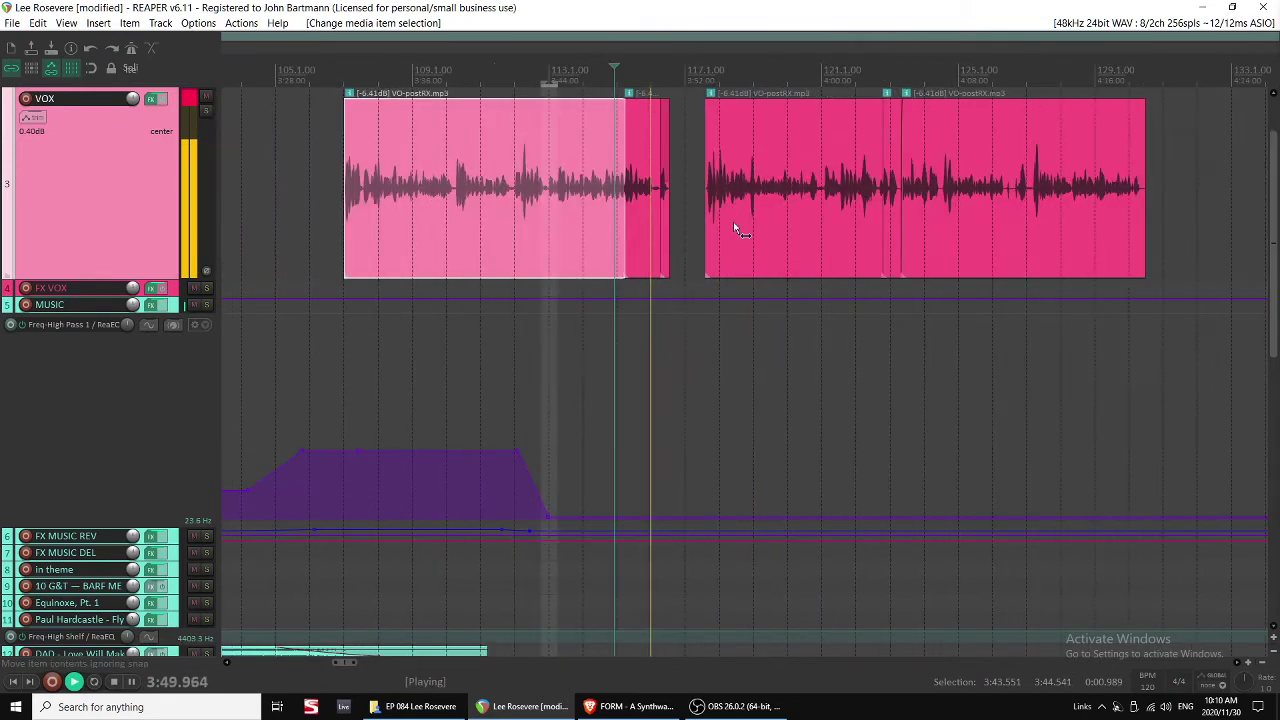
Audition the next VOX phrase, split it at about 4:02.1 and delete the part before the split.
{"action": "left_click", "coordinate": [710, 226]}
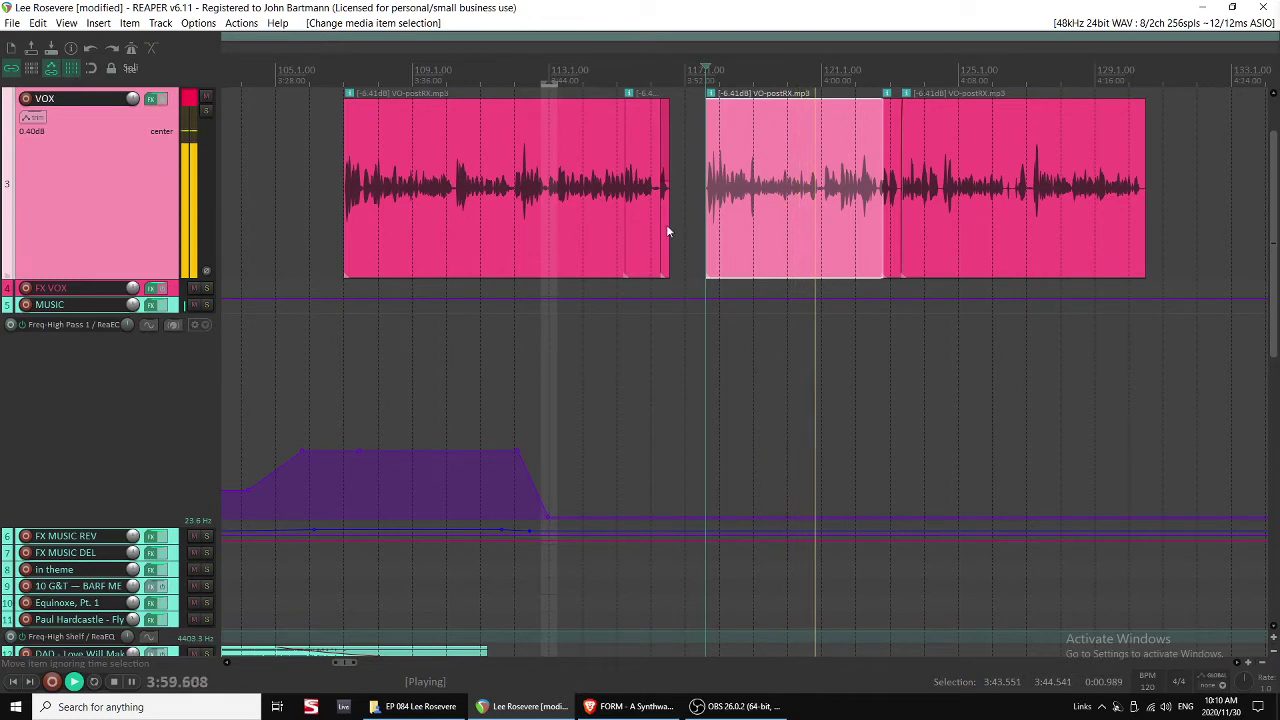
{"action": "scroll", "coordinate": [666, 226], "scroll_direction": "right", "scroll_amount": 3}
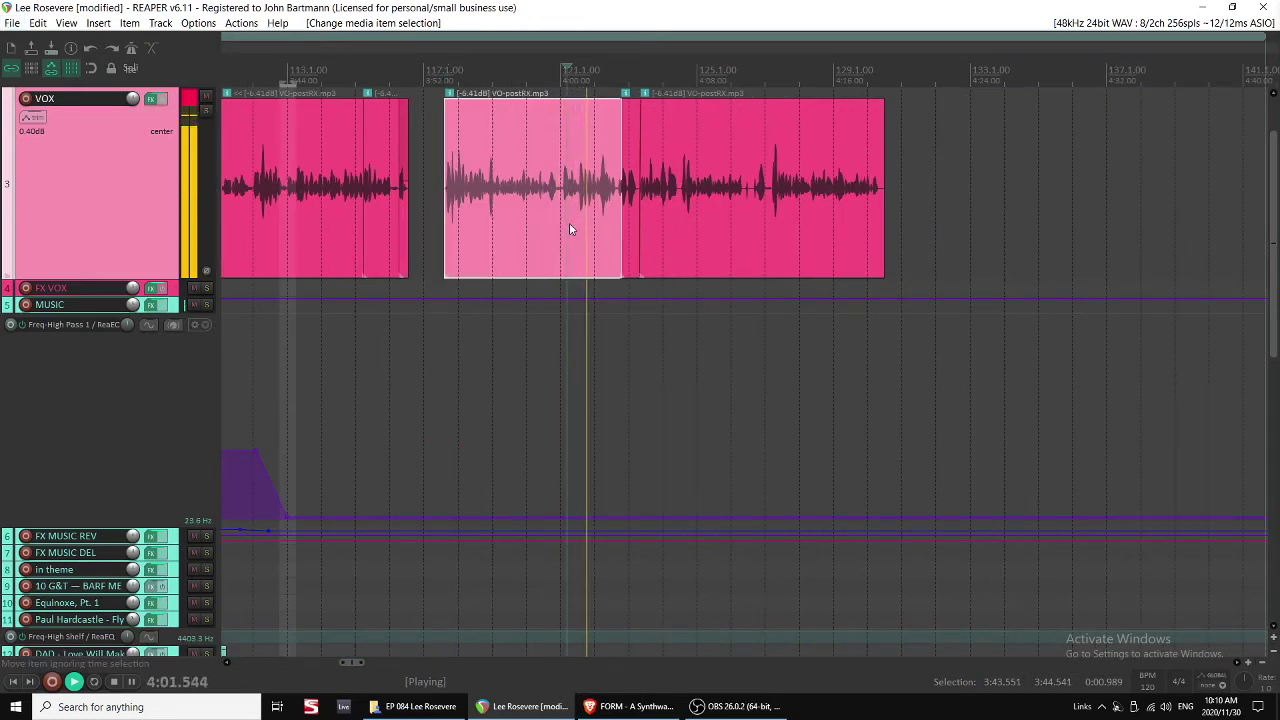
{"action": "scroll", "coordinate": [590, 230], "scroll_direction": "up", "scroll_amount": 4}
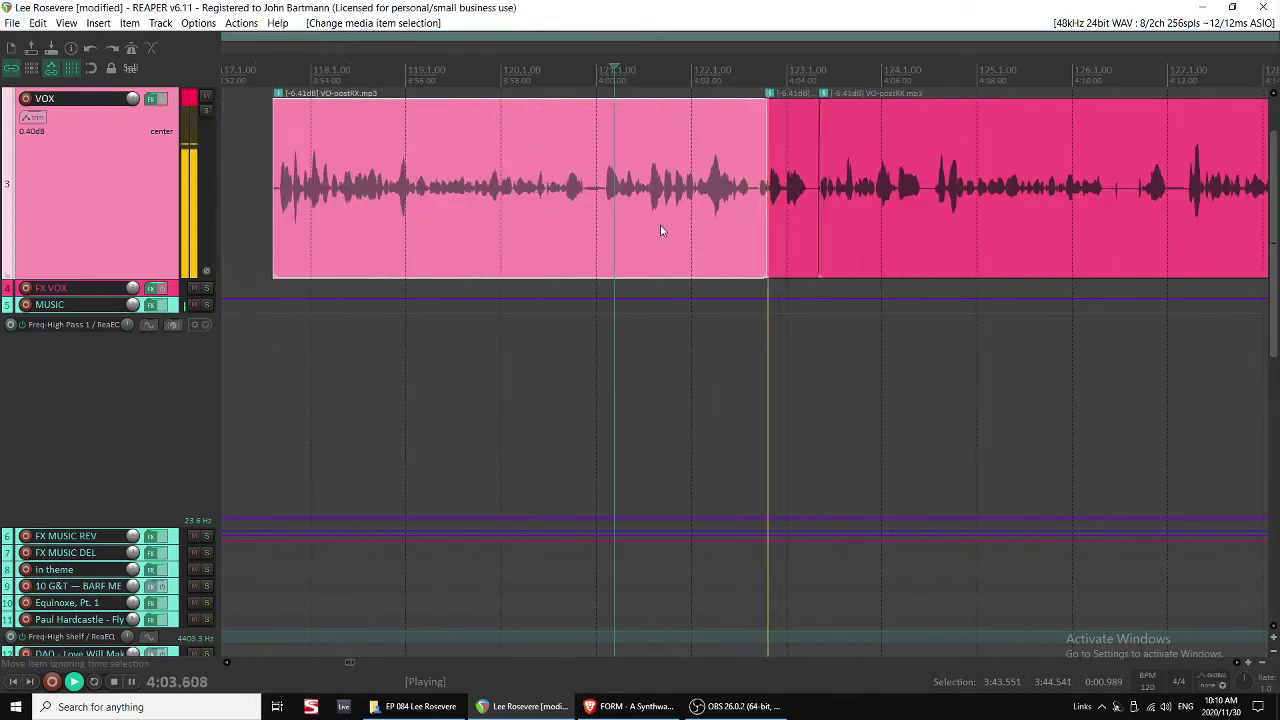
{"action": "key", "text": "s"}
{"action": "key", "text": "Delete"}
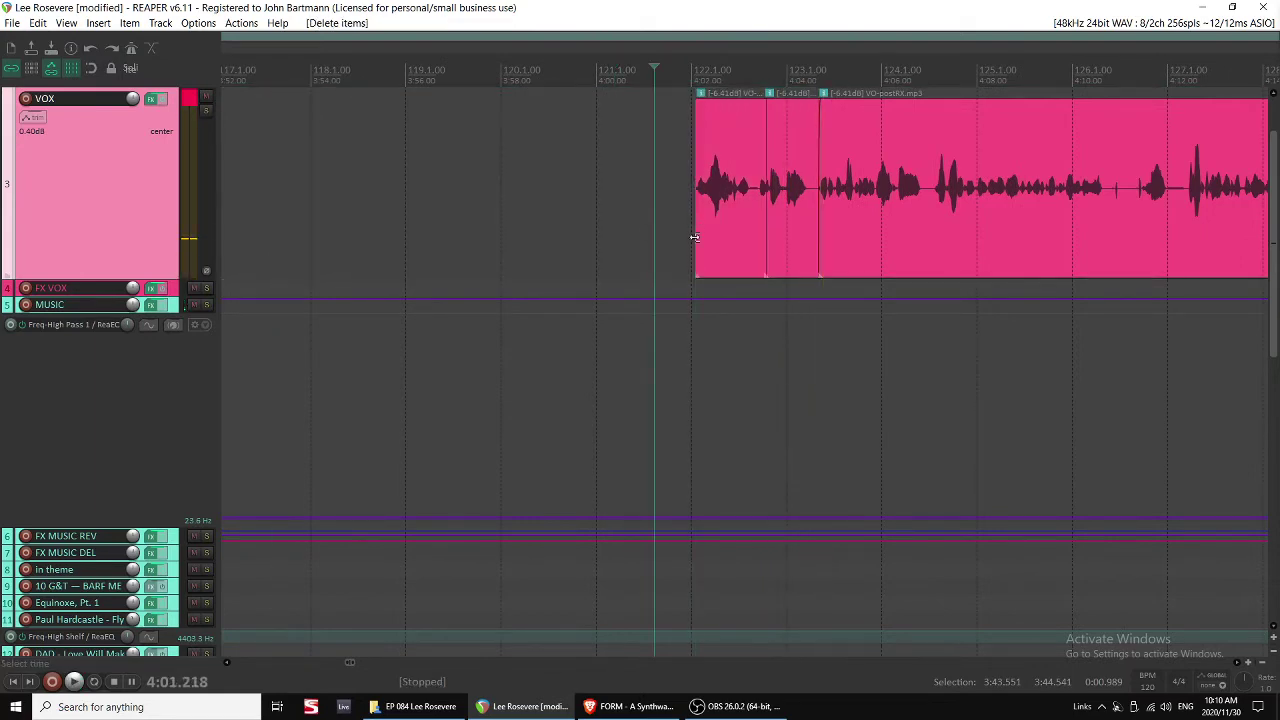
Move the remaining VOX pieces earlier, play the join, and trim the first moved piece to start at about 3:51.5 with a short fade-in.
{"action": "scroll", "coordinate": [494, 235], "scroll_direction": "down", "scroll_amount": 3}
{"action": "left_click", "coordinate": [484, 235]}
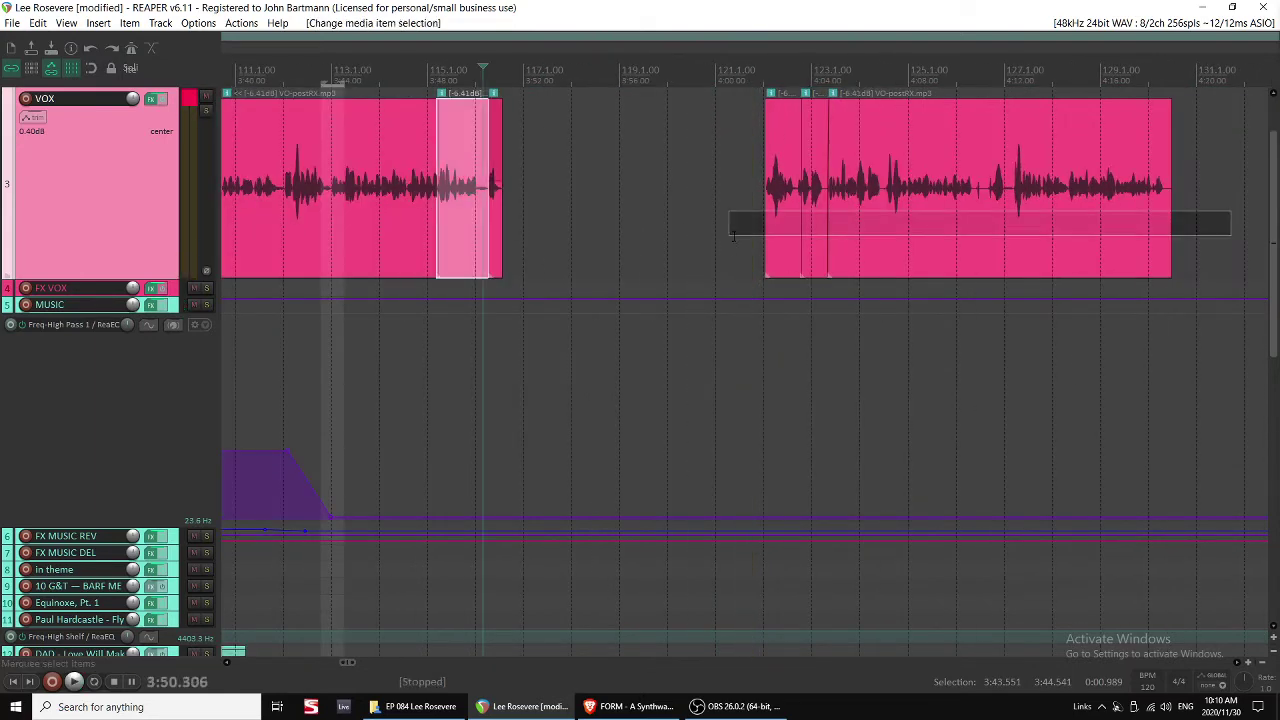
{"action": "left_click_drag", "start_coordinate": [795, 226], "coordinate": [622, 232]}
{"action": "left_click", "coordinate": [490, 207]}
{"action": "scroll", "coordinate": [520, 230], "scroll_direction": "up", "scroll_amount": 3}
{"action": "key", "text": "space"}
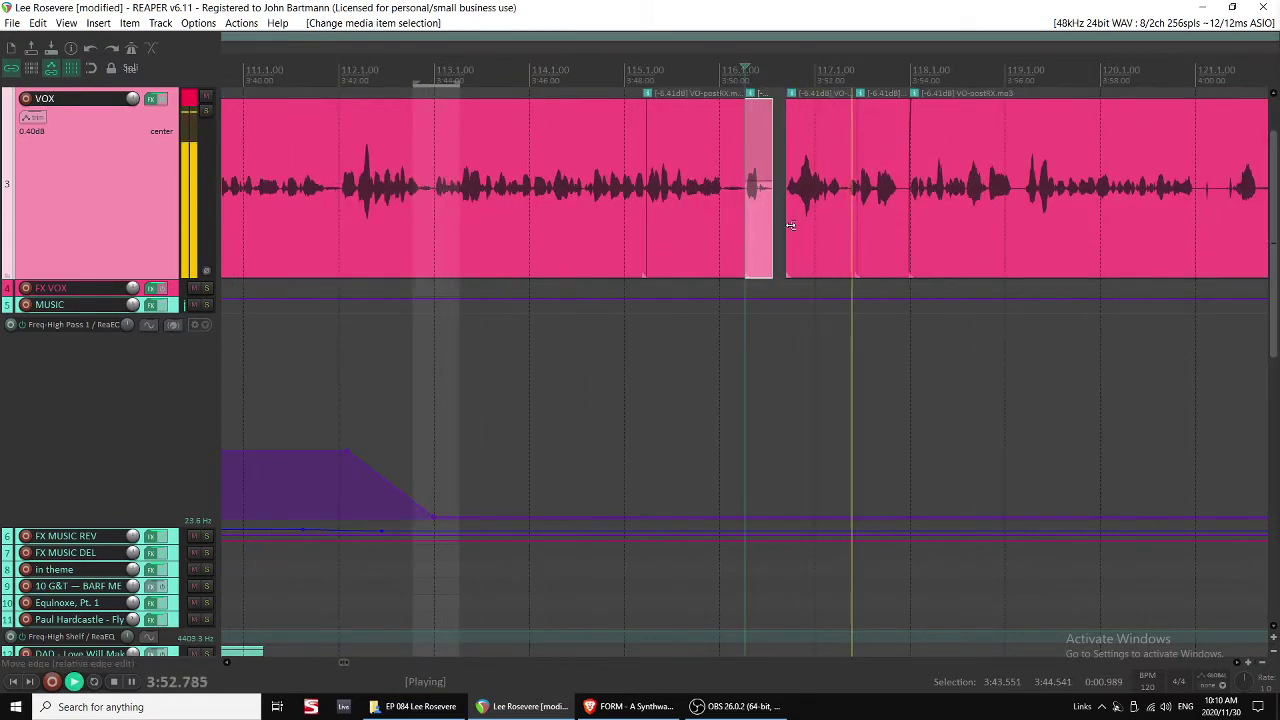
{"action": "scroll", "coordinate": [745, 240], "scroll_direction": "up", "scroll_amount": 3}
{"action": "left_click_drag", "start_coordinate": [746, 226], "coordinate": [751, 226]}
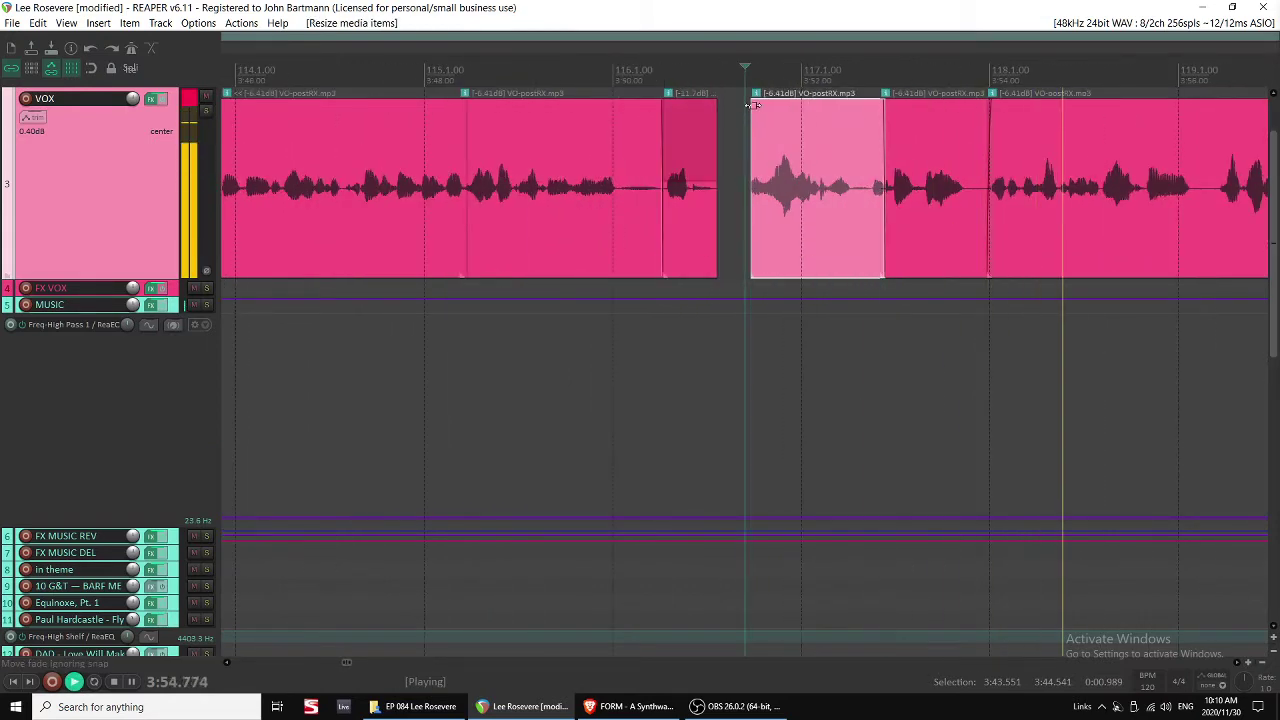
Split the VOX clip at about 4:00.2 and 4:01.7, delete the section between the splits and save the project.
{"action": "scroll", "coordinate": [851, 220], "scroll_direction": "down", "scroll_amount": 5}
{"action": "scroll", "coordinate": [851, 220], "scroll_direction": "down", "scroll_amount": 3}
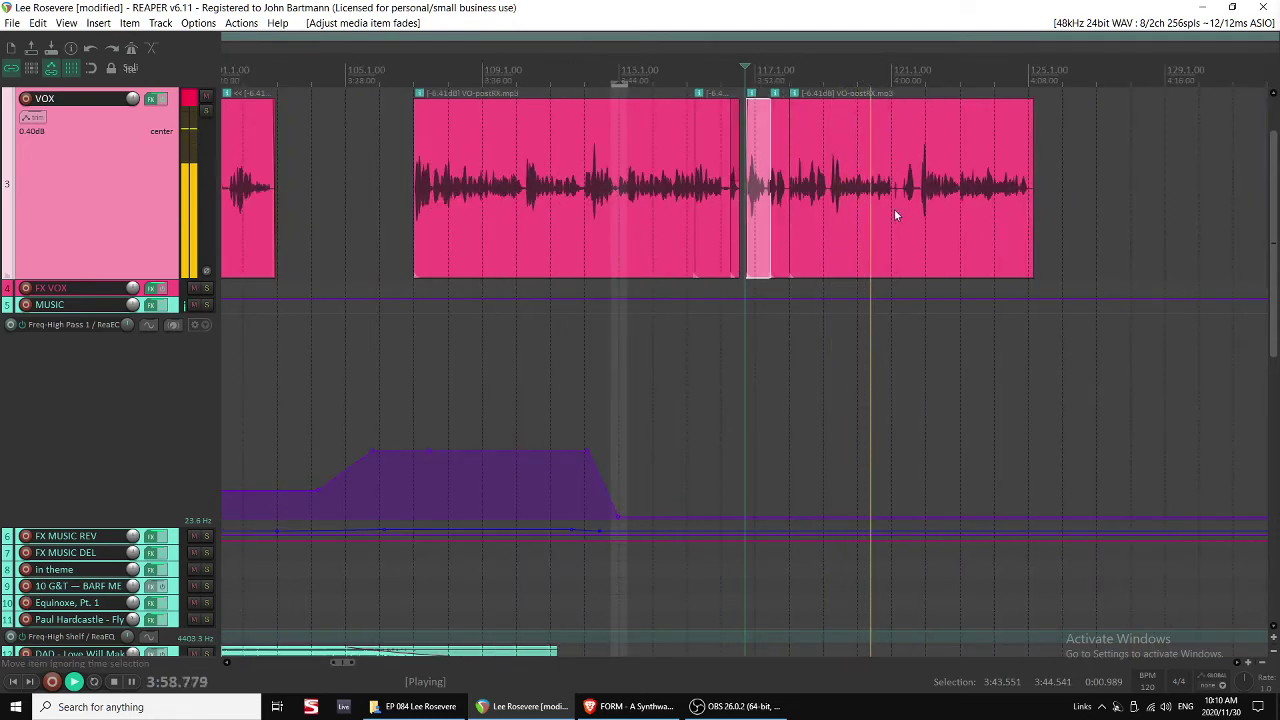
{"action": "left_click", "coordinate": [893, 208]}
{"action": "key", "text": "s"}
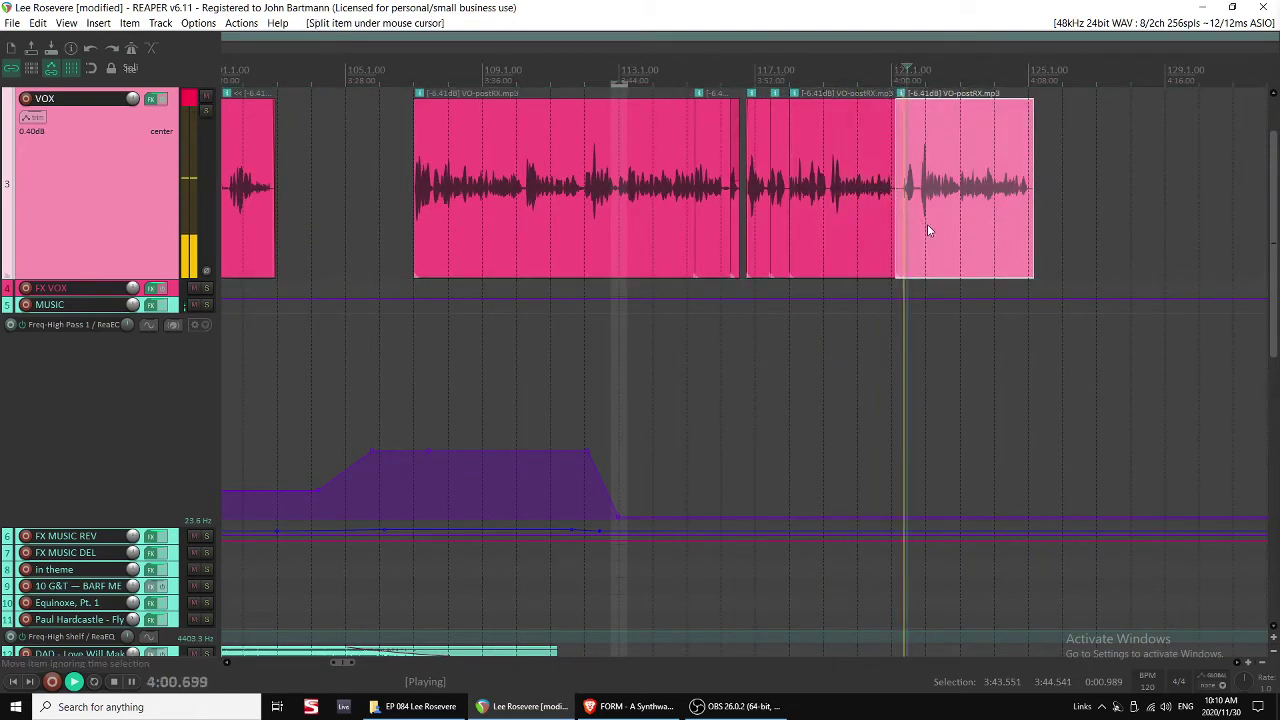
{"action": "scroll", "coordinate": [850, 226], "scroll_direction": "up", "scroll_amount": 3}
{"action": "key", "text": "s"}
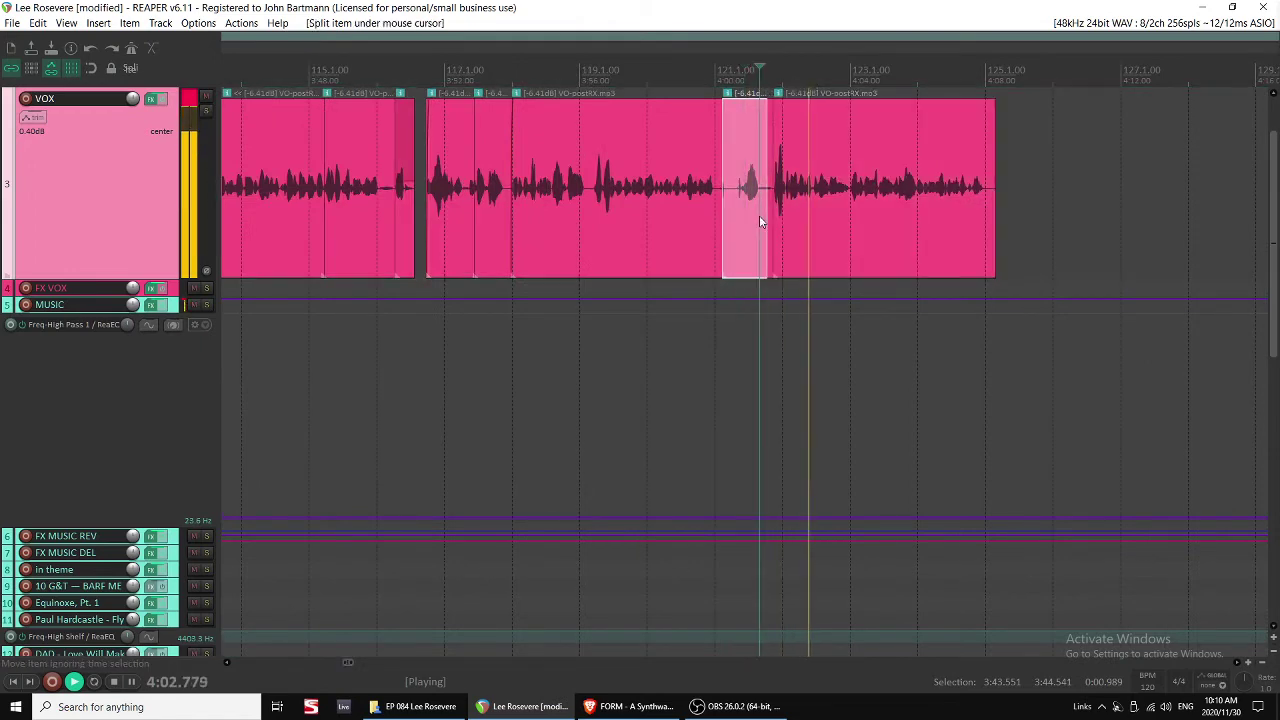
{"action": "key", "text": "Delete"}
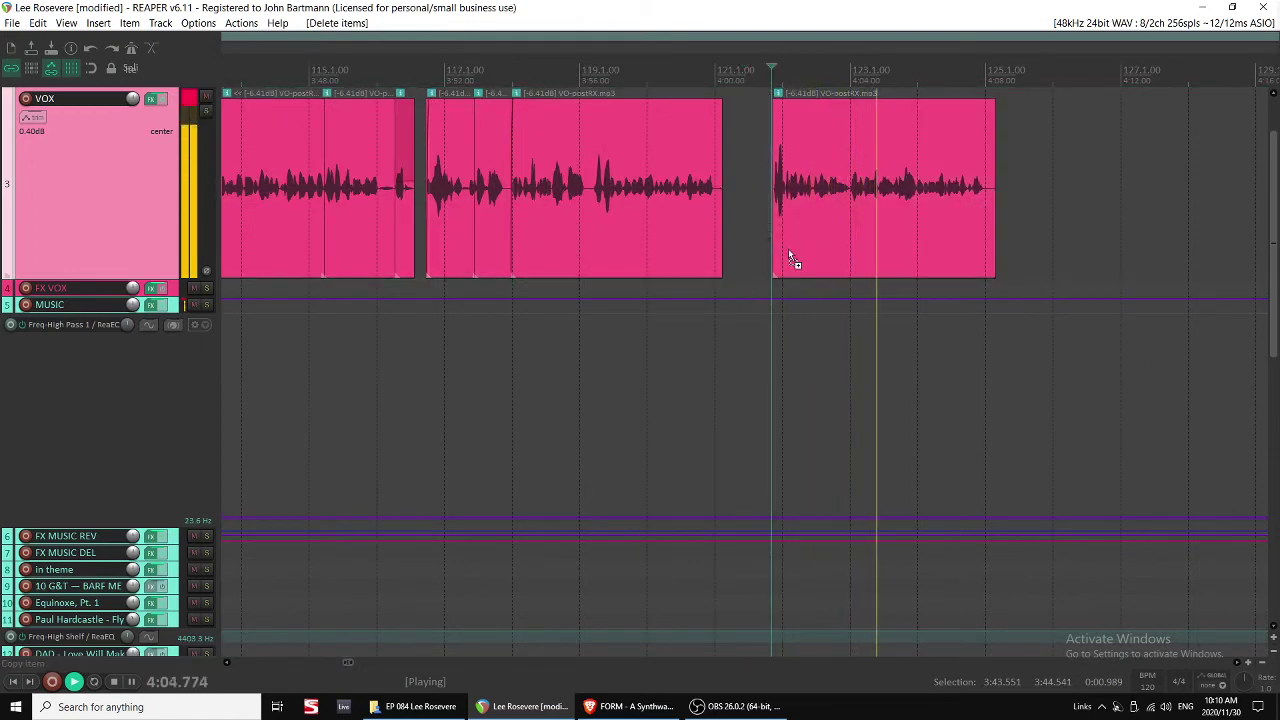
{"action": "key", "text": "ctrl+s"}
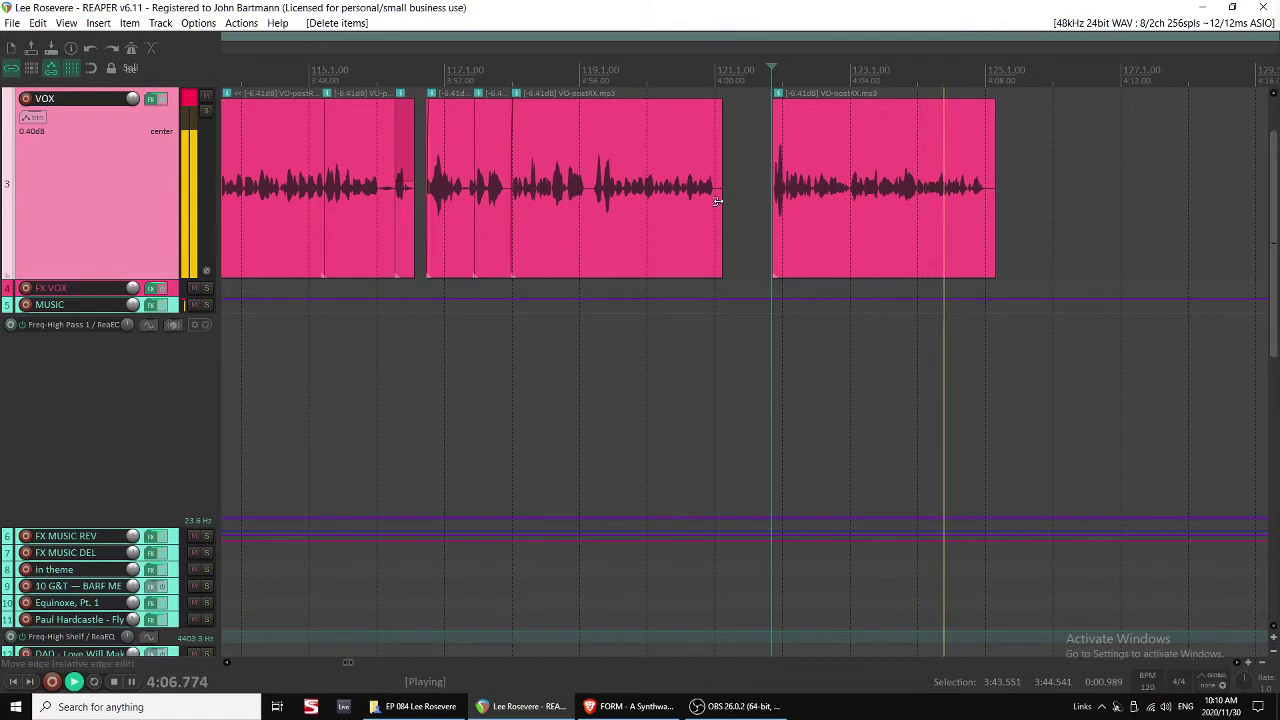
Trim the VOX piece before the gap to end at about 4:00 with a short fade-out, and audition the phrase after the gap.
{"action": "left_click_drag", "start_coordinate": [720, 100], "coordinate": [711, 101]}
{"action": "key", "text": "space"}
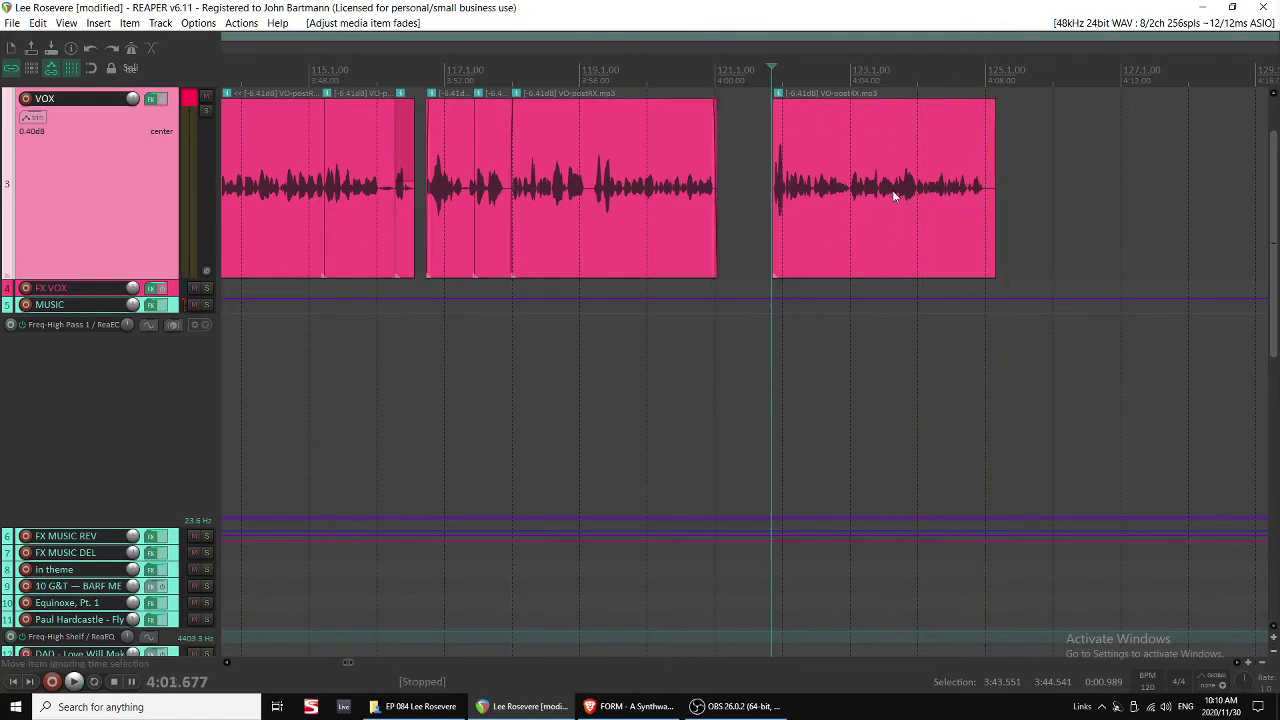
{"action": "left_click", "coordinate": [893, 195]}
{"action": "key", "text": "space"}
{"action": "scroll", "coordinate": [967, 224], "scroll_direction": "up", "scroll_amount": 3}
{"action": "key", "text": "space"}
{"action": "key", "text": "space"}
Split the last VOX phrase at about 4:04, remove its first part, move the rest back to about 4:00 and play the join.
{"action": "left_click", "coordinate": [707, 215]}
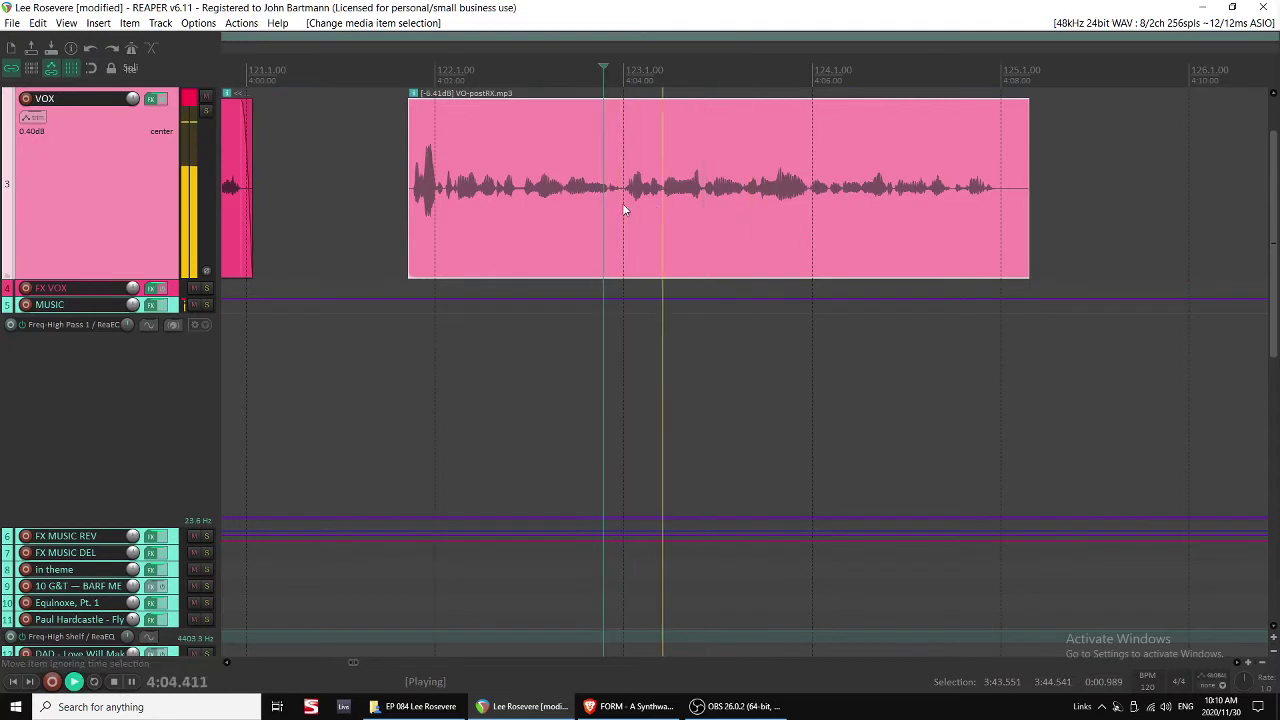
{"action": "key", "text": "s"}
{"action": "scroll", "coordinate": [769, 232], "scroll_direction": "down", "scroll_amount": 2}
{"action": "scroll", "coordinate": [769, 230], "scroll_direction": "down", "scroll_amount": 2}
{"action": "left_click_drag", "start_coordinate": [766, 229], "coordinate": [645, 239]}
{"action": "left_click", "coordinate": [570, 233]}
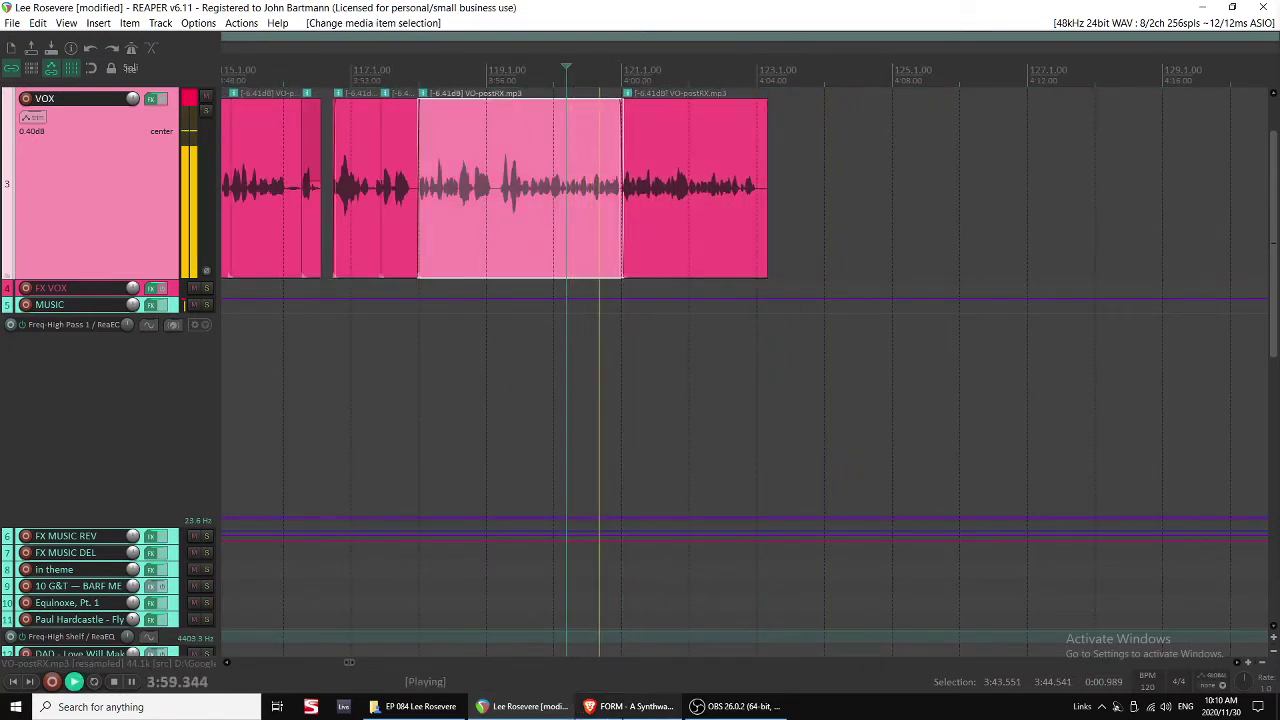
Add a marker named "kung fury" at 4:03.577, near the end of the last joined VOX phrase.
{"action": "key", "text": "shift+m"}
{"action": "type", "text": "k"}
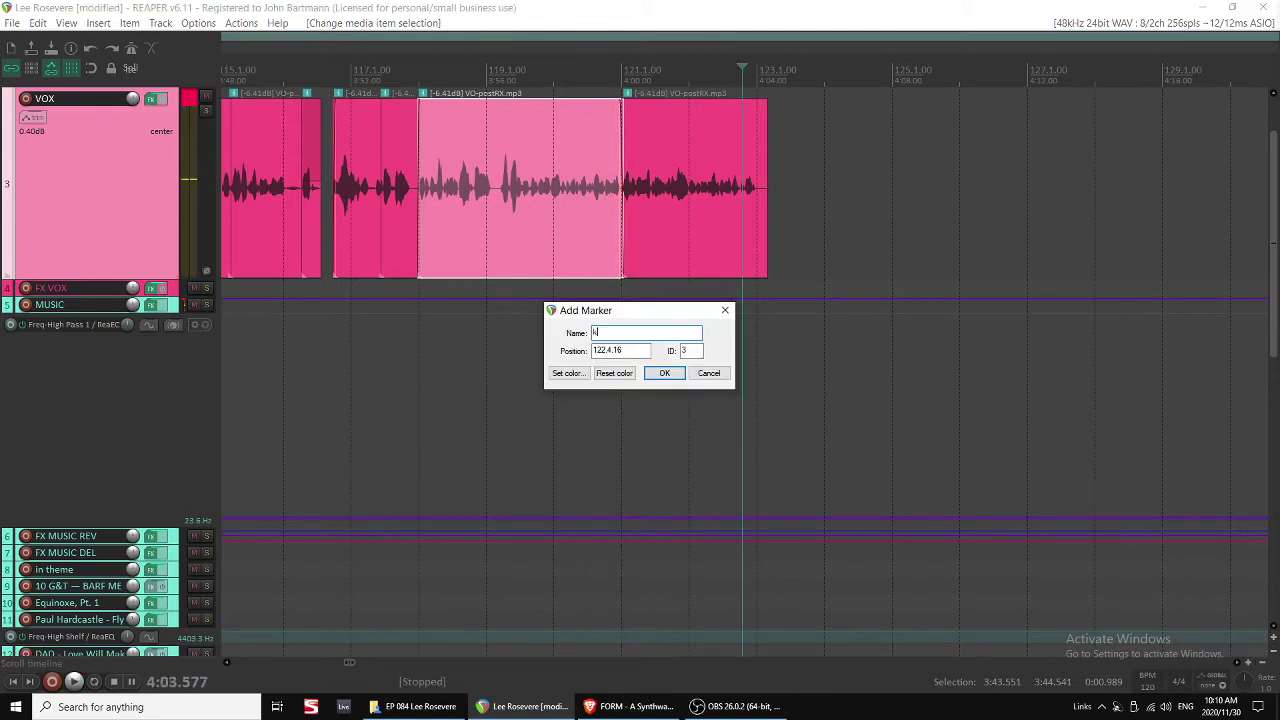
{"action": "type", "text": "ung fur"}
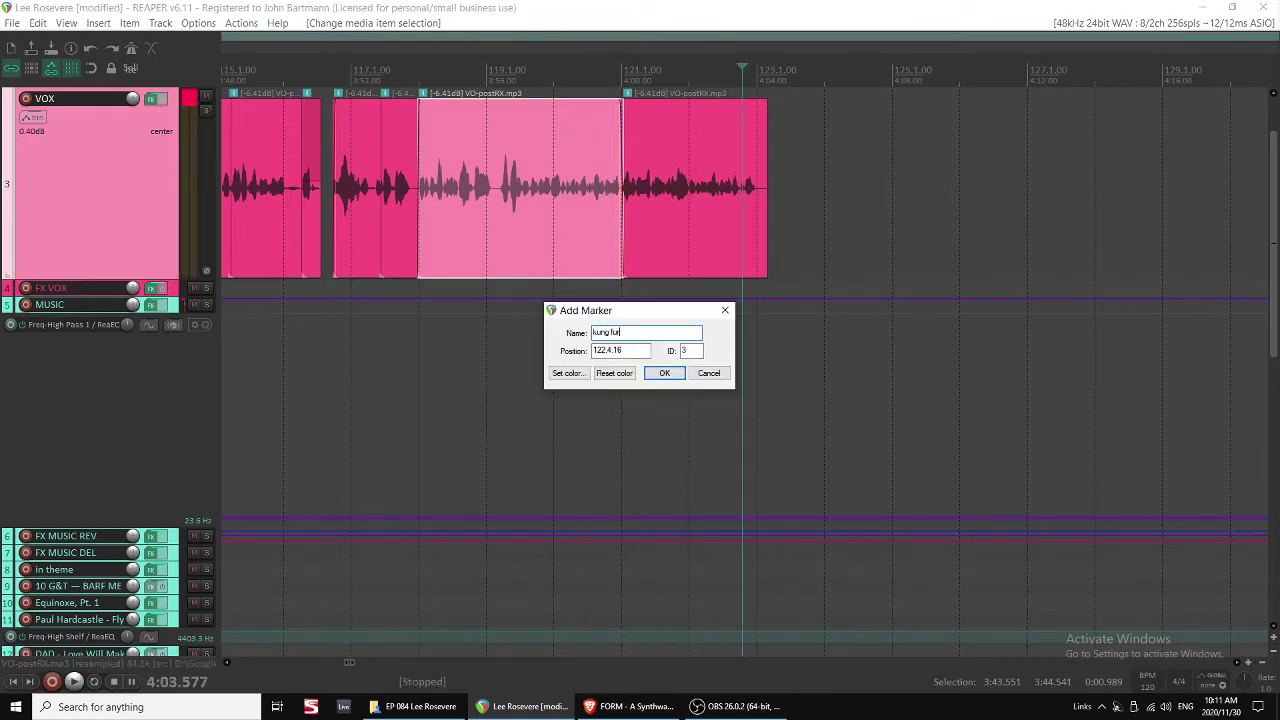
{"action": "type", "text": "y"}
{"action": "key", "text": "Return"}
Play the edited VOX from about 3:49, and shorten the region before "guitar" to end just after the "kung fury" marker.
{"action": "scroll", "coordinate": [686, 198], "scroll_direction": "down", "scroll_amount": 2}
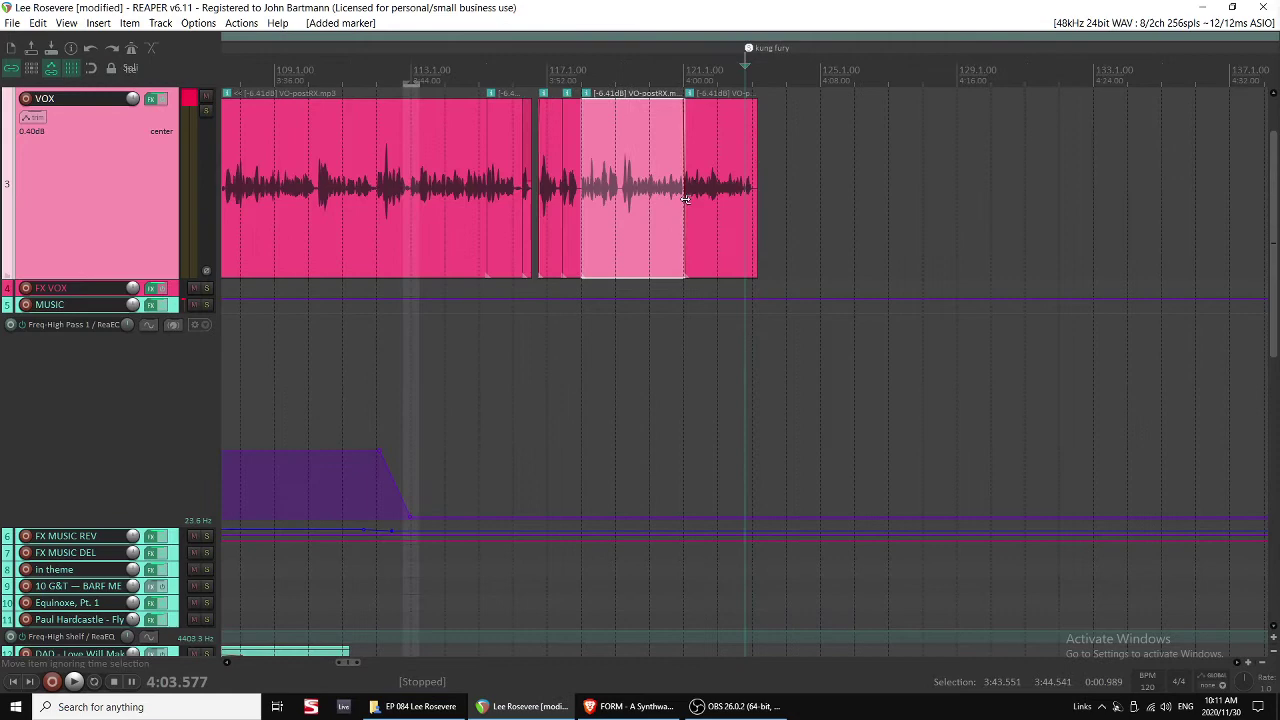
{"action": "left_click", "coordinate": [492, 210]}
{"action": "key", "text": "space"}
{"action": "scroll", "coordinate": [554, 217], "scroll_direction": "down", "scroll_amount": 3}
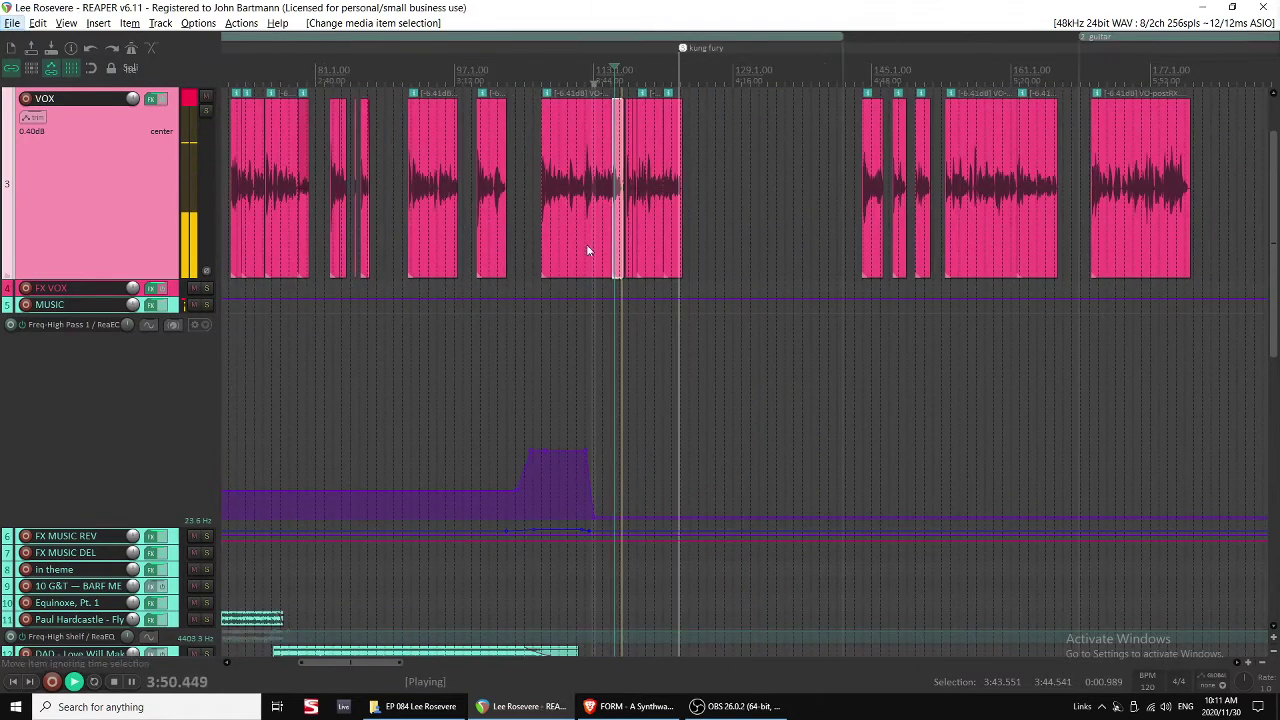
{"action": "key", "text": "space"}
{"action": "left_click_drag", "start_coordinate": [840, 37], "coordinate": [688, 37]}
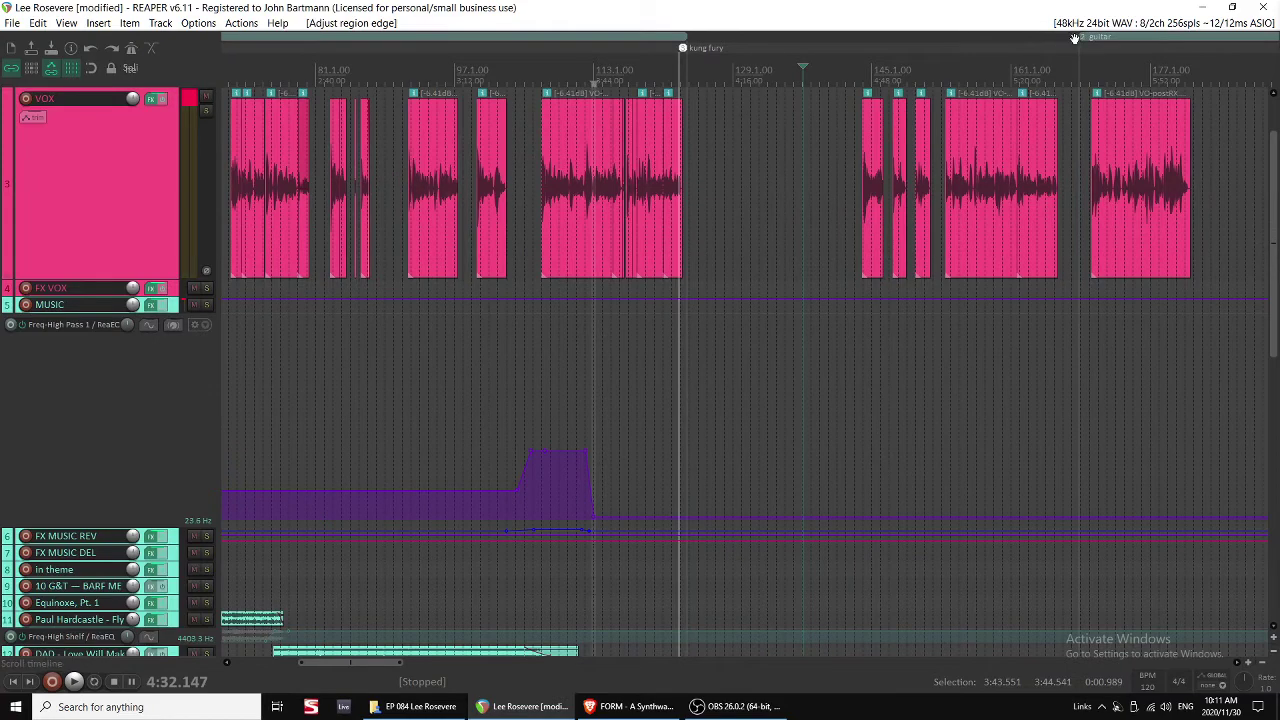
Extend the guitar and bassline regions to start earlier, just before the first vocal clip of each section.
{"action": "scroll", "coordinate": [920, 155], "scroll_direction": "down", "scroll_amount": 2}
{"action": "left_click_drag", "start_coordinate": [754, 37], "coordinate": [628, 37]}
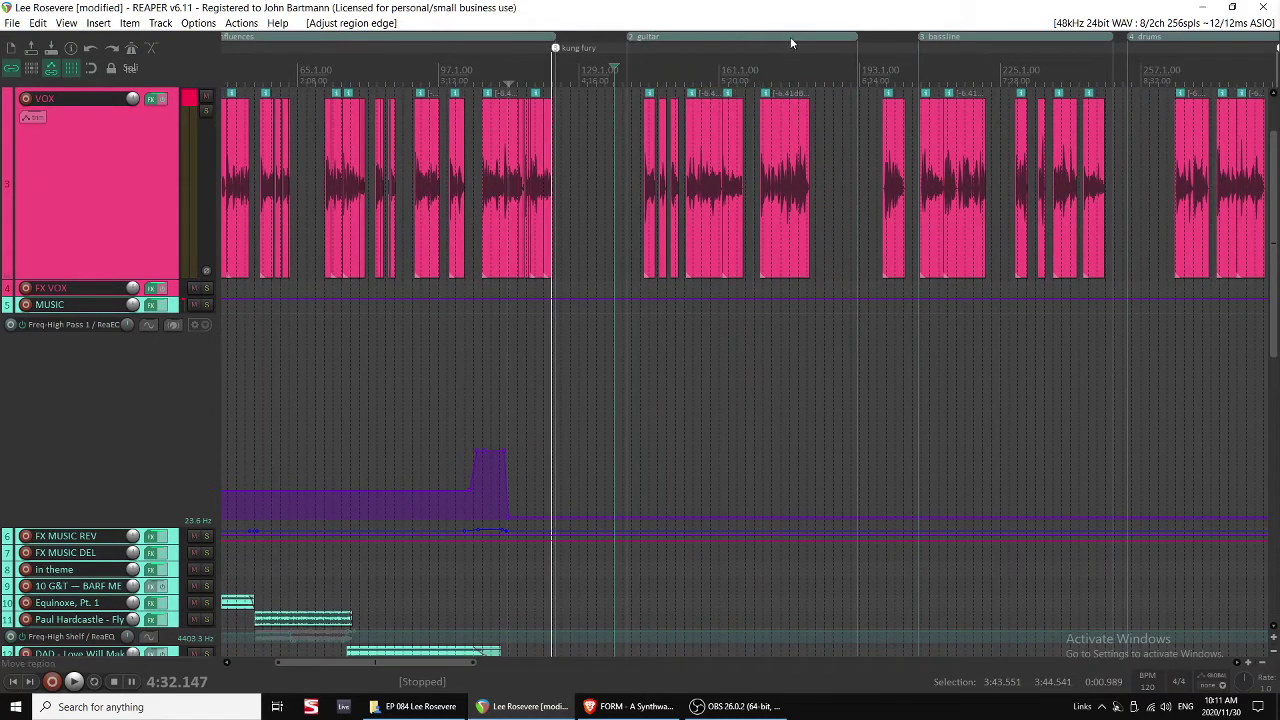
{"action": "left_click", "coordinate": [885, 128]}
{"action": "key", "text": "space"}
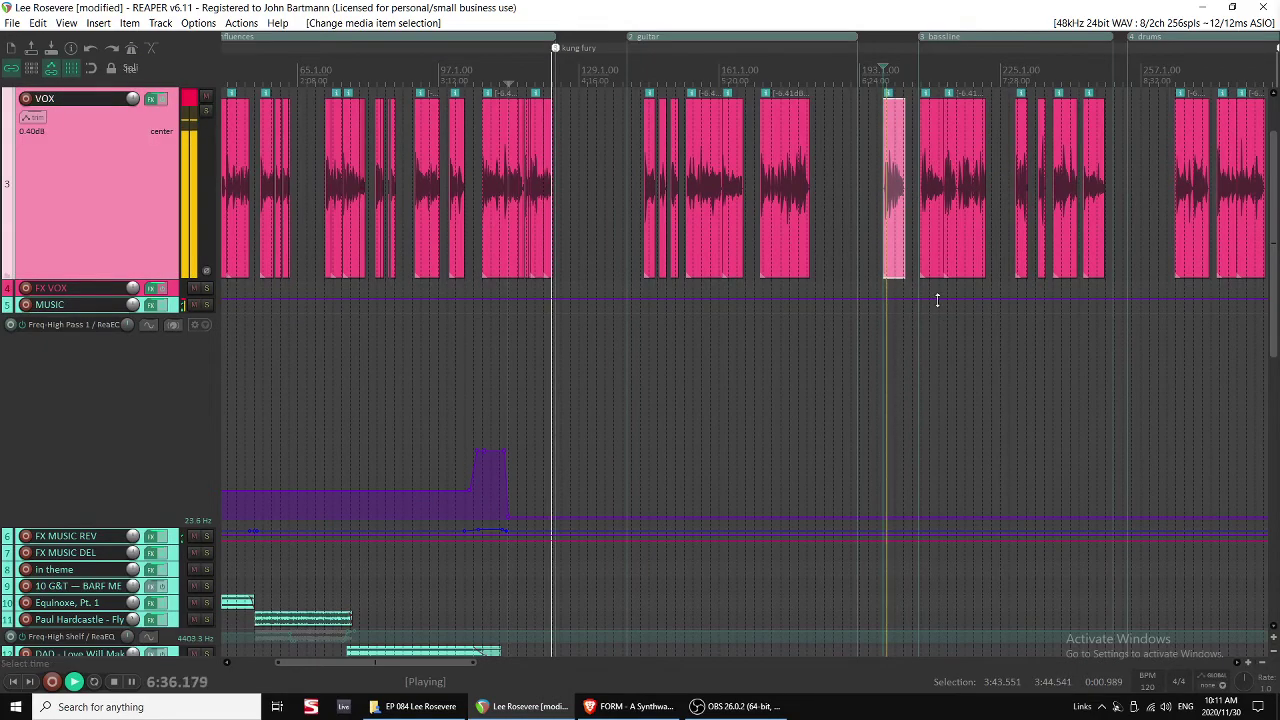
{"action": "scroll", "coordinate": [897, 399], "scroll_direction": "down", "scroll_amount": 7}
{"action": "scroll", "coordinate": [890, 388], "scroll_direction": "up", "scroll_amount": 7}
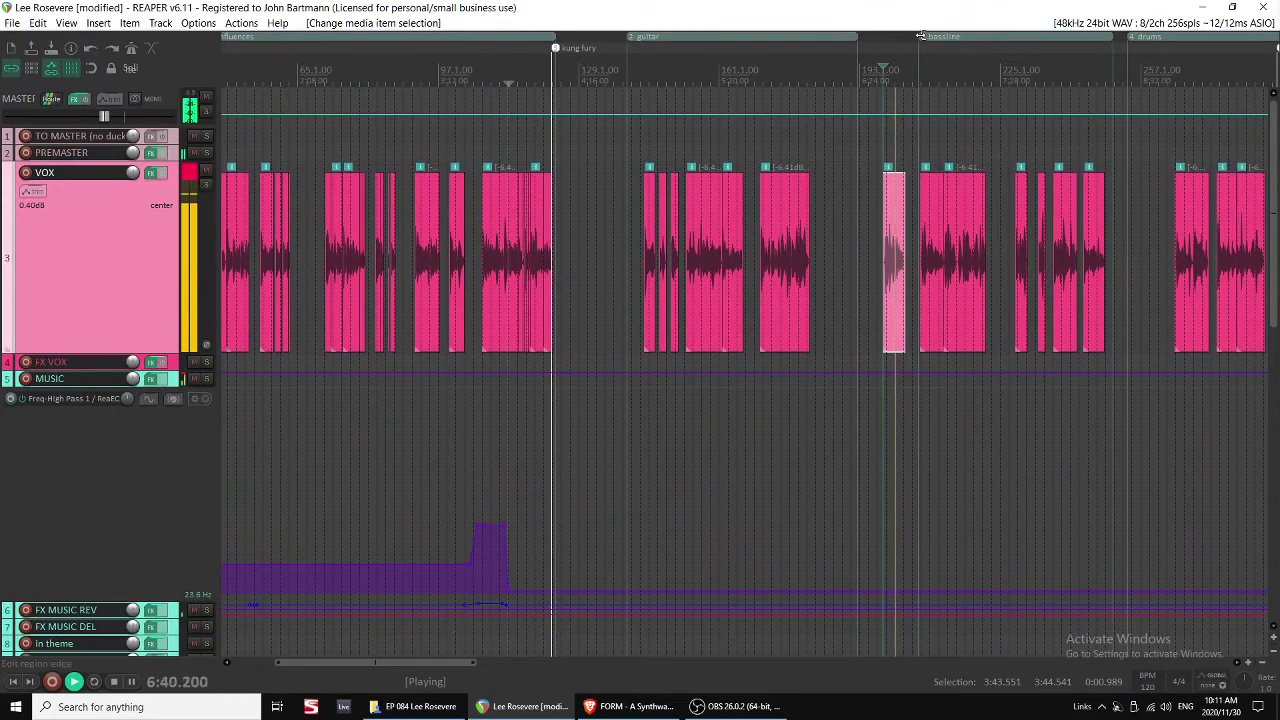
{"action": "left_click_drag", "start_coordinate": [920, 36], "coordinate": [877, 36]}
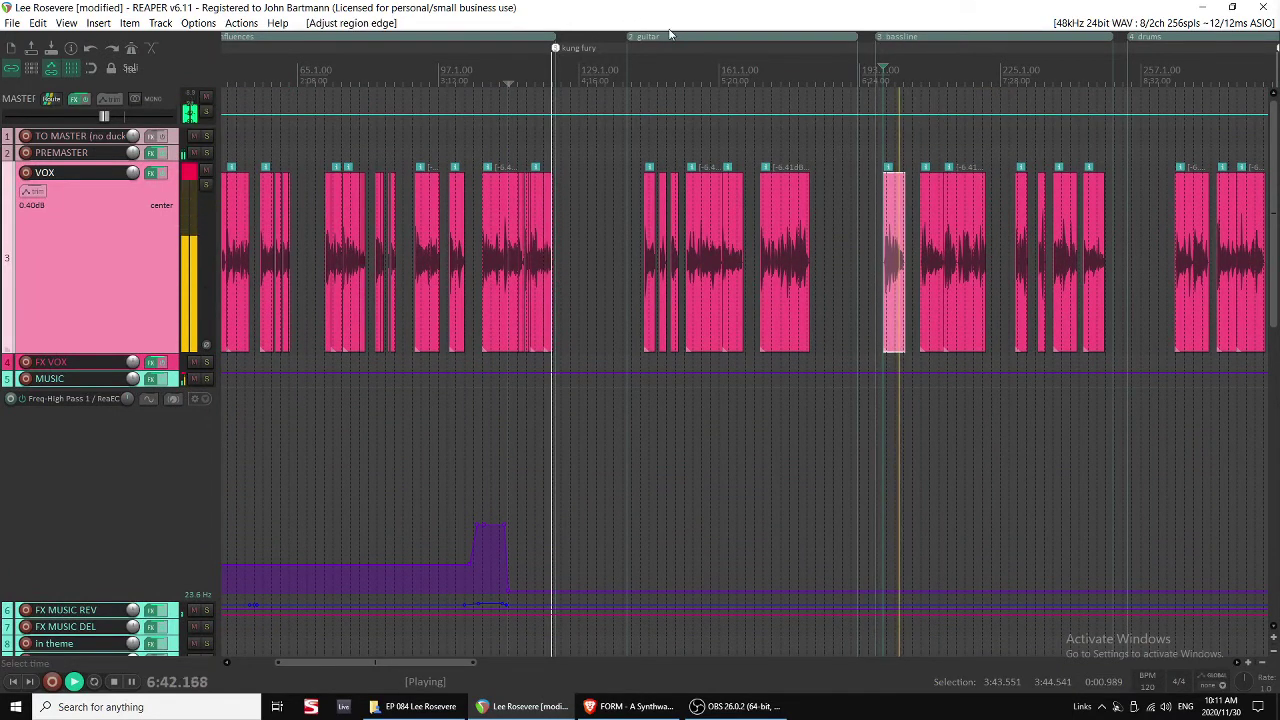
Select all the song stem items from arps to vocoder and move them earlier to start at about bar 107.
{"action": "left_click", "coordinate": [646, 118]}
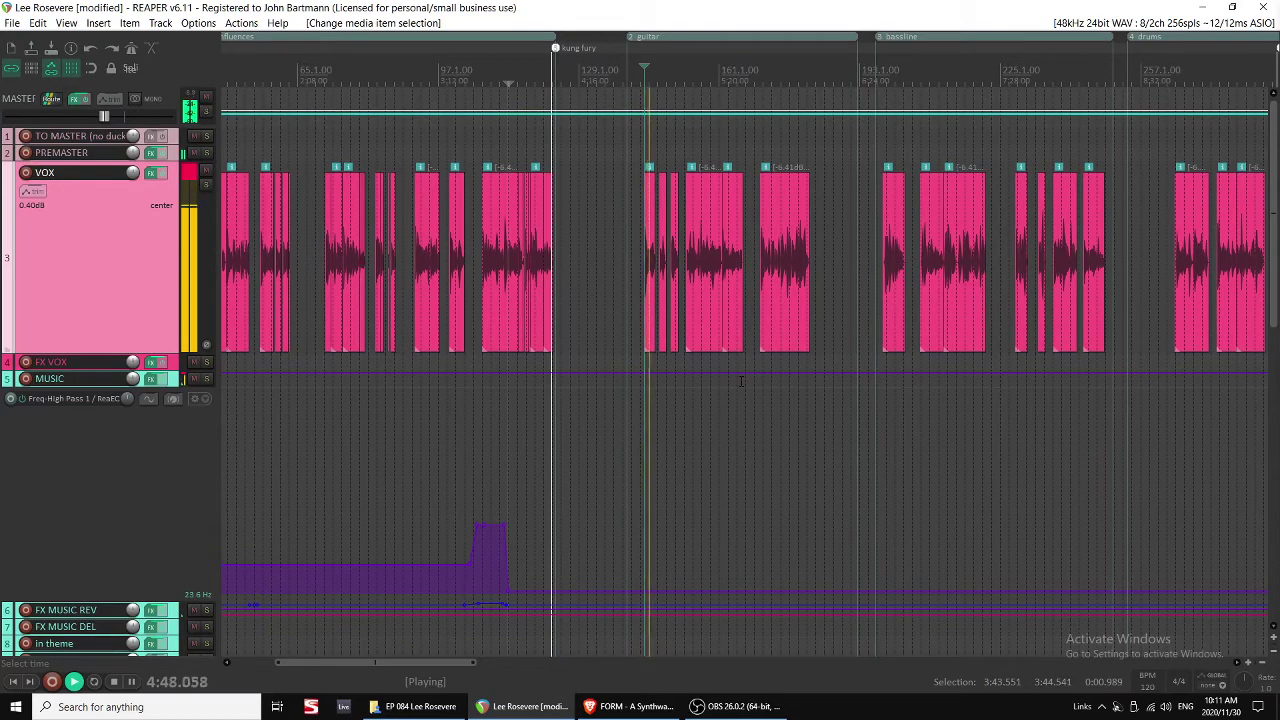
{"action": "scroll", "coordinate": [734, 390], "scroll_direction": "down", "scroll_amount": 3}
{"action": "scroll", "coordinate": [735, 385], "scroll_direction": "up", "scroll_amount": 3}
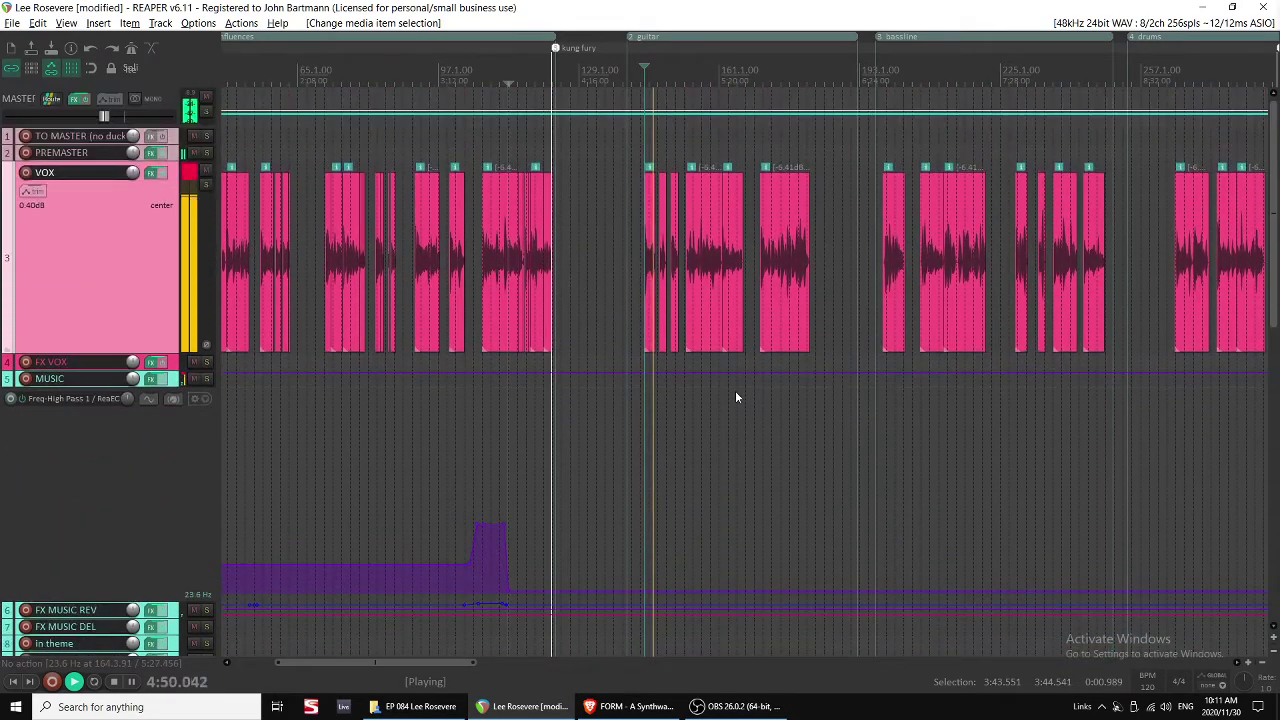
{"action": "scroll", "coordinate": [735, 397], "scroll_direction": "down", "scroll_amount": 10}
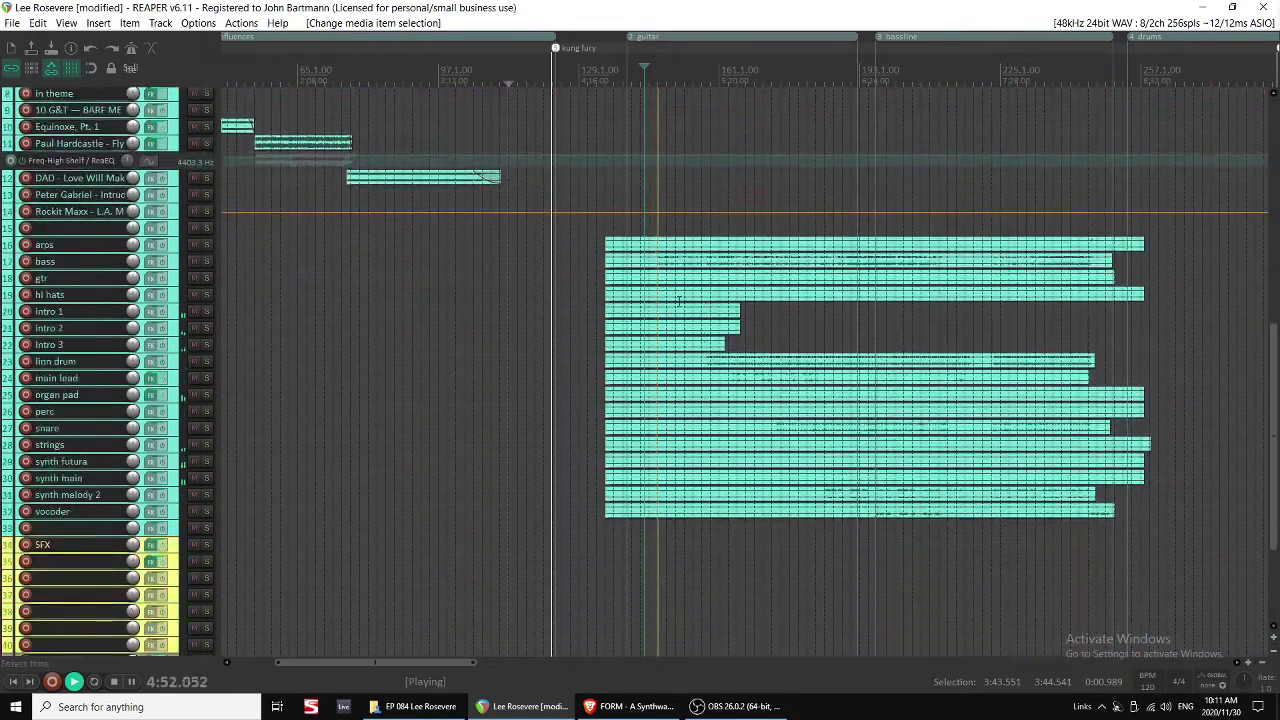
{"action": "key", "text": "space"}
{"action": "left_click", "coordinate": [649, 249]}
{"action": "left_click_drag", "start_coordinate": [595, 237], "coordinate": [800, 640]}
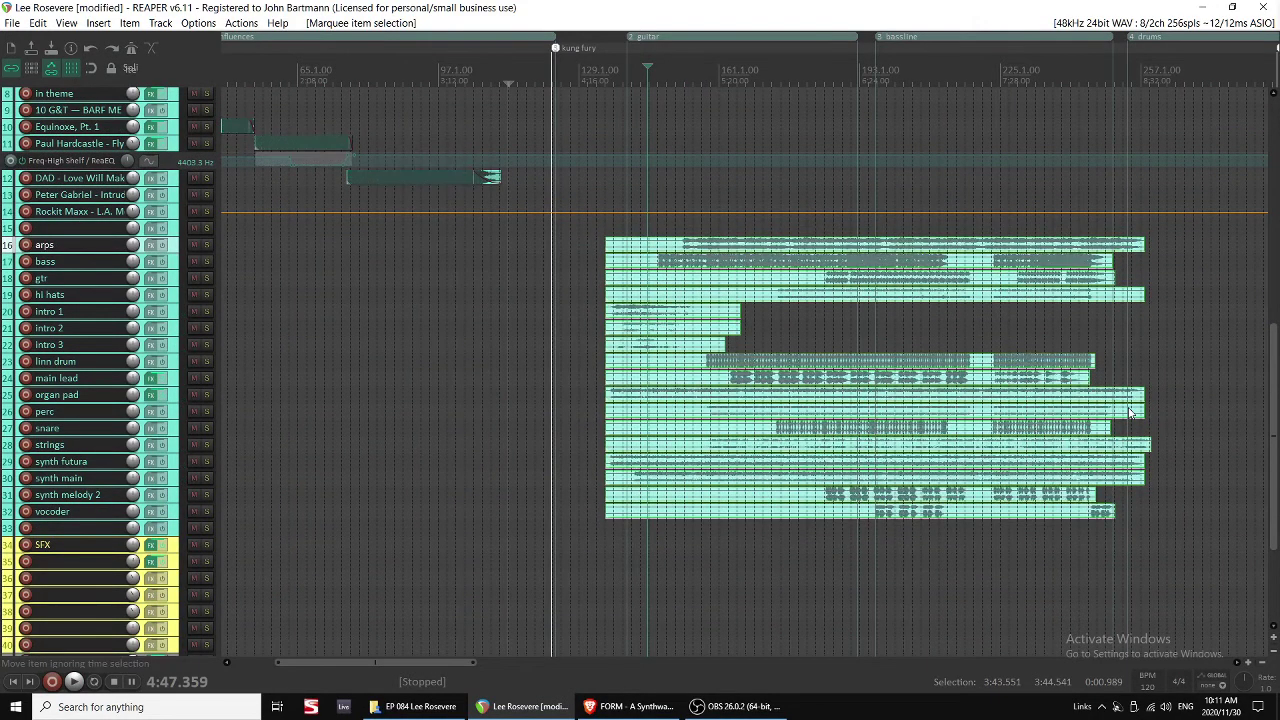
{"action": "scroll", "coordinate": [1135, 360], "scroll_direction": "up", "scroll_amount": 3}
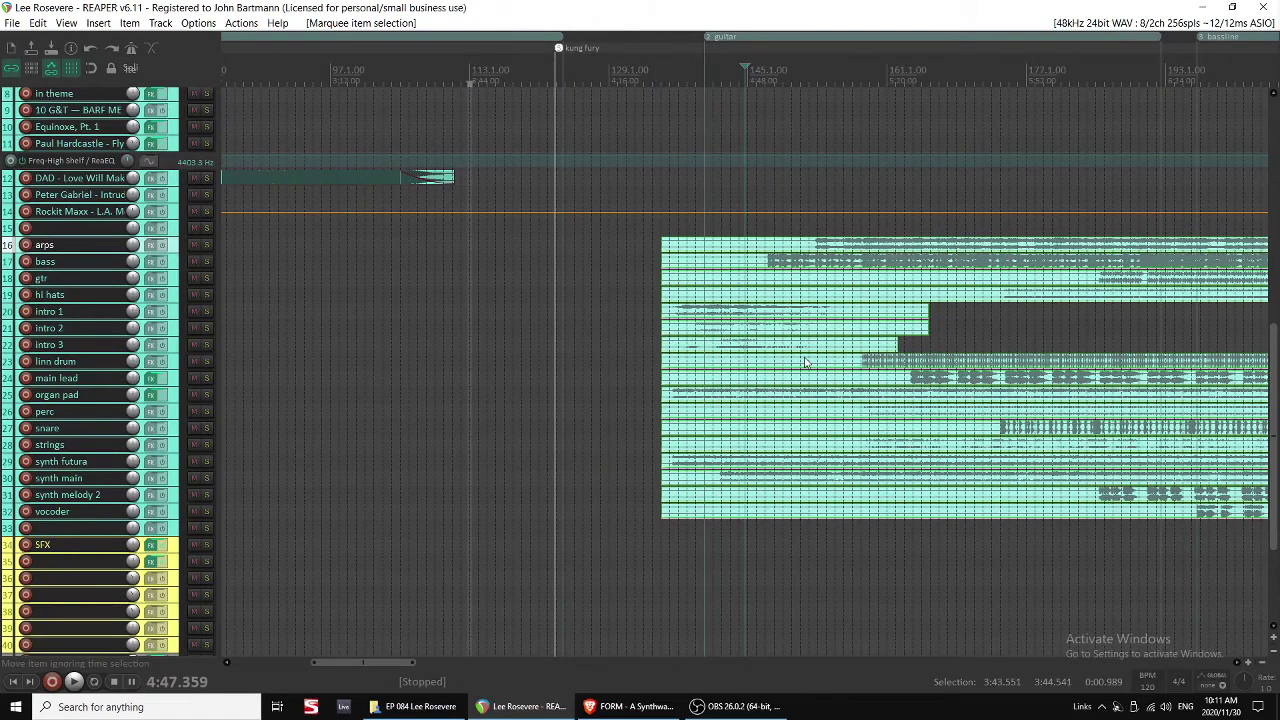
{"action": "left_click_drag", "start_coordinate": [810, 367], "coordinate": [563, 364]}
Trim off the stems' opening so they start at the kung fury marker, and delete the intro 1, intro 2 and intro 3 items.
{"action": "left_click", "coordinate": [666, 382]}
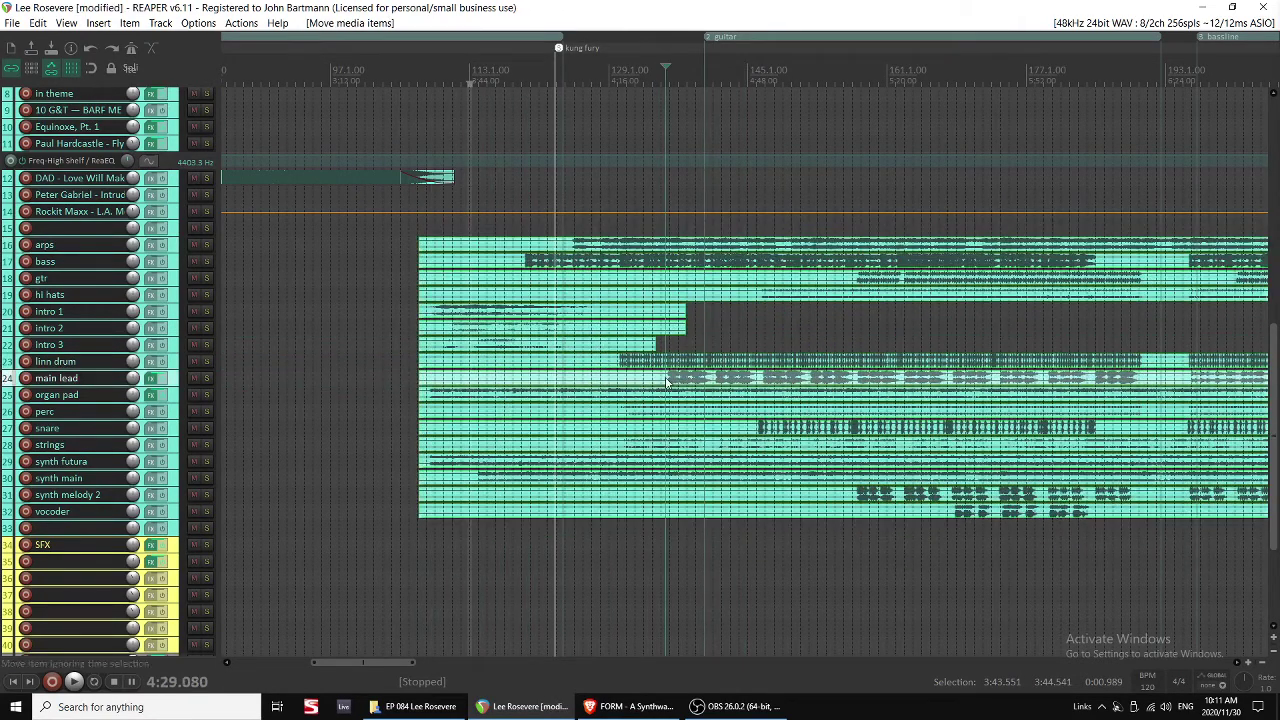
{"action": "left_click", "coordinate": [755, 429]}
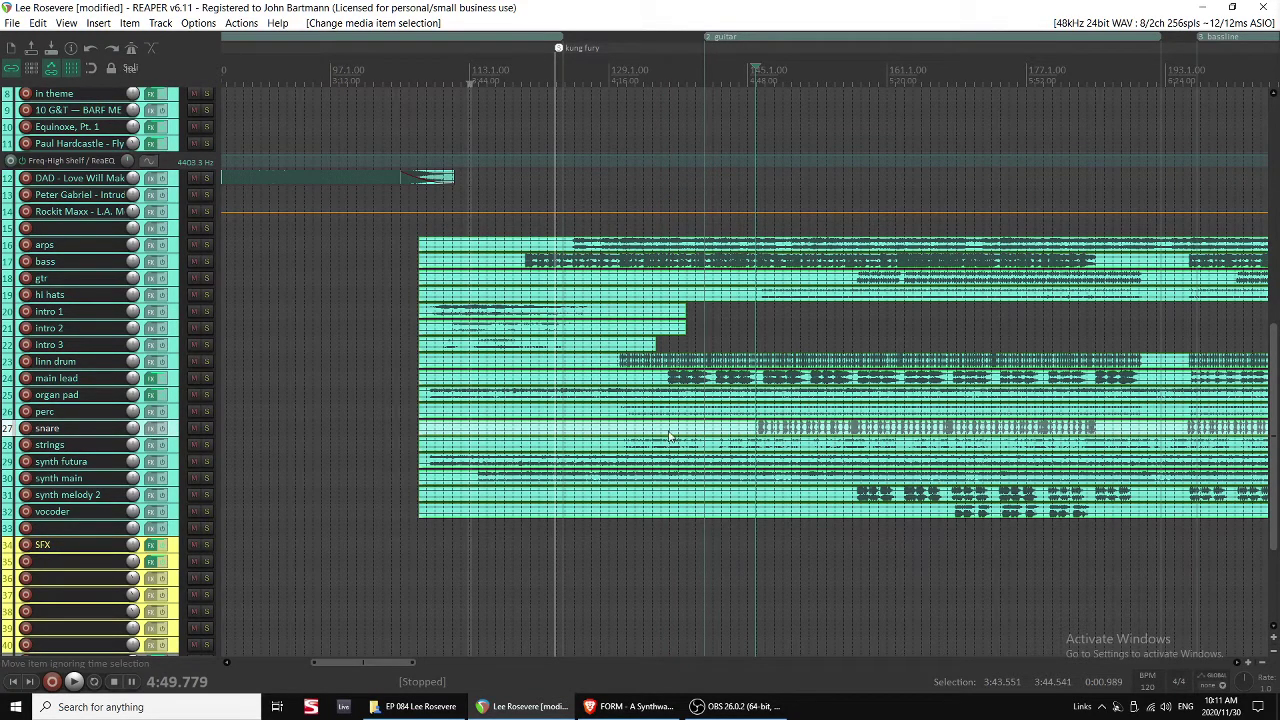
{"action": "mouse_move", "coordinate": [421, 428]}
{"action": "left_mouse_down"}
{"action": "mouse_move", "coordinate": [845, 455]}
{"action": "mouse_move", "coordinate": [570, 438]}
{"action": "left_mouse_up"}
{"action": "left_click", "coordinate": [531, 408]}
{"action": "scroll", "coordinate": [560, 380], "scroll_direction": "down", "scroll_amount": 3}
{"action": "left_click_drag", "start_coordinate": [605, 335], "coordinate": [490, 283]}
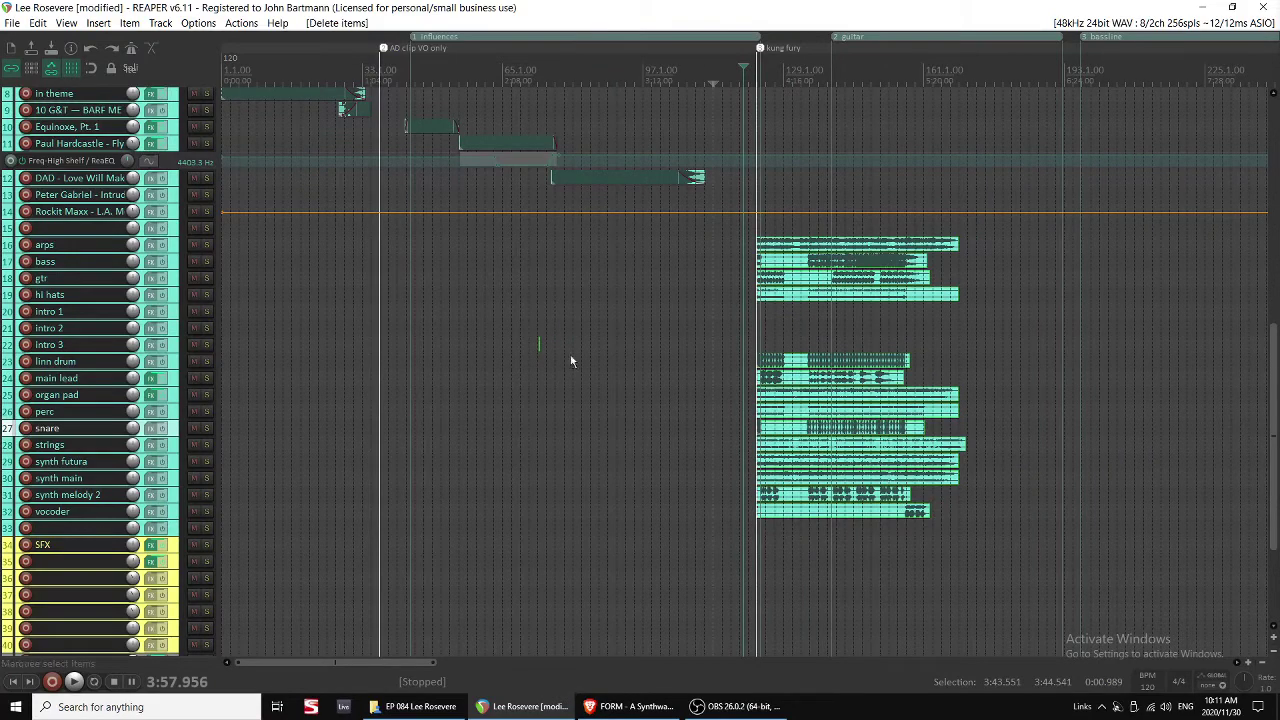
Mute every stem item except the snare, and audition the snare hits from just before the kung fury marker.
{"action": "left_click", "coordinate": [770, 437]}
{"action": "scroll", "coordinate": [775, 440], "scroll_direction": "up", "scroll_amount": 5}
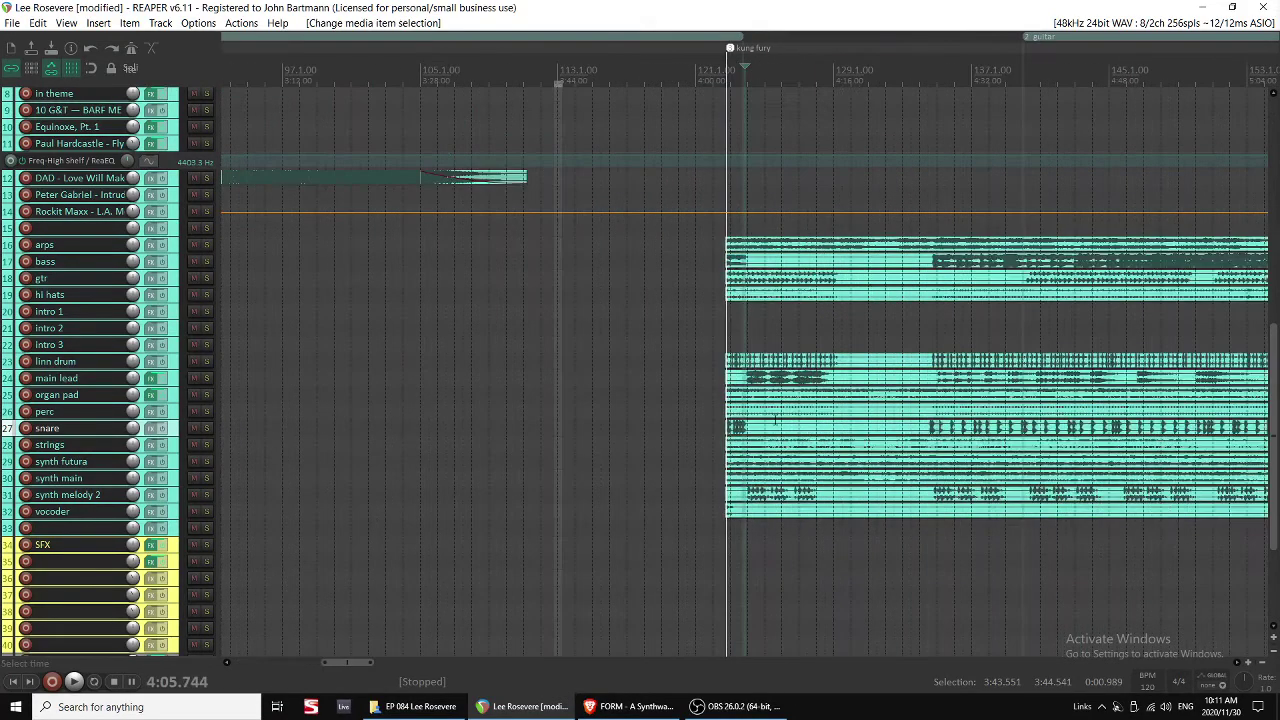
{"action": "left_click", "coordinate": [767, 436]}
{"action": "left_click_drag", "start_coordinate": [800, 543], "coordinate": [755, 229]}
{"action": "key", "text": "u"}
{"action": "left_click", "coordinate": [764, 429]}
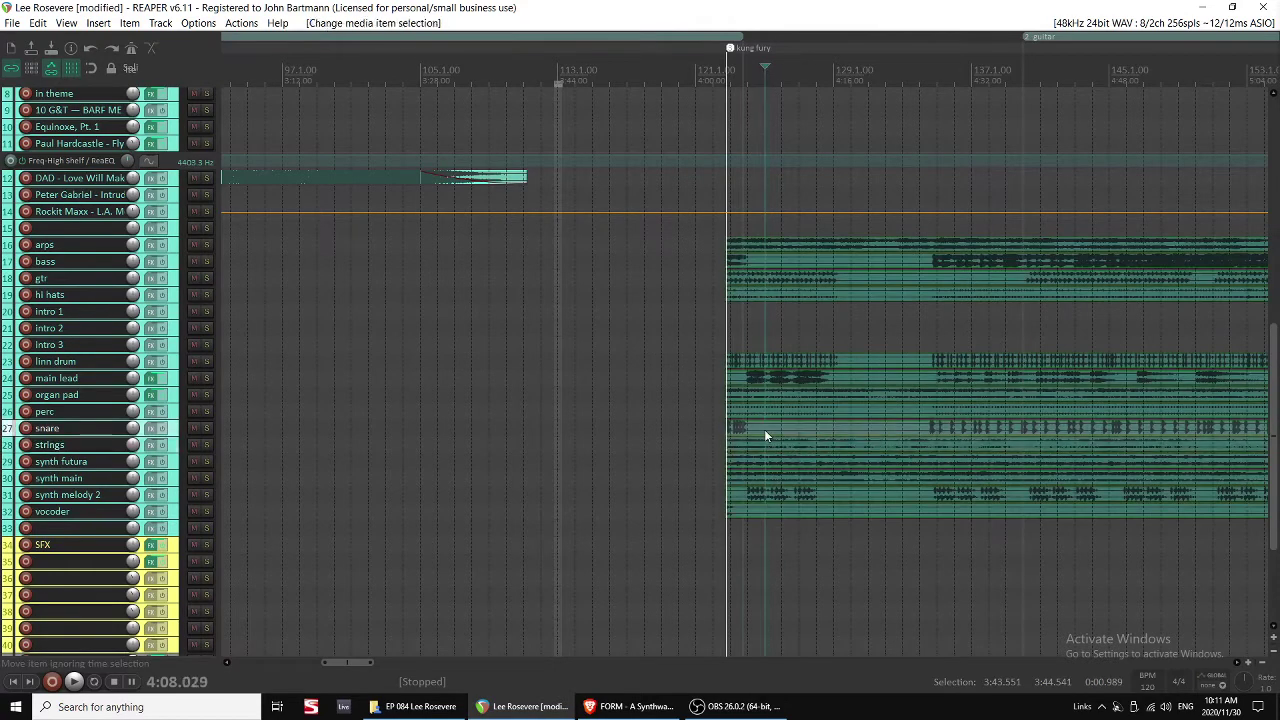
{"action": "key", "text": "u"}
{"action": "left_click", "coordinate": [722, 445]}
{"action": "key", "text": "space"}
{"action": "scroll", "coordinate": [783, 455], "scroll_direction": "up", "scroll_amount": 5}
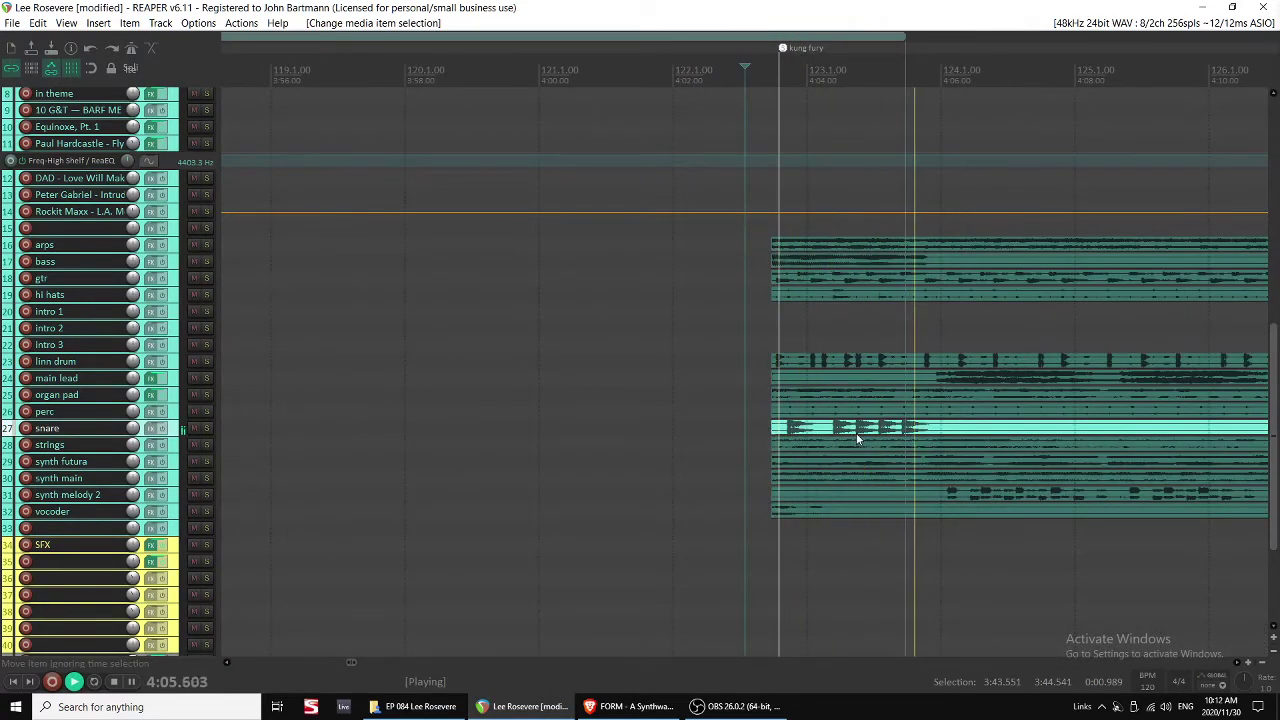
{"action": "key", "text": "space"}
Hide the MUSIC track's envelopes, including the ReaEQ high-pass frequency lane.
{"action": "scroll", "coordinate": [790, 383], "scroll_direction": "down", "scroll_amount": 3}
{"action": "scroll", "coordinate": [790, 383], "scroll_direction": "up", "scroll_amount": 3}
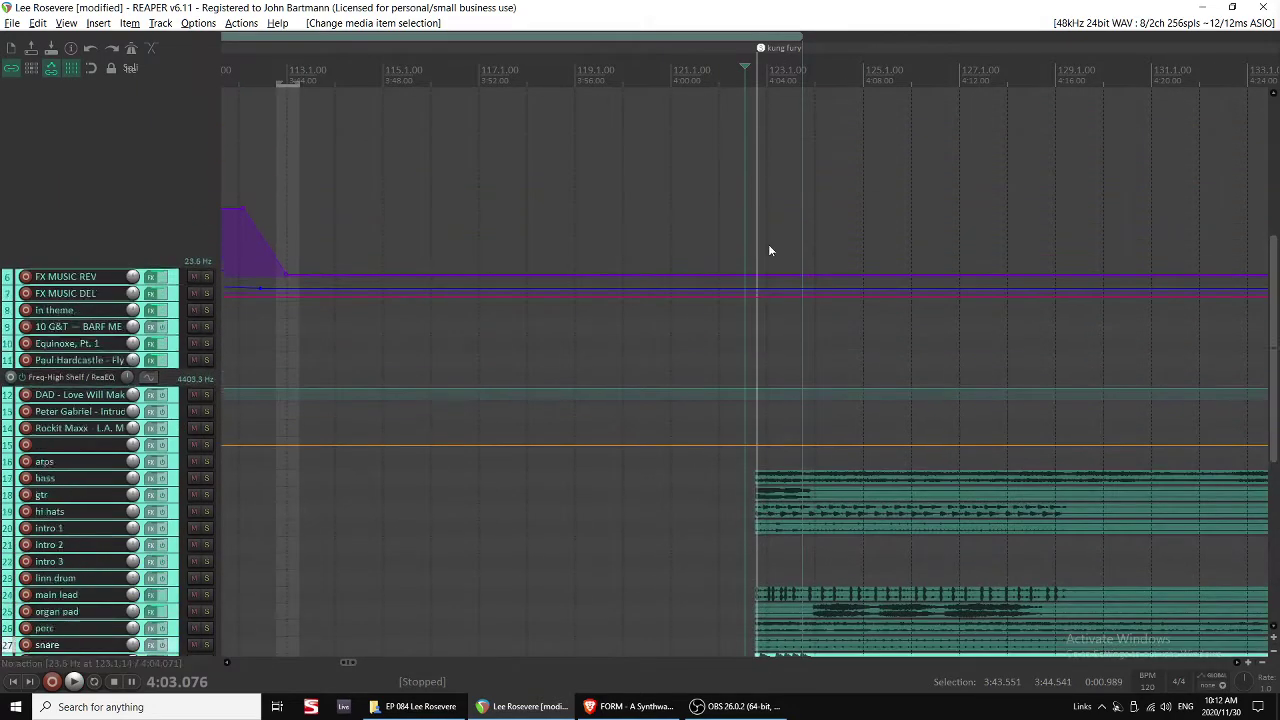
{"action": "scroll", "coordinate": [170, 240], "scroll_direction": "up", "scroll_amount": 5}
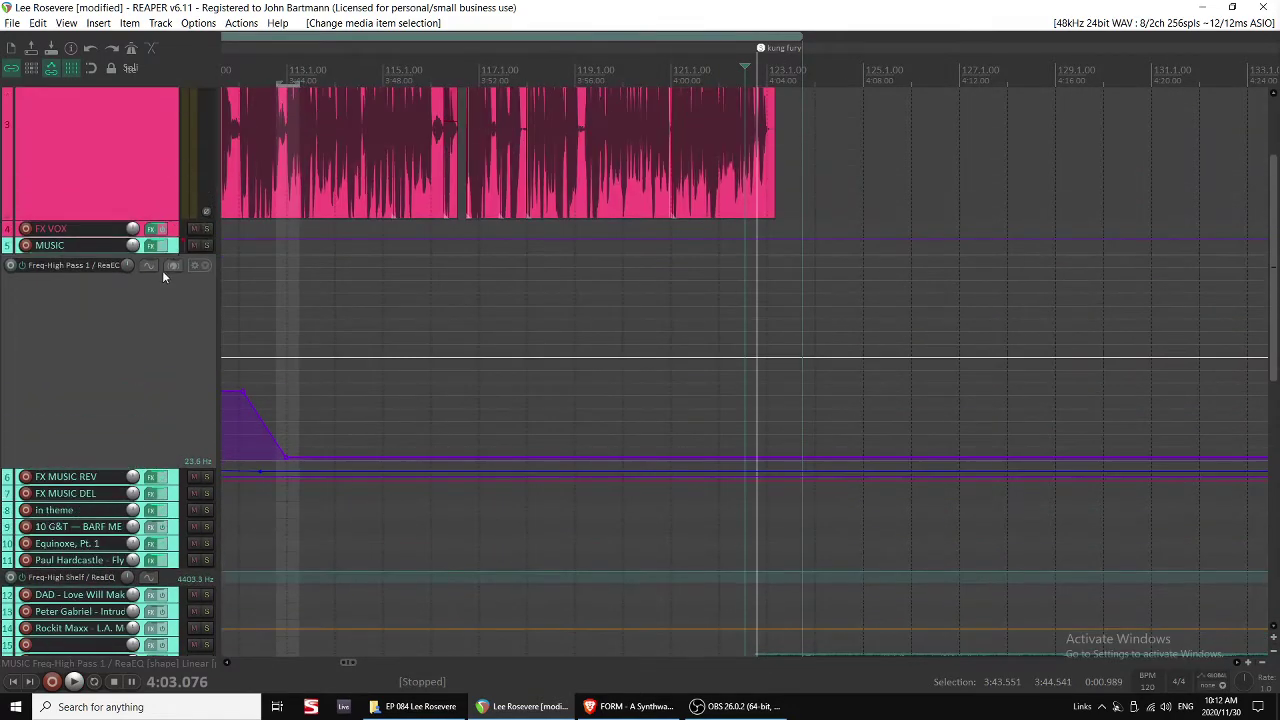
{"action": "key", "text": "v"}
{"action": "left_click", "coordinate": [173, 250]}
{"action": "key", "text": "v"}
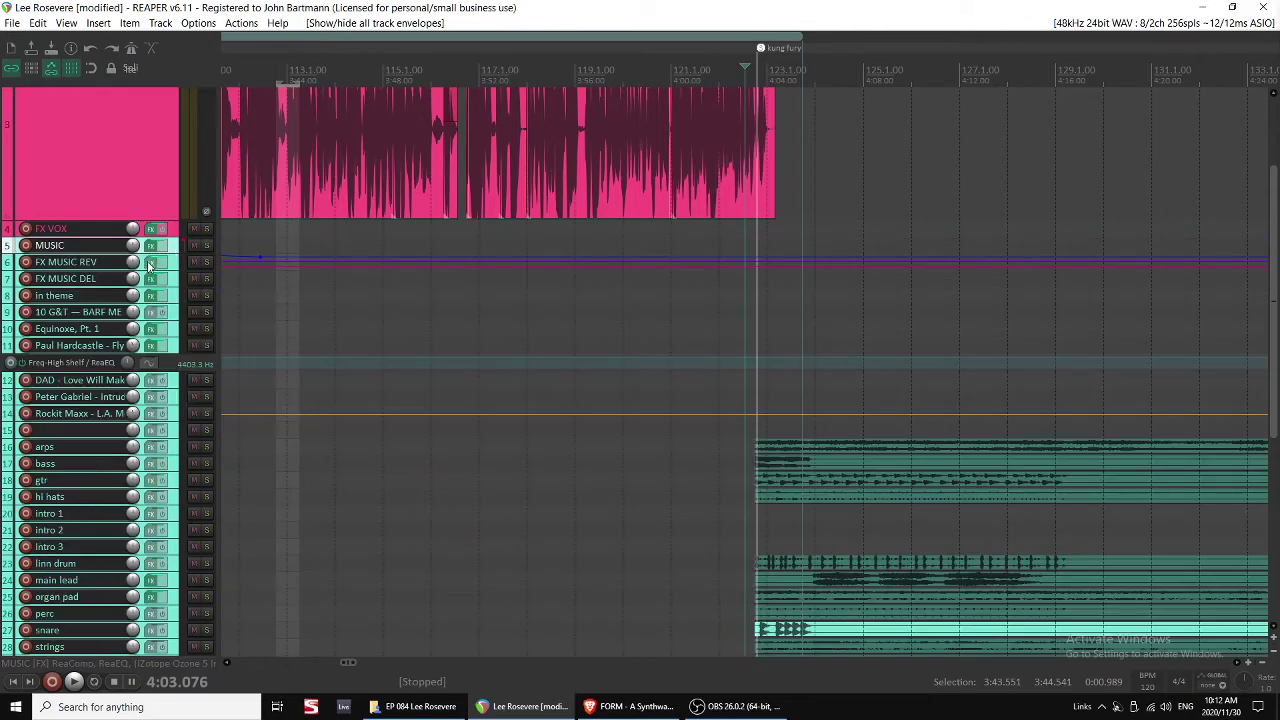
Move the stems to just before the guitar section's first vocal clip and set the guitar region's start slightly ahead of them.
{"action": "scroll", "coordinate": [148, 265], "scroll_direction": "up", "scroll_amount": 2}
{"action": "scroll", "coordinate": [746, 296], "scroll_direction": "down", "scroll_amount": 3}
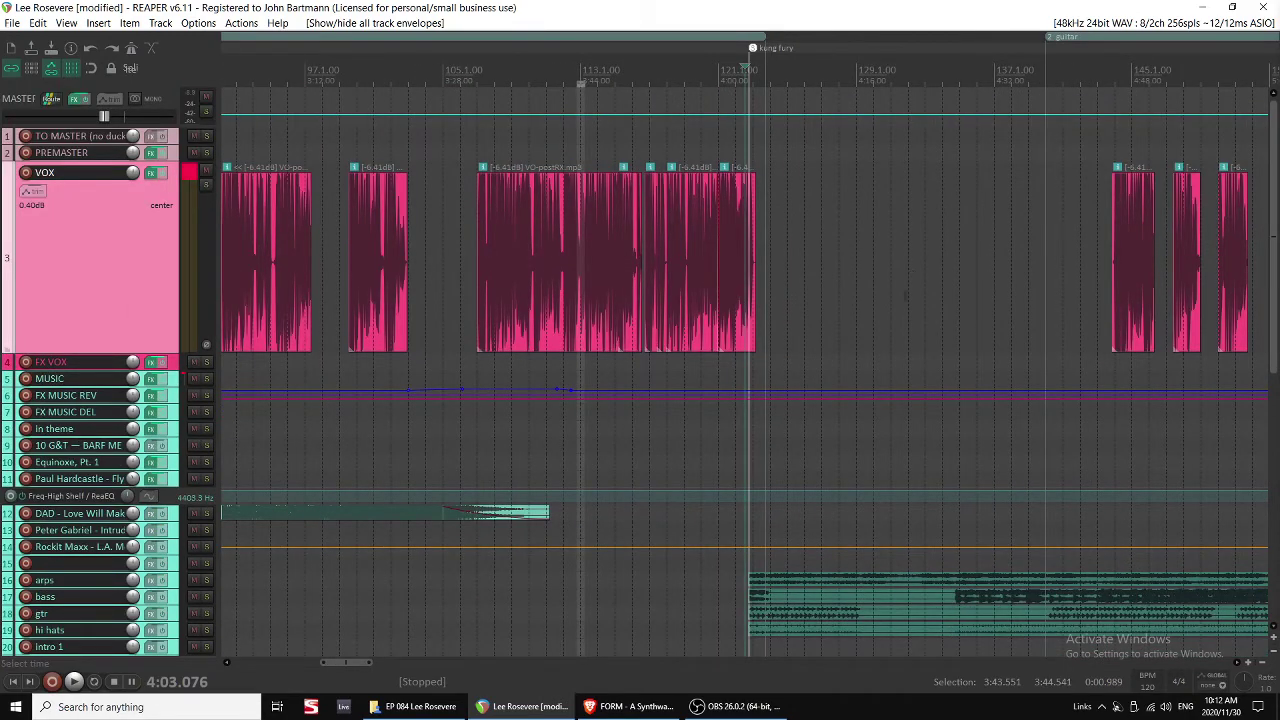
{"action": "scroll", "coordinate": [906, 294], "scroll_direction": "right", "scroll_amount": 5}
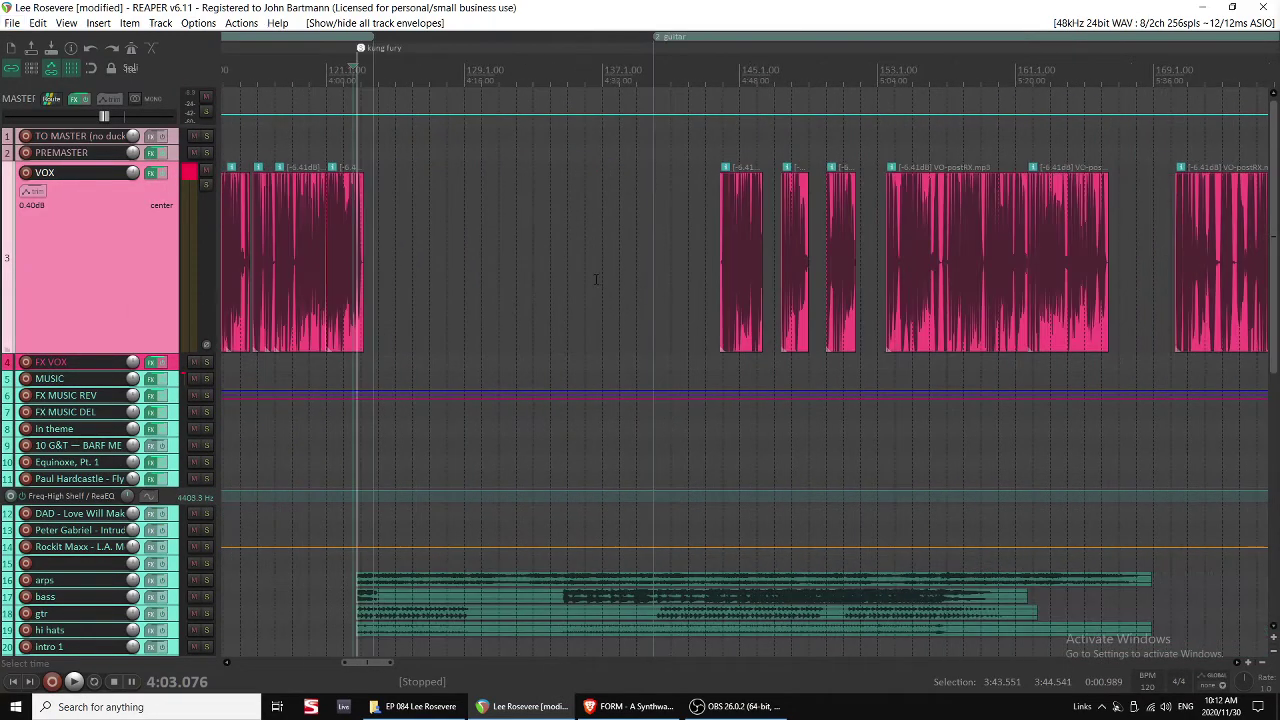
{"action": "left_click", "coordinate": [348, 325]}
{"action": "key", "text": "space"}
{"action": "key", "text": "space"}
{"action": "left_click_drag", "start_coordinate": [416, 580], "coordinate": [600, 580]}
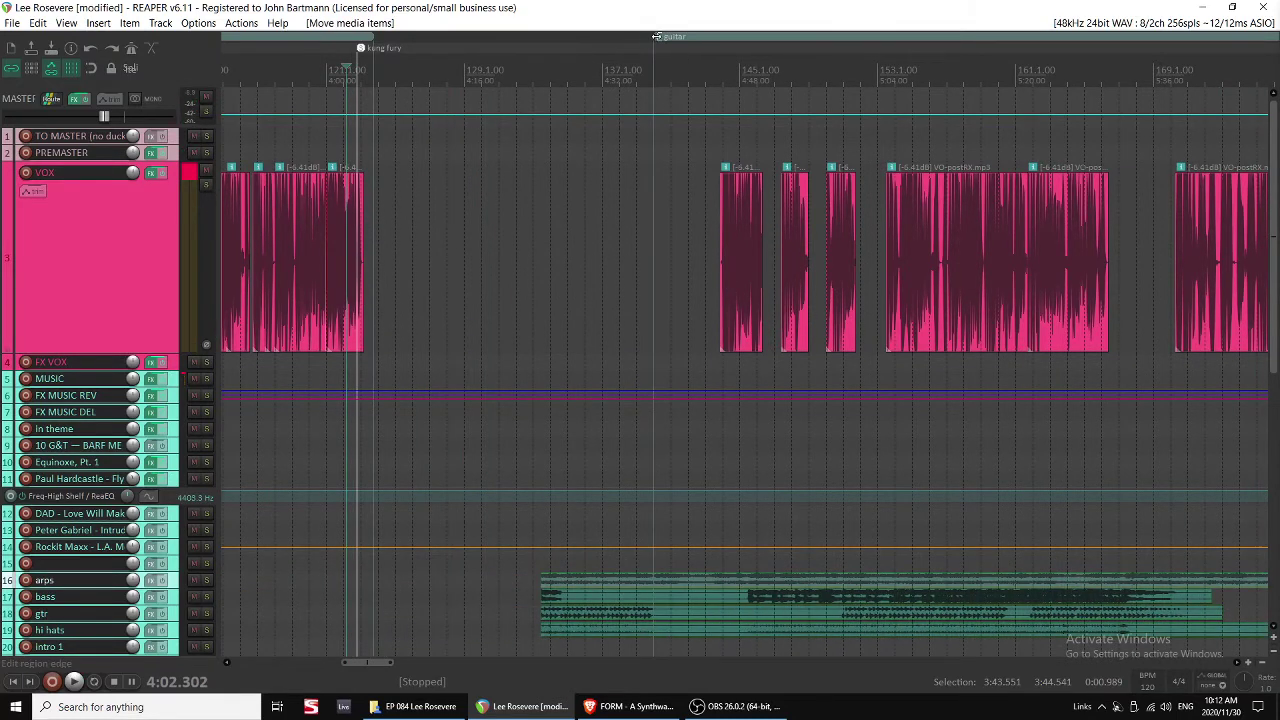
{"action": "left_click_drag", "start_coordinate": [655, 36], "coordinate": [531, 36]}
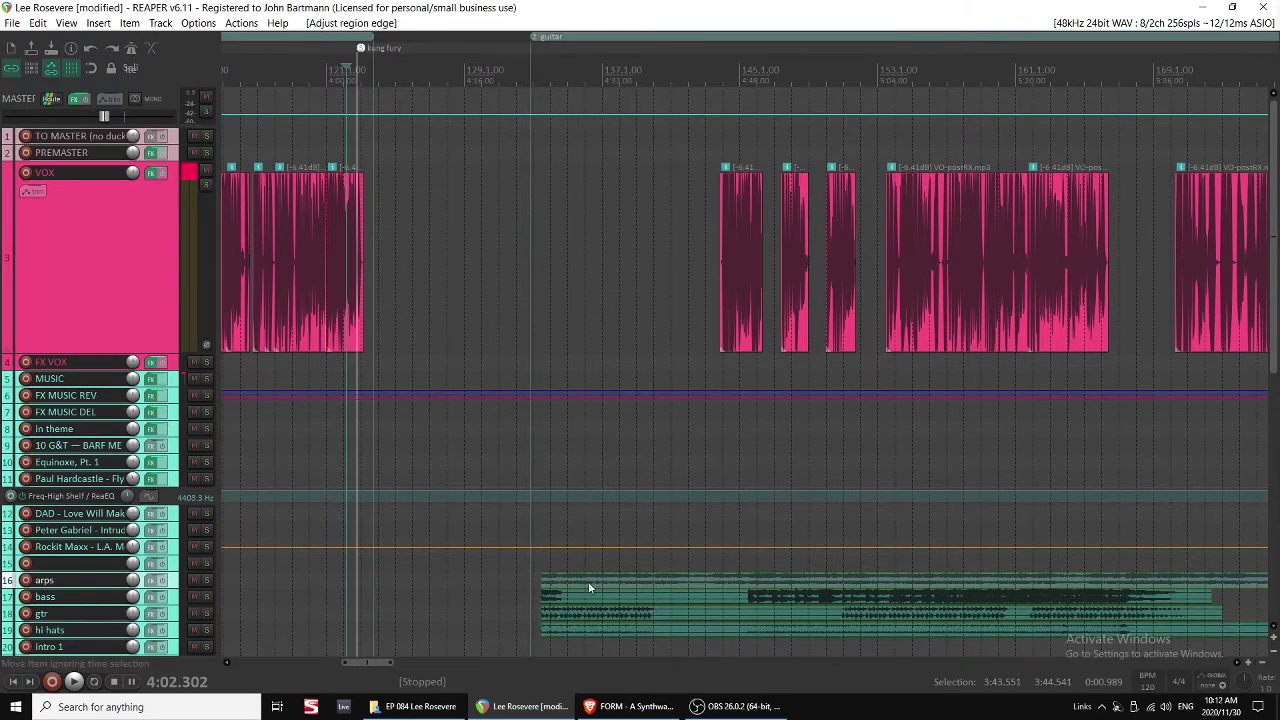
{"action": "left_click_drag", "start_coordinate": [588, 588], "coordinate": [759, 588]}
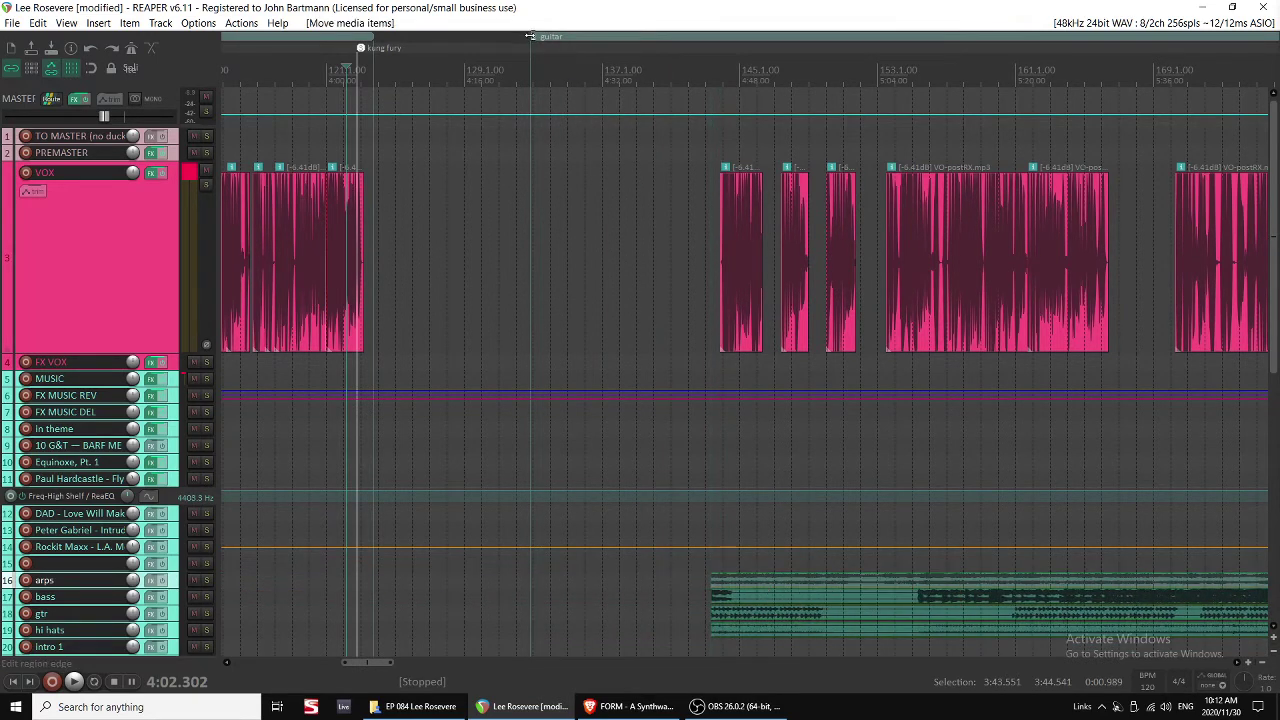
{"action": "left_click_drag", "start_coordinate": [530, 36], "coordinate": [702, 50]}
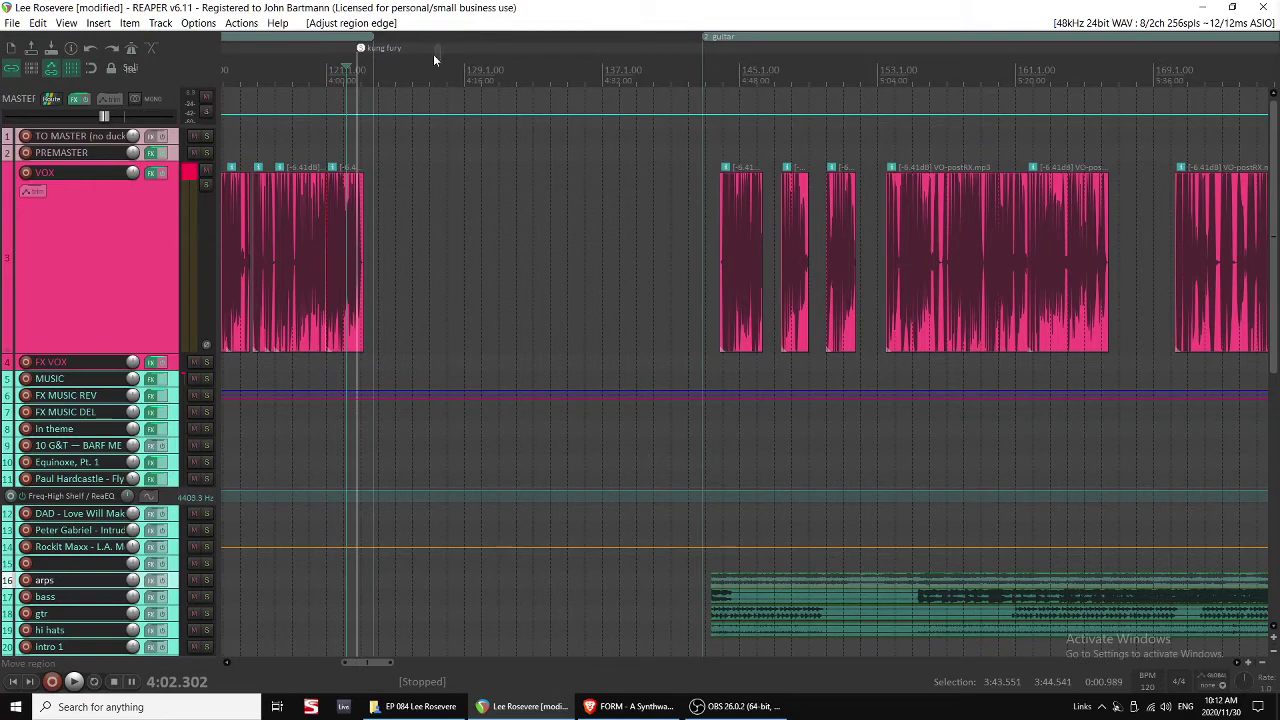
Move the guitar region with its contents earlier to about bar 128 and play from its start.
{"action": "left_click_drag", "start_coordinate": [449, 53], "coordinate": [450, 57]}
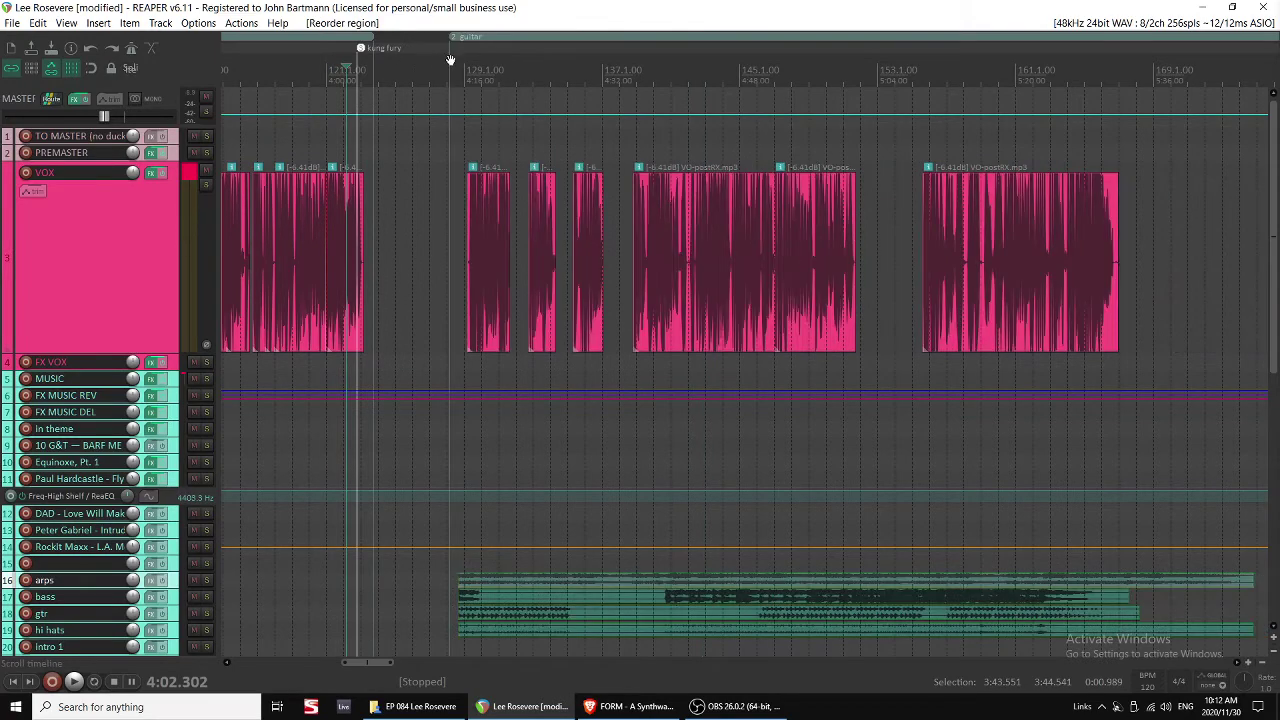
{"action": "left_click", "coordinate": [451, 70]}
{"action": "key", "text": "space"}
Trim a sliver of silence off the start of the guitar section's first vocal clip.
{"action": "scroll", "coordinate": [526, 217], "scroll_direction": "up", "scroll_amount": 4}
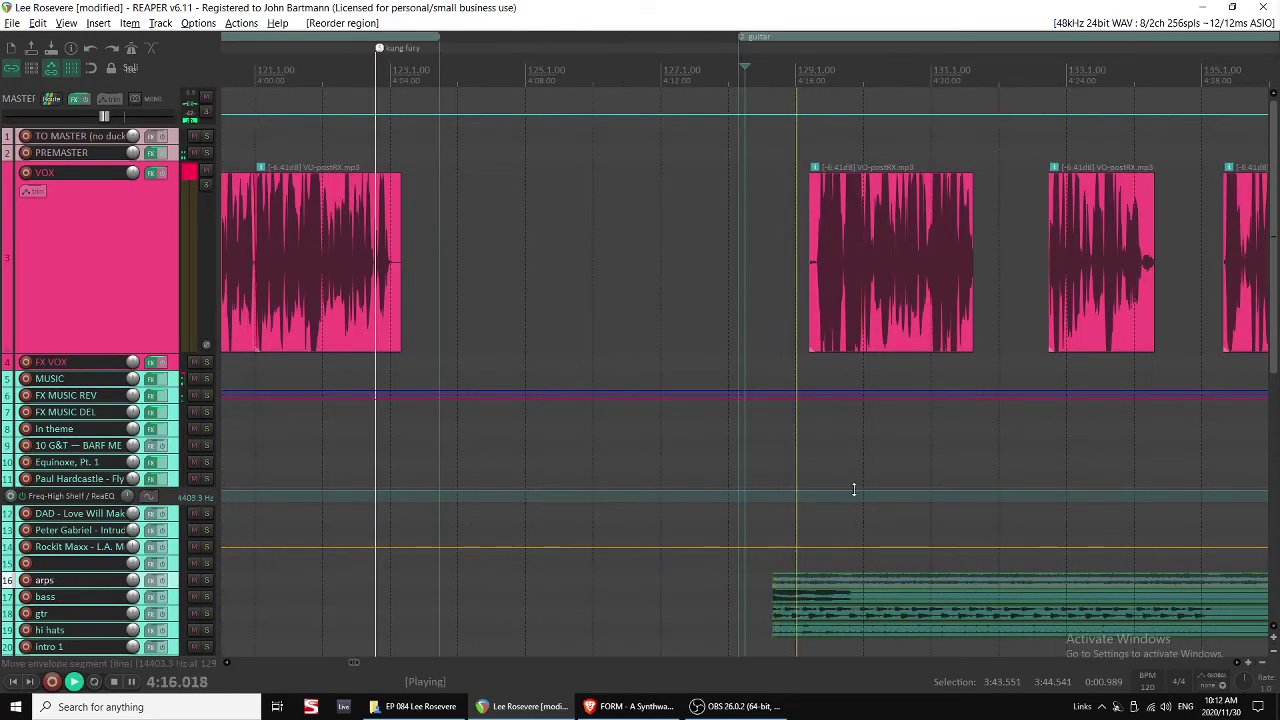
{"action": "left_click", "coordinate": [828, 268]}
{"action": "left_click", "coordinate": [807, 276]}
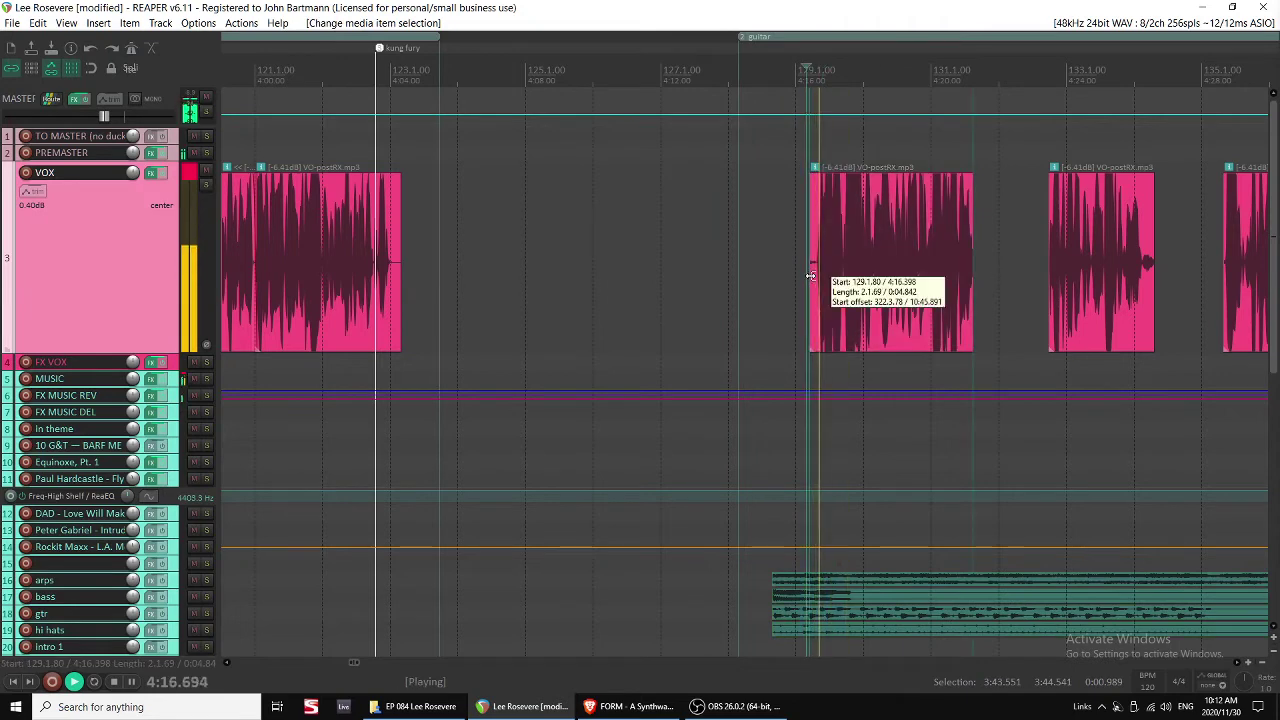
{"action": "left_click_drag", "start_coordinate": [809, 274], "coordinate": [814, 274]}
Move the stem items later to start just after the guitar section's first vocal clip ends.
{"action": "scroll", "coordinate": [830, 455], "scroll_direction": "down", "scroll_amount": 3}
{"action": "scroll", "coordinate": [835, 462], "scroll_direction": "down", "scroll_amount": 2}
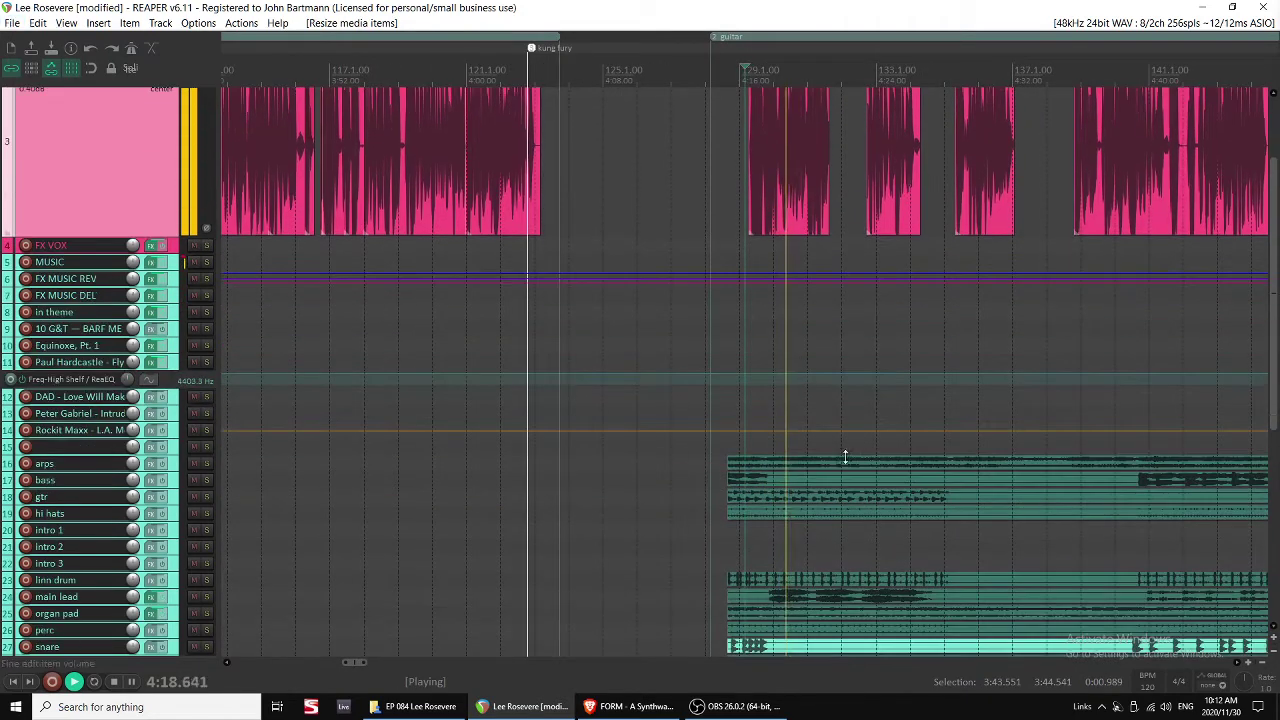
{"action": "scroll", "coordinate": [843, 473], "scroll_direction": "down", "scroll_amount": 2}
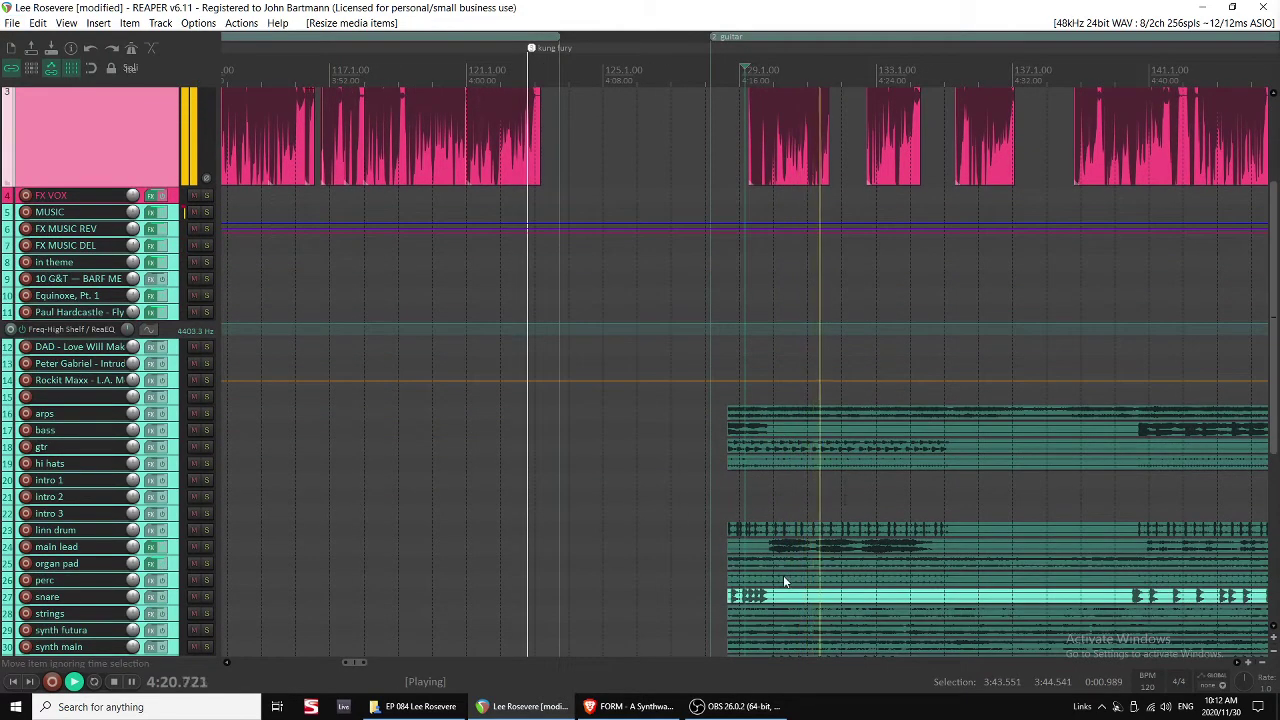
{"action": "left_click_drag", "start_coordinate": [812, 598], "coordinate": [886, 598]}
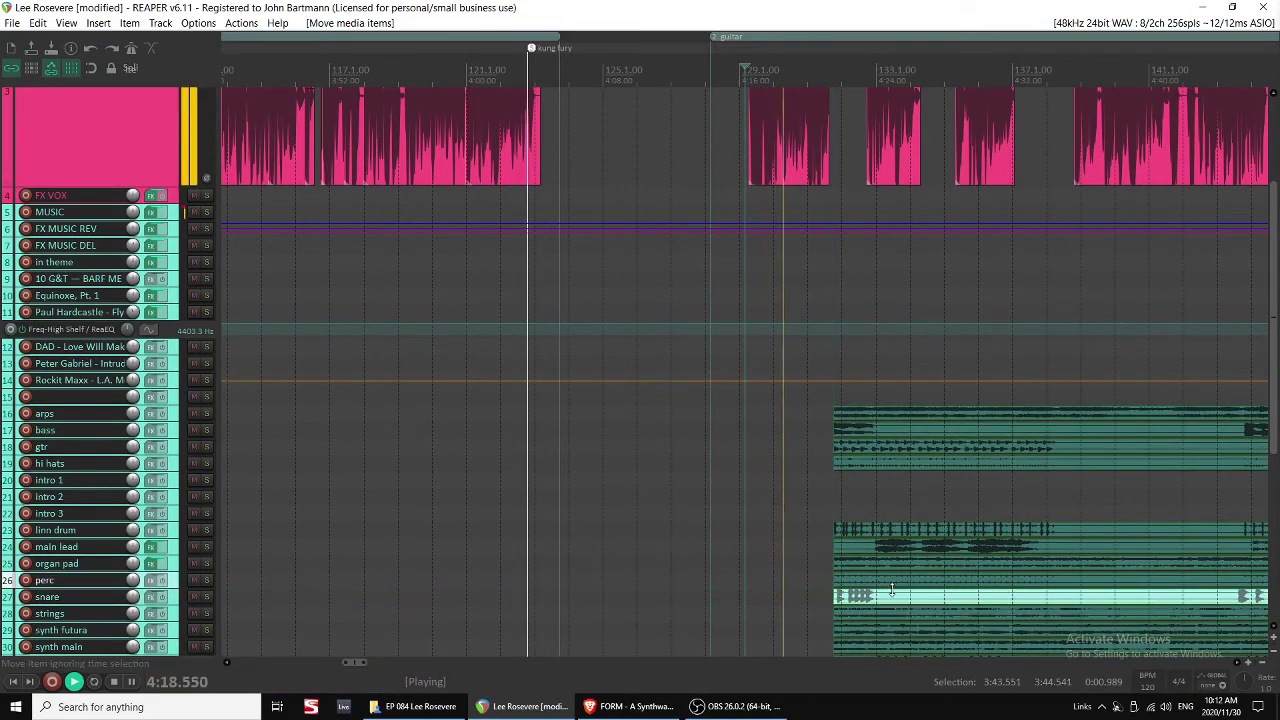
Shift the guitar section's second vocal clip later to start at bar 133, after the opening snare hits.
{"action": "scroll", "coordinate": [871, 551], "scroll_direction": "up", "scroll_amount": 4}
{"action": "scroll", "coordinate": [831, 517], "scroll_direction": "up", "scroll_amount": 2}
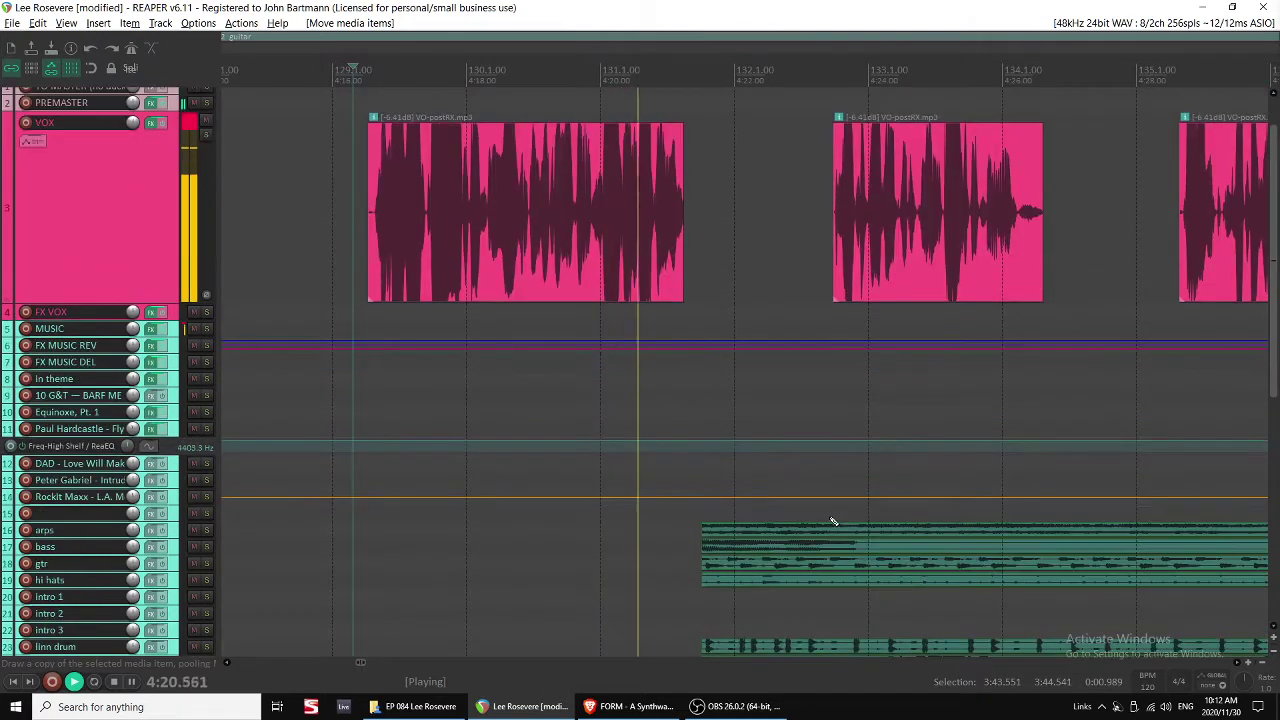
{"action": "scroll", "coordinate": [785, 513], "scroll_direction": "down", "scroll_amount": 2}
{"action": "scroll", "coordinate": [785, 513], "scroll_direction": "down", "scroll_amount": 1}
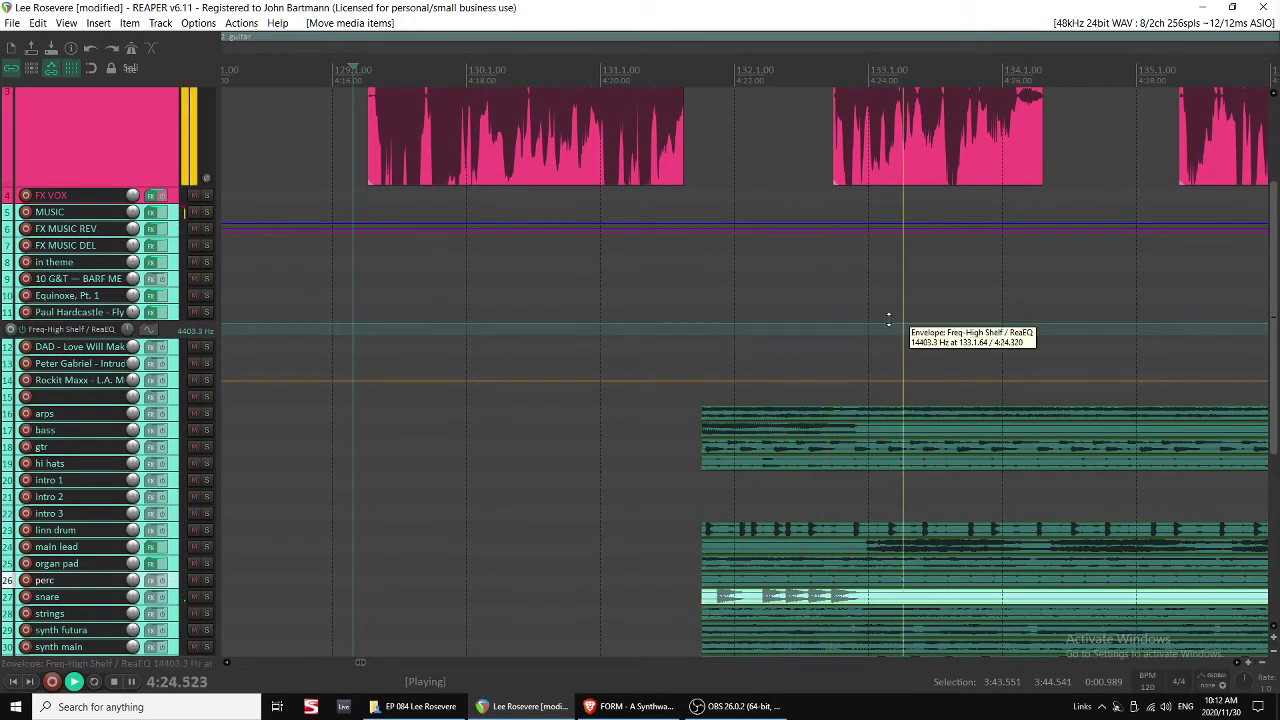
{"action": "left_click_drag", "start_coordinate": [873, 160], "coordinate": [909, 163]}
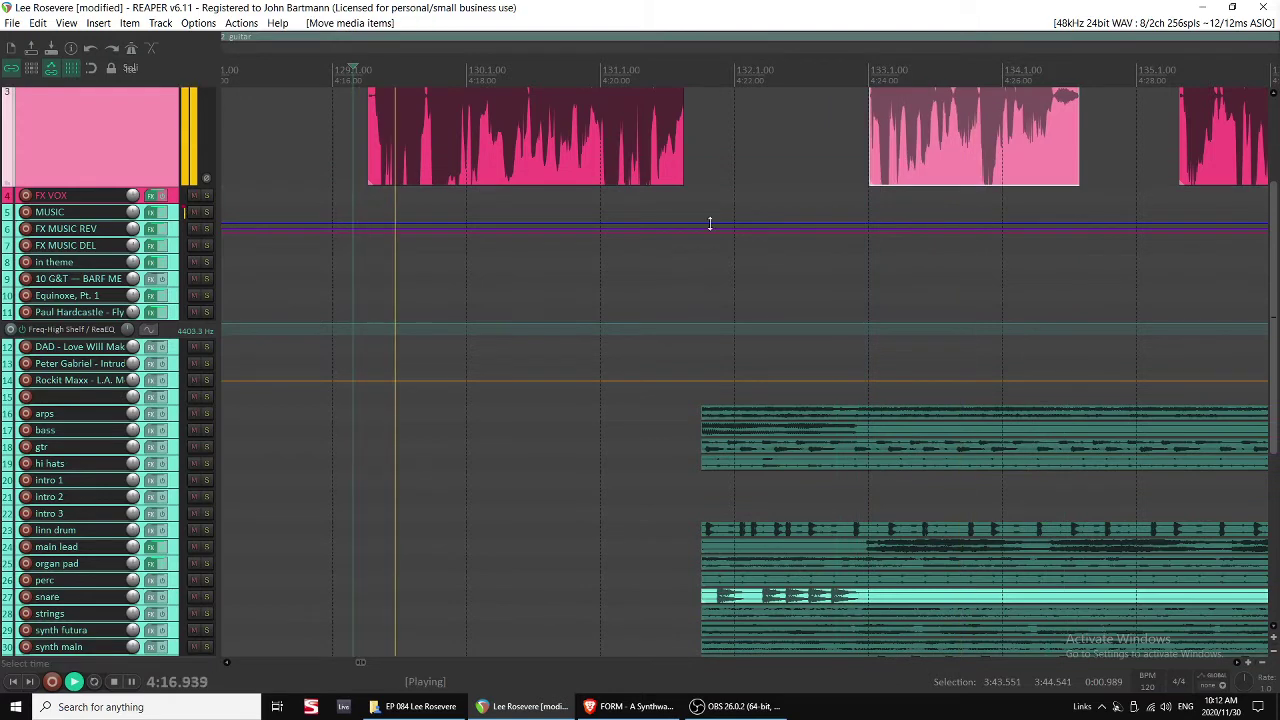
Select the MUSIC track and expand its height in the arrangement.
{"action": "scroll", "coordinate": [160, 345], "scroll_direction": "up", "scroll_amount": 3}
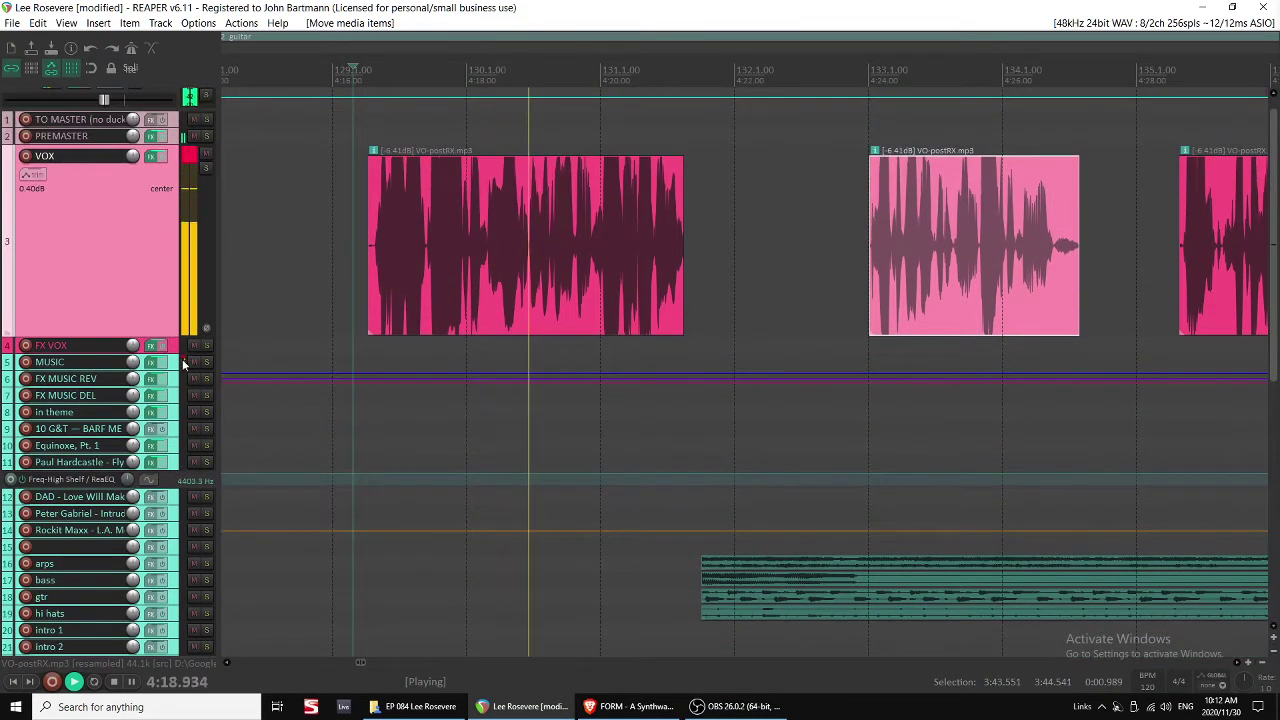
{"action": "left_click", "coordinate": [177, 364]}
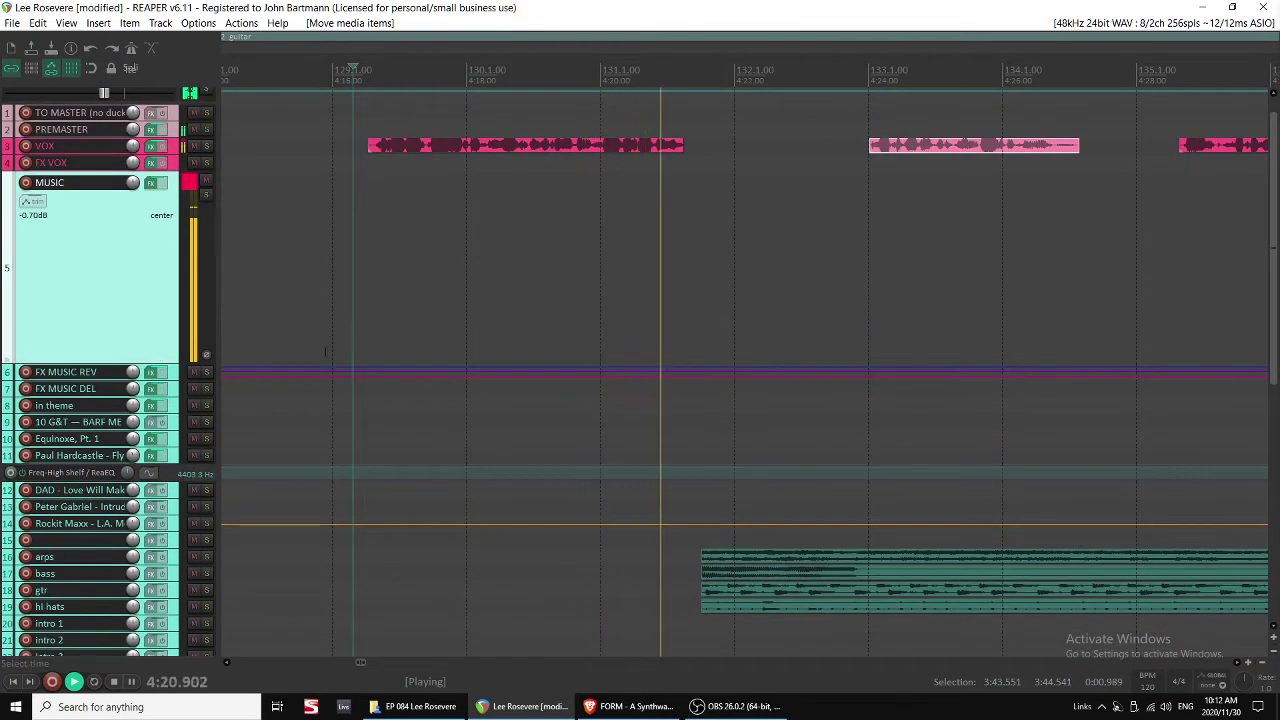
Show the MUSIC track's automation envelopes and display all of them in the media lane.
{"action": "key", "text": "v"}
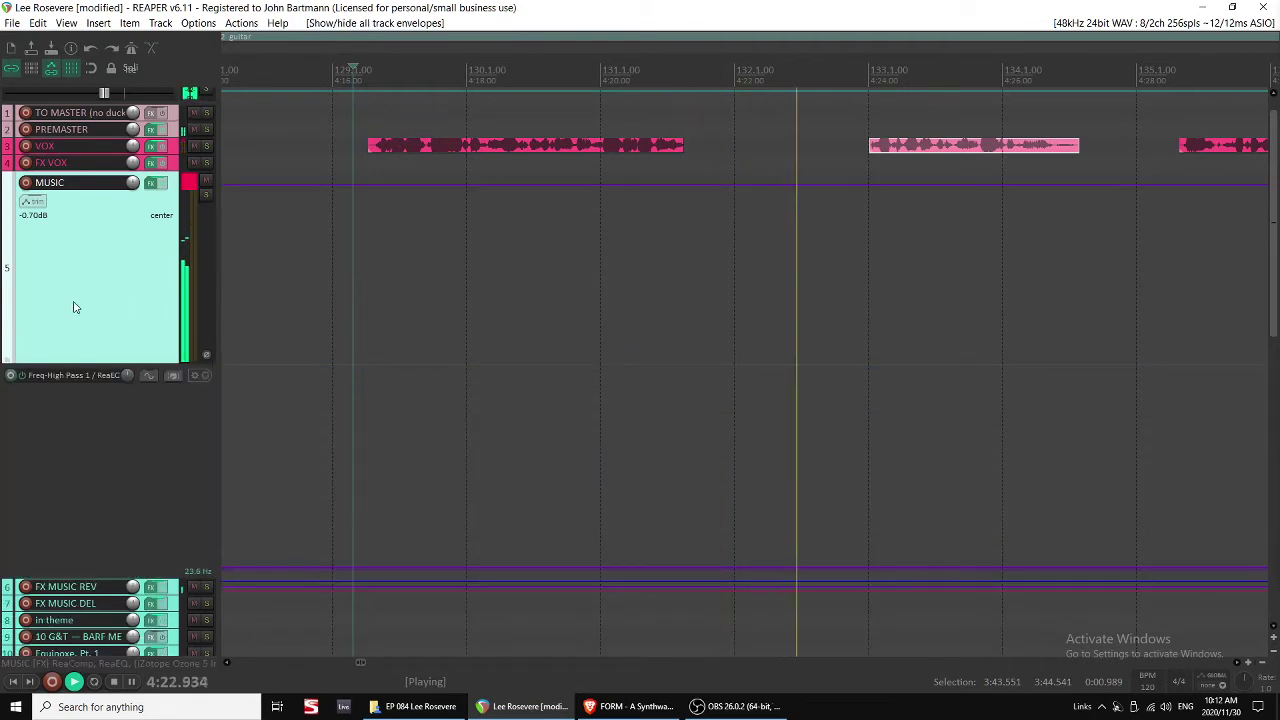
{"action": "right_click", "coordinate": [76, 300]}
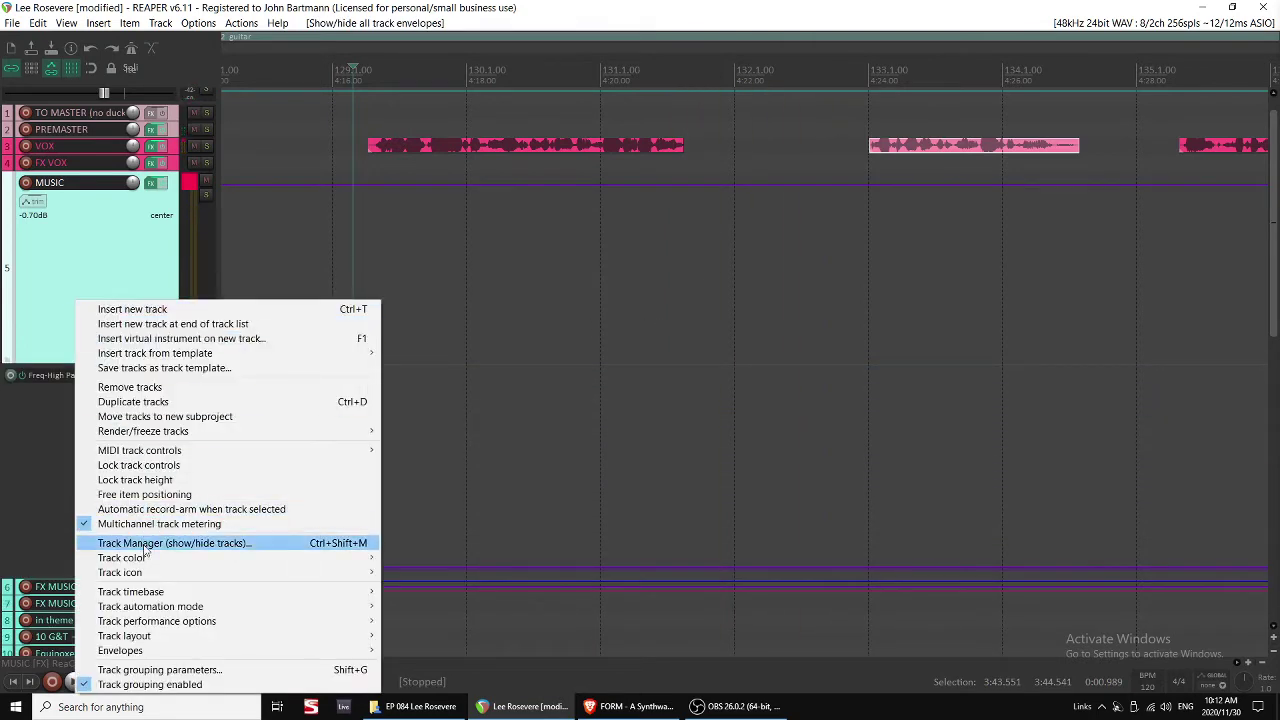
{"action": "right_click", "coordinate": [28, 469]}
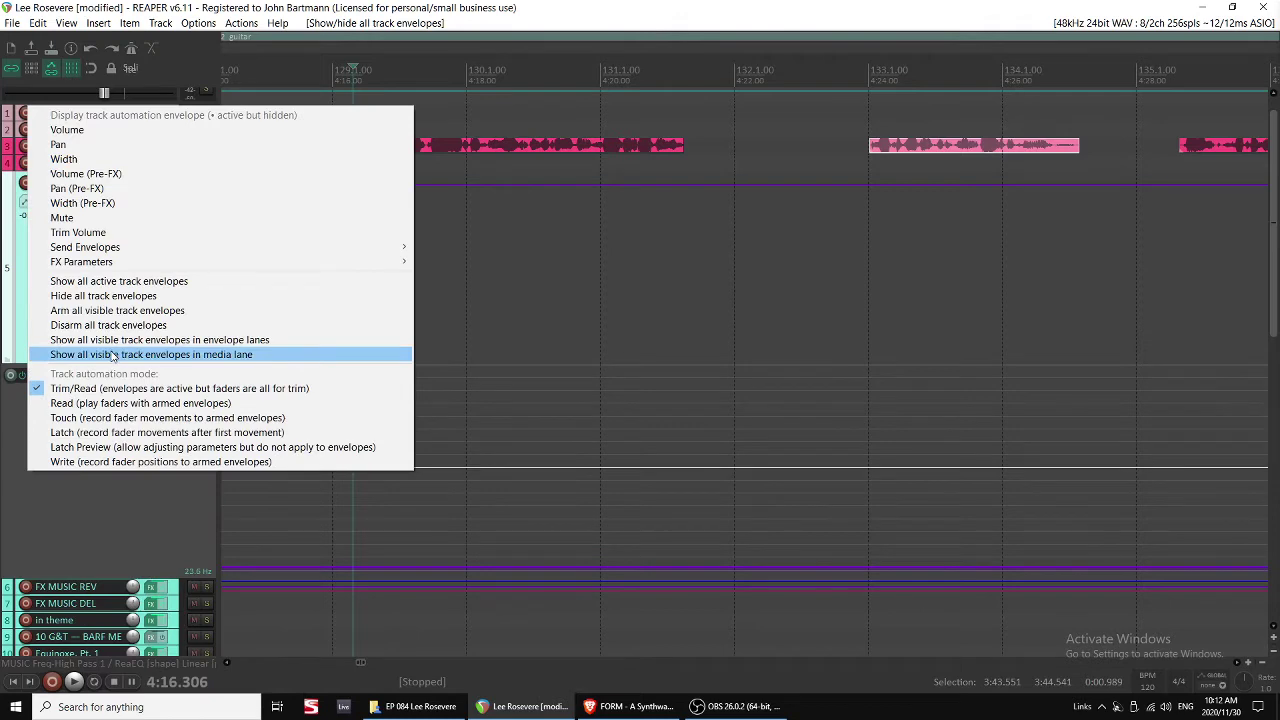
{"action": "left_click", "coordinate": [113, 355]}
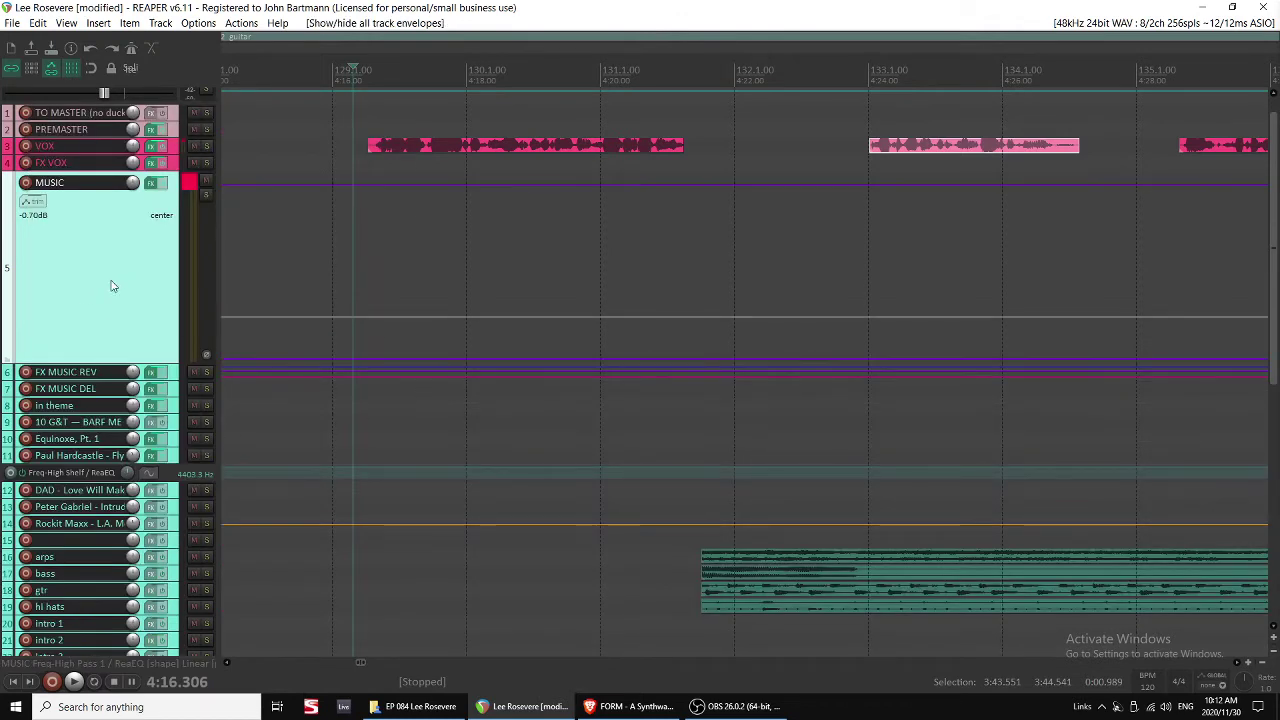
Enlarge the FX MUSIC REV track and ramp its Wet / Protoverb envelope up between two new points just before and at bar 132.
{"action": "left_click", "coordinate": [174, 376]}
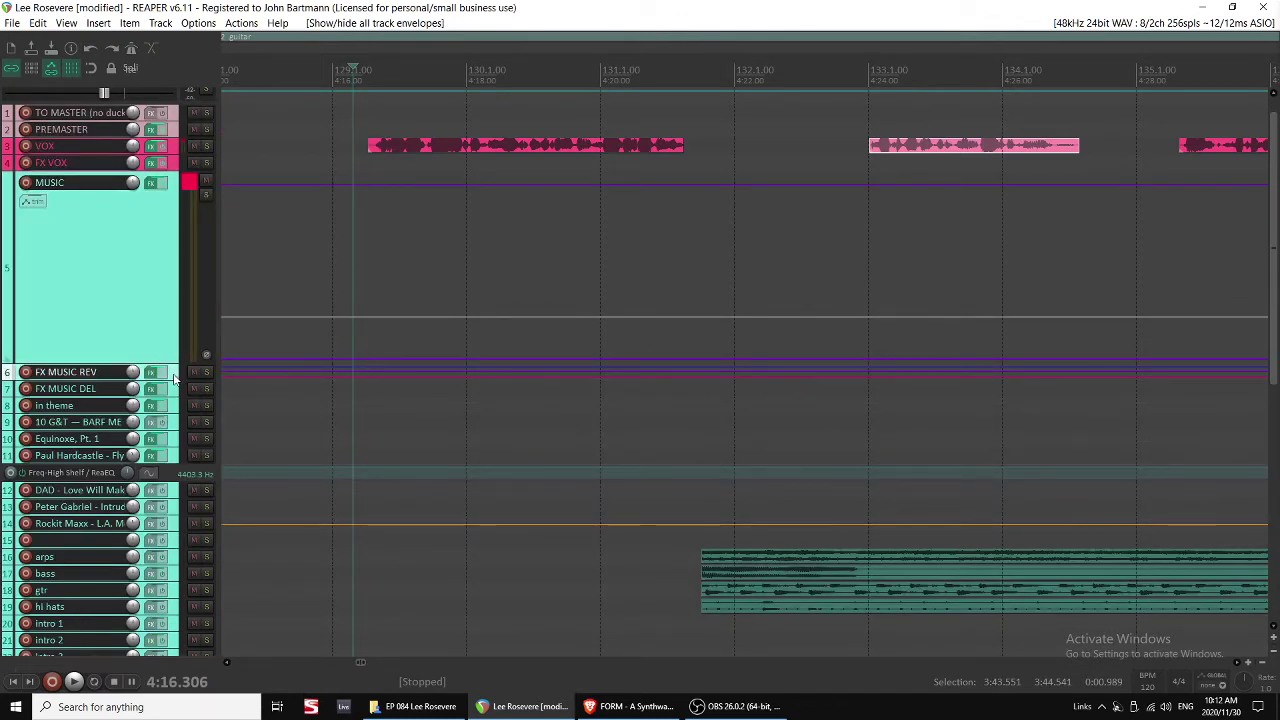
{"action": "left_click_drag", "start_coordinate": [174, 379], "coordinate": [174, 431]}
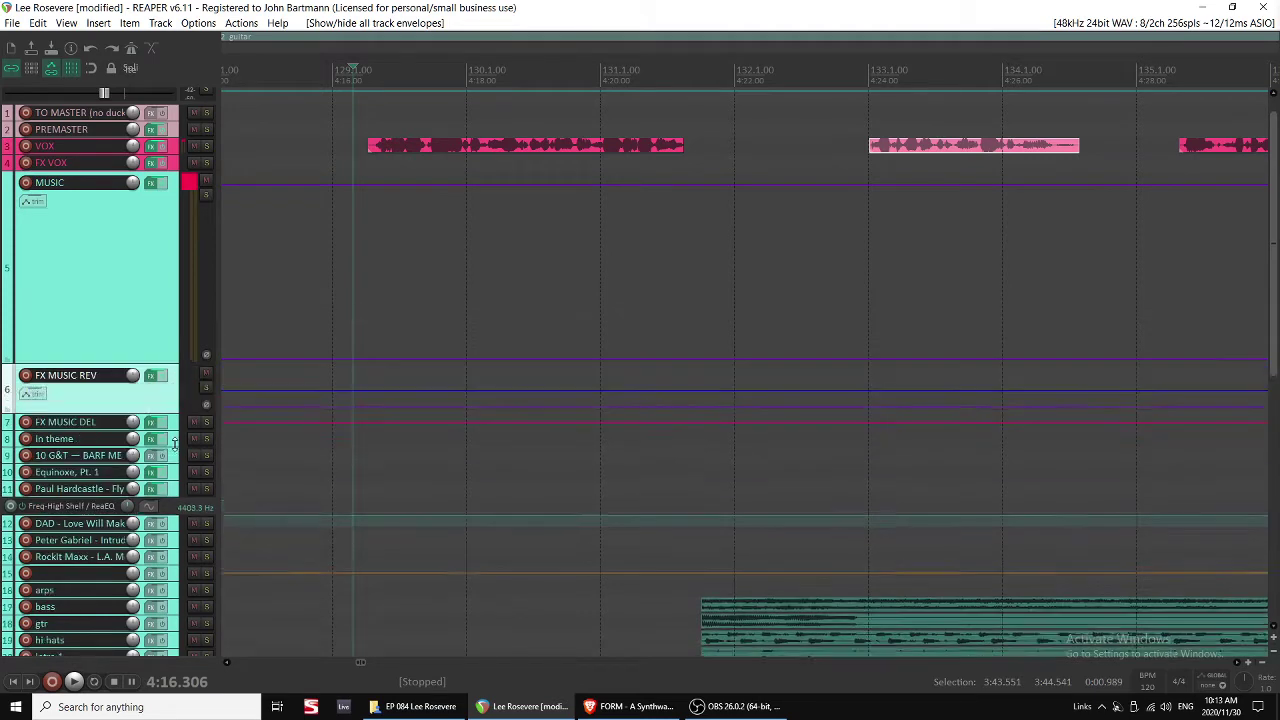
{"action": "left_click", "coordinate": [697, 392], "text": "shift"}
{"action": "left_click", "coordinate": [729, 380], "text": "shift"}
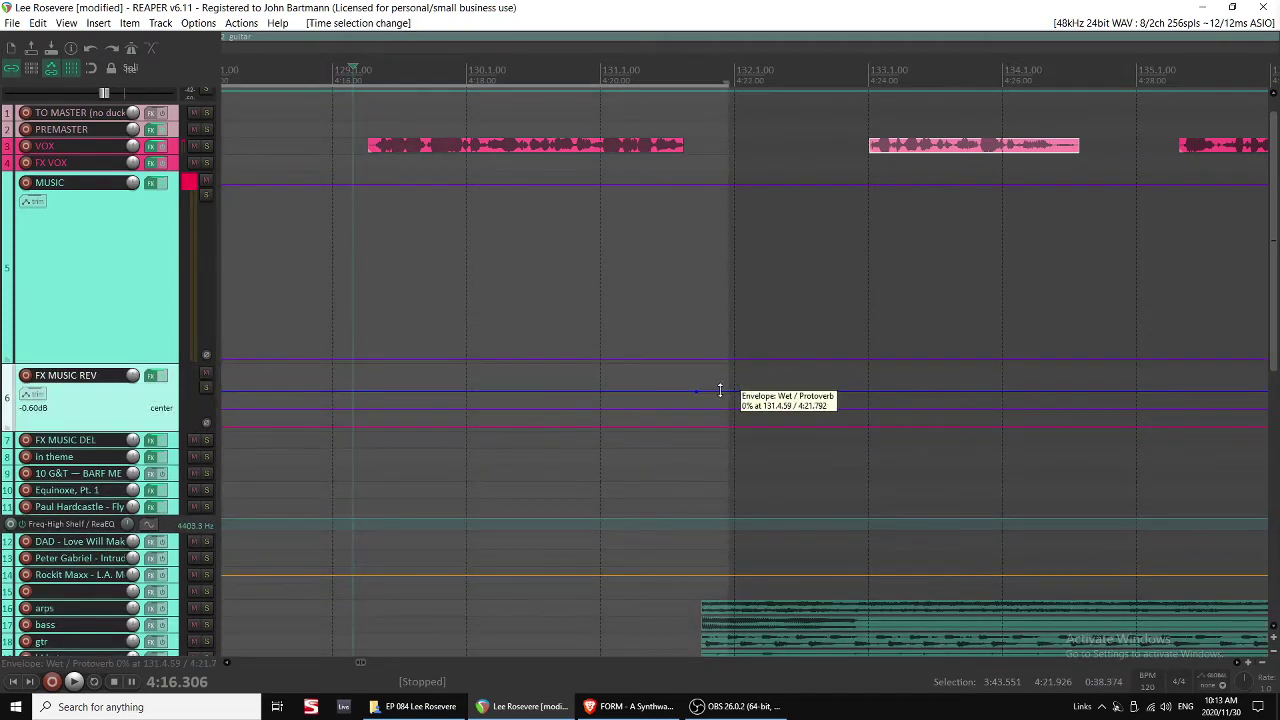
{"action": "left_click_drag", "start_coordinate": [720, 391], "coordinate": [740, 234]}
{"action": "key", "text": "space"}
{"action": "left_click", "coordinate": [734, 330]}
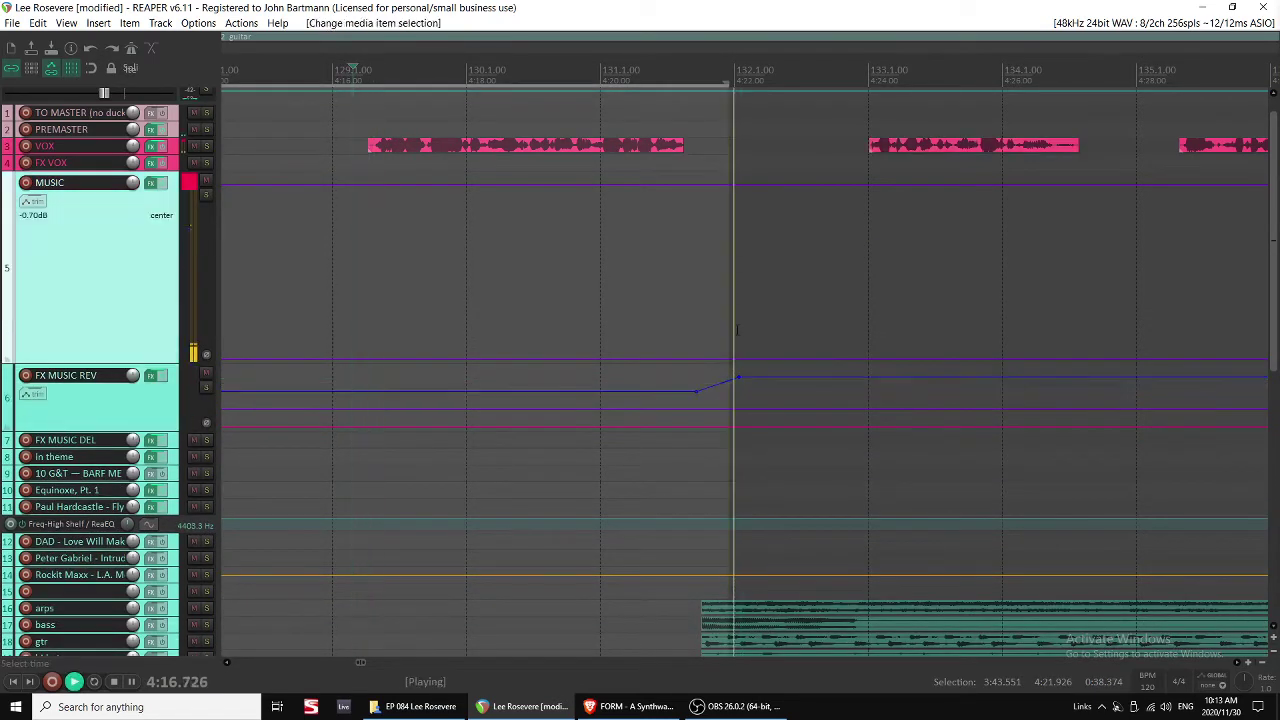
{"action": "left_click", "coordinate": [805, 377]}
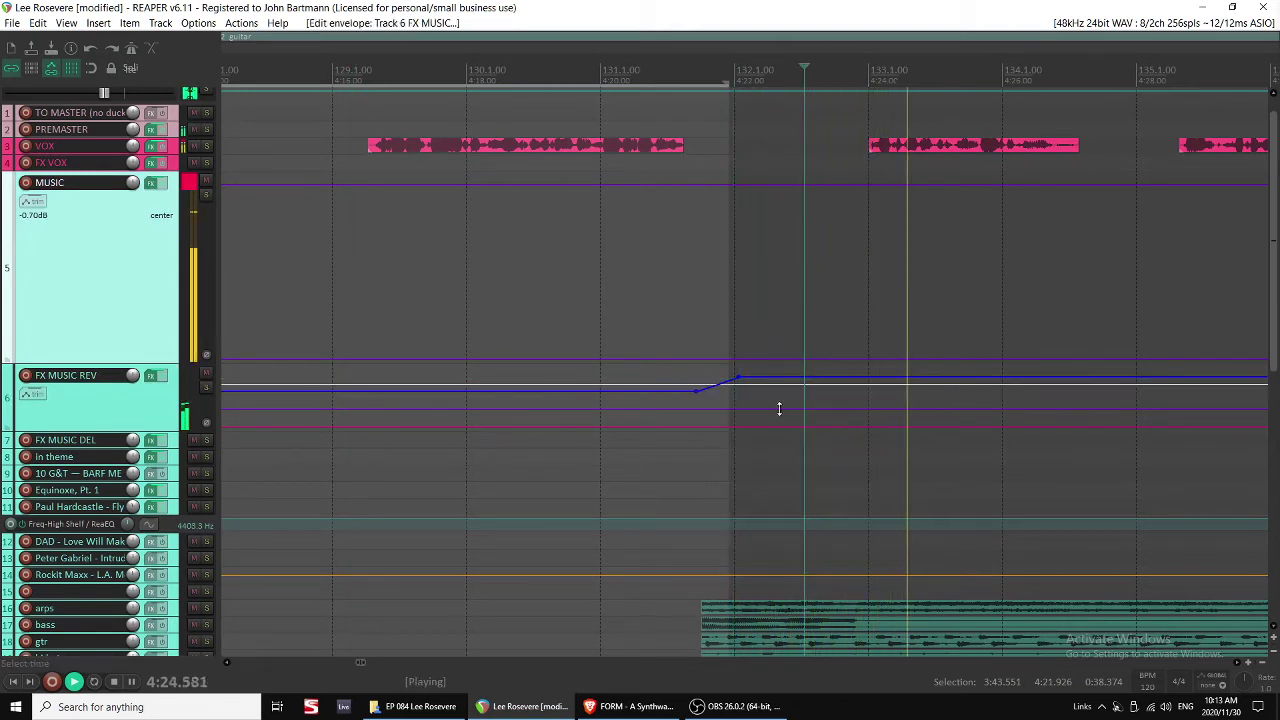
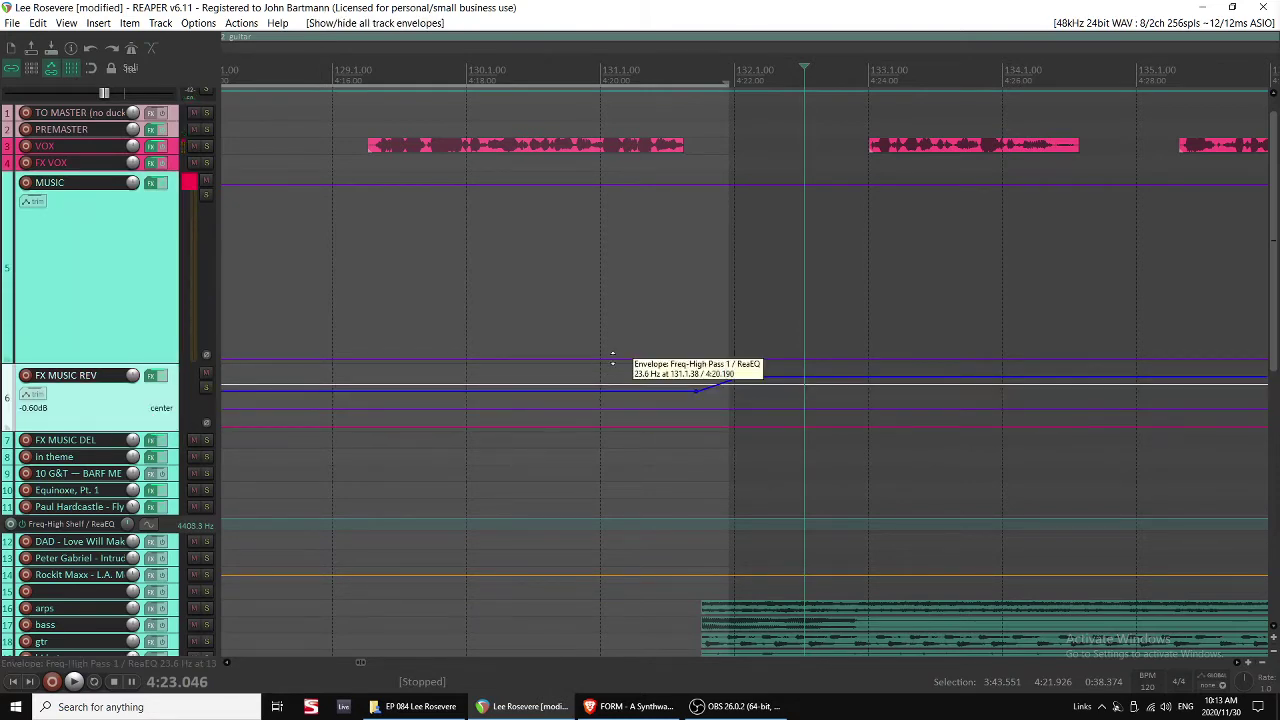
Adjust the MUSIC track's Freq-High Pass 1 envelope up and back down to 20.0 Hz while listening.
{"action": "left_click_drag", "start_coordinate": [612, 360], "coordinate": [620, 266]}
{"action": "key", "text": "space"}
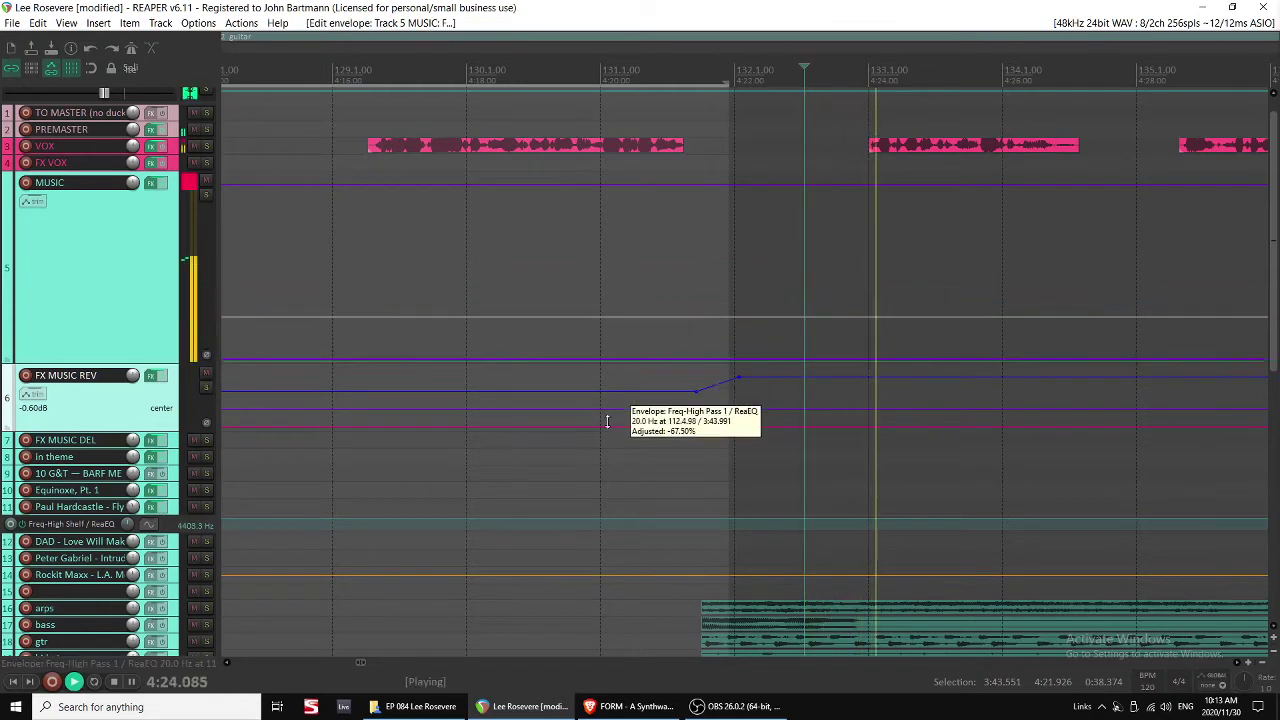
{"action": "left_click_drag", "start_coordinate": [607, 421], "coordinate": [607, 421]}
{"action": "key", "text": "space"}
{"action": "key", "text": "space"}
Trim the end of the guitar section's second vocal clip and move the third clip earlier to start shortly after it.
{"action": "scroll", "coordinate": [521, 466], "scroll_direction": "right", "scroll_amount": 1}
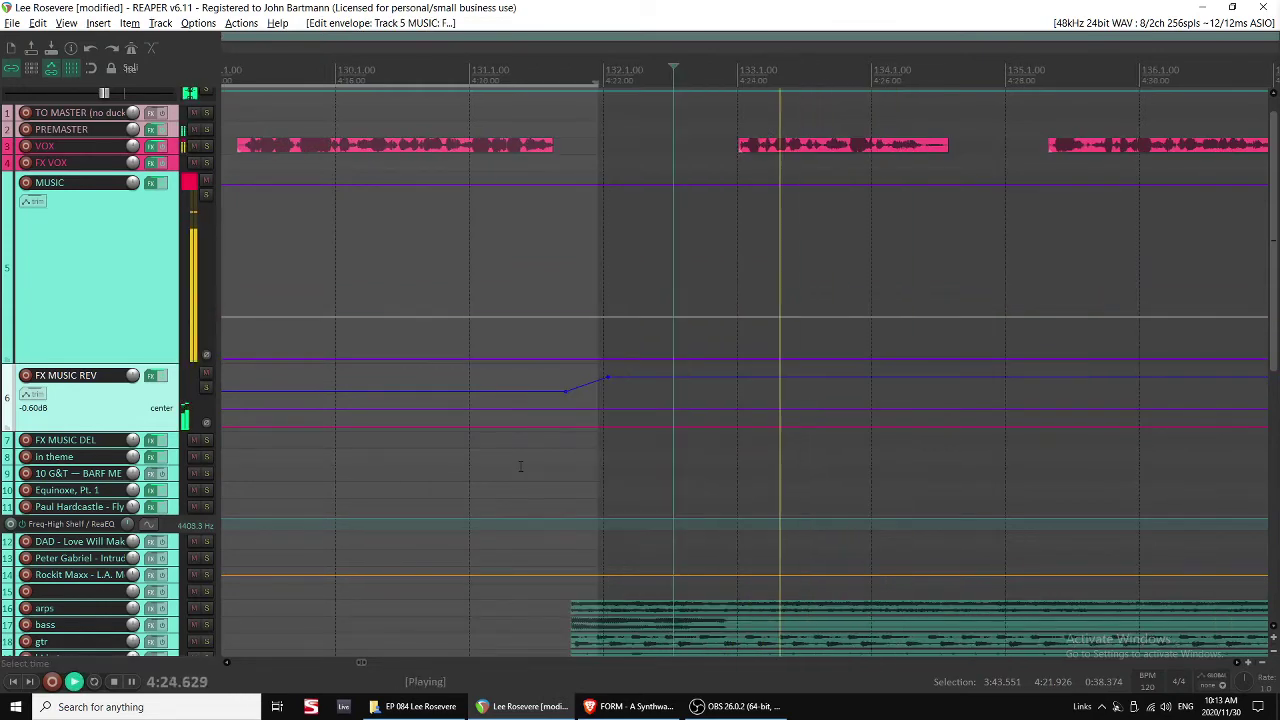
{"action": "scroll", "coordinate": [718, 212], "scroll_direction": "right", "scroll_amount": 4}
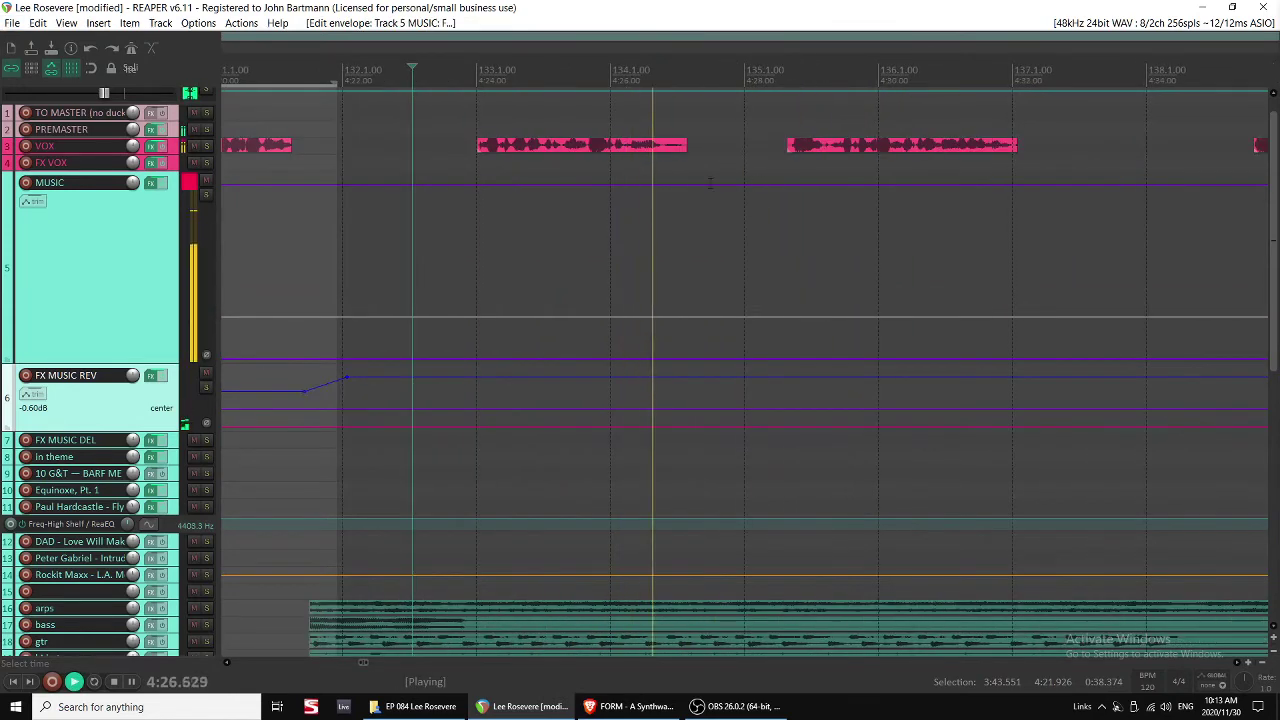
{"action": "left_click_drag", "start_coordinate": [684, 146], "coordinate": [654, 141]}
{"action": "left_click_drag", "start_coordinate": [801, 150], "coordinate": [704, 140]}
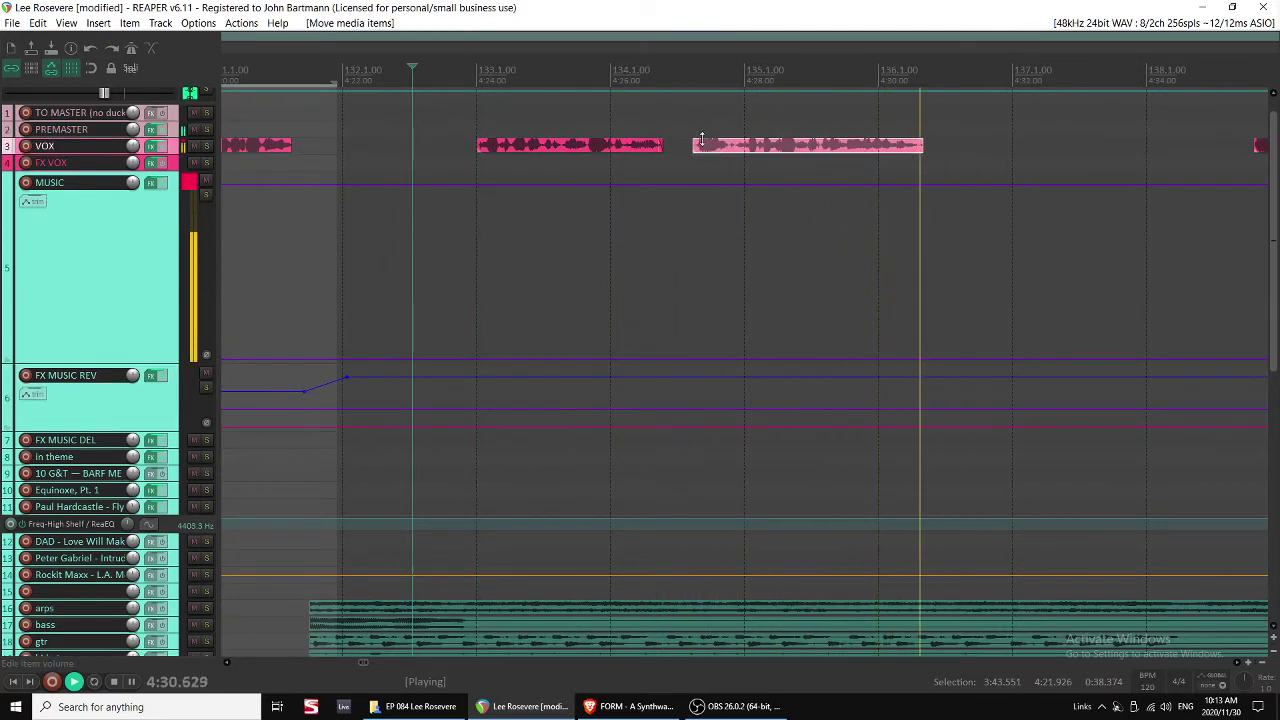
{"action": "left_click", "coordinate": [688, 130]}
Audition the main lead item around bar 133 and toggle its mute.
{"action": "scroll", "coordinate": [821, 306], "scroll_direction": "down", "scroll_amount": 4}
{"action": "scroll", "coordinate": [820, 306], "scroll_direction": "down", "scroll_amount": 5}
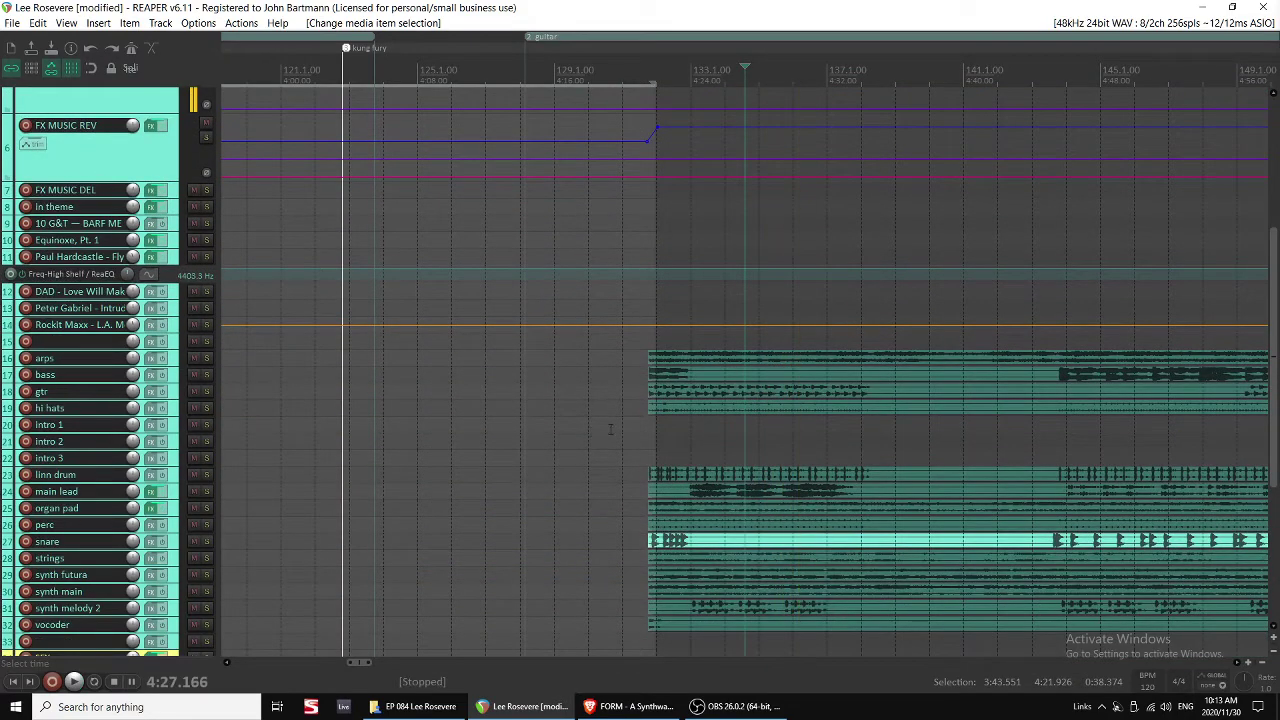
{"action": "left_click", "coordinate": [738, 490]}
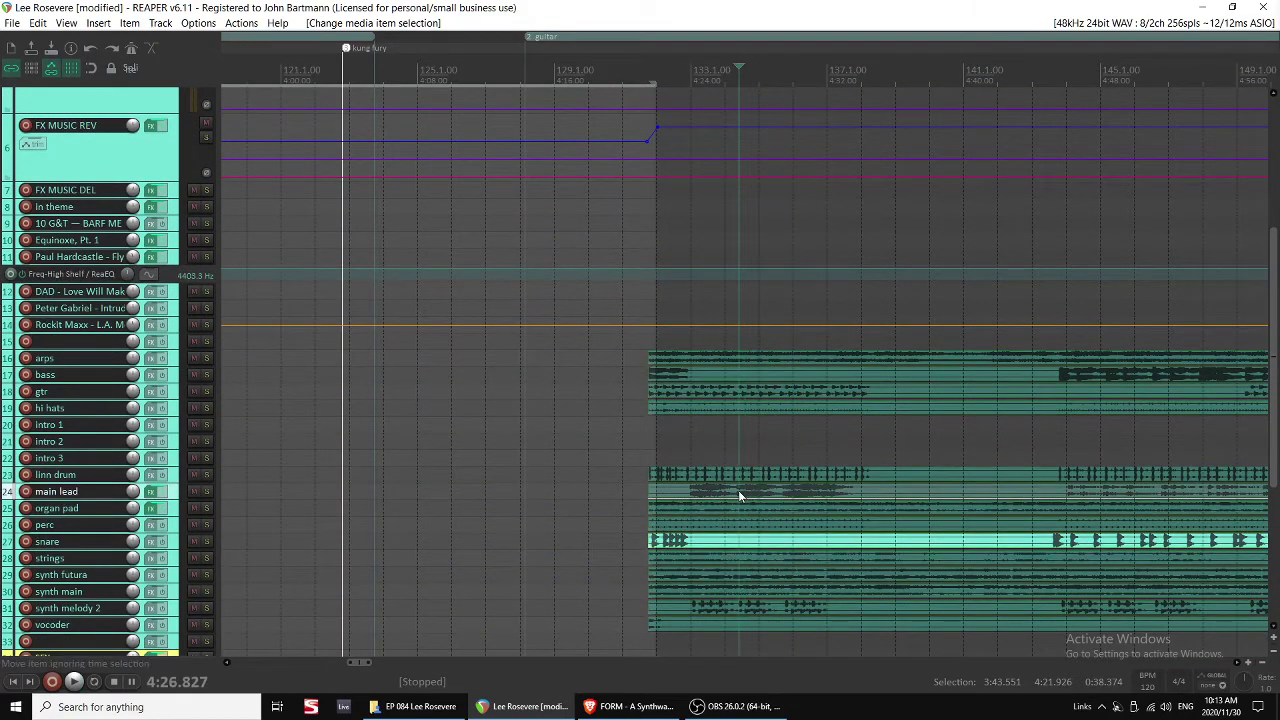
{"action": "left_click", "coordinate": [676, 494]}
{"action": "key", "text": "space"}
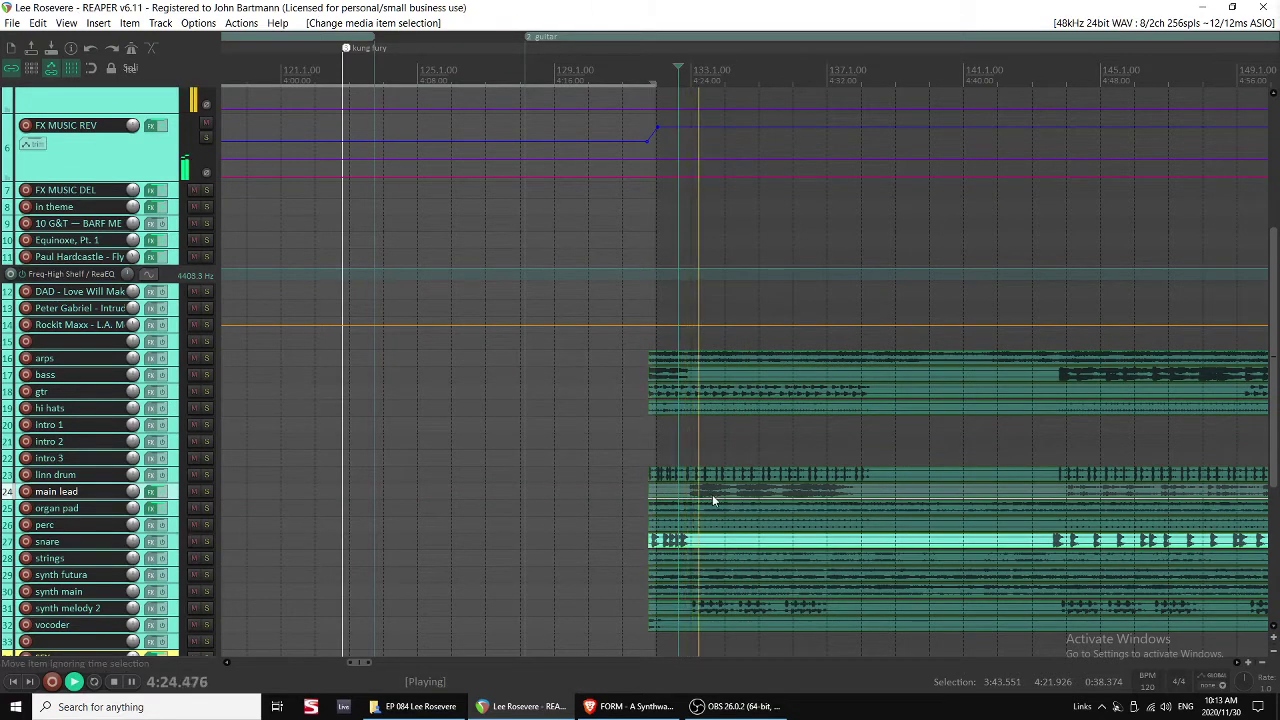
{"action": "key", "text": "u"}
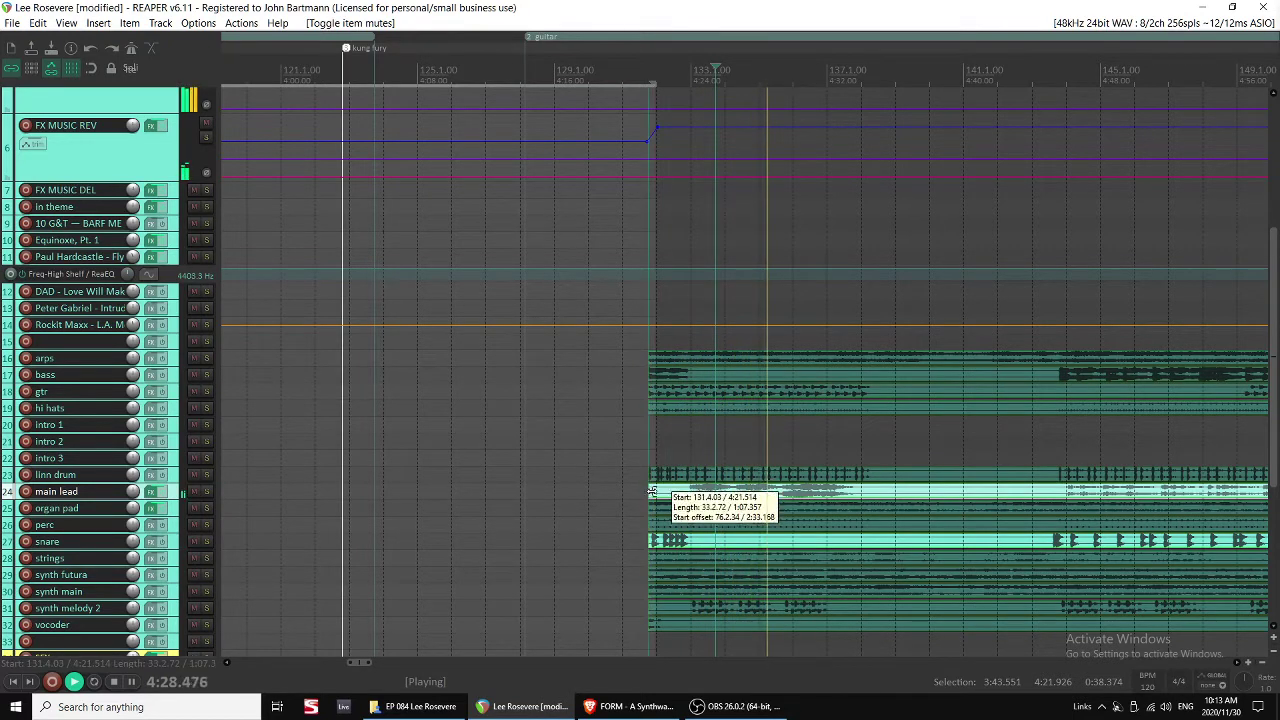
{"action": "mouse_move", "coordinate": [652, 491]}
{"action": "left_mouse_down"}
{"action": "mouse_move", "coordinate": [718, 491]}
{"action": "mouse_move", "coordinate": [649, 491]}
{"action": "left_mouse_up"}
{"action": "left_click", "coordinate": [711, 492]}
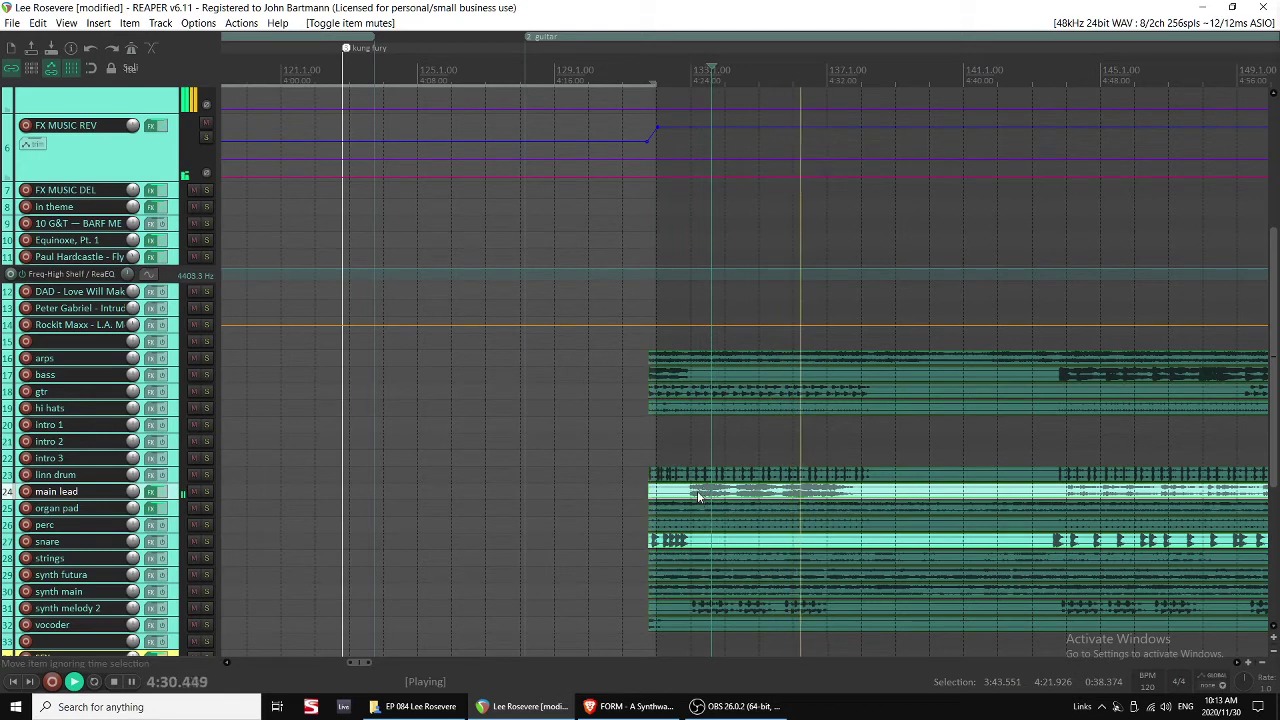
Split the main lead item near bar 134, after its first phrase, and add a short fade-in to the remaining part.
{"action": "left_click", "coordinate": [722, 491]}
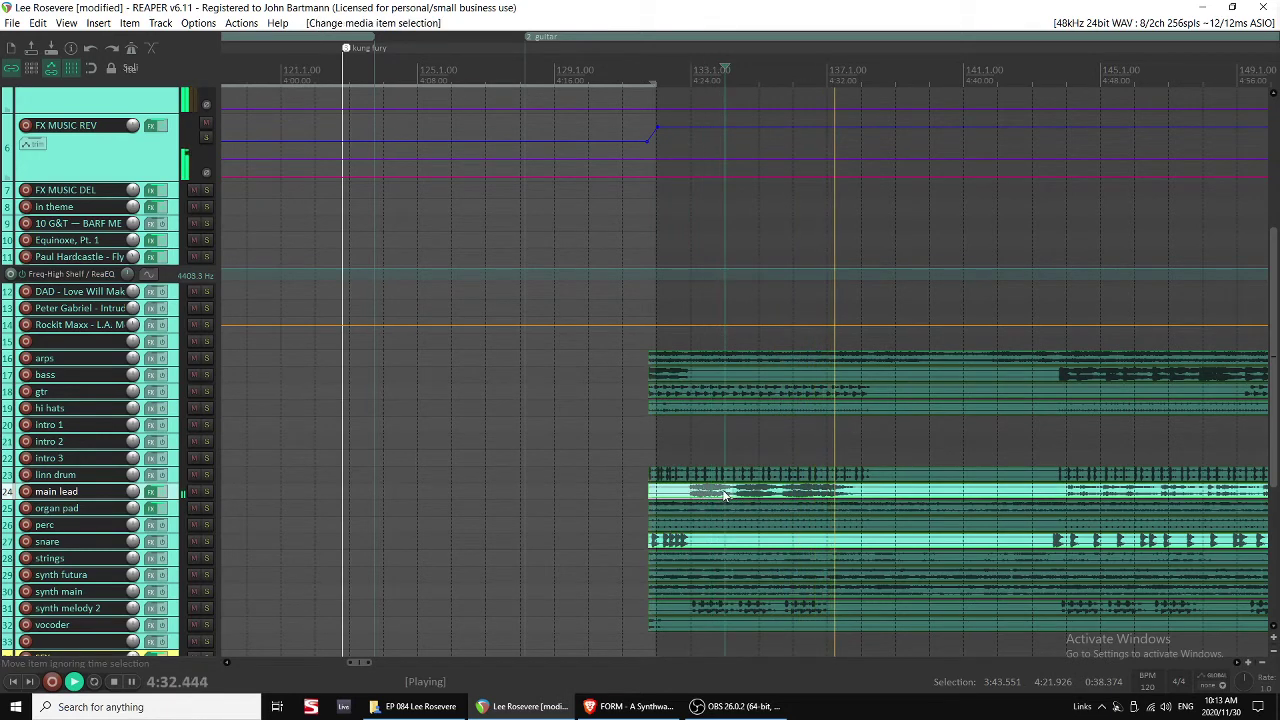
{"action": "key", "text": "space"}
{"action": "left_click_drag", "start_coordinate": [731, 485], "coordinate": [738, 489]}
{"action": "scroll", "coordinate": [725, 310], "scroll_direction": "up", "scroll_amount": 3}
{"action": "scroll", "coordinate": [724, 280], "scroll_direction": "up", "scroll_amount": 3}
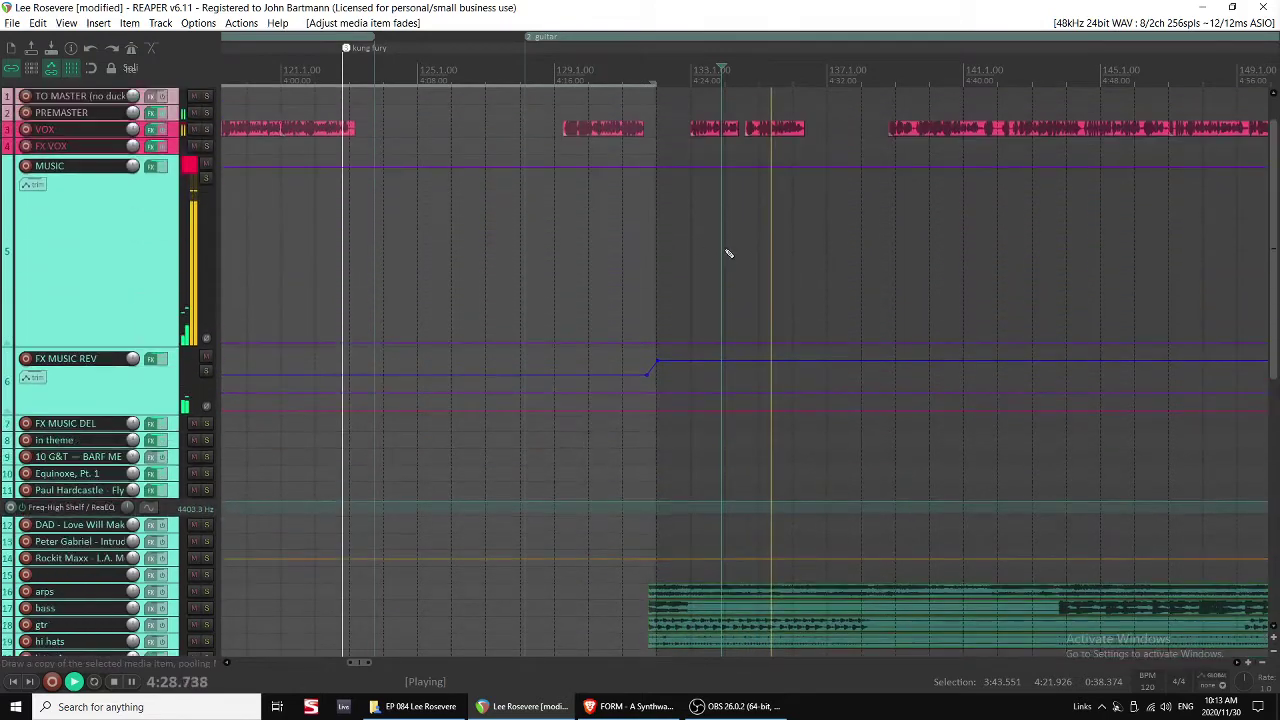
Move the stem items earlier so the first snare hit lands where the guitar section's first vocal clip ends.
{"action": "left_click", "coordinate": [628, 230]}
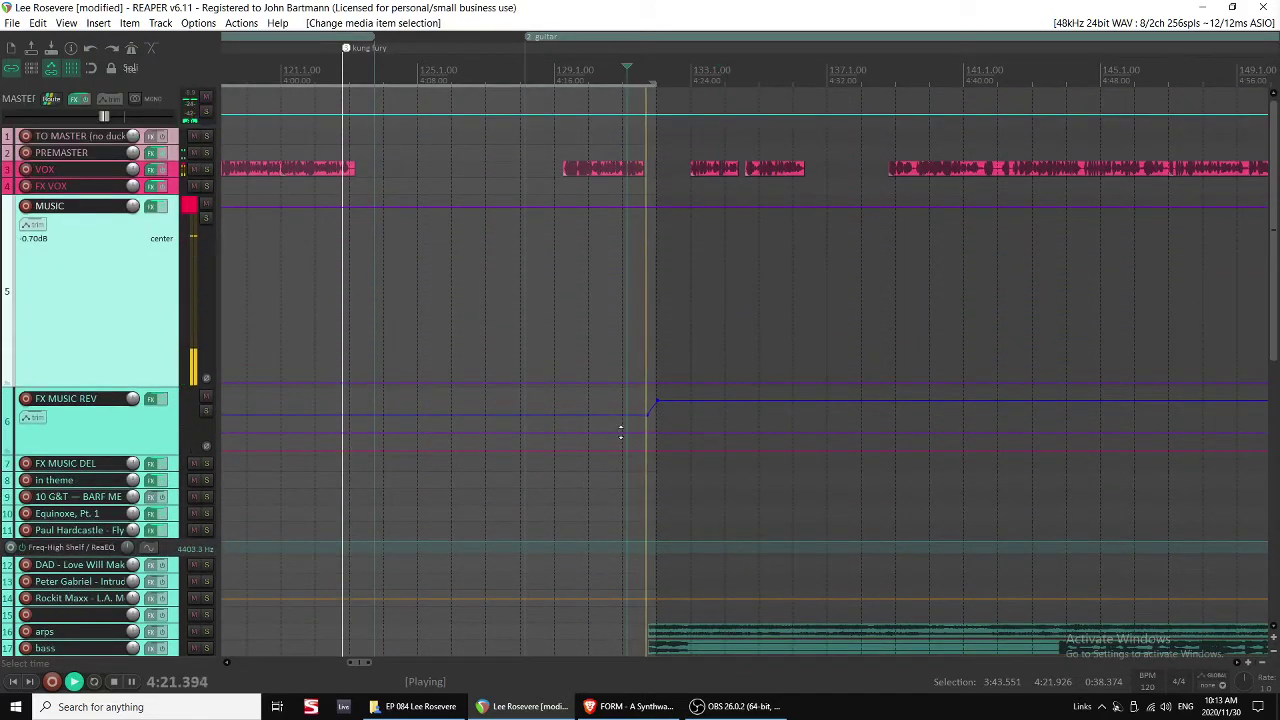
{"action": "scroll", "coordinate": [764, 250], "scroll_direction": "up", "scroll_amount": 5}
{"action": "key", "text": "space"}
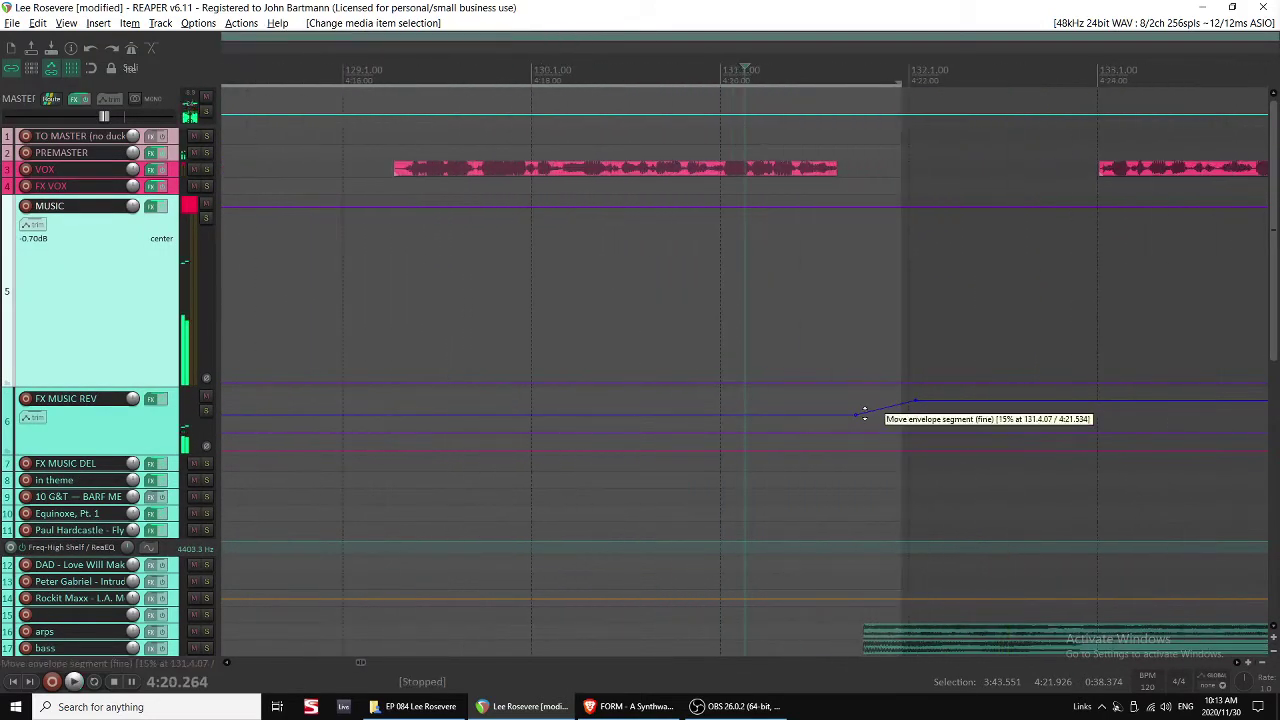
{"action": "scroll", "coordinate": [871, 457], "scroll_direction": "down", "scroll_amount": 5}
{"action": "left_click_drag", "start_coordinate": [885, 505], "coordinate": [836, 505]}
{"action": "key", "text": "space"}
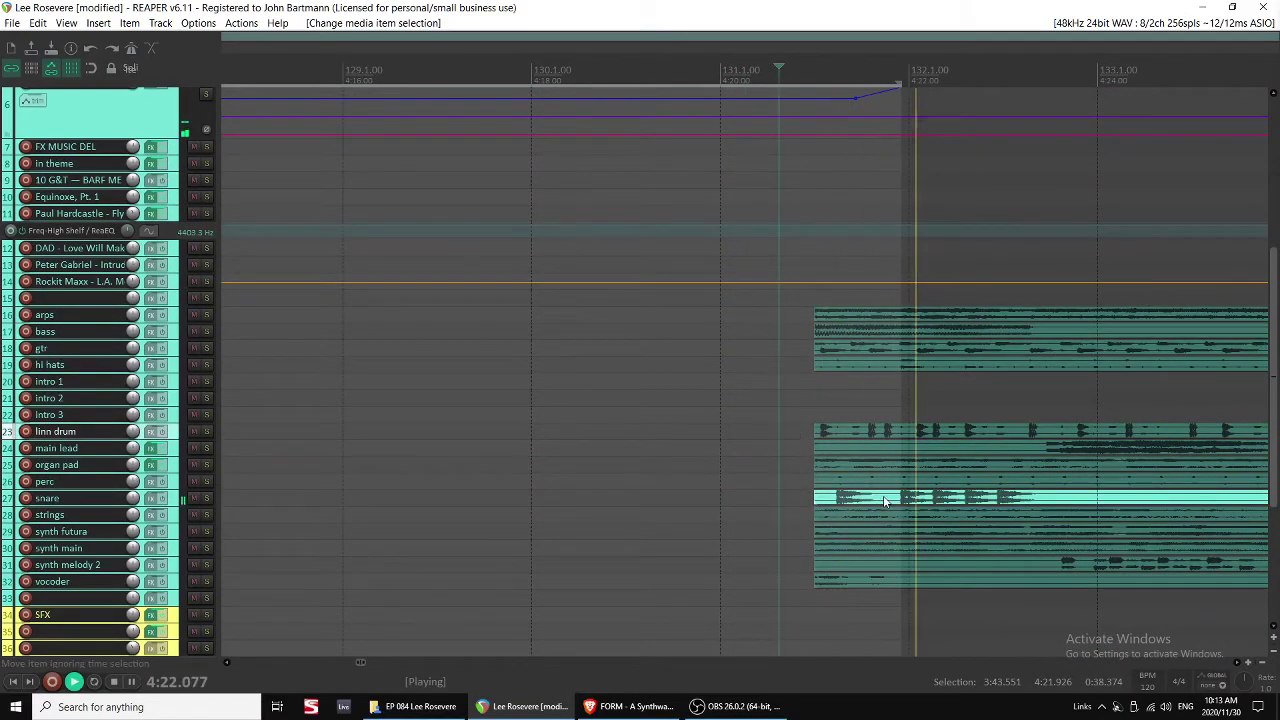
Move the second vocal clip earlier to start shortly before bar 133, after the snare hits, and adjust its fade-in.
{"action": "scroll", "coordinate": [883, 495], "scroll_direction": "up", "scroll_amount": 5}
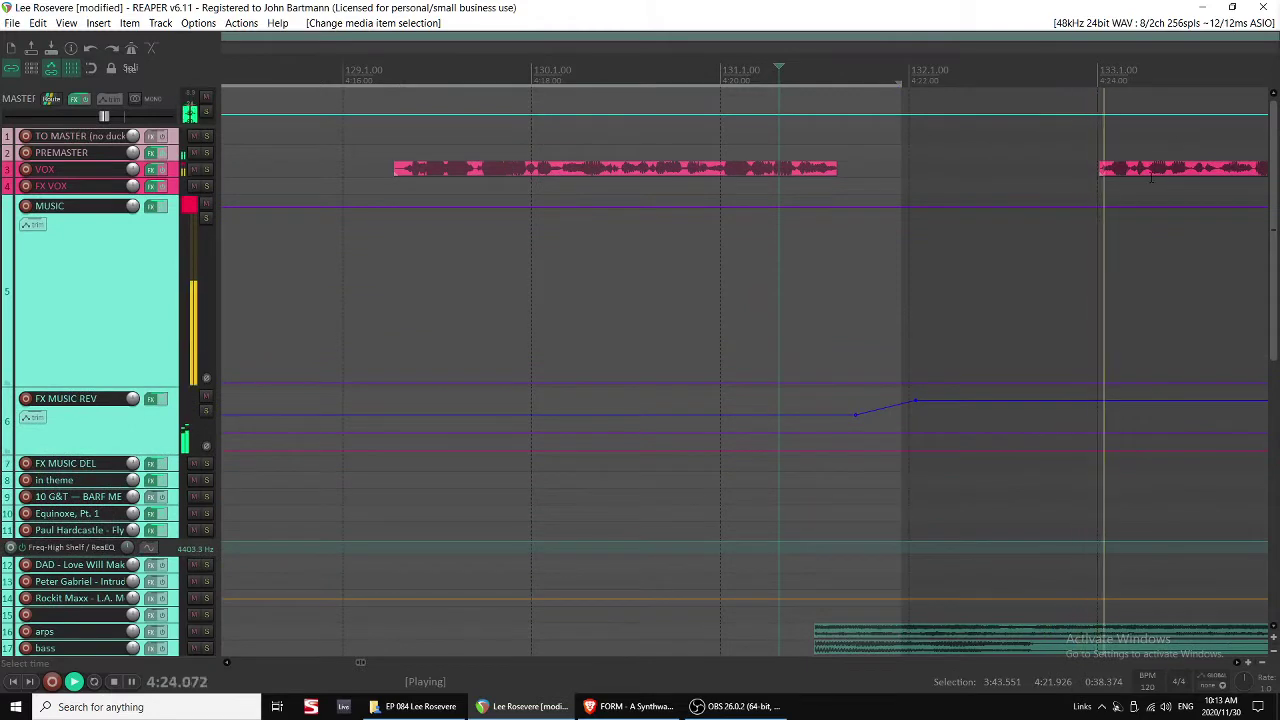
{"action": "key", "text": "space"}
{"action": "left_click_drag", "start_coordinate": [1121, 172], "coordinate": [1068, 175]}
{"action": "left_click", "coordinate": [995, 171]}
{"action": "key", "text": "space"}
{"action": "scroll", "coordinate": [943, 271], "scroll_direction": "down", "scroll_amount": 1}
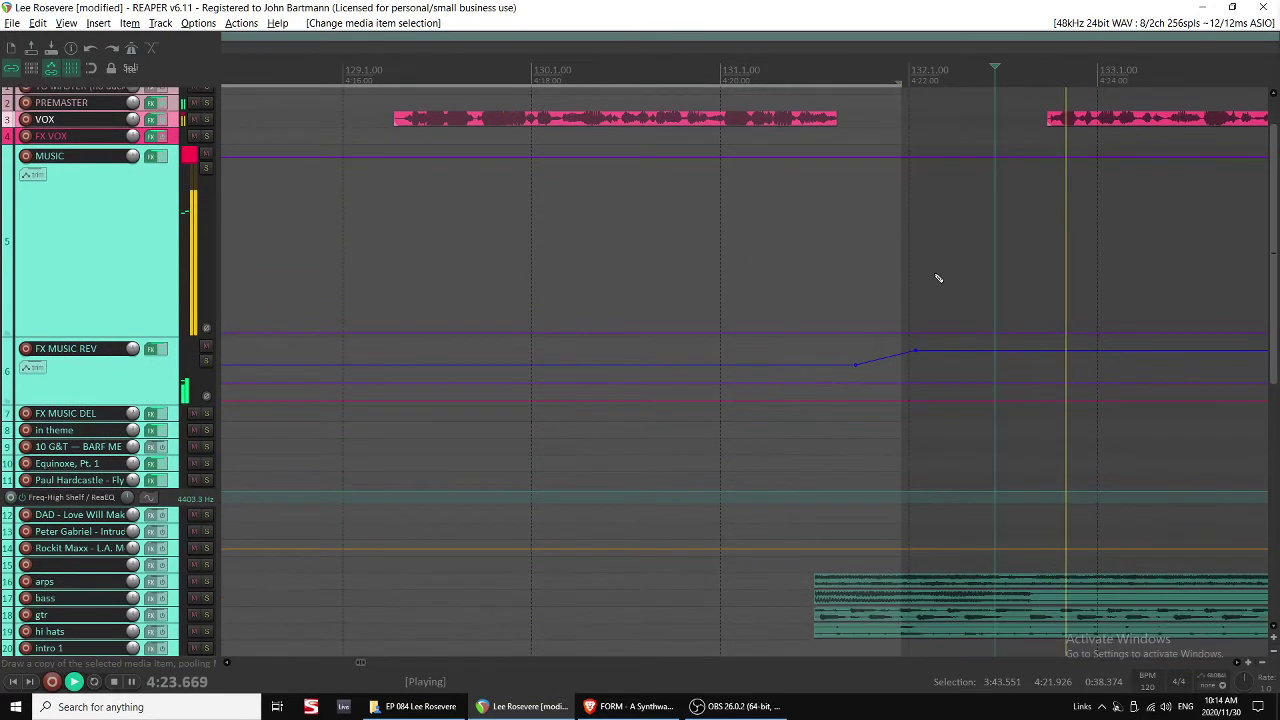
{"action": "left_click_drag", "start_coordinate": [1050, 117], "coordinate": [1047, 118]}
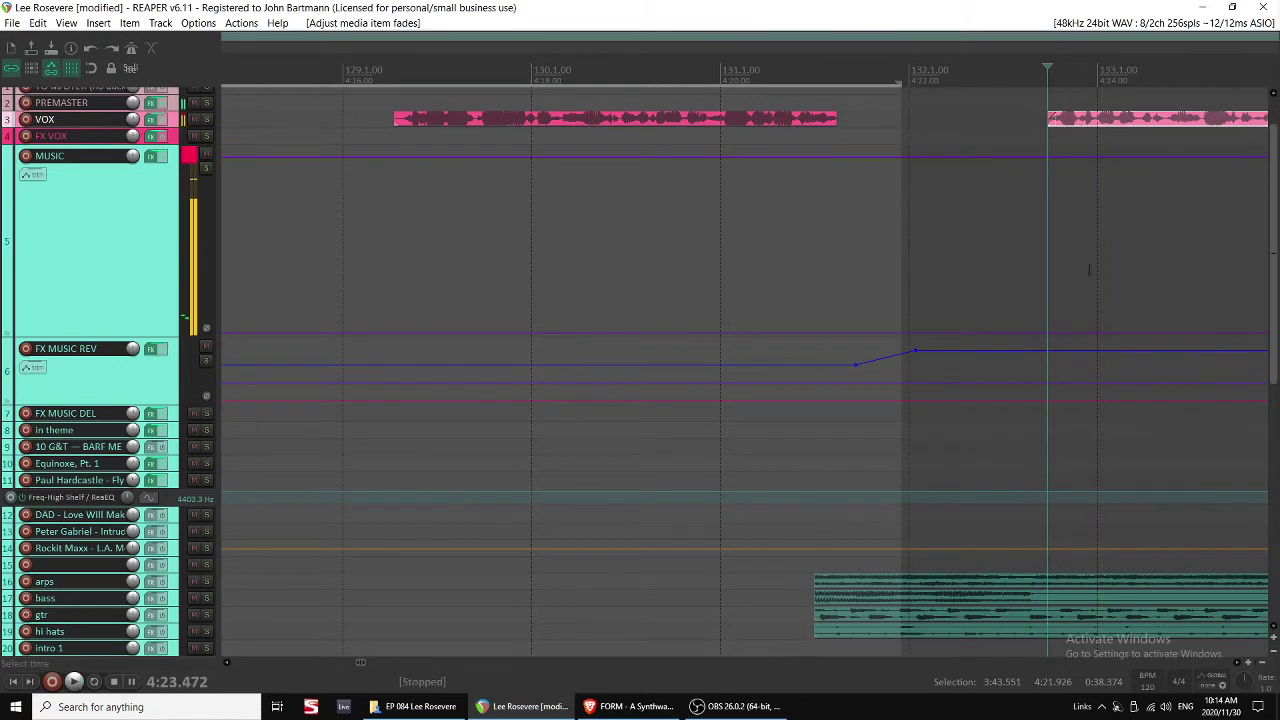
{"action": "key", "text": "space"}
Trim a sliver off the start of the second vocal clip in the enlarged VOX track and adjust its fade-in.
{"action": "scroll", "coordinate": [1020, 343], "scroll_direction": "down", "scroll_amount": 4}
{"action": "scroll", "coordinate": [1009, 465], "scroll_direction": "down", "scroll_amount": 4}
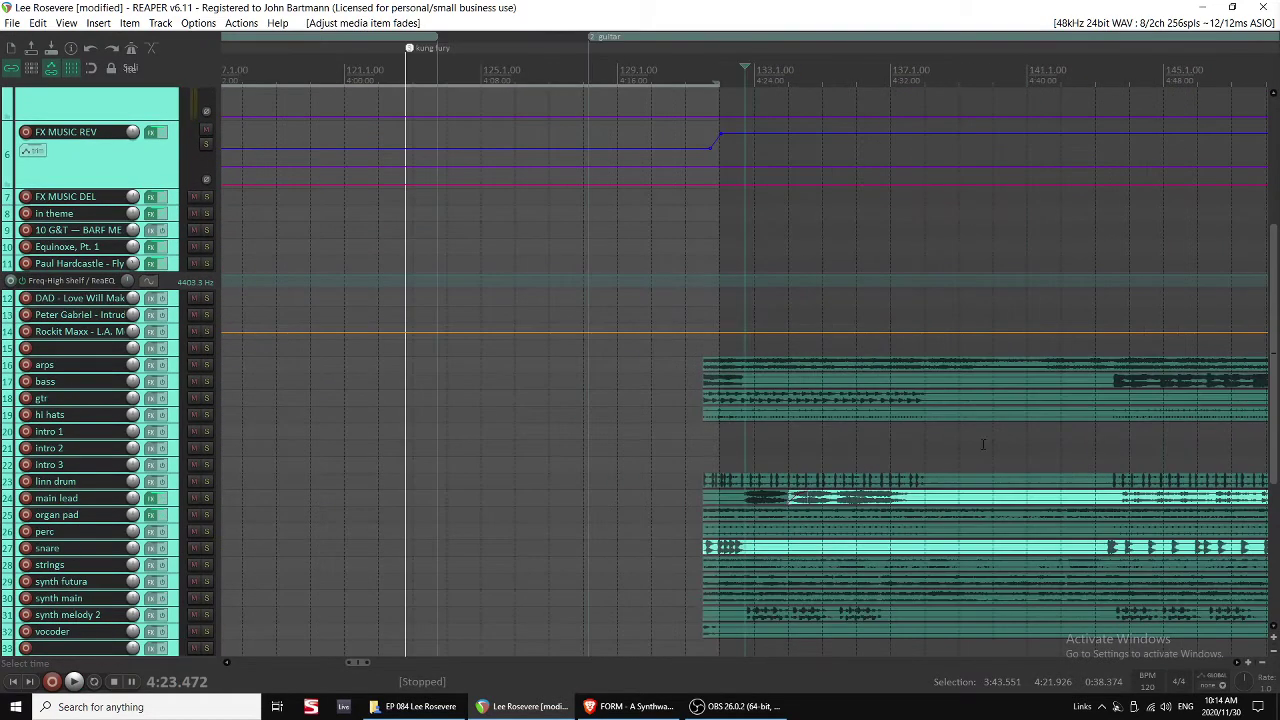
{"action": "left_click", "coordinate": [771, 466]}
{"action": "scroll", "coordinate": [740, 452], "scroll_direction": "up", "scroll_amount": 3}
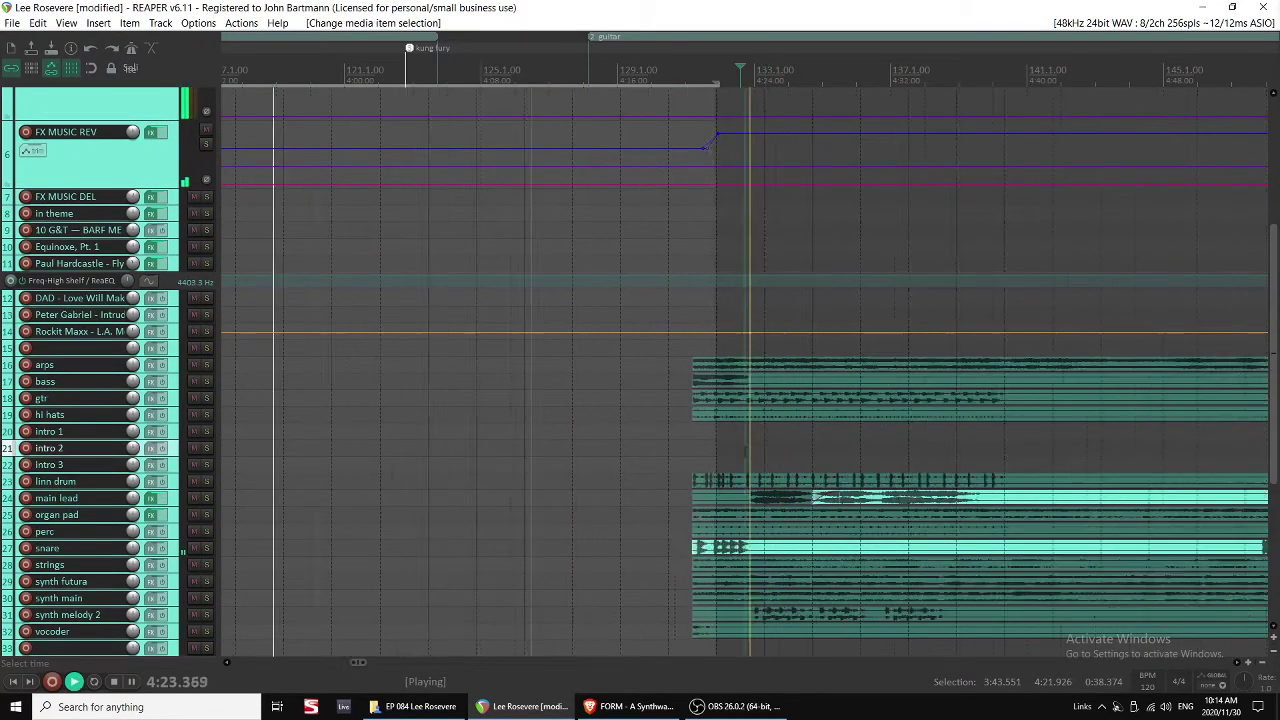
{"action": "scroll", "coordinate": [917, 371], "scroll_direction": "up", "scroll_amount": 4}
{"action": "key", "text": "alt+space"}
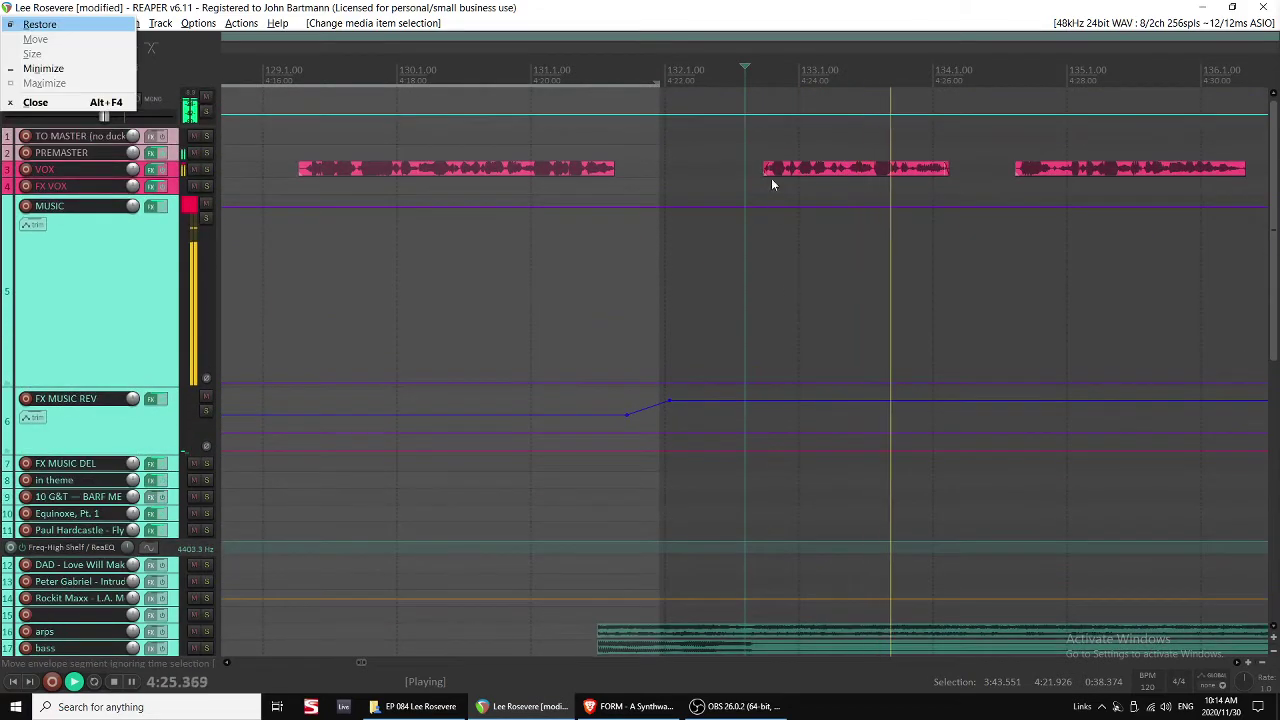
{"action": "left_click", "coordinate": [777, 171]}
{"action": "key", "text": "grave"}
{"action": "scroll", "coordinate": [770, 256], "scroll_direction": "up", "scroll_amount": 4}
{"action": "scroll", "coordinate": [768, 255], "scroll_direction": "up", "scroll_amount": 2}
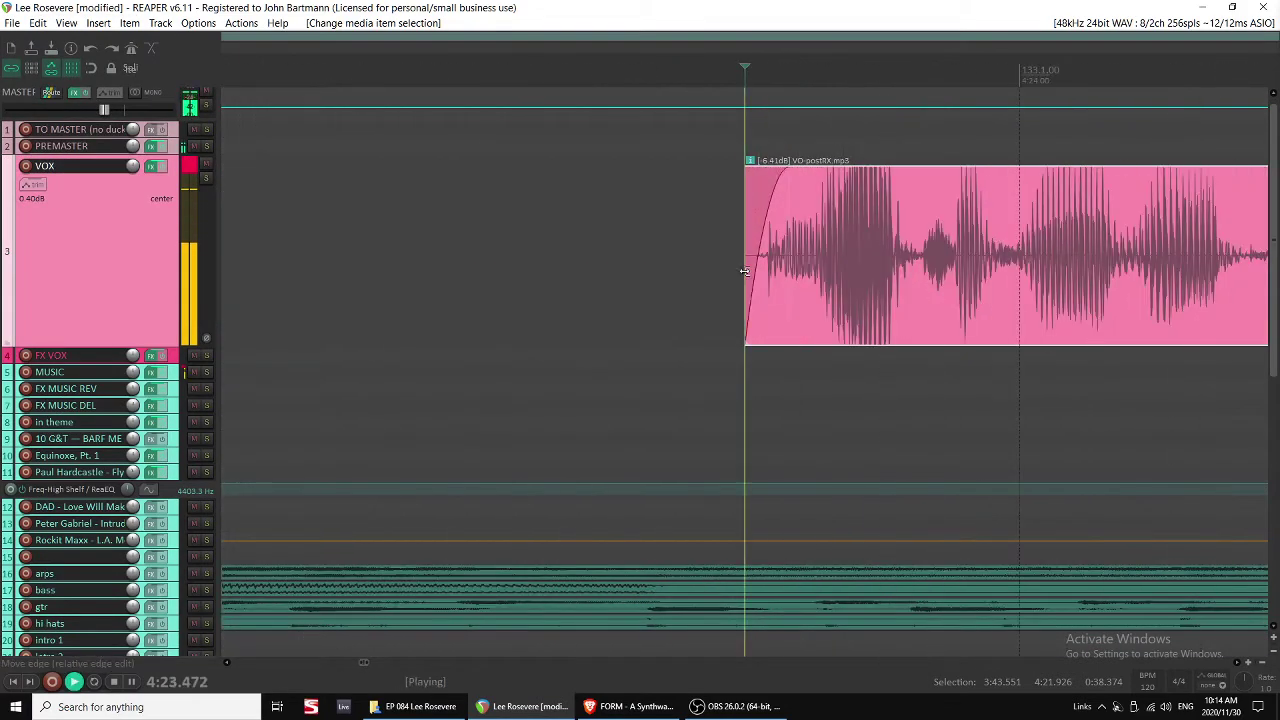
{"action": "left_click_drag", "start_coordinate": [746, 255], "coordinate": [769, 250]}
{"action": "left_click_drag", "start_coordinate": [797, 191], "coordinate": [774, 192]}
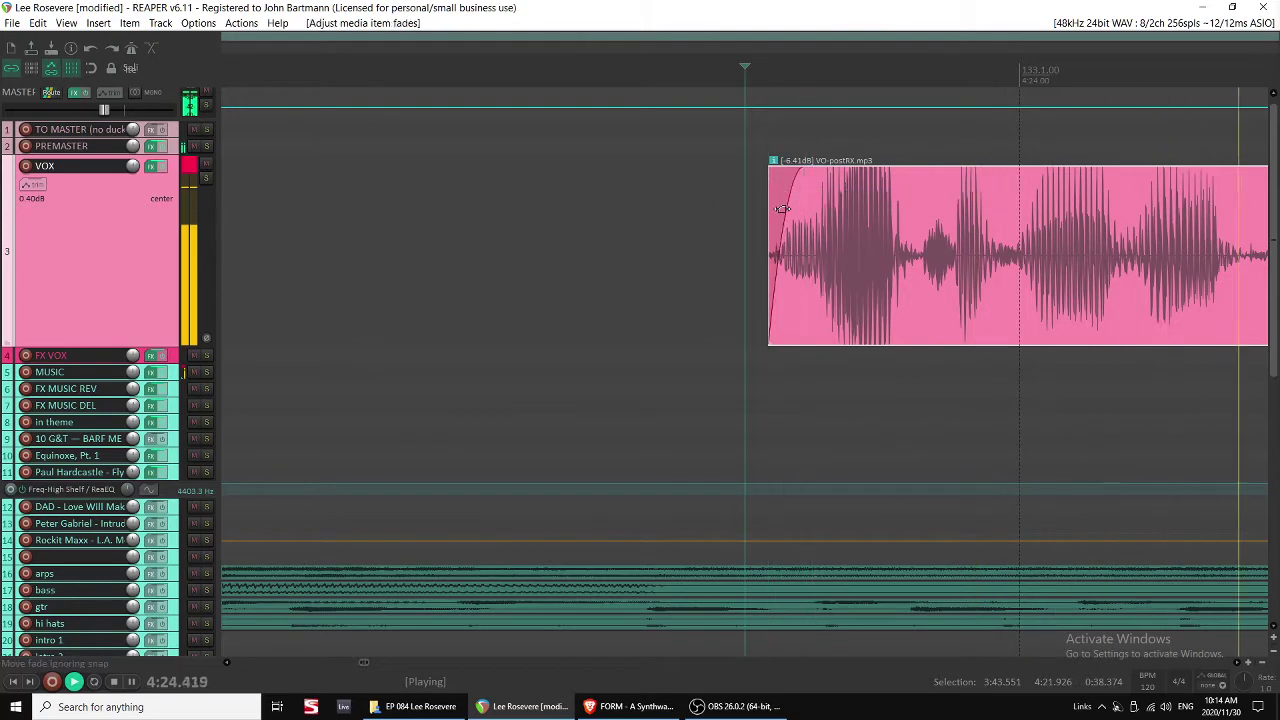
Nudge the second vocal clip slightly earlier before bar 133 and play back the transition from just before bar 131.
{"action": "scroll", "coordinate": [790, 260], "scroll_direction": "down", "scroll_amount": 7}
{"action": "scroll", "coordinate": [805, 340], "scroll_direction": "down", "scroll_amount": 5}
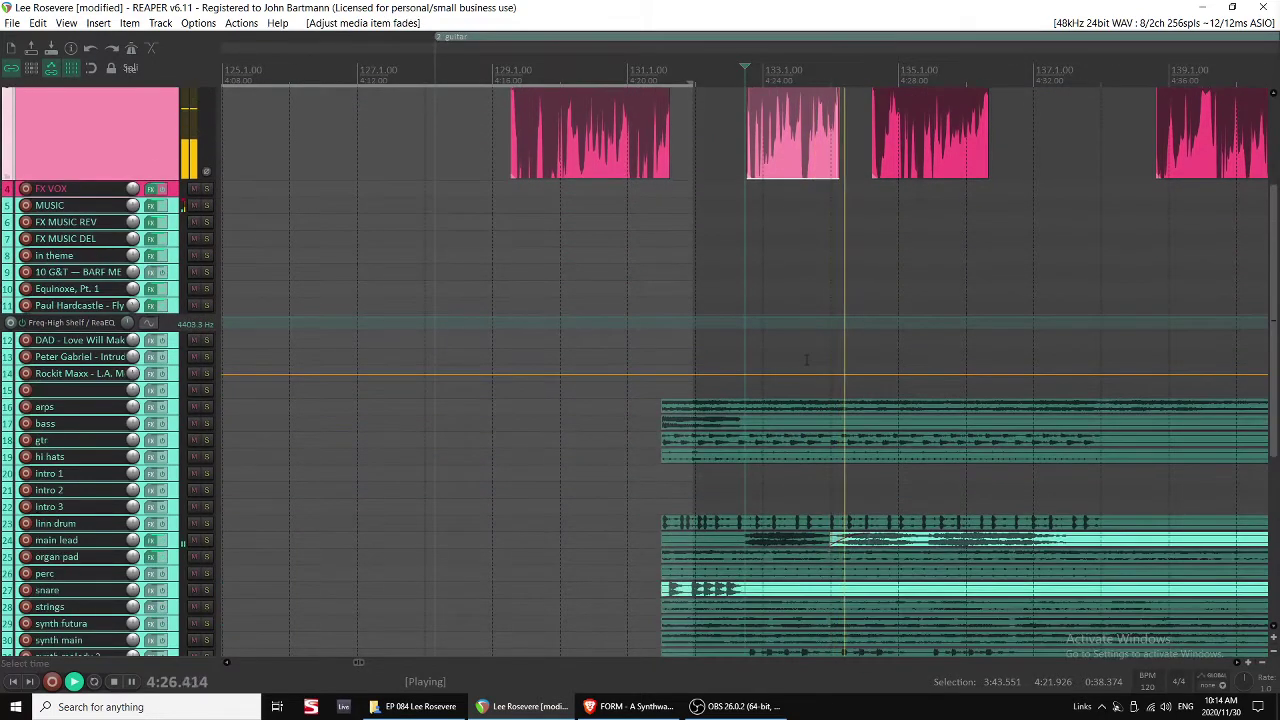
{"action": "key", "text": "space"}
{"action": "left_click", "coordinate": [621, 272]}
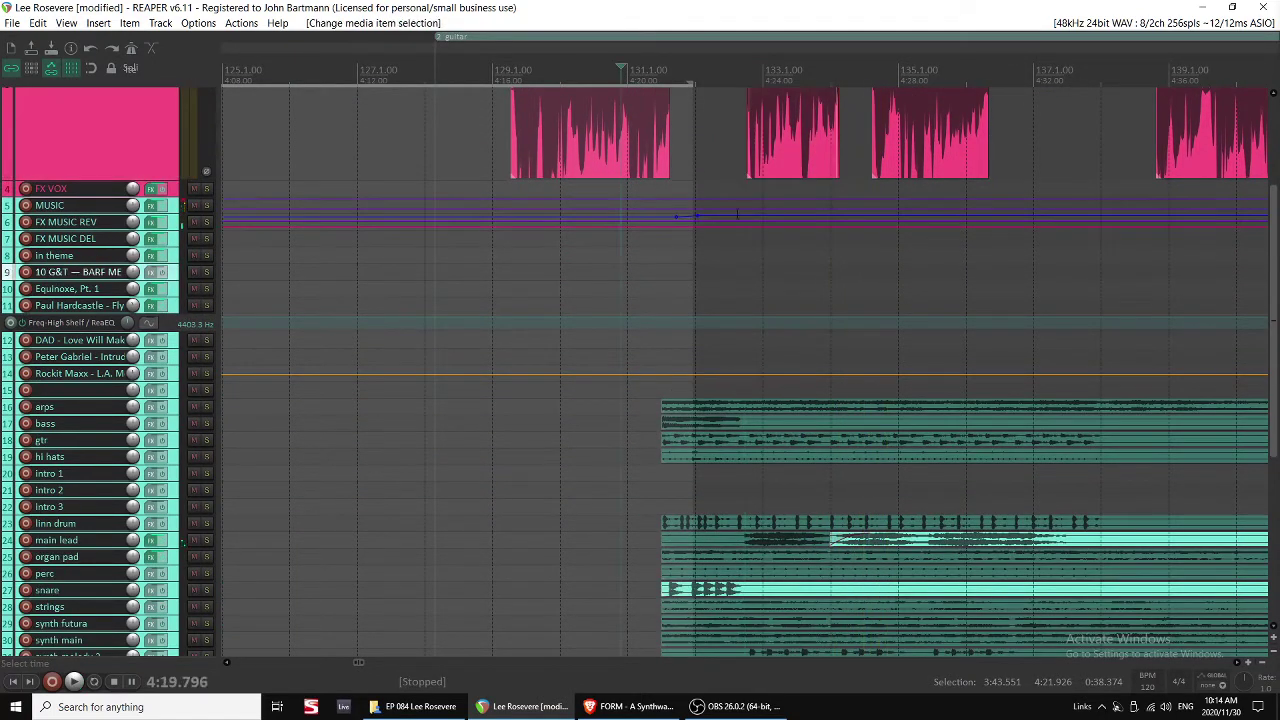
{"action": "mouse_move", "coordinate": [770, 158]}
{"action": "left_mouse_down"}
{"action": "mouse_move", "coordinate": [742, 163]}
{"action": "mouse_move", "coordinate": [777, 158]}
{"action": "left_mouse_up"}
{"action": "key", "text": "space"}
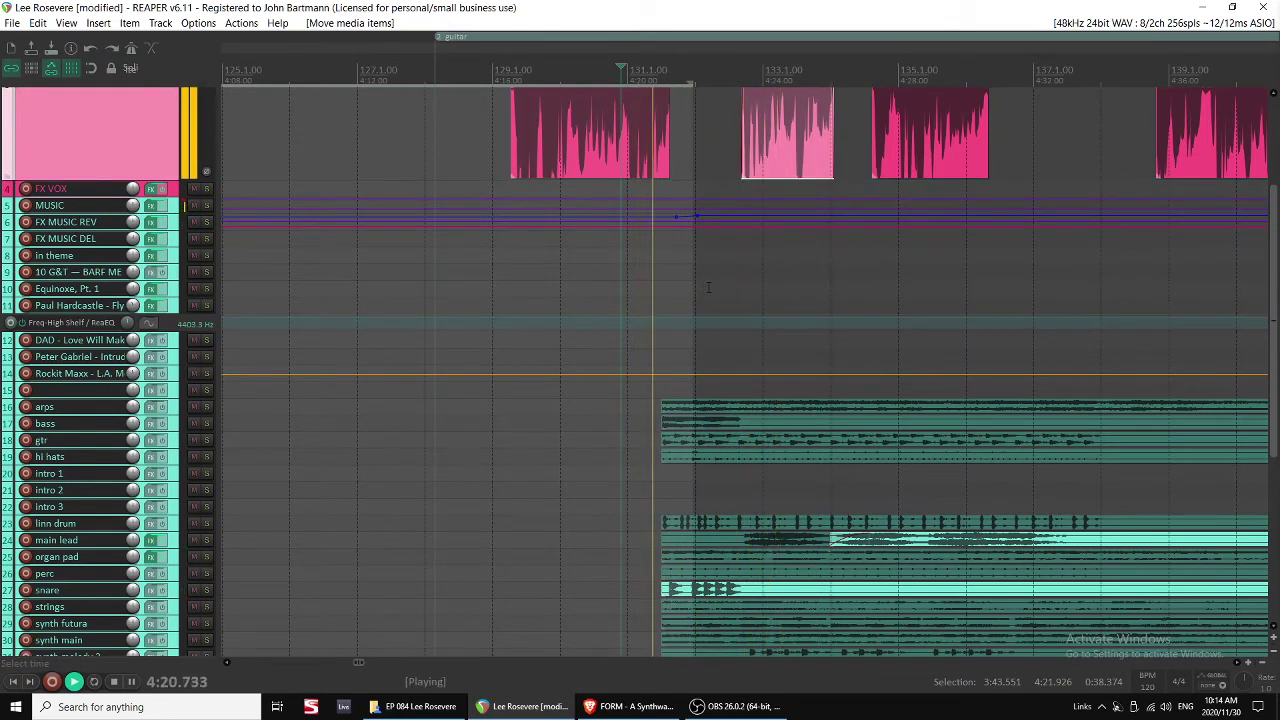
Trim the start of the guitar section's third vocal clip to just before bar 135 and play it back.
{"action": "double_click", "coordinate": [176, 222]}
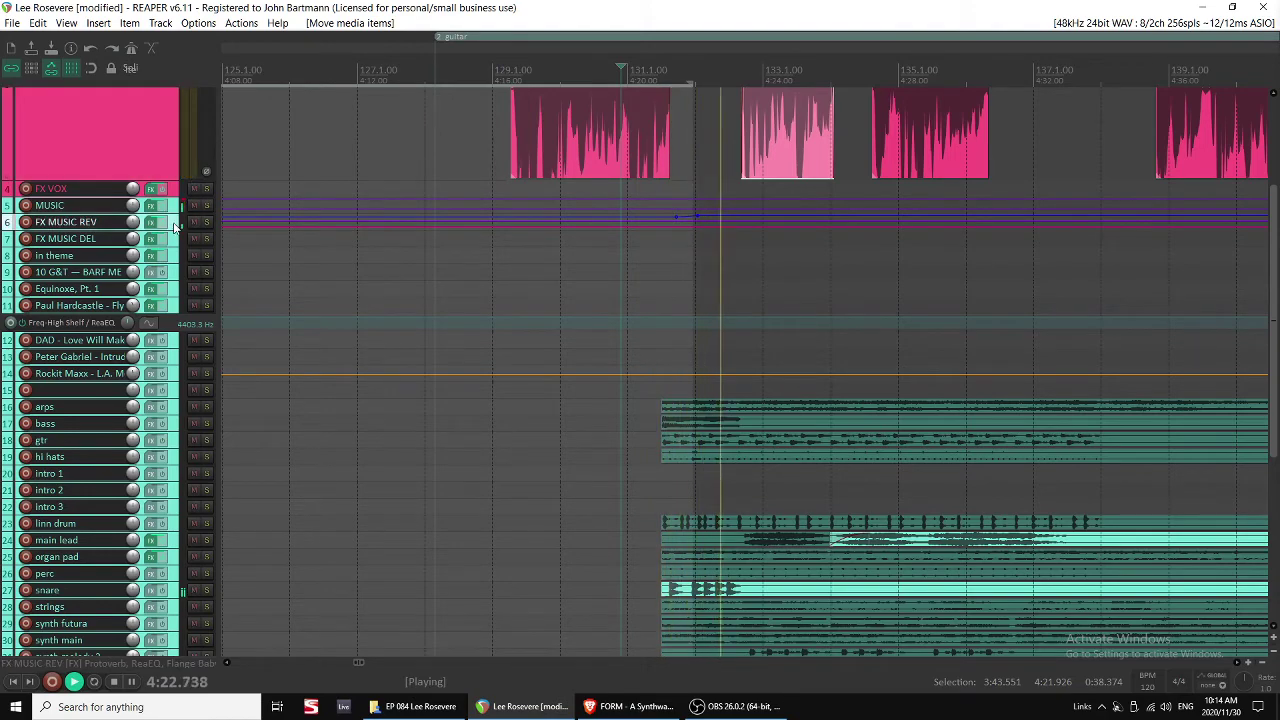
{"action": "scroll", "coordinate": [792, 258], "scroll_direction": "up", "scroll_amount": 3}
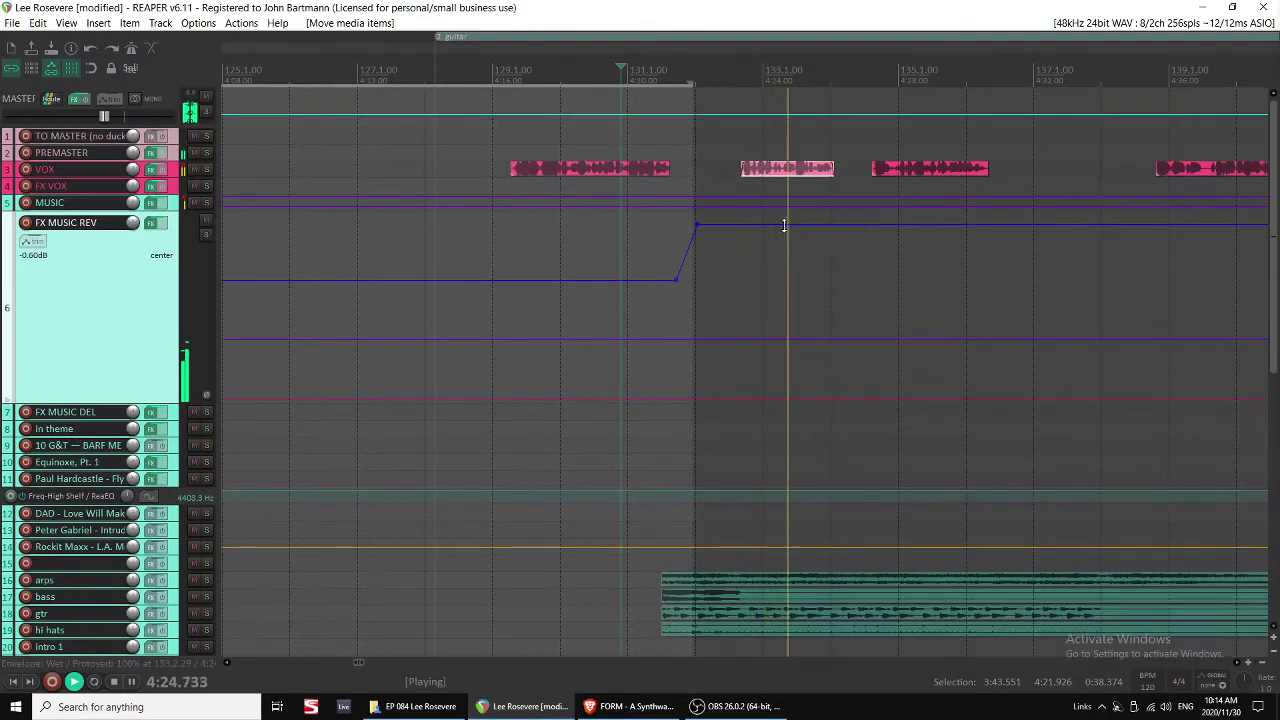
{"action": "left_click", "coordinate": [909, 174]}
{"action": "scroll", "coordinate": [596, 166], "scroll_direction": "right", "scroll_amount": 3}
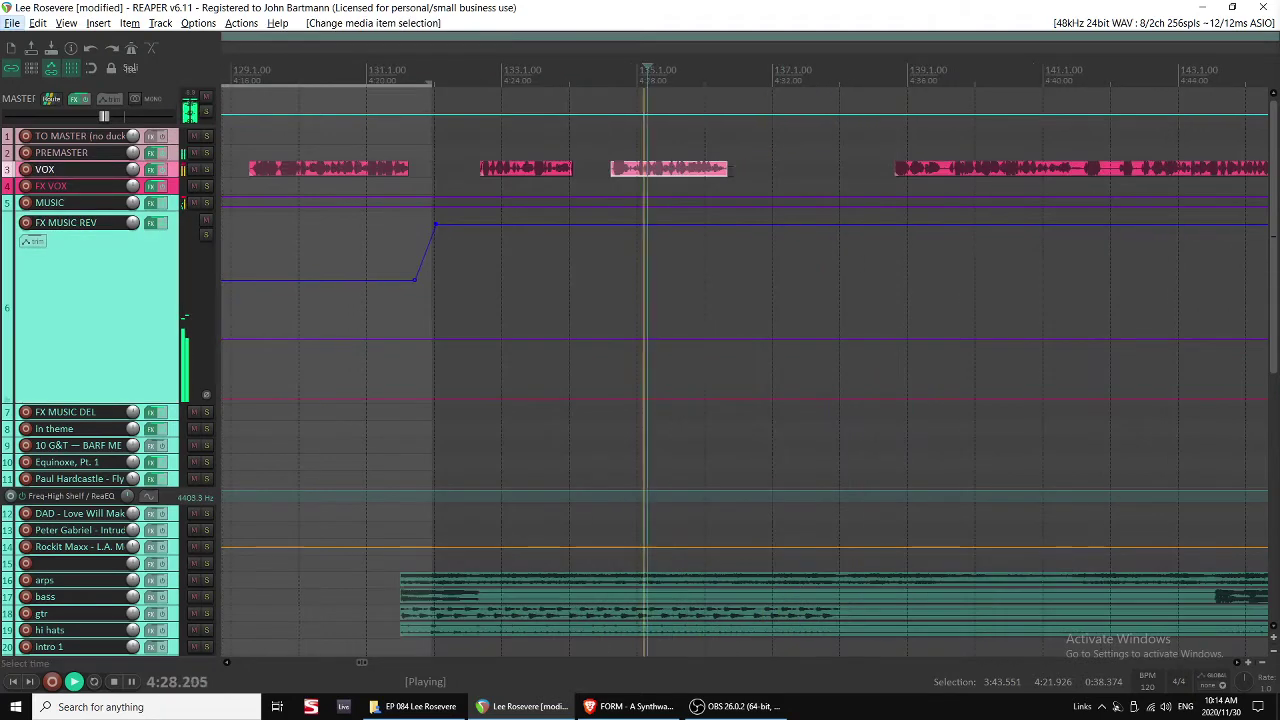
{"action": "left_click_drag", "start_coordinate": [609, 168], "coordinate": [640, 165]}
{"action": "left_click", "coordinate": [613, 172]}
{"action": "key", "text": "space"}
{"action": "key", "text": "space"}
Shorten the end of the third vocal clip to just after bar 136 in the enlarged VOX track.
{"action": "left_click", "coordinate": [713, 172]}
{"action": "scroll", "coordinate": [745, 172], "scroll_direction": "up", "scroll_amount": 3}
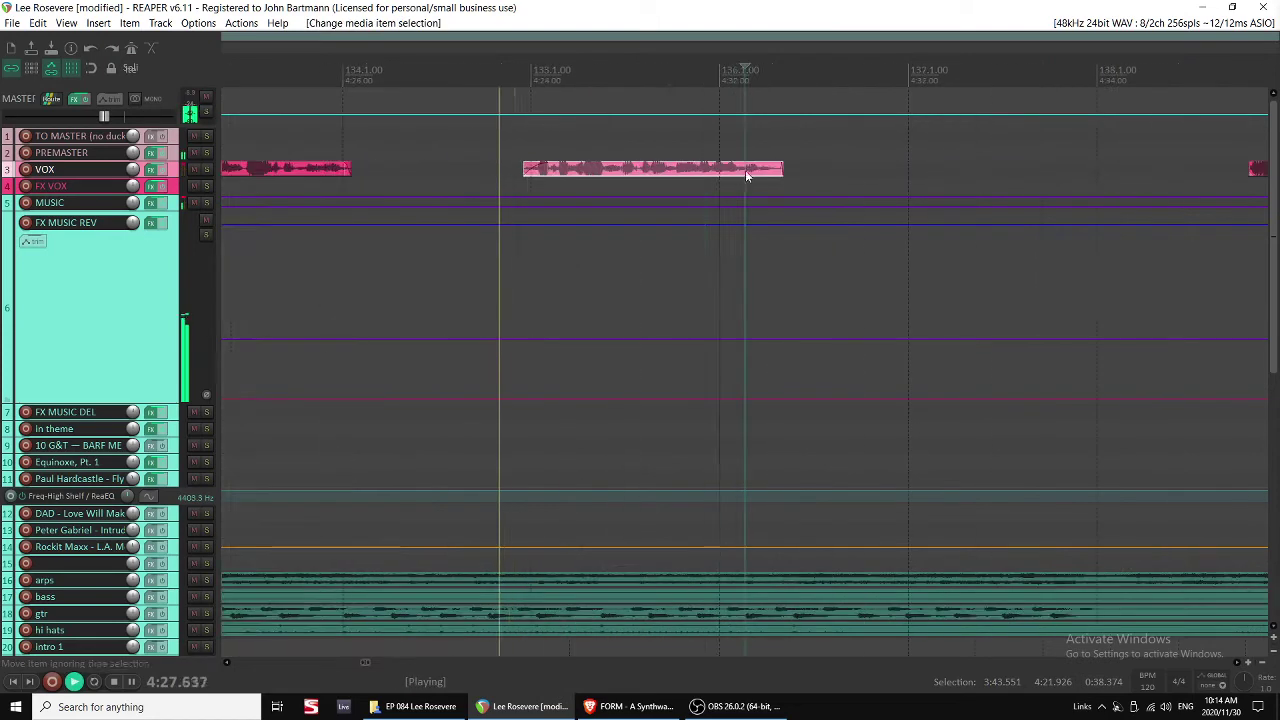
{"action": "key", "text": "shift+grave"}
{"action": "scroll", "coordinate": [766, 200], "scroll_direction": "up", "scroll_amount": 3}
{"action": "left_click_drag", "start_coordinate": [850, 207], "coordinate": [745, 205]}
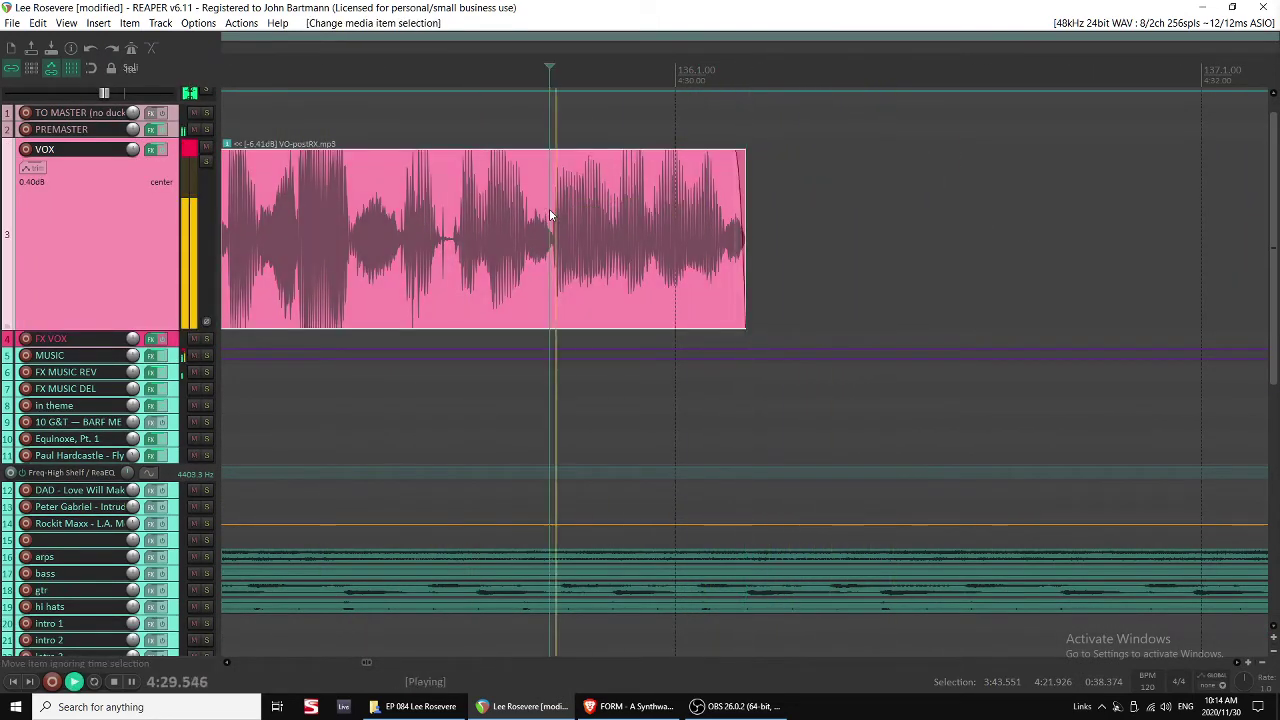
{"action": "scroll", "coordinate": [549, 210], "scroll_direction": "down", "scroll_amount": 6}
{"action": "scroll", "coordinate": [700, 295], "scroll_direction": "down", "scroll_amount": 3}
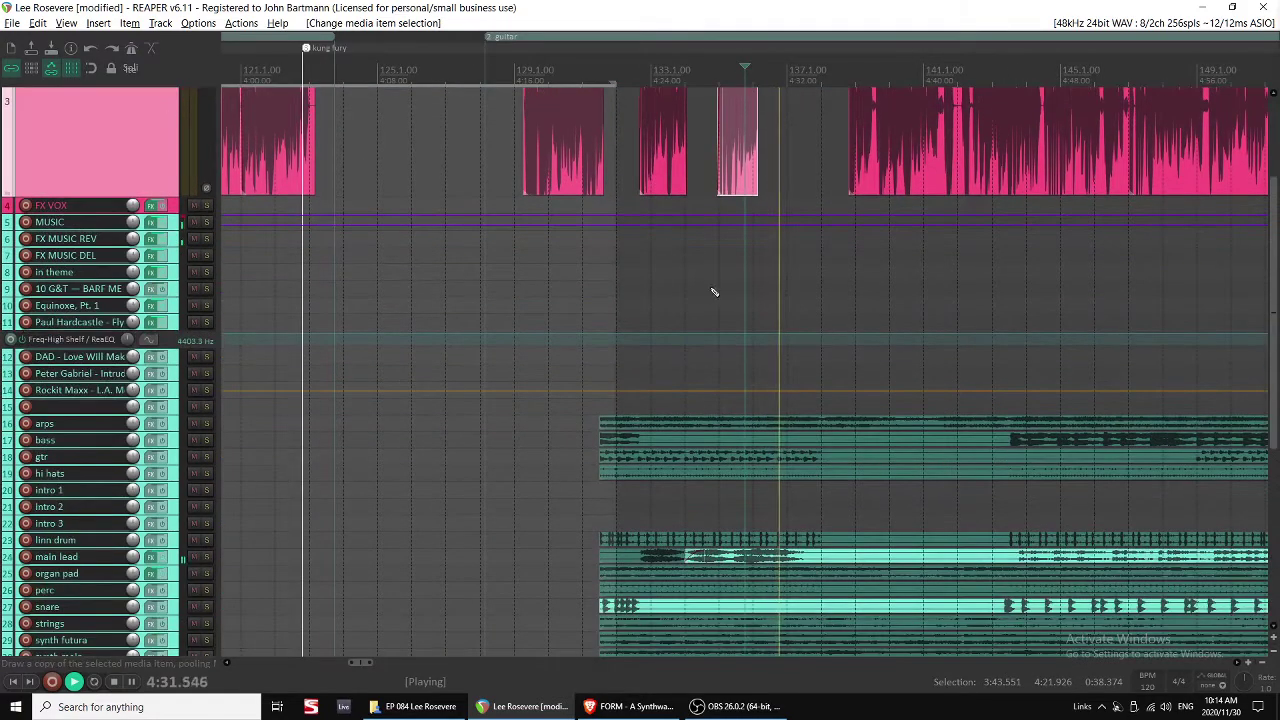
{"action": "key", "text": "space"}
Split the muted synth futura item shortly before bar 136 and unmute the part after the split.
{"action": "scroll", "coordinate": [748, 443], "scroll_direction": "down", "scroll_amount": 2}
{"action": "scroll", "coordinate": [781, 443], "scroll_direction": "down", "scroll_amount": 3}
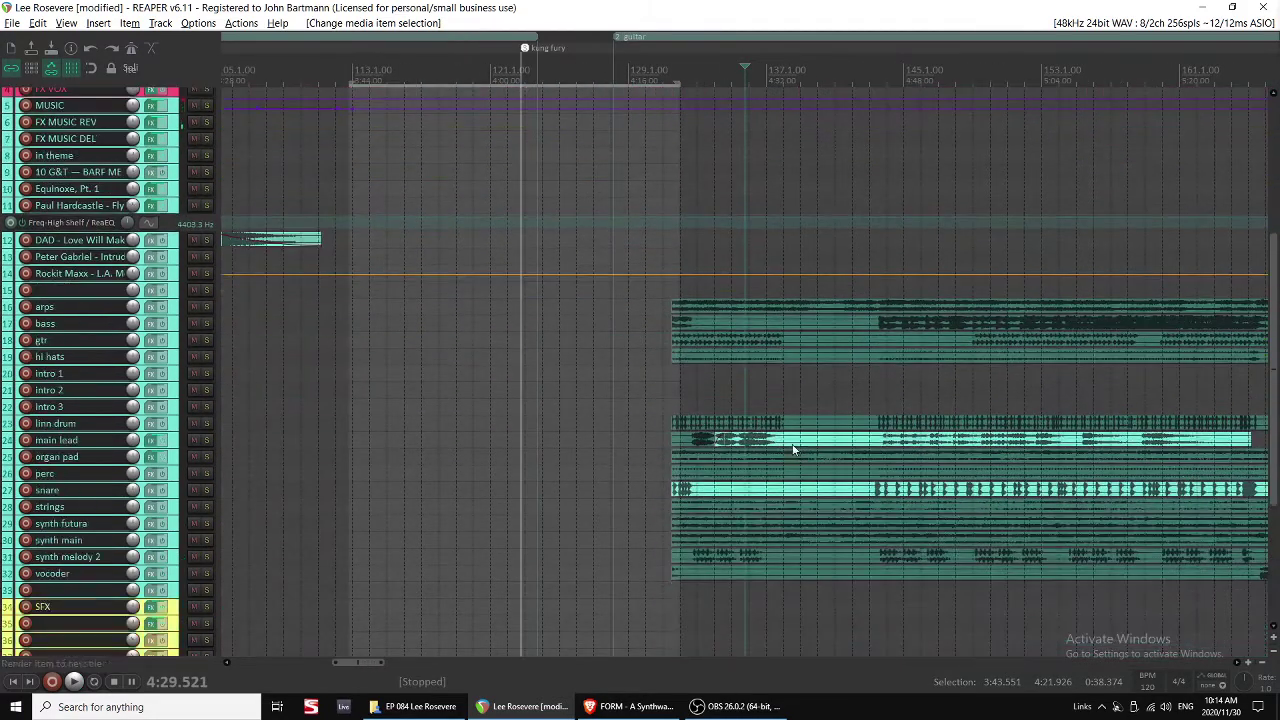
{"action": "scroll", "coordinate": [791, 443], "scroll_direction": "up", "scroll_amount": 4}
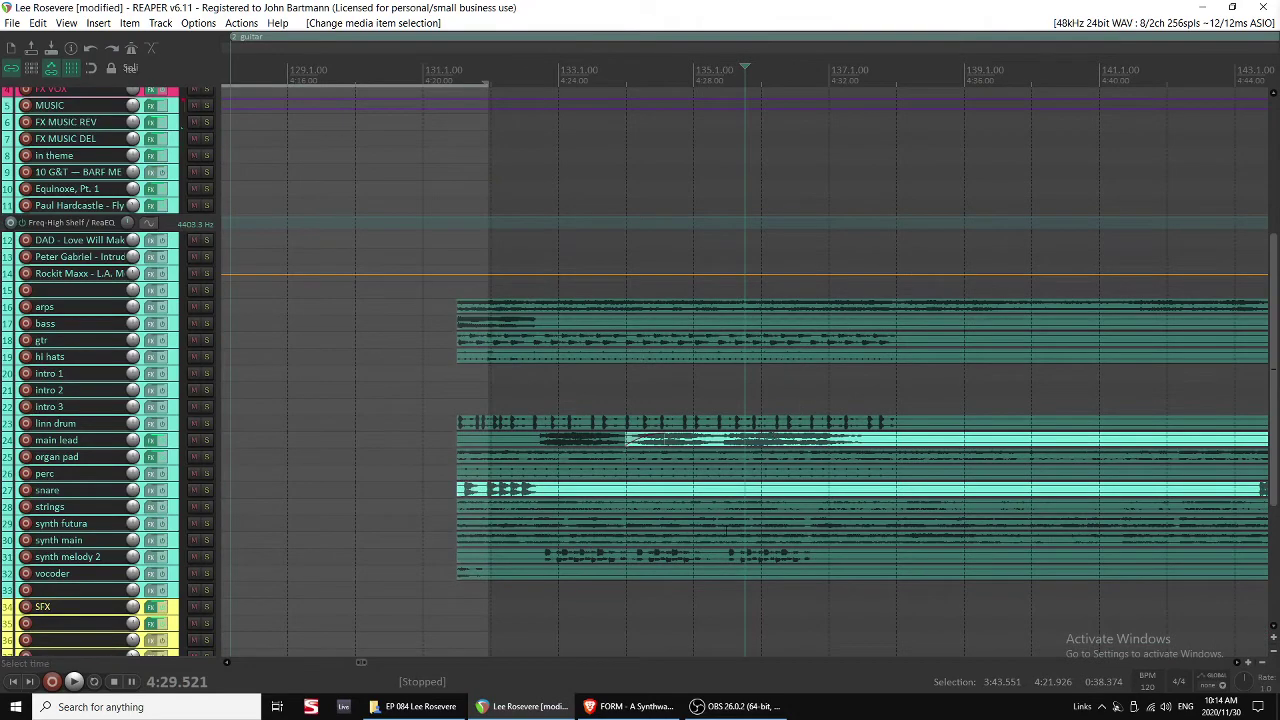
{"action": "left_click", "coordinate": [738, 528]}
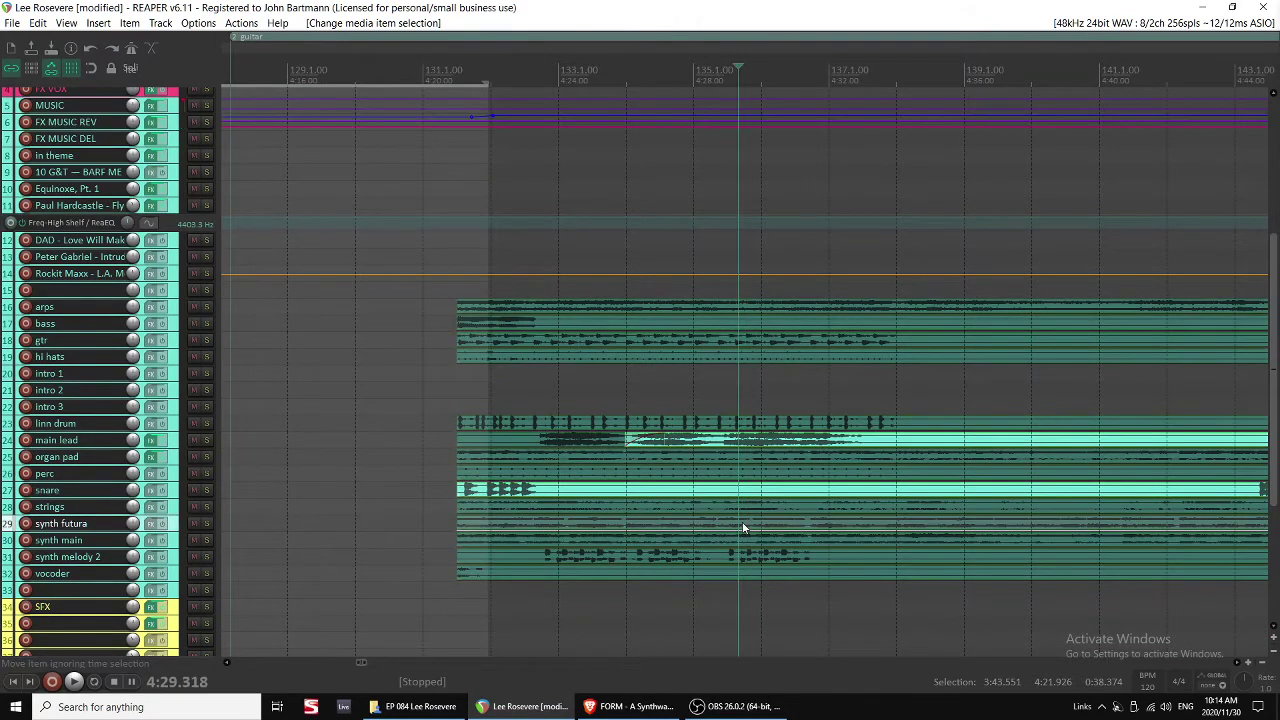
{"action": "key", "text": "s"}
{"action": "left_click", "coordinate": [743, 523]}
{"action": "scroll", "coordinate": [796, 530], "scroll_direction": "up", "scroll_amount": 4}
{"action": "key", "text": "grave"}
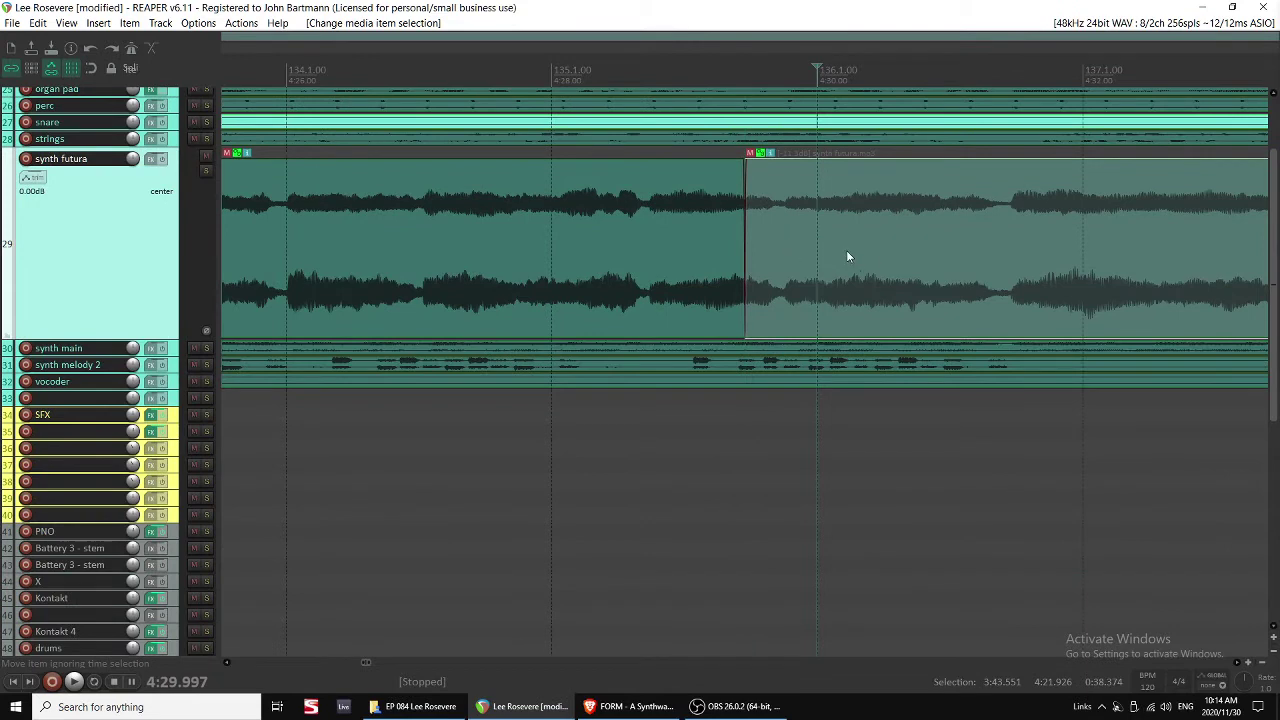
{"action": "left_click", "coordinate": [780, 242]}
{"action": "key", "text": "m"}
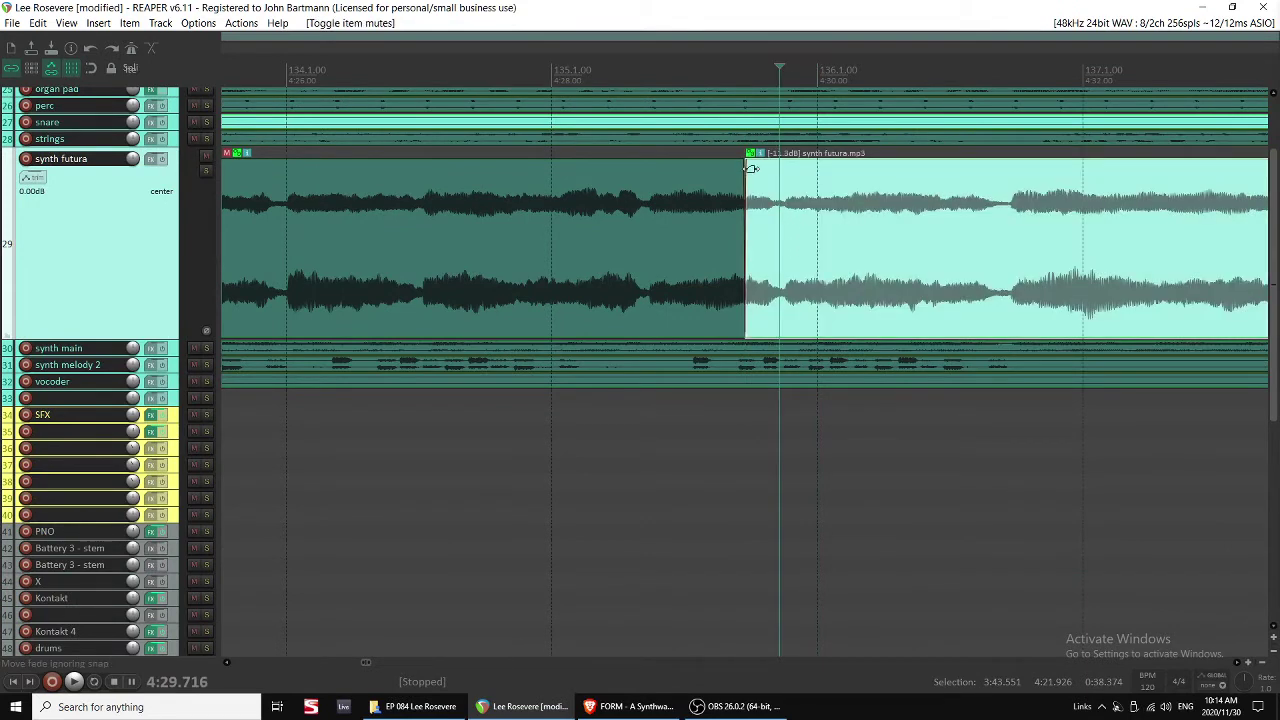
Add a short fade-in to the unmuted synth futura item and play back the transition from about bar 135.
{"action": "left_click_drag", "start_coordinate": [752, 169], "coordinate": [803, 169]}
{"action": "left_click", "coordinate": [564, 236]}
{"action": "key", "text": "space"}
{"action": "scroll", "coordinate": [794, 286], "scroll_direction": "down", "scroll_amount": 2}
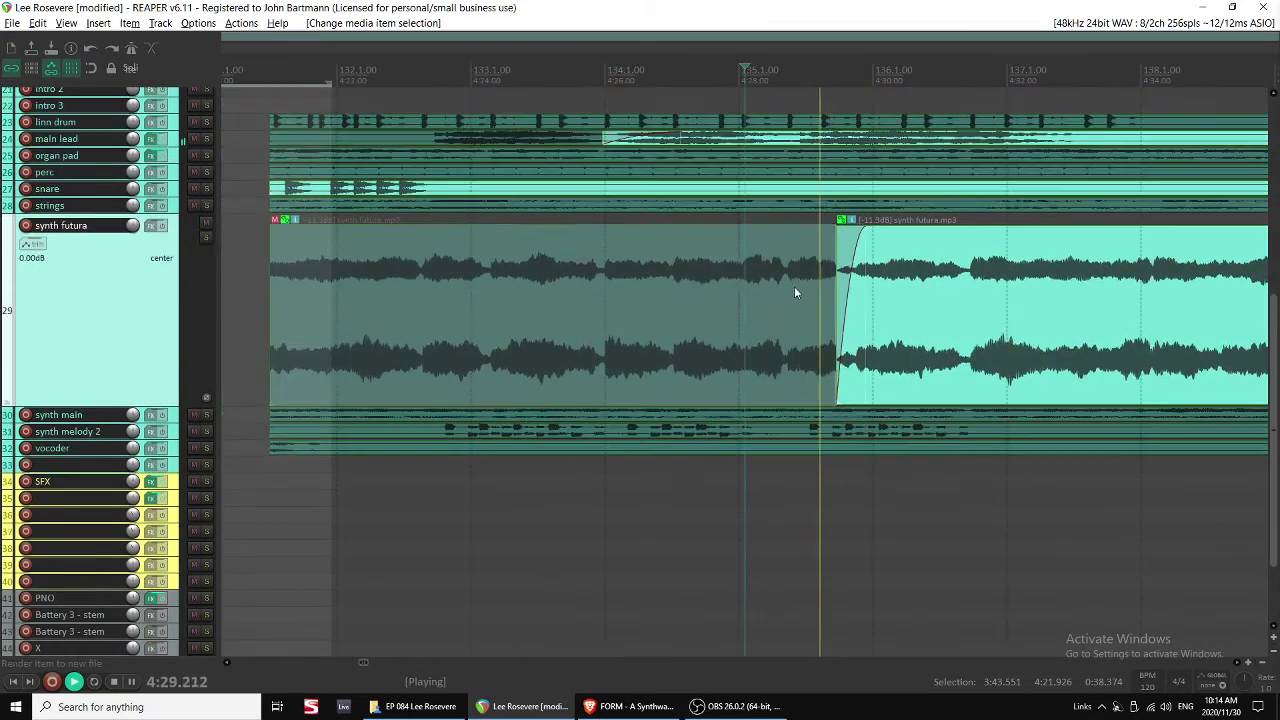
{"action": "scroll", "coordinate": [794, 286], "scroll_direction": "down", "scroll_amount": 2}
{"action": "scroll", "coordinate": [649, 309], "scroll_direction": "right", "scroll_amount": 2}
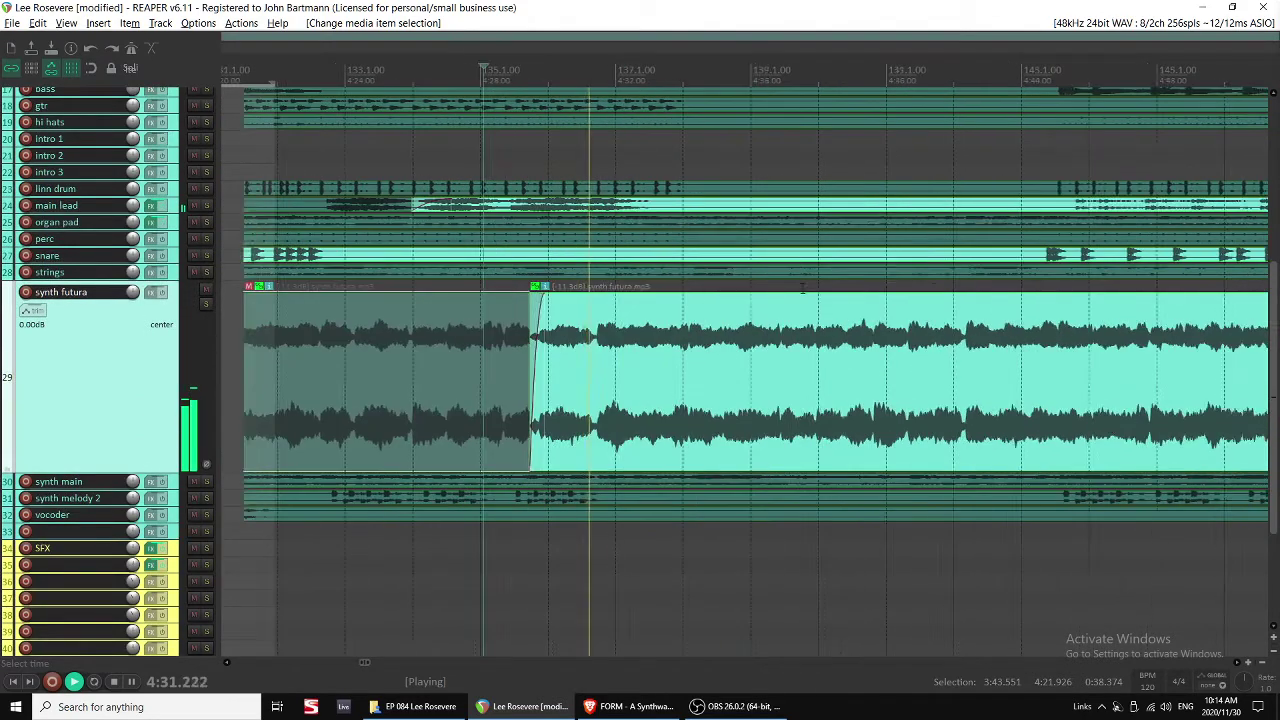
{"action": "scroll", "coordinate": [629, 309], "scroll_direction": "up", "scroll_amount": 3}
{"action": "scroll", "coordinate": [631, 288], "scroll_direction": "up", "scroll_amount": 4}
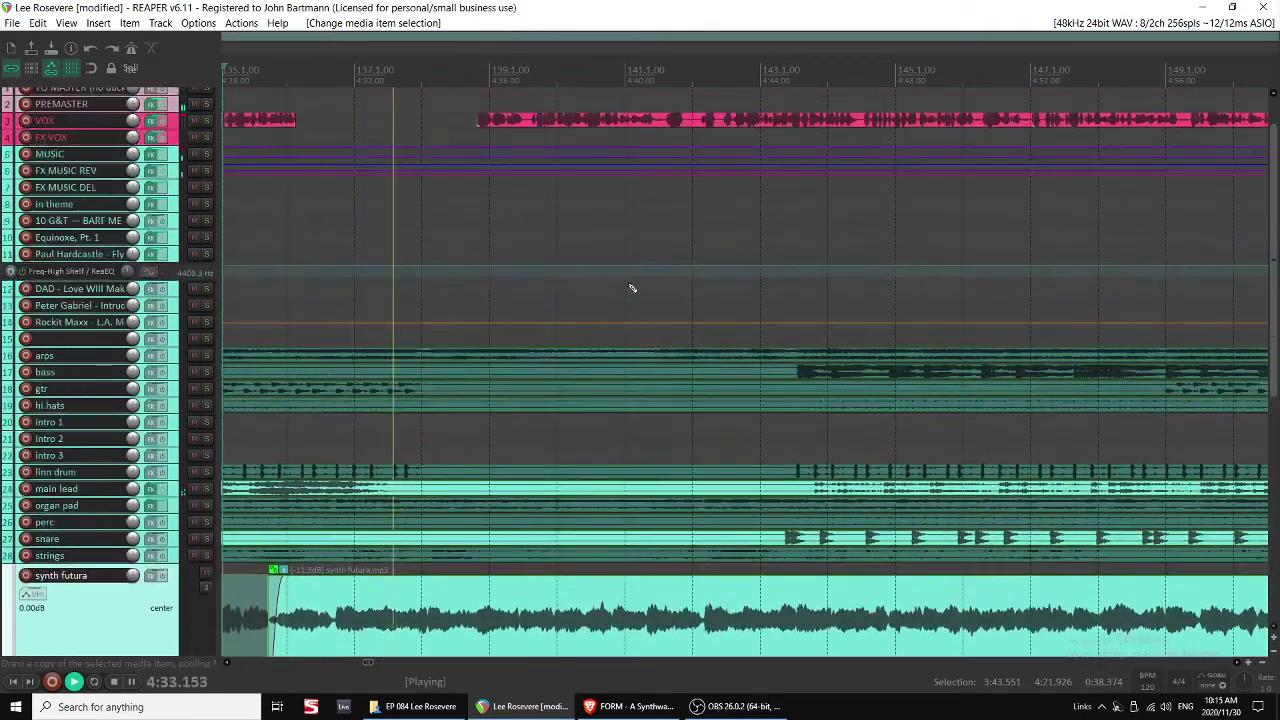
Split the long vocal clip that starts near bar 139 midway through bar 141 and select the part after the split.
{"action": "left_click", "coordinate": [498, 170]}
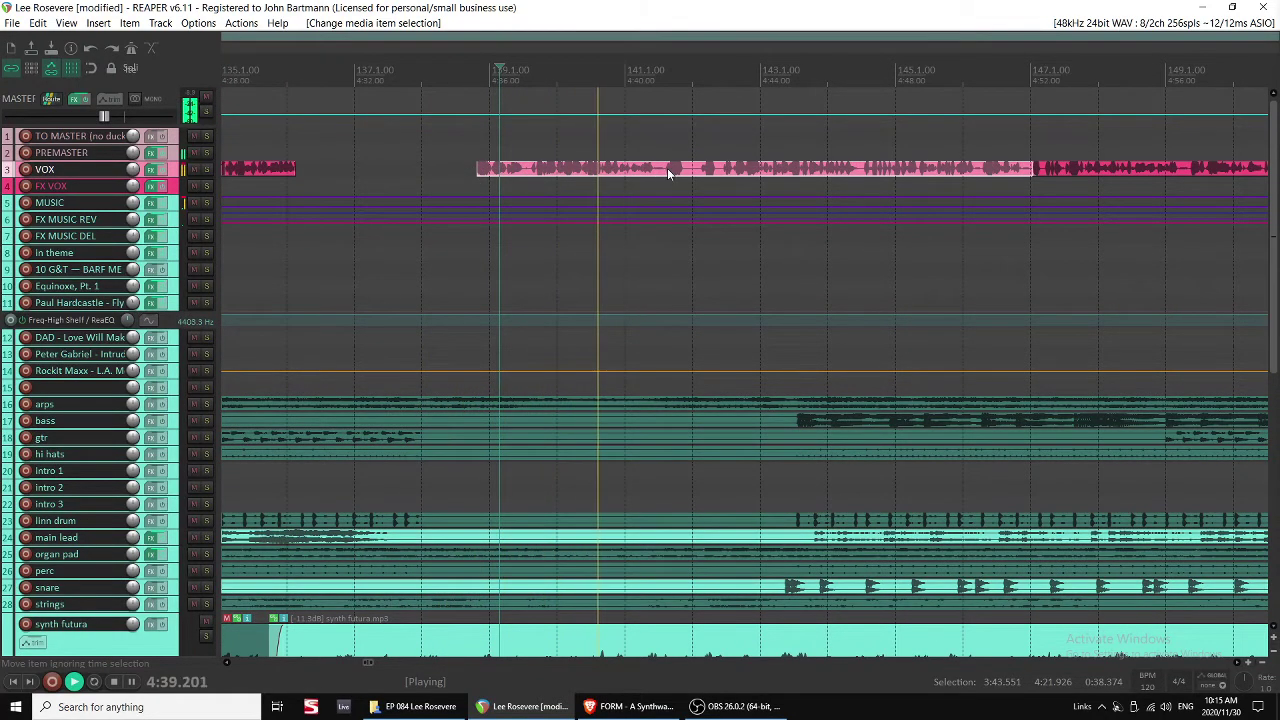
{"action": "key", "text": "s"}
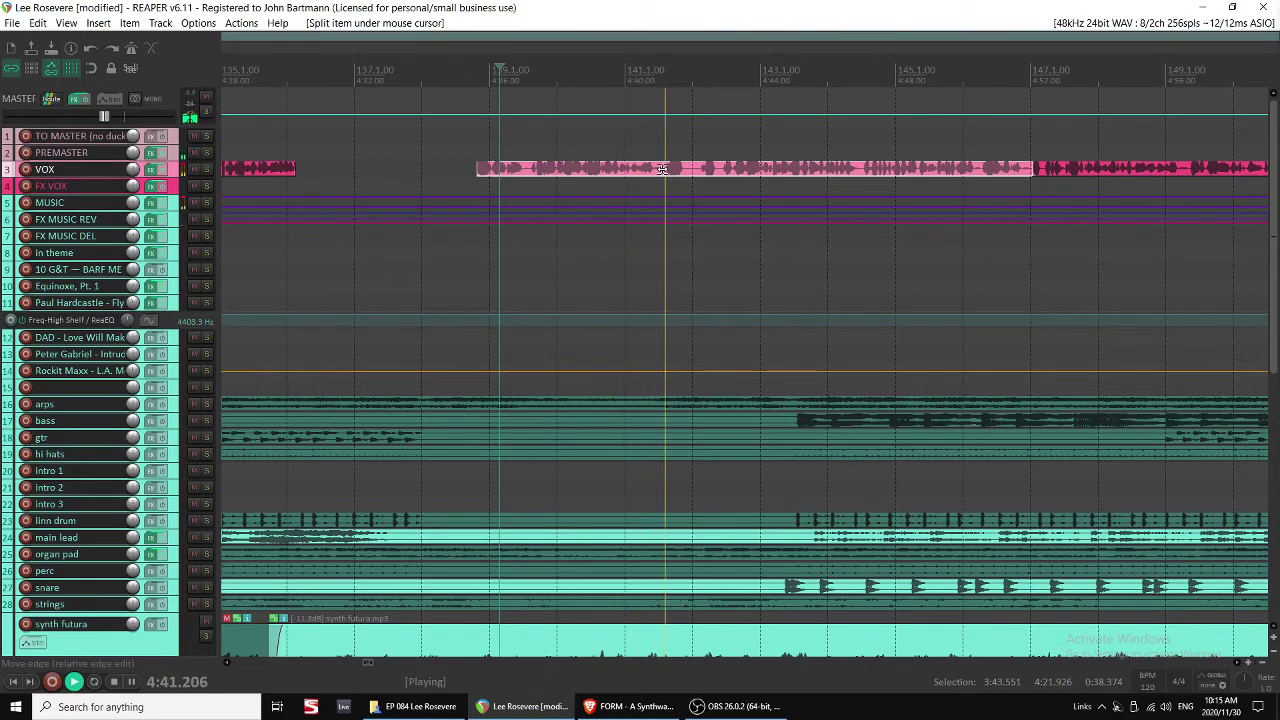
{"action": "left_click", "coordinate": [690, 170]}
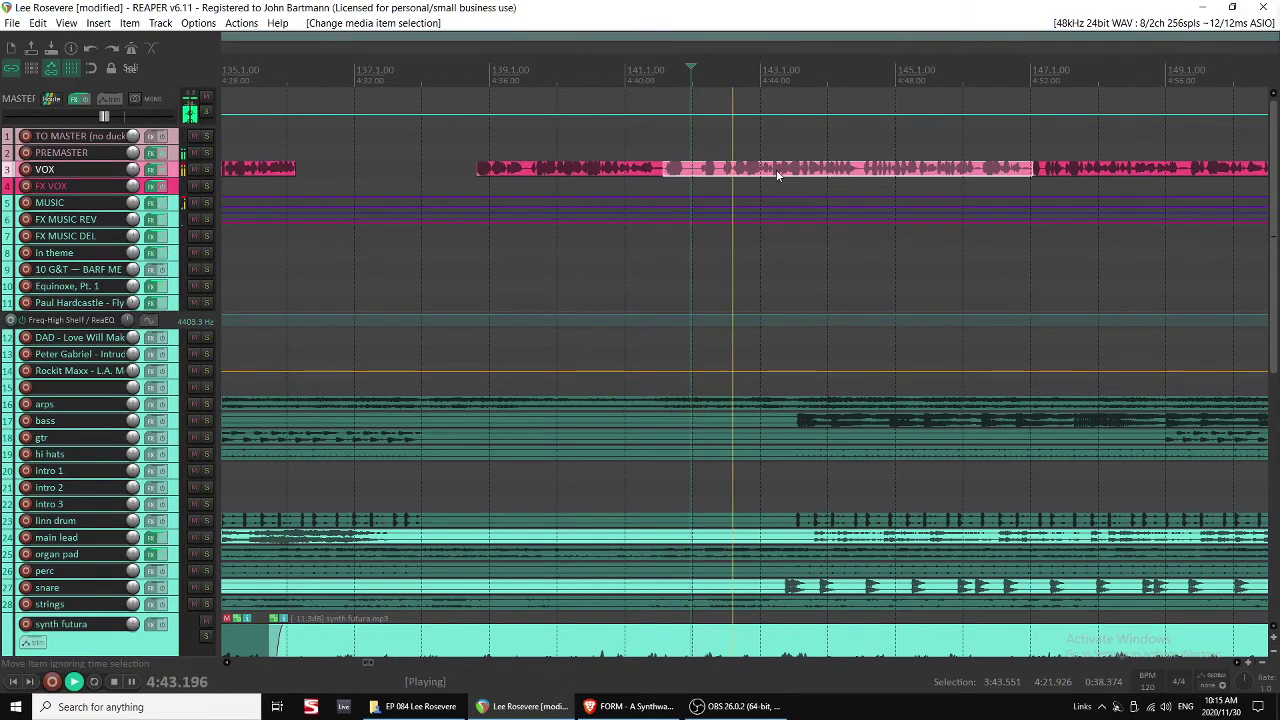
Split the unmuted synth futura item at about bar 142 and mute the part after the split.
{"action": "scroll", "coordinate": [775, 214], "scroll_direction": "down", "scroll_amount": 5}
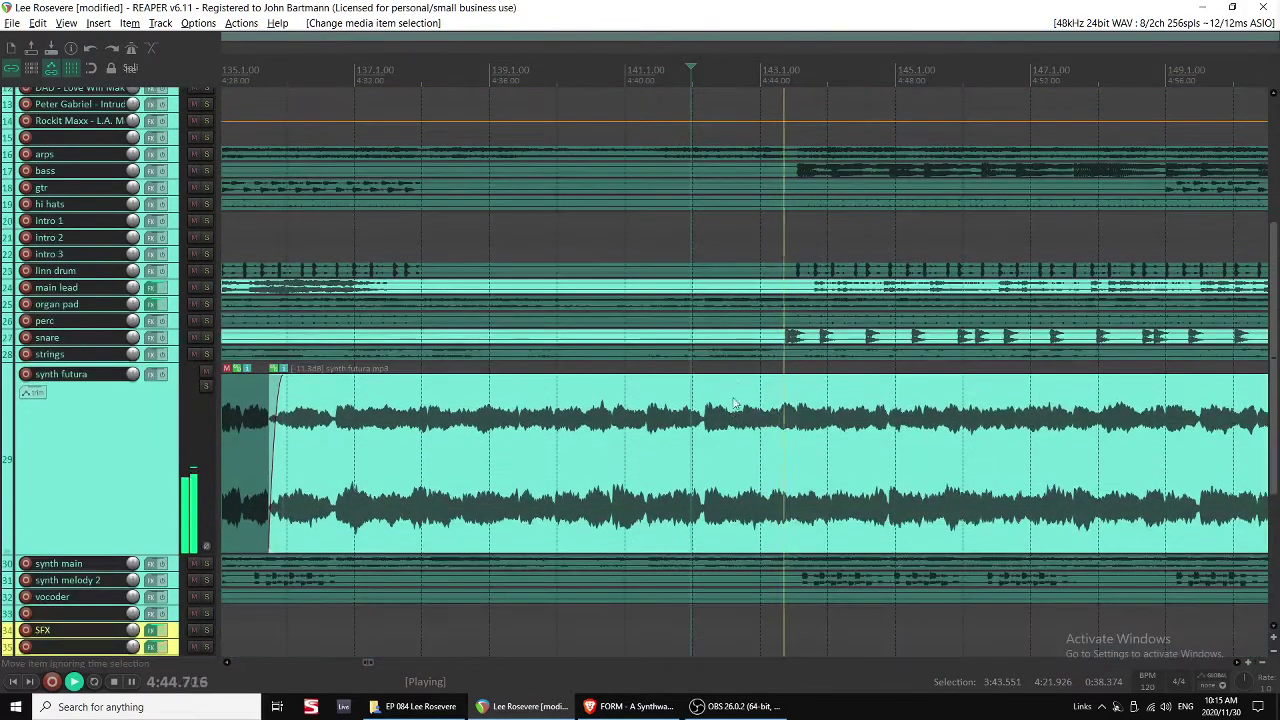
{"action": "left_click", "coordinate": [736, 438]}
{"action": "key", "text": "space"}
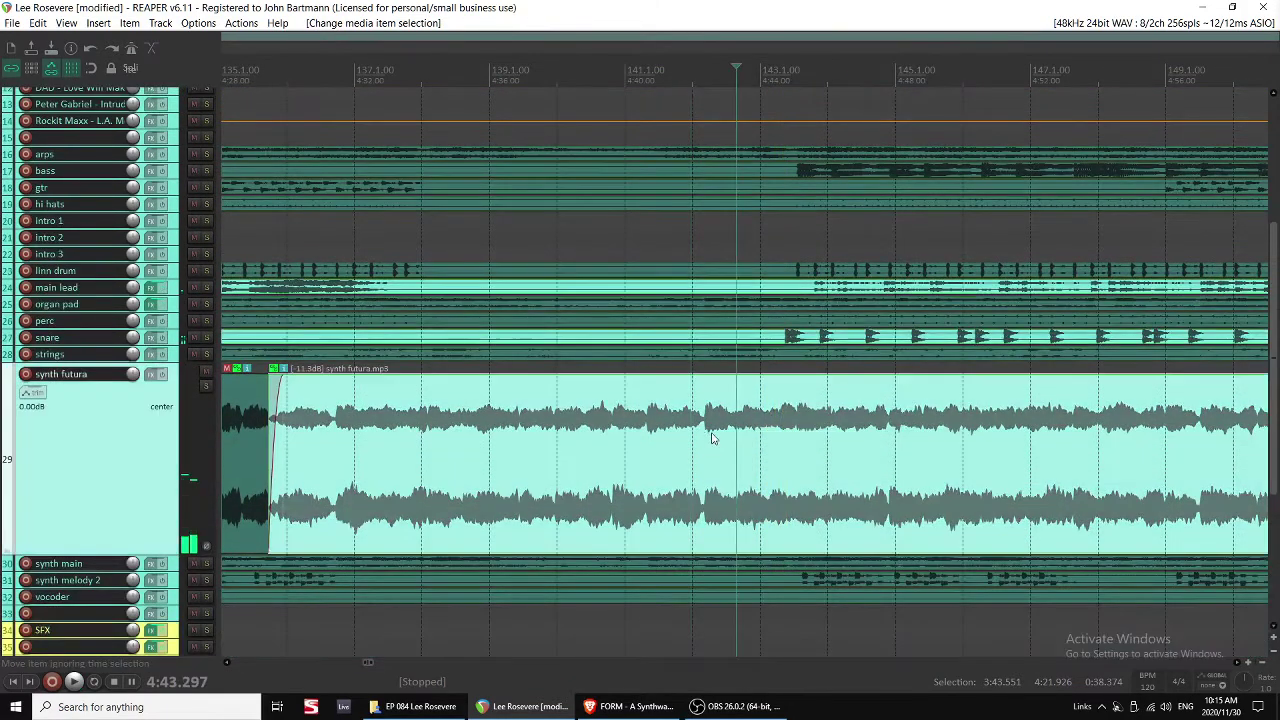
{"action": "left_click", "coordinate": [792, 430]}
{"action": "scroll", "coordinate": [792, 430], "scroll_direction": "down", "scroll_amount": 3}
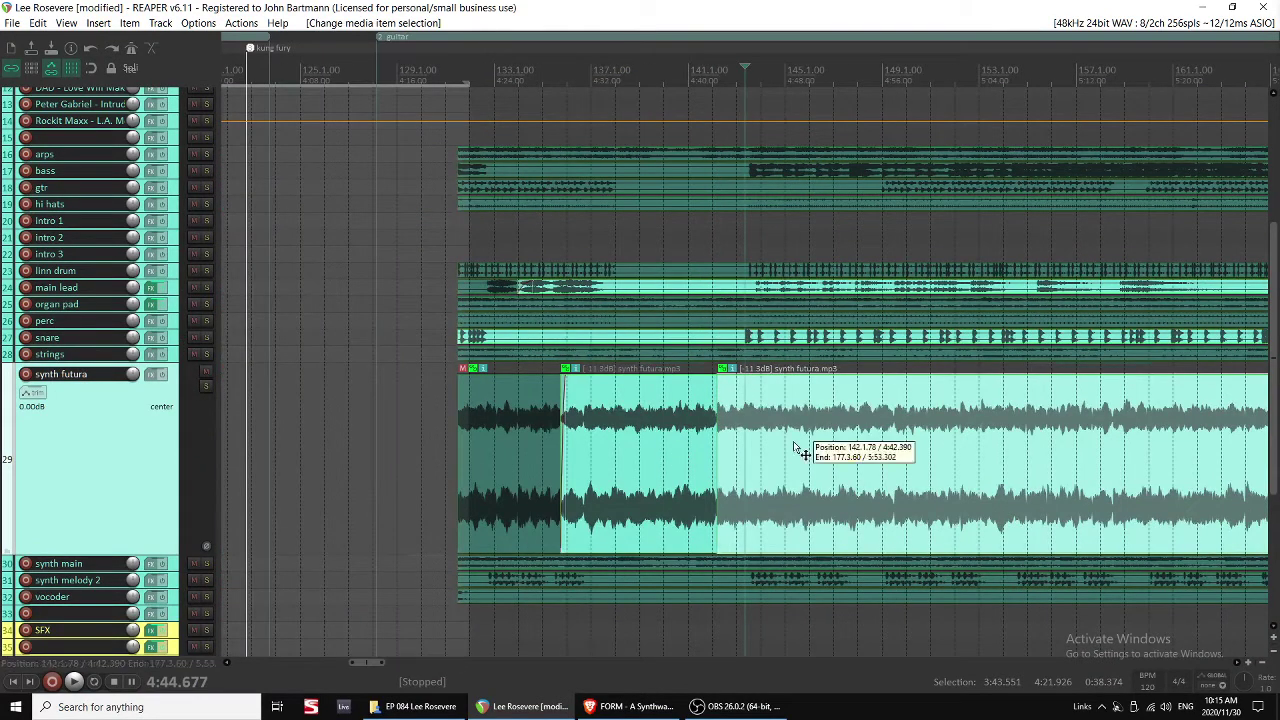
{"action": "left_click", "coordinate": [794, 447]}
{"action": "key", "text": "m"}
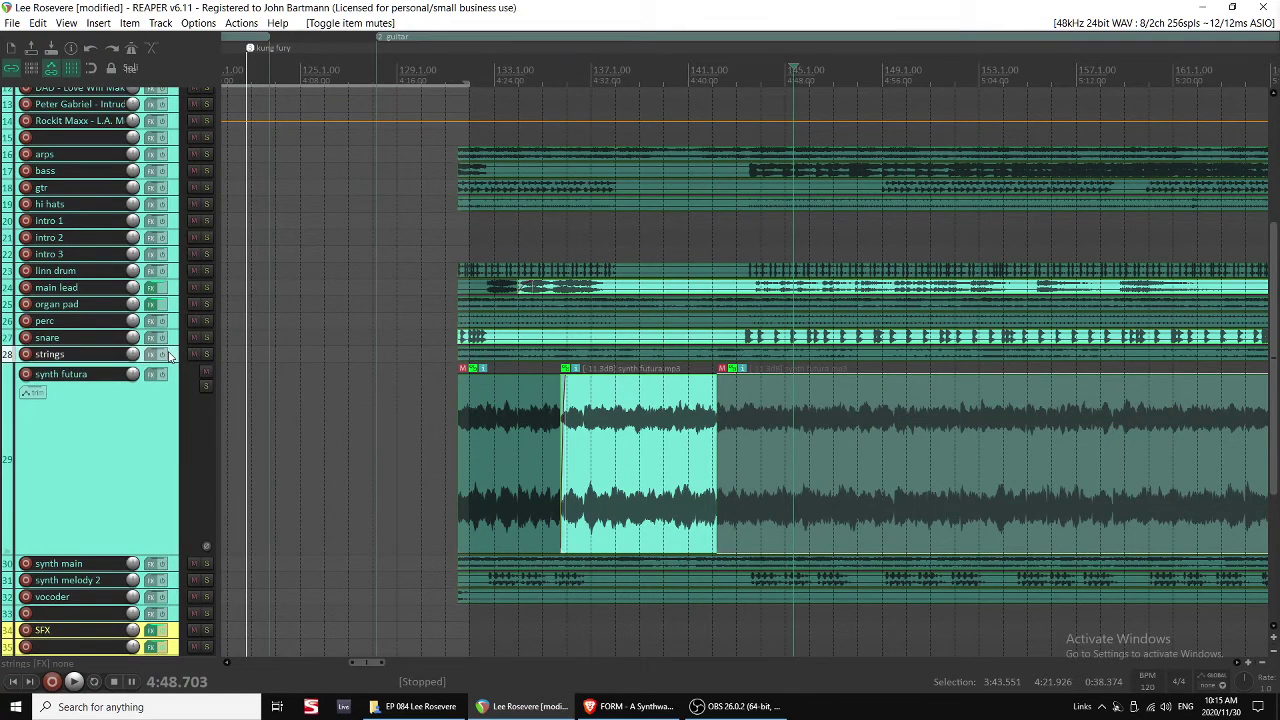
Solo the synth melody 2 track, unmute its item to audition it around bar 146, and mute the item again.
{"action": "scroll", "coordinate": [155, 366], "scroll_direction": "down", "scroll_amount": 1}
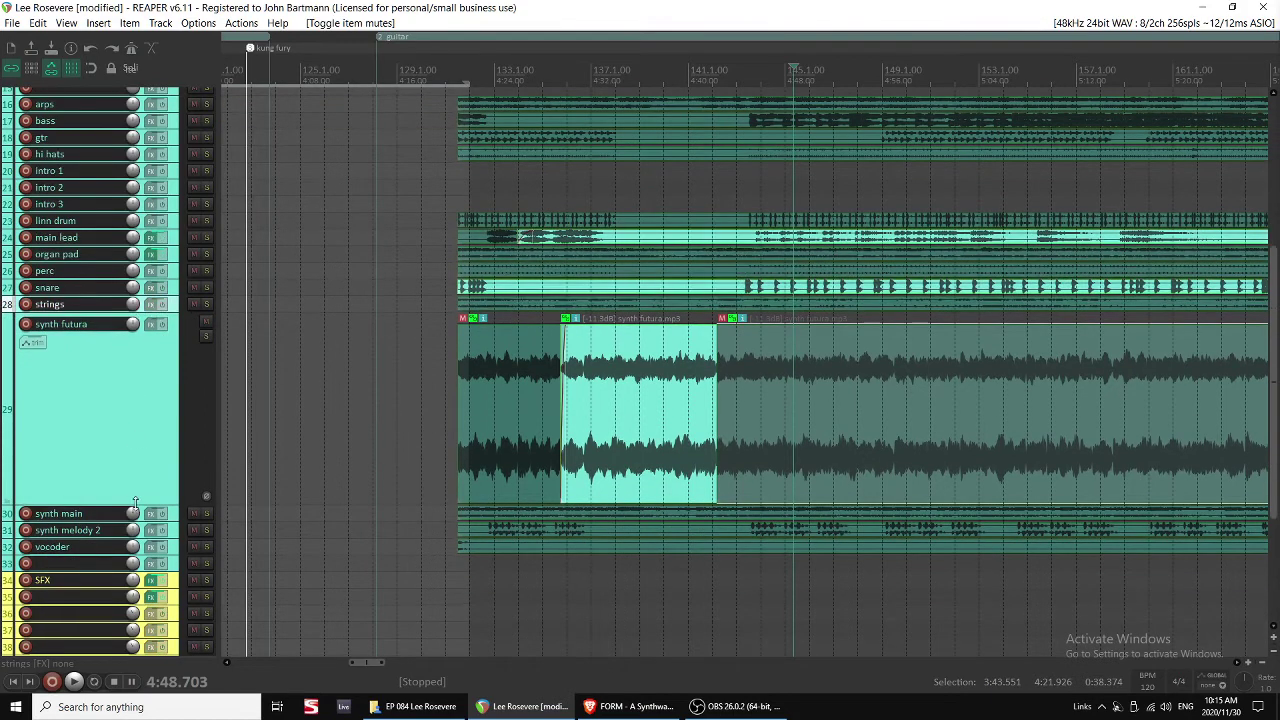
{"action": "left_click", "coordinate": [807, 529]}
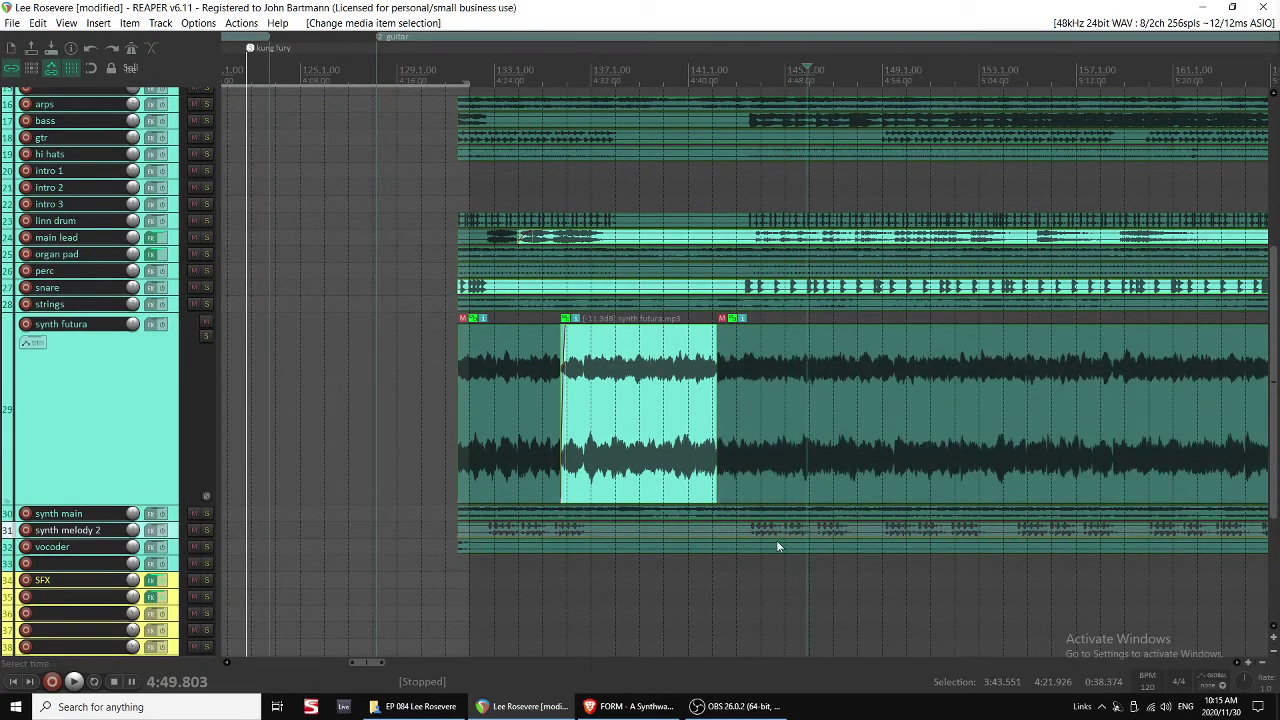
{"action": "key", "text": "F6"}
{"action": "key", "text": "space"}
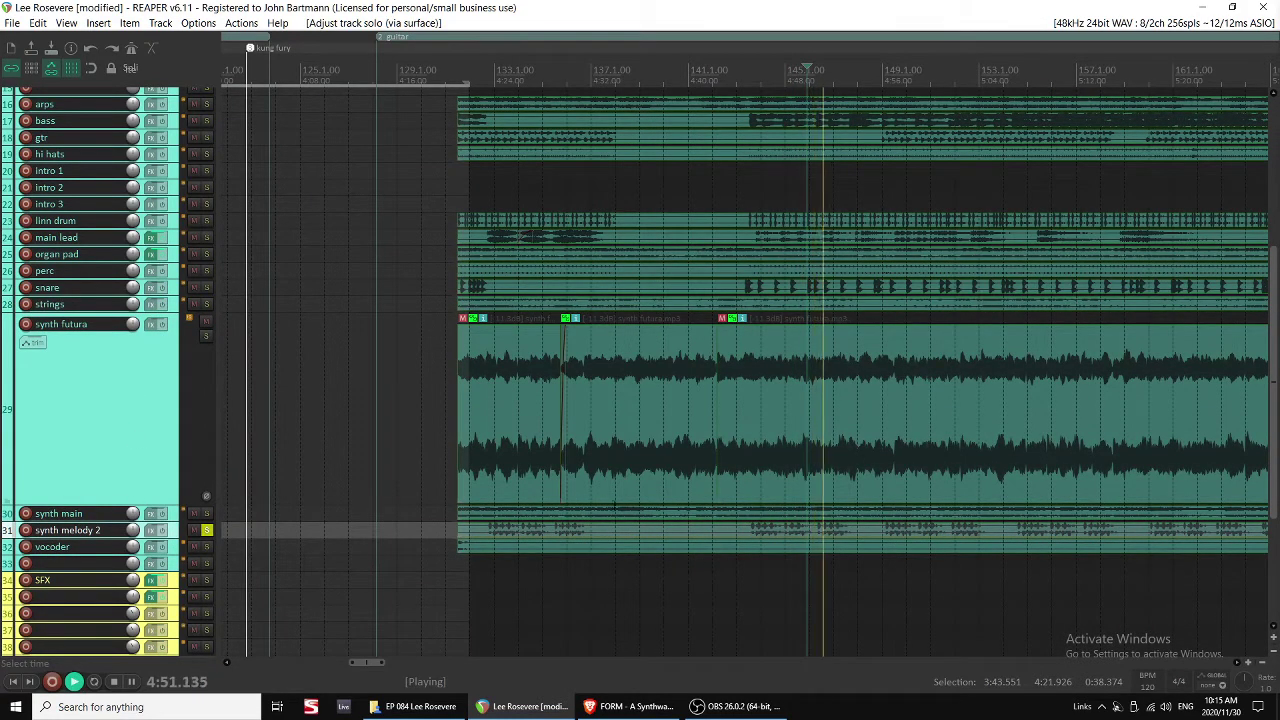
{"action": "left_click", "coordinate": [636, 538]}
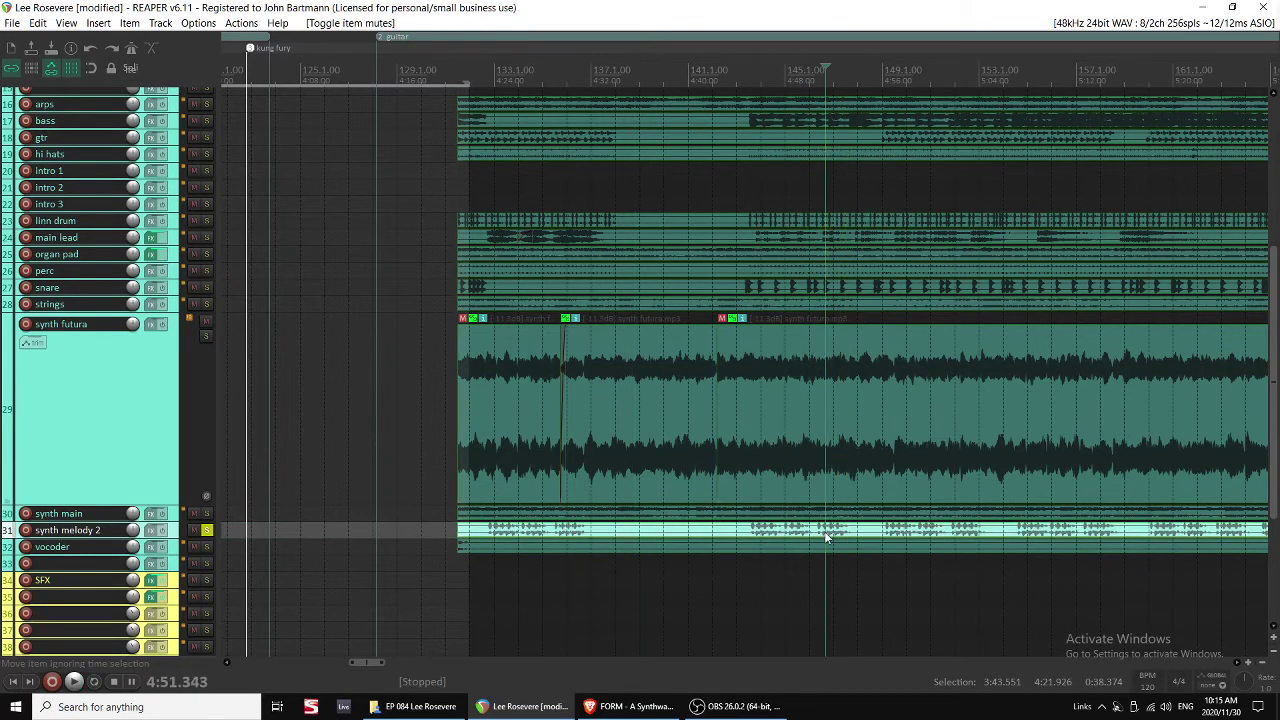
{"action": "key", "text": "space"}
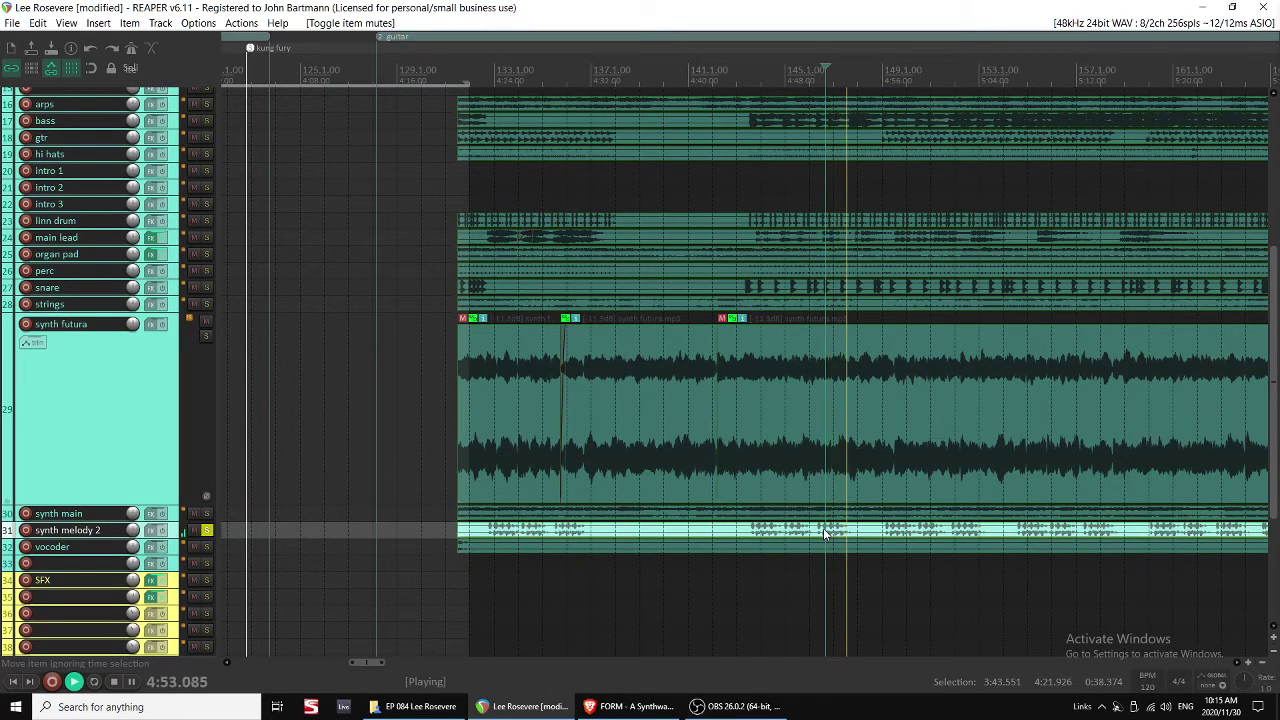
{"action": "key", "text": "alt+m"}
{"action": "key", "text": "space"}
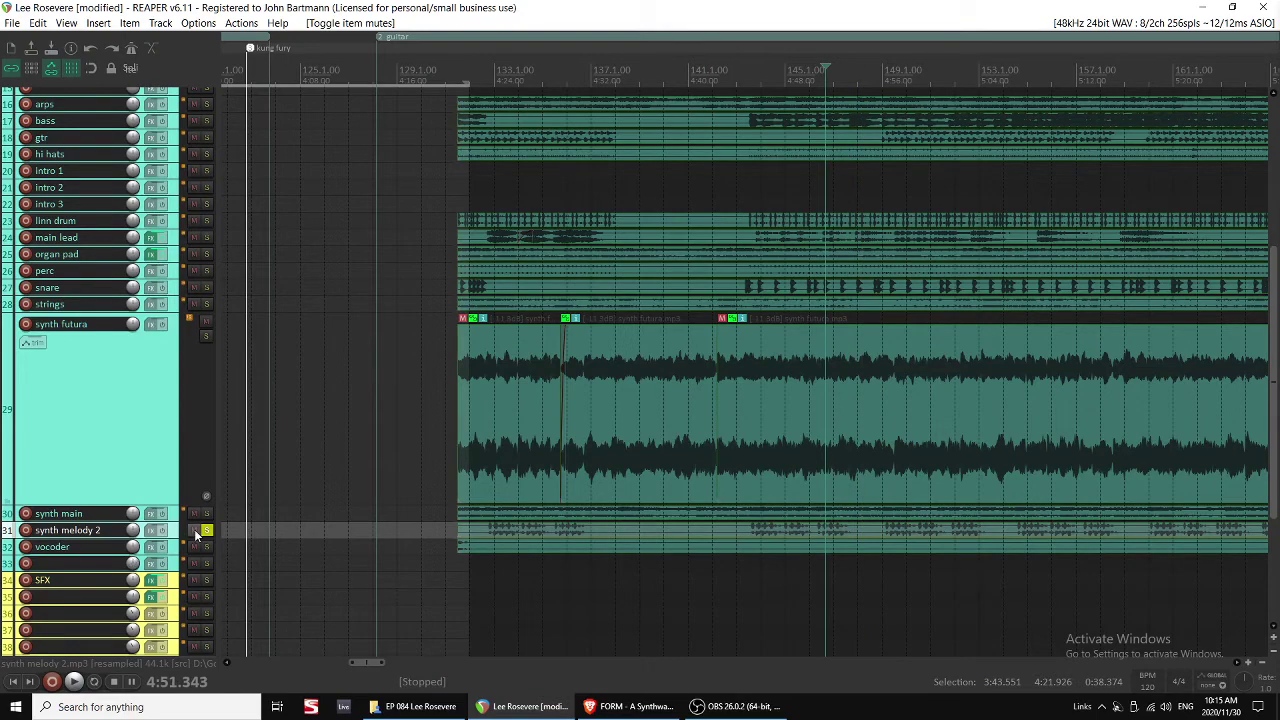
Solo the synth main track, unmute its item to audition it from about bar 144, and turn the solo off.
{"action": "left_click", "coordinate": [205, 516]}
{"action": "left_click", "coordinate": [772, 512]}
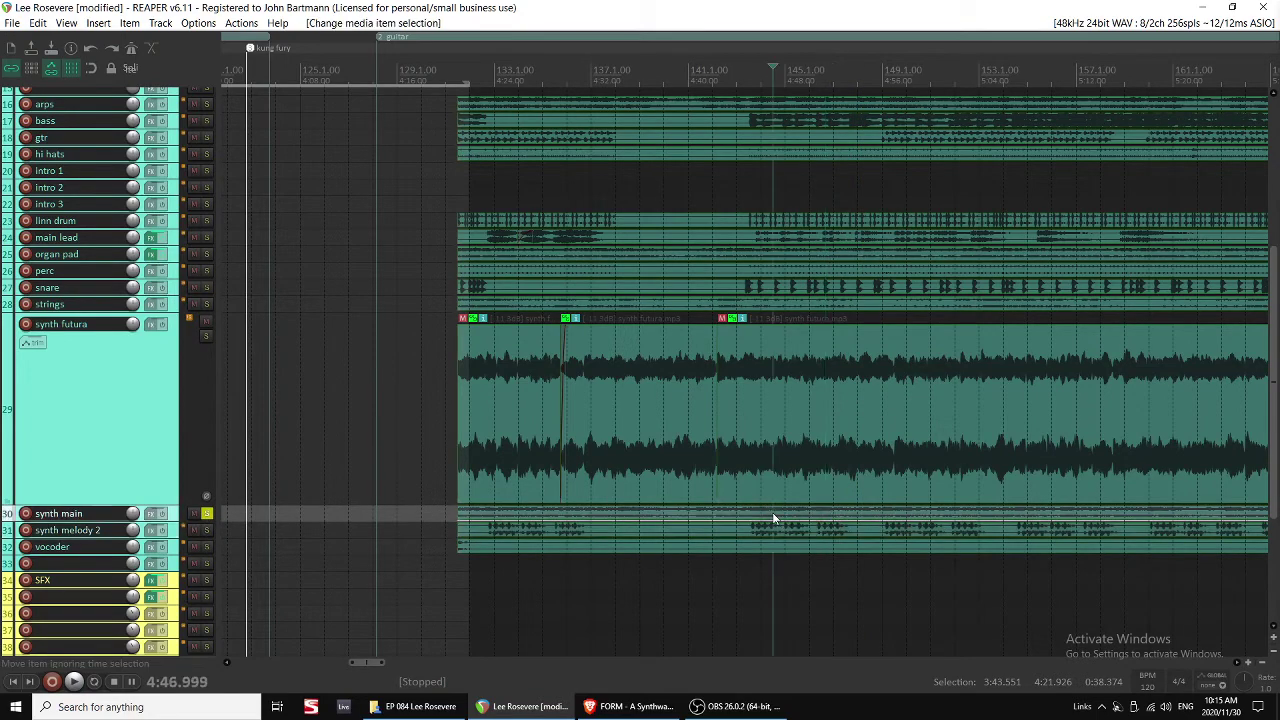
{"action": "key", "text": "space"}
{"action": "key", "text": "shift+grave"}
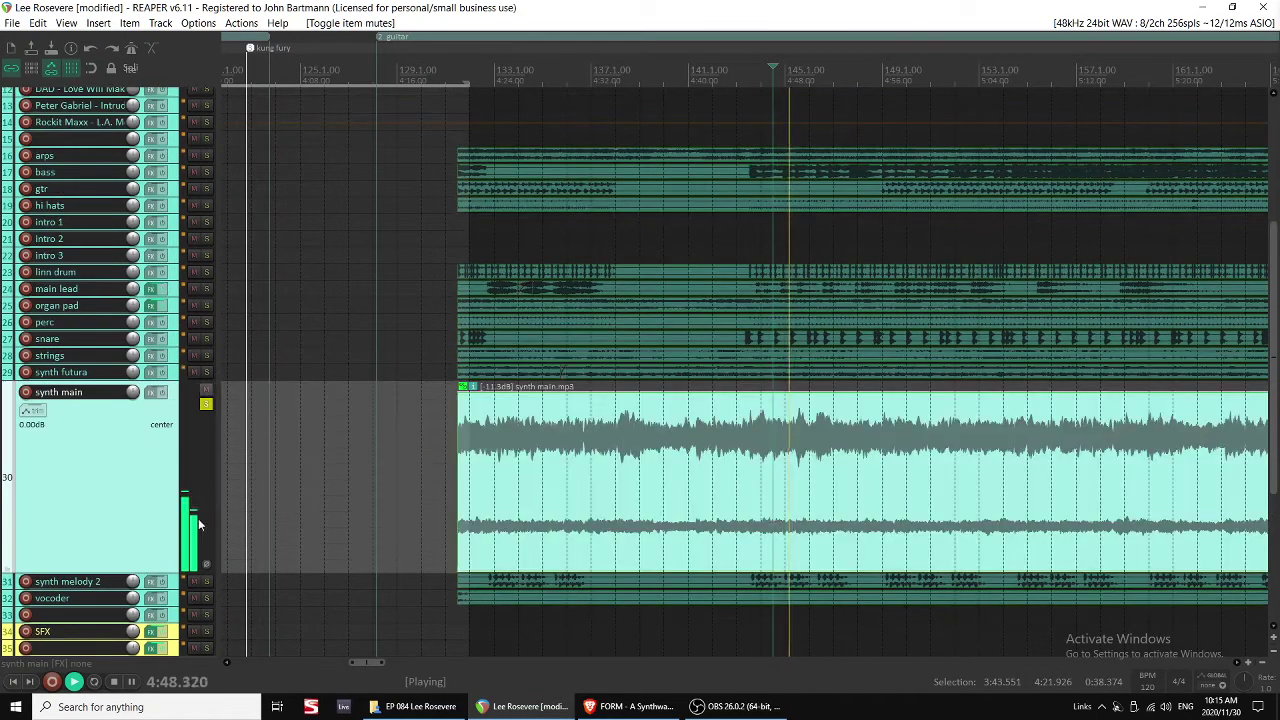
{"action": "scroll", "coordinate": [788, 415], "scroll_direction": "down", "scroll_amount": 5}
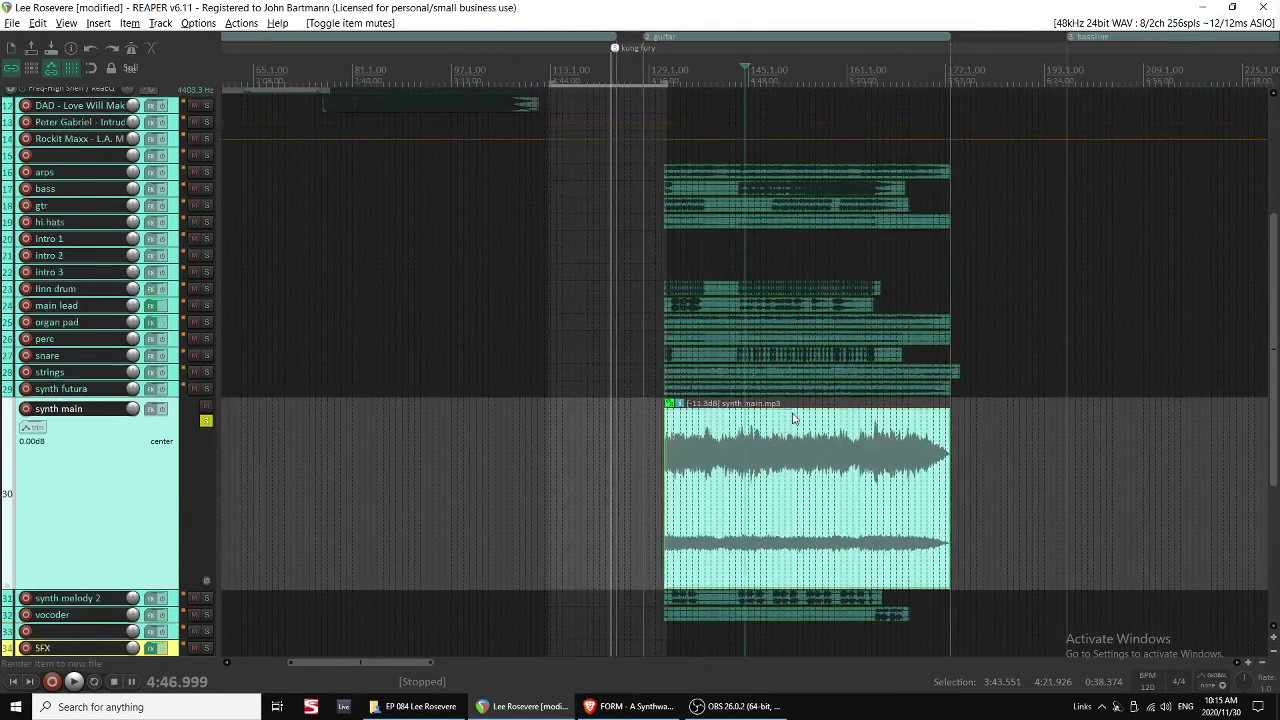
{"action": "left_click", "coordinate": [206, 454]}
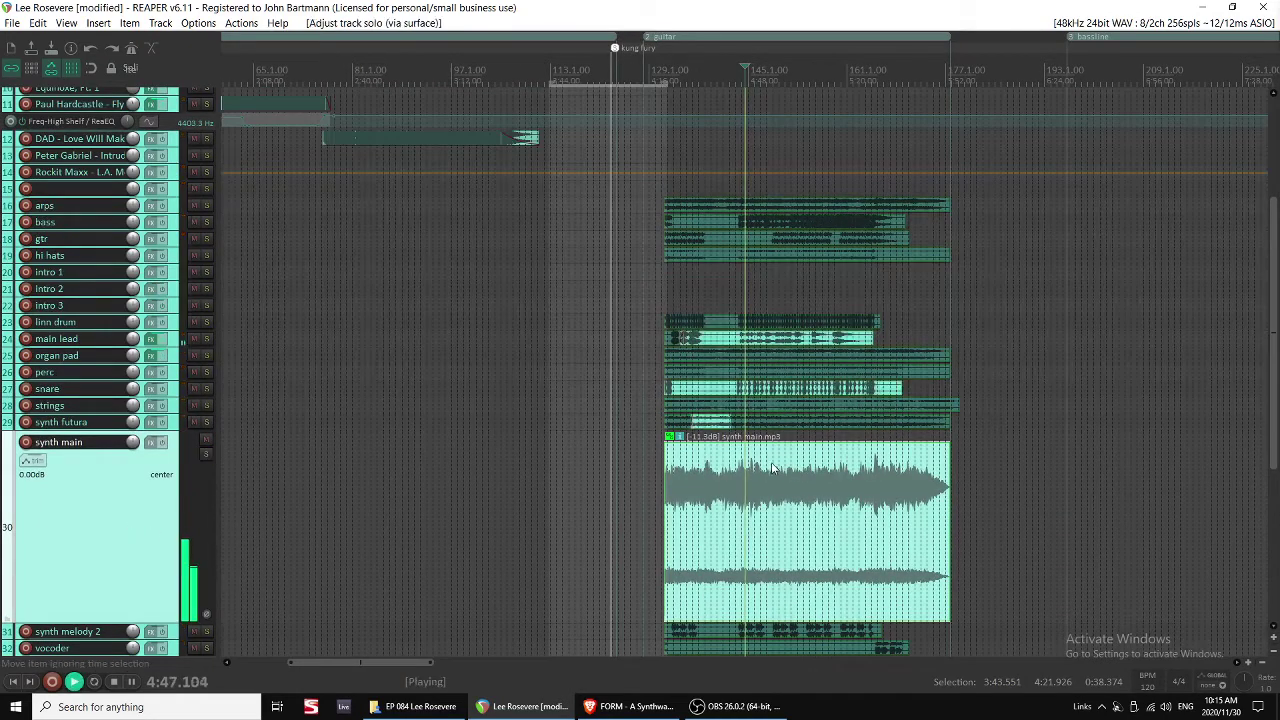
Play the synth main item from about bar 139 to find a cut, split it at about bar 140 and mute the part before the split.
{"action": "scroll", "coordinate": [772, 468], "scroll_direction": "up", "scroll_amount": 6}
{"action": "key", "text": "space"}
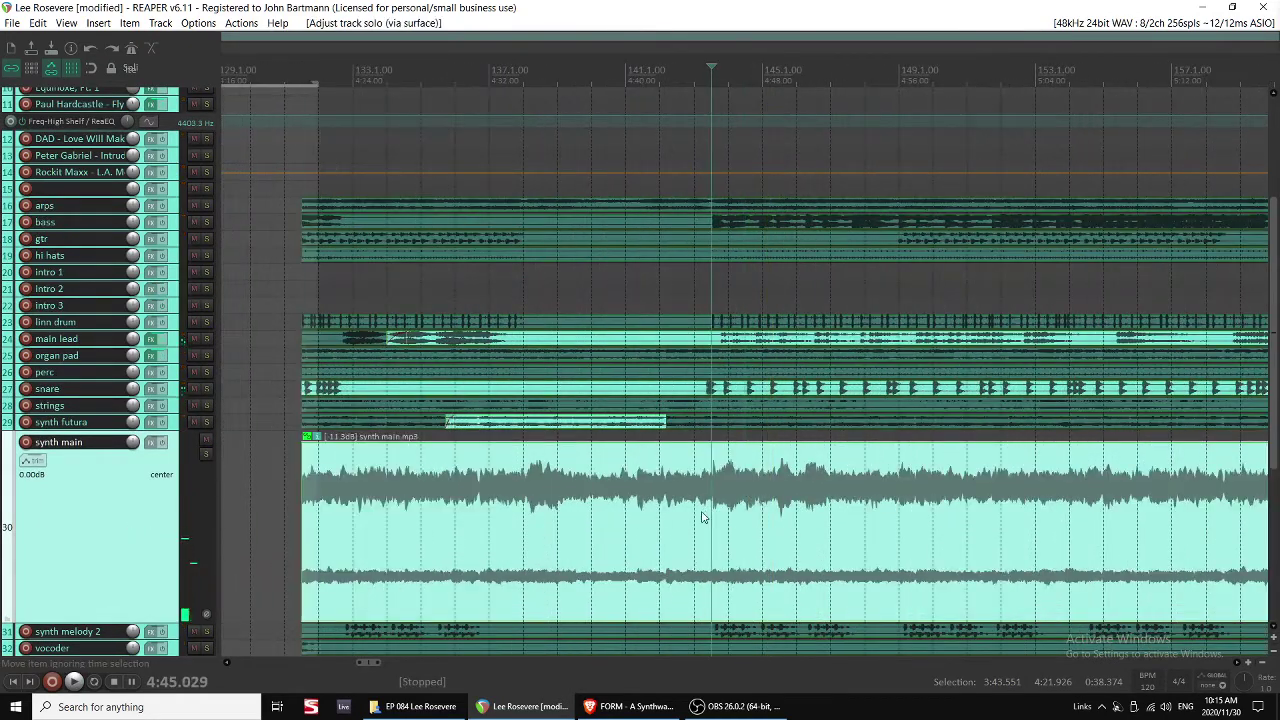
{"action": "left_click", "coordinate": [586, 542]}
{"action": "key", "text": "space"}
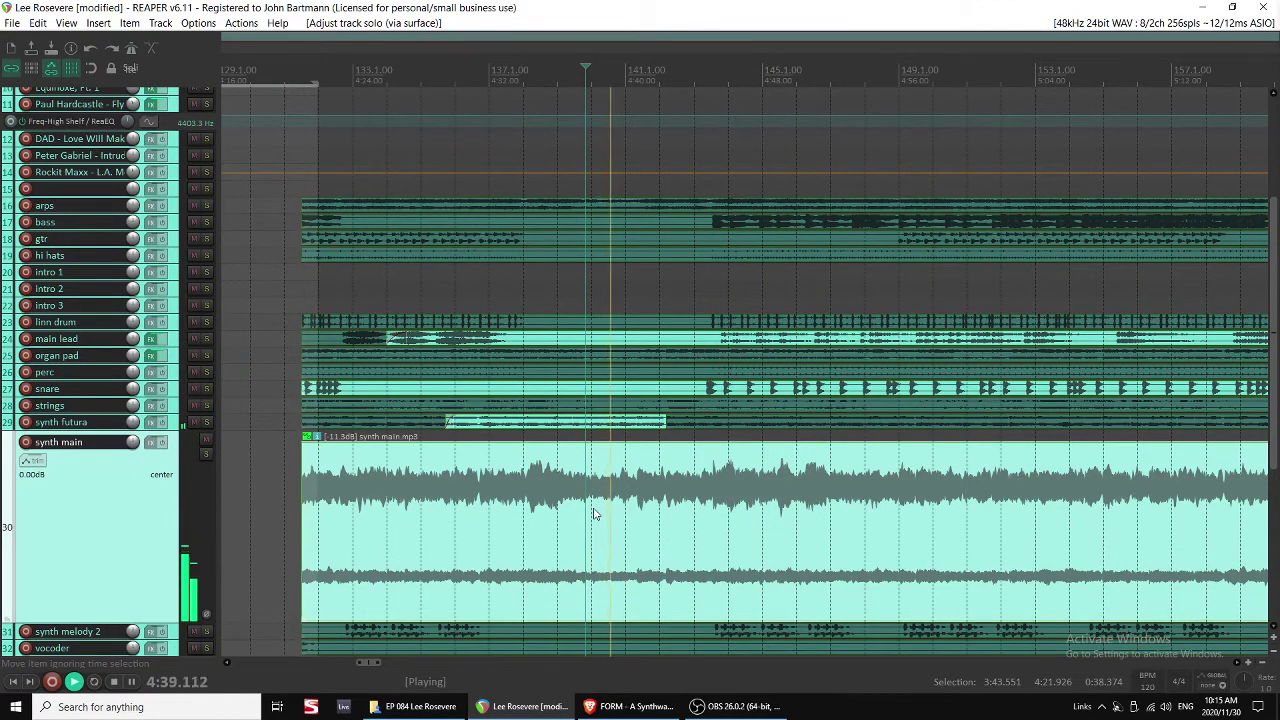
{"action": "key", "text": "F6"}
{"action": "left_click", "coordinate": [623, 513]}
{"action": "left_click", "coordinate": [590, 514]}
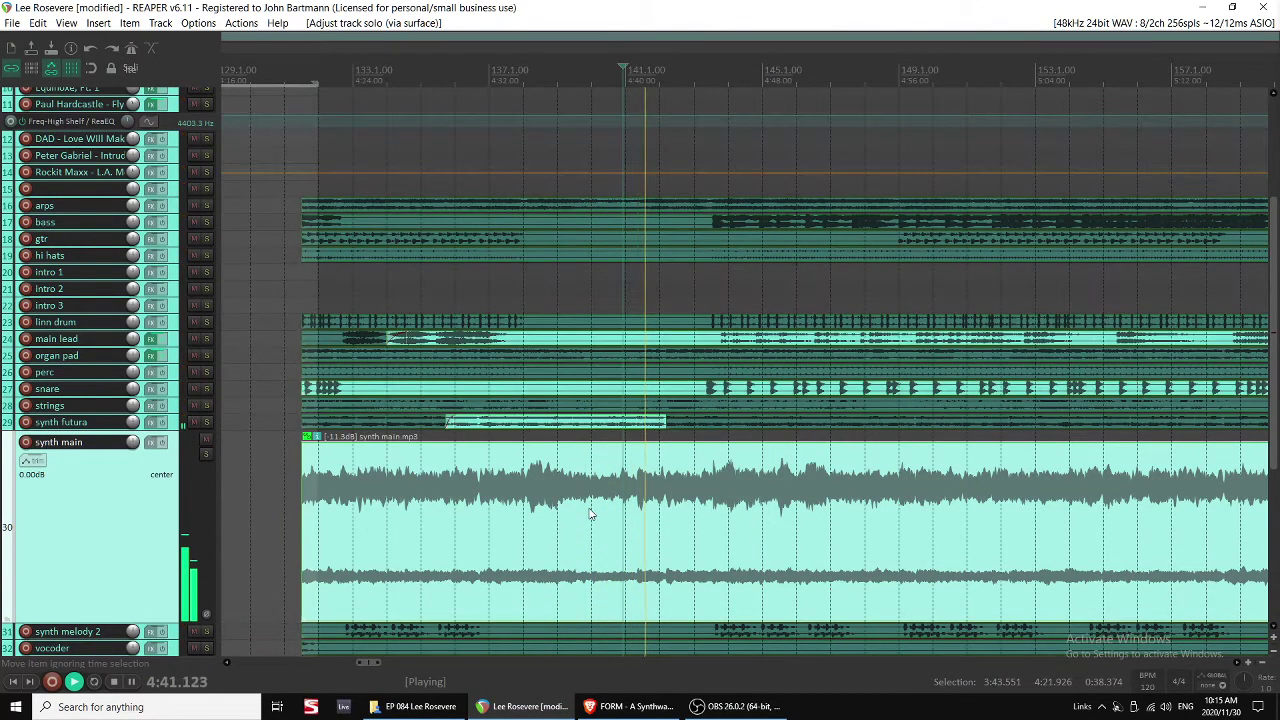
{"action": "key", "text": "s"}
{"action": "left_click", "coordinate": [548, 514]}
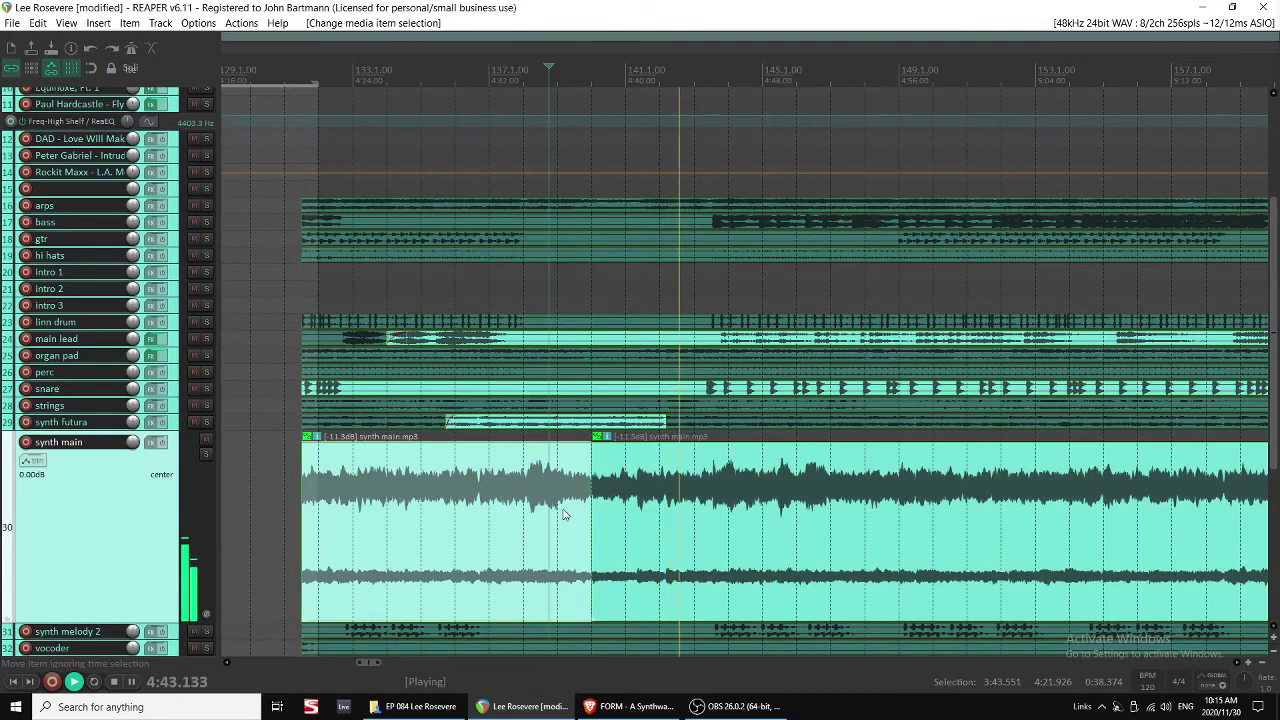
{"action": "key", "text": "u"}
Add a fade-in to the unmuted synth main item starting at about bar 140 and play back the transition.
{"action": "scroll", "coordinate": [627, 512], "scroll_direction": "up", "scroll_amount": 3}
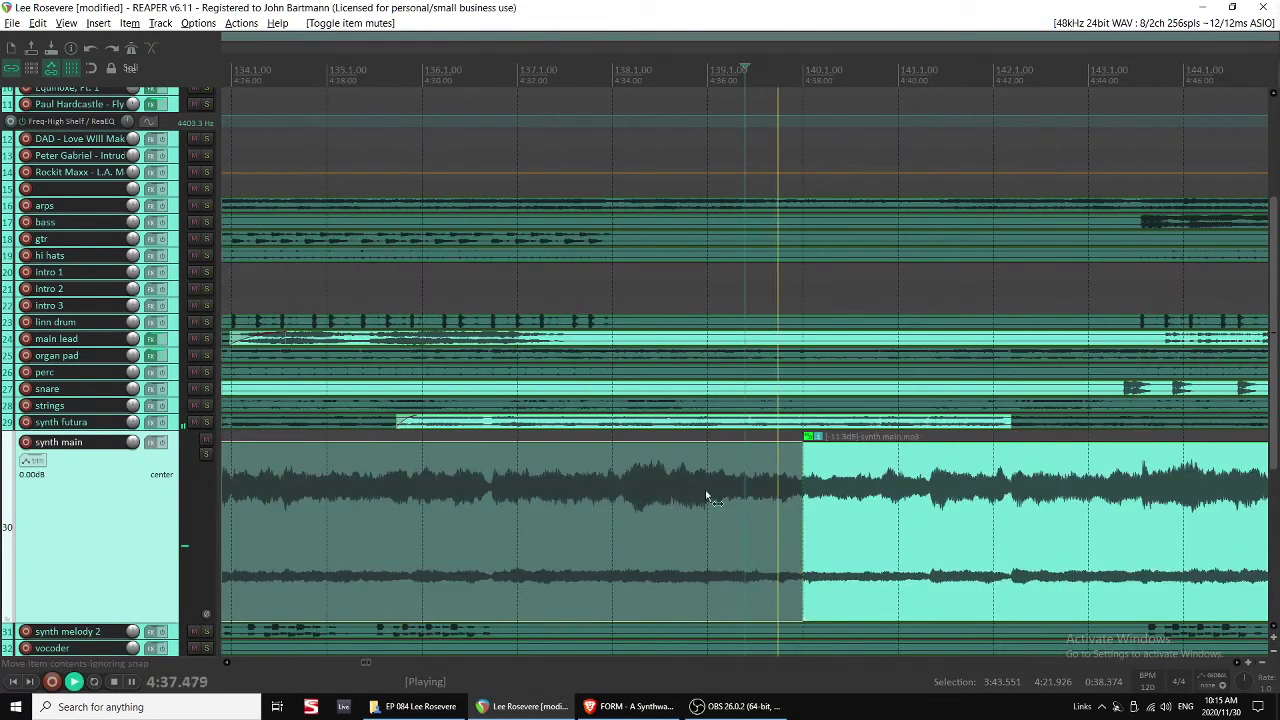
{"action": "left_click", "coordinate": [807, 445]}
{"action": "left_click_drag", "start_coordinate": [810, 453], "coordinate": [857, 453]}
{"action": "scroll", "coordinate": [850, 445], "scroll_direction": "down", "scroll_amount": 4}
{"action": "scroll", "coordinate": [800, 300], "scroll_direction": "up", "scroll_amount": 3}
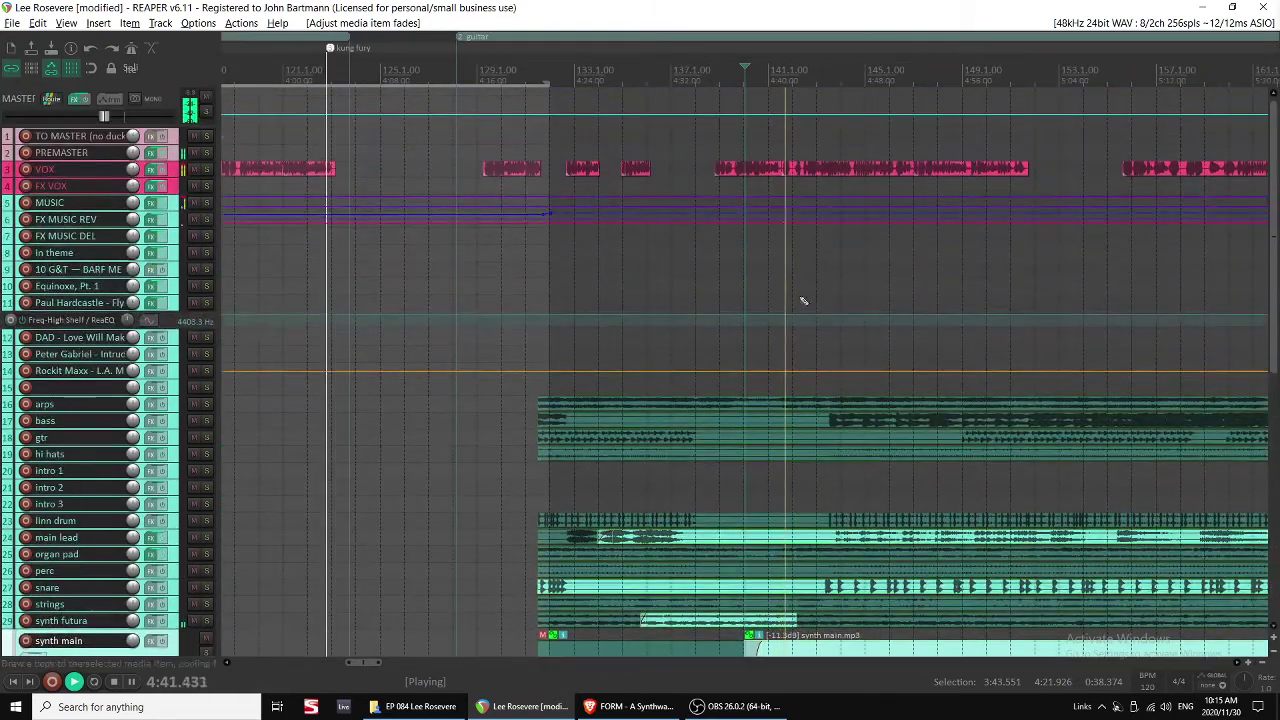
{"action": "key", "text": "space"}
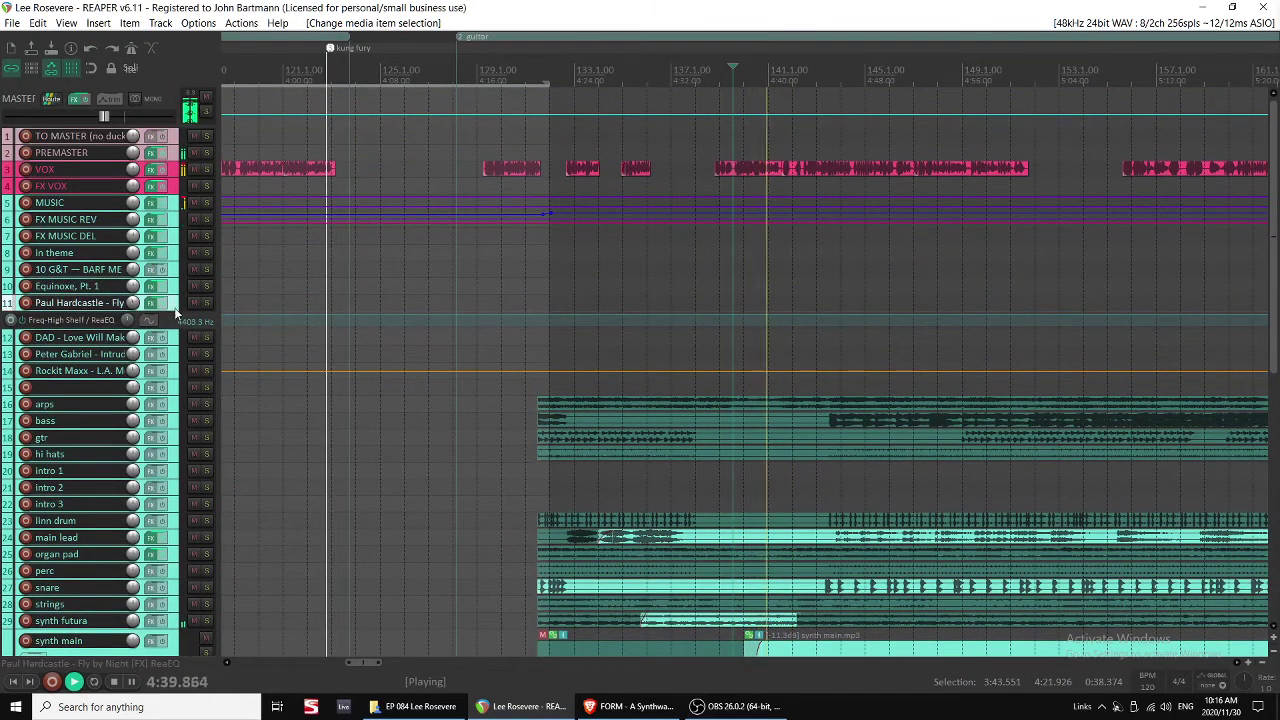
{"action": "key", "text": "space"}
Hide the envelopes of the Paul Hardcastle - Fly by Night track and save the project.
{"action": "scroll", "coordinate": [178, 308], "scroll_direction": "up", "scroll_amount": 3}
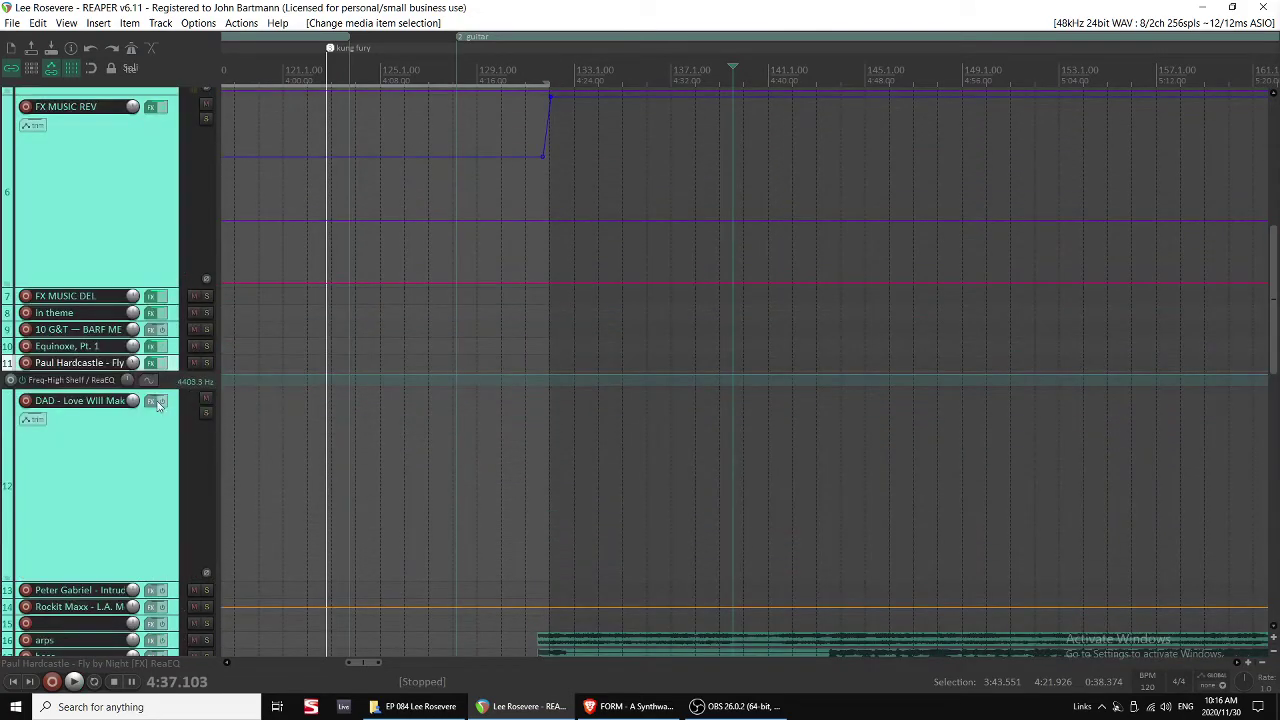
{"action": "scroll", "coordinate": [155, 464], "scroll_direction": "down", "scroll_amount": 1}
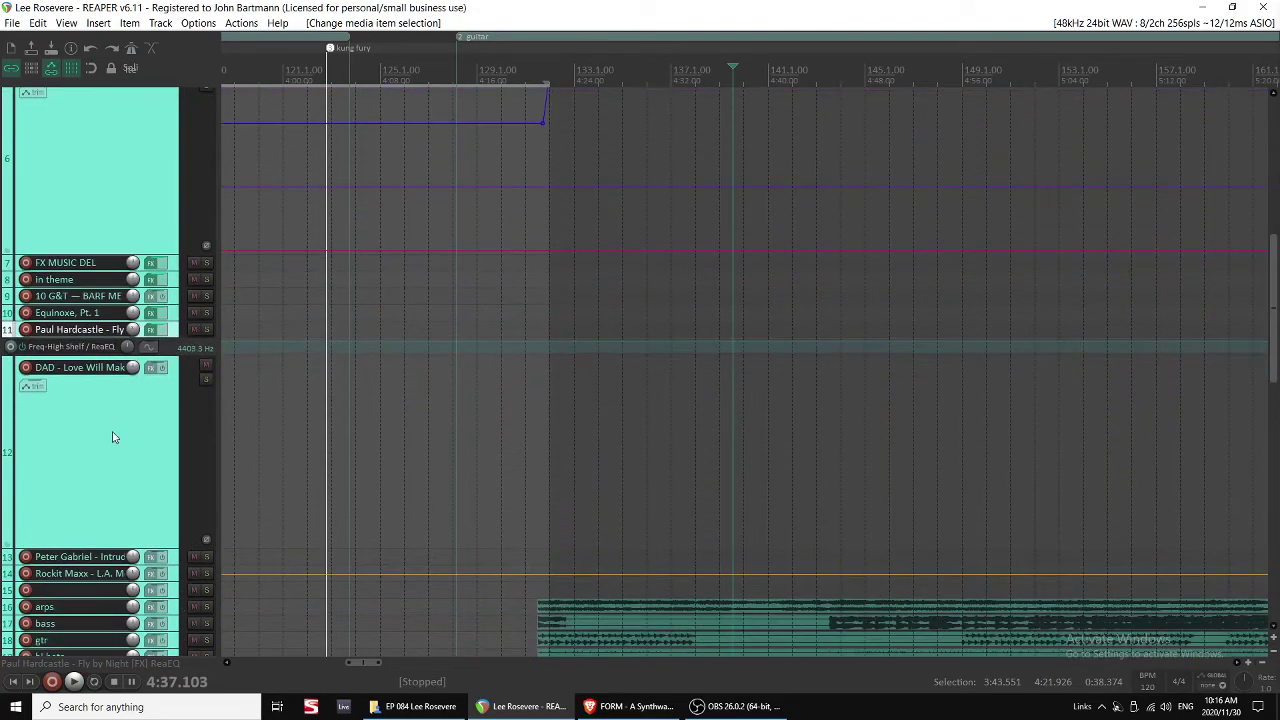
{"action": "key", "text": "e"}
{"action": "key", "text": "e"}
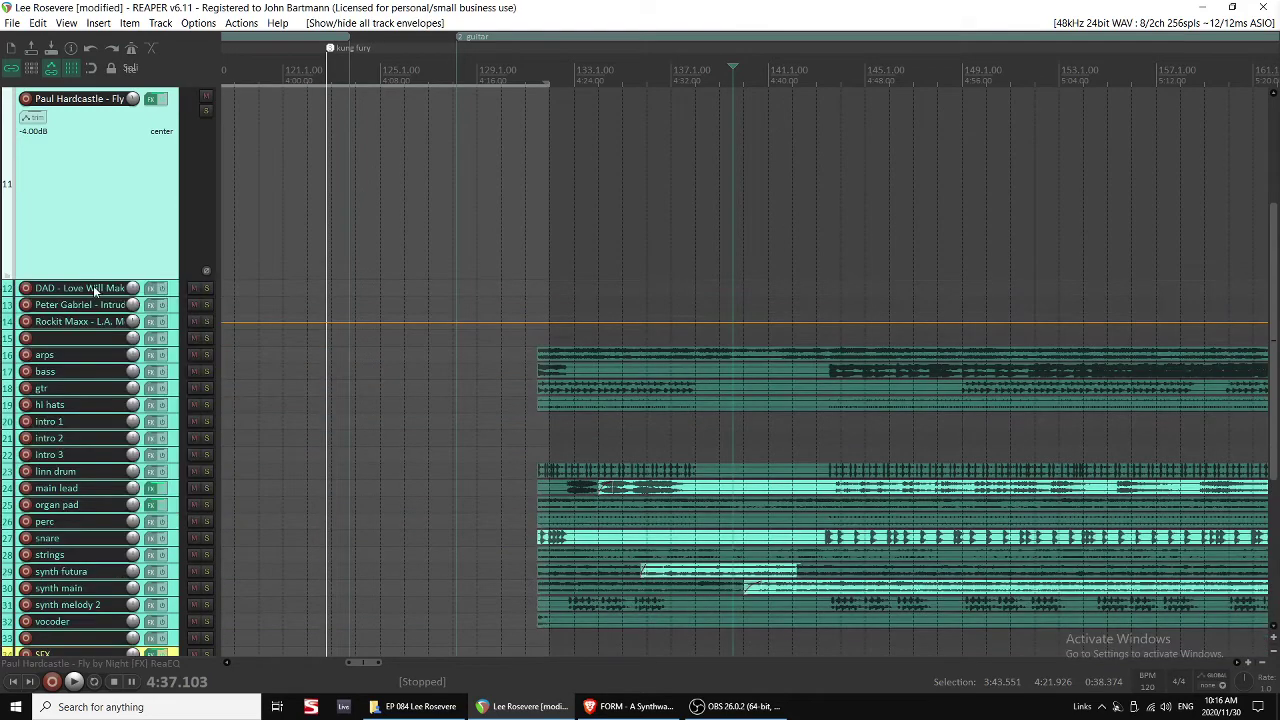
{"action": "scroll", "coordinate": [89, 249], "scroll_direction": "up", "scroll_amount": 3}
{"action": "key", "text": "e"}
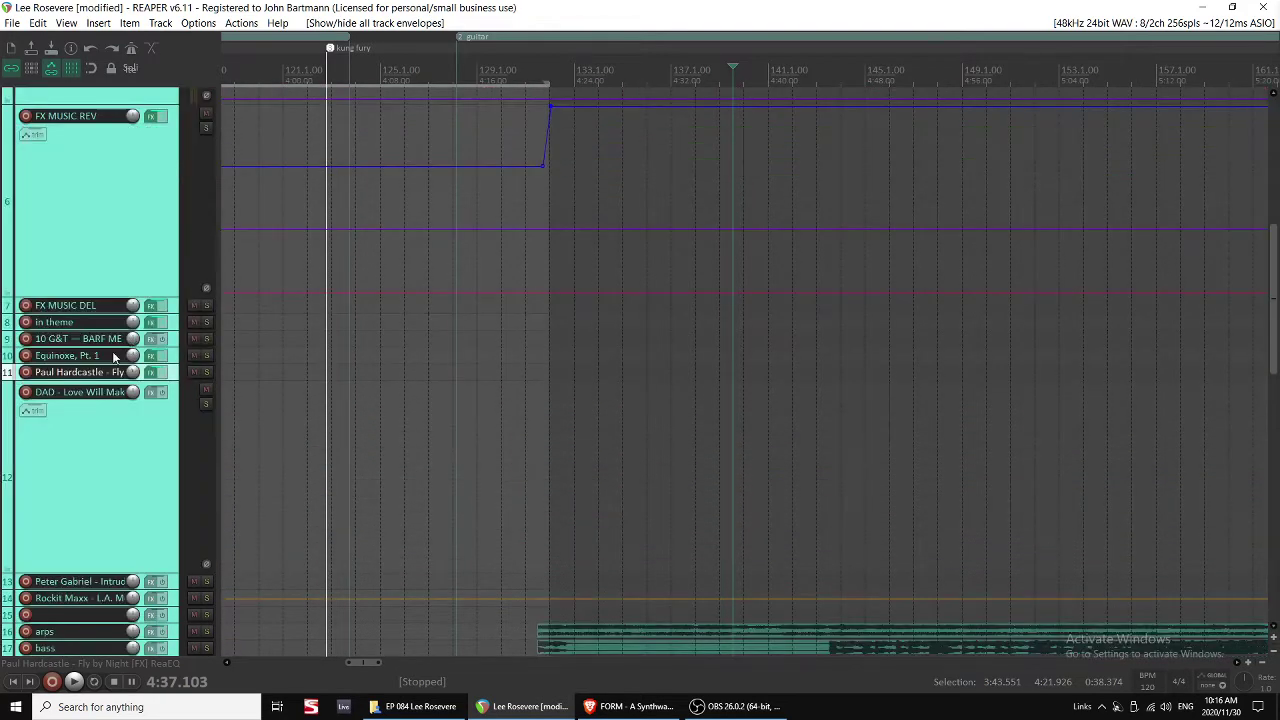
{"action": "key", "text": "e"}
{"action": "left_click_drag", "start_coordinate": [140, 465], "coordinate": [136, 268]}
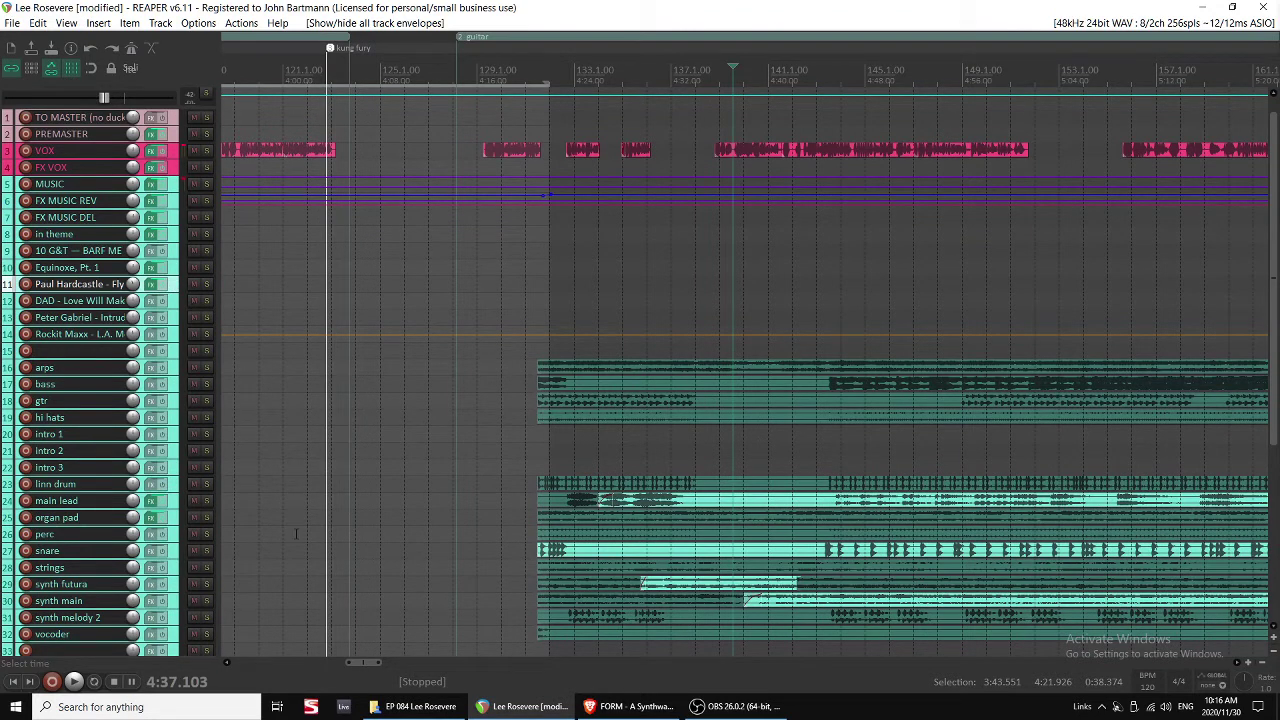
{"action": "key", "text": "ctrl+s"}
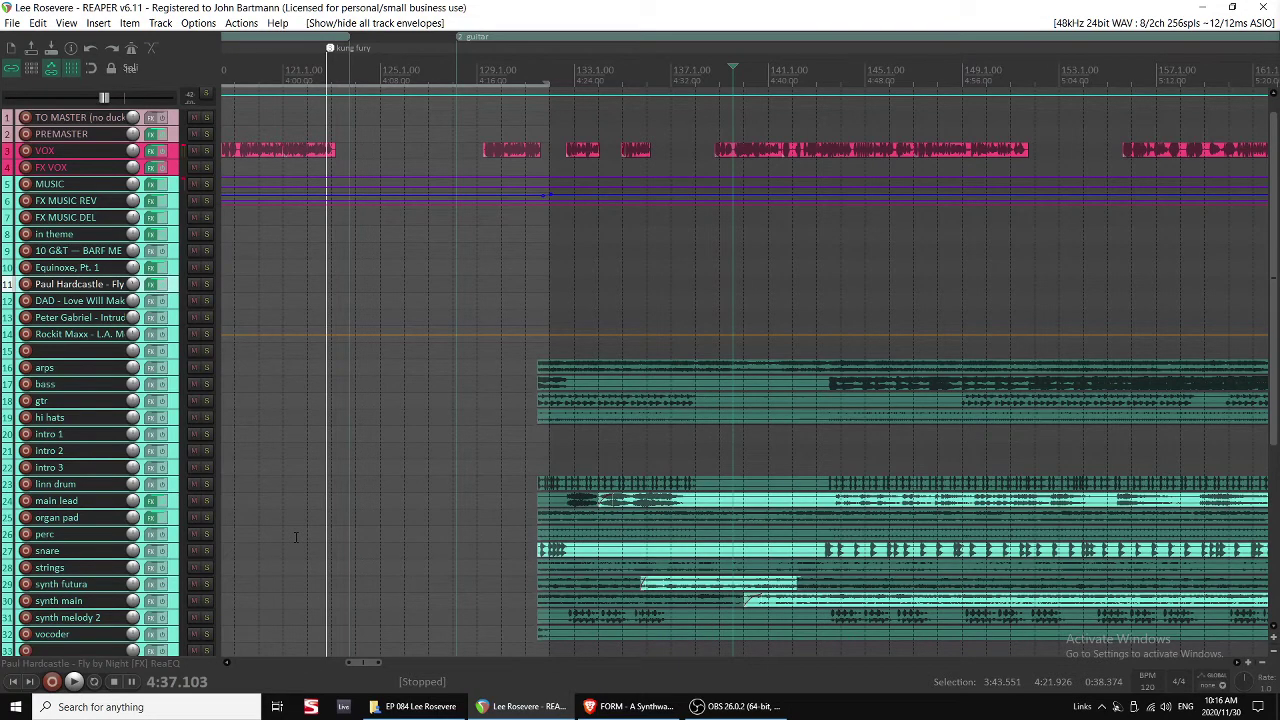
Hide tracks 8 to 12 from the arrangement through the Track Manager, keeping the Peter Gabriel - Intruder track shown.
{"action": "key", "text": "ctrl+alt+m"}
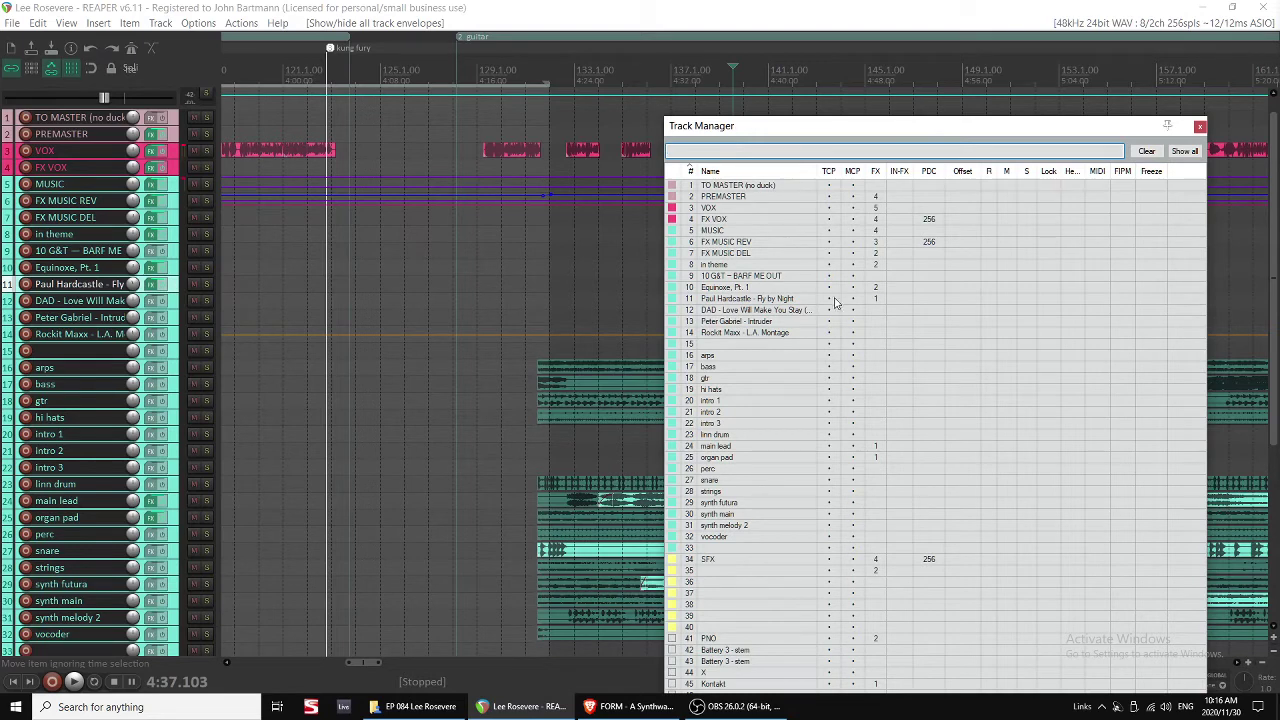
{"action": "left_click_drag", "start_coordinate": [835, 300], "coordinate": [831, 325]}
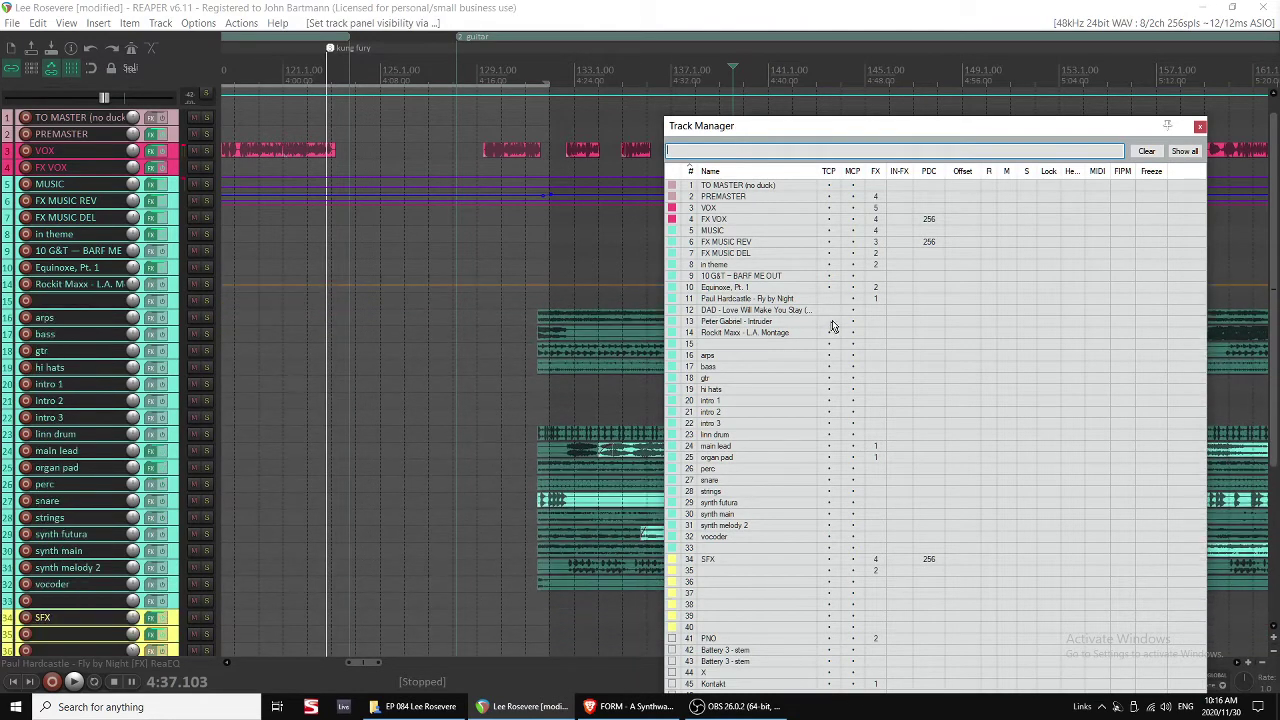
{"action": "left_click", "coordinate": [829, 321]}
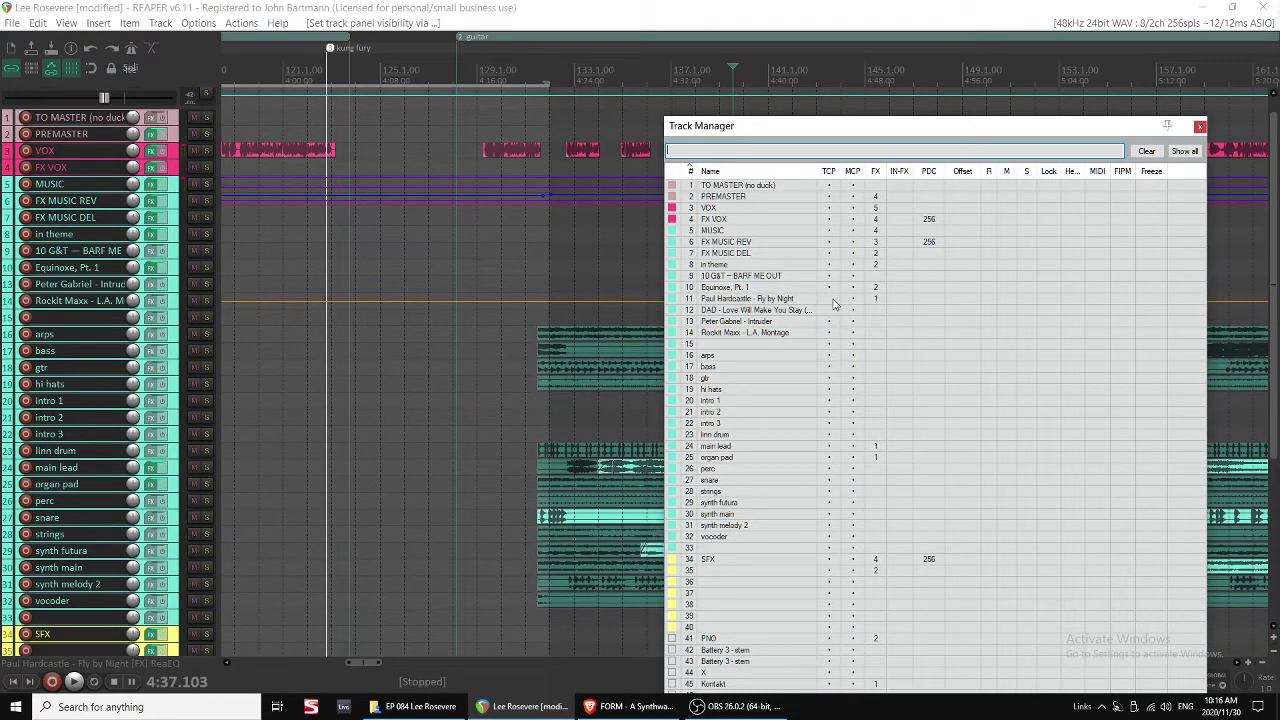
{"action": "left_click", "coordinate": [829, 288]}
{"action": "left_click", "coordinate": [829, 278]}
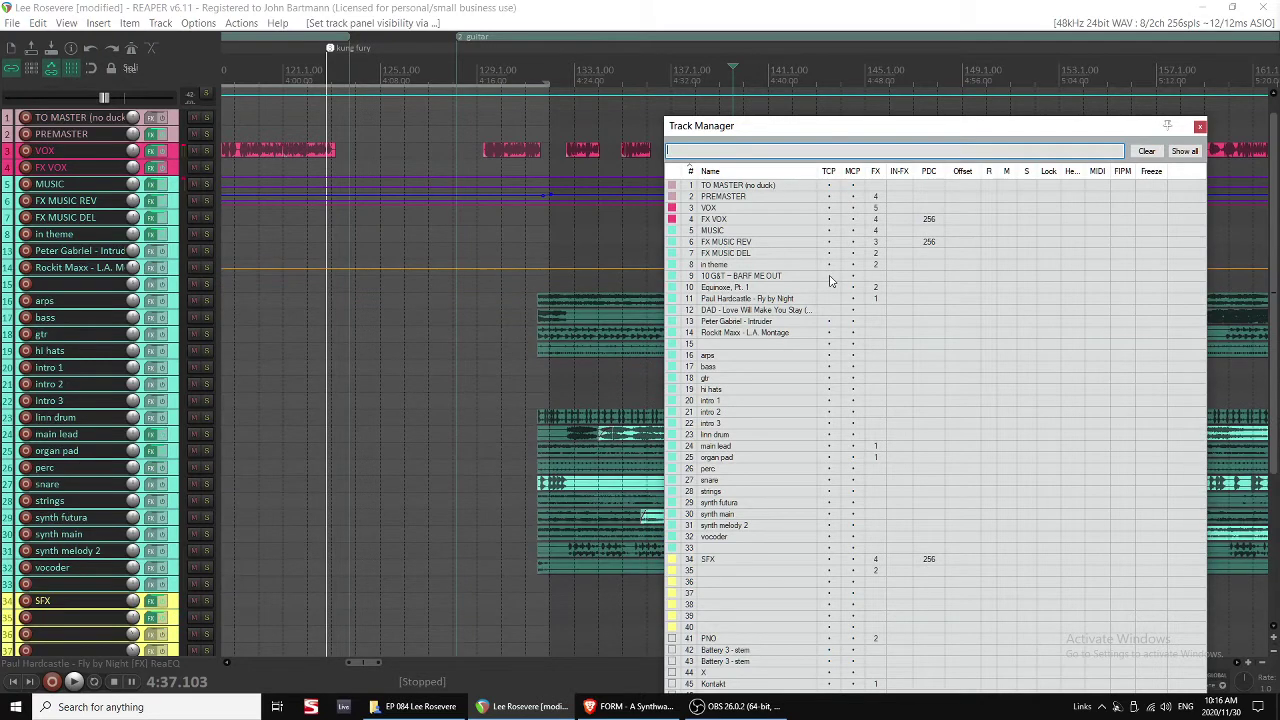
{"action": "left_click", "coordinate": [830, 266]}
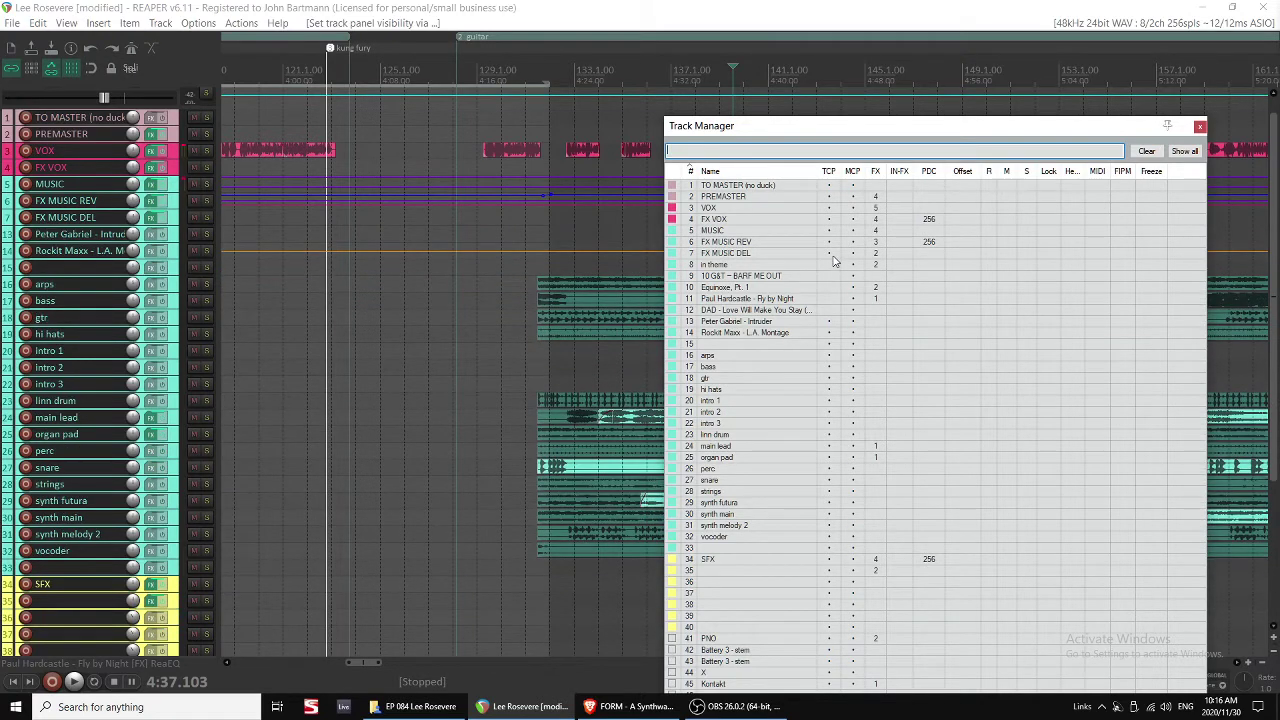
{"action": "left_click", "coordinate": [1200, 128]}
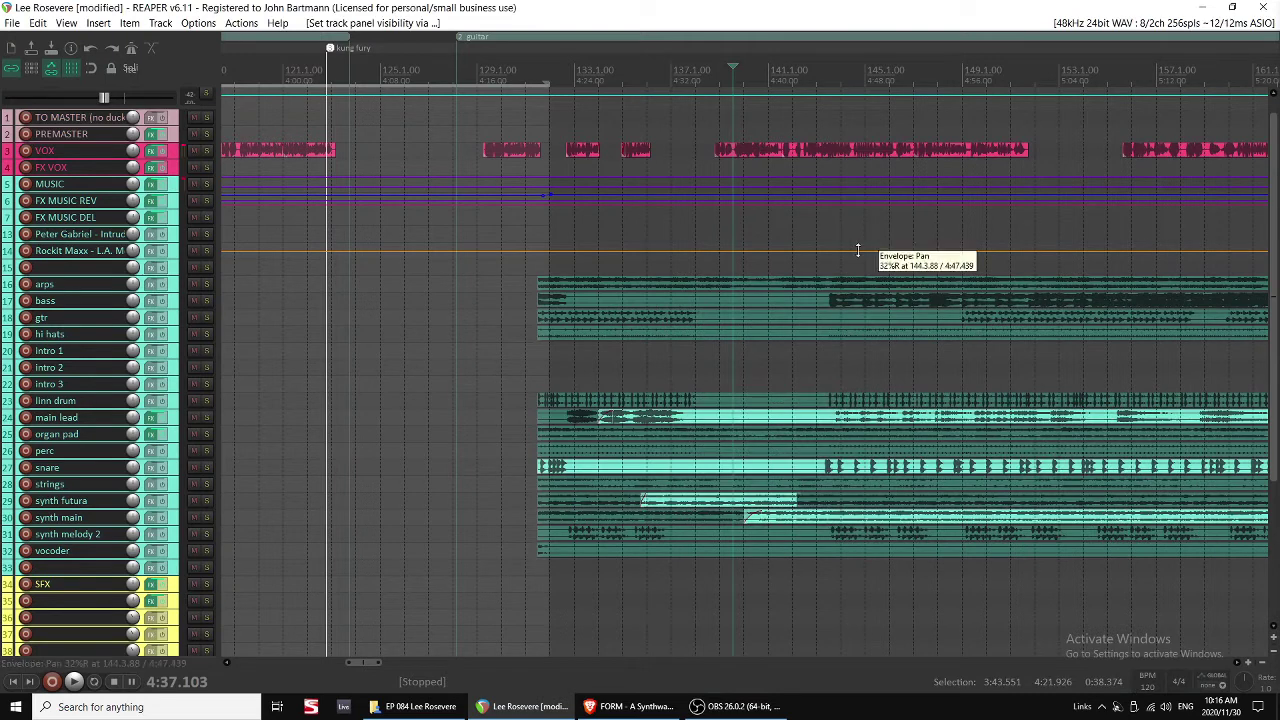
Play back from about bar 137 and hide the pan envelope of the Rockit Maxx track.
{"action": "left_click", "coordinate": [725, 232]}
{"action": "key", "text": "space"}
{"action": "left_click", "coordinate": [690, 221]}
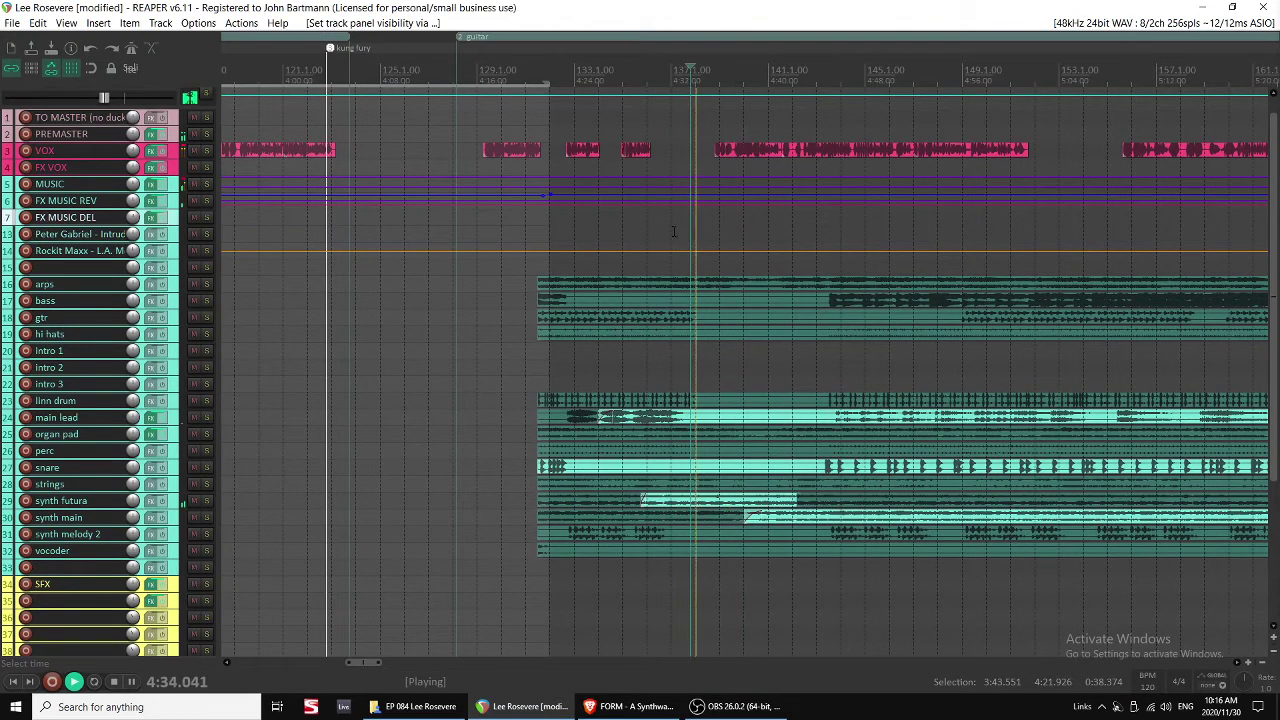
{"action": "left_click", "coordinate": [213, 254]}
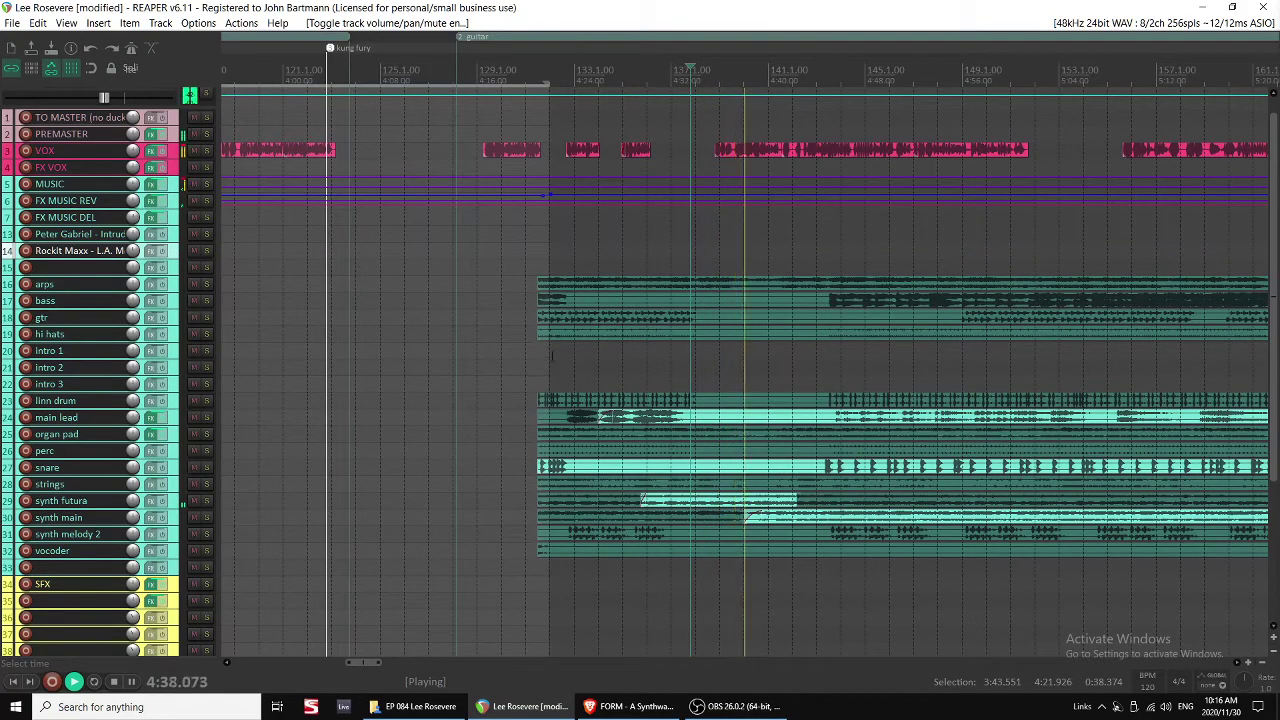
Audition the vocal clips between about bars 139 and 144 to examine the phrasing for a cut point.
{"action": "left_click", "coordinate": [766, 150]}
{"action": "scroll", "coordinate": [768, 150], "scroll_direction": "up", "scroll_amount": 3}
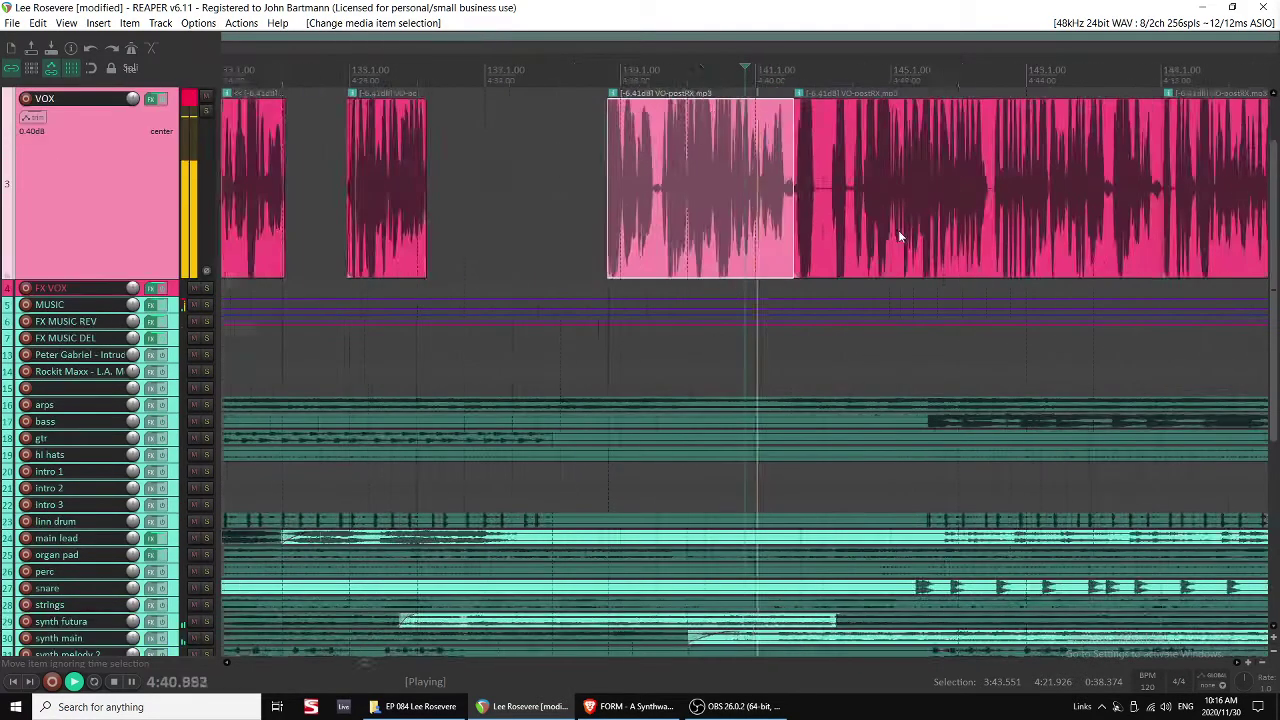
{"action": "scroll", "coordinate": [898, 230], "scroll_direction": "up", "scroll_amount": 3}
{"action": "left_click_drag", "start_coordinate": [883, 212], "coordinate": [890, 212]}
{"action": "scroll", "coordinate": [887, 226], "scroll_direction": "down", "scroll_amount": 3}
{"action": "left_click", "coordinate": [877, 222]}
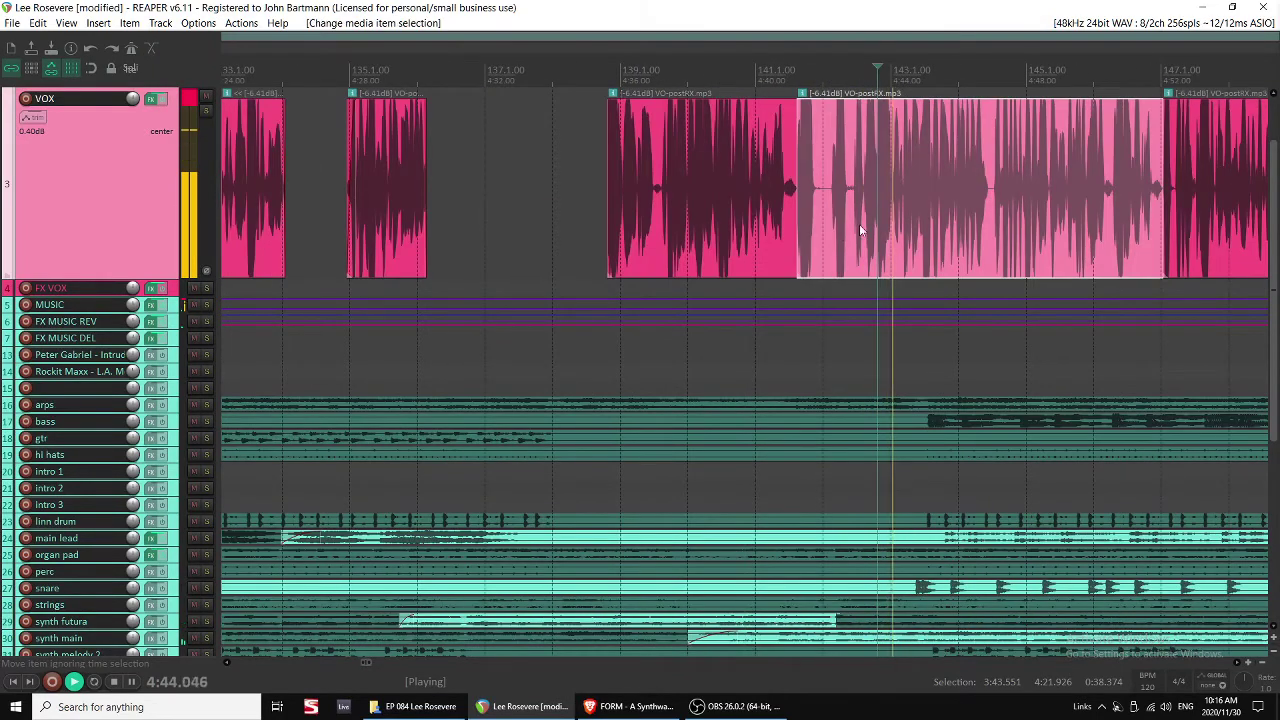
{"action": "scroll", "coordinate": [716, 216], "scroll_direction": "up", "scroll_amount": 4}
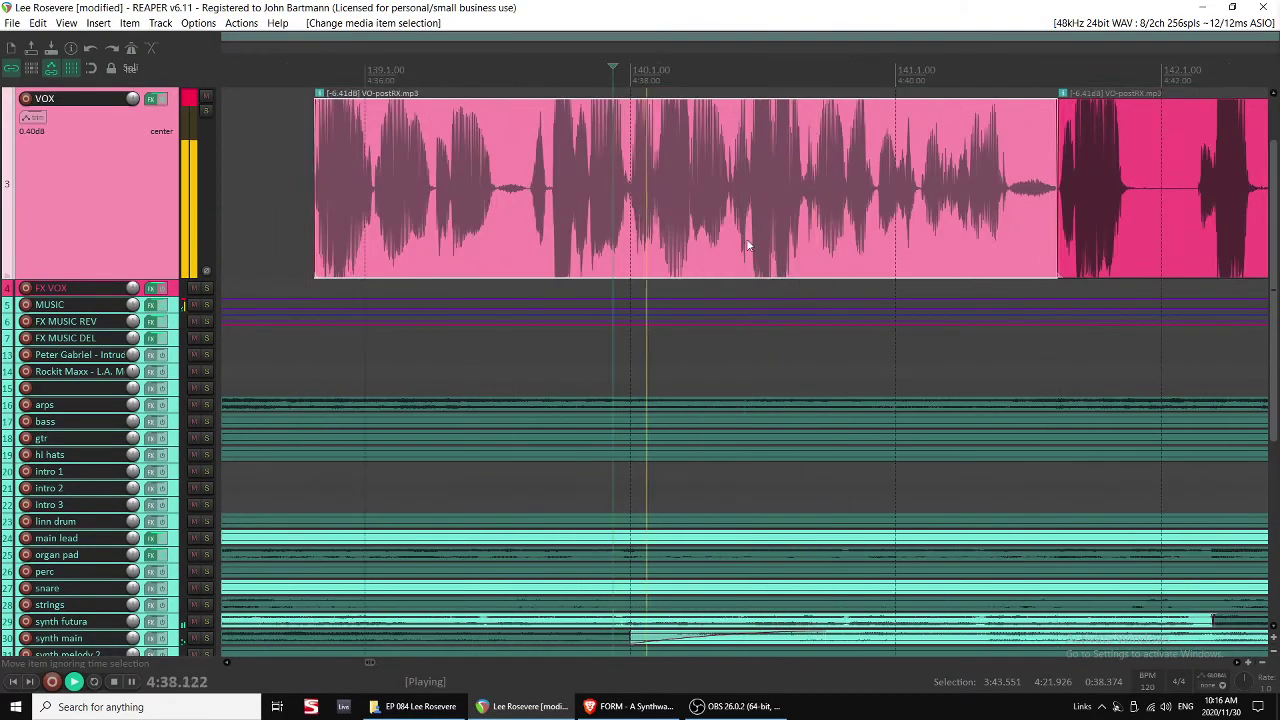
{"action": "scroll", "coordinate": [866, 222], "scroll_direction": "up", "scroll_amount": 3}
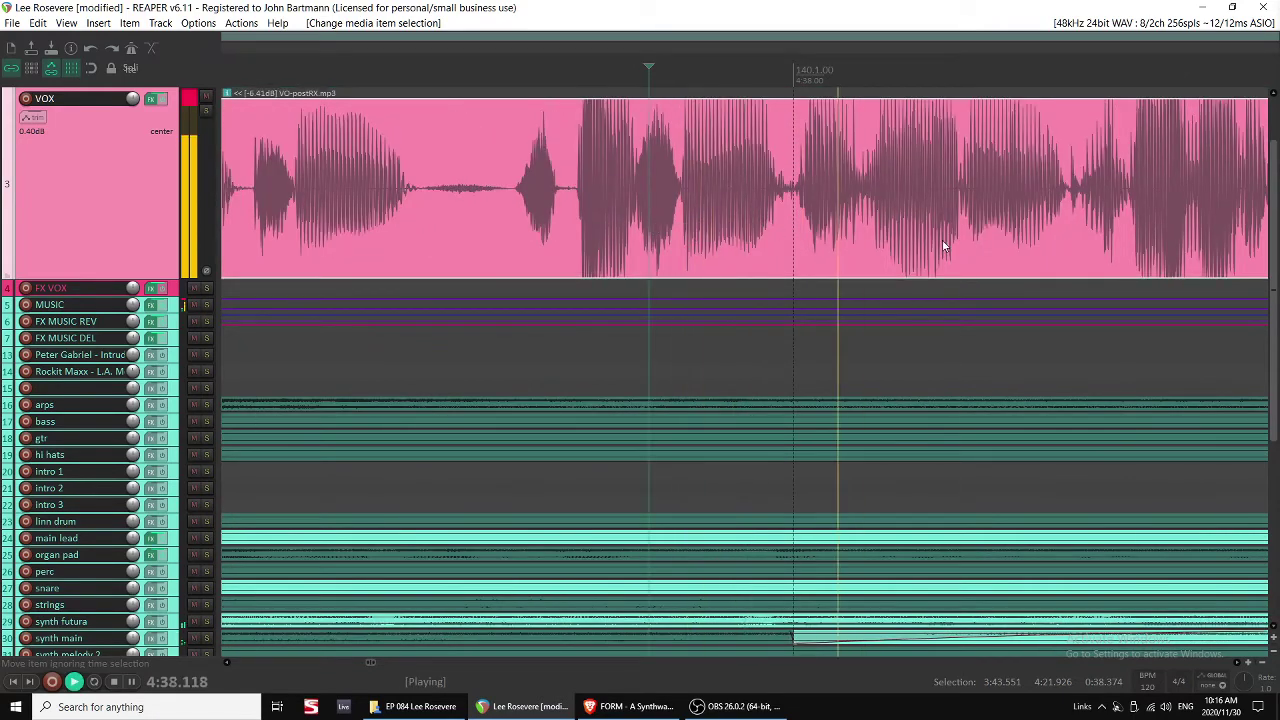
Split the vocal clip that starts near bar 139 shortly after bar 140 and delete the part after the split.
{"action": "left_click", "coordinate": [1070, 210]}
{"action": "key", "text": "s"}
{"action": "scroll", "coordinate": [1066, 220], "scroll_direction": "down", "scroll_amount": 6}
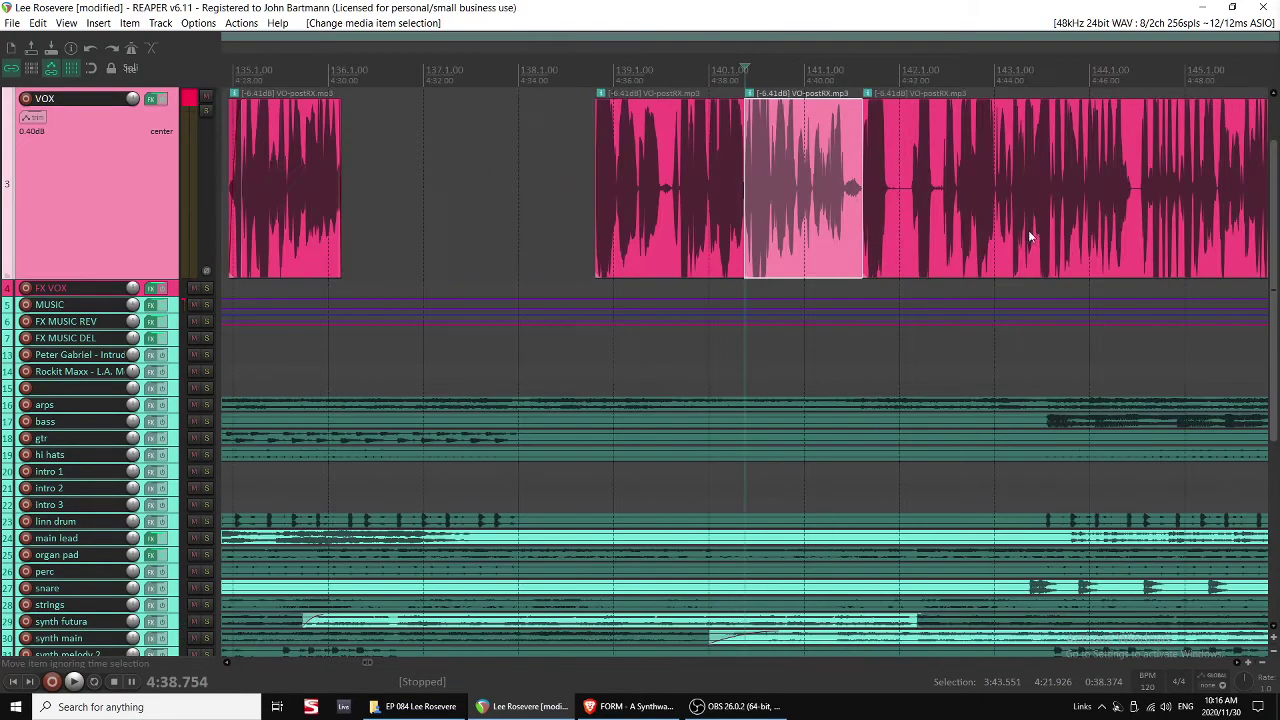
{"action": "scroll", "coordinate": [831, 229], "scroll_direction": "right", "scroll_amount": 1}
{"action": "left_click", "coordinate": [692, 219]}
{"action": "key", "text": "Delete"}
Extend the end of the shortened vocal clip slightly, then trim it back to a clean word ending while listening to the cut.
{"action": "left_click", "coordinate": [595, 212]}
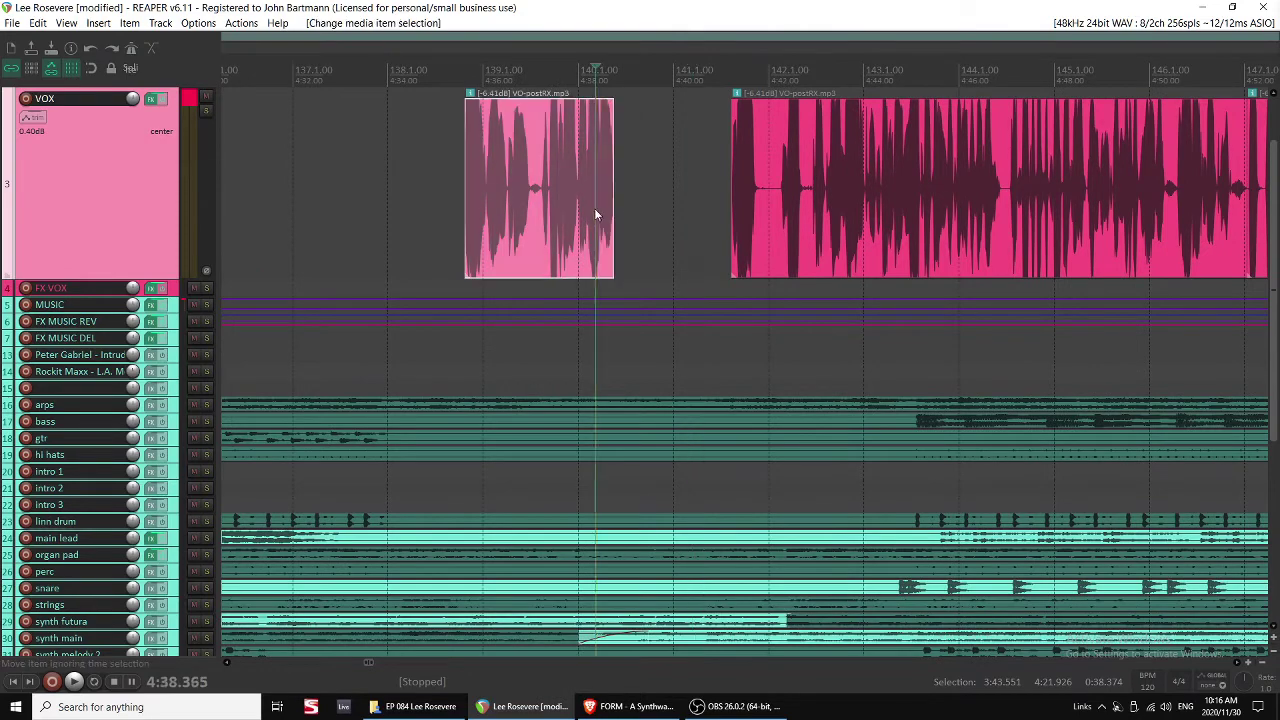
{"action": "key", "text": "space"}
{"action": "left_click_drag", "start_coordinate": [612, 145], "coordinate": [623, 130]}
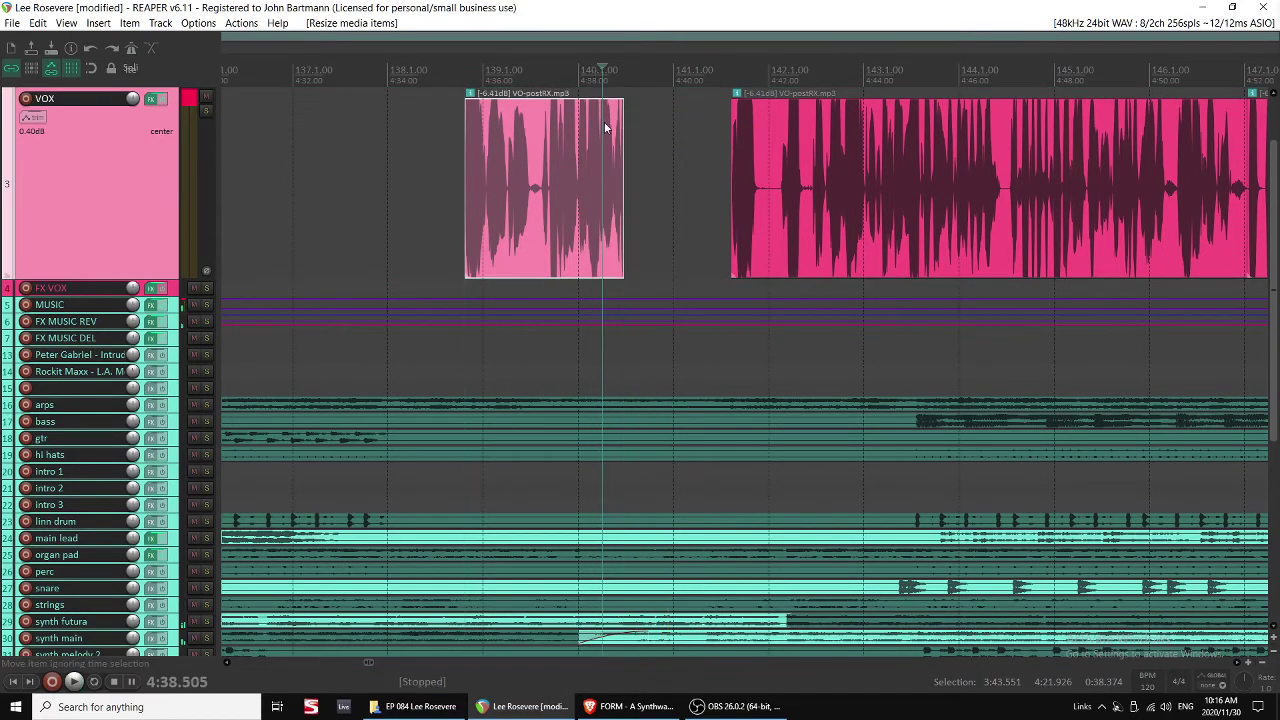
{"action": "scroll", "coordinate": [700, 140], "scroll_direction": "up", "scroll_amount": 3}
{"action": "left_click_drag", "start_coordinate": [803, 142], "coordinate": [793, 132]}
{"action": "key", "text": "space"}
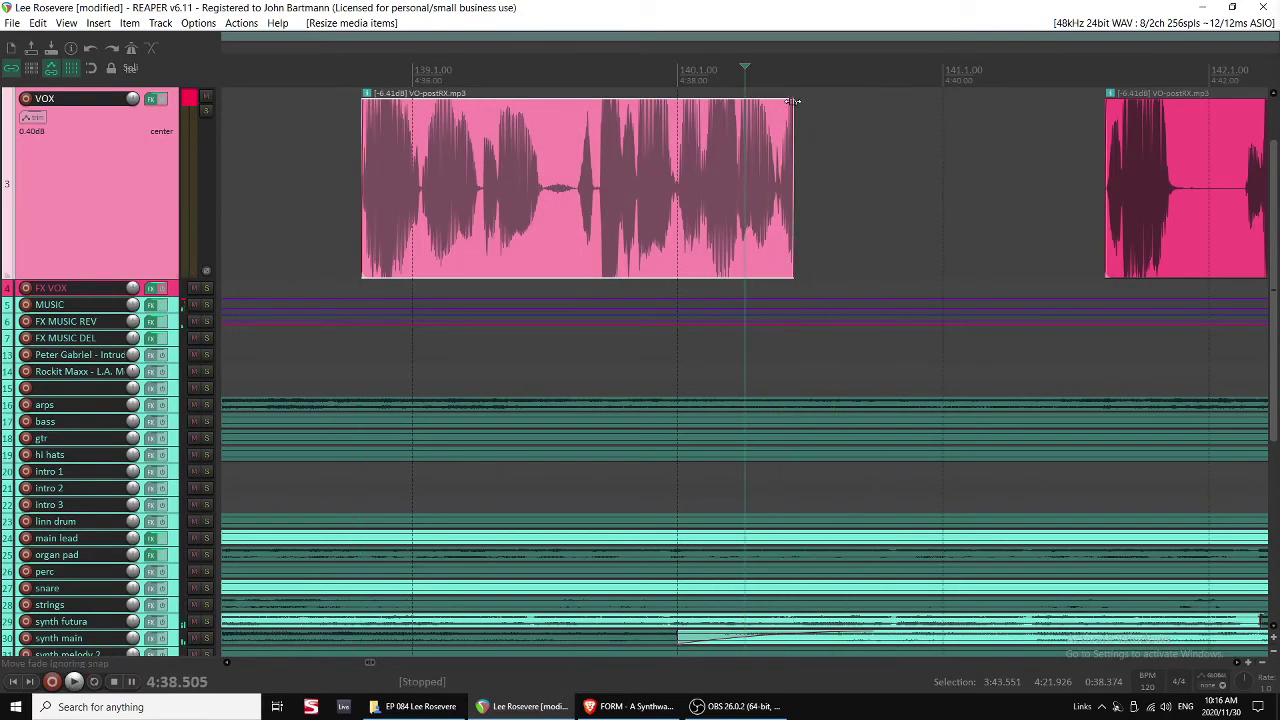
{"action": "left_click_drag", "start_coordinate": [798, 185], "coordinate": [786, 180]}
{"action": "scroll", "coordinate": [750, 168], "scroll_direction": "up", "scroll_amount": 5}
{"action": "key", "text": "space"}
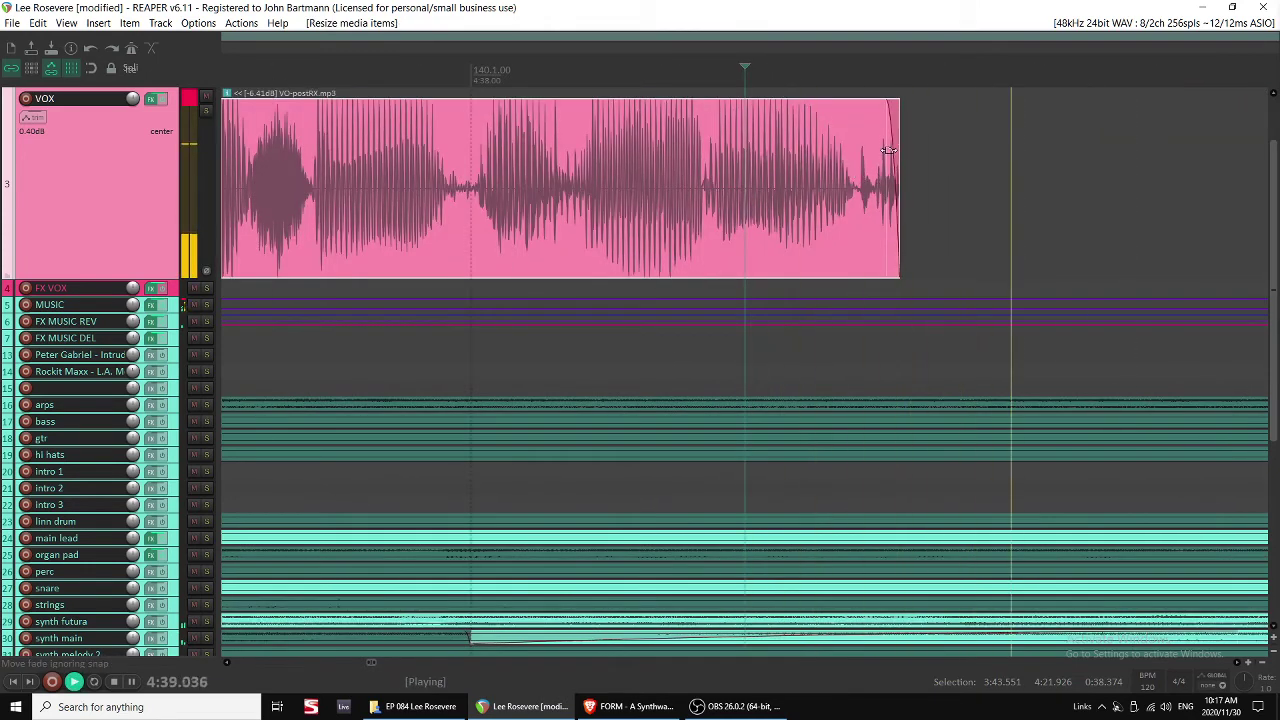
Trim the end of the vocal clip to 140.2.62 and play back the cut.
{"action": "left_click_drag", "start_coordinate": [893, 158], "coordinate": [889, 156]}
{"action": "key", "text": "space"}
{"action": "scroll", "coordinate": [684, 209], "scroll_direction": "down", "scroll_amount": 4}
{"action": "left_click", "coordinate": [621, 206]}
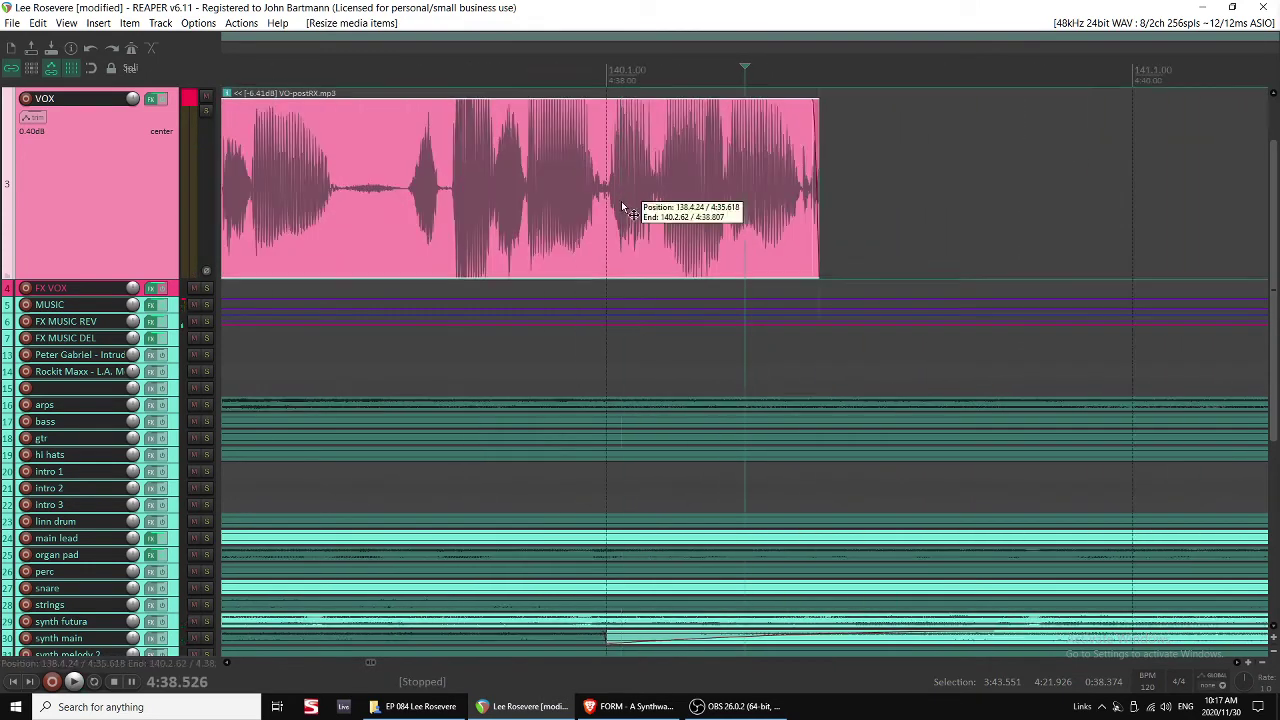
{"action": "key", "text": "space"}
{"action": "key", "text": "space"}
{"action": "scroll", "coordinate": [740, 210], "scroll_direction": "down", "scroll_amount": 3}
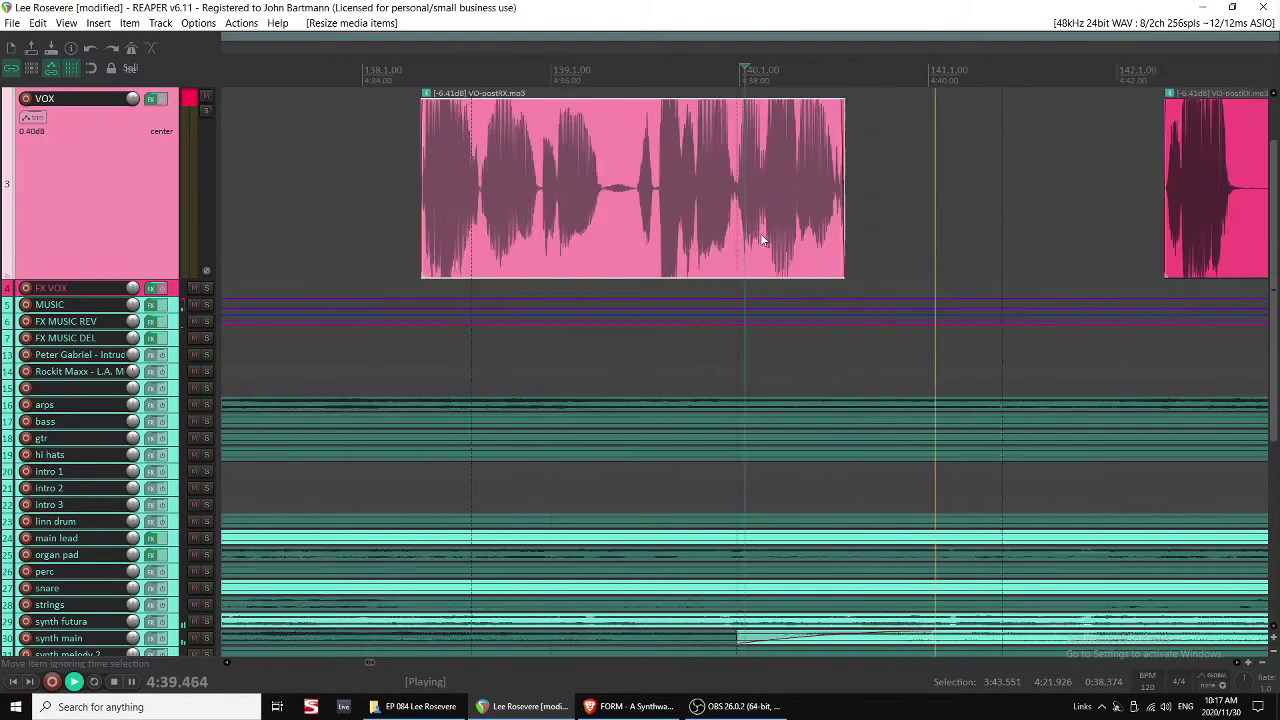
Tighten the end of the same vocal clip a little further and listen to the transition into the gap.
{"action": "scroll", "coordinate": [851, 214], "scroll_direction": "up", "scroll_amount": 3}
{"action": "scroll", "coordinate": [851, 214], "scroll_direction": "up", "scroll_amount": 2}
{"action": "key", "text": "space"}
{"action": "left_click_drag", "start_coordinate": [1133, 203], "coordinate": [1116, 203]}
{"action": "left_click", "coordinate": [835, 207]}
{"action": "scroll", "coordinate": [656, 206], "scroll_direction": "down", "scroll_amount": 3}
{"action": "key", "text": "space"}
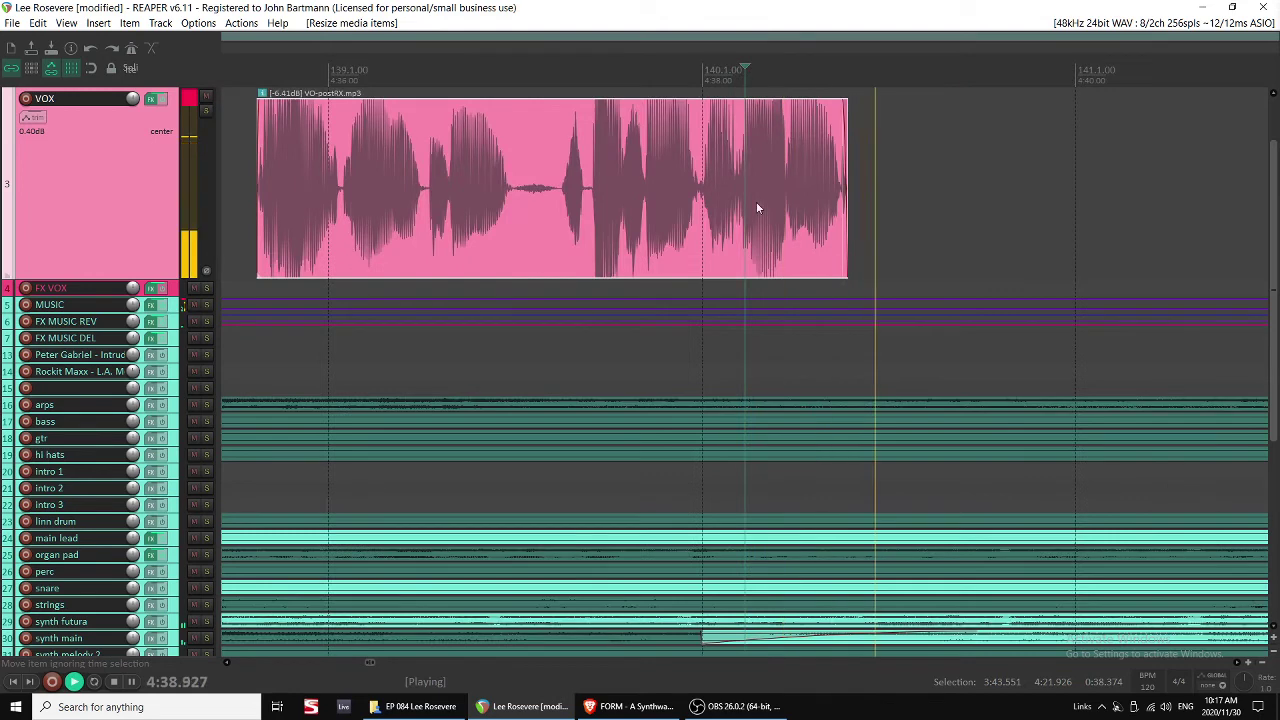
Play the vocal clip that starts midway through bar 141 and slip its contents about half a bar earlier.
{"action": "scroll", "coordinate": [756, 201], "scroll_direction": "down", "scroll_amount": 3}
{"action": "left_click", "coordinate": [892, 213]}
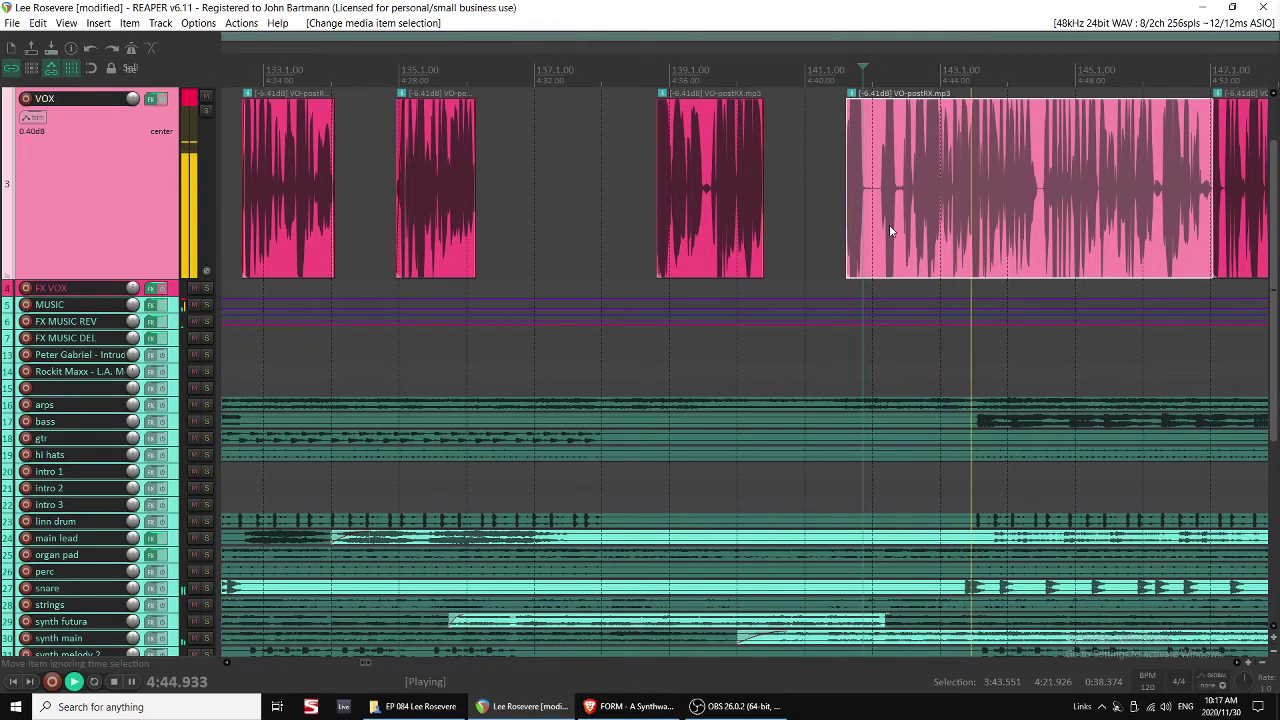
{"action": "left_click_drag", "start_coordinate": [891, 230], "coordinate": [865, 224]}
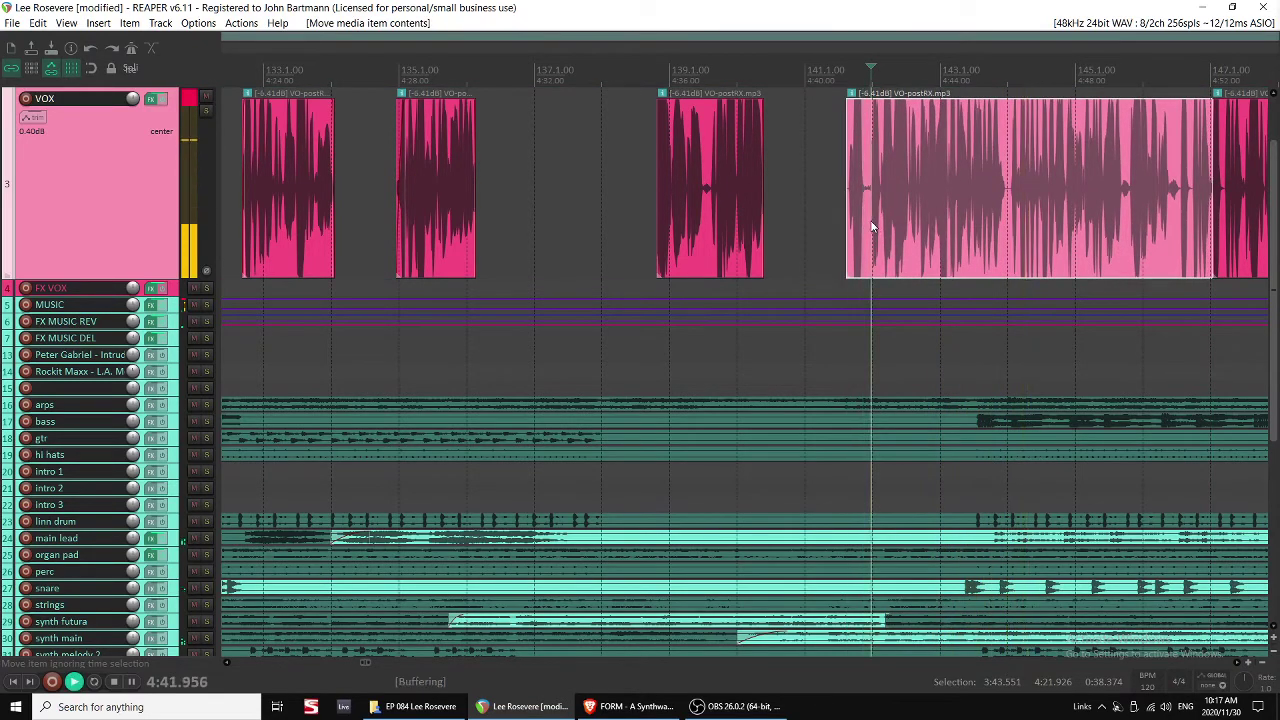
Save the project and listen through the two adjoining vocal clips between bars 141 and 151.
{"action": "scroll", "coordinate": [884, 237], "scroll_direction": "up", "scroll_amount": 2}
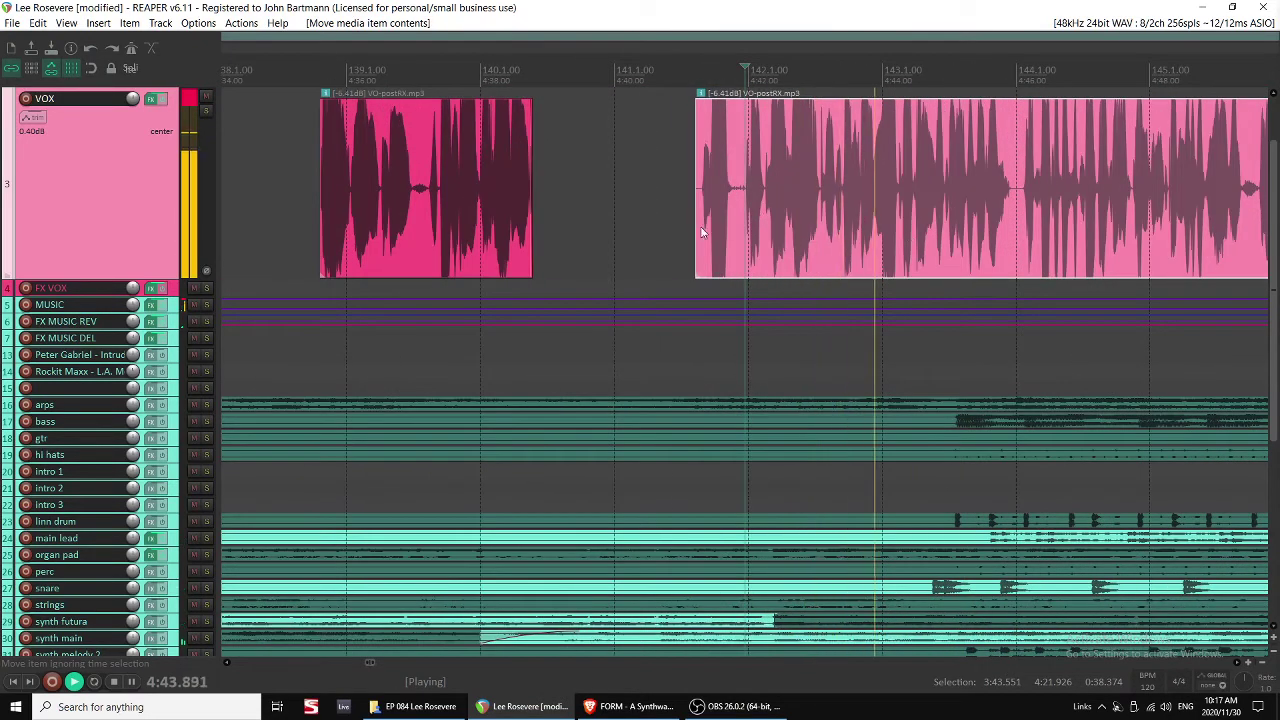
{"action": "key", "text": "ctrl+s"}
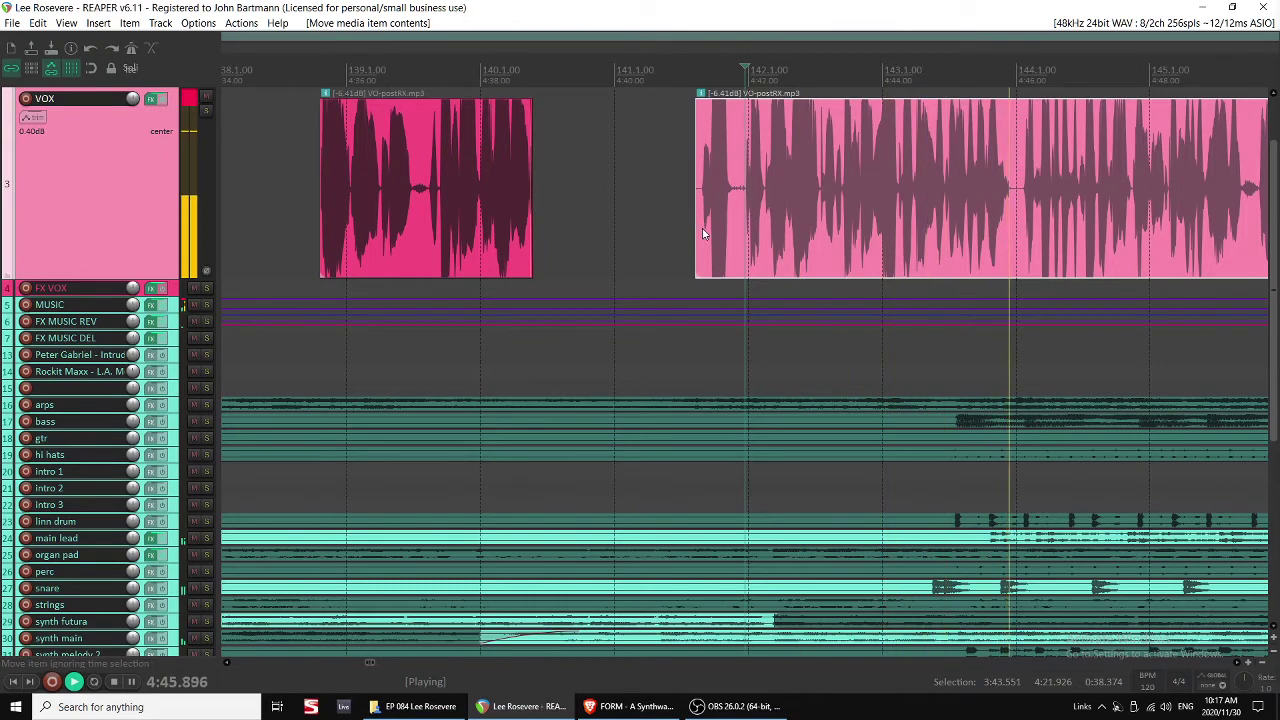
{"action": "scroll", "coordinate": [952, 229], "scroll_direction": "down", "scroll_amount": 4}
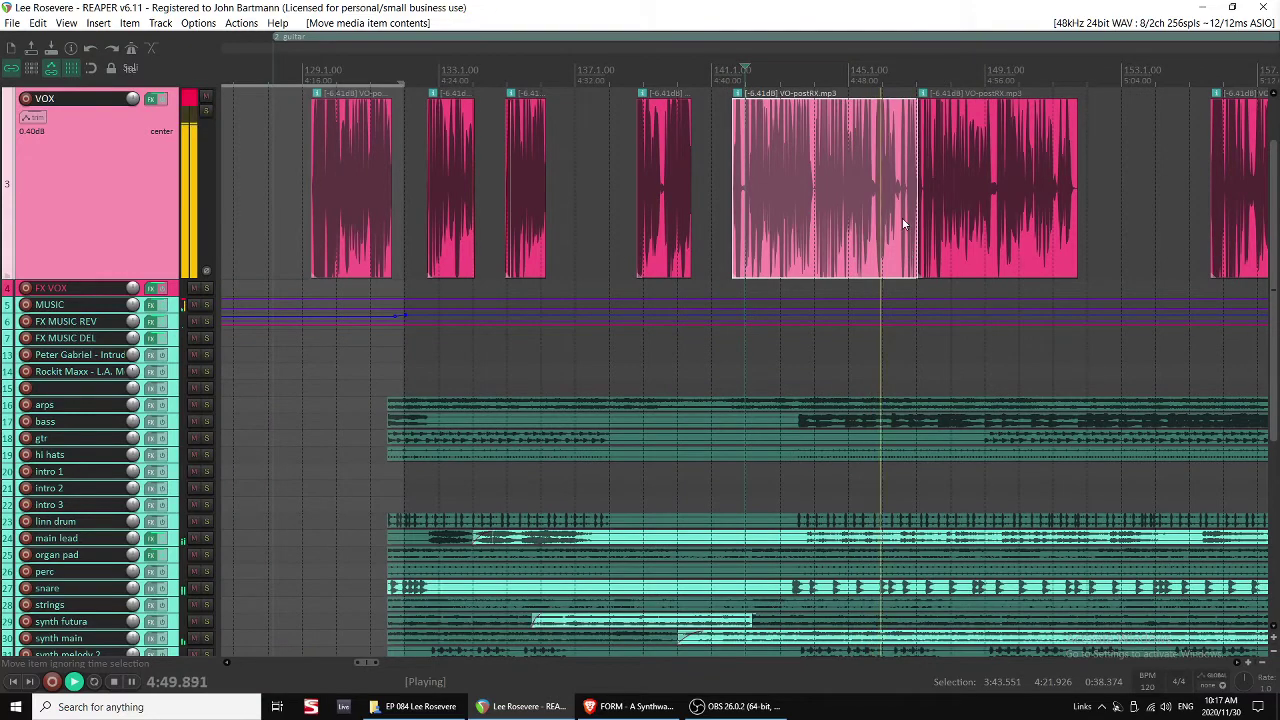
{"action": "scroll", "coordinate": [908, 220], "scroll_direction": "up", "scroll_amount": 2}
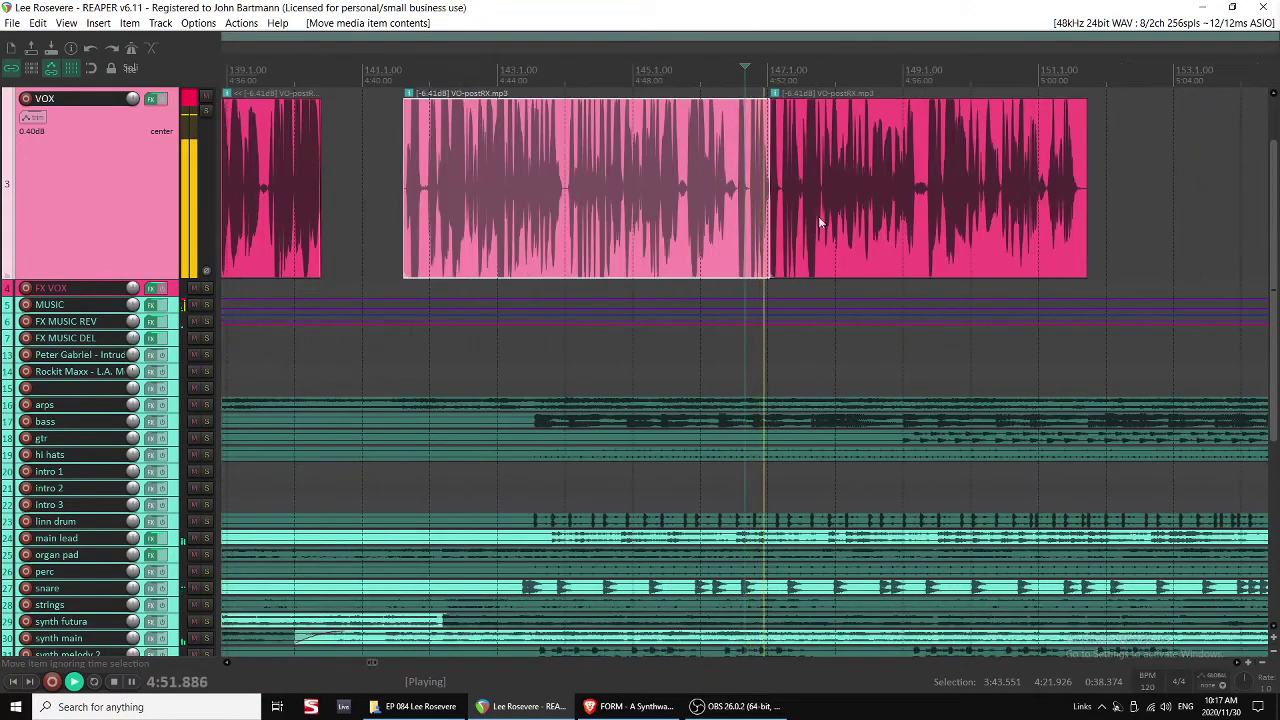
{"action": "left_click", "coordinate": [836, 218]}
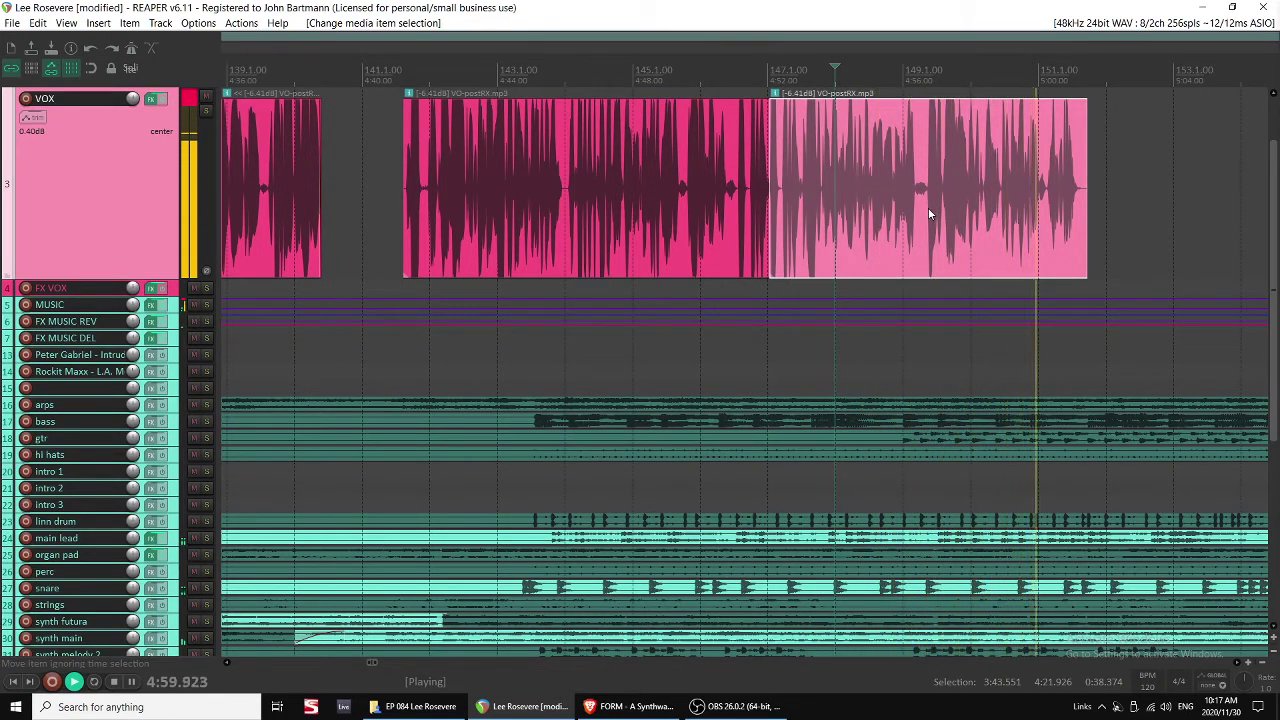
{"action": "left_click", "coordinate": [825, 204]}
{"action": "scroll", "coordinate": [823, 206], "scroll_direction": "up", "scroll_amount": 3}
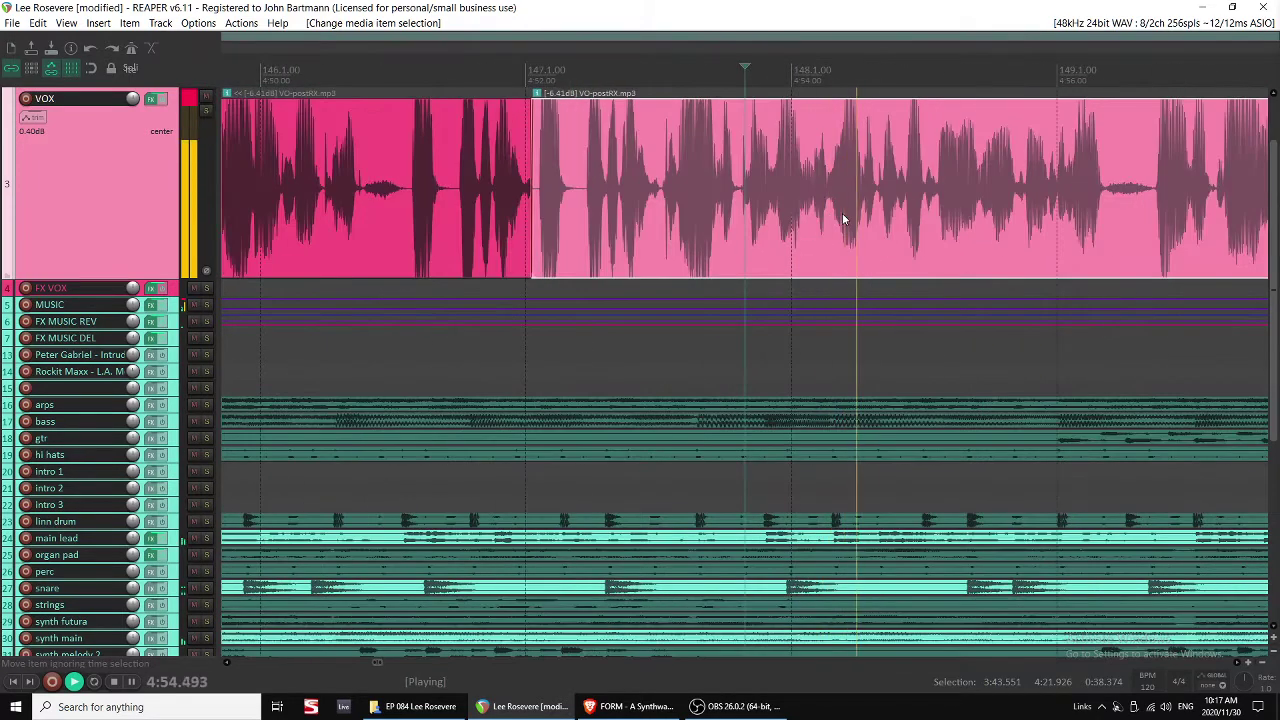
Split the vocal clip starting at bar 147 about a third into bar 148, deleting its first part and the preceding clip.
{"action": "left_click", "coordinate": [882, 214]}
{"action": "key", "text": "space"}
{"action": "key", "text": "s"}
{"action": "left_click", "coordinate": [821, 228]}
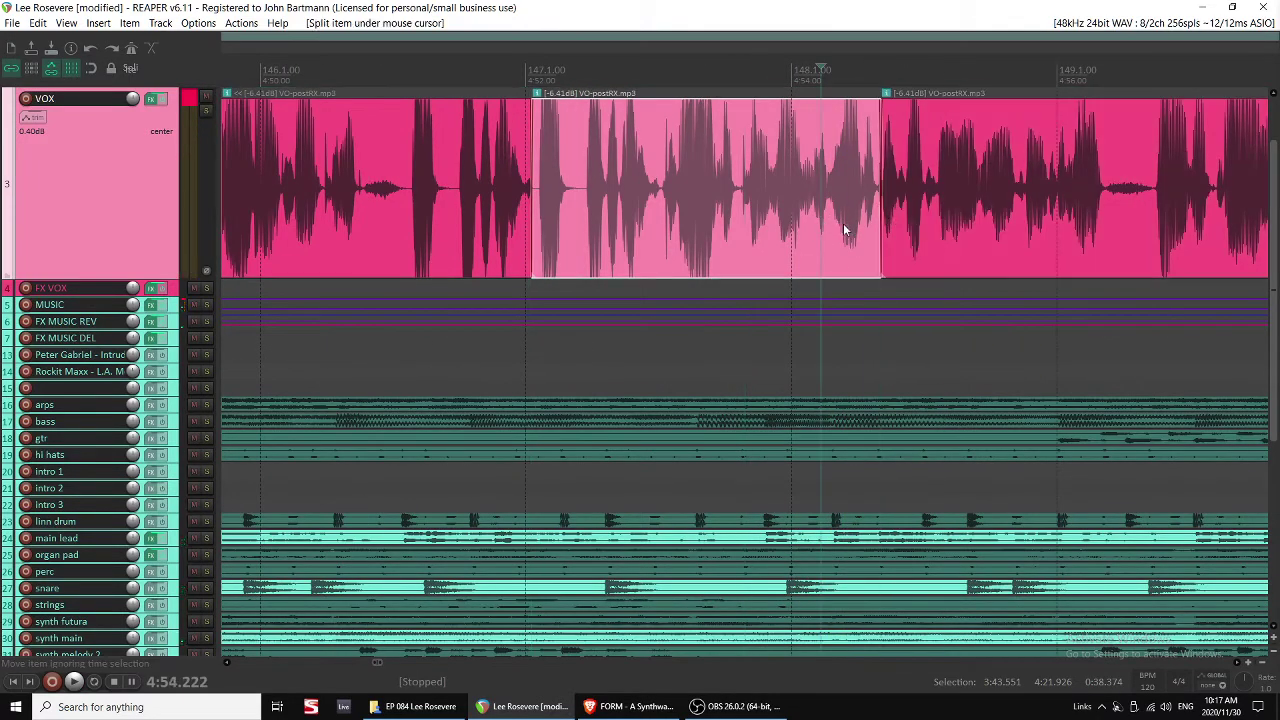
{"action": "scroll", "coordinate": [846, 228], "scroll_direction": "down", "scroll_amount": 3}
{"action": "key", "text": "Delete"}
{"action": "left_click", "coordinate": [523, 200]}
{"action": "key", "text": "Delete"}
Move the remaining vocal clip earlier to start near the middle of bar 142, and trim its end slightly.
{"action": "scroll", "coordinate": [506, 196], "scroll_direction": "down", "scroll_amount": 3}
{"action": "left_click", "coordinate": [434, 210]}
{"action": "key", "text": "space"}
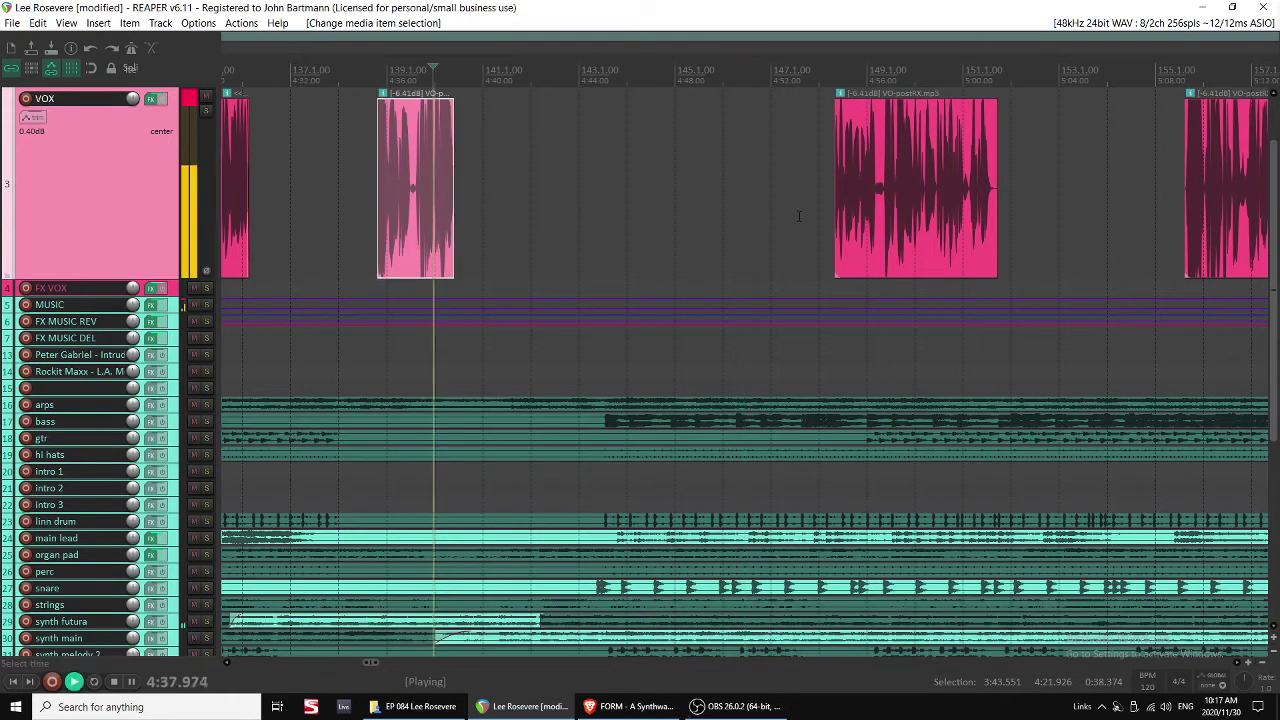
{"action": "left_click_drag", "start_coordinate": [882, 228], "coordinate": [605, 194]}
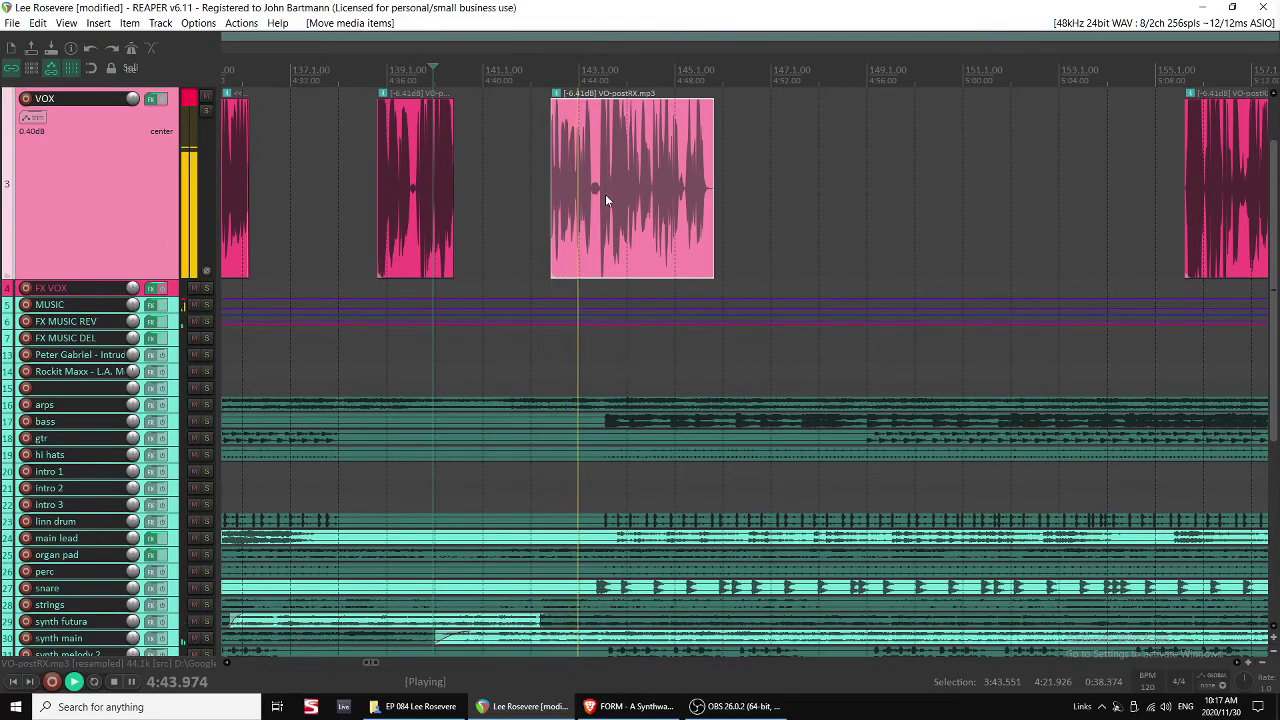
{"action": "scroll", "coordinate": [679, 342], "scroll_direction": "down", "scroll_amount": 2}
{"action": "scroll", "coordinate": [679, 342], "scroll_direction": "up", "scroll_amount": 2}
{"action": "scroll", "coordinate": [944, 405], "scroll_direction": "down", "scroll_amount": 1}
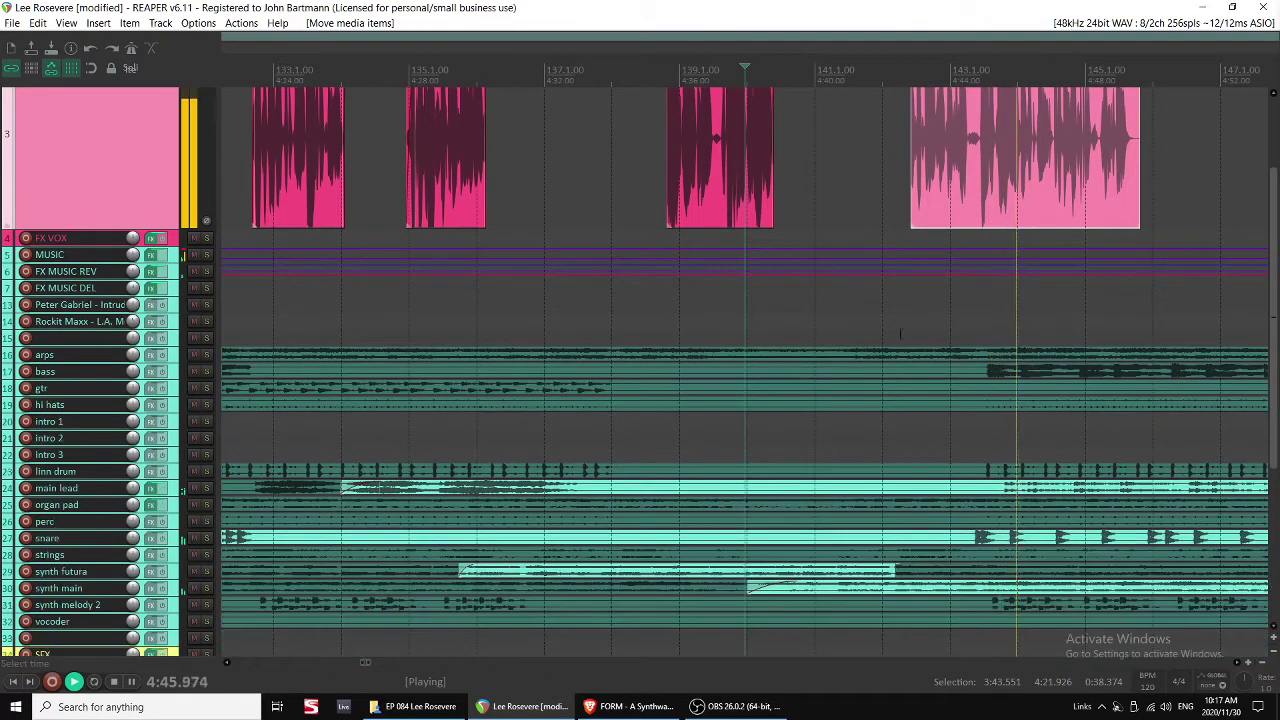
{"action": "scroll", "coordinate": [944, 405], "scroll_direction": "right", "scroll_amount": 2}
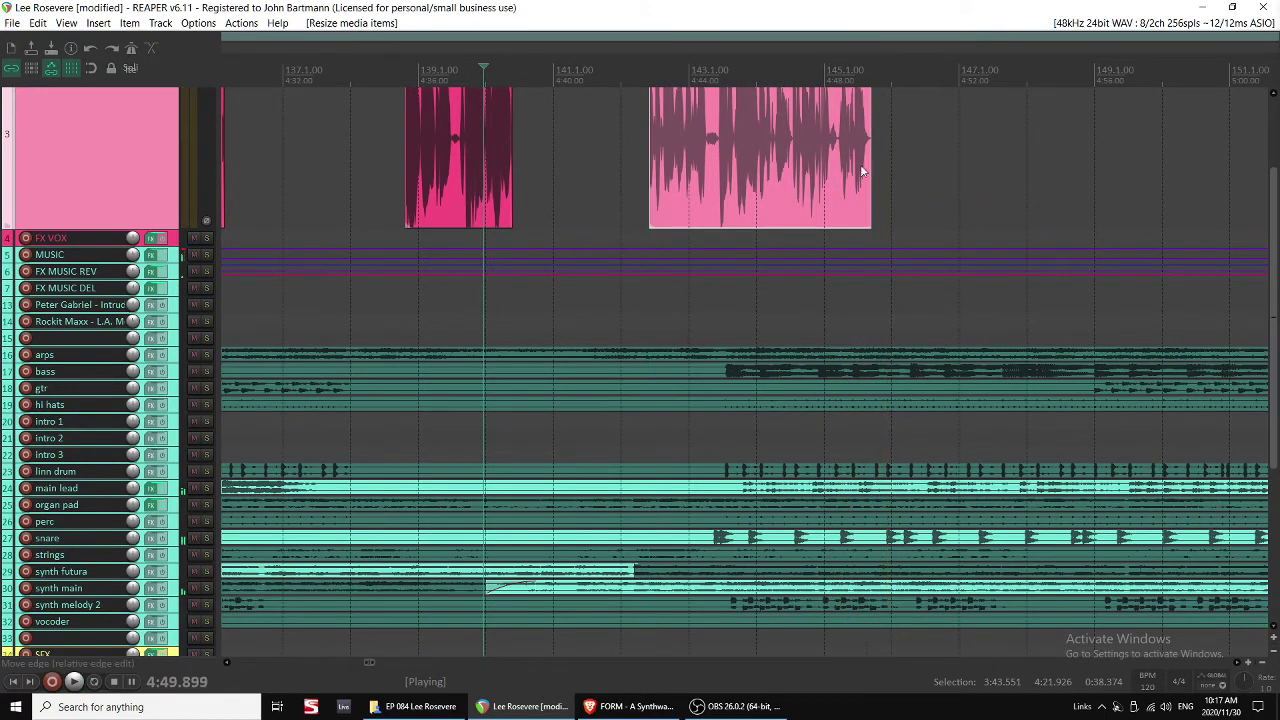
{"action": "key", "text": "space"}
Reorder the regions so that the breakdown region with its contents directly follows the guitar region.
{"action": "scroll", "coordinate": [845, 250], "scroll_direction": "down", "scroll_amount": 3}
{"action": "scroll", "coordinate": [842, 264], "scroll_direction": "down", "scroll_amount": 5}
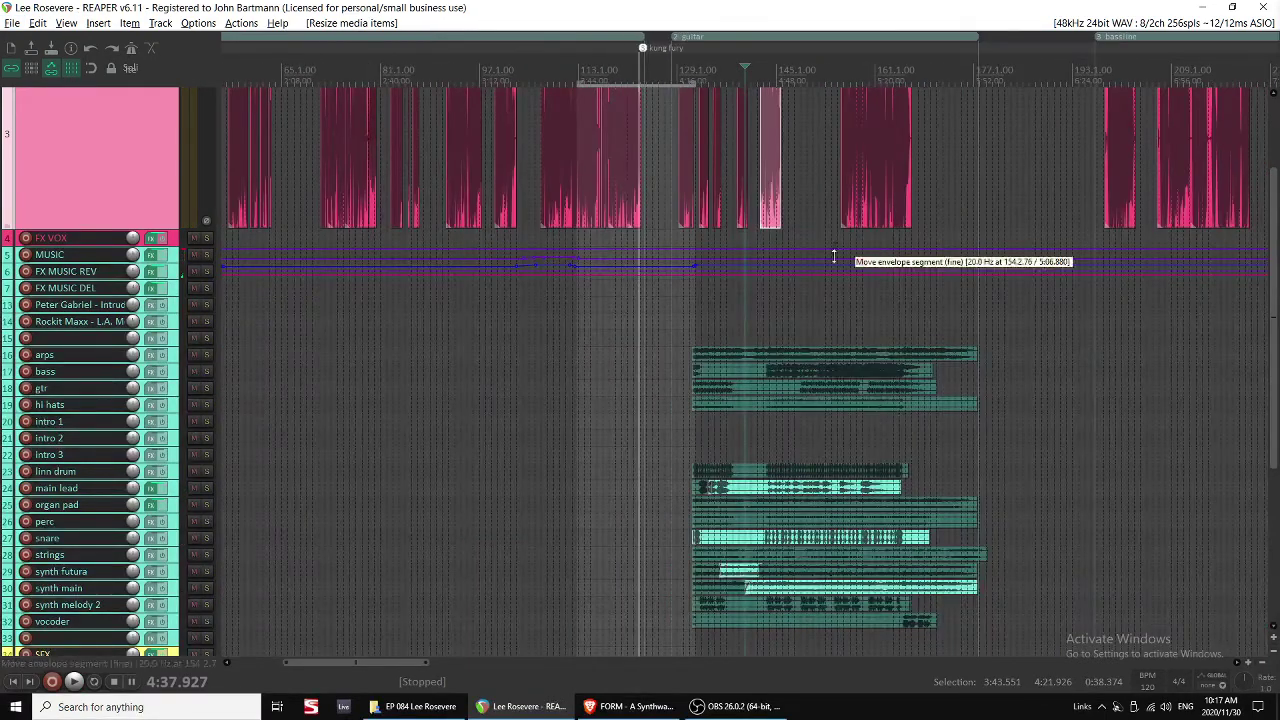
{"action": "scroll", "coordinate": [842, 262], "scroll_direction": "up", "scroll_amount": 3}
{"action": "scroll", "coordinate": [843, 229], "scroll_direction": "down", "scroll_amount": 1}
{"action": "scroll", "coordinate": [854, 234], "scroll_direction": "down", "scroll_amount": 3}
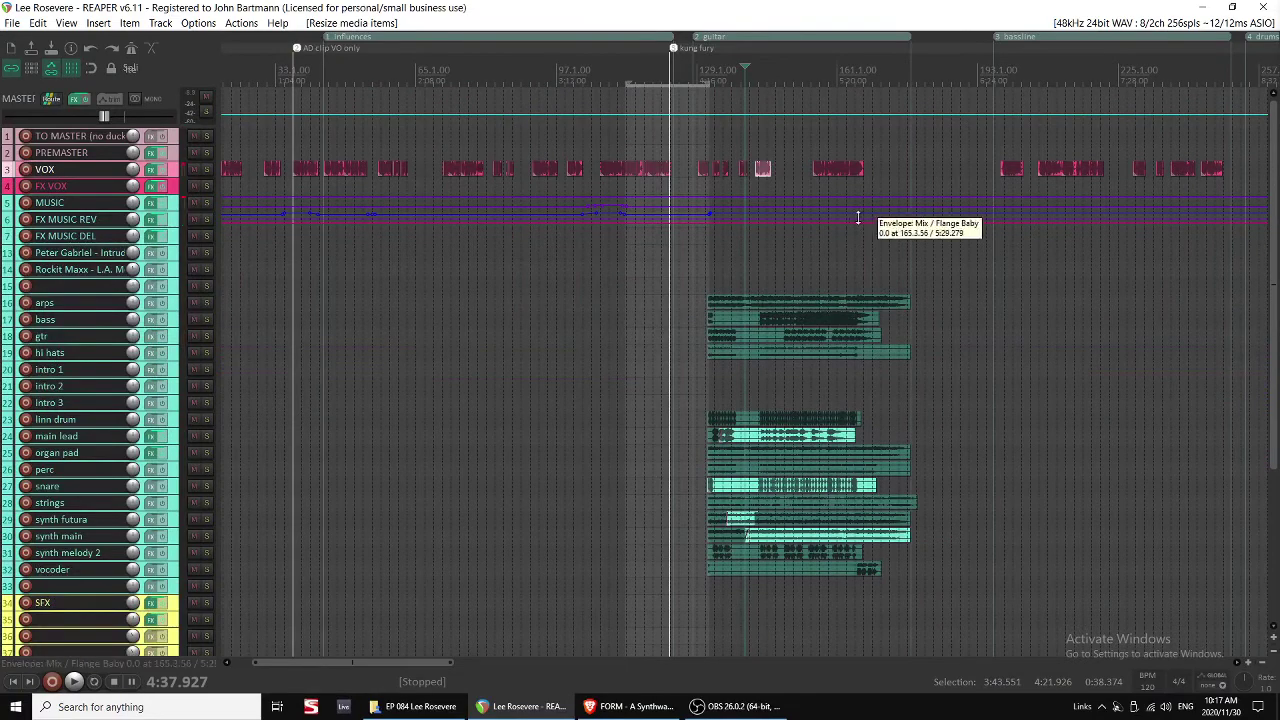
{"action": "scroll", "coordinate": [836, 218], "scroll_direction": "up", "scroll_amount": 3}
{"action": "scroll", "coordinate": [815, 218], "scroll_direction": "right", "scroll_amount": 4}
{"action": "scroll", "coordinate": [770, 72], "scroll_direction": "down", "scroll_amount": 3}
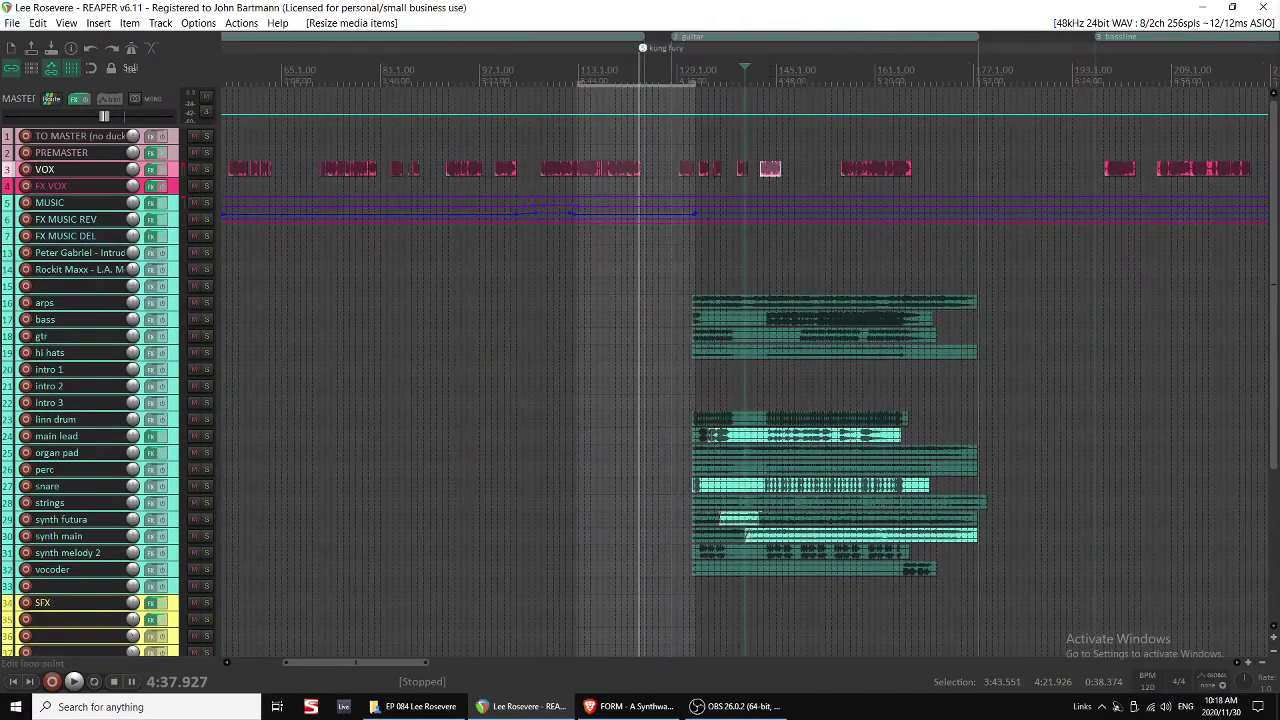
{"action": "scroll", "coordinate": [784, 126], "scroll_direction": "down", "scroll_amount": 3}
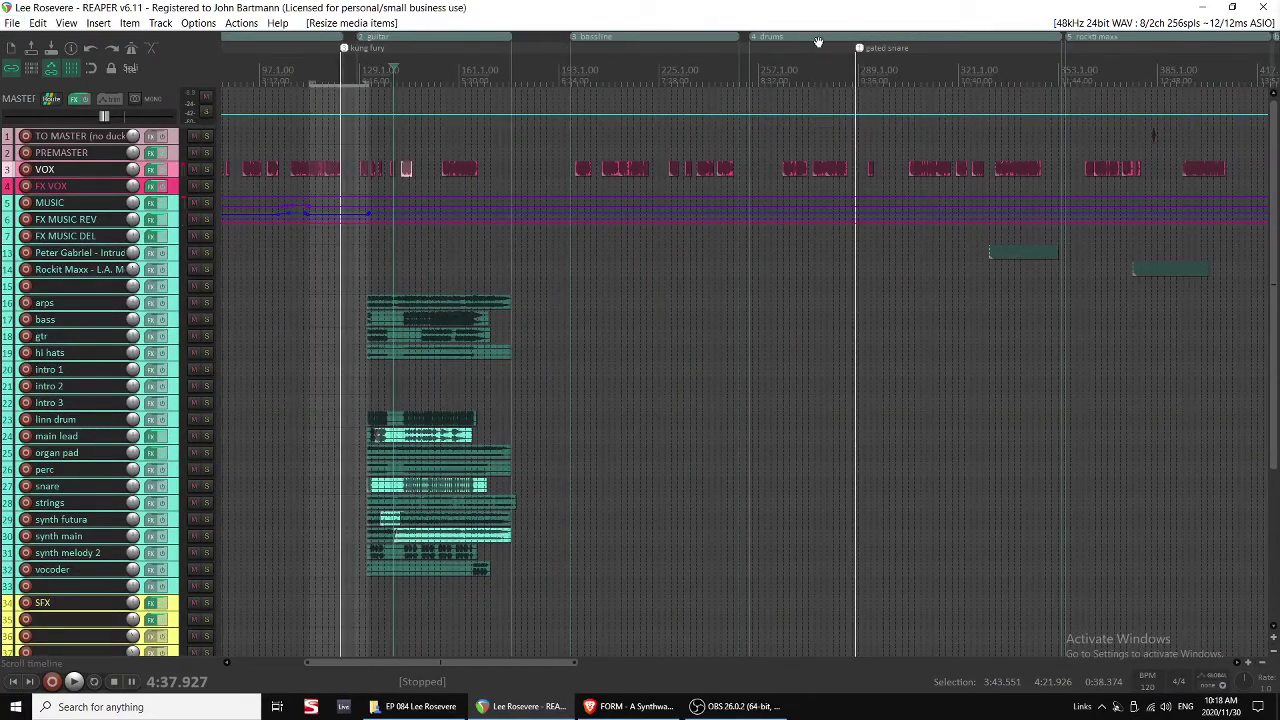
{"action": "scroll", "coordinate": [1104, 38], "scroll_direction": "down", "scroll_amount": 3}
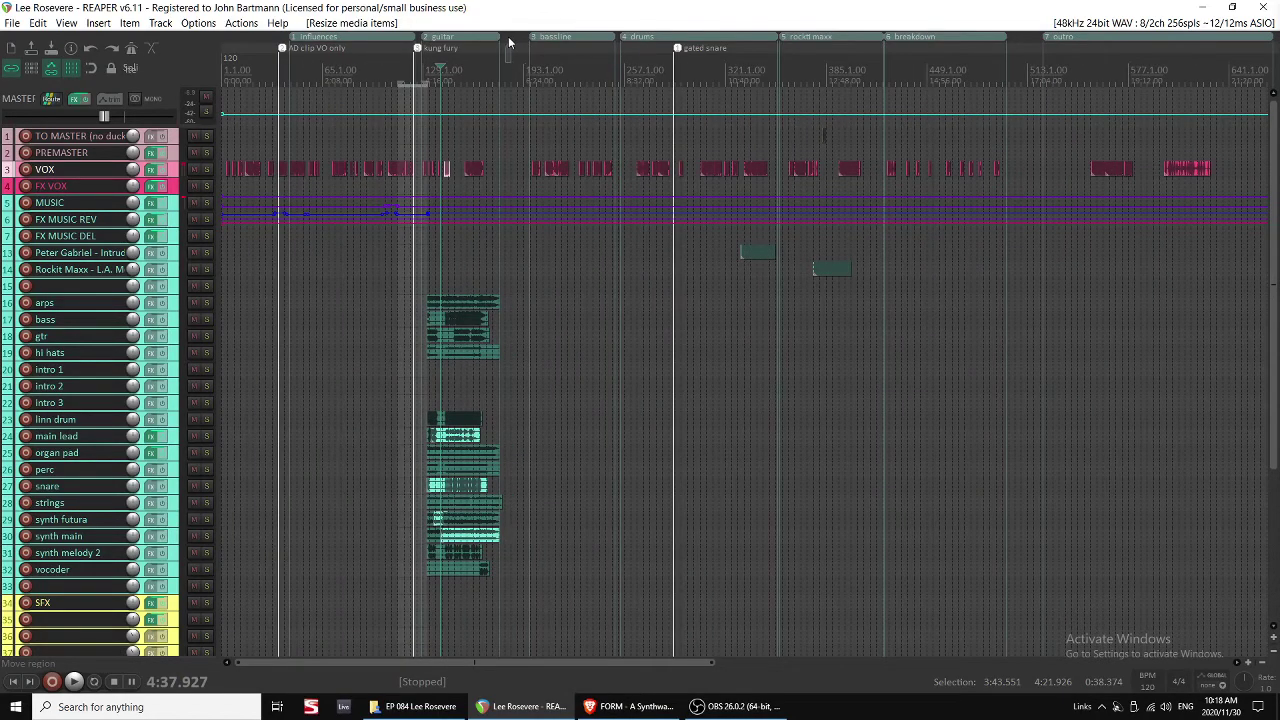
{"action": "left_click_drag", "start_coordinate": [508, 38], "coordinate": [507, 37]}
Play the long vocal clip starting near bar 155 and the first vocal clip of the breakdown region to compare their content.
{"action": "scroll", "coordinate": [814, 155], "scroll_direction": "up", "scroll_amount": 9}
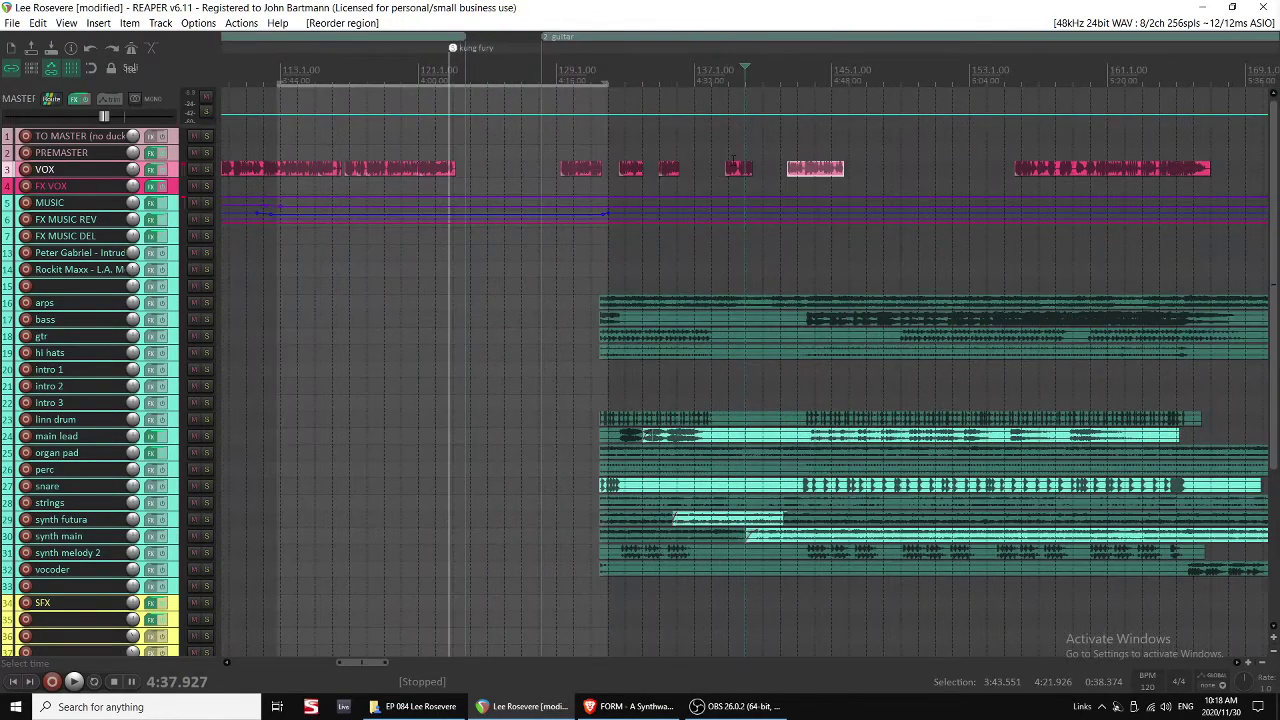
{"action": "scroll", "coordinate": [926, 174], "scroll_direction": "right", "scroll_amount": 3}
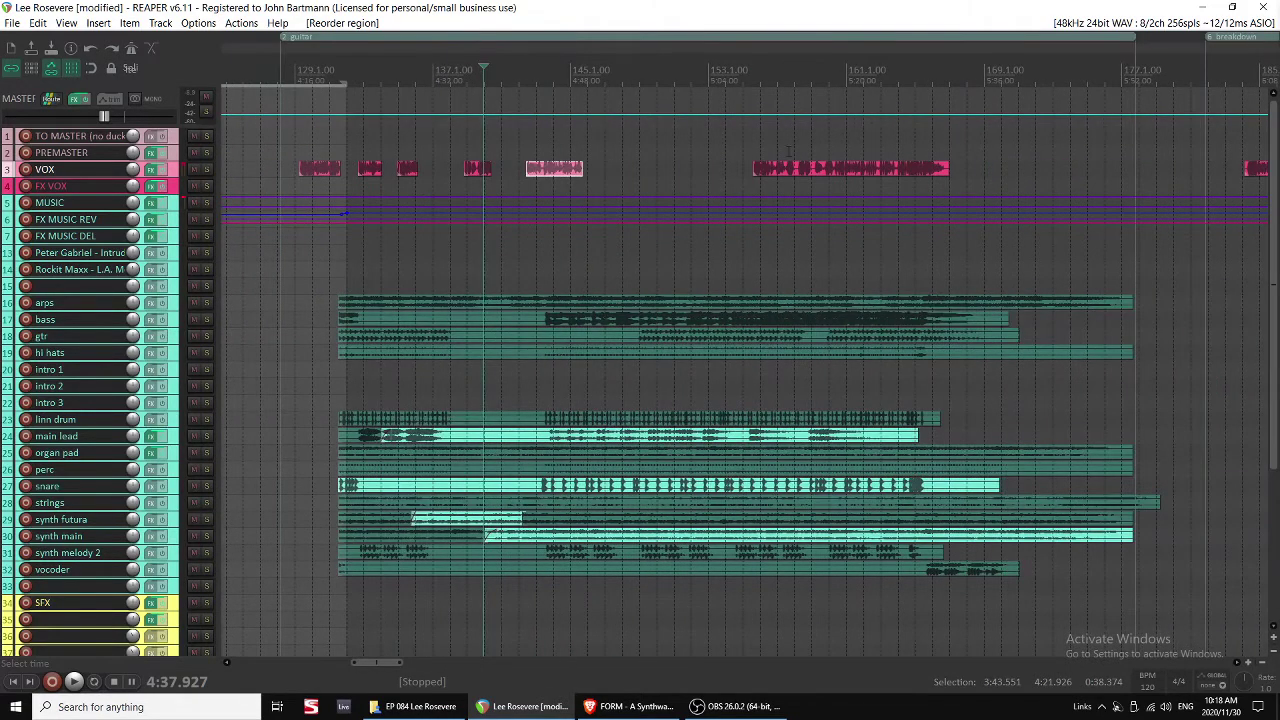
{"action": "left_click", "coordinate": [753, 158]}
{"action": "key", "text": "space"}
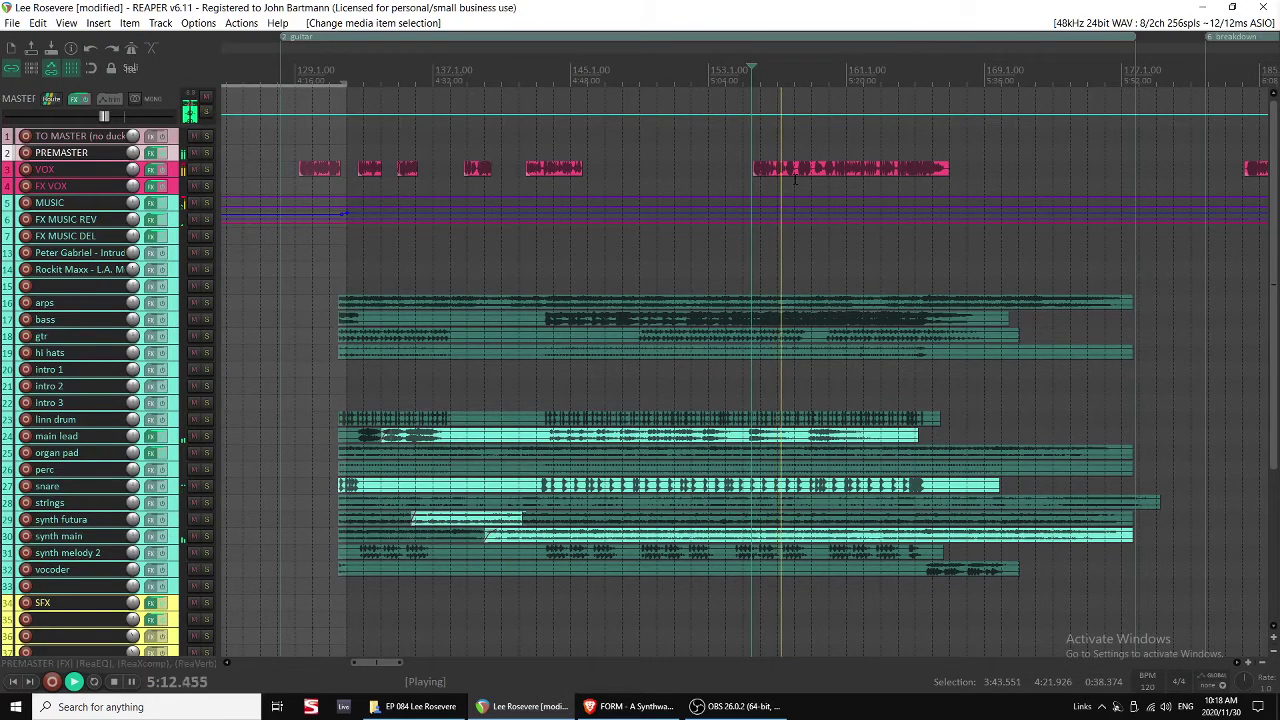
{"action": "scroll", "coordinate": [762, 172], "scroll_direction": "right", "scroll_amount": 1}
{"action": "left_click", "coordinate": [729, 171]}
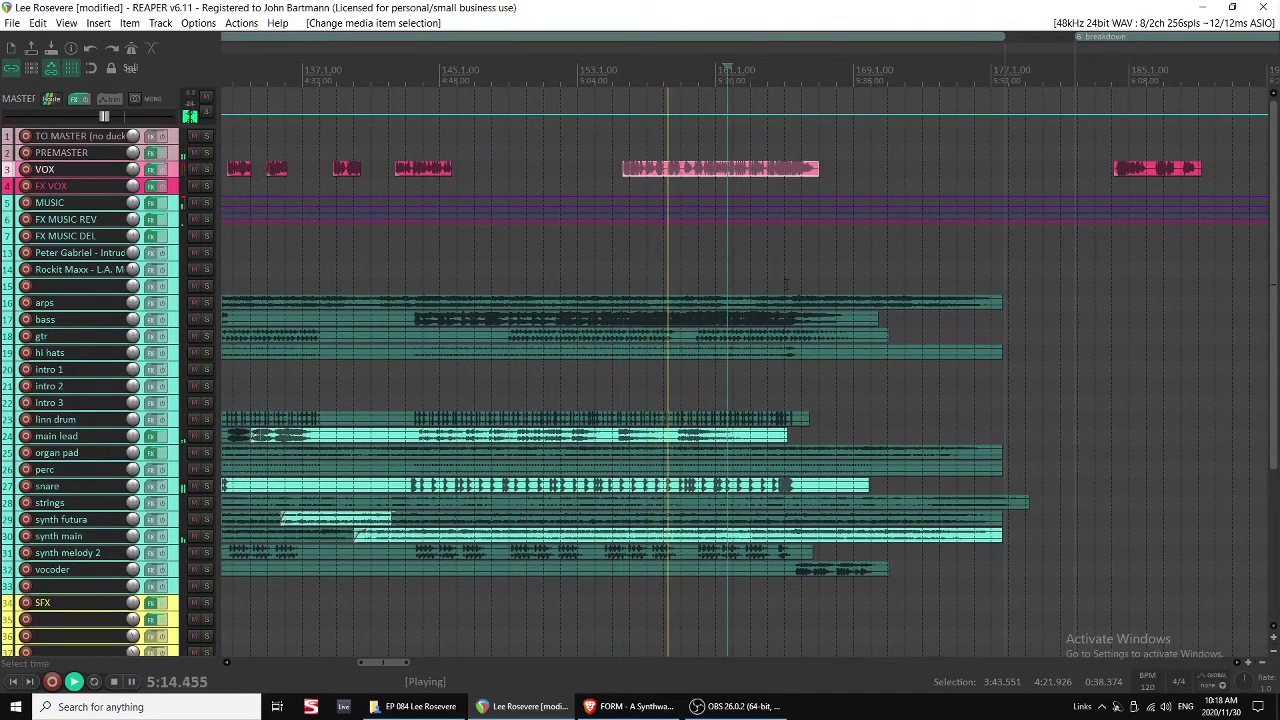
{"action": "scroll", "coordinate": [709, 207], "scroll_direction": "down", "scroll_amount": 2}
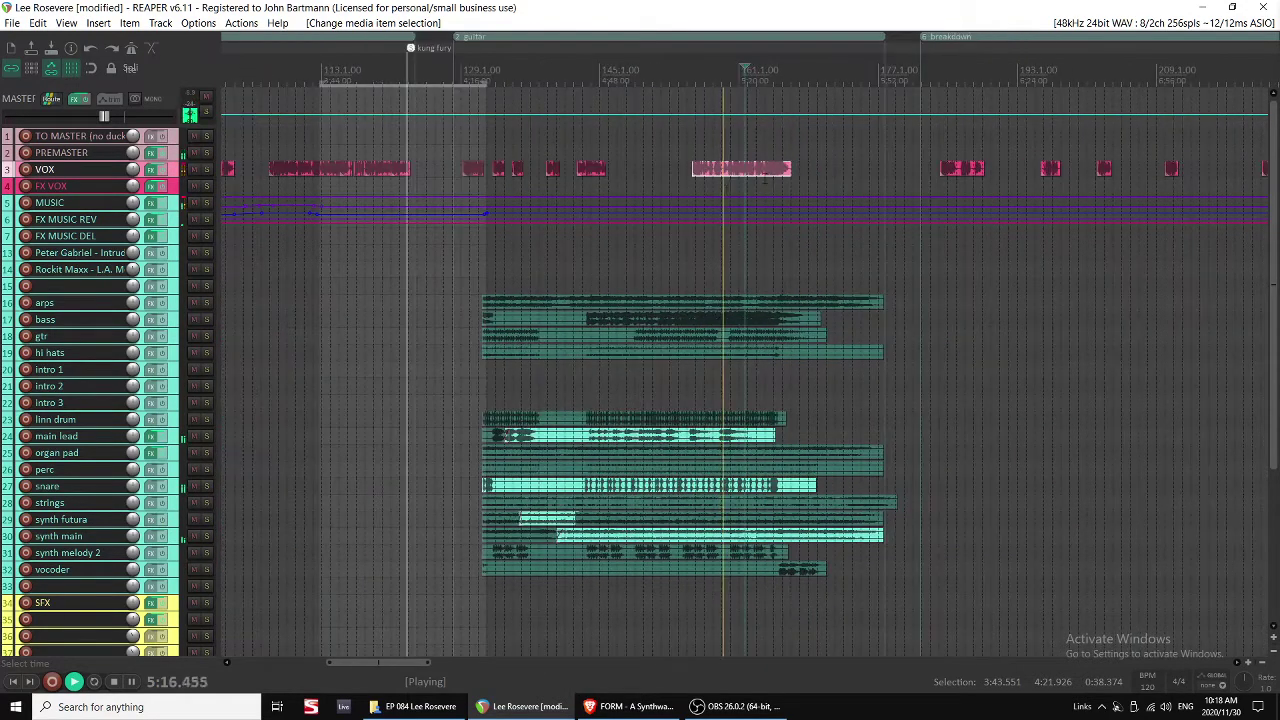
{"action": "key", "text": "space"}
{"action": "left_click", "coordinate": [943, 151]}
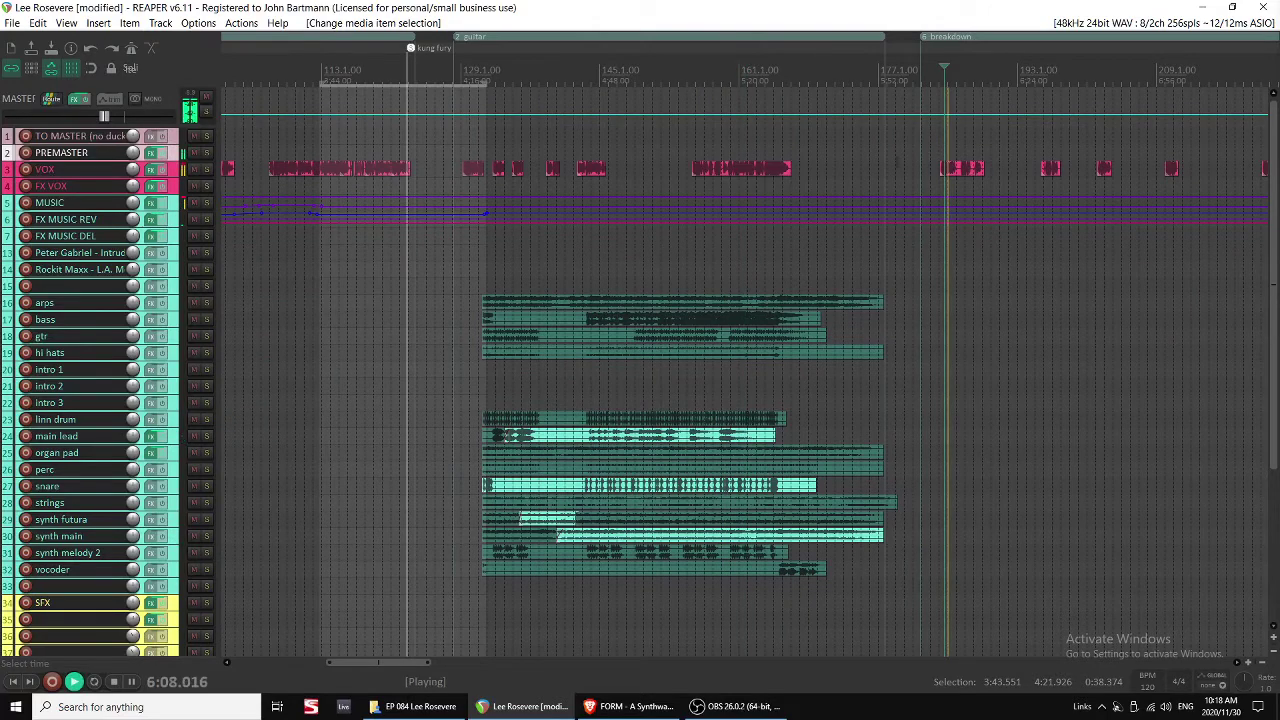
Move the long vocal clip behind the breakdown's vocal clips and shift those clips earlier to start at about bar 149.
{"action": "left_click", "coordinate": [588, 174]}
{"action": "scroll", "coordinate": [590, 180], "scroll_direction": "down", "scroll_amount": 2}
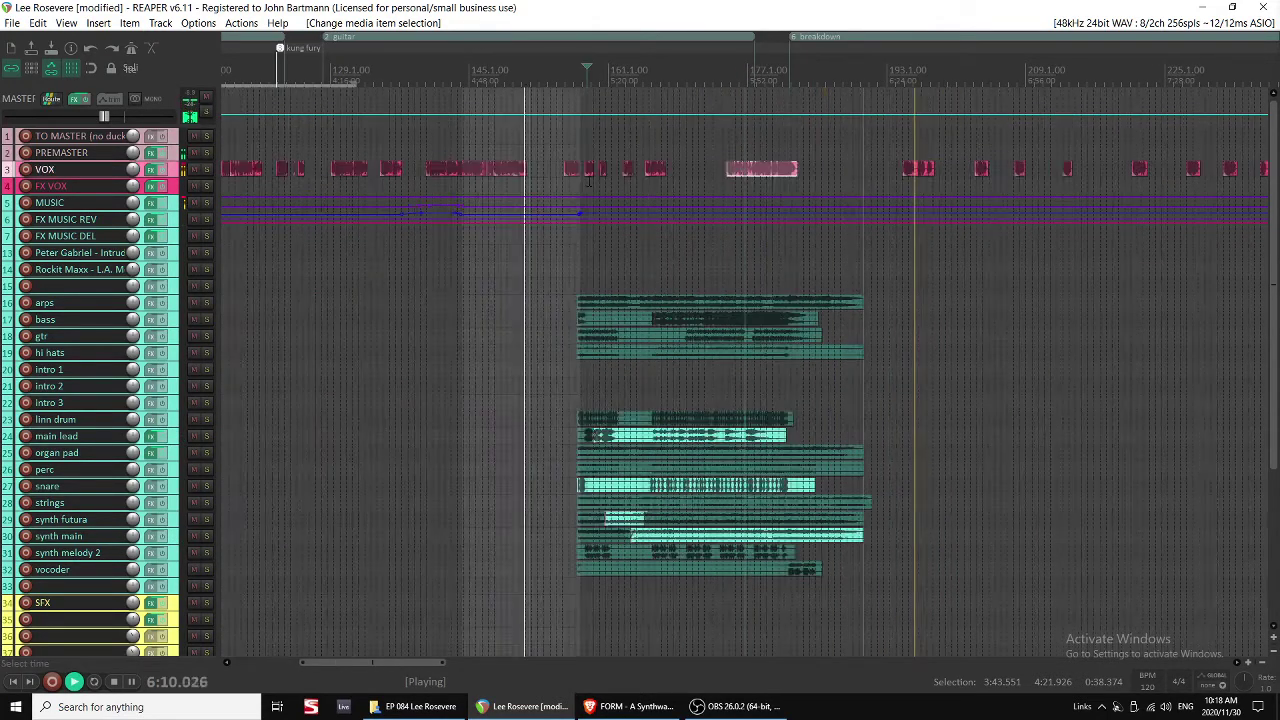
{"action": "key", "text": "space"}
{"action": "scroll", "coordinate": [780, 181], "scroll_direction": "right", "scroll_amount": 1}
{"action": "left_click_drag", "start_coordinate": [631, 177], "coordinate": [585, 170]}
Adjust the breakdown region's start to 228.1.25 and move the long vocal clip earlier to about bar 237.
{"action": "left_click_drag", "start_coordinate": [717, 36], "coordinate": [920, 36]}
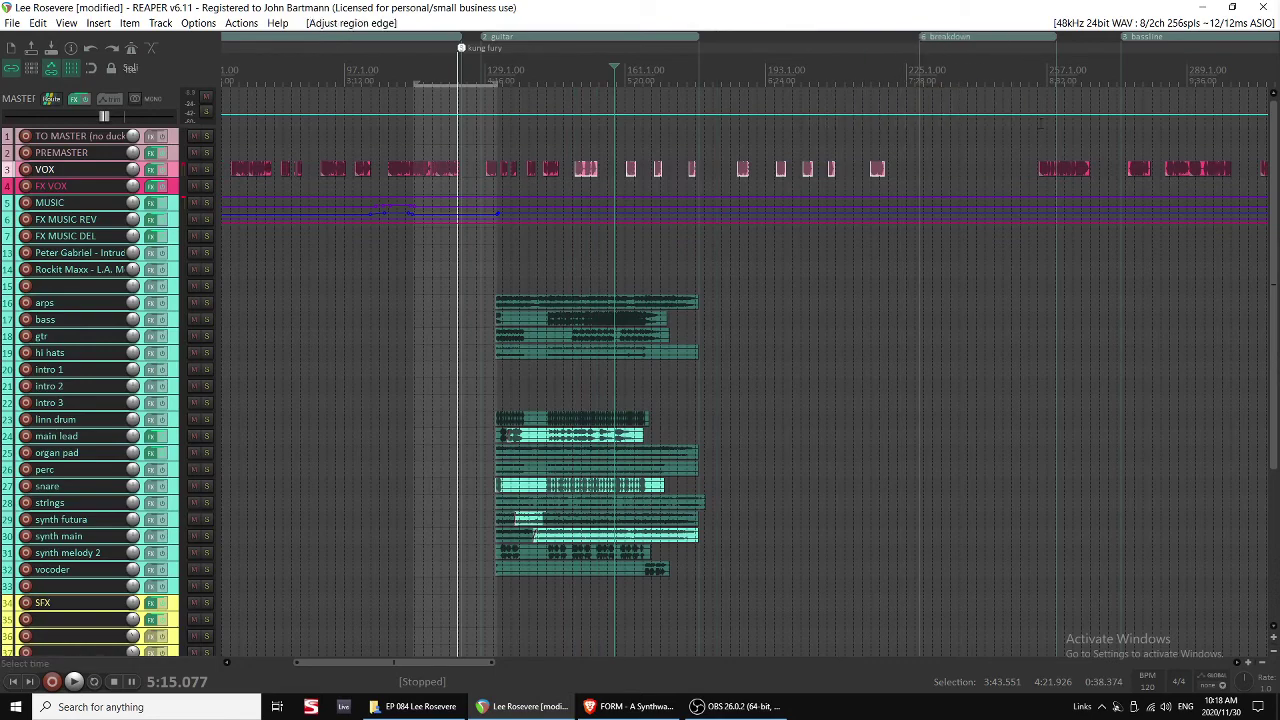
{"action": "left_click_drag", "start_coordinate": [1060, 171], "coordinate": [982, 170]}
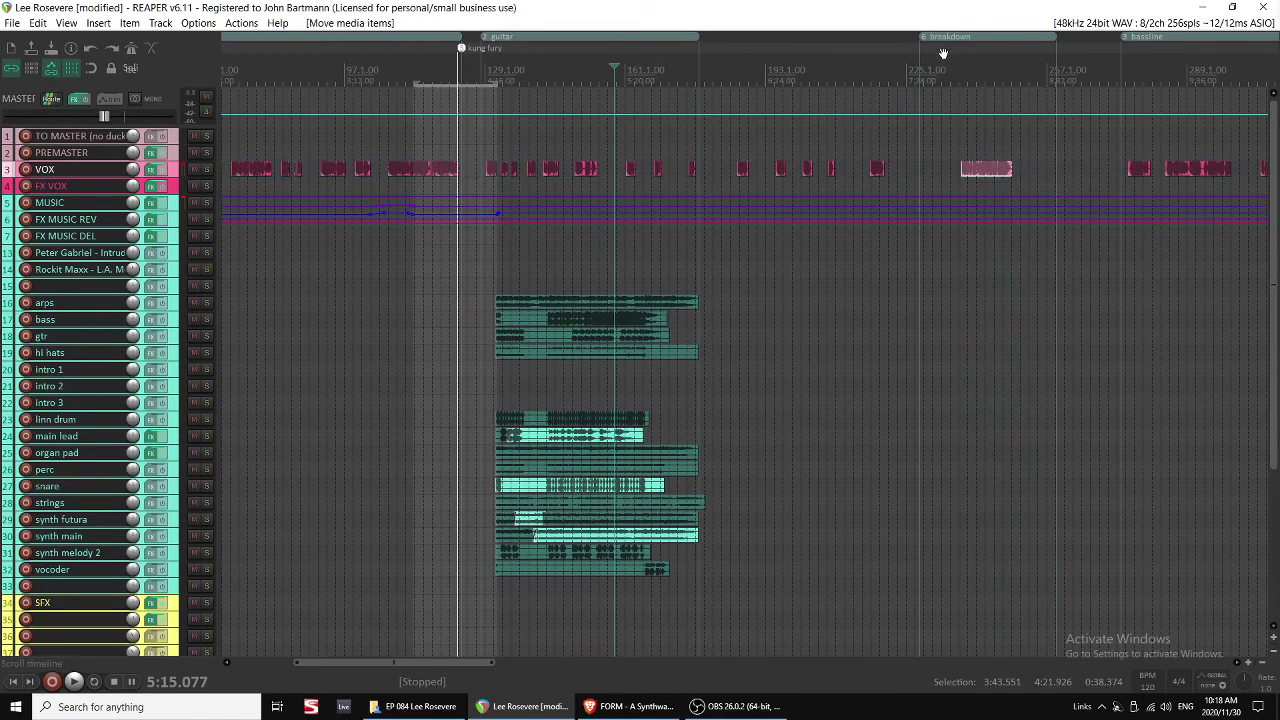
Delete the breakdown region and extend the guitar region's end to about bar 263.
{"action": "double_click", "coordinate": [949, 37]}
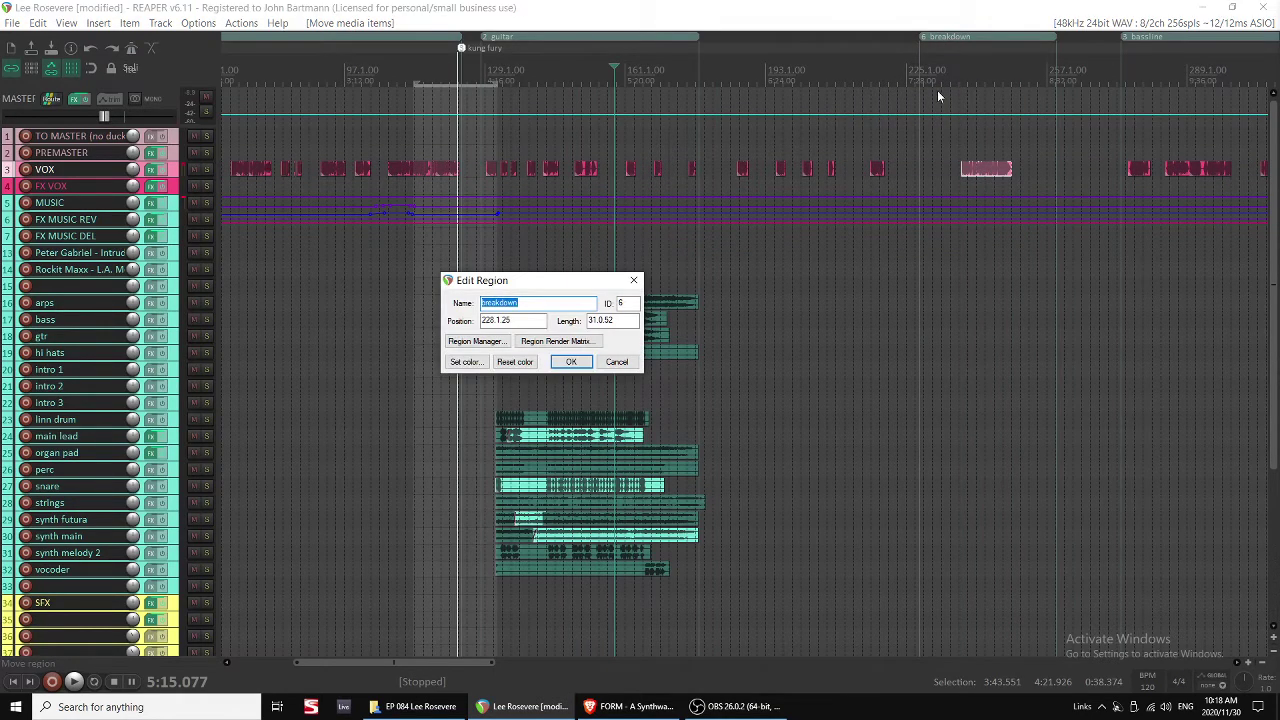
{"action": "key", "text": "Escape"}
{"action": "double_click", "coordinate": [948, 37], "text": "alt"}
{"action": "left_click", "coordinate": [982, 142]}
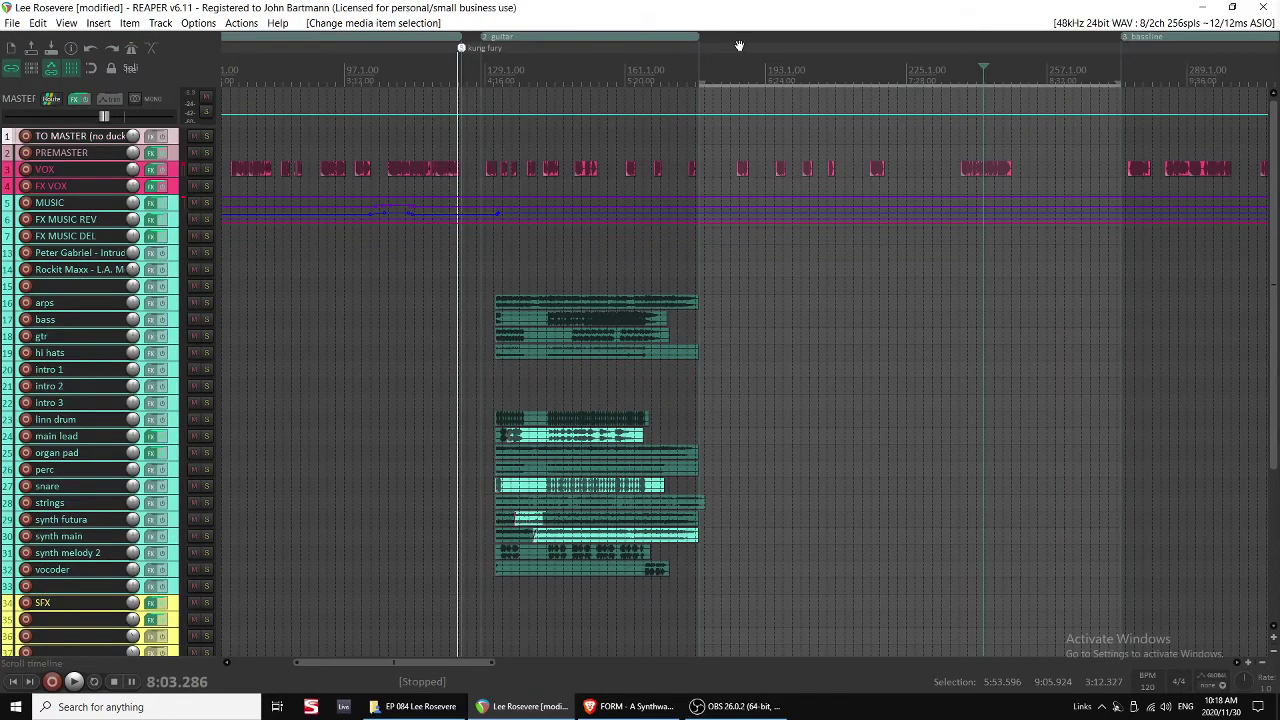
{"action": "left_click_drag", "start_coordinate": [694, 36], "coordinate": [1075, 37]}
{"action": "left_click", "coordinate": [652, 37]}
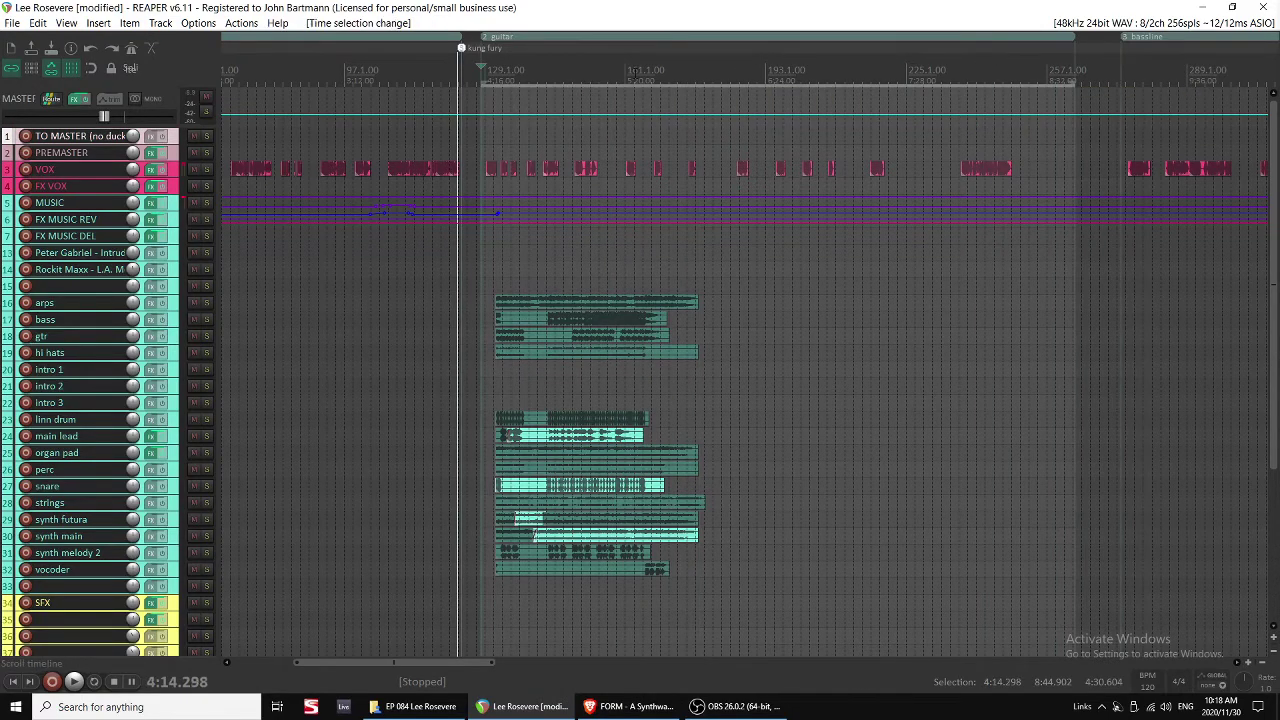
Rename the extended guitar region as breakdown.
{"action": "double_click", "coordinate": [498, 37]}
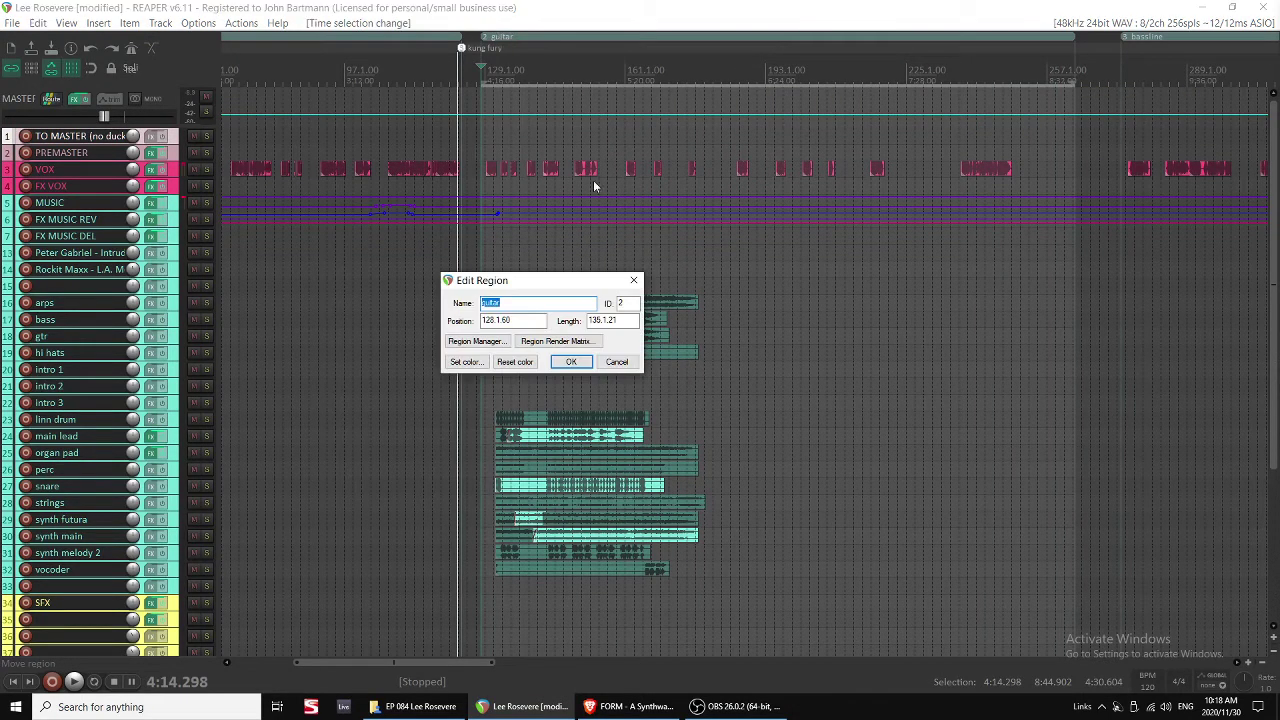
{"action": "type", "text": "breakdown"}
{"action": "key", "text": "Return"}
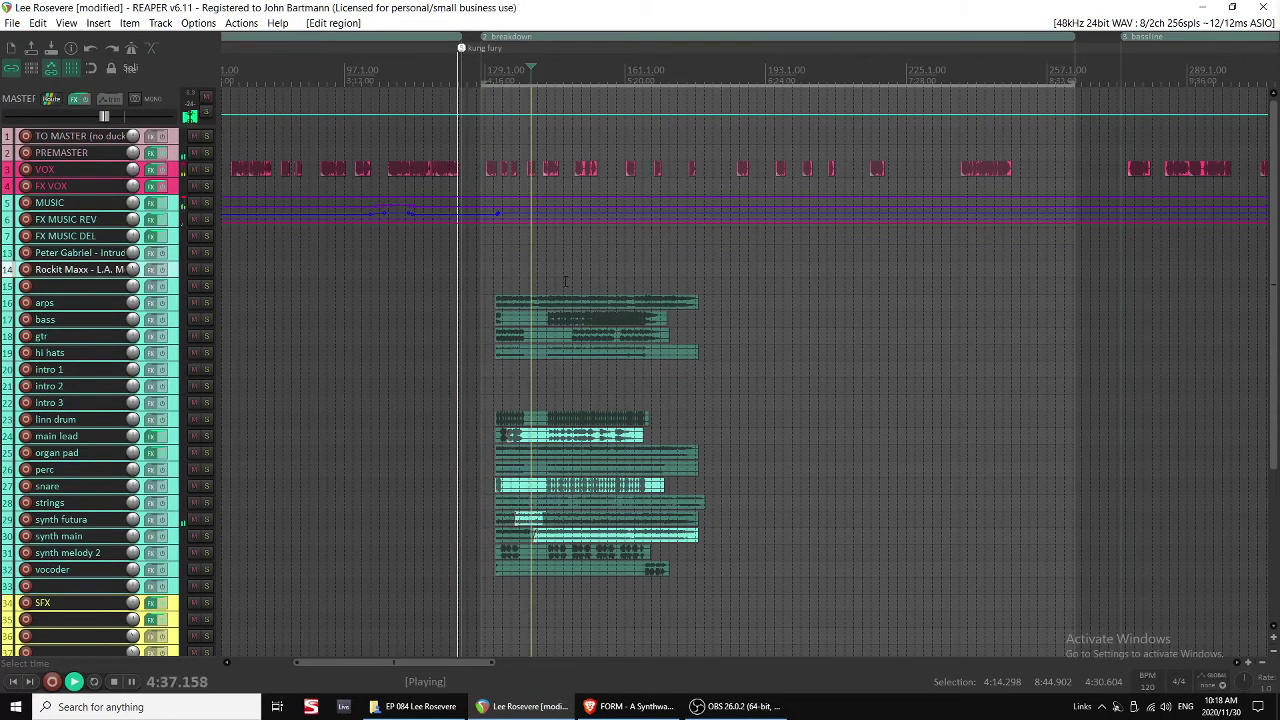
Split the snare clip at about bar 143, where its hits resume, and mute the part after the split.
{"action": "scroll", "coordinate": [700, 268], "scroll_direction": "up", "scroll_amount": 4}
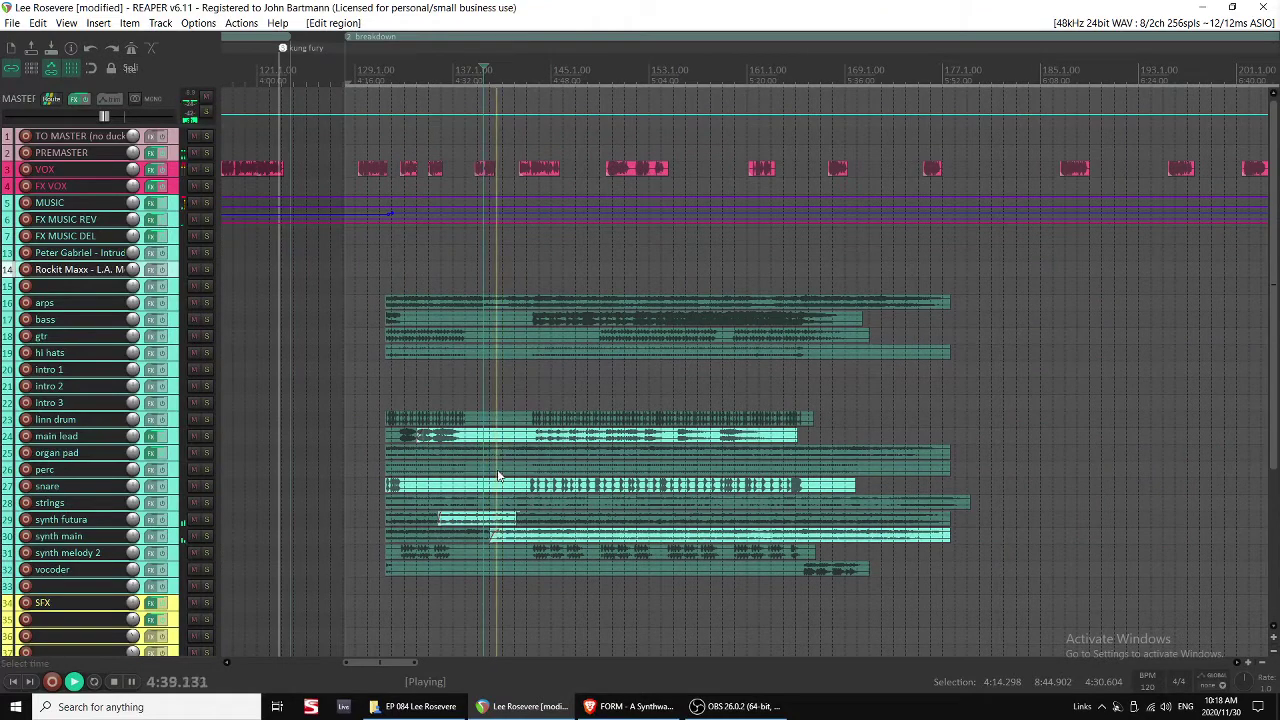
{"action": "scroll", "coordinate": [545, 543], "scroll_direction": "up", "scroll_amount": 3}
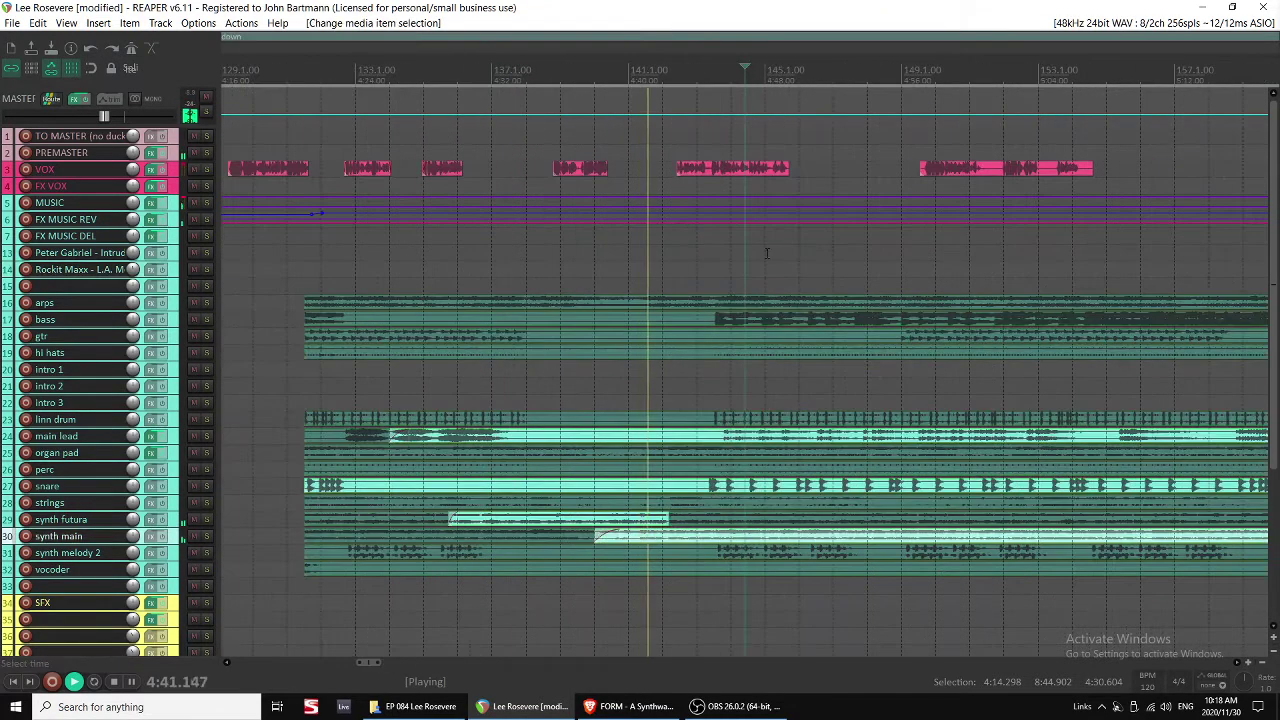
{"action": "scroll", "coordinate": [763, 184], "scroll_direction": "right", "scroll_amount": 1}
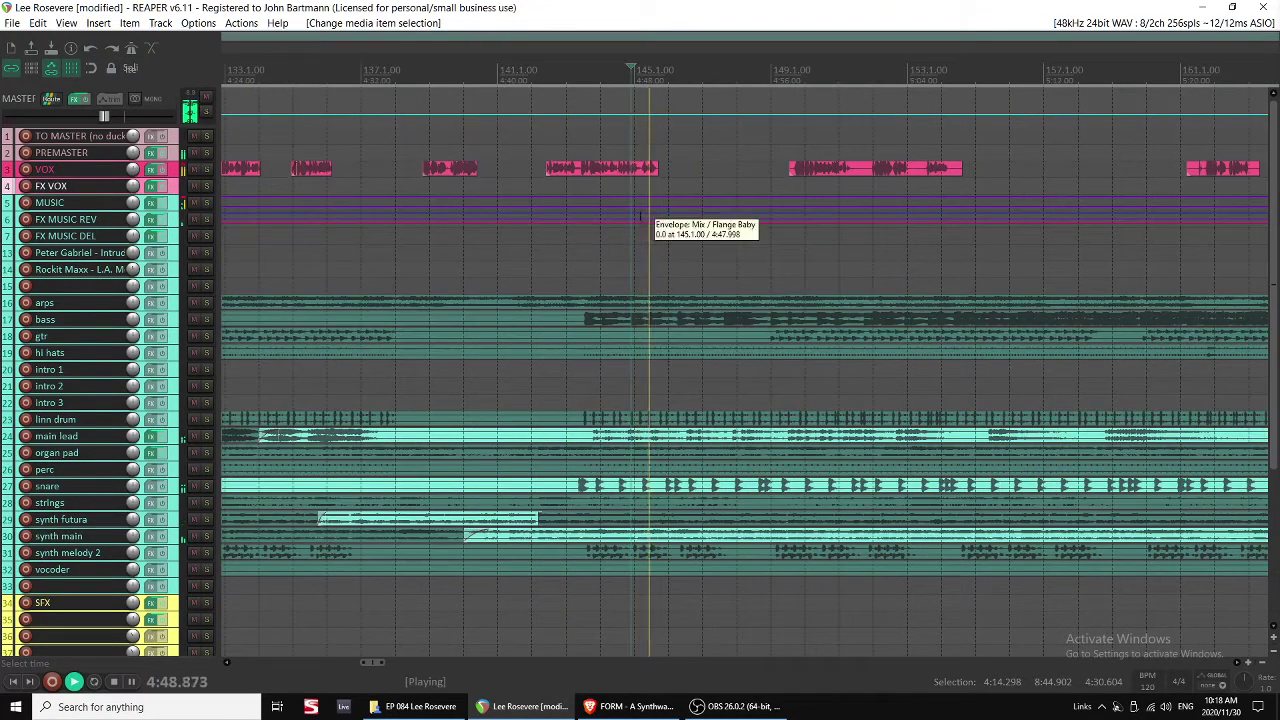
{"action": "key", "text": "space"}
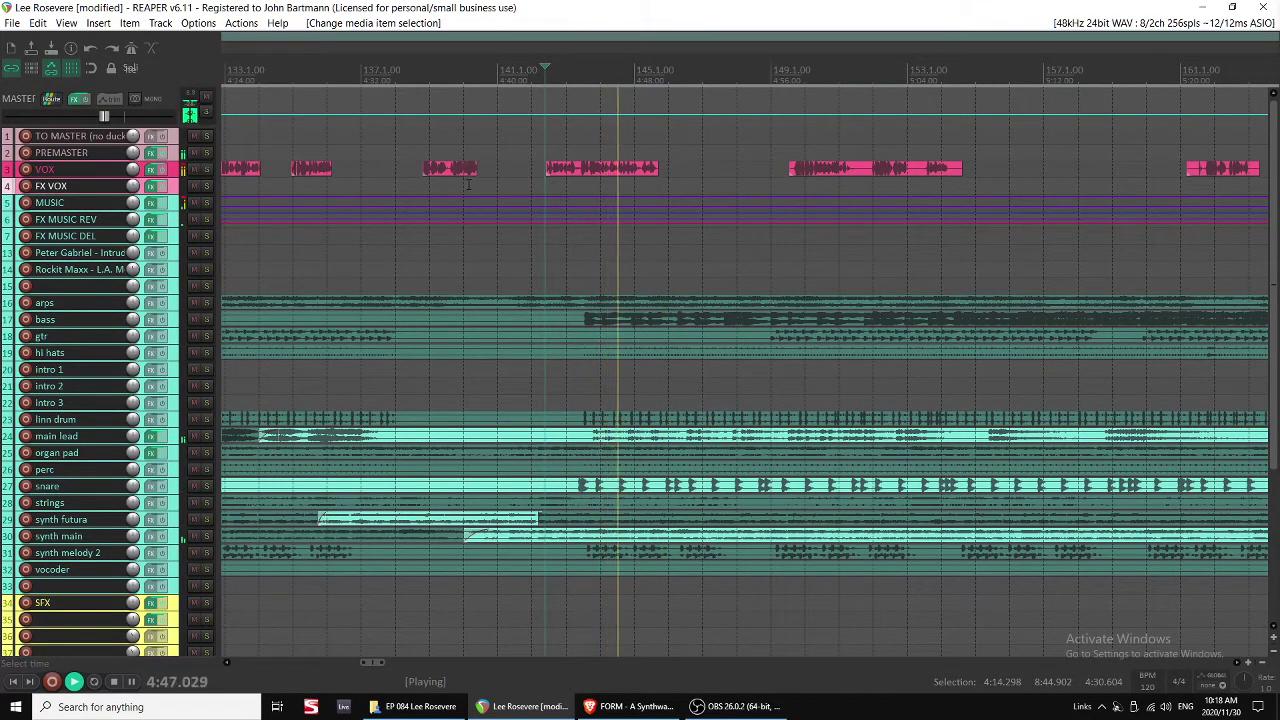
{"action": "key", "text": "shift+s"}
{"action": "left_click", "coordinate": [593, 490]}
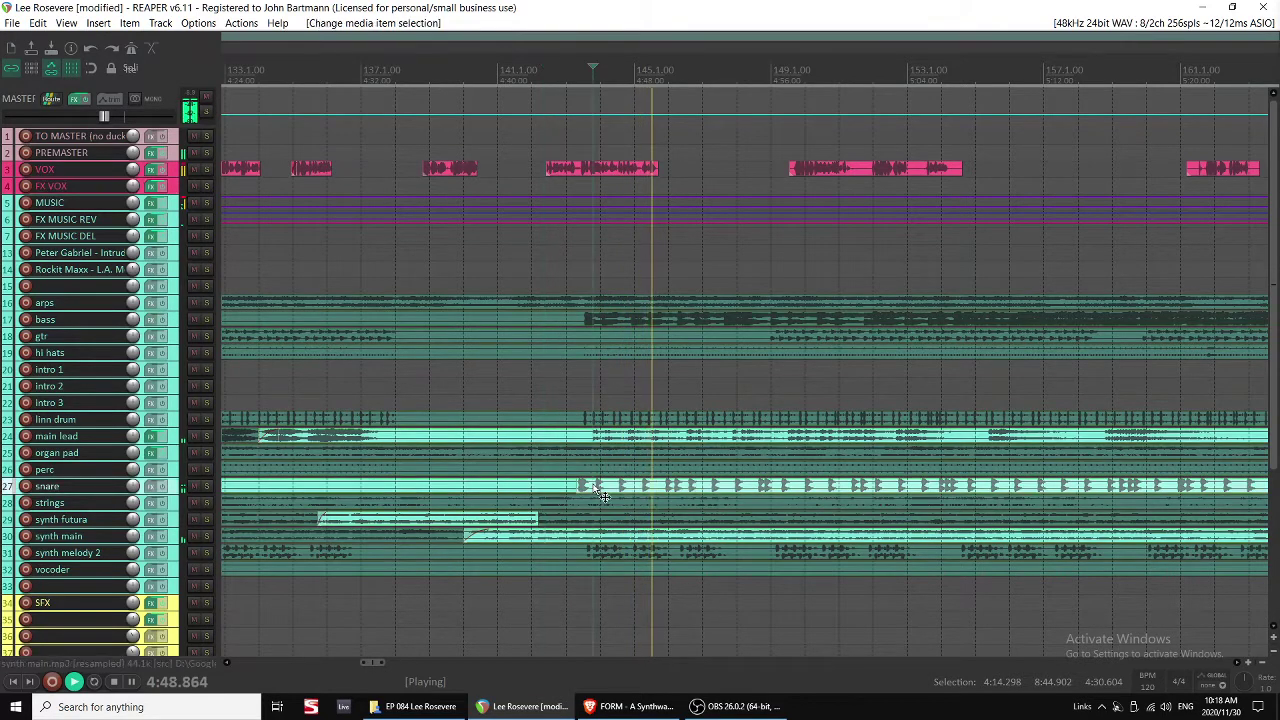
{"action": "key", "text": "alt+m"}
{"action": "scroll", "coordinate": [617, 293], "scroll_direction": "down", "scroll_amount": 3}
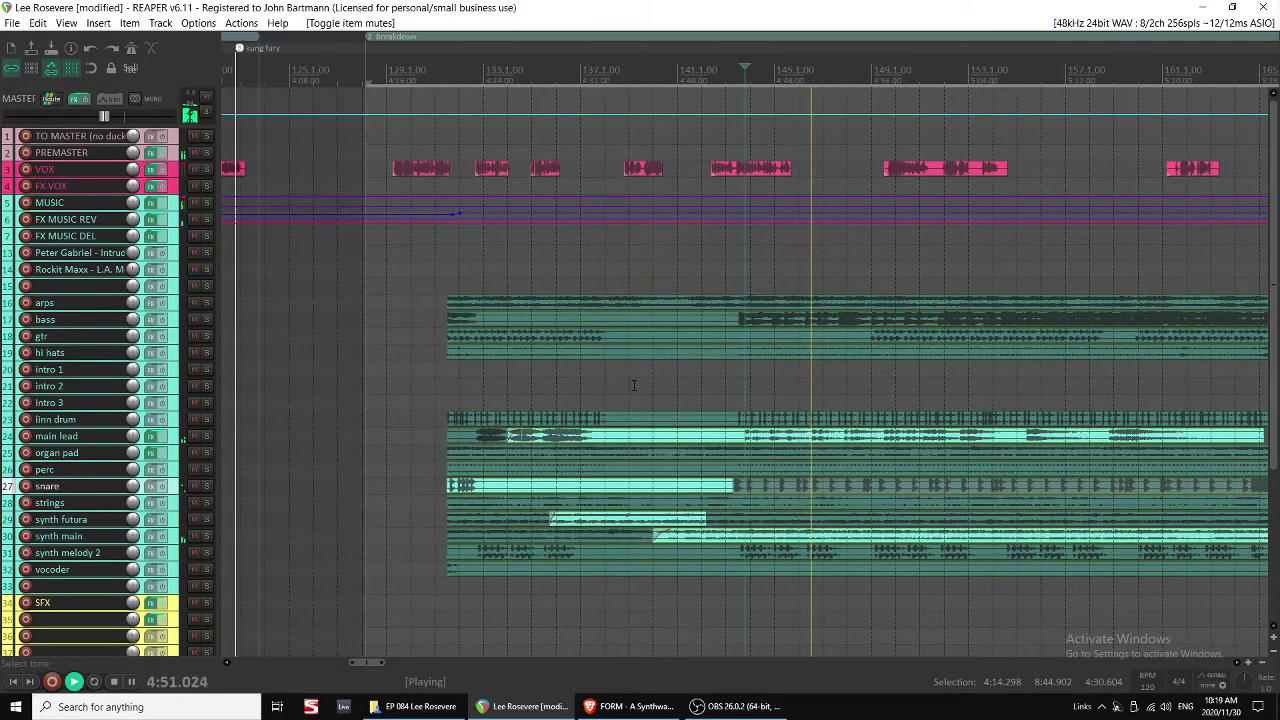
Split all the song stem clips at about bar 149 and delete everything after the split.
{"action": "key", "text": "space"}
{"action": "left_click", "coordinate": [617, 293]}
{"action": "scroll", "coordinate": [743, 306], "scroll_direction": "down", "scroll_amount": 5}
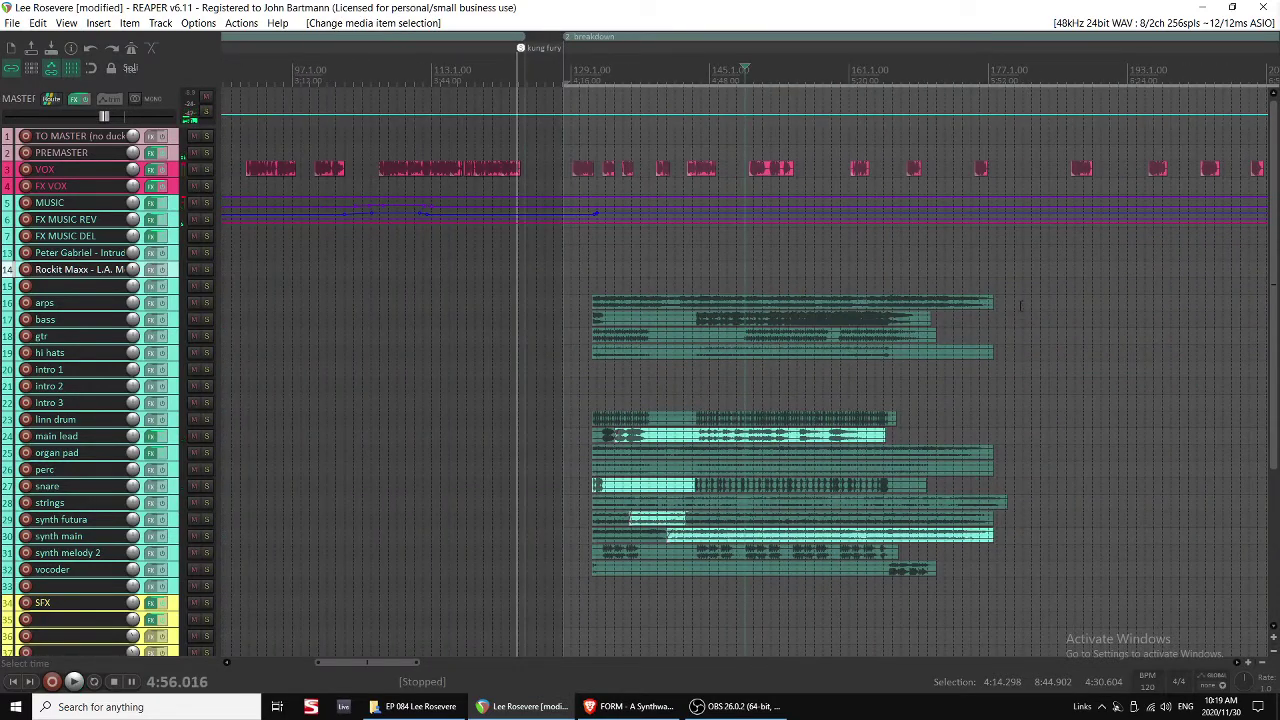
{"action": "left_click_drag", "start_coordinate": [1020, 285], "coordinate": [742, 586]}
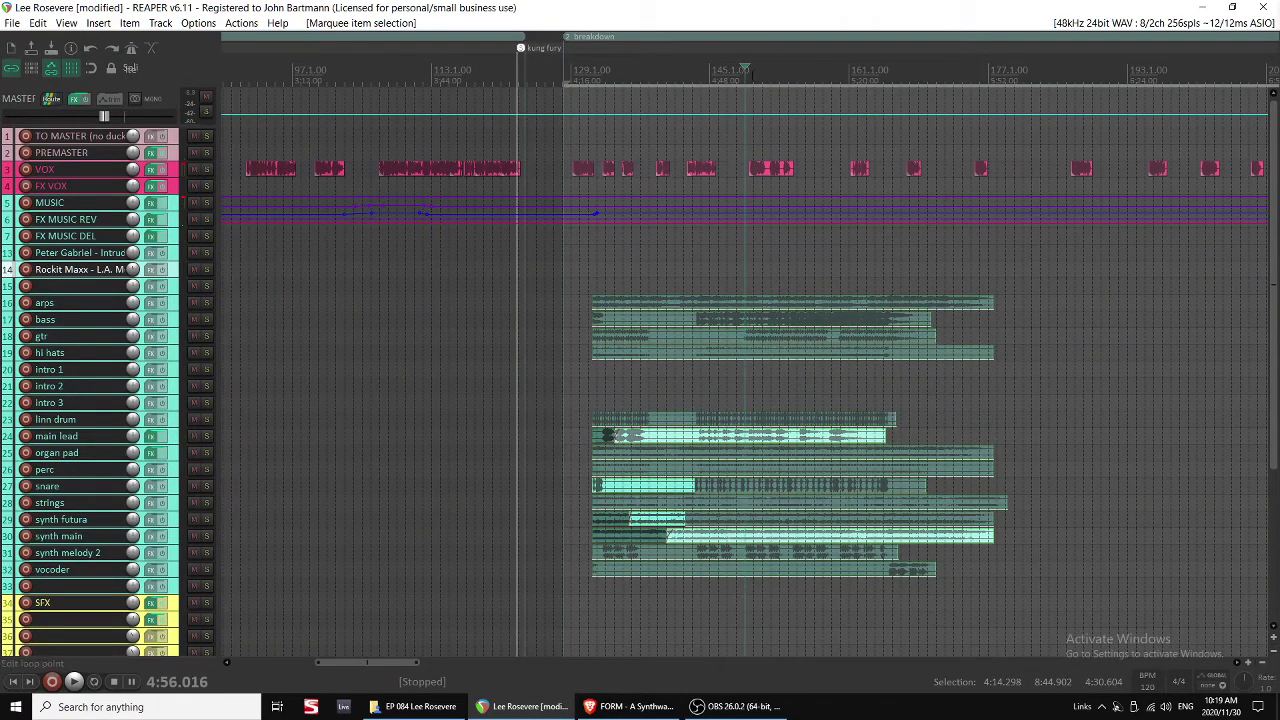
{"action": "key", "text": "s"}
{"action": "left_click_drag", "start_coordinate": [778, 498], "coordinate": [815, 549]}
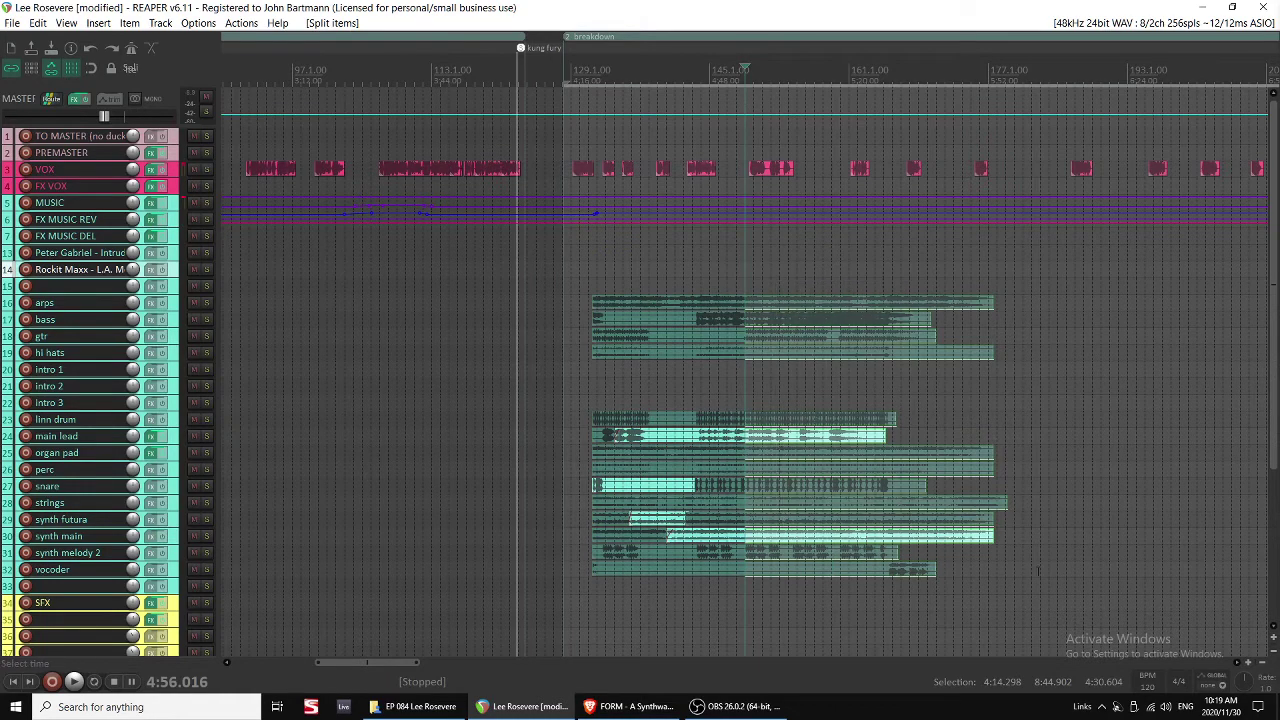
{"action": "left_click_drag", "start_coordinate": [1045, 593], "coordinate": [765, 272]}
{"action": "key", "text": "Delete"}
Insert the song stems from the Stems folder again on separate tracks, starting at about bar 154.
{"action": "left_click_drag", "start_coordinate": [647, 313], "coordinate": [686, 558]}
{"action": "scroll", "coordinate": [686, 558], "scroll_direction": "down", "scroll_amount": 2}
{"action": "key", "text": "alt+Tab"}
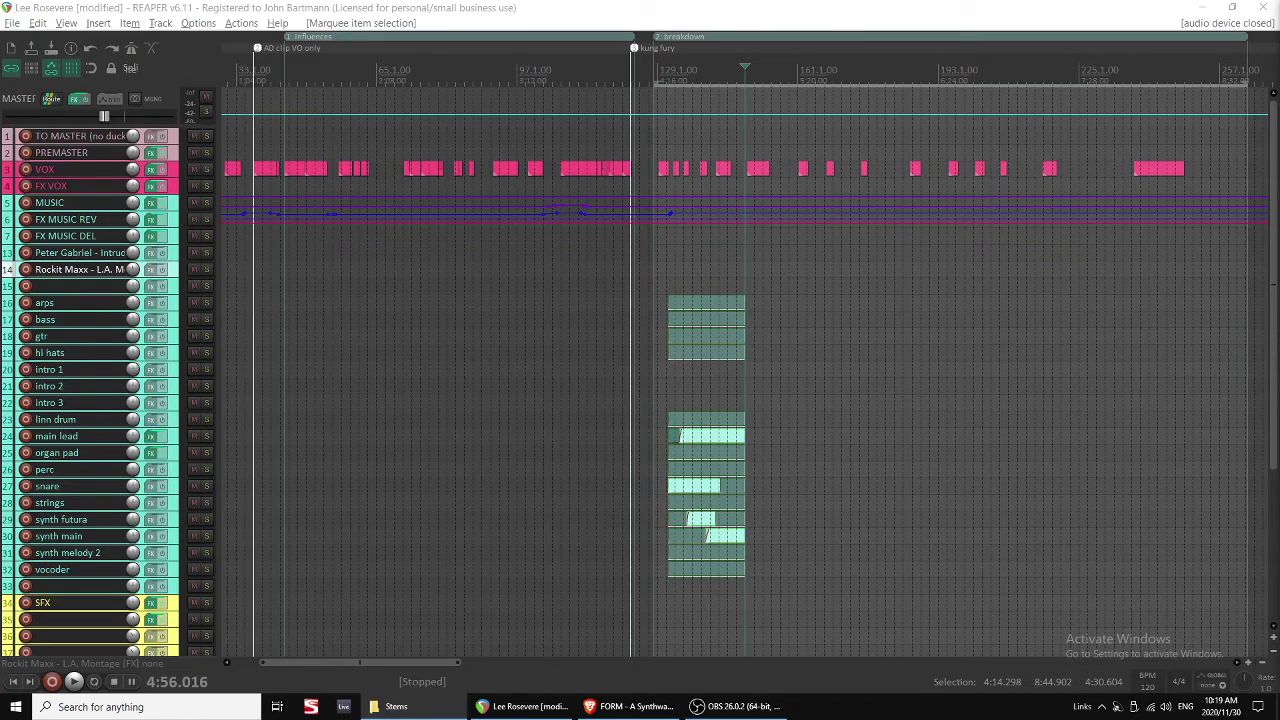
{"action": "left_click_drag", "start_coordinate": [1268, 308], "coordinate": [770, 310]}
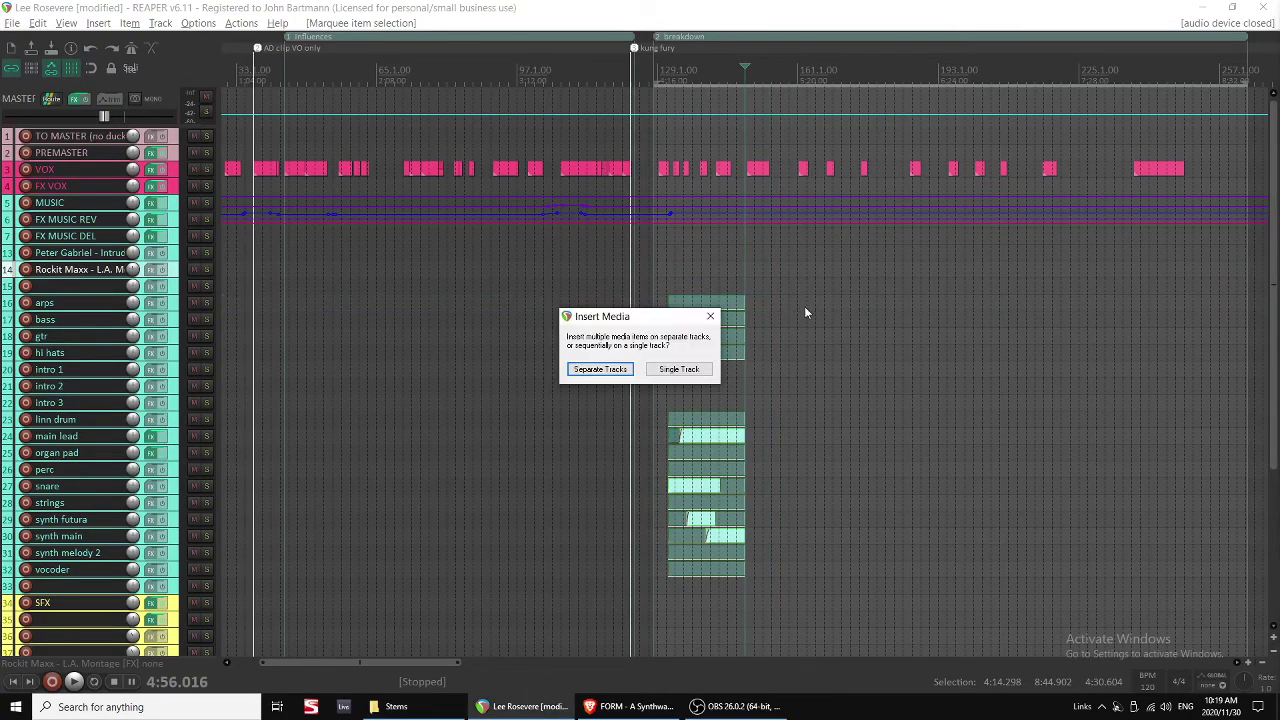
{"action": "left_click", "coordinate": [600, 368]}
{"action": "left_click", "coordinate": [797, 390]}
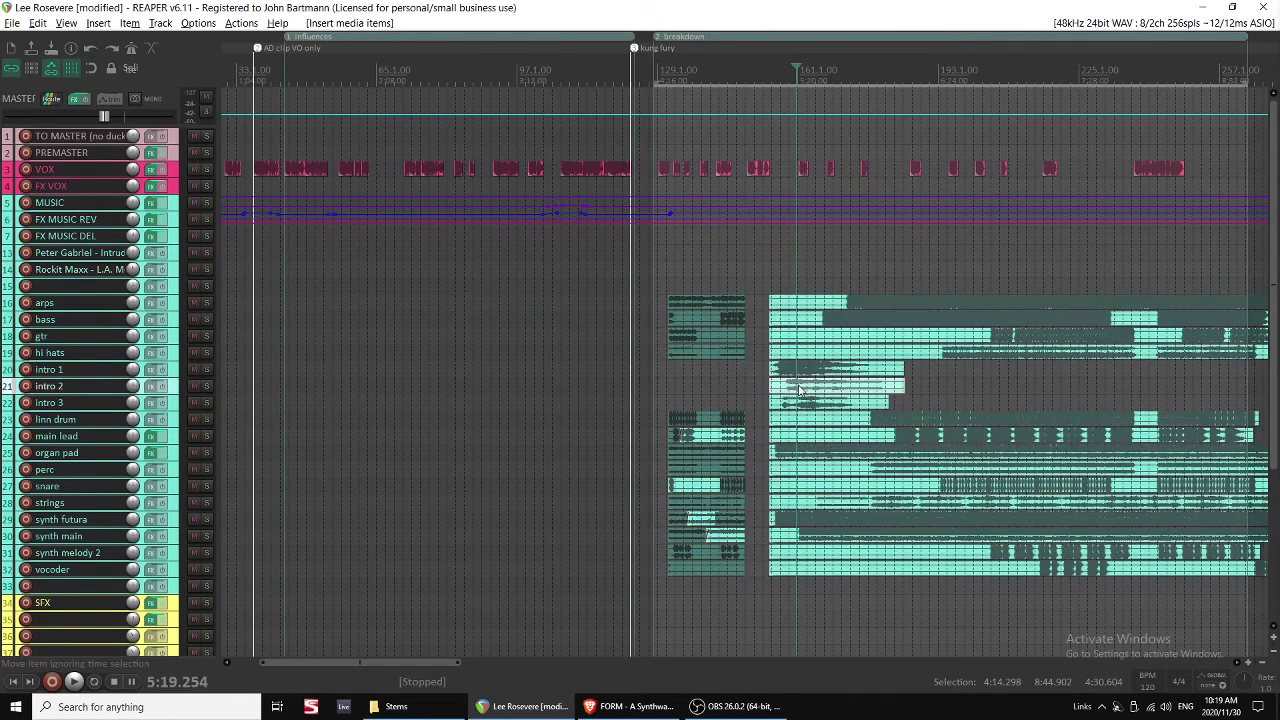
Hide the envelopes of the MUSIC and FX MUSIC REV tracks and save the project.
{"action": "scroll", "coordinate": [722, 290], "scroll_direction": "up", "scroll_amount": 2}
{"action": "scroll", "coordinate": [722, 290], "scroll_direction": "down", "scroll_amount": 2}
{"action": "left_click", "coordinate": [706, 277]}
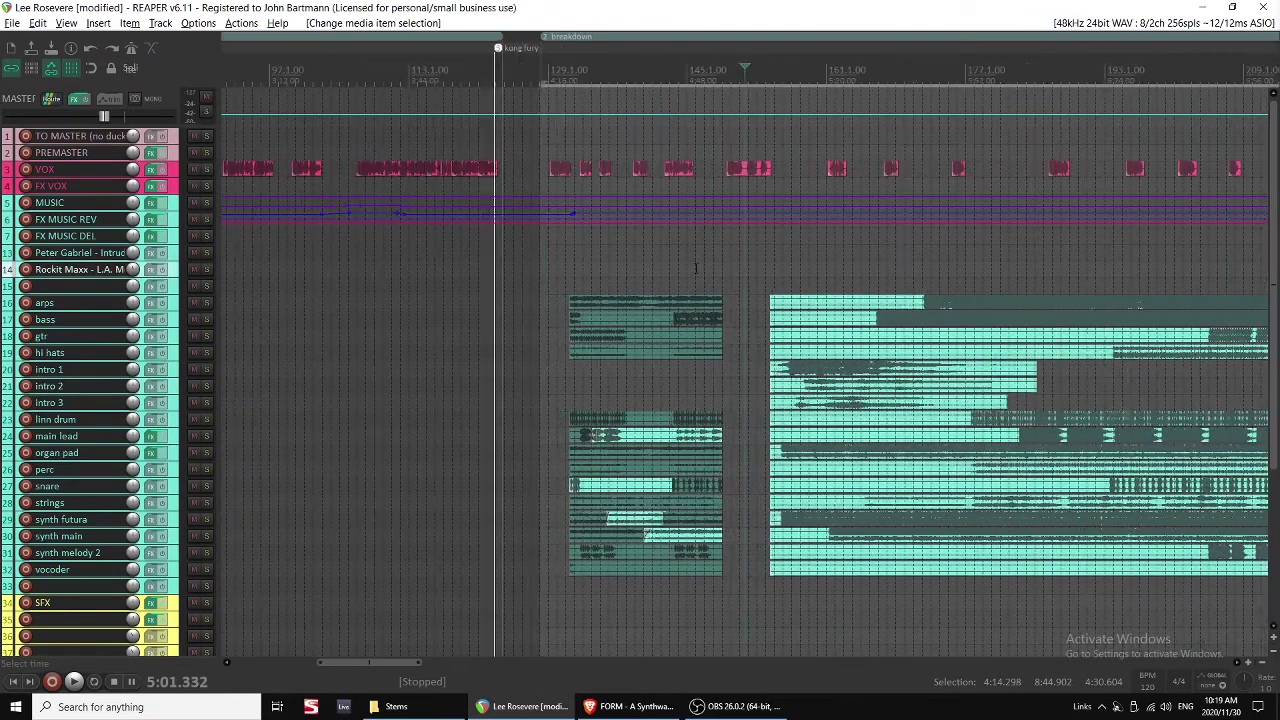
{"action": "scroll", "coordinate": [667, 277], "scroll_direction": "up", "scroll_amount": 3}
{"action": "left_click", "coordinate": [172, 205]}
{"action": "left_click", "coordinate": [174, 219]}
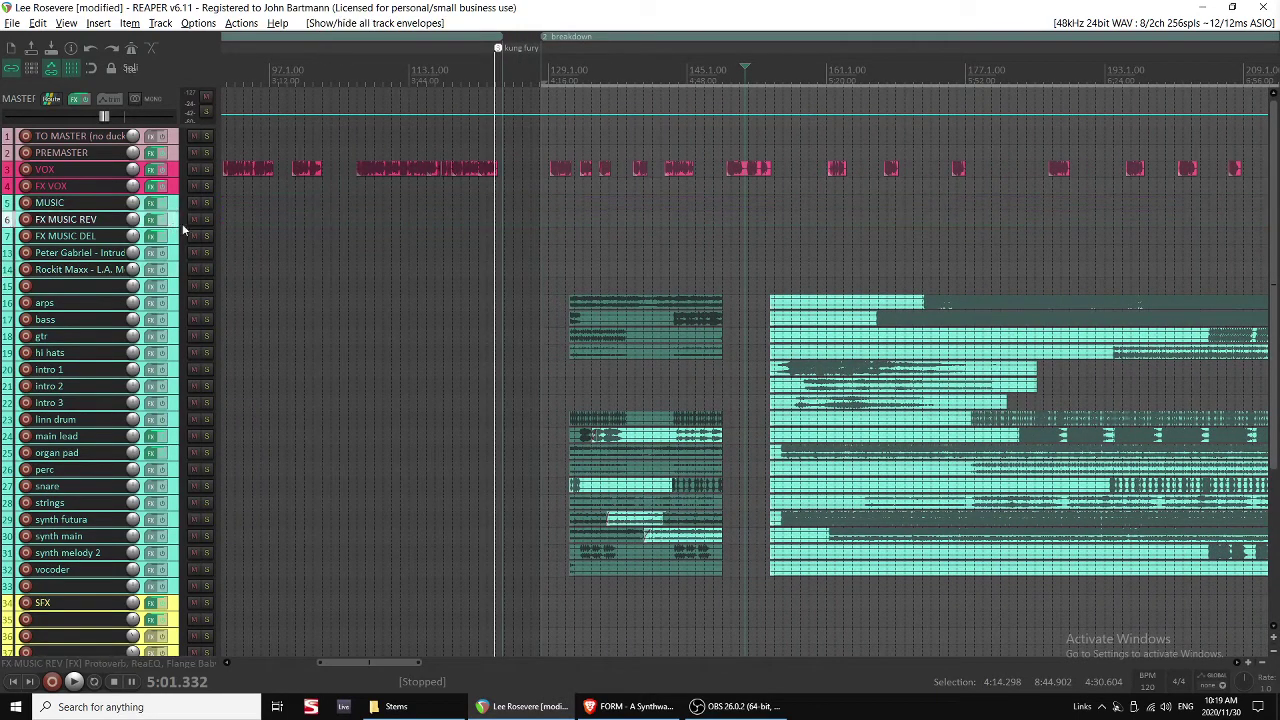
{"action": "key", "text": "ctrl+s"}
Play back the gap between the stems and move the vocal clip at bar 149 earlier to about bar 148.
{"action": "key", "text": "space"}
{"action": "scroll", "coordinate": [750, 245], "scroll_direction": "up", "scroll_amount": 4}
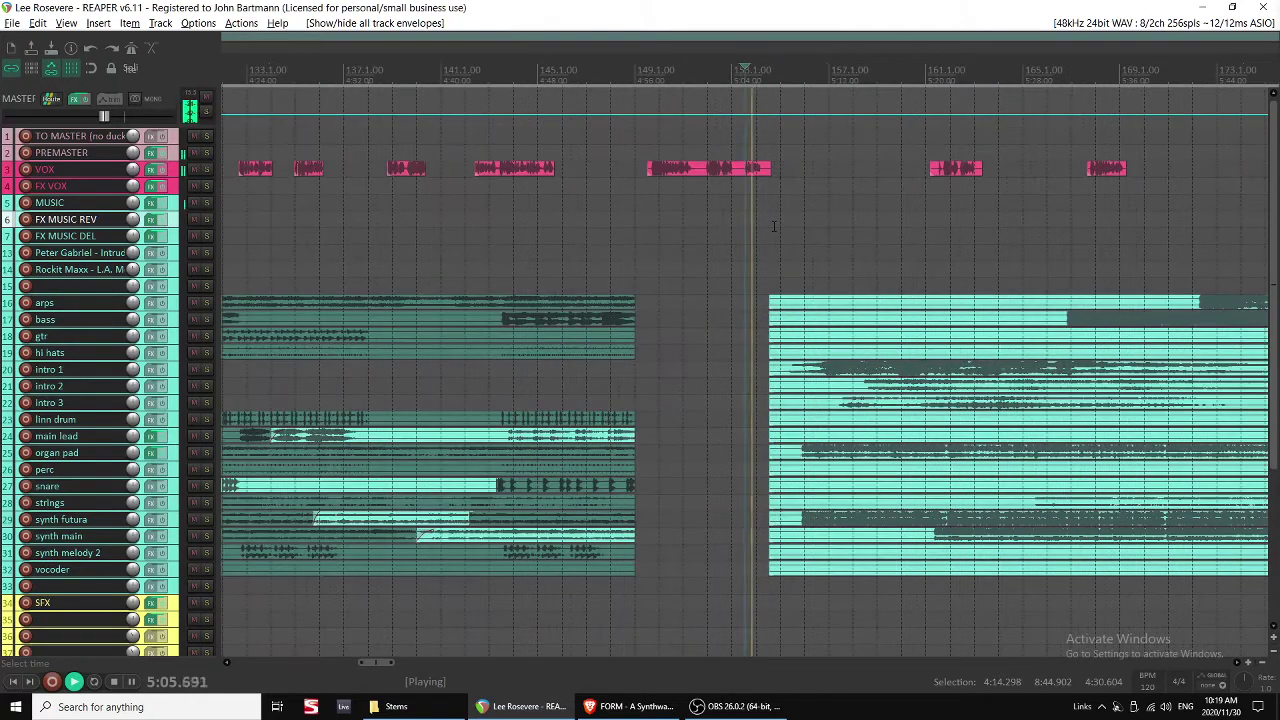
{"action": "key", "text": "space"}
{"action": "left_click", "coordinate": [585, 221]}
{"action": "key", "text": "space"}
{"action": "left_click", "coordinate": [648, 172]}
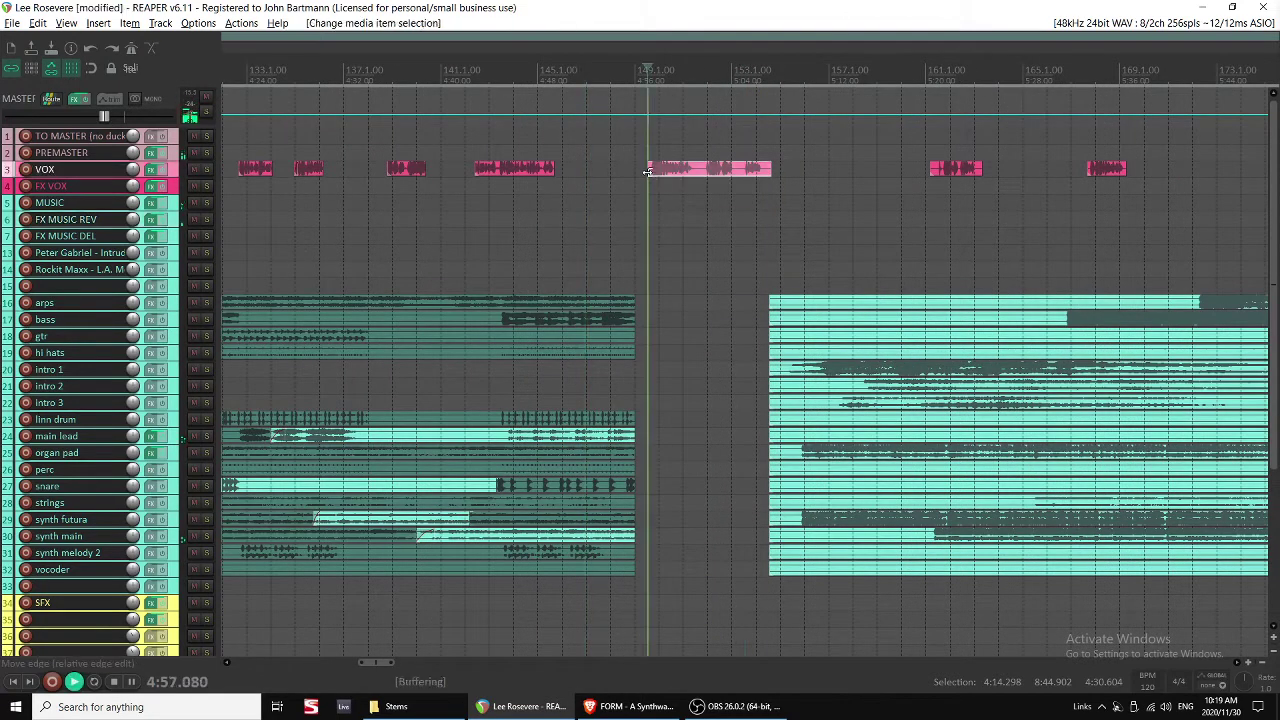
{"action": "left_click_drag", "start_coordinate": [648, 172], "coordinate": [606, 172]}
Listen to the end of the first stem section and add short fade-outs to its clips before bar 149.
{"action": "key", "text": "space"}
{"action": "left_click", "coordinate": [575, 185]}
{"action": "key", "text": "space"}
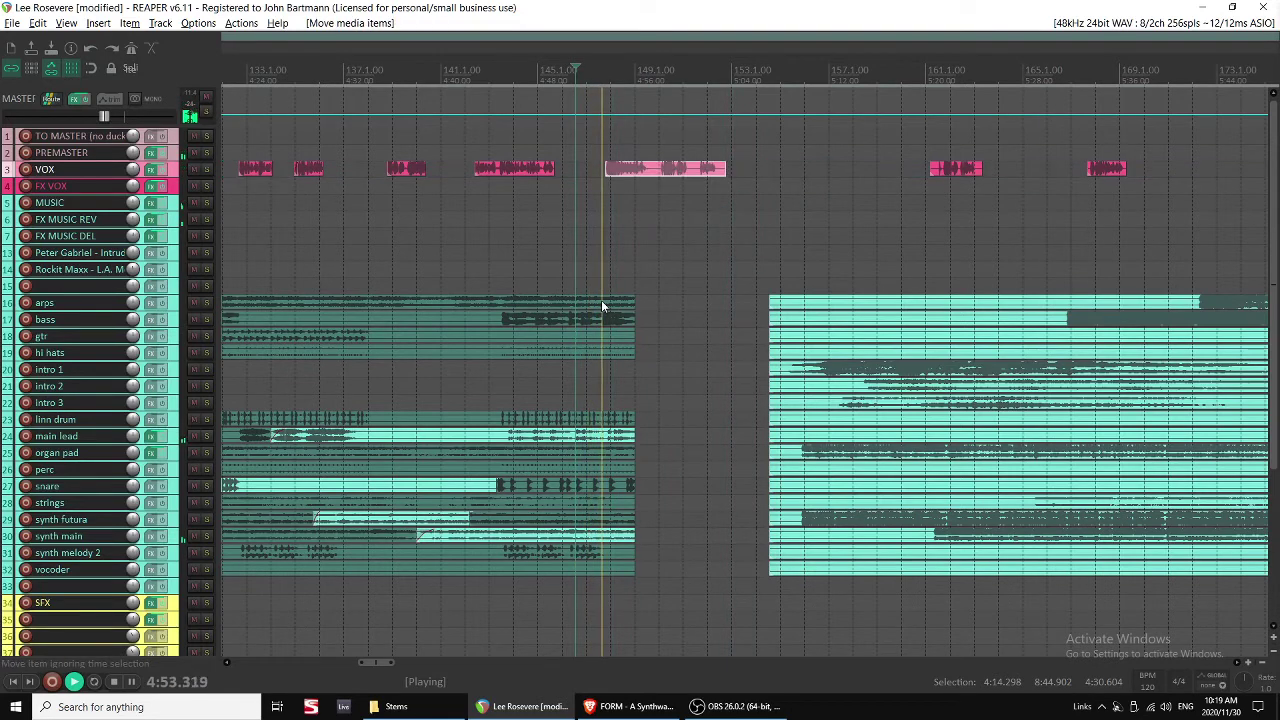
{"action": "left_click_drag", "start_coordinate": [633, 531], "coordinate": [623, 531]}
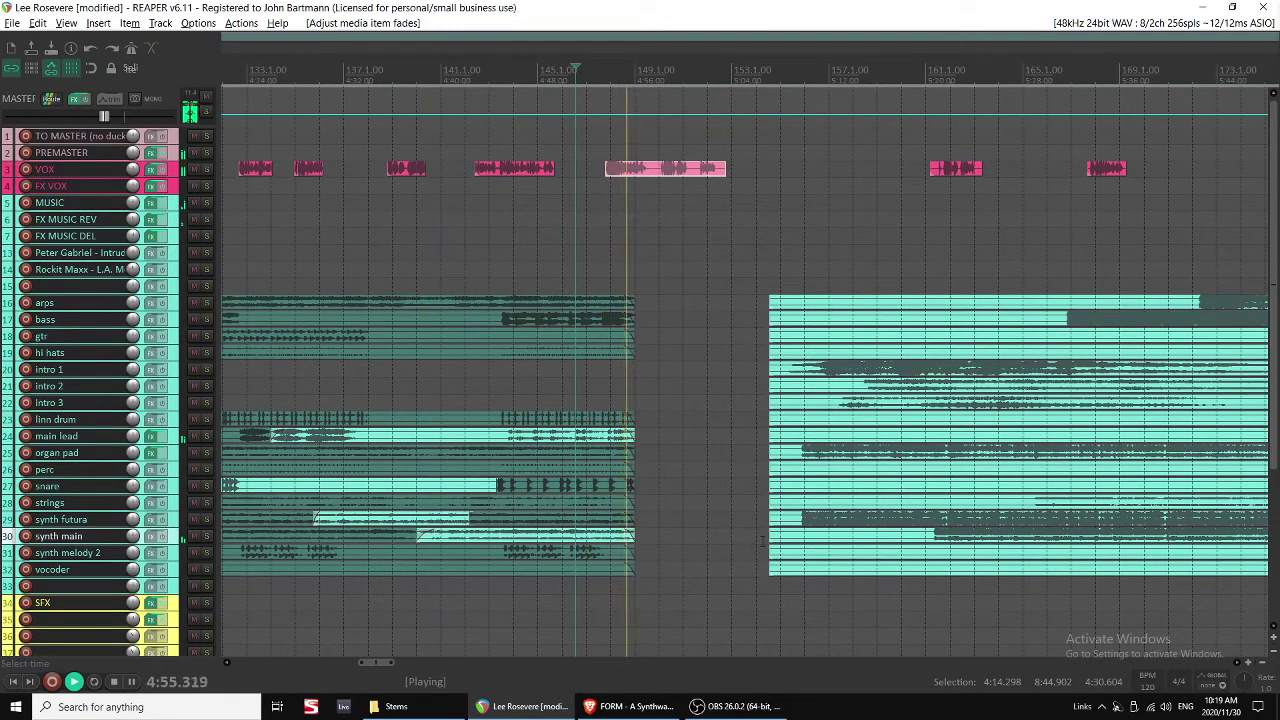
Group the newly inserted stem clips and move them earlier to start at 148.1.51, overlapping the faded ends.
{"action": "left_click_drag", "start_coordinate": [774, 539], "coordinate": [663, 543]}
{"action": "key", "text": "Escape"}
{"action": "left_click_drag", "start_coordinate": [806, 602], "coordinate": [874, 254]}
{"action": "key", "text": "space"}
{"action": "key", "text": "ctrl+g"}
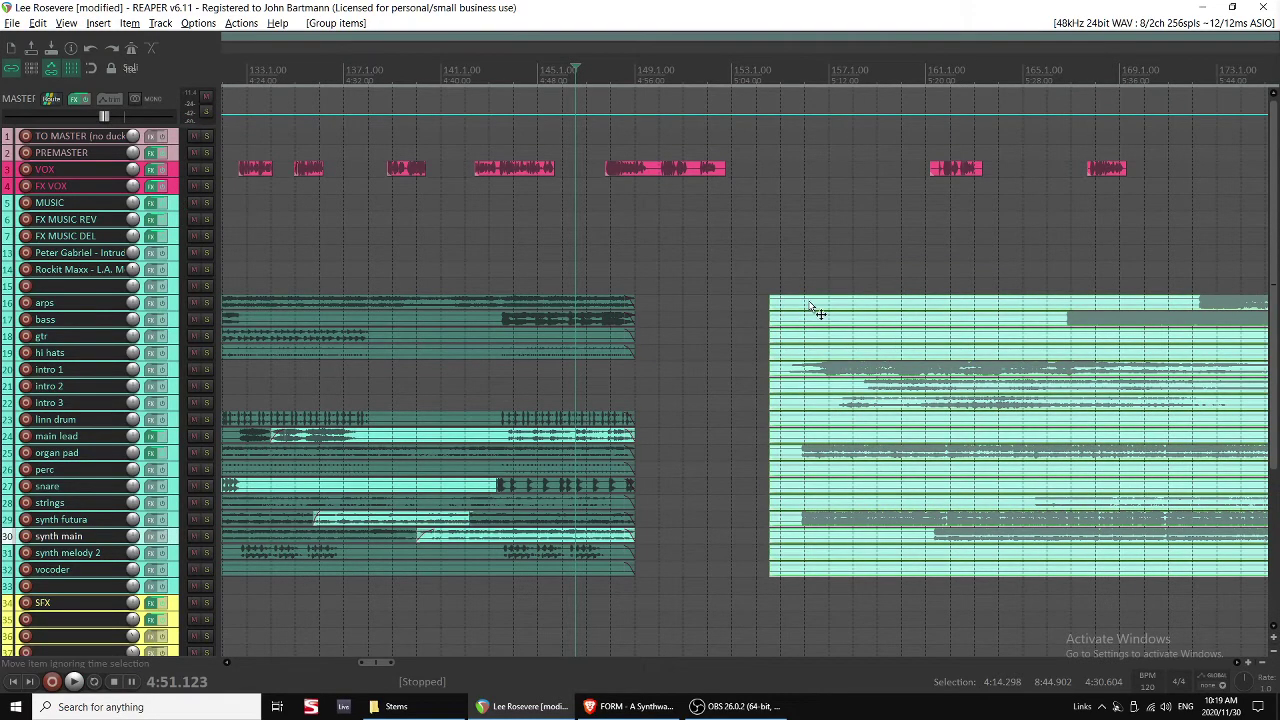
{"action": "left_click_drag", "start_coordinate": [812, 308], "coordinate": [624, 314]}
Play the transition, split the vocal clip at about bar 150, and delete its last part after about bar 151.
{"action": "left_click", "coordinate": [622, 272]}
{"action": "key", "text": "space"}
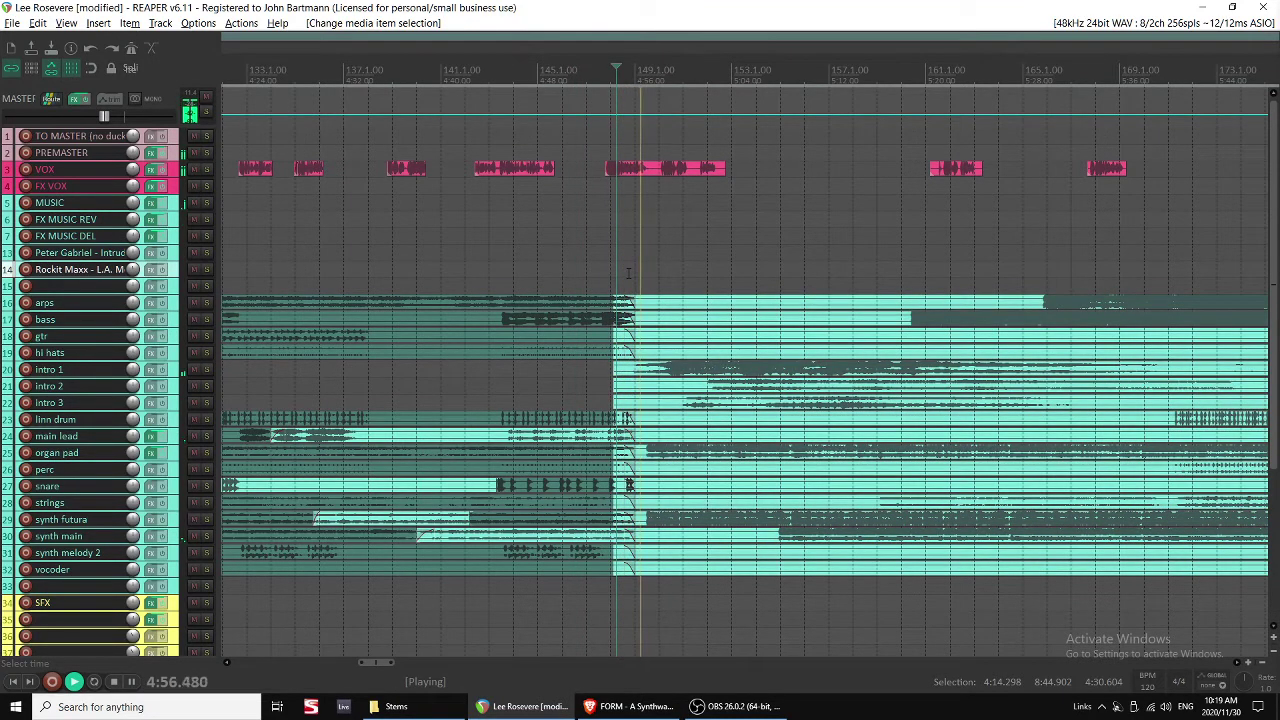
{"action": "key", "text": "s"}
{"action": "left_click", "coordinate": [669, 172]}
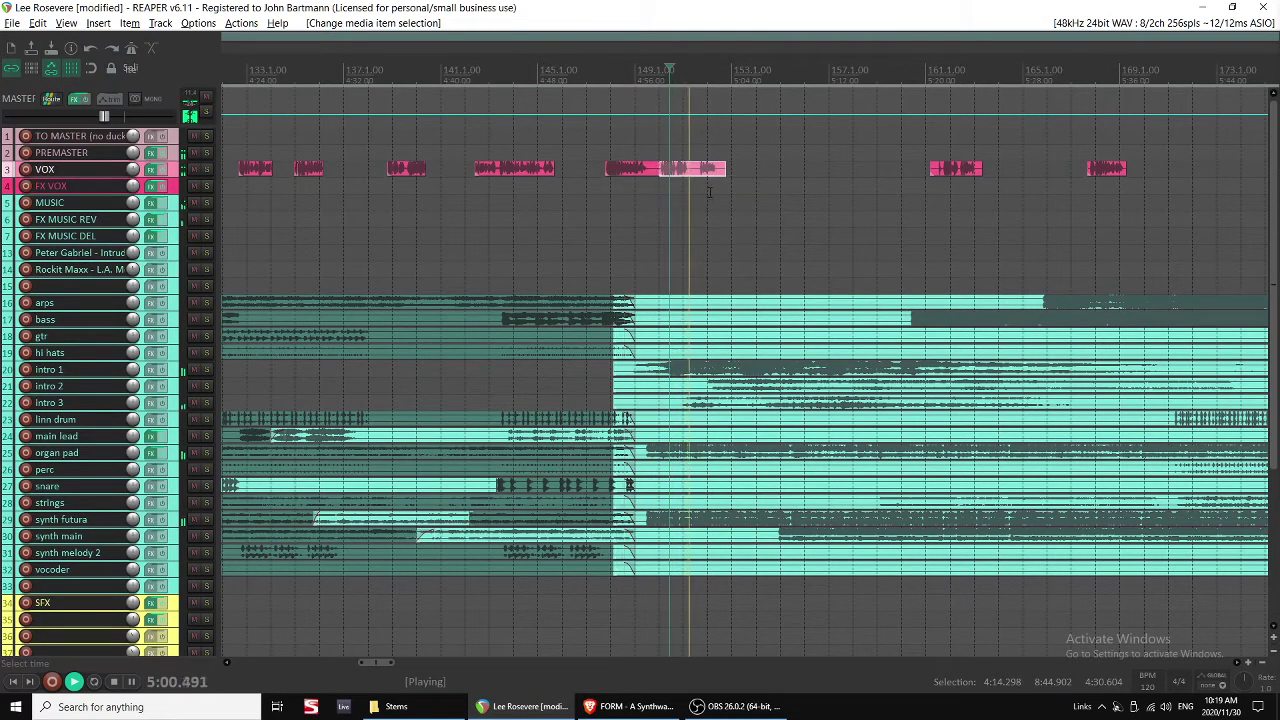
{"action": "key", "text": "s"}
{"action": "left_click_drag", "start_coordinate": [715, 172], "coordinate": [687, 171]}
{"action": "key", "text": "Delete"}
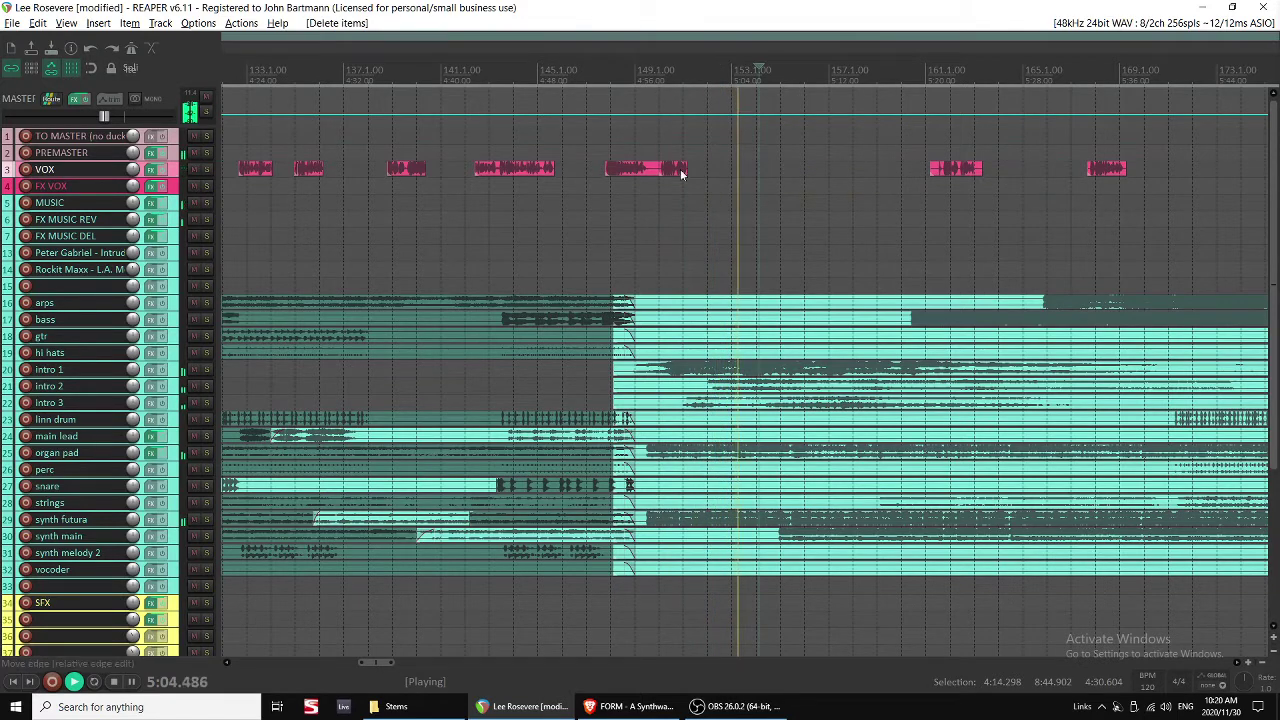
Lower the item volume of all the newly inserted stem clips to -10.2 dB.
{"action": "left_click_drag", "start_coordinate": [757, 305], "coordinate": [831, 592]}
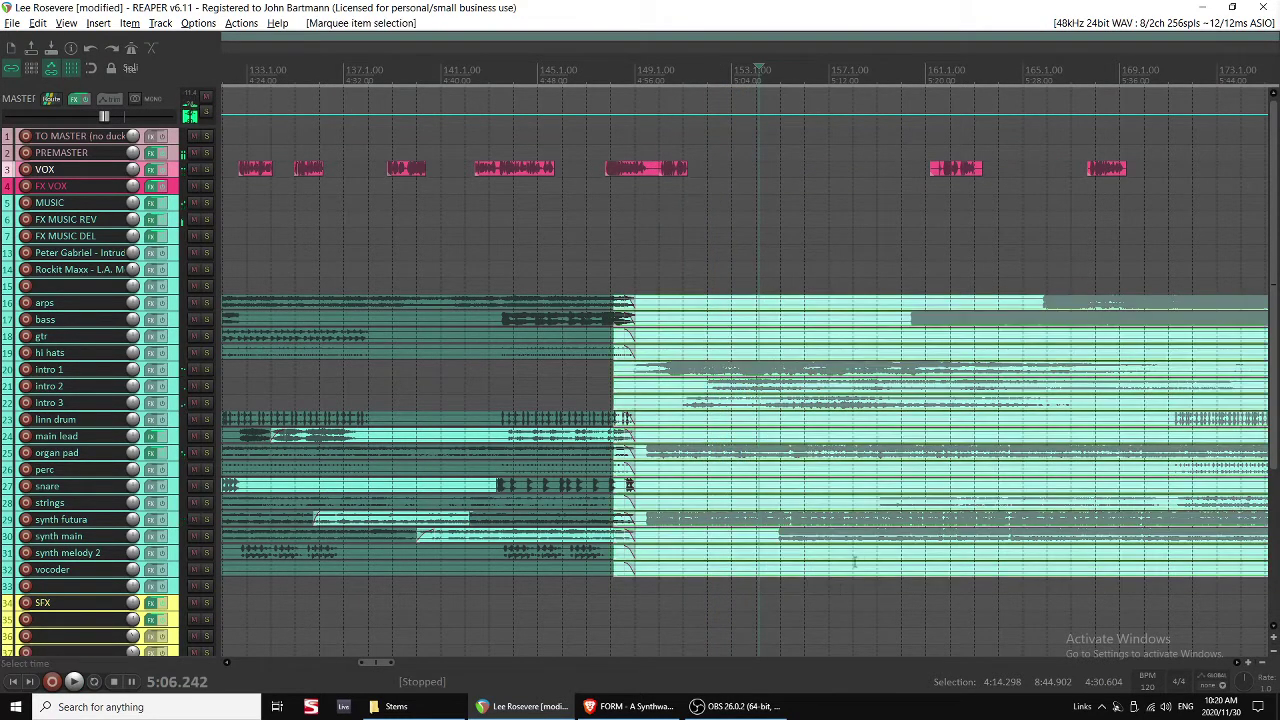
{"action": "key", "text": "F2"}
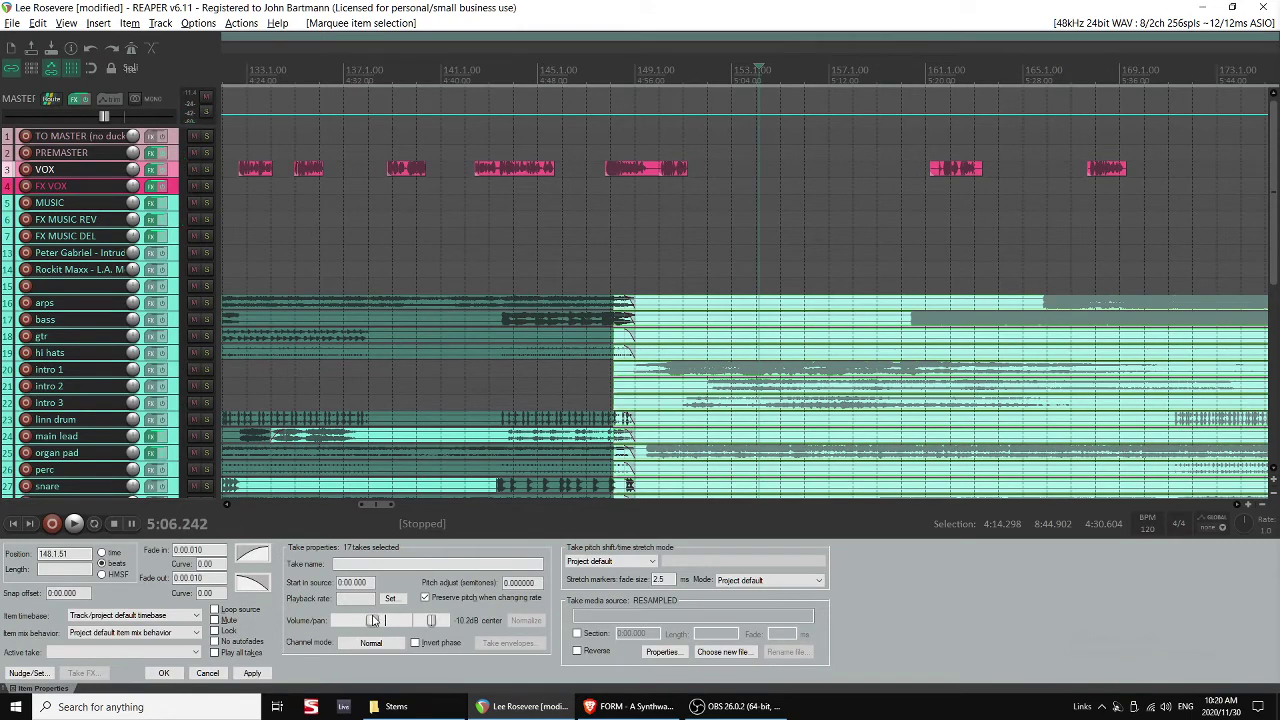
{"action": "left_click", "coordinate": [251, 673]}
{"action": "key", "text": "Escape"}
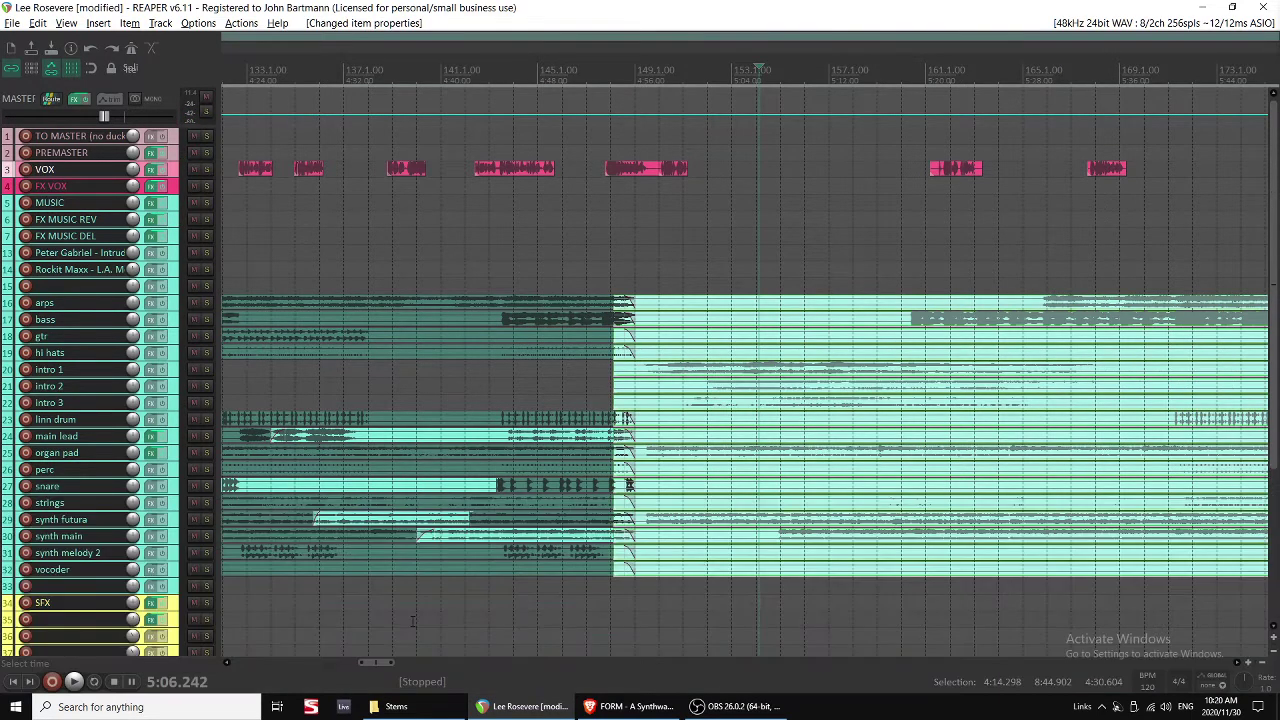
Play the transition again and trim the silent tail off the vocal clip that starts at about bar 148.
{"action": "left_click", "coordinate": [573, 245]}
{"action": "key", "text": "space"}
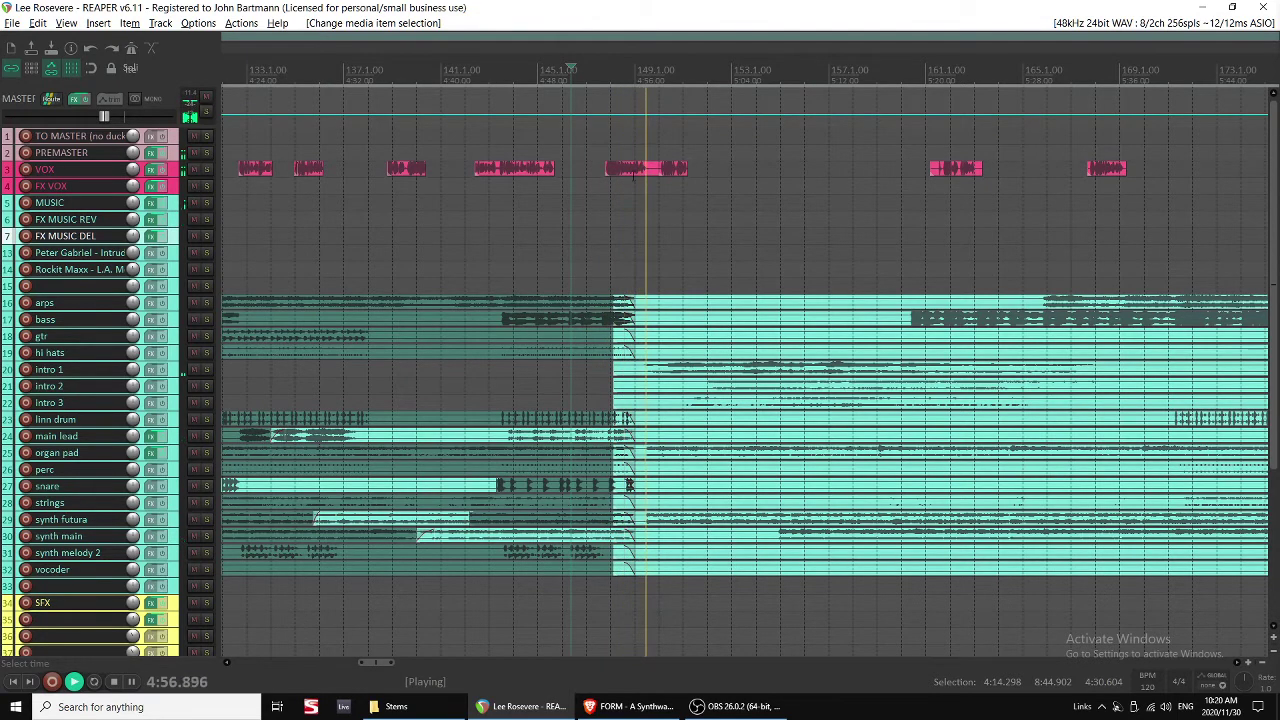
{"action": "left_click", "coordinate": [651, 169]}
{"action": "scroll", "coordinate": [682, 203], "scroll_direction": "up", "scroll_amount": 3}
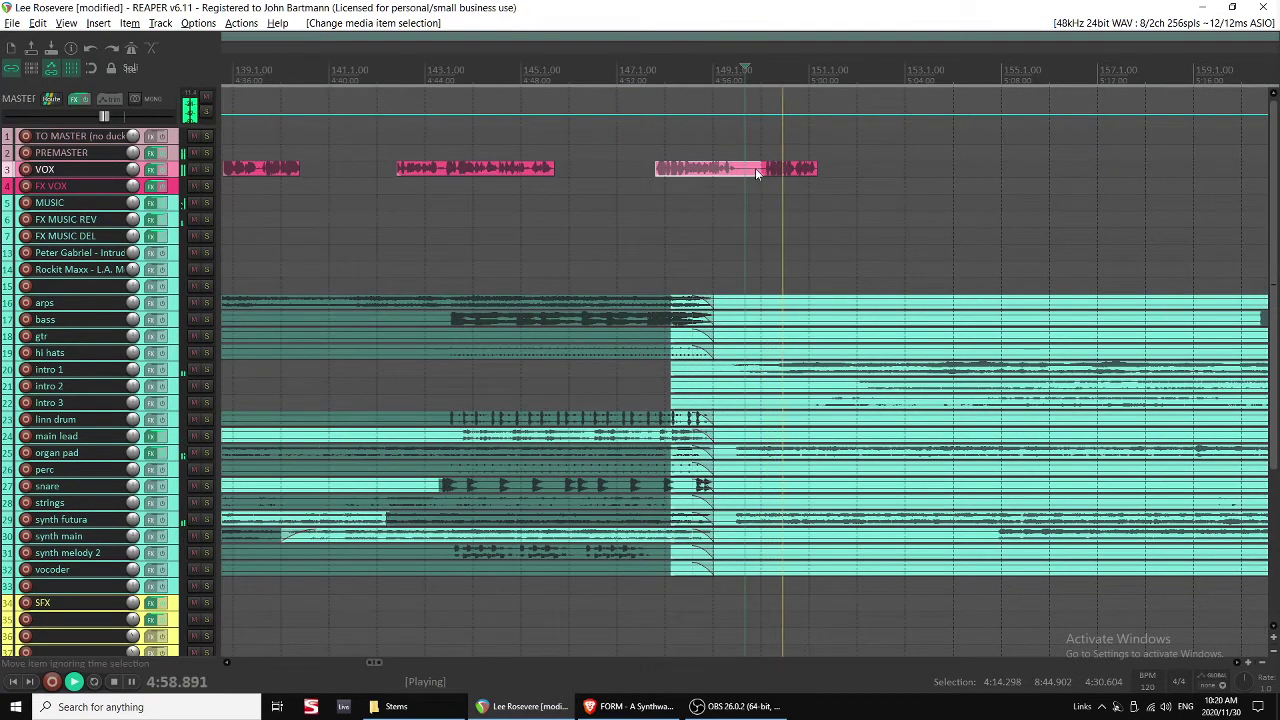
{"action": "left_click_drag", "start_coordinate": [755, 168], "coordinate": [629, 174]}
Move the vocal clip at bar 161 earlier to about bar 154 and trim its quiet start.
{"action": "scroll", "coordinate": [744, 170], "scroll_direction": "down", "scroll_amount": 3}
{"action": "scroll", "coordinate": [770, 172], "scroll_direction": "right", "scroll_amount": 3}
{"action": "scroll", "coordinate": [661, 184], "scroll_direction": "up", "scroll_amount": 3}
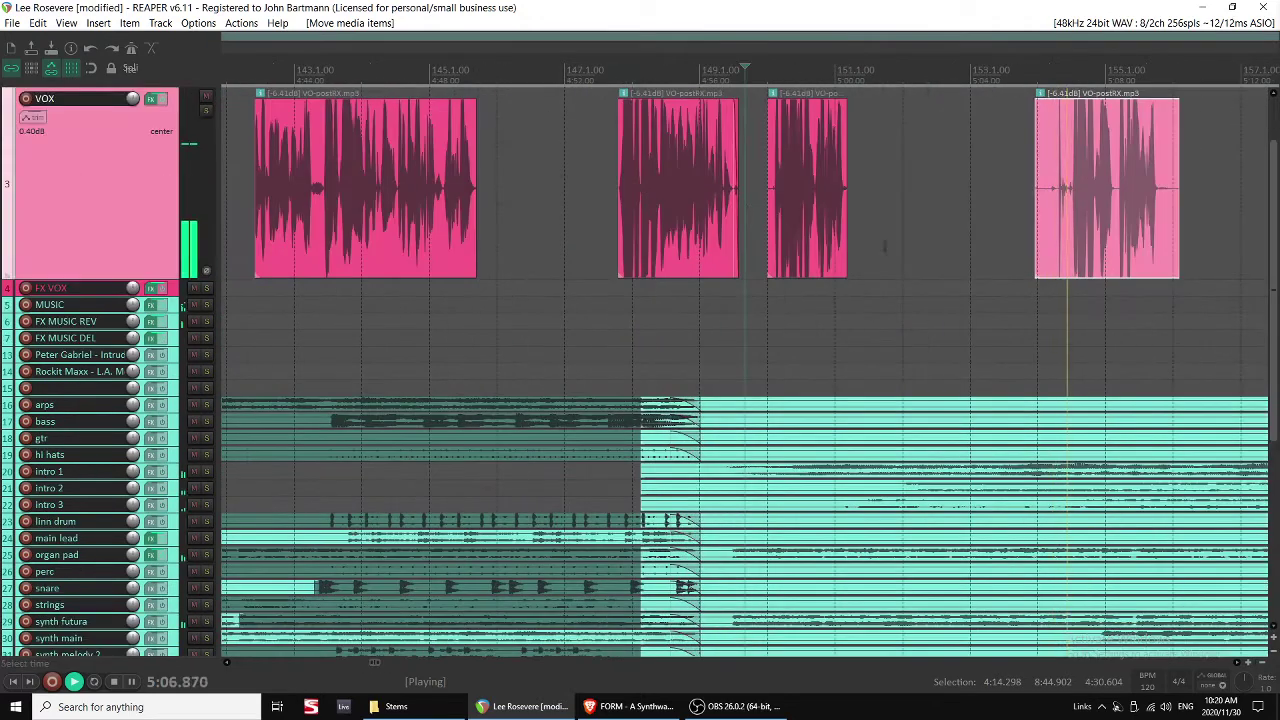
{"action": "scroll", "coordinate": [885, 245], "scroll_direction": "right", "scroll_amount": 3}
{"action": "left_click", "coordinate": [721, 224]}
{"action": "left_click_drag", "start_coordinate": [645, 228], "coordinate": [680, 228]}
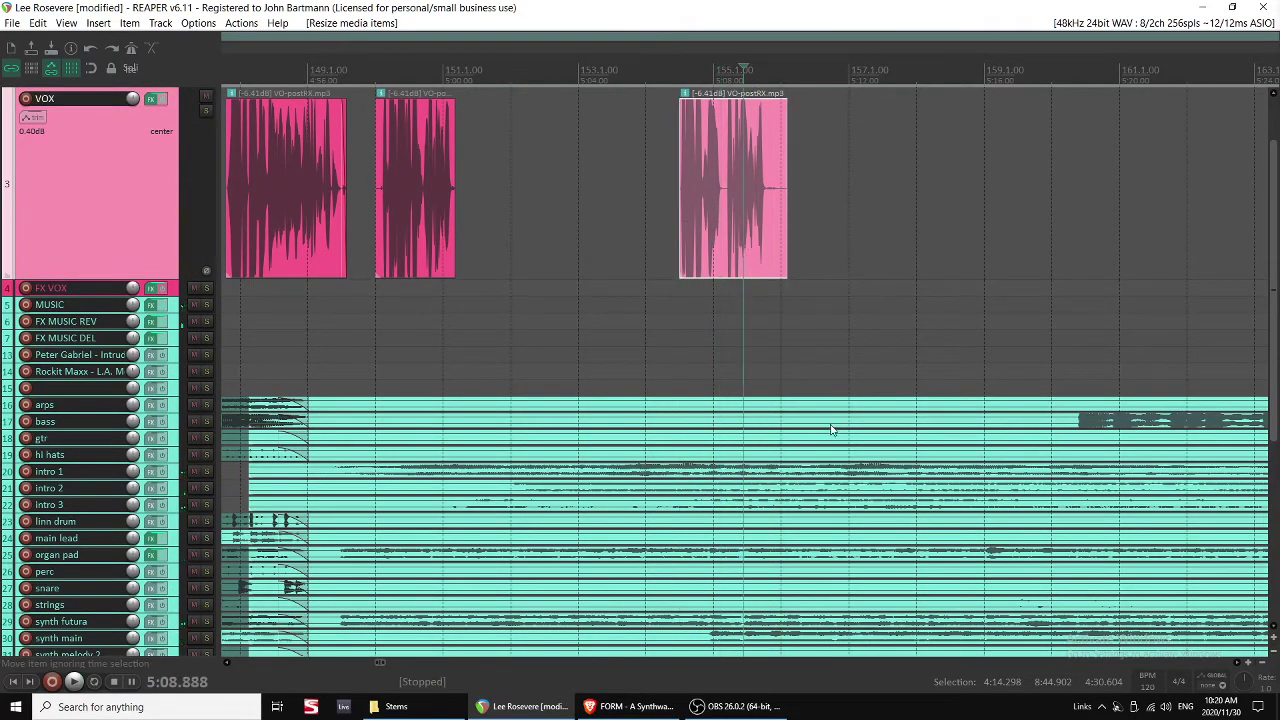
Save the project and split the grouped stem clips where the synth main part enters, just before bar 155.
{"action": "scroll", "coordinate": [845, 447], "scroll_direction": "down", "scroll_amount": 2}
{"action": "scroll", "coordinate": [794, 446], "scroll_direction": "down", "scroll_amount": 2}
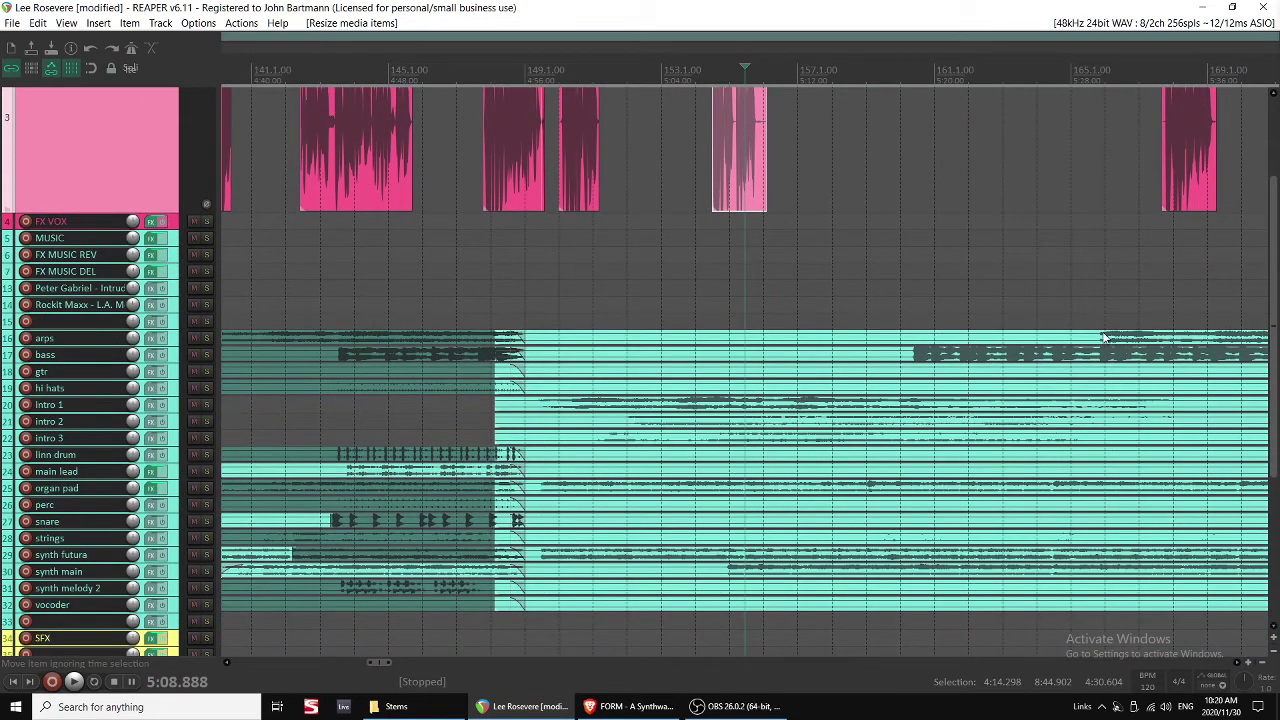
{"action": "left_click", "coordinate": [669, 290]}
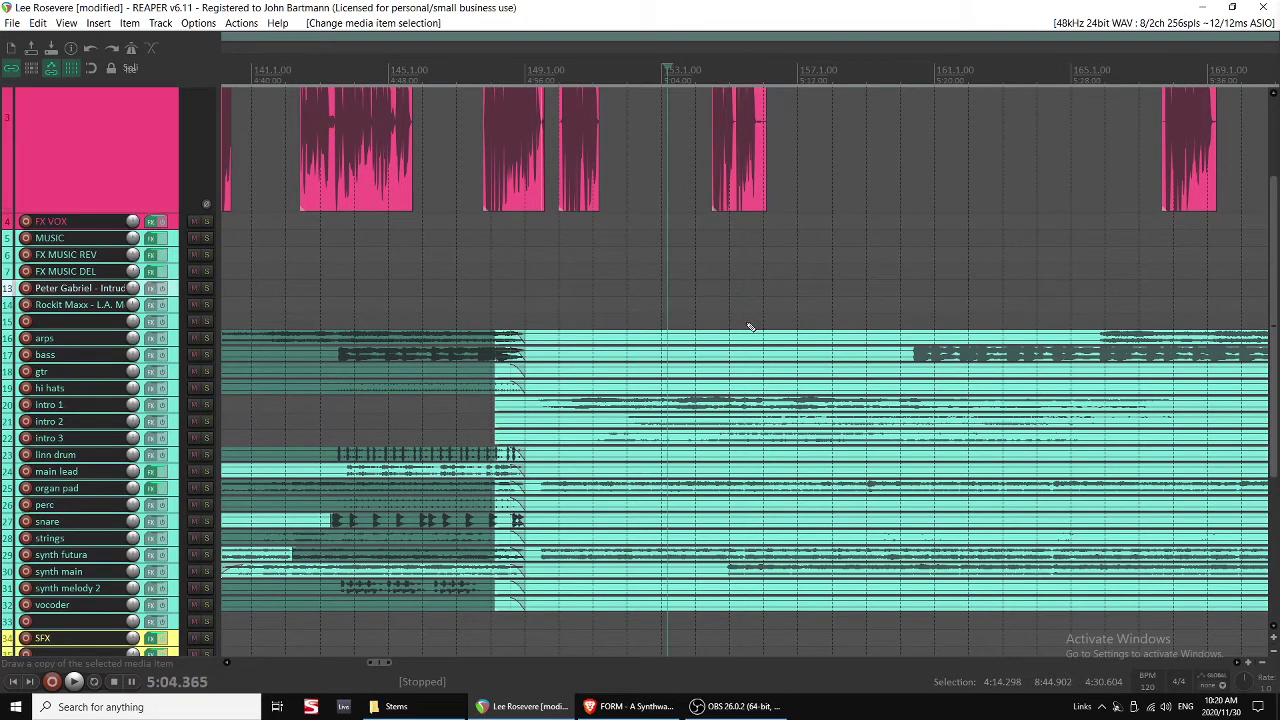
{"action": "key", "text": "ctrl+s"}
{"action": "key", "text": "space"}
{"action": "scroll", "coordinate": [752, 322], "scroll_direction": "up", "scroll_amount": 4}
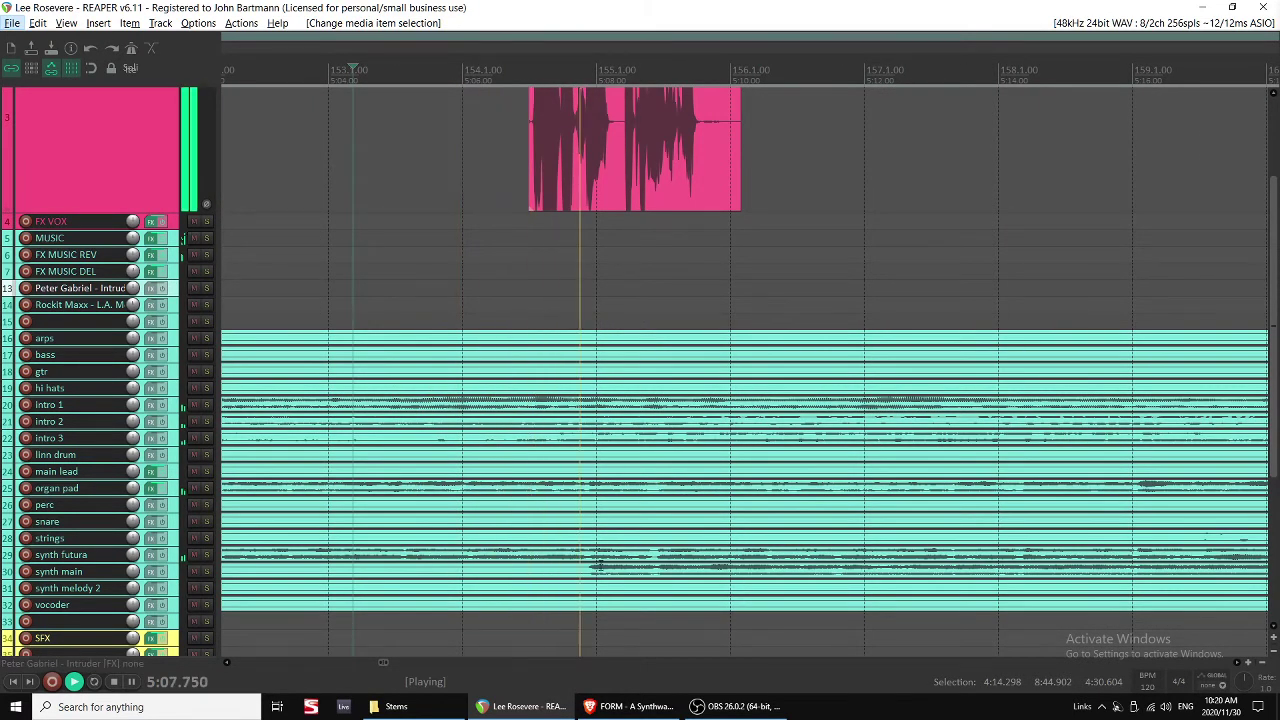
{"action": "left_click", "coordinate": [591, 571]}
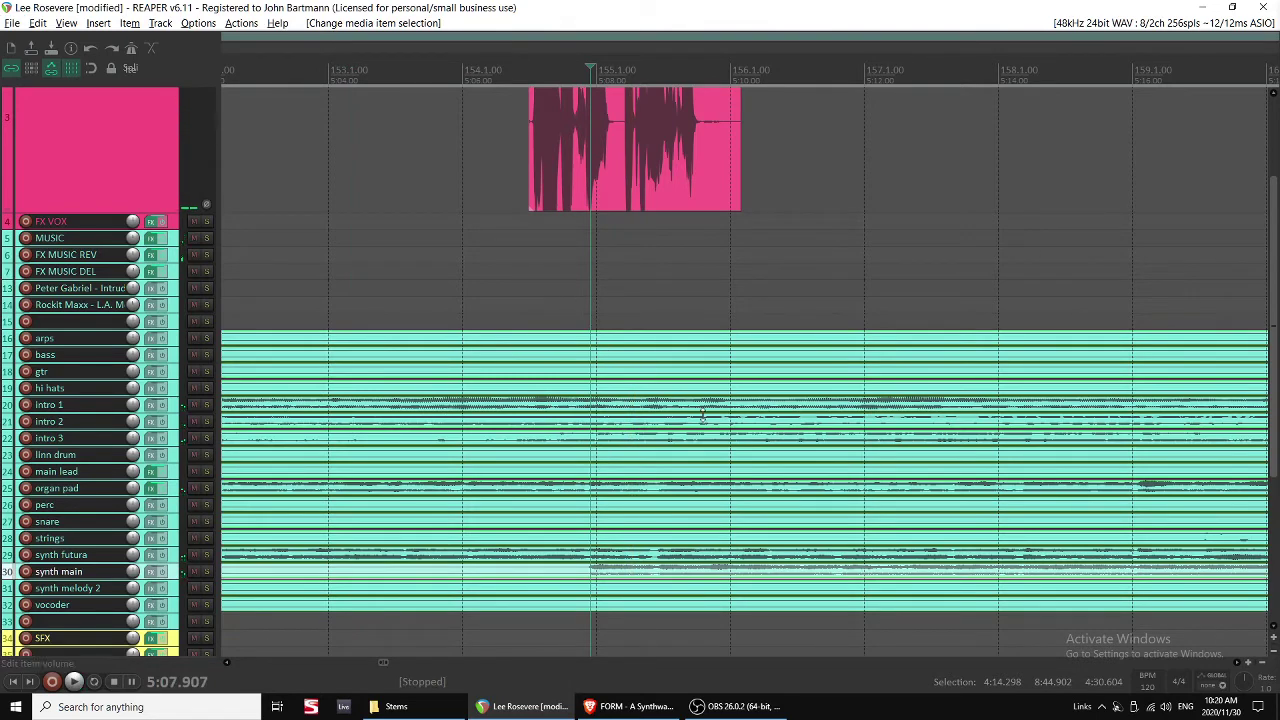
{"action": "key", "text": "s"}
Split the grouped stem clips where the arps part enters, just before bar 166.
{"action": "scroll", "coordinate": [702, 416], "scroll_direction": "down", "scroll_amount": 4}
{"action": "left_click", "coordinate": [1076, 309]}
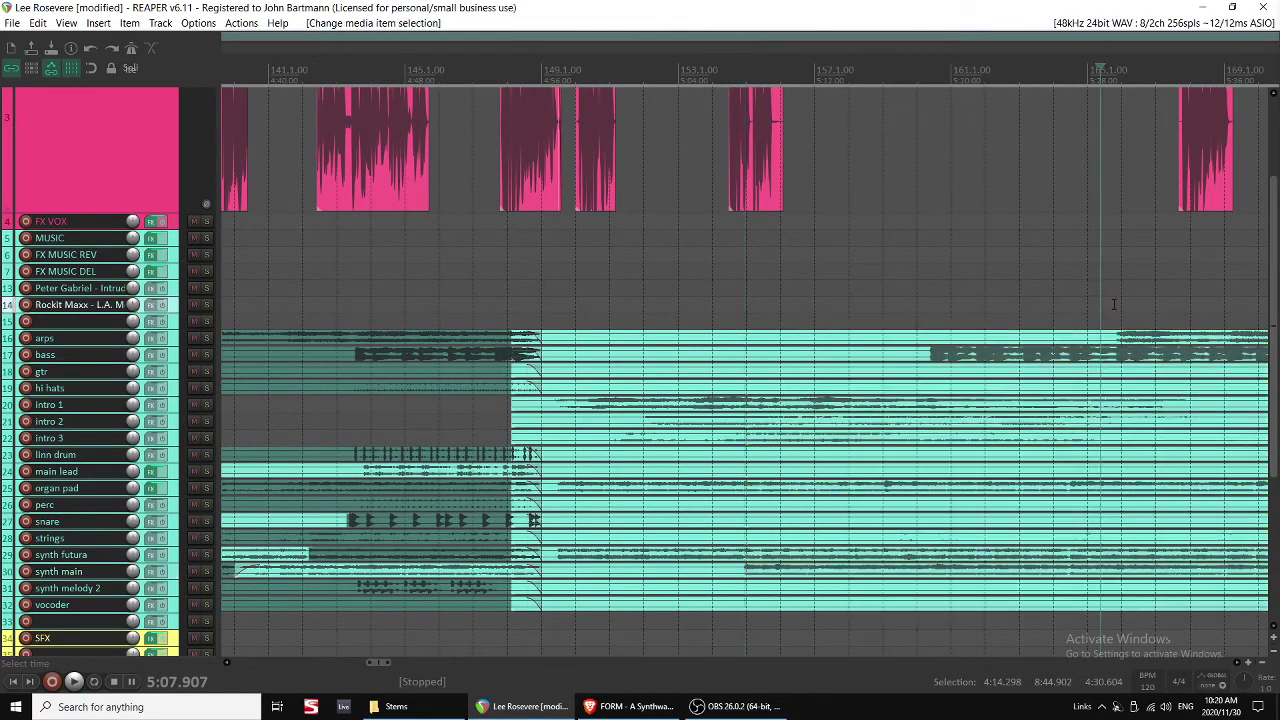
{"action": "scroll", "coordinate": [945, 365], "scroll_direction": "up", "scroll_amount": 3}
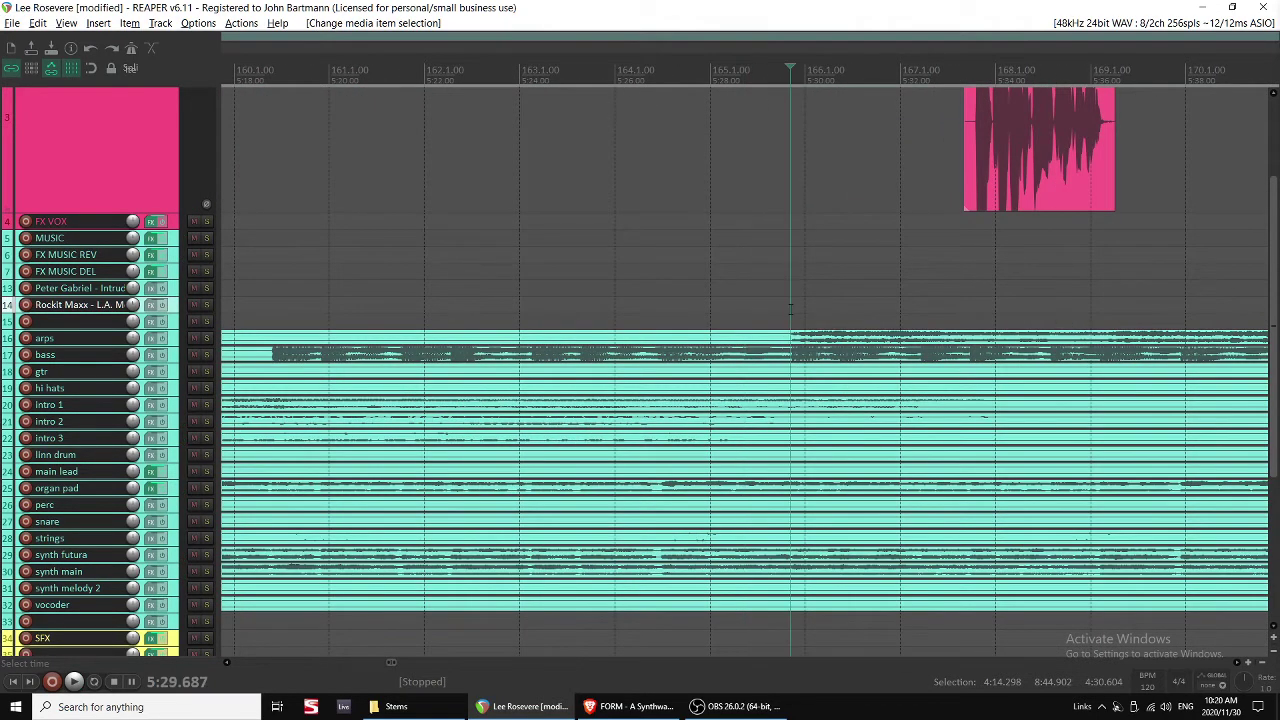
{"action": "left_click_drag", "start_coordinate": [780, 305], "coordinate": [788, 478]}
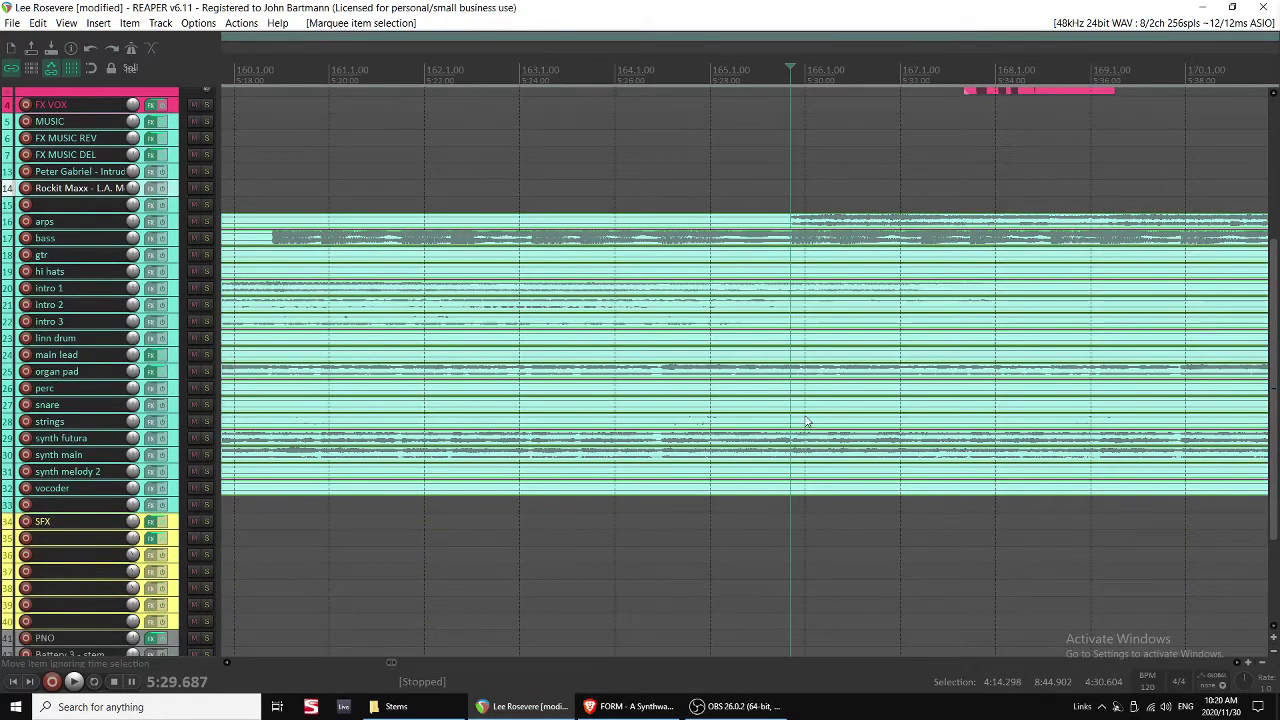
{"action": "key", "text": "s"}
{"action": "scroll", "coordinate": [785, 282], "scroll_direction": "down", "scroll_amount": 3}
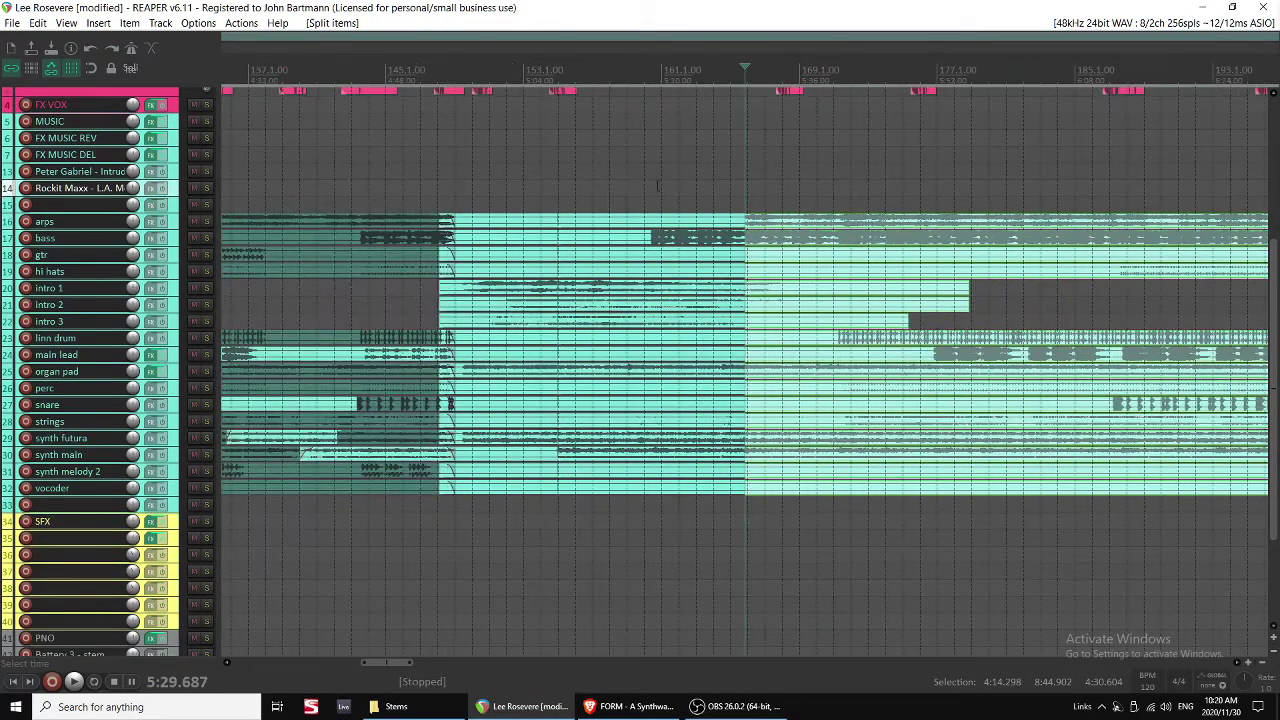
Delete the stem section between about bars 155 and 166 and move the following stem clips earlier to close the gap.
{"action": "key", "text": "Delete"}
{"action": "left_click_drag", "start_coordinate": [788, 221], "coordinate": [616, 221]}
{"action": "scroll", "coordinate": [616, 225], "scroll_direction": "up", "scroll_amount": 3}
{"action": "key", "text": "space"}
{"action": "scroll", "coordinate": [982, 263], "scroll_direction": "up", "scroll_amount": 2}
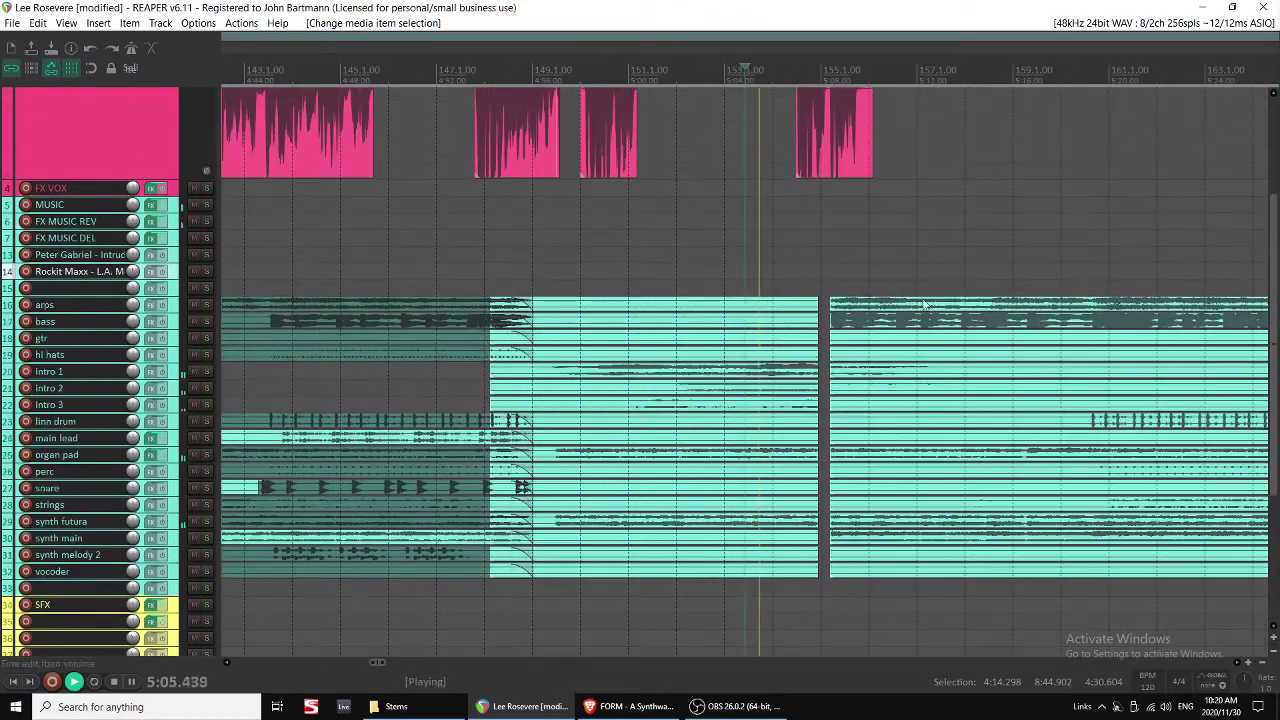
{"action": "left_click_drag", "start_coordinate": [905, 308], "coordinate": [895, 308]}
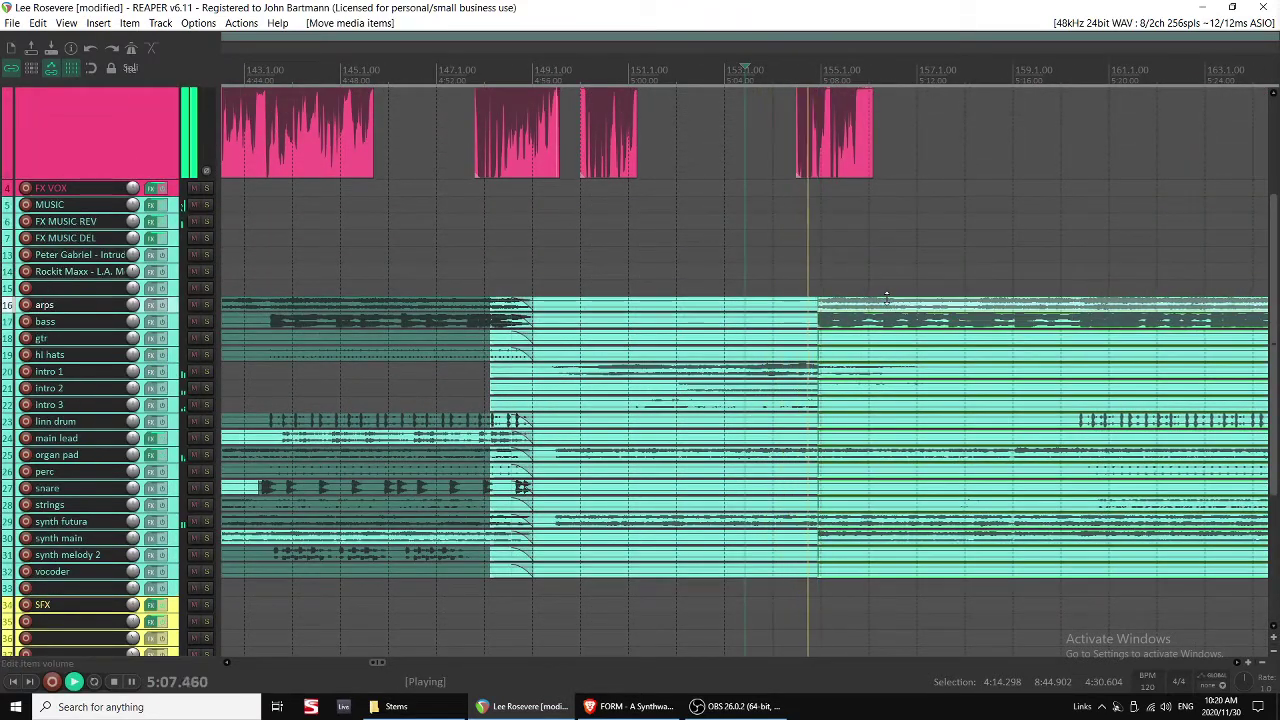
Check the joined stem sections around bar 155 and play the transition from about bar 149.
{"action": "scroll", "coordinate": [861, 262], "scroll_direction": "right", "scroll_amount": 3}
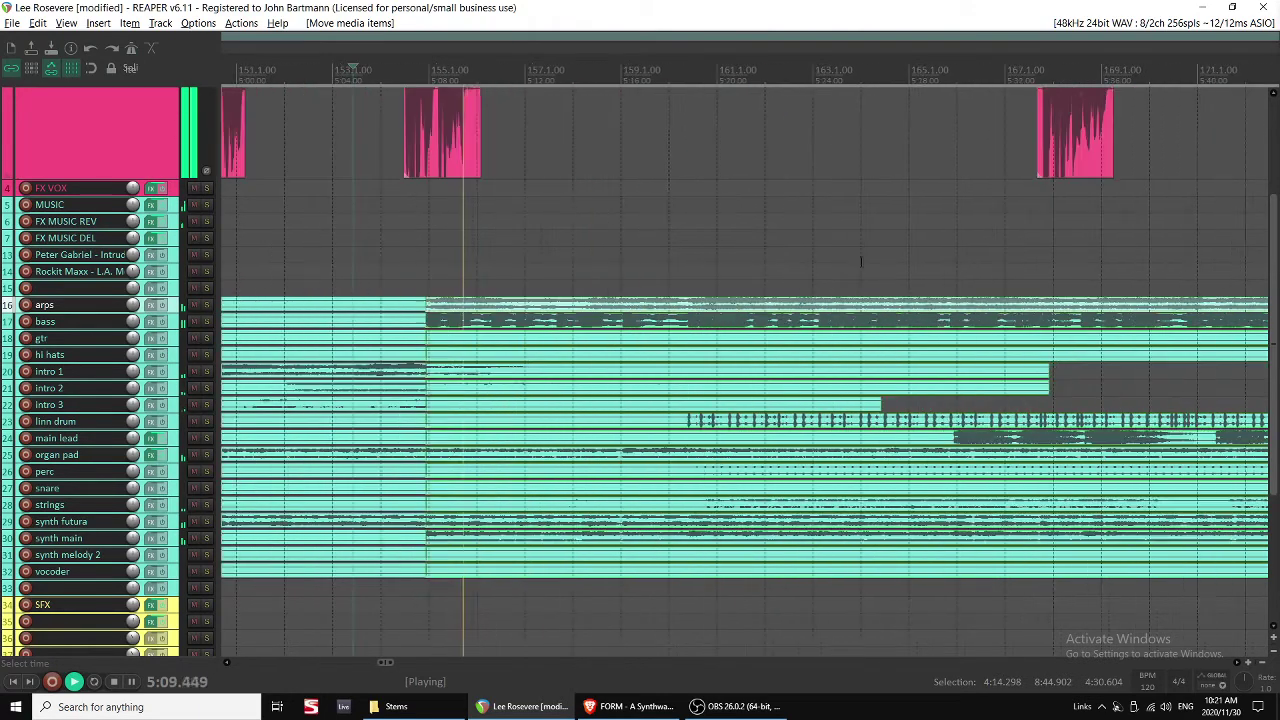
{"action": "left_click", "coordinate": [362, 540]}
{"action": "key", "text": "space"}
{"action": "scroll", "coordinate": [632, 499], "scroll_direction": "down", "scroll_amount": 3}
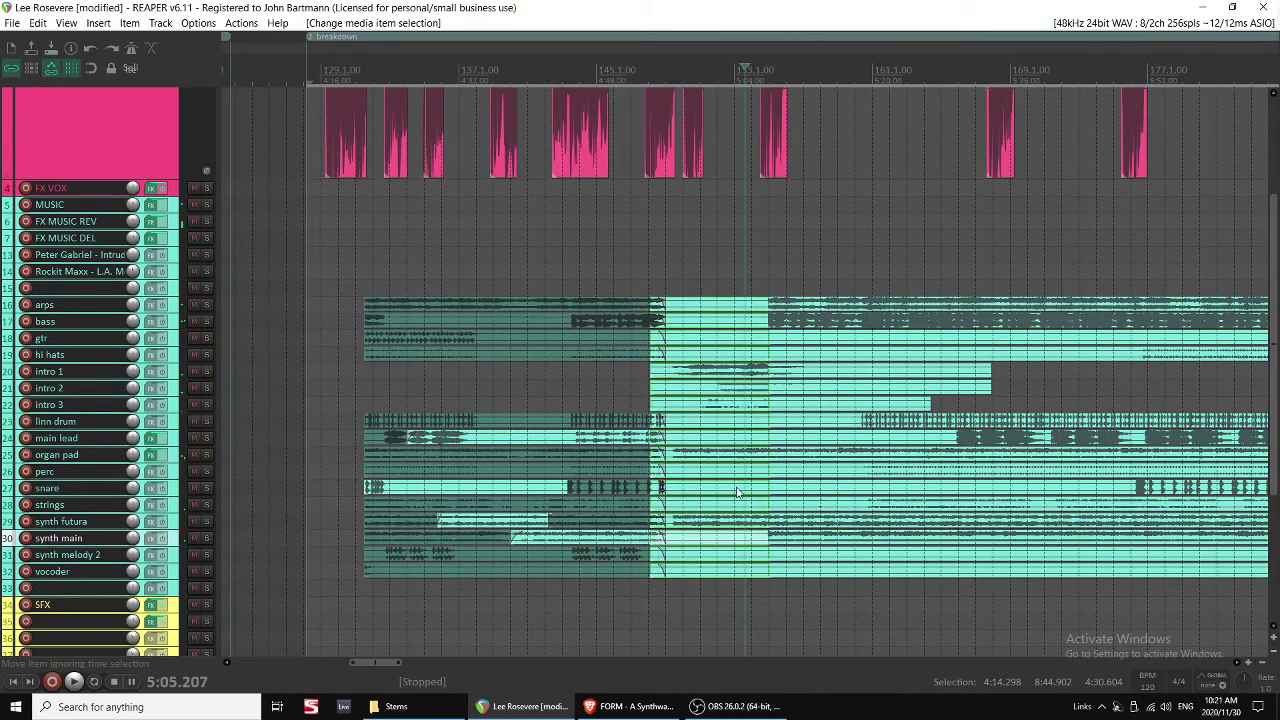
{"action": "scroll", "coordinate": [737, 492], "scroll_direction": "up", "scroll_amount": 2}
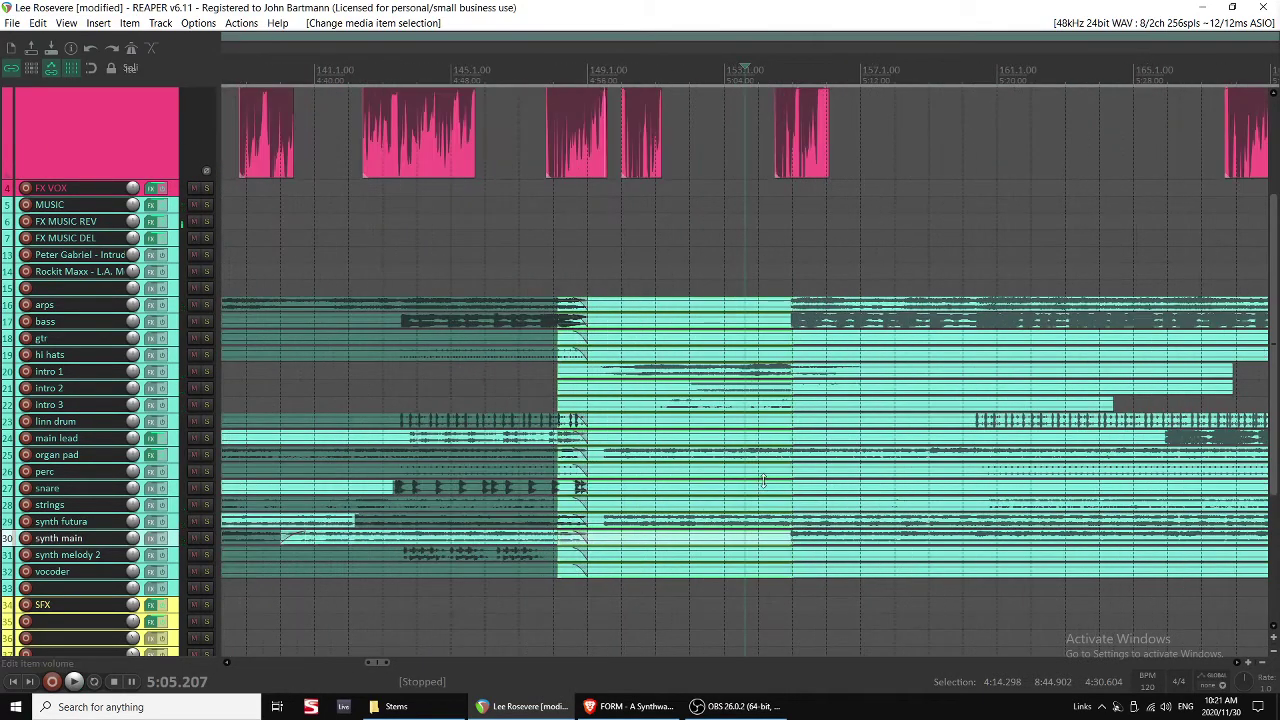
{"action": "left_click", "coordinate": [592, 279]}
{"action": "key", "text": "space"}
{"action": "scroll", "coordinate": [763, 371], "scroll_direction": "up", "scroll_amount": 2}
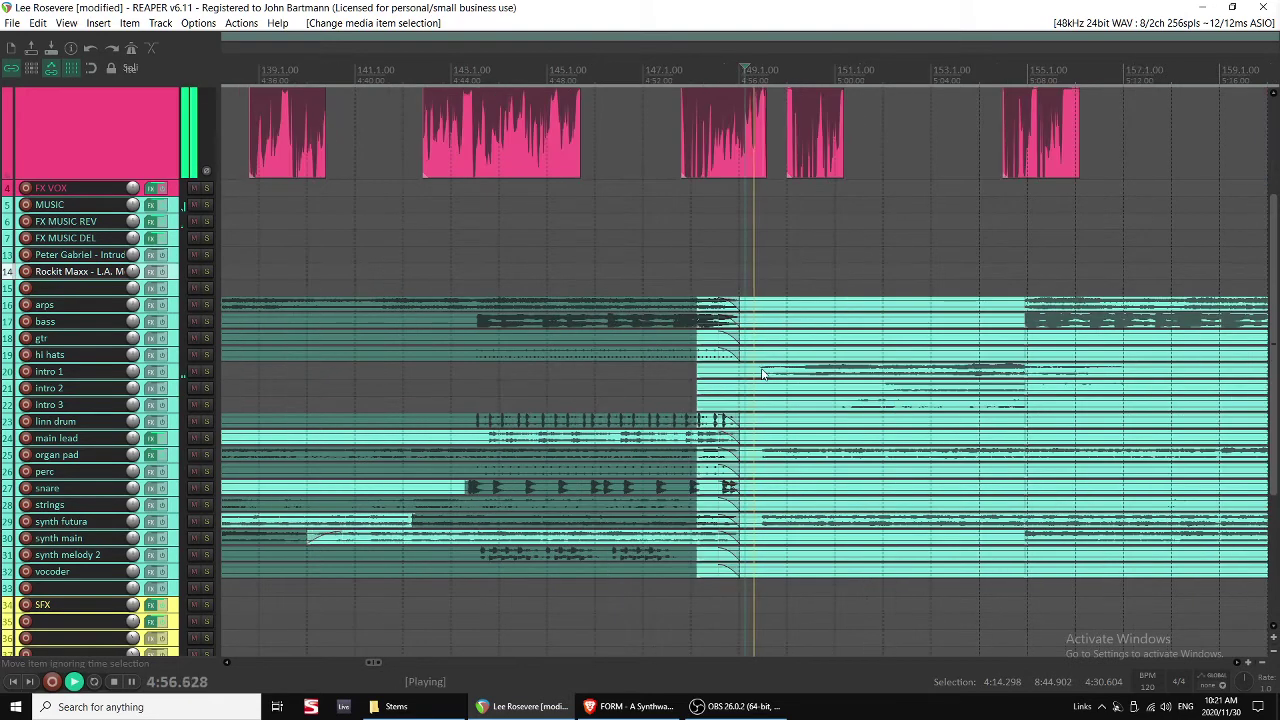
Audition the intro 1 and organ pad stems in solo between bars 149 and 155.
{"action": "left_click", "coordinate": [830, 373]}
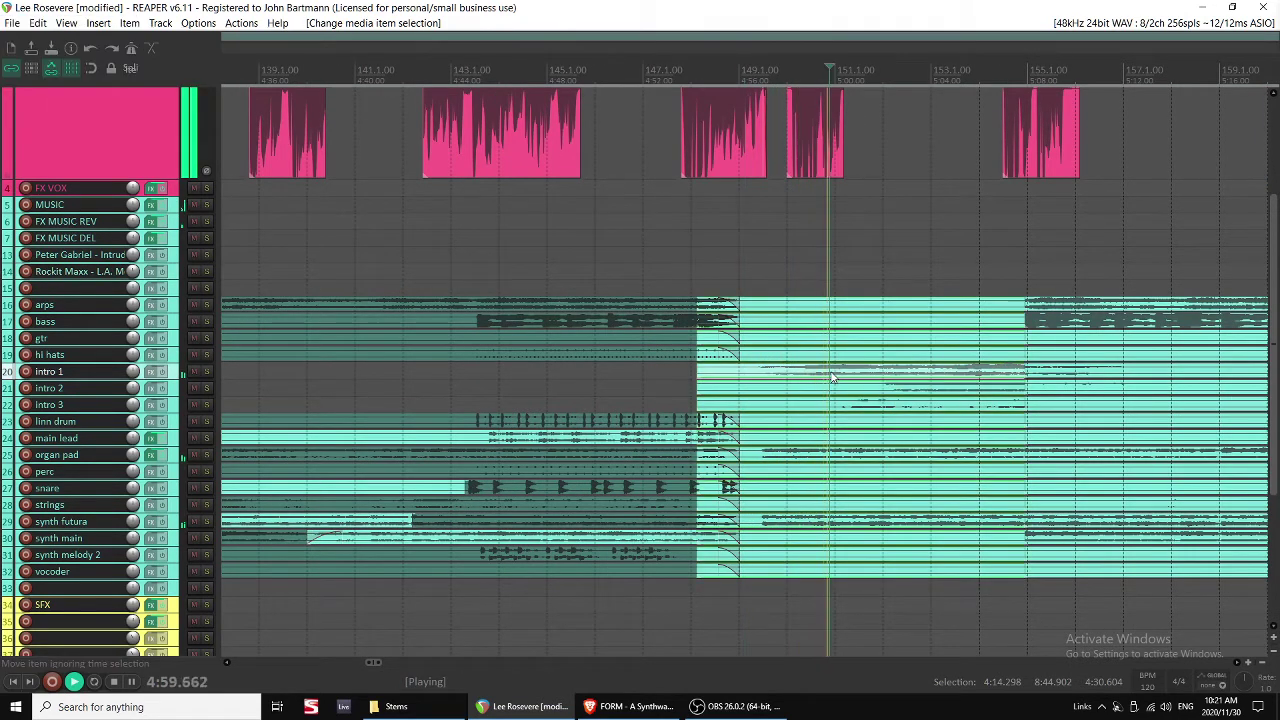
{"action": "key", "text": "F6"}
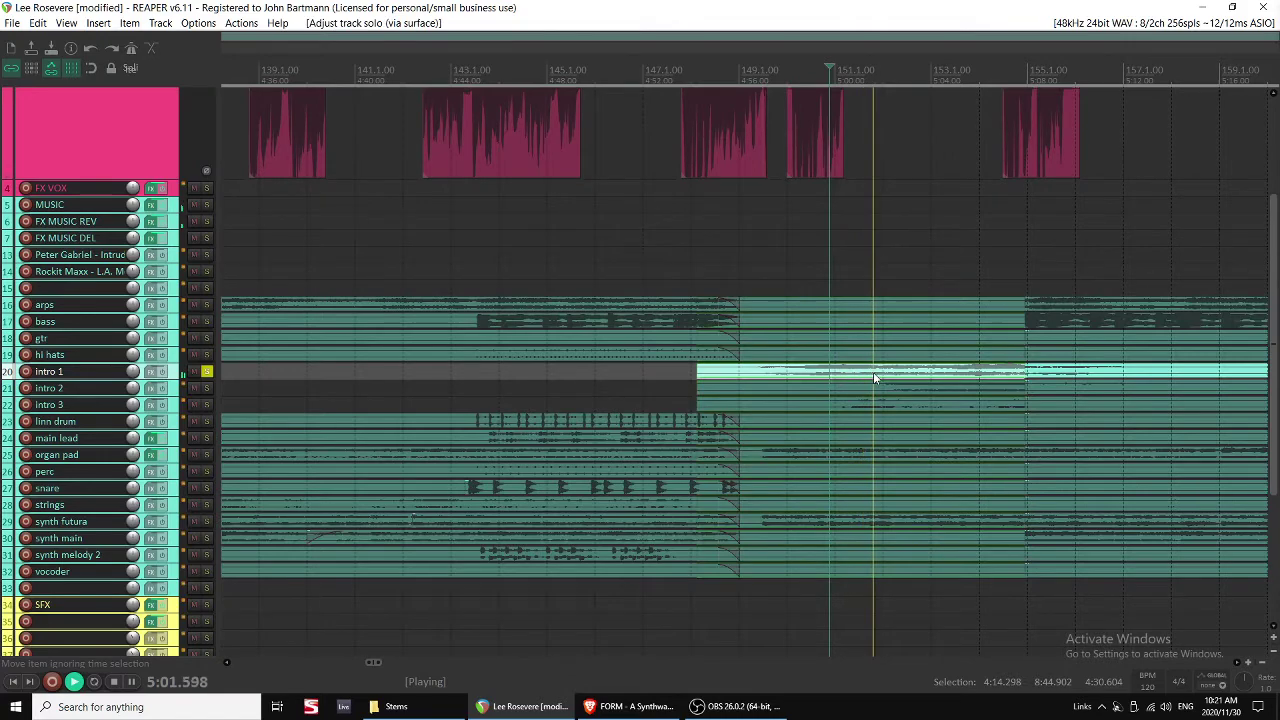
{"action": "key", "text": "F6"}
{"action": "scroll", "coordinate": [887, 375], "scroll_direction": "down", "scroll_amount": 2}
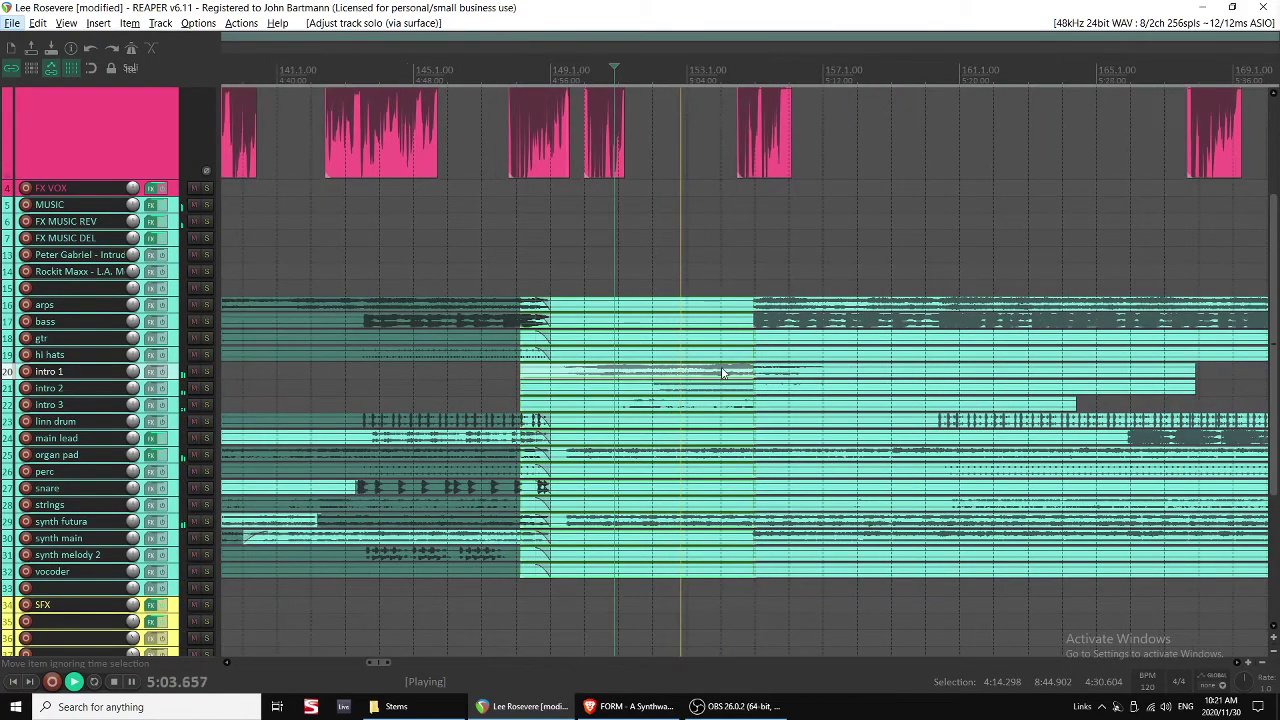
{"action": "left_click", "coordinate": [722, 373]}
{"action": "key", "text": "F6"}
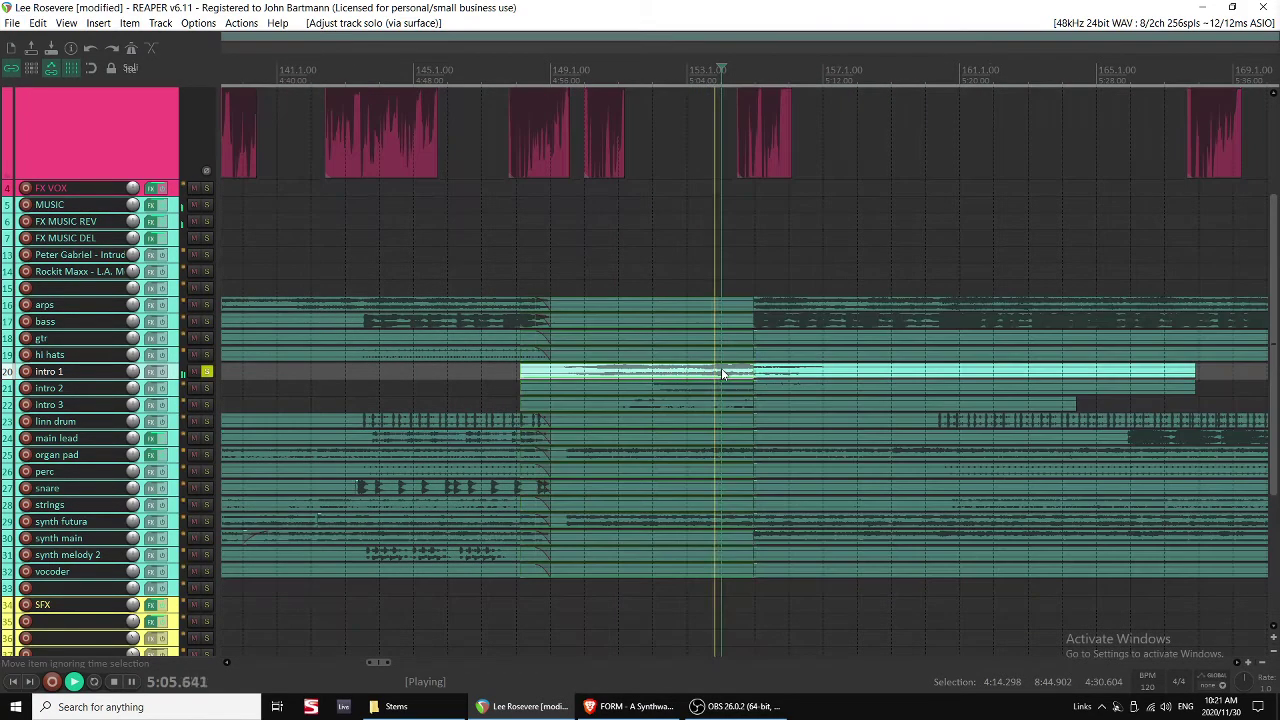
{"action": "key", "text": "F6"}
{"action": "key", "text": "space"}
{"action": "left_click", "coordinate": [712, 460]}
{"action": "key", "text": "F6"}
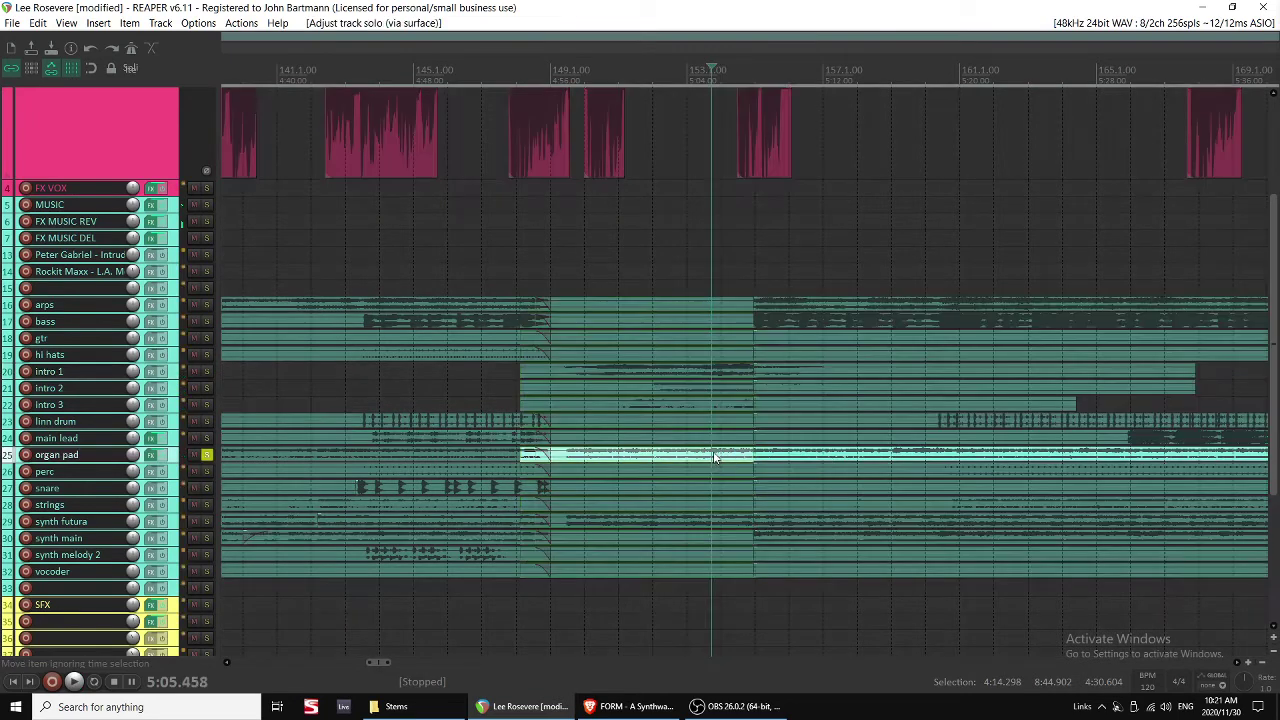
{"action": "key", "text": "space"}
{"action": "key", "text": "F6"}
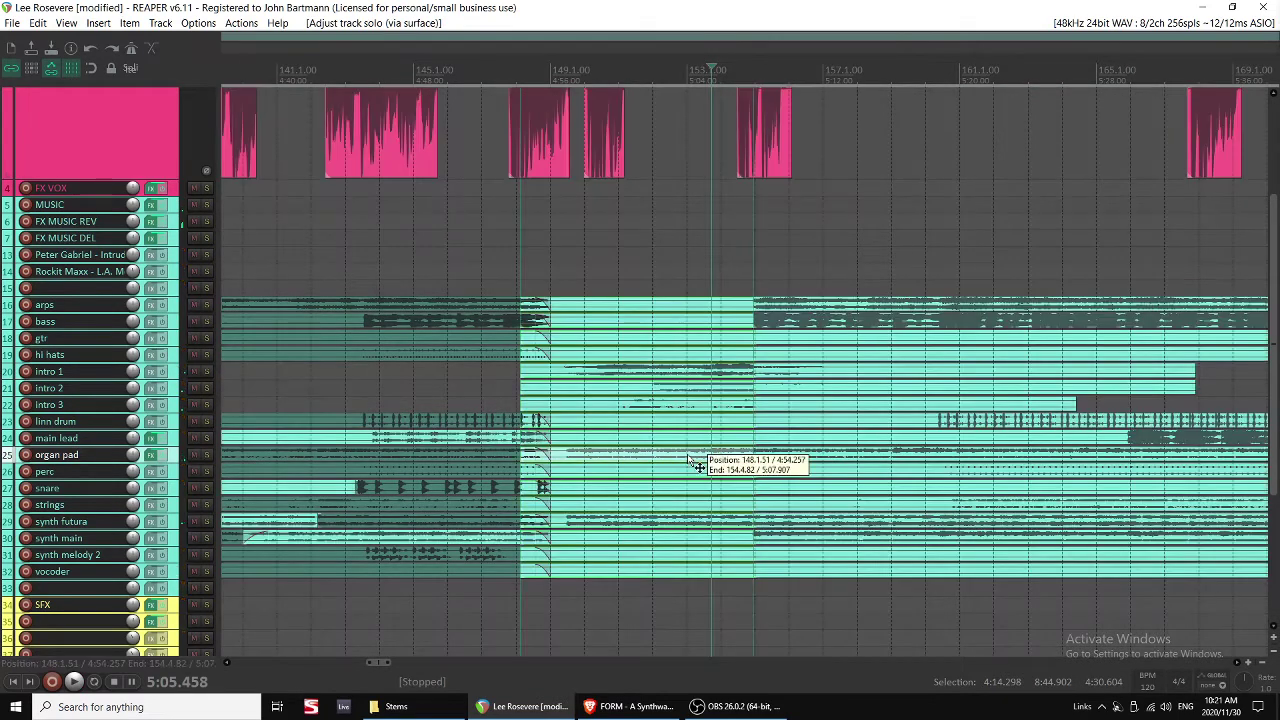
Mute the organ pad, intro 3, intro 1 and intro 2 clips between about bars 148 and 155.
{"action": "left_click", "coordinate": [688, 458]}
{"action": "key", "text": "alt+m"}
{"action": "left_click", "coordinate": [686, 439]}
{"action": "left_click", "coordinate": [700, 406]}
{"action": "key", "text": "alt+m"}
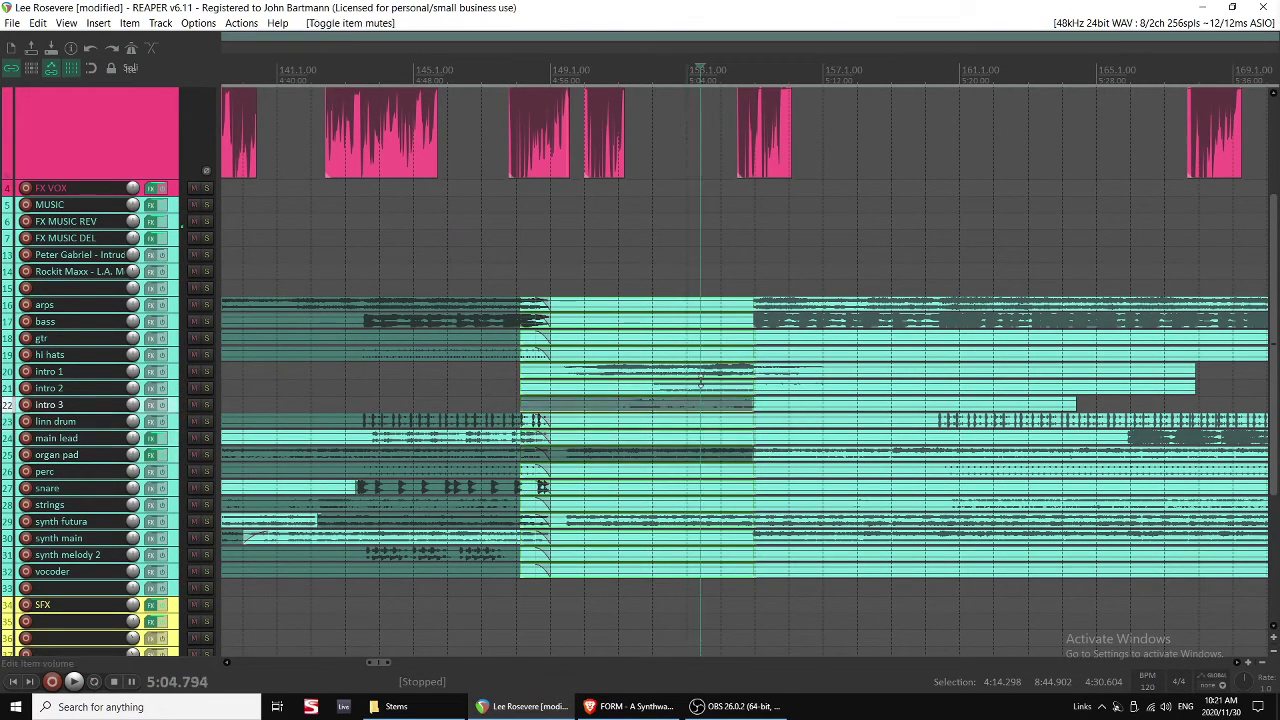
{"action": "left_click", "coordinate": [702, 390]}
{"action": "left_click", "coordinate": [703, 373]}
{"action": "key", "text": "alt+m"}
{"action": "left_click", "coordinate": [708, 391]}
{"action": "key", "text": "u"}
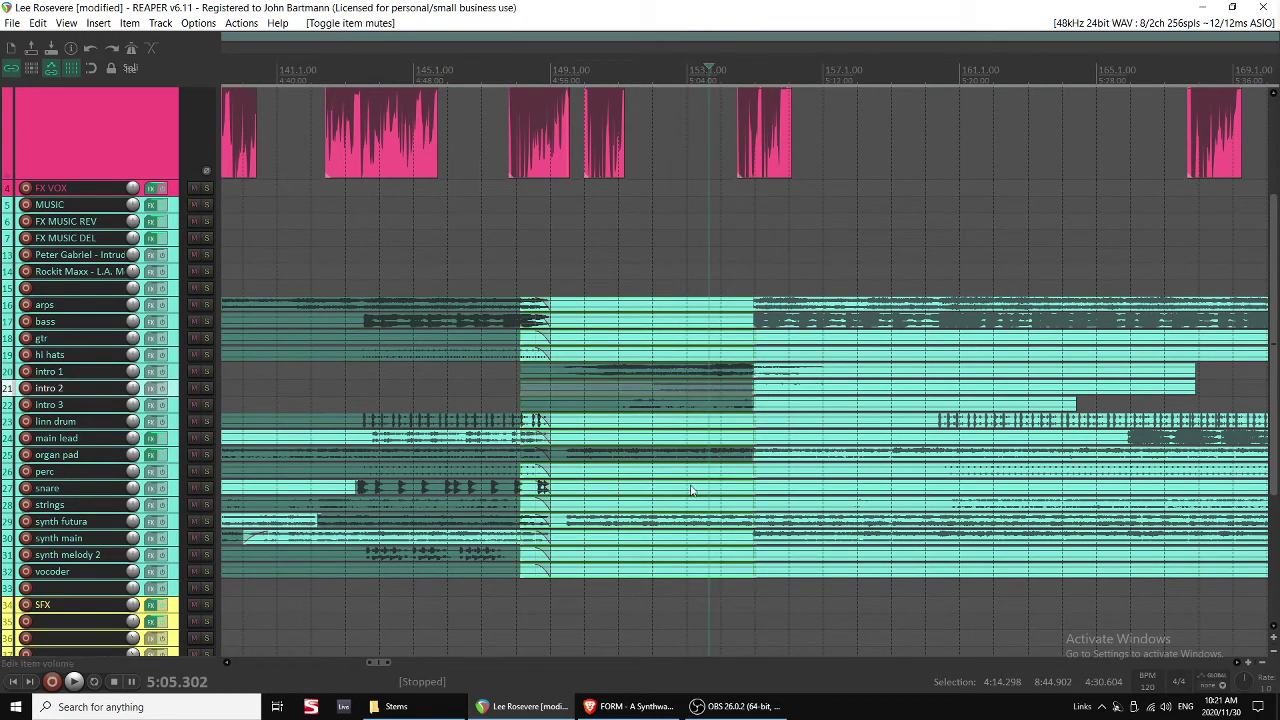
Play on from bar 149 and mute the bass, organ pad and intro 1 clips that start just before bar 155.
{"action": "left_click", "coordinate": [566, 397]}
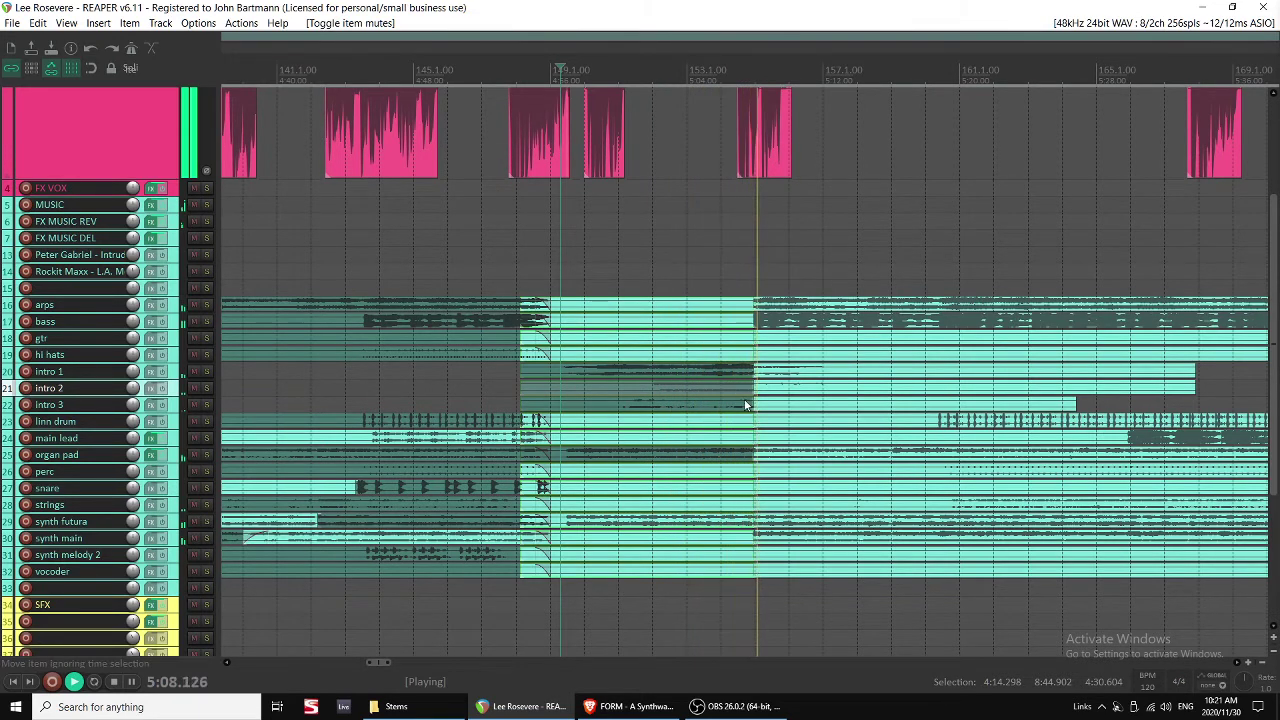
{"action": "left_click", "coordinate": [811, 323]}
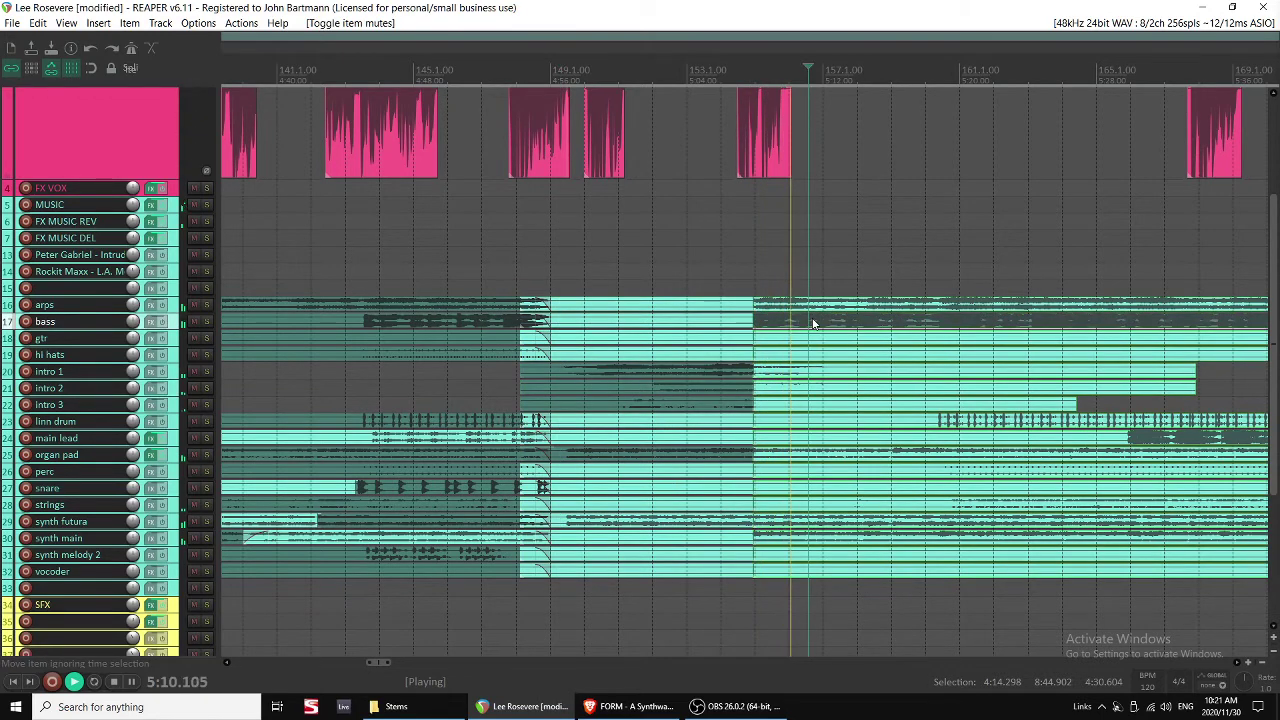
{"action": "scroll", "coordinate": [610, 380], "scroll_direction": "down", "scroll_amount": 2}
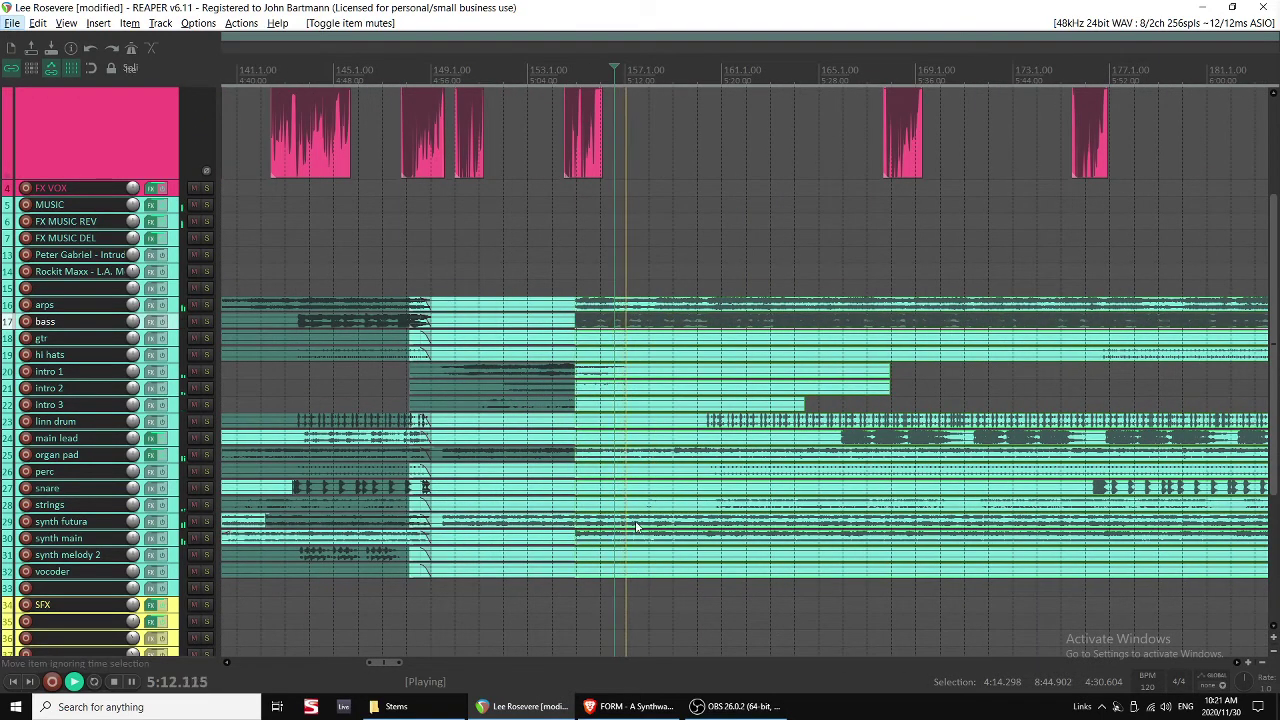
{"action": "key", "text": "alt+space"}
{"action": "left_click", "coordinate": [633, 461]}
{"action": "key", "text": "ctrl+m"}
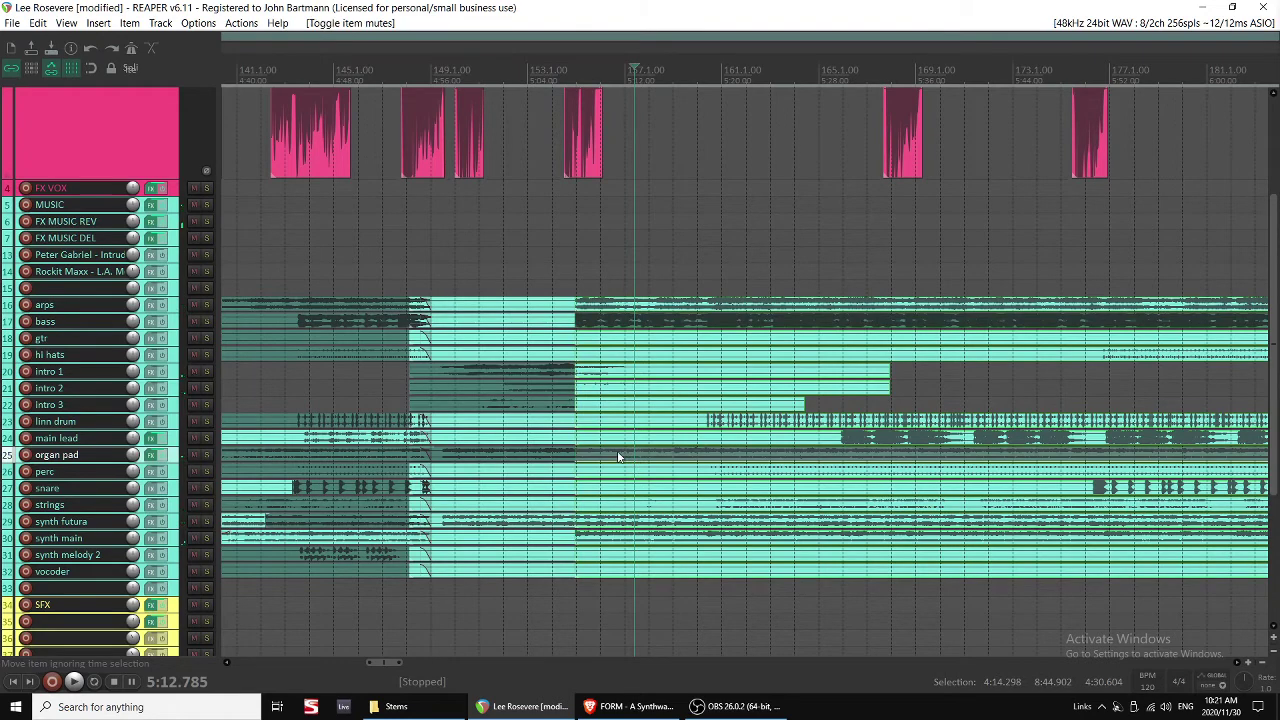
{"action": "left_click", "coordinate": [577, 275]}
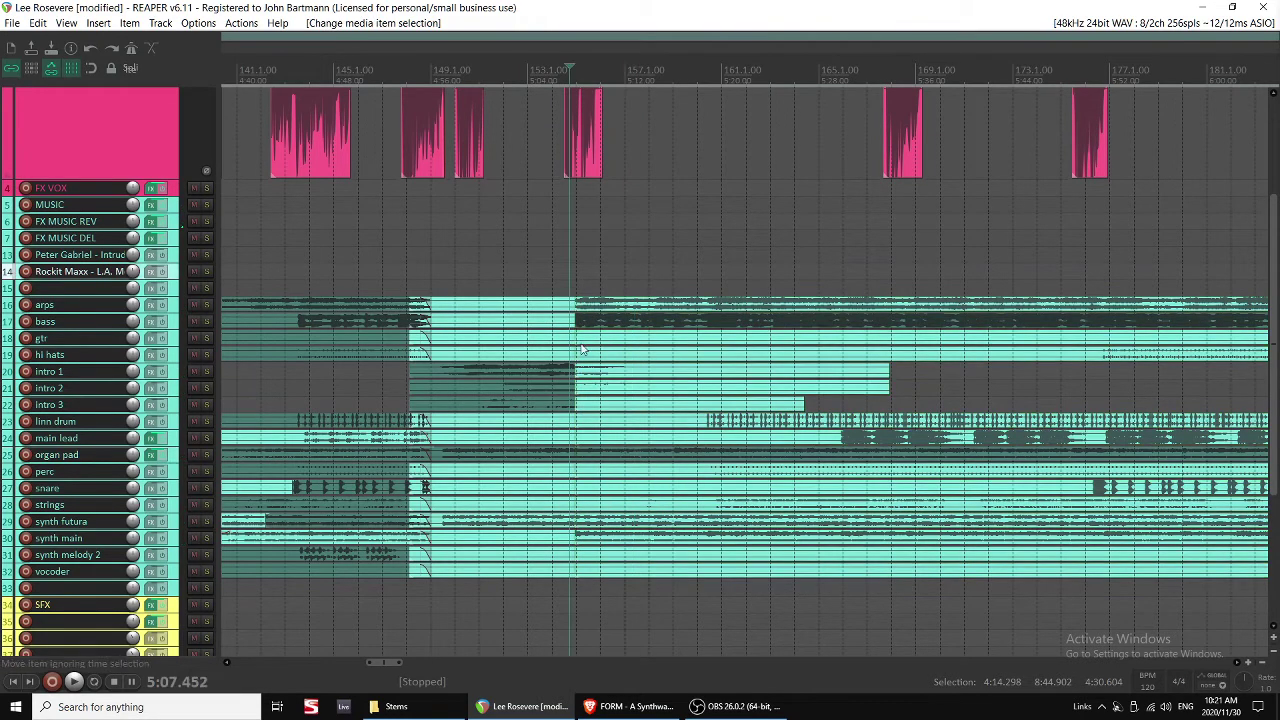
{"action": "left_click", "coordinate": [591, 372]}
{"action": "key", "text": "ctrl+m"}
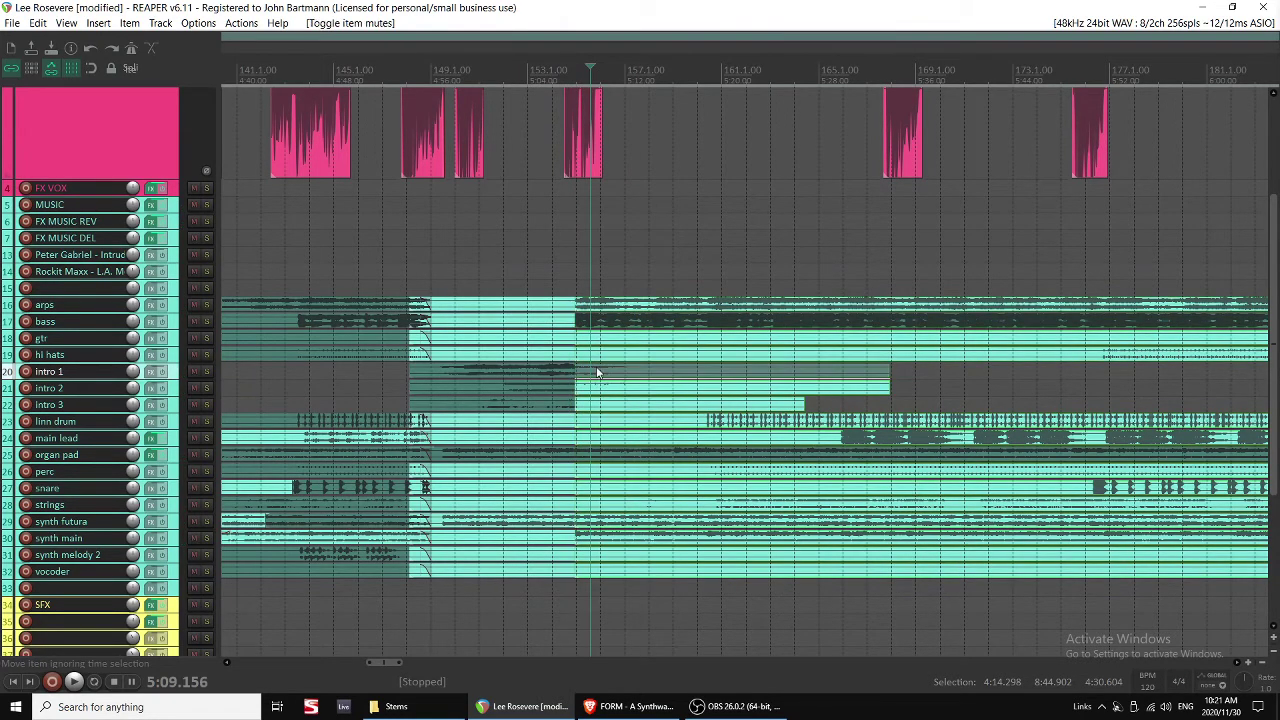
Play the section from about bar 154 and move the vocal clip at bar 168 earlier to about bar 158.
{"action": "left_click", "coordinate": [550, 255]}
{"action": "key", "text": "space"}
{"action": "scroll", "coordinate": [741, 331], "scroll_direction": "up", "scroll_amount": 2}
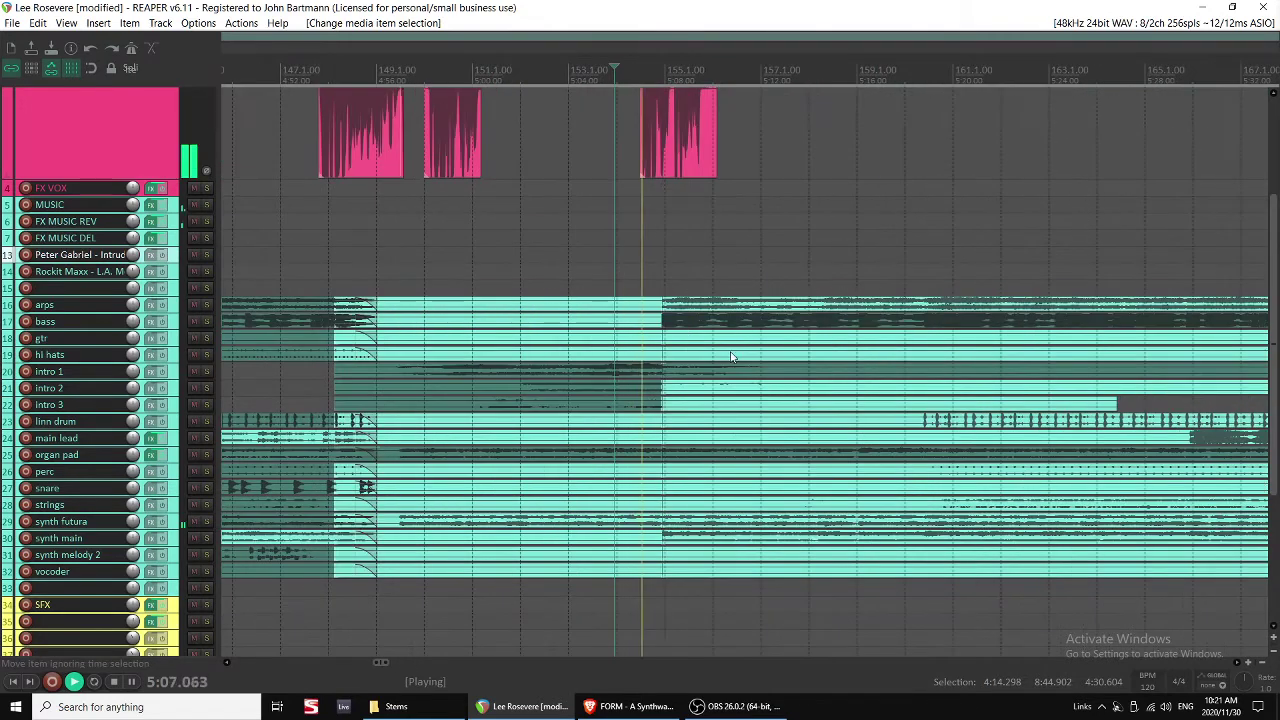
{"action": "scroll", "coordinate": [702, 480], "scroll_direction": "right", "scroll_amount": 2}
{"action": "scroll", "coordinate": [641, 460], "scroll_direction": "right", "scroll_amount": 2}
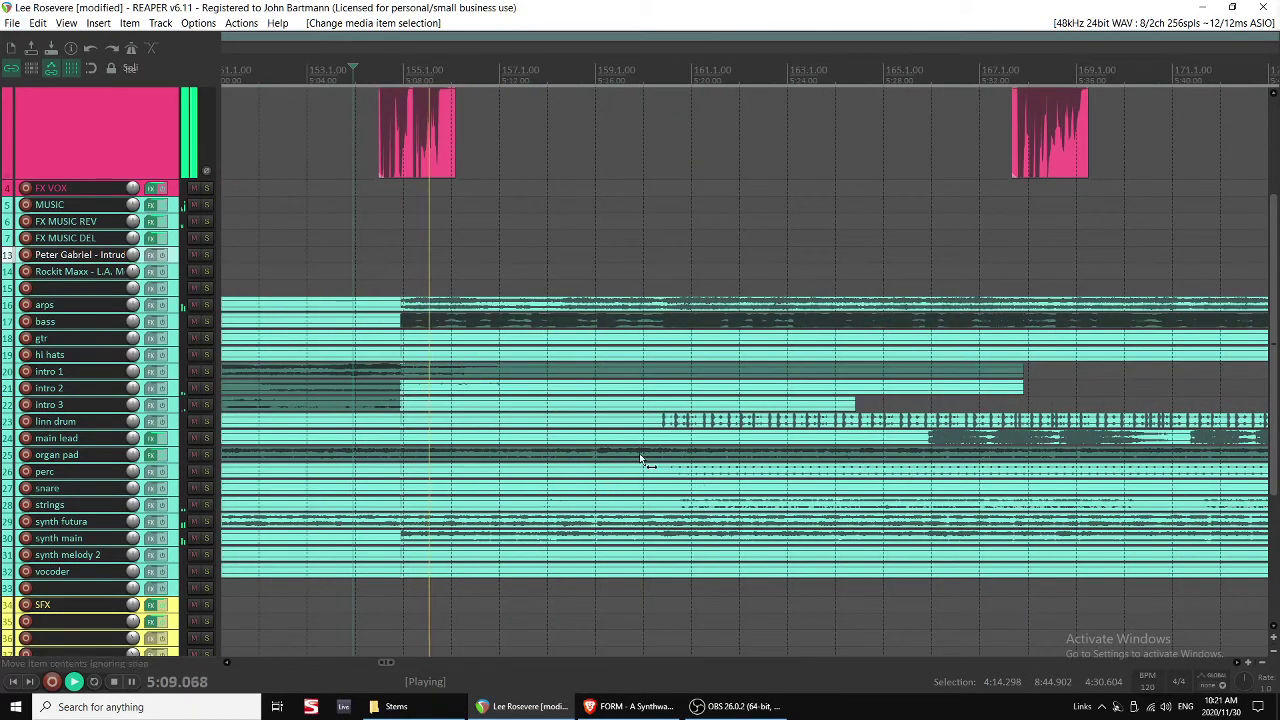
{"action": "left_click_drag", "start_coordinate": [1036, 155], "coordinate": [572, 157]}
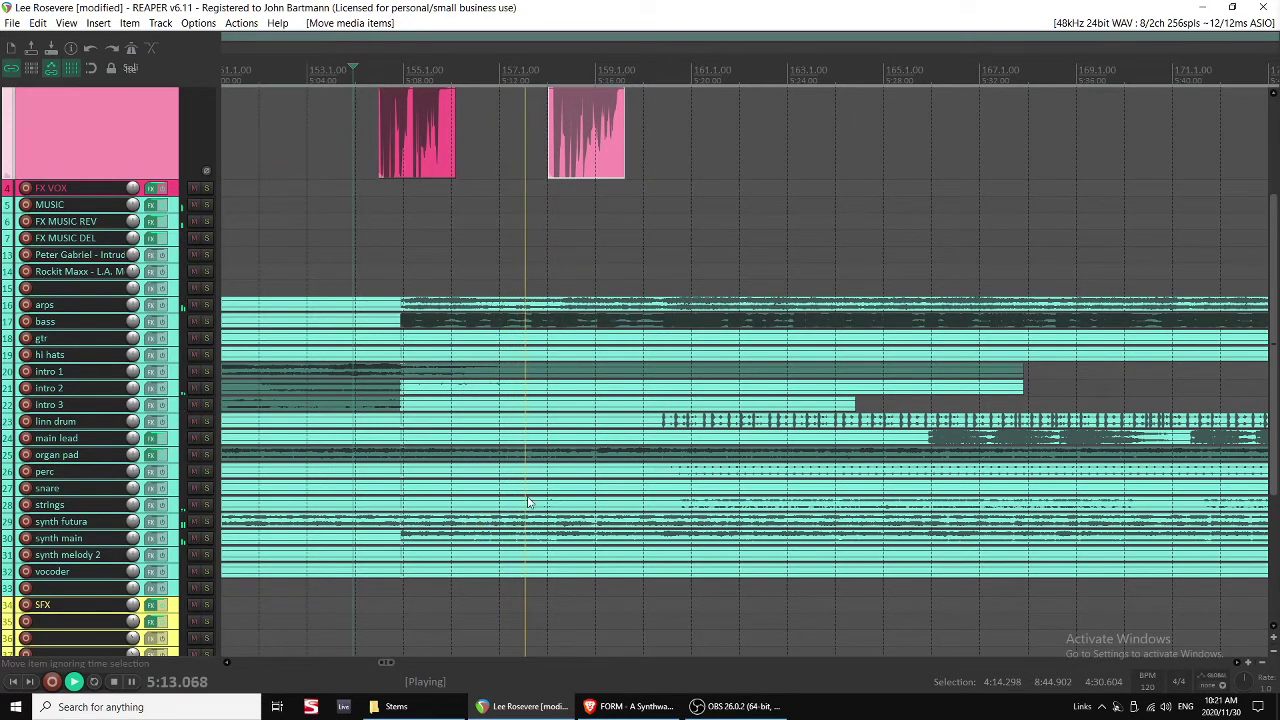
Mute the synth futura and synth main clips that start just before bar 155.
{"action": "left_click", "coordinate": [531, 527]}
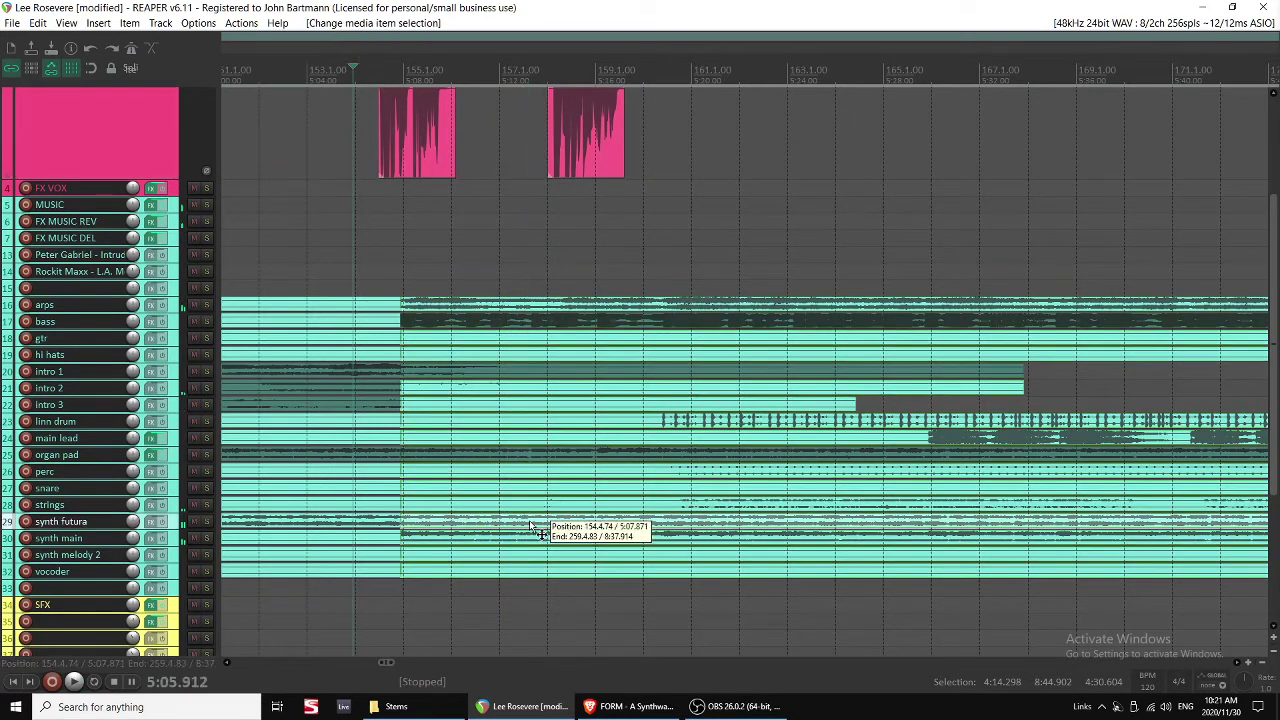
{"action": "key", "text": "u"}
{"action": "left_click", "coordinate": [444, 534]}
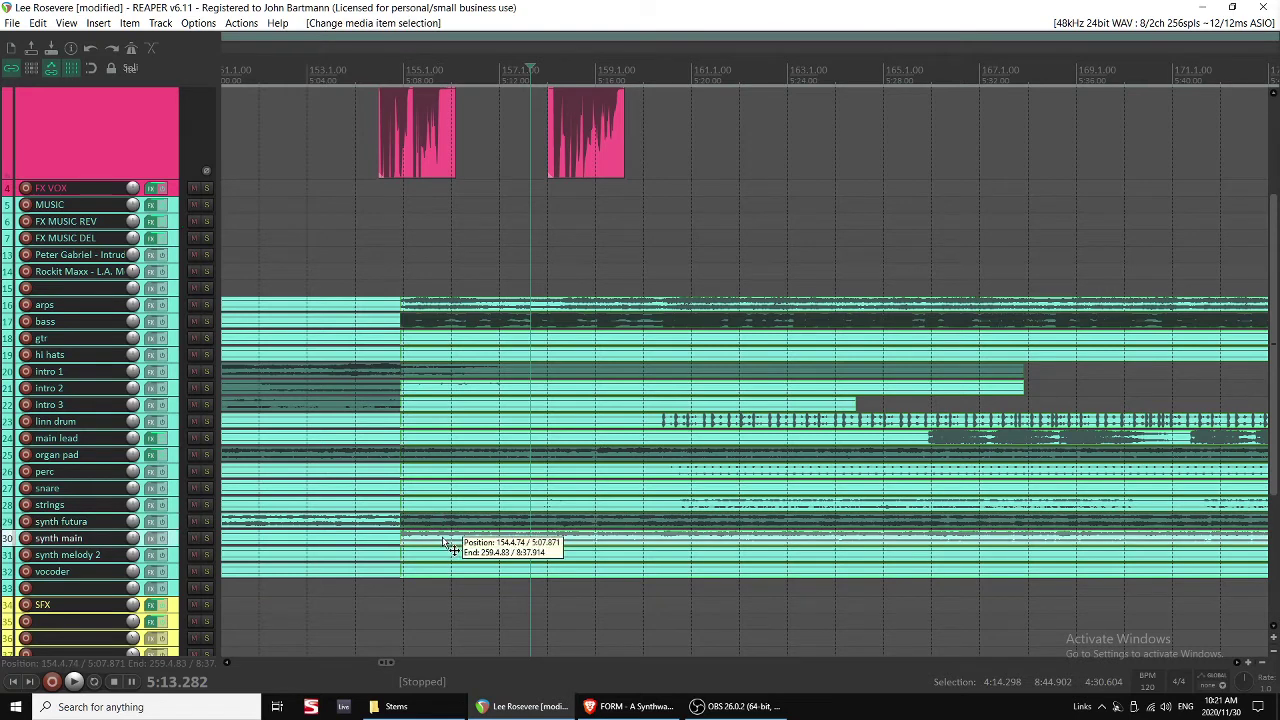
{"action": "key", "text": "u"}
Play the transition into bar 155 and extend the ends of the earlier stem clips over the cut to about bar 157.
{"action": "key", "text": "space"}
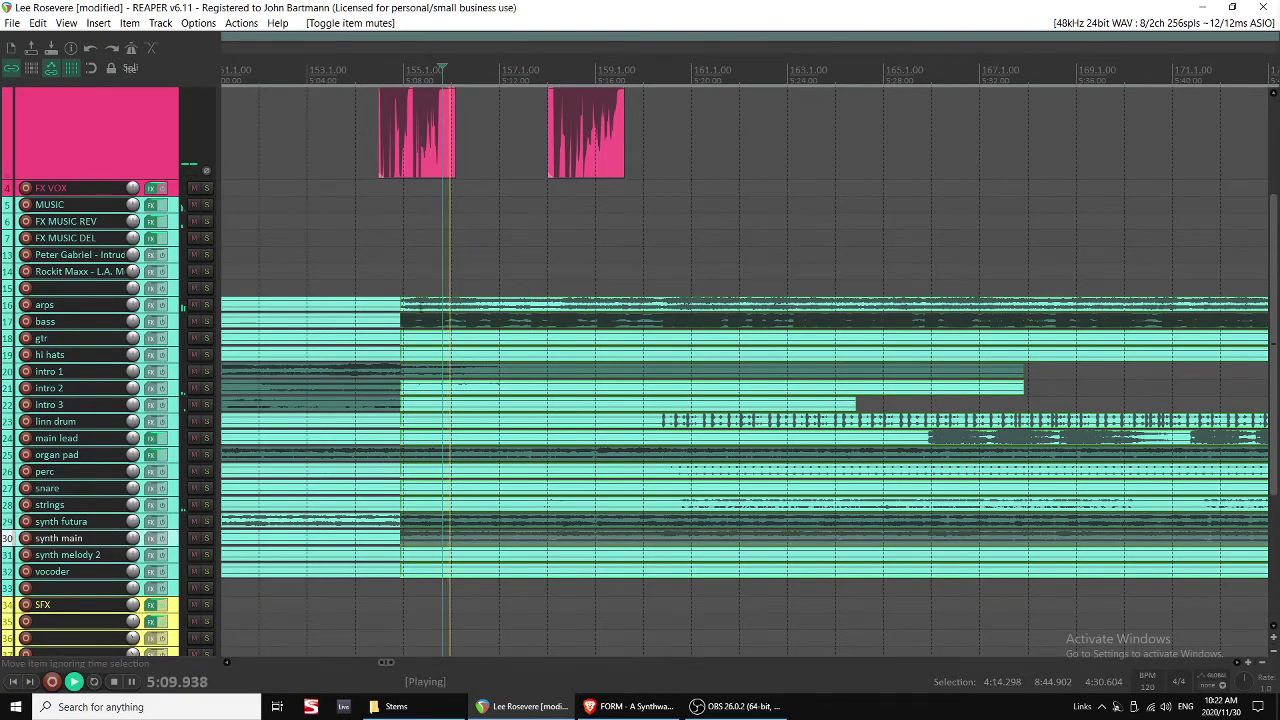
{"action": "left_click", "coordinate": [426, 474]}
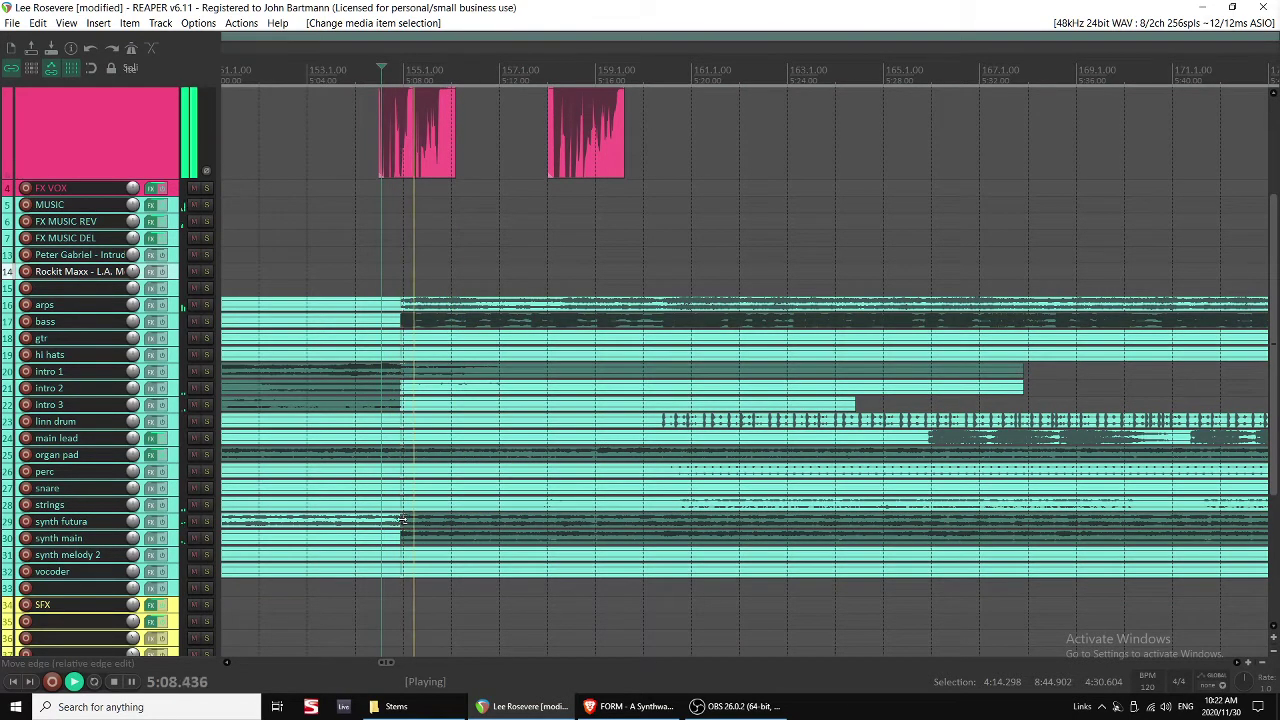
{"action": "left_click_drag", "start_coordinate": [401, 519], "coordinate": [492, 519]}
{"action": "left_click", "coordinate": [520, 516]}
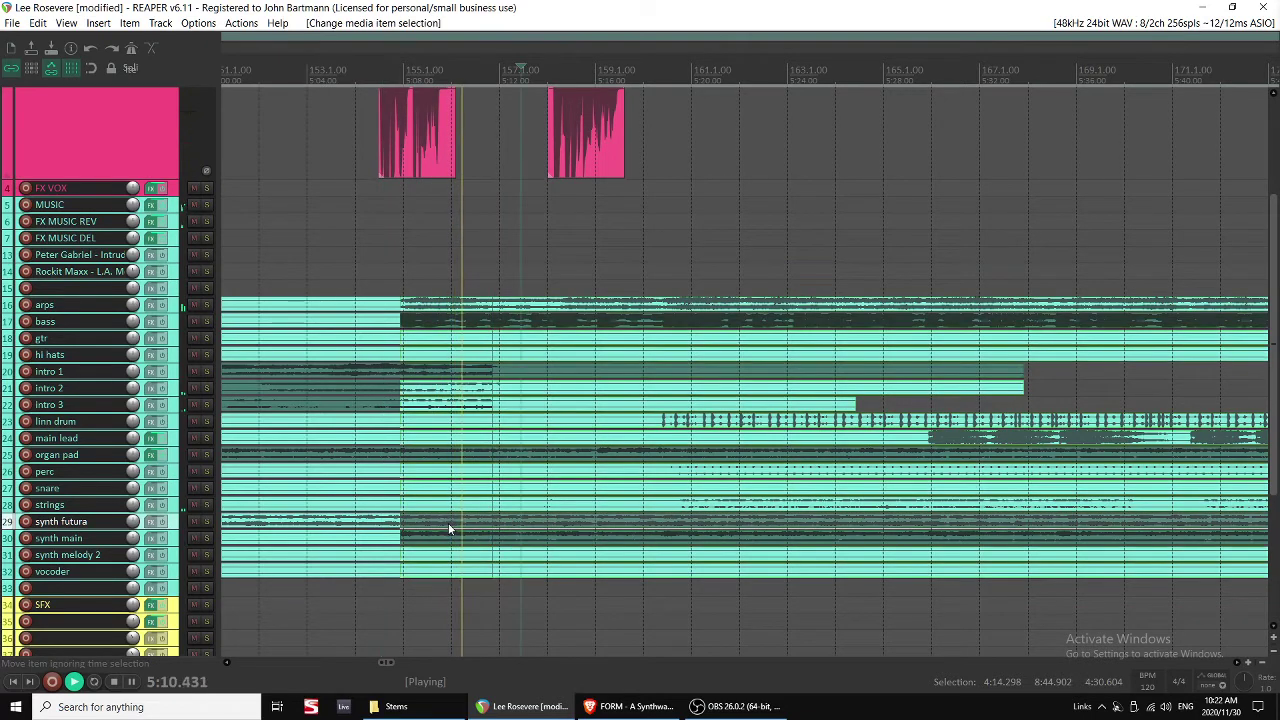
{"action": "key", "text": "space"}
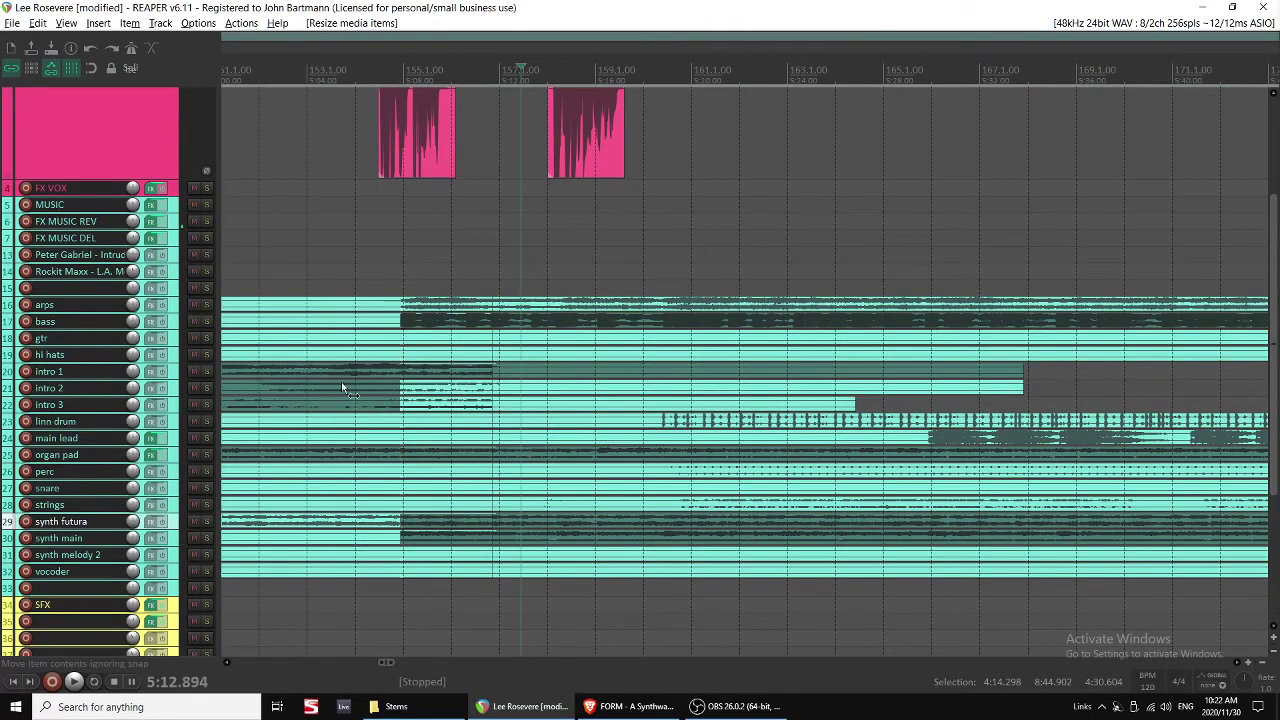
Enable automatic crossfades and resize the stem overlap to crossfade the clips from bar 155 to about bar 156.5.
{"action": "right_click", "coordinate": [488, 521]}
{"action": "left_click", "coordinate": [421, 521]}
{"action": "mouse_move", "coordinate": [400, 521]}
{"action": "left_mouse_down"}
{"action": "mouse_move", "coordinate": [502, 521]}
{"action": "mouse_move", "coordinate": [400, 522]}
{"action": "left_mouse_up"}
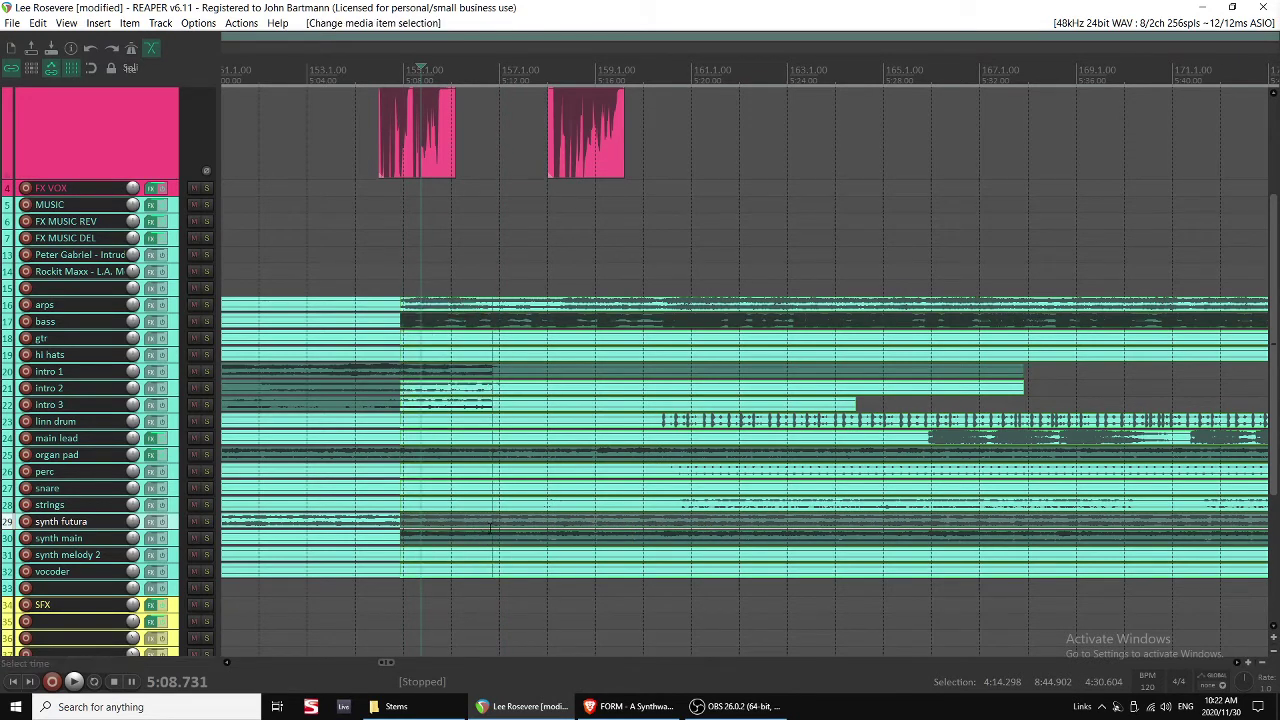
{"action": "mouse_move", "coordinate": [491, 519]}
{"action": "left_mouse_down"}
{"action": "mouse_move", "coordinate": [423, 517]}
{"action": "mouse_move", "coordinate": [479, 516]}
{"action": "left_mouse_up"}
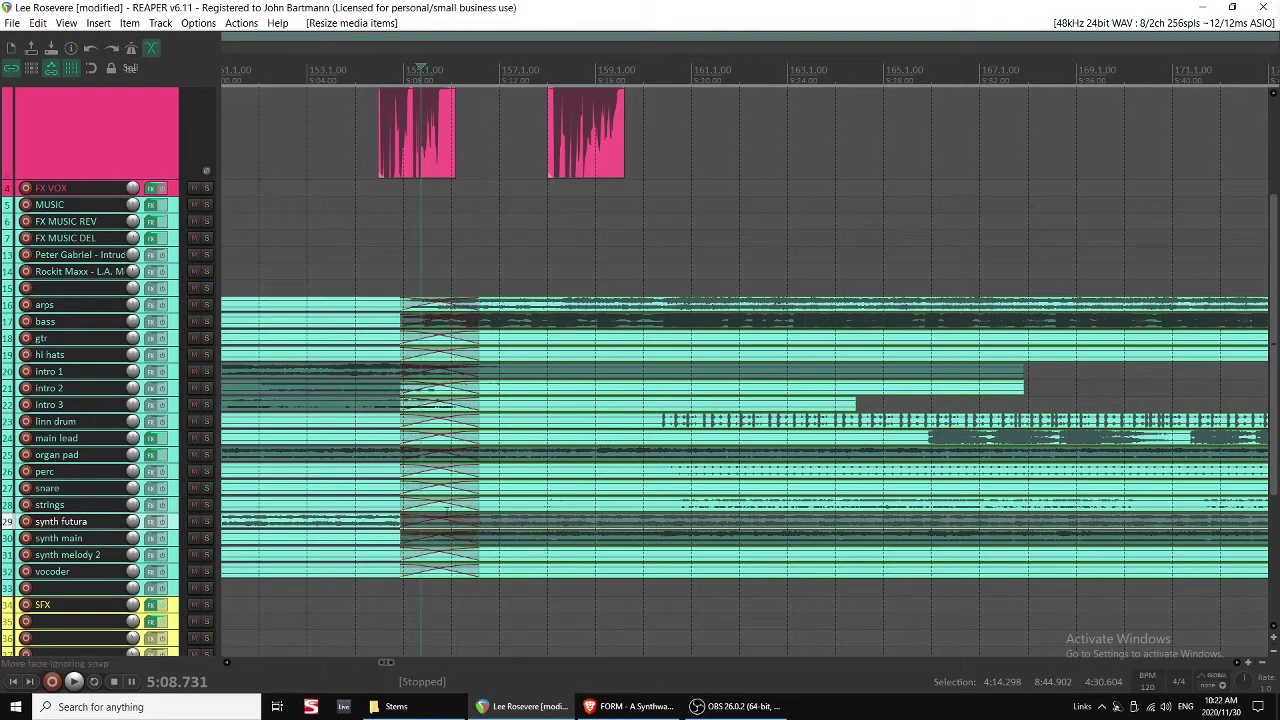
Play the crossfaded transition from about bar 154 and audition the music around the vocal clip at bar 158 up to bar 160.
{"action": "left_click", "coordinate": [383, 264]}
{"action": "key", "text": "space"}
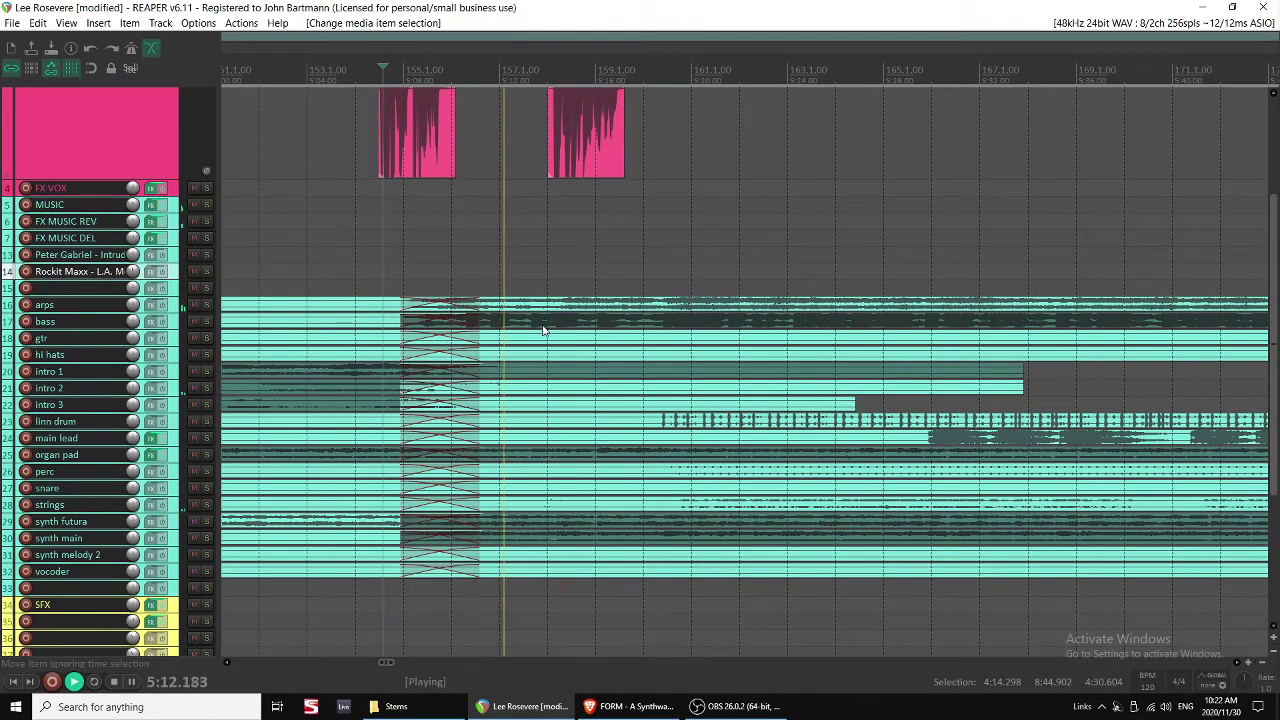
{"action": "scroll", "coordinate": [570, 300], "scroll_direction": "up", "scroll_amount": 1}
{"action": "left_click", "coordinate": [598, 167]}
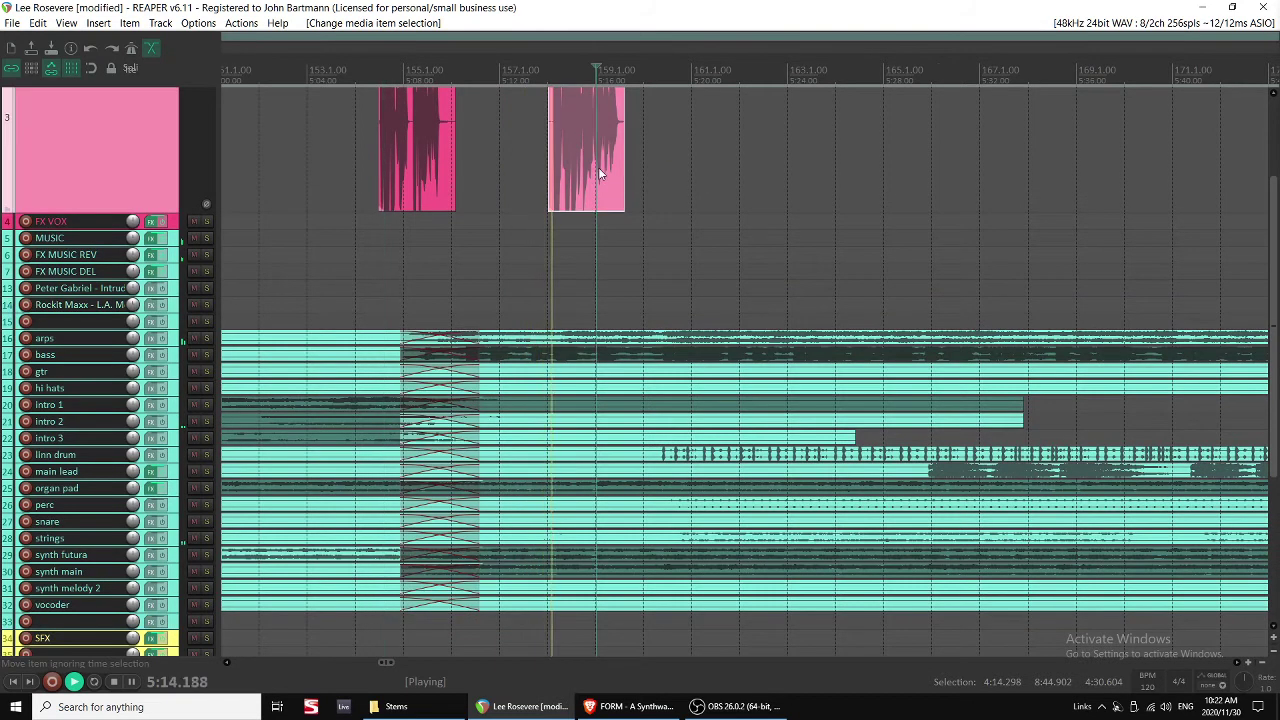
{"action": "scroll", "coordinate": [608, 163], "scroll_direction": "up", "scroll_amount": 3}
{"action": "scroll", "coordinate": [690, 209], "scroll_direction": "down", "scroll_amount": 4}
{"action": "scroll", "coordinate": [790, 296], "scroll_direction": "right", "scroll_amount": 2}
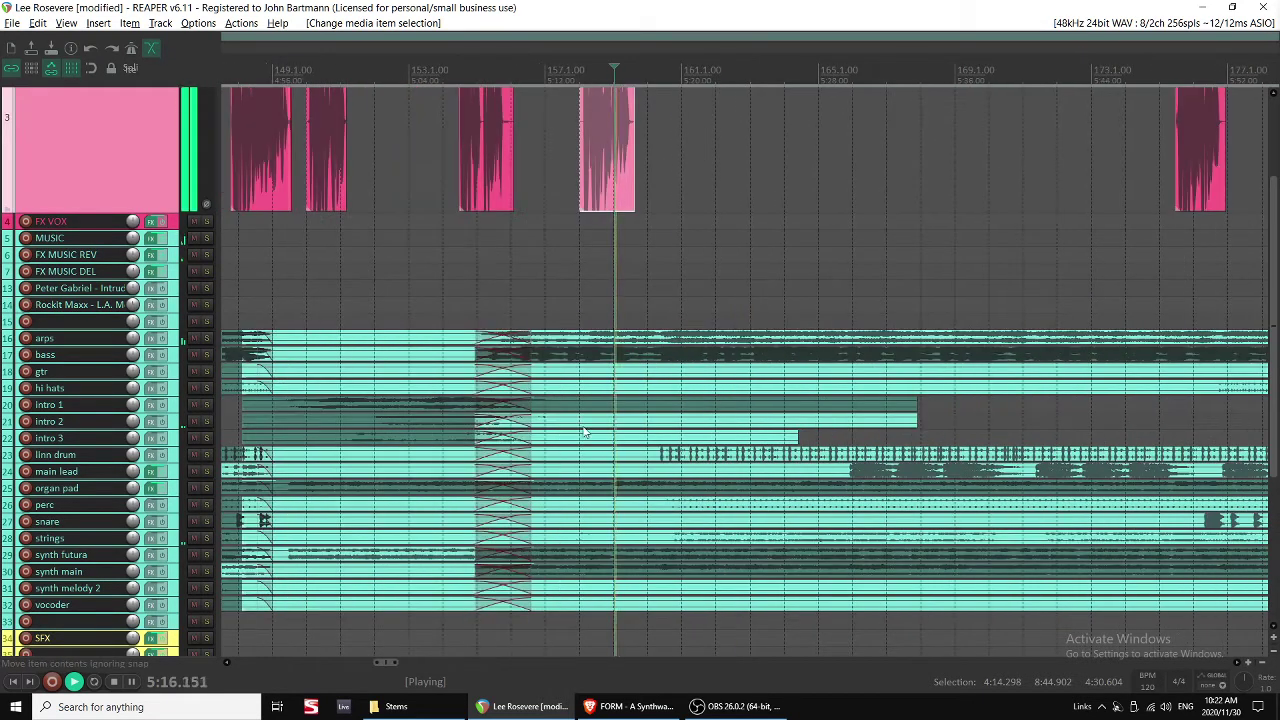
{"action": "left_click", "coordinate": [651, 358]}
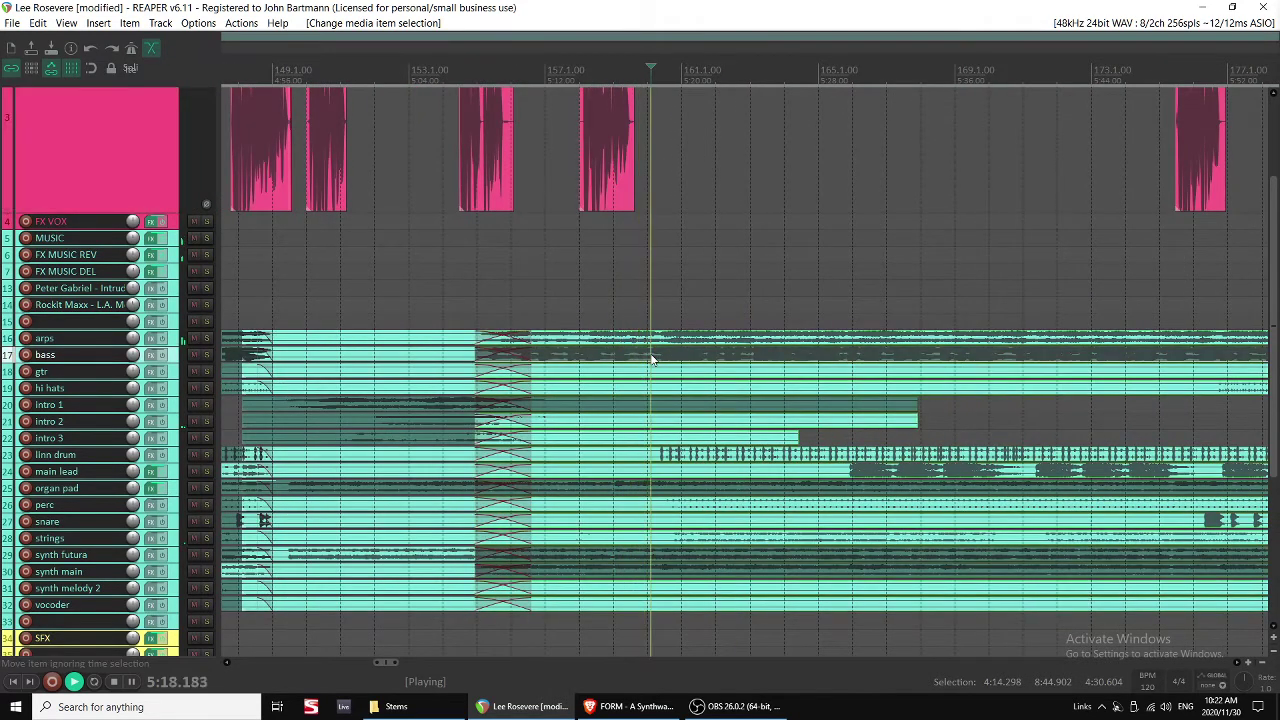
{"action": "key", "text": "space"}
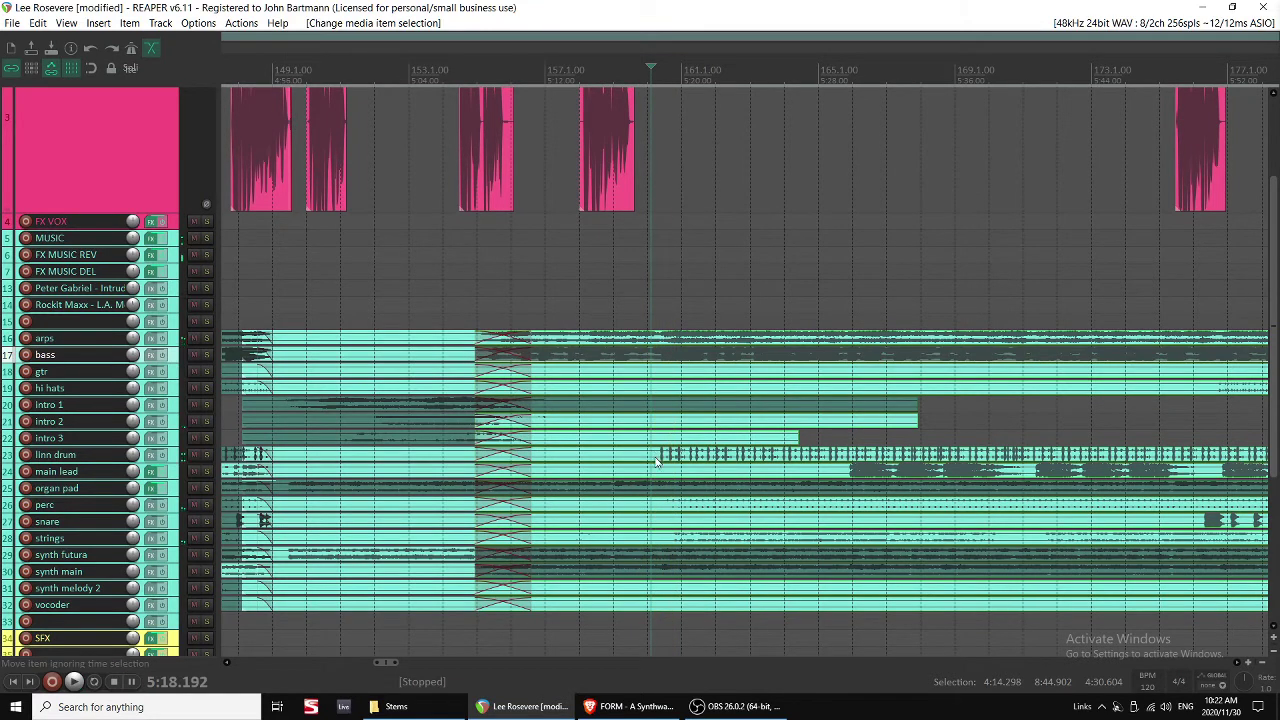
Mute the linn drum clip after bar 155, and split the bass clip at about bar 160, unmuting its later part.
{"action": "left_click", "coordinate": [655, 459]}
{"action": "left_click", "coordinate": [655, 358]}
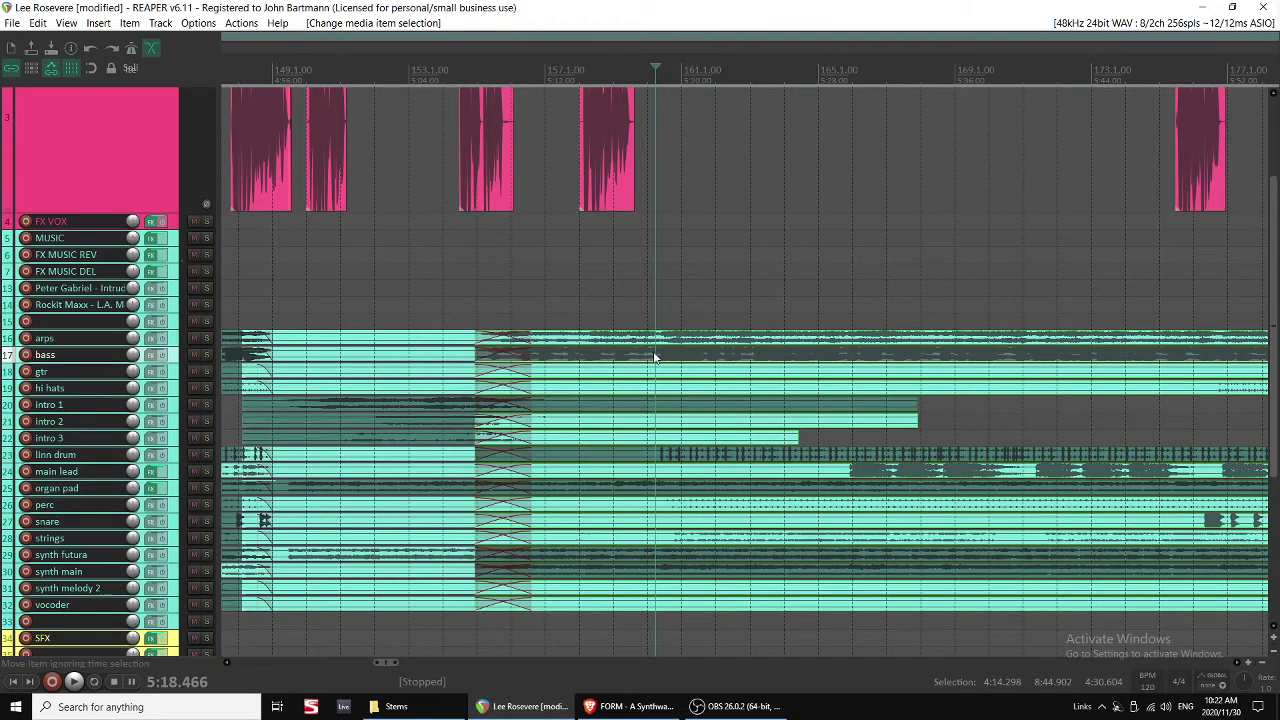
{"action": "left_click", "coordinate": [656, 357]}
{"action": "key", "text": "s"}
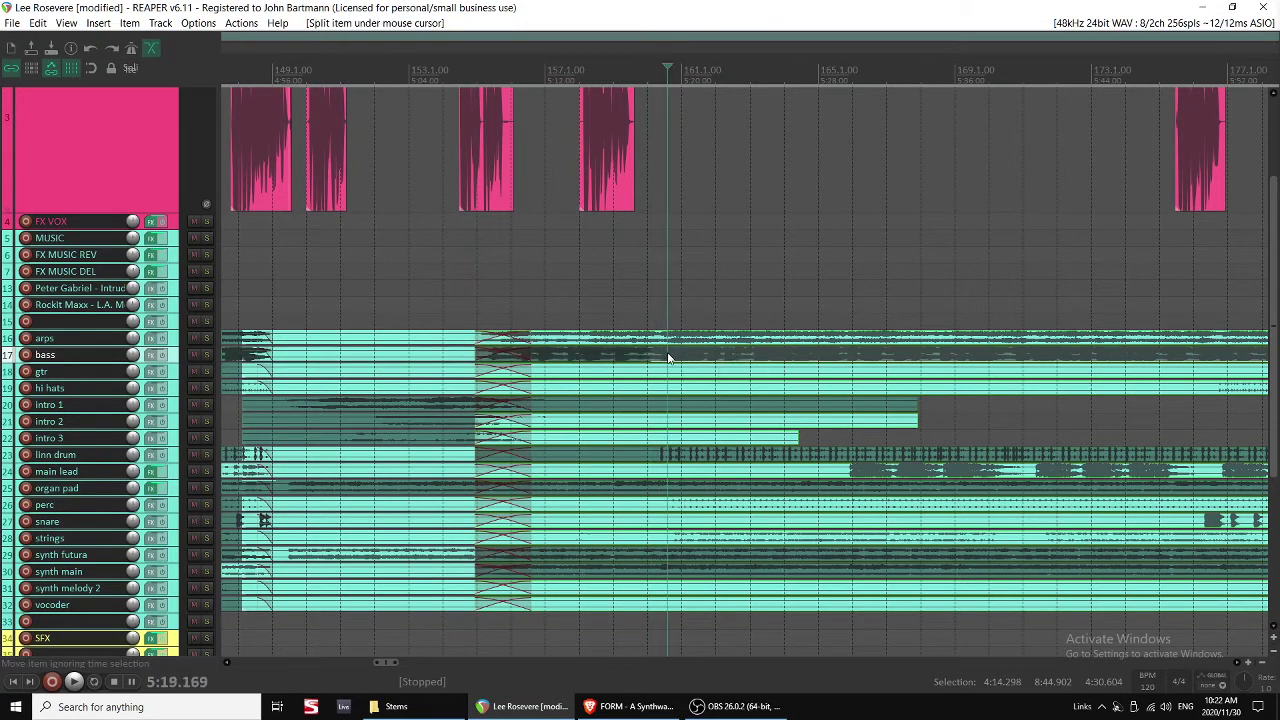
{"action": "key", "text": "s"}
Play from about bar 159 and extend the start of the later bass clip back to about bar 159.5 with a short fade-in.
{"action": "left_click", "coordinate": [613, 306]}
{"action": "key", "text": "space"}
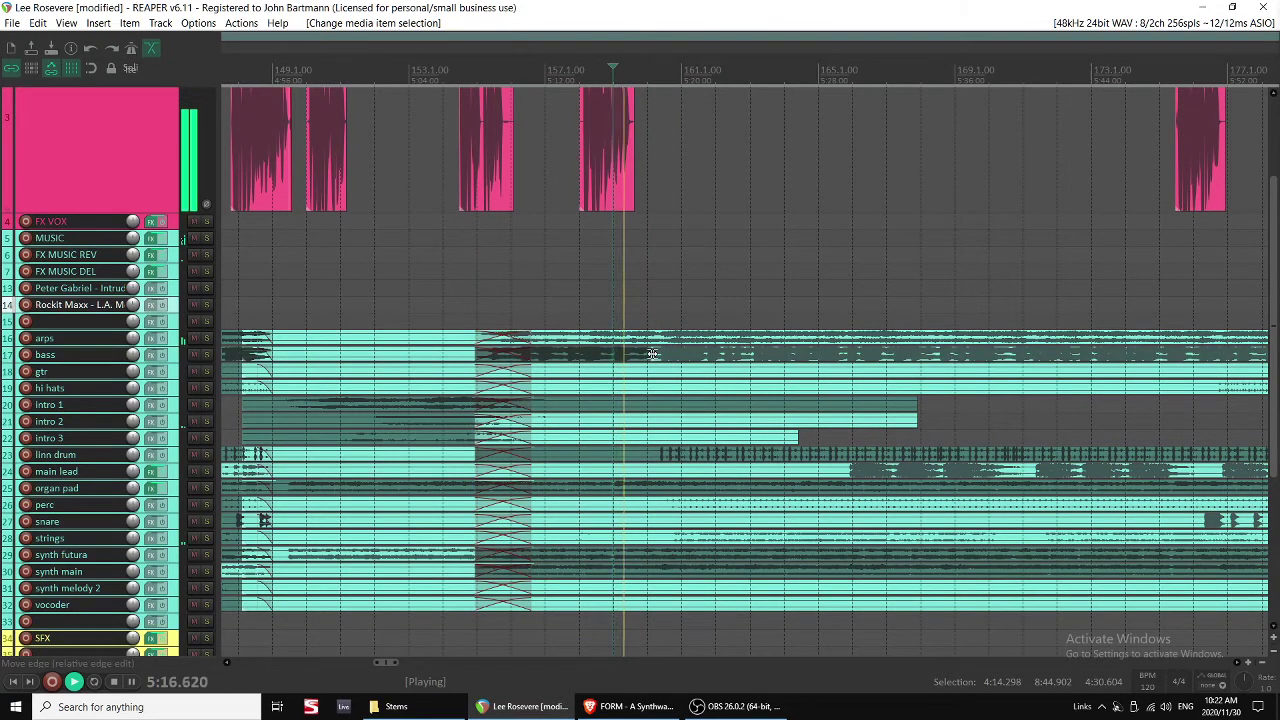
{"action": "mouse_move", "coordinate": [650, 354]}
{"action": "left_mouse_down"}
{"action": "mouse_move", "coordinate": [631, 354]}
{"action": "mouse_move", "coordinate": [649, 352]}
{"action": "left_mouse_up"}
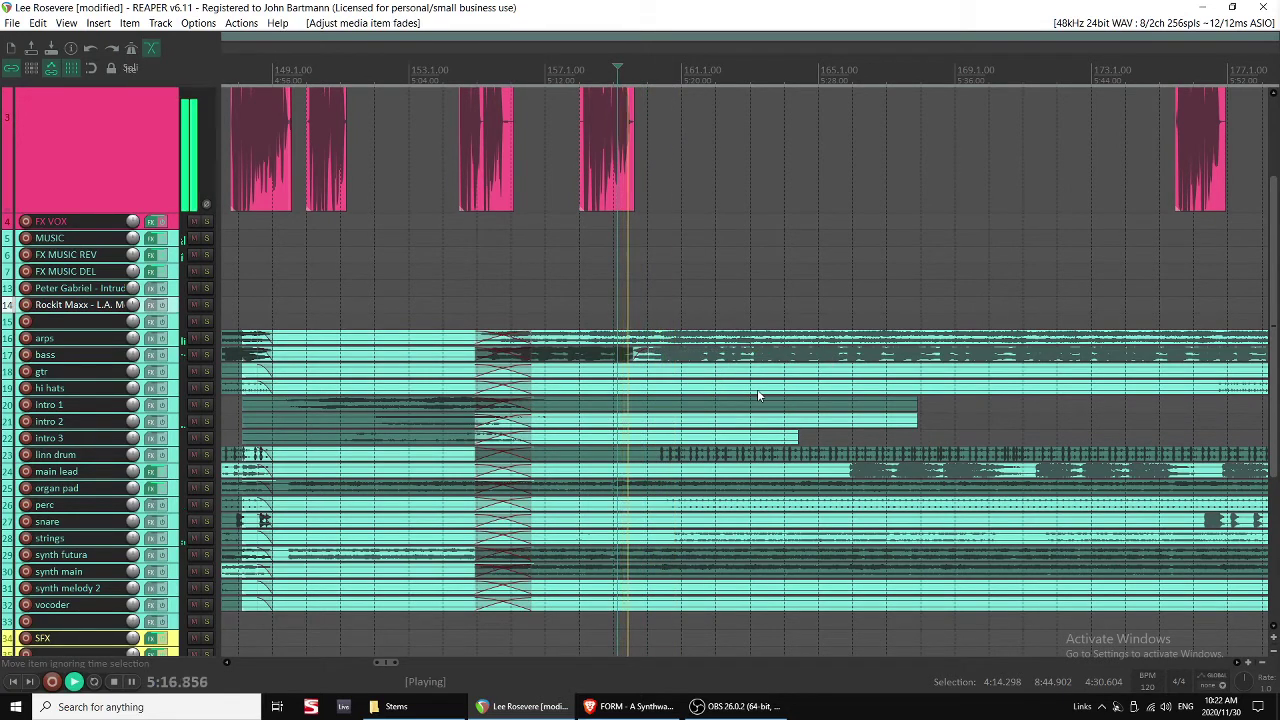
Split the arps clip at about bar 160, mute its later part and fade the earlier part out to about bar 163.
{"action": "key", "text": "s"}
{"action": "left_click", "coordinate": [678, 340]}
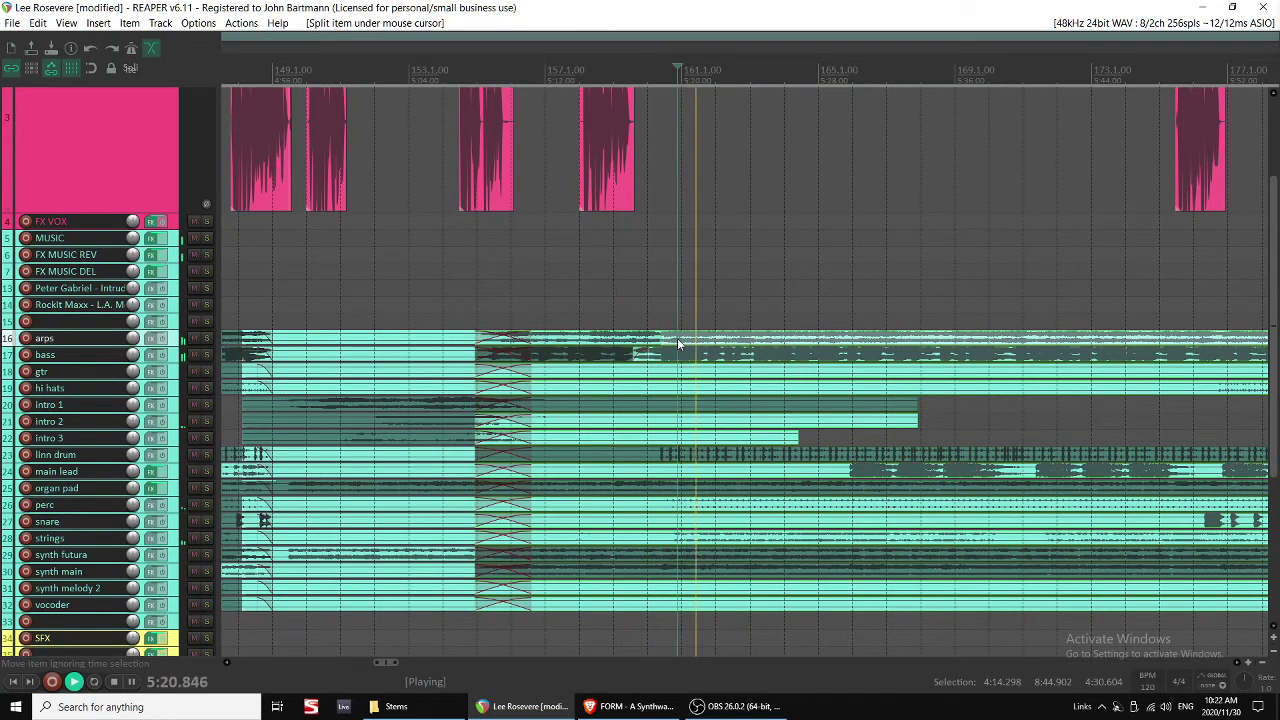
{"action": "key", "text": "u"}
{"action": "mouse_move", "coordinate": [659, 338]}
{"action": "left_mouse_down"}
{"action": "mouse_move", "coordinate": [754, 338]}
{"action": "mouse_move", "coordinate": [666, 333]}
{"action": "left_mouse_up"}
{"action": "key", "text": "space"}
{"action": "scroll", "coordinate": [781, 264], "scroll_direction": "up", "scroll_amount": 3}
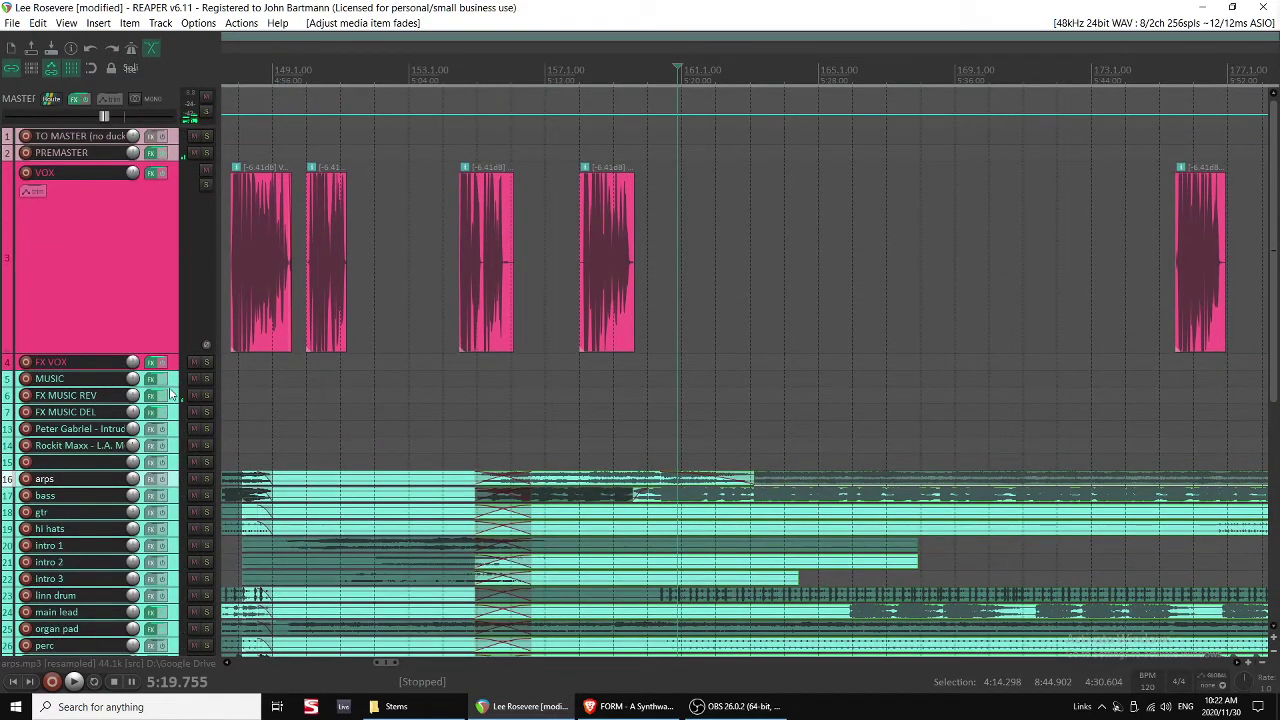
{"action": "left_click", "coordinate": [175, 381]}
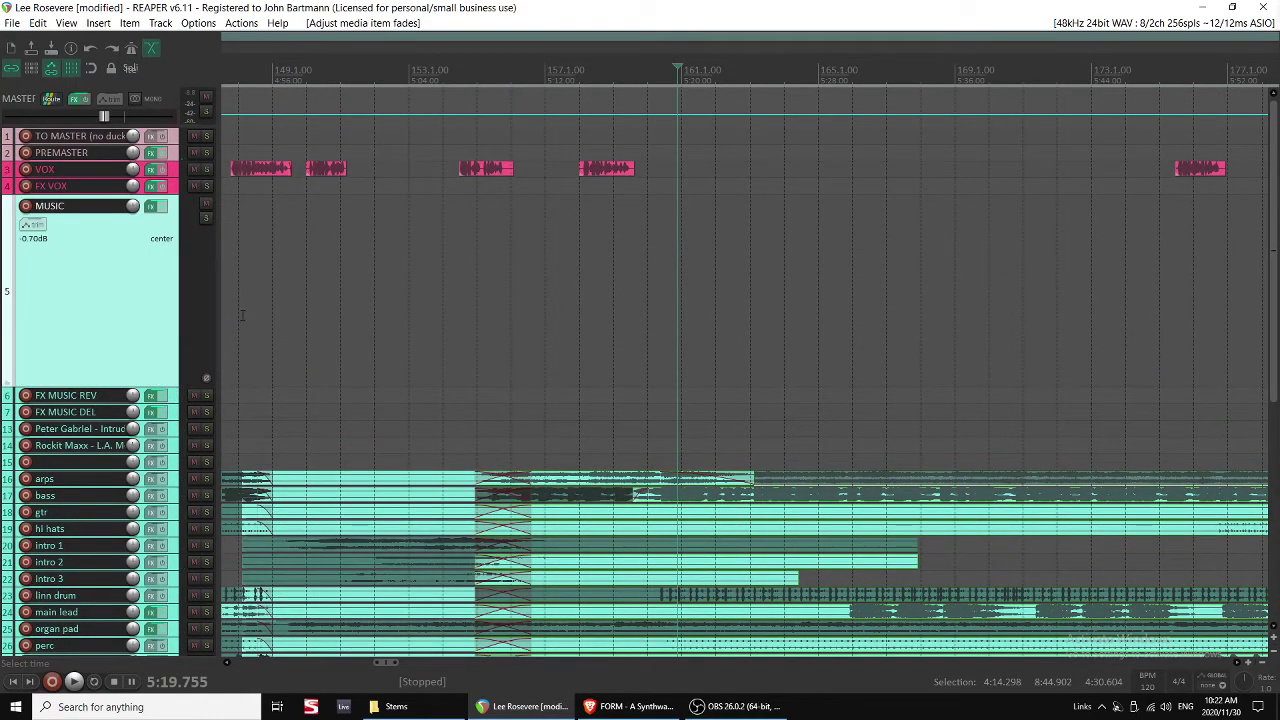
{"action": "key", "text": "v"}
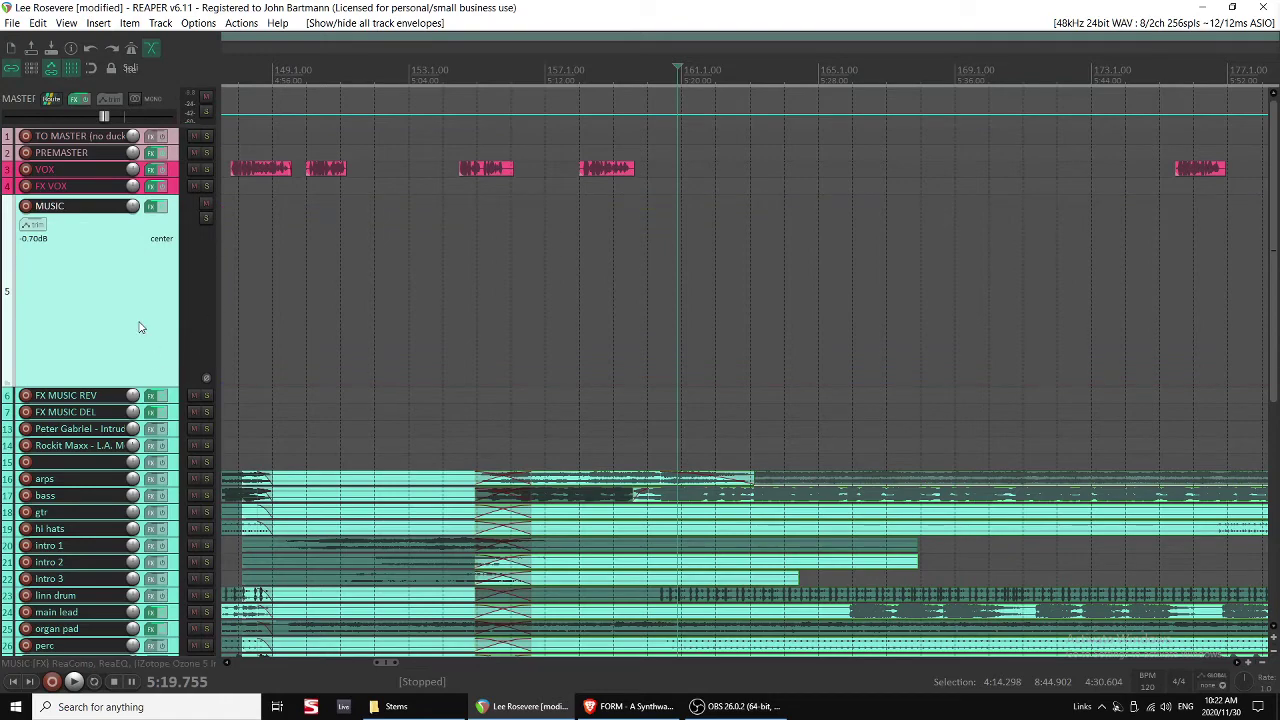
{"action": "key", "text": "ctrl+alt+Up"}
{"action": "key", "text": "ctrl+alt+Up"}
Show the FX MUSIC REV envelopes and ramp the Protoverb wet envelope down from 100% at about bar 160 to about bar 164.5.
{"action": "left_click", "coordinate": [168, 388]}
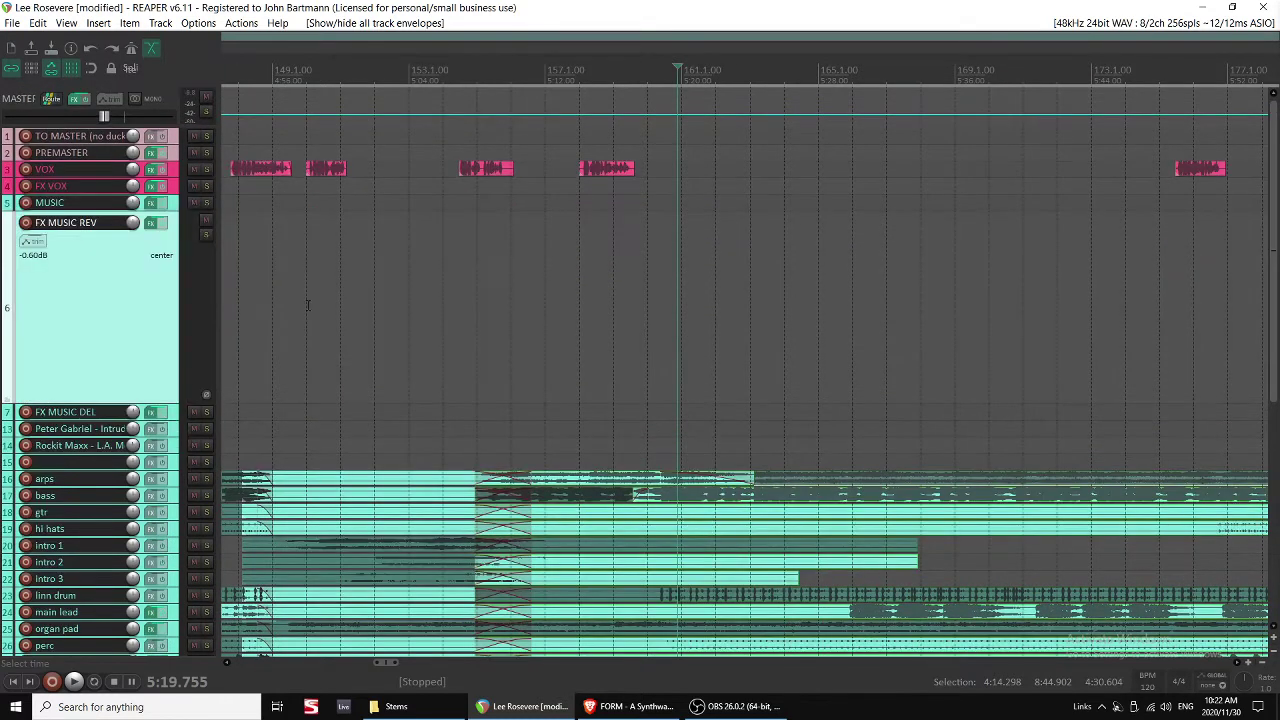
{"action": "key", "text": "v"}
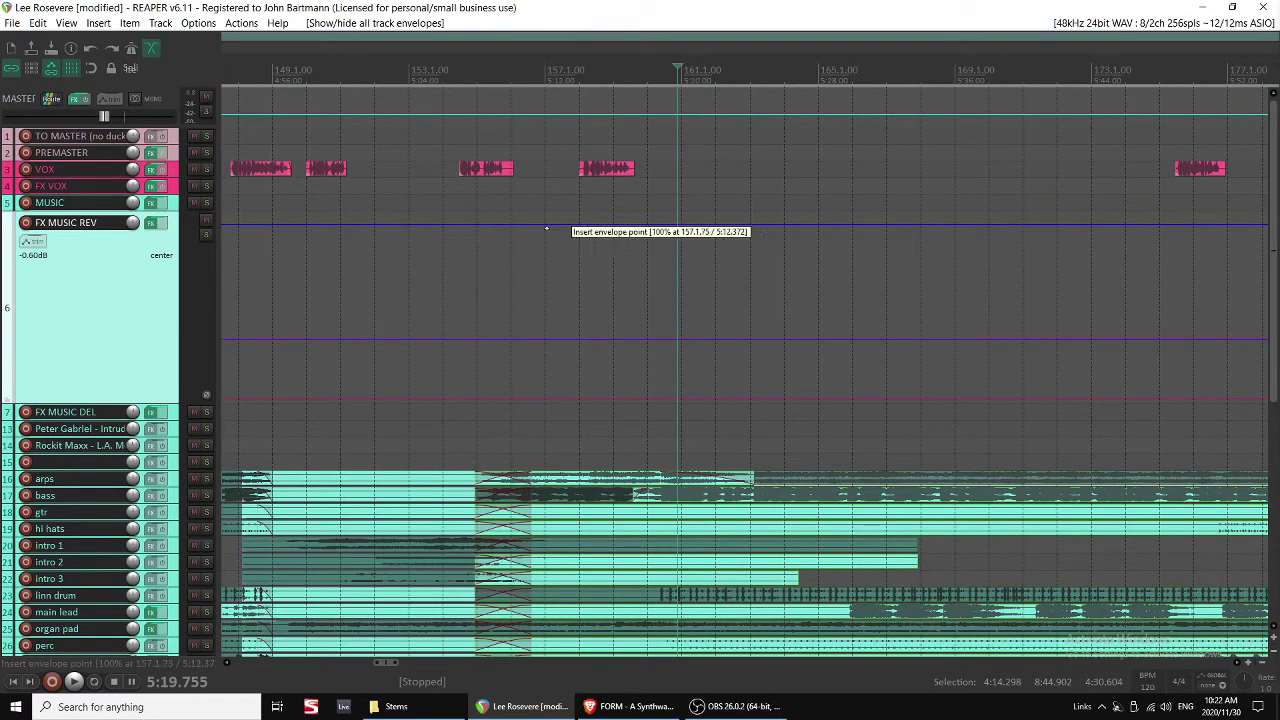
{"action": "scroll", "coordinate": [494, 226], "scroll_direction": "down", "scroll_amount": 2}
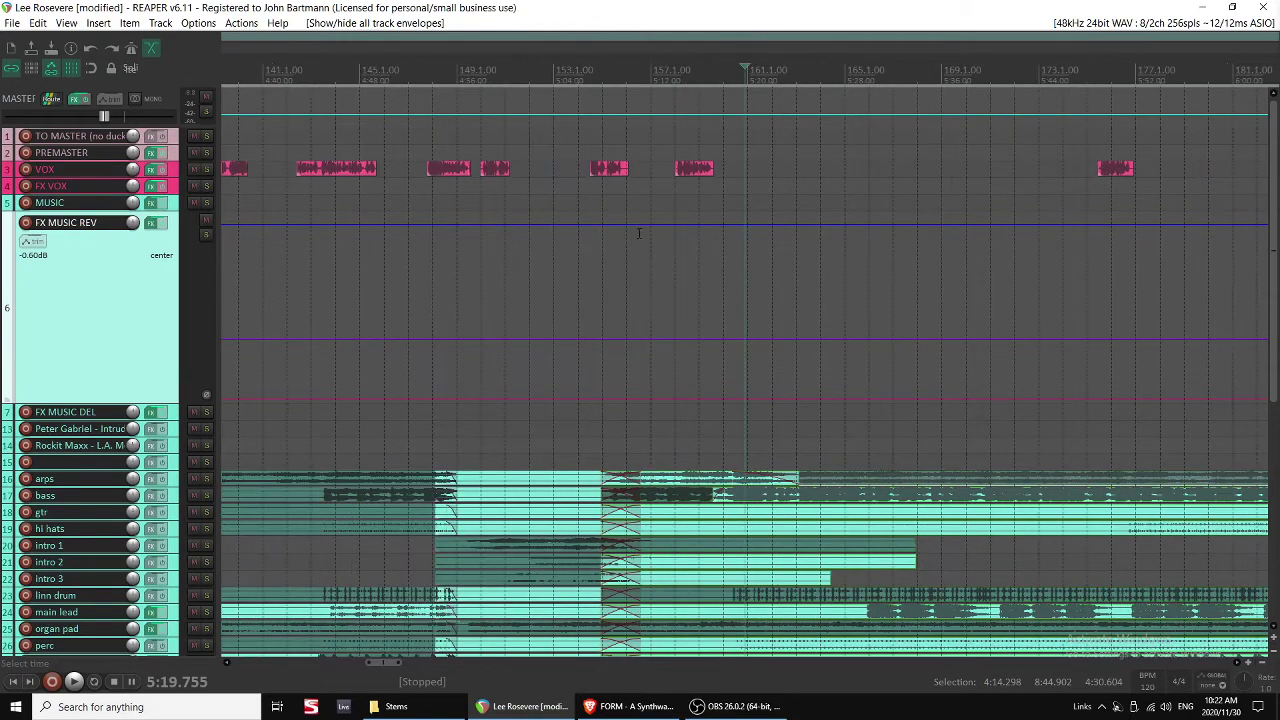
{"action": "left_click", "coordinate": [729, 226]}
{"action": "left_click", "coordinate": [766, 224]}
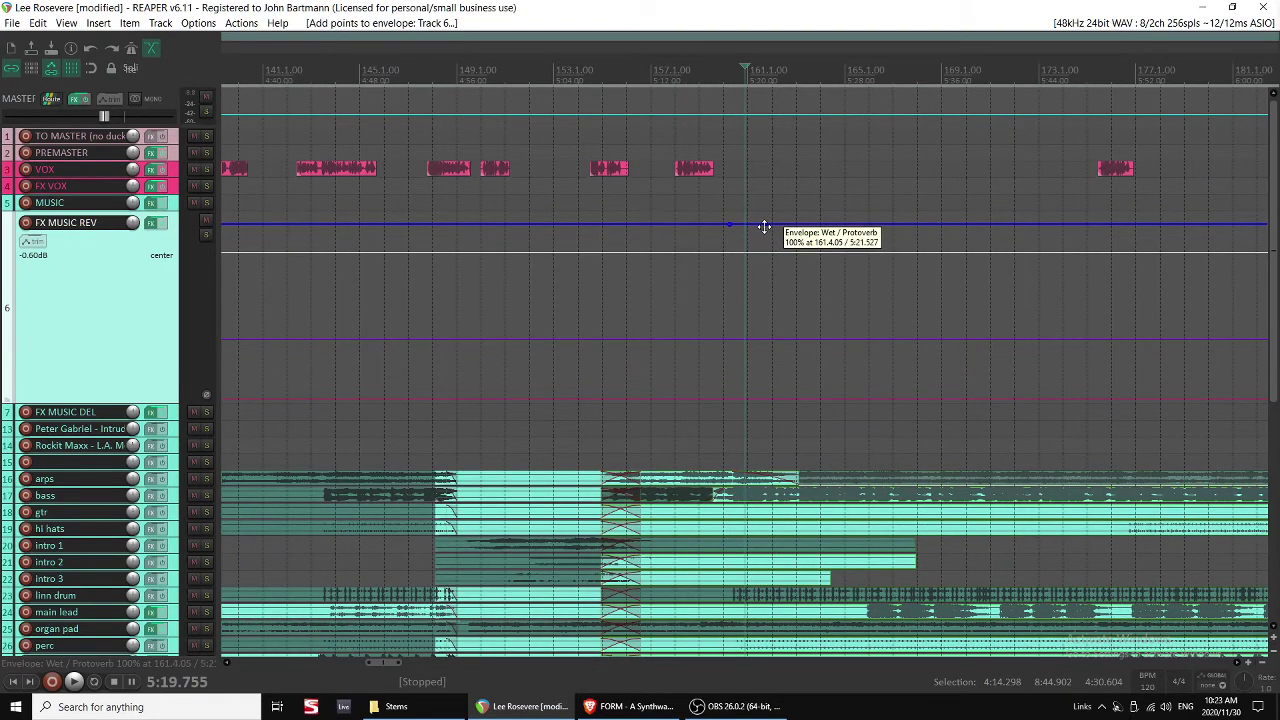
{"action": "left_click_drag", "start_coordinate": [764, 226], "coordinate": [835, 280]}
Play the reverb ramp, moving its end point to about bar 163.5 and its start point to 71% at about bar 156.
{"action": "left_click", "coordinate": [722, 295]}
{"action": "key", "text": "space"}
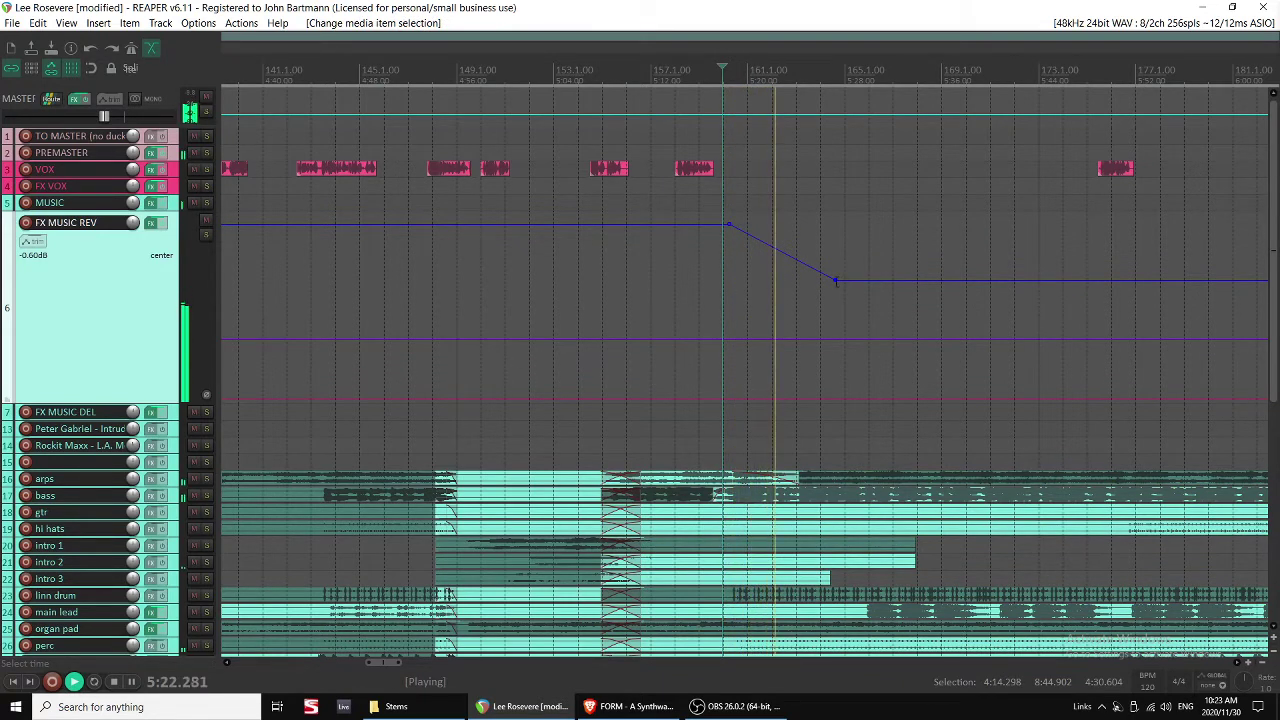
{"action": "left_click_drag", "start_coordinate": [835, 281], "coordinate": [810, 280]}
{"action": "mouse_move", "coordinate": [722, 237]}
{"action": "left_mouse_down"}
{"action": "mouse_move", "coordinate": [676, 237]}
{"action": "mouse_move", "coordinate": [726, 227]}
{"action": "mouse_move", "coordinate": [646, 240]}
{"action": "mouse_move", "coordinate": [627, 262]}
{"action": "left_mouse_up"}
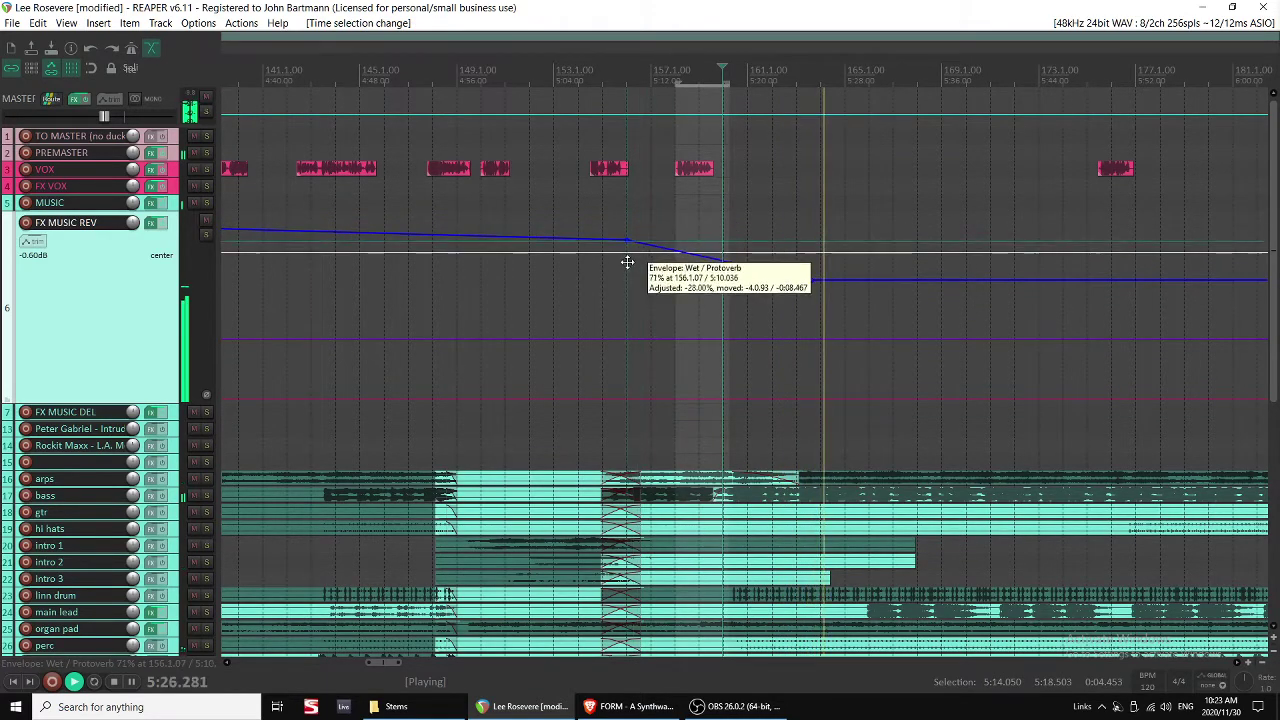
Add a point to the Protoverb wet envelope at about bar 148 and raise it to 100%.
{"action": "scroll", "coordinate": [627, 262], "scroll_direction": "down", "scroll_amount": 4}
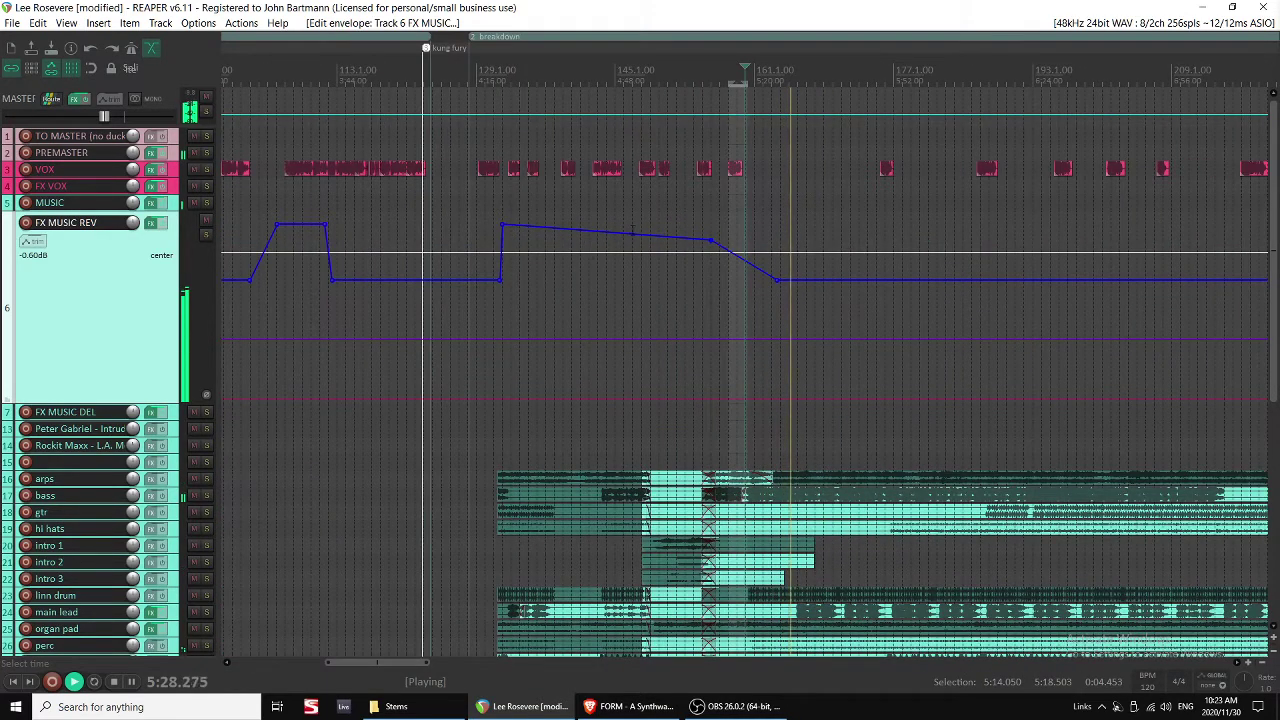
{"action": "left_click", "coordinate": [643, 234], "text": "shift"}
{"action": "key", "text": "space"}
{"action": "left_click_drag", "start_coordinate": [646, 236], "coordinate": [640, 209]}
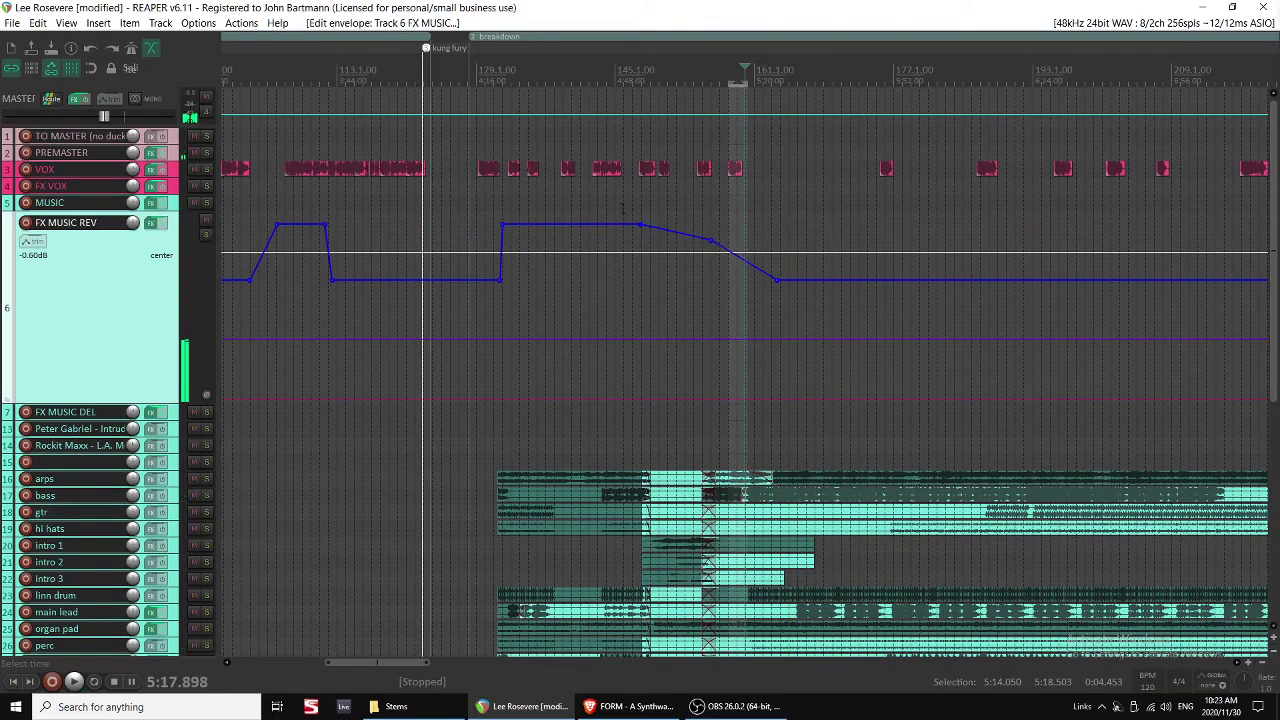
Play the section from about bar 146 and move the vocal clip at bar 158 one bar later to about bar 159.
{"action": "left_click", "coordinate": [622, 208]}
{"action": "key", "text": "space"}
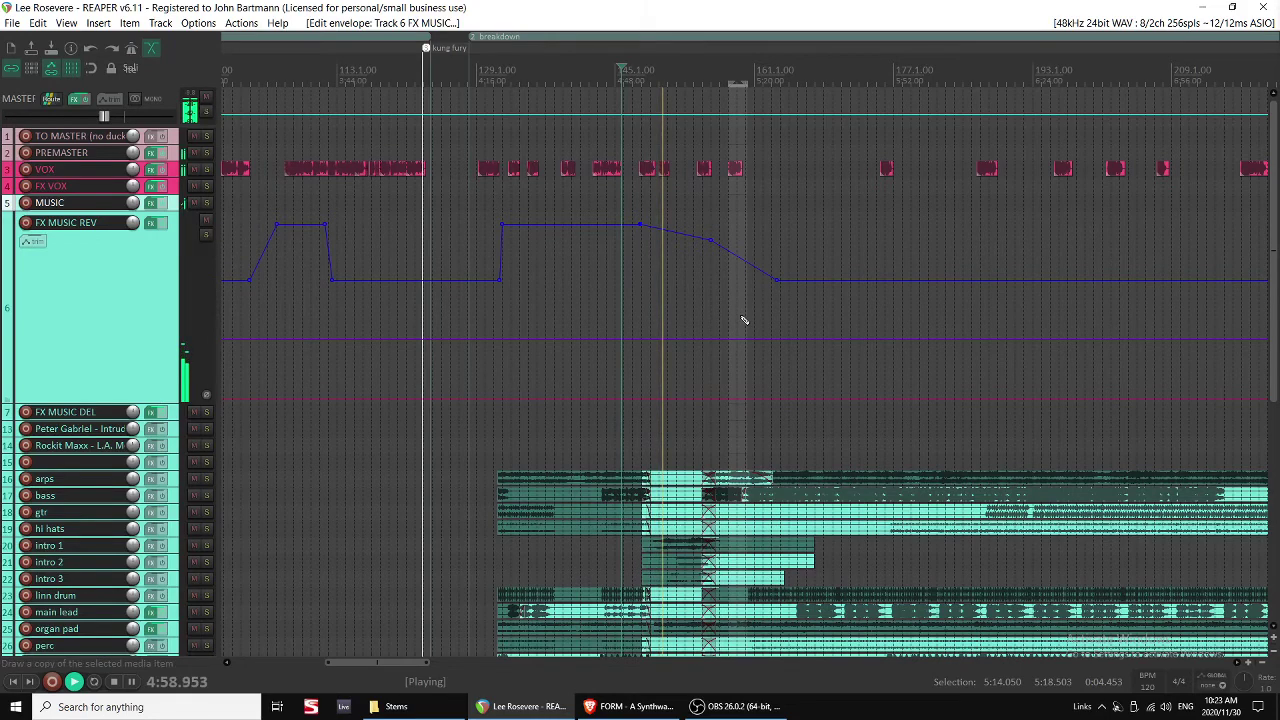
{"action": "key", "text": "alt+Tab"}
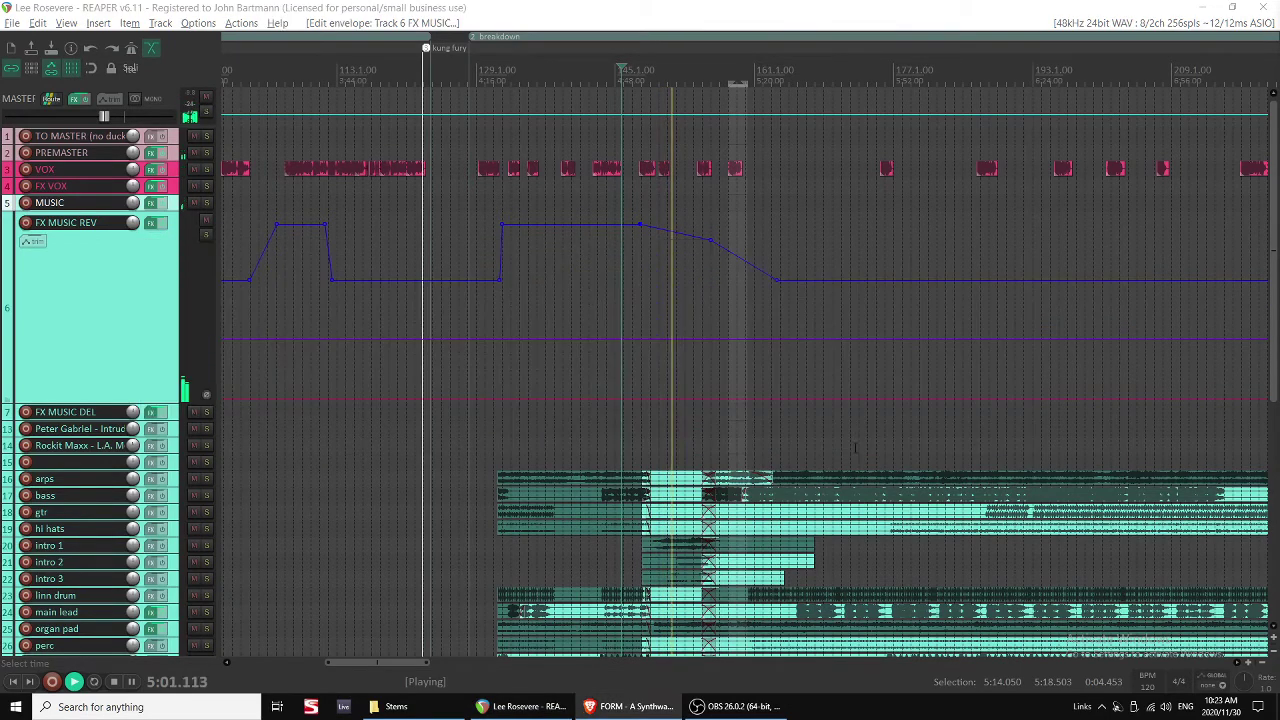
{"action": "key", "text": "alt+Tab"}
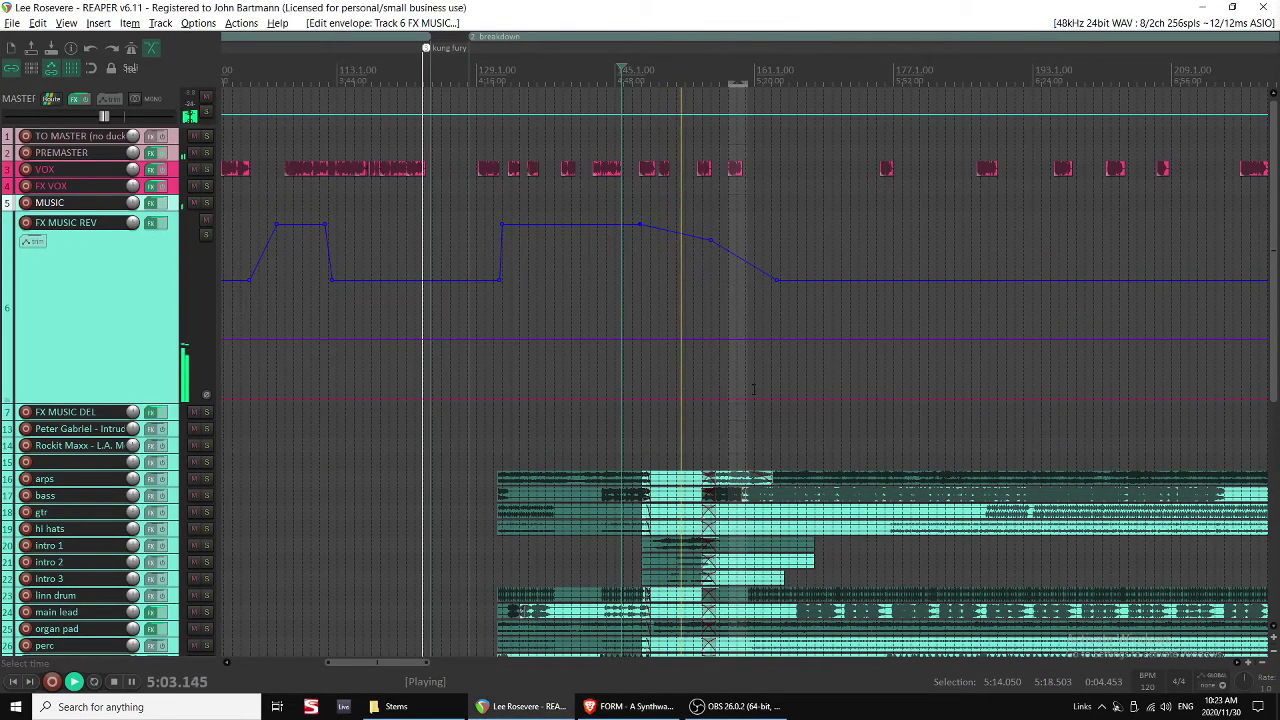
{"action": "scroll", "coordinate": [780, 386], "scroll_direction": "up", "scroll_amount": 2}
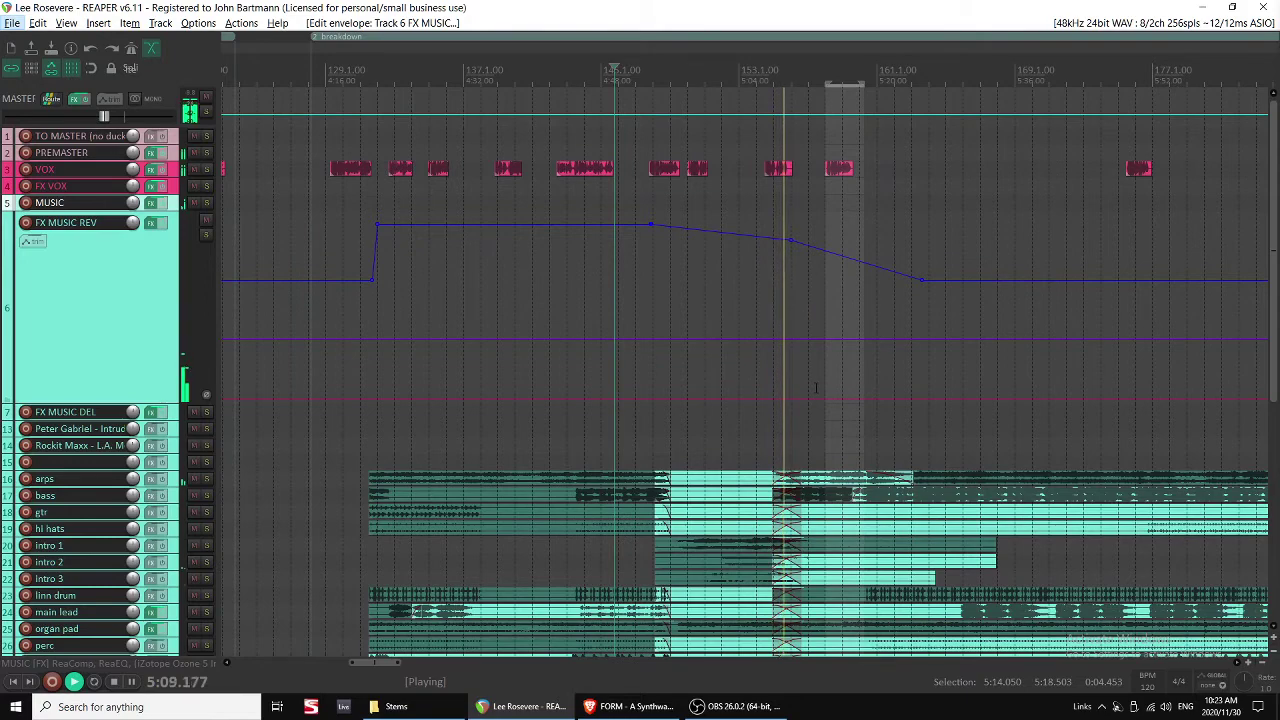
{"action": "scroll", "coordinate": [662, 300], "scroll_direction": "right", "scroll_amount": 1}
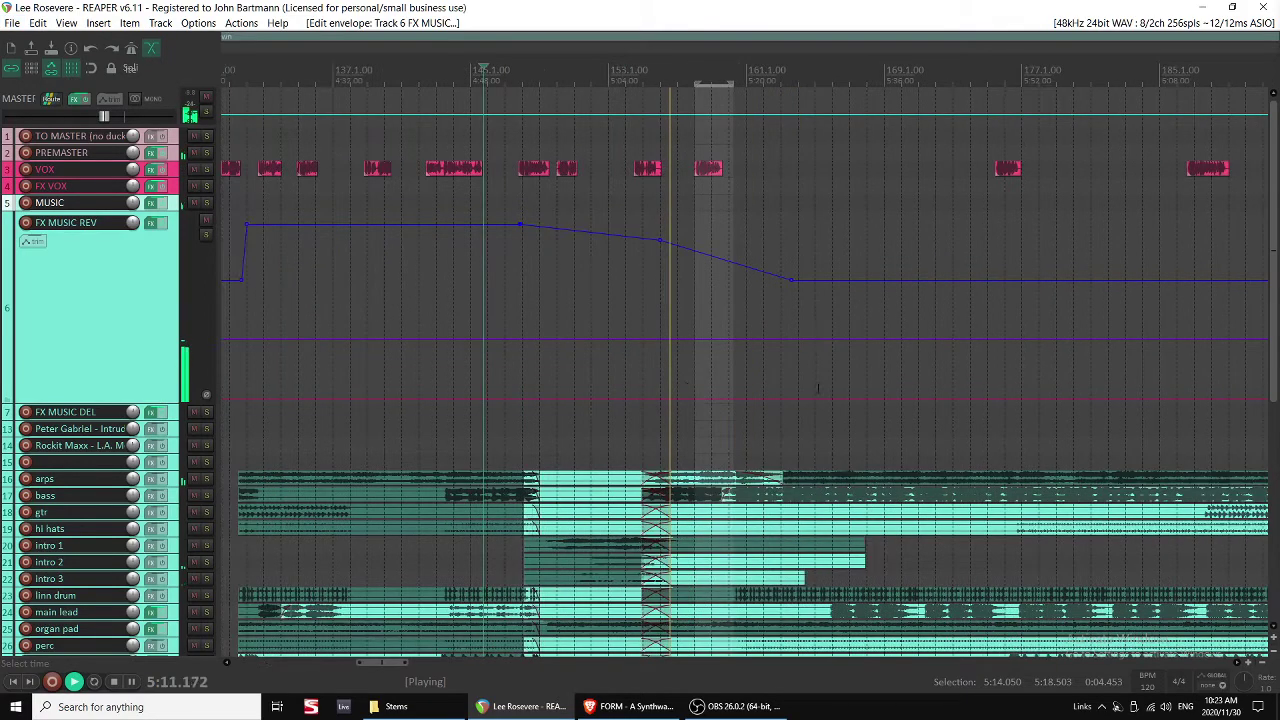
{"action": "scroll", "coordinate": [662, 300], "scroll_direction": "right", "scroll_amount": 1}
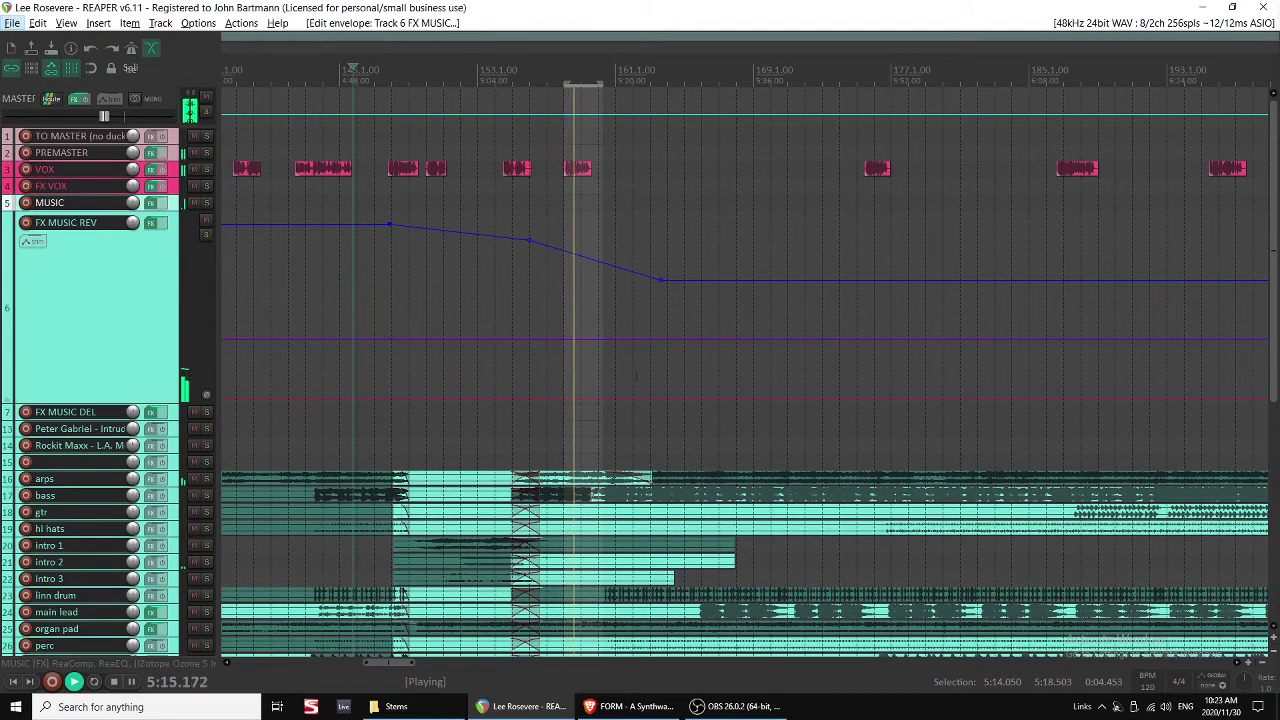
{"action": "left_click_drag", "start_coordinate": [586, 170], "coordinate": [603, 180]}
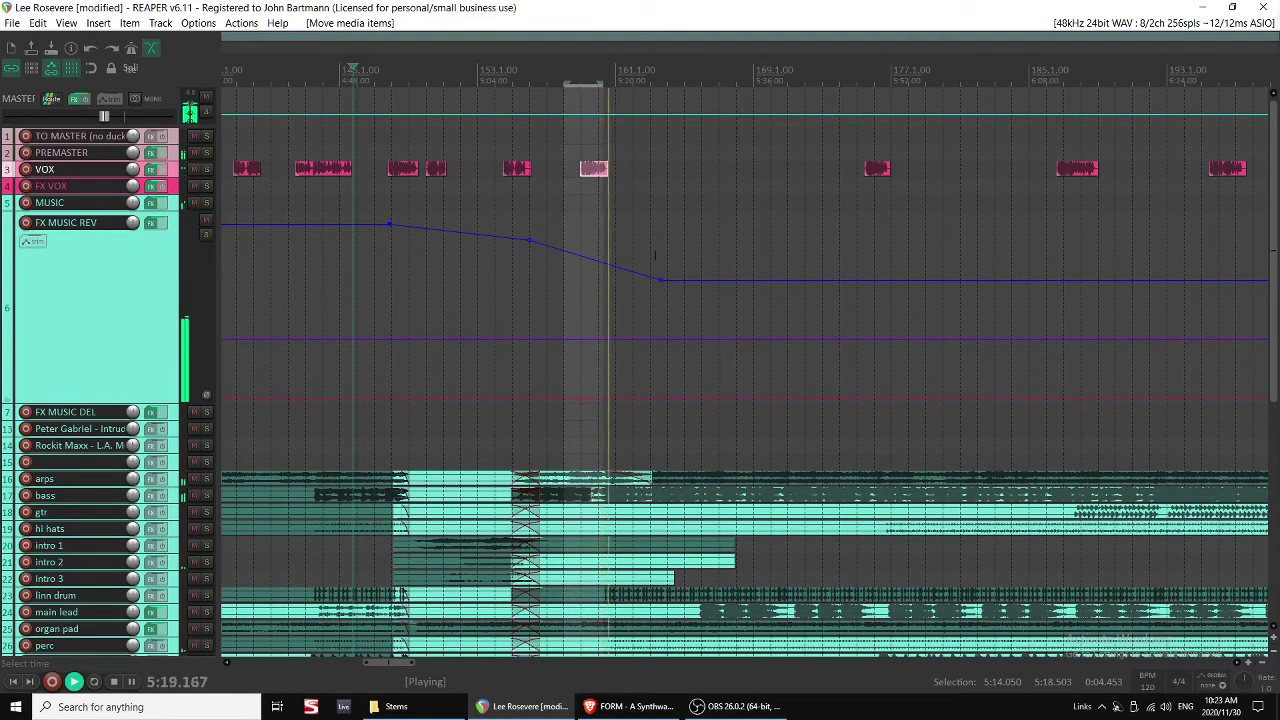
Continue auditioning the section and move the vocal clip at about bar 175 earlier to about bar 165.
{"action": "scroll", "coordinate": [672, 378], "scroll_direction": "down", "scroll_amount": 3}
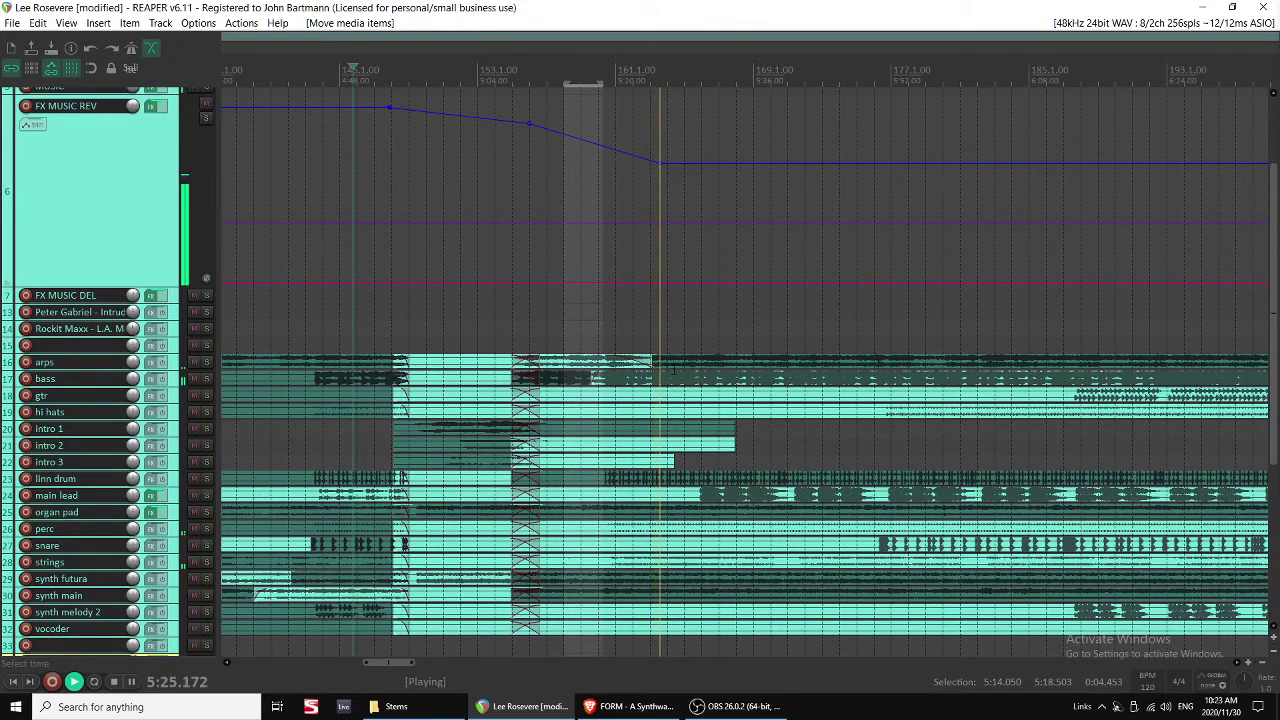
{"action": "scroll", "coordinate": [608, 277], "scroll_direction": "right", "scroll_amount": 2}
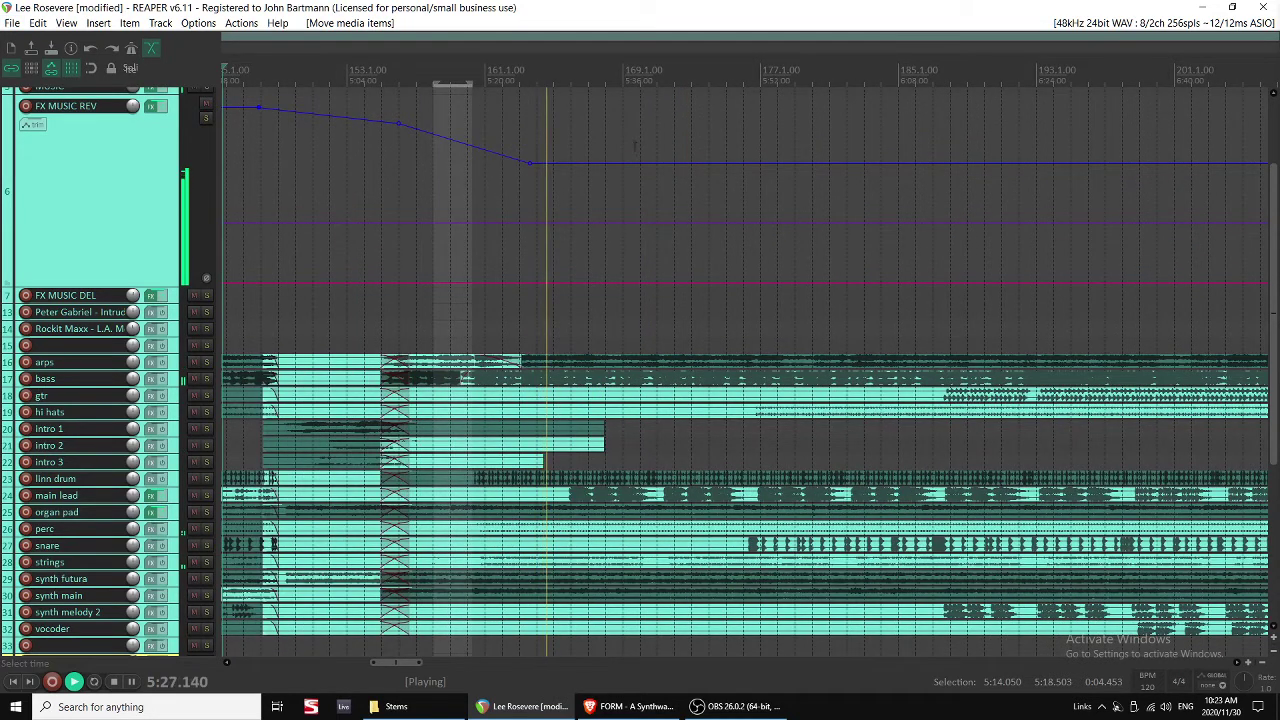
{"action": "scroll", "coordinate": [634, 146], "scroll_direction": "down", "scroll_amount": 3}
{"action": "key", "text": "space"}
{"action": "scroll", "coordinate": [963, 163], "scroll_direction": "up", "scroll_amount": 3}
{"action": "key", "text": "space"}
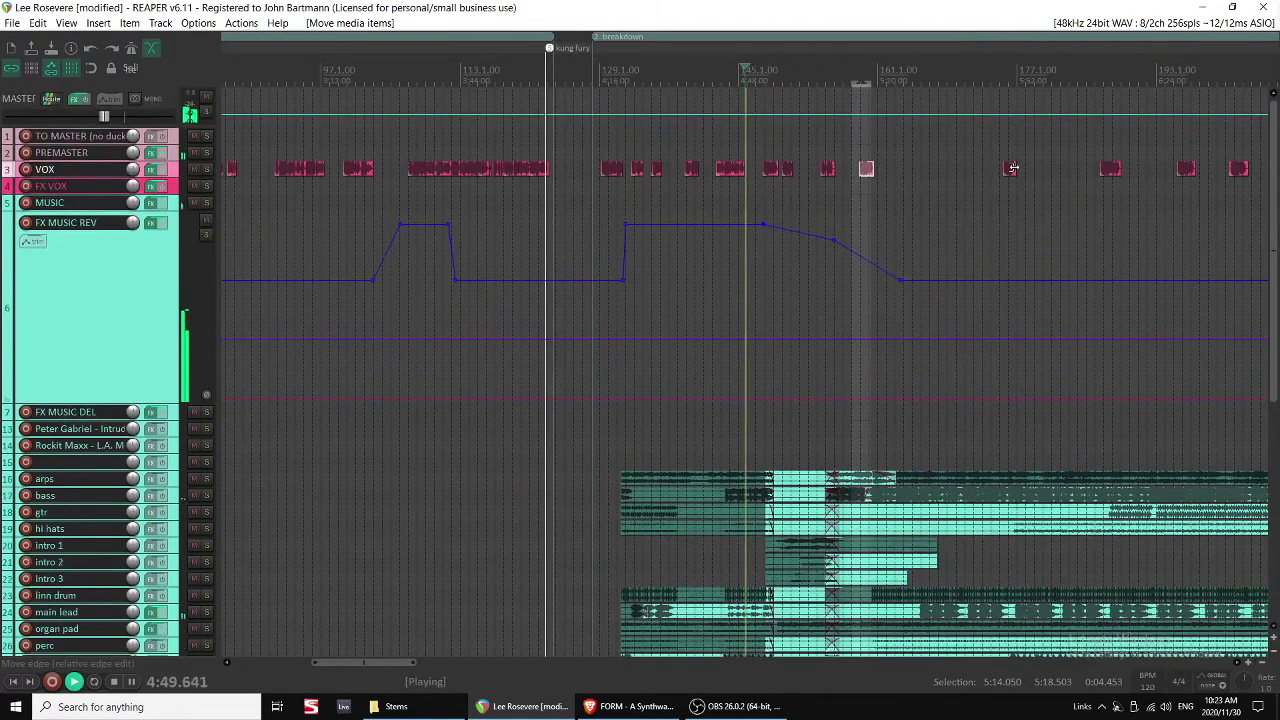
{"action": "left_click", "coordinate": [920, 168]}
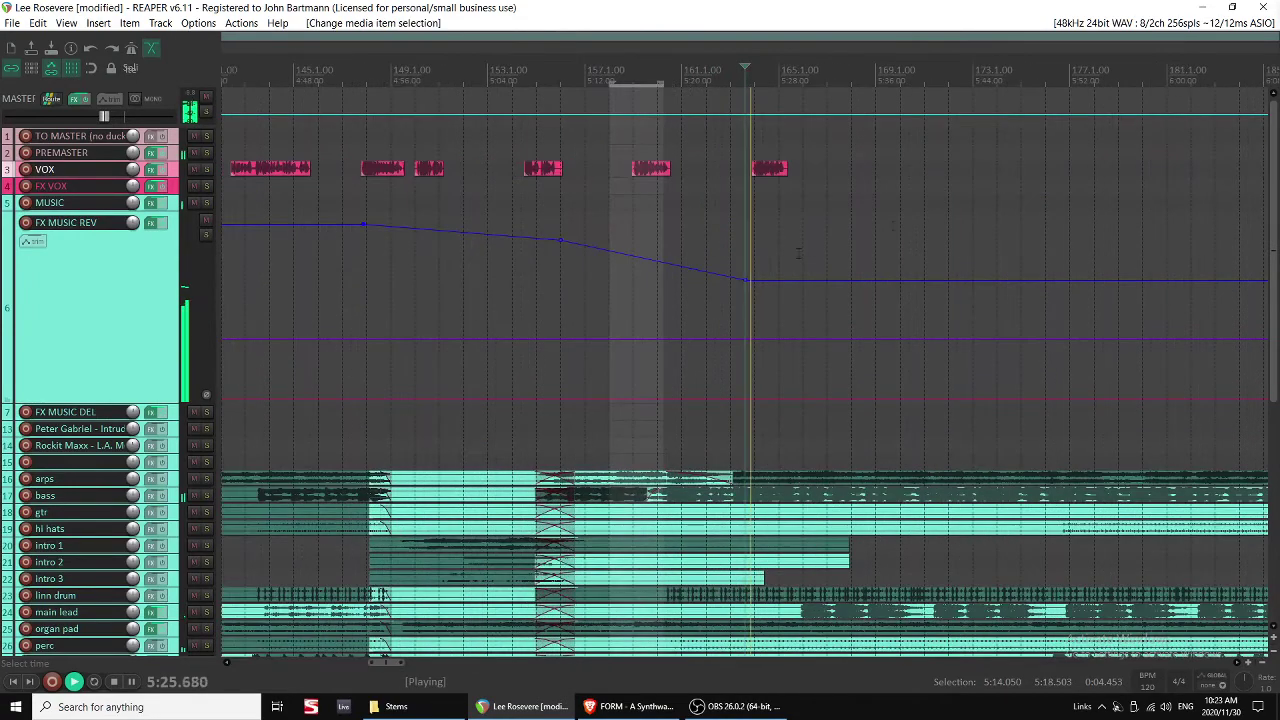
{"action": "left_click_drag", "start_coordinate": [769, 169], "coordinate": [806, 170]}
Mute the main lead clip that follows the crossfade at about bar 155.
{"action": "scroll", "coordinate": [822, 224], "scroll_direction": "down", "scroll_amount": 2}
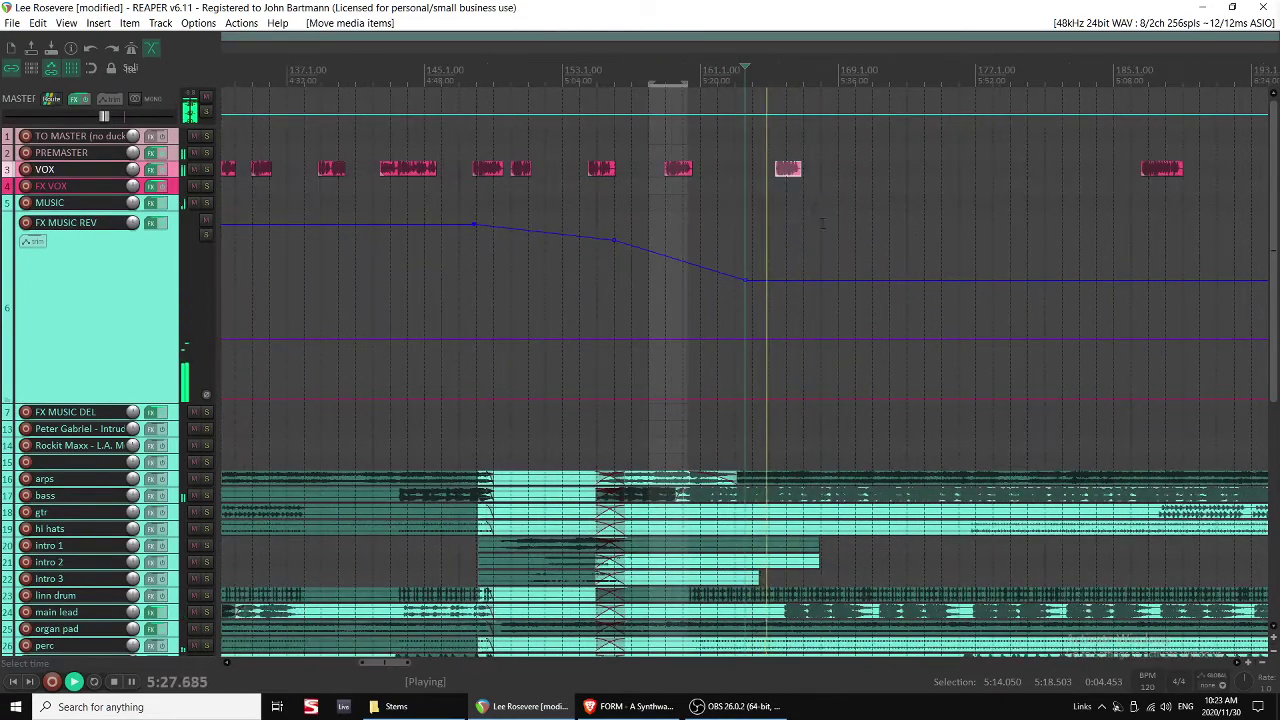
{"action": "scroll", "coordinate": [822, 224], "scroll_direction": "down", "scroll_amount": 1}
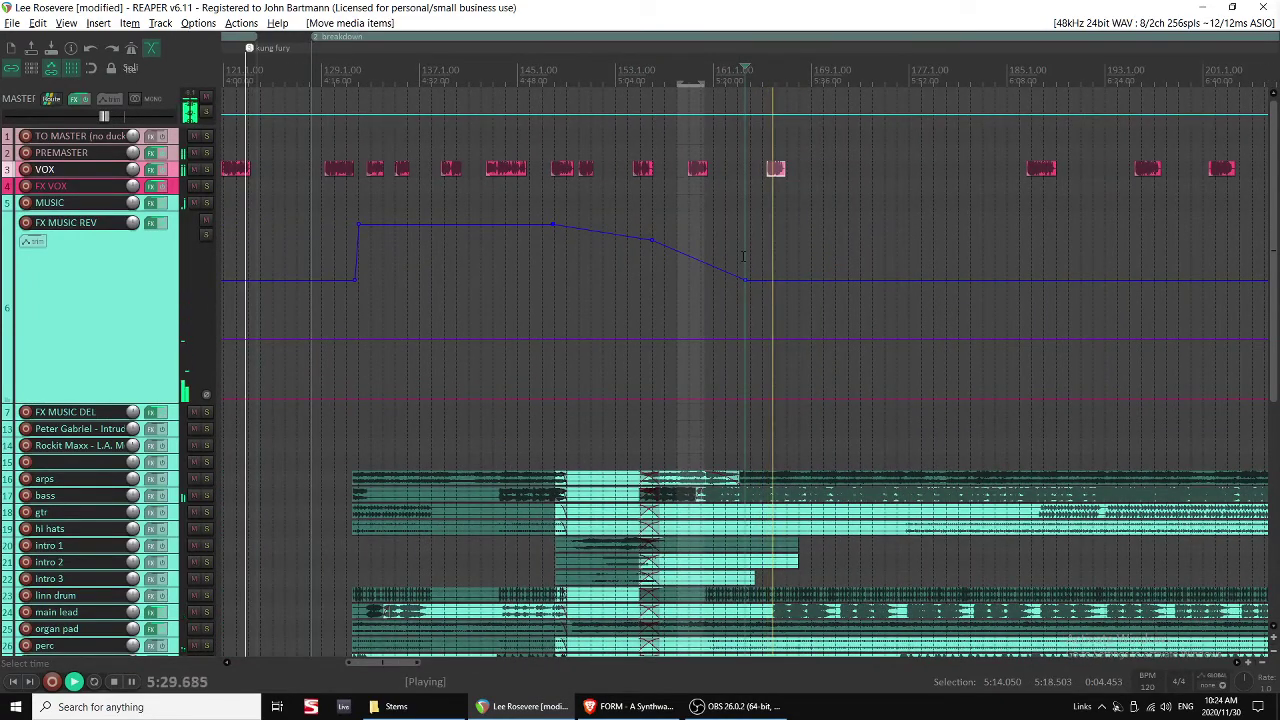
{"action": "scroll", "coordinate": [743, 256], "scroll_direction": "left", "scroll_amount": 3}
{"action": "scroll", "coordinate": [873, 455], "scroll_direction": "down", "scroll_amount": 3}
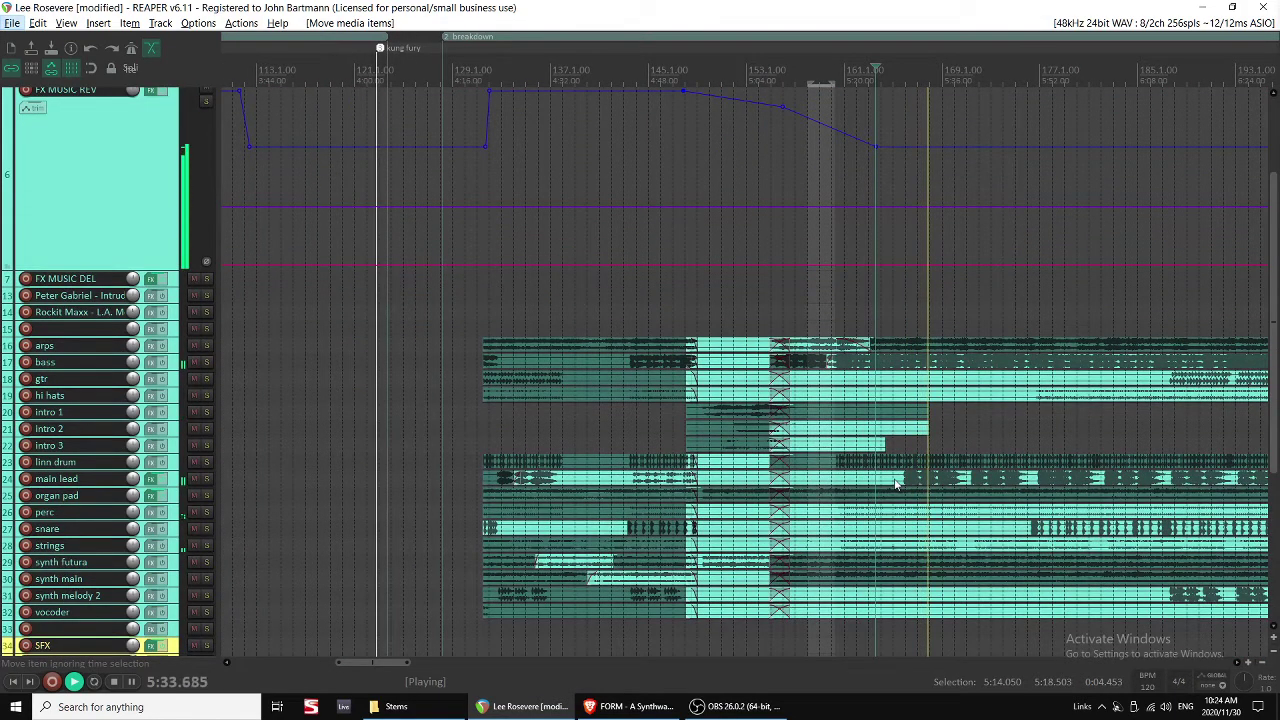
{"action": "left_click", "coordinate": [930, 480]}
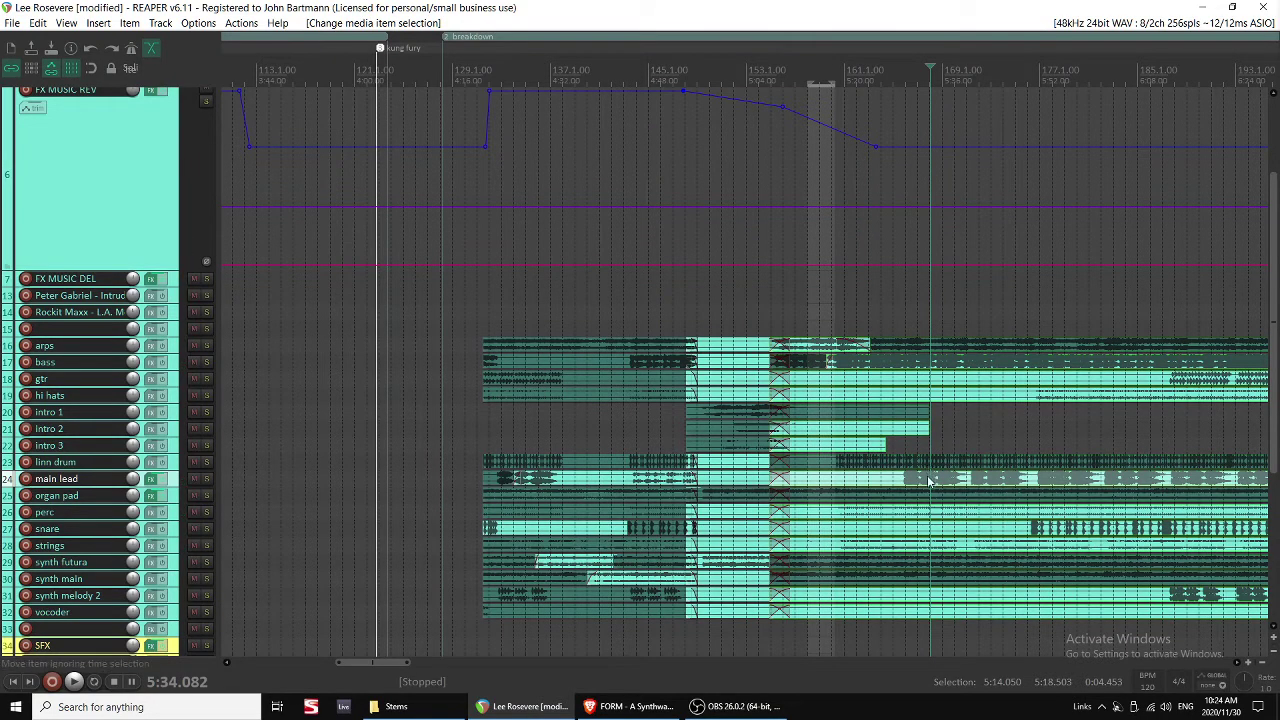
{"action": "key", "text": "ctrl+m"}
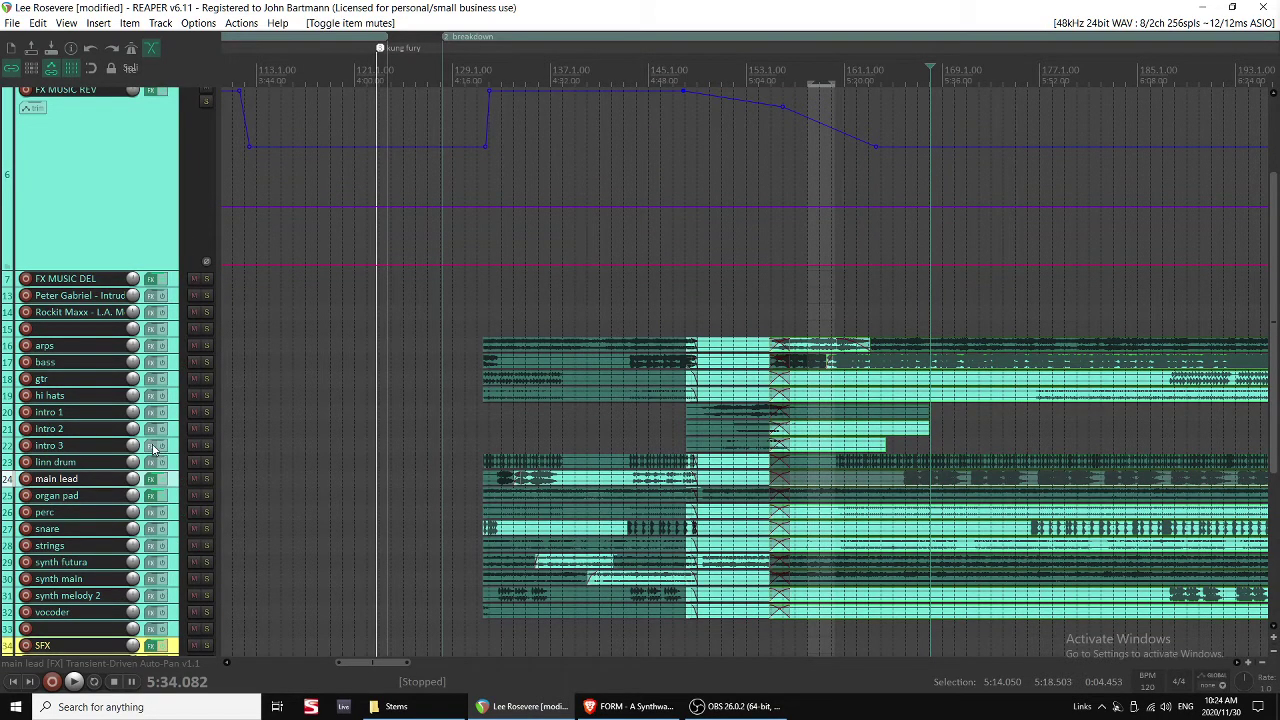
Move the vocal clip at about bar 186 to about bar 164, and the one at bar 165 to about bar 189.
{"action": "left_click", "coordinate": [170, 378]}
{"action": "left_click", "coordinate": [1025, 382]}
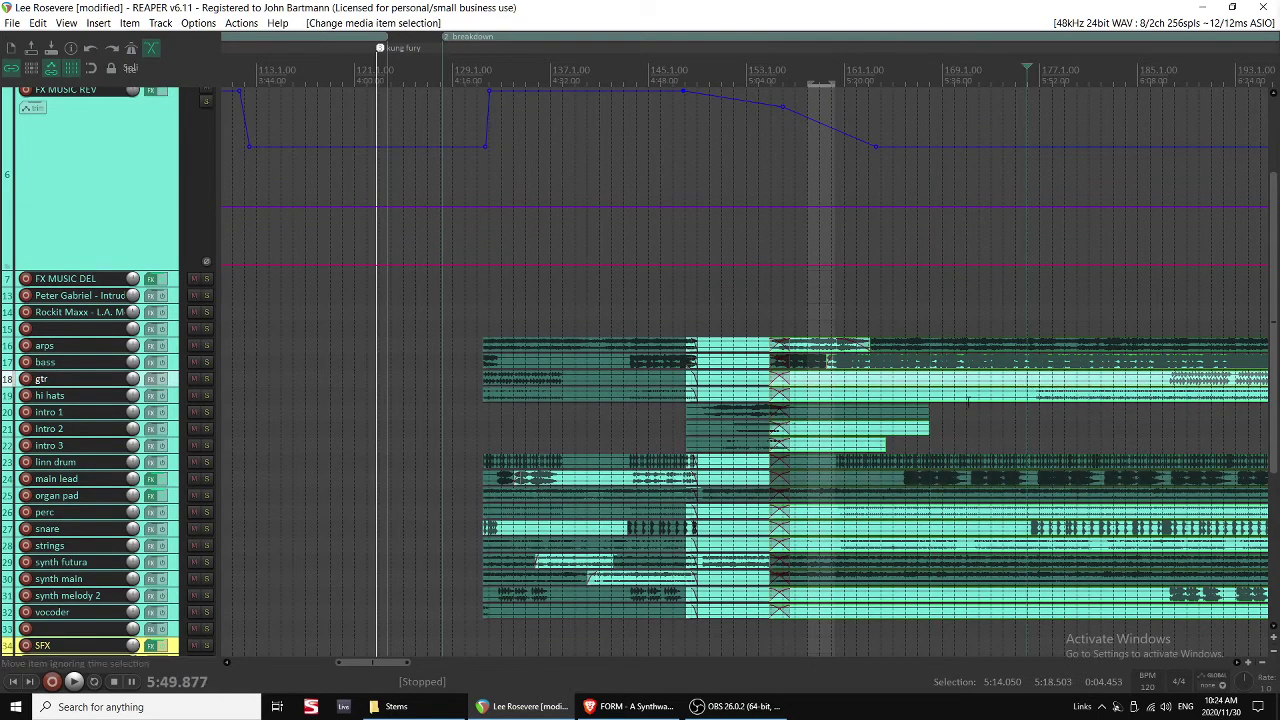
{"action": "scroll", "coordinate": [875, 405], "scroll_direction": "right", "scroll_amount": 5}
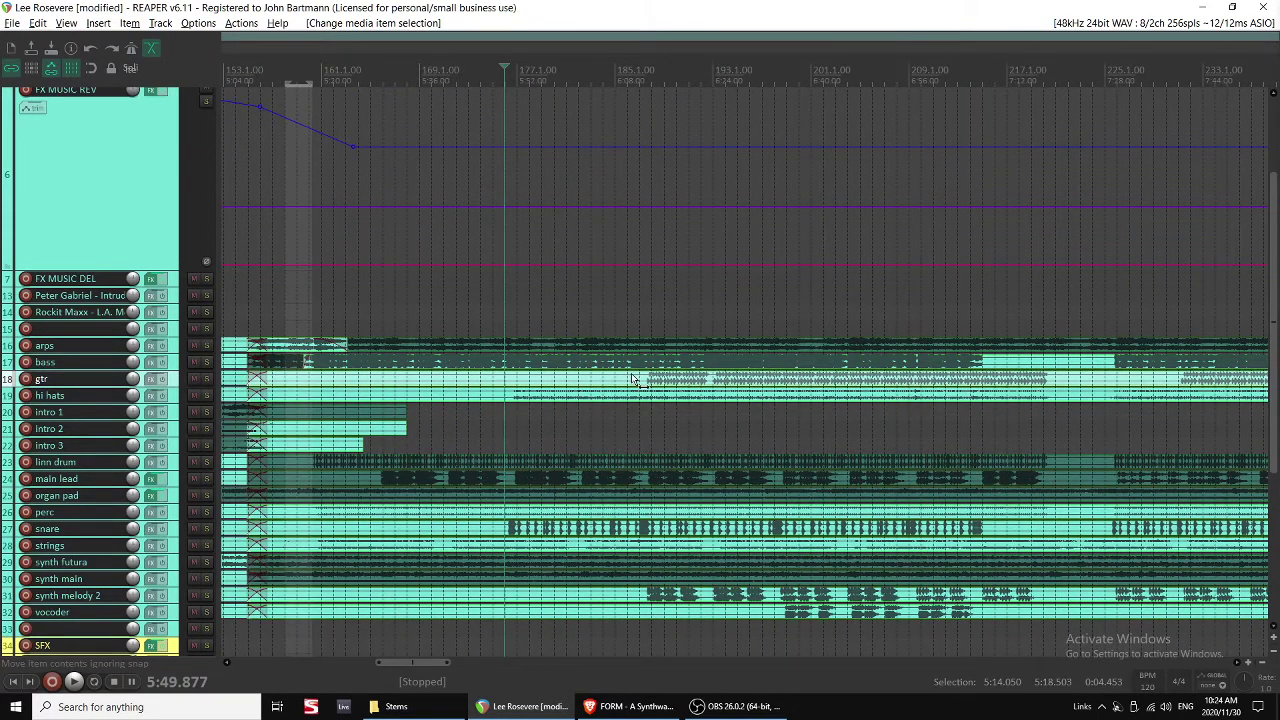
{"action": "left_click", "coordinate": [651, 387]}
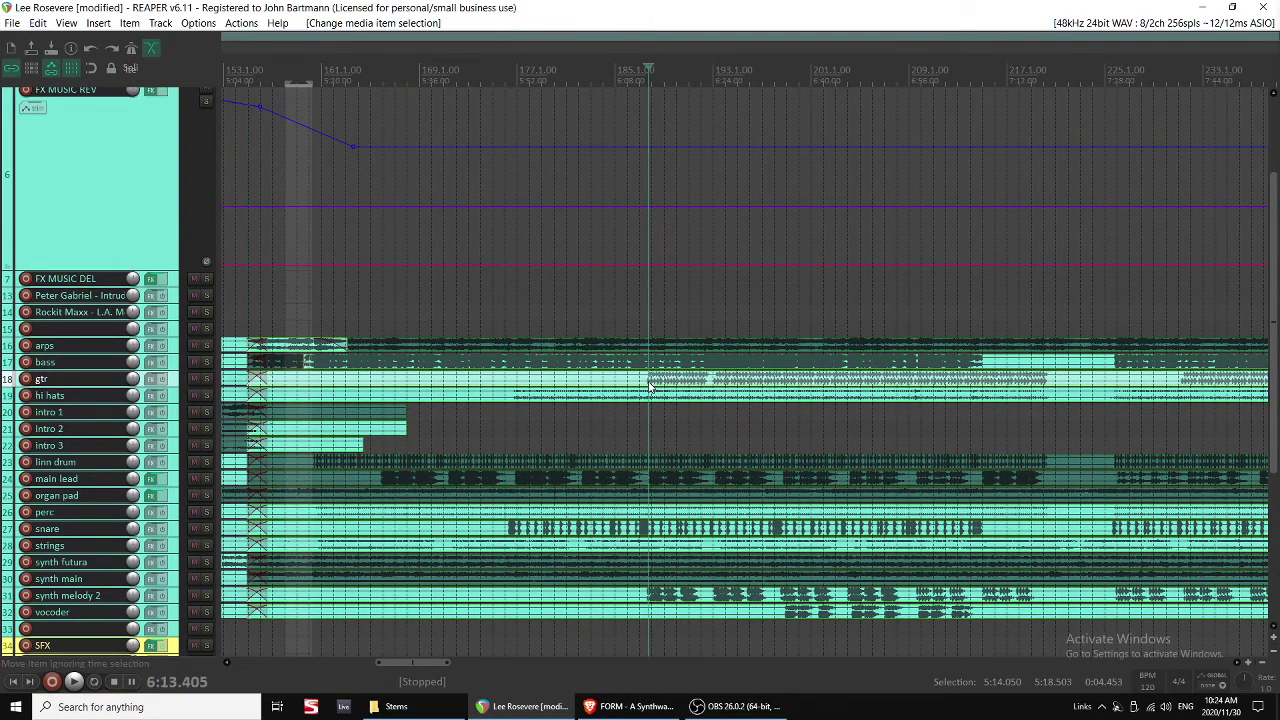
{"action": "scroll", "coordinate": [680, 370], "scroll_direction": "up", "scroll_amount": 3}
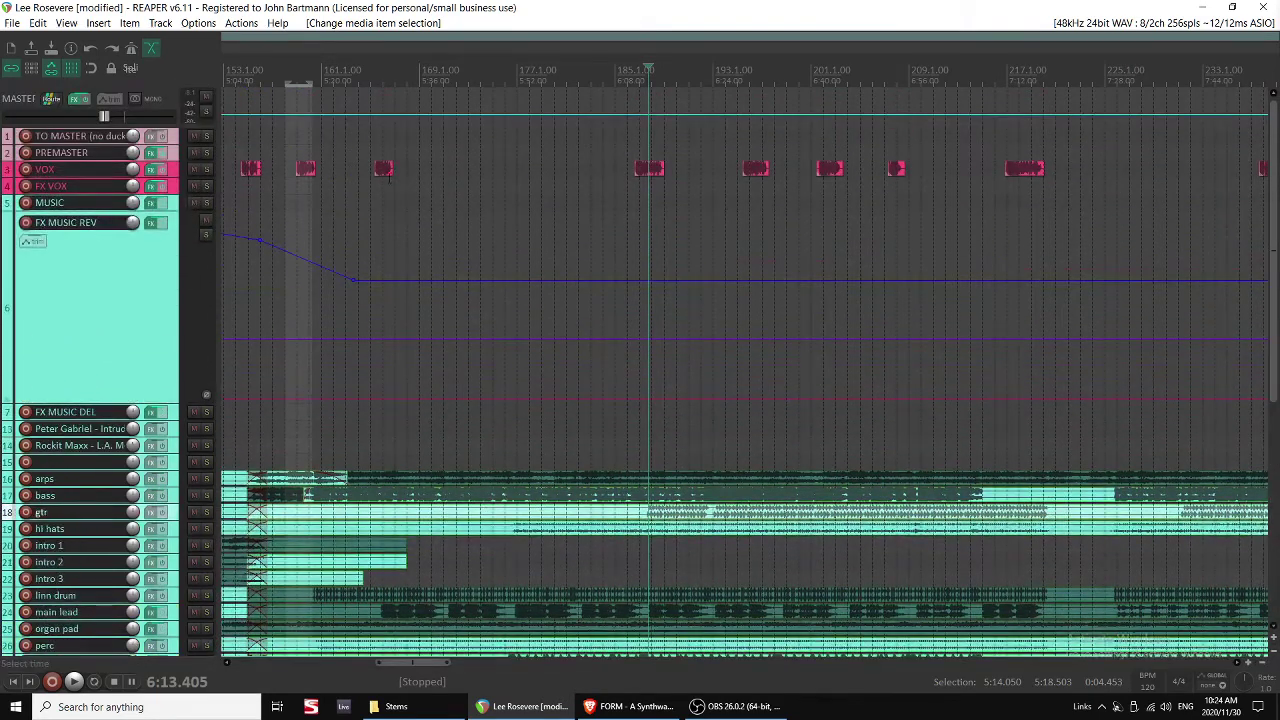
{"action": "mouse_move", "coordinate": [389, 176]}
{"action": "left_mouse_down"}
{"action": "mouse_move", "coordinate": [688, 176]}
{"action": "mouse_move", "coordinate": [412, 157]}
{"action": "mouse_move", "coordinate": [372, 166]}
{"action": "mouse_move", "coordinate": [385, 169]}
{"action": "left_mouse_up"}
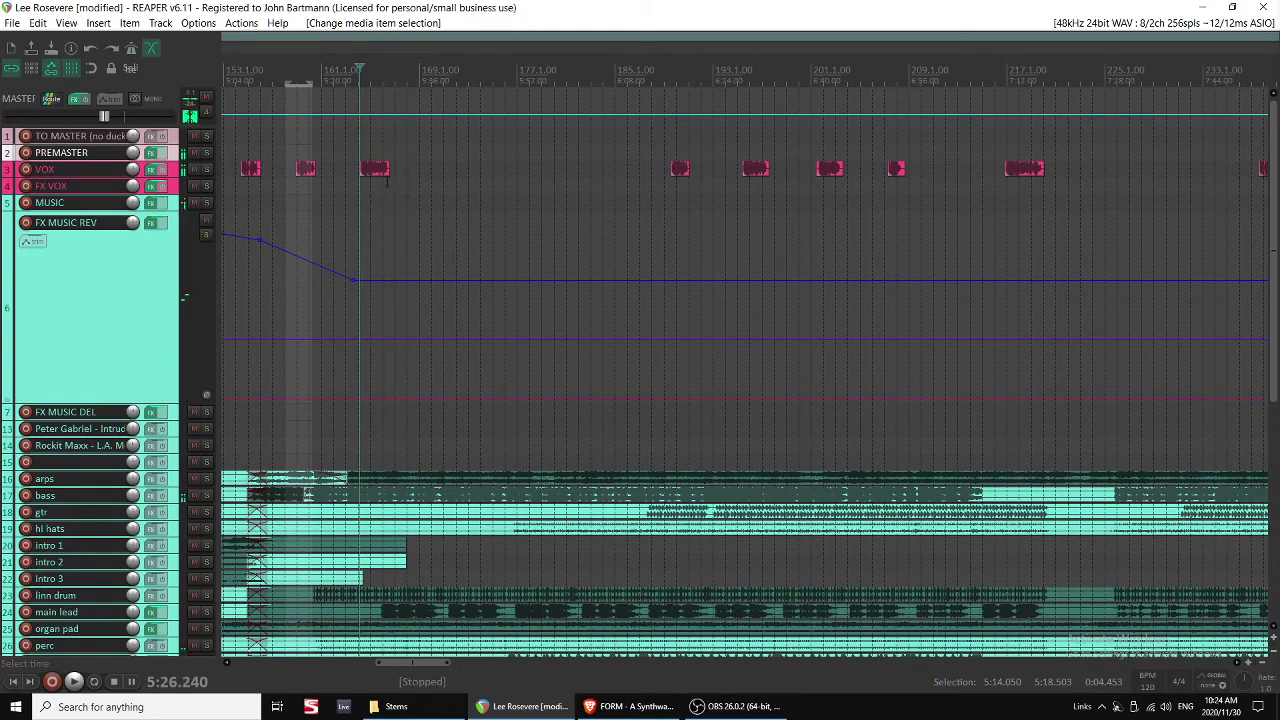
Play from about bar 164, shift the vocal clip there to about bar 165.5, and replay from about bar 161.
{"action": "scroll", "coordinate": [517, 331], "scroll_direction": "down", "scroll_amount": 3}
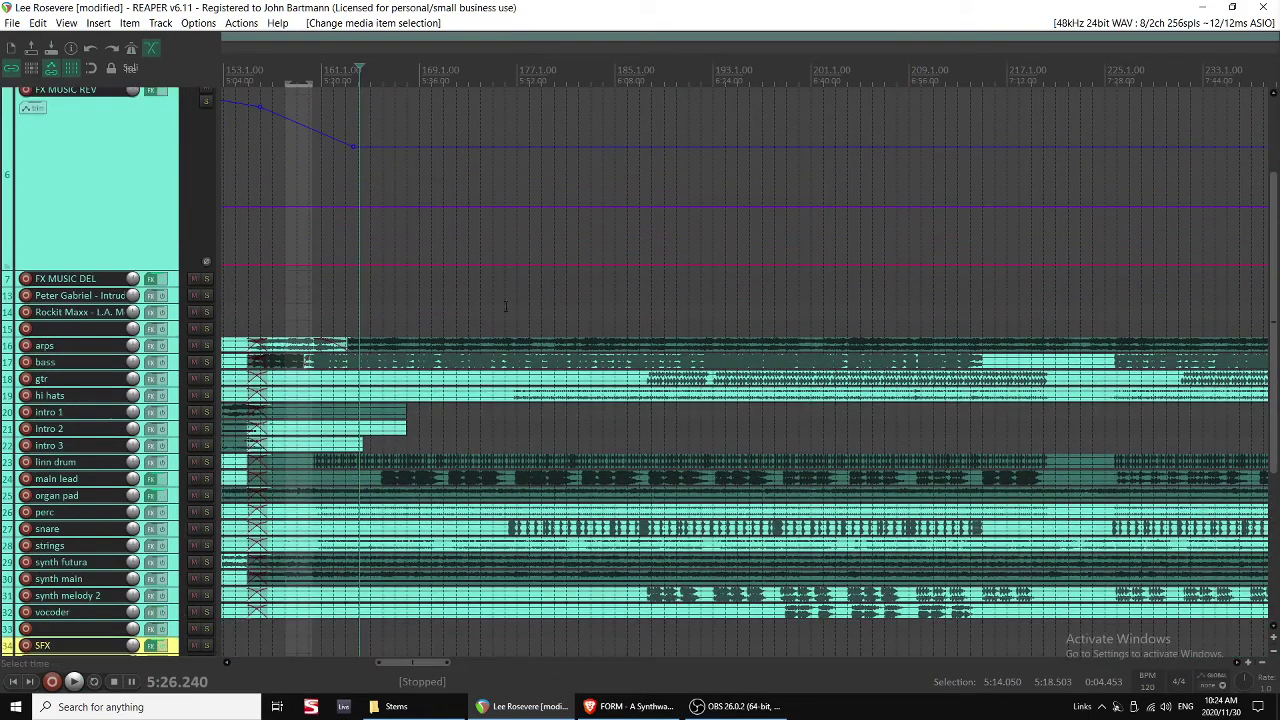
{"action": "scroll", "coordinate": [520, 296], "scroll_direction": "up", "scroll_amount": 3}
{"action": "key", "text": "space"}
{"action": "scroll", "coordinate": [478, 181], "scroll_direction": "up", "scroll_amount": 2}
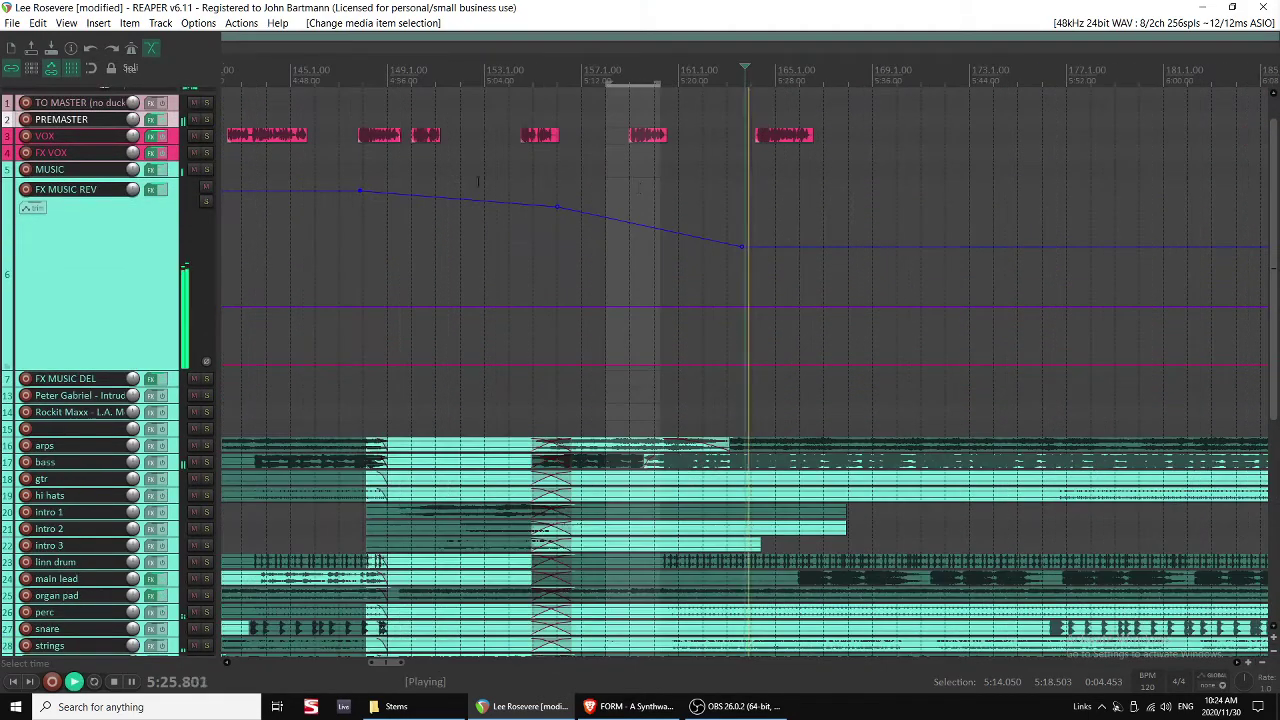
{"action": "left_click_drag", "start_coordinate": [805, 136], "coordinate": [839, 138]}
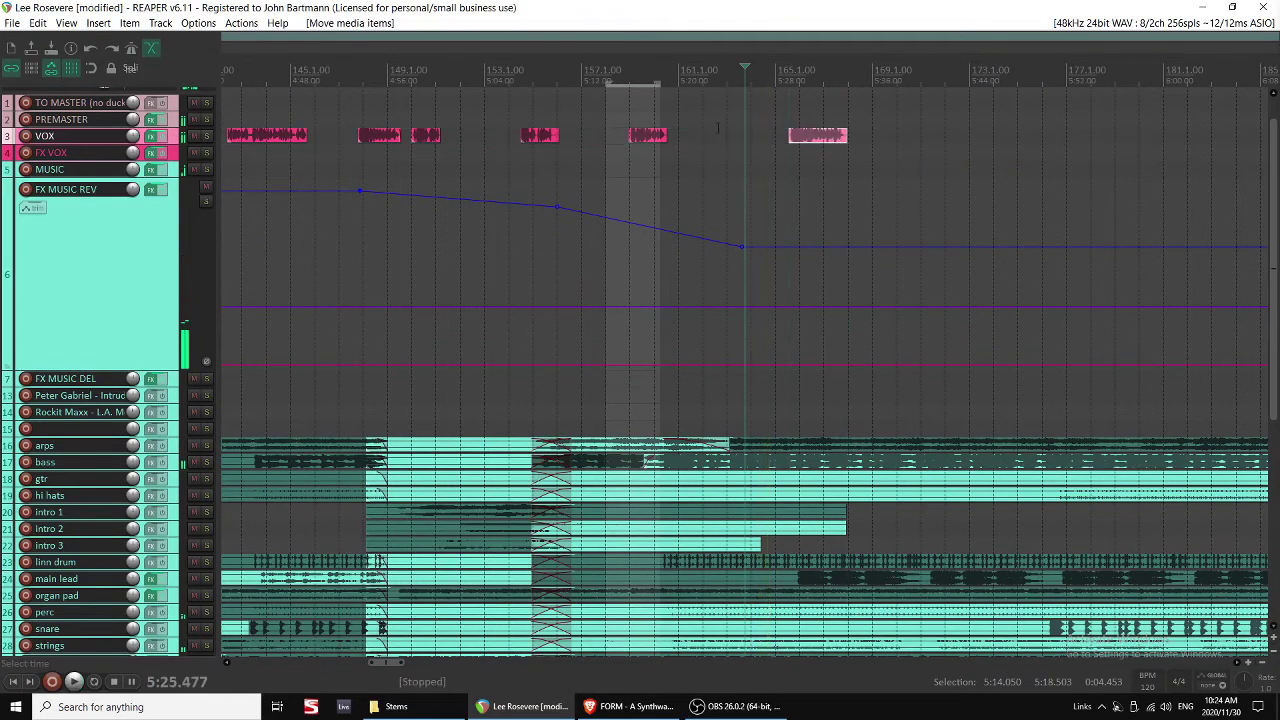
{"action": "left_click", "coordinate": [690, 122]}
Split the bass clip at about bar 168.5, enlarge the bass track and mute the part after the split.
{"action": "scroll", "coordinate": [800, 489], "scroll_direction": "down", "scroll_amount": 4}
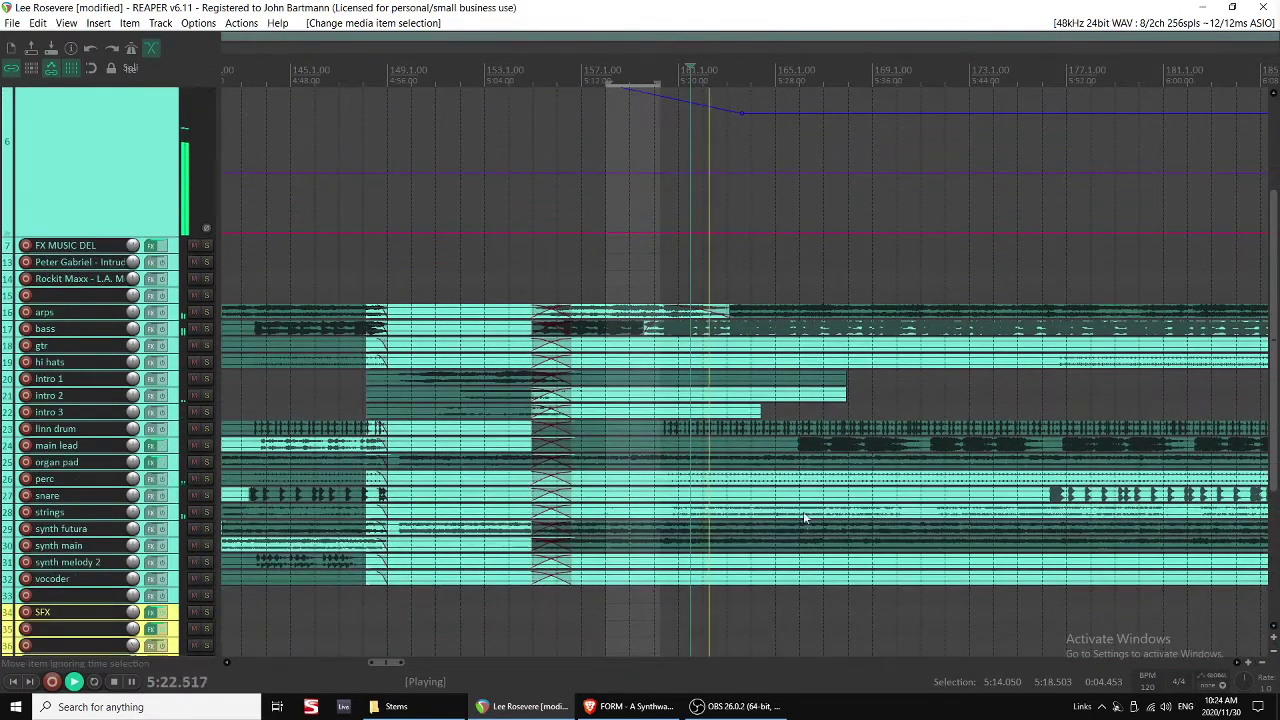
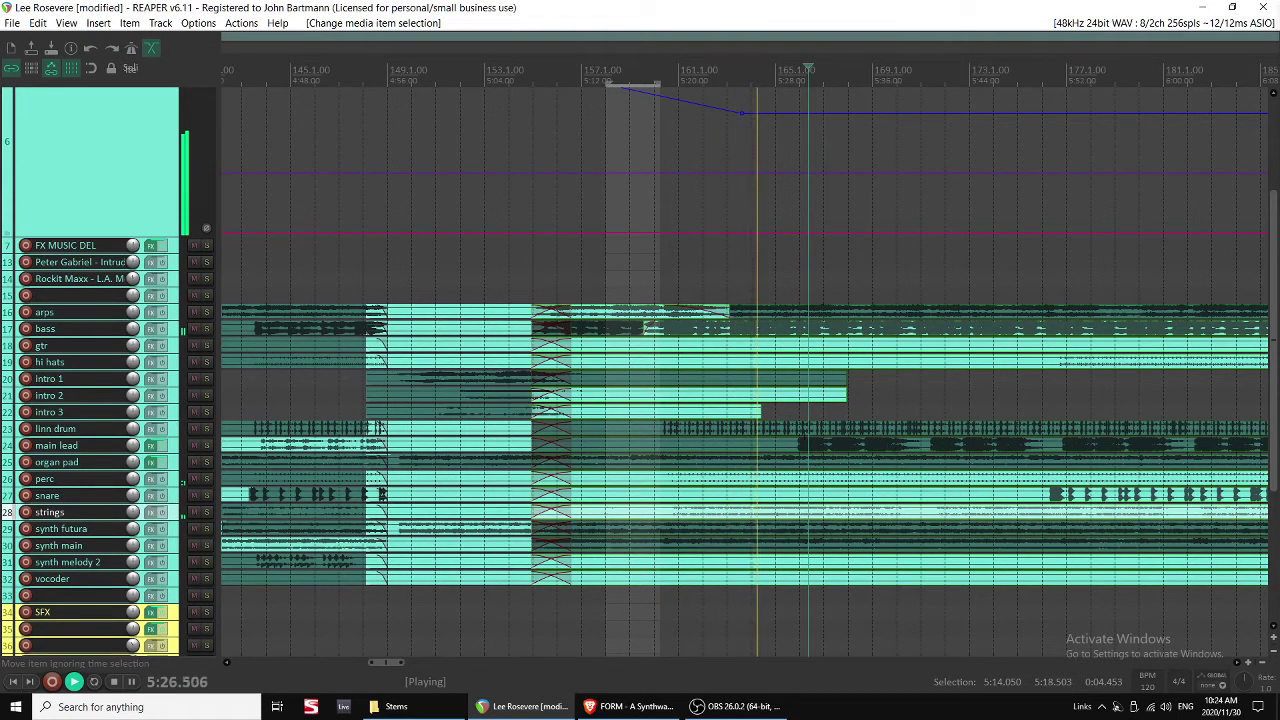
{"action": "key", "text": "ctrl+z"}
{"action": "left_click", "coordinate": [796, 331]}
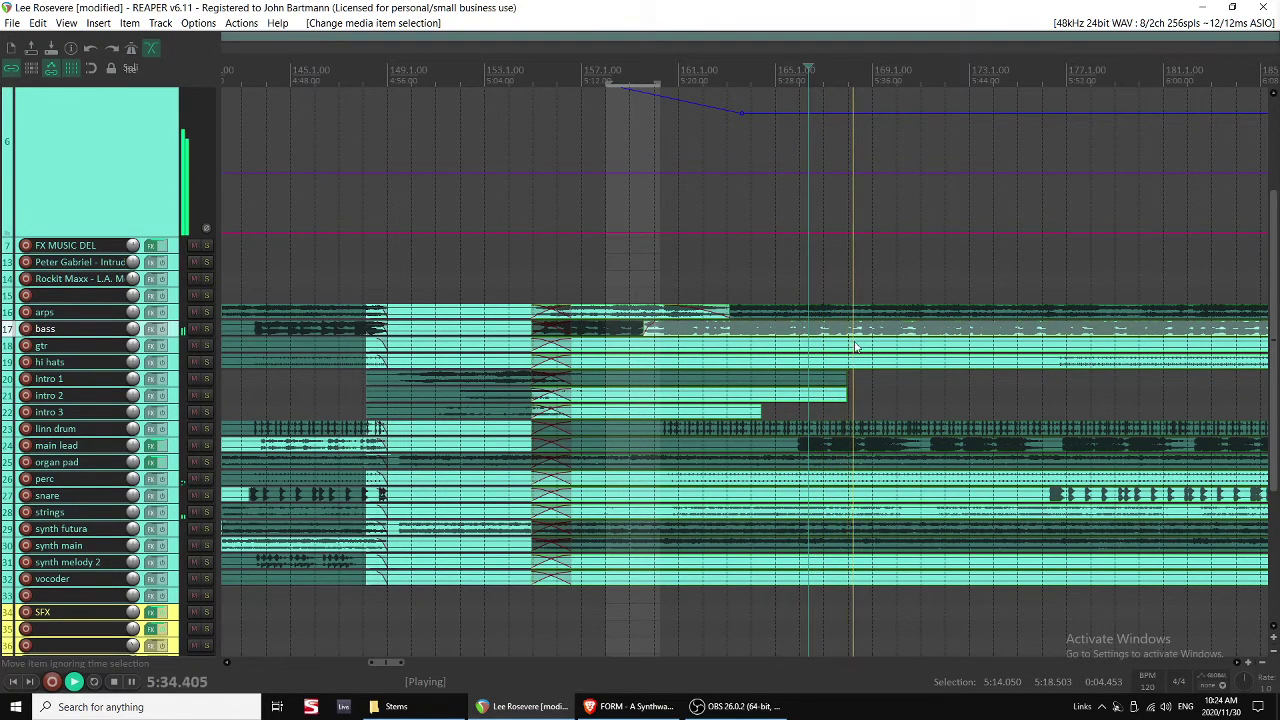
{"action": "left_click", "coordinate": [882, 330]}
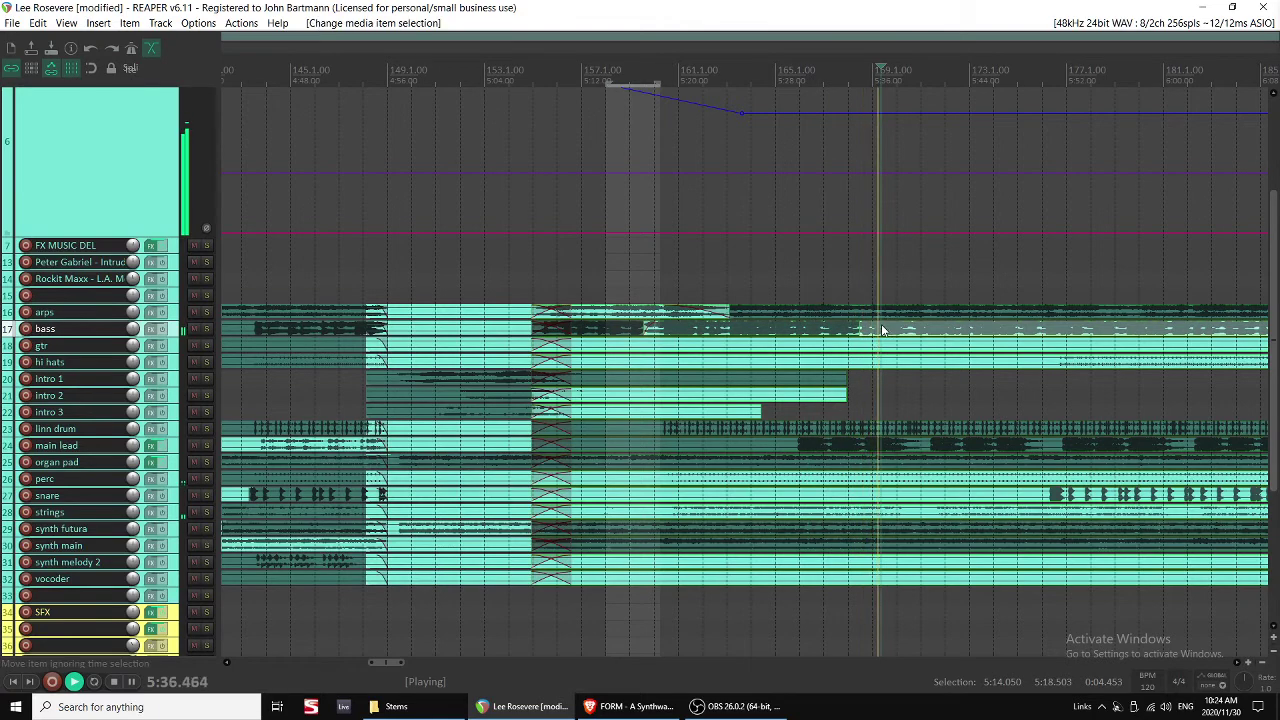
{"action": "key", "text": "shift+grave"}
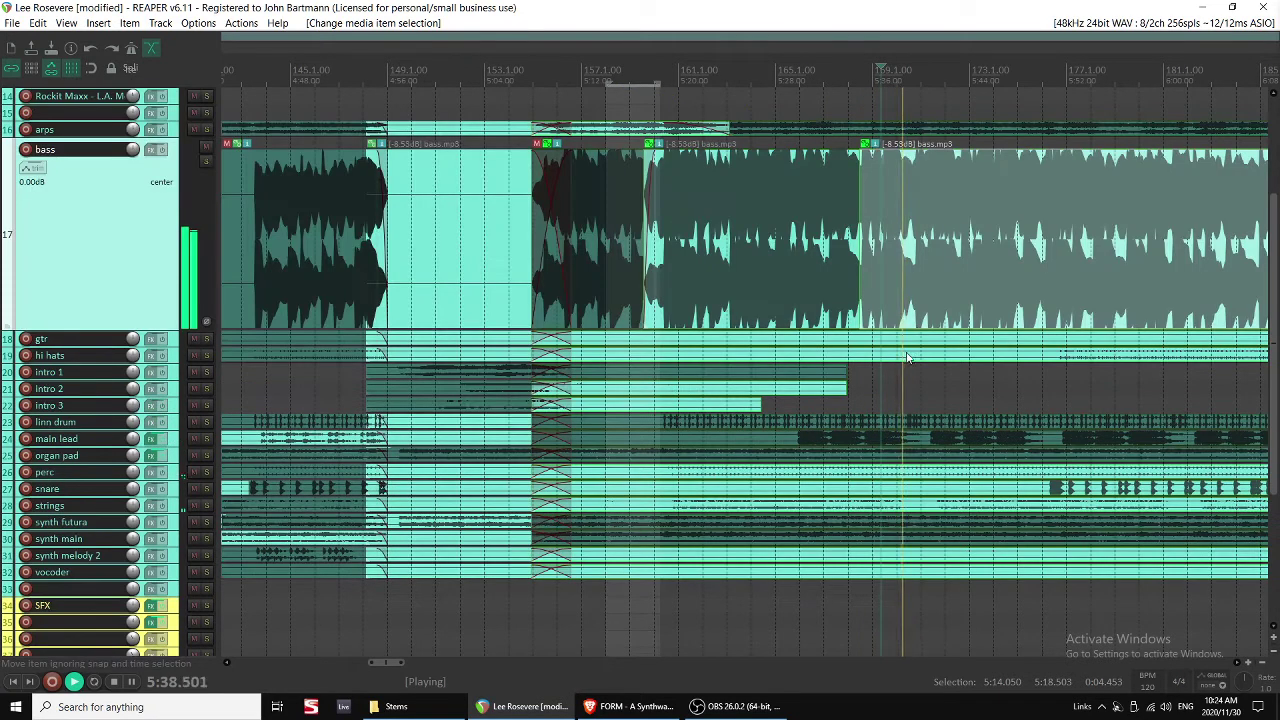
{"action": "left_click", "coordinate": [936, 265]}
{"action": "key", "text": "space"}
{"action": "scroll", "coordinate": [824, 242], "scroll_direction": "right", "scroll_amount": 3}
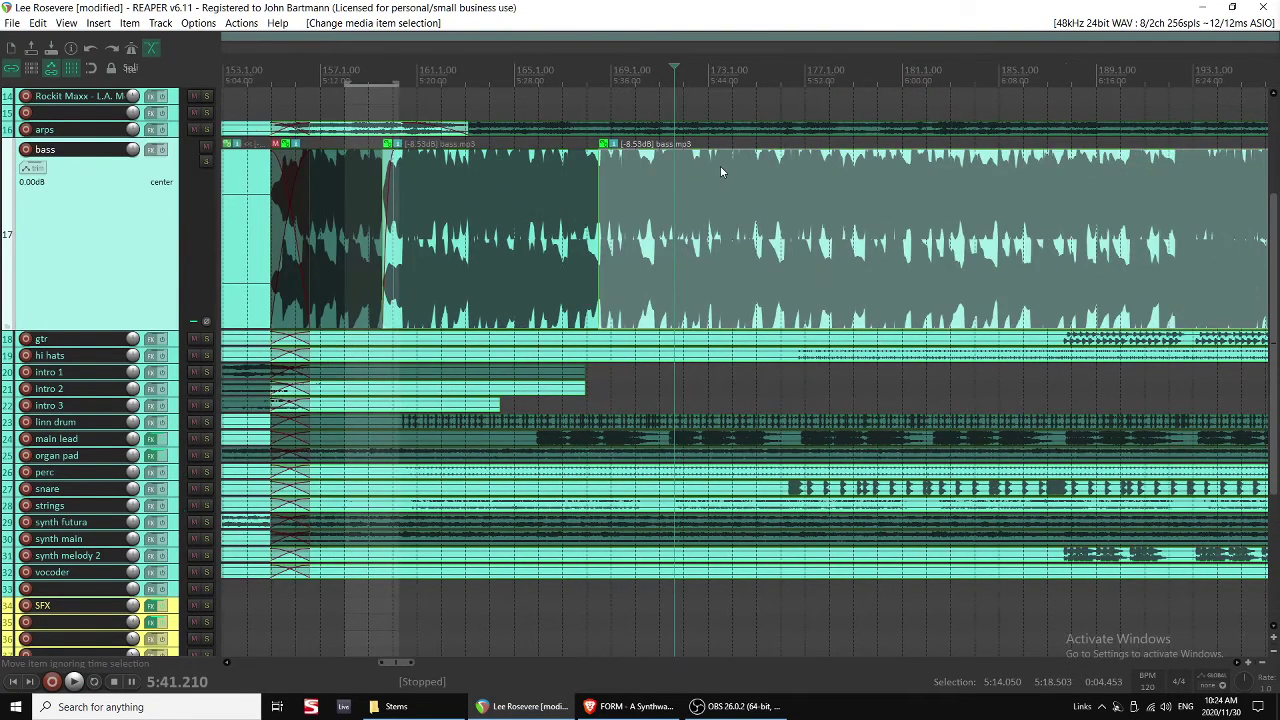
{"action": "key", "text": "m"}
Extend the unmuted bass clip to about bar 170.5 and give it a fade-out starting at about bar 167.
{"action": "left_click", "coordinate": [594, 220]}
{"action": "key", "text": "space"}
{"action": "left_click", "coordinate": [565, 214]}
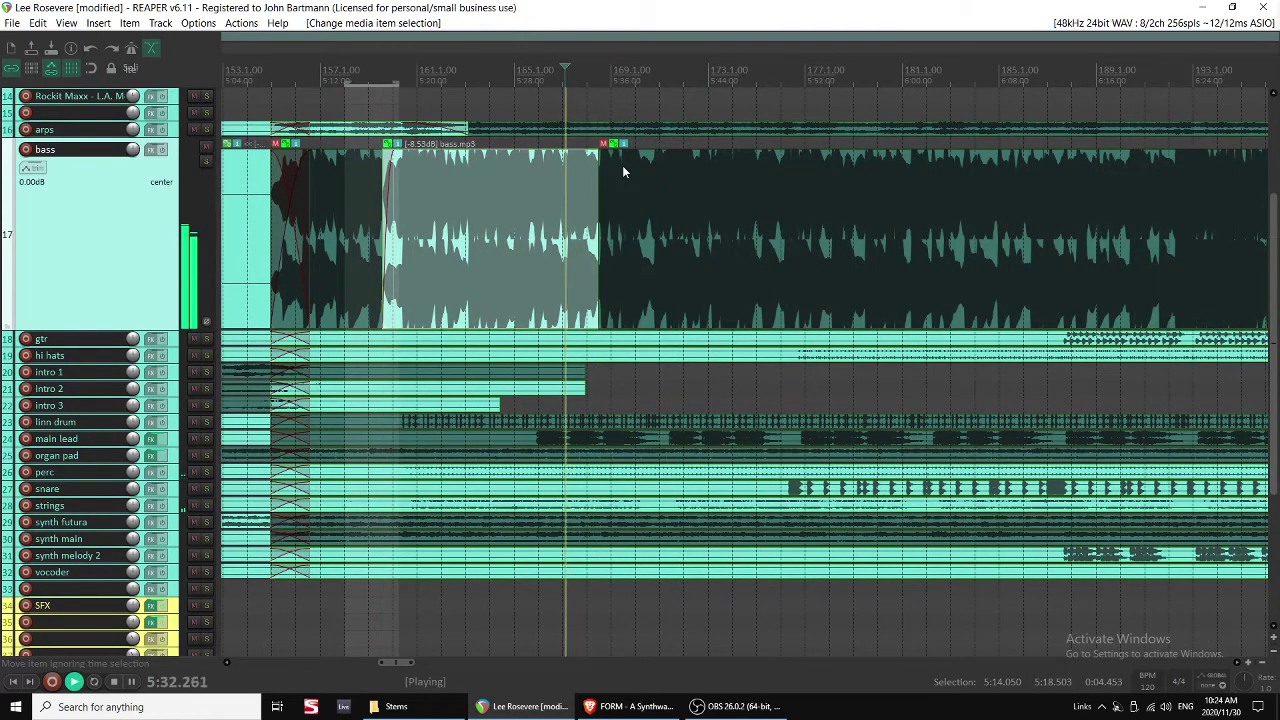
{"action": "left_click_drag", "start_coordinate": [599, 175], "coordinate": [573, 158]}
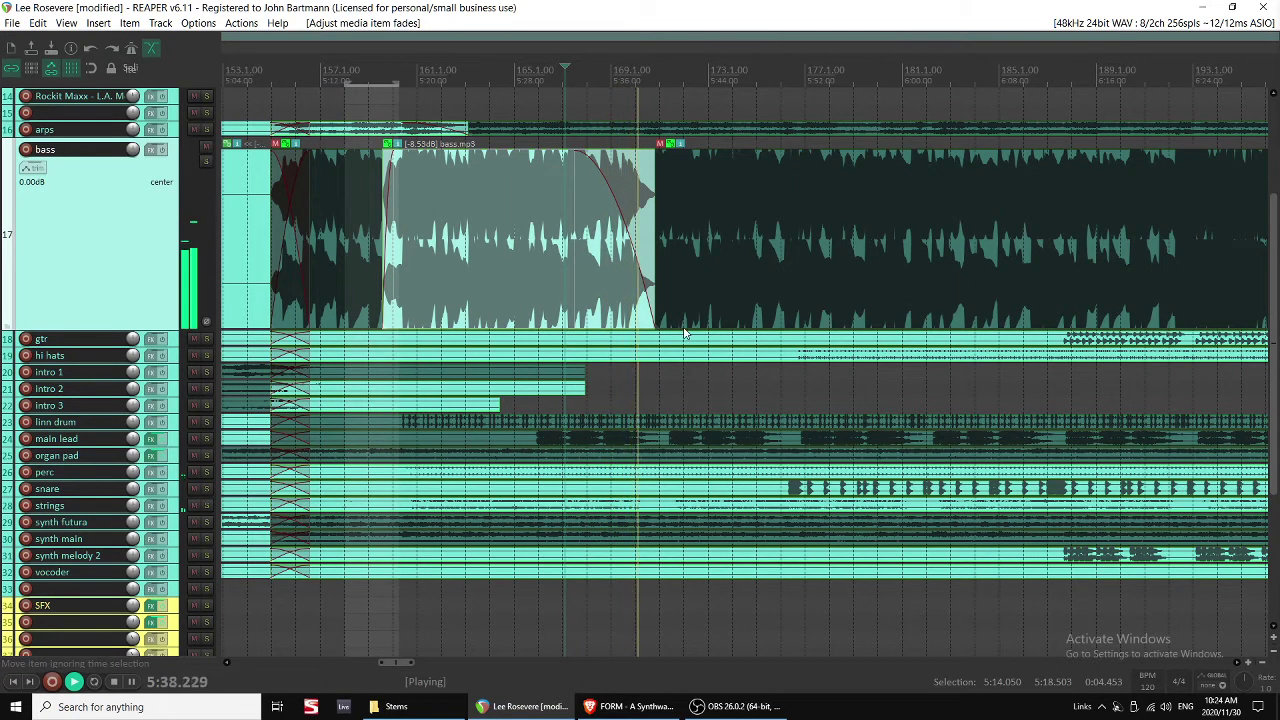
Audition the bass ending, settling the clip's end at about bar 169.5 with a fade-out of about 5.2 seconds.
{"action": "left_click_drag", "start_coordinate": [655, 263], "coordinate": [571, 266]}
{"action": "key", "text": "space"}
{"action": "left_click", "coordinate": [530, 270]}
{"action": "key", "text": "space"}
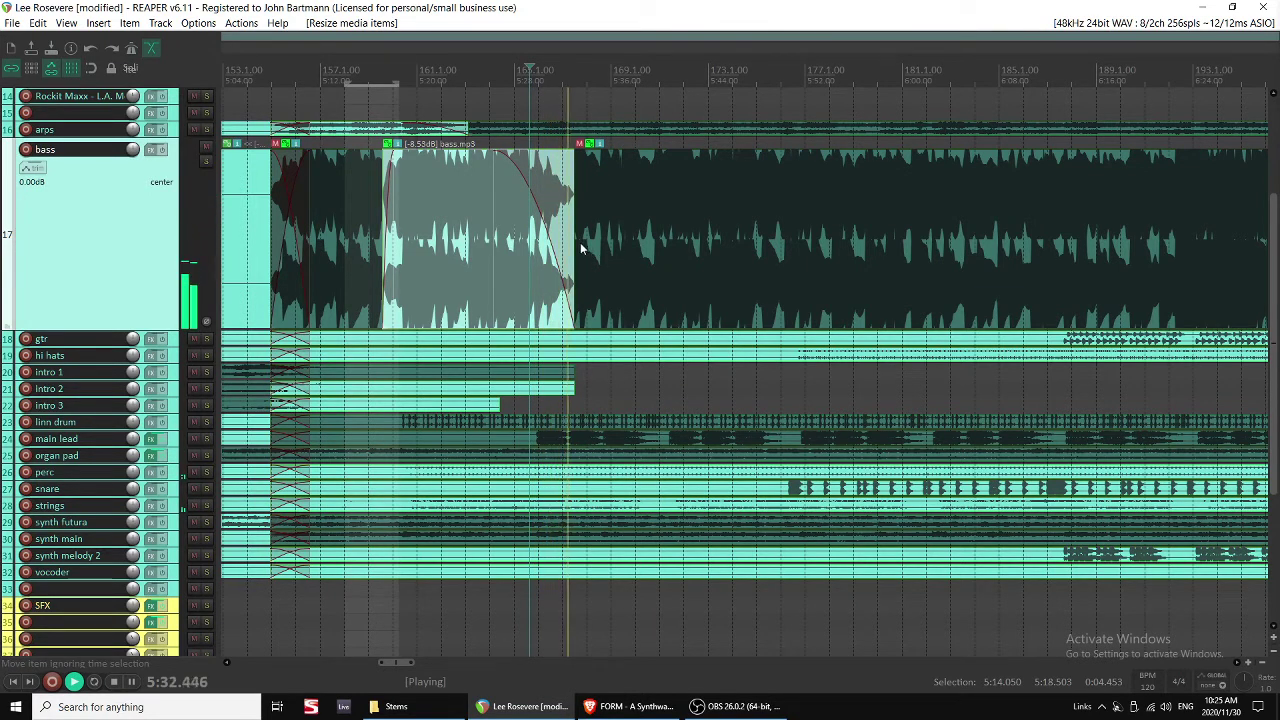
{"action": "left_click_drag", "start_coordinate": [577, 243], "coordinate": [613, 245]}
{"action": "key", "text": "space"}
{"action": "key", "text": "space"}
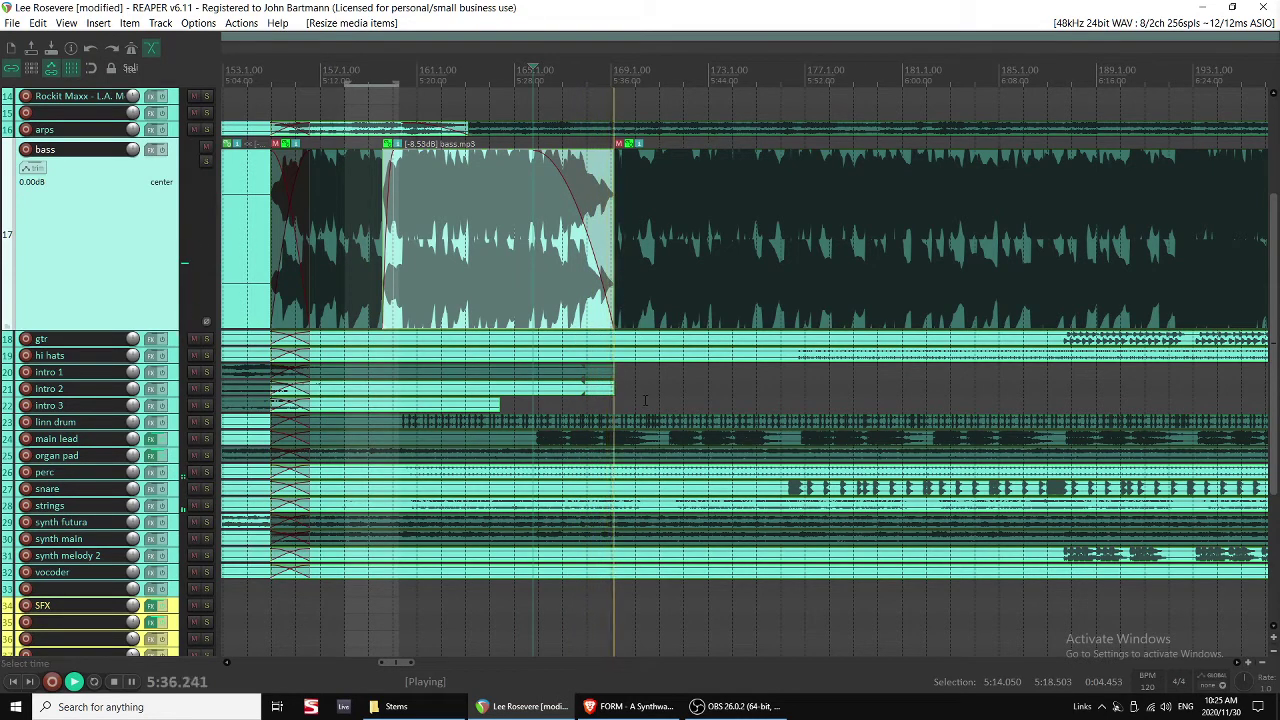
{"action": "left_click_drag", "start_coordinate": [614, 240], "coordinate": [630, 240]}
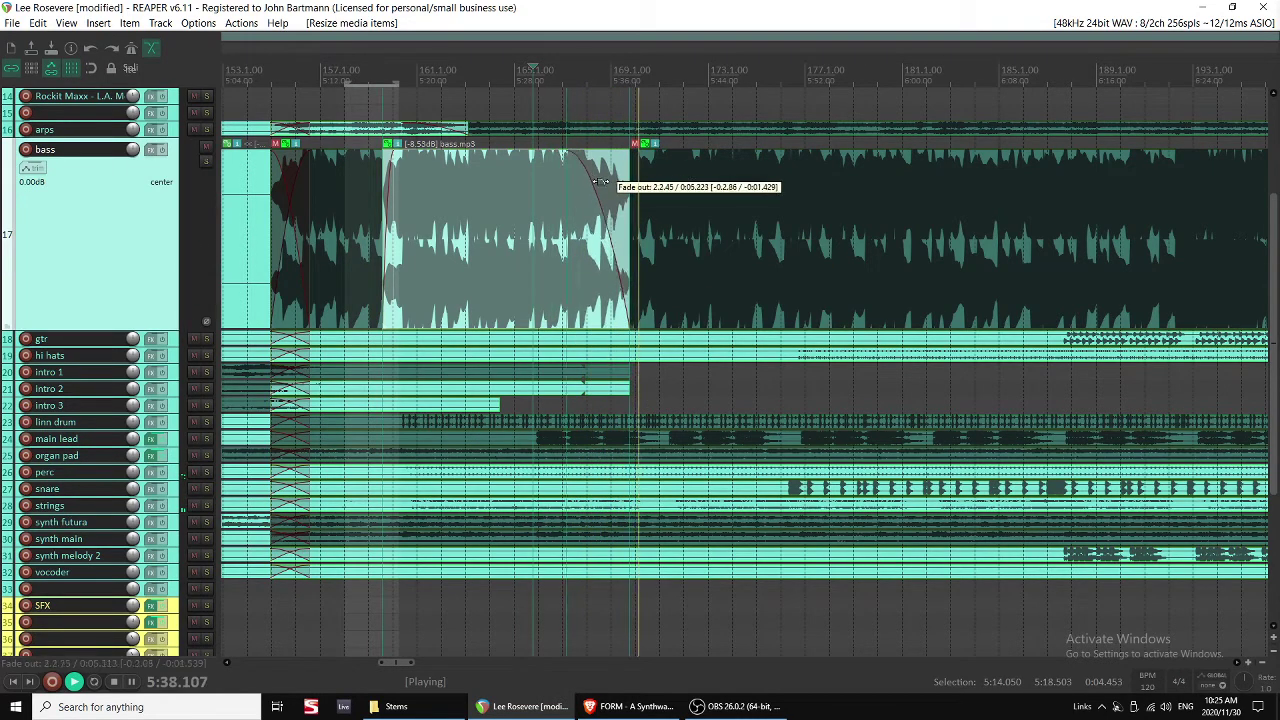
{"action": "key", "text": "space"}
Enlarge the strings track and play its clip from about bar 168.
{"action": "left_click", "coordinate": [642, 505]}
{"action": "key", "text": "Page_Down"}
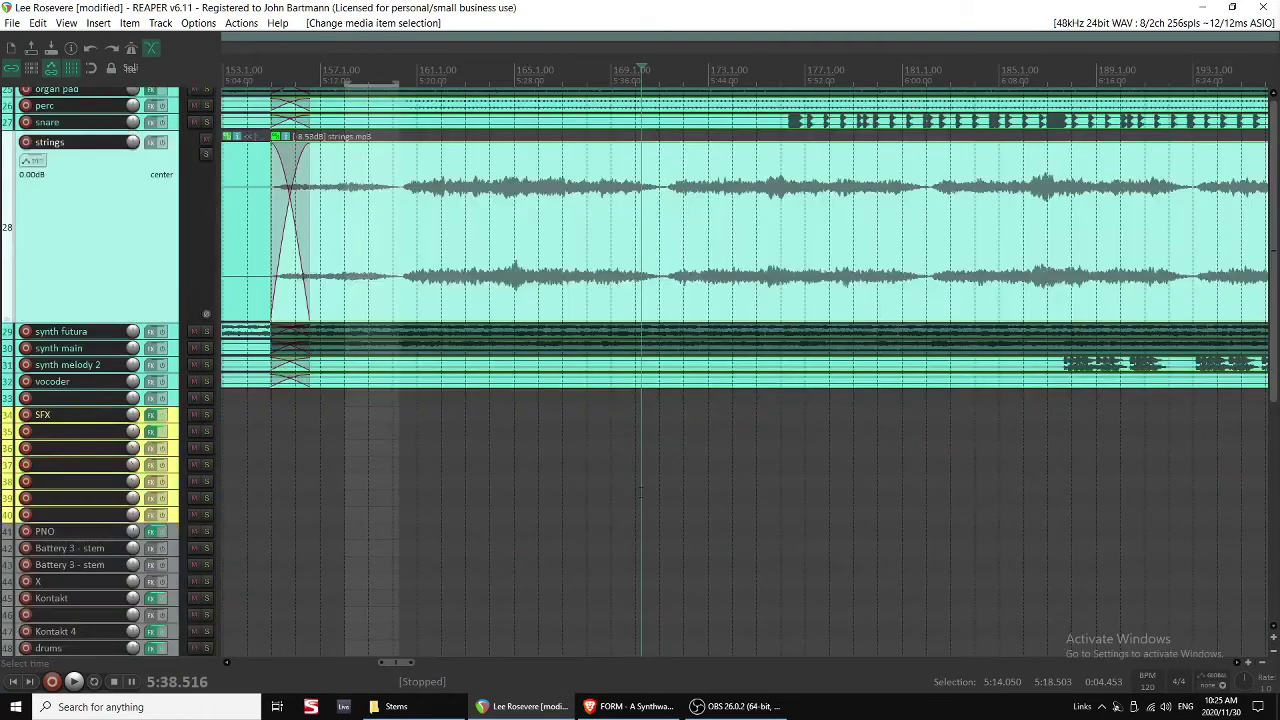
{"action": "left_click", "coordinate": [587, 271]}
{"action": "key", "text": "space"}
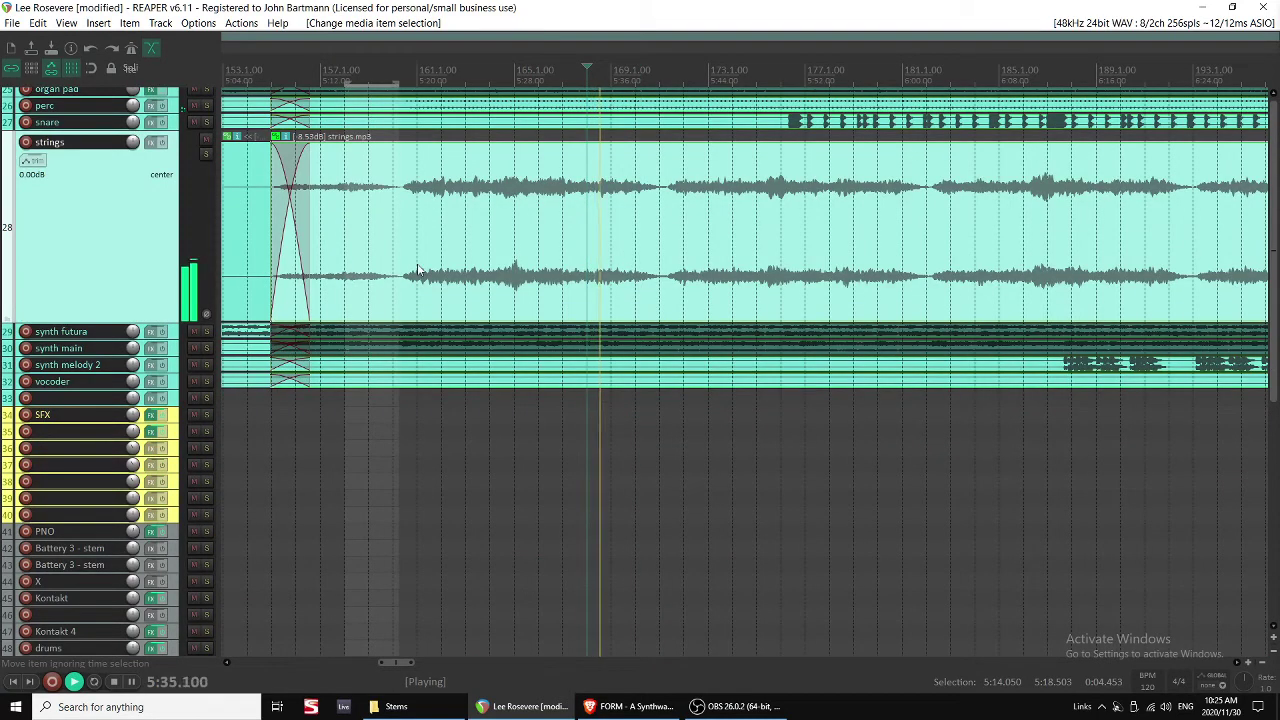
{"action": "scroll", "coordinate": [685, 276], "scroll_direction": "down", "scroll_amount": 4}
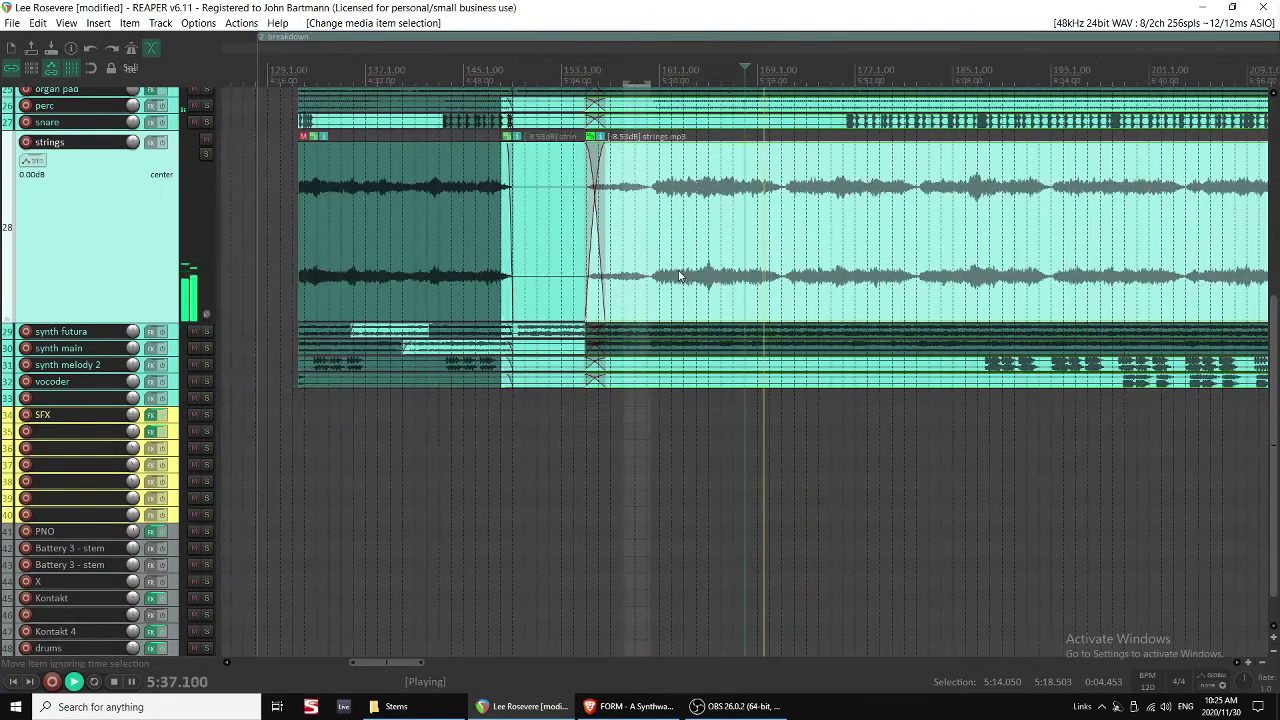
{"action": "scroll", "coordinate": [748, 260], "scroll_direction": "up", "scroll_amount": 5}
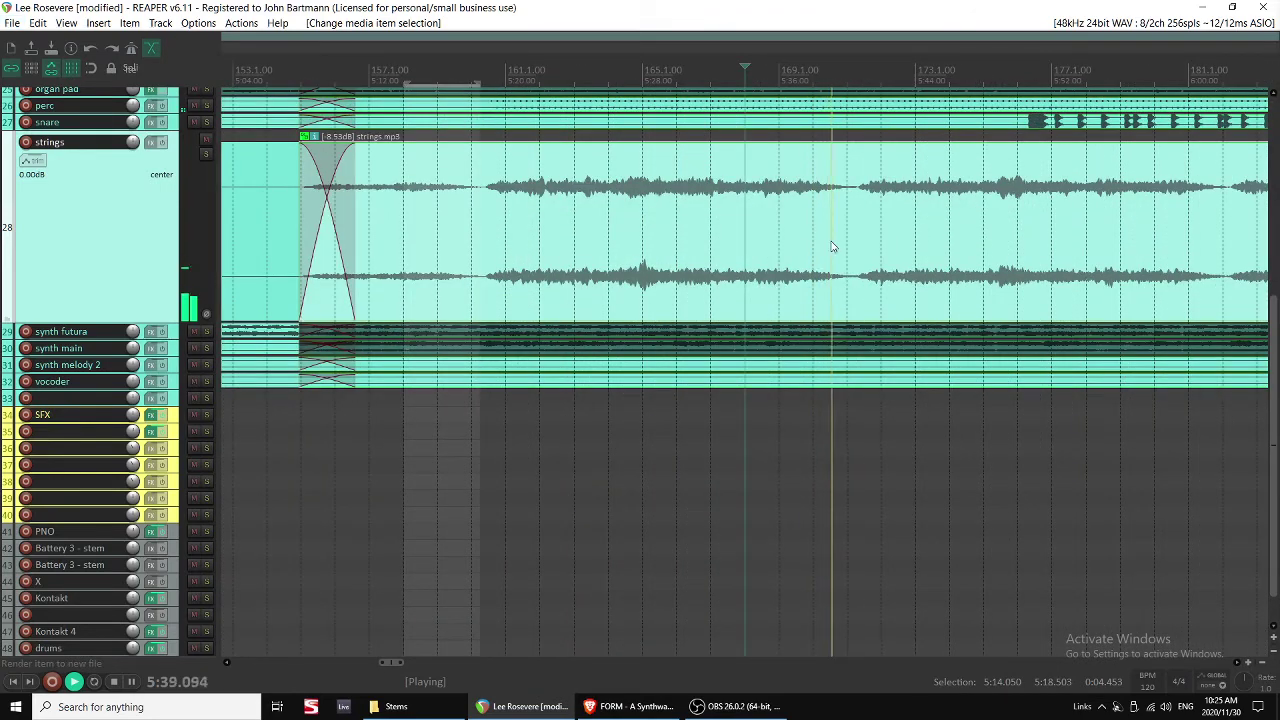
{"action": "scroll", "coordinate": [831, 238], "scroll_direction": "up", "scroll_amount": 3}
{"action": "key", "text": "space"}
Play the stems again from about bar 167 to check the bass fade-out against the strings.
{"action": "scroll", "coordinate": [829, 247], "scroll_direction": "down", "scroll_amount": 3}
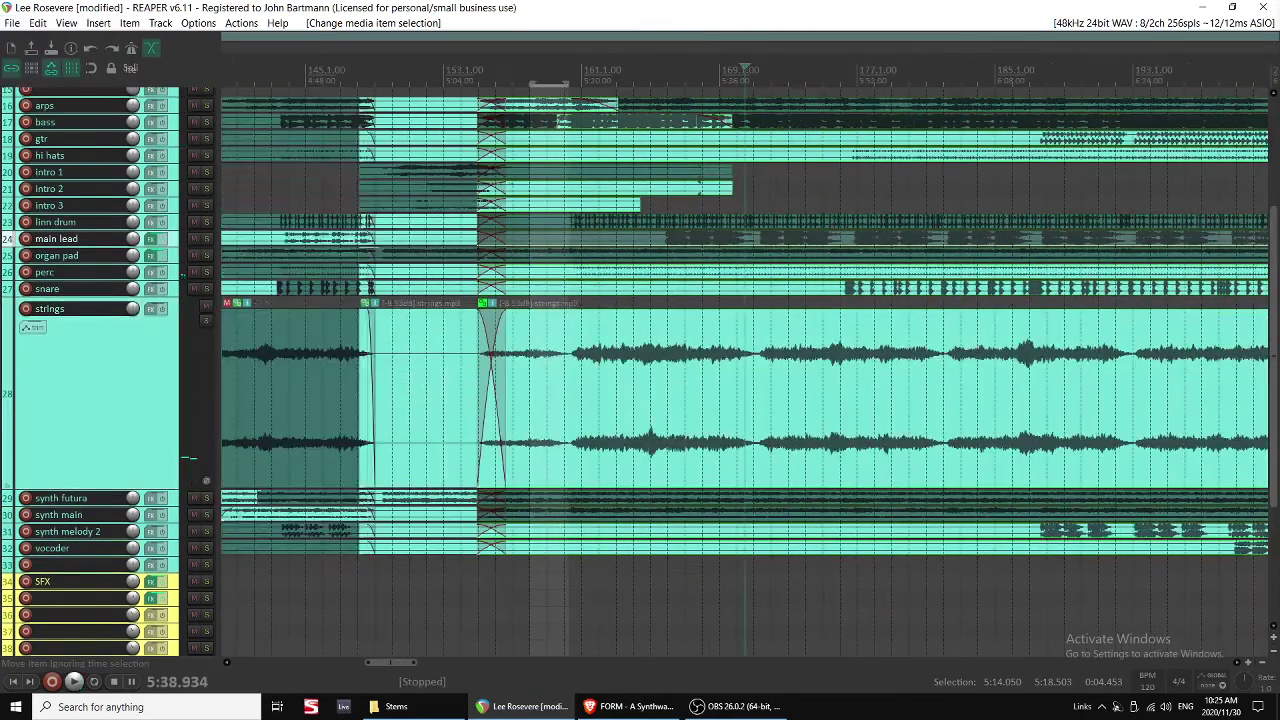
{"action": "key", "text": "space"}
{"action": "key", "text": "alt+space"}
{"action": "left_click", "coordinate": [684, 121]}
{"action": "key", "text": "space"}
{"action": "key", "text": "space"}
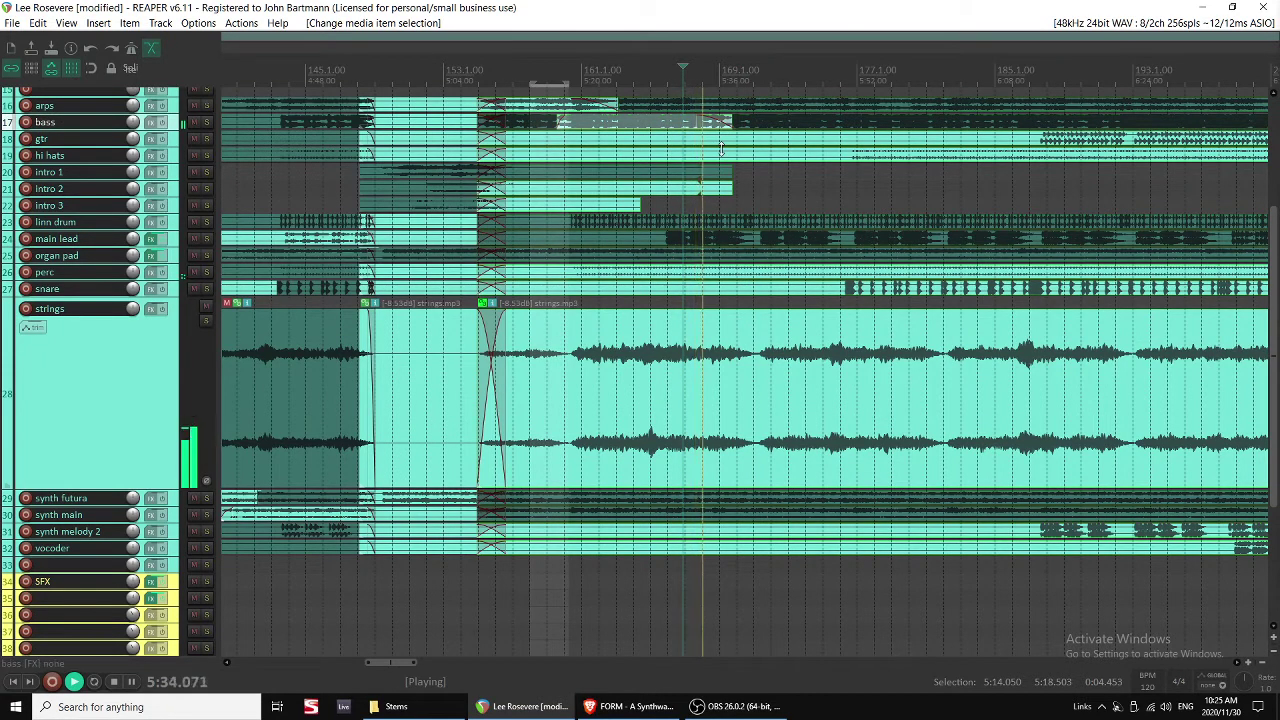
Select the strings clip after the crossfade and show the strings track's volume envelope.
{"action": "left_click", "coordinate": [697, 405]}
{"action": "double_click", "coordinate": [612, 405]}
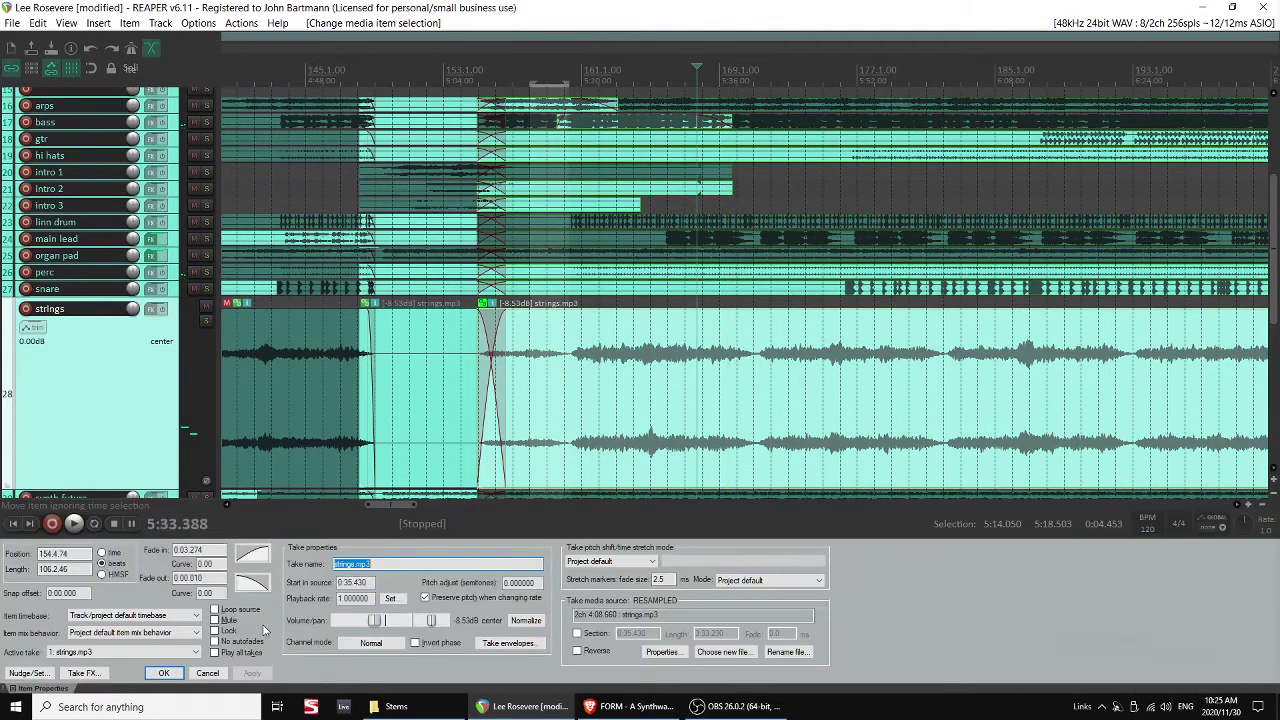
{"action": "key", "text": "Escape"}
{"action": "key", "text": "v"}
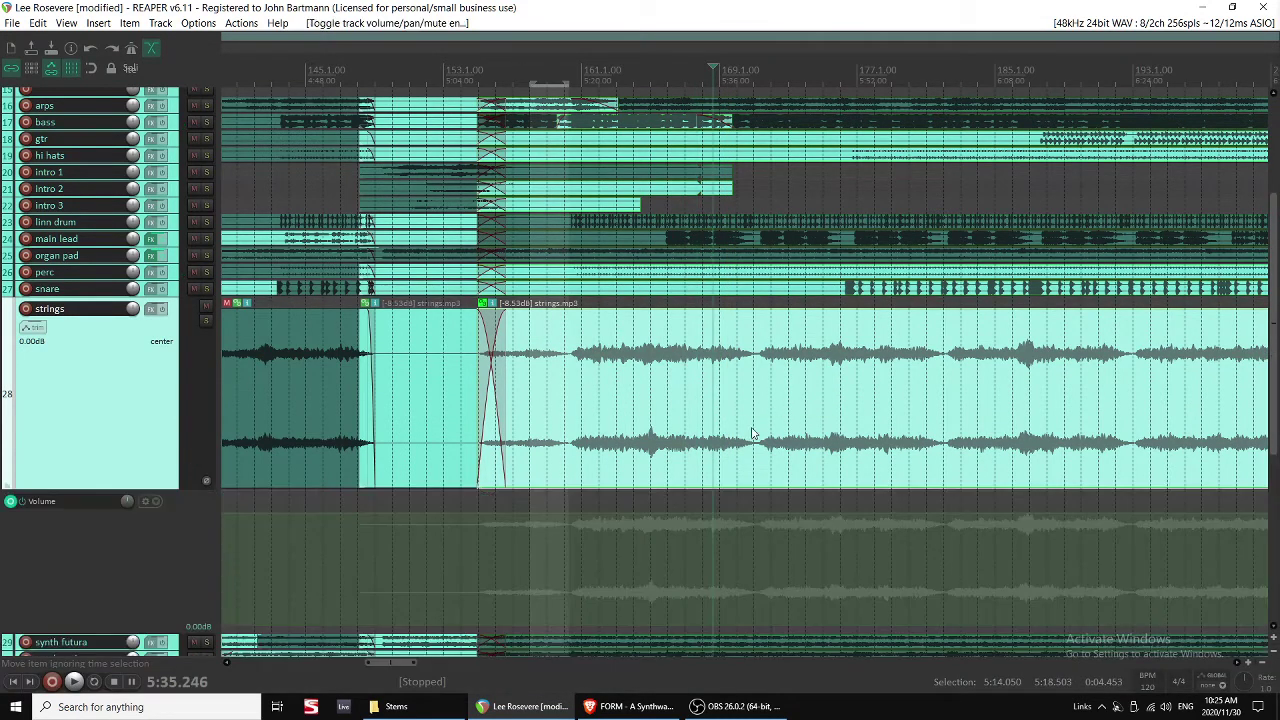
Raise the strings volume envelope to about +4.2 dB between bars 169 and 176, ramping back down by bar 178, and play it.
{"action": "left_click", "coordinate": [716, 505]}
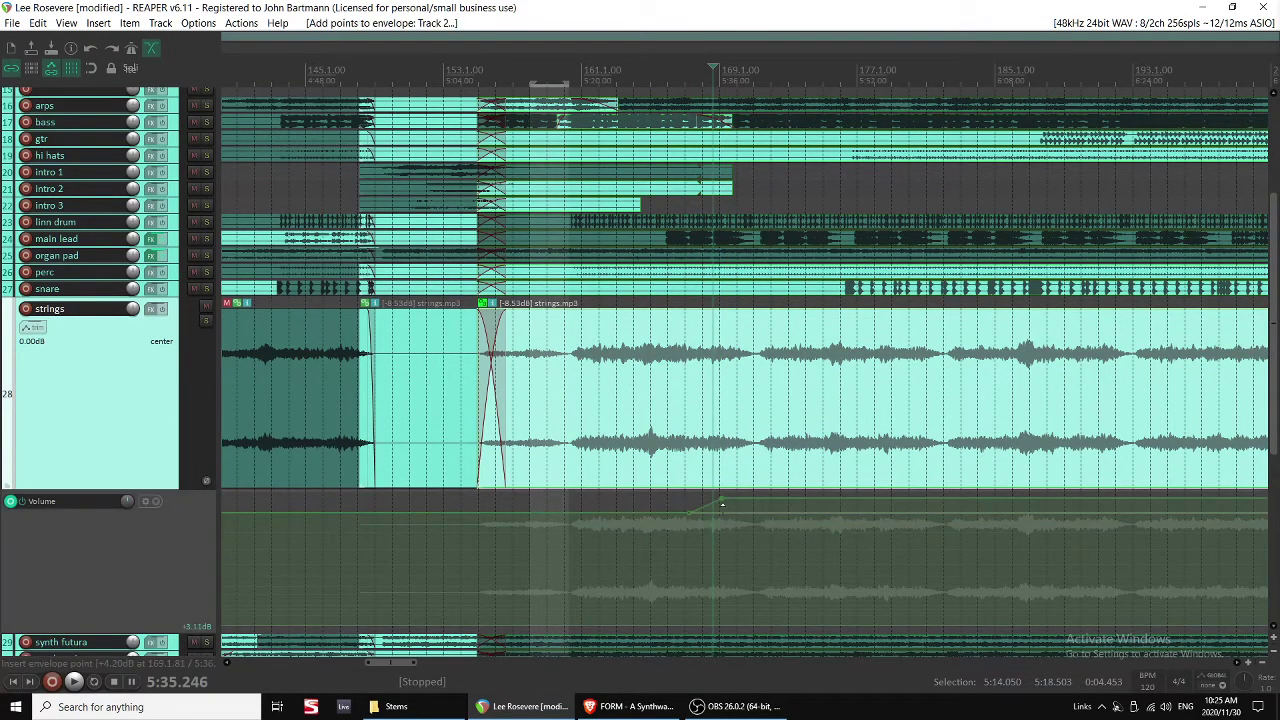
{"action": "left_click", "coordinate": [848, 503]}
{"action": "left_click", "coordinate": [881, 513]}
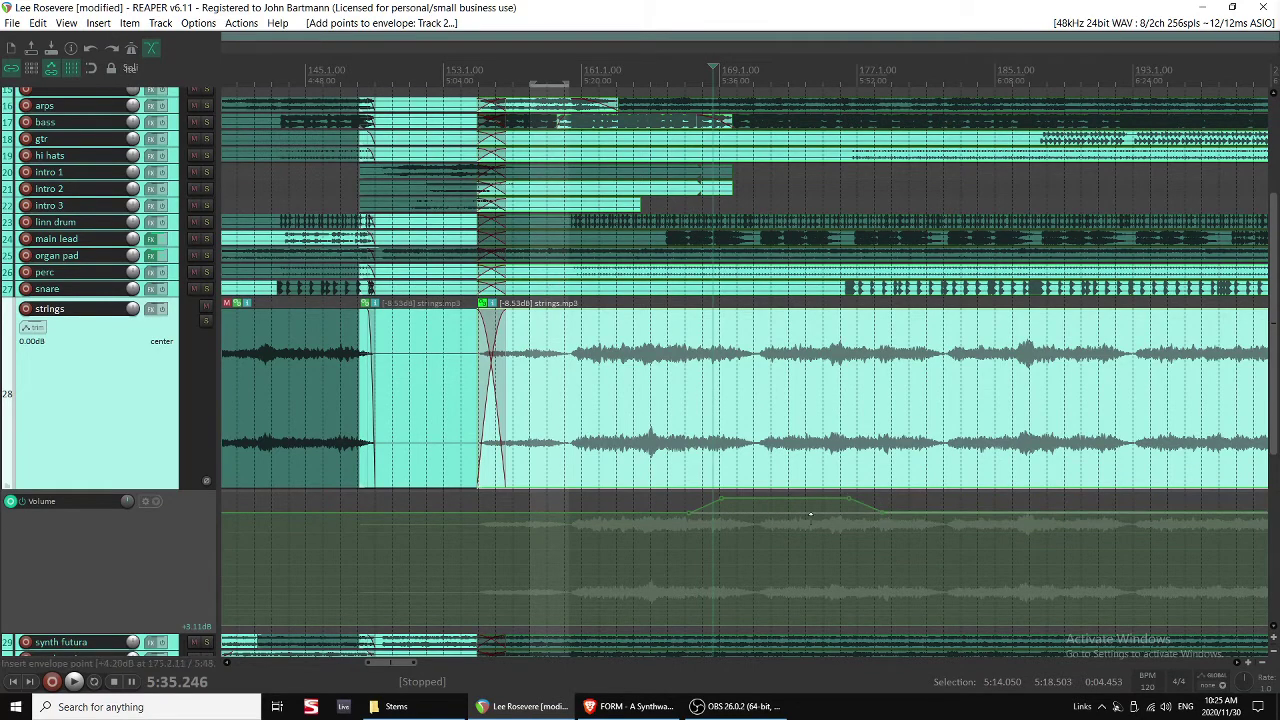
{"action": "left_click", "coordinate": [693, 507]}
{"action": "key", "text": "space"}
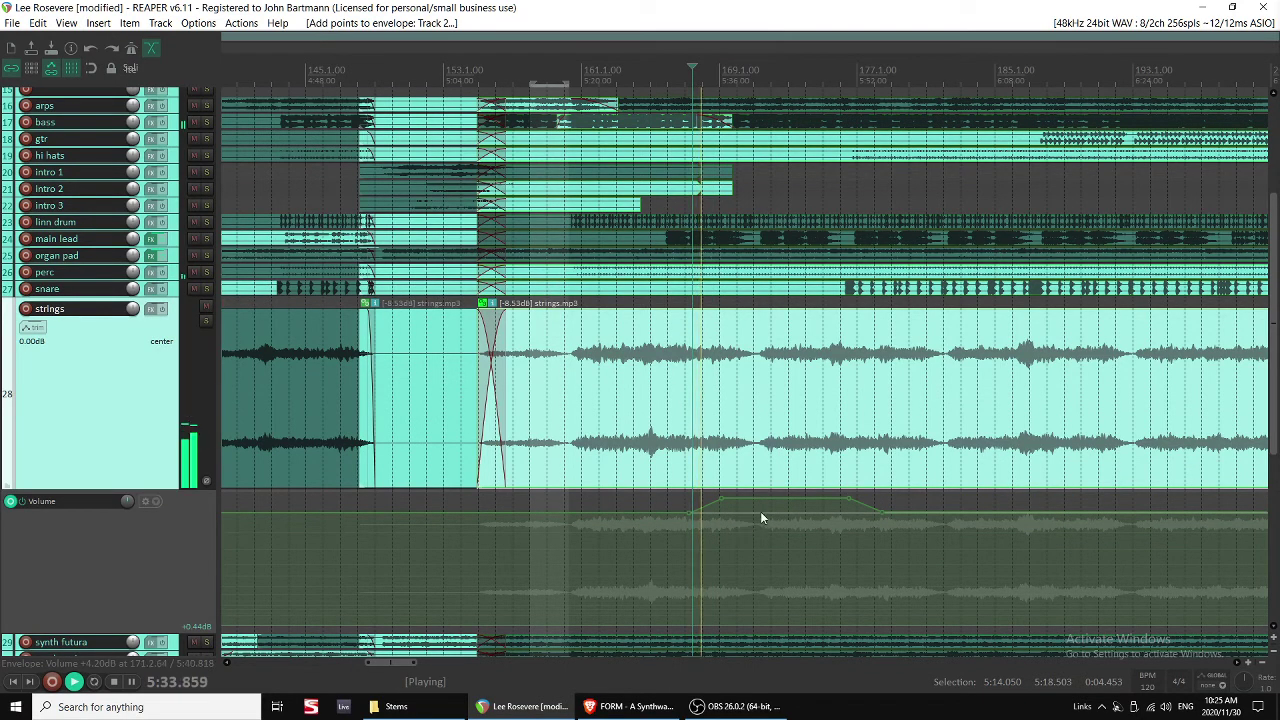
Raise the strings volume boost to about +6 dB, and extend the bass clip's end to about bar 172.
{"action": "left_click_drag", "start_coordinate": [723, 500], "coordinate": [740, 487]}
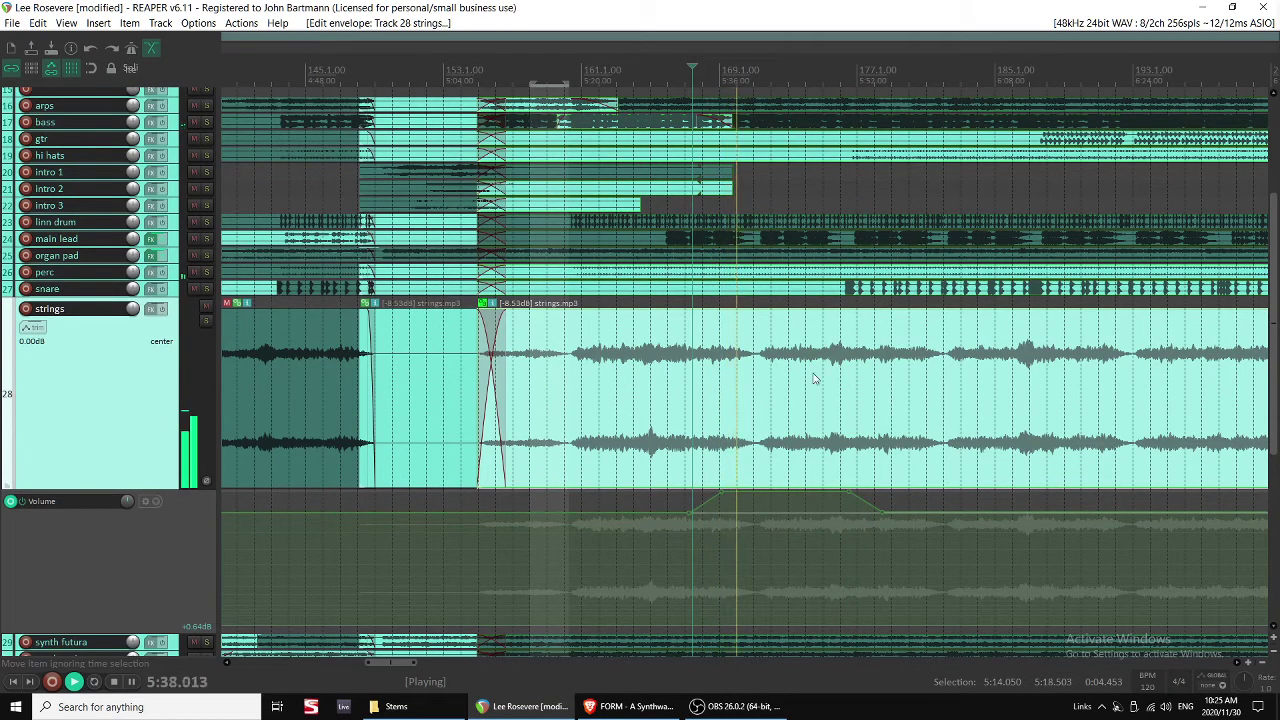
{"action": "scroll", "coordinate": [817, 262], "scroll_direction": "up", "scroll_amount": 2}
{"action": "left_click_drag", "start_coordinate": [738, 238], "coordinate": [778, 237]}
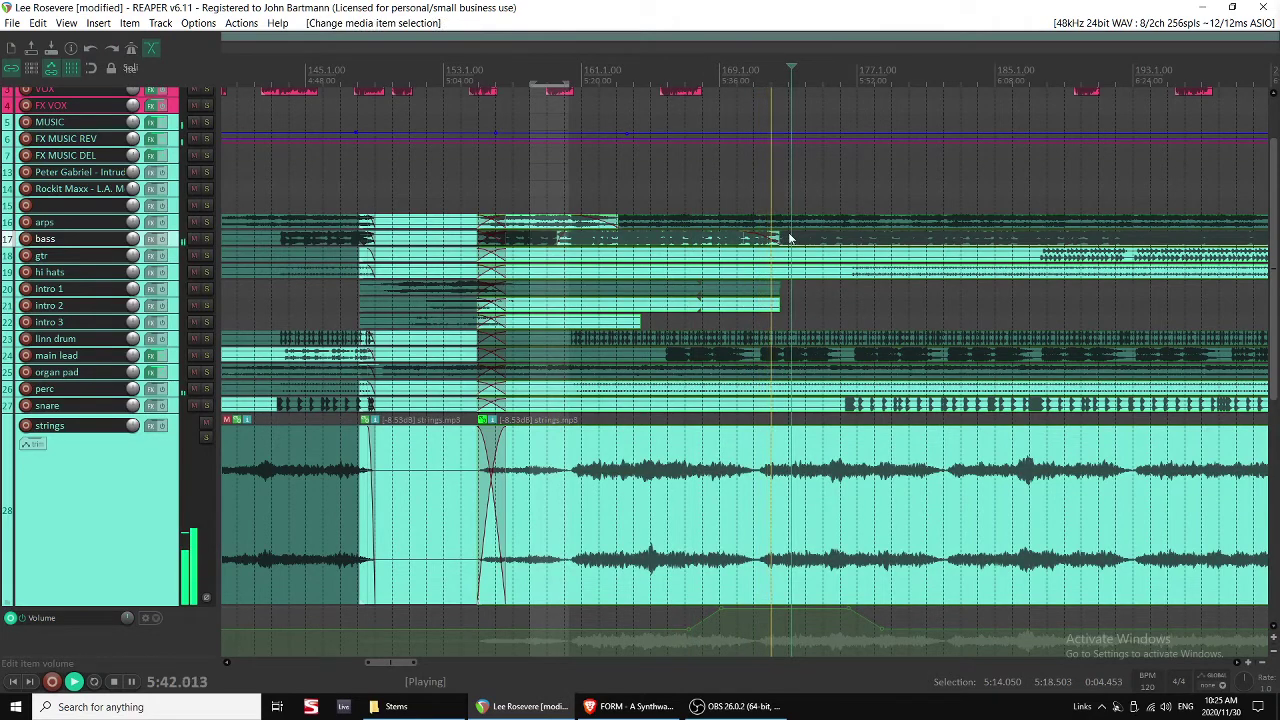
{"action": "key", "text": "ctrl+m"}
{"action": "left_click_drag", "start_coordinate": [772, 238], "coordinate": [775, 238]}
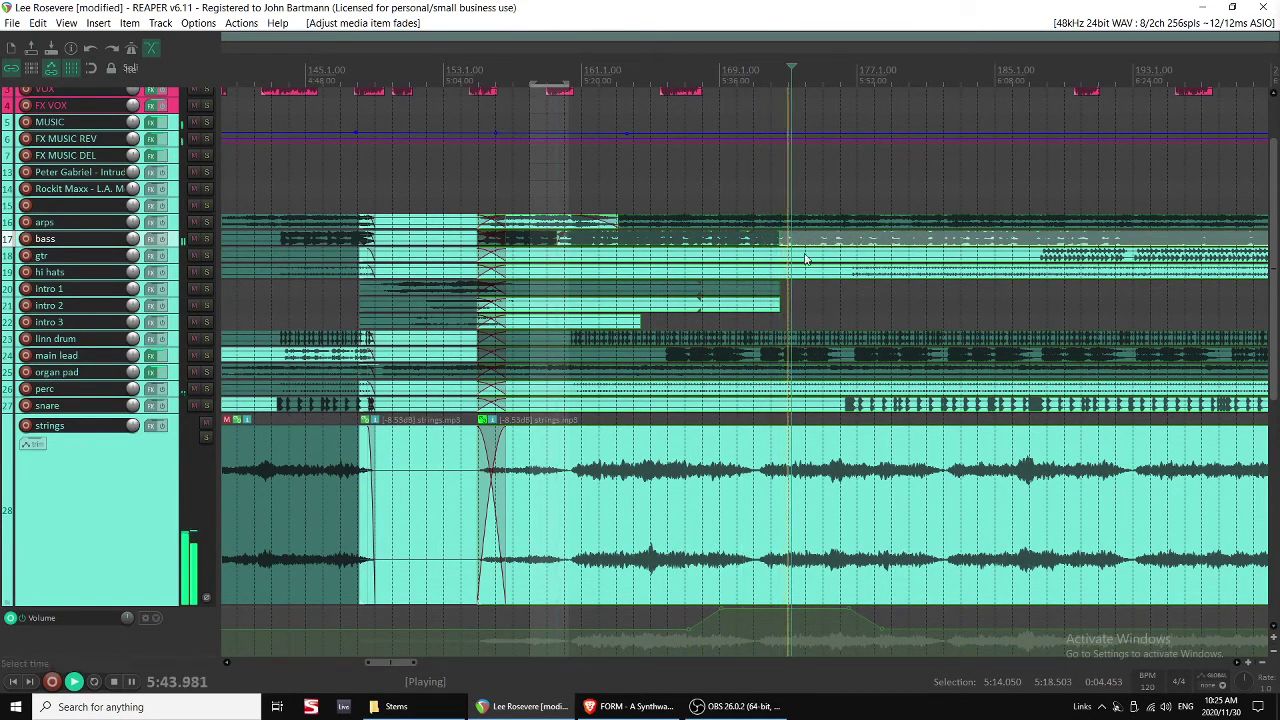
Move the next VOX clip to about bar 187 and the one after it to about bar 174, keeping both on the VOX track.
{"action": "scroll", "coordinate": [771, 241], "scroll_direction": "right", "scroll_amount": 2}
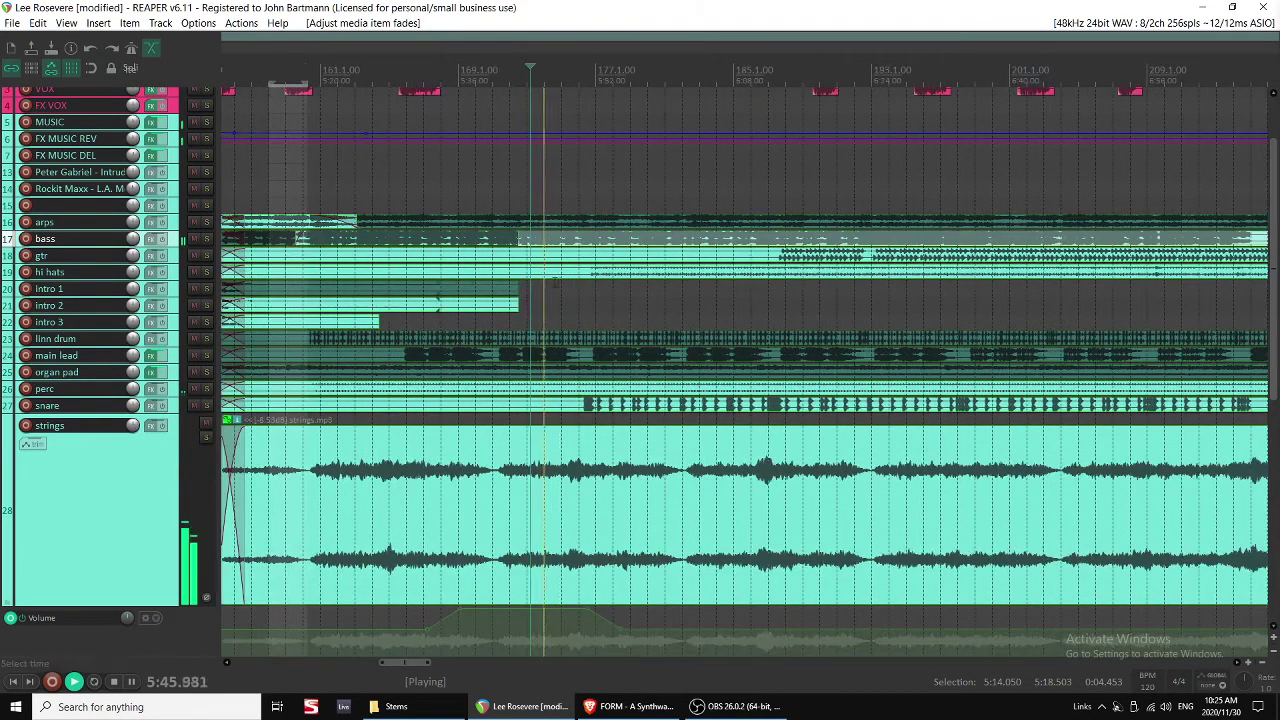
{"action": "scroll", "coordinate": [553, 204], "scroll_direction": "up", "scroll_amount": 2}
{"action": "key", "text": "space"}
{"action": "left_click", "coordinate": [538, 152]}
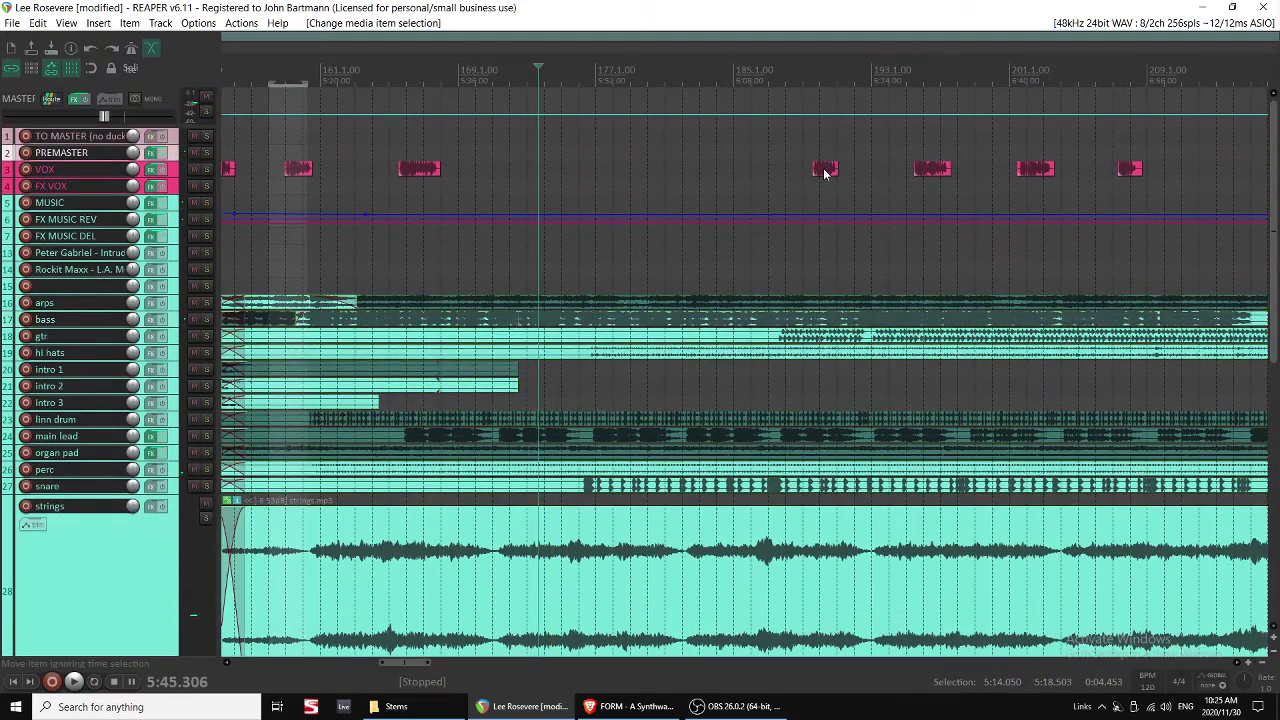
{"action": "left_click_drag", "start_coordinate": [825, 172], "coordinate": [799, 192]}
{"action": "key", "text": "space"}
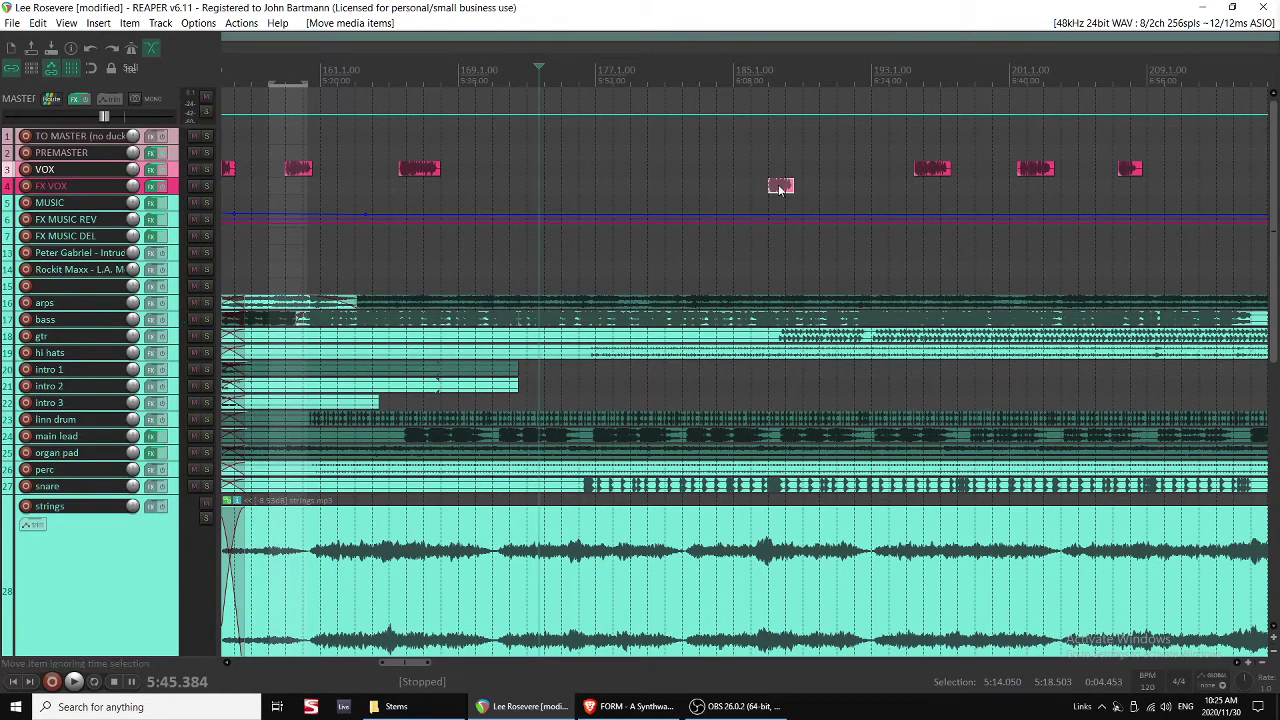
{"action": "left_click_drag", "start_coordinate": [780, 188], "coordinate": [780, 170]}
{"action": "left_click_drag", "start_coordinate": [932, 172], "coordinate": [561, 170]}
Play the VOX clip at about bar 174 against the stems and return the strings track to normal height.
{"action": "key", "text": "space"}
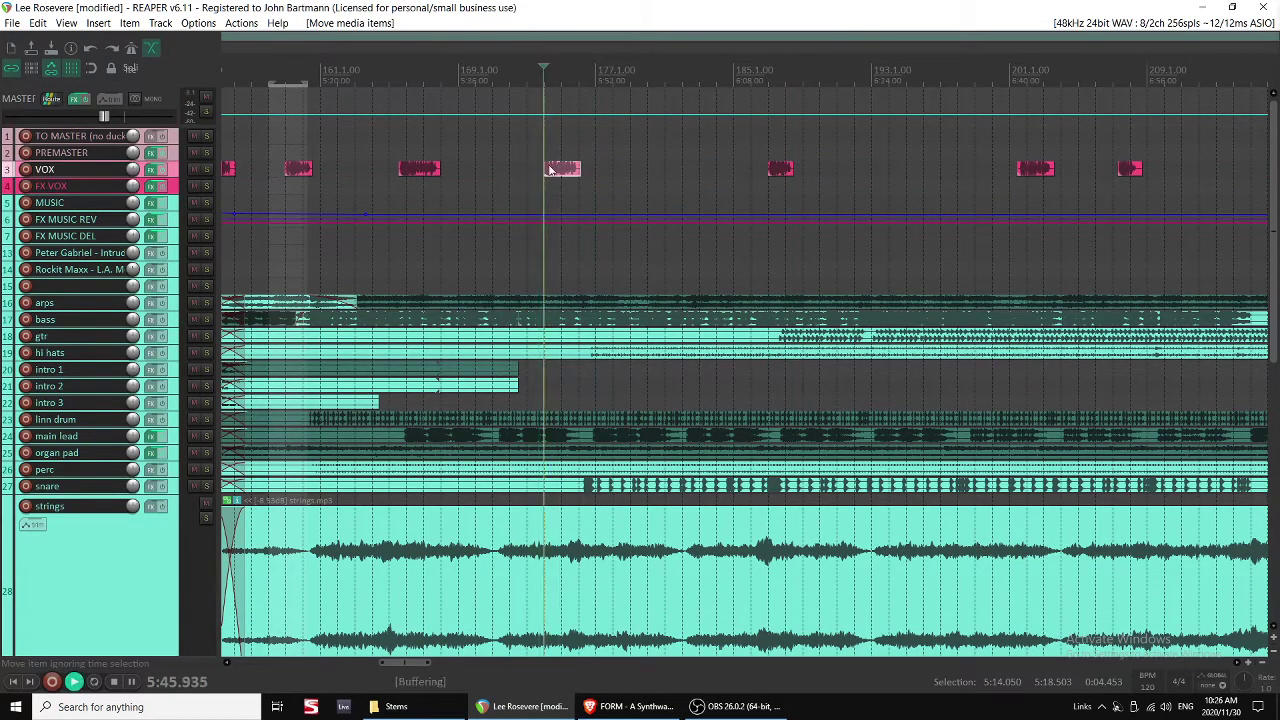
{"action": "scroll", "coordinate": [629, 437], "scroll_direction": "down", "scroll_amount": 1}
{"action": "scroll", "coordinate": [707, 460], "scroll_direction": "down", "scroll_amount": 1}
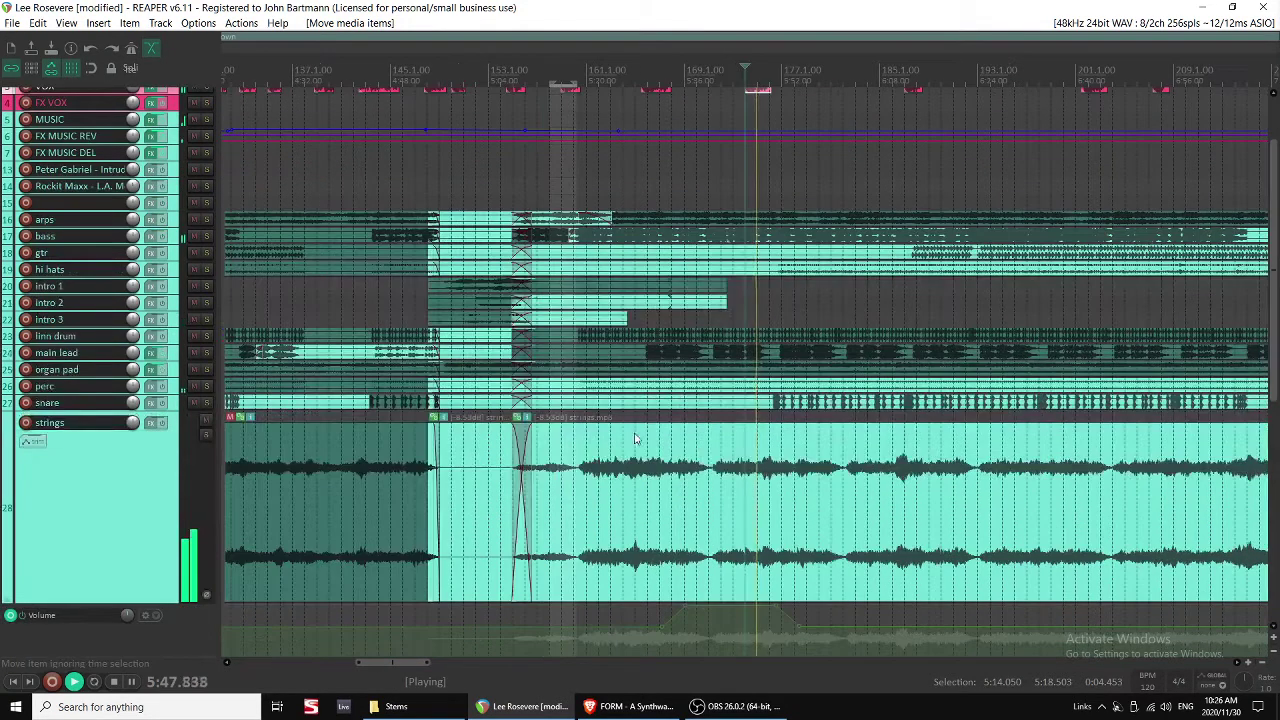
{"action": "scroll", "coordinate": [786, 483], "scroll_direction": "down", "scroll_amount": 1}
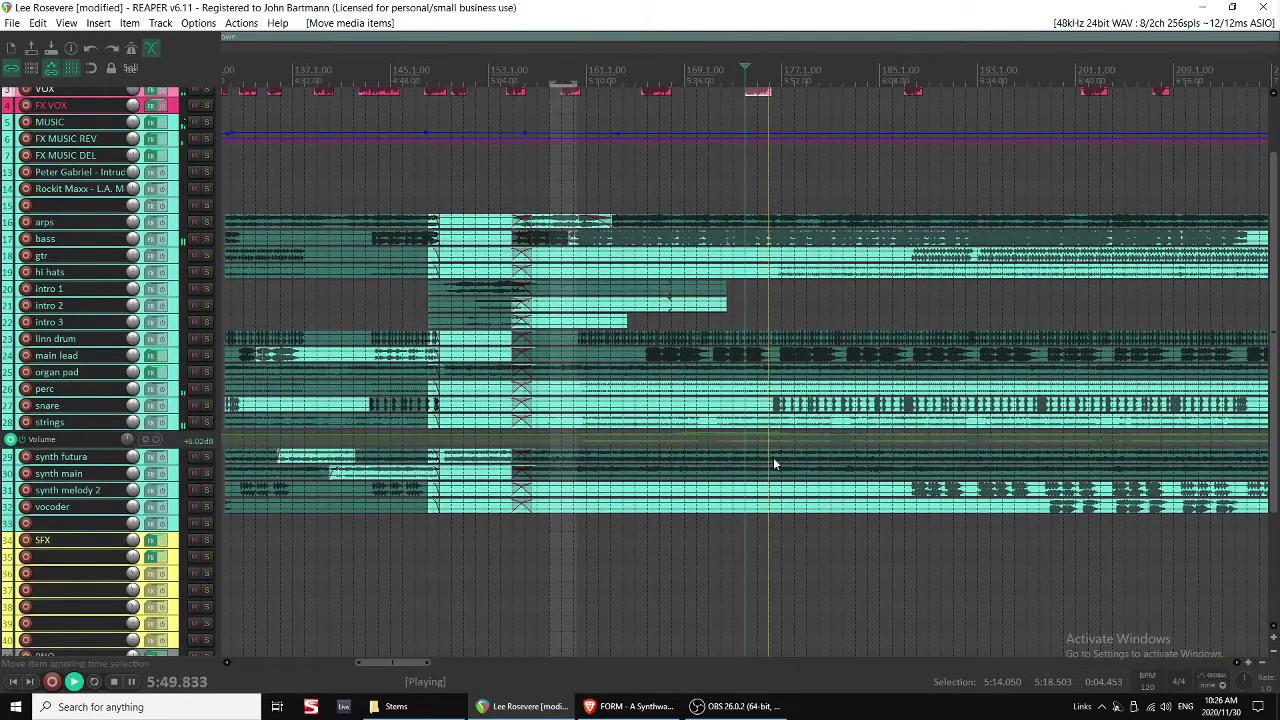
{"action": "key", "text": "space"}
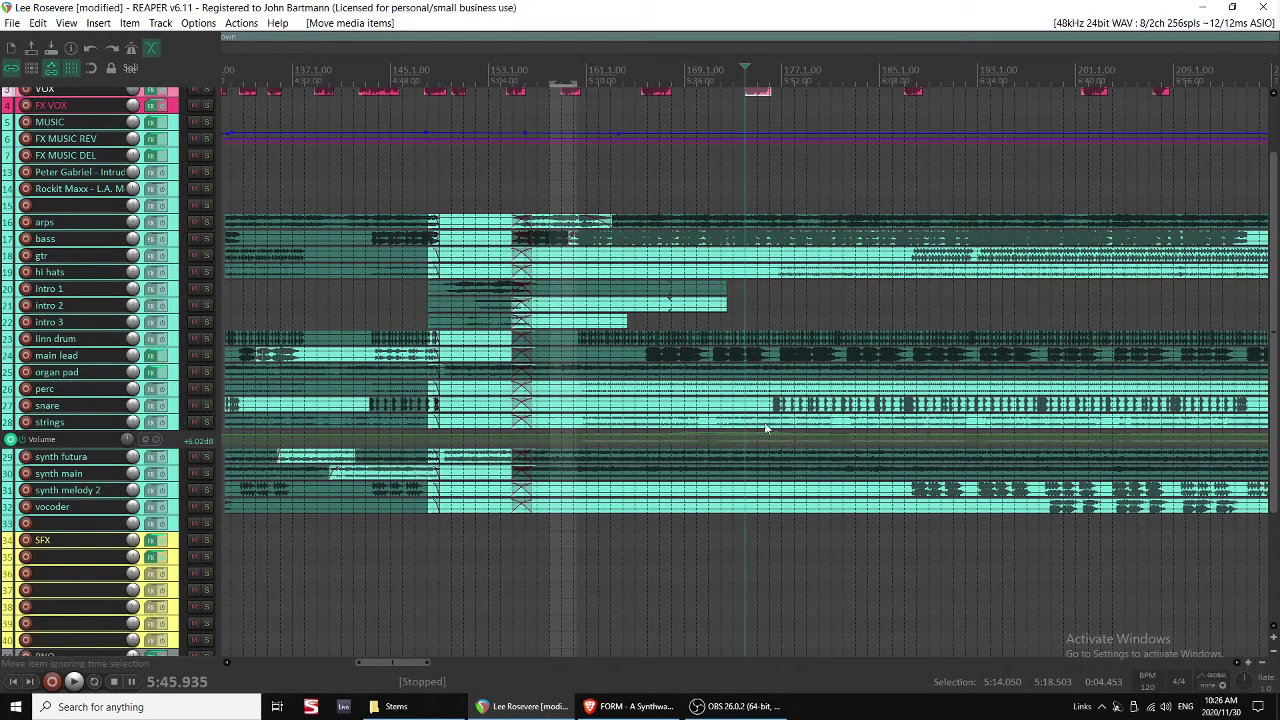
Unmute the organ pad from about bar 176, give it a fade-in of about two bars, and play it.
{"action": "left_click", "coordinate": [772, 441]}
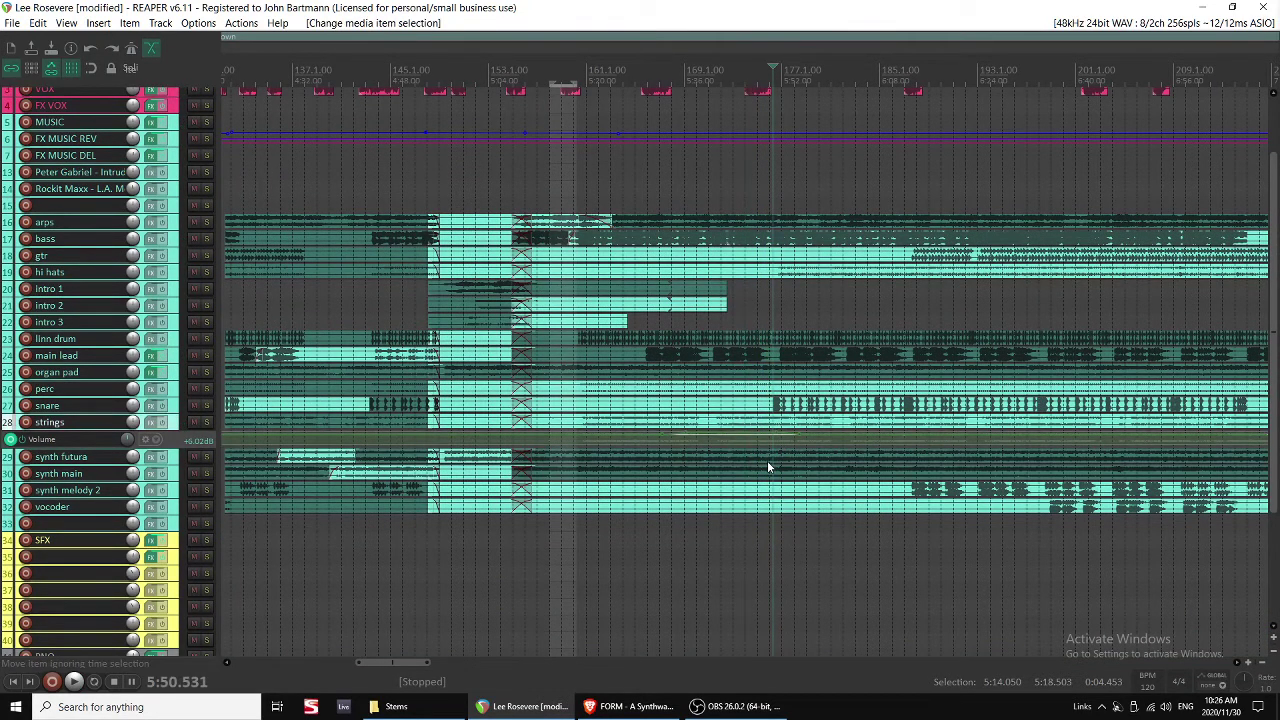
{"action": "left_click", "coordinate": [767, 376]}
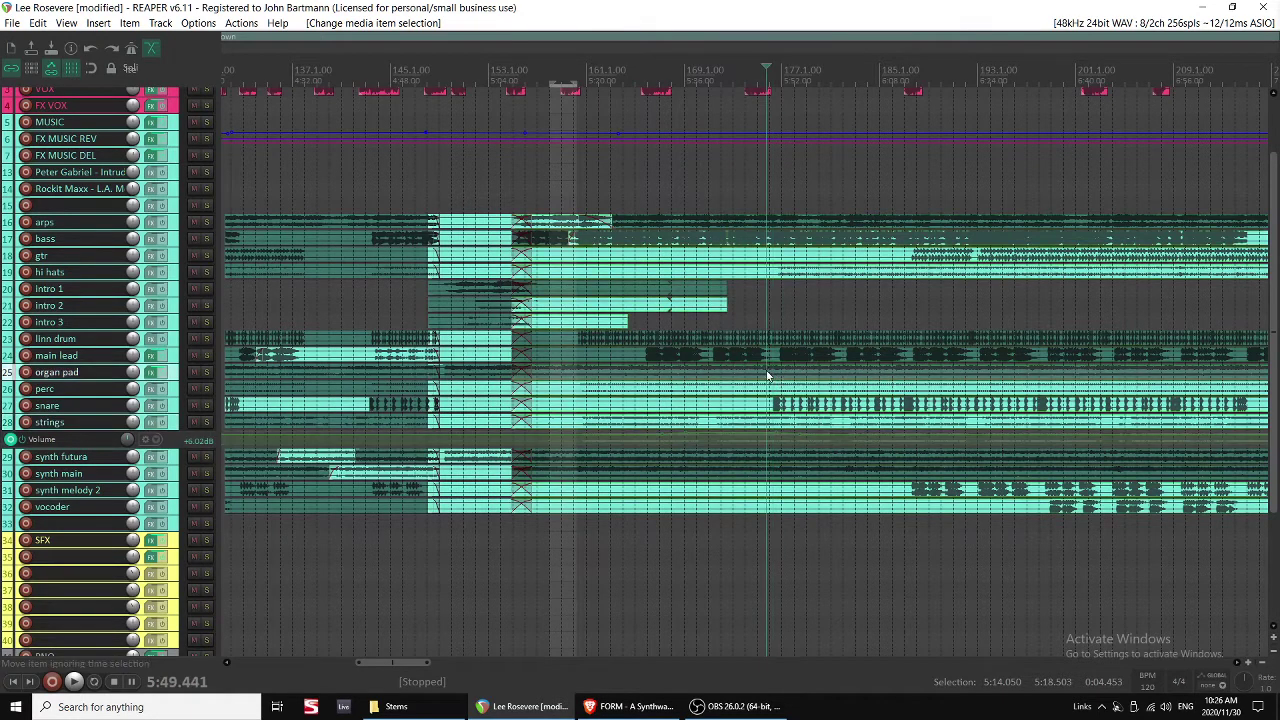
{"action": "left_click", "coordinate": [786, 380]}
{"action": "key", "text": "u"}
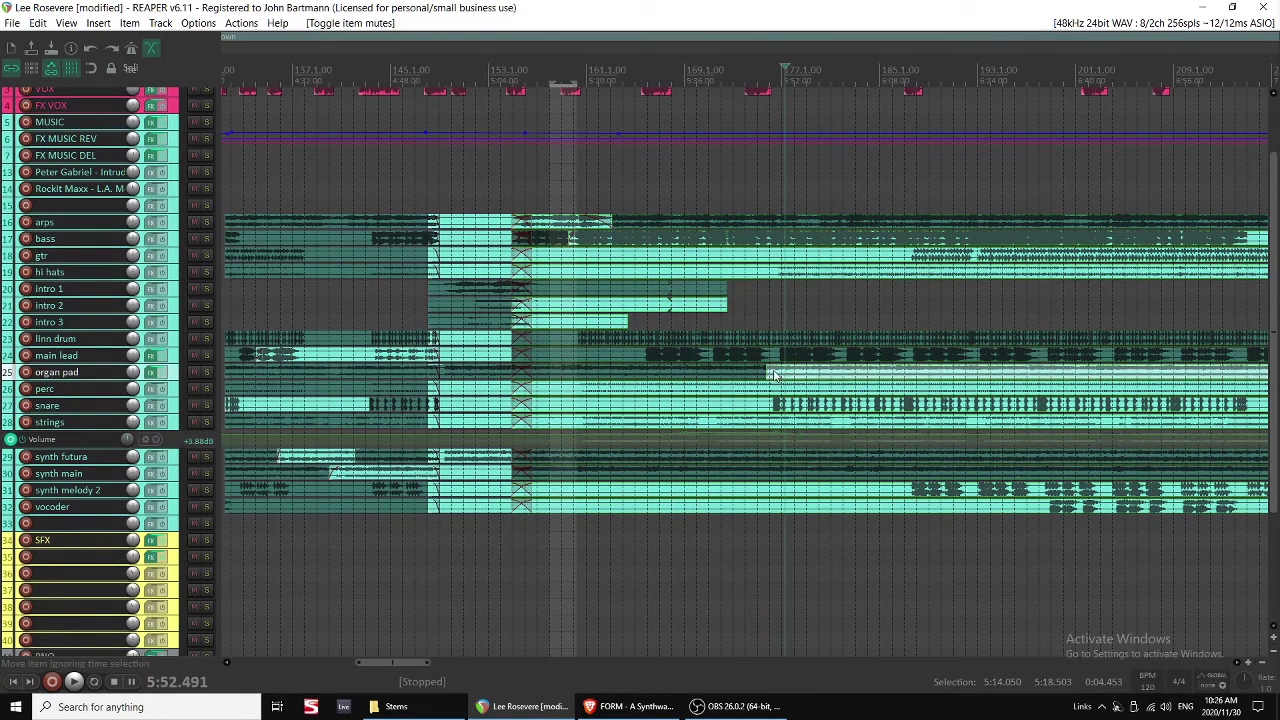
{"action": "left_click_drag", "start_coordinate": [768, 367], "coordinate": [799, 368]}
{"action": "left_click", "coordinate": [765, 376]}
{"action": "key", "text": "space"}
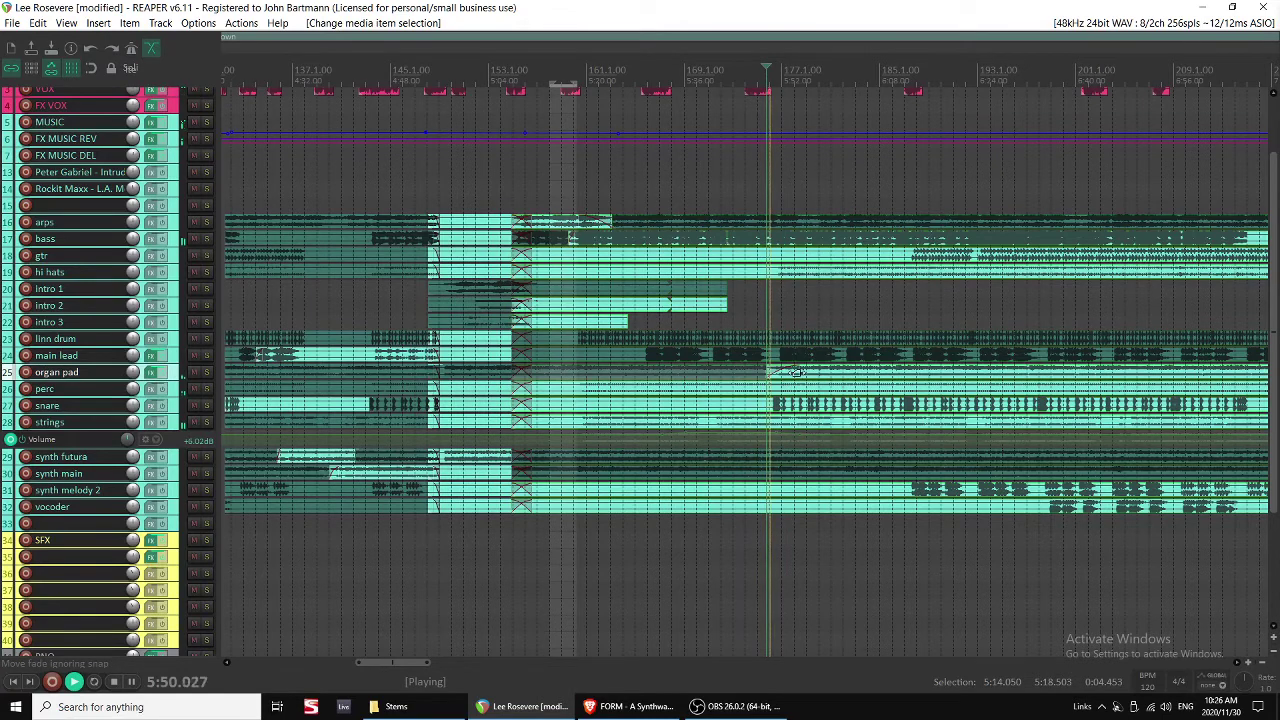
Mute the snare clip that covers the section after the crossfade.
{"action": "left_click", "coordinate": [788, 405]}
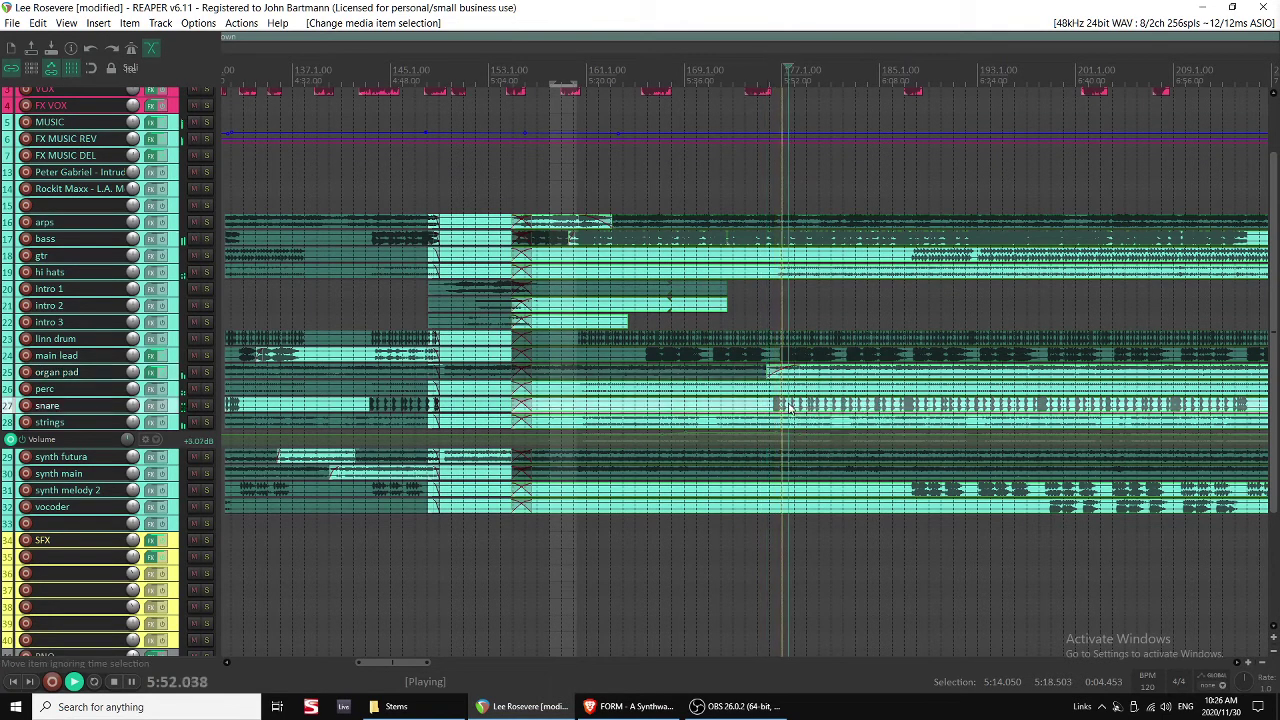
{"action": "key", "text": "u"}
{"action": "scroll", "coordinate": [782, 405], "scroll_direction": "right", "scroll_amount": 1}
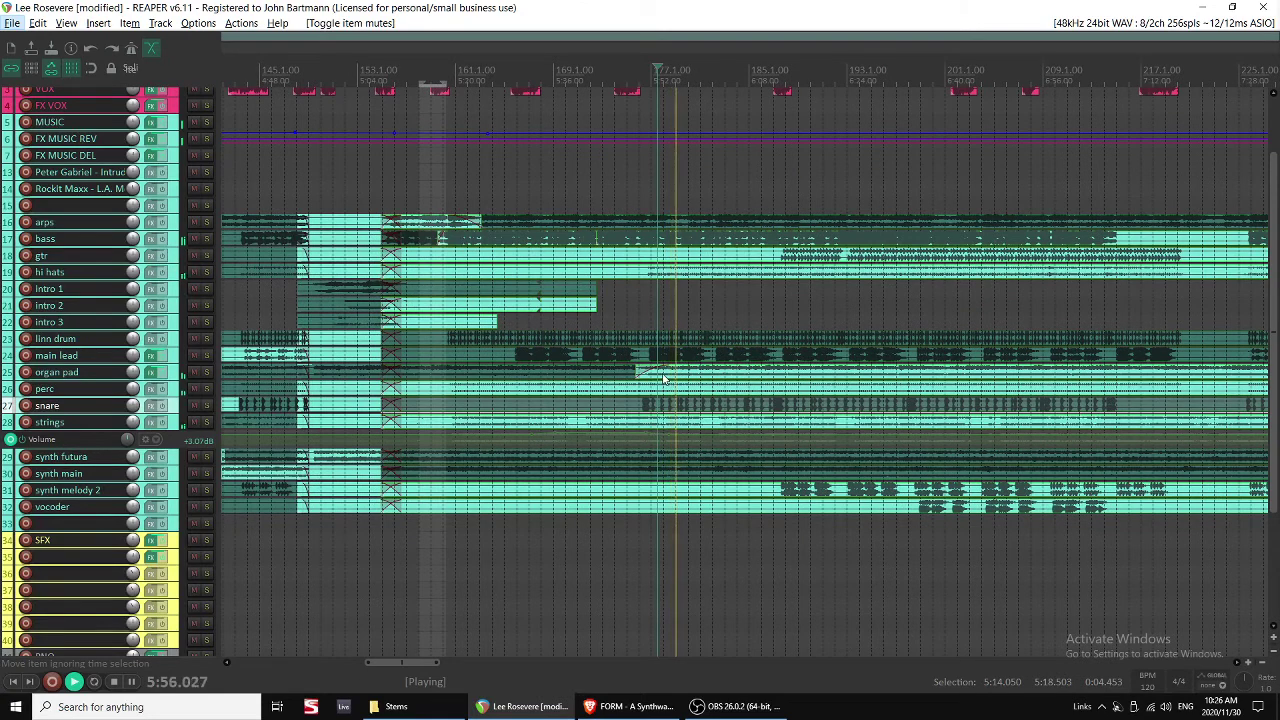
Enlarge the strings track and lower its volume envelope to about -24.8 dB from about bar 178 onward.
{"action": "left_click", "coordinate": [700, 408]}
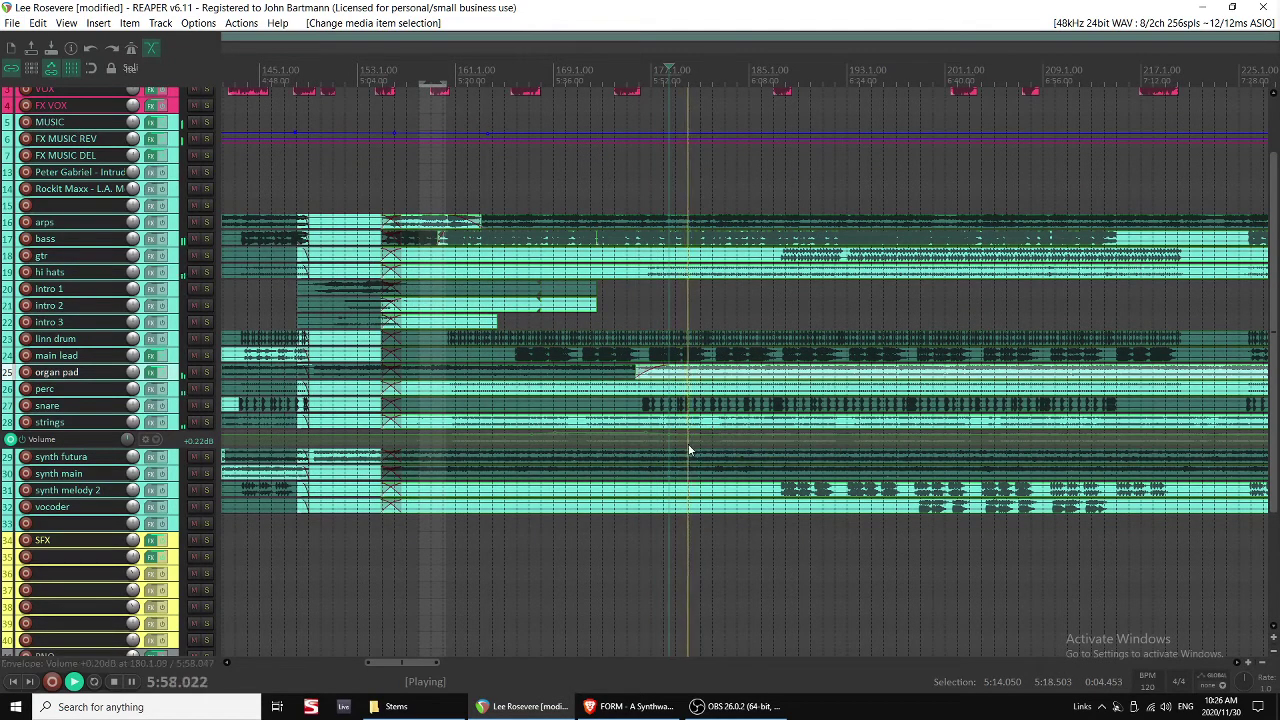
{"action": "key", "text": "v"}
{"action": "key", "text": "v"}
{"action": "left_click", "coordinate": [709, 448]}
{"action": "key", "text": "shift+grave"}
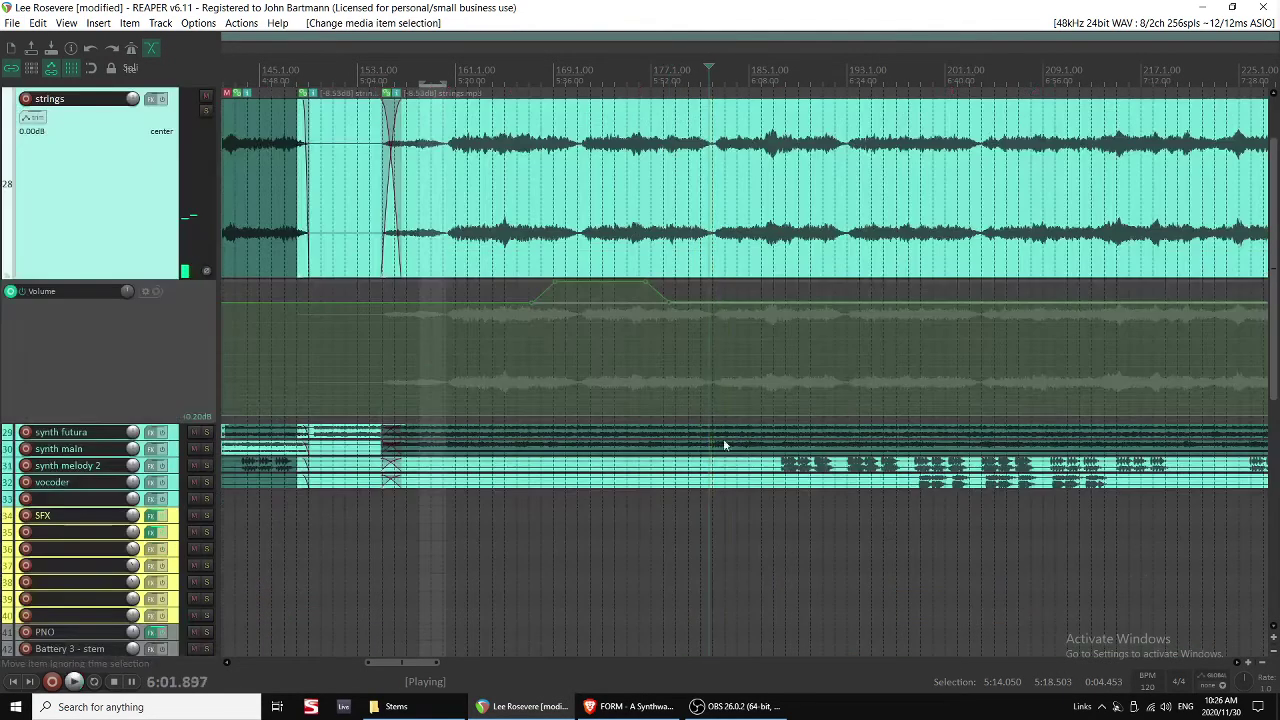
{"action": "left_click_drag", "start_coordinate": [698, 315], "coordinate": [685, 369]}
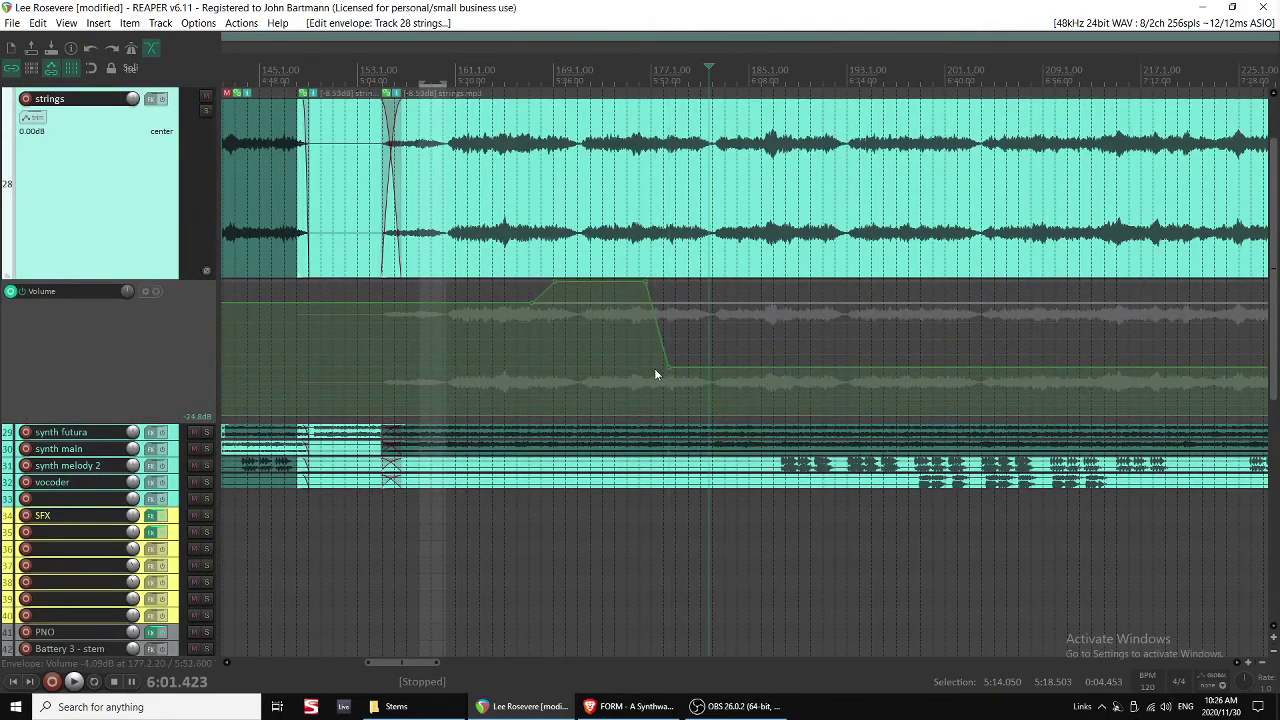
{"action": "scroll", "coordinate": [700, 340], "scroll_direction": "up", "scroll_amount": 3}
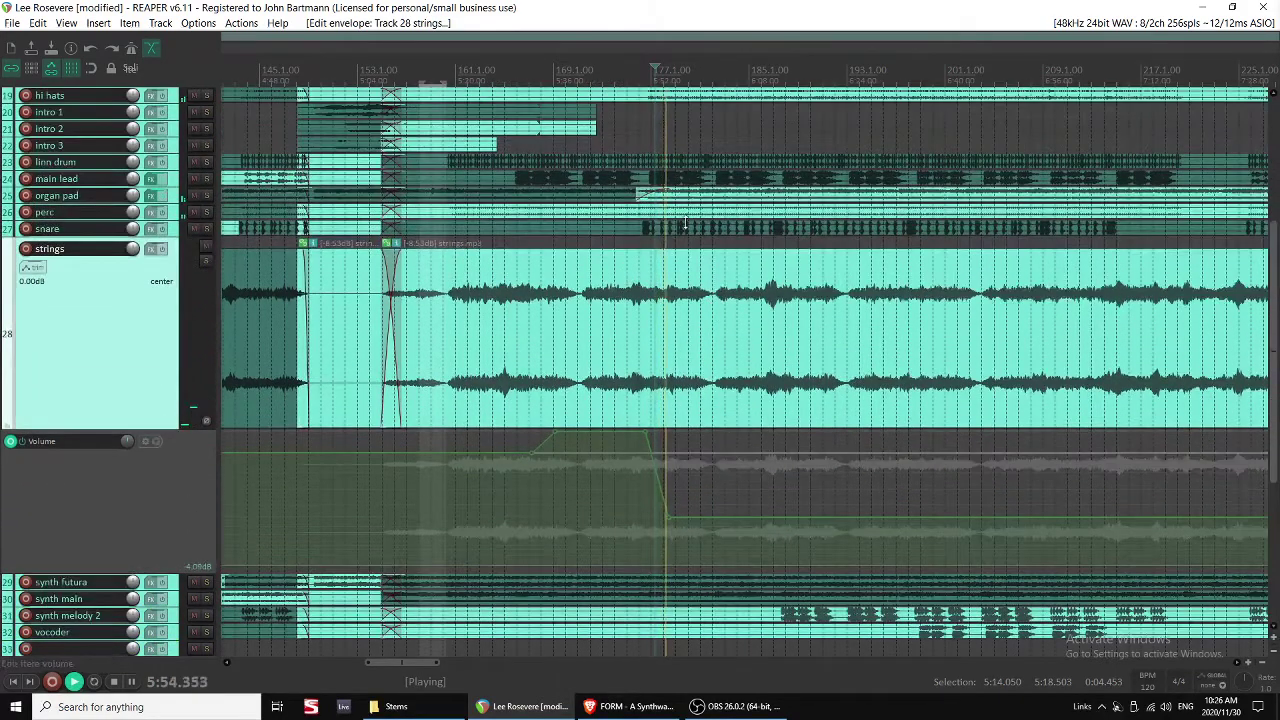
Show the organ pad's volume envelope, ramp it up to about +6 dB between bars 179 and 181, and play it.
{"action": "left_click", "coordinate": [682, 202]}
{"action": "key", "text": "grave"}
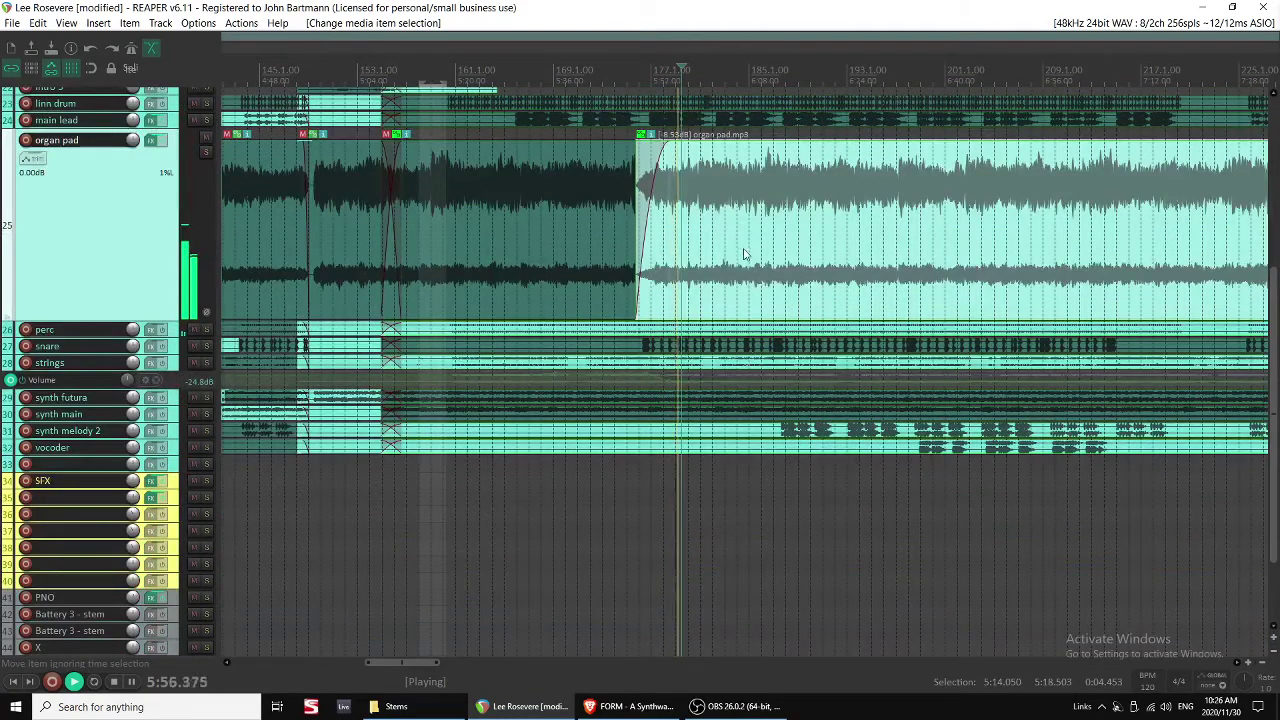
{"action": "key", "text": "v"}
{"action": "left_click", "coordinate": [679, 343], "text": "shift"}
{"action": "left_click", "coordinate": [698, 343], "text": "shift"}
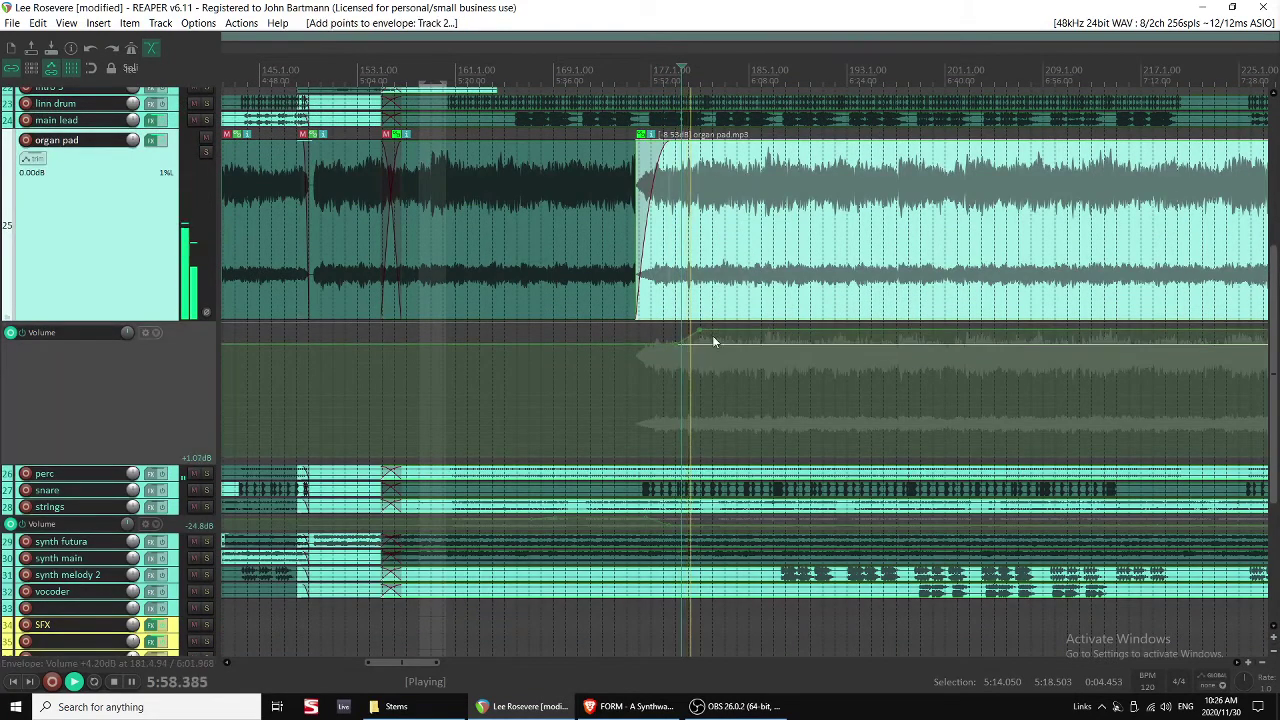
{"action": "left_click_drag", "start_coordinate": [716, 342], "coordinate": [720, 323]}
{"action": "scroll", "coordinate": [750, 339], "scroll_direction": "up", "scroll_amount": 2}
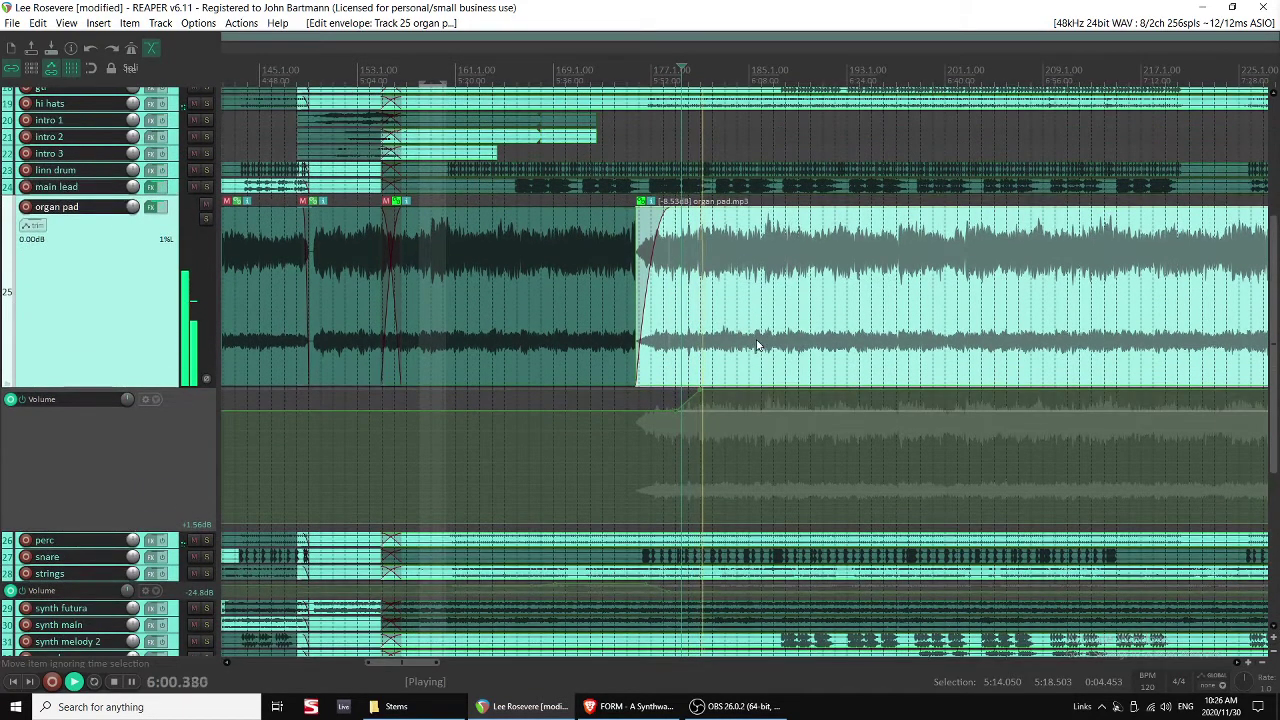
{"action": "scroll", "coordinate": [760, 290], "scroll_direction": "up", "scroll_amount": 4}
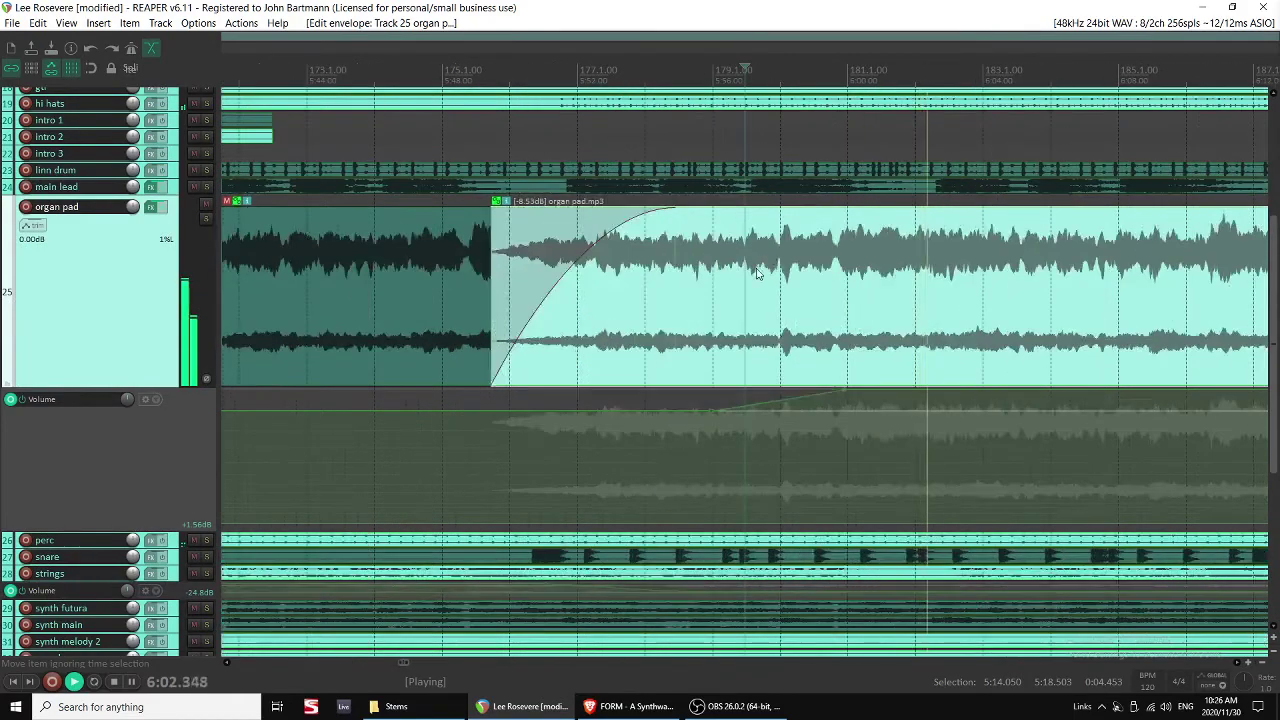
{"action": "scroll", "coordinate": [790, 269], "scroll_direction": "down", "scroll_amount": 4}
{"action": "key", "text": "space"}
Move the VOX clip at bar 187 to about bar 194 and the following clip to about bar 180, and save the project.
{"action": "scroll", "coordinate": [805, 266], "scroll_direction": "up", "scroll_amount": 6}
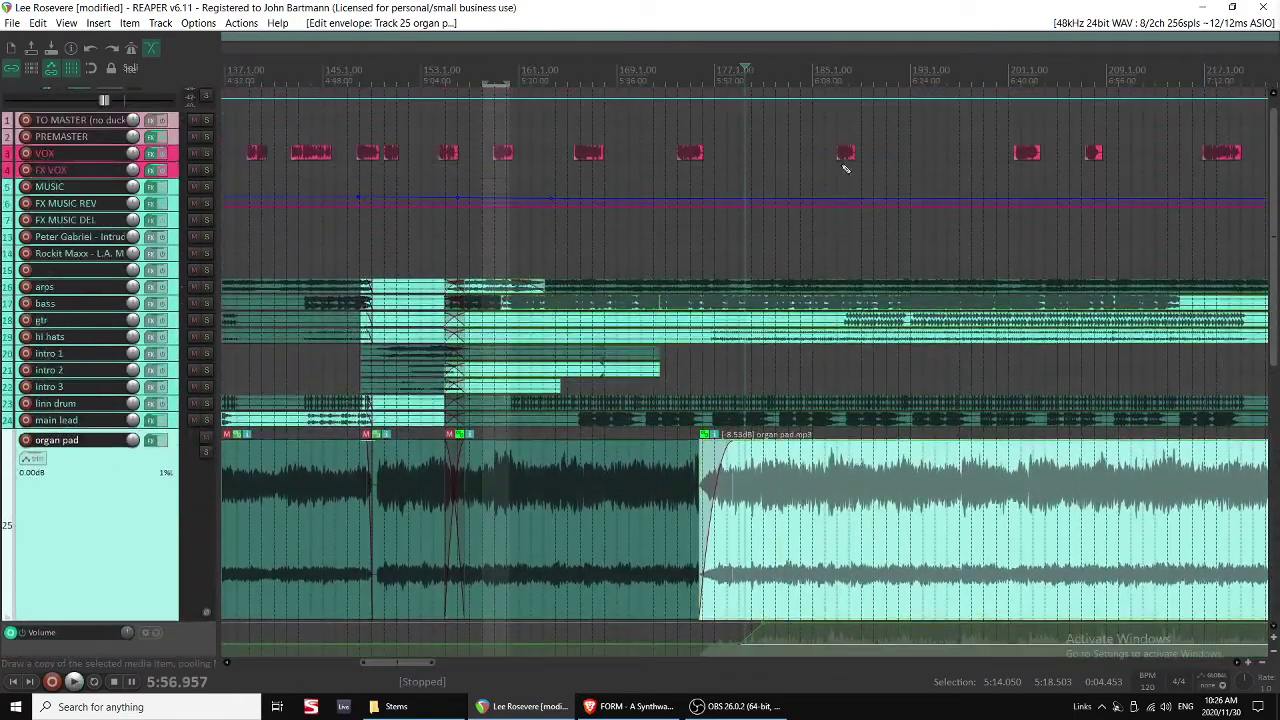
{"action": "left_click_drag", "start_coordinate": [843, 158], "coordinate": [925, 157]}
{"action": "left_click_drag", "start_coordinate": [1018, 158], "coordinate": [758, 171]}
{"action": "key", "text": "space"}
{"action": "key", "text": "ctrl+s"}
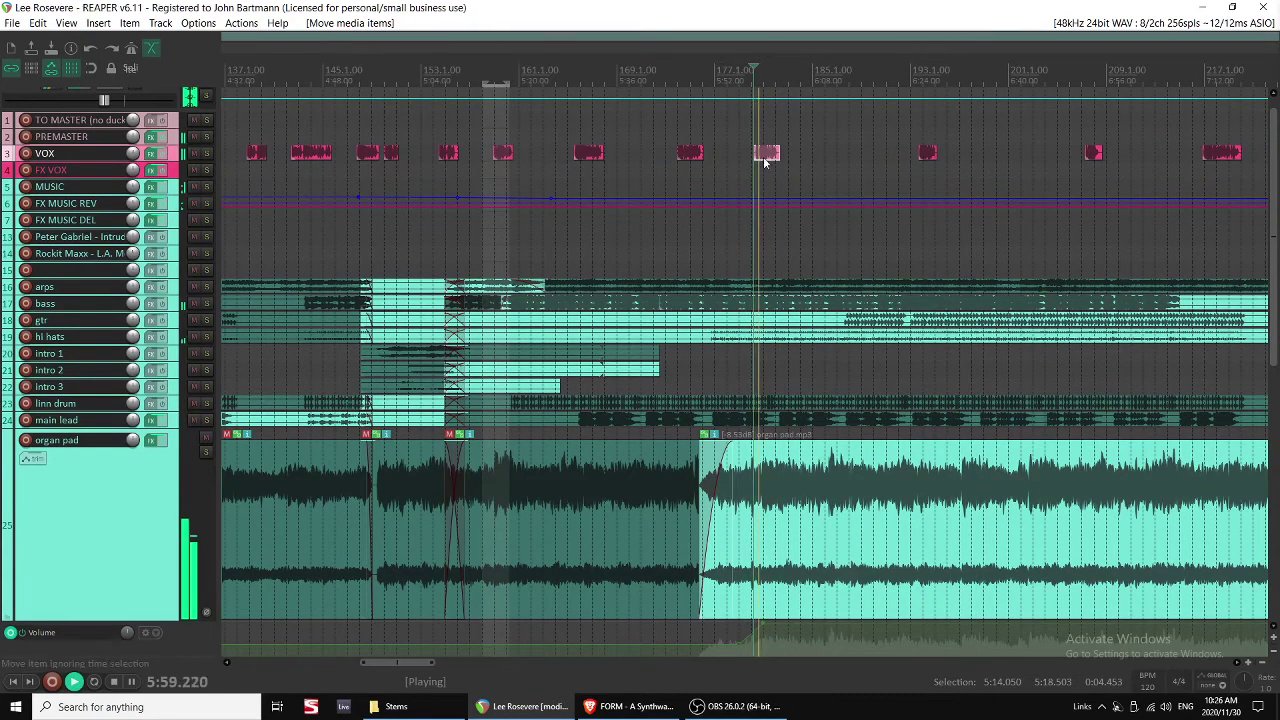
Split the synth futura clip at about bar 183 and stop playback.
{"action": "scroll", "coordinate": [877, 394], "scroll_direction": "down", "scroll_amount": 2}
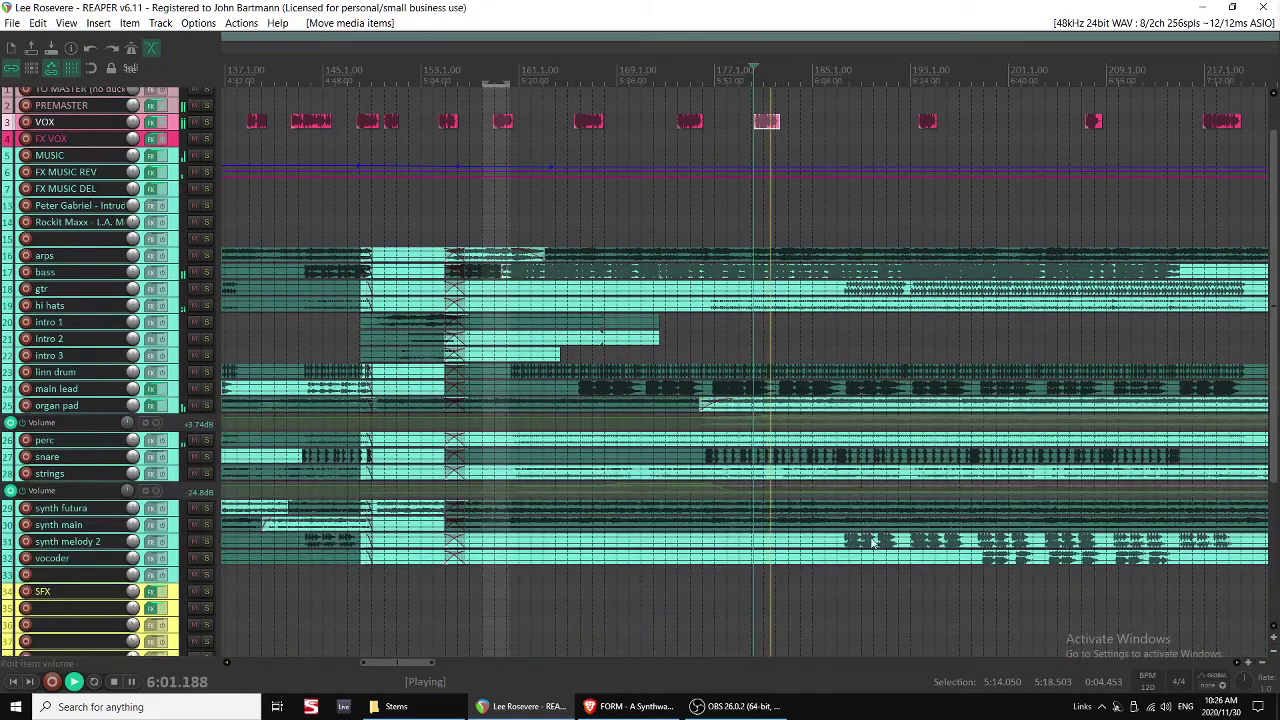
{"action": "key", "text": "s"}
{"action": "left_click", "coordinate": [802, 508]}
{"action": "key", "text": "space"}
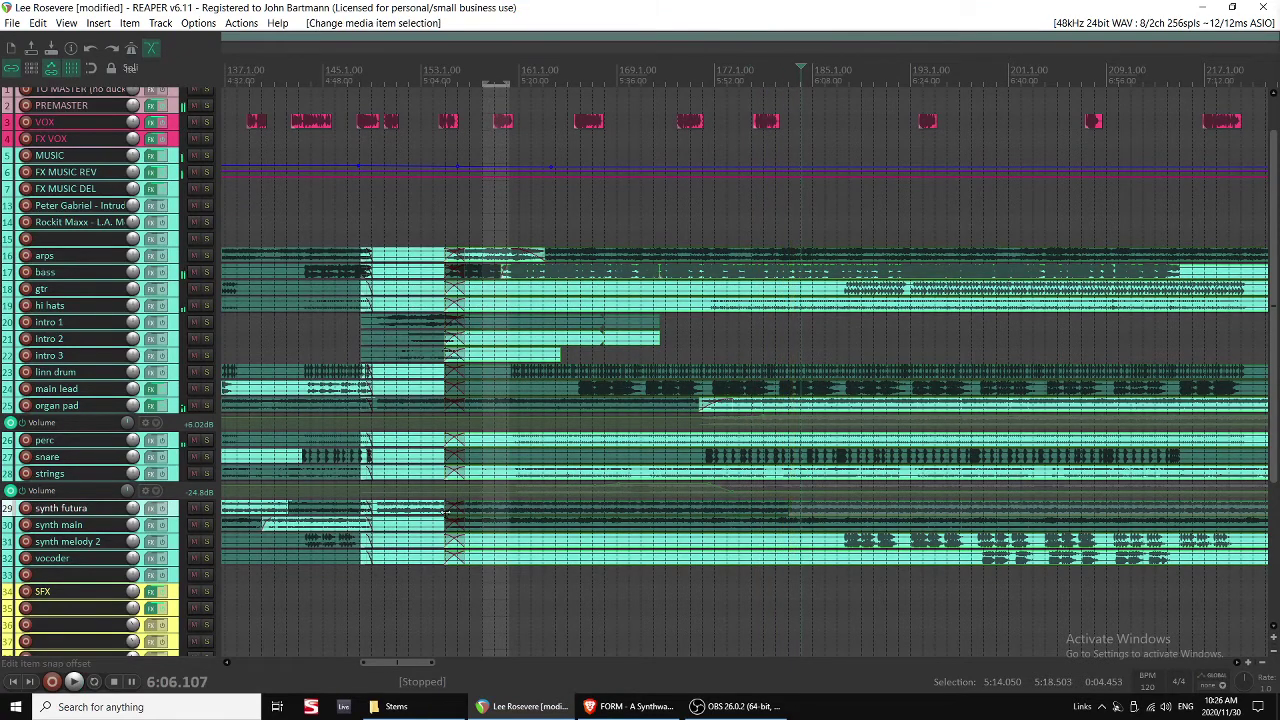
Solo the synth main track, play it from about bar 157, and unmute its clip after the crossfade.
{"action": "left_click", "coordinate": [473, 529]}
{"action": "key", "text": "F6"}
{"action": "key", "text": "space"}
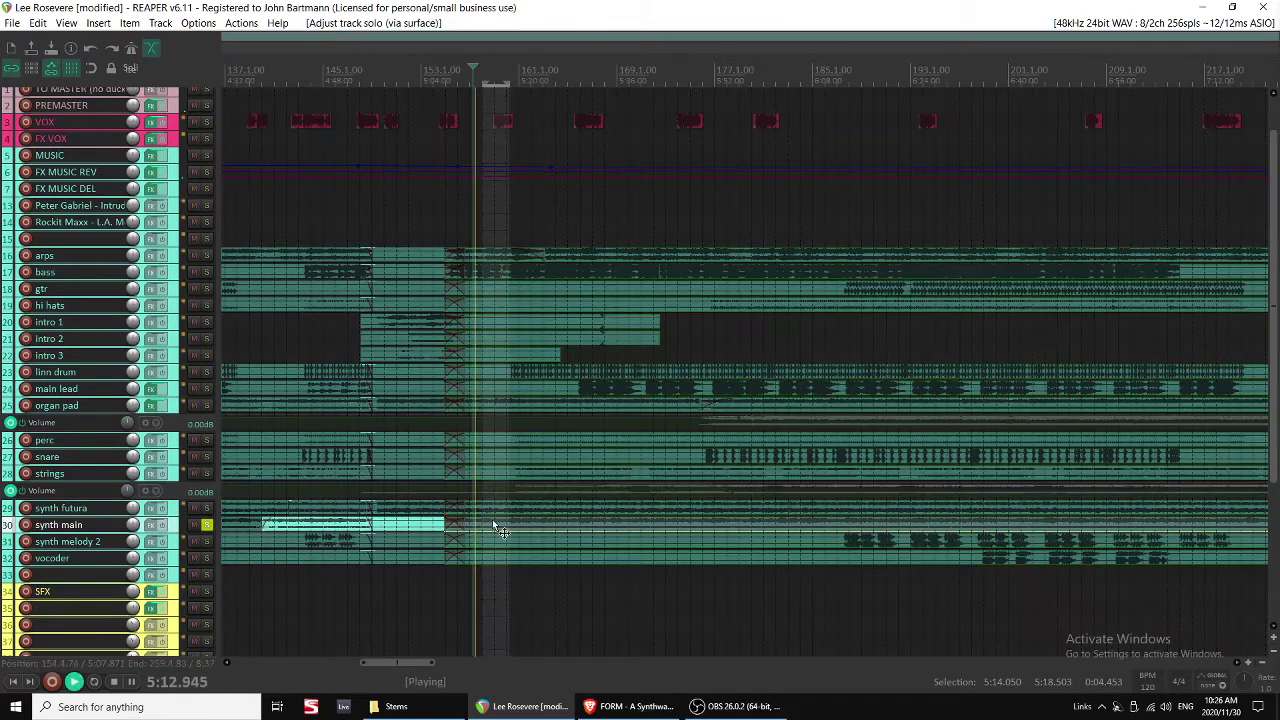
{"action": "left_click", "coordinate": [493, 526]}
{"action": "key", "text": "alt+m"}
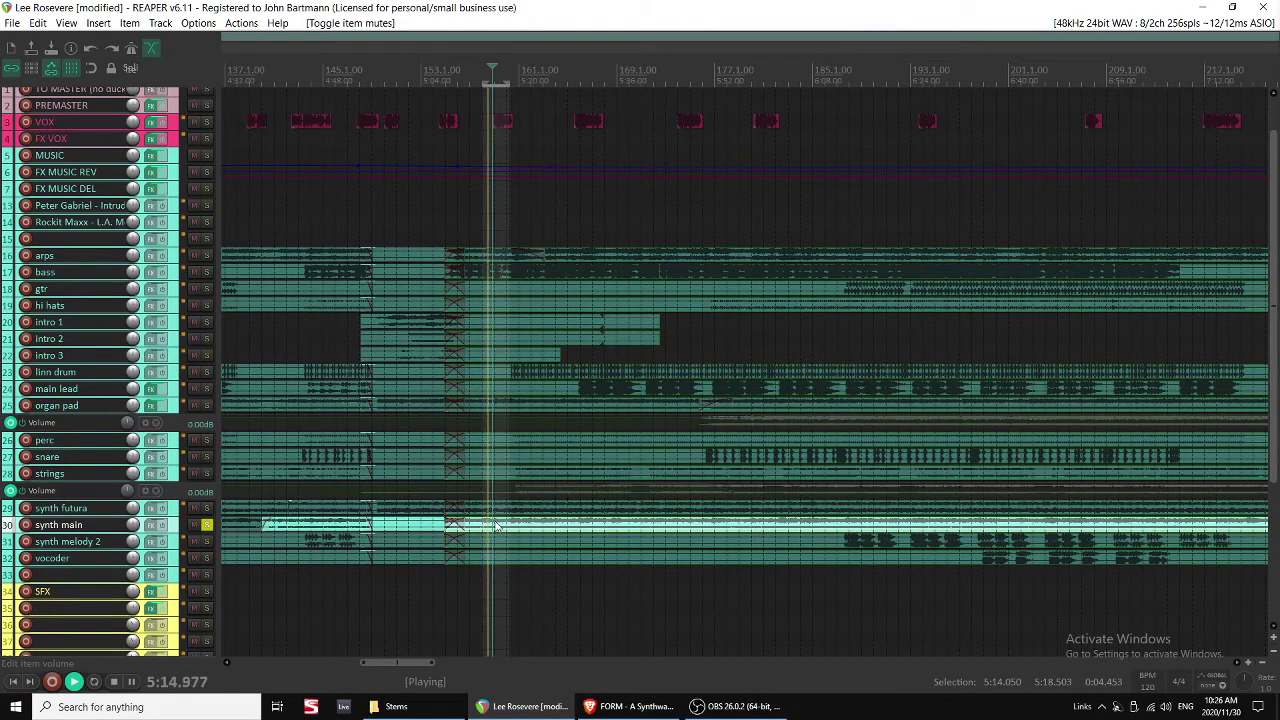
Solo the synth futura track and play it around bars 160 and 152.
{"action": "left_click", "coordinate": [414, 515]}
{"action": "key", "text": "space"}
{"action": "left_click", "coordinate": [499, 510]}
{"action": "key", "text": "space"}
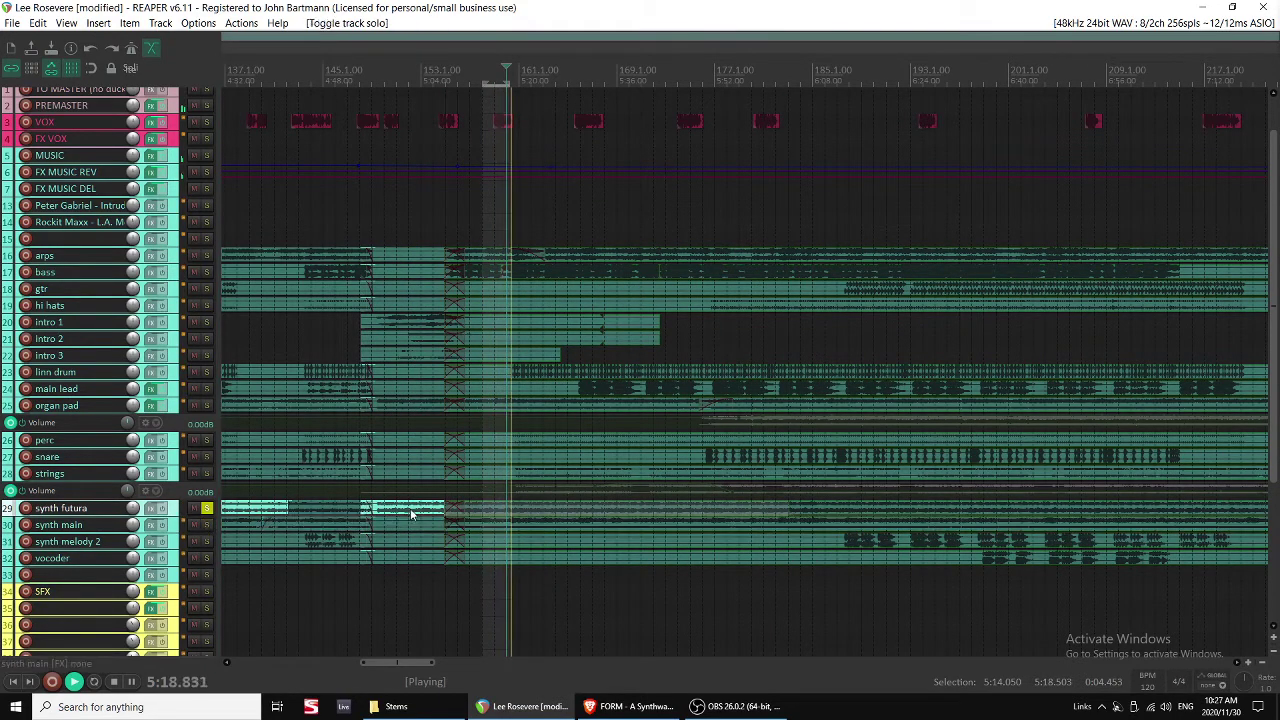
{"action": "key", "text": "space"}
{"action": "left_click", "coordinate": [407, 510]}
{"action": "key", "text": "space"}
Enlarge the synth main track and delete its silent clip between about bars 148 and 155.
{"action": "scroll", "coordinate": [520, 530], "scroll_direction": "up", "scroll_amount": 3}
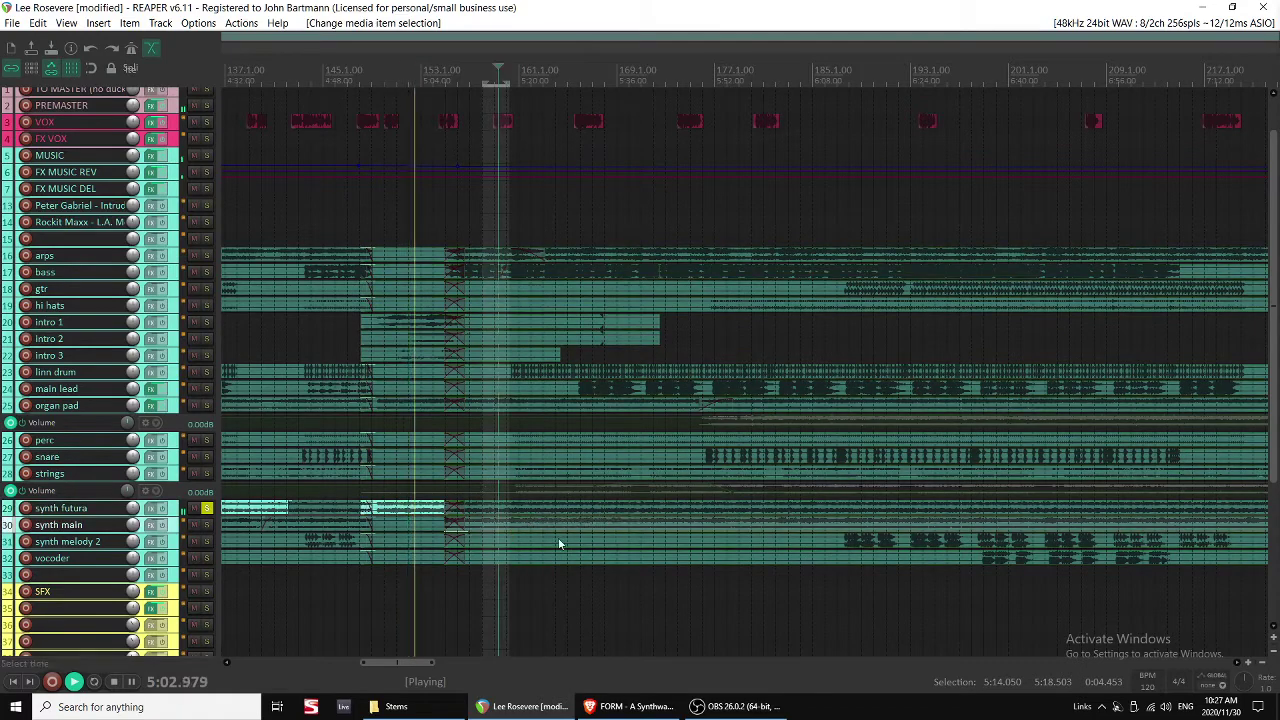
{"action": "scroll", "coordinate": [598, 567], "scroll_direction": "up", "scroll_amount": 5}
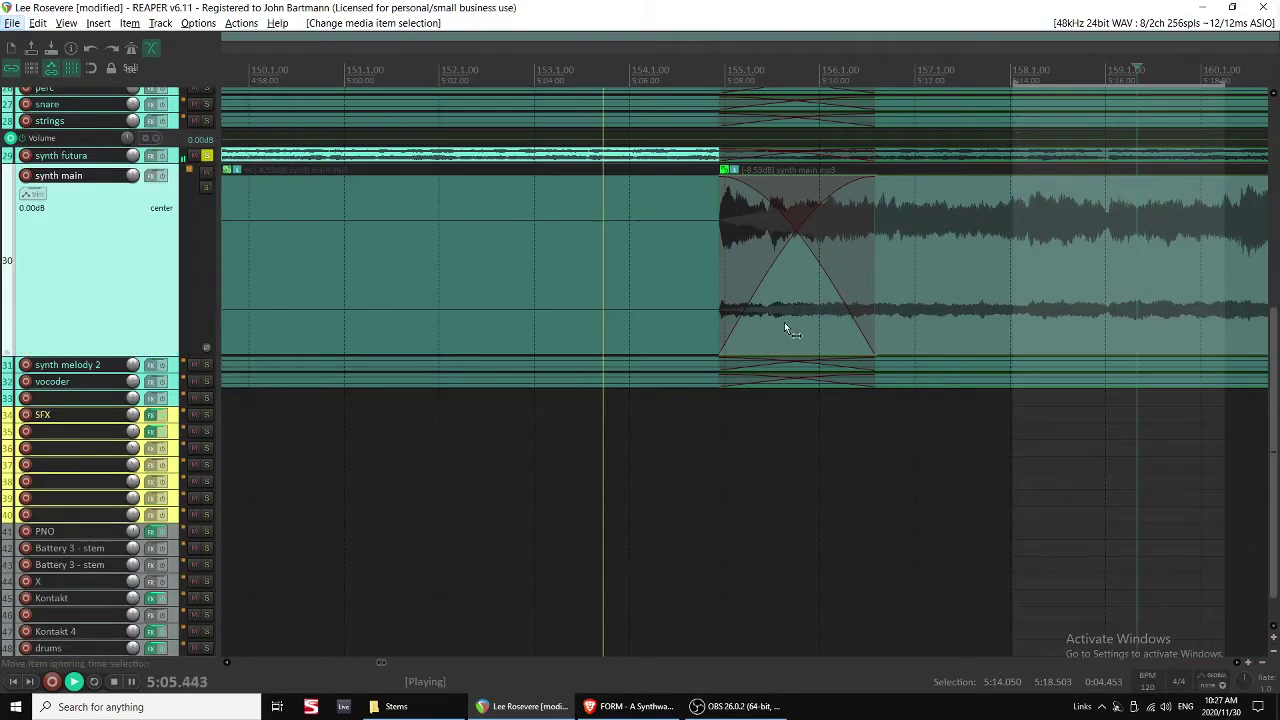
{"action": "scroll", "coordinate": [874, 311], "scroll_direction": "down", "scroll_amount": 5}
{"action": "key", "text": "space"}
{"action": "left_click", "coordinate": [577, 262]}
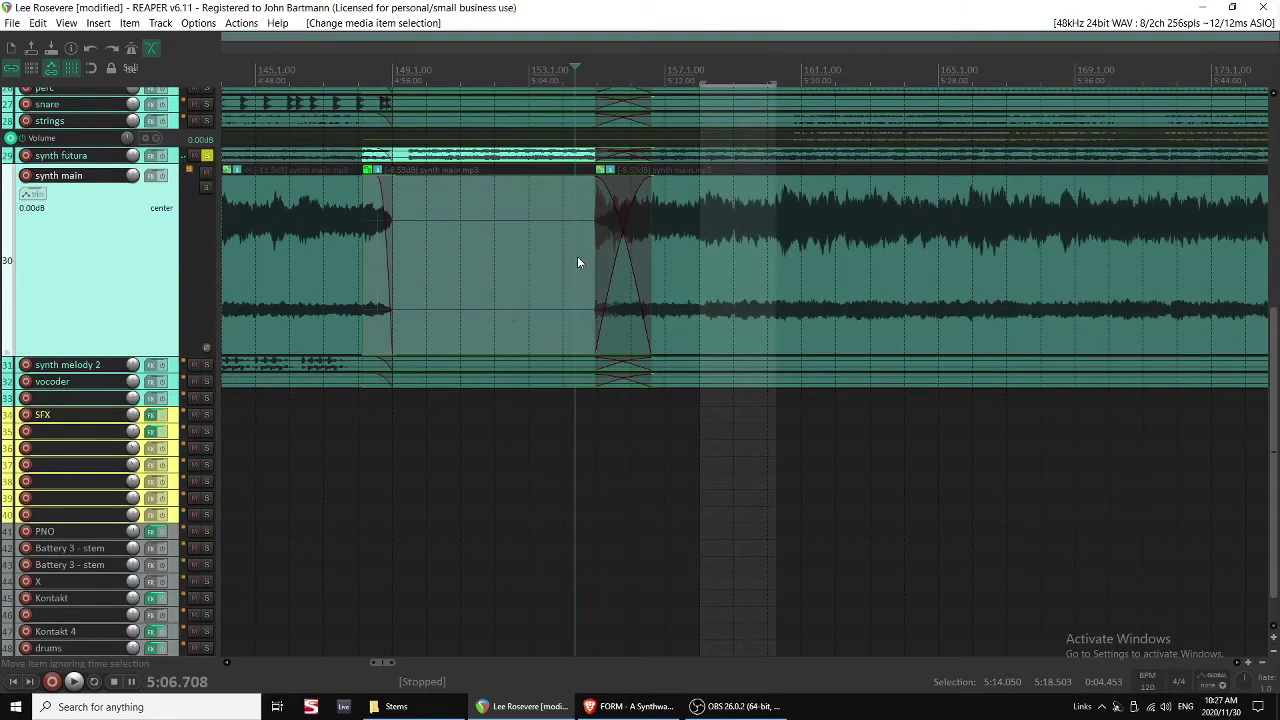
{"action": "key", "text": "Delete"}
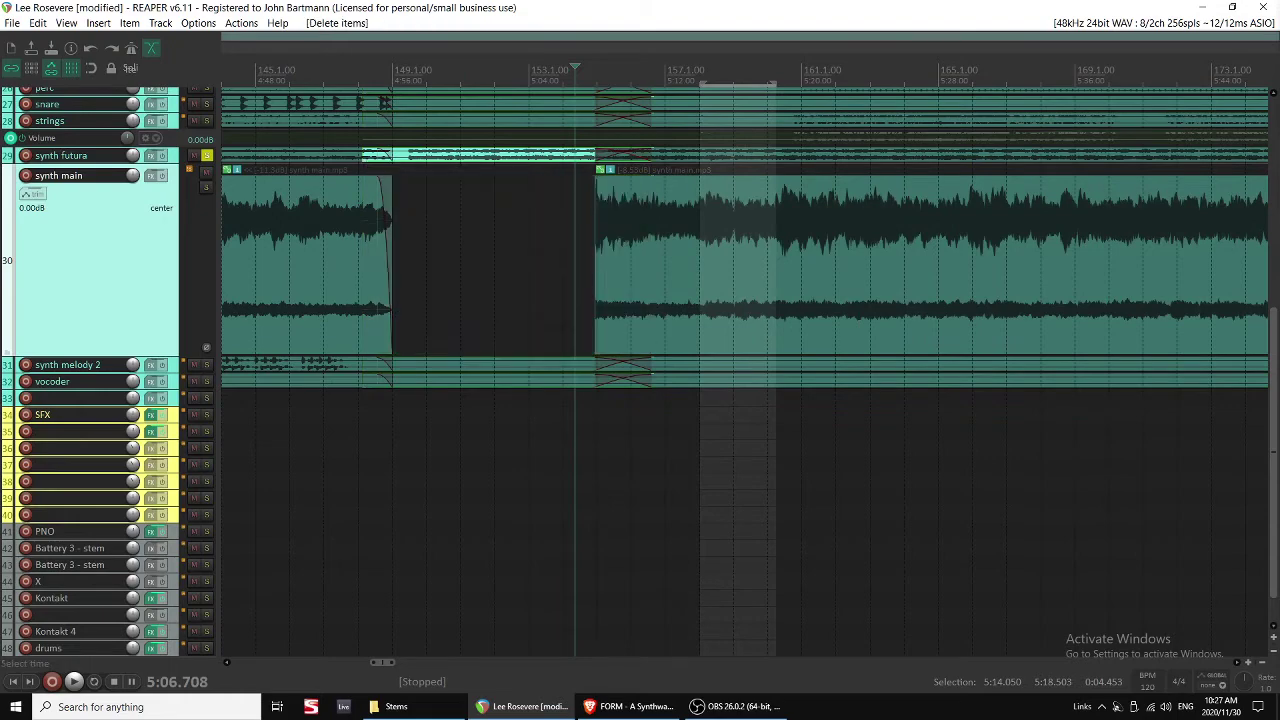
Ungroup the synth main clip after the crossfade and extend its start back to about bar 149.
{"action": "left_click_drag", "start_coordinate": [598, 268], "coordinate": [390, 268]}
{"action": "key", "text": "ctrl+z"}
{"action": "scroll", "coordinate": [578, 310], "scroll_direction": "down", "scroll_amount": 1}
{"action": "scroll", "coordinate": [652, 356], "scroll_direction": "down", "scroll_amount": 2, "text": "ctrl"}
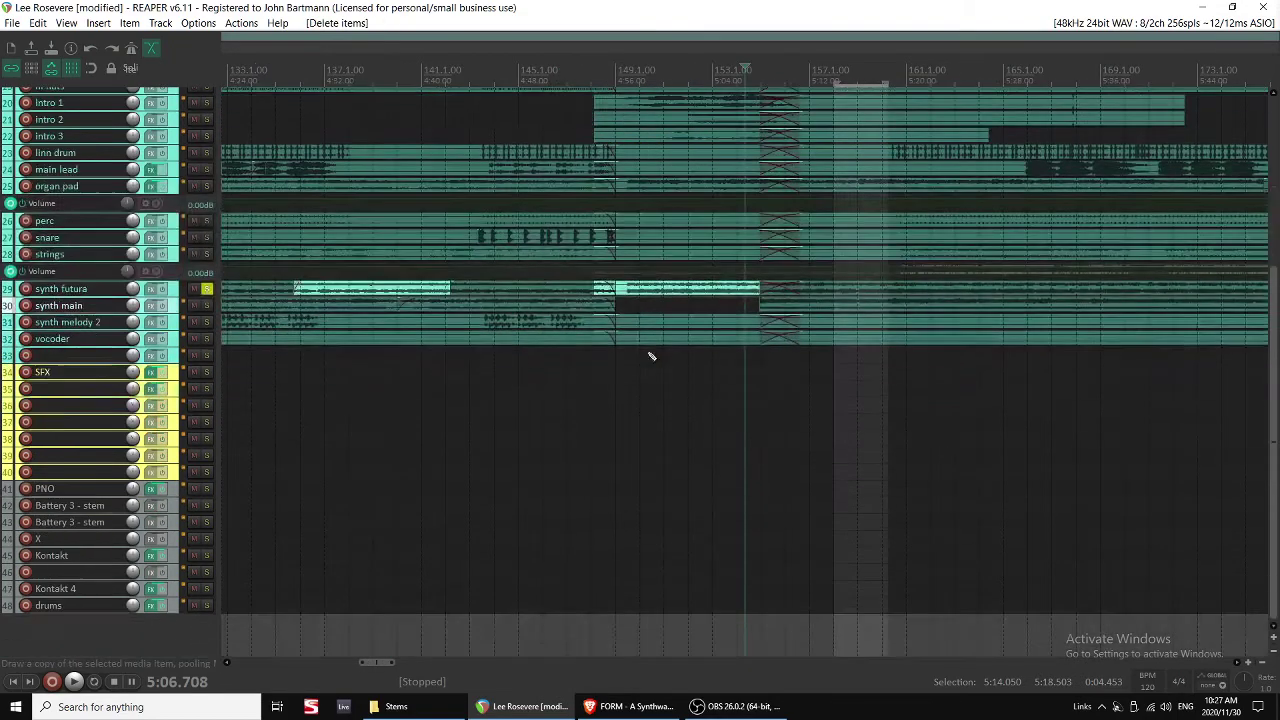
{"action": "left_click", "coordinate": [781, 310]}
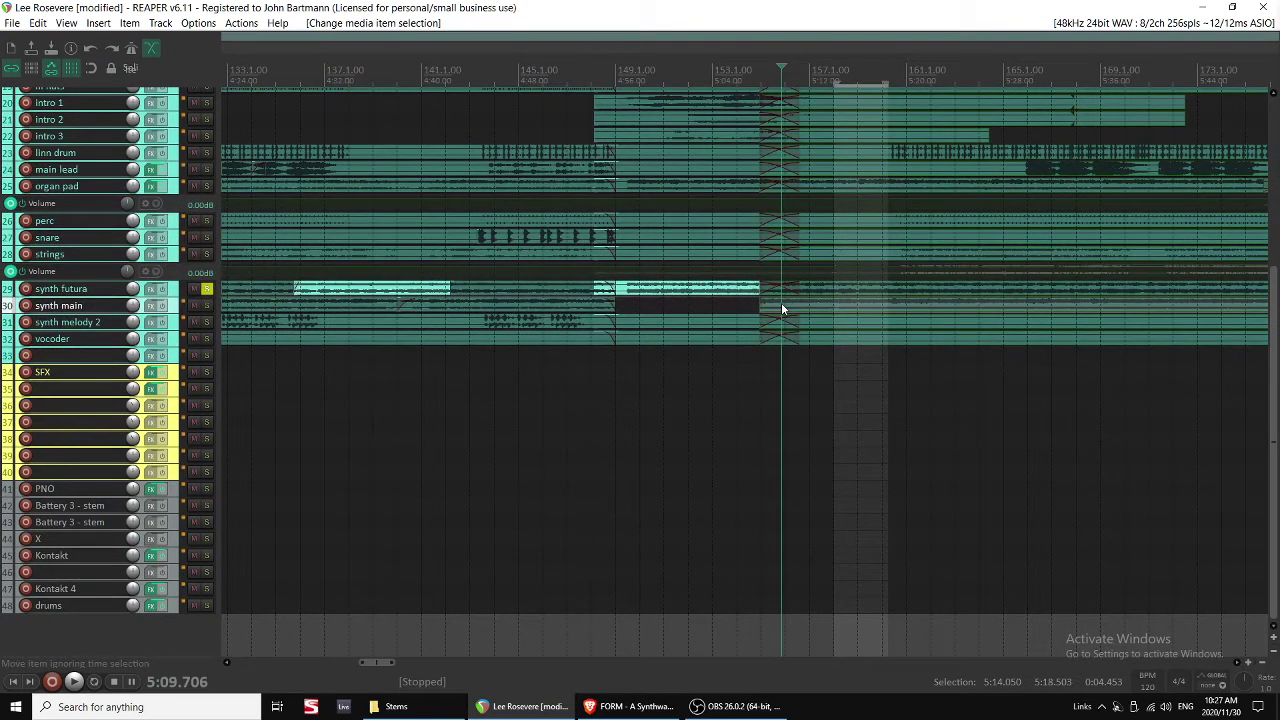
{"action": "key", "text": "ctrl+g"}
{"action": "key", "text": "u"}
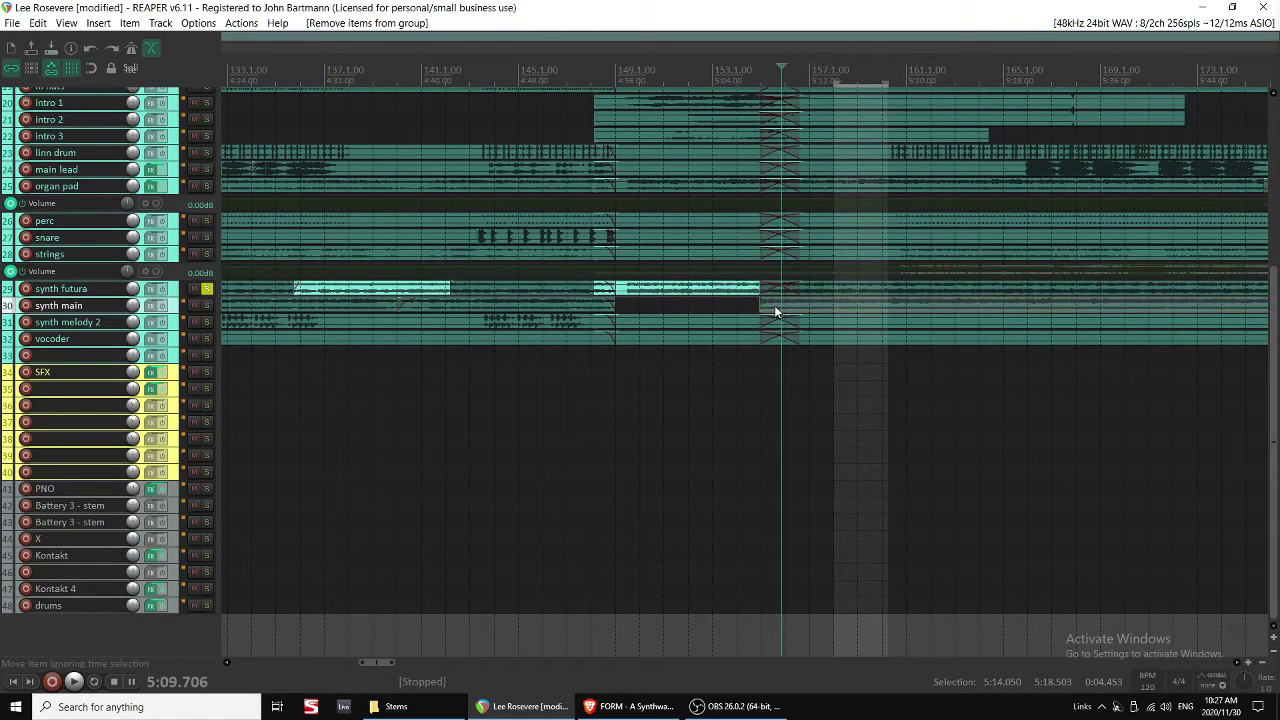
{"action": "left_click", "coordinate": [774, 305]}
{"action": "left_click_drag", "start_coordinate": [760, 305], "coordinate": [618, 303]}
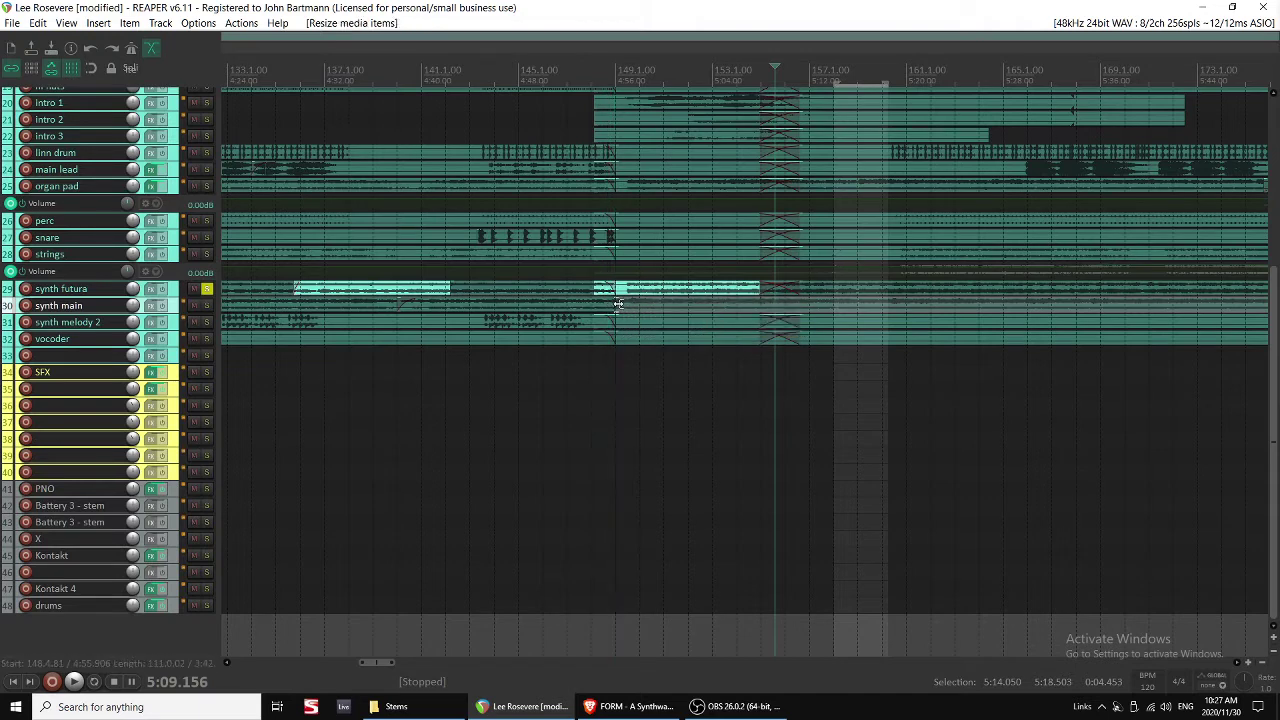
Mute the synth futura clip between about bars 148 and 155 and trim the synth main clip's start to about bar 152.
{"action": "left_click", "coordinate": [641, 302]}
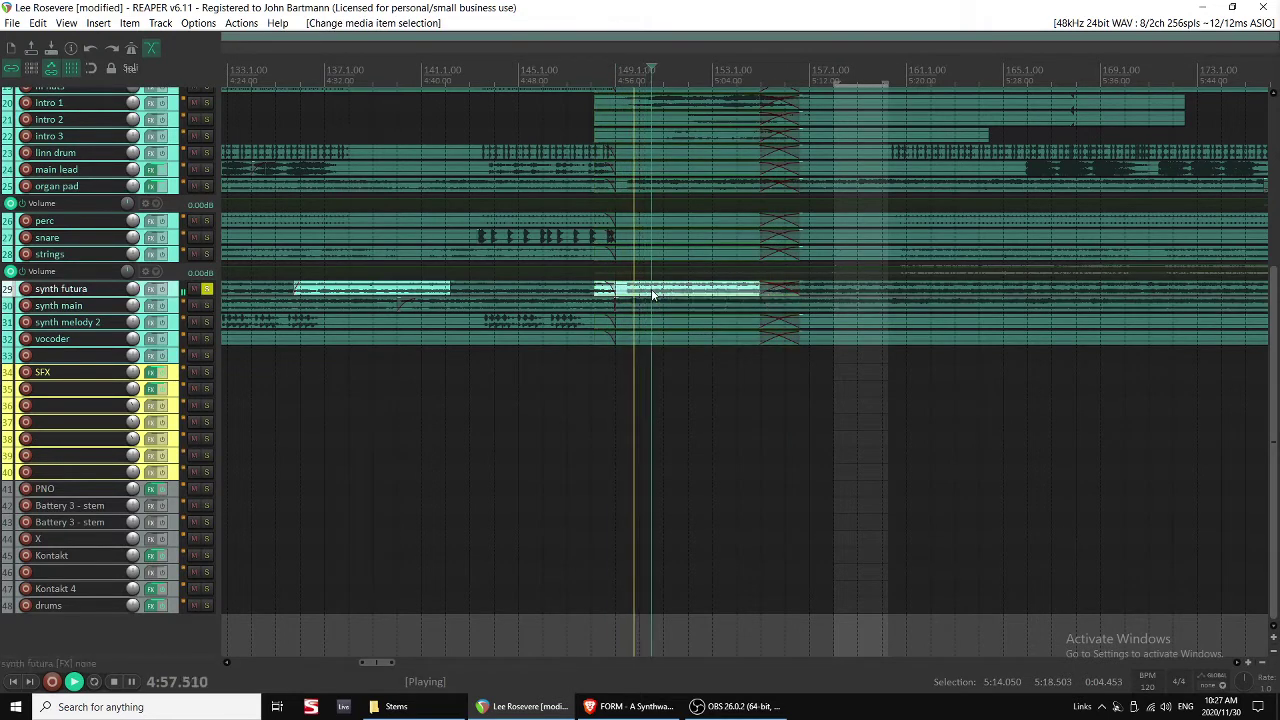
{"action": "key", "text": "ctrl+m"}
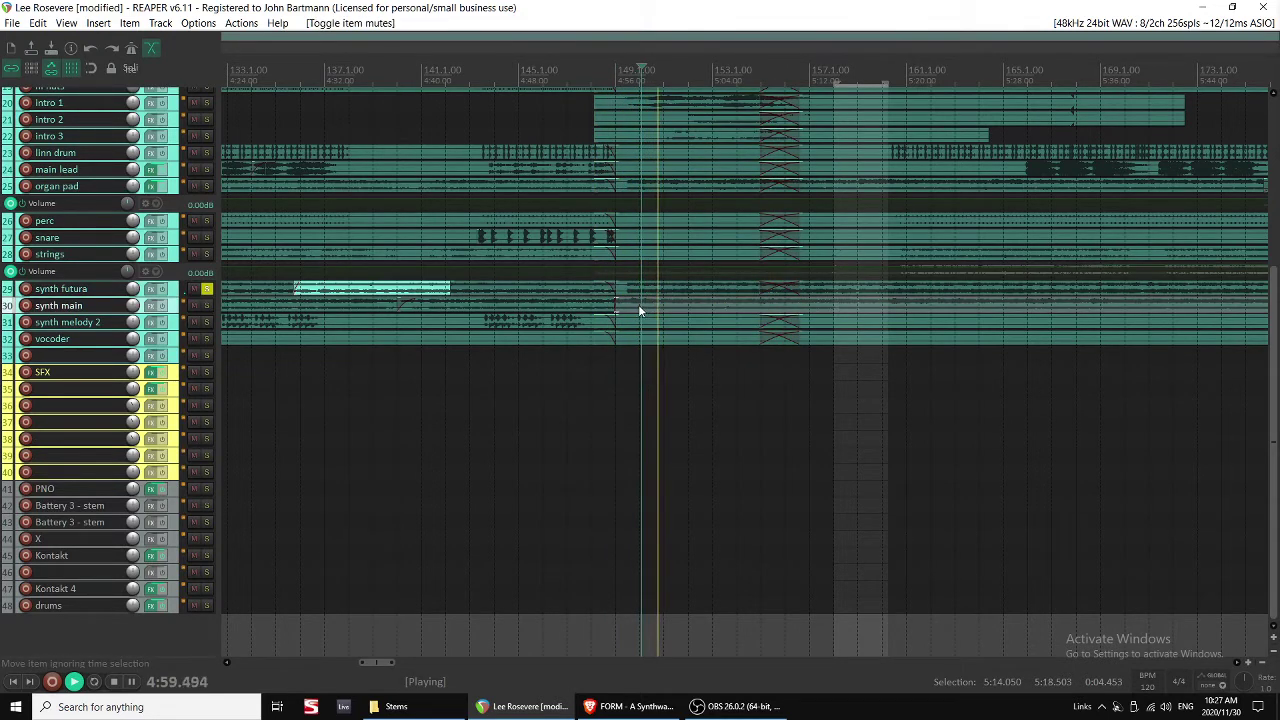
{"action": "key", "text": "space"}
{"action": "left_click_drag", "start_coordinate": [616, 305], "coordinate": [690, 308]}
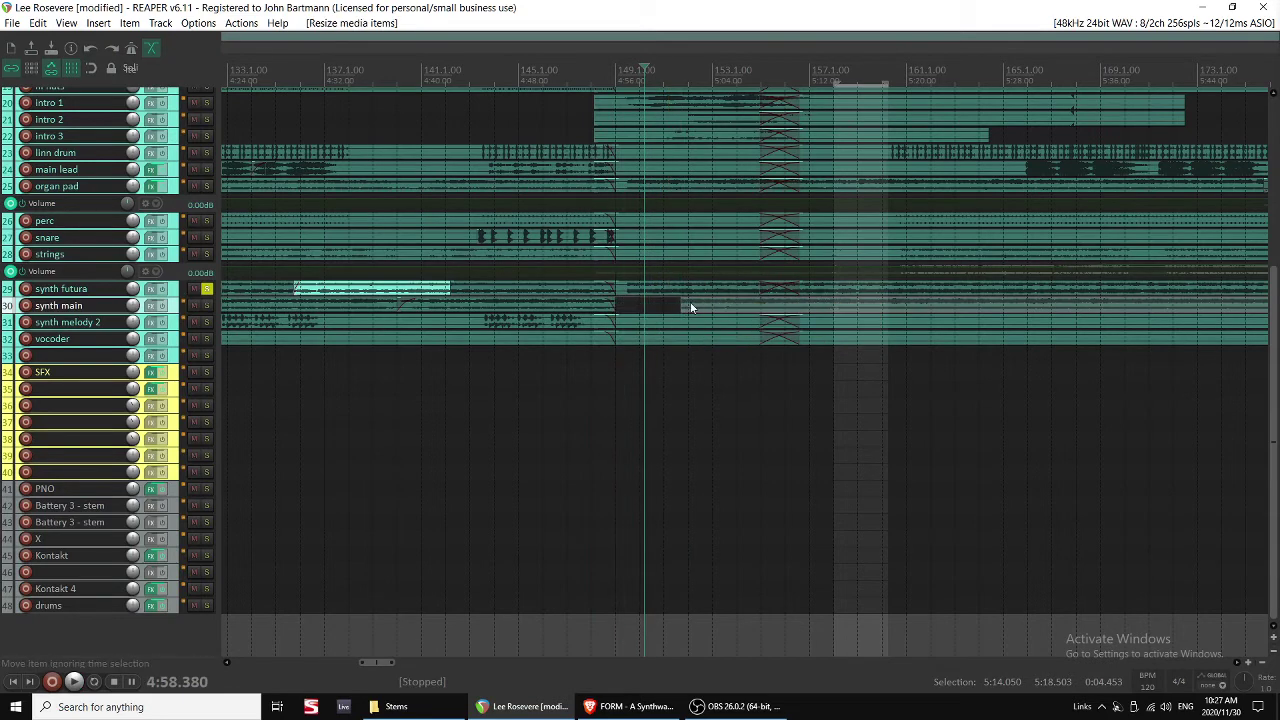
Clear the synth futura solo, then extend the synth main clip back into a short crossfade near bar 149 and unmute it.
{"action": "left_click", "coordinate": [206, 288]}
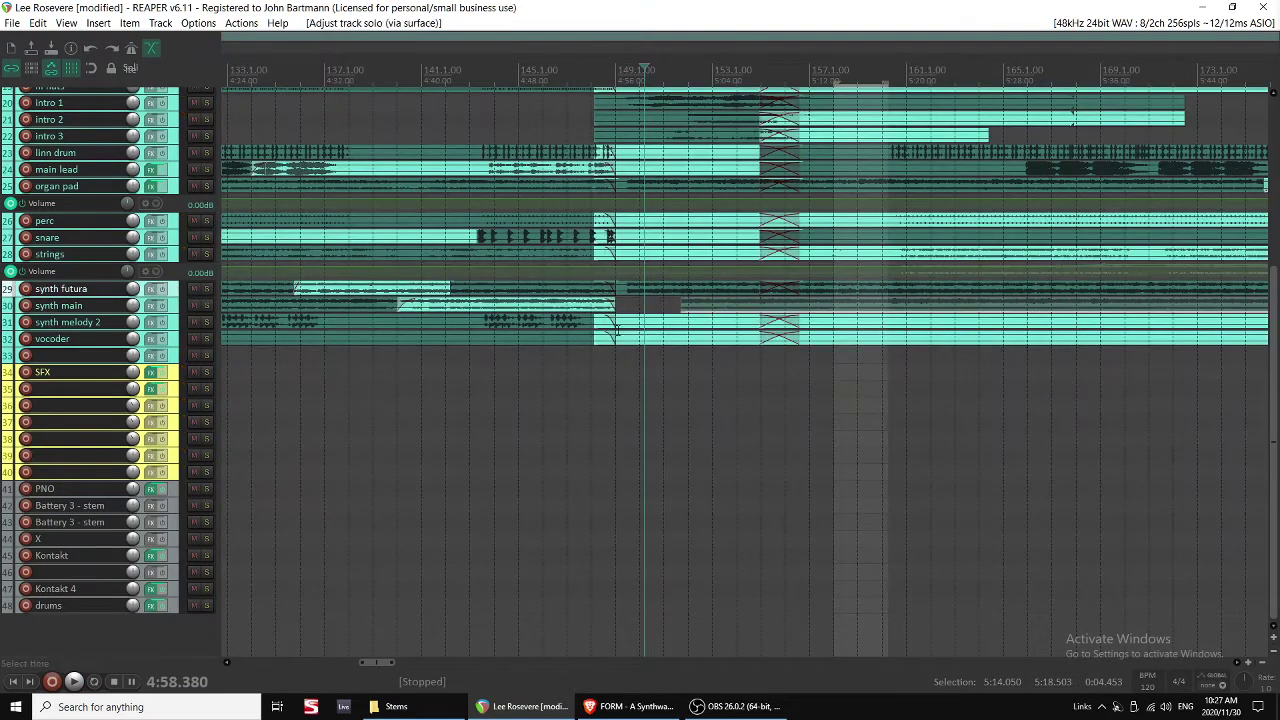
{"action": "left_click_drag", "start_coordinate": [690, 314], "coordinate": [614, 312]}
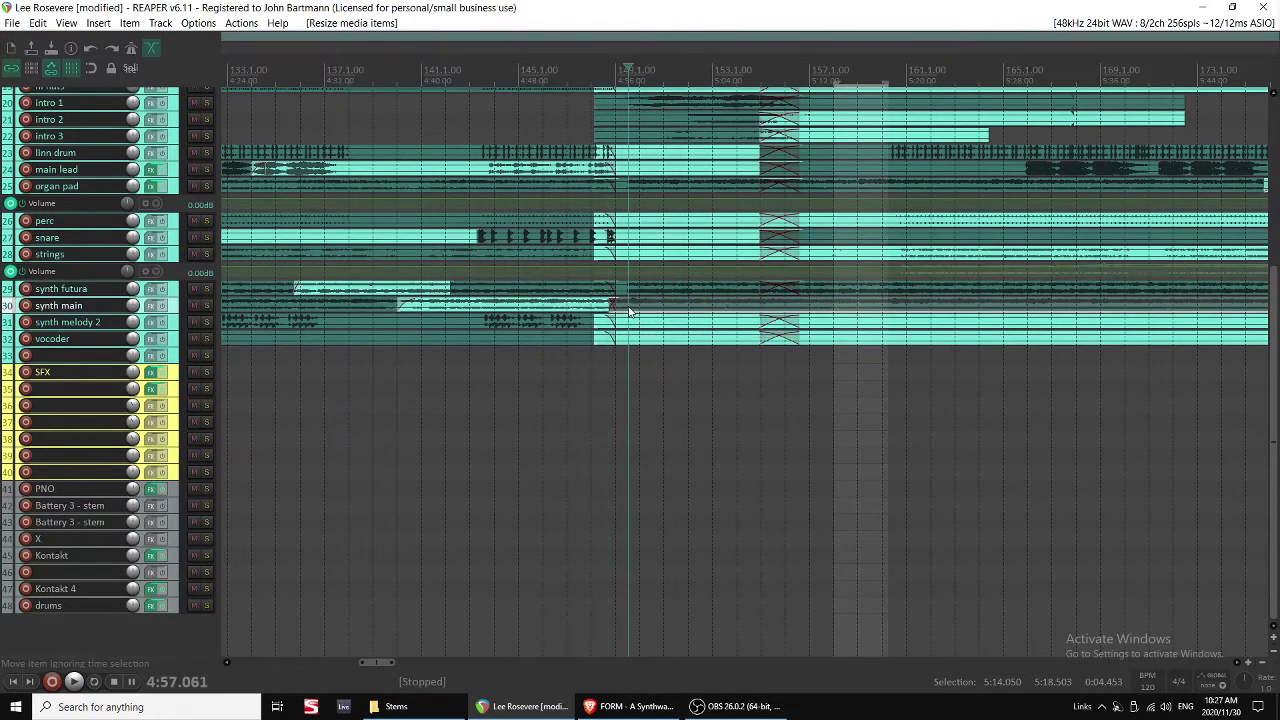
{"action": "key", "text": "m"}
Play the synth main transition from about bar 148, and split its clip near bar 157, muting the part after the split.
{"action": "left_click", "coordinate": [595, 308]}
{"action": "key", "text": "space"}
{"action": "scroll", "coordinate": [663, 326], "scroll_direction": "up", "scroll_amount": 2}
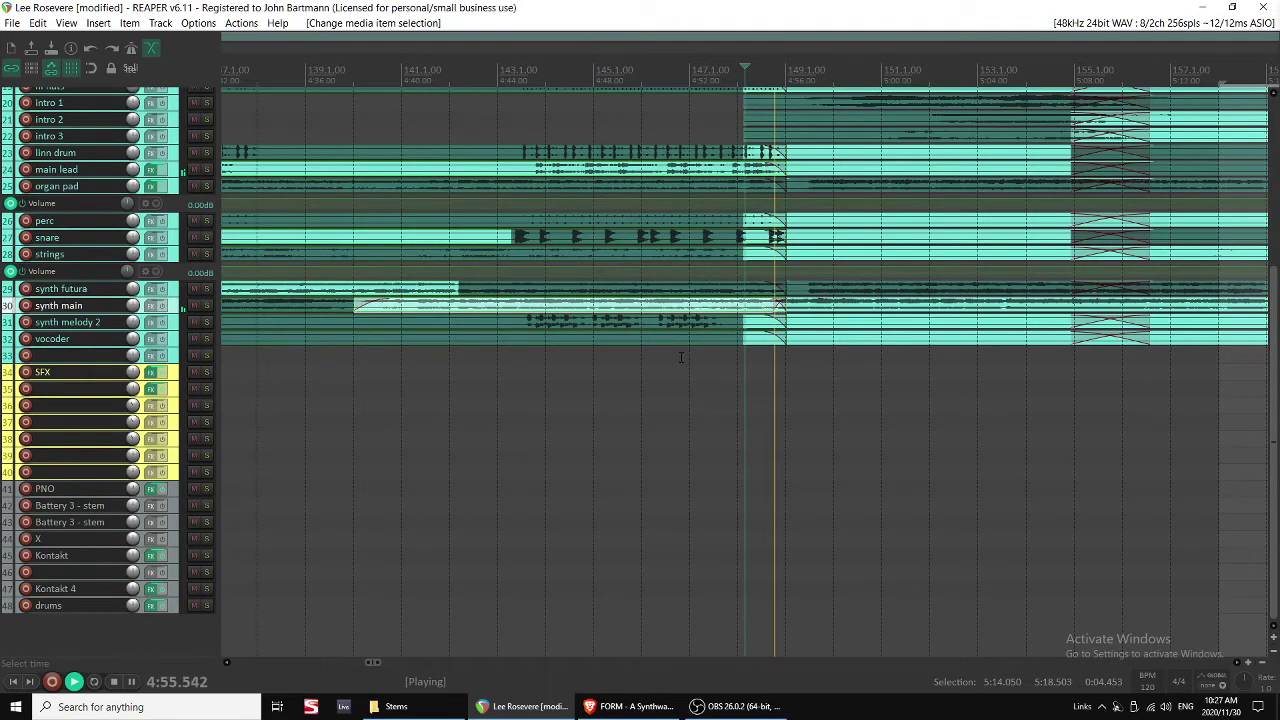
{"action": "scroll", "coordinate": [681, 357], "scroll_direction": "right", "scroll_amount": 3}
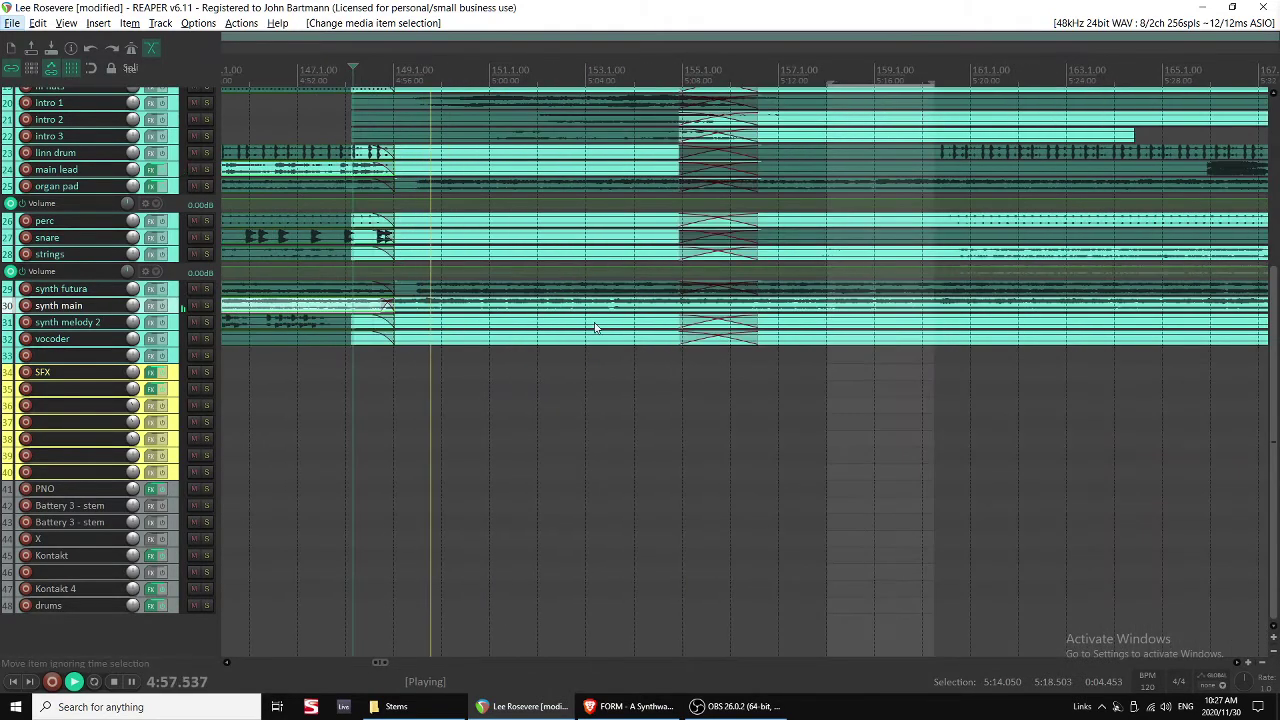
{"action": "left_click", "coordinate": [762, 310]}
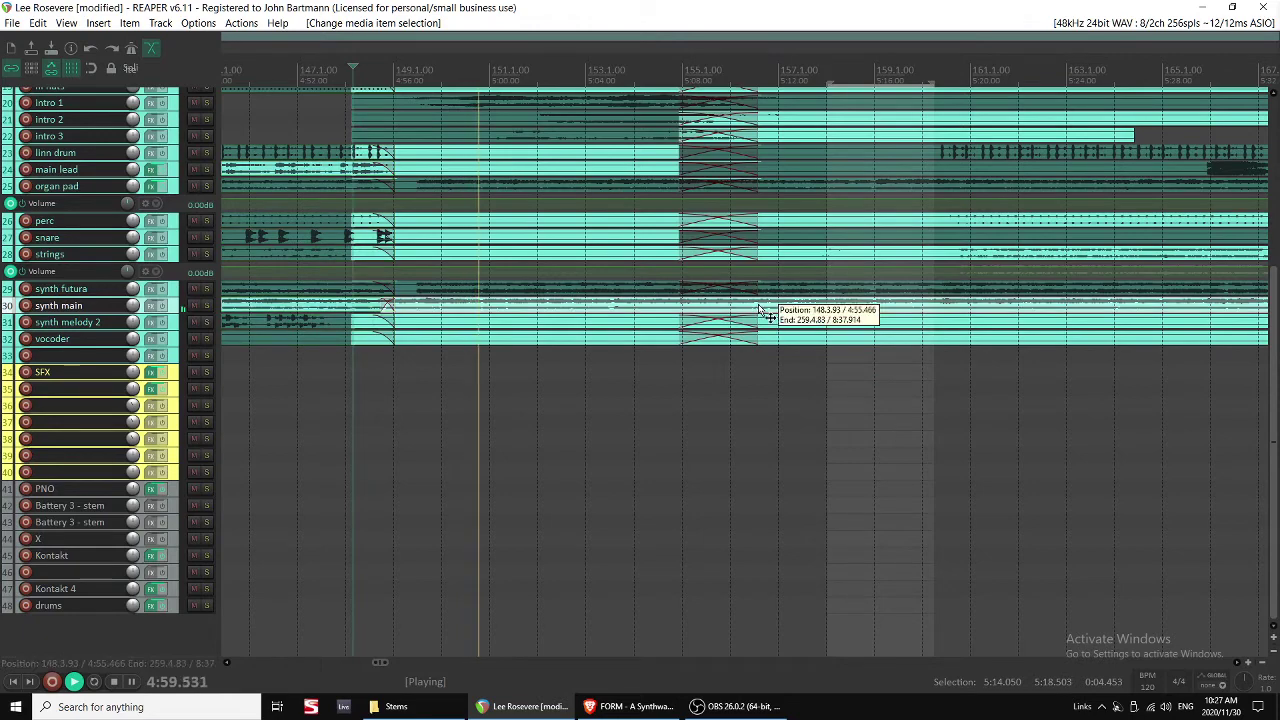
{"action": "key", "text": "u"}
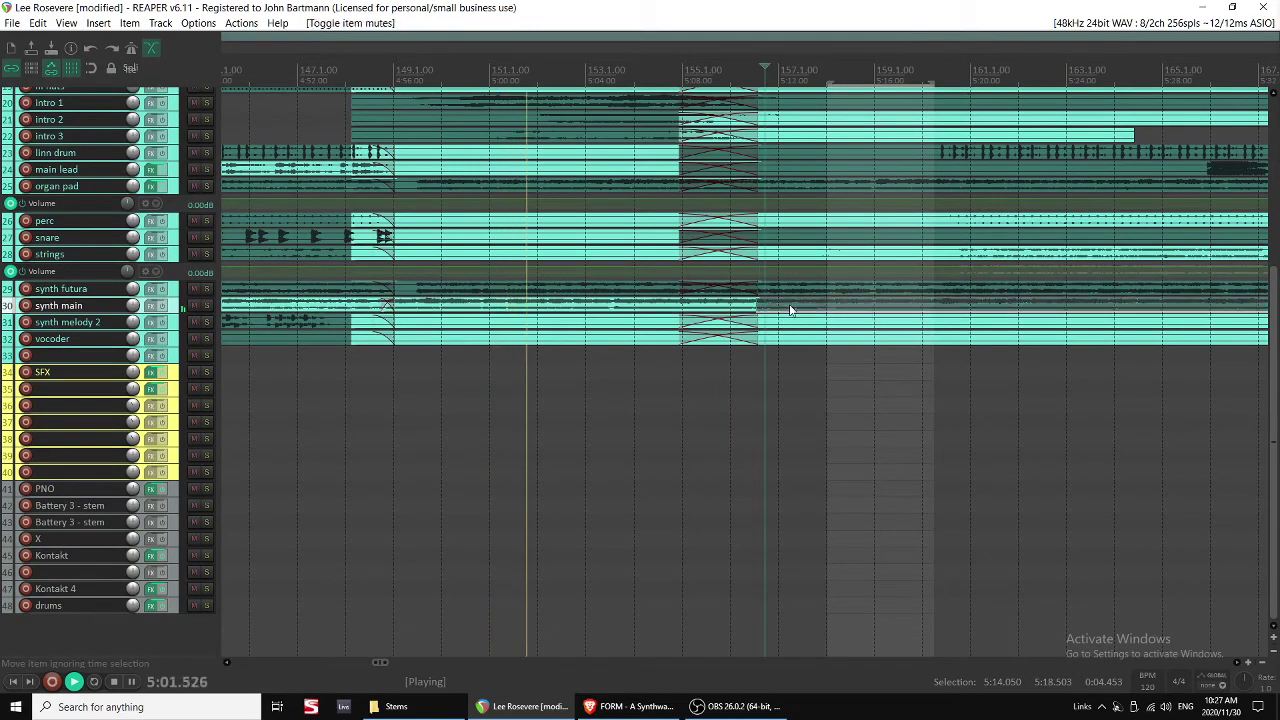
Play the arrangement from about bars 179 and 208 to review the synth futura section.
{"action": "scroll", "coordinate": [792, 312], "scroll_direction": "down", "scroll_amount": 3}
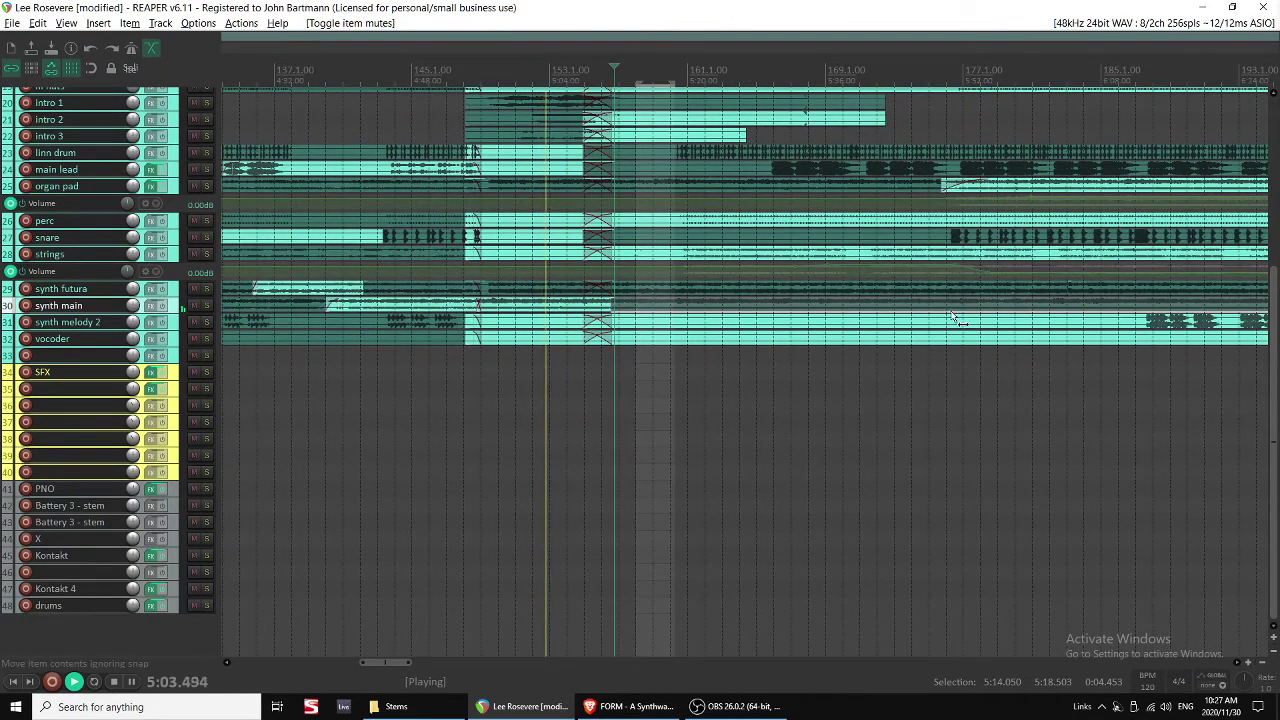
{"action": "scroll", "coordinate": [914, 314], "scroll_direction": "right", "scroll_amount": 2}
{"action": "left_click", "coordinate": [731, 288]}
{"action": "left_click", "coordinate": [733, 290]}
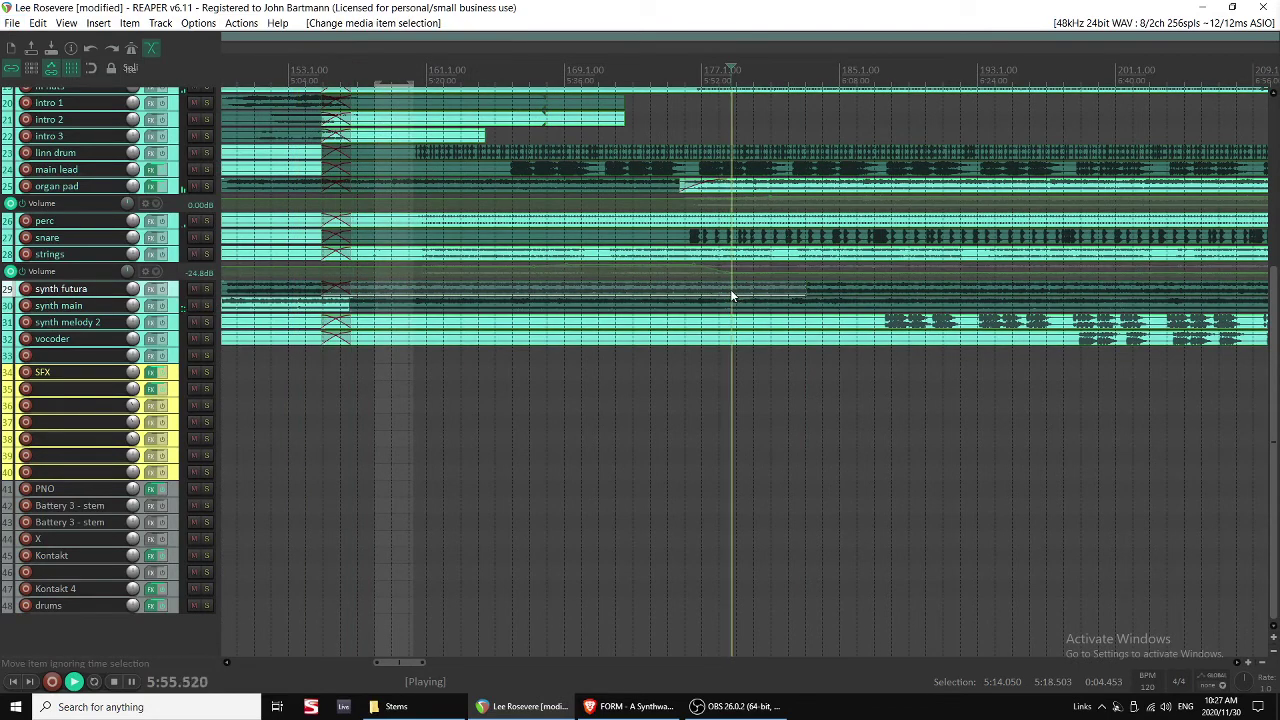
{"action": "scroll", "coordinate": [786, 306], "scroll_direction": "down", "scroll_amount": 3}
{"action": "scroll", "coordinate": [784, 318], "scroll_direction": "up", "scroll_amount": 5}
{"action": "scroll", "coordinate": [784, 318], "scroll_direction": "up", "scroll_amount": 2}
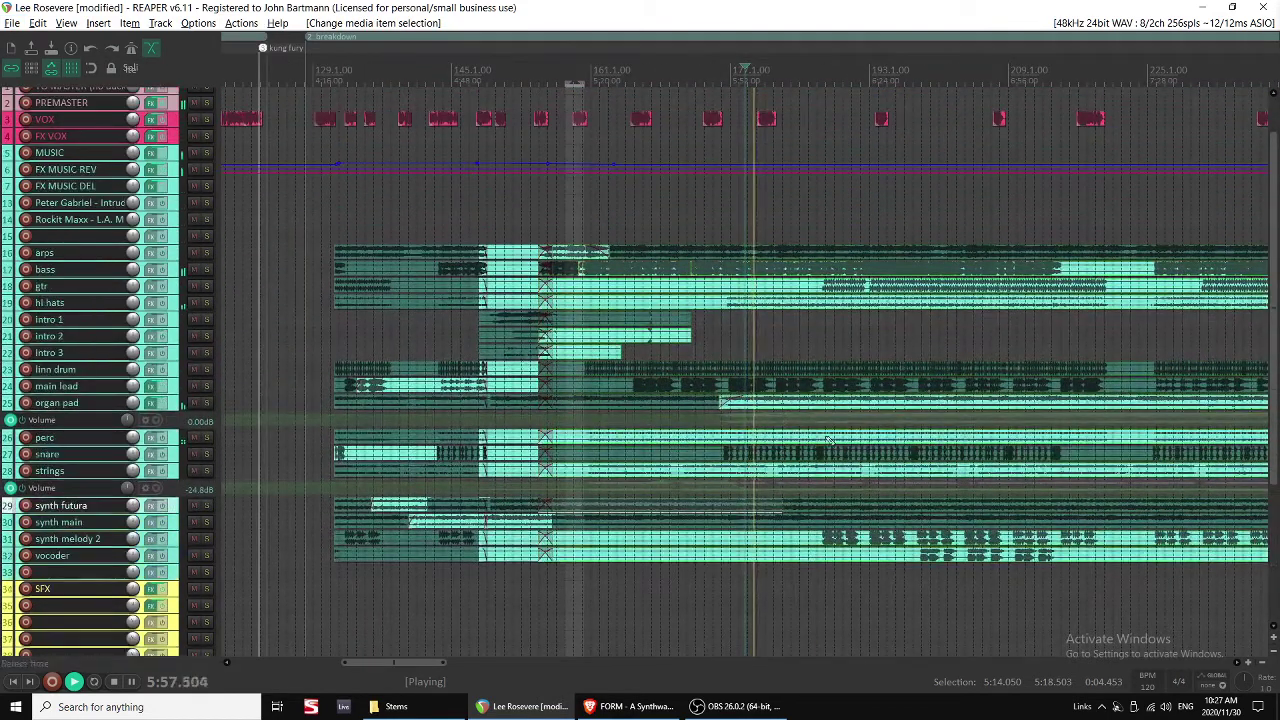
{"action": "scroll", "coordinate": [784, 318], "scroll_direction": "right", "scroll_amount": 2}
{"action": "key", "text": "alt+space"}
{"action": "left_click", "coordinate": [744, 506]}
{"action": "key", "text": "space"}
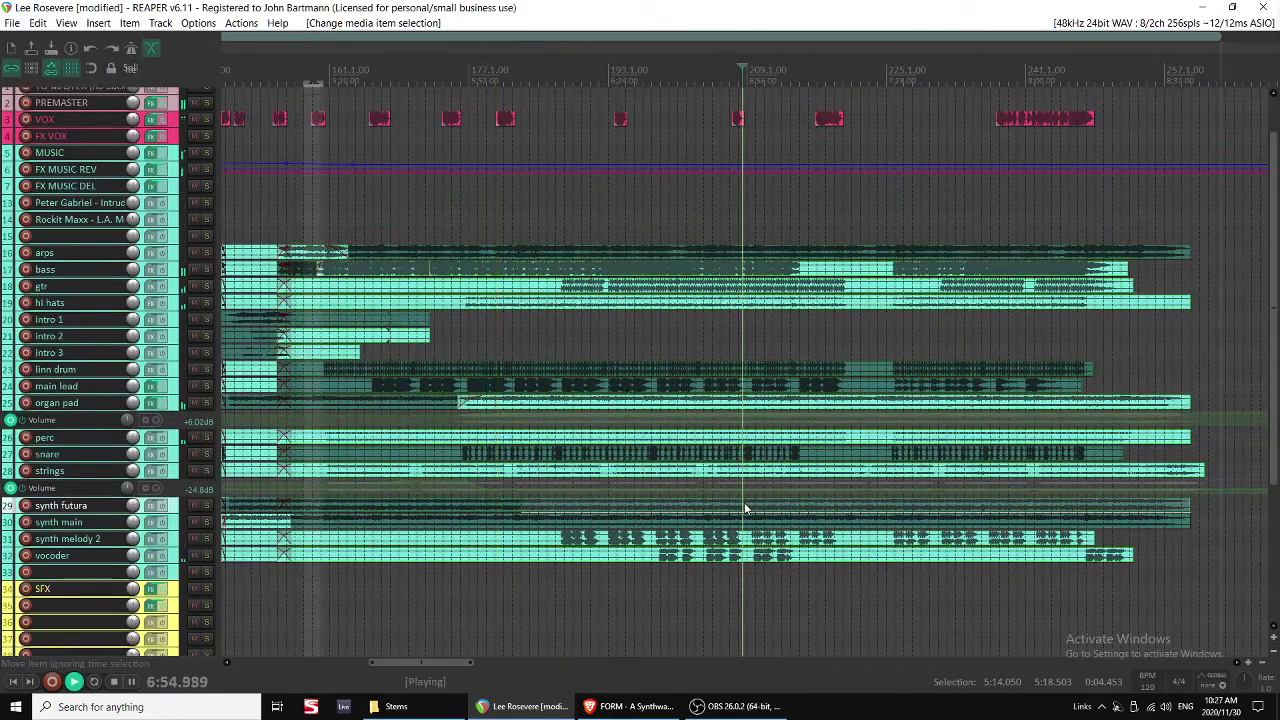
{"action": "key", "text": "space"}
{"action": "left_click", "coordinate": [732, 496]}
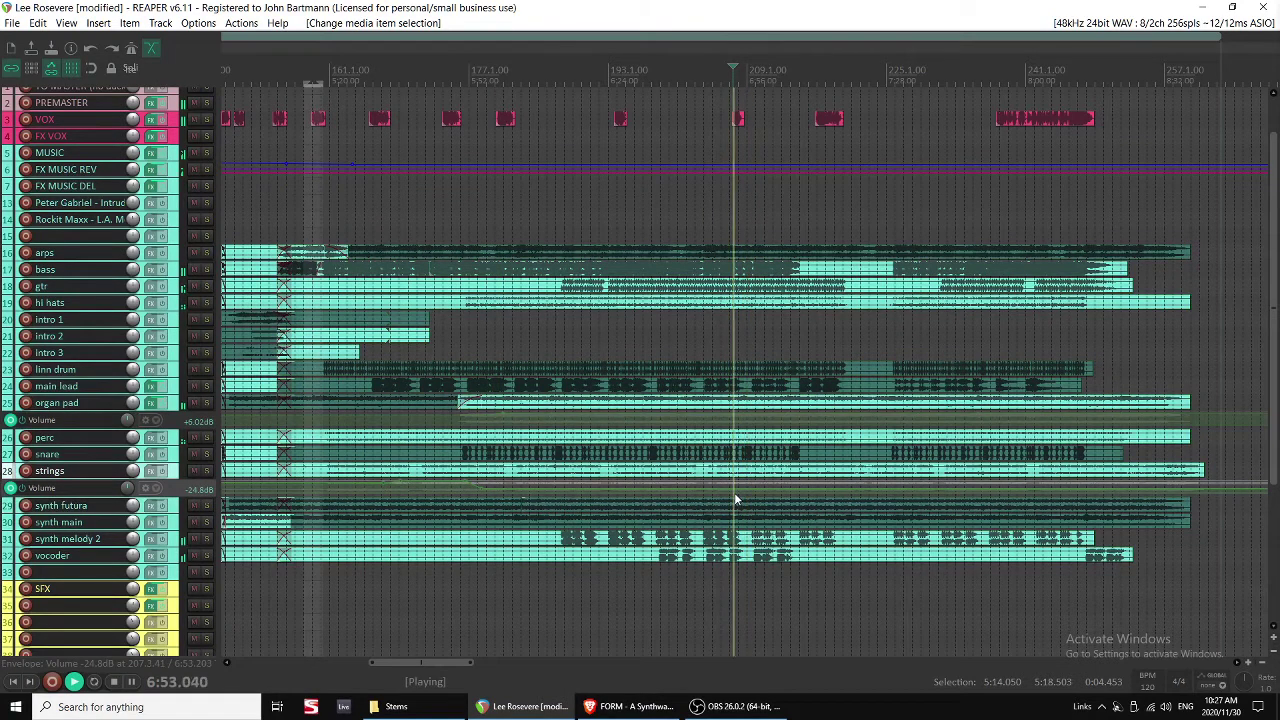
Split the synth futura clip at the voice-over near bar 194, unmute the part after it, and play from there.
{"action": "left_click", "coordinate": [602, 515]}
{"action": "key", "text": "space"}
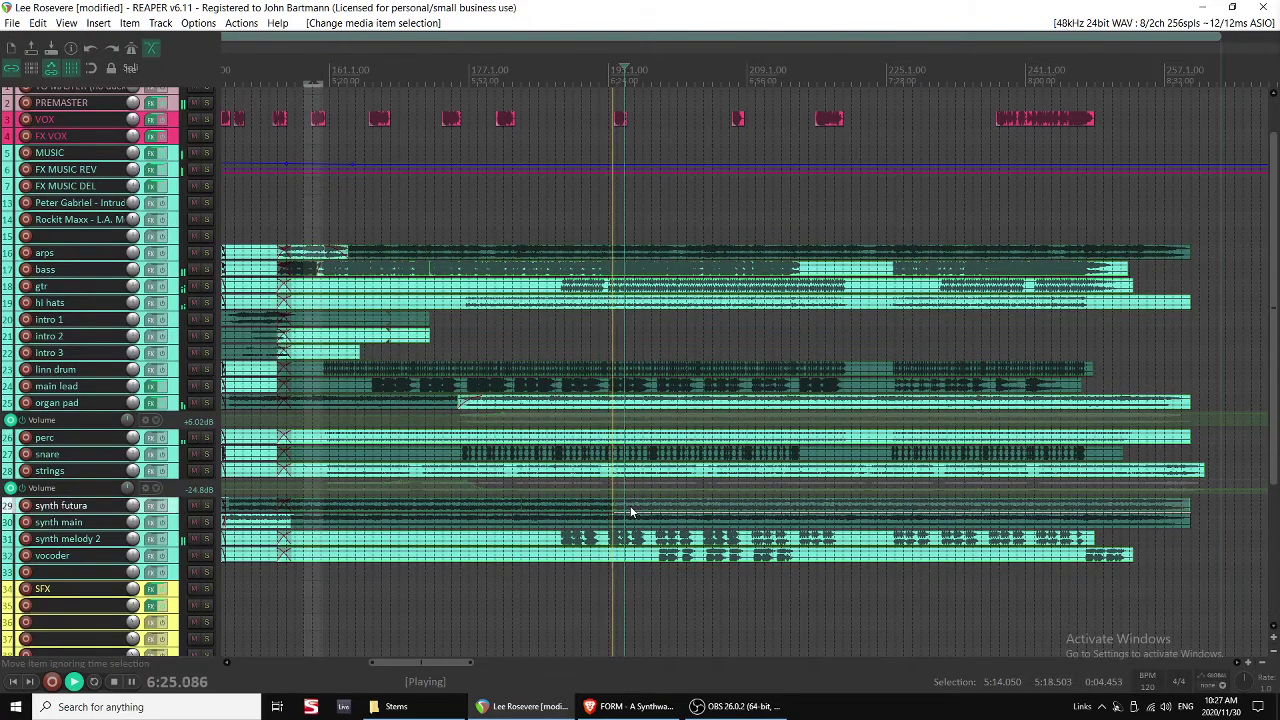
{"action": "key", "text": "m"}
{"action": "scroll", "coordinate": [703, 516], "scroll_direction": "up", "scroll_amount": 3}
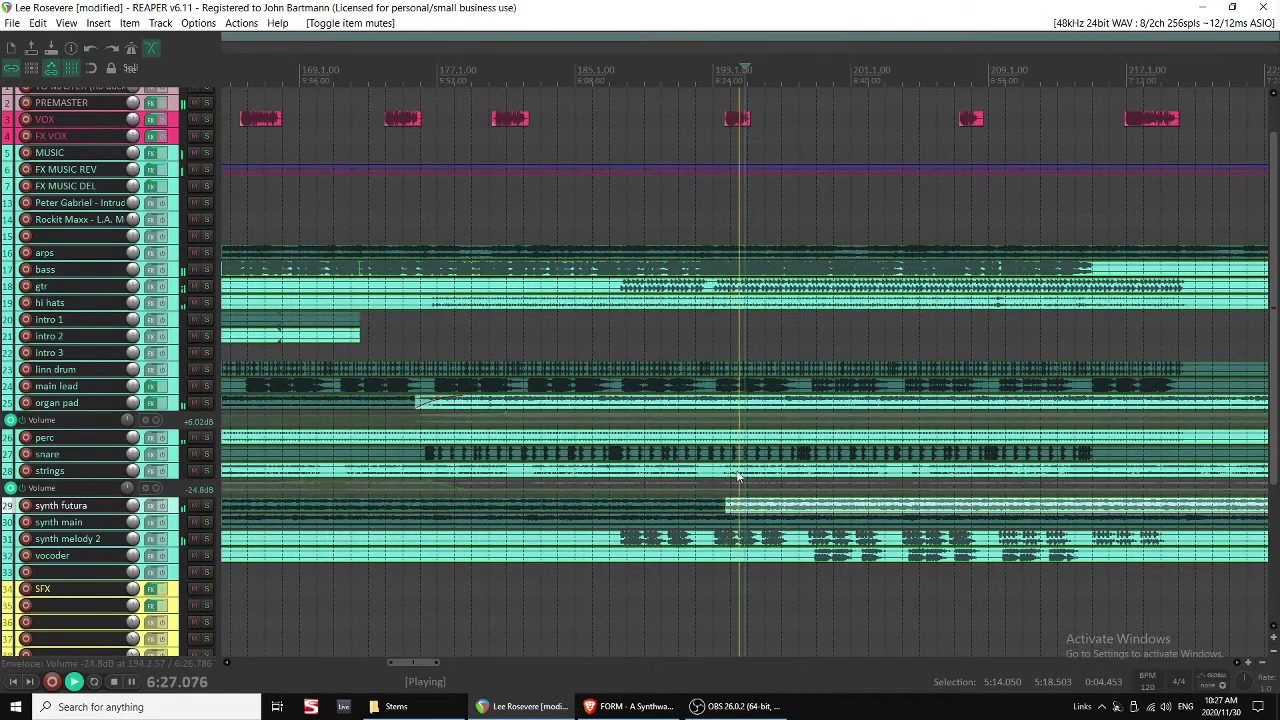
{"action": "left_click", "coordinate": [728, 506]}
Solo the VOX track and raise its volume envelope across the clip near bar 194 to the surrounding level.
{"action": "left_click", "coordinate": [735, 119]}
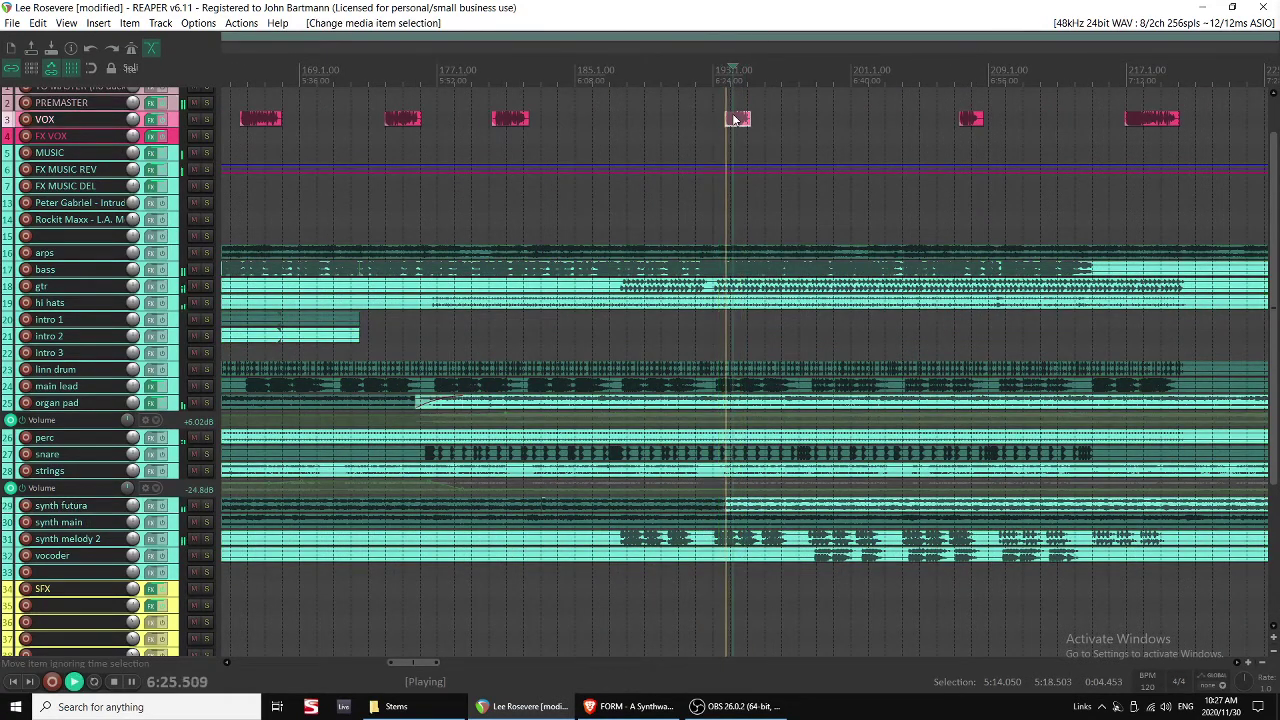
{"action": "key", "text": "s"}
{"action": "key", "text": "space"}
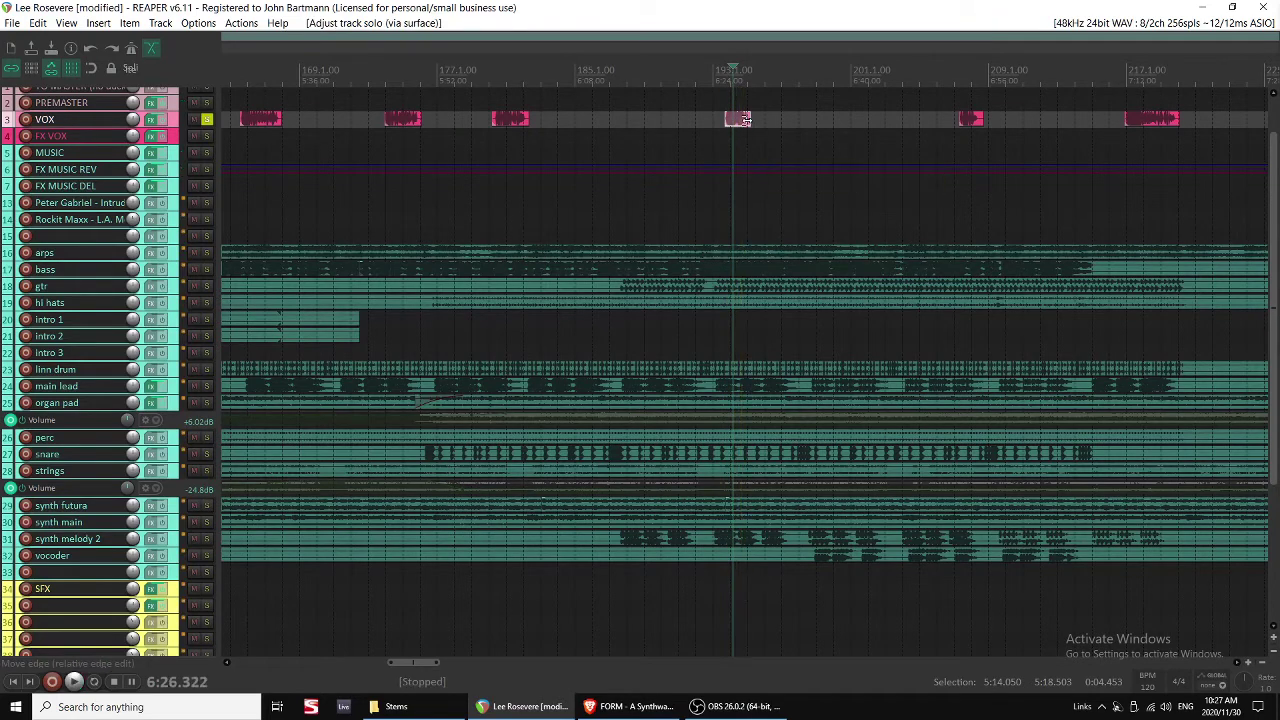
{"action": "key", "text": "shift+grave"}
{"action": "scroll", "coordinate": [744, 122], "scroll_direction": "up", "scroll_amount": 6}
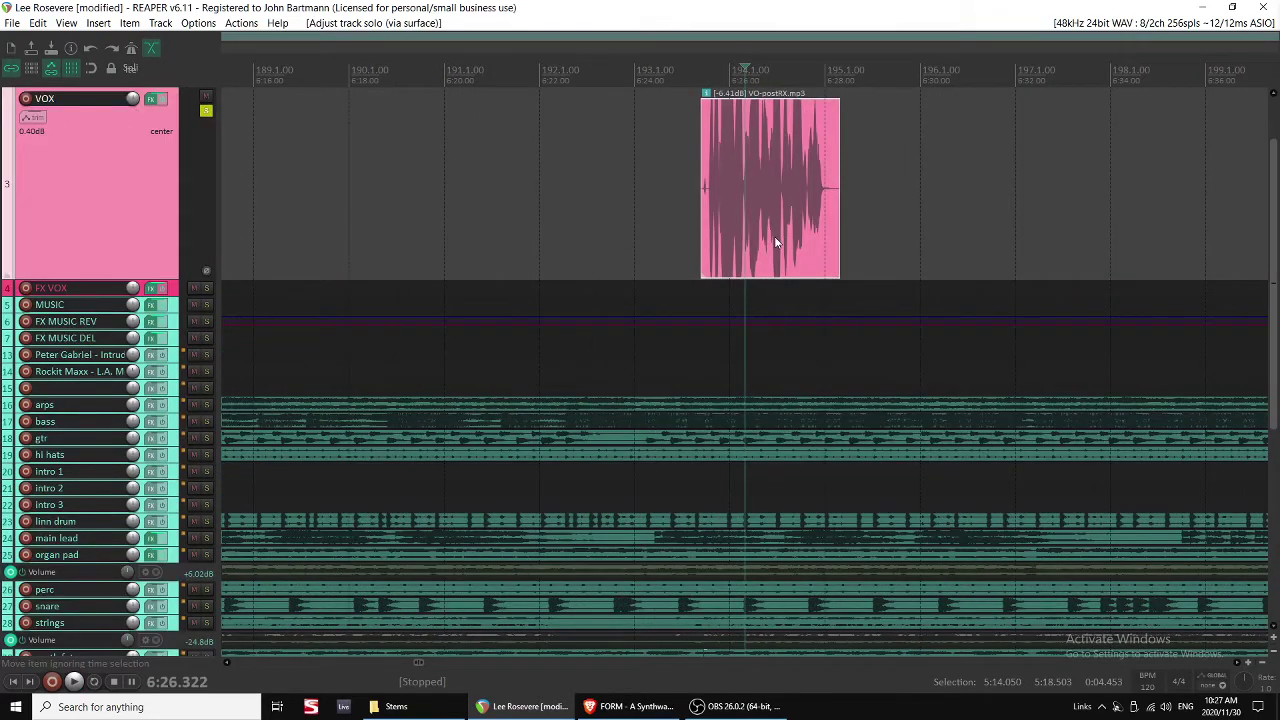
{"action": "key", "text": "v"}
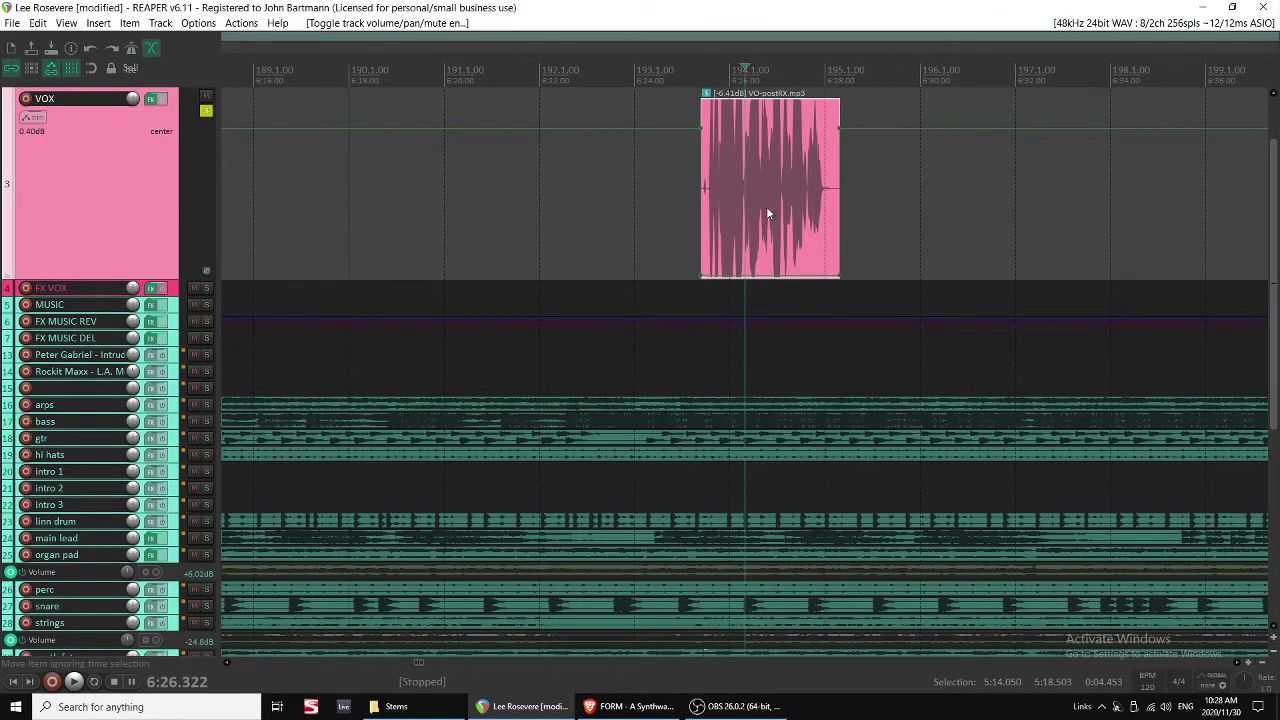
{"action": "left_click_drag", "start_coordinate": [760, 275], "coordinate": [850, 126]}
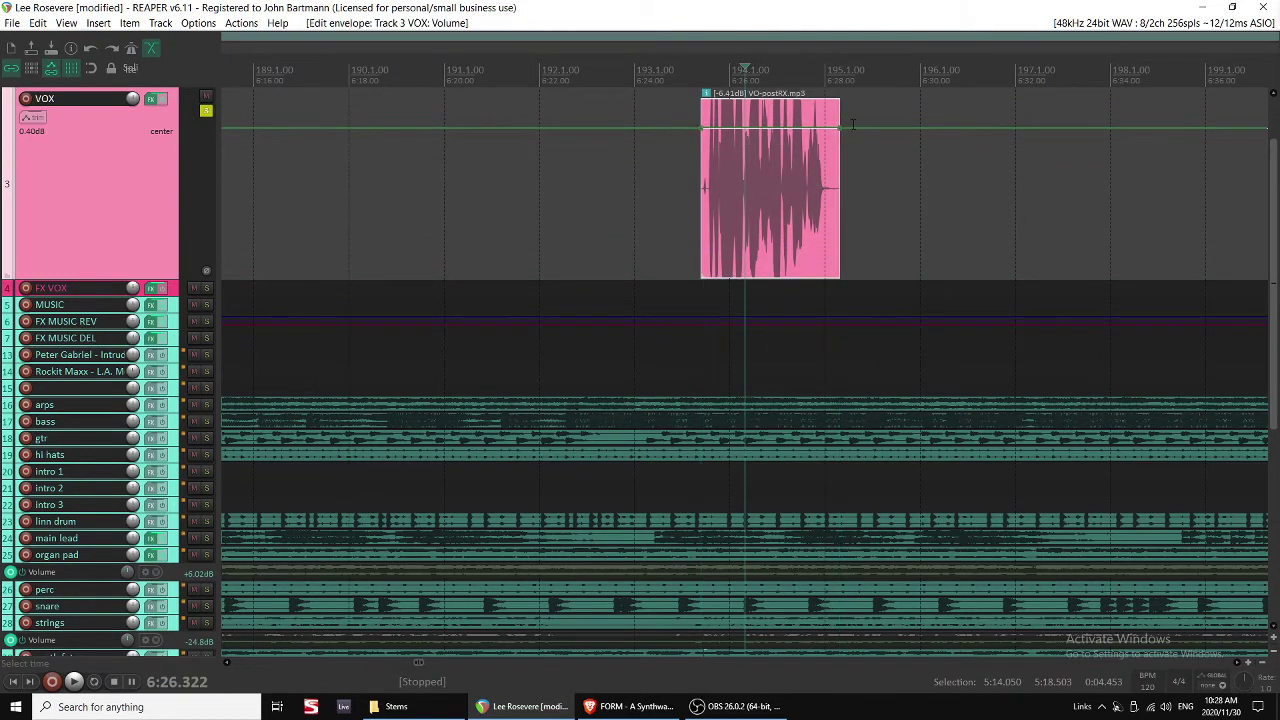
Play back the soloed voice-over clip near bar 194.
{"action": "left_click", "coordinate": [682, 198]}
{"action": "key", "text": "space"}
{"action": "scroll", "coordinate": [682, 198], "scroll_direction": "down", "scroll_amount": 3}
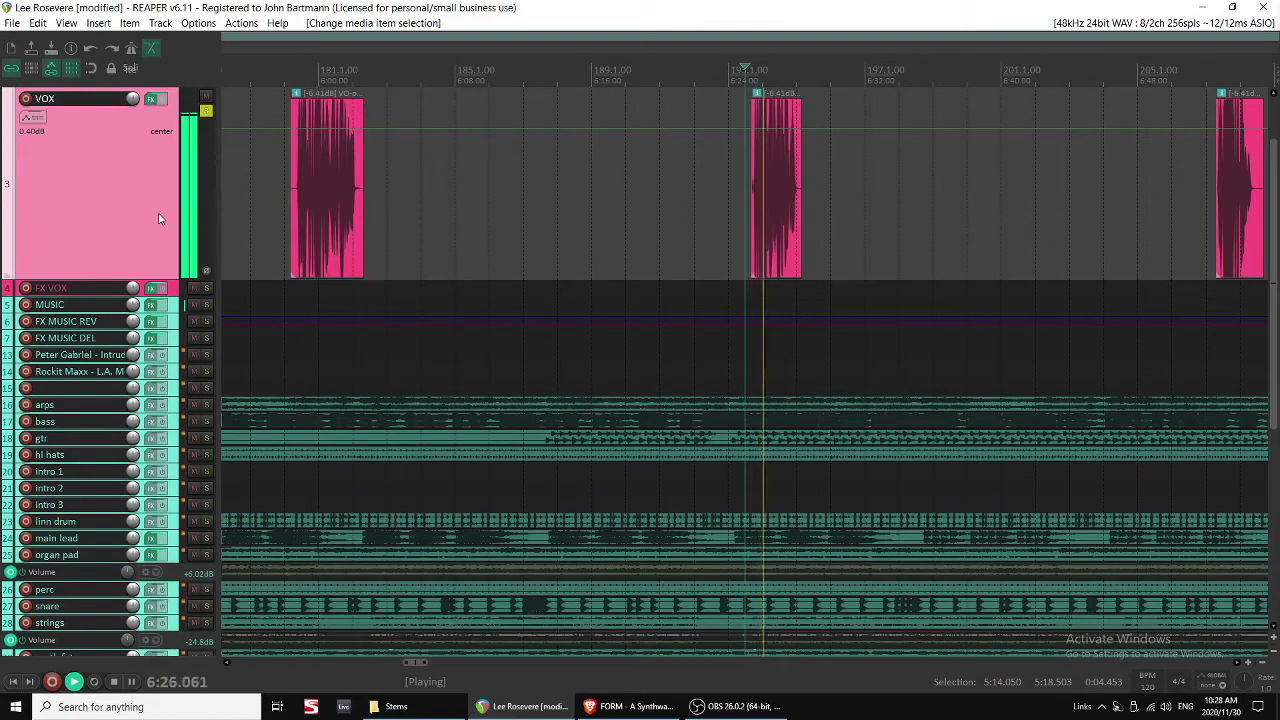
Clear the VOX solo and play the full mix from about bar 181.
{"action": "left_click", "coordinate": [206, 110]}
{"action": "key", "text": "space"}
{"action": "left_click", "coordinate": [445, 194]}
{"action": "key", "text": "space"}
{"action": "scroll", "coordinate": [445, 194], "scroll_direction": "down", "scroll_amount": 2}
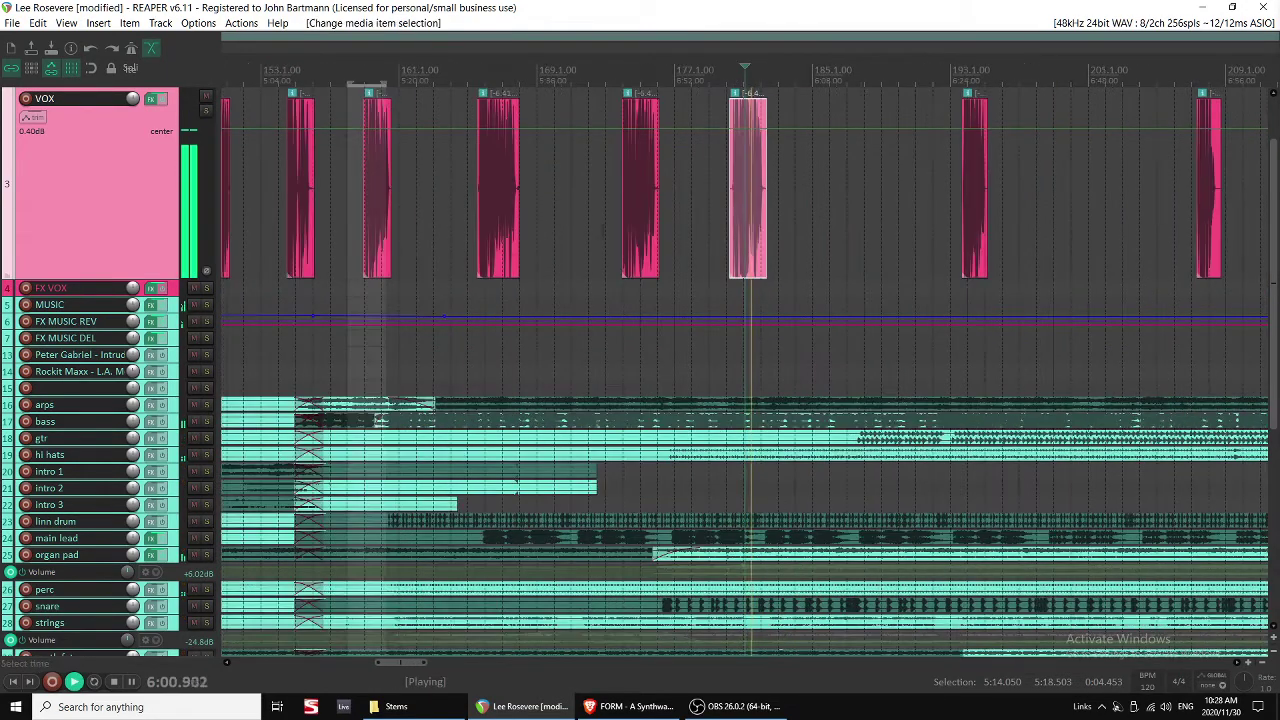
Extend the start of the active synth futura item back to about 6:02 and listen to the new entry.
{"action": "scroll", "coordinate": [752, 358], "scroll_direction": "down", "scroll_amount": 1}
{"action": "scroll", "coordinate": [755, 370], "scroll_direction": "down", "scroll_amount": 1}
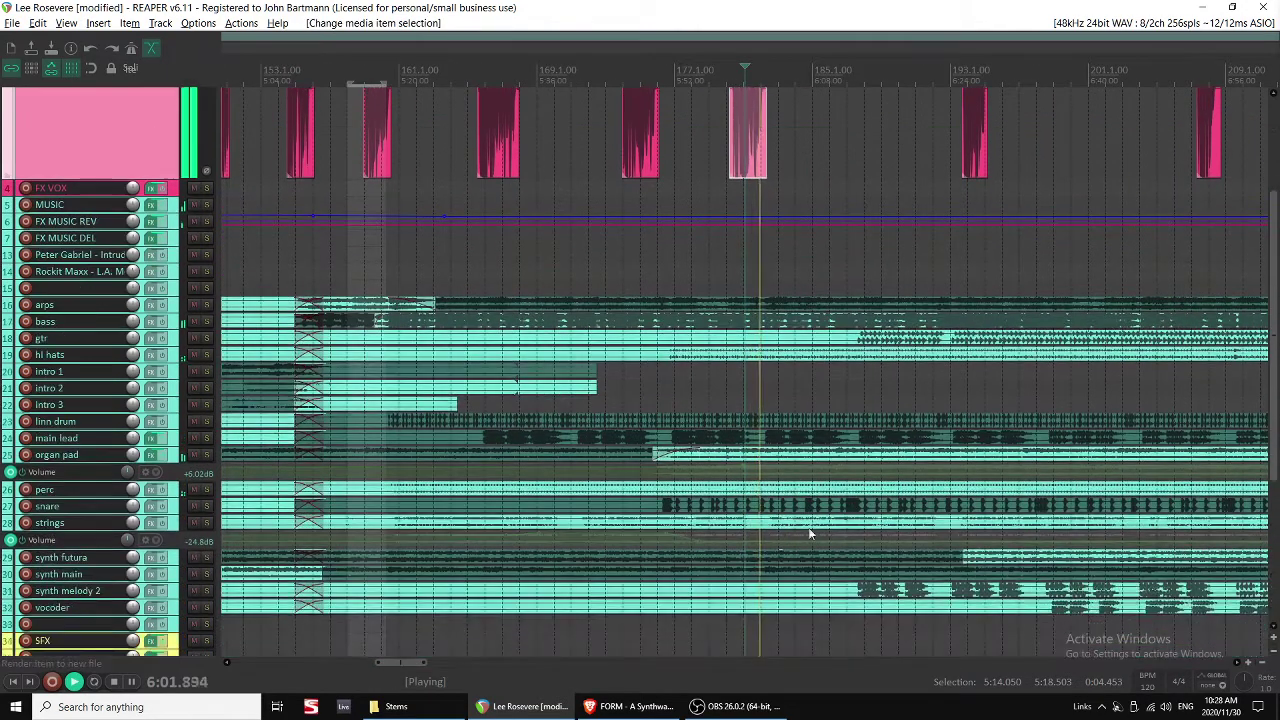
{"action": "left_click_drag", "start_coordinate": [962, 556], "coordinate": [758, 556]}
{"action": "left_click", "coordinate": [746, 562]}
{"action": "key", "text": "space"}
{"action": "key", "text": "space"}
{"action": "left_click", "coordinate": [762, 557]}
{"action": "key", "text": "space"}
Trim the end of the muted synth futura item to meet the active item's start, then play across the join.
{"action": "scroll", "coordinate": [762, 557], "scroll_direction": "up", "scroll_amount": 1}
{"action": "scroll", "coordinate": [791, 574], "scroll_direction": "up", "scroll_amount": 3}
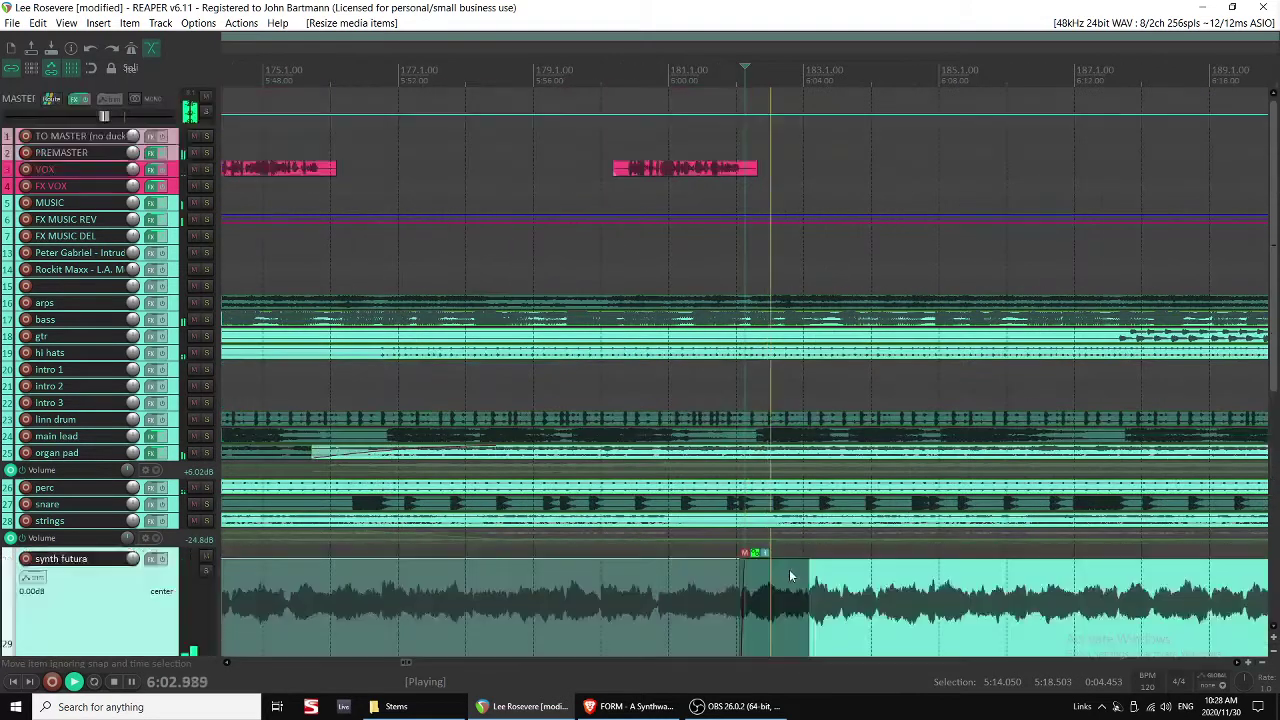
{"action": "scroll", "coordinate": [791, 574], "scroll_direction": "down", "scroll_amount": 3}
{"action": "key", "text": "space"}
{"action": "left_click_drag", "start_coordinate": [811, 290], "coordinate": [712, 274]}
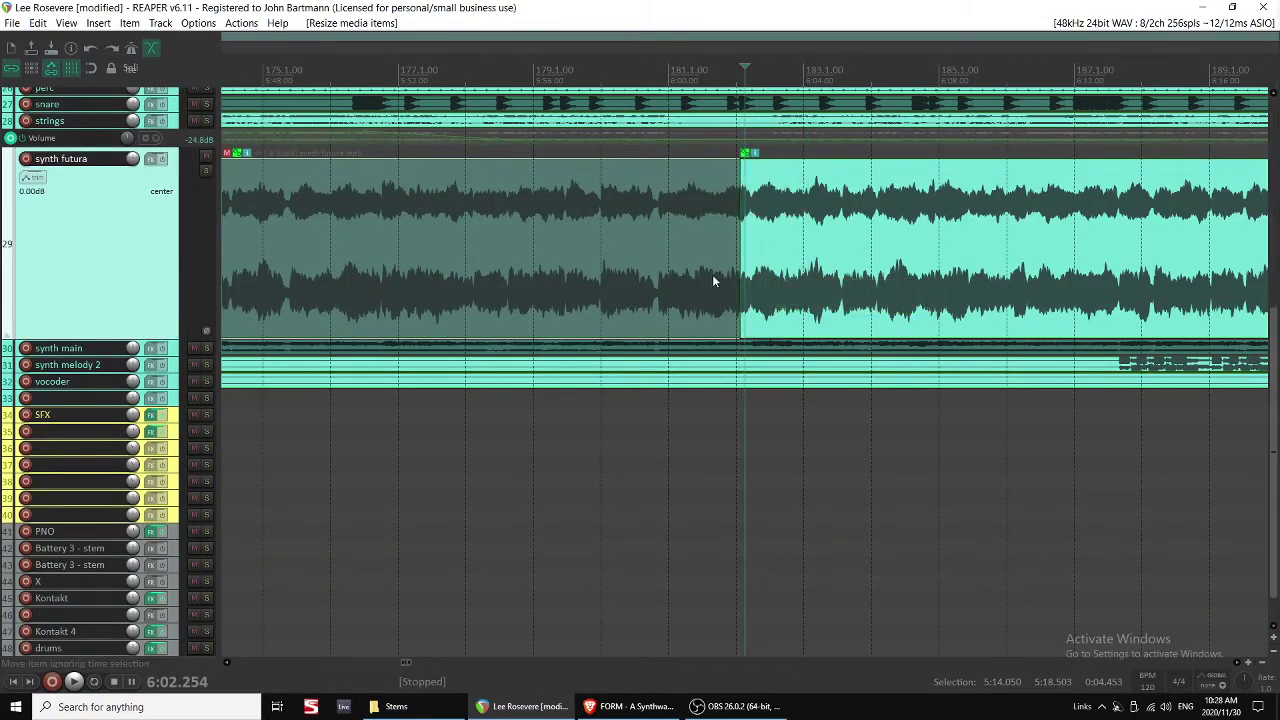
{"action": "key", "text": "space"}
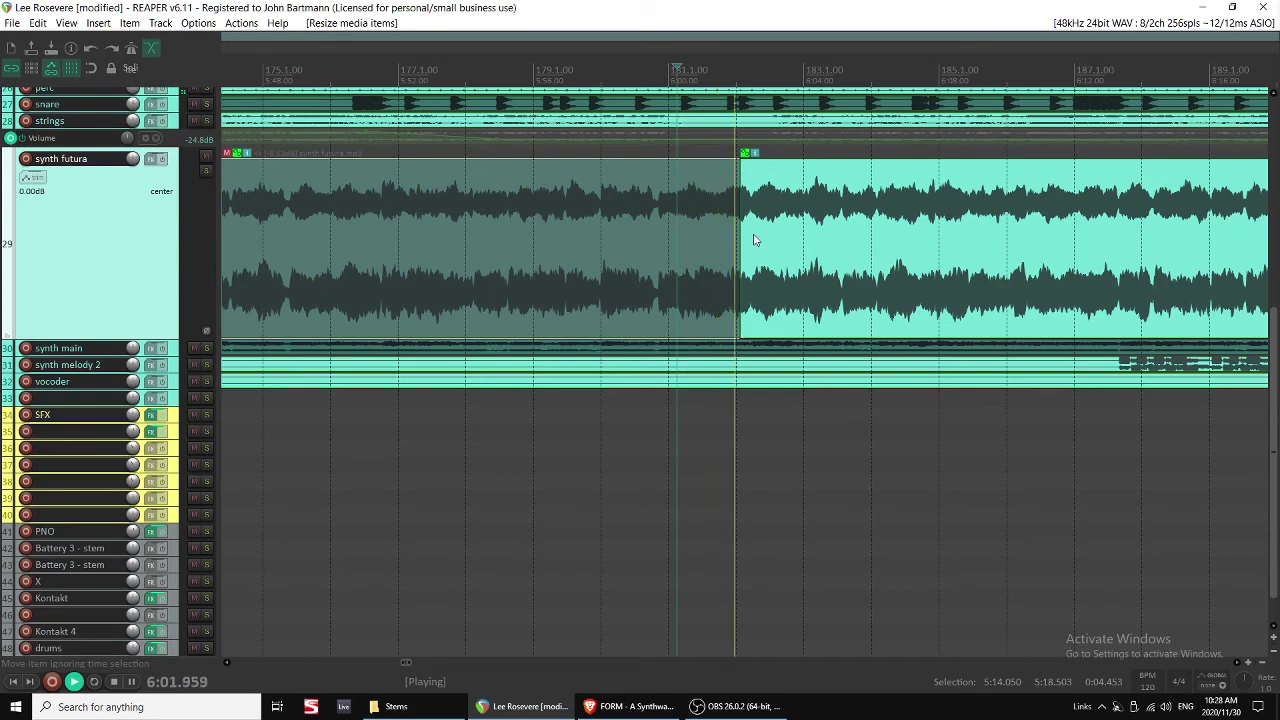
Add organ pad volume points at about 6:03 and 6:06, and lower the latter to about -12.9 dB at 6:11.
{"action": "scroll", "coordinate": [813, 320], "scroll_direction": "down", "scroll_amount": 1}
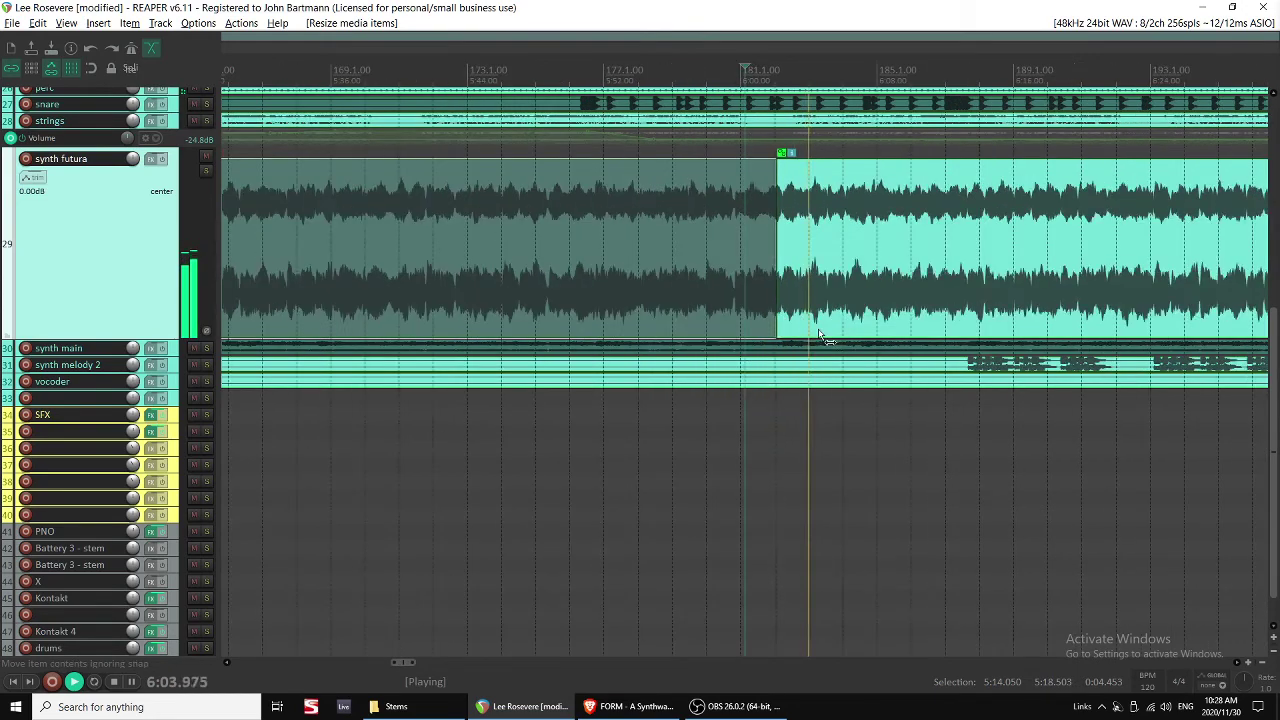
{"action": "scroll", "coordinate": [826, 336], "scroll_direction": "right", "scroll_amount": 2}
{"action": "scroll", "coordinate": [631, 291], "scroll_direction": "up", "scroll_amount": 2}
{"action": "scroll", "coordinate": [697, 292], "scroll_direction": "left", "scroll_amount": 2}
{"action": "scroll", "coordinate": [697, 292], "scroll_direction": "down", "scroll_amount": 1}
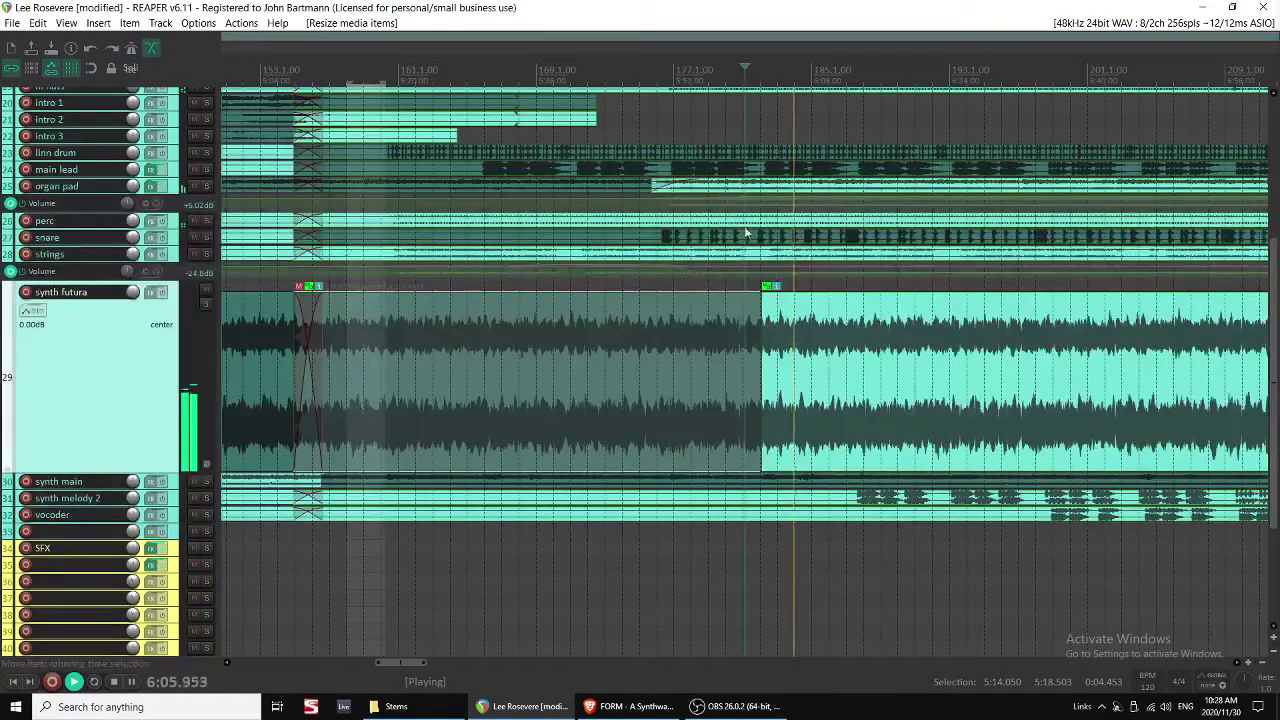
{"action": "key", "text": "space"}
{"action": "left_click", "coordinate": [769, 186]}
{"action": "scroll", "coordinate": [775, 200], "scroll_direction": "up", "scroll_amount": 1}
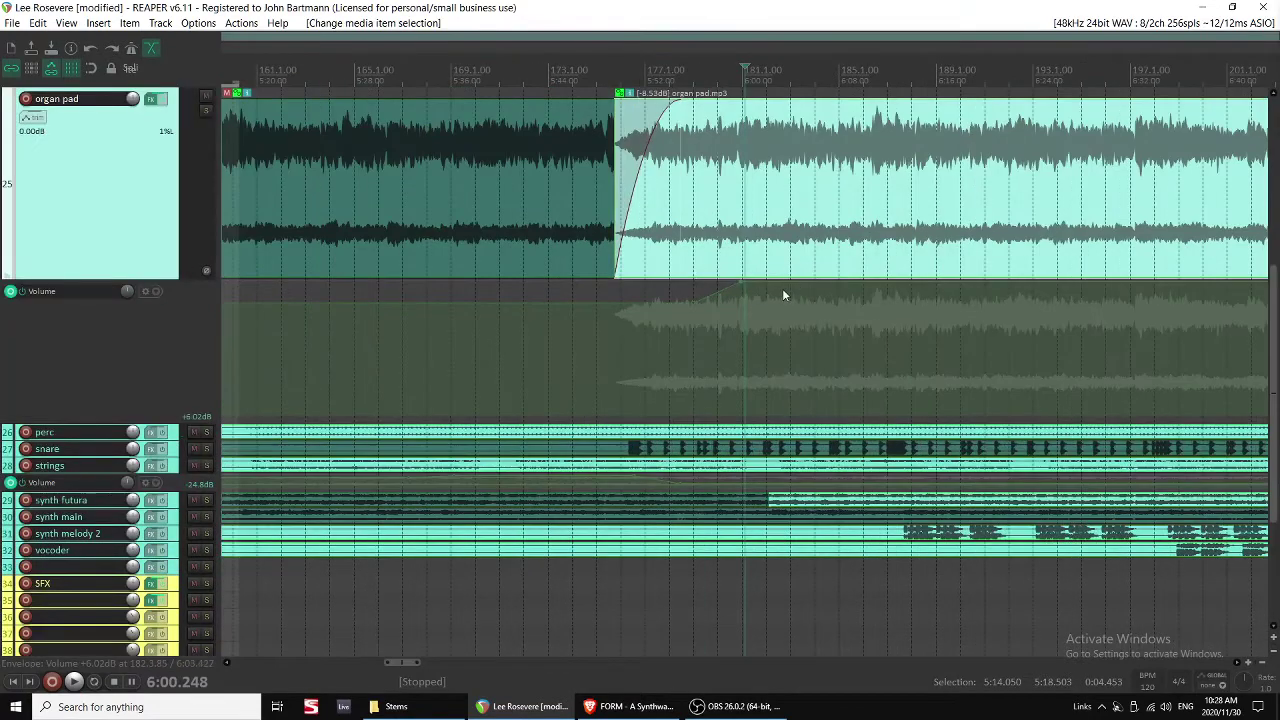
{"action": "left_click", "coordinate": [785, 283], "text": "shift"}
{"action": "left_click", "coordinate": [696, 245]}
{"action": "key", "text": "space"}
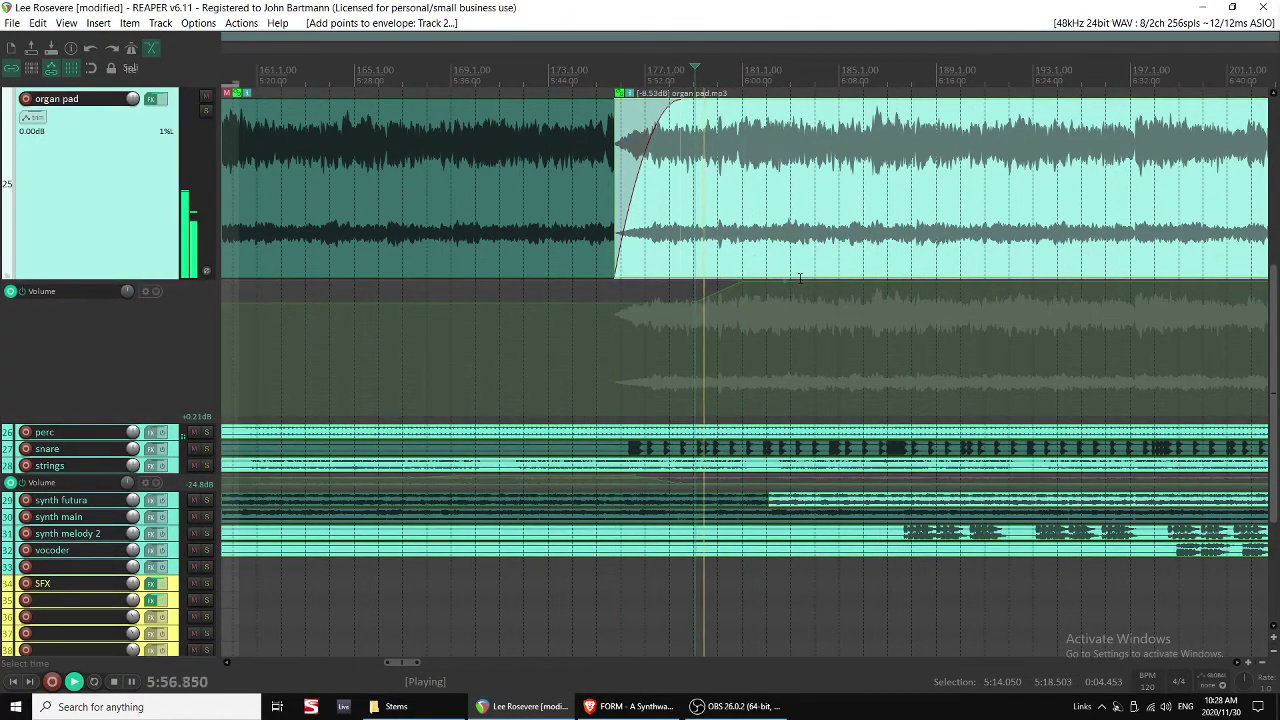
{"action": "left_click", "coordinate": [815, 281]}
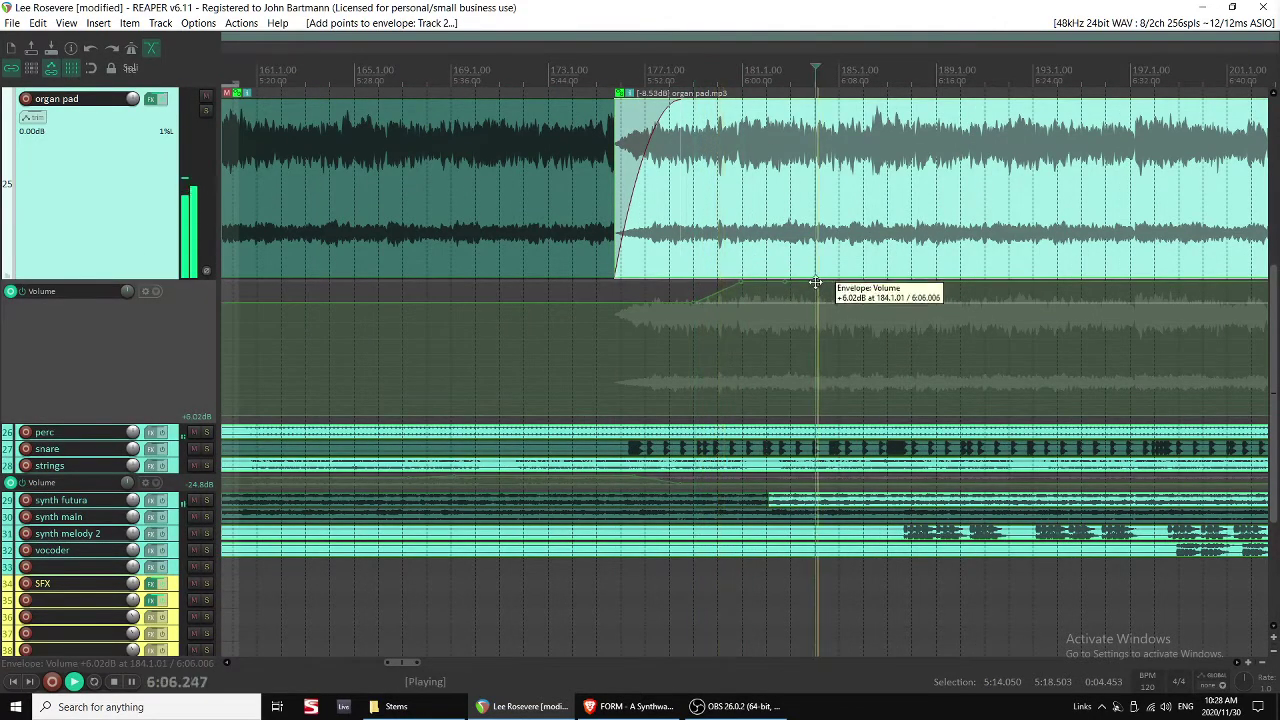
{"action": "left_click_drag", "start_coordinate": [815, 281], "coordinate": [876, 363]}
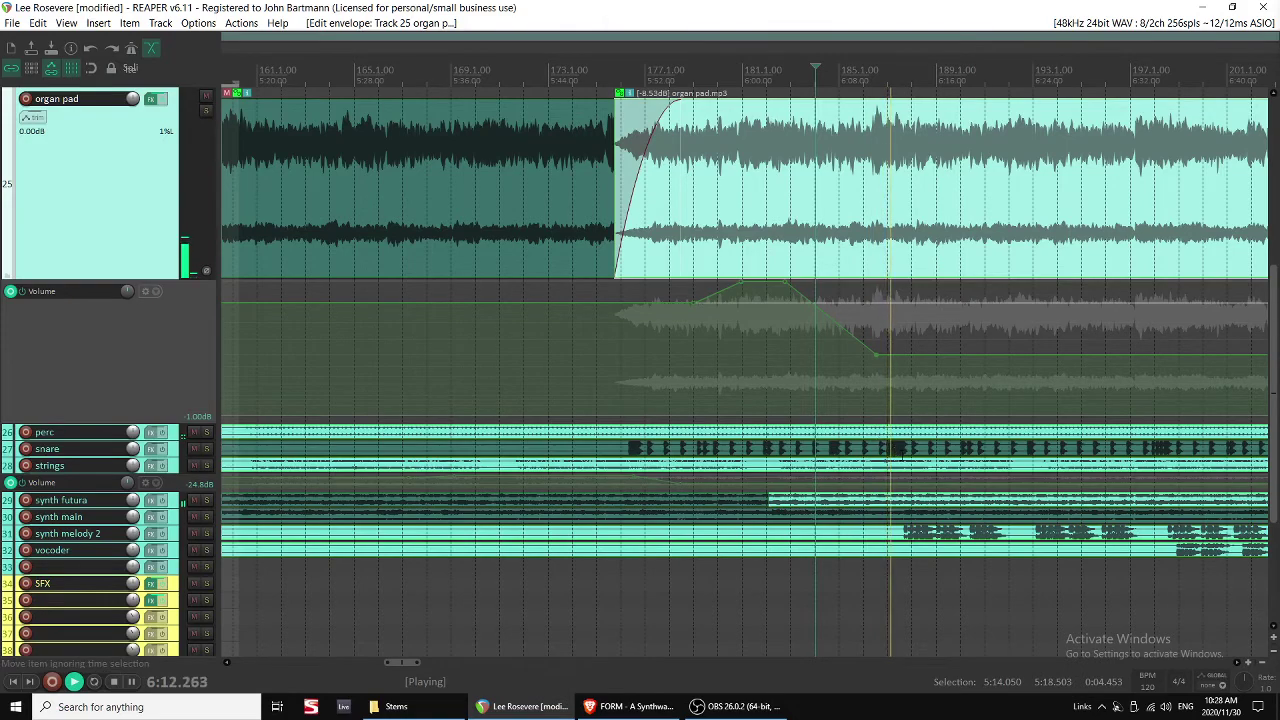
Show the bass track's volume envelope, lower its level to -5.00 dB and play the section.
{"action": "scroll", "coordinate": [909, 352], "scroll_direction": "down", "scroll_amount": 2}
{"action": "scroll", "coordinate": [903, 362], "scroll_direction": "up", "scroll_amount": 2}
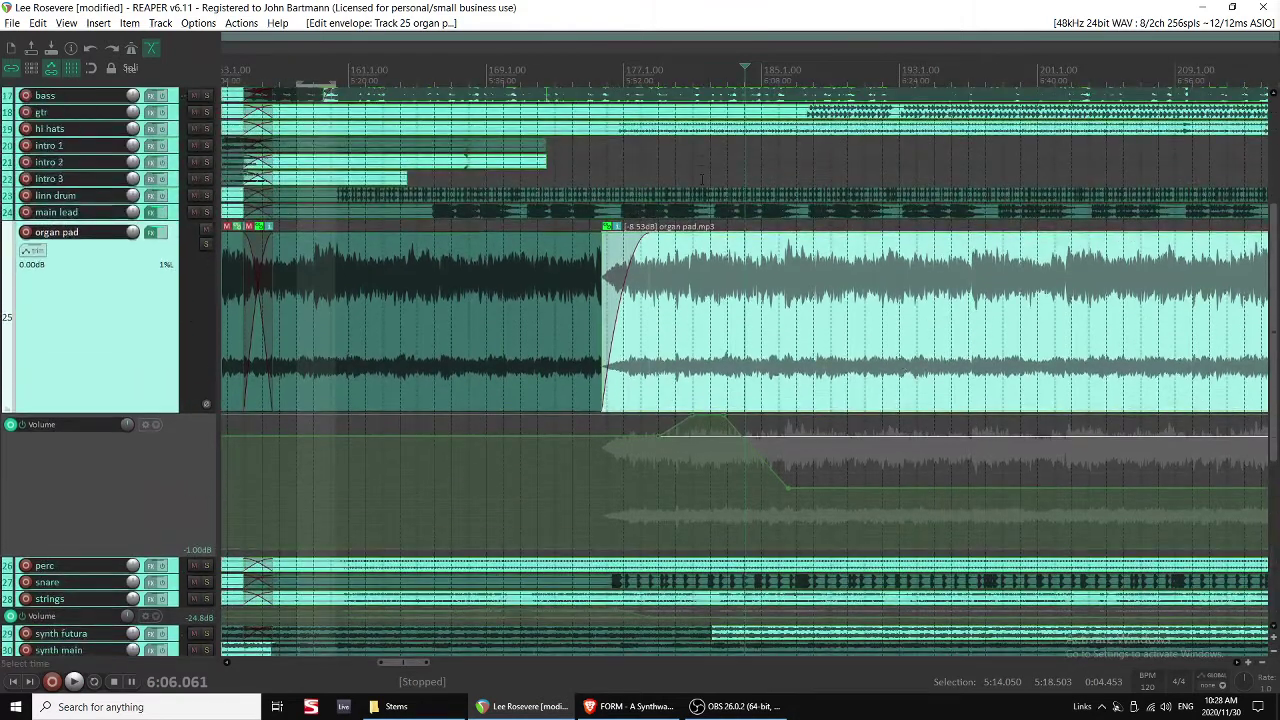
{"action": "left_click", "coordinate": [697, 211]}
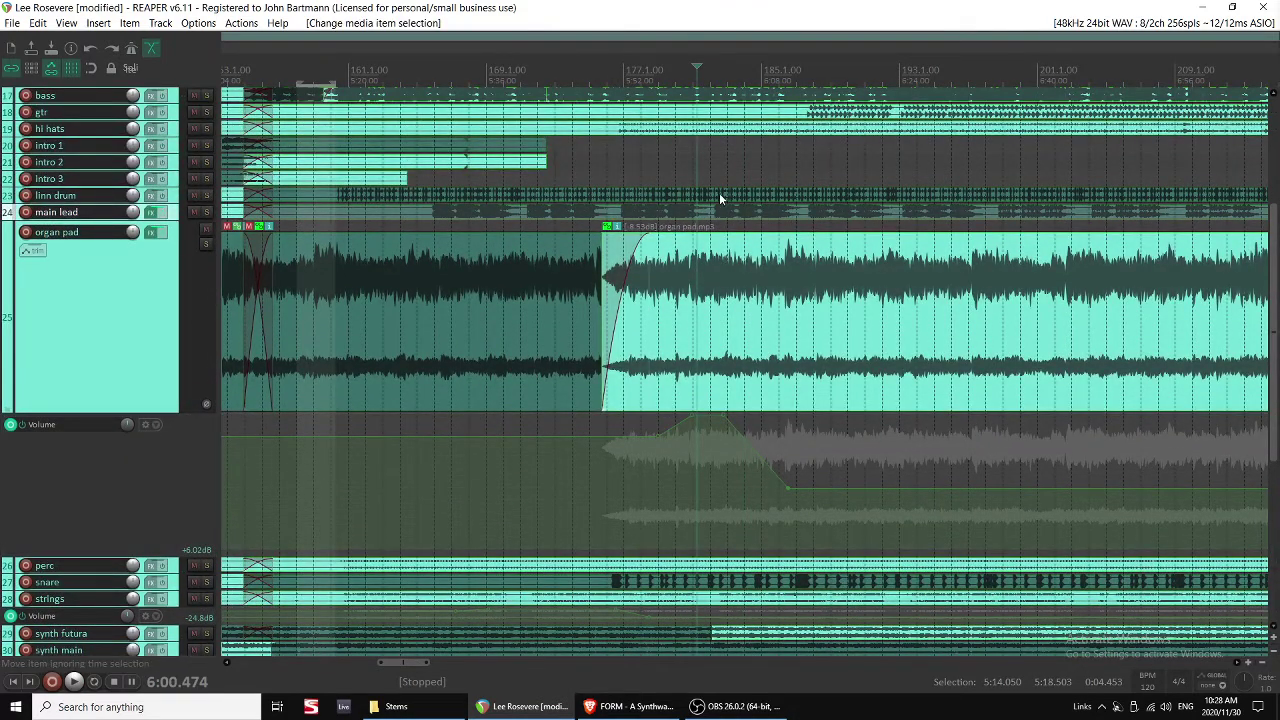
{"action": "scroll", "coordinate": [720, 199], "scroll_direction": "up", "scroll_amount": 1}
{"action": "scroll", "coordinate": [717, 223], "scroll_direction": "down", "scroll_amount": 1}
{"action": "scroll", "coordinate": [791, 228], "scroll_direction": "right", "scroll_amount": 1}
{"action": "scroll", "coordinate": [751, 211], "scroll_direction": "up", "scroll_amount": 2}
{"action": "scroll", "coordinate": [754, 212], "scroll_direction": "down", "scroll_amount": 3}
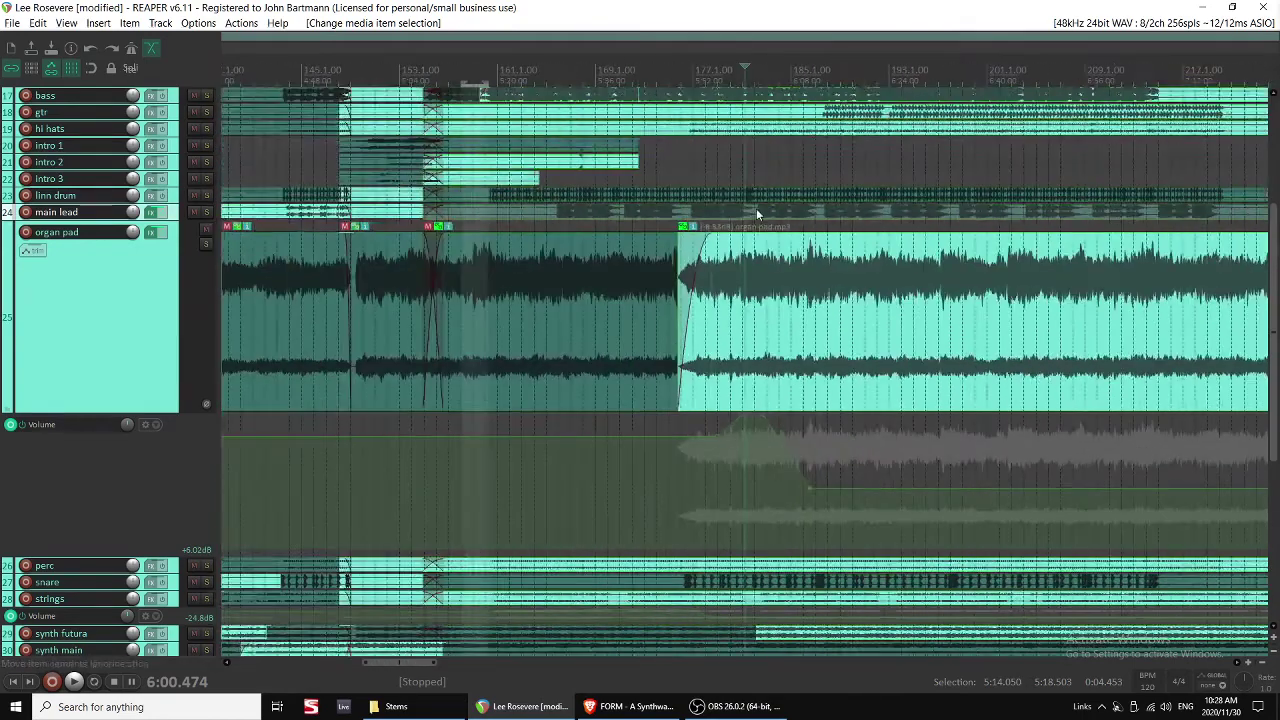
{"action": "scroll", "coordinate": [757, 214], "scroll_direction": "up", "scroll_amount": 2}
{"action": "scroll", "coordinate": [645, 162], "scroll_direction": "down", "scroll_amount": 2}
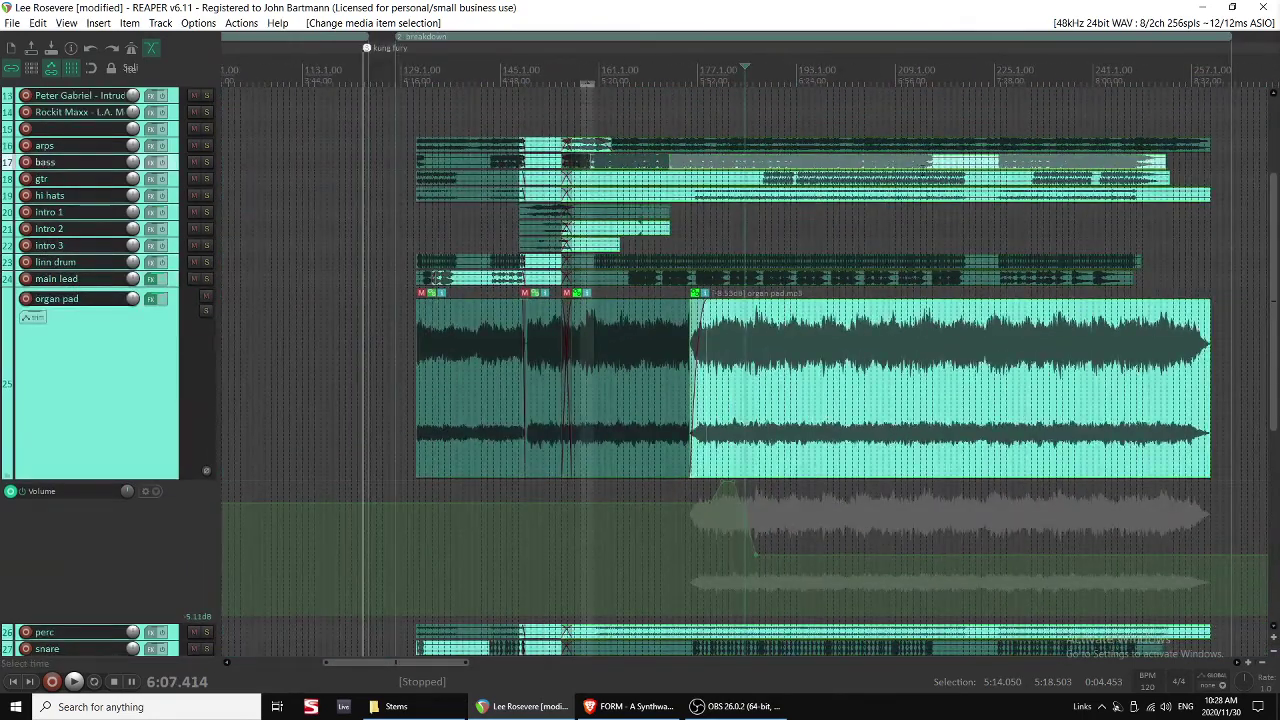
{"action": "key", "text": "v"}
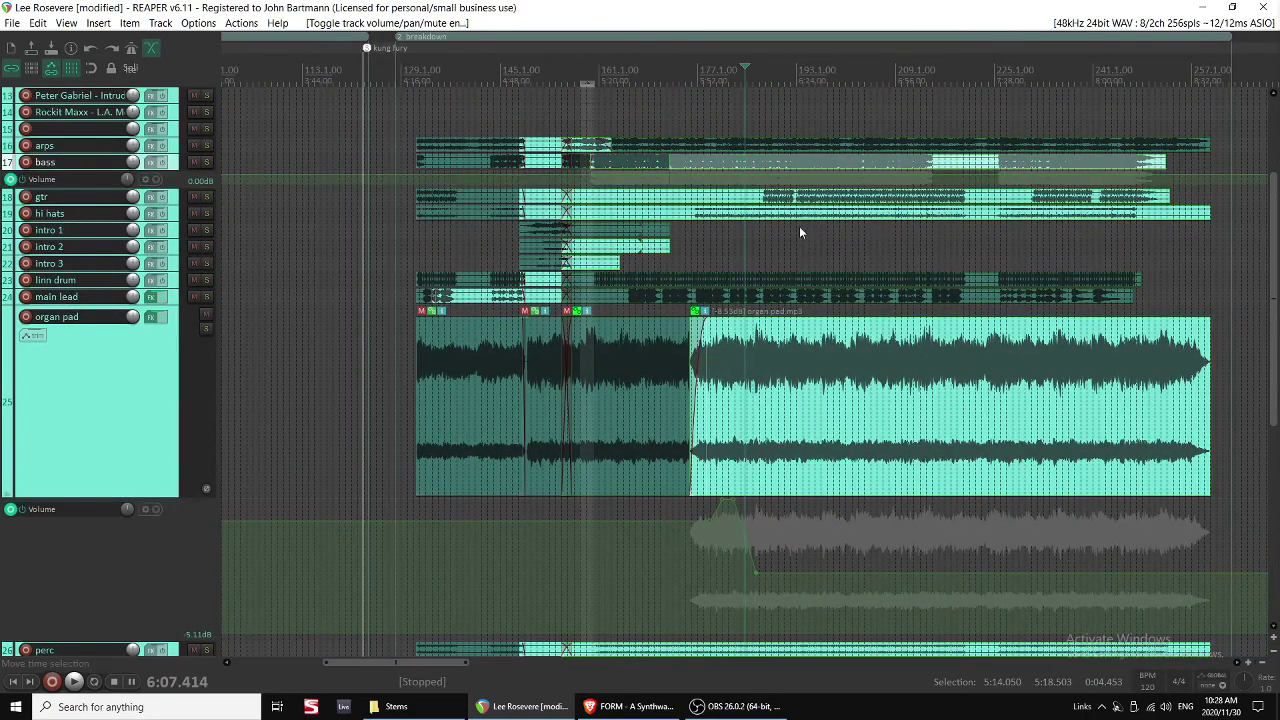
{"action": "left_click", "coordinate": [753, 160]}
{"action": "left_click_drag", "start_coordinate": [769, 300], "coordinate": [748, 318]}
{"action": "key", "text": "space"}
{"action": "scroll", "coordinate": [824, 451], "scroll_direction": "up", "scroll_amount": 3}
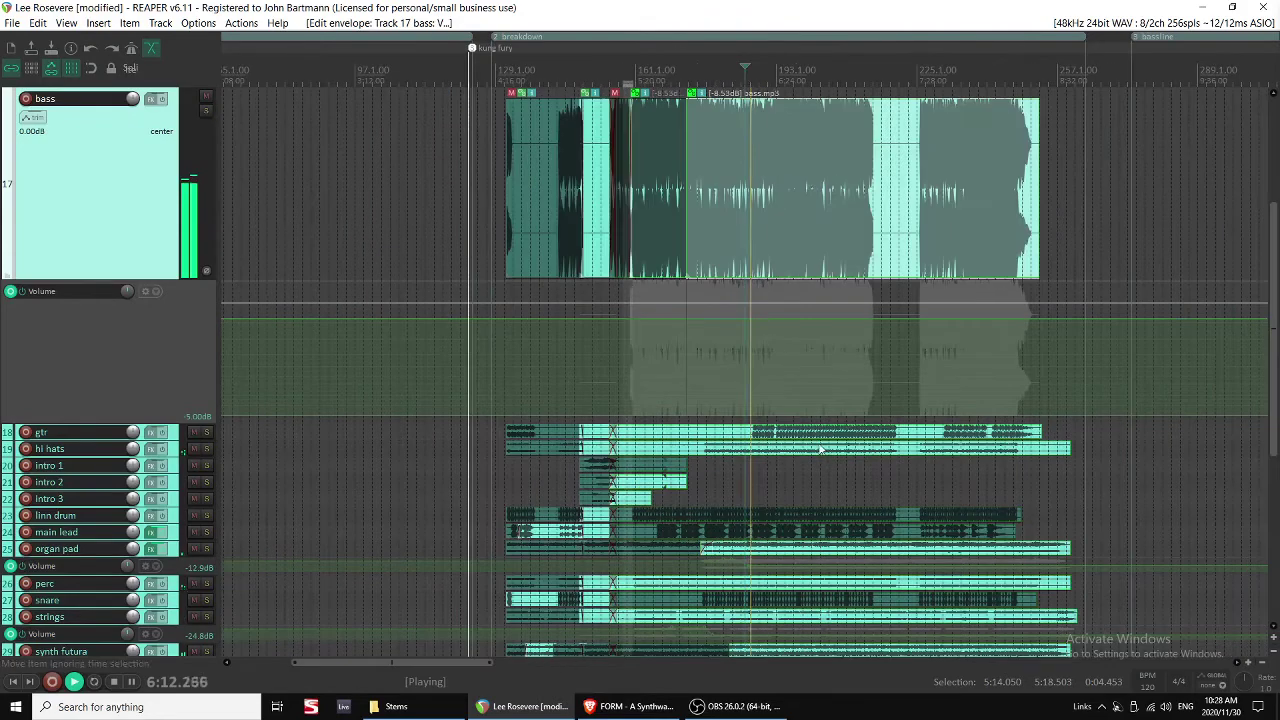
Audition the VOX clips from about 6:26 onward and move the clip at about 7:13 back to bar 201 (6:40).
{"action": "scroll", "coordinate": [850, 490], "scroll_direction": "down", "scroll_amount": 3}
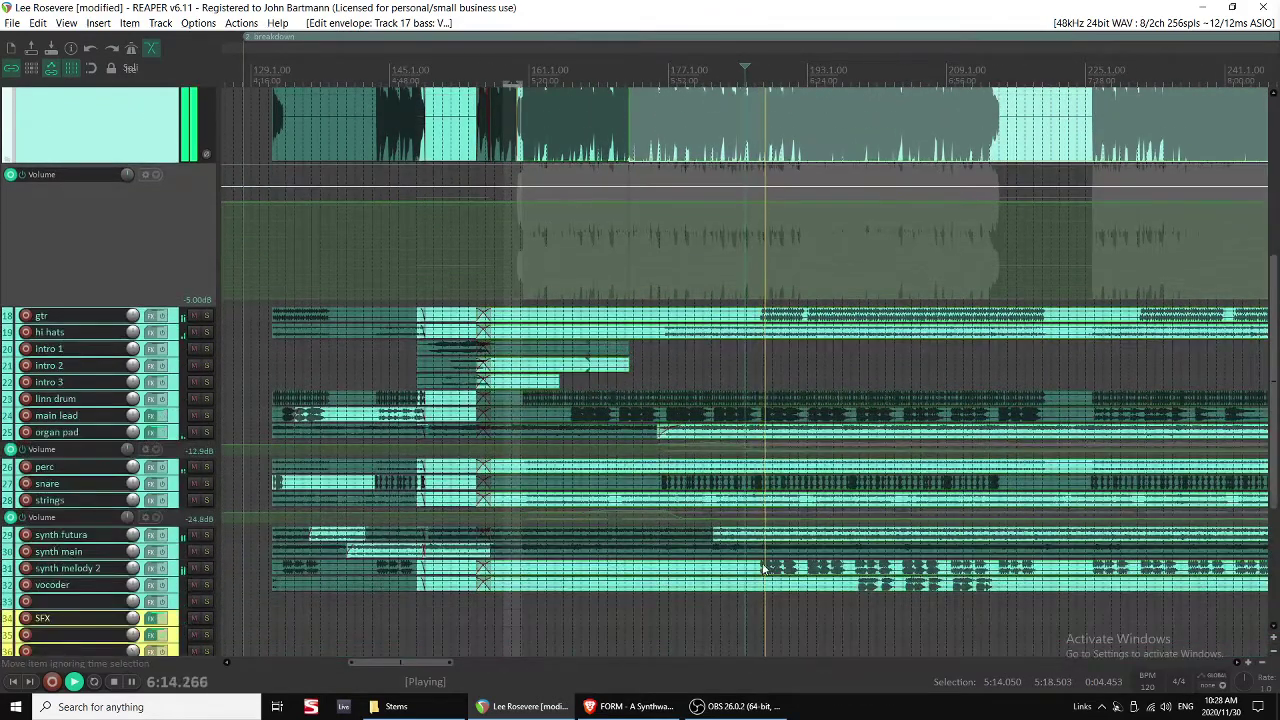
{"action": "scroll", "coordinate": [790, 297], "scroll_direction": "up", "scroll_amount": 6}
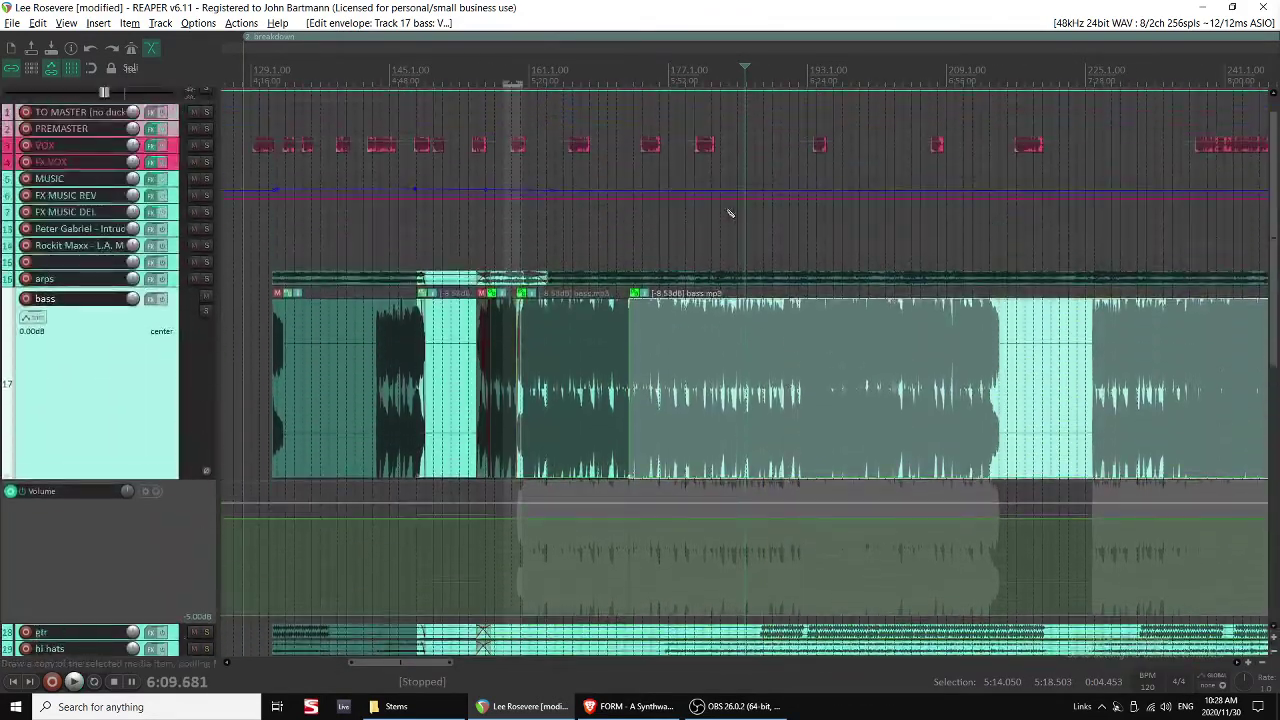
{"action": "left_click", "coordinate": [819, 170]}
{"action": "key", "text": "space"}
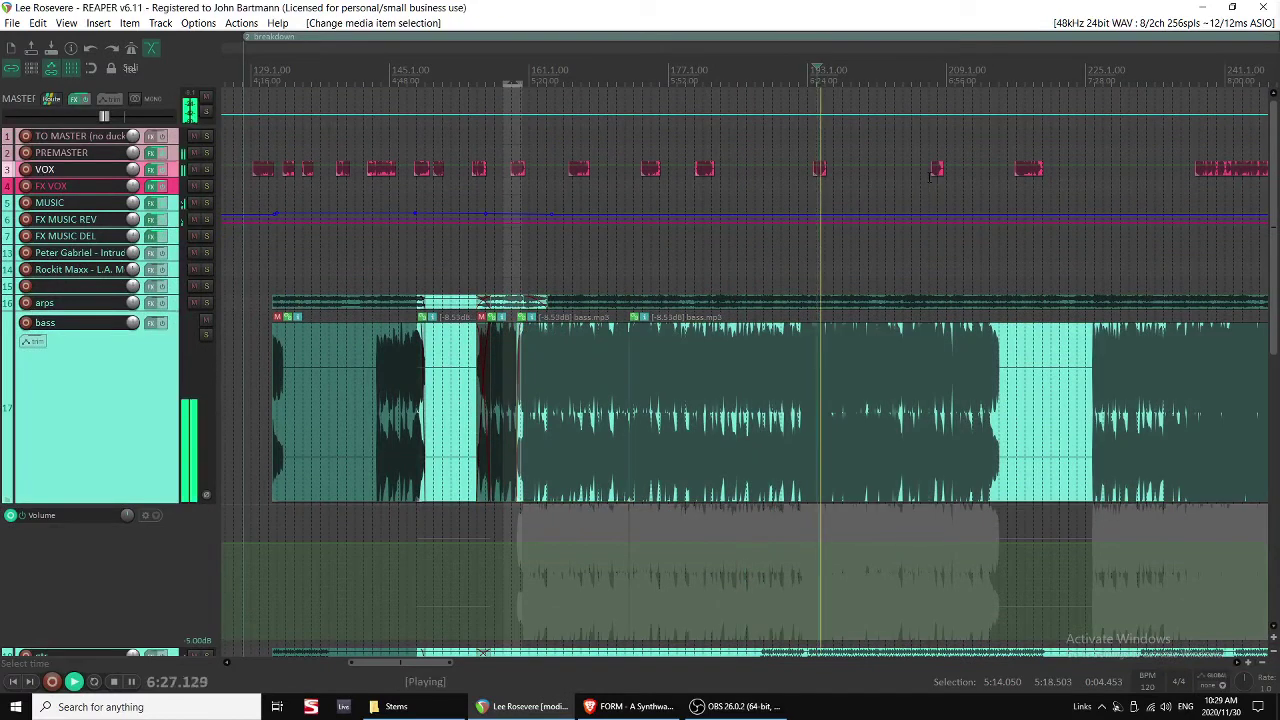
{"action": "left_click", "coordinate": [934, 178]}
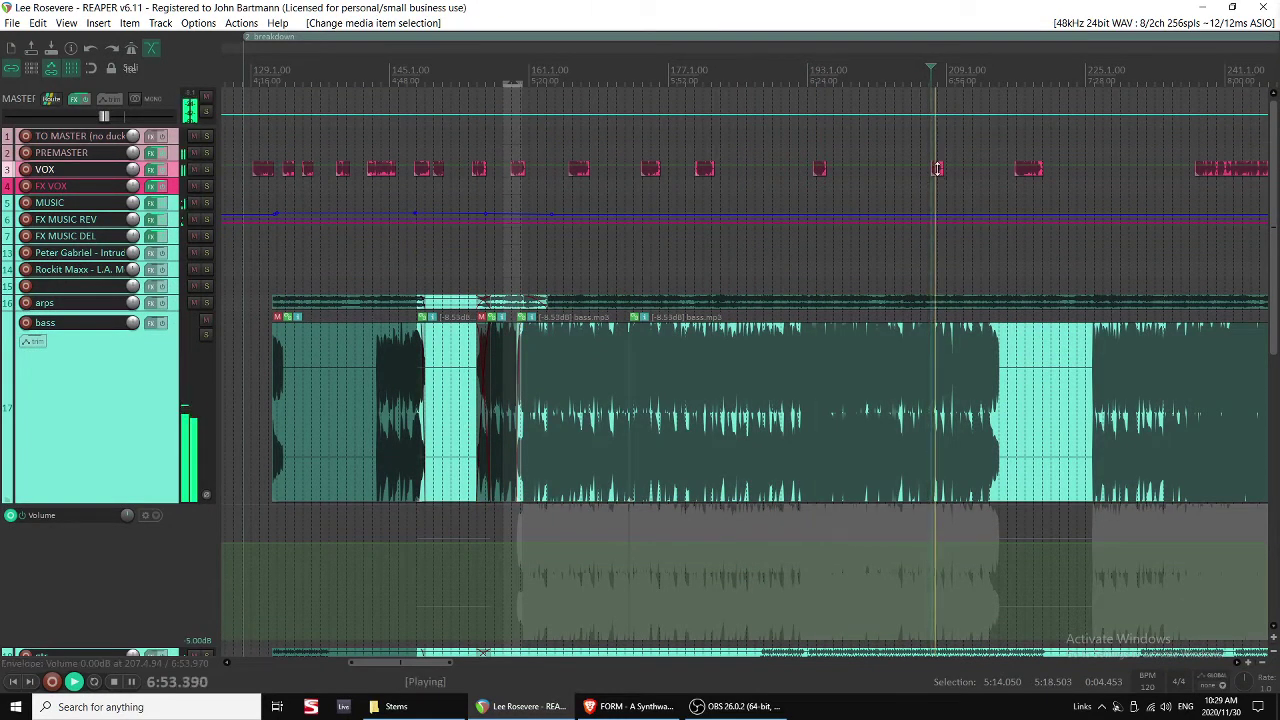
{"action": "left_click", "coordinate": [1022, 178]}
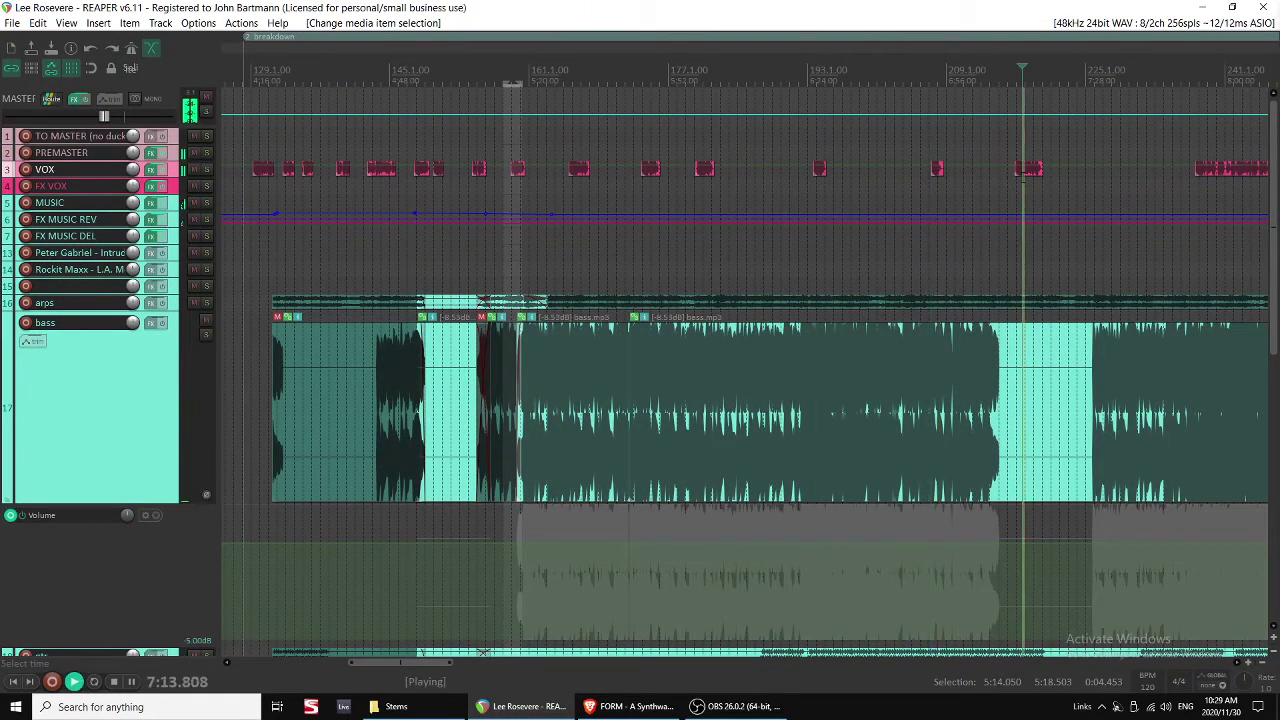
{"action": "left_click_drag", "start_coordinate": [1024, 176], "coordinate": [886, 172]}
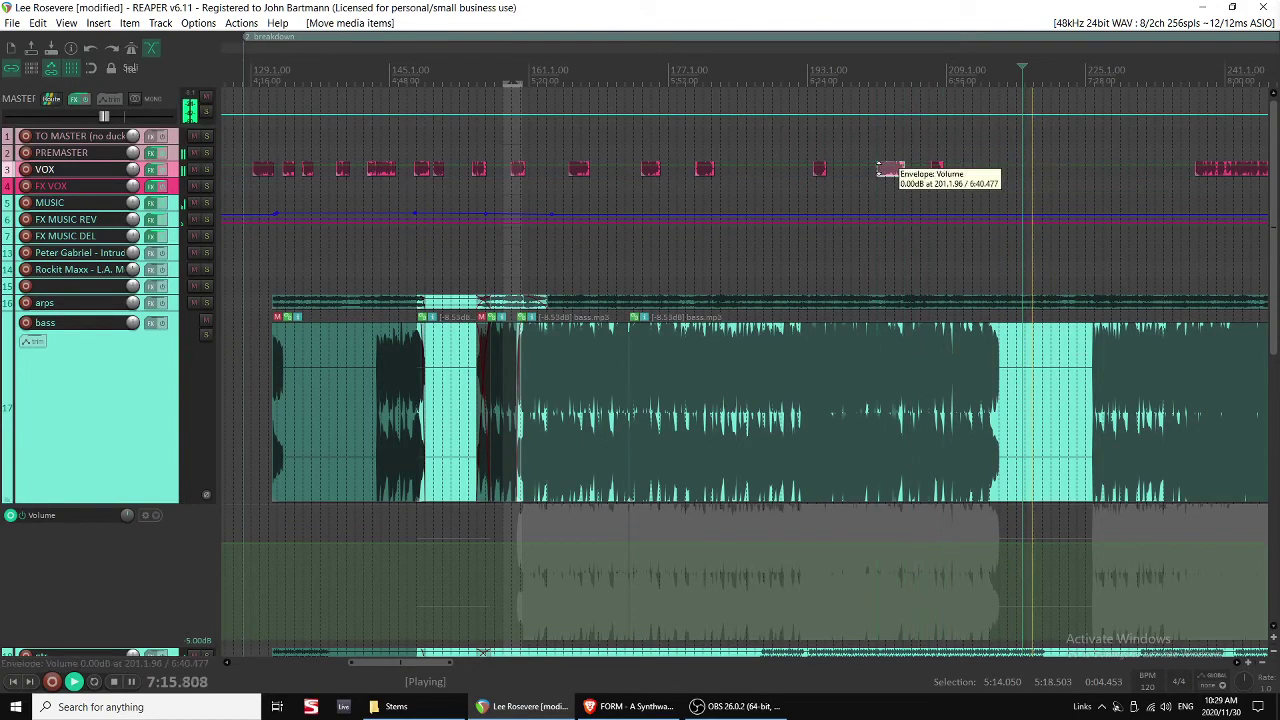
Hide the volume envelopes of the bass, organ pad and strings tracks, and save the project.
{"action": "scroll", "coordinate": [803, 351], "scroll_direction": "down", "scroll_amount": 1}
{"action": "scroll", "coordinate": [780, 414], "scroll_direction": "down", "scroll_amount": 2}
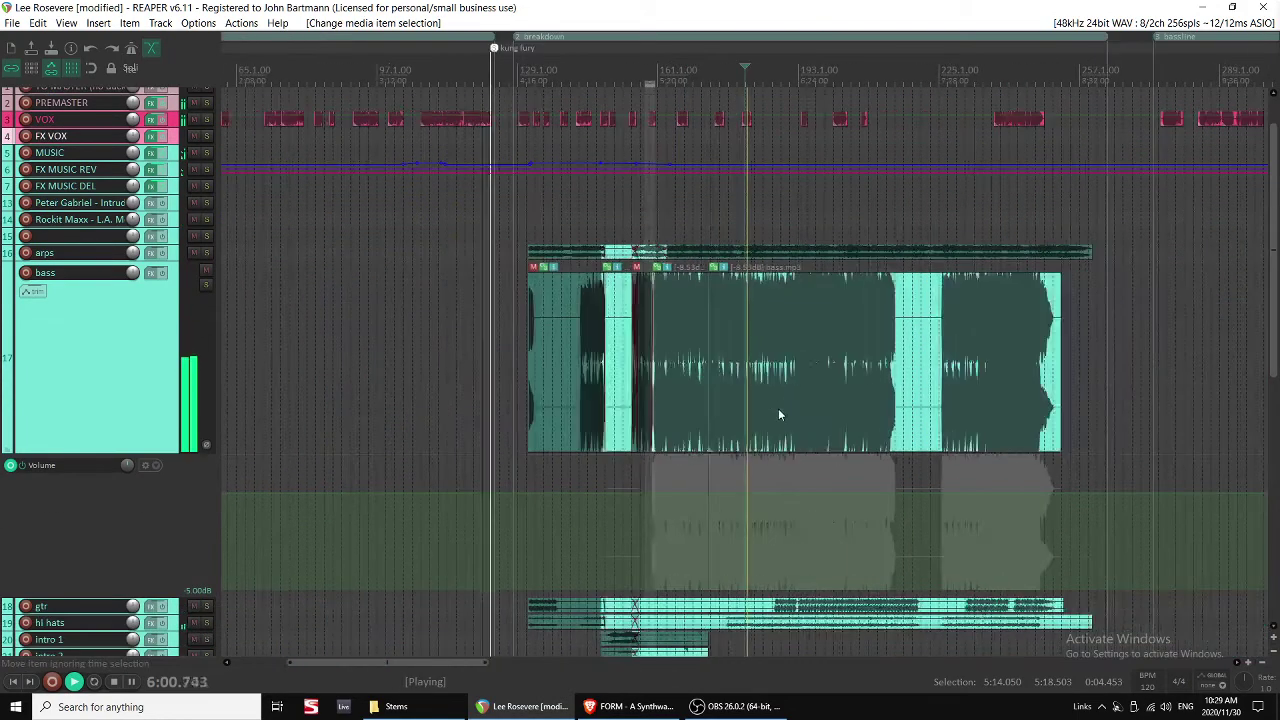
{"action": "scroll", "coordinate": [780, 446], "scroll_direction": "up", "scroll_amount": 2}
{"action": "scroll", "coordinate": [777, 437], "scroll_direction": "down", "scroll_amount": 4}
{"action": "key", "text": "v"}
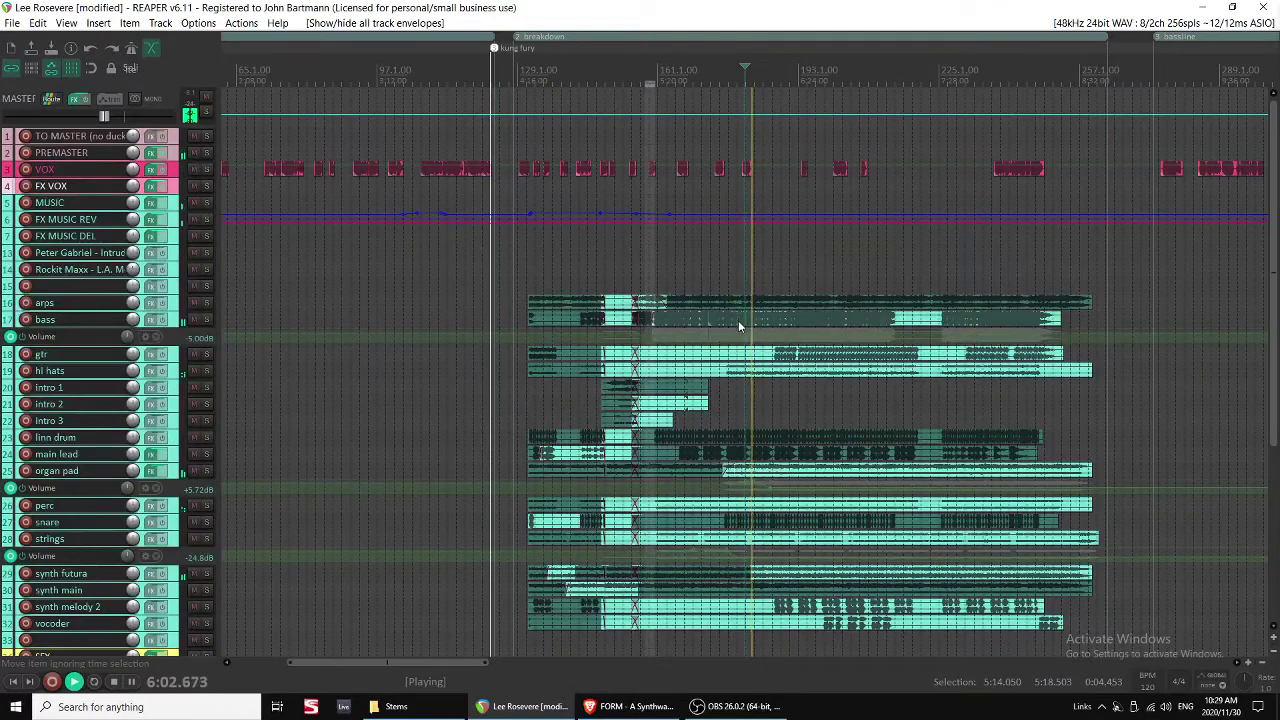
{"action": "left_click", "coordinate": [739, 326]}
{"action": "key", "text": "v"}
{"action": "left_click", "coordinate": [753, 456]}
{"action": "key", "text": "v"}
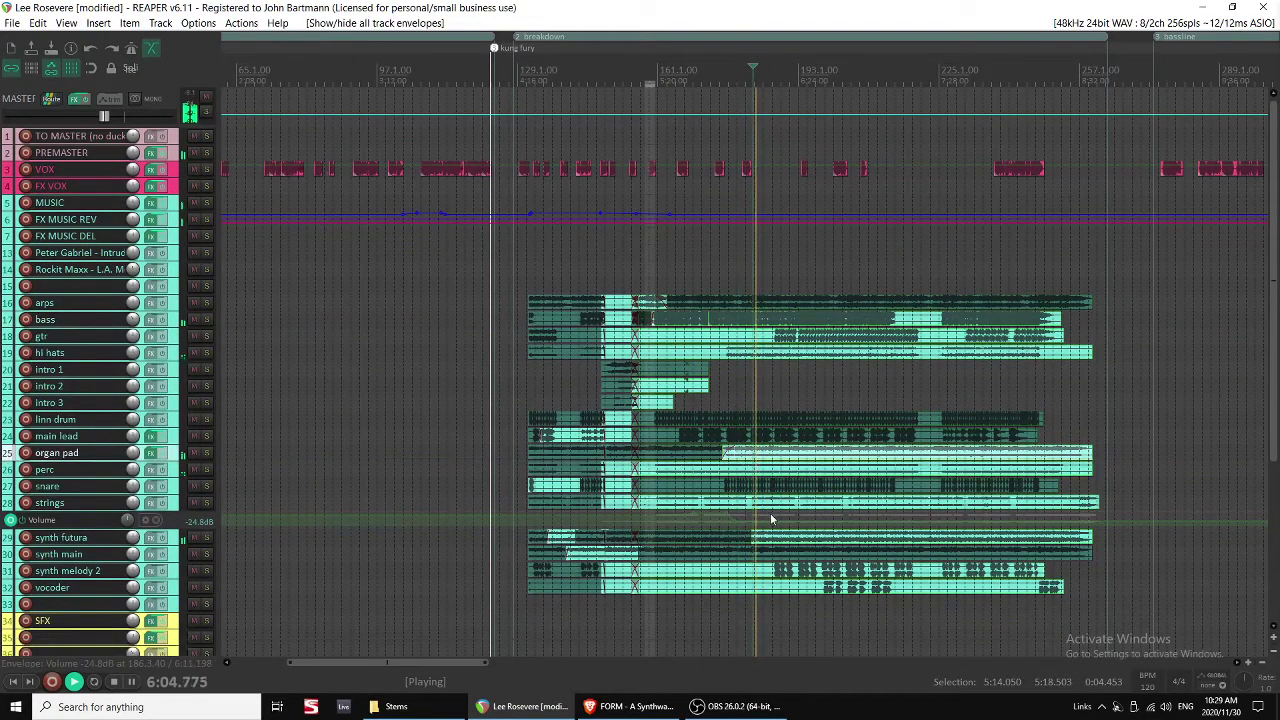
{"action": "left_click", "coordinate": [770, 507]}
{"action": "key", "text": "v"}
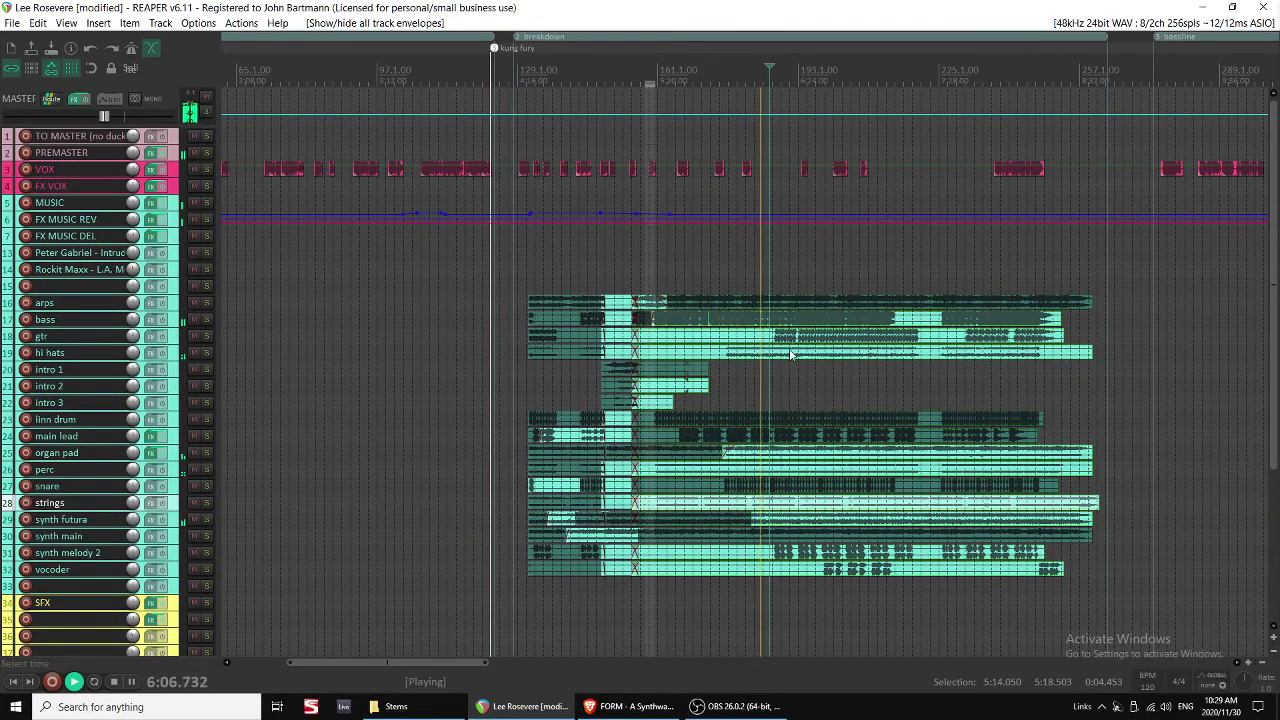
{"action": "scroll", "coordinate": [790, 355], "scroll_direction": "up", "scroll_amount": 5}
{"action": "key", "text": "ctrl+s"}
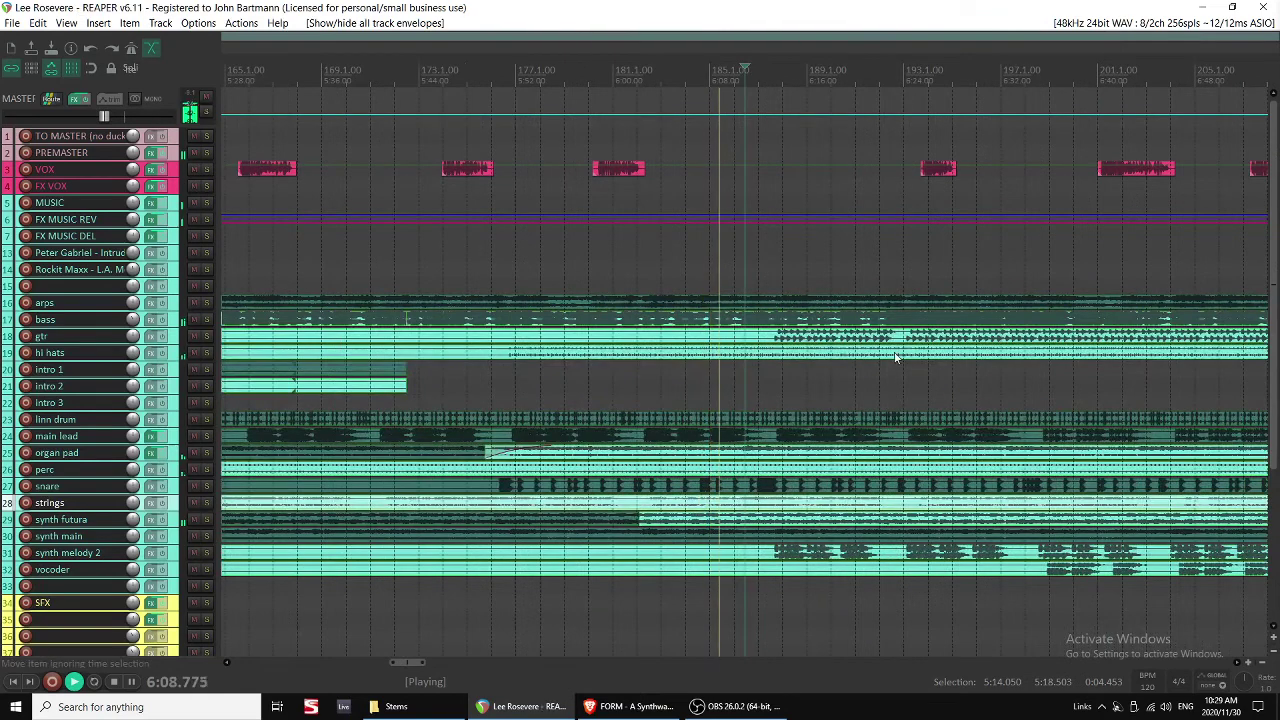
Slip the vocoder item's contents earlier so its phrases line up with the synth melody 2 phrases.
{"action": "left_click", "coordinate": [798, 555]}
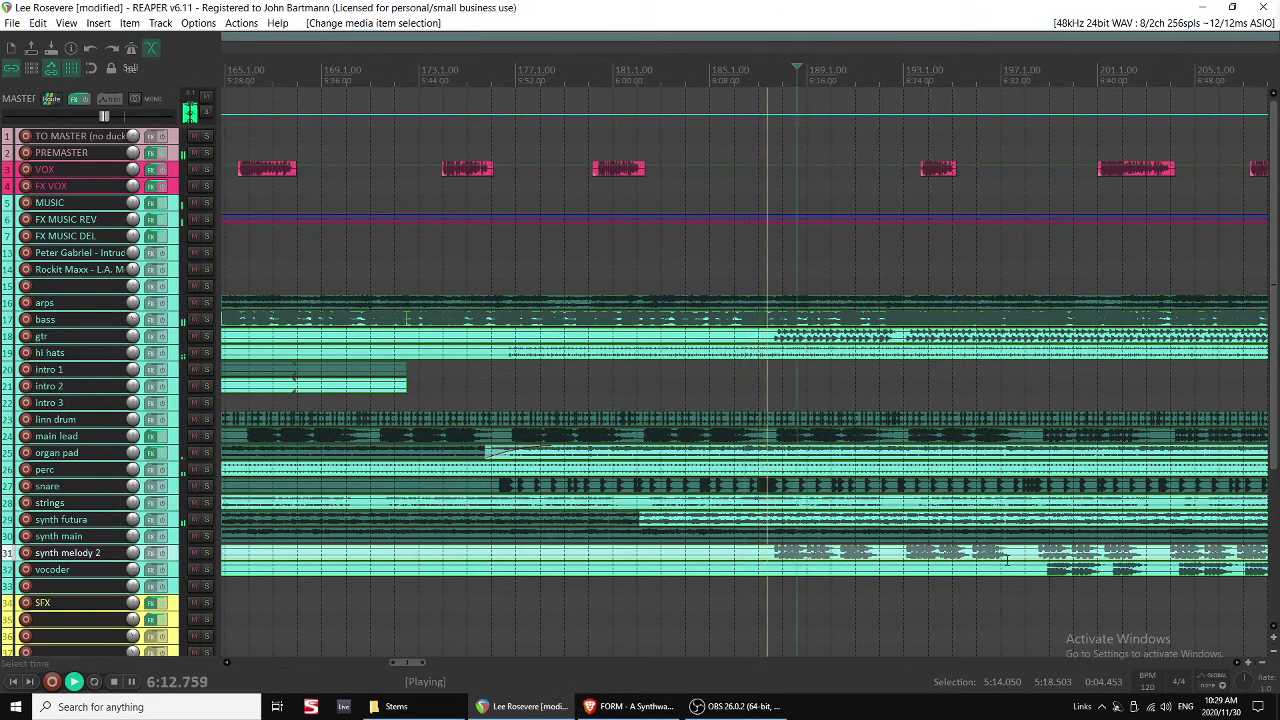
{"action": "left_click", "coordinate": [1038, 569]}
{"action": "key", "text": "space"}
{"action": "left_click_drag", "start_coordinate": [1082, 572], "coordinate": [818, 563], "text": "alt"}
{"action": "key", "text": "ctrl+z"}
{"action": "left_click", "coordinate": [1064, 570]}
{"action": "key", "text": "u"}
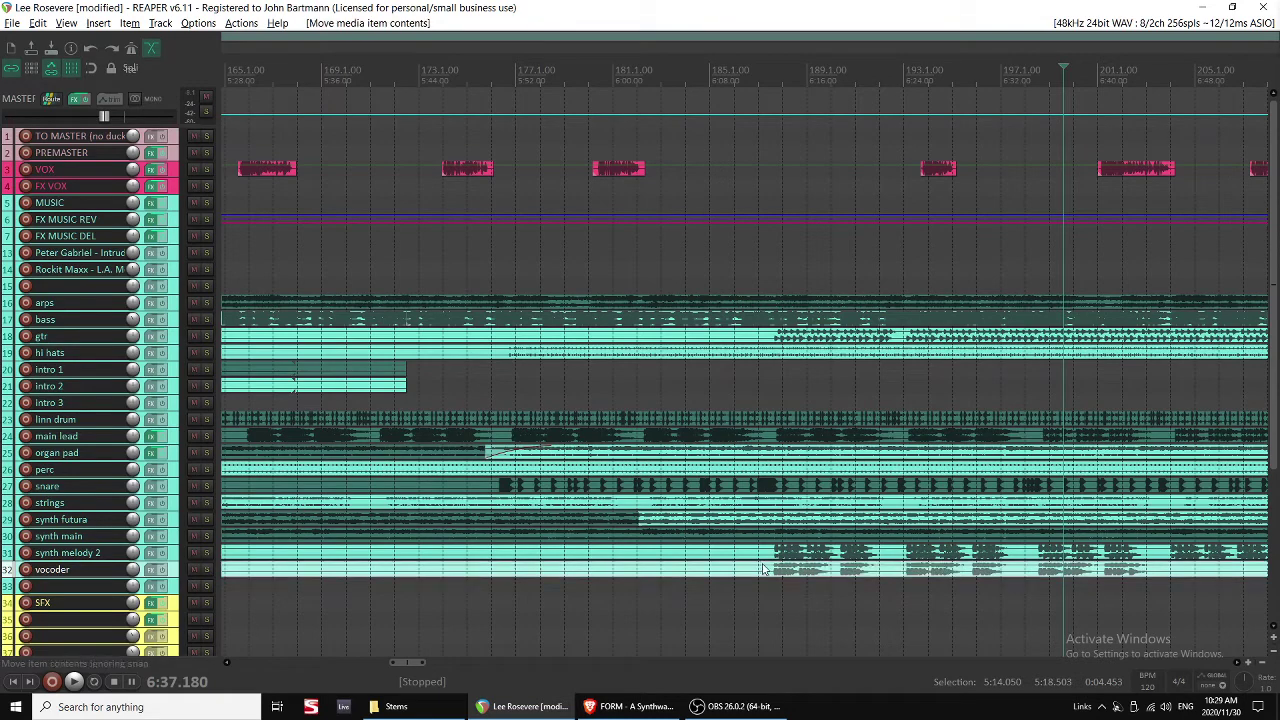
Play the lead-in to the vocoder phrases and move the VOX clip at about 6:25 back to about 6:13.
{"action": "left_click", "coordinate": [762, 572]}
{"action": "key", "text": "space"}
{"action": "left_click", "coordinate": [726, 568]}
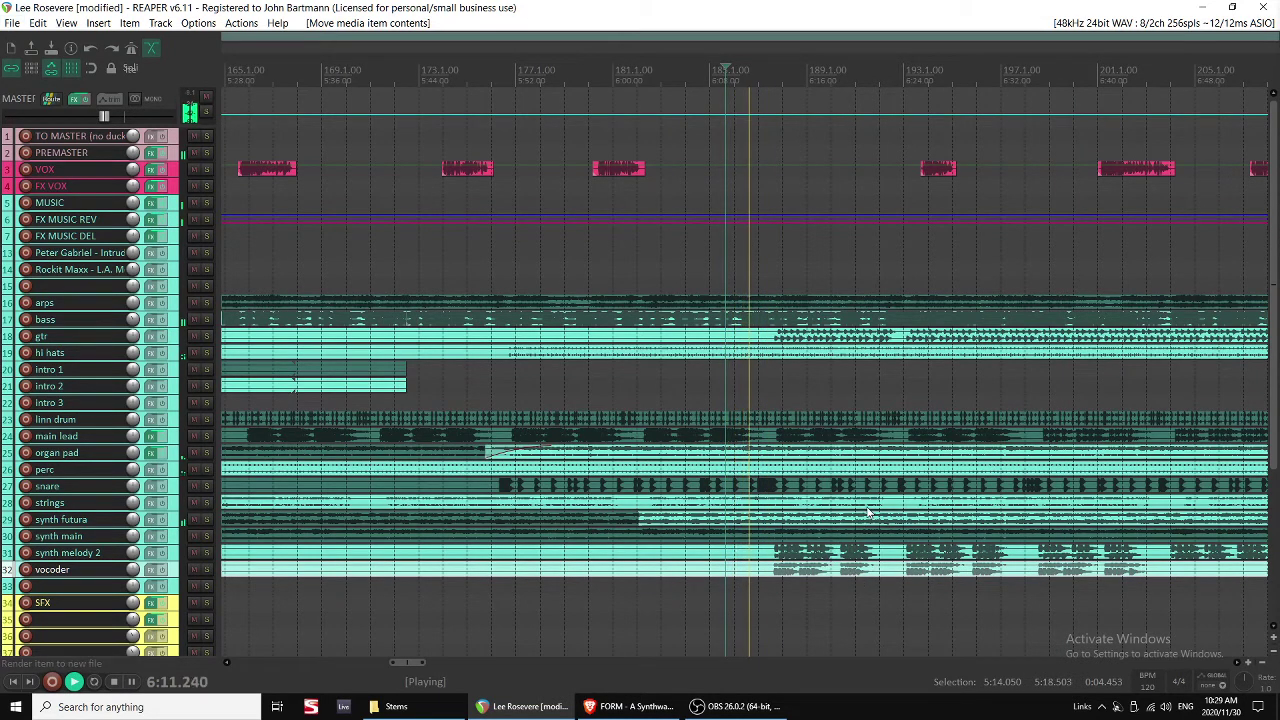
{"action": "left_click_drag", "start_coordinate": [940, 169], "coordinate": [792, 170]}
Show the synth melody 2 volume envelope, lower its level to -14.2 dB and replay the passage.
{"action": "left_click", "coordinate": [791, 553]}
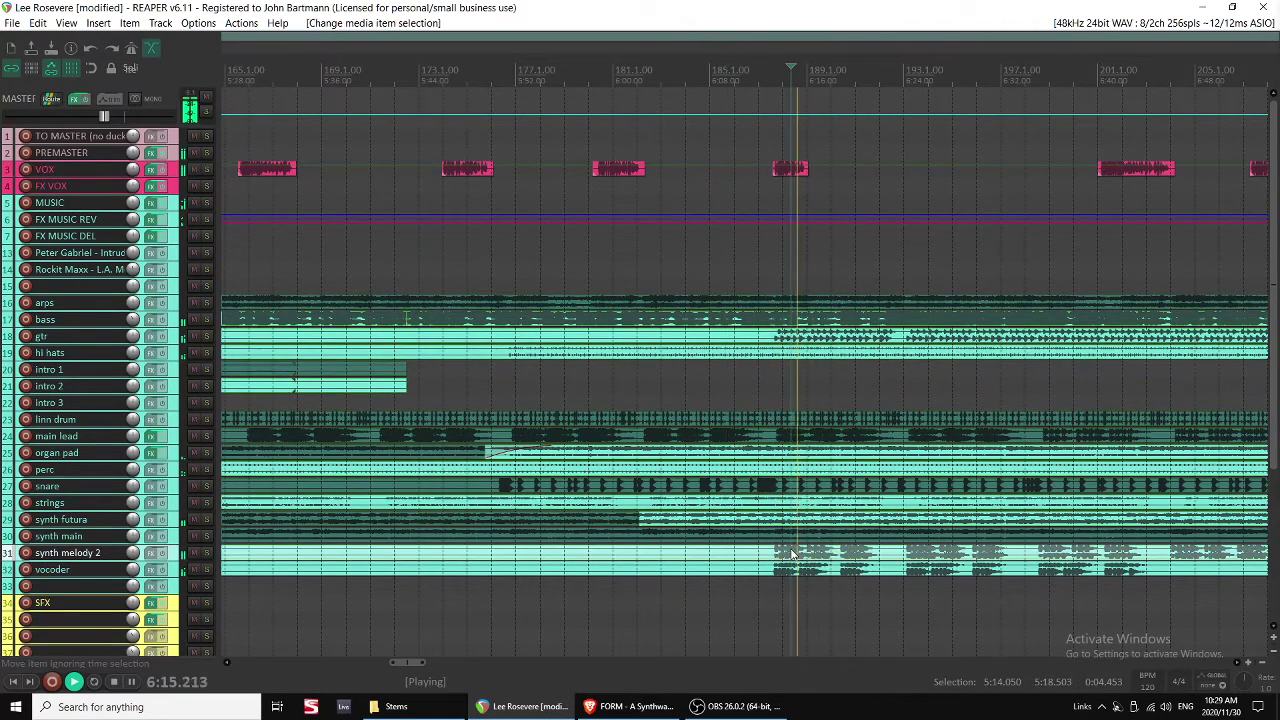
{"action": "key", "text": "v"}
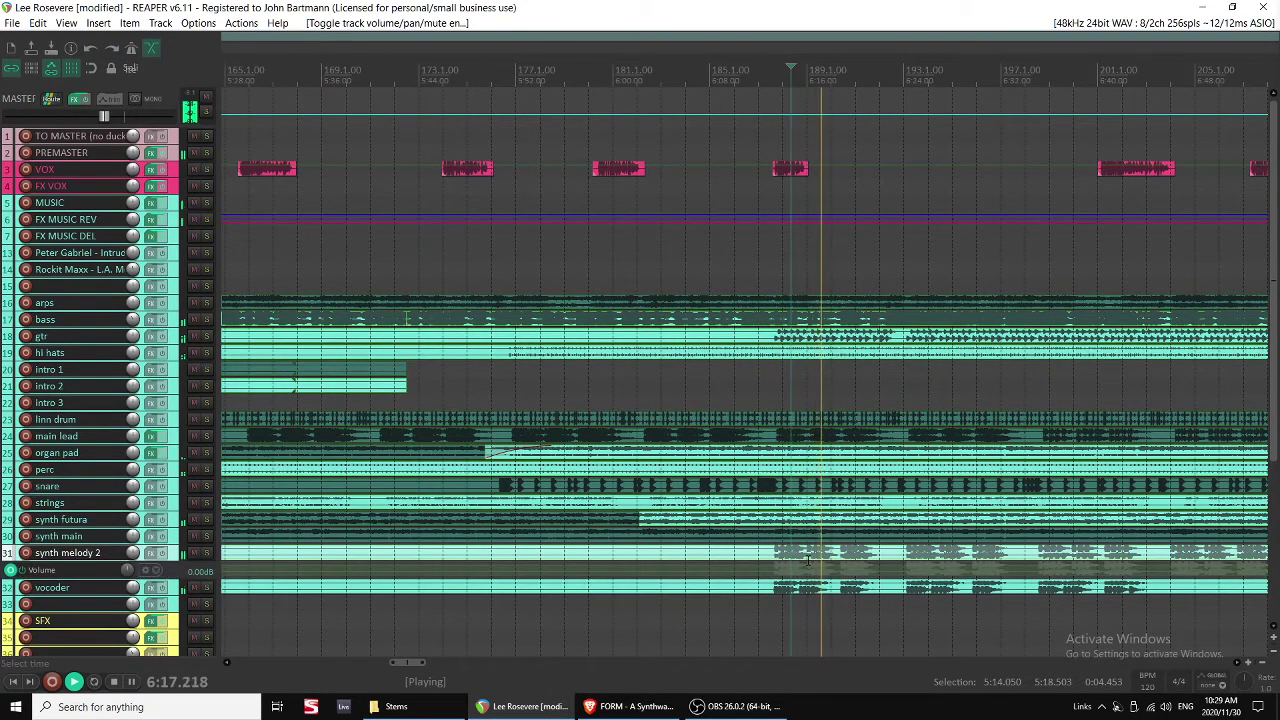
{"action": "left_click_drag", "start_coordinate": [806, 576], "coordinate": [804, 625]}
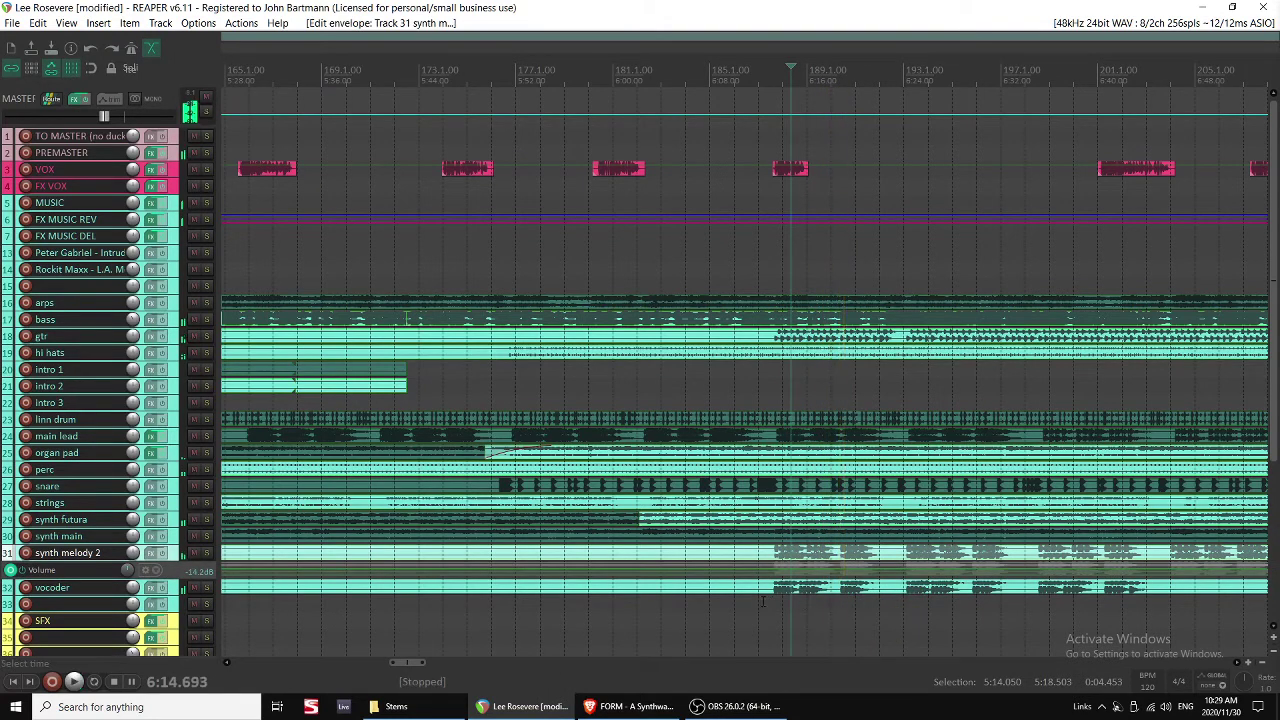
{"action": "left_click", "coordinate": [761, 604]}
Split the vocoder item before and after its first phrase group, about 6:12 to 6:24, and select that piece.
{"action": "left_click", "coordinate": [791, 337]}
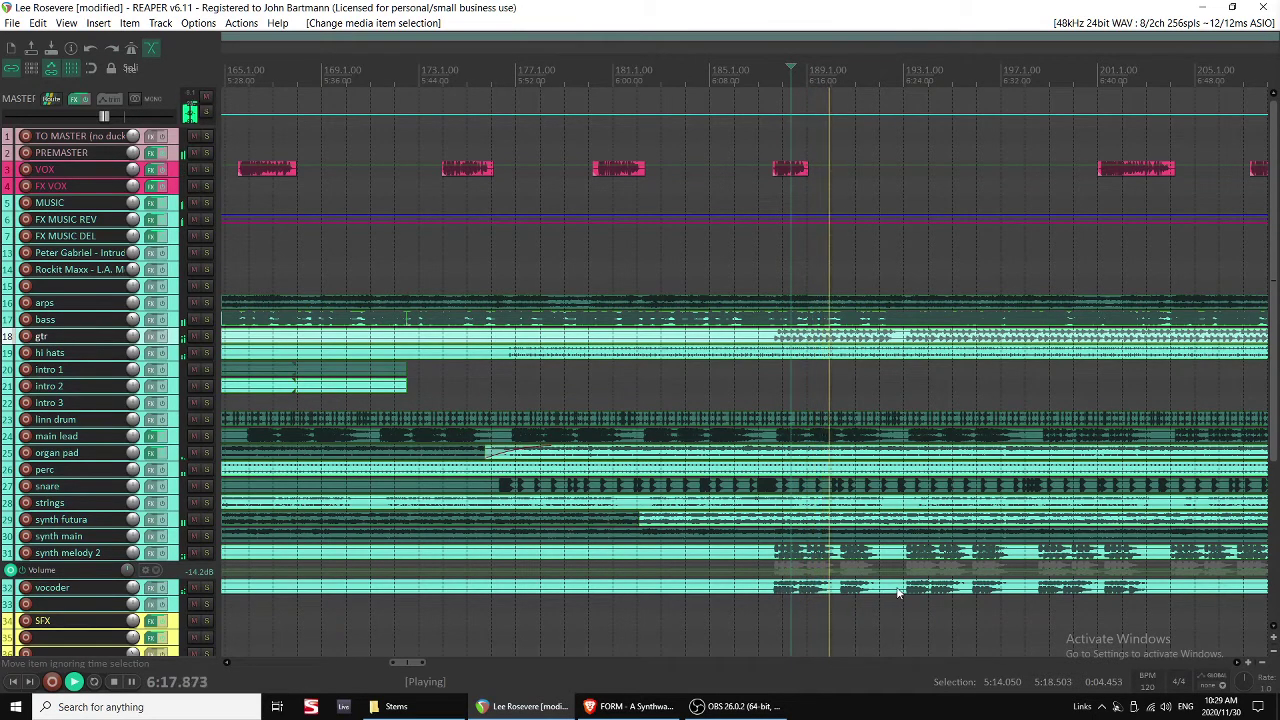
{"action": "key", "text": "s"}
{"action": "key", "text": "s"}
{"action": "left_click", "coordinate": [798, 590]}
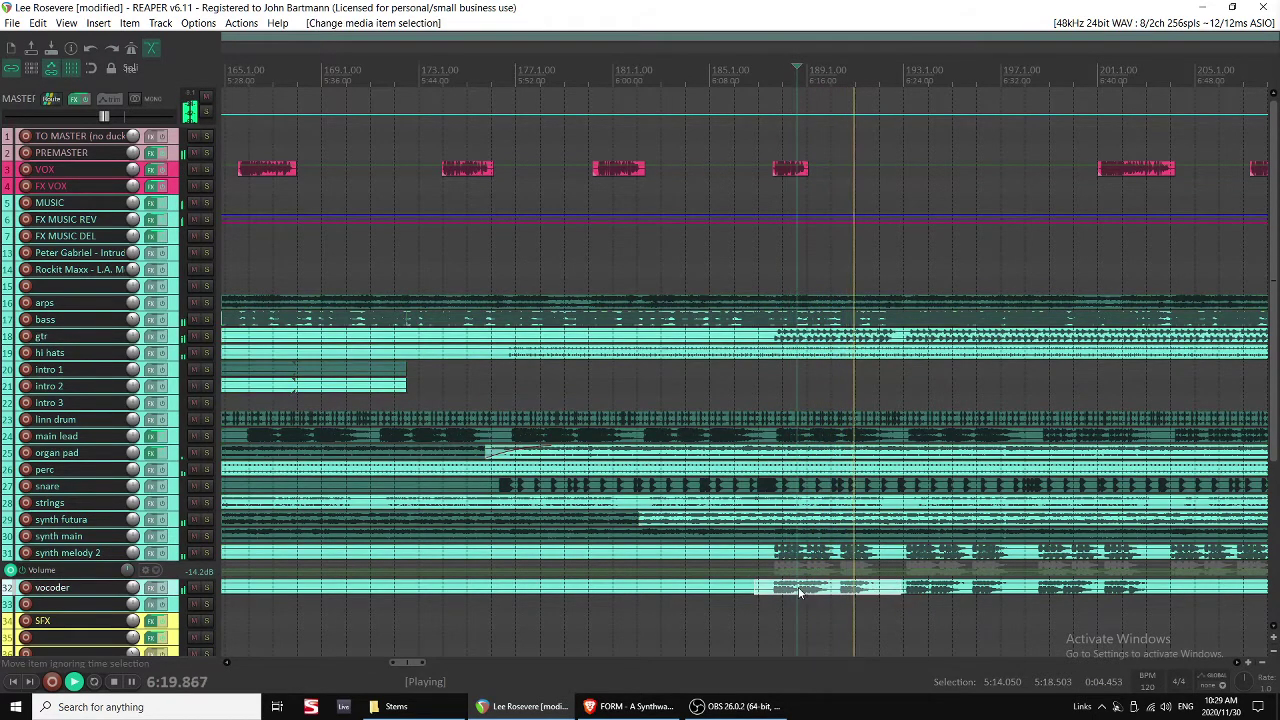
Toggle the mute on the split vocoder piece and mute the vocoder item just before it.
{"action": "key", "text": "m"}
{"action": "left_click", "coordinate": [724, 590]}
{"action": "key", "text": "m"}
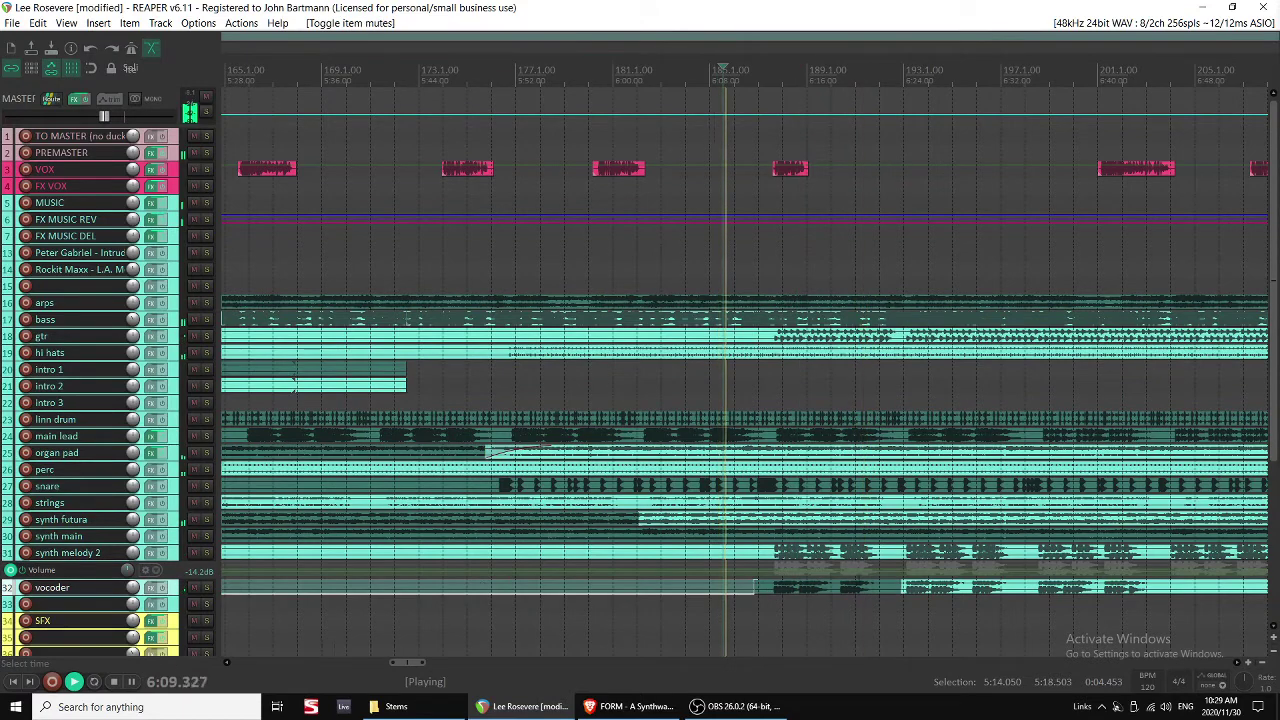
Undo the vocoder mutes and splits, the synth melody 2 envelope changes, the VOX clip move and the vocoder content slip.
{"action": "scroll", "coordinate": [846, 611], "scroll_direction": "down", "scroll_amount": 2}
{"action": "key", "text": "ctrl+z"}
{"action": "key", "text": "ctrl+z"}
{"action": "key", "text": "ctrl+z"}
{"action": "key", "text": "ctrl+z"}
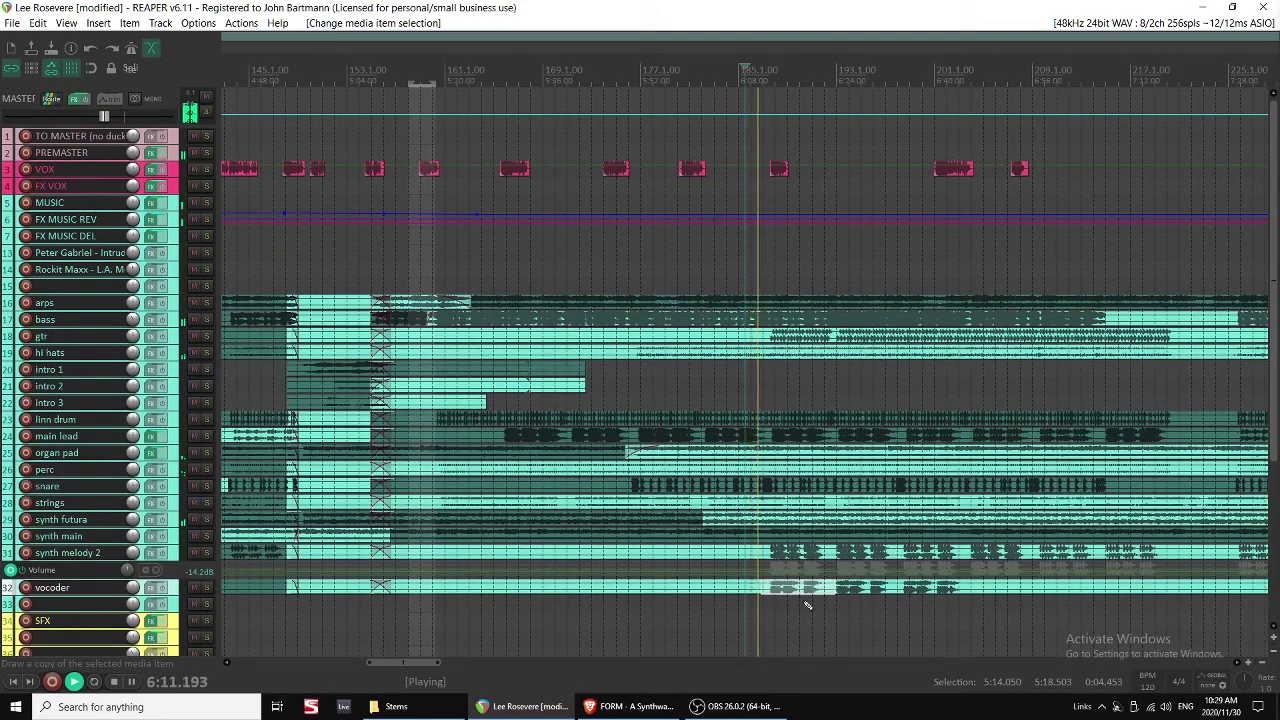
{"action": "key", "text": "s"}
{"action": "scroll", "coordinate": [808, 605], "scroll_direction": "down", "scroll_amount": 2}
{"action": "scroll", "coordinate": [828, 604], "scroll_direction": "down", "scroll_amount": 4}
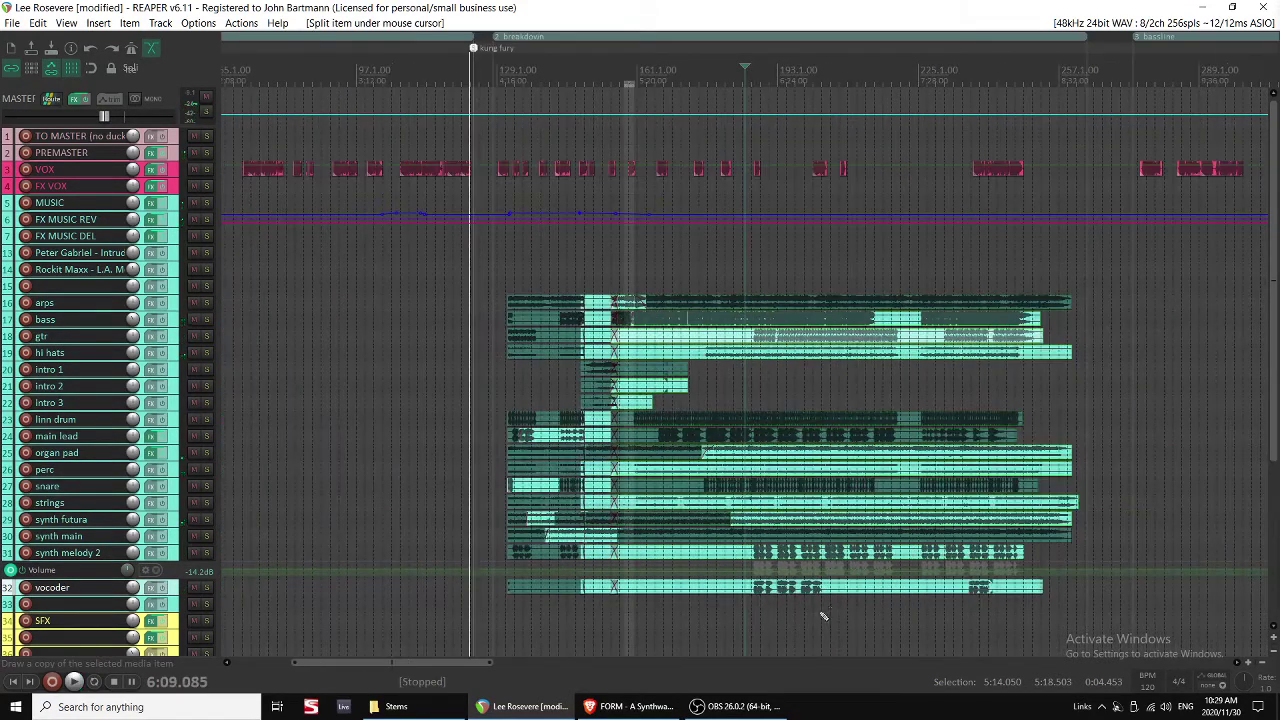
{"action": "key", "text": "ctrl+z"}
{"action": "key", "text": "ctrl+z"}
{"action": "key", "text": "ctrl+z"}
{"action": "key", "text": "ctrl+z"}
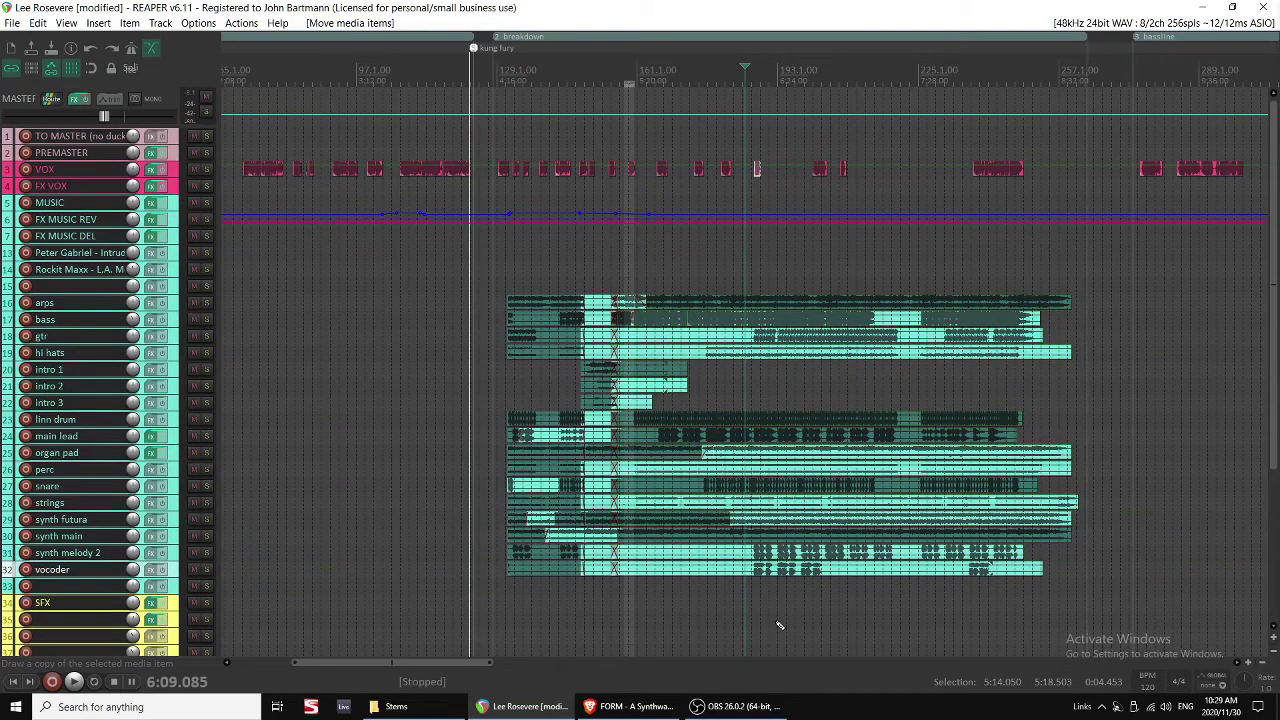
{"action": "key", "text": "ctrl+z"}
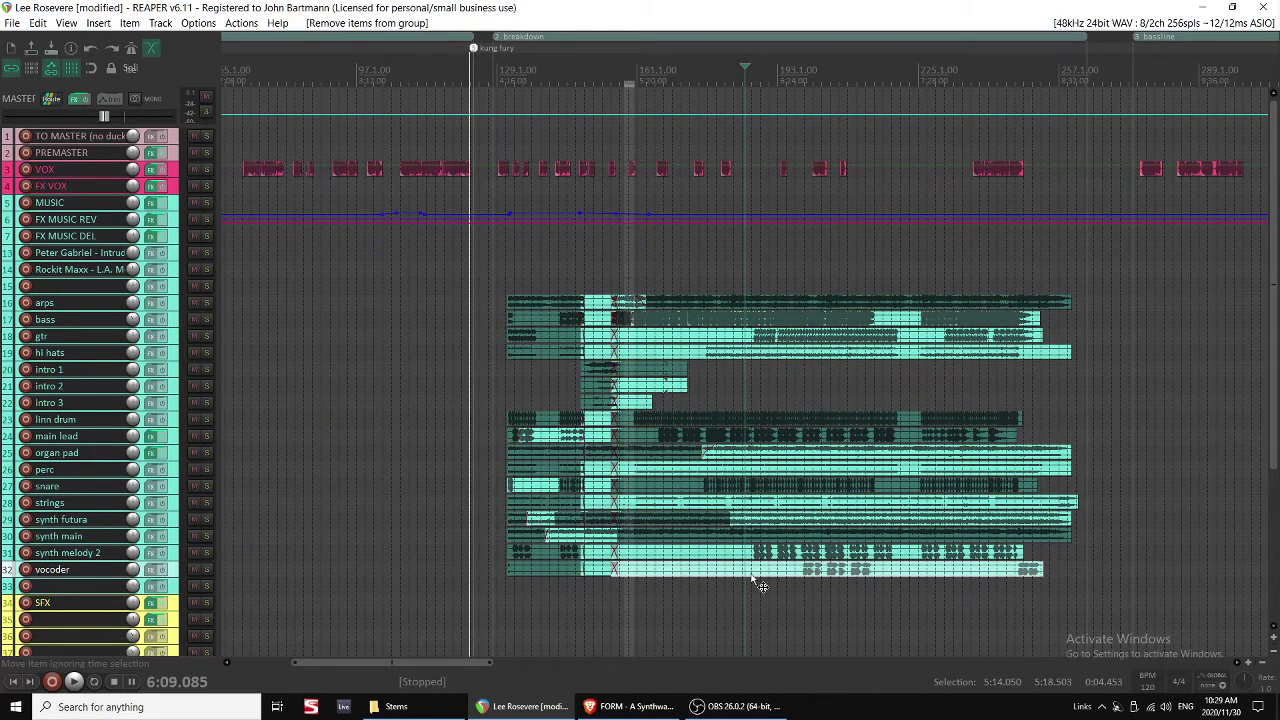
Play the passage and move the VOX clip at about 6:25 back to about 6:14.
{"action": "key", "text": "space"}
{"action": "scroll", "coordinate": [760, 585], "scroll_direction": "up", "scroll_amount": 5}
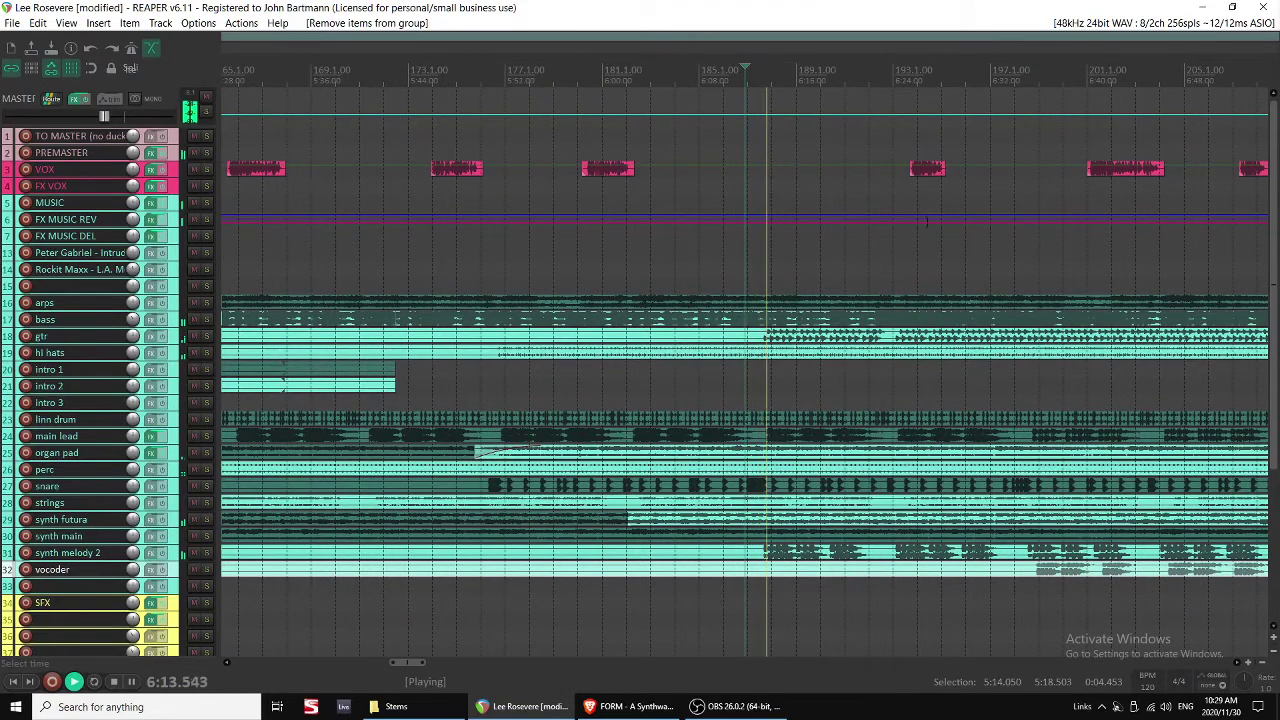
{"action": "left_click_drag", "start_coordinate": [925, 180], "coordinate": [786, 178]}
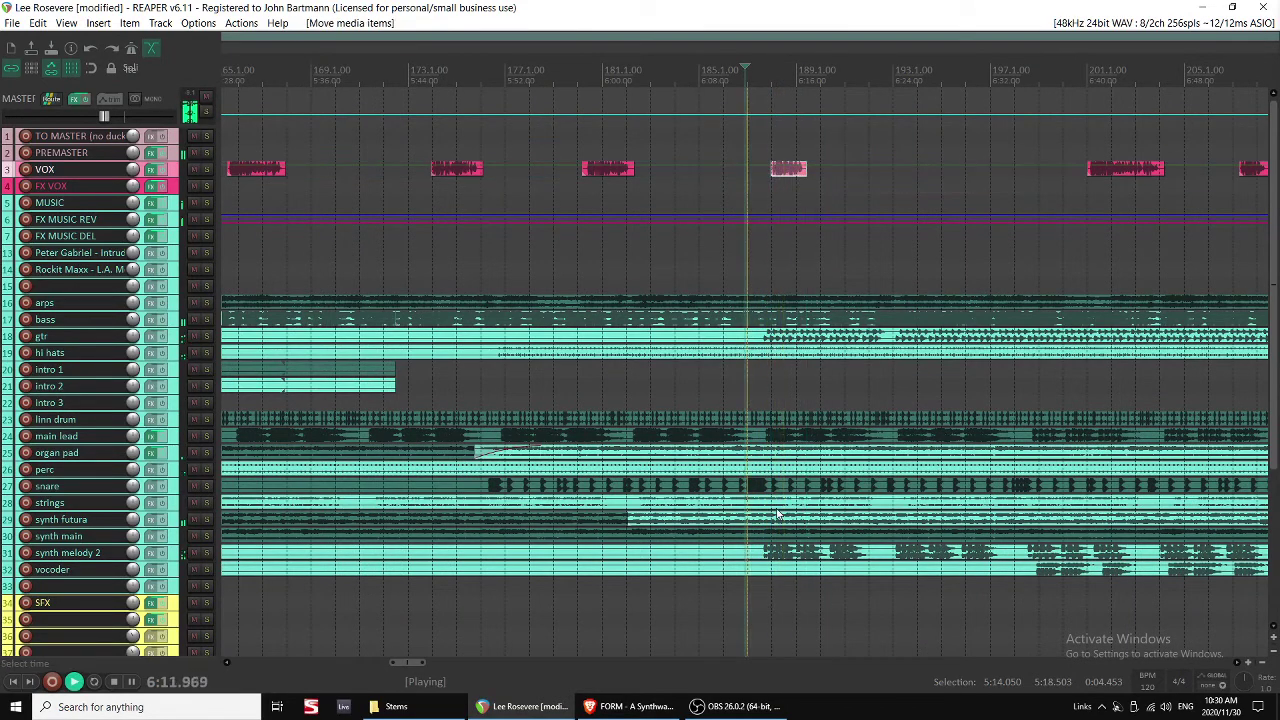
Mute the synth melody 2 item that contains the phrases after 6:12 and save the project.
{"action": "left_click", "coordinate": [786, 556]}
{"action": "key", "text": "alt+m"}
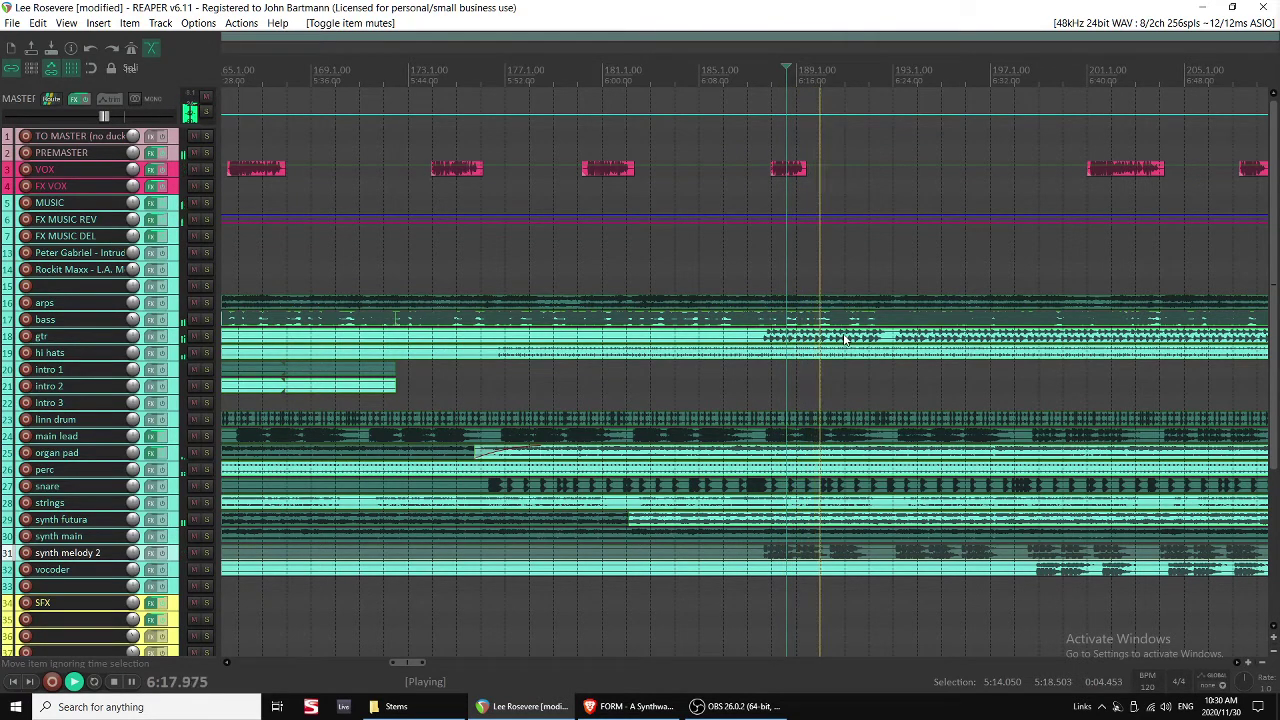
{"action": "scroll", "coordinate": [800, 338], "scroll_direction": "right", "scroll_amount": 2}
{"action": "key", "text": "ctrl+s"}
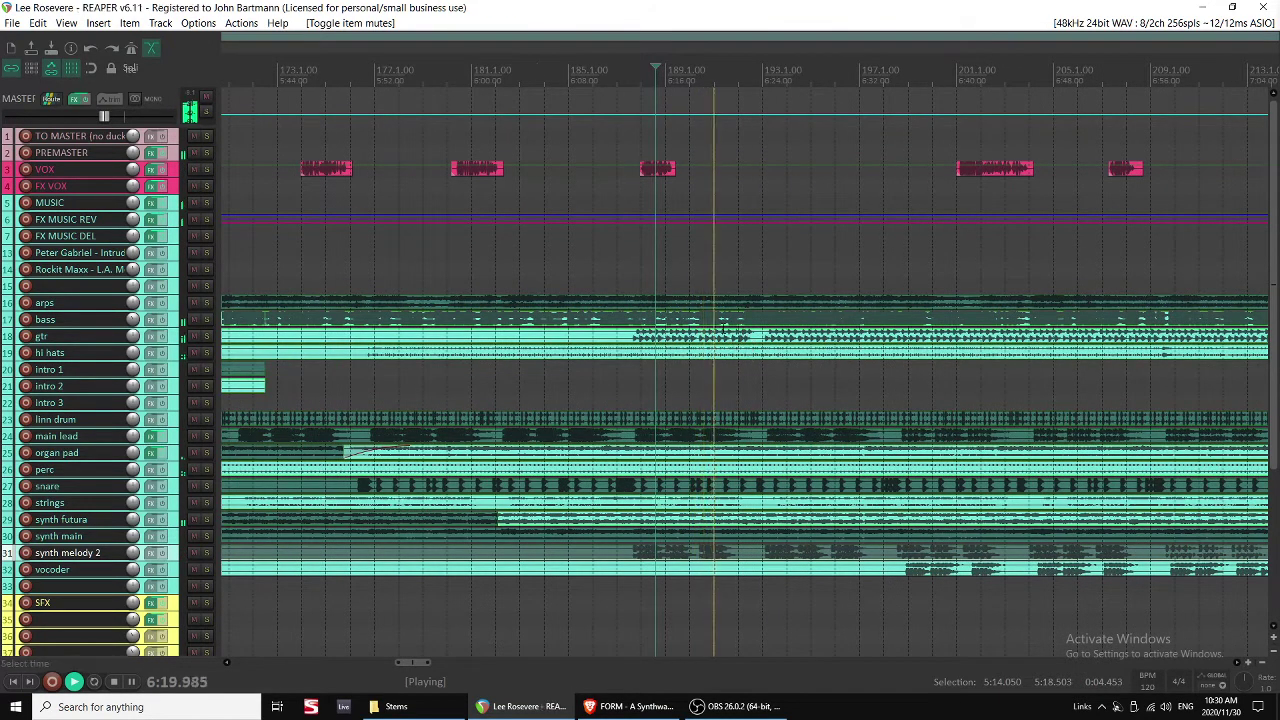
Move the long VOX clip from about 6:40 back to about 6:29 and replay the passage before it.
{"action": "left_click", "coordinate": [723, 322]}
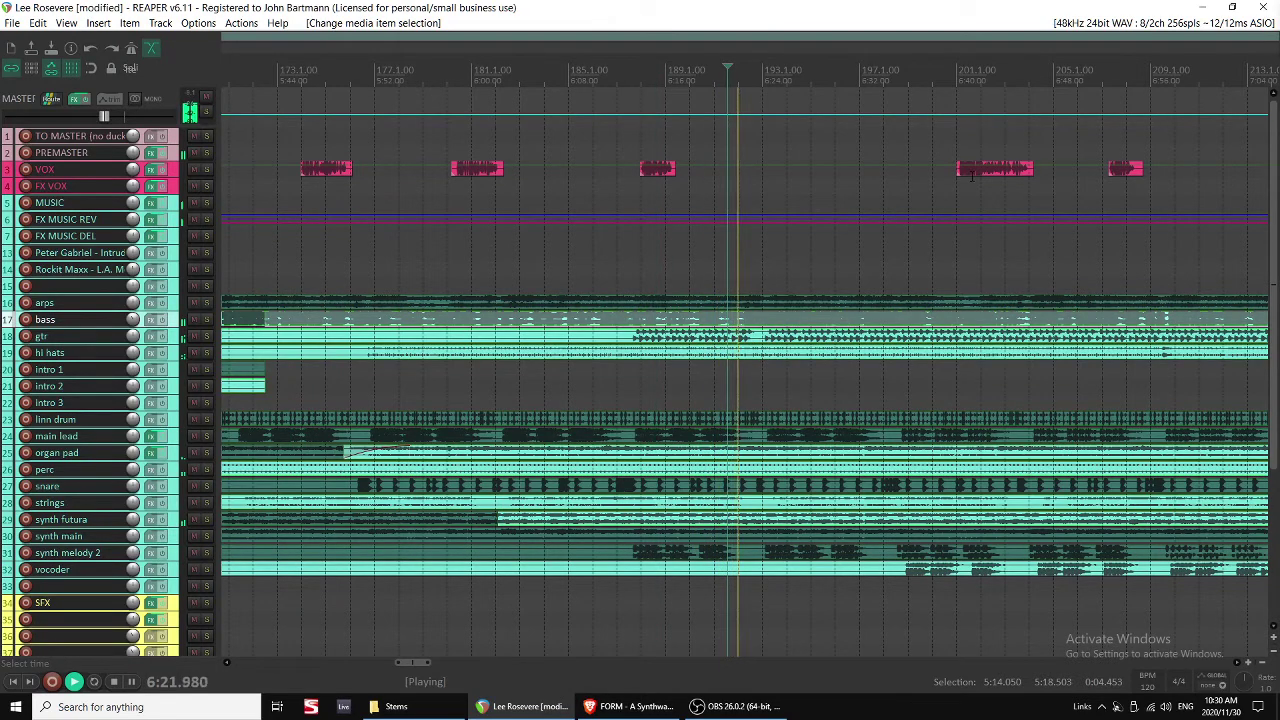
{"action": "left_click_drag", "start_coordinate": [971, 173], "coordinate": [876, 182]}
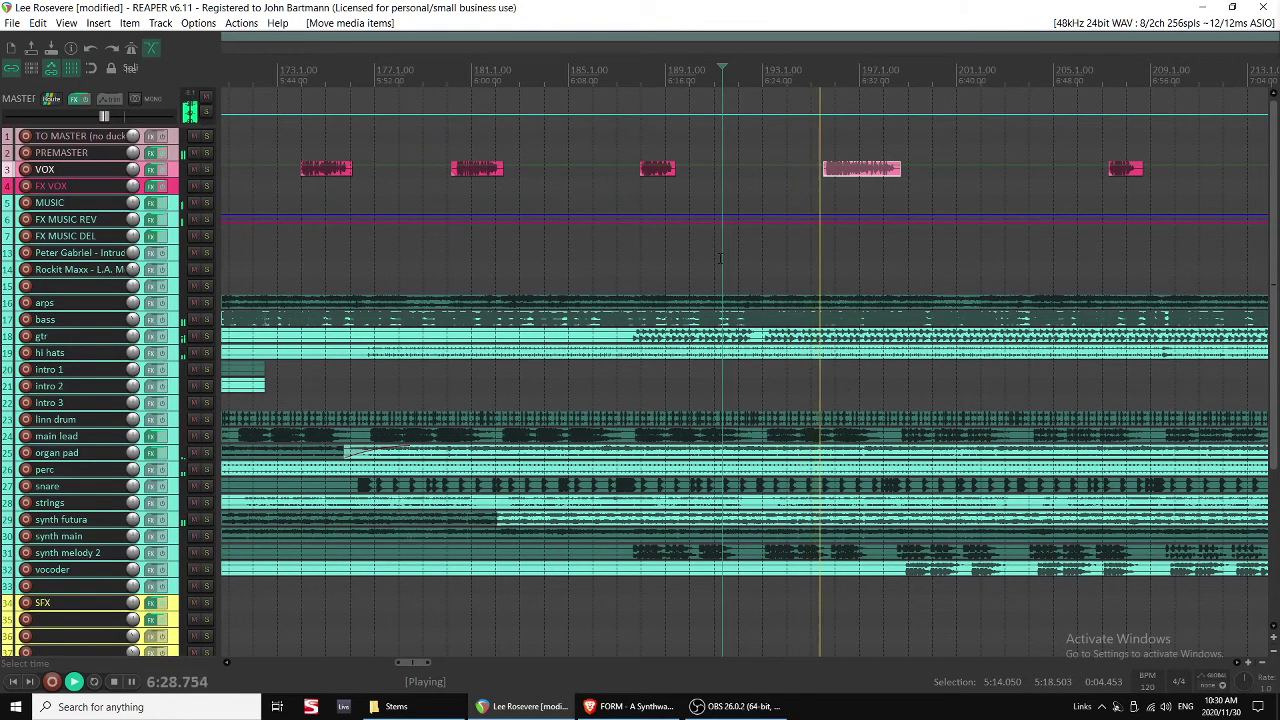
{"action": "left_click", "coordinate": [629, 263]}
{"action": "key", "text": "space"}
Slip the vocoder item's contents earlier so its first phrase starts at about 6:24.
{"action": "scroll", "coordinate": [935, 235], "scroll_direction": "right", "scroll_amount": 3}
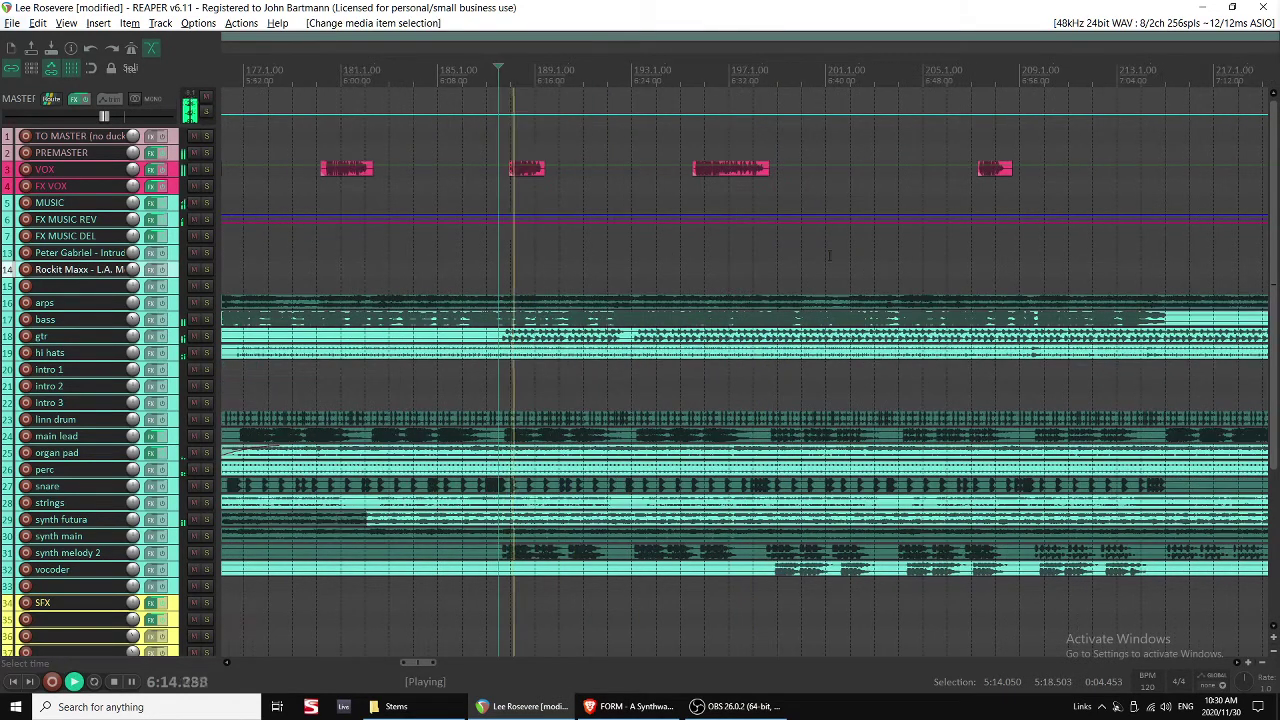
{"action": "left_click", "coordinate": [707, 170]}
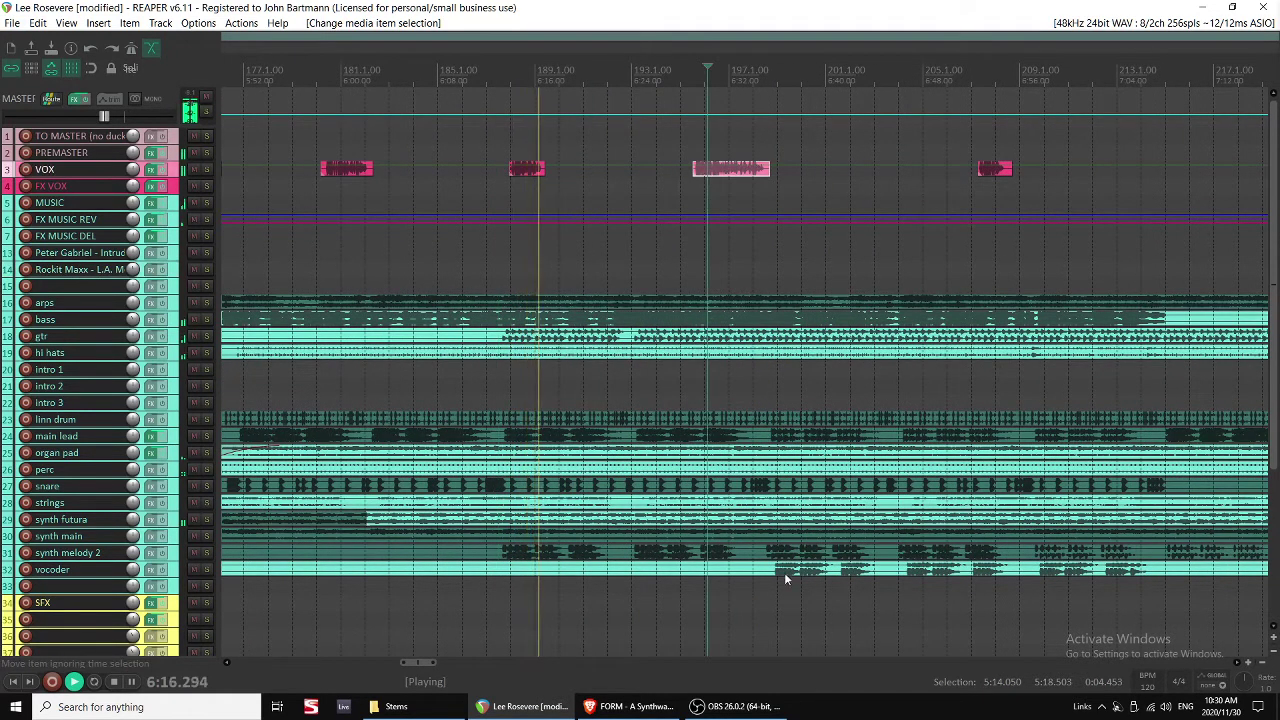
{"action": "left_click_drag", "start_coordinate": [797, 572], "coordinate": [683, 584]}
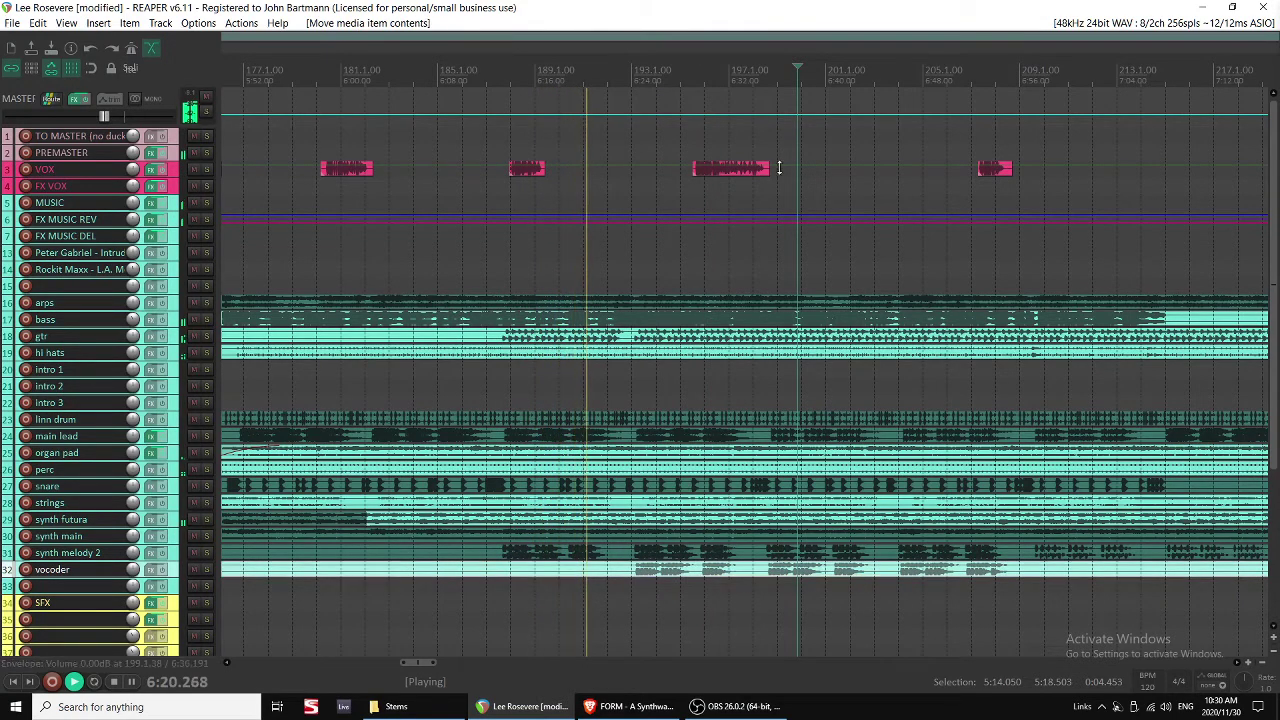
Try the long VOX clip at about 6:23 and at about 6:26 against the vocoder phrases.
{"action": "left_click_drag", "start_coordinate": [745, 177], "coordinate": [671, 177]}
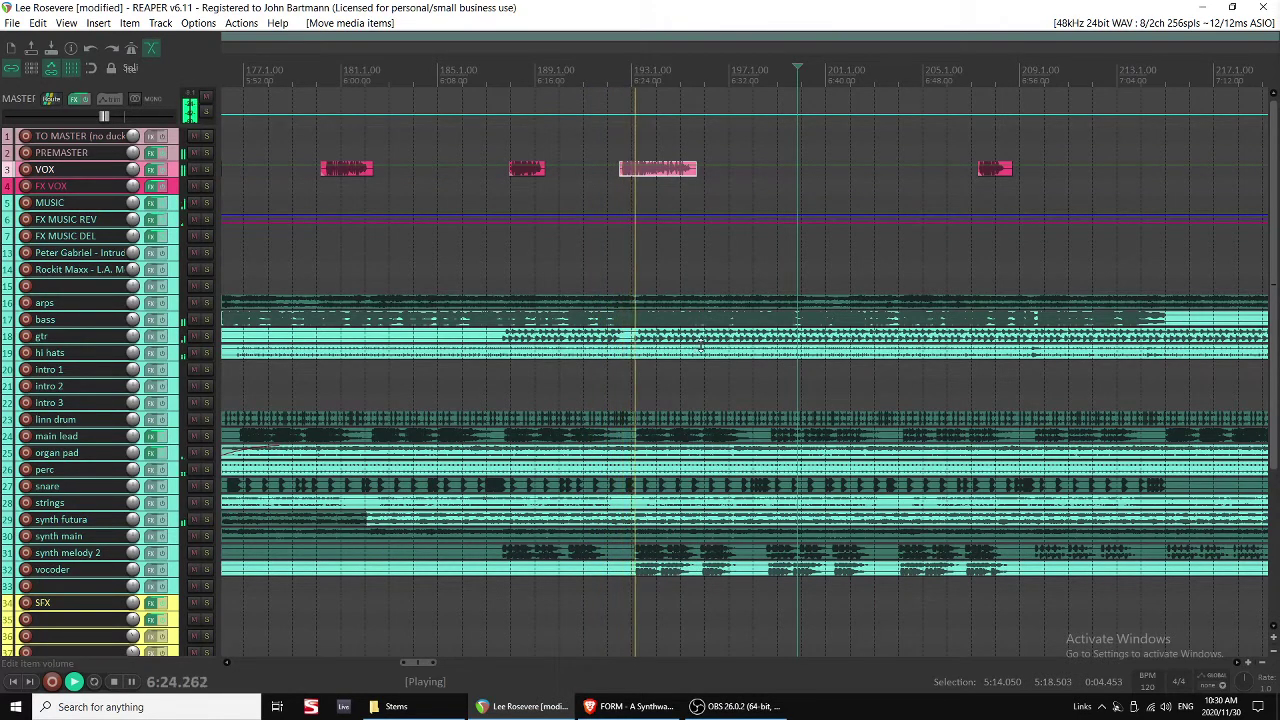
{"action": "scroll", "coordinate": [849, 314], "scroll_direction": "down", "scroll_amount": 2}
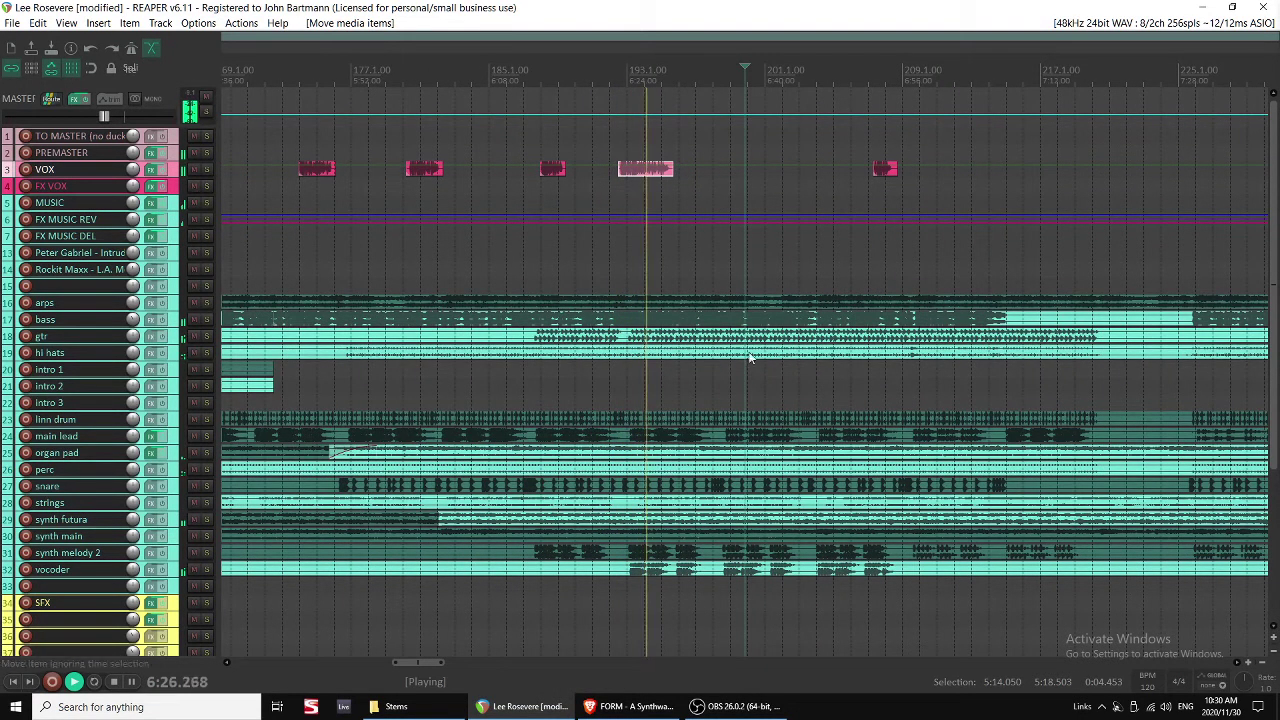
{"action": "left_click", "coordinate": [703, 577]}
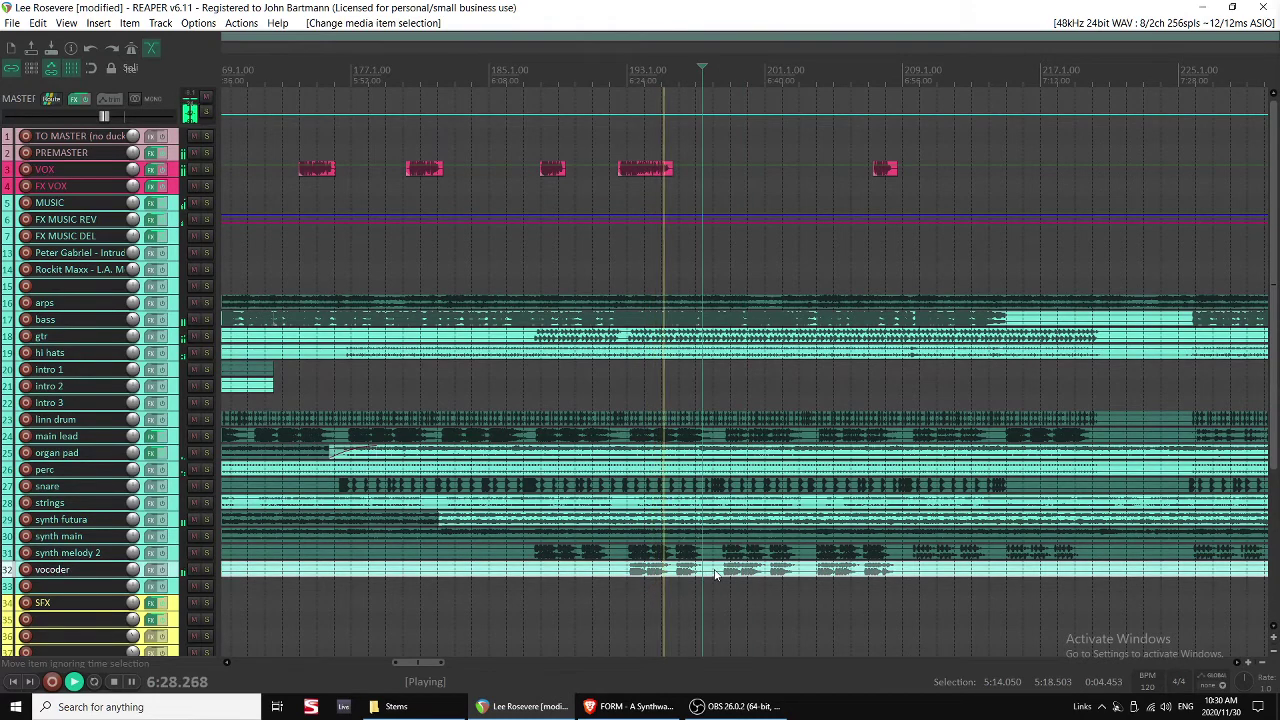
{"action": "left_click_drag", "start_coordinate": [652, 170], "coordinate": [680, 170]}
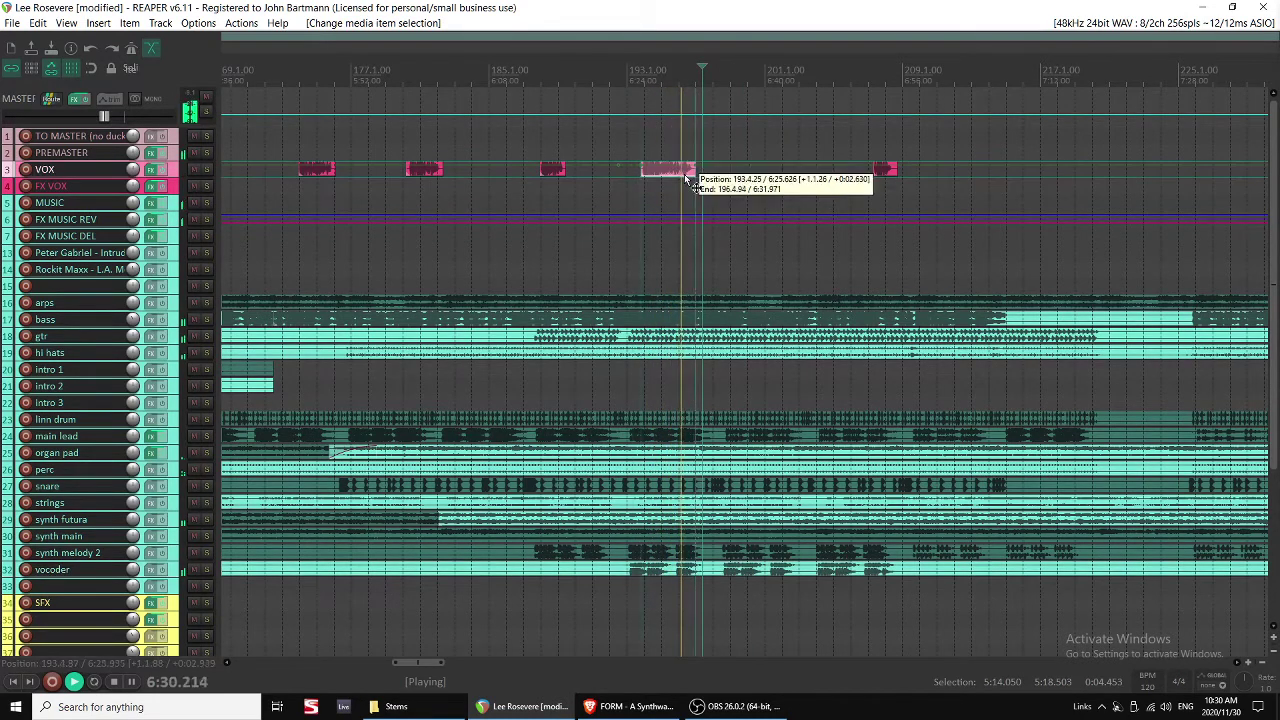
{"action": "left_click", "coordinate": [675, 570]}
Slip the vocoder contents slightly earlier to line up with synth melody 2 and replay from about 6:24.
{"action": "key", "text": "space"}
{"action": "scroll", "coordinate": [682, 572], "scroll_direction": "up", "scroll_amount": 5}
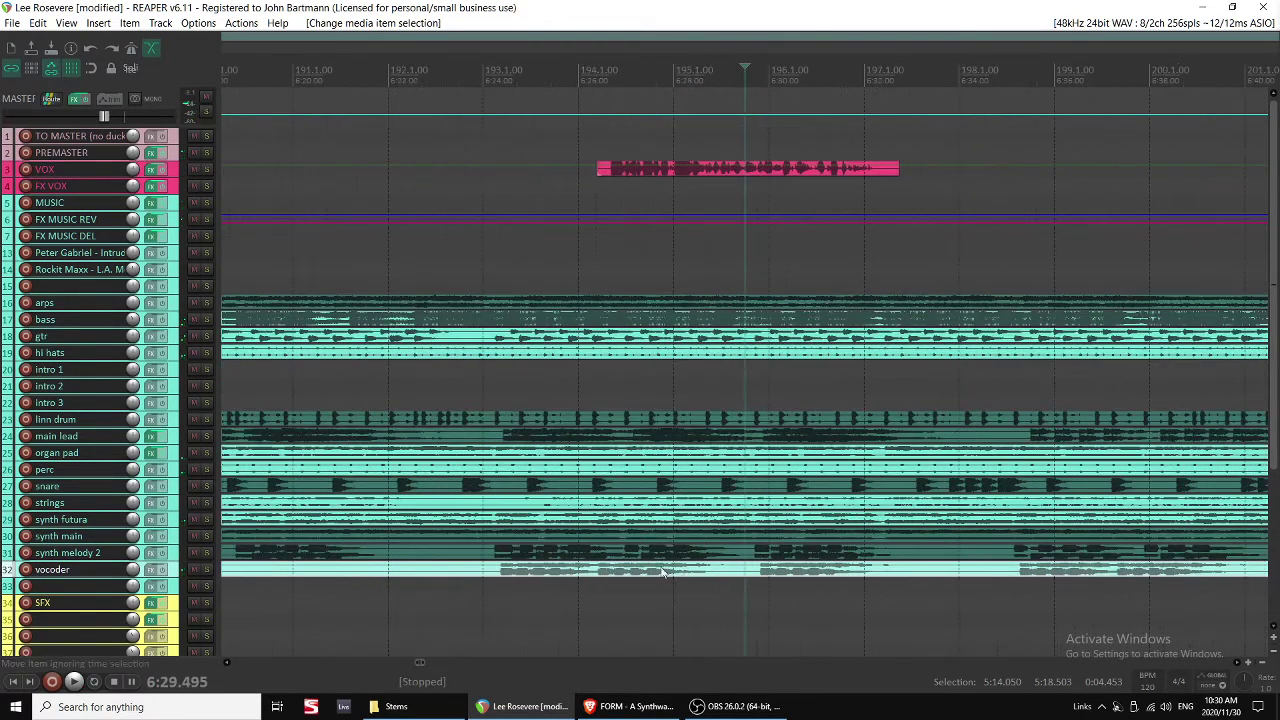
{"action": "left_click_drag", "start_coordinate": [626, 569], "coordinate": [616, 569]}
{"action": "left_click", "coordinate": [644, 574]}
{"action": "key", "text": "space"}
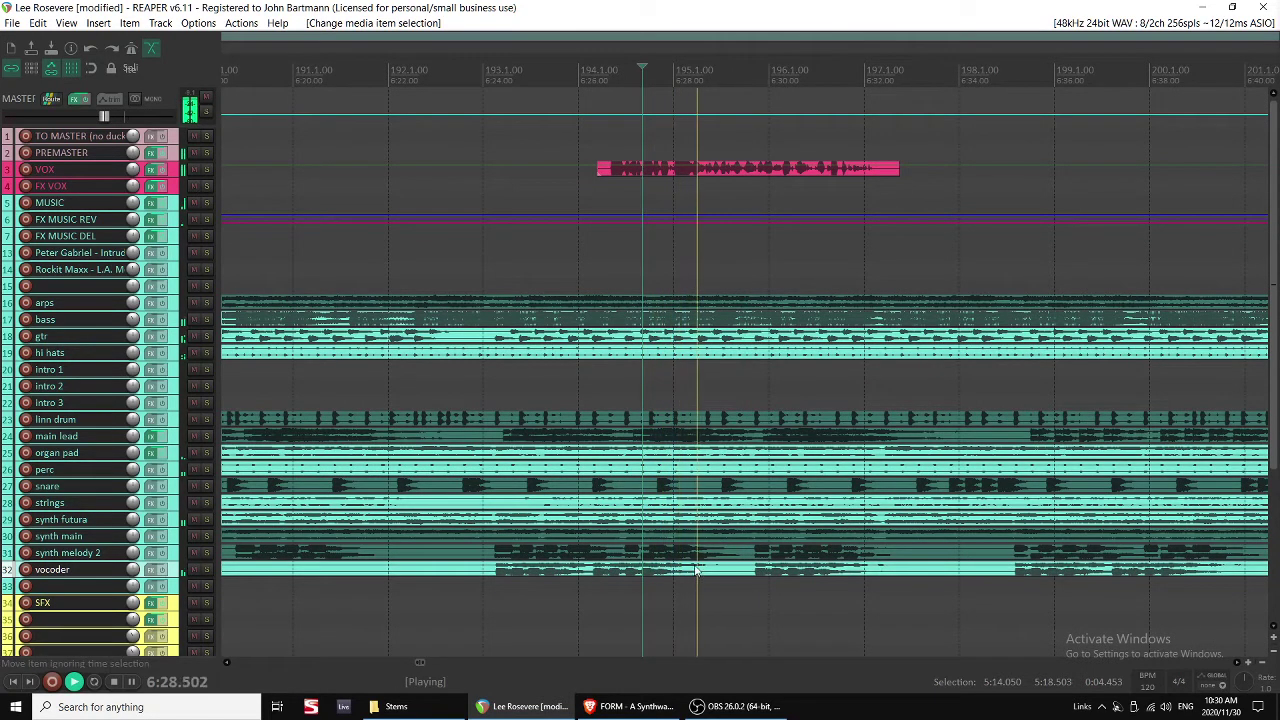
{"action": "left_click", "coordinate": [497, 572]}
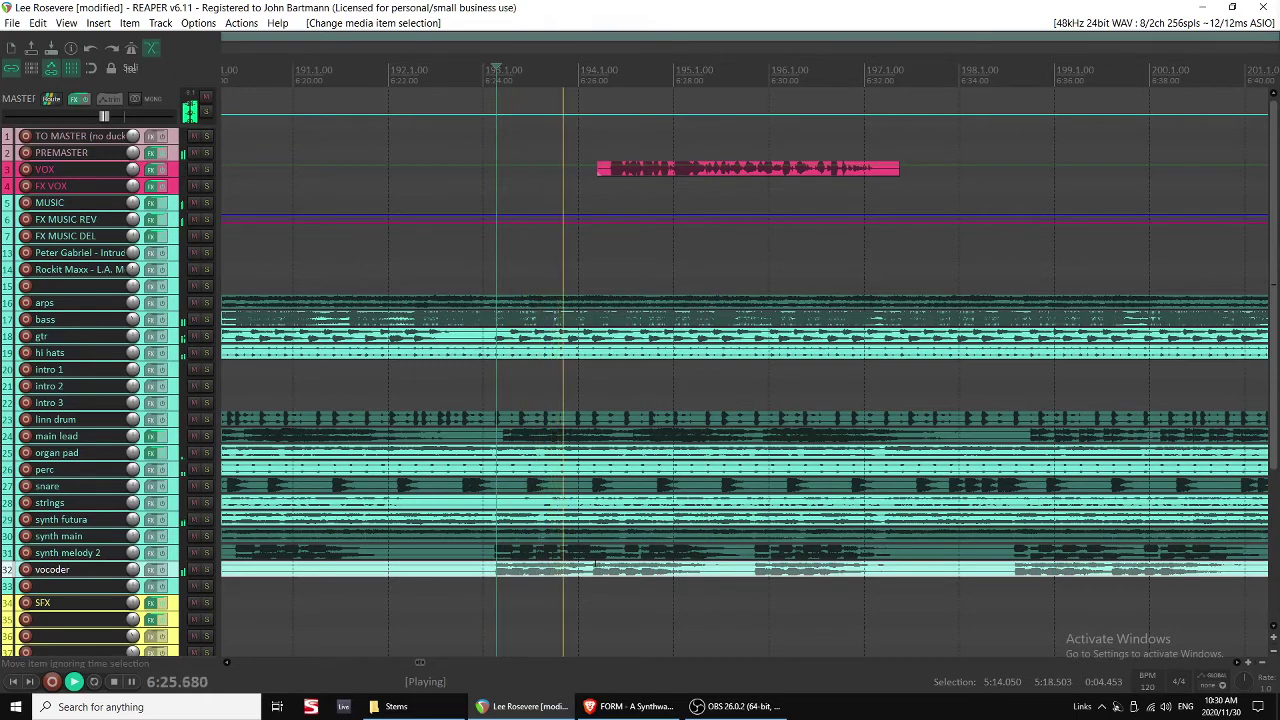
{"action": "scroll", "coordinate": [595, 566], "scroll_direction": "down", "scroll_amount": 4}
{"action": "key", "text": "space"}
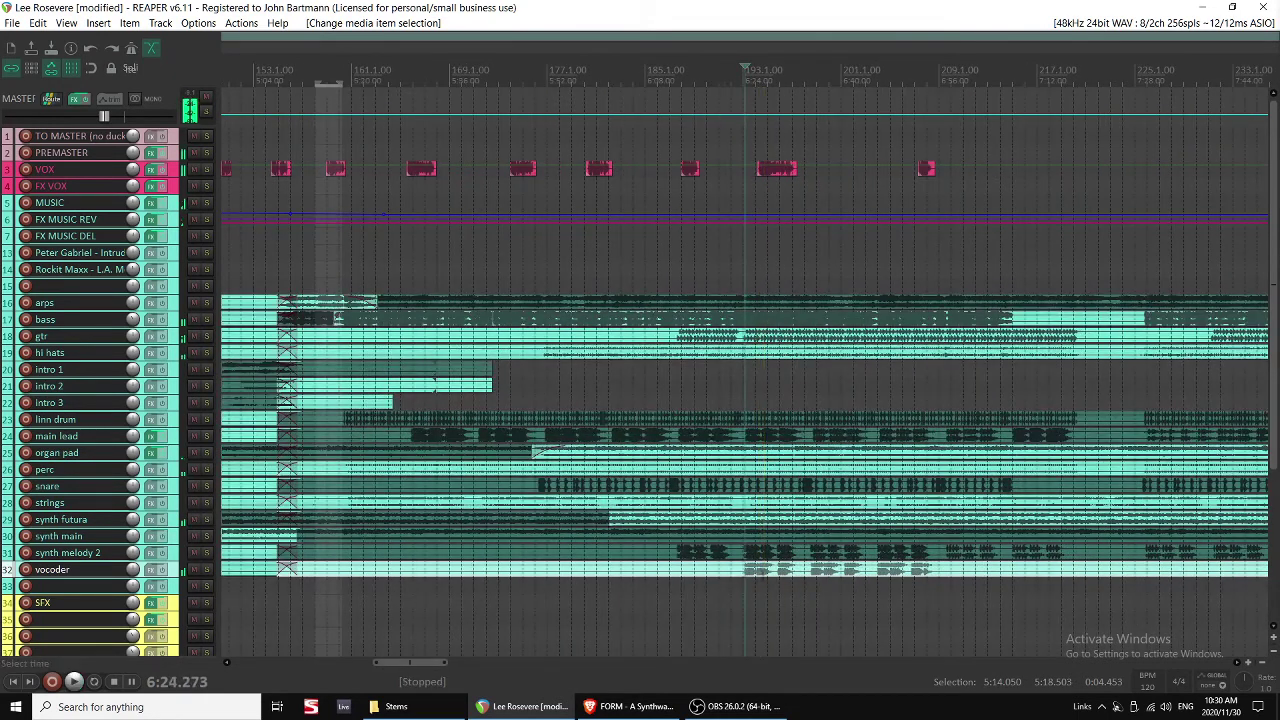
Undo the vocoder content slips and the latest moves of the long VOX clip.
{"action": "key", "text": "ctrl+z"}
{"action": "key", "text": "ctrl+z"}
{"action": "key", "text": "ctrl+z"}
{"action": "key", "text": "ctrl+z"}
{"action": "key", "text": "ctrl+z"}
{"action": "key", "text": "ctrl+z"}
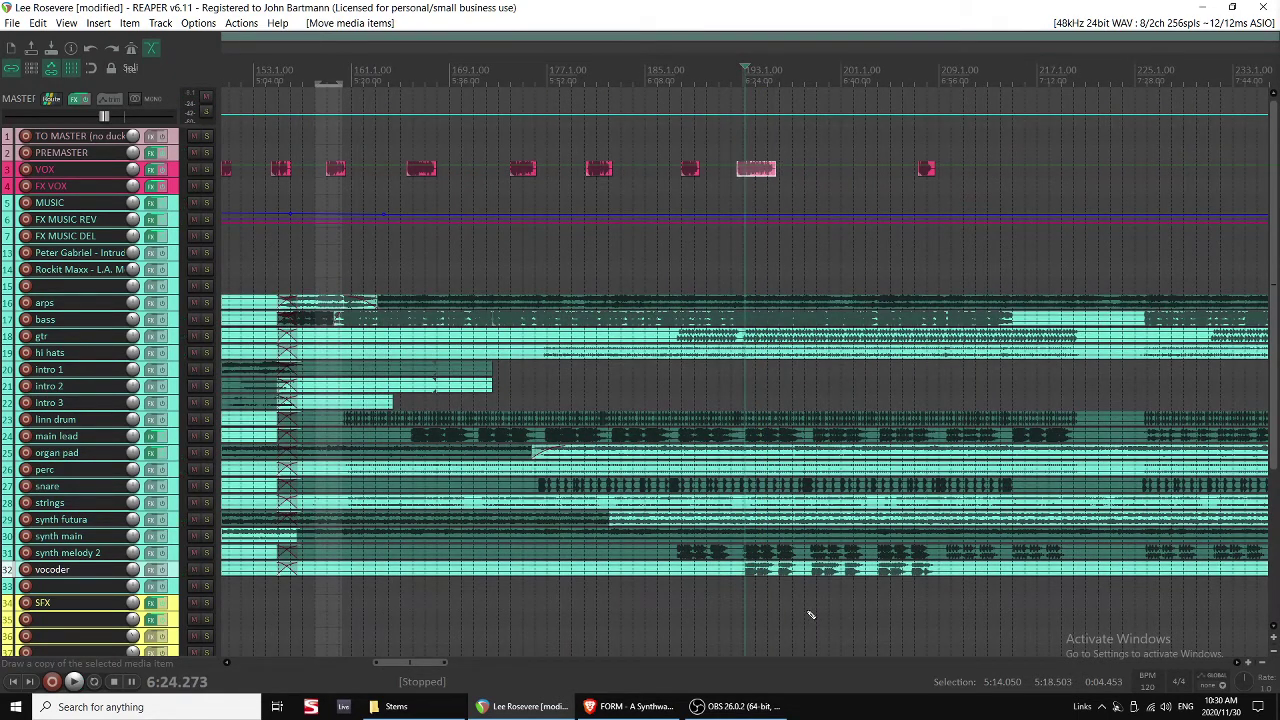
{"action": "key", "text": "ctrl+z"}
{"action": "key", "text": "ctrl+z"}
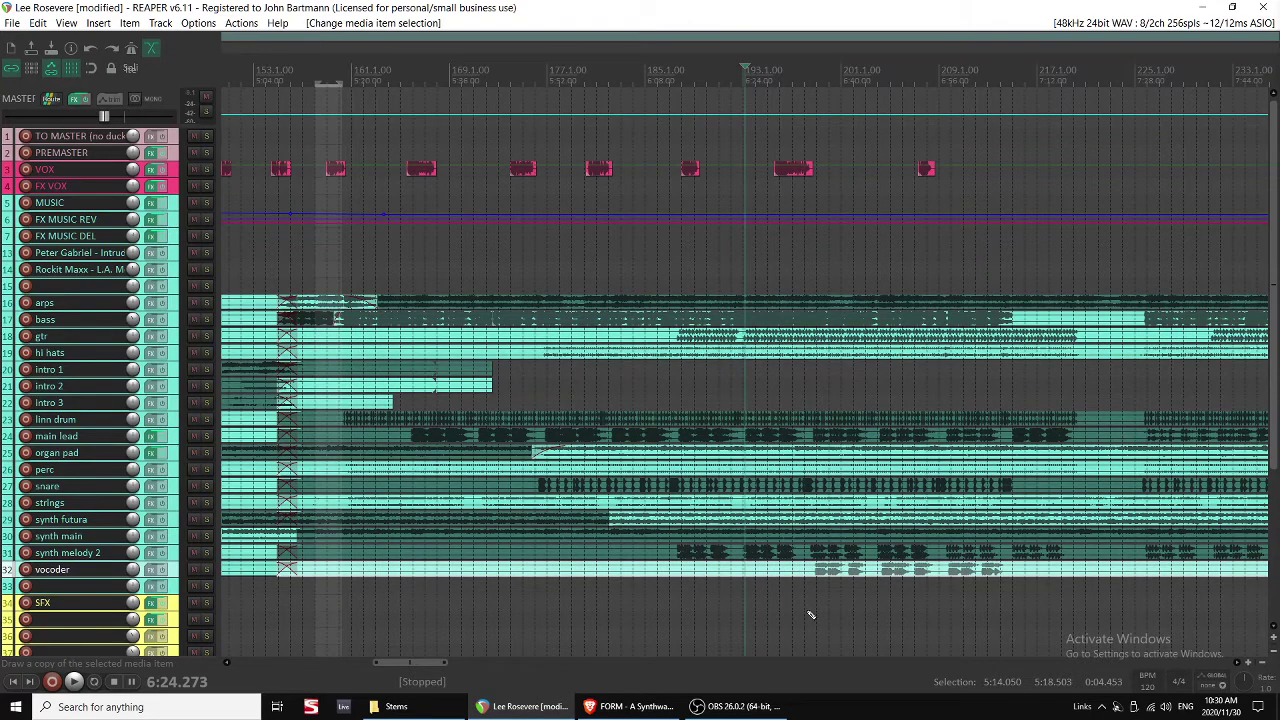
Play the vocoder entrance that follows the long VOX clip.
{"action": "key", "text": "space"}
{"action": "scroll", "coordinate": [805, 570], "scroll_direction": "up", "scroll_amount": 3}
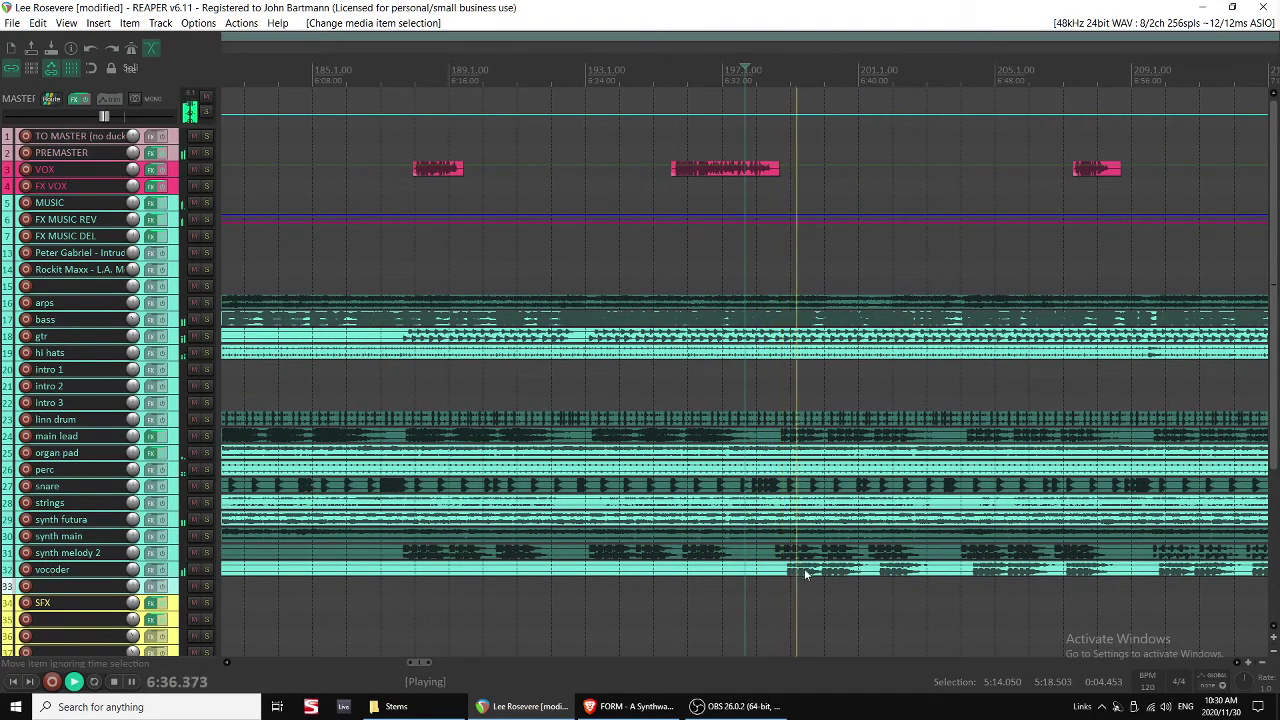
{"action": "scroll", "coordinate": [805, 570], "scroll_direction": "down", "scroll_amount": 3}
{"action": "scroll", "coordinate": [842, 574], "scroll_direction": "down", "scroll_amount": 1}
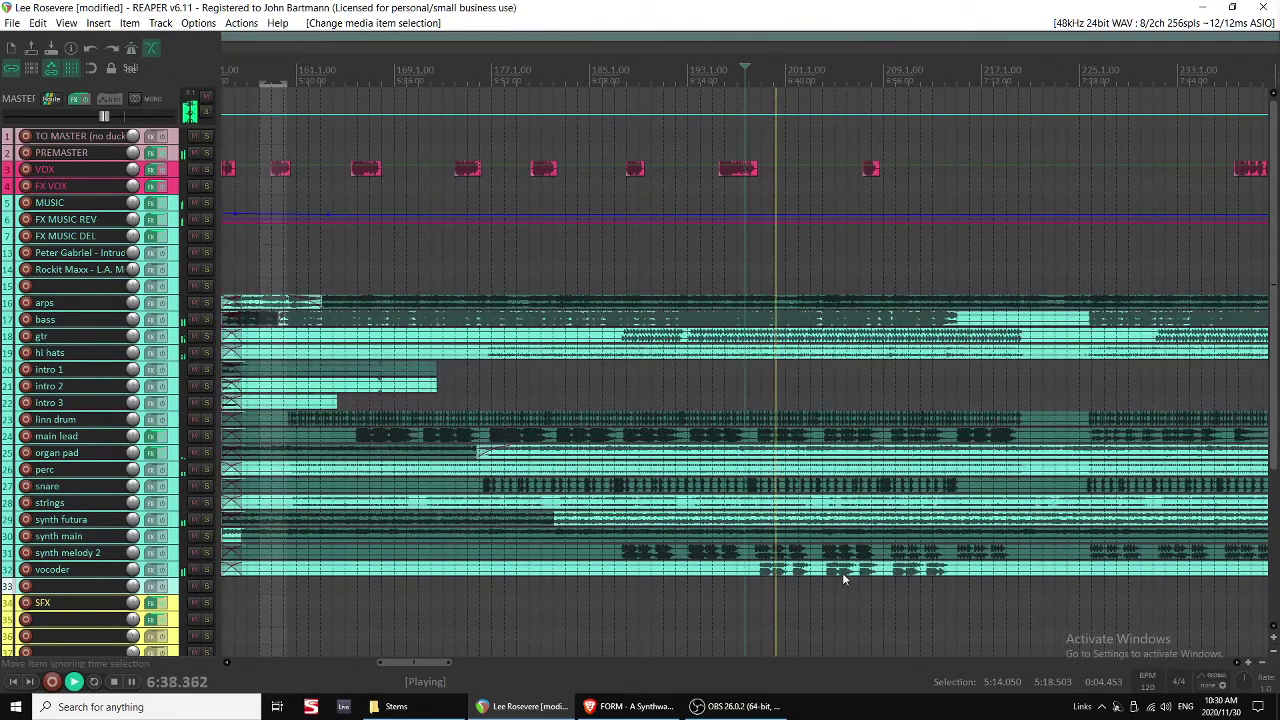
{"action": "key", "text": "space"}
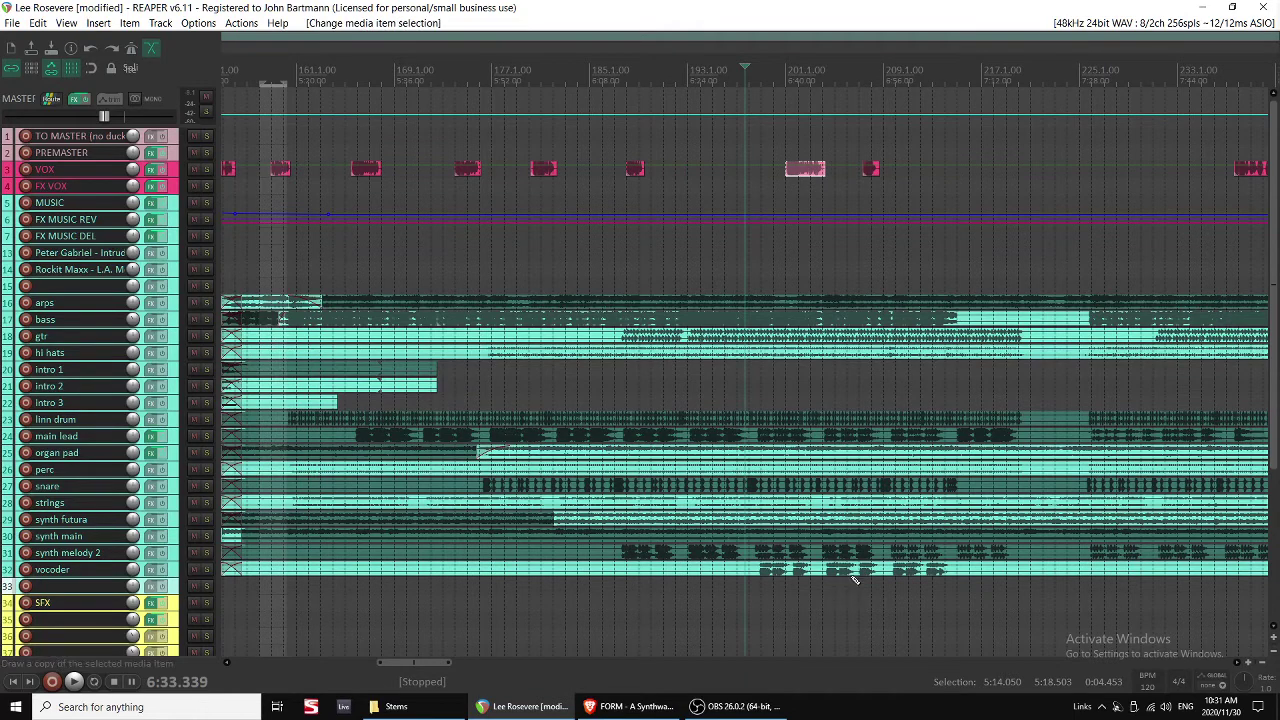
Step back through the recent edits and redo them, restoring the long VOX clip to about 6:29.
{"action": "key", "text": "ctrl+F6"}
{"action": "key", "text": "ctrl+z"}
{"action": "key", "text": "ctrl+z"}
{"action": "key", "text": "ctrl+z"}
{"action": "key", "text": "ctrl+z"}
{"action": "key", "text": "ctrl+z"}
{"action": "key", "text": "ctrl+z"}
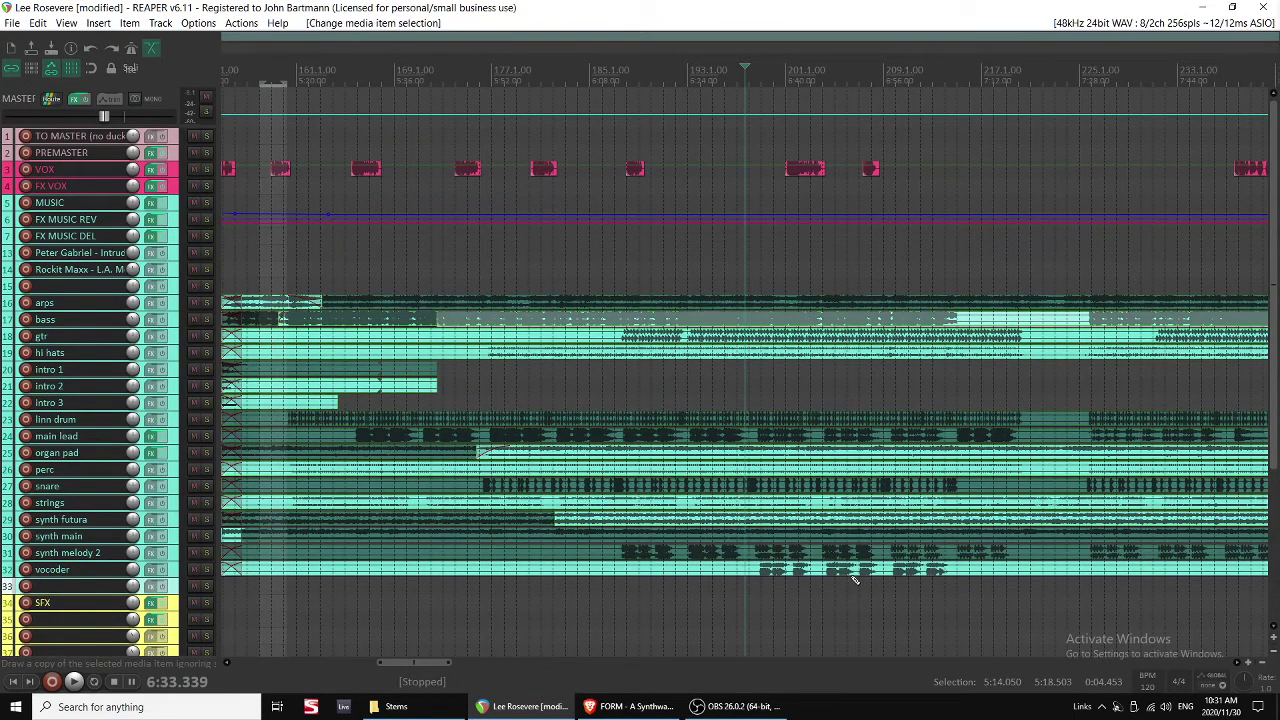
{"action": "key", "text": "ctrl+shift+z"}
{"action": "key", "text": "ctrl+shift+z"}
{"action": "key", "text": "ctrl+shift+z"}
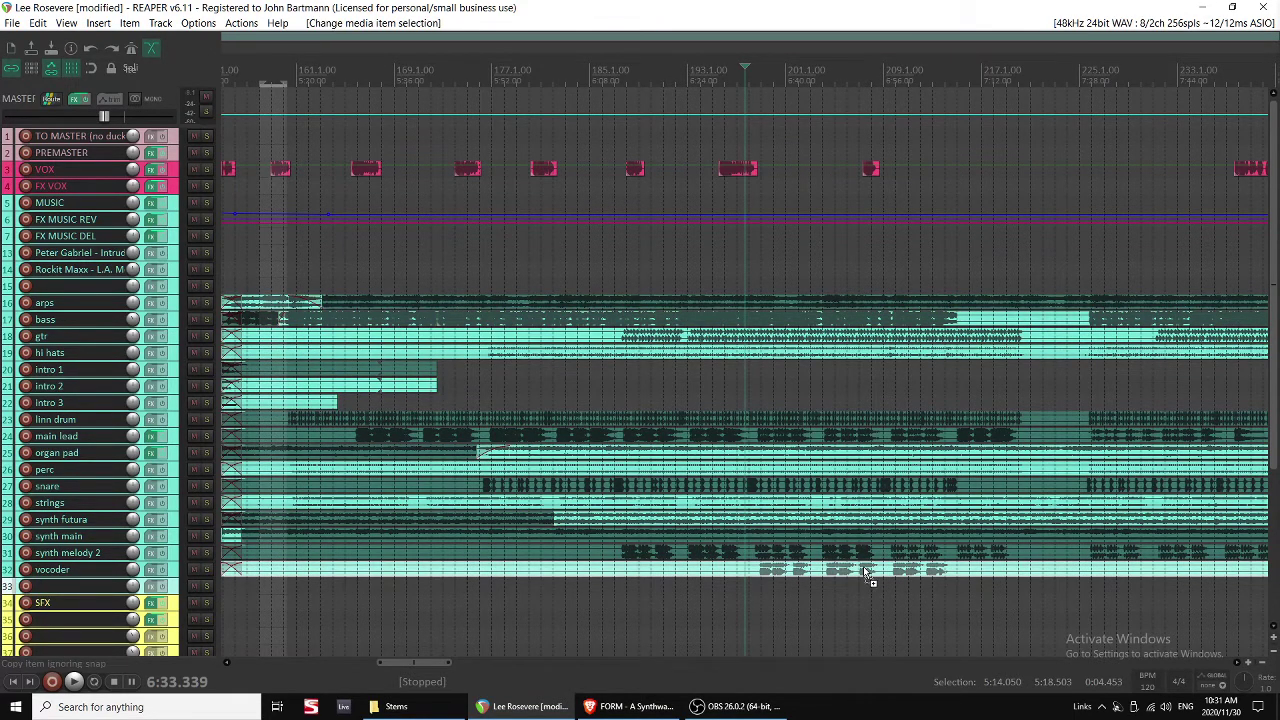
Select the vocoder item and replay its entrance from about 6:33.
{"action": "left_click", "coordinate": [837, 570]}
{"action": "left_click", "coordinate": [745, 570]}
{"action": "key", "text": "space"}
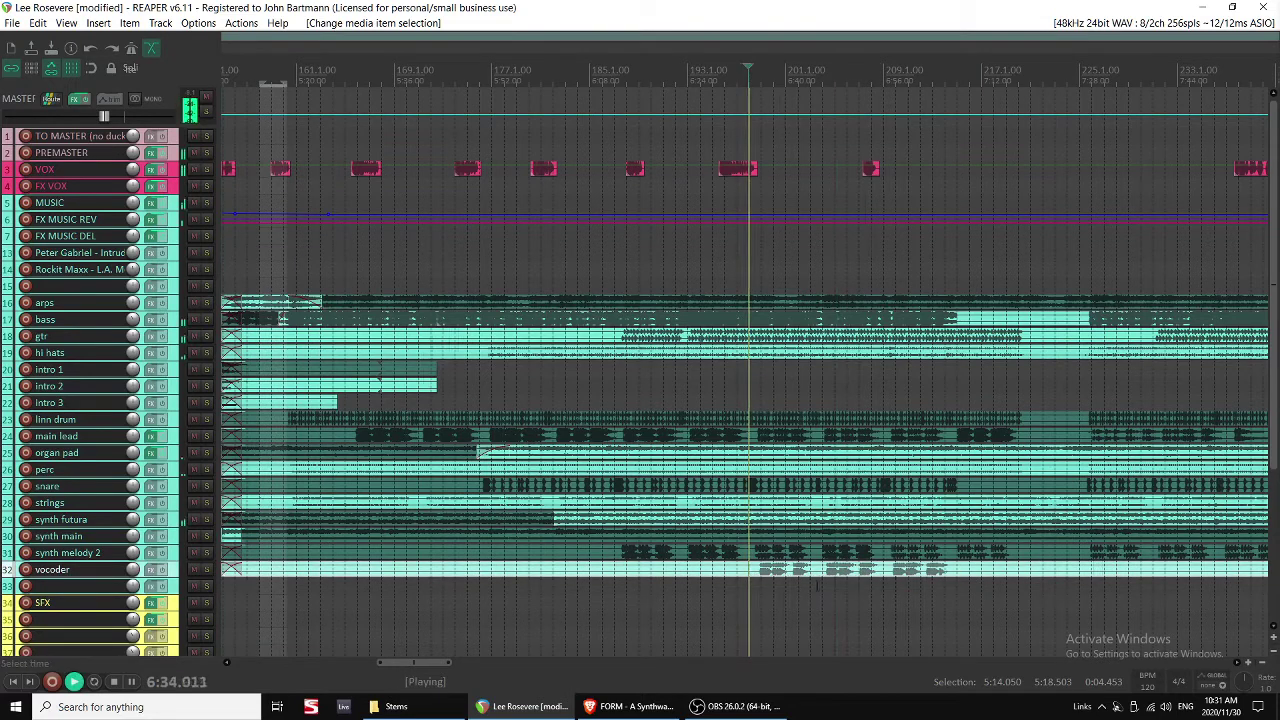
{"action": "scroll", "coordinate": [743, 570], "scroll_direction": "down", "scroll_amount": 3}
{"action": "scroll", "coordinate": [1040, 570], "scroll_direction": "left", "scroll_amount": 3}
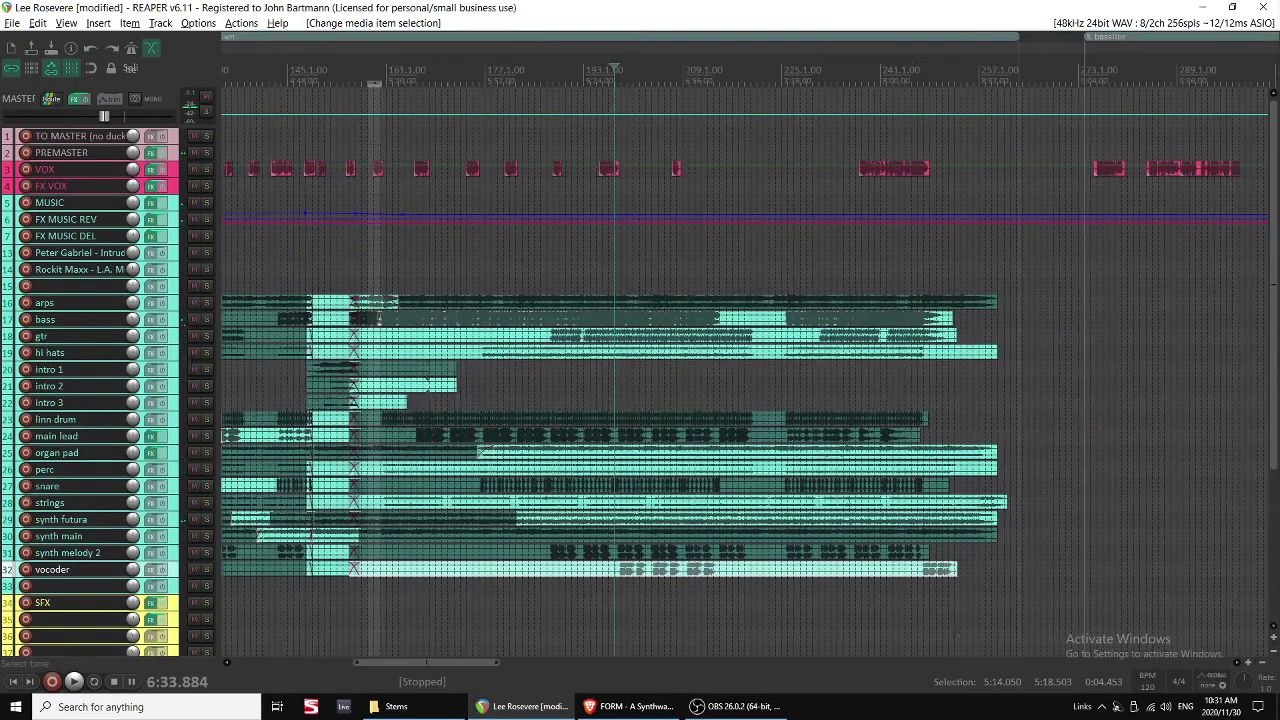
Switch to the Stems folder and insert the selected stem files on the existing stem tracks in the bassline section.
{"action": "scroll", "coordinate": [695, 562], "scroll_direction": "down", "scroll_amount": 2}
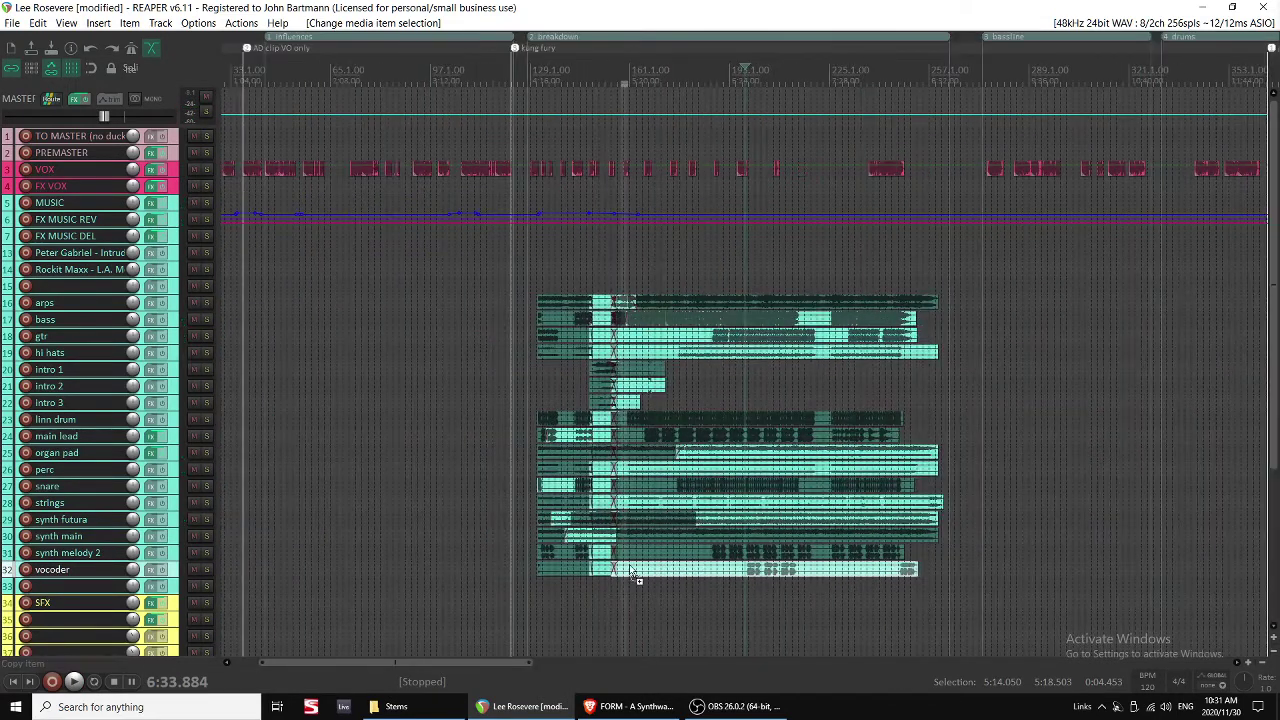
{"action": "left_click_drag", "start_coordinate": [878, 610], "coordinate": [633, 294]}
{"action": "key", "text": "alt+Tab"}
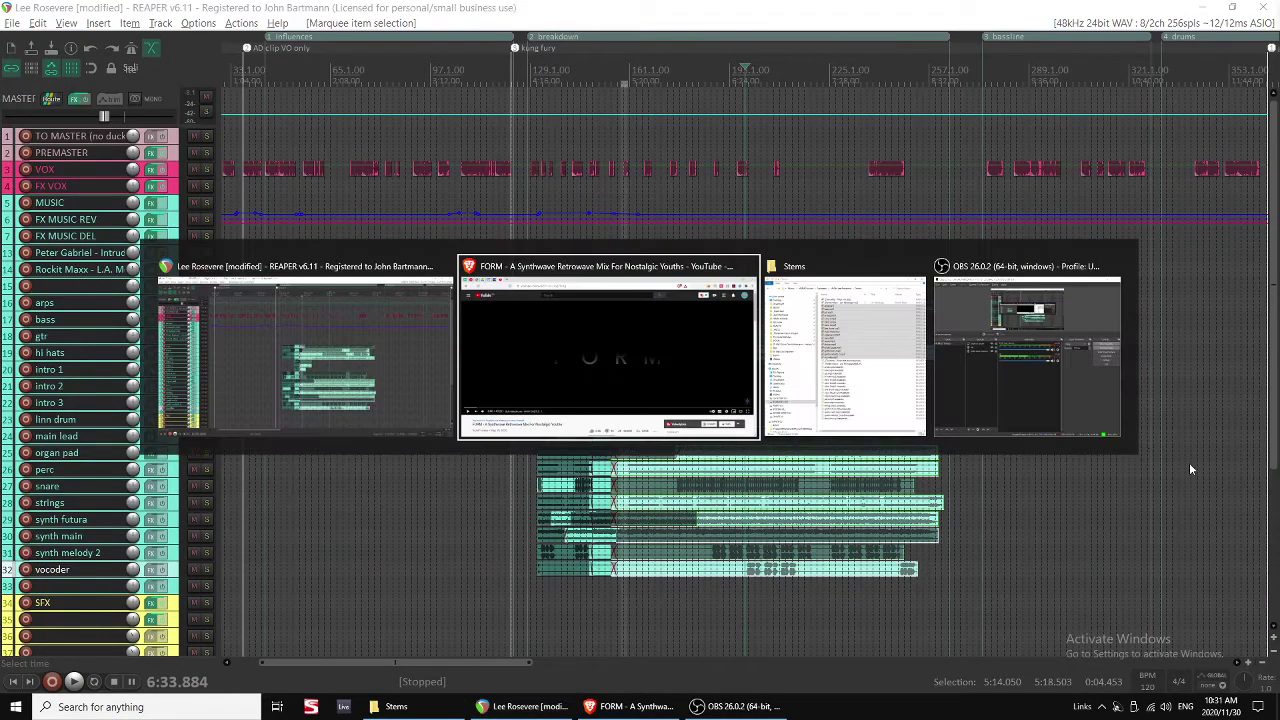
{"action": "key", "text": "alt+Tab"}
{"action": "left_click_drag", "start_coordinate": [1131, 288], "coordinate": [1012, 305]}
{"action": "key", "text": "Return"}
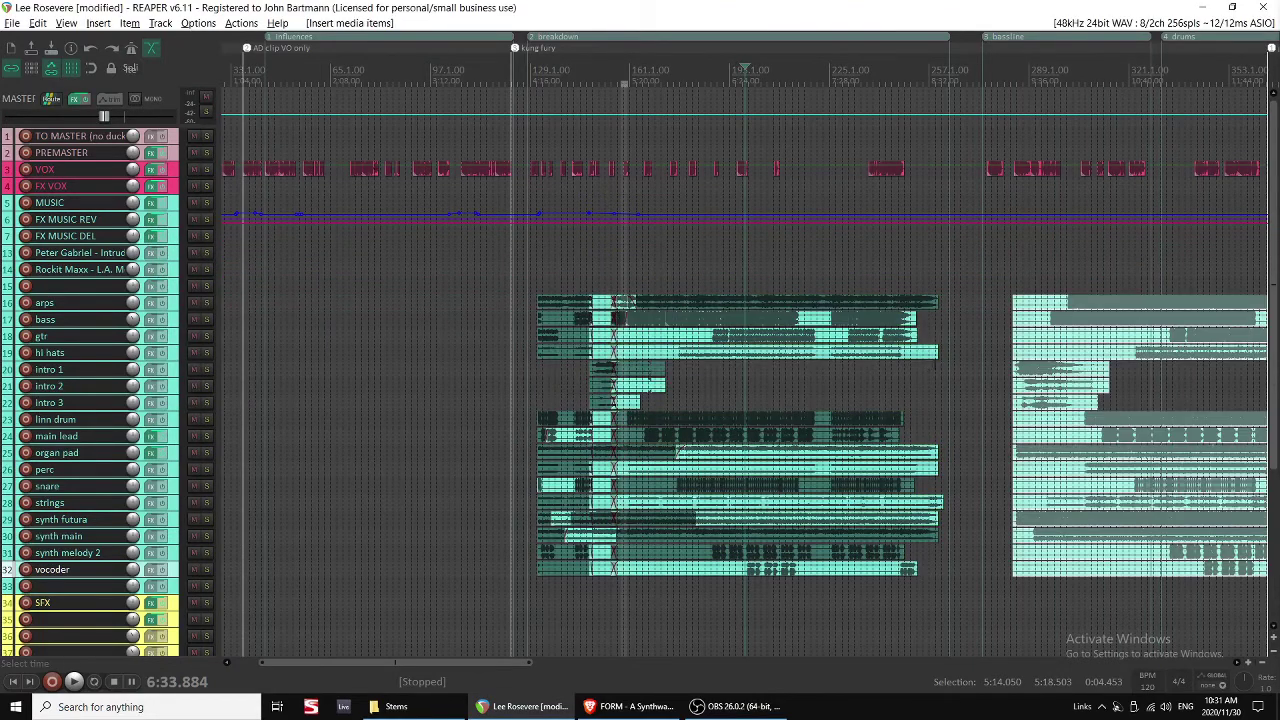
Play the newly inserted stems from the start of the vocoder phrases.
{"action": "scroll", "coordinate": [935, 365], "scroll_direction": "right", "scroll_amount": 3}
{"action": "left_click", "coordinate": [944, 569]}
{"action": "key", "text": "space"}
{"action": "scroll", "coordinate": [944, 569], "scroll_direction": "up", "scroll_amount": 4}
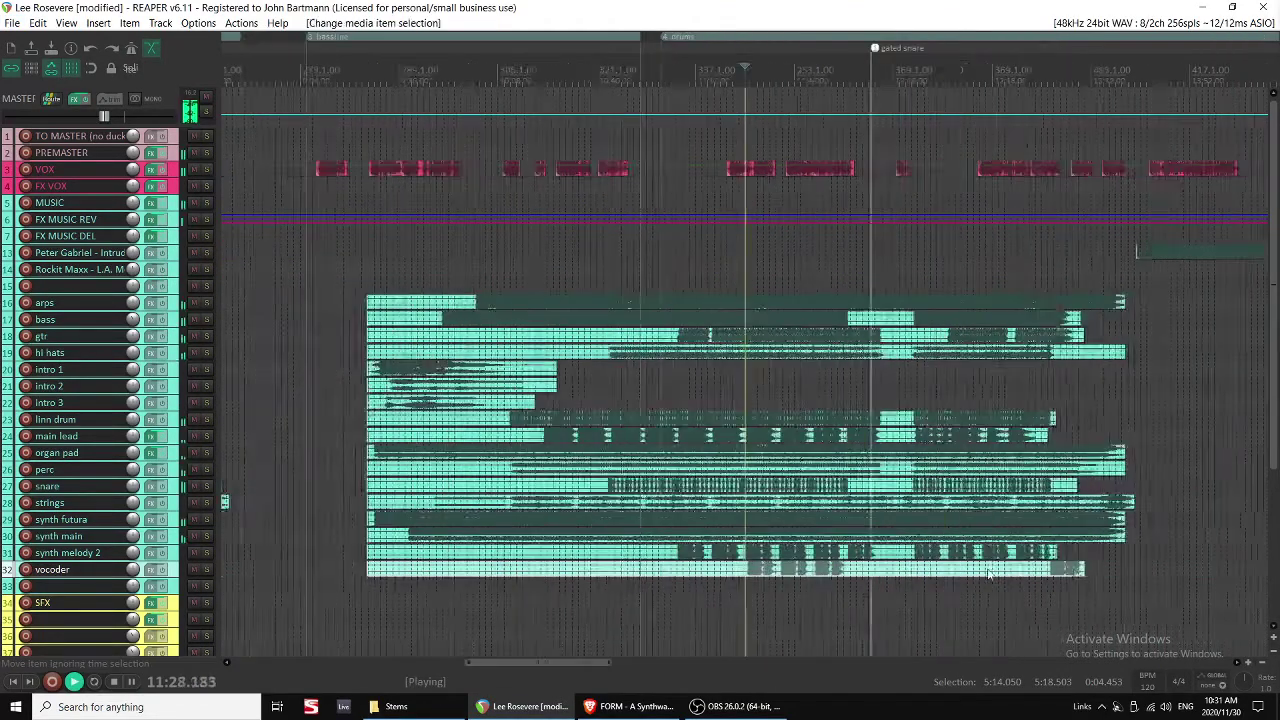
Delete the duplicate set of stems just inserted in the bassline section.
{"action": "key", "text": "space"}
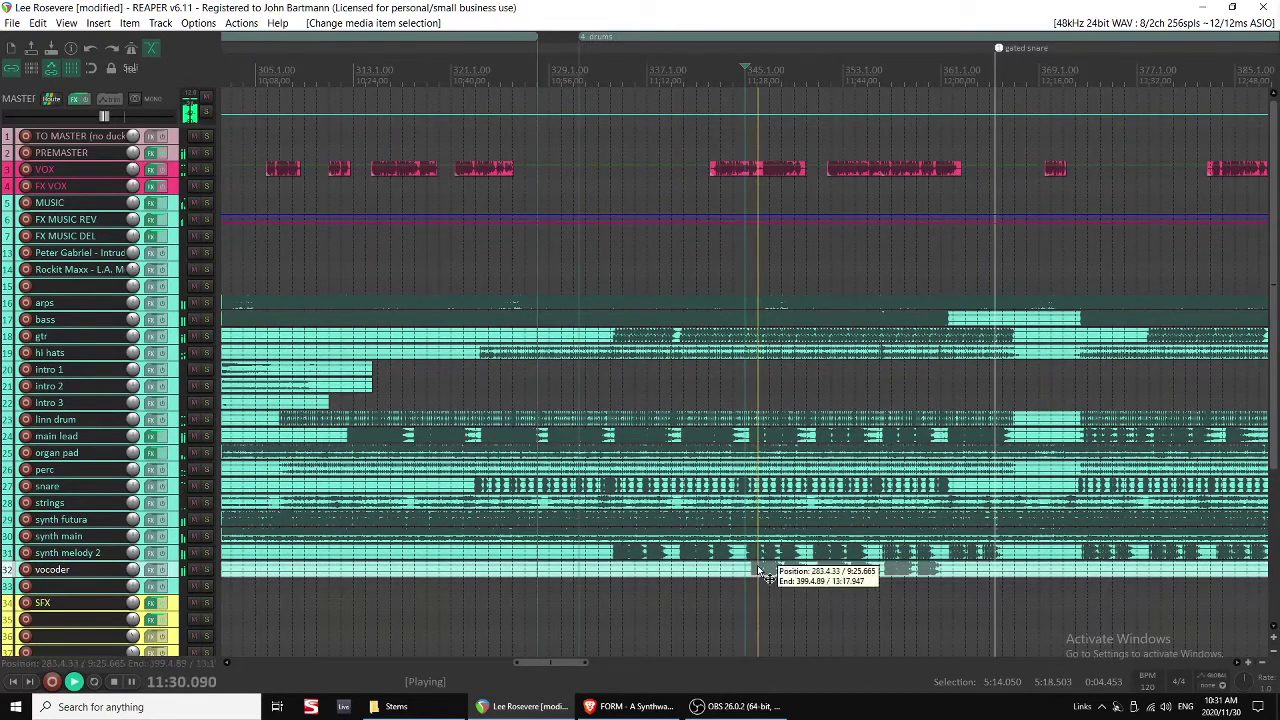
{"action": "scroll", "coordinate": [760, 560], "scroll_direction": "down", "scroll_amount": 4}
{"action": "left_click_drag", "start_coordinate": [764, 467], "coordinate": [680, 311]}
{"action": "scroll", "coordinate": [680, 311], "scroll_direction": "down", "scroll_amount": 3}
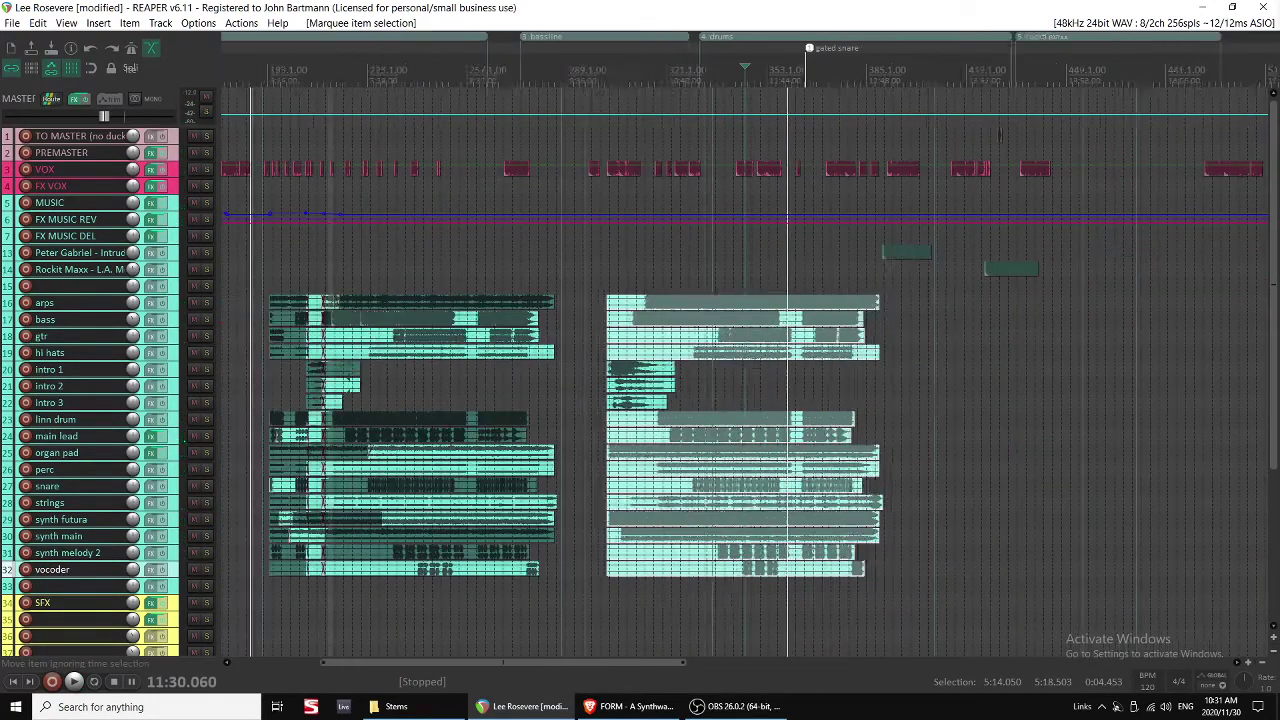
{"action": "key", "text": "Delete"}
Play the original stems from about 6:26, ahead of the vocoder entrance, and save the project.
{"action": "left_click", "coordinate": [409, 598]}
{"action": "scroll", "coordinate": [470, 585], "scroll_direction": "up", "scroll_amount": 4}
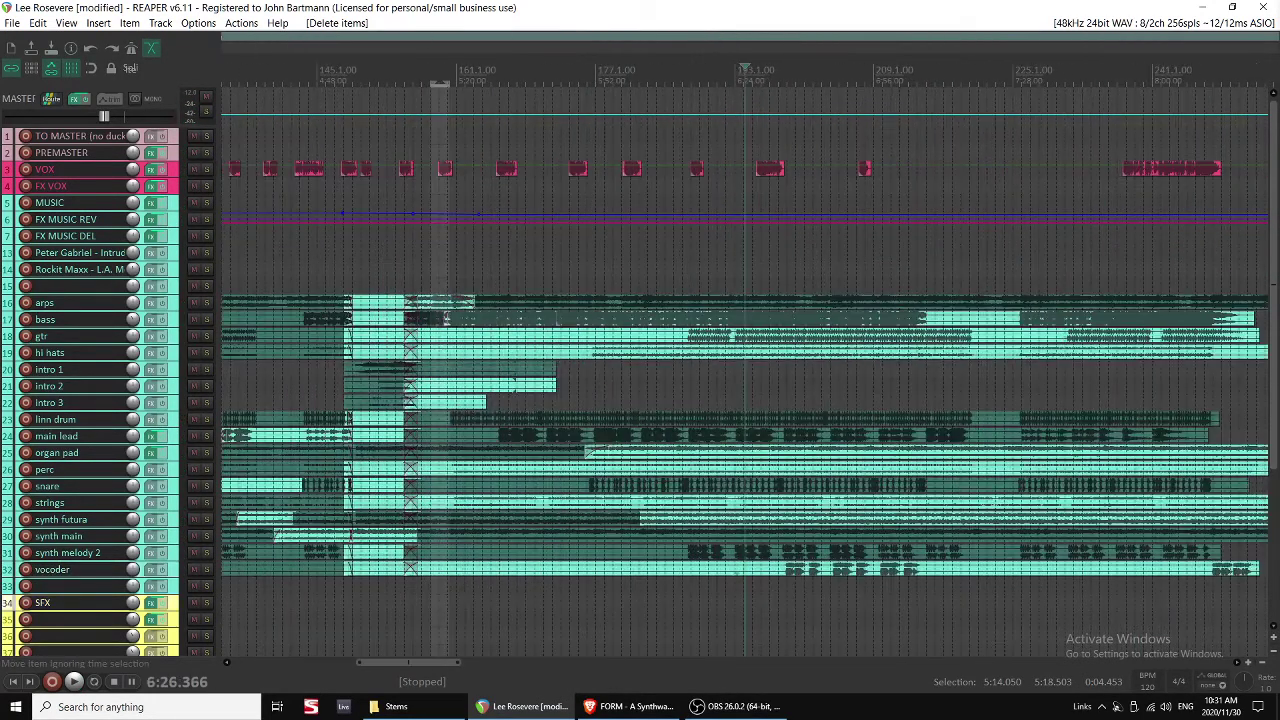
{"action": "scroll", "coordinate": [825, 589], "scroll_direction": "up", "scroll_amount": 2}
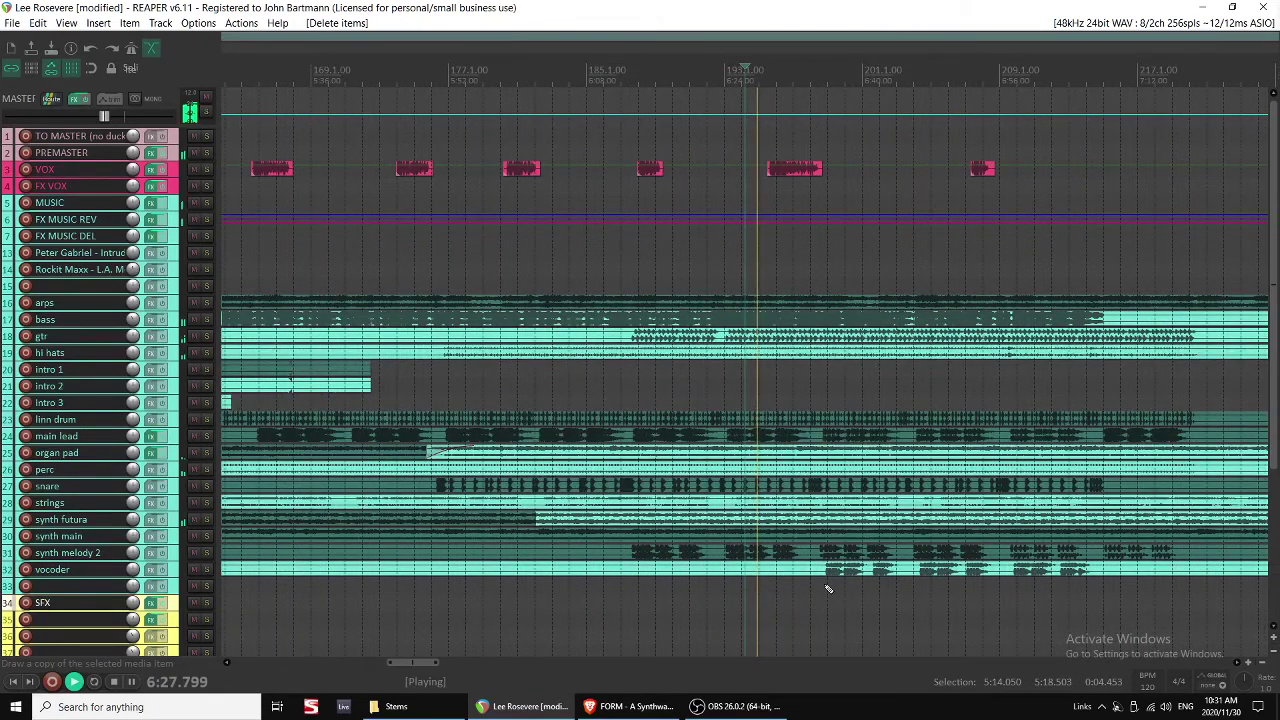
{"action": "key", "text": "ctrl+s"}
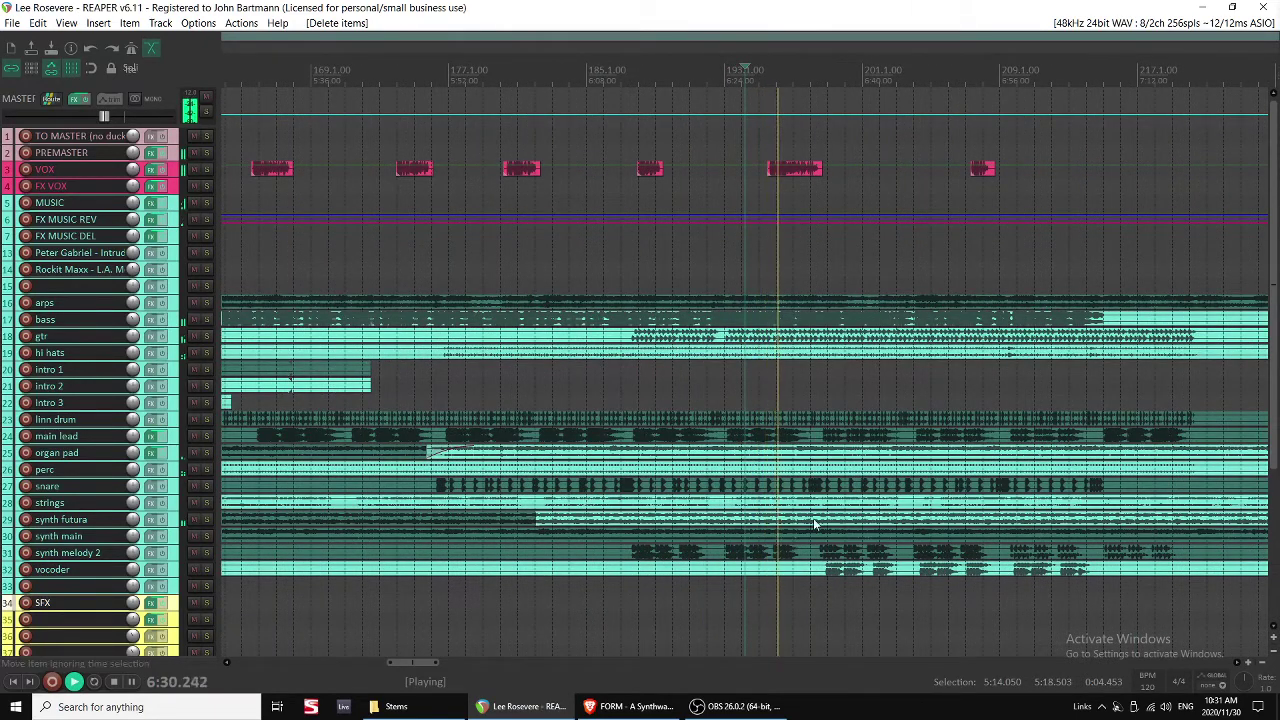
Locate the vocoder entrance and replay the passage leading into it from about 6:33.
{"action": "left_click", "coordinate": [832, 585]}
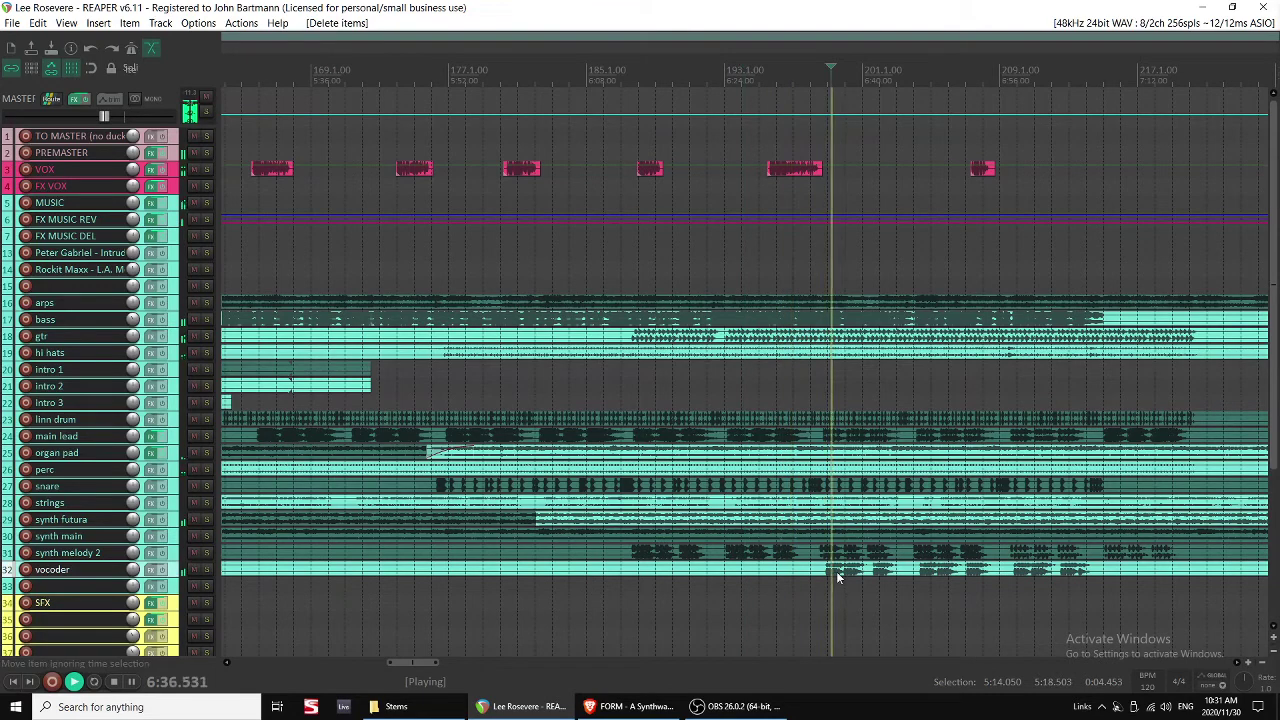
{"action": "left_click", "coordinate": [818, 574]}
{"action": "left_click", "coordinate": [801, 238]}
{"action": "key", "text": "space"}
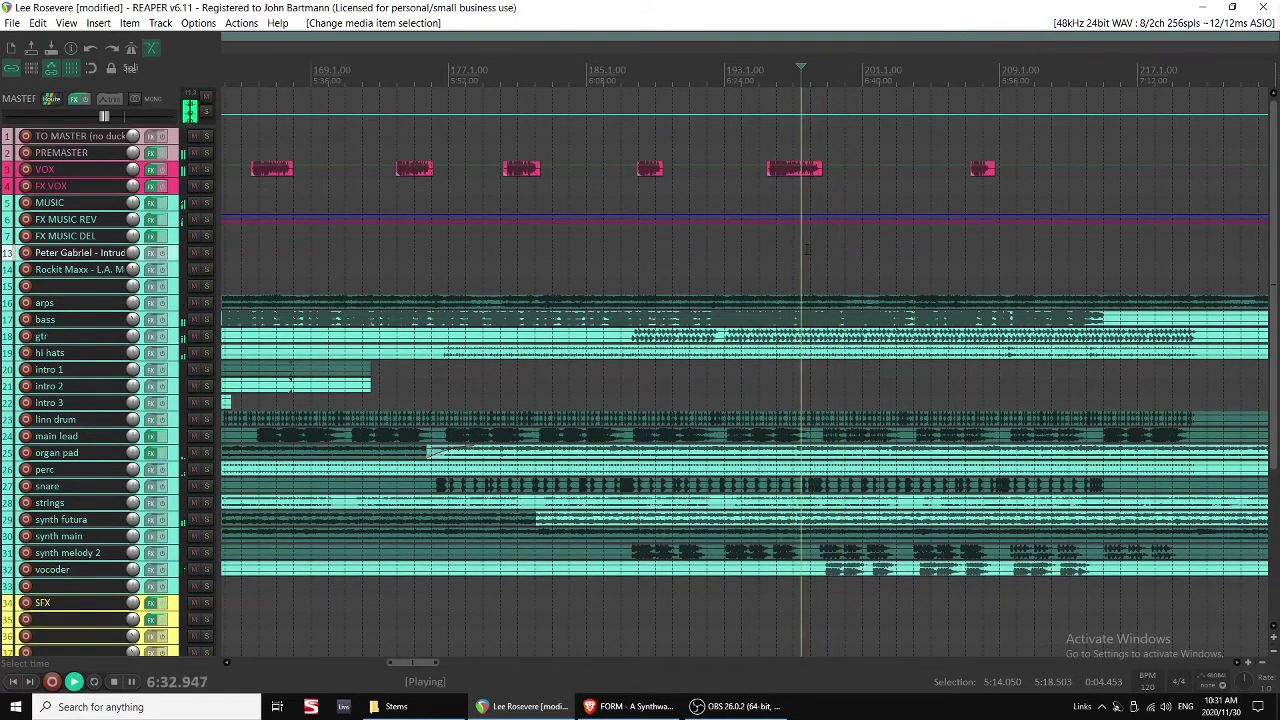
Split the bass item at about 6:37 and mute the part after the split.
{"action": "left_click", "coordinate": [836, 326]}
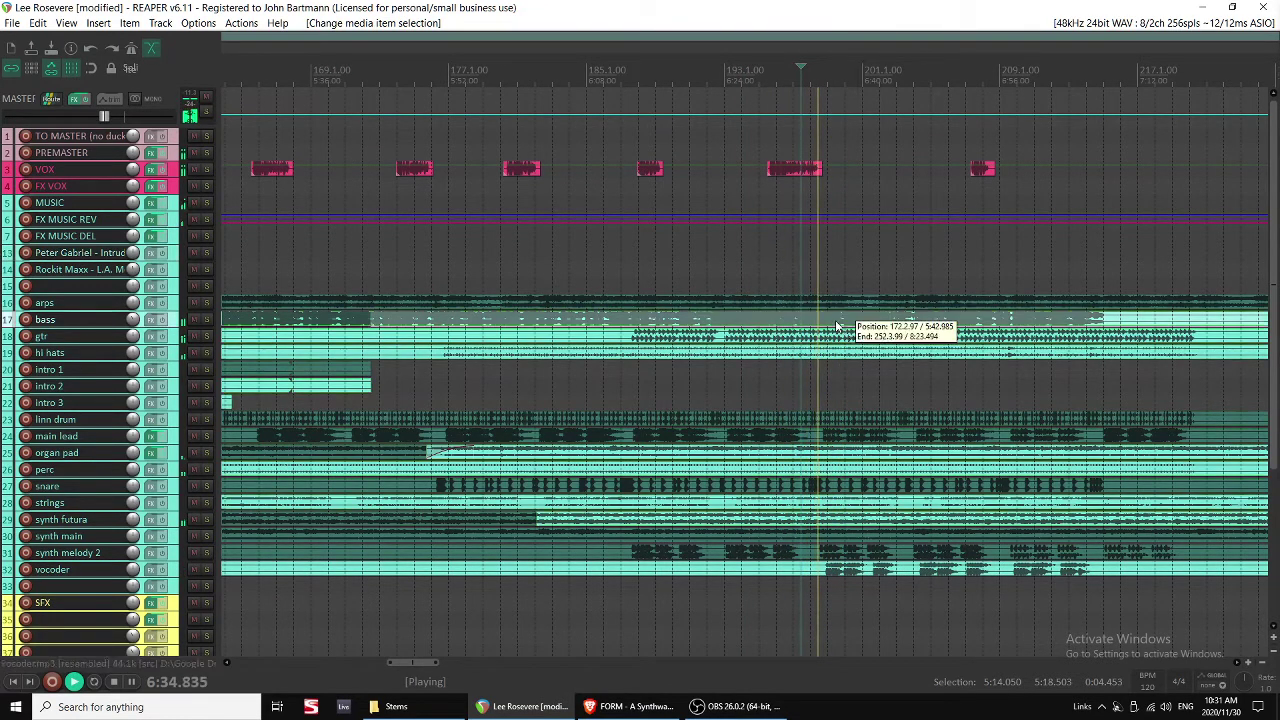
{"action": "key", "text": "s"}
{"action": "left_click", "coordinate": [851, 322]}
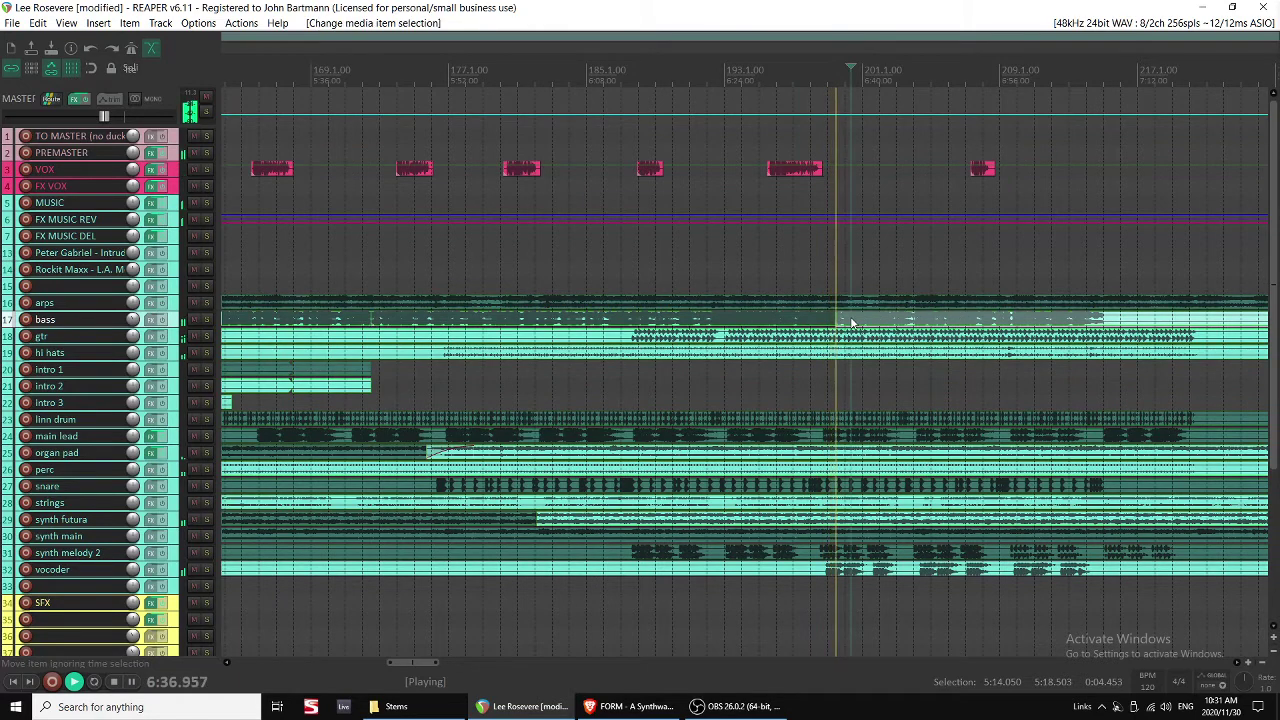
{"action": "key", "text": "m"}
{"action": "key", "text": "space"}
Try a short fade-out on the bass item before the split, replaying the passage leading into it.
{"action": "left_click", "coordinate": [818, 323]}
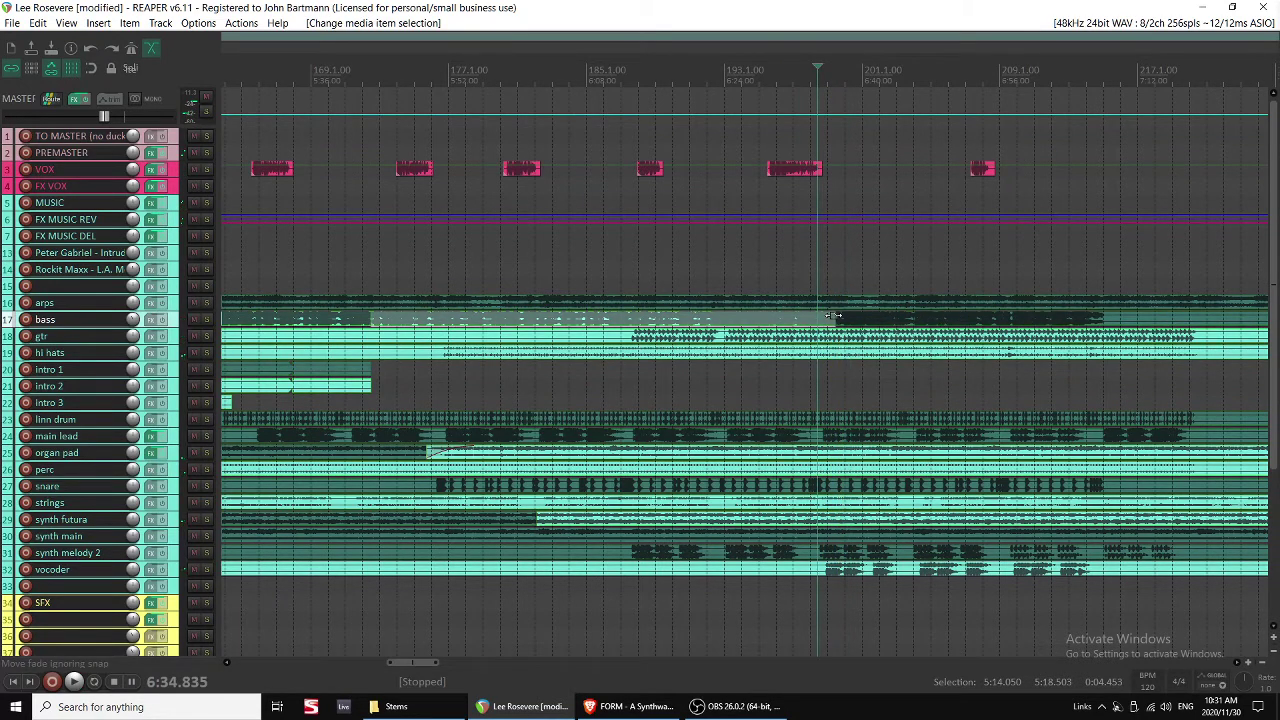
{"action": "left_click_drag", "start_coordinate": [833, 316], "coordinate": [818, 316]}
{"action": "left_click", "coordinate": [798, 269]}
{"action": "key", "text": "space"}
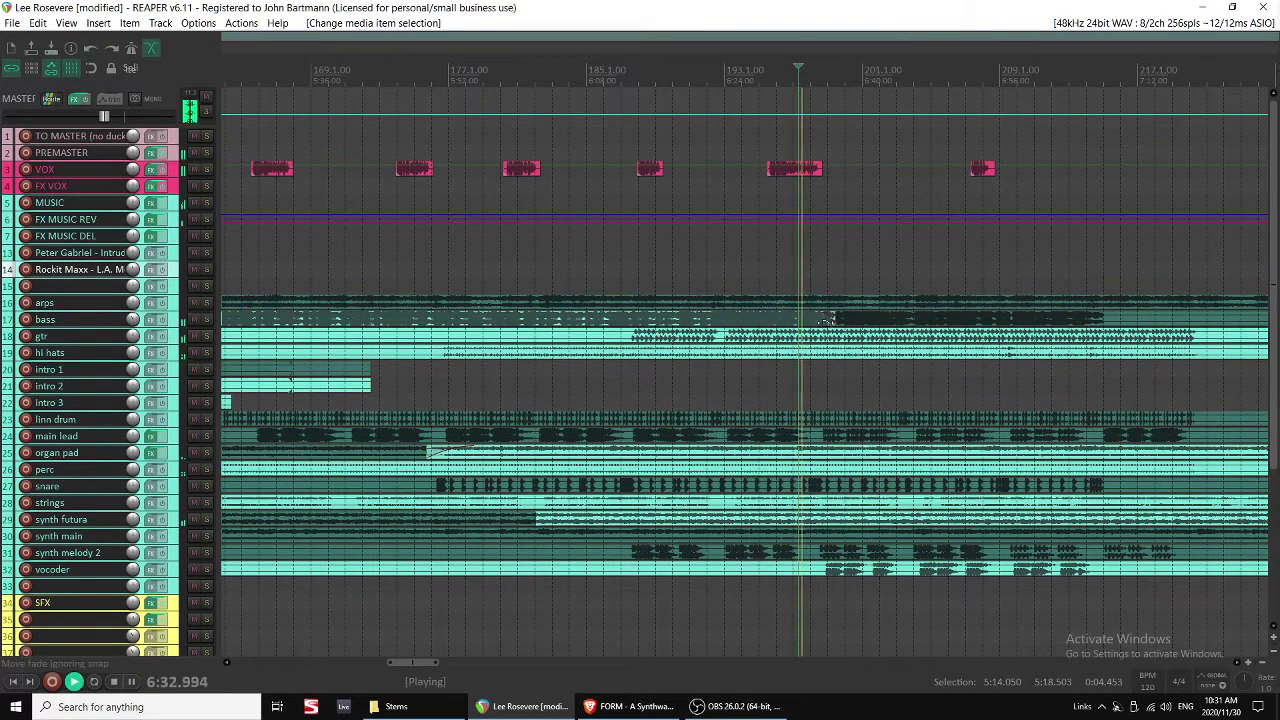
Try splitting the gtr item at about 6:37 and muting the part after the split.
{"action": "left_click", "coordinate": [848, 340]}
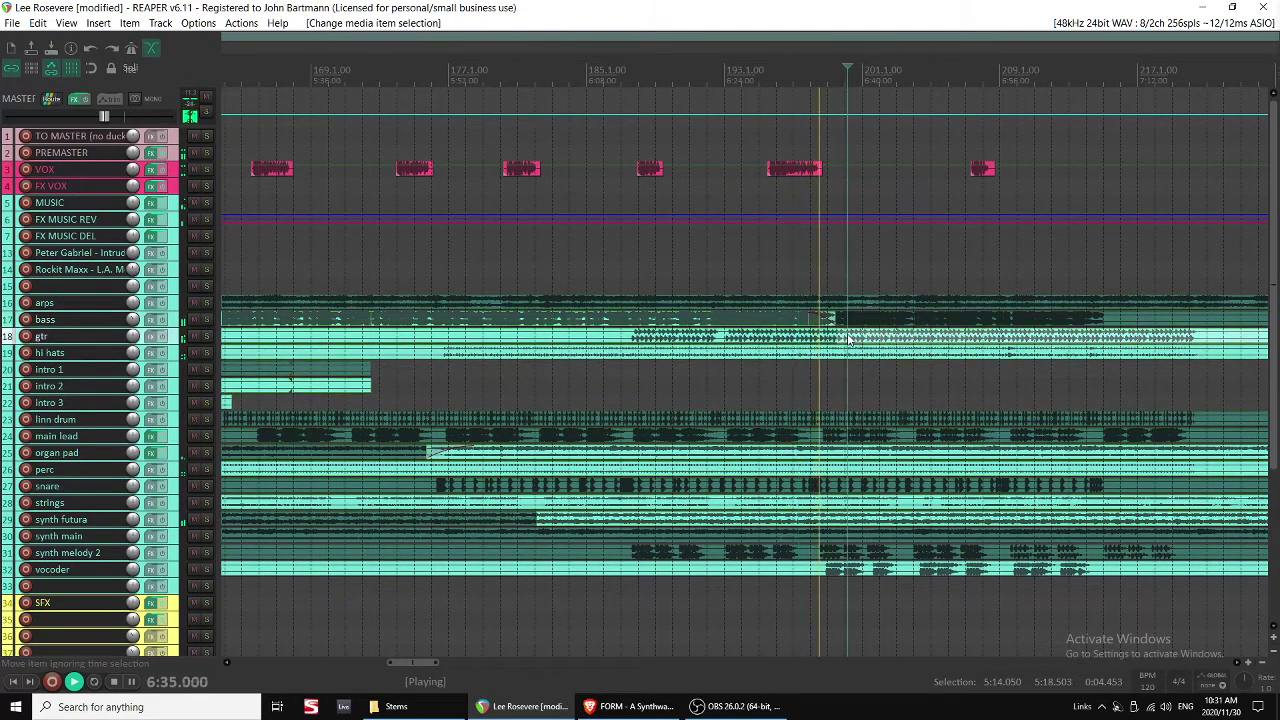
{"action": "key", "text": "u"}
{"action": "key", "text": "space"}
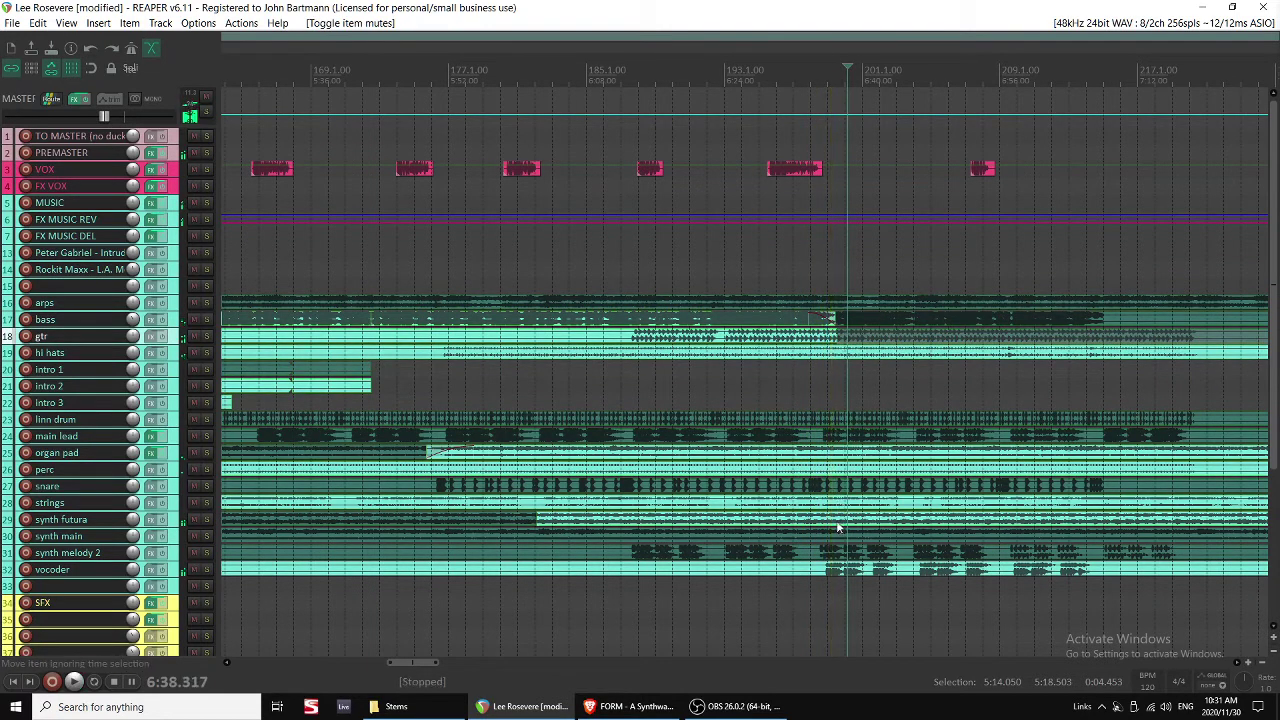
Undo the gtr mute and split along with the bass fade-out.
{"action": "key", "text": "ctrl+z"}
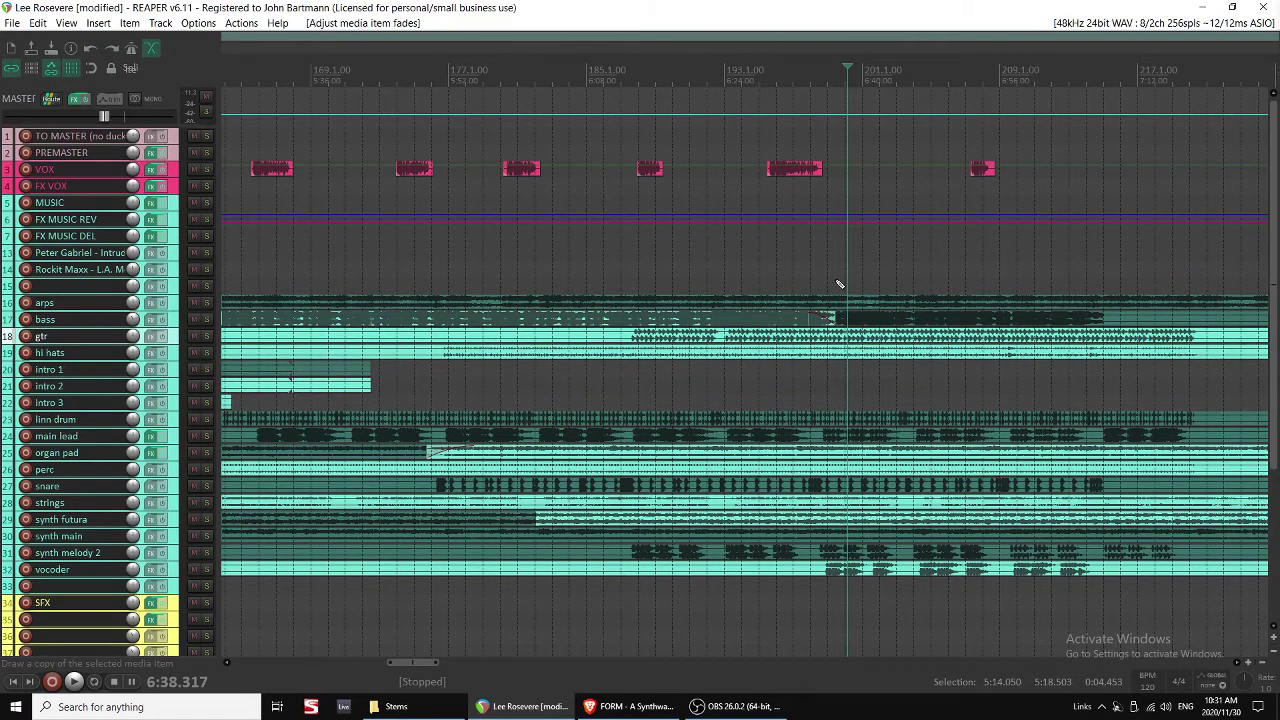
{"action": "key", "text": "ctrl+z"}
{"action": "key", "text": "ctrl+z"}
{"action": "key", "text": "ctrl+z"}
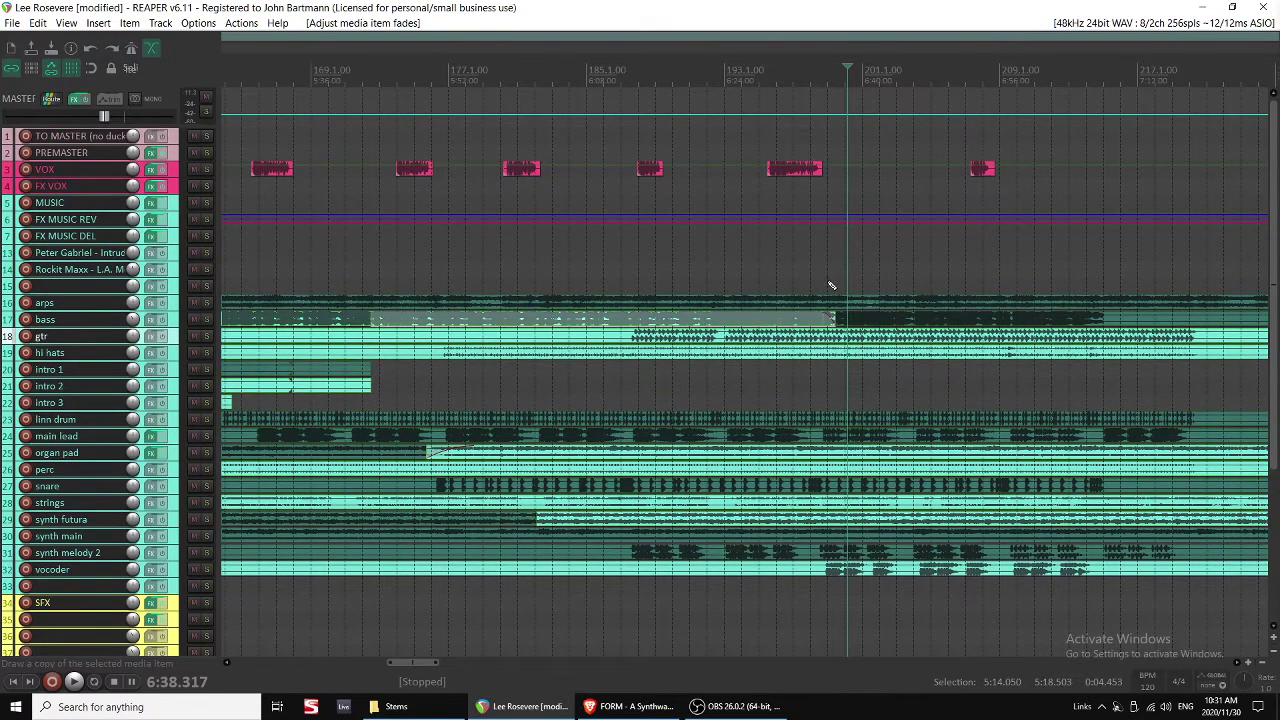
Split all the stem items together at about 6:35, just before the vocoder phrases begin.
{"action": "left_click_drag", "start_coordinate": [833, 608], "coordinate": [834, 608]}
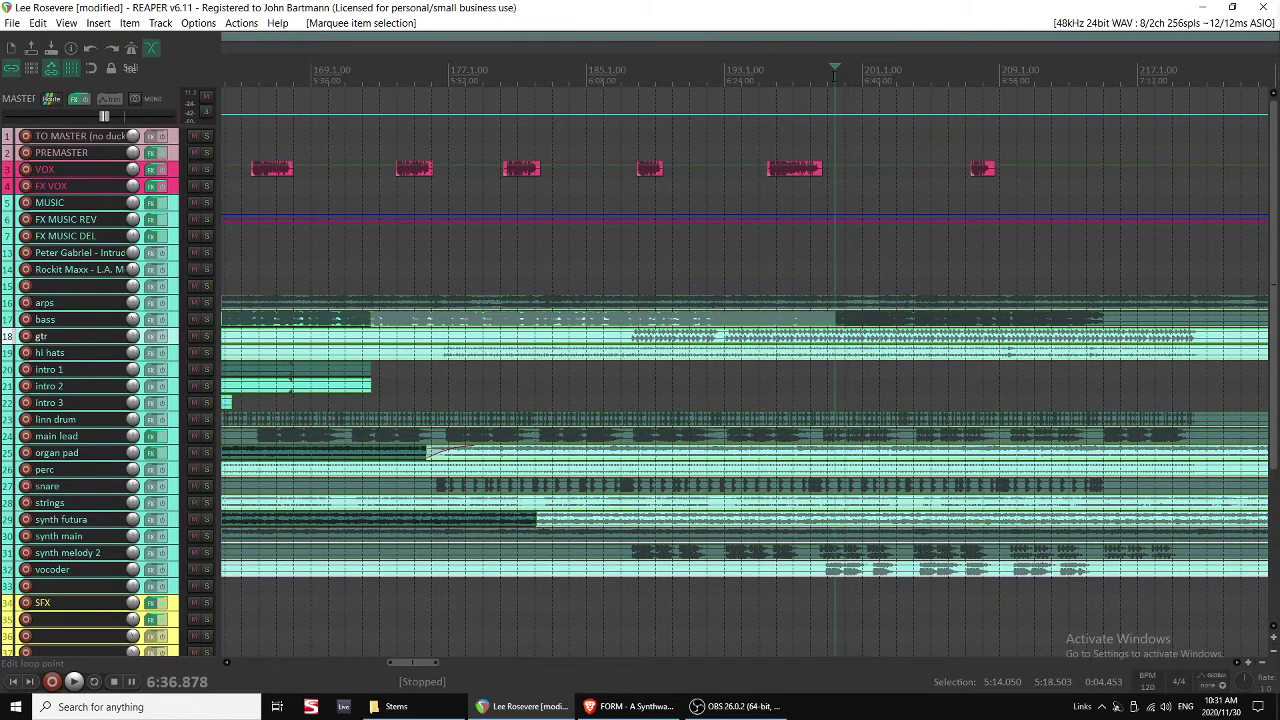
{"action": "key", "text": "s"}
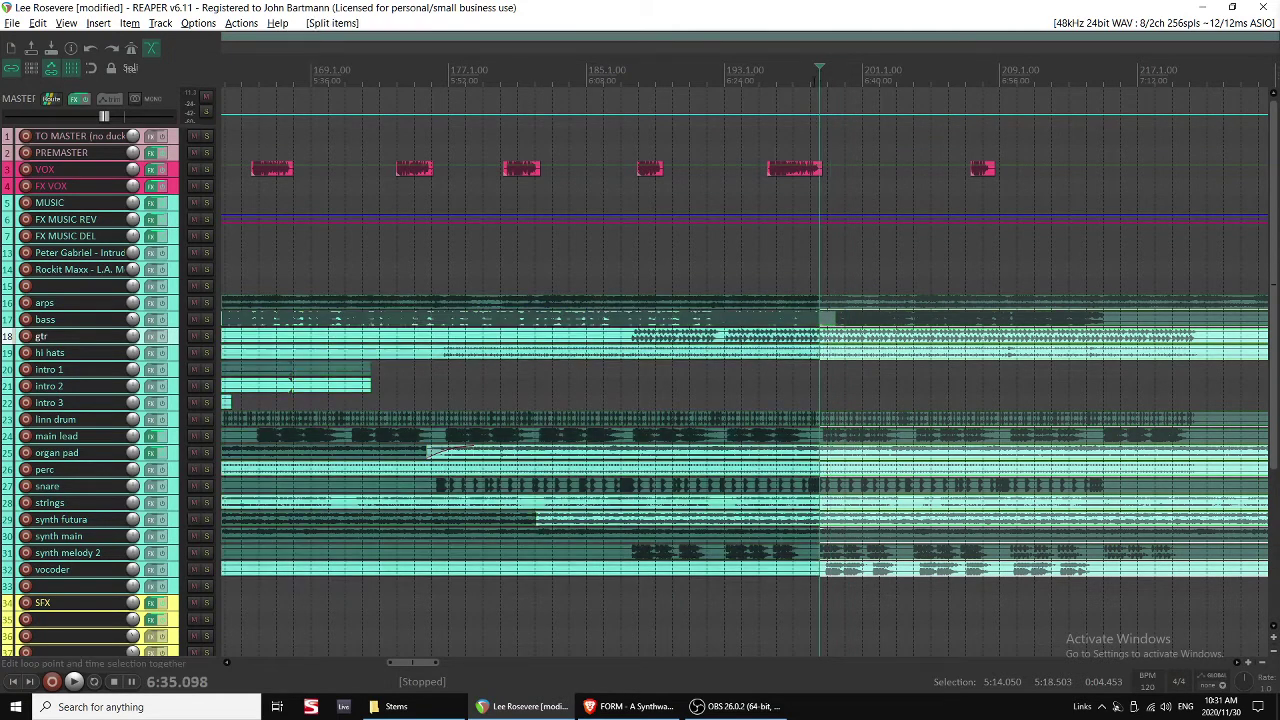
{"action": "left_click", "coordinate": [791, 280]}
{"action": "left_click_drag", "start_coordinate": [844, 401], "coordinate": [862, 578]}
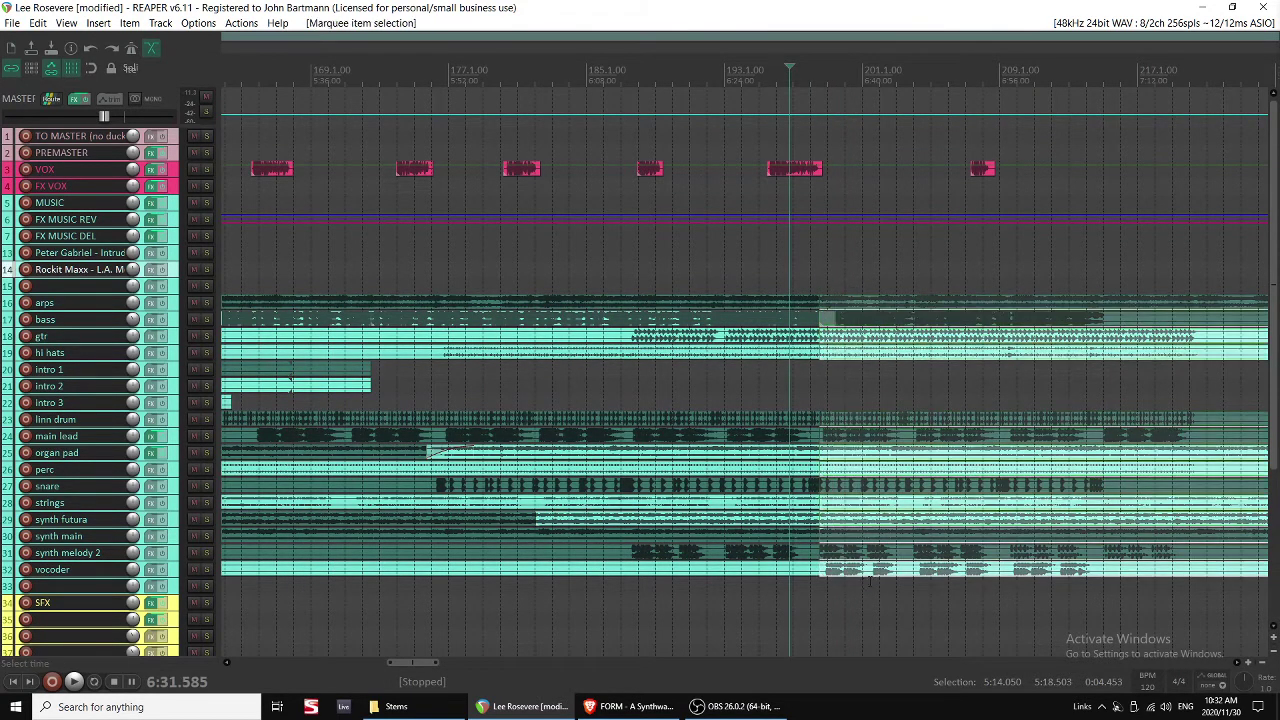
{"action": "key", "text": "m"}
{"action": "key", "text": "m"}
{"action": "left_click", "coordinate": [866, 568]}
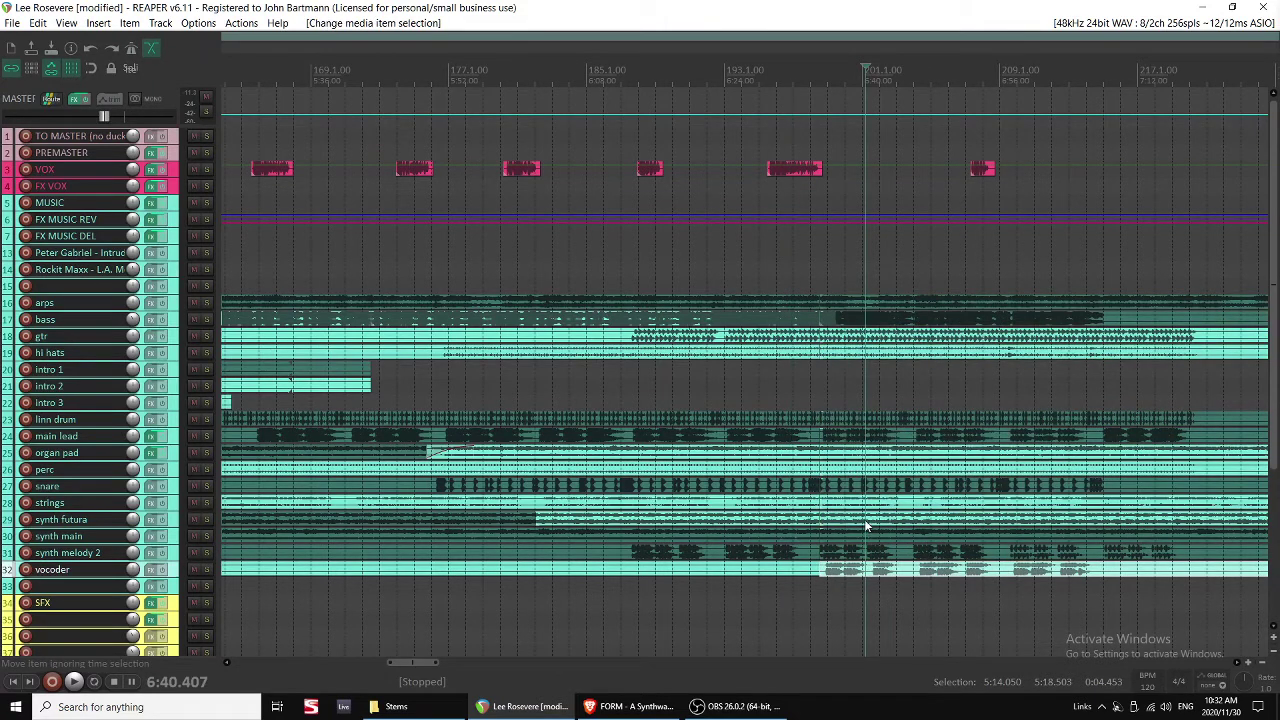
Mute the synth futura, strings, perc, organ pad, gtr and hi hats items after the 6:35 split.
{"action": "left_click", "coordinate": [865, 522]}
{"action": "key", "text": "m"}
{"action": "left_click", "coordinate": [862, 505]}
{"action": "key", "text": "m"}
{"action": "left_click", "coordinate": [862, 470]}
{"action": "key", "text": "m"}
{"action": "left_click", "coordinate": [865, 453]}
{"action": "key", "text": "m"}
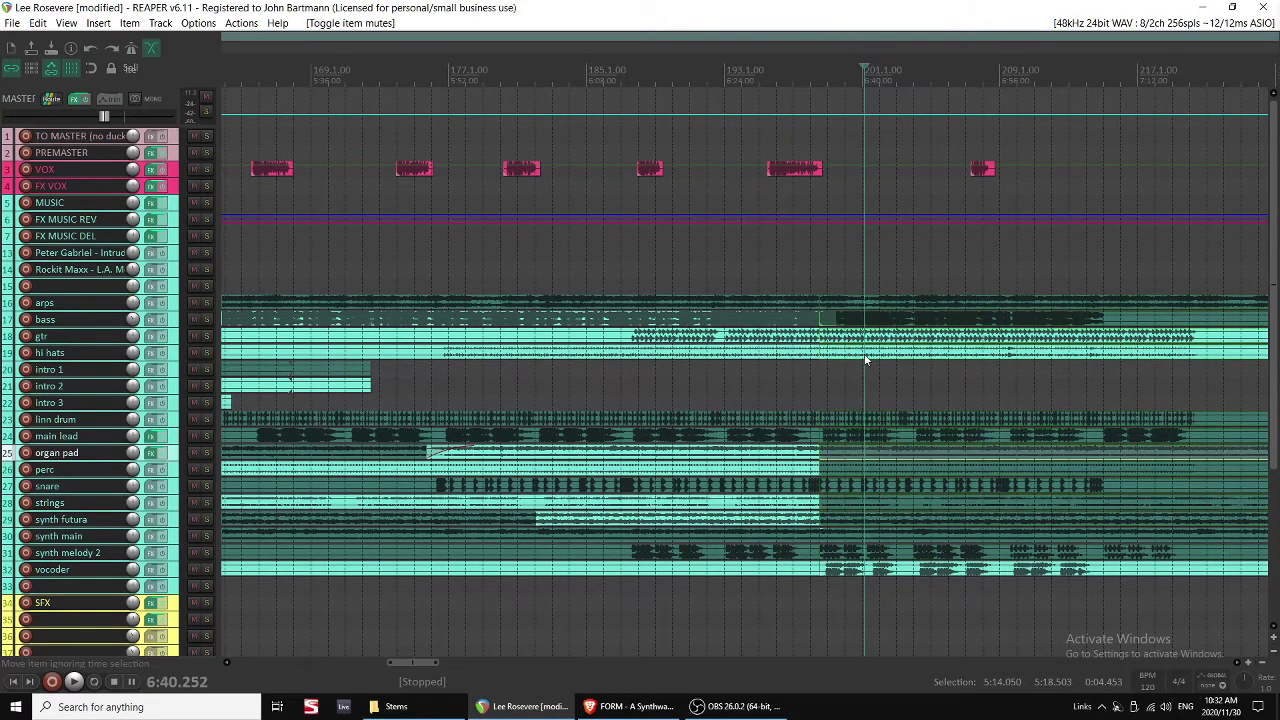
{"action": "left_click", "coordinate": [859, 336]}
{"action": "key", "text": "m"}
{"action": "left_click", "coordinate": [859, 351]}
{"action": "key", "text": "m"}
Play the transition into the muted section from about 6:31 to hear the vocoder entrance.
{"action": "left_click", "coordinate": [790, 271]}
{"action": "key", "text": "space"}
{"action": "scroll", "coordinate": [868, 344], "scroll_direction": "up", "scroll_amount": 3}
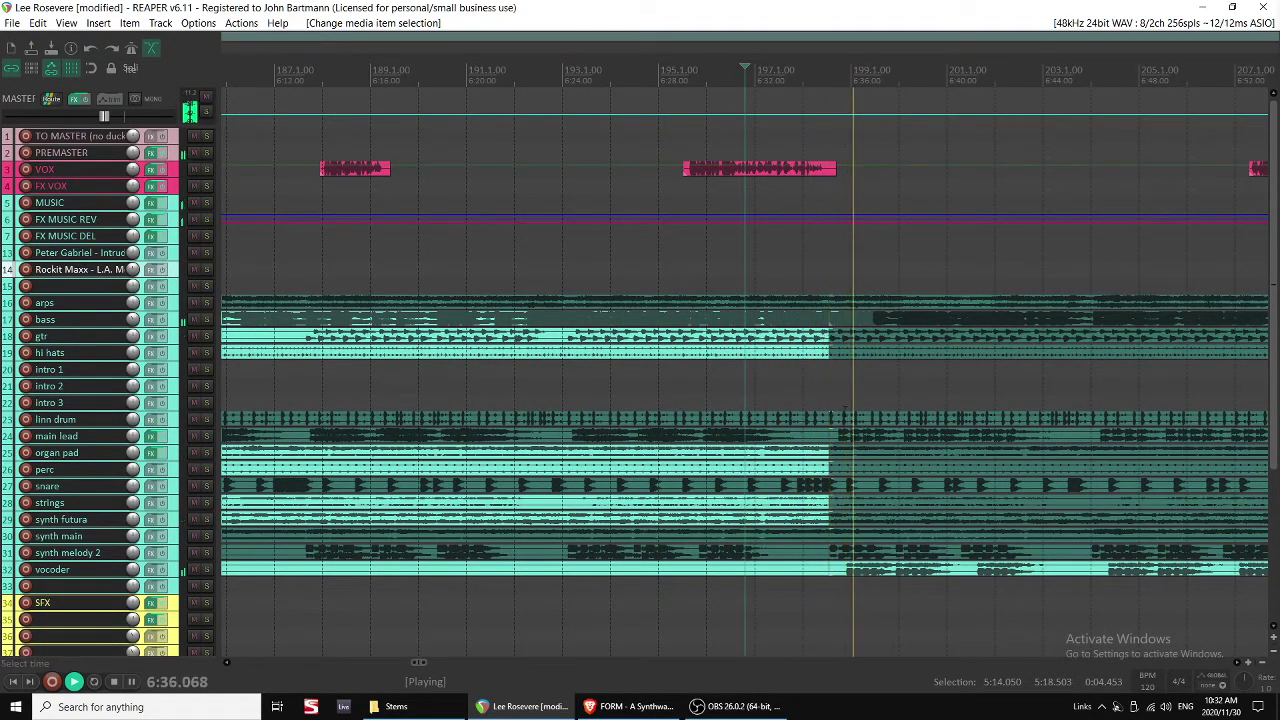
{"action": "scroll", "coordinate": [853, 451], "scroll_direction": "down", "scroll_amount": 1}
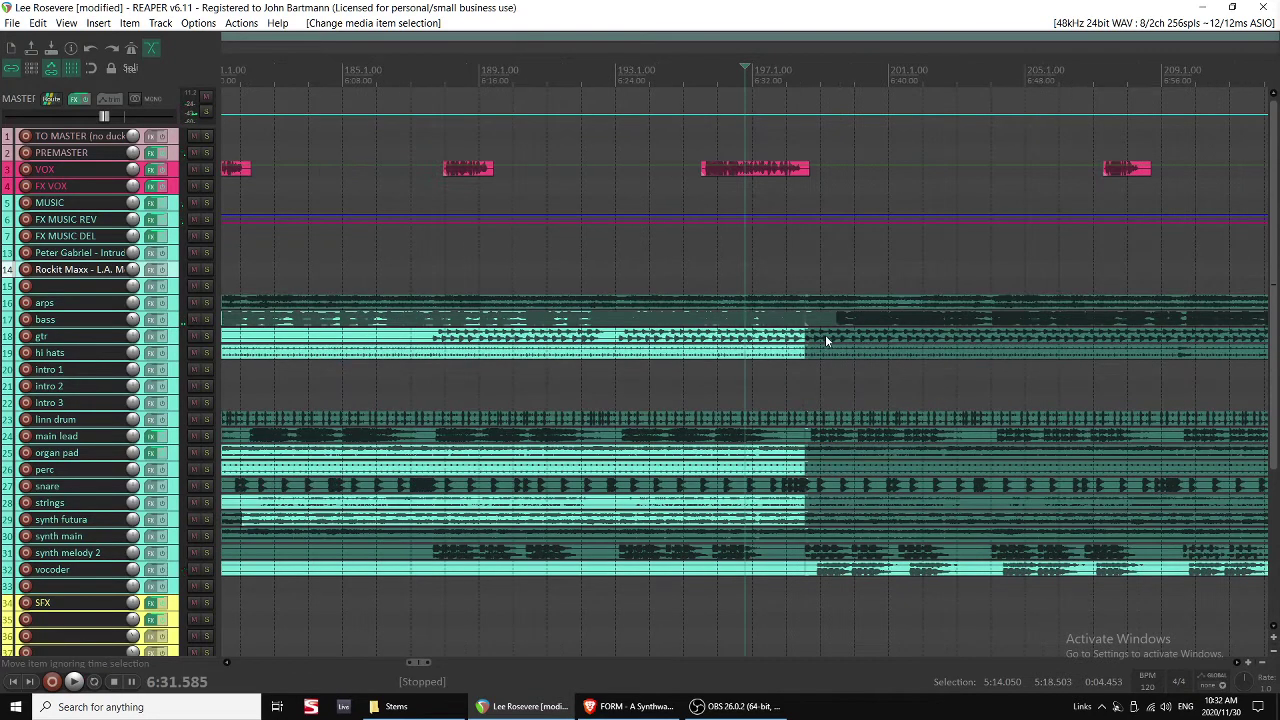
Mute the remaining short bass piece after the 6:35 split and replay from about 6:33.
{"action": "left_click", "coordinate": [817, 315]}
{"action": "key", "text": "m"}
{"action": "left_click", "coordinate": [768, 298]}
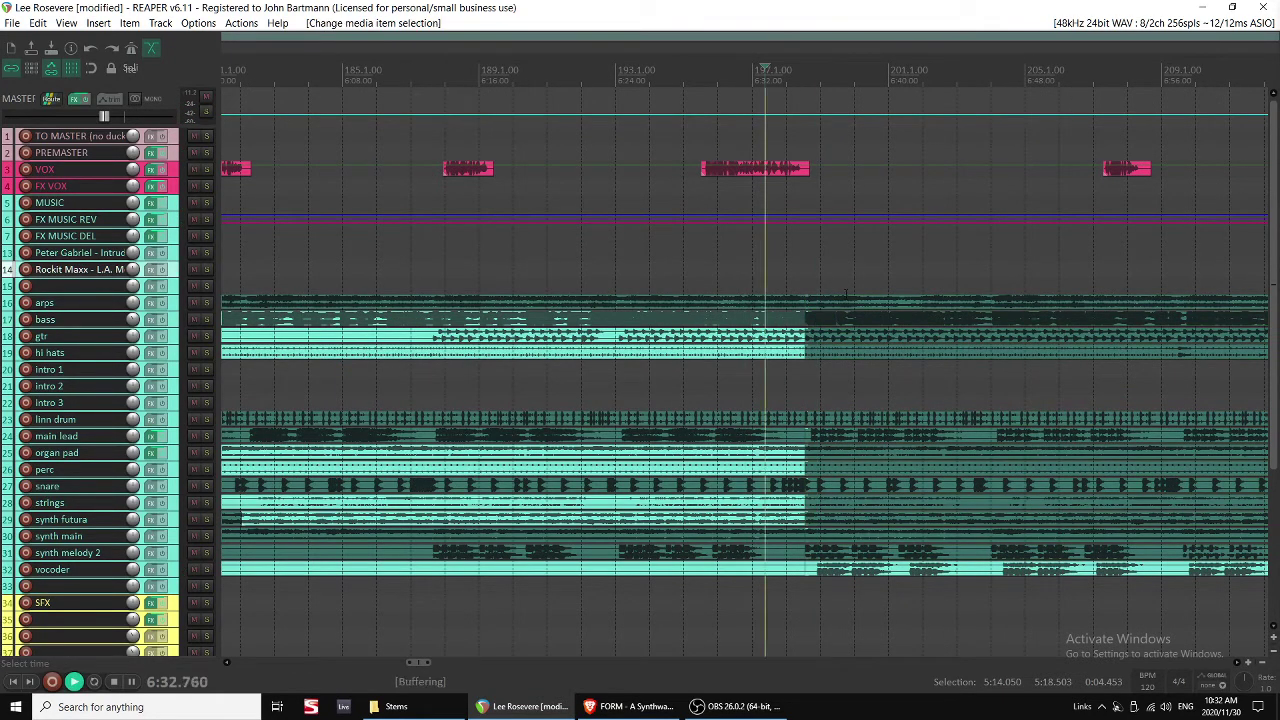
{"action": "key", "text": "space"}
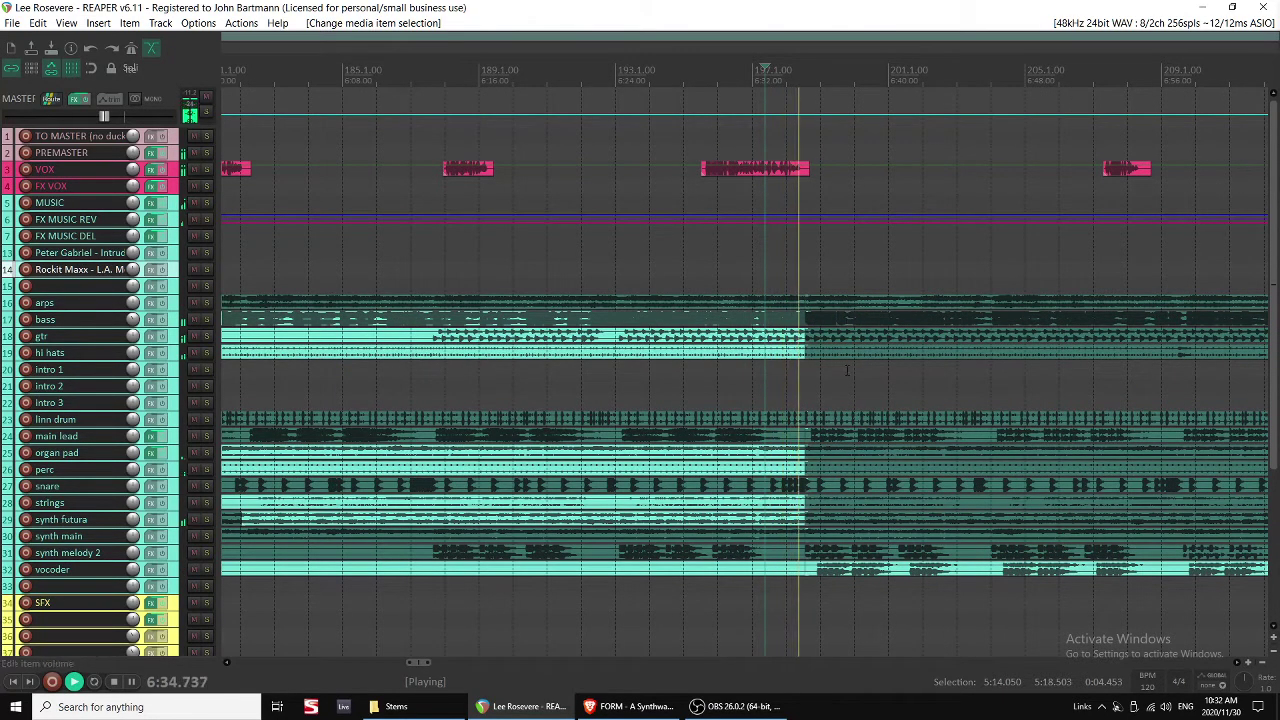
Add fade-outs of about one second to the grouped stem items ending at the 6:35 split, and replay the transition.
{"action": "scroll", "coordinate": [871, 376], "scroll_direction": "up", "scroll_amount": 3}
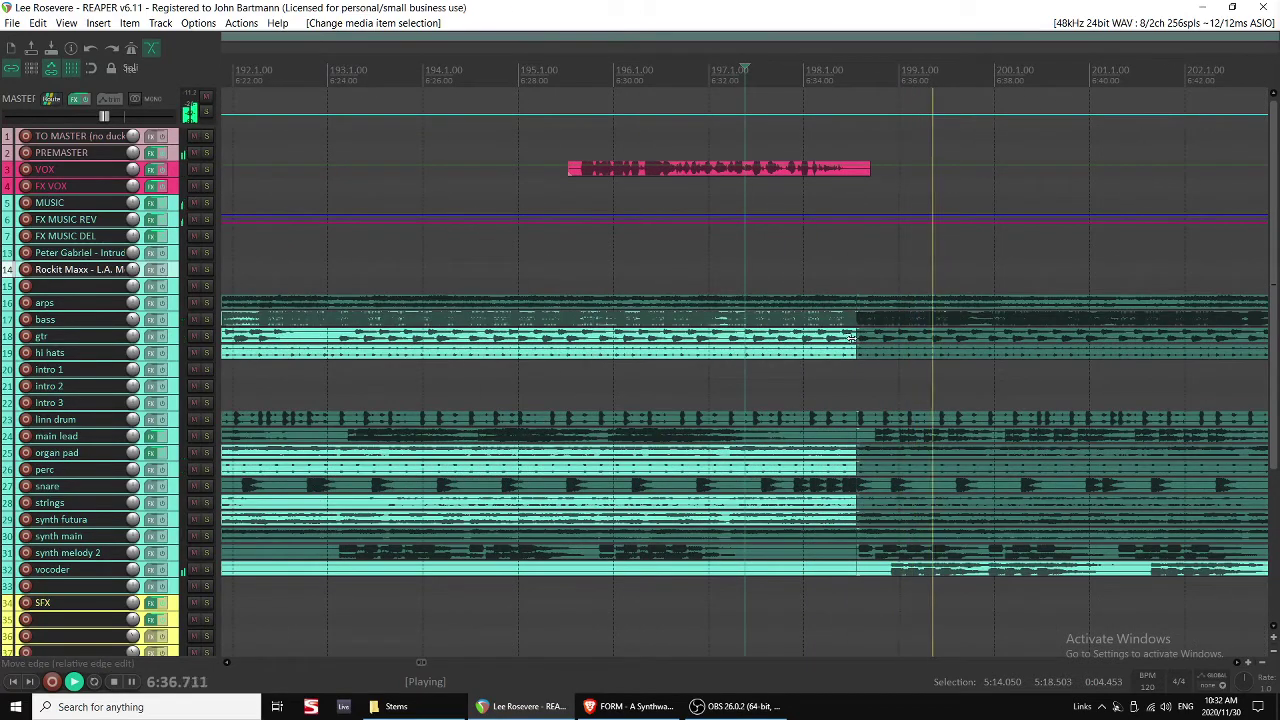
{"action": "key", "text": "space"}
{"action": "left_click_drag", "start_coordinate": [857, 330], "coordinate": [820, 332]}
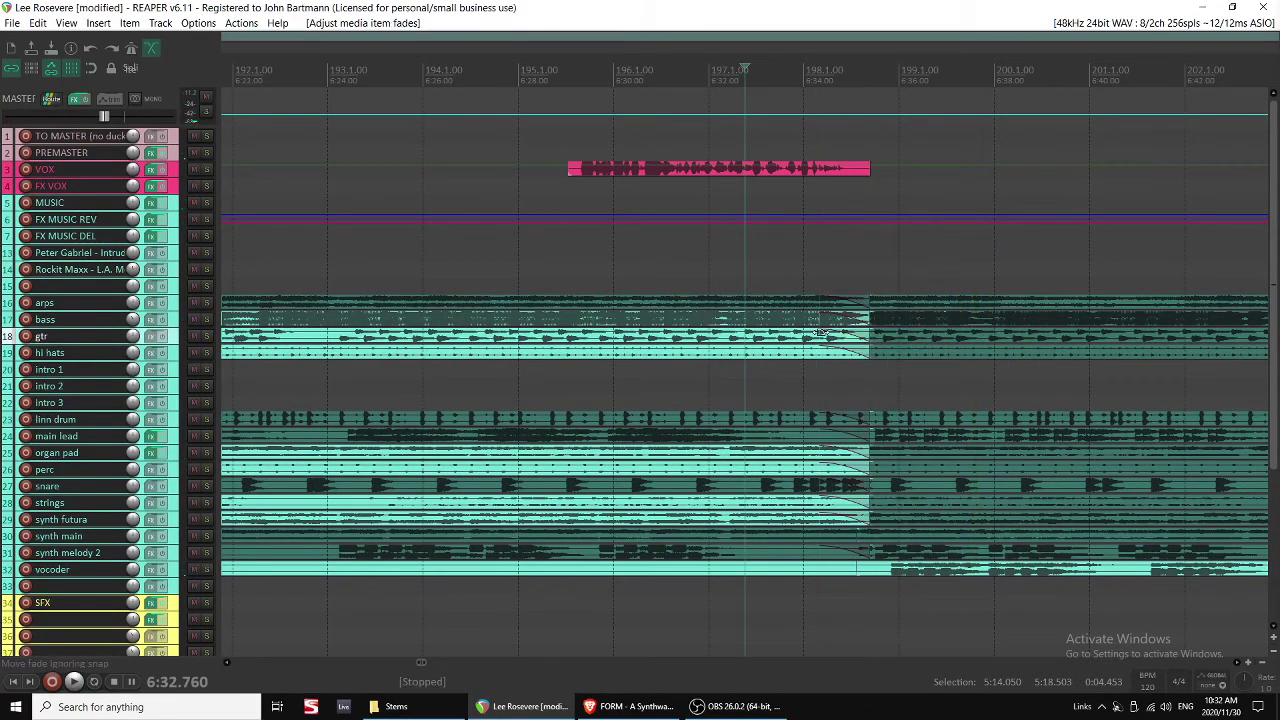
{"action": "left_click", "coordinate": [761, 277]}
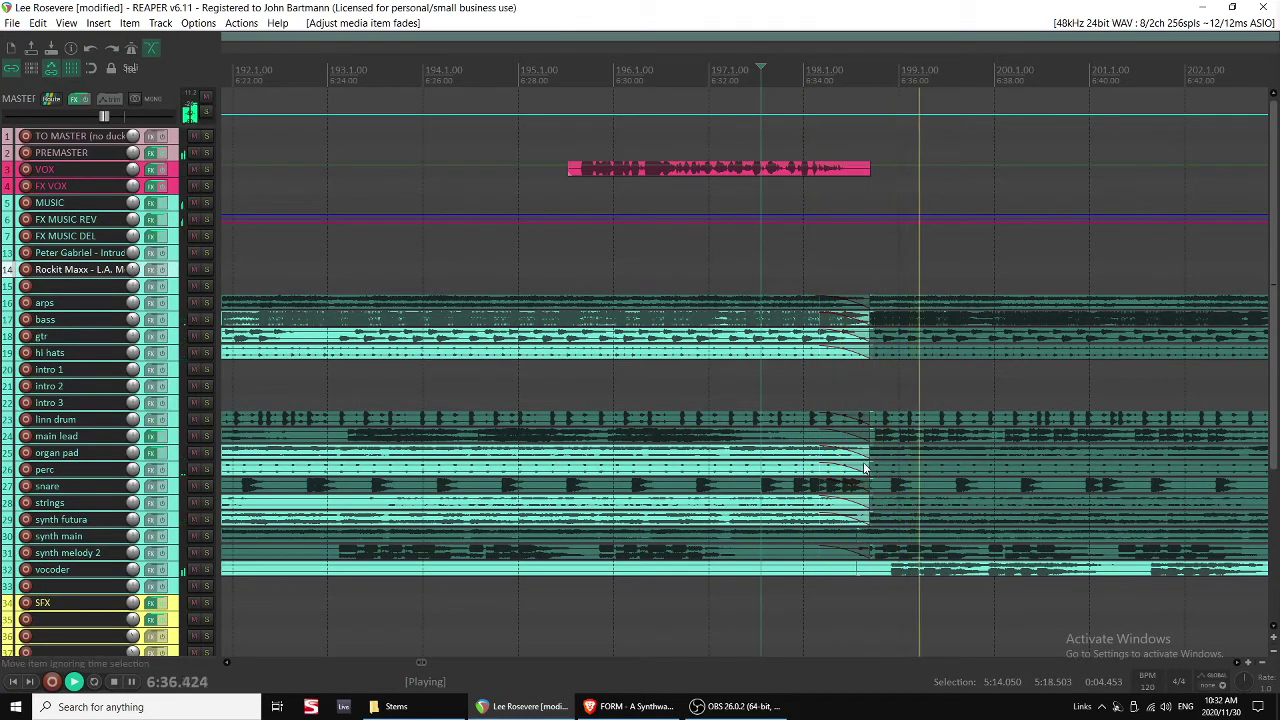
Shorten the grouped stems' fade-outs to about half a second and trim their ends slightly earlier, checking the playback.
{"action": "left_click_drag", "start_coordinate": [848, 451], "coordinate": [876, 437]}
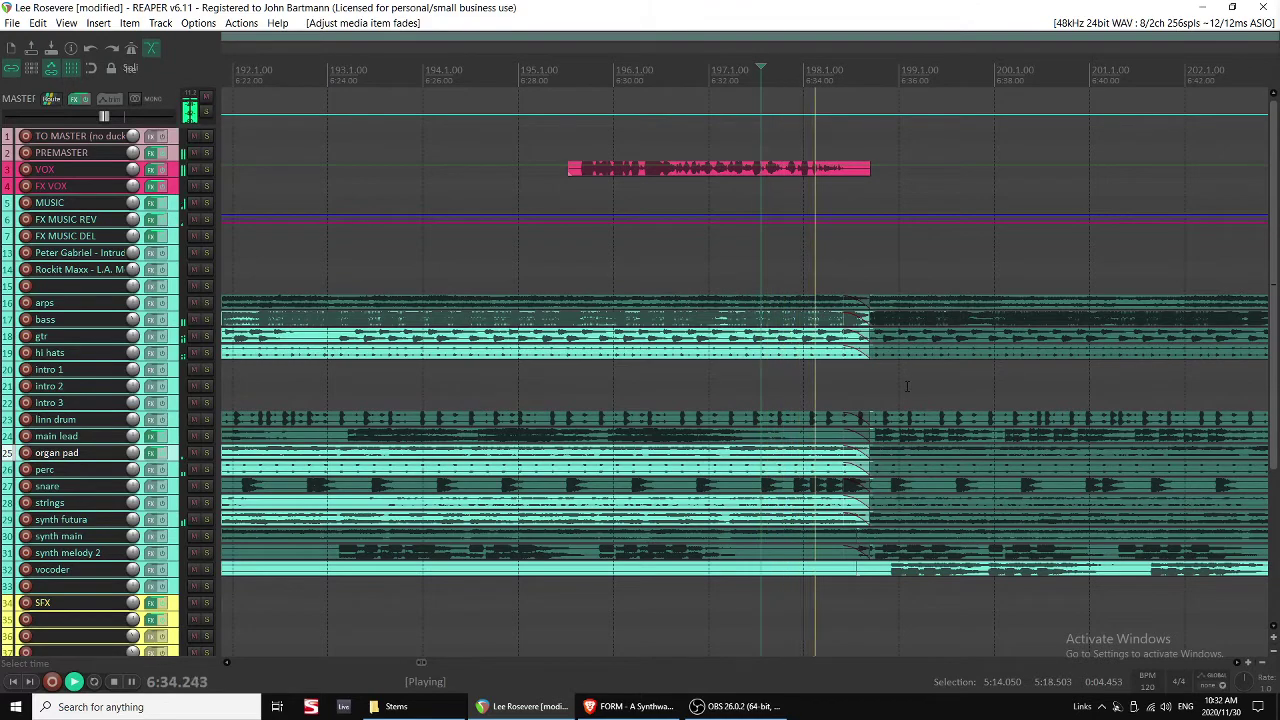
{"action": "left_click_drag", "start_coordinate": [872, 320], "coordinate": [861, 322]}
{"action": "scroll", "coordinate": [867, 588], "scroll_direction": "down", "scroll_amount": 2}
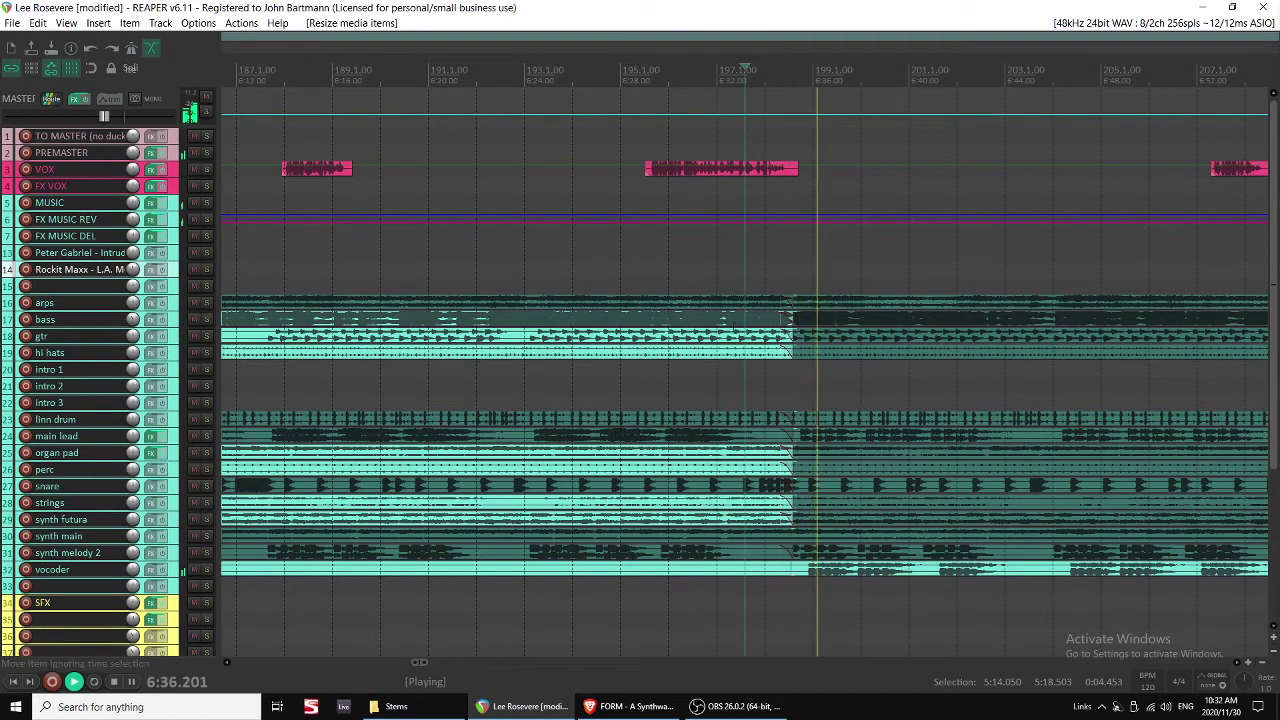
{"action": "key", "text": "space"}
Nudge the VOX clip before the vocoder entrance about 0.3 seconds later while playing from about 6:30.
{"action": "left_click", "coordinate": [676, 252]}
{"action": "key", "text": "space"}
{"action": "left_click_drag", "start_coordinate": [762, 172], "coordinate": [780, 184]}
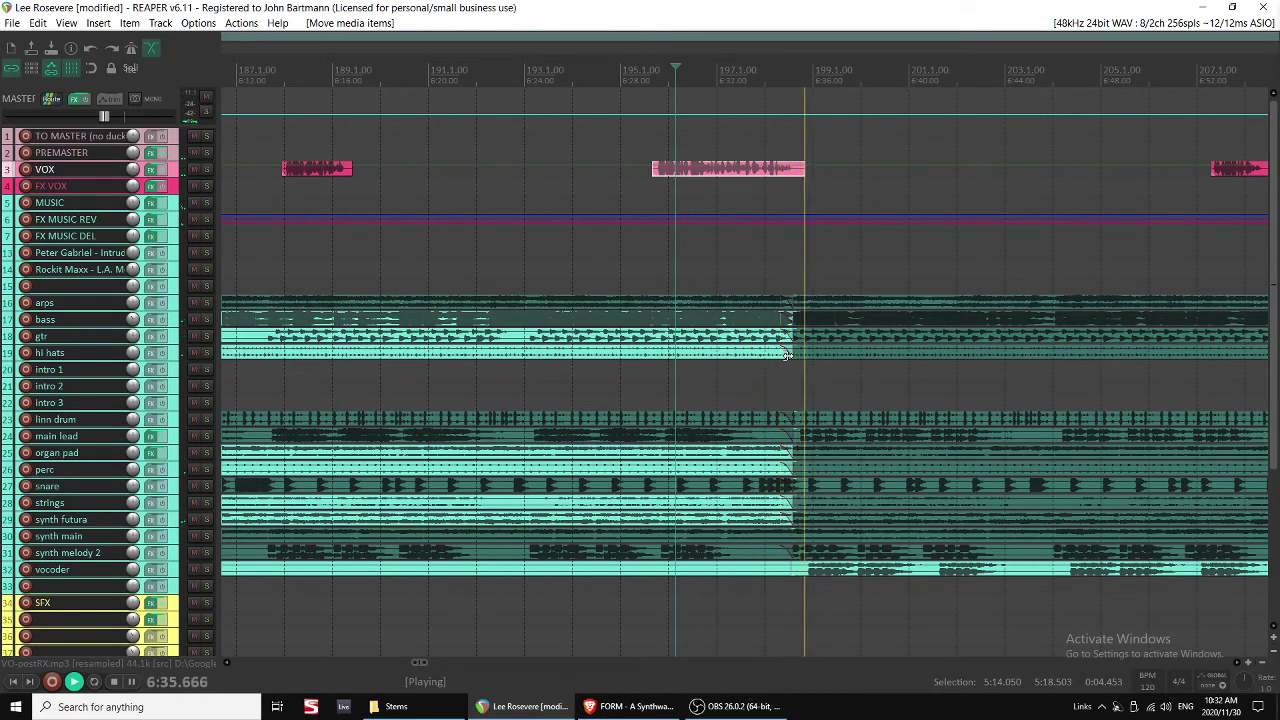
{"action": "key", "text": "space"}
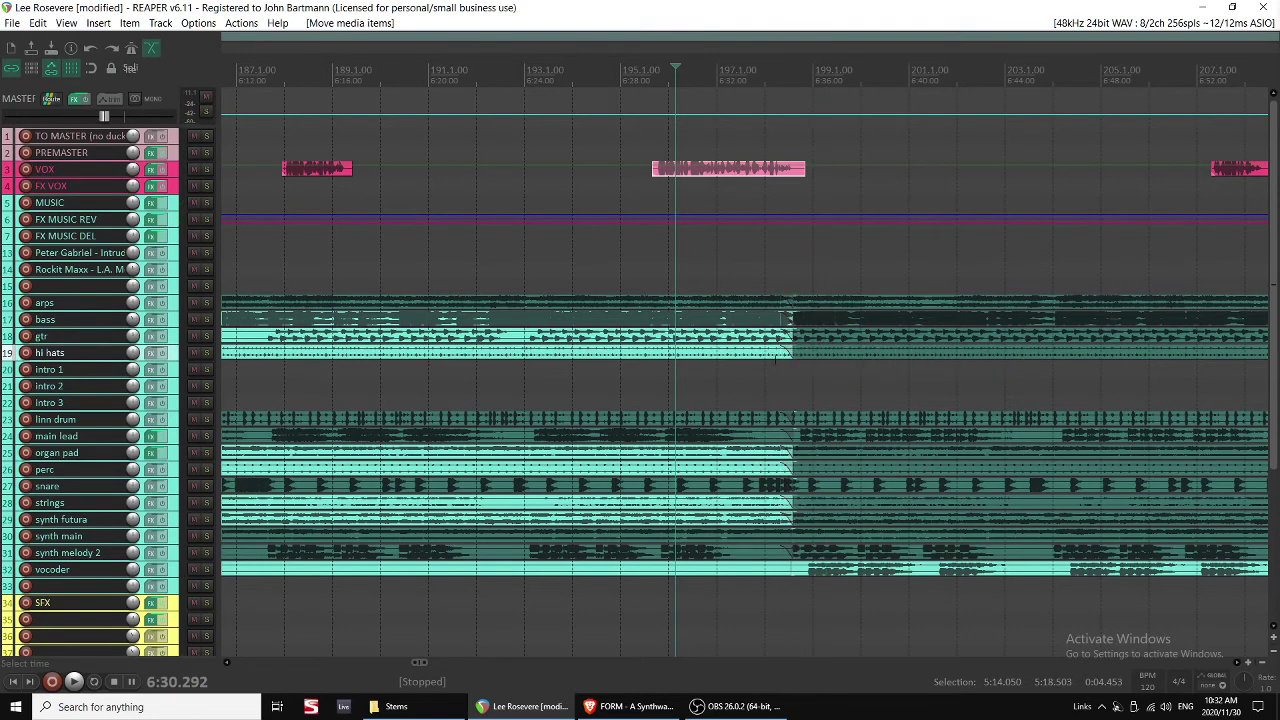
Remove the hi hats item before the split from its group and extend its end to about 6:42.
{"action": "left_click", "coordinate": [757, 354]}
{"action": "key", "text": "u"}
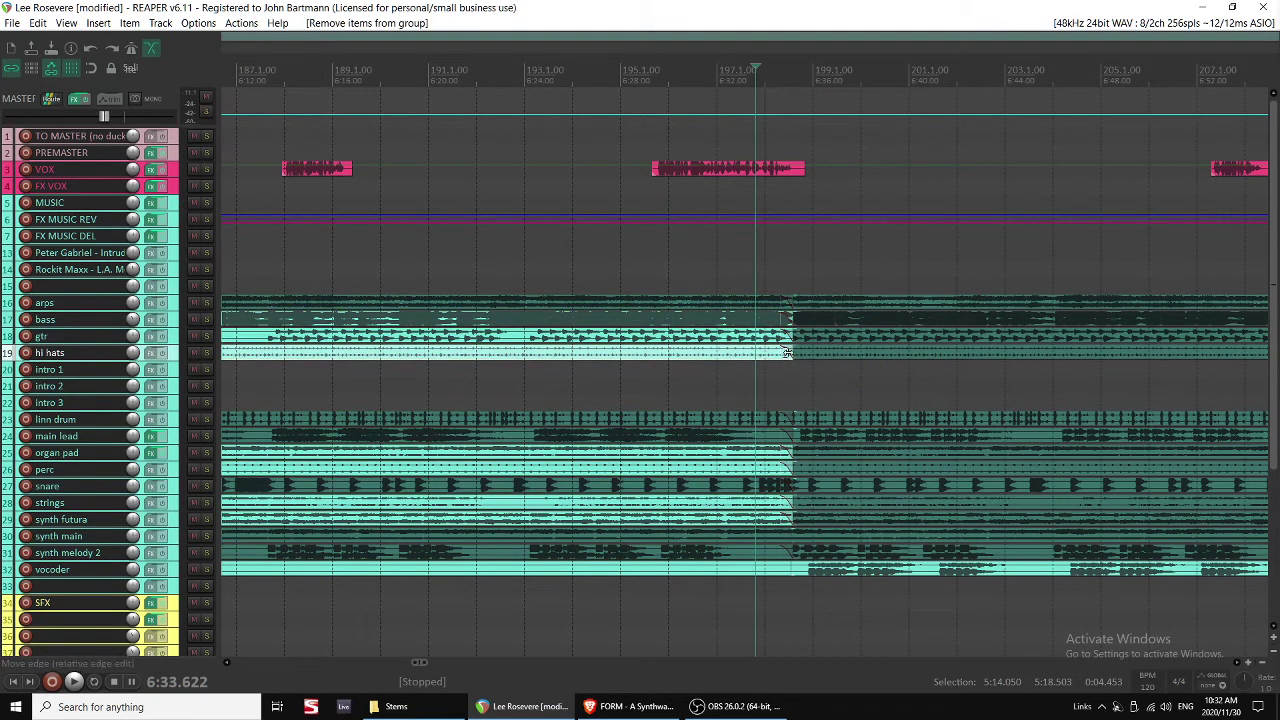
{"action": "key", "text": "space"}
{"action": "left_click_drag", "start_coordinate": [790, 352], "coordinate": [920, 350]}
{"action": "key", "text": "ctrl+z"}
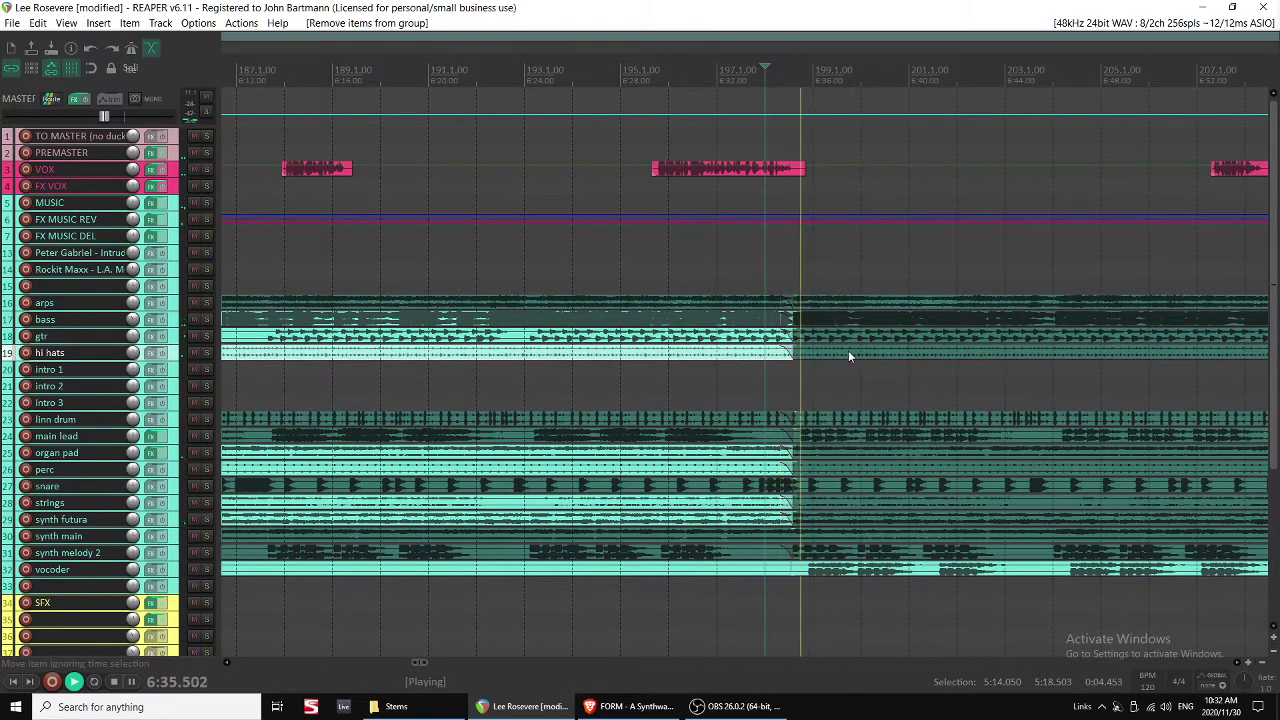
{"action": "left_click", "coordinate": [843, 351]}
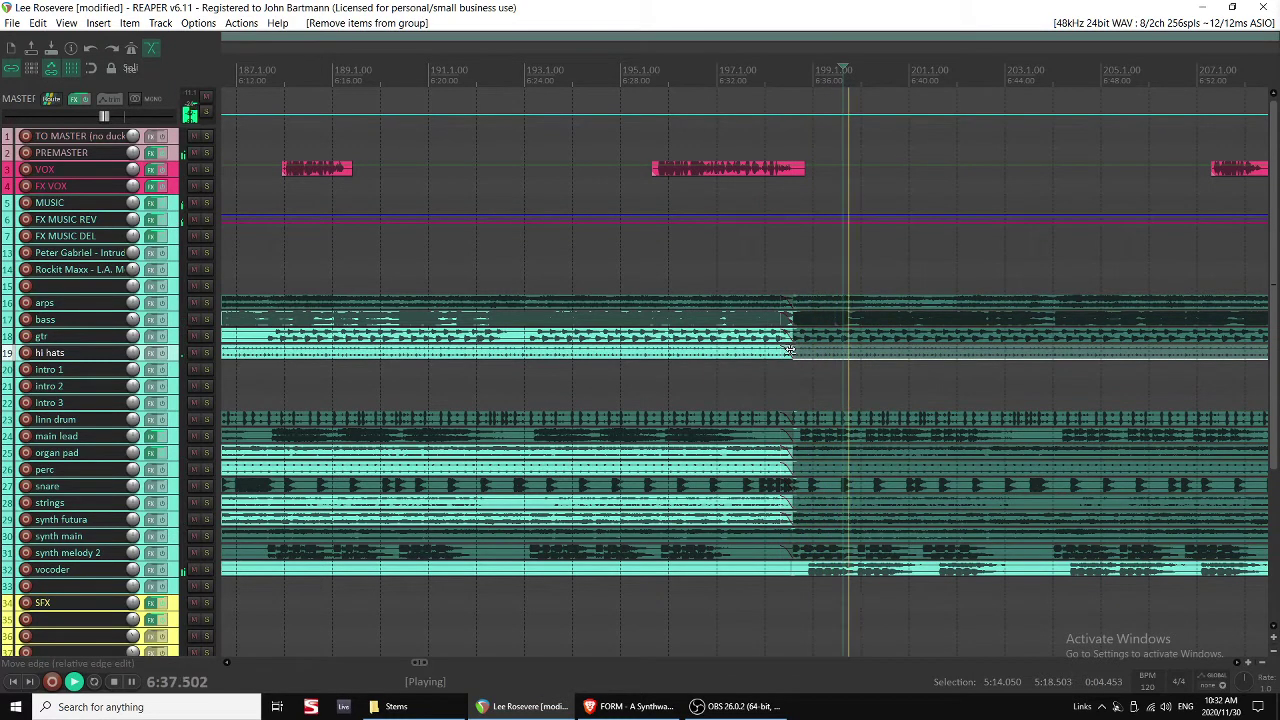
{"action": "left_click_drag", "start_coordinate": [799, 354], "coordinate": [948, 352]}
{"action": "left_click", "coordinate": [778, 356]}
{"action": "scroll", "coordinate": [780, 358], "scroll_direction": "right", "scroll_amount": 2}
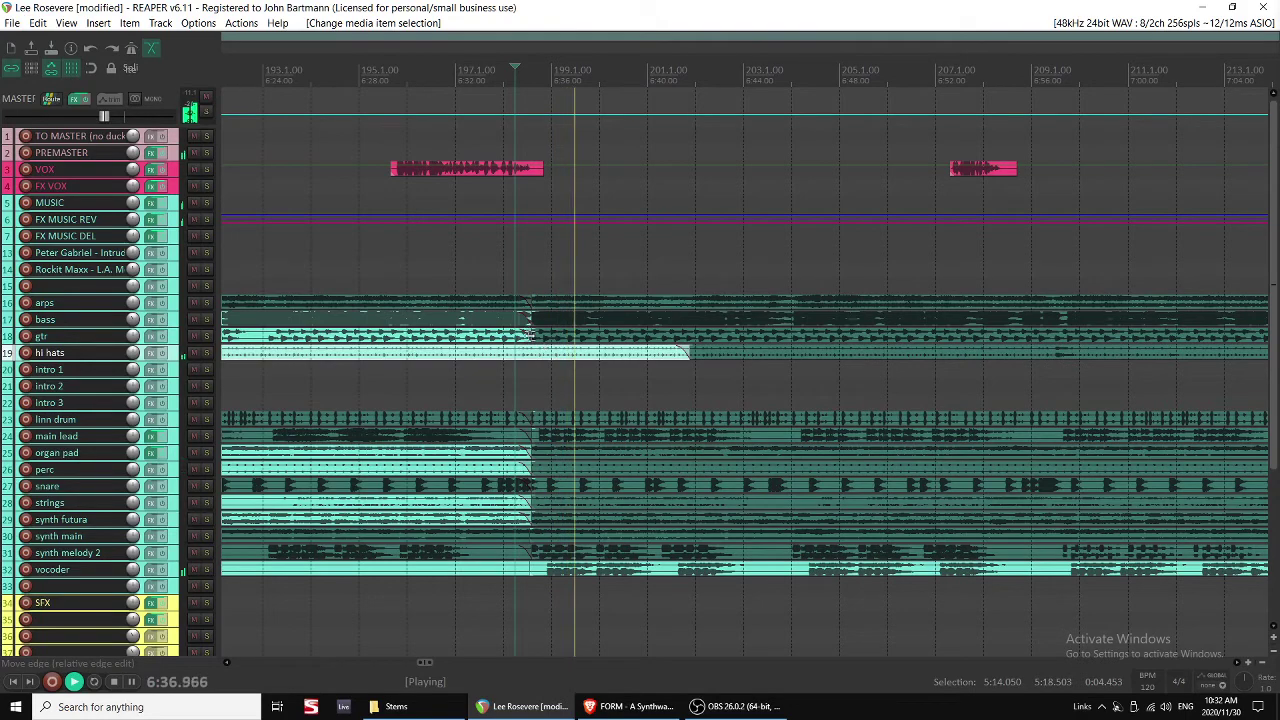
Undo a trial extension of the gtr item, and mute and unmute the synth futura item before the 6:35 split while playing.
{"action": "left_click_drag", "start_coordinate": [531, 335], "coordinate": [564, 334]}
{"action": "key", "text": "ctrl+z"}
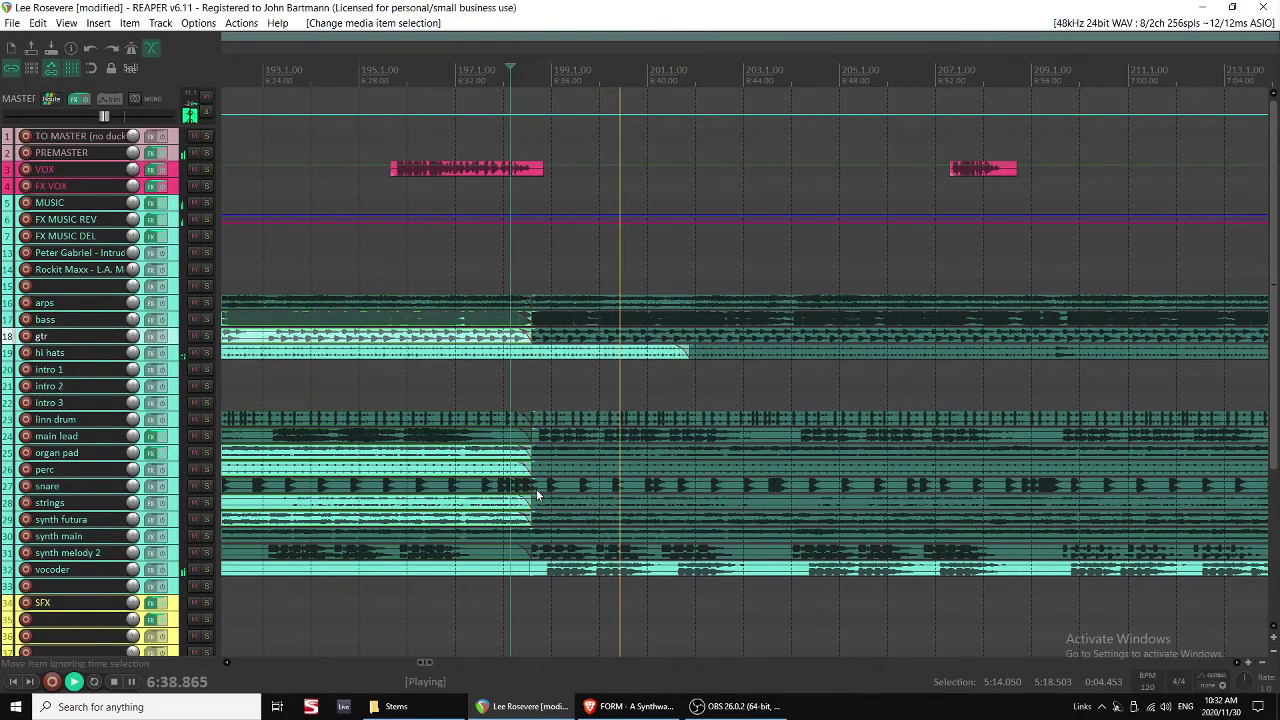
{"action": "left_click", "coordinate": [512, 527]}
{"action": "key", "text": "u"}
{"action": "key", "text": "space"}
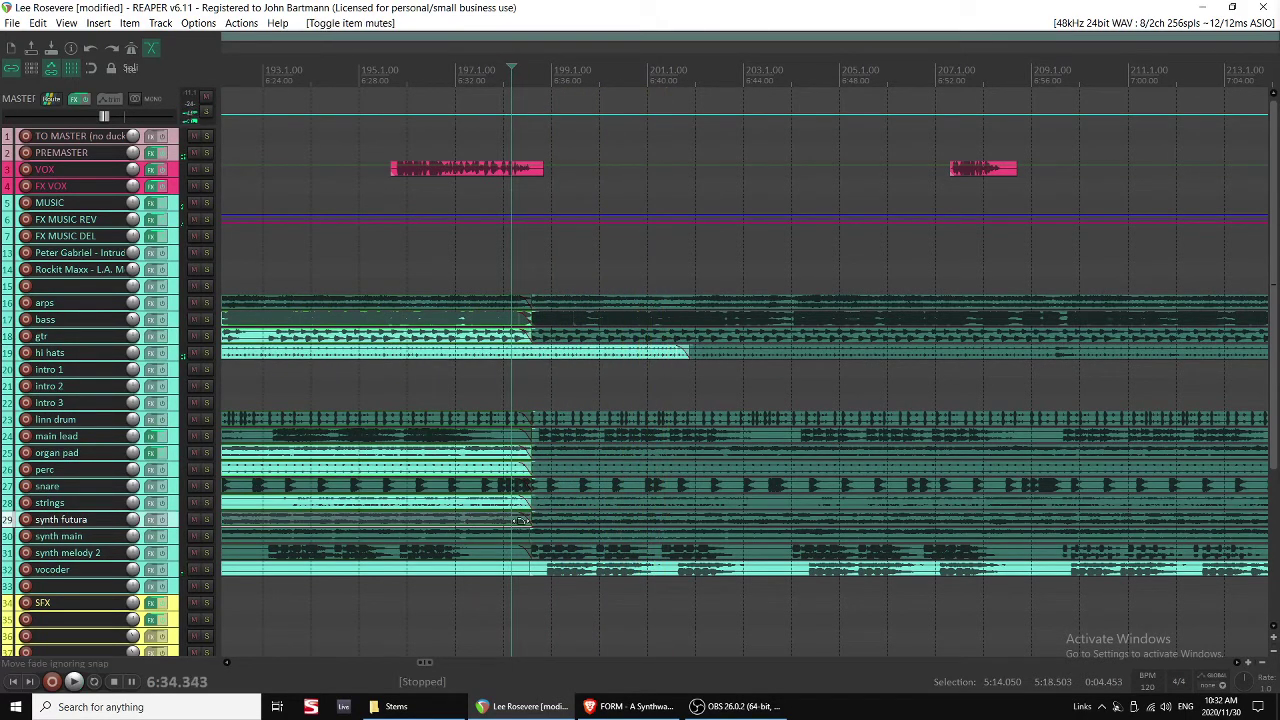
{"action": "left_click", "coordinate": [520, 527]}
{"action": "key", "text": "u"}
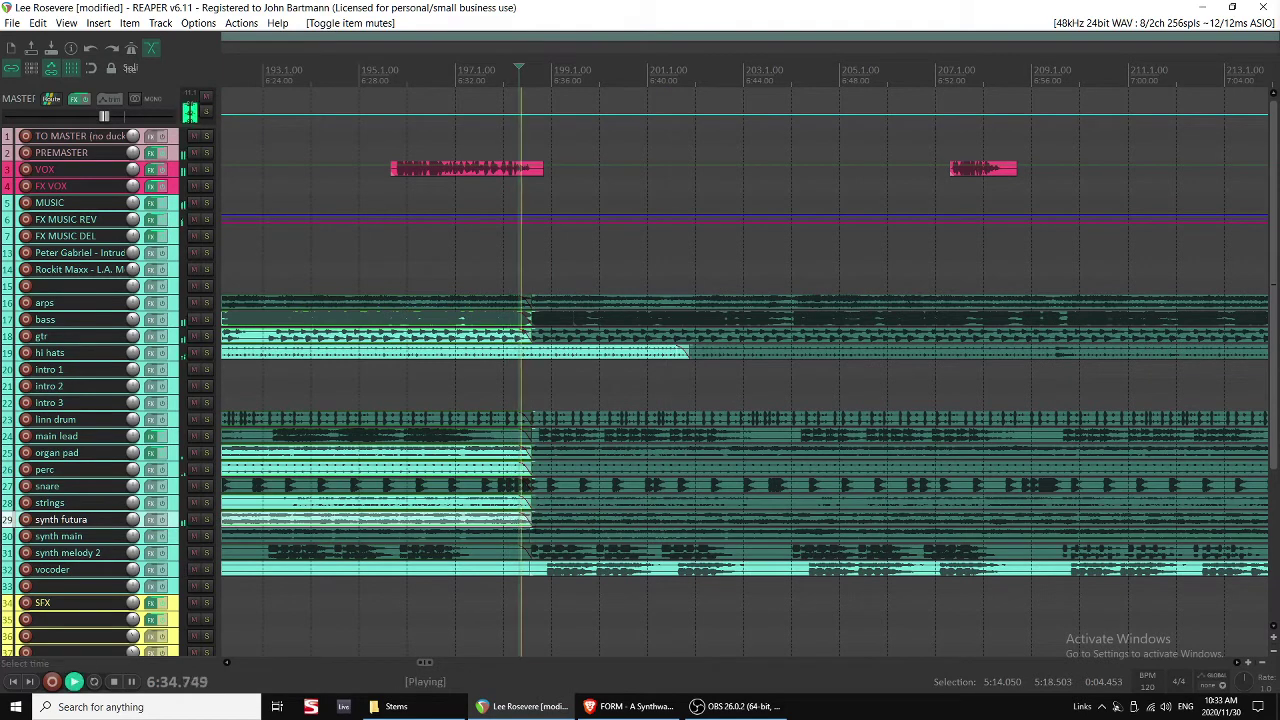
Try ungrouping the synth futura item and extending its end to about 6:38.5, and undo the change.
{"action": "left_click", "coordinate": [543, 522]}
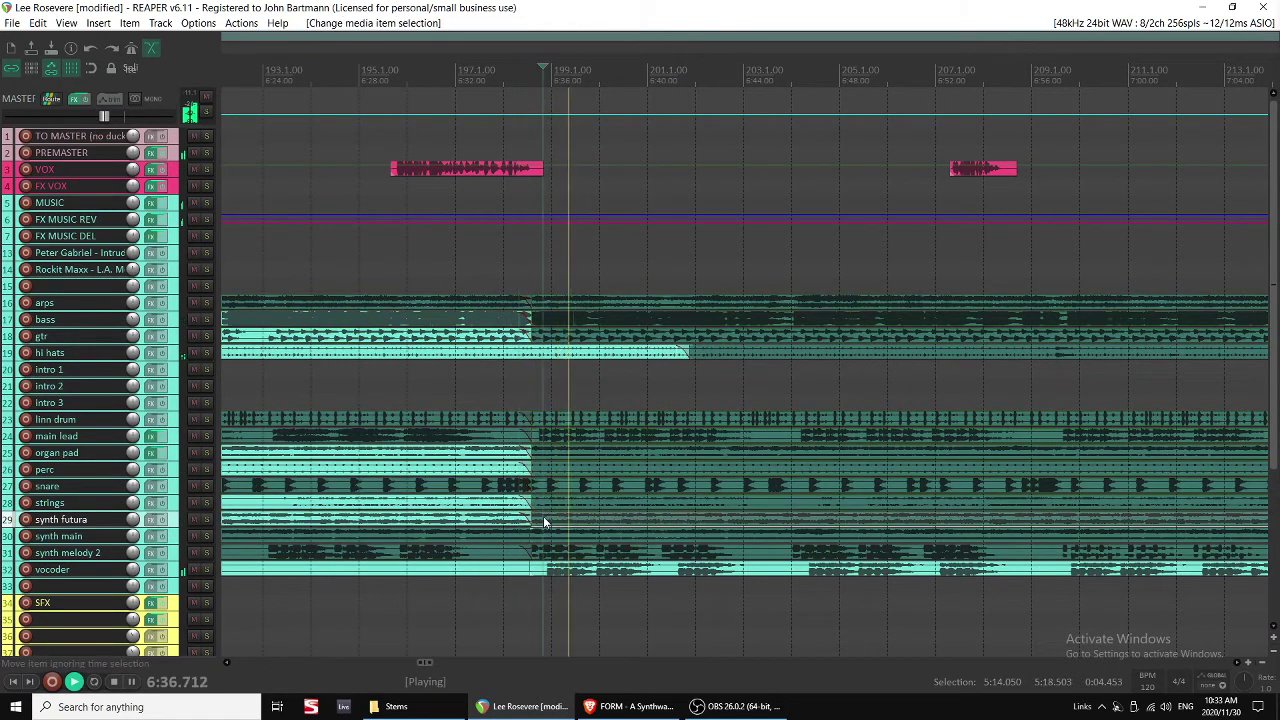
{"action": "key", "text": "ctrl+u"}
{"action": "left_click", "coordinate": [528, 516]}
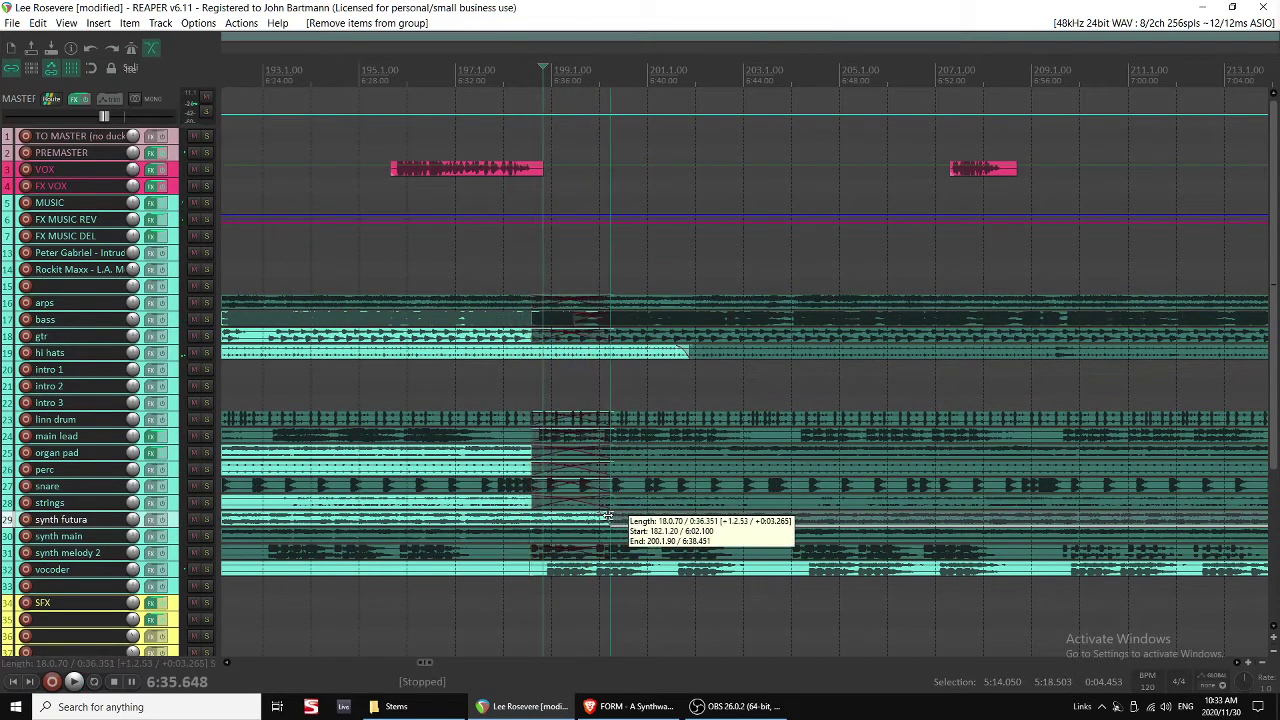
{"action": "key", "text": "space"}
{"action": "key", "text": "space"}
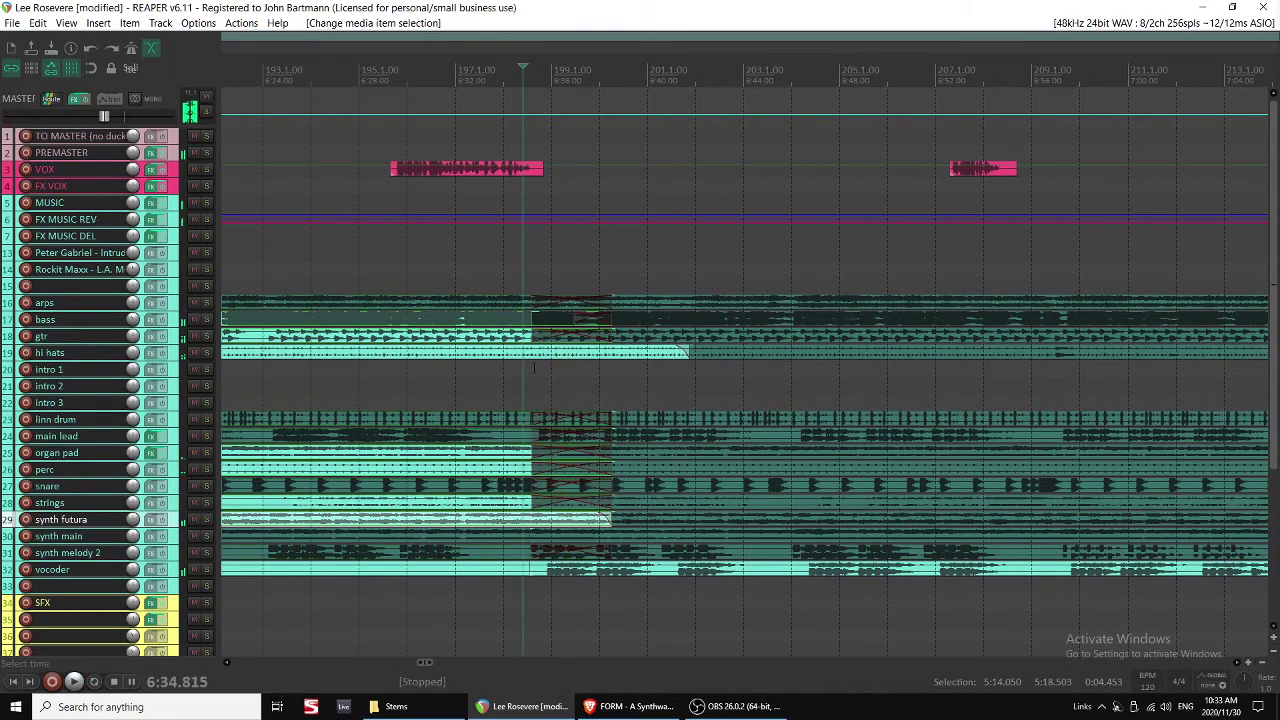
{"action": "key", "text": "space"}
{"action": "key", "text": "ctrl+z"}
{"action": "key", "text": "ctrl+z"}
Remove all the stem items before the 6:35 split from their group and select only the synth futura item.
{"action": "key", "text": "u"}
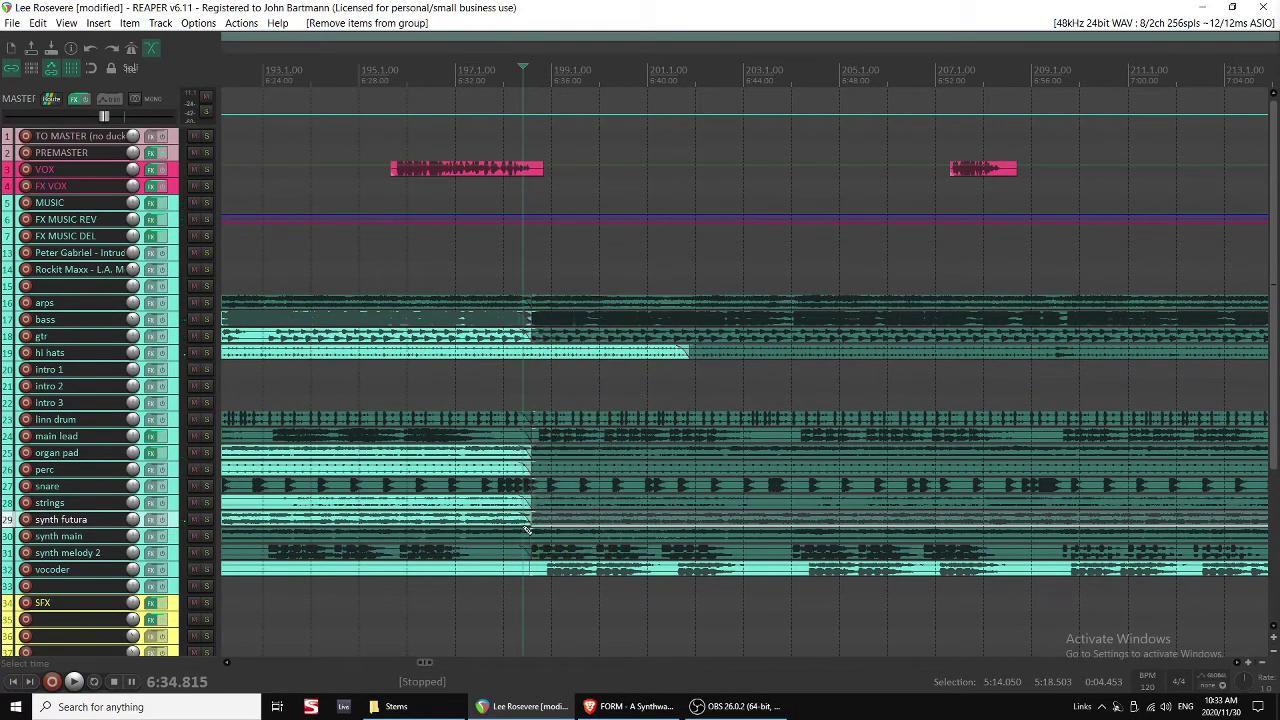
{"action": "left_click_drag", "start_coordinate": [474, 270], "coordinate": [497, 576]}
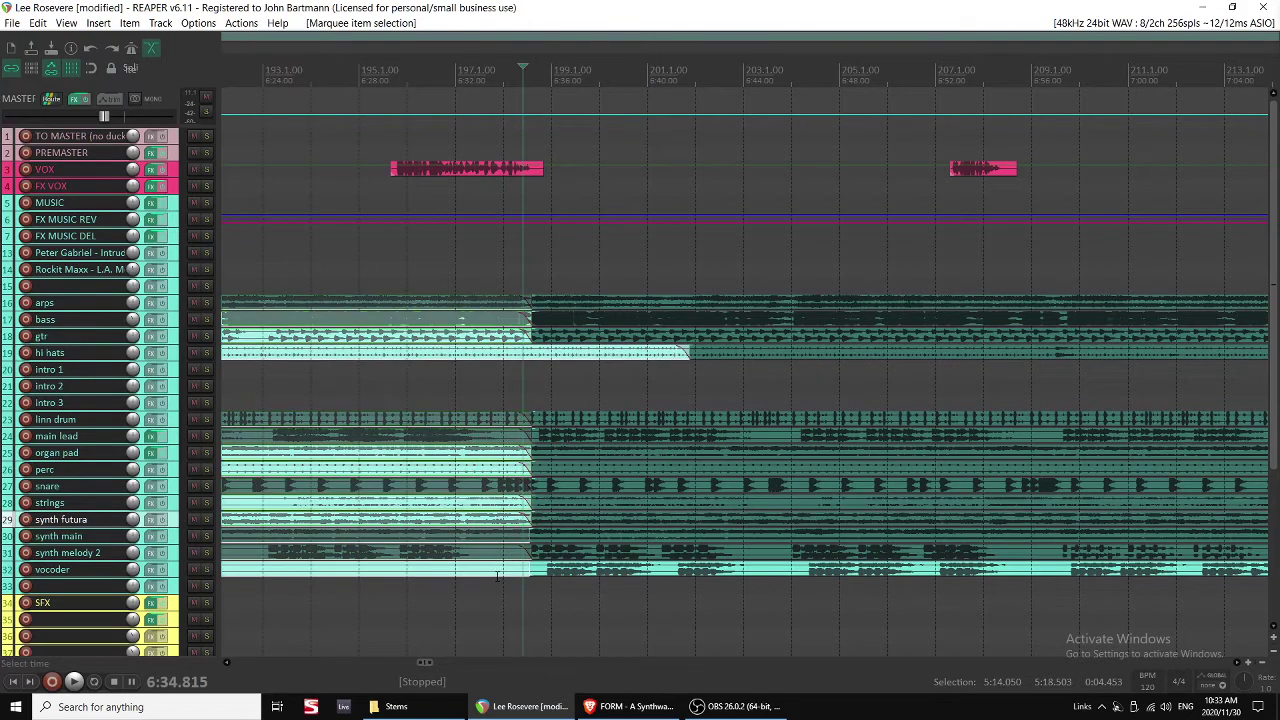
{"action": "key", "text": "u"}
{"action": "right_click", "coordinate": [488, 277]}
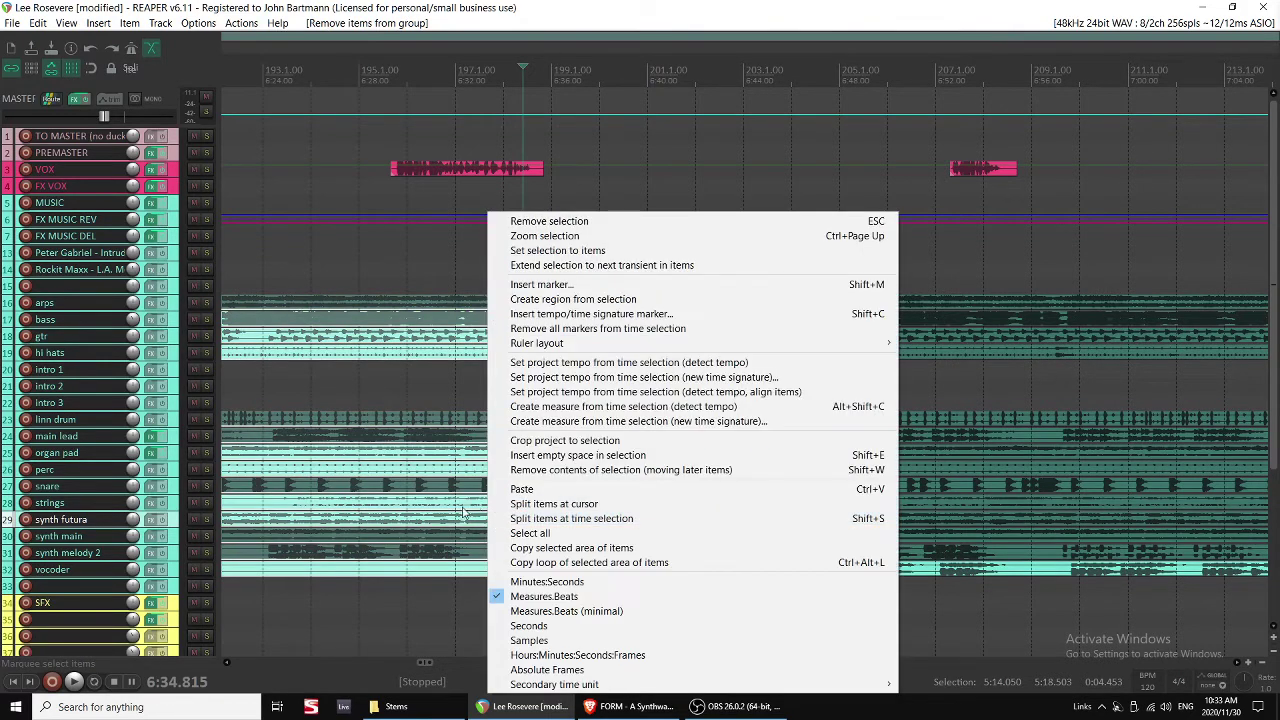
{"action": "left_click", "coordinate": [461, 508]}
{"action": "left_click", "coordinate": [481, 515]}
Try extending the synth futura item's end to about 6:41 and the strings item's end similarly, and undo the extensions.
{"action": "left_click_drag", "start_coordinate": [524, 517], "coordinate": [648, 516]}
{"action": "left_click", "coordinate": [517, 519]}
{"action": "key", "text": "space"}
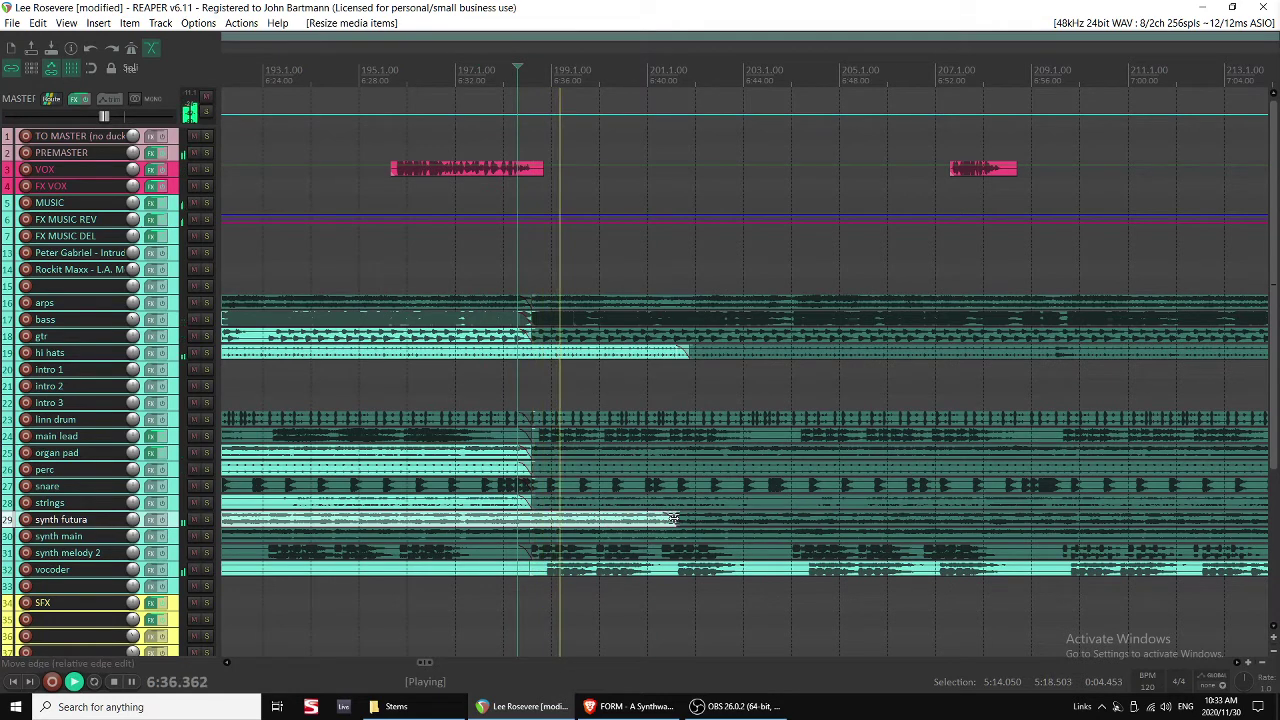
{"action": "key", "text": "space"}
{"action": "left_click", "coordinate": [597, 550]}
{"action": "left_click", "coordinate": [521, 503]}
{"action": "left_click_drag", "start_coordinate": [530, 503], "coordinate": [672, 505]}
{"action": "key", "text": "ctrl+z"}
Remove all the stem items after the 6:35 split from their group.
{"action": "left_click", "coordinate": [564, 503]}
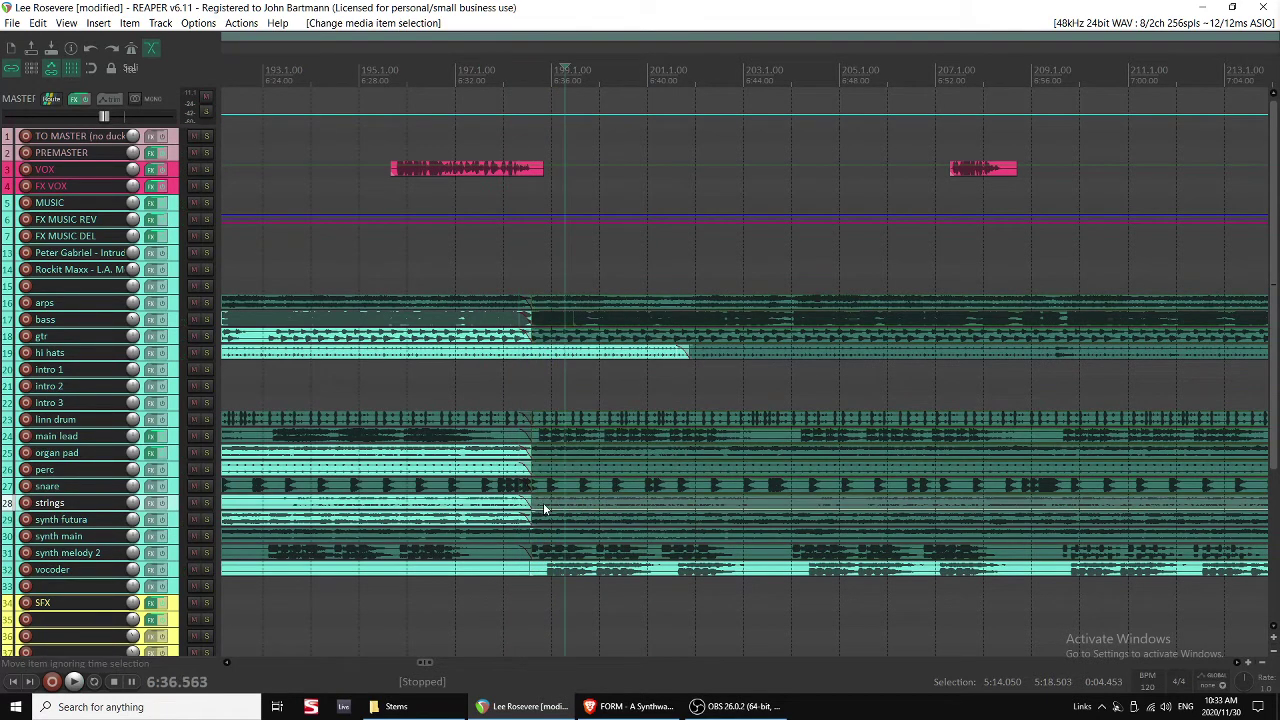
{"action": "key", "text": "u"}
{"action": "left_click_drag", "start_coordinate": [576, 265], "coordinate": [630, 572]}
{"action": "key", "text": "u"}
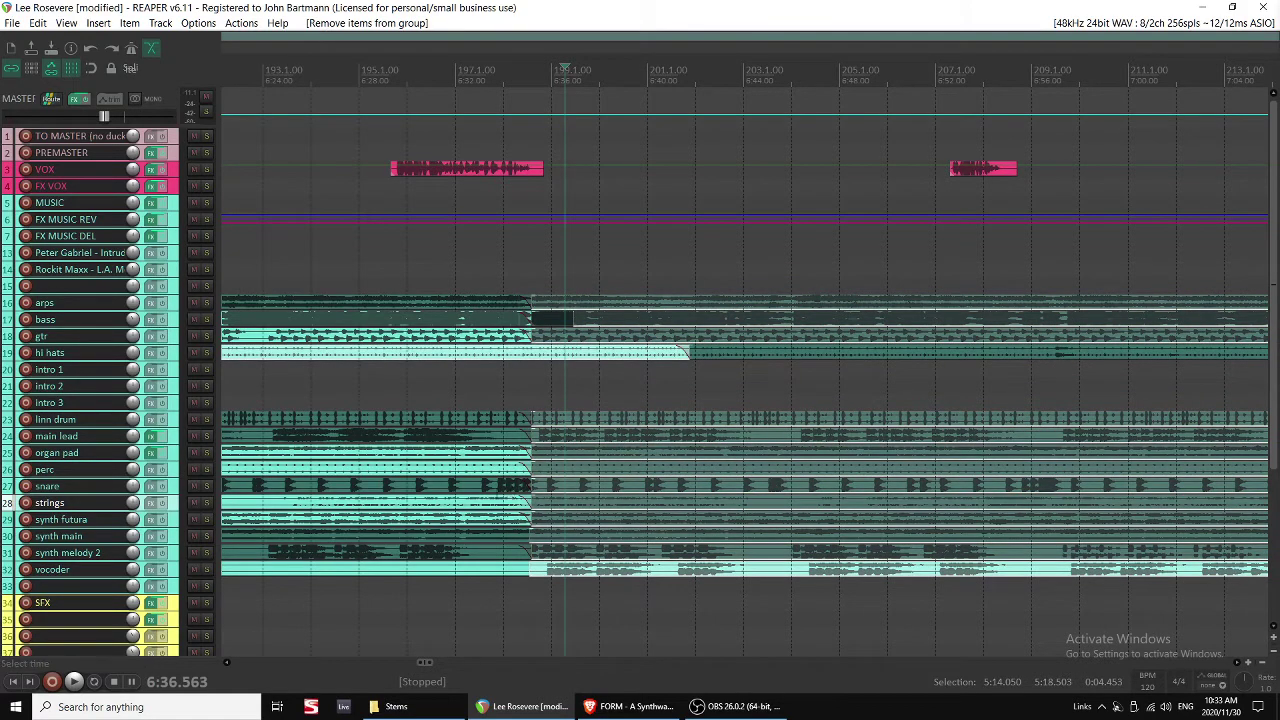
Extend the strings item's end to about 6:42 and give it a fade-out of about two seconds, listening to the playback.
{"action": "left_click", "coordinate": [494, 503]}
{"action": "key", "text": "space"}
{"action": "left_click_drag", "start_coordinate": [530, 503], "coordinate": [690, 500]}
{"action": "left_click_drag", "start_coordinate": [595, 501], "coordinate": [647, 500]}
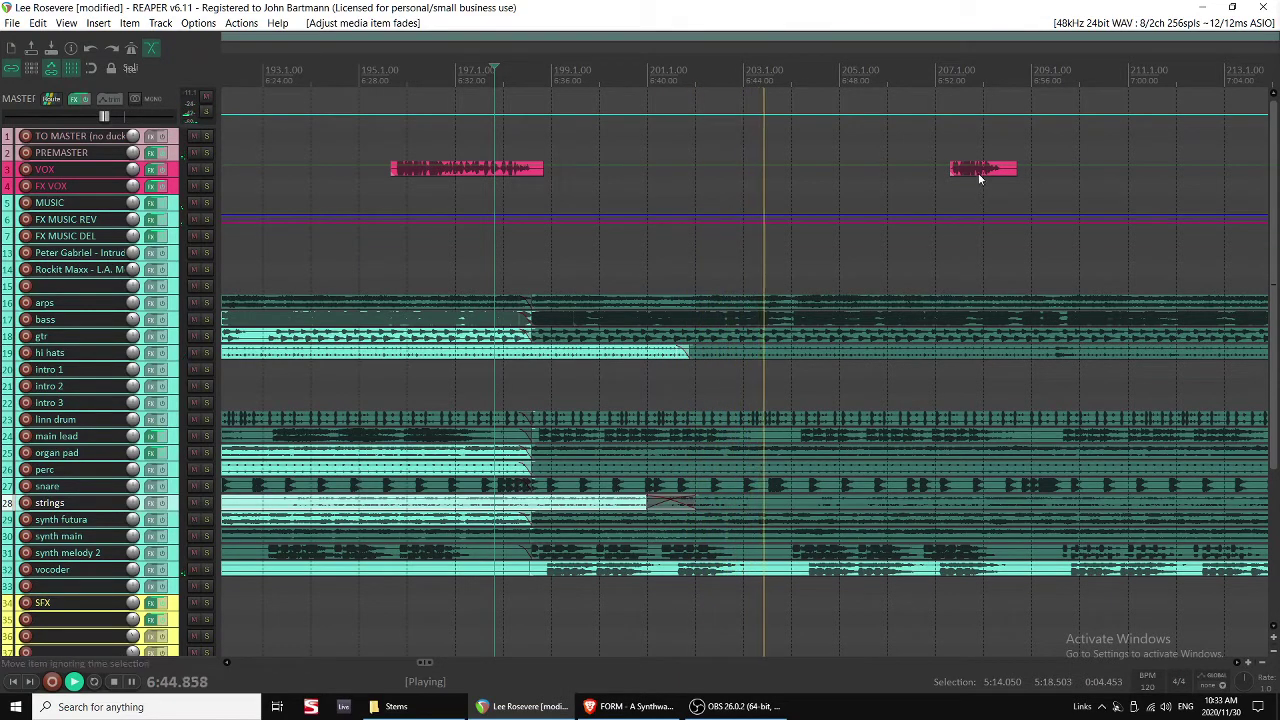
Move the short VOX clip after the vocoder entrance earlier to about 6:46 and split the stem items just before it, replaying from about 6:33.
{"action": "left_click_drag", "start_coordinate": [979, 178], "coordinate": [828, 178]}
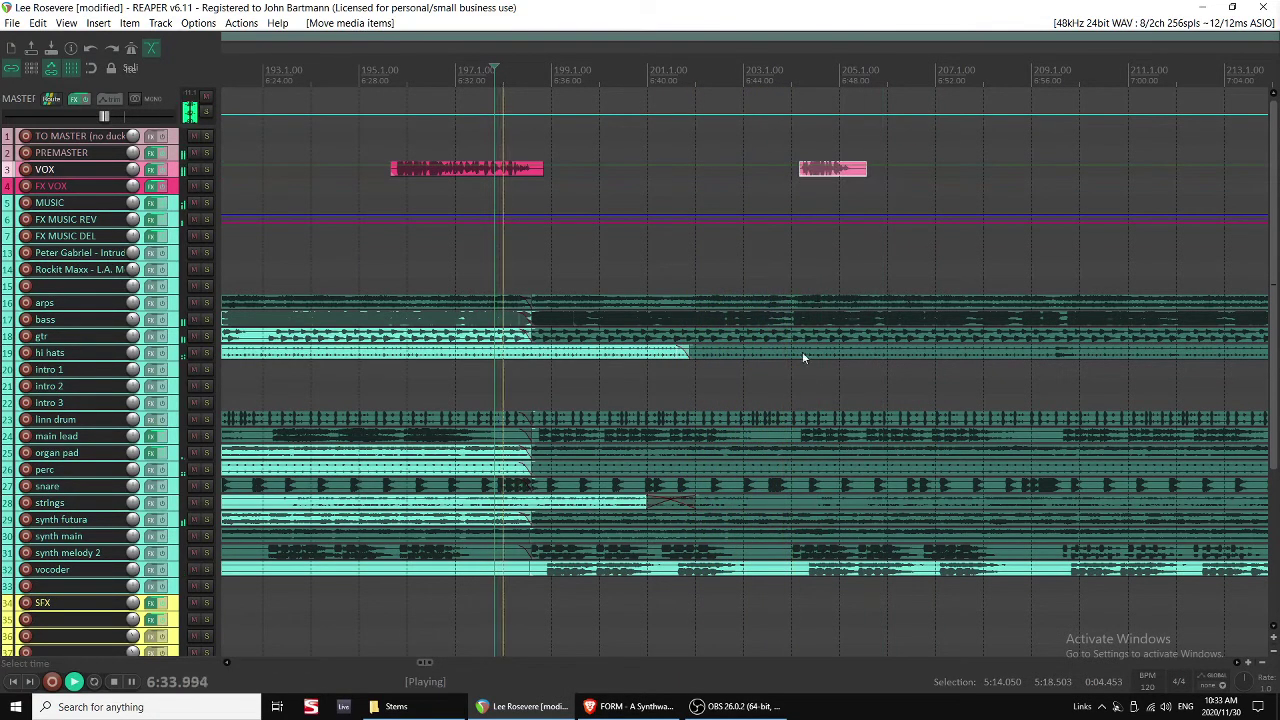
{"action": "key", "text": "space"}
{"action": "left_click_drag", "start_coordinate": [790, 557], "coordinate": [804, 277]}
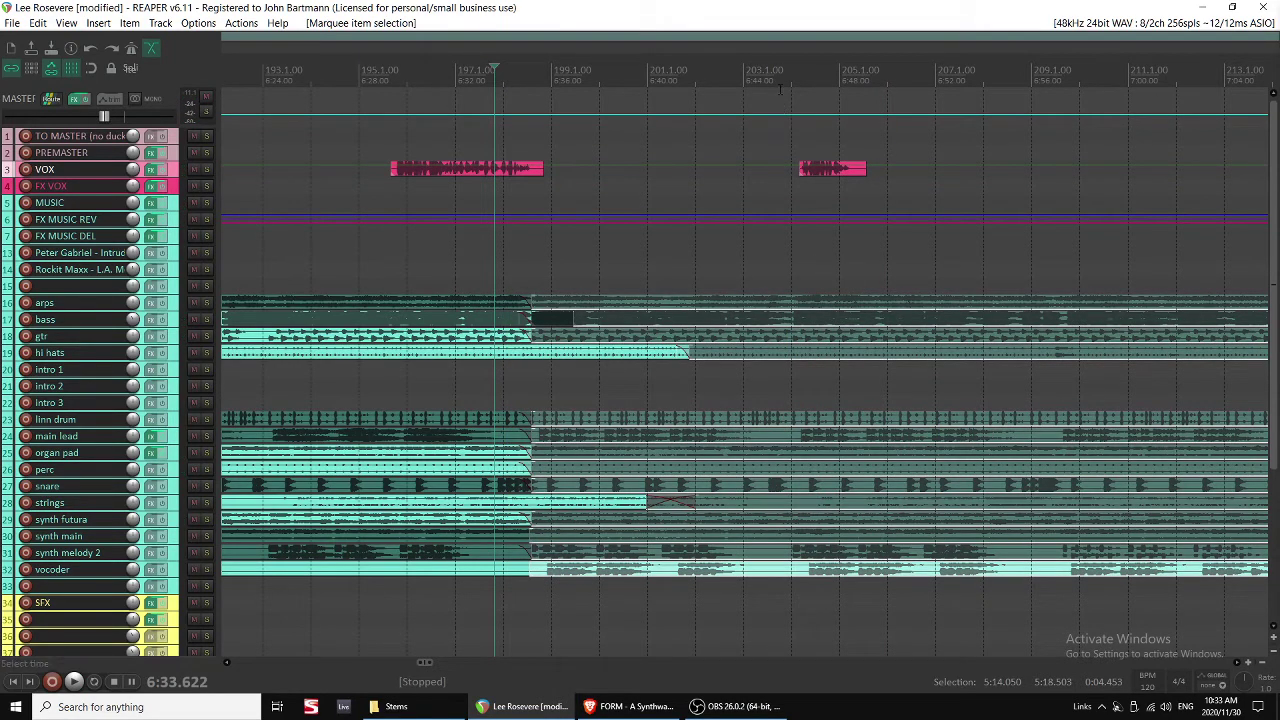
{"action": "key", "text": "s"}
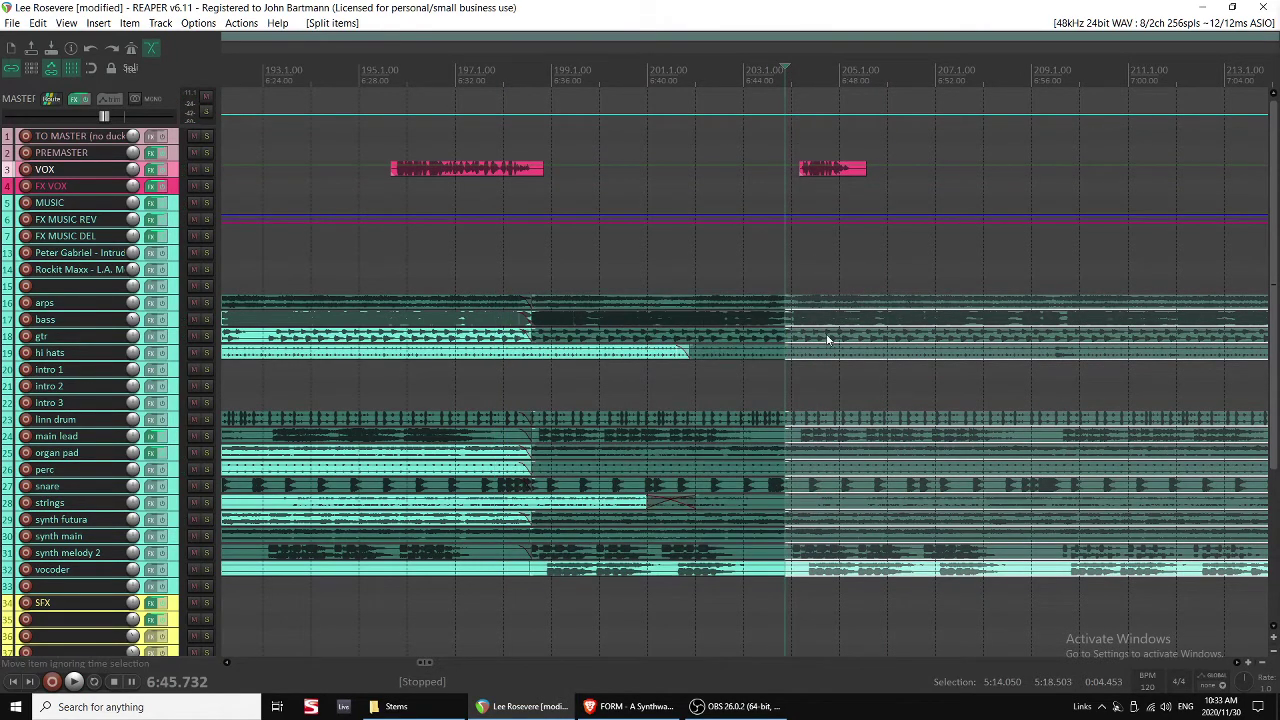
{"action": "scroll", "coordinate": [792, 360], "scroll_direction": "down", "scroll_amount": 3}
{"action": "left_click", "coordinate": [641, 174]}
{"action": "key", "text": "space"}
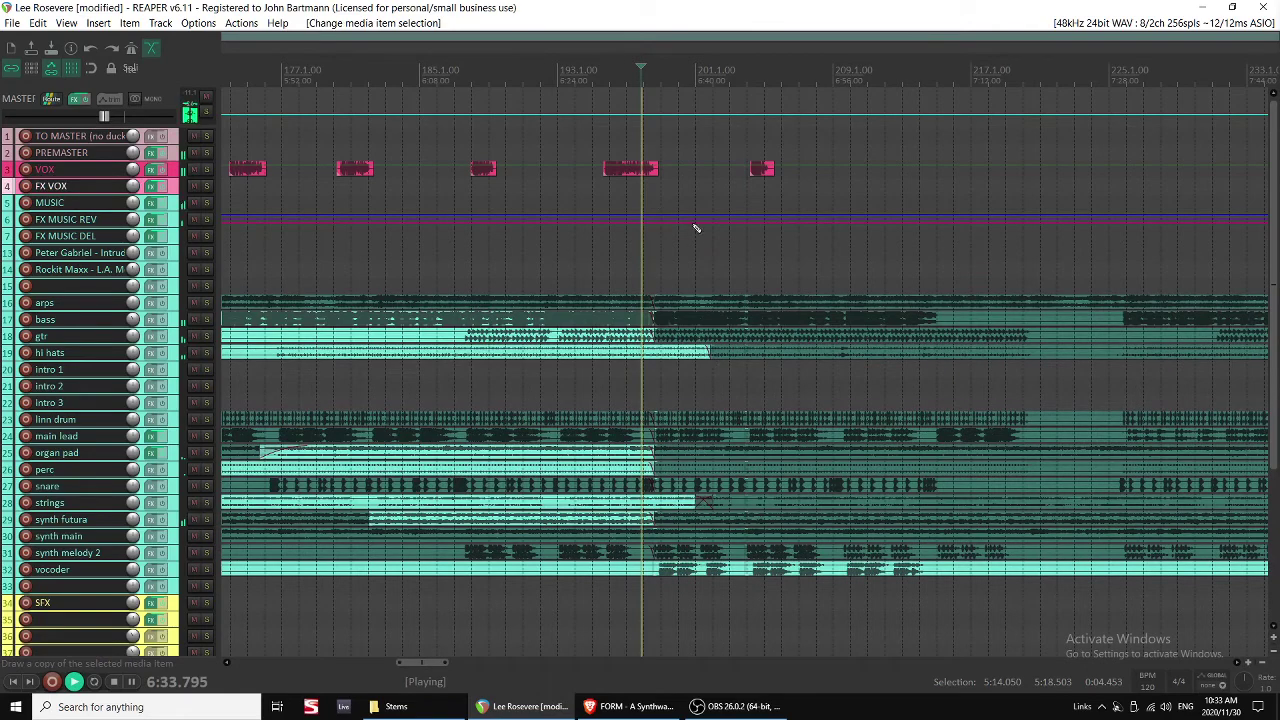
Save the project and move all stem items after the 6:45 split about 24 seconds later, opening a gap in the music.
{"action": "scroll", "coordinate": [708, 243], "scroll_direction": "down", "scroll_amount": 2}
{"action": "key", "text": "ctrl+s"}
{"action": "scroll", "coordinate": [710, 248], "scroll_direction": "right", "scroll_amount": 2}
{"action": "left_click_drag", "start_coordinate": [1150, 272], "coordinate": [718, 626]}
{"action": "left_click_drag", "start_coordinate": [686, 362], "coordinate": [789, 362]}
{"action": "scroll", "coordinate": [960, 230], "scroll_direction": "down", "scroll_amount": 2}
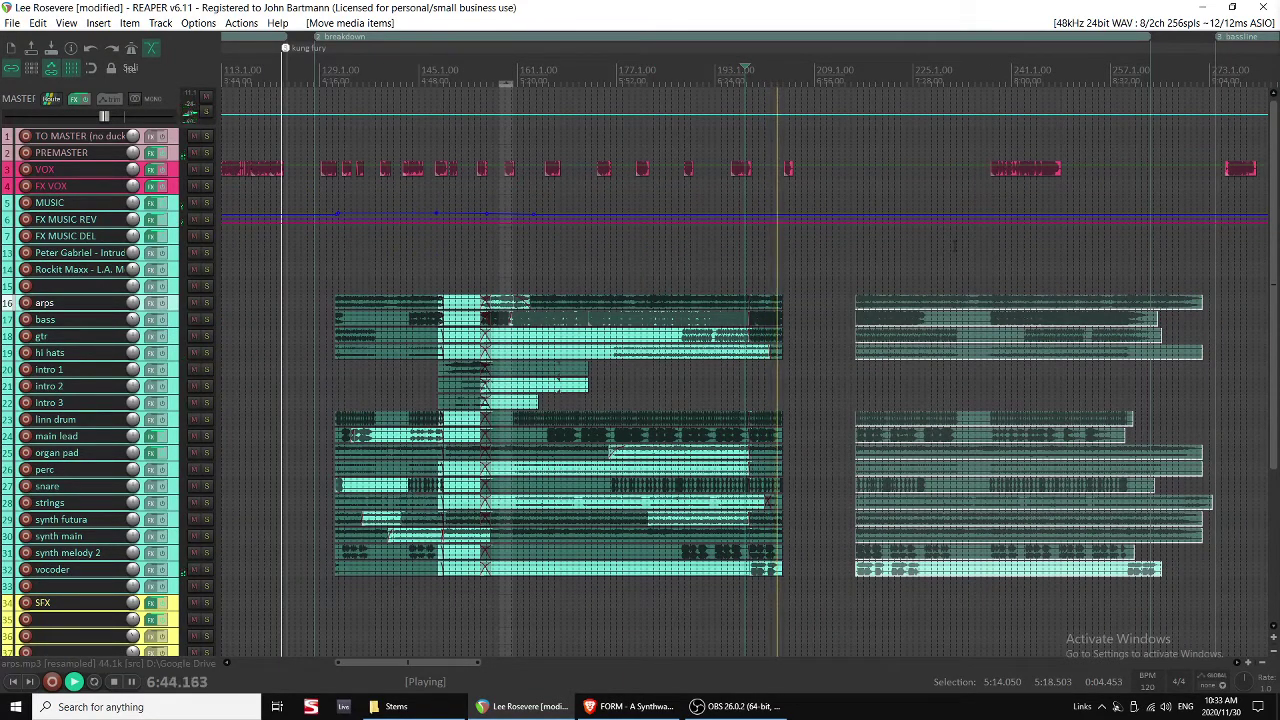
{"action": "scroll", "coordinate": [870, 260], "scroll_direction": "up", "scroll_amount": 1}
{"action": "key", "text": "space"}
{"action": "scroll", "coordinate": [987, 133], "scroll_direction": "down", "scroll_amount": 1}
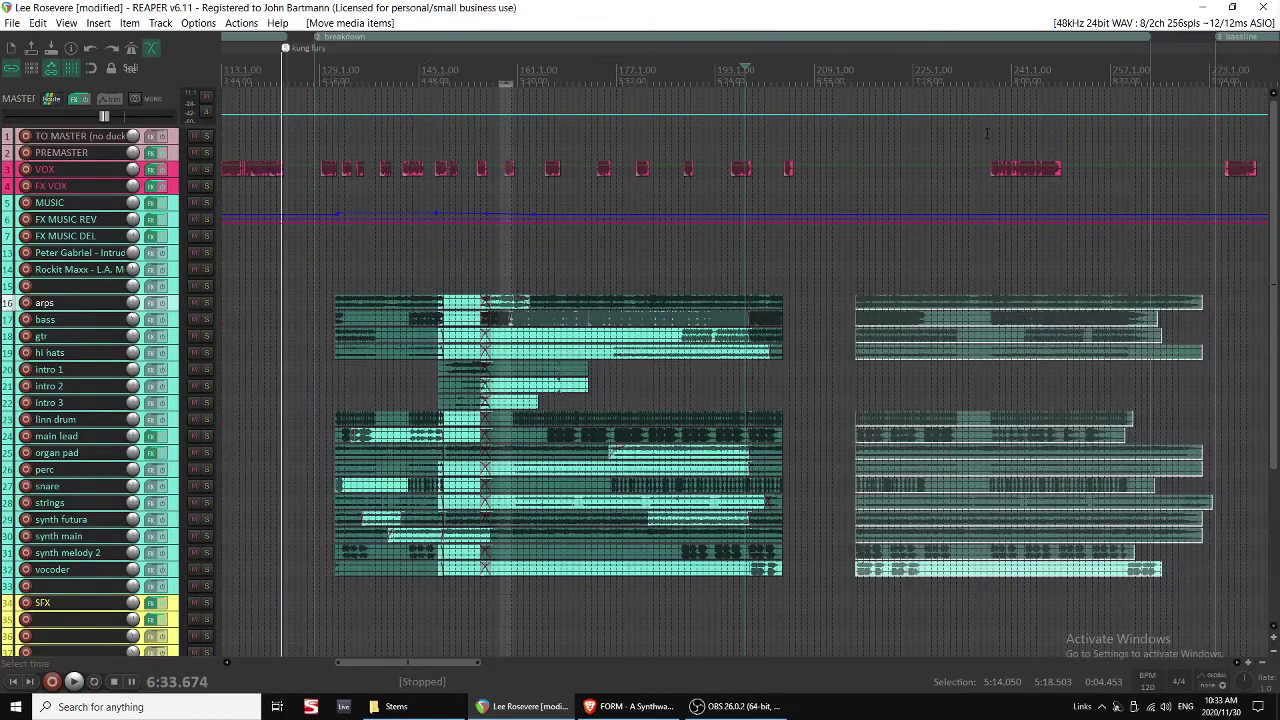
Review the arrangement by playing short passages from about 4:52, 5:08 and 5:28.
{"action": "left_click", "coordinate": [465, 271]}
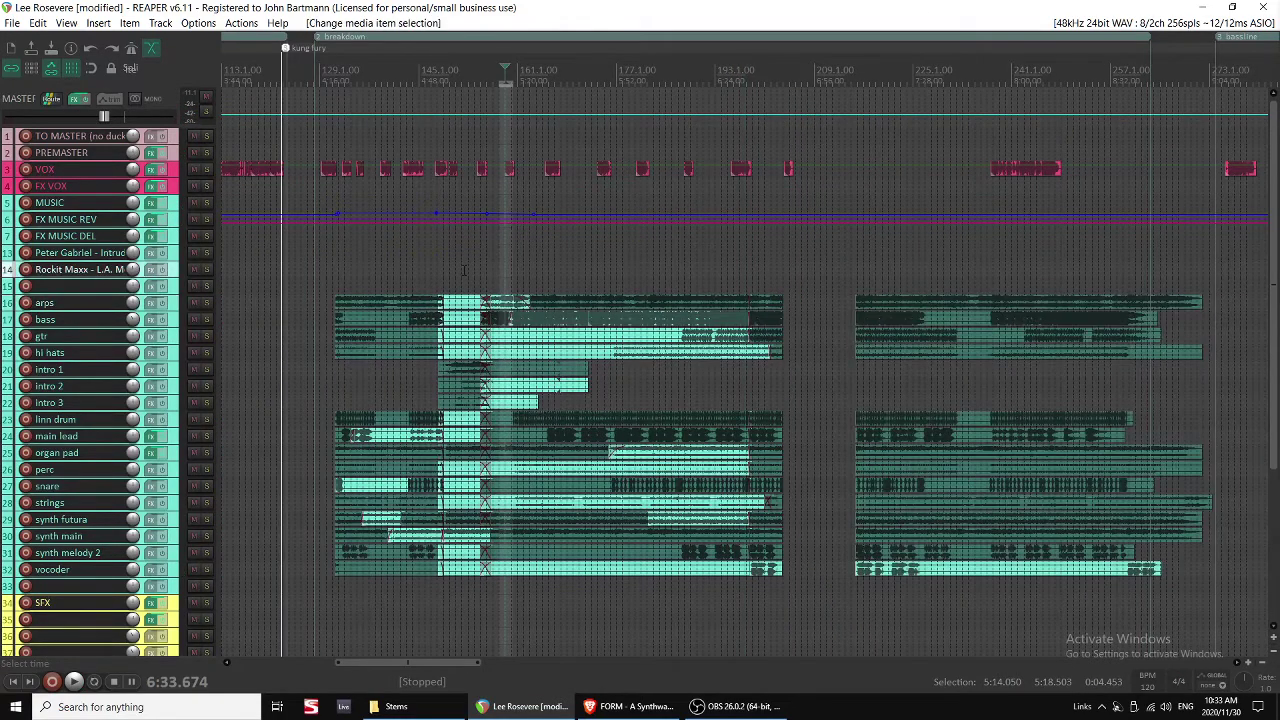
{"action": "scroll", "coordinate": [649, 291], "scroll_direction": "up", "scroll_amount": 2}
{"action": "key", "text": "space"}
{"action": "scroll", "coordinate": [649, 291], "scroll_direction": "right", "scroll_amount": 1}
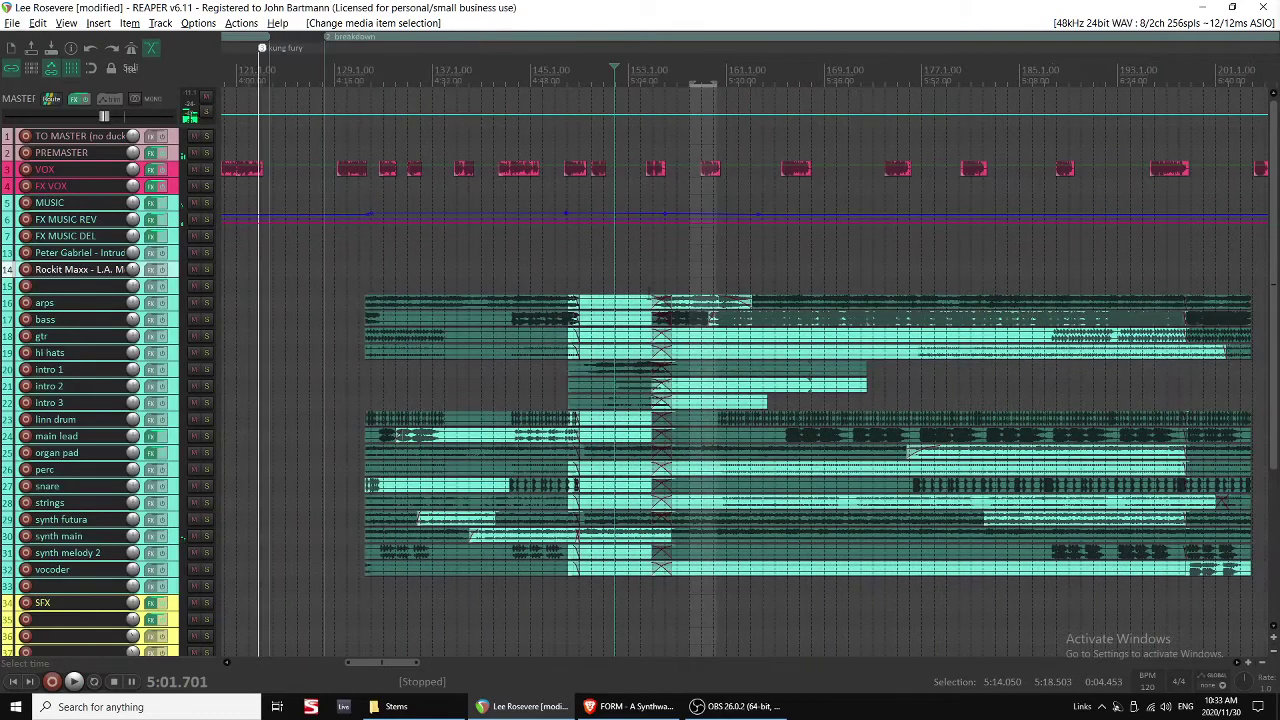
{"action": "key", "text": "space"}
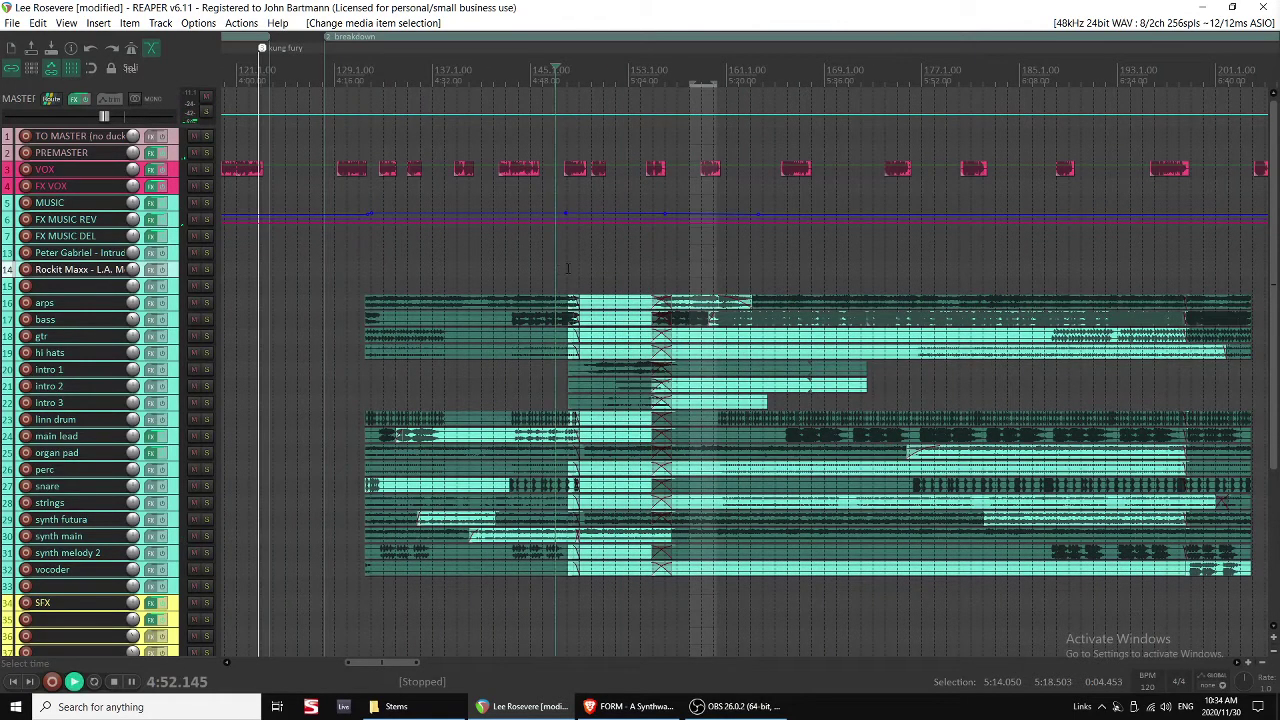
{"action": "scroll", "coordinate": [700, 302], "scroll_direction": "up", "scroll_amount": 2}
{"action": "left_click", "coordinate": [754, 270]}
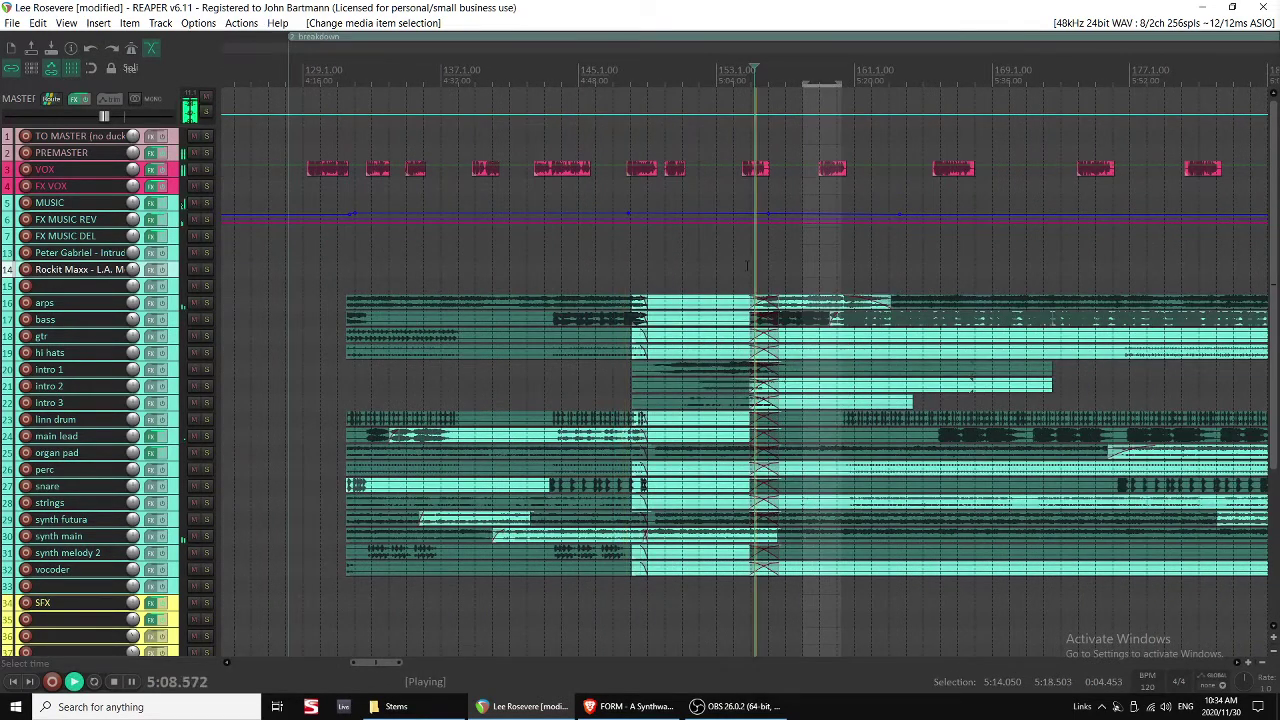
{"action": "scroll", "coordinate": [755, 272], "scroll_direction": "right", "scroll_amount": 1}
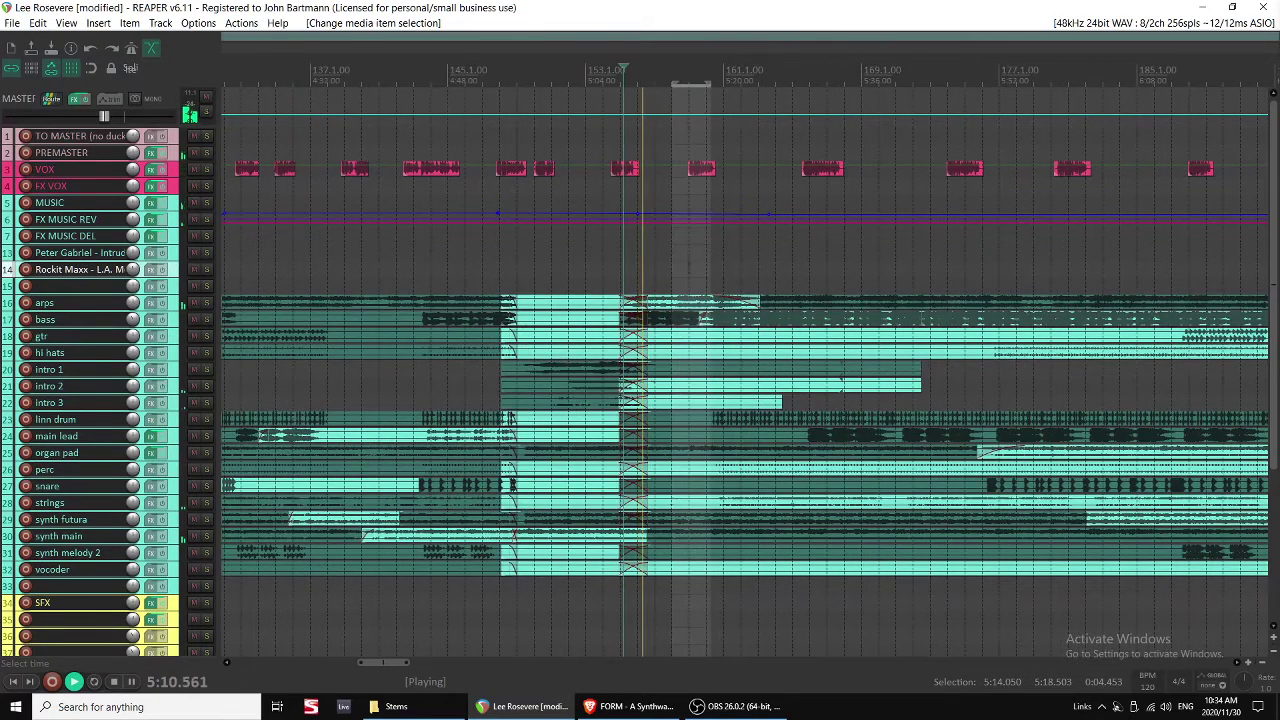
{"action": "left_click", "coordinate": [609, 250]}
{"action": "scroll", "coordinate": [615, 255], "scroll_direction": "right", "scroll_amount": 5}
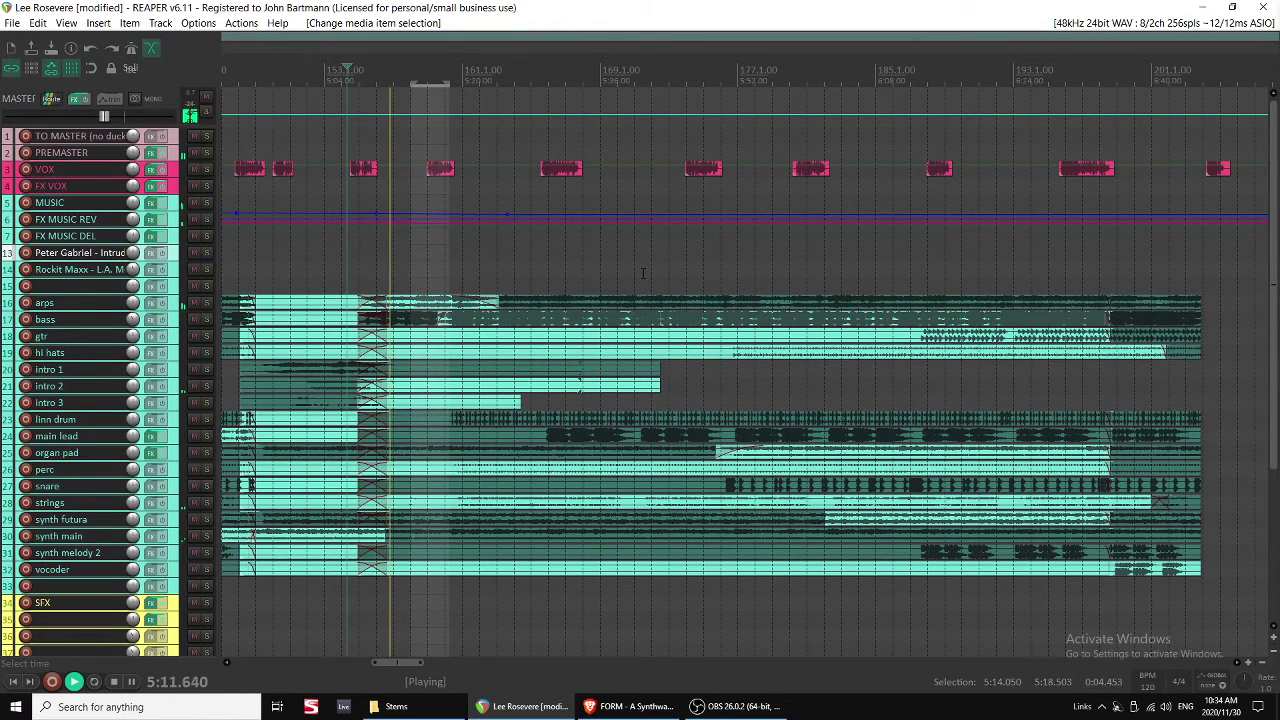
{"action": "left_click", "coordinate": [535, 248]}
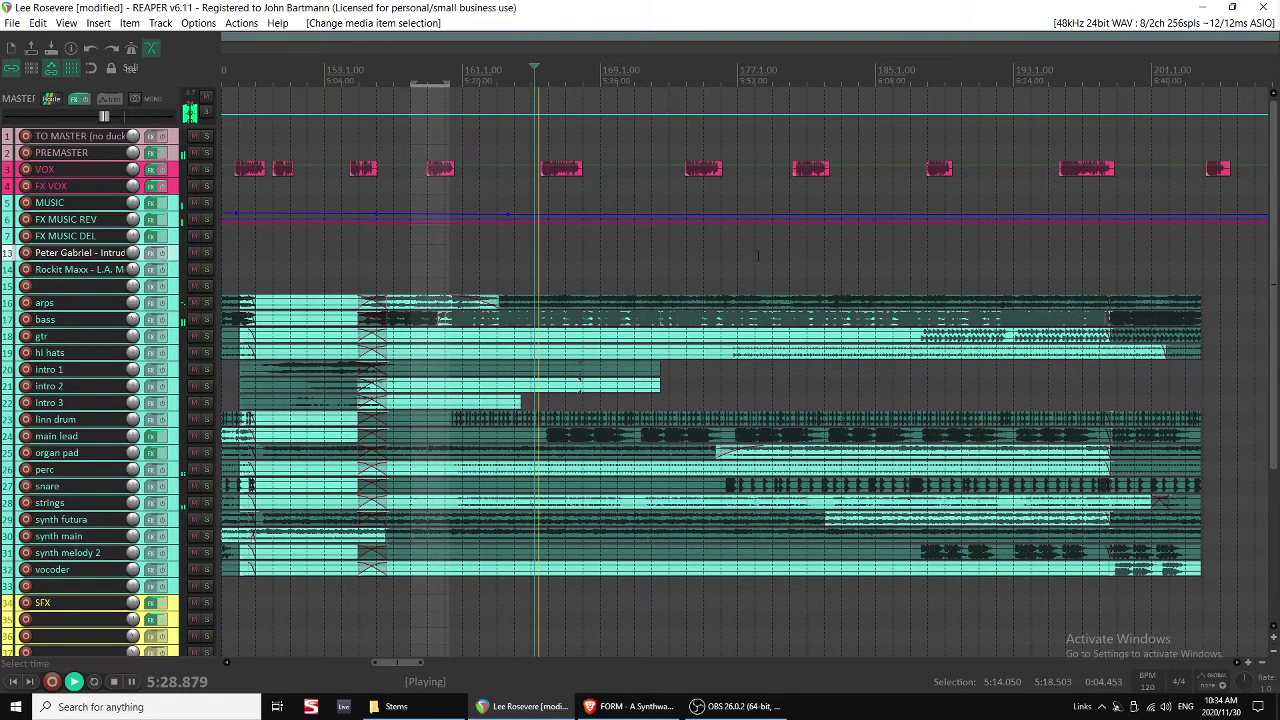
{"action": "scroll", "coordinate": [775, 235], "scroll_direction": "down", "scroll_amount": 5}
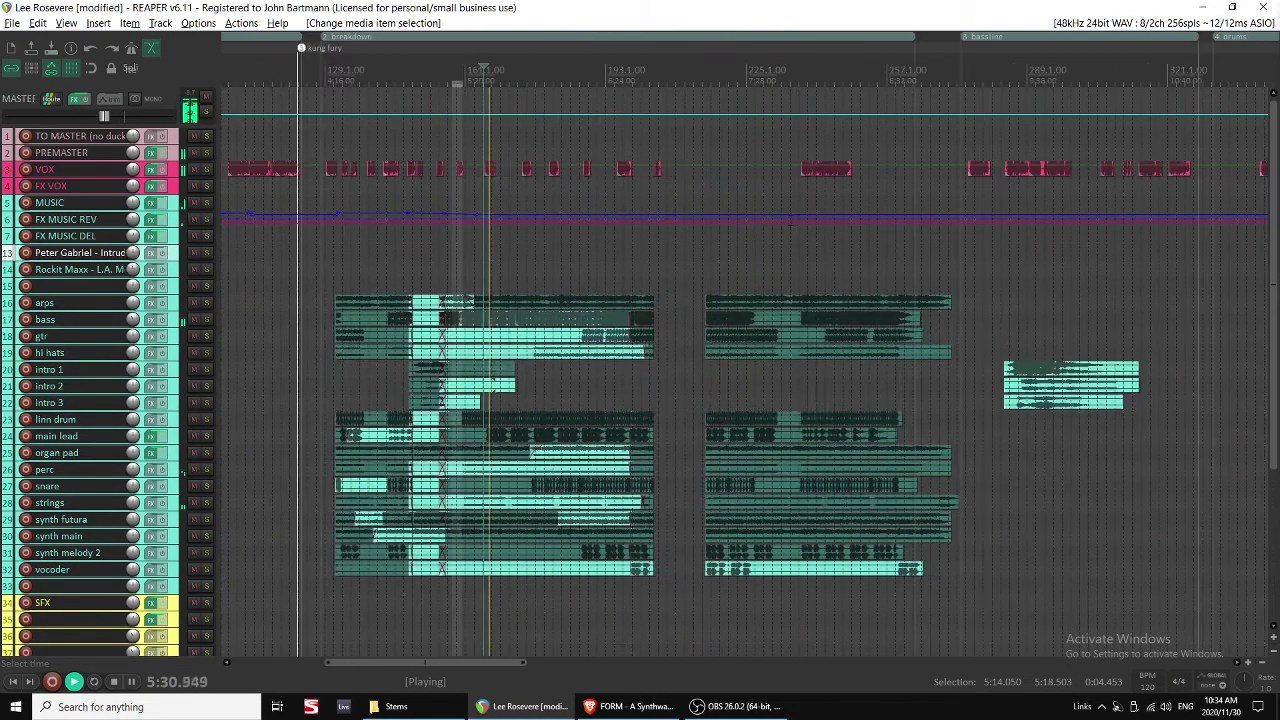
Audition the long VOX clip around 8:00 and move it earlier into the music gap, starting at about 6:55.
{"action": "left_click", "coordinate": [813, 204]}
{"action": "scroll", "coordinate": [820, 205], "scroll_direction": "up", "scroll_amount": 3}
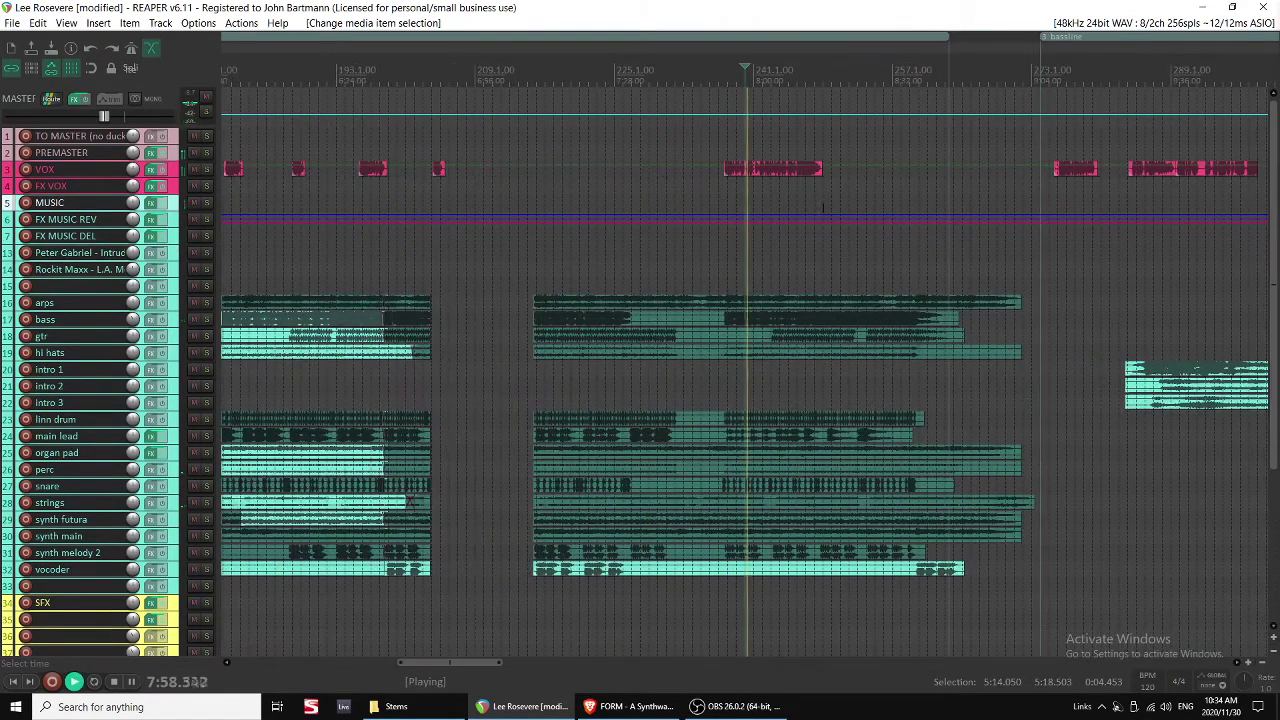
{"action": "scroll", "coordinate": [770, 213], "scroll_direction": "up", "scroll_amount": 3}
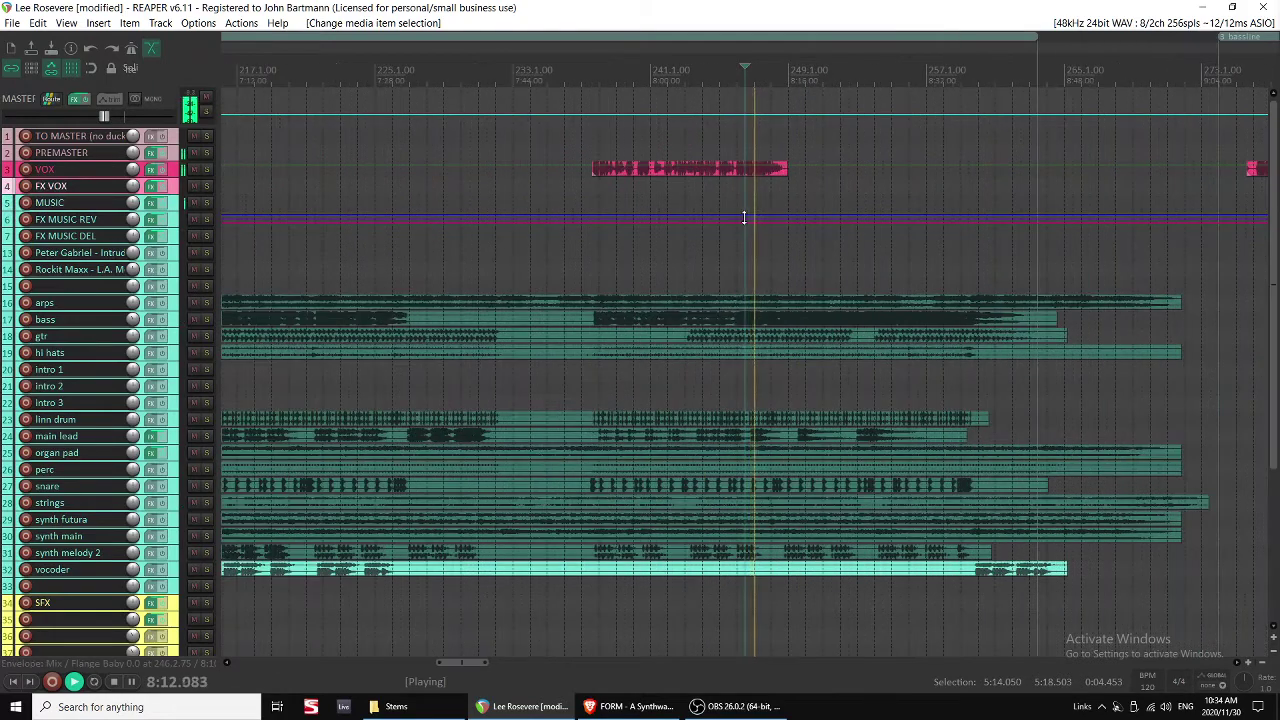
{"action": "scroll", "coordinate": [760, 206], "scroll_direction": "down", "scroll_amount": 5}
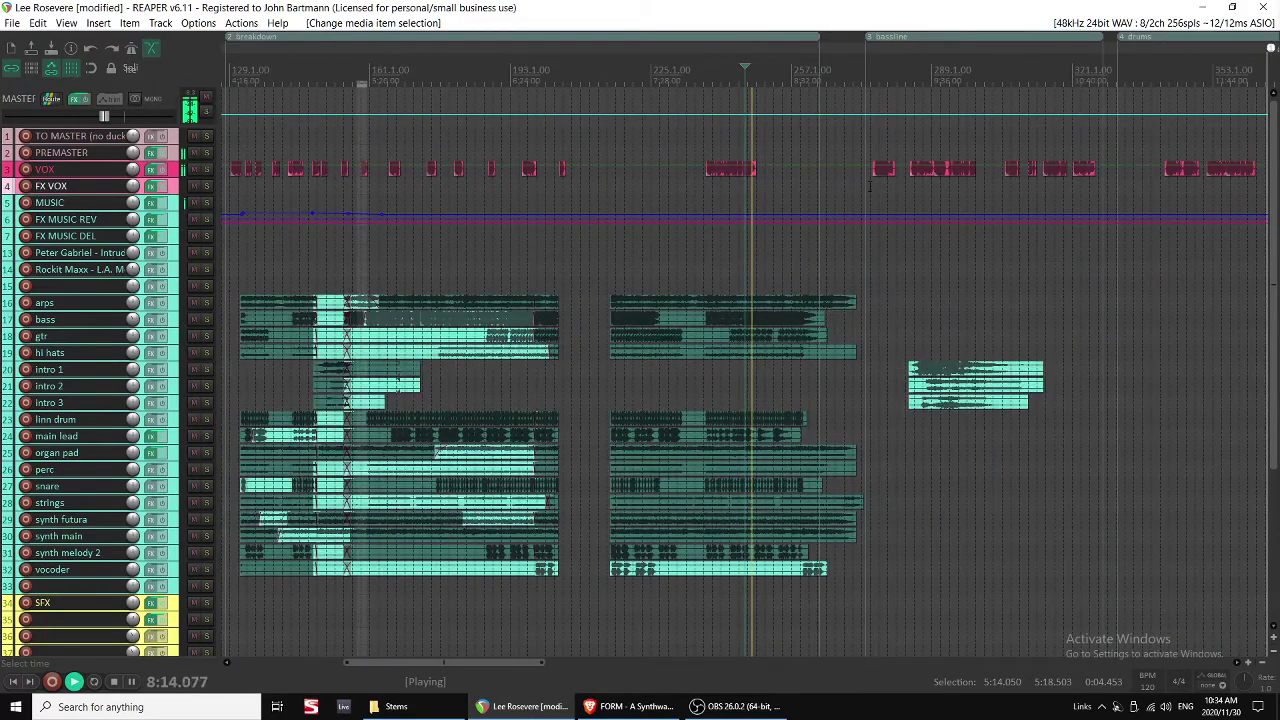
{"action": "key", "text": "space"}
{"action": "left_click_drag", "start_coordinate": [724, 170], "coordinate": [595, 174]}
{"action": "scroll", "coordinate": [480, 190], "scroll_direction": "up", "scroll_amount": 3}
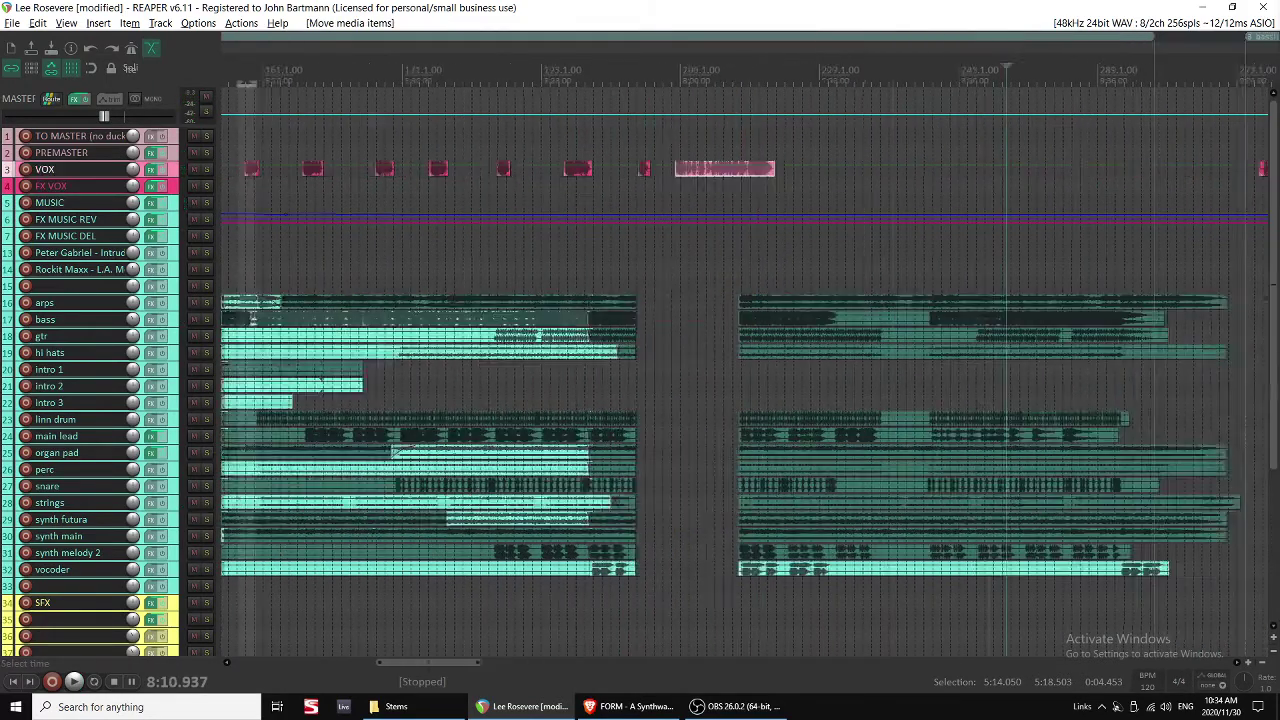
Play the arrangement from about 5:52 and from about 6:12 to look for room for another voice clip.
{"action": "scroll", "coordinate": [534, 190], "scroll_direction": "left", "scroll_amount": 2}
{"action": "left_click", "coordinate": [534, 186]}
{"action": "scroll", "coordinate": [634, 206], "scroll_direction": "up", "scroll_amount": 3}
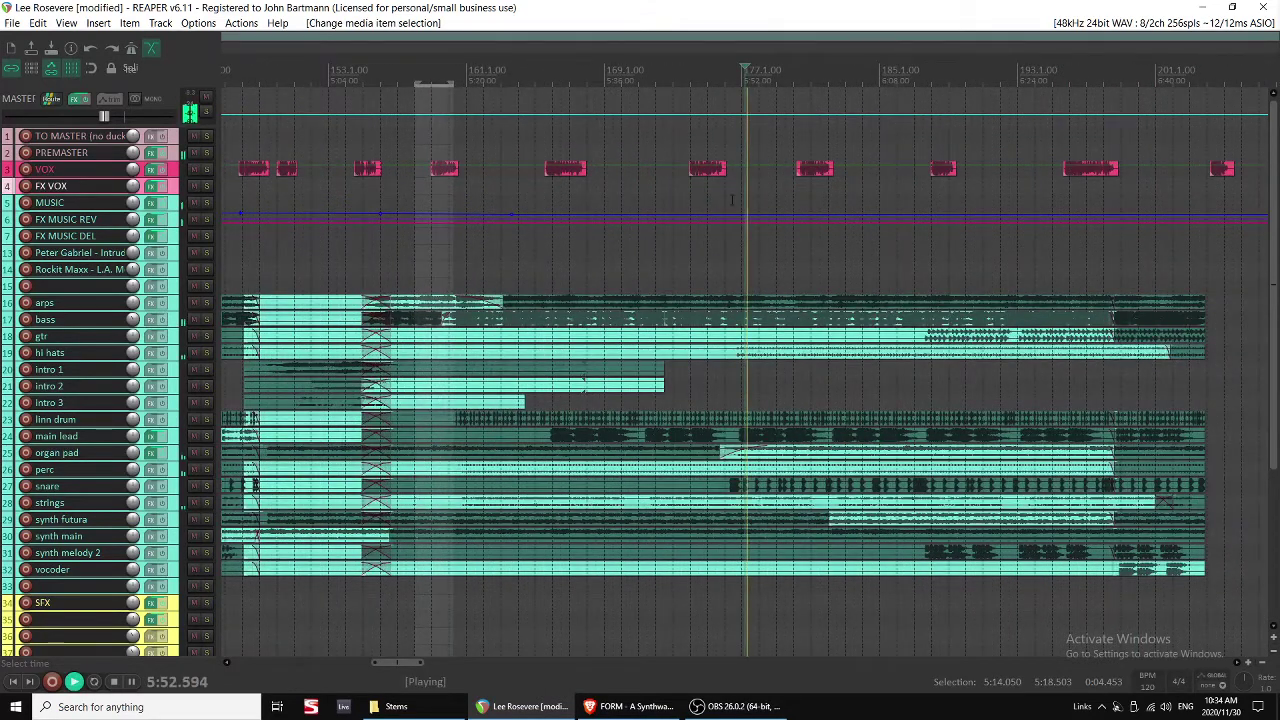
{"action": "left_click", "coordinate": [898, 187]}
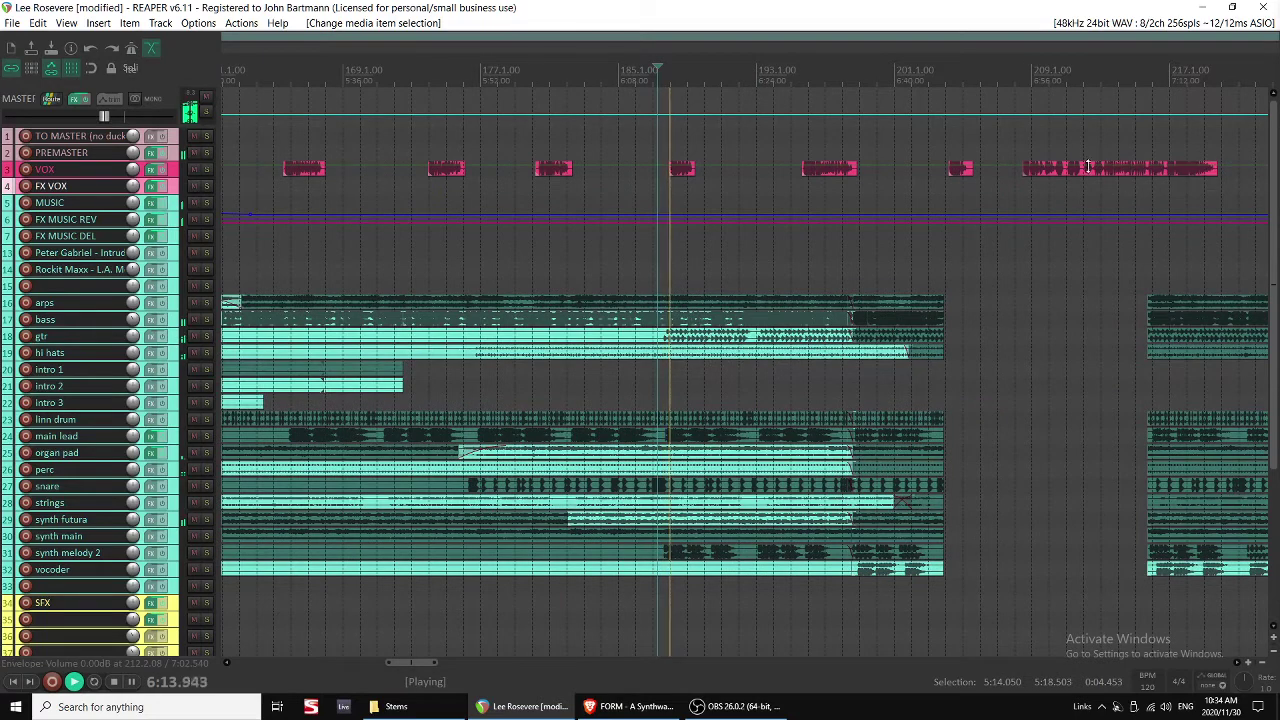
Trim the long VOX clip to a section of about six seconds, move it earlier to about 6:17.5 and play it in context.
{"action": "left_click_drag", "start_coordinate": [1089, 168], "coordinate": [1120, 170]}
{"action": "key", "text": "space"}
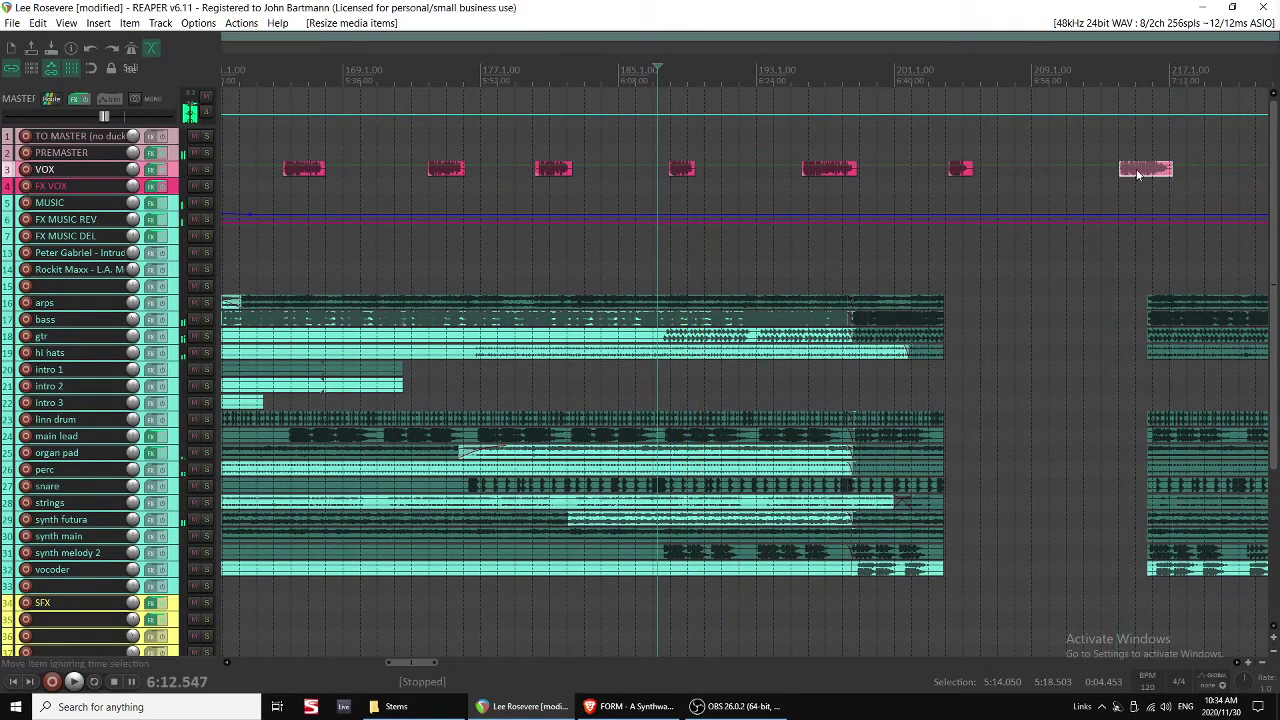
{"action": "left_click_drag", "start_coordinate": [880, 165], "coordinate": [714, 163]}
{"action": "left_click_drag", "start_coordinate": [1136, 178], "coordinate": [714, 172]}
{"action": "scroll", "coordinate": [714, 172], "scroll_direction": "up", "scroll_amount": 3}
{"action": "key", "text": "space"}
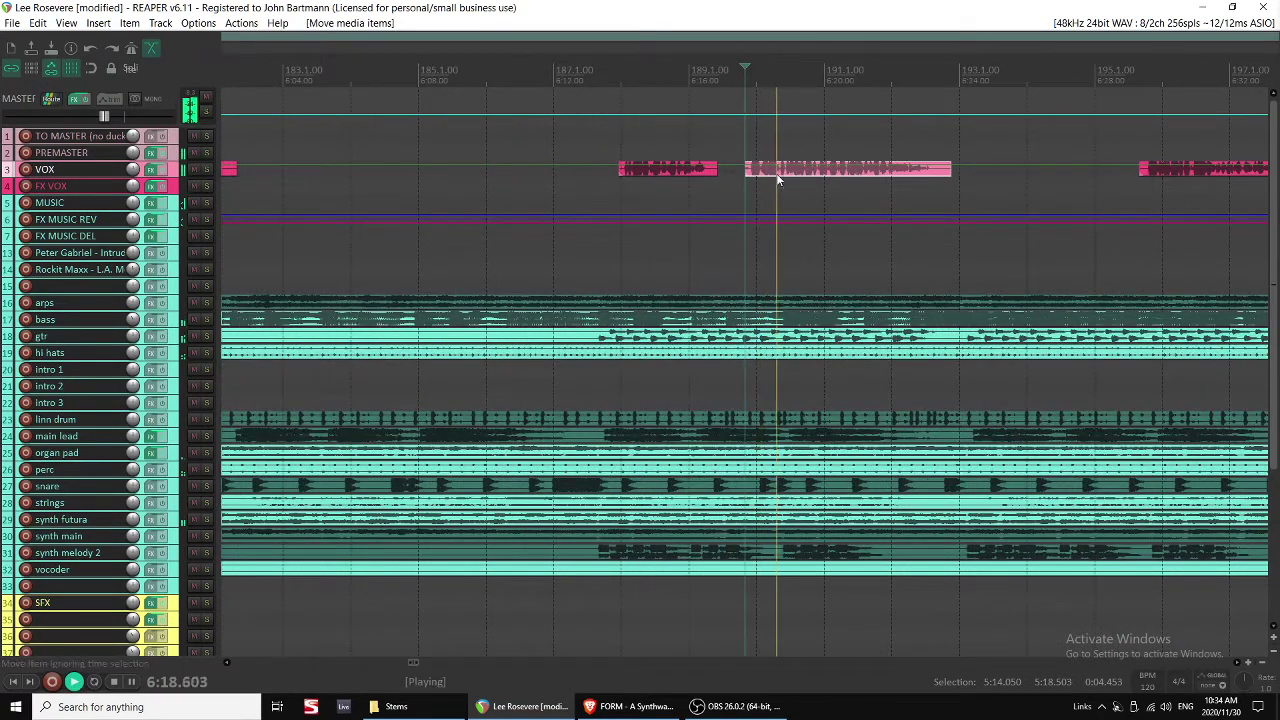
Trim the start of the selected VOX clip to about 6:19, add a short fade-in and play it.
{"action": "left_click", "coordinate": [777, 175]}
{"action": "key", "text": "shift+grave"}
{"action": "left_click", "coordinate": [802, 195]}
{"action": "scroll", "coordinate": [805, 197], "scroll_direction": "up", "scroll_amount": 2}
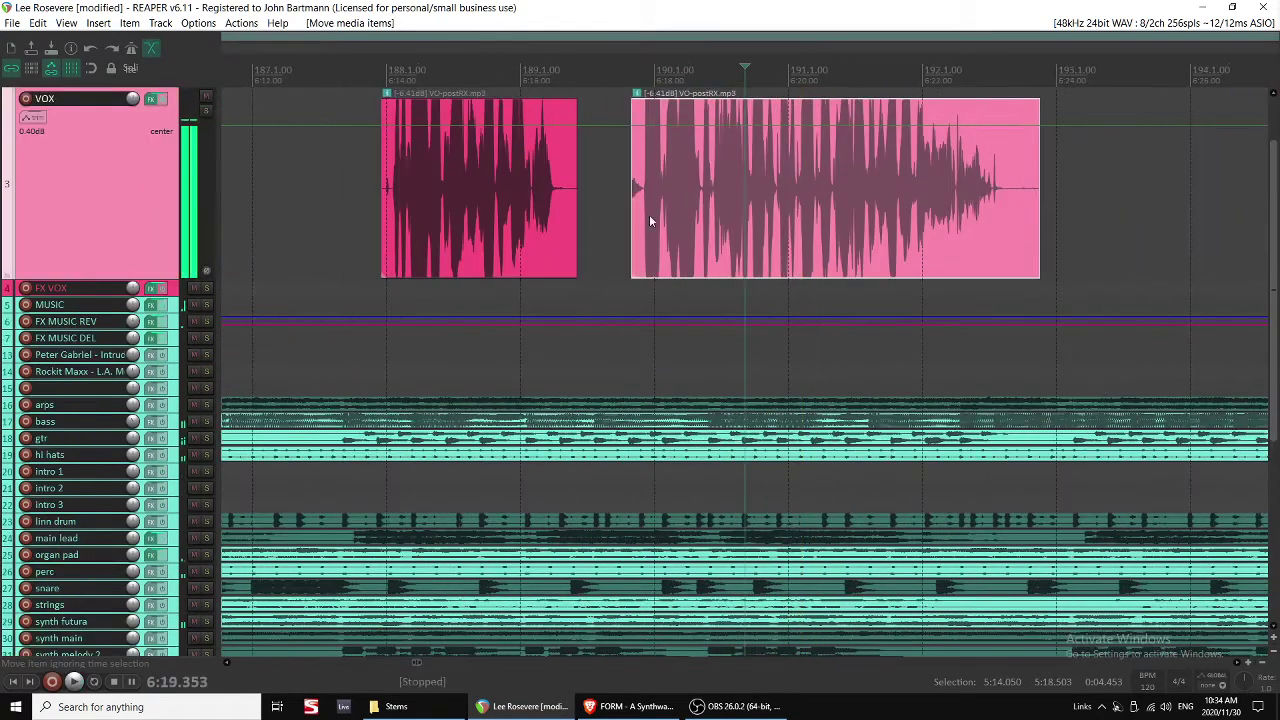
{"action": "left_click_drag", "start_coordinate": [634, 218], "coordinate": [716, 206]}
{"action": "key", "text": "space"}
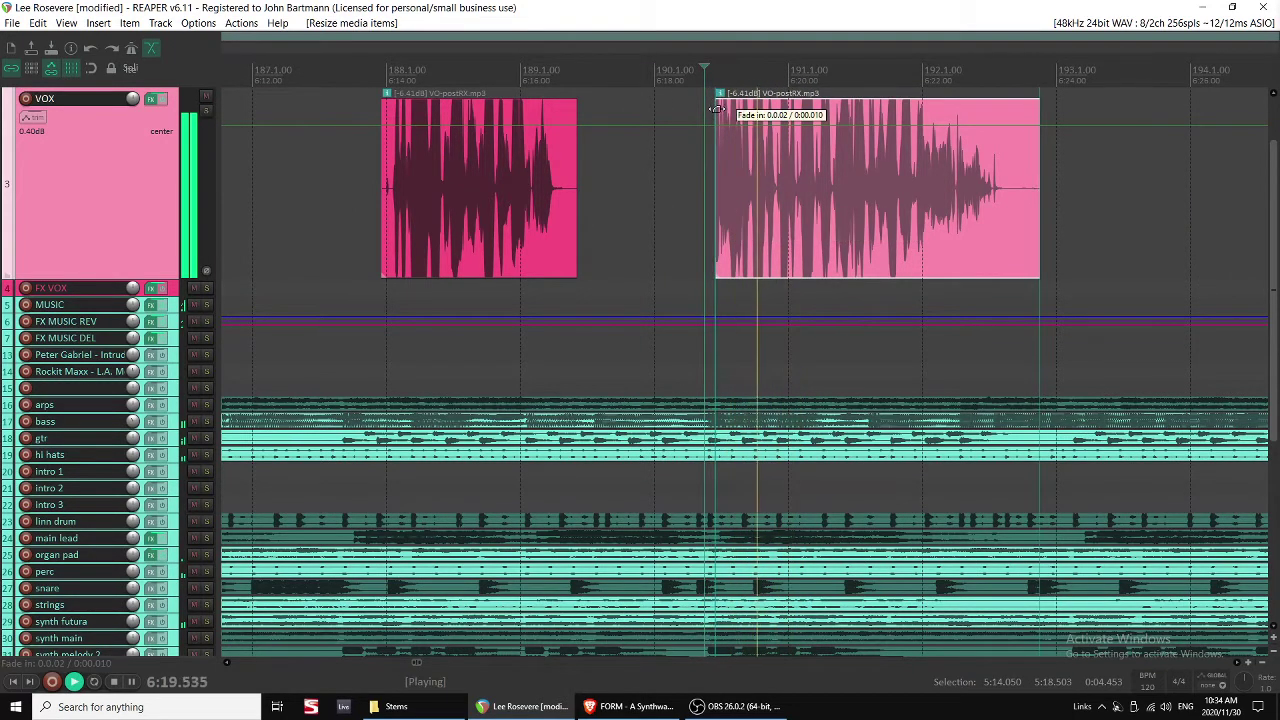
{"action": "left_click_drag", "start_coordinate": [717, 108], "coordinate": [729, 107]}
{"action": "key", "text": "space"}
Move the trimmed VOX clip to start at about 6:21, play it in context and lower its gain to -9.12 dB.
{"action": "left_click_drag", "start_coordinate": [770, 186], "coordinate": [927, 205]}
{"action": "left_click", "coordinate": [459, 208]}
{"action": "key", "text": "space"}
{"action": "scroll", "coordinate": [889, 218], "scroll_direction": "down", "scroll_amount": 2}
{"action": "left_click_drag", "start_coordinate": [948, 100], "coordinate": [948, 147]}
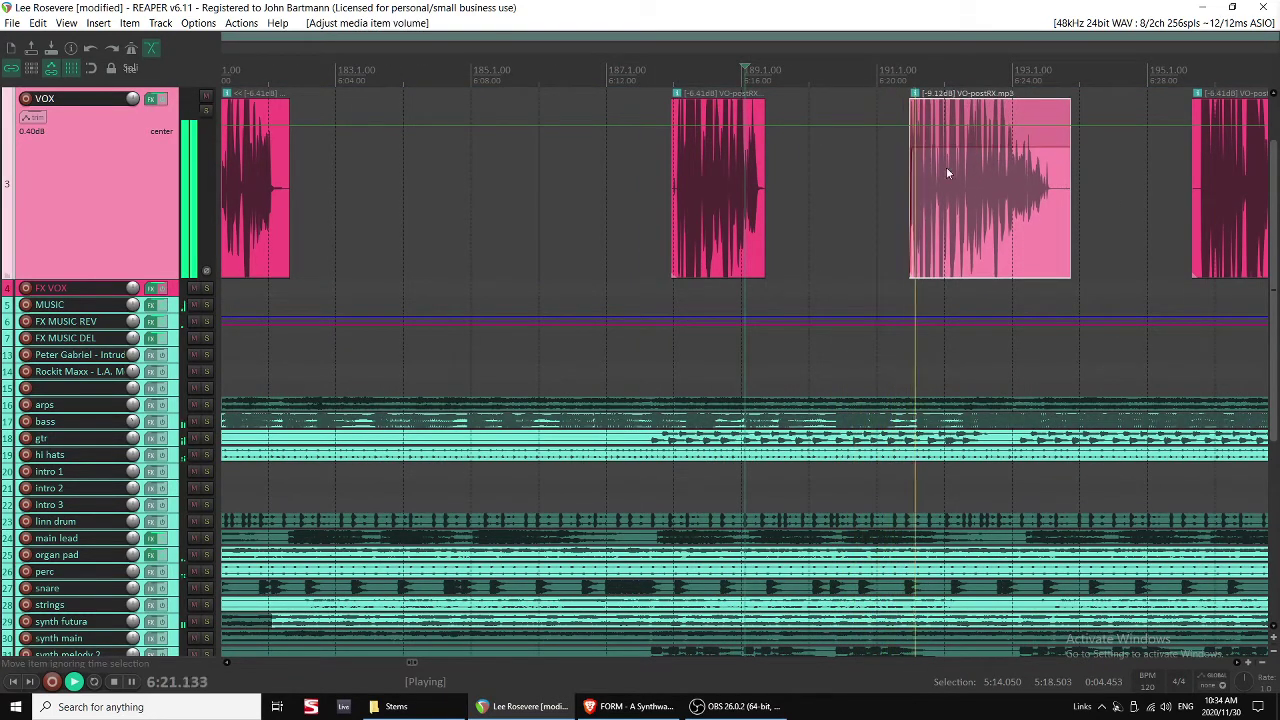
Trim the end of the VOX clip to about 6:25 and listen on to the following voice clip.
{"action": "scroll", "coordinate": [884, 374], "scroll_direction": "down", "scroll_amount": 3}
{"action": "scroll", "coordinate": [884, 378], "scroll_direction": "down", "scroll_amount": 2}
{"action": "scroll", "coordinate": [884, 380], "scroll_direction": "down", "scroll_amount": 2}
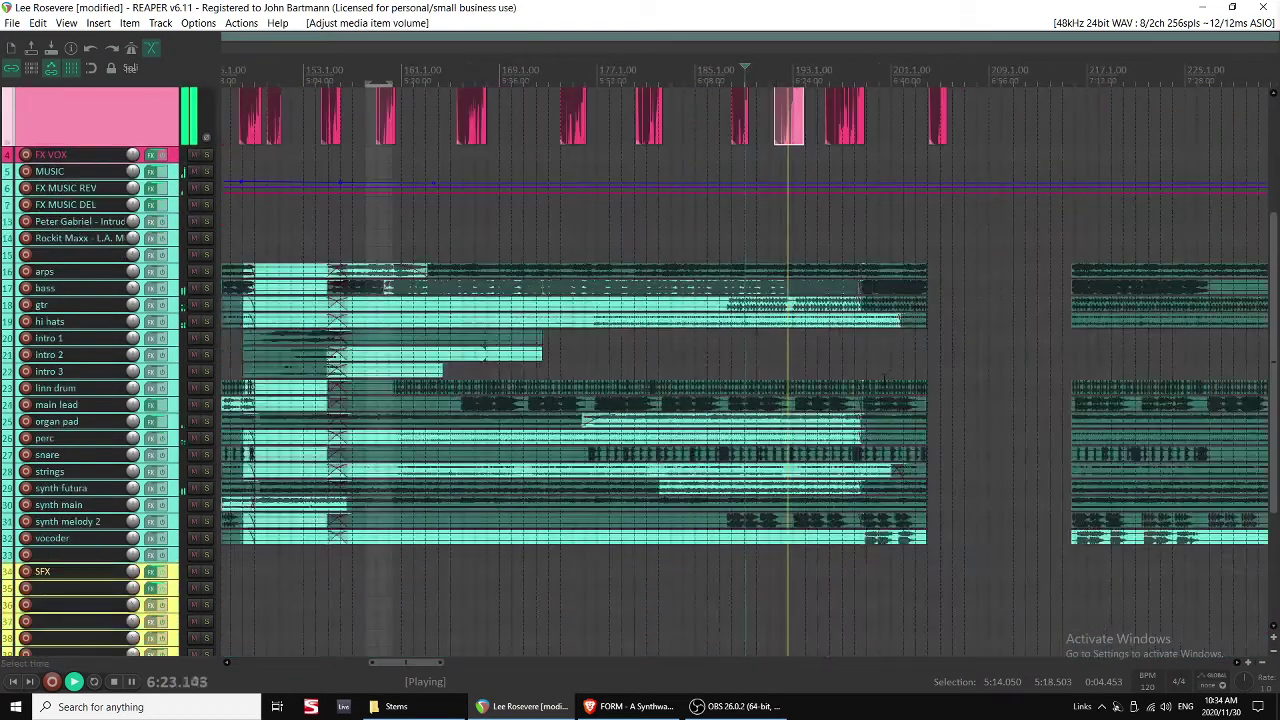
{"action": "scroll", "coordinate": [884, 380], "scroll_direction": "down", "scroll_amount": 2}
{"action": "scroll", "coordinate": [857, 326], "scroll_direction": "up", "scroll_amount": 4}
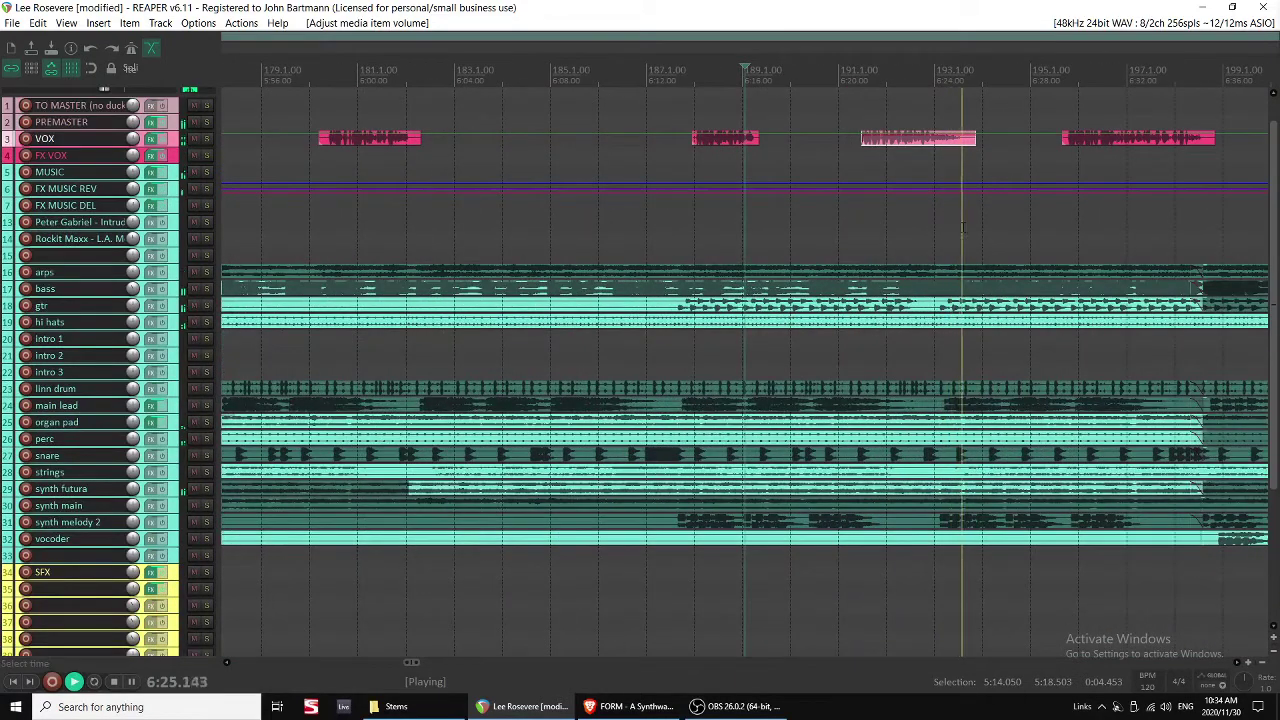
{"action": "left_click_drag", "start_coordinate": [975, 140], "coordinate": [965, 140]}
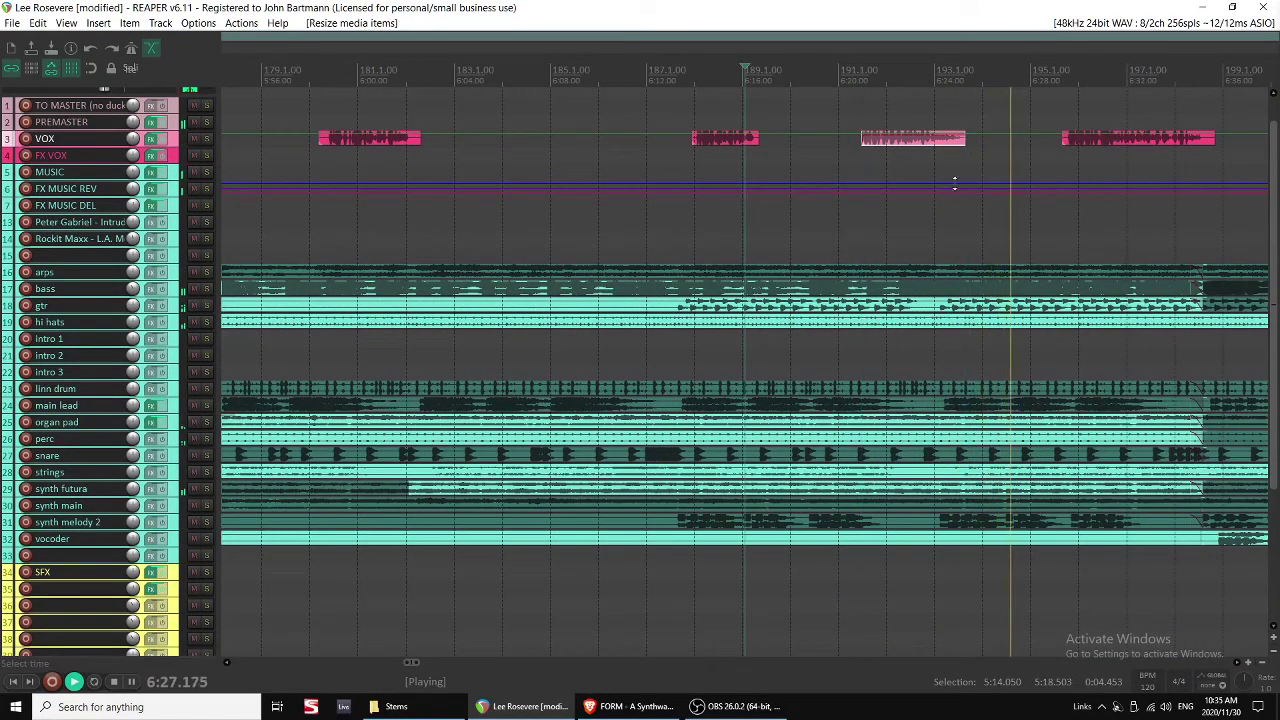
{"action": "scroll", "coordinate": [955, 184], "scroll_direction": "right", "scroll_amount": 3}
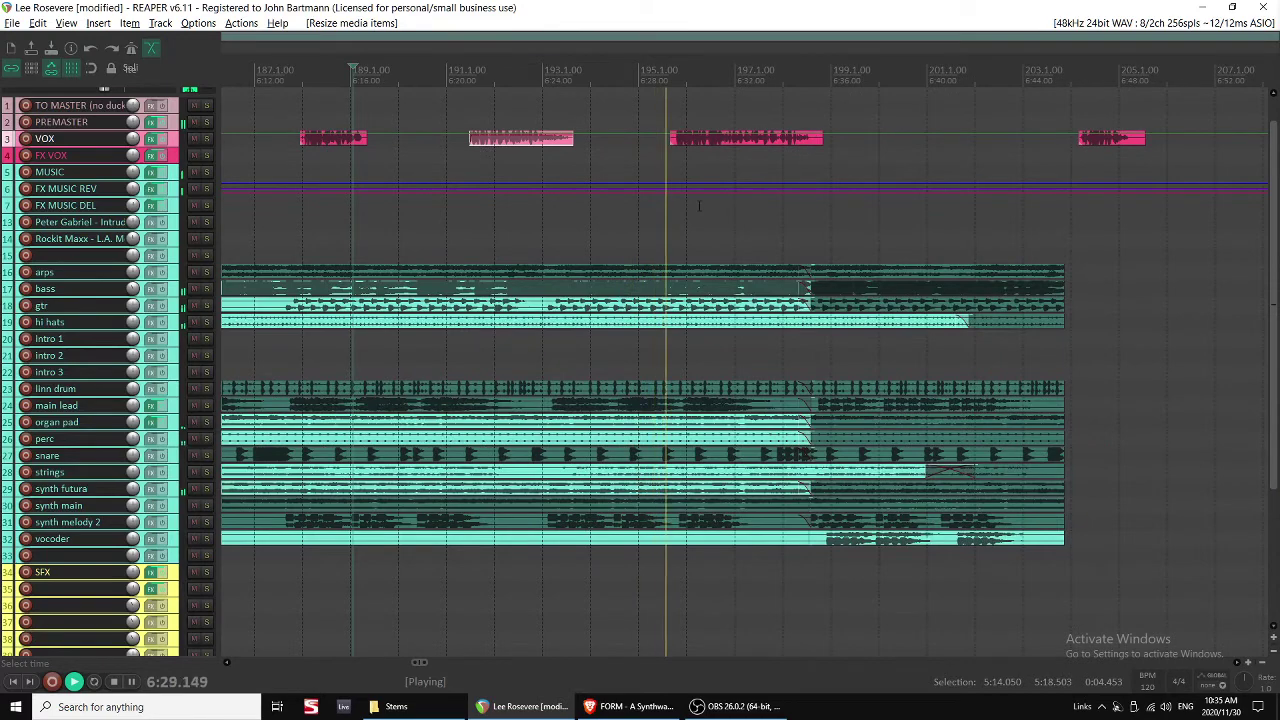
{"action": "key", "text": "space"}
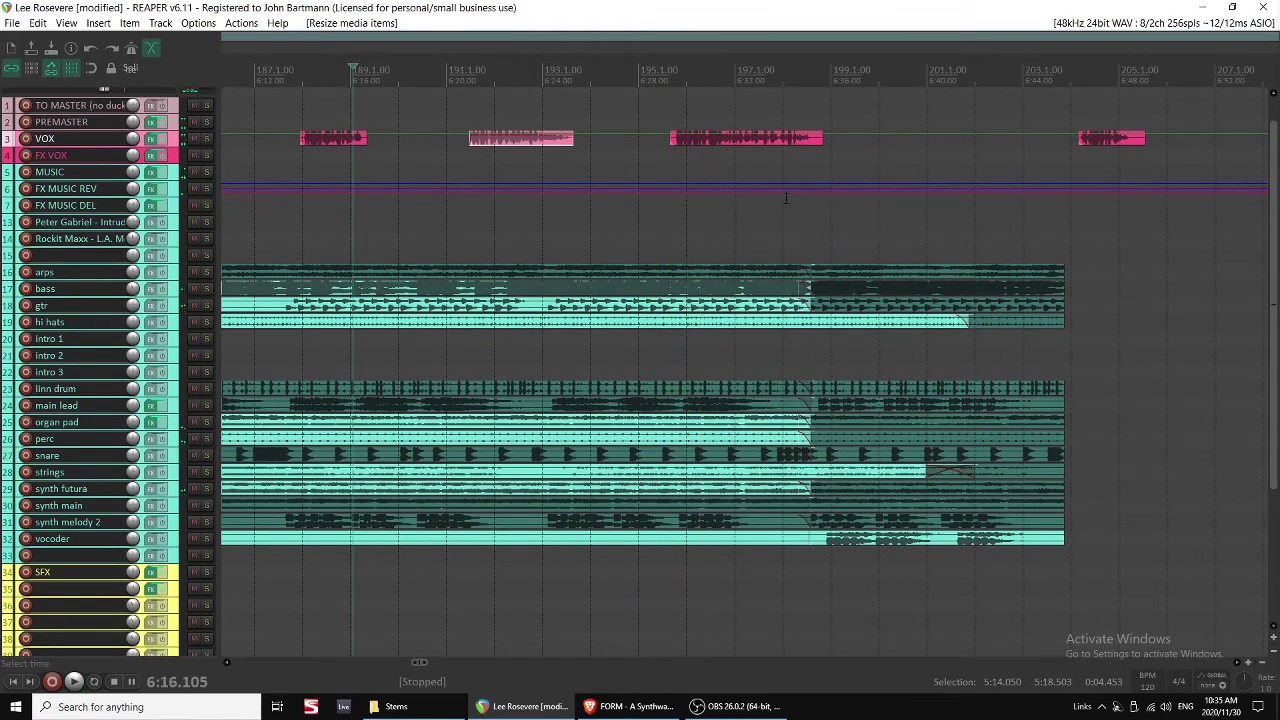
Save the project with the adjusted voice clips.
{"action": "scroll", "coordinate": [786, 197], "scroll_direction": "down", "scroll_amount": 4}
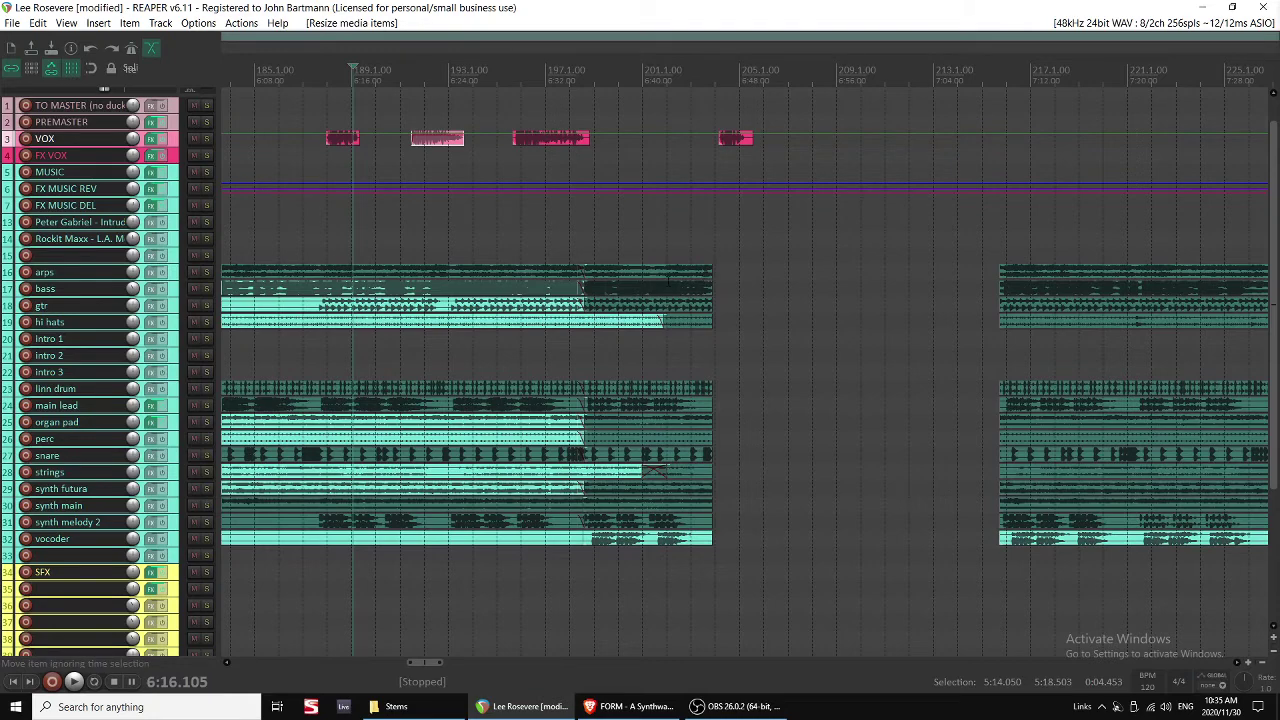
{"action": "scroll", "coordinate": [668, 284], "scroll_direction": "down", "scroll_amount": 2}
{"action": "scroll", "coordinate": [678, 290], "scroll_direction": "right", "scroll_amount": 2}
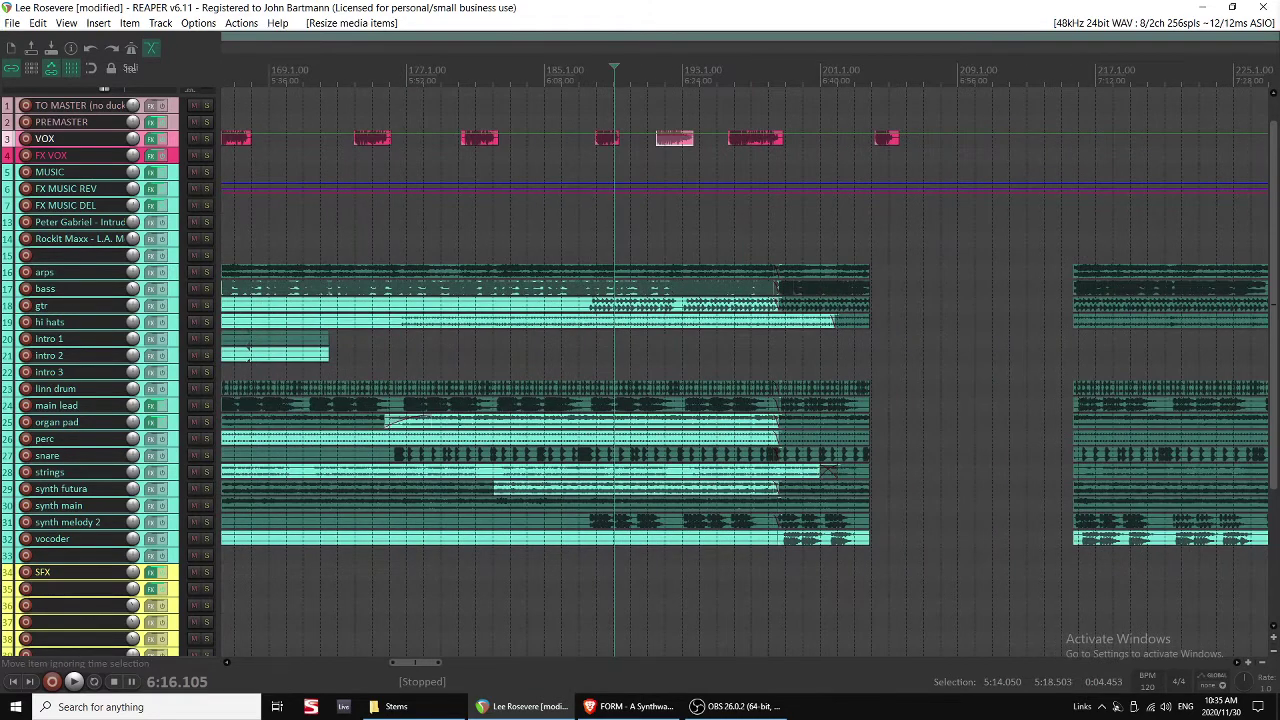
{"action": "key", "text": "ctrl+s"}
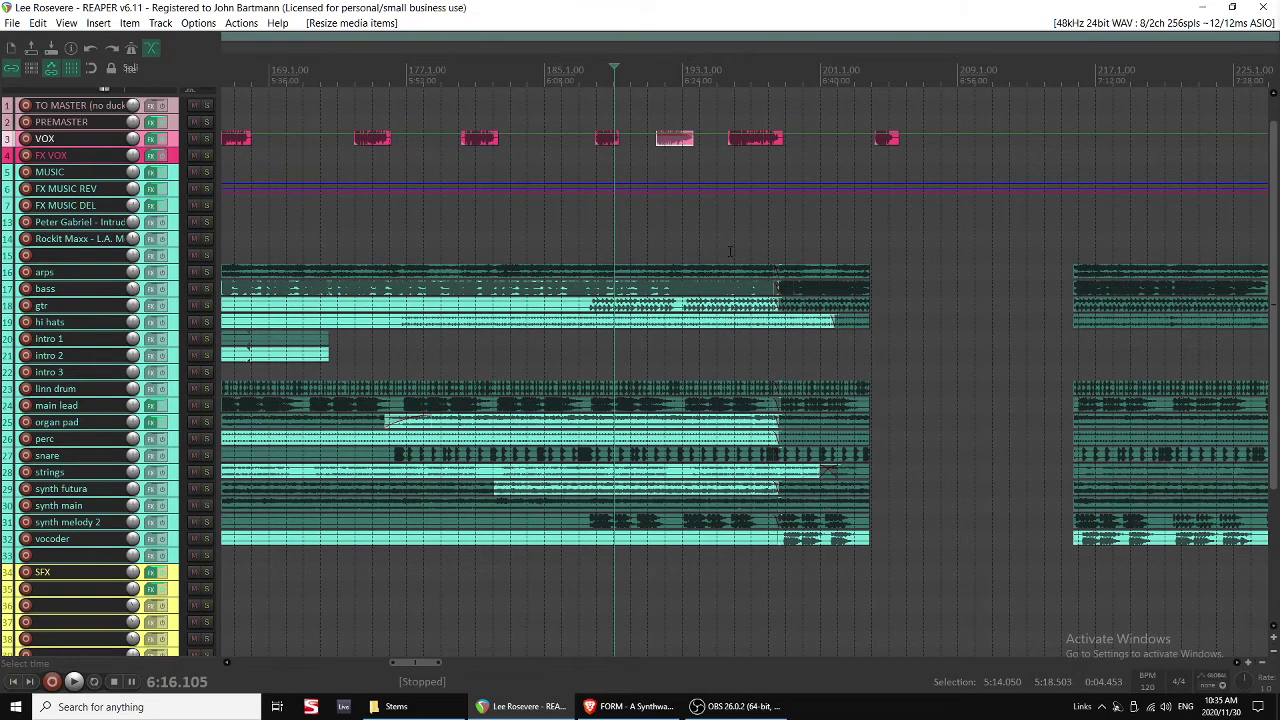
Play the arrangement from about 6:34 to check the section where the vocoder enters.
{"action": "left_click", "coordinate": [770, 243]}
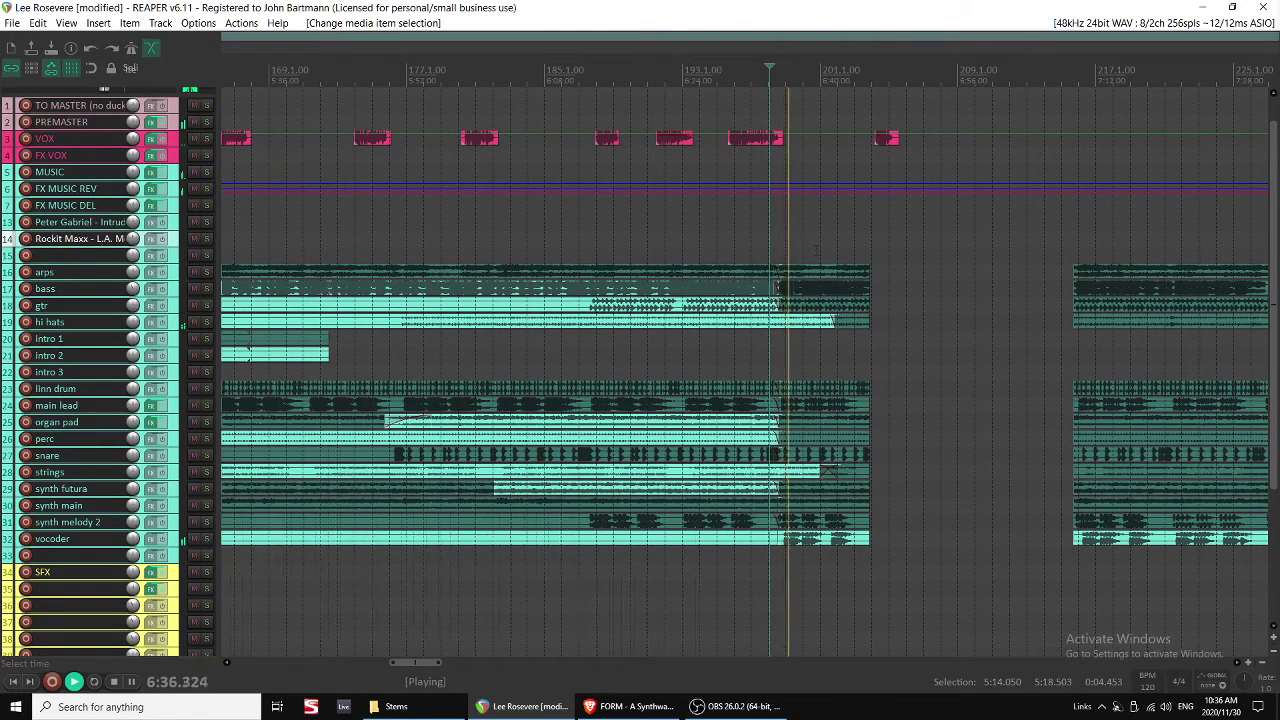
{"action": "scroll", "coordinate": [817, 250], "scroll_direction": "down", "scroll_amount": 2}
{"action": "scroll", "coordinate": [728, 252], "scroll_direction": "down", "scroll_amount": 3}
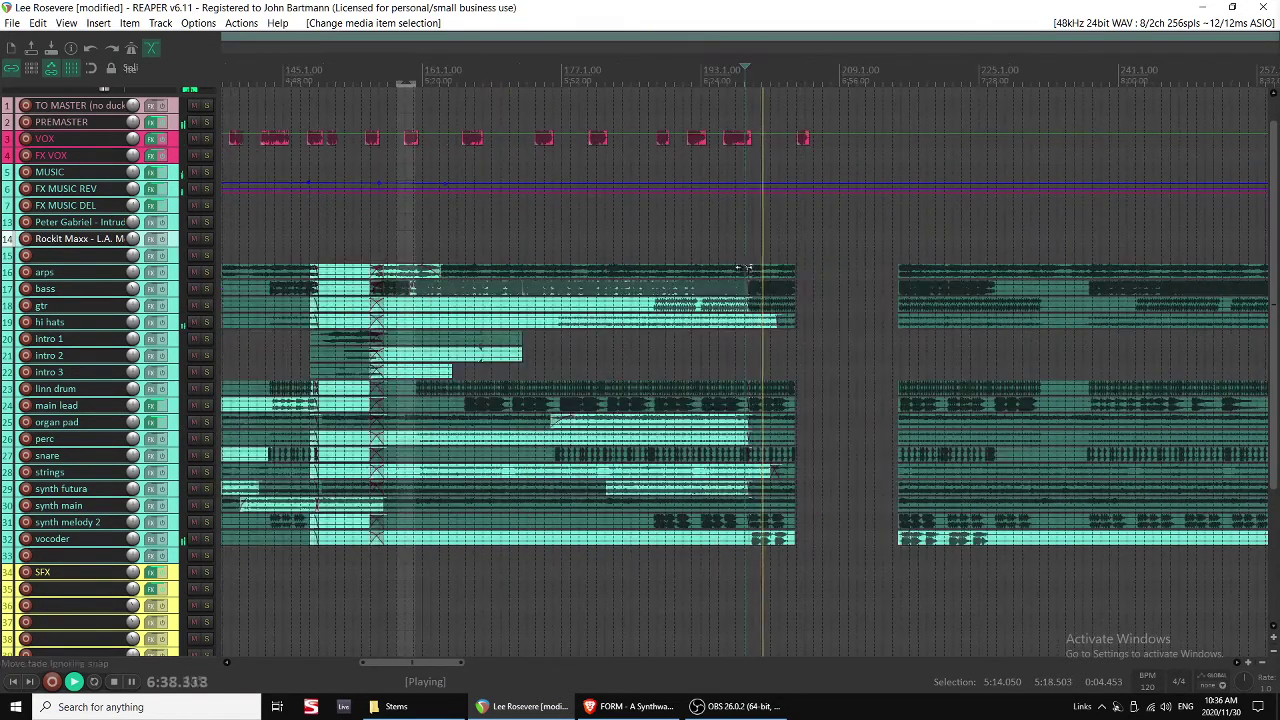
{"action": "scroll", "coordinate": [675, 209], "scroll_direction": "down", "scroll_amount": 4}
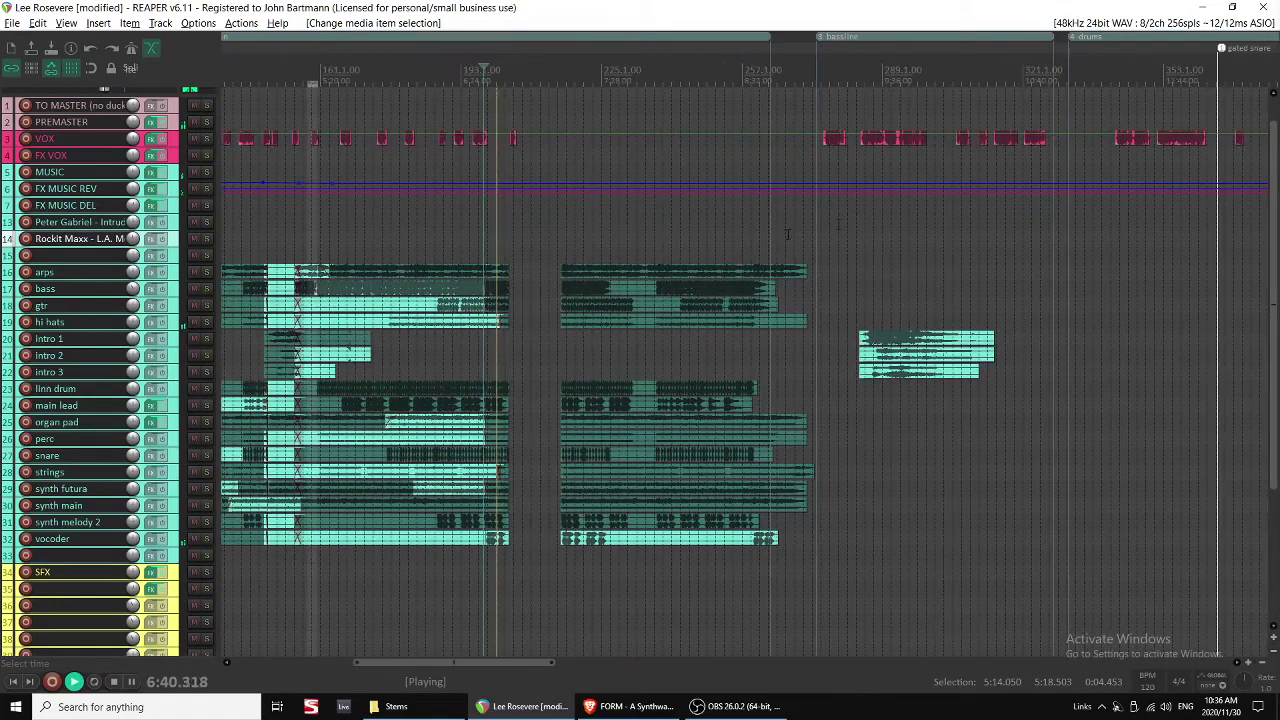
Review the bassline section by playing the intro stems and voice clips from about 9:15 and 9:47.
{"action": "left_click", "coordinate": [838, 225]}
{"action": "key", "text": "space"}
{"action": "scroll", "coordinate": [845, 232], "scroll_direction": "down", "scroll_amount": 2}
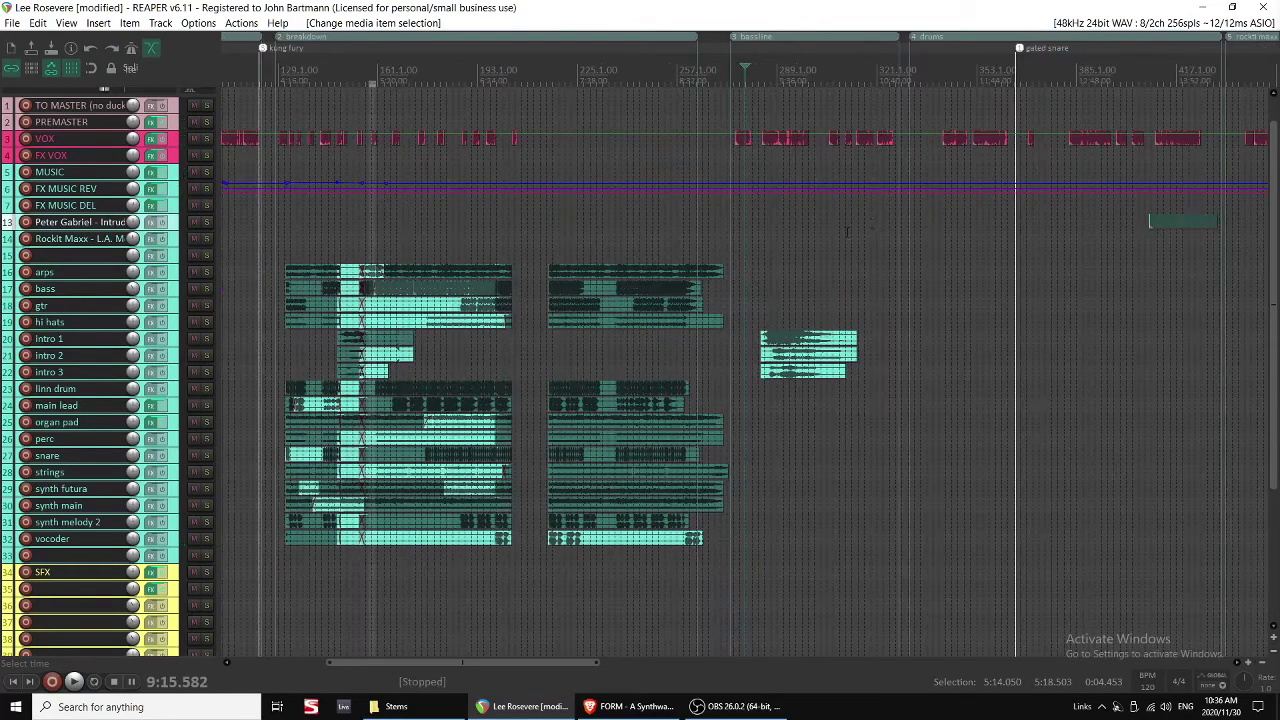
{"action": "scroll", "coordinate": [785, 226], "scroll_direction": "up", "scroll_amount": 4}
{"action": "left_click", "coordinate": [817, 226]}
{"action": "key", "text": "space"}
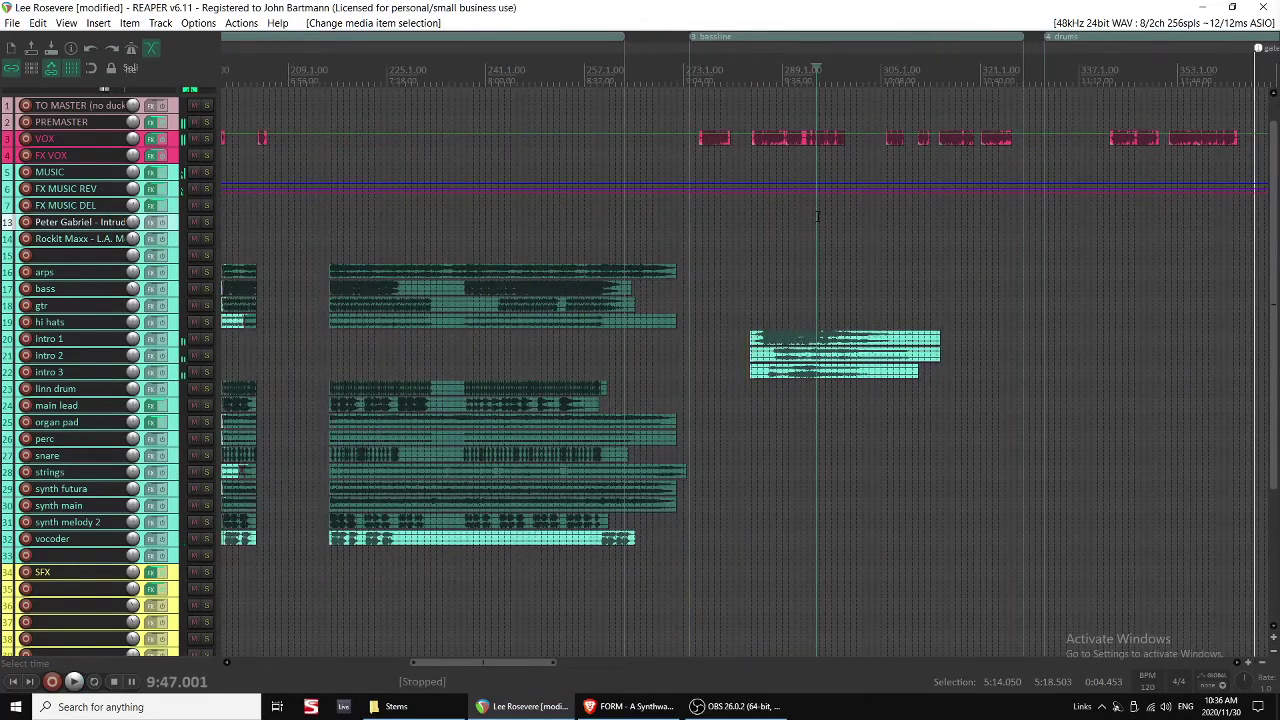
{"action": "key", "text": "space"}
{"action": "scroll", "coordinate": [817, 226], "scroll_direction": "down", "scroll_amount": 4}
{"action": "scroll", "coordinate": [917, 210], "scroll_direction": "down", "scroll_amount": 1}
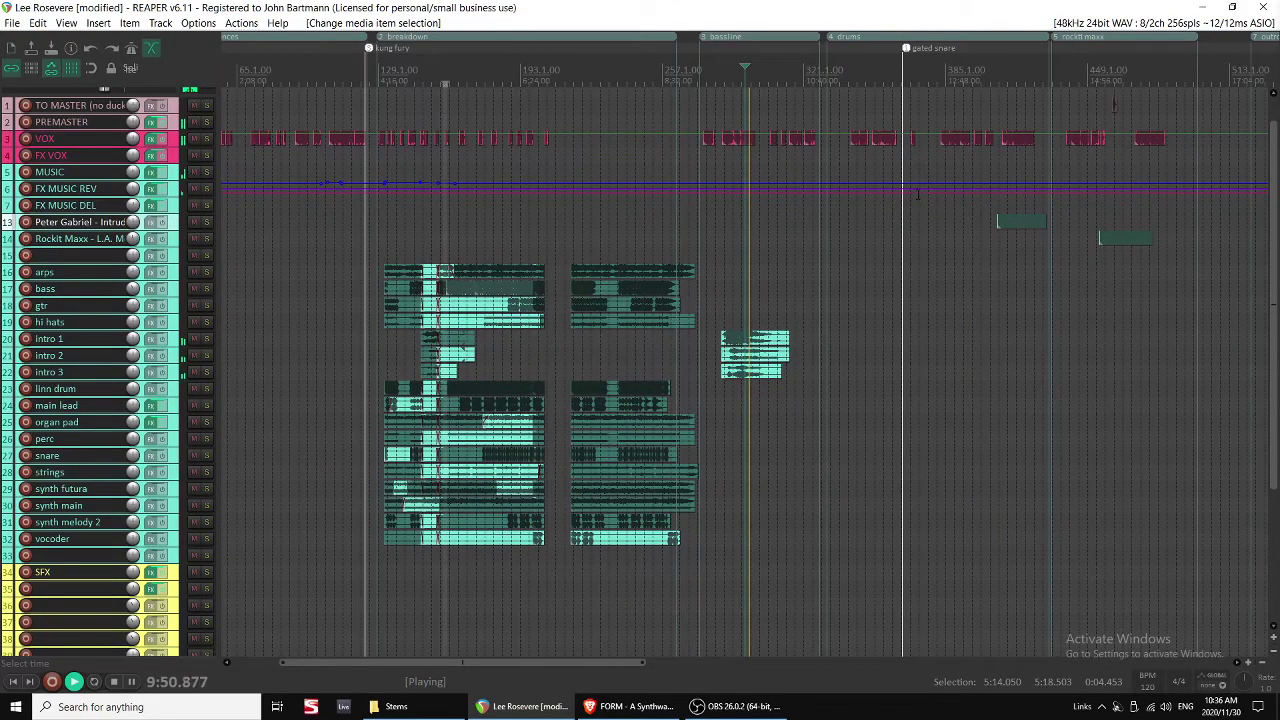
{"action": "scroll", "coordinate": [878, 243], "scroll_direction": "up", "scroll_amount": 8}
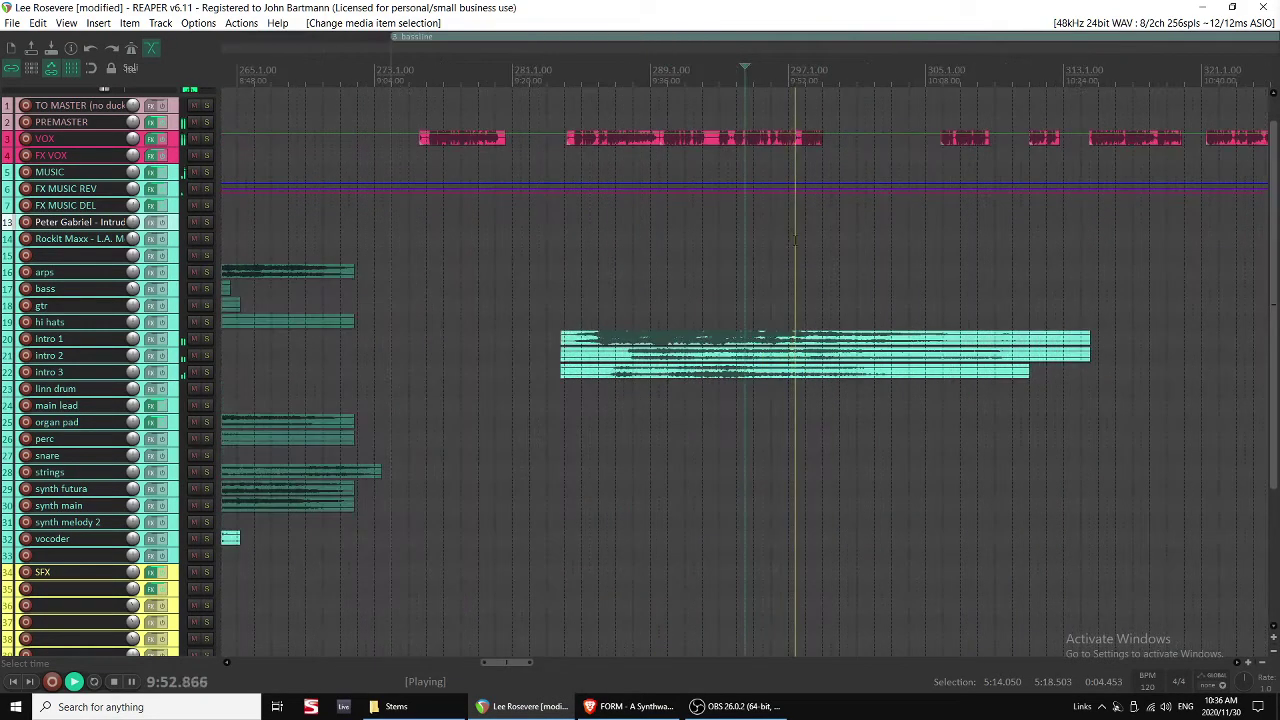
{"action": "scroll", "coordinate": [678, 262], "scroll_direction": "down", "scroll_amount": 4}
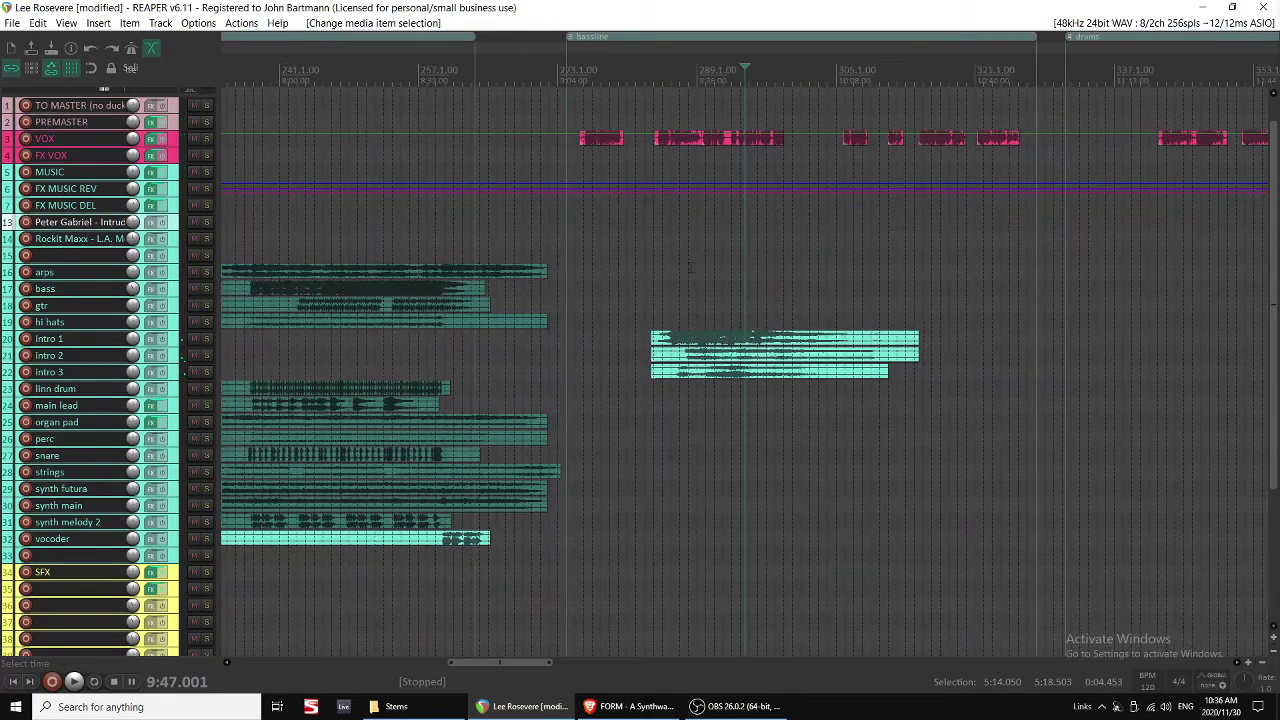
{"action": "scroll", "coordinate": [690, 300], "scroll_direction": "down", "scroll_amount": 2}
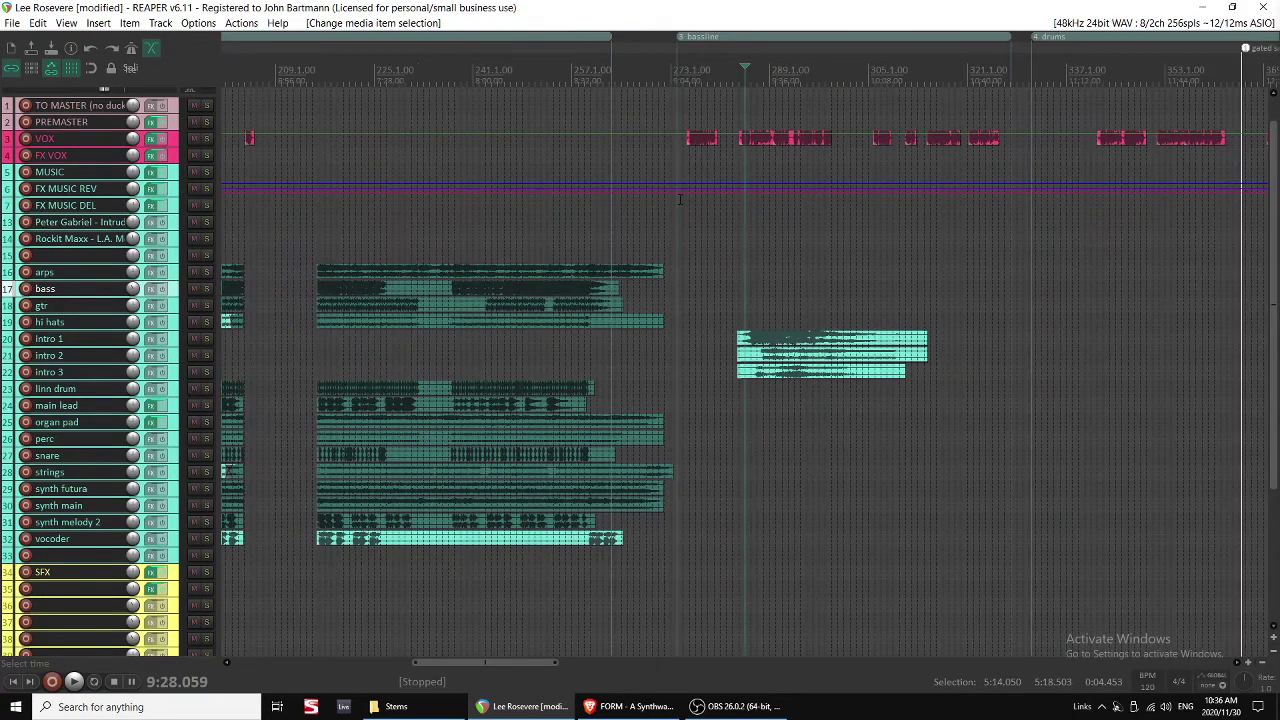
Audition the first VOX clip in the bassline section and trim its start to about 9:10.
{"action": "left_click", "coordinate": [692, 148]}
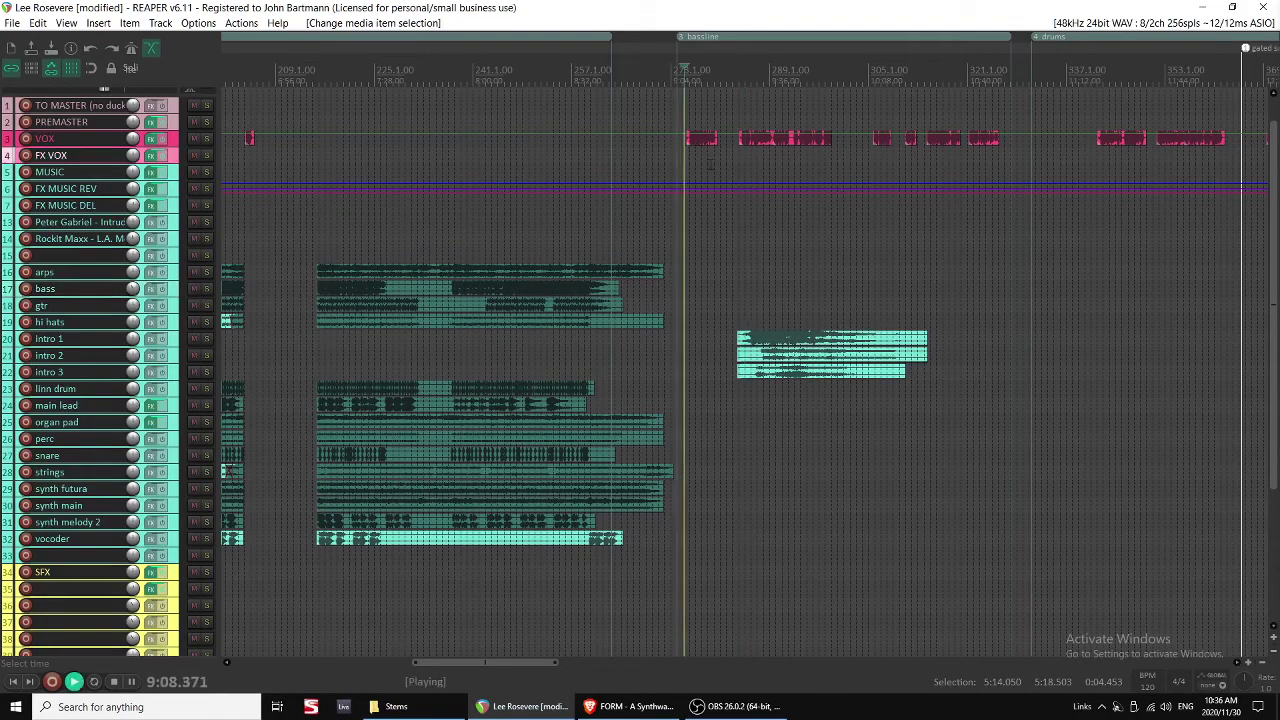
{"action": "key", "text": "space"}
{"action": "scroll", "coordinate": [750, 147], "scroll_direction": "up", "scroll_amount": 2}
{"action": "left_click_drag", "start_coordinate": [750, 140], "coordinate": [758, 139]}
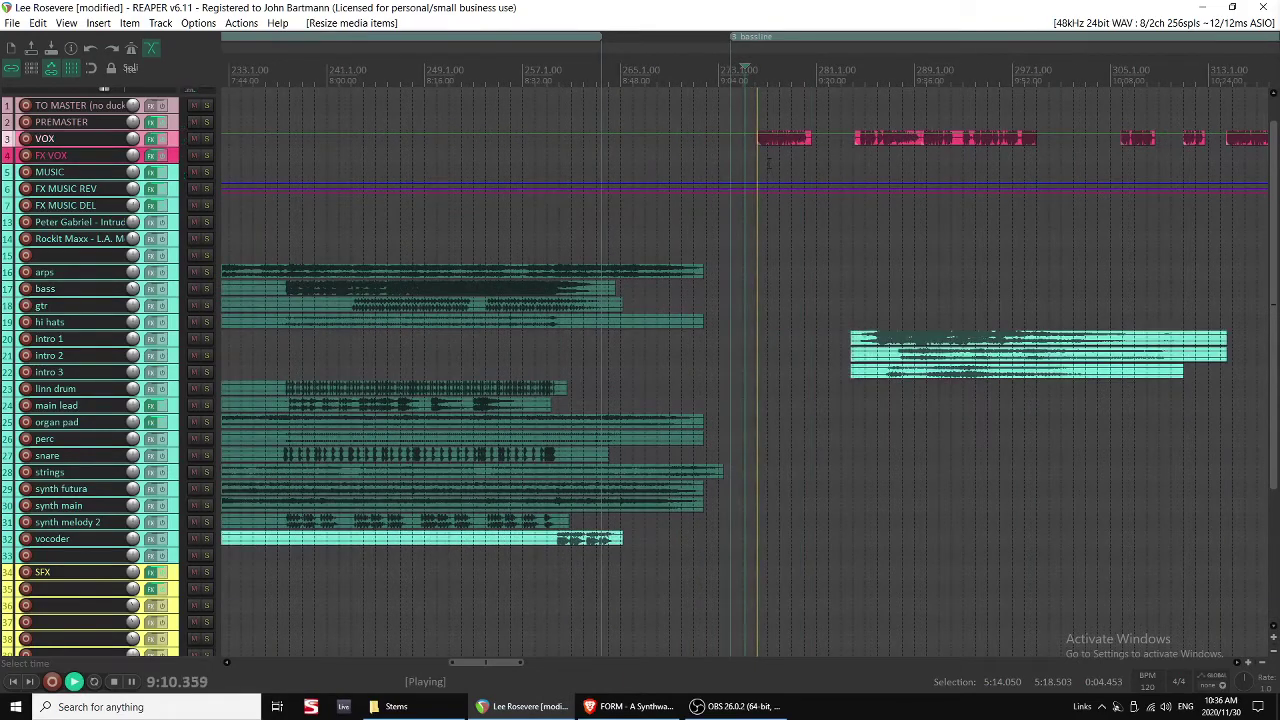
{"action": "left_click", "coordinate": [776, 142]}
{"action": "key", "text": "z"}
{"action": "scroll", "coordinate": [797, 173], "scroll_direction": "up", "scroll_amount": 3}
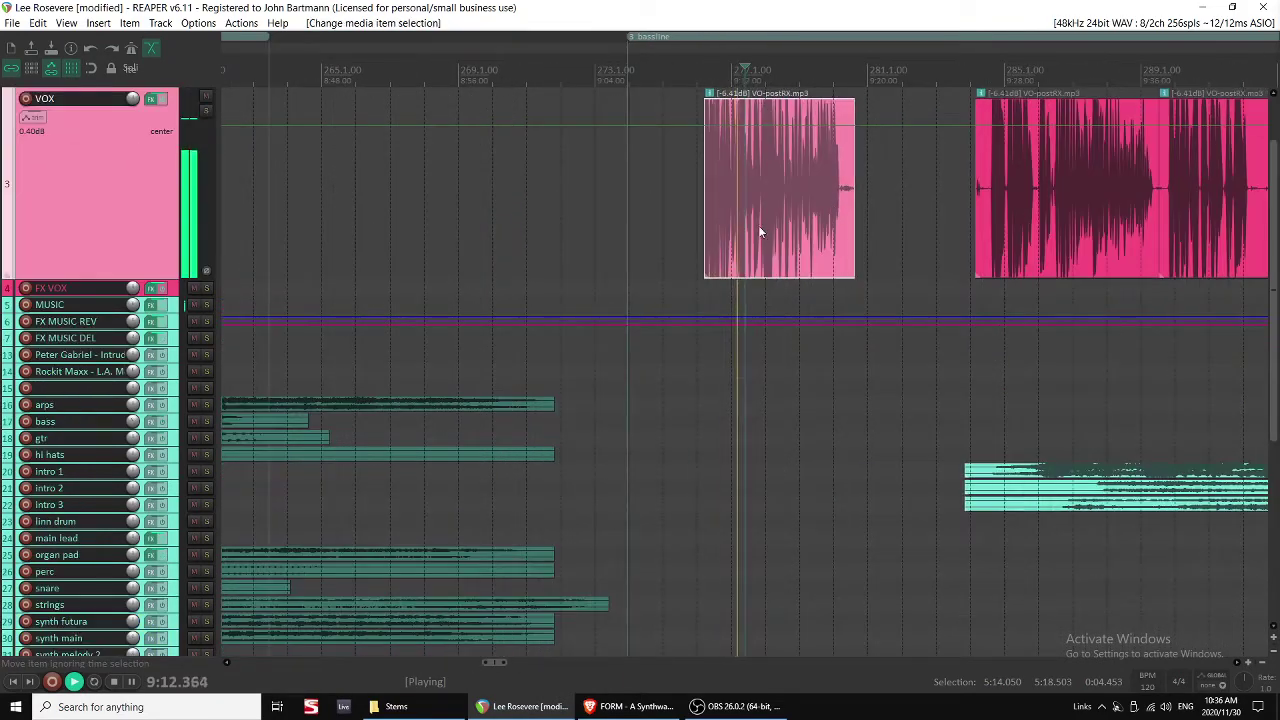
{"action": "scroll", "coordinate": [761, 228], "scroll_direction": "up", "scroll_amount": 1}
{"action": "key", "text": "z"}
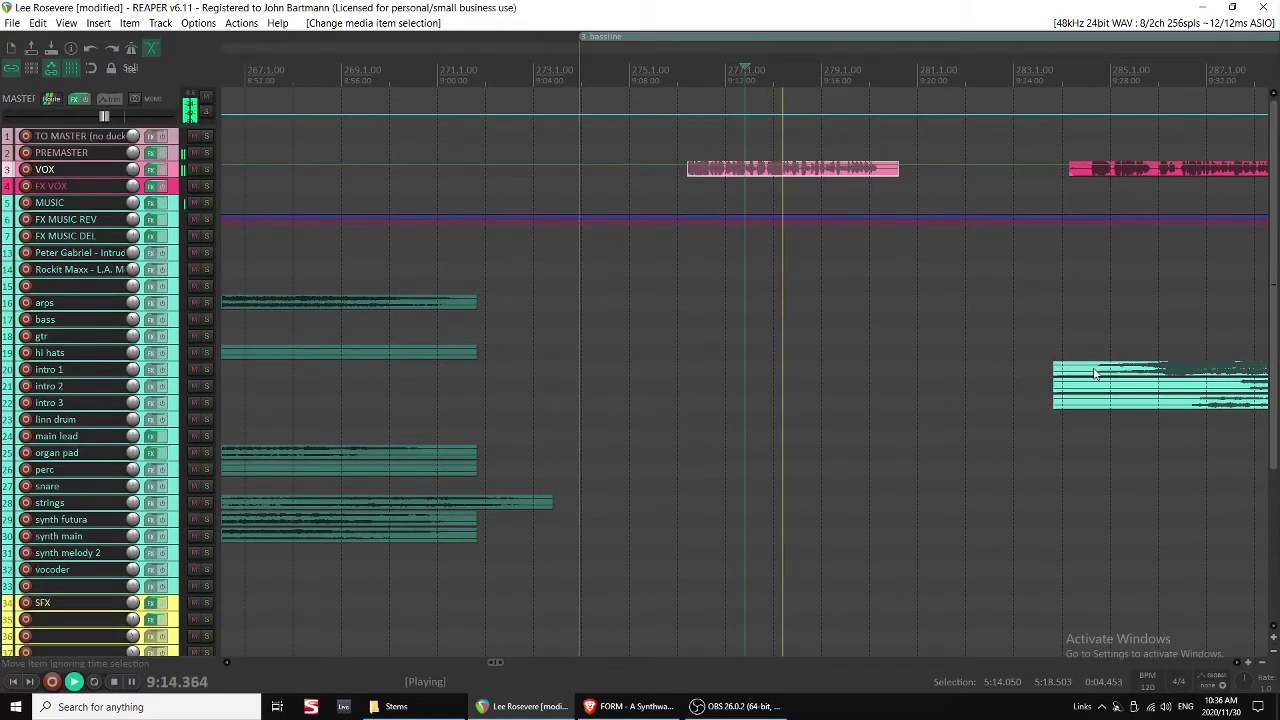
{"action": "scroll", "coordinate": [983, 372], "scroll_direction": "down", "scroll_amount": 3}
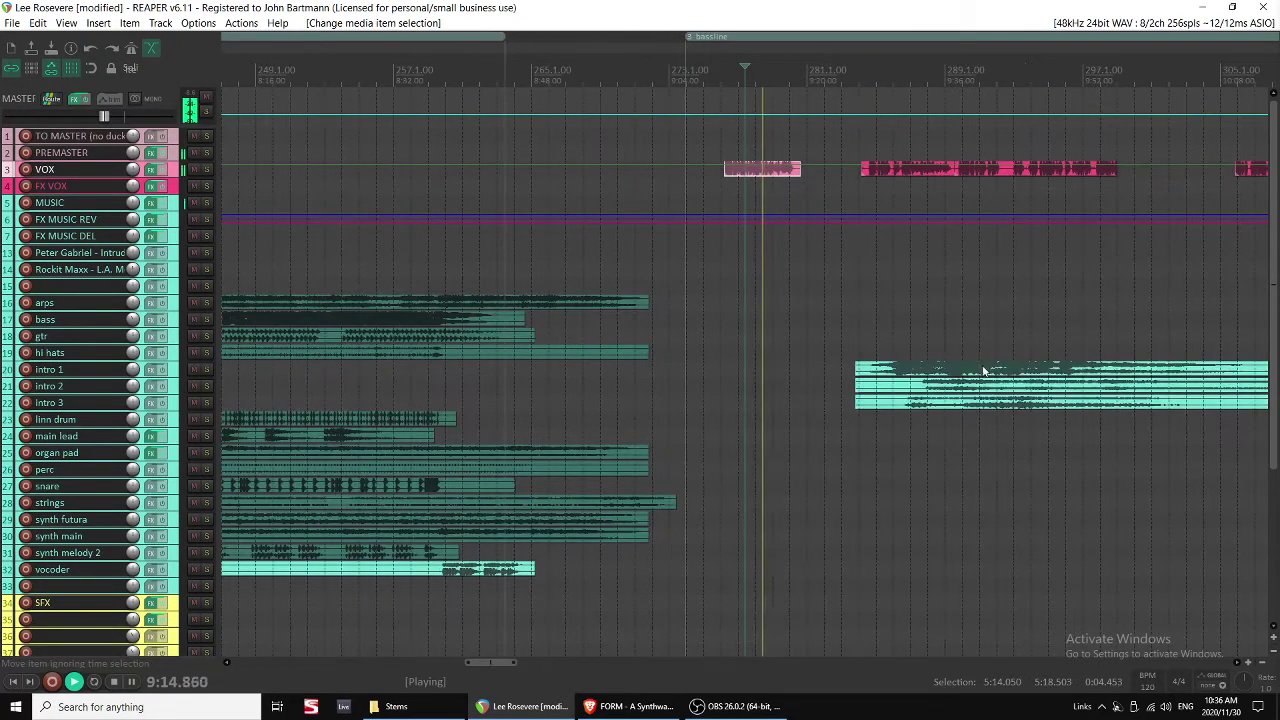
Trim the start of the second bassline-section VOX clip to about 9:27 and play it.
{"action": "left_click", "coordinate": [869, 179]}
{"action": "left_click_drag", "start_coordinate": [862, 173], "coordinate": [868, 173]}
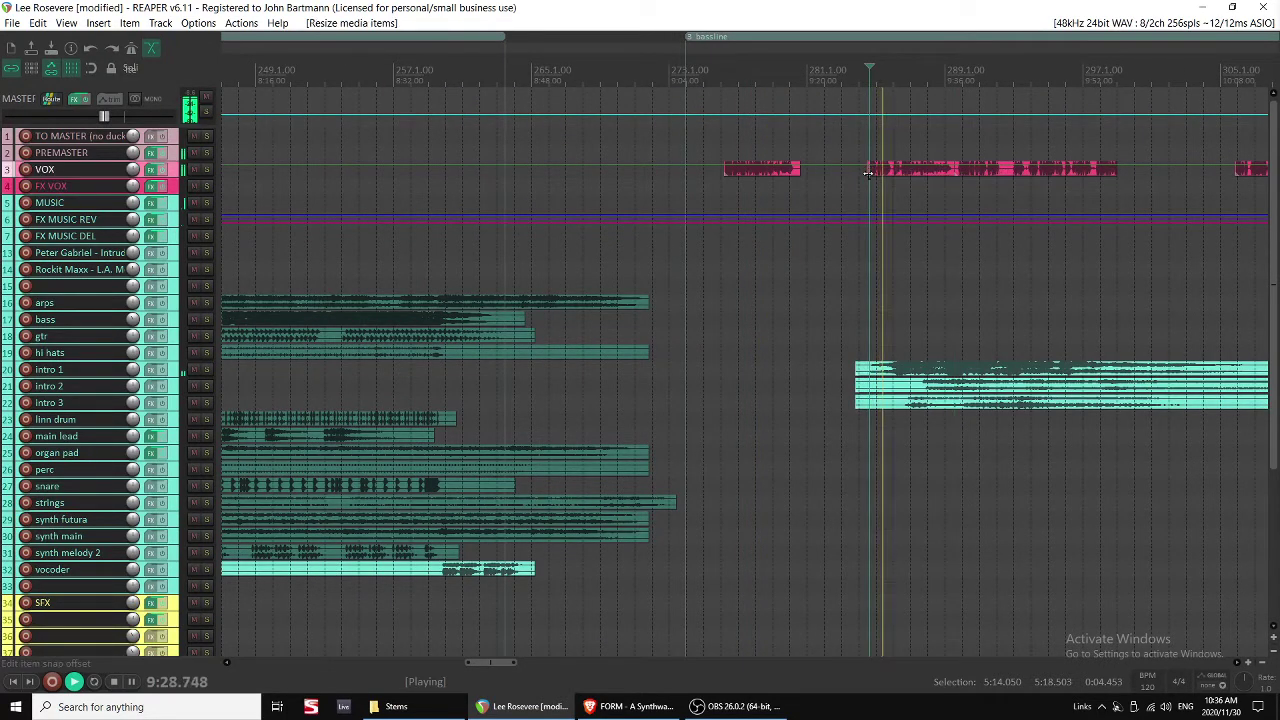
{"action": "left_click", "coordinate": [896, 176]}
{"action": "key", "text": "shift+grave"}
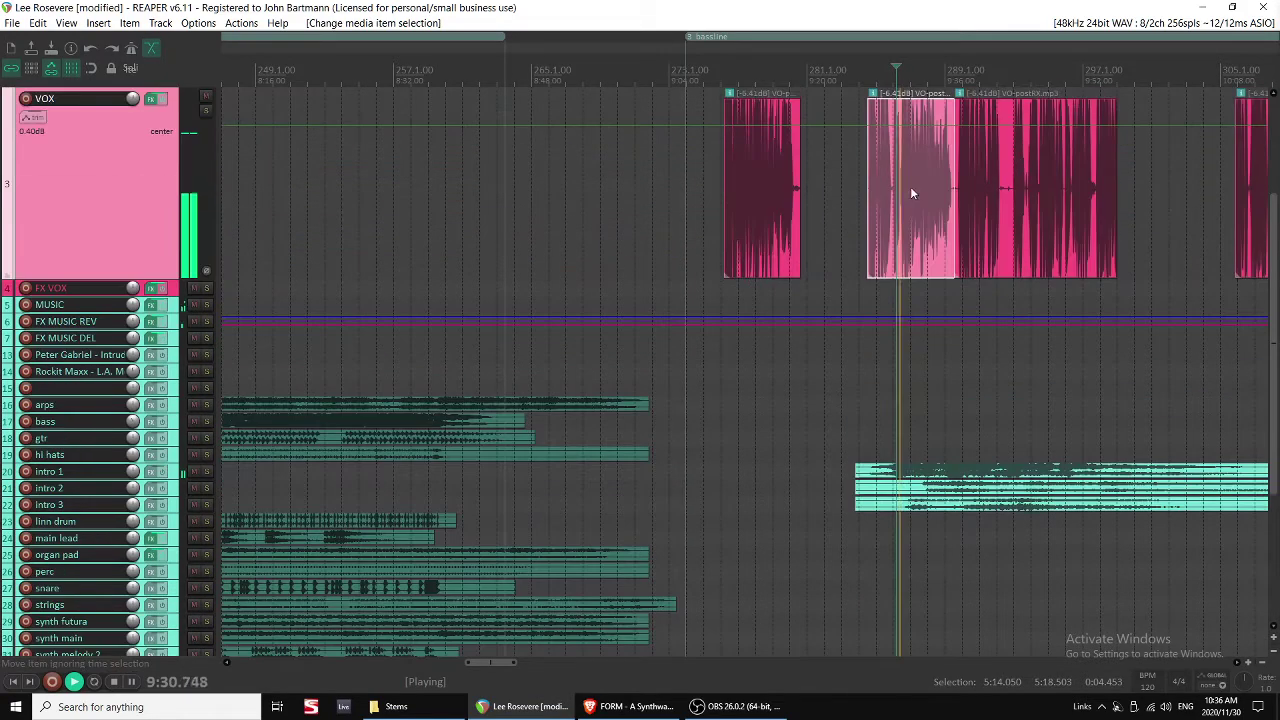
Delete the first two VOX clips of the bassline section, between about 9:10 and 9:37.
{"action": "scroll", "coordinate": [910, 196], "scroll_direction": "up", "scroll_amount": 1}
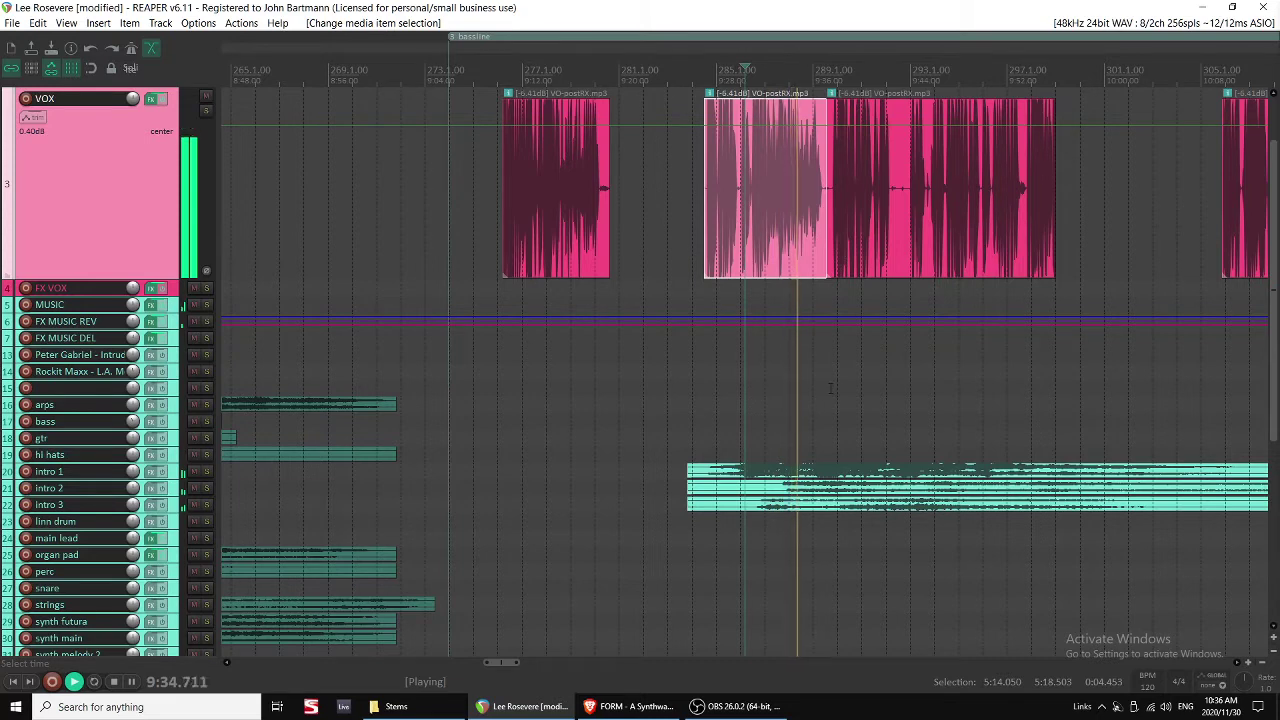
{"action": "scroll", "coordinate": [844, 232], "scroll_direction": "down", "scroll_amount": 2}
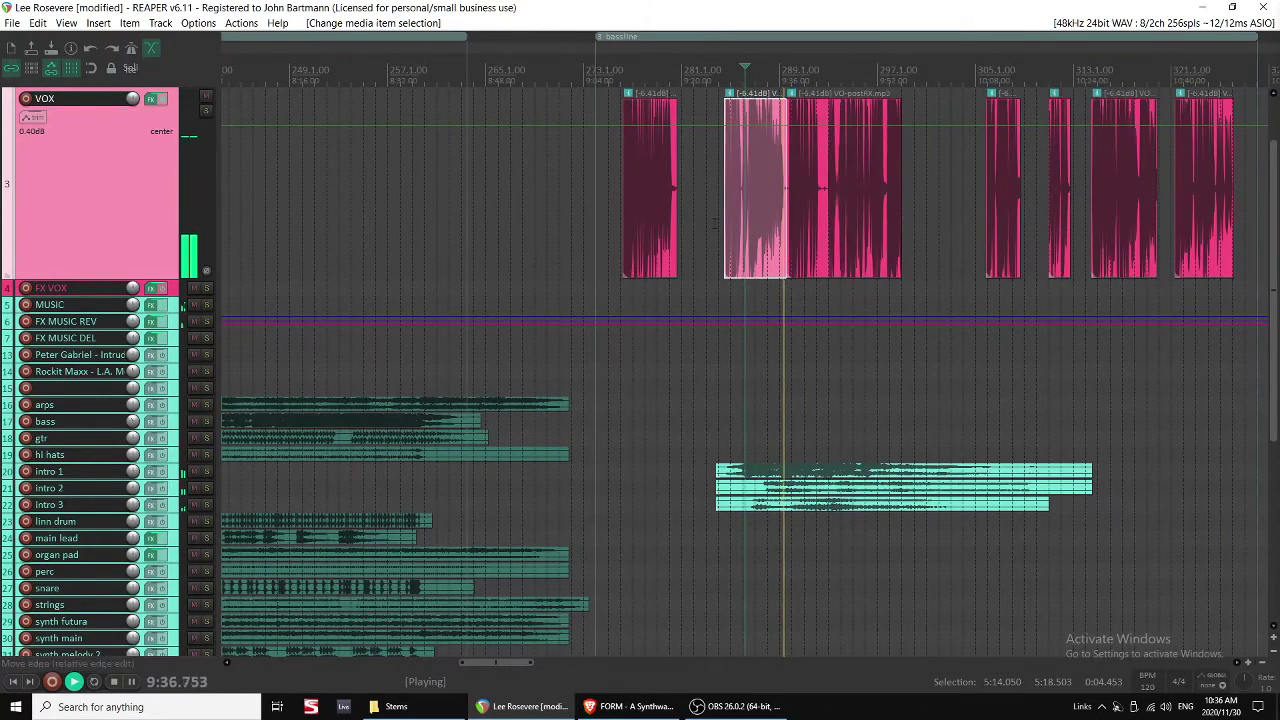
{"action": "left_click_drag", "start_coordinate": [739, 228], "coordinate": [782, 247]}
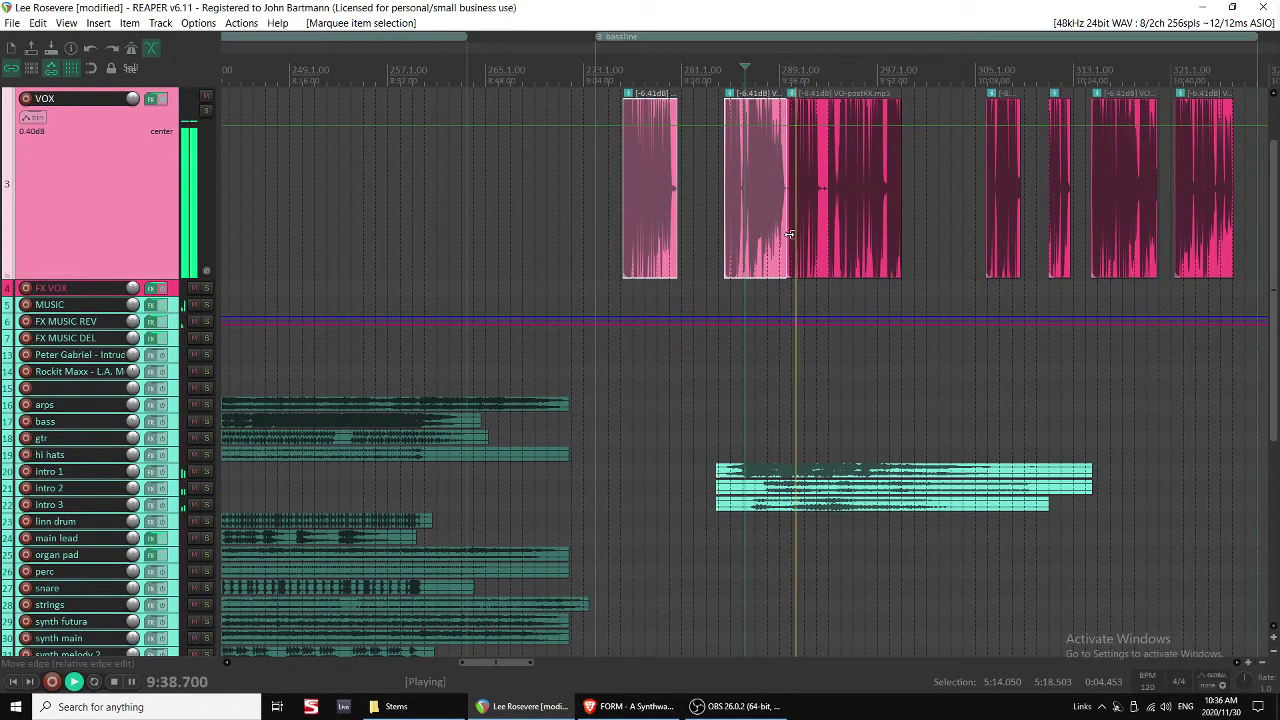
{"action": "key", "text": "Delete"}
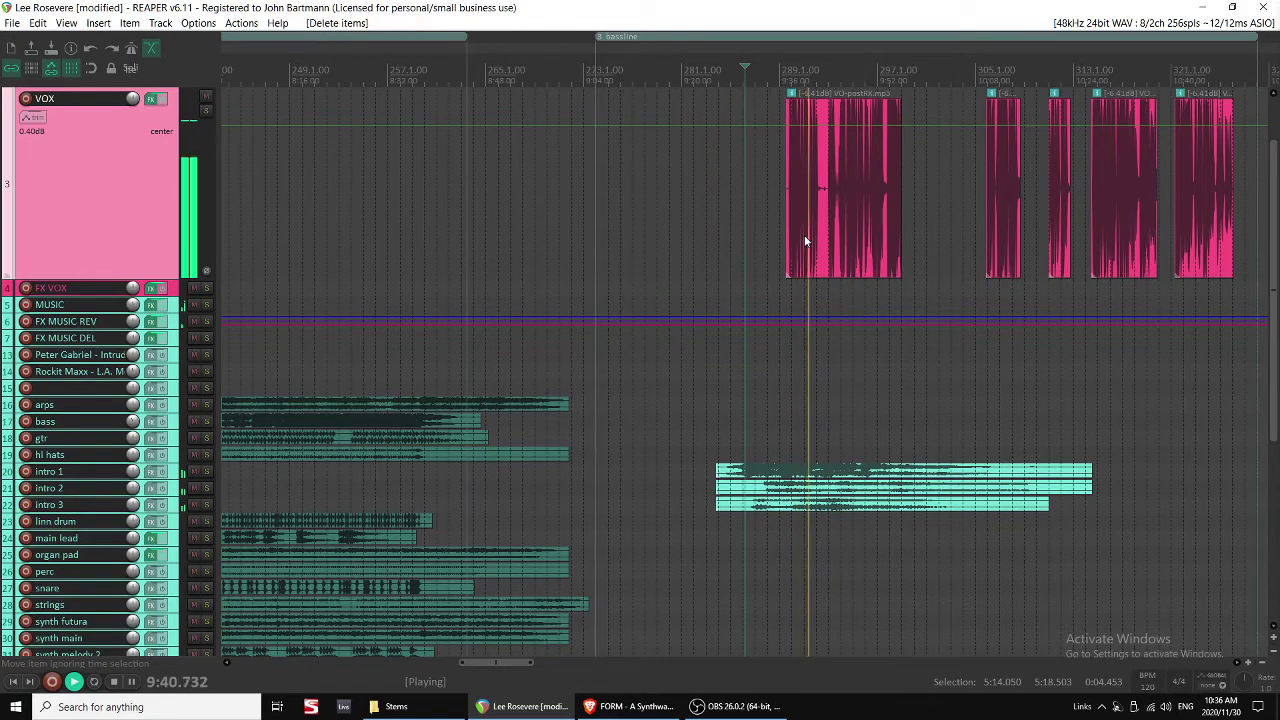
Audition the VOX clip that starts at about 9:37 and split it at about 9:40.
{"action": "left_click", "coordinate": [806, 236]}
{"action": "scroll", "coordinate": [831, 238], "scroll_direction": "up", "scroll_amount": 3}
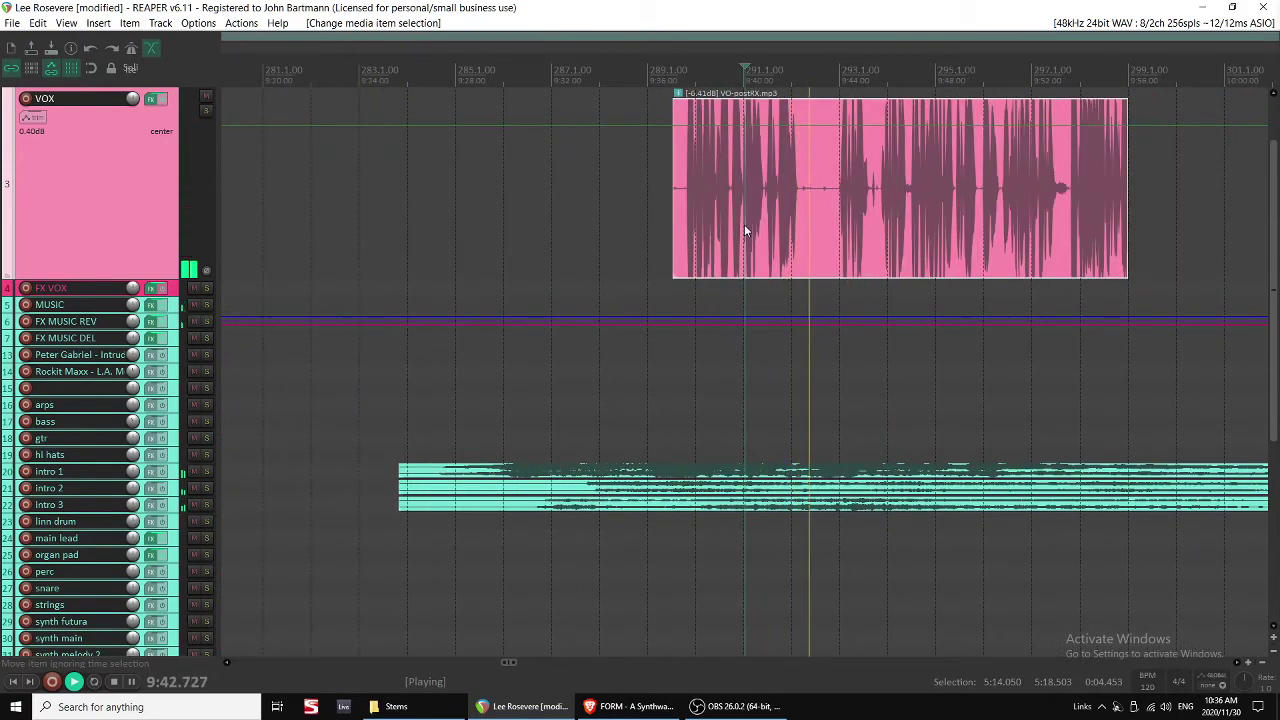
{"action": "scroll", "coordinate": [744, 227], "scroll_direction": "up", "scroll_amount": 2}
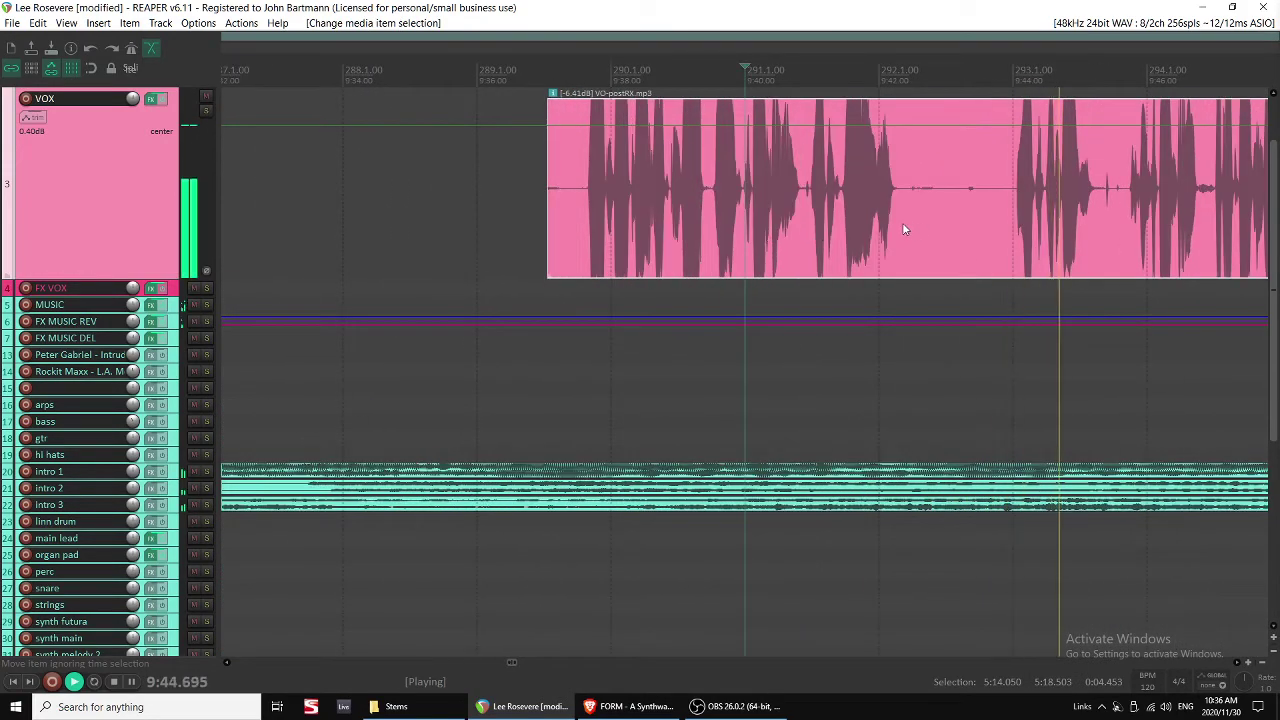
{"action": "key", "text": "space"}
{"action": "left_click", "coordinate": [718, 229]}
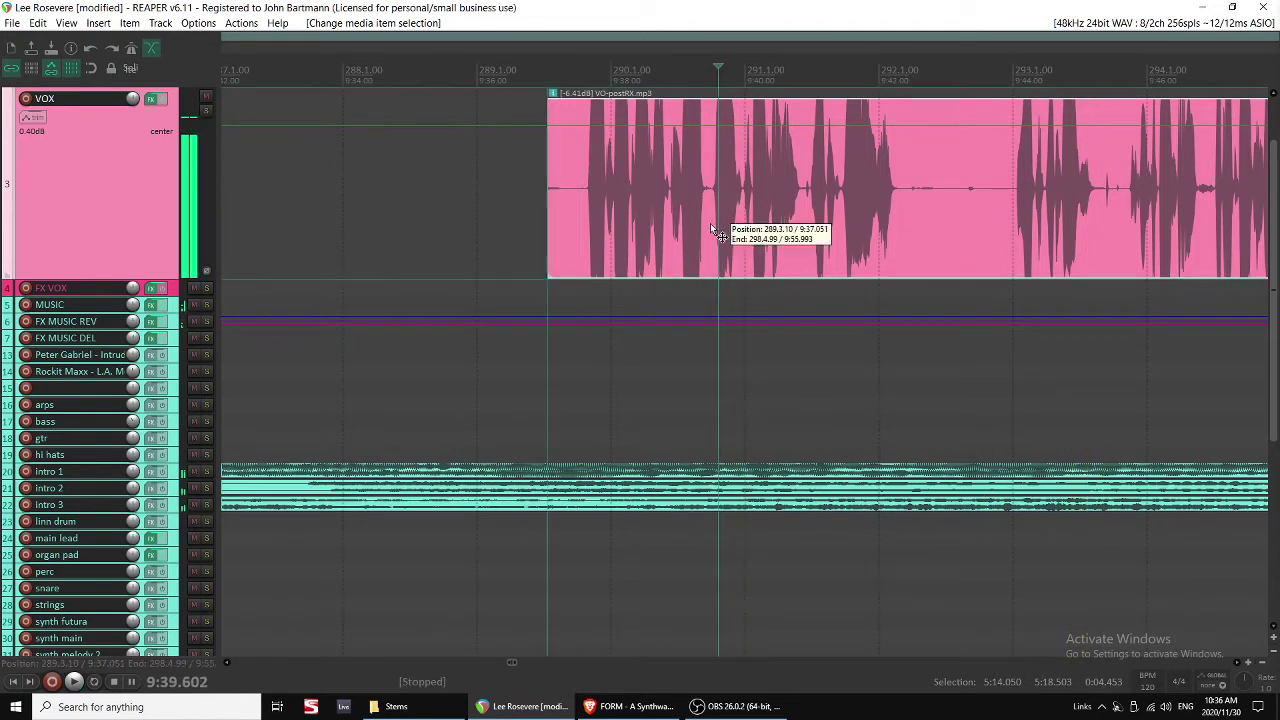
{"action": "key", "text": "s"}
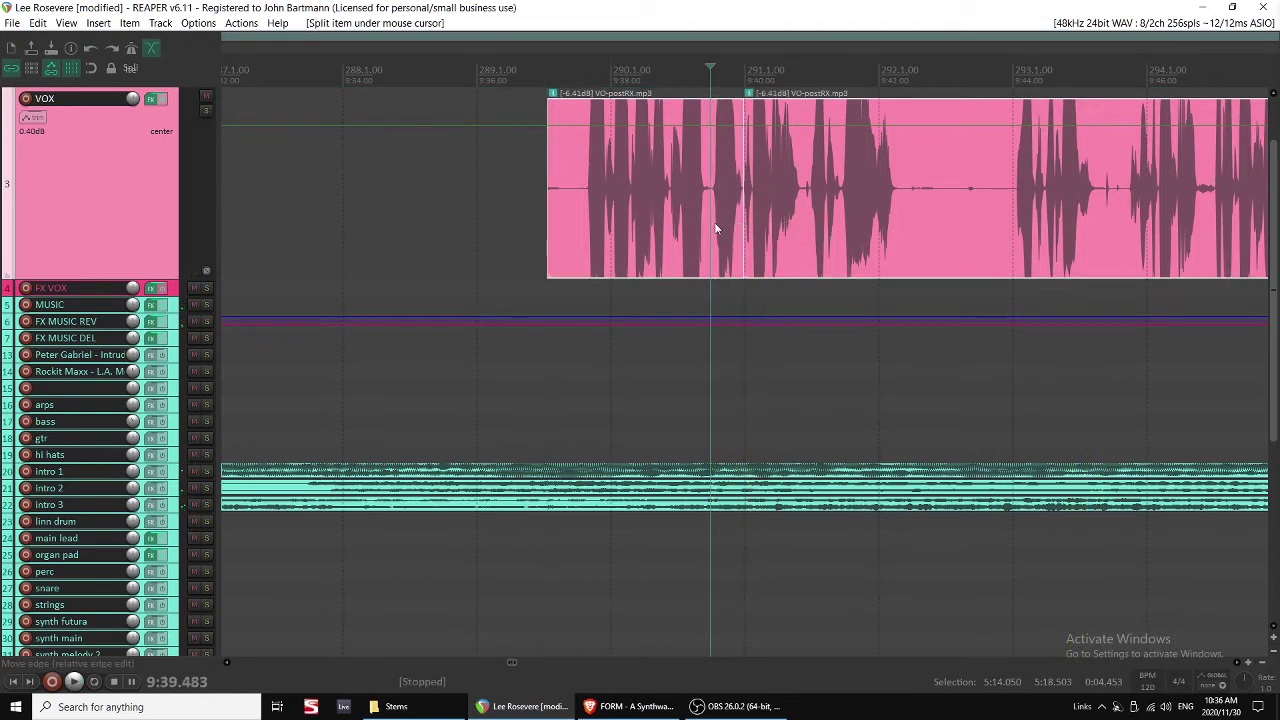
Delete the VOX piece before the 9:40 split and move the remaining clip back to start at about 9:25.
{"action": "left_click", "coordinate": [722, 227]}
{"action": "key", "text": "Delete"}
{"action": "left_click_drag", "start_coordinate": [781, 218], "coordinate": [571, 233]}
{"action": "scroll", "coordinate": [757, 217], "scroll_direction": "down", "scroll_amount": 3}
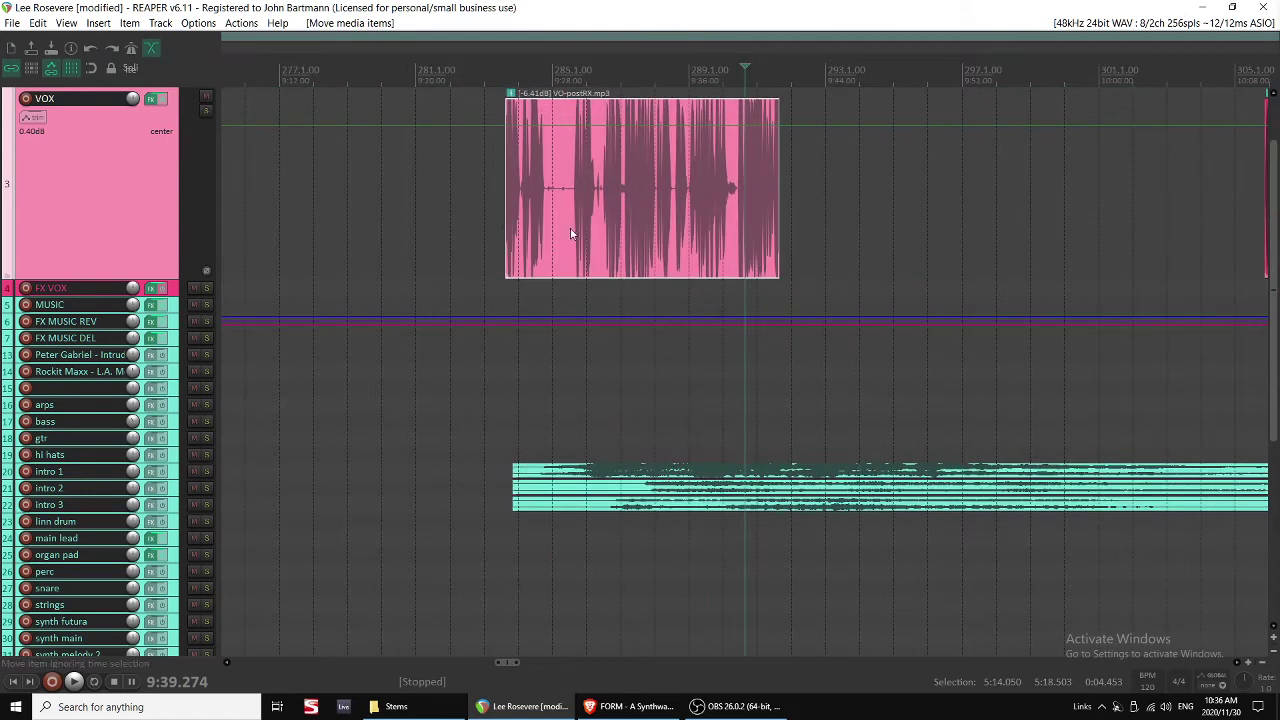
Cut the phrase between about 9:26.2 and 9:26.7 out of the moved VOX clip and close the gap.
{"action": "left_click", "coordinate": [501, 225]}
{"action": "key", "text": "space"}
{"action": "scroll", "coordinate": [700, 221], "scroll_direction": "up", "scroll_amount": 5}
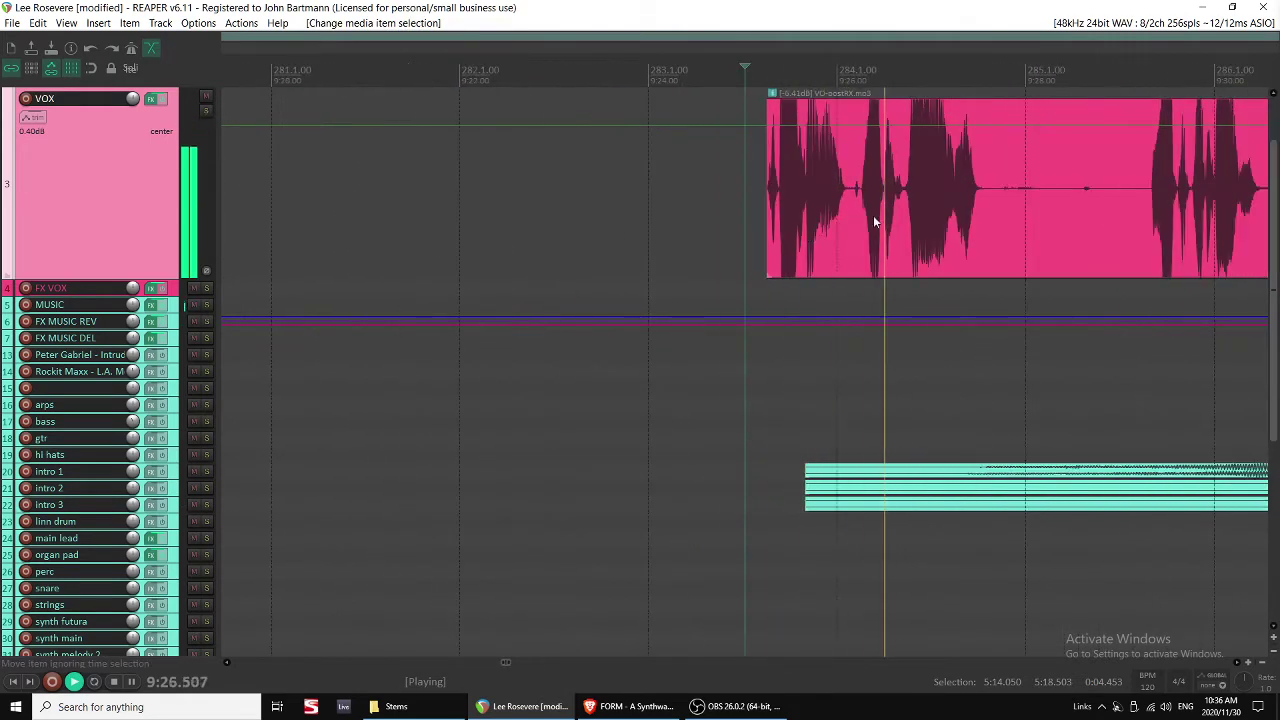
{"action": "key", "text": "s"}
{"action": "key", "text": "s"}
{"action": "left_click", "coordinate": [876, 220]}
{"action": "key", "text": "Delete"}
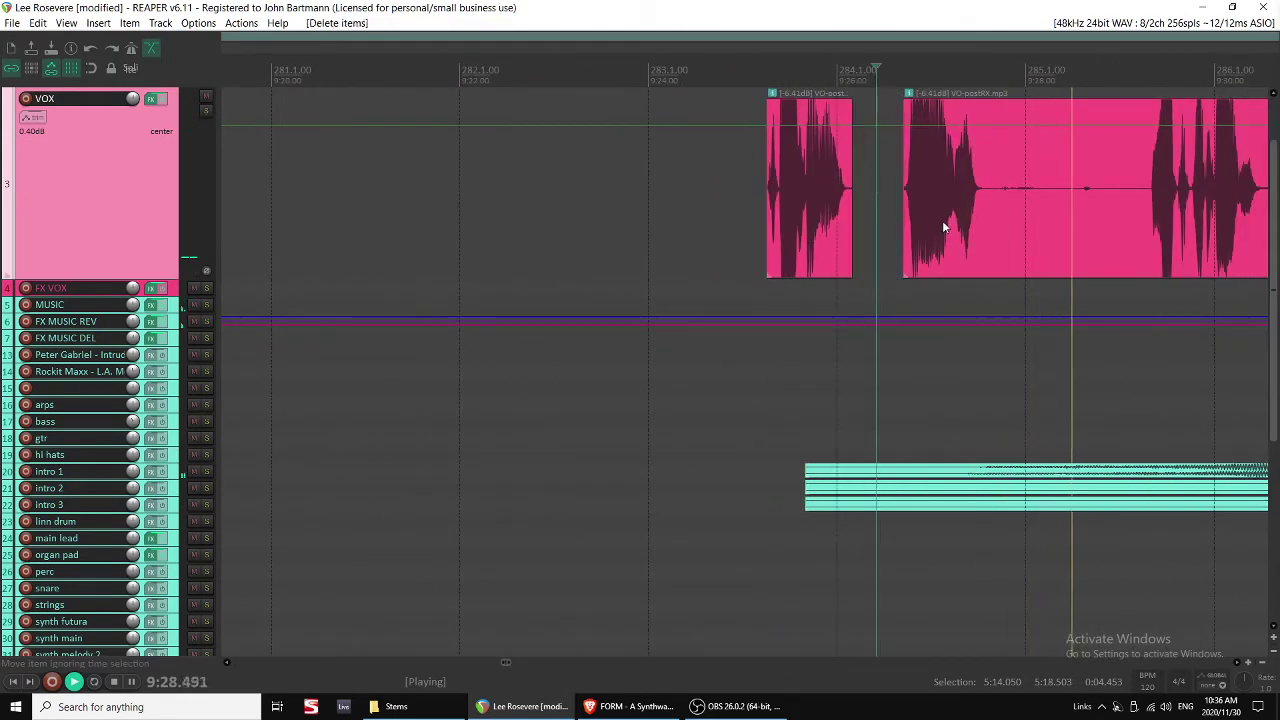
{"action": "left_click_drag", "start_coordinate": [943, 228], "coordinate": [900, 220]}
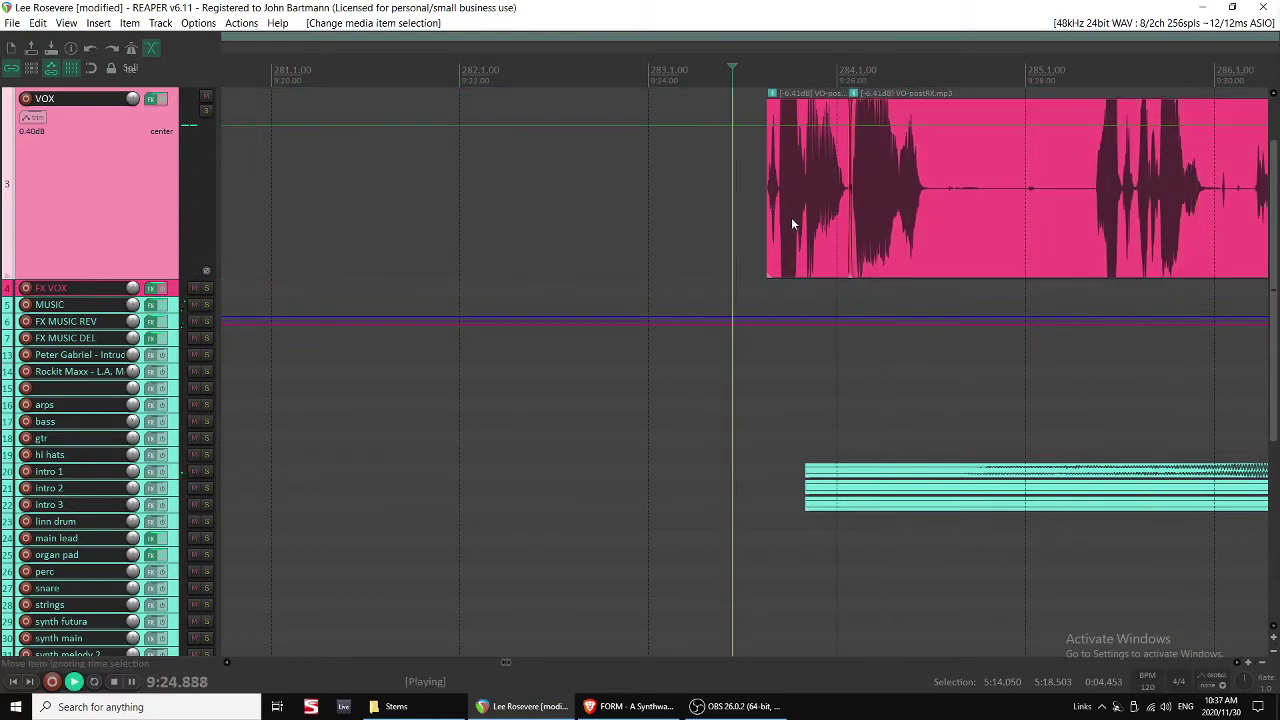
Split the VOX clip around the pause between about 9:27 and 9:28.6 and delete that silent piece.
{"action": "scroll", "coordinate": [746, 243], "scroll_direction": "down", "scroll_amount": 2}
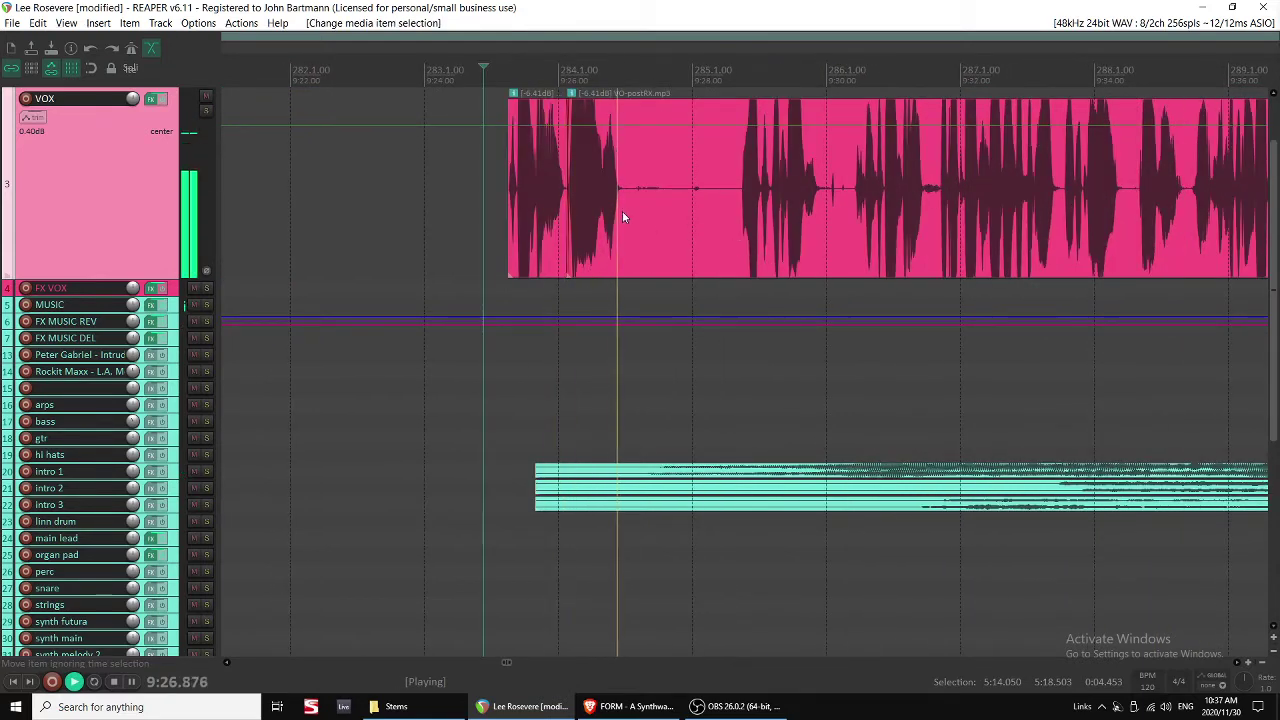
{"action": "key", "text": "s"}
{"action": "key", "text": "s"}
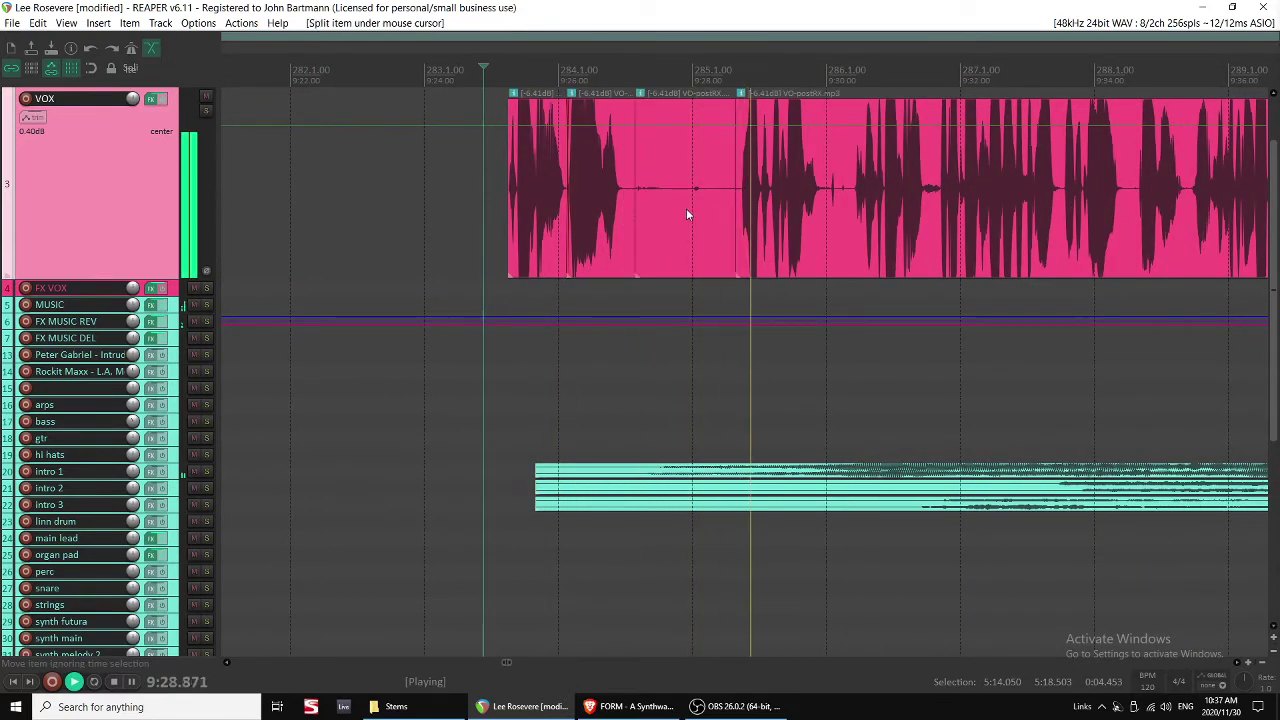
{"action": "left_click", "coordinate": [688, 214]}
{"action": "key", "text": "Delete"}
Play the edited voice from about 9:25, then delete the intro 1, intro 2 and intro 3 items in the bassline section.
{"action": "scroll", "coordinate": [722, 242], "scroll_direction": "down", "scroll_amount": 2}
{"action": "left_click", "coordinate": [671, 229]}
{"action": "scroll", "coordinate": [717, 323], "scroll_direction": "down", "scroll_amount": 2}
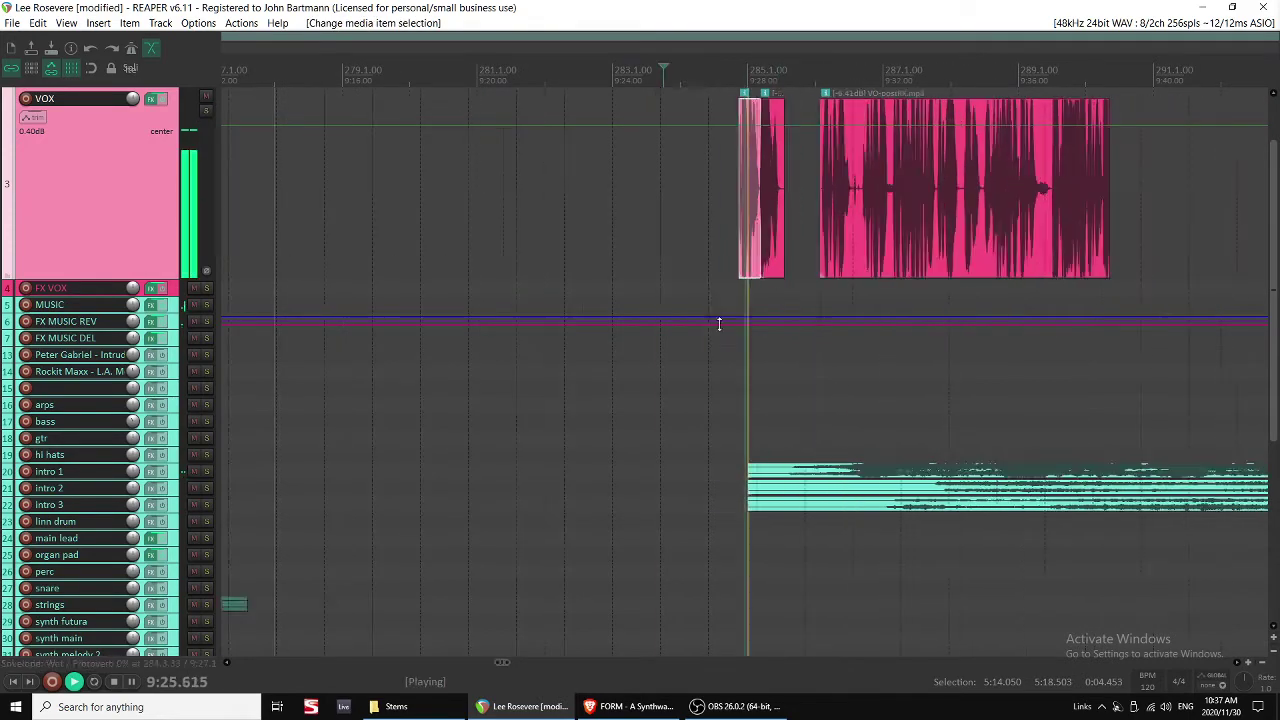
{"action": "left_click", "coordinate": [840, 472]}
{"action": "scroll", "coordinate": [840, 470], "scroll_direction": "down", "scroll_amount": 5}
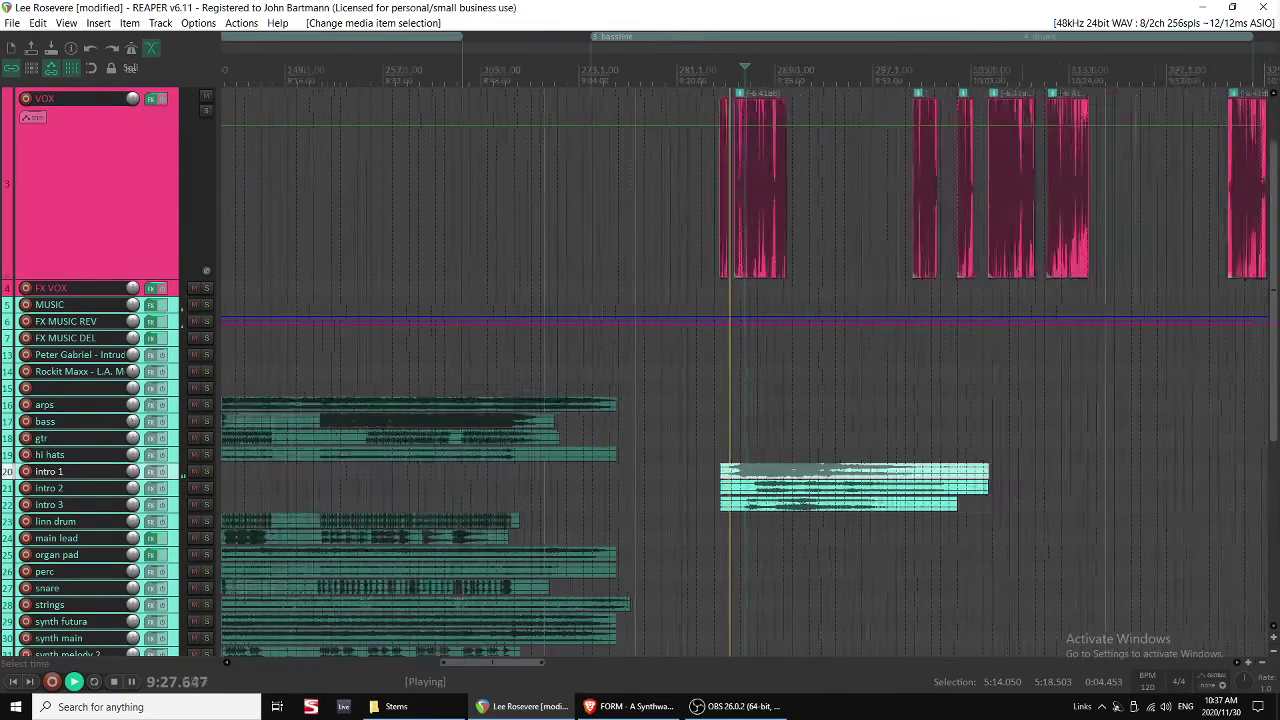
{"action": "key", "text": "space"}
{"action": "scroll", "coordinate": [786, 397], "scroll_direction": "down", "scroll_amount": 3}
{"action": "left_click", "coordinate": [786, 398]}
{"action": "key", "text": "Delete"}
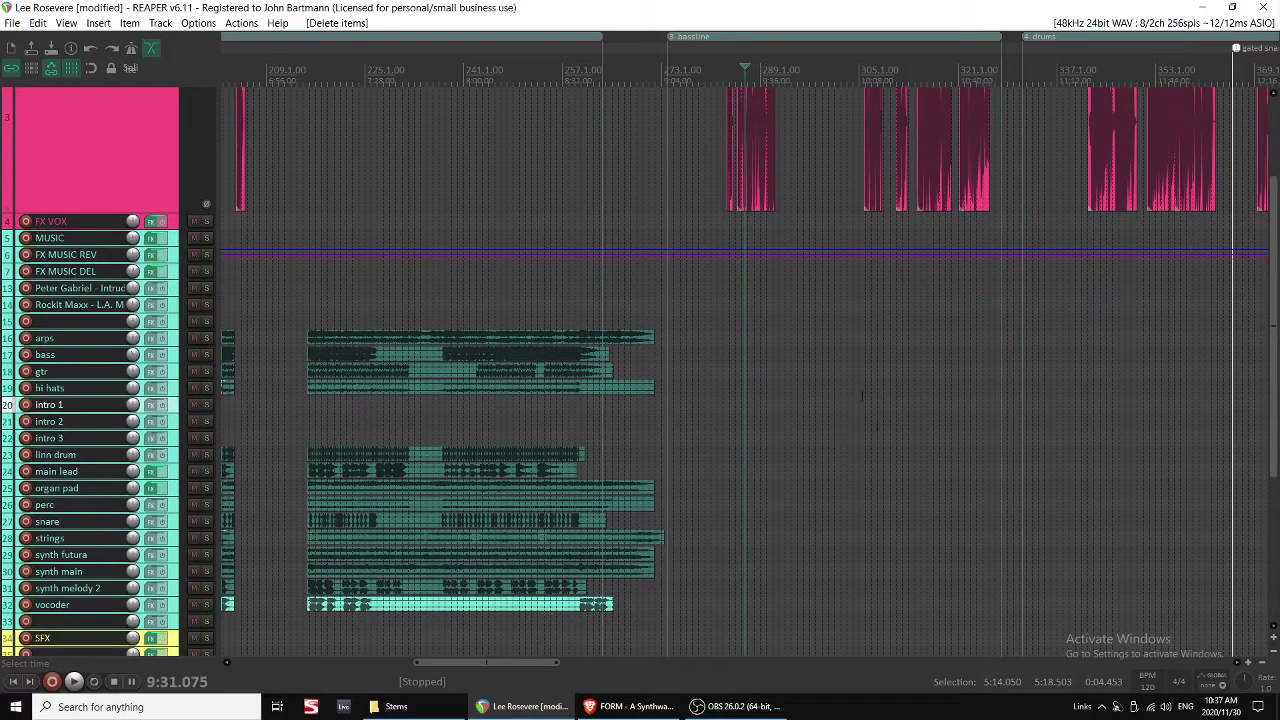
Insert the stem files from the Stems folder across the arps to vocoder tracks, starting at about 9:27.
{"action": "key", "text": "alt+Tab"}
{"action": "left_click_drag", "start_coordinate": [1279, 363], "coordinate": [733, 338]}
{"action": "key", "text": "Return"}
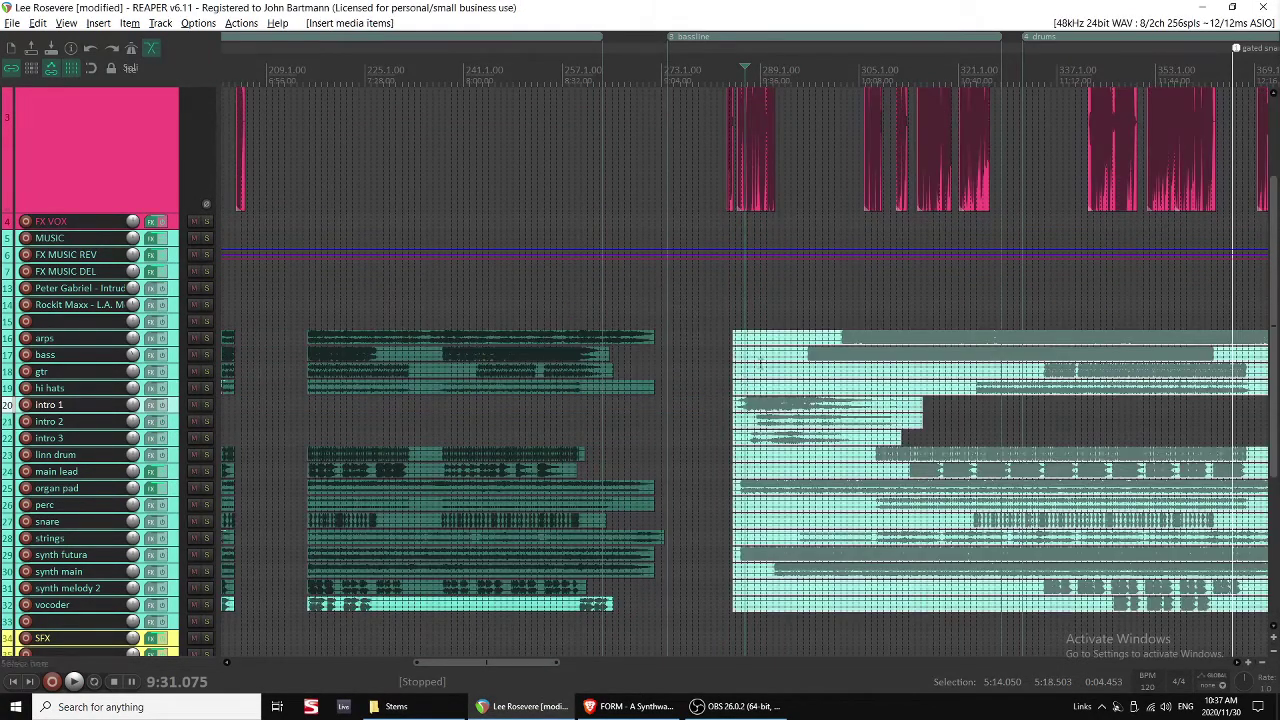
Ungroup the inserted stems, shift the non-intro audio earlier so the bass enters at about 9:28, and play the result.
{"action": "left_click", "coordinate": [788, 345]}
{"action": "left_click_drag", "start_coordinate": [916, 335], "coordinate": [1035, 610]}
{"action": "key", "text": "Escape"}
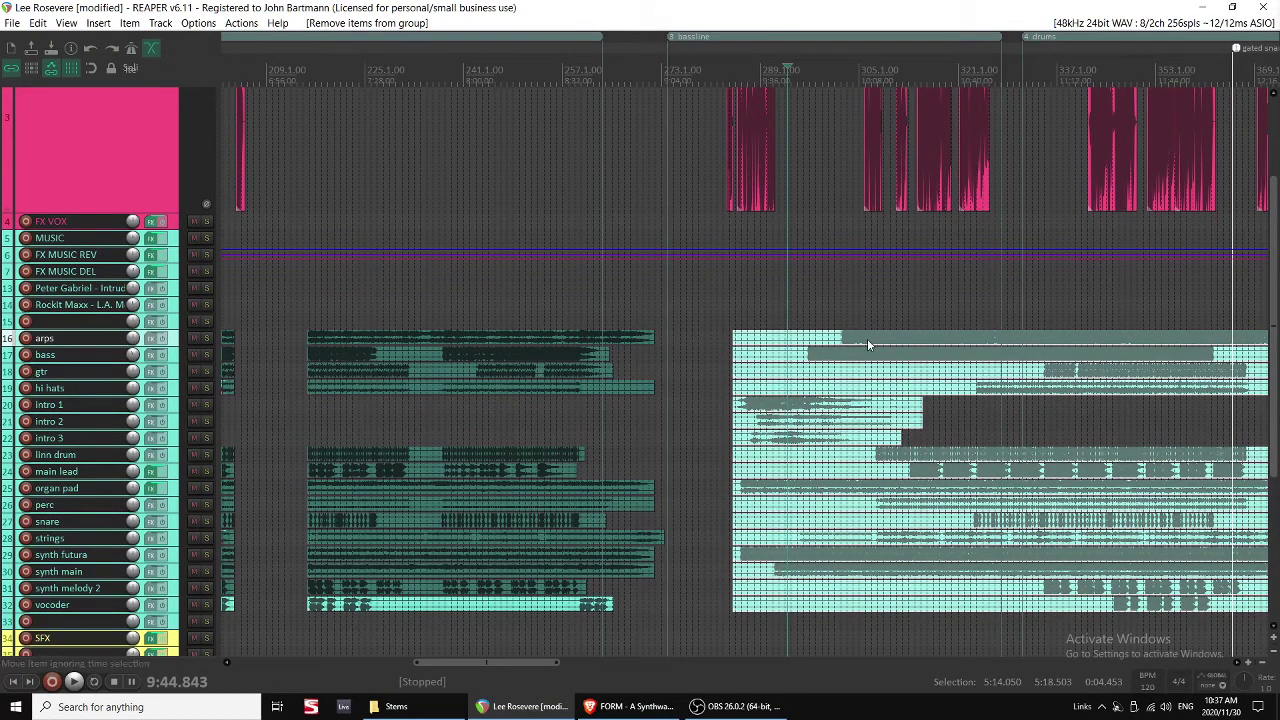
{"action": "key", "text": "ctrl+g"}
{"action": "left_click_drag", "start_coordinate": [920, 343], "coordinate": [854, 338]}
{"action": "left_click", "coordinate": [730, 305]}
{"action": "key", "text": "space"}
{"action": "scroll", "coordinate": [730, 318], "scroll_direction": "up", "scroll_amount": 3}
{"action": "scroll", "coordinate": [773, 358], "scroll_direction": "up", "scroll_amount": 4}
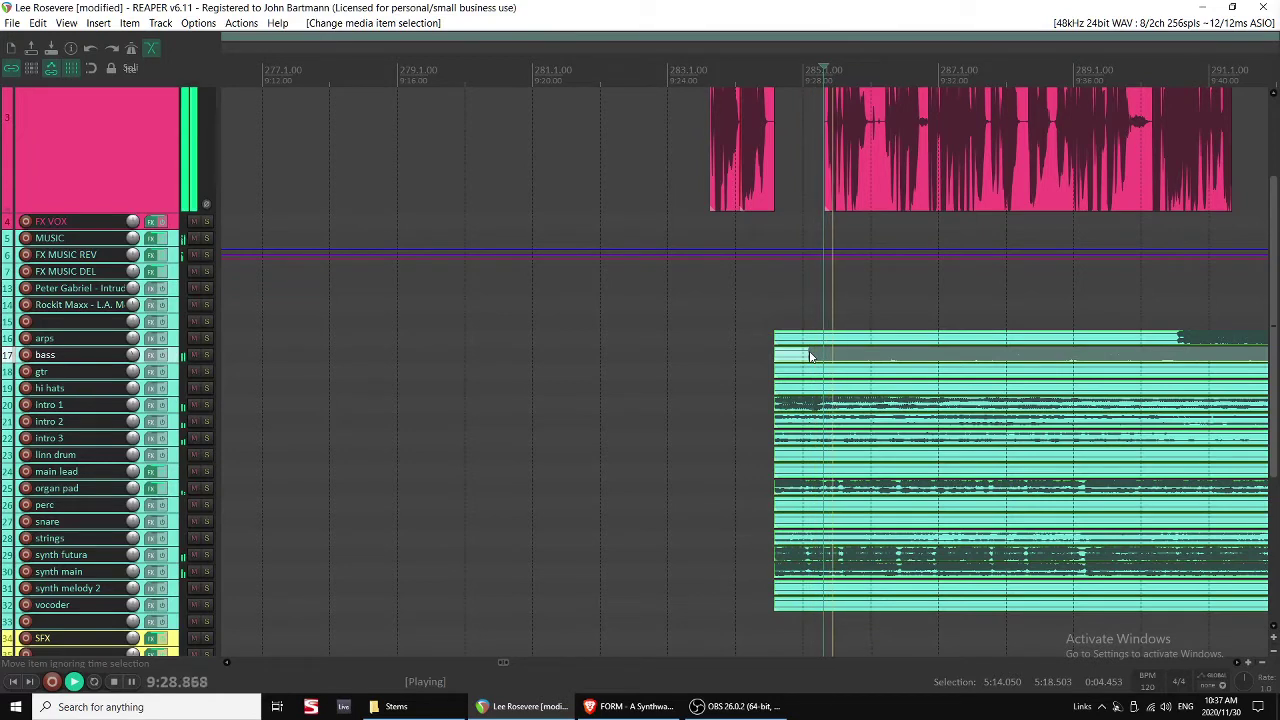
Mute every inserted stem in the bassline section except the bass.
{"action": "key", "text": "m"}
{"action": "left_click", "coordinate": [814, 357]}
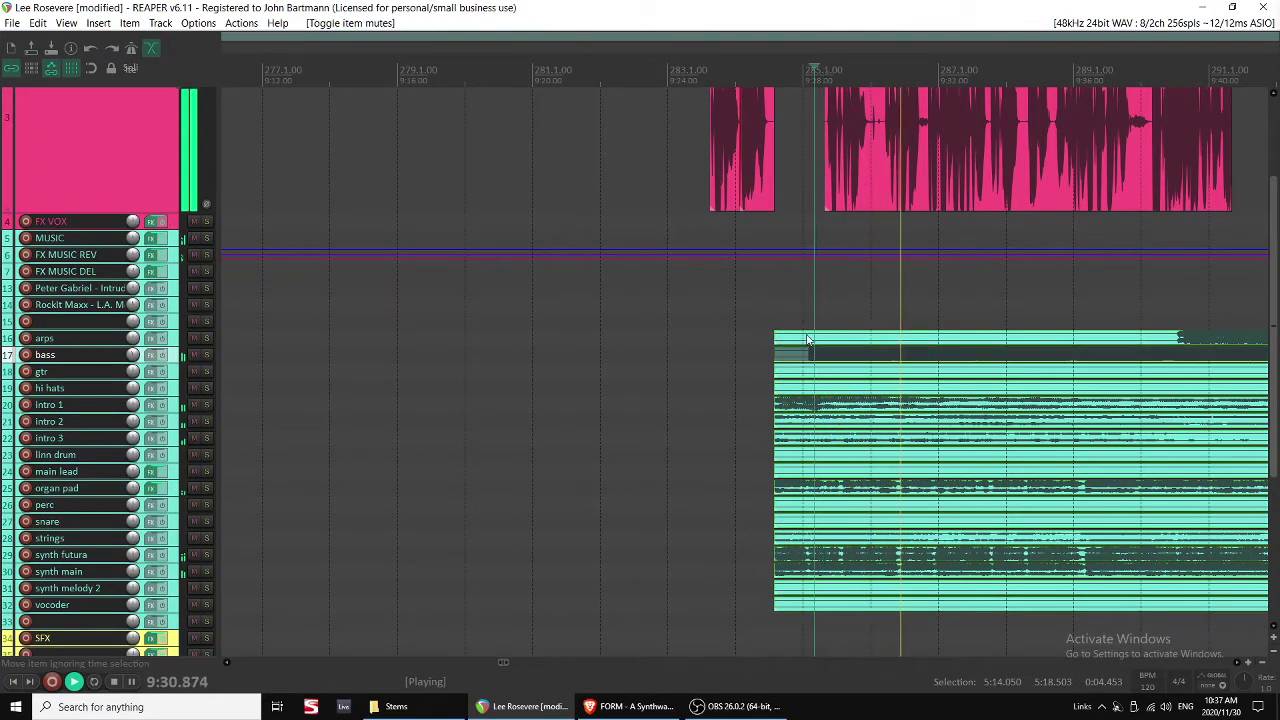
{"action": "key", "text": "m"}
{"action": "left_click_drag", "start_coordinate": [806, 319], "coordinate": [870, 606]}
{"action": "key", "text": "m"}
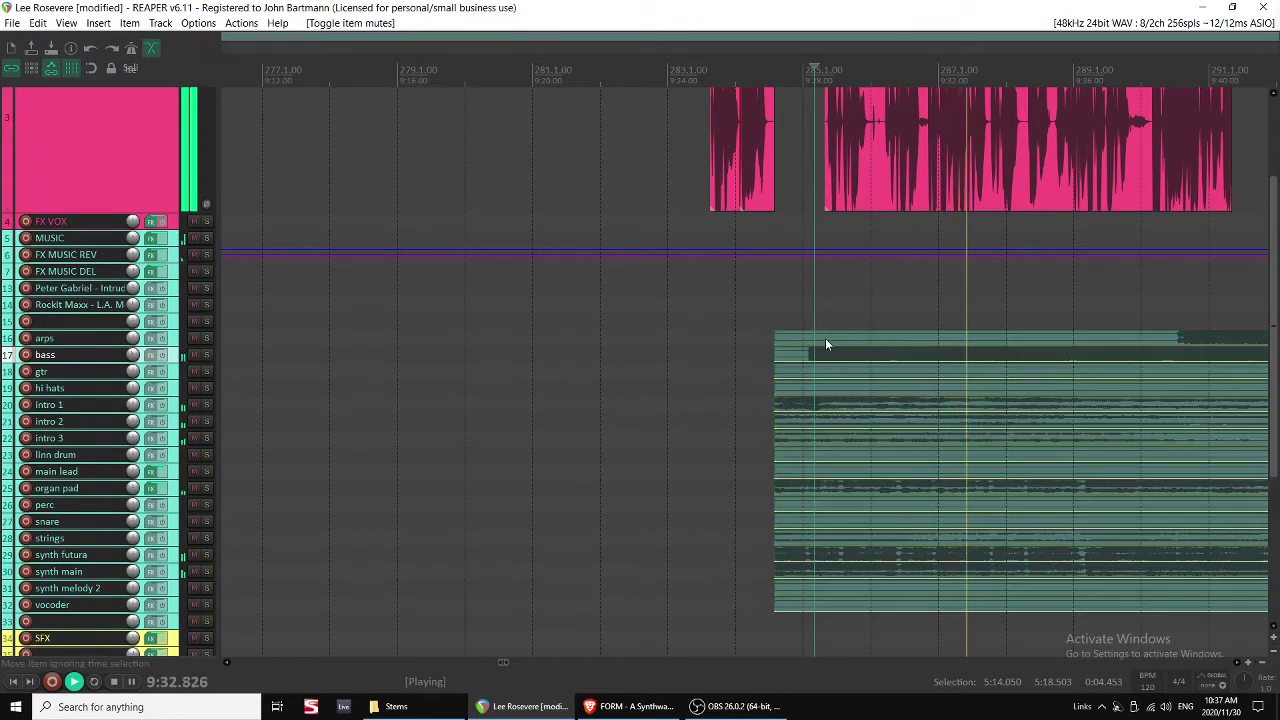
{"action": "left_click", "coordinate": [827, 354]}
{"action": "key", "text": "m"}
{"action": "left_click", "coordinate": [707, 272]}
{"action": "key", "text": "space"}
Audition the voice over the bass, then trim the opening phrase off the VOX clip at 9:28.6 and place the clip at about 9:29.5.
{"action": "scroll", "coordinate": [722, 290], "scroll_direction": "up", "scroll_amount": 2}
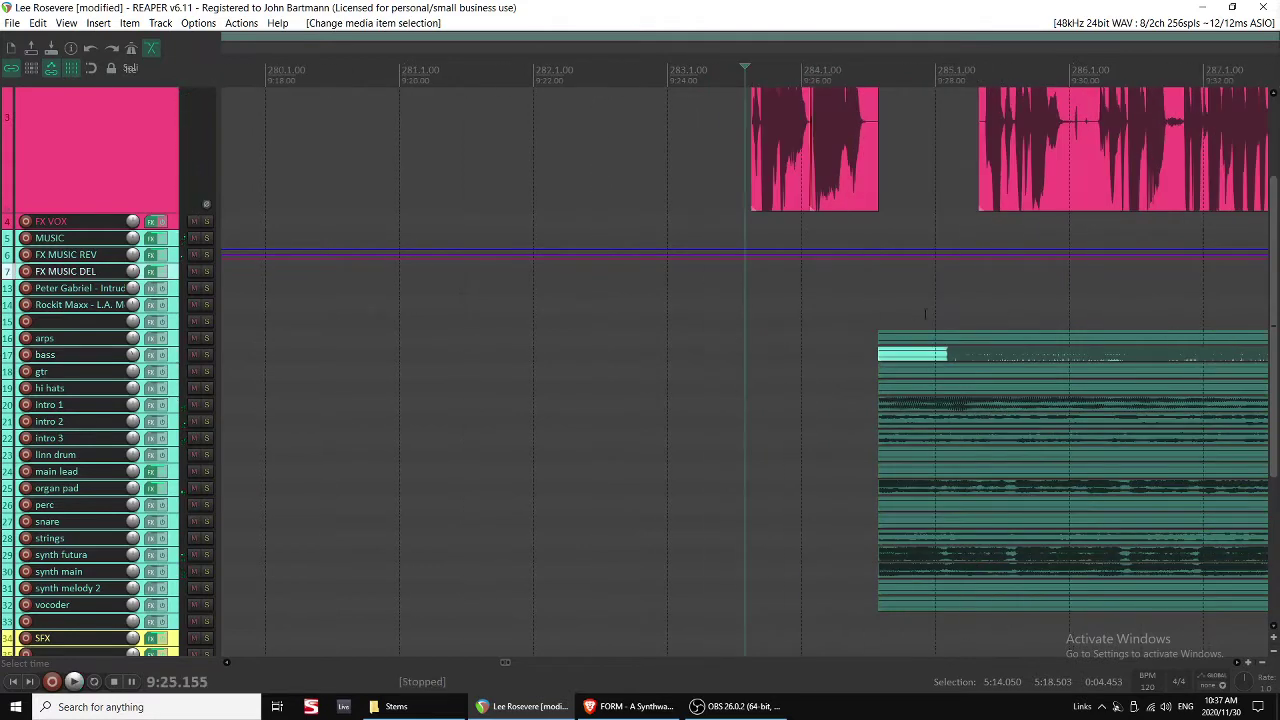
{"action": "scroll", "coordinate": [925, 313], "scroll_direction": "down", "scroll_amount": 1}
{"action": "scroll", "coordinate": [928, 314], "scroll_direction": "up", "scroll_amount": 3}
{"action": "key", "text": "space"}
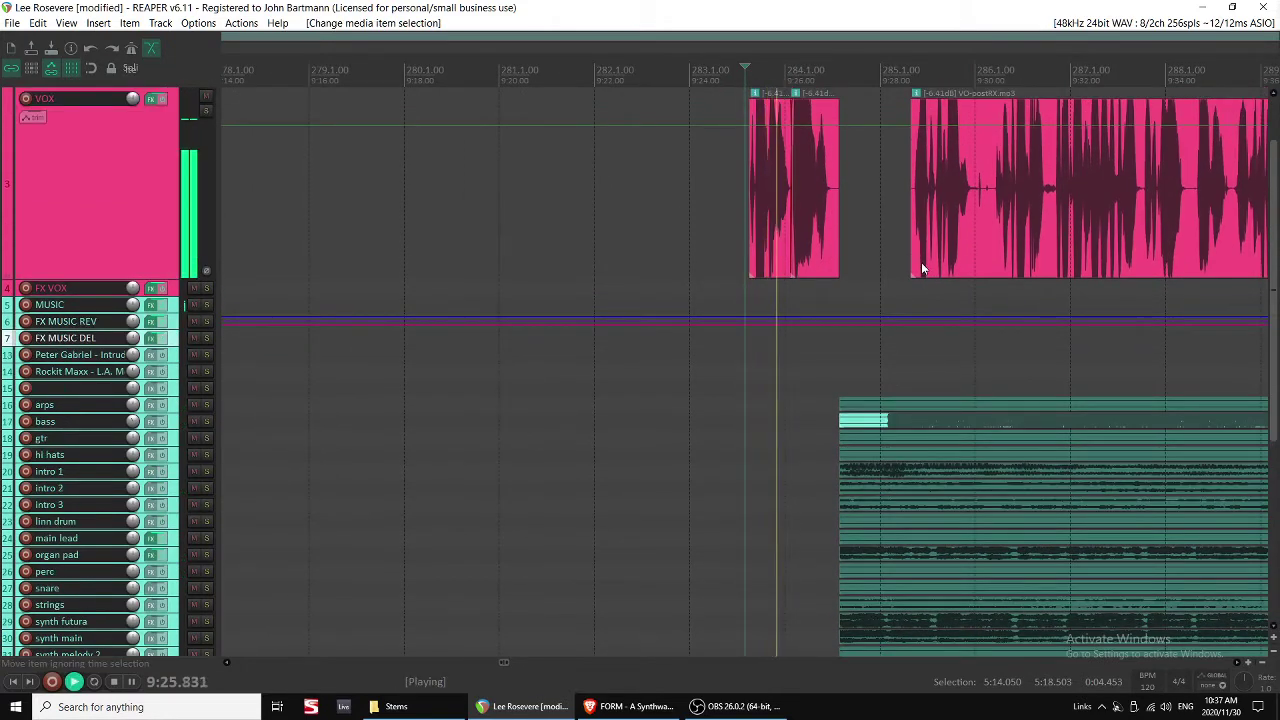
{"action": "left_click", "coordinate": [933, 228]}
{"action": "scroll", "coordinate": [900, 235], "scroll_direction": "up", "scroll_amount": 3}
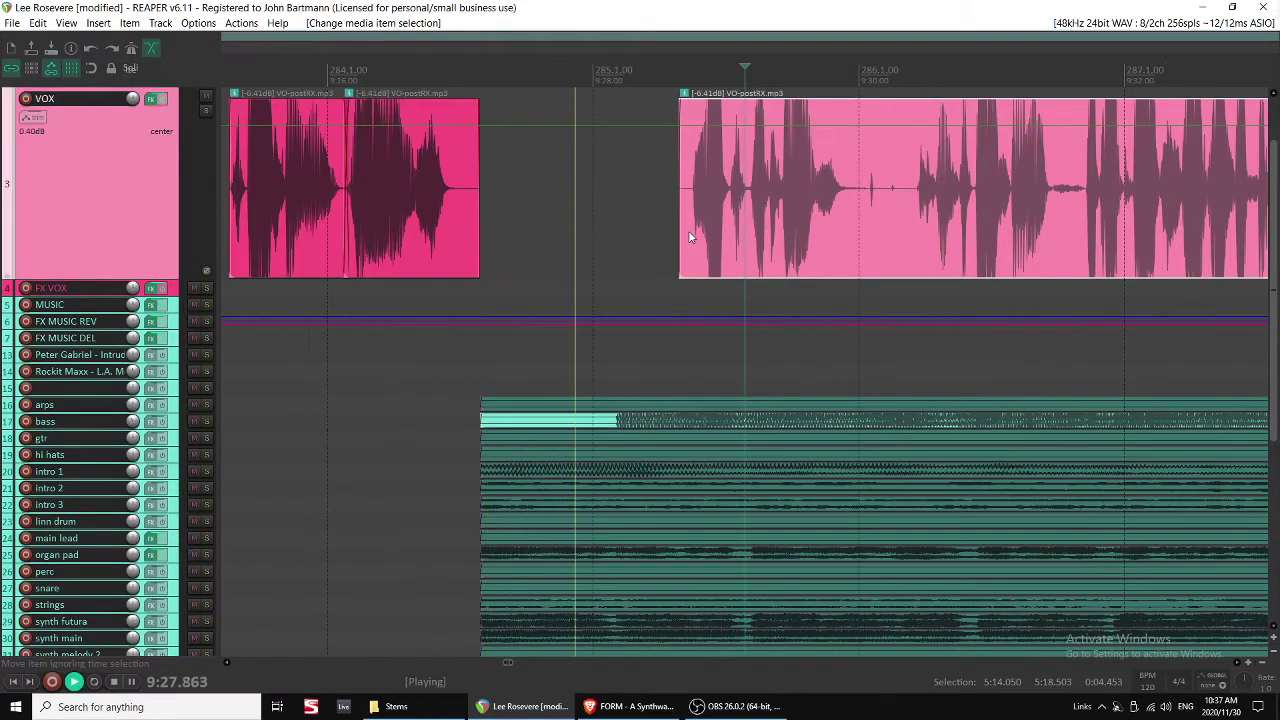
{"action": "left_click_drag", "start_coordinate": [688, 236], "coordinate": [858, 222]}
{"action": "key", "text": "space"}
{"action": "key", "text": "space"}
{"action": "left_click", "coordinate": [466, 212]}
{"action": "key", "text": "space"}
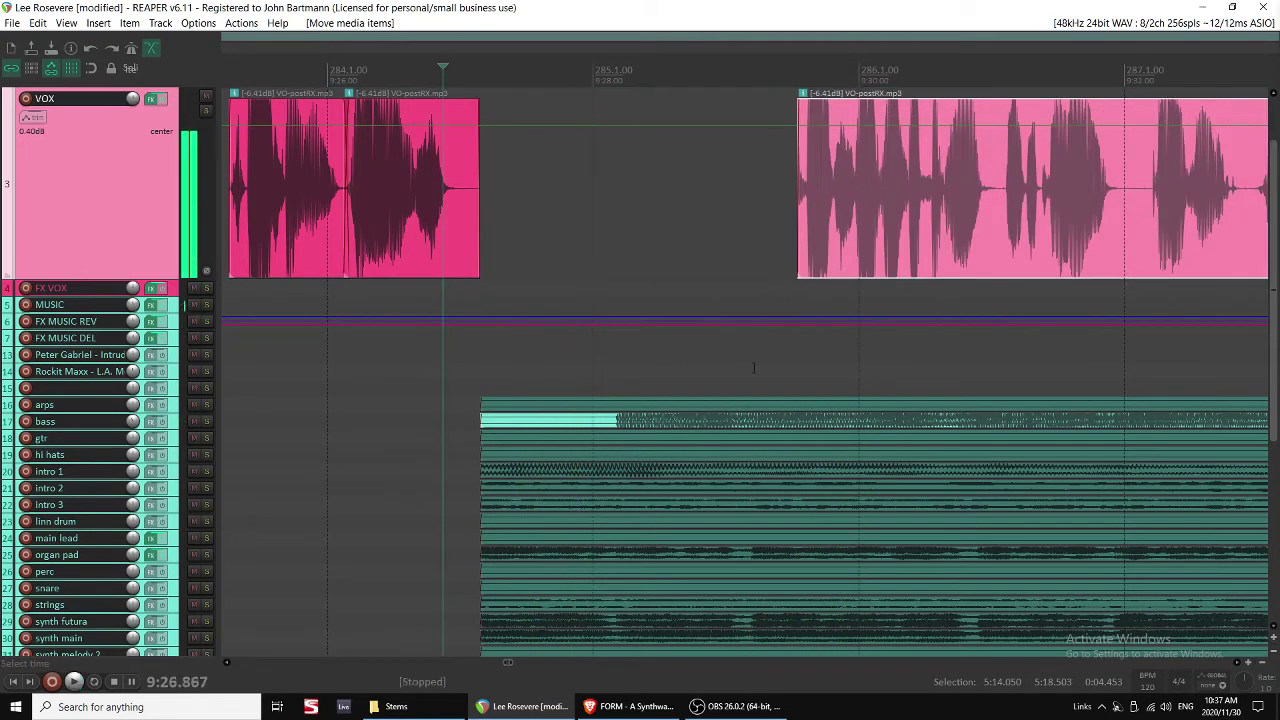
Move the two short VOX clips about 1 second later, so they begin at about 9:26.3, and play them.
{"action": "scroll", "coordinate": [626, 214], "scroll_direction": "down", "scroll_amount": 2}
{"action": "left_click_drag", "start_coordinate": [732, 203], "coordinate": [769, 222]}
{"action": "key", "text": "space"}
{"action": "left_click", "coordinate": [791, 230]}
{"action": "scroll", "coordinate": [791, 230], "scroll_direction": "up", "scroll_amount": 2}
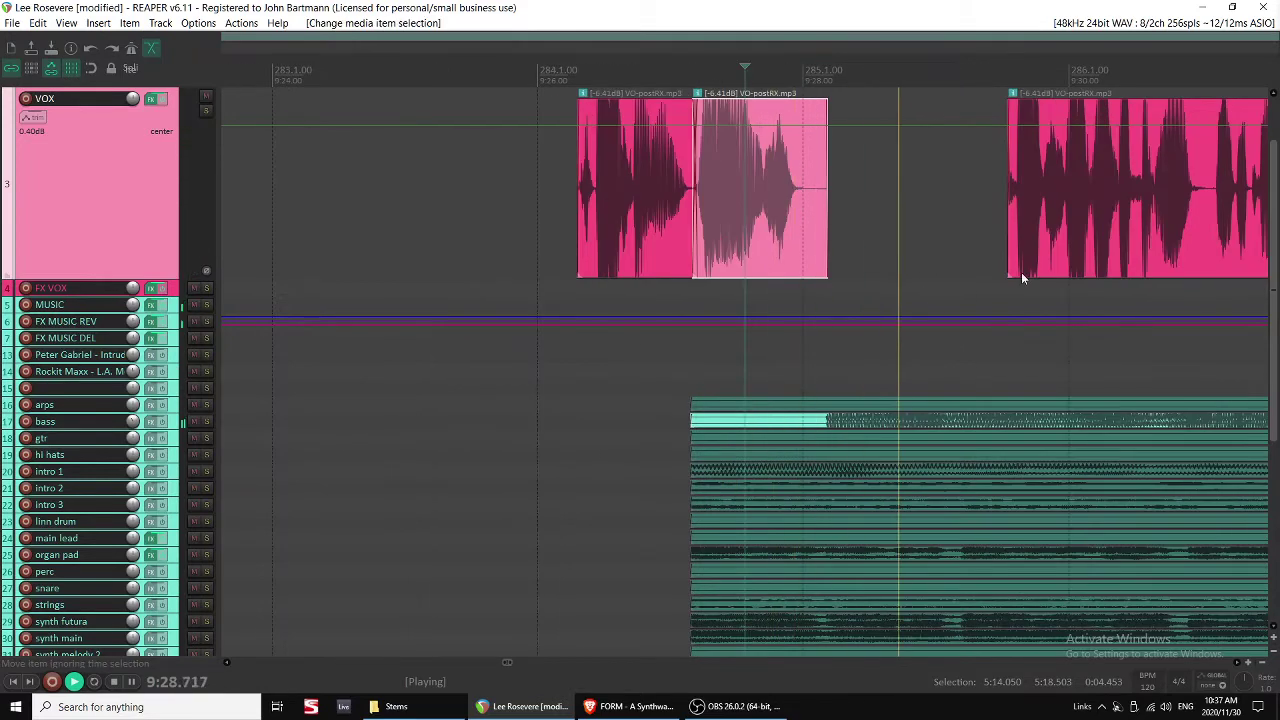
Audition the VOX clip that starts at about 9:29.5 and split it at about 9:32.2.
{"action": "left_click", "coordinate": [914, 233]}
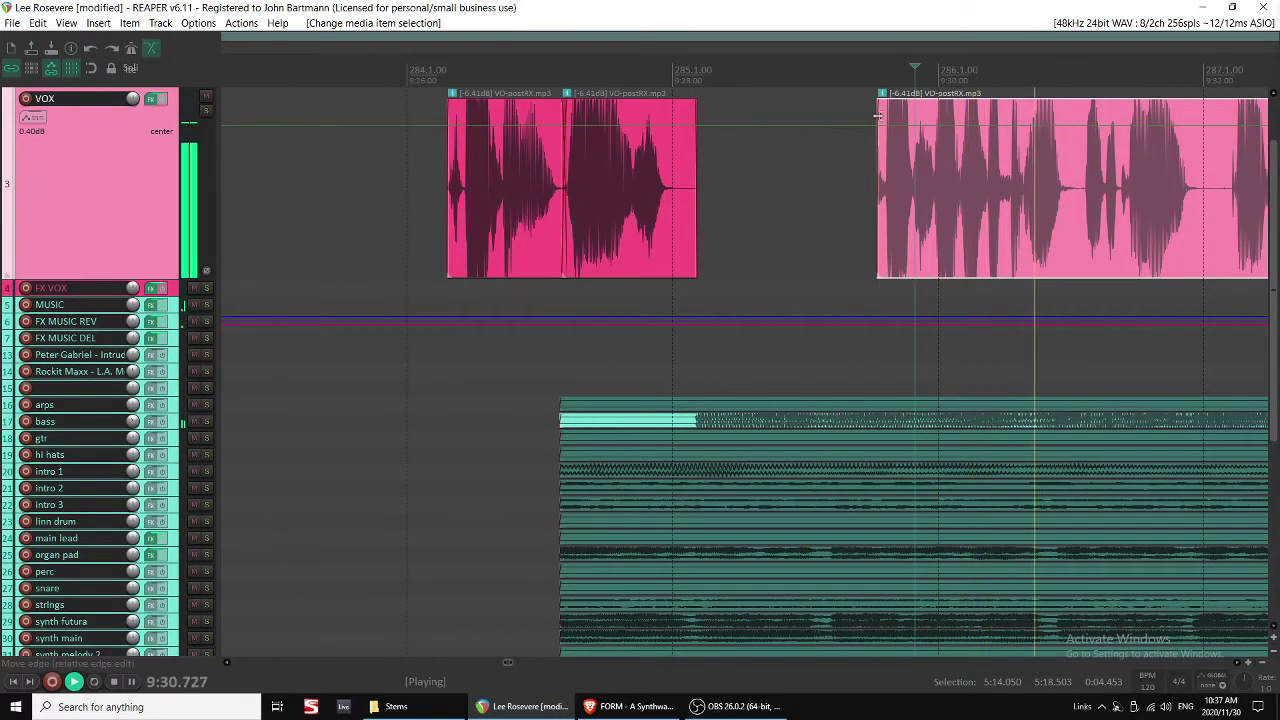
{"action": "scroll", "coordinate": [878, 116], "scroll_direction": "down", "scroll_amount": 1}
{"action": "scroll", "coordinate": [642, 159], "scroll_direction": "right", "scroll_amount": 2}
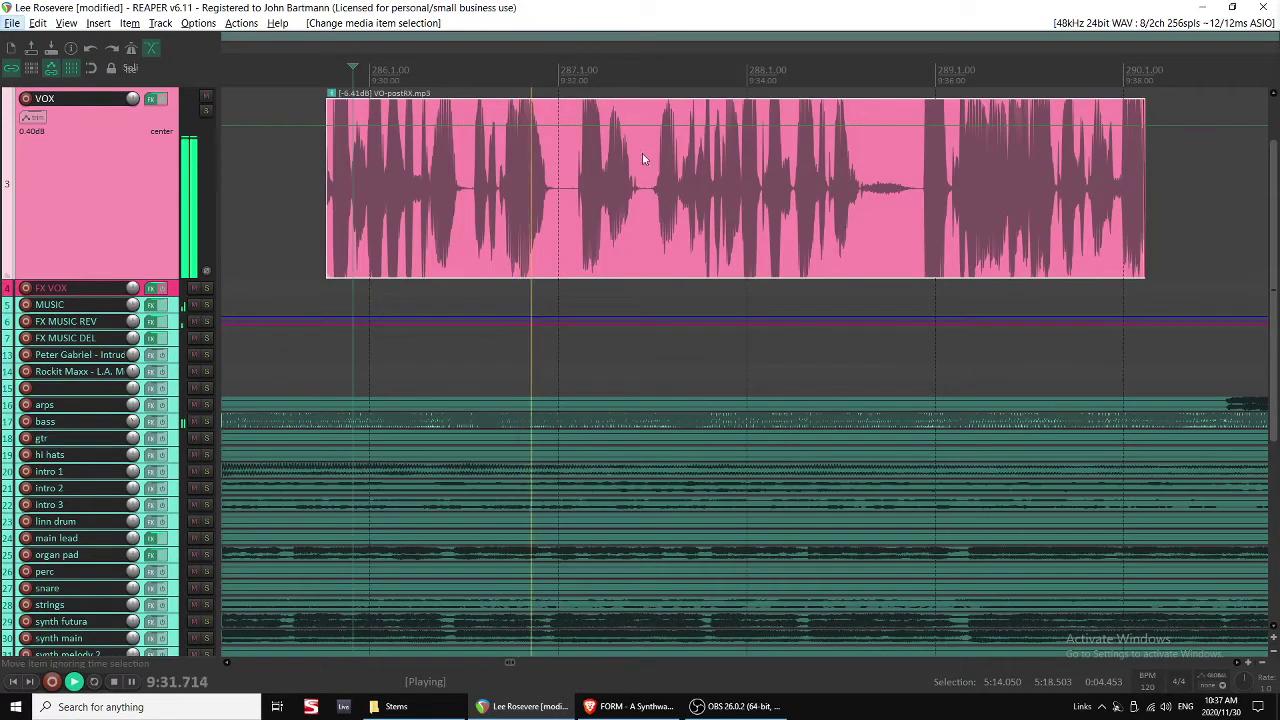
{"action": "left_click", "coordinate": [573, 212]}
{"action": "key", "text": "s"}
{"action": "left_click", "coordinate": [680, 222]}
{"action": "scroll", "coordinate": [797, 240], "scroll_direction": "down", "scroll_amount": 1}
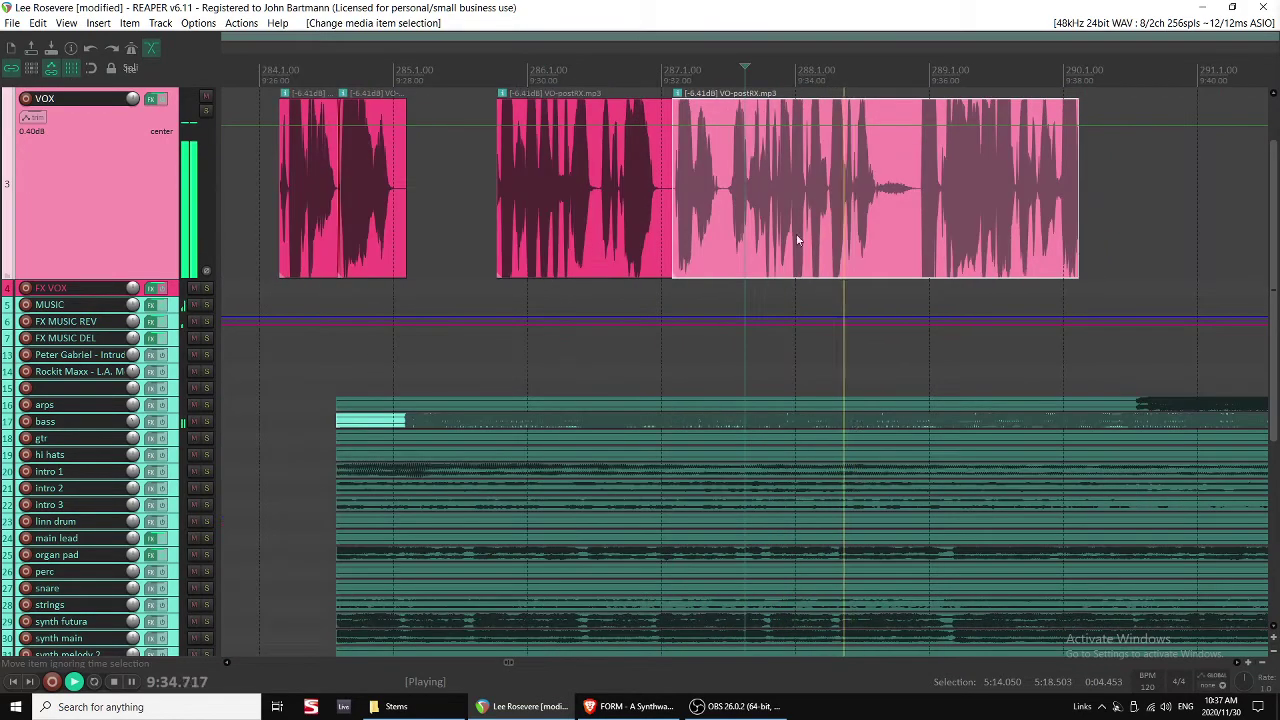
Move the VOX piece after the split to about 9:34.3 and trim the end of the preceding clip to about 9:32.
{"action": "left_click_drag", "start_coordinate": [798, 240], "coordinate": [943, 240]}
{"action": "left_click", "coordinate": [617, 200]}
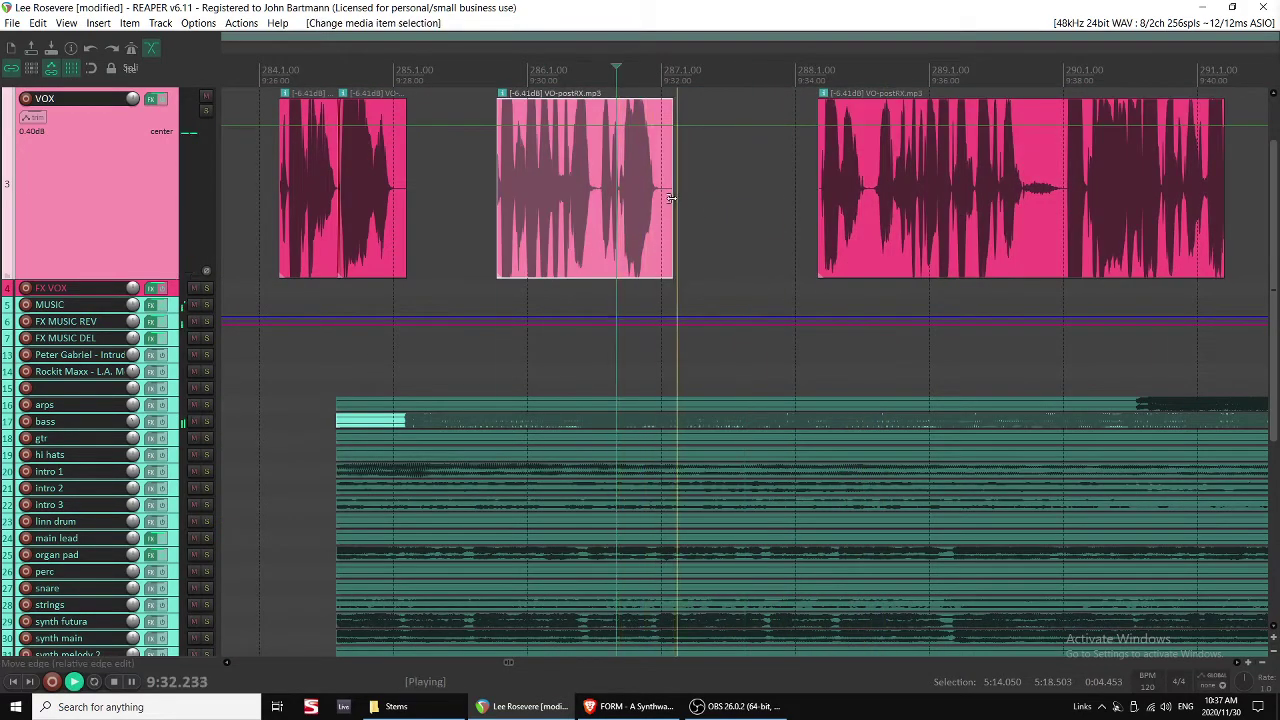
{"action": "left_click_drag", "start_coordinate": [670, 198], "coordinate": [663, 198]}
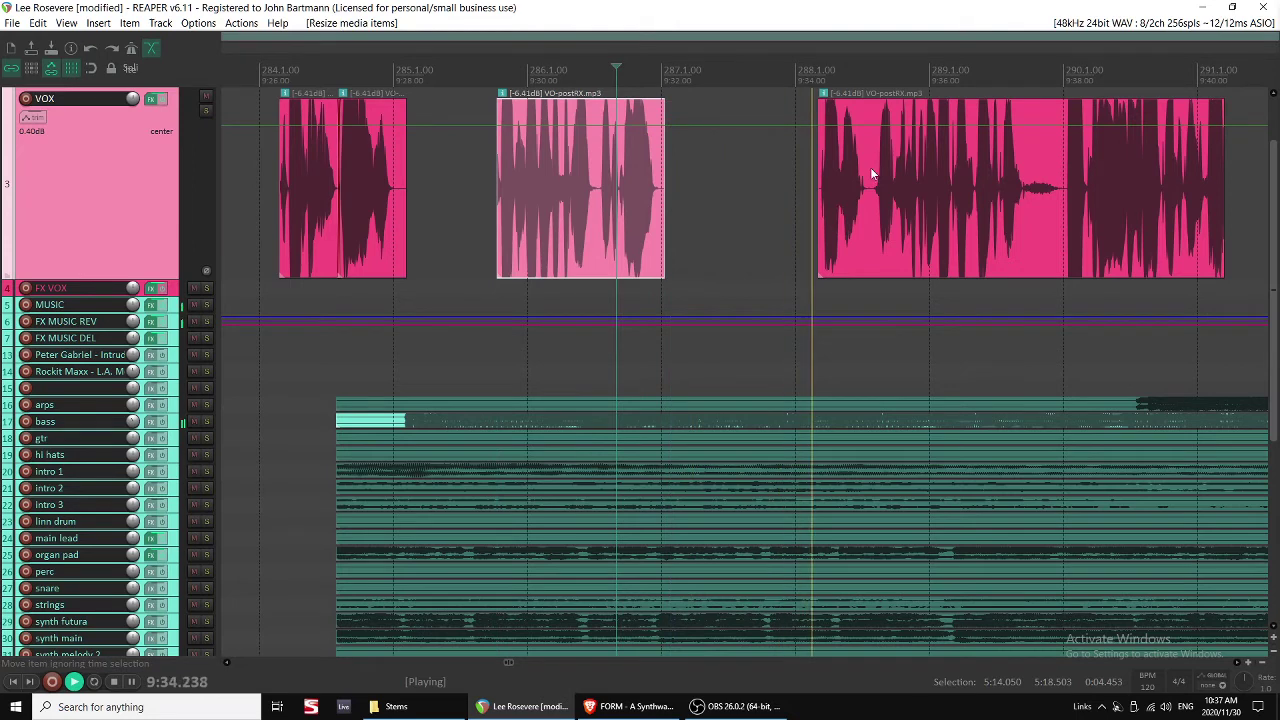
Split the VOX clip at about 9:37, delete its first part, and move the rest to start at about 9:36.
{"action": "left_click", "coordinate": [880, 216]}
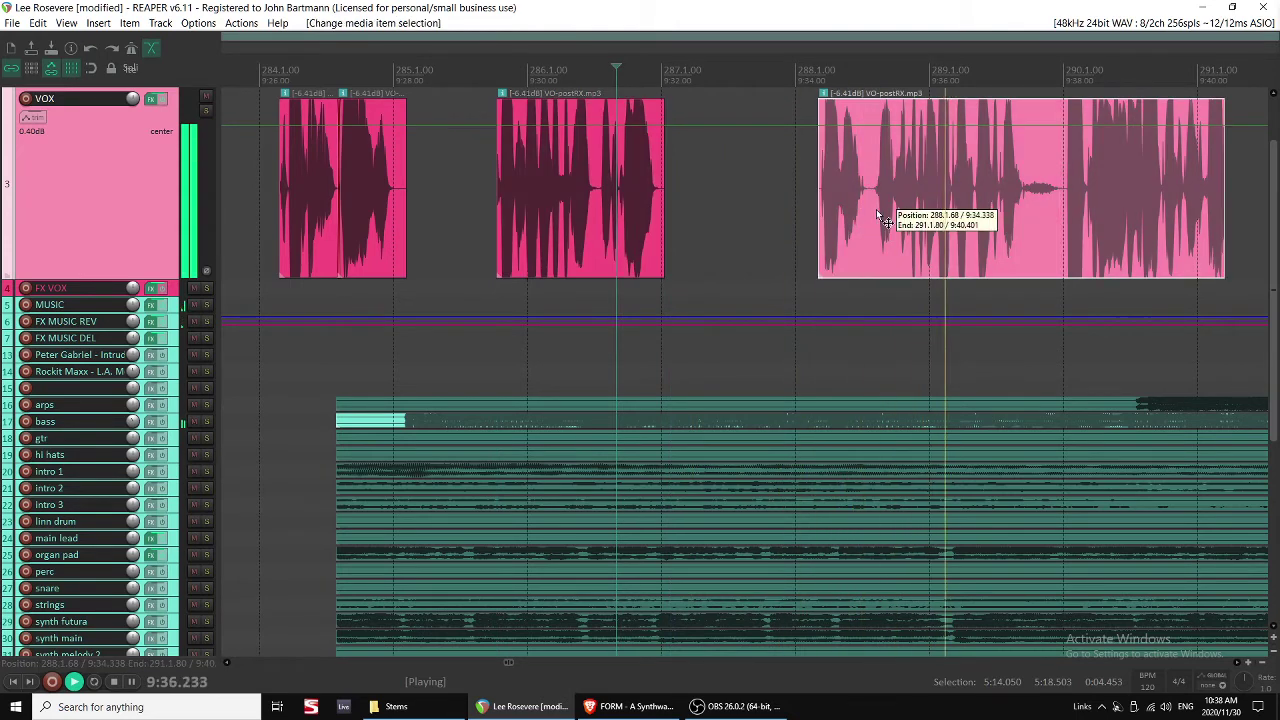
{"action": "scroll", "coordinate": [890, 218], "scroll_direction": "up", "scroll_amount": 2}
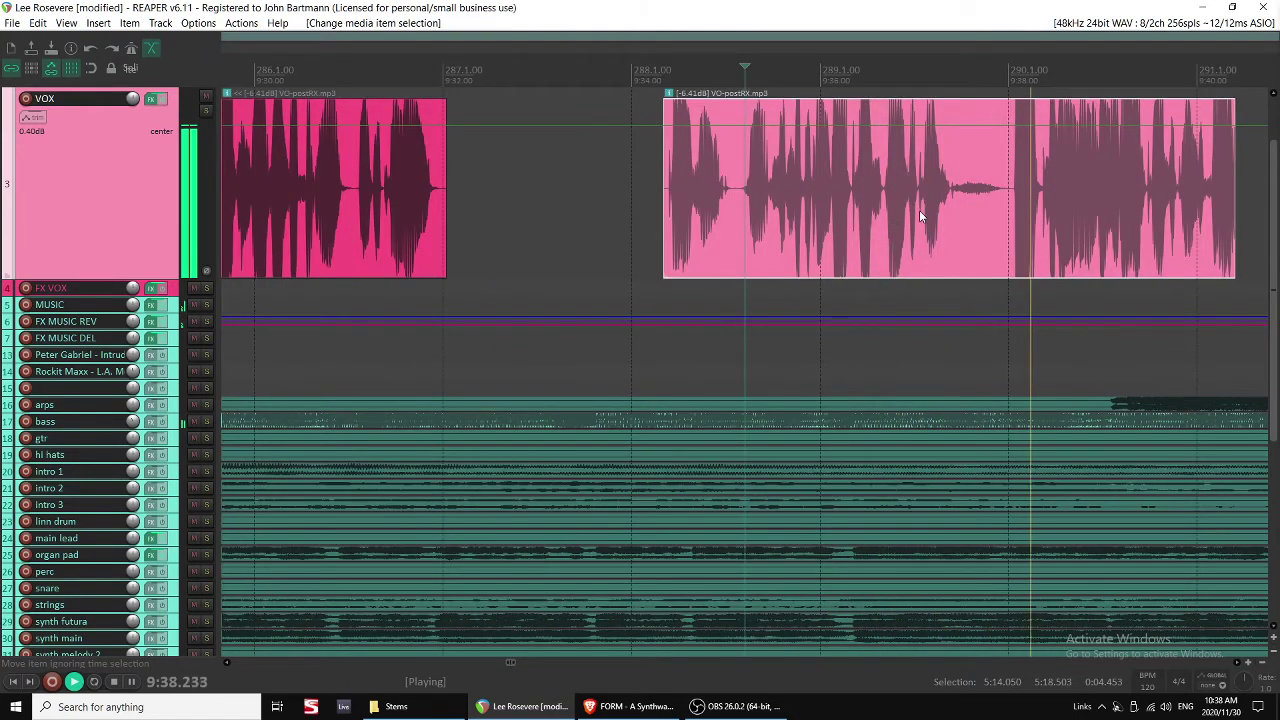
{"action": "key", "text": "s"}
{"action": "left_click", "coordinate": [877, 215]}
{"action": "key", "text": "Delete"}
{"action": "left_click_drag", "start_coordinate": [954, 212], "coordinate": [860, 208]}
Adjust the fade at the start of the VOX clip at about 9:36 and play it.
{"action": "left_click", "coordinate": [764, 202]}
{"action": "key", "text": "space"}
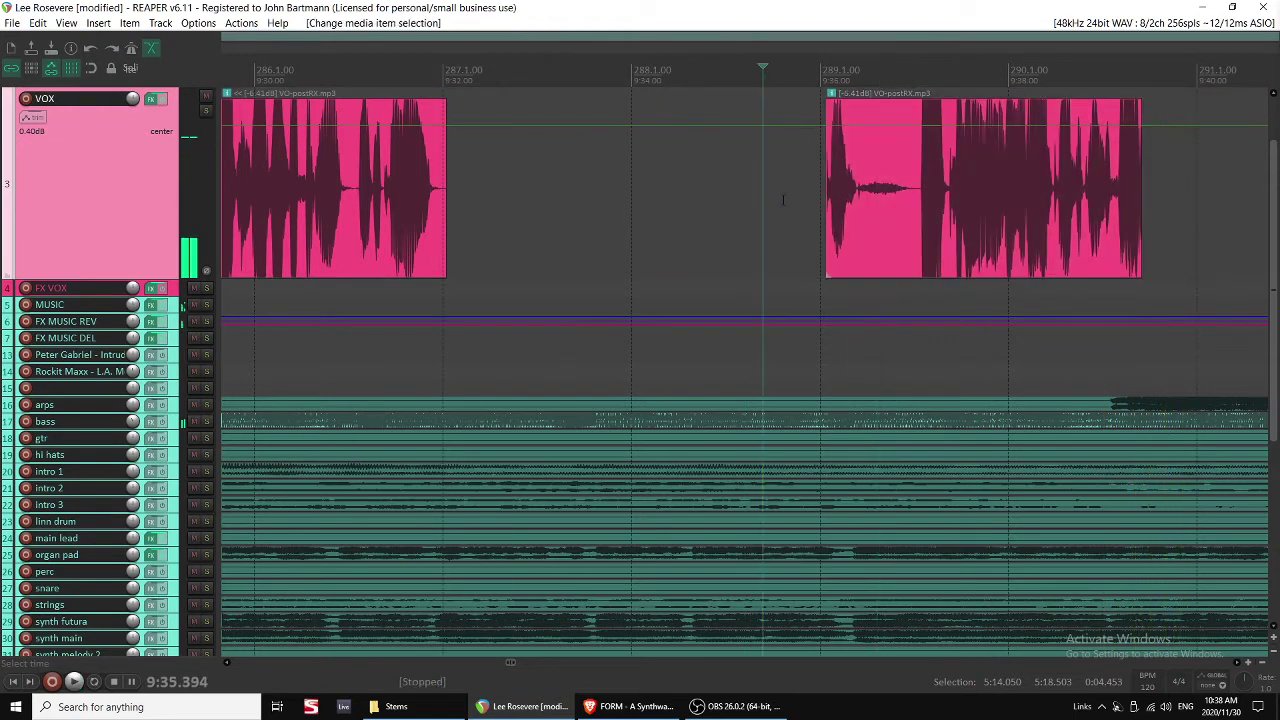
{"action": "mouse_move", "coordinate": [823, 108]}
{"action": "left_mouse_down"}
{"action": "mouse_move", "coordinate": [808, 104]}
{"action": "mouse_move", "coordinate": [823, 104]}
{"action": "left_mouse_up"}
{"action": "scroll", "coordinate": [846, 212], "scroll_direction": "down", "scroll_amount": 3}
{"action": "scroll", "coordinate": [847, 204], "scroll_direction": "down", "scroll_amount": 3}
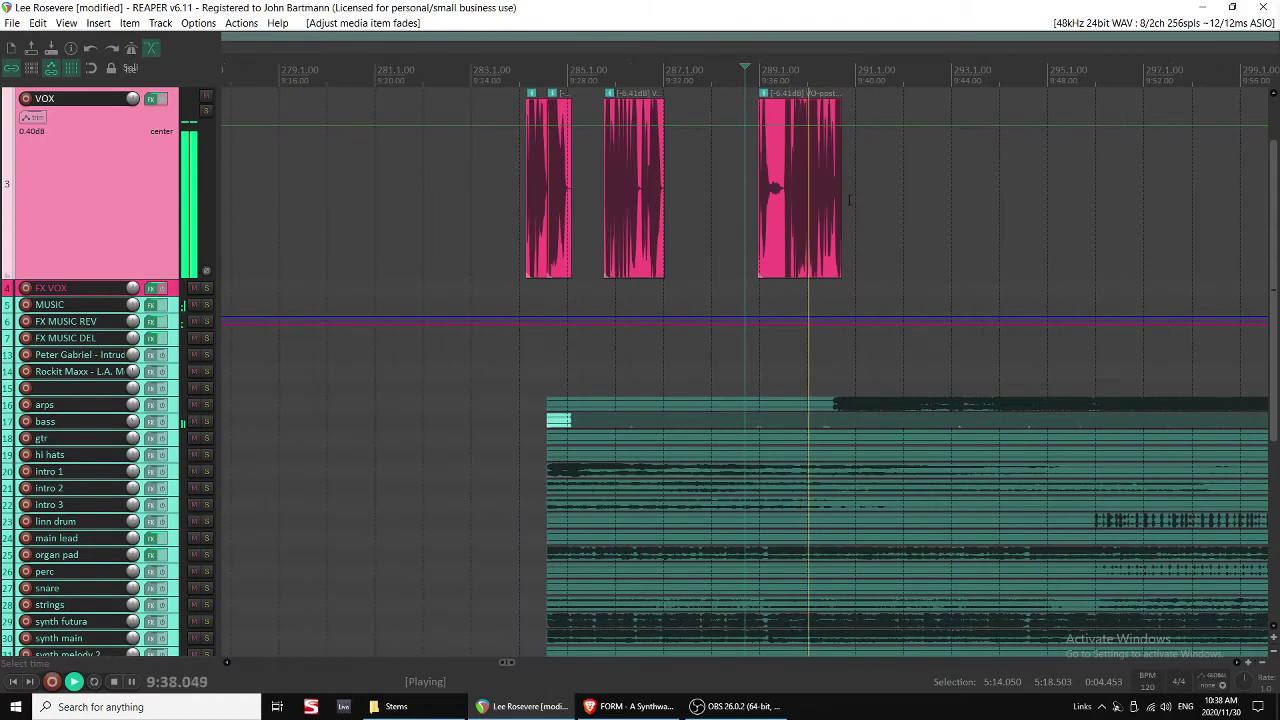
Try extending the end of the VOX clip at 9:36 to about 9:40.4, then trimming it to about 9:39.5.
{"action": "mouse_move", "coordinate": [840, 200]}
{"action": "left_mouse_down"}
{"action": "mouse_move", "coordinate": [906, 200]}
{"action": "mouse_move", "coordinate": [865, 205]}
{"action": "left_mouse_up"}
{"action": "key", "text": "space"}
{"action": "left_click", "coordinate": [838, 214]}
{"action": "key", "text": "space"}
{"action": "scroll", "coordinate": [965, 243], "scroll_direction": "up", "scroll_amount": 3}
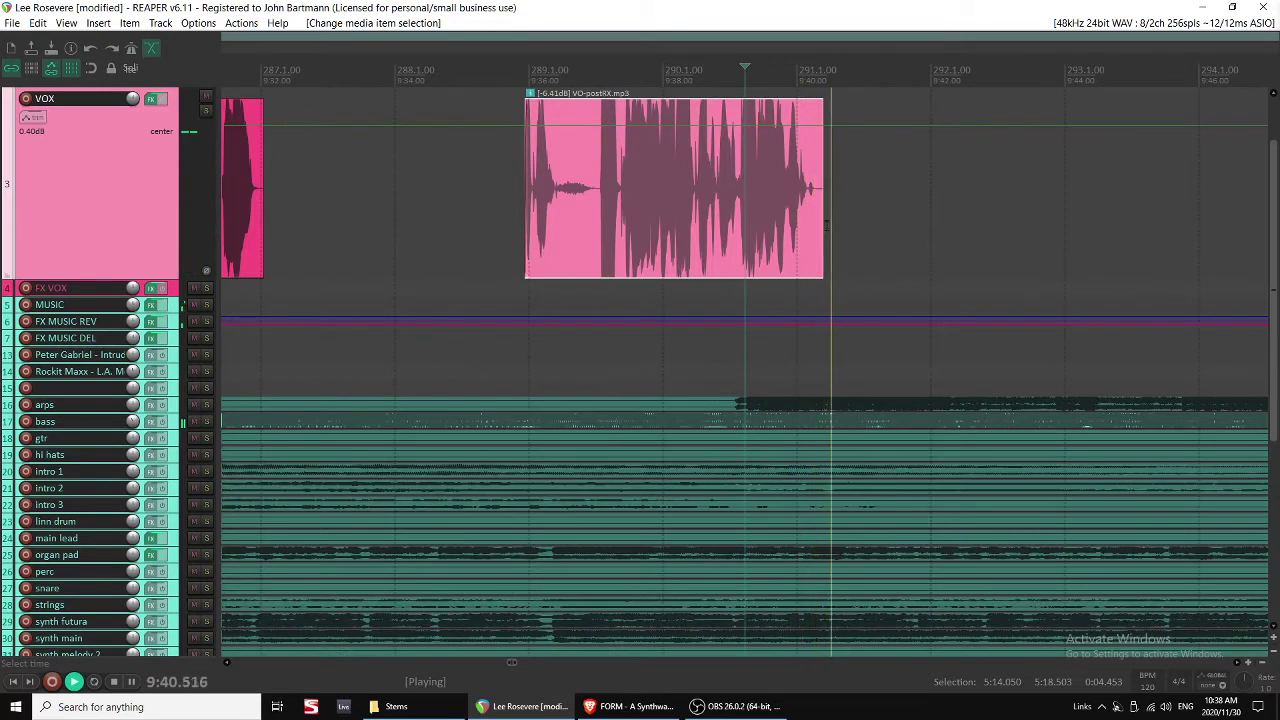
{"action": "left_click_drag", "start_coordinate": [826, 224], "coordinate": [762, 221]}
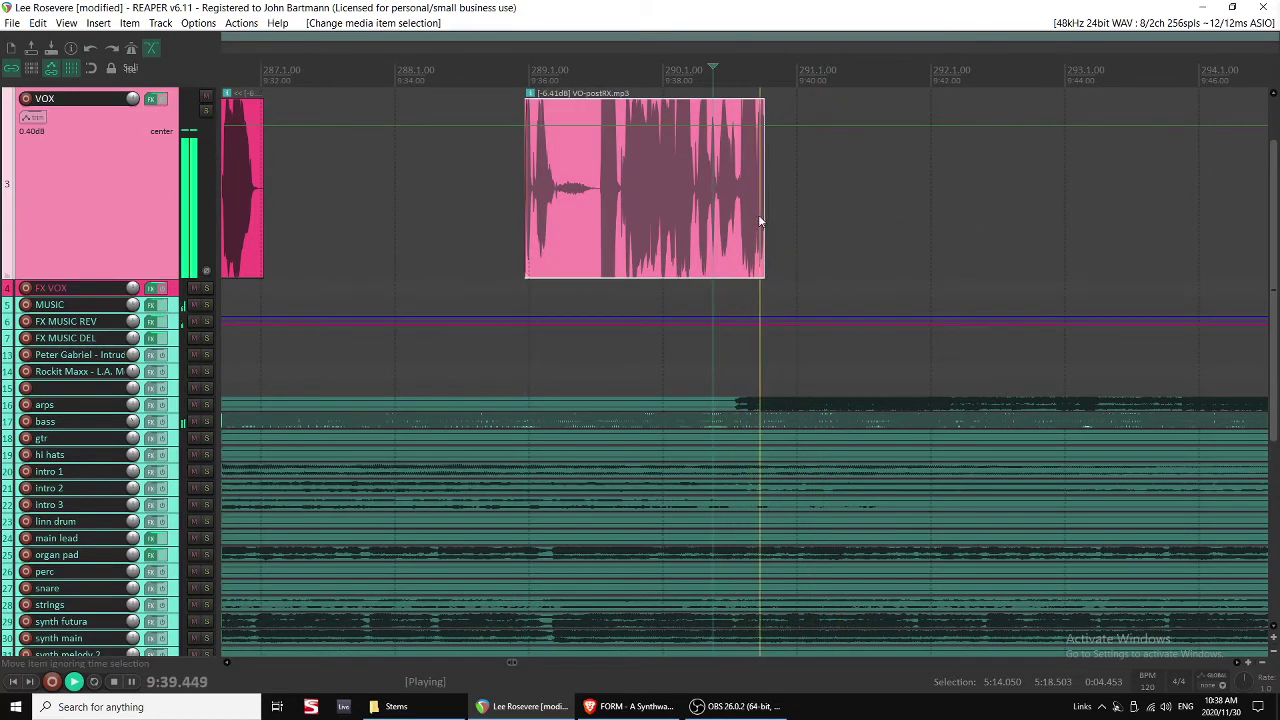
Stop playback and undo the last changes to the end of the VOX clip.
{"action": "key", "text": "space"}
{"action": "key", "text": "ctrl+z"}
{"action": "key", "text": "ctrl+z"}
{"action": "key", "text": "ctrl+z"}
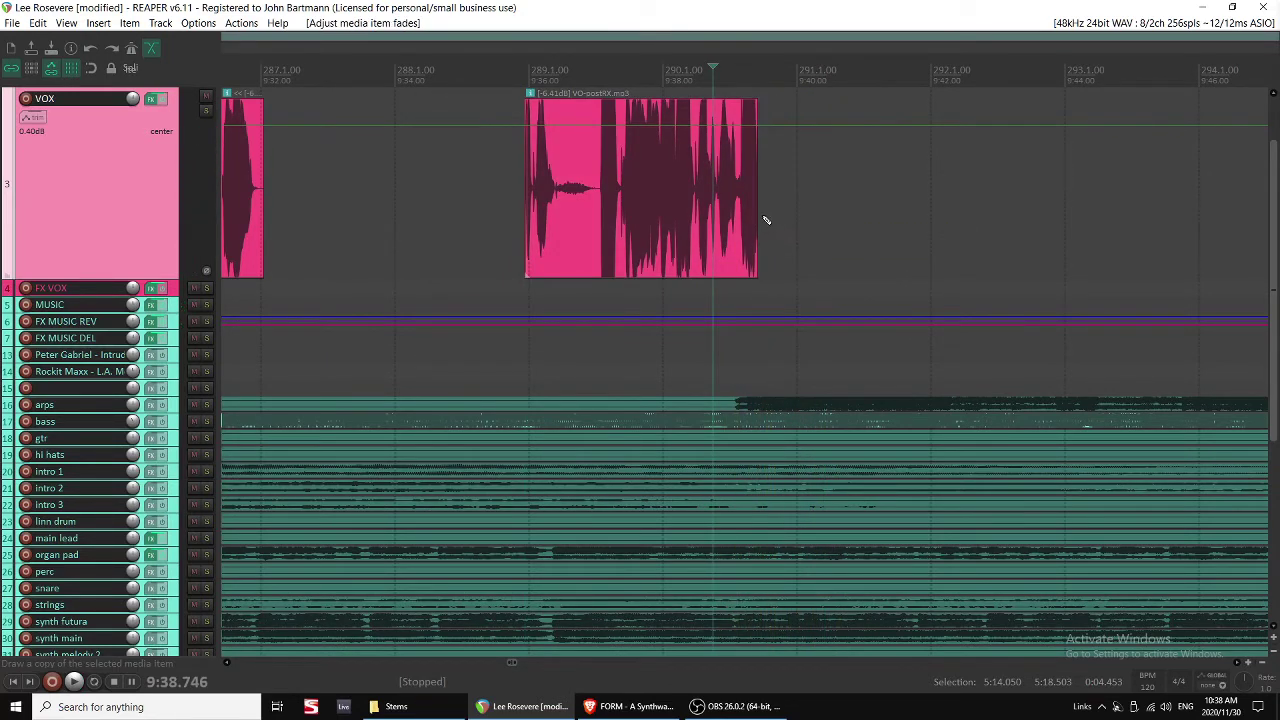
Move the four remaining bassline-section VOX clips earlier together, so the first starts at about 9:42, and play the transition.
{"action": "left_click", "coordinate": [724, 220]}
{"action": "key", "text": "space"}
{"action": "scroll", "coordinate": [745, 210], "scroll_direction": "down", "scroll_amount": 7}
{"action": "key", "text": "space"}
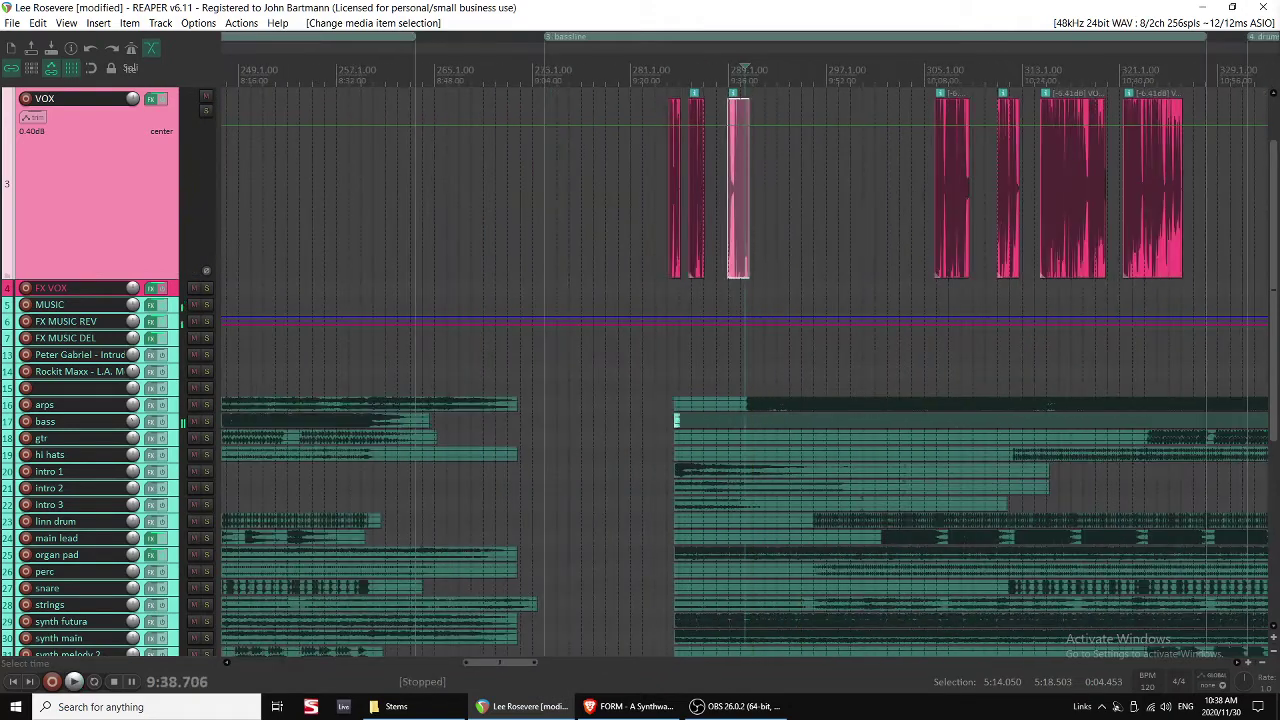
{"action": "left_click_drag", "start_coordinate": [878, 193], "coordinate": [1211, 215]}
{"action": "left_click_drag", "start_coordinate": [950, 214], "coordinate": [766, 210]}
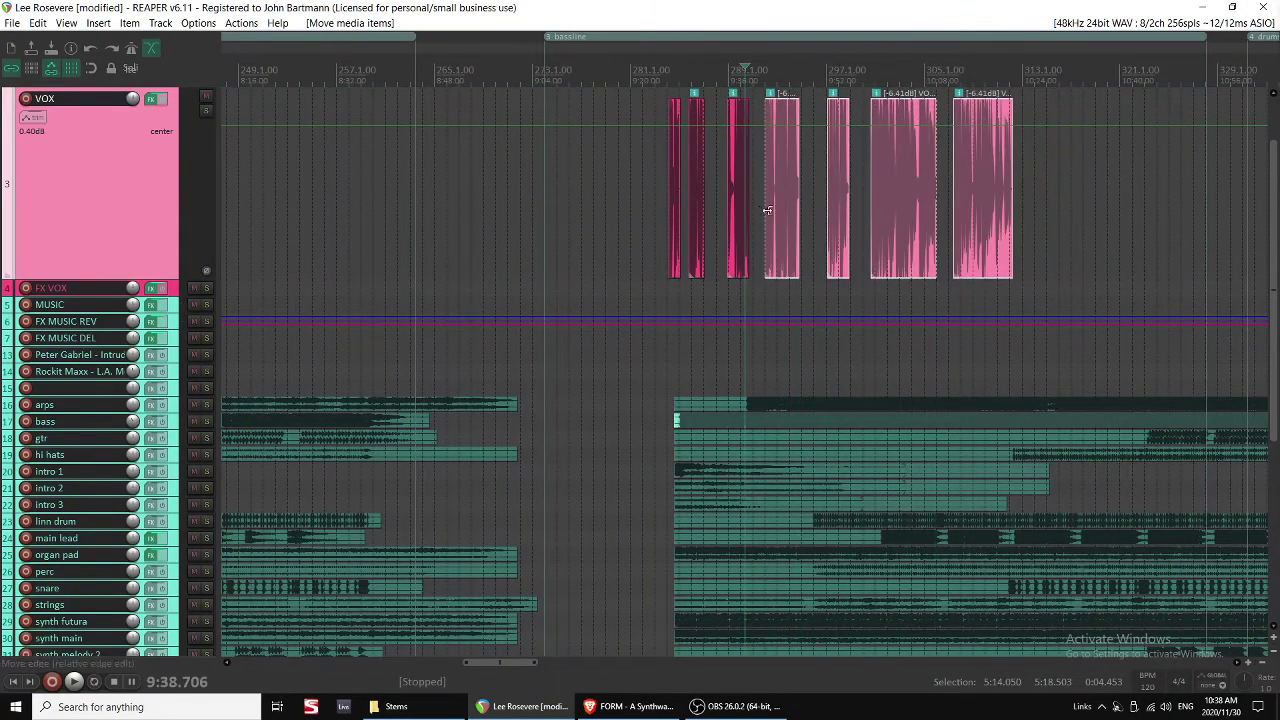
{"action": "left_click", "coordinate": [759, 212]}
{"action": "key", "text": "space"}
{"action": "scroll", "coordinate": [780, 216], "scroll_direction": "up", "scroll_amount": 7}
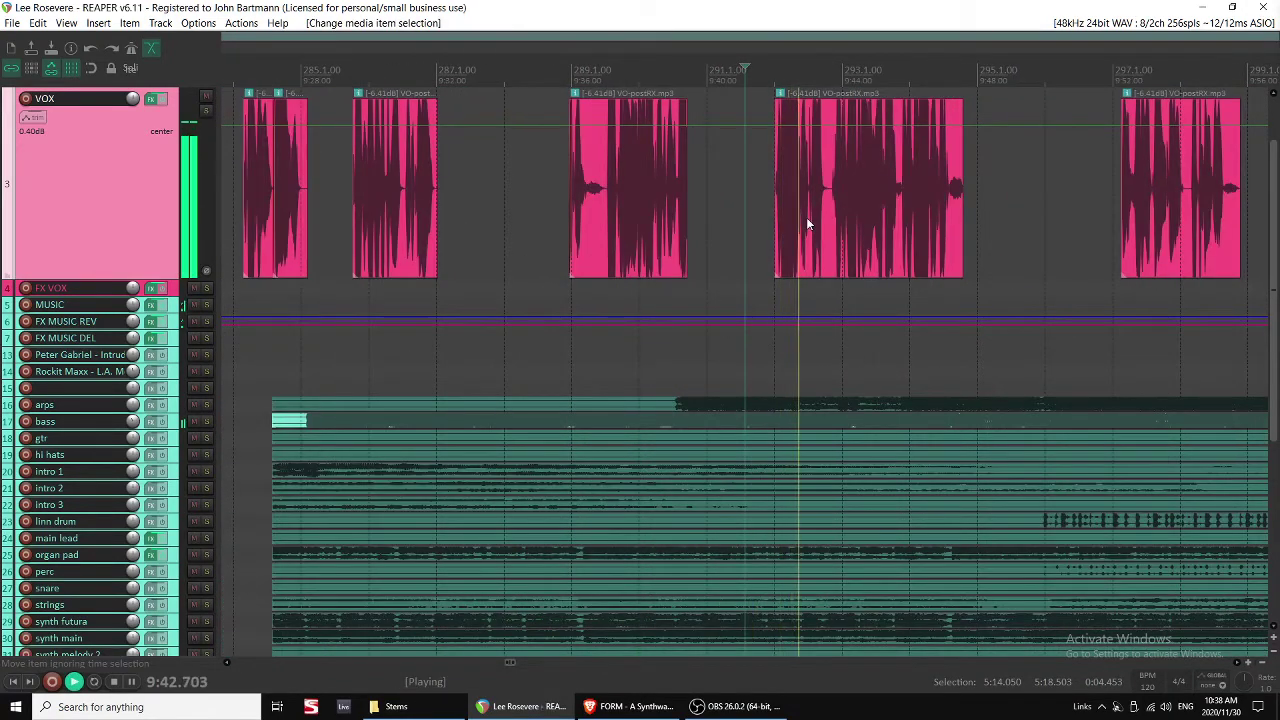
{"action": "scroll", "coordinate": [806, 217], "scroll_direction": "down", "scroll_amount": 2}
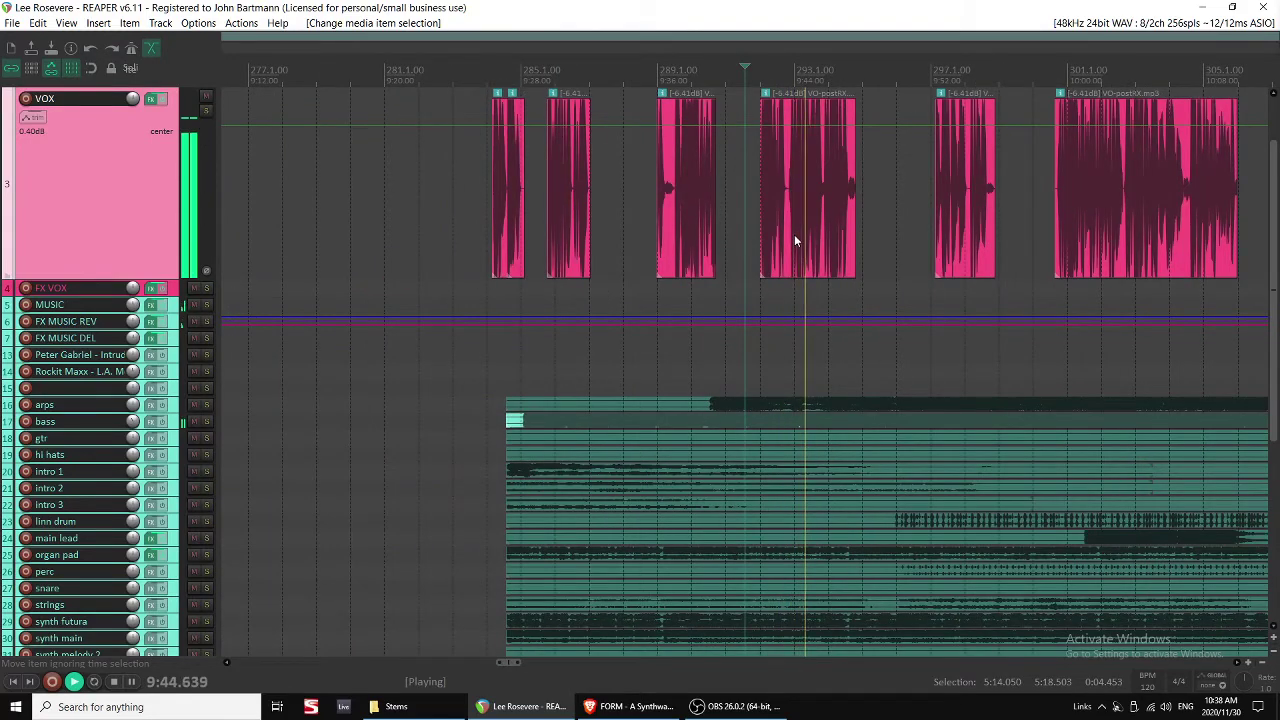
Split the linn drum clip at the start of its first drum hits, at about 9:50.
{"action": "scroll", "coordinate": [792, 236], "scroll_direction": "down", "scroll_amount": 1}
{"action": "scroll", "coordinate": [789, 232], "scroll_direction": "right", "scroll_amount": 3}
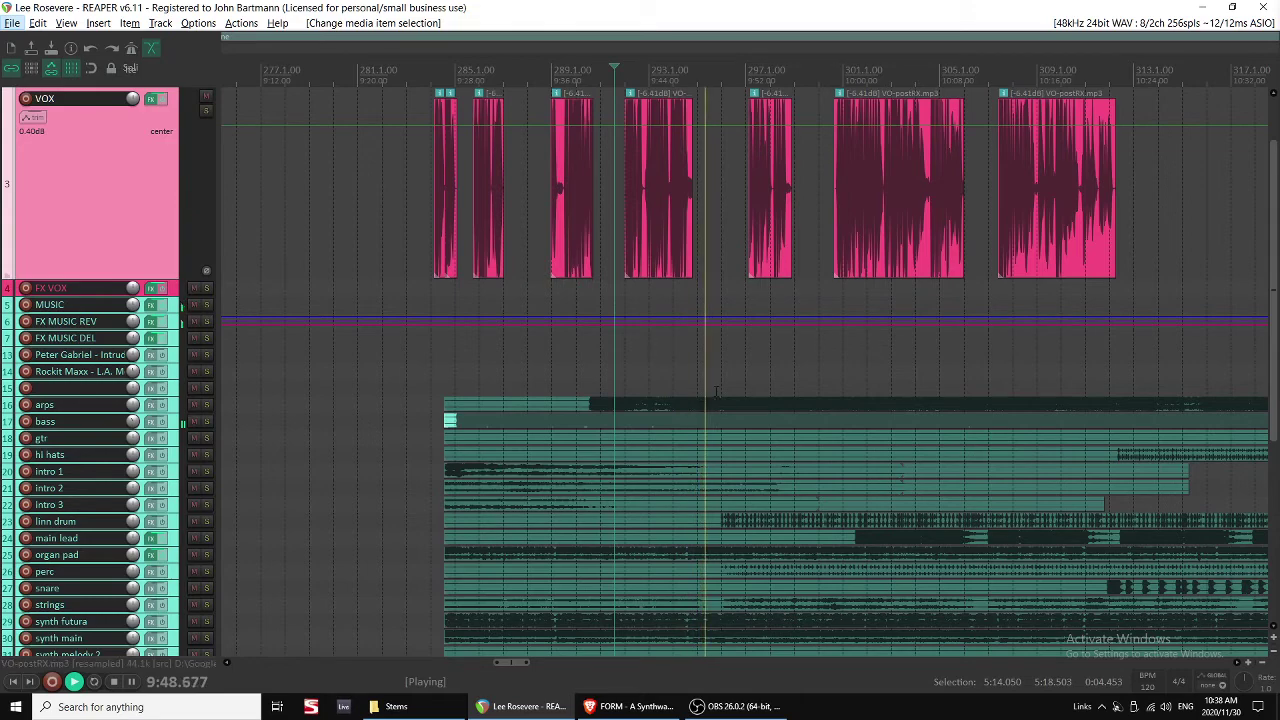
{"action": "key", "text": "space"}
{"action": "left_click", "coordinate": [711, 518]}
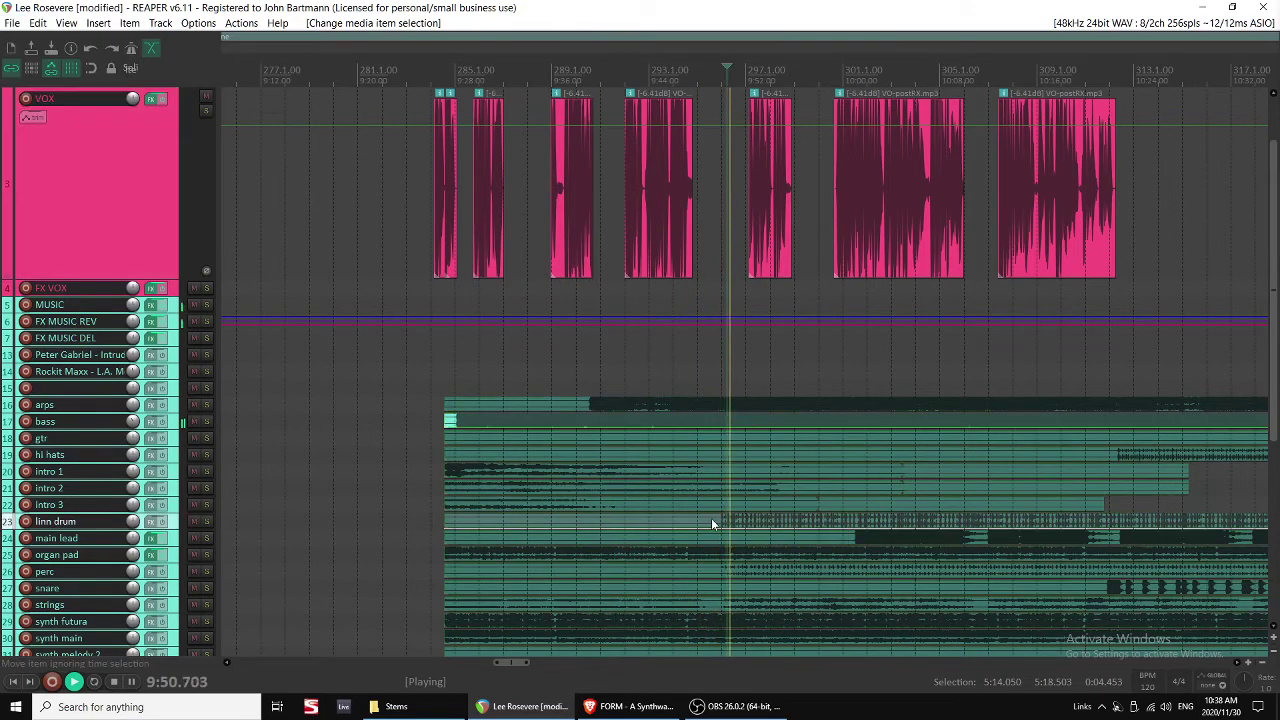
{"action": "key", "text": "space"}
{"action": "left_click_drag", "start_coordinate": [716, 523], "coordinate": [721, 525]}
{"action": "key", "text": "s"}
{"action": "left_click", "coordinate": [734, 527]}
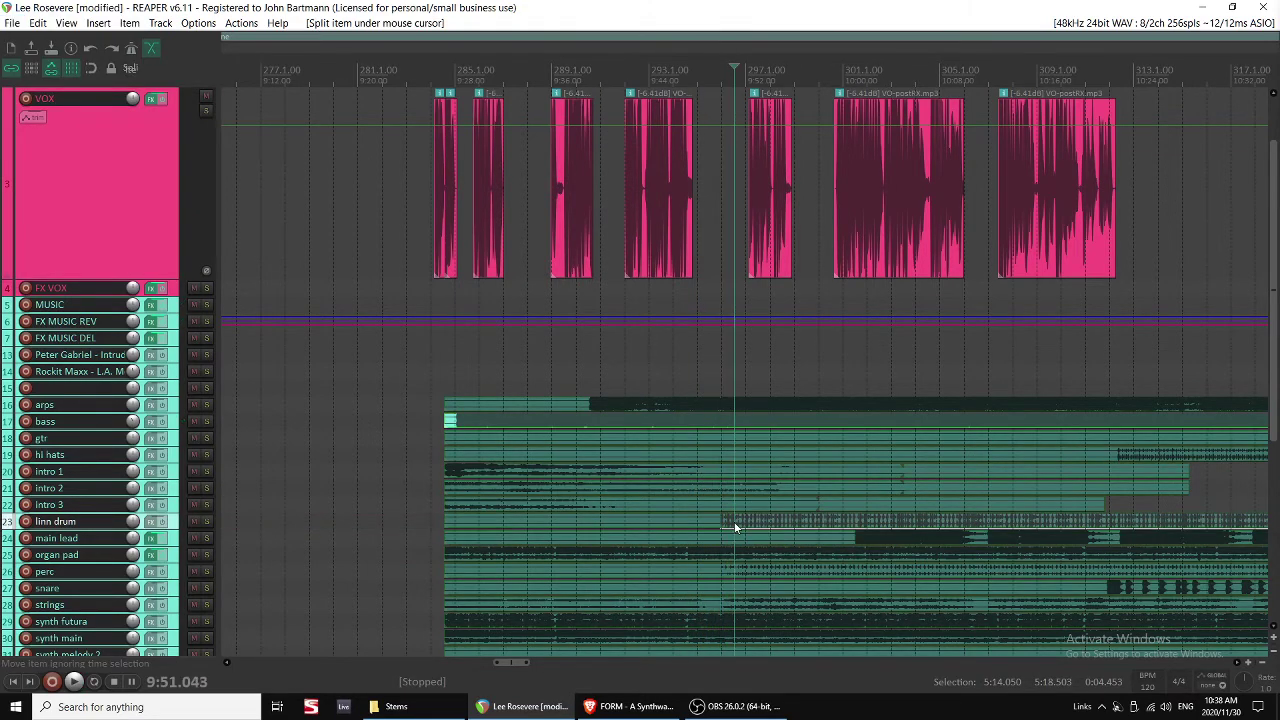
Play the VOX clip at about 9:52 against the drum entry.
{"action": "scroll", "coordinate": [760, 509], "scroll_direction": "down", "scroll_amount": 2}
{"action": "scroll", "coordinate": [765, 500], "scroll_direction": "down", "scroll_amount": 2}
{"action": "scroll", "coordinate": [770, 485], "scroll_direction": "down", "scroll_amount": 2}
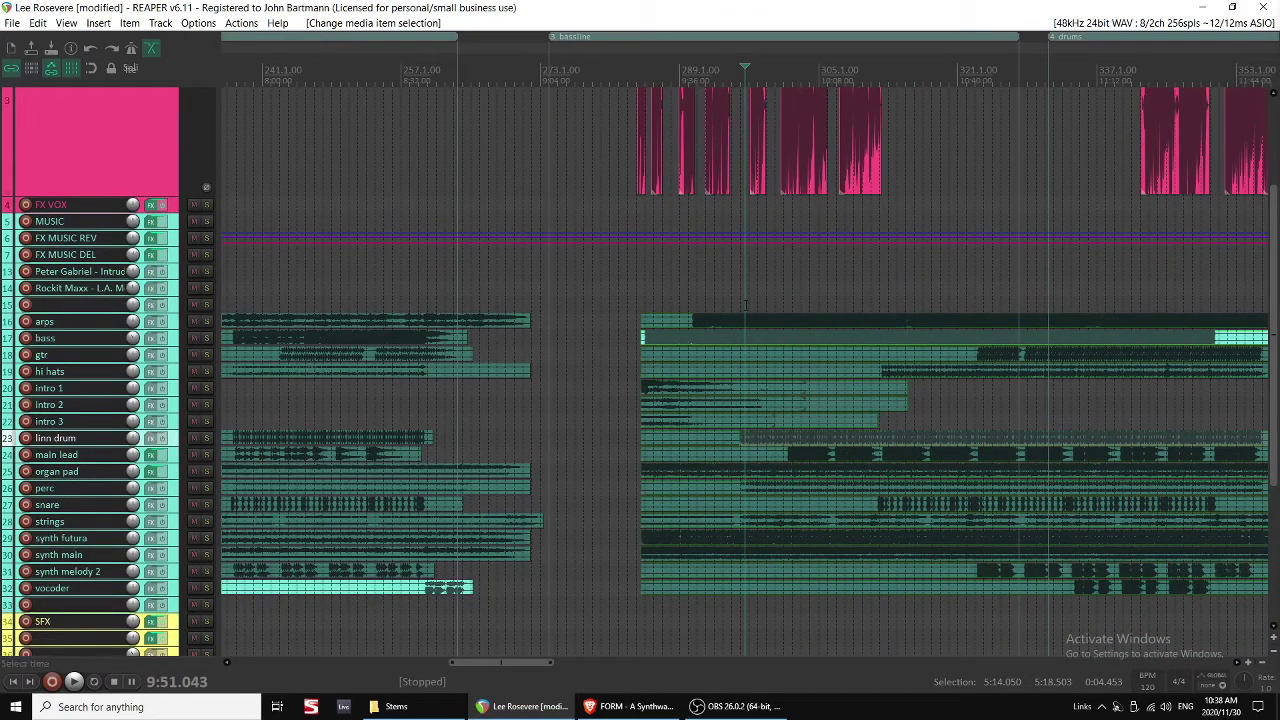
{"action": "left_click", "coordinate": [752, 206]}
{"action": "key", "text": "space"}
{"action": "scroll", "coordinate": [752, 206], "scroll_direction": "up", "scroll_amount": 3}
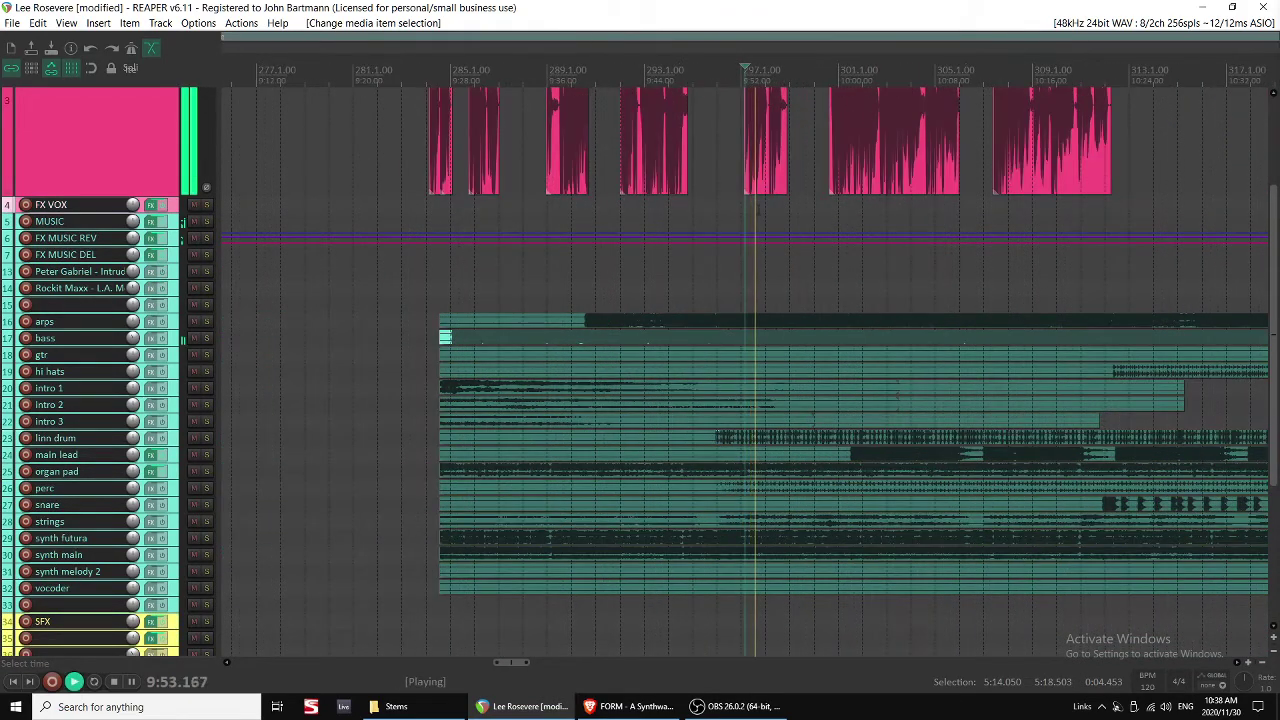
{"action": "scroll", "coordinate": [759, 214], "scroll_direction": "up", "scroll_amount": 3}
{"action": "left_click", "coordinate": [759, 214]}
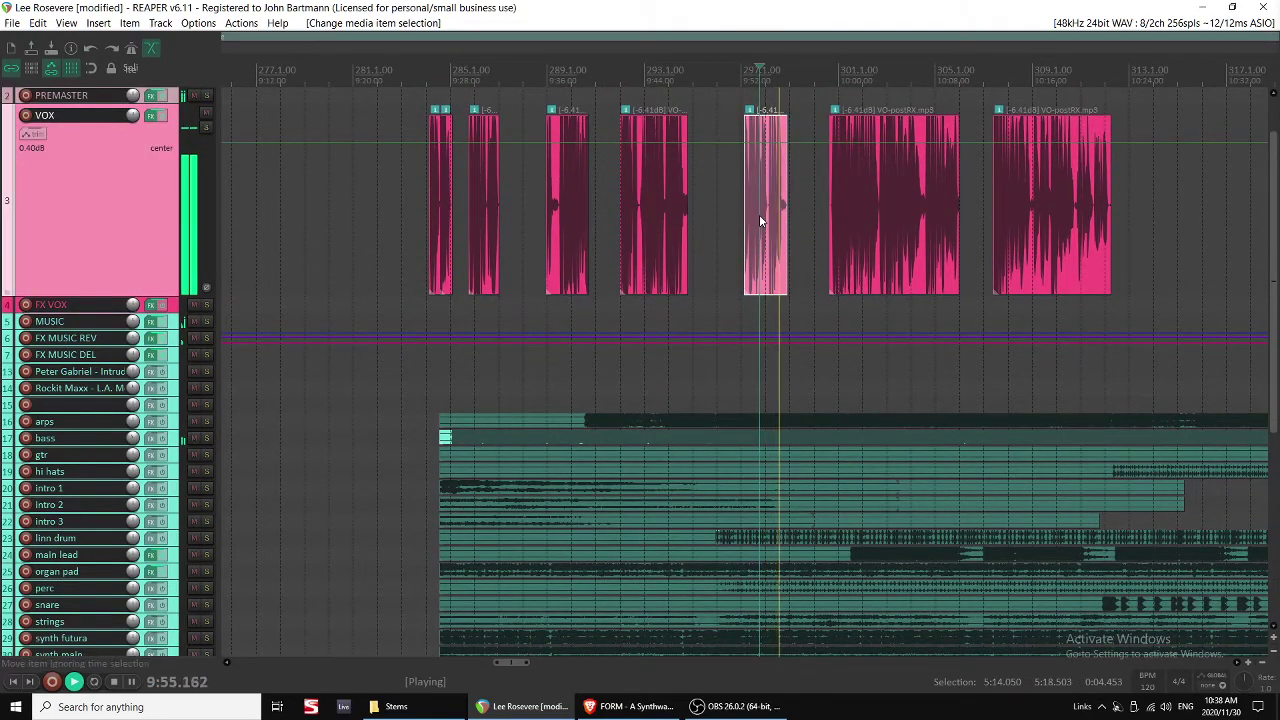
Trim the end of the VOX clip at 9:42 to about 9:47.2 and add a fade-out.
{"action": "left_click", "coordinate": [666, 243]}
{"action": "scroll", "coordinate": [777, 252], "scroll_direction": "up", "scroll_amount": 3}
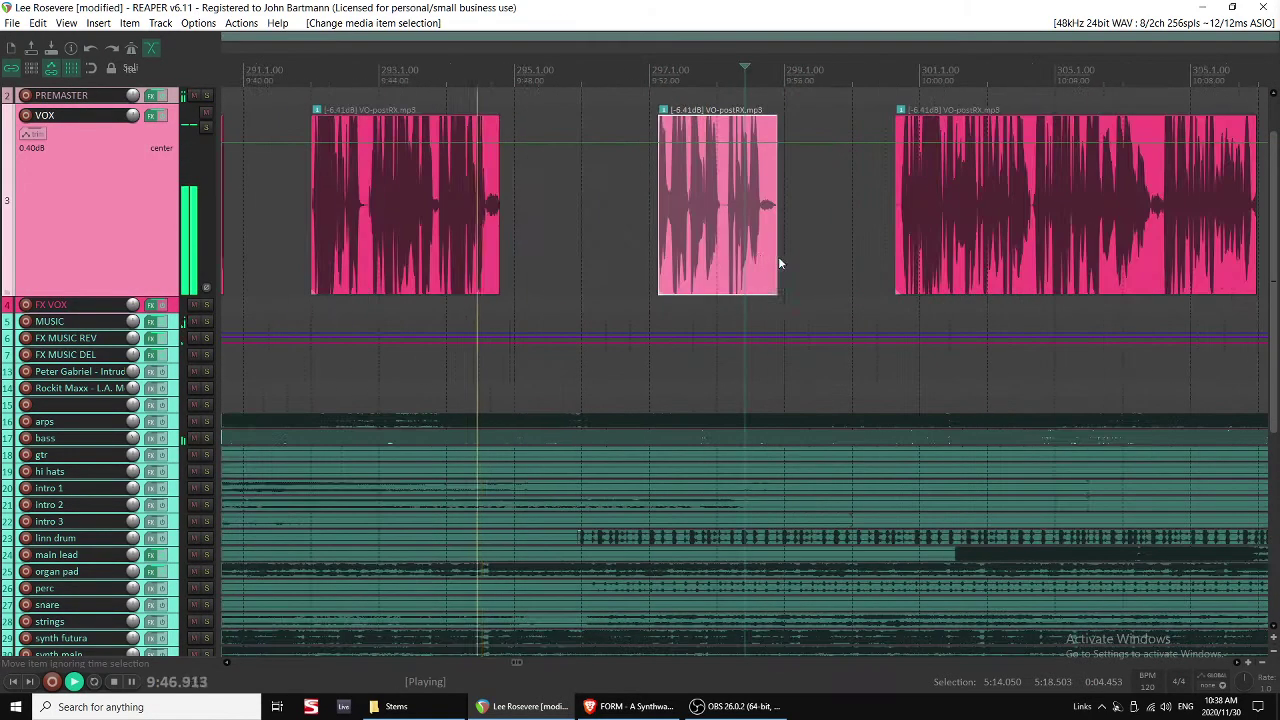
{"action": "left_click_drag", "start_coordinate": [507, 224], "coordinate": [487, 222]}
{"action": "left_click_drag", "start_coordinate": [490, 124], "coordinate": [478, 124]}
Trim the end of the VOX clip at 9:52 to about 9:55.3 and adjust its fades.
{"action": "scroll", "coordinate": [745, 166], "scroll_direction": "down", "scroll_amount": 3}
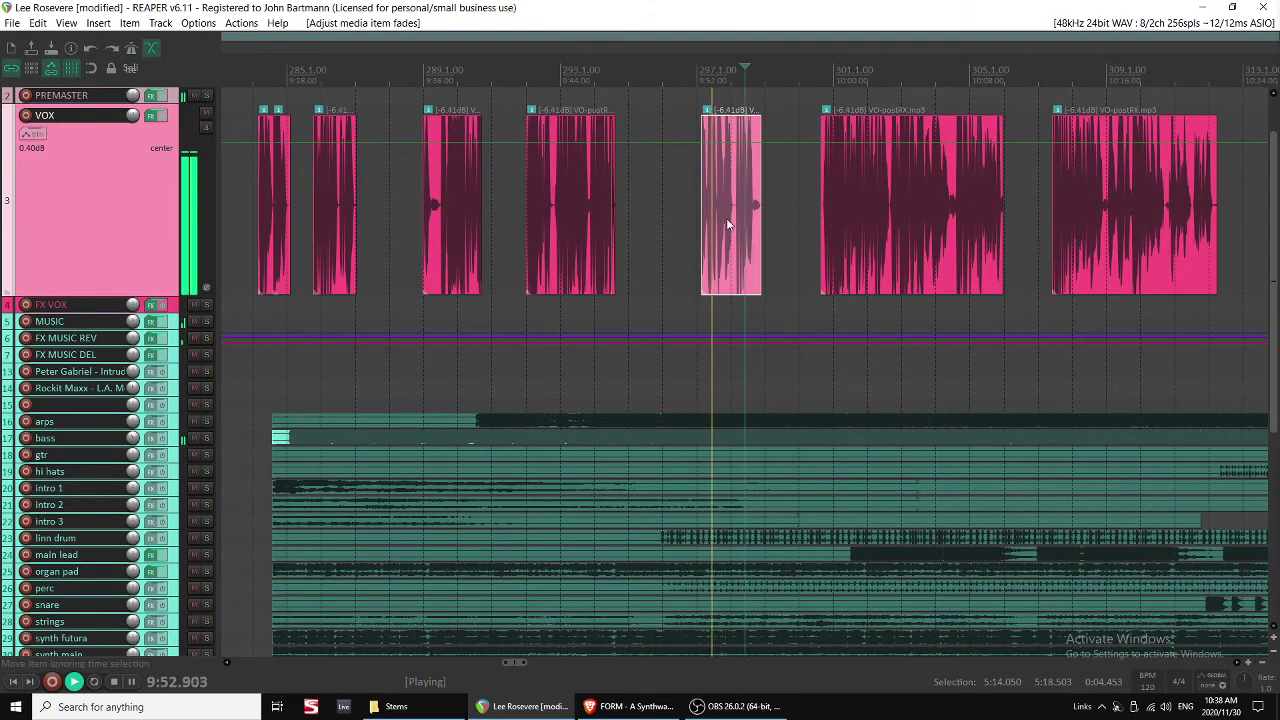
{"action": "scroll", "coordinate": [715, 220], "scroll_direction": "up", "scroll_amount": 3}
{"action": "scroll", "coordinate": [717, 219], "scroll_direction": "up", "scroll_amount": 2}
{"action": "left_click_drag", "start_coordinate": [648, 214], "coordinate": [653, 214]}
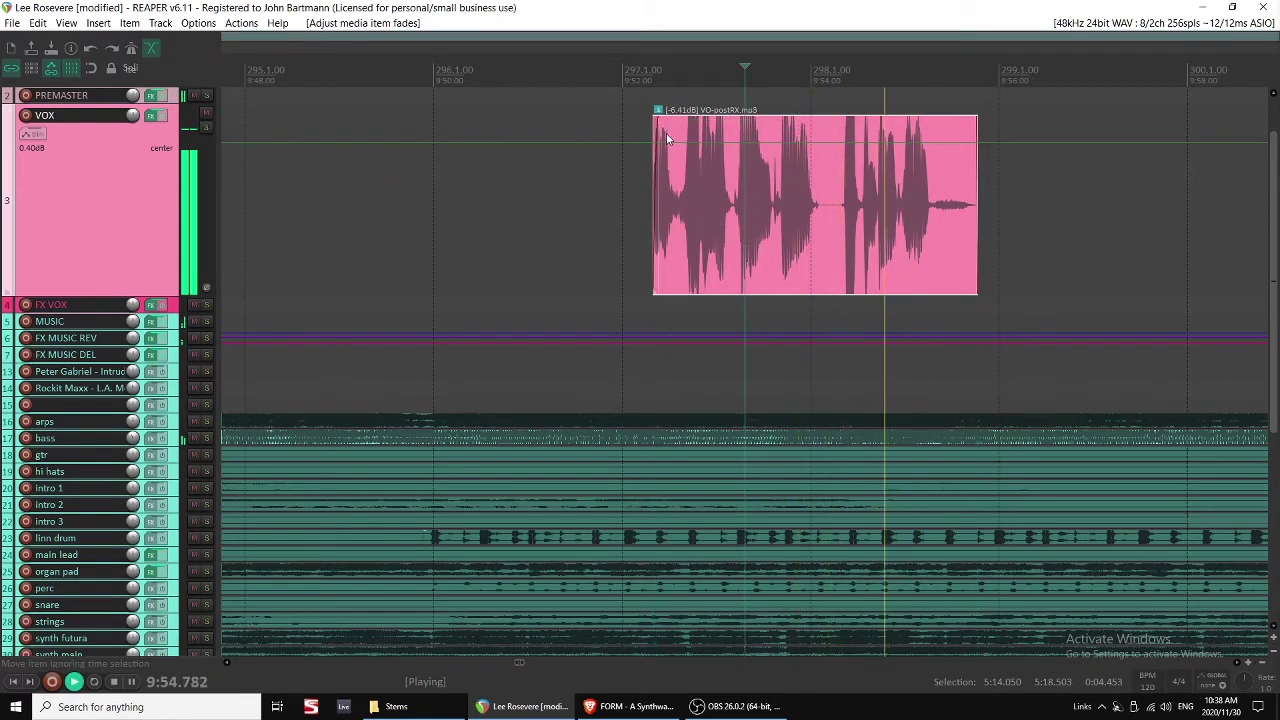
{"action": "left_click_drag", "start_coordinate": [977, 175], "coordinate": [934, 200]}
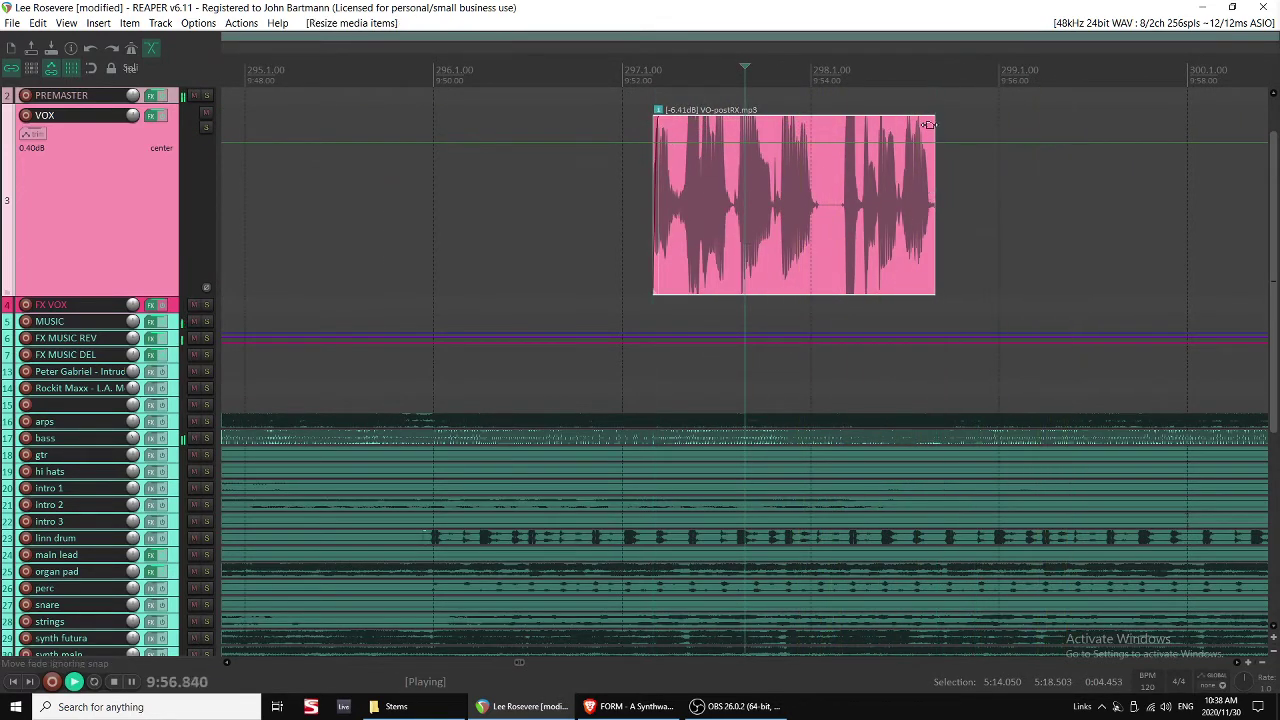
{"action": "scroll", "coordinate": [895, 218], "scroll_direction": "down", "scroll_amount": 5}
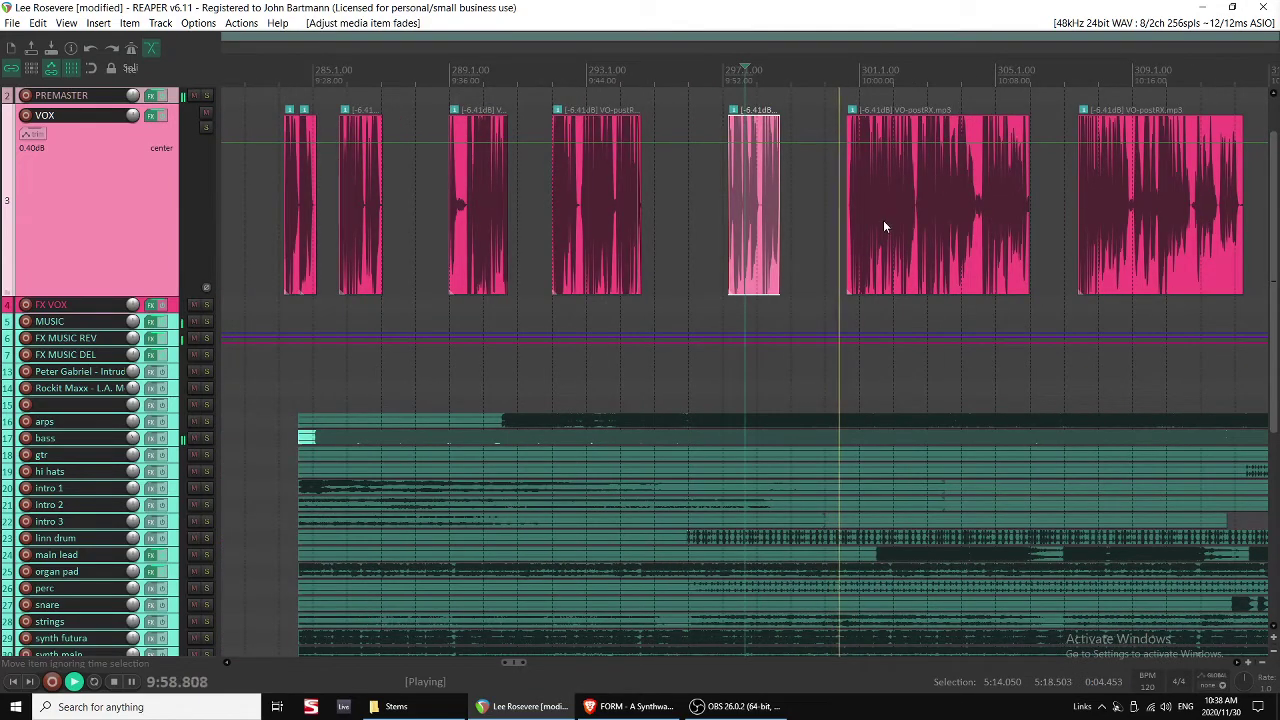
Adjust the fade at the start of the VOX clip at about 9:59.
{"action": "scroll", "coordinate": [811, 262], "scroll_direction": "right", "scroll_amount": 2}
{"action": "left_click_drag", "start_coordinate": [1137, 214], "coordinate": [748, 208]}
{"action": "left_click", "coordinate": [733, 239]}
{"action": "scroll", "coordinate": [732, 214], "scroll_direction": "up", "scroll_amount": 3}
{"action": "left_click_drag", "start_coordinate": [749, 117], "coordinate": [756, 117]}
{"action": "scroll", "coordinate": [794, 211], "scroll_direction": "down", "scroll_amount": 4}
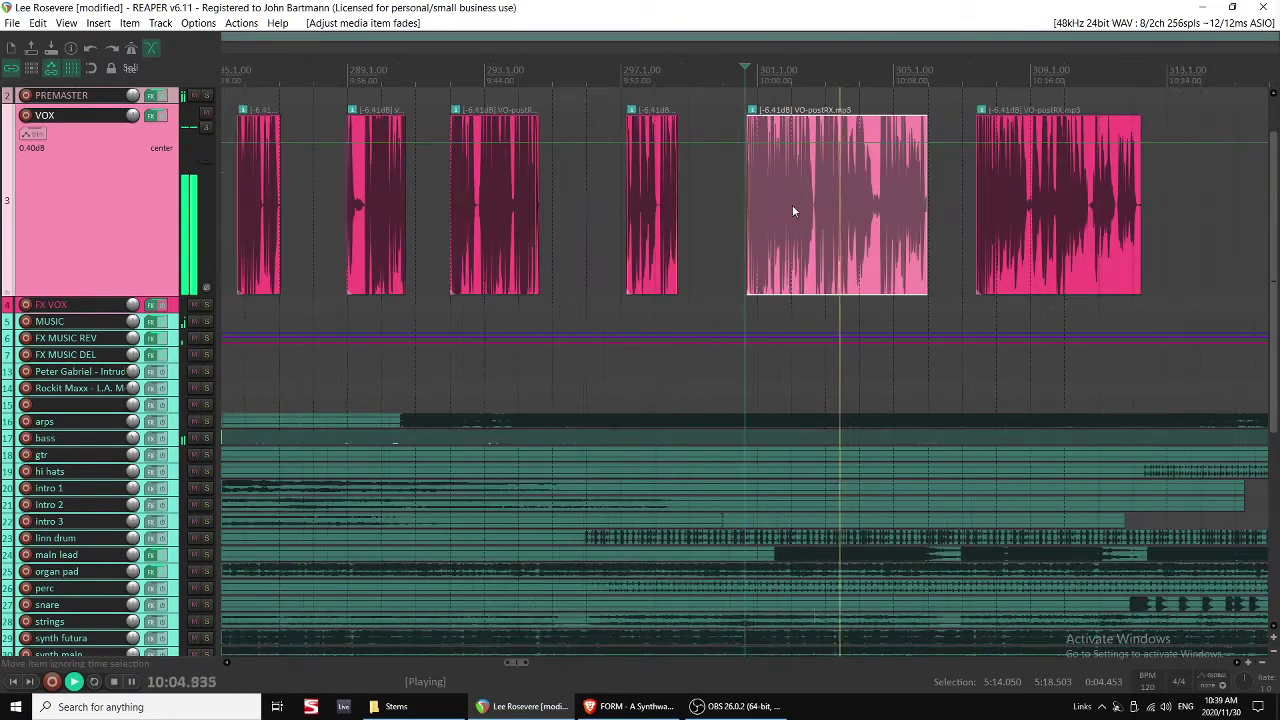
Trim the end of the VOX clip at about 9:59 to about 10:09.8 and add a fade-out.
{"action": "scroll", "coordinate": [850, 230], "scroll_direction": "down", "scroll_amount": 3}
{"action": "scroll", "coordinate": [852, 240], "scroll_direction": "down", "scroll_amount": 4}
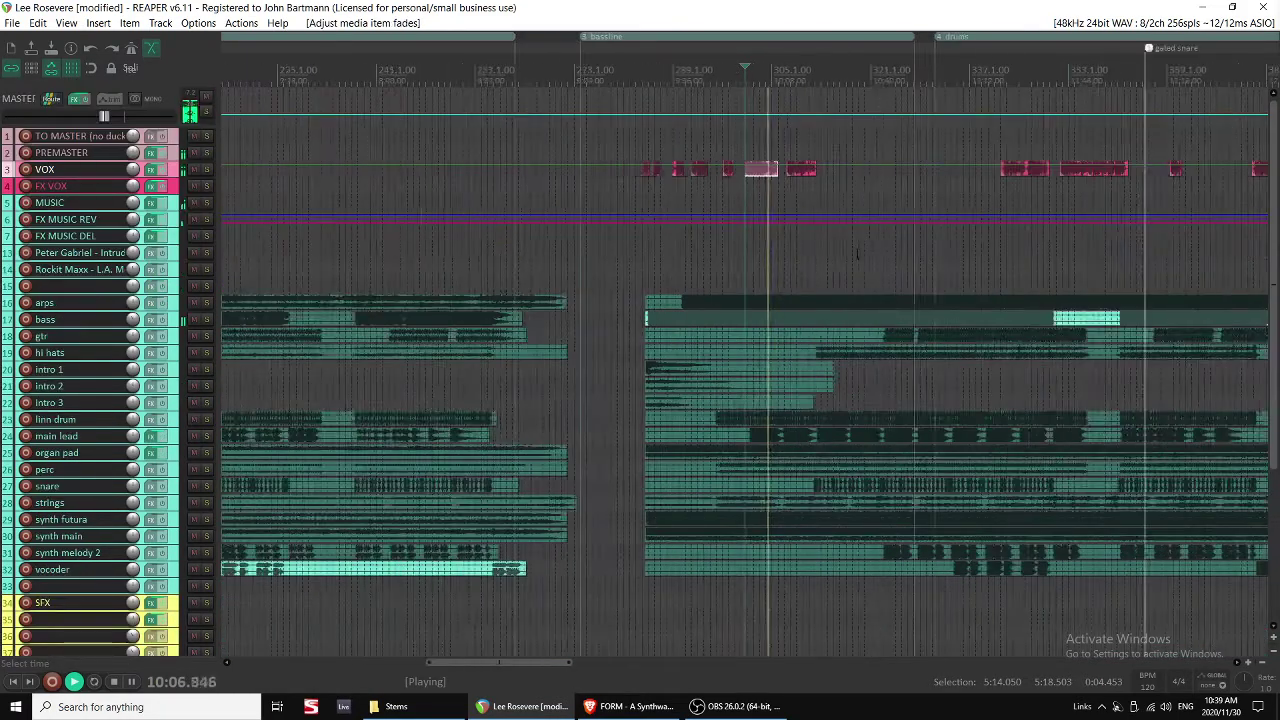
{"action": "scroll", "coordinate": [853, 243], "scroll_direction": "up", "scroll_amount": 5}
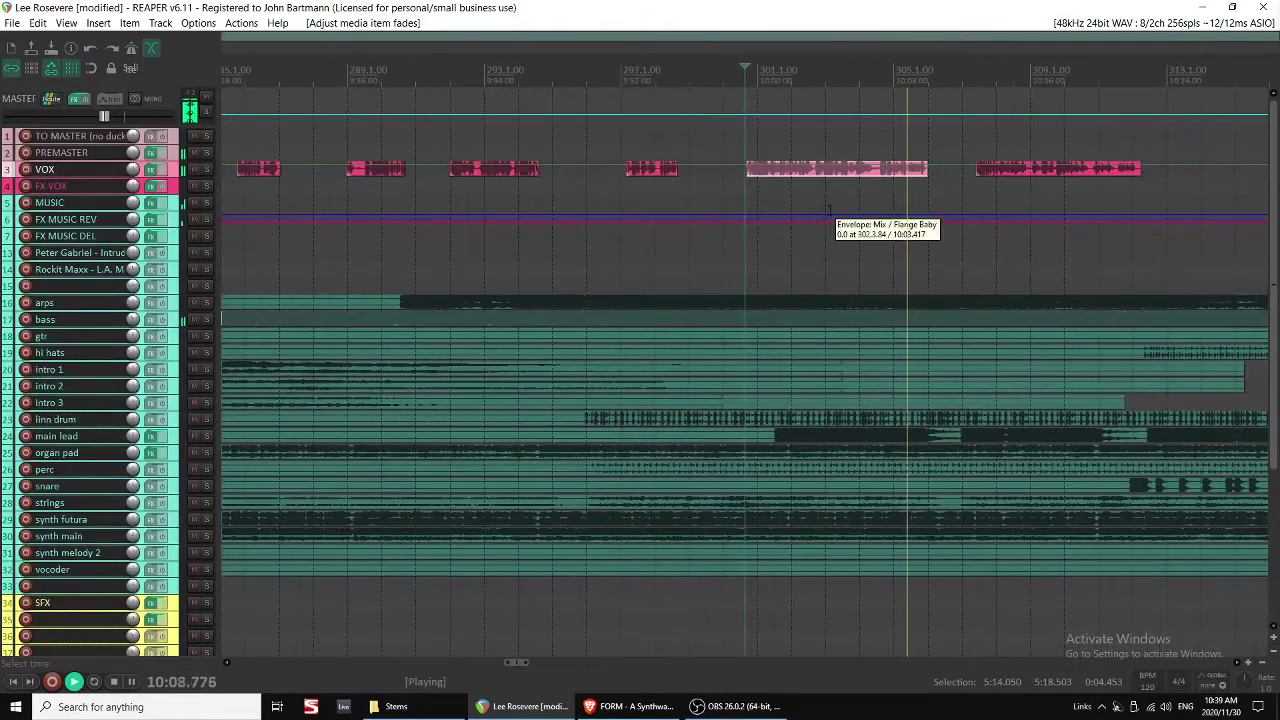
{"action": "left_click", "coordinate": [836, 173]}
{"action": "scroll", "coordinate": [836, 173], "scroll_direction": "up", "scroll_amount": 5}
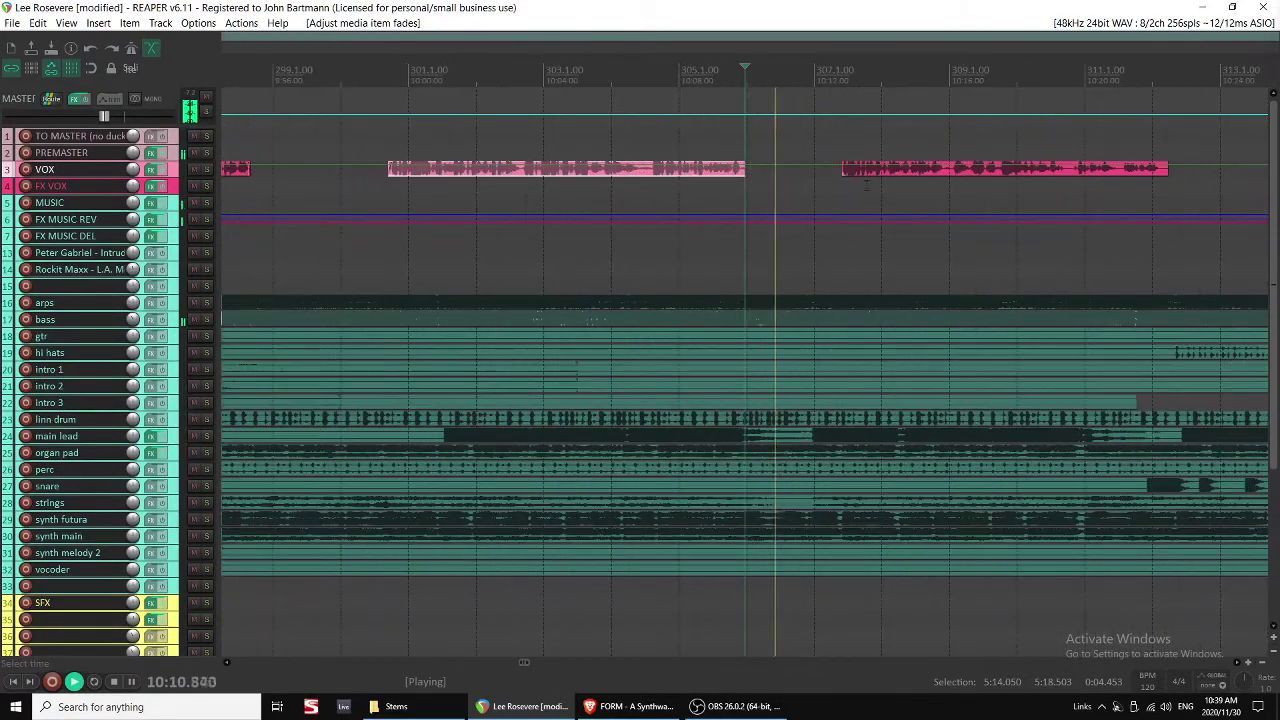
{"action": "key", "text": "grave"}
{"action": "scroll", "coordinate": [742, 185], "scroll_direction": "up", "scroll_amount": 4}
{"action": "left_click_drag", "start_coordinate": [739, 195], "coordinate": [732, 195]}
{"action": "left_click_drag", "start_coordinate": [731, 102], "coordinate": [727, 103]}
Play the last VOX clip of the bassline section and trim its end to about 10:22.
{"action": "scroll", "coordinate": [766, 158], "scroll_direction": "down", "scroll_amount": 6}
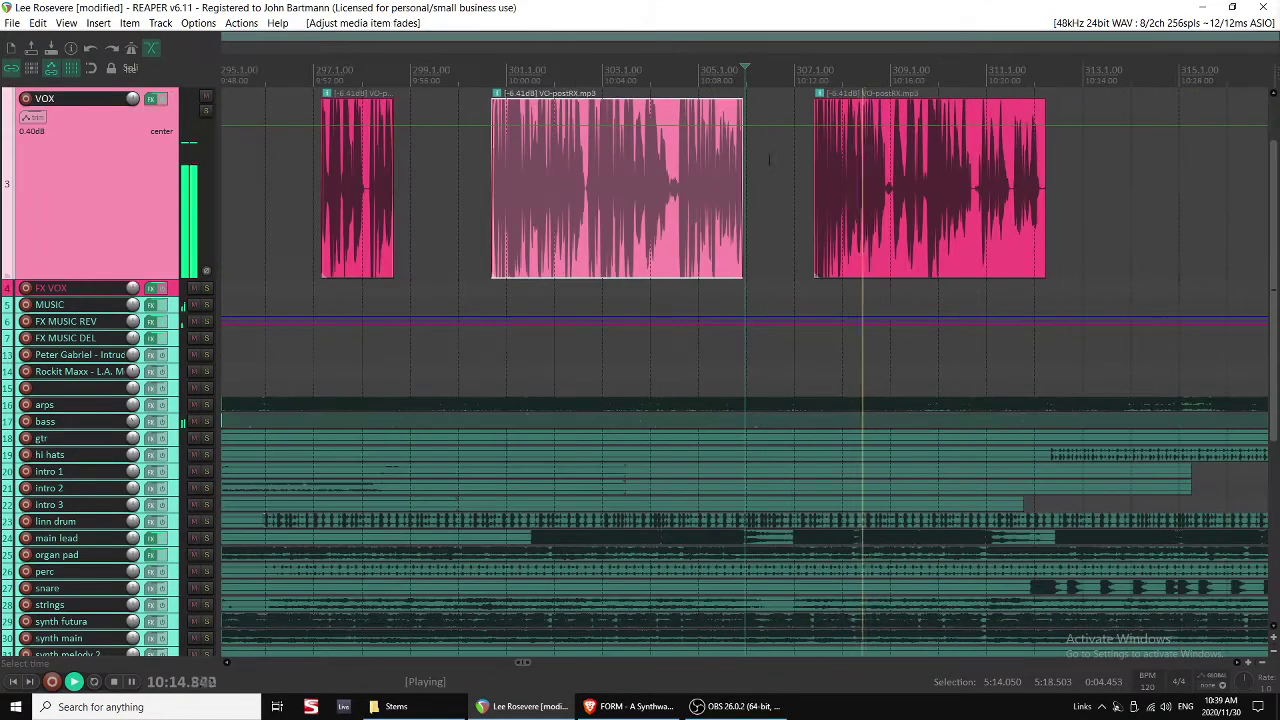
{"action": "left_click", "coordinate": [860, 178]}
{"action": "scroll", "coordinate": [860, 178], "scroll_direction": "down", "scroll_amount": 2}
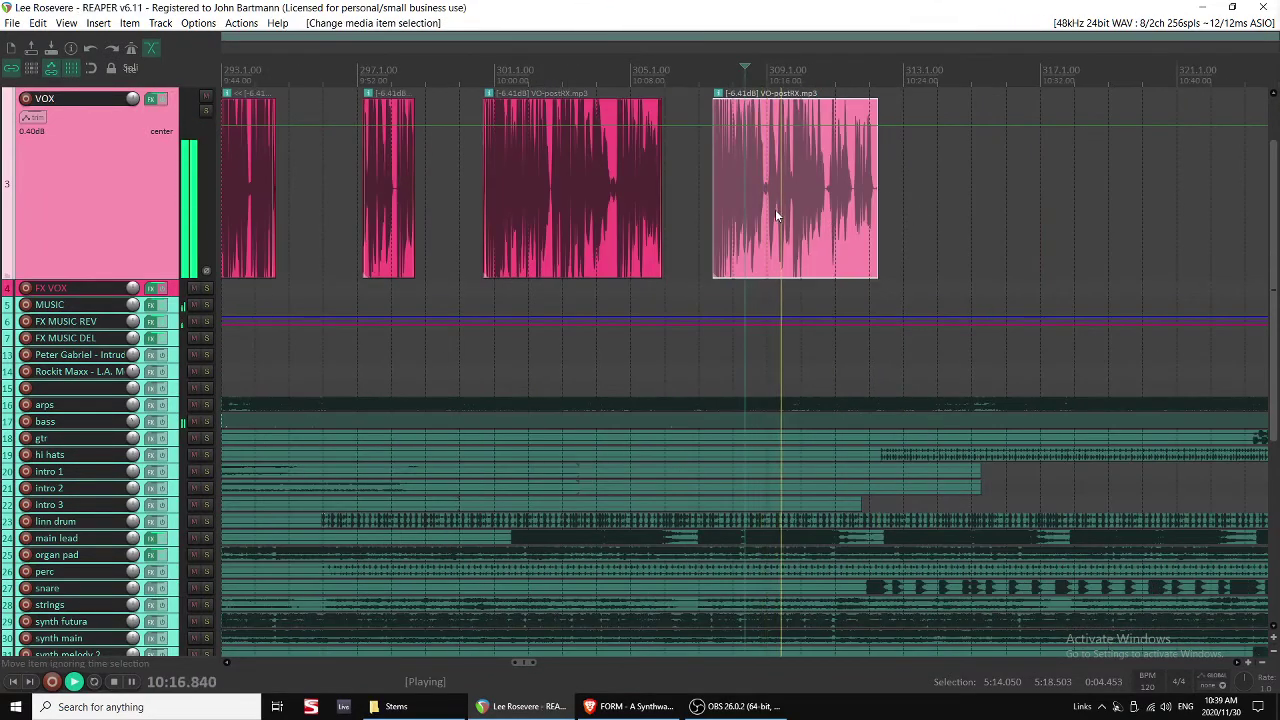
{"action": "scroll", "coordinate": [744, 210], "scroll_direction": "up", "scroll_amount": 3}
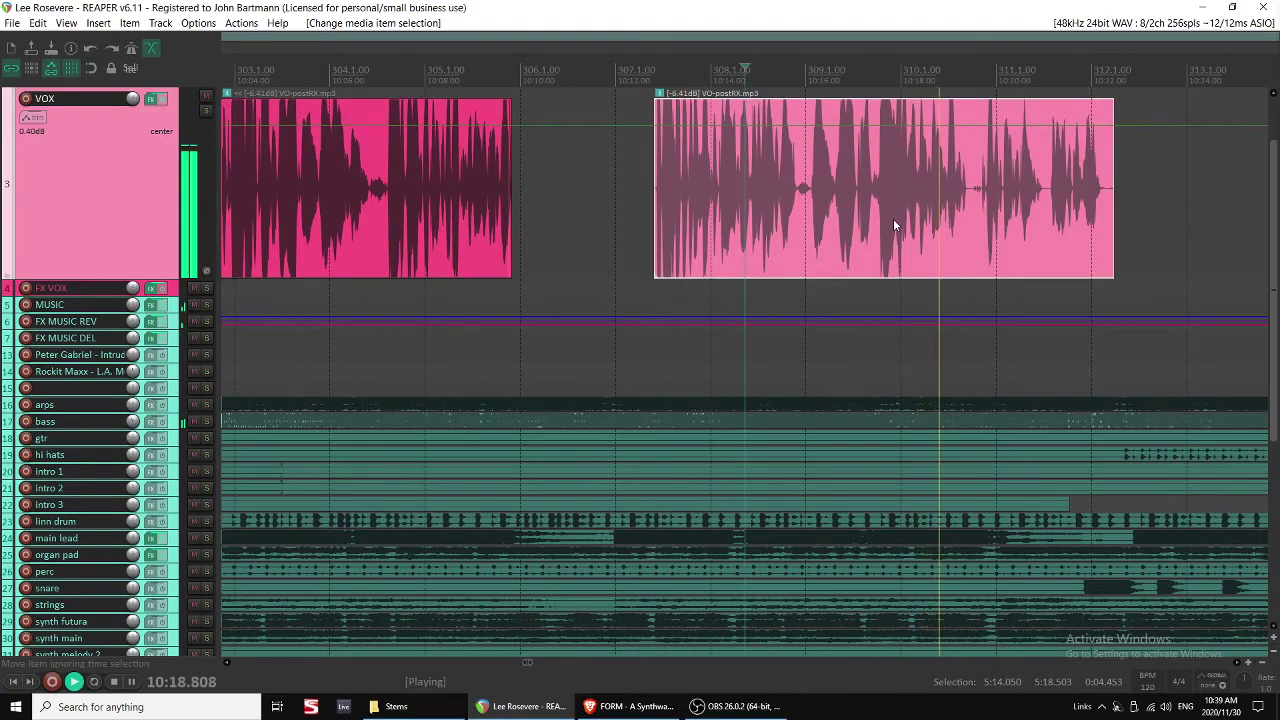
{"action": "scroll", "coordinate": [890, 218], "scroll_direction": "down", "scroll_amount": 2}
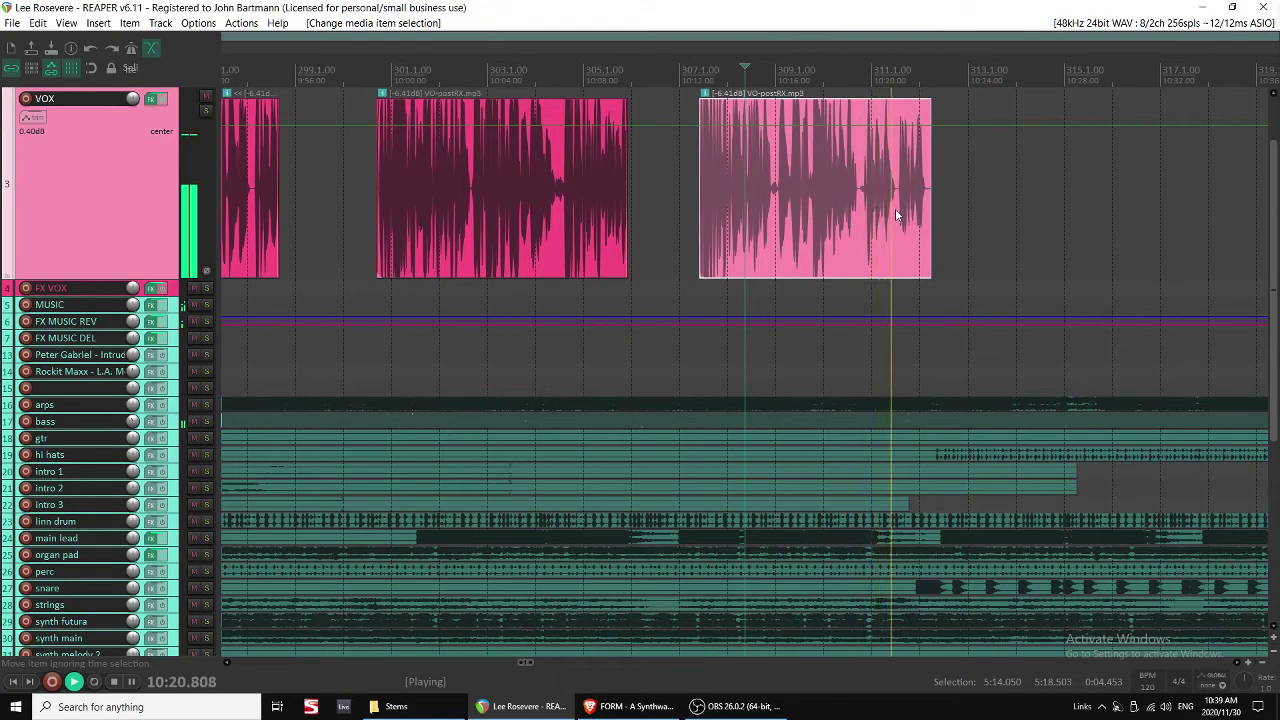
{"action": "left_click_drag", "start_coordinate": [931, 196], "coordinate": [920, 196]}
{"action": "key", "text": "space"}
Enlarge the TO MASTER track and cut the short muted voice clip from it.
{"action": "scroll", "coordinate": [850, 200], "scroll_direction": "down", "scroll_amount": 3}
{"action": "scroll", "coordinate": [772, 200], "scroll_direction": "down", "scroll_amount": 3}
{"action": "scroll", "coordinate": [773, 202], "scroll_direction": "down", "scroll_amount": 5}
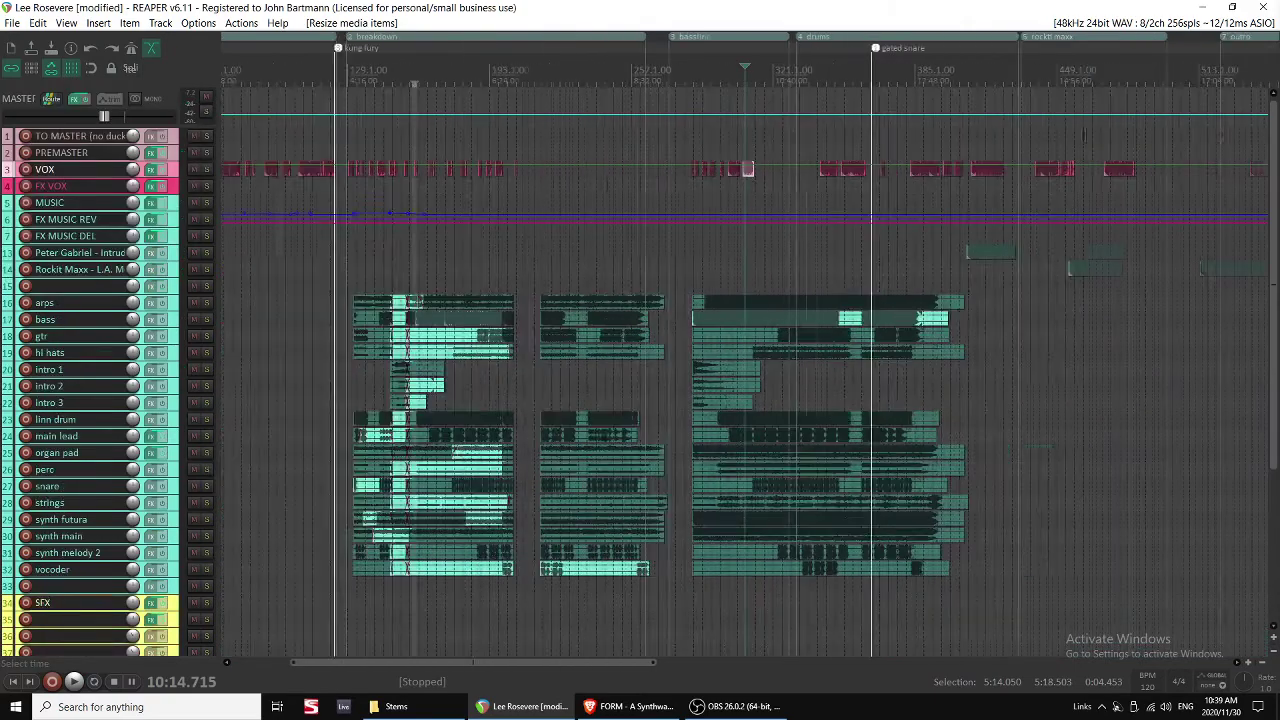
{"action": "scroll", "coordinate": [434, 182], "scroll_direction": "down", "scroll_amount": 4}
{"action": "scroll", "coordinate": [514, 166], "scroll_direction": "up", "scroll_amount": 5}
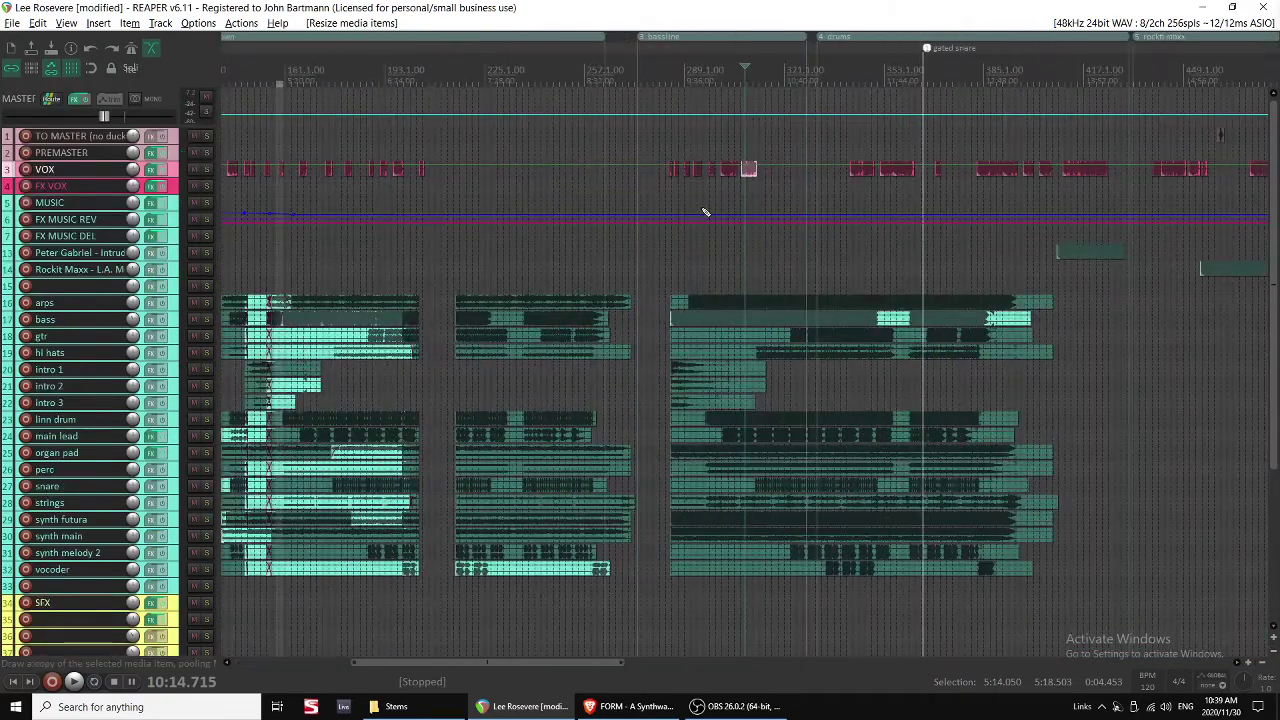
{"action": "scroll", "coordinate": [226, 160], "scroll_direction": "up", "scroll_amount": 3}
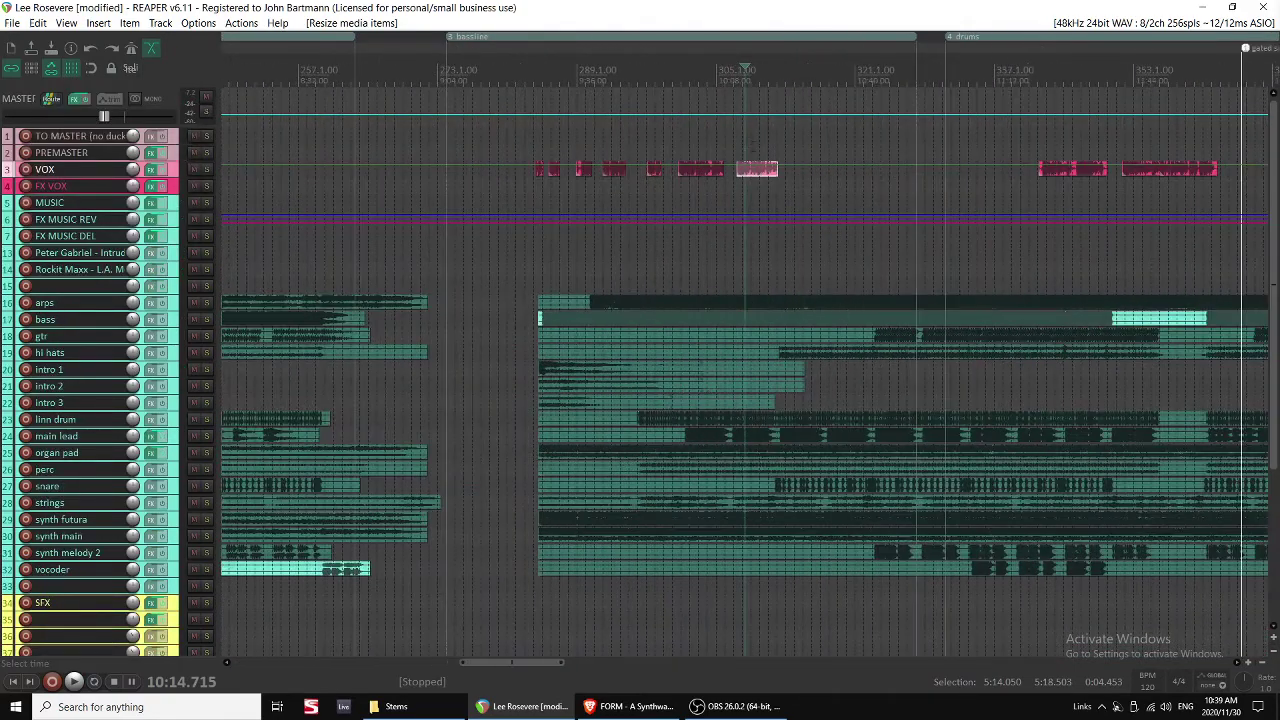
{"action": "double_click", "coordinate": [172, 141]}
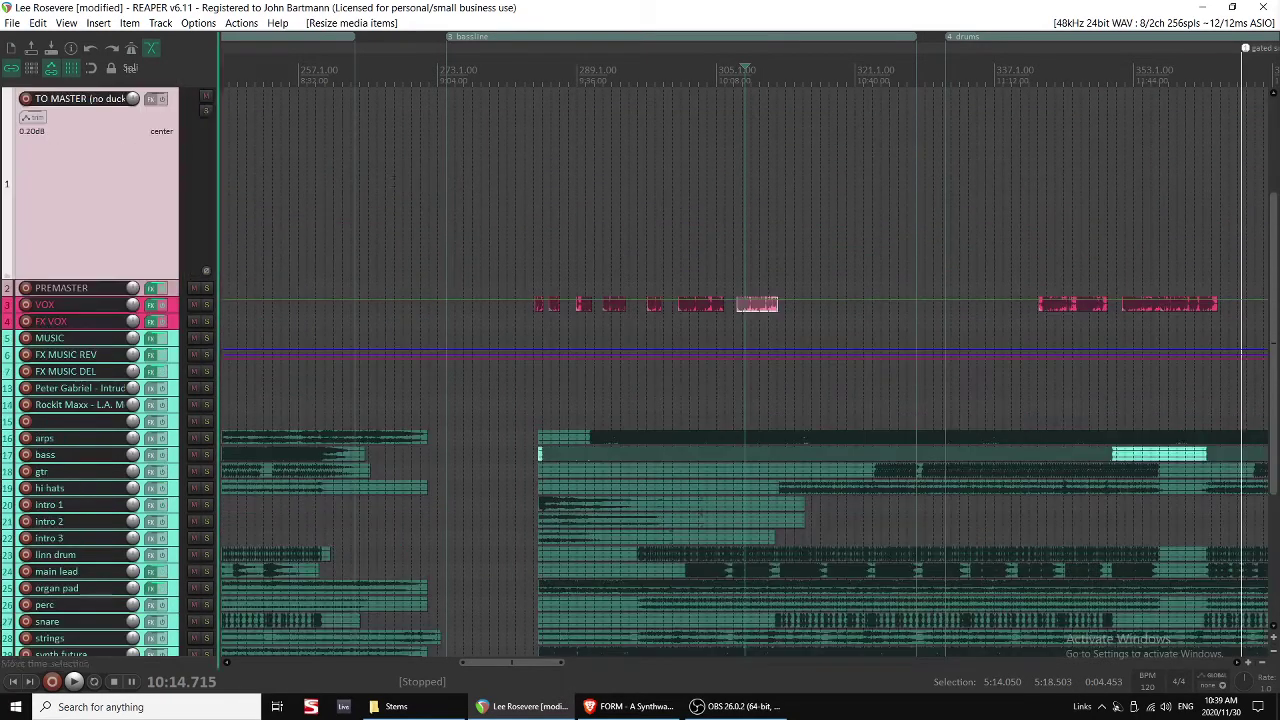
{"action": "scroll", "coordinate": [472, 203], "scroll_direction": "down", "scroll_amount": 5}
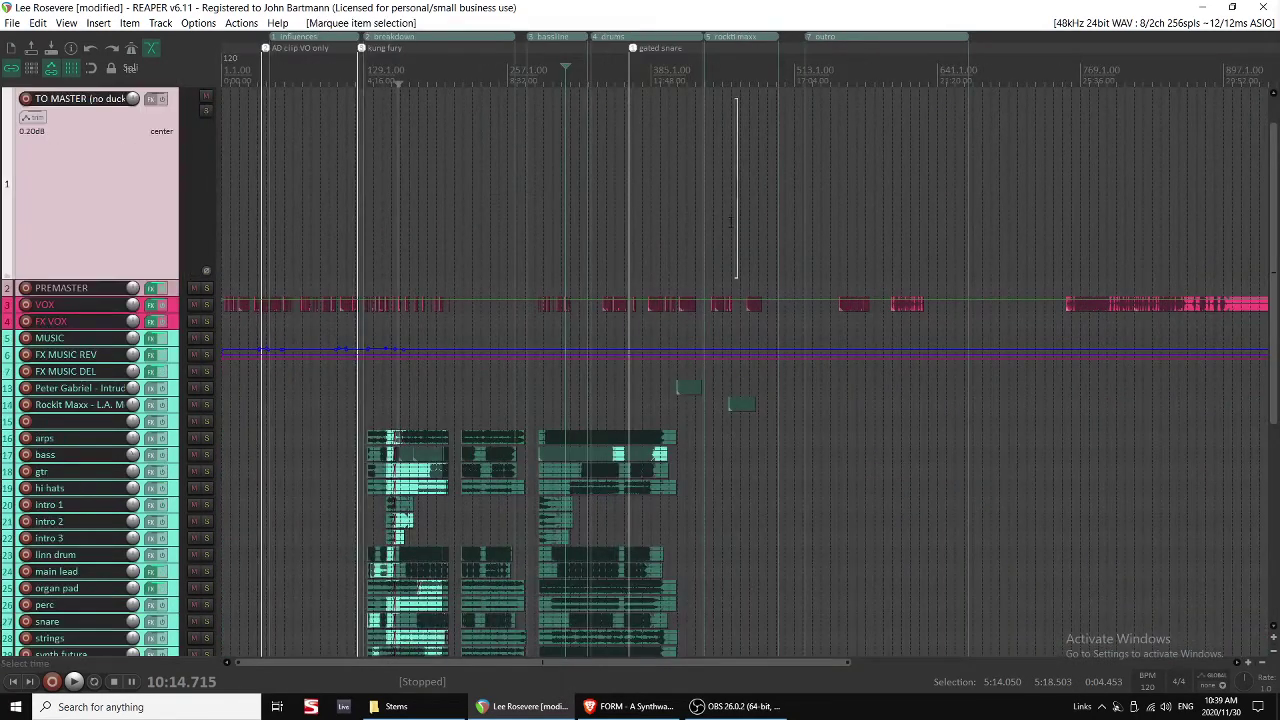
{"action": "scroll", "coordinate": [730, 222], "scroll_direction": "up", "scroll_amount": 4}
{"action": "scroll", "coordinate": [1049, 218], "scroll_direction": "down", "scroll_amount": 2}
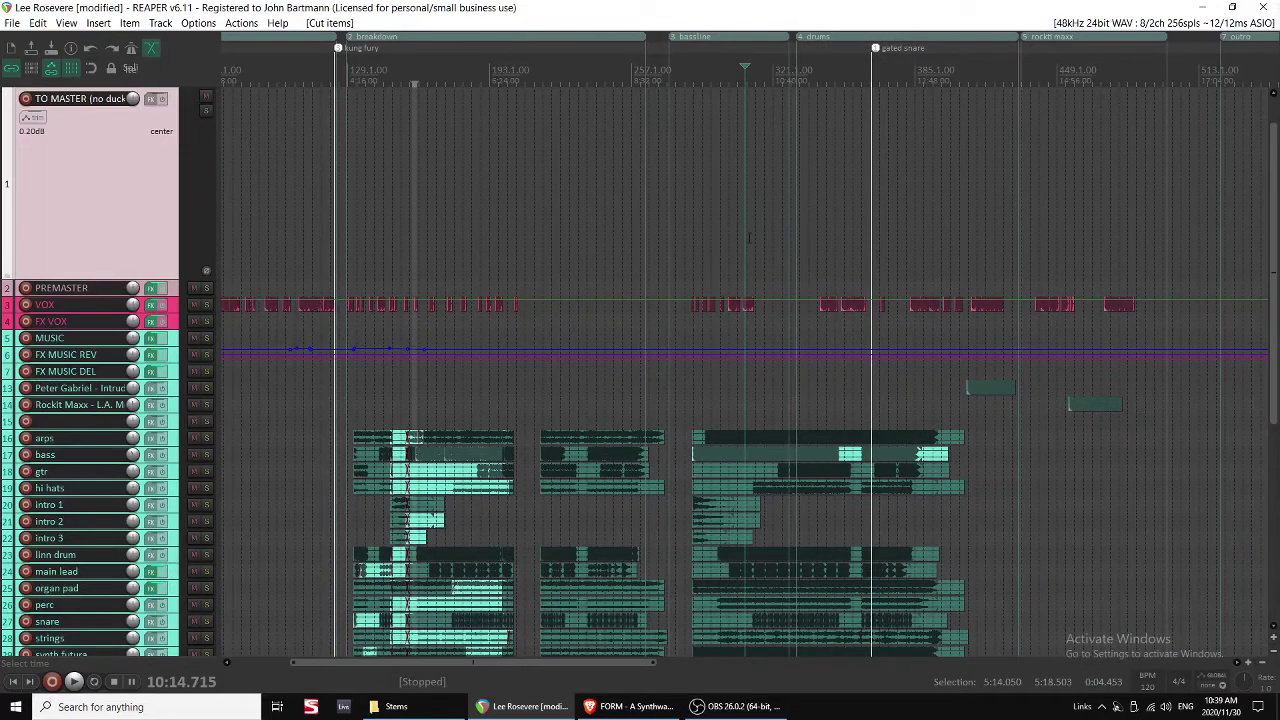
Paste the cut voice clip onto the TO MASTER track at about 9:52 and unmute it.
{"action": "scroll", "coordinate": [748, 237], "scroll_direction": "up", "scroll_amount": 2}
{"action": "scroll", "coordinate": [625, 256], "scroll_direction": "up", "scroll_amount": 8}
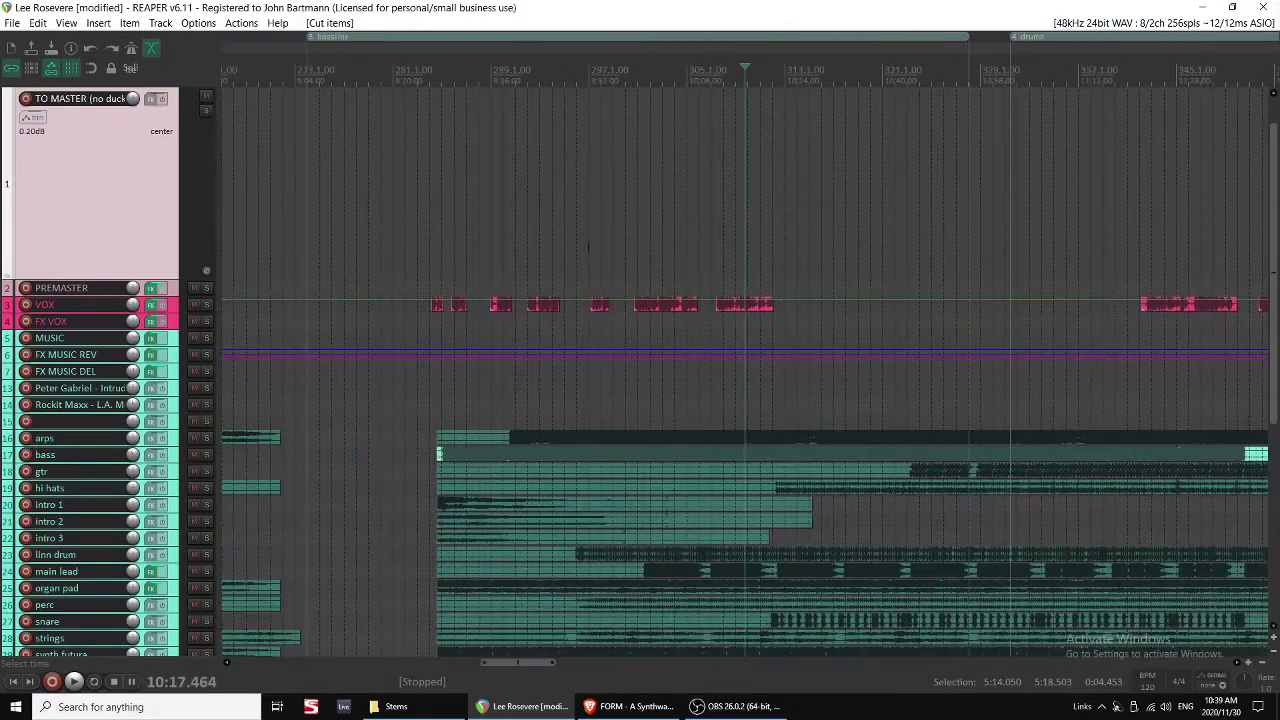
{"action": "key", "text": "ctrl+v"}
{"action": "key", "text": "u"}
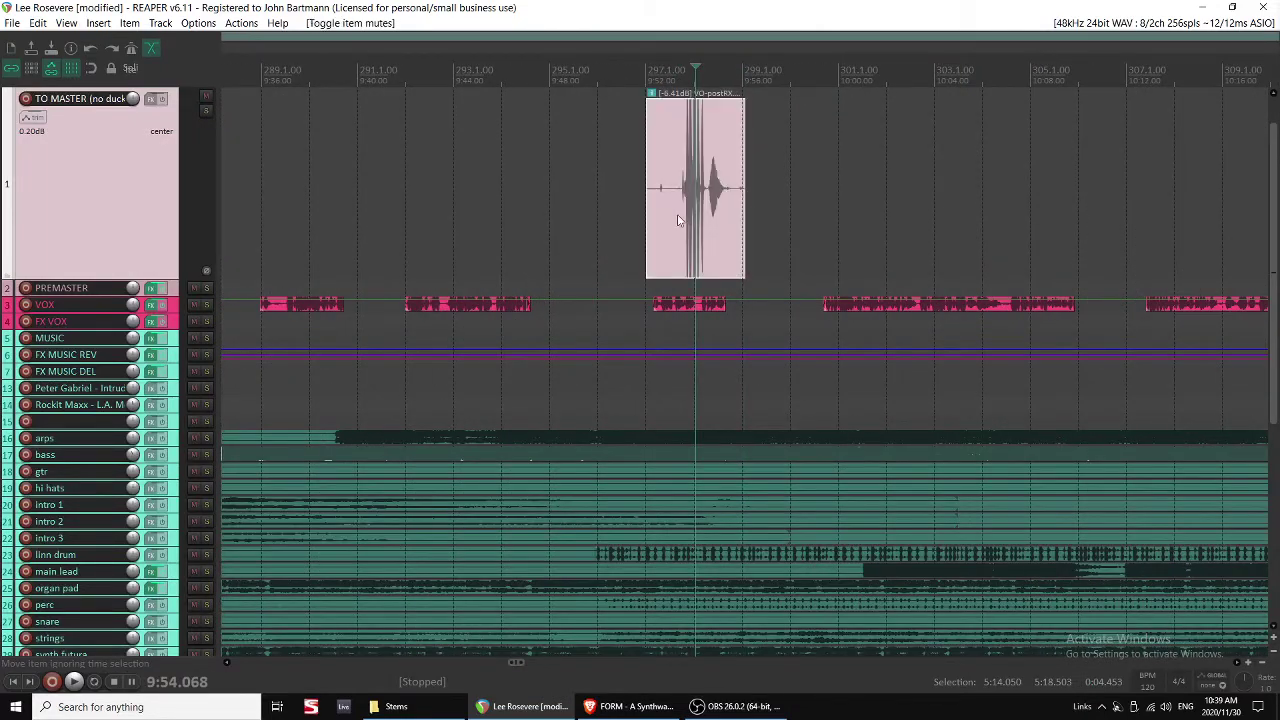
Move the pasted voice clip earlier and onto the VOX track, starting at about 9:47.5, after the clip at 9:42.
{"action": "key", "text": "space"}
{"action": "left_click_drag", "start_coordinate": [704, 231], "coordinate": [606, 249]}
{"action": "key", "text": "space"}
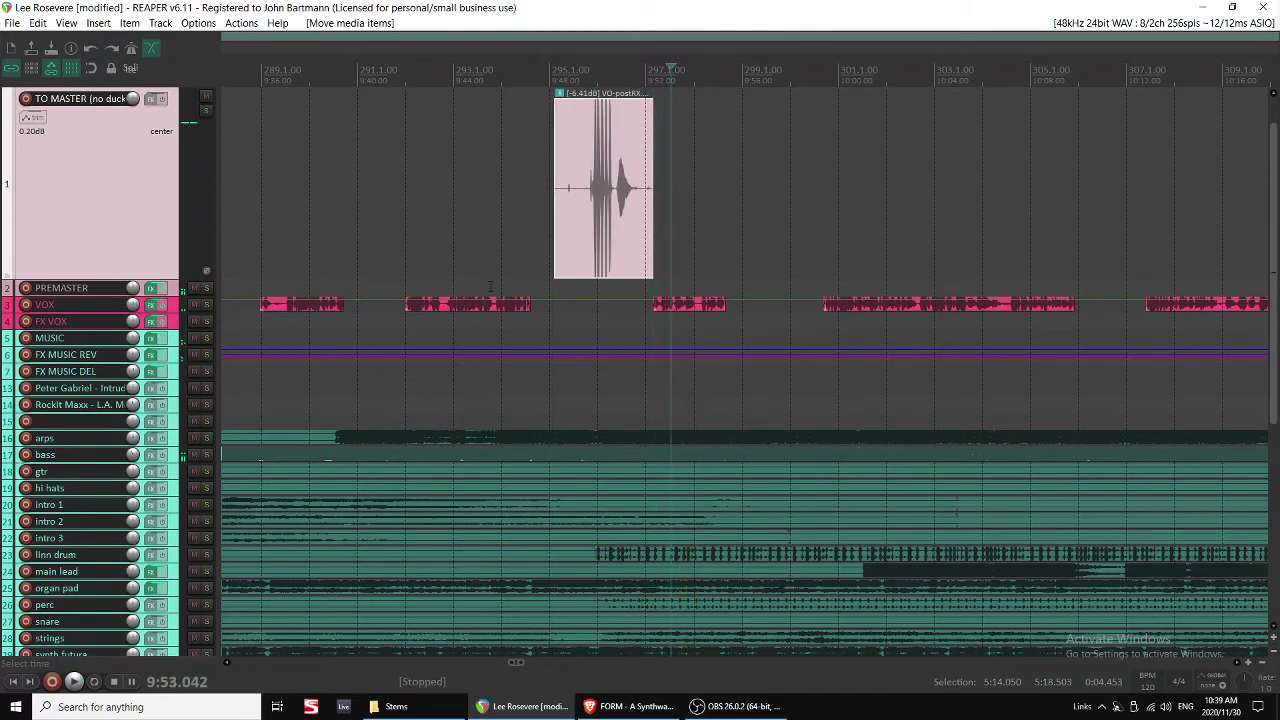
{"action": "left_click", "coordinate": [523, 236]}
{"action": "key", "text": "space"}
{"action": "scroll", "coordinate": [932, 226], "scroll_direction": "up", "scroll_amount": 4}
{"action": "key", "text": "space"}
{"action": "left_click_drag", "start_coordinate": [933, 226], "coordinate": [890, 313]}
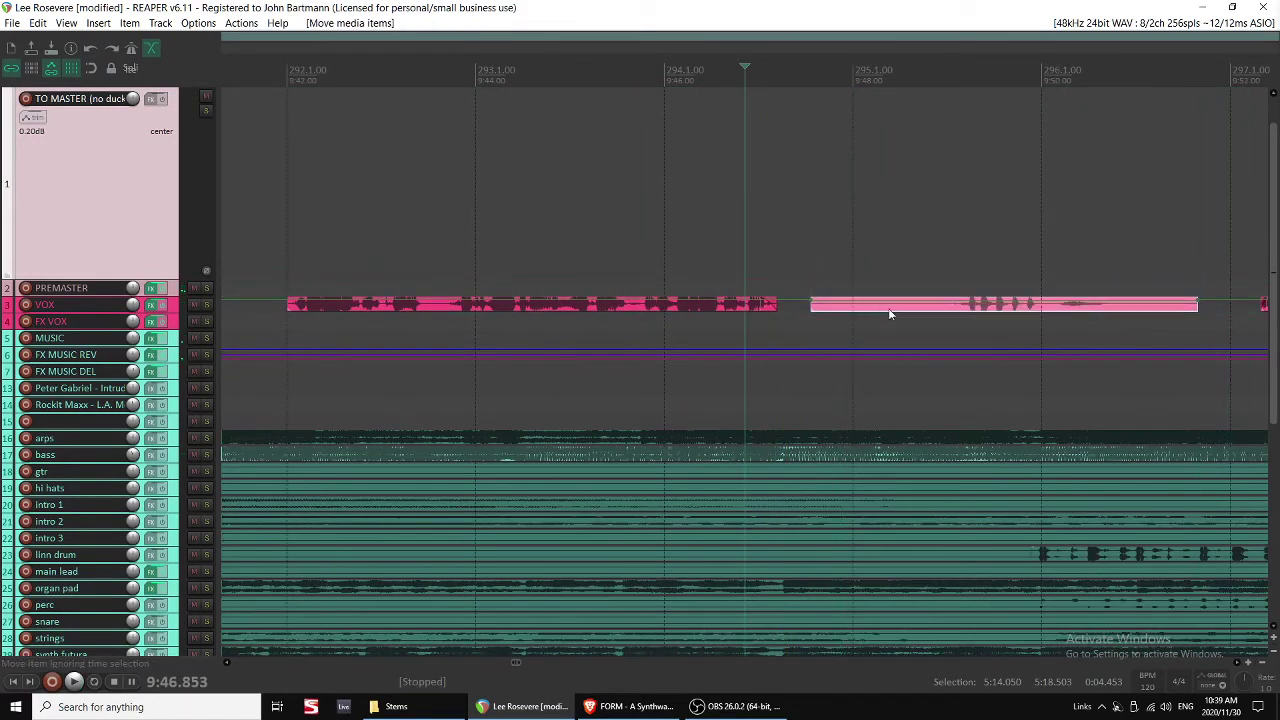
Remove the silent lead-in of the added VOX clip and move the remainder to start at about 9:47.3.
{"action": "left_click", "coordinate": [937, 308]}
{"action": "key", "text": "Delete"}
{"action": "left_click_drag", "start_coordinate": [979, 308], "coordinate": [817, 310]}
Enlarge the VOX track and play the transition from the clip at 9:42 into the added clip.
{"action": "left_click", "coordinate": [730, 308]}
{"action": "scroll", "coordinate": [730, 312], "scroll_direction": "up", "scroll_amount": 3}
{"action": "key", "text": "shift+grave"}
{"action": "key", "text": "space"}
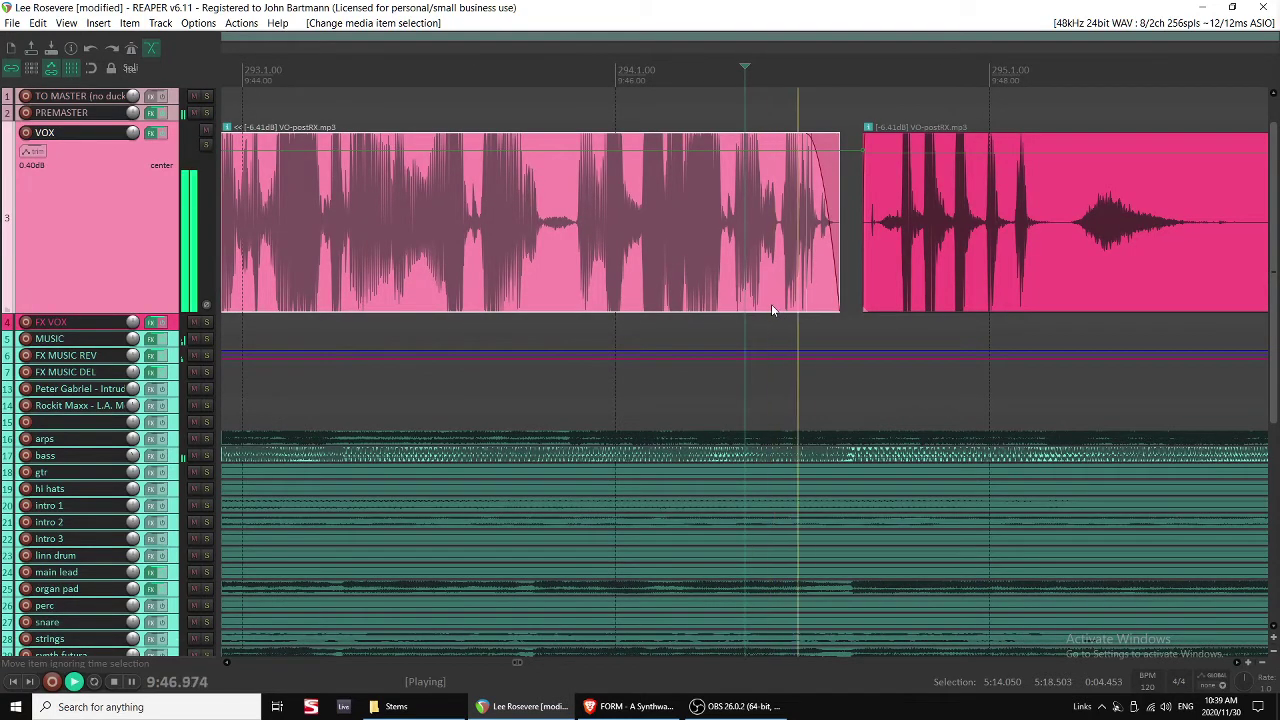
{"action": "scroll", "coordinate": [890, 269], "scroll_direction": "down", "scroll_amount": 3}
{"action": "left_click", "coordinate": [901, 243]}
{"action": "key", "text": "space"}
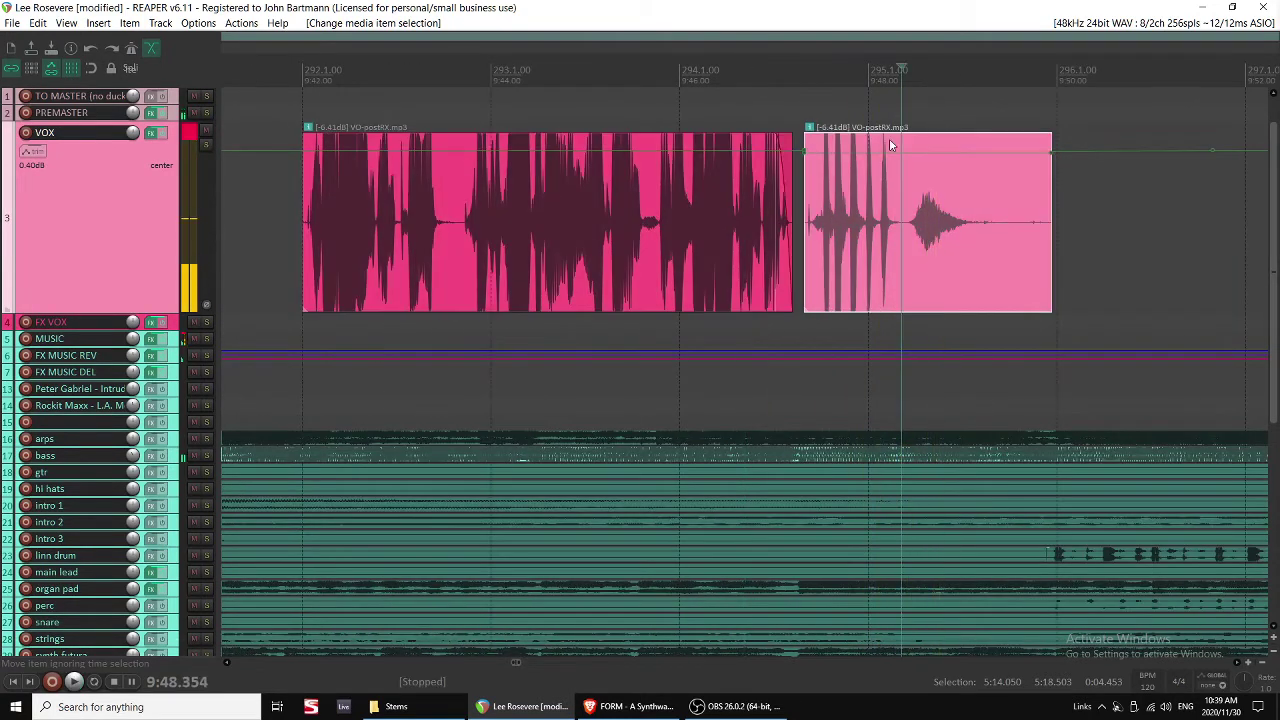
Lower the added VOX clip's gain to -10.8 dB and play the transition from about 9:45.6.
{"action": "left_click", "coordinate": [890, 135]}
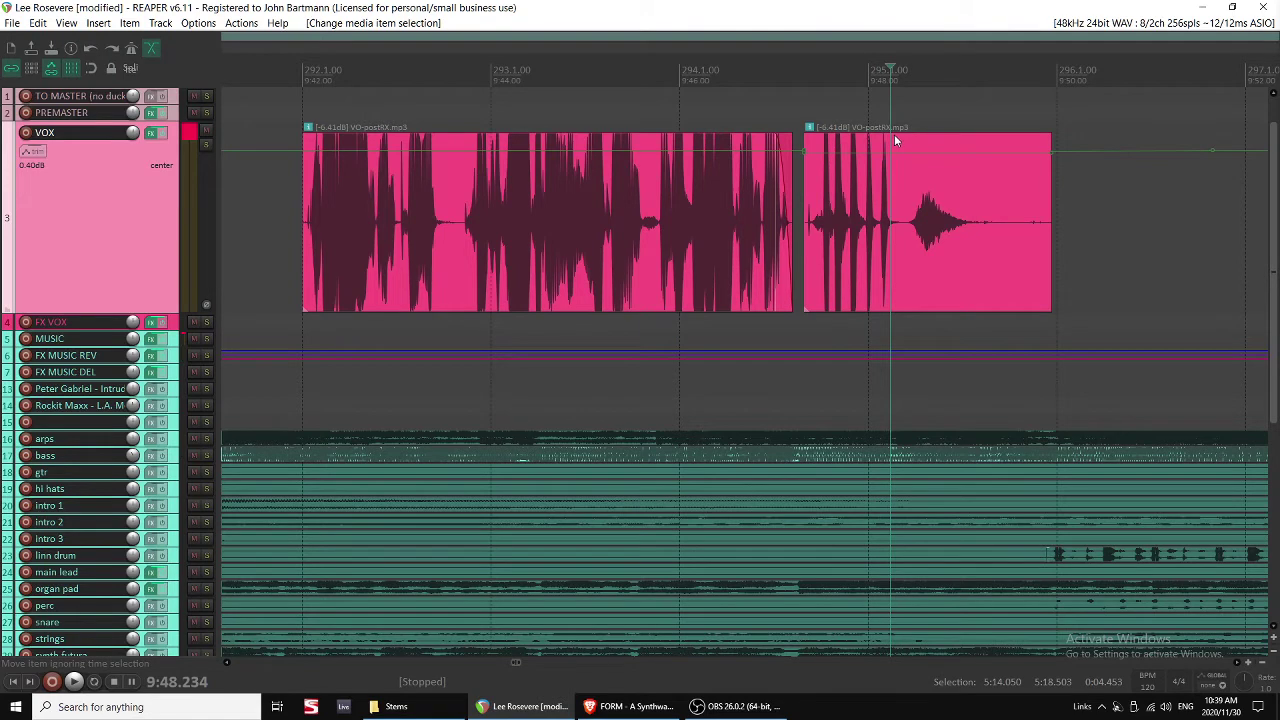
{"action": "left_click_drag", "start_coordinate": [894, 133], "coordinate": [894, 204]}
{"action": "left_click", "coordinate": [639, 217]}
{"action": "key", "text": "space"}
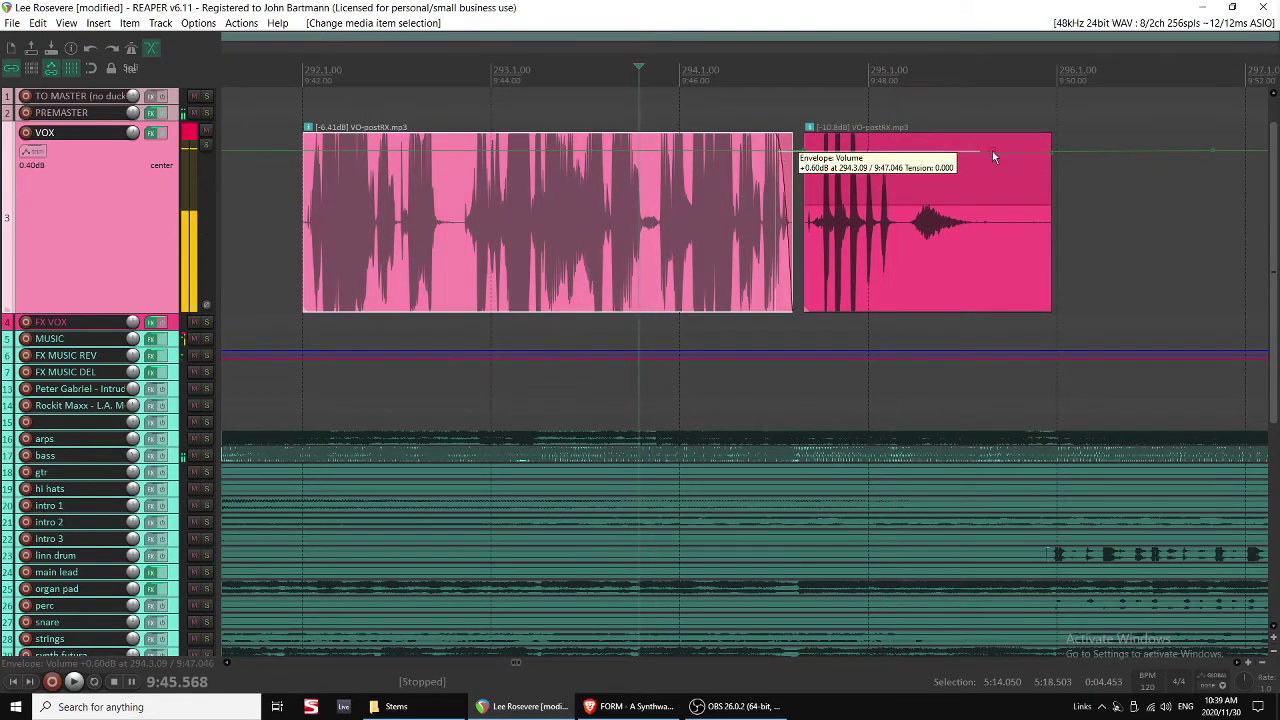
Delete the VOX clips at 9:42 and 9:47.3, undoing and then redoing the deletion.
{"action": "key", "text": "Delete"}
{"action": "key", "text": "ctrl+z"}
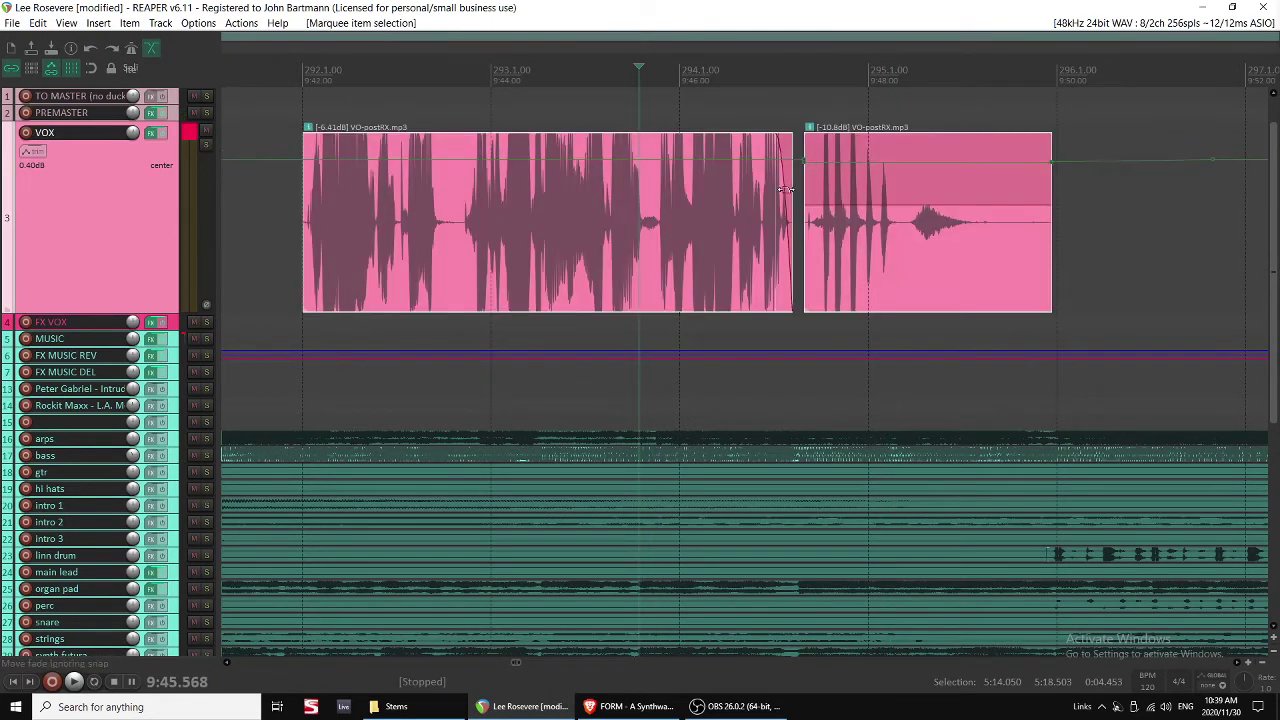
{"action": "key", "text": "ctrl+shift+z"}
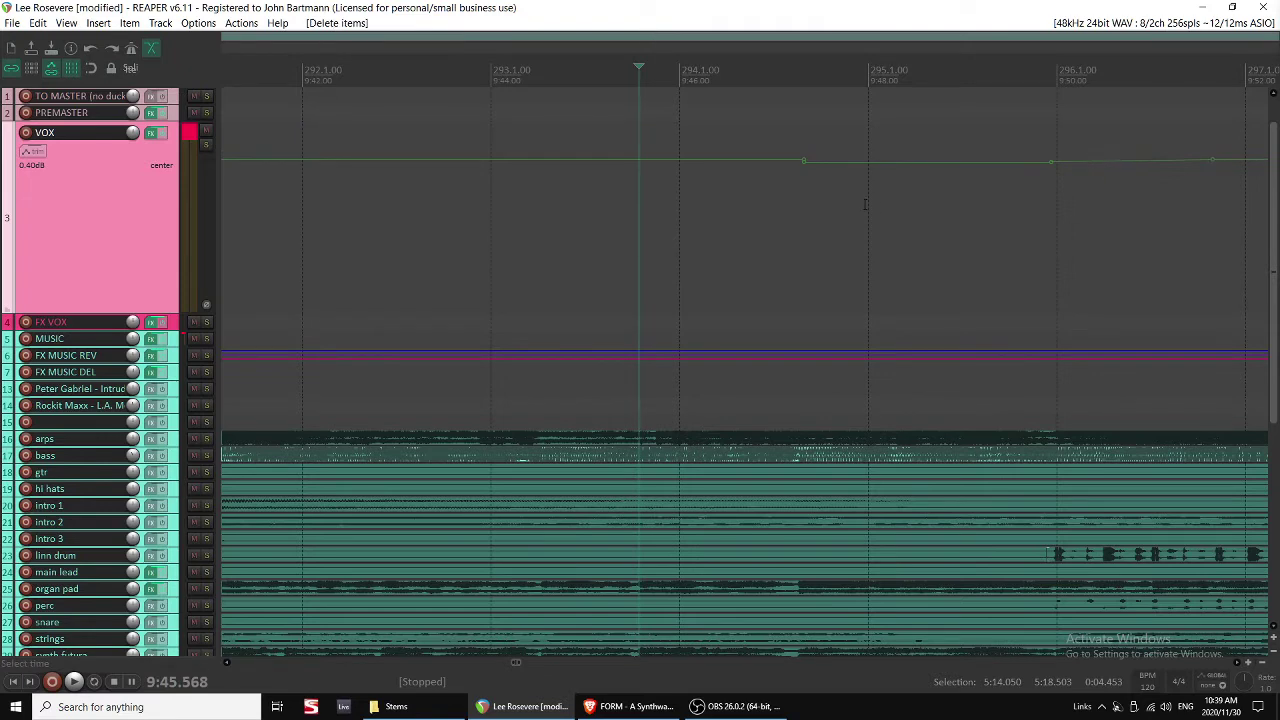
Restore the deleted VOX clips and delete the volume envelope point at about 9:49.9 on the VOX track.
{"action": "key", "text": "ctrl+z"}
{"action": "key", "text": "ctrl+z"}
{"action": "left_click", "coordinate": [1052, 162]}
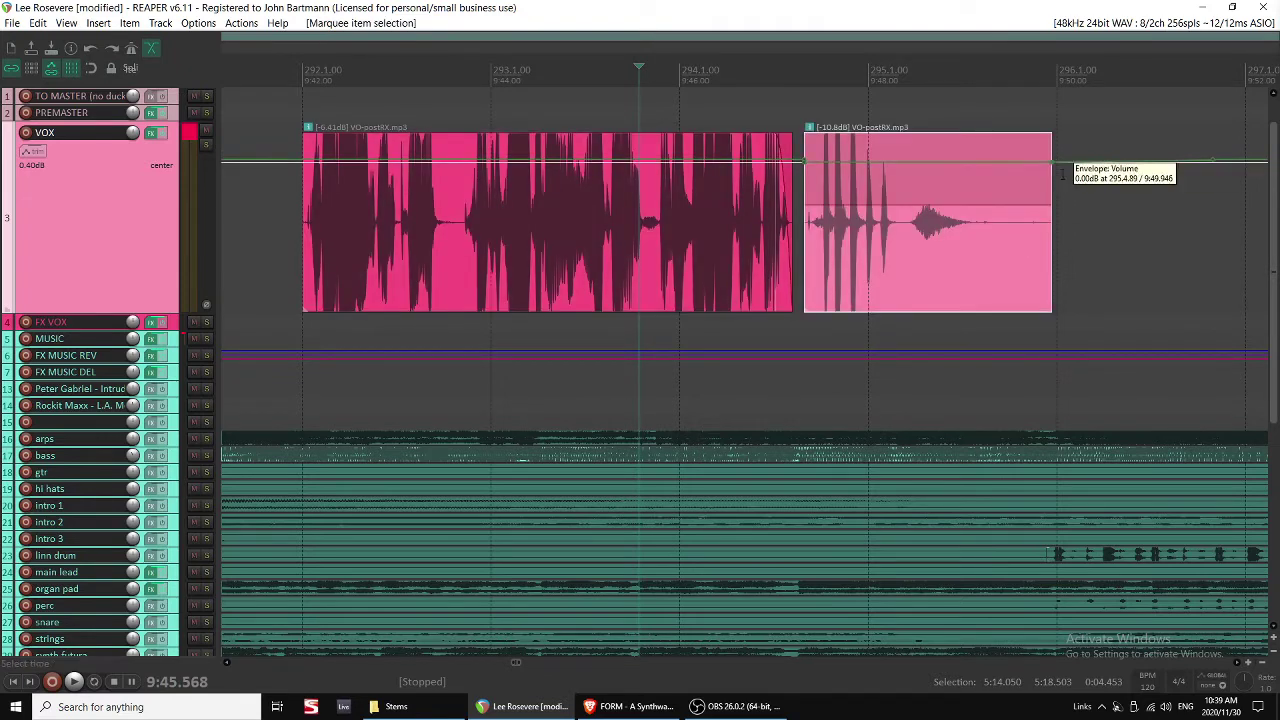
{"action": "key", "text": "Delete"}
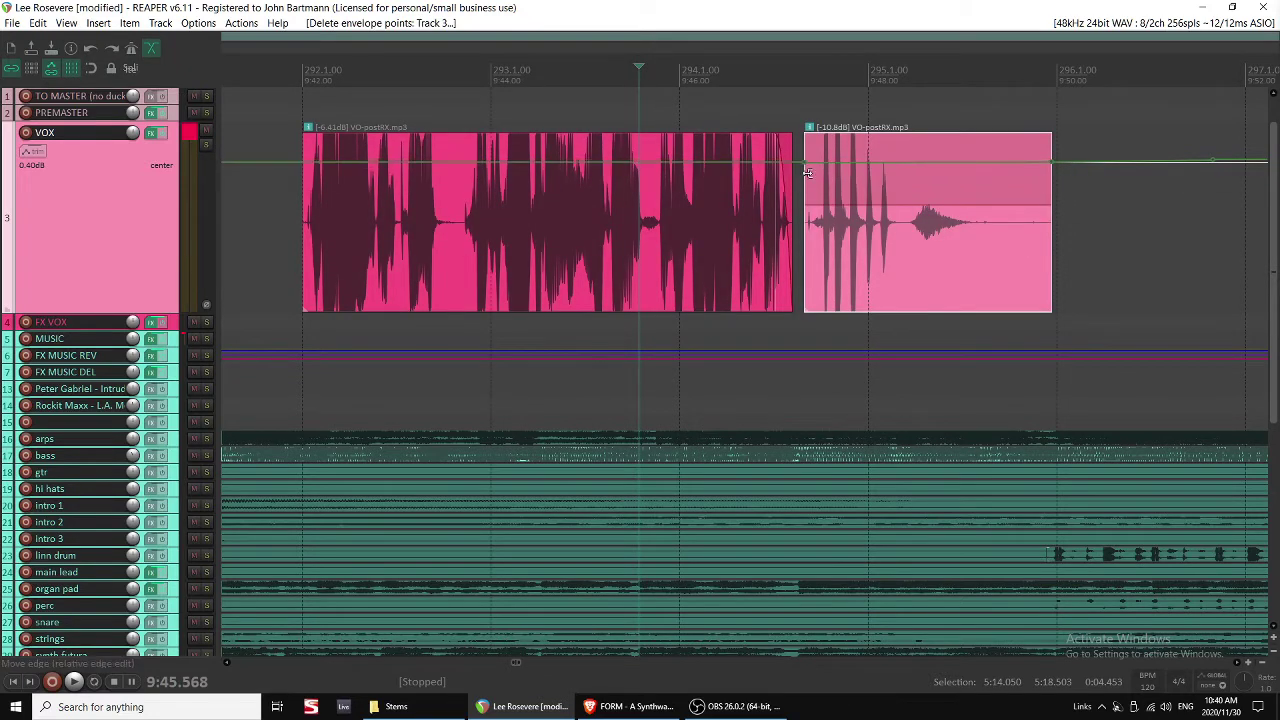
Play the VOX transition around 9:47 and trim the end of the -10.8 dB VOX clip to about 9:49.
{"action": "scroll", "coordinate": [708, 214], "scroll_direction": "down", "scroll_amount": 4}
{"action": "scroll", "coordinate": [788, 229], "scroll_direction": "up", "scroll_amount": 6}
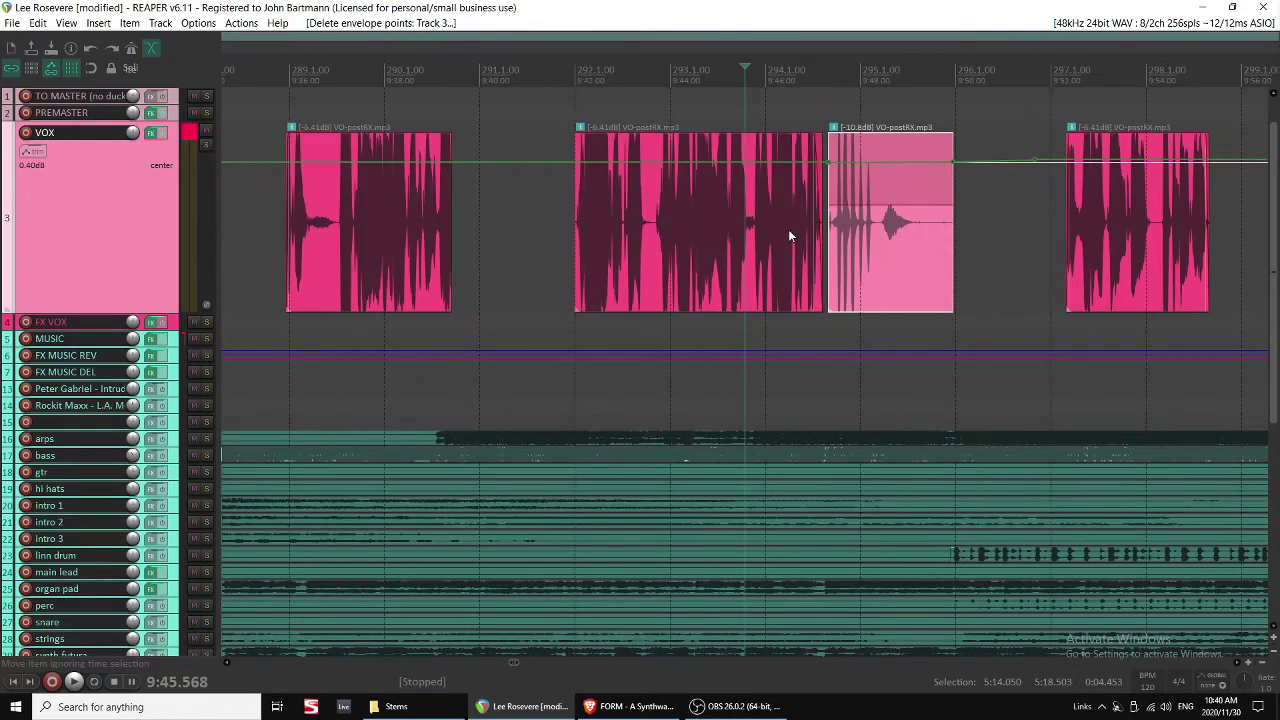
{"action": "left_click", "coordinate": [788, 229]}
{"action": "key", "text": "space"}
{"action": "scroll", "coordinate": [885, 254], "scroll_direction": "down", "scroll_amount": 2}
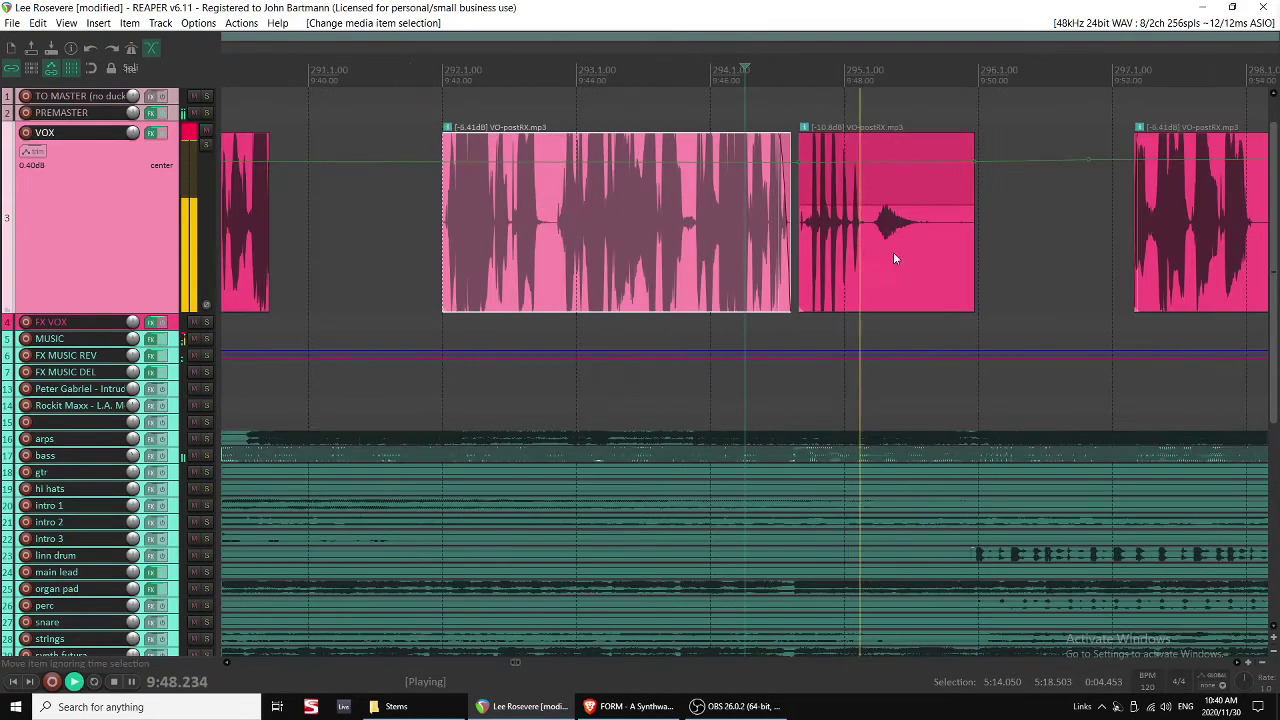
{"action": "left_click_drag", "start_coordinate": [970, 240], "coordinate": [911, 237]}
{"action": "scroll", "coordinate": [909, 240], "scroll_direction": "down", "scroll_amount": 5}
{"action": "key", "text": "grave"}
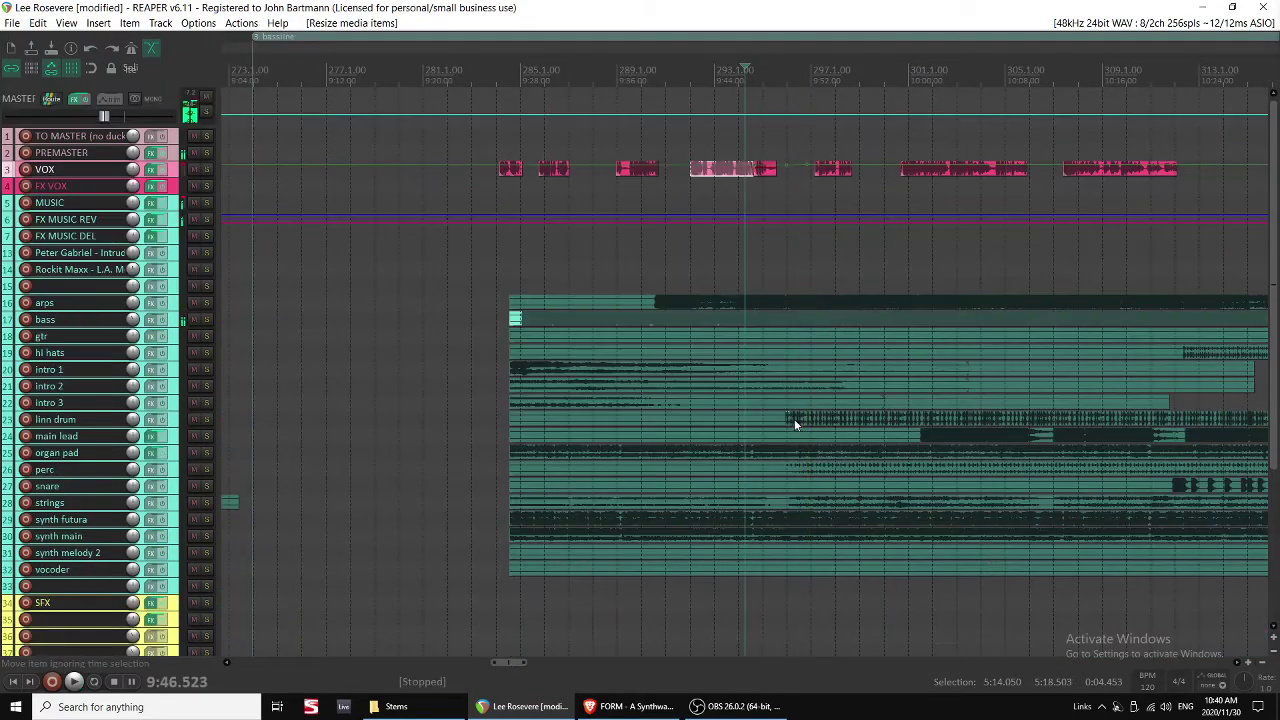
Play the earlier music stems from about 7:13 and examine how the stems are laid out through the bassline section.
{"action": "left_click", "coordinate": [794, 424]}
{"action": "scroll", "coordinate": [813, 413], "scroll_direction": "down", "scroll_amount": 4}
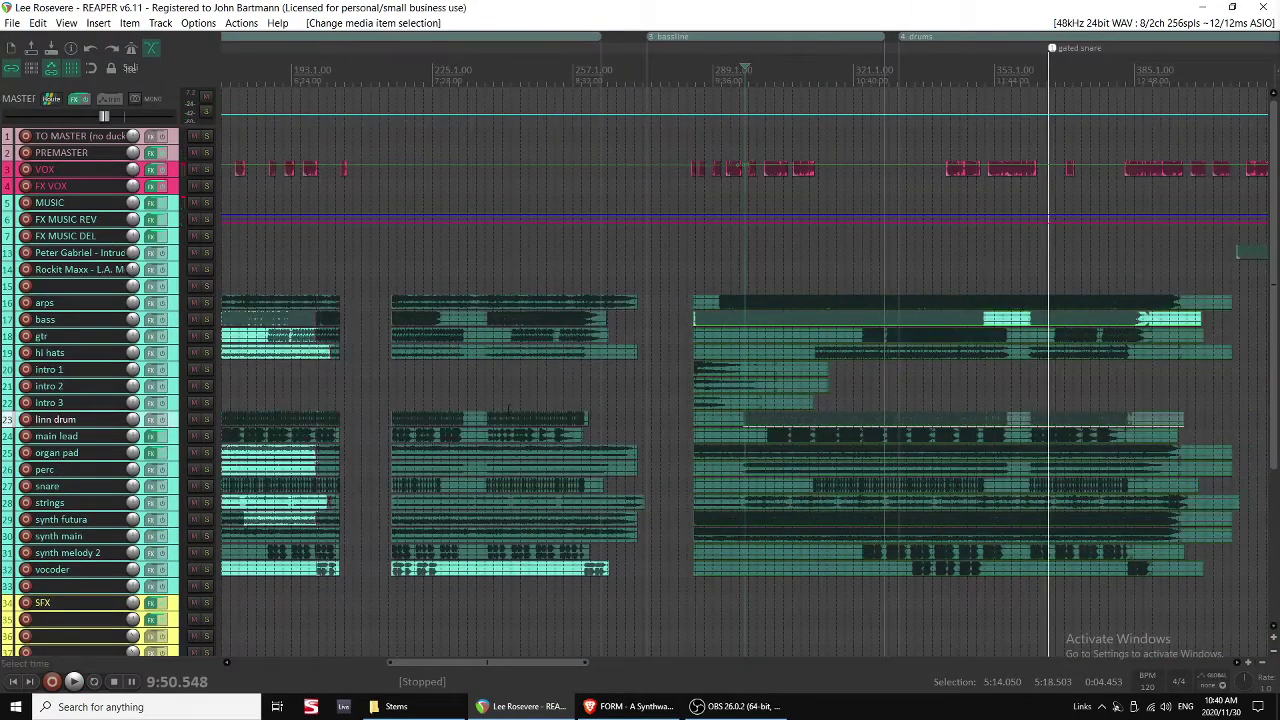
{"action": "left_click", "coordinate": [508, 410]}
{"action": "key", "text": "space"}
{"action": "left_click", "coordinate": [398, 390]}
{"action": "key", "text": "space"}
{"action": "scroll", "coordinate": [486, 394], "scroll_direction": "down", "scroll_amount": 1}
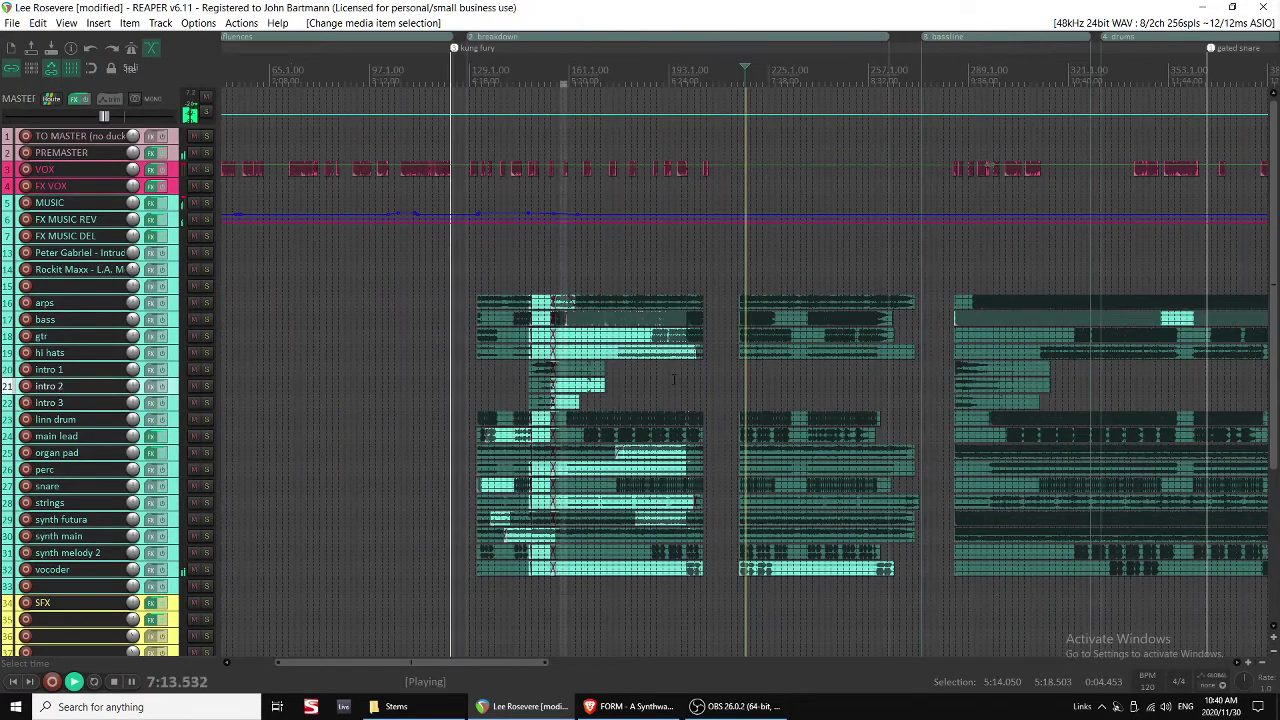
{"action": "scroll", "coordinate": [752, 345], "scroll_direction": "up", "scroll_amount": 1}
{"action": "scroll", "coordinate": [934, 382], "scroll_direction": "up", "scroll_amount": 2}
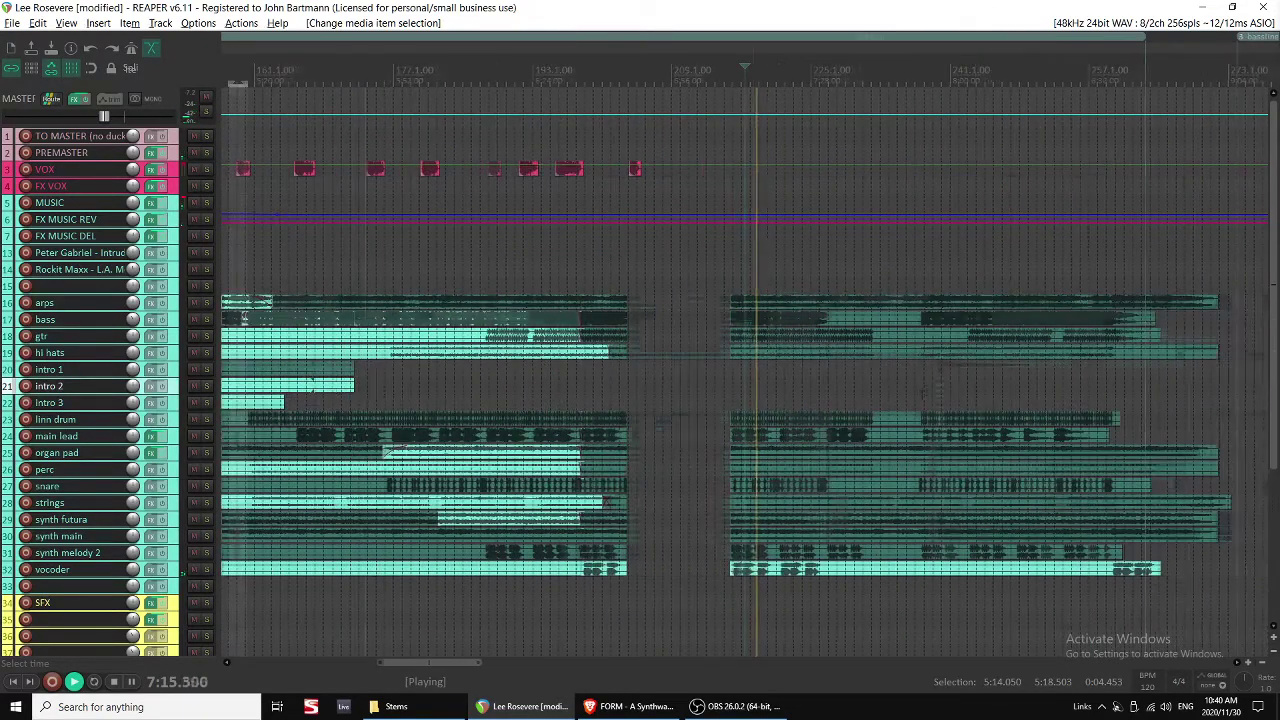
{"action": "scroll", "coordinate": [634, 390], "scroll_direction": "right", "scroll_amount": 3}
{"action": "scroll", "coordinate": [629, 443], "scroll_direction": "left", "scroll_amount": 2}
{"action": "scroll", "coordinate": [672, 384], "scroll_direction": "right", "scroll_amount": 5}
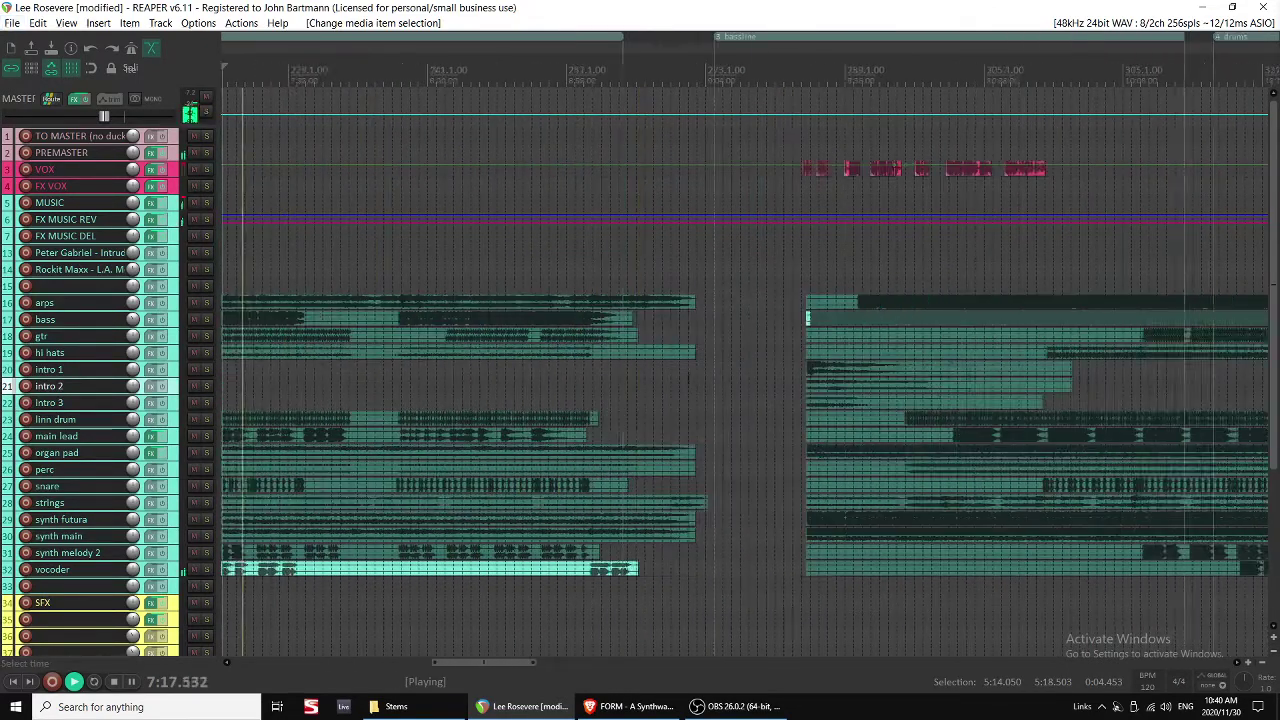
{"action": "left_click", "coordinate": [946, 281]}
{"action": "key", "text": "space"}
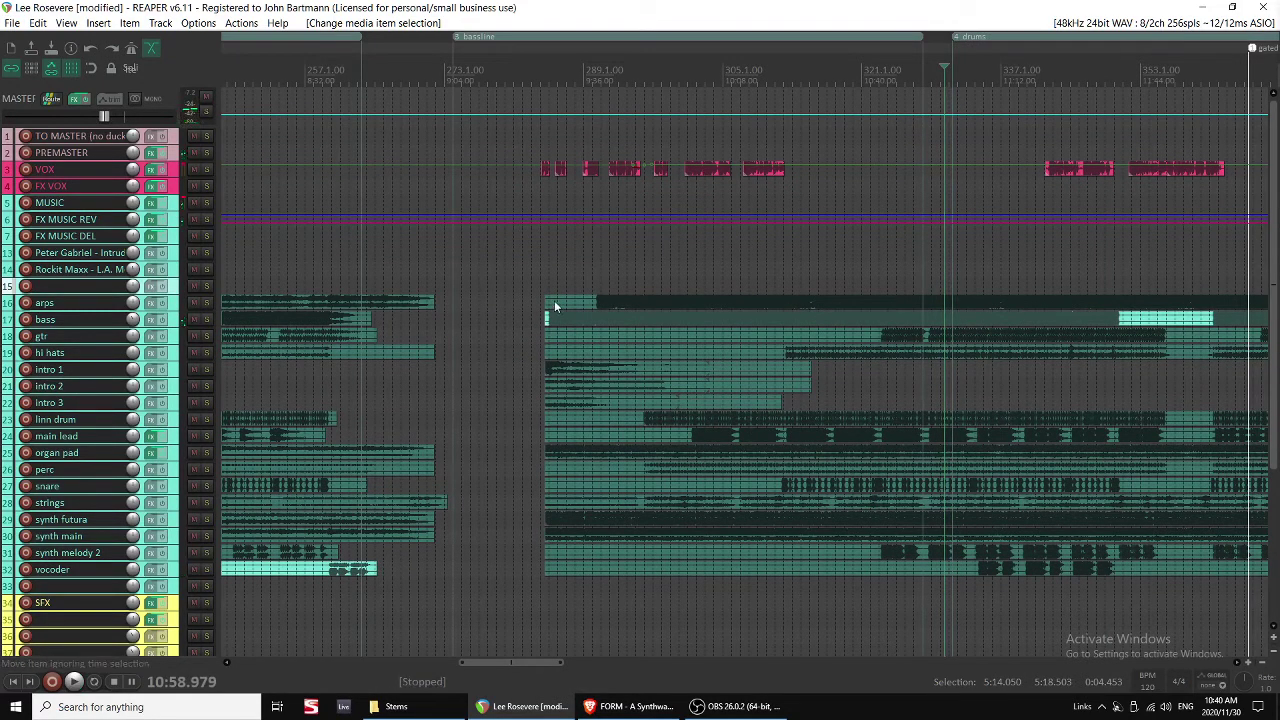
Slide the bassline section's grouped music stems to an earlier passage, starting at about 9:25, and play them.
{"action": "scroll", "coordinate": [546, 318], "scroll_direction": "down", "scroll_amount": 2}
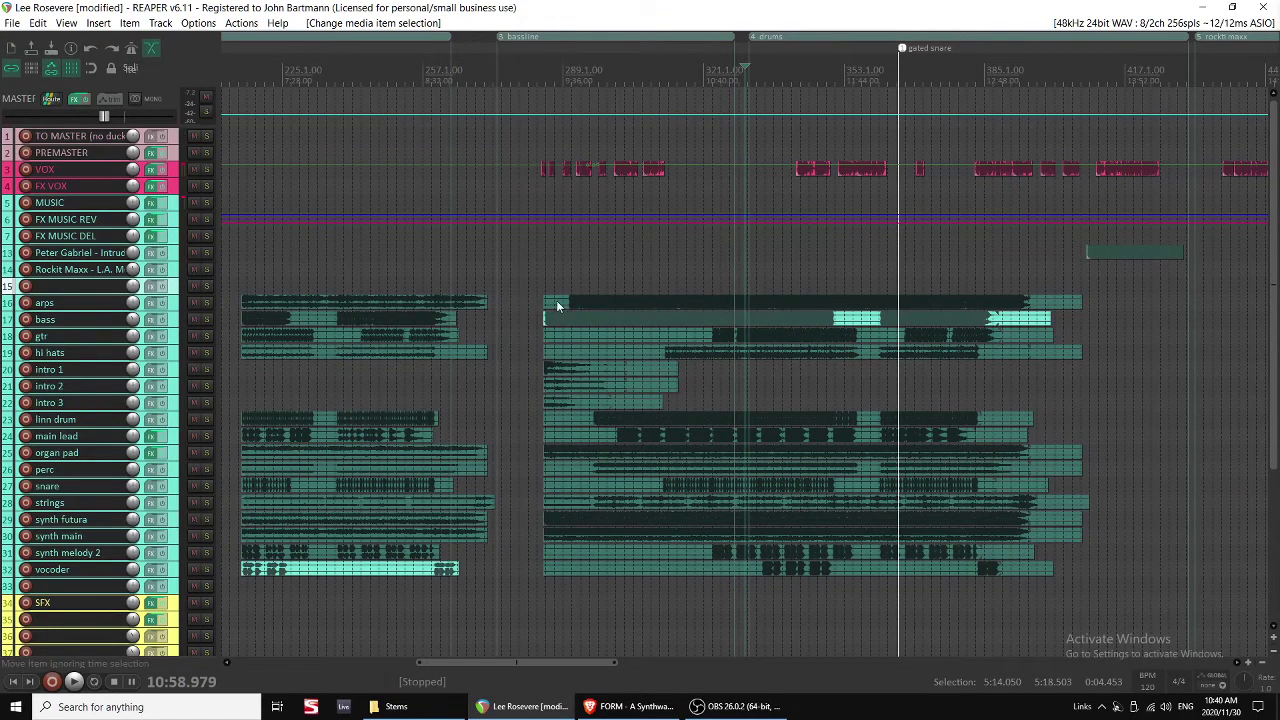
{"action": "mouse_move", "coordinate": [544, 305]}
{"action": "left_mouse_down"}
{"action": "mouse_move", "coordinate": [664, 306]}
{"action": "mouse_move", "coordinate": [553, 321]}
{"action": "left_mouse_up"}
{"action": "scroll", "coordinate": [596, 348], "scroll_direction": "up", "scroll_amount": 4}
{"action": "key", "text": "space"}
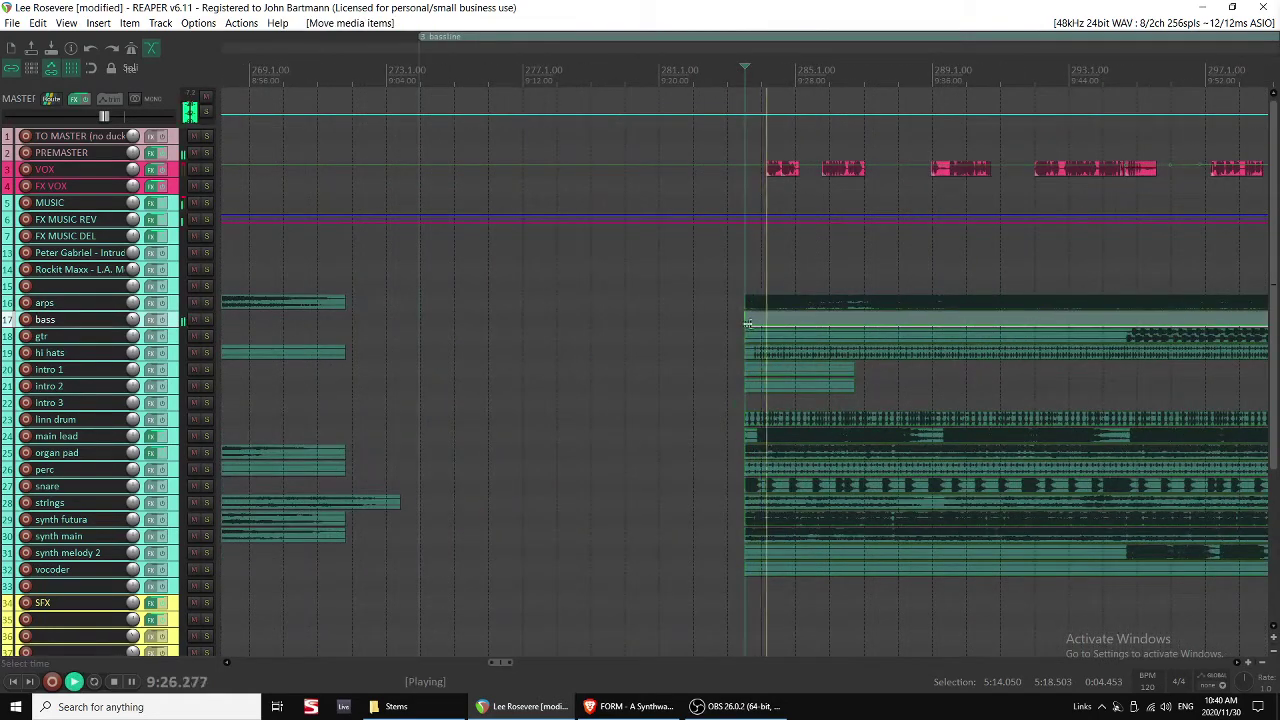
Extend the start of the grouped stems back to about 9:19.5, play from there and save the project.
{"action": "left_click_drag", "start_coordinate": [748, 323], "coordinate": [651, 318]}
{"action": "key", "text": "space"}
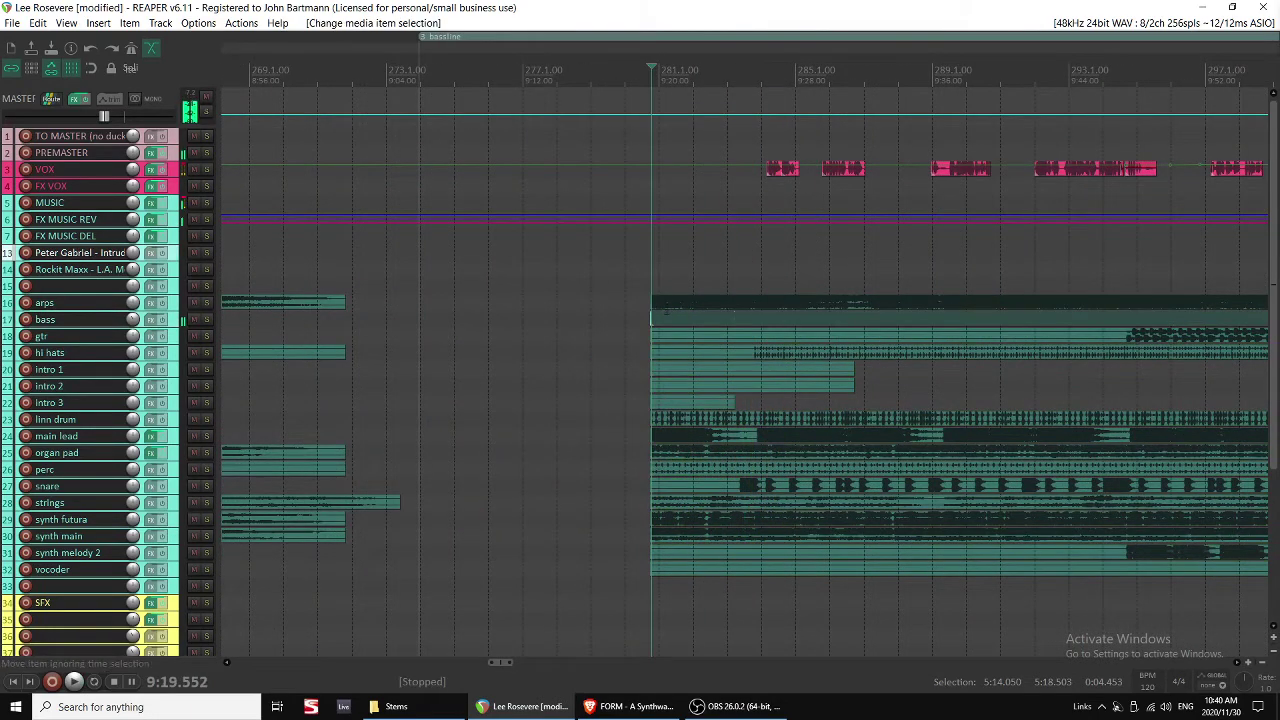
{"action": "key", "text": "space"}
{"action": "key", "text": "ctrl+s"}
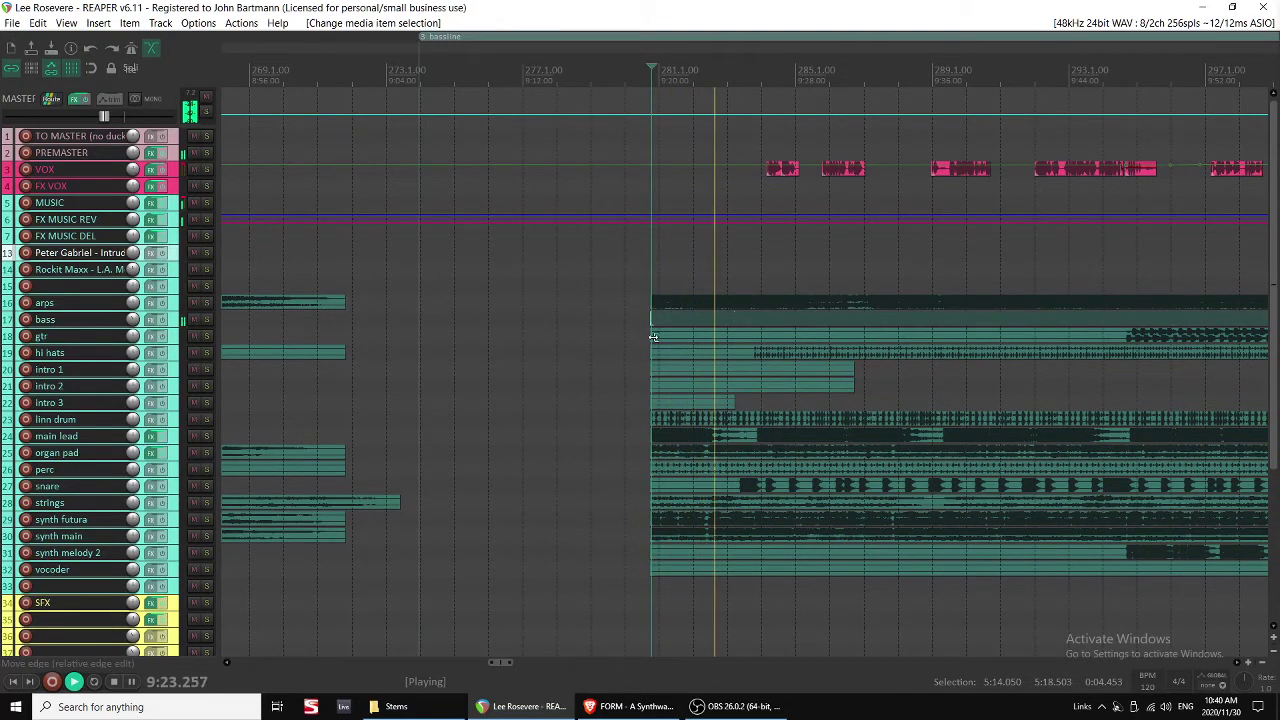
{"action": "key", "text": "grave"}
{"action": "key", "text": "grave"}
{"action": "left_click", "coordinate": [760, 319]}
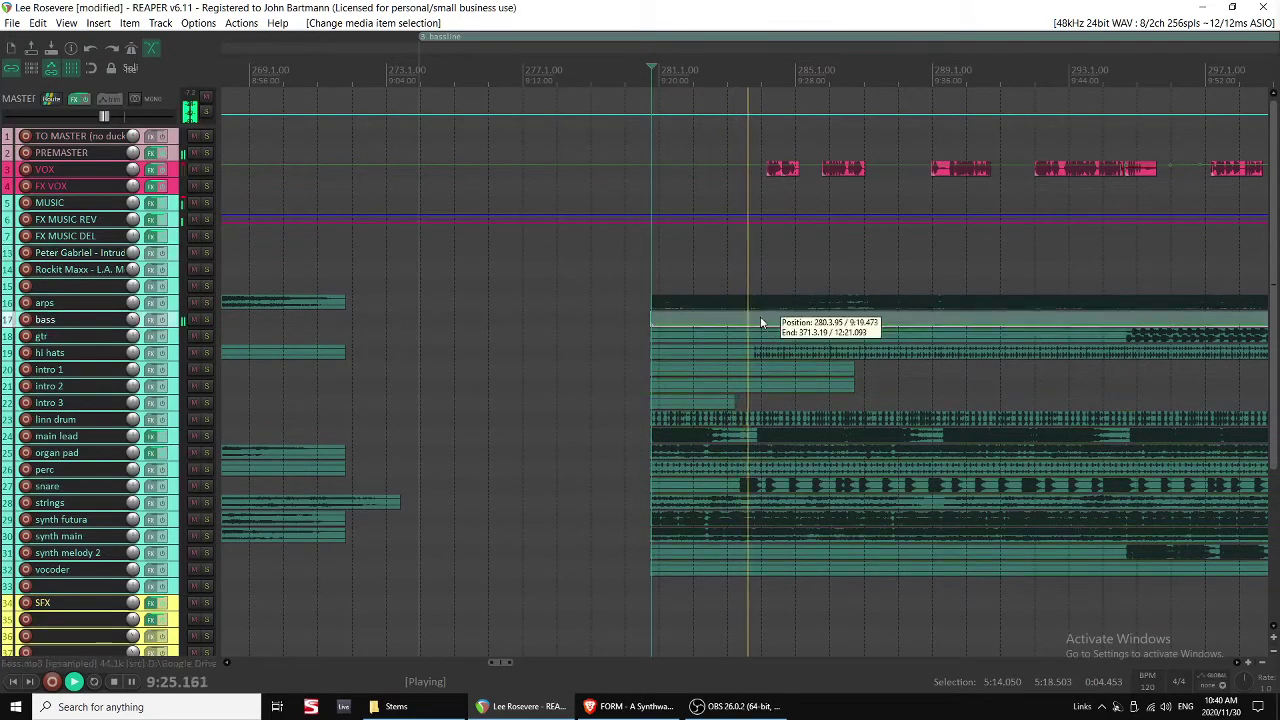
Trim the start of the grouped music stems to about 9:24.3 and play the new entry.
{"action": "key", "text": "grave"}
{"action": "left_click_drag", "start_coordinate": [648, 270], "coordinate": [722, 240]}
{"action": "key", "text": "space"}
{"action": "scroll", "coordinate": [772, 253], "scroll_direction": "up", "scroll_amount": 4}
{"action": "scroll", "coordinate": [773, 257], "scroll_direction": "up", "scroll_amount": 2}
{"action": "key", "text": "space"}
{"action": "key", "text": "space"}
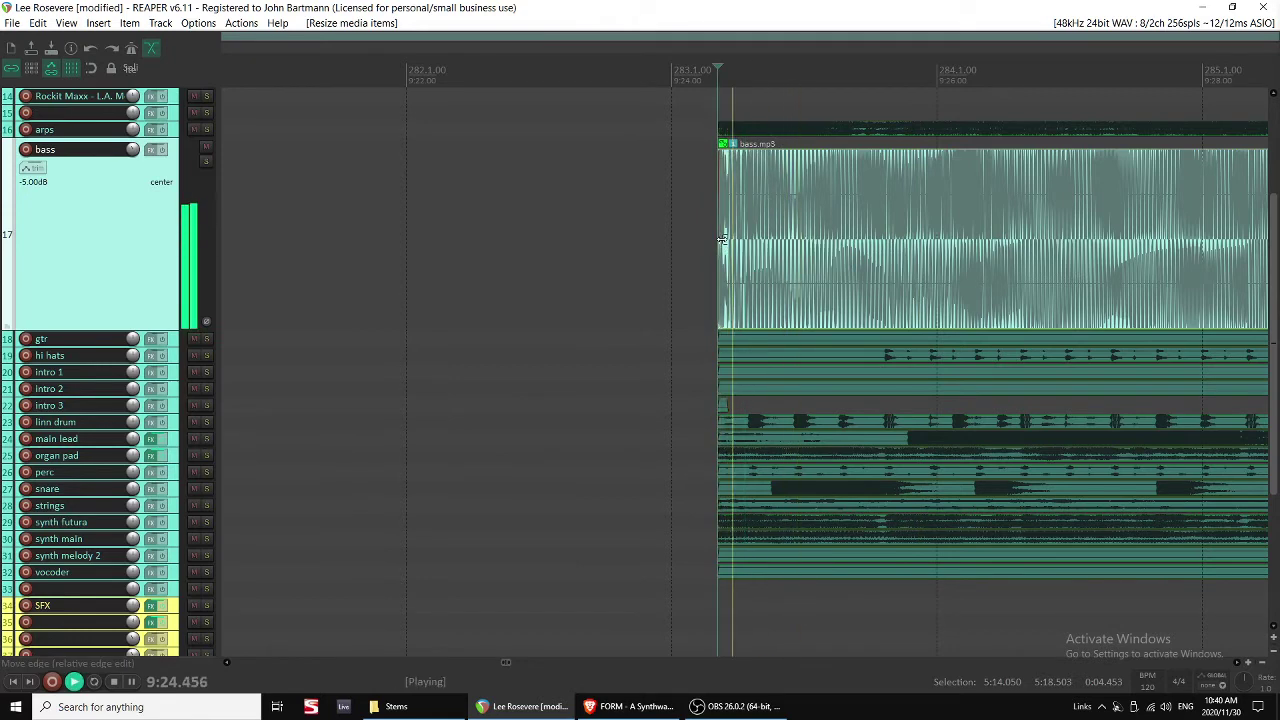
Add a very short fade-in to the grouped music stems at their start and let them play on.
{"action": "left_click_drag", "start_coordinate": [720, 154], "coordinate": [729, 155]}
{"action": "scroll", "coordinate": [768, 262], "scroll_direction": "down", "scroll_amount": 3}
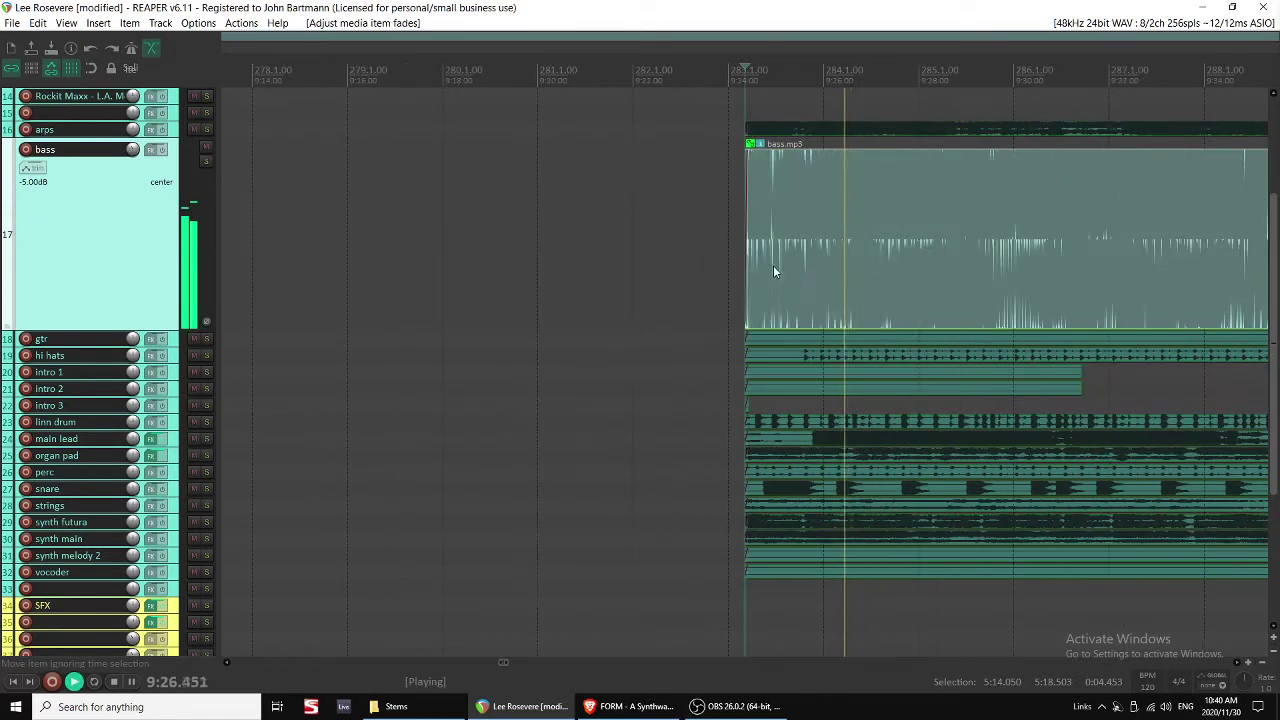
{"action": "scroll", "coordinate": [785, 285], "scroll_direction": "down", "scroll_amount": 3}
{"action": "scroll", "coordinate": [780, 325], "scroll_direction": "down", "scroll_amount": 2}
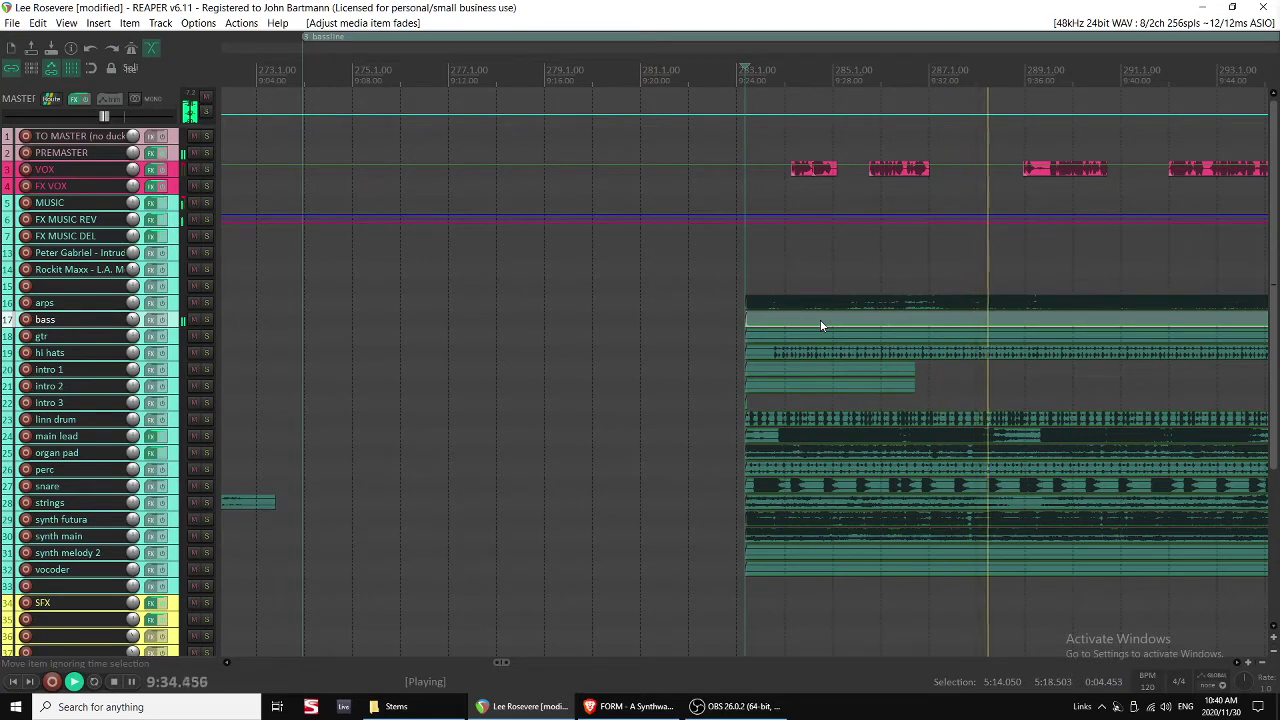
Slightly shorten the end of the VOX clip that finishes at about 9:32.
{"action": "scroll", "coordinate": [829, 317], "scroll_direction": "right", "scroll_amount": 1}
{"action": "left_click_drag", "start_coordinate": [800, 173], "coordinate": [797, 171]}
{"action": "scroll", "coordinate": [874, 222], "scroll_direction": "right", "scroll_amount": 2}
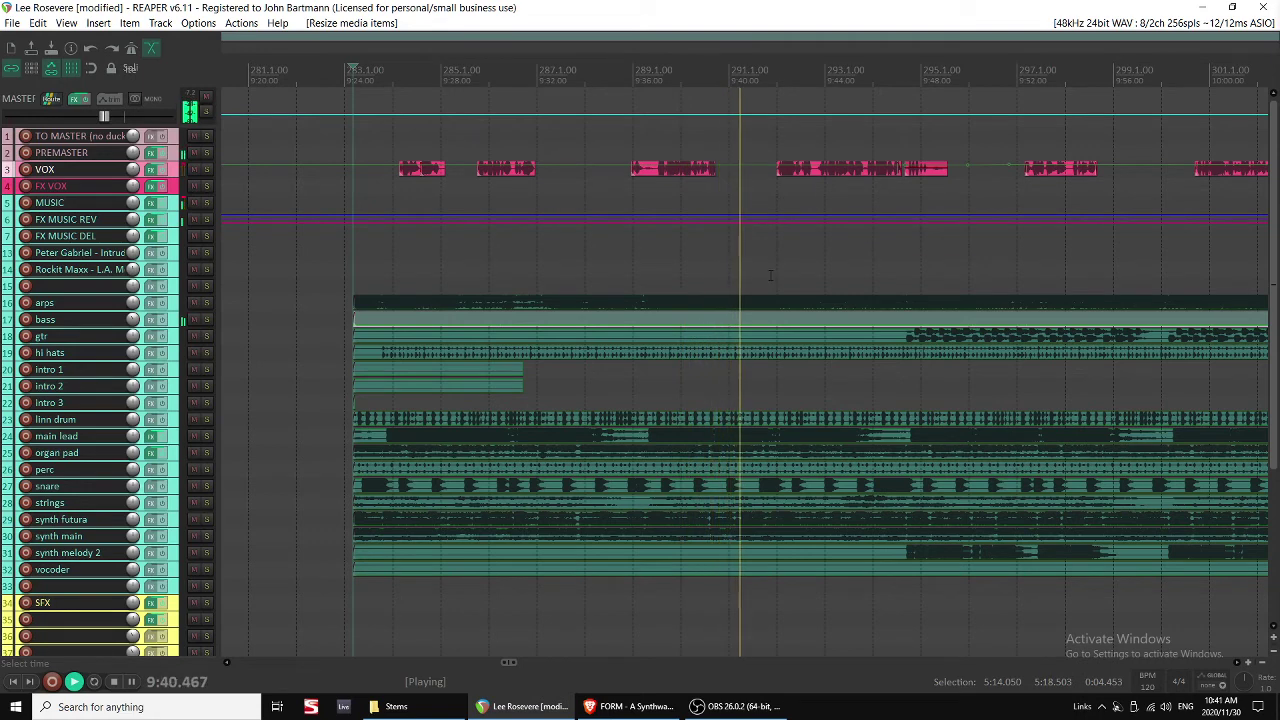
Unmute the organ pad stem under the VOX clip at 9:42 and play from there.
{"action": "left_click", "coordinate": [774, 486]}
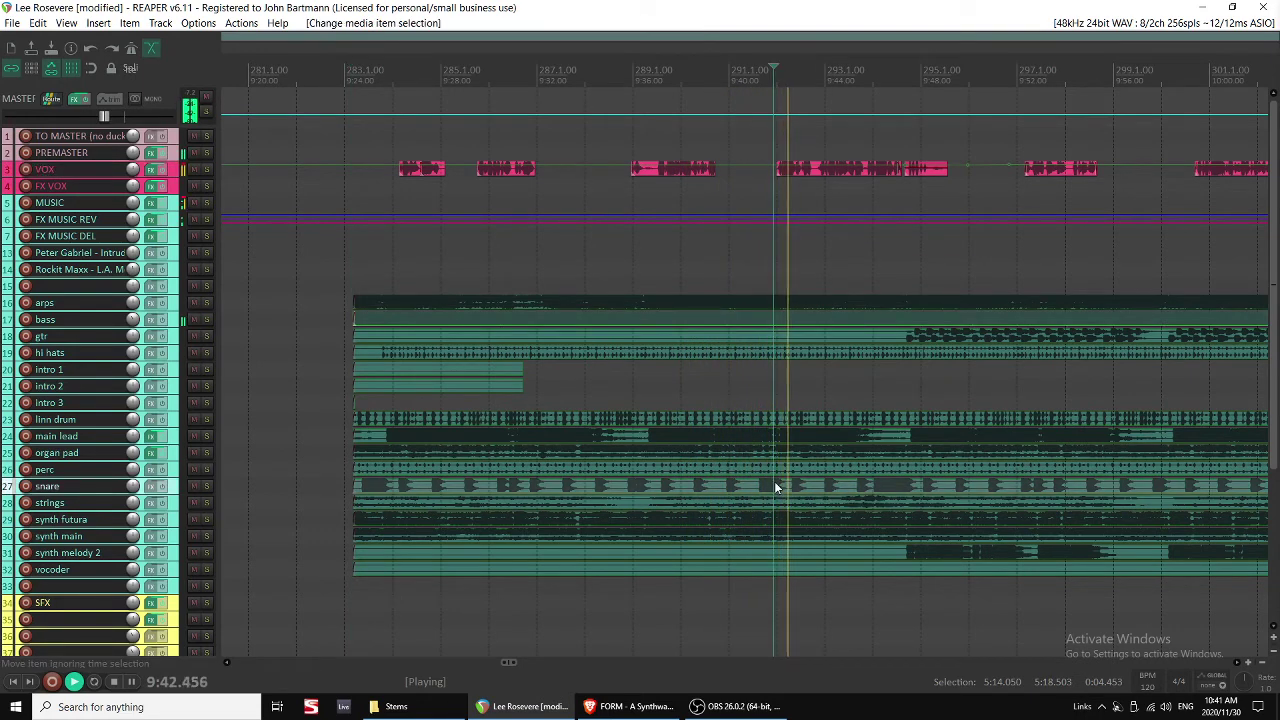
{"action": "left_click", "coordinate": [777, 503]}
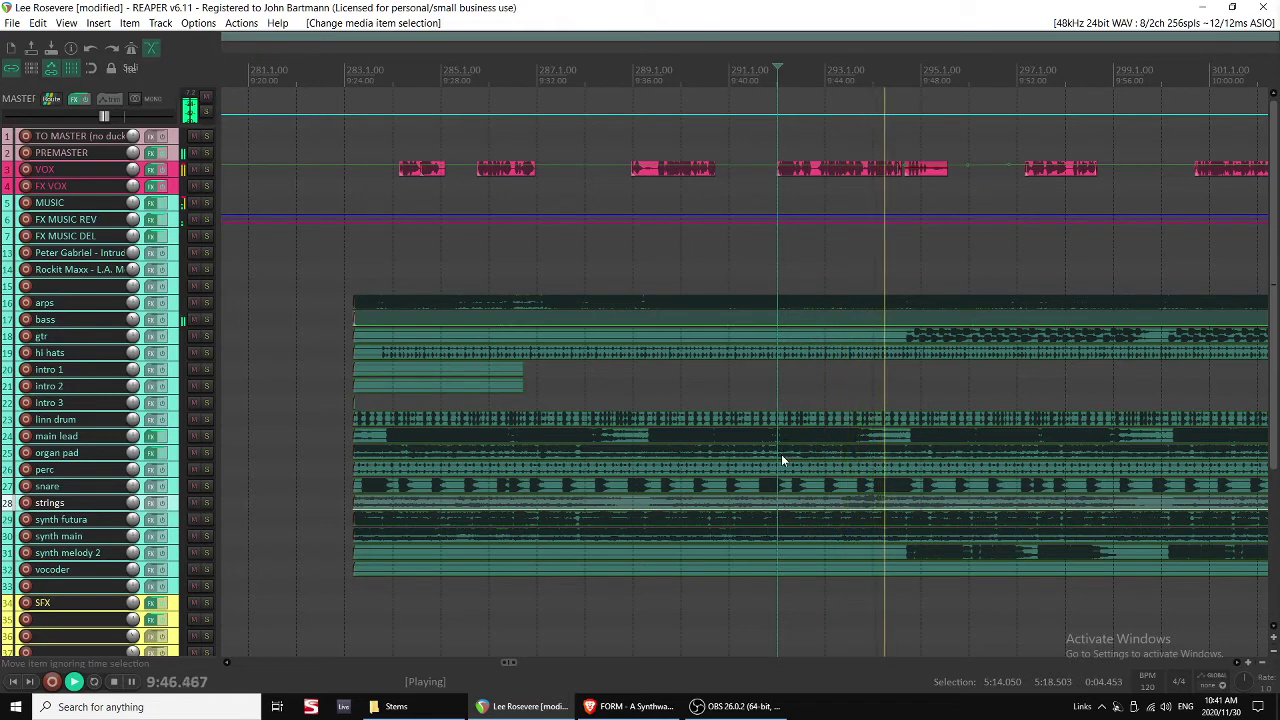
{"action": "left_click", "coordinate": [781, 453]}
{"action": "key", "text": "space"}
{"action": "key", "text": "space"}
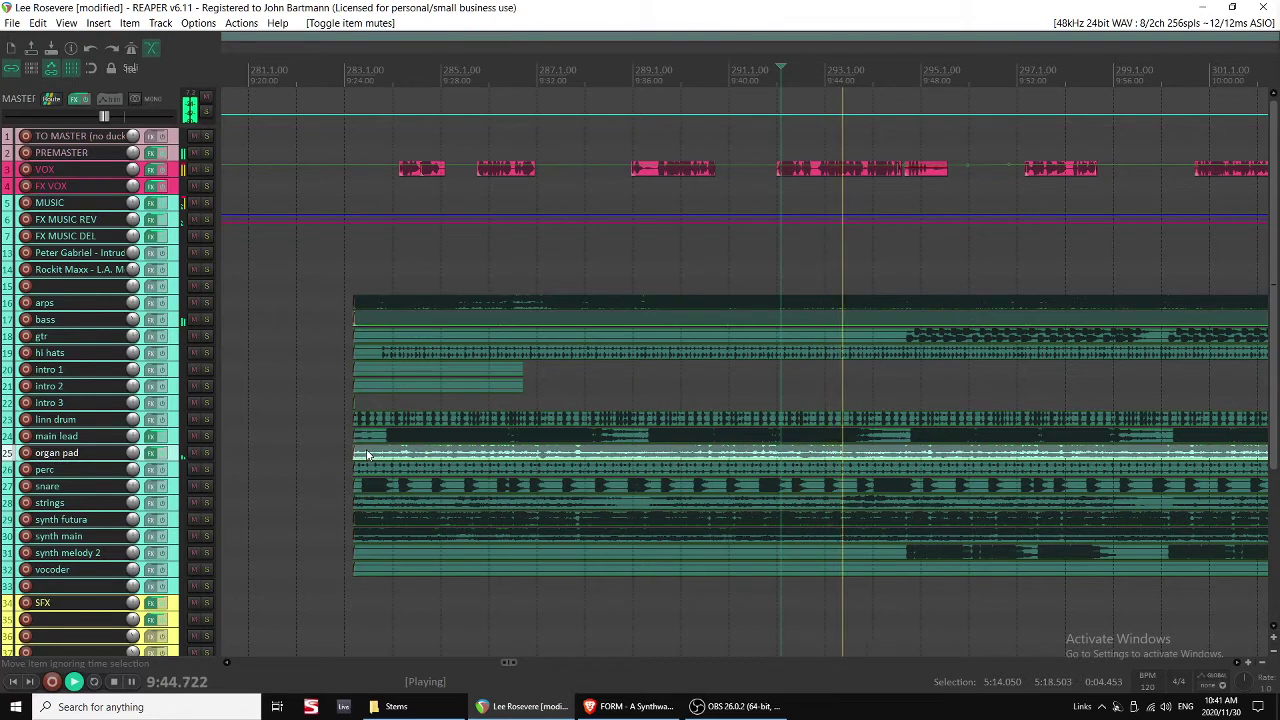
Trim the organ pad stem to start at about 9:39 and give it a fade-in of about 3 seconds.
{"action": "left_click_drag", "start_coordinate": [350, 451], "coordinate": [783, 450]}
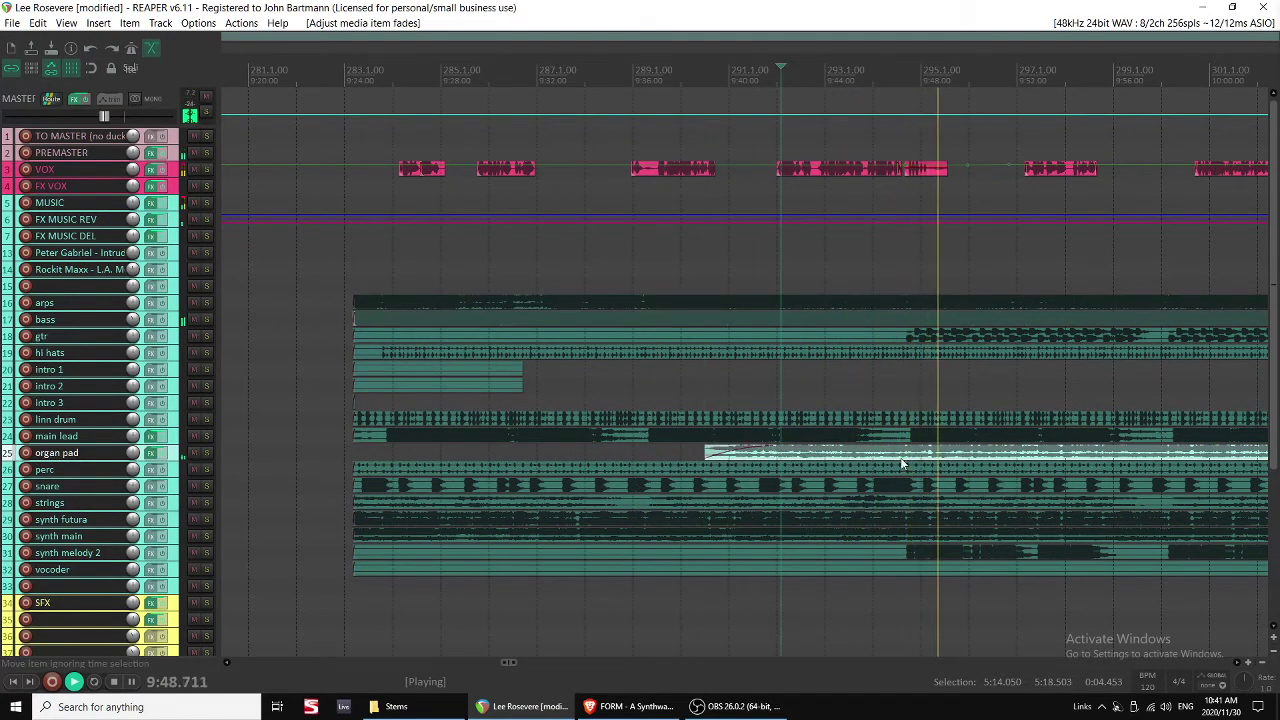
{"action": "left_click_drag", "start_coordinate": [903, 463], "coordinate": [772, 470]}
{"action": "scroll", "coordinate": [762, 460], "scroll_direction": "right", "scroll_amount": 4}
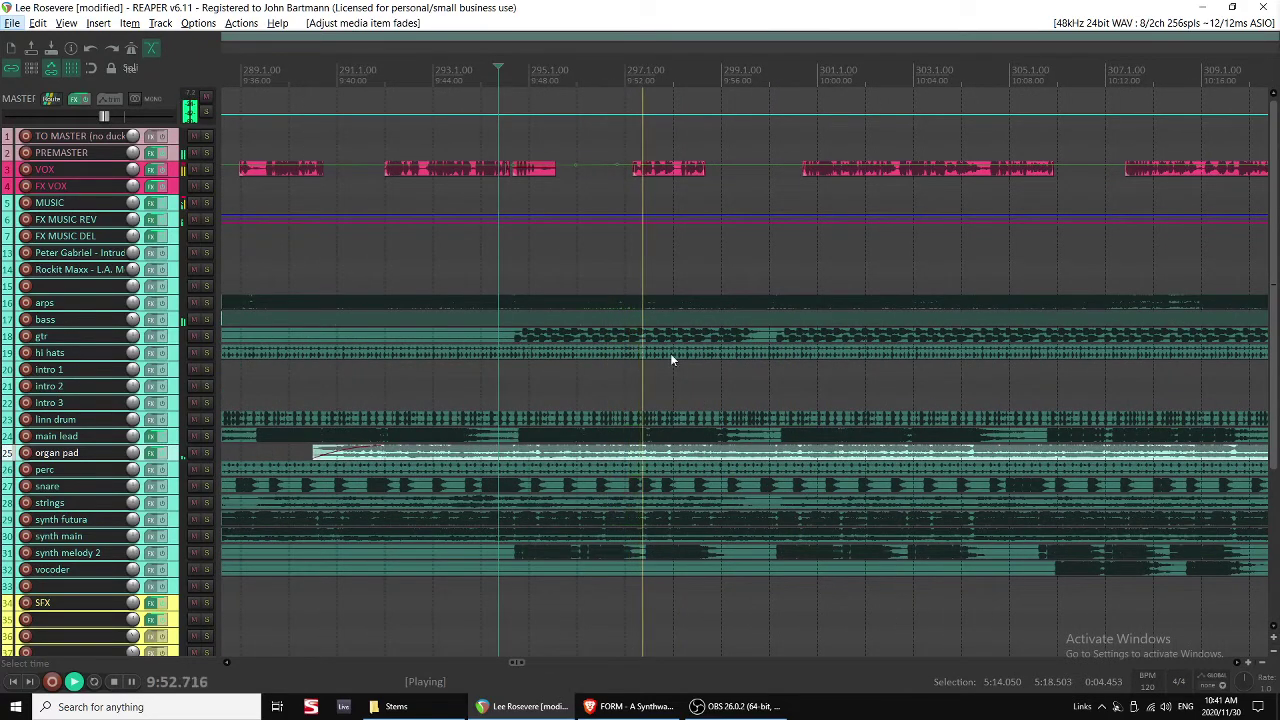
Split the hi hats stem at about 9:57.9 and unmute the part after the split.
{"action": "left_click", "coordinate": [680, 353]}
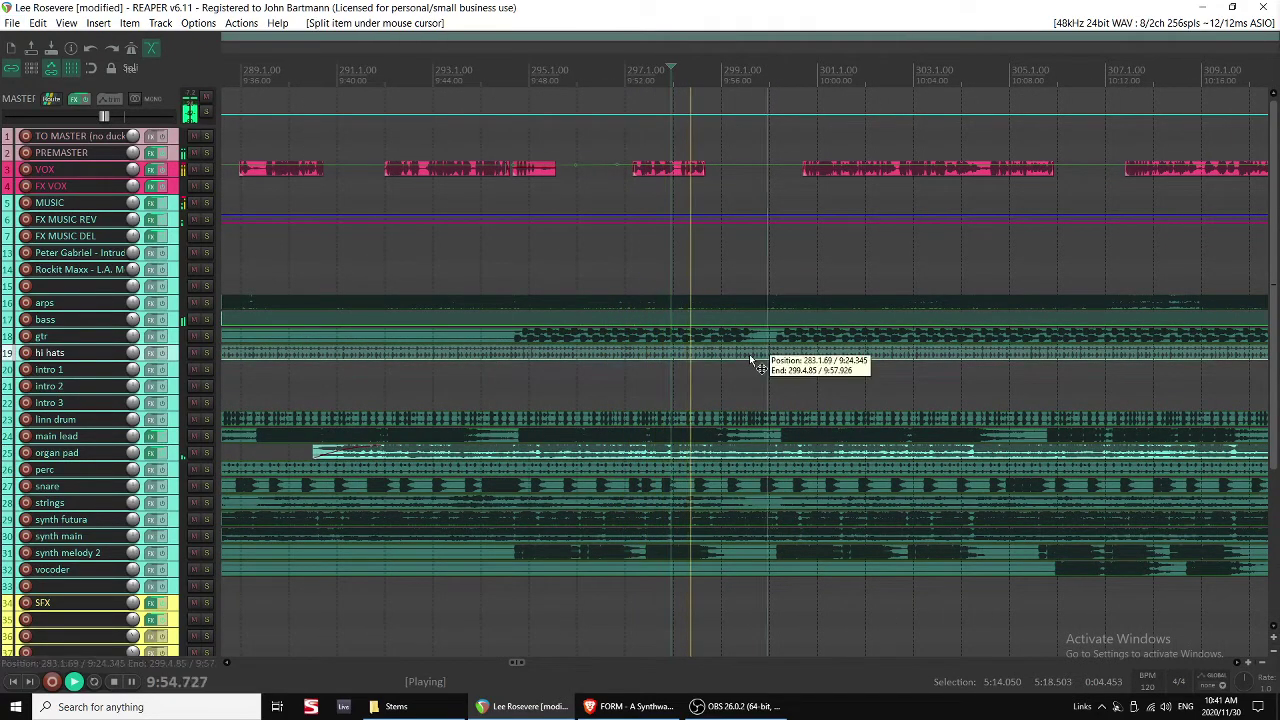
{"action": "left_click", "coordinate": [781, 353]}
{"action": "key", "text": "m"}
{"action": "scroll", "coordinate": [783, 356], "scroll_direction": "up", "scroll_amount": 4}
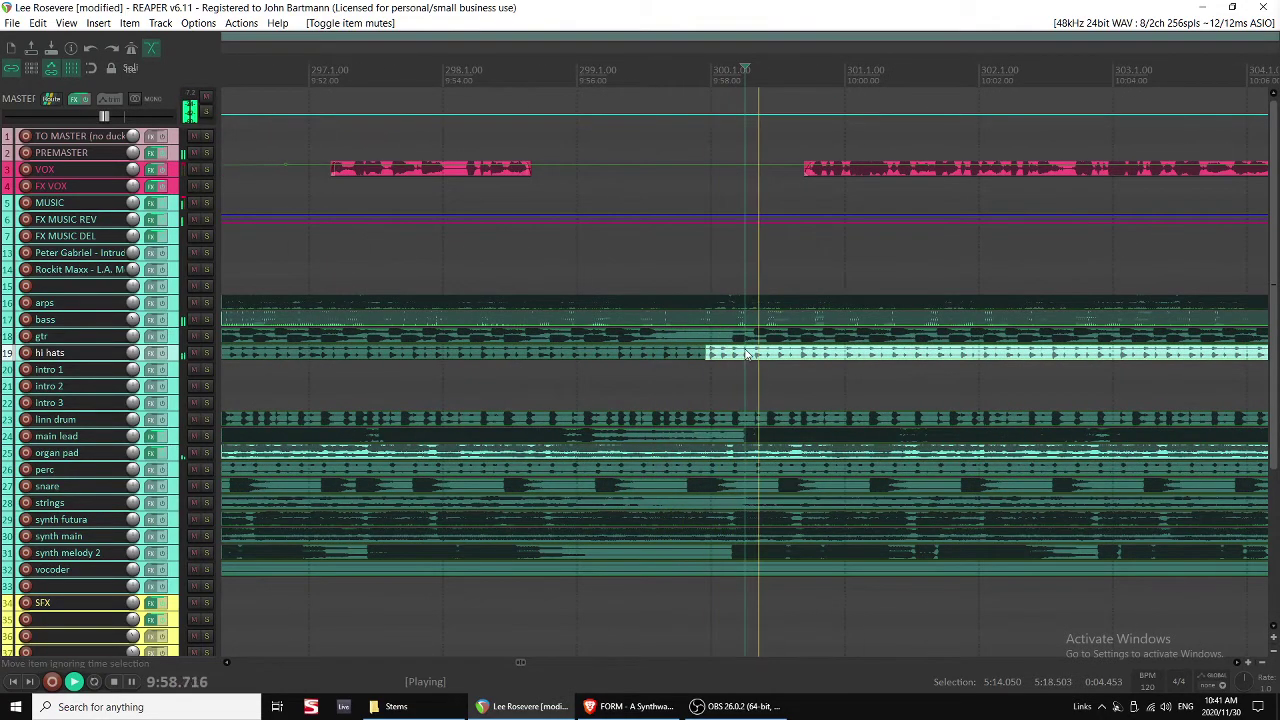
{"action": "scroll", "coordinate": [829, 357], "scroll_direction": "down", "scroll_amount": 4}
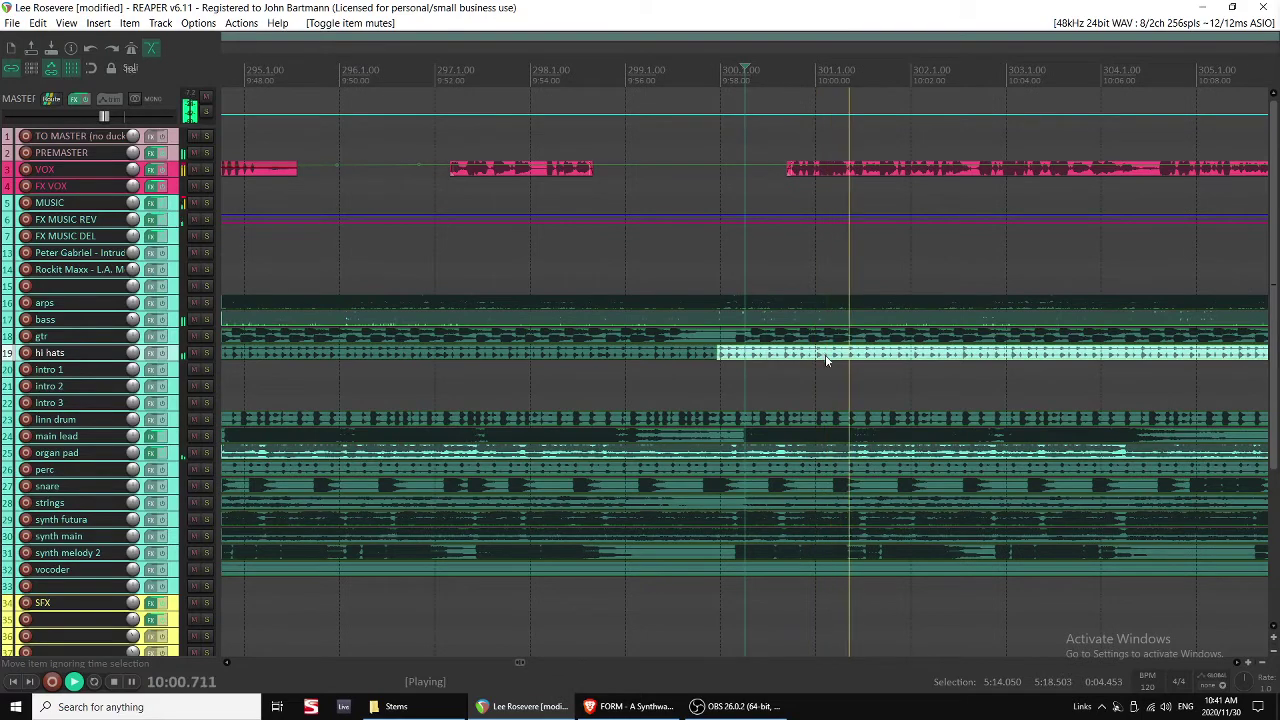
Play on through the section and move the VOX clip at about 10:12.8 to start at about 10:17.
{"action": "scroll", "coordinate": [839, 362], "scroll_direction": "right", "scroll_amount": 2}
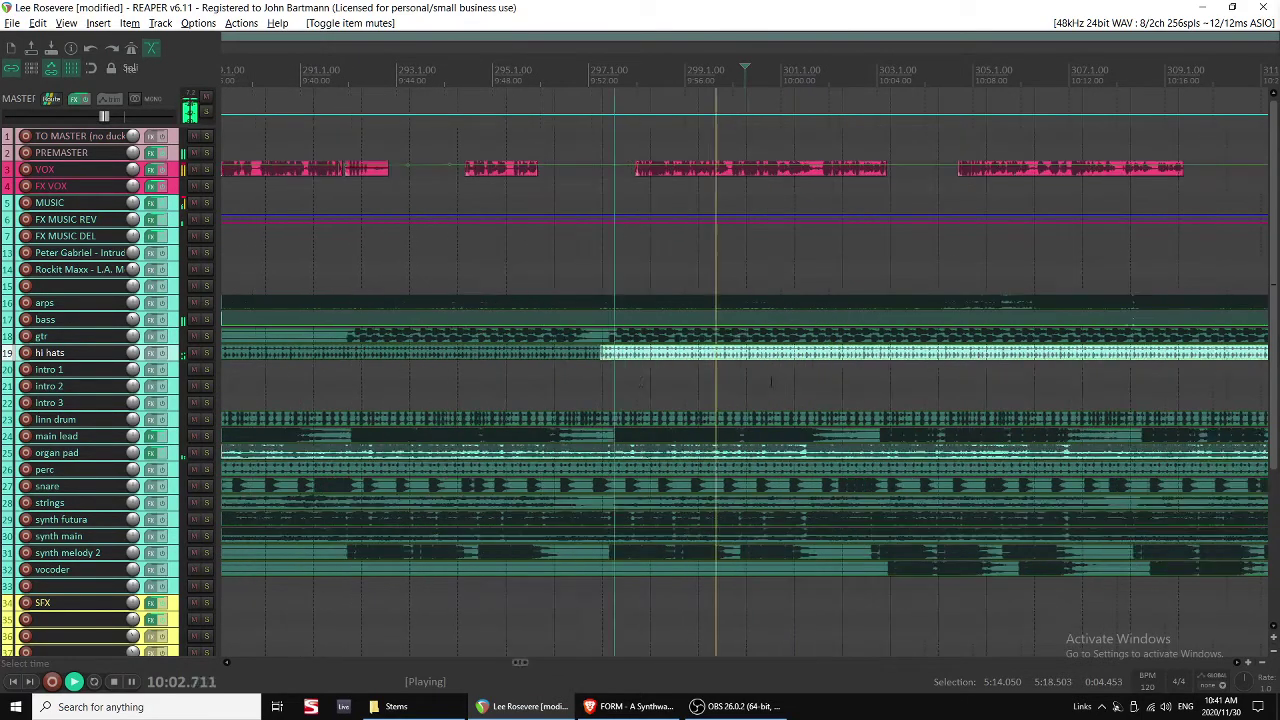
{"action": "scroll", "coordinate": [786, 360], "scroll_direction": "down", "scroll_amount": 1}
{"action": "scroll", "coordinate": [770, 358], "scroll_direction": "right", "scroll_amount": 1}
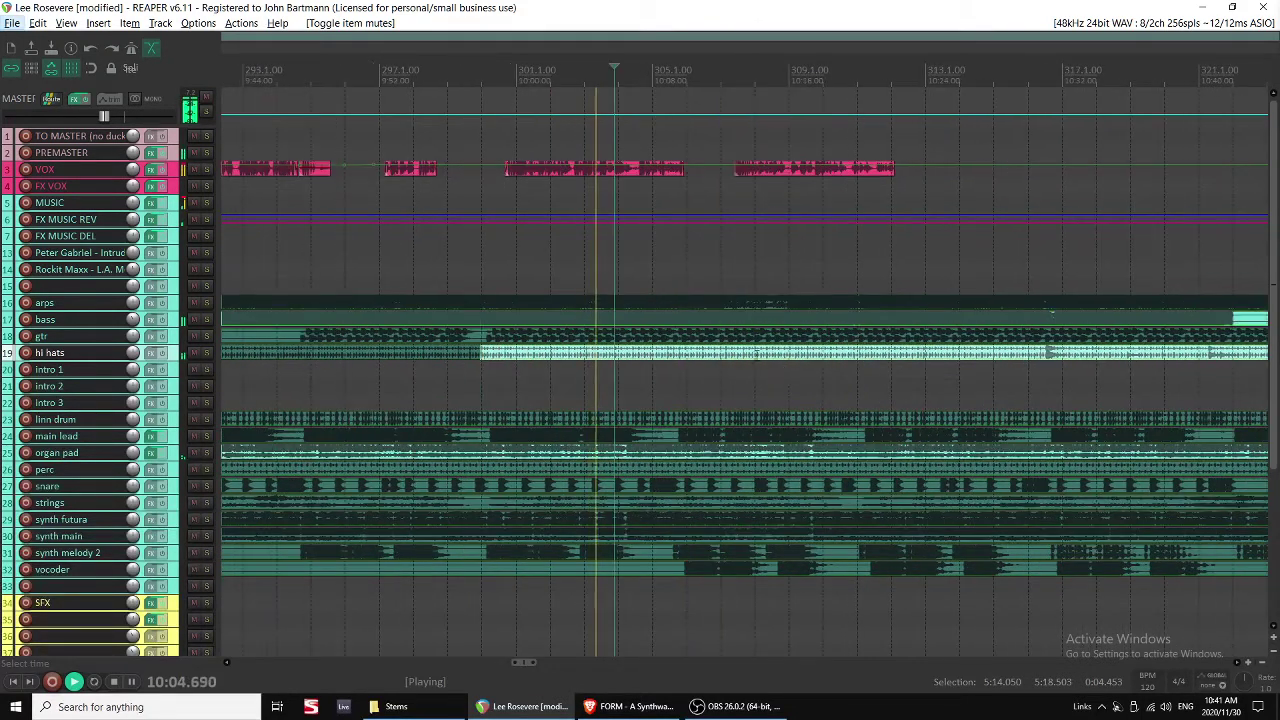
{"action": "scroll", "coordinate": [754, 357], "scroll_direction": "down", "scroll_amount": 1}
{"action": "scroll", "coordinate": [753, 356], "scroll_direction": "down", "scroll_amount": 3}
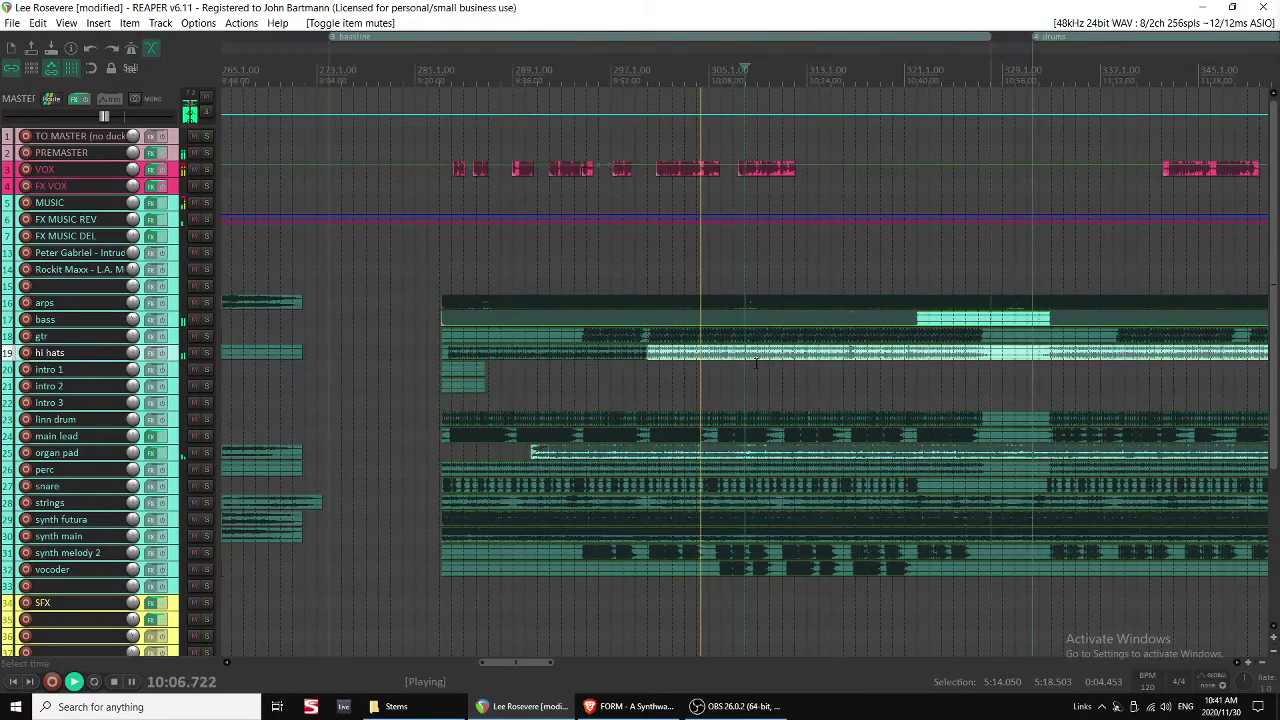
{"action": "scroll", "coordinate": [810, 360], "scroll_direction": "down", "scroll_amount": 2}
{"action": "scroll", "coordinate": [813, 365], "scroll_direction": "up", "scroll_amount": 3}
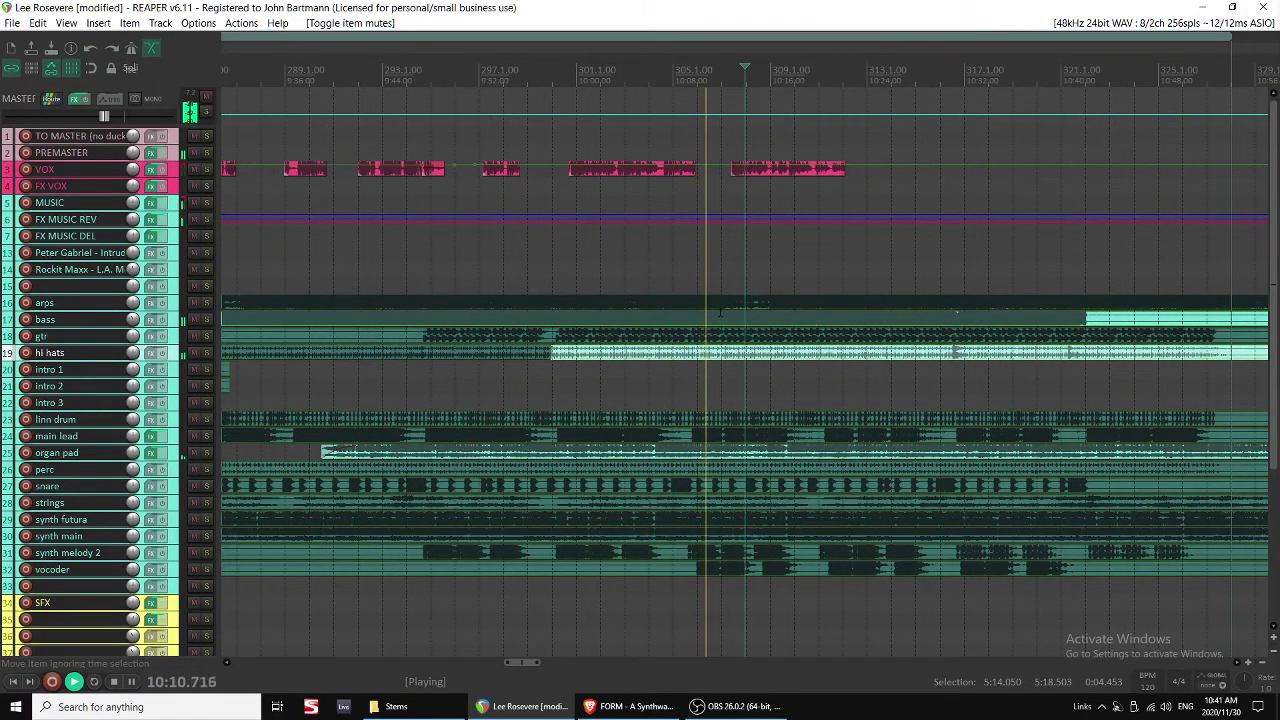
{"action": "left_click_drag", "start_coordinate": [741, 170], "coordinate": [793, 170]}
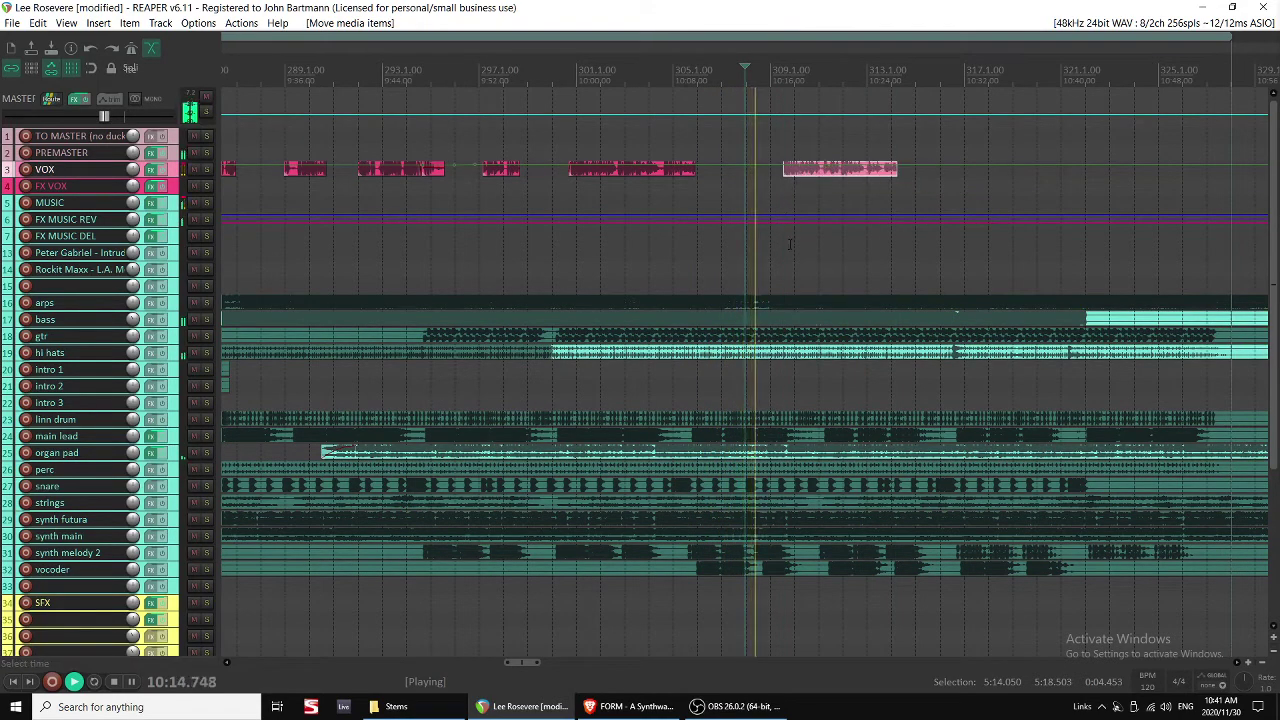
{"action": "key", "text": "space"}
Stop playback near the end of the VOX clip at about 10:09 and unmute the vocoder stem.
{"action": "left_click", "coordinate": [690, 400]}
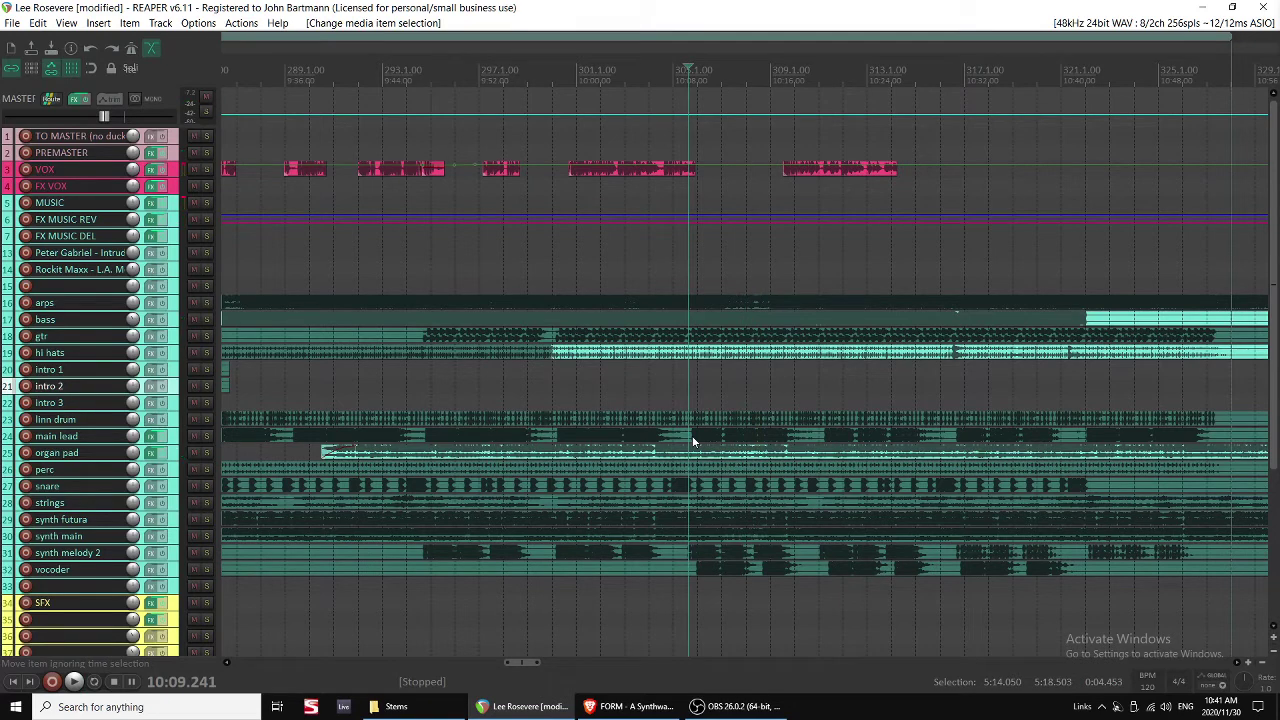
{"action": "key", "text": "s"}
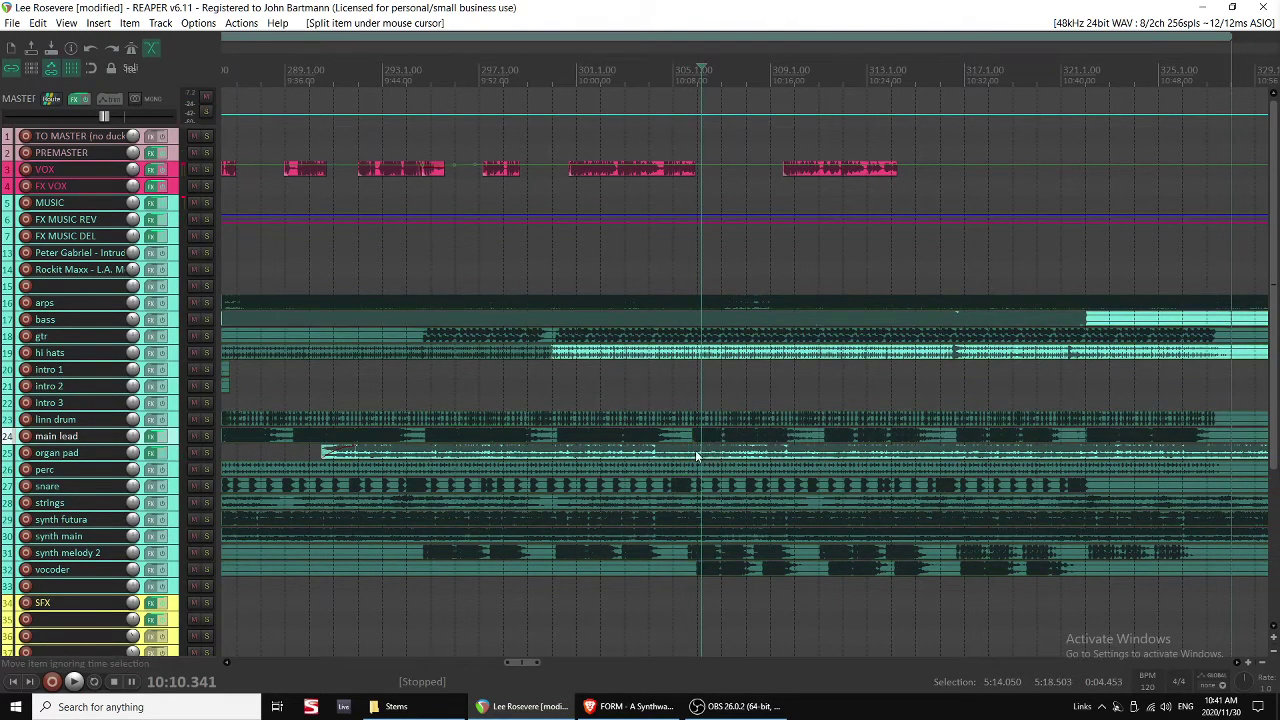
{"action": "left_click", "coordinate": [683, 537]}
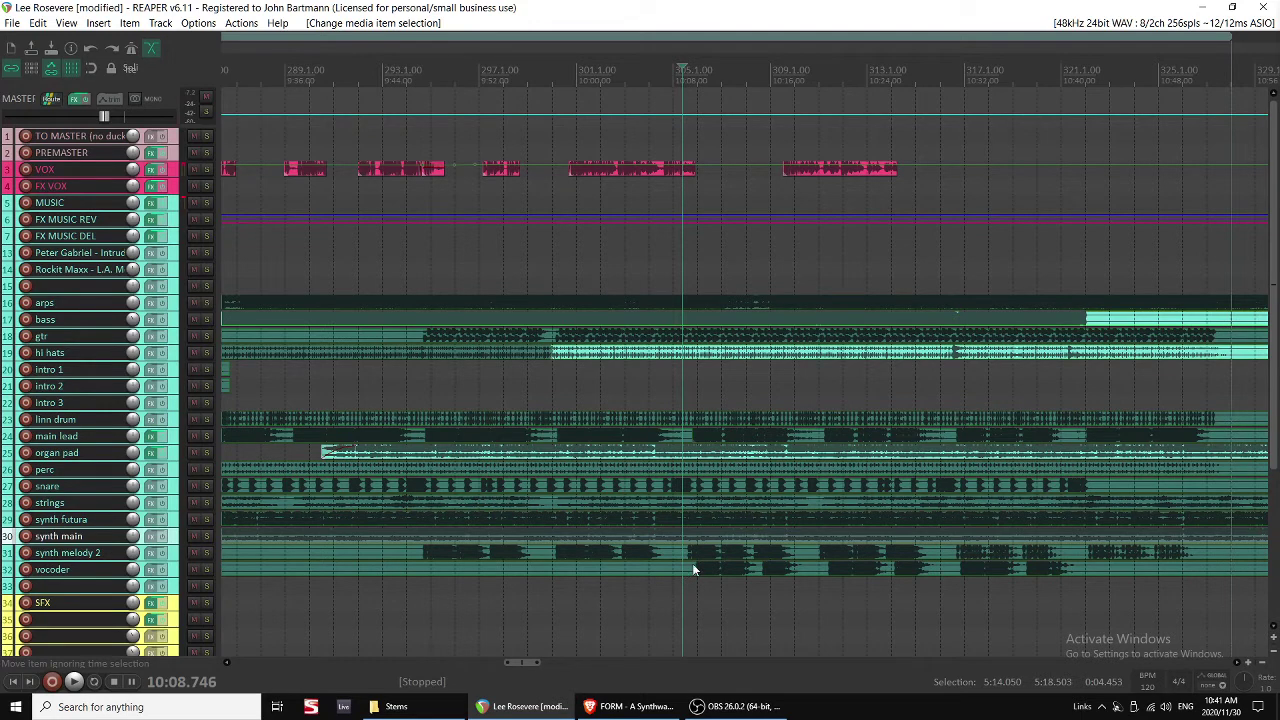
{"action": "left_click", "coordinate": [707, 569]}
{"action": "key", "text": "m"}
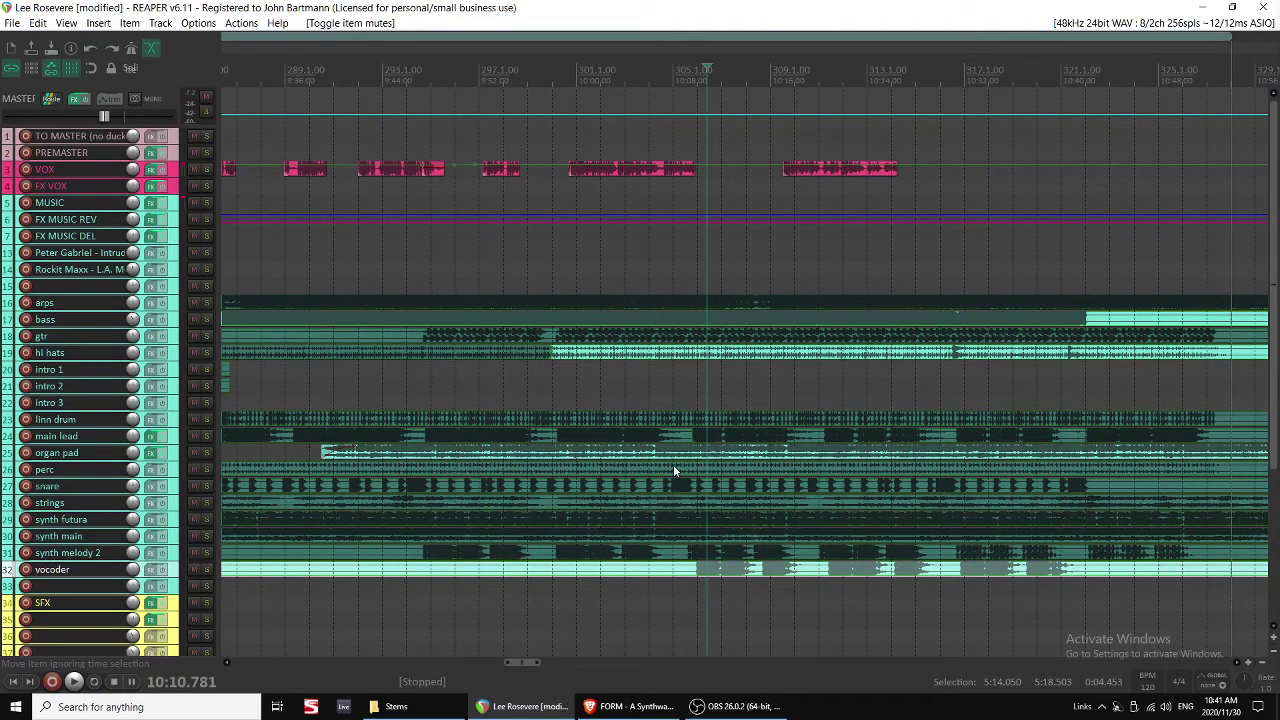
Split the arps stem at about 10:09.6, where the VOX clip ends, and unmute the part after the split.
{"action": "left_click", "coordinate": [677, 339]}
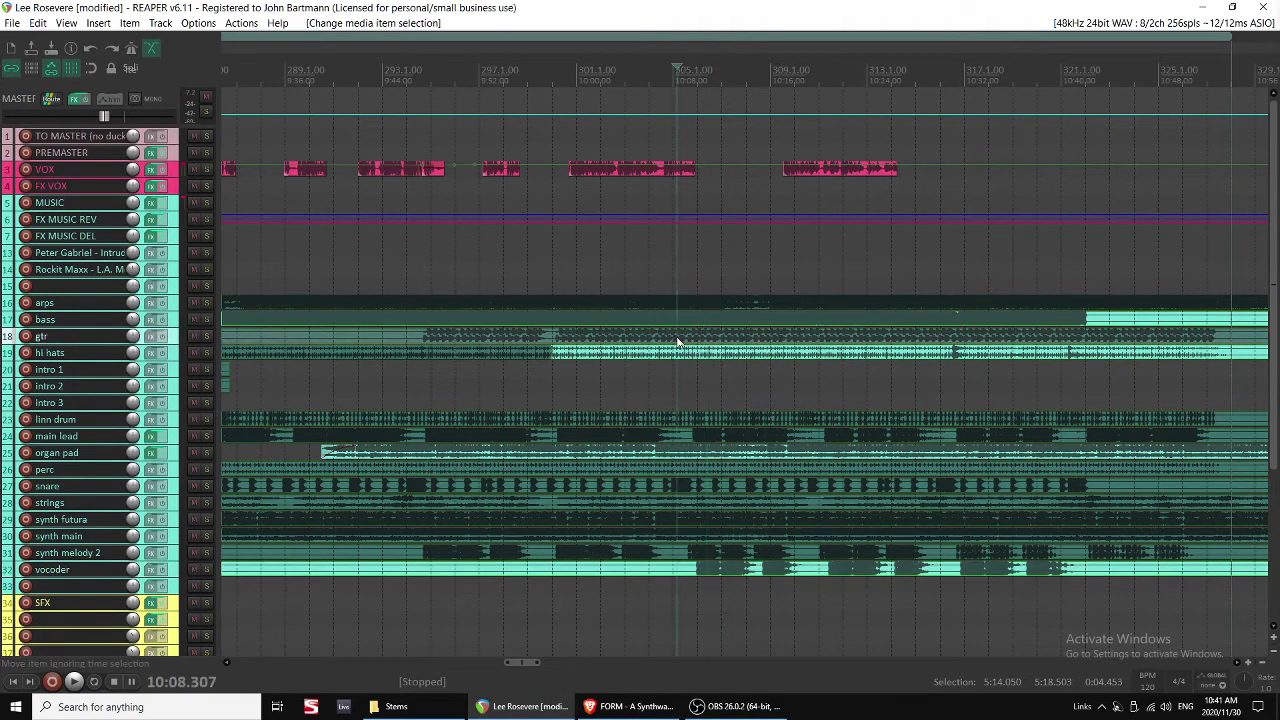
{"action": "left_click", "coordinate": [679, 321]}
{"action": "left_click", "coordinate": [684, 303]}
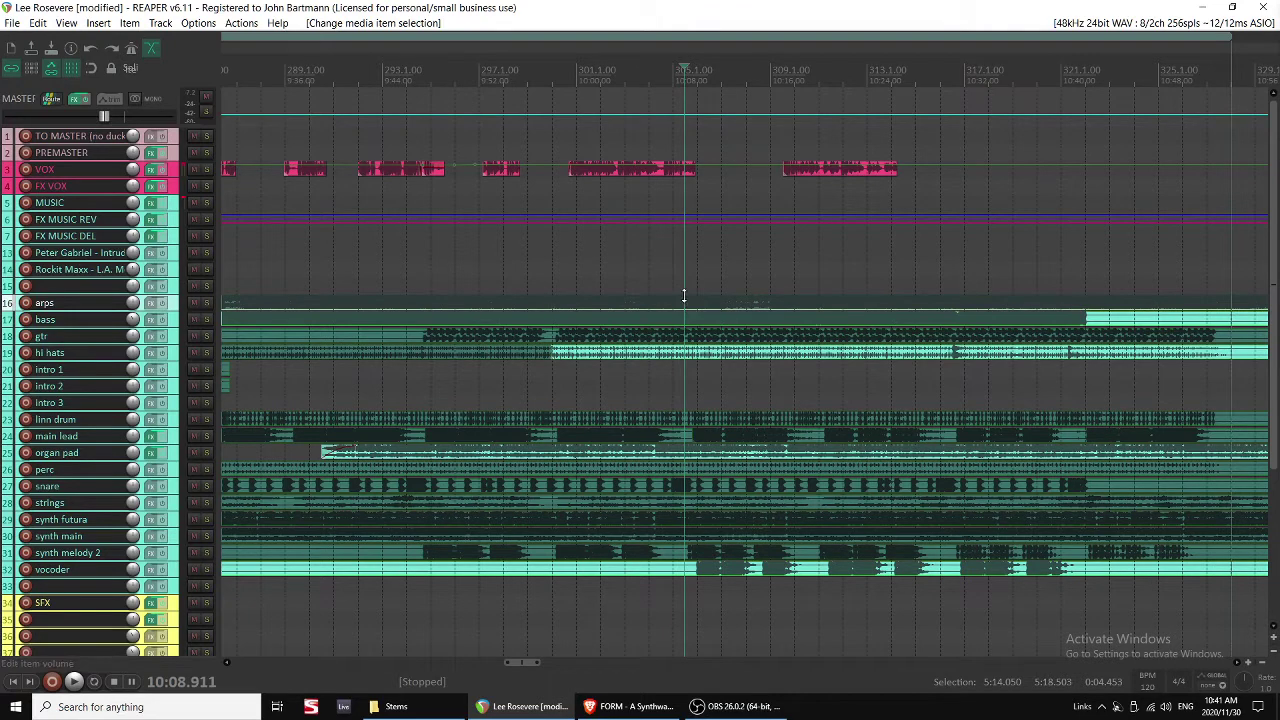
{"action": "key", "text": "space"}
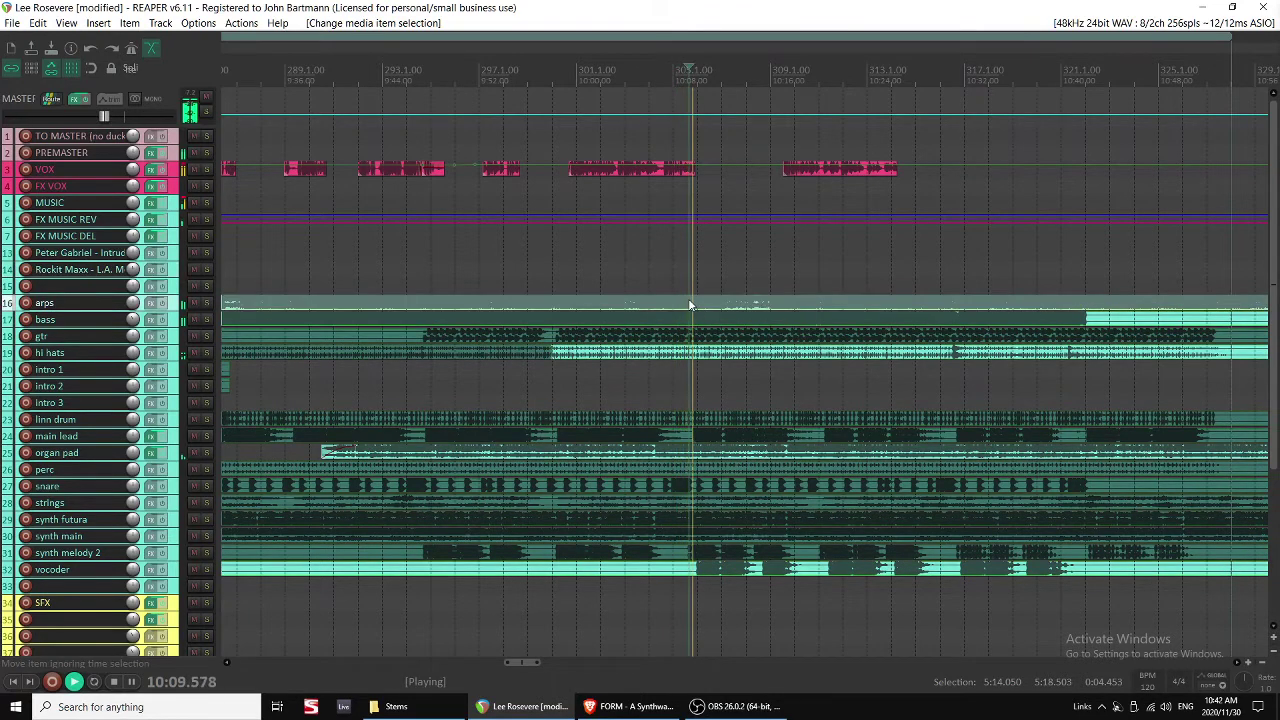
{"action": "key", "text": "s"}
{"action": "left_click", "coordinate": [681, 305]}
{"action": "key", "text": "m"}
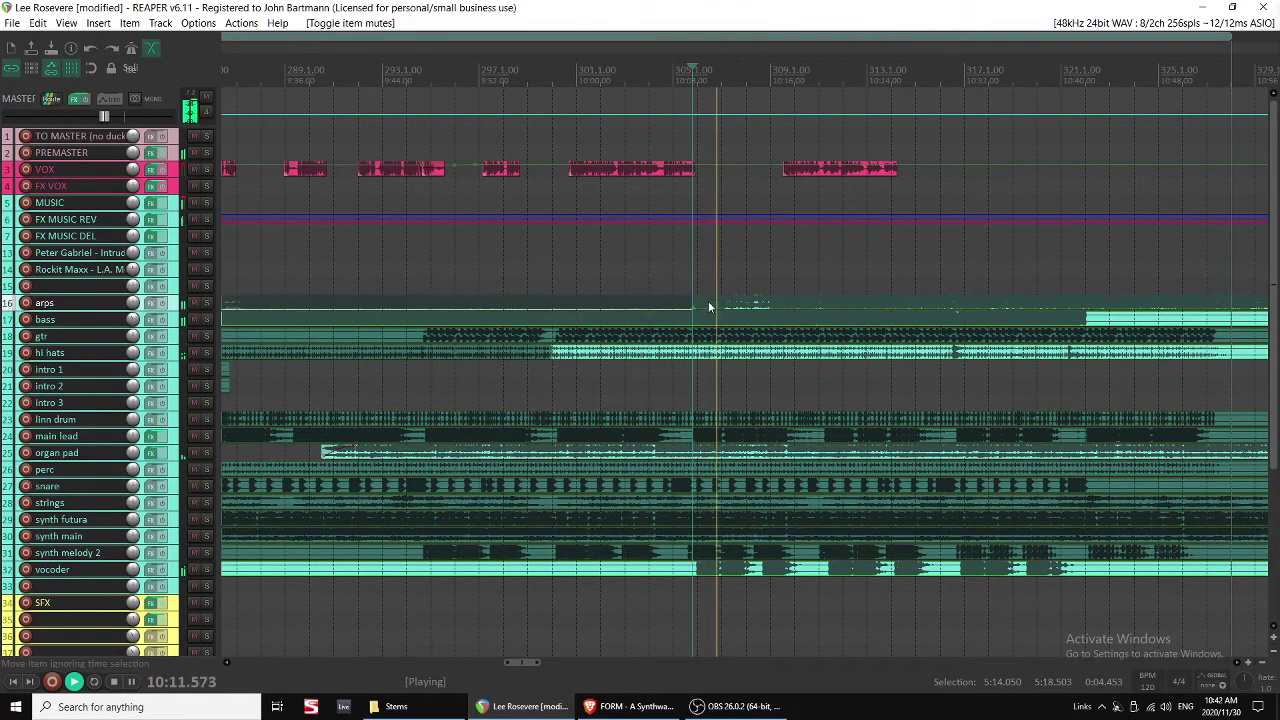
Lower the volume of the unmuted arps part to about -8 dB.
{"action": "left_click", "coordinate": [754, 303]}
{"action": "key", "text": "shift+grave"}
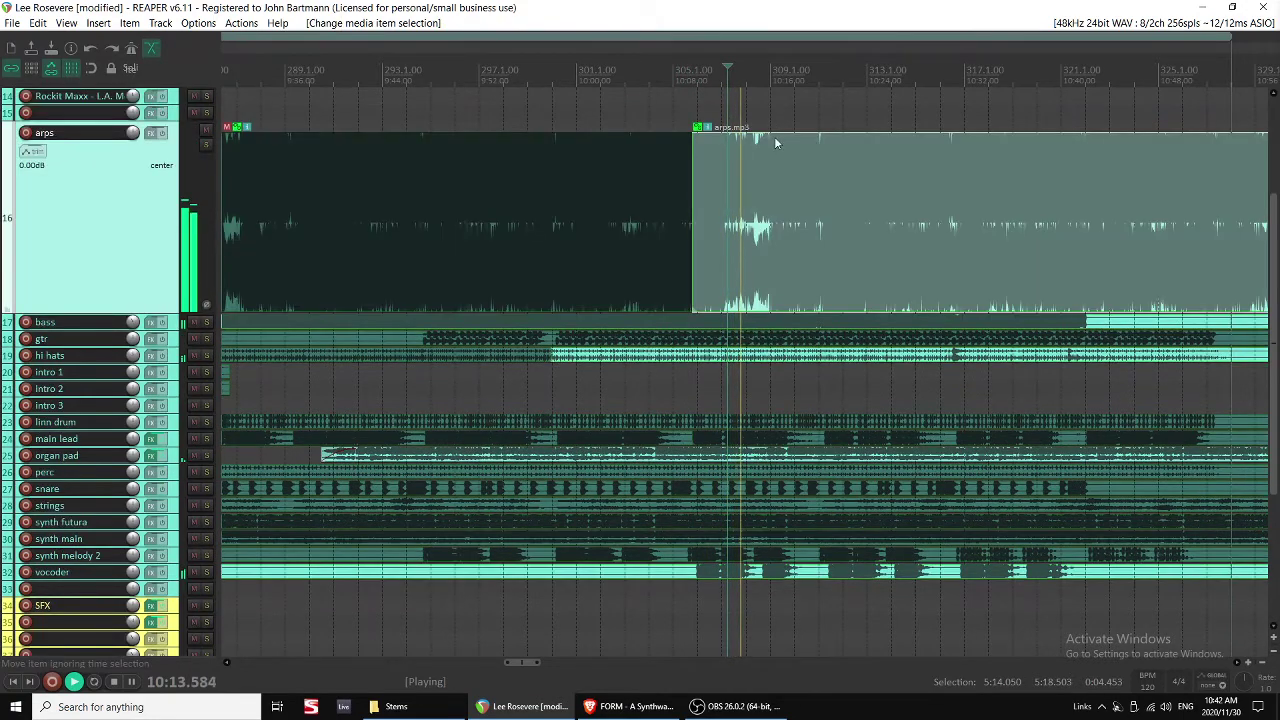
{"action": "left_click_drag", "start_coordinate": [770, 130], "coordinate": [740, 268]}
{"action": "scroll", "coordinate": [740, 268], "scroll_direction": "down", "scroll_amount": 5}
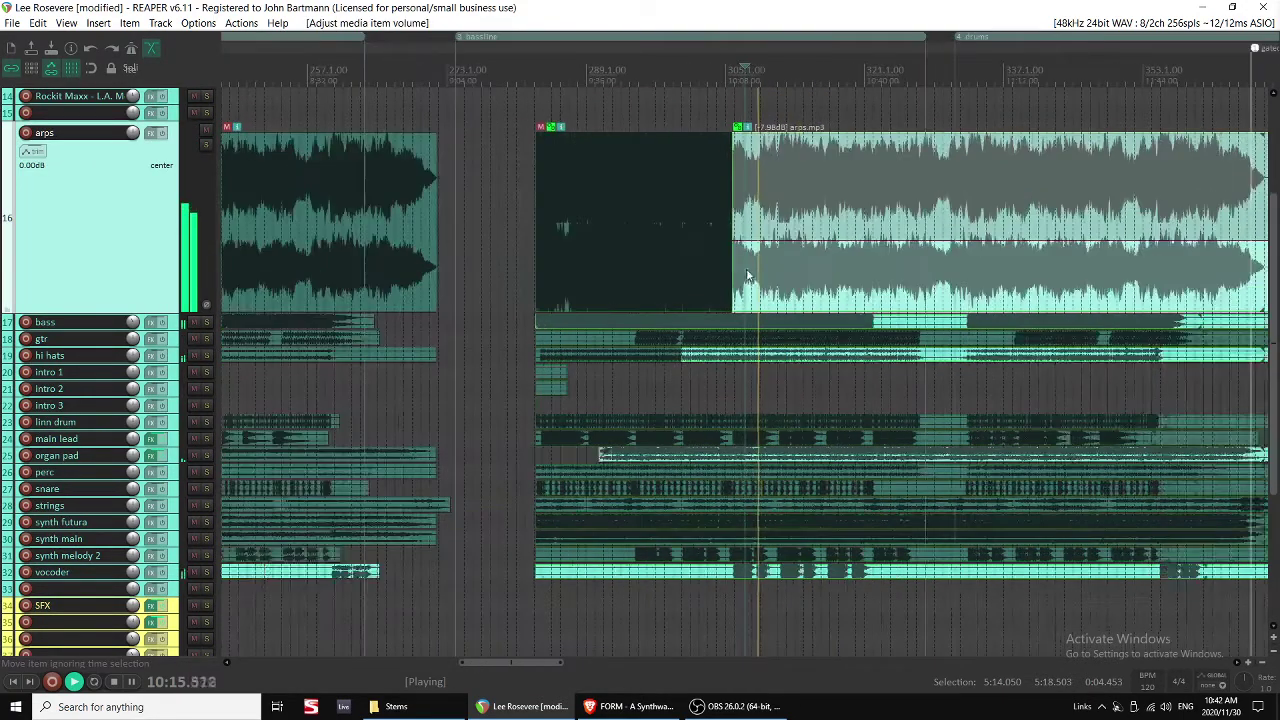
{"action": "key", "text": "grave"}
{"action": "scroll", "coordinate": [718, 252], "scroll_direction": "up", "scroll_amount": 5}
Give the unmuted arps part a fade-in of about 6.4 seconds and listen to its entry.
{"action": "key", "text": "space"}
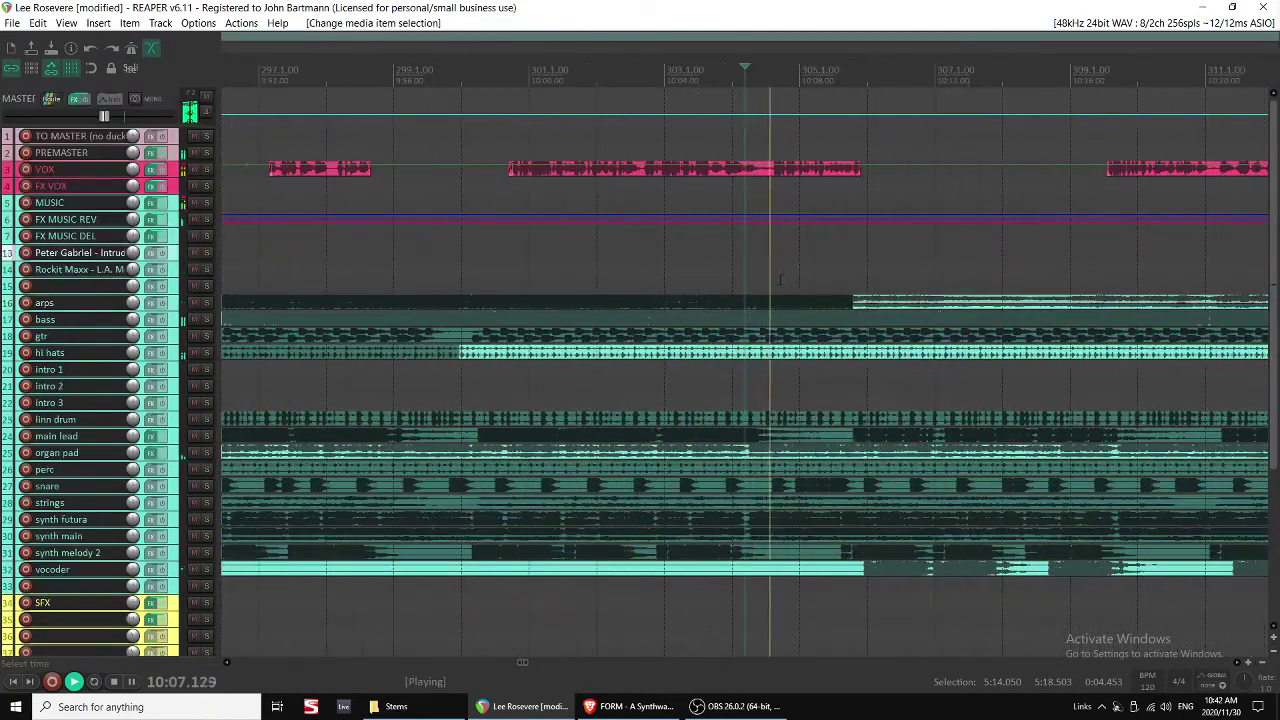
{"action": "left_click_drag", "start_coordinate": [852, 297], "coordinate": [1070, 299]}
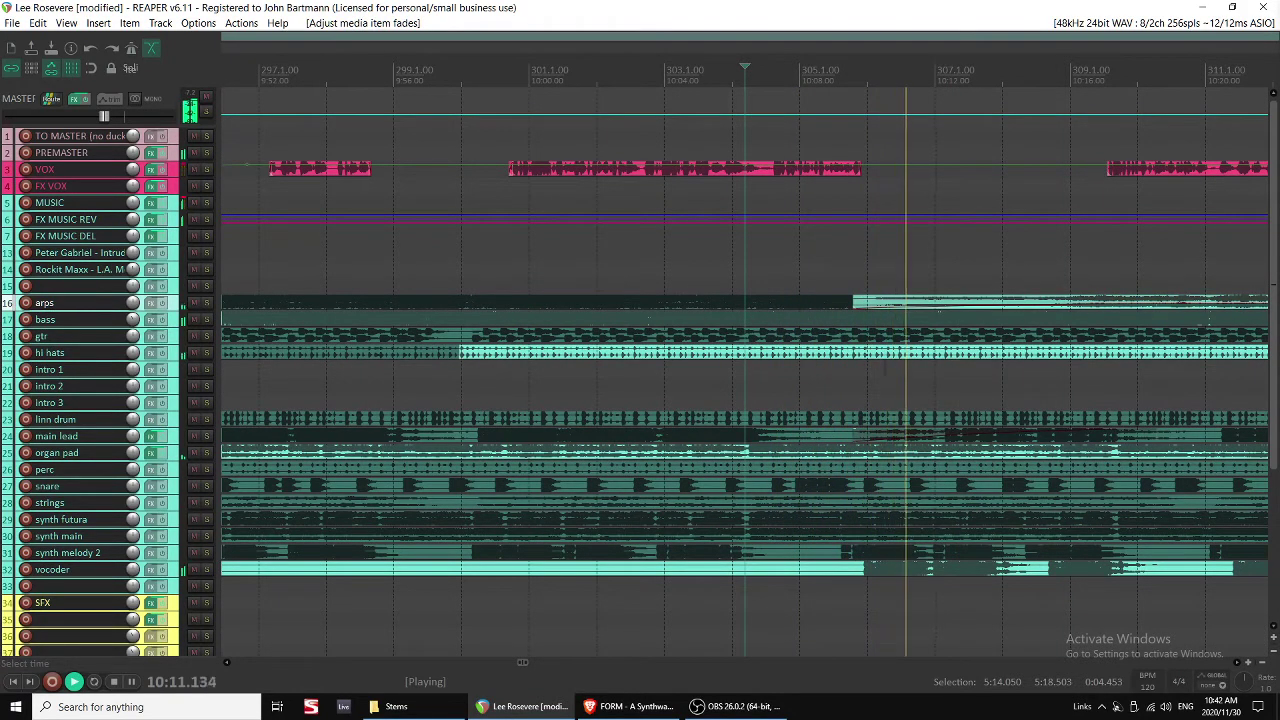
{"action": "scroll", "coordinate": [886, 374], "scroll_direction": "down", "scroll_amount": 2}
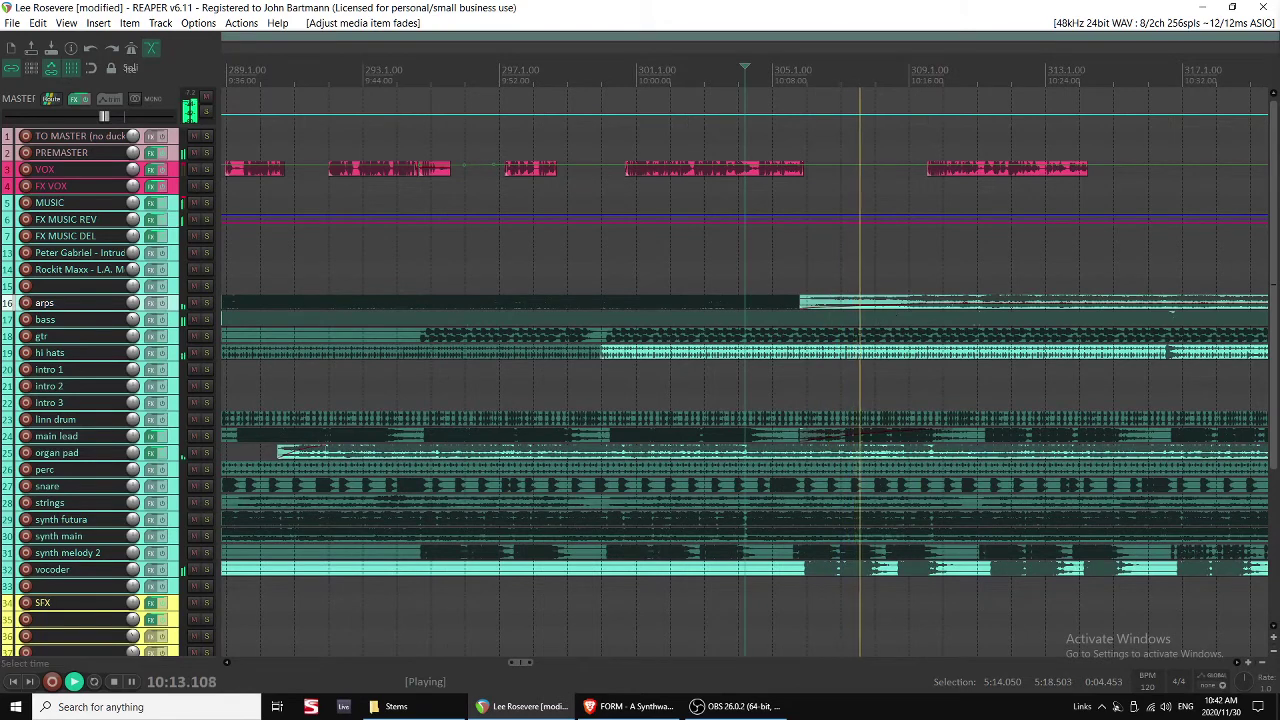
Lower the volume of the vocoder stem and replay from about 10:09.
{"action": "left_click", "coordinate": [858, 457]}
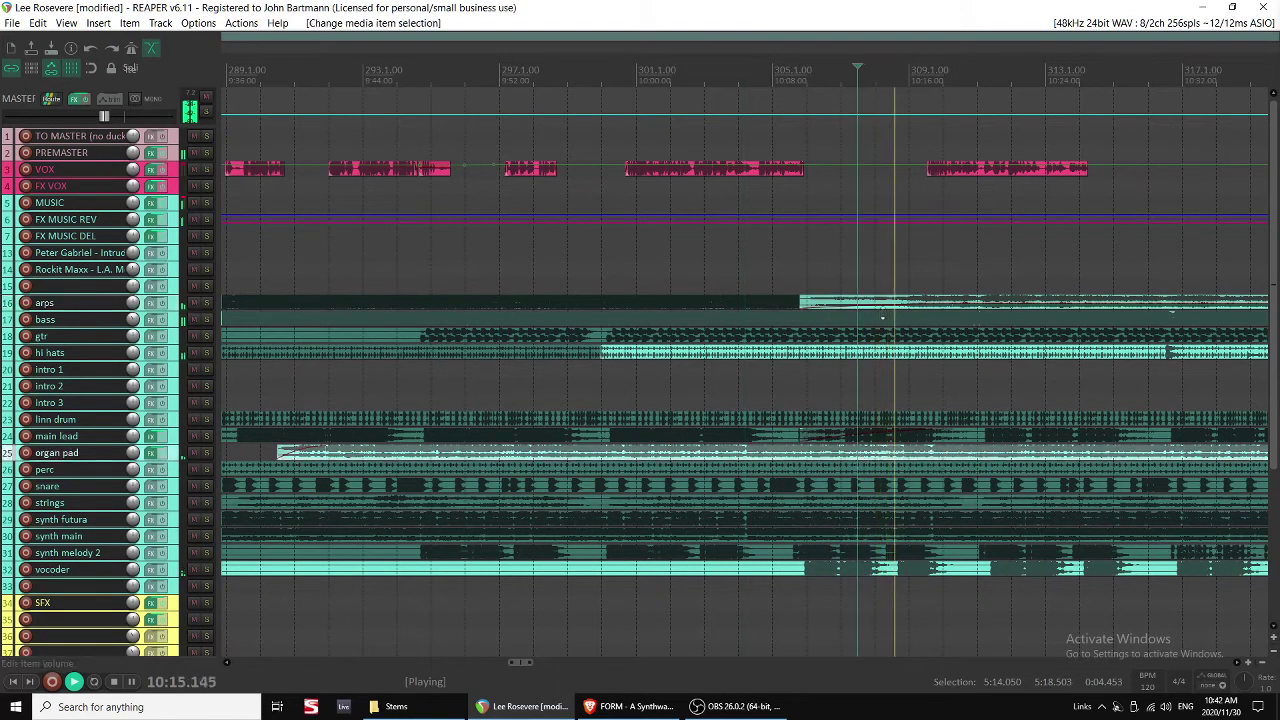
{"action": "left_click", "coordinate": [894, 570]}
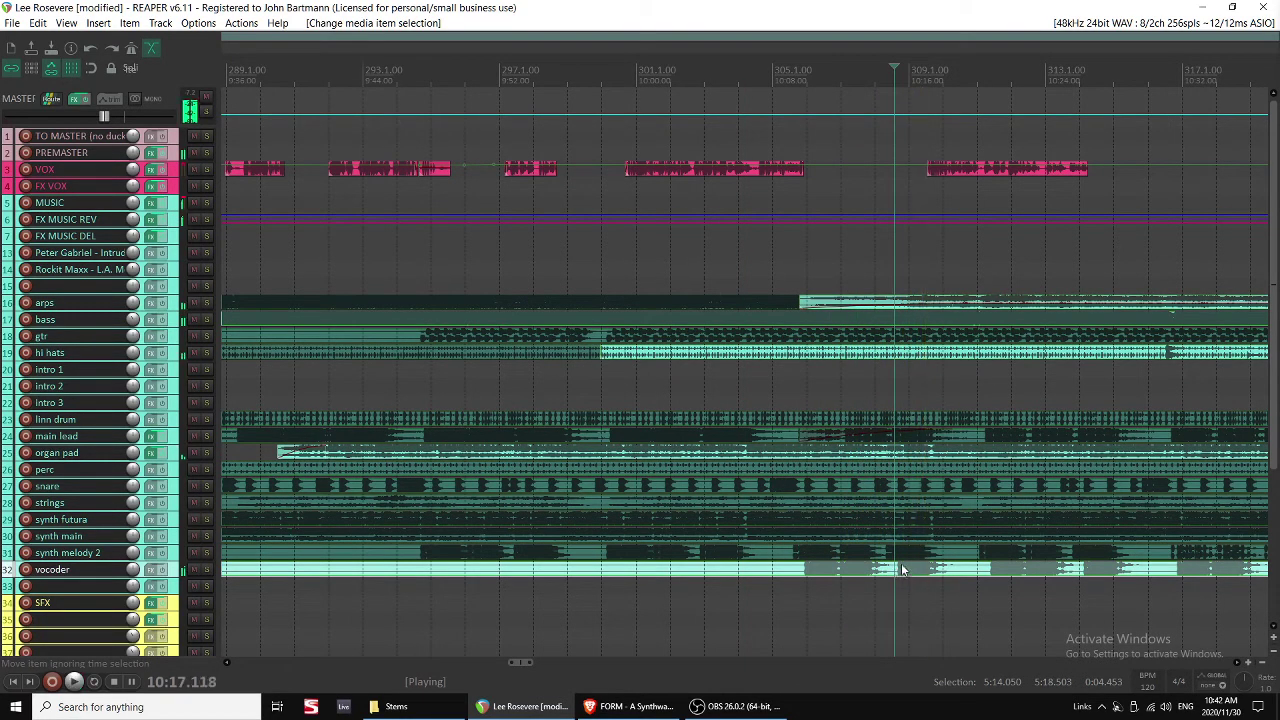
{"action": "left_click_drag", "start_coordinate": [901, 563], "coordinate": [901, 574]}
{"action": "left_click", "coordinate": [787, 577]}
{"action": "key", "text": "space"}
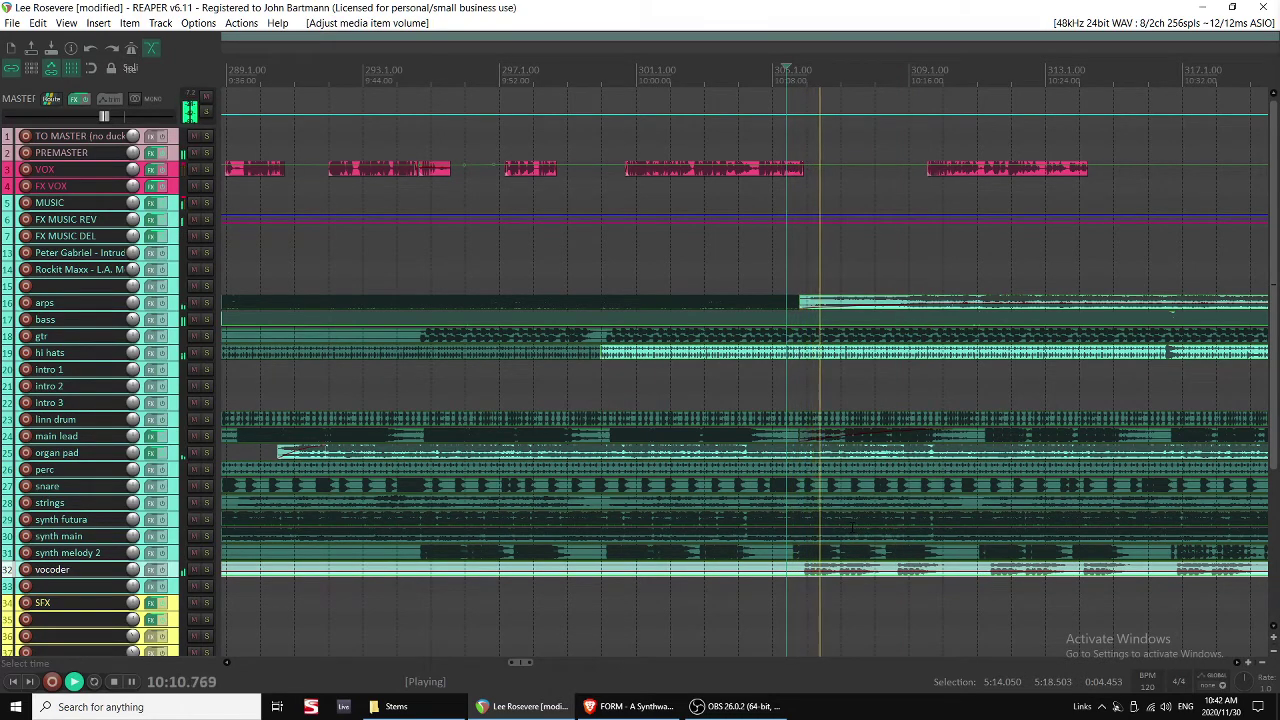
Play on through the section and move the VOX clip at about 11:22 to start at about 10:32.
{"action": "scroll", "coordinate": [851, 527], "scroll_direction": "right", "scroll_amount": 1}
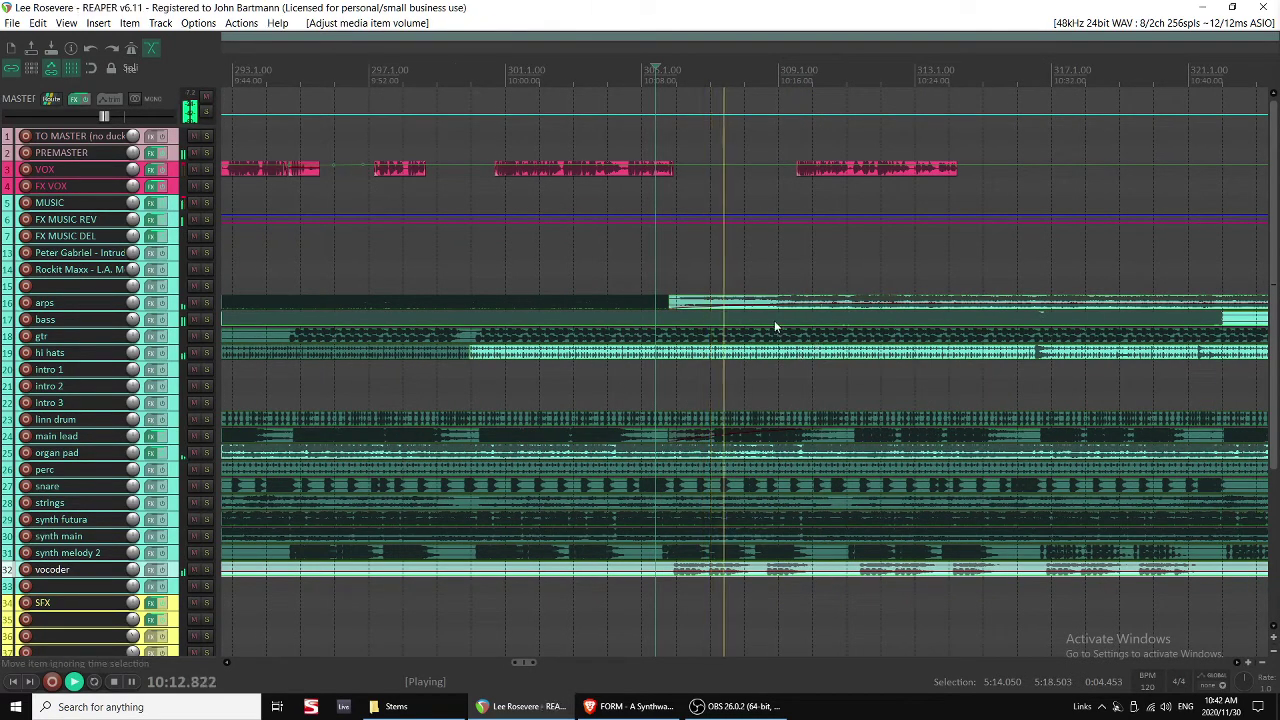
{"action": "scroll", "coordinate": [811, 319], "scroll_direction": "down", "scroll_amount": 2}
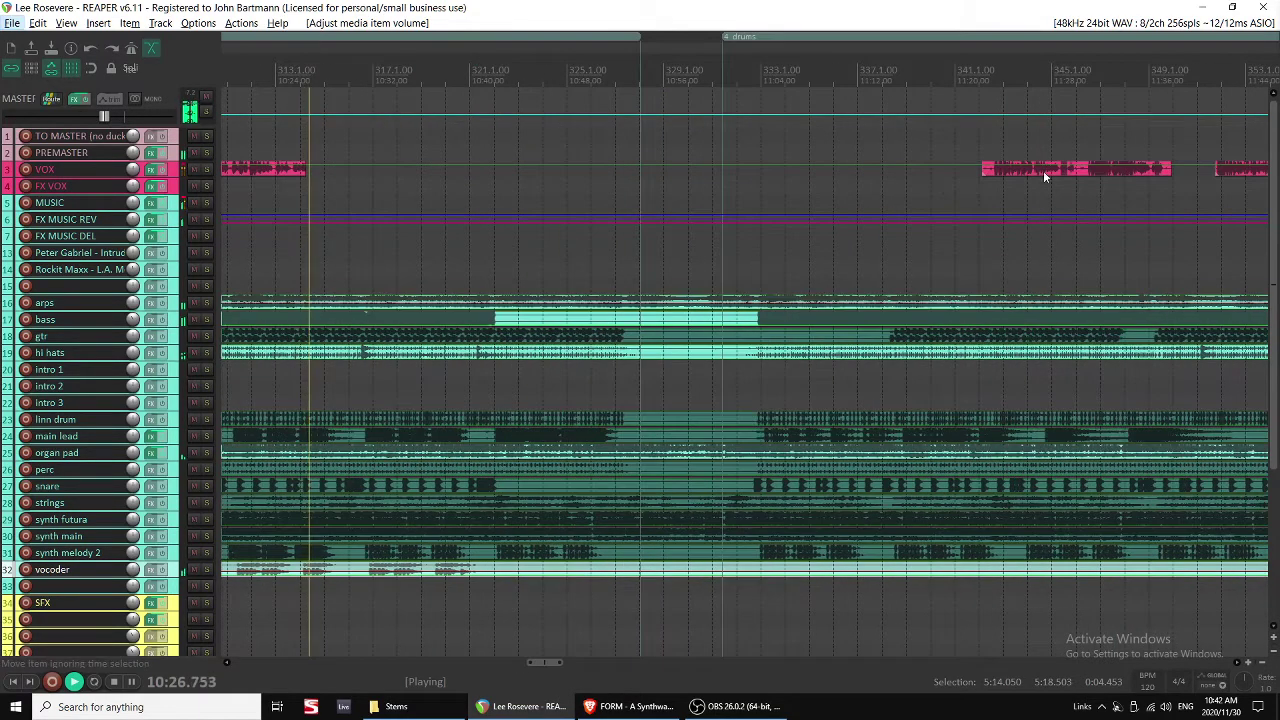
{"action": "left_click", "coordinate": [1041, 170]}
{"action": "left_click_drag", "start_coordinate": [981, 172], "coordinate": [376, 180]}
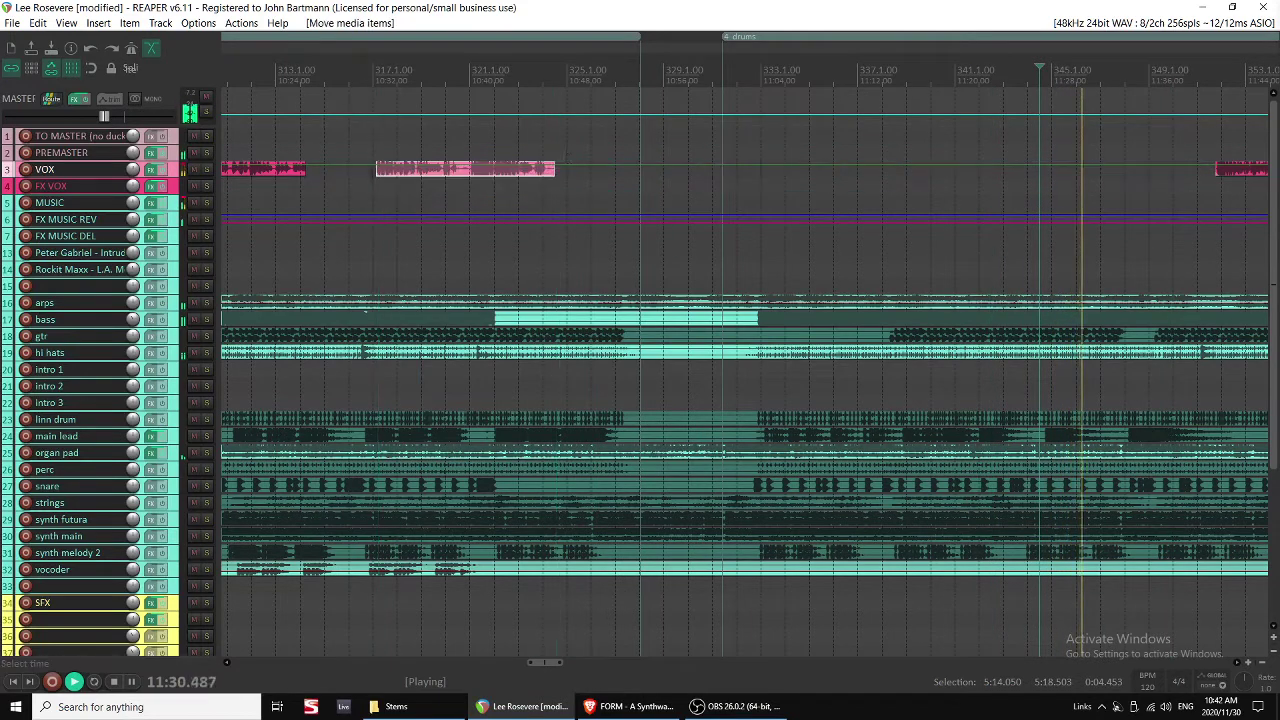
{"action": "key", "text": "space"}
Extend the drums region's start back to the bassline region's end and move the following two VOX clips to start from about 10:51.
{"action": "scroll", "coordinate": [631, 163], "scroll_direction": "down", "scroll_amount": 3}
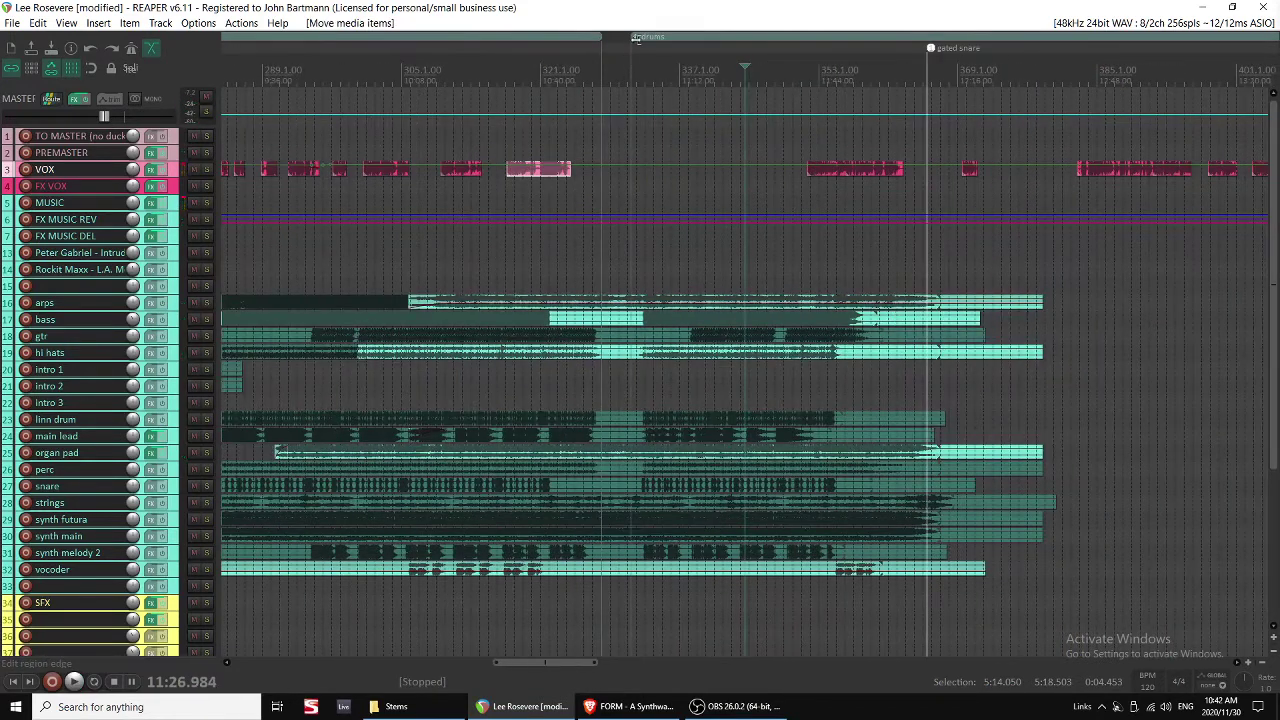
{"action": "left_click_drag", "start_coordinate": [636, 38], "coordinate": [602, 38]}
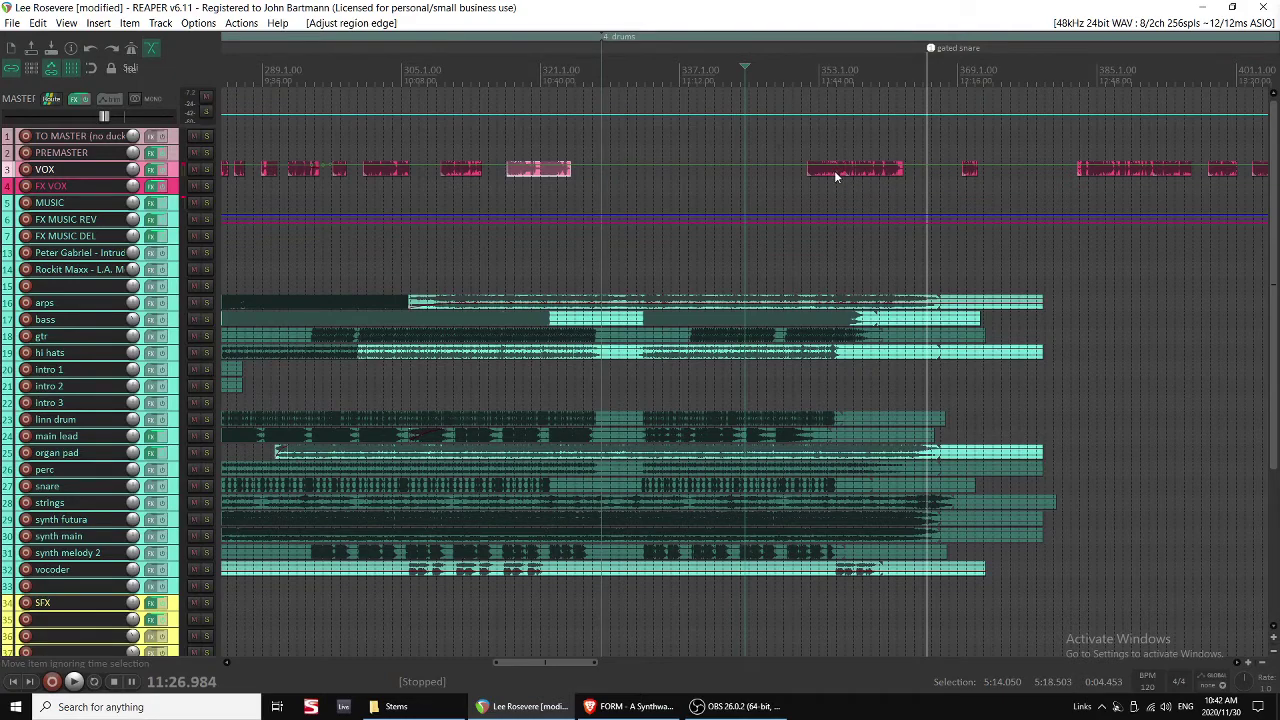
{"action": "left_click_drag", "start_coordinate": [778, 143], "coordinate": [1088, 214]}
{"action": "left_click_drag", "start_coordinate": [872, 175], "coordinate": [631, 183]}
{"action": "scroll", "coordinate": [713, 185], "scroll_direction": "down", "scroll_amount": 2}
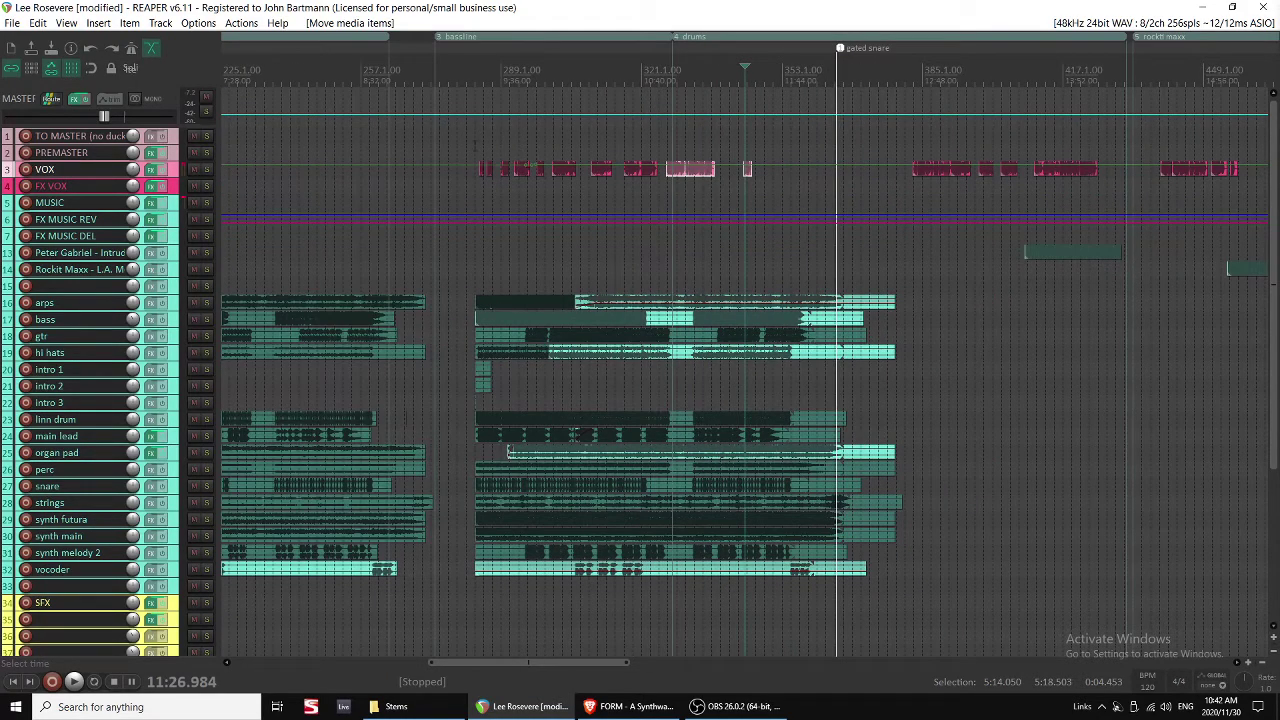
Measure the section's length with a time selection from about 9:23.5 to 11:32.9 across the VOX clips.
{"action": "left_click_drag", "start_coordinate": [478, 145], "coordinate": [773, 145]}
{"action": "scroll", "coordinate": [510, 132], "scroll_direction": "up", "scroll_amount": 2}
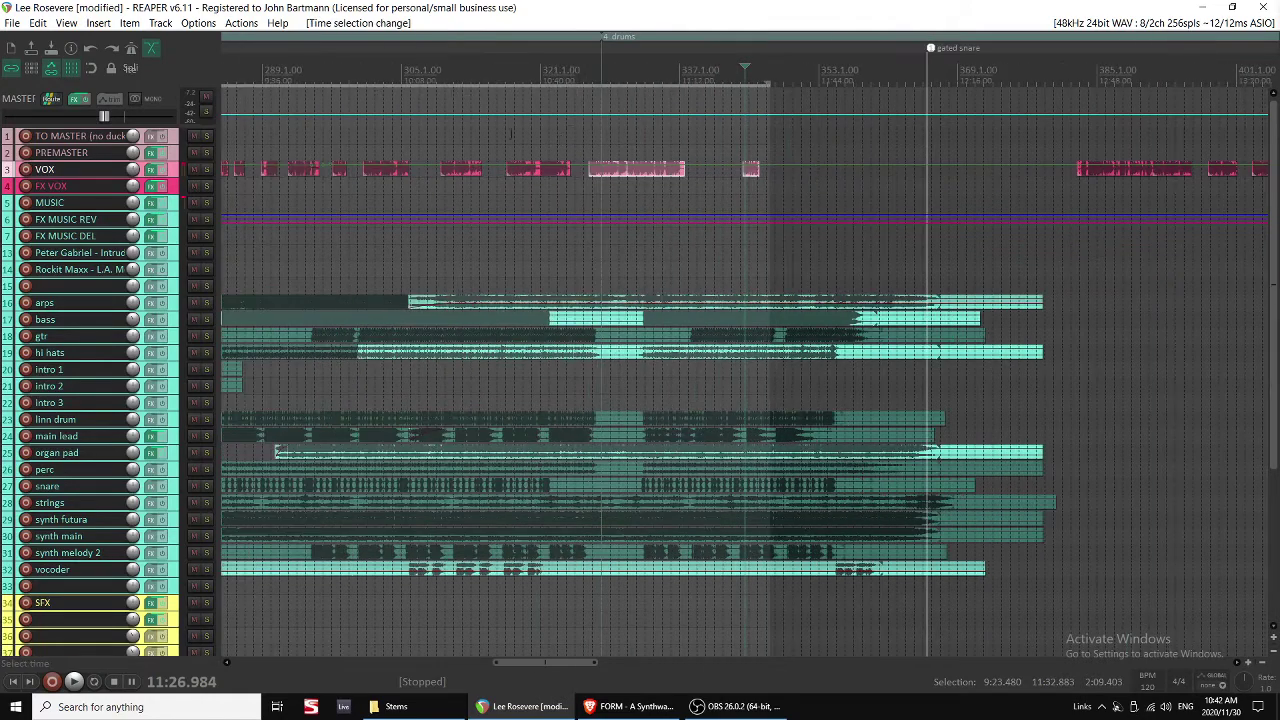
{"action": "left_click", "coordinate": [570, 130]}
Cut the pause between about 10:39 and 10:40 out of the VOX clip and trim the remaining second part to end at about 10:46.
{"action": "scroll", "coordinate": [570, 130], "scroll_direction": "up", "scroll_amount": 4}
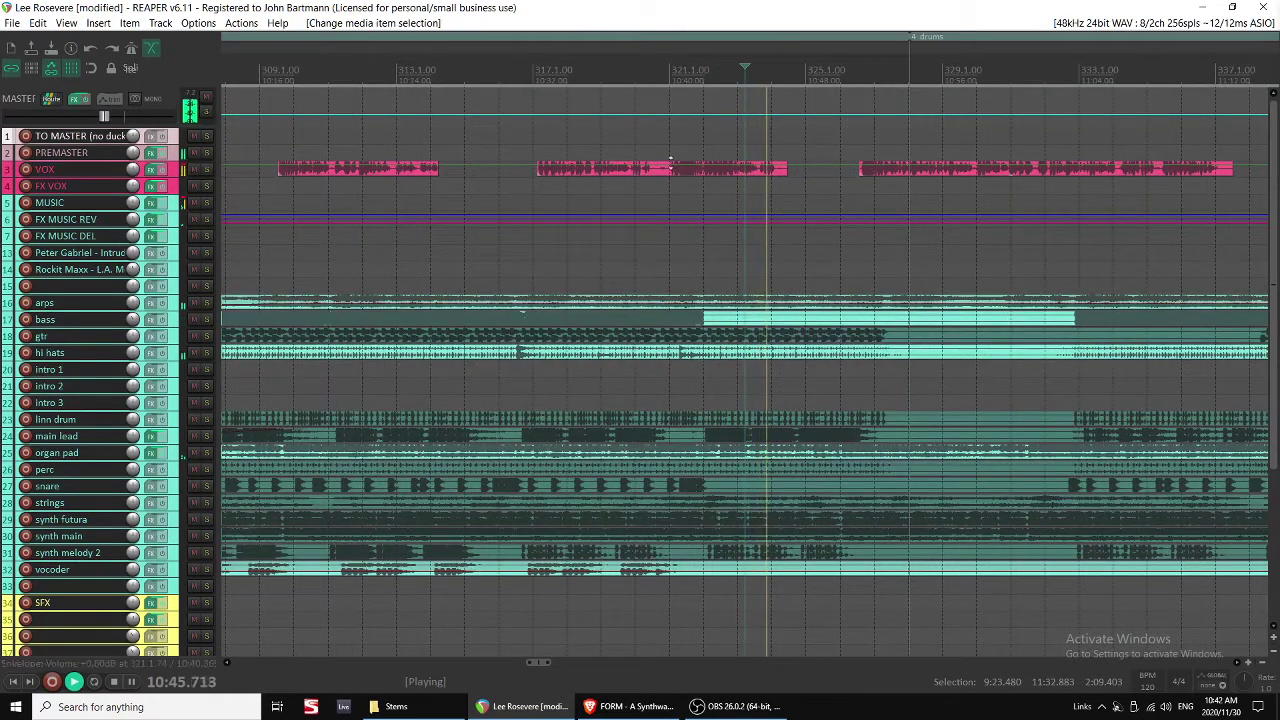
{"action": "left_click", "coordinate": [418, 143]}
{"action": "key", "text": "space"}
{"action": "key", "text": "s"}
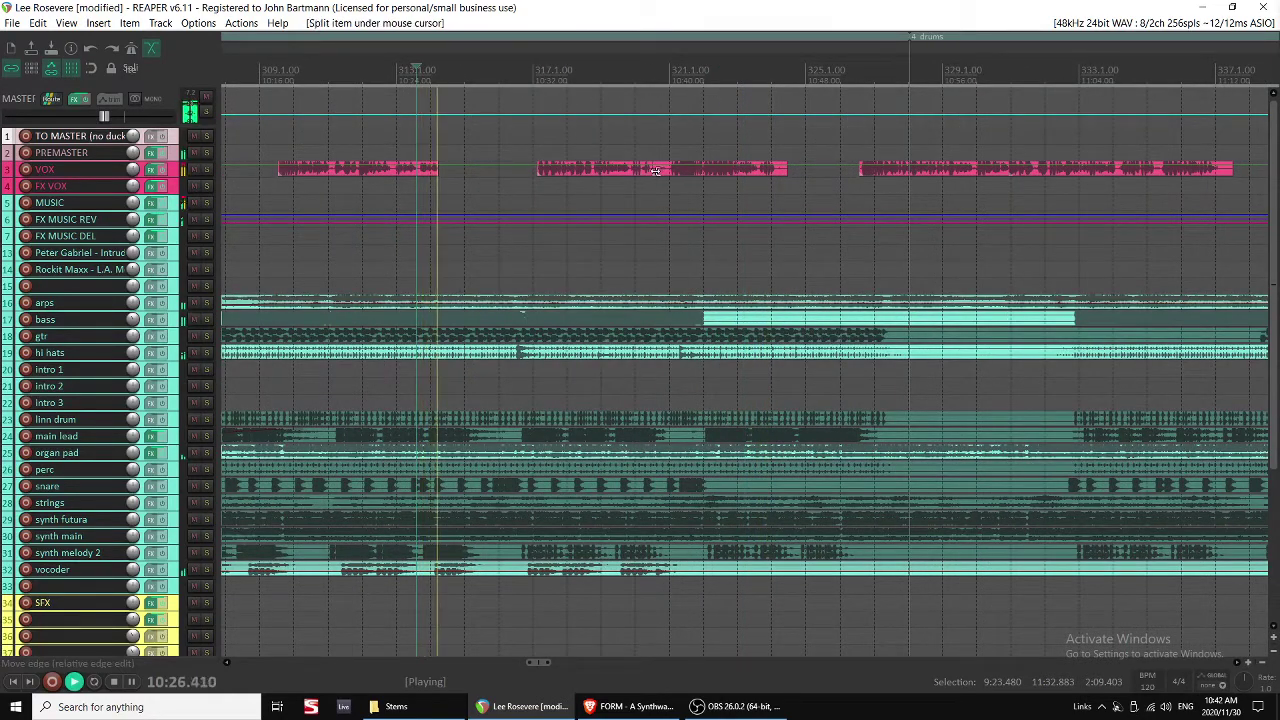
{"action": "key", "text": "s"}
{"action": "left_click", "coordinate": [663, 169]}
{"action": "key", "text": "Delete"}
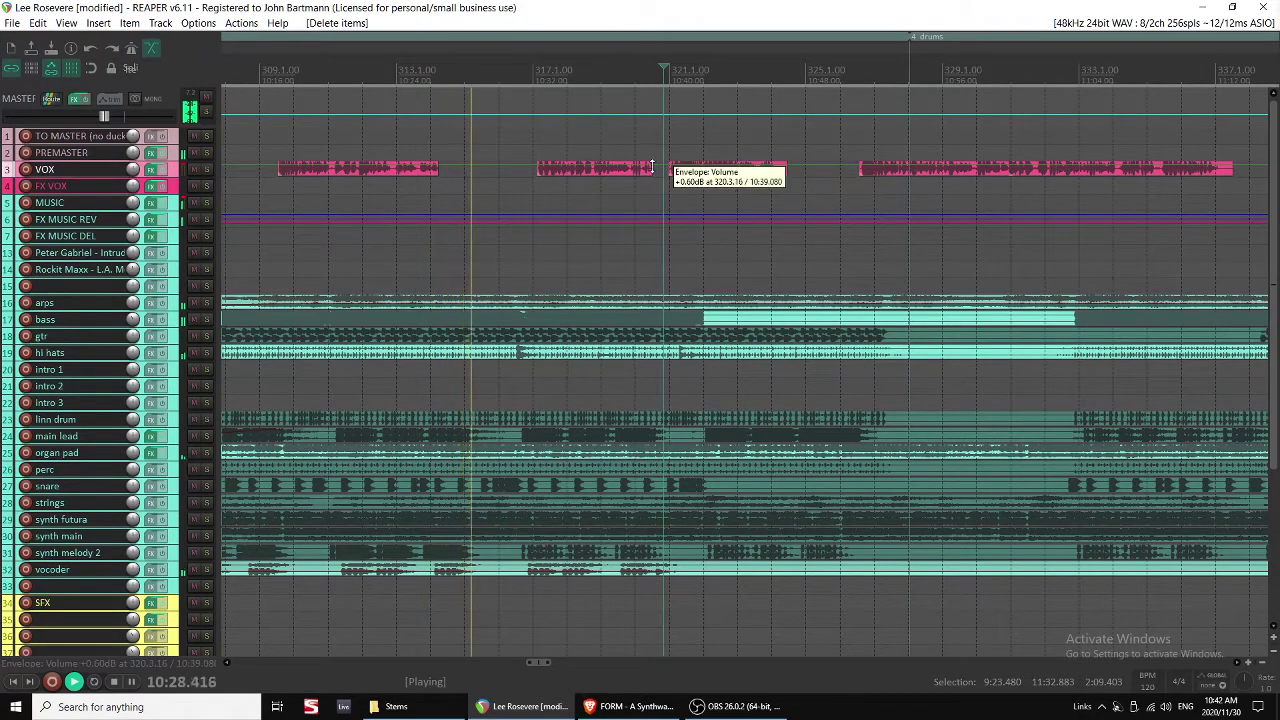
{"action": "left_click_drag", "start_coordinate": [788, 173], "coordinate": [776, 173]}
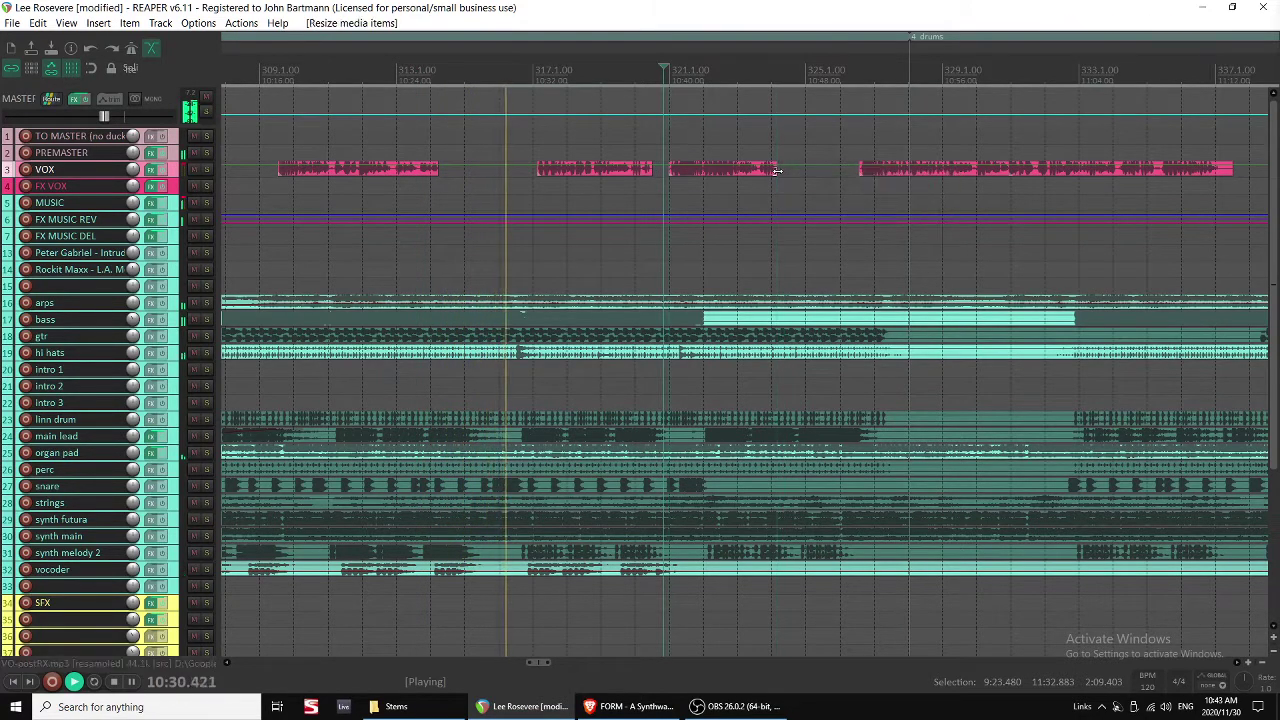
Play into the VOX clip at 10:32 and trim its opening so that it starts at about 10:33.
{"action": "scroll", "coordinate": [678, 228], "scroll_direction": "down", "scroll_amount": 2}
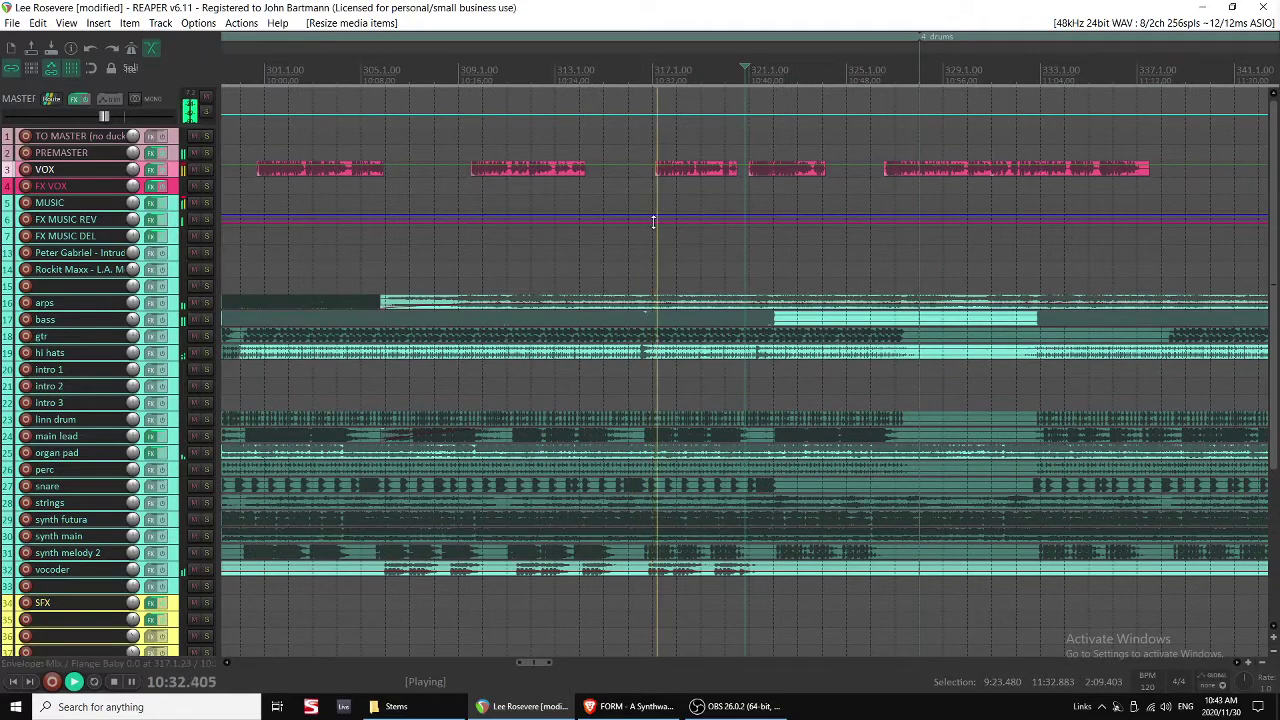
{"action": "key", "text": "space"}
{"action": "left_click", "coordinate": [637, 195]}
{"action": "scroll", "coordinate": [637, 195], "scroll_direction": "up", "scroll_amount": 2}
{"action": "key", "text": "space"}
{"action": "left_click", "coordinate": [788, 171]}
{"action": "scroll", "coordinate": [800, 172], "scroll_direction": "up", "scroll_amount": 2}
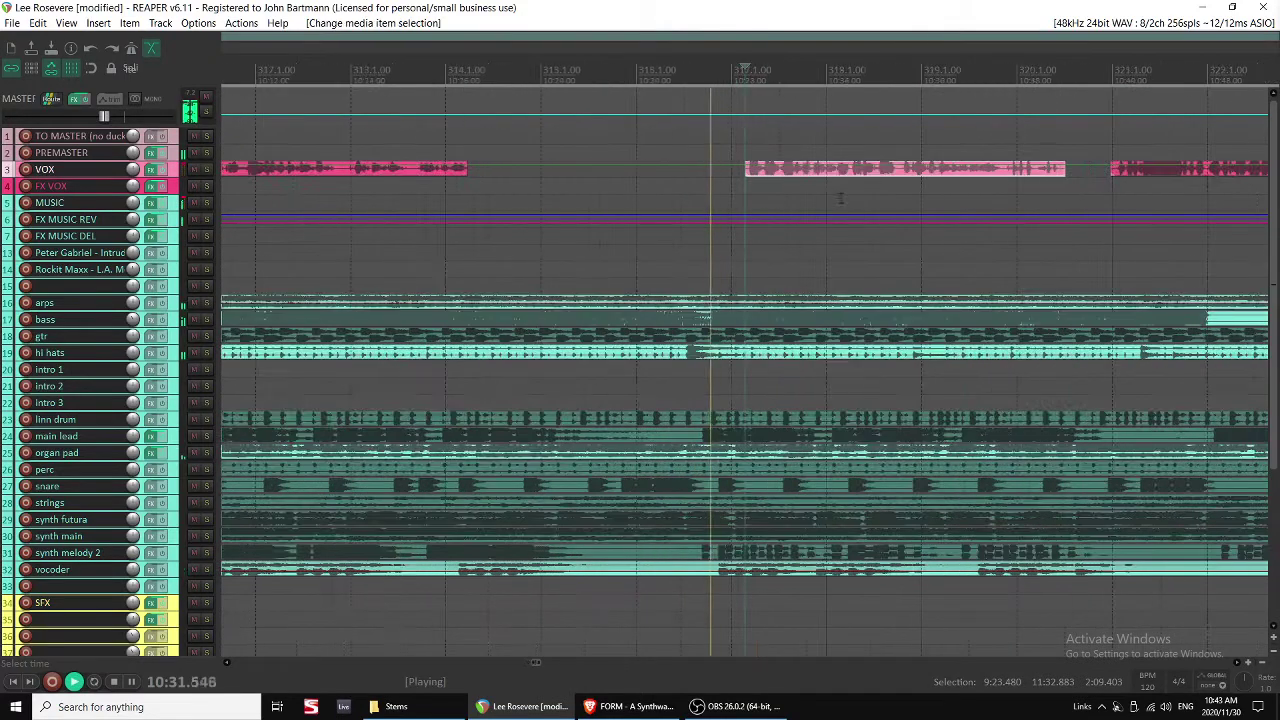
{"action": "scroll", "coordinate": [829, 213], "scroll_direction": "up", "scroll_amount": 3}
{"action": "scroll", "coordinate": [797, 206], "scroll_direction": "up", "scroll_amount": 3}
{"action": "scroll", "coordinate": [814, 231], "scroll_direction": "down", "scroll_amount": 3}
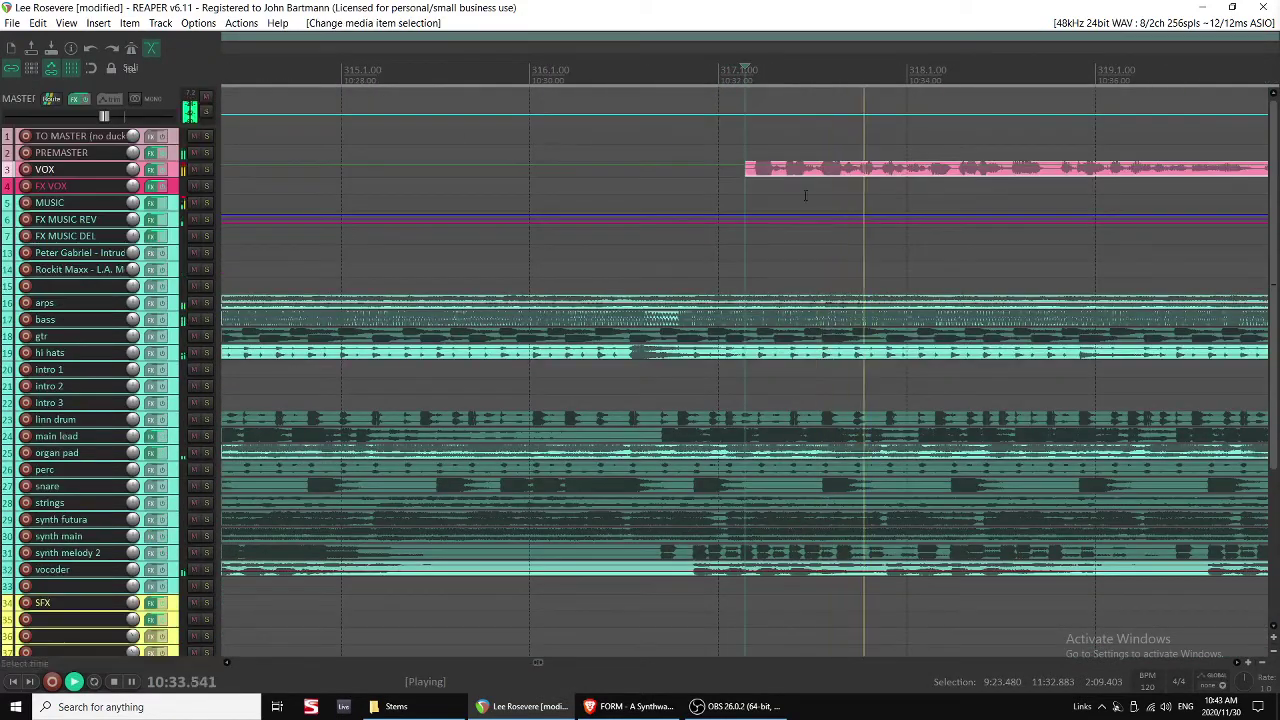
{"action": "left_click", "coordinate": [798, 177]}
{"action": "scroll", "coordinate": [805, 175], "scroll_direction": "up", "scroll_amount": 3}
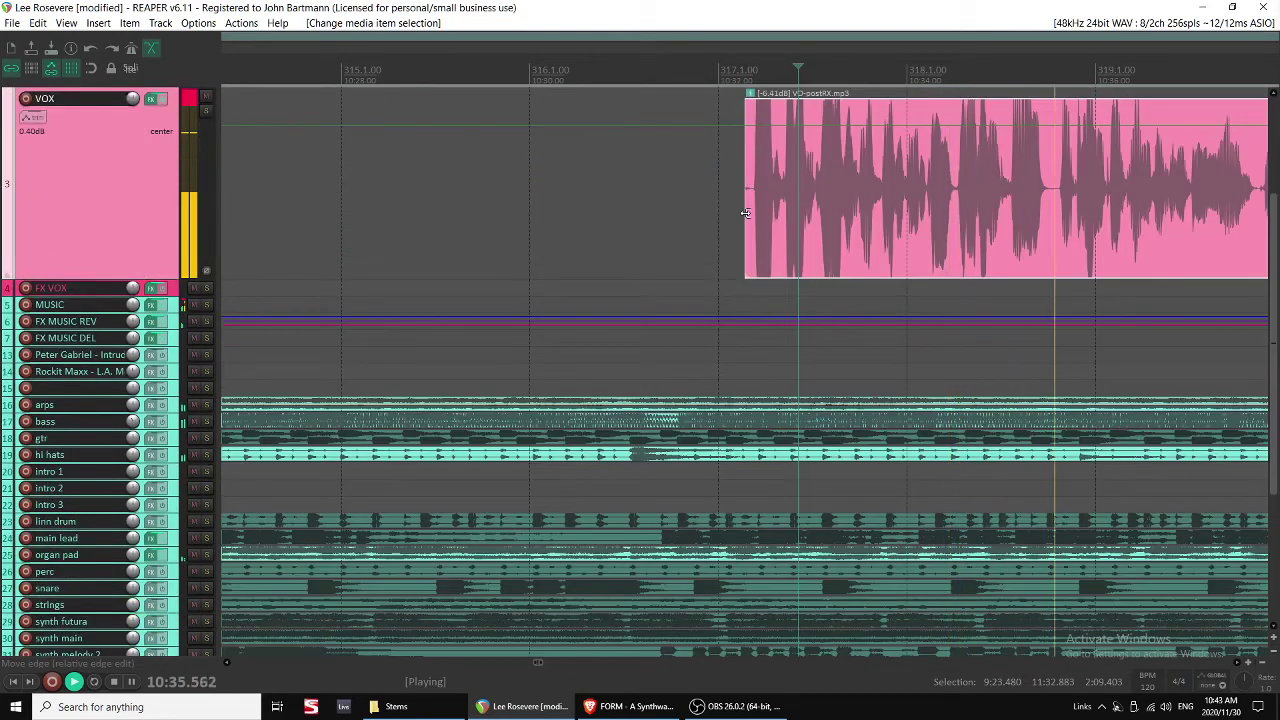
{"action": "left_click_drag", "start_coordinate": [746, 210], "coordinate": [811, 150]}
Play back the entry of the trimmed VOX clip, starting over from about 10:31.5 and from 10:28.
{"action": "key", "text": "space"}
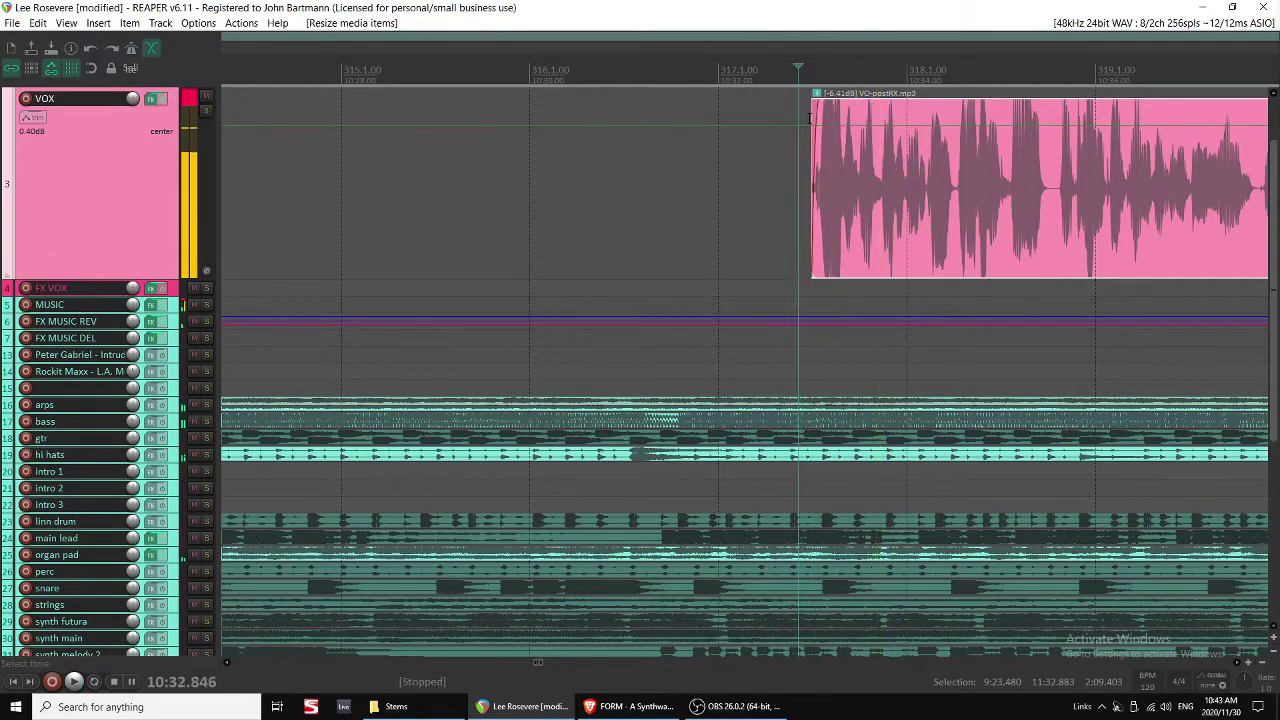
{"action": "key", "text": "space"}
{"action": "scroll", "coordinate": [863, 208], "scroll_direction": "down", "scroll_amount": 4}
{"action": "scroll", "coordinate": [786, 326], "scroll_direction": "down", "scroll_amount": 5}
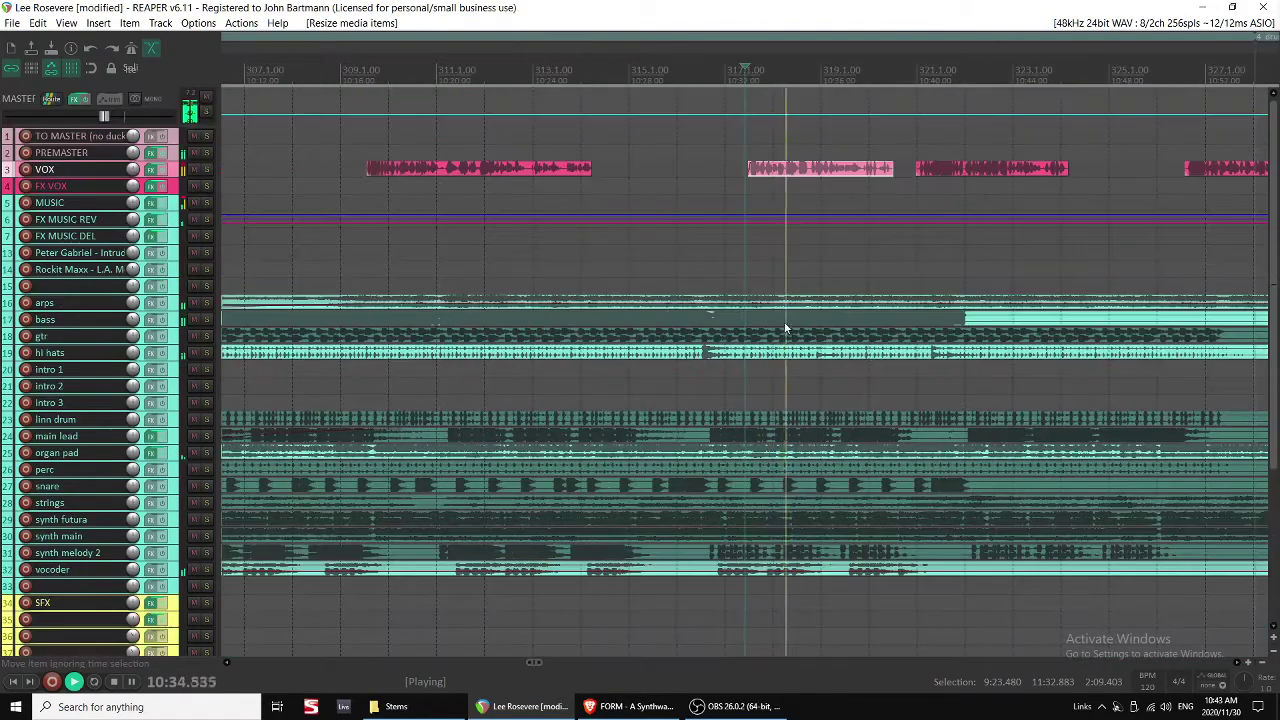
{"action": "key", "text": "space"}
{"action": "left_click", "coordinate": [718, 283]}
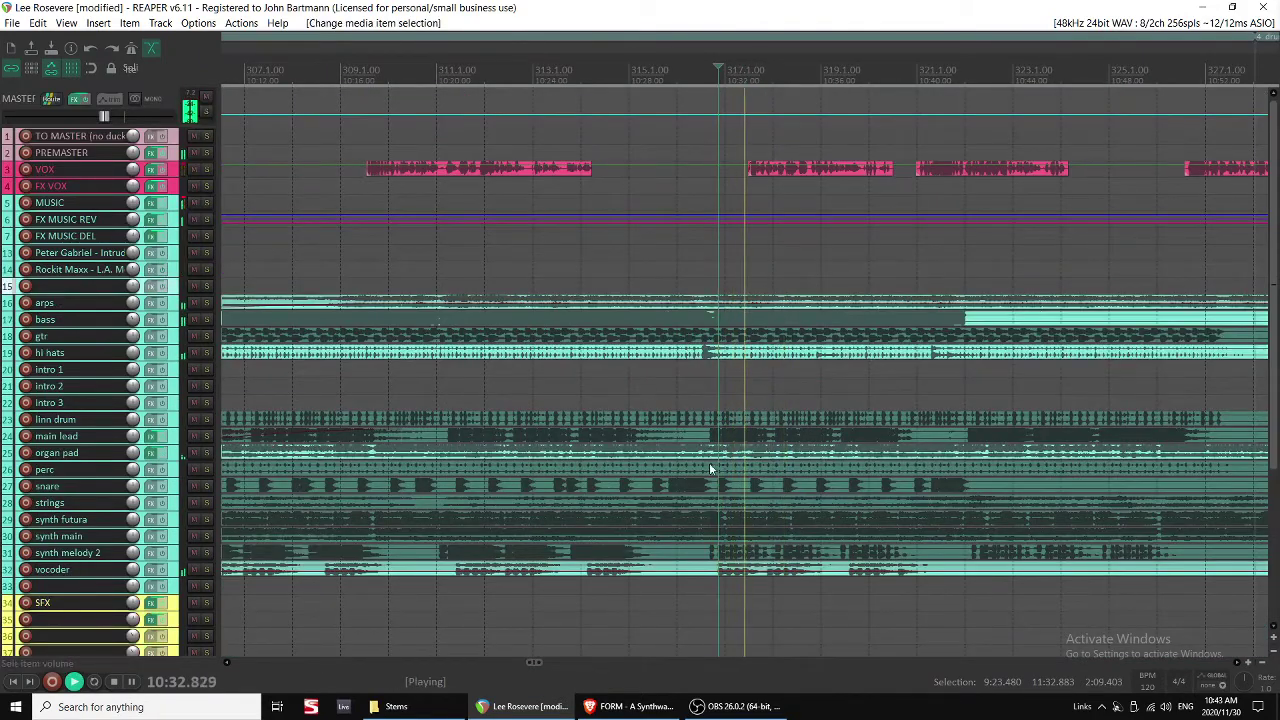
{"action": "left_click", "coordinate": [635, 269]}
{"action": "key", "text": "space"}
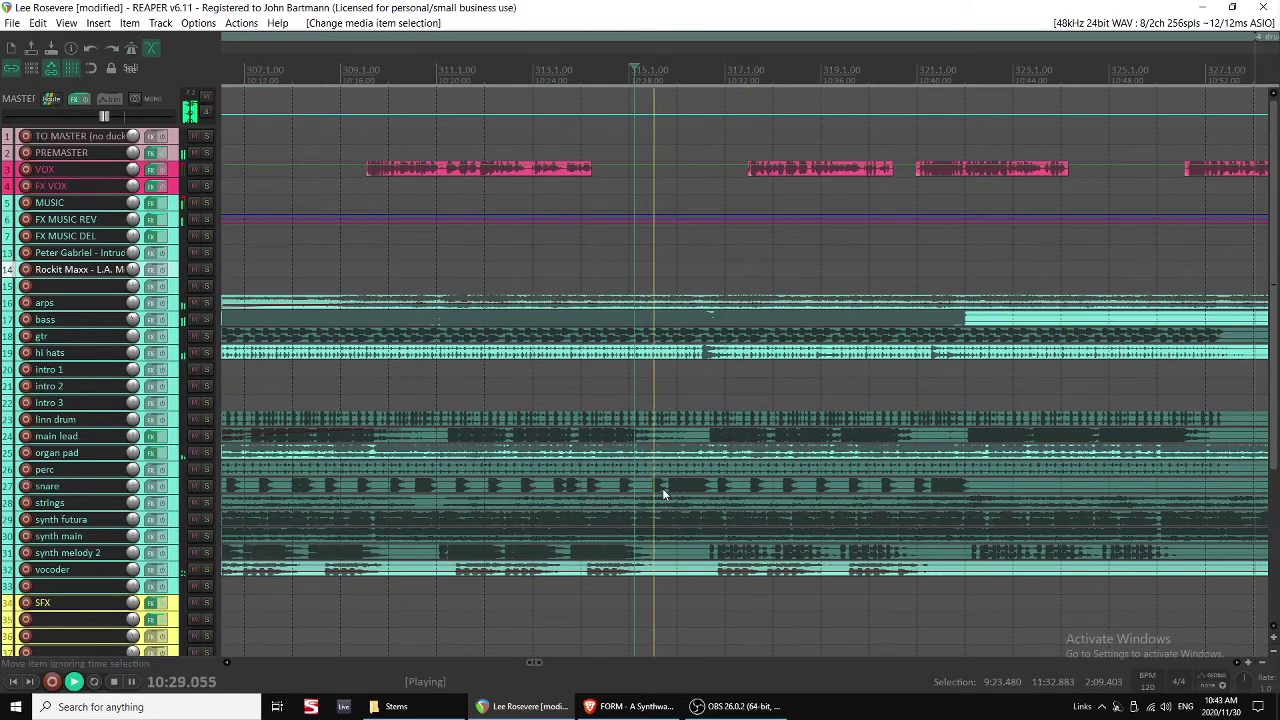
Unmute the snare clip that spans the bassline section and play it with the voice clips from about 10:29.6.
{"action": "key", "text": "space"}
{"action": "left_click", "coordinate": [668, 487]}
{"action": "key", "text": "m"}
{"action": "key", "text": "space"}
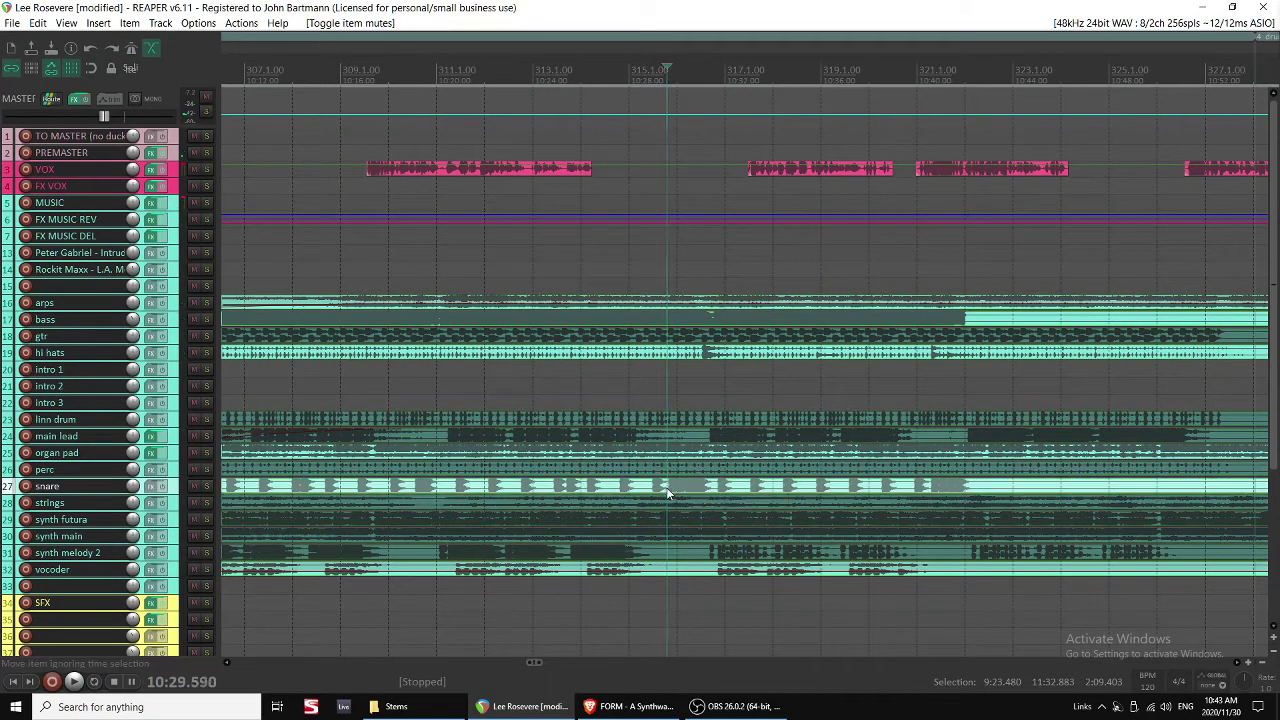
{"action": "scroll", "coordinate": [714, 397], "scroll_direction": "down", "scroll_amount": 4}
{"action": "scroll", "coordinate": [718, 400], "scroll_direction": "down", "scroll_amount": 1}
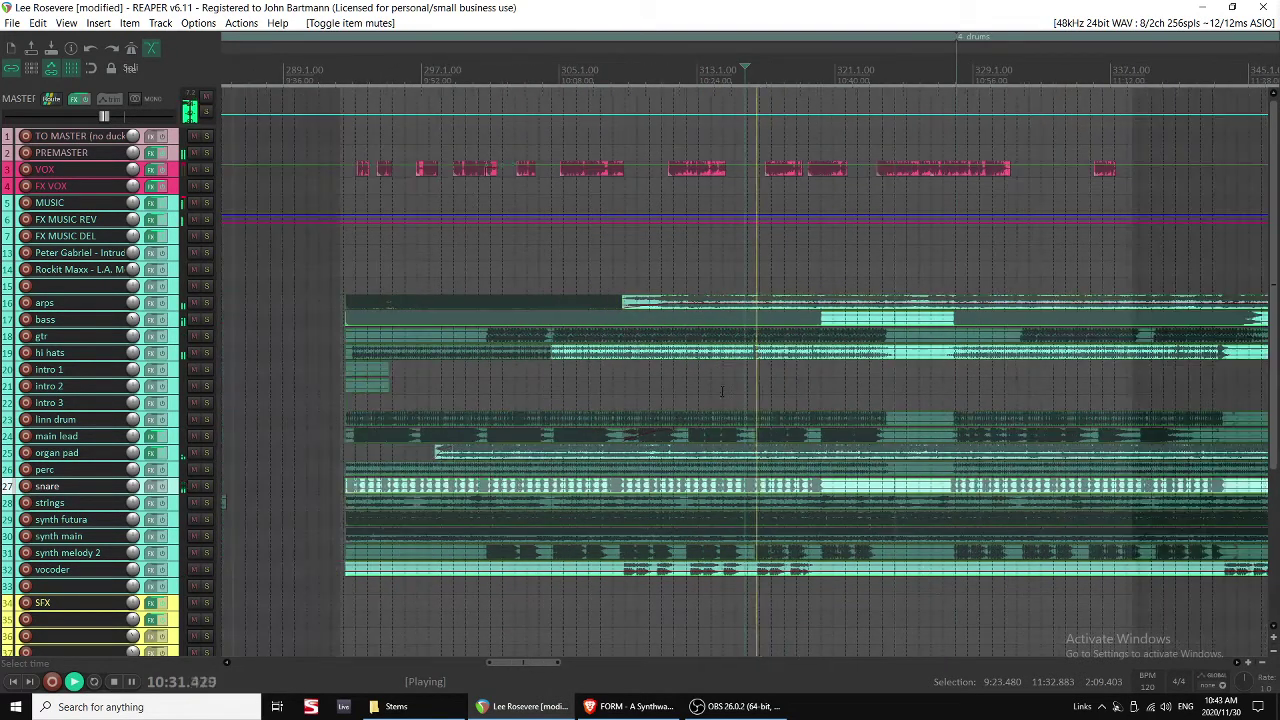
{"action": "scroll", "coordinate": [729, 391], "scroll_direction": "up", "scroll_amount": 1}
{"action": "scroll", "coordinate": [729, 391], "scroll_direction": "down", "scroll_amount": 1}
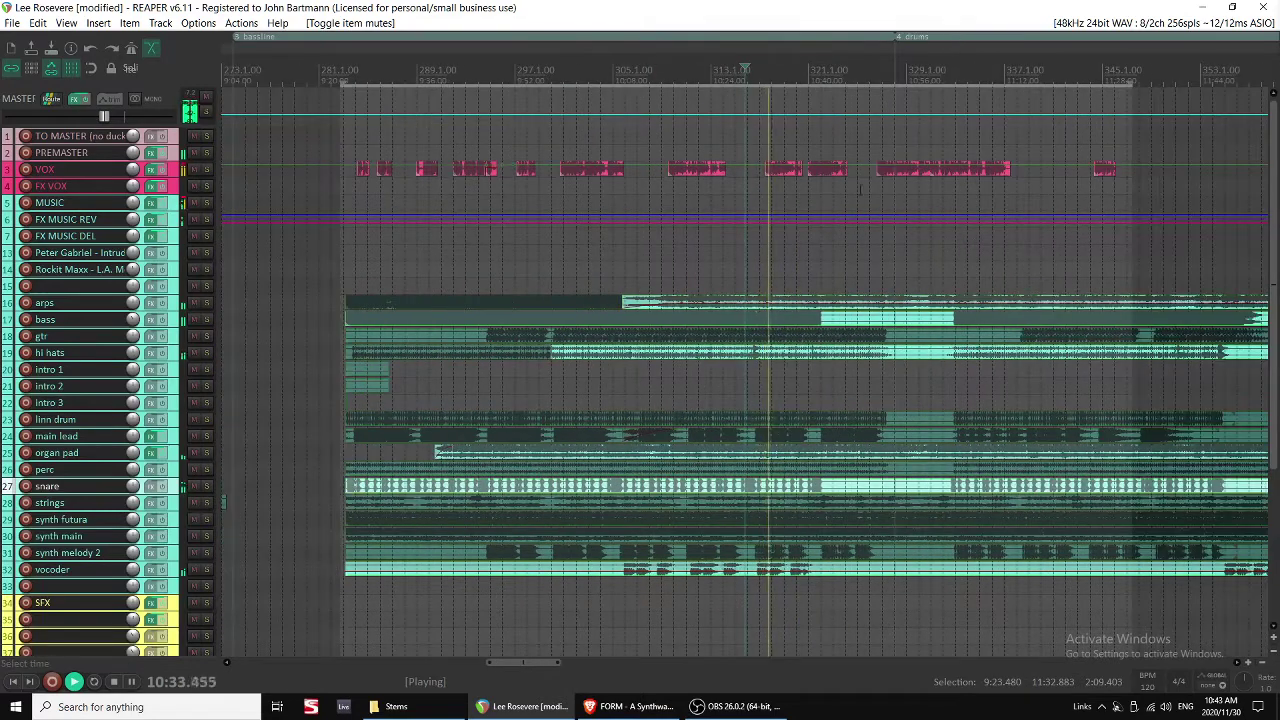
{"action": "key", "text": "space"}
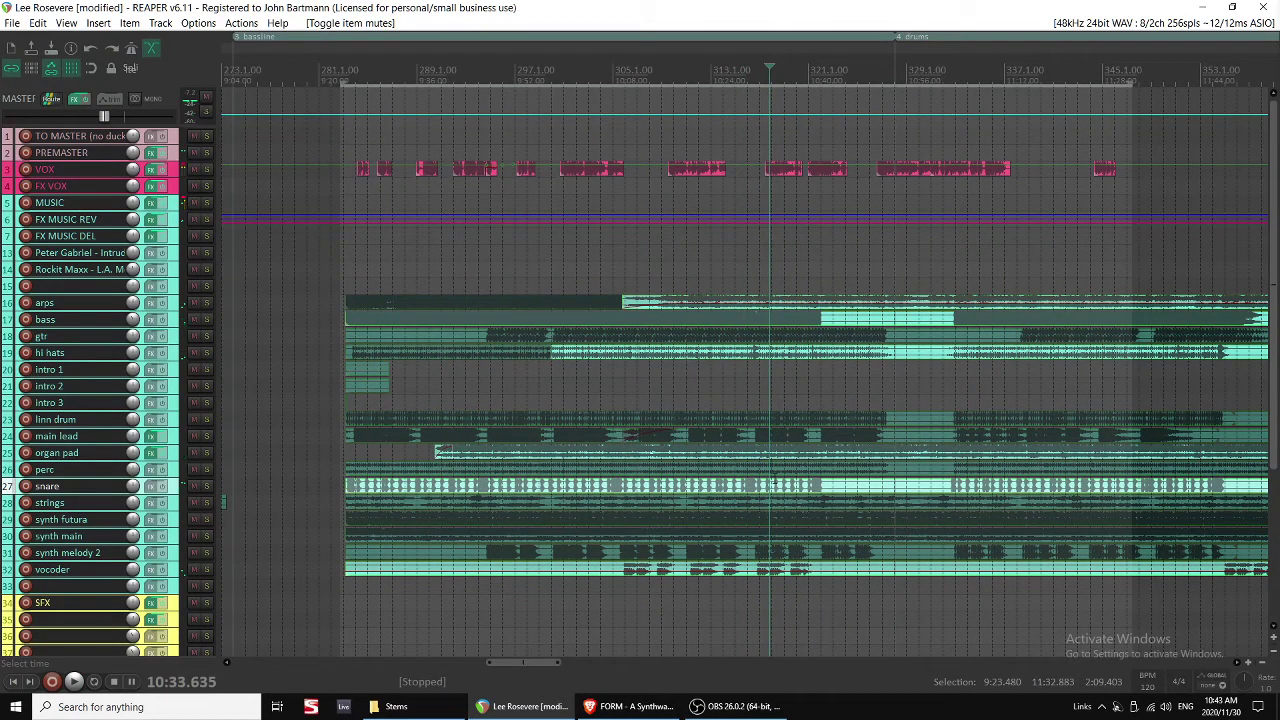
Lower the item volume of the snare clip in the bassline section.
{"action": "left_click_drag", "start_coordinate": [772, 478], "coordinate": [779, 492]}
{"action": "scroll", "coordinate": [839, 366], "scroll_direction": "down", "scroll_amount": 5}
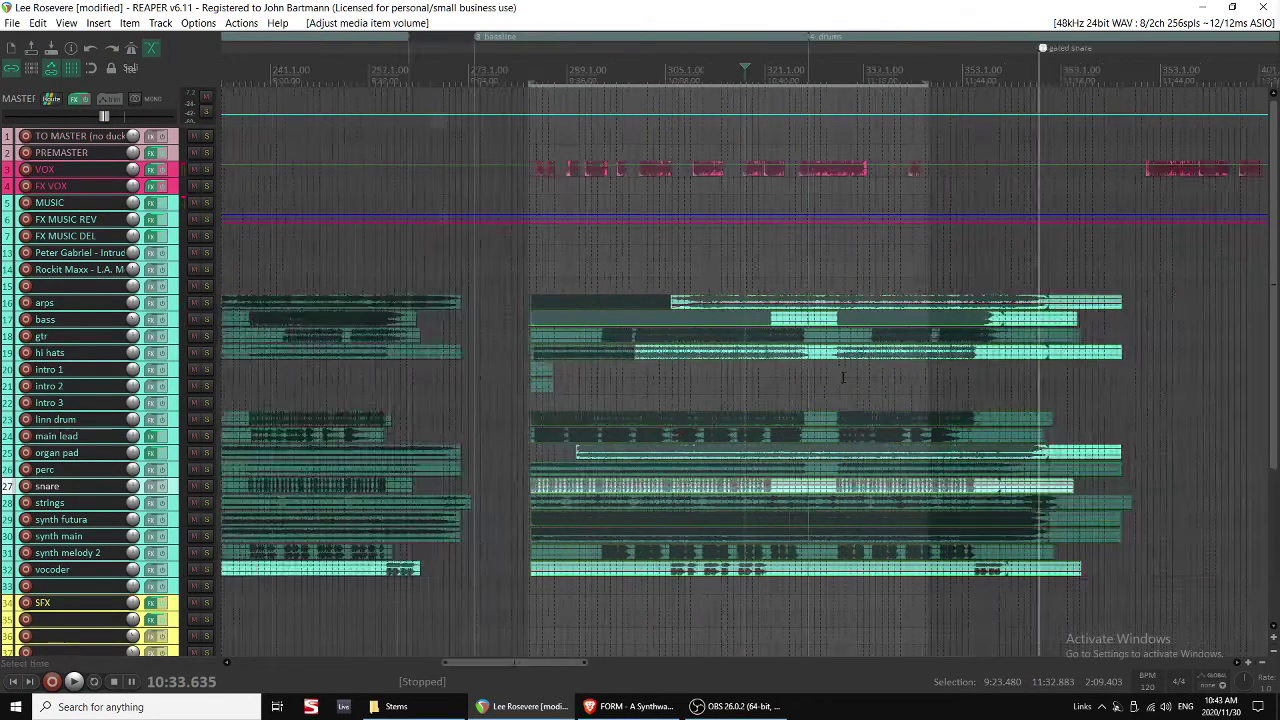
{"action": "scroll", "coordinate": [867, 311], "scroll_direction": "down", "scroll_amount": 2}
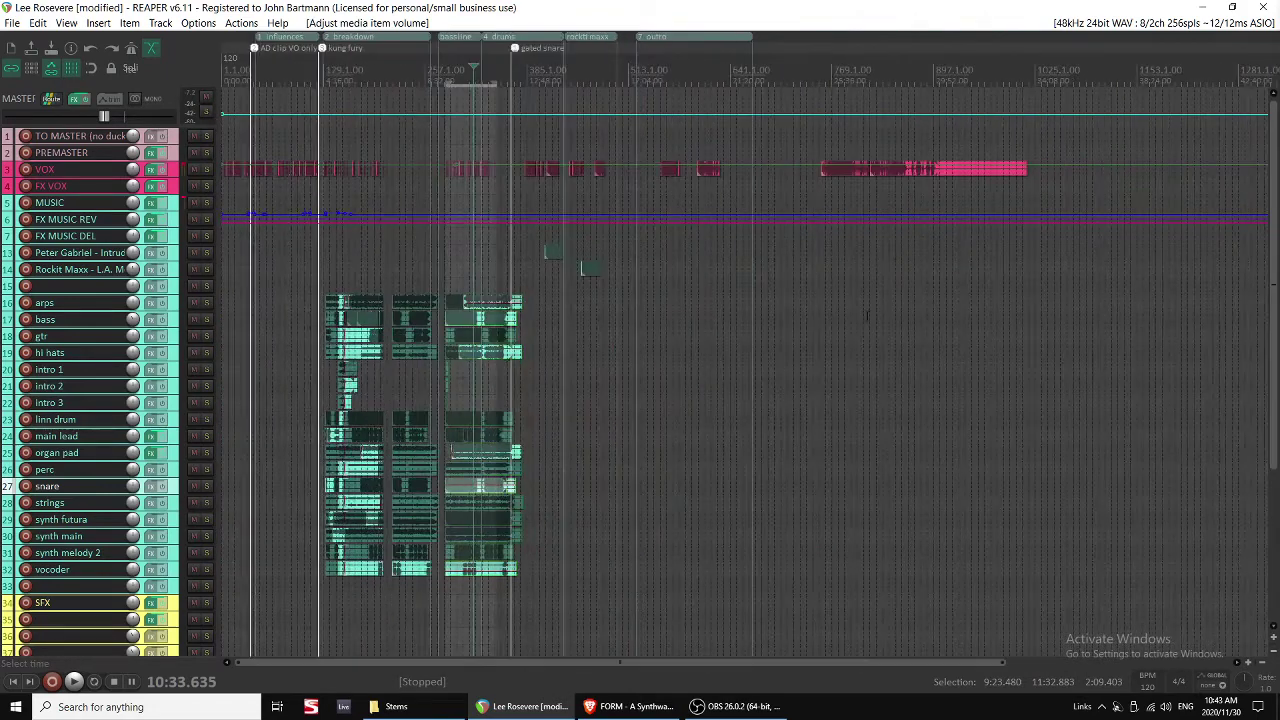
Play into the first VOX clip after the gated snare marker and trim its opening so it starts at about 12:44.4.
{"action": "scroll", "coordinate": [903, 320], "scroll_direction": "up", "scroll_amount": 5}
{"action": "left_click", "coordinate": [1028, 182]}
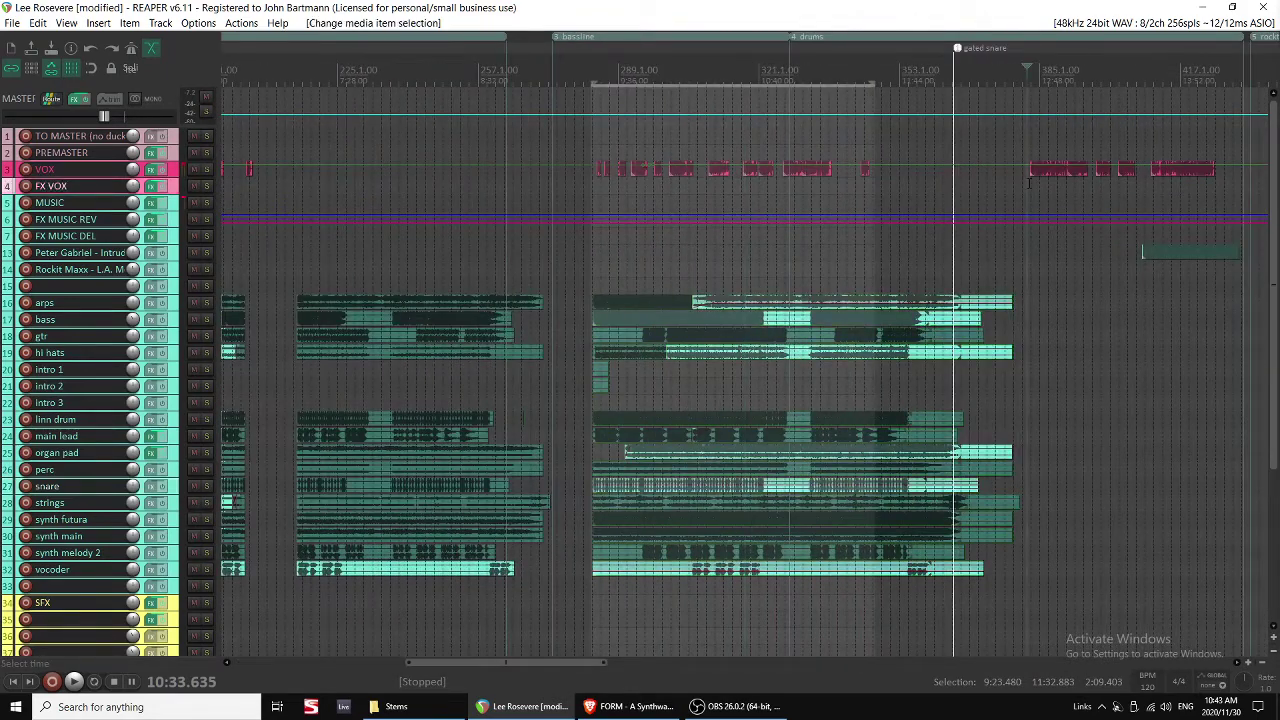
{"action": "scroll", "coordinate": [1047, 187], "scroll_direction": "up", "scroll_amount": 3}
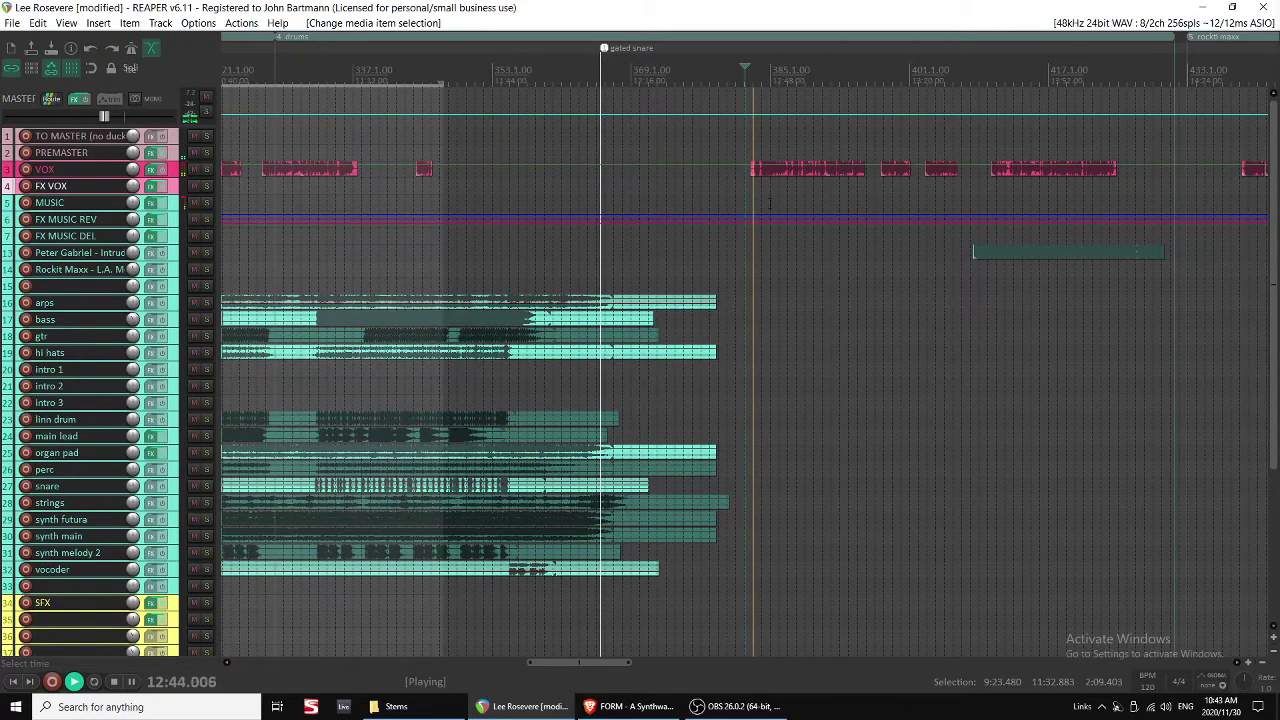
{"action": "scroll", "coordinate": [763, 173], "scroll_direction": "up", "scroll_amount": 8}
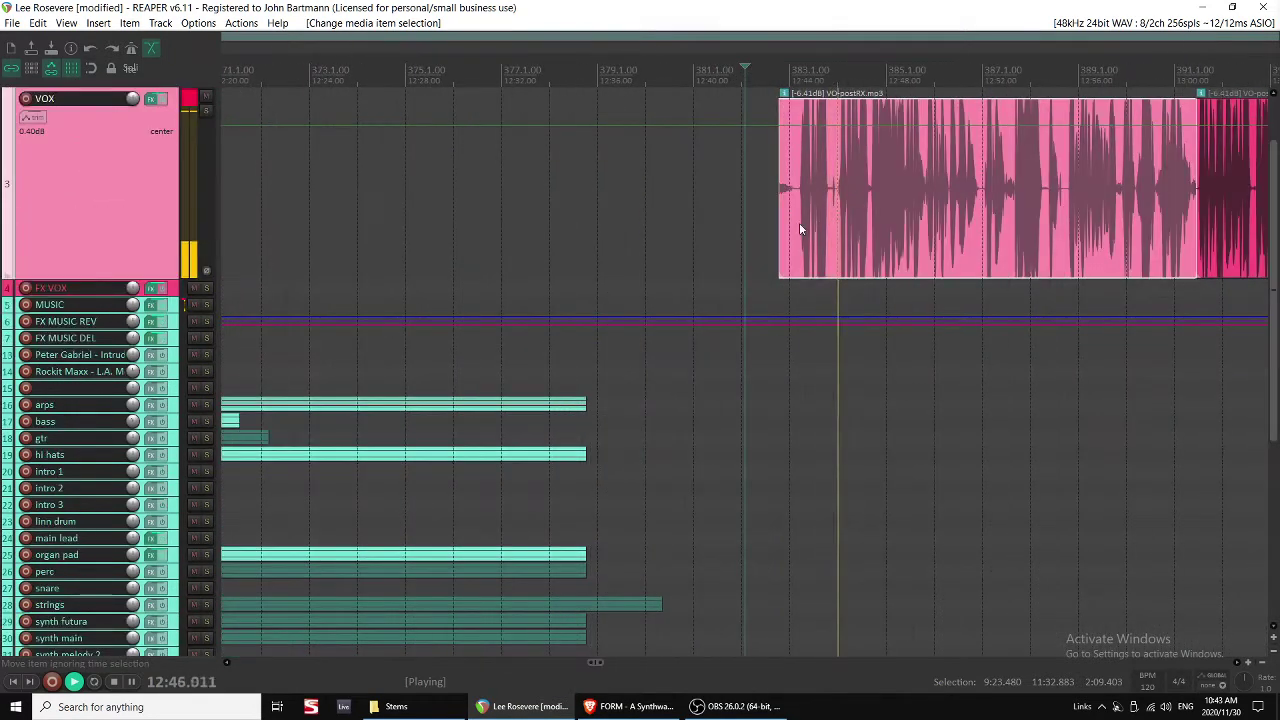
{"action": "left_click_drag", "start_coordinate": [785, 228], "coordinate": [805, 227]}
{"action": "scroll", "coordinate": [790, 228], "scroll_direction": "down", "scroll_amount": 4}
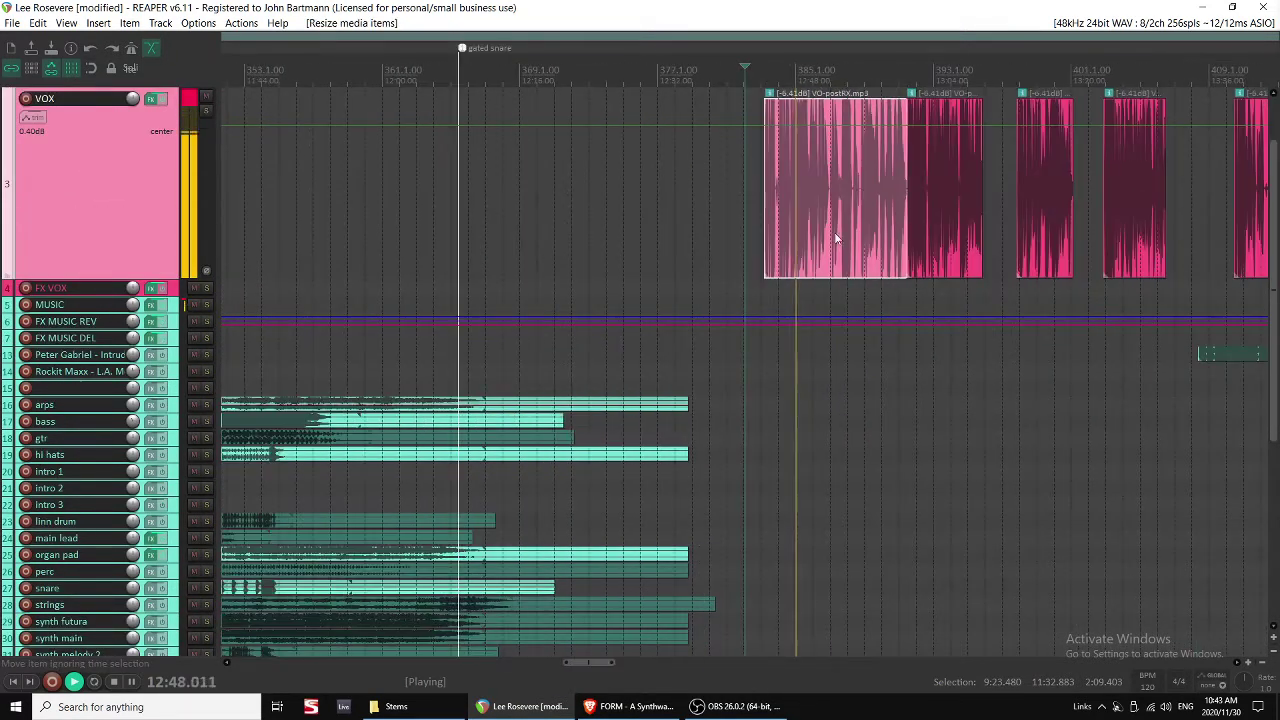
Save the project and play on through the trimmed VOX clip to about 13:00.
{"action": "scroll", "coordinate": [778, 232], "scroll_direction": "down", "scroll_amount": 5}
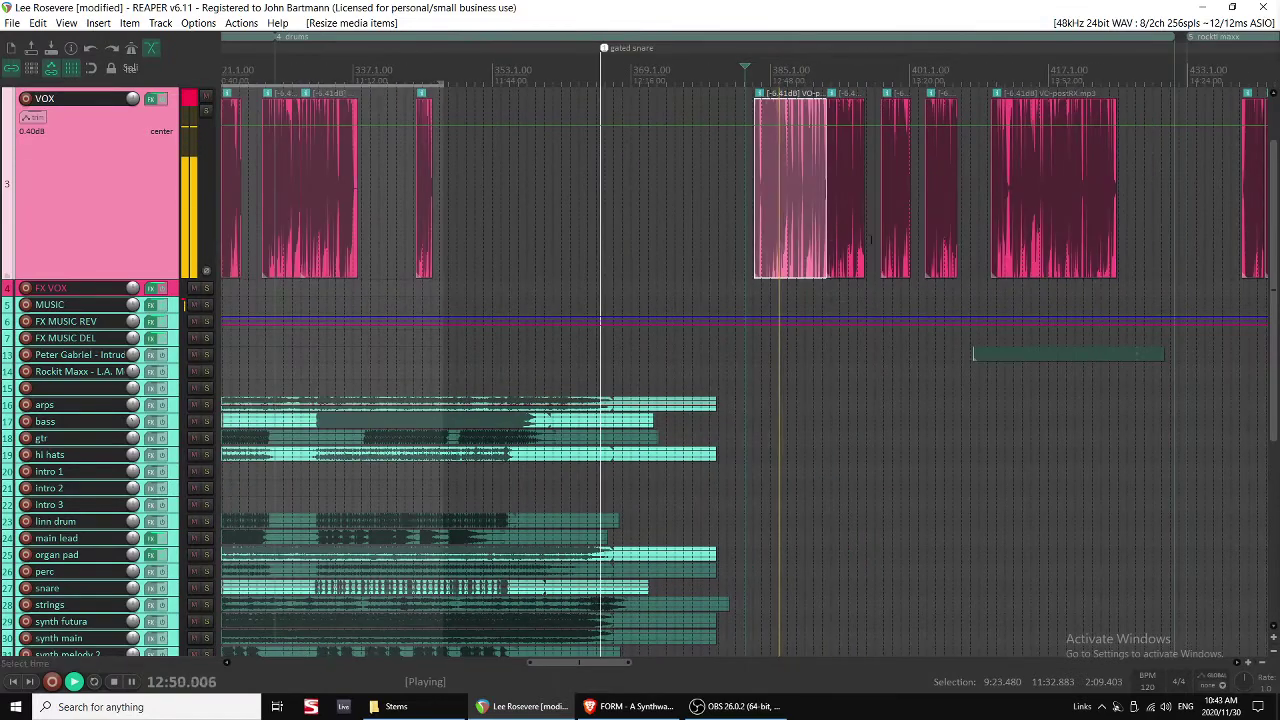
{"action": "scroll", "coordinate": [864, 245], "scroll_direction": "left", "scroll_amount": 2}
{"action": "key", "text": "ctrl+s"}
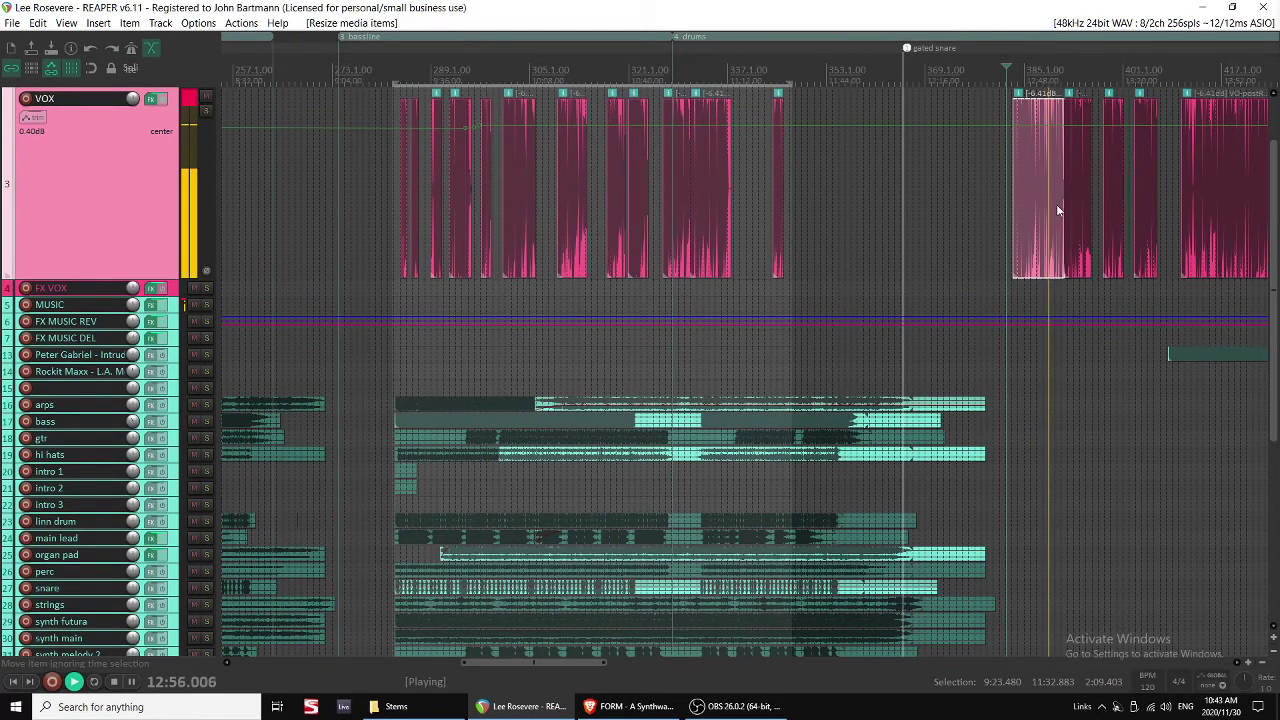
{"action": "scroll", "coordinate": [1066, 211], "scroll_direction": "up", "scroll_amount": 3}
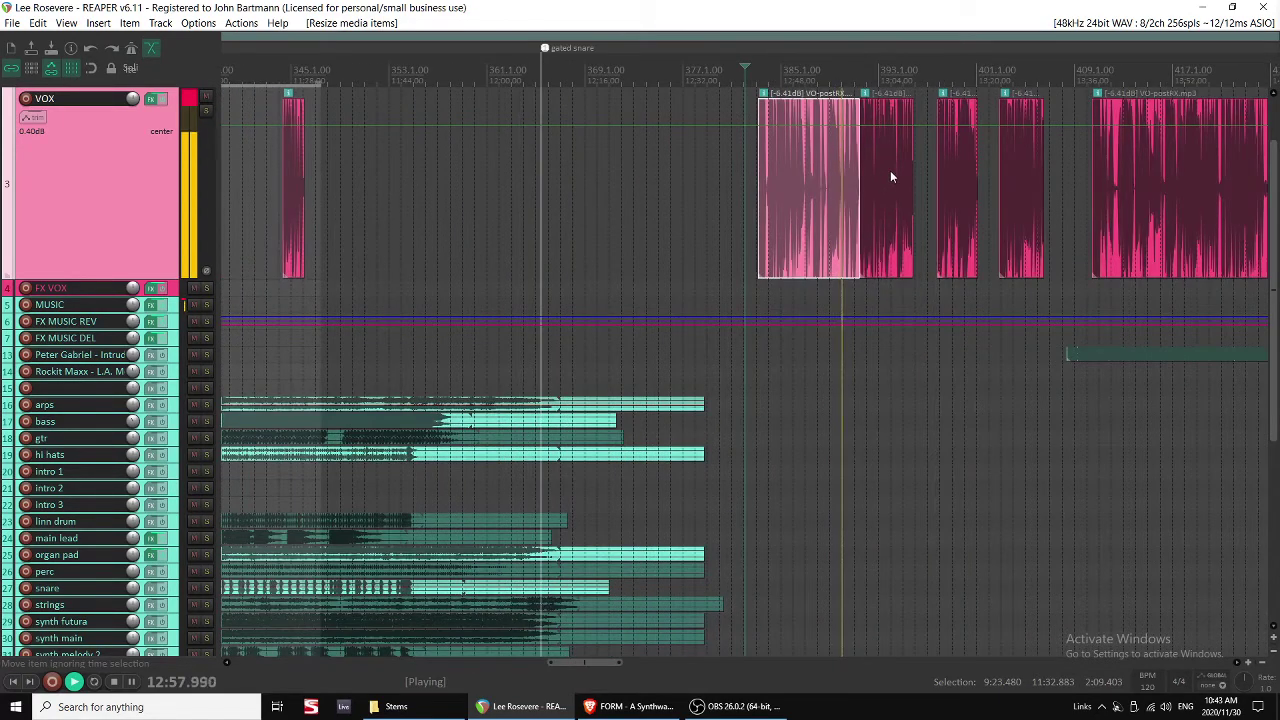
{"action": "scroll", "coordinate": [748, 318], "scroll_direction": "down", "scroll_amount": 3}
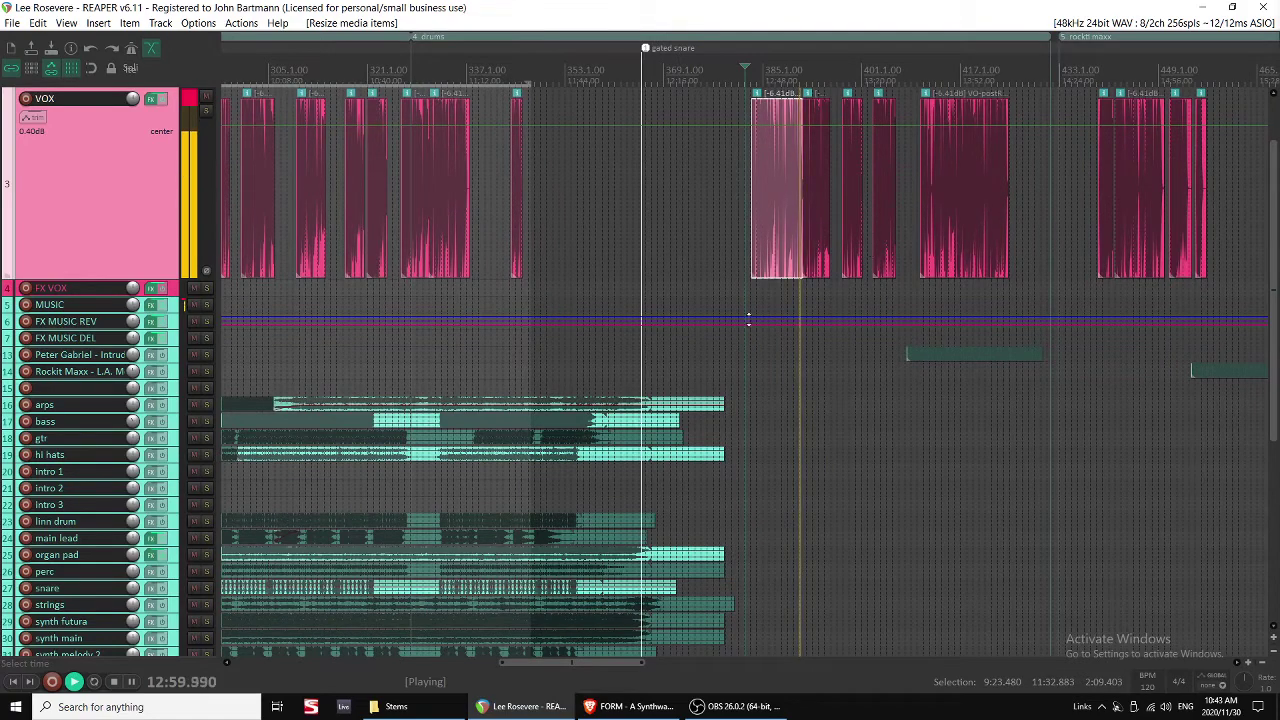
{"action": "key", "text": "space"}
Mute the snare clip spanning the bassline and drums sections.
{"action": "scroll", "coordinate": [749, 319], "scroll_direction": "down", "scroll_amount": 3}
{"action": "scroll", "coordinate": [612, 546], "scroll_direction": "down", "scroll_amount": 3}
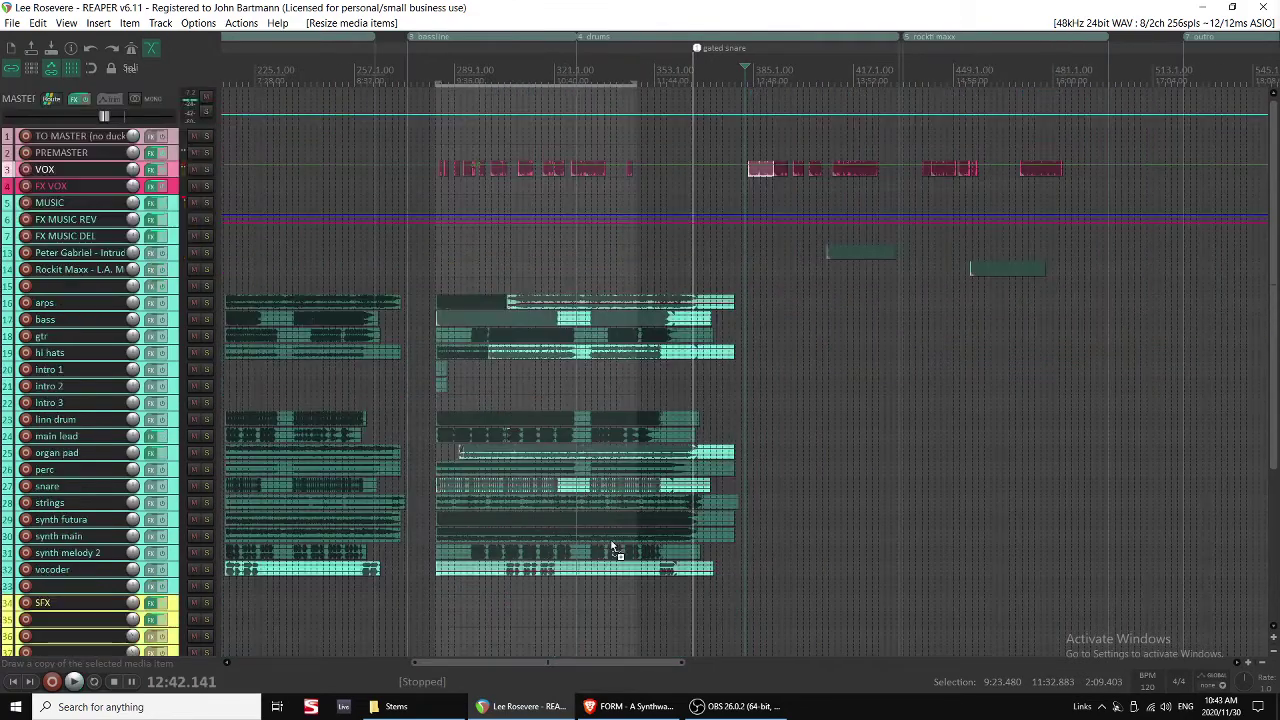
{"action": "left_click", "coordinate": [591, 492]}
{"action": "key", "text": "u"}
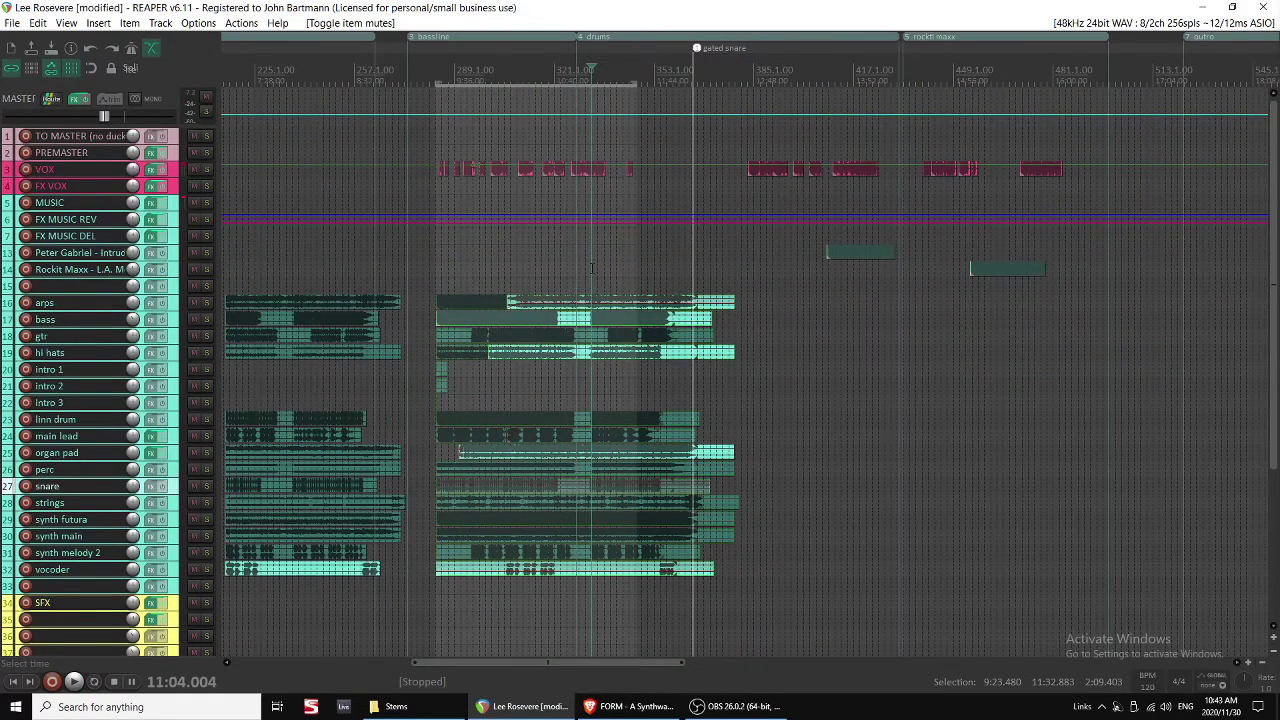
Play back the stems around the drums section, starting from about 11:04 and again from about 10:49.
{"action": "left_click", "coordinate": [591, 268]}
{"action": "key", "text": "space"}
{"action": "scroll", "coordinate": [704, 316], "scroll_direction": "up", "scroll_amount": 6}
{"action": "scroll", "coordinate": [704, 316], "scroll_direction": "right", "scroll_amount": 1}
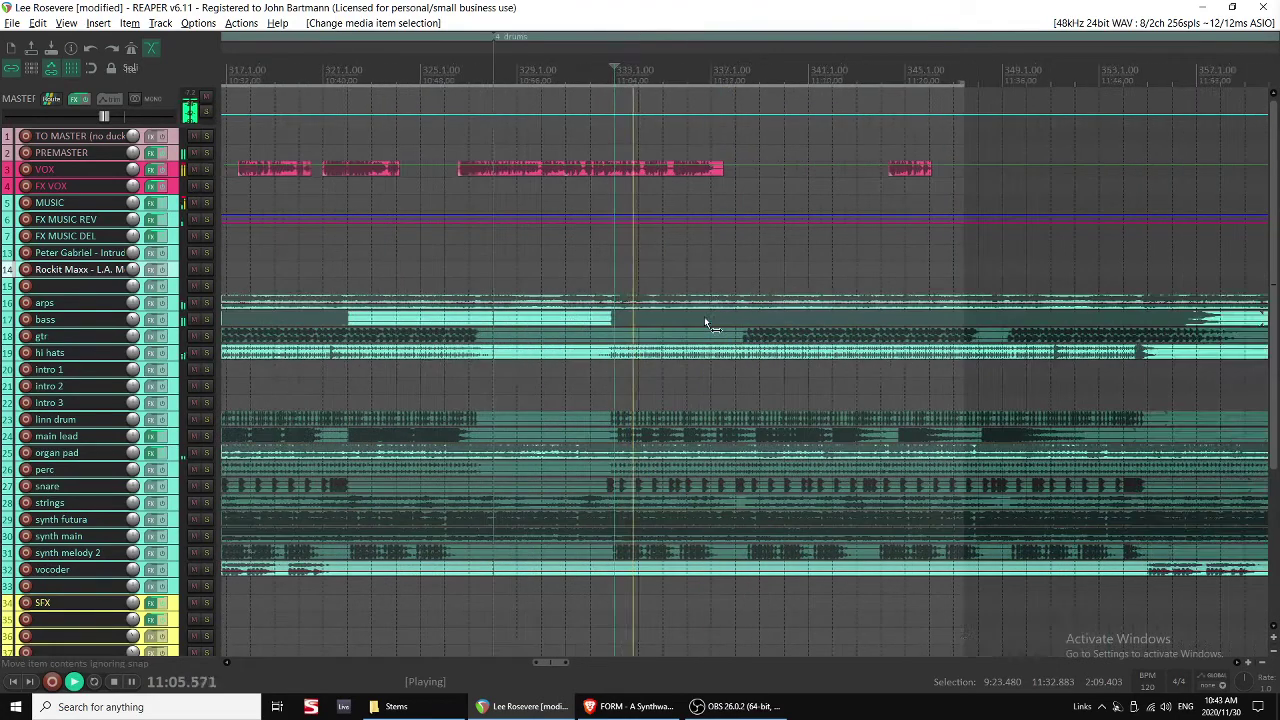
{"action": "key", "text": "space"}
{"action": "left_click", "coordinate": [431, 268]}
{"action": "key", "text": "space"}
{"action": "scroll", "coordinate": [618, 276], "scroll_direction": "down", "scroll_amount": 3}
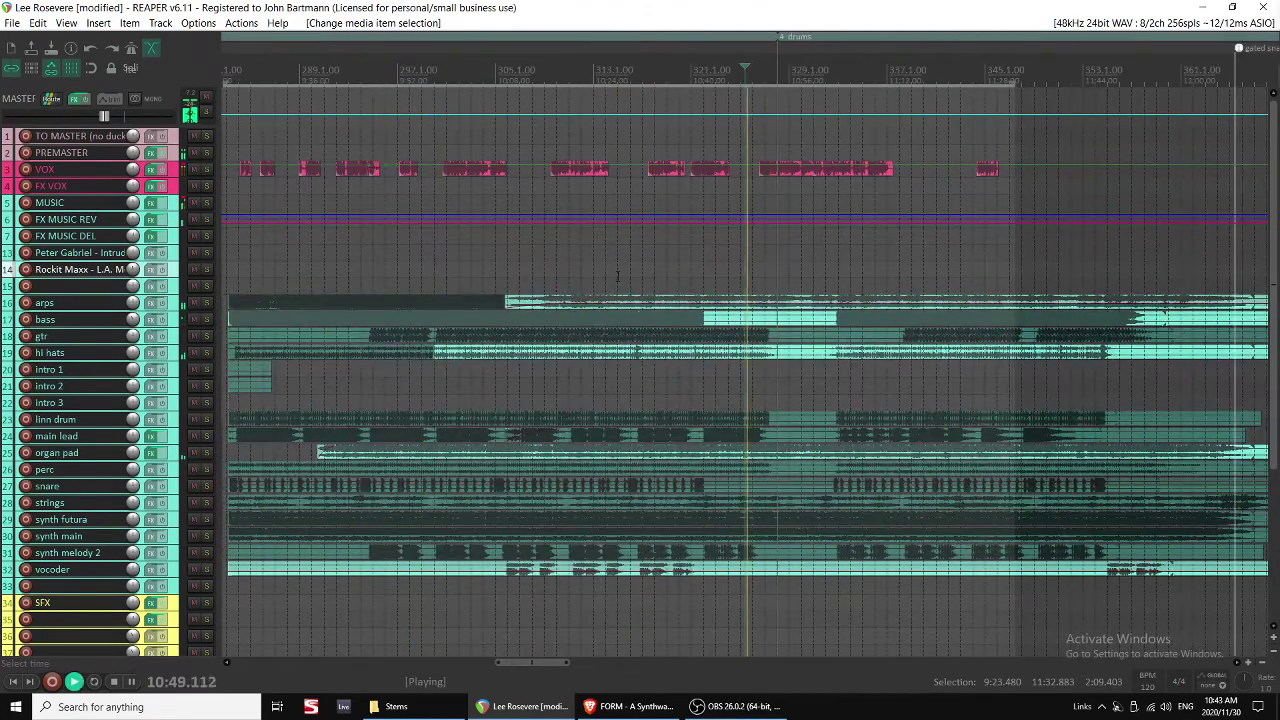
Make a time selection from about 9:24.7 to 10:18.8 and play the bassline section from about 9:26.
{"action": "scroll", "coordinate": [617, 276], "scroll_direction": "down", "scroll_amount": 2}
{"action": "left_click_drag", "start_coordinate": [407, 262], "coordinate": [613, 252]}
{"action": "key", "text": "space"}
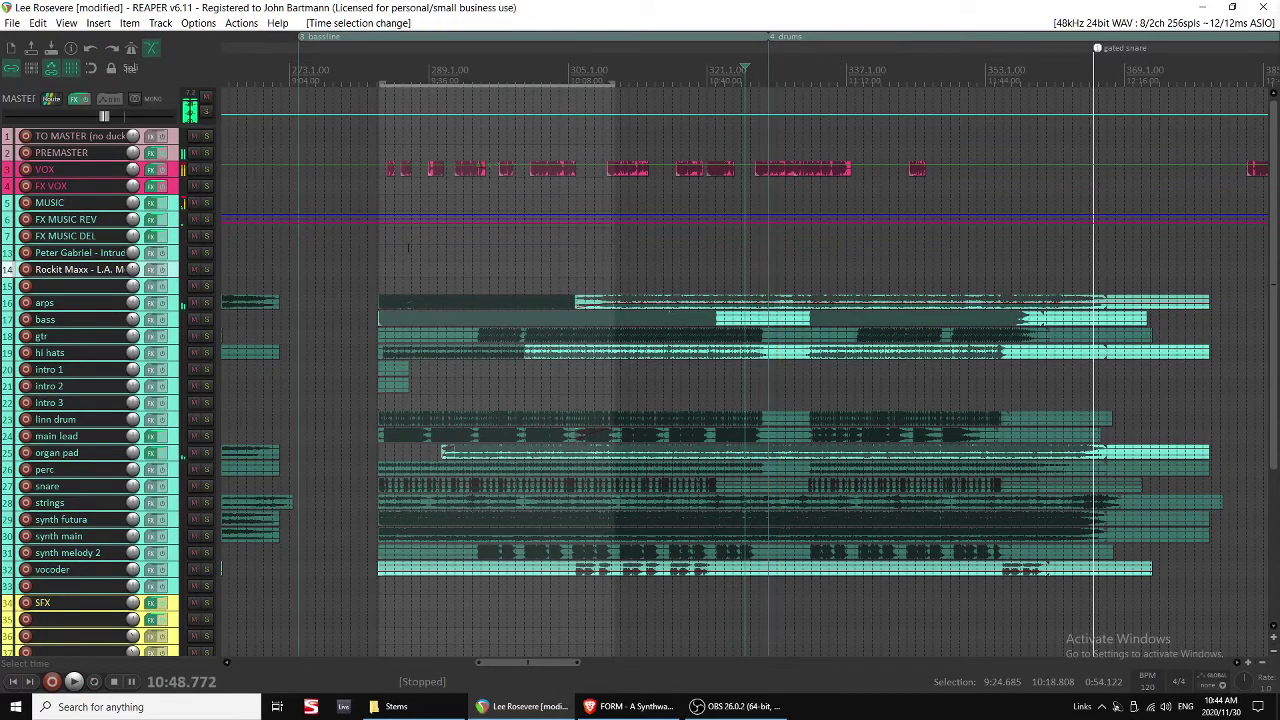
{"action": "left_click", "coordinate": [386, 252]}
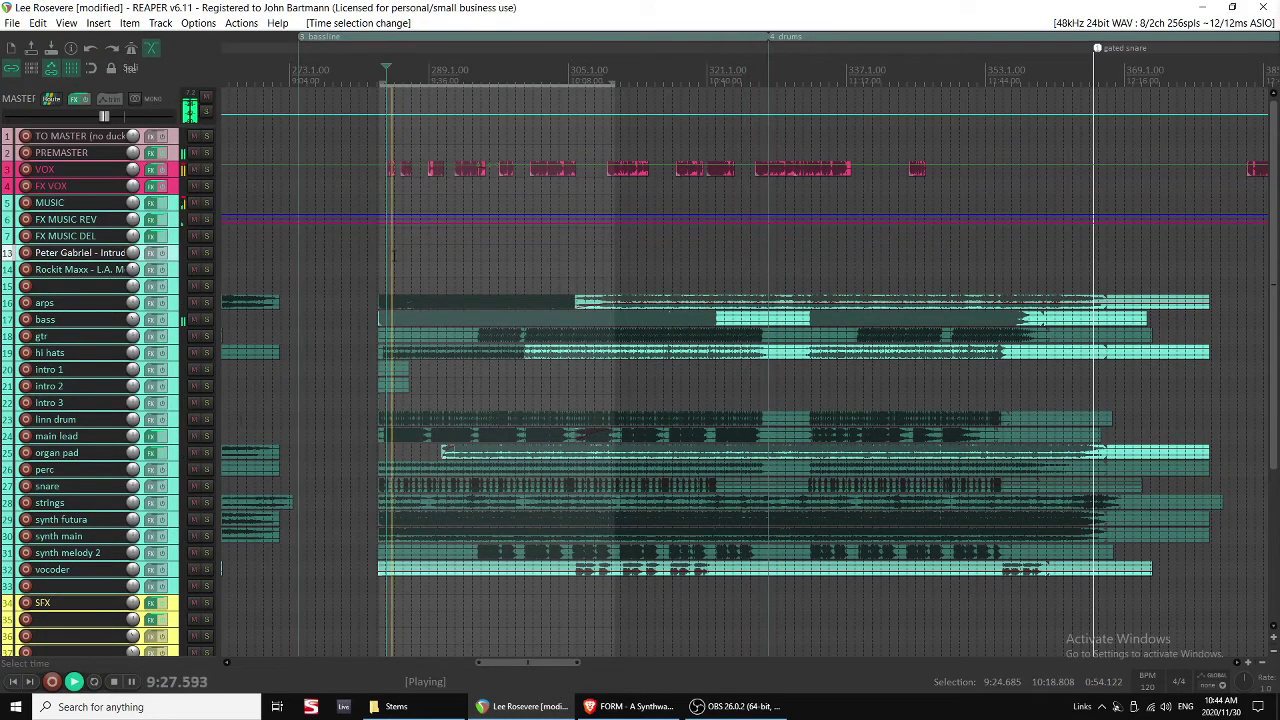
{"action": "scroll", "coordinate": [411, 255], "scroll_direction": "up", "scroll_amount": 2}
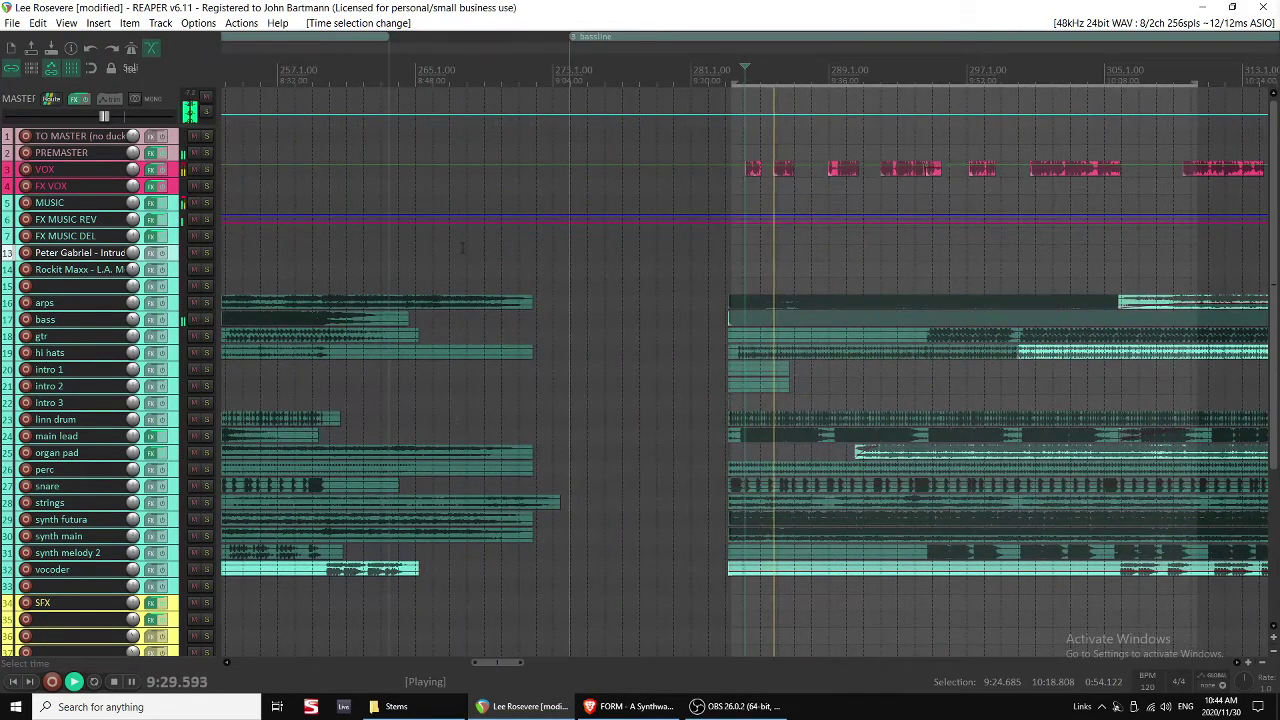
{"action": "scroll", "coordinate": [462, 249], "scroll_direction": "right", "scroll_amount": 2}
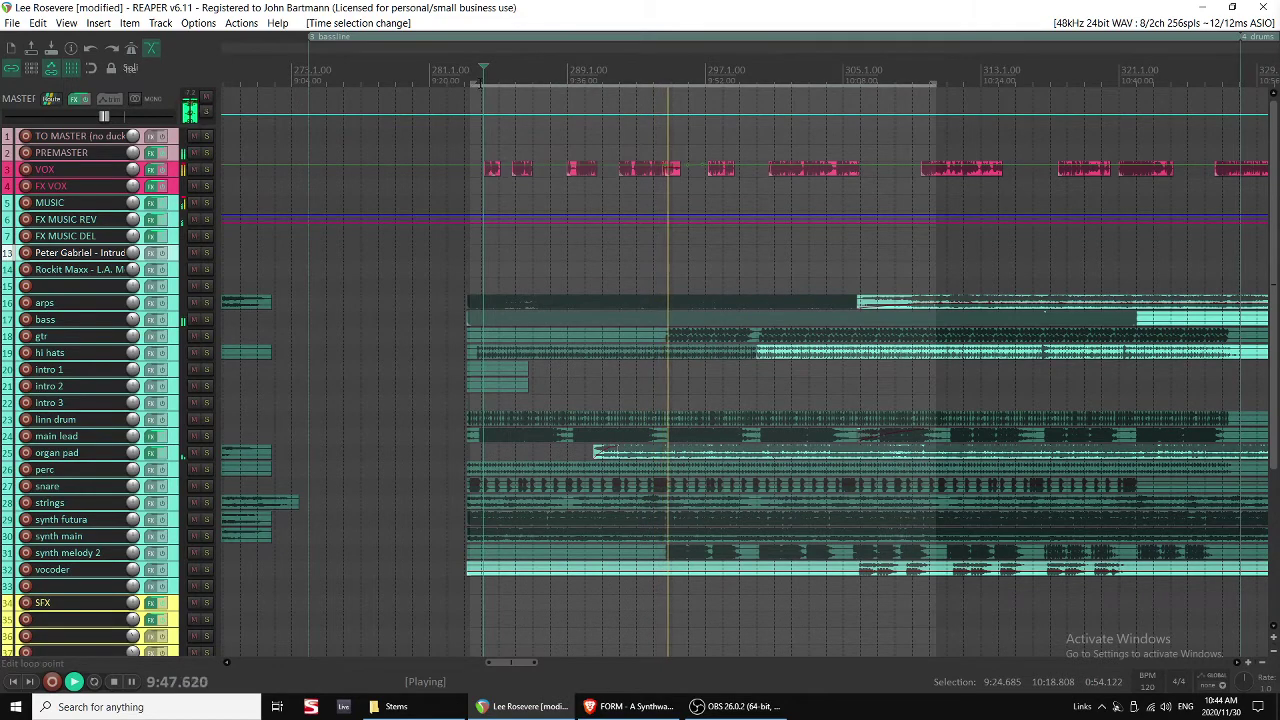
Adjust the time selection while listening so it spans from about 9:35.8 to 10:31.5 across the VOX clips.
{"action": "left_click_drag", "start_coordinate": [476, 80], "coordinate": [616, 76]}
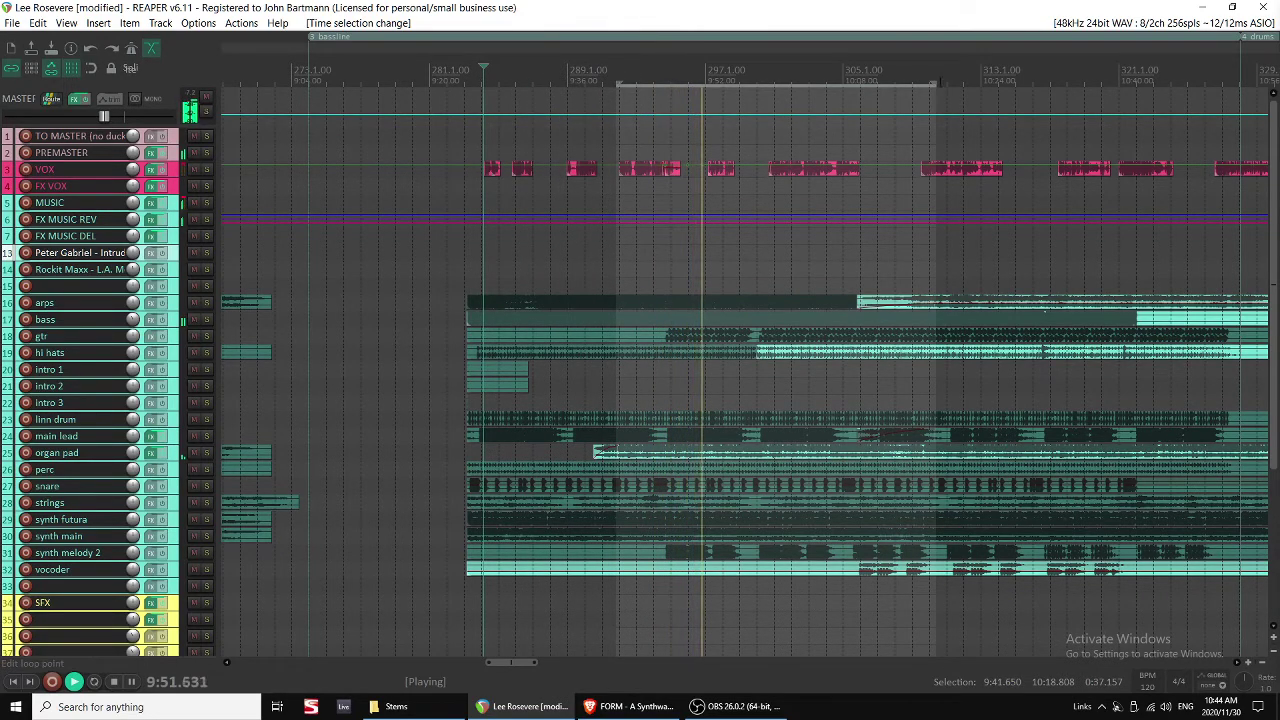
{"action": "left_click_drag", "start_coordinate": [936, 82], "coordinate": [1008, 83]}
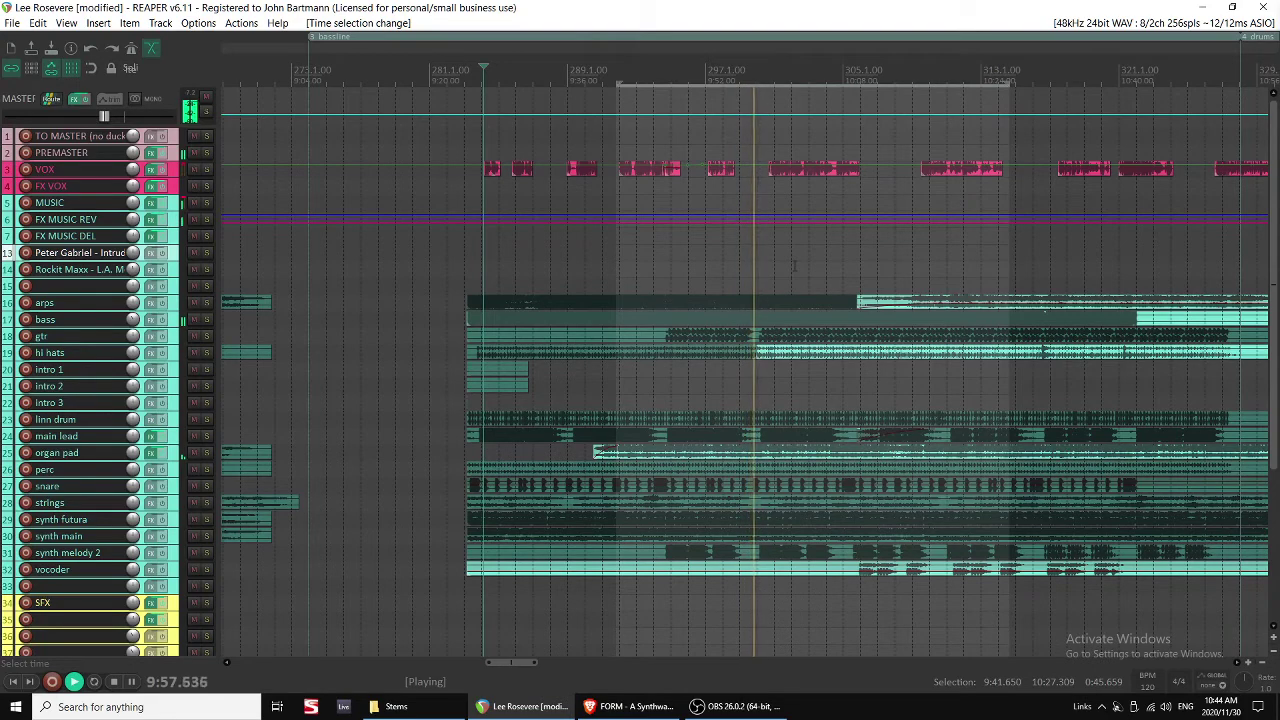
{"action": "left_click", "coordinate": [785, 354]}
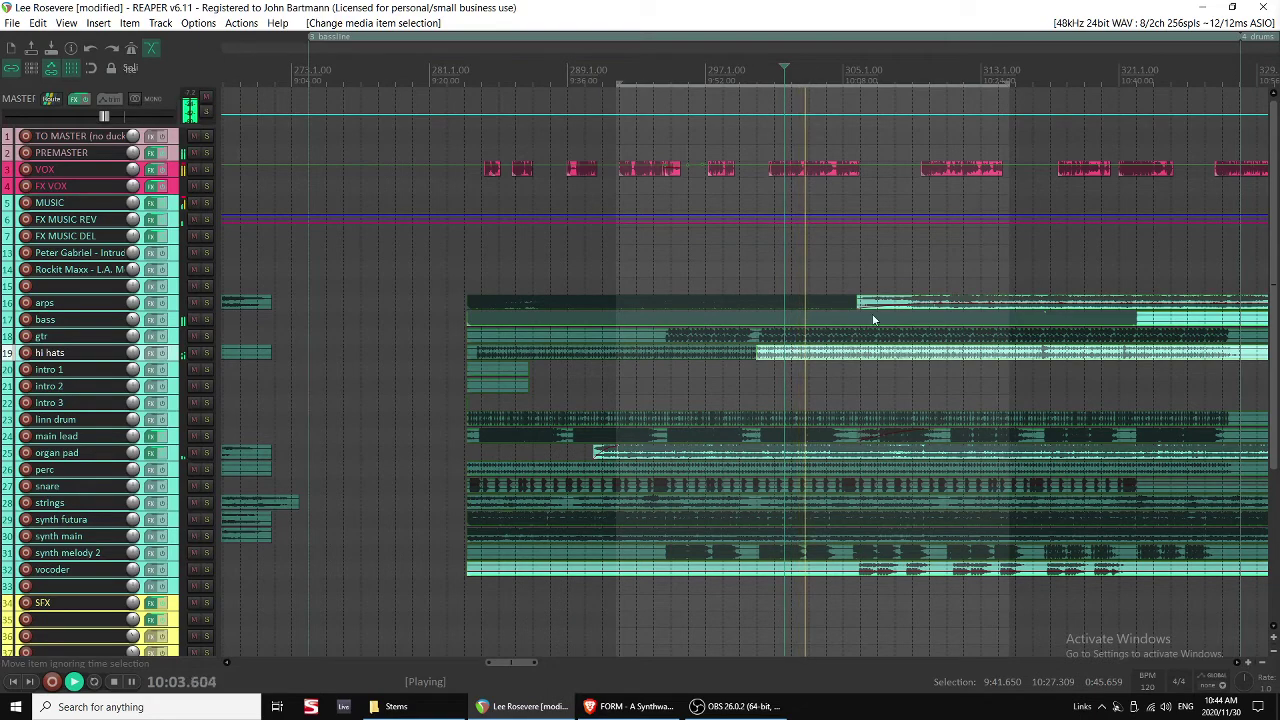
{"action": "scroll", "coordinate": [860, 322], "scroll_direction": "up", "scroll_amount": 2}
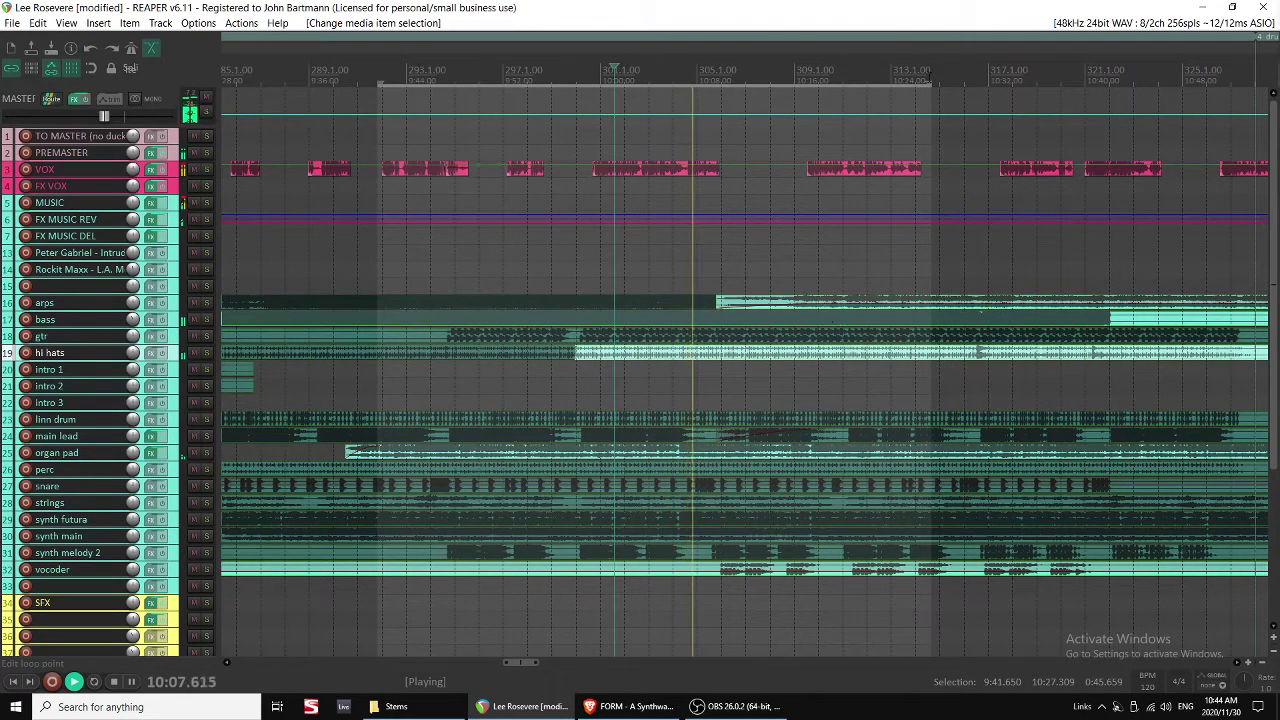
{"action": "left_click_drag", "start_coordinate": [930, 82], "coordinate": [968, 83]}
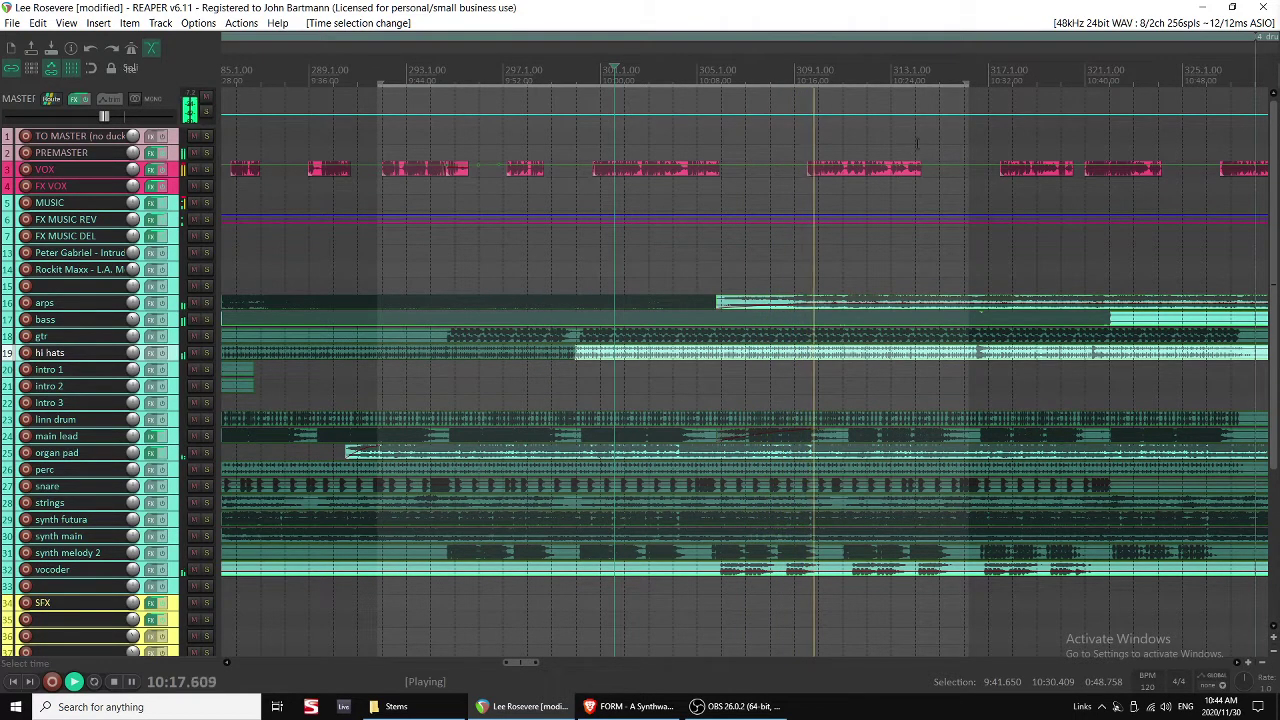
{"action": "left_click_drag", "start_coordinate": [960, 83], "coordinate": [309, 110]}
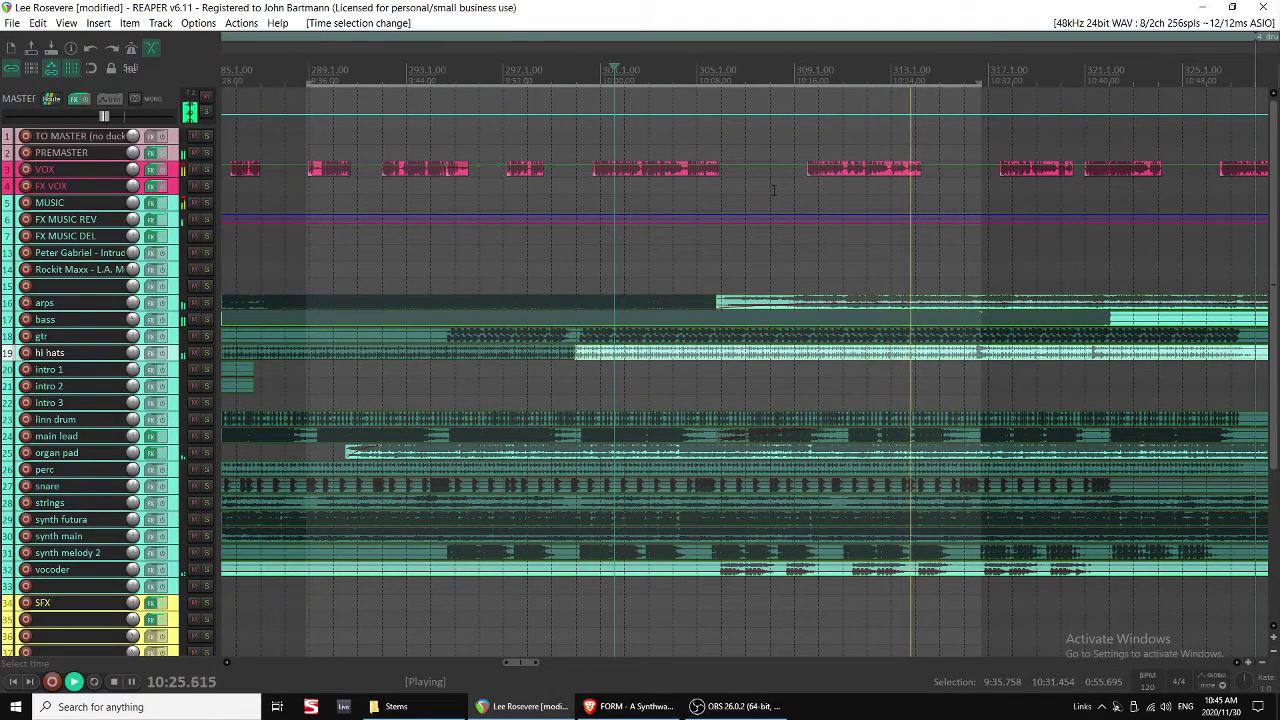
{"action": "key", "text": "space"}
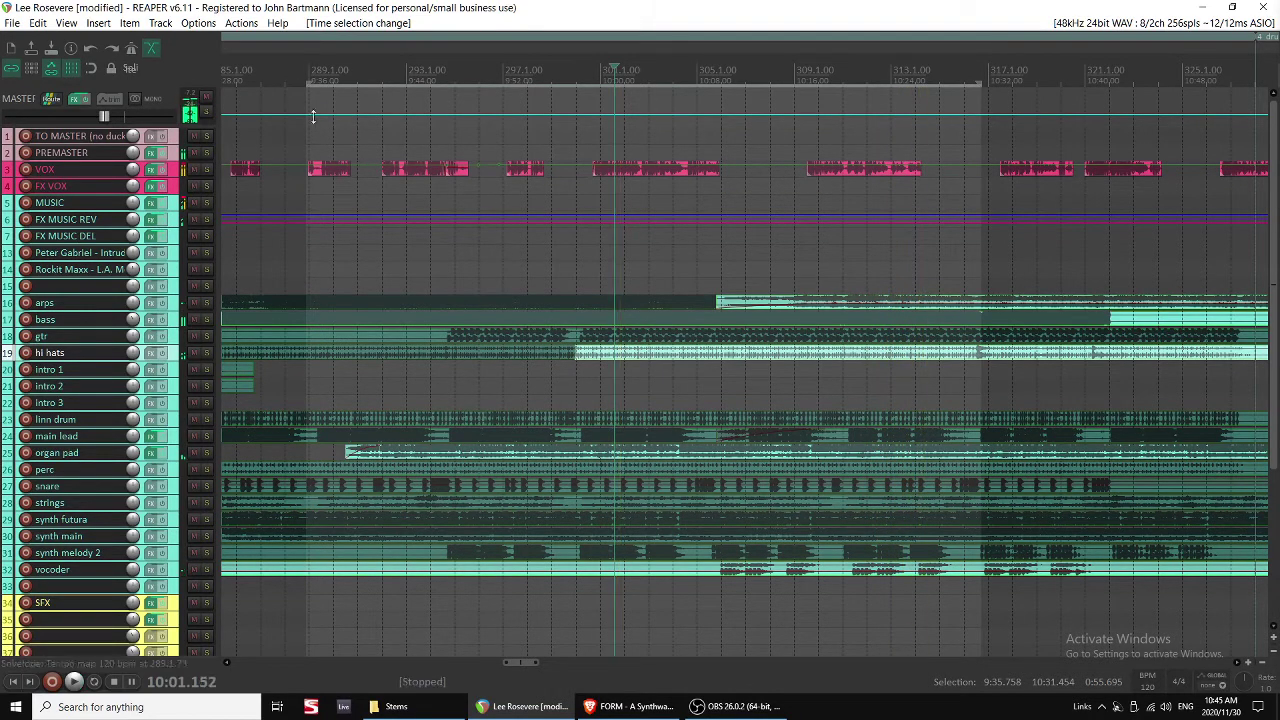
Replay from just before 9:36 and refine the time selection to run from about 9:39.6 to 10:32.8.
{"action": "key", "text": "space"}
{"action": "key", "text": "shift+l"}
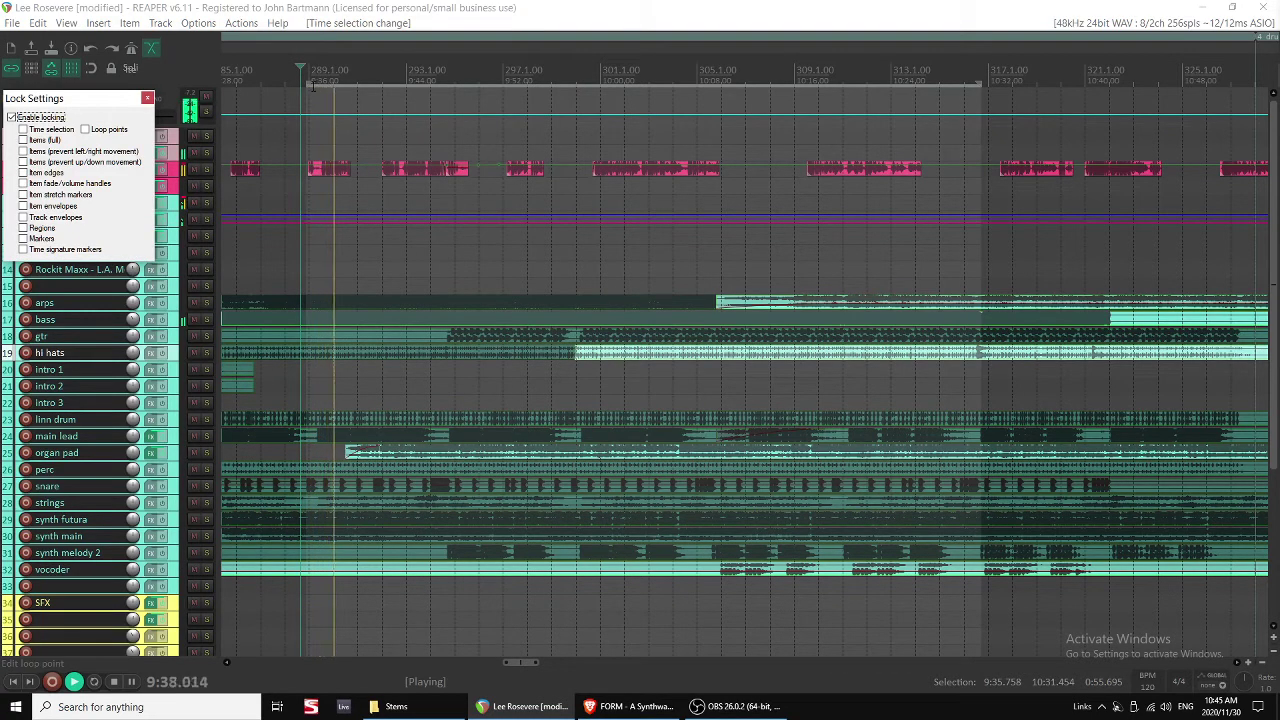
{"action": "left_click_drag", "start_coordinate": [307, 84], "coordinate": [352, 76]}
{"action": "key", "text": "shift+l"}
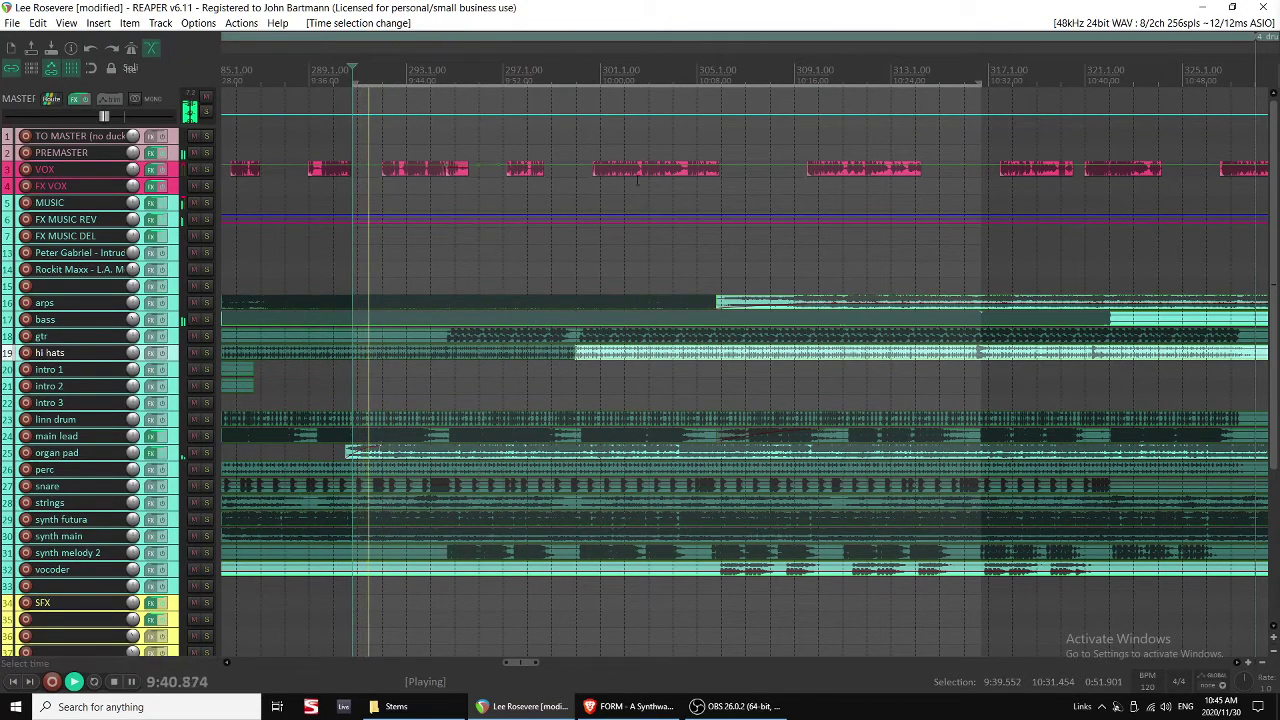
{"action": "left_click_drag", "start_coordinate": [978, 83], "coordinate": [987, 83]}
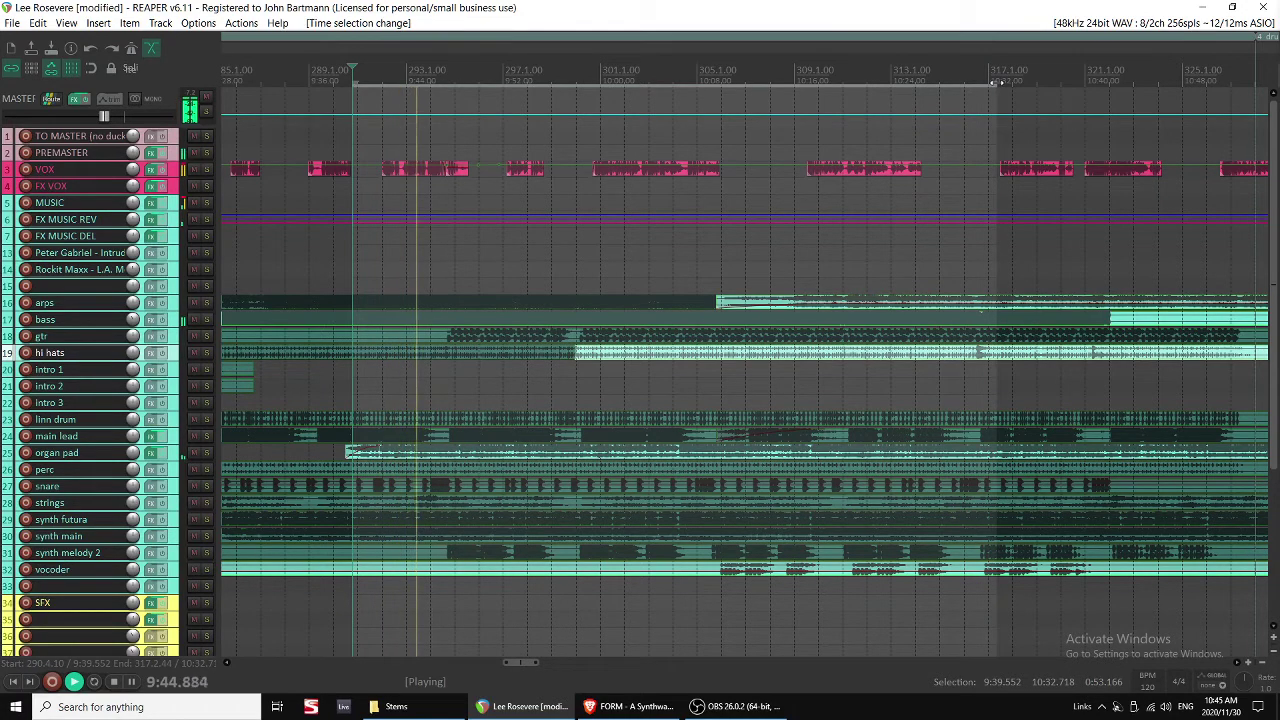
{"action": "left_click_drag", "start_coordinate": [996, 83], "coordinate": [997, 83]}
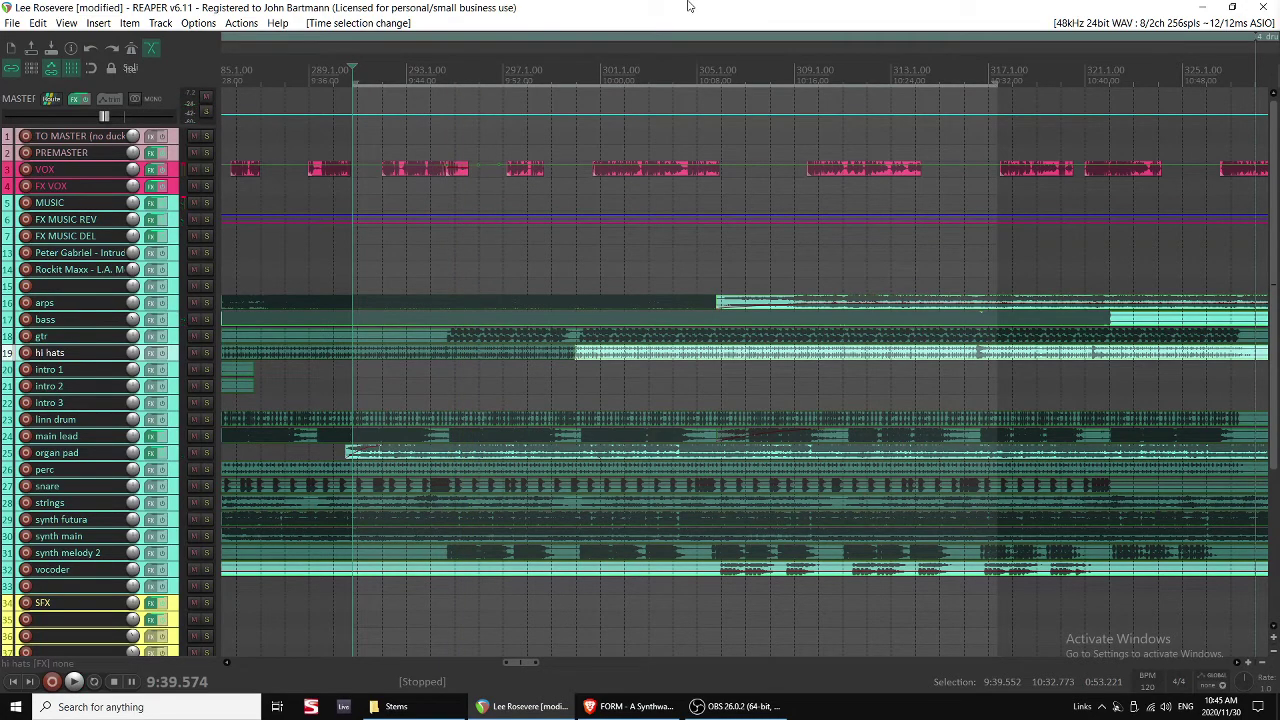
Remove the time selection and view the lock settings.
{"action": "key", "text": "shift+l"}
{"action": "key", "text": "Escape"}
{"action": "key", "text": "Escape"}
{"action": "key", "text": "shift+l"}
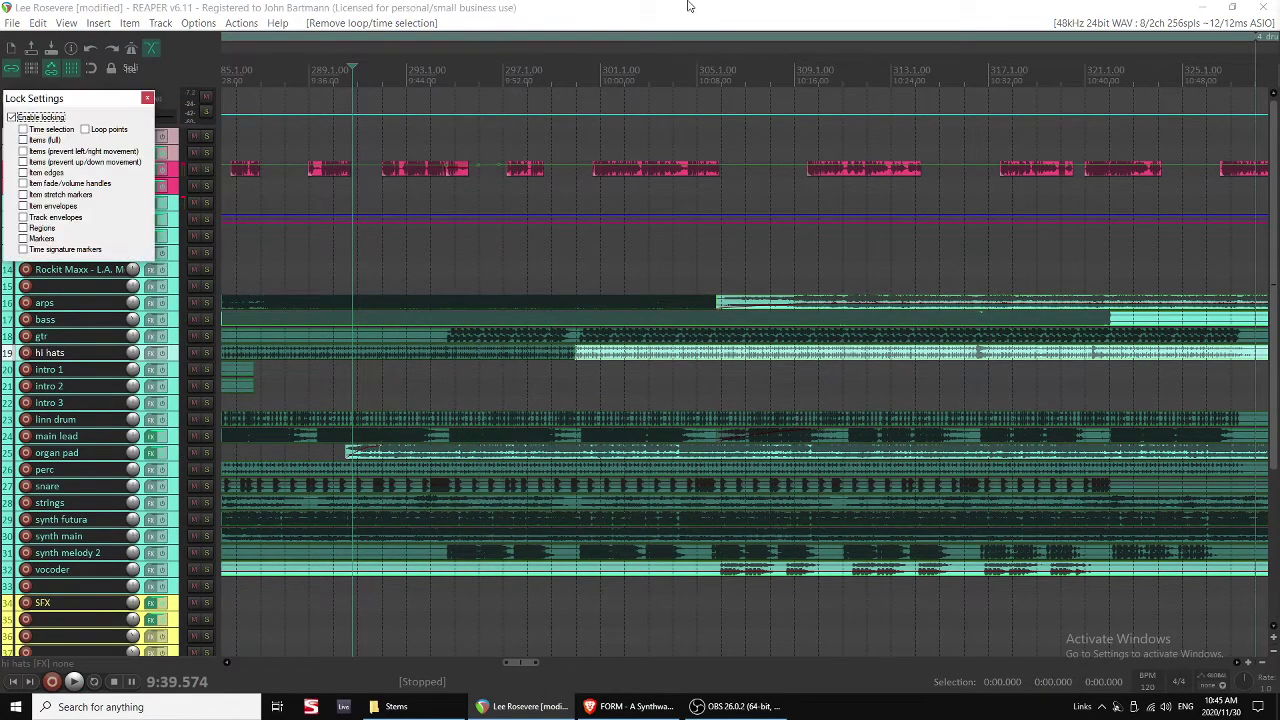
{"action": "key", "text": "Escape"}
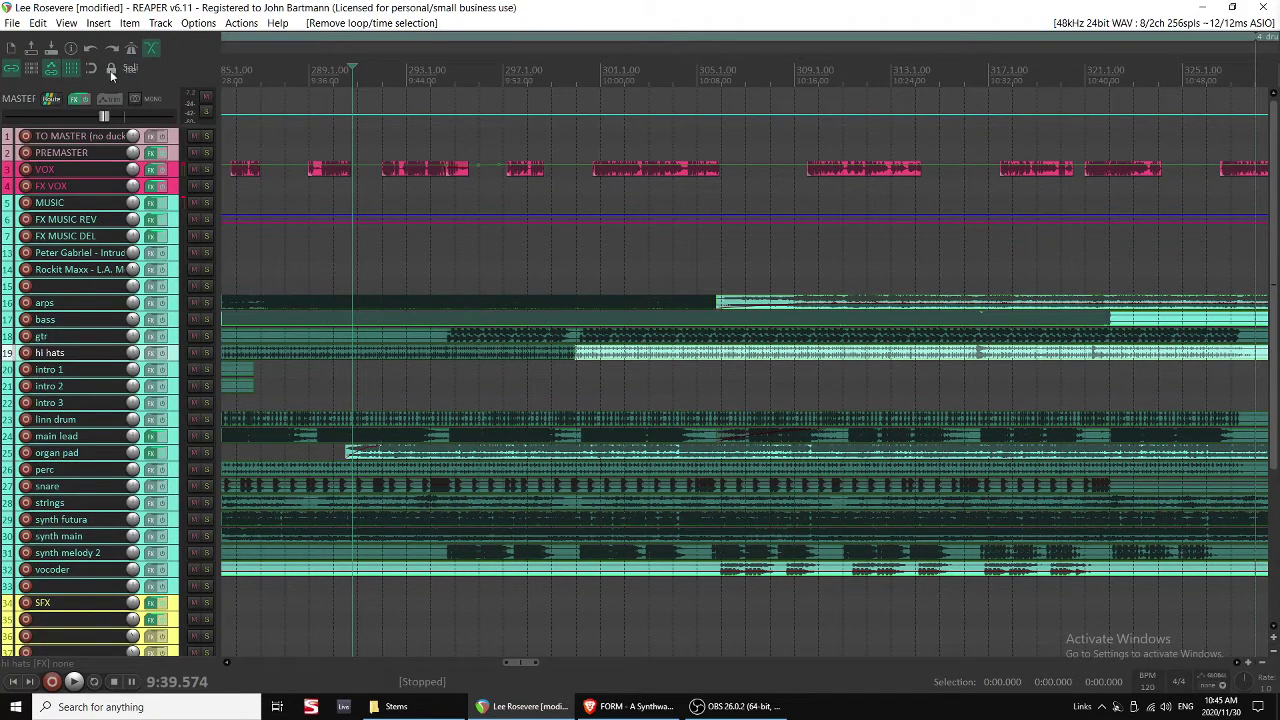
Close the lock settings and make a time selection from about 9:39.7 to 10:32.3 in the bassline section.
{"action": "right_click", "coordinate": [110, 70]}
{"action": "left_click", "coordinate": [148, 100]}
{"action": "scroll", "coordinate": [354, 242], "scroll_direction": "left", "scroll_amount": 5}
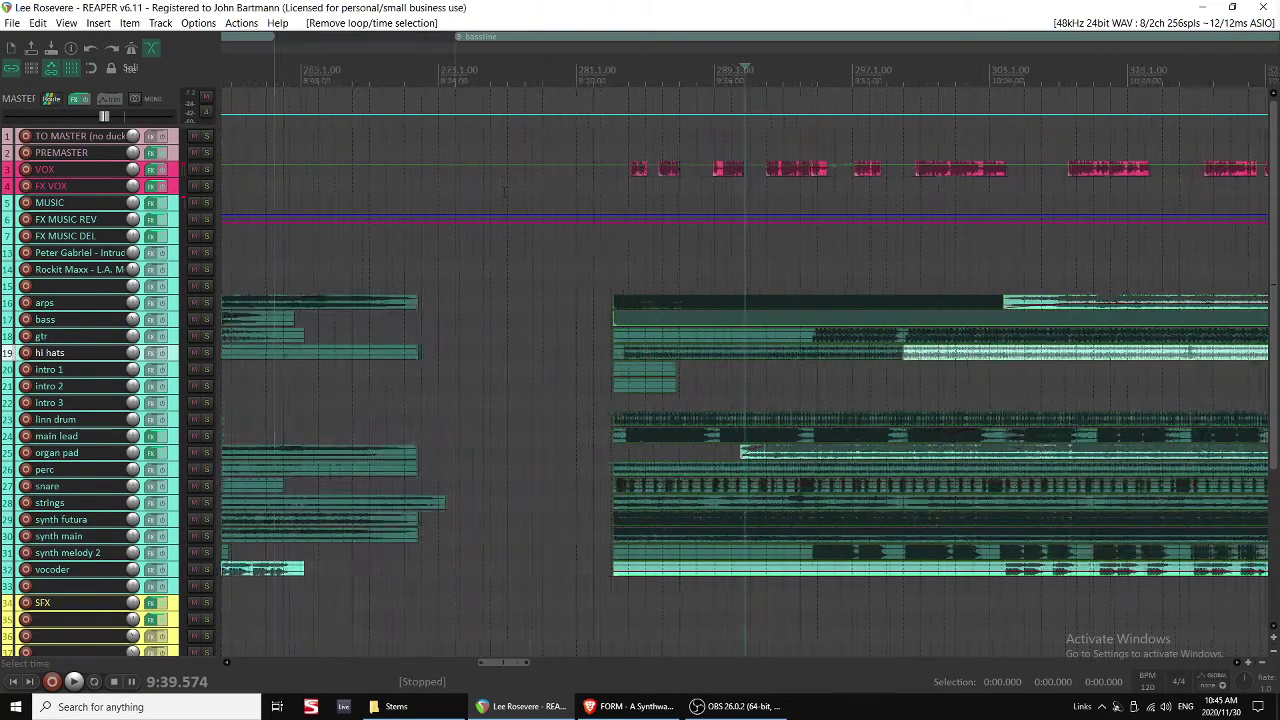
{"action": "scroll", "coordinate": [494, 143], "scroll_direction": "right", "scroll_amount": 3}
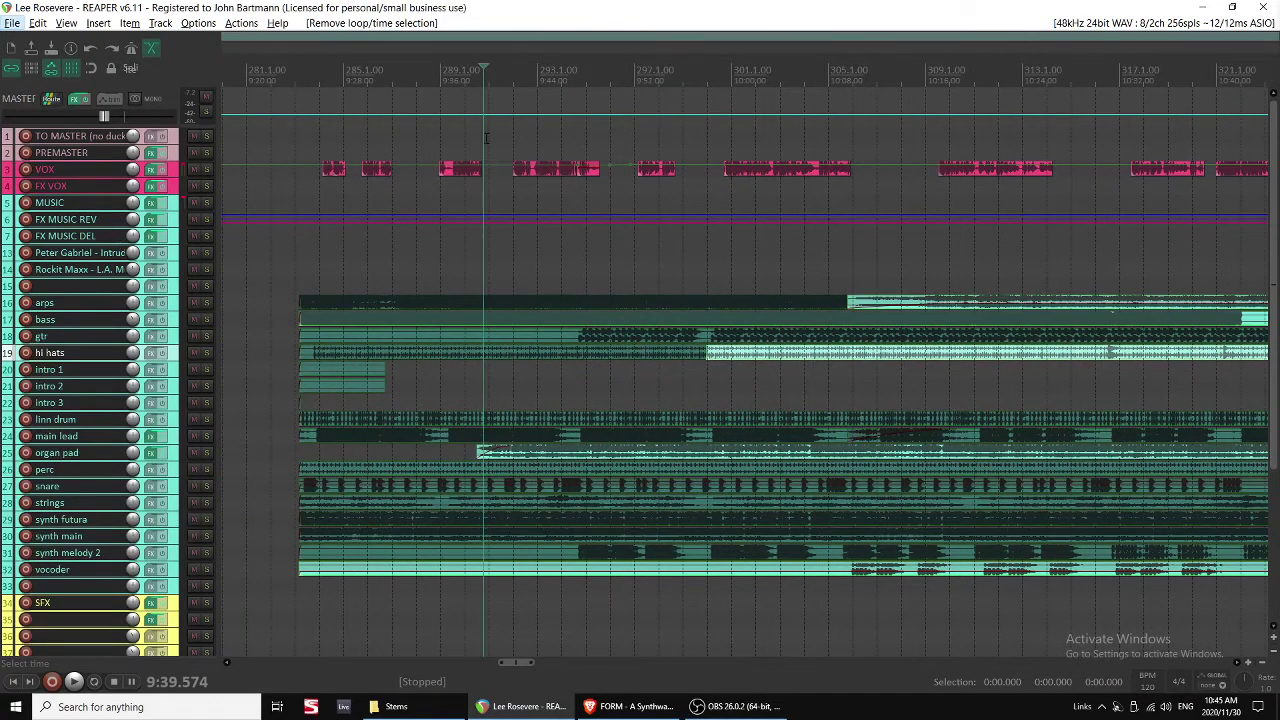
{"action": "left_click_drag", "start_coordinate": [486, 137], "coordinate": [1120, 137]}
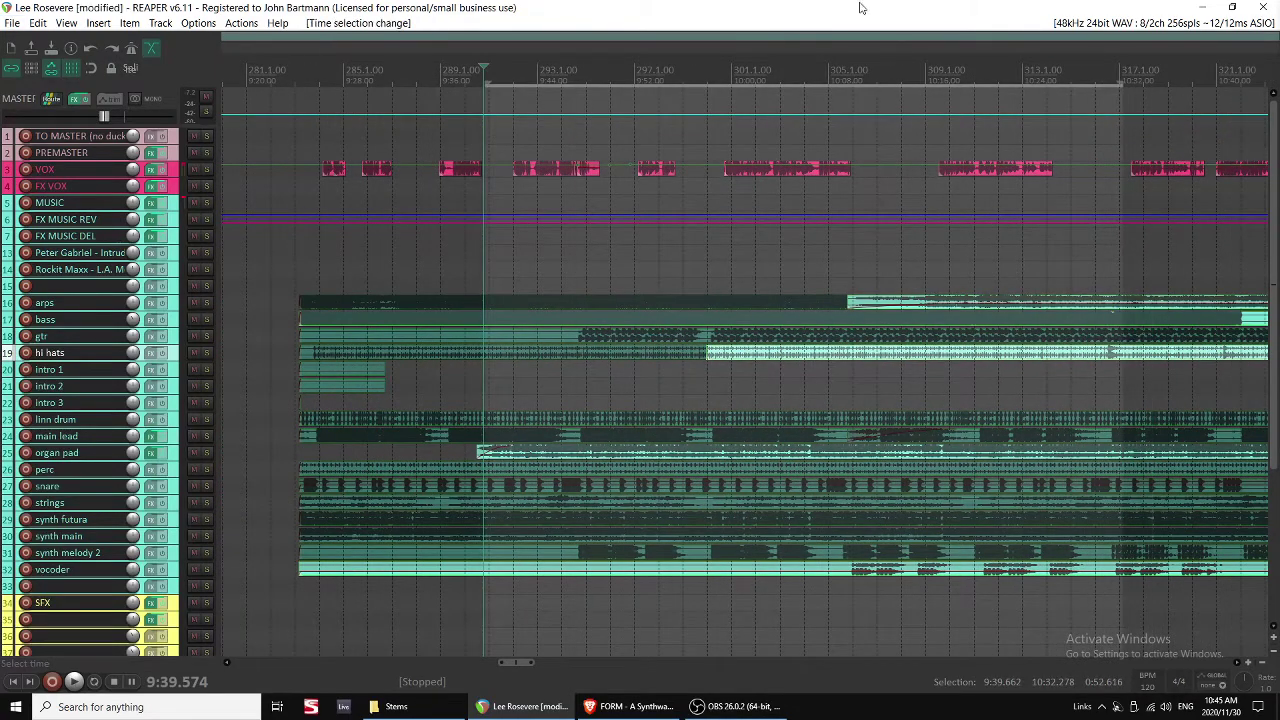
Enable locking for the time selection only in the lock settings and close them.
{"action": "key", "text": "shift+l"}
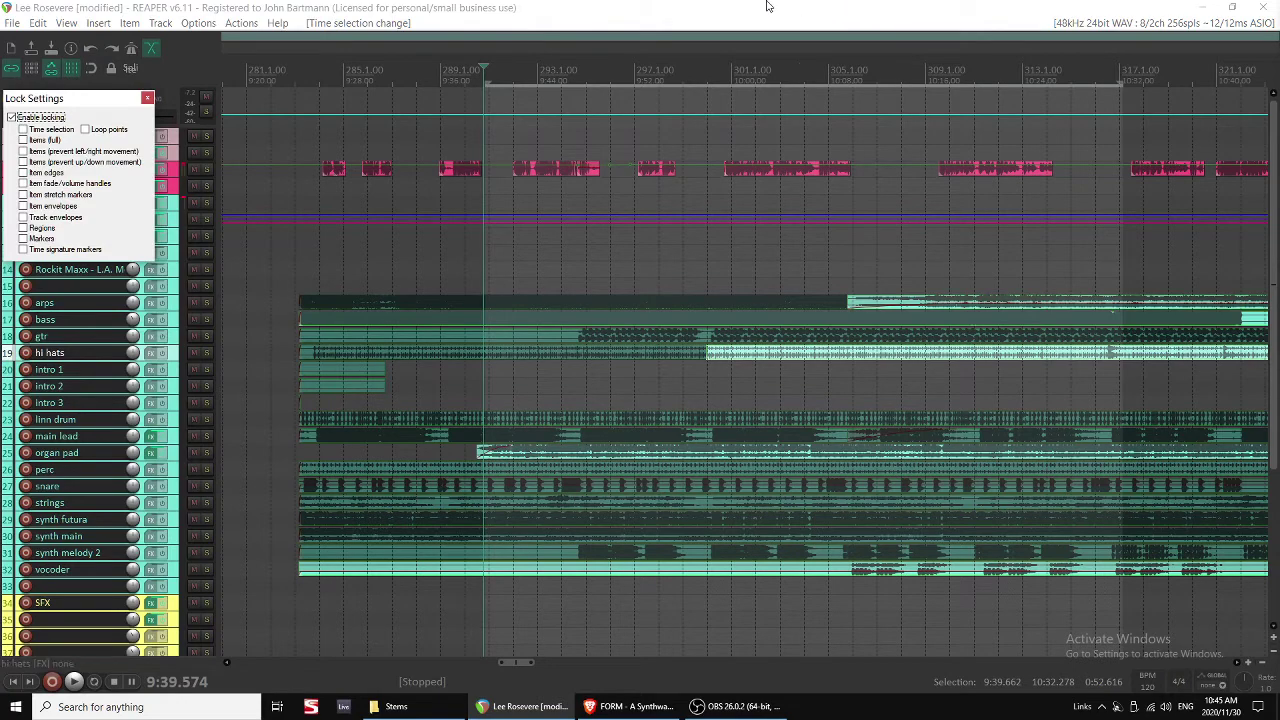
{"action": "key", "text": "Escape"}
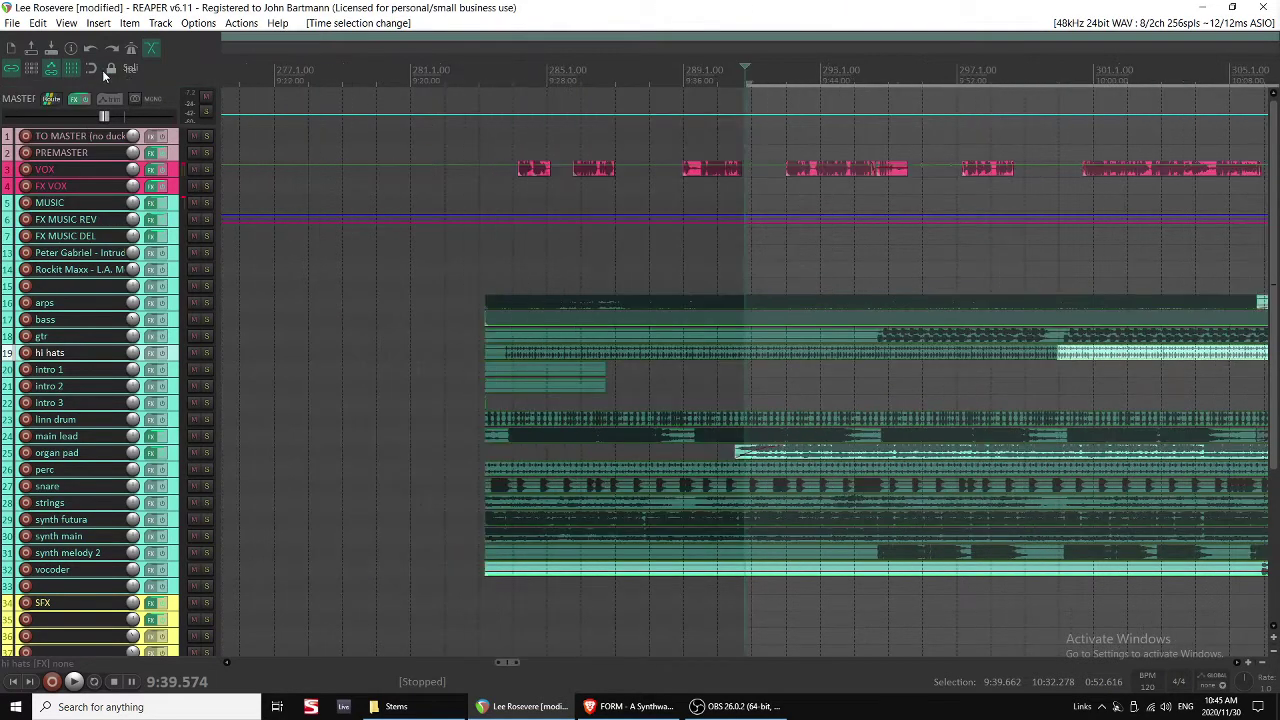
{"action": "right_click", "coordinate": [111, 68]}
{"action": "left_click", "coordinate": [147, 98]}
{"action": "right_click", "coordinate": [117, 67]}
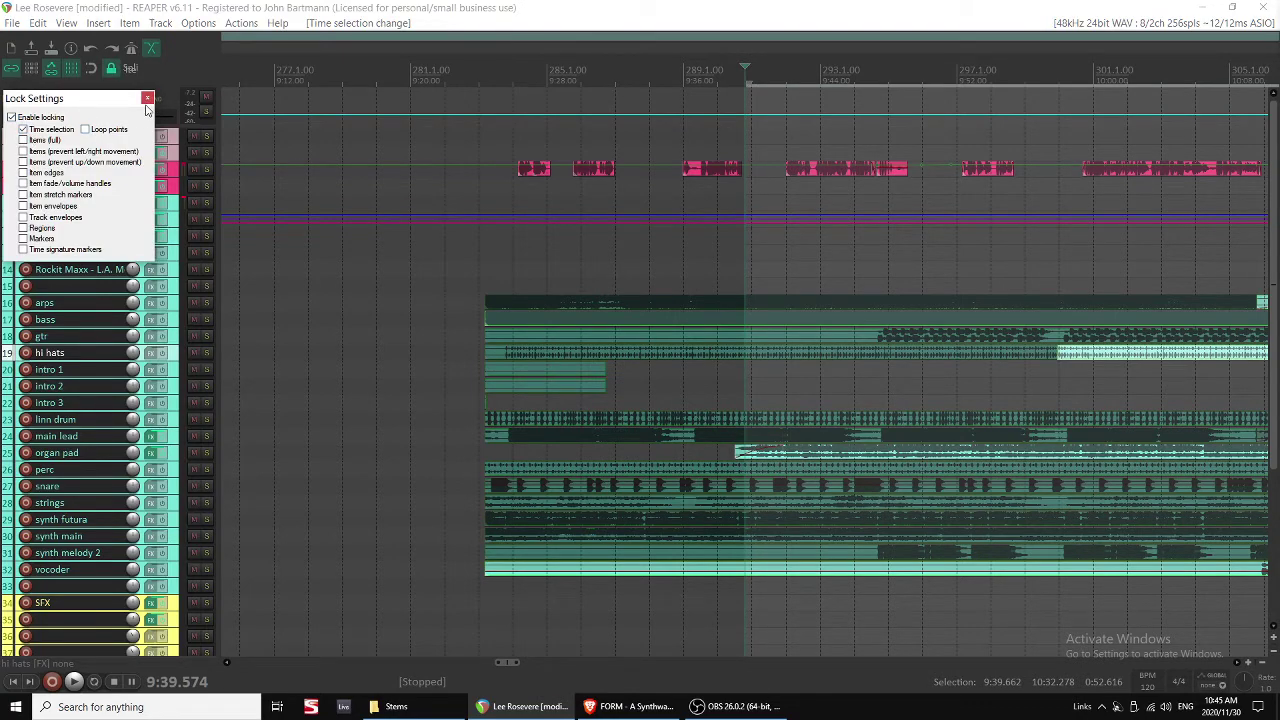
{"action": "left_click", "coordinate": [147, 99]}
Examine the placement of the voice clips and music stems across the whole arrangement, from the influences to the outro region.
{"action": "scroll", "coordinate": [668, 204], "scroll_direction": "down", "scroll_amount": 3}
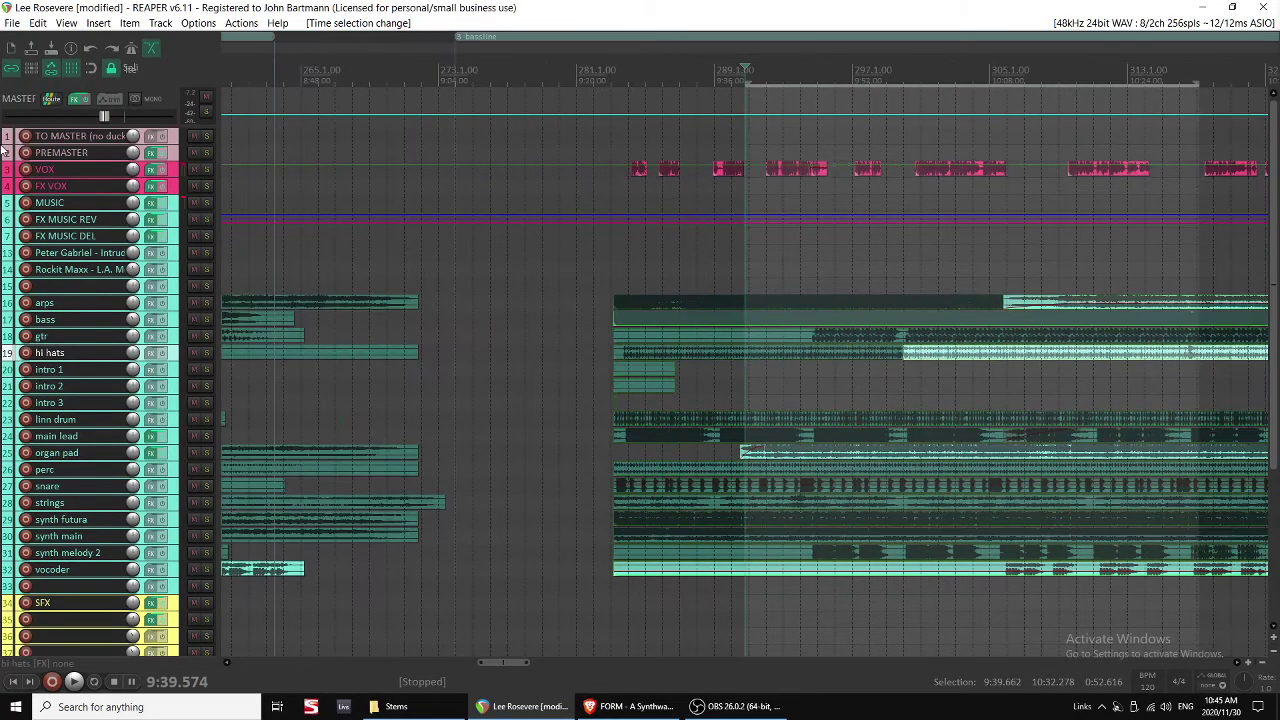
{"action": "scroll", "coordinate": [647, 203], "scroll_direction": "right", "scroll_amount": 2}
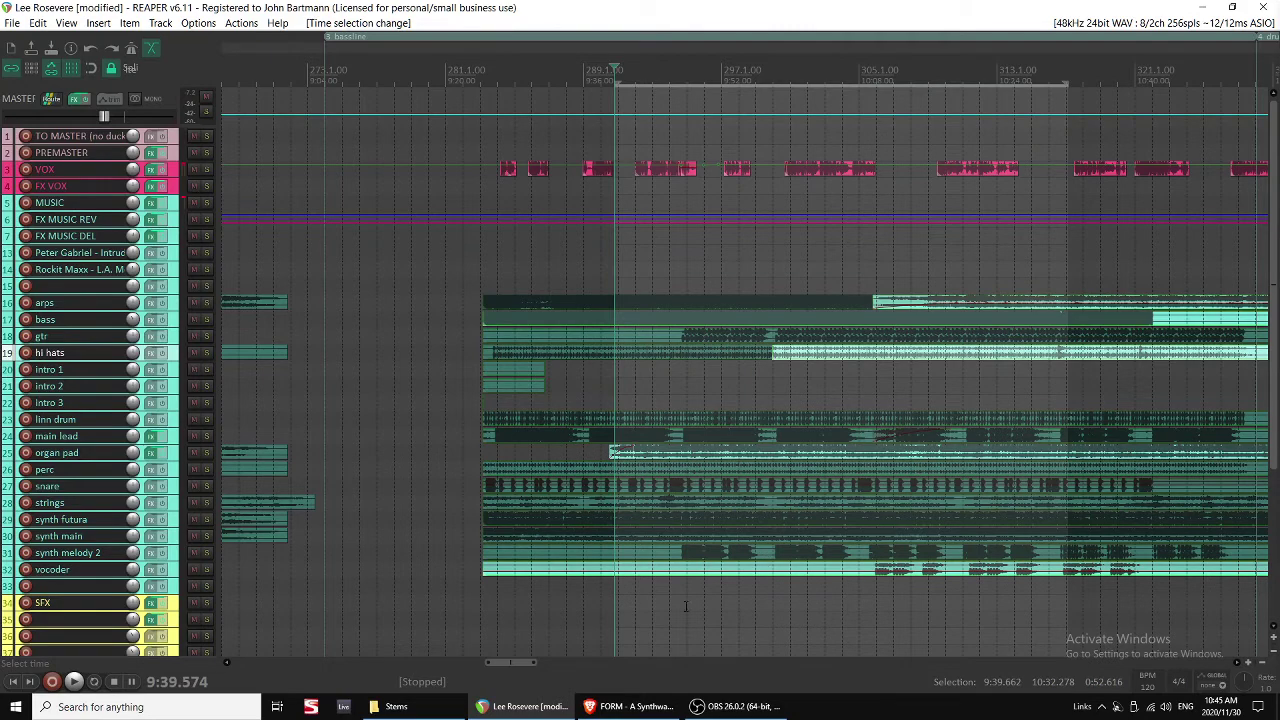
{"action": "scroll", "coordinate": [686, 606], "scroll_direction": "down", "scroll_amount": 1}
{"action": "scroll", "coordinate": [805, 301], "scroll_direction": "down", "scroll_amount": 3}
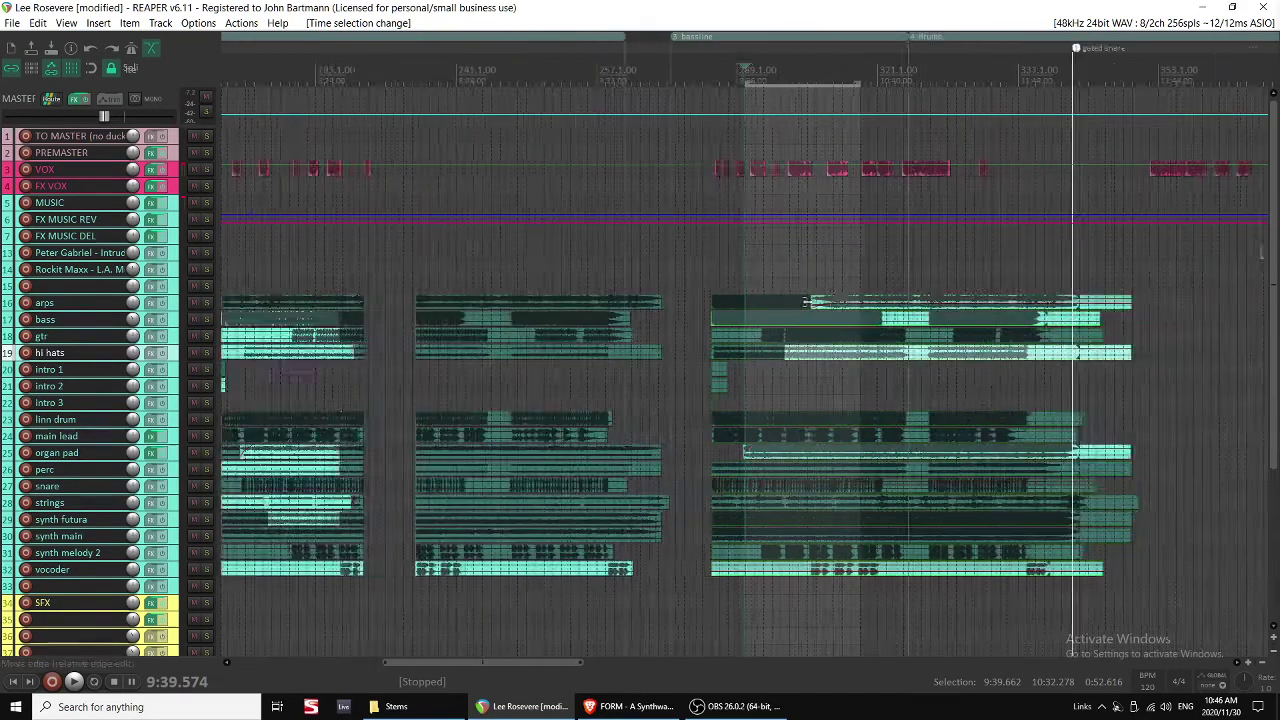
{"action": "scroll", "coordinate": [807, 301], "scroll_direction": "down", "scroll_amount": 2}
{"action": "scroll", "coordinate": [787, 342], "scroll_direction": "down", "scroll_amount": 3}
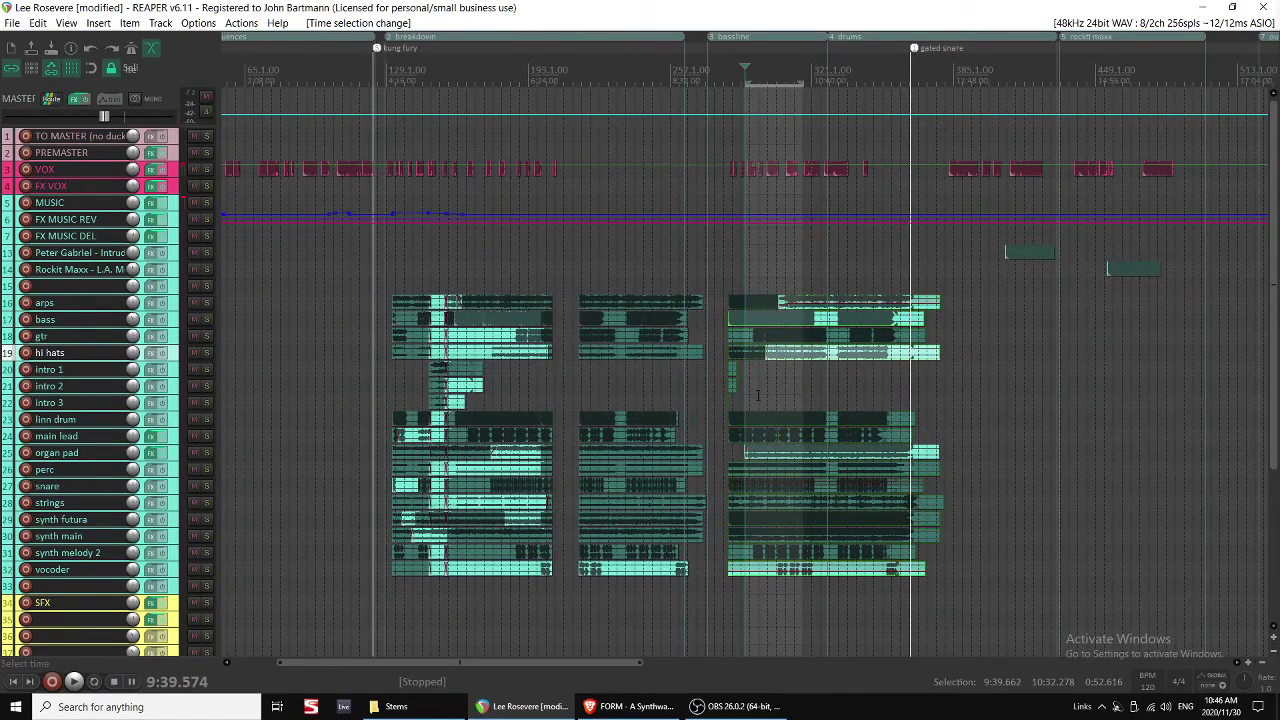
{"action": "scroll", "coordinate": [758, 396], "scroll_direction": "left", "scroll_amount": 3}
{"action": "scroll", "coordinate": [768, 395], "scroll_direction": "down", "scroll_amount": 3}
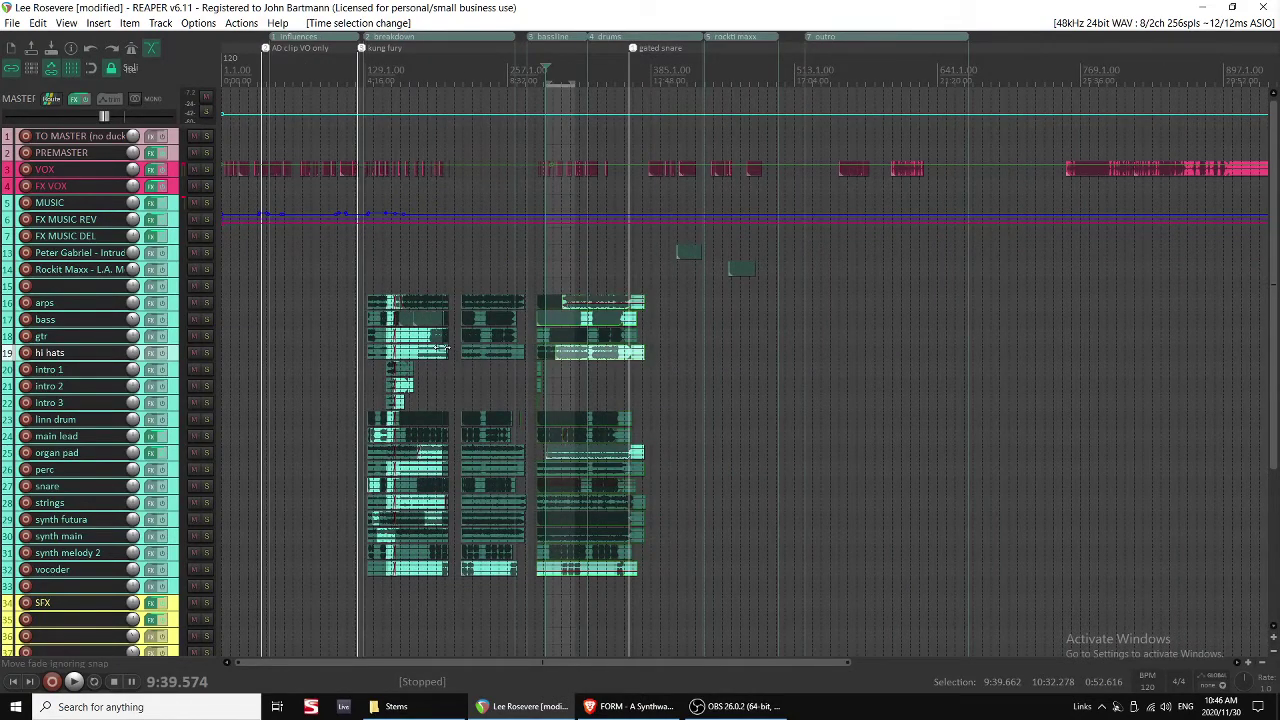
{"action": "scroll", "coordinate": [537, 313], "scroll_direction": "up", "scroll_amount": 3}
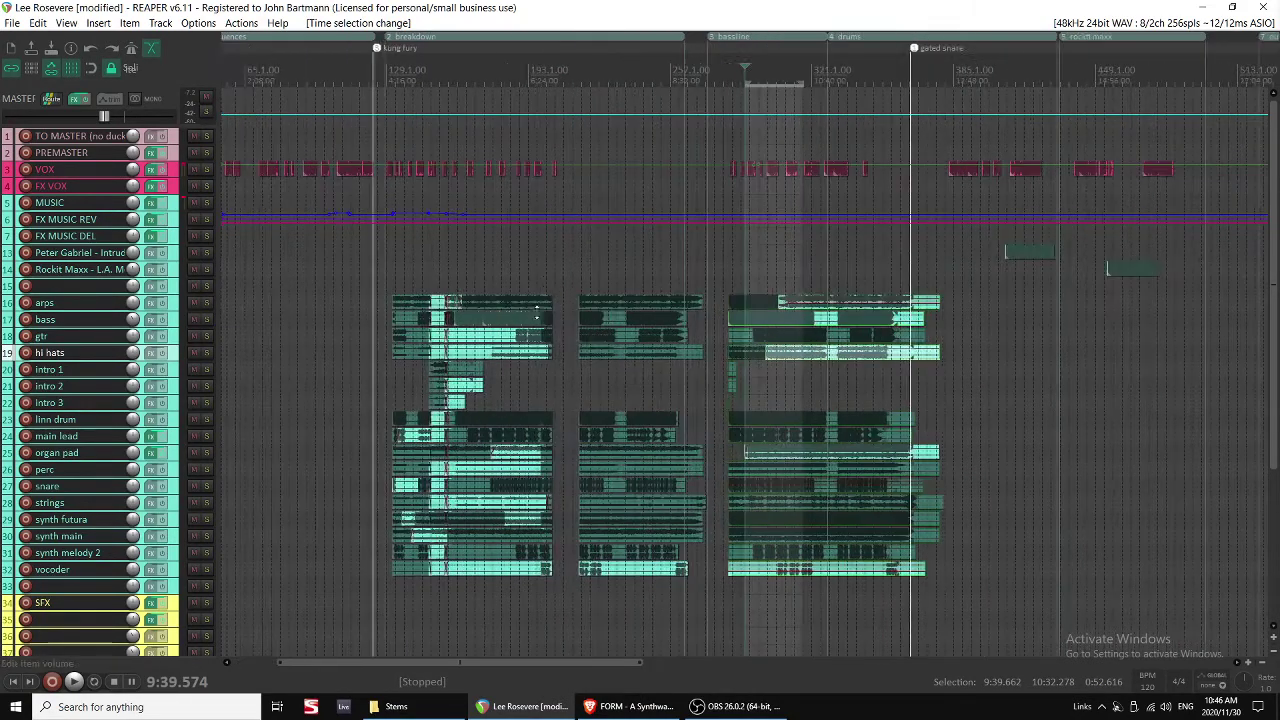
Save the project and switch to OBS.
{"action": "key", "text": "ctrl+s"}
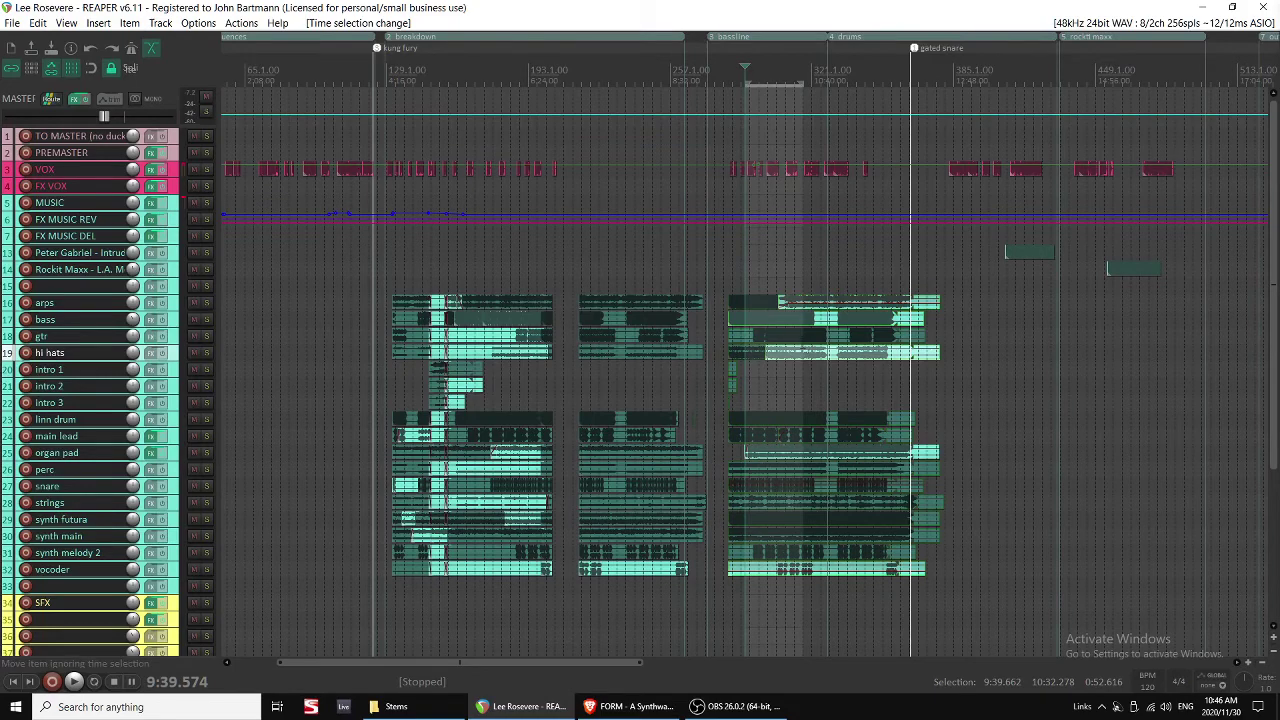
{"action": "scroll", "coordinate": [798, 315], "scroll_direction": "up", "scroll_amount": 5}
{"action": "scroll", "coordinate": [798, 320], "scroll_direction": "up", "scroll_amount": 3}
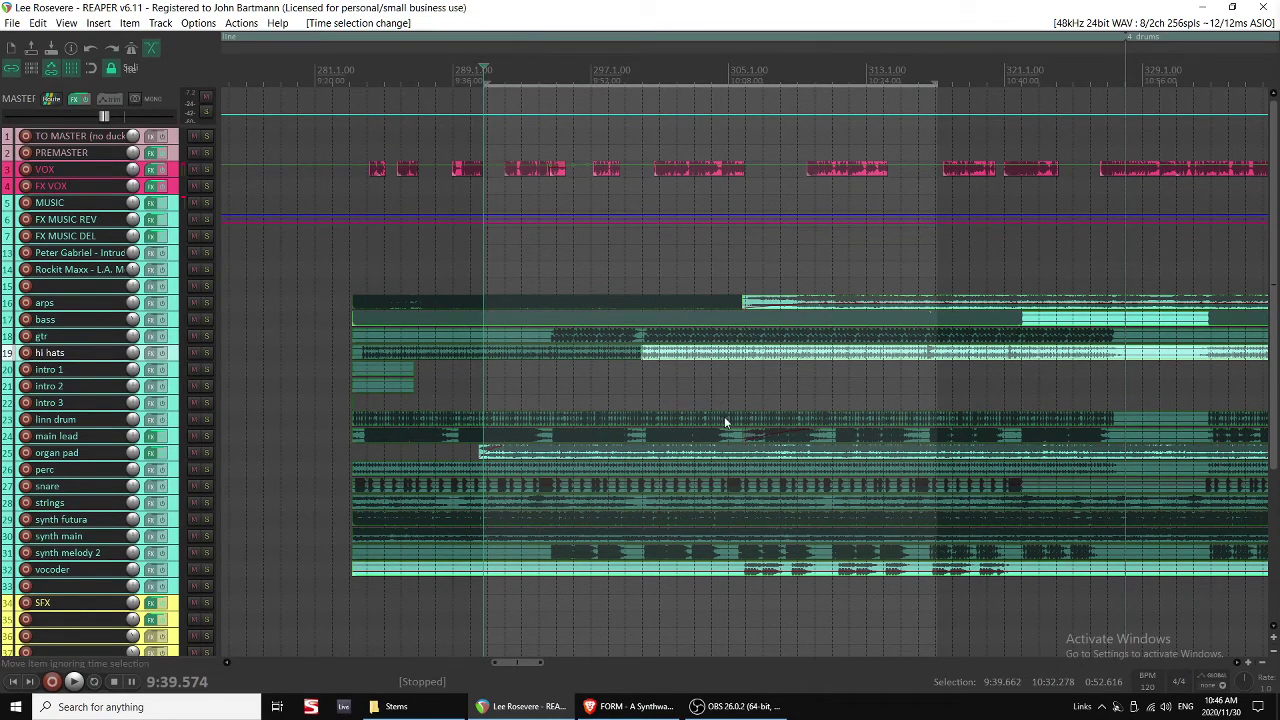
{"action": "left_click", "coordinate": [708, 707]}
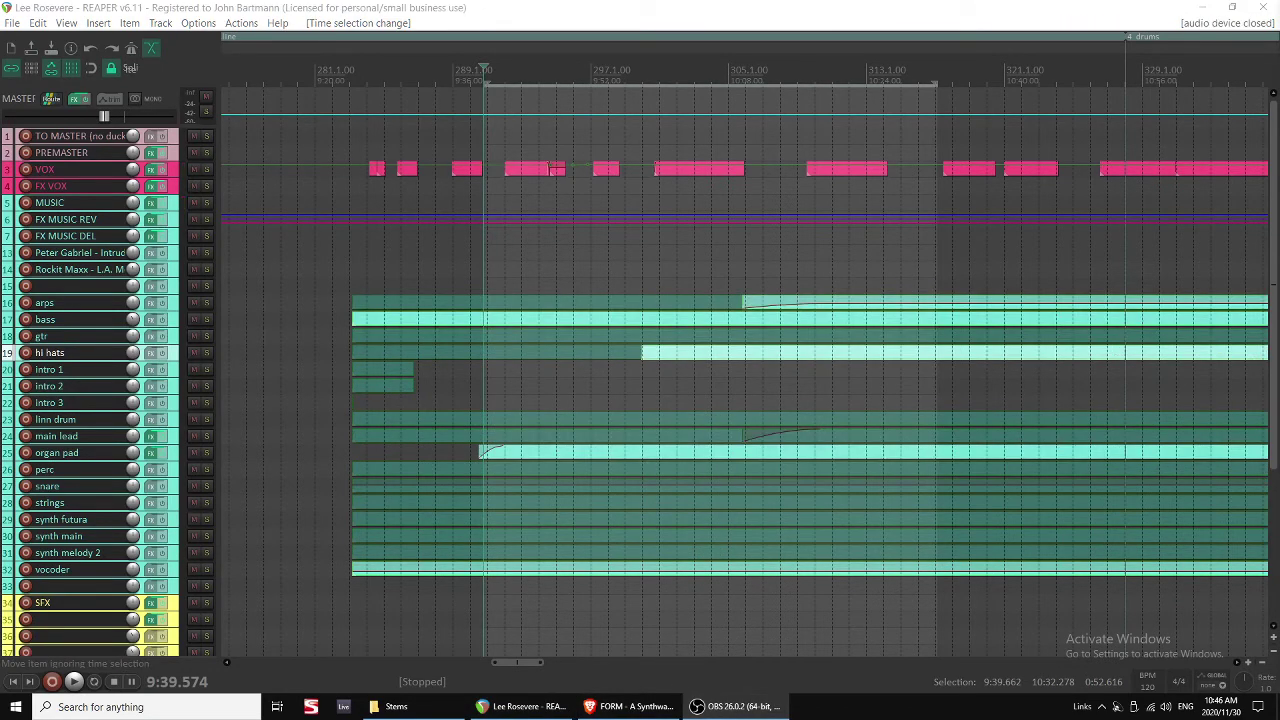